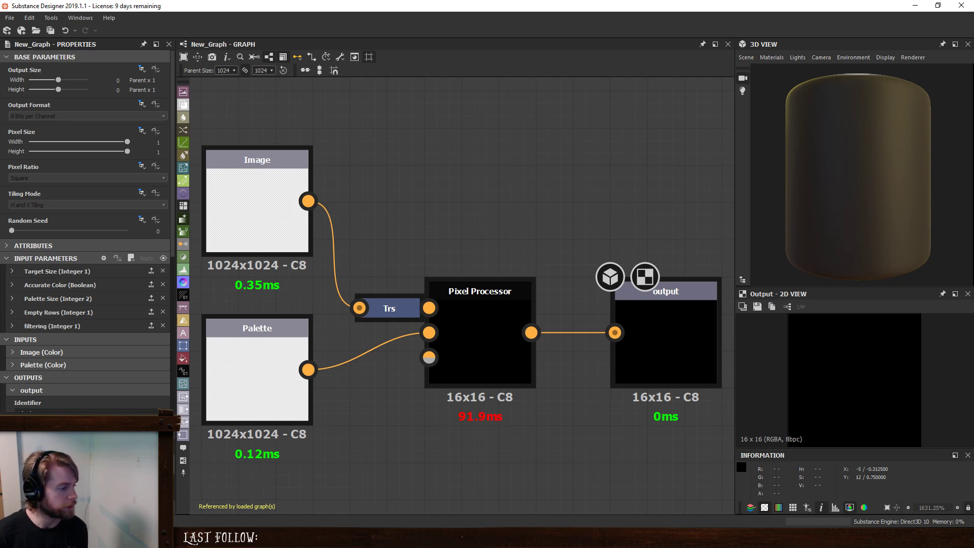
- Create a new empty Substance graph and add a Natural Stone Mossy material node
click(9, 18)
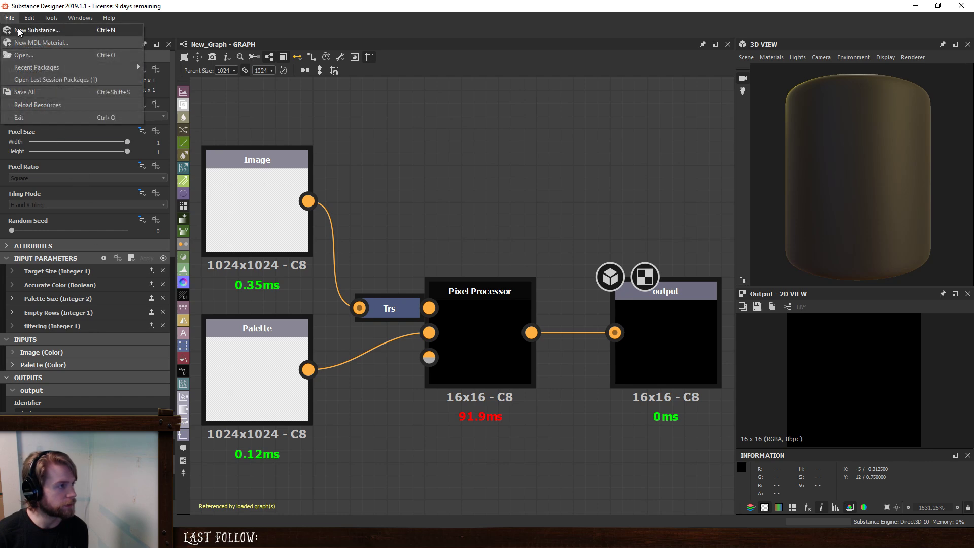
click(18, 30)
click(579, 371)
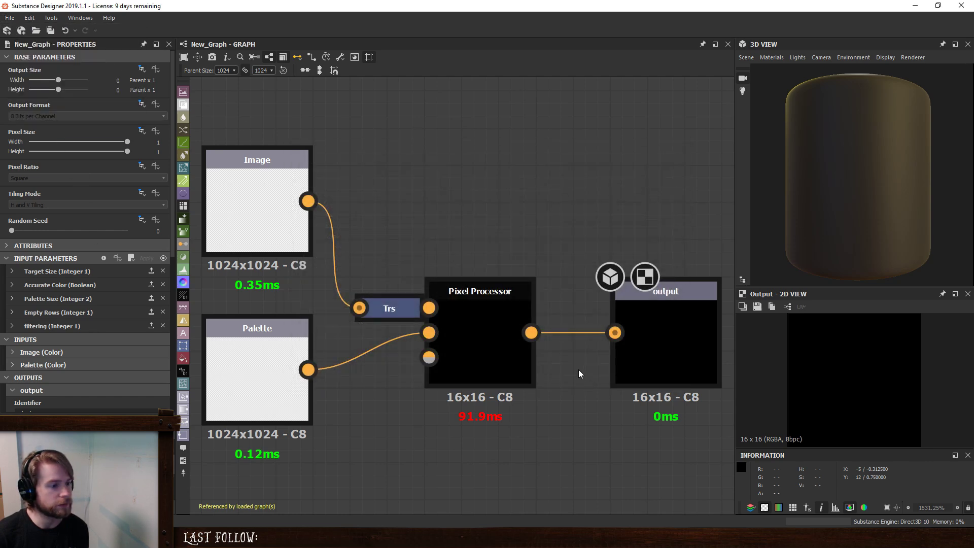
key(space)
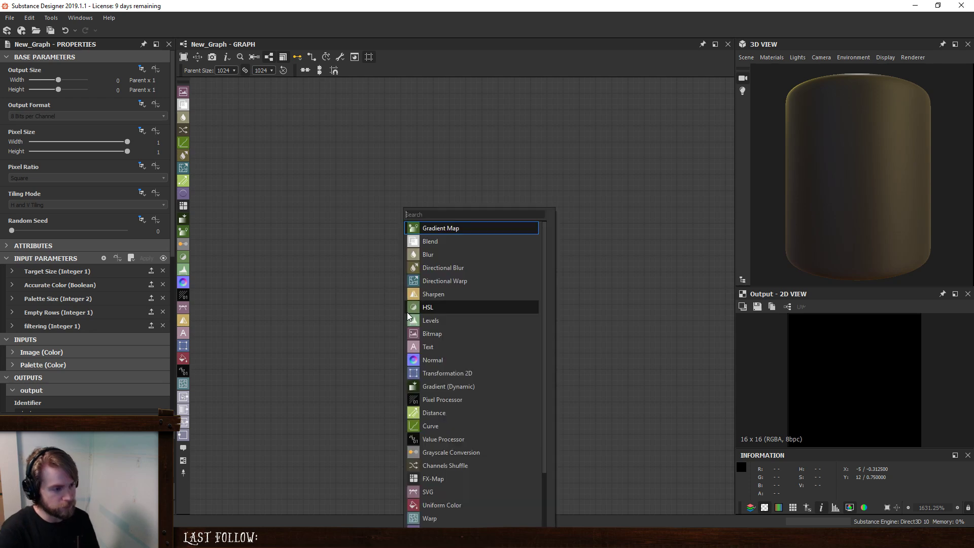
text(stone)
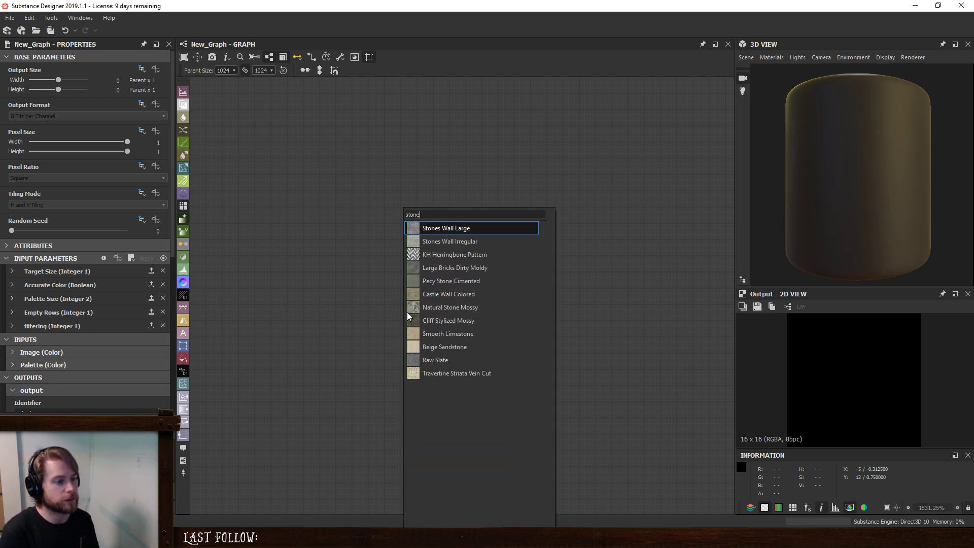
click(437, 307)
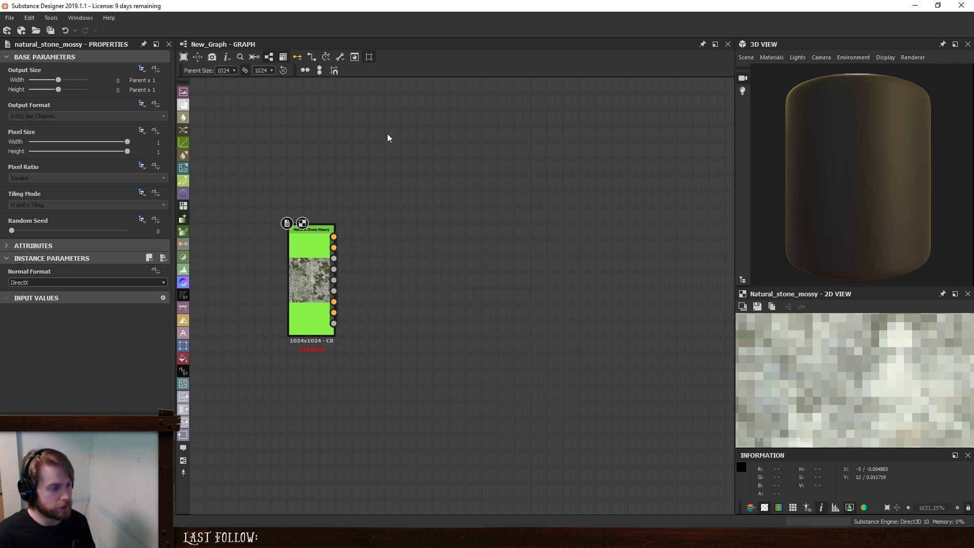
- Add a Bricks 005 material node and place it directly above the Natural Stone Mossy node
key(space)
text(br)
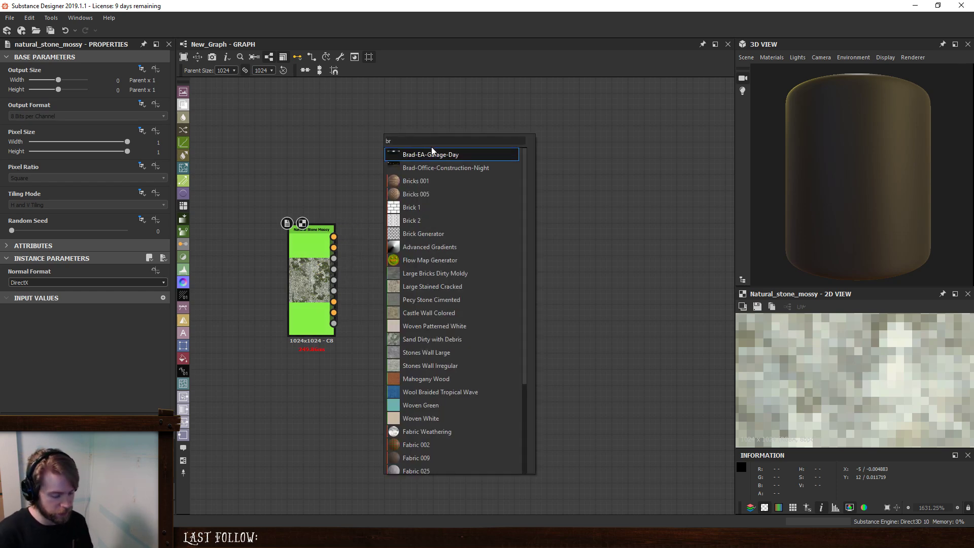
text(ick)
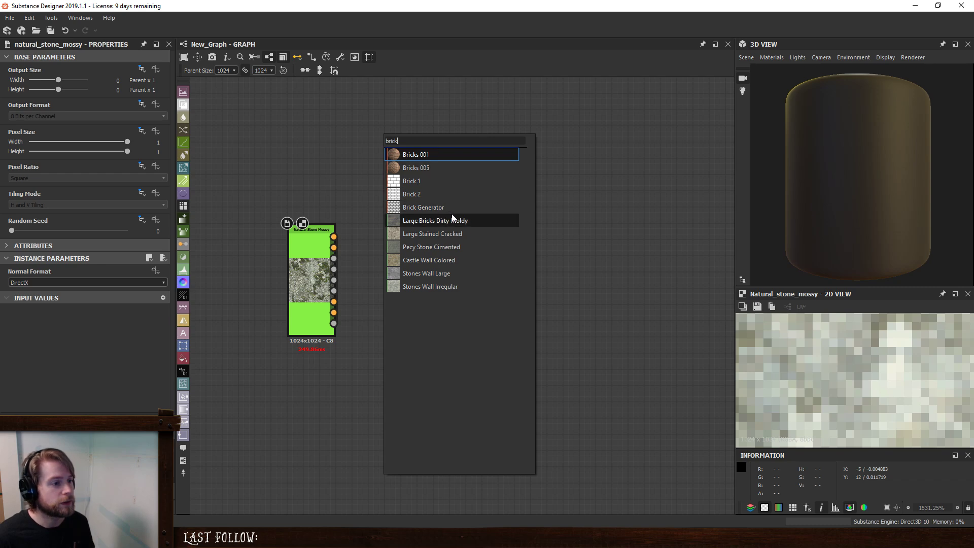
click(453, 168)
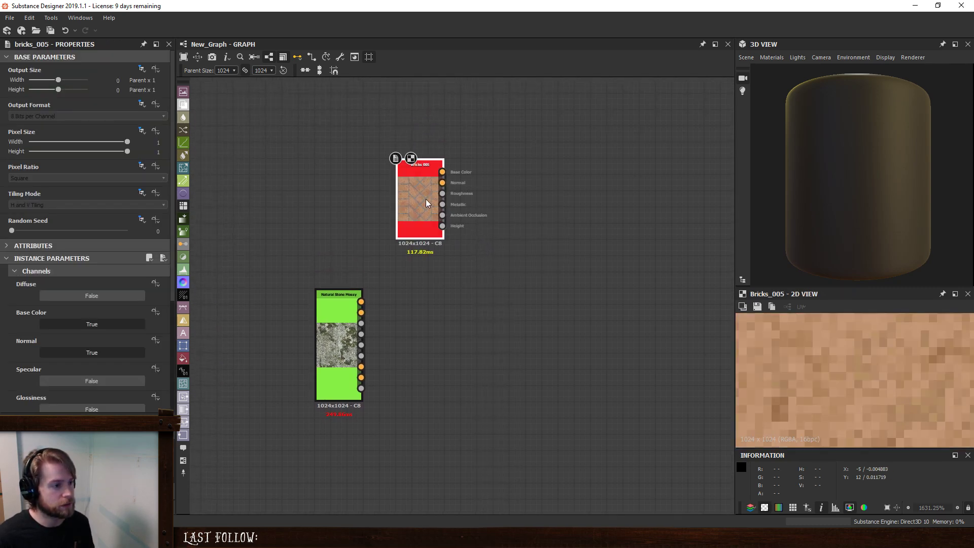
drag(425, 199, 344, 225)
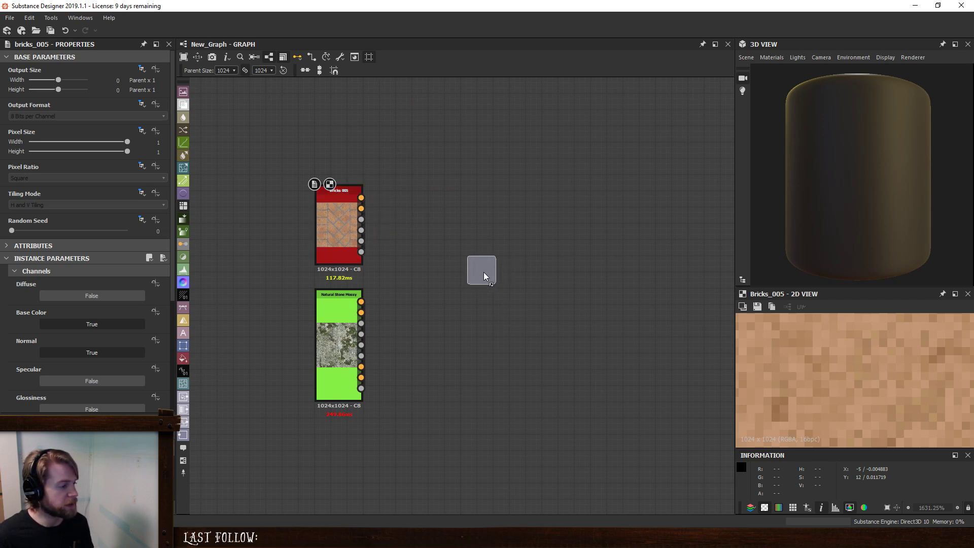
- Add a Palette and Pixelize node, feed it the Bricks 005 base color and a Demo Palette node, and preview its output
click(460, 247)
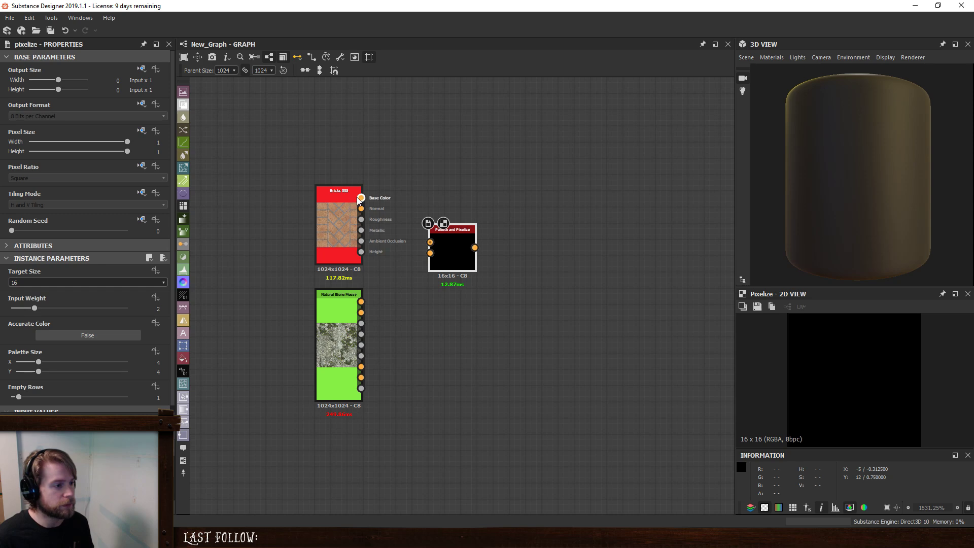
drag(361, 198, 511, 219)
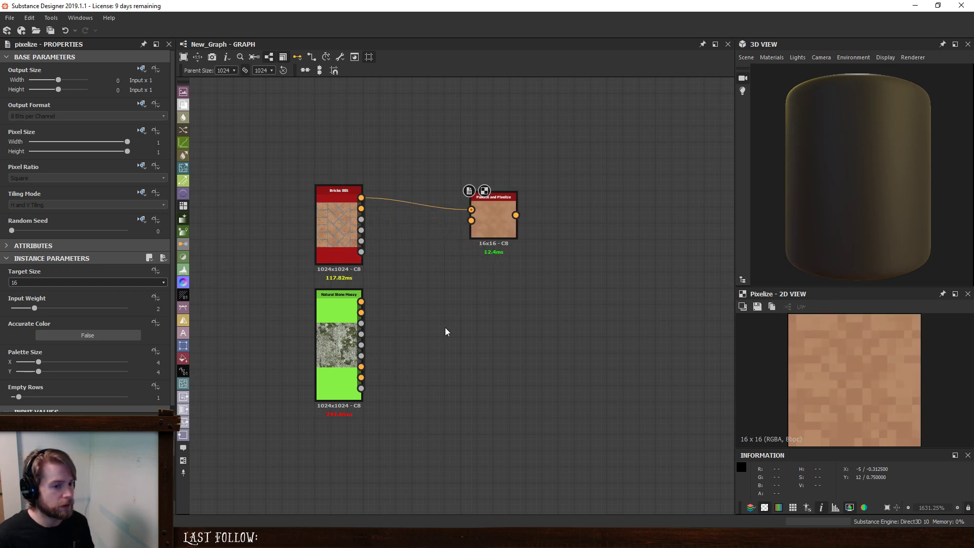
drag(66, 477, 417, 268)
drag(472, 221, 443, 263)
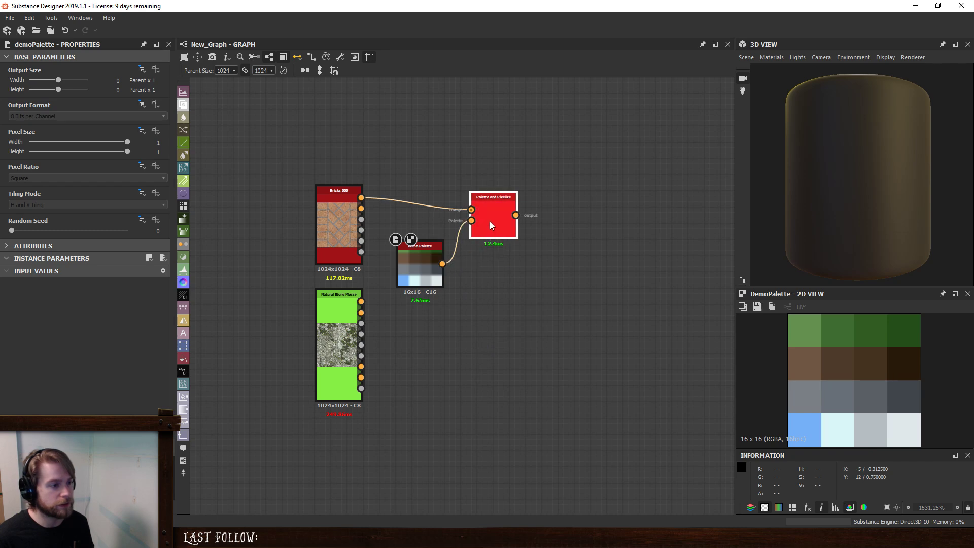
double_click(489, 222)
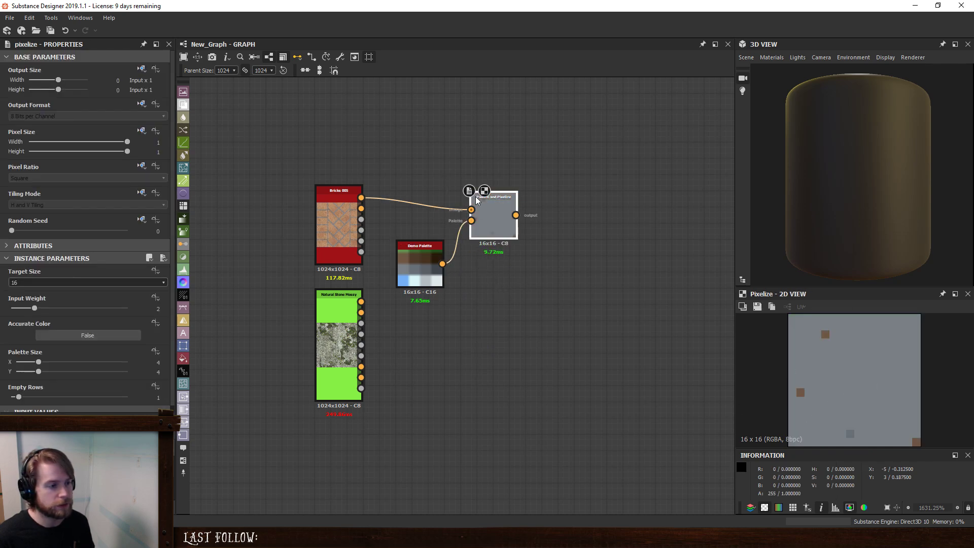
click(498, 256)
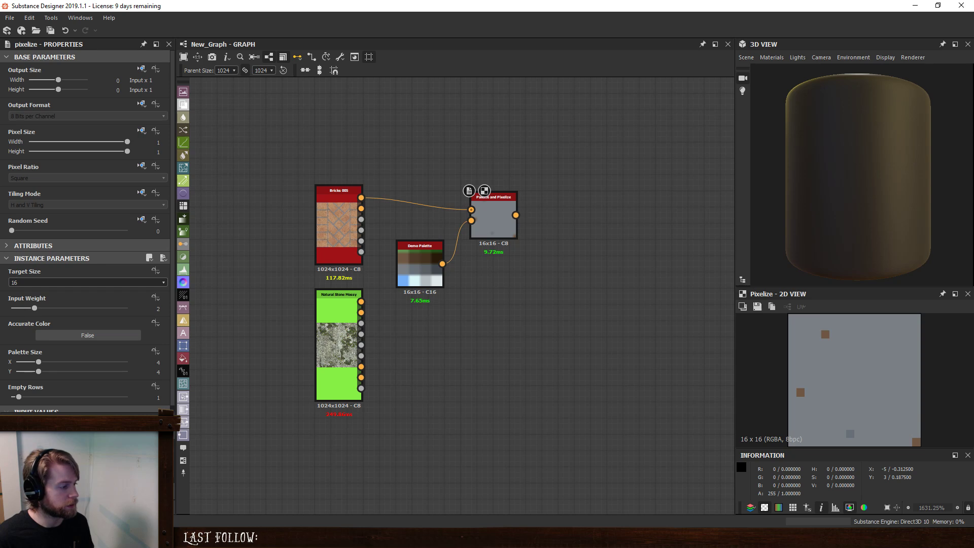
- Add the New_Graph node with the same brick and Demo Palette inputs, aligned under Palette and Pixelize, and compare both outputs
drag(66, 477, 485, 329)
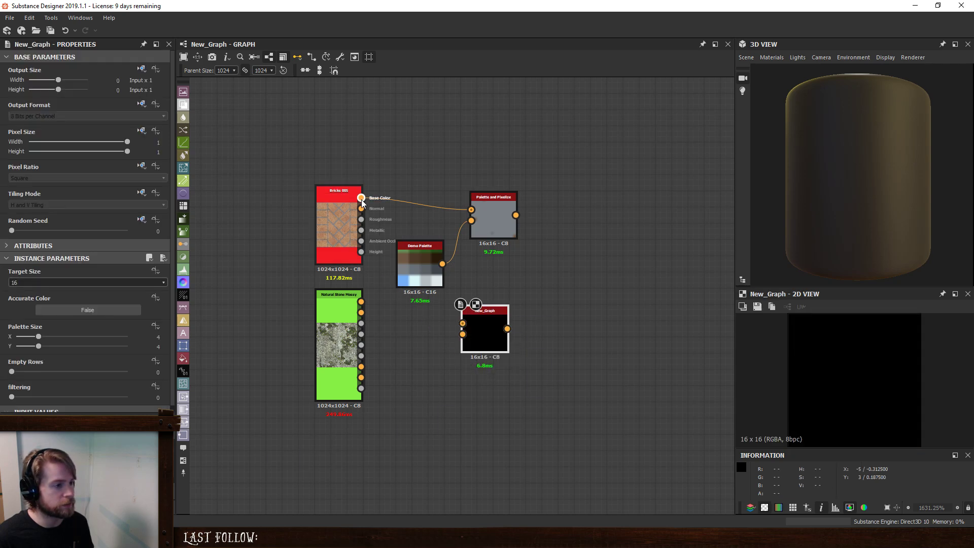
drag(361, 198, 443, 264)
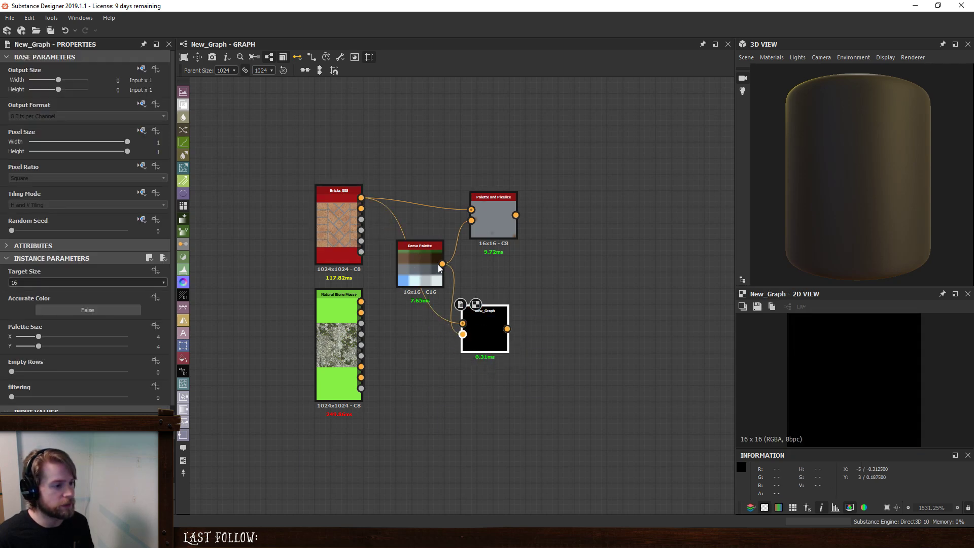
drag(475, 313, 492, 280)
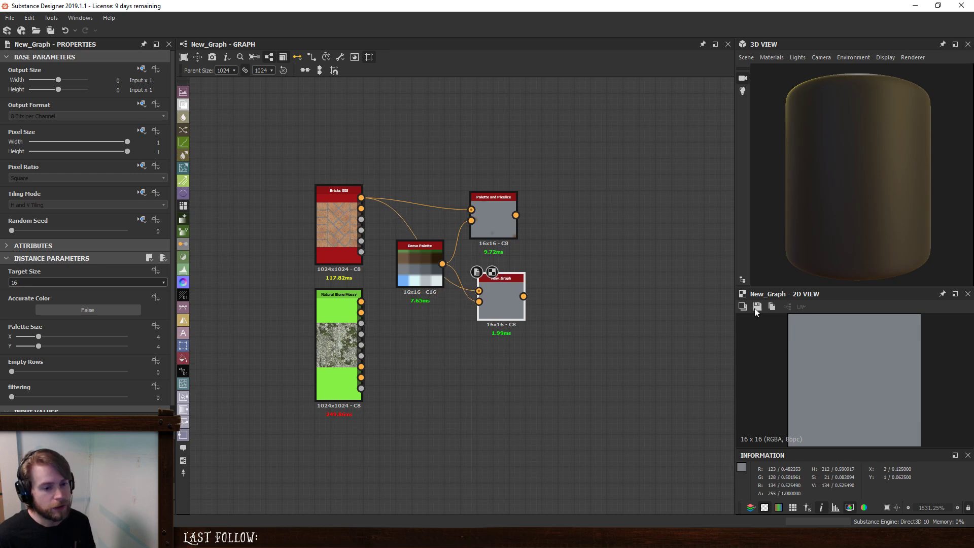
drag(502, 215, 509, 214)
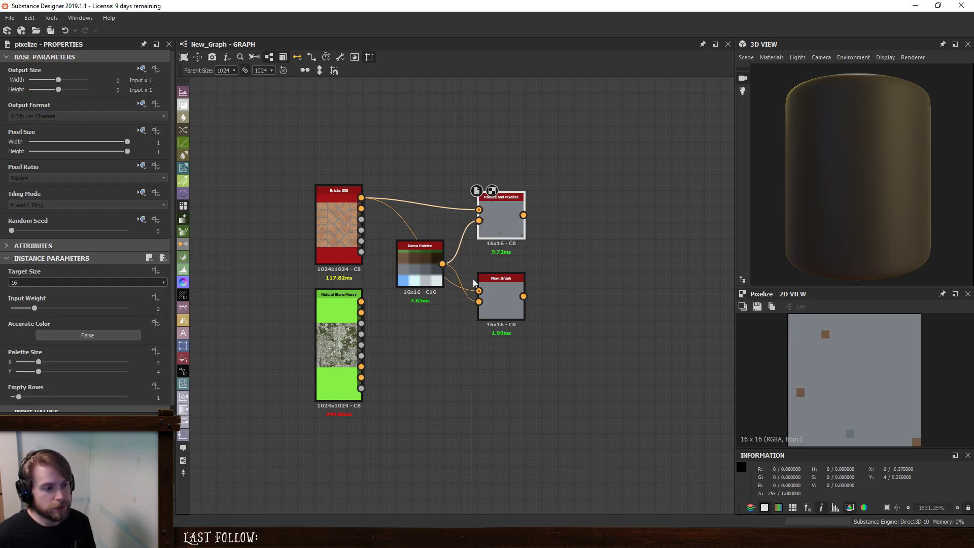
click(501, 304)
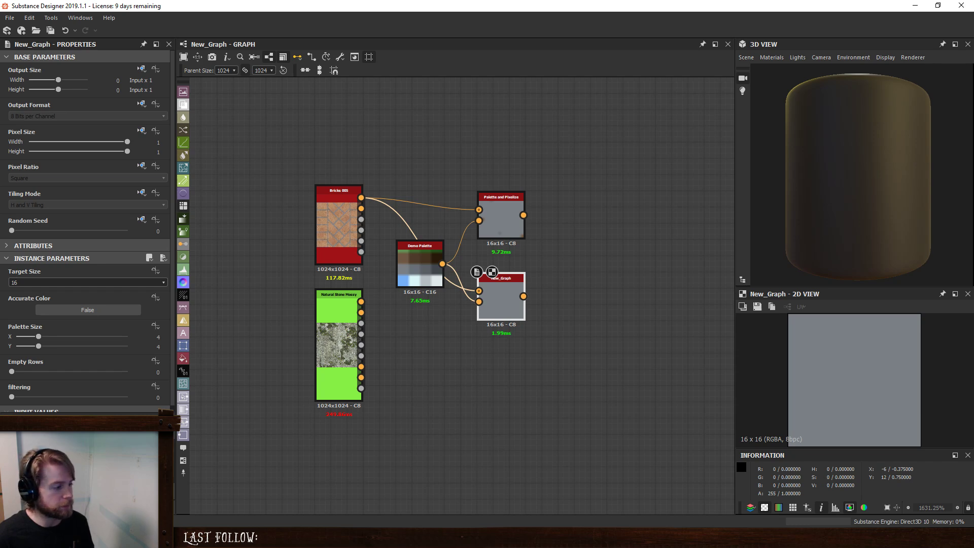
- Link the win-8 palette image from disk into the graph as a bitmap node below the Demo Palette
click(226, 537)
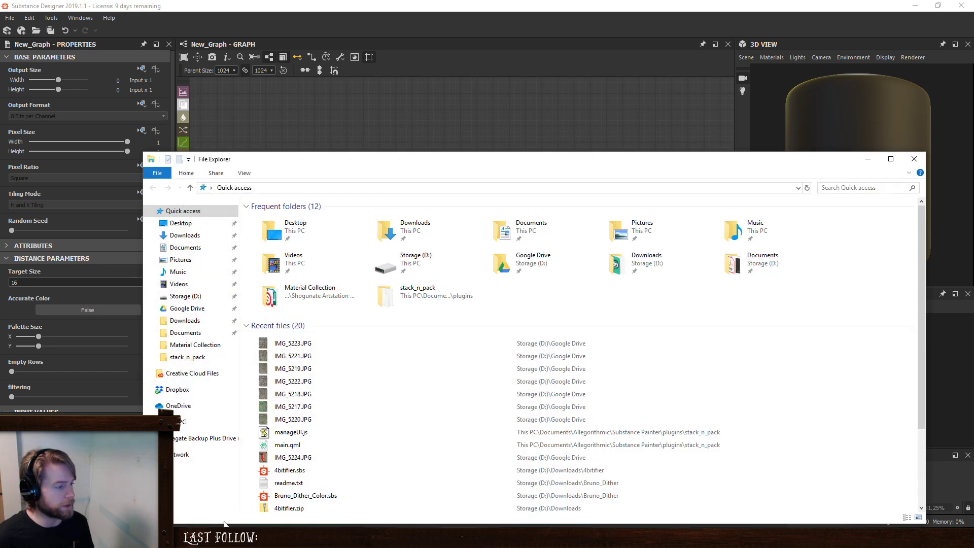
drag(435, 157, 419, 375)
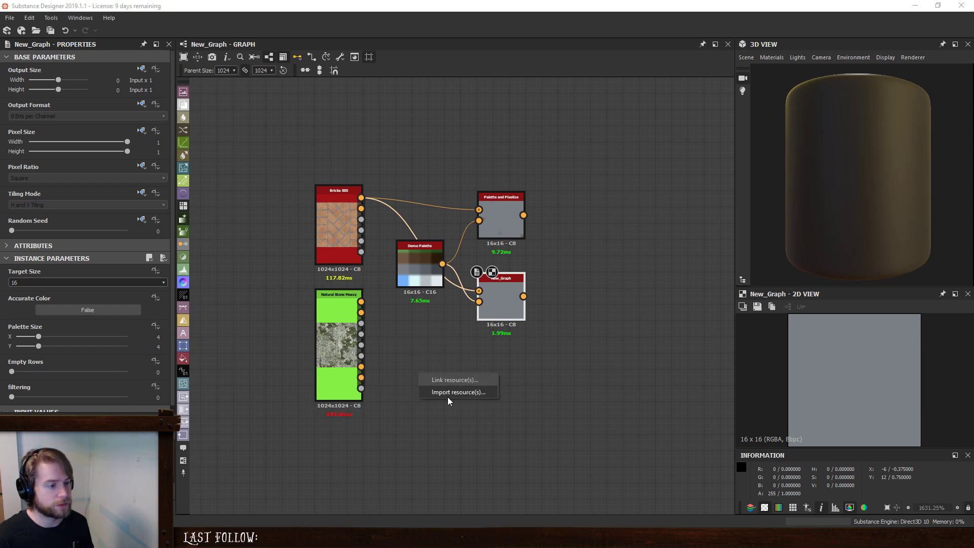
click(446, 380)
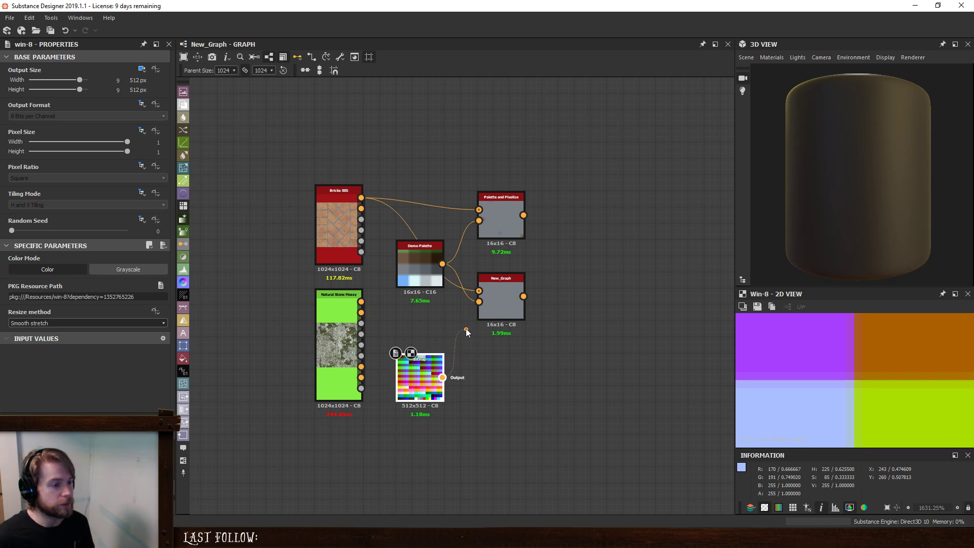
- Set Accurate Color to True on both the Palette and Pixelize node and the New_Graph node
click(503, 283)
click(498, 223)
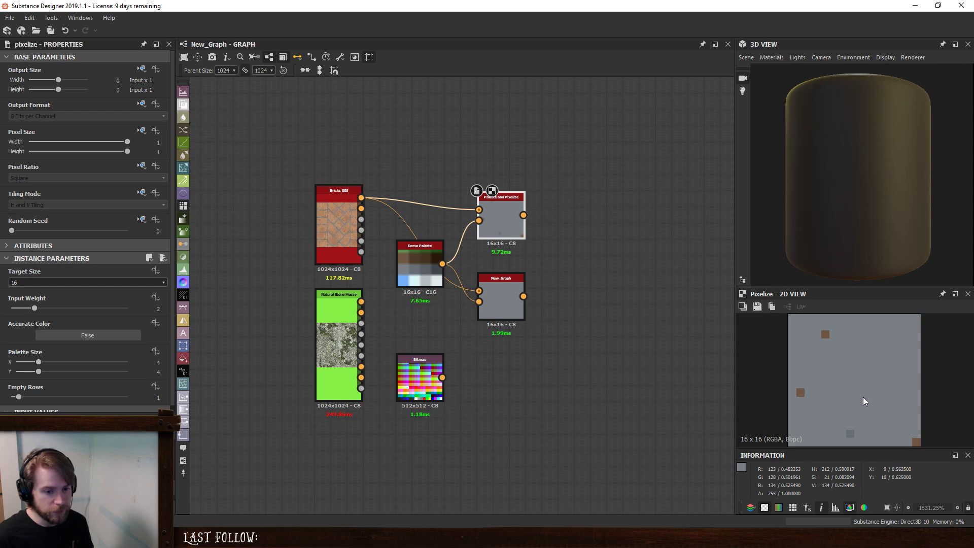
click(72, 335)
click(503, 300)
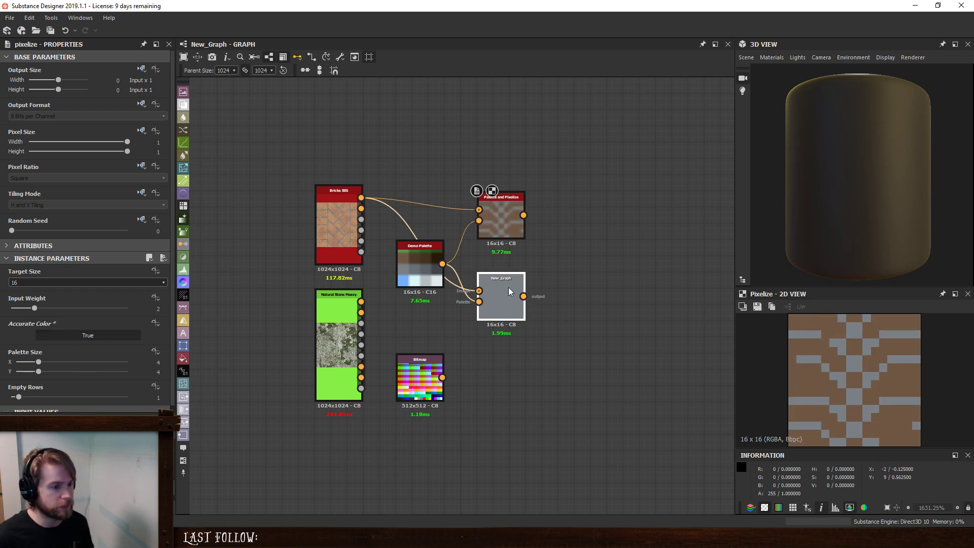
click(53, 311)
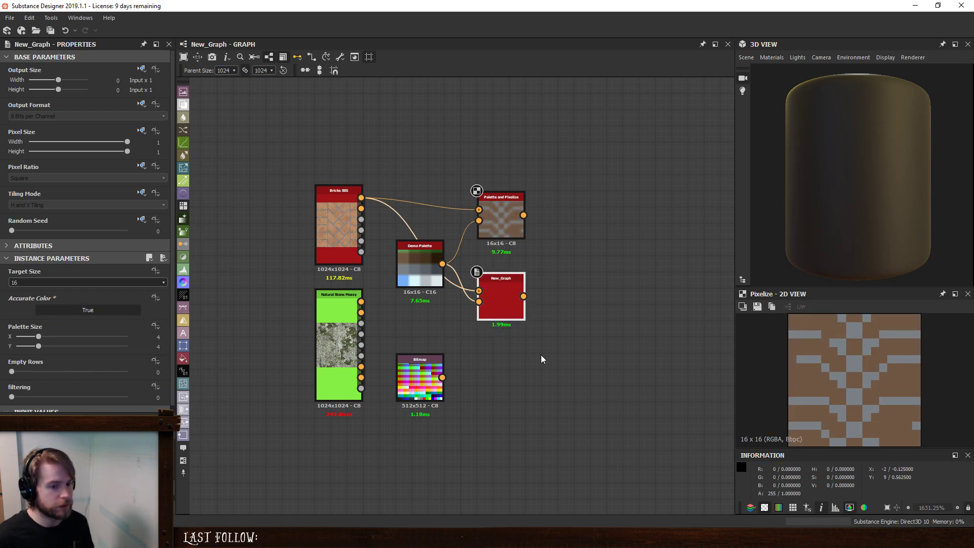
- Compare the pixelized brick outputs of the Palette and Pixelize and New_Graph nodes, checking New_Graph's filtering setting
click(513, 222)
double_click(509, 291)
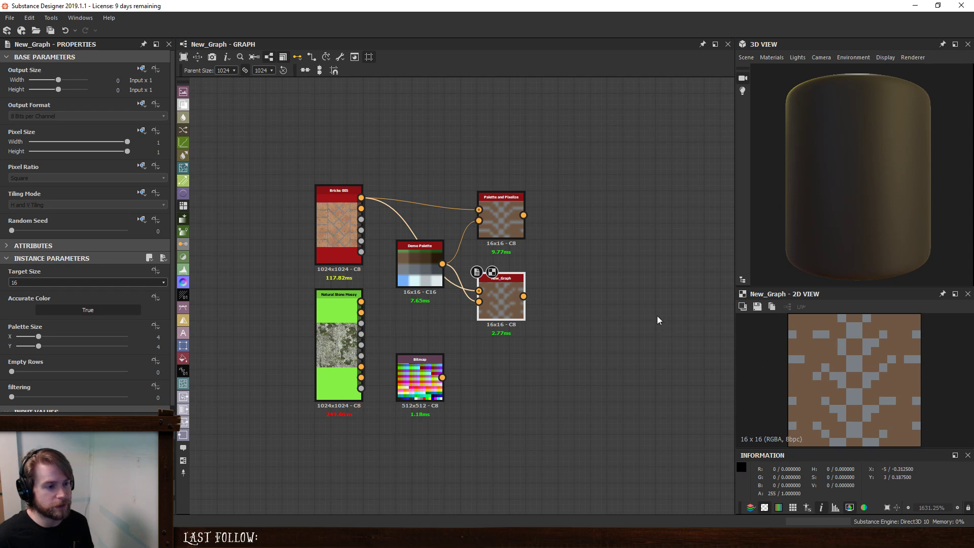
click(511, 221)
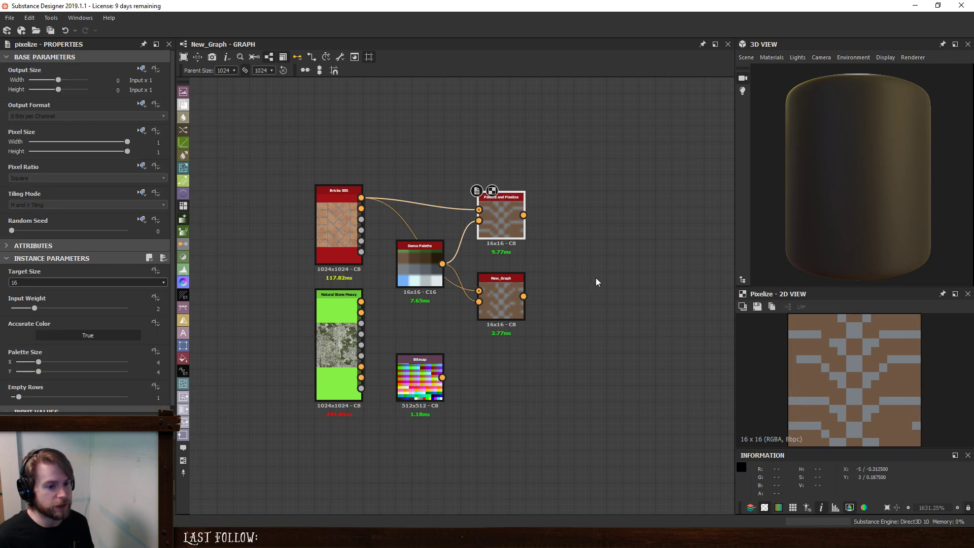
double_click(485, 297)
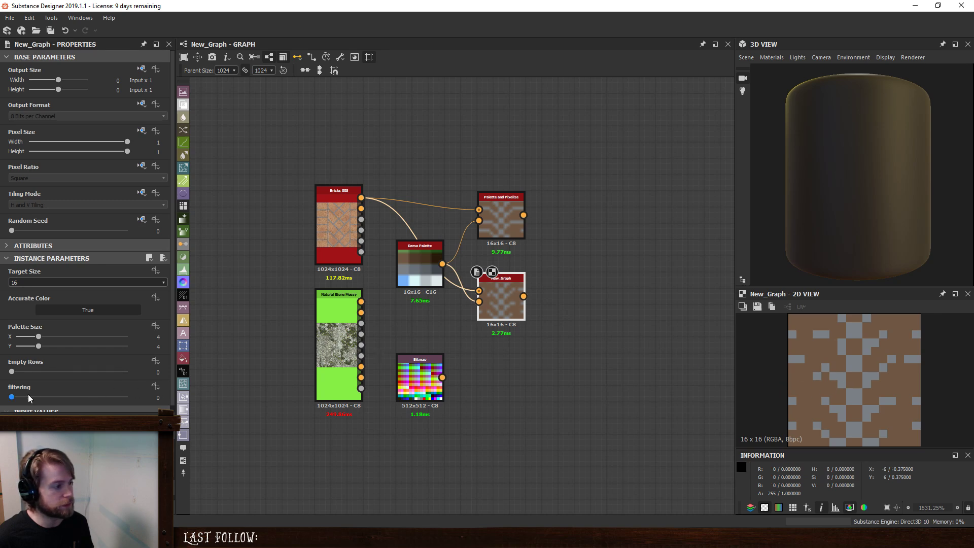
mouse_move(10, 397)
mouse_down()
mouse_move(59, 397)
mouse_move(1, 403)
mouse_up()
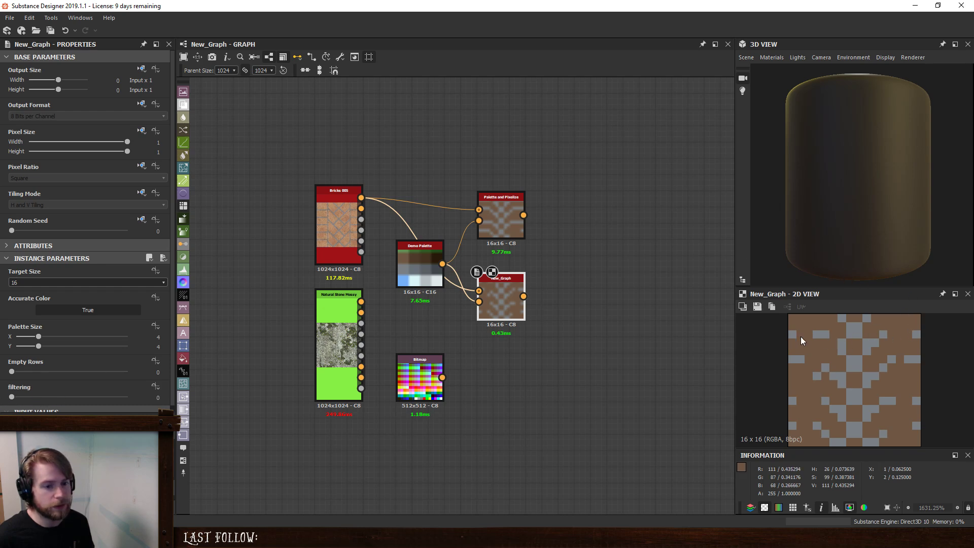
click(508, 219)
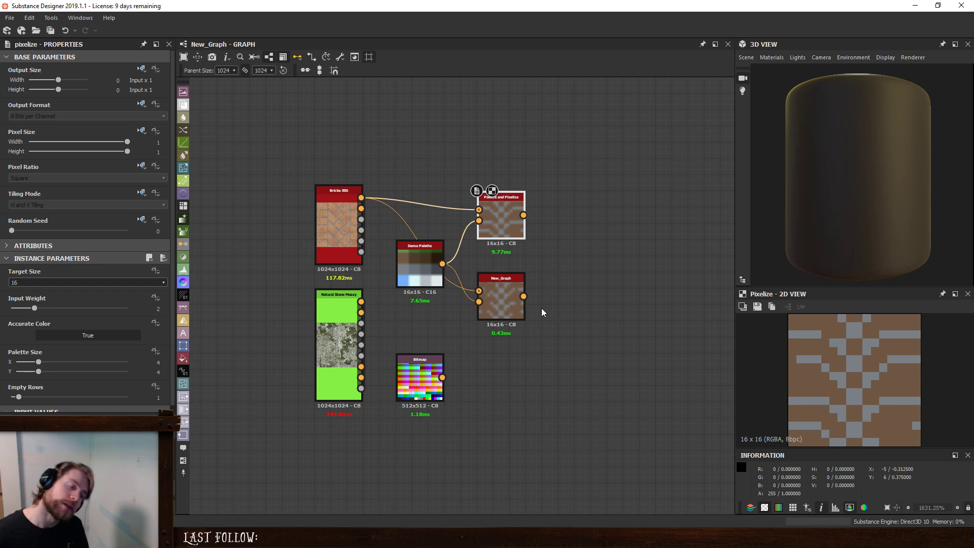
double_click(494, 282)
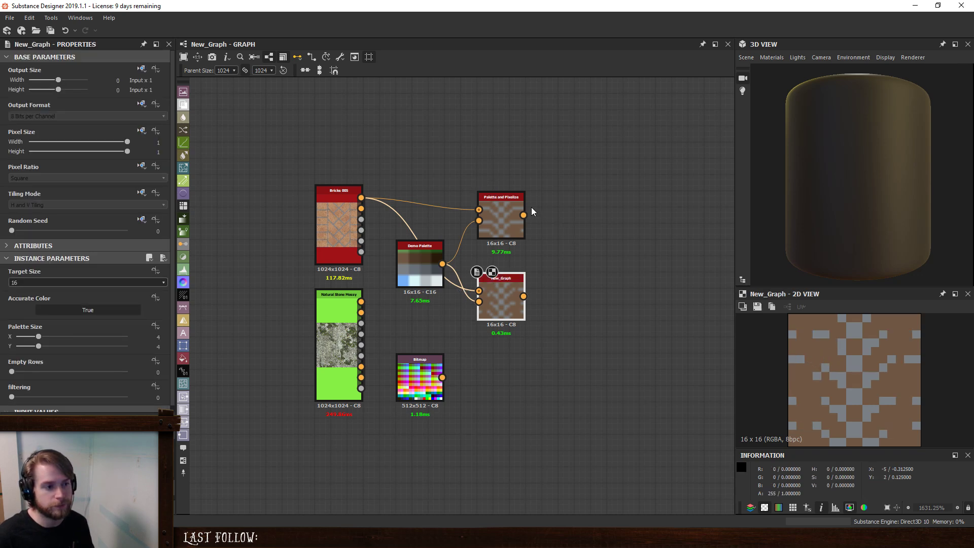
double_click(505, 214)
double_click(497, 296)
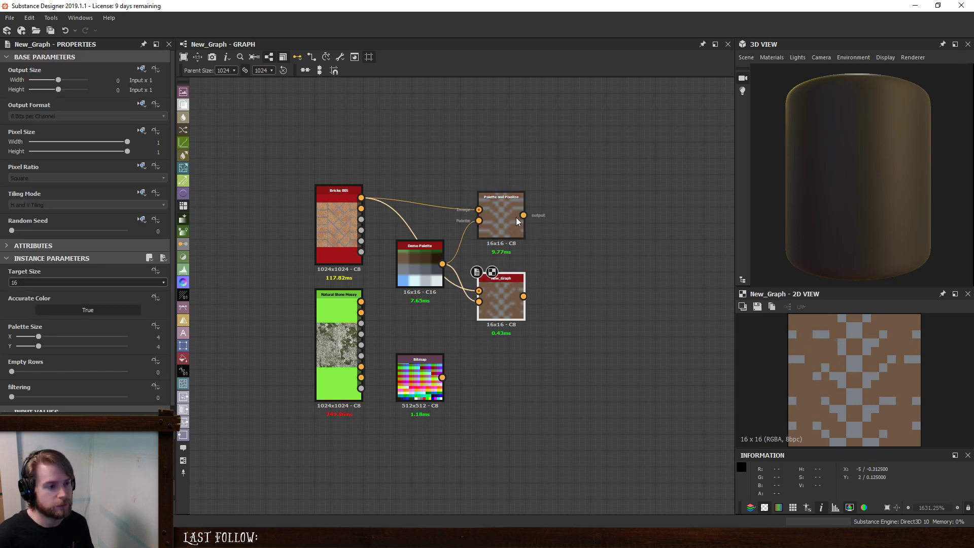
- Connect the win-8 bitmap to the Palette inputs of both pixelizing nodes in place of the Demo Palette, and compare their outputs
drag(443, 378, 482, 302)
drag(479, 221, 411, 399)
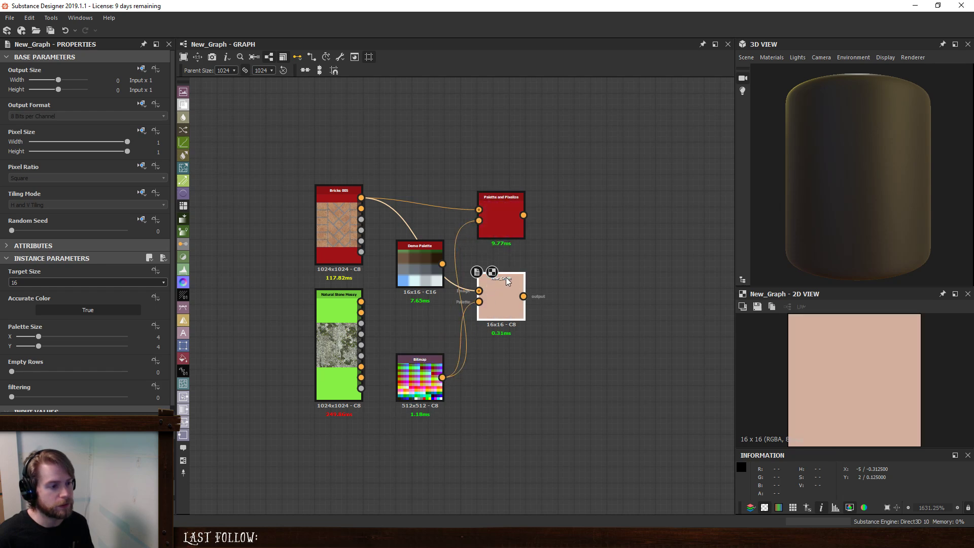
double_click(509, 214)
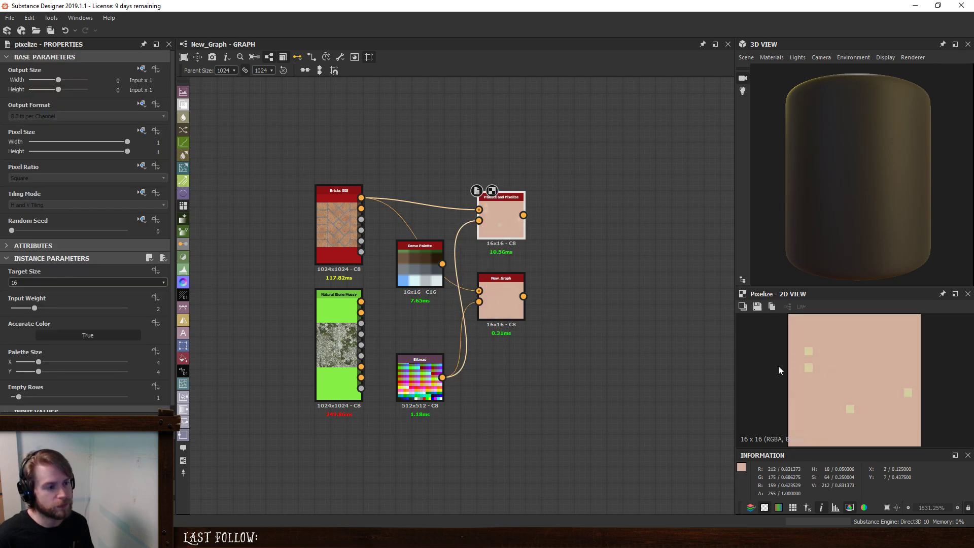
double_click(492, 287)
click(508, 292)
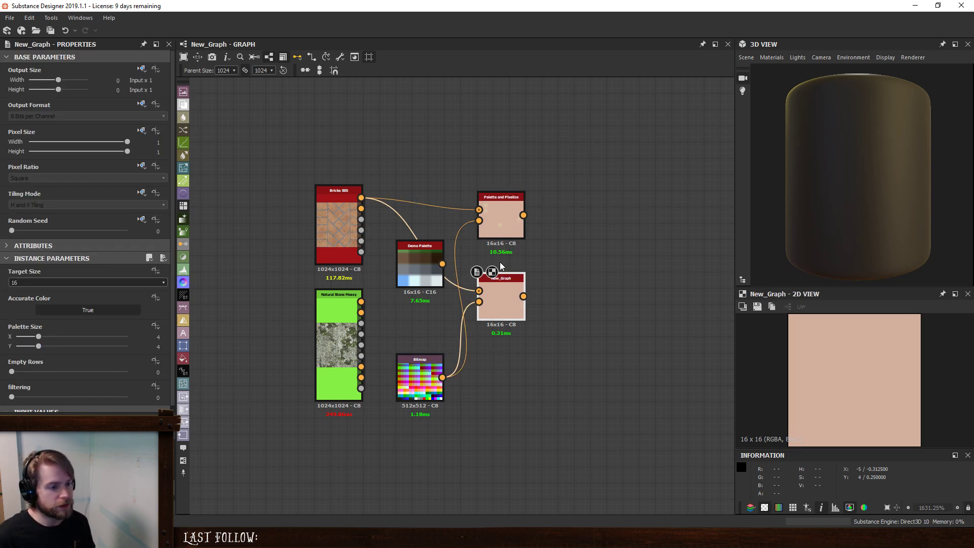
- Switch the Substance engine from Direct3D 10 to SSE2
mouse_move(492, 311)
mouse_down()
mouse_move(514, 305)
mouse_move(500, 300)
mouse_up()
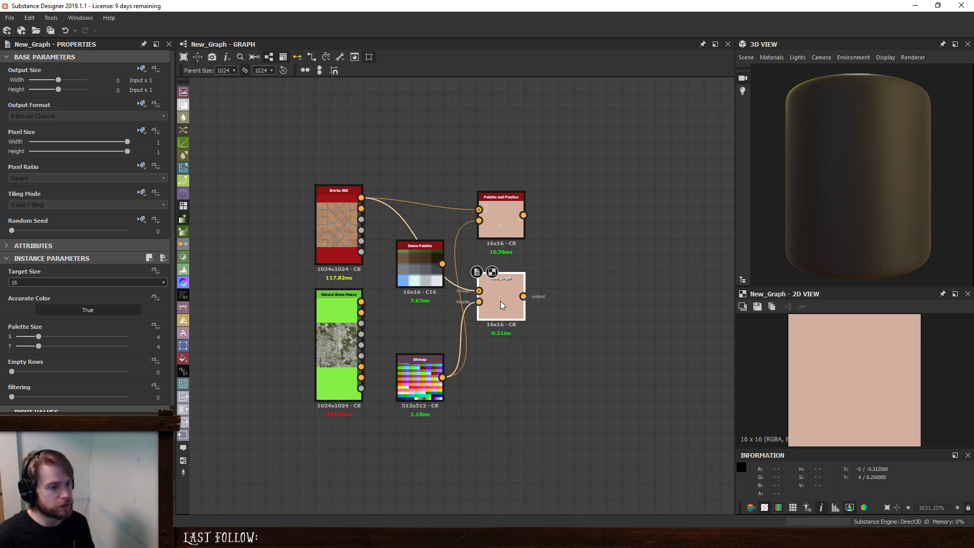
click(51, 18)
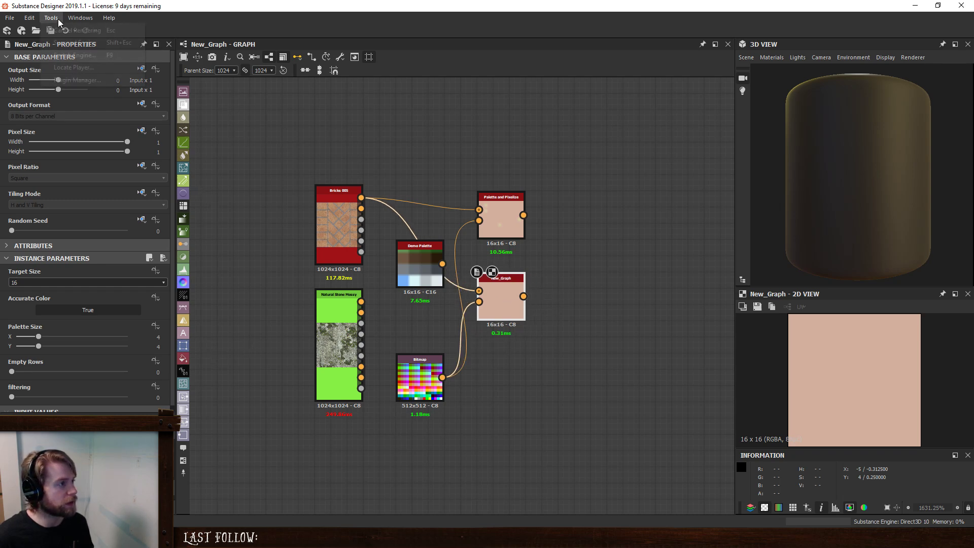
click(78, 54)
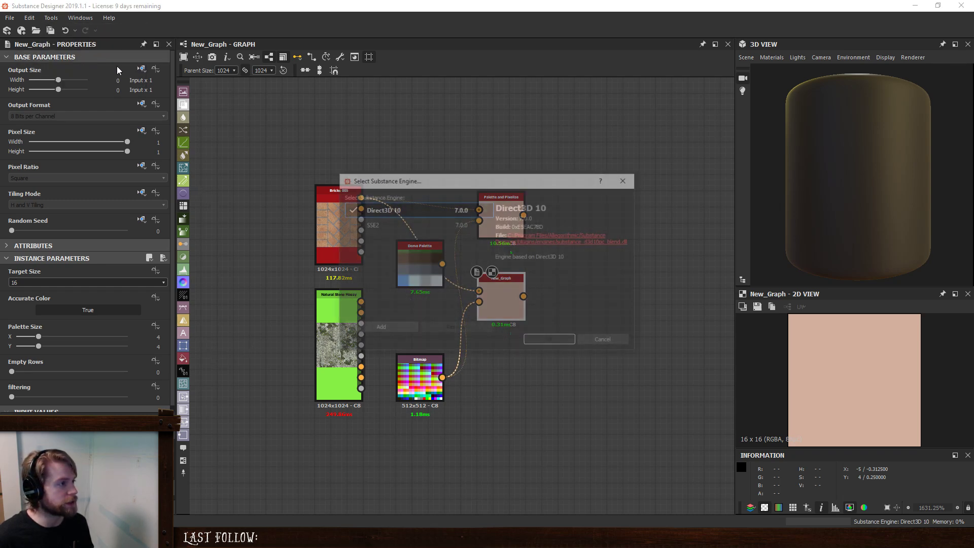
click(381, 226)
click(536, 342)
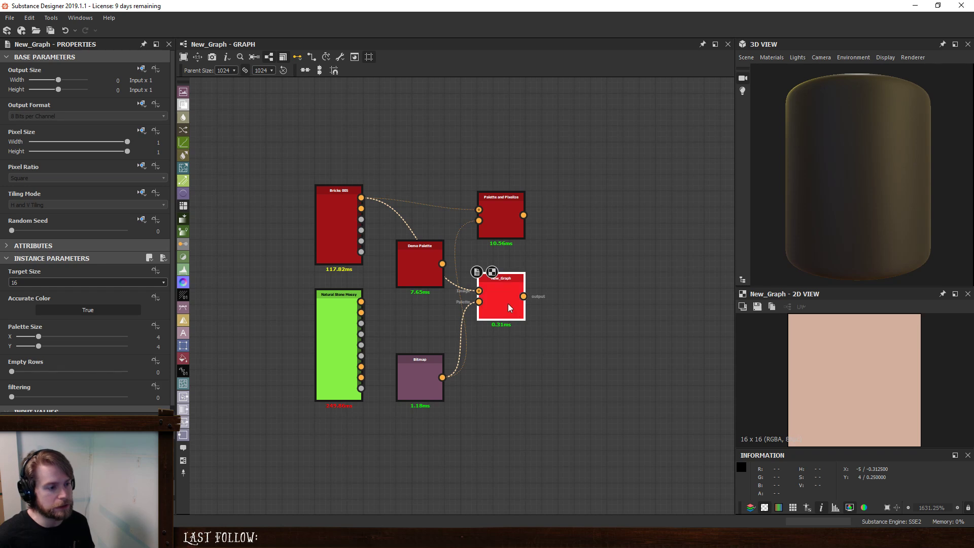
- Set Target Size to 32 on both the Palette and Pixelize node and the New_Graph node
click(505, 226)
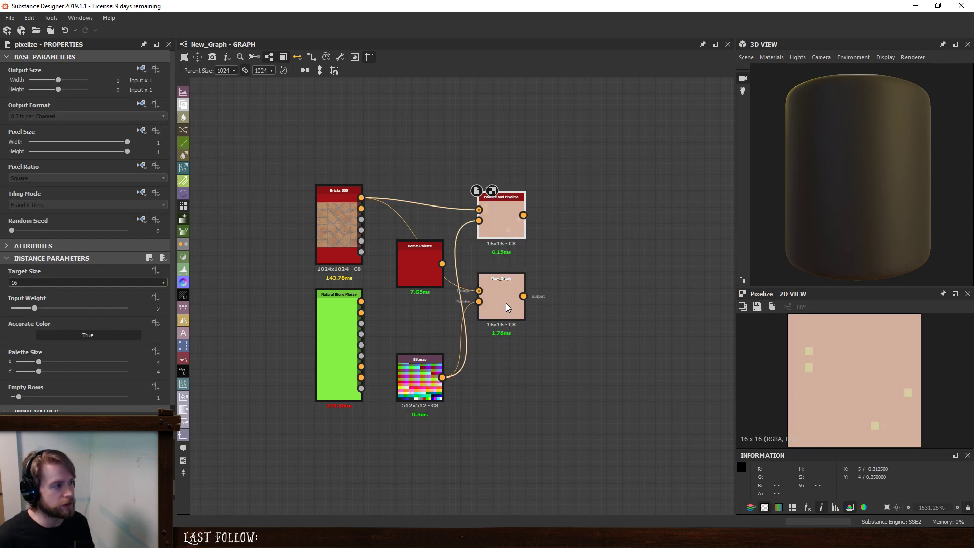
click(77, 284)
click(50, 298)
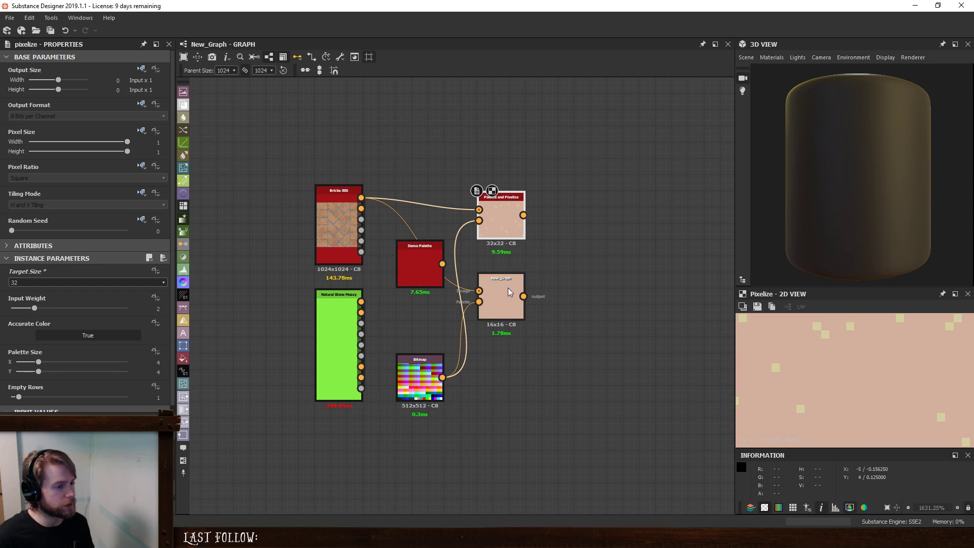
click(508, 288)
click(89, 282)
click(67, 298)
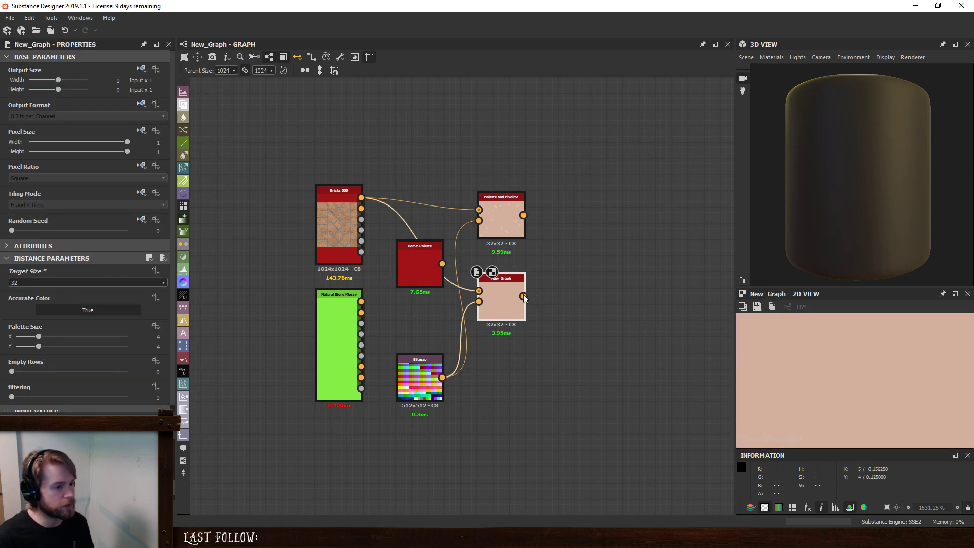
- Raise Target Size to 64 on the New_Graph and Palette and Pixelize nodes, and view New_Graph's output
click(510, 296)
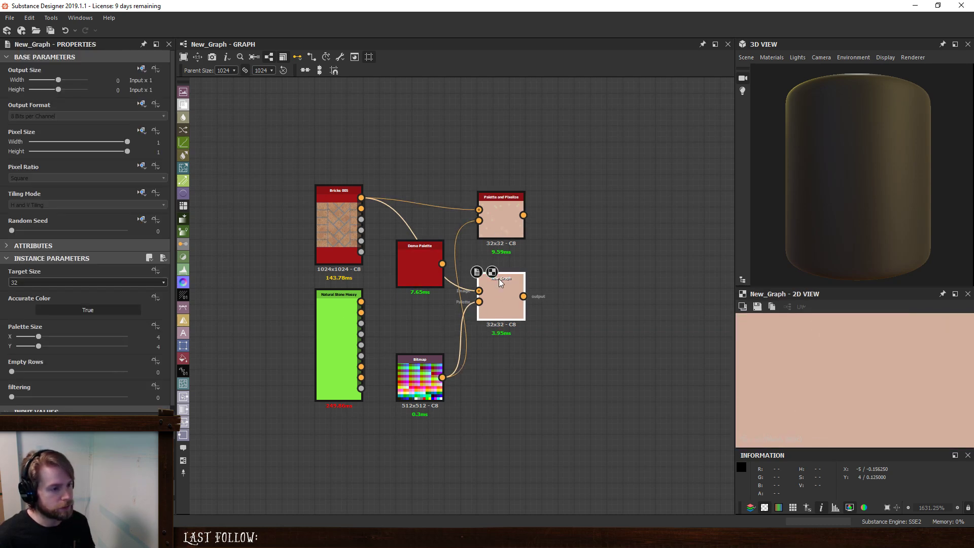
click(71, 282)
click(51, 303)
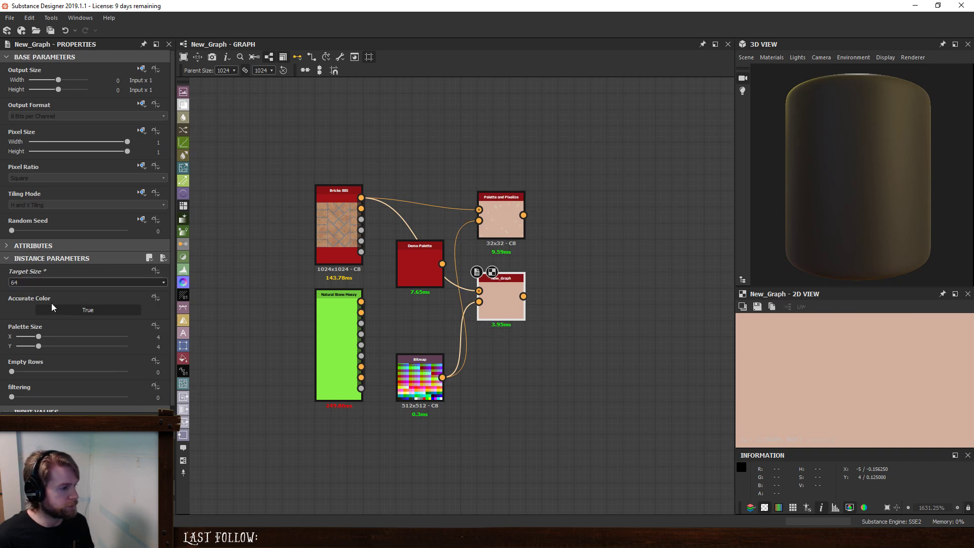
click(521, 234)
click(47, 282)
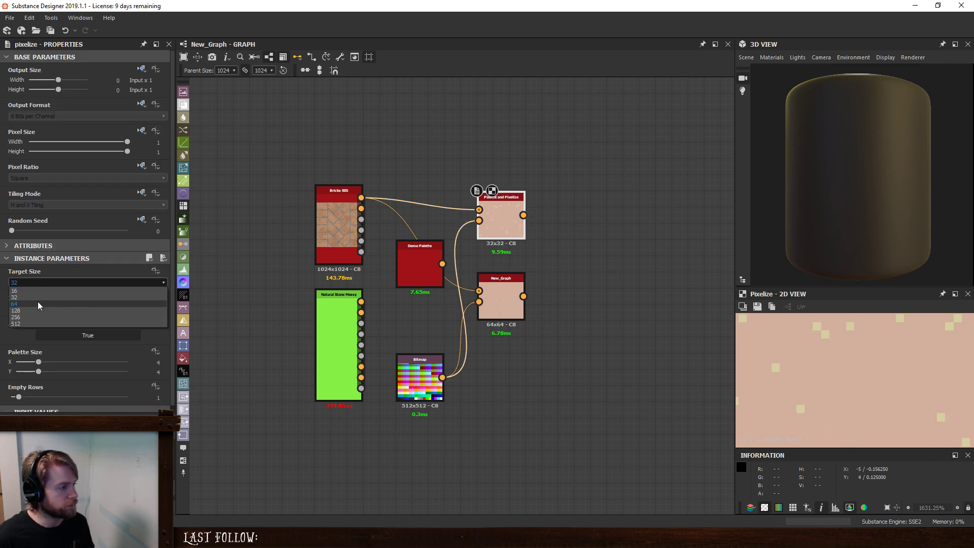
click(37, 302)
click(492, 291)
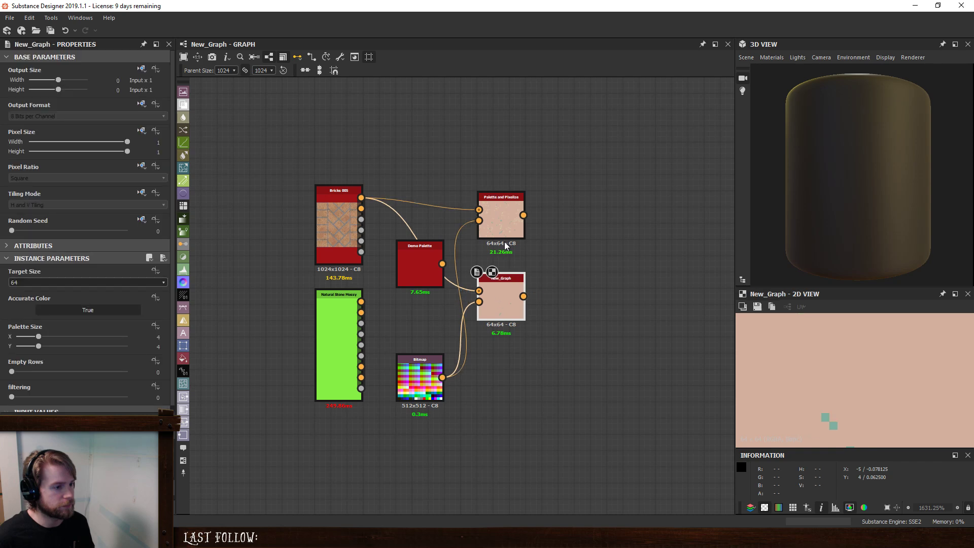
- Set Target Size to 128 on both pixelizing nodes and view the Palette and Pixelize output
click(500, 224)
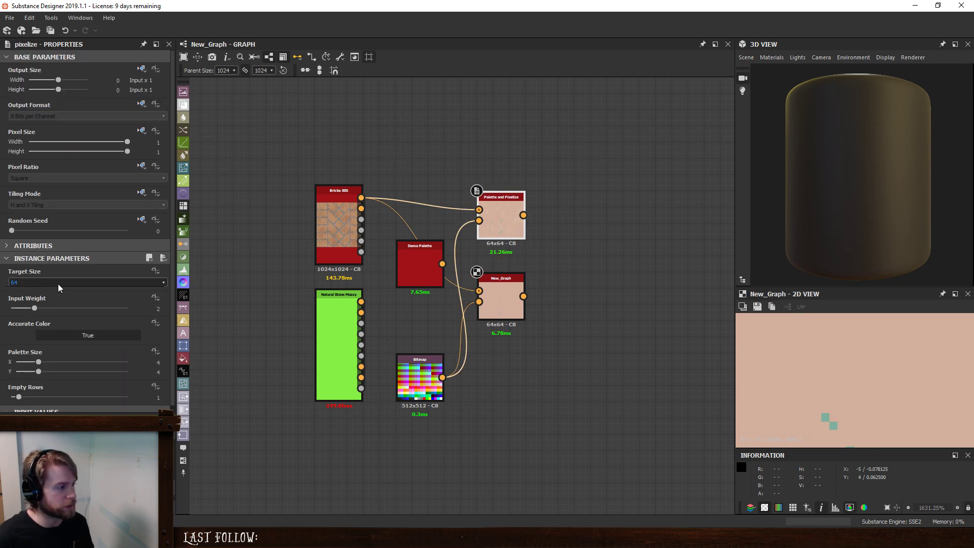
click(58, 284)
click(40, 309)
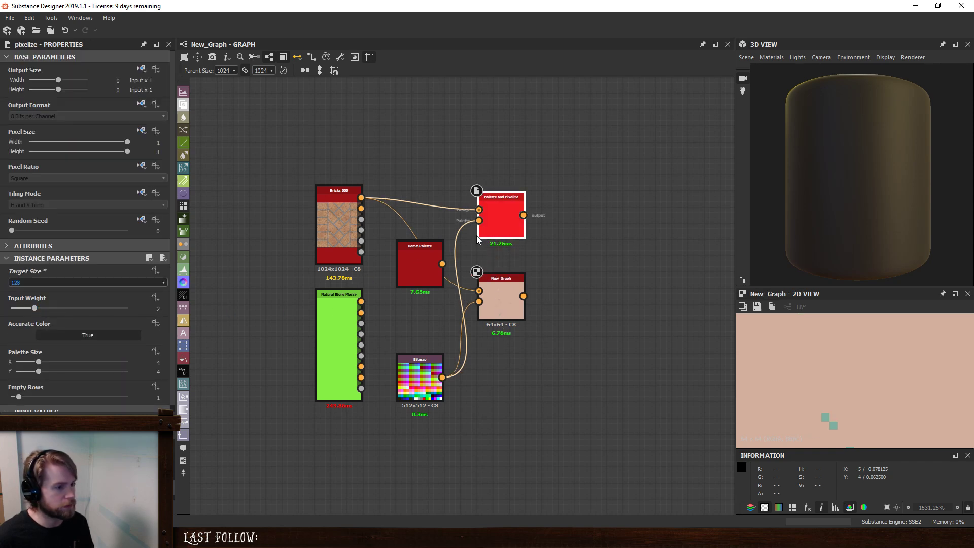
click(502, 300)
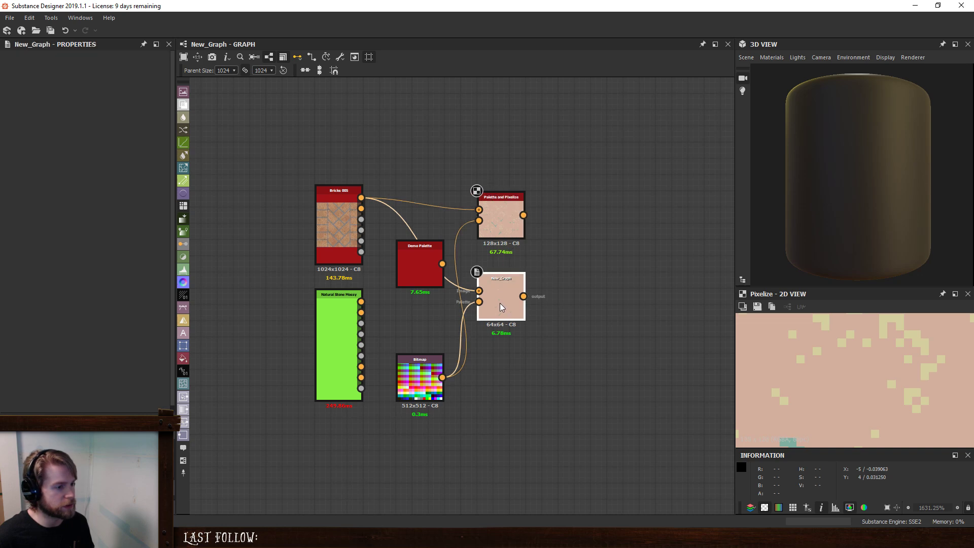
click(63, 285)
click(45, 307)
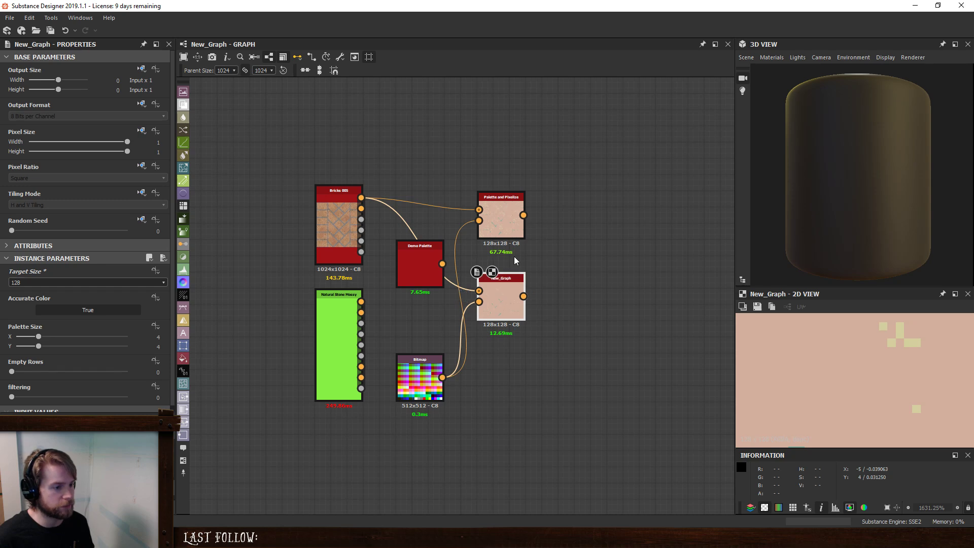
double_click(508, 217)
- Set Target Size to 256 on both pixelizing nodes and compare their outputs in the 2D view
double_click(507, 311)
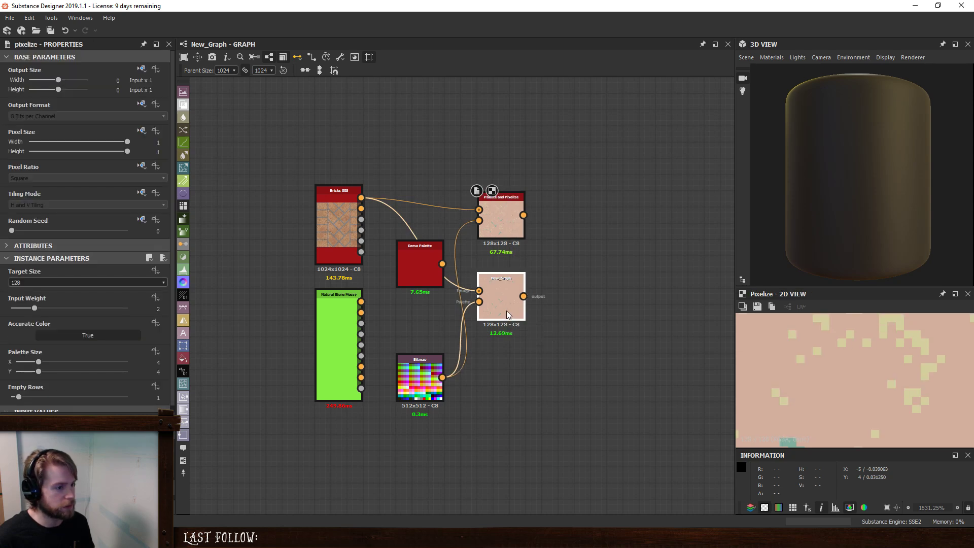
click(33, 282)
click(33, 313)
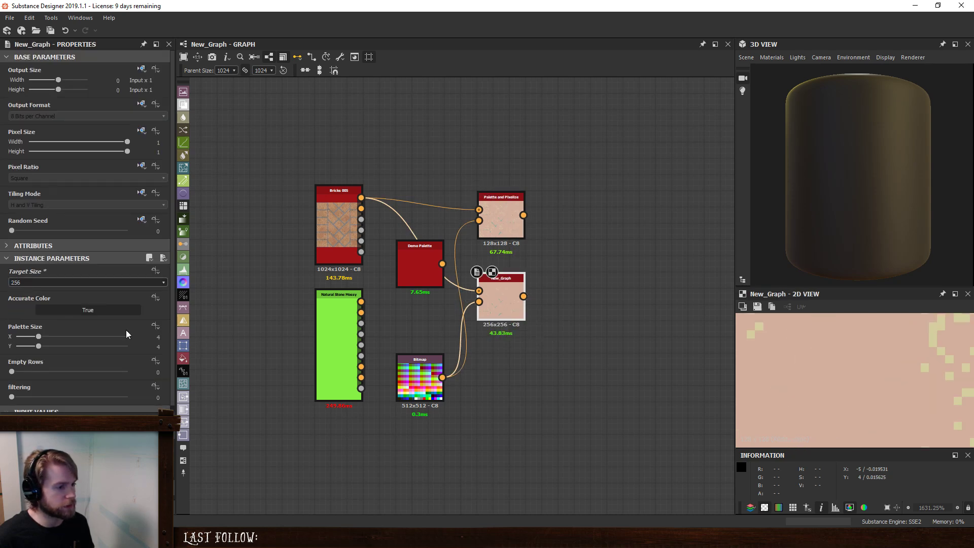
double_click(502, 217)
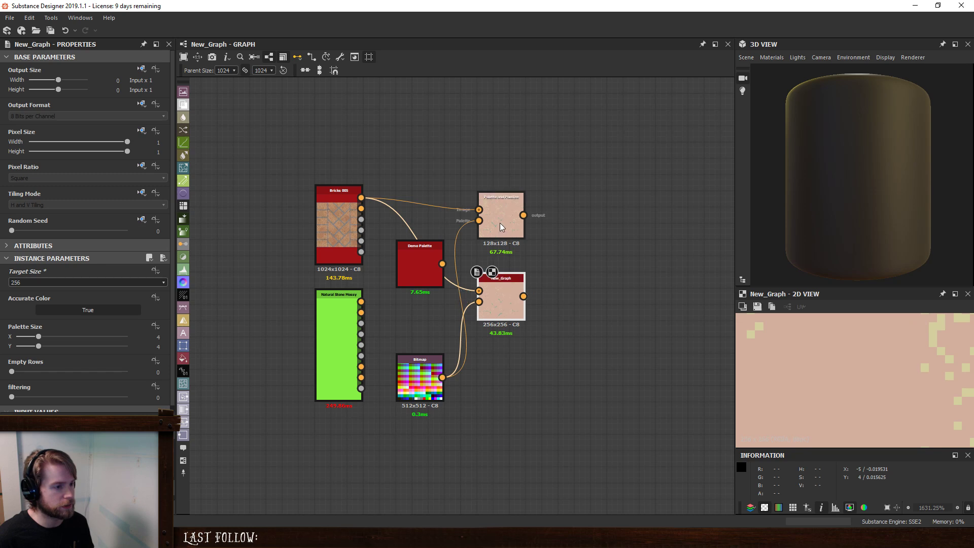
click(59, 283)
click(40, 317)
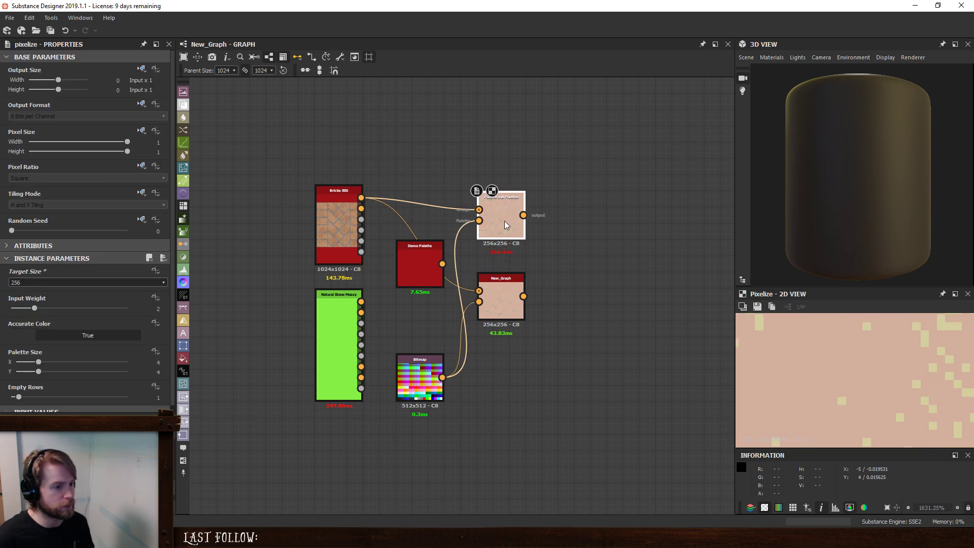
double_click(501, 300)
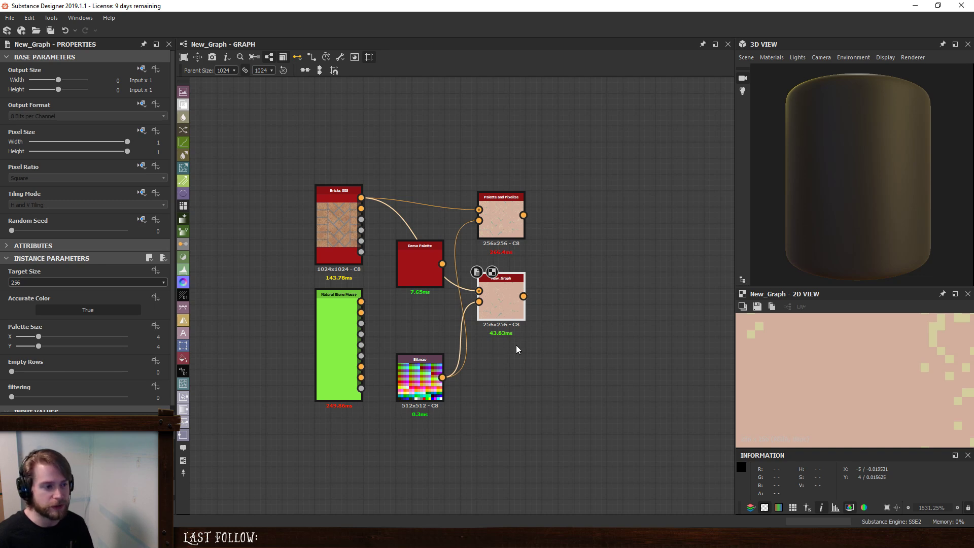
double_click(510, 208)
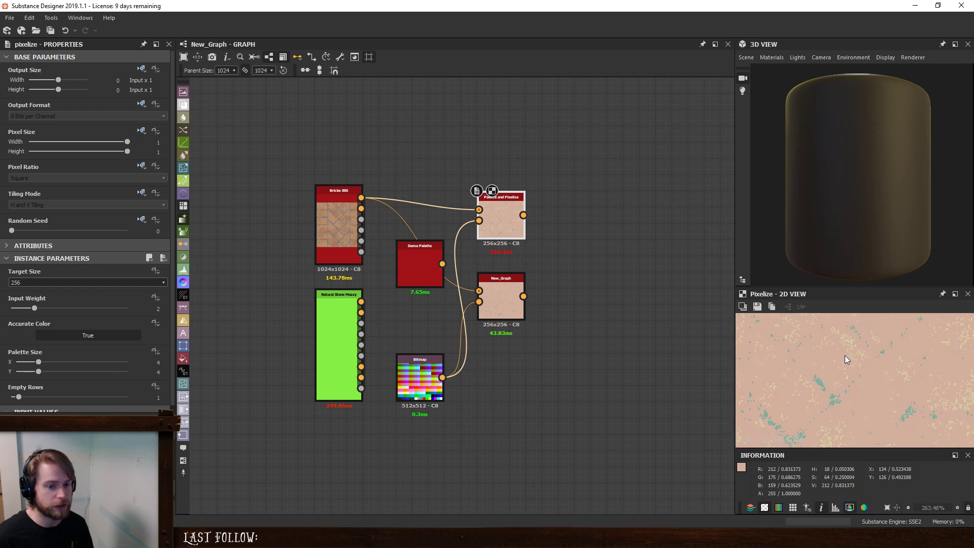
scroll(845, 359, down, 5)
- Set Target Size to 512 on the New_Graph and Palette and Pixelize nodes, and compare their outputs
click(501, 308)
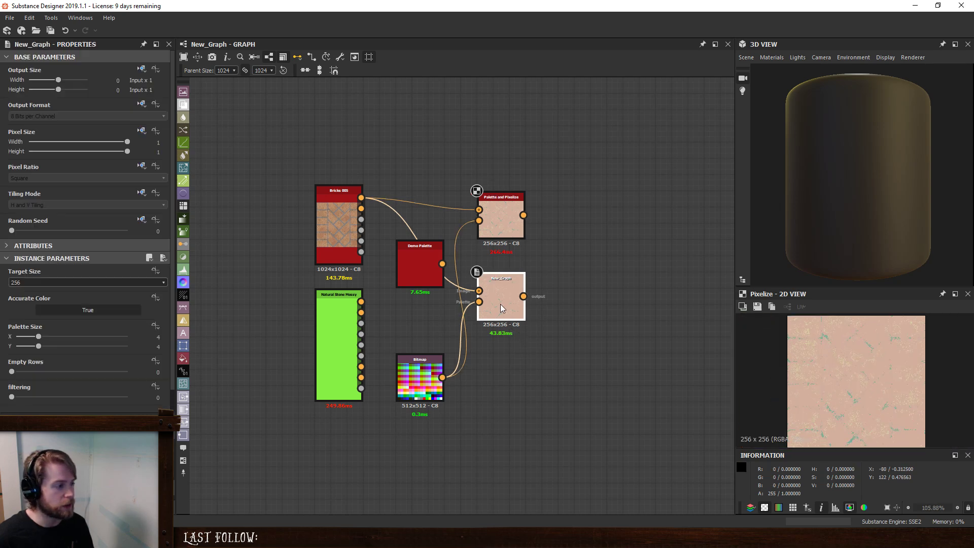
click(71, 283)
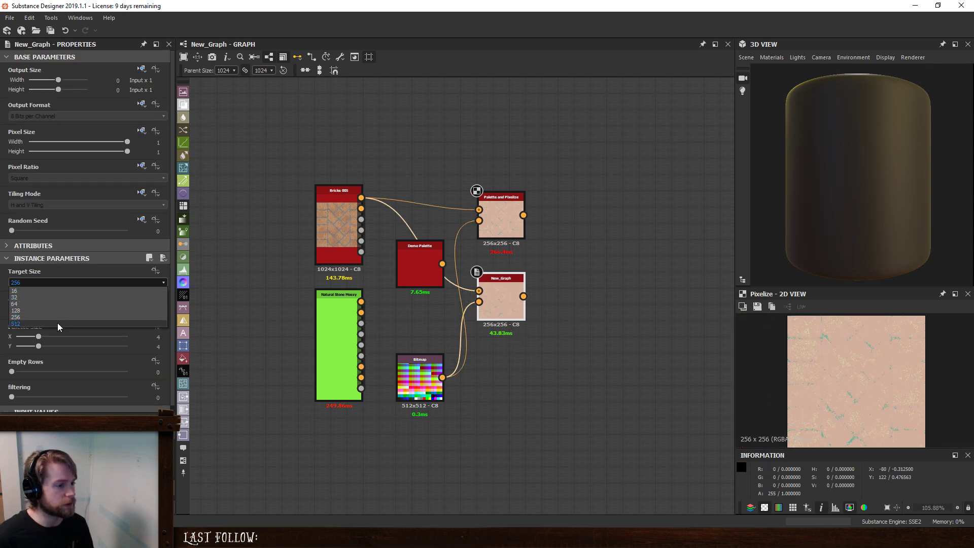
click(57, 323)
double_click(510, 302)
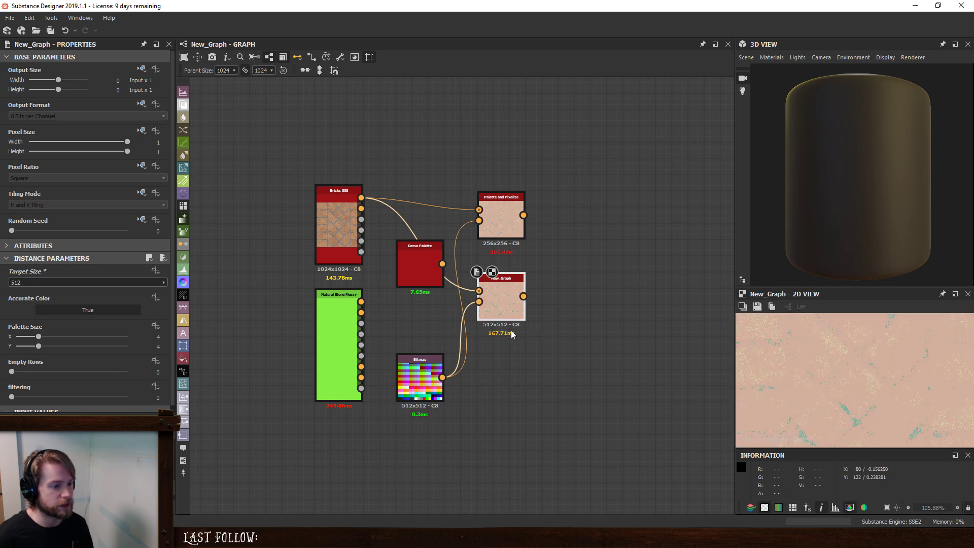
double_click(493, 213)
click(90, 283)
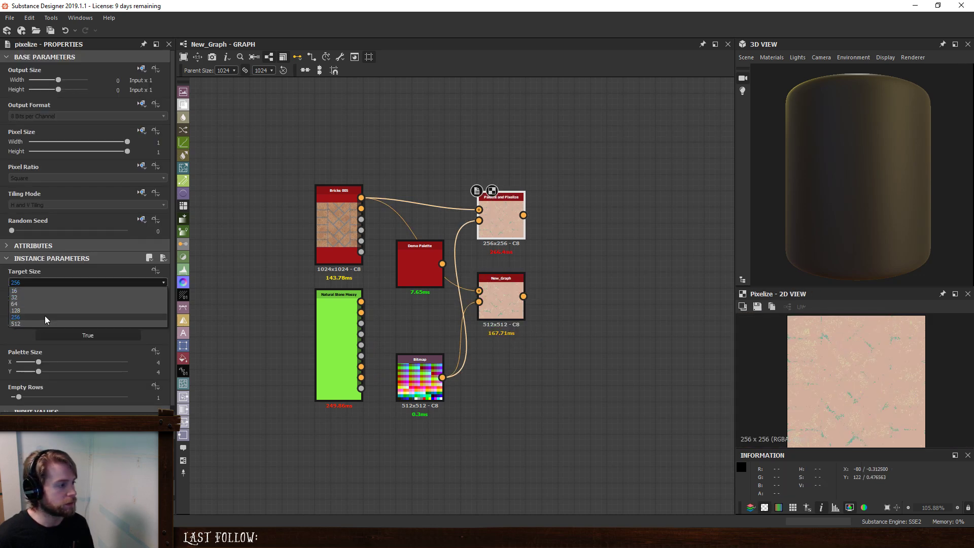
click(76, 323)
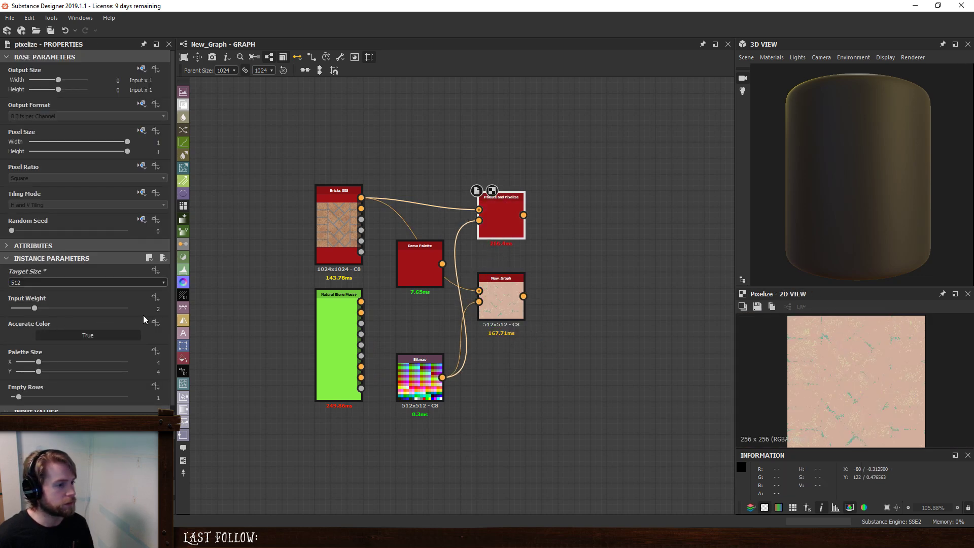
double_click(502, 293)
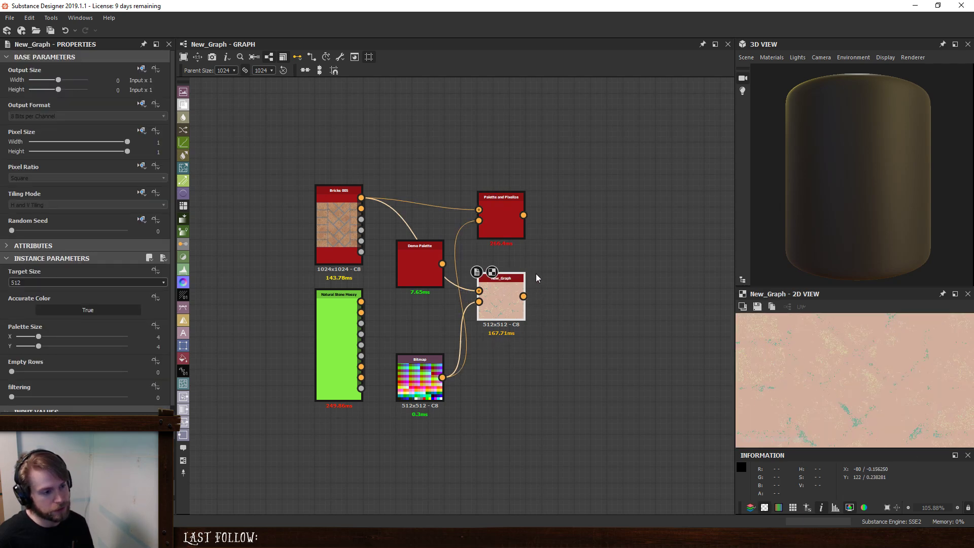
double_click(514, 227)
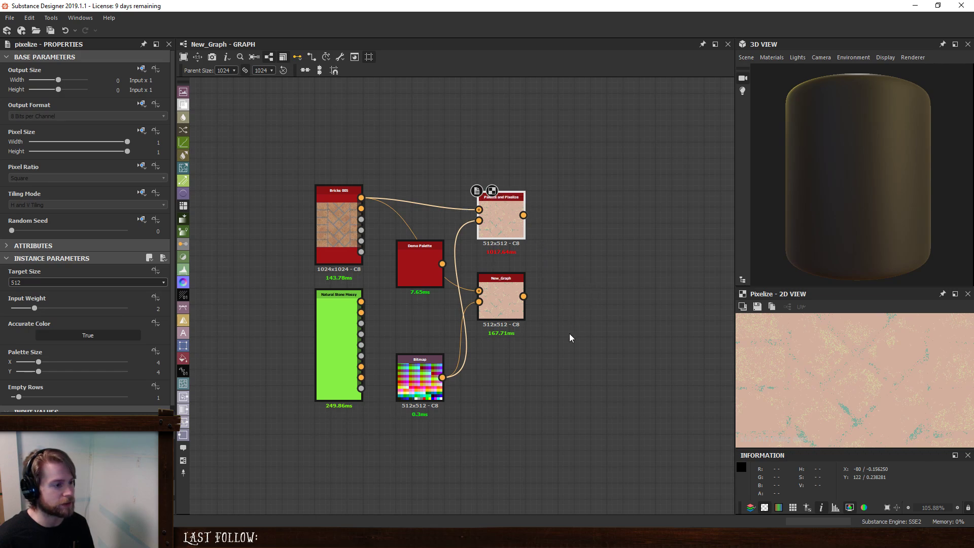
mouse_move(505, 219)
mouse_down()
mouse_move(522, 219)
mouse_move(506, 219)
mouse_up()
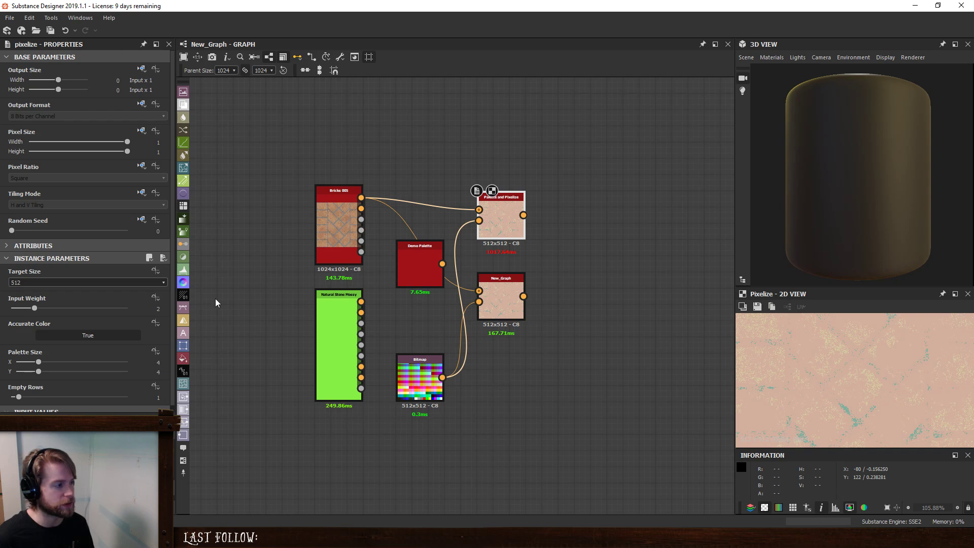
- Try Target Size 16 on the Palette and Pixelize node, check the win-8 bitmap's properties, and restore the size to 512
click(84, 283)
click(82, 295)
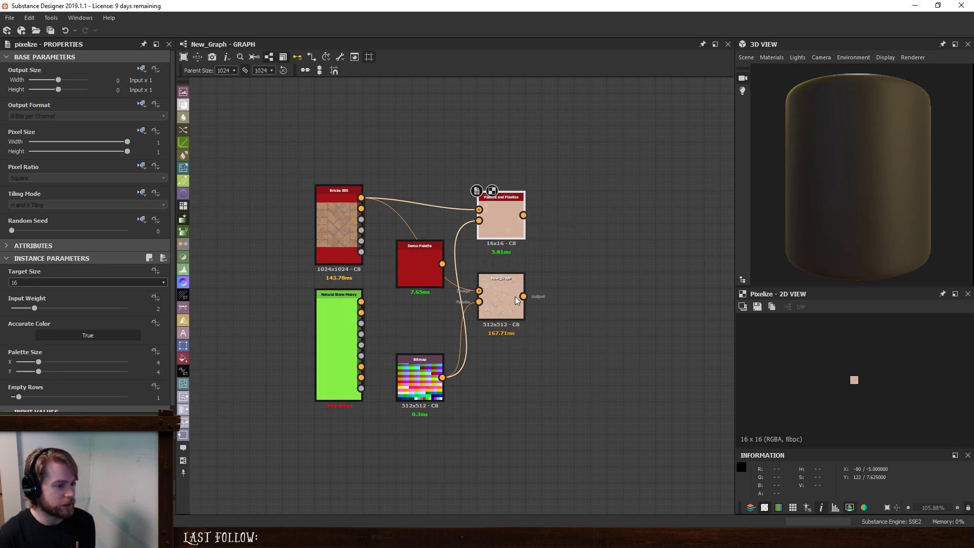
mouse_move(418, 394)
mouse_down()
mouse_move(414, 358)
mouse_move(425, 377)
mouse_move(416, 391)
mouse_up()
click(504, 248)
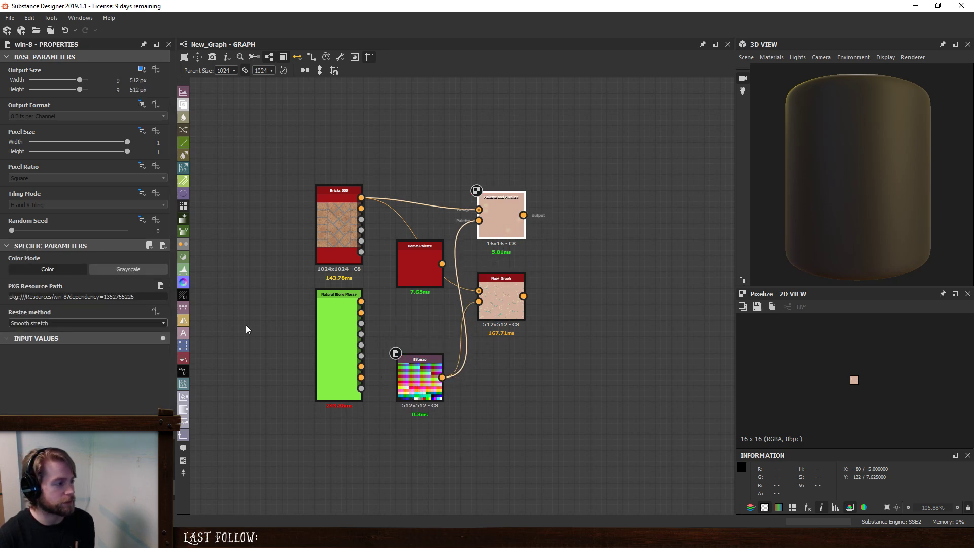
click(51, 282)
click(34, 324)
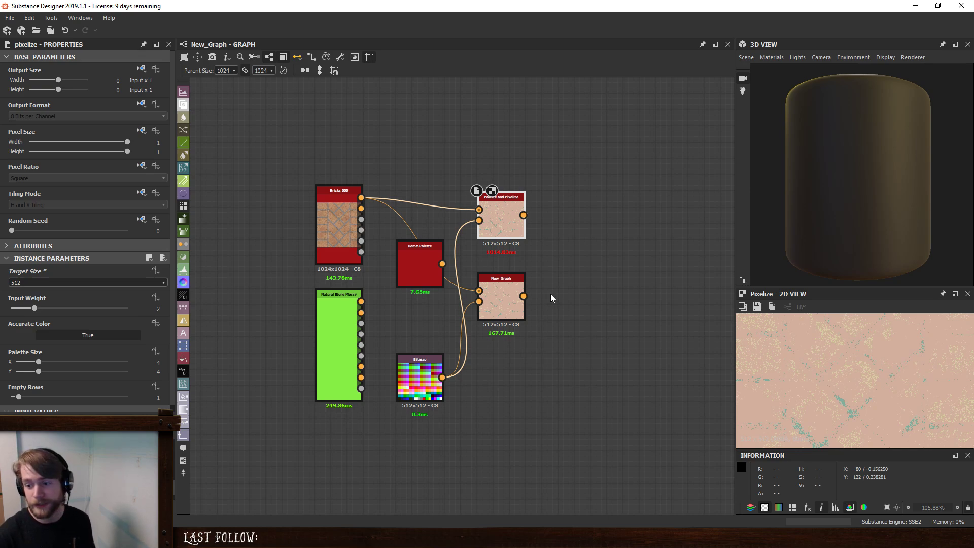
- Set the Palette and Pixelize node's Palette Size to 16 in X and 16 in Y
click(157, 362)
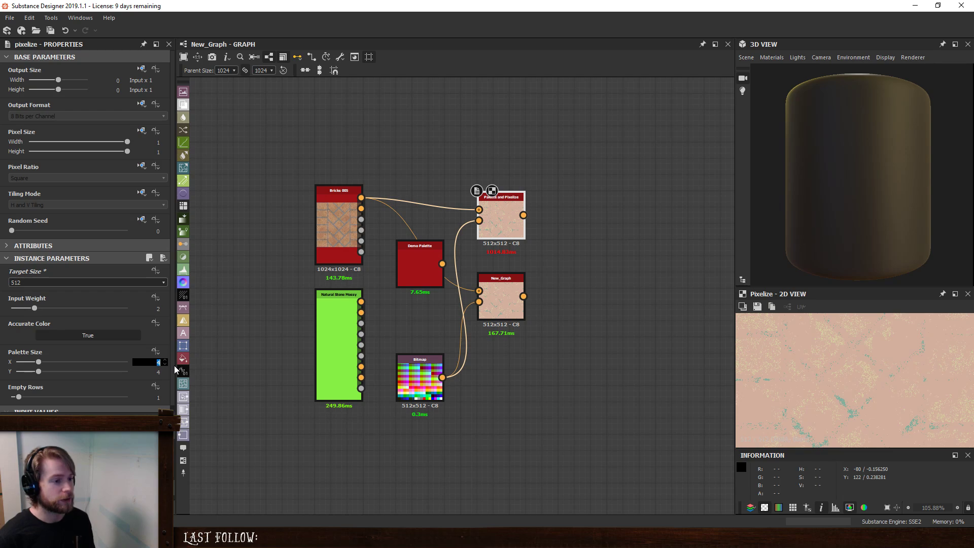
text(16)
key(Tab)
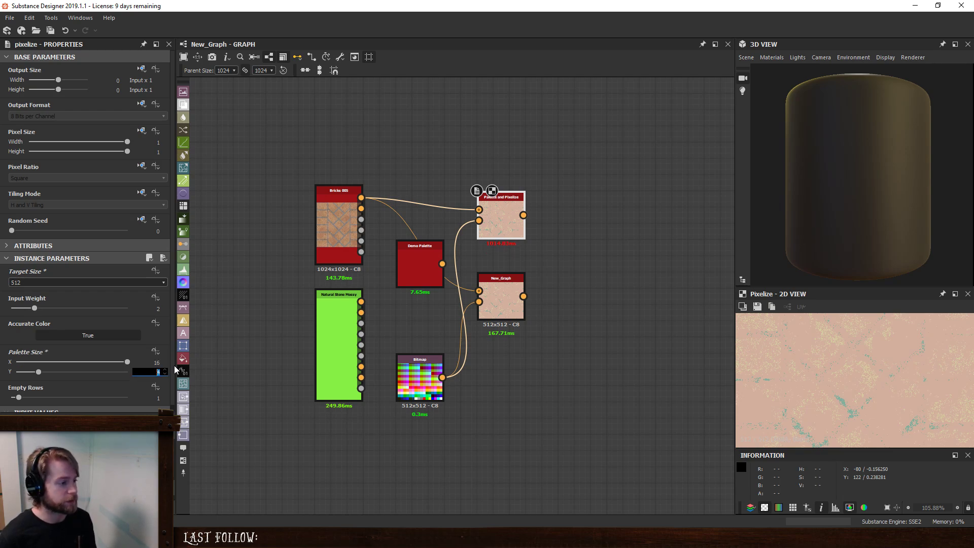
text(16)
key(Return)
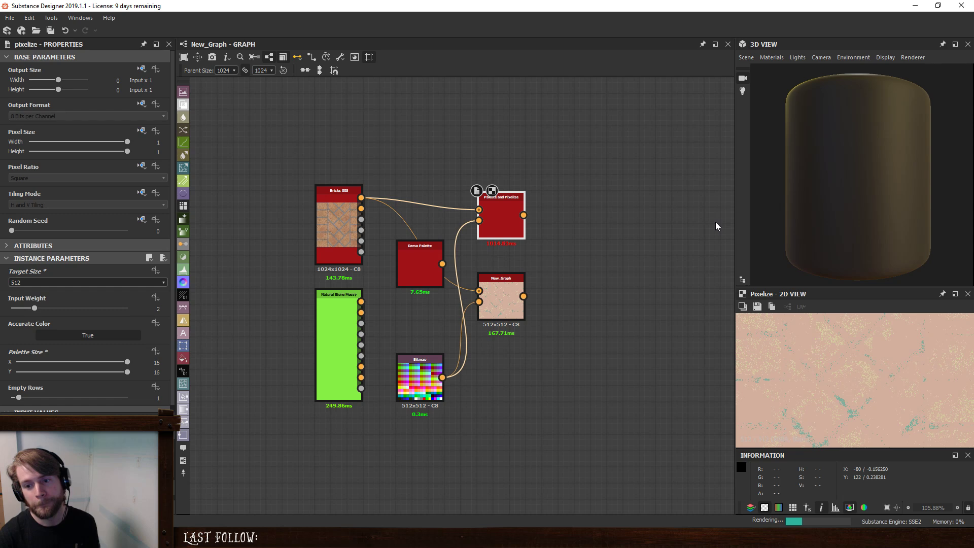
- View the New_Graph and Palette and Pixelize nodes alternately in the 2D view to check their outputs and rendering progress
click(509, 280)
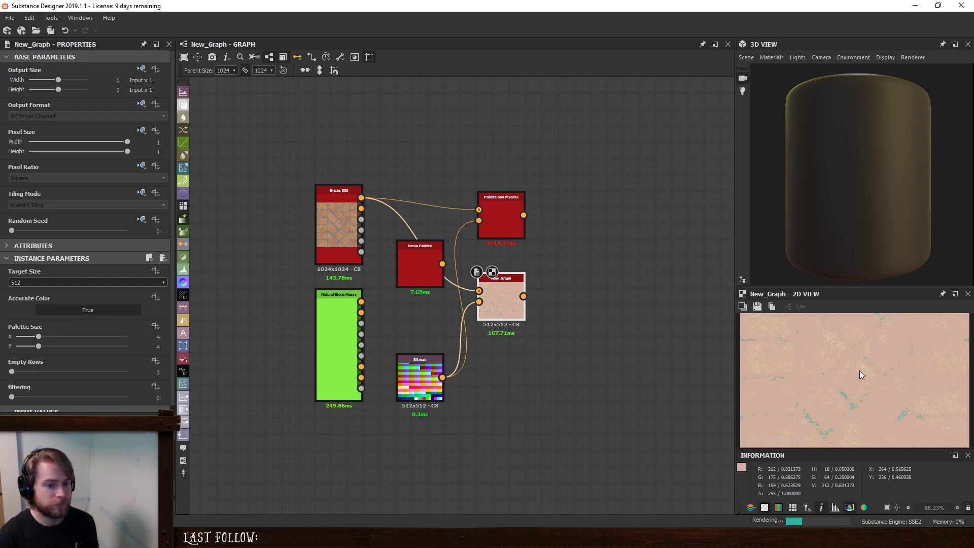
key(f)
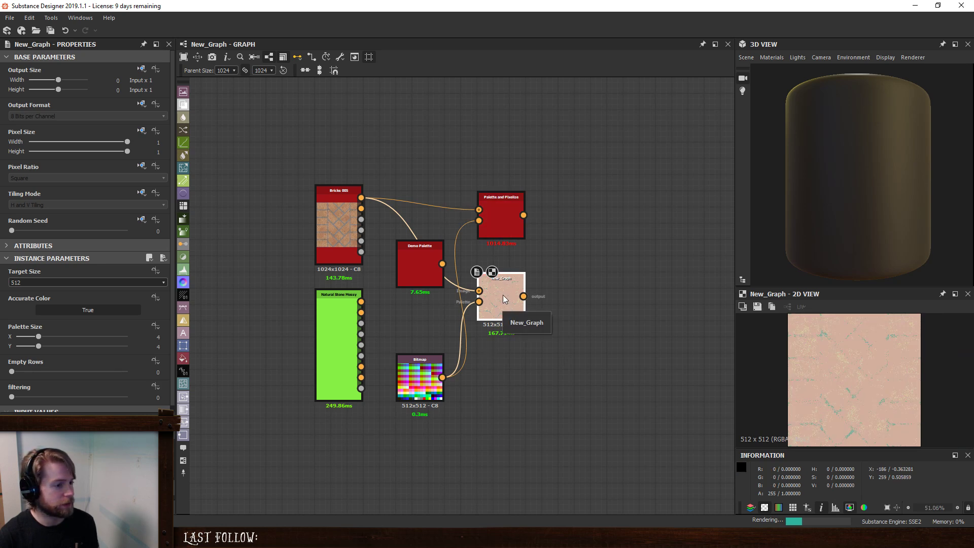
click(508, 225)
click(509, 310)
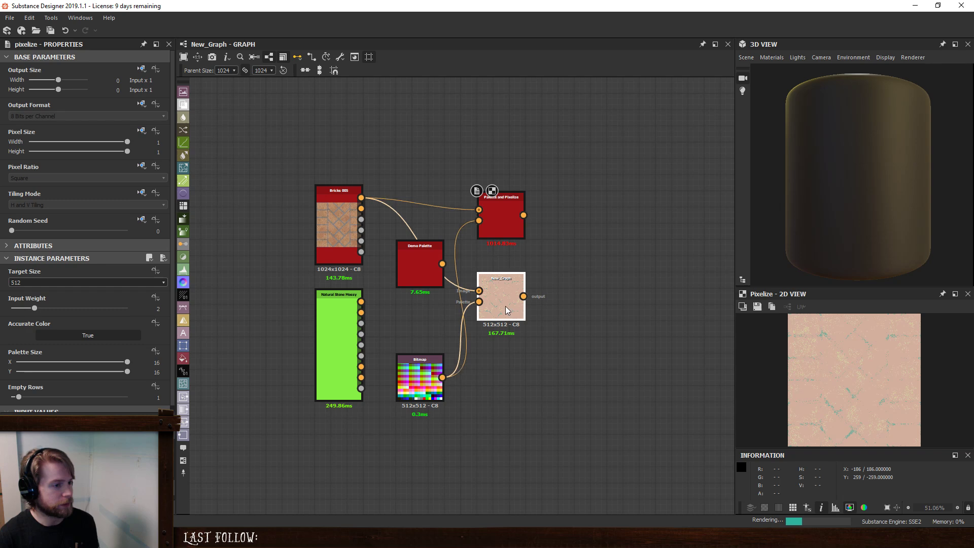
click(509, 219)
click(501, 292)
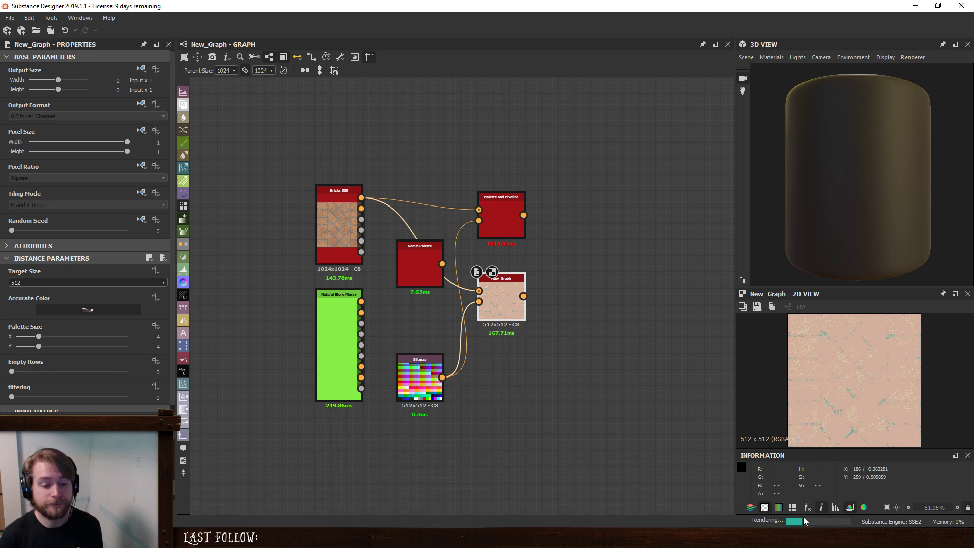
click(504, 209)
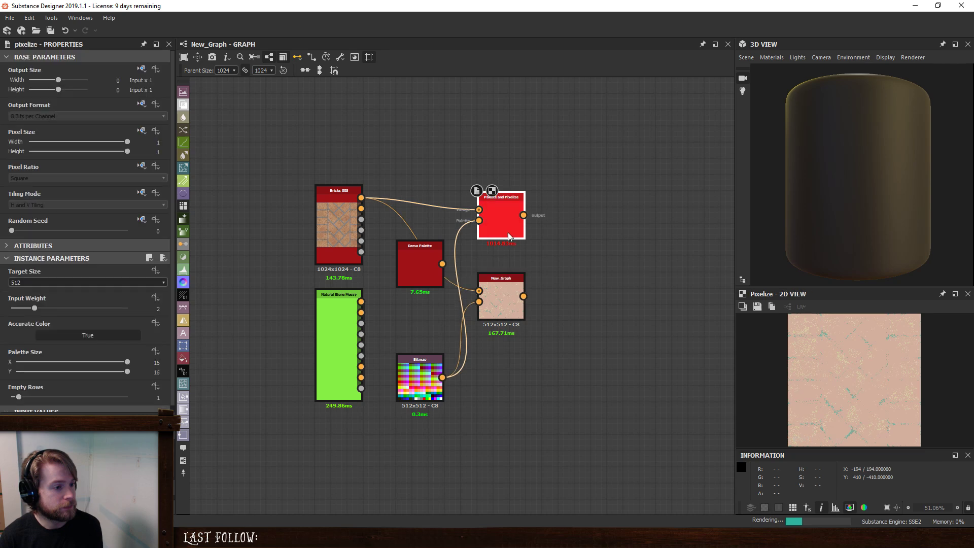
double_click(480, 302)
double_click(503, 285)
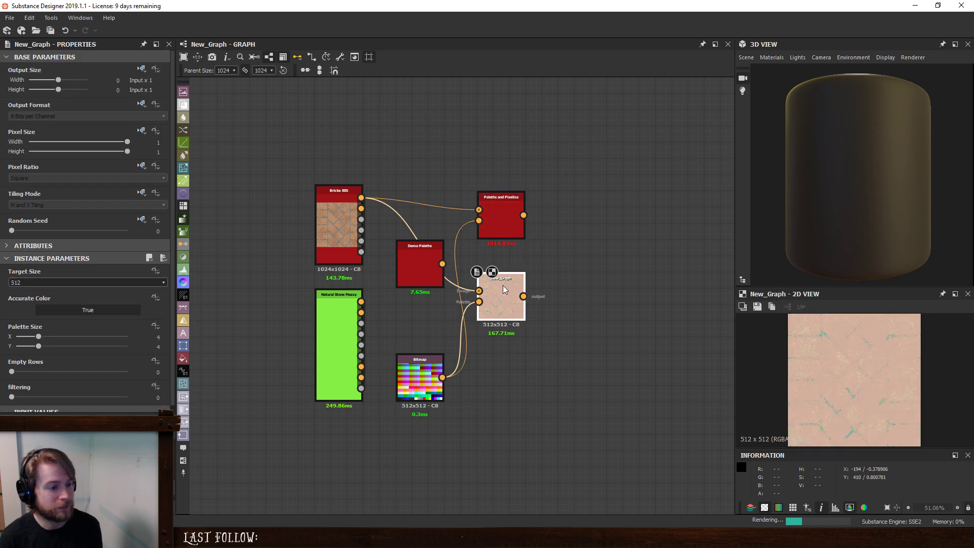
double_click(504, 224)
- Cancel the rendering in progress for the Palette and Pixelize node, repeating the cancel command several times
click(51, 18)
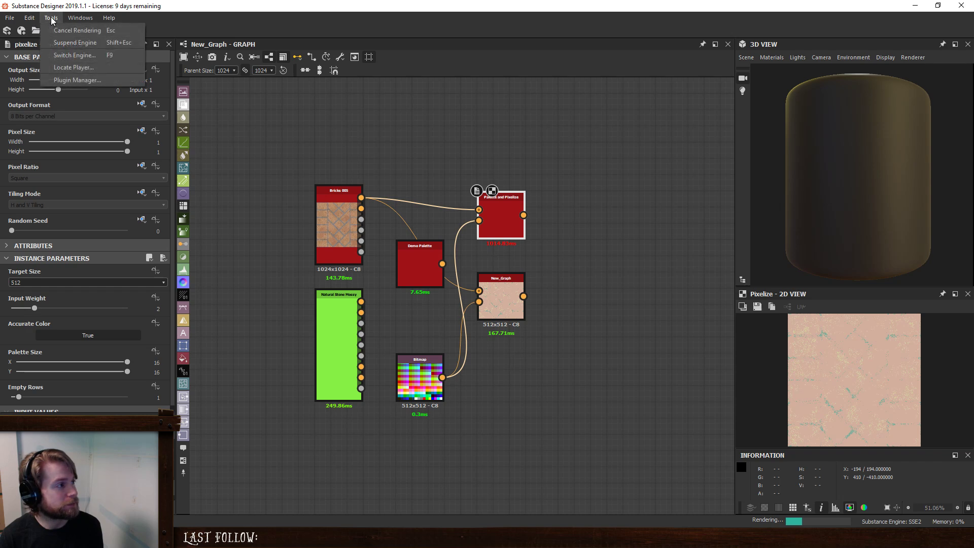
click(63, 31)
click(52, 17)
click(57, 31)
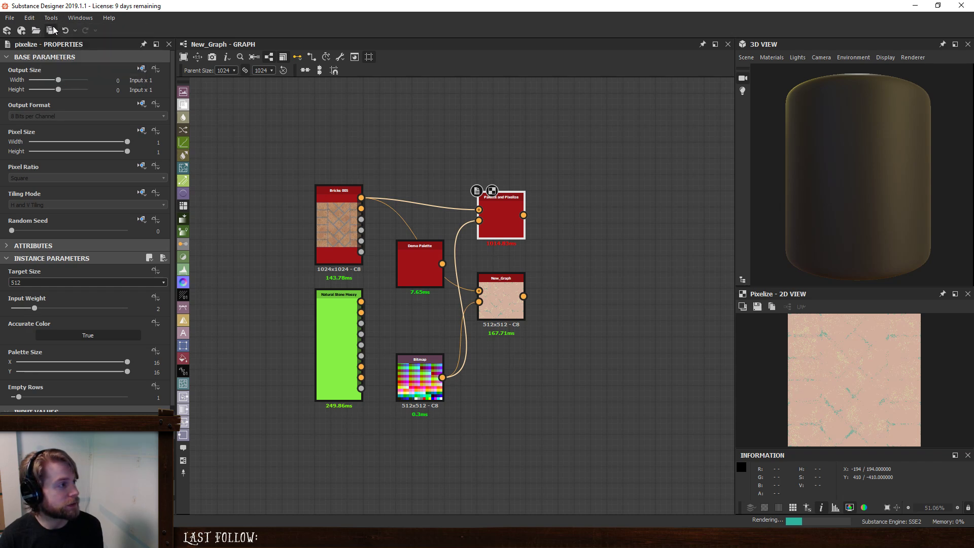
click(52, 19)
click(57, 31)
click(53, 18)
click(57, 31)
click(51, 18)
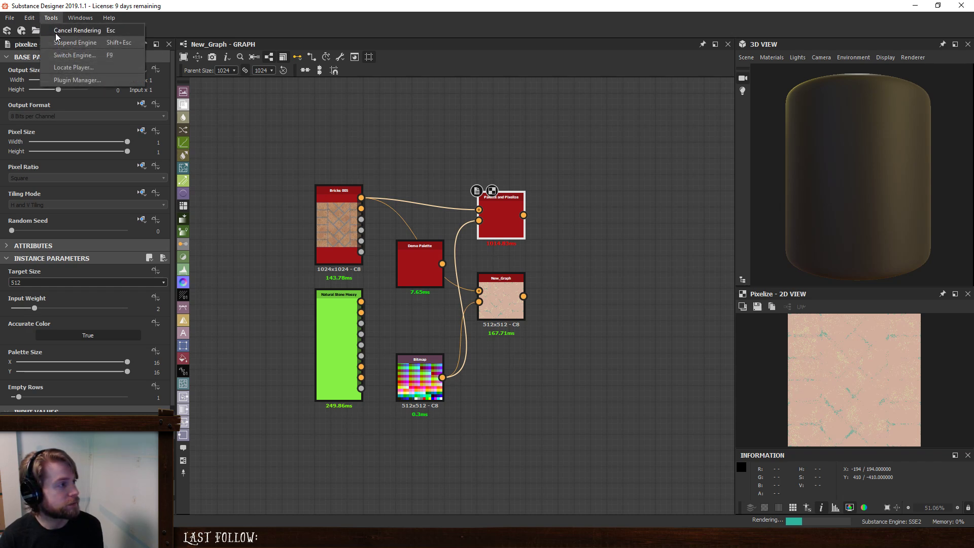
click(56, 31)
- Set the New_Graph node's Palette Size to 16 in X and 16 in Y
click(500, 307)
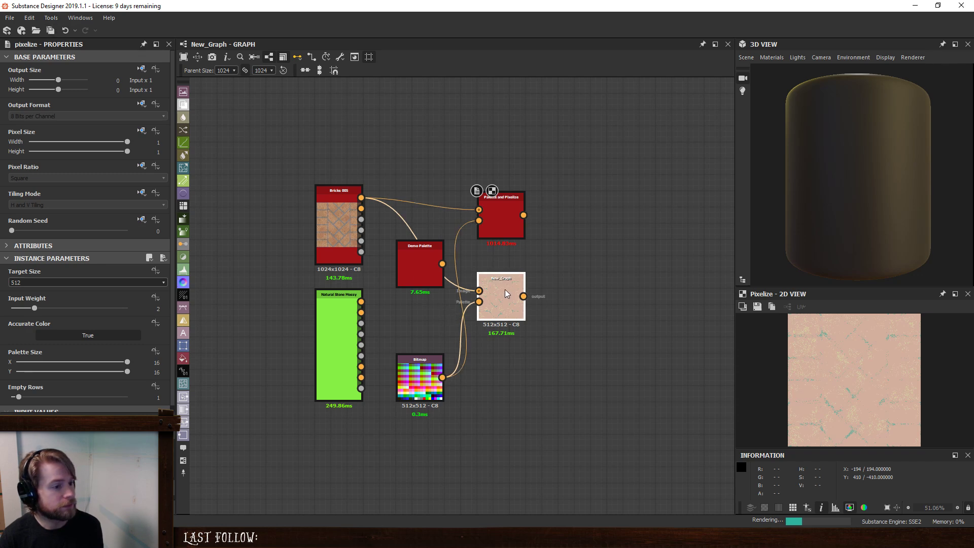
drag(152, 340, 174, 342)
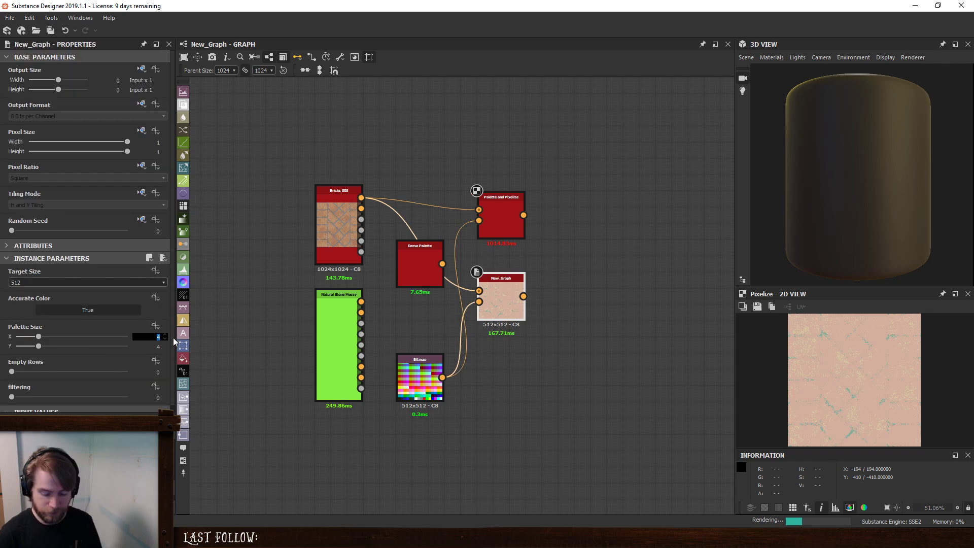
text(16)
key(Tab)
text(16)
key(Return)
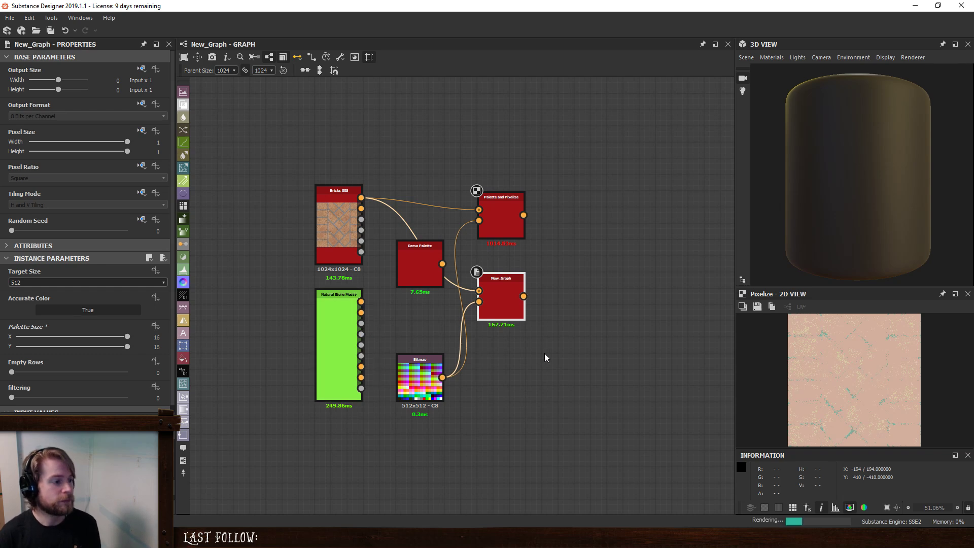
- Inspect the New_Graph output in the 2D view and compare its colors with the win-8 palette bitmap
double_click(510, 303)
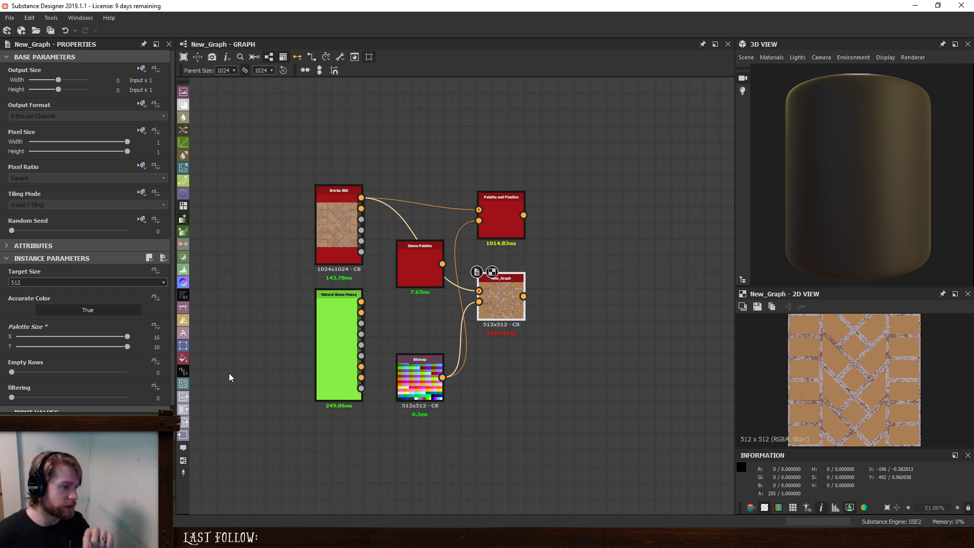
scroll(814, 351, up, 5)
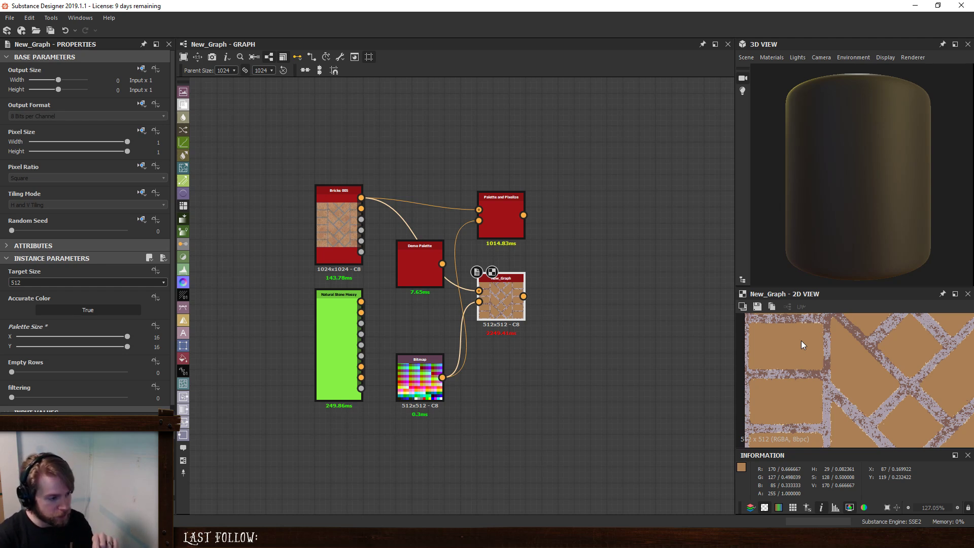
double_click(403, 379)
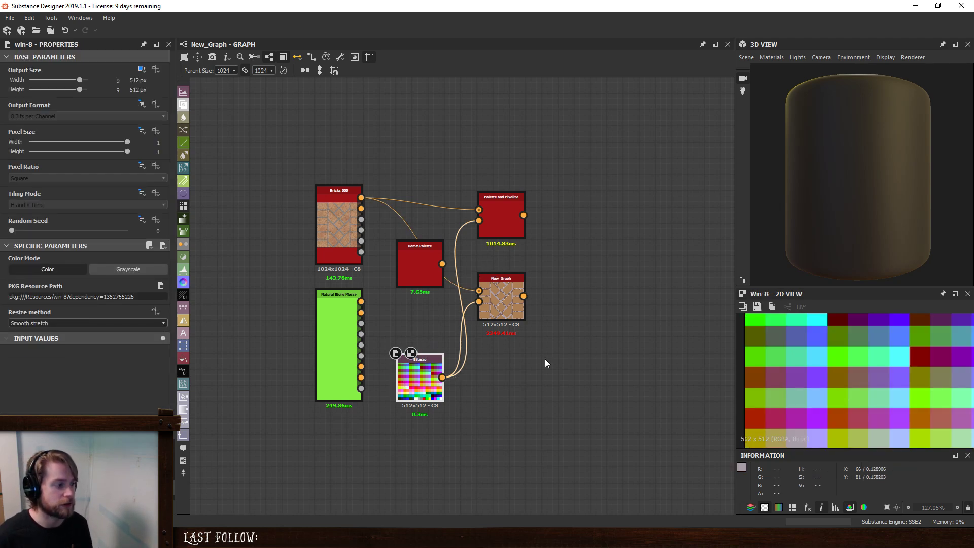
scroll(781, 337, down, 5)
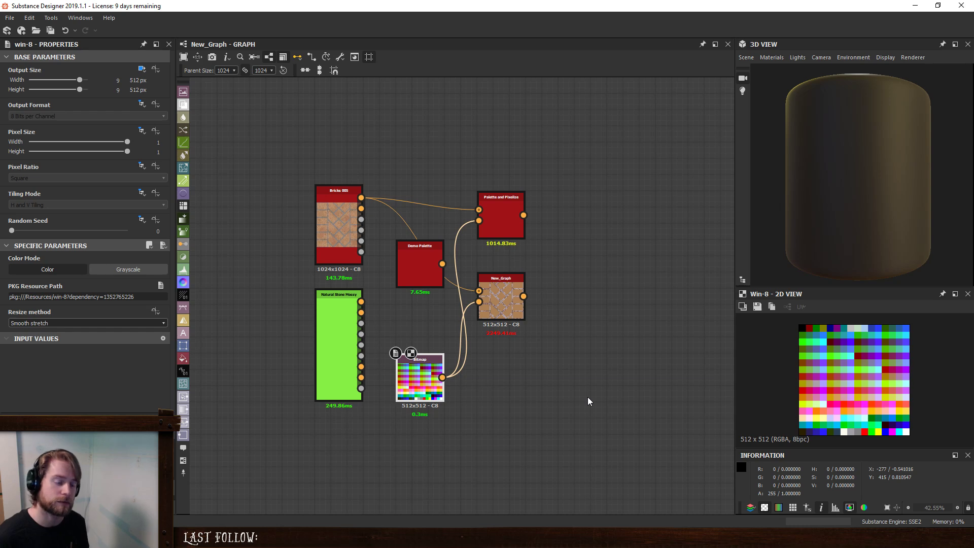
- Render the Palette and Pixelize node in the 2D view and compare its computation time with New_Graph's
click(495, 223)
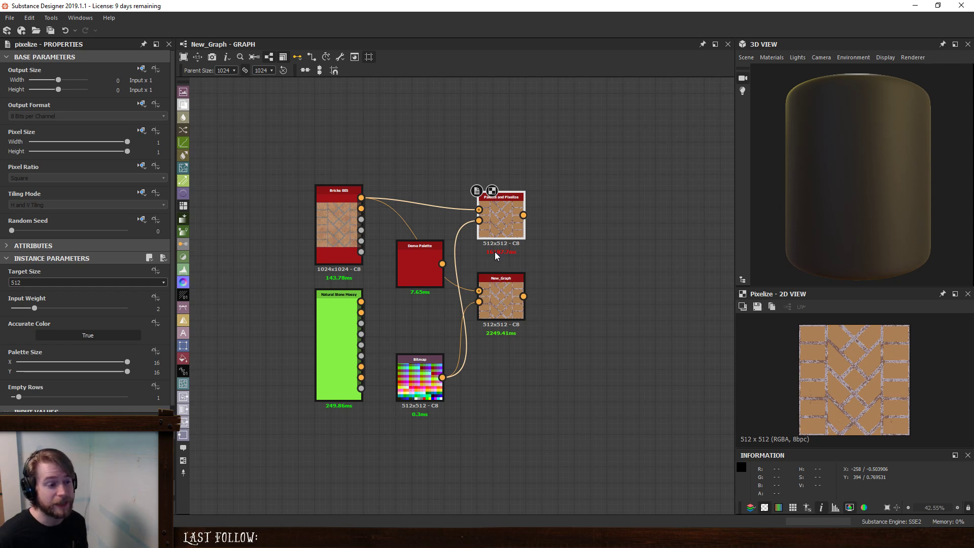
scroll(494, 253, up, 6)
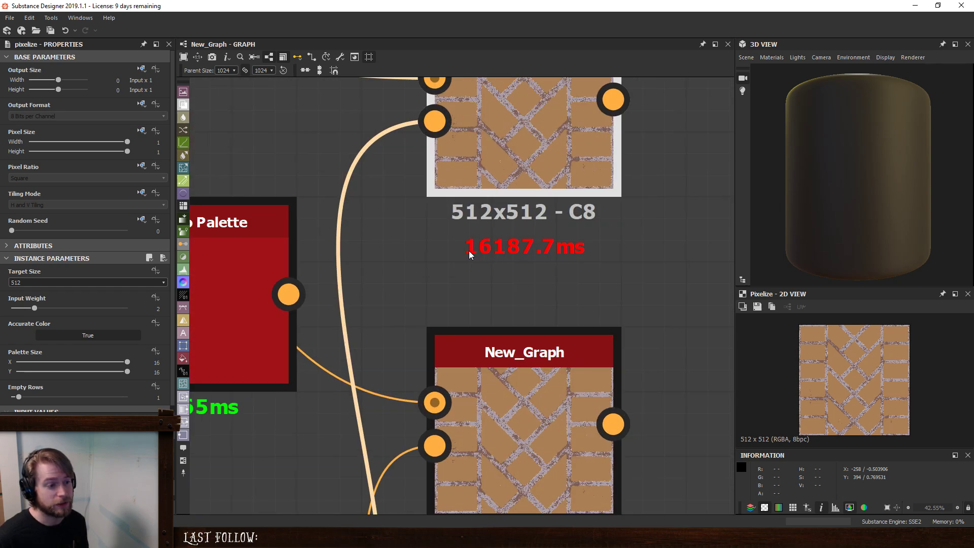
scroll(508, 279, down, 6)
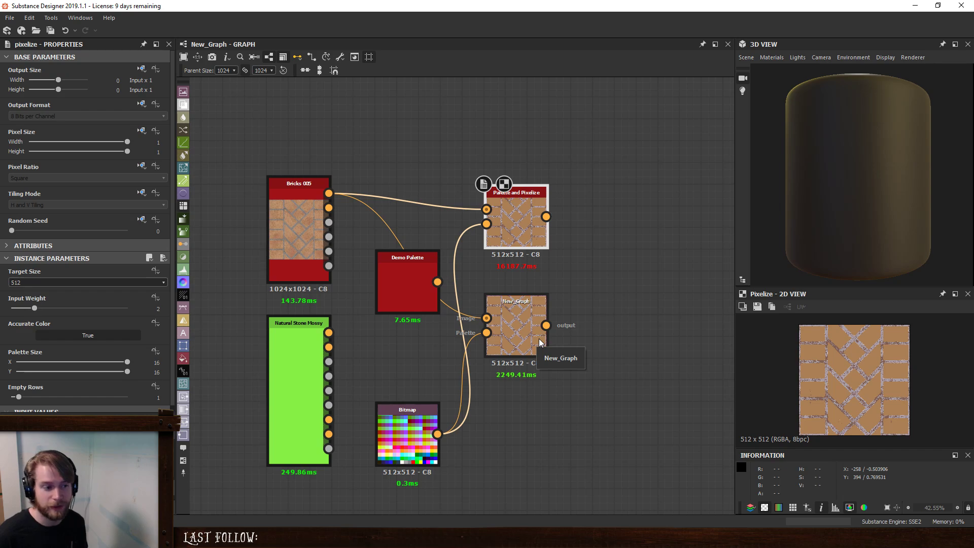
scroll(540, 341, down, 2)
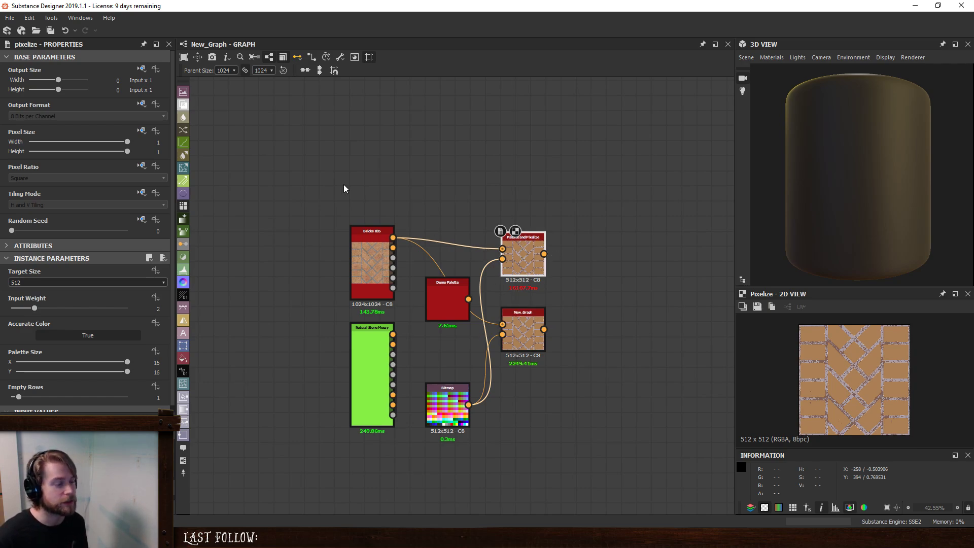
- Switch the Substance engine to Direct3D 10 and recheck the engine selection without changing it
click(49, 18)
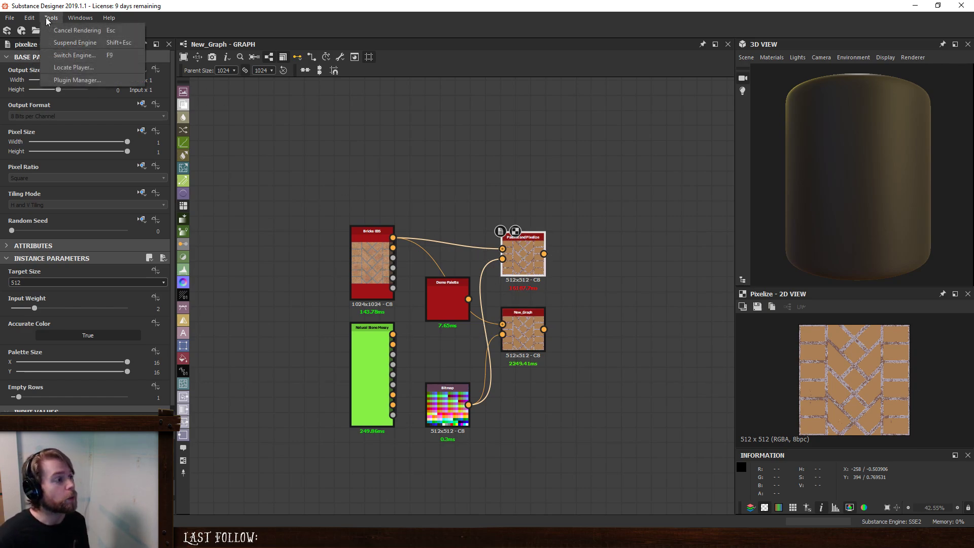
click(66, 54)
click(389, 211)
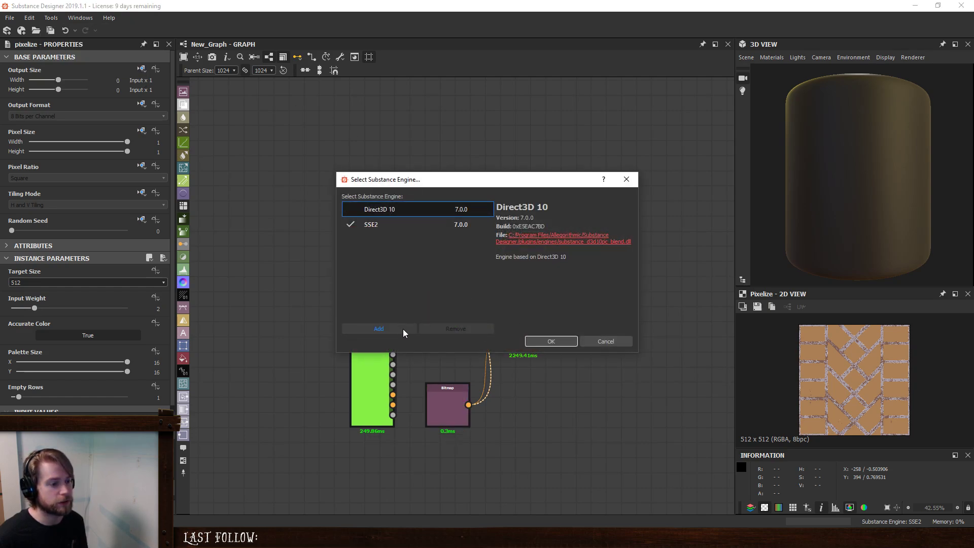
double_click(403, 210)
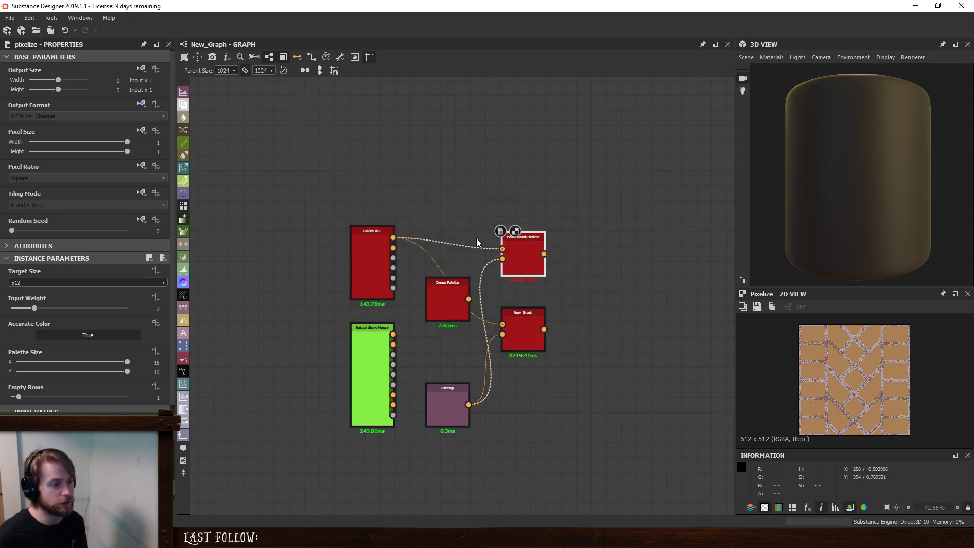
click(53, 18)
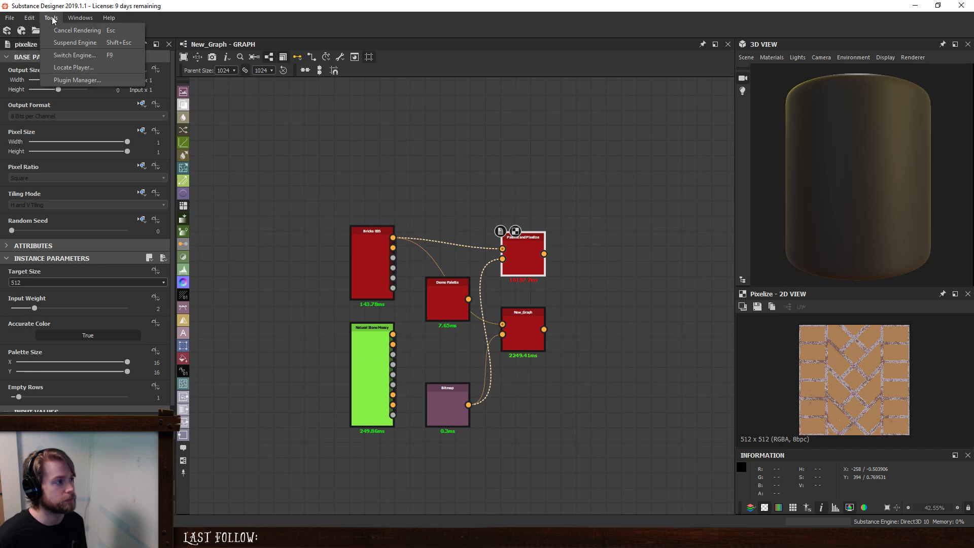
click(63, 55)
click(602, 342)
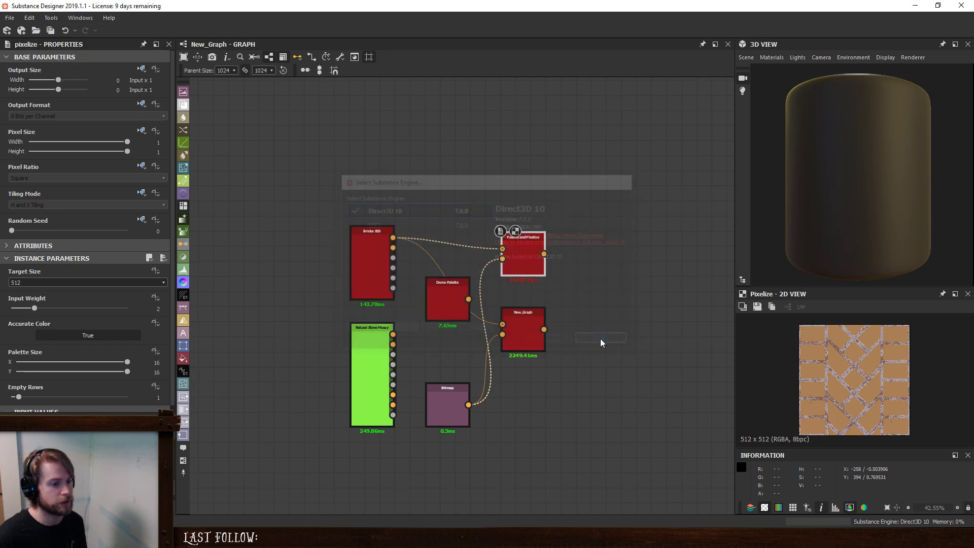
- Render the New_Graph and Palette and Pixelize nodes with the Direct3D 10 engine and compare their computation times
click(533, 335)
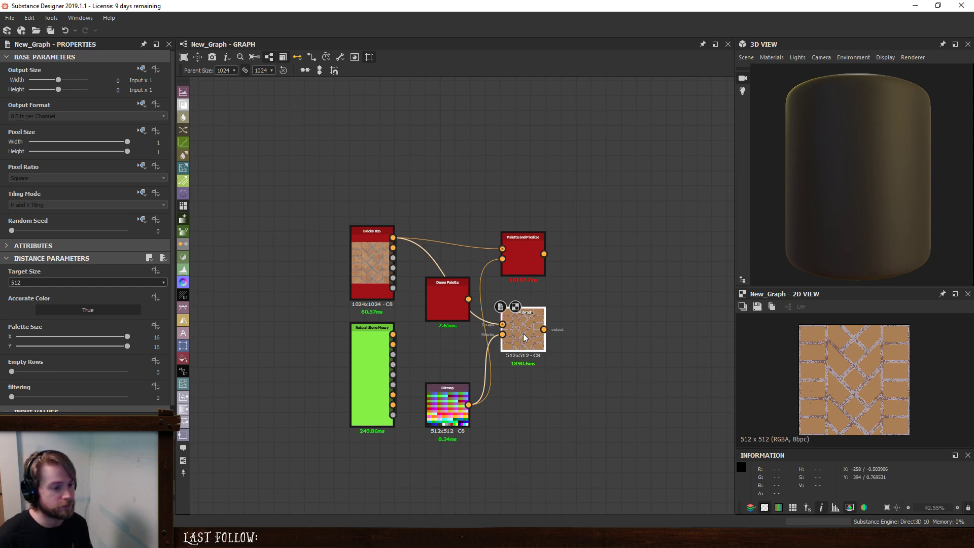
click(529, 262)
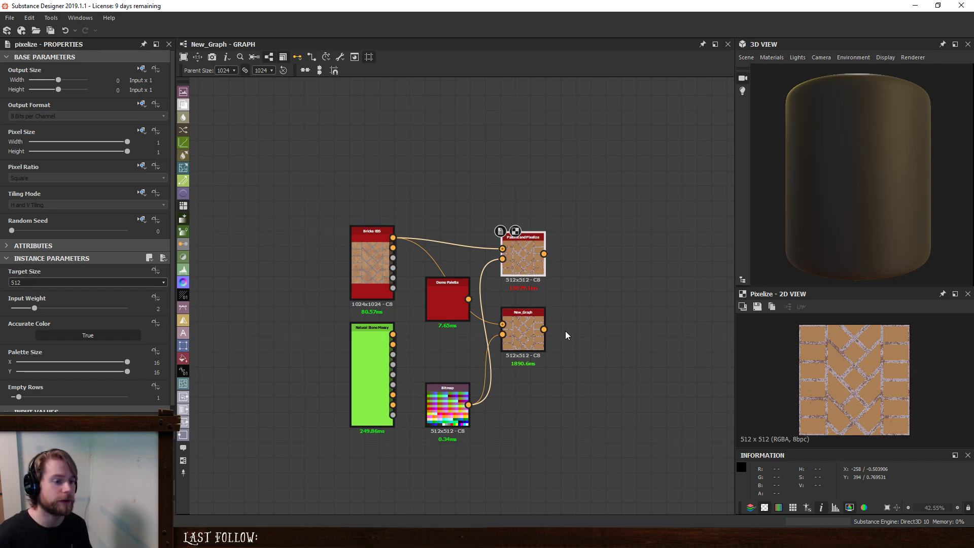
scroll(515, 290, up, 3)
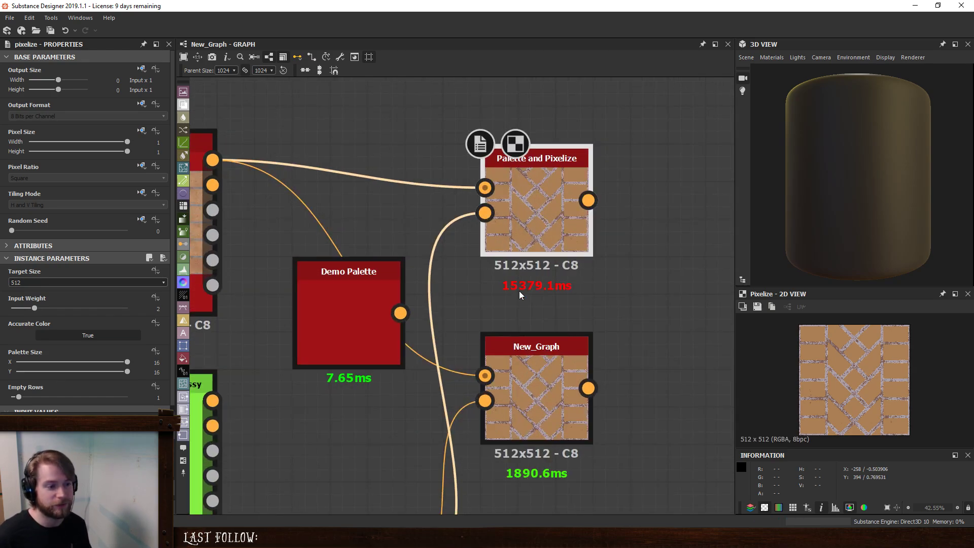
- Try adjusting the New_Graph node's Random Seed to time its re-rendering, leaving the seed at 0
click(564, 345)
scroll(569, 332, down, 5)
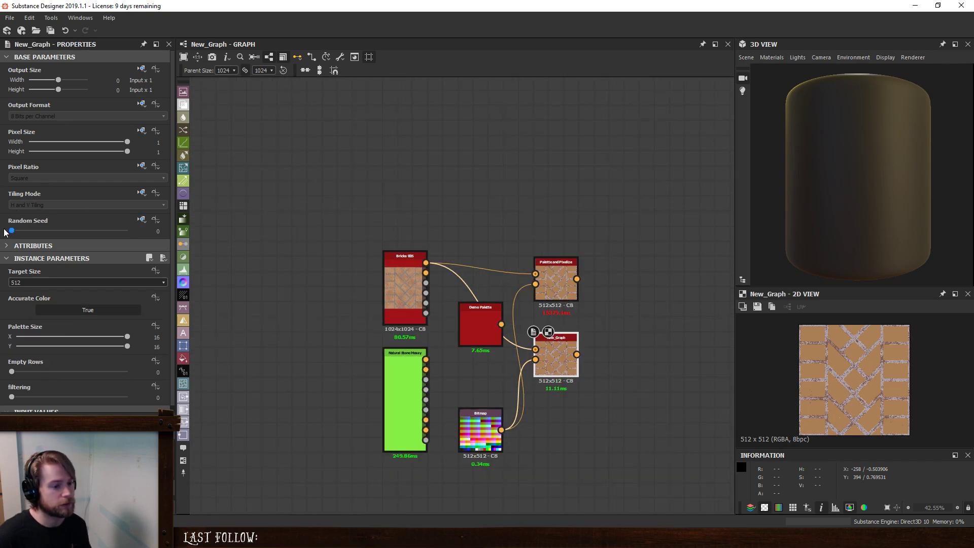
mouse_move(4, 230)
mouse_down()
mouse_move(164, 236)
mouse_move(0, 243)
mouse_move(51, 232)
mouse_move(171, 241)
mouse_move(3, 243)
mouse_up()
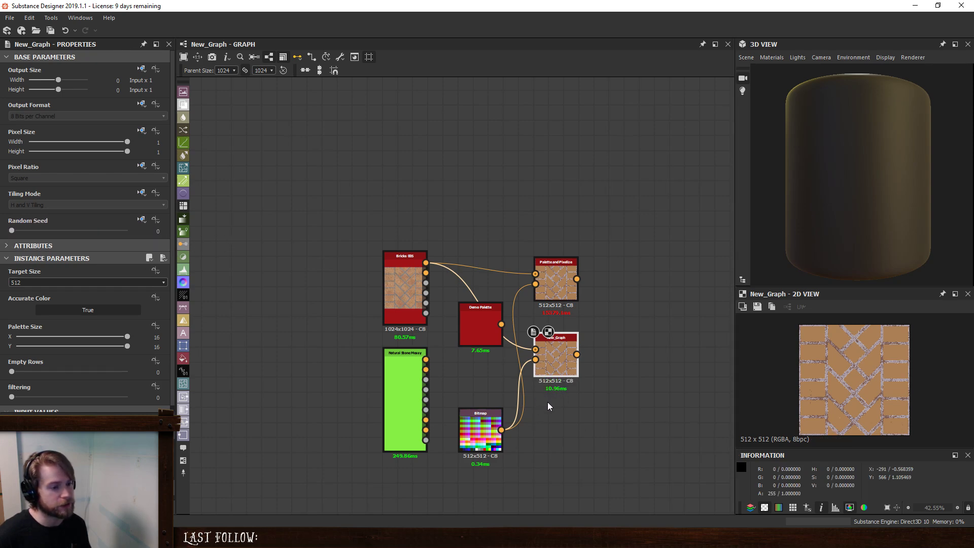
- Raise the Palette and Pixelize node's Random Seed to 1 and on to 2 to time its re-rendering against New_Graph
double_click(557, 285)
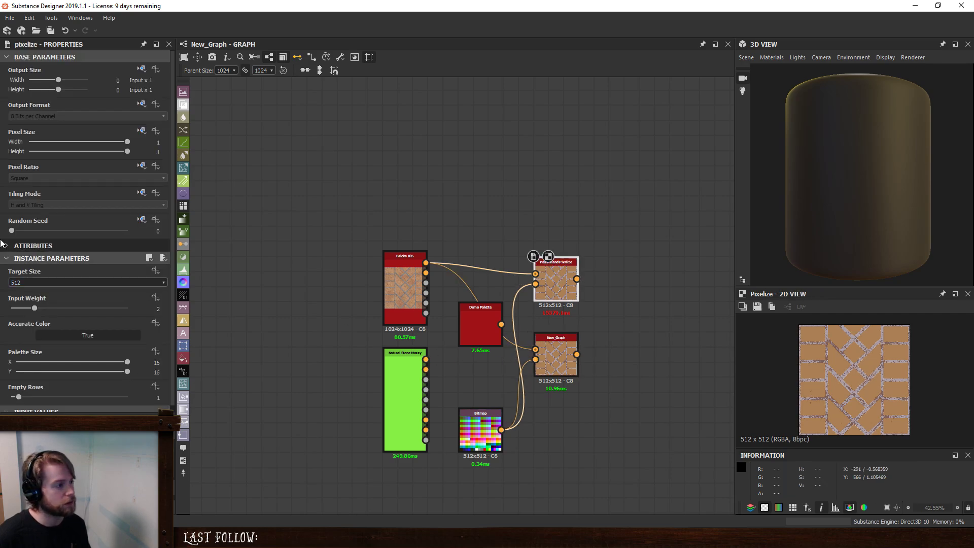
drag(11, 231, 21, 230)
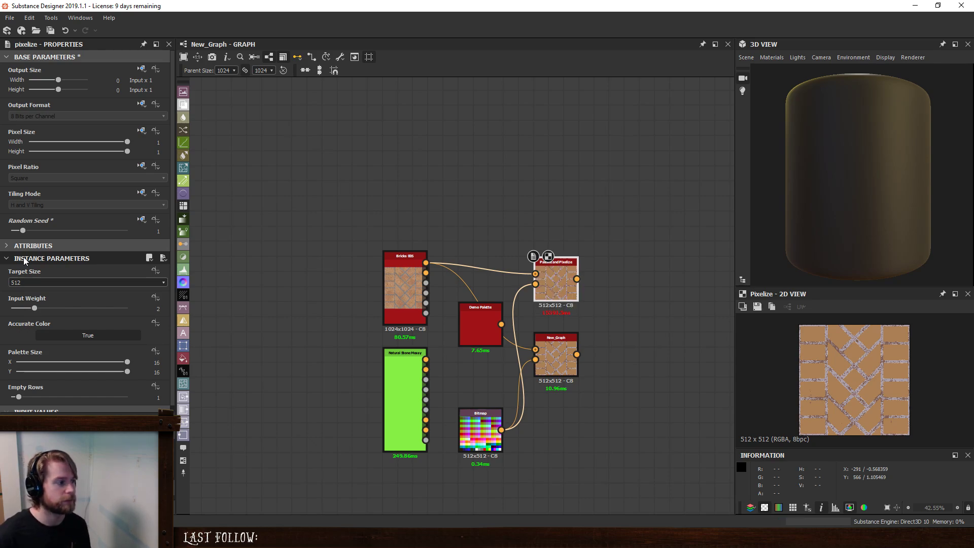
scroll(559, 317, up, 3)
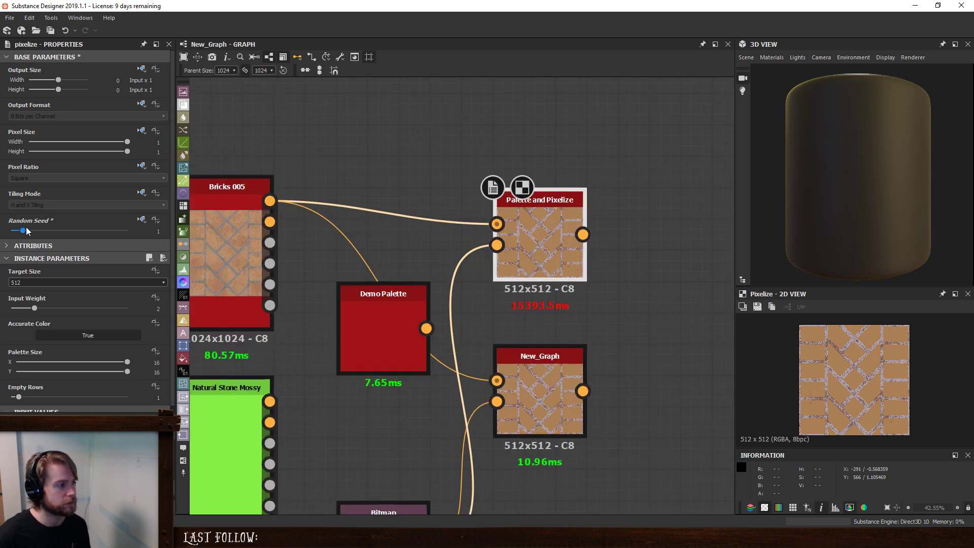
drag(26, 227, 39, 231)
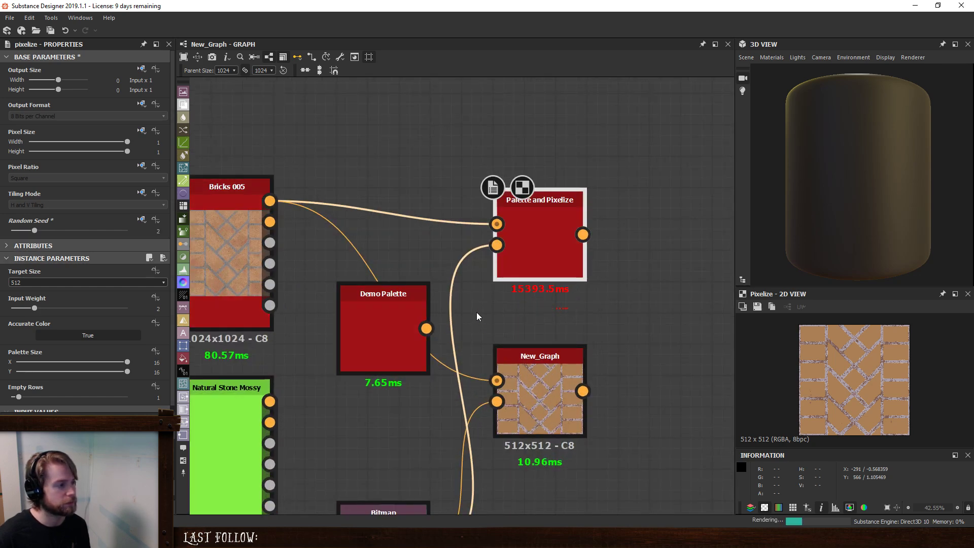
scroll(701, 319, down, 3)
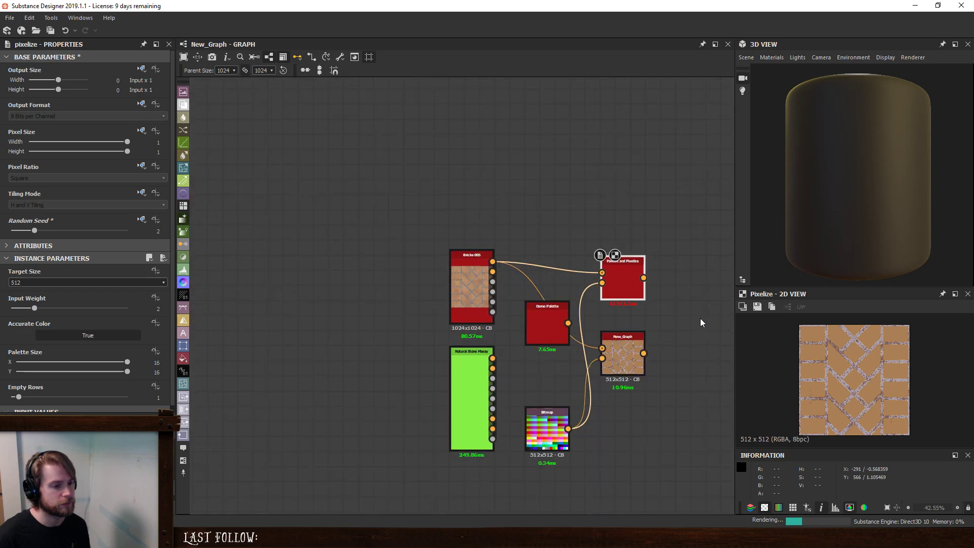
- Delete the Palette and Pixelize node, move New_Graph up into its place, and move the Bitmap node above Demo Palette
middle_drag(689, 303, 625, 309)
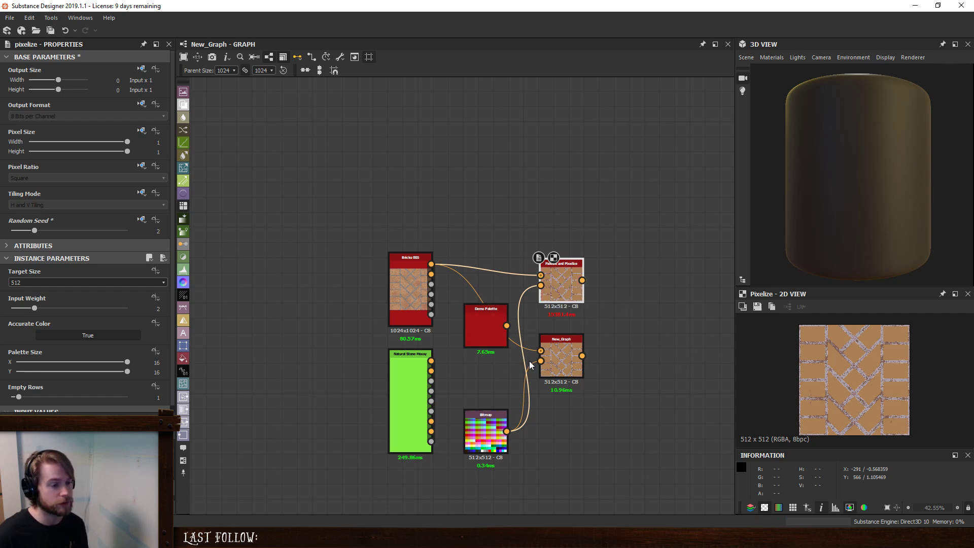
click(571, 277)
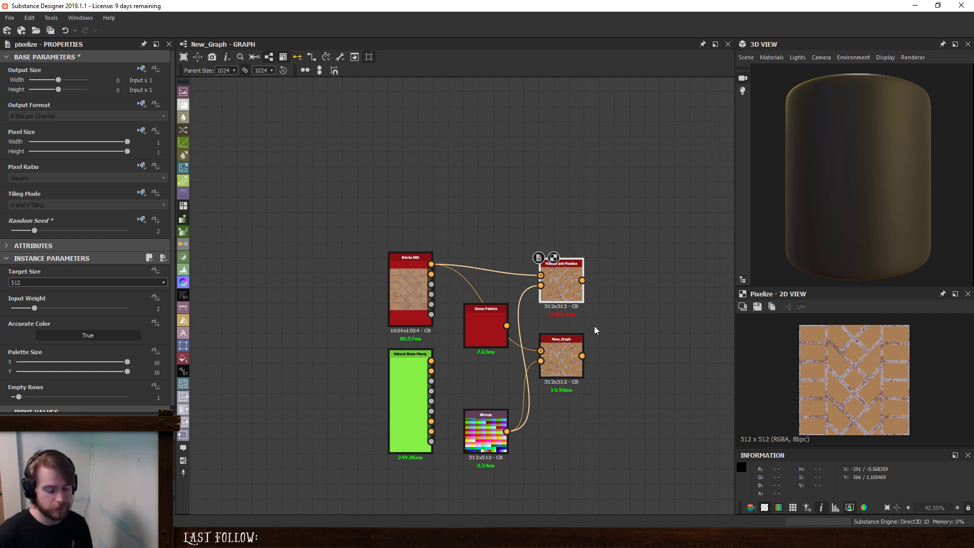
key(Delete)
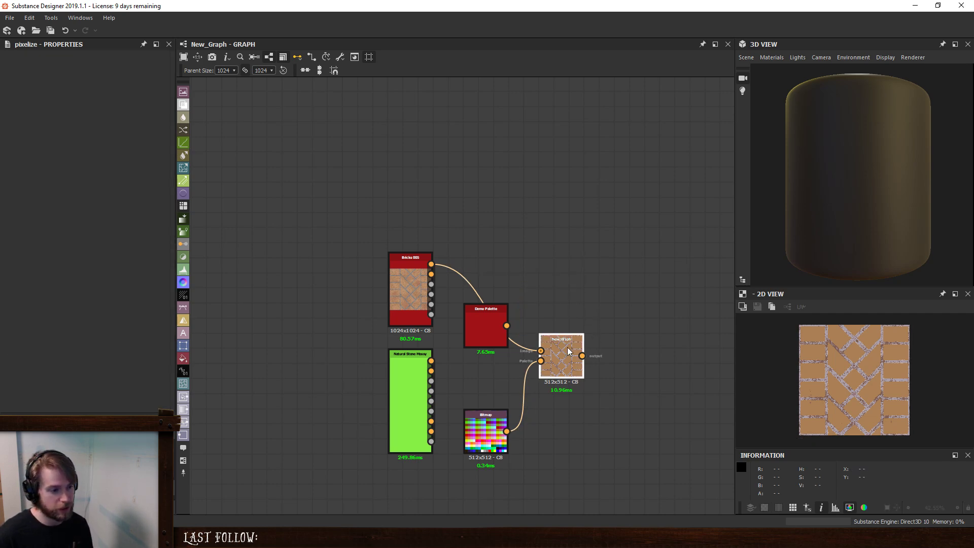
drag(566, 337, 568, 264)
drag(493, 448, 491, 235)
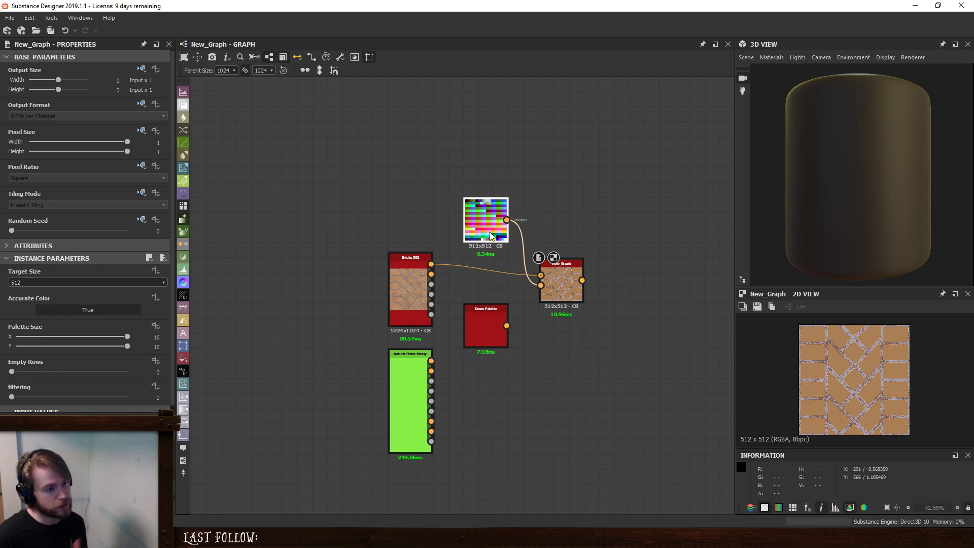
- Set the New_Graph node's Accurate Color to False and re-trigger its render to inspect the output and computation time
click(565, 281)
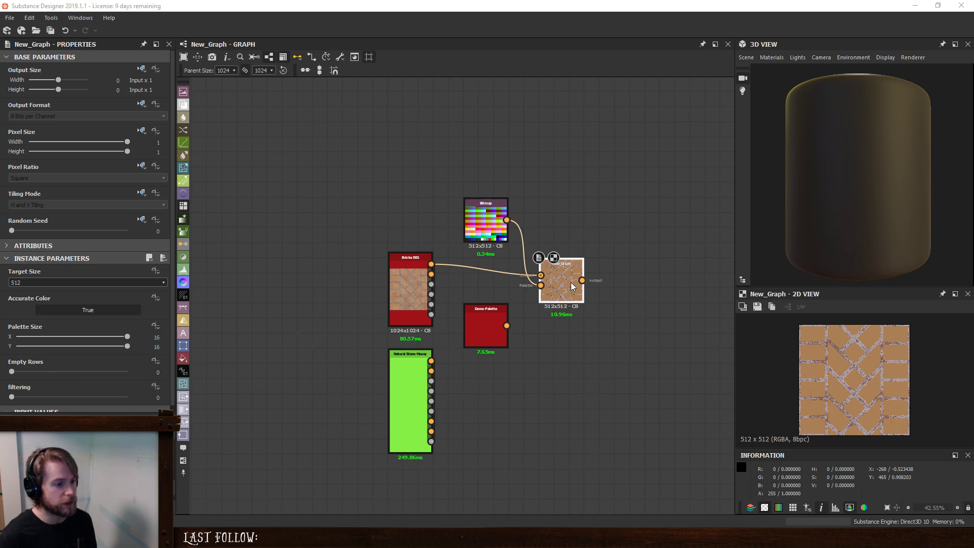
click(94, 311)
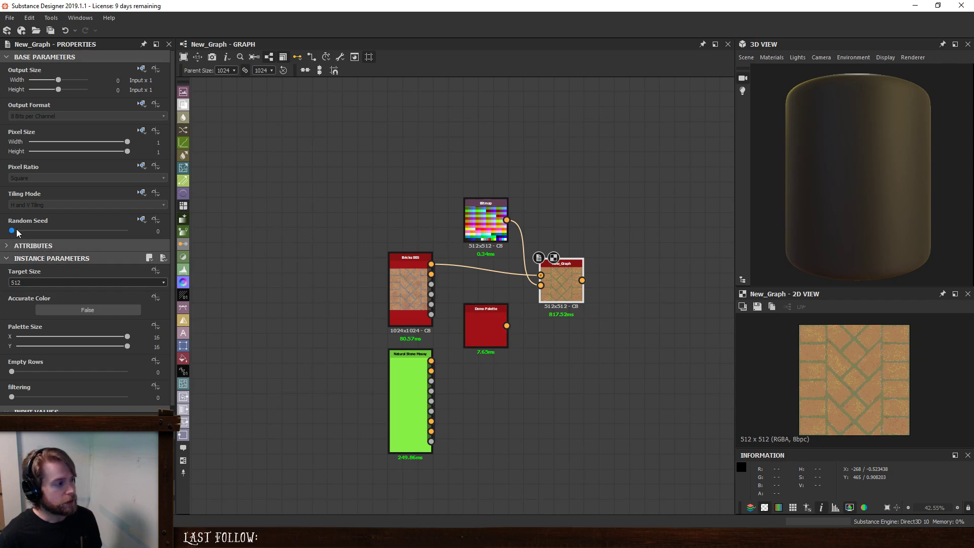
drag(40, 231, 8, 232)
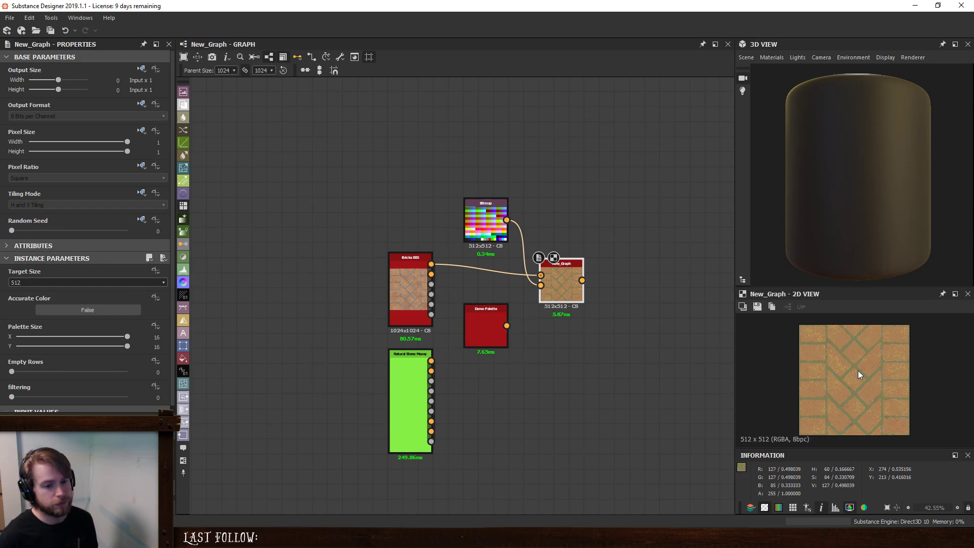
scroll(859, 373, up, 5)
scroll(859, 371, down, 5)
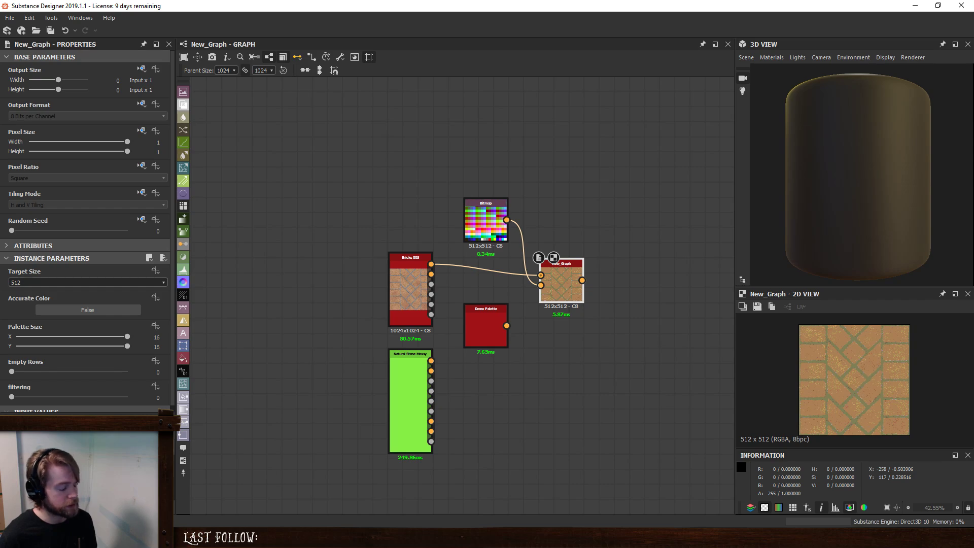
- Open the New_Graph pixelizer's own graph and rename it pixelize_pp, updating all affected dependency paths
click(539, 258)
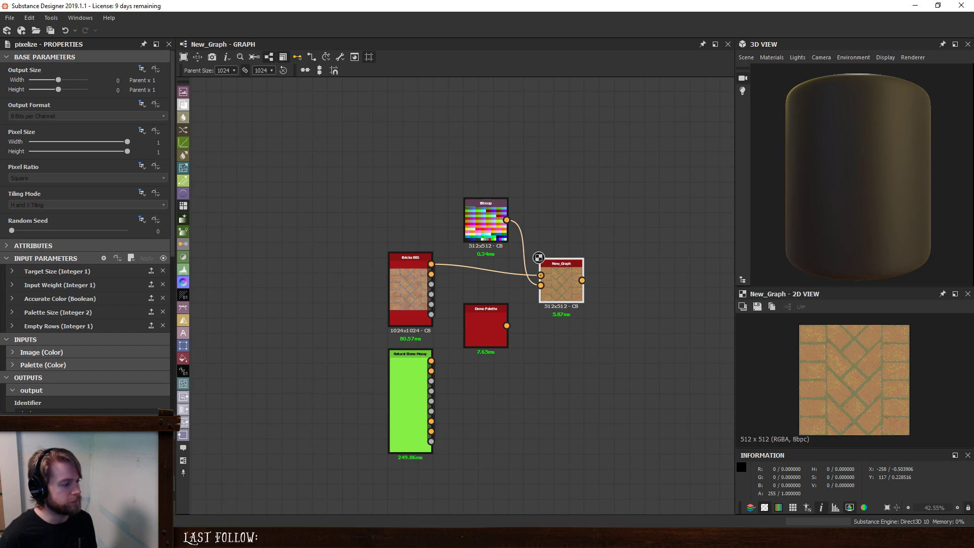
double_click(67, 471)
right_click(67, 471)
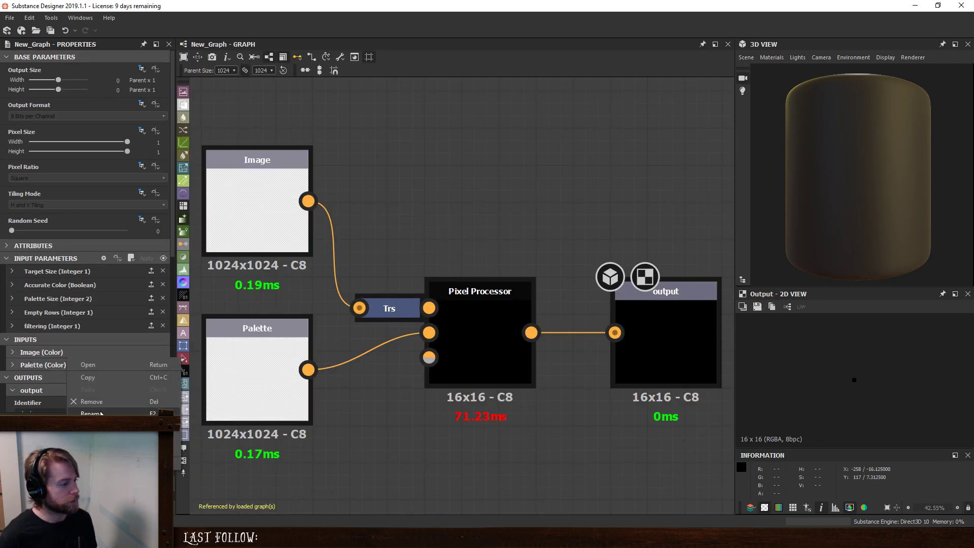
click(225, 435)
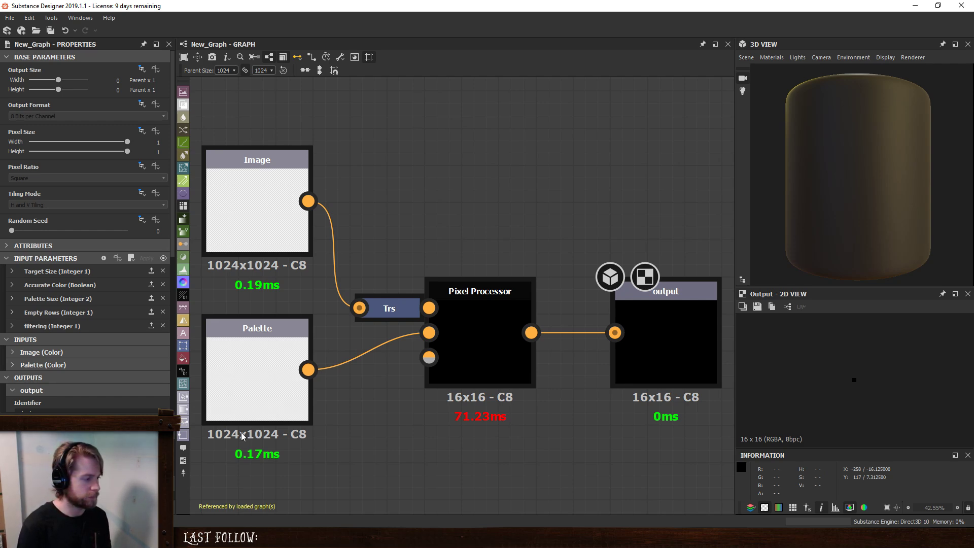
key(Return)
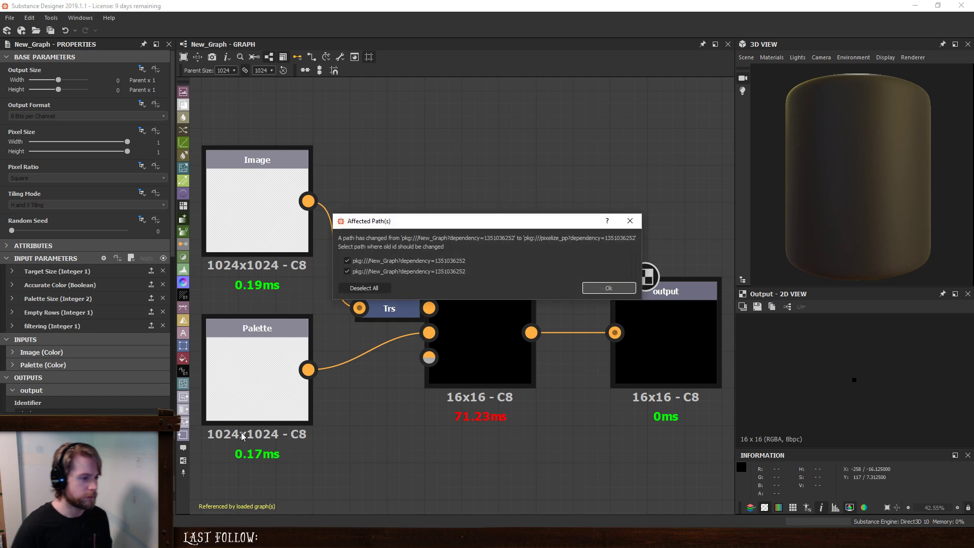
click(609, 288)
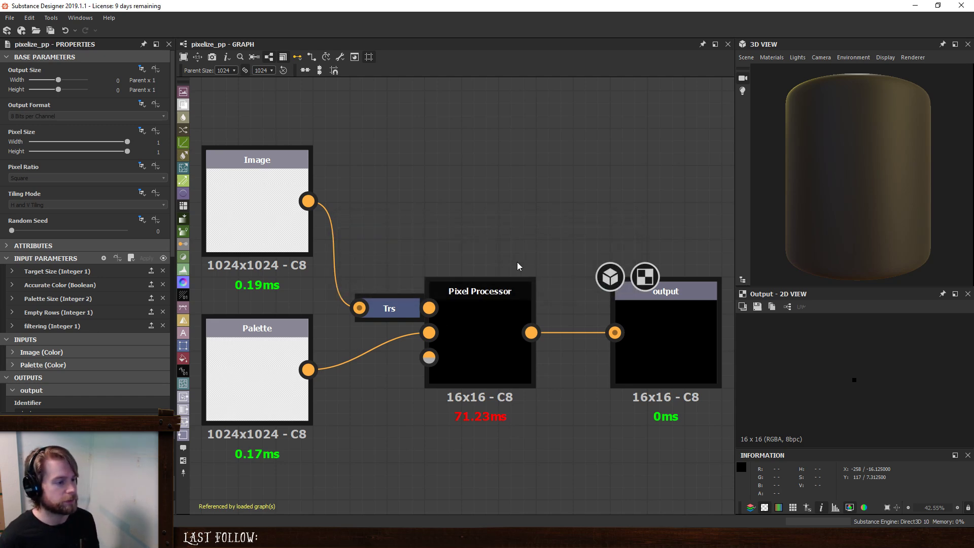
- Undock the Transformation 2D node and space out the Palette, Pixel Processor and output nodes below it
double_click(394, 328)
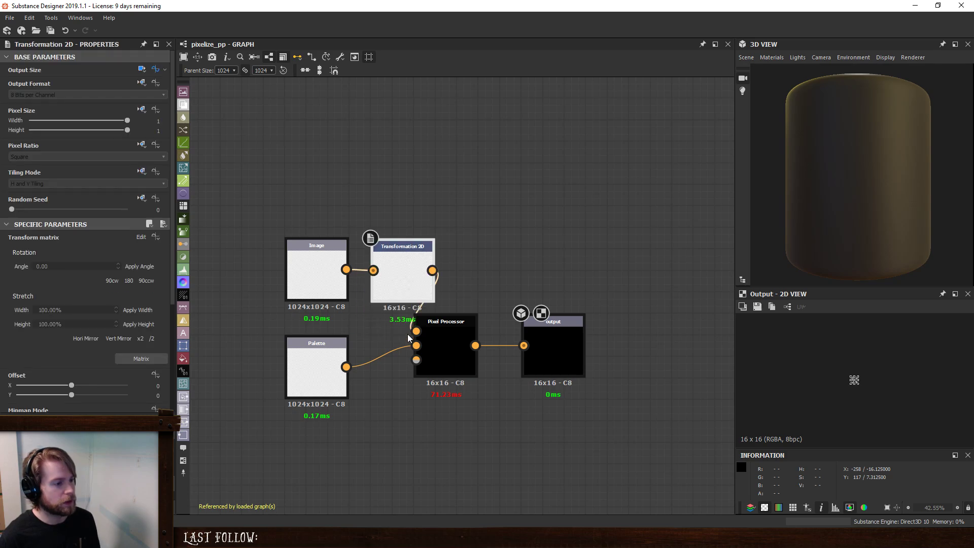
drag(261, 336, 644, 395)
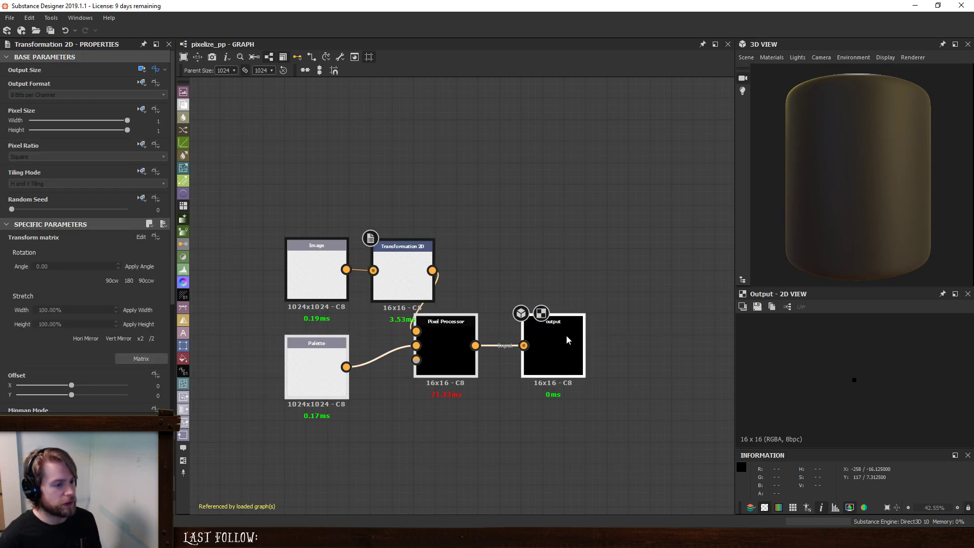
drag(567, 335, 603, 355)
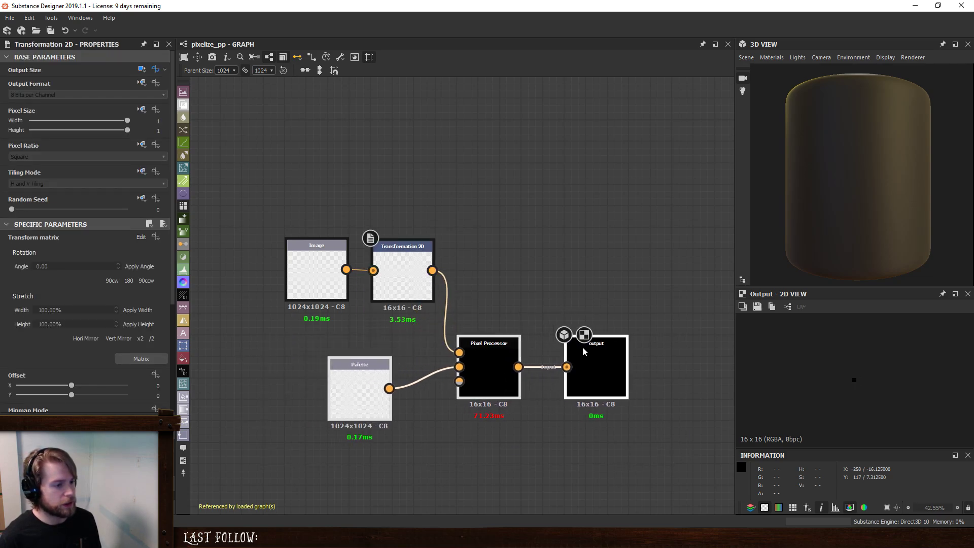
click(538, 322)
drag(352, 367, 309, 354)
click(524, 242)
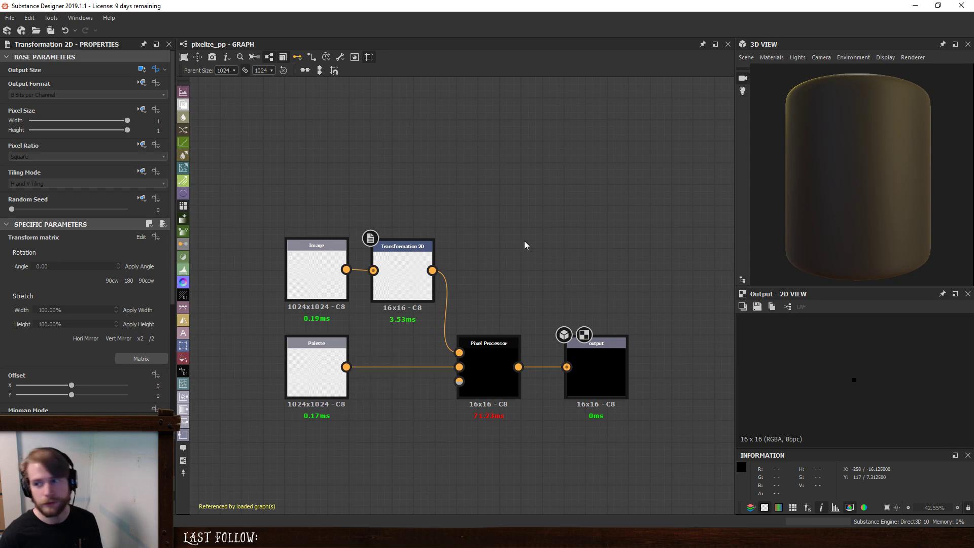
- Drive the Transformation 2D node's Filtering with the graph's filtering input parameter and preview the node
click(413, 257)
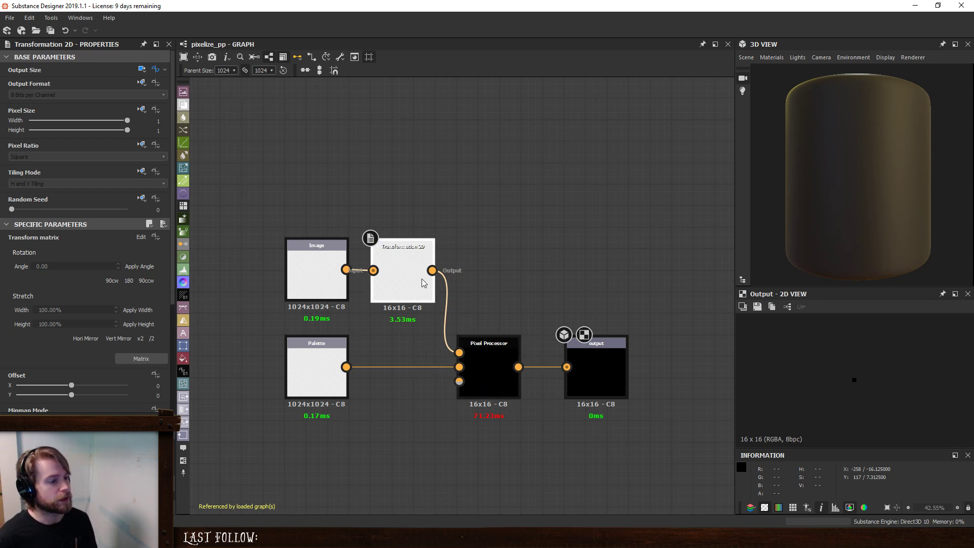
scroll(11, 356, down, 5)
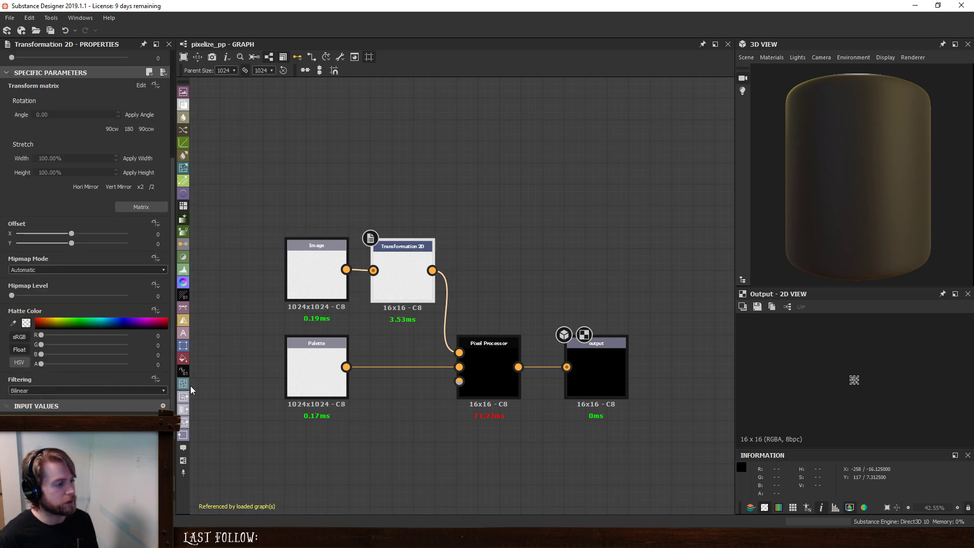
click(156, 377)
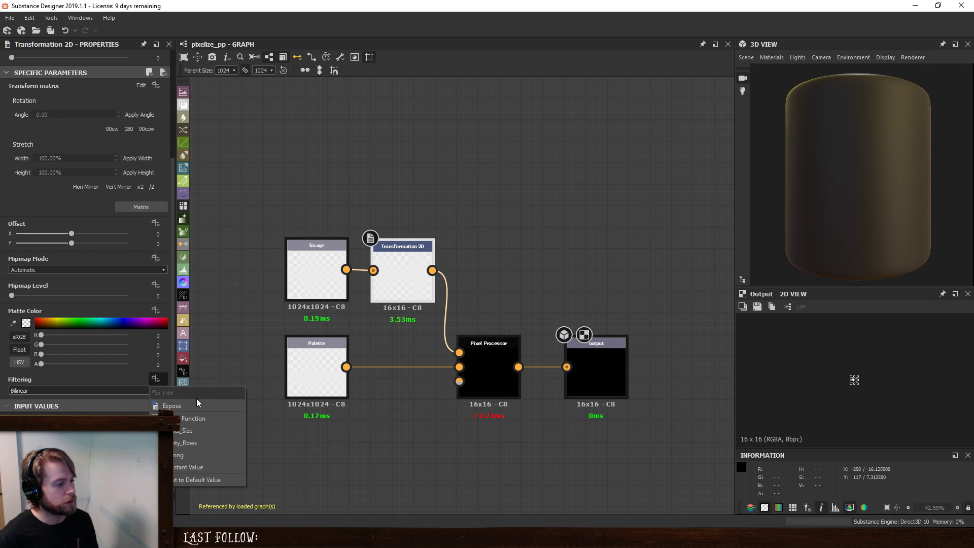
click(201, 455)
double_click(399, 270)
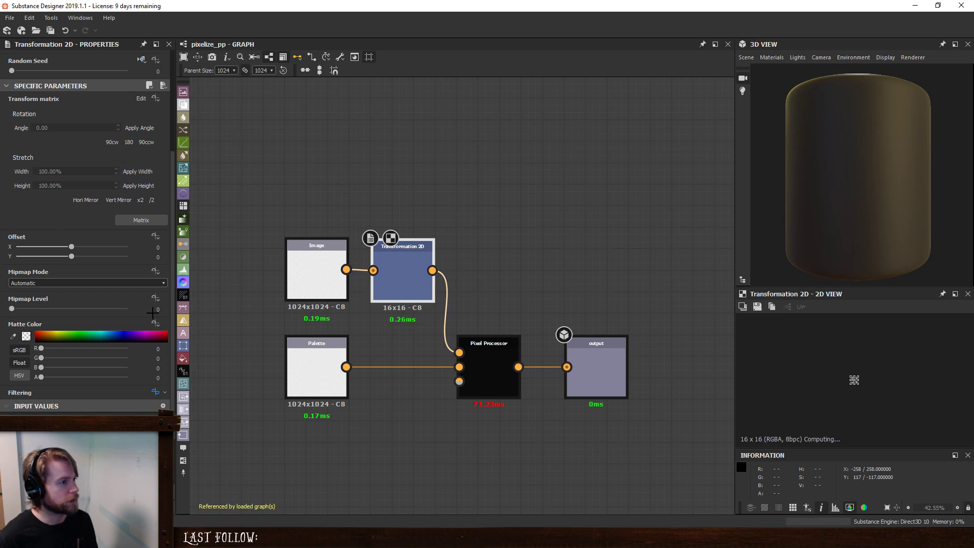
- Pin the pixelize_pp graph, open New_Graph alongside it, and select the pixelize_pp node there
click(702, 45)
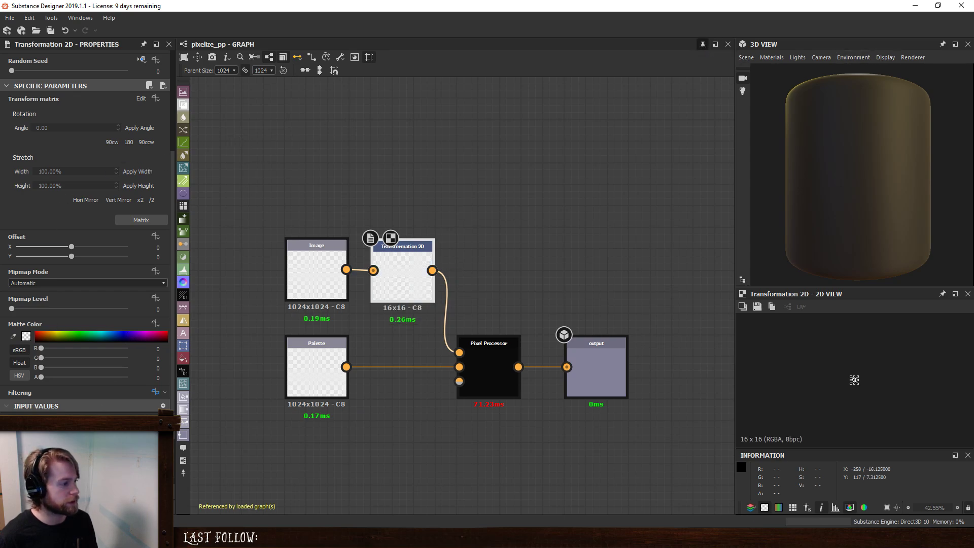
key(ctrl+shift+e)
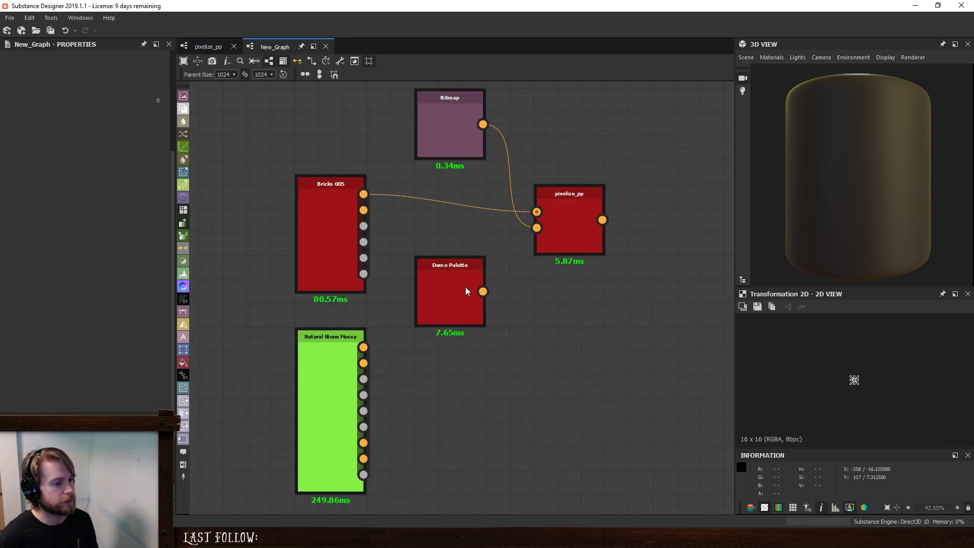
click(559, 209)
middle_drag(613, 325, 519, 396)
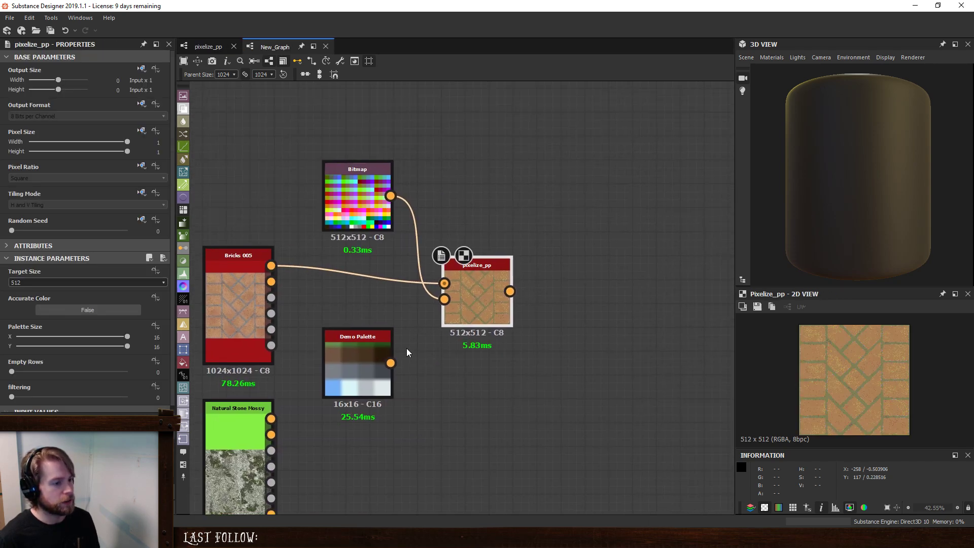
- Test the pixelize_pp node's filtering at 1, set Accurate Color to True, and return filtering to 0
scroll(30, 388, down, 1)
drag(11, 391, 24, 391)
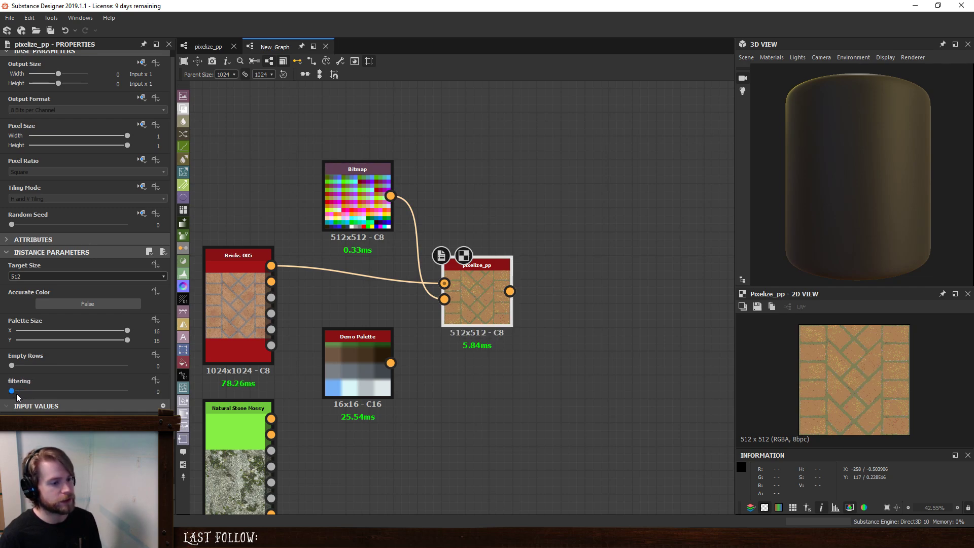
click(81, 303)
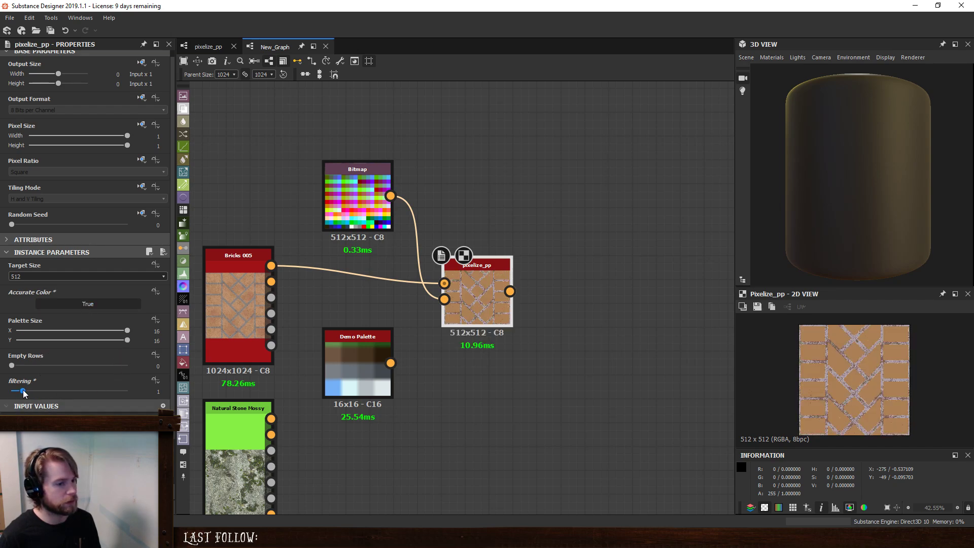
mouse_move(23, 391)
mouse_down()
mouse_move(11, 391)
mouse_move(33, 392)
mouse_move(11, 392)
mouse_up()
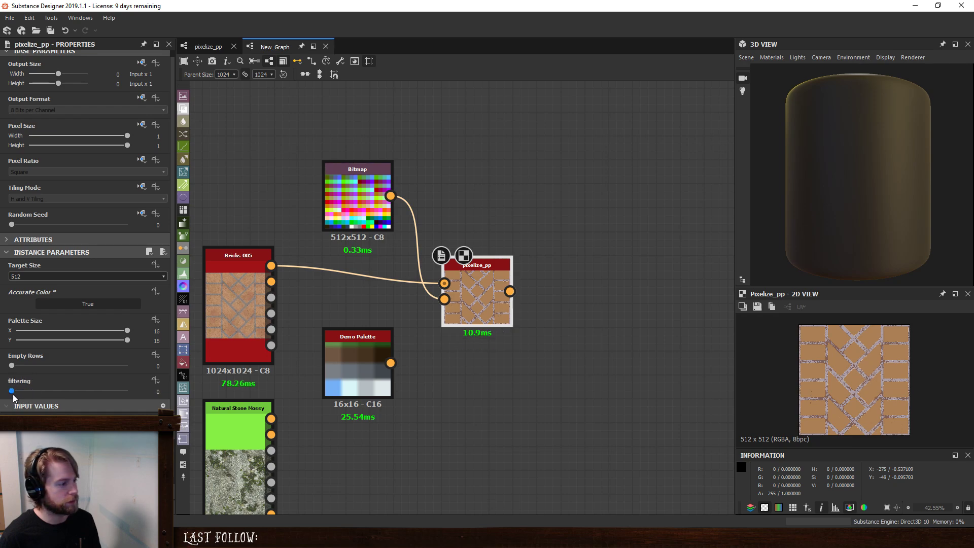
- Open the per-pixel function of the Pixel Processor in pixelize_pp and locate the node sampling input 0
click(203, 45)
click(494, 365)
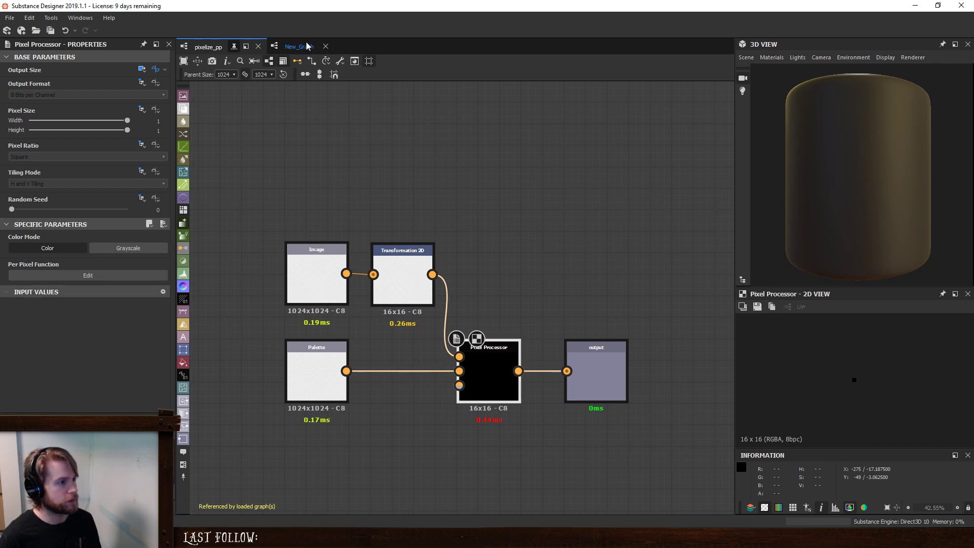
click(87, 275)
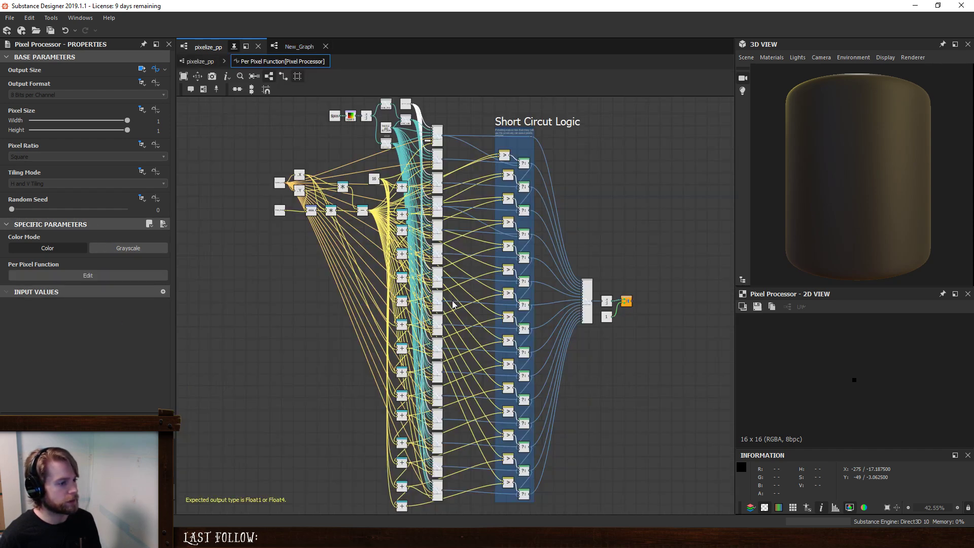
scroll(324, 136, up, 5)
middle_drag(390, 165, 371, 374)
scroll(368, 363, up, 1)
scroll(357, 308, up, 3)
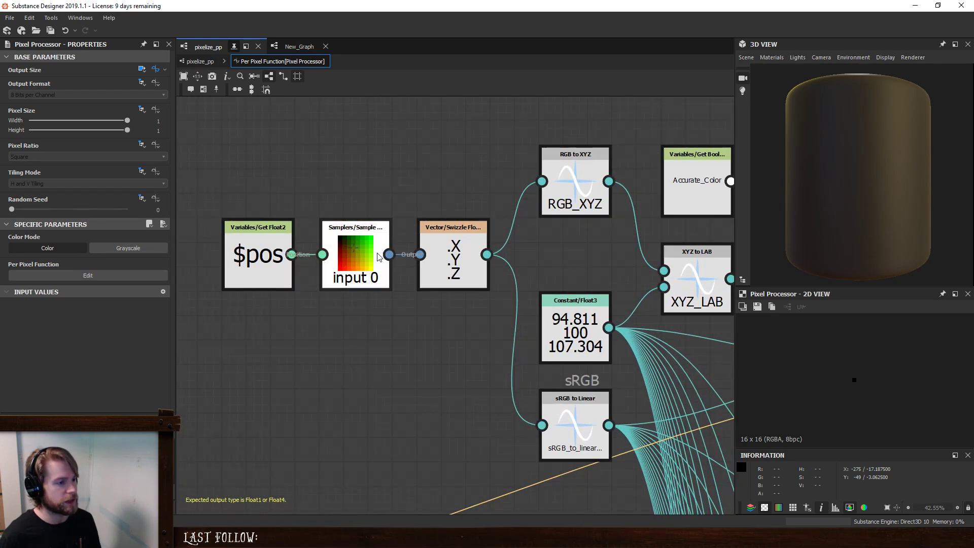
- Set the input 0 Sample Color node's filtering mode to Bilinear and check the pixelize_pp render time in New_Graph
click(378, 278)
click(65, 78)
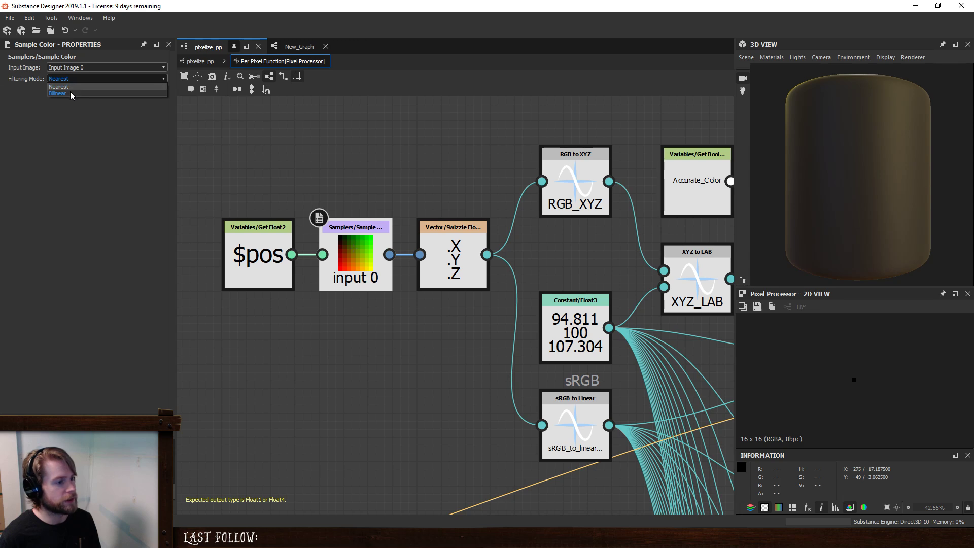
click(70, 91)
click(292, 46)
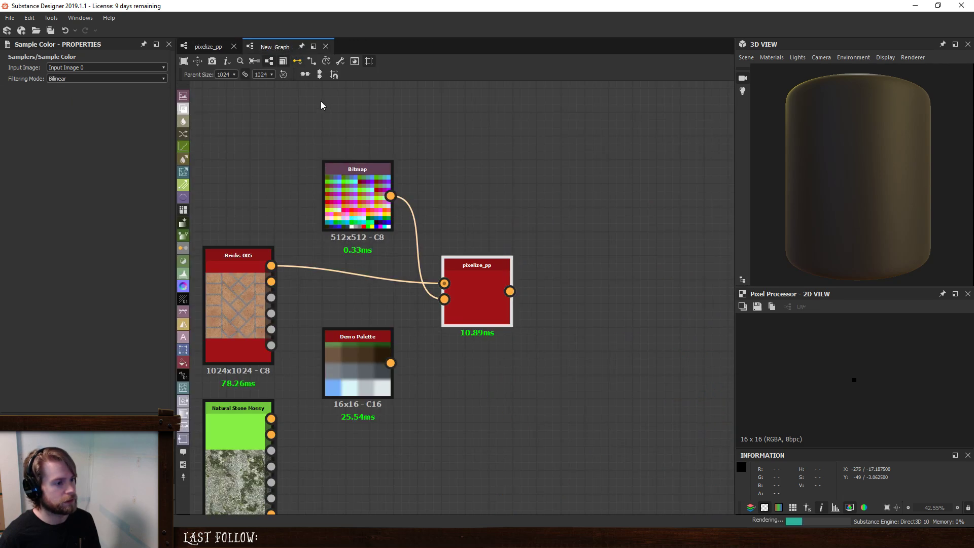
click(479, 287)
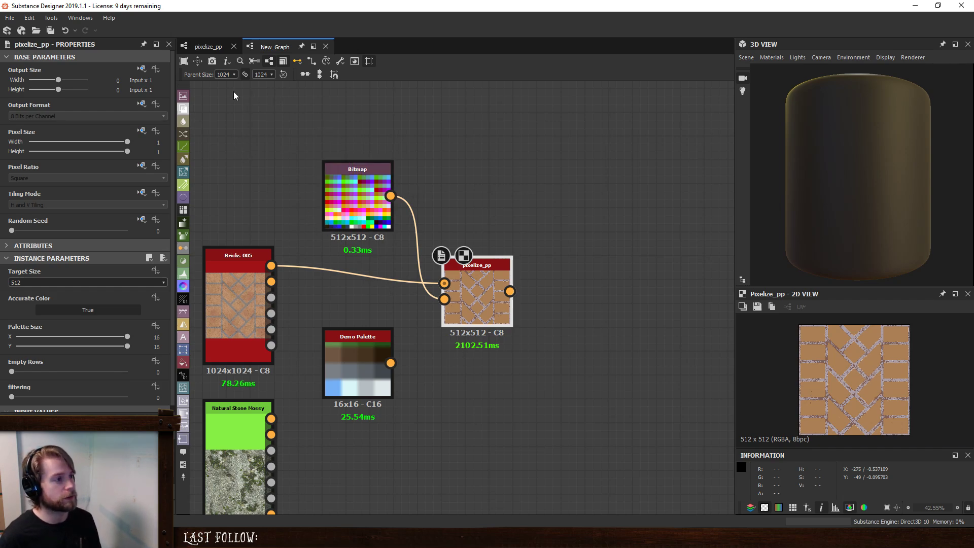
- Set the input 0 Sample Color node's filtering mode back to Nearest and recheck the pixelize_pp render in New_Graph
click(208, 46)
click(356, 276)
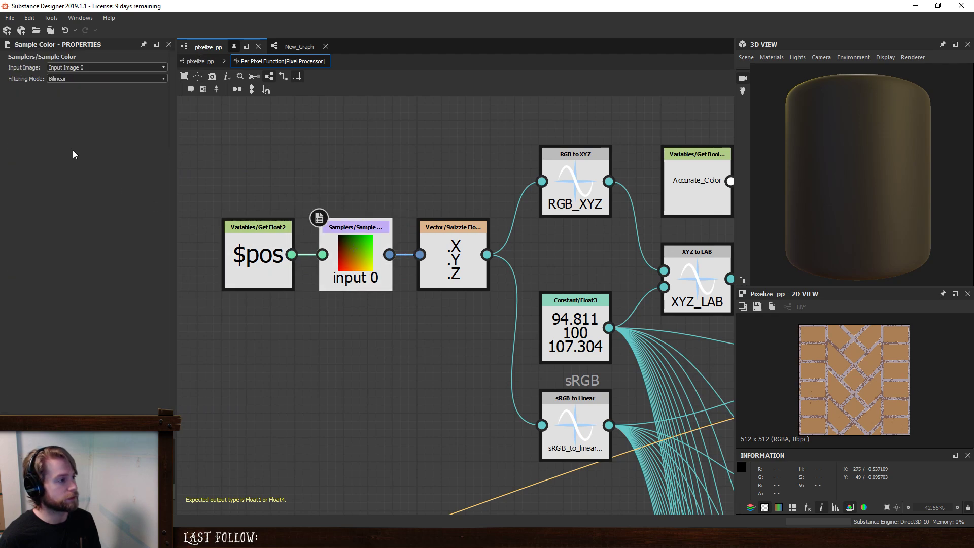
click(83, 79)
click(76, 87)
click(292, 46)
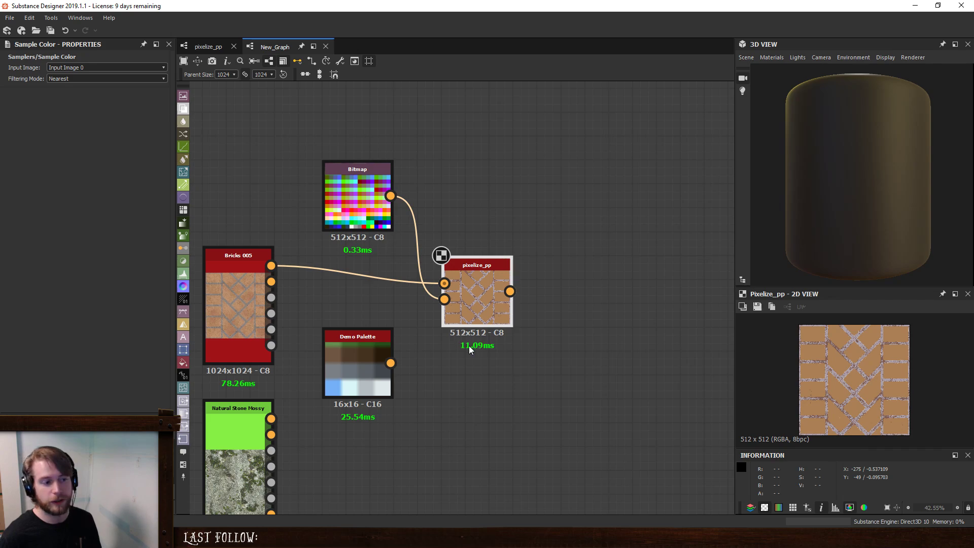
- Set the input 0 Sample Color node's filtering mode to Bilinear and recheck the pixelize_pp render in New_Graph
click(208, 46)
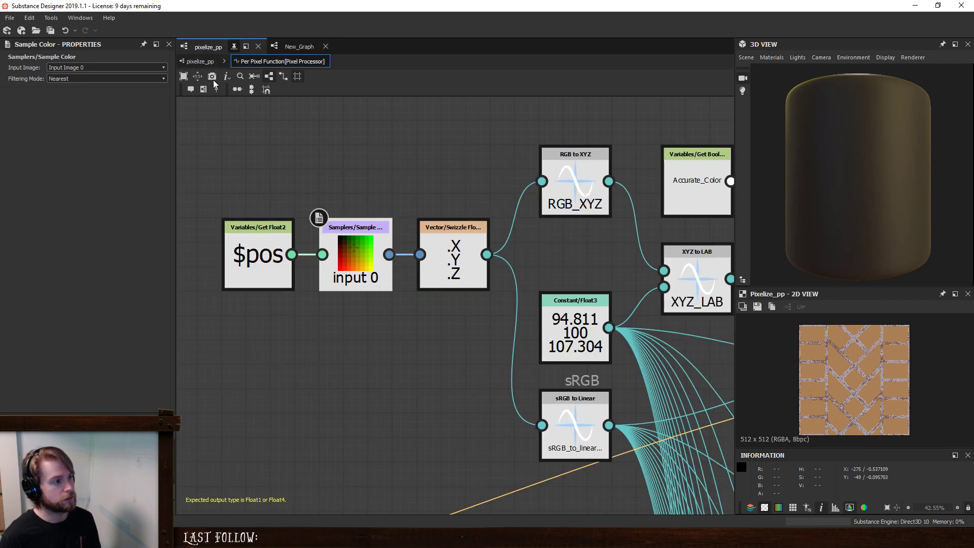
click(83, 79)
click(79, 95)
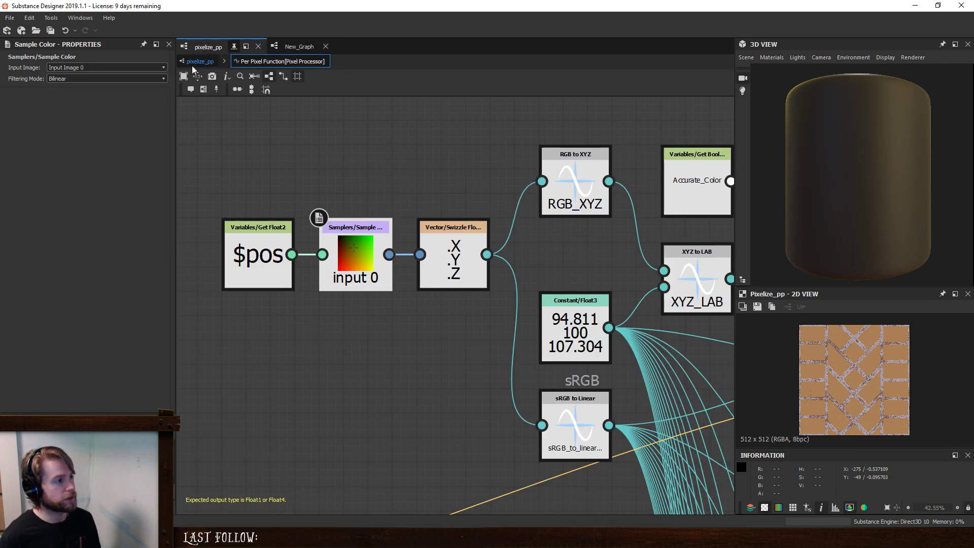
click(193, 62)
click(298, 47)
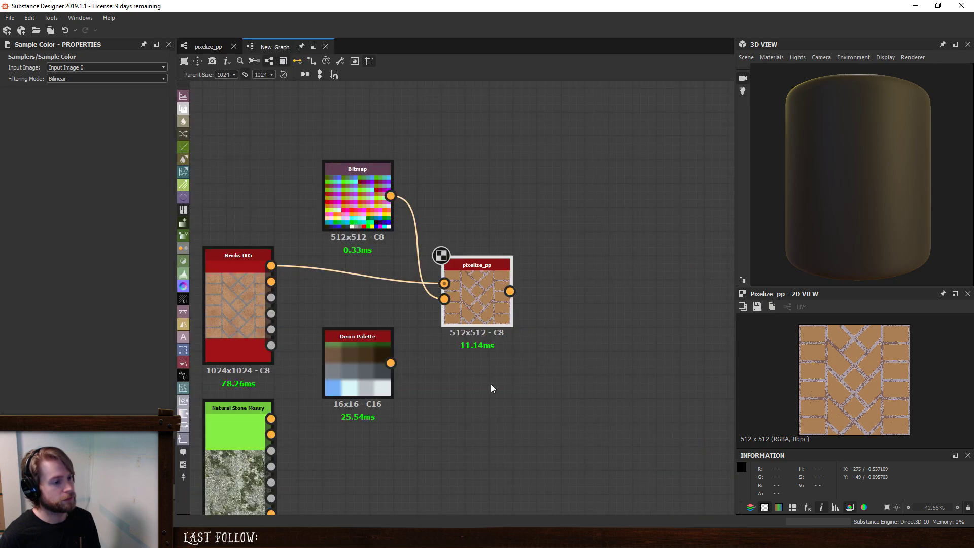
click(480, 307)
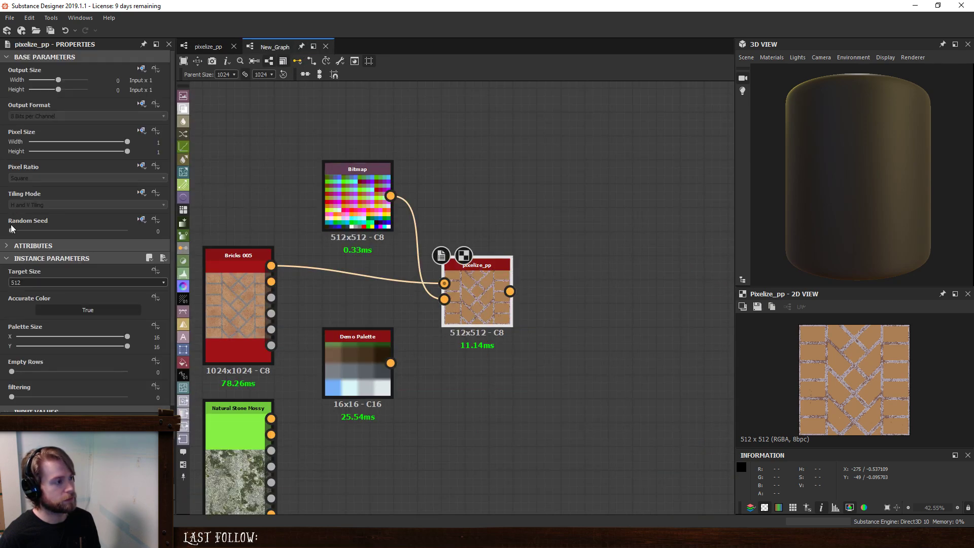
- Check the input 0 Sample Color node's filtering mode in the Pixel Processor's per-pixel function and return to the pixelize_pp graph
click(206, 47)
click(498, 385)
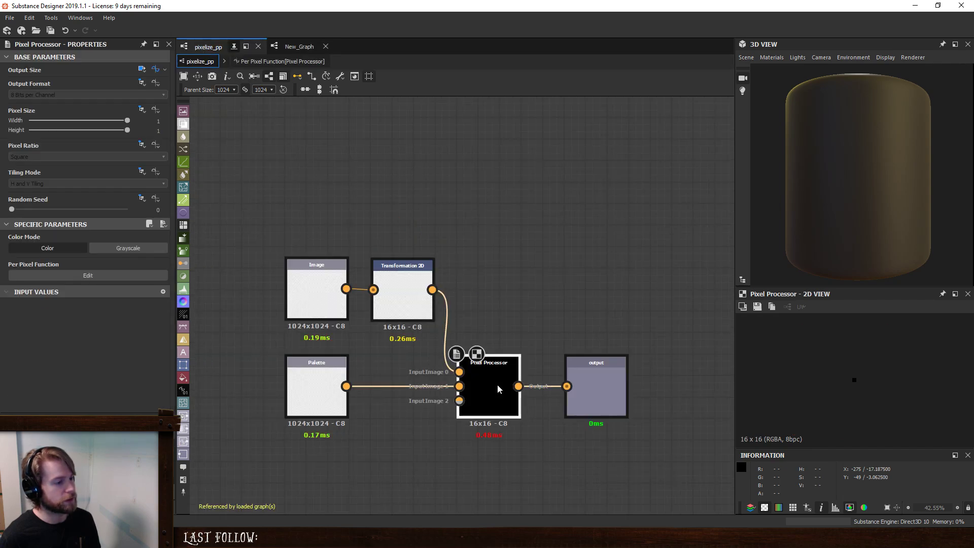
click(100, 275)
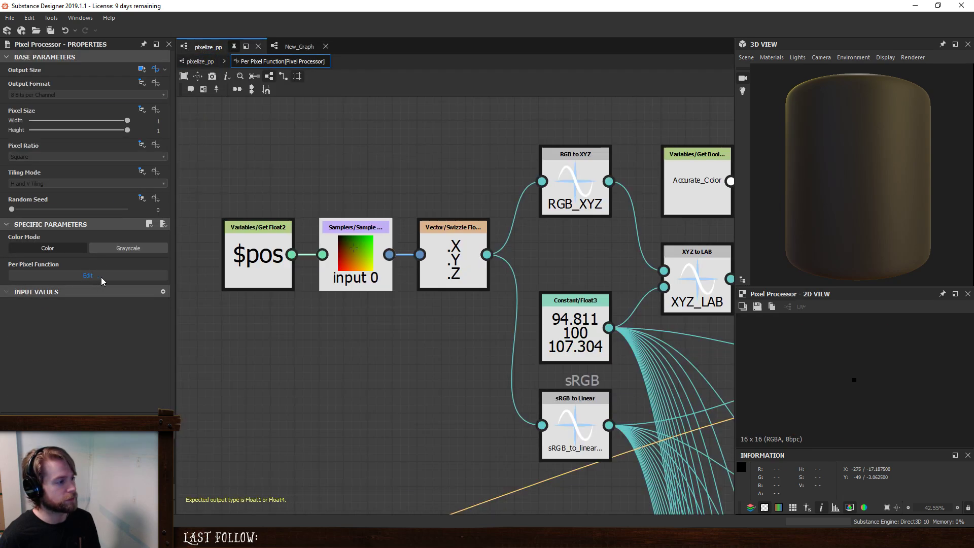
click(350, 249)
click(201, 62)
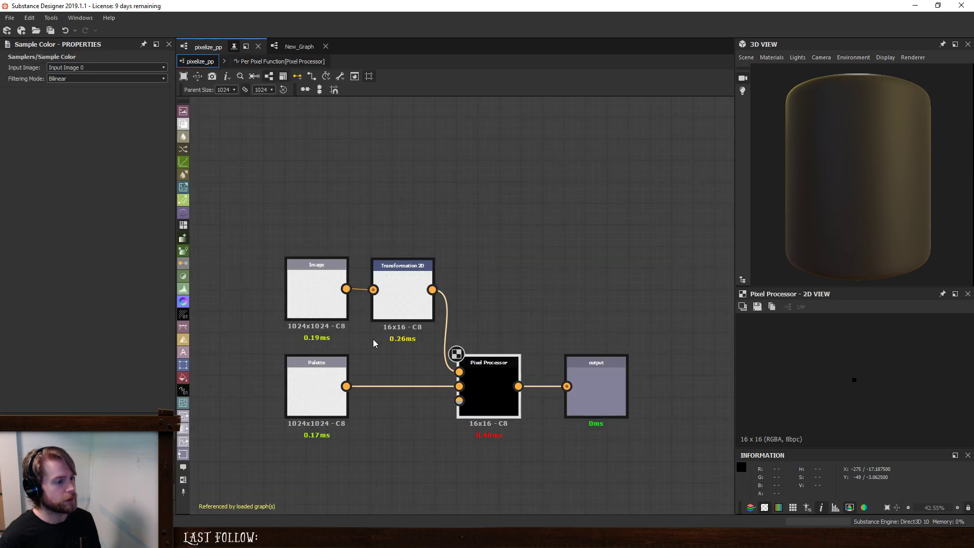
- Connect the Image node directly to the Pixel Processor's first input, bypassing Transformation 2D, and check pixelize_pp in New_Graph
drag(347, 290, 459, 372)
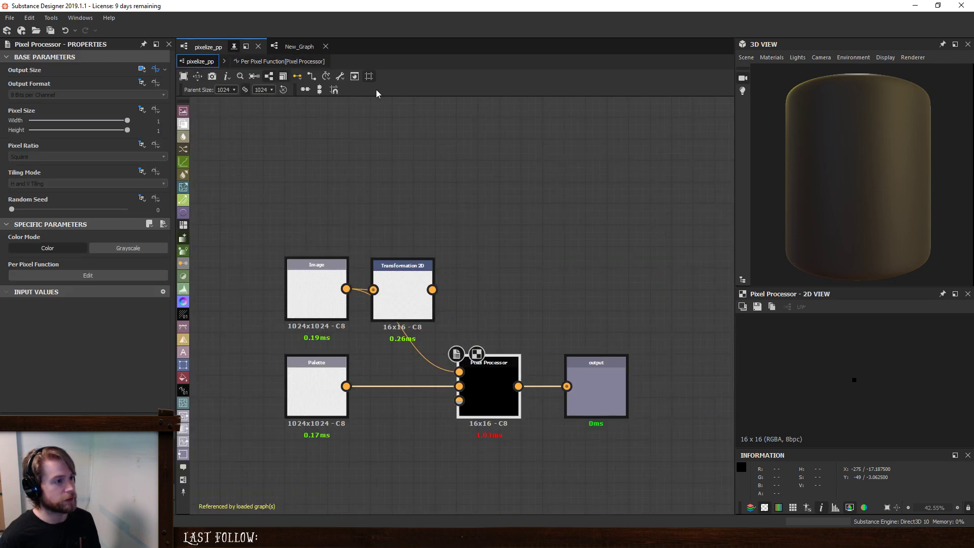
click(282, 61)
click(299, 46)
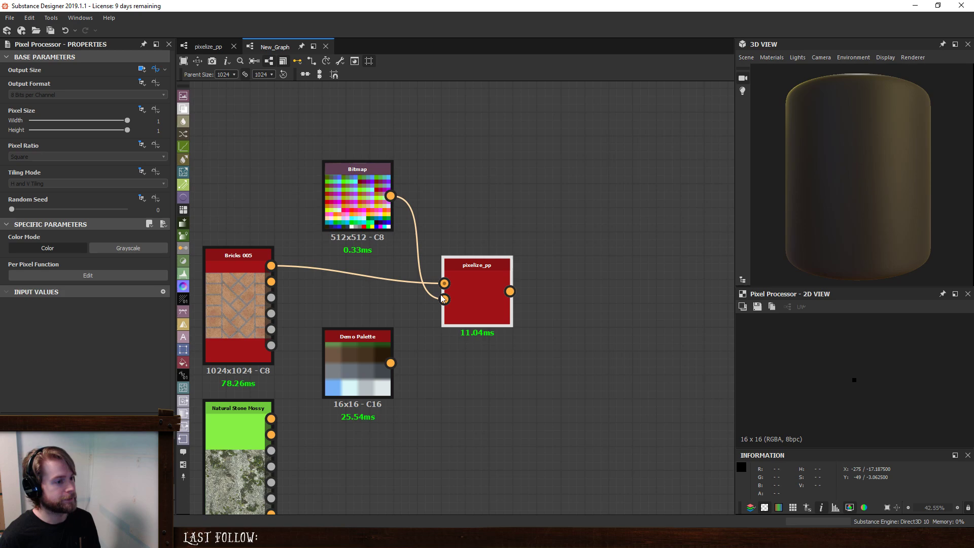
click(479, 302)
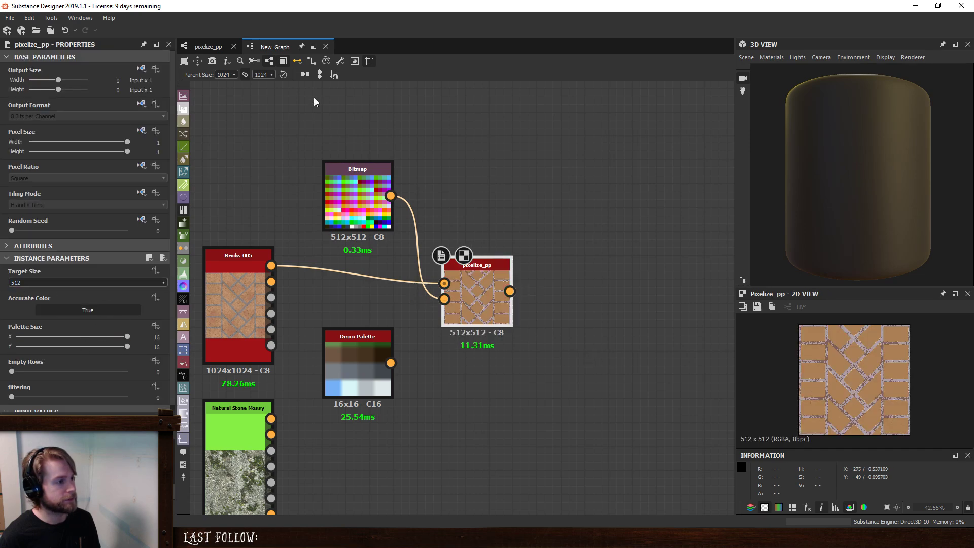
- Set the input 0 Sample Color node's filtering mode to Nearest and re-render pixelize_pp in New_Graph by varying its Random Seed
click(208, 46)
click(348, 256)
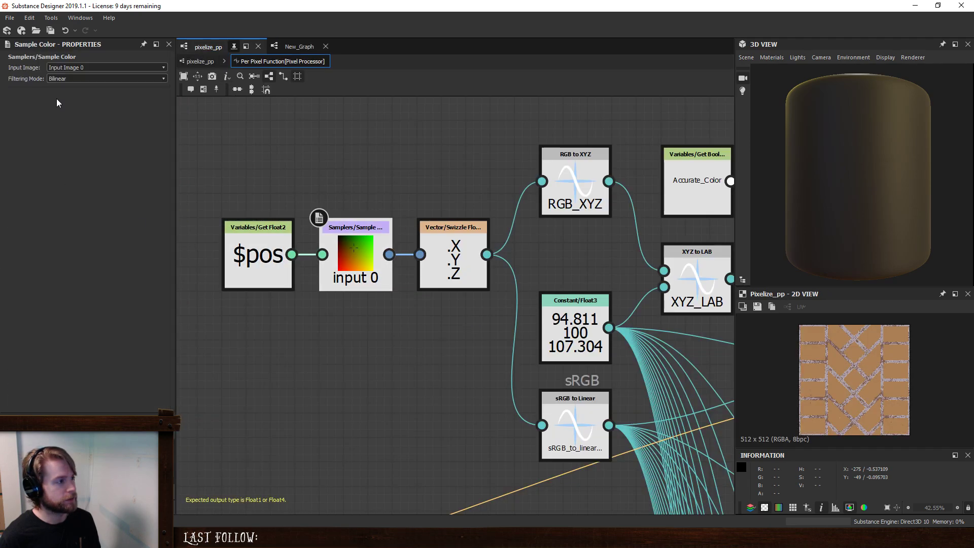
click(72, 79)
click(76, 89)
click(200, 61)
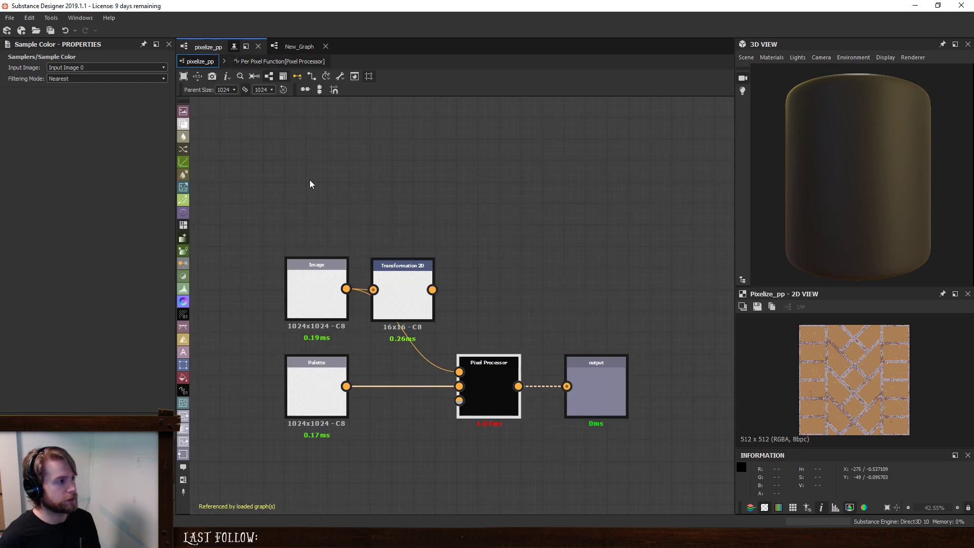
click(299, 46)
click(472, 285)
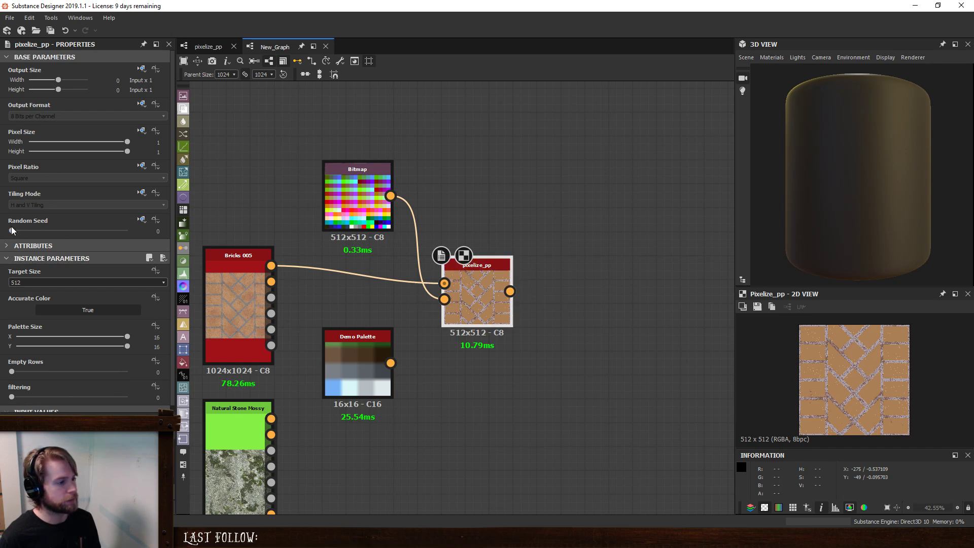
drag(11, 231, 74, 231)
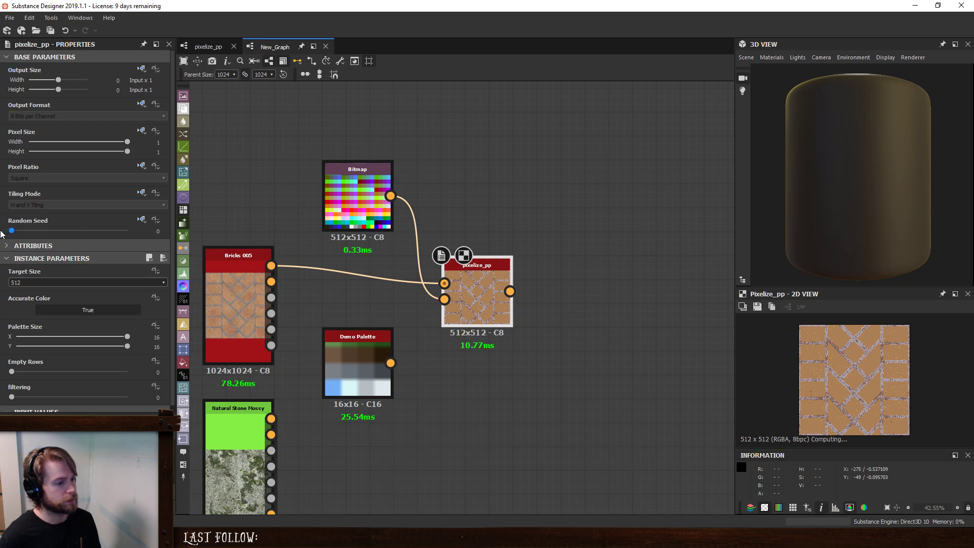
- Align the Target_Size variable node with the rest of the chain in the Pixel Processor's Output Size function, and return to pixelize_pp
click(205, 46)
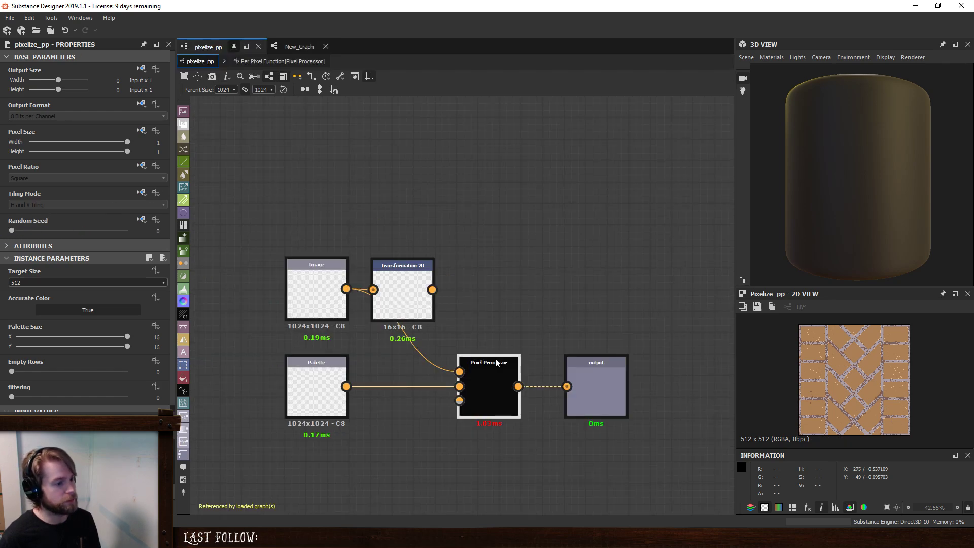
click(498, 382)
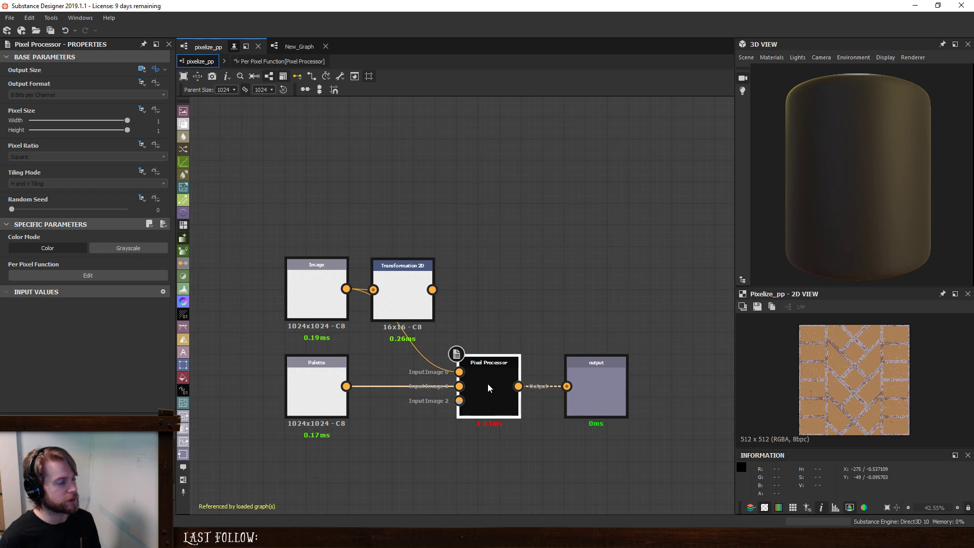
click(156, 70)
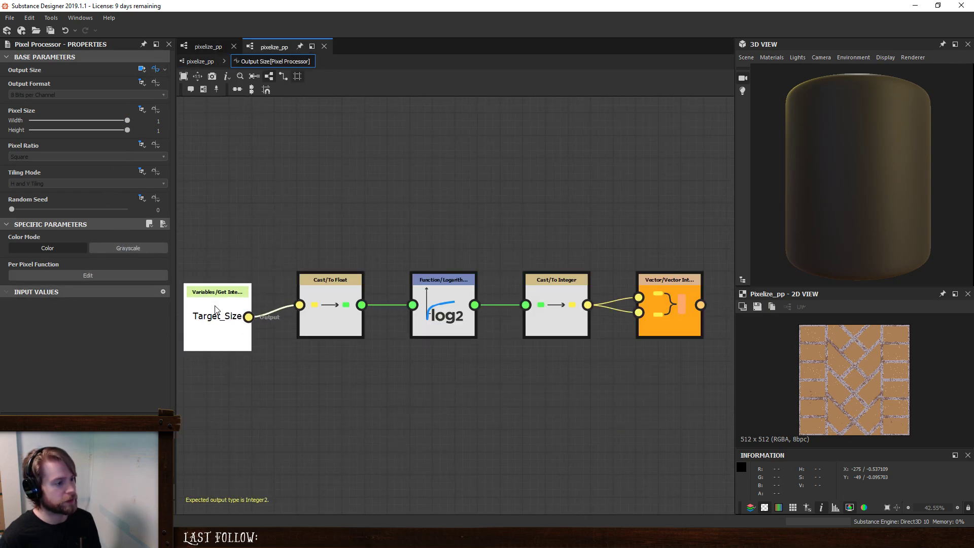
drag(207, 303, 230, 304)
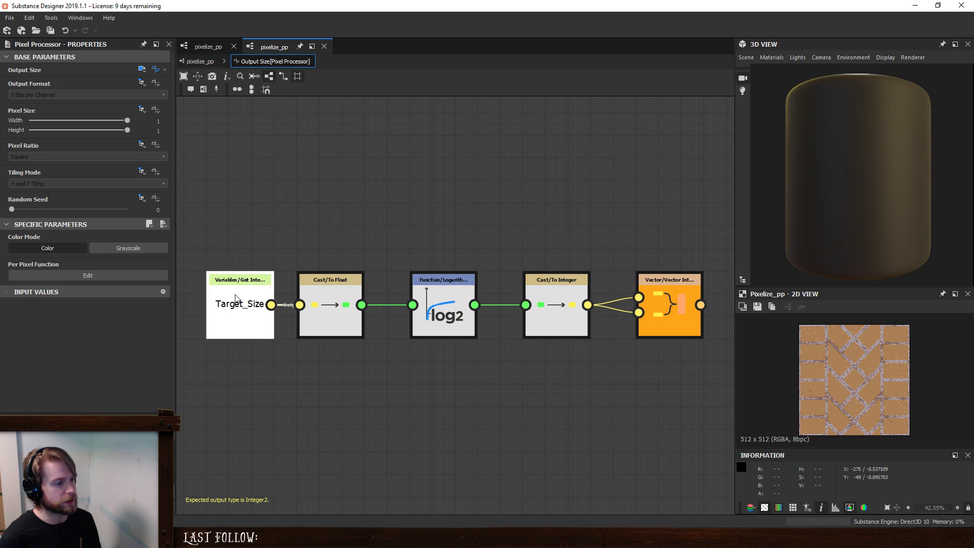
click(200, 61)
- Move the Transformation 2D and Image nodes up slightly and connect Transformation 2D's output to the Pixel Processor's first input
click(376, 219)
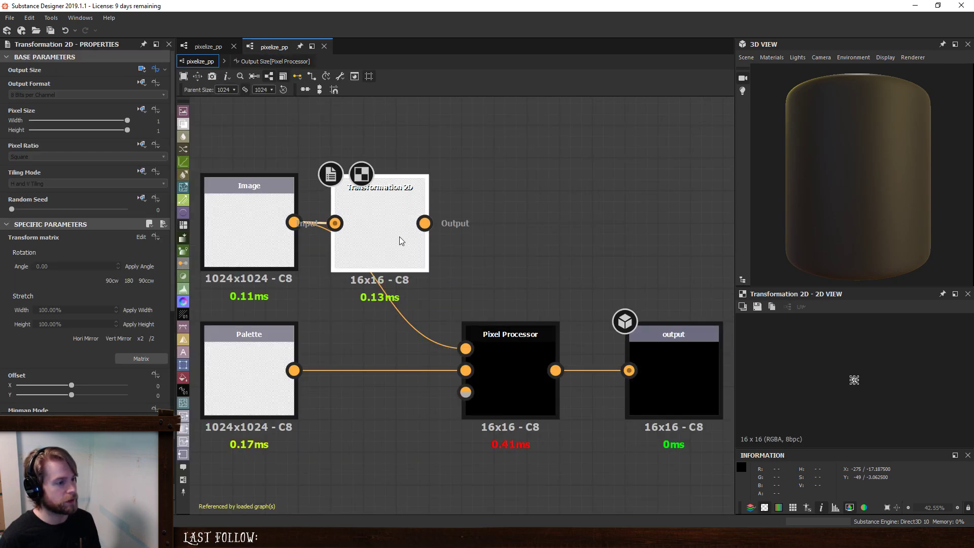
drag(392, 225, 392, 208)
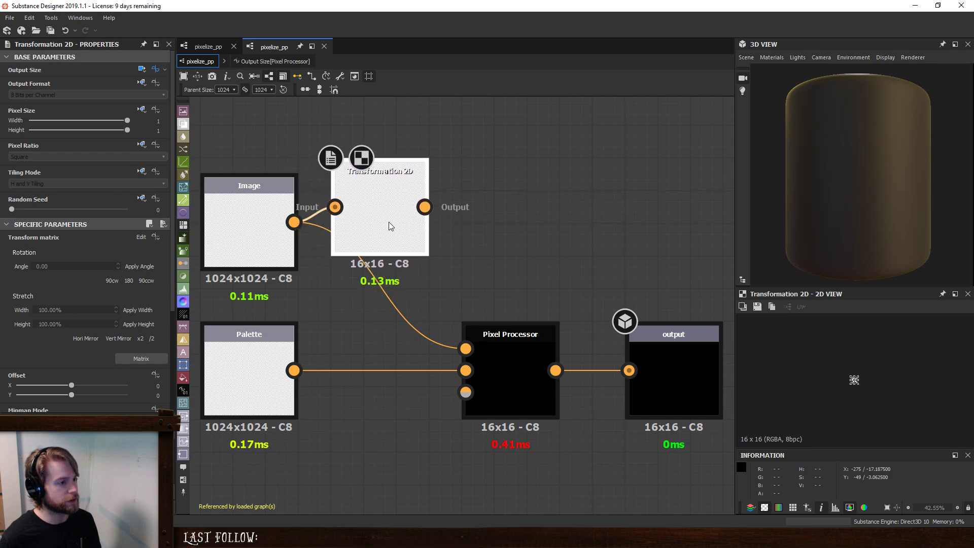
drag(209, 203, 210, 187)
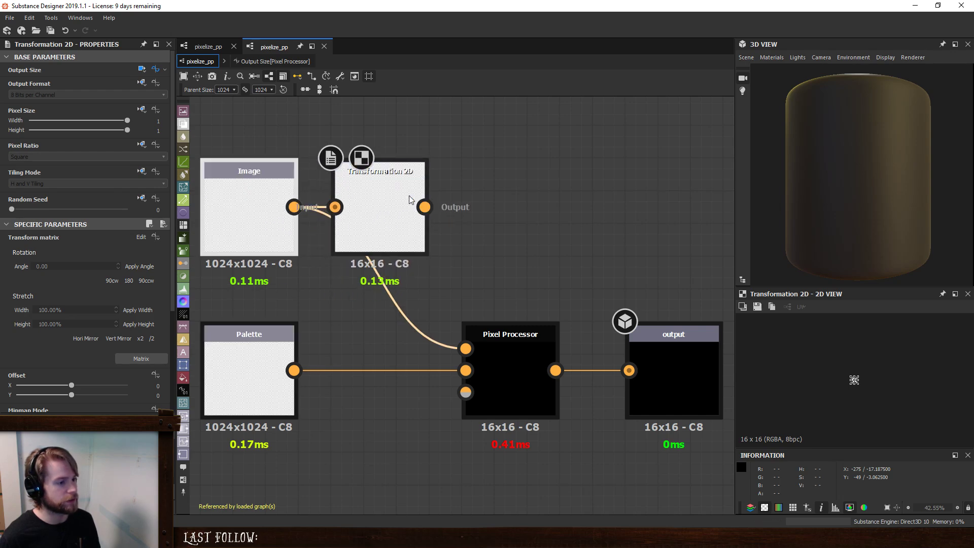
drag(425, 207, 467, 349)
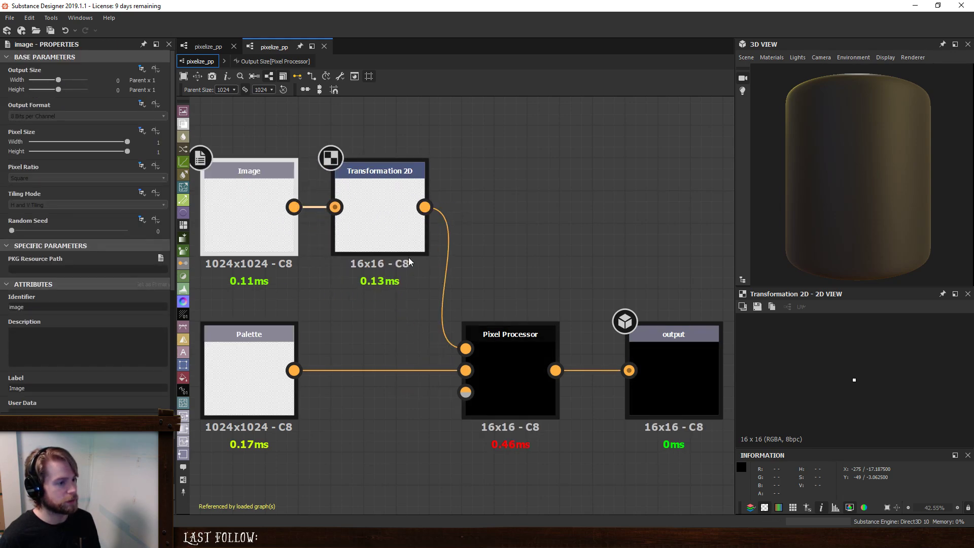
- Review the Transformation 2D node's specific parameters and keep its Mipmap Level at 0
click(379, 229)
scroll(30, 369, down, 5)
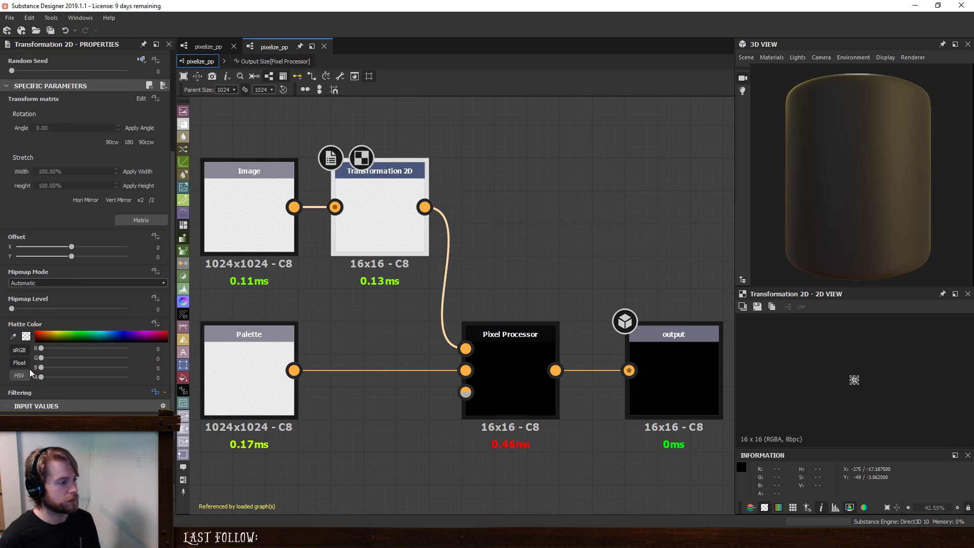
mouse_move(15, 310)
mouse_down()
mouse_move(84, 313)
mouse_move(2, 323)
mouse_up()
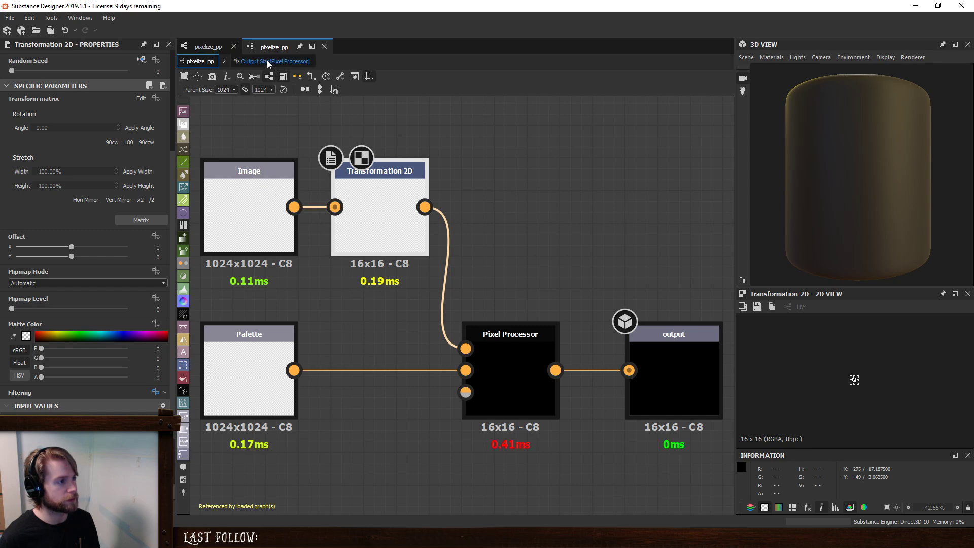
- Recheck the samplers in the Pixel Processor's per-pixel function and go back to the pixelize_pp graph
click(522, 387)
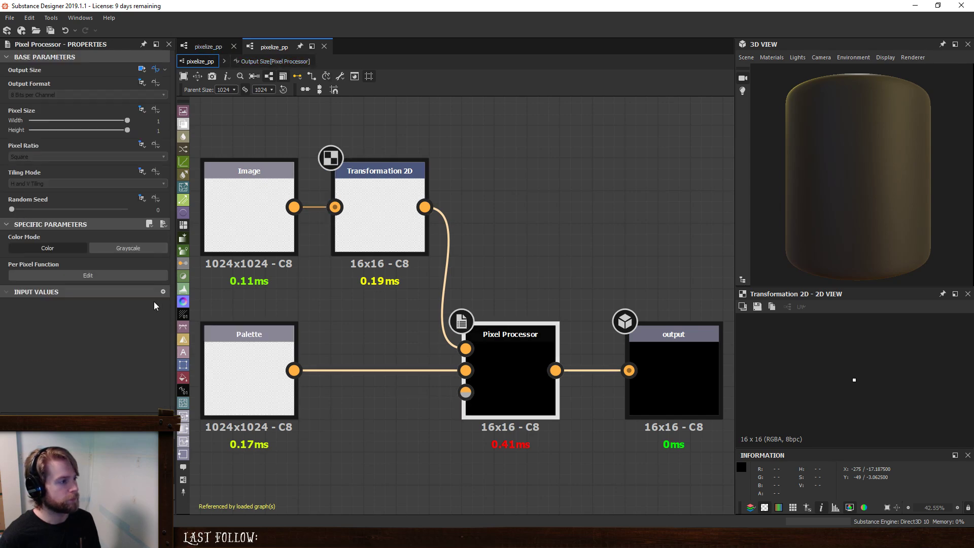
click(93, 272)
click(376, 227)
click(201, 65)
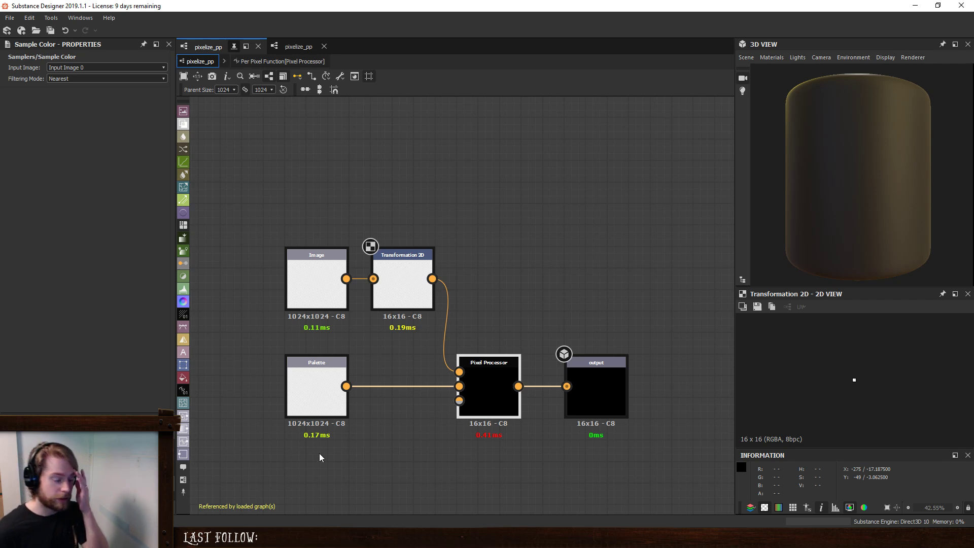
click(488, 387)
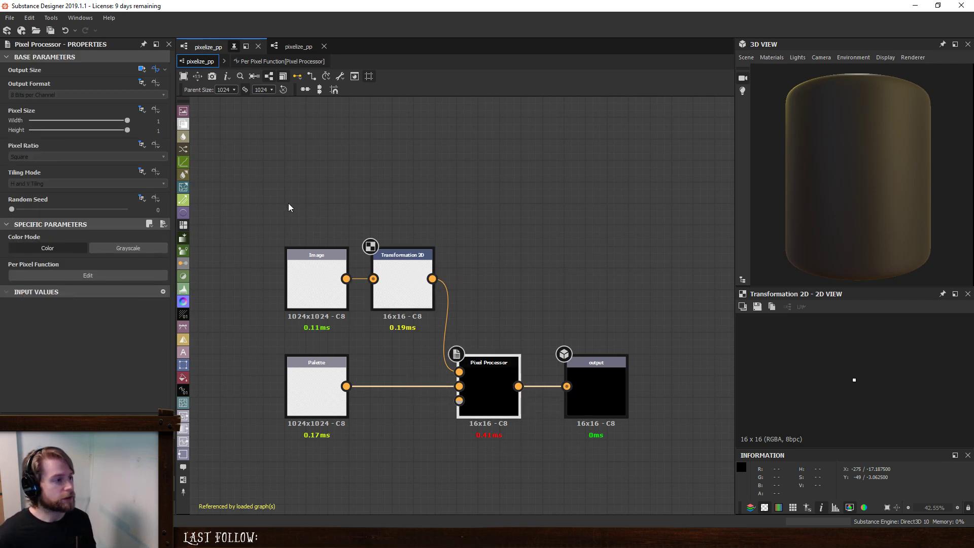
click(105, 275)
click(201, 61)
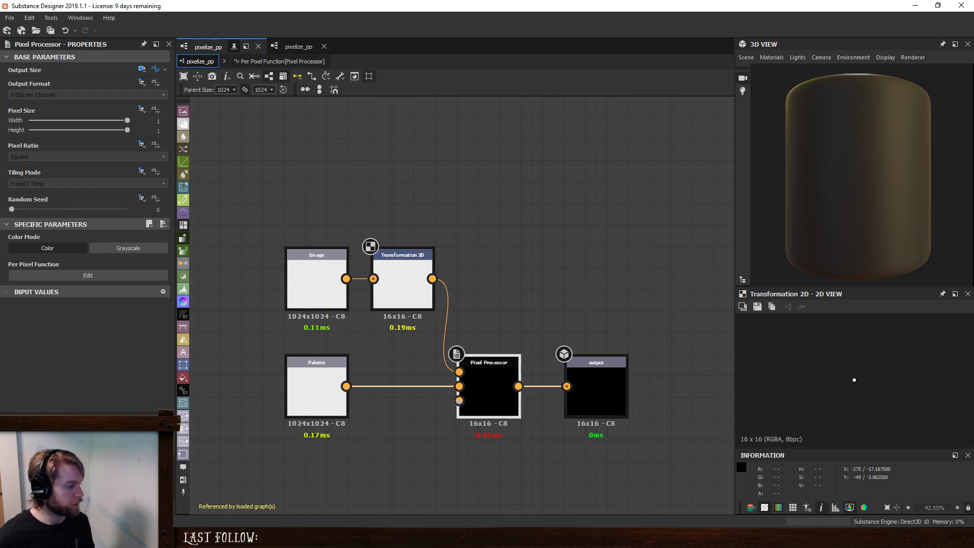
- Open the original pixelize graph's FX-Map and the Color / Luminosity function of its Quadrant node
right_click(75, 475)
click(131, 365)
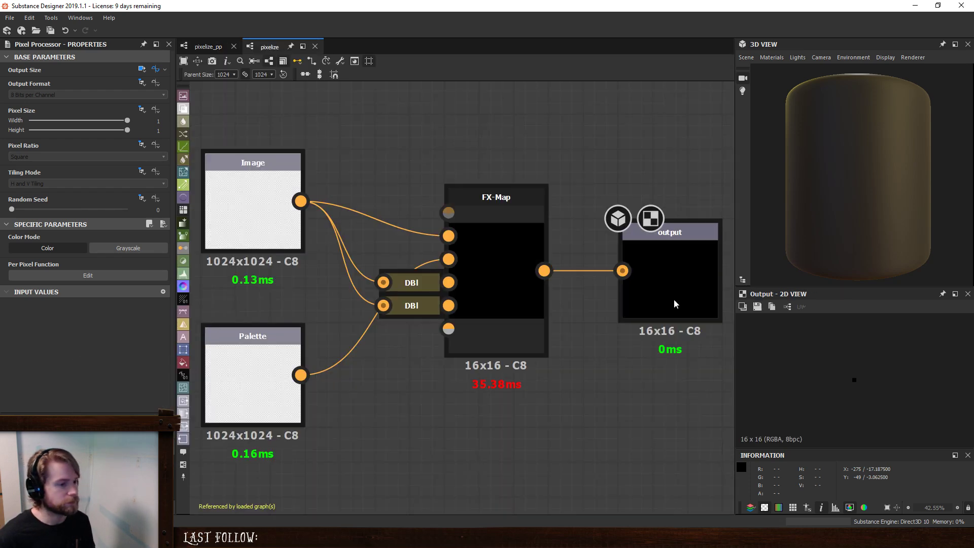
click(501, 242)
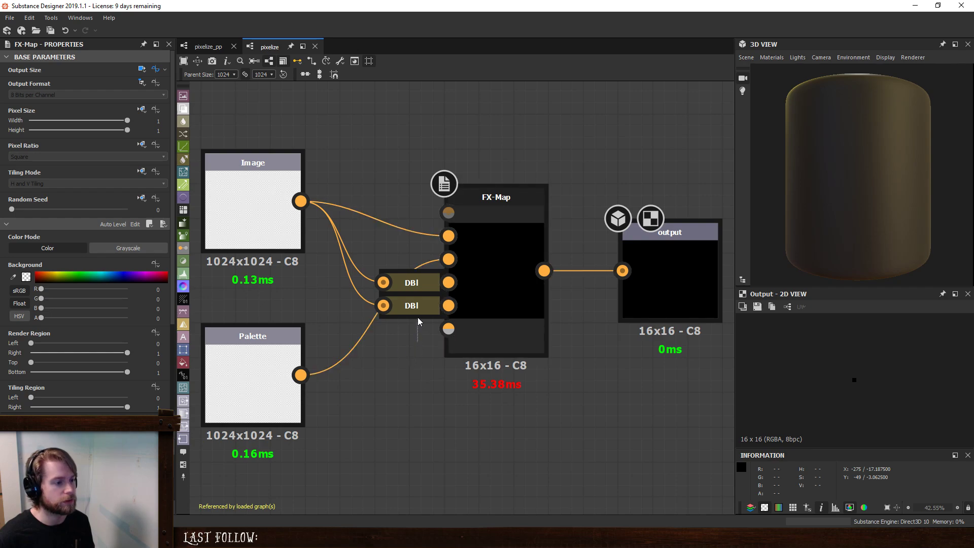
drag(418, 318, 422, 284)
click(489, 276)
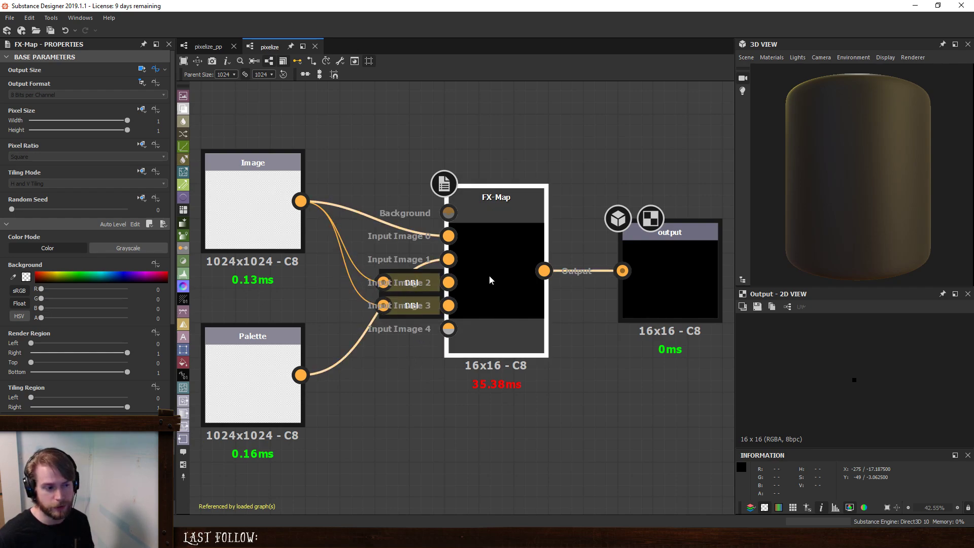
click(135, 224)
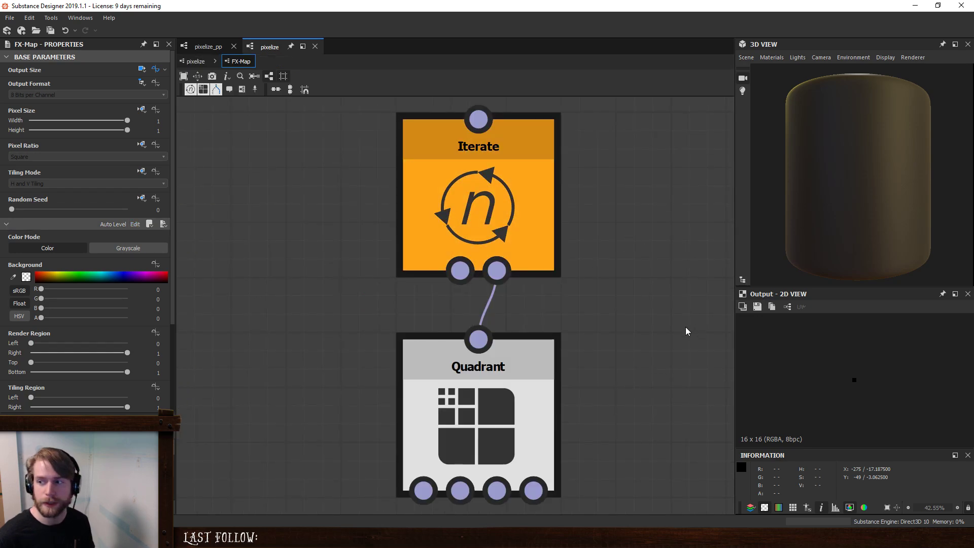
key(f)
click(505, 358)
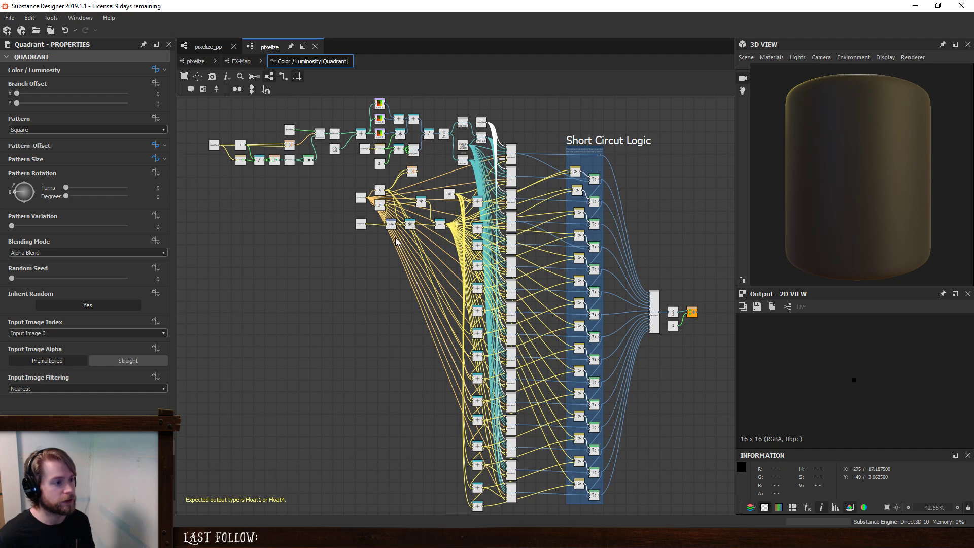
- Examine the position node chain and the input 0, 2 and 3 samplers in the Quadrant's Color / Luminosity function
middle_drag(329, 129, 362, 302)
scroll(232, 285, up, 5)
middle_drag(422, 308, 351, 260)
drag(212, 275, 508, 409)
click(516, 394)
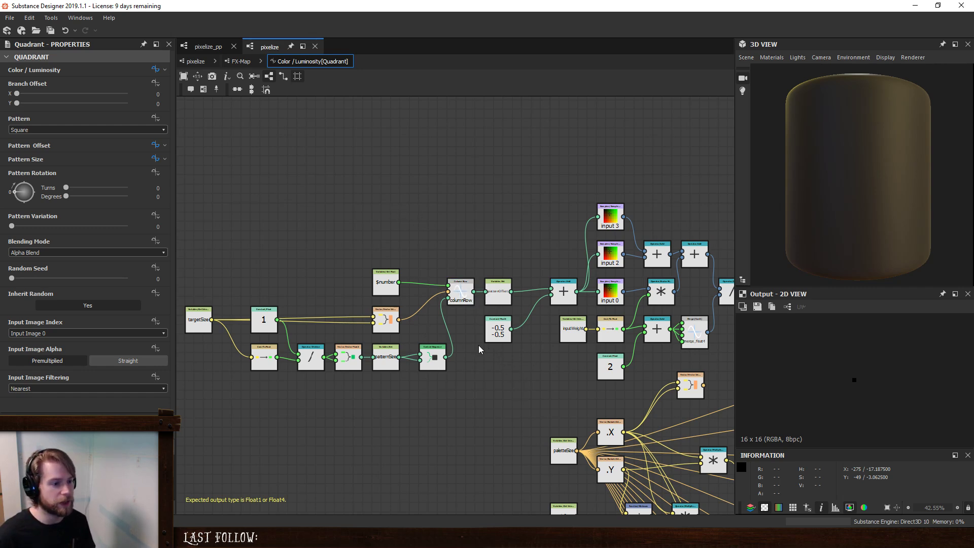
mouse_move(563, 296)
mouse_down()
mouse_move(572, 296)
mouse_move(563, 295)
mouse_up()
drag(617, 185, 613, 309)
middle_drag(656, 203, 498, 183)
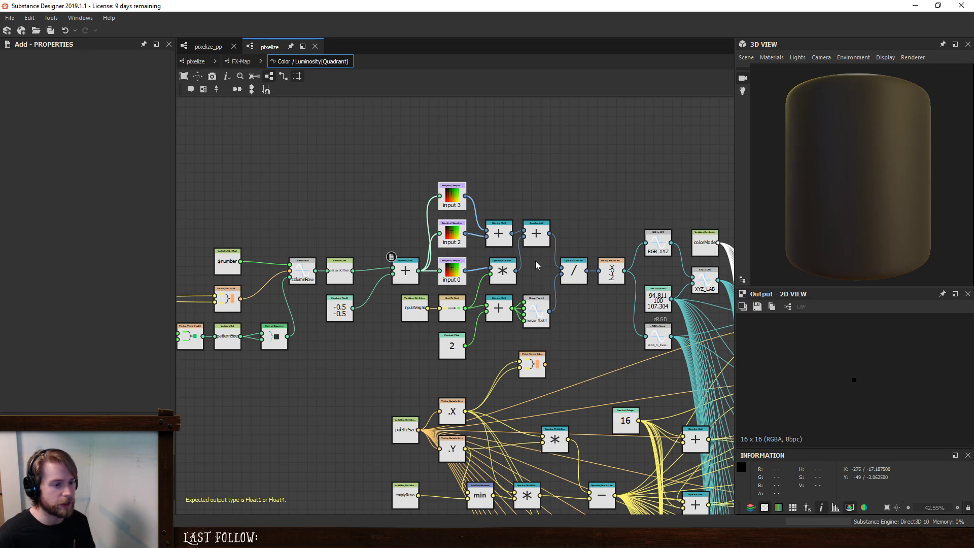
- Examine the Swizzle Float3 node after the division and its links to the color conversion nodes in the Quadrant function
click(612, 274)
scroll(653, 385, down, 2)
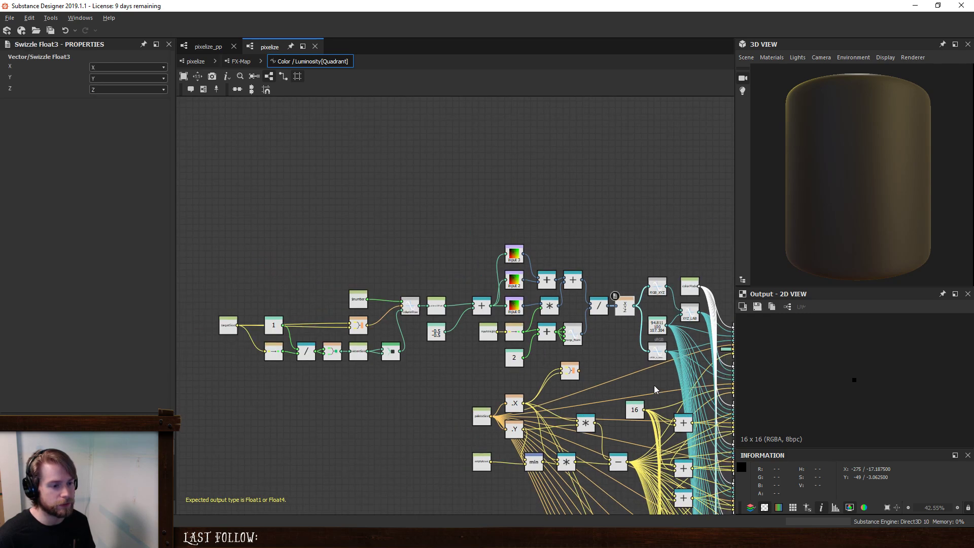
middle_drag(653, 385, 489, 296)
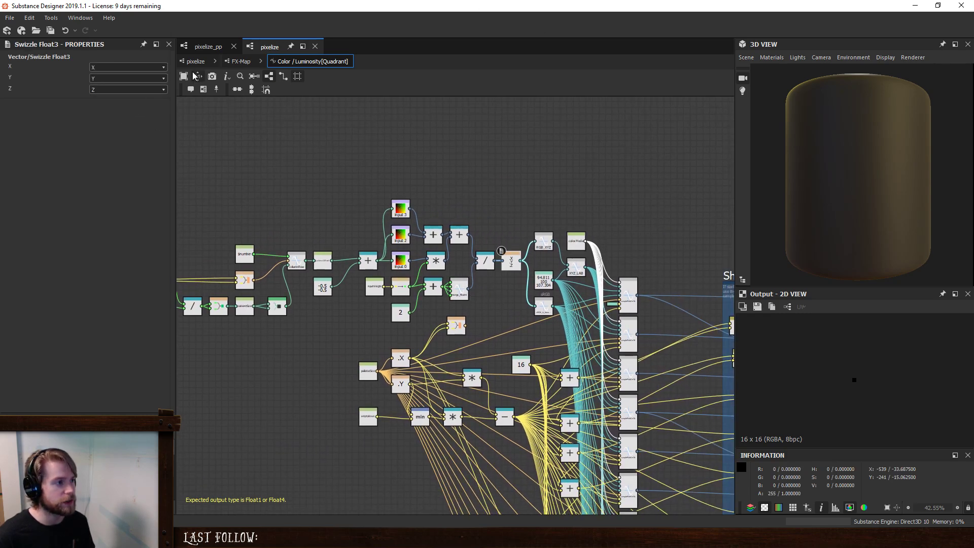
- Switch to the pixelize_pp graph and open the Pixel Processor's per-pixel function
click(207, 46)
click(498, 386)
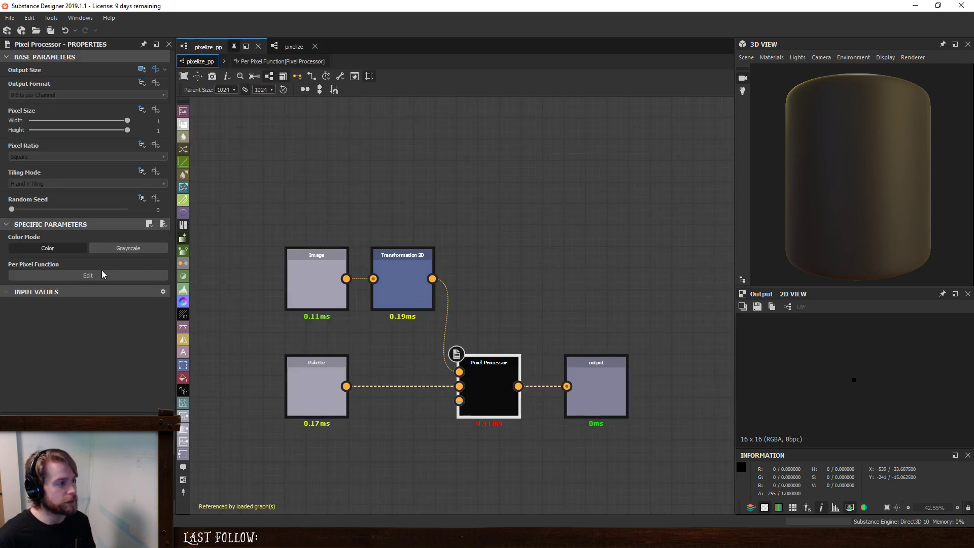
click(88, 275)
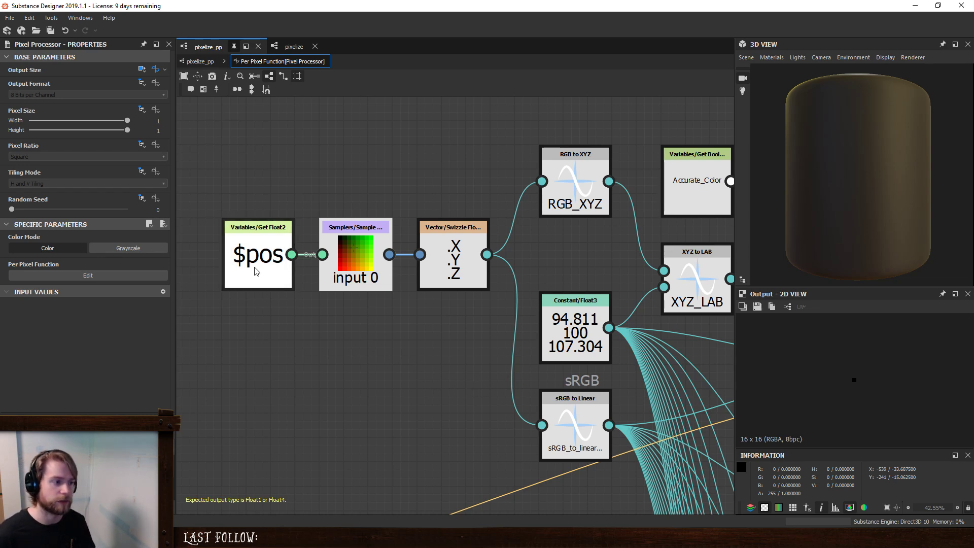
- Review the $pos variable, the input 0 Sample Color node and the Swizzle Float3 node at the function's start
mouse_move(249, 253)
mouse_down()
mouse_move(309, 204)
mouse_move(269, 226)
mouse_move(265, 256)
mouse_up()
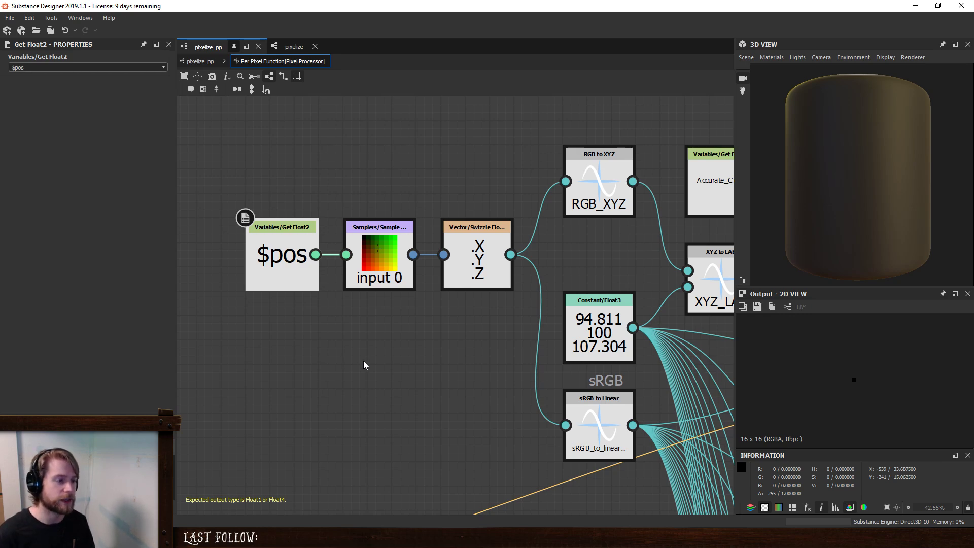
scroll(360, 361, down, 1)
middle_drag(380, 378, 473, 391)
middle_drag(421, 354, 439, 365)
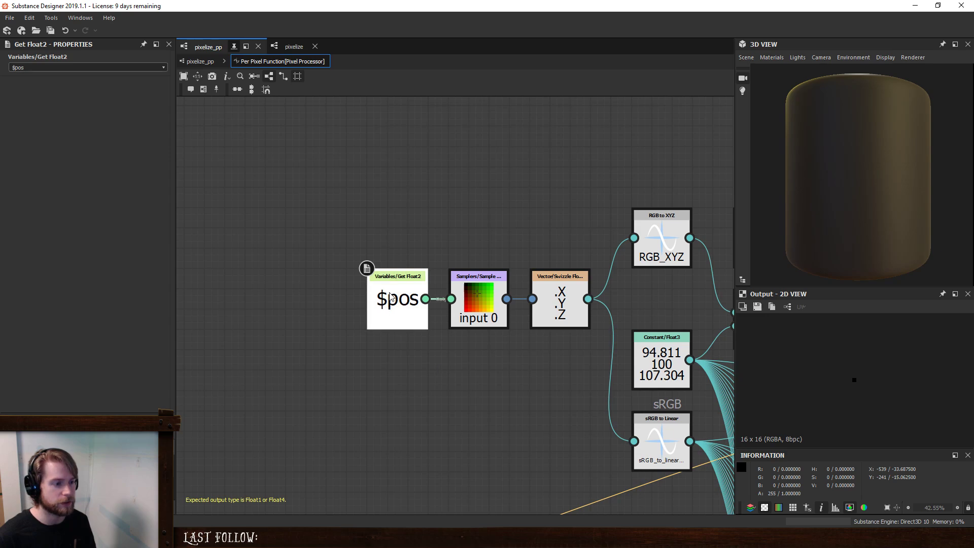
mouse_move(403, 296)
mouse_down()
mouse_move(320, 333)
mouse_move(382, 316)
mouse_move(402, 295)
mouse_up()
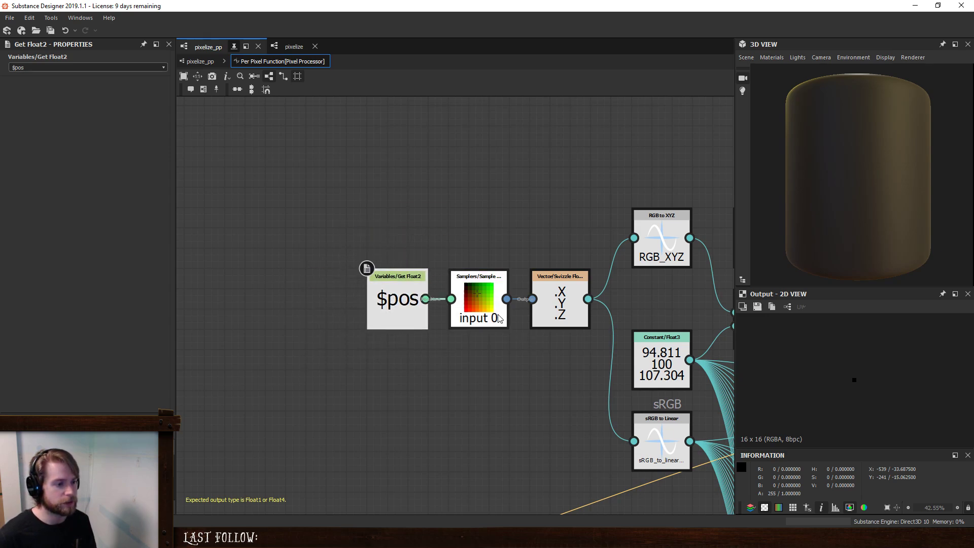
click(477, 318)
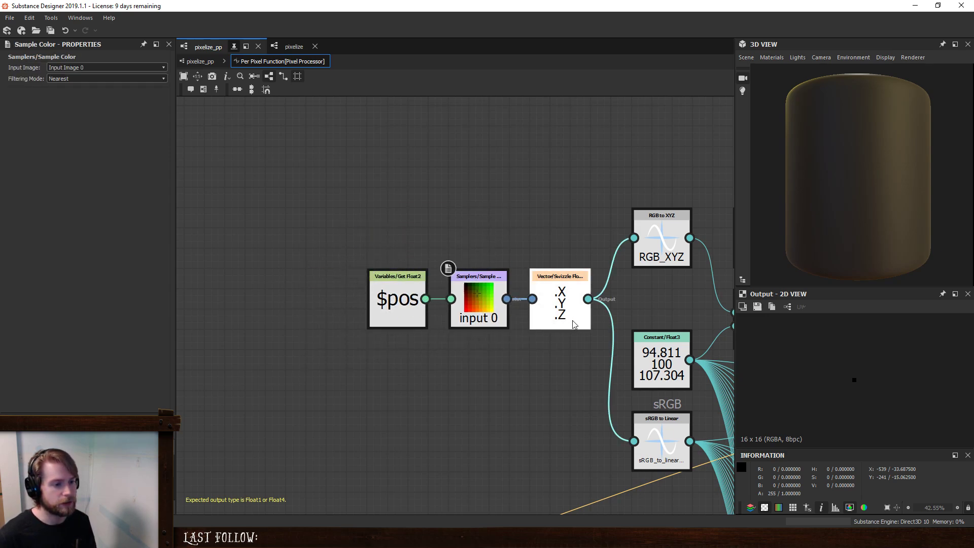
click(565, 321)
- Survey the whole per-pixel function network and select the Short Circut Logic frame to read its description
scroll(500, 333, down, 6)
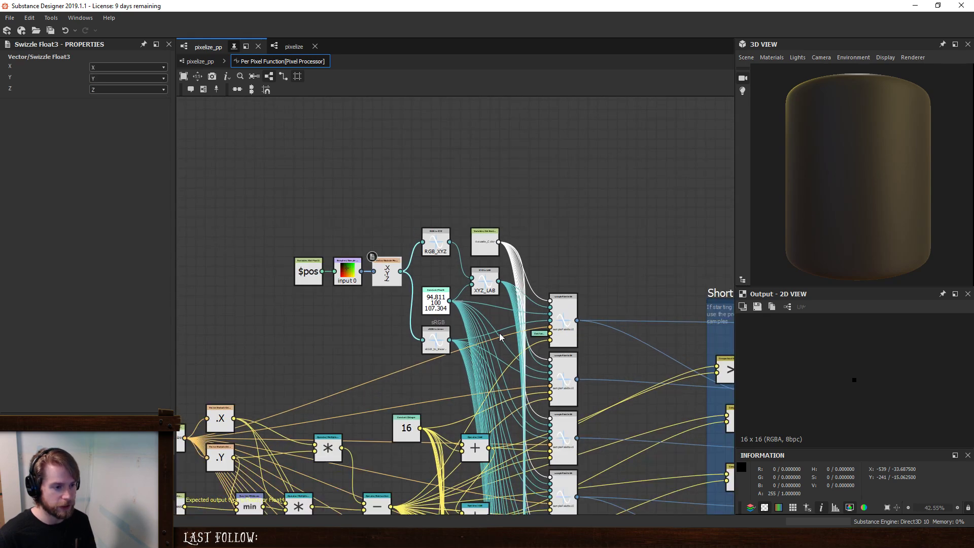
scroll(509, 219, down, 1)
scroll(478, 195, down, 2)
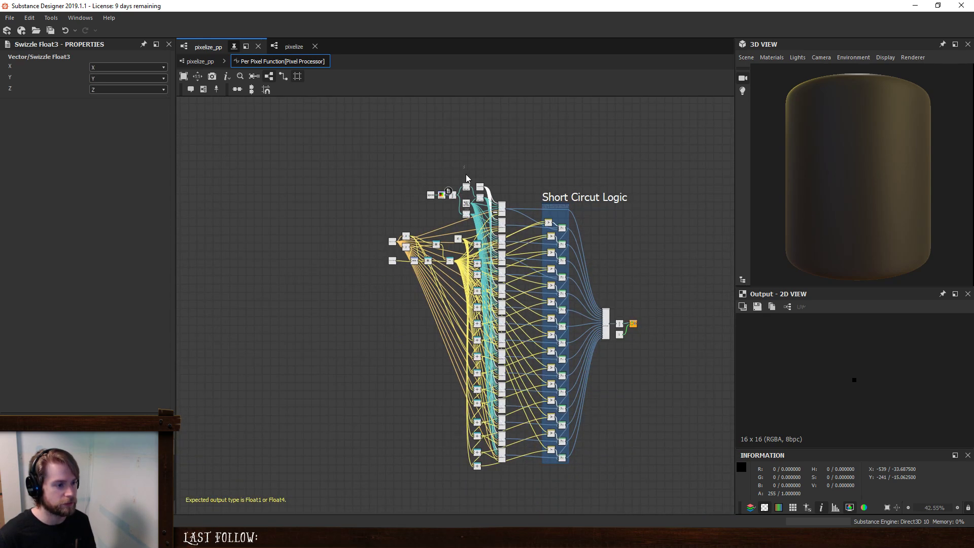
drag(463, 165, 704, 512)
click(628, 260)
scroll(628, 260, up, 3)
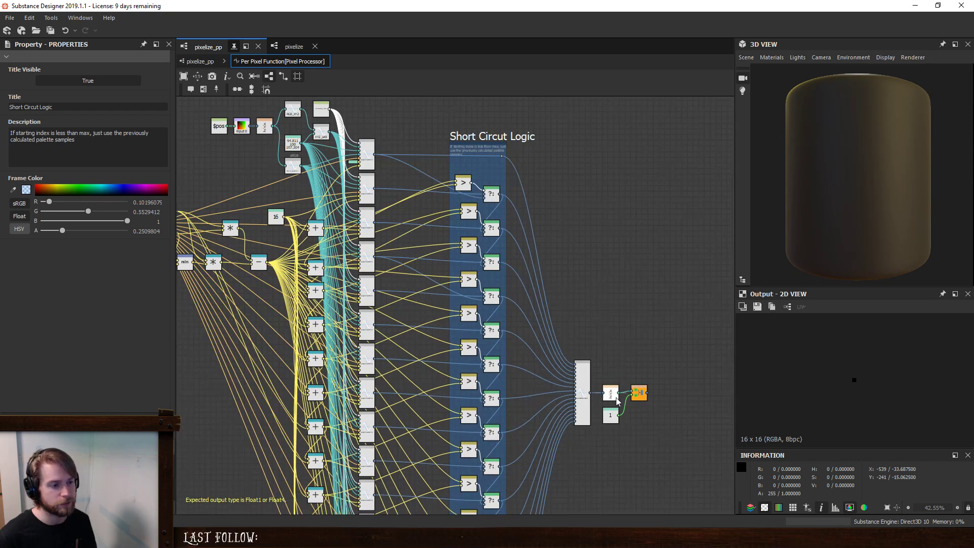
- Examine how the column of palette sampling nodes feeds the comparison and If...Else pairs in the Short Circut Logic frame
middle_drag(303, 241, 393, 336)
scroll(555, 274, up, 2)
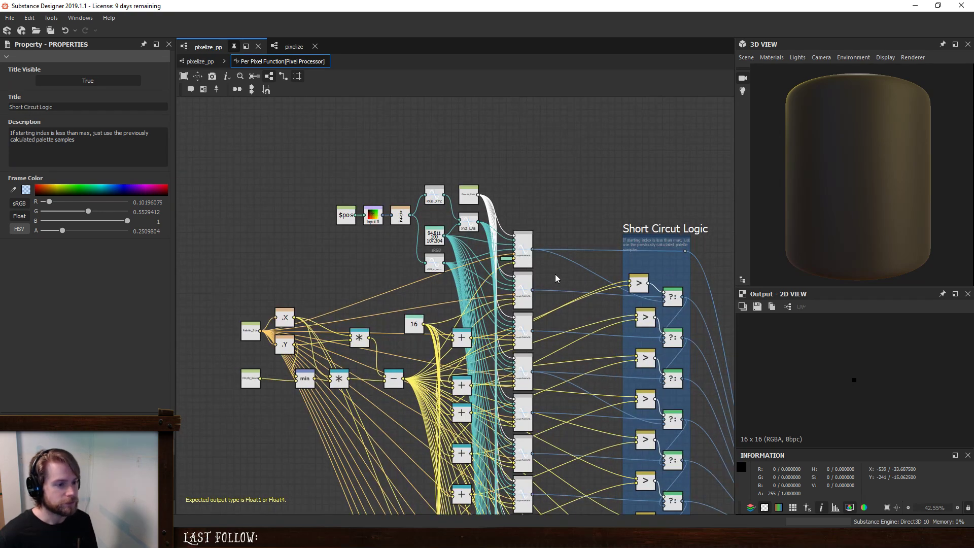
scroll(688, 274, up, 2)
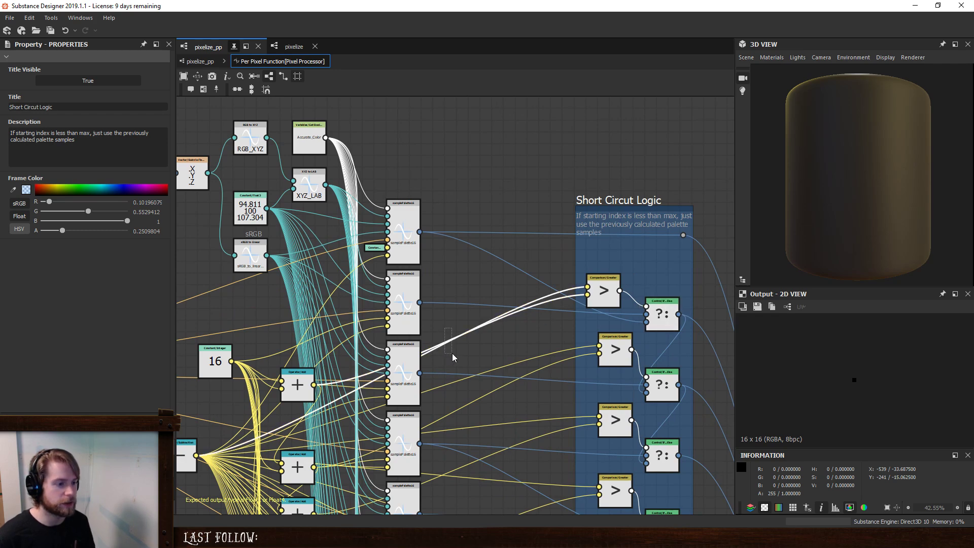
scroll(479, 340, down, 2)
scroll(624, 390, down, 5)
middle_drag(627, 391, 535, 232)
scroll(463, 281, up, 2)
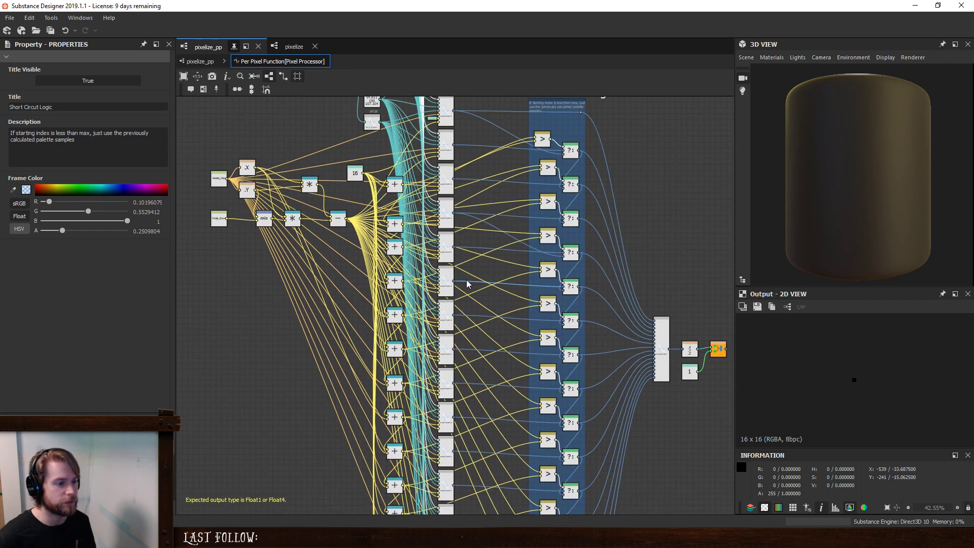
scroll(498, 359, up, 1)
scroll(385, 154, up, 1)
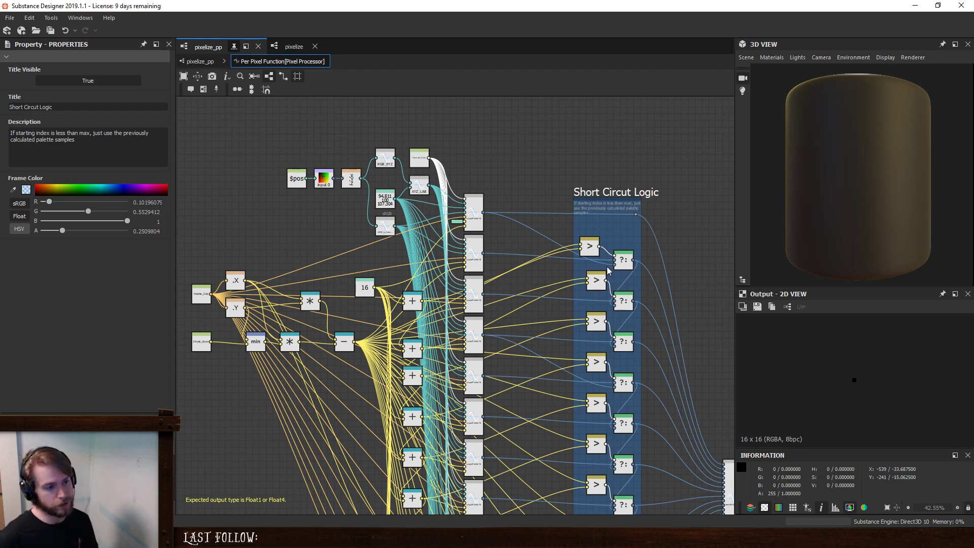
- Trace the network to its end and inspect the Vector Float4 output node
middle_drag(693, 264, 617, 220)
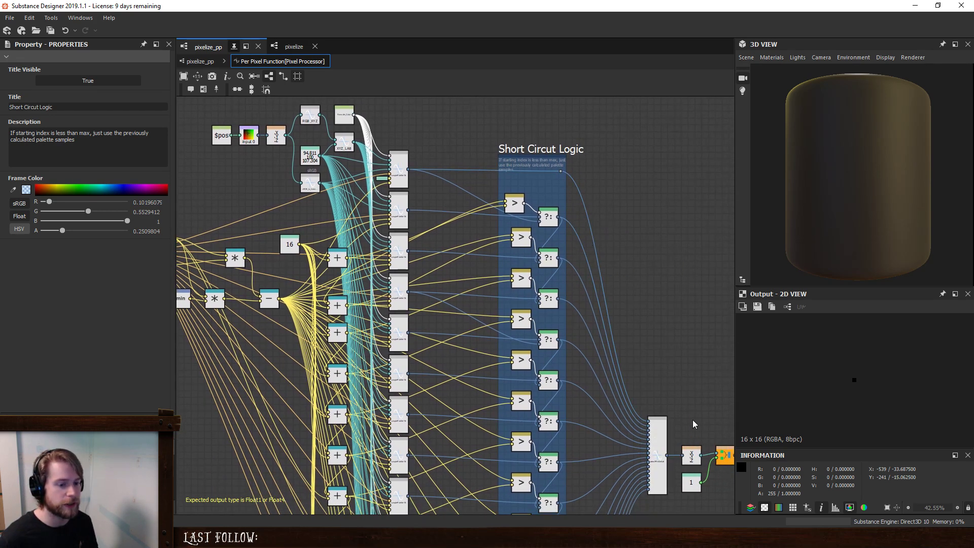
middle_drag(674, 390, 624, 359)
drag(687, 458, 676, 486)
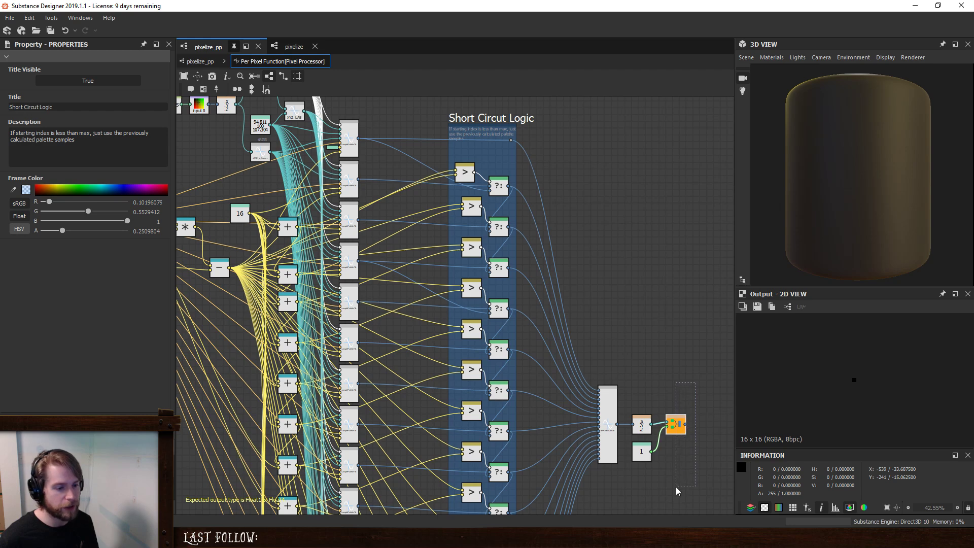
click(680, 428)
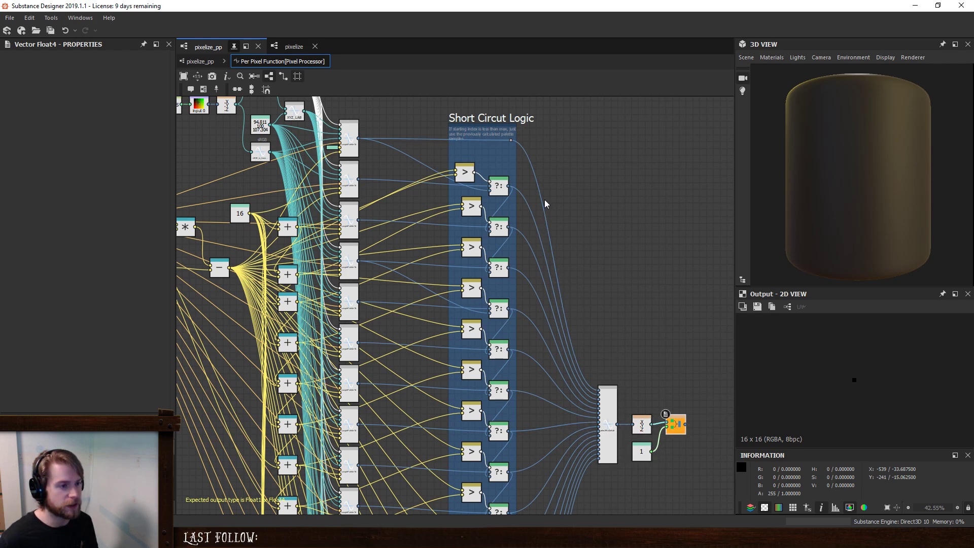
- Inspect the selectMinDeltaE node and the links coming into it from the Short Circut Logic frame
click(608, 414)
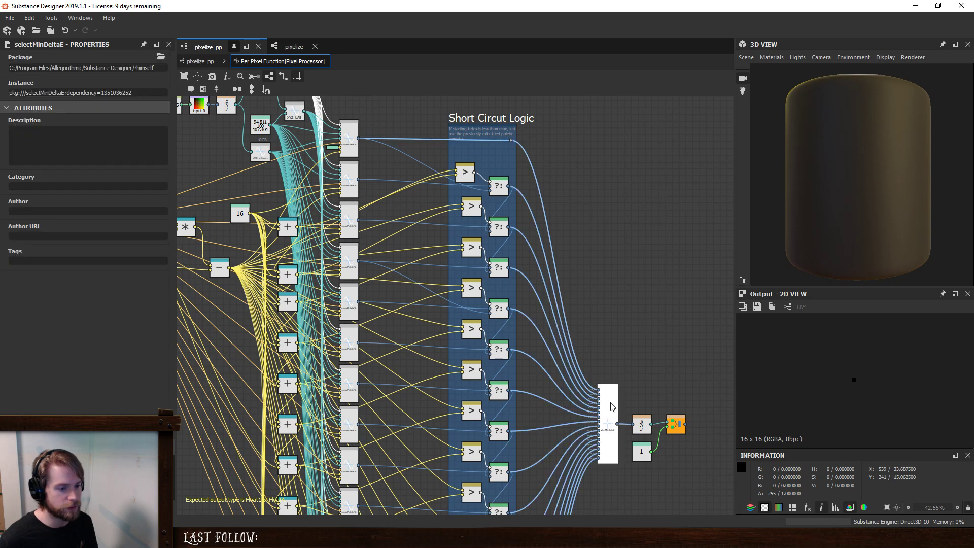
drag(589, 496, 583, 373)
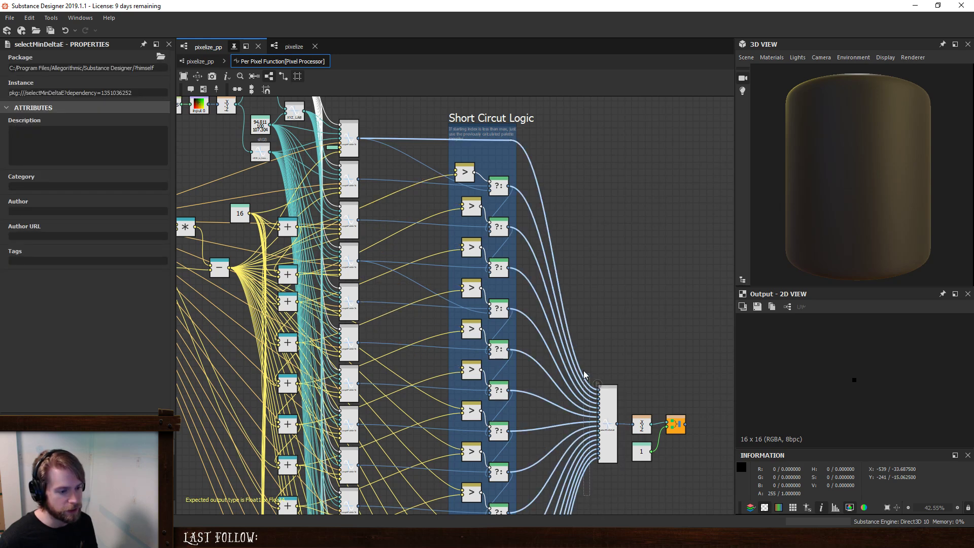
click(620, 350)
middle_drag(620, 351, 616, 326)
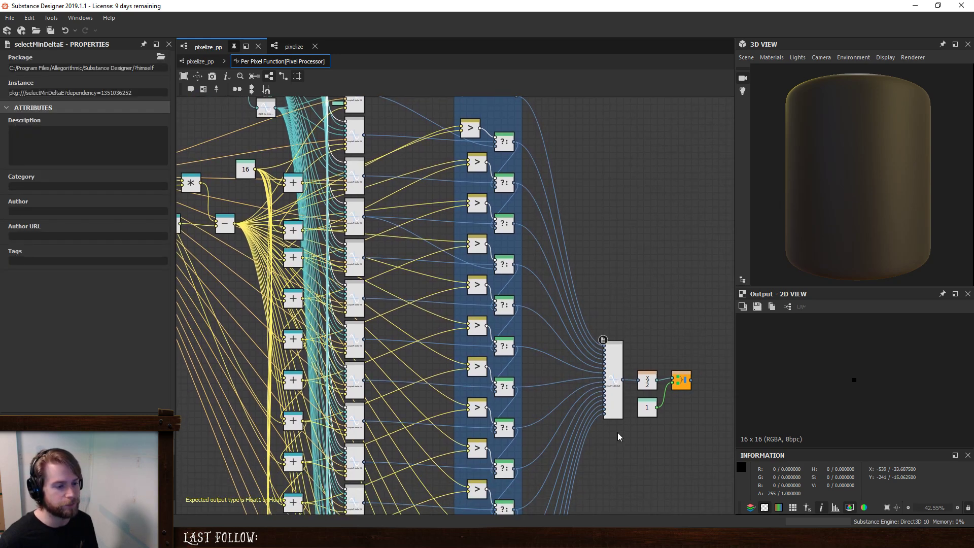
click(597, 348)
- Examine the first If...Else and Greater nodes in the Short Circut Logic frame and the first samplePalette16 node
middle_drag(520, 148, 526, 255)
click(526, 254)
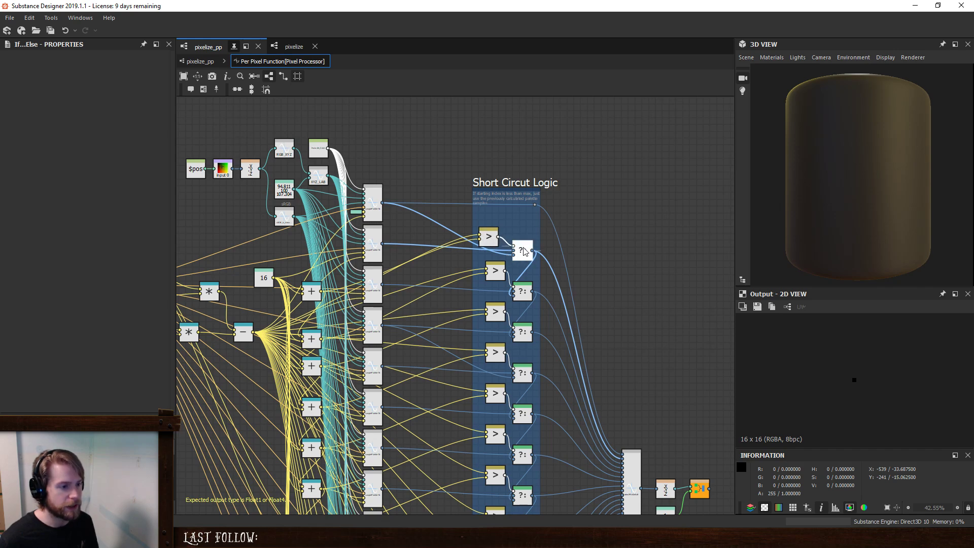
click(489, 238)
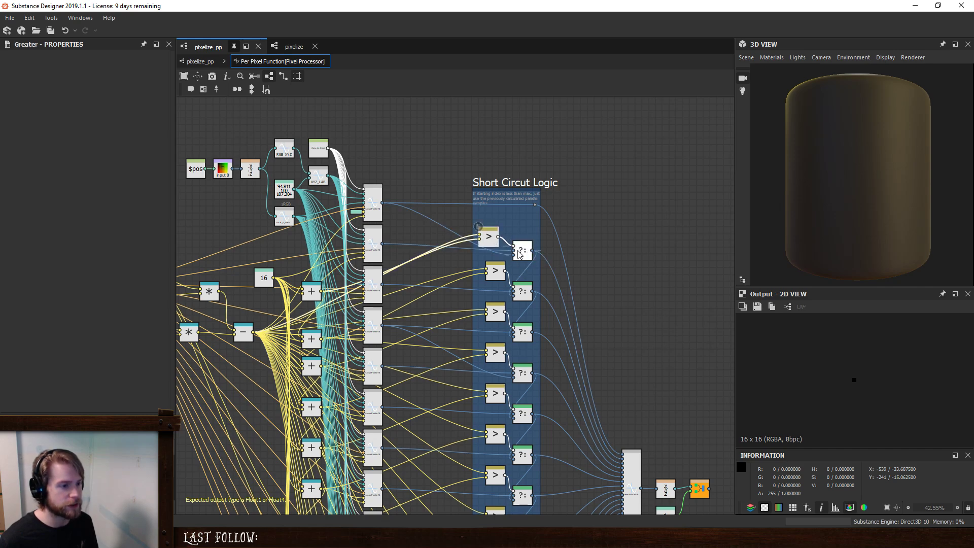
click(503, 250)
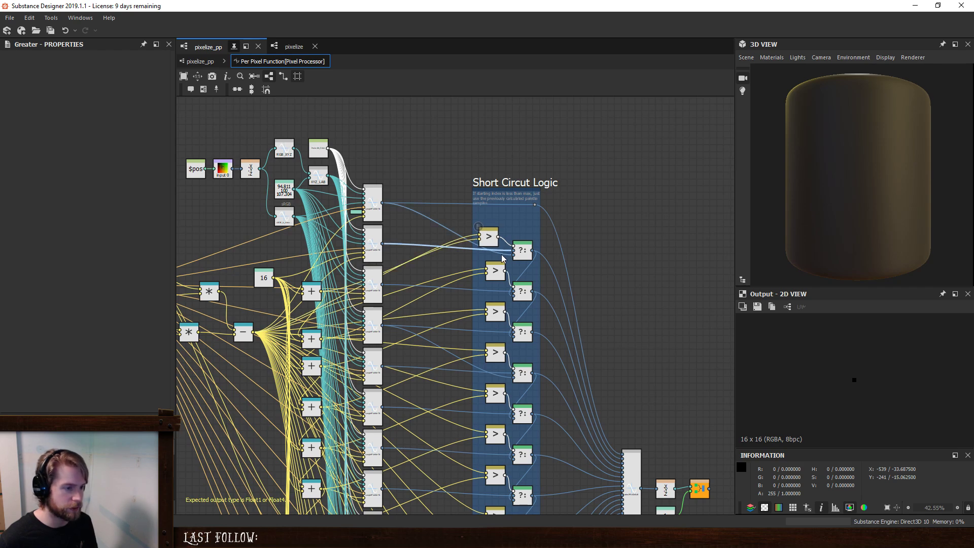
click(503, 254)
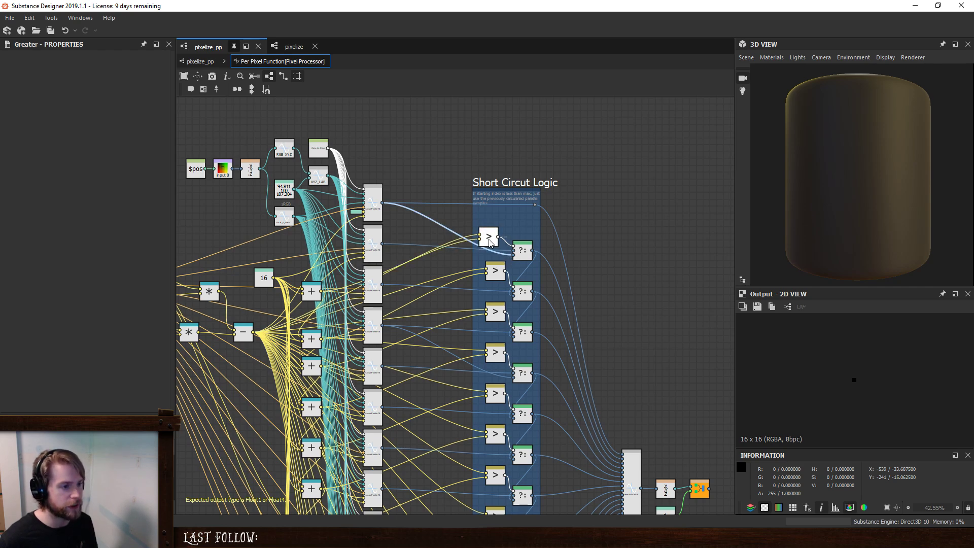
click(375, 204)
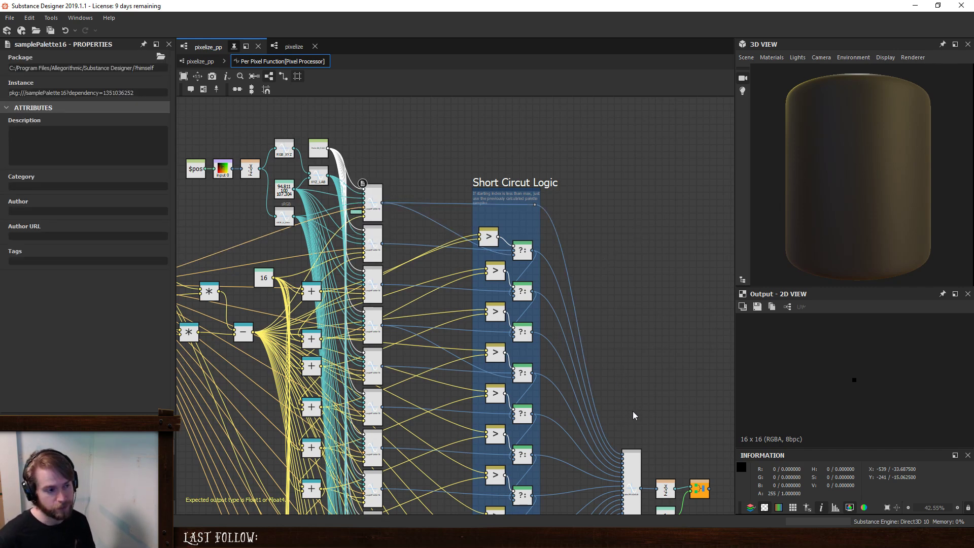
- Trace the first samplePalette16 node's output links and the index values compared for the first If...Else node
middle_drag(612, 389, 607, 382)
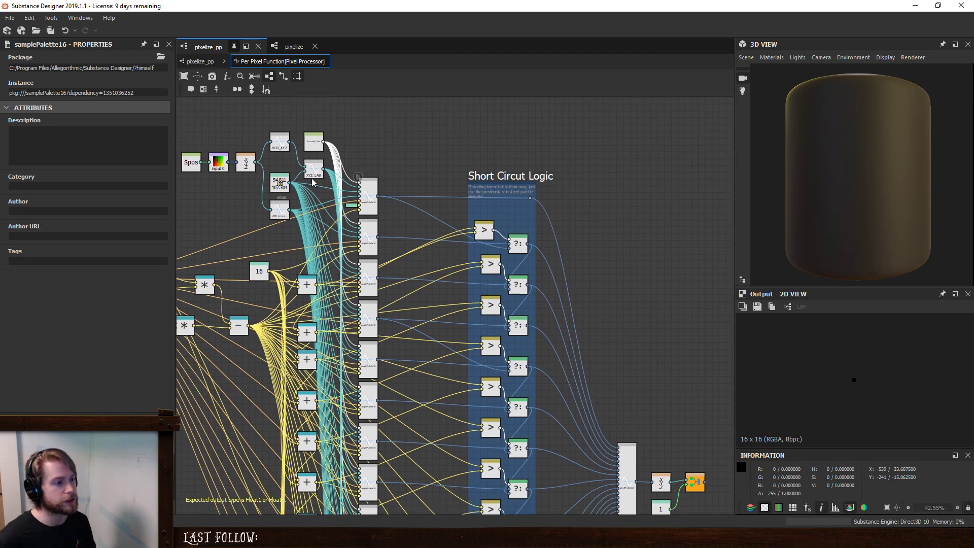
click(368, 190)
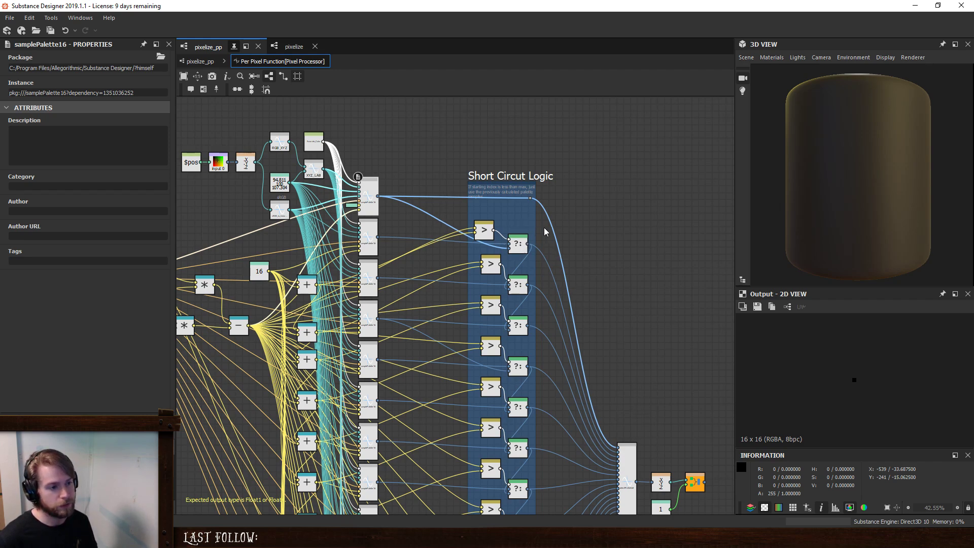
drag(551, 226, 587, 237)
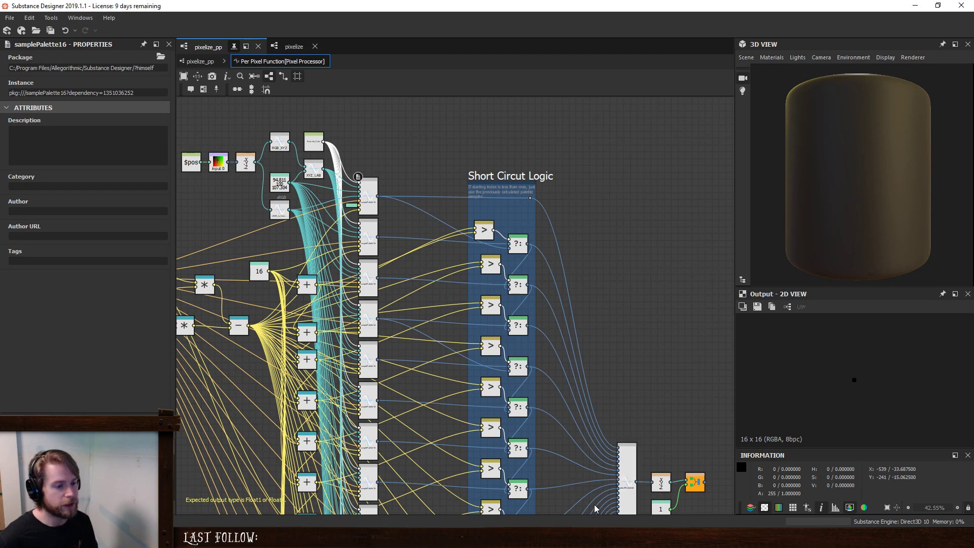
click(521, 246)
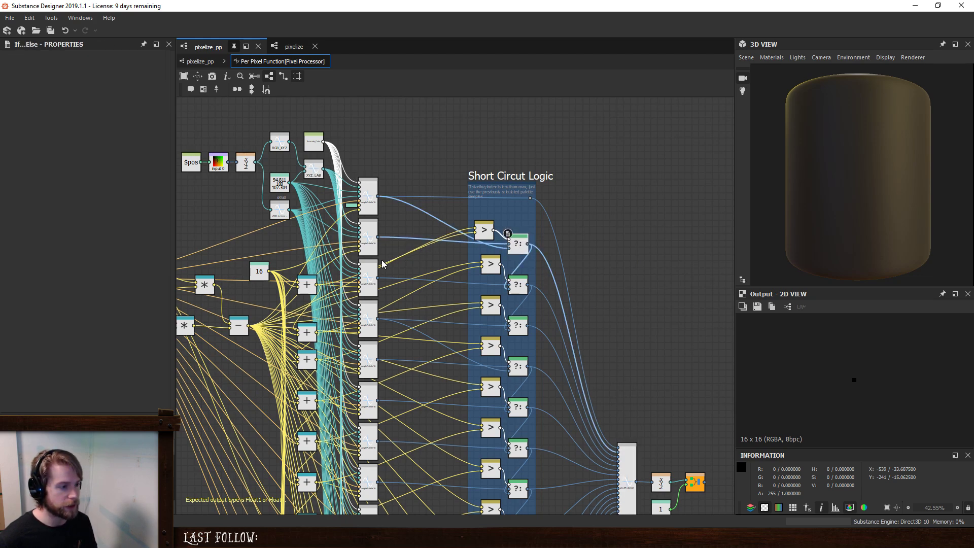
click(311, 302)
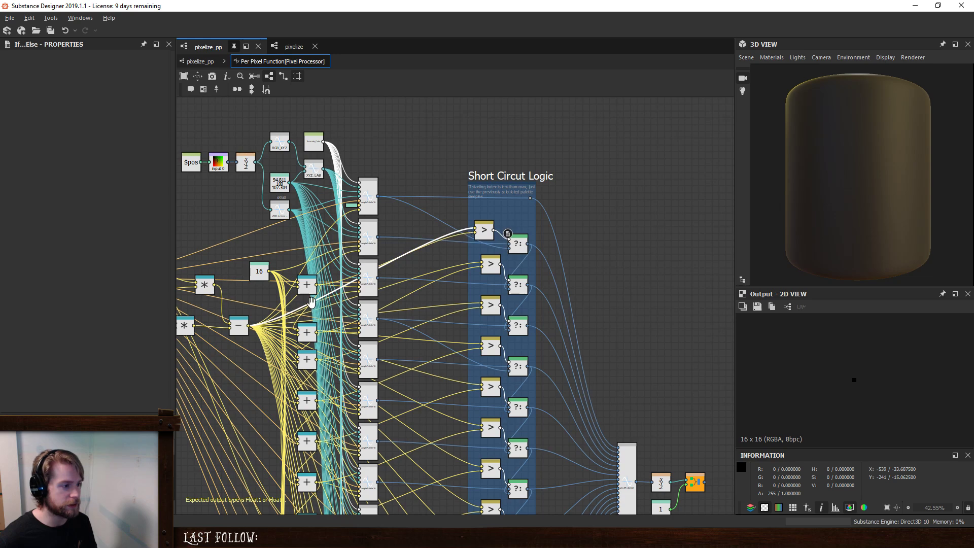
middle_drag(312, 301, 399, 297)
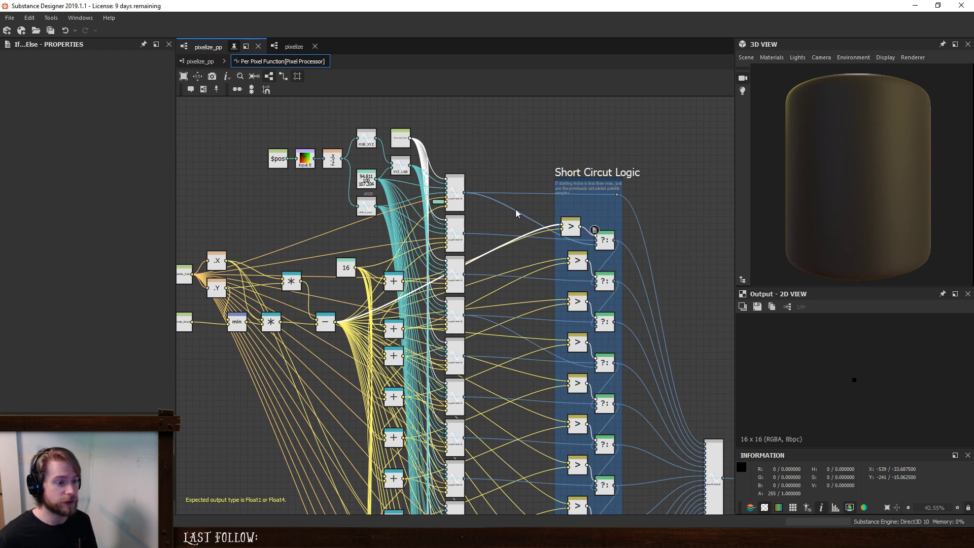
- Compare the links of the first and second samplePalette16 nodes into the first If...Else node
click(462, 189)
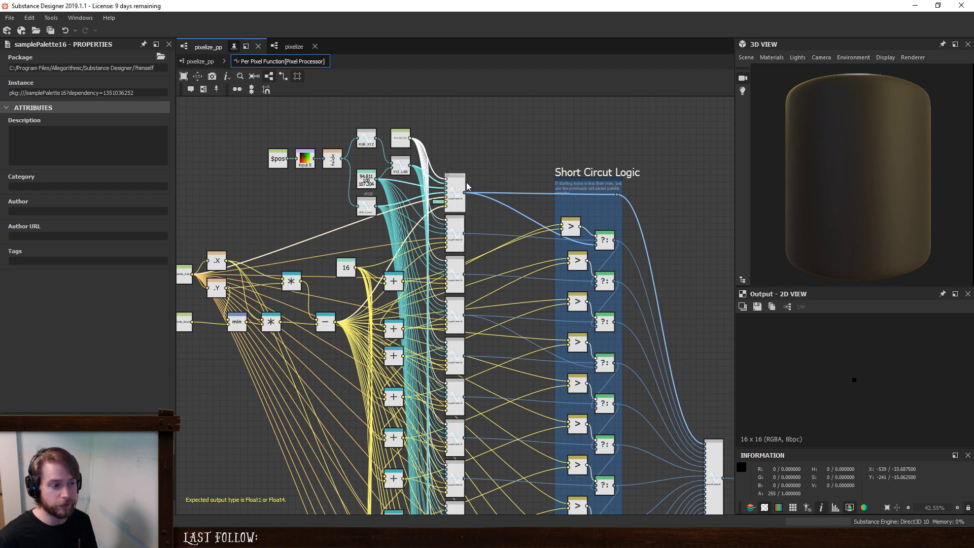
click(603, 241)
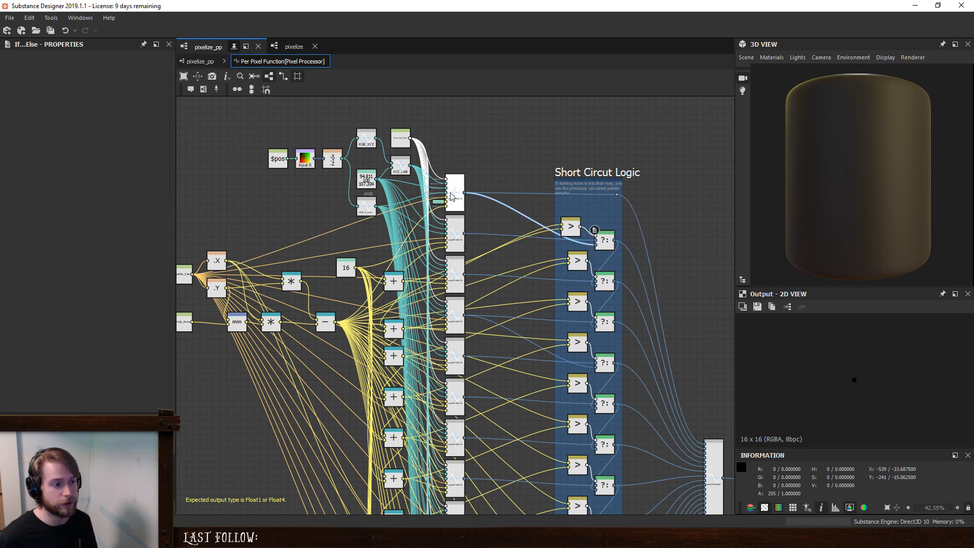
click(546, 238)
click(455, 233)
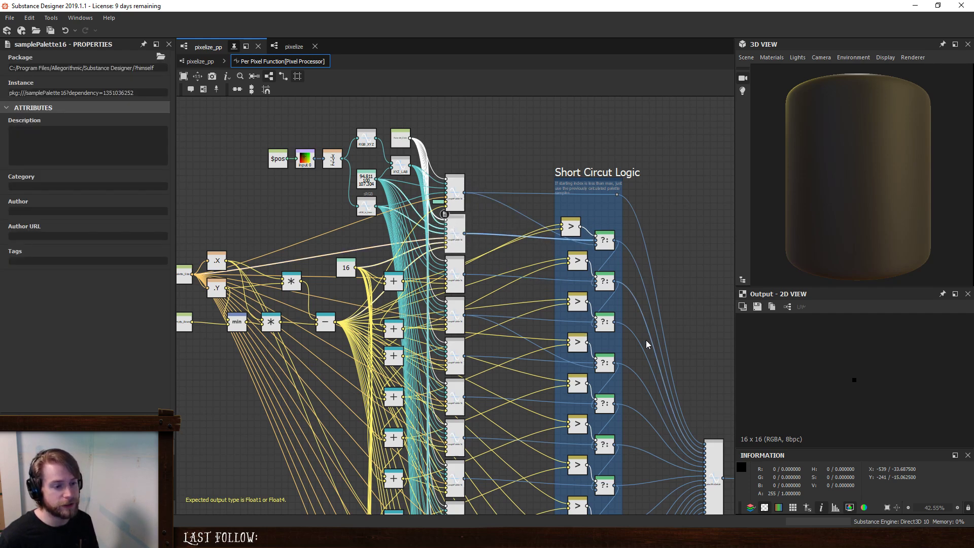
- Trace the first samplePalette16 node's output links through the Short Circut Logic frame in the per-pixel function
scroll(632, 281, down, 2)
middle_drag(624, 445, 605, 362)
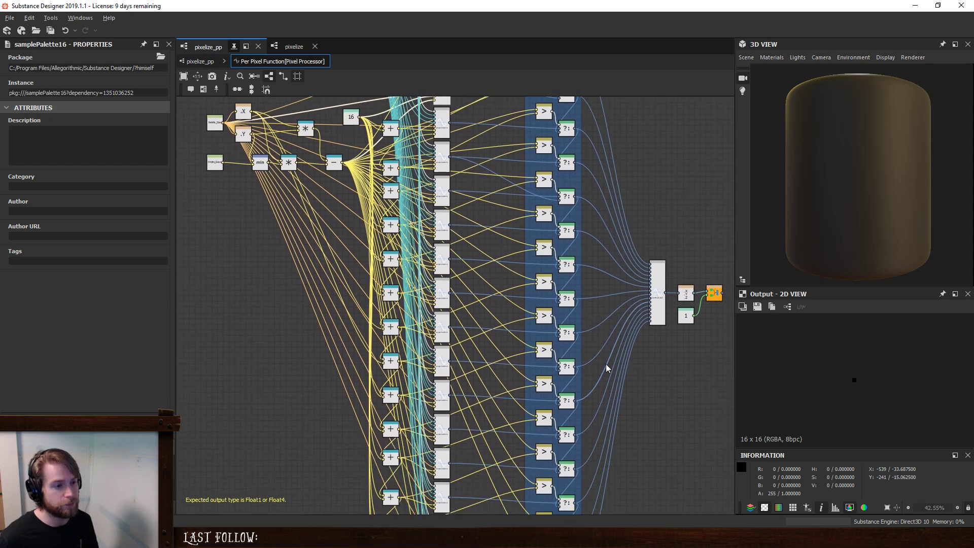
scroll(599, 334, down, 1)
middle_drag(608, 317, 588, 347)
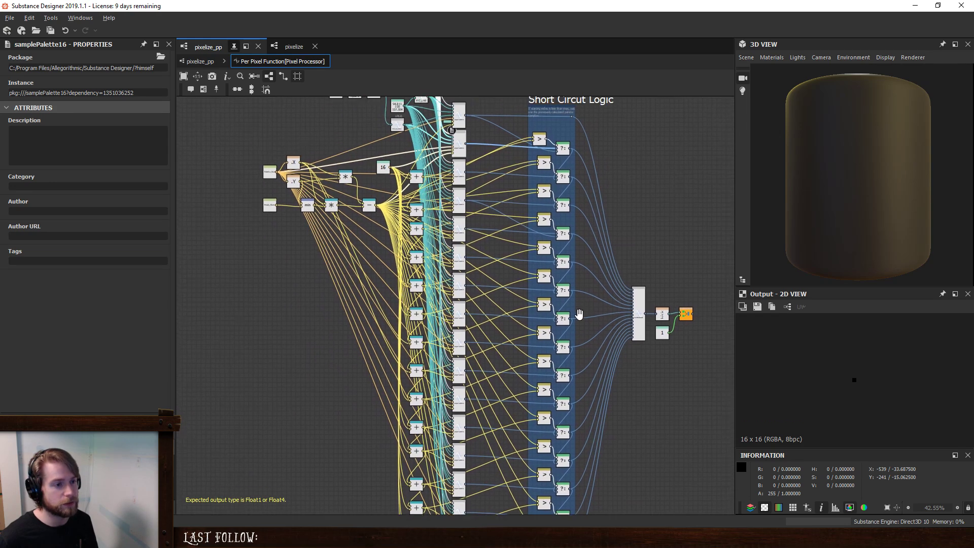
click(448, 130)
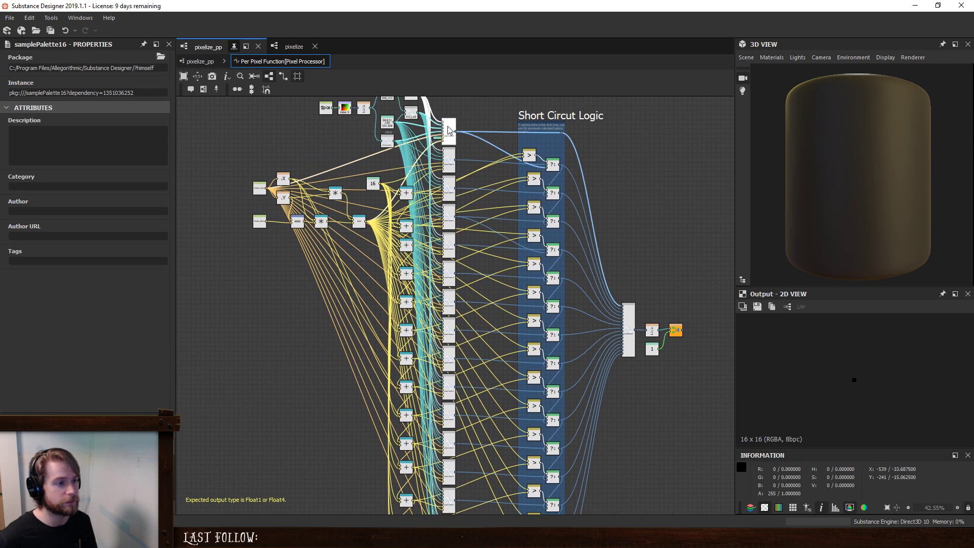
- Check the links of the lower If...Else nodes in the Short Circut Logic frame one by one, working upward
middle_drag(592, 378, 578, 307)
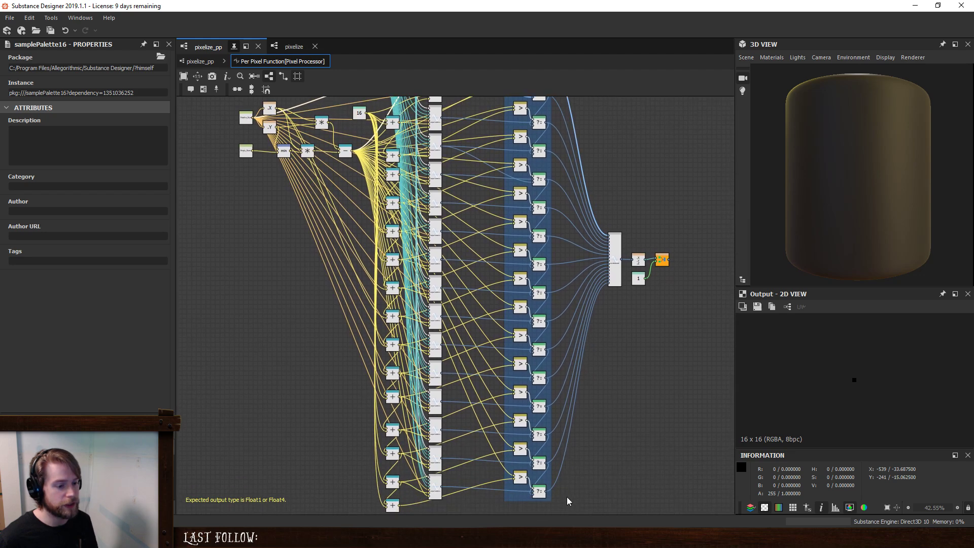
click(540, 463)
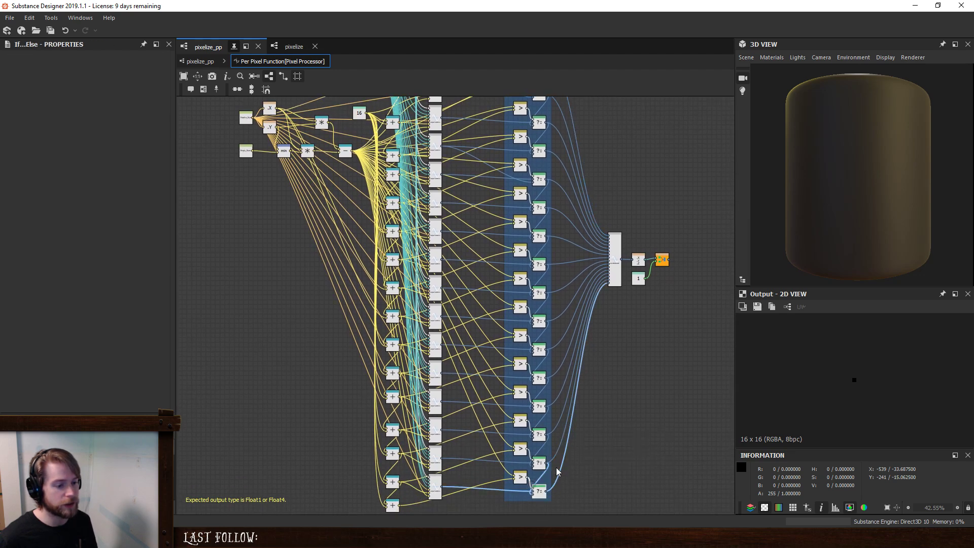
click(540, 435)
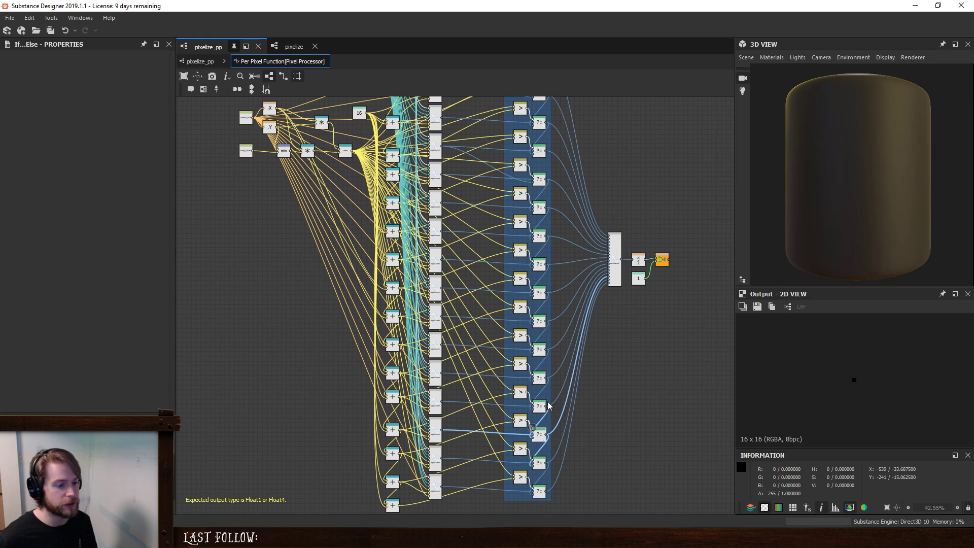
click(539, 406)
click(540, 378)
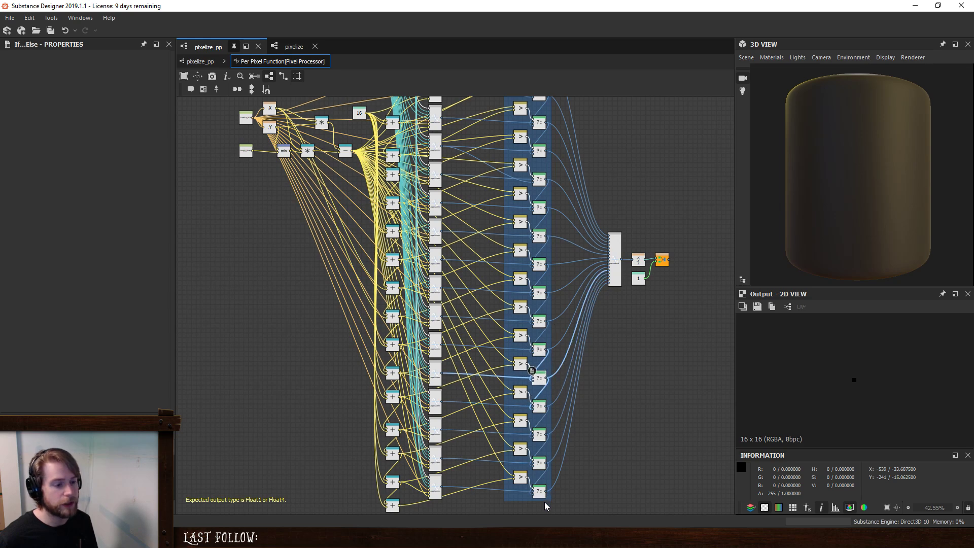
- Open the first samplePalette16 node's reference in context and examine its index short circuit frame
middle_drag(556, 173, 537, 326)
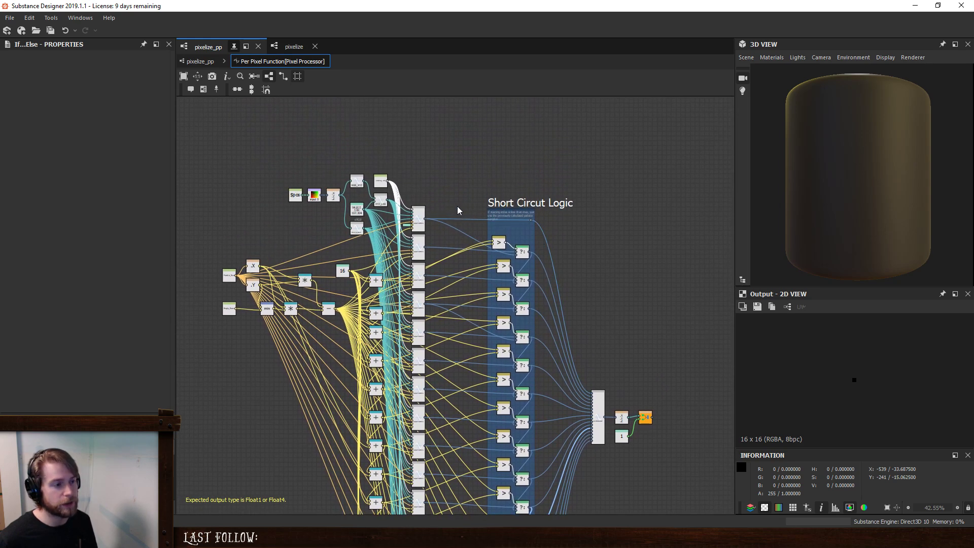
mouse_move(423, 212)
mouse_down()
mouse_move(427, 220)
mouse_move(429, 208)
mouse_up()
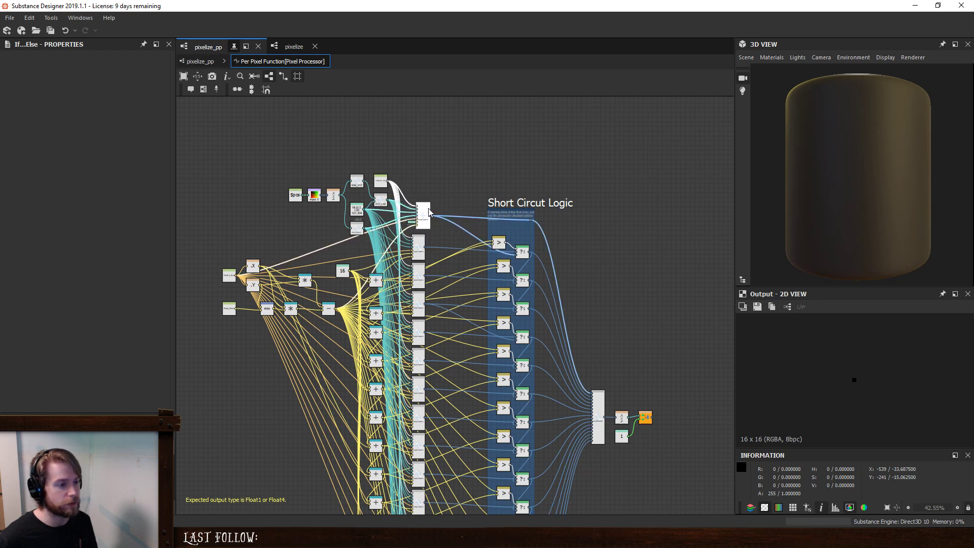
key(ctrl+z)
right_click(418, 214)
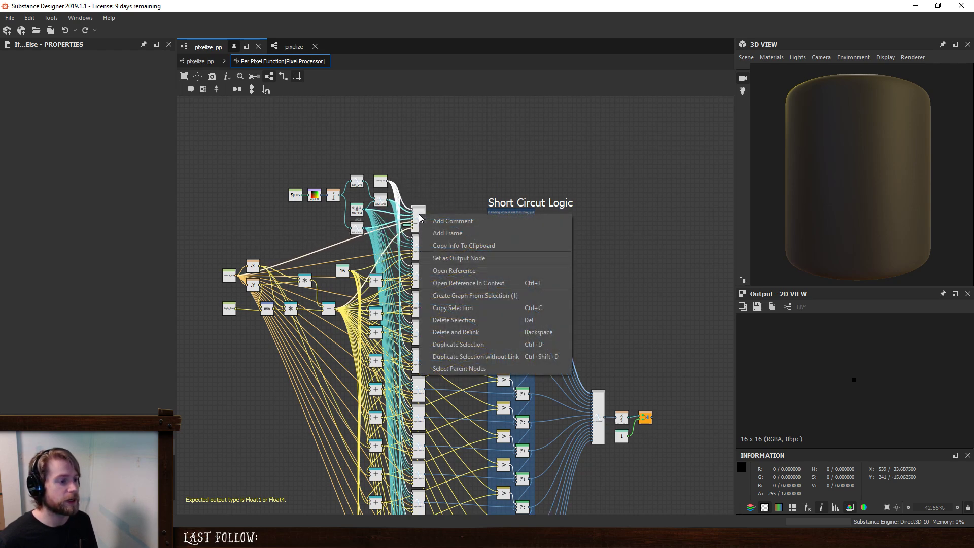
click(474, 282)
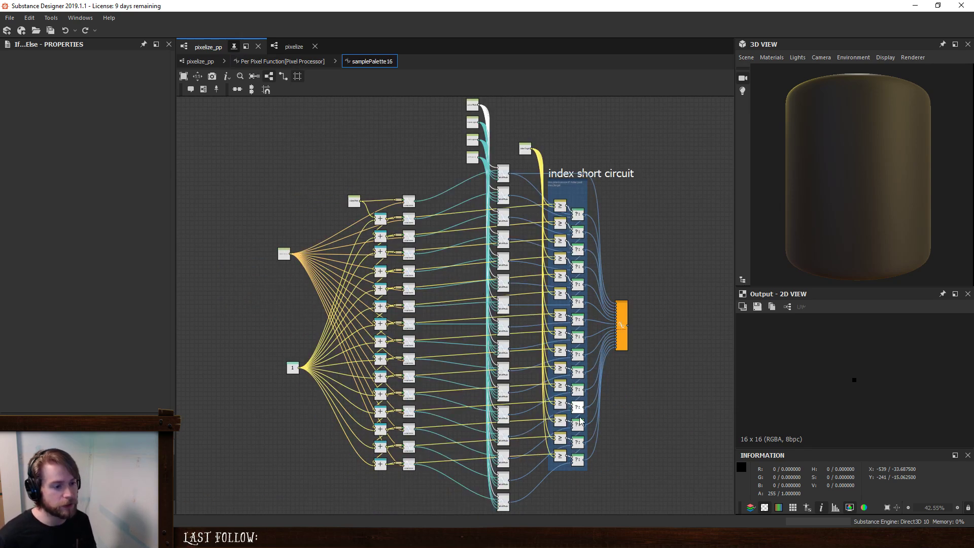
scroll(502, 184, up, 3)
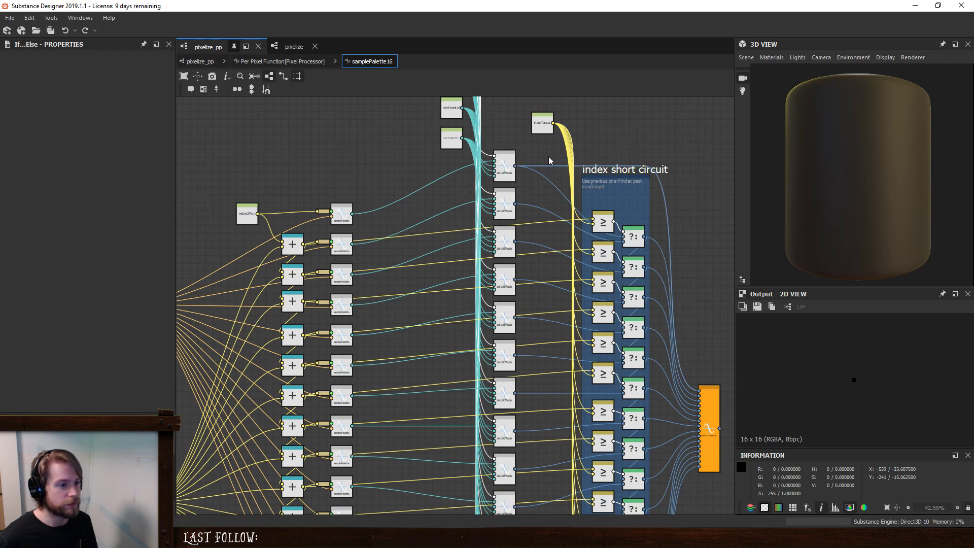
key(f)
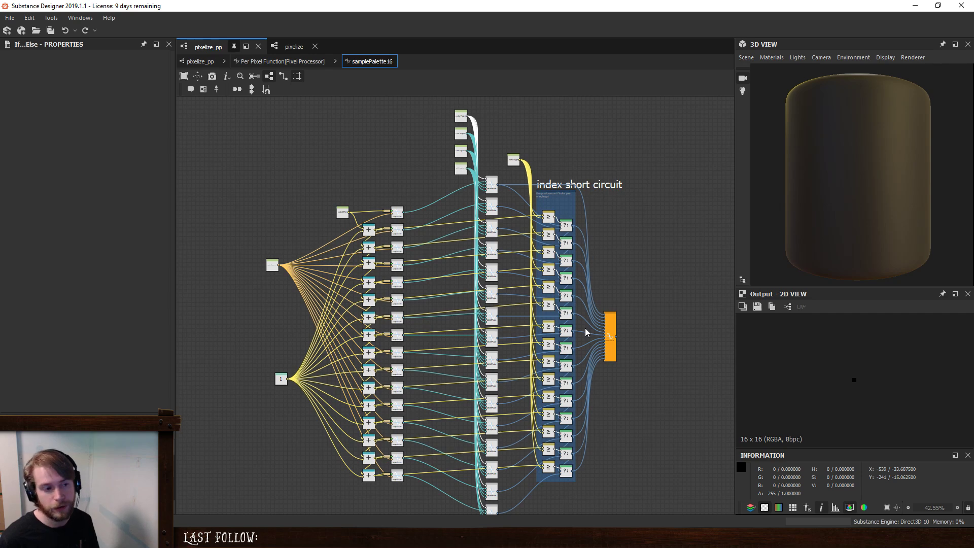
- Open the reference of samplePalette16's output node, selectMinDeltaE, and look over its whole graph
right_click(614, 328)
click(670, 381)
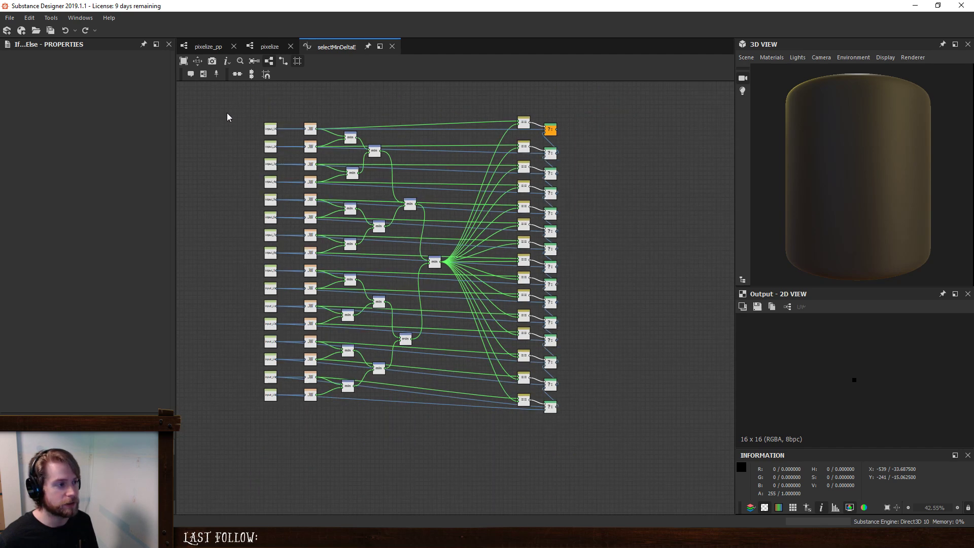
drag(226, 116, 666, 474)
click(618, 291)
middle_drag(619, 292, 654, 359)
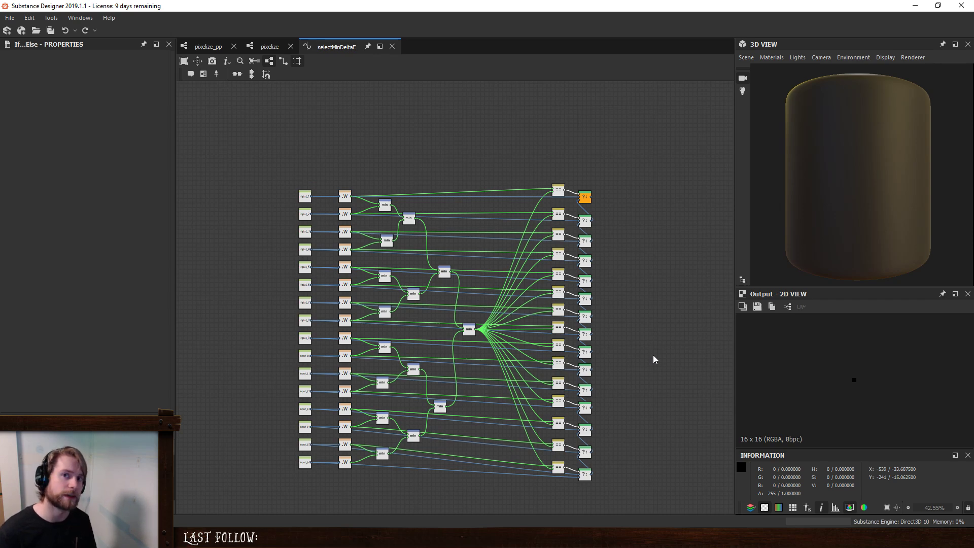
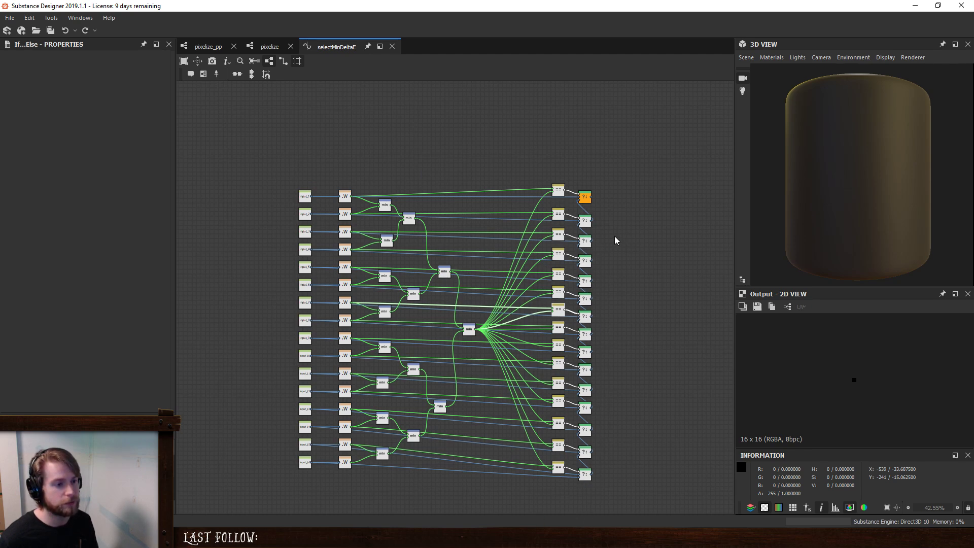
- Inspect the first Equal node and the If...Else node it feeds in the selectMinDeltaE graph
middle_drag(615, 239, 616, 282)
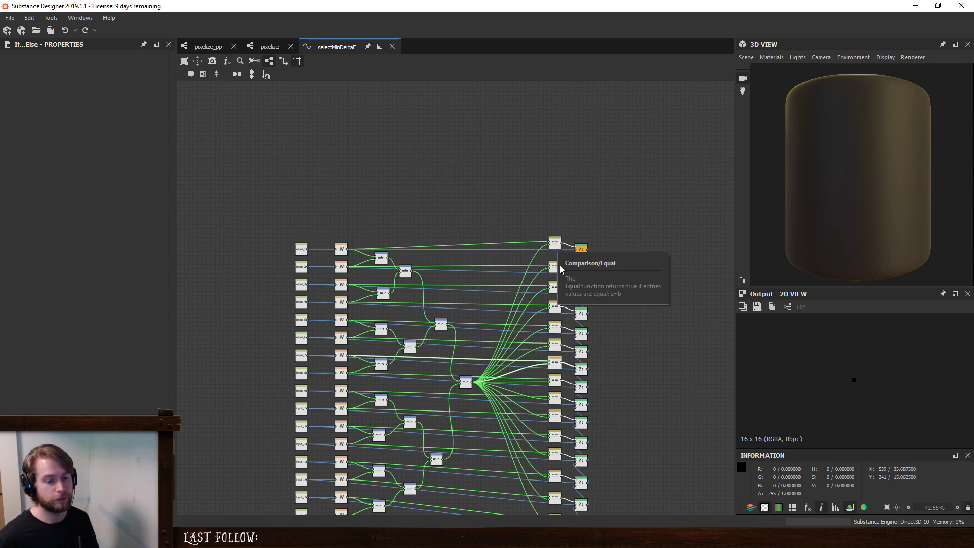
drag(555, 245, 557, 244)
key(ctrl+z)
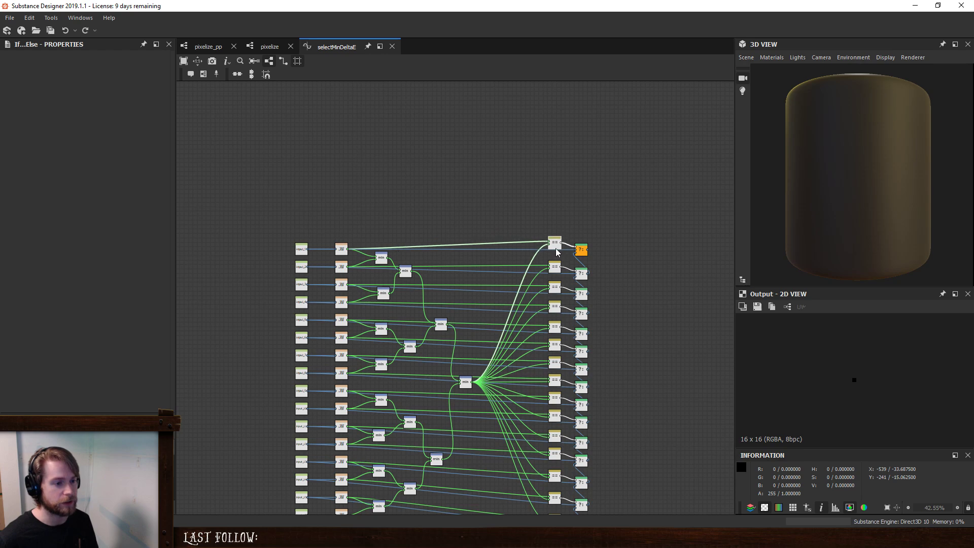
click(583, 252)
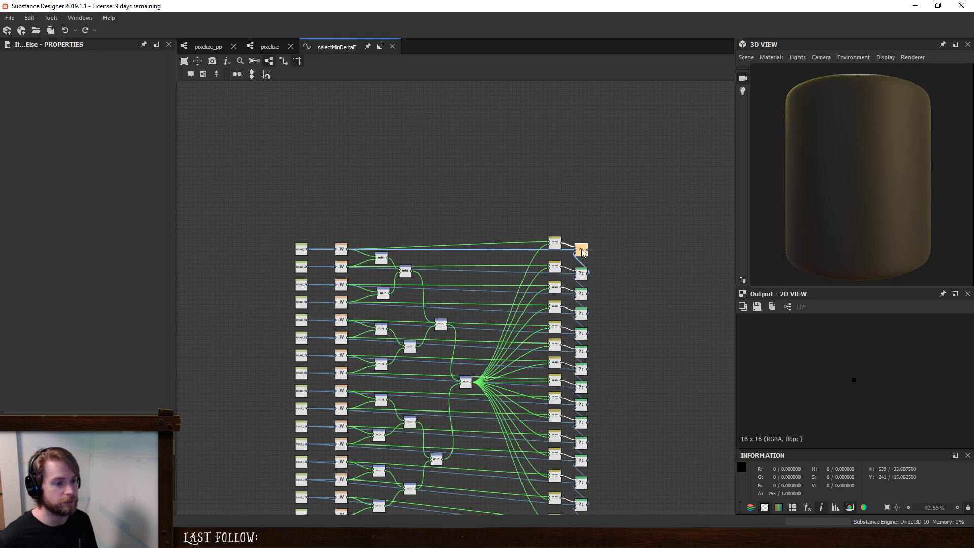
- Switch to New_Graph and connect the Demo Palette output to the Palette input of pixelize_pp in place of the Bitmap
click(205, 47)
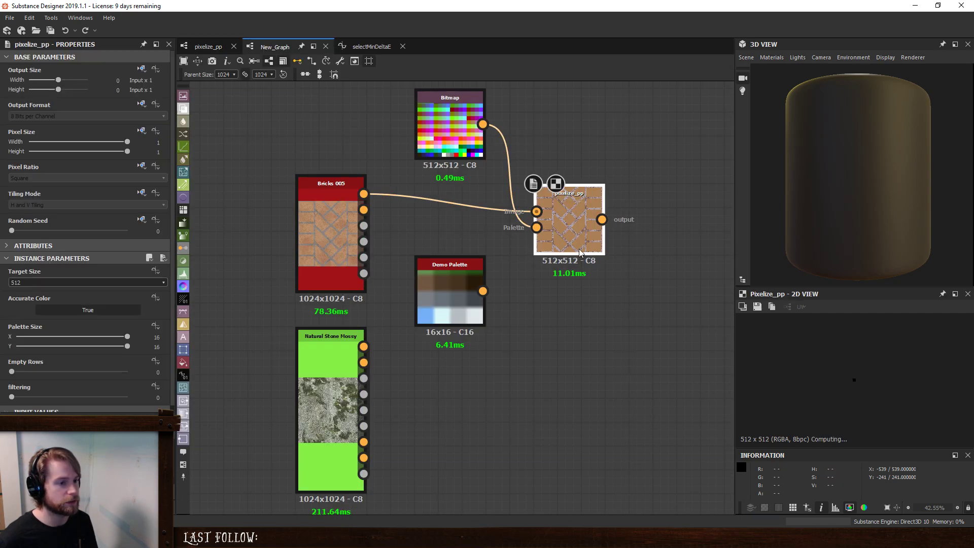
middle_drag(596, 333, 511, 412)
click(150, 338)
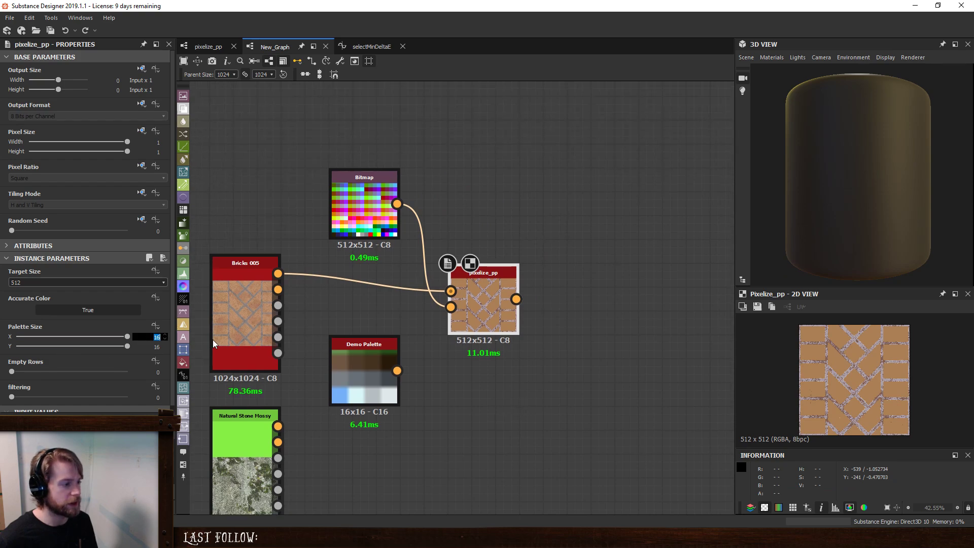
drag(396, 370, 450, 307)
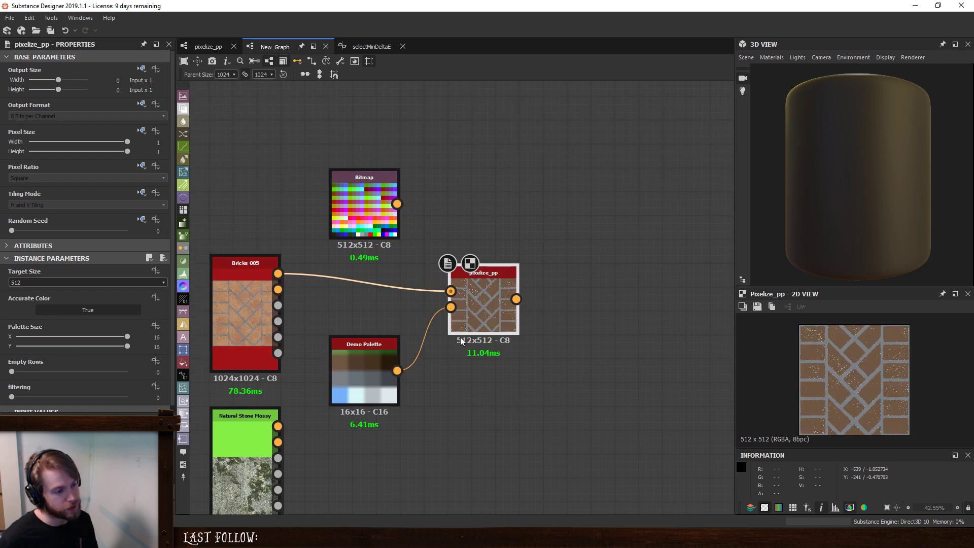
- Try a palette size of 4 by 4 on pixelize_pp, then restore it to 16 by 16 to compare computation times
click(156, 337)
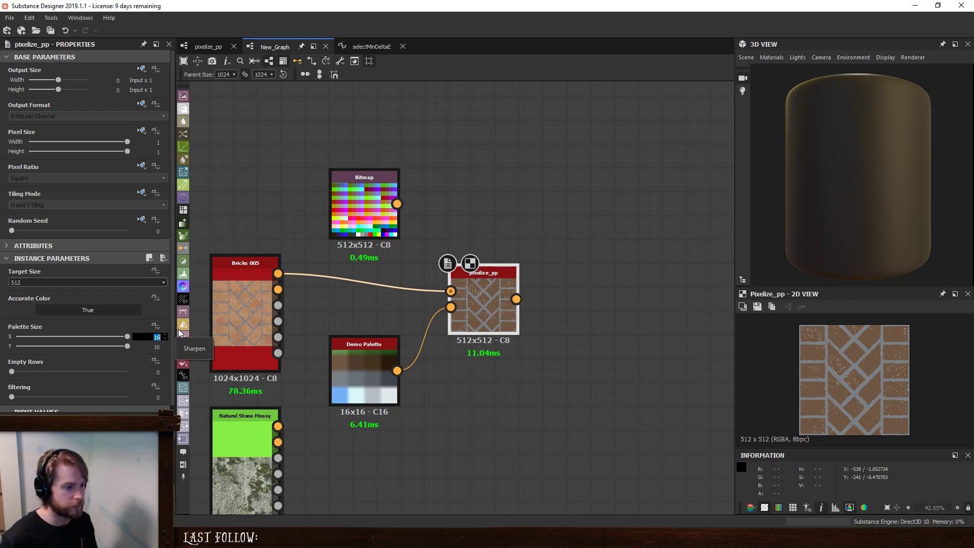
text(4)
key(Return)
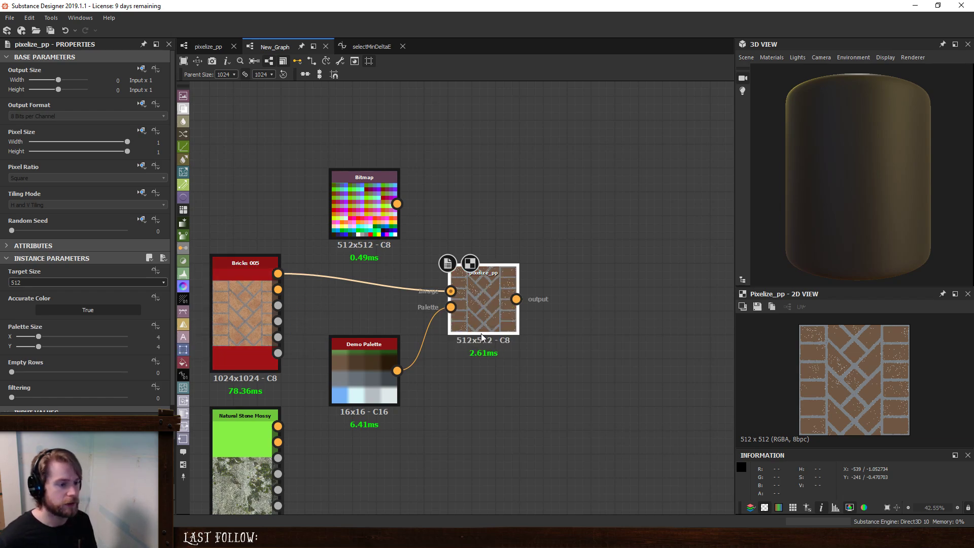
click(153, 337)
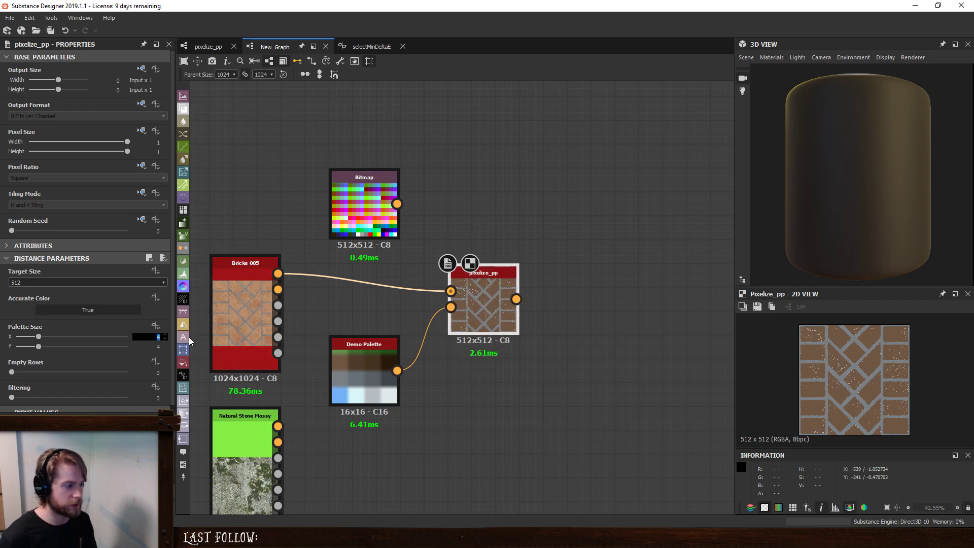
text(49)
key(BackSpace)
key(BackSpace)
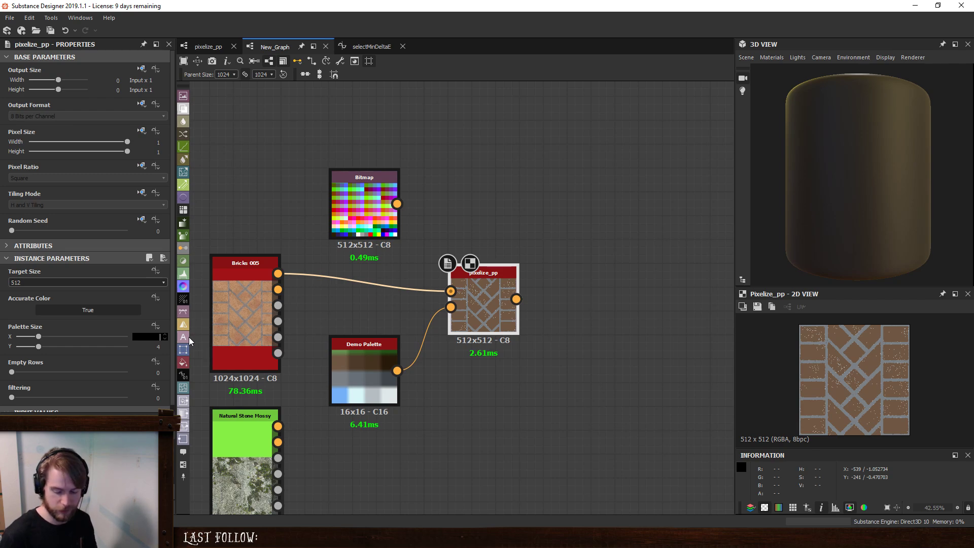
text(16)
key(Return)
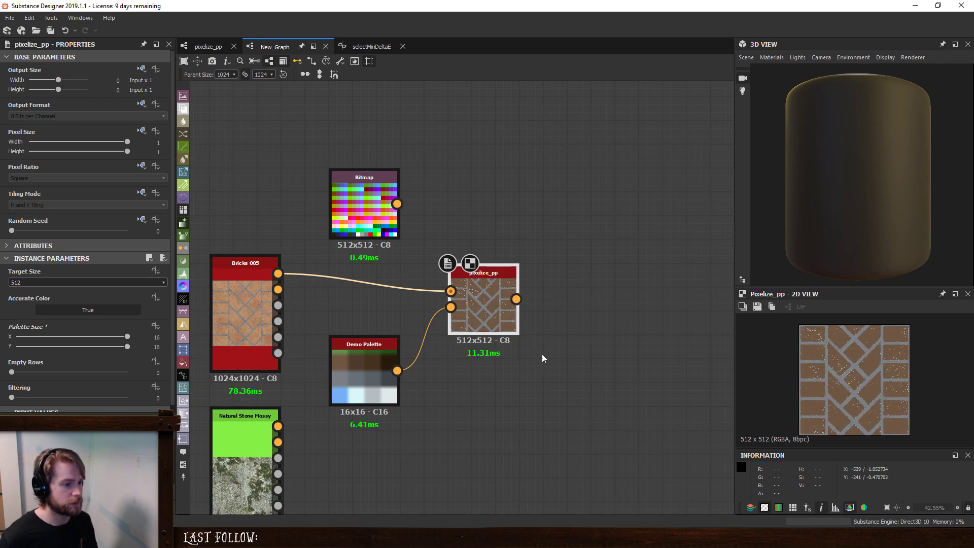
- Set the palette size of pixelize_pp to 4 by 4
click(153, 337)
text(4)
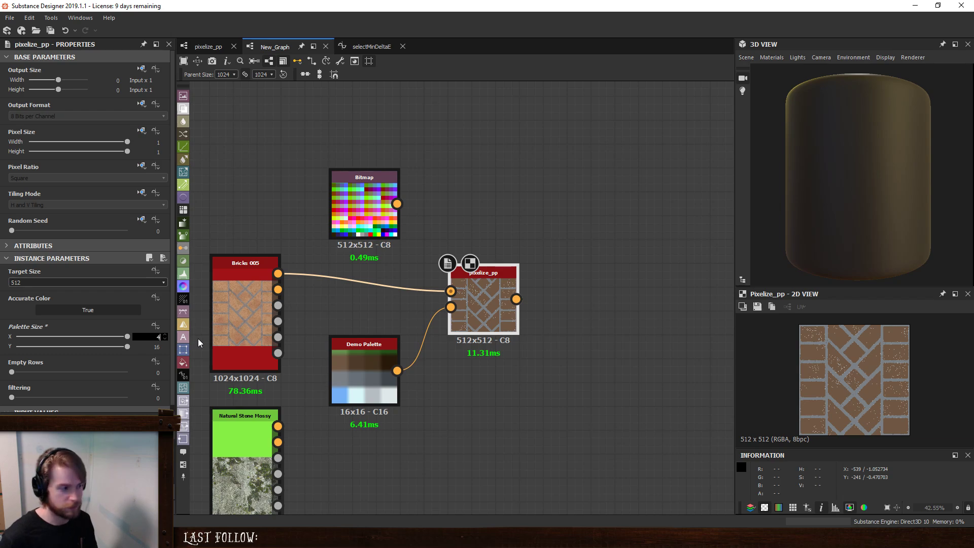
key(Tab)
text(4)
key(Return)
- Test pixelize_pp with different Empty Rows values up to 3, and return the parameter to 0
scroll(57, 372, down, 1)
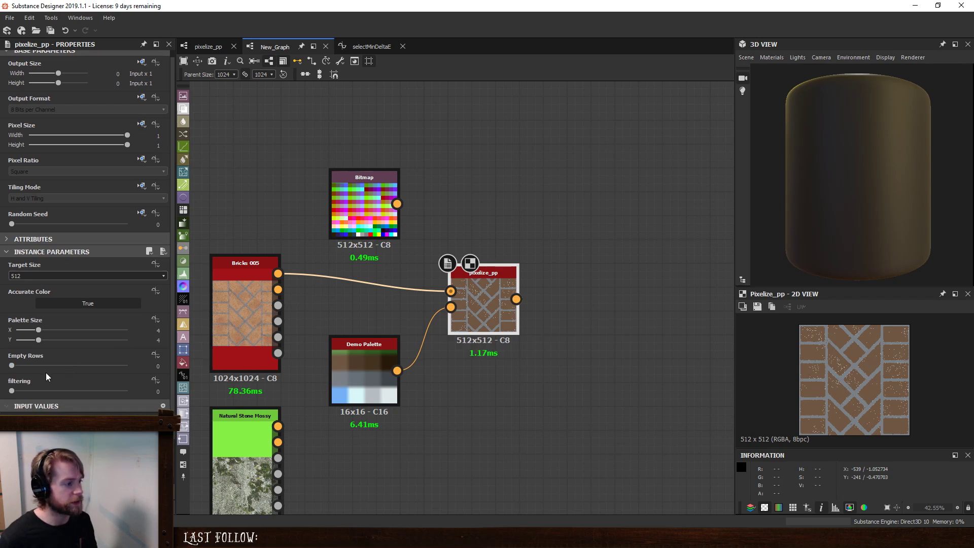
mouse_move(14, 367)
mouse_down()
mouse_move(84, 374)
mouse_move(13, 371)
mouse_move(25, 371)
mouse_up()
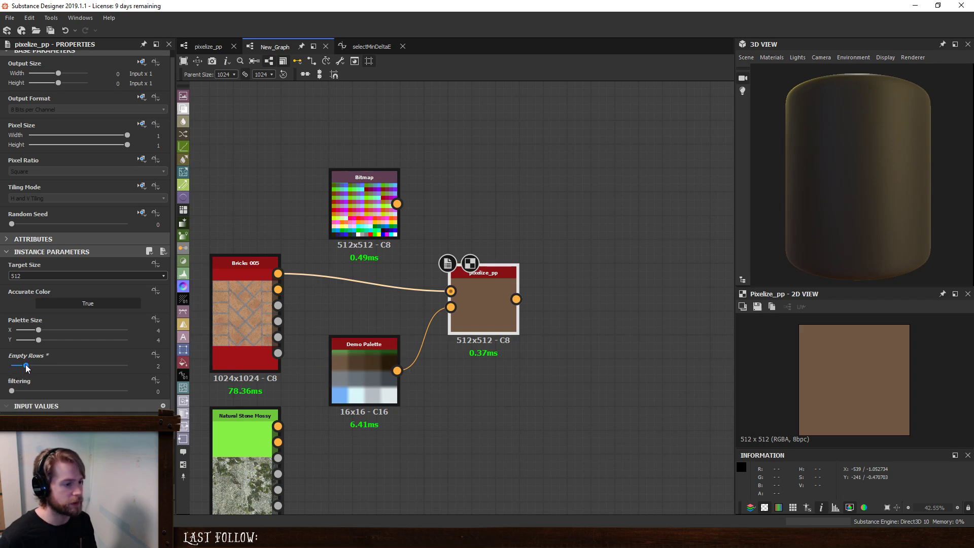
drag(26, 364, 29, 365)
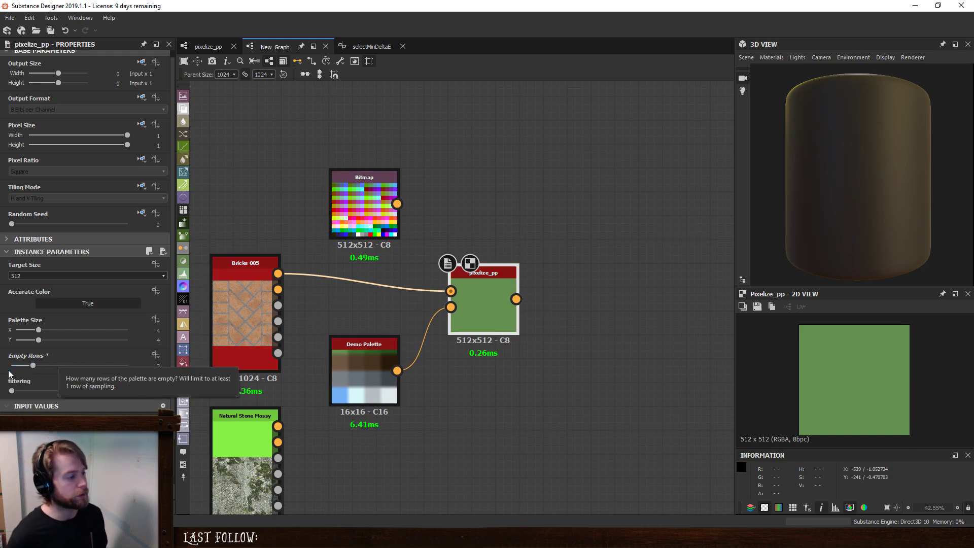
mouse_move(33, 366)
mouse_down()
mouse_move(43, 366)
mouse_move(20, 368)
mouse_up()
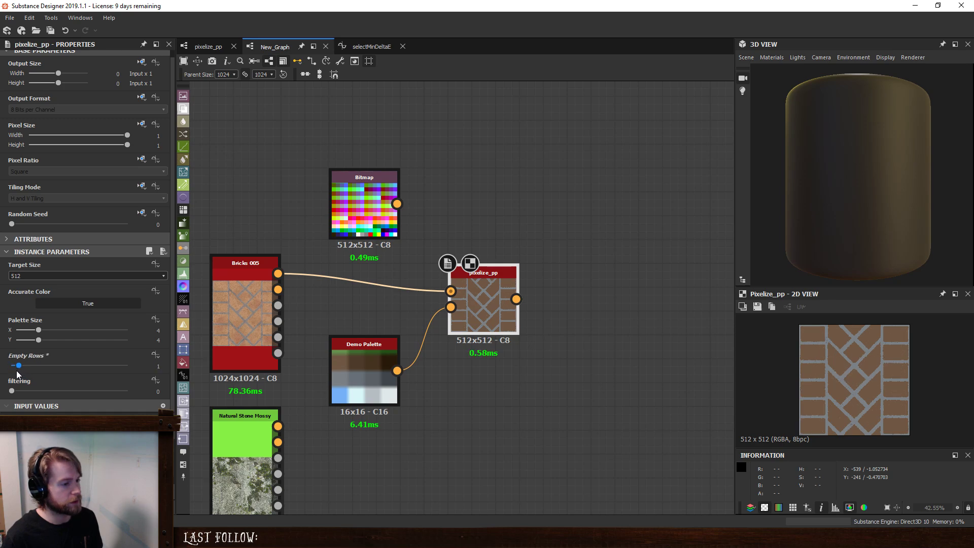
mouse_move(16, 370)
mouse_down()
mouse_move(36, 373)
mouse_move(8, 372)
mouse_up()
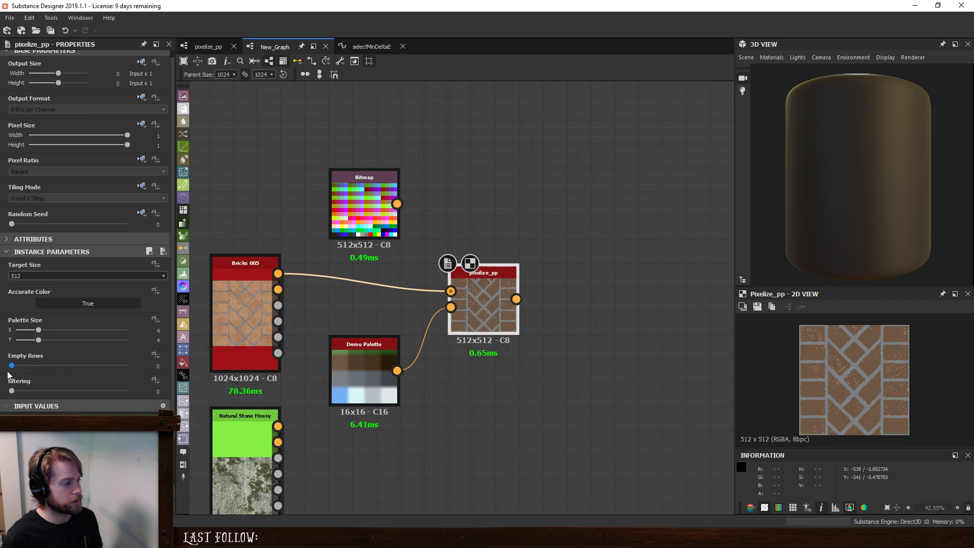
- Set Accurate Color to False on pixelize_pp and test other Empty Rows values, ending at 0
click(88, 302)
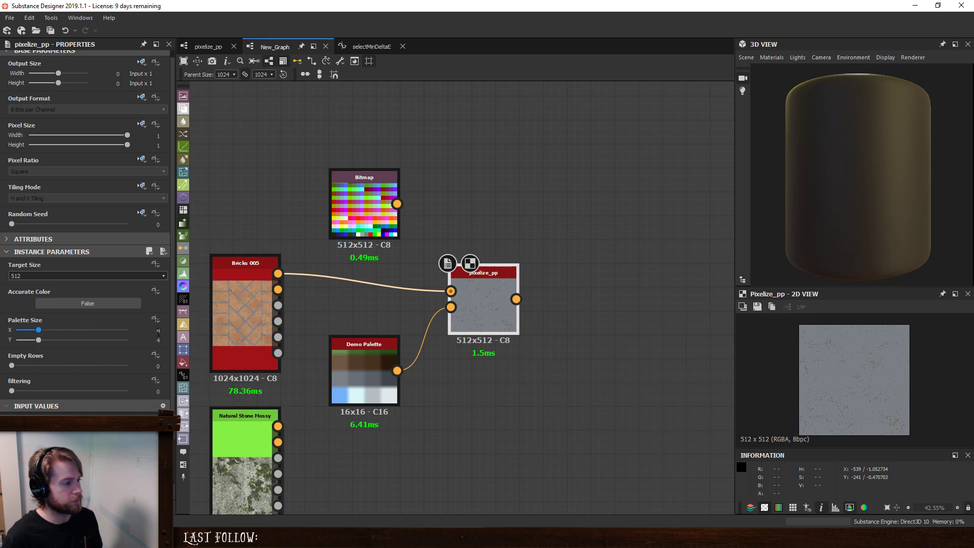
mouse_move(13, 366)
mouse_down()
mouse_move(49, 368)
mouse_move(26, 366)
mouse_up()
drag(35, 224, 1, 227)
drag(29, 363, 9, 365)
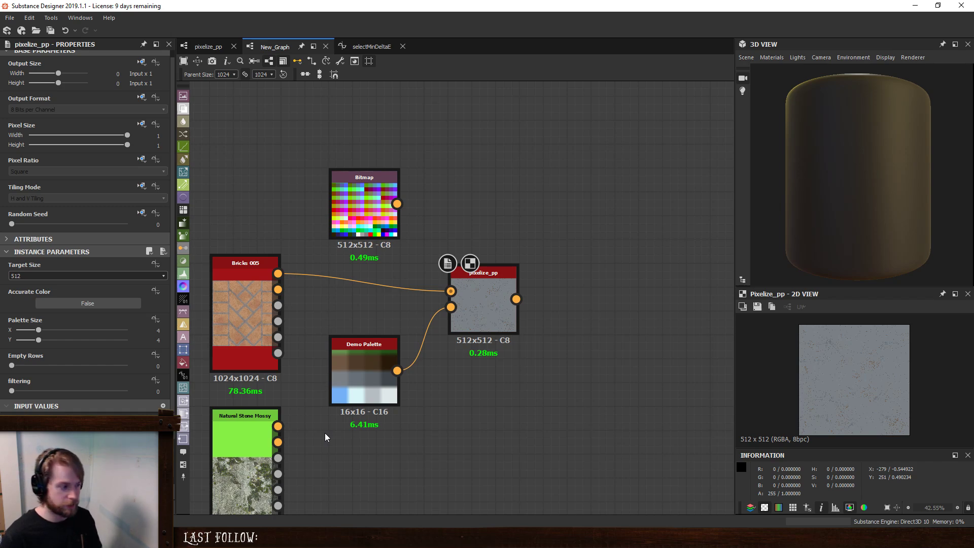
- Go back to the top level of the pixelize_pp graph and inspect its Transformation 2D node
click(203, 46)
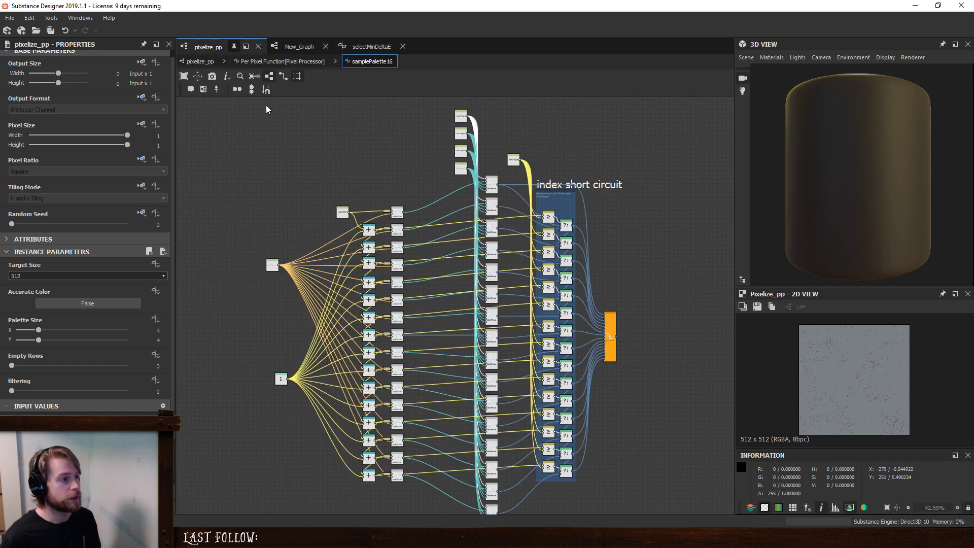
click(201, 61)
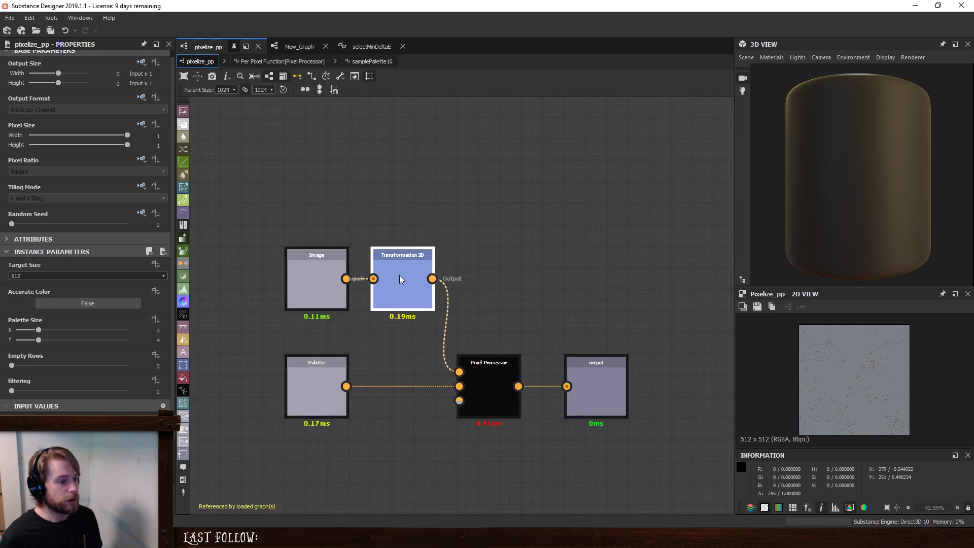
double_click(400, 276)
click(659, 316)
middle_drag(659, 316, 628, 294)
drag(678, 281, 398, 478)
drag(465, 346, 510, 346)
click(513, 255)
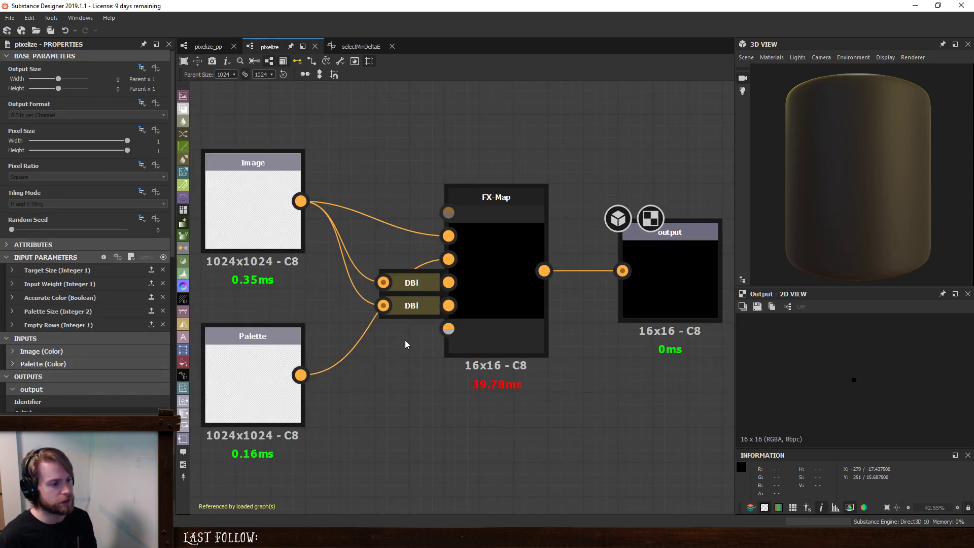
- Check and copy the two Directional Blur nodes docked to the FX-Map in the pixelize graph, undoing their accidental undocking
middle_drag(334, 329, 403, 364)
click(498, 315)
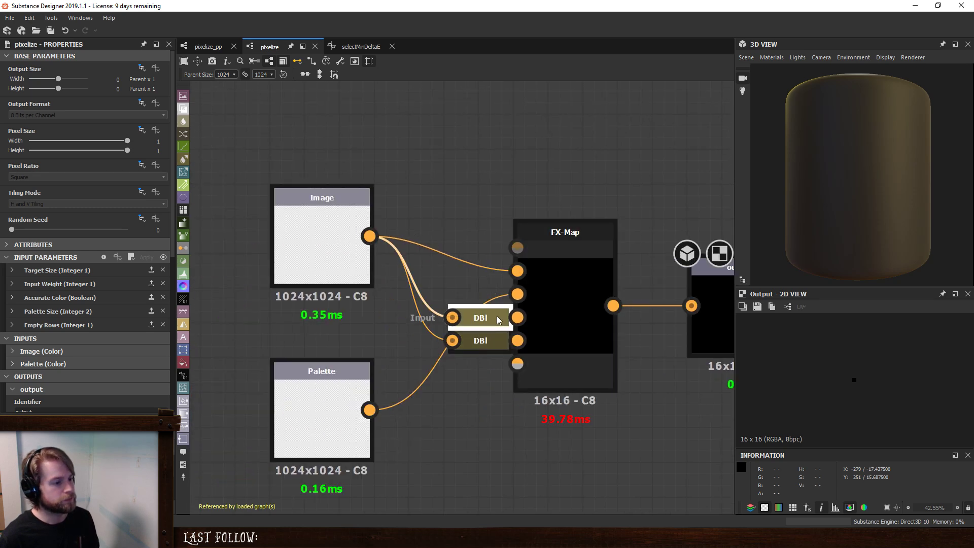
ctrl+click(495, 341)
click(452, 469)
click(482, 319)
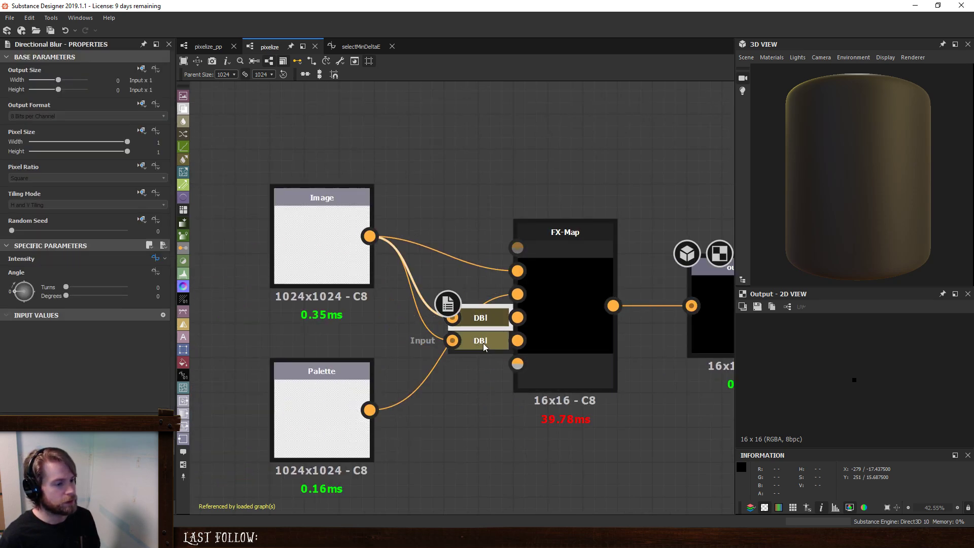
ctrl+click(483, 343)
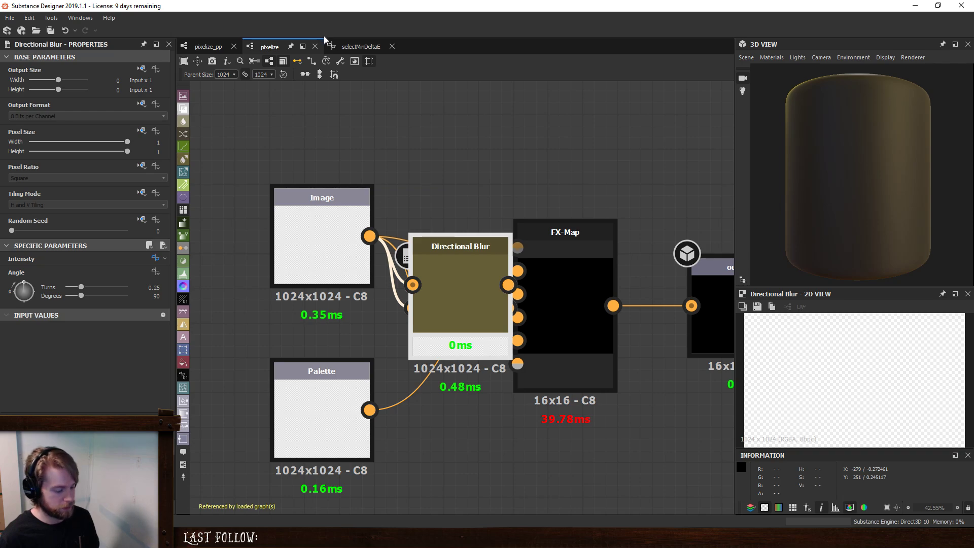
key(ctrl+z)
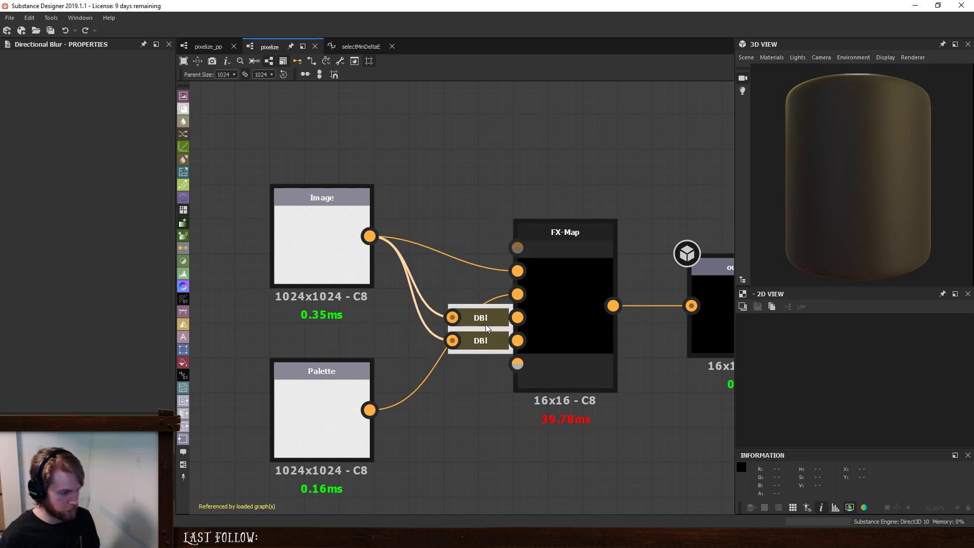
- Paste the two Directional Blur nodes into the pixelize_pp graph and stack them above the Transformation 2D node
click(206, 46)
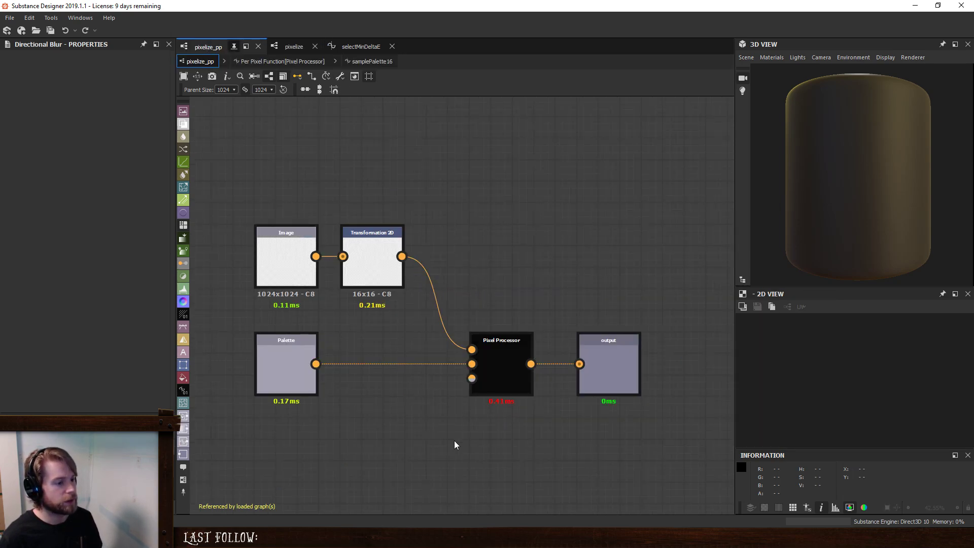
key(ctrl+v)
drag(455, 280, 408, 159)
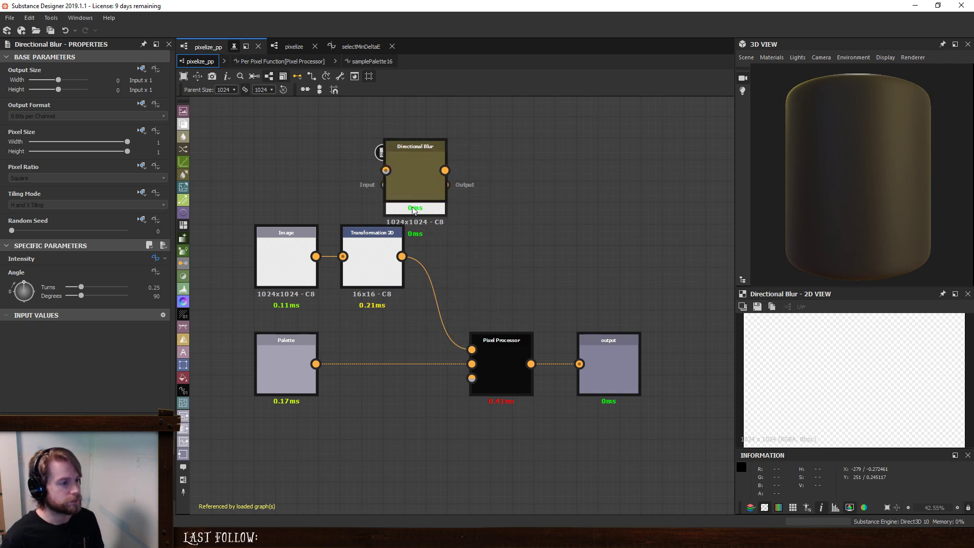
drag(413, 208, 414, 142)
middle_drag(336, 188, 342, 295)
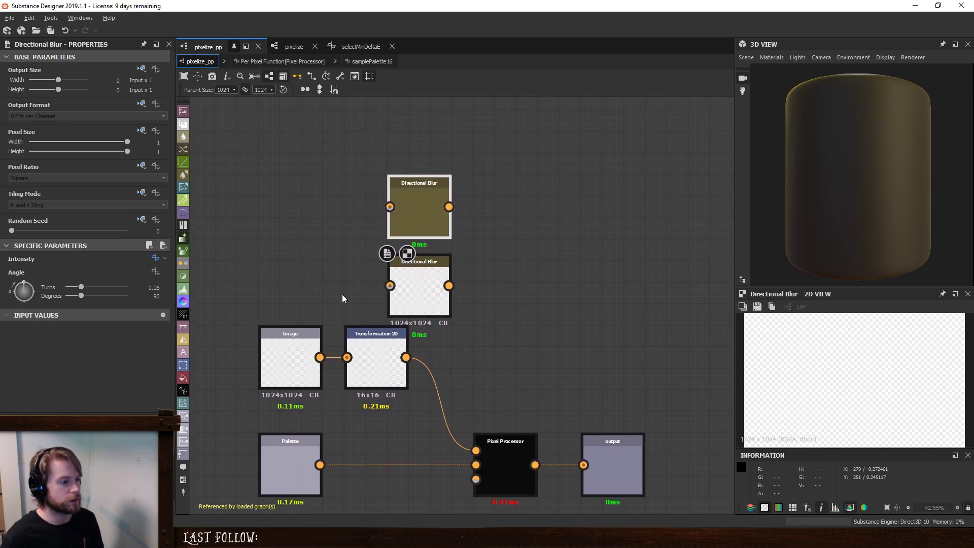
- Space the Image and Palette nodes away from Transformation 2D and connect the Image output to both Directional Blur nodes
middle_drag(229, 308, 324, 294)
drag(304, 241, 377, 514)
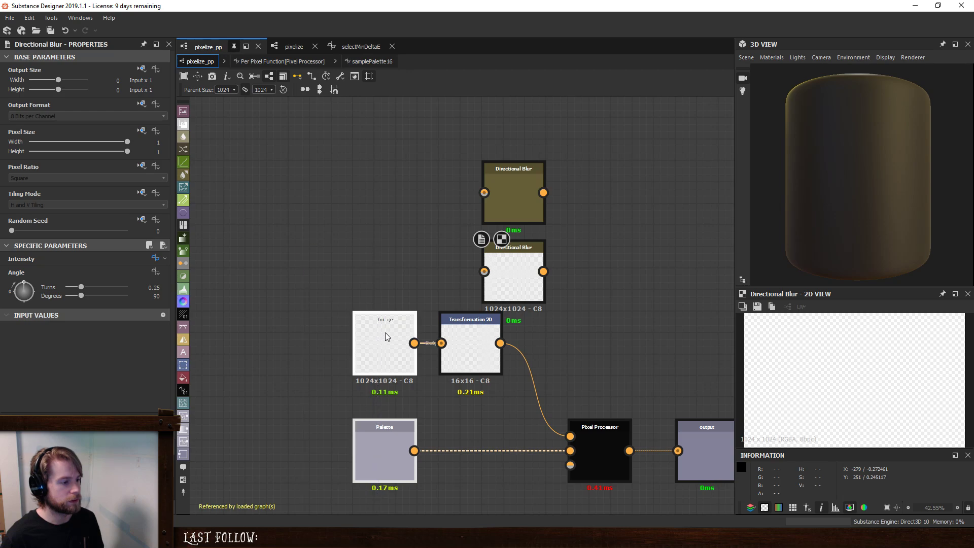
drag(385, 336, 278, 336)
drag(447, 333, 427, 334)
drag(446, 163, 347, 265)
drag(499, 266, 360, 253)
drag(306, 343, 345, 179)
scroll(538, 314, down, 2)
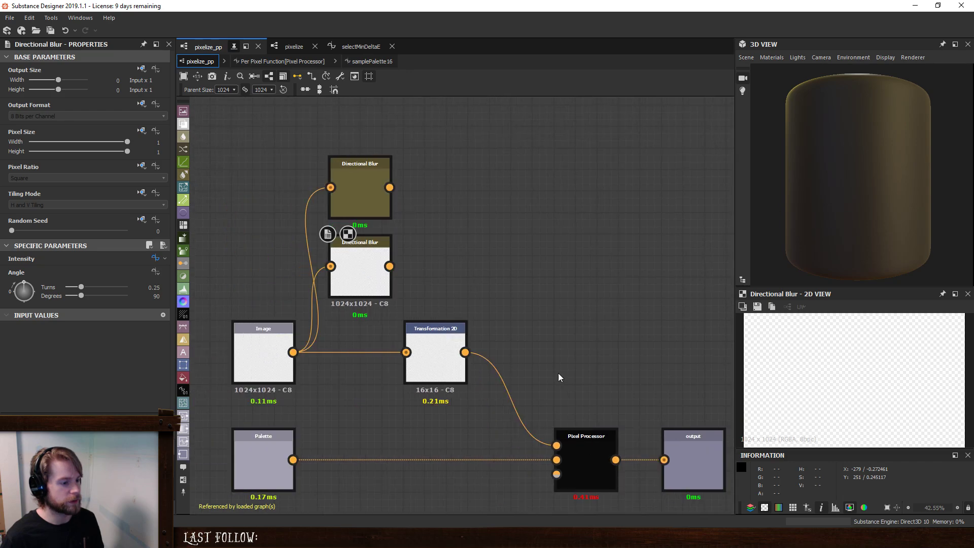
- Duplicate the Transformation 2D node, feed it from the lower Directional Blur and dock that blur to it
middle_drag(577, 348, 459, 335)
click(358, 347)
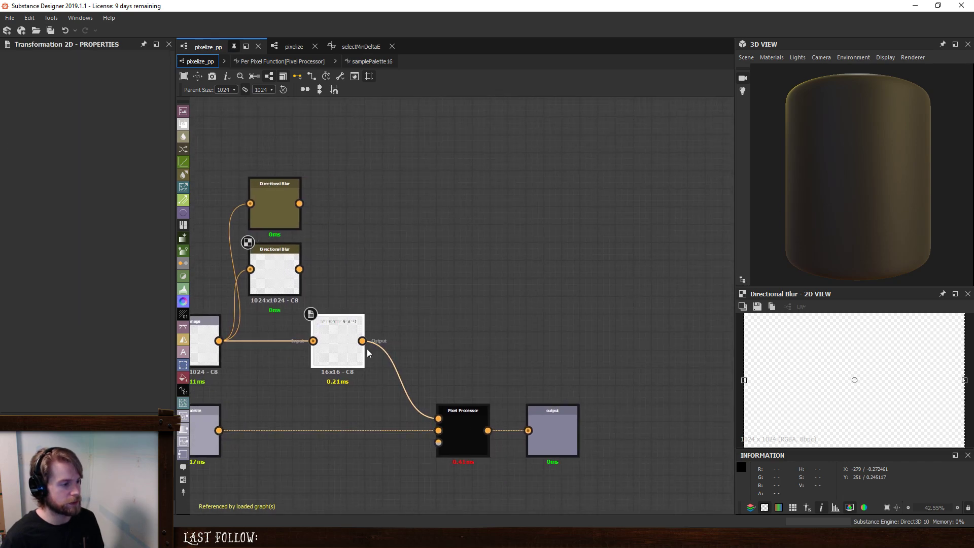
key(ctrl+d)
drag(433, 308, 314, 269)
key(d)
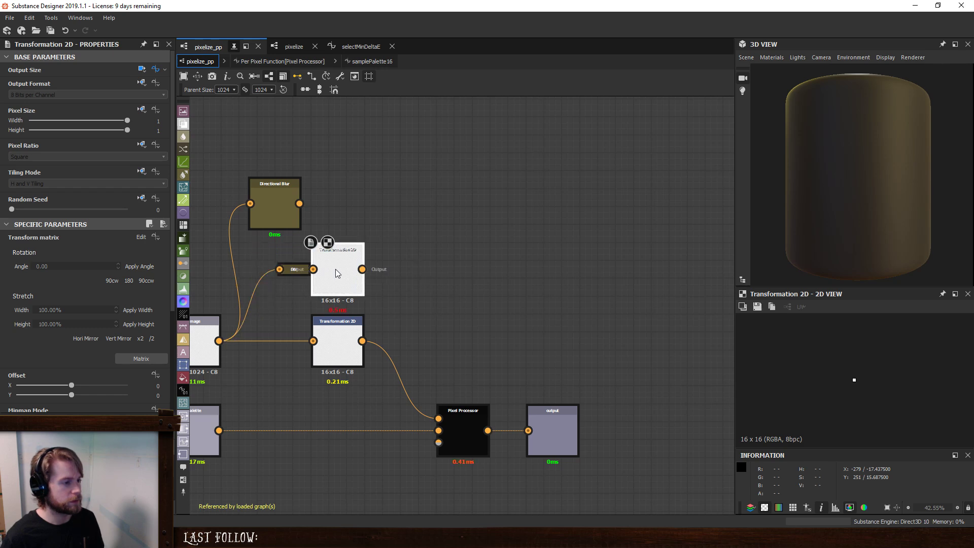
- Add another Transformation 2D duplicate fed by the upper Directional Blur, dock the blur and align the node above the others
key(ctrl+d)
drag(444, 293, 320, 208)
key(d)
middle_drag(400, 198, 426, 221)
click(281, 111)
key(d)
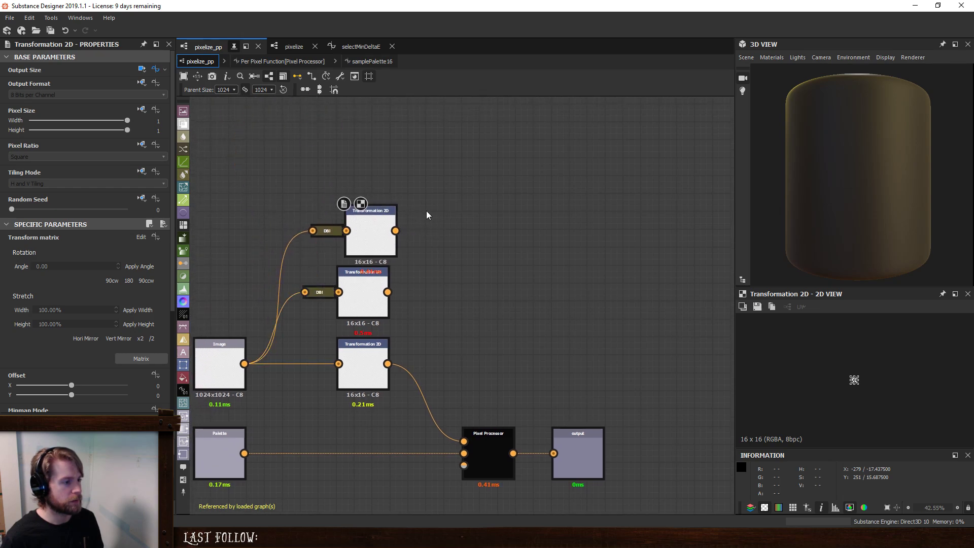
drag(370, 230, 363, 222)
click(425, 300)
middle_drag(507, 347, 483, 293)
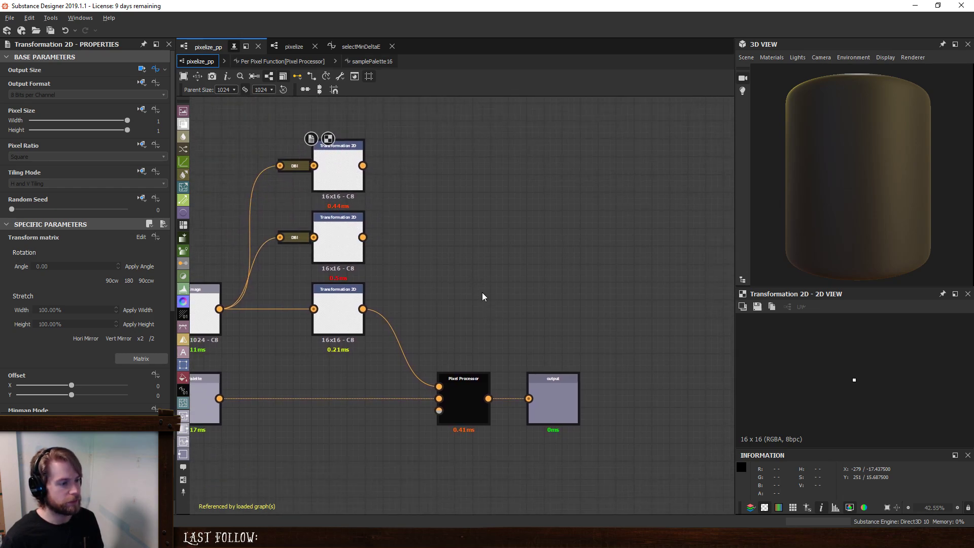
- Connect the two upper Transformation 2D nodes to new Pixel Processor inputs and dock both of them to it
click(299, 169)
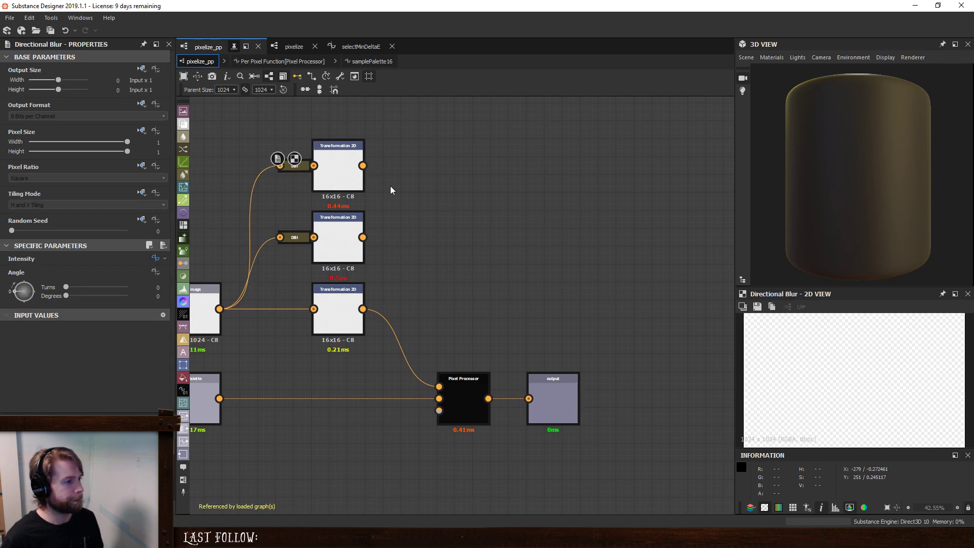
drag(363, 166, 439, 411)
drag(362, 238, 440, 418)
click(336, 233)
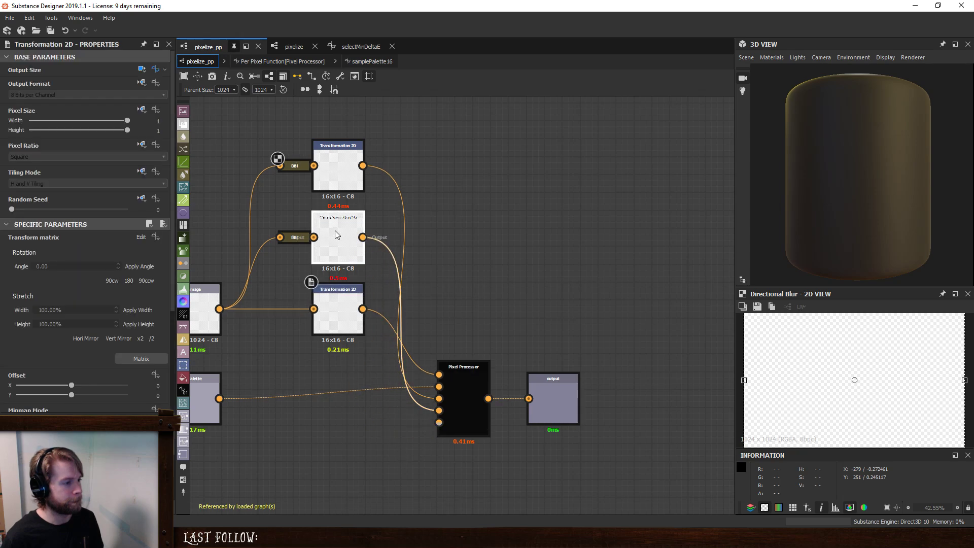
key(Delete)
click(337, 177)
key(Delete)
- Open the Pixel Processor's per-pixel function and move the $pos and input 0 Sample Color nodes away from the XYZ swizzle
click(465, 373)
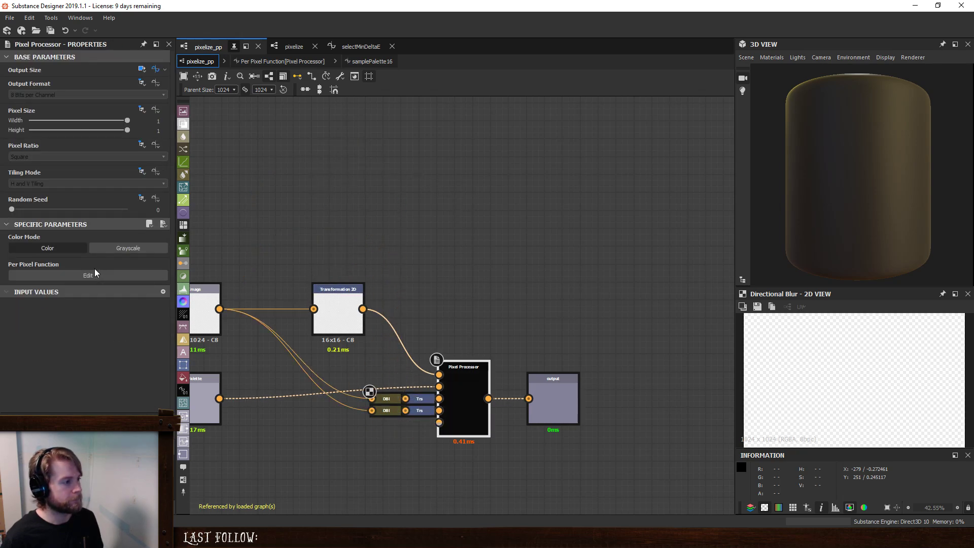
click(99, 277)
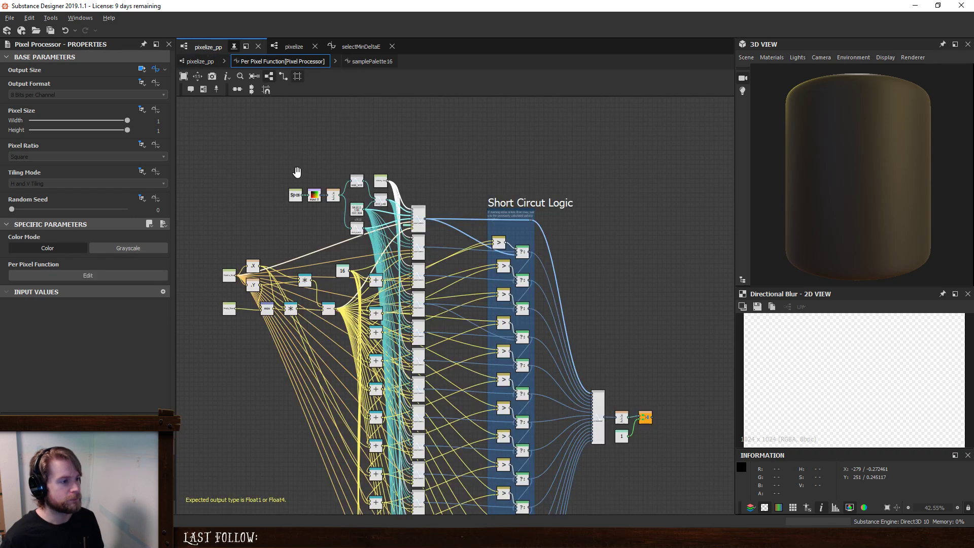
middle_drag(296, 172, 467, 258)
scroll(327, 277, up, 4)
scroll(457, 300, up, 2)
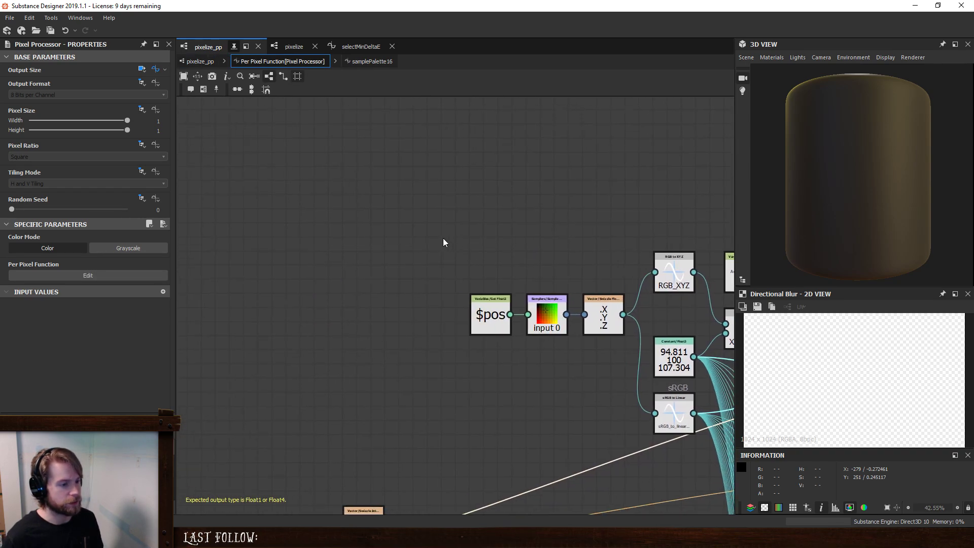
drag(443, 239, 569, 358)
drag(548, 317, 449, 317)
click(449, 317)
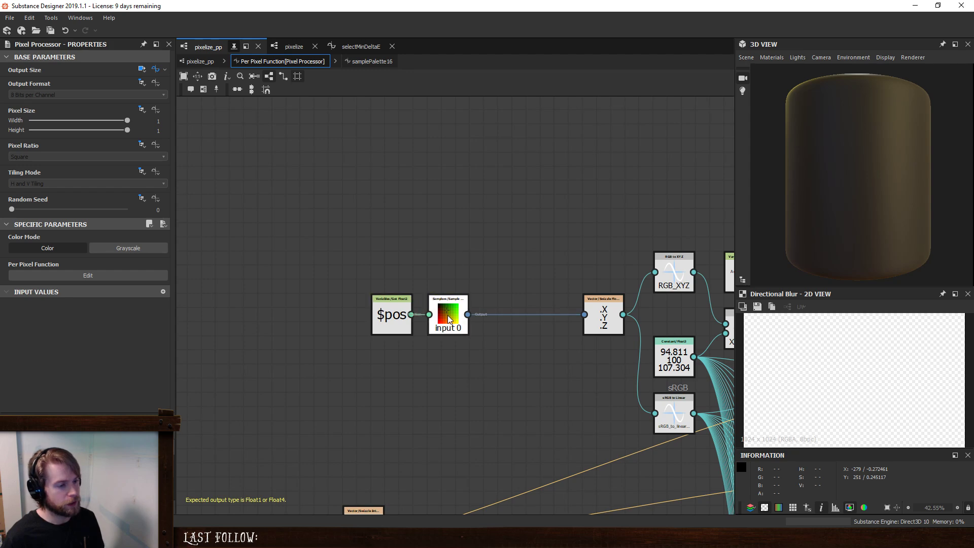
- Duplicate the input 0 Sample Color node twice, placing one copy above and one below it, both fed by $pos
key(ctrl+d)
click(444, 260)
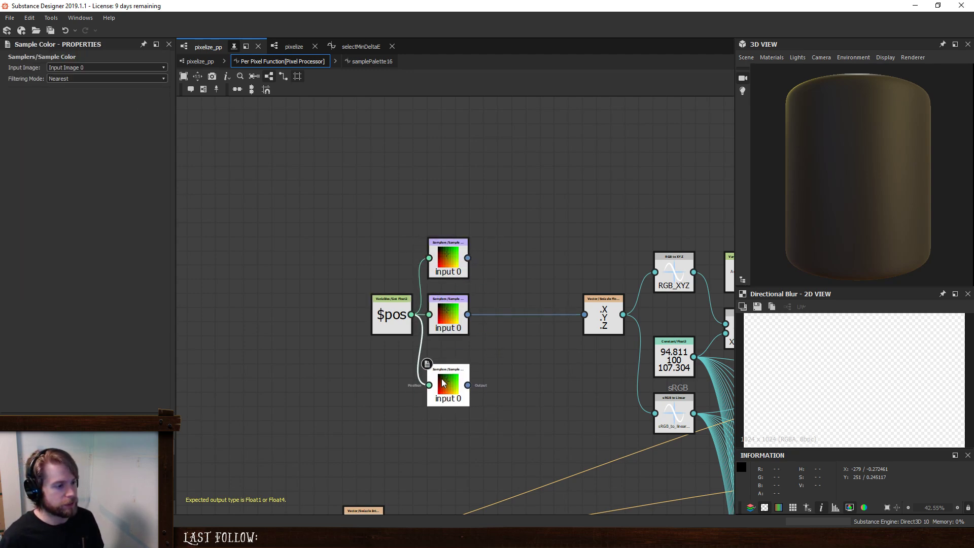
click(459, 385)
- Set the upper Sample Color copy to Input Image 2 and the lower copy to Input Image 3
click(448, 261)
click(109, 68)
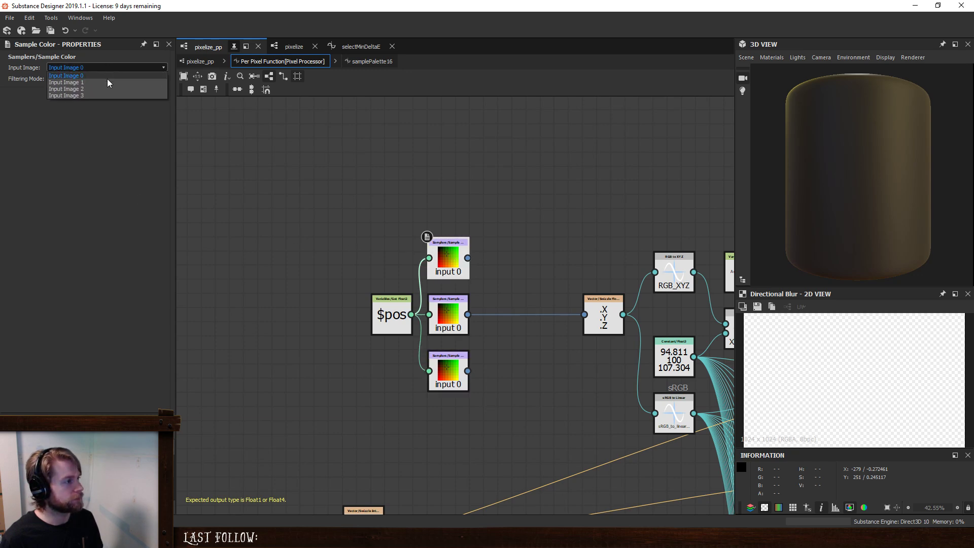
click(105, 85)
click(452, 374)
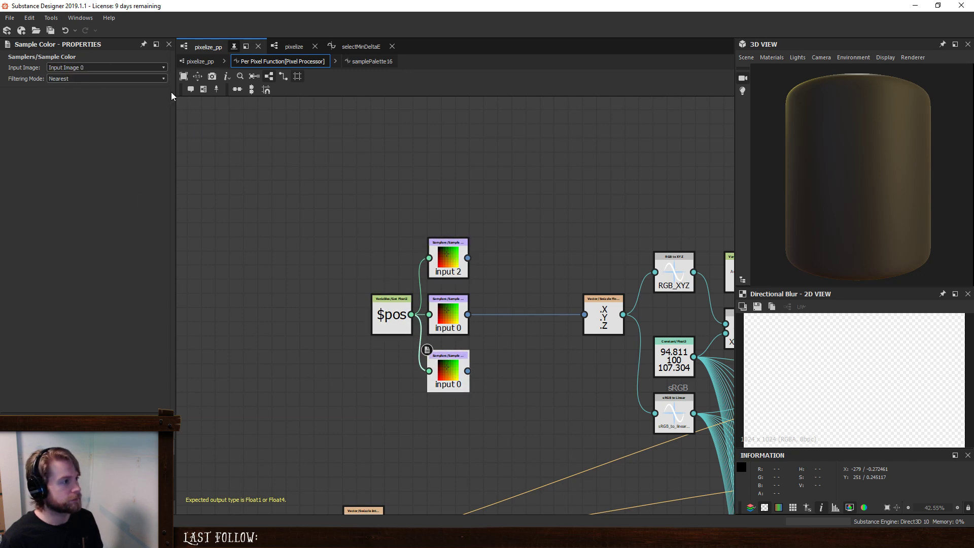
click(116, 68)
click(105, 96)
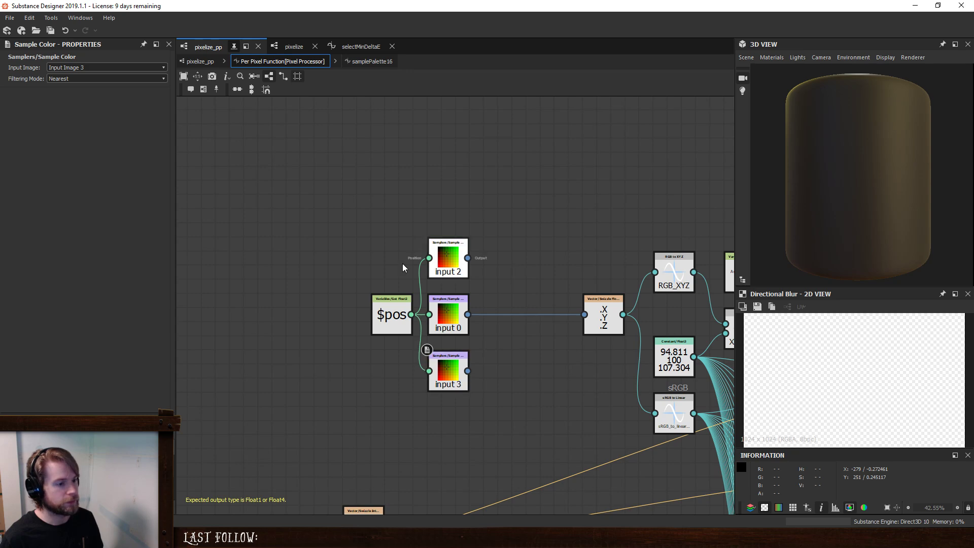
- Shift $pos and the three samplers farther from the swizzle and insert a Multiplication node after the input 0 sampler
drag(283, 196, 472, 435)
drag(449, 320, 421, 320)
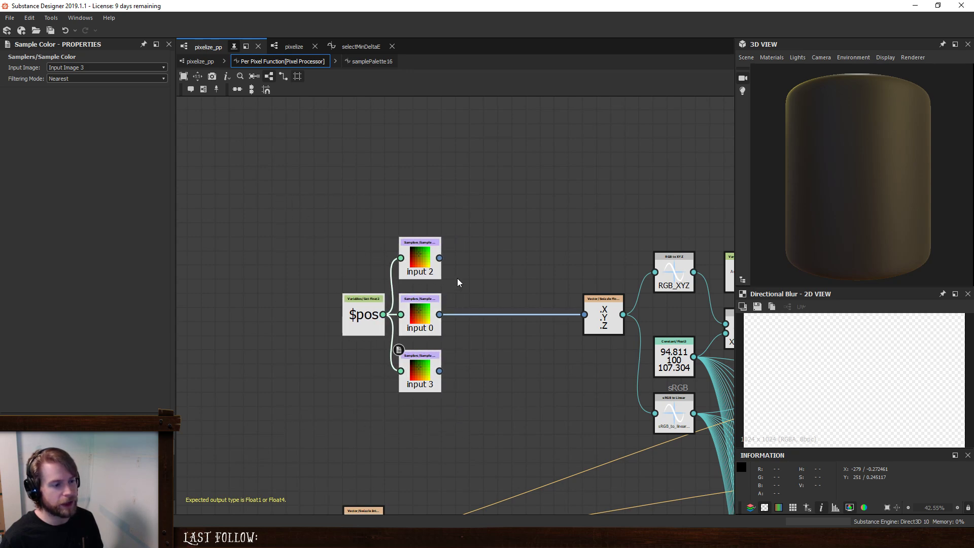
click(462, 279)
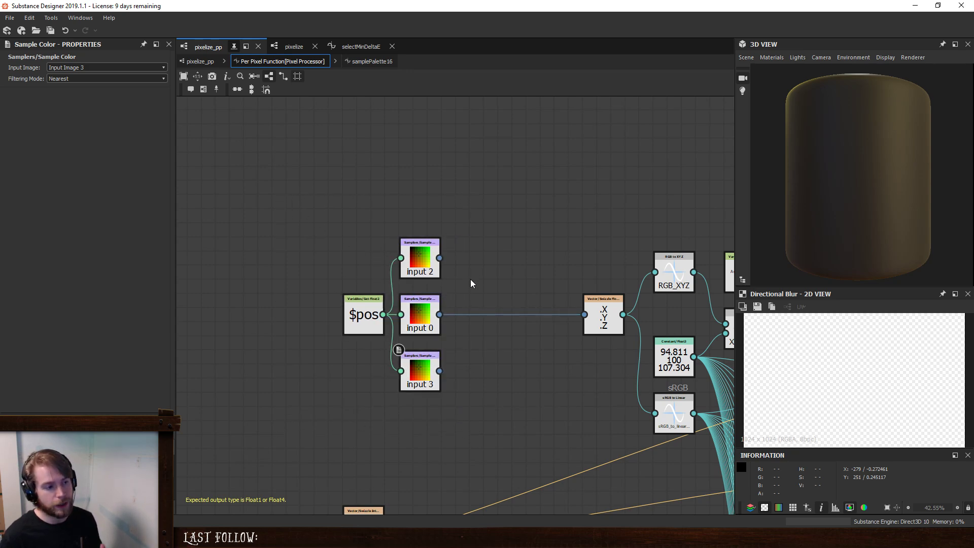
click(419, 318)
key(space)
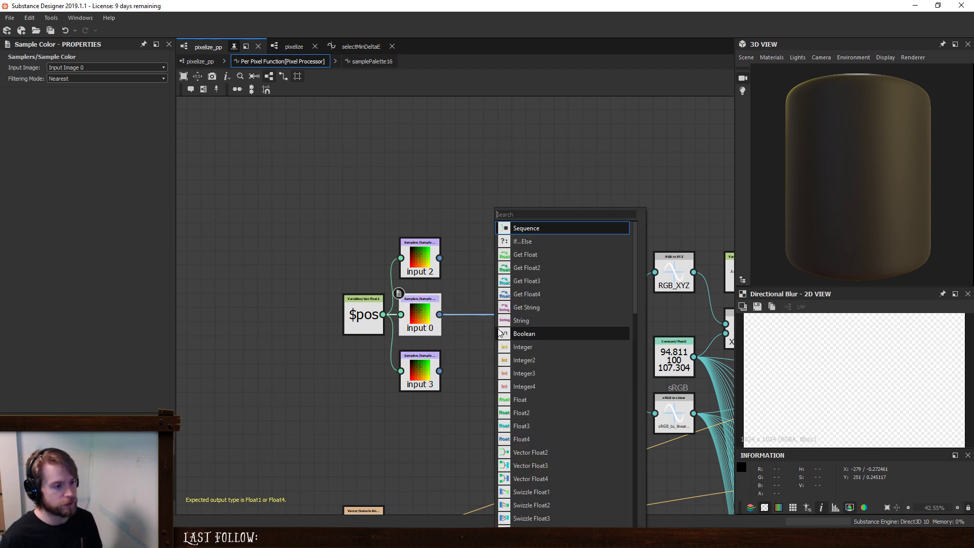
text(mult)
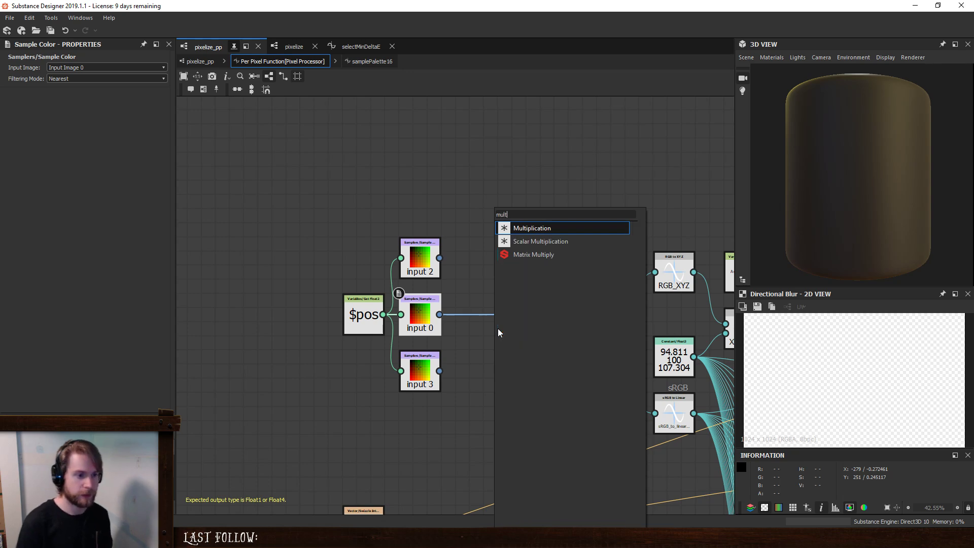
key(Return)
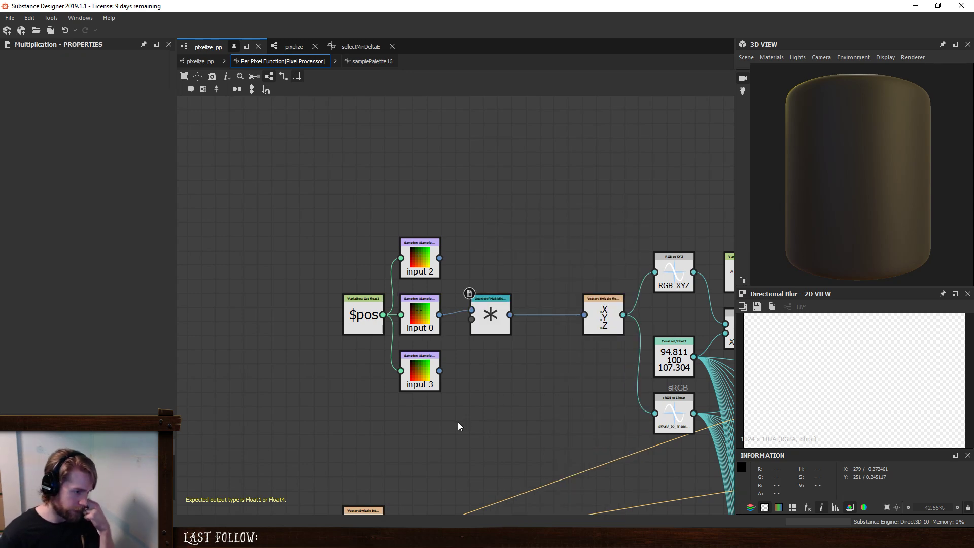
key(space)
scroll(493, 321, down, 4)
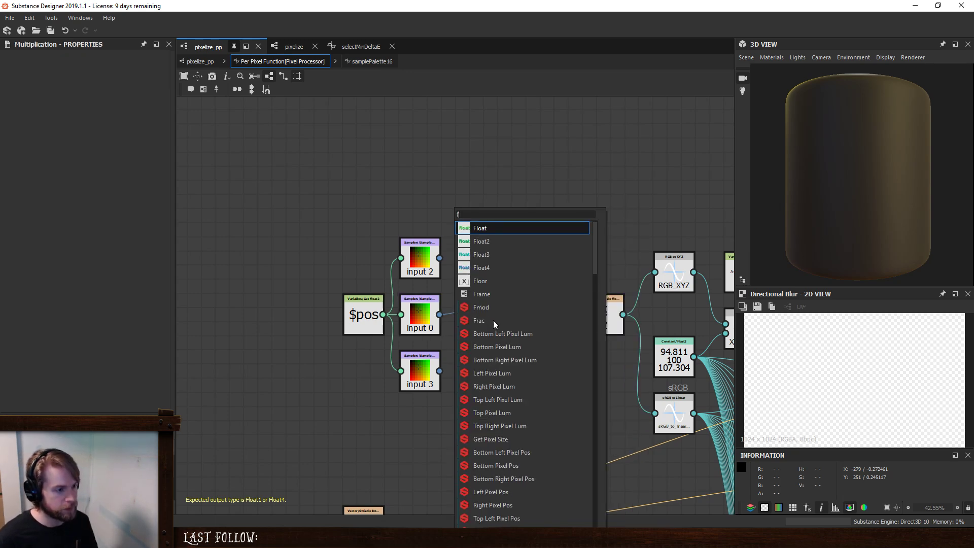
click(499, 266)
drag(463, 429, 420, 429)
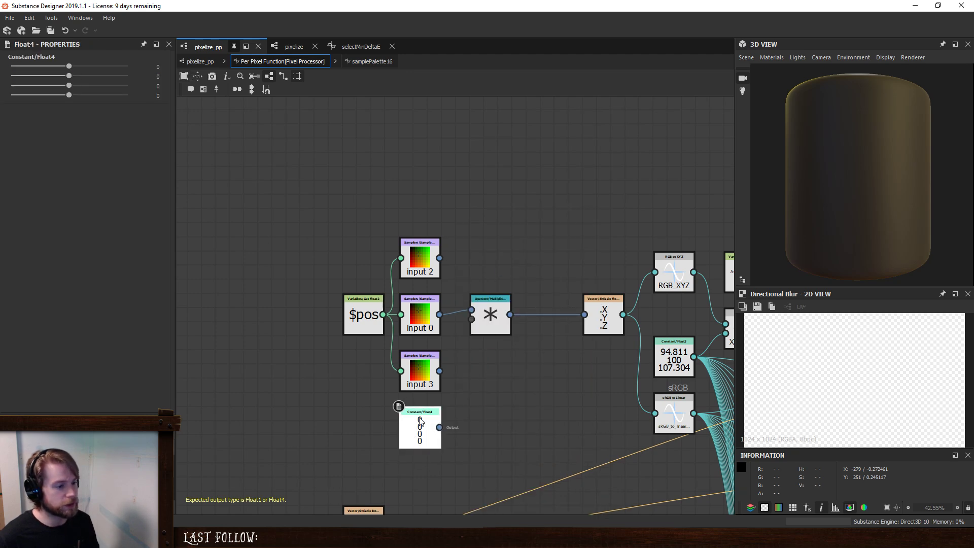
key(Delete)
key(space)
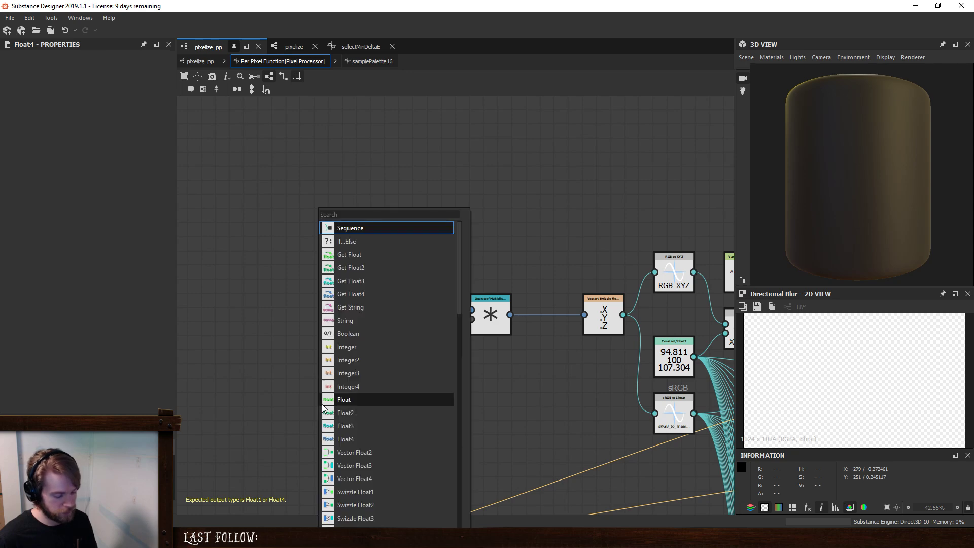
key(Escape)
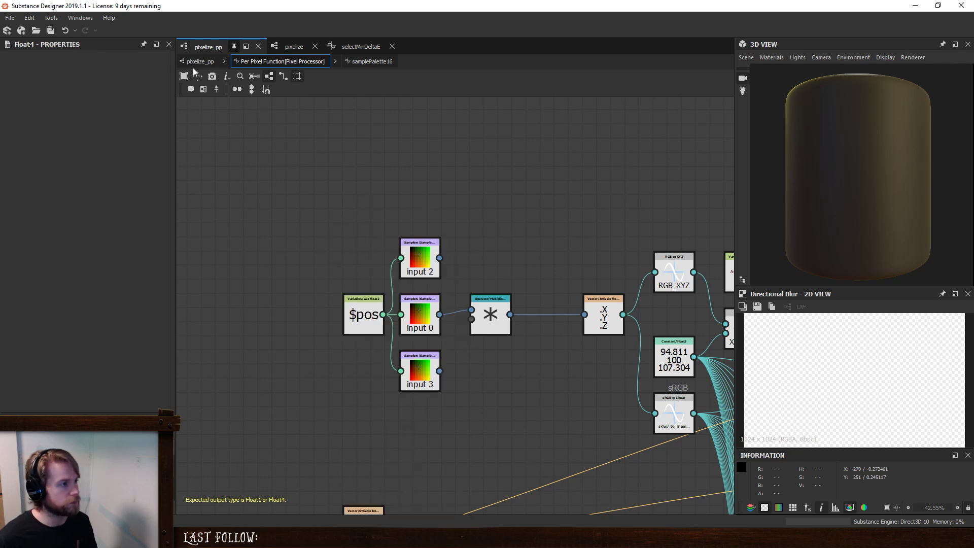
- Return to the pixelize_pp graph and add a Float1 input parameter with the identifier inputWeight
click(200, 61)
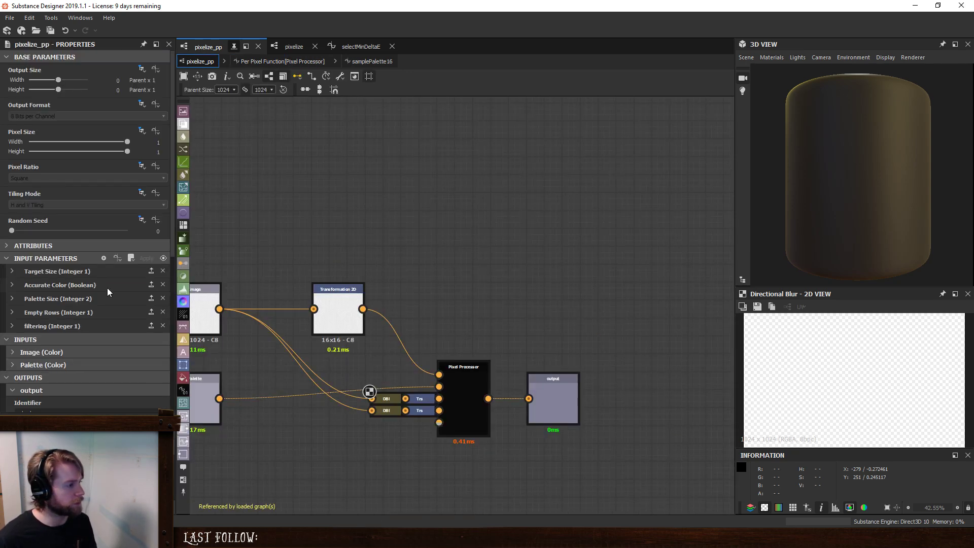
click(104, 258)
text(in)
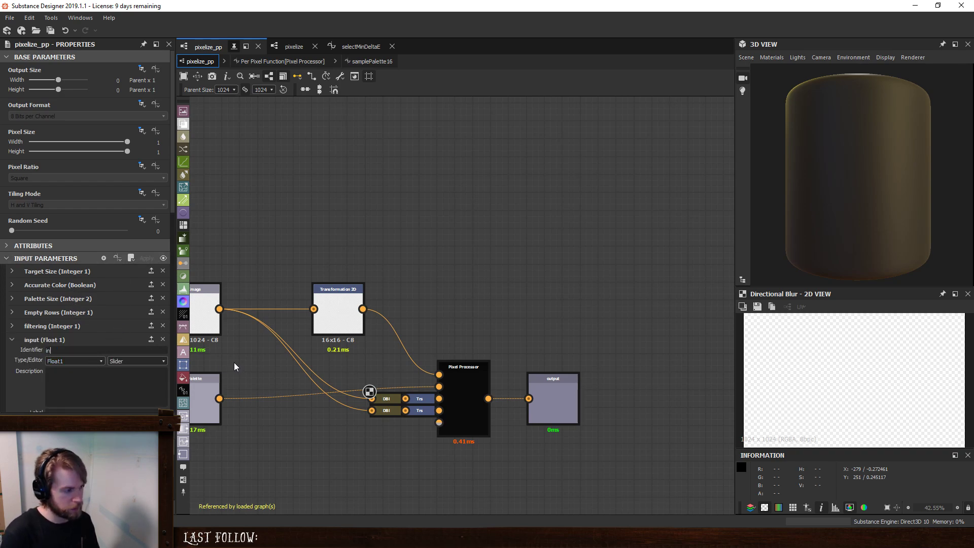
text(putWeight)
key(Return)
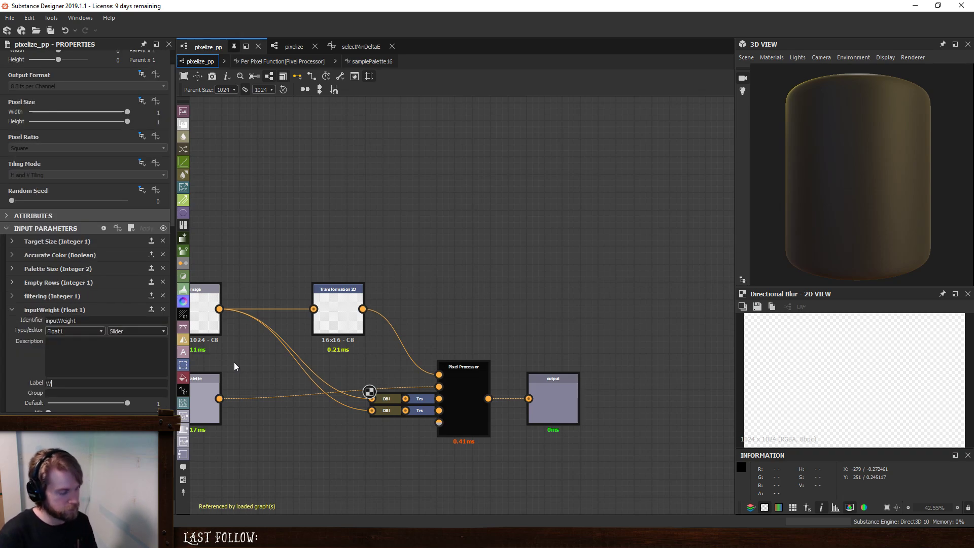
- Label the inputWeight parameter "Input Weight"
text(Weight I)
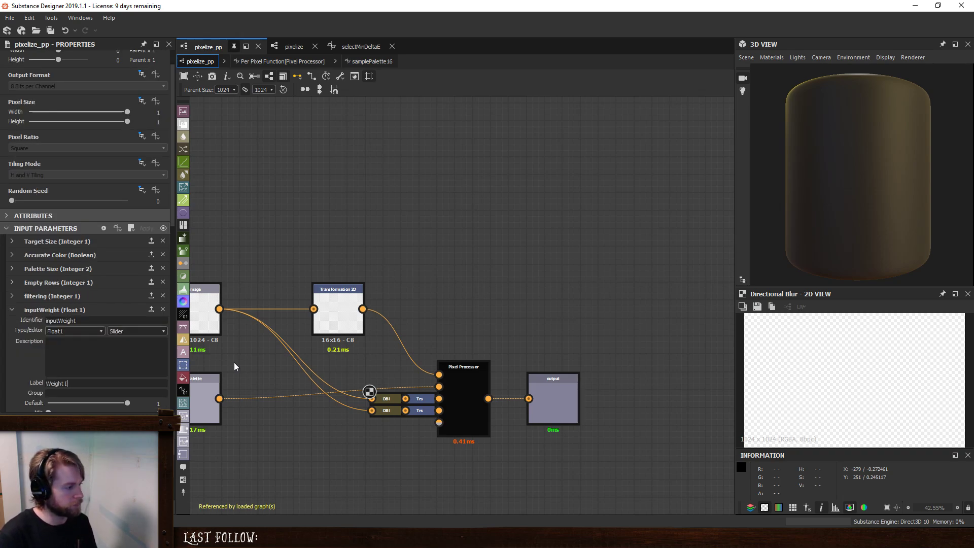
text(nput against)
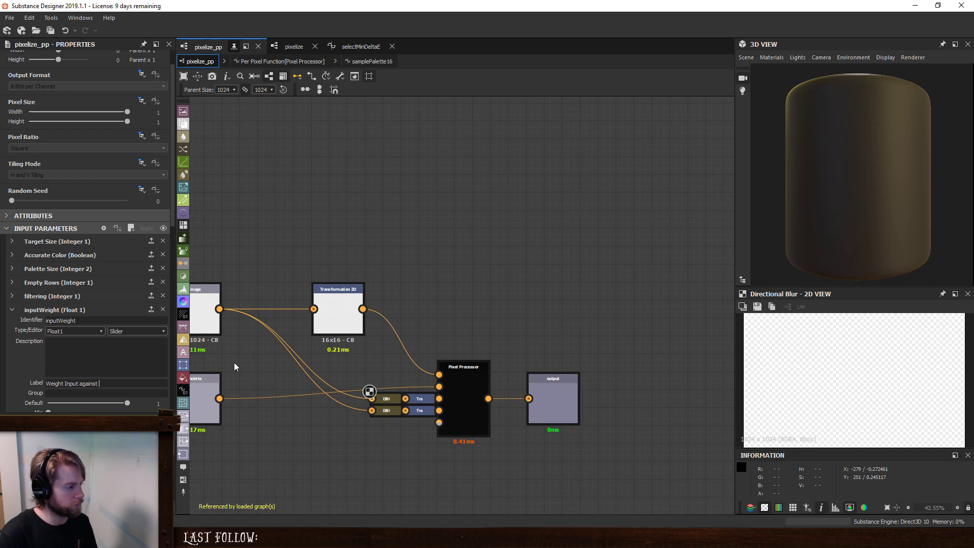
key(BackSpace)
key(BackSpace)
key(BackSpace)
key(BackSpace)
key(BackSpace)
key(BackSpace)
key(BackSpace)
key(BackSpace)
key(BackSpace)
key(BackSpace)
key(BackSpace)
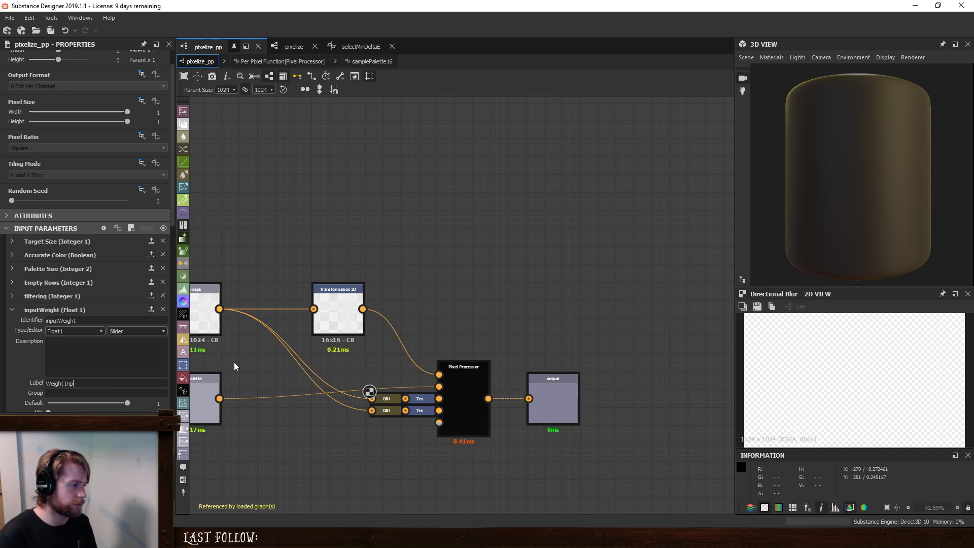
key(BackSpace)
key(BackSpace)
key(BackSpace)
key(BackSpace)
key(BackSpace)
key(BackSpace)
key(BackSpace)
key(BackSpace)
key(BackSpace)
key(BackSpace)
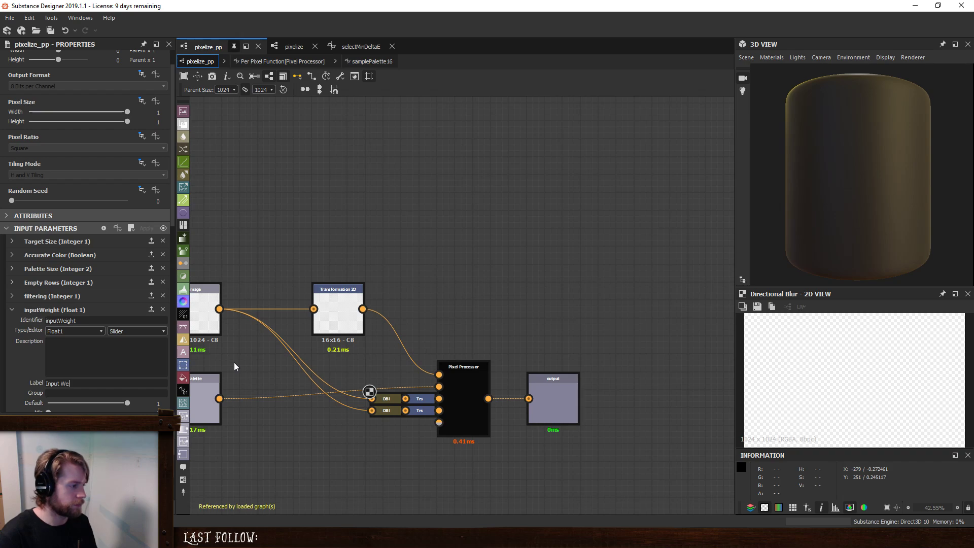
key(Tab)
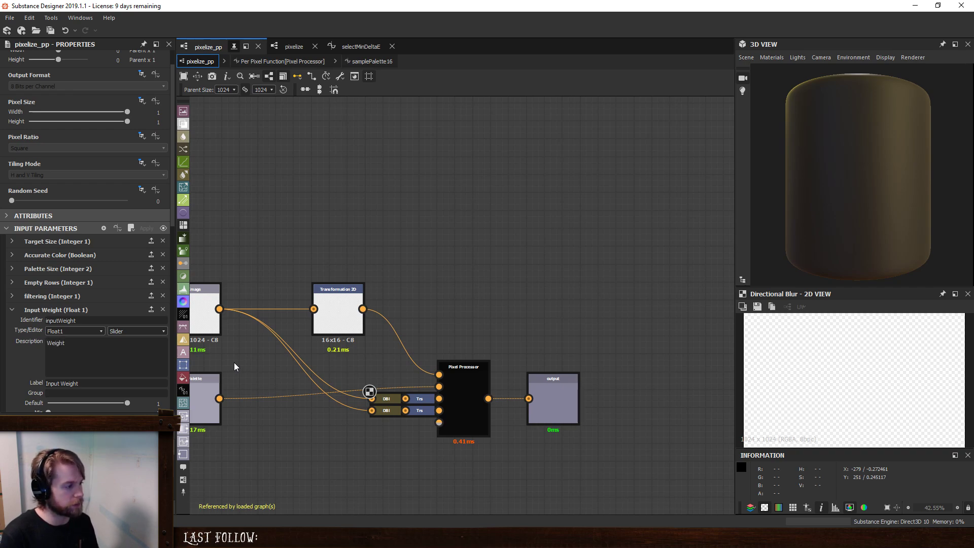
- Describe the inputWeight parameter as "Weight of sampled pixel against vertical and horizontal neighbors"
text(Weight of sampled p)
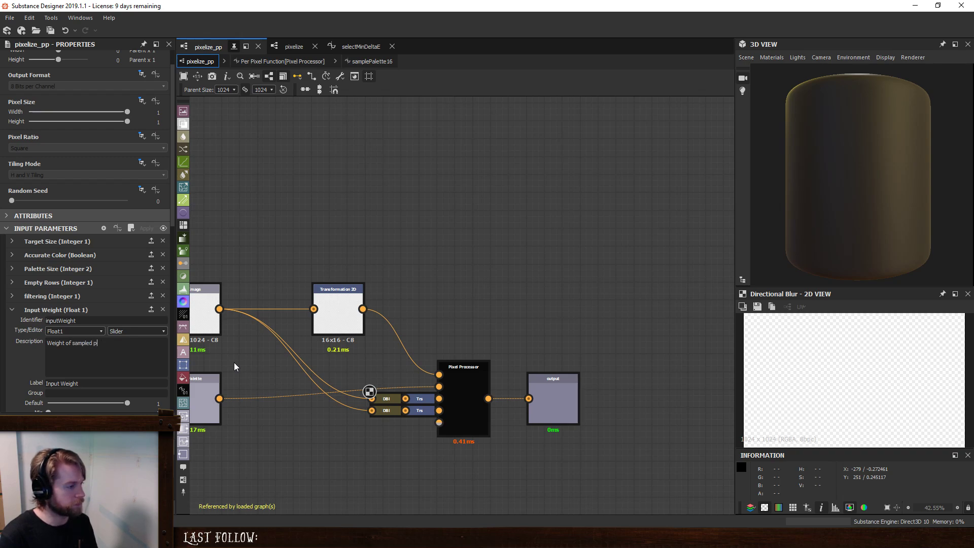
text(oixel against )
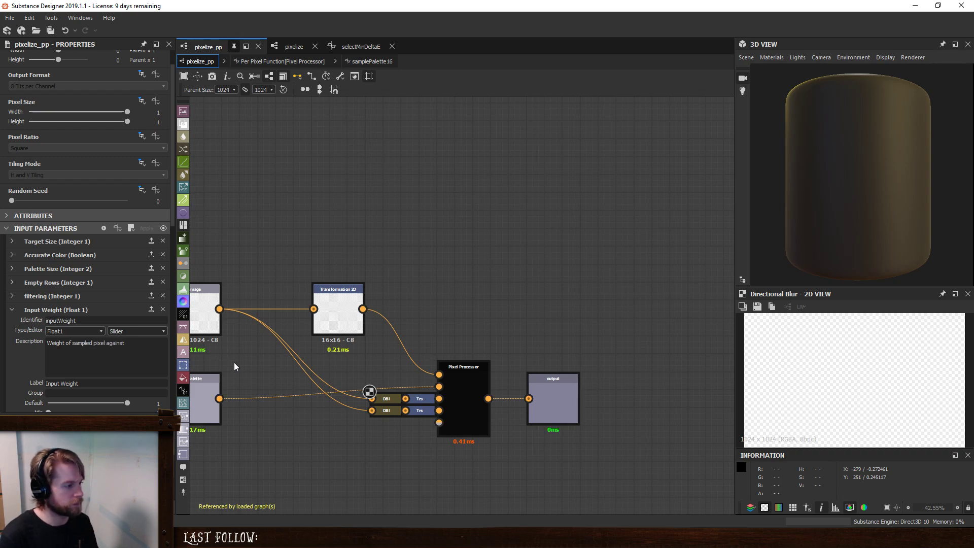
text(vertical and horizon)
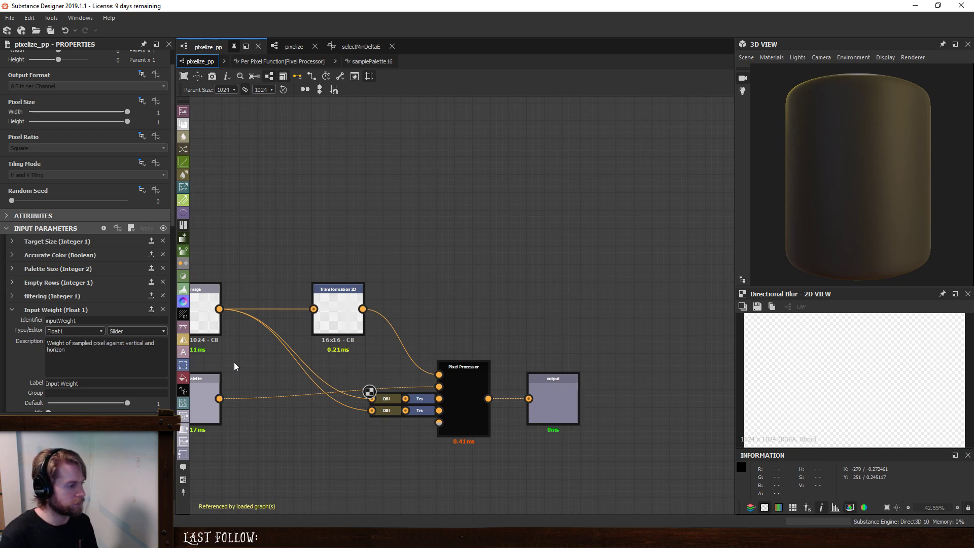
text(tal neighbort)
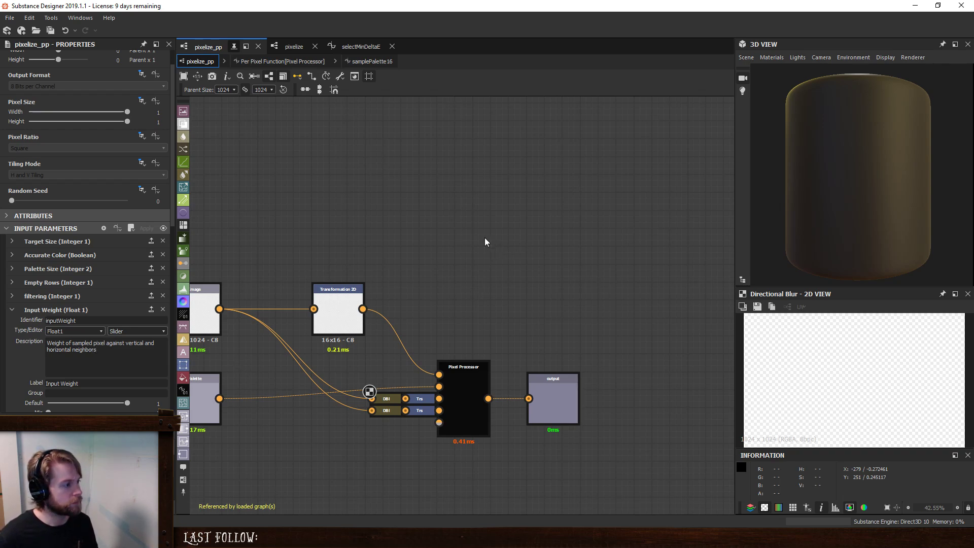
- Add a Get Float node reading inputWeight to the per-pixel function, placed below the $pos node
click(283, 61)
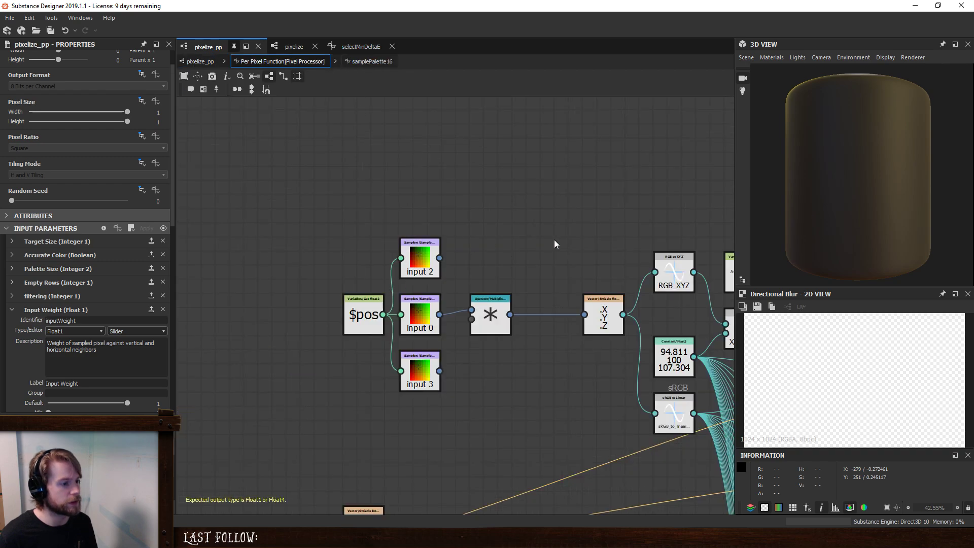
middle_drag(555, 244, 513, 245)
key(space)
text(g)
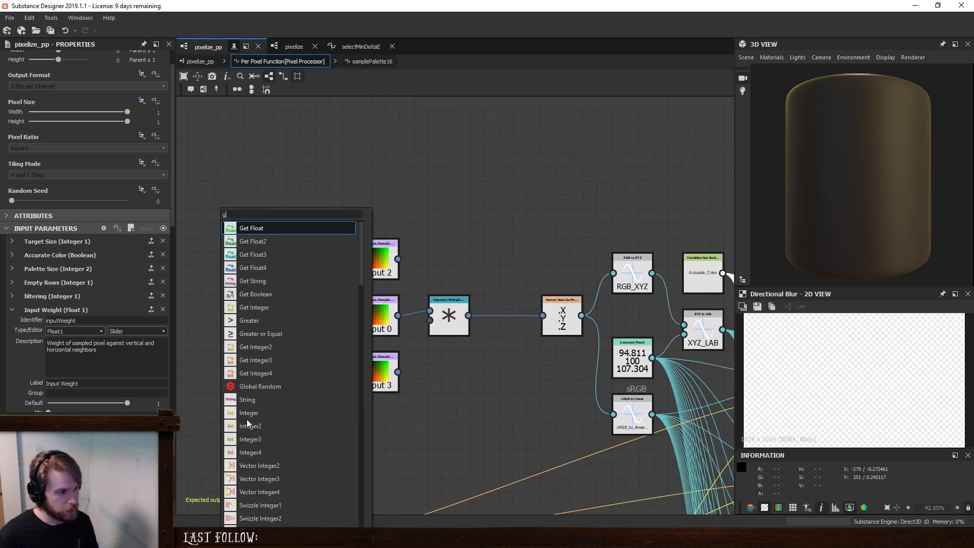
text(et)
key(Return)
drag(217, 434, 246, 435)
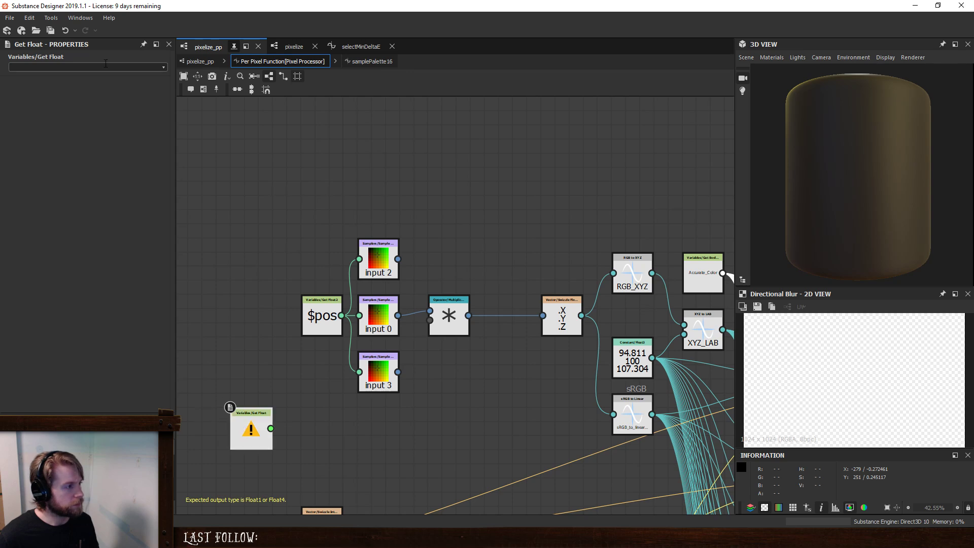
click(165, 65)
click(75, 84)
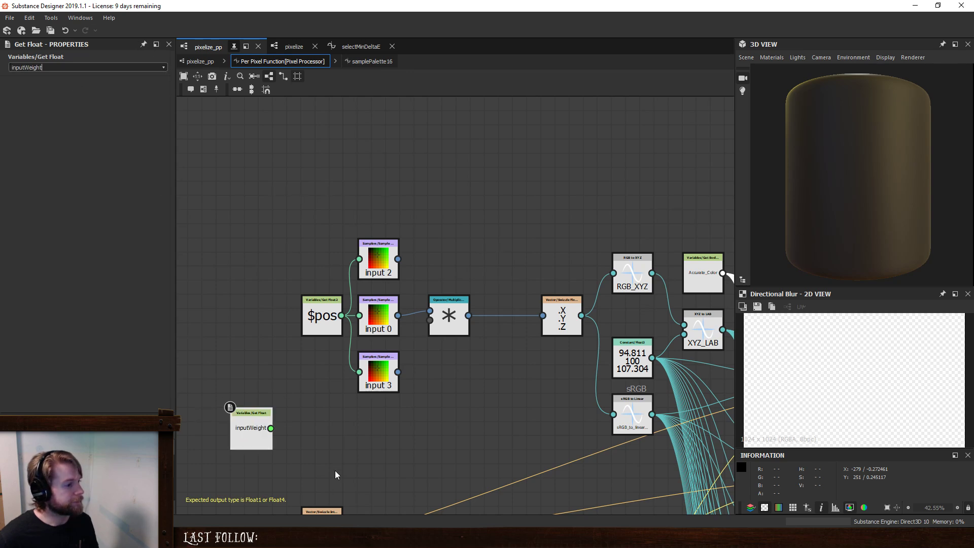
- Add a Merge (float4) node beside inputWeight and connect inputWeight to all four of its inputs
key(space)
text(mer)
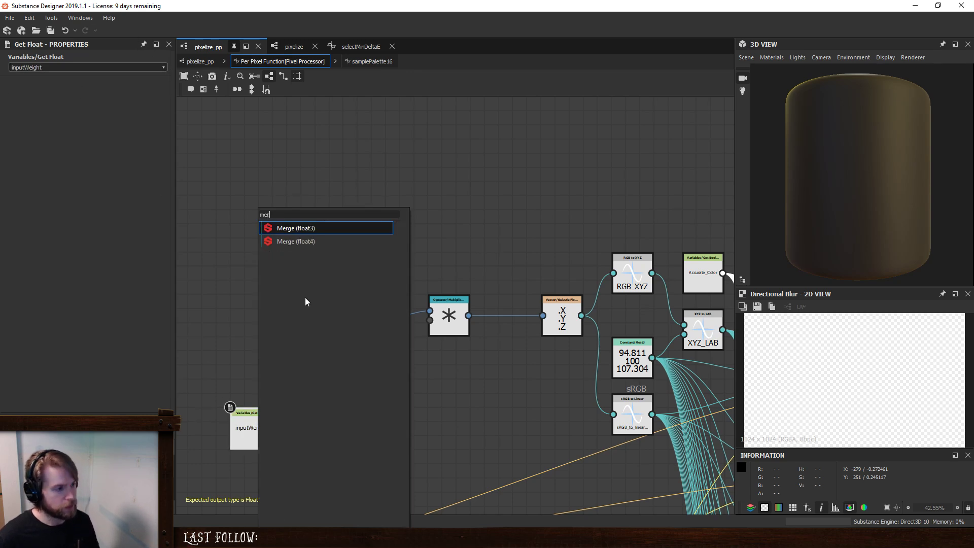
click(311, 241)
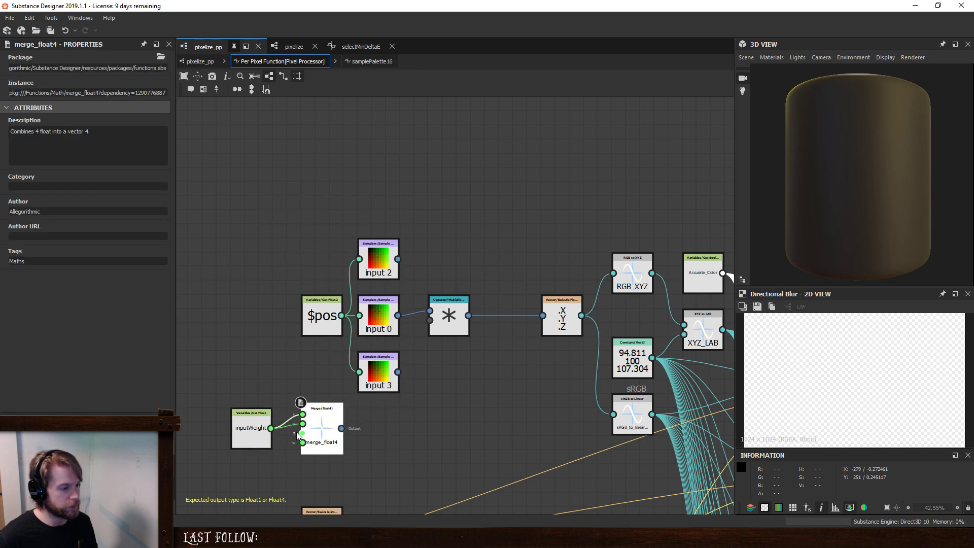
drag(276, 432, 303, 442)
middle_drag(453, 416, 428, 367)
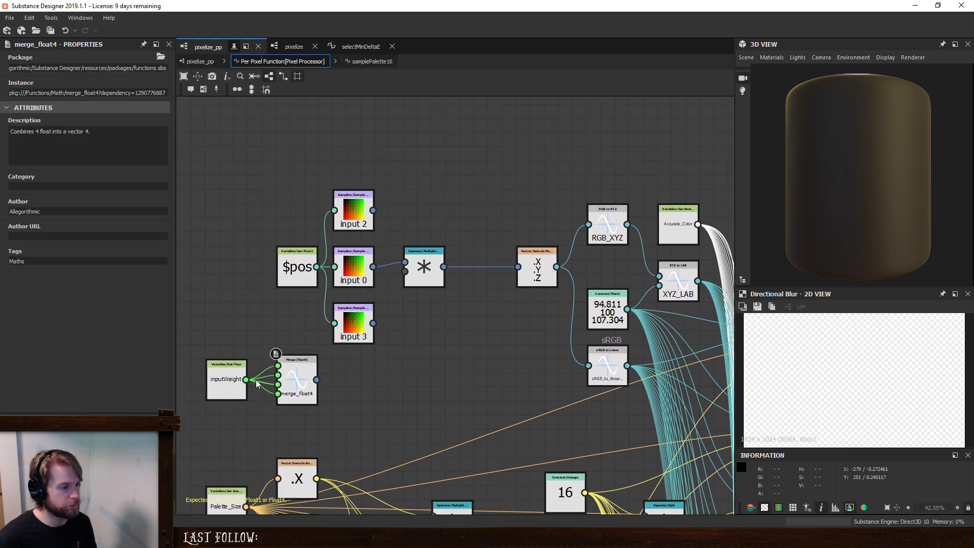
- Move the inputWeight and merge_float4 nodes beneath the samplers and connect merge_float4 to the Multiplication node's second input
drag(208, 333, 293, 413)
drag(299, 388, 419, 274)
click(418, 274)
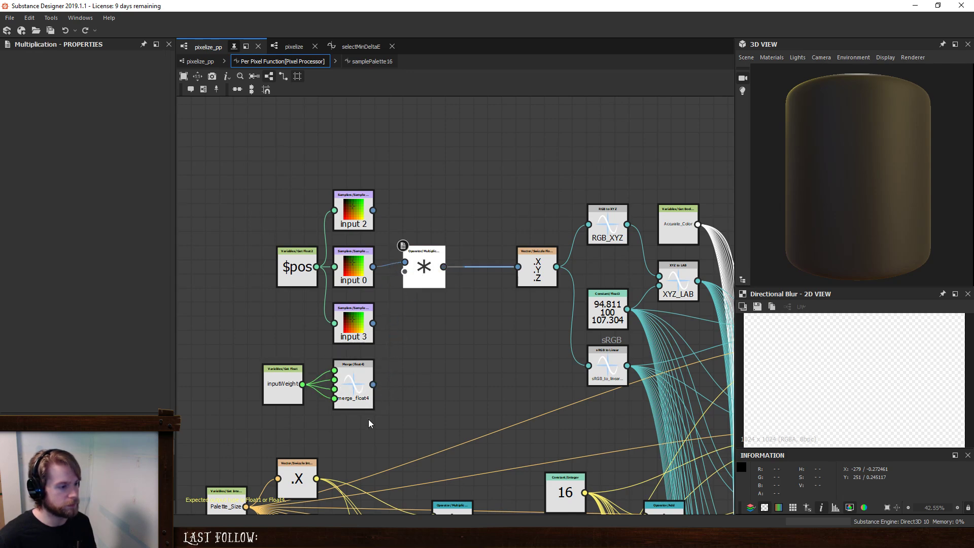
- Insert an Add node between the Multiplication node and the XYZ swizzle node
key(space)
text(a)
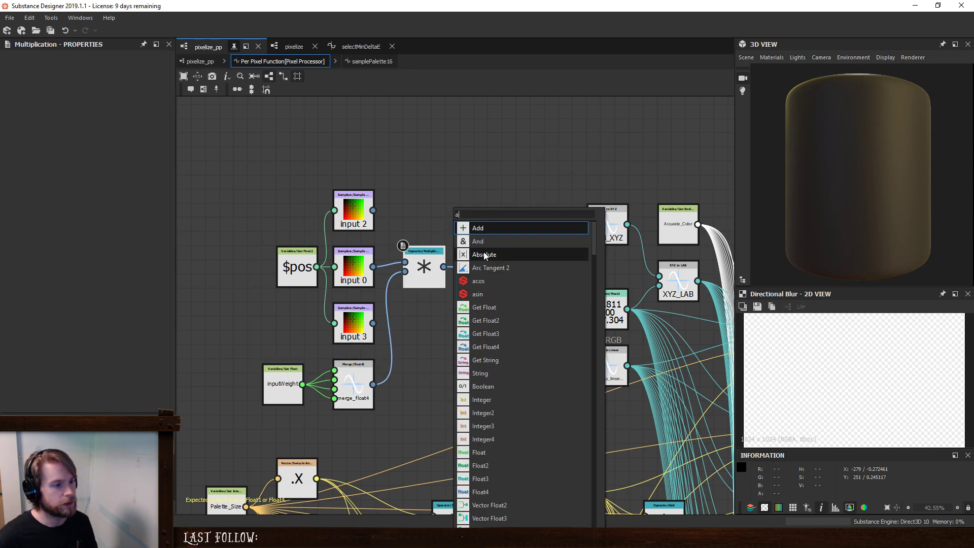
click(486, 229)
middle_drag(463, 245, 403, 270)
drag(439, 335, 431, 301)
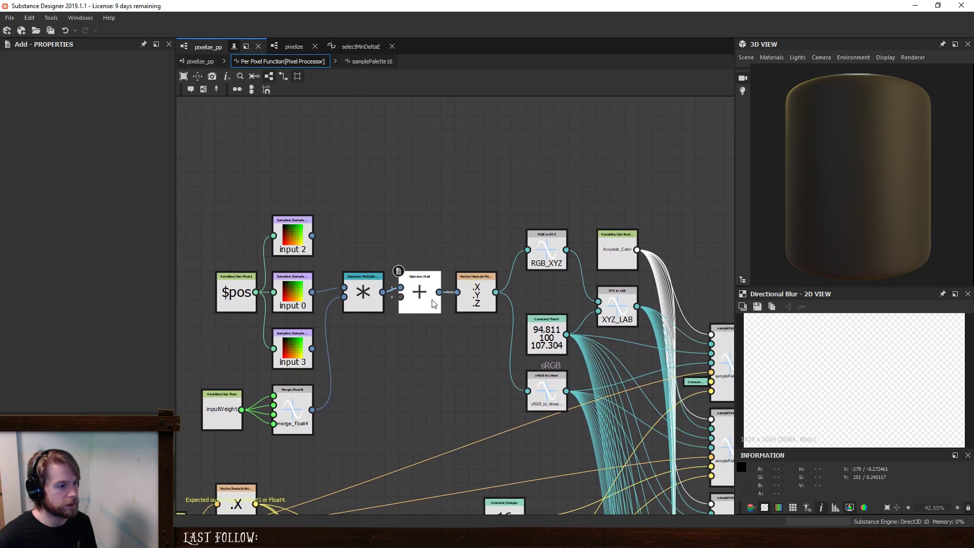
- Add a second Add node summing the input 2 and input 3 samples, and feed its result into the first Add node
drag(311, 236, 401, 296)
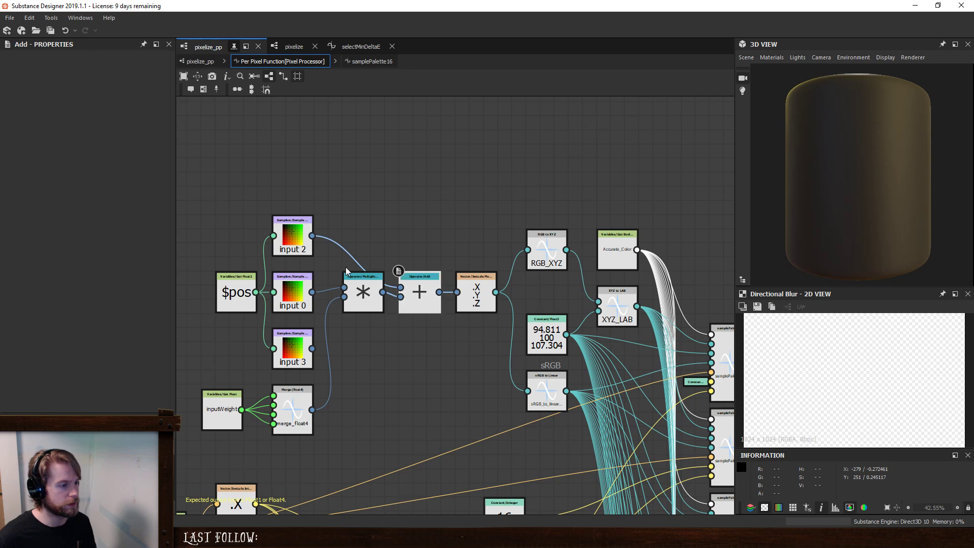
key(space)
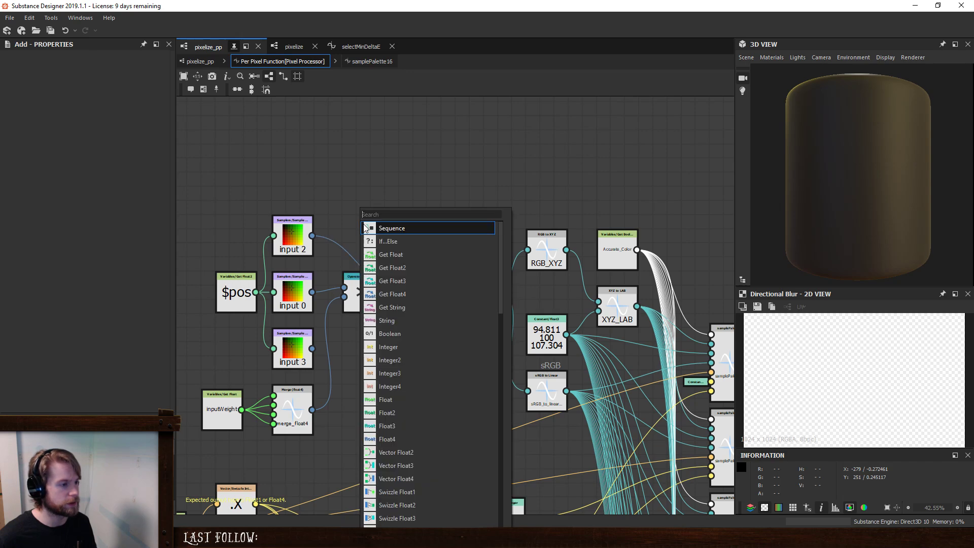
text(ad)
click(390, 231)
drag(312, 235, 344, 218)
mouse_move(312, 348)
mouse_down()
mouse_move(344, 226)
mouse_move(400, 288)
mouse_up()
mouse_move(365, 224)
mouse_down()
mouse_move(365, 252)
mouse_move(366, 239)
mouse_up()
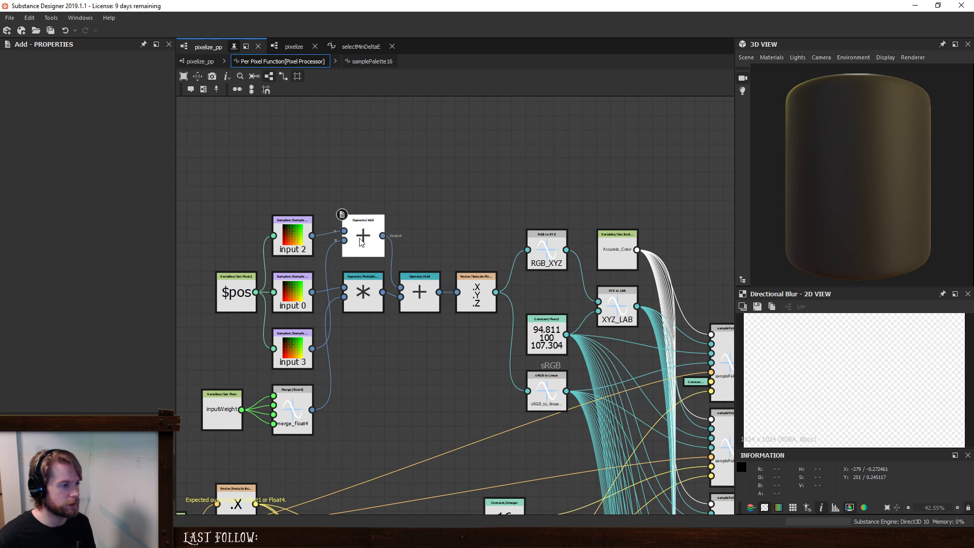
- Shift the sampling nodes to make room and insert a Division node between the final Add and the XYZ swizzle
scroll(314, 237, down, 1)
middle_drag(315, 237, 403, 247)
drag(283, 193, 485, 420)
drag(496, 303, 437, 303)
click(443, 251)
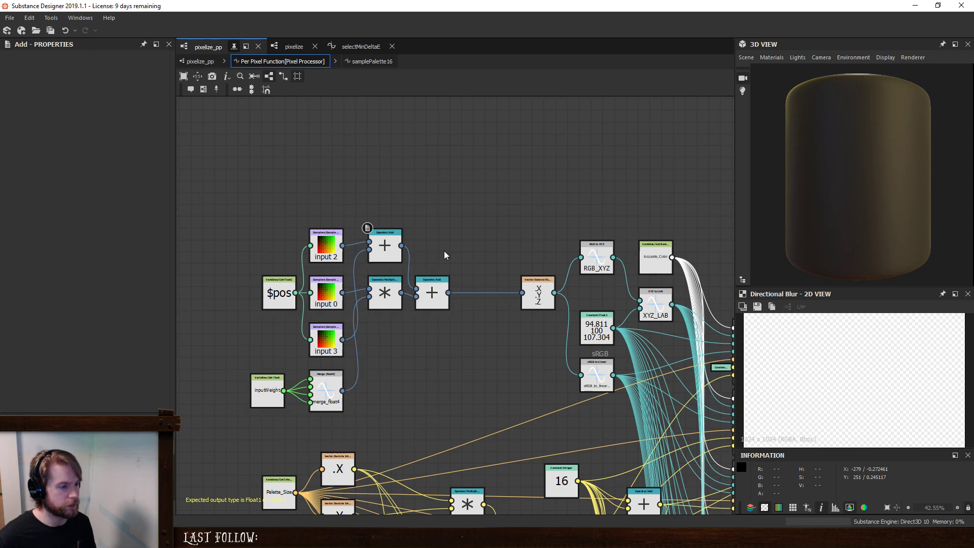
key(space)
text(div)
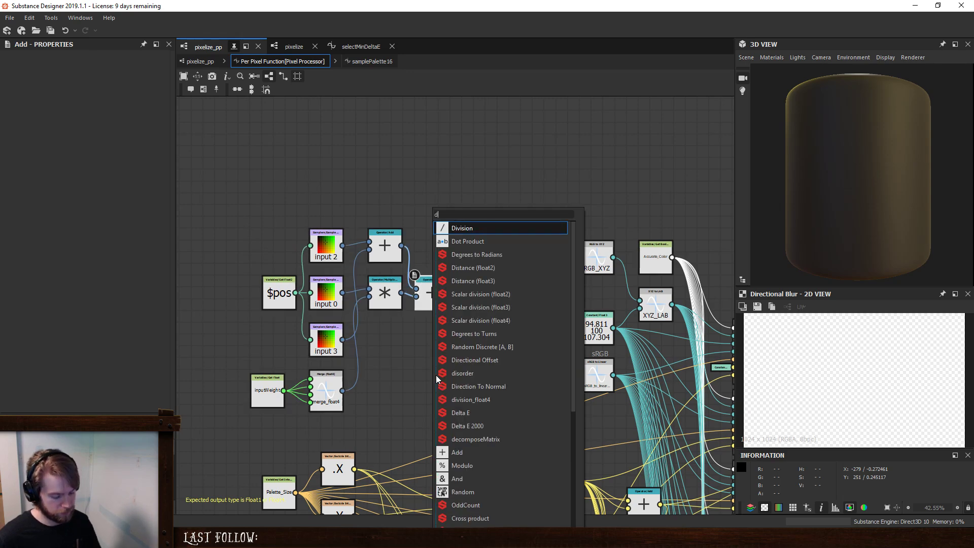
click(497, 228)
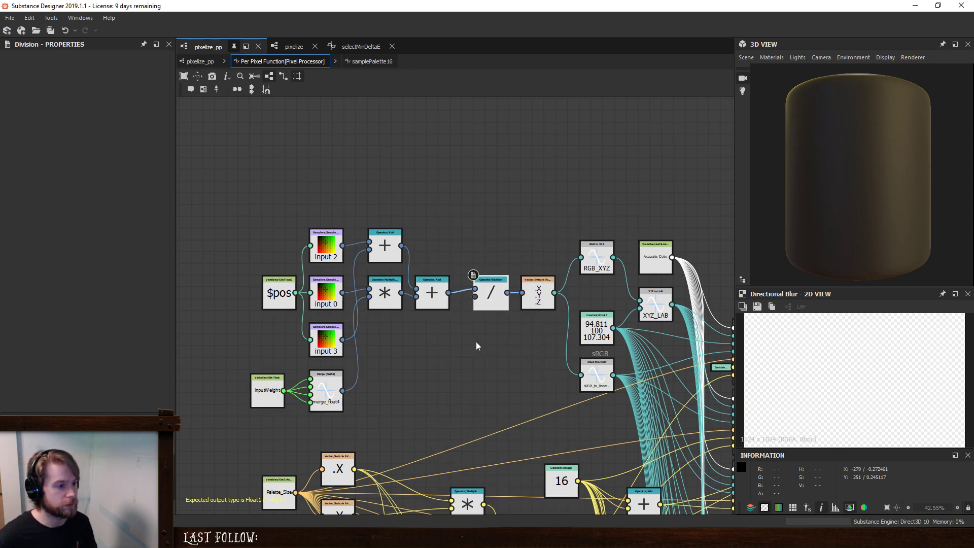
- Add a Float4 constant node near the merge_float4 node
key(space)
text(float)
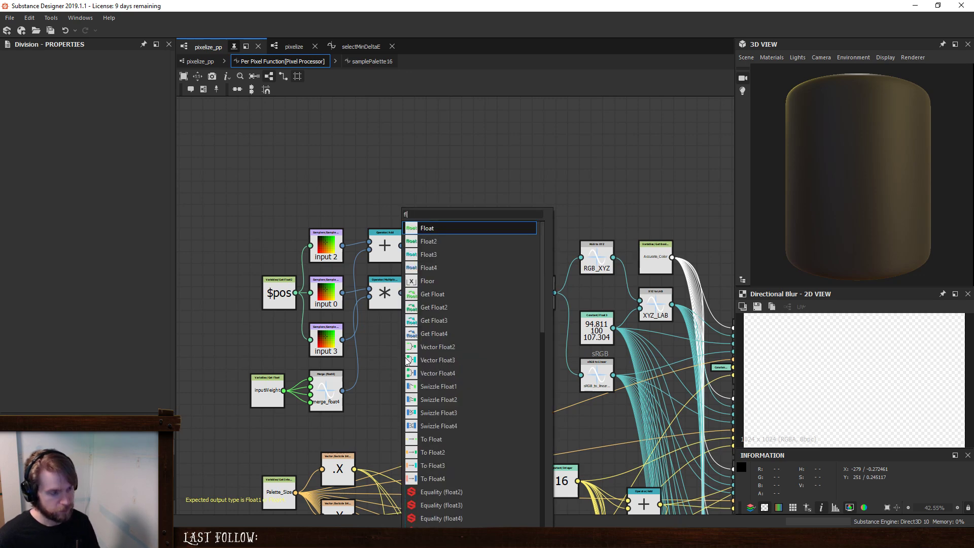
click(453, 270)
drag(397, 349, 373, 443)
- Add an Add node below the blend chain that sums merge_float4 and the Float4 constant
key(space)
text(a)
key(Return)
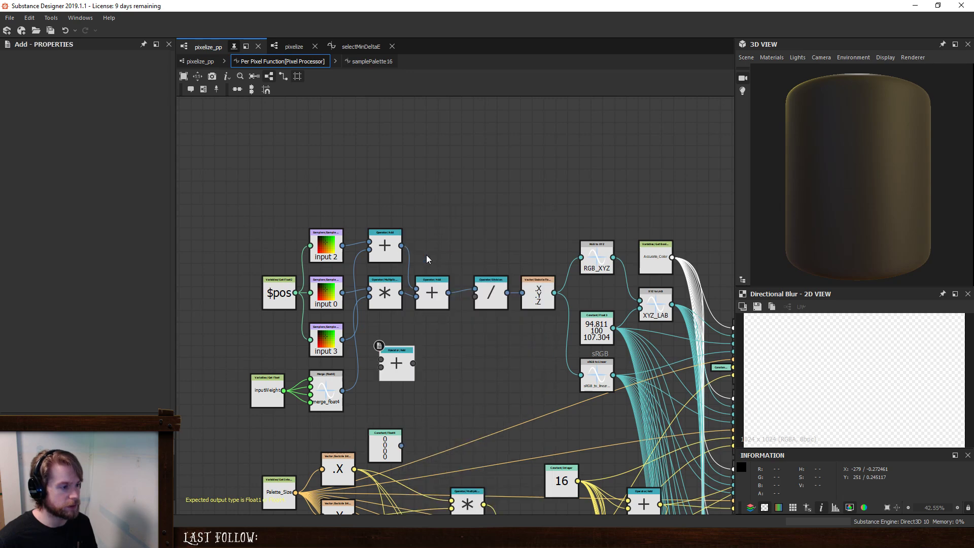
drag(343, 391, 420, 355)
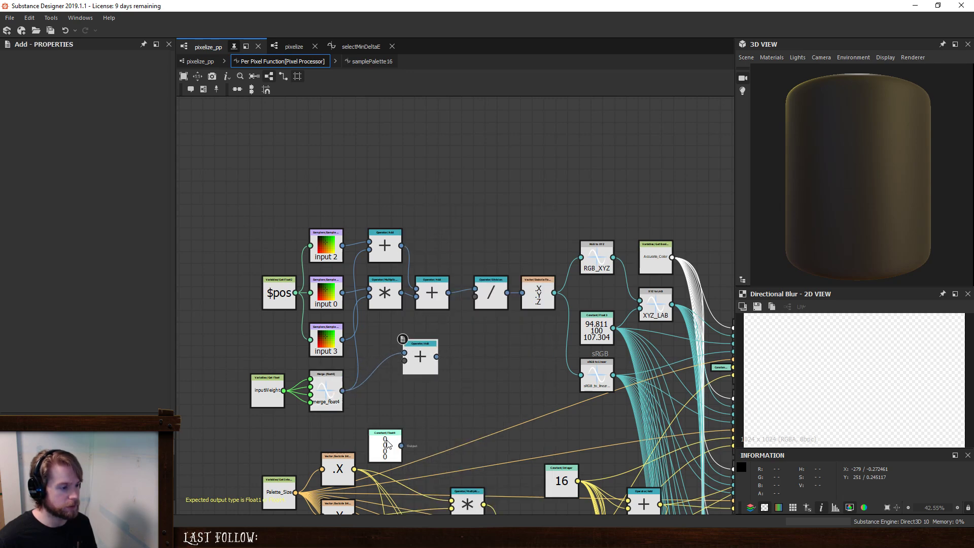
drag(385, 447, 444, 352)
- Set all four components of the Float4 constant to 2
click(377, 399)
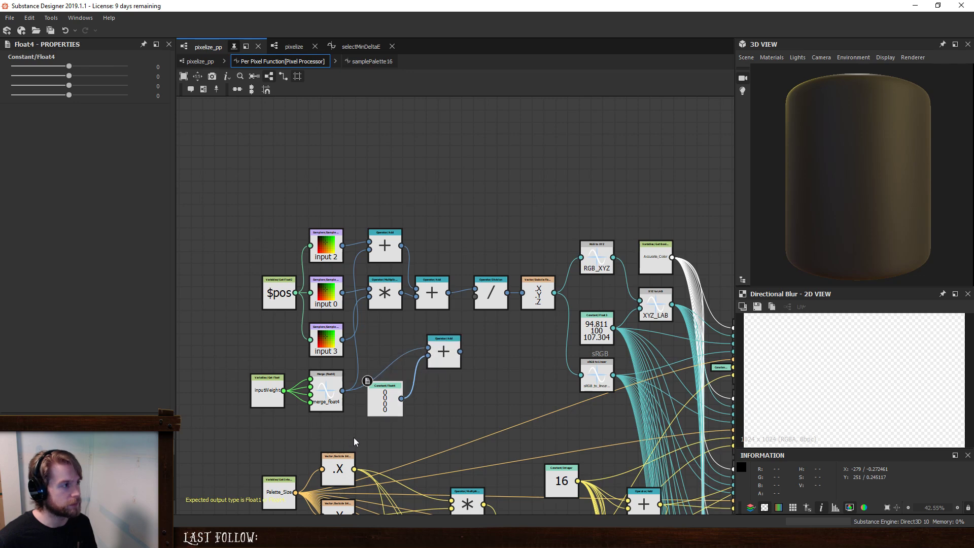
double_click(158, 66)
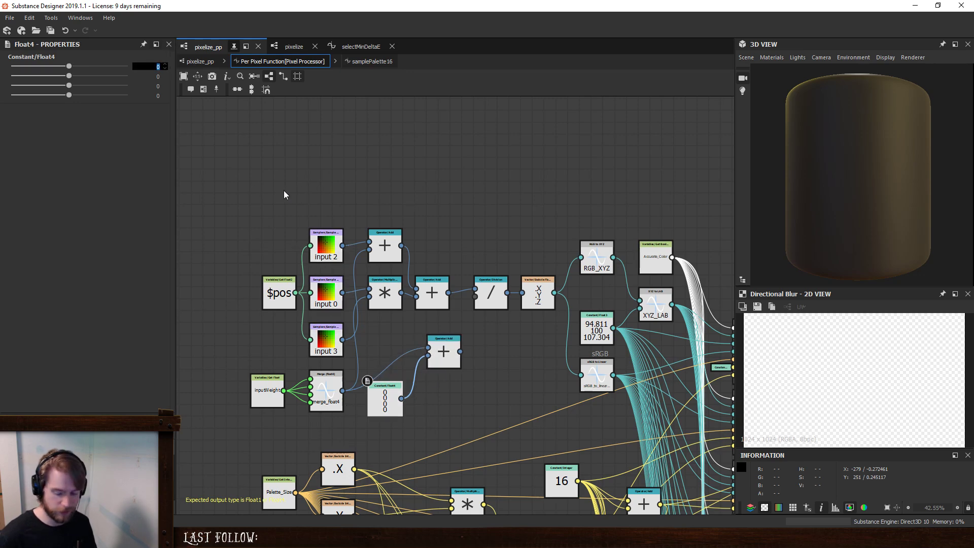
text(2)
key(Tab)
text(2)
key(Tab)
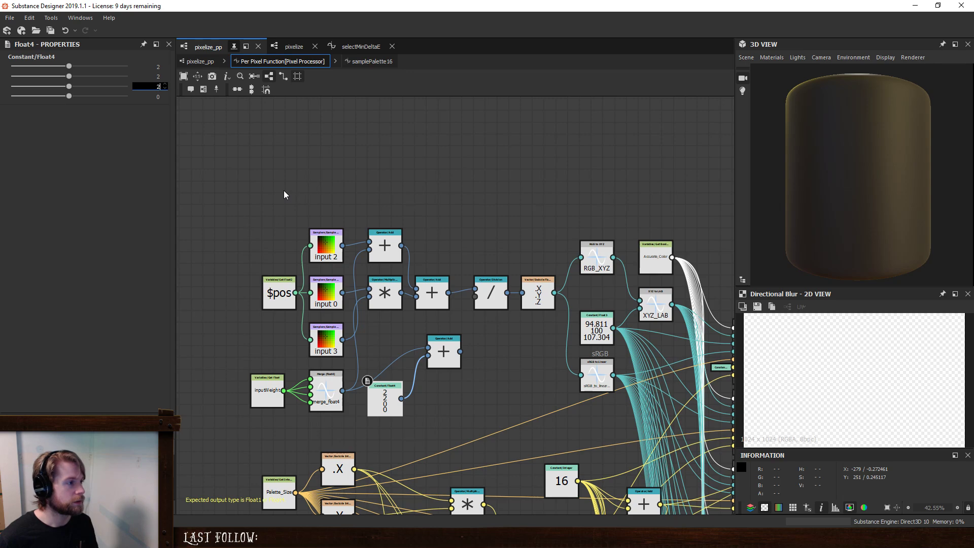
text(2)
key(Tab)
text(2)
key(Return)
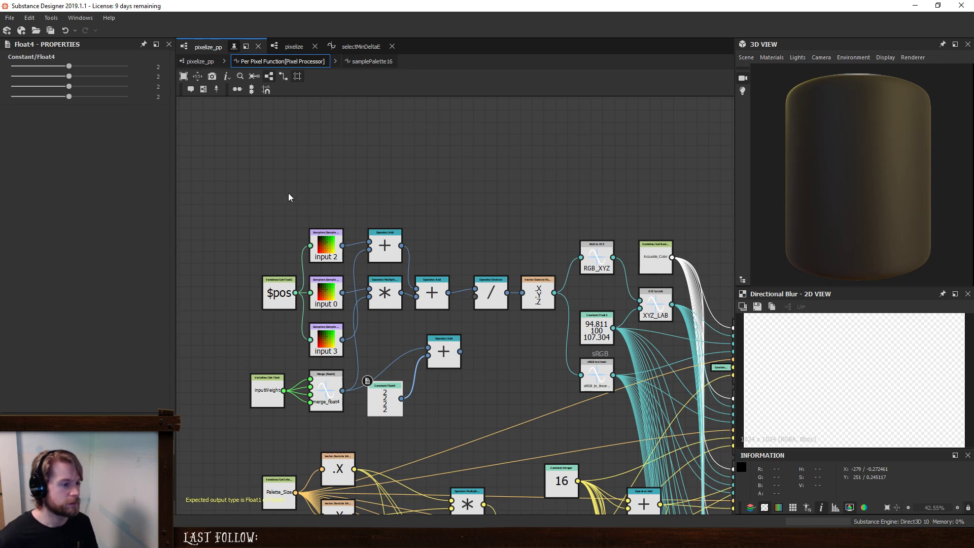
- Connect the weight sum to the Division node's second input, dock the Float4 constant, and align the Add node beneath the chain
drag(460, 351, 475, 298)
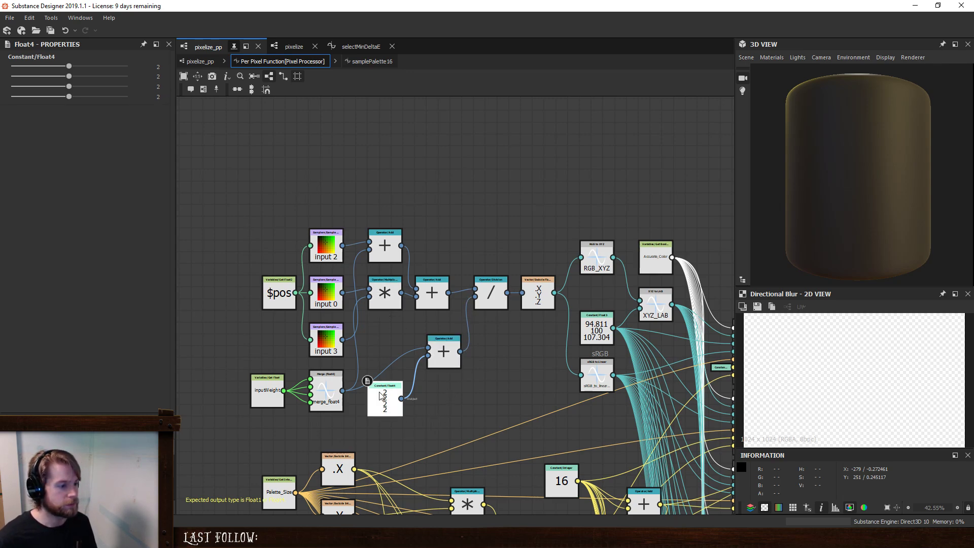
key(d)
drag(445, 347, 433, 332)
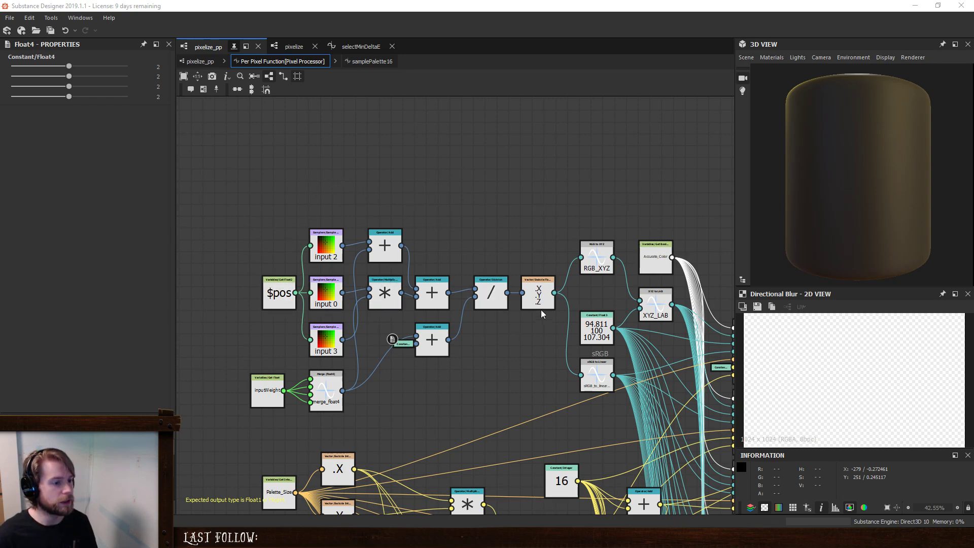
- Leave the per-pixel function and switch from the pixelize graph to New_Graph
click(200, 60)
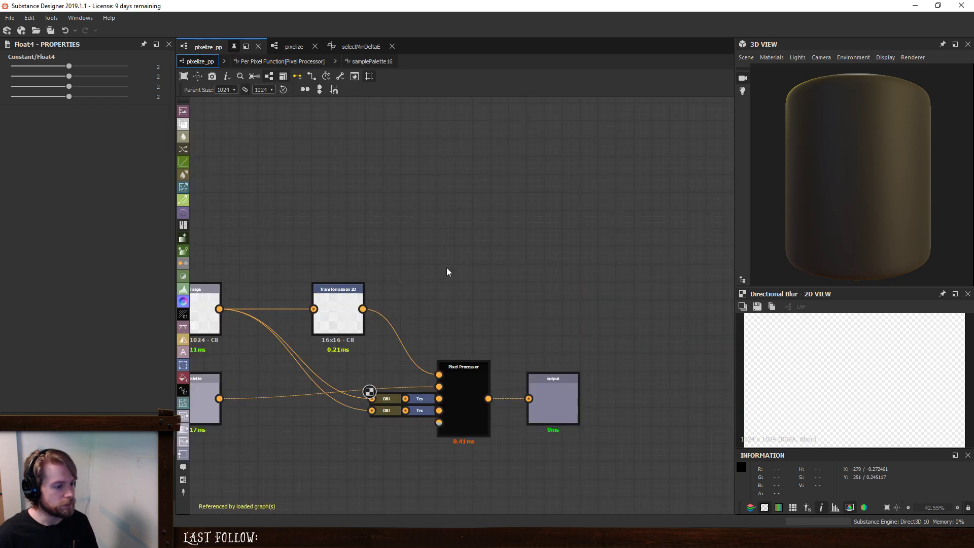
click(292, 46)
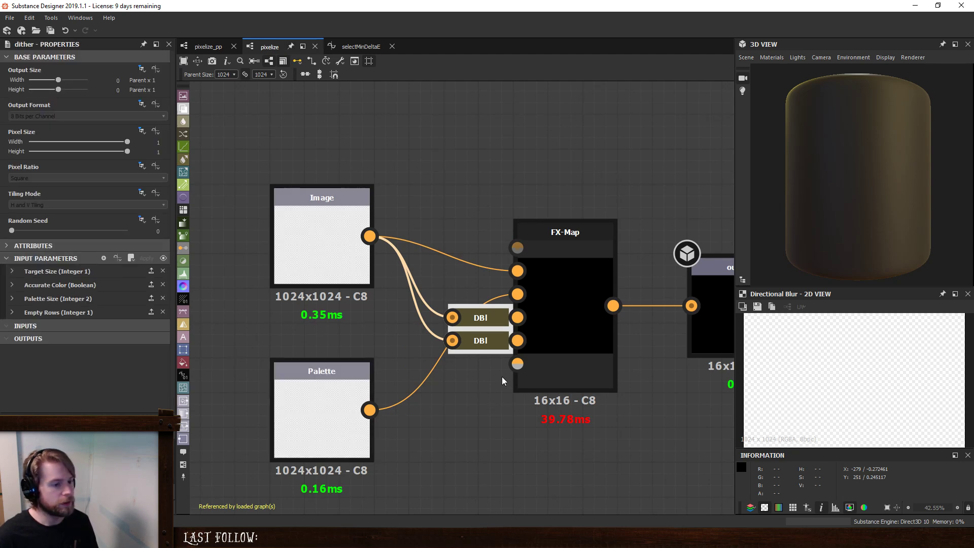
key(ctrl+shift+e)
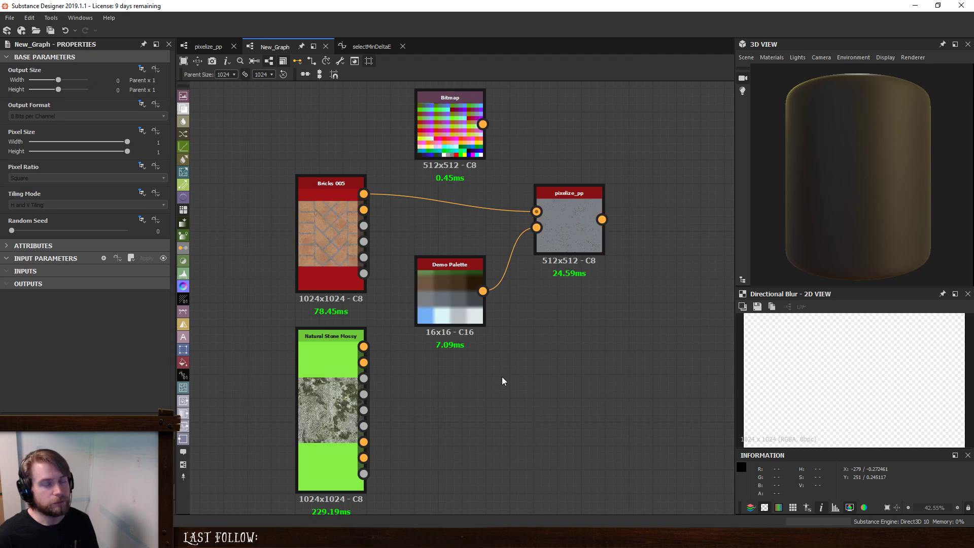
scroll(549, 351, down, 1)
middle_drag(575, 343, 523, 409)
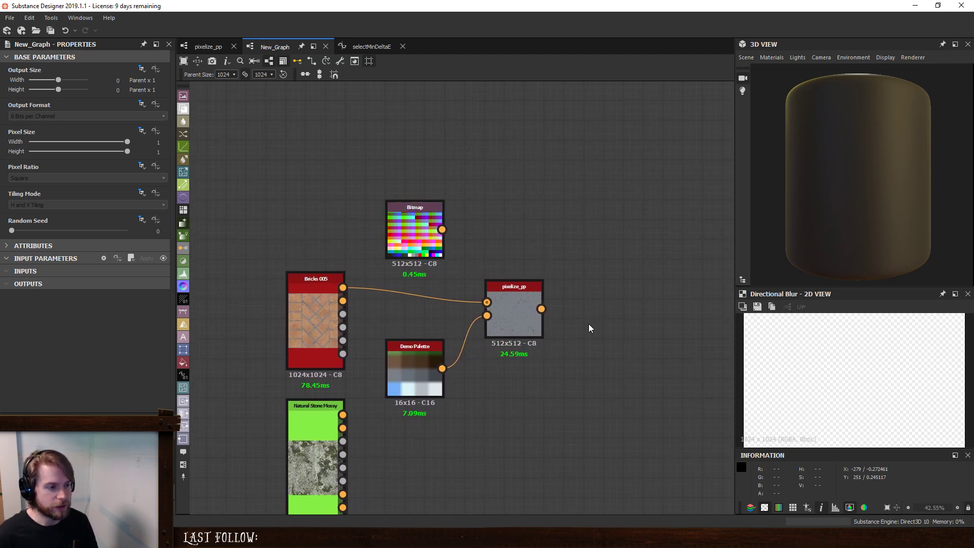
- Rearrange New_Graph by moving the Bricks 005 and Natural Stone Mossy nodes up and placing the Bitmap node higher
drag(258, 255, 274, 394)
click(342, 181)
scroll(483, 321, down, 1)
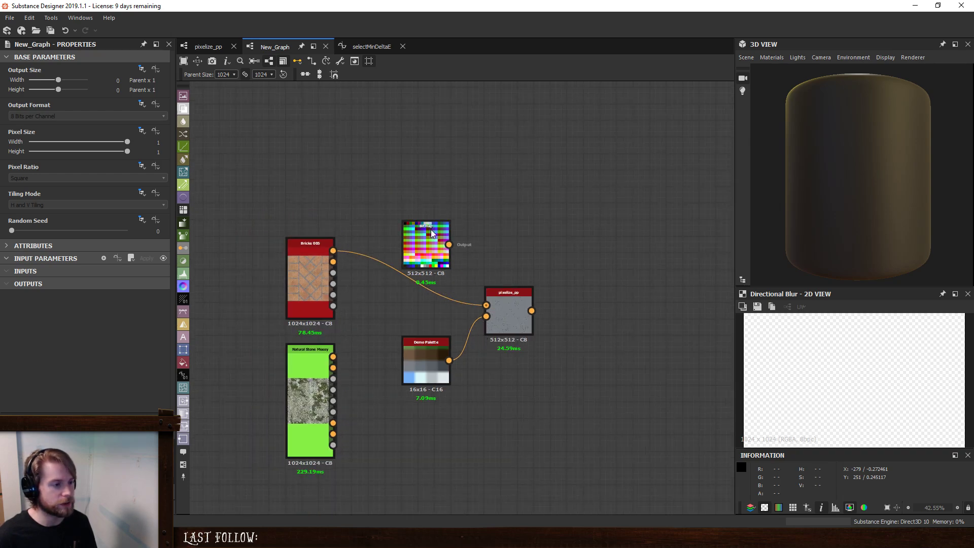
drag(430, 229, 424, 180)
click(454, 269)
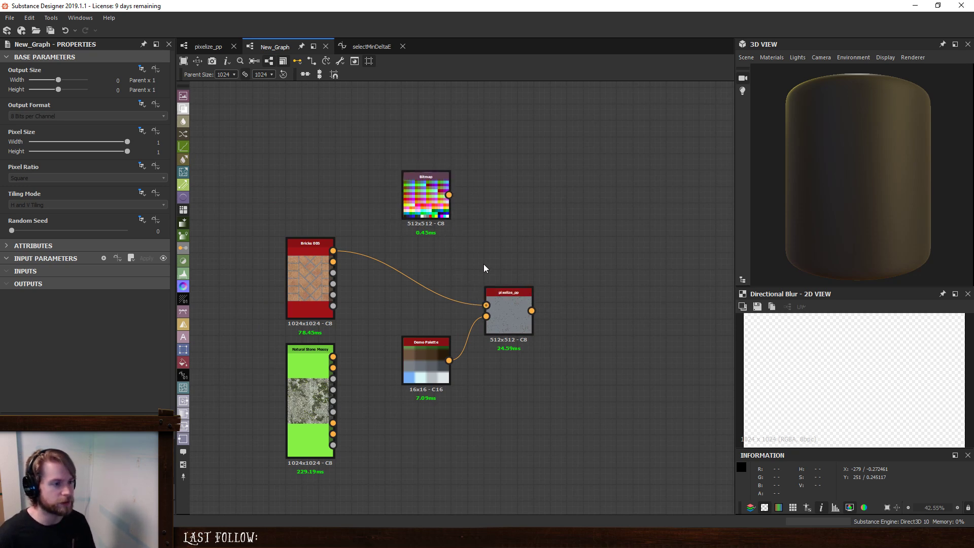
- Preview the pixelize_pp node in the 2D view and set its Accurate Color parameter to True
double_click(522, 311)
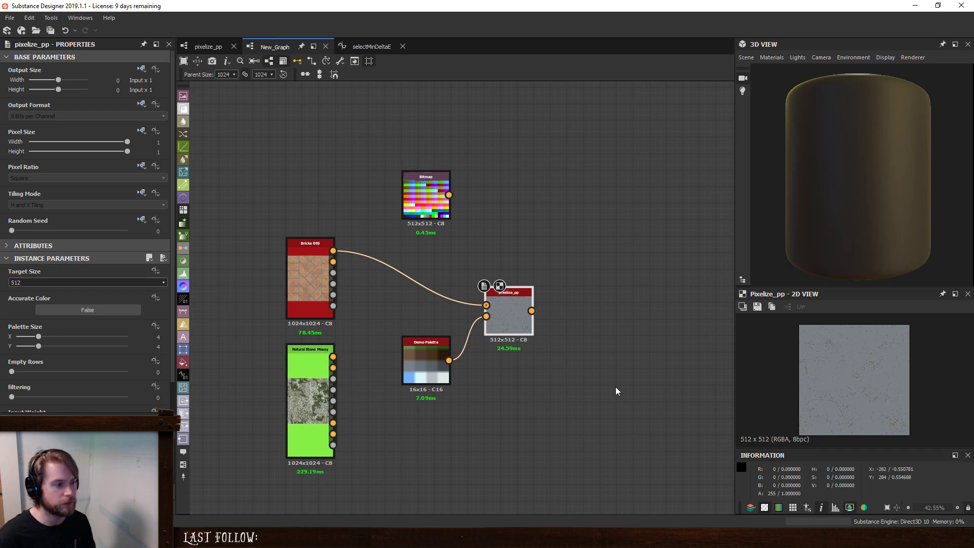
click(98, 315)
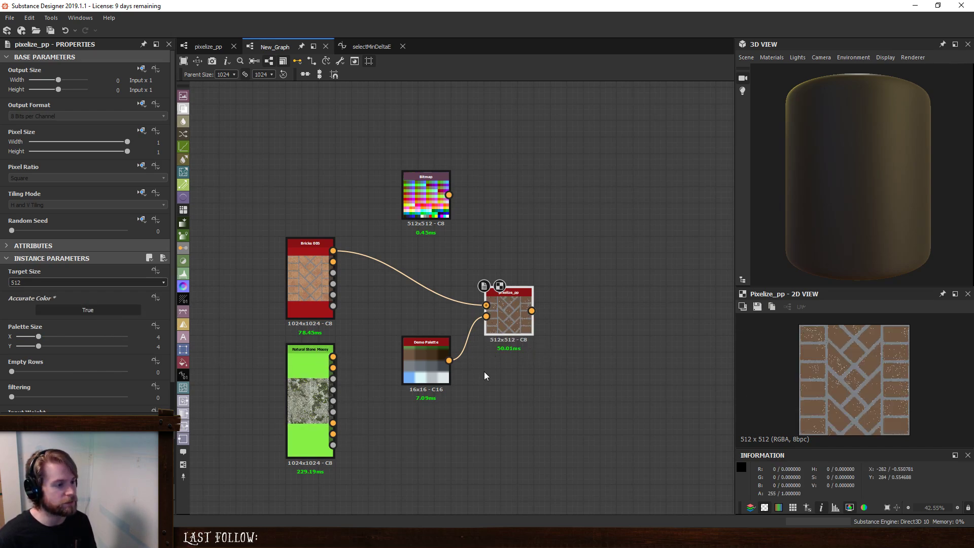
- Check the Pixel Processor's per-pixel blend nodes against the New_Graph result and the selectMinDeltaE function
click(208, 47)
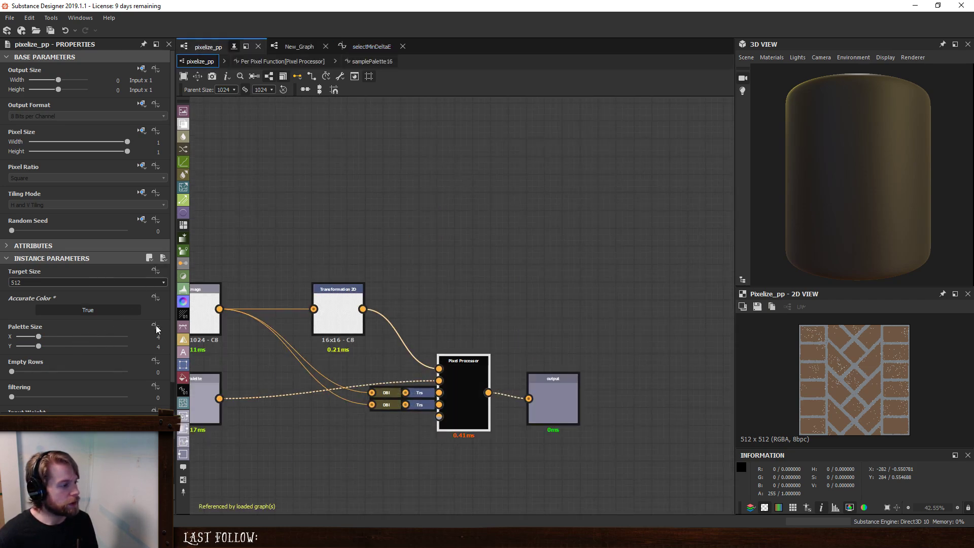
double_click(468, 385)
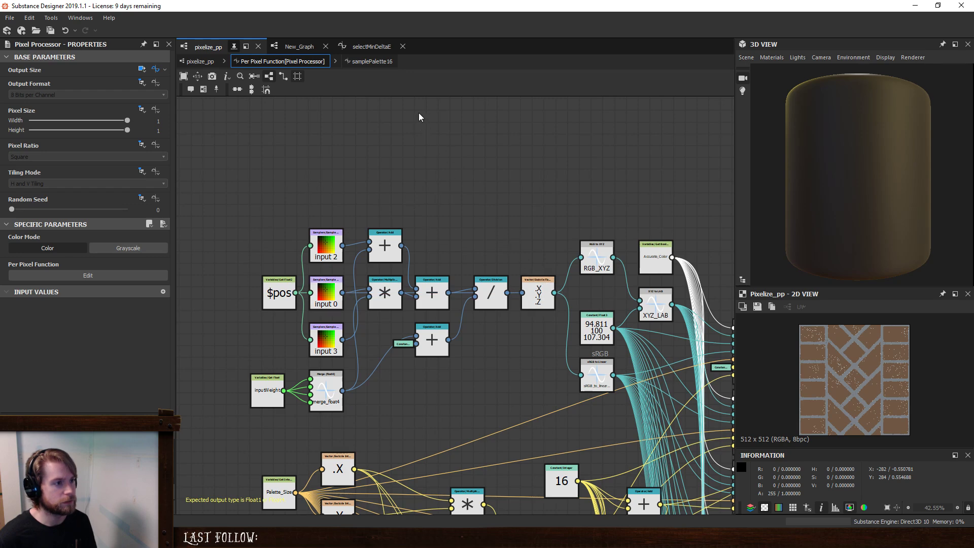
click(300, 47)
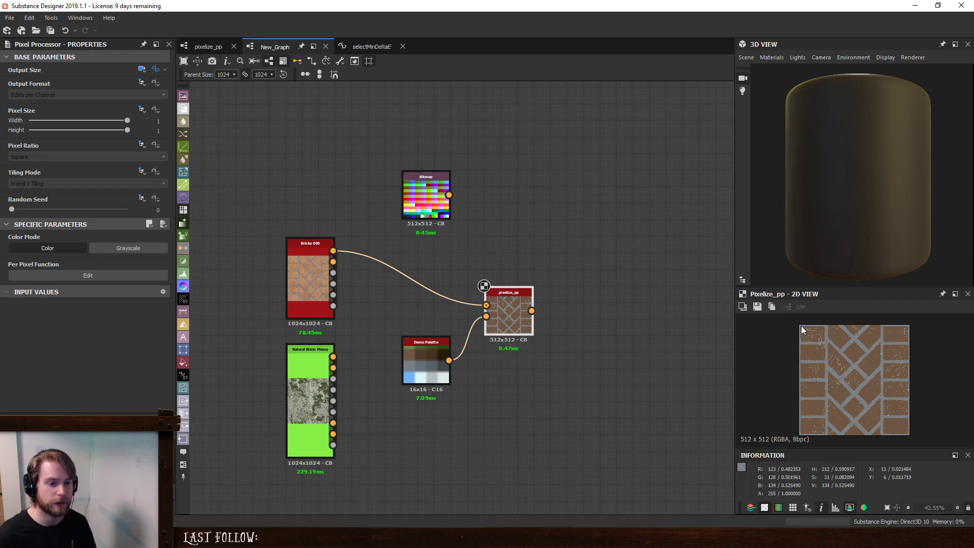
click(372, 47)
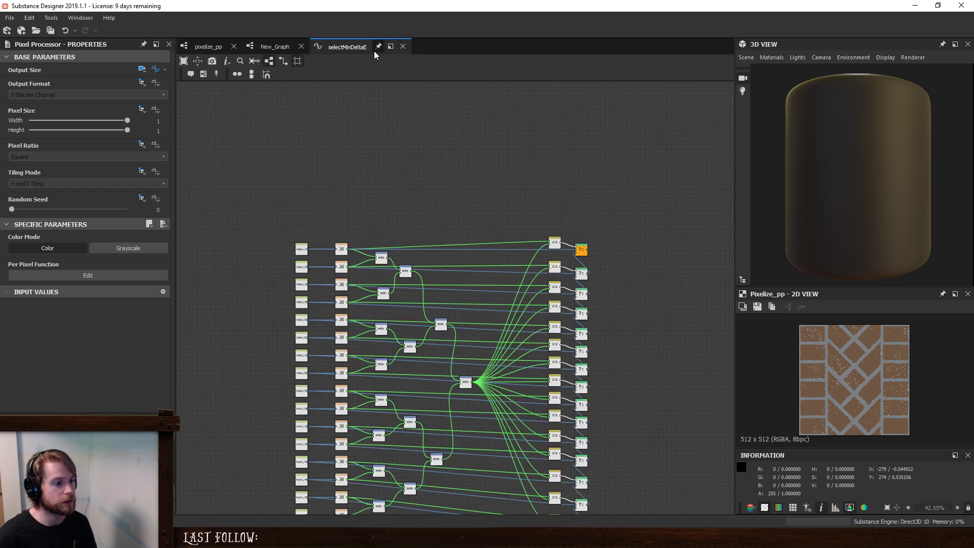
click(208, 46)
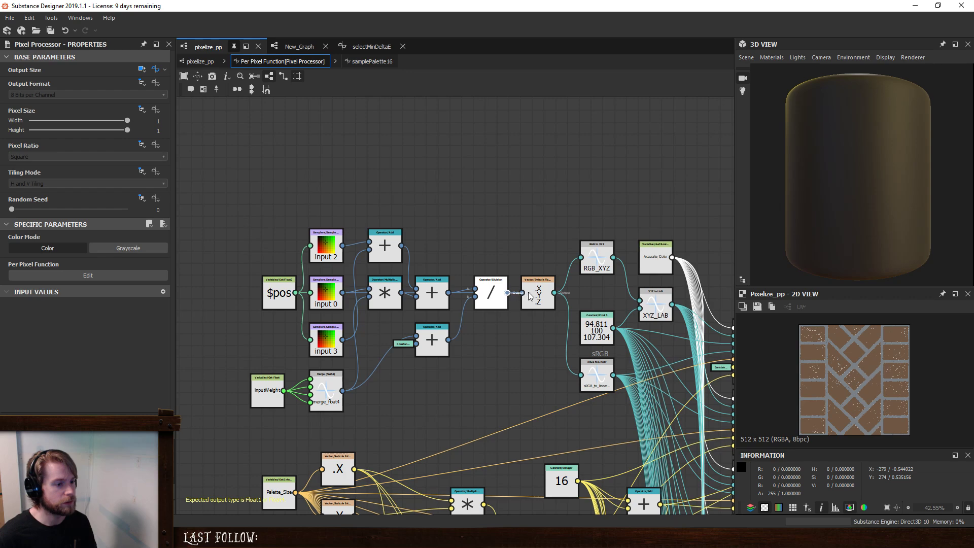
drag(251, 237, 446, 416)
click(445, 412)
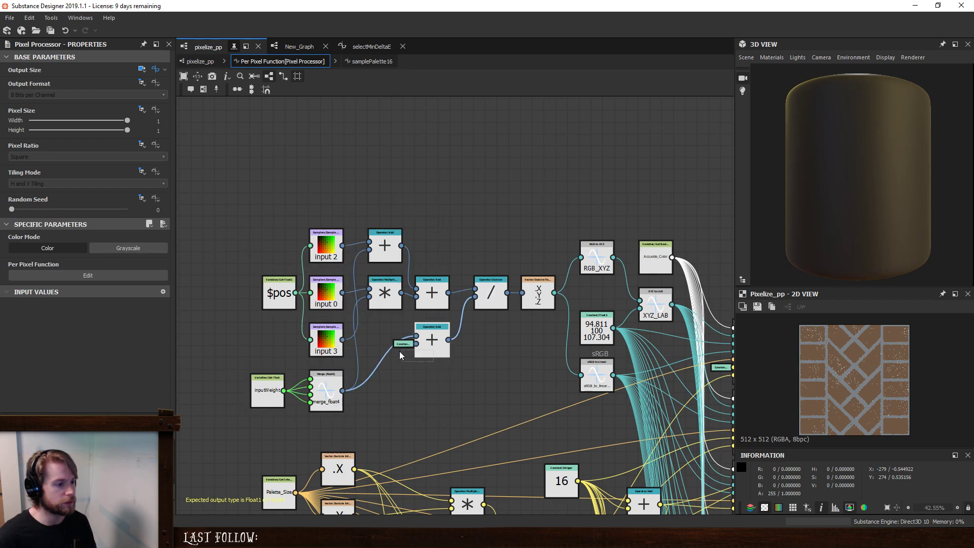
- Move the input-blending nodes away from the Division node, and raise the input 0 sampler and its Multiply node above the others
drag(186, 196, 448, 419)
drag(435, 344, 376, 317)
click(414, 187)
drag(270, 268, 270, 179)
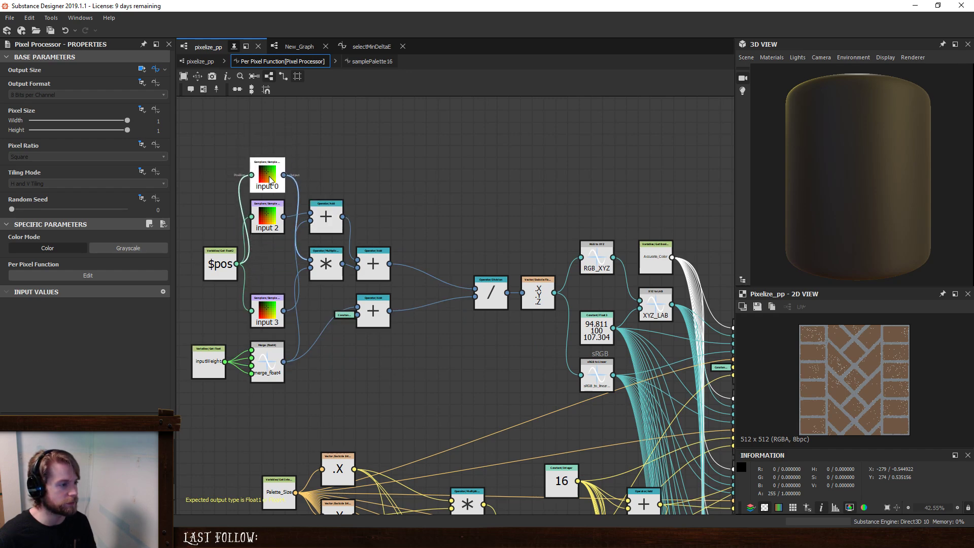
drag(273, 224, 326, 162)
click(325, 263)
drag(328, 211, 354, 259)
click(355, 265)
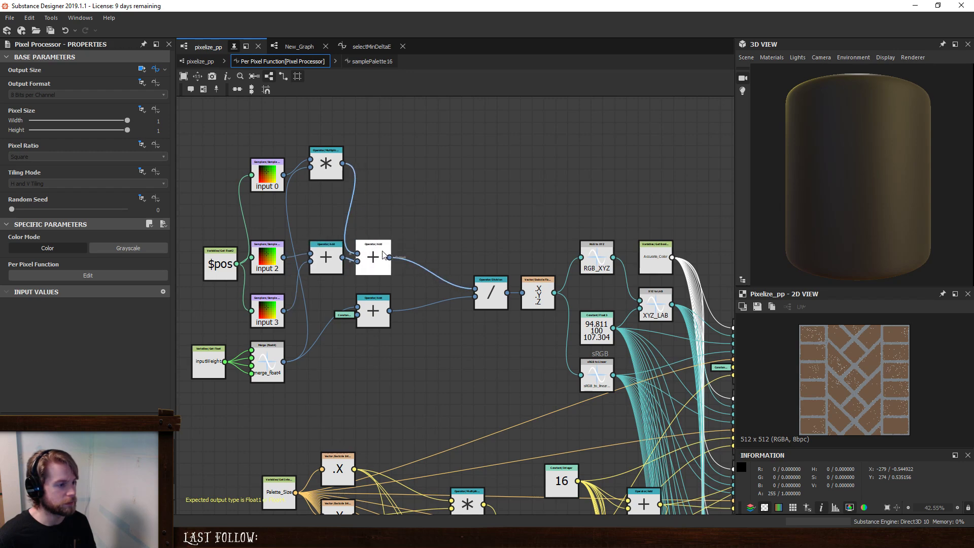
- Add an If...Else node and an Equal comparison node beside the blend nodes in the per-pixel function
click(422, 209)
key(space)
text(if)
key(Return)
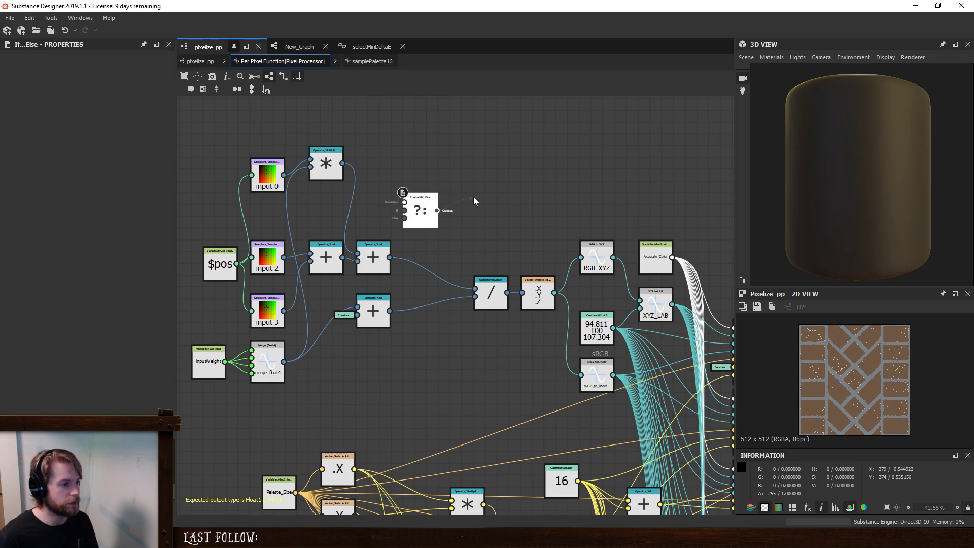
drag(432, 209, 456, 197)
key(space)
text(eq)
key(Return)
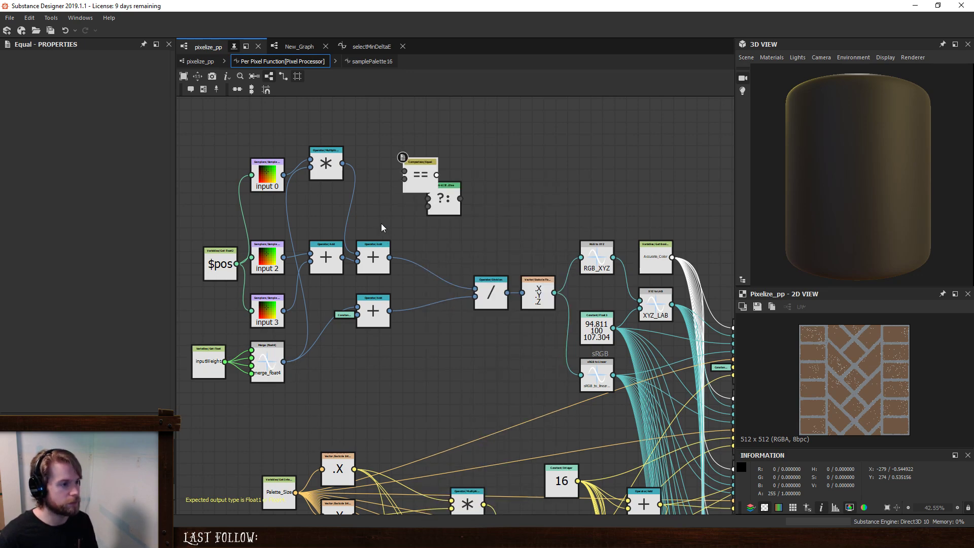
- Connect inputWeight and a new Float constant of 0 to the Equal node's two inputs
drag(405, 172, 203, 355)
click(191, 370)
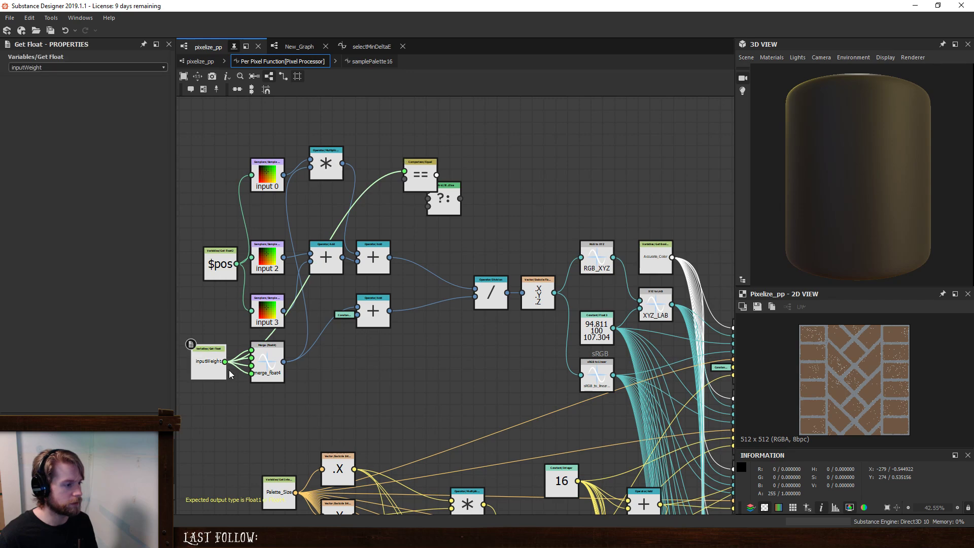
click(383, 130)
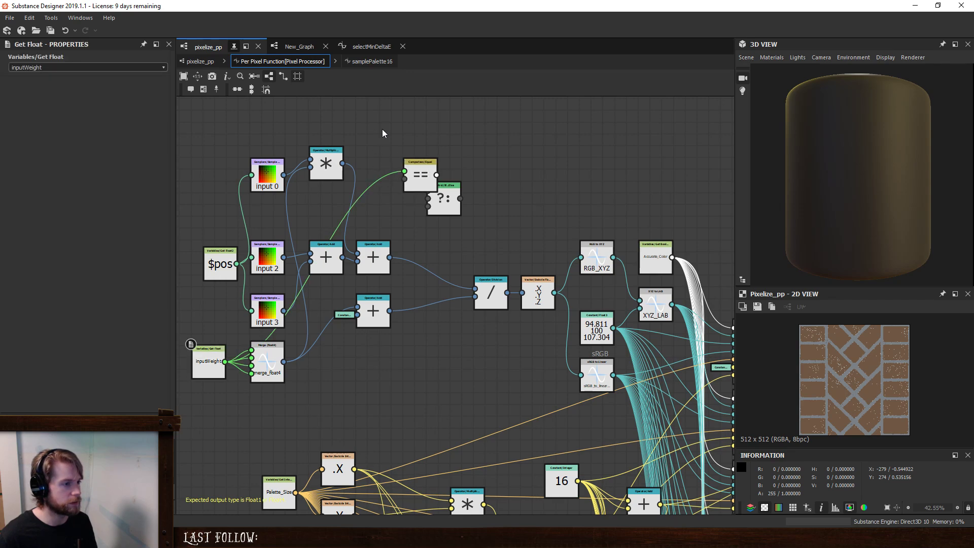
key(space)
text(f)
key(Return)
drag(403, 187, 404, 179)
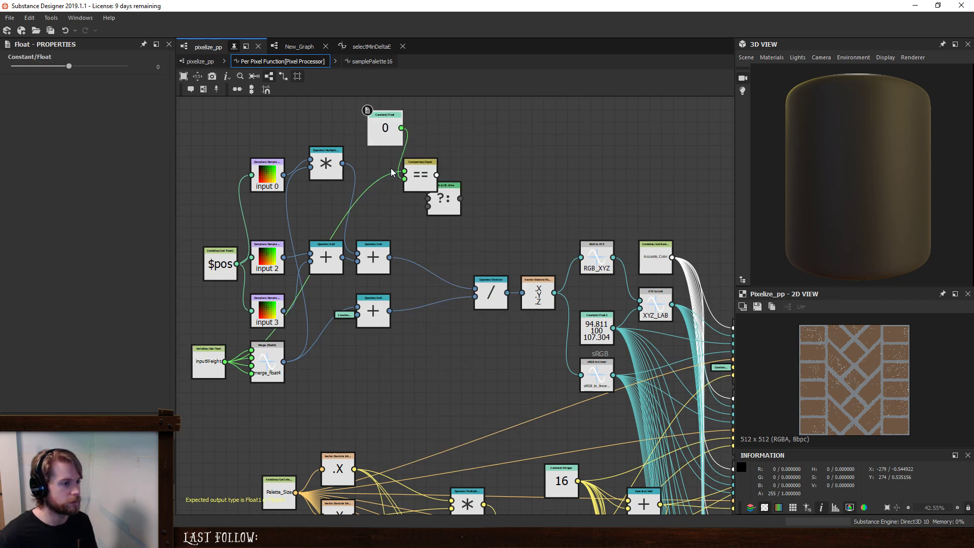
- Wire the If...Else node with Equal as condition, input 0 as If and Division as Else, and insert it before the vector swizzle
drag(386, 122, 374, 110)
drag(432, 186, 458, 155)
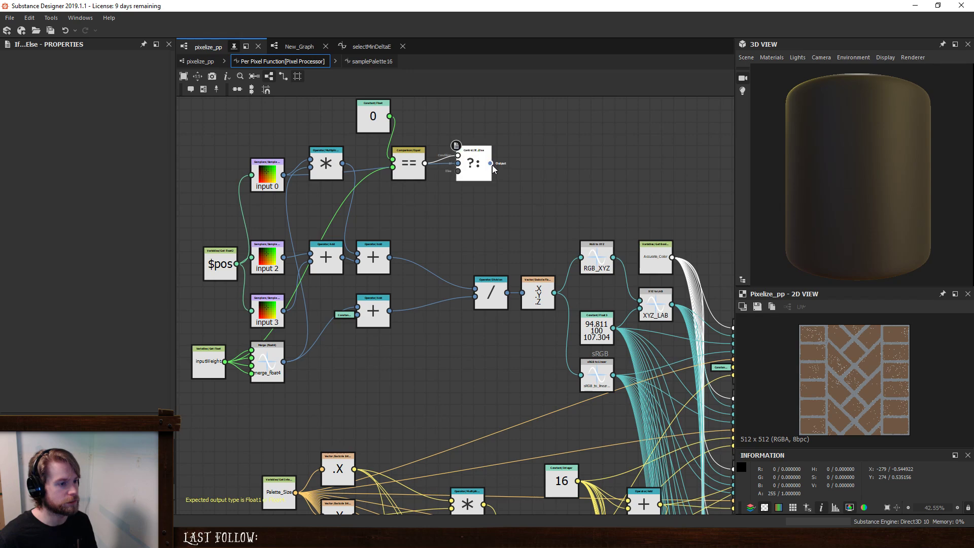
drag(491, 293, 432, 293)
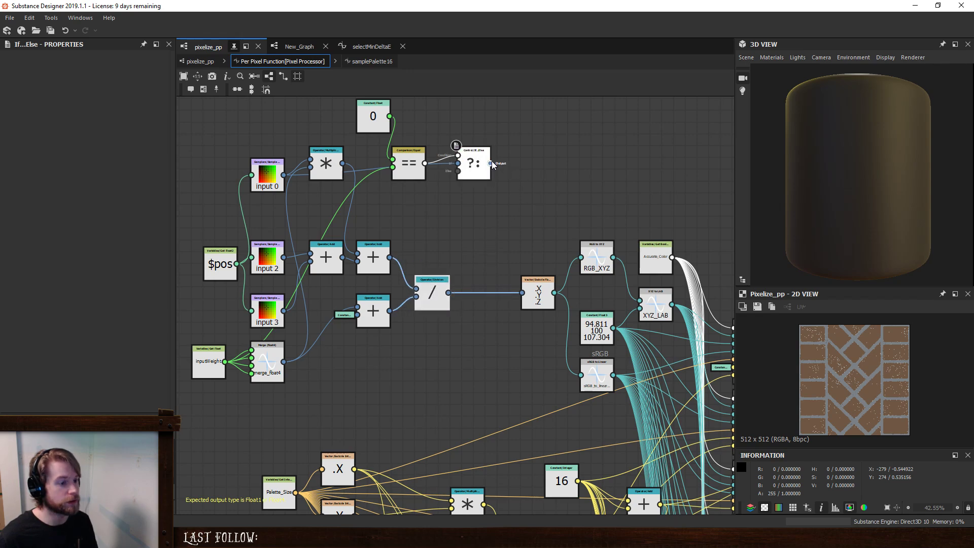
drag(458, 171, 439, 301)
click(440, 300)
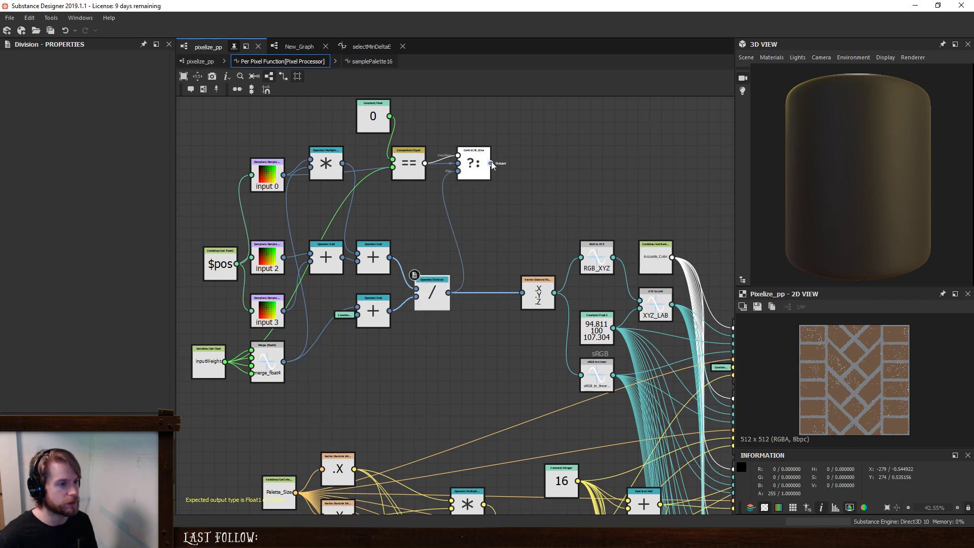
drag(472, 161, 495, 291)
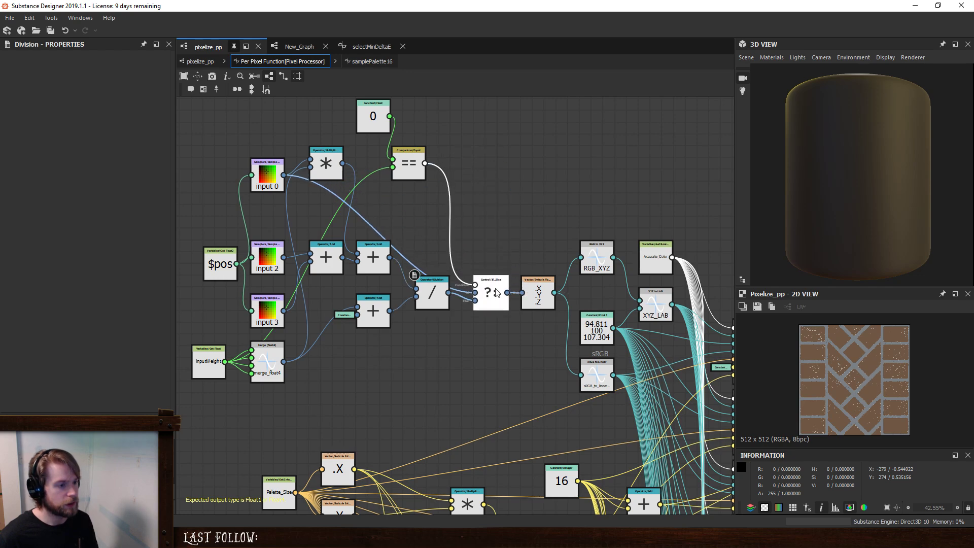
- Route the input 0 link to If...Else through a dot below the Equal node, and tidy the surrounding Multiply, Equal and Float nodes
alt+drag(380, 233, 406, 183)
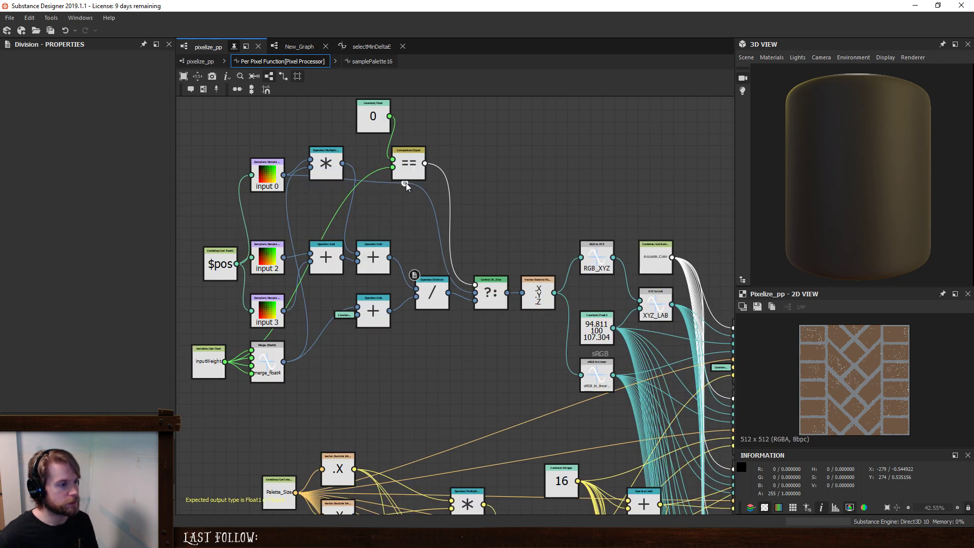
drag(339, 167, 339, 218)
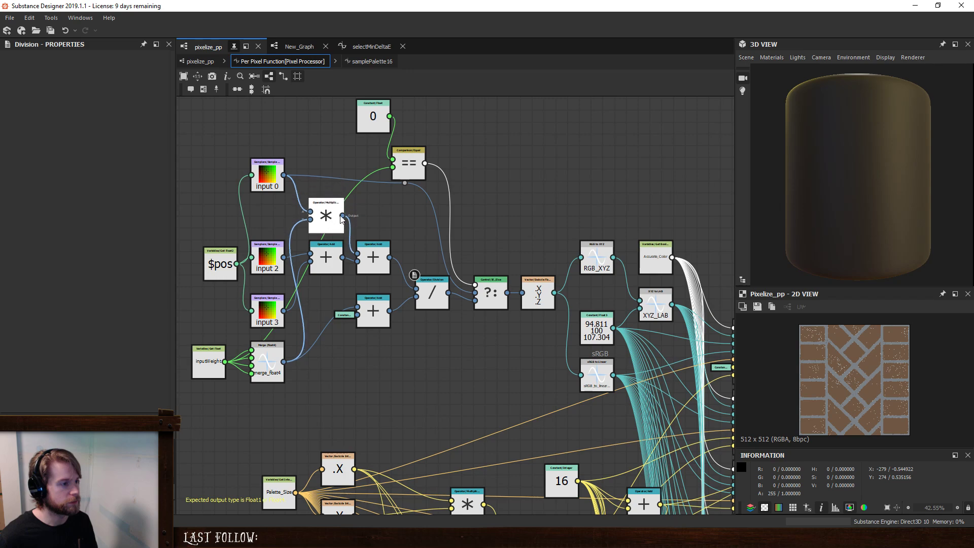
drag(408, 164, 432, 152)
drag(388, 128, 378, 146)
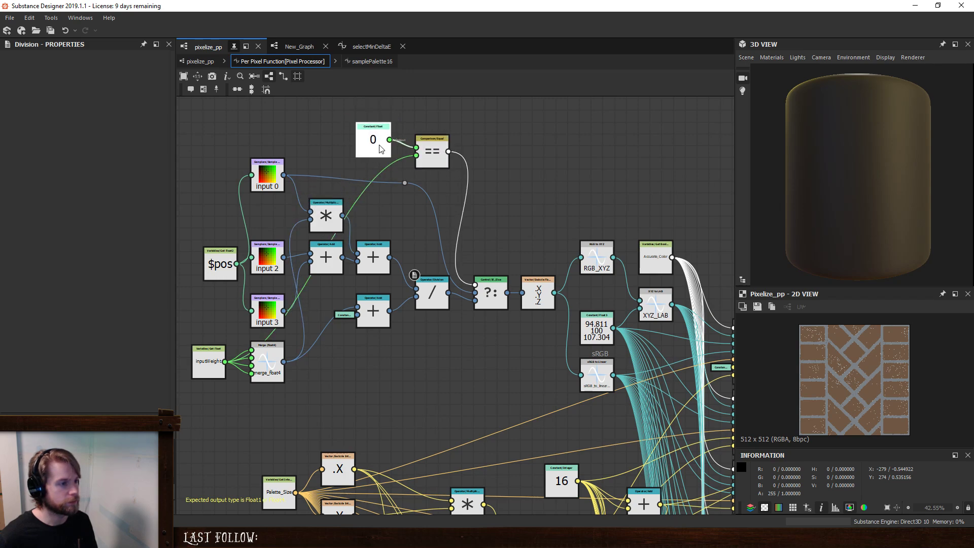
drag(407, 184, 424, 176)
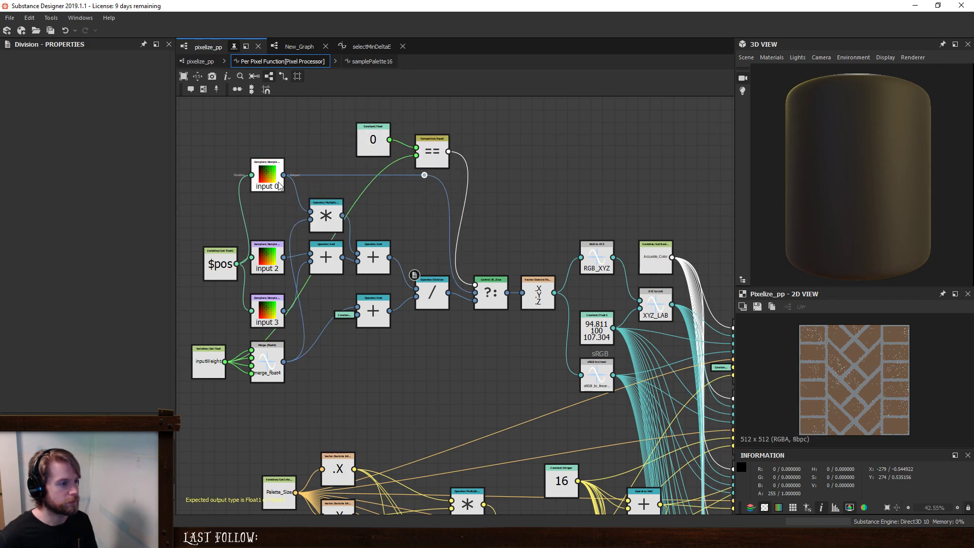
drag(274, 174, 274, 185)
click(425, 176)
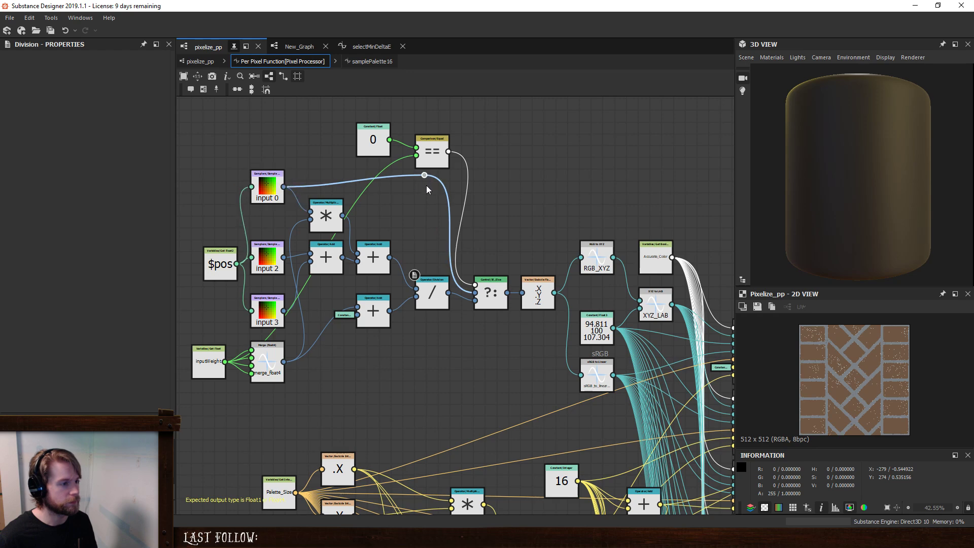
mouse_move(423, 176)
mouse_down()
mouse_move(426, 185)
mouse_move(439, 172)
mouse_move(420, 187)
mouse_up()
drag(375, 131, 374, 143)
click(395, 133)
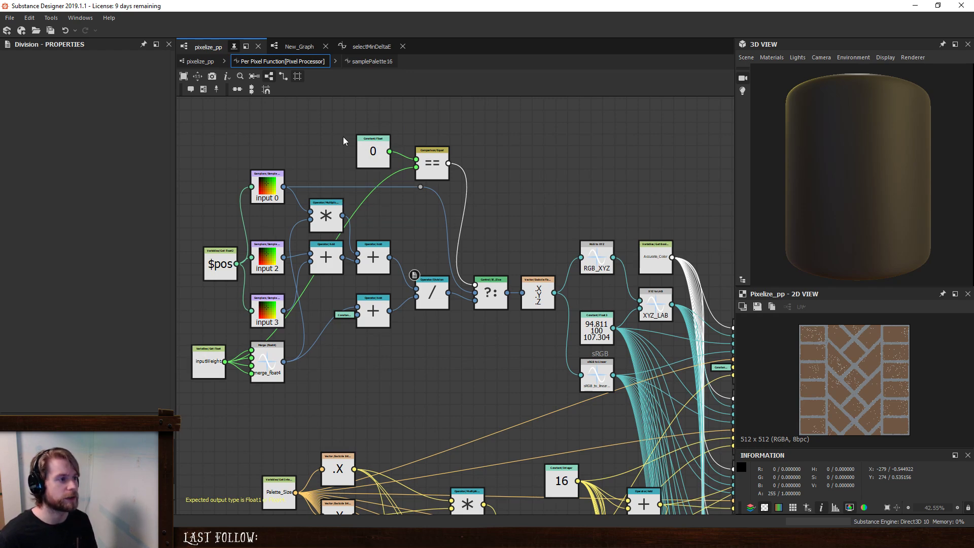
- Test the pixelize_pp node's Input Weight in New_Graph with values between 0 and 1
click(300, 46)
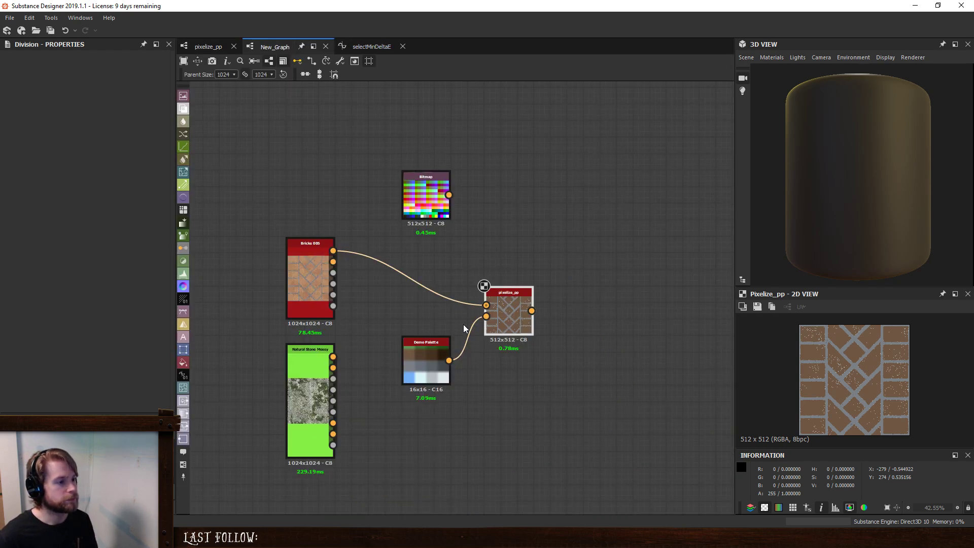
click(514, 327)
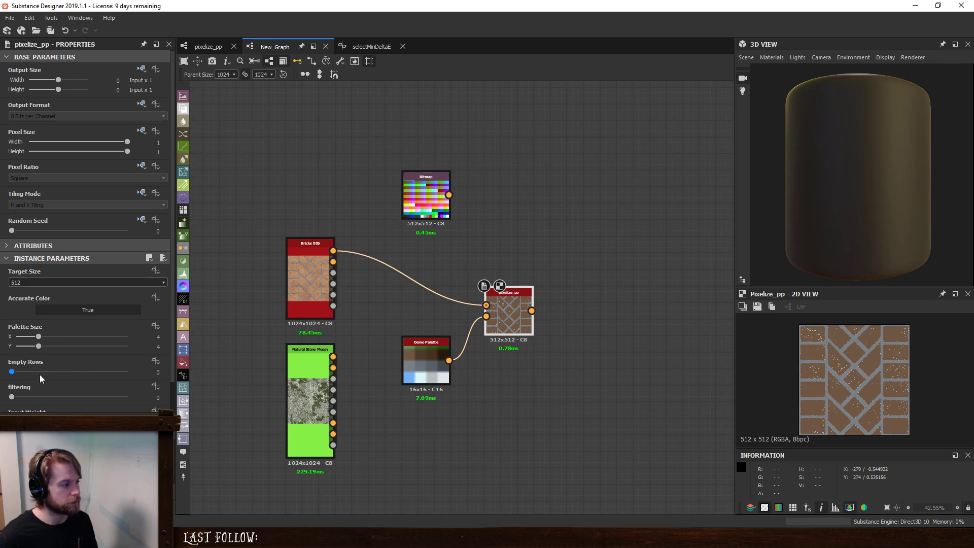
scroll(38, 380, down, 3)
drag(128, 390, 10, 392)
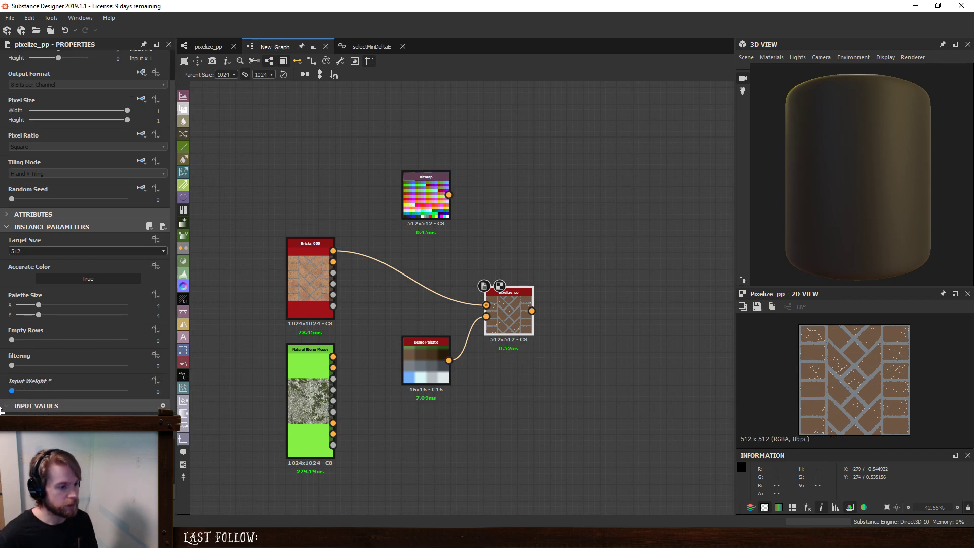
drag(11, 391, 30, 395)
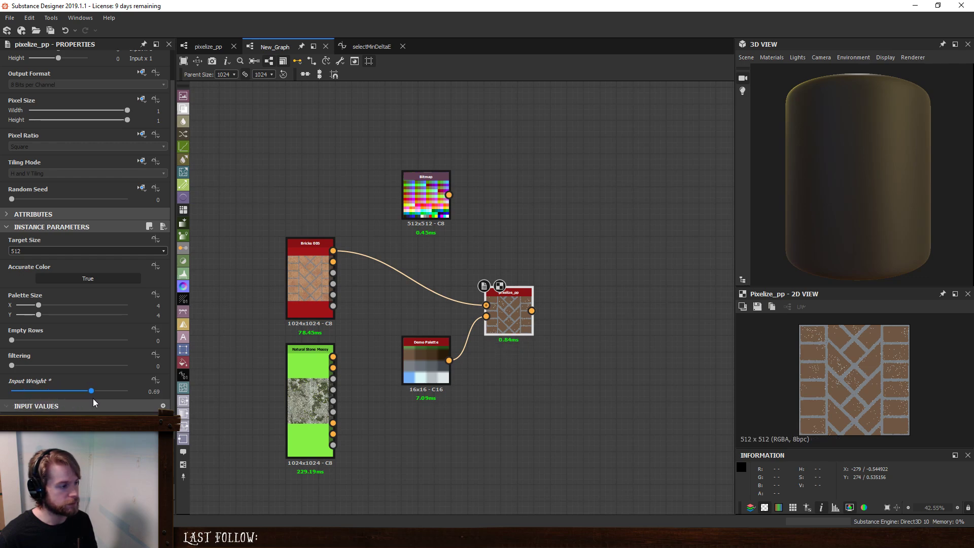
drag(94, 399, 243, 398)
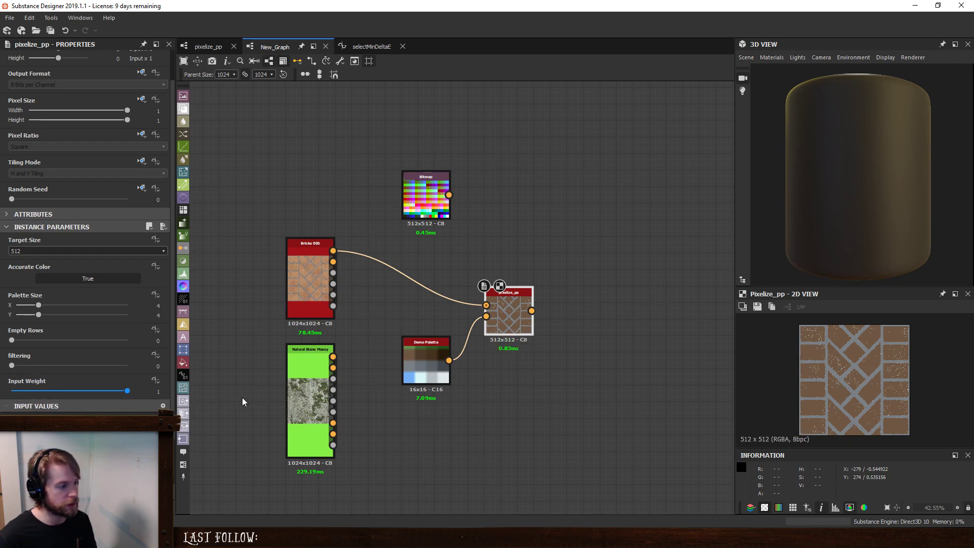
- Reorder the pixelize_pp graph's input parameters so Input Weight and filtering follow Target Size
click(208, 46)
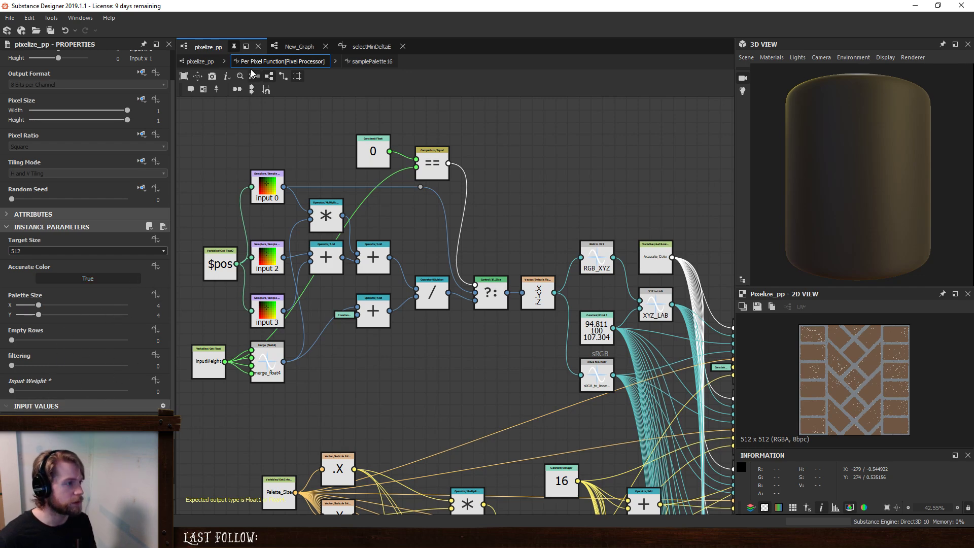
click(199, 61)
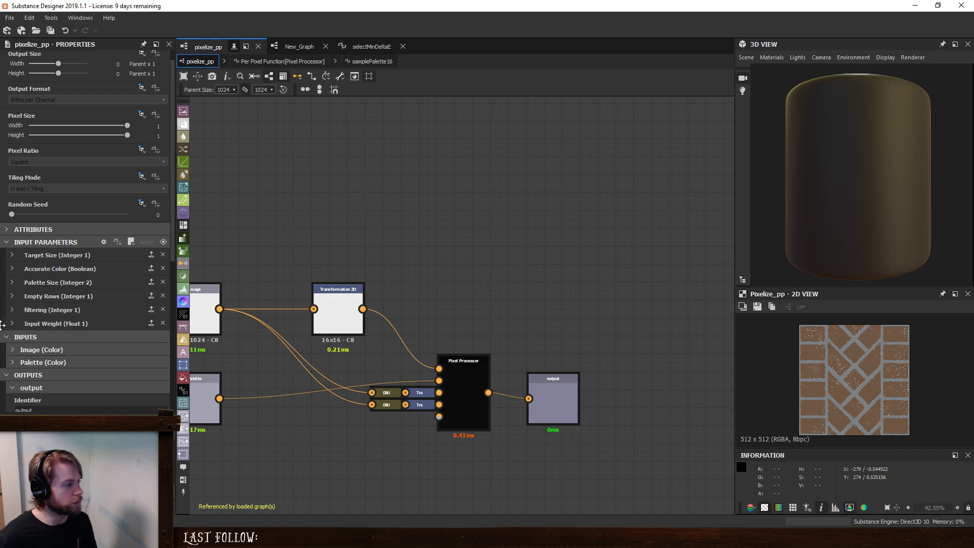
click(13, 269)
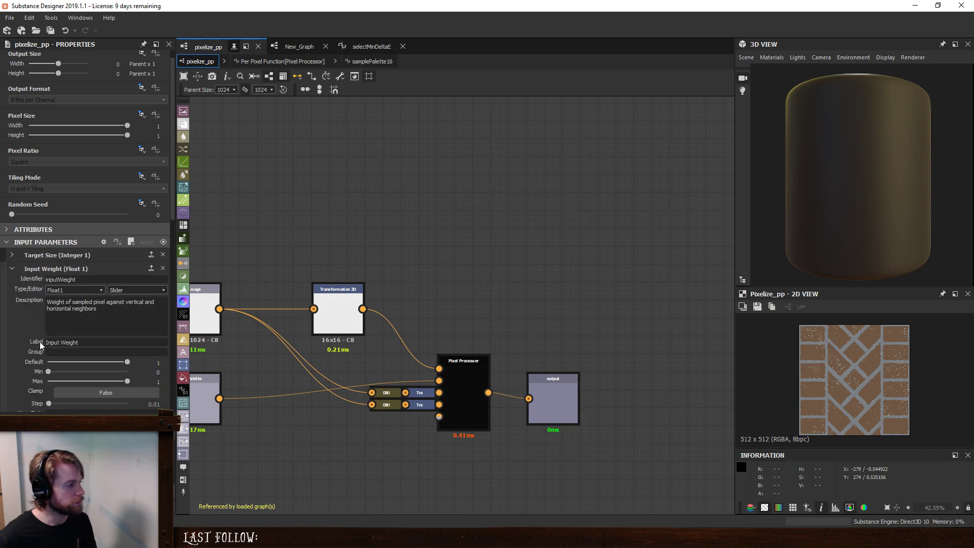
click(18, 269)
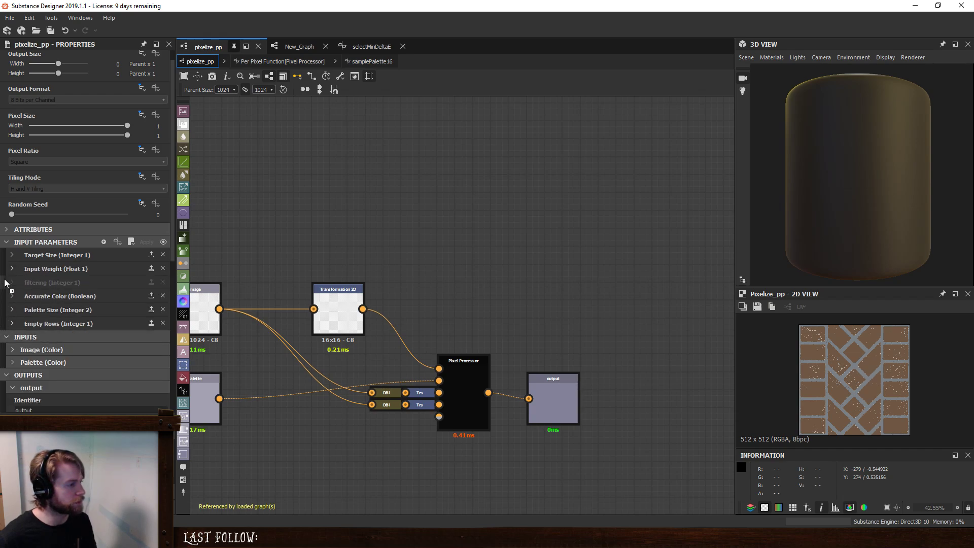
- Set the Input Weight parameter's Max to 10 and Step to 1, and switch its Clamp to True
click(13, 268)
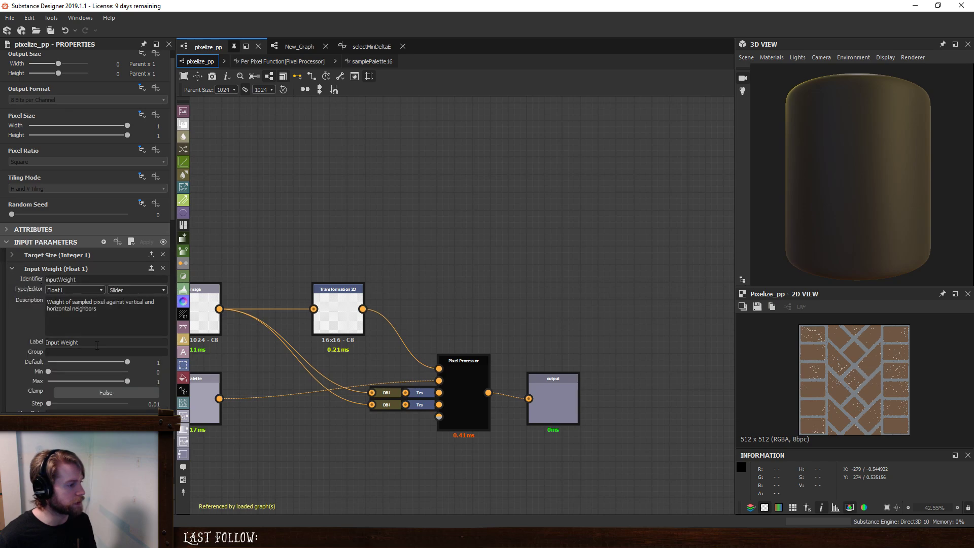
scroll(33, 366, down, 2)
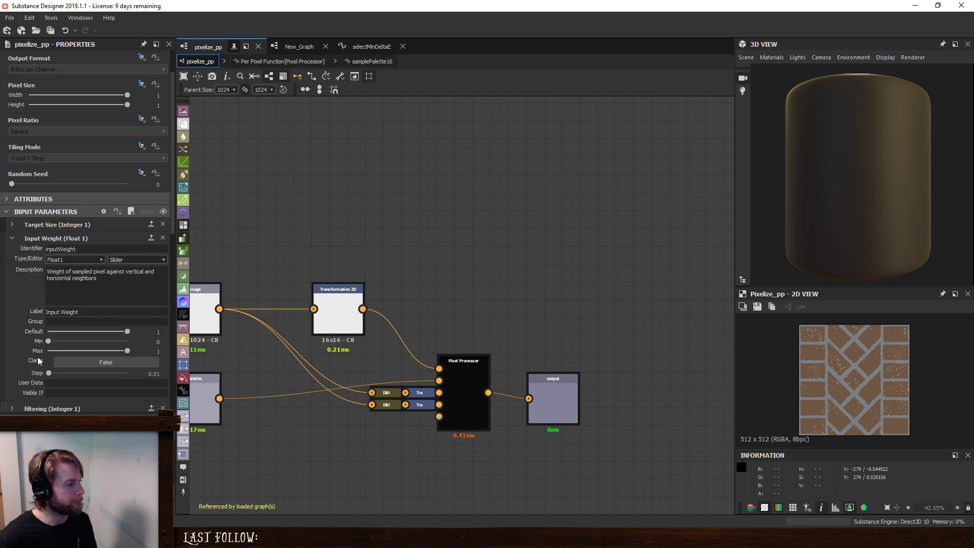
scroll(36, 358, down, 2)
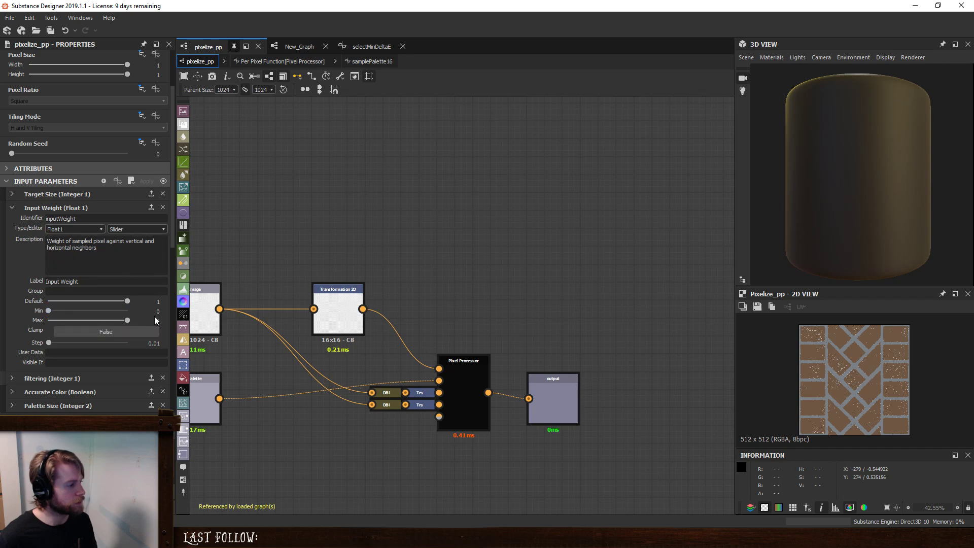
drag(144, 320, 174, 320)
text(10)
key(Return)
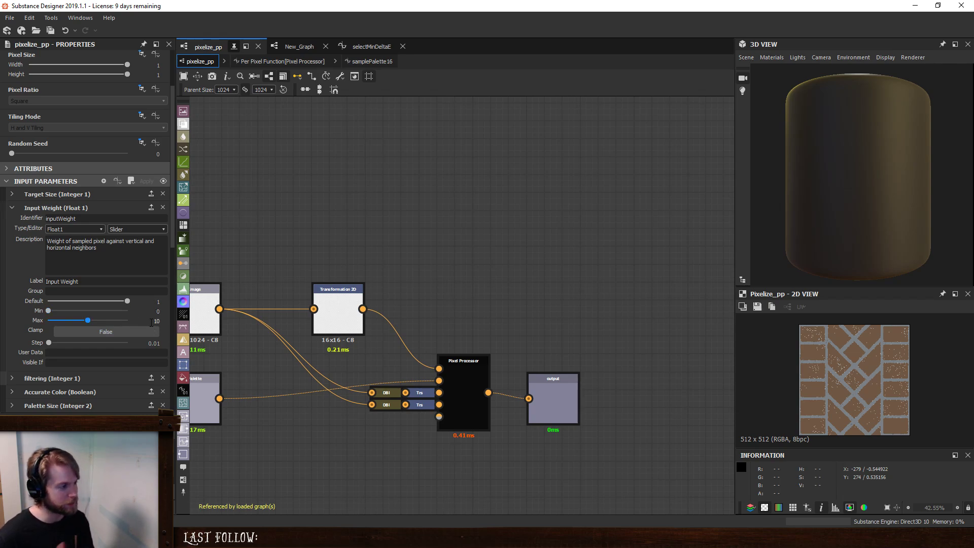
click(154, 344)
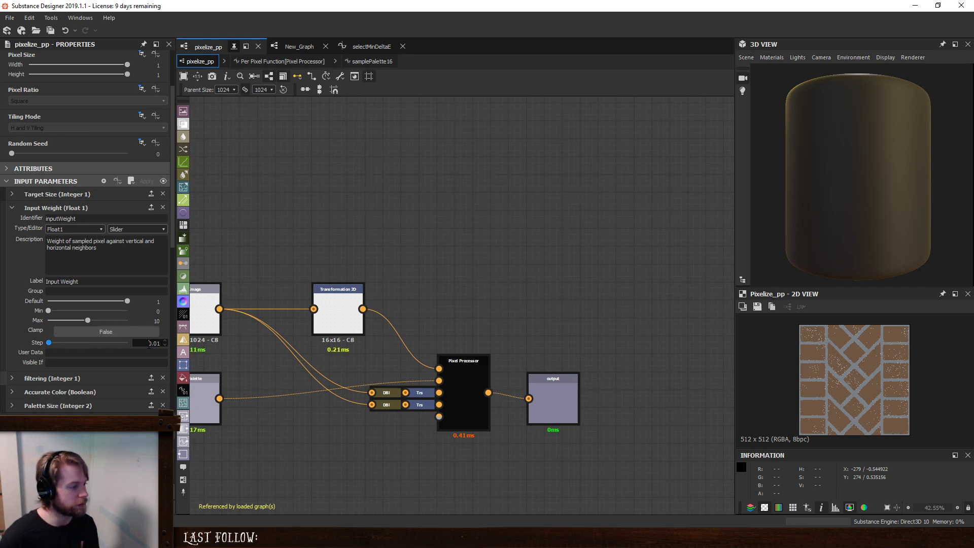
text(1)
key(Return)
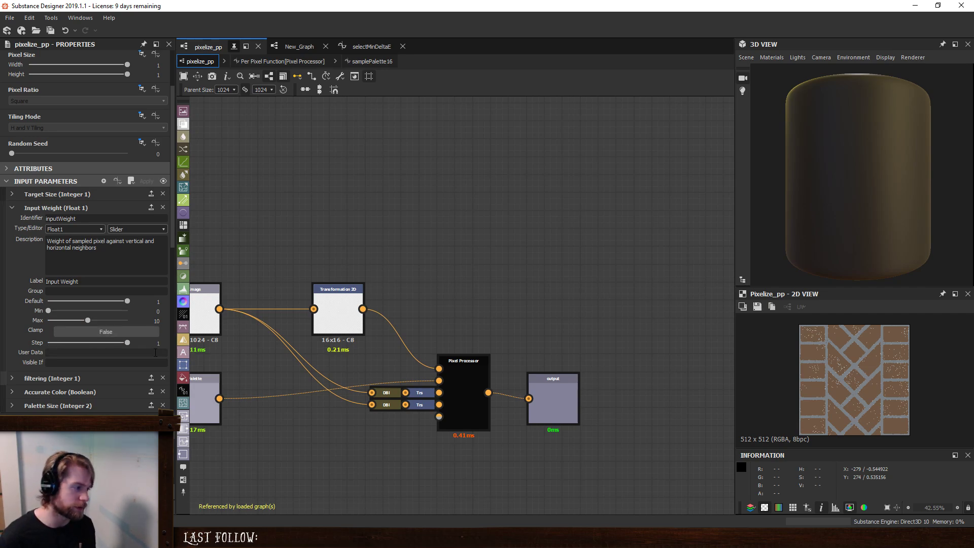
click(135, 332)
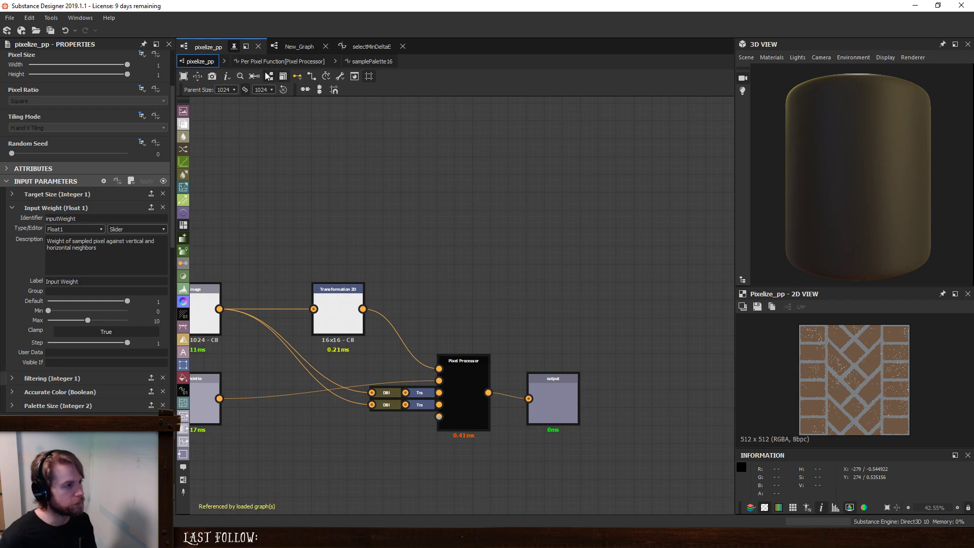
- Try Input Weight 10 on the pixelize_pp node in New_Graph, then set it to 0
click(299, 46)
click(504, 307)
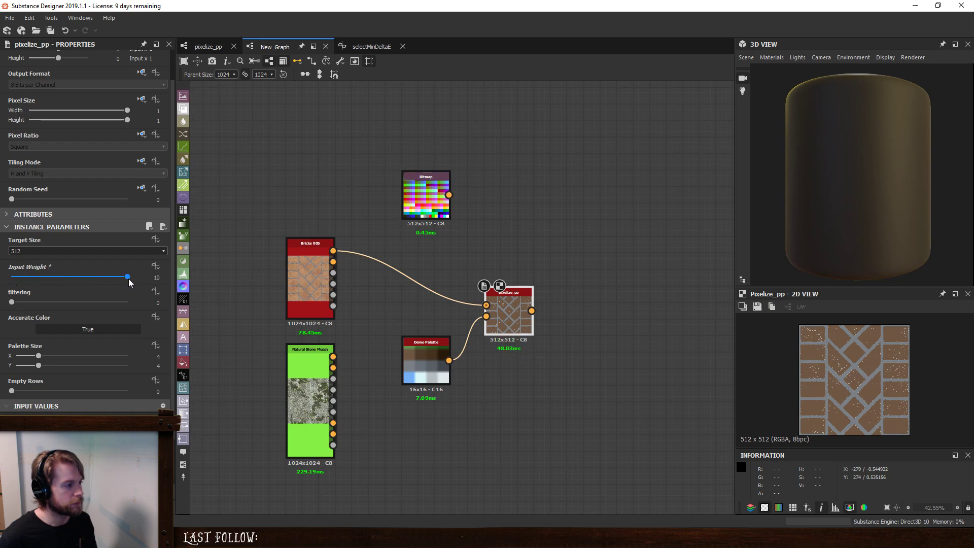
mouse_move(5, 287)
mouse_down()
mouse_move(153, 282)
mouse_move(11, 285)
mouse_move(152, 285)
mouse_move(4, 299)
mouse_up()
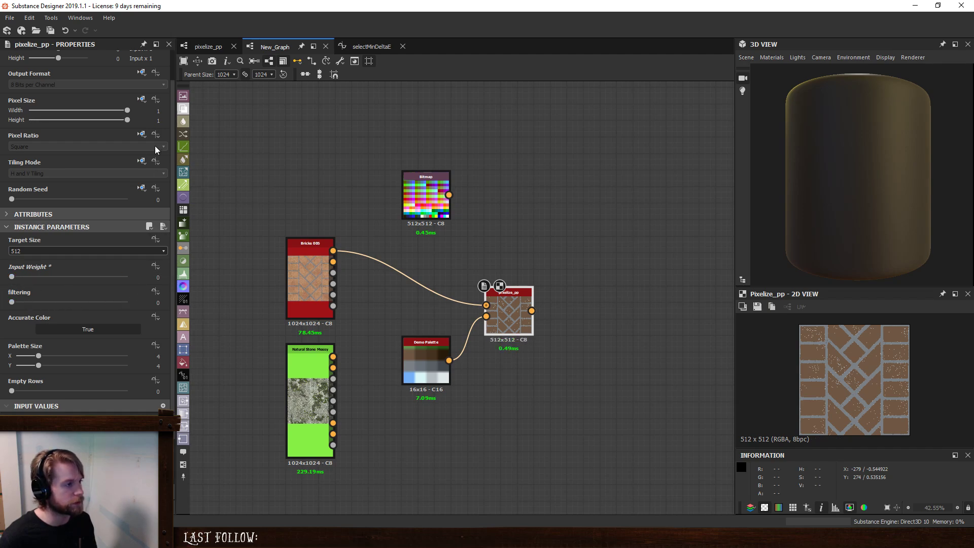
- In the pixelize_pp graph, label the filtering input parameter "Filtering" and change its editor to Drop Down List
click(208, 46)
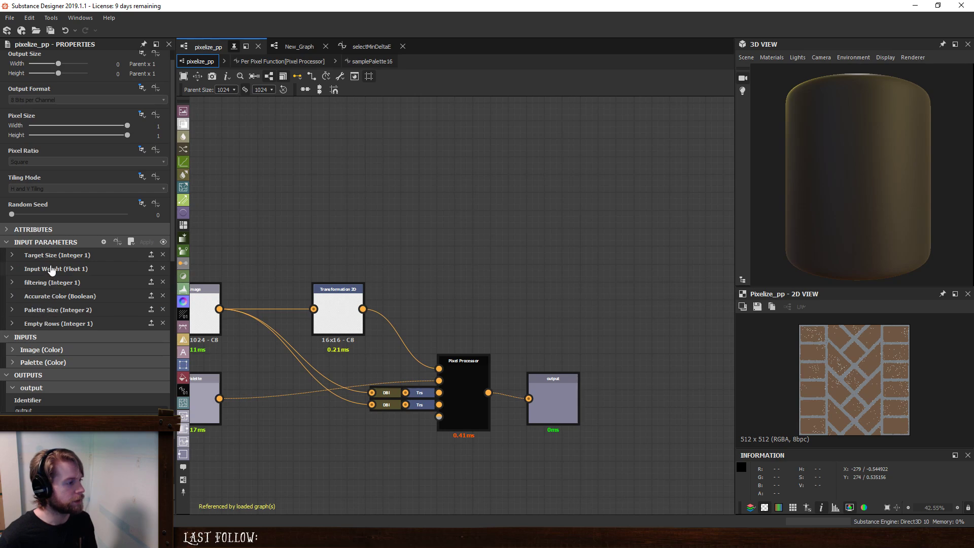
click(52, 270)
click(51, 270)
click(62, 283)
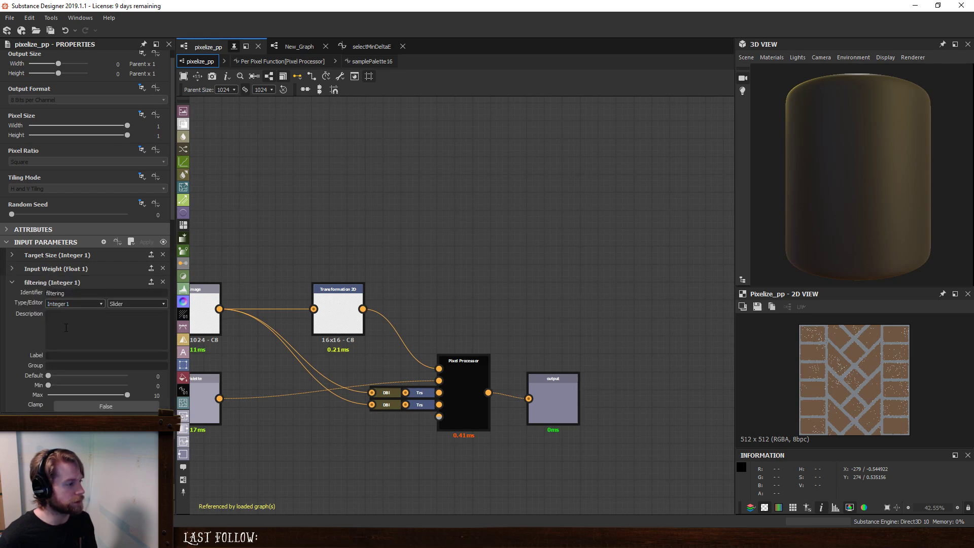
click(58, 357)
text(Filter)
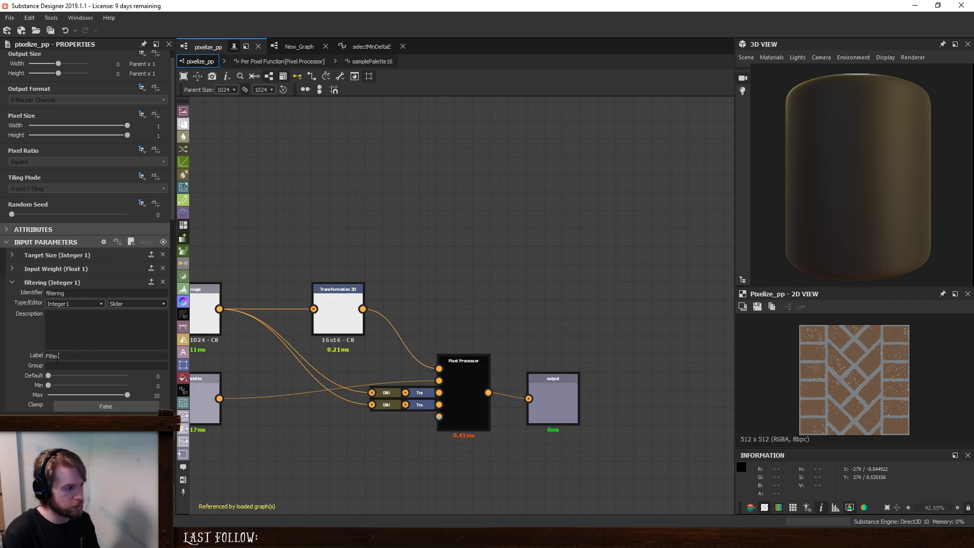
text(ing)
click(135, 304)
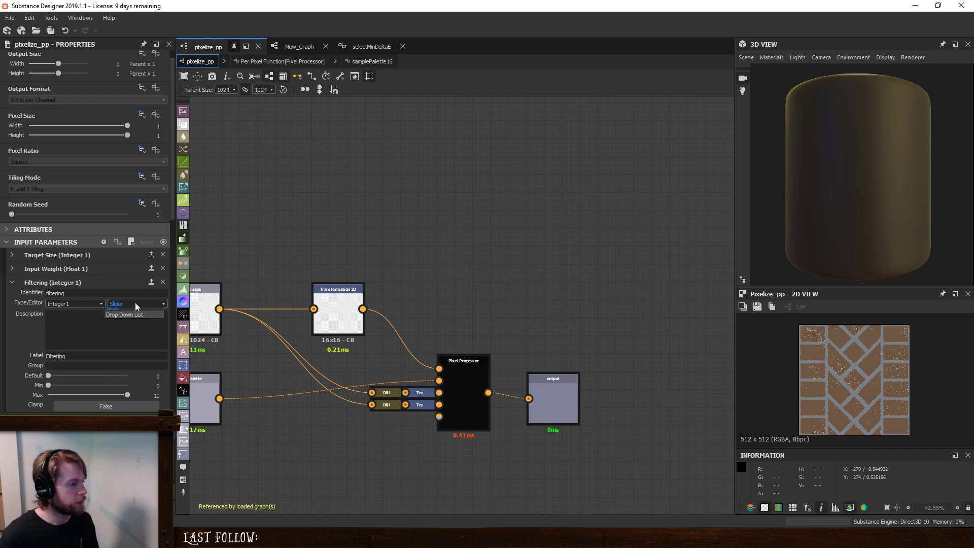
click(129, 315)
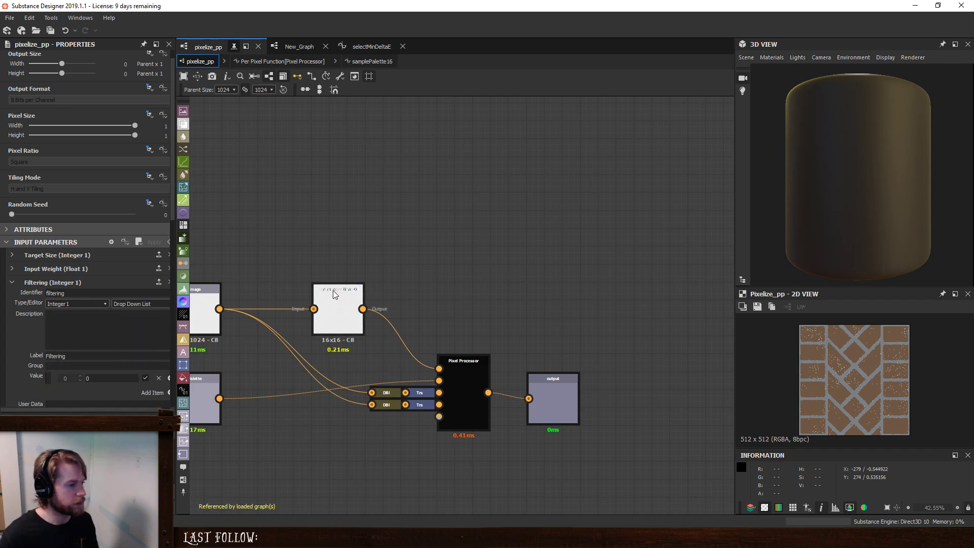
- Add a temporary Transformation 2D node above the existing one and examine the options of its Filtering parameter
key(space)
text(tra)
click(382, 227)
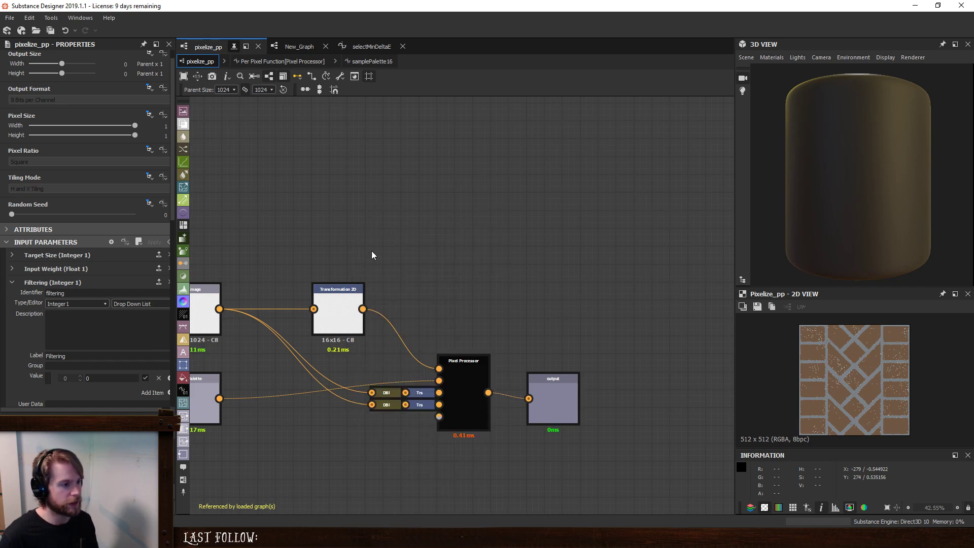
scroll(40, 391, down, 5)
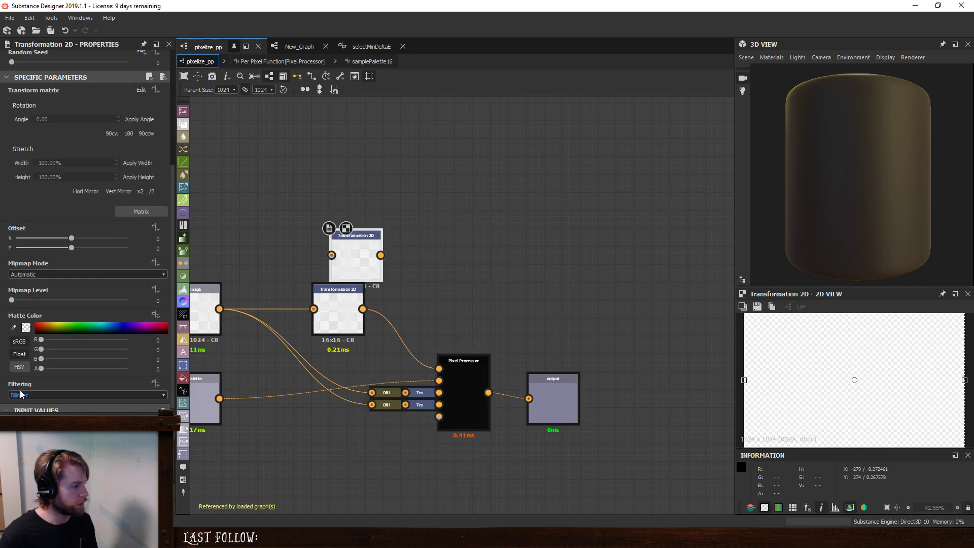
click(30, 395)
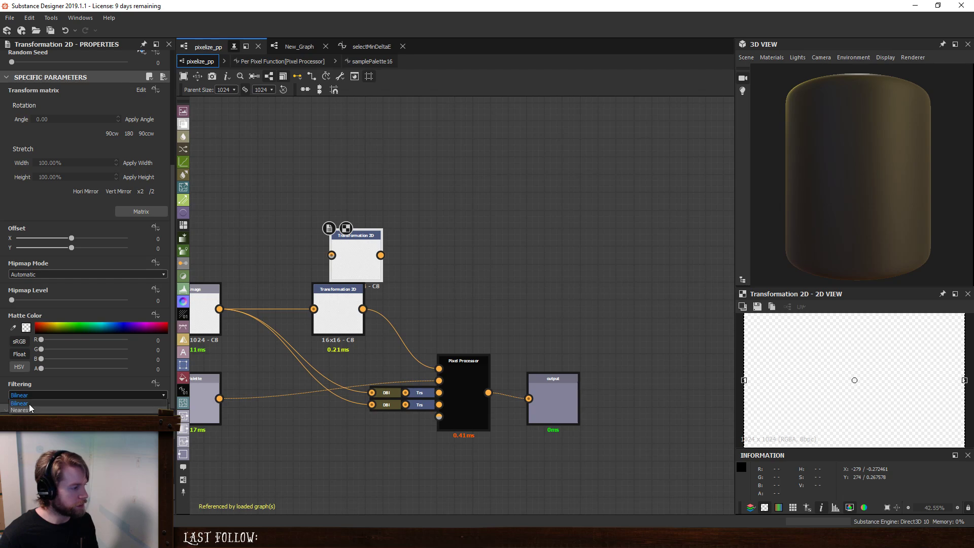
click(297, 219)
drag(349, 254, 331, 182)
click(294, 234)
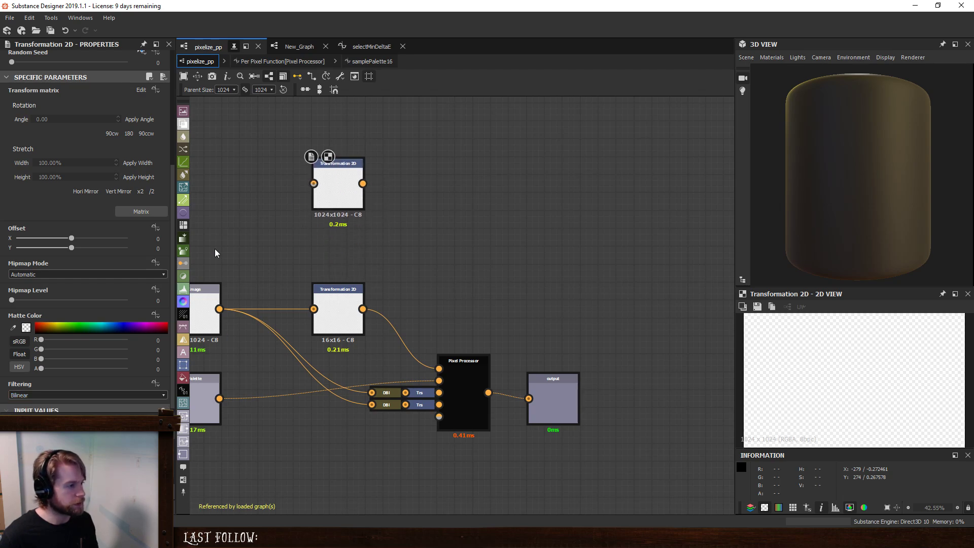
- Name the Filtering parameter's drop-down item for value 0 "Bilinear"
double_click(215, 248)
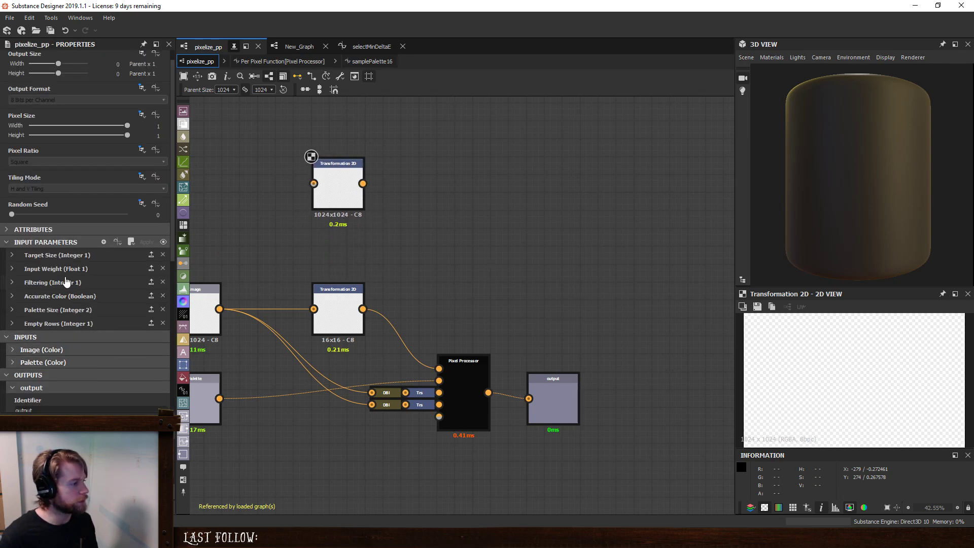
click(66, 282)
scroll(86, 284, down, 3)
key(BackSpace)
text(Bilinea)
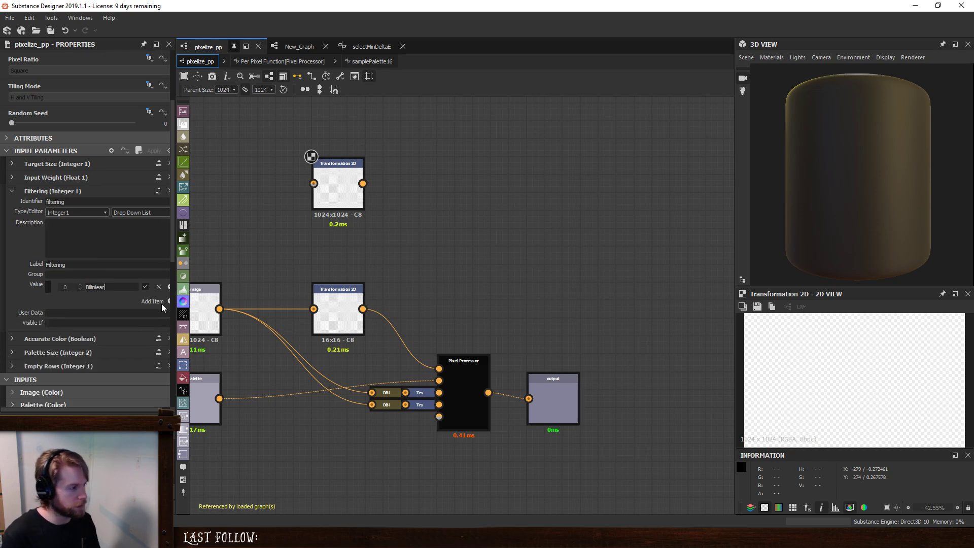
text(r)
key(Left)
key(Left)
key(Left)
key(BackSpace)
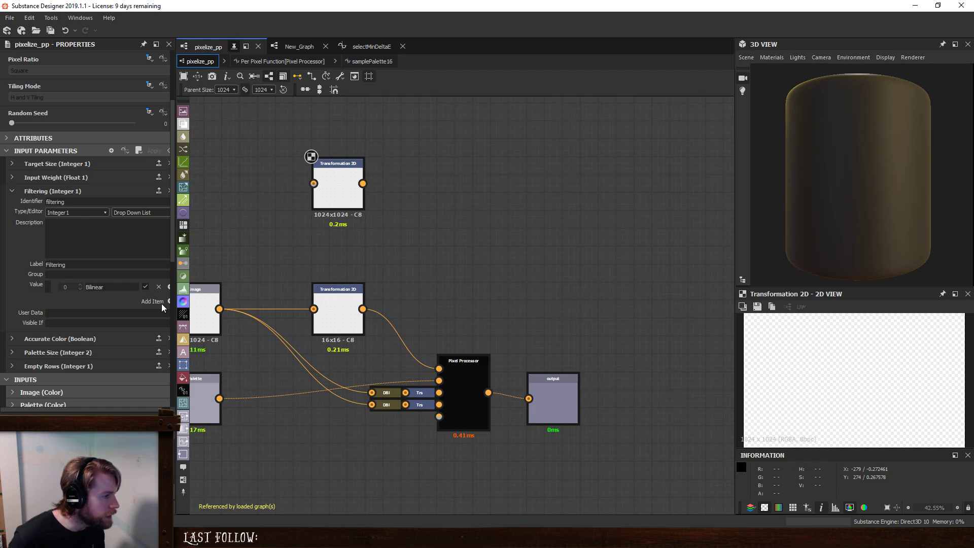
key(Right)
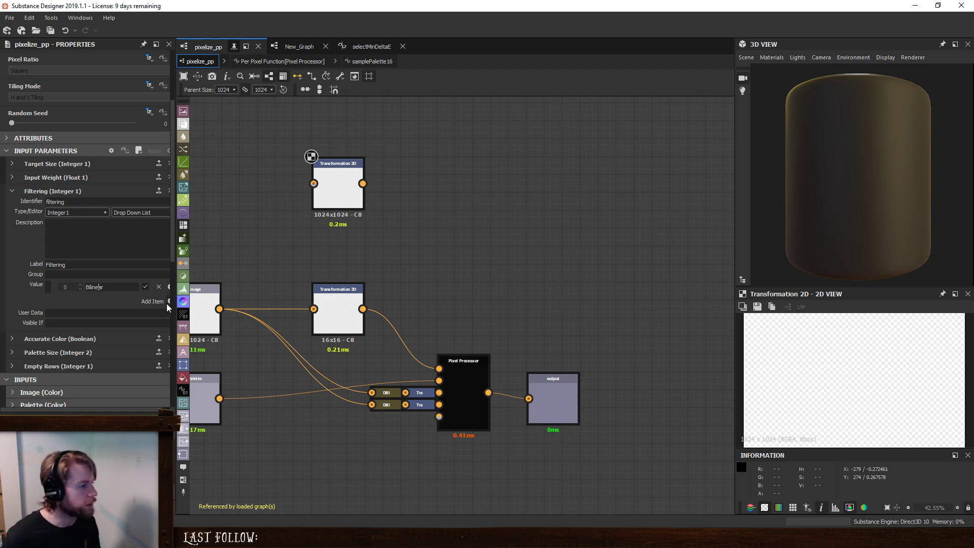
- Add a second Filtering item named "Nearest" with value 1 and make it the default
click(166, 302)
double_click(138, 301)
text(N)
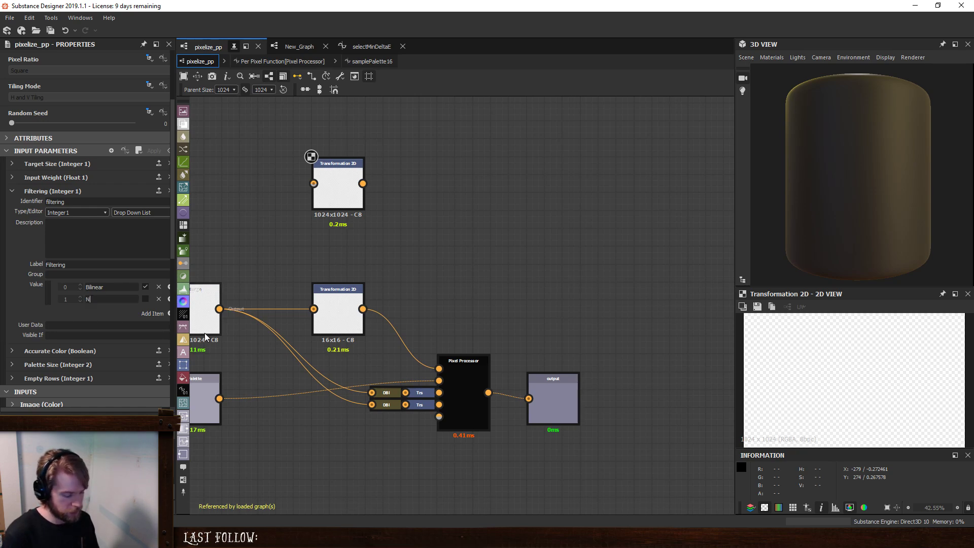
text(earest)
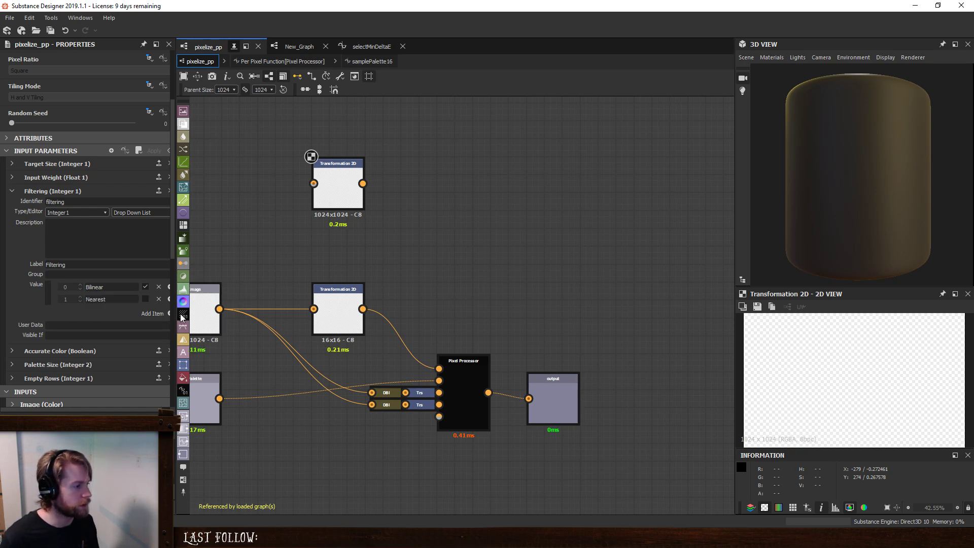
drag(175, 312, 215, 313)
click(167, 299)
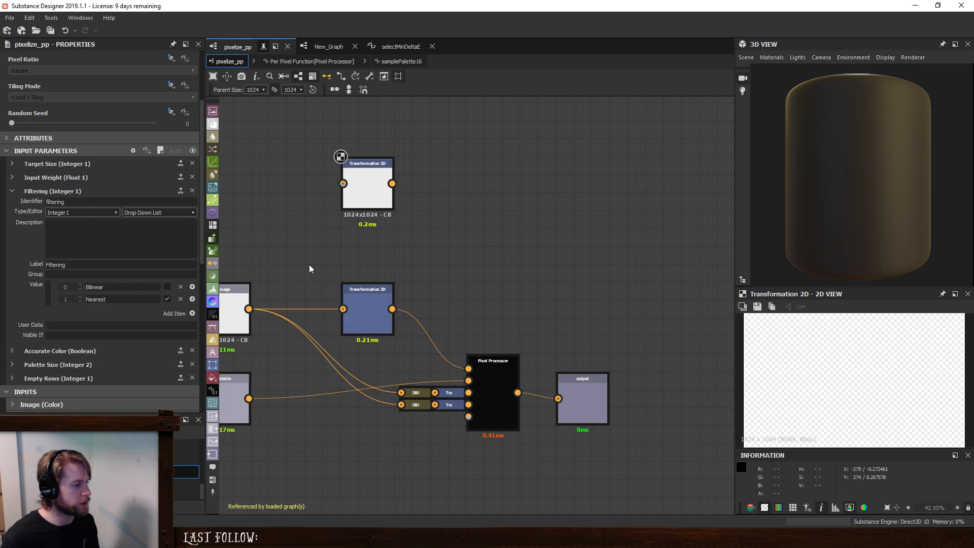
- Dock the Transformation 2D node that feeds the Pixel Processor's first input onto the Pixel Processor
click(367, 311)
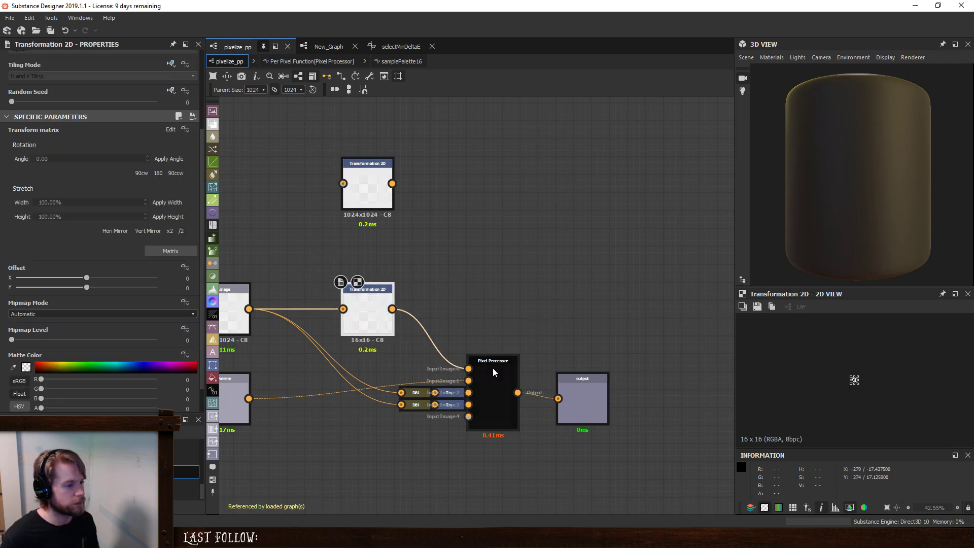
click(509, 365)
click(450, 394)
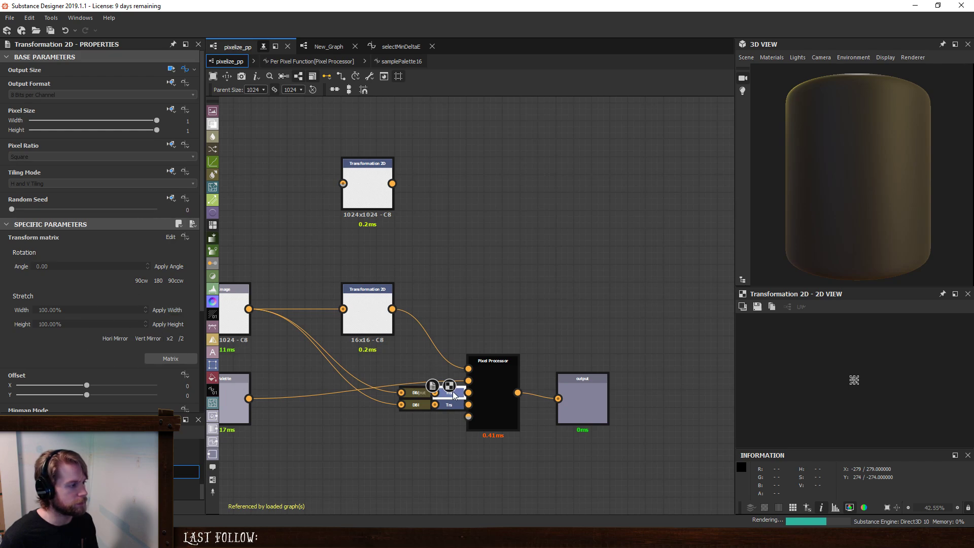
scroll(57, 359, down, 5)
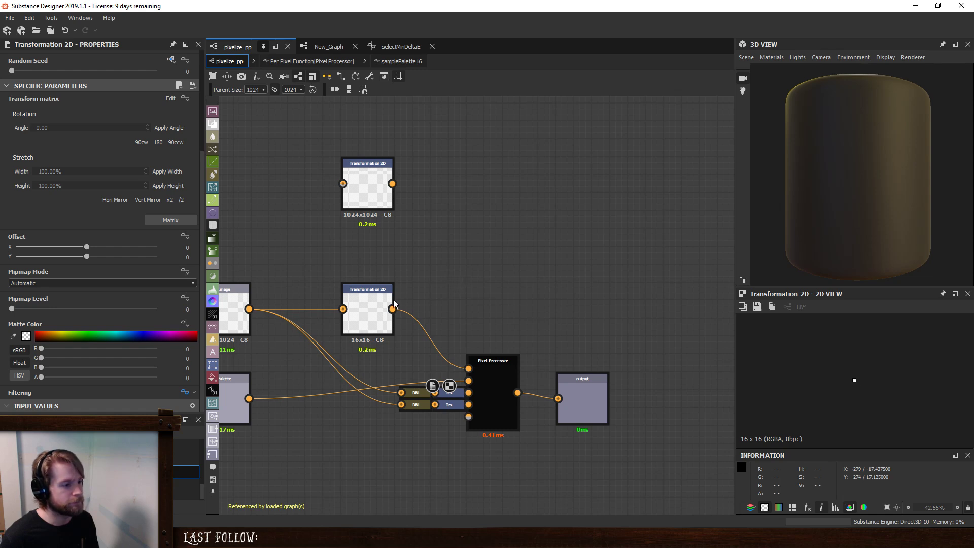
key(Delete)
click(489, 364)
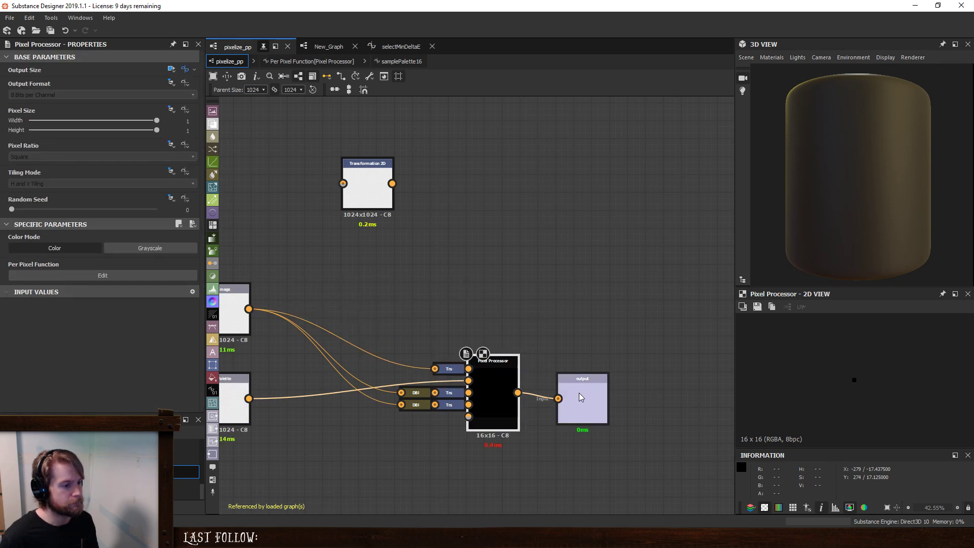
- Delete the unused Transformation 2D node and arrange the Image, Palette and output nodes closely around the Pixel Processor
drag(587, 398, 574, 385)
click(362, 178)
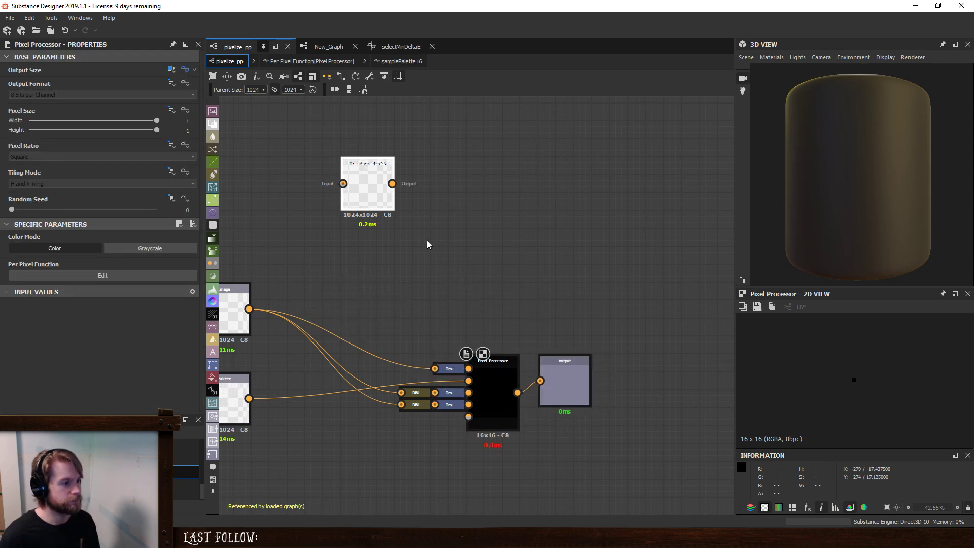
key(Delete)
middle_drag(383, 251, 487, 234)
drag(234, 217, 355, 393)
drag(320, 307, 440, 355)
click(536, 289)
middle_drag(538, 287, 471, 243)
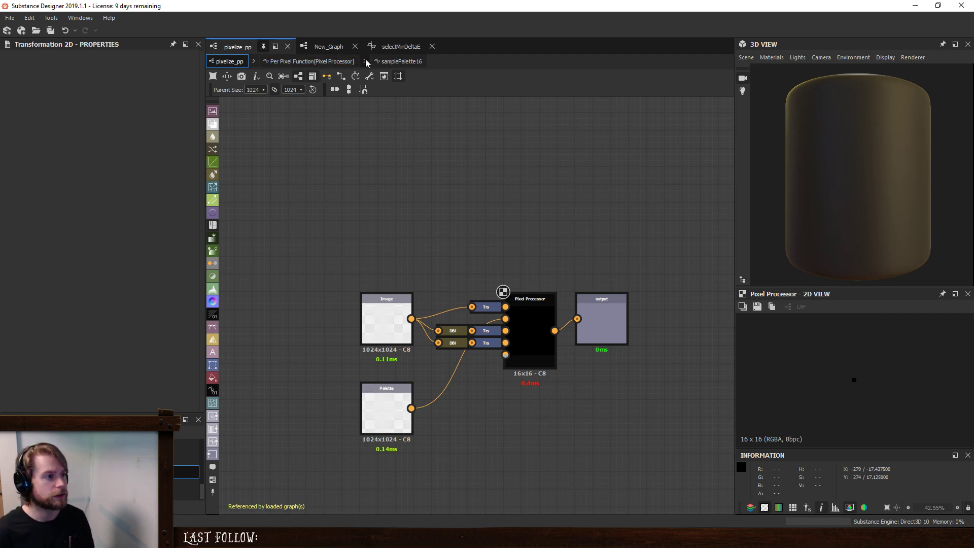
- In New_Graph, toggle Accurate Color on the pixelize_pp node and leave it at False
click(328, 48)
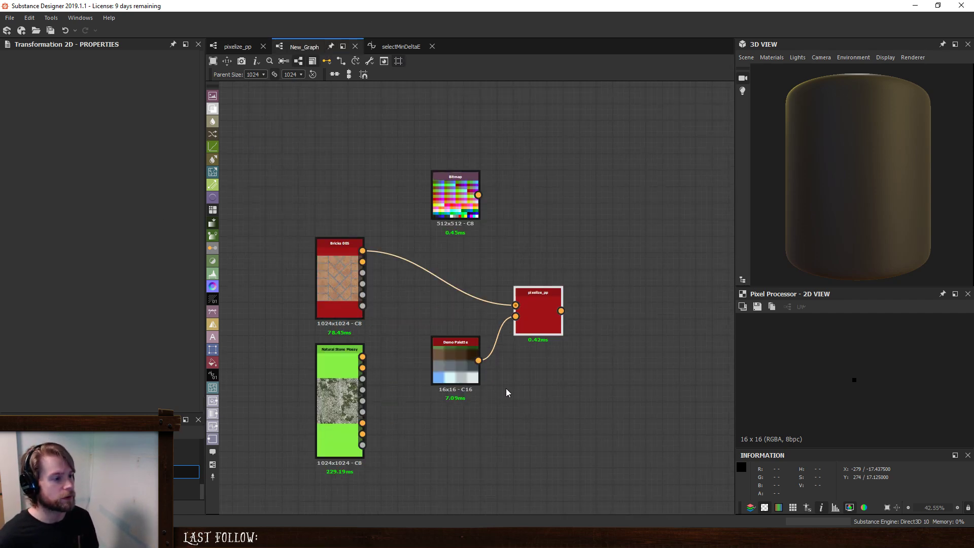
click(544, 311)
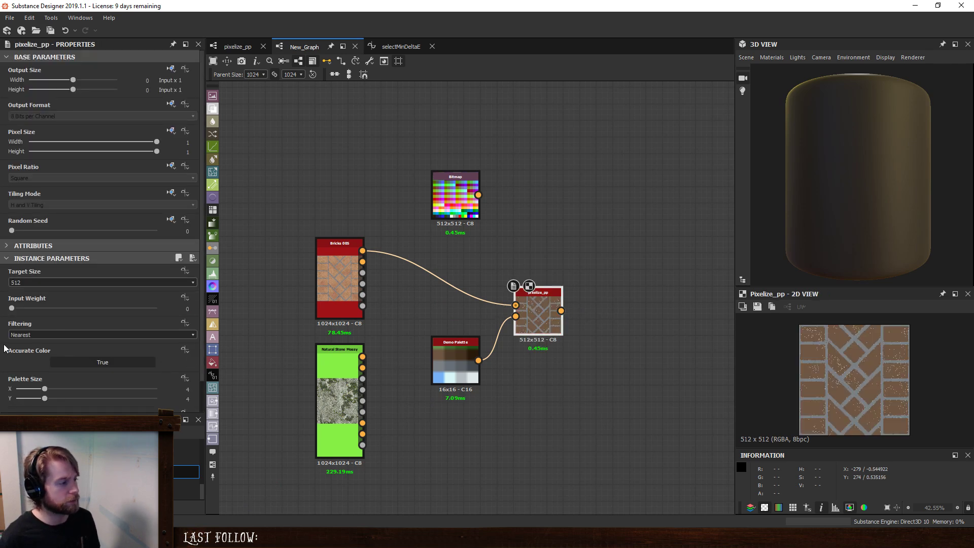
click(90, 360)
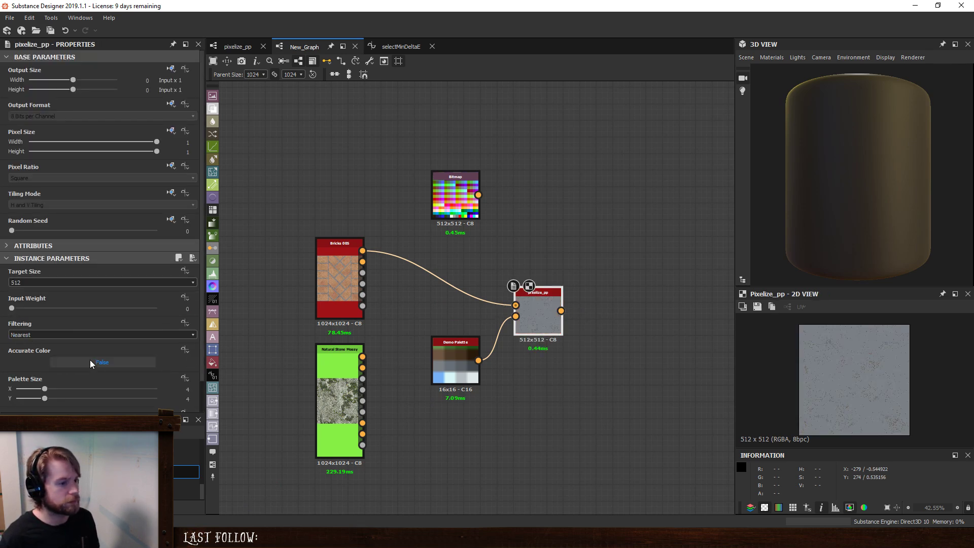
click(90, 360)
click(90, 360)
- Set pixelize_pp's Palette Size to 16 by 16 with Accurate Color True, and connect the Bitmap node to its Palette input
drag(45, 389, 276, 398)
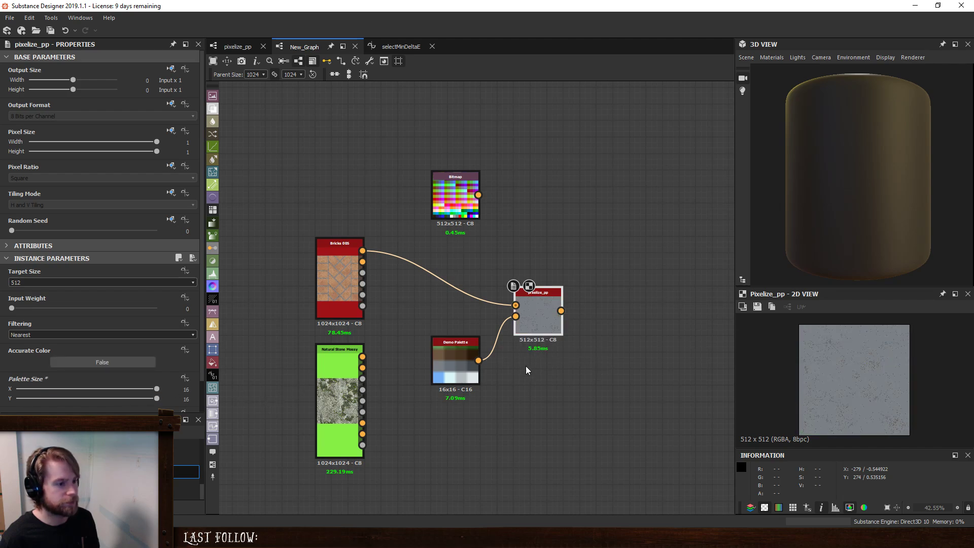
drag(478, 195, 515, 317)
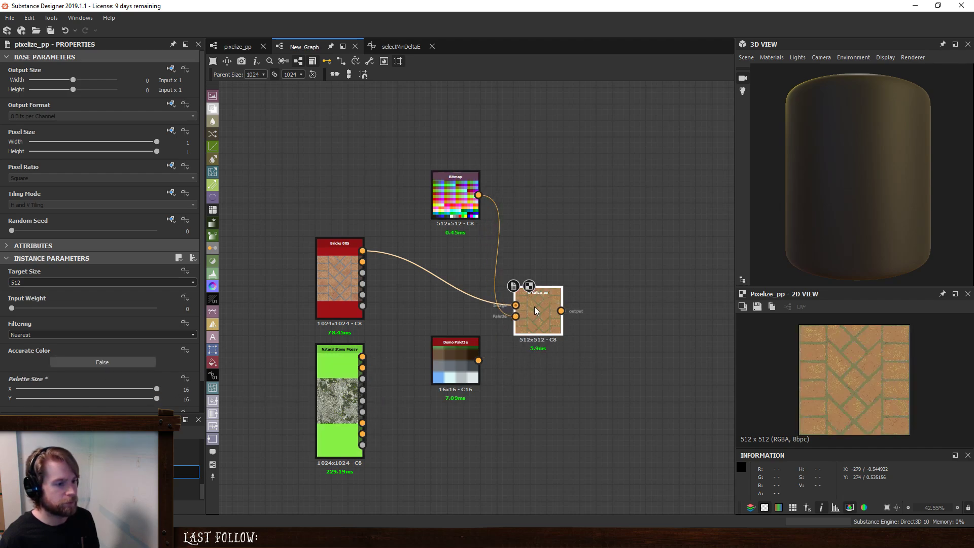
scroll(866, 368, up, 3)
click(131, 359)
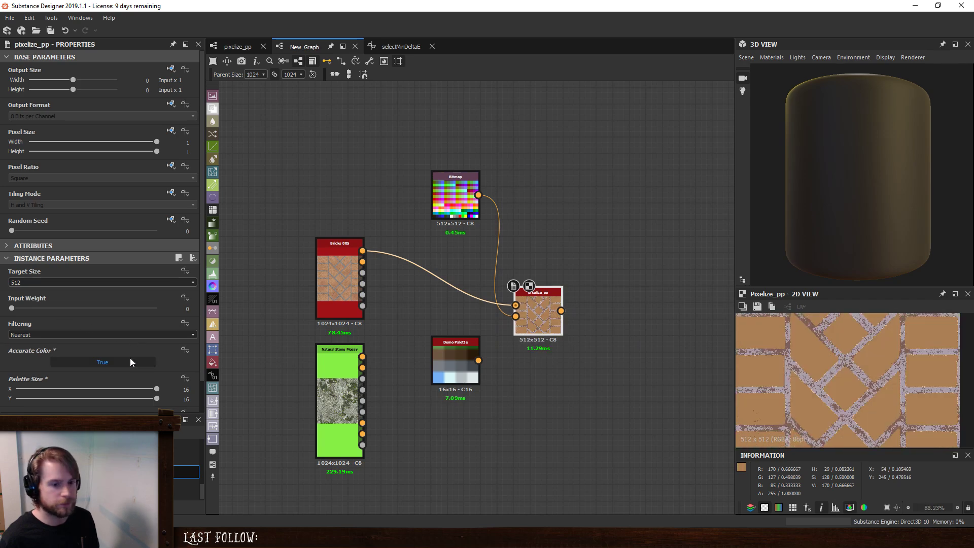
- Try Bilinear filtering on the pixelize_pp node at Target Size 512, then return it to Nearest
click(108, 333)
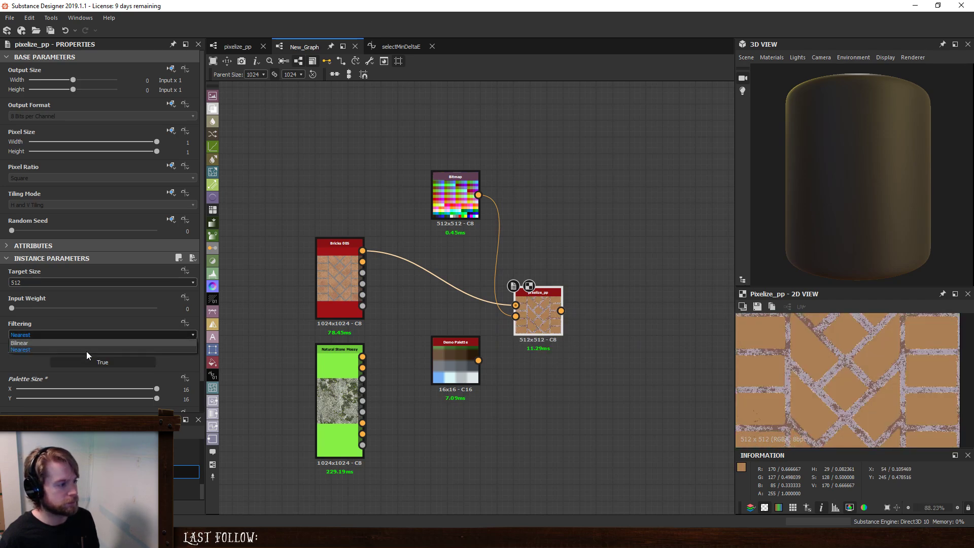
click(83, 344)
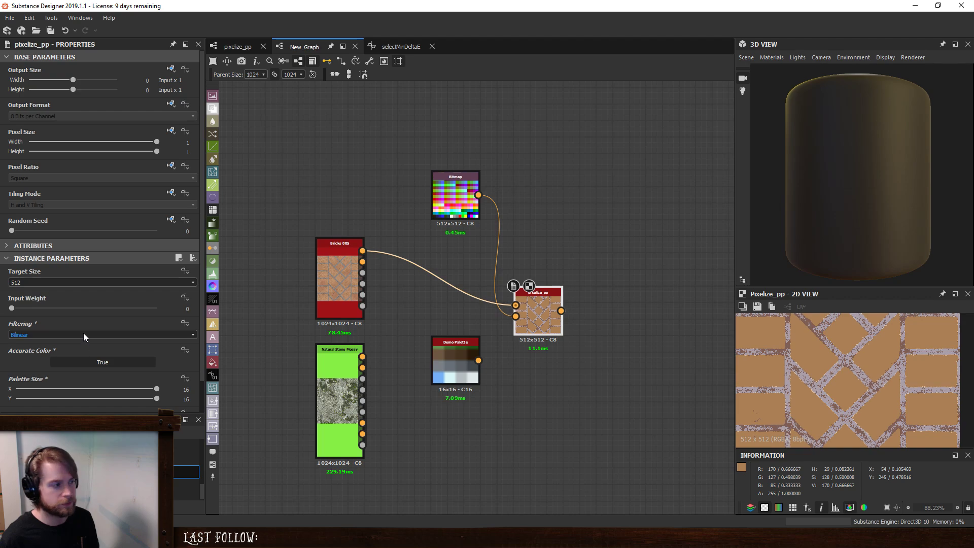
click(84, 334)
click(81, 348)
- Set the pixelize_pp node's Target Size to 64 and enlarge its output for inspection
click(68, 282)
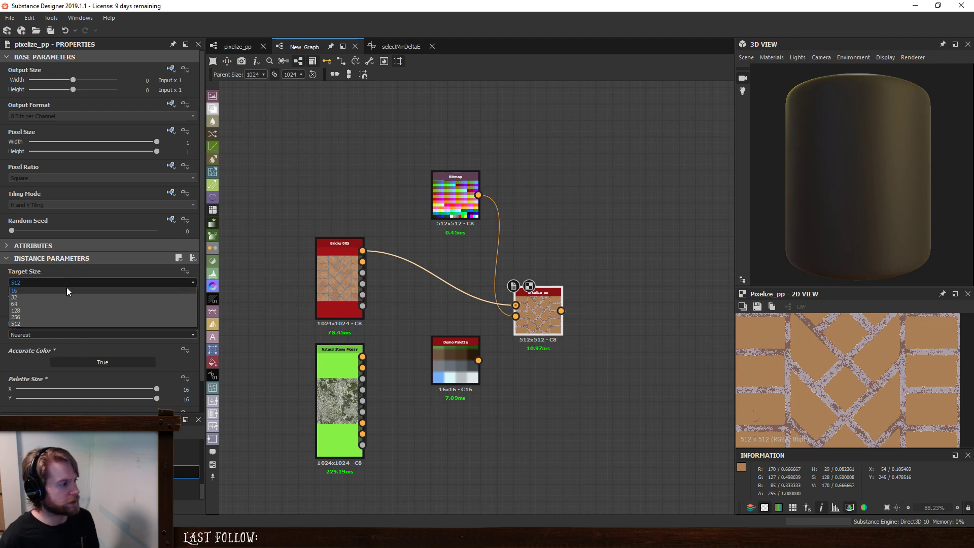
click(58, 304)
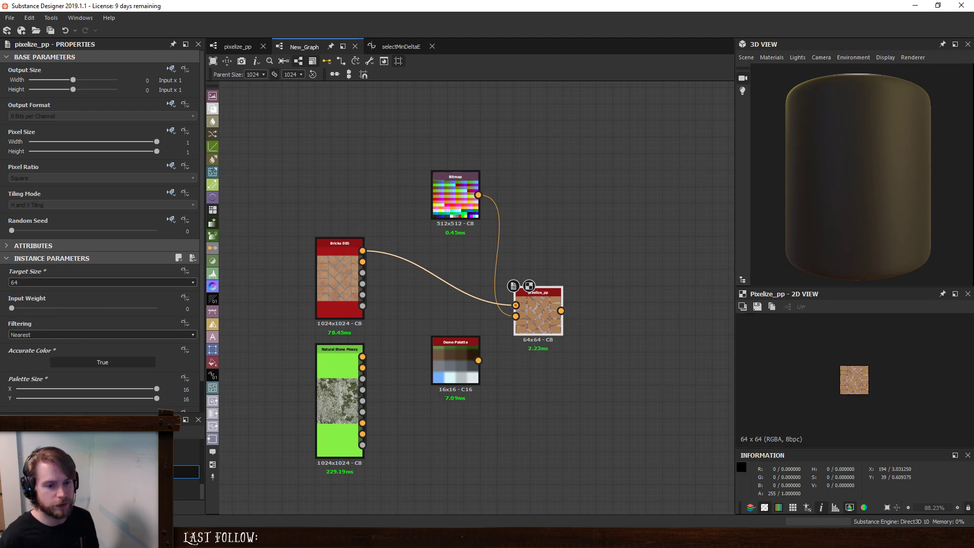
scroll(864, 383, up, 8)
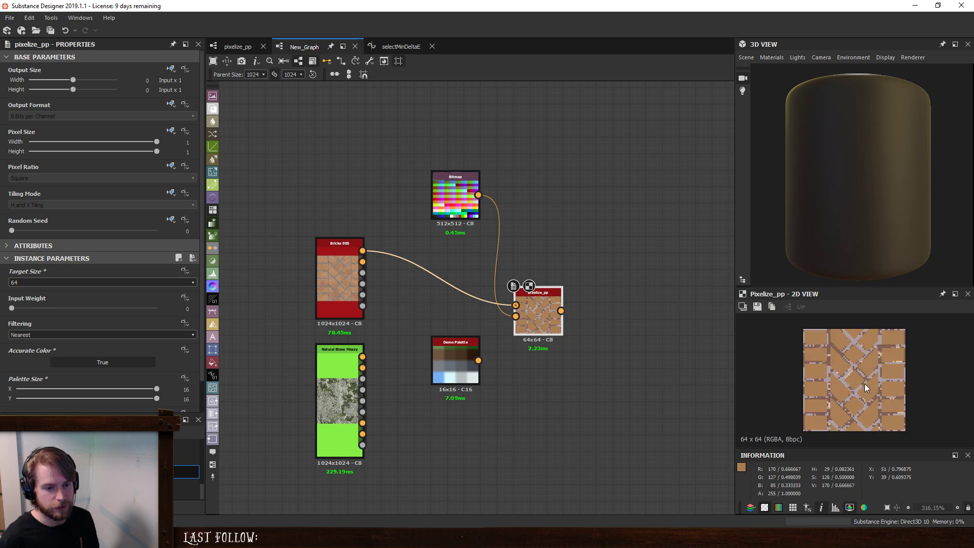
- Compare Bilinear and Nearest filtering on the pixelize_pp node, leaving Filtering at Bilinear
click(58, 334)
click(49, 342)
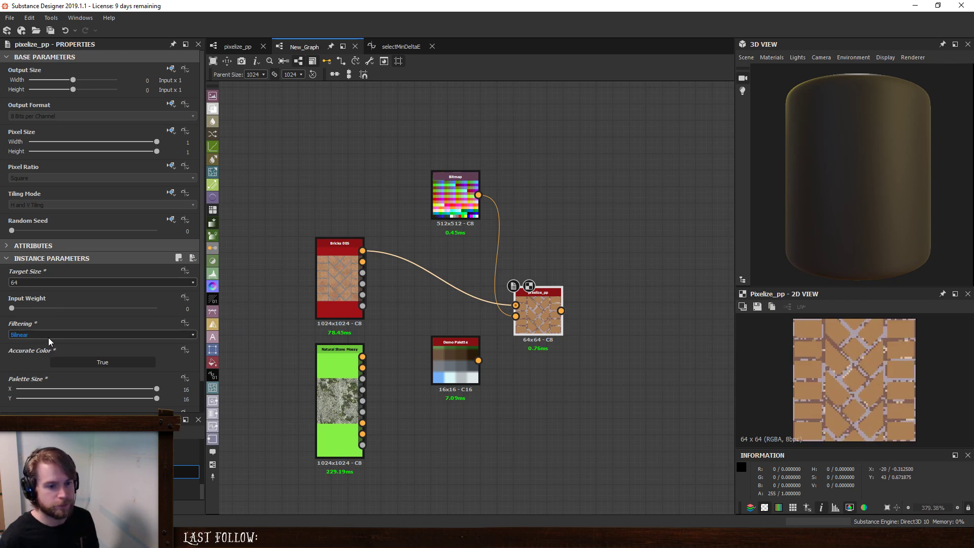
click(48, 331)
click(44, 348)
click(46, 331)
click(44, 342)
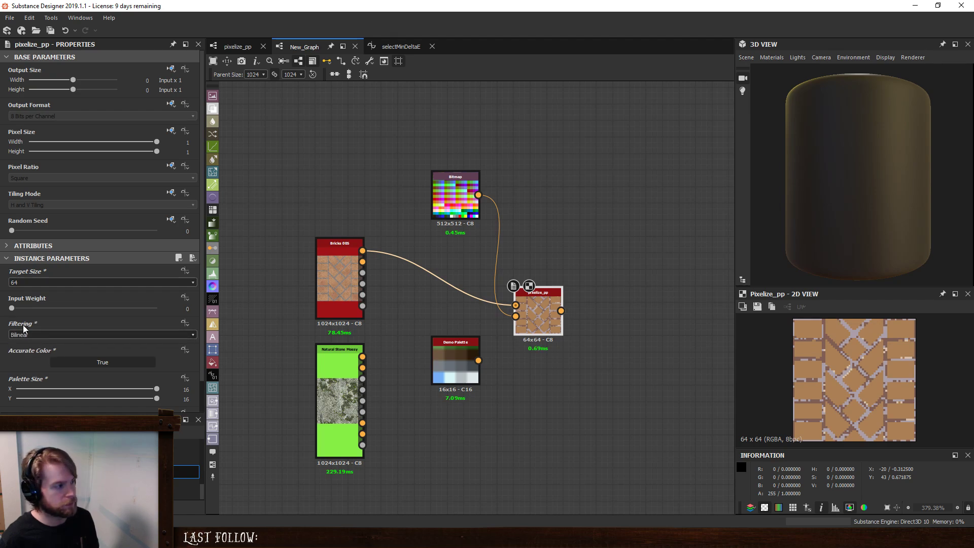
- Set the pixelize_pp node's Input Weight to 2 and compare Nearest with Bilinear filtering, leaving Filtering at Bilinear
drag(11, 308, 40, 311)
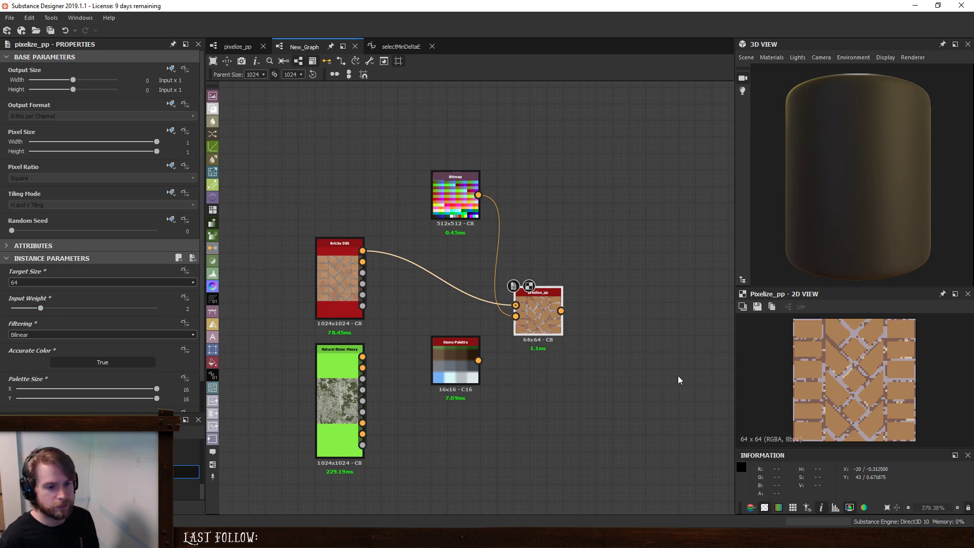
click(111, 338)
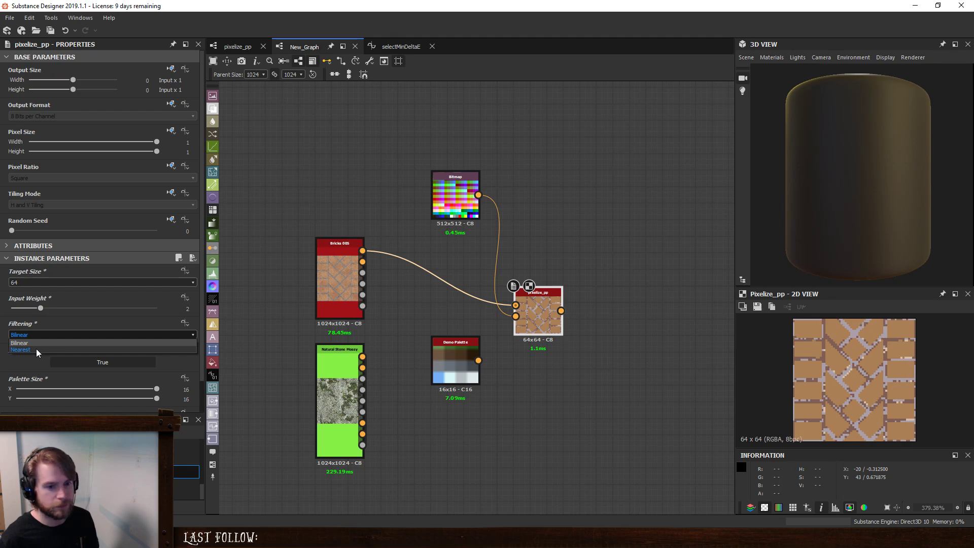
click(35, 349)
click(51, 335)
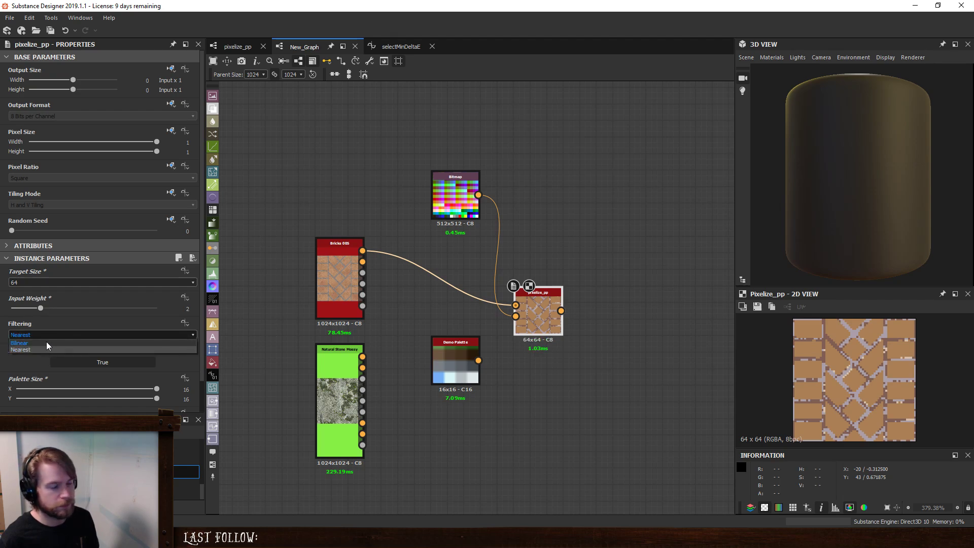
click(47, 342)
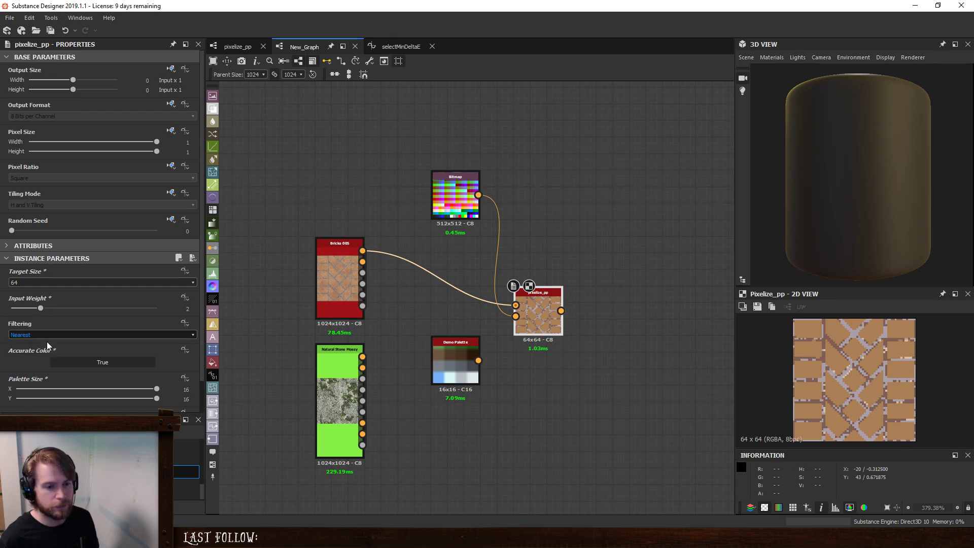
- Toggle Accurate Color off and back to True on the pixelize_pp node to compare its output
click(96, 364)
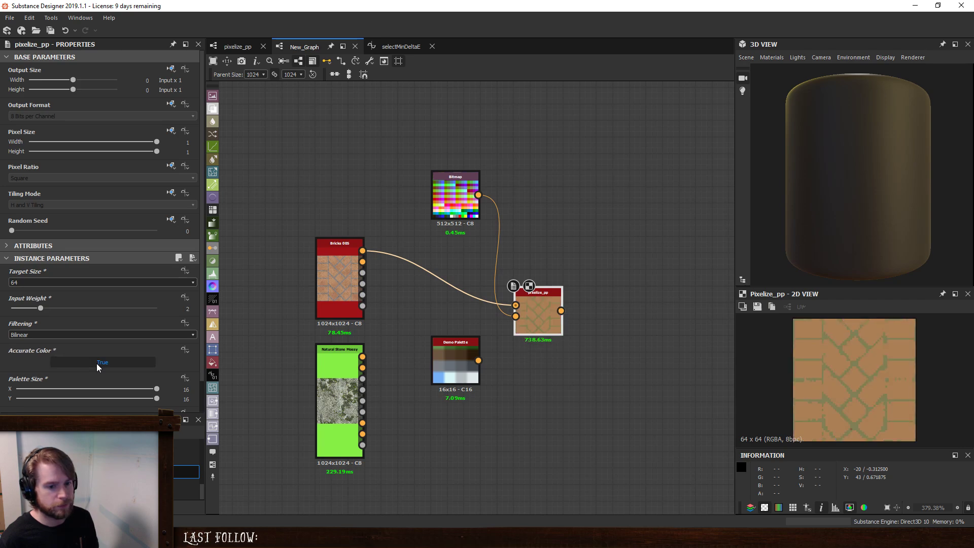
click(96, 364)
click(97, 363)
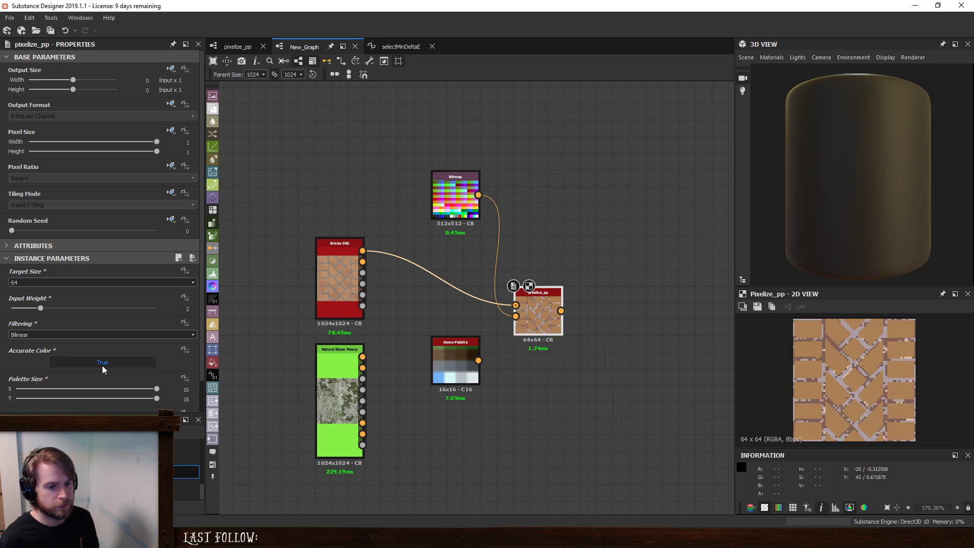
scroll(102, 383, down, 1)
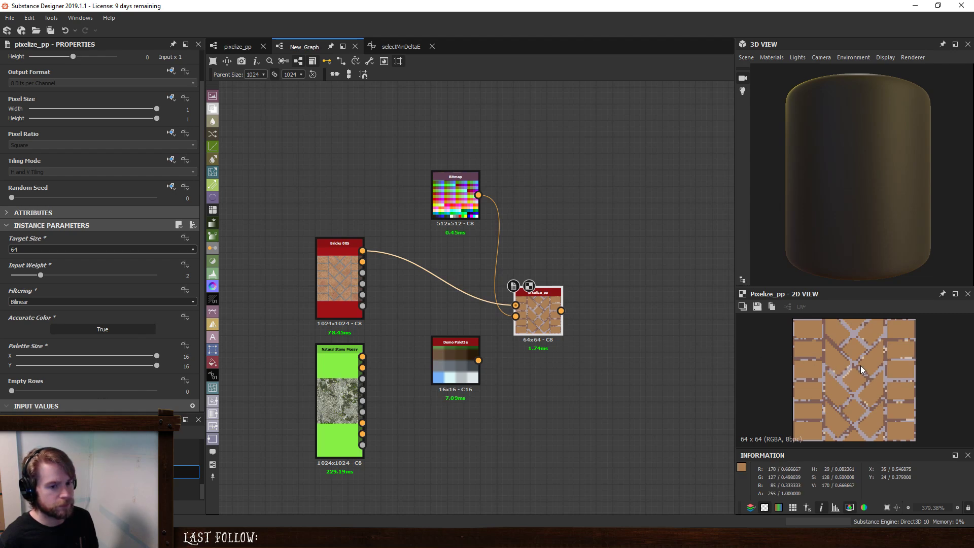
scroll(839, 342, up, 3)
scroll(839, 342, down, 4)
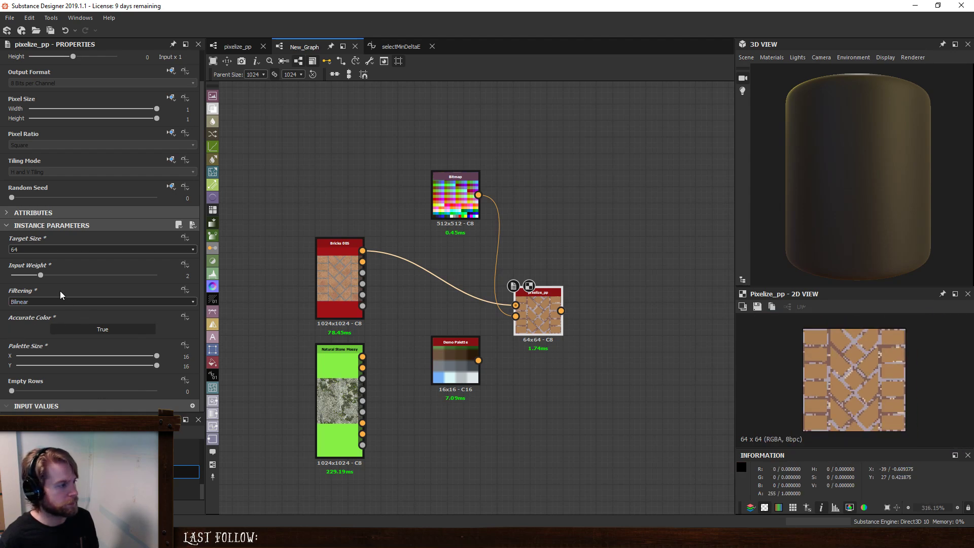
- Set the pixelize_pp node's Target Size to 128 and inspect the pixelized bricks
click(54, 250)
click(44, 275)
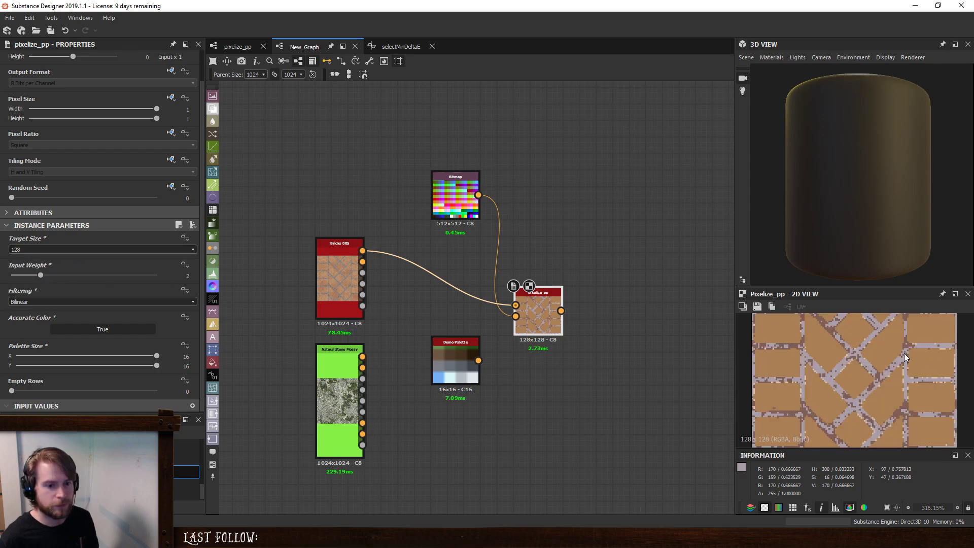
scroll(901, 354, down, 3)
scroll(897, 355, up, 2)
scroll(881, 355, down, 1)
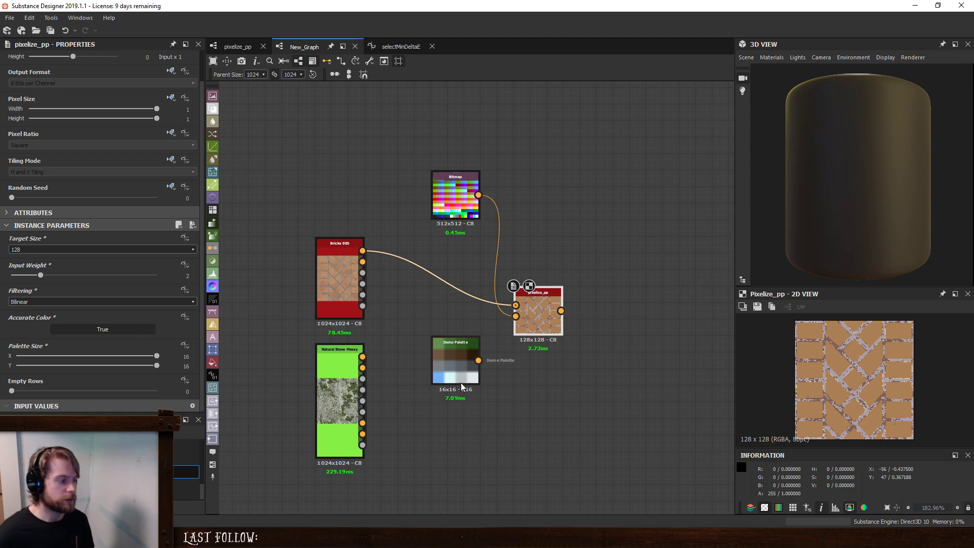
- Add a Pixel Processor node where the Demo Palette sat, moving the palette away, and connect the bricks node's first output to it
key(space)
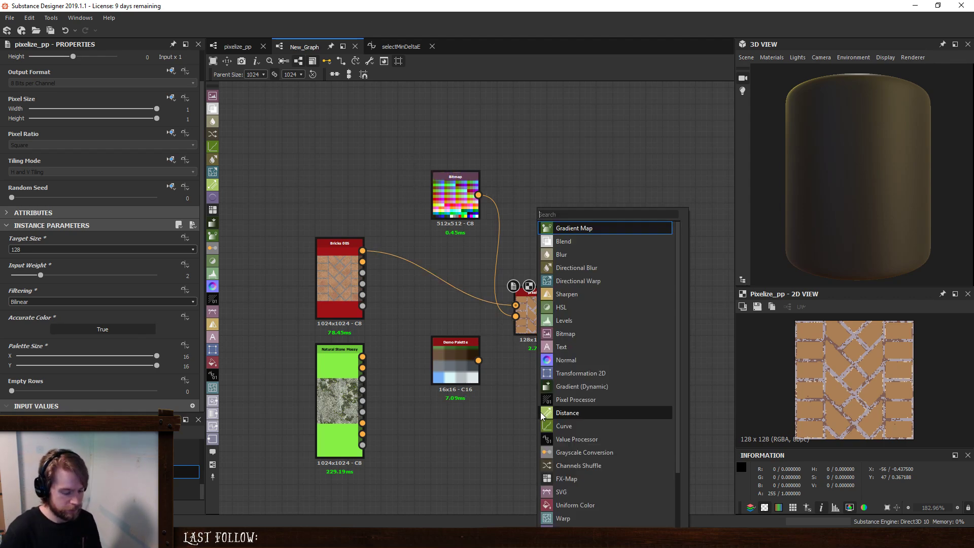
text(pi)
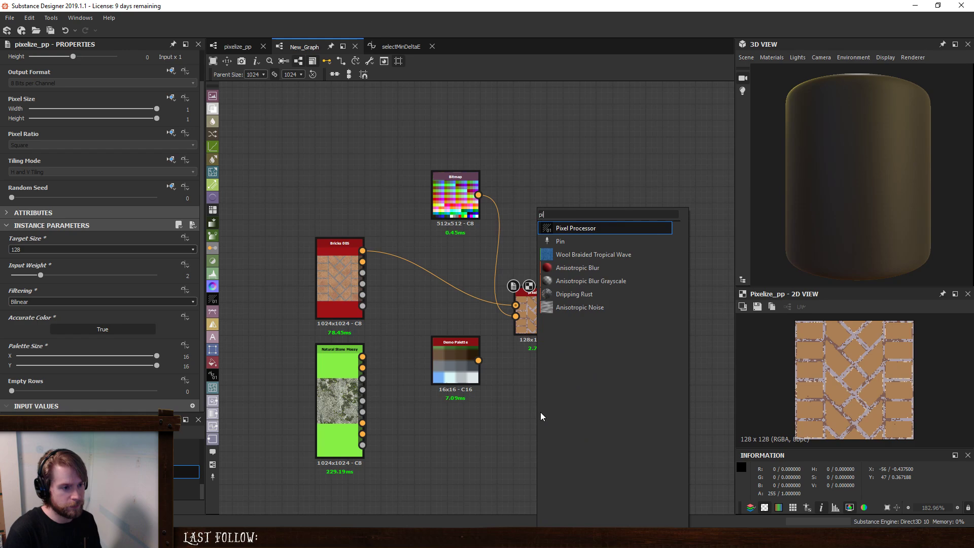
click(575, 229)
drag(450, 355, 383, 453)
drag(549, 406, 461, 343)
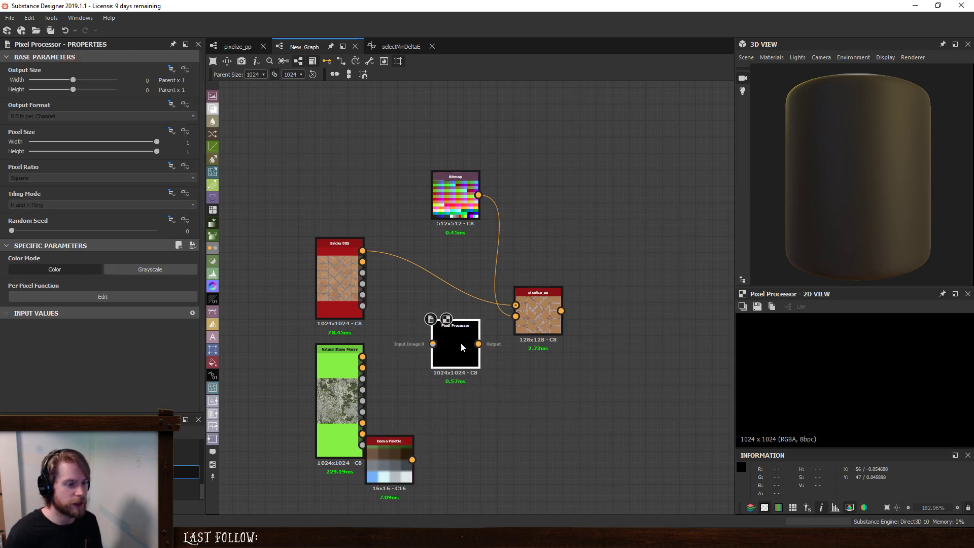
drag(362, 251, 458, 351)
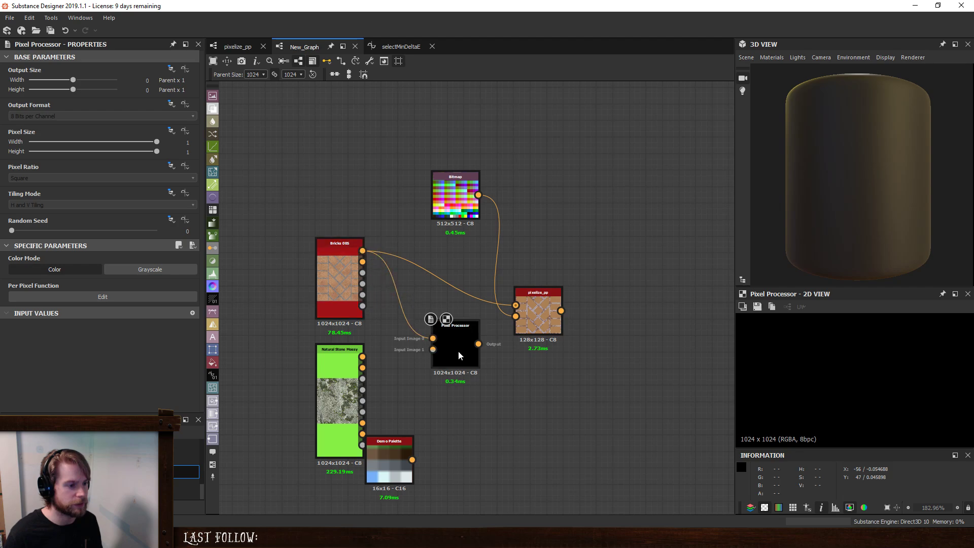
- In the Pixel Processor's per-pixel function, replace the default Float4 node with a Get Float2 node reading $pos
click(142, 299)
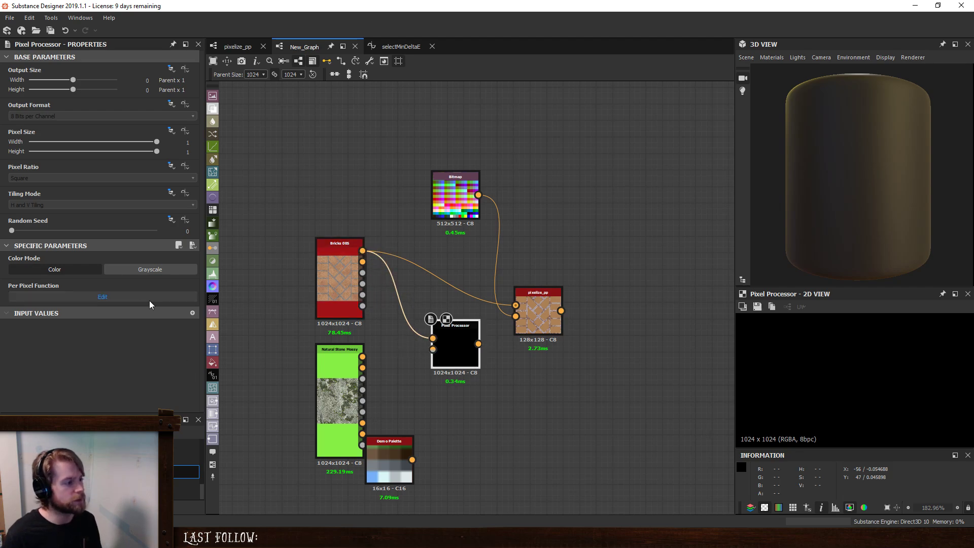
key(Delete)
key(space)
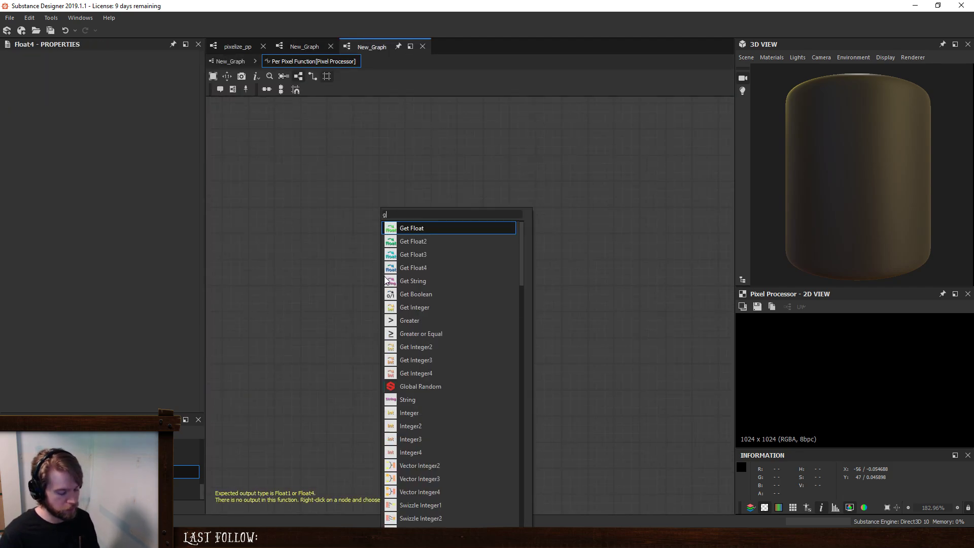
text(get)
click(425, 241)
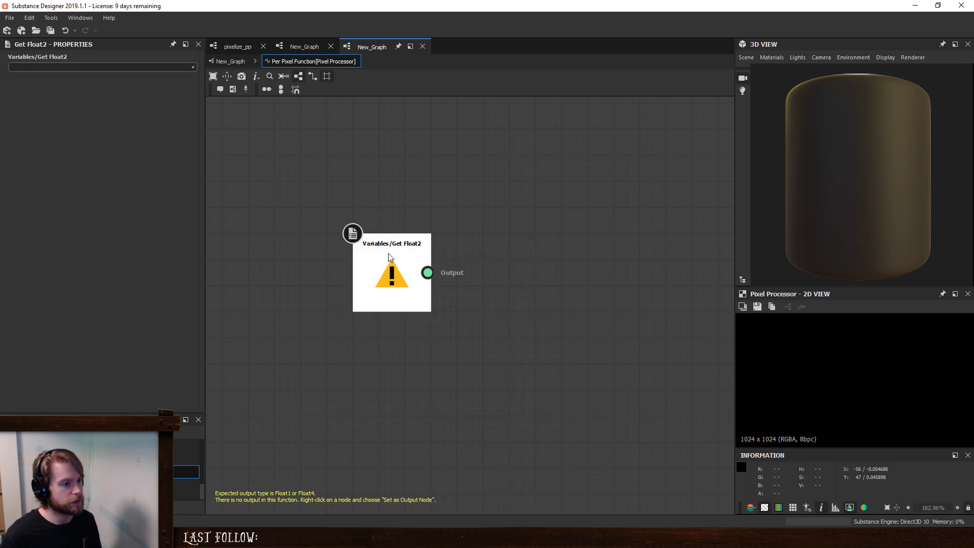
click(191, 67)
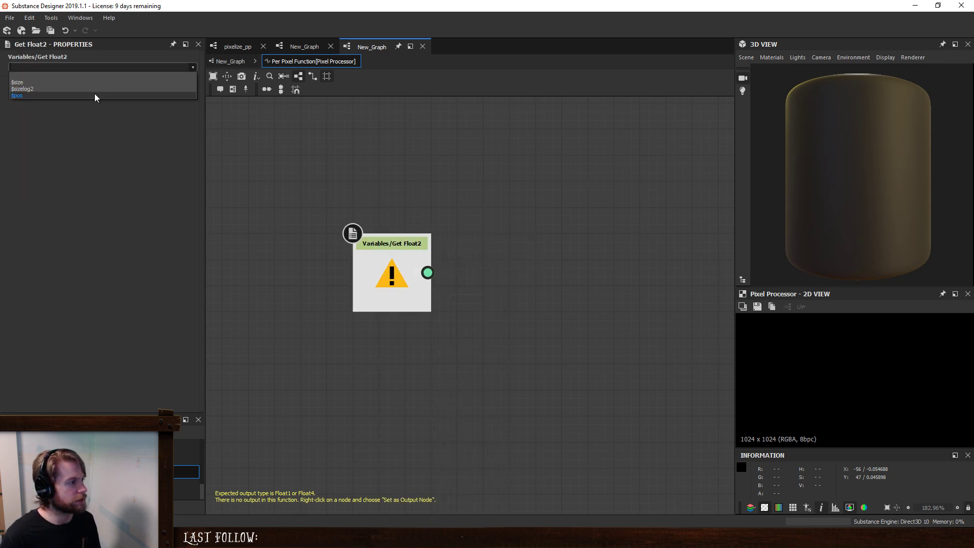
click(95, 94)
drag(386, 287, 360, 261)
scroll(407, 322, down, 3)
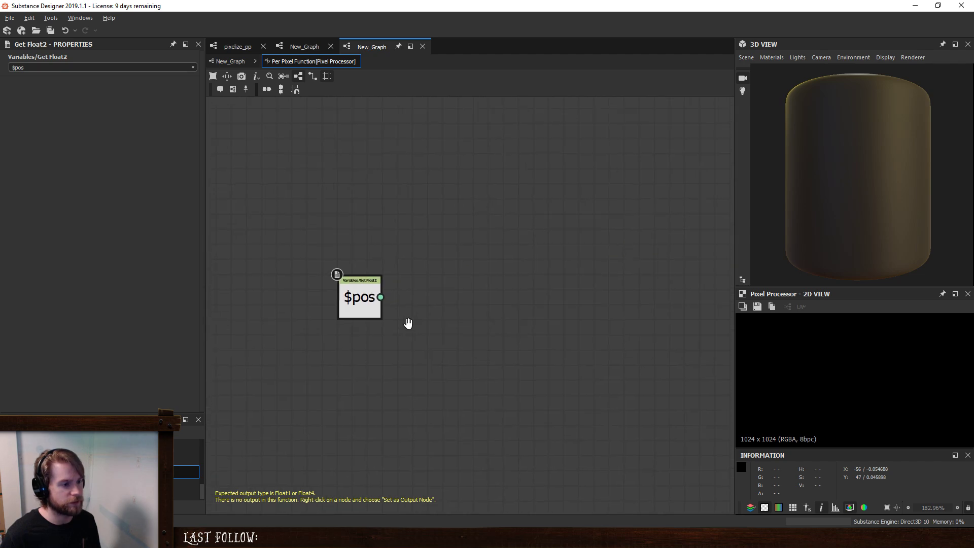
- Add a Vector Float2 node to the per-pixel function for the $pos value
key(space)
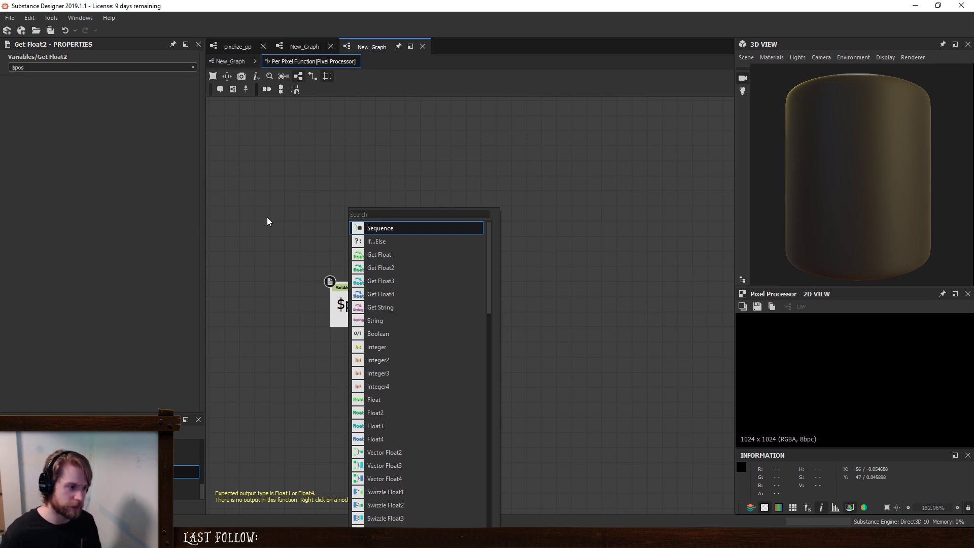
click(314, 241)
key(space)
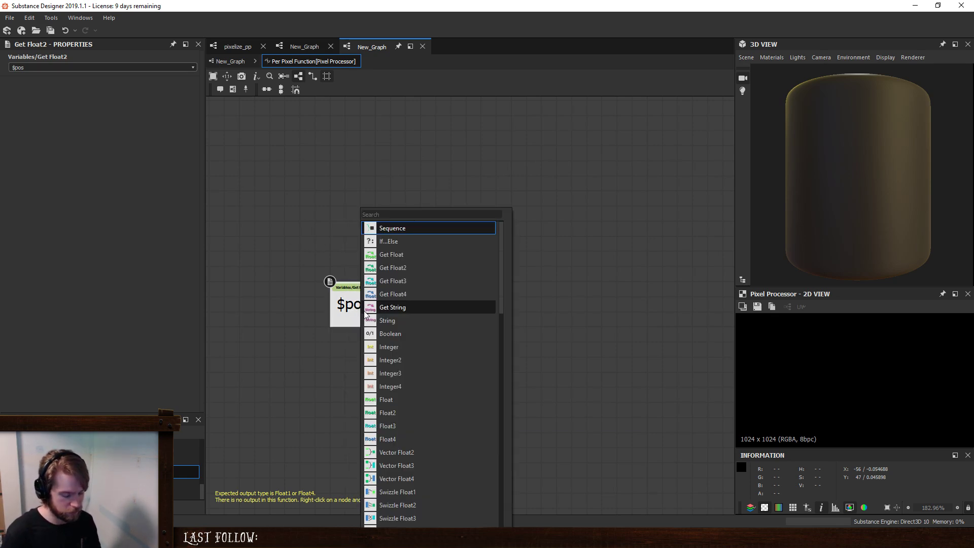
text(vector)
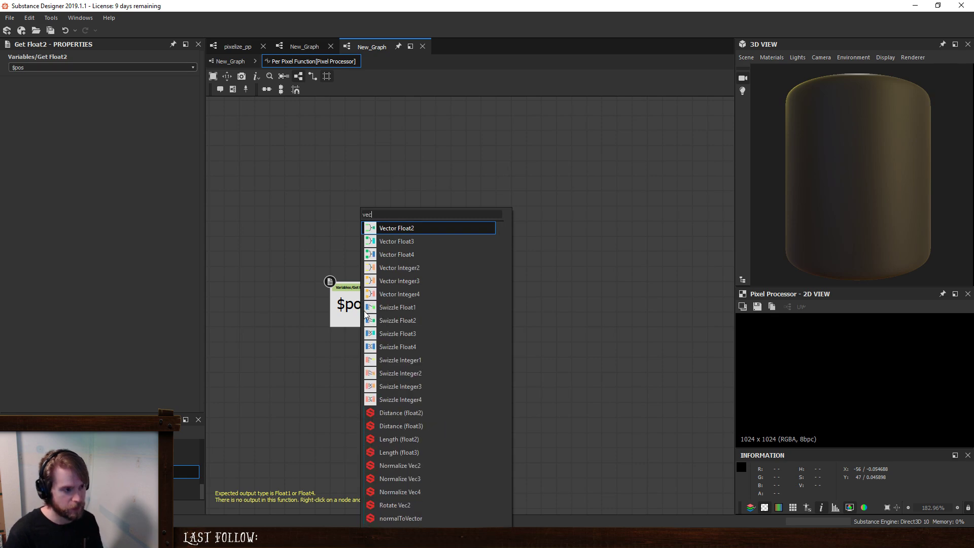
click(396, 229)
- Add a Float2 constant below the $pos node and connect it to the vector node's Last input
key(space)
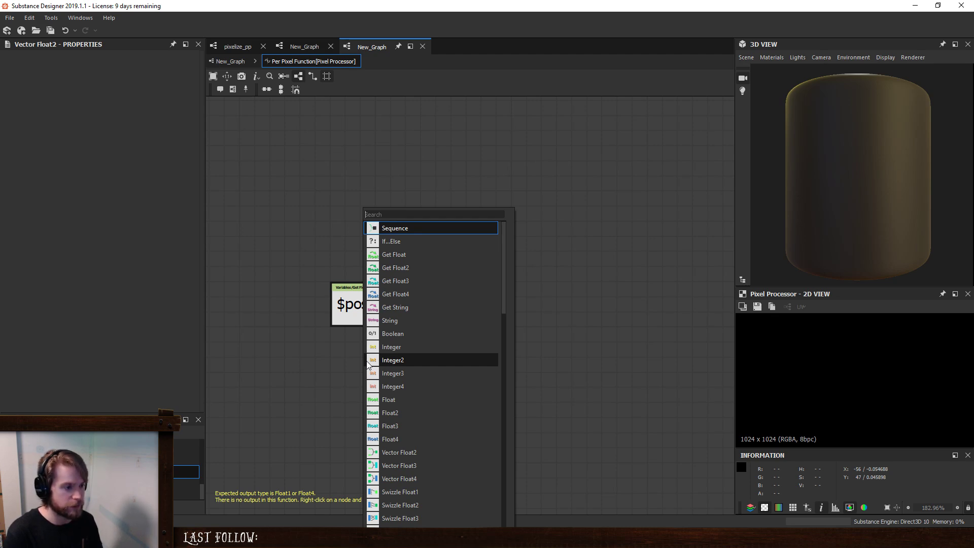
text(f)
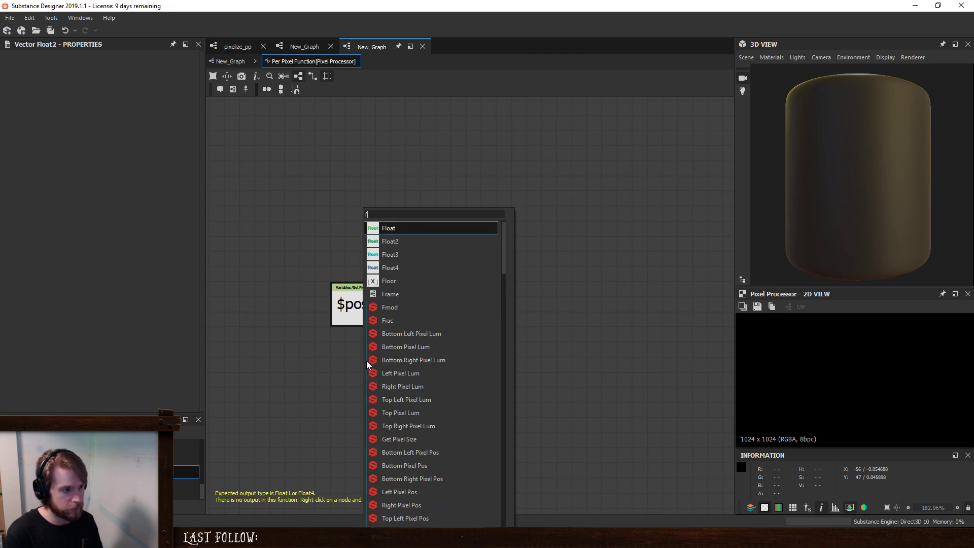
key(Down)
key(Return)
drag(367, 365, 408, 309)
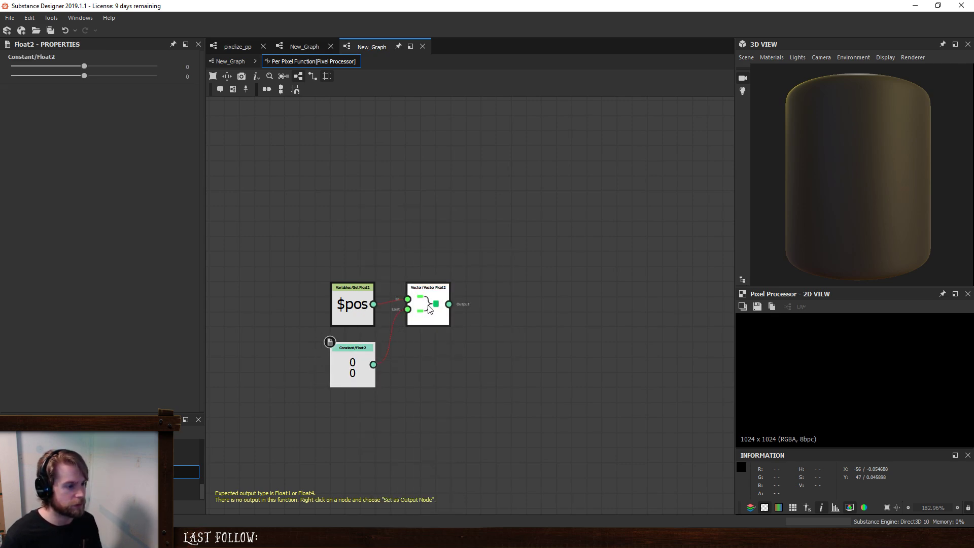
- Replace the Vector Float2 node with a Vector Float4 node fed by $pos and the Float2 constant
click(429, 309)
key(Delete)
key(space)
text(vec)
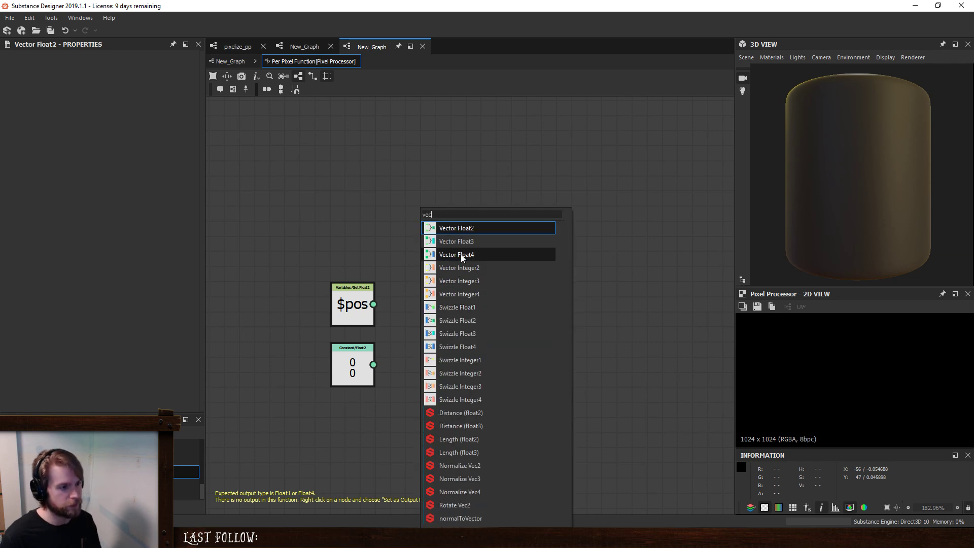
click(461, 254)
drag(374, 305, 373, 365)
- Set both components of the Float2 constant to 1
click(353, 368)
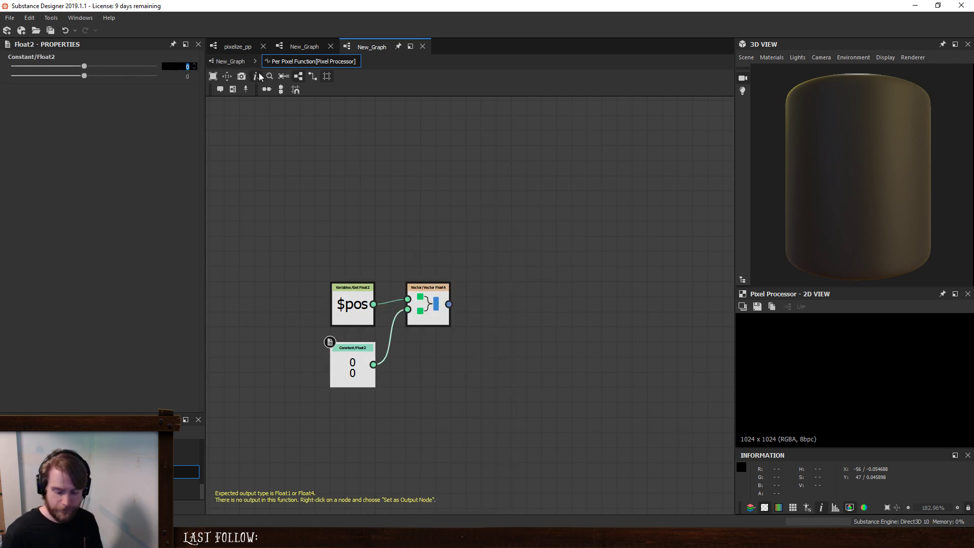
text(1)
key(Tab)
text(1)
key(Return)
- Set the Vector Float4 node as the function's output and view the whole resulting gradient
right_click(410, 297)
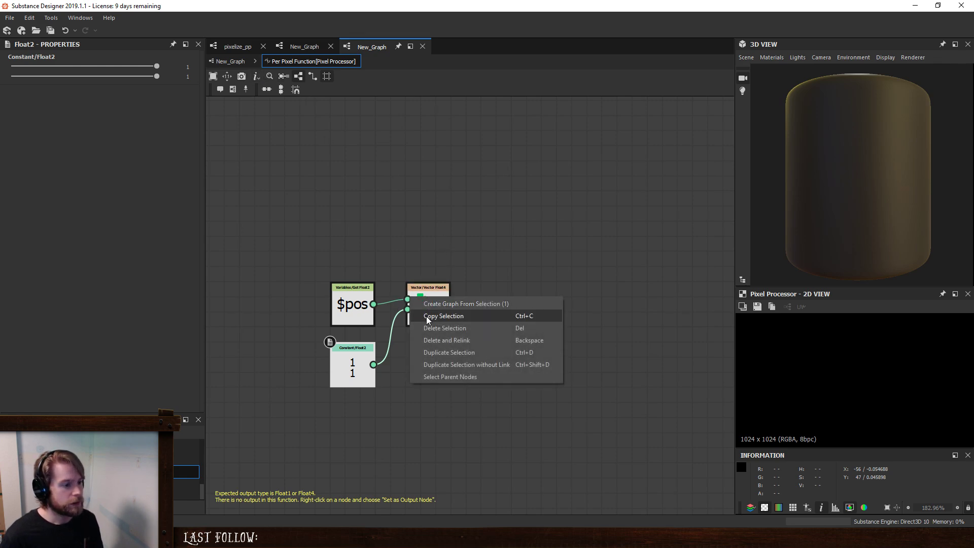
right_click(432, 285)
click(443, 331)
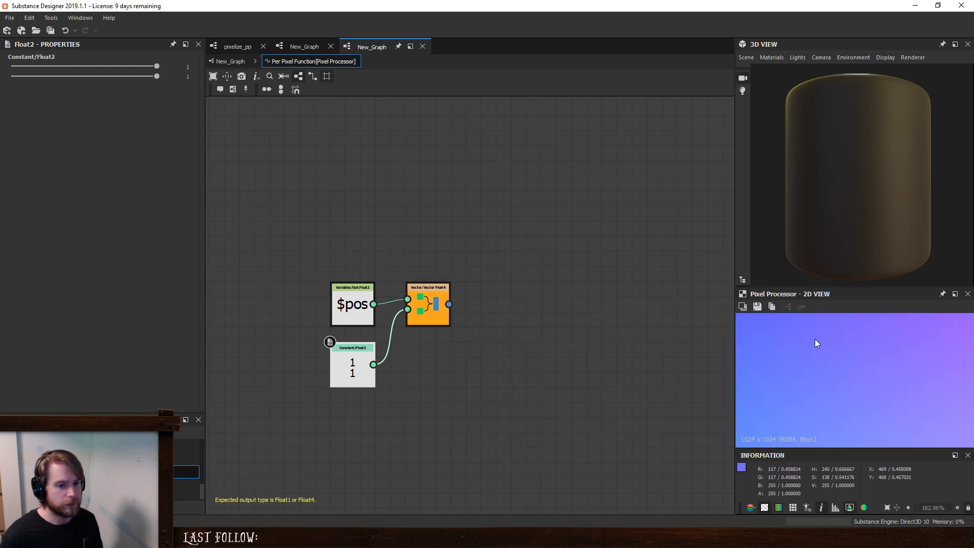
scroll(878, 361, down, 5)
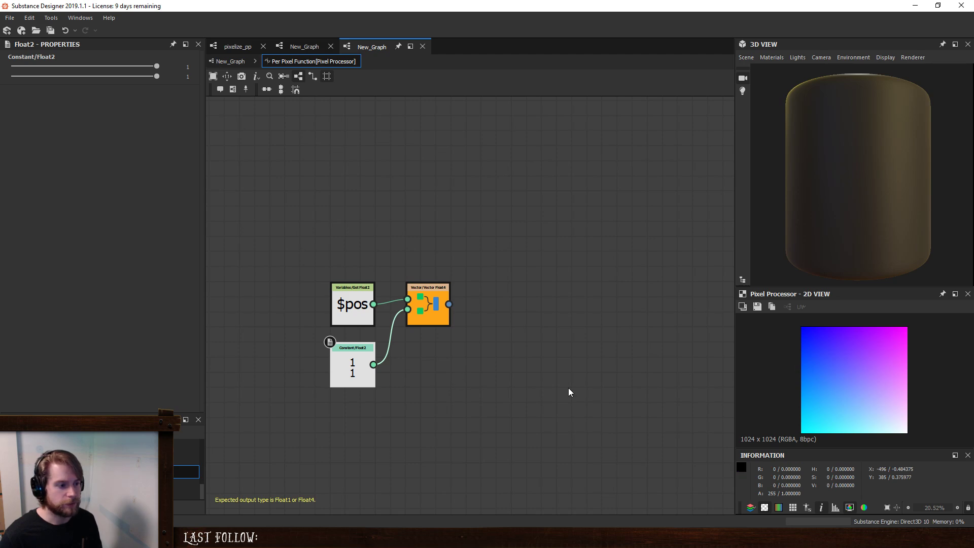
- Set the first component of the Float2 constant to 0
double_click(189, 66)
text(0)
key(Return)
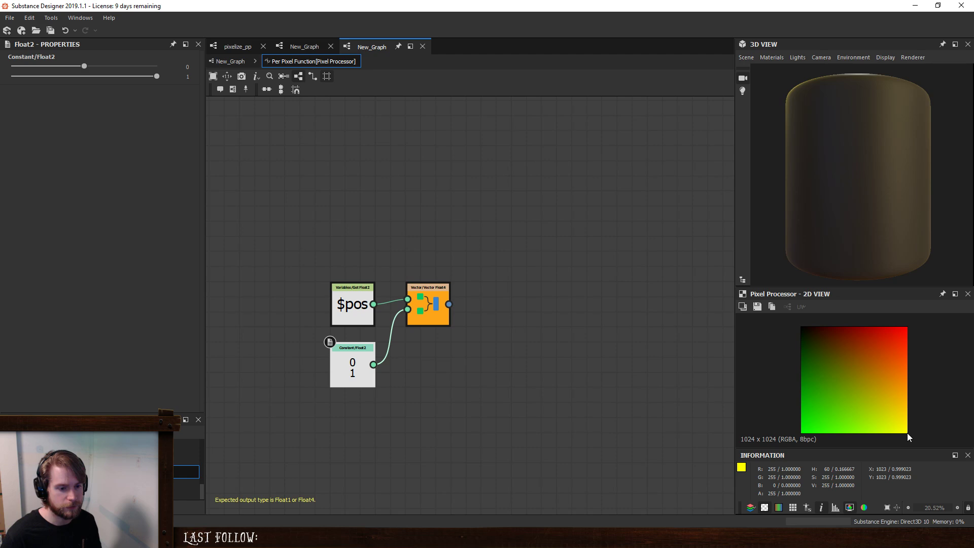
click(350, 355)
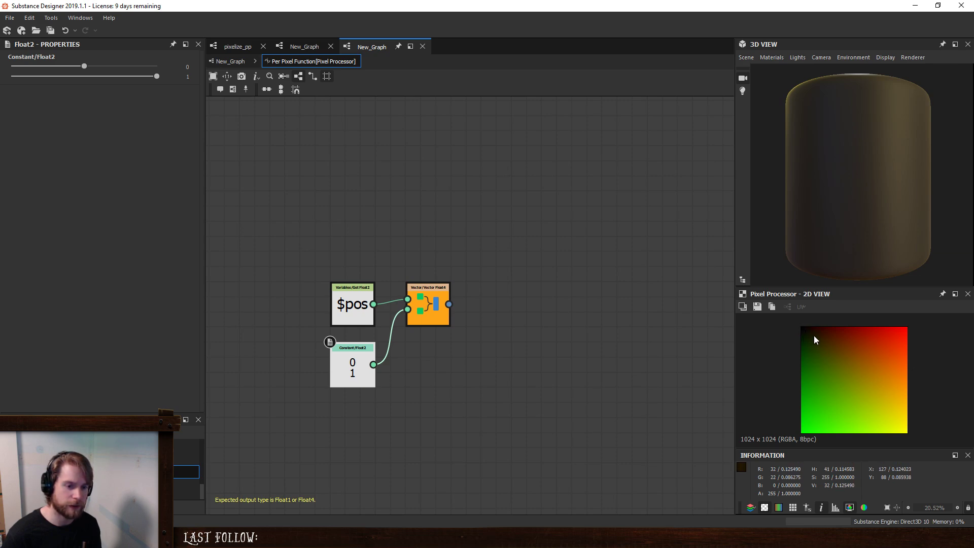
click(545, 361)
click(430, 300)
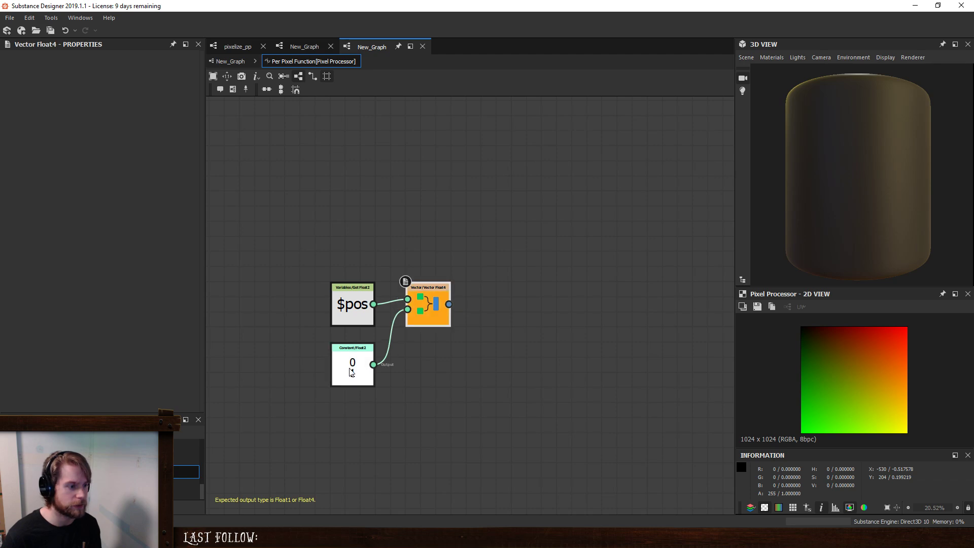
click(350, 373)
key(space)
text(get)
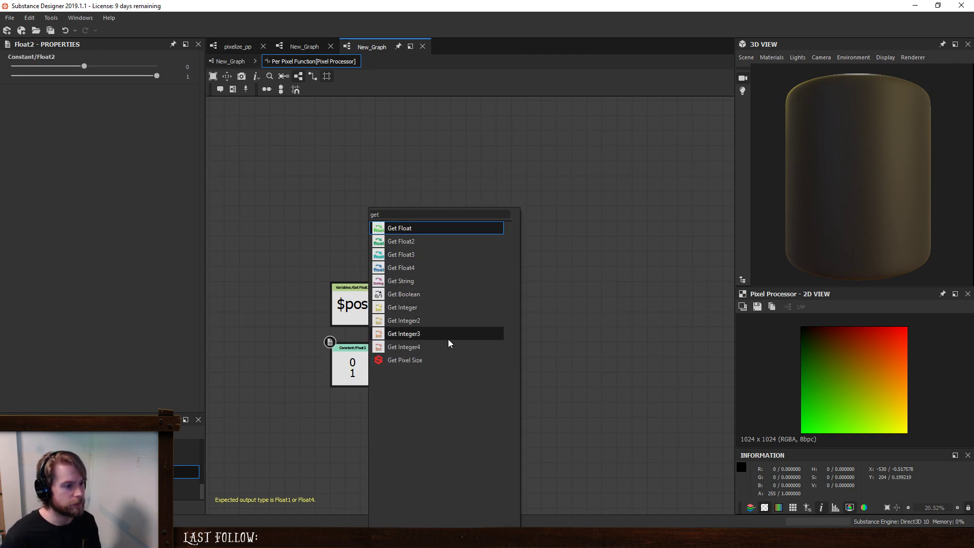
click(441, 307)
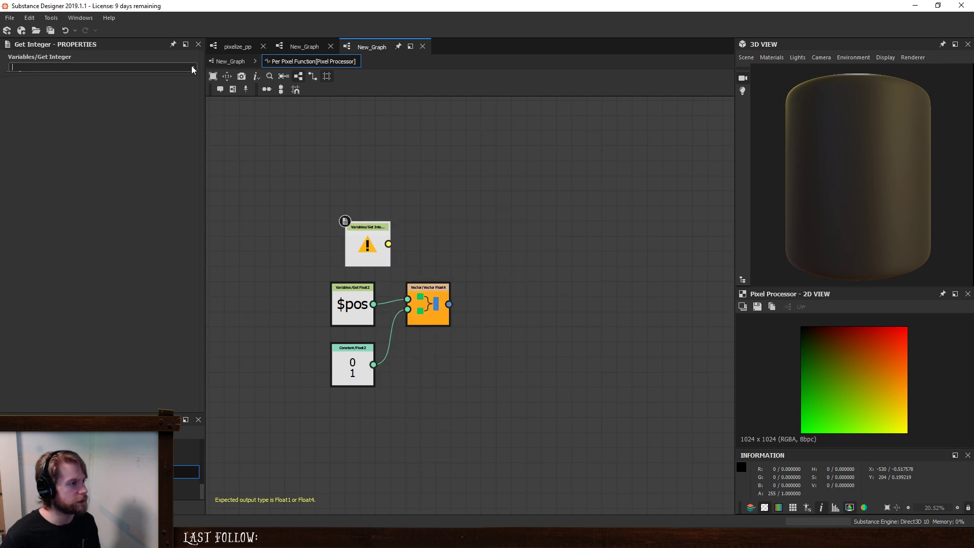
click(373, 219)
drag(365, 226, 349, 224)
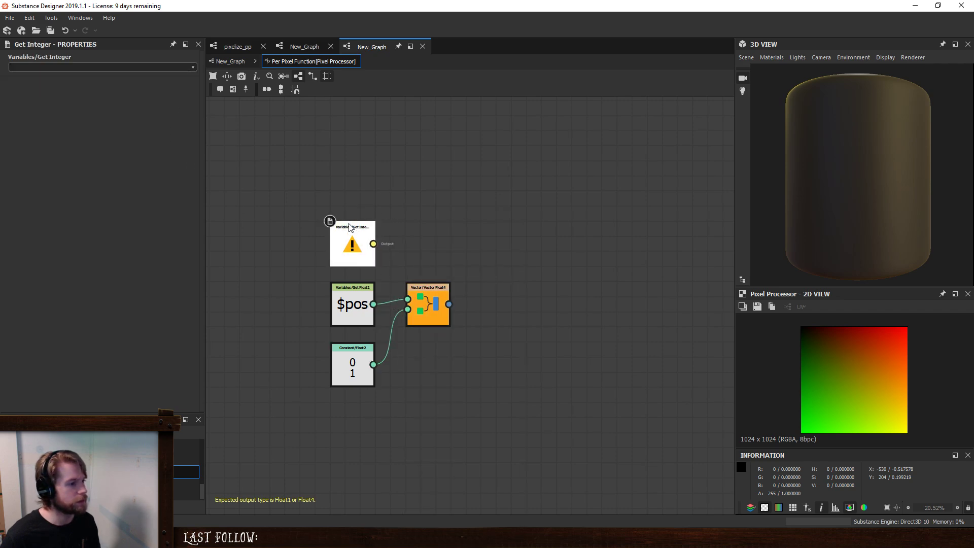
key(Delete)
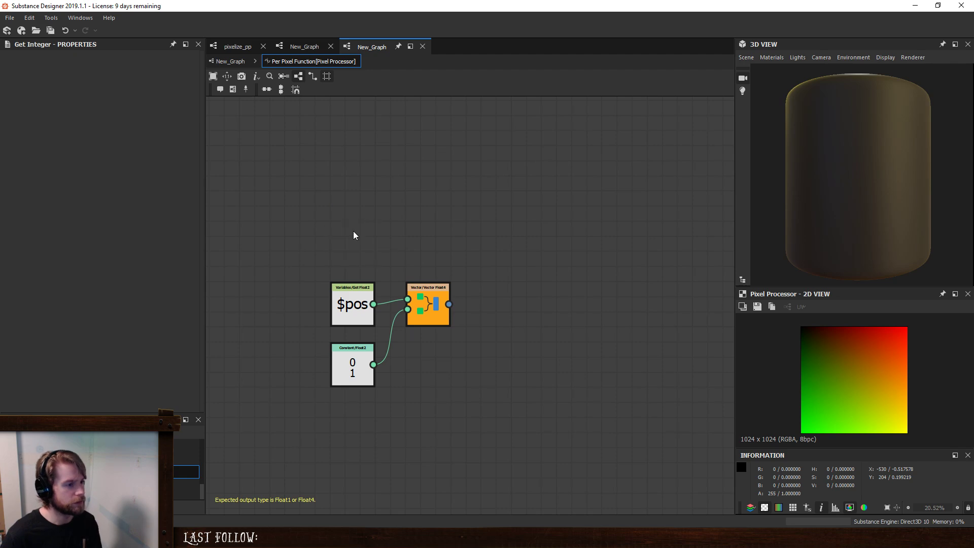
- Add an Integer constant above the $pos node and a Division node placed apart to its upper right
key(space)
text(in)
click(385, 226)
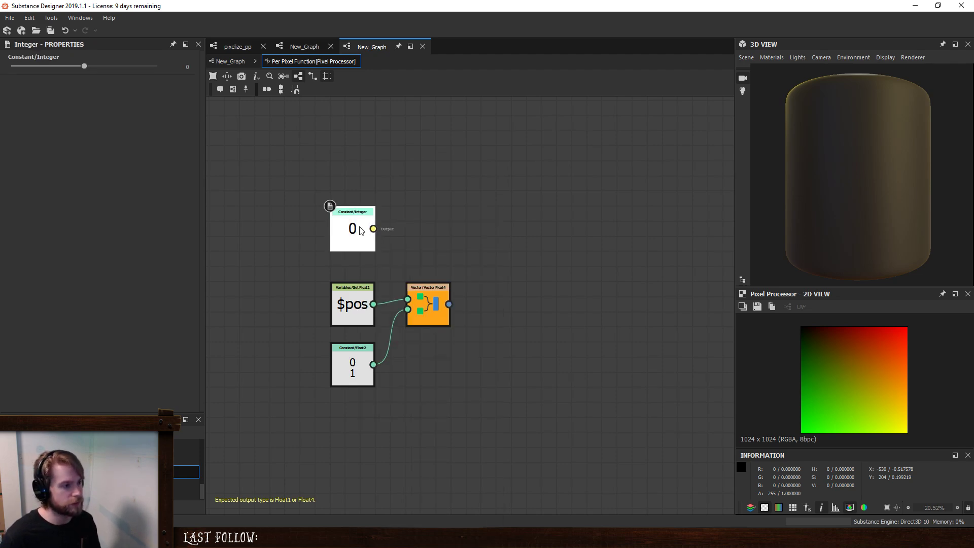
key(space)
text(div)
key(Return)
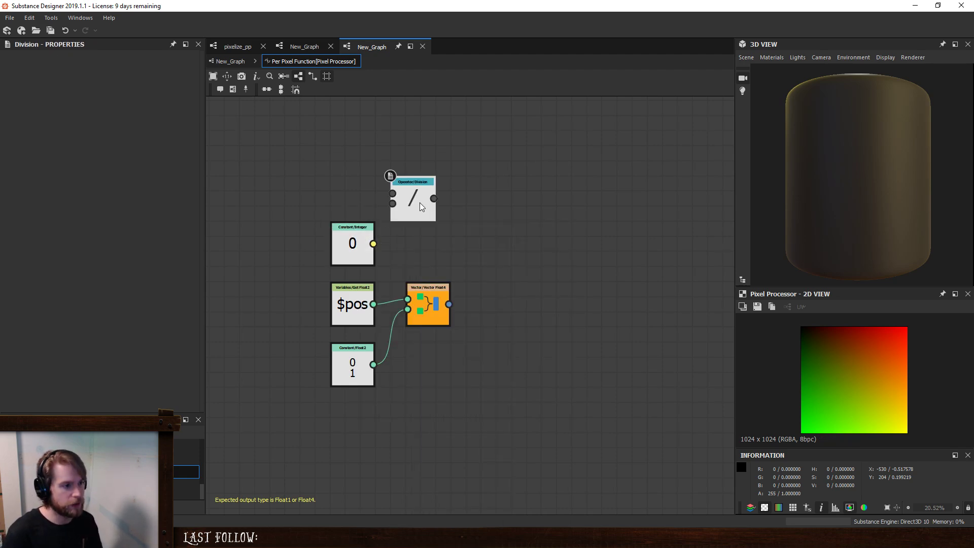
key(space)
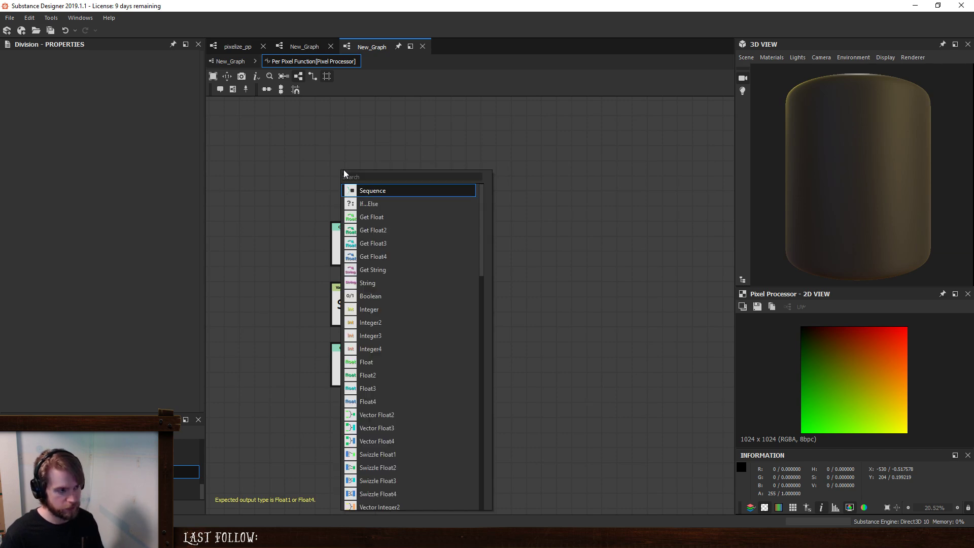
key(Escape)
drag(421, 215, 526, 222)
- Cast the Integer constant to a float with a connected To Float node
click(338, 227)
key(space)
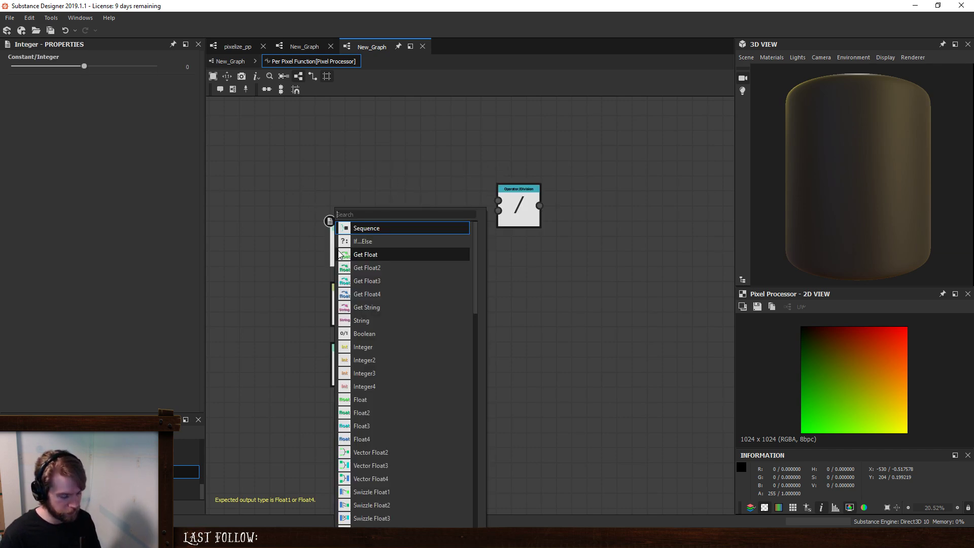
click(389, 282)
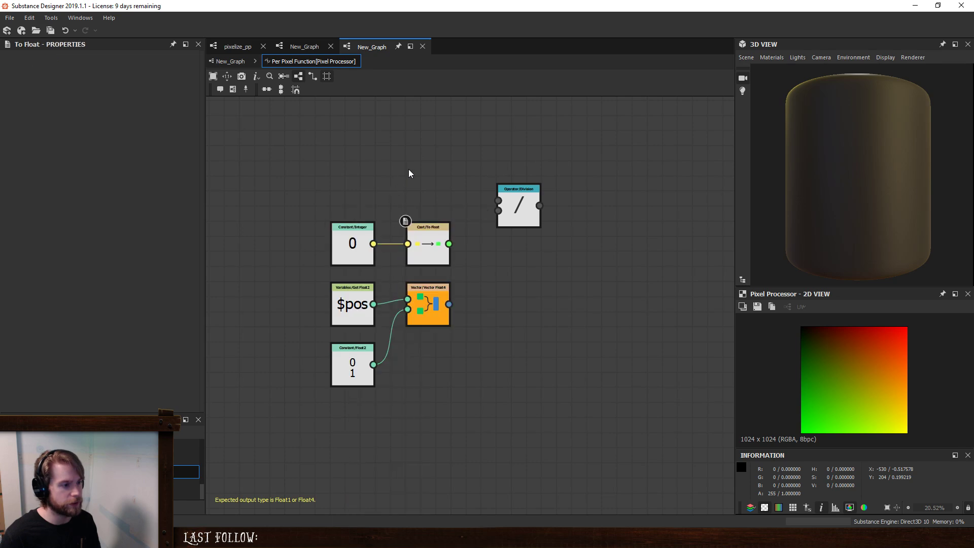
- Add a Float constant with the value 1 and connect it to the Division node's first input
key(space)
text(d)
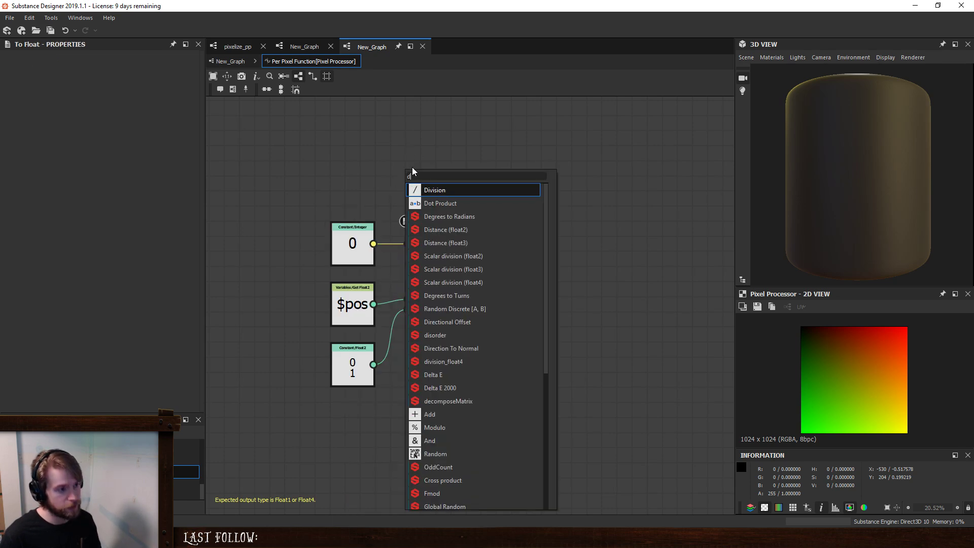
key(BackSpace)
text(float)
key(Return)
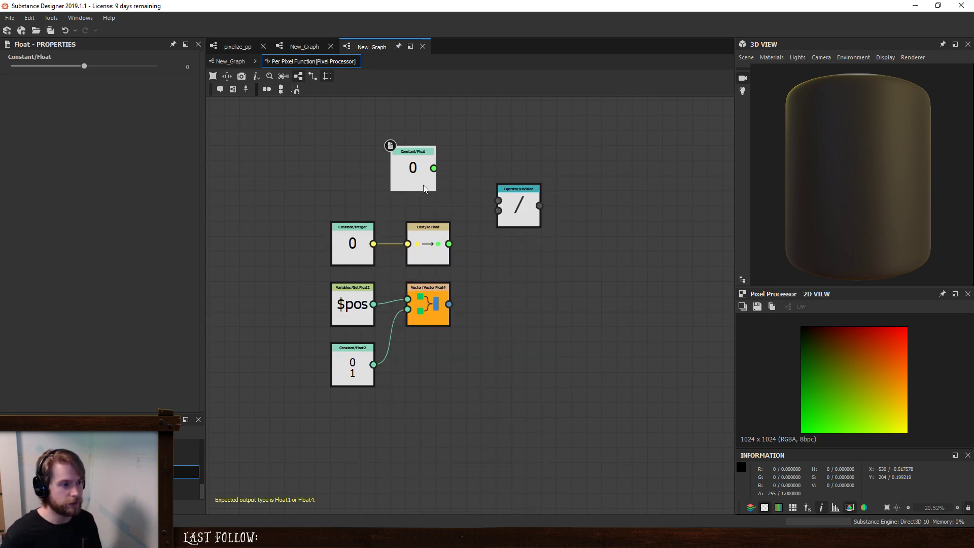
drag(433, 168, 498, 200)
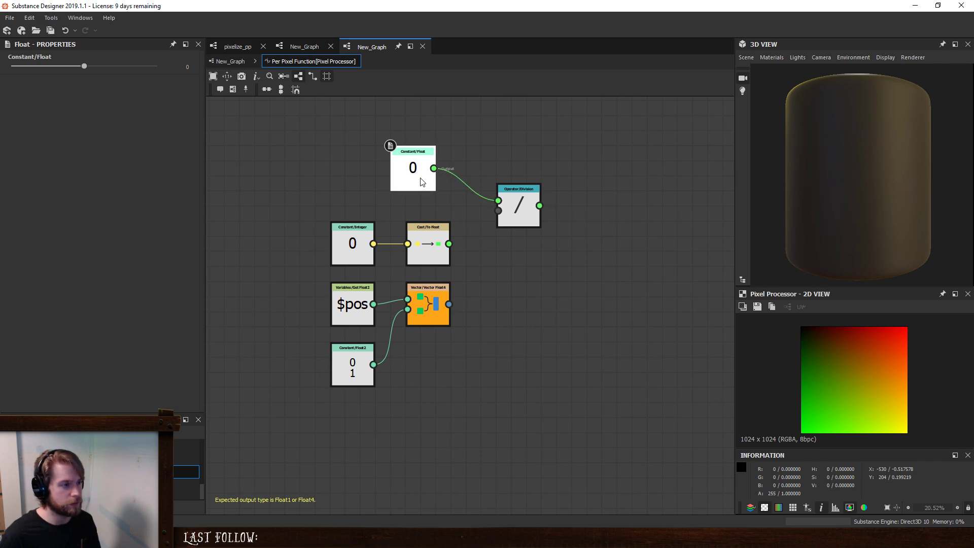
click(184, 68)
text(1)
- Set the Integer constant to 1 and connect its To Float cast to the Division node's second input
click(351, 248)
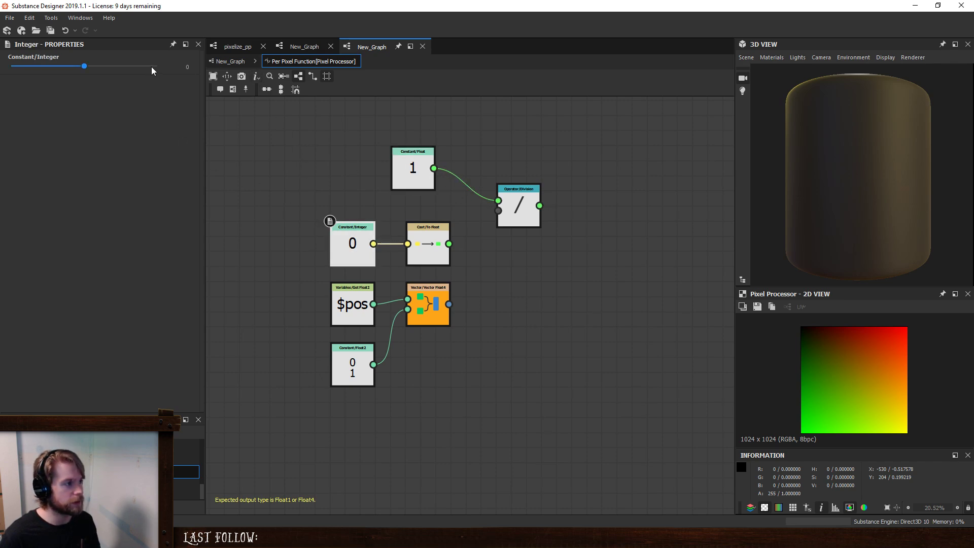
drag(84, 68, 97, 67)
drag(448, 244, 498, 211)
- Line up the Integer, To Float and Division nodes in one row above $pos, with the Float constant above the cast
drag(424, 178, 439, 193)
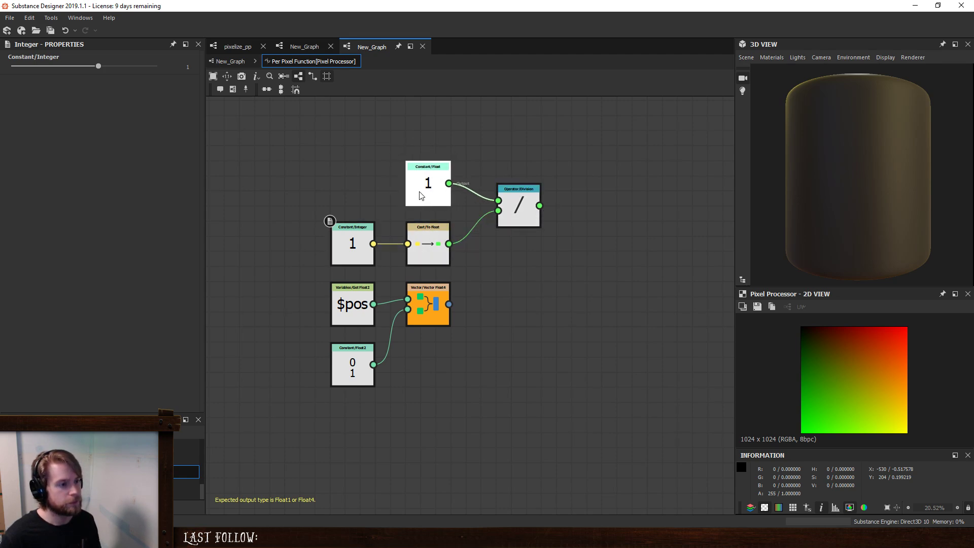
drag(525, 217, 495, 240)
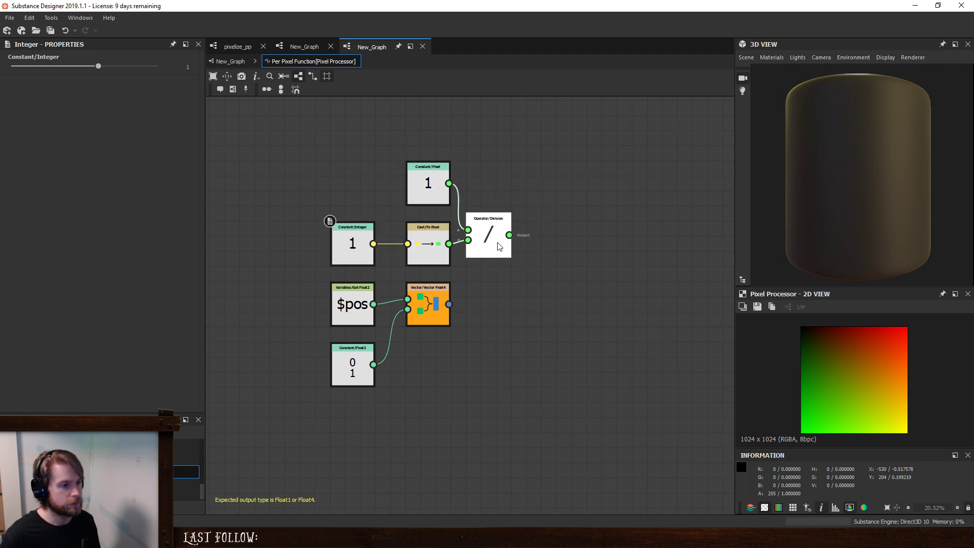
drag(282, 234, 422, 253)
drag(422, 253, 422, 235)
drag(426, 194, 426, 175)
middle_drag(550, 242, 503, 259)
- Add a Modulo node beyond the Division node, slightly below its row
key(space)
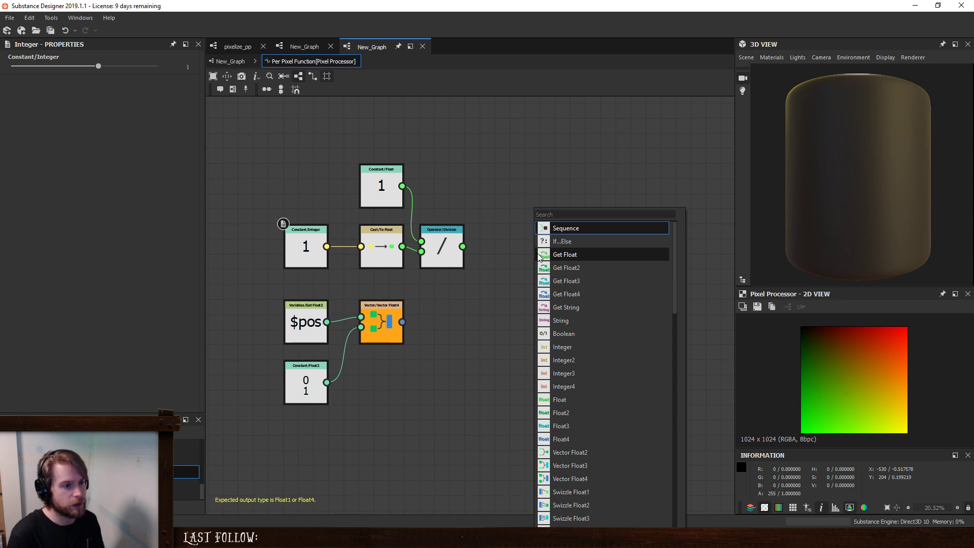
text(mo)
key(Return)
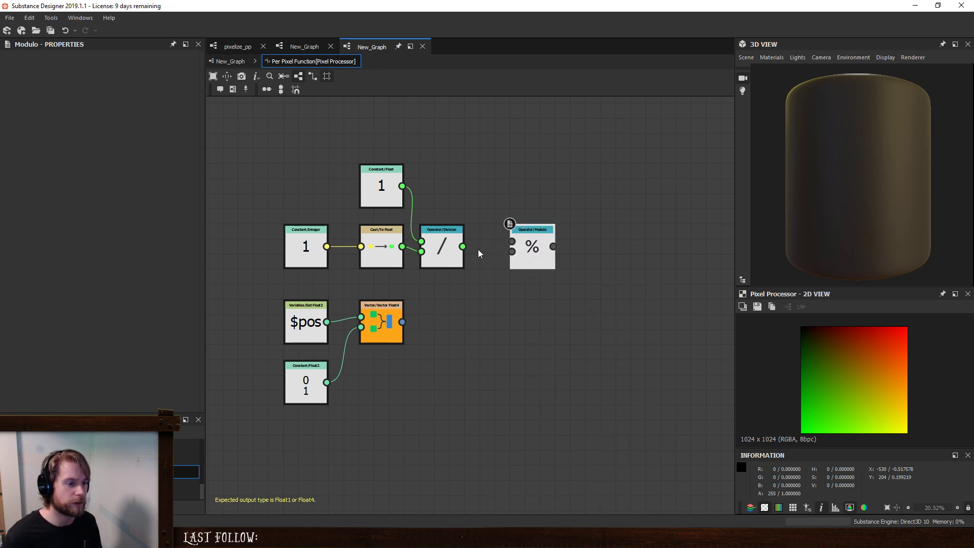
drag(516, 241, 516, 257)
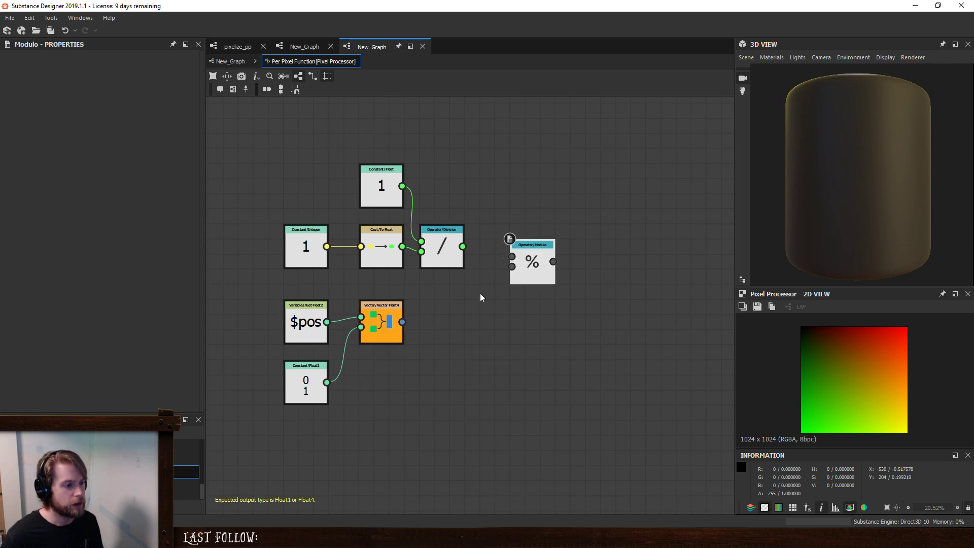
- Feed the Modulo node with the X component of $pos through a Swizzle Float1, using the Division result as divisor
drag(380, 320, 380, 386)
key(space)
text(sw)
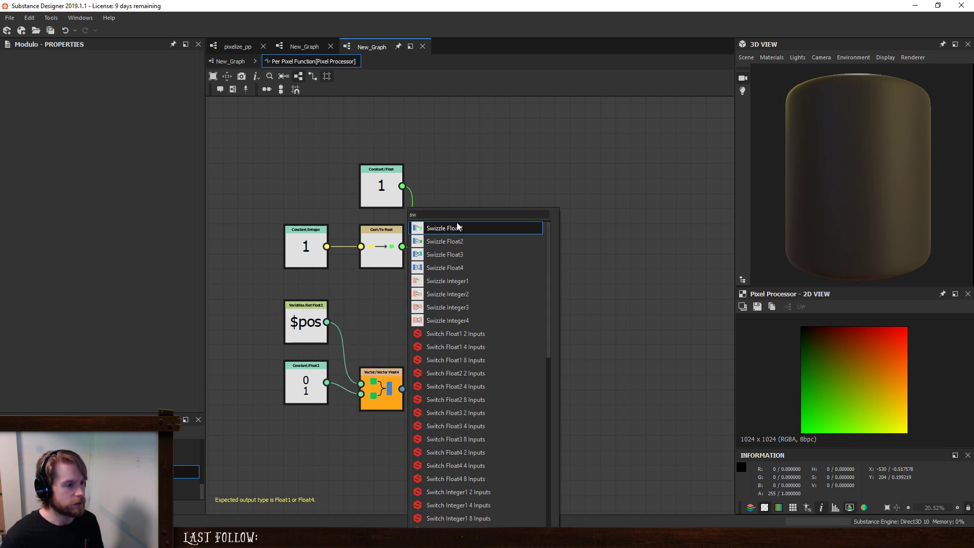
click(457, 227)
drag(328, 322, 515, 255)
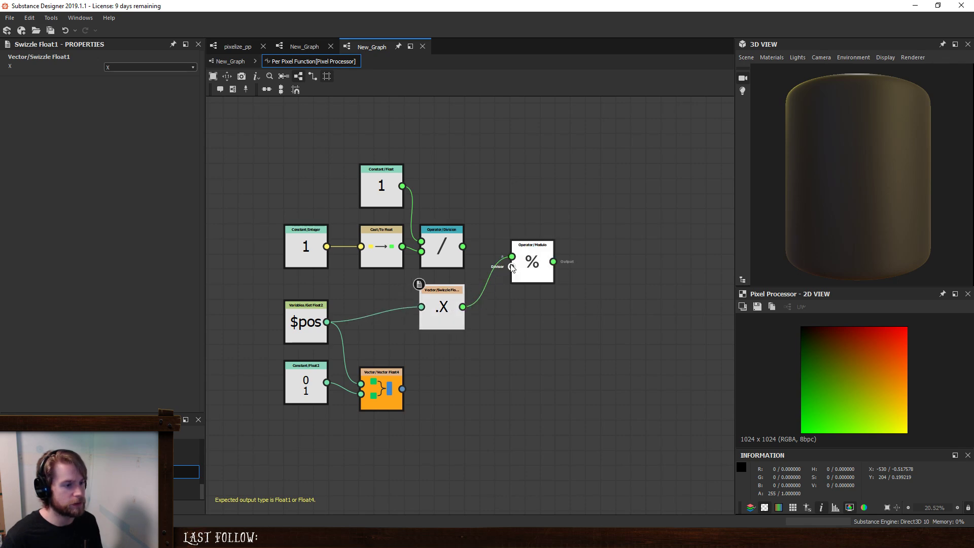
middle_drag(553, 319, 520, 297)
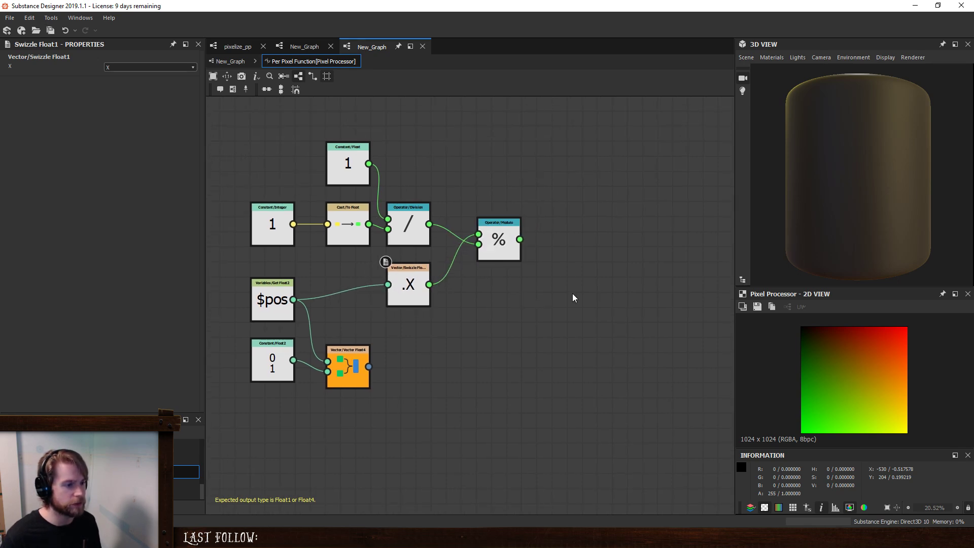
key(space)
text(sa)
click(611, 241)
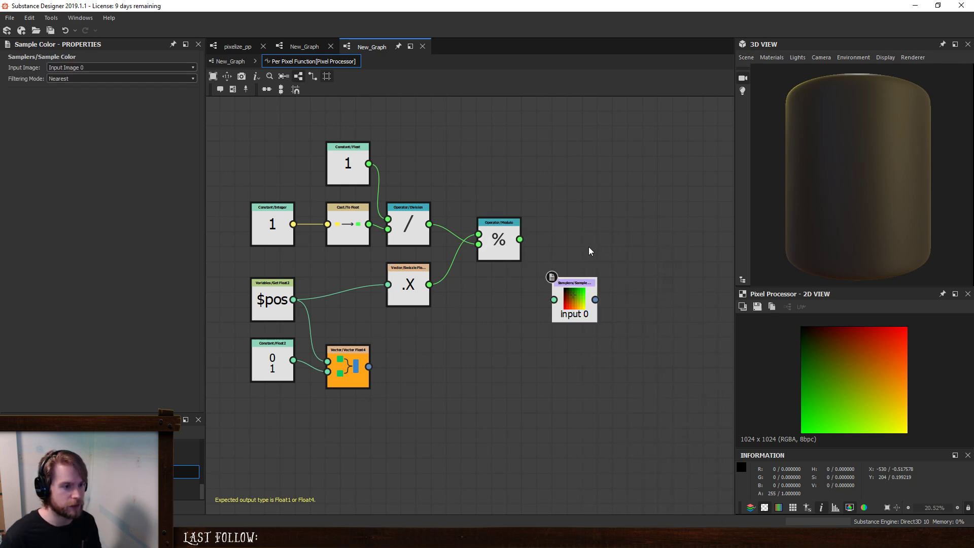
key(Delete)
- Make room in the graph, duplicate the X Swizzle Float1 node below itself and set the copy to component Y
drag(505, 248, 505, 294)
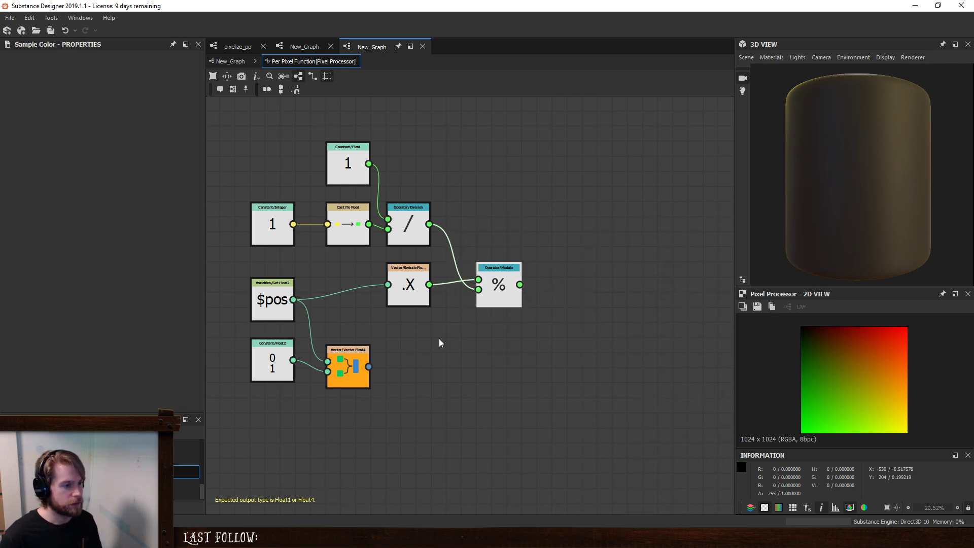
drag(361, 377, 360, 430)
click(414, 288)
key(ctrl+d)
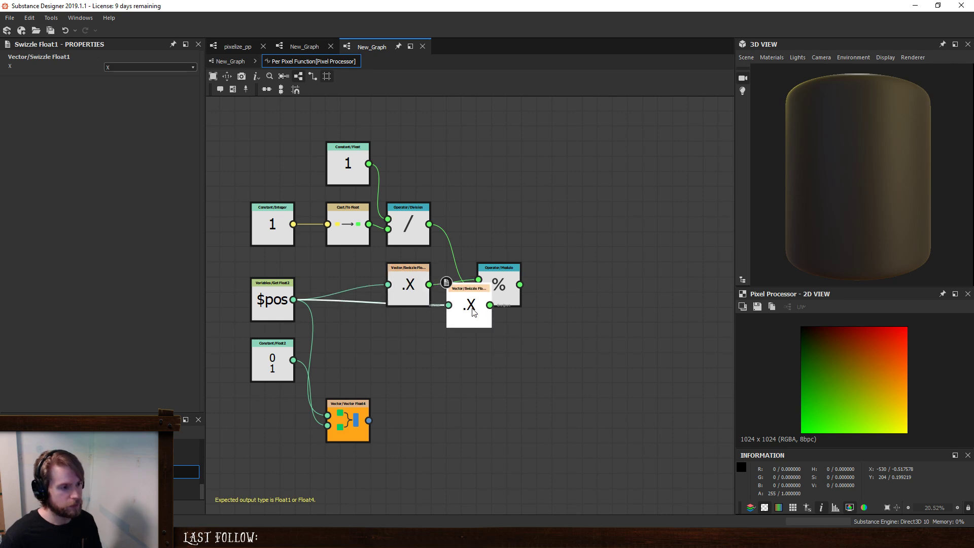
drag(474, 311, 410, 342)
click(150, 67)
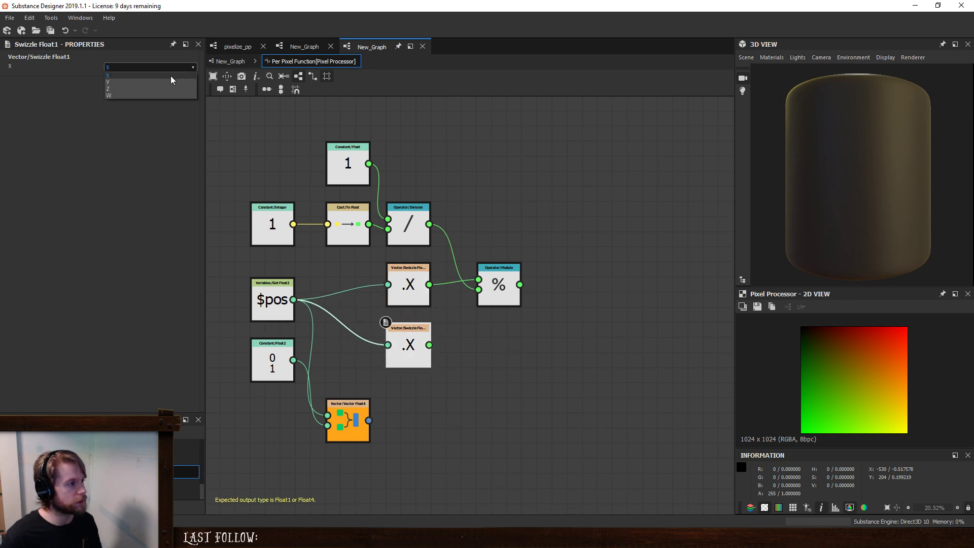
click(157, 84)
- Duplicate the Modulo node beside the Y swizzle and connect Y as its first input
click(503, 297)
key(ctrl+d)
click(534, 349)
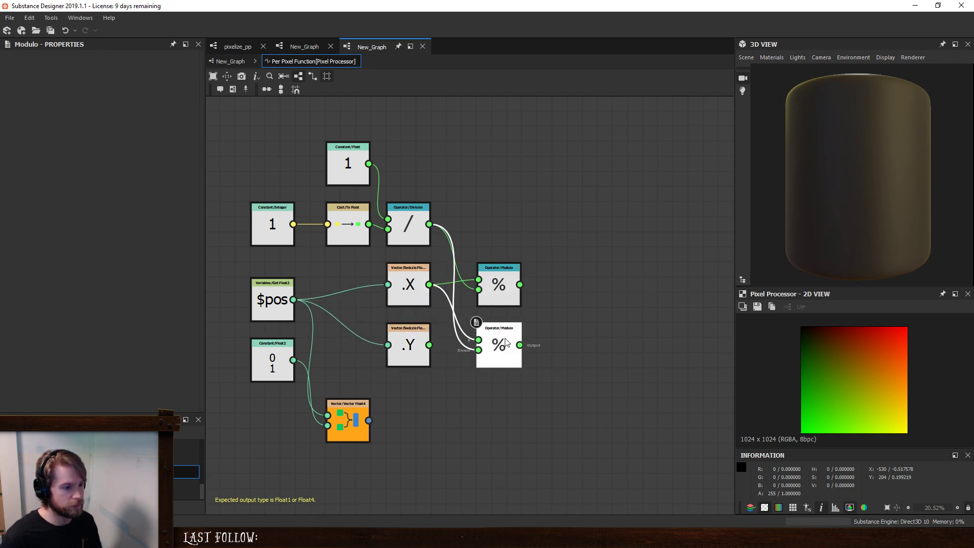
drag(469, 346, 478, 340)
- Add a Subtraction node and connect the X Modulo result to its second input
click(600, 305)
middle_drag(600, 278, 551, 273)
key(space)
text(sub)
key(Return)
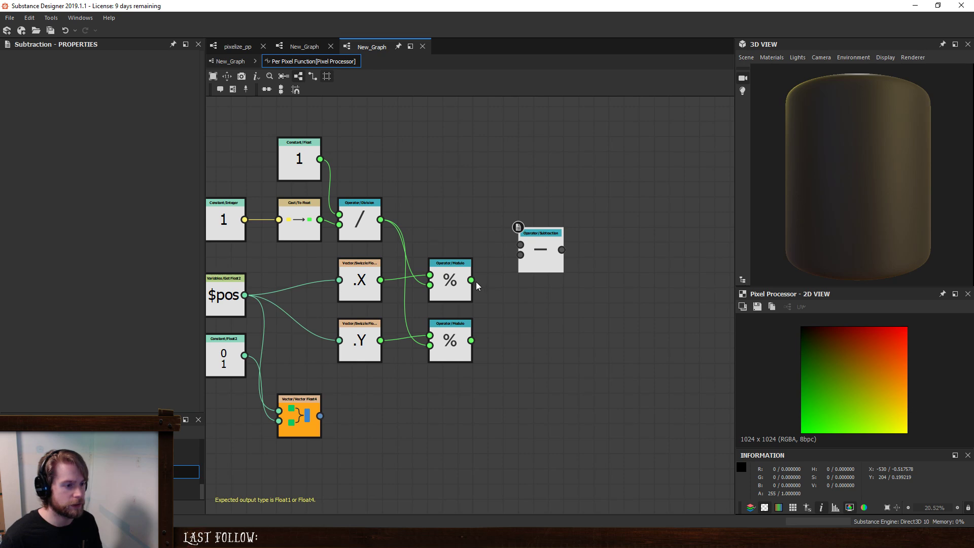
drag(474, 280, 521, 254)
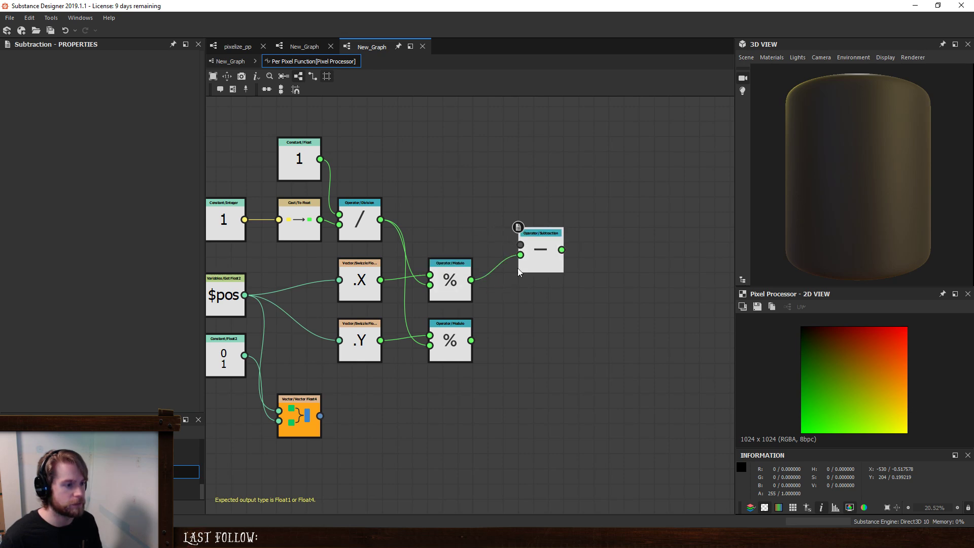
- Add a Division node above the X Modulo that divides X by the first Division's result, and feed it into Subtraction's first input
drag(460, 415, 447, 274)
drag(448, 274, 451, 318)
click(446, 256)
key(space)
text(d)
click(468, 230)
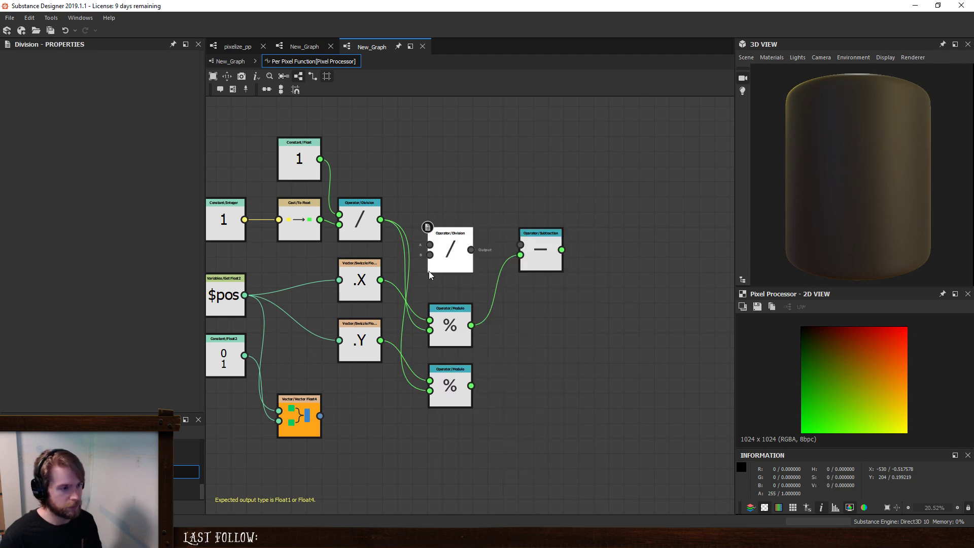
drag(380, 220, 380, 280)
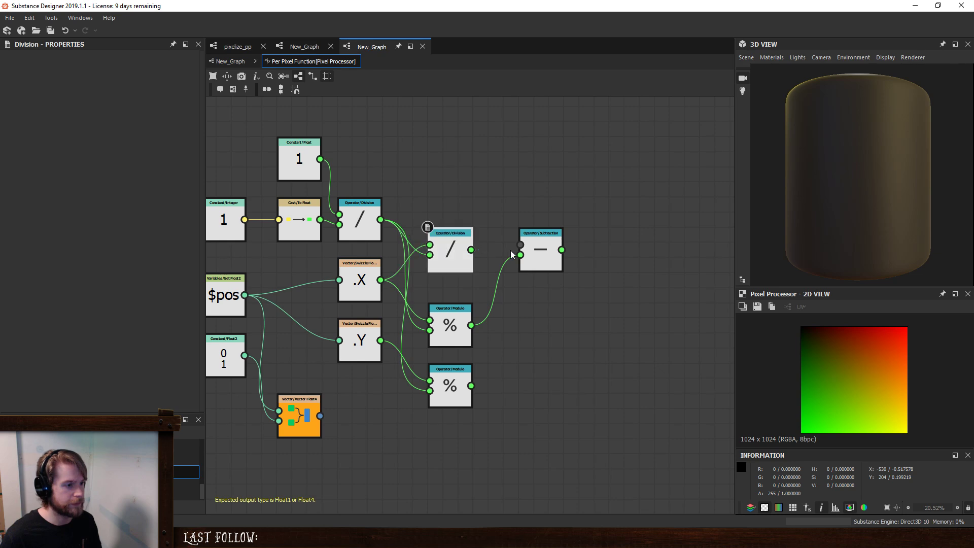
drag(472, 250, 522, 245)
- Duplicate the X Division node between the two Modulo nodes and connect the Y swizzle as its first input
drag(456, 382, 456, 455)
click(451, 248)
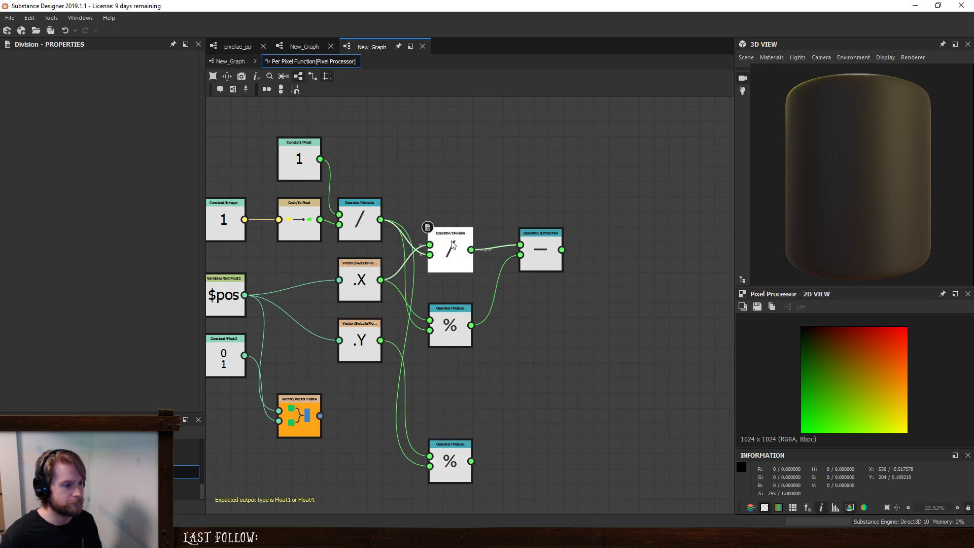
key(ctrl+d)
click(472, 407)
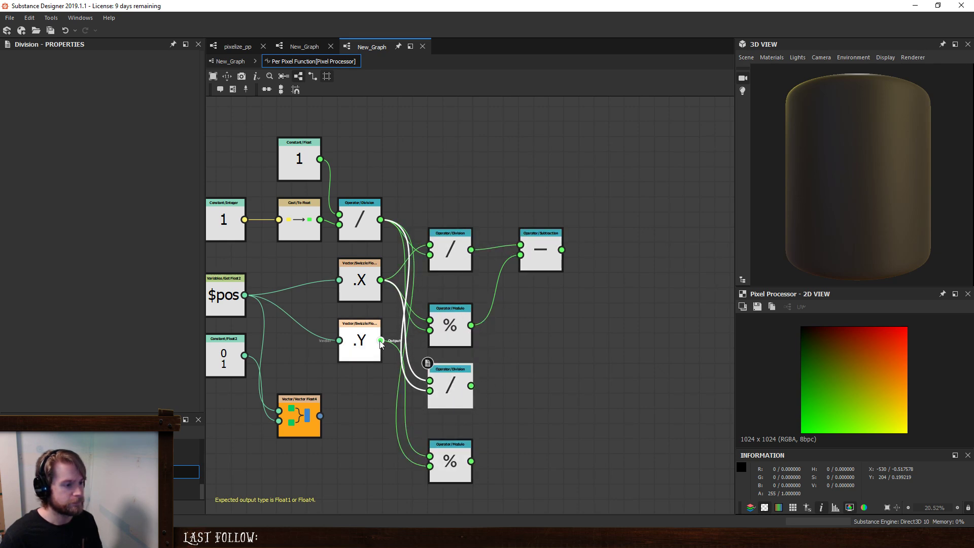
drag(435, 382, 433, 381)
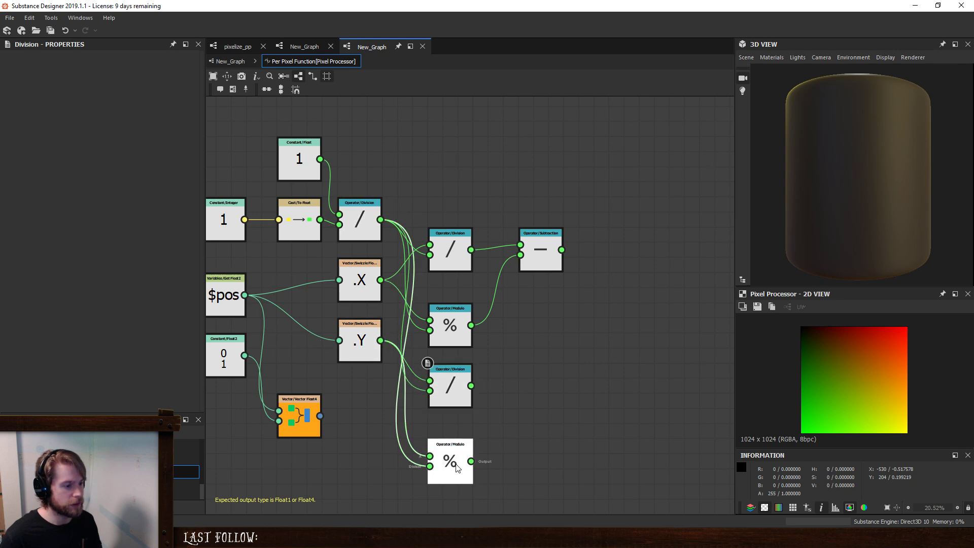
drag(458, 464, 458, 443)
- Add a second Subtraction node with the Y Division result as its first input and the Y Modulo result as its second
key(s)
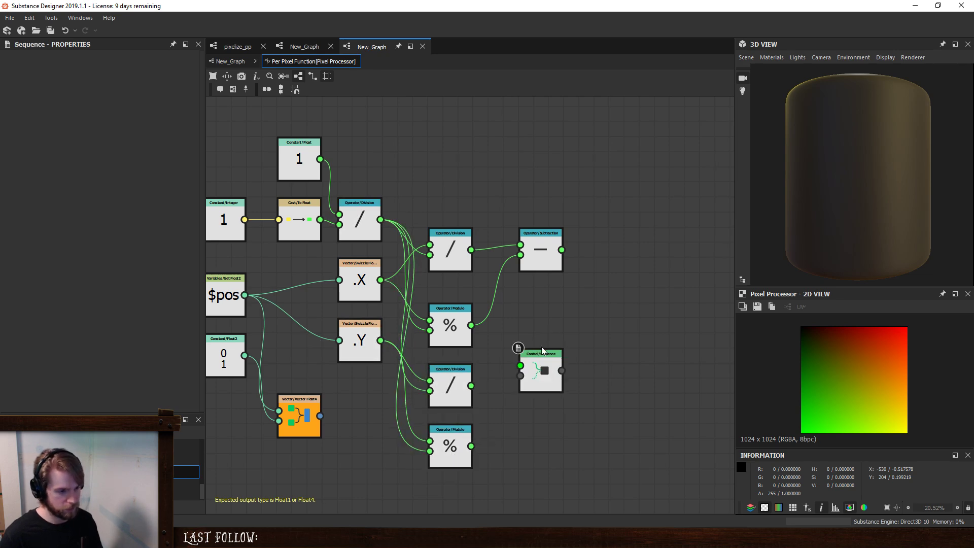
key(Delete)
key(space)
text(sub)
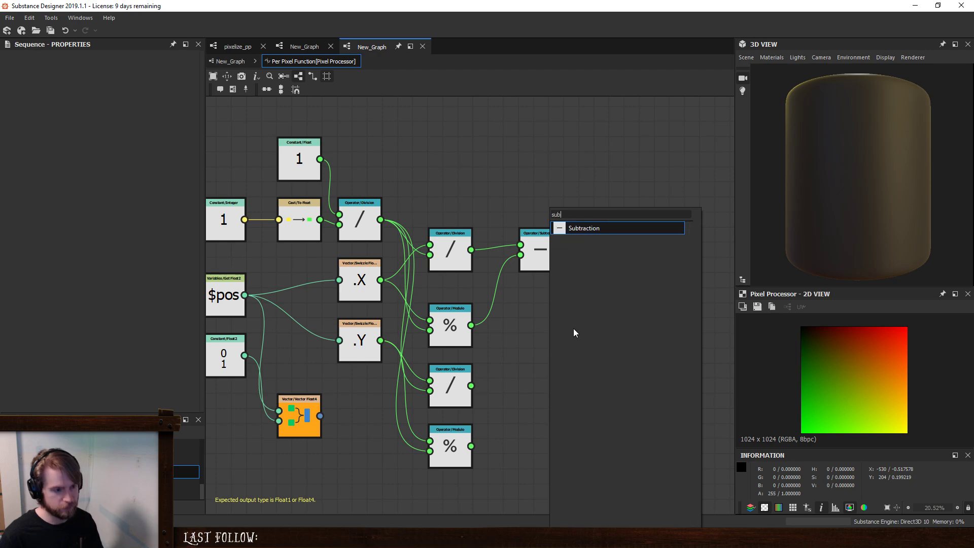
click(583, 228)
drag(471, 386, 537, 382)
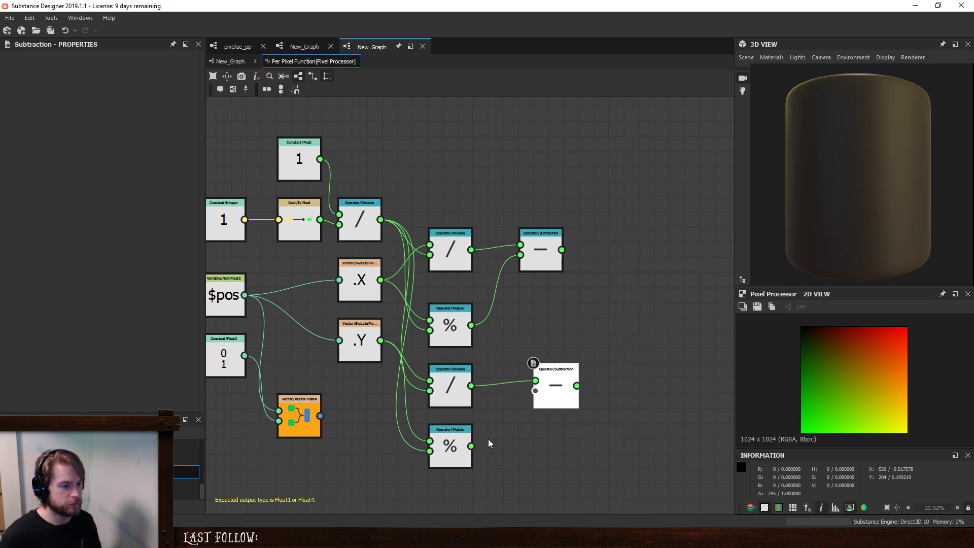
drag(489, 443, 473, 446)
- Combine both Subtraction results in a new Vector Float2 node, feed it into Vector Float4's first input, and move Vector Float4 below the other nodes
drag(296, 407, 448, 461)
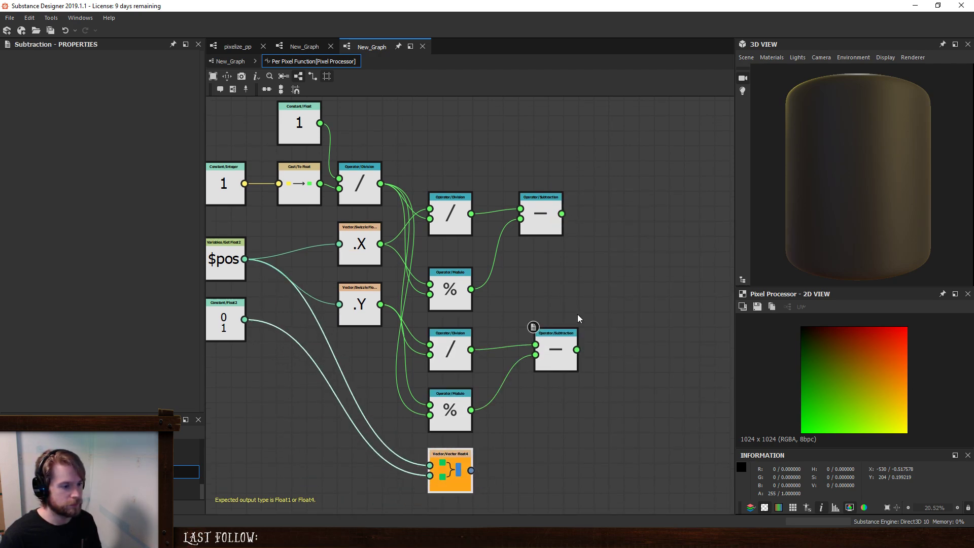
drag(541, 224, 557, 284)
key(space)
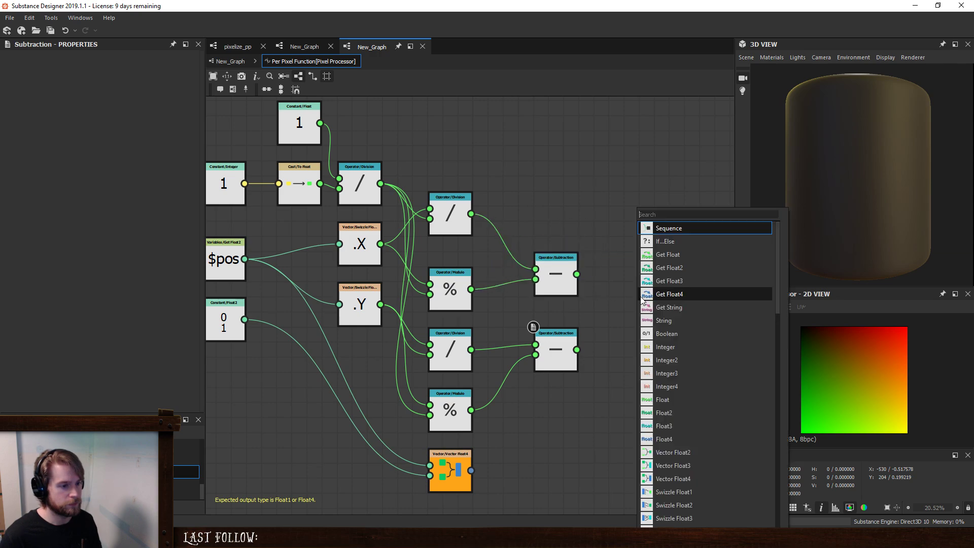
click(673, 453)
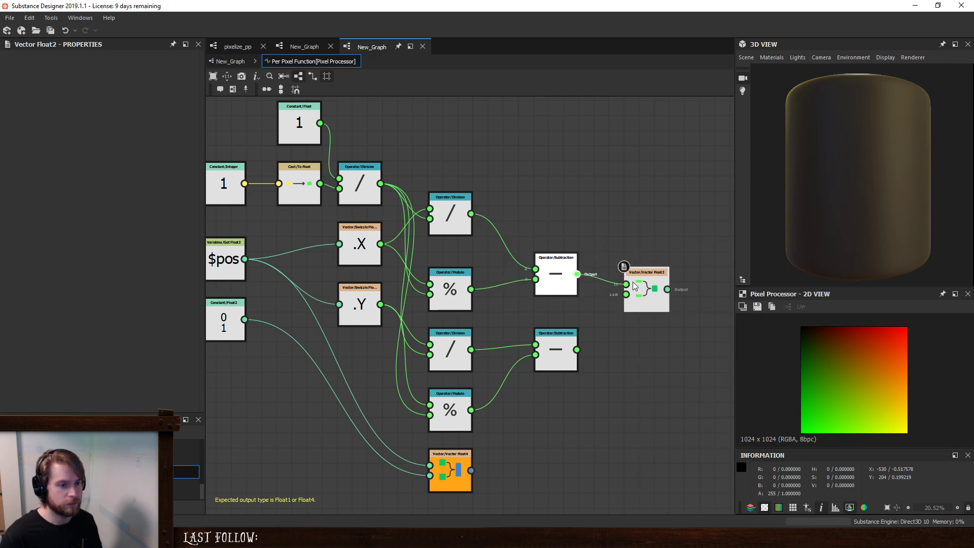
drag(633, 286, 628, 284)
drag(577, 349, 451, 462)
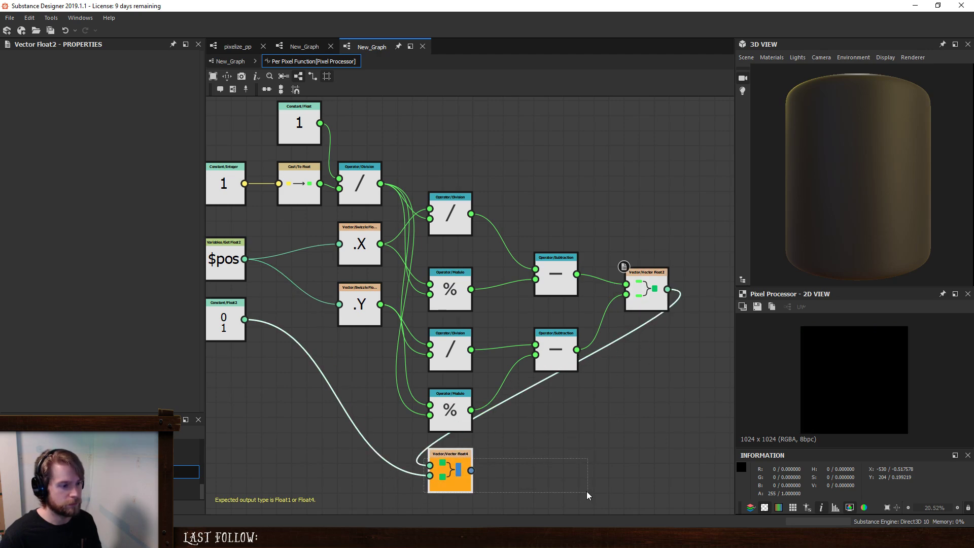
drag(462, 477, 597, 511)
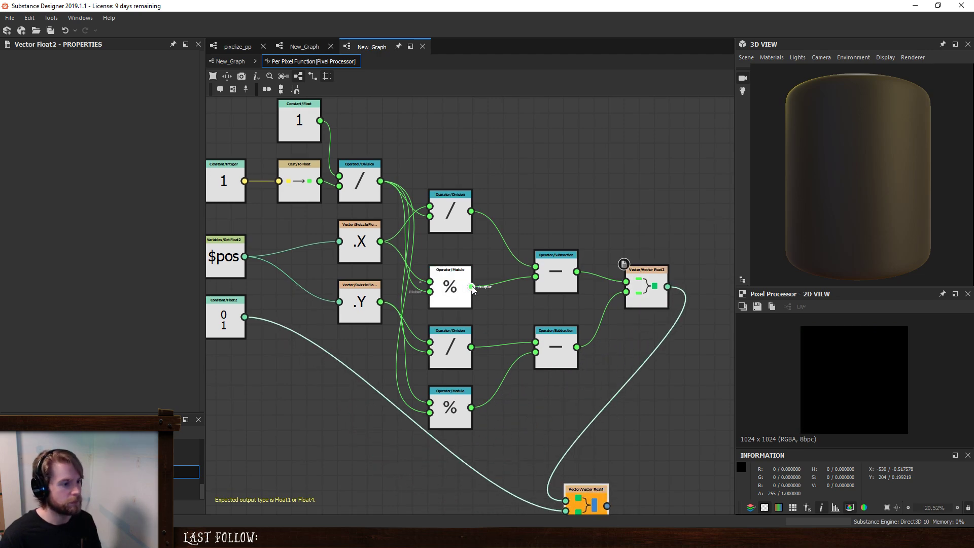
- Connect the X and Y Modulo results to the Vector Float2 inputs and inspect the gradient preview
drag(471, 287, 626, 281)
drag(472, 408, 627, 292)
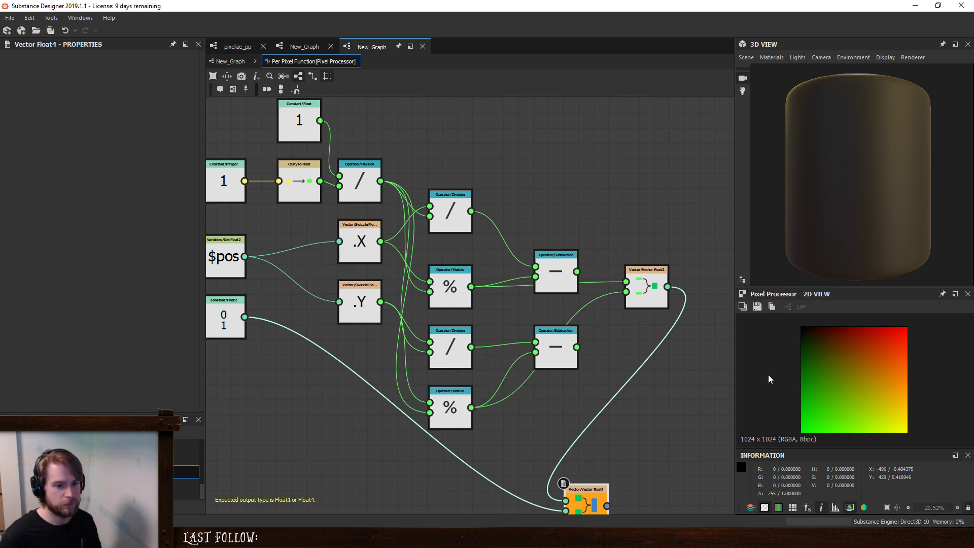
scroll(890, 349, up, 5)
scroll(848, 374, down, 5)
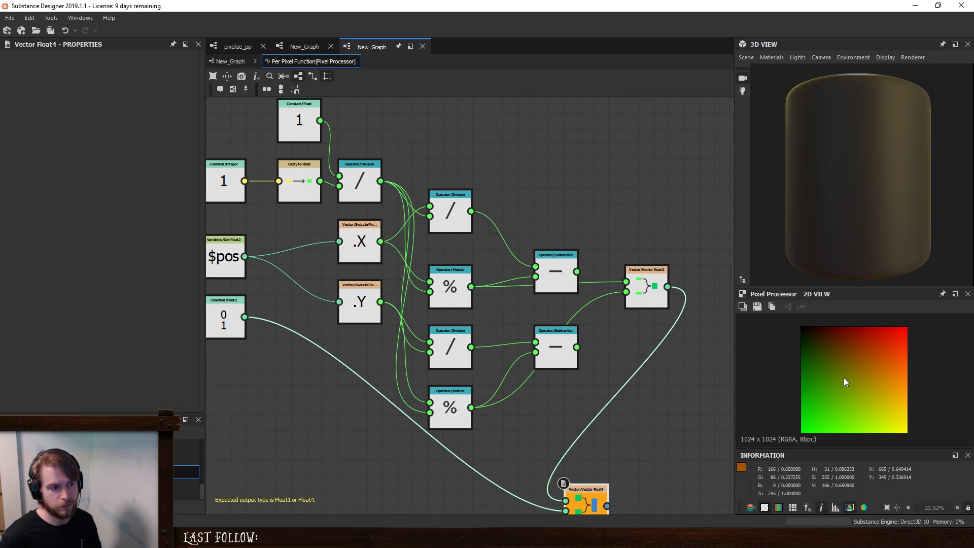
- Connect the X and Y Division results to the Vector Float2 inputs and inspect the preview up close
middle_drag(499, 278, 513, 293)
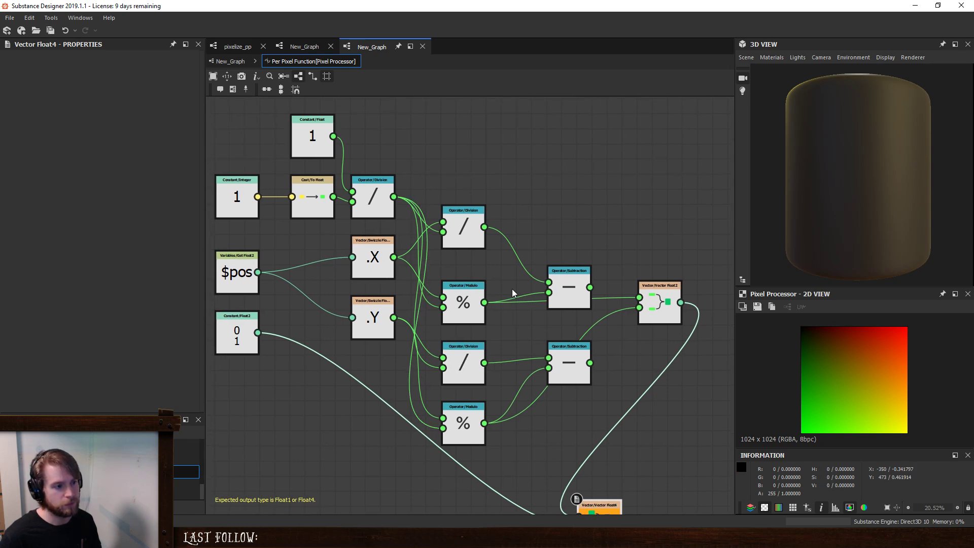
drag(484, 226, 661, 300)
drag(484, 363, 639, 308)
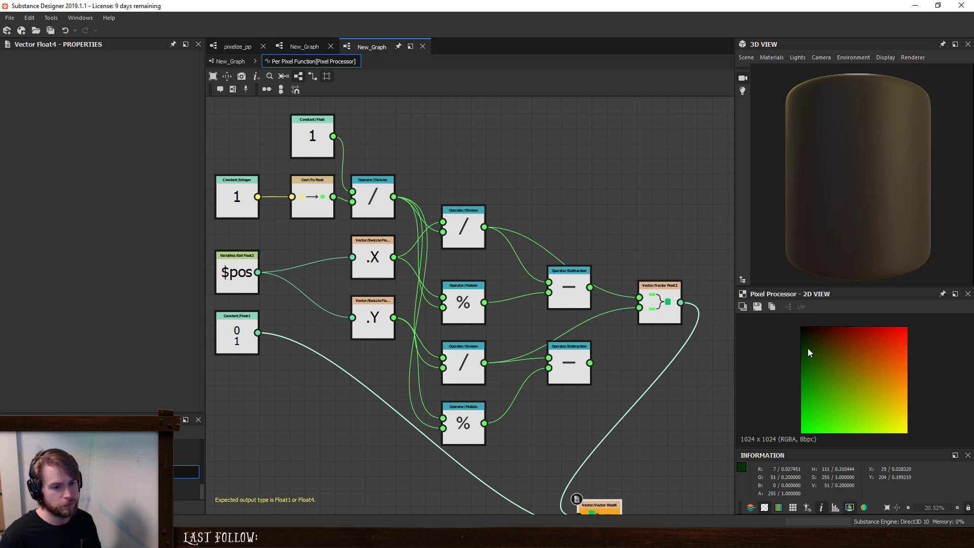
scroll(858, 354, up, 5)
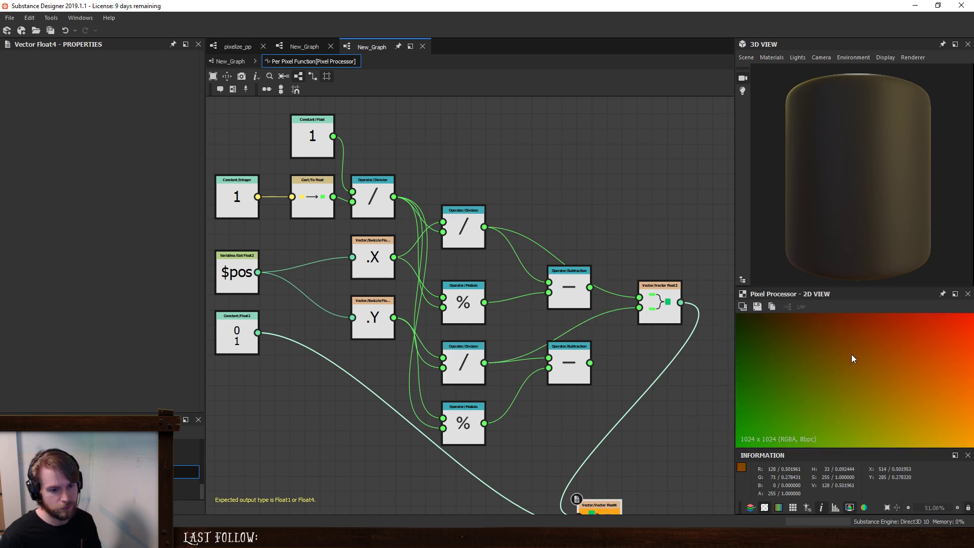
scroll(852, 355, down, 6)
scroll(844, 356, up, 1)
- Set the Integer constant feeding the To Float cast to 16
middle_drag(338, 227, 383, 263)
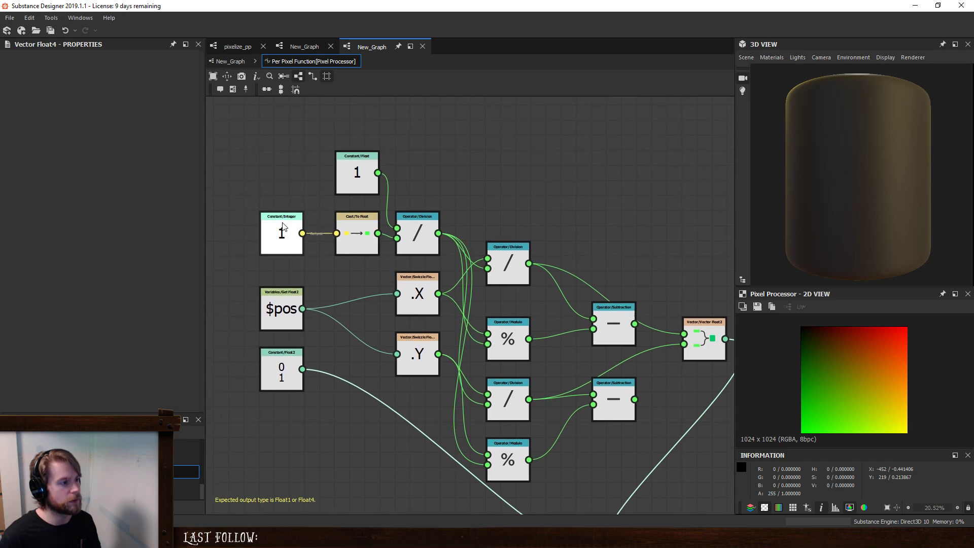
click(285, 231)
drag(99, 67, 208, 76)
text(16)
key(Return)
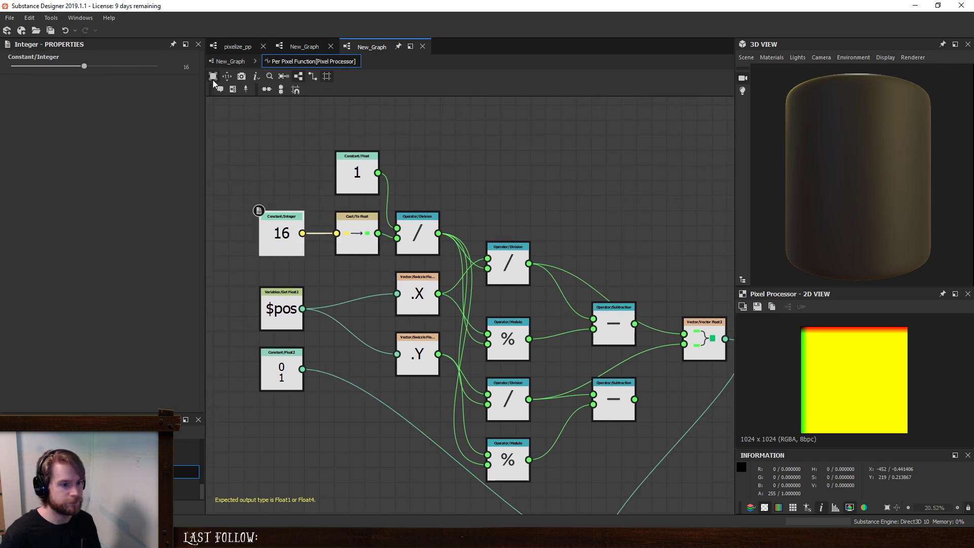
- Reconnect both Subtraction results to the Vector Float2 inputs and enlarge the preview
middle_drag(630, 285, 516, 189)
drag(565, 234, 570, 248)
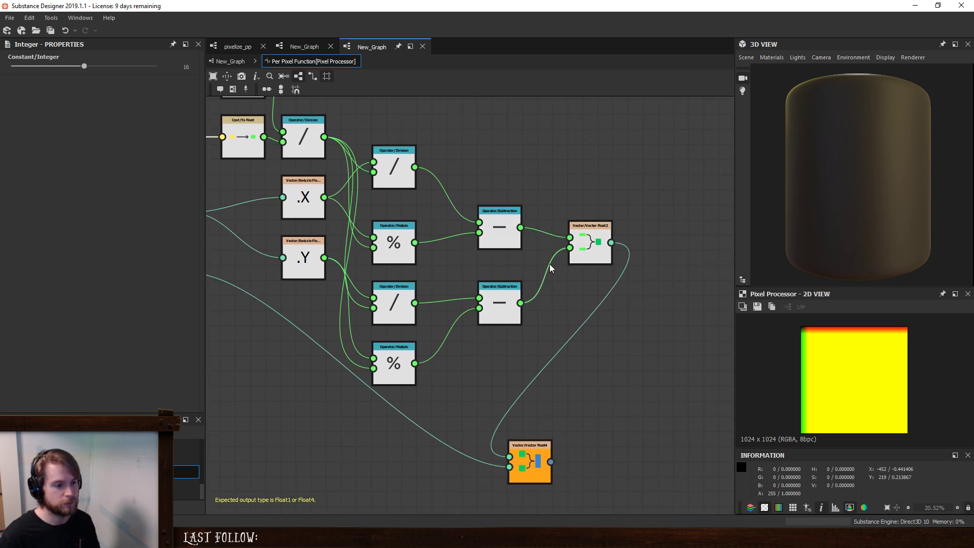
scroll(817, 339, up, 10)
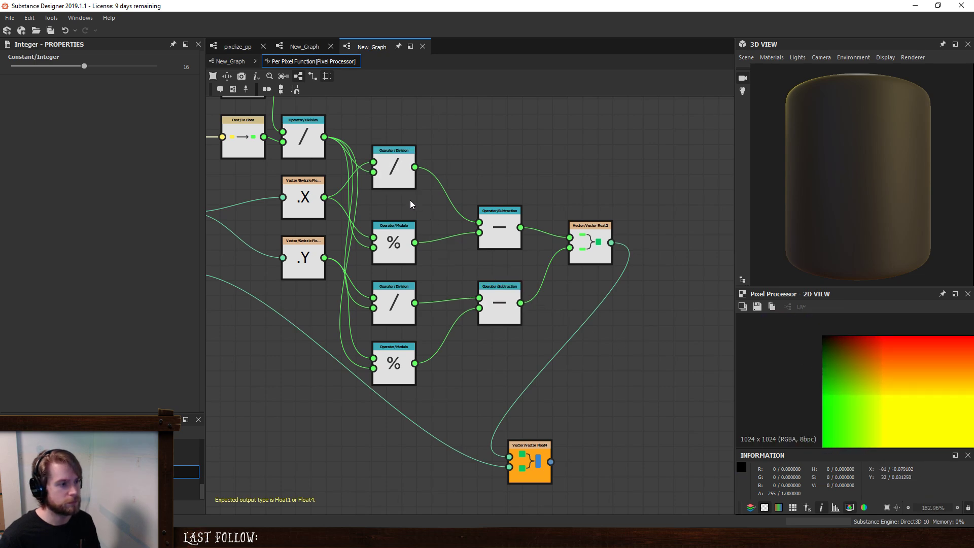
- Route the X and Y Modulo results into Vector Float2 in place of the Subtraction results
drag(415, 243, 570, 238)
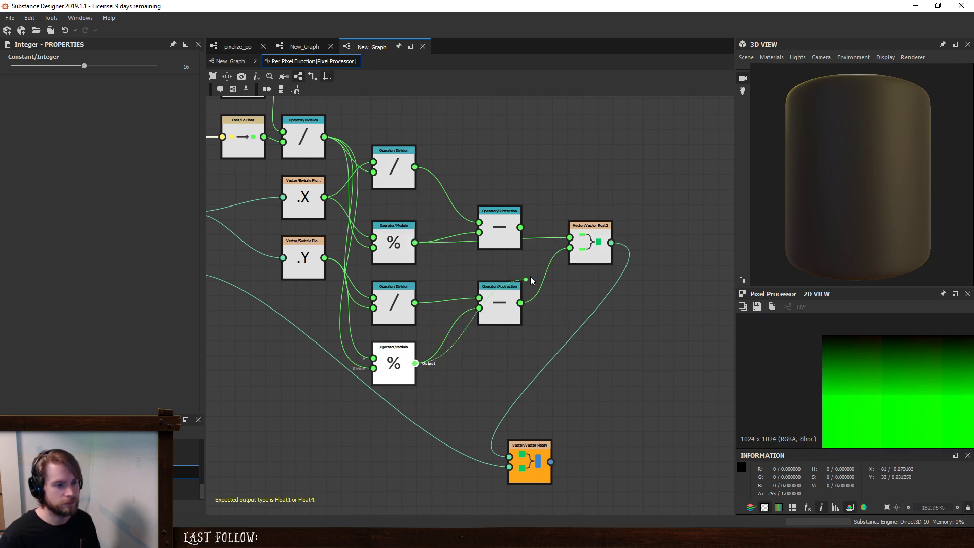
drag(530, 280, 569, 249)
scroll(939, 404, down, 6)
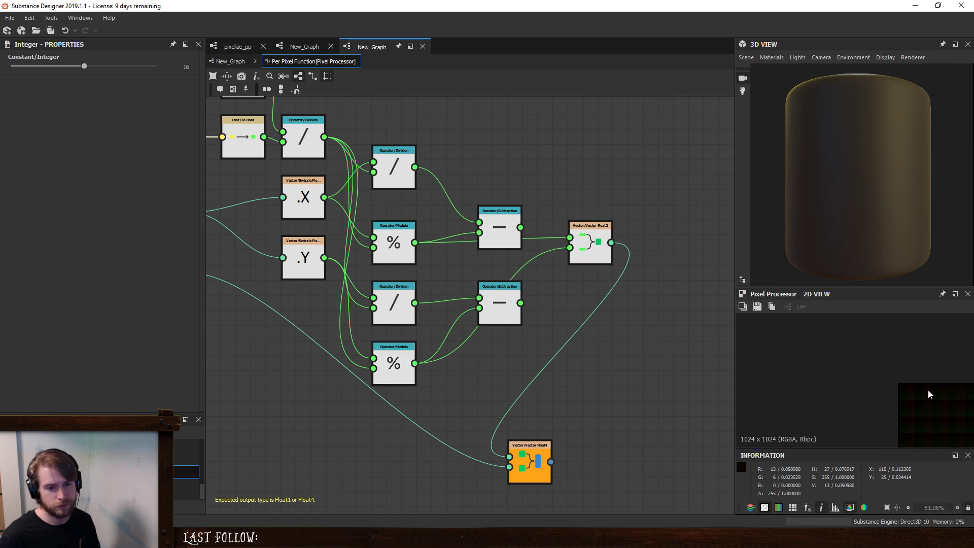
- Examine the Modulo output in the 2D view at several magnifications, comparing pixel values across the image
key(f)
scroll(819, 354, up, 6)
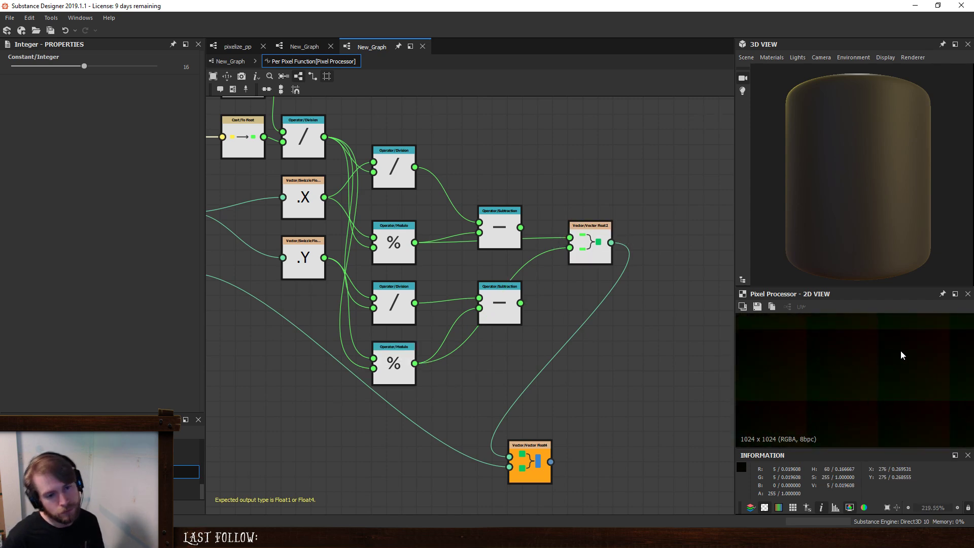
scroll(835, 395, up, 5)
scroll(834, 395, down, 2)
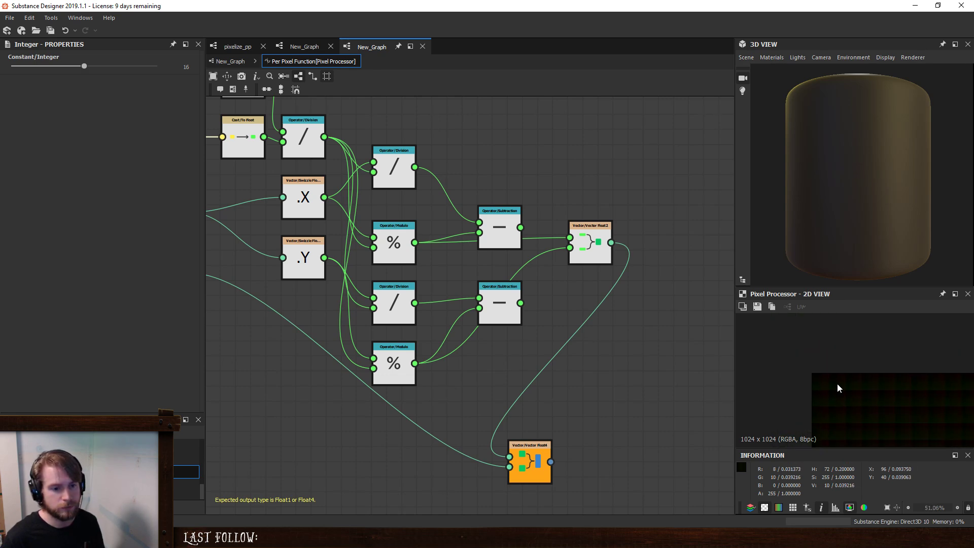
key(f)
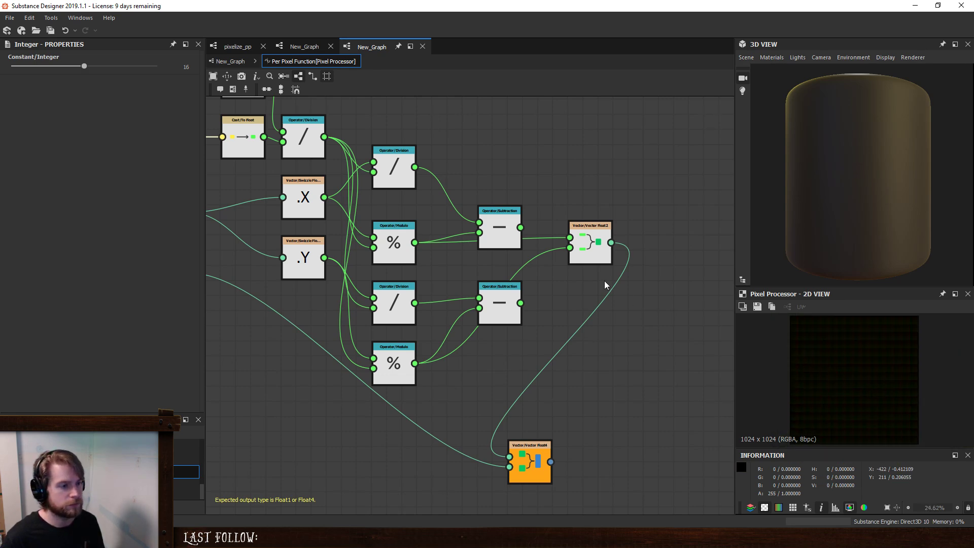
scroll(847, 357, up, 8)
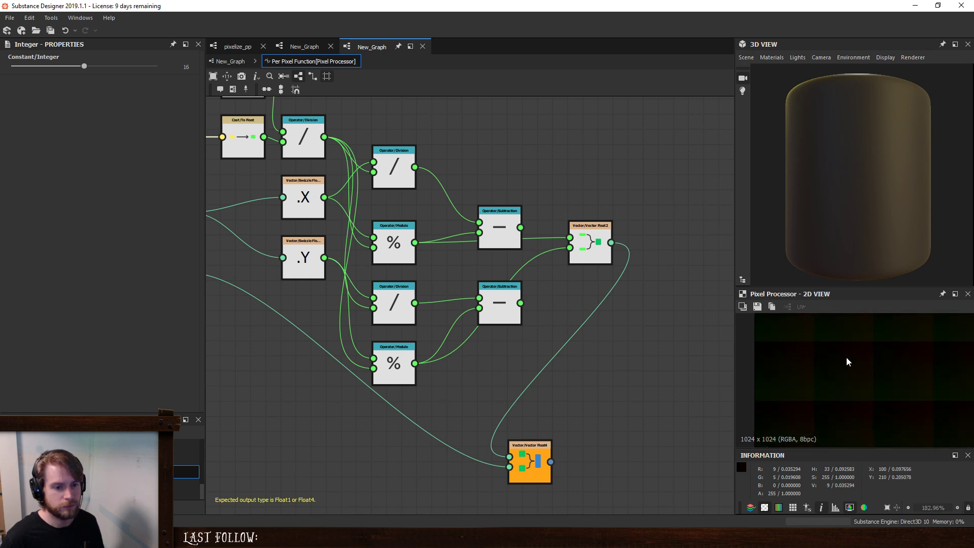
middle_drag(847, 358, 851, 390)
scroll(859, 364, down, 3)
scroll(845, 356, up, 2)
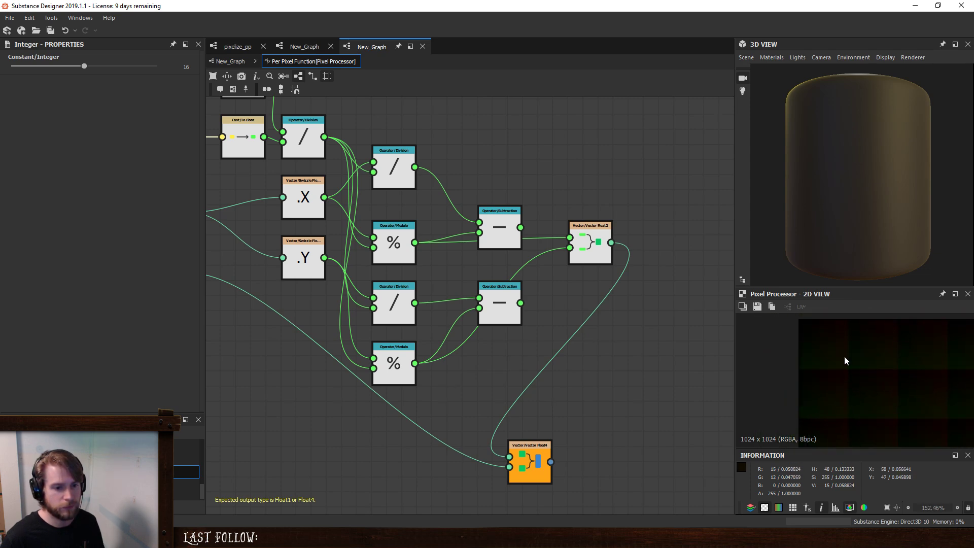
scroll(843, 351, down, 2)
scroll(844, 349, down, 5)
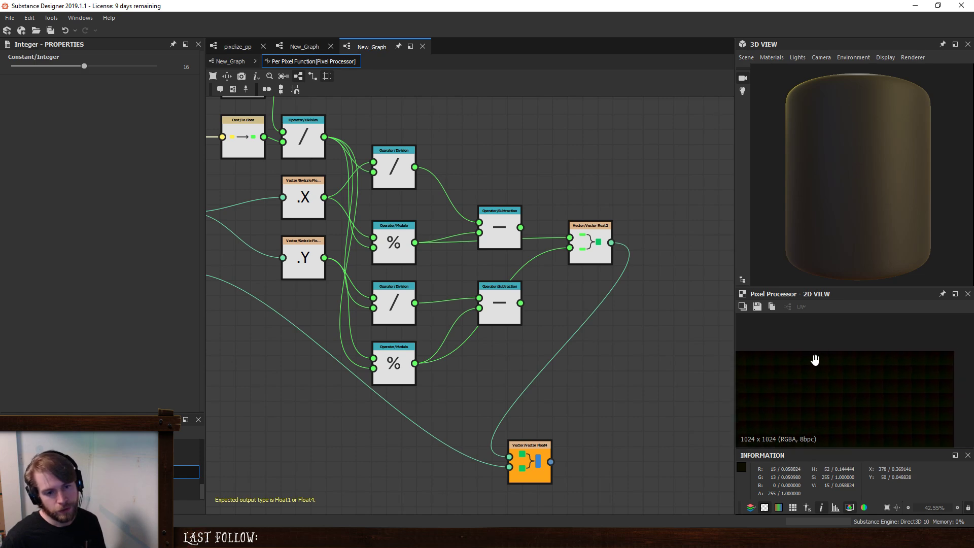
scroll(815, 380, down, 2)
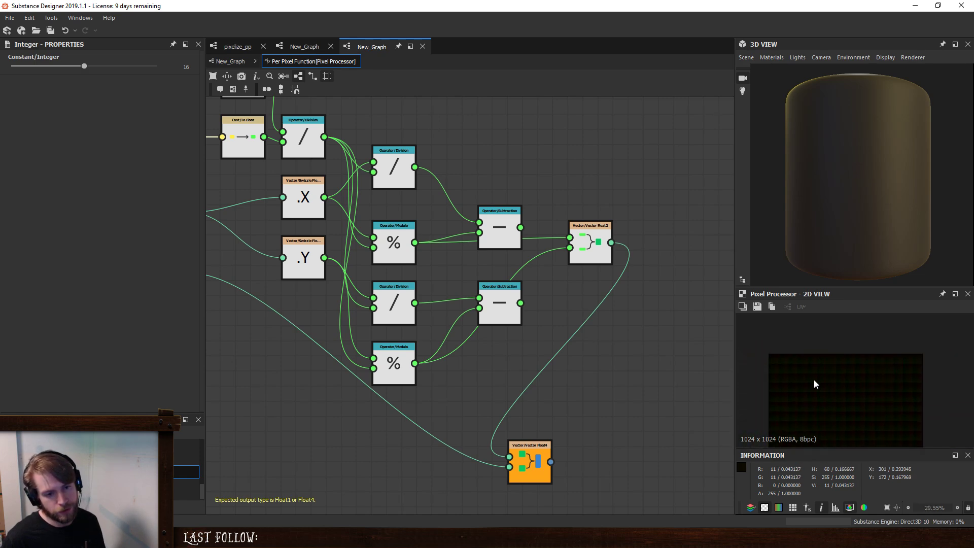
- Delete the X and Y Division, Modulo and Subtraction nodes between the swizzles and Vector Float2
scroll(441, 165, down, 3)
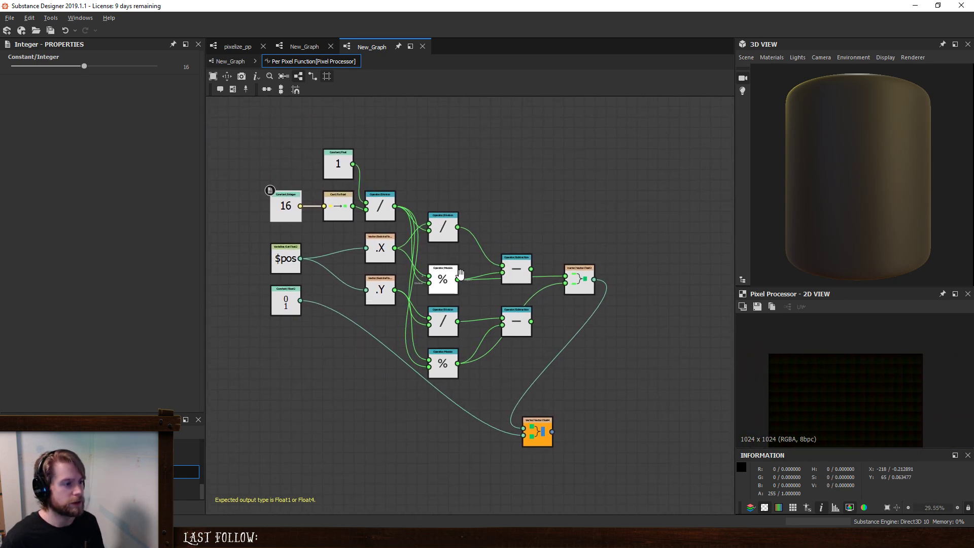
drag(444, 163, 519, 374)
key(Delete)
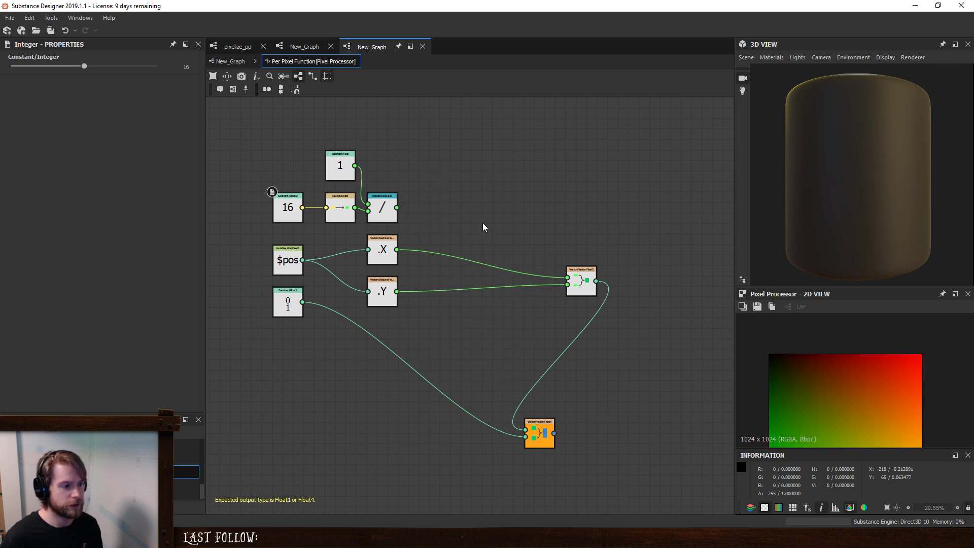
- Add a Multiplication node and connect the X swizzle to its second input
key(space)
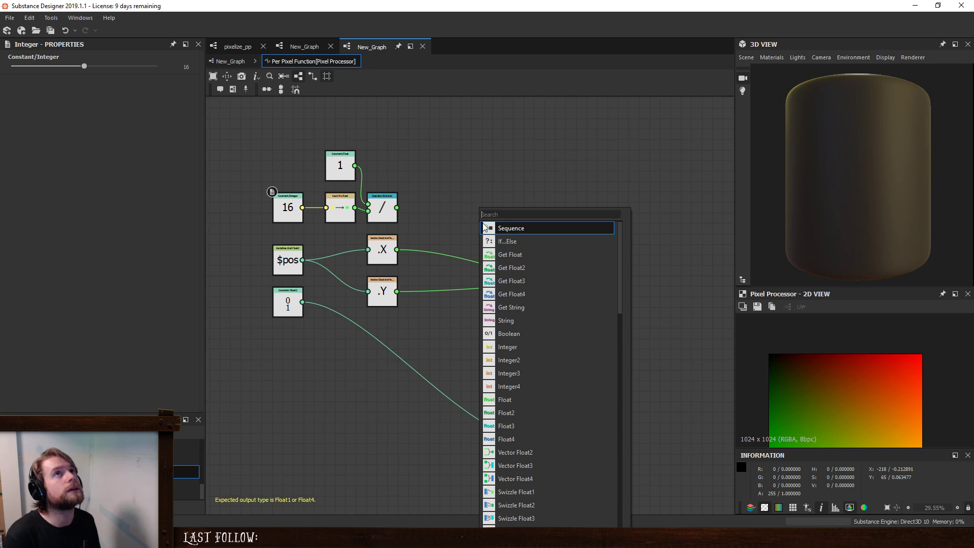
text(mult)
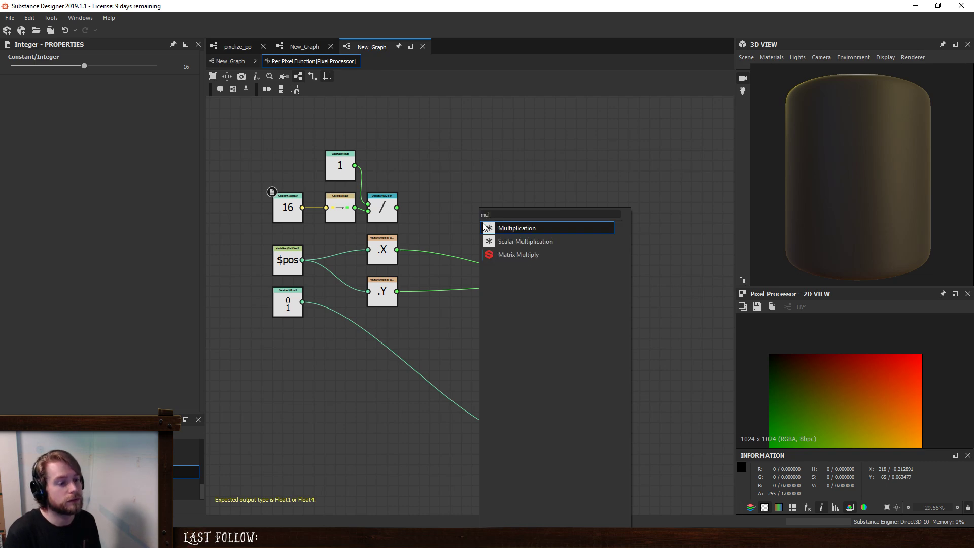
key(Return)
scroll(415, 227, up, 2)
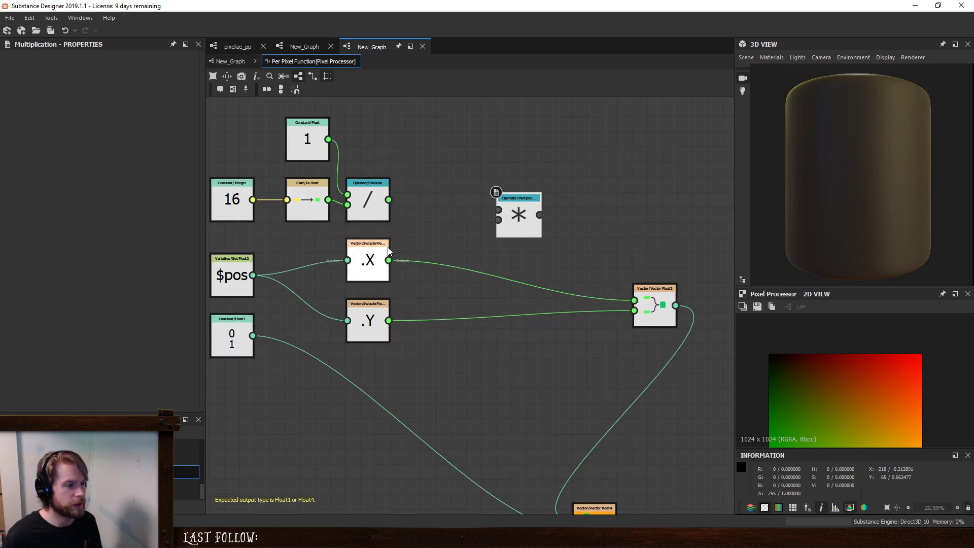
drag(397, 260, 498, 220)
- Connect the To Float cast to Multiplication's first input and space out the swizzle, Division and Multiplication nodes
drag(361, 261, 362, 276)
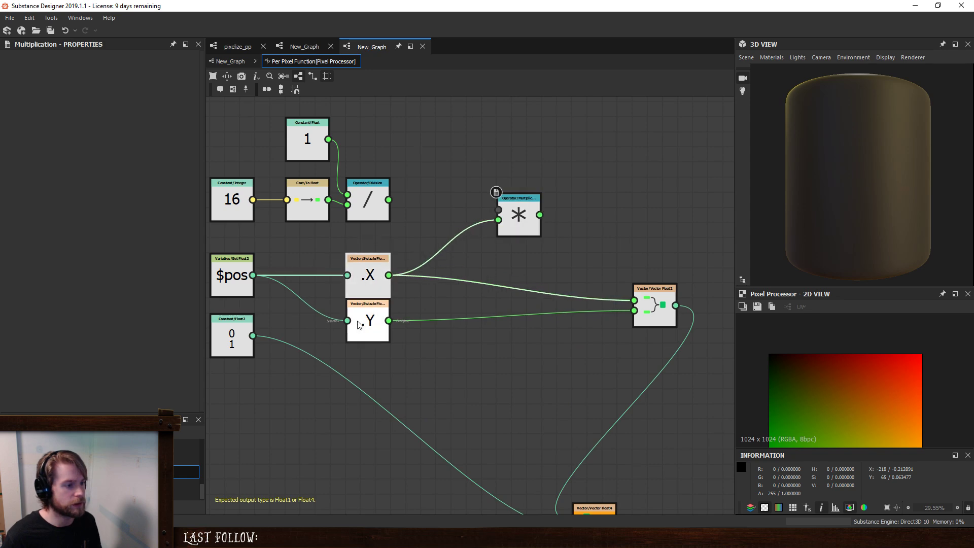
drag(361, 326, 361, 350)
drag(328, 200, 452, 229)
drag(368, 200, 398, 155)
click(436, 224)
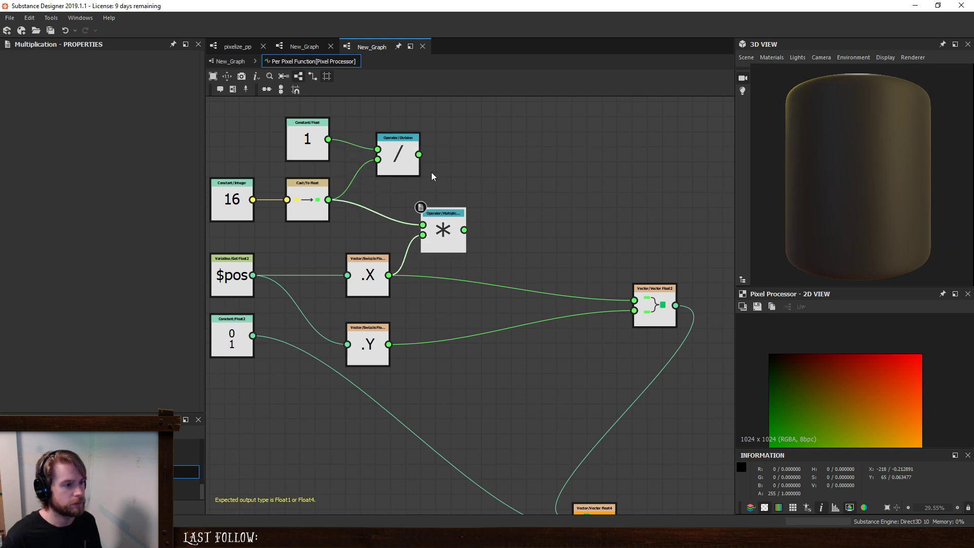
- Add a Division node that divides the Multiplication result by the first Division's result
click(515, 213)
key(space)
text(di)
key(Return)
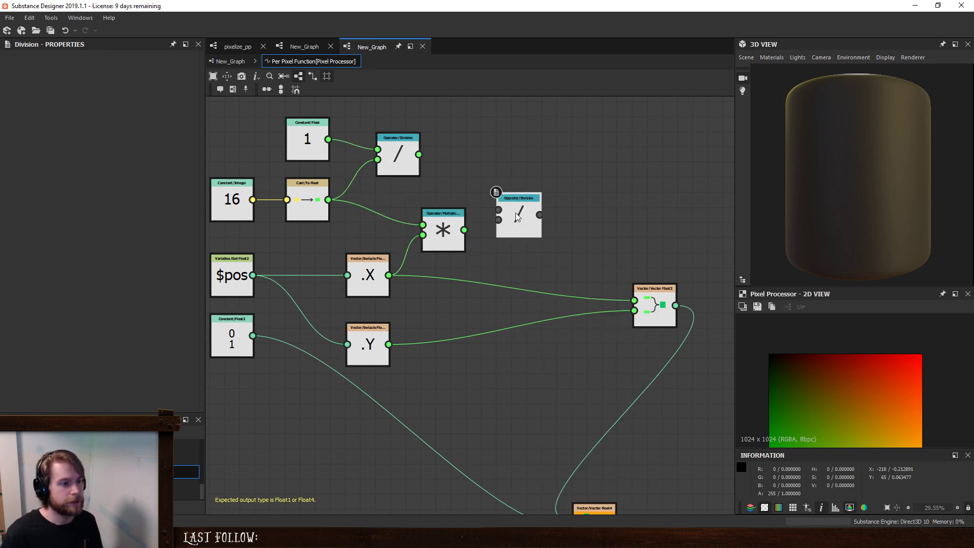
mouse_move(517, 217)
mouse_down()
mouse_move(532, 202)
mouse_move(515, 196)
mouse_move(514, 204)
mouse_up()
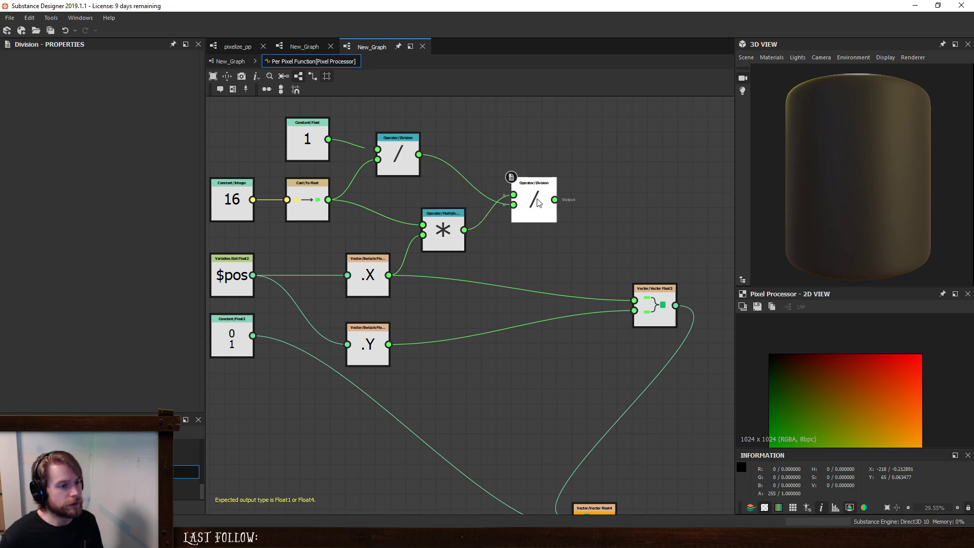
- Open the node search to add another node beside the new Division
key(space)
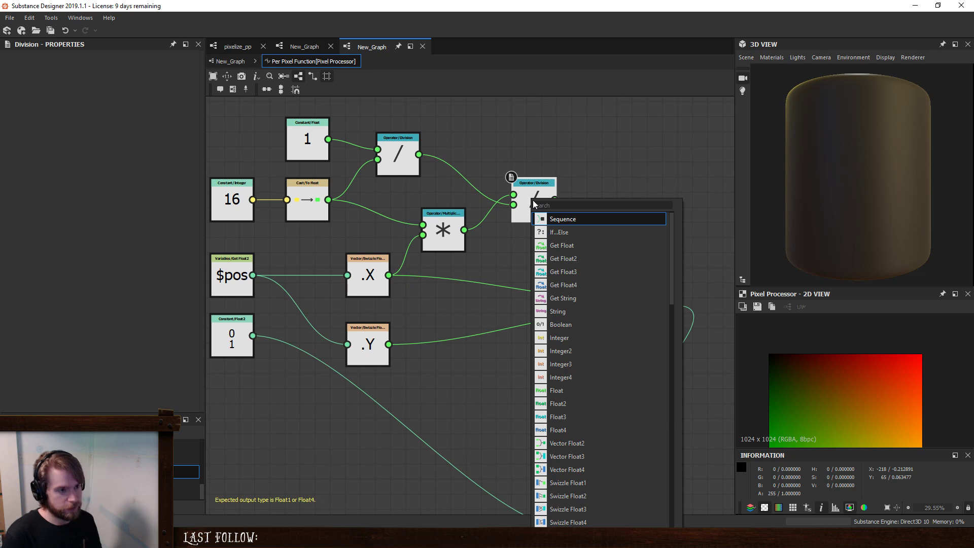
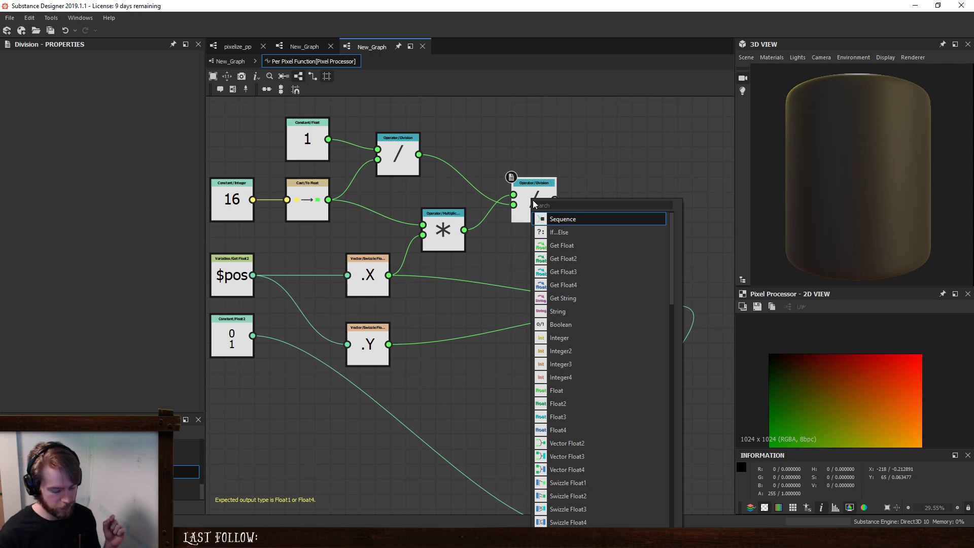
- Add a Floor node fed by the Division that follows the Multiplication
click(535, 167)
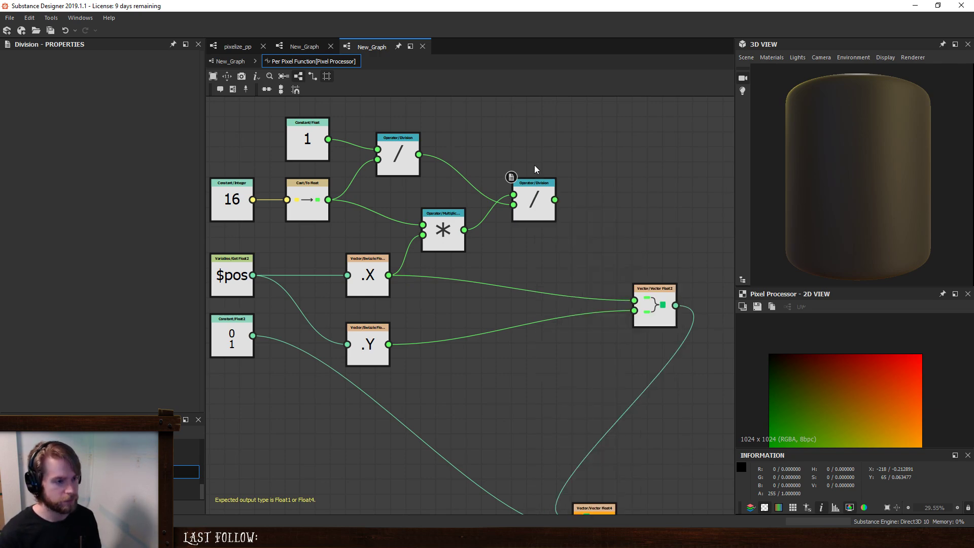
key(space)
text(dio)
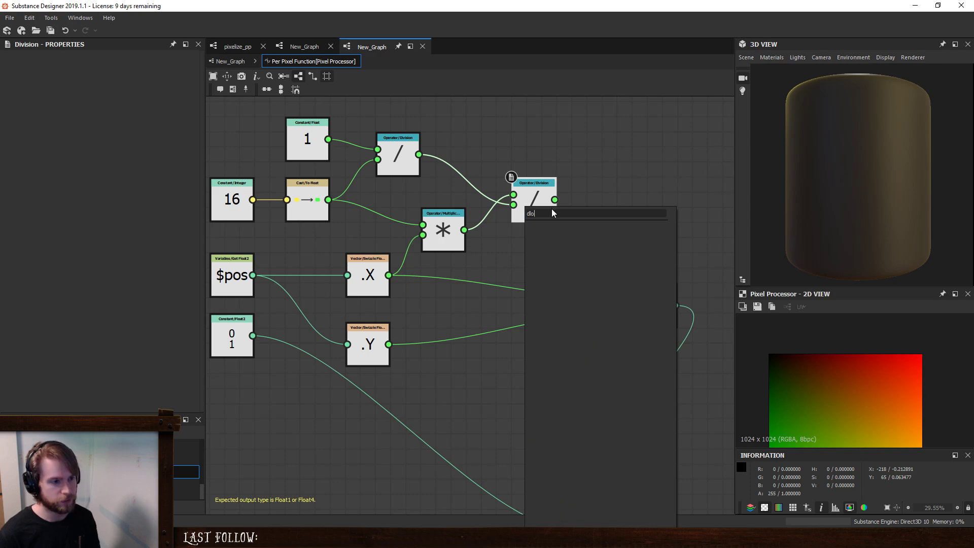
text(f)
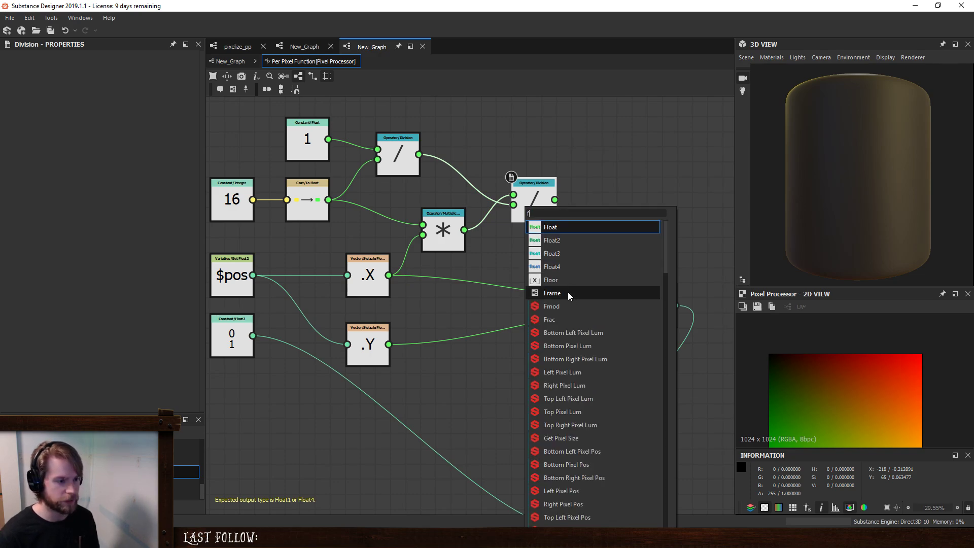
text(lo)
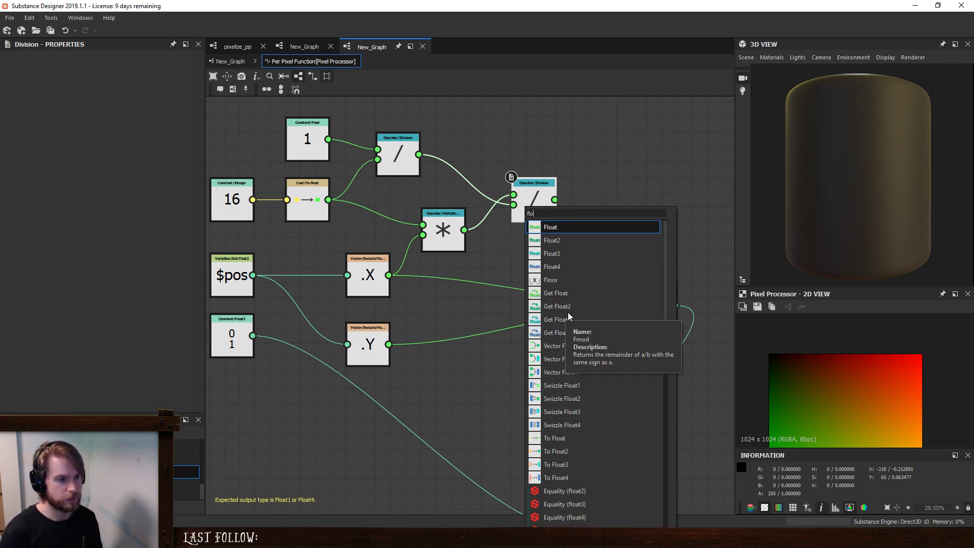
click(570, 281)
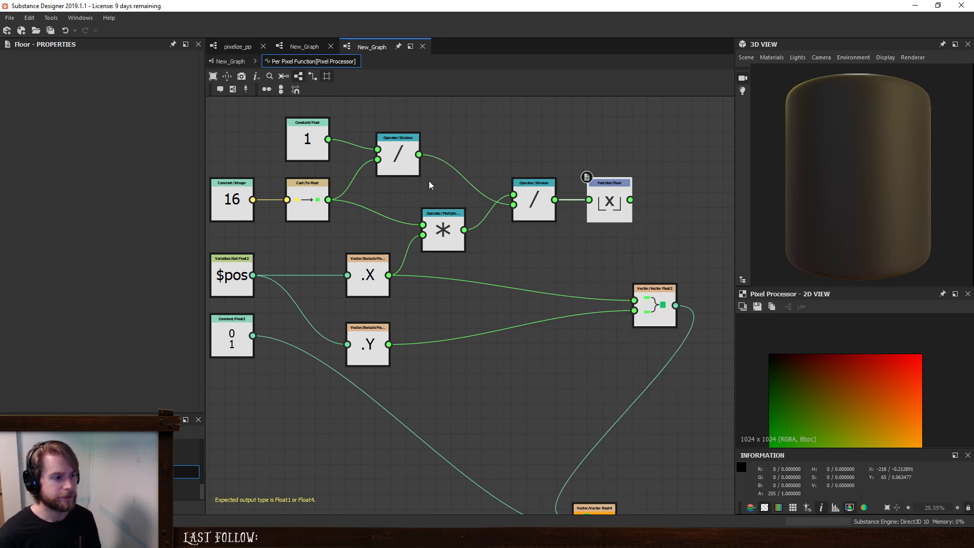
- Align the first Division with the constant 1 and connect Floor's output to Vector Float2's first input
drag(414, 170, 444, 154)
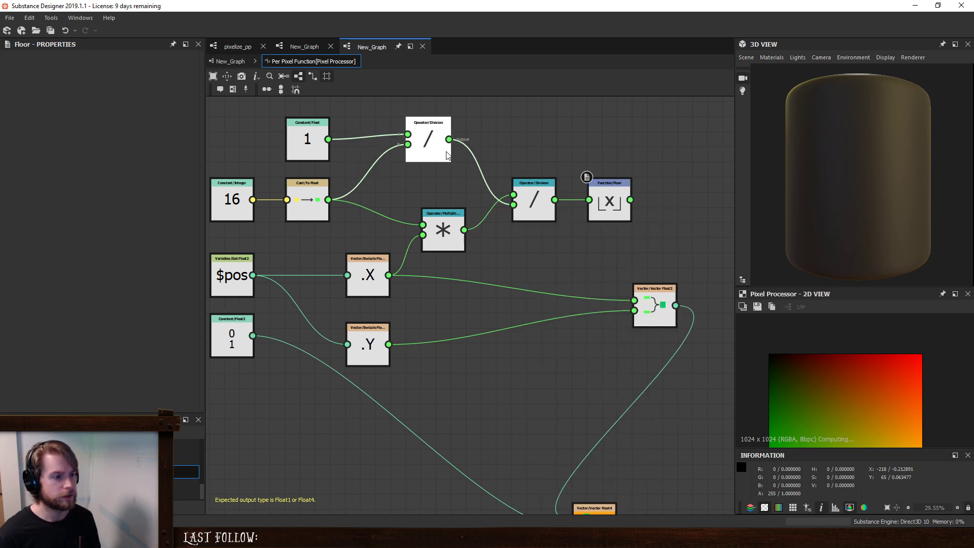
click(444, 229)
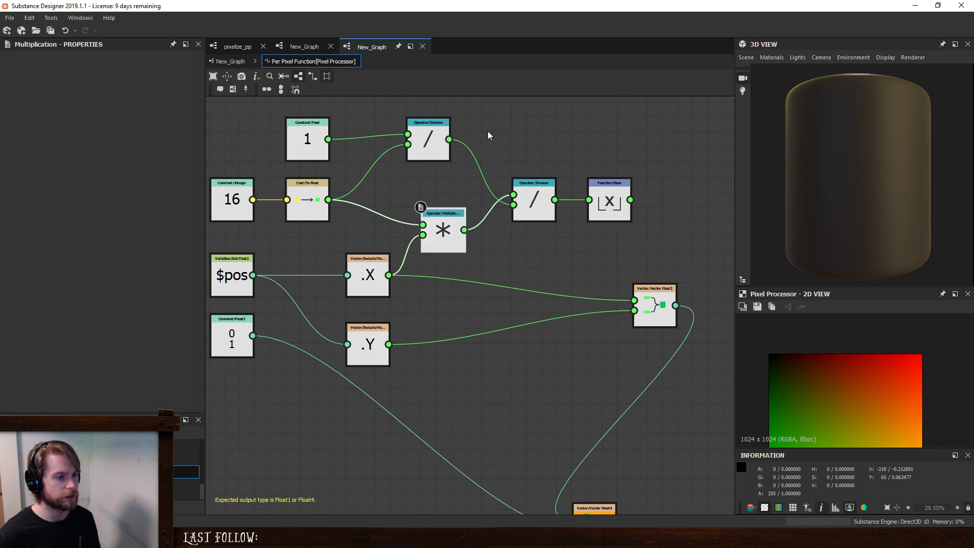
drag(620, 197, 658, 296)
key(space)
key(Escape)
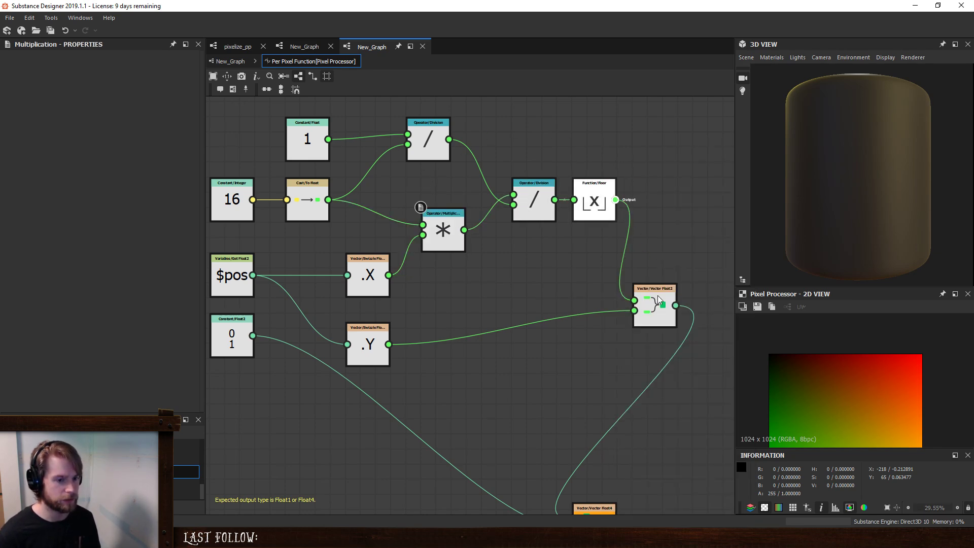
scroll(884, 391, down, 3)
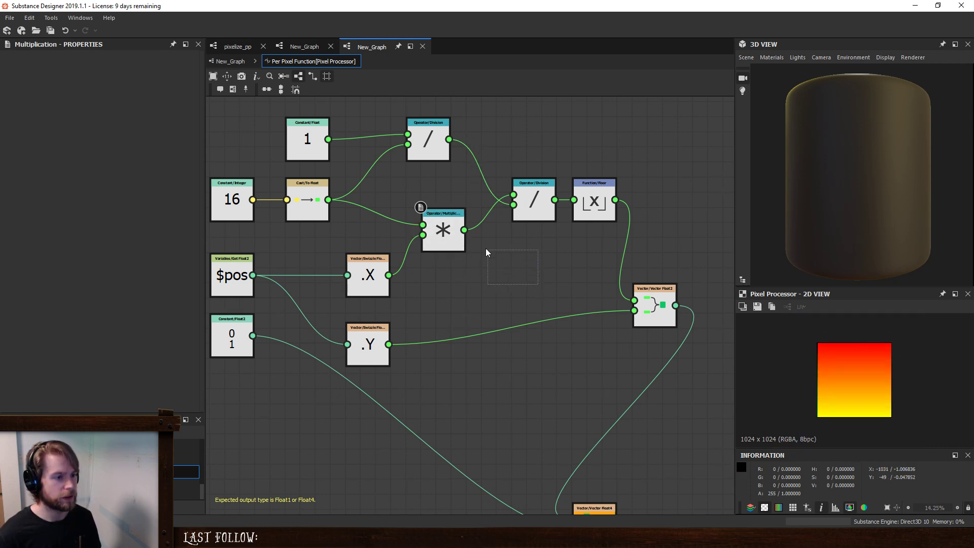
- Duplicate the Multiplication, second Division and Floor nodes below, and connect the Y swizzle to the copied Multiplication's second input
drag(486, 249, 460, 220)
drag(602, 272, 444, 217)
key(ctrl+c)
key(ctrl+v)
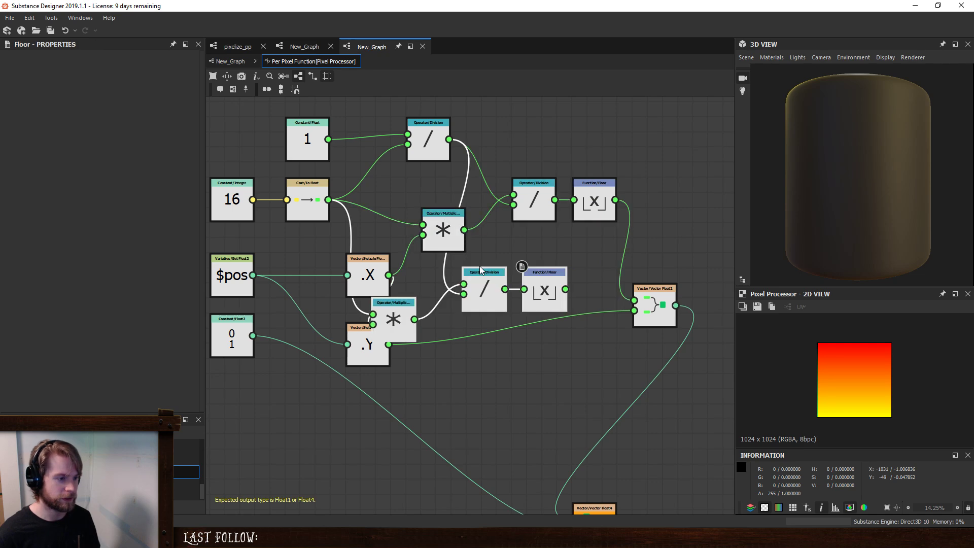
drag(481, 270, 516, 286)
drag(386, 345, 413, 336)
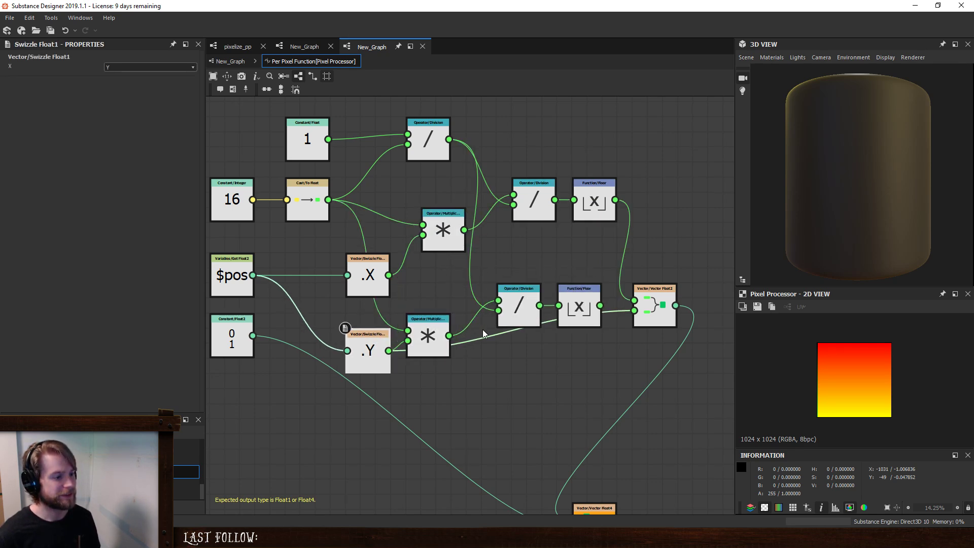
- Connect the copied Floor to Vector Float2's second input and inspect the upper-left corner of the 2D preview
drag(602, 306, 602, 305)
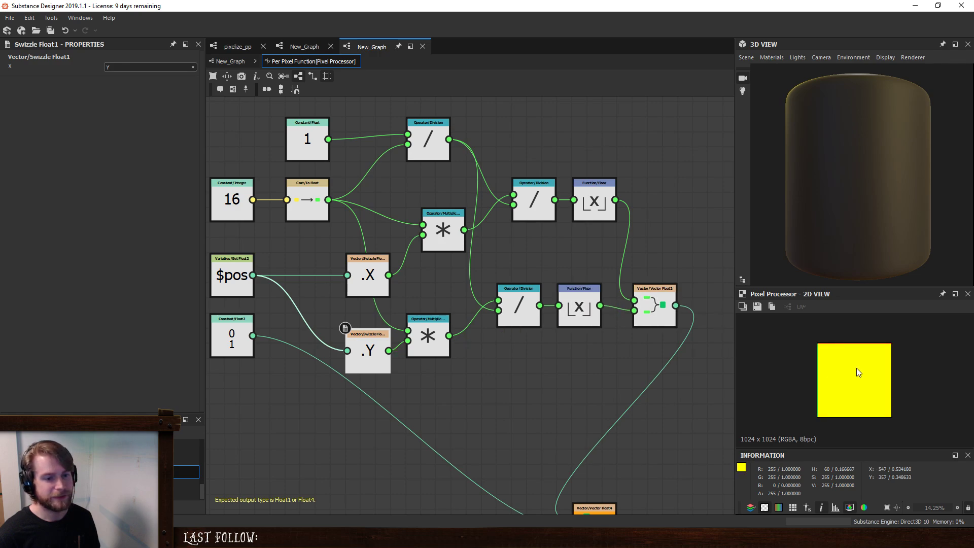
scroll(857, 367, up, 5)
middle_drag(815, 340, 858, 404)
scroll(845, 401, up, 10)
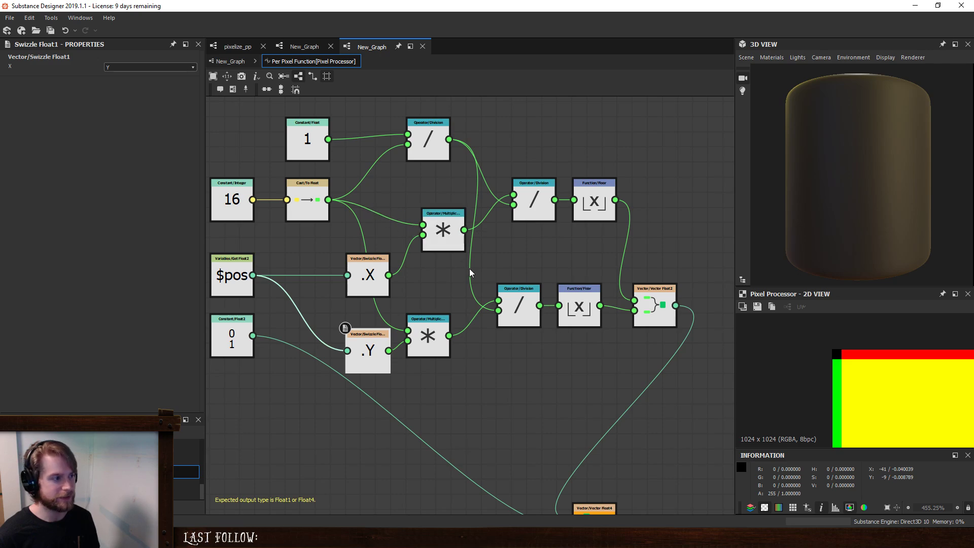
- Make room before Vector Float2 and insert a Division after the upper Floor, with the To Float cast as its second input
scroll(505, 298, down, 1)
middle_drag(554, 255, 531, 250)
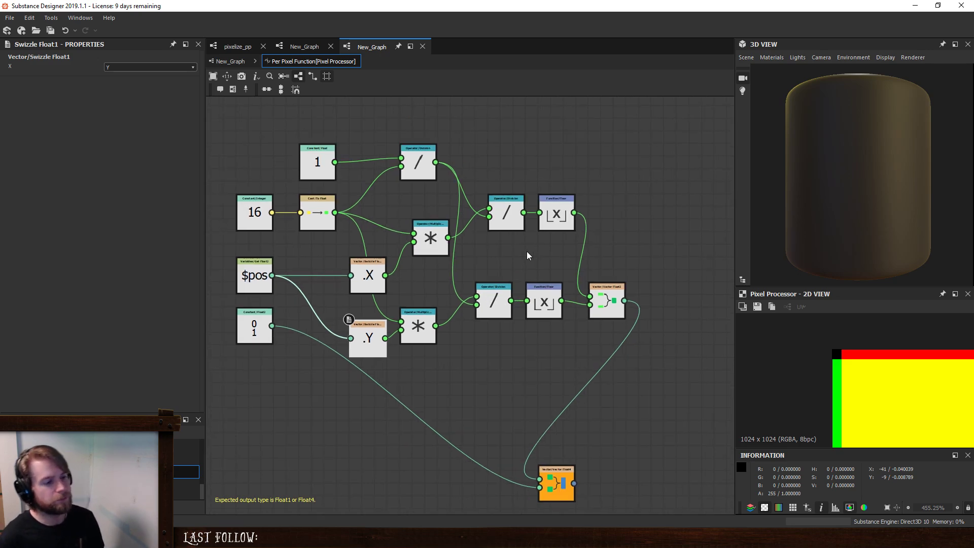
drag(613, 300, 701, 300)
click(559, 213)
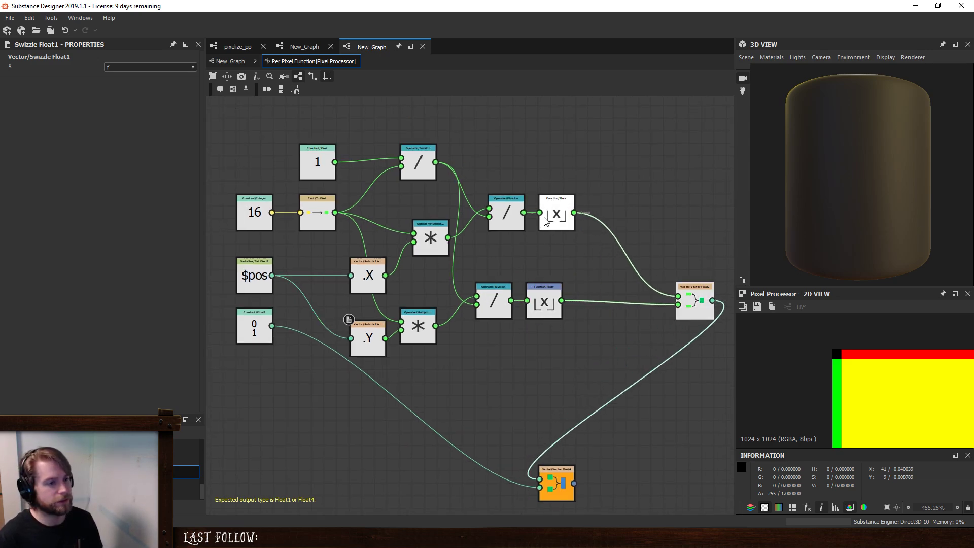
key(space)
text(div)
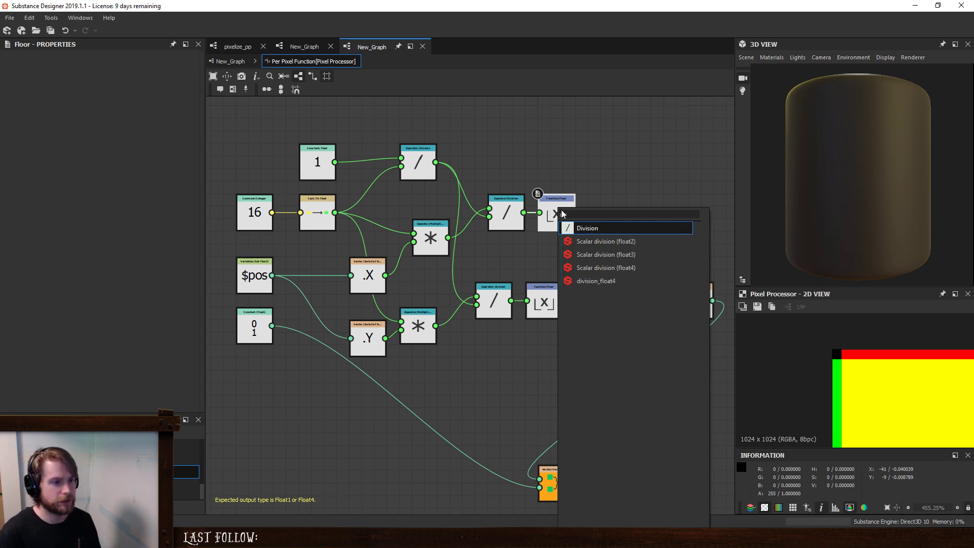
key(Return)
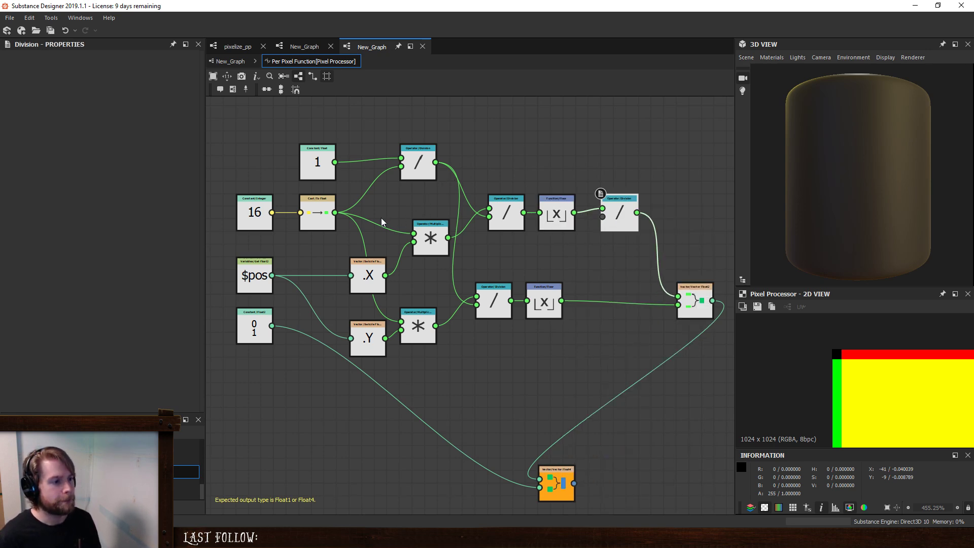
drag(334, 212, 603, 216)
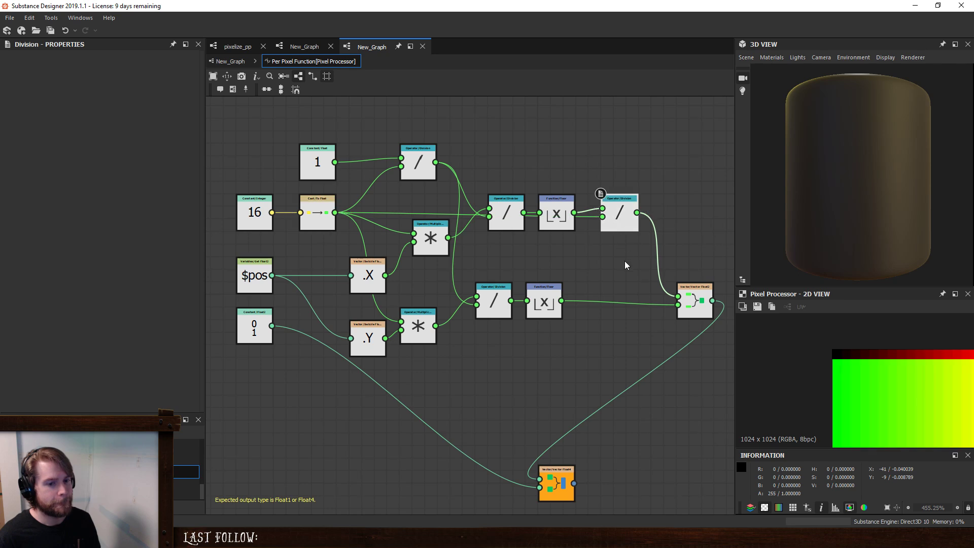
- Insert a Division between the lower Floor and Vector Float2, with the To Float cast as its second input
middle_drag(625, 265, 556, 260)
click(474, 305)
key(space)
text(d)
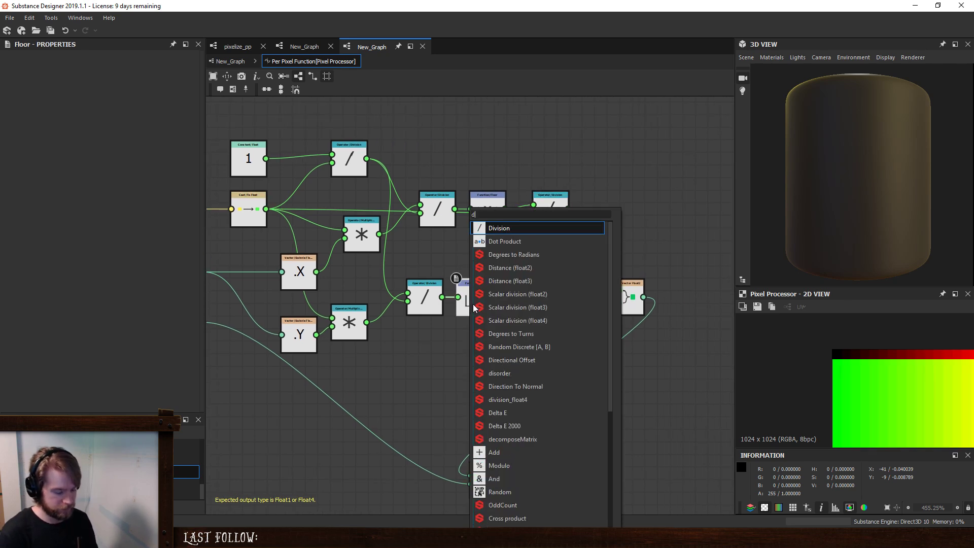
key(Return)
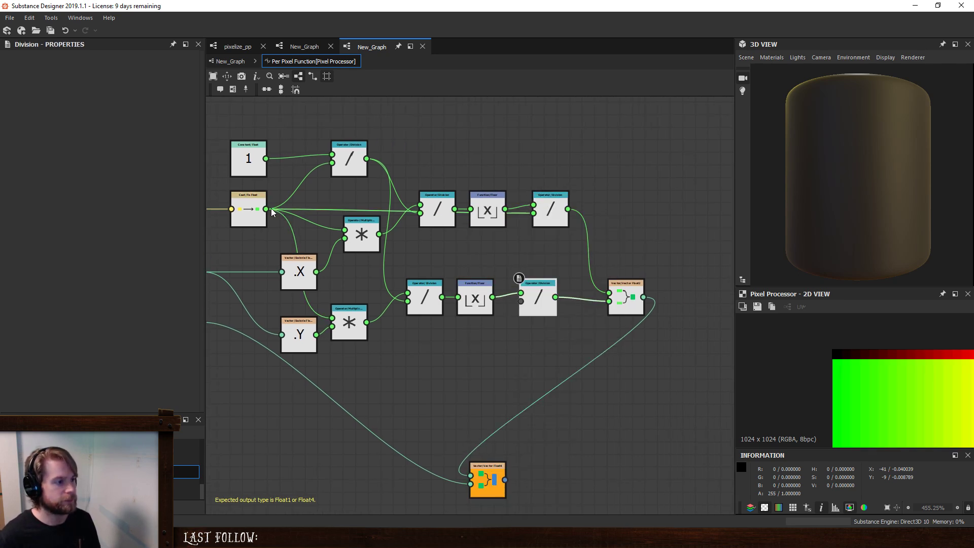
drag(272, 211, 521, 301)
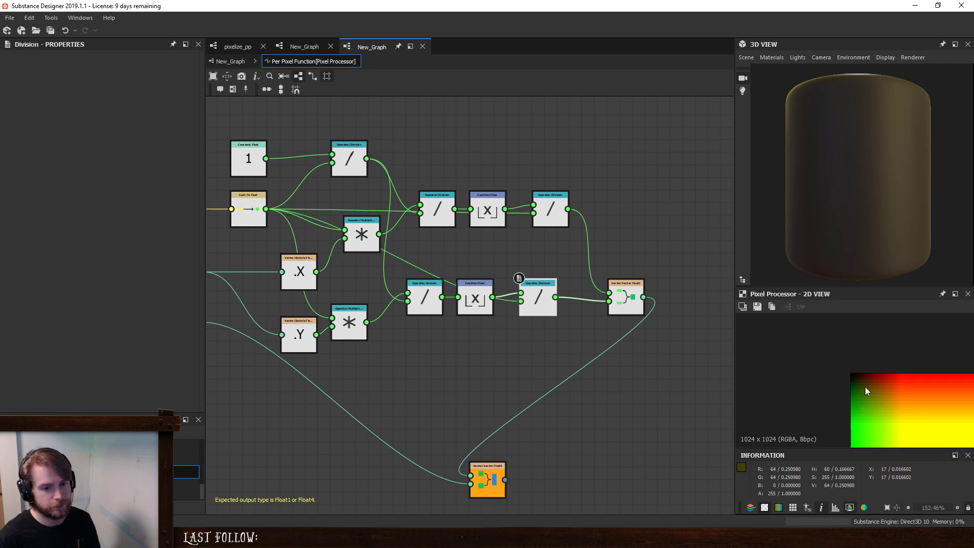
- Set the Integer constant to 4 and examine the resulting blocks in the 2D preview
scroll(927, 401, down, 6)
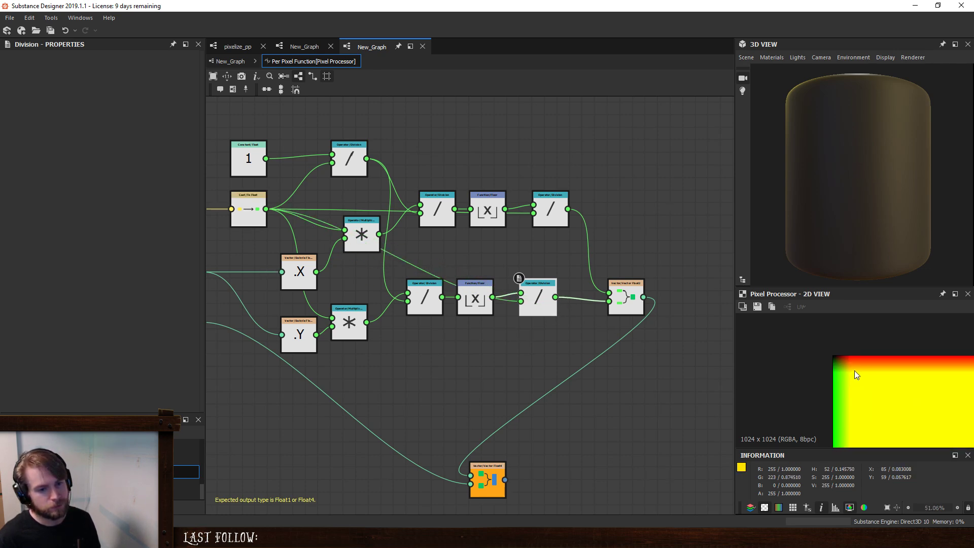
scroll(853, 369, up, 8)
middle_drag(429, 300, 495, 315)
click(252, 226)
drag(84, 68, 43, 70)
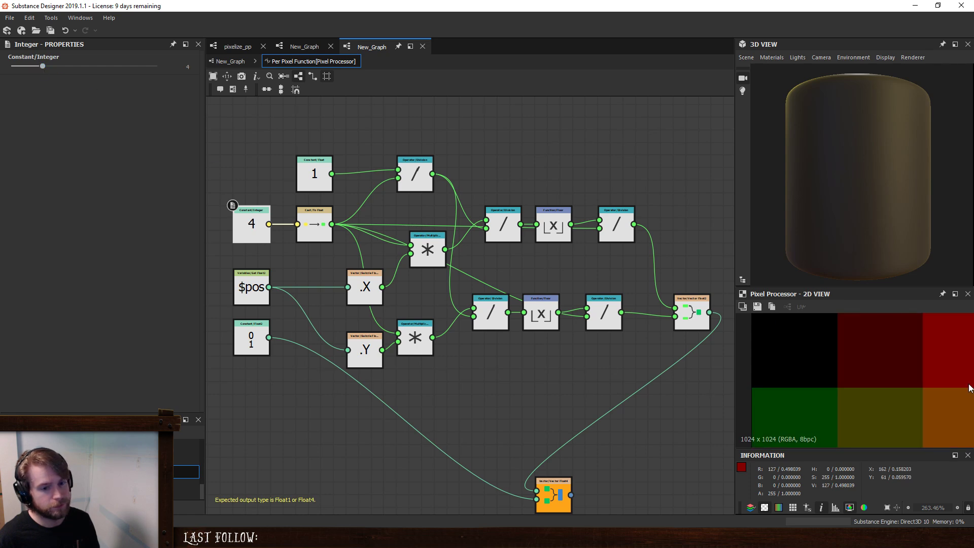
scroll(891, 402, down, 5)
middle_drag(942, 397, 815, 348)
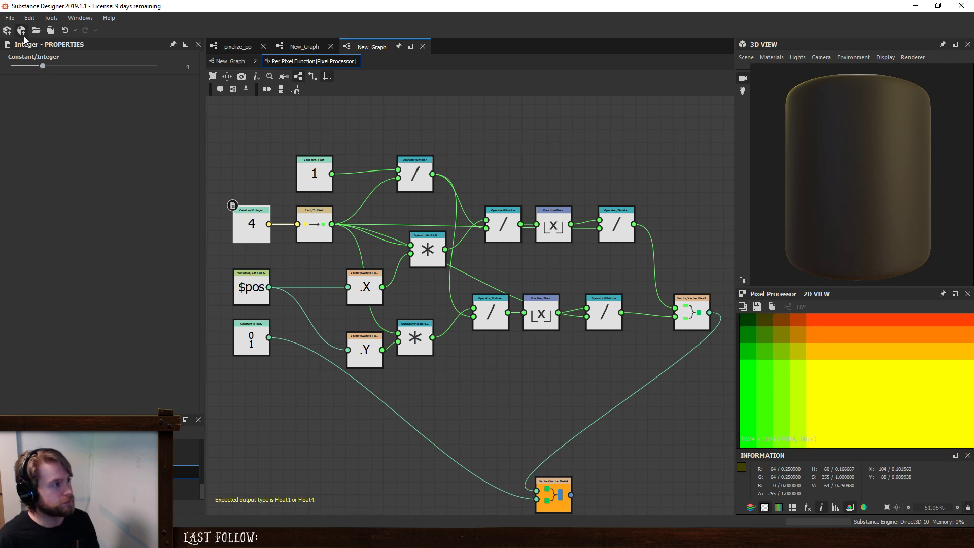
key(f)
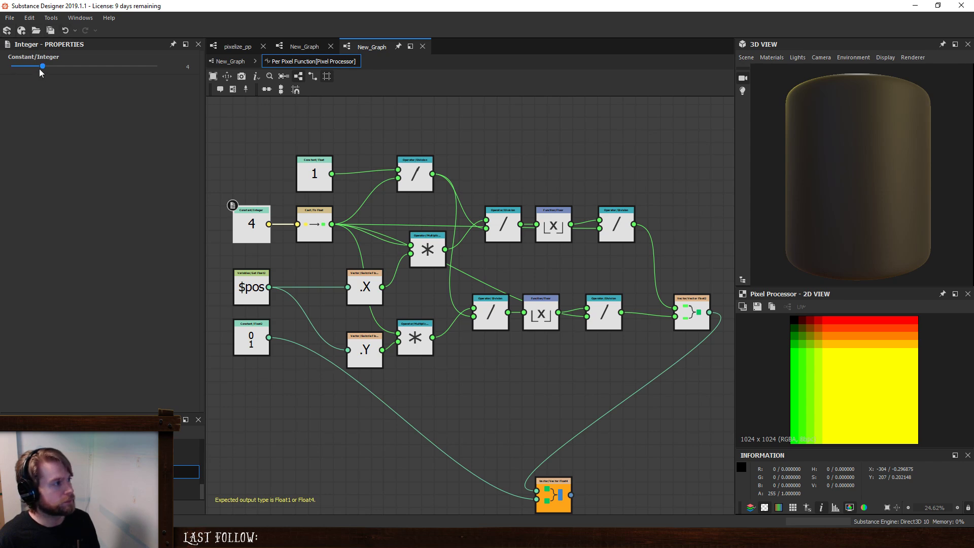
- Set the Integer constant to 2 and check the 2D preview
drag(42, 69, 36, 70)
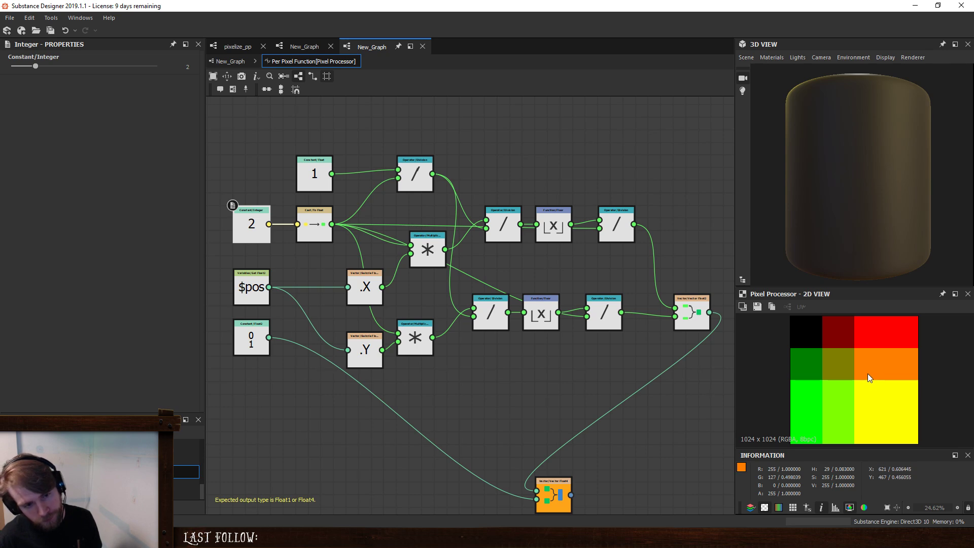
scroll(867, 374, down, 1)
scroll(866, 373, up, 1)
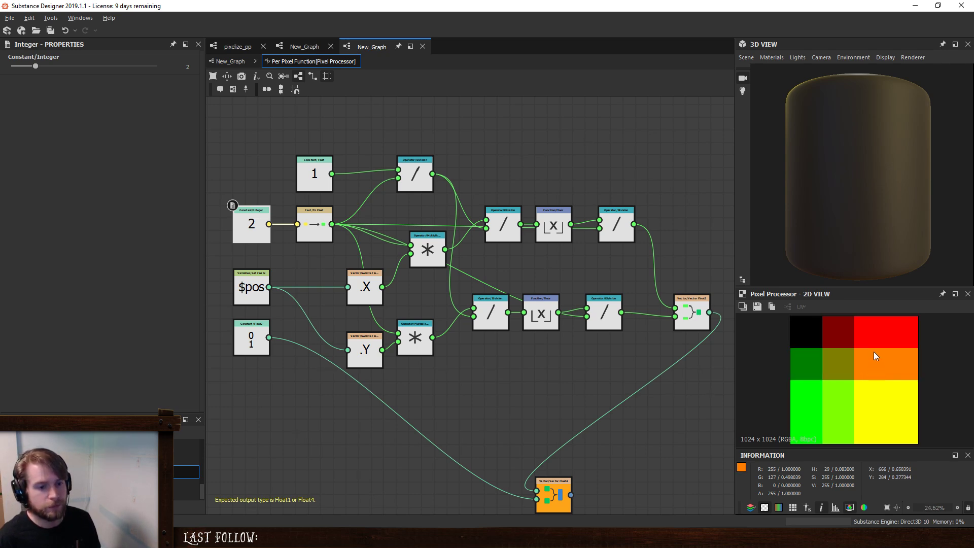
- Test the Integer constant at 1 and set it back to 2
double_click(189, 67)
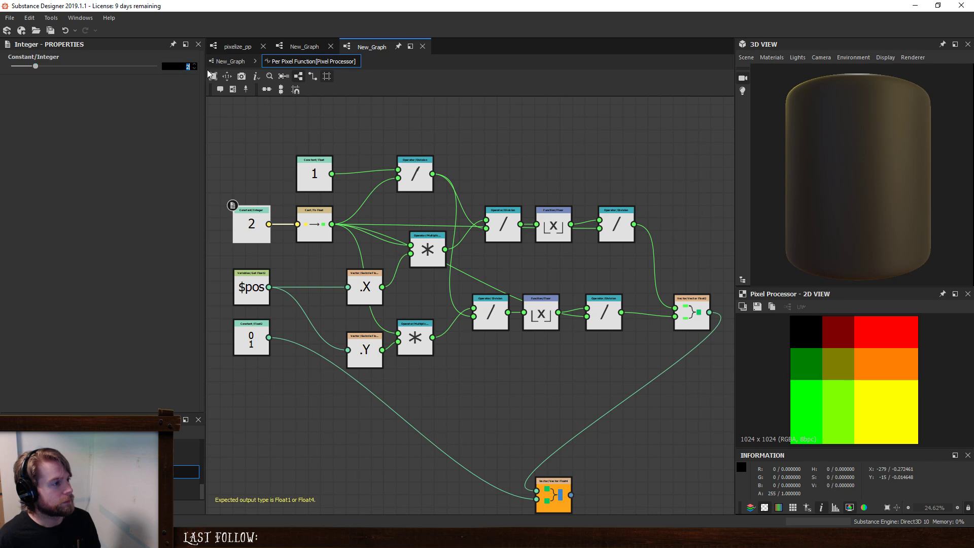
text(1)
key(Return)
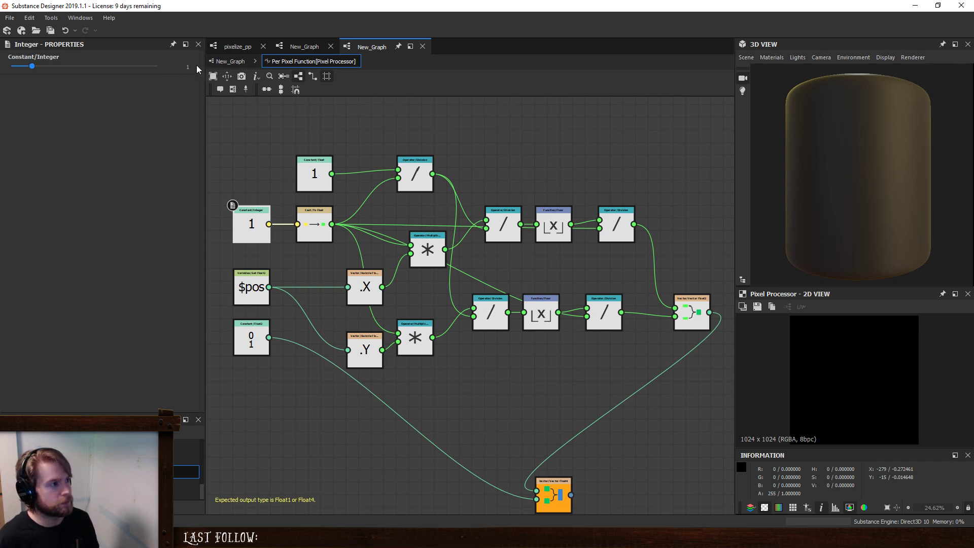
text(2)
key(Return)
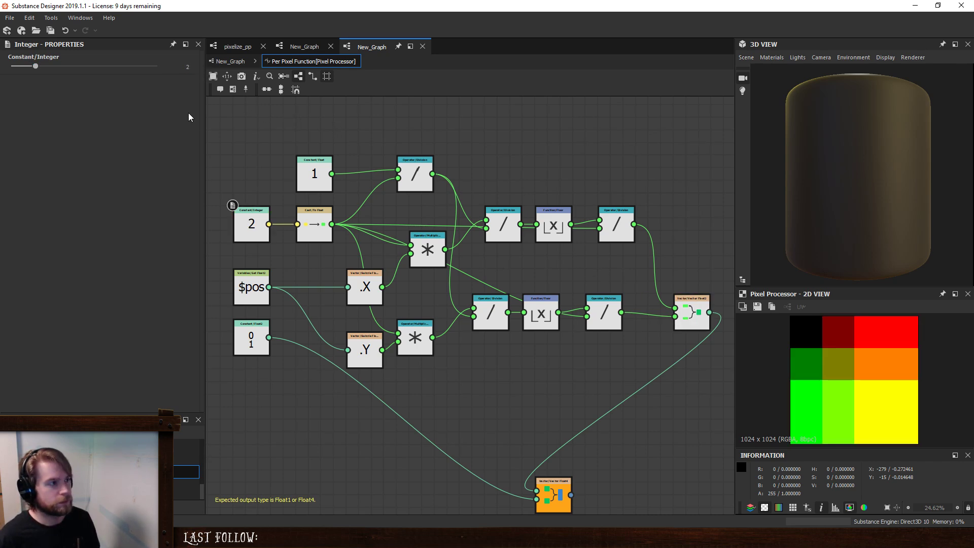
mouse_move(33, 67)
mouse_down()
mouse_move(105, 71)
mouse_move(37, 75)
mouse_up()
- Raise the upper branch's Division and Floor nodes and add a Ceil node beneath Floor
drag(551, 225, 502, 200)
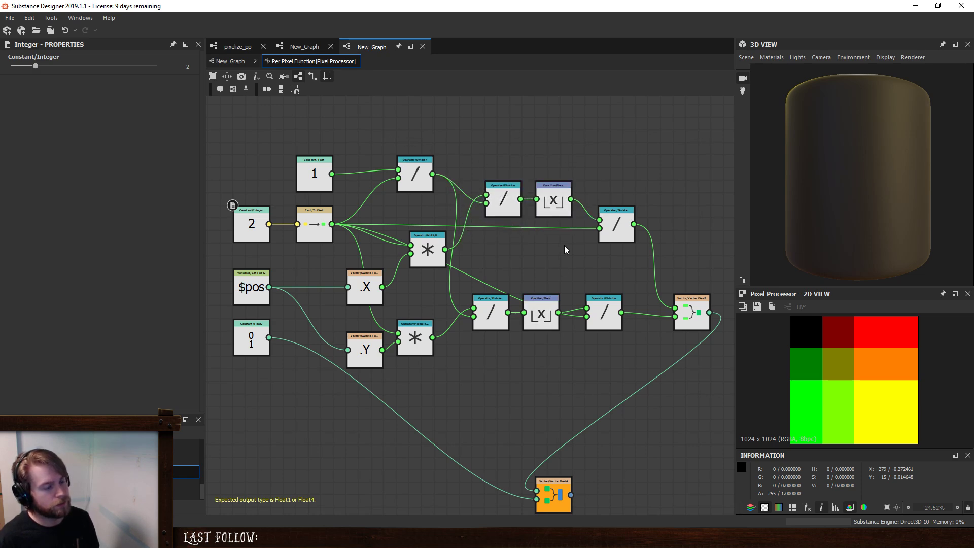
key(space)
text(vc)
key(BackSpace)
key(BackSpace)
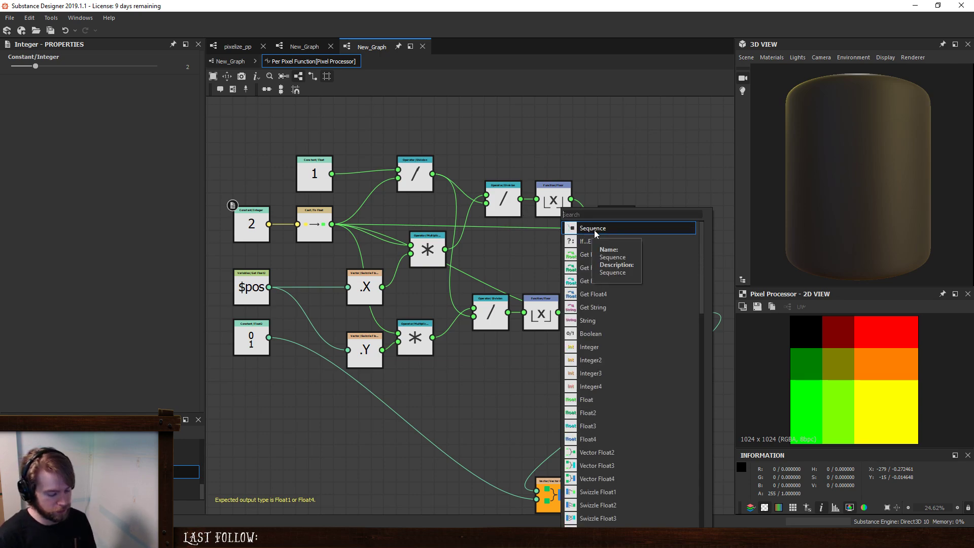
text(c)
click(594, 229)
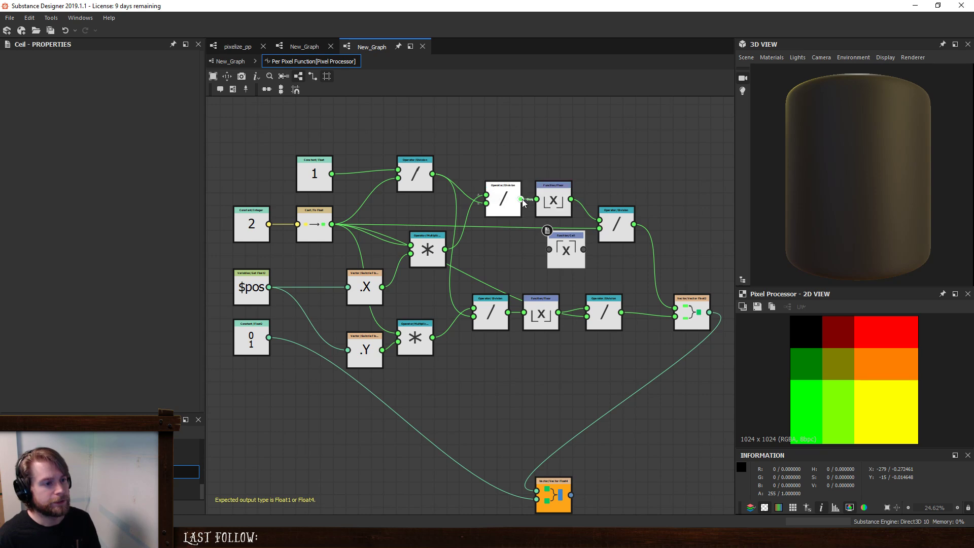
- Feed the raised Division into Ceil, try Ceil instead of Floor on the upper branch's last Division, and undo that last link
drag(599, 223, 600, 221)
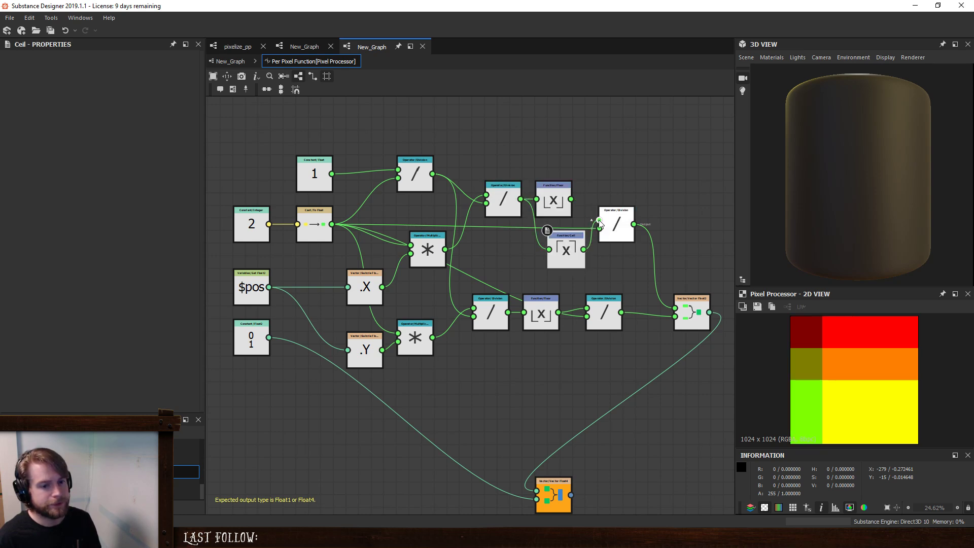
key(ctrl+z)
key(ctrl+z)
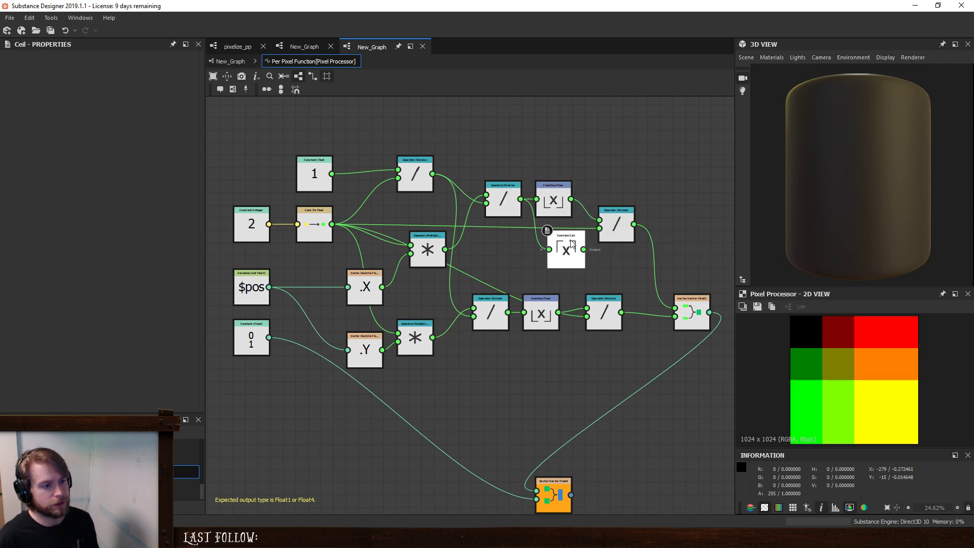
- Remove the unused Ceil node and move the 0/1 constant down beside the orange final vector node
scroll(872, 376, down, 1)
scroll(872, 376, up, 1)
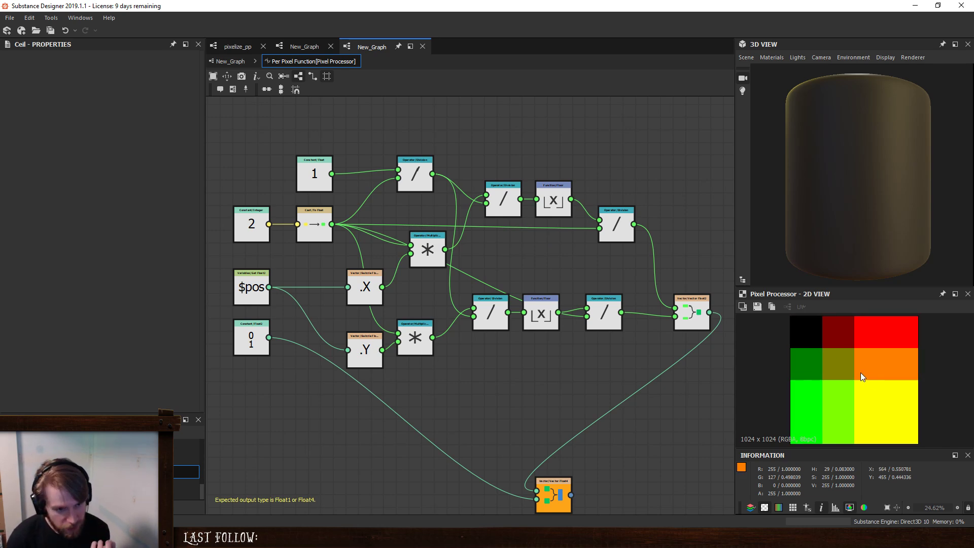
scroll(558, 391, down, 3)
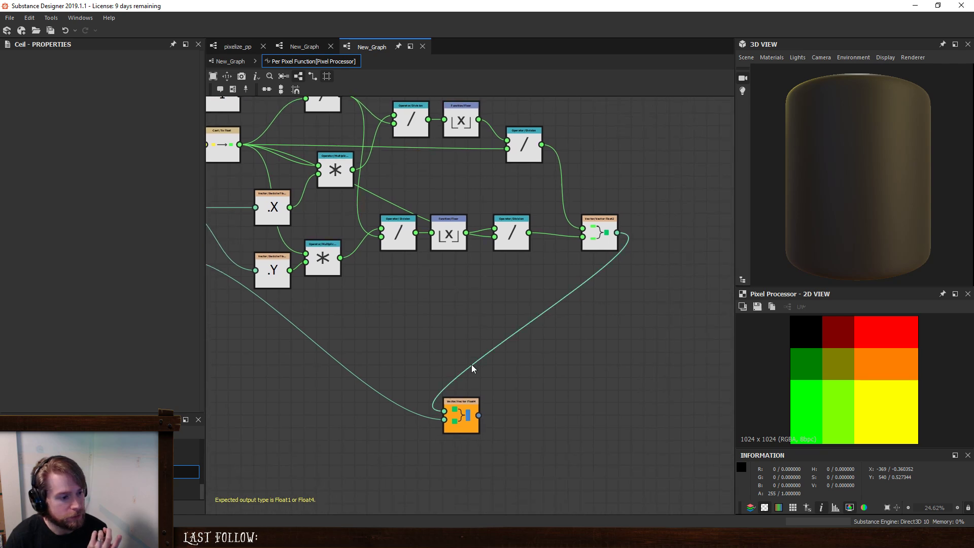
middle_drag(440, 366, 475, 408)
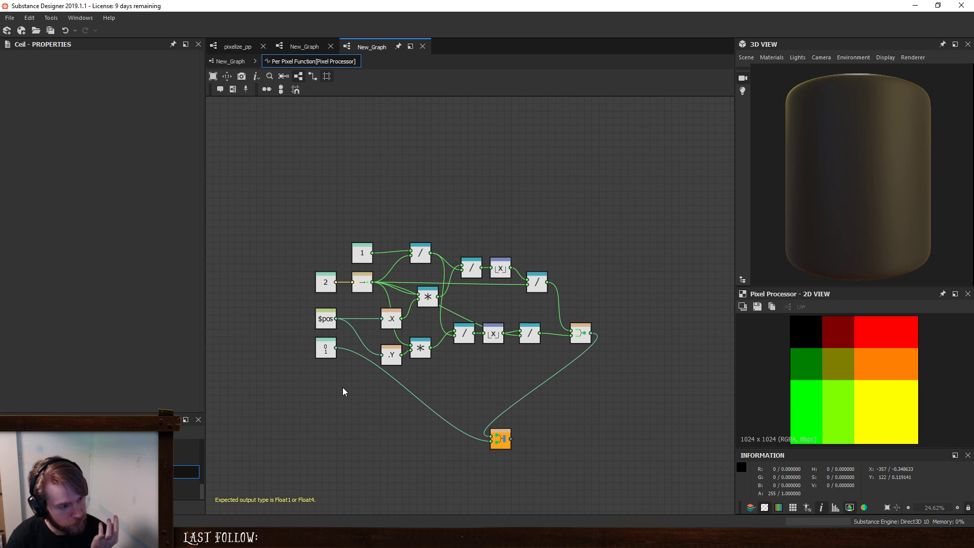
drag(326, 349, 464, 443)
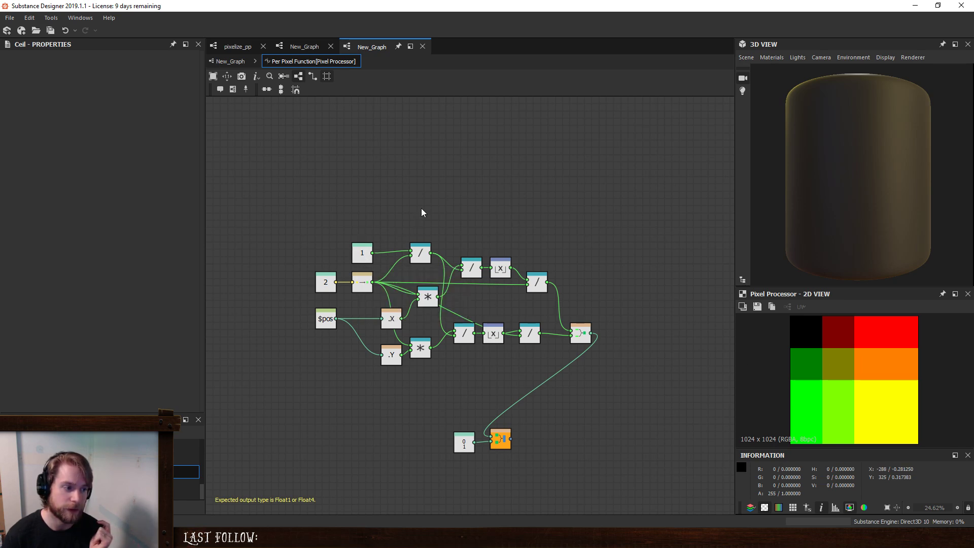
- Set the Integer constant to 3 to test a different pixel count
scroll(422, 212, up, 2)
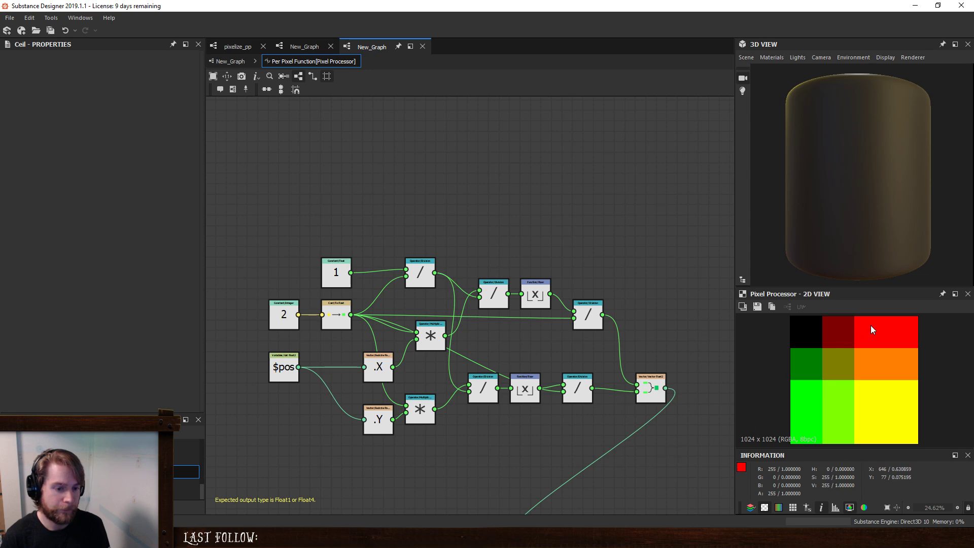
click(284, 314)
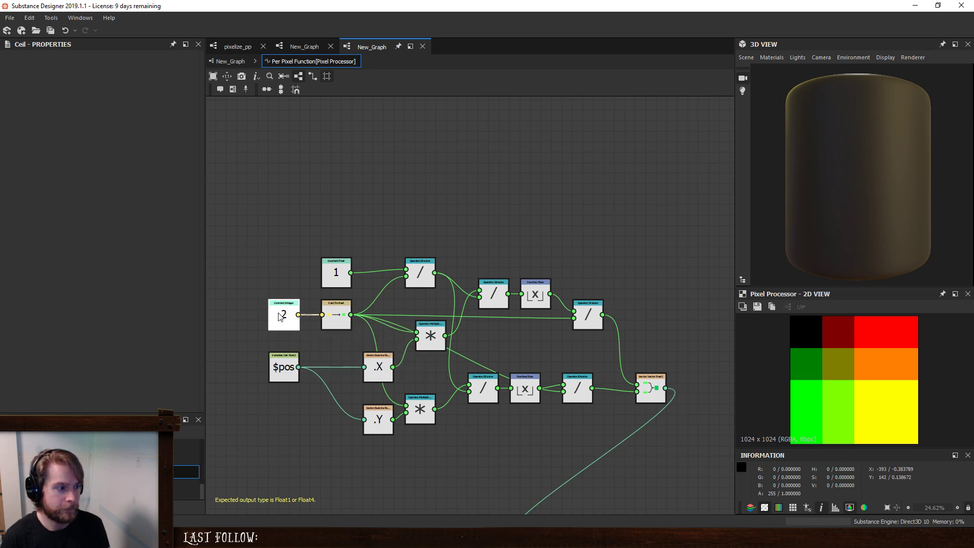
drag(182, 67, 204, 75)
text(3)
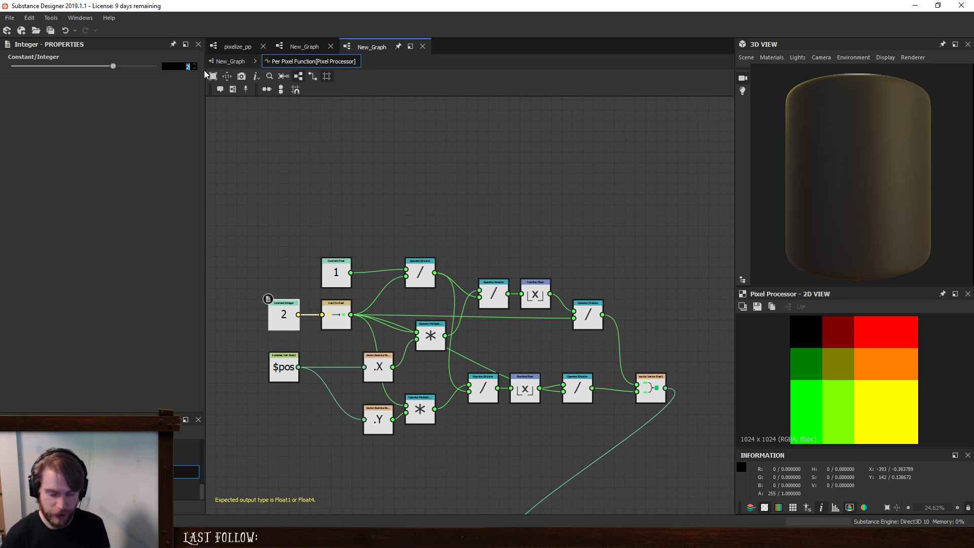
key(Return)
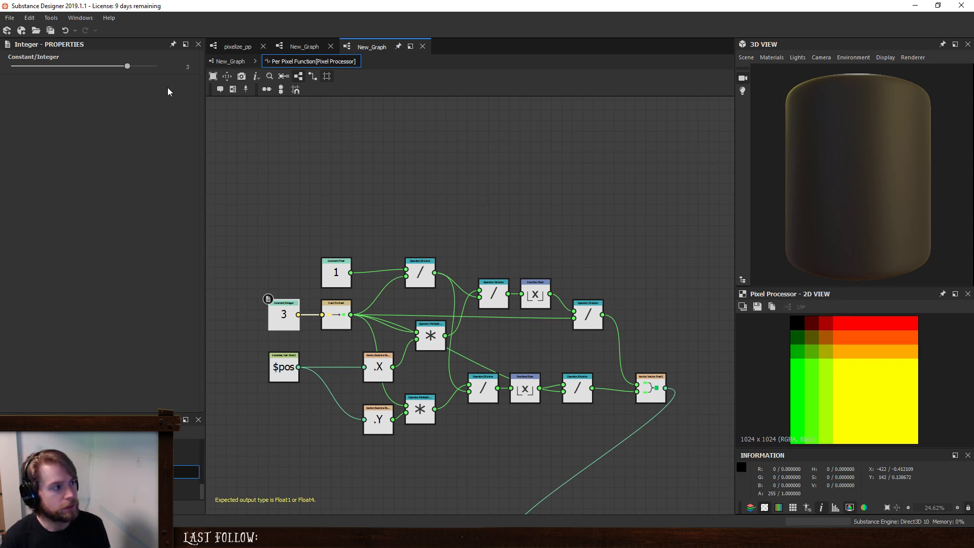
double_click(175, 67)
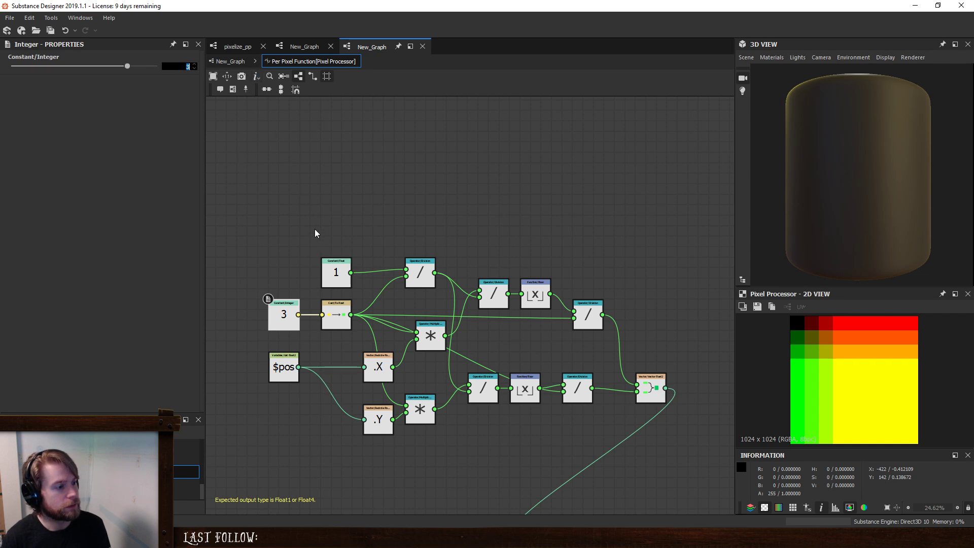
key(Return)
scroll(315, 234, up, 1)
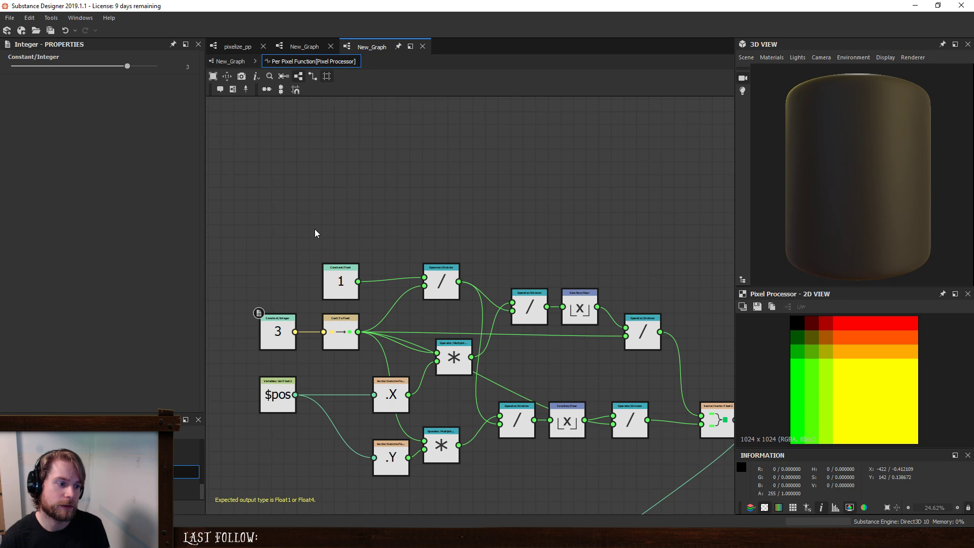
- Try feeding the cast float directly into both branch Divisions in place of the first Division's output, and undo it
click(446, 280)
drag(358, 331, 518, 317)
drag(501, 427, 342, 339)
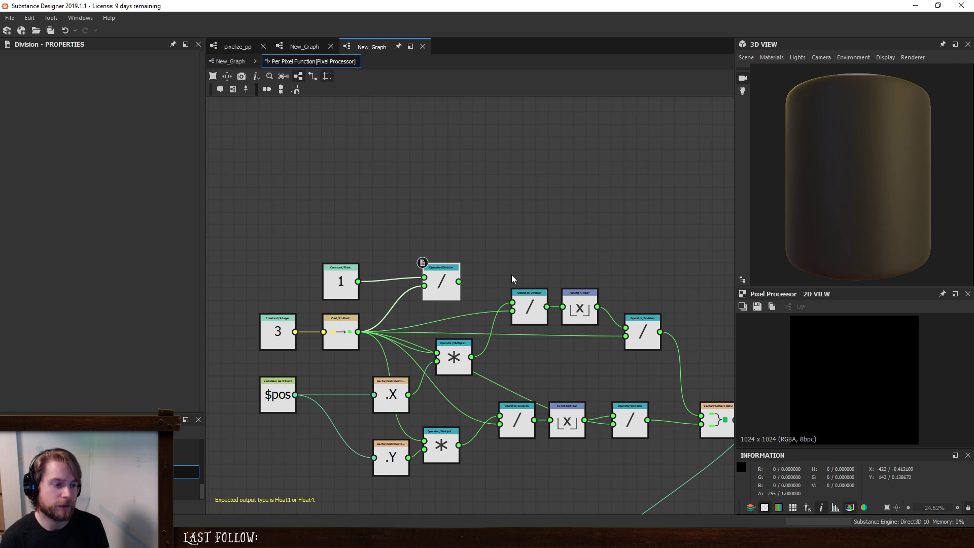
key(ctrl+z)
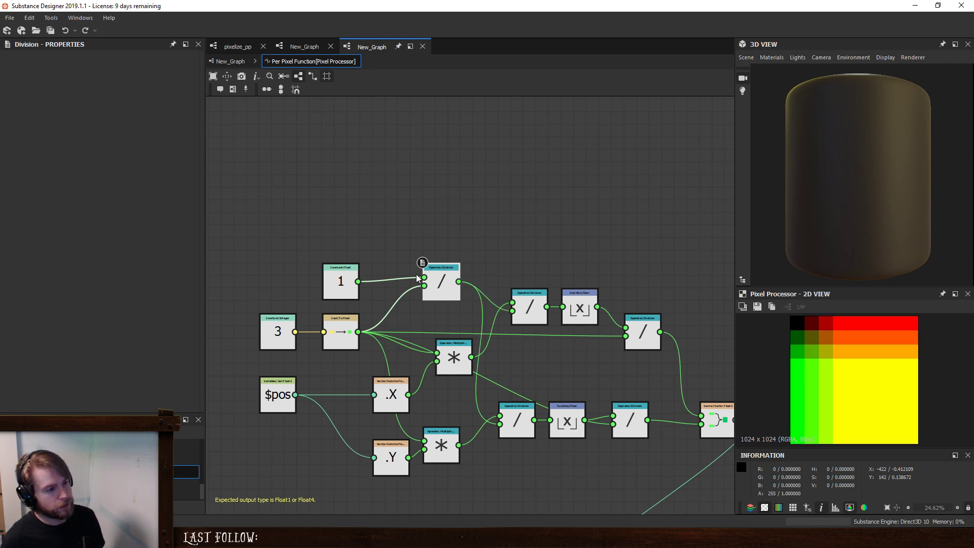
drag(416, 274, 413, 303)
key(x)
key(x)
click(605, 250)
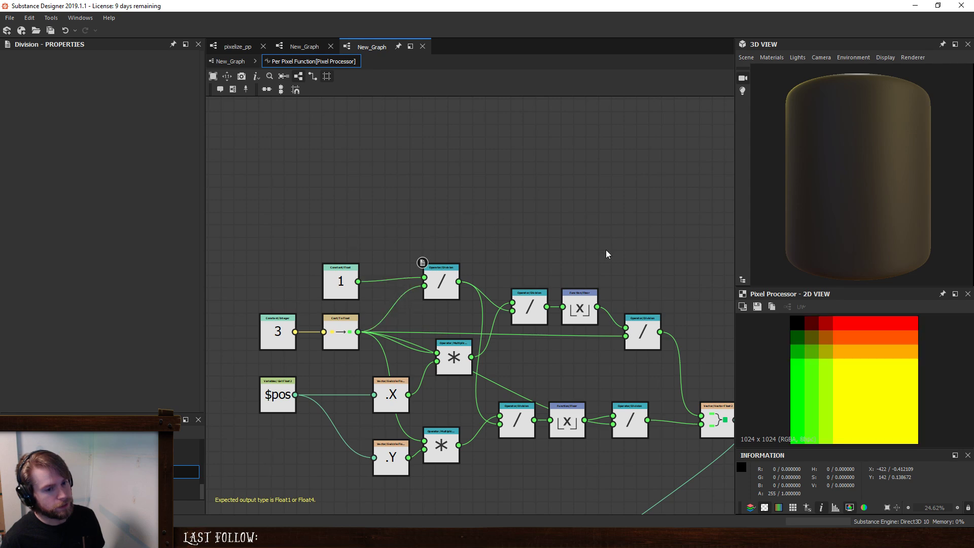
- Examine the size and color of the pixel blocks in the Pixel Processor's 2D preview
scroll(876, 373, down, 1)
scroll(876, 373, up, 1)
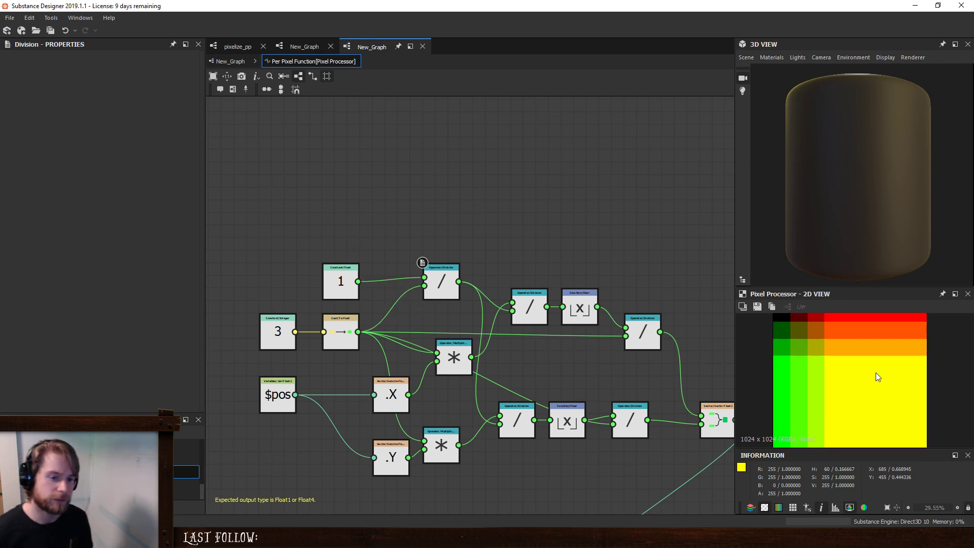
scroll(815, 354, up, 1)
scroll(828, 346, up, 3)
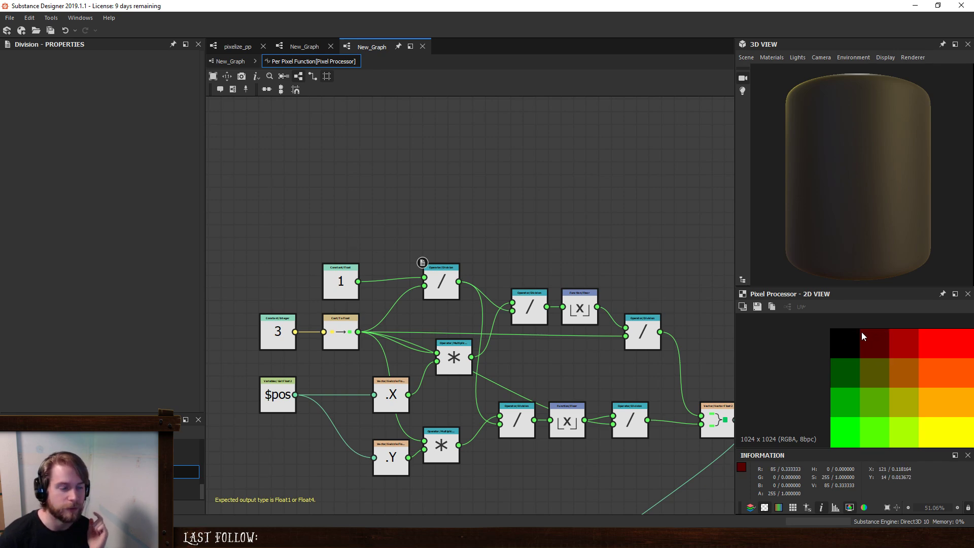
scroll(874, 358, down, 3)
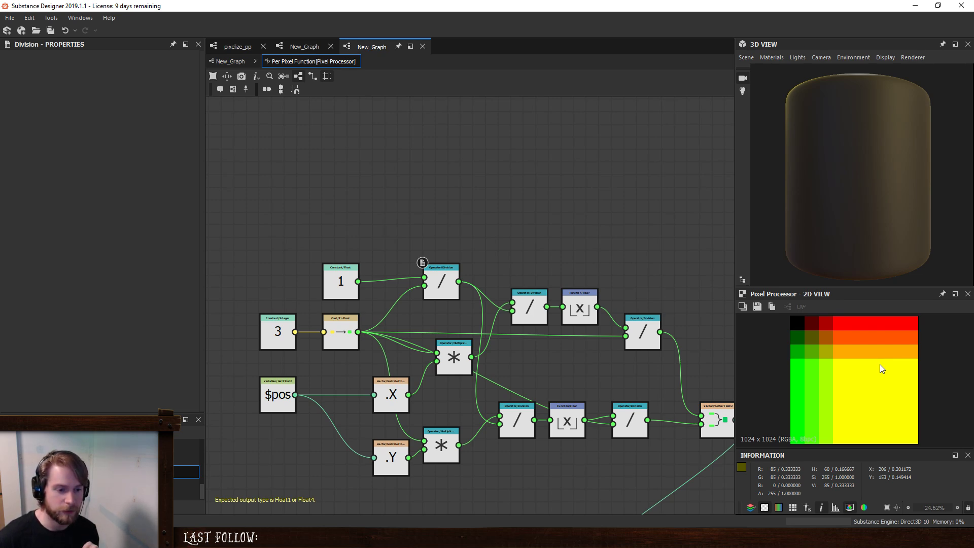
scroll(880, 365, down, 1)
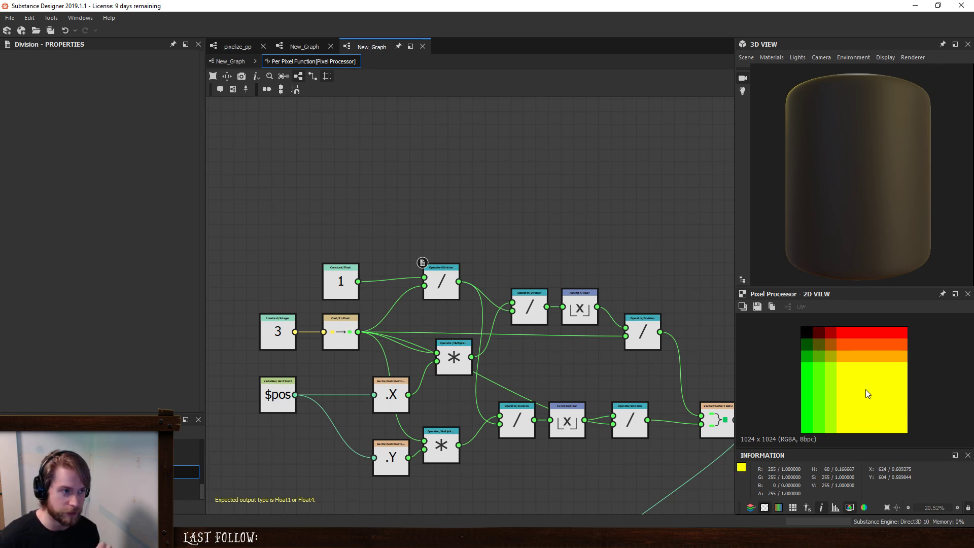
- Return from the pixel function to New_Graph and delete the test Pixel Processor node
click(231, 61)
click(481, 340)
key(Delete)
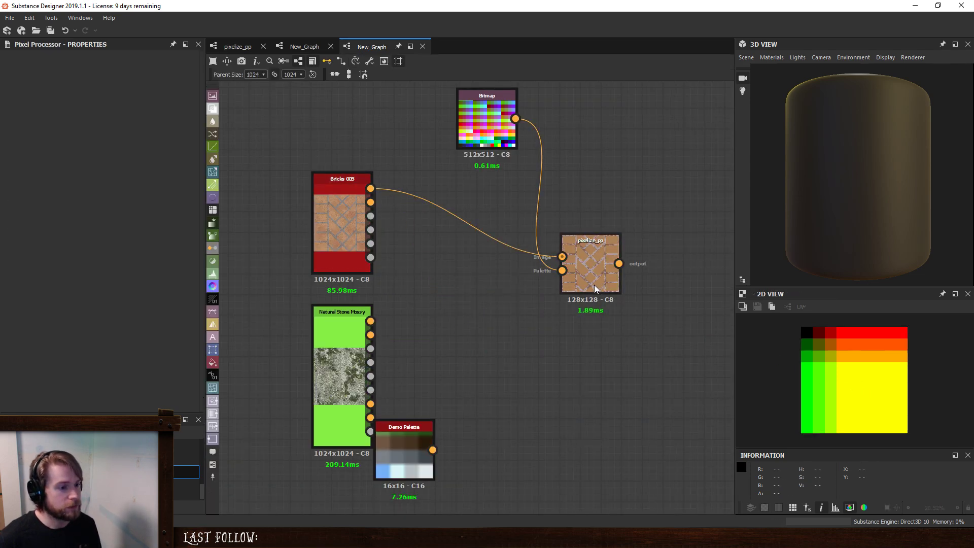
- Open the pixelize_pp graph and inspect its Pixel Processor and the Transformation 2D nodes feeding it
click(238, 46)
click(534, 316)
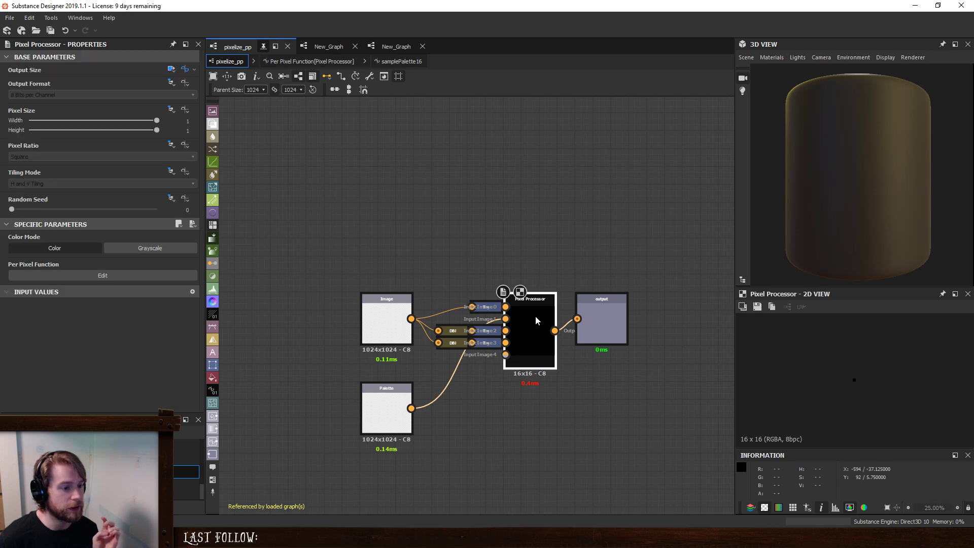
click(487, 311)
scroll(857, 380, up, 20)
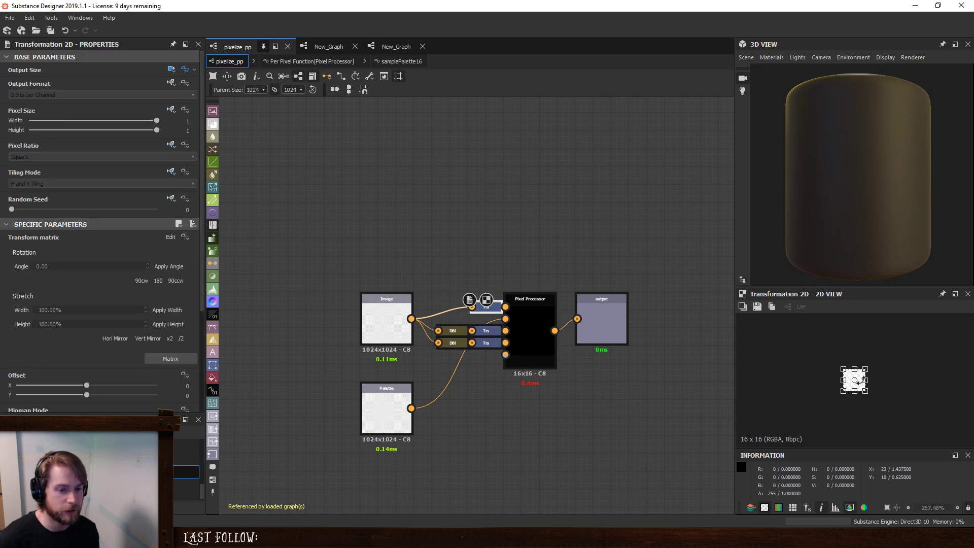
click(535, 318)
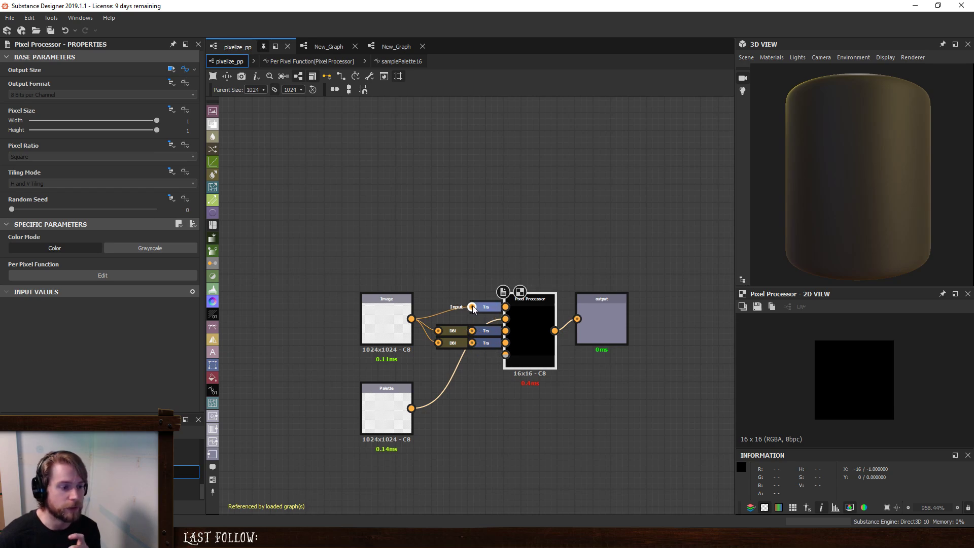
click(487, 331)
click(526, 321)
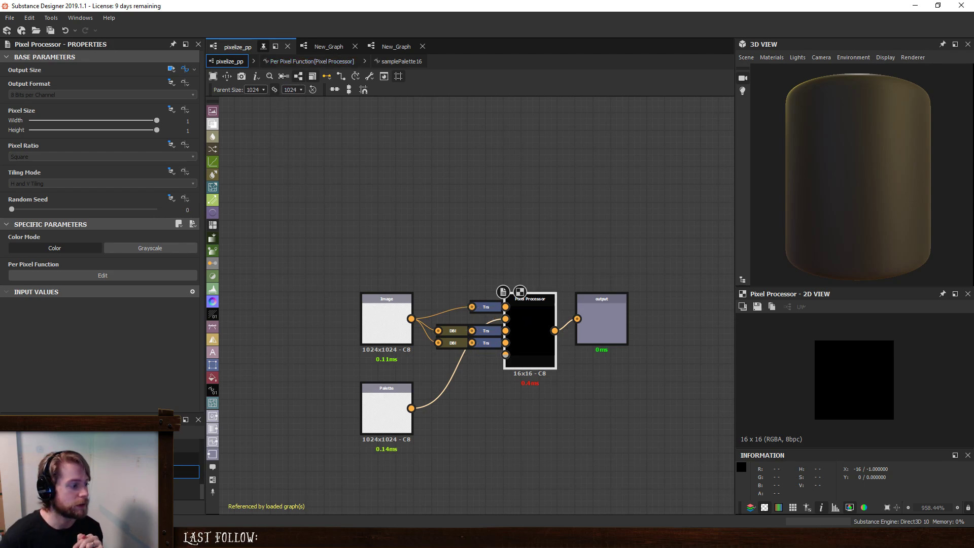
- Go to the first New_Graph, move the pixelize_pp node up and preview its output in the 2D view
scroll(101, 462, down, 5)
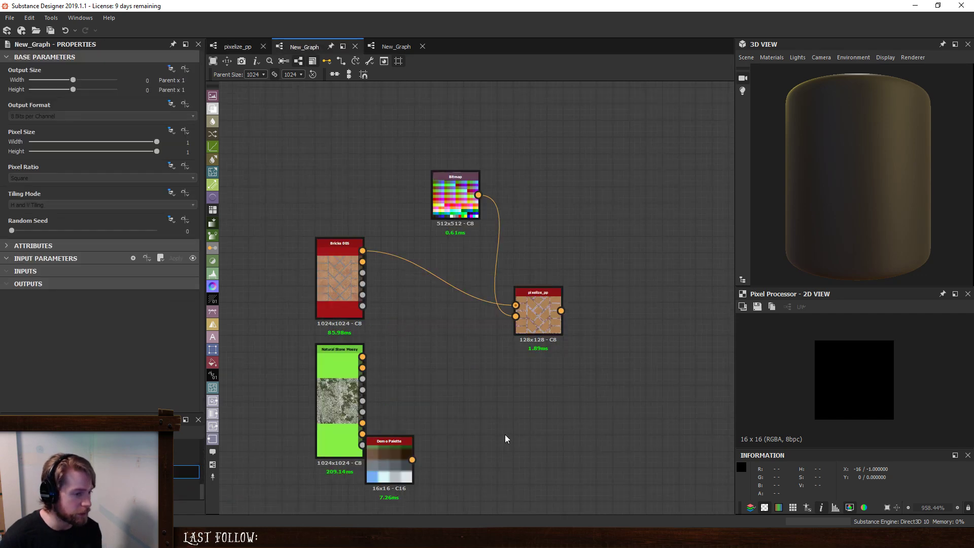
drag(534, 314, 534, 281)
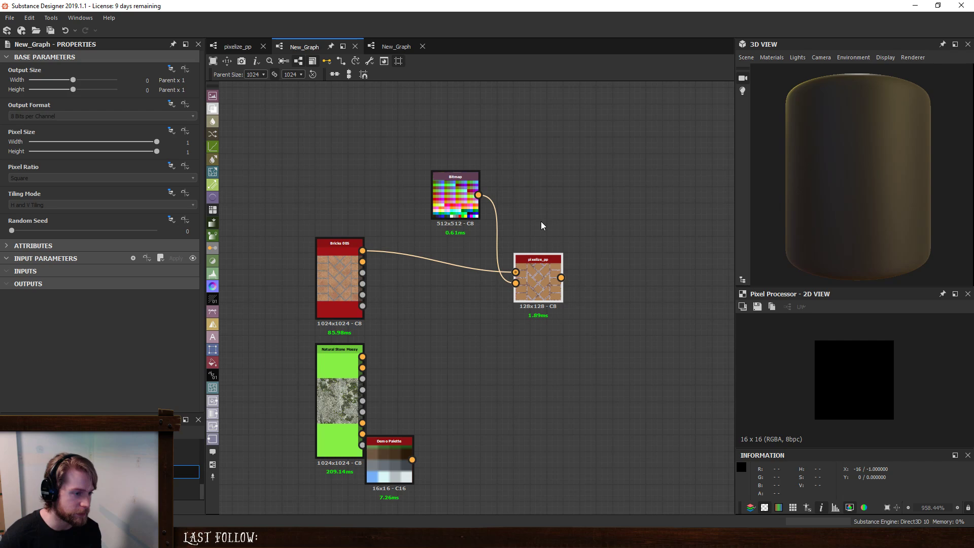
double_click(536, 271)
scroll(861, 378, down, 5)
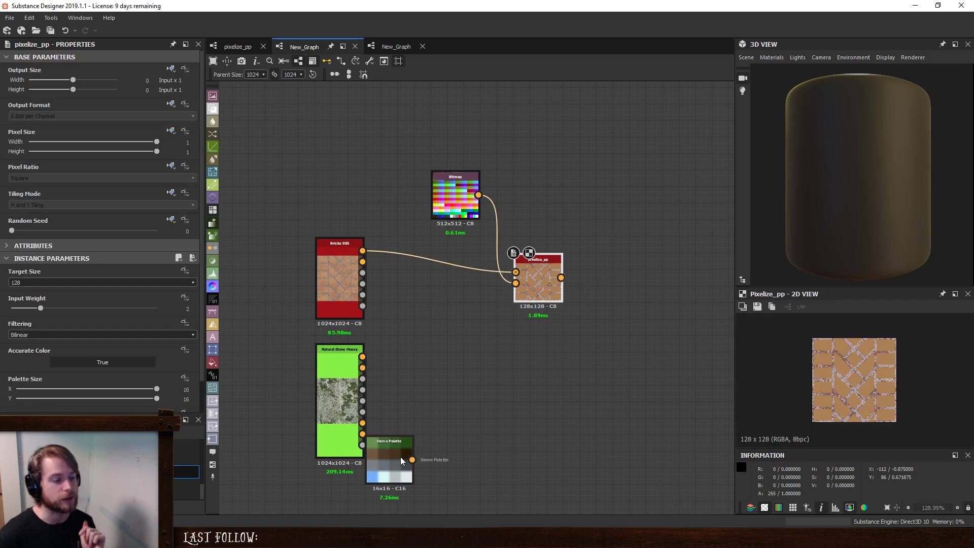
- Connect Demo Palette to pixelize_pp's Palette input in place of the Bitmap, and arrange both nodes closer together
drag(400, 457, 515, 284)
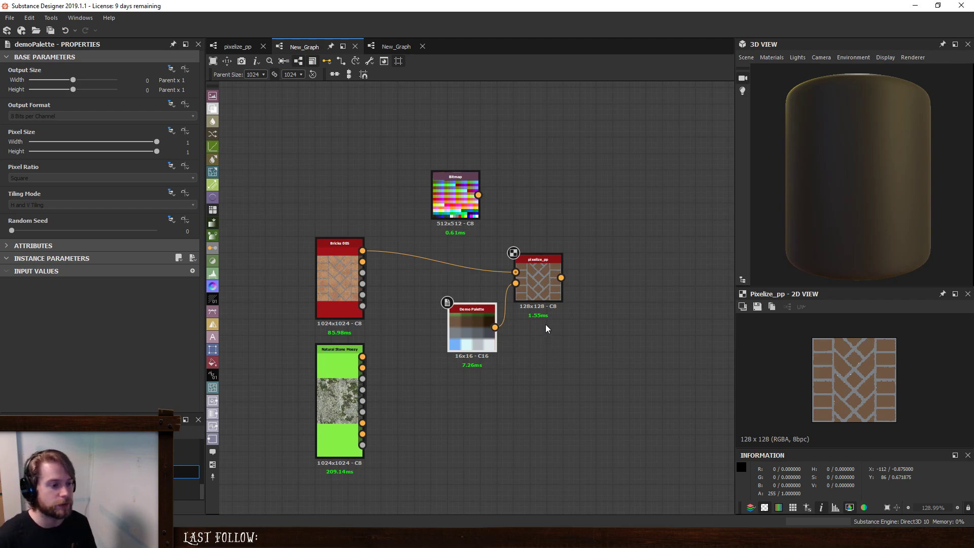
drag(544, 274, 544, 257)
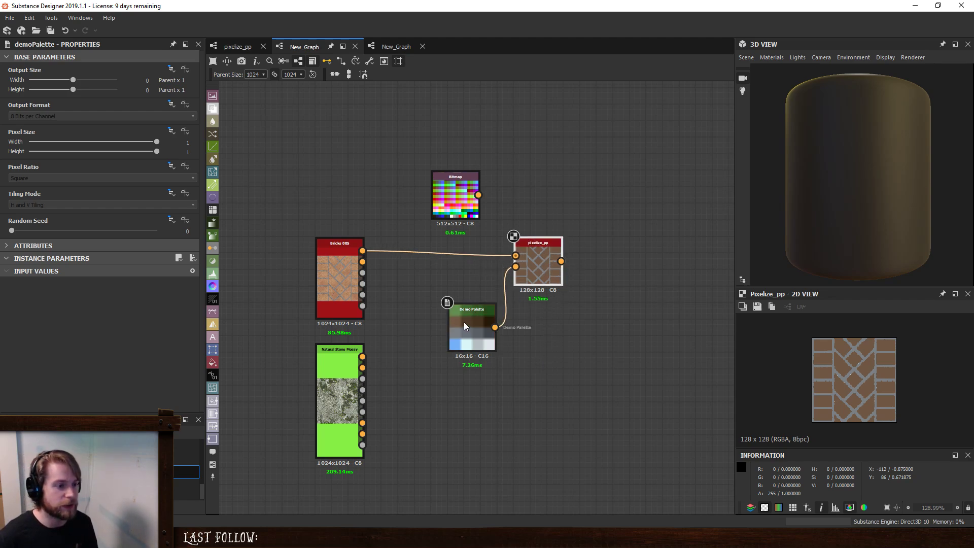
drag(465, 326, 468, 294)
click(525, 361)
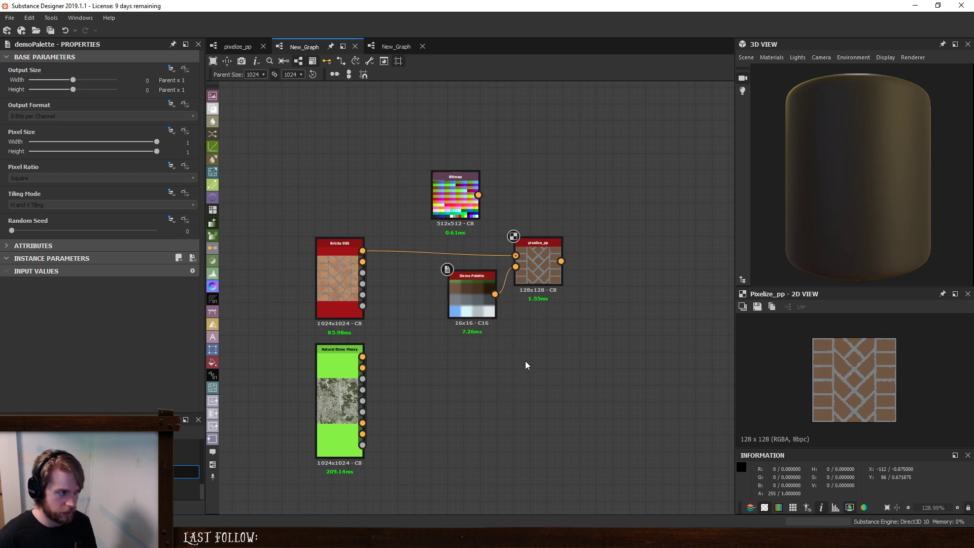
drag(632, 260, 481, 392)
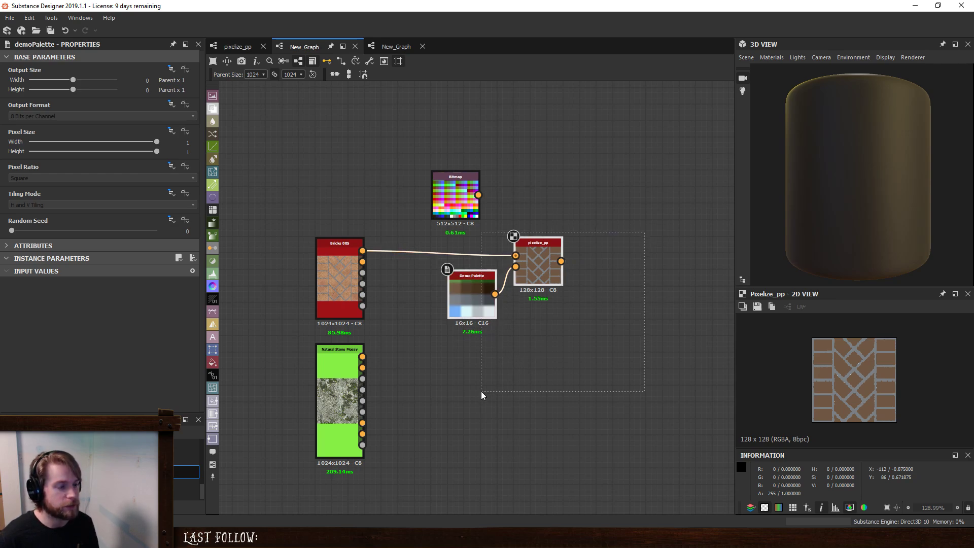
click(613, 378)
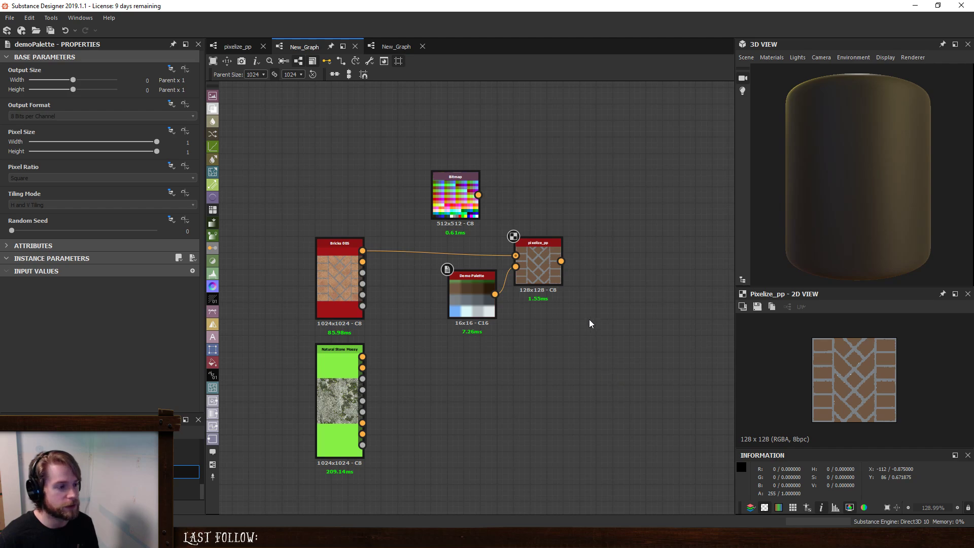
- Set the pixelize_pp node's Target Size to 512
click(537, 256)
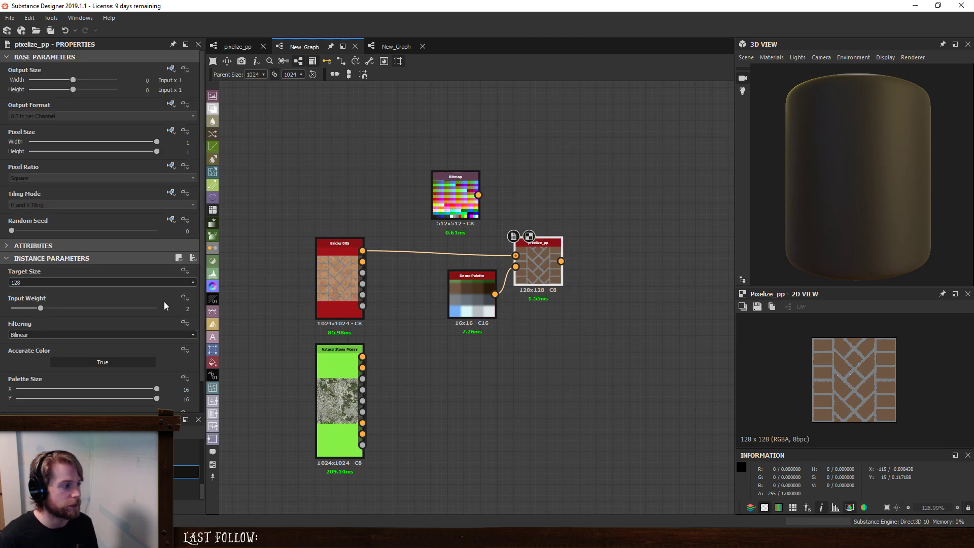
click(89, 283)
click(68, 322)
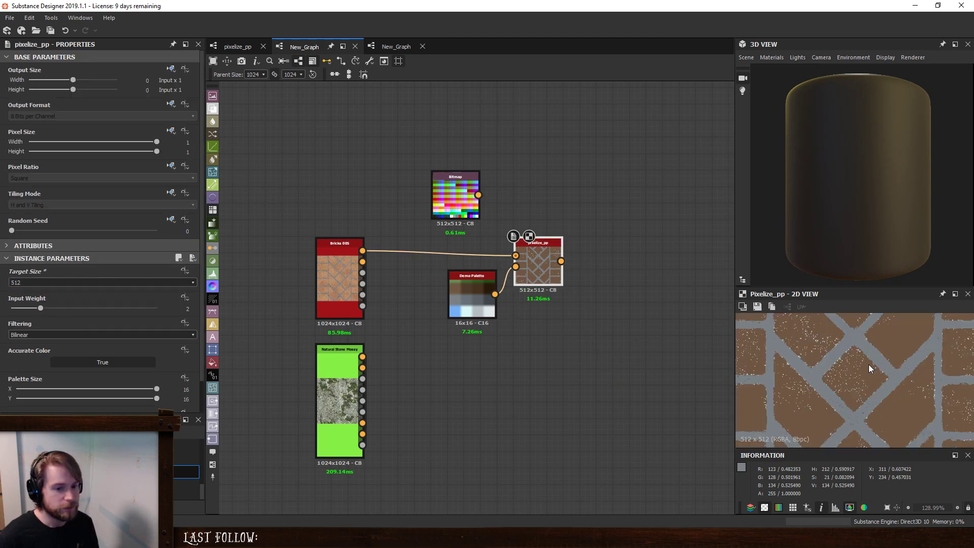
- In the pixelize_pp graph, add a 1024 item with the label 1024 to the Target Size parameter's drop-down list
click(243, 50)
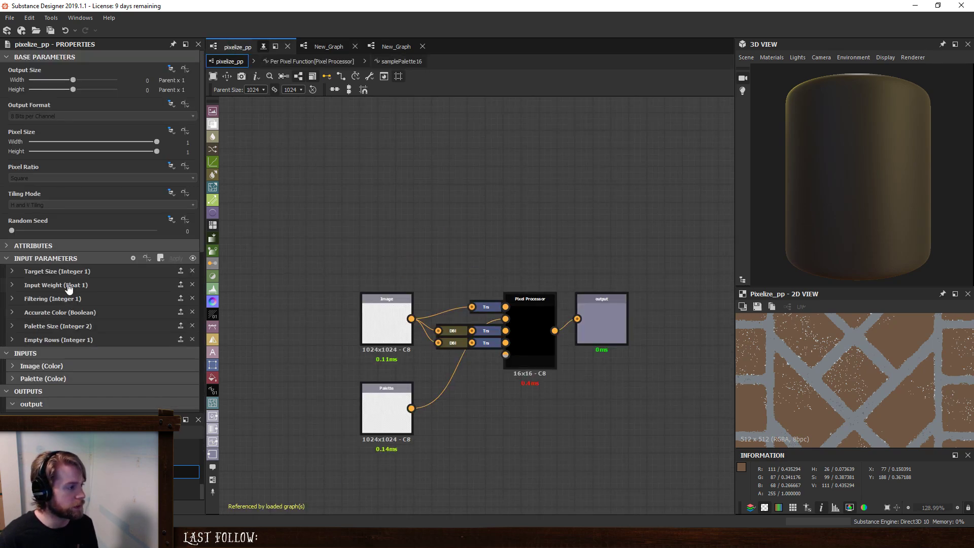
click(68, 273)
scroll(83, 333, down, 2)
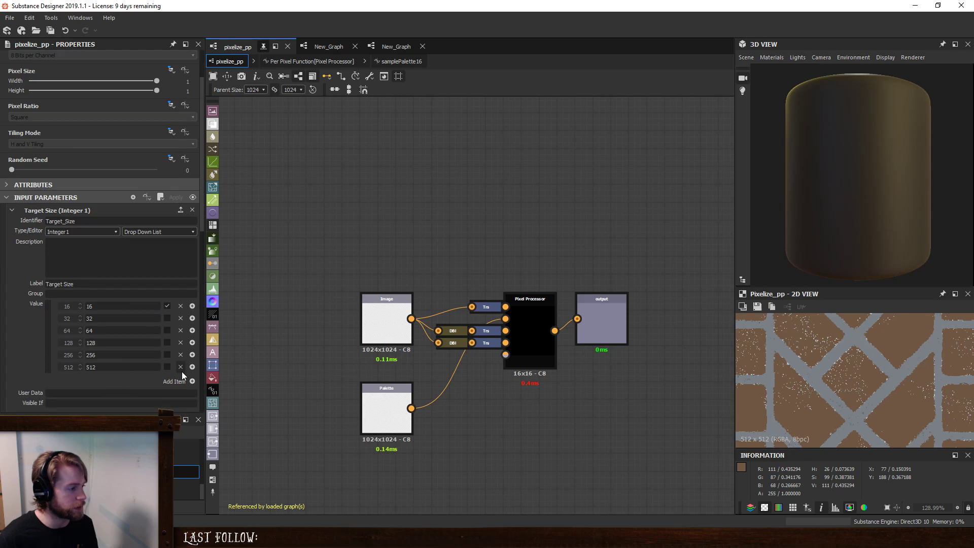
click(193, 382)
double_click(67, 380)
text(1024)
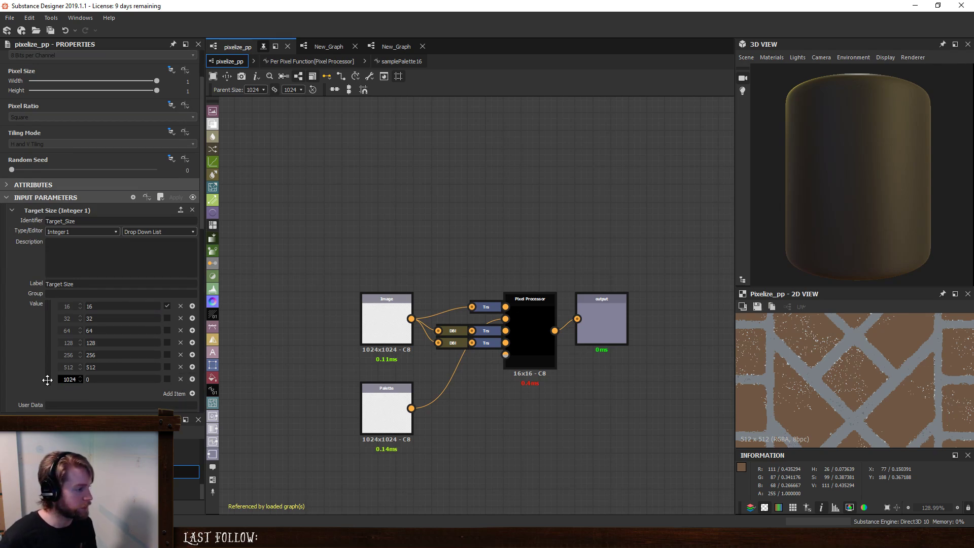
double_click(88, 380)
text(1024)
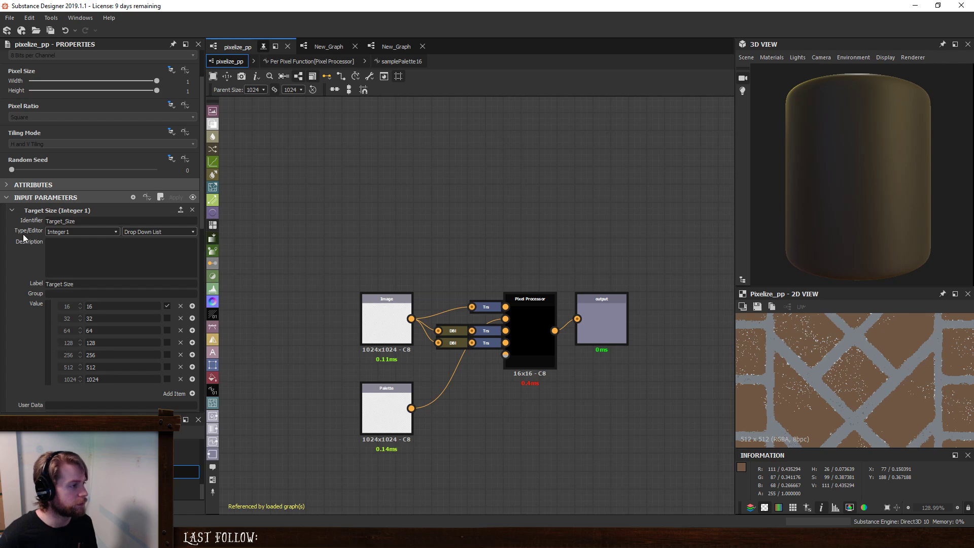
click(50, 212)
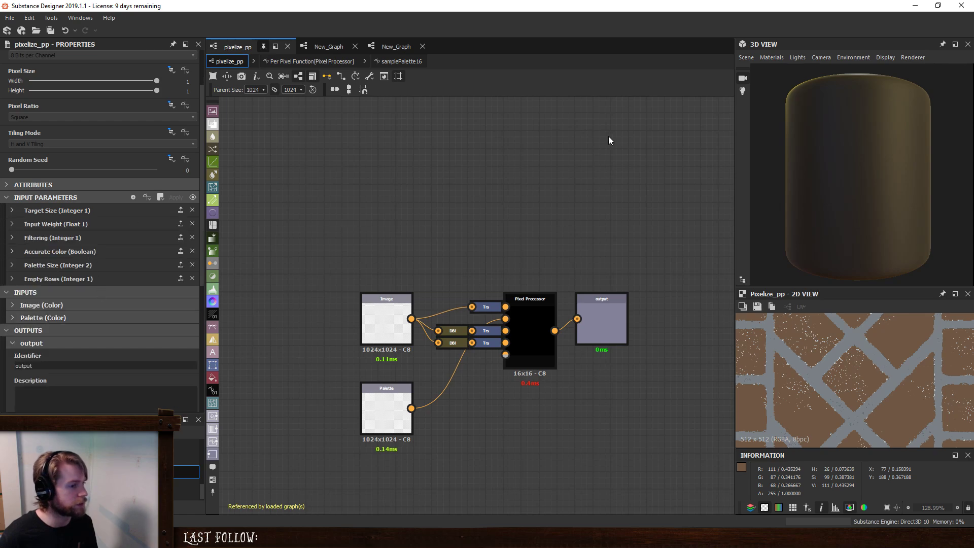
- In the first New_Graph, set the pixelize_pp node's Target Size to 1024 and examine the pixelized bricks up close
click(328, 46)
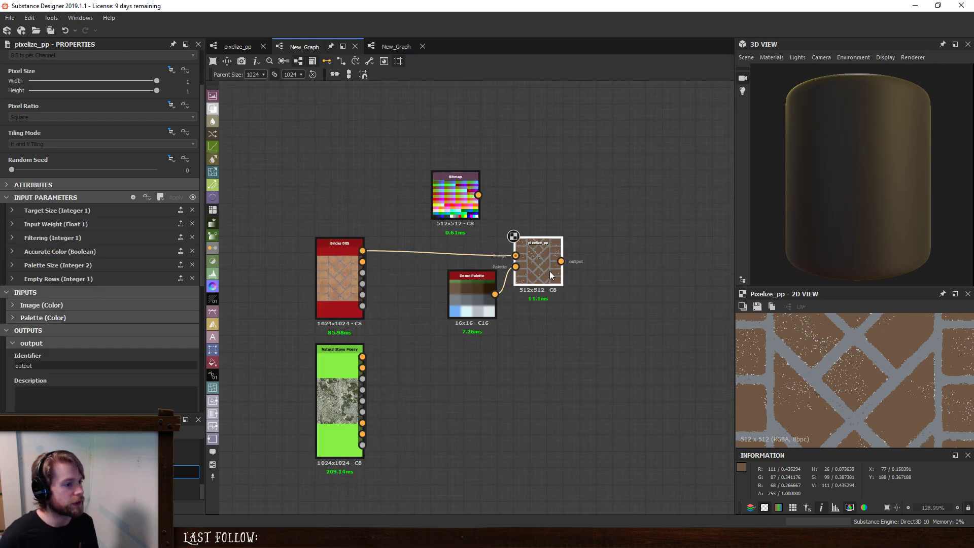
click(539, 272)
click(63, 250)
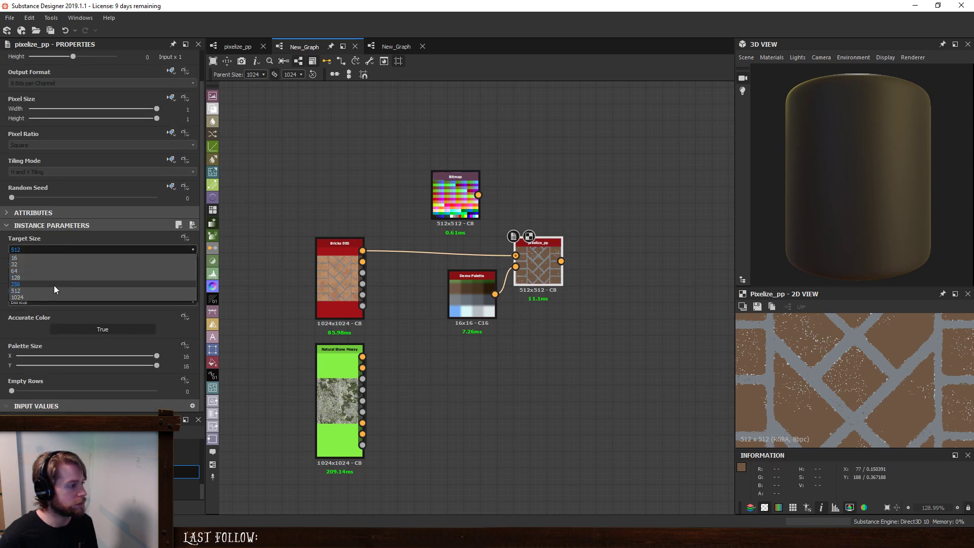
click(53, 296)
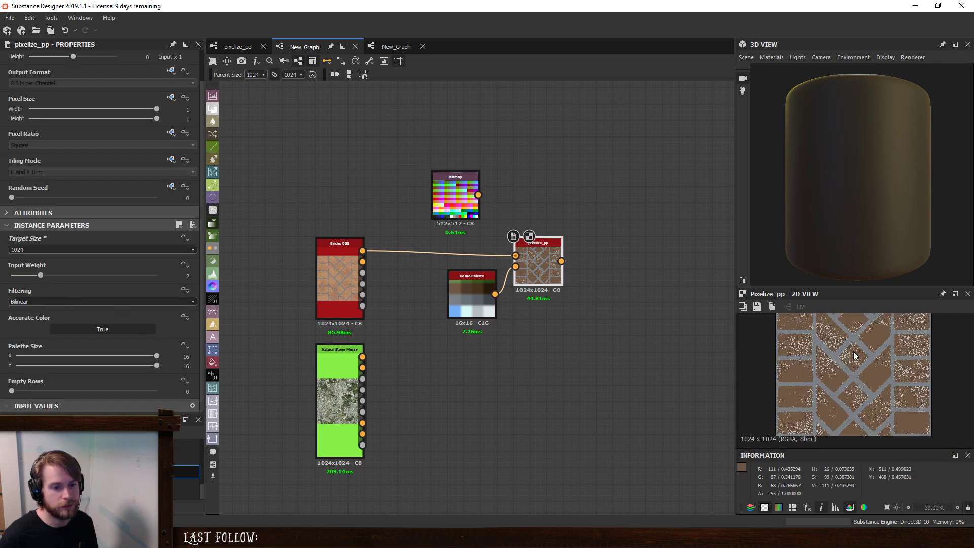
scroll(854, 352, up, 1)
scroll(854, 351, up, 1)
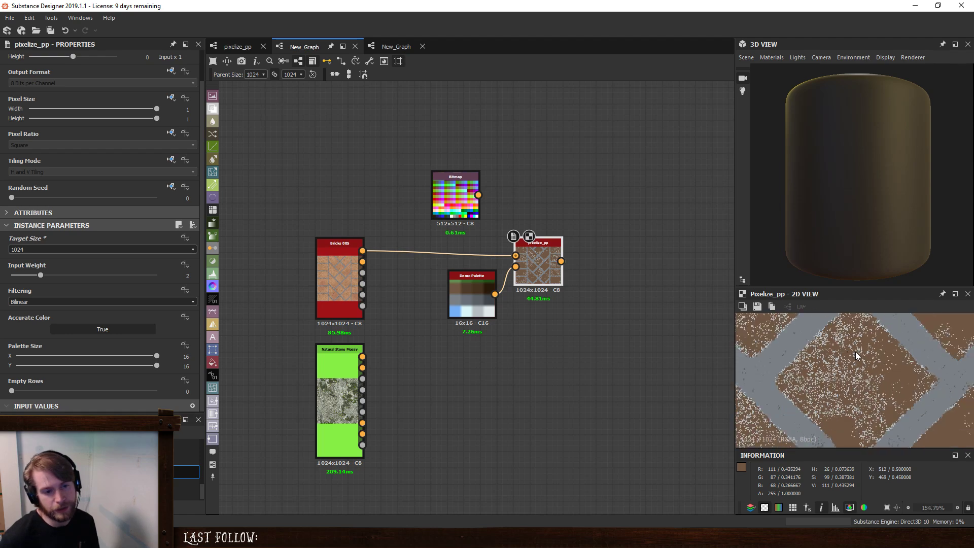
scroll(858, 354, down, 5)
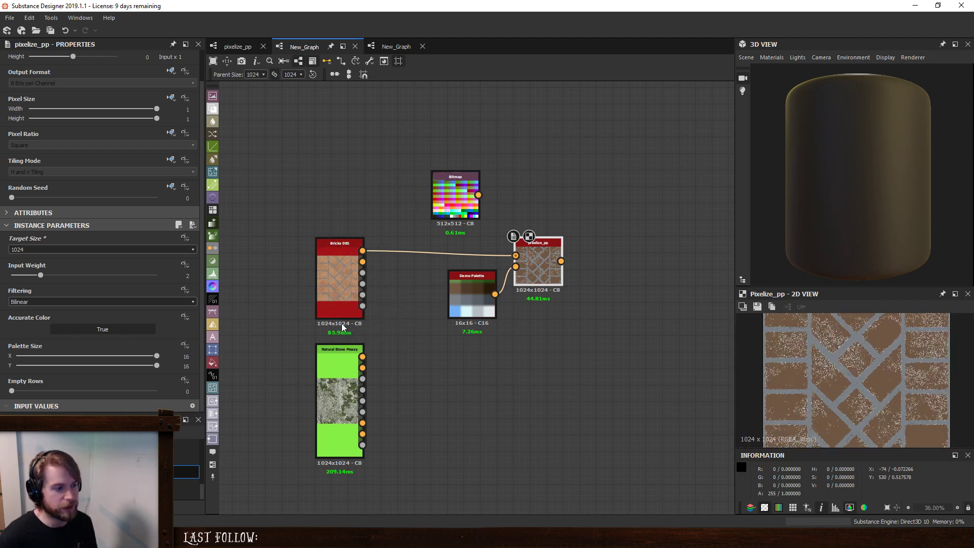
- Connect Natural Stone Mossy's Base Color to pixelize_pp's Image input in place of the bricks, and set Target Size to 512
scroll(363, 328, up, 5)
scroll(441, 313, down, 3)
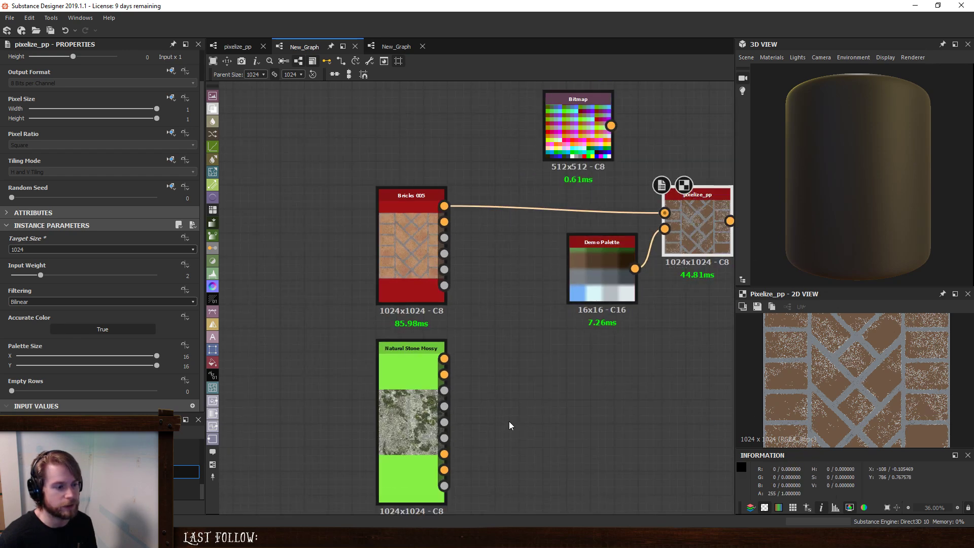
drag(444, 359, 665, 214)
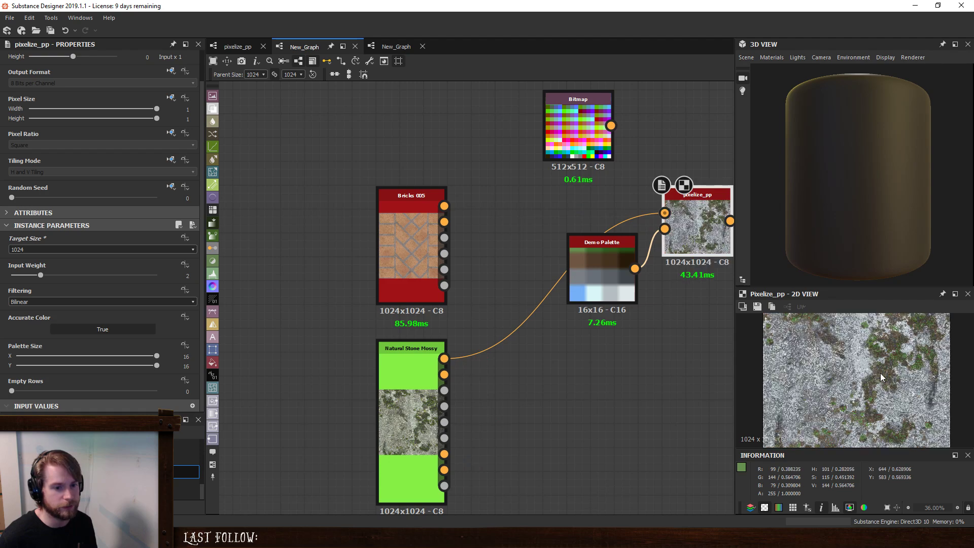
middle_drag(639, 344, 556, 349)
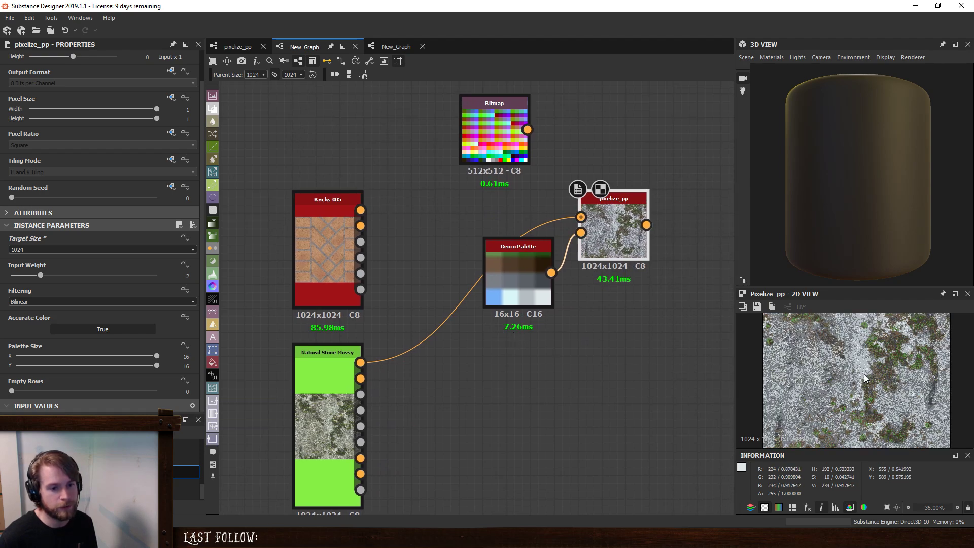
scroll(896, 359, up, 5)
scroll(893, 362, up, 4)
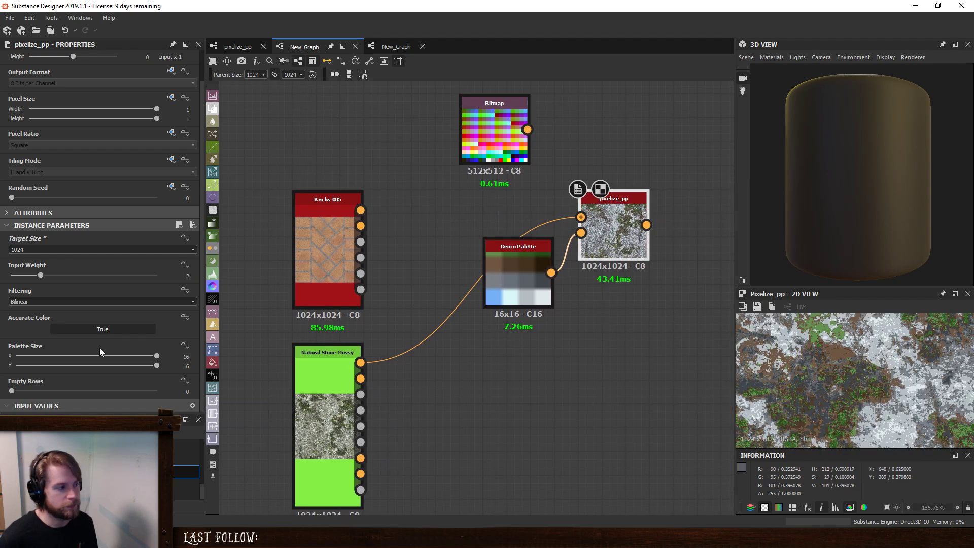
click(48, 248)
click(49, 289)
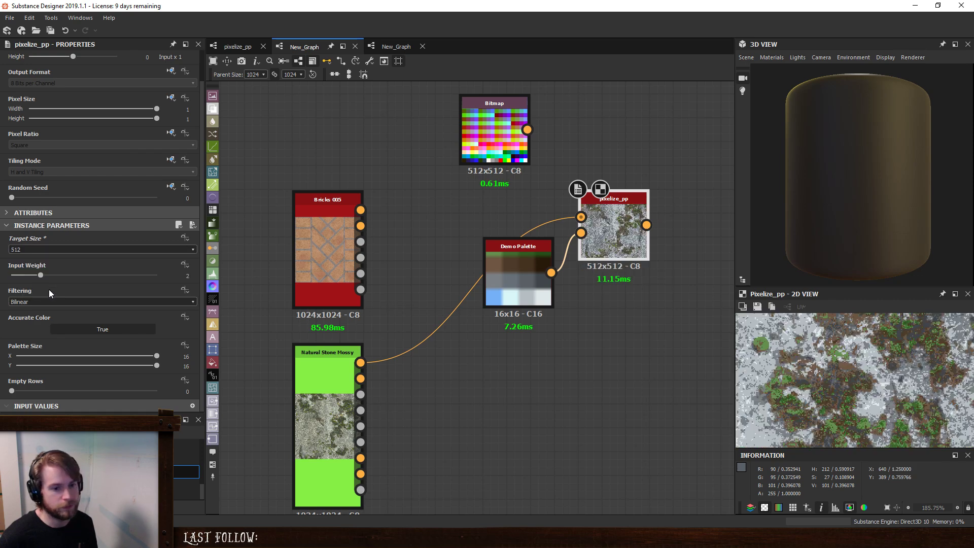
- Connect the Bitmap to pixelize_pp's Palette input in place of Demo Palette, and turn Accurate Color off
drag(528, 130, 581, 233)
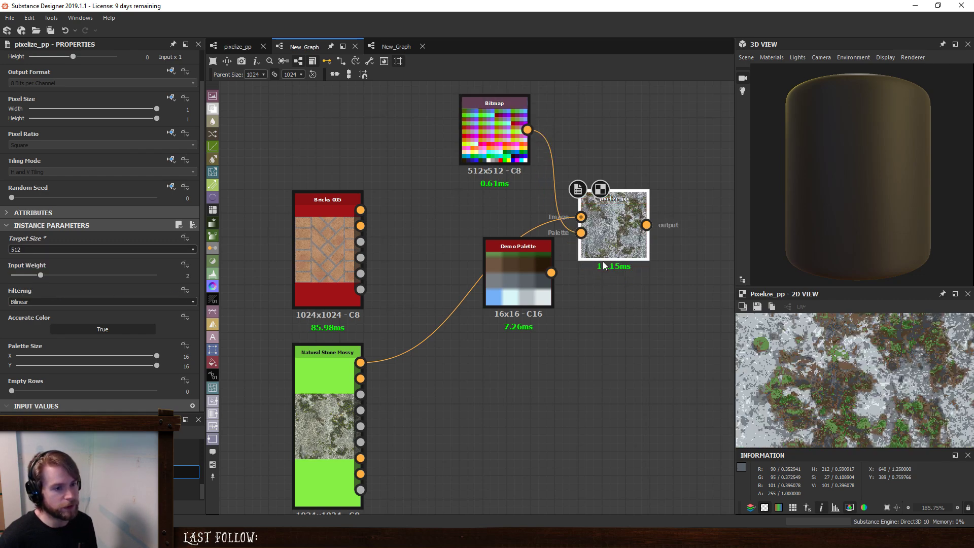
click(92, 329)
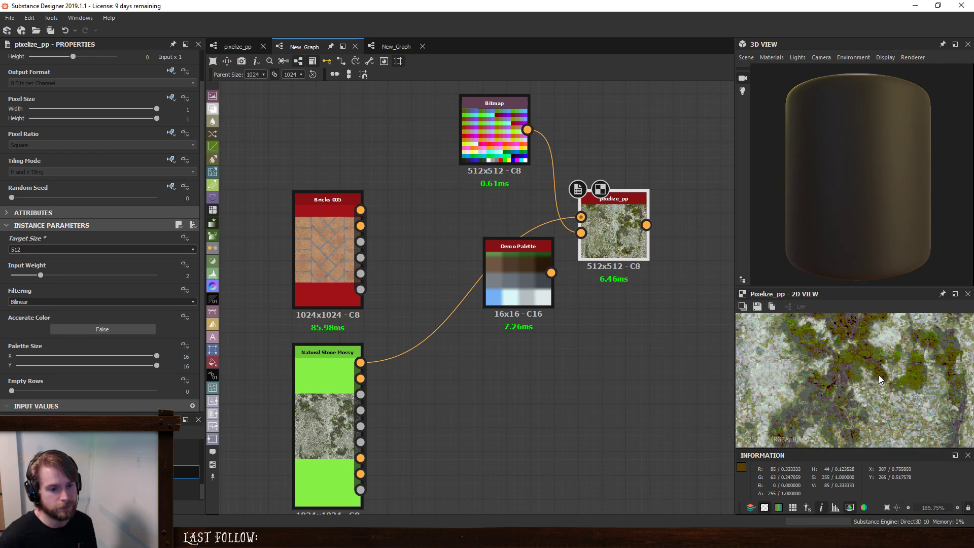
scroll(881, 379, up, 5)
- Set the pixelize_pp node's Target Size to 1024 and examine the whole pixelized stone texture
click(58, 249)
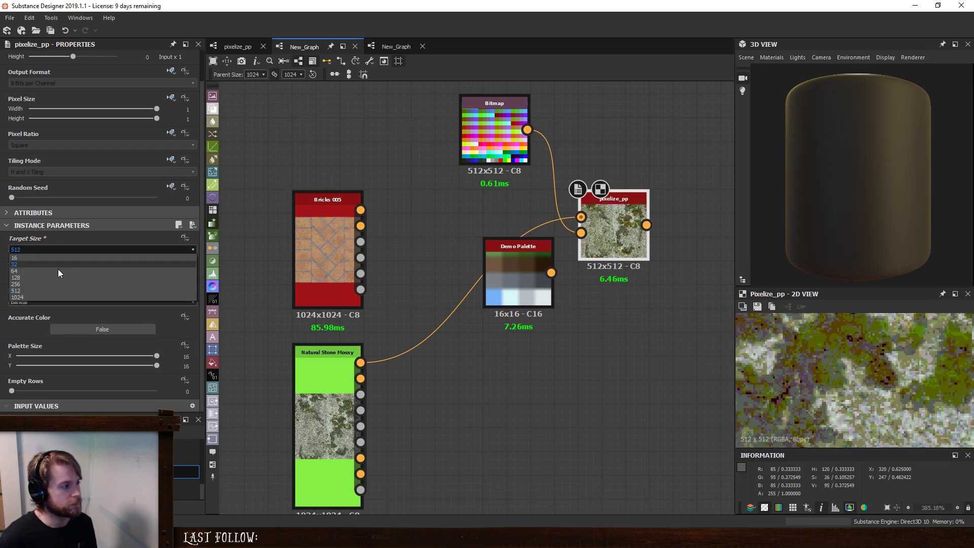
click(51, 297)
scroll(817, 357, down, 6)
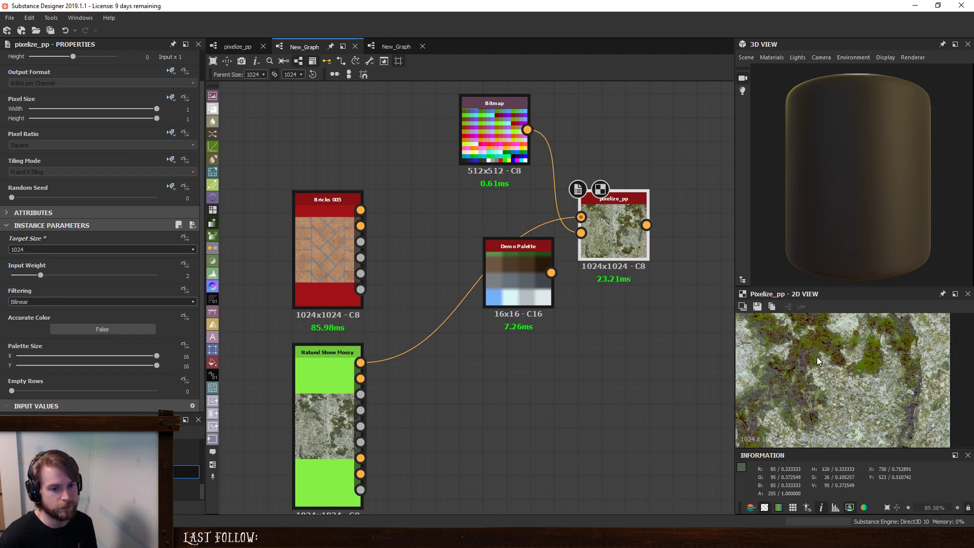
scroll(817, 357, down, 6)
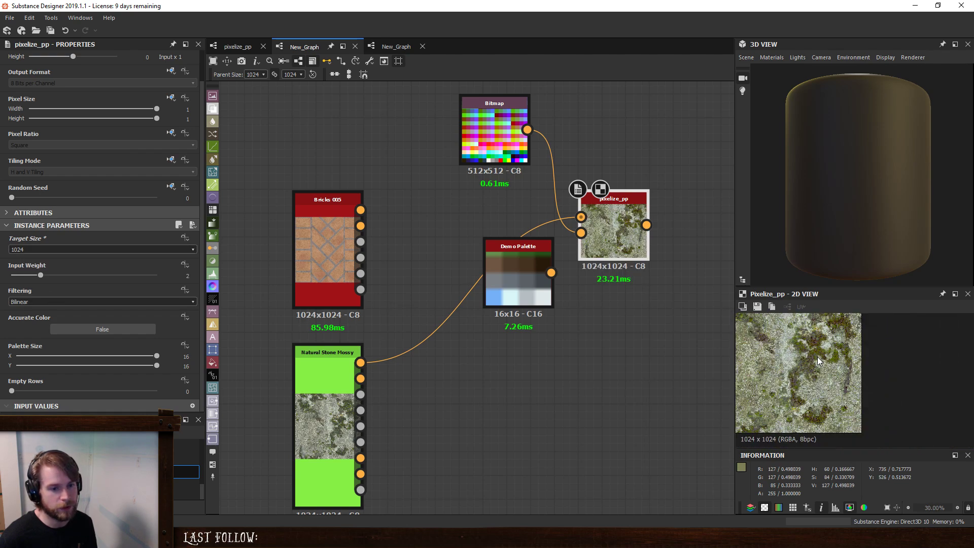
- Compare Natural Stone Mossy's base color, the Bitmap palette and the pixelize_pp output in the 2D view
double_click(339, 410)
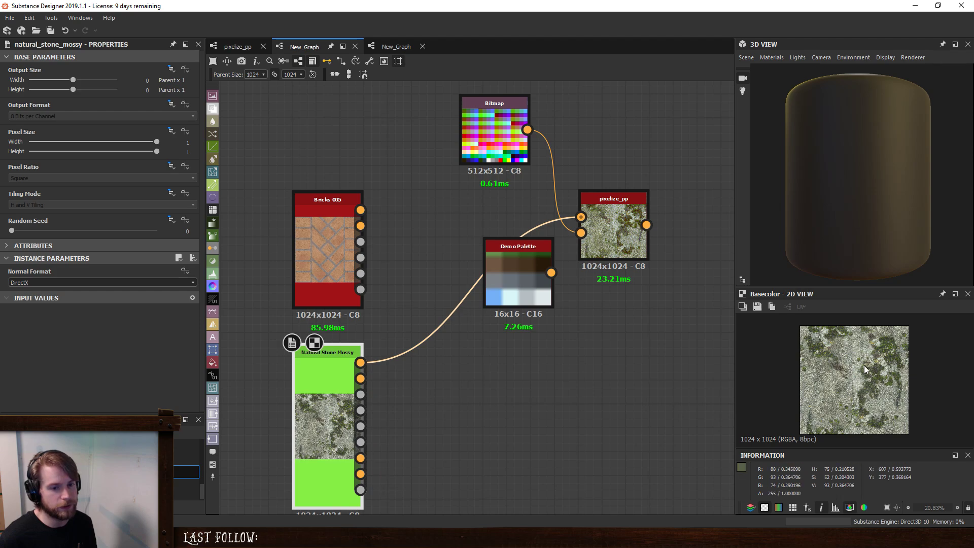
scroll(863, 365, up, 7)
double_click(482, 130)
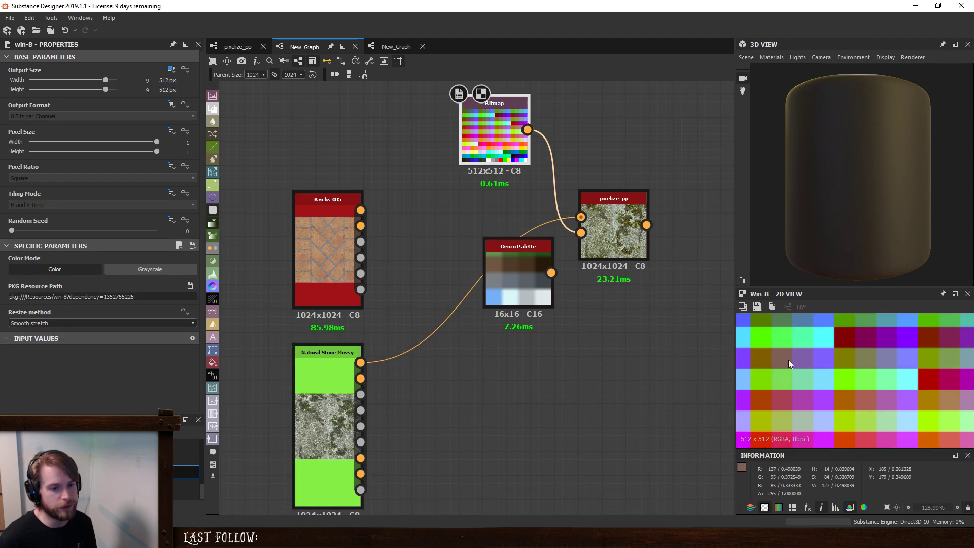
double_click(611, 220)
scroll(864, 375, down, 7)
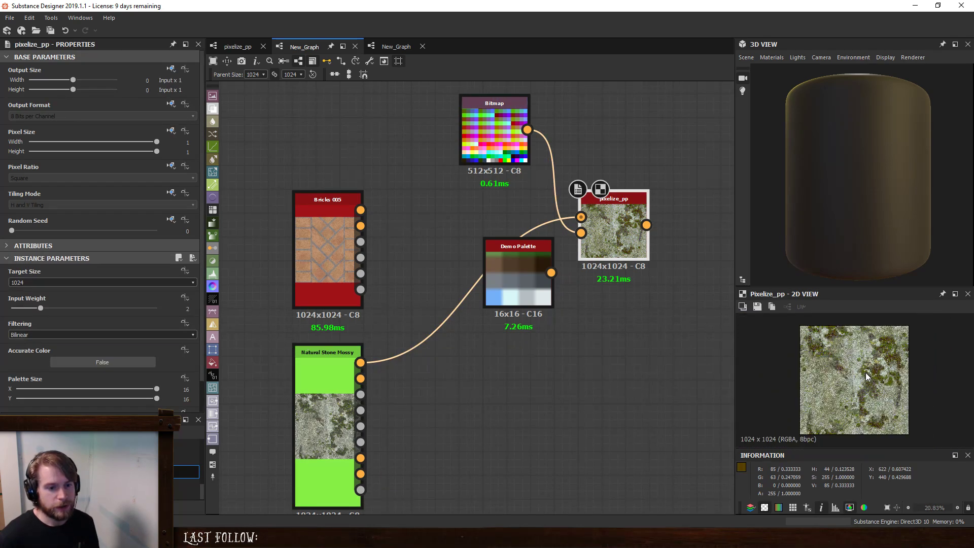
scroll(859, 385, up, 1)
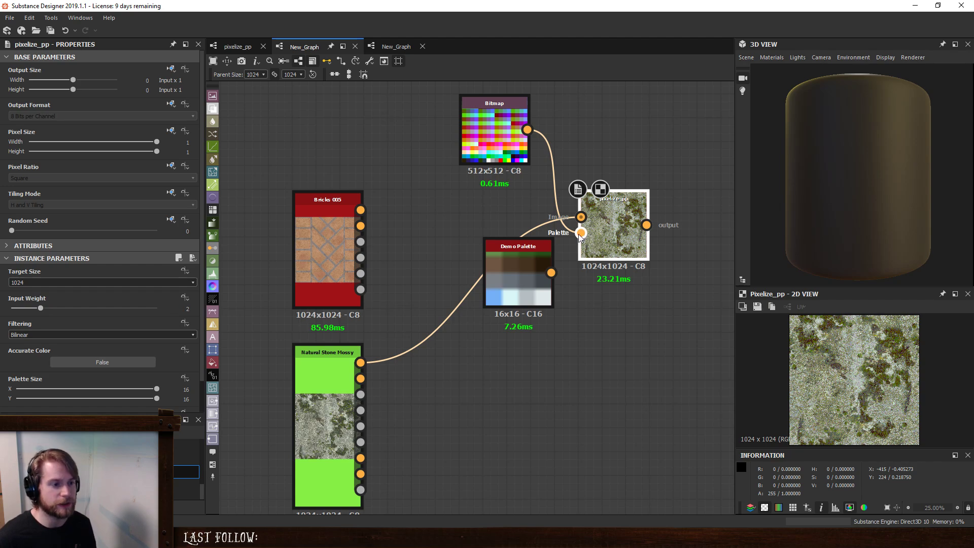
- Move the Natural Stone Mossy node up slightly, and reconnect Demo Palette to pixelize_pp's Palette input in place of the Bitmap
mouse_move(329, 386)
mouse_down()
mouse_move(400, 390)
mouse_move(305, 398)
mouse_move(329, 377)
mouse_up()
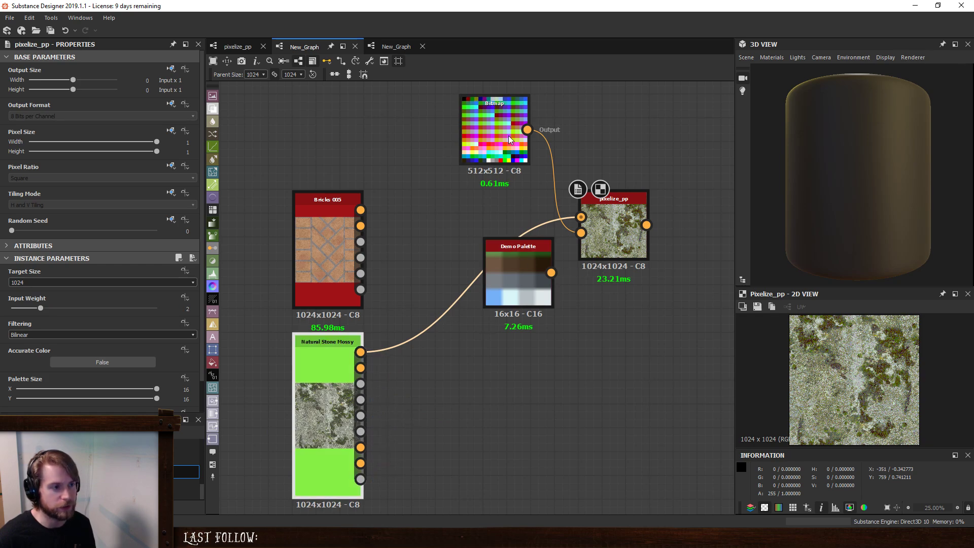
scroll(840, 361, up, 4)
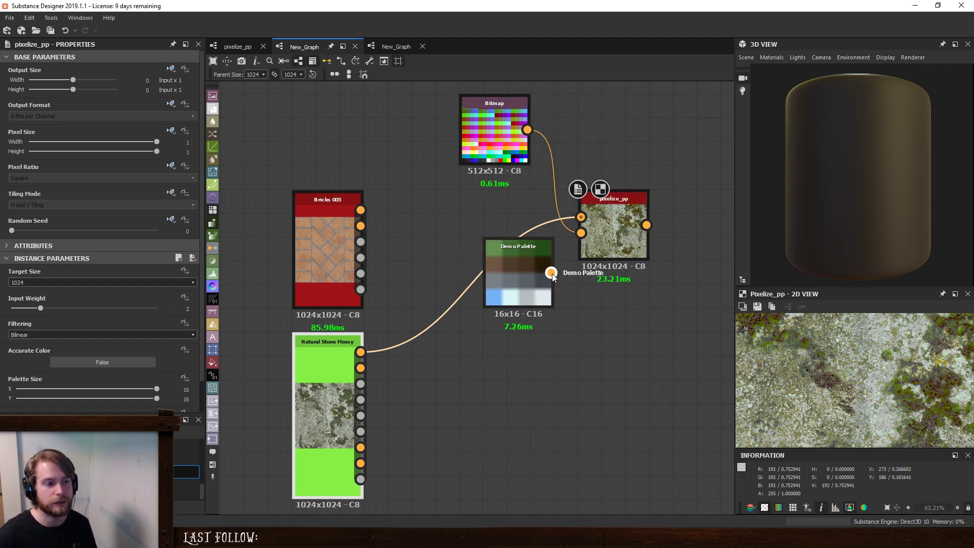
drag(551, 273, 581, 233)
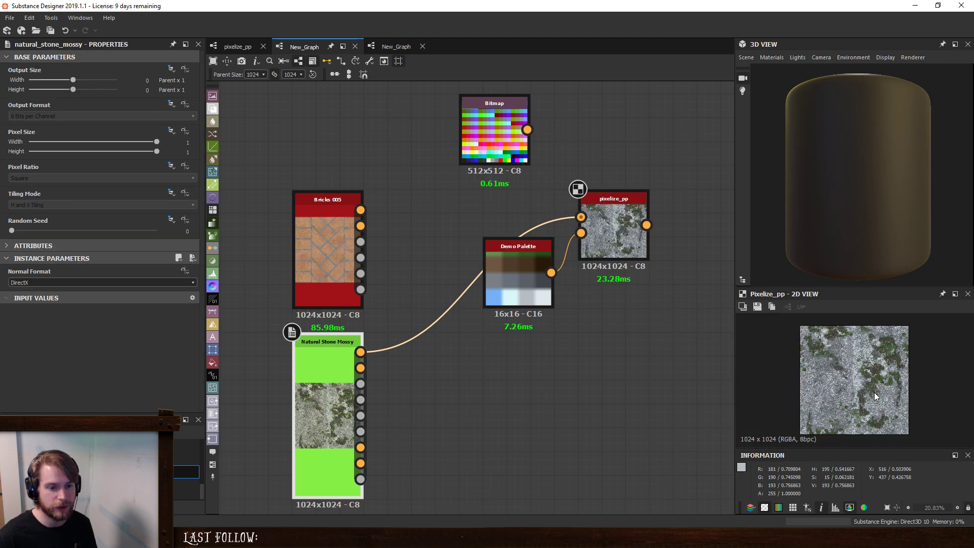
scroll(875, 392, up, 2)
scroll(894, 395, up, 5)
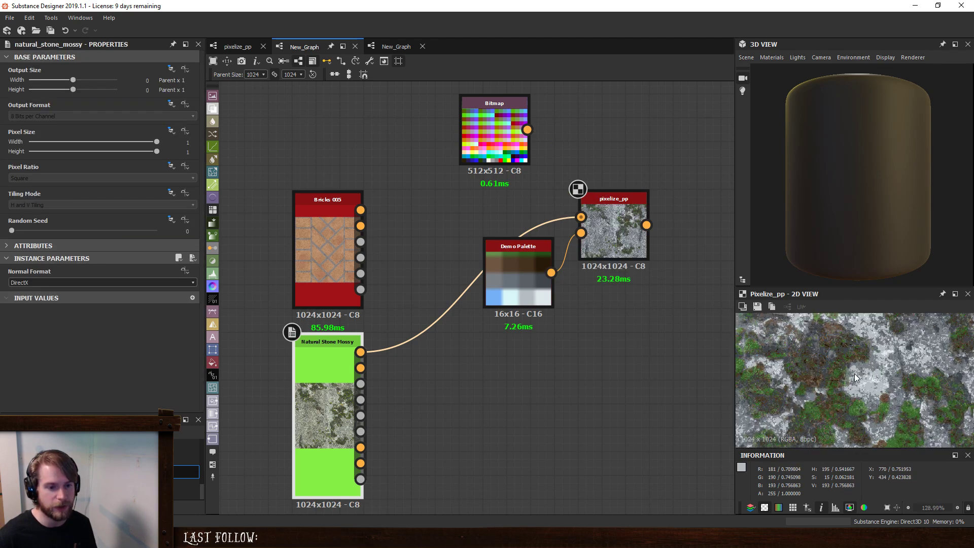
- Toggle Accurate Color on the pixelize_pp node to compare the results, leaving it set to True
click(617, 232)
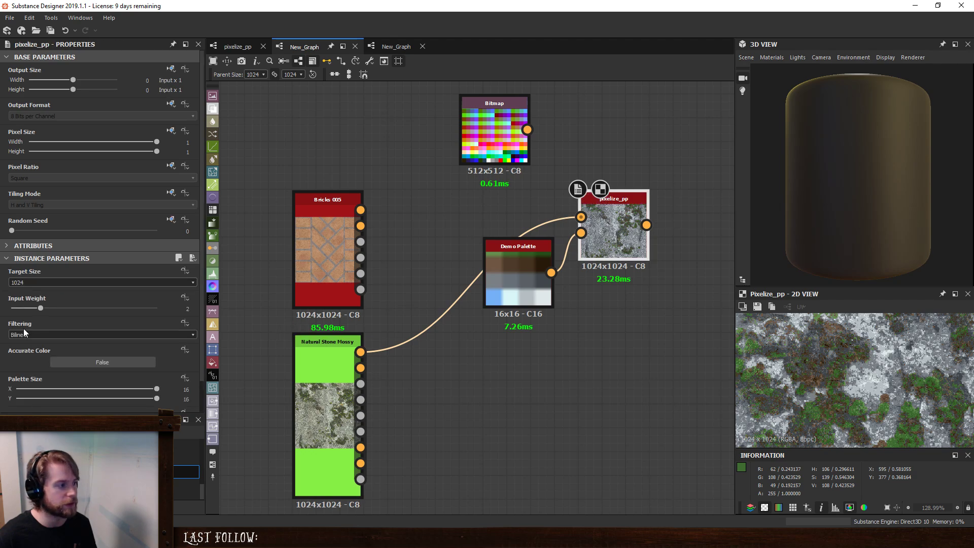
click(72, 364)
click(72, 364)
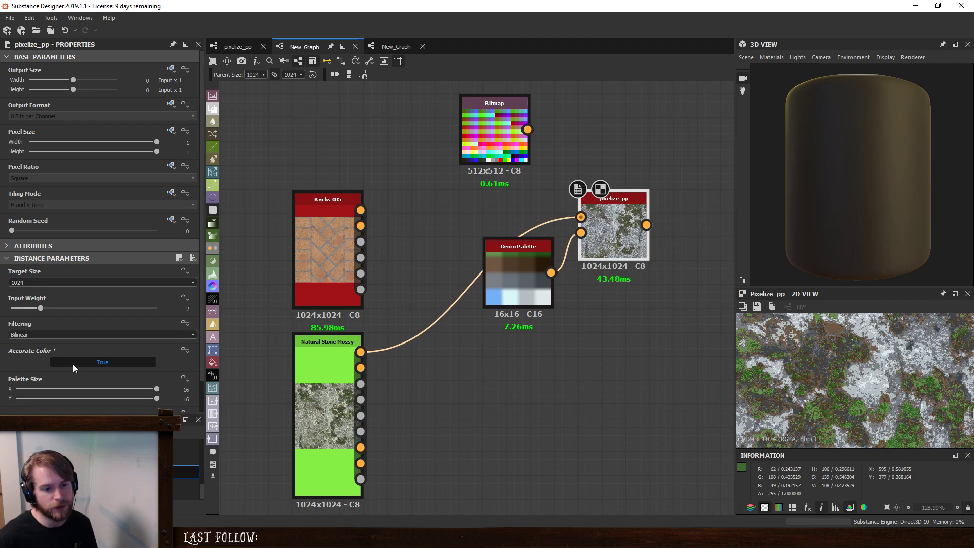
click(72, 364)
- Add a color Quantize node below Demo Palette and feed it from Natural Stone Mossy's Base Color output
key(space)
text(qua)
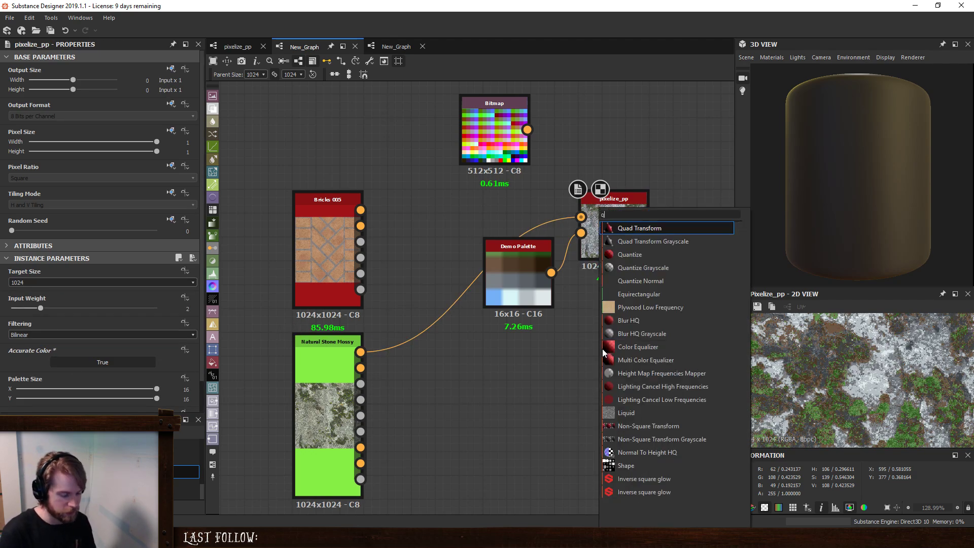
click(677, 258)
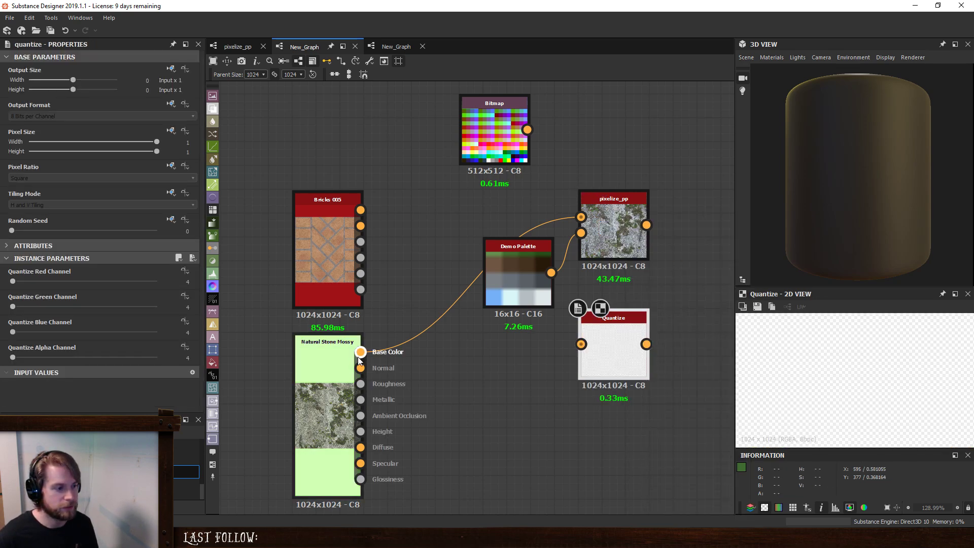
drag(360, 351, 548, 373)
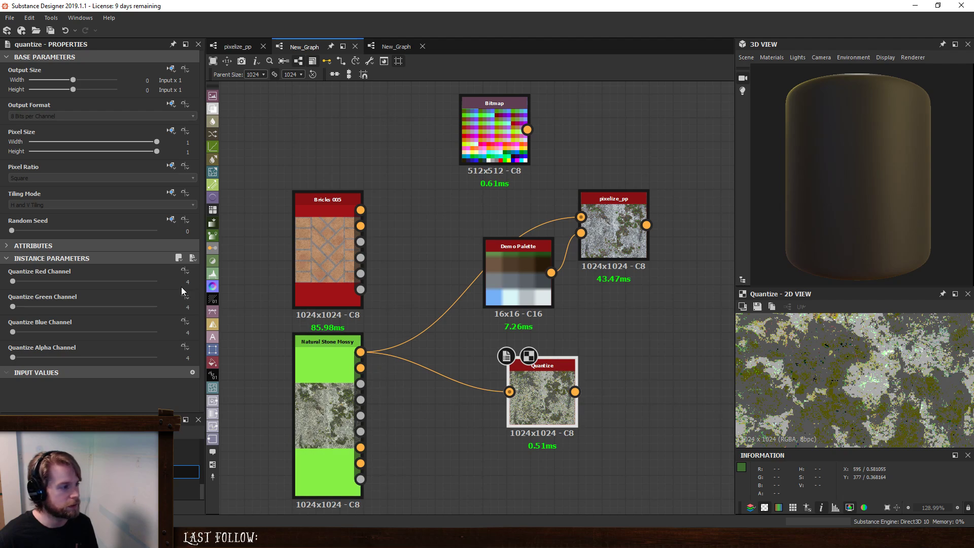
- Set the Quantize node's red, green and blue channels to 16 and alpha to 2, and inspect the output in the 2D view
text(16)
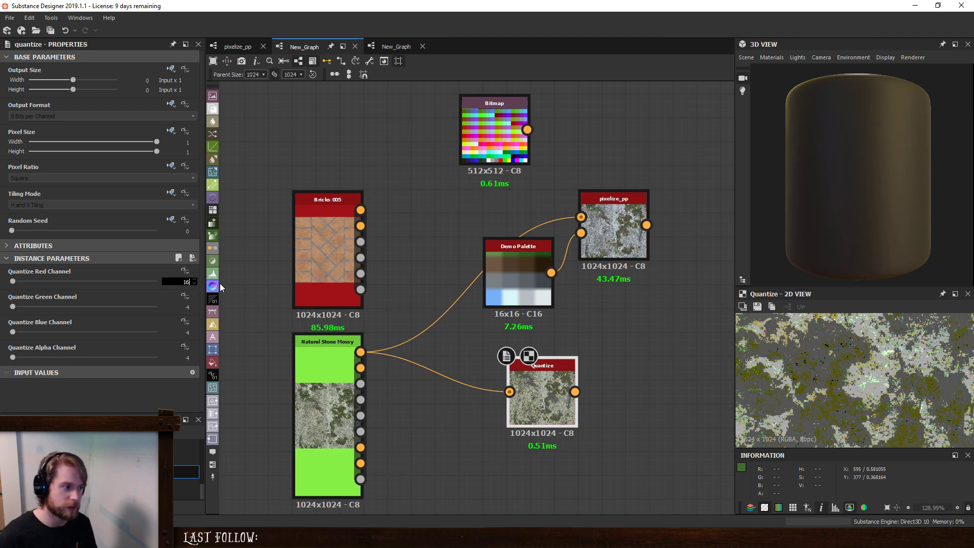
key(Tab)
text(16)
key(Tab)
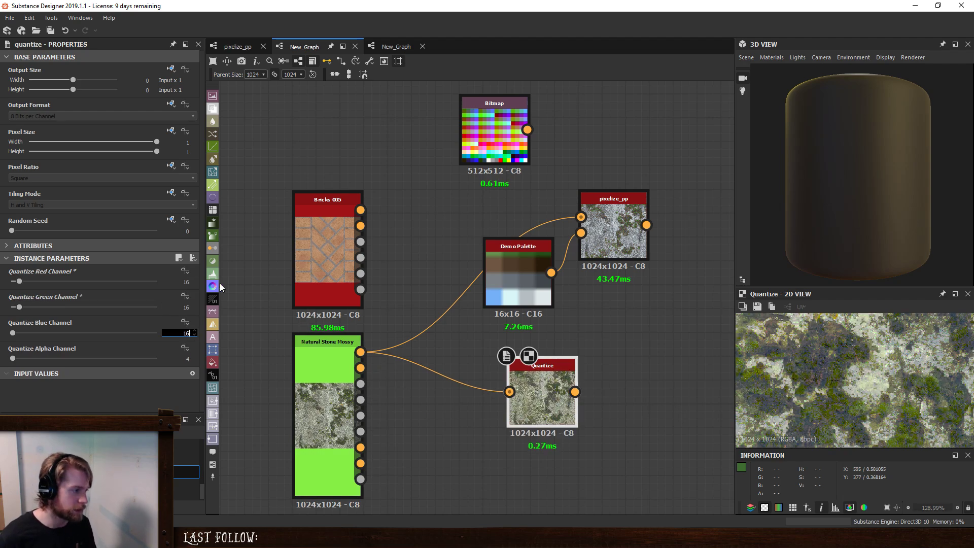
key(Tab)
text(2)
key(Return)
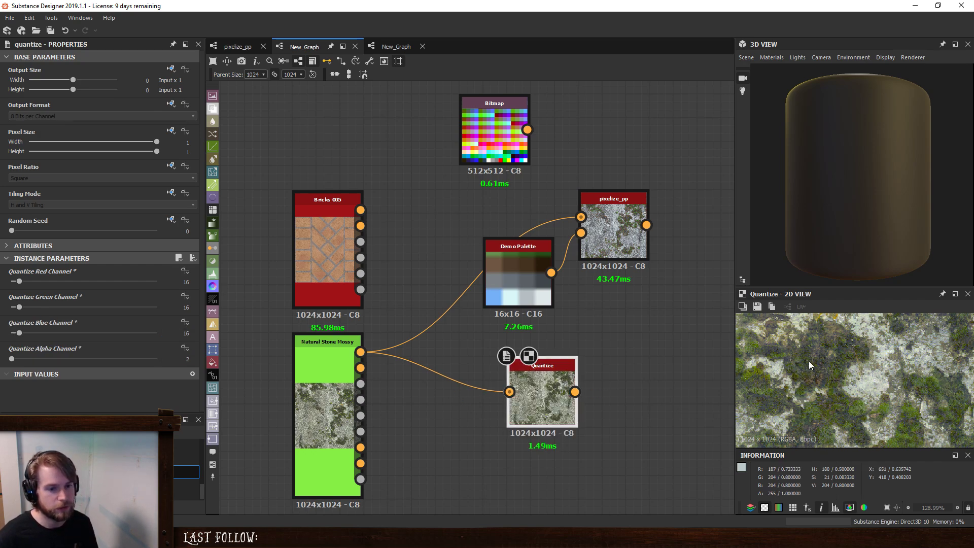
scroll(872, 369, down, 8)
key(f)
scroll(859, 372, up, 7)
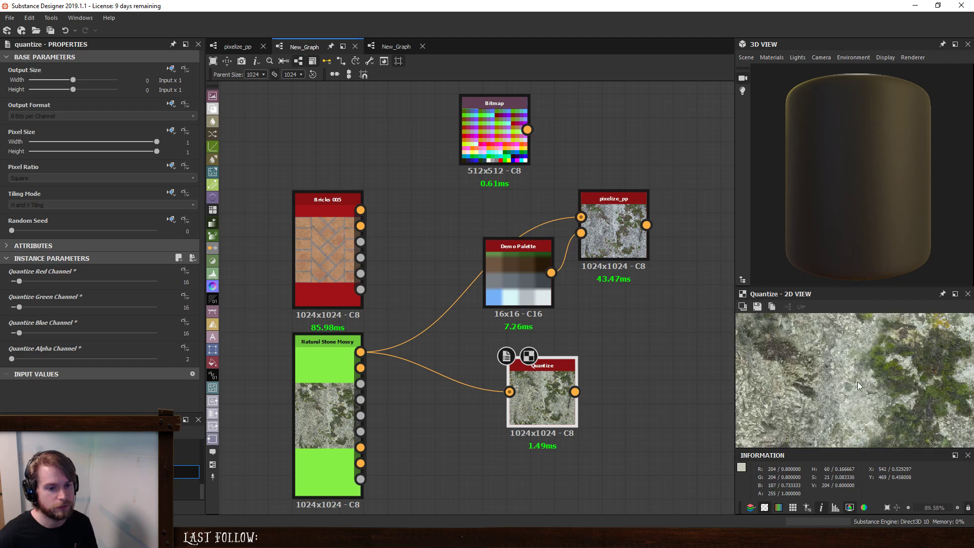
- Set the Quantize node's red, green and blue channels to 8
click(185, 283)
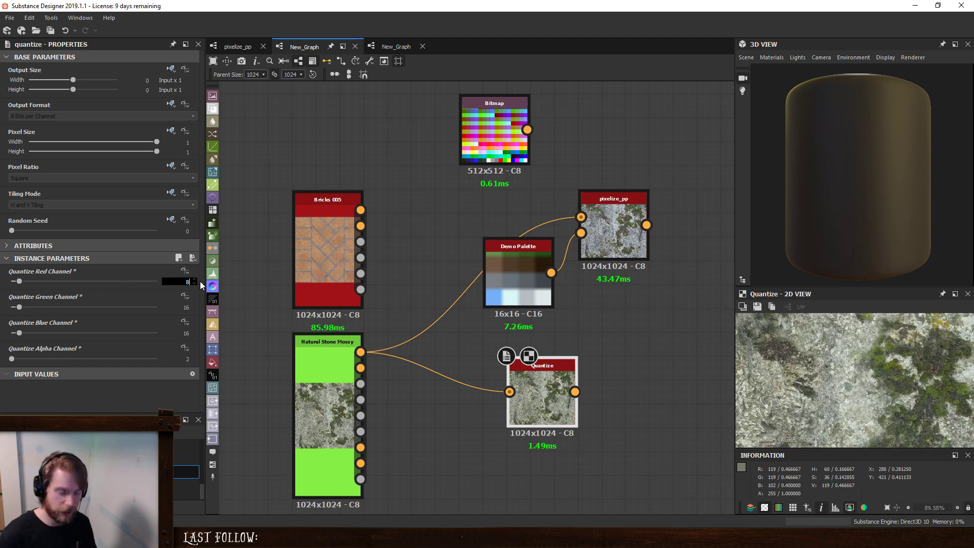
text(8)
key(Tab)
key(Tab)
text(8)
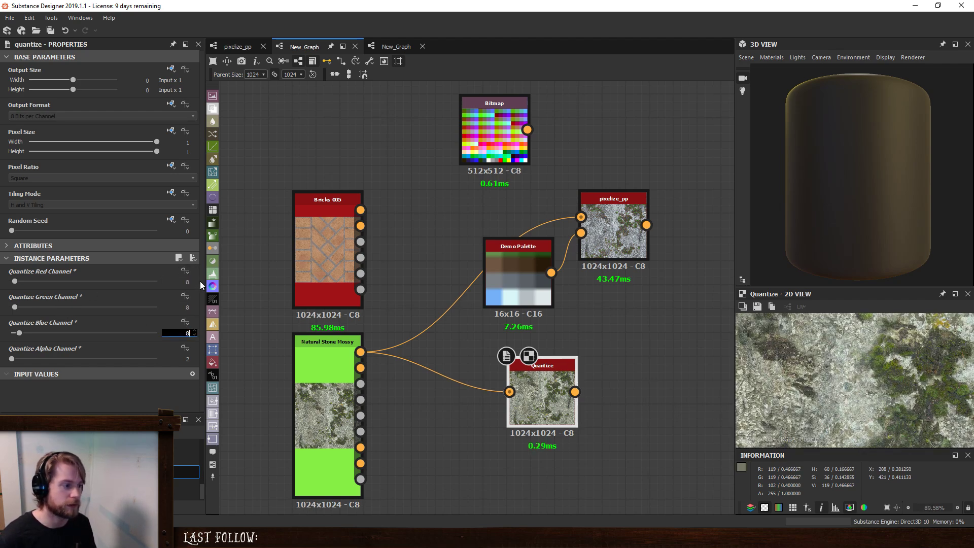
key(Return)
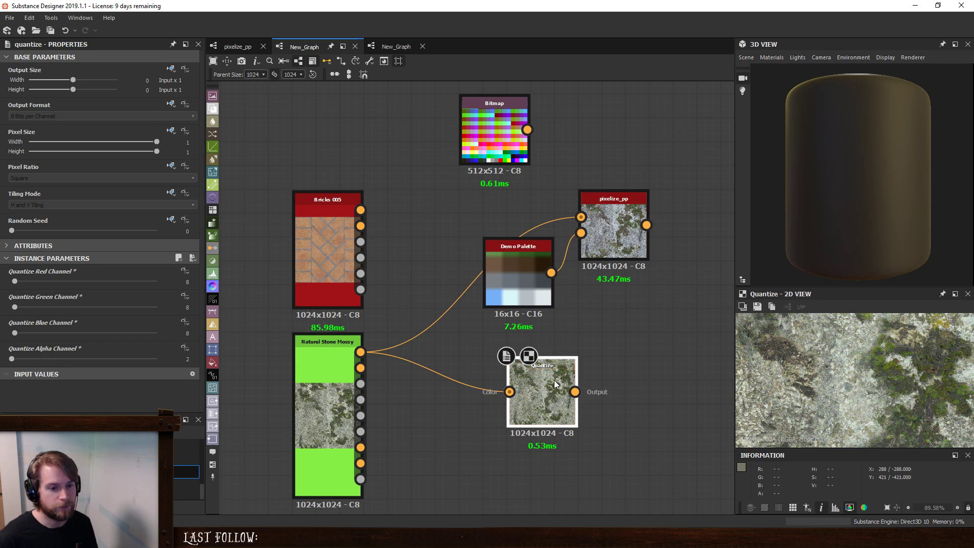
- Compare Natural Stone Mossy's base color with the Quantize output up close in the 2D view
scroll(930, 375, up, 4)
middle_drag(826, 360, 747, 413)
click(511, 393)
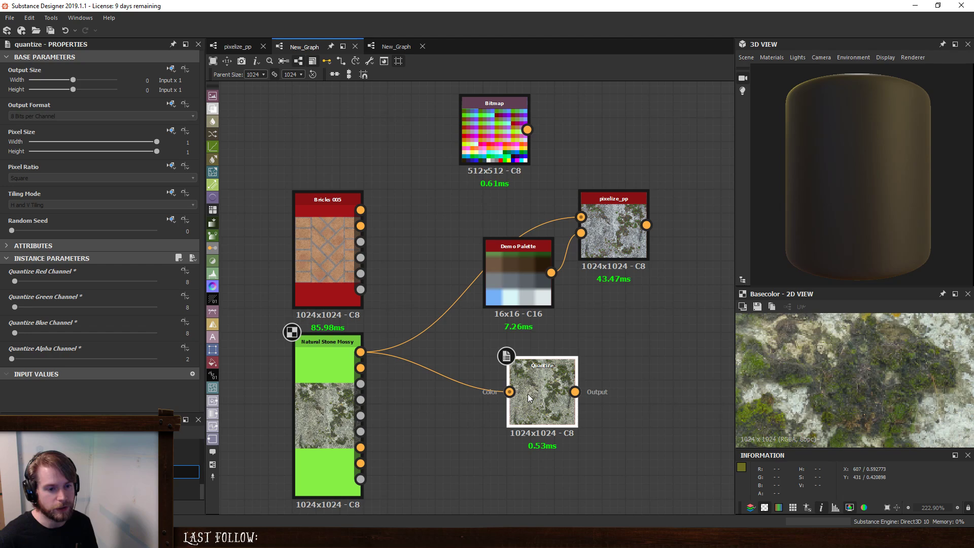
double_click(569, 394)
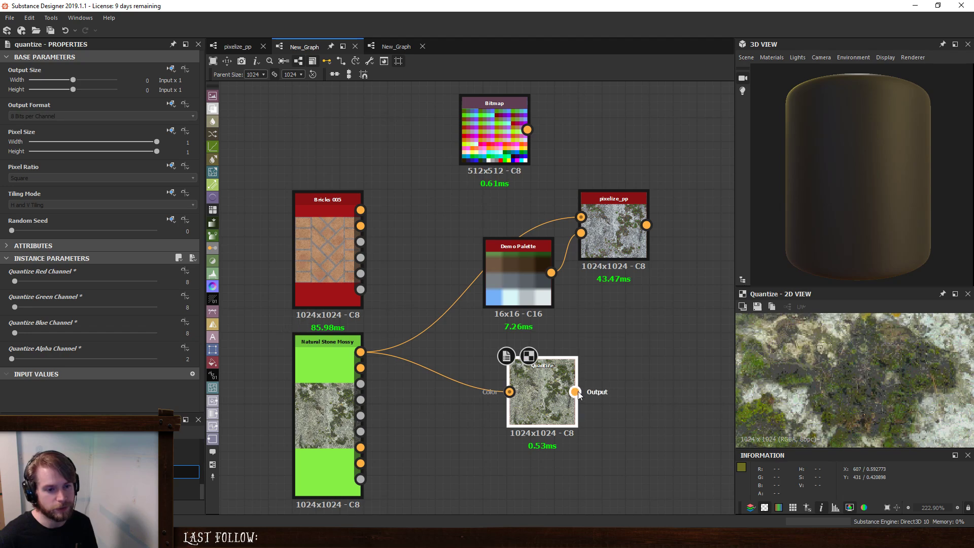
- Connect the Bitmap to pixelize_pp's Palette input in place of Demo Palette and show the result in the 2D view
click(617, 233)
drag(528, 129, 581, 232)
double_click(614, 222)
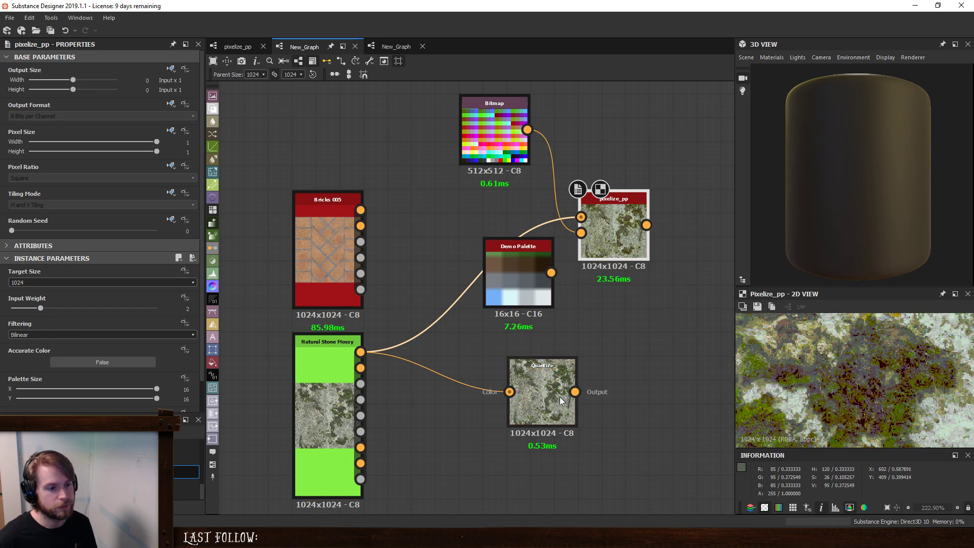
- Compare the pixelize_pp and Quantize outputs in the 2D view, and move the Quantize node directly below Demo Palette
double_click(545, 389)
double_click(606, 233)
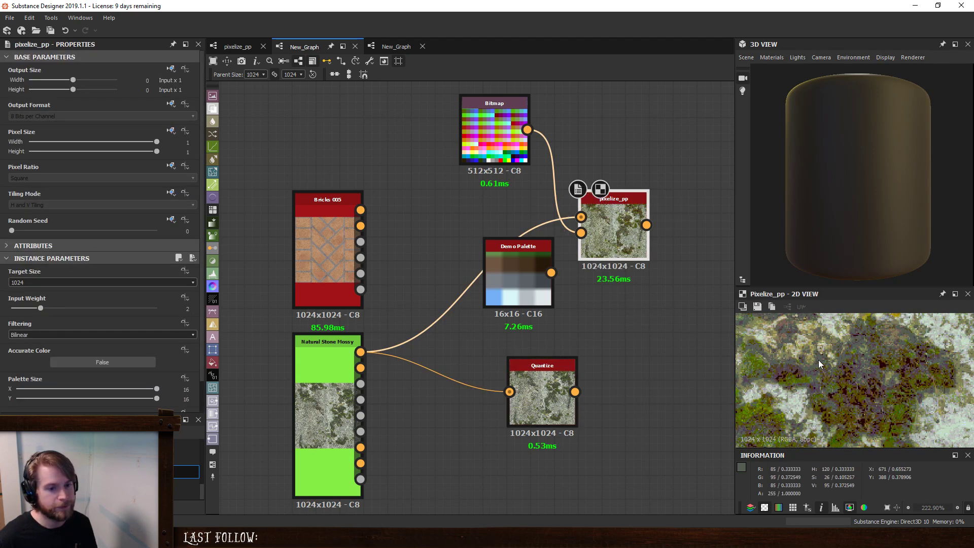
double_click(546, 392)
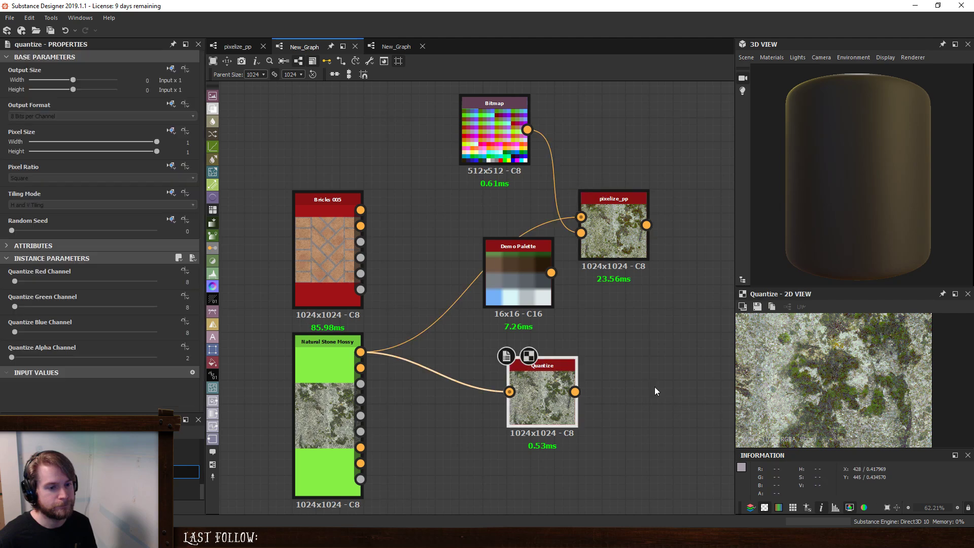
scroll(847, 364, up, 5)
double_click(604, 212)
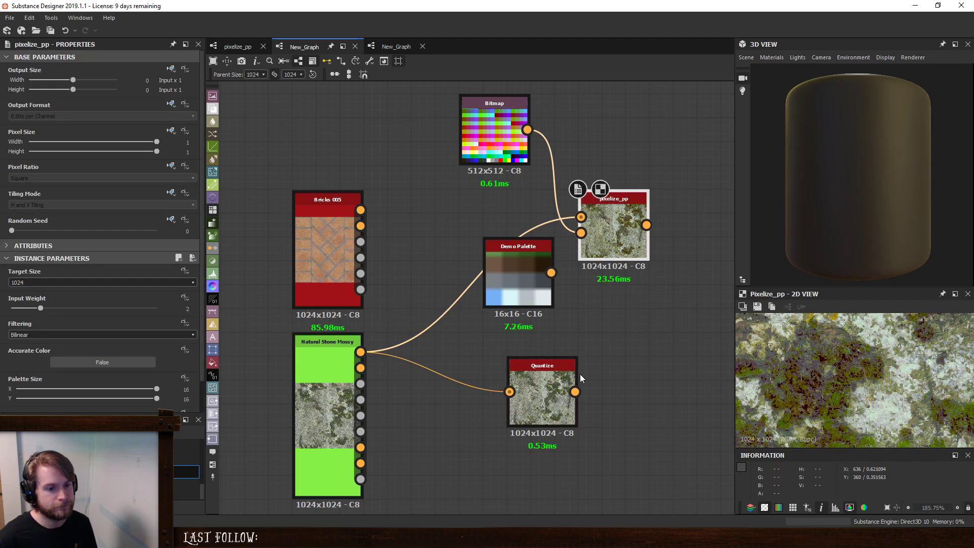
double_click(537, 385)
mouse_move(538, 391)
mouse_down()
mouse_move(552, 425)
mouse_move(528, 398)
mouse_move(529, 378)
mouse_up()
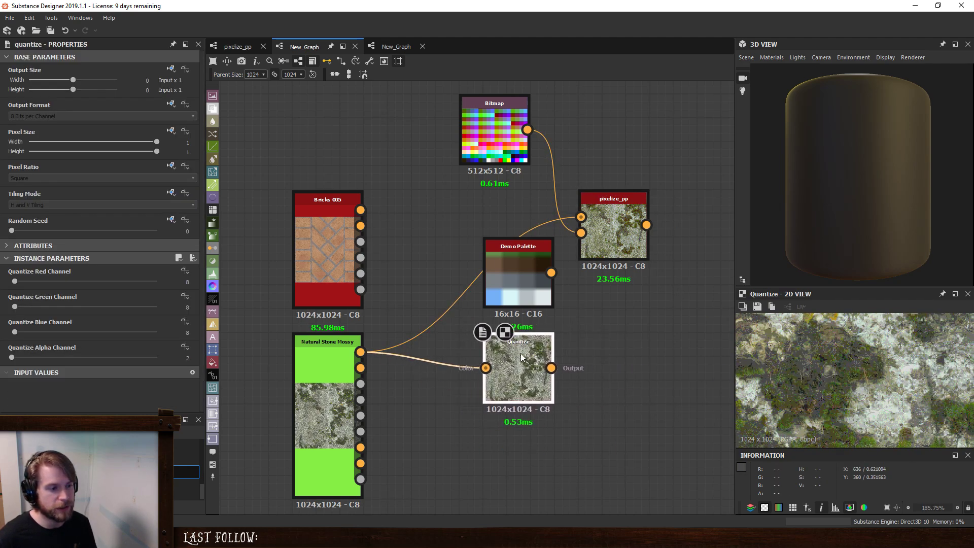
scroll(874, 382, down, 5)
scroll(866, 379, up, 2)
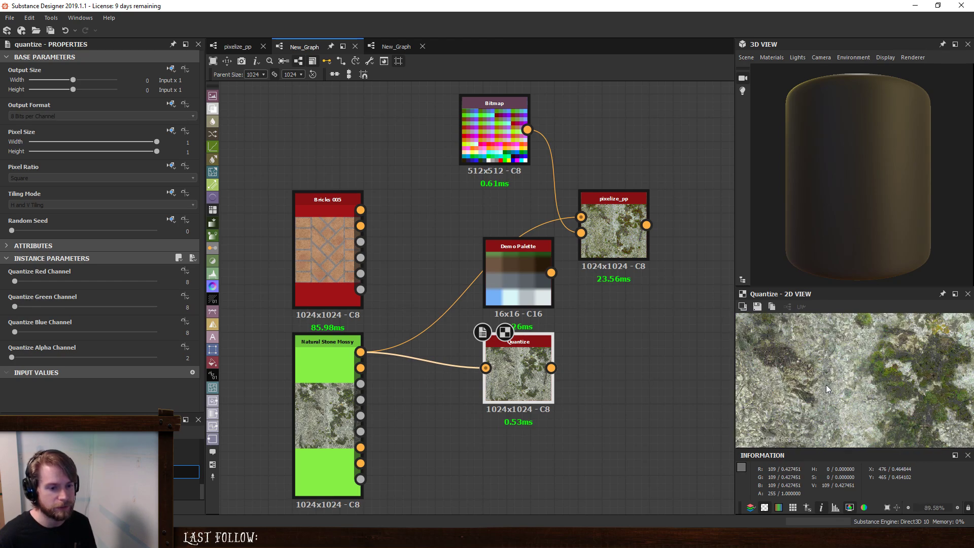
- Set the Quantize node's red, green and blue channels to 4
drag(180, 283, 225, 284)
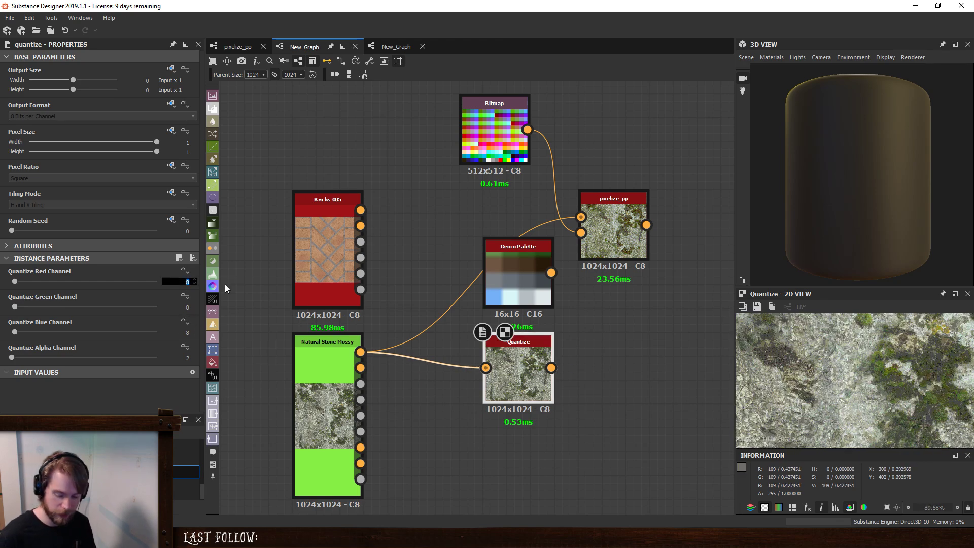
text(4)
key(Tab)
text(4)
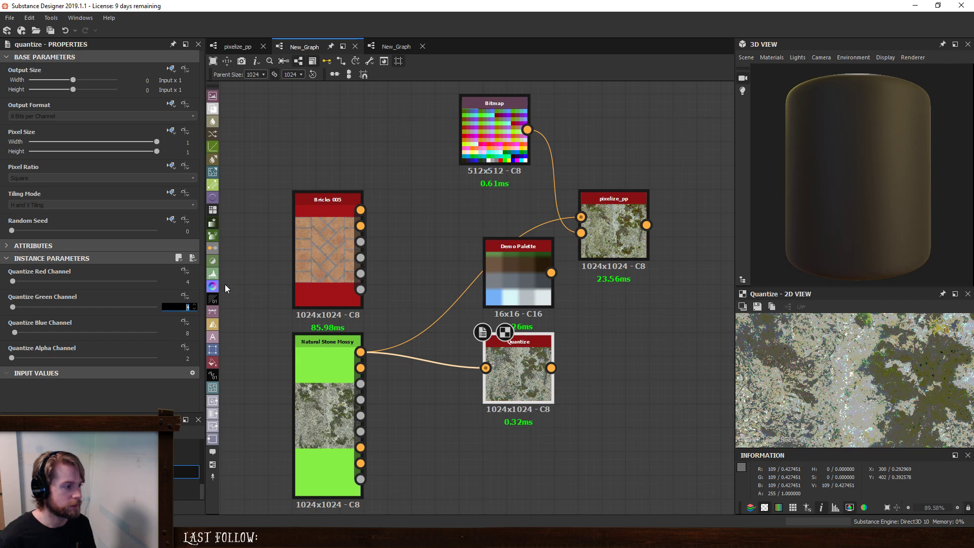
key(Tab)
text(4)
key(Return)
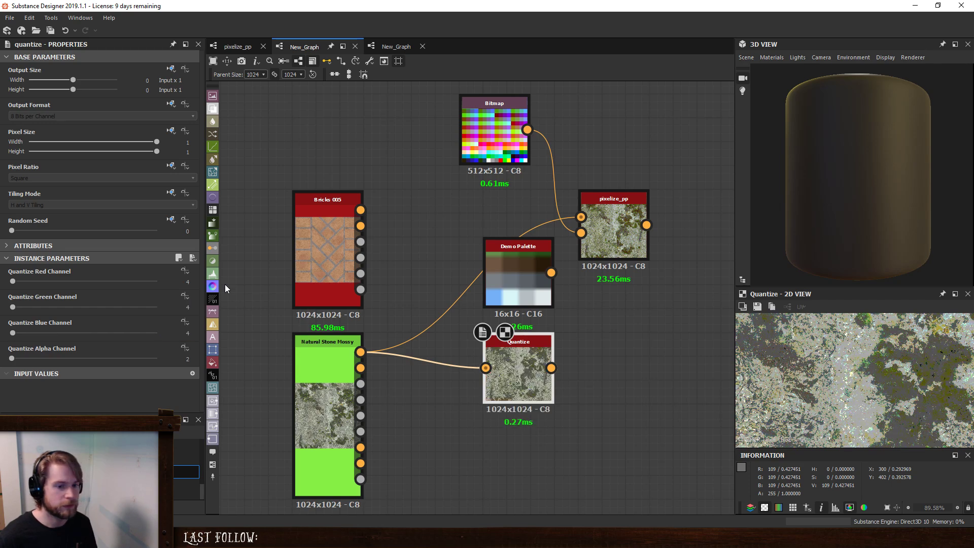
- Set the Quantize node's red, green and blue channels to 2 and inspect the output in the 2D view
click(186, 282)
text(2)
key(Tab)
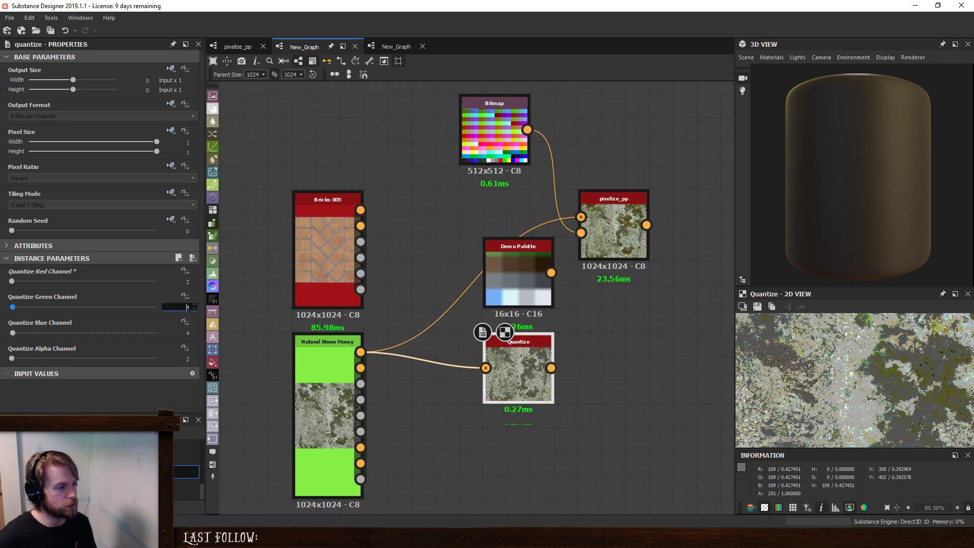
text(2)
key(Tab)
text(2)
key(Return)
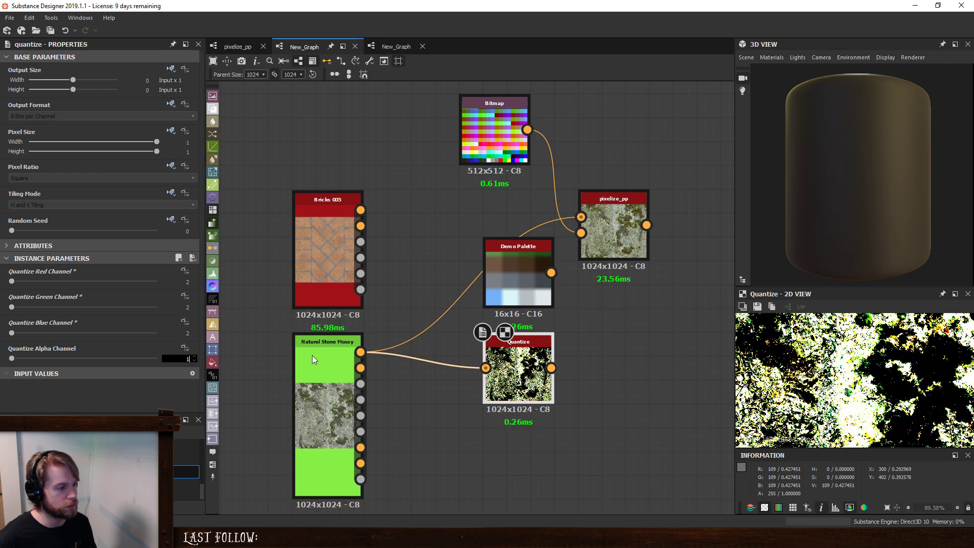
scroll(932, 361, up, 4)
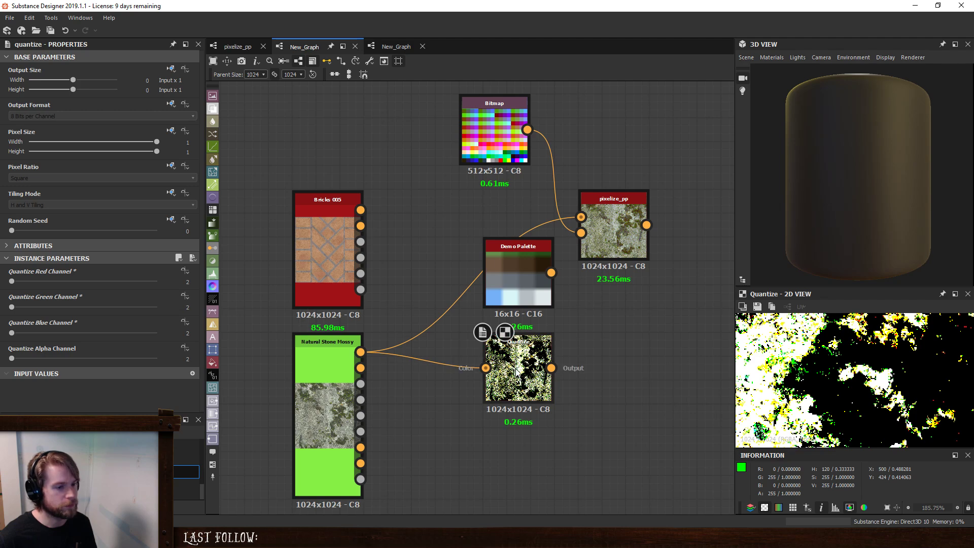
scroll(864, 360, down, 9)
- Add a Quantize Grayscale node and place it below the color Quantize node
key(space)
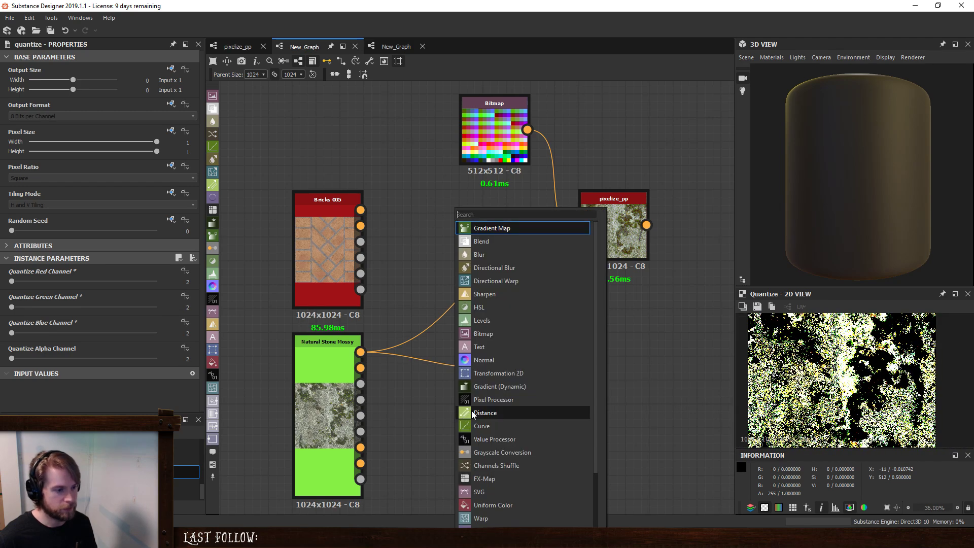
text(q)
click(515, 268)
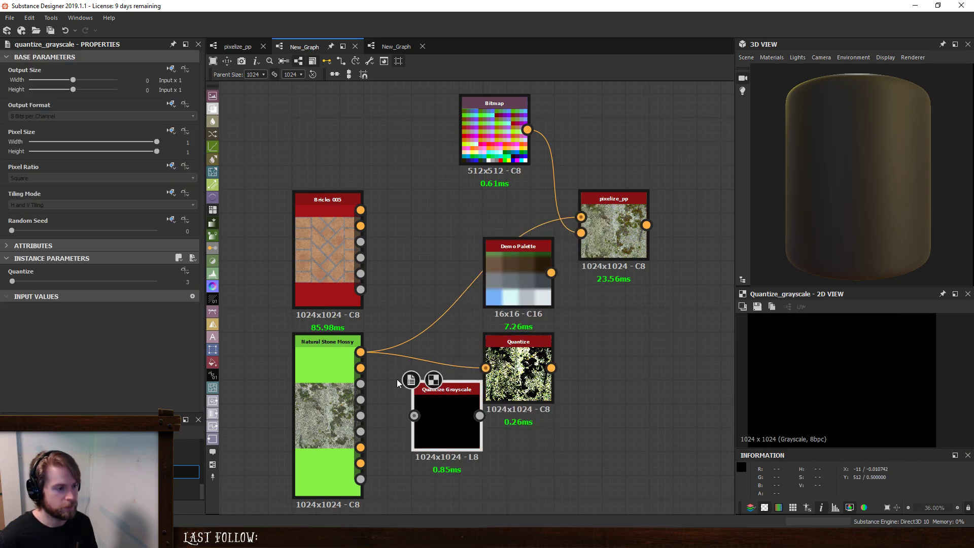
drag(396, 379, 452, 437)
- Add an RGBA Split node fed by Natural Stone Mossy's Base Color, and connect its R output to Quantize Grayscale
key(space)
text(rgh)
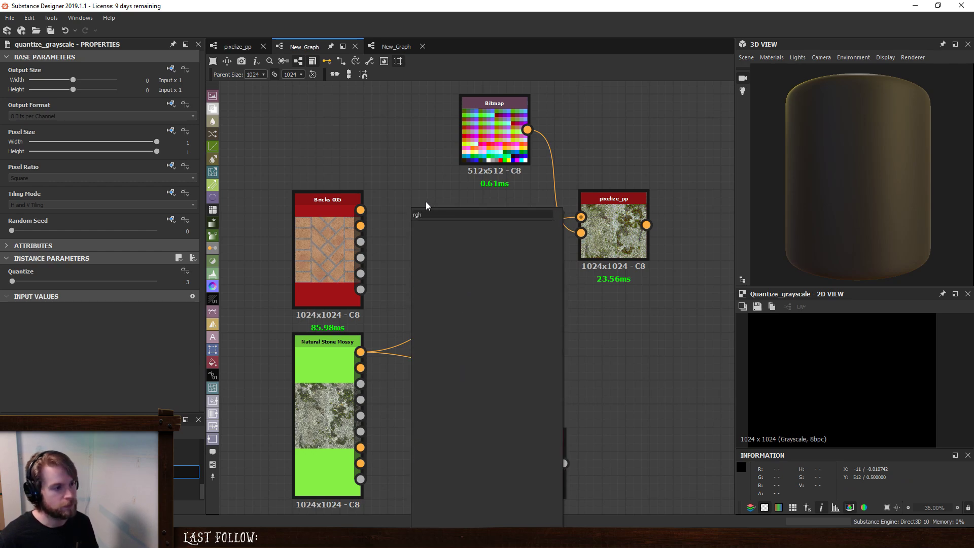
key(BackSpace)
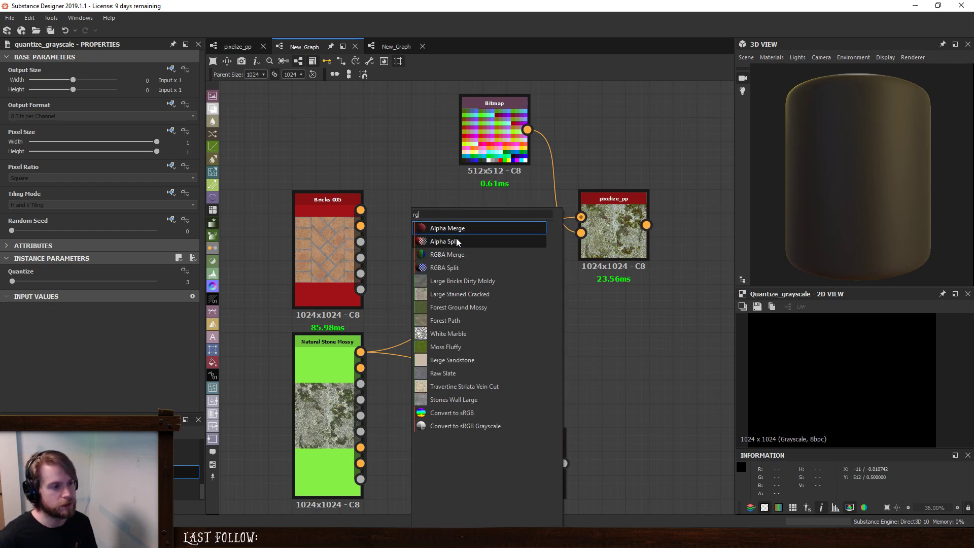
click(458, 269)
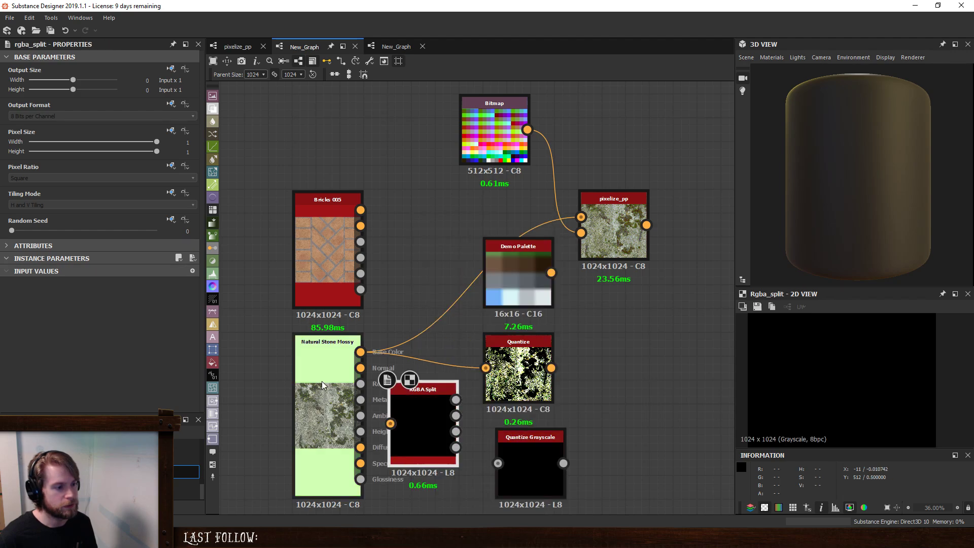
drag(360, 352, 390, 424)
drag(500, 449, 503, 454)
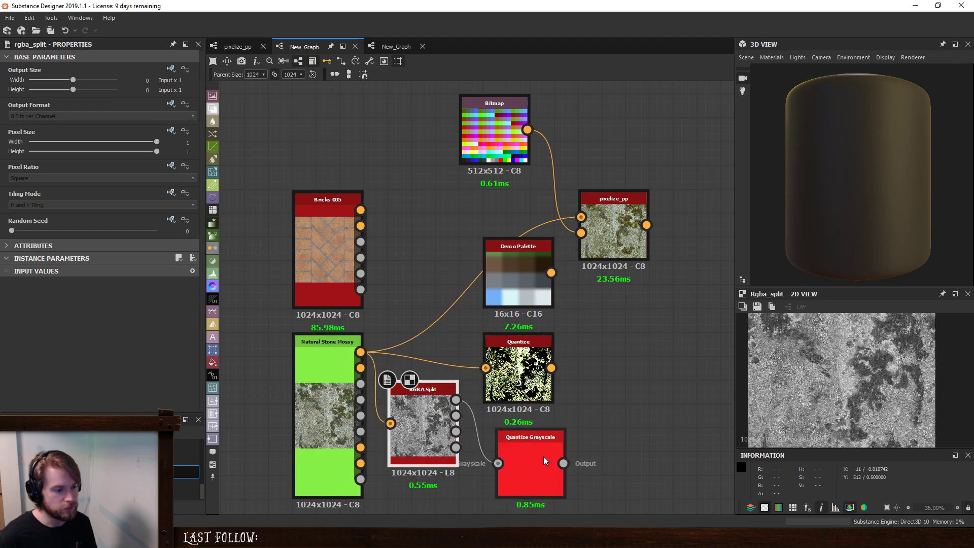
- Preview Quantize Grayscale with different RGBA Split channels in the 2D view, leaving the B output connected to it
double_click(544, 456)
scroll(874, 358, up, 5)
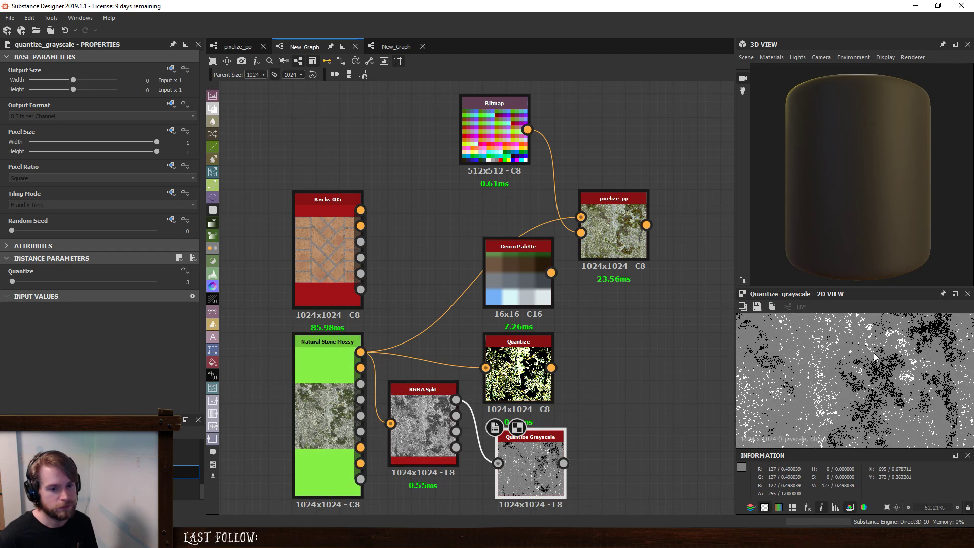
middle_drag(616, 449, 597, 331)
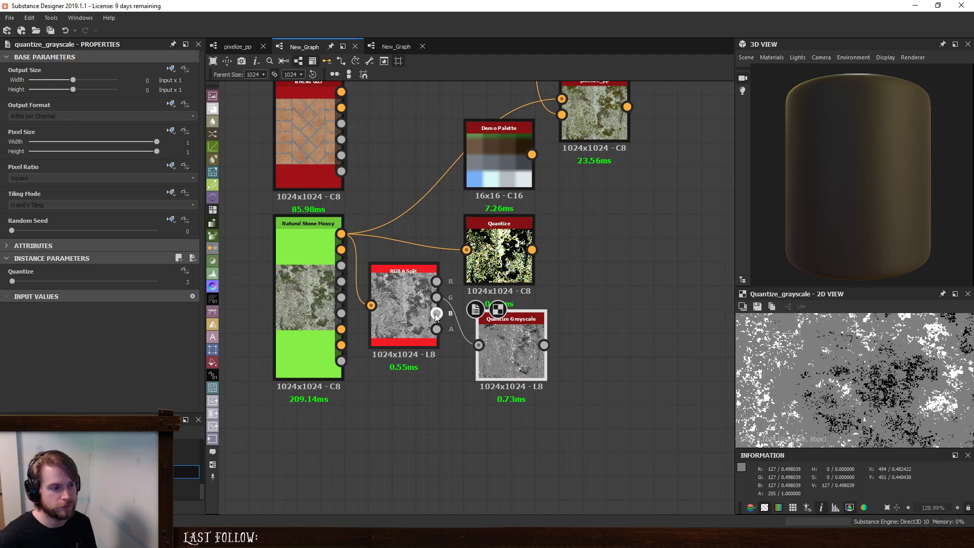
drag(437, 313, 478, 345)
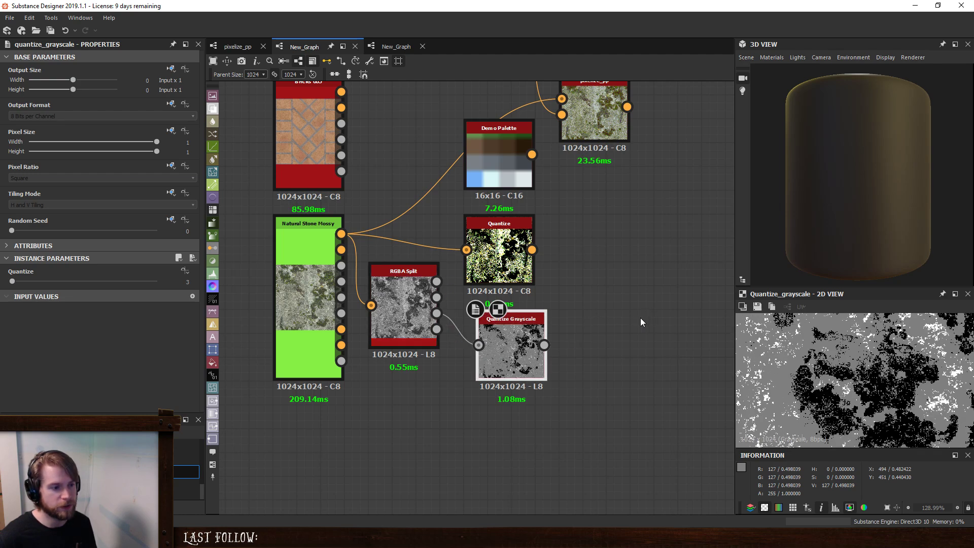
- Add an RGBA Merge node, connect Quantize Grayscale to its third (blue) input, and move the color Quantize node up
key(space)
text(r)
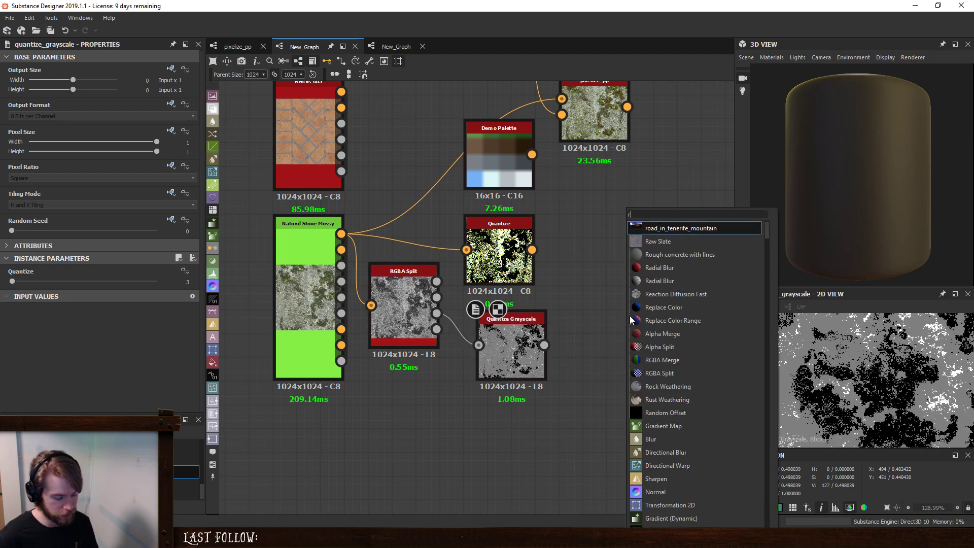
text(gba)
click(671, 227)
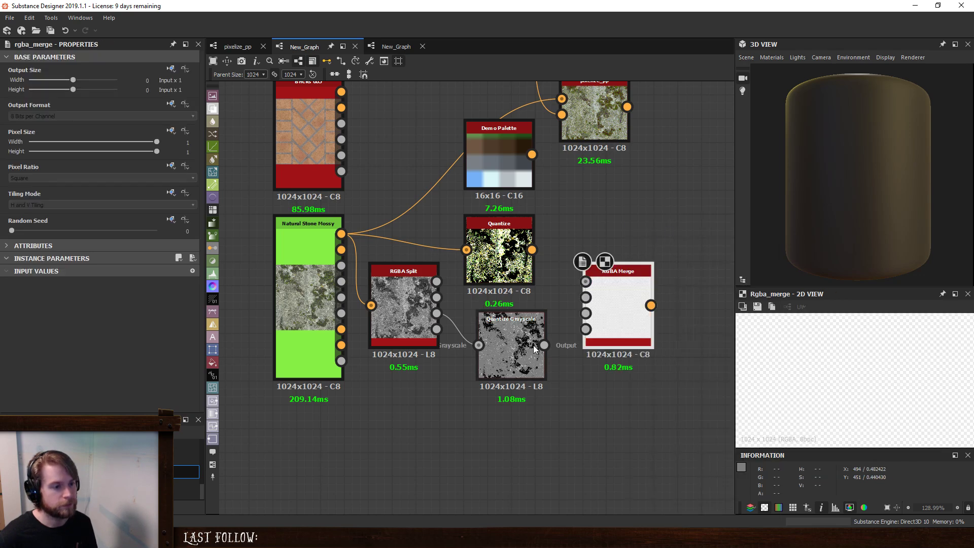
drag(544, 345, 585, 314)
drag(503, 258, 504, 211)
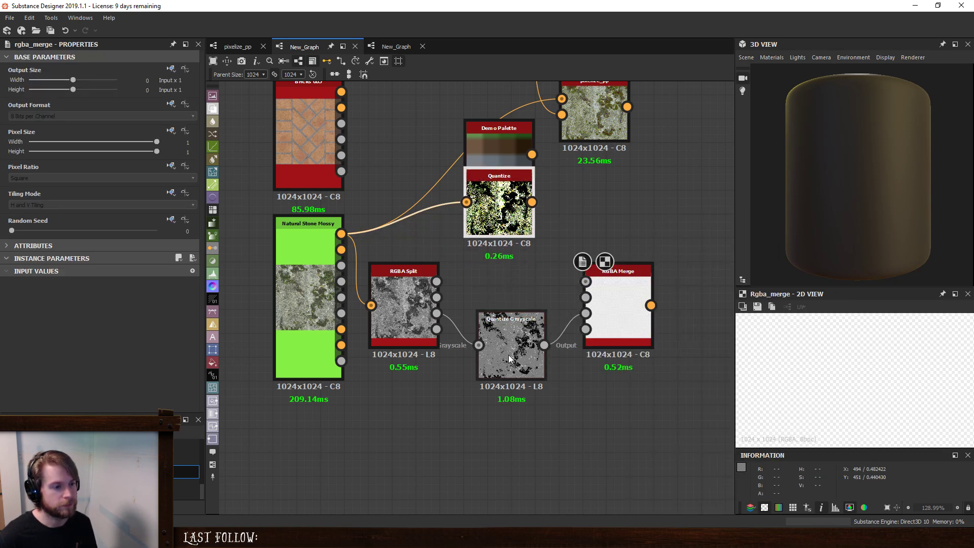
- Duplicate Quantize Grayscale twice, stack the copies above it, and connect them to RGBA Merge's green and red inputs
click(509, 359)
key(ctrl+d)
drag(509, 296, 585, 297)
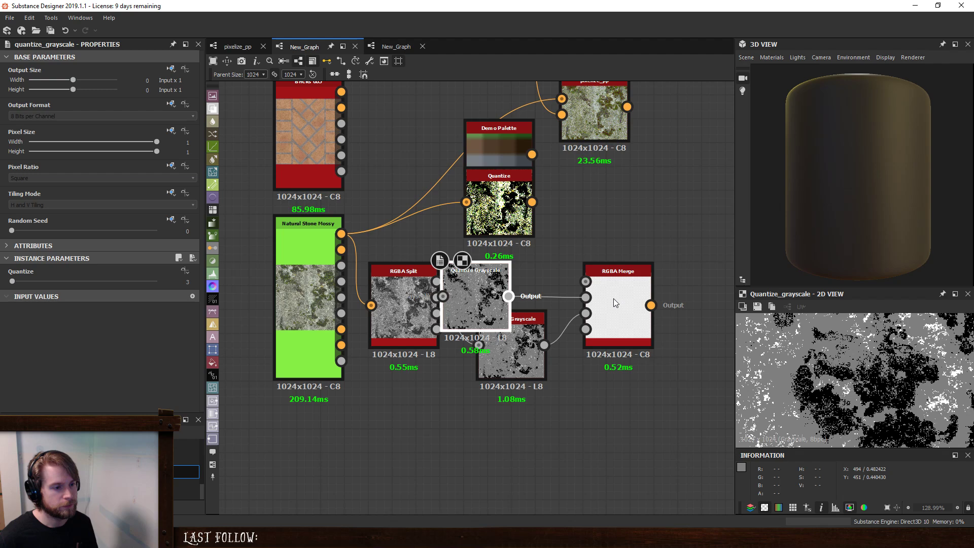
click(485, 289)
key(ctrl+d)
drag(489, 297, 494, 240)
drag(568, 269, 592, 281)
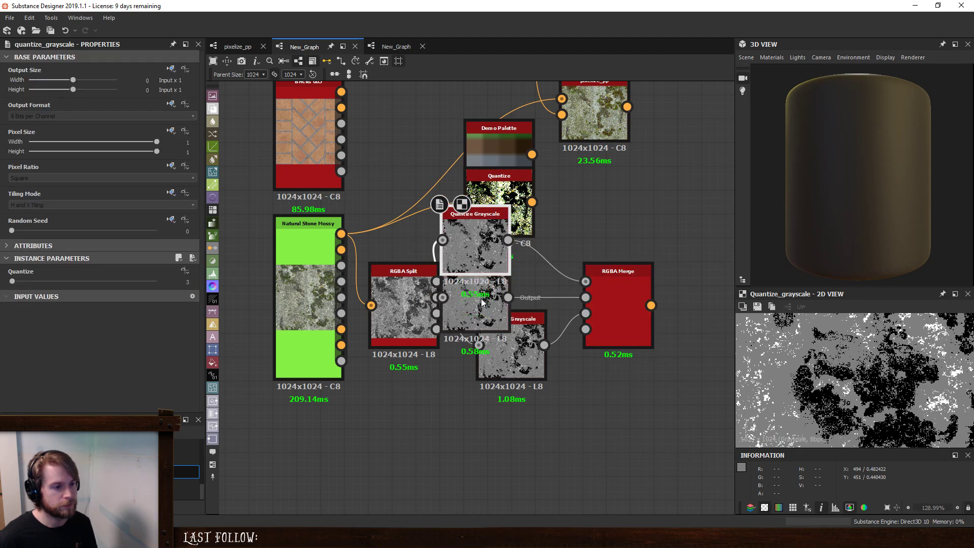
- Dock the three Quantize Grayscale nodes onto RGBA Merge and feed them from RGBA Split's R, G and B outputs
click(477, 324)
key(d)
click(474, 245)
key(d)
click(505, 334)
key(d)
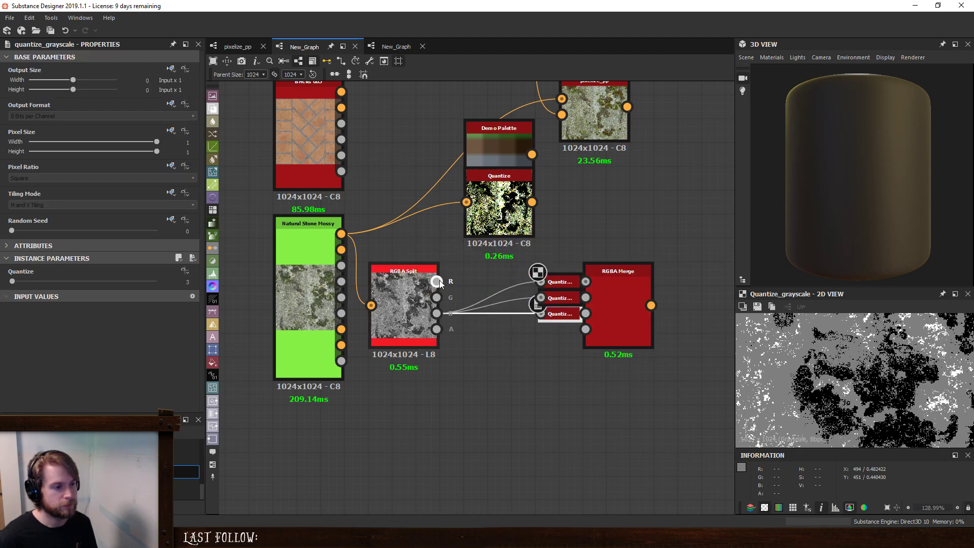
drag(436, 282, 541, 298)
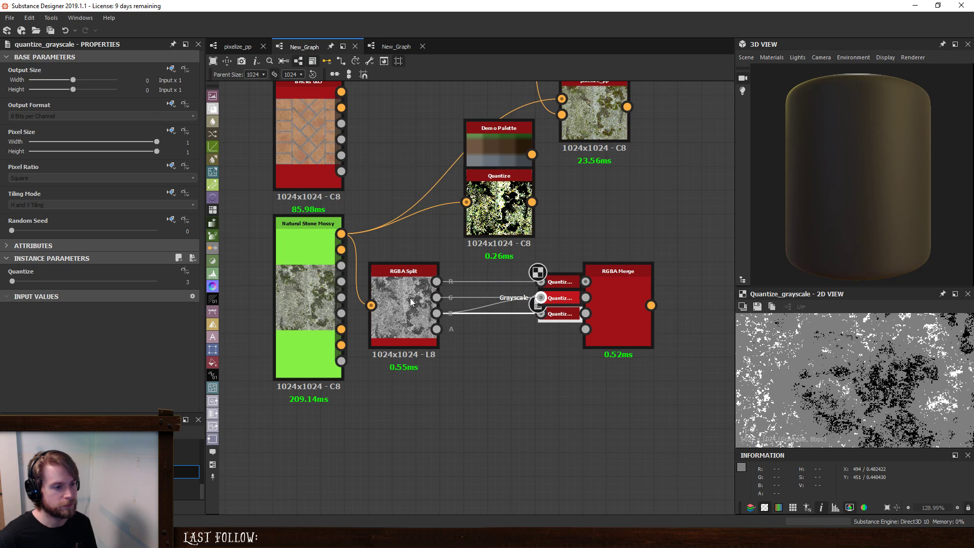
- Connect RGBA Split's A output to RGBA Merge's fourth input, and place color Quantize directly above RGBA Merge
double_click(620, 297)
middle_drag(600, 346, 490, 357)
drag(328, 339, 477, 339)
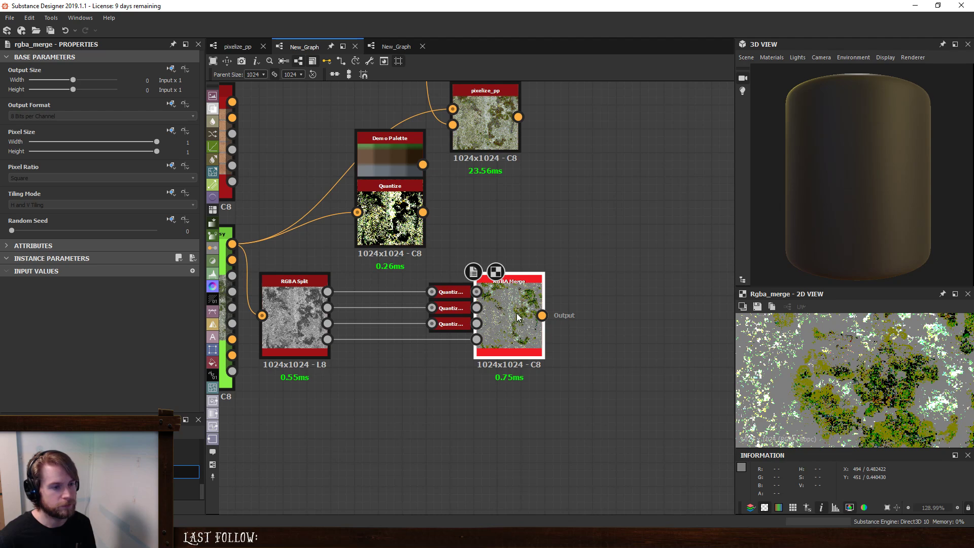
drag(391, 186, 509, 186)
- Set the color Quantize node's red, green and blue channel values to 3 each
double_click(445, 292)
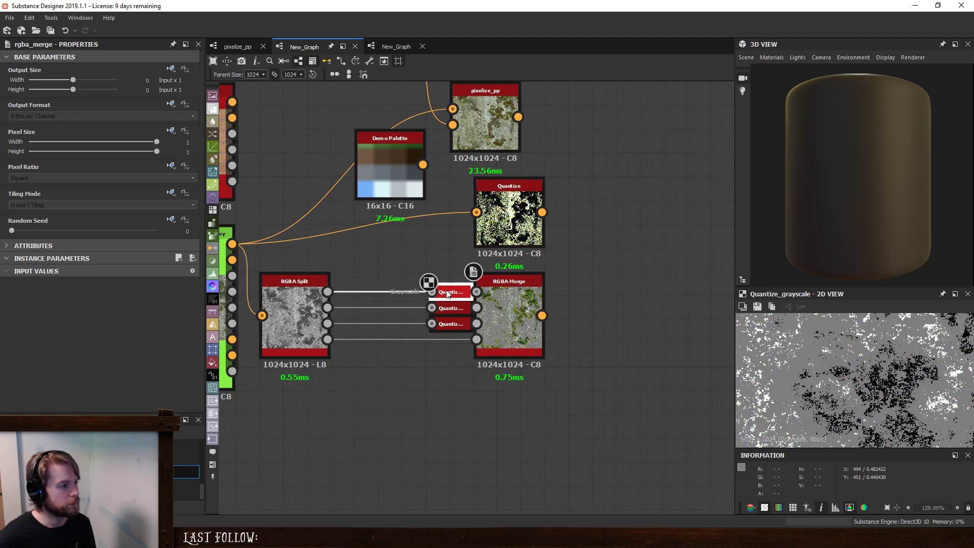
click(491, 229)
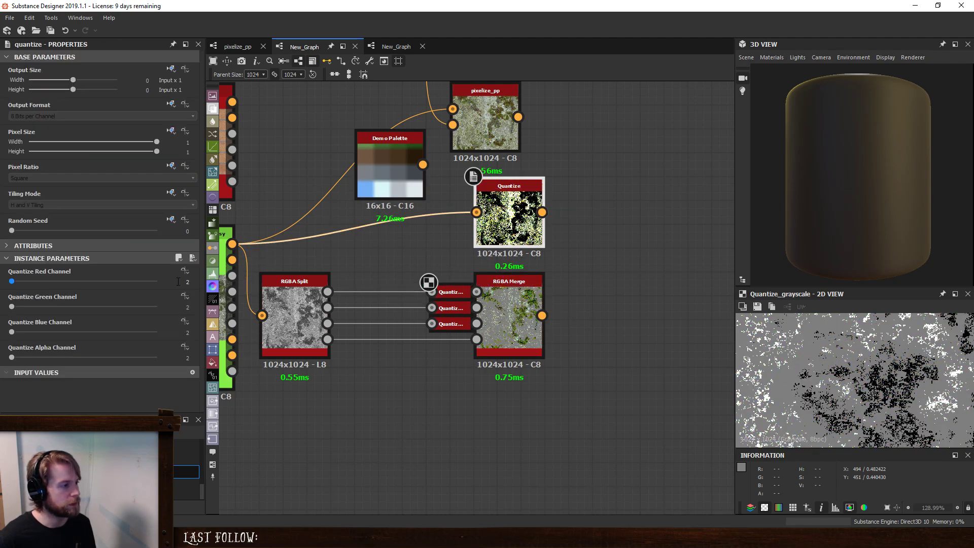
double_click(190, 282)
text(3)
key(Tab)
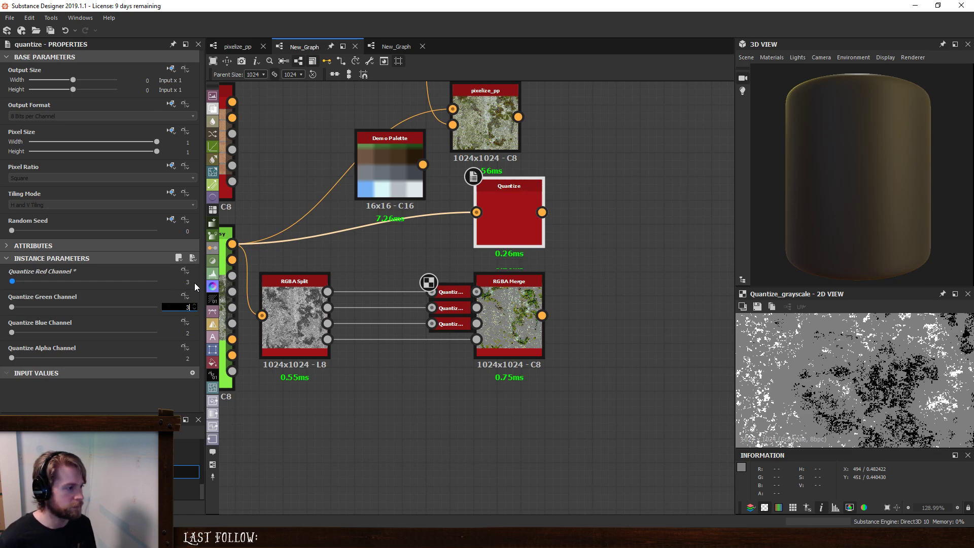
text(3)
key(Tab)
text(3)
key(Return)
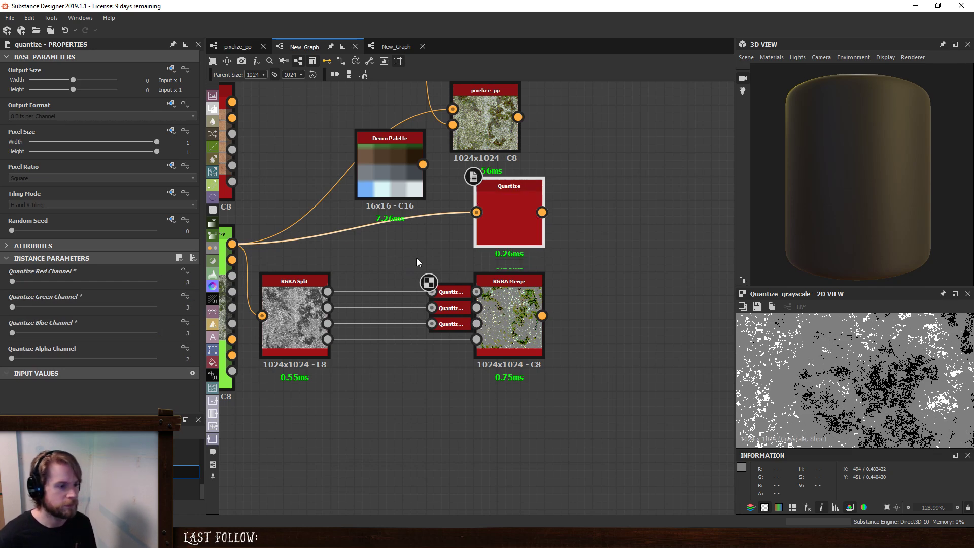
- Compare the color Quantize output with the RGBA Merge output in the 2D view
double_click(489, 224)
double_click(504, 304)
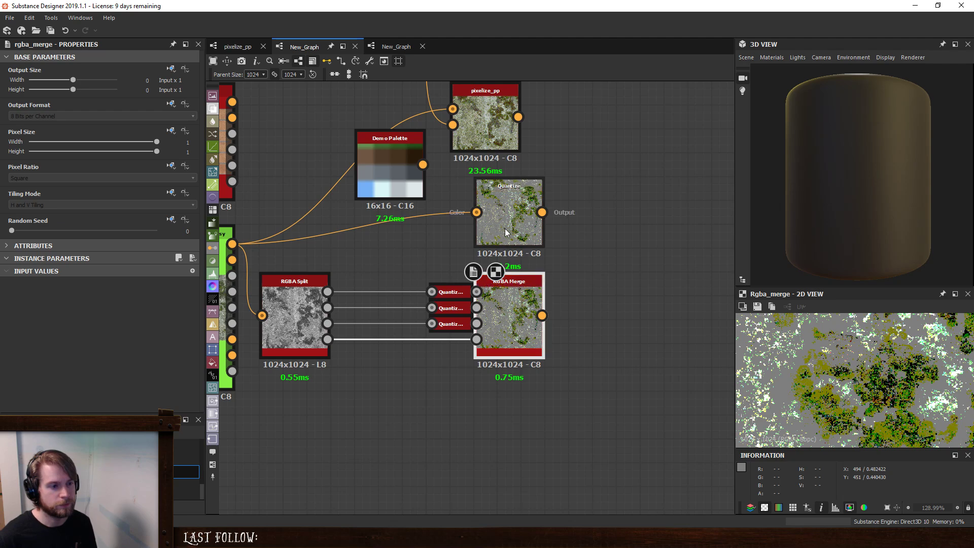
double_click(500, 234)
double_click(501, 300)
double_click(502, 244)
click(498, 350)
double_click(498, 349)
- Delete all the test nodes from New_Graph, leaving the graph empty
scroll(582, 274, down, 5)
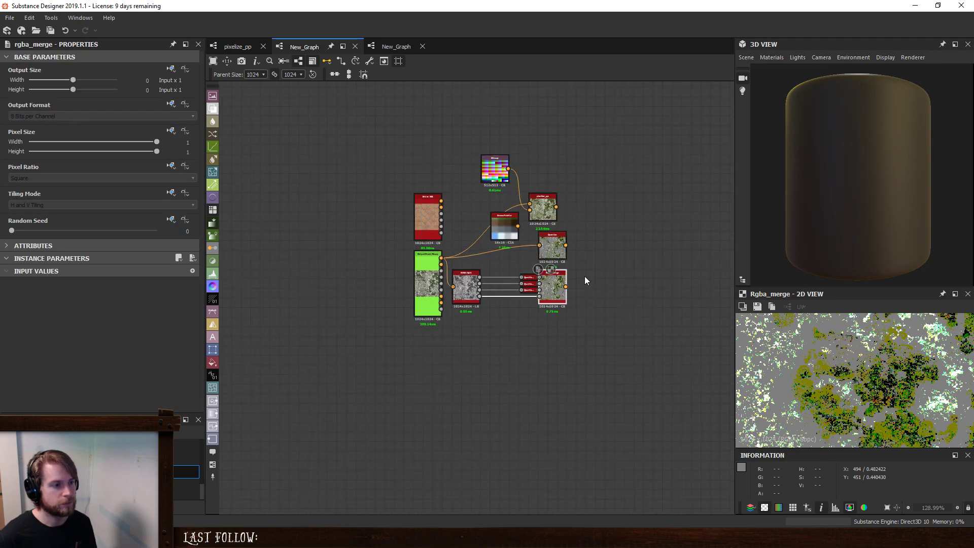
middle_drag(584, 276, 661, 330)
drag(664, 429, 444, 292)
key(Delete)
double_click(568, 218)
key(Delete)
click(618, 262)
key(Delete)
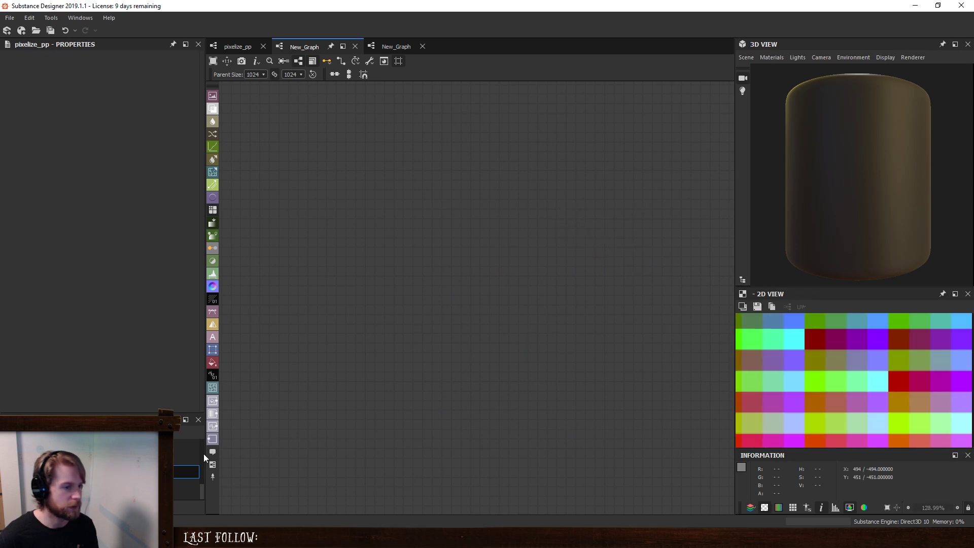
- Set the label of the pixelize_pp graph to "Pixelize and Palettize Input" in its attributes
right_click(59, 484)
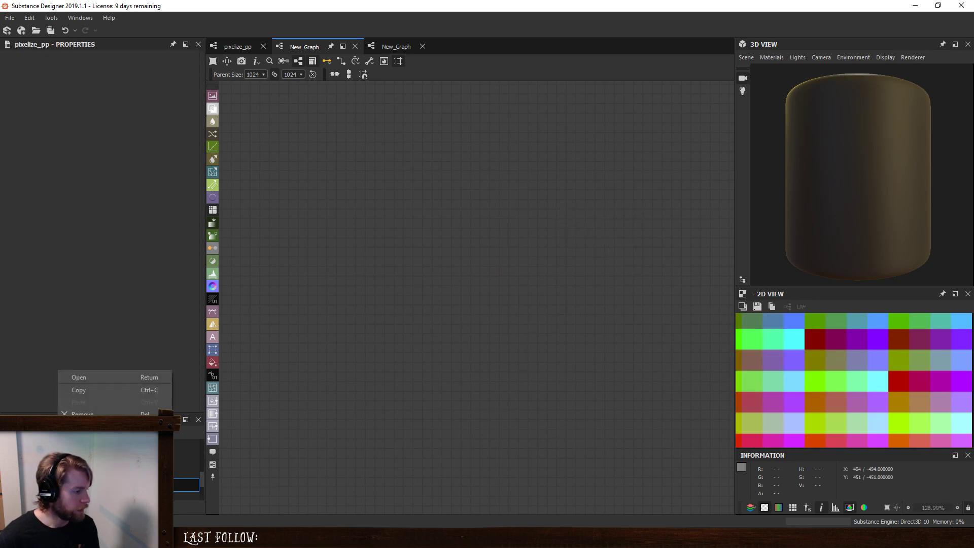
click(96, 447)
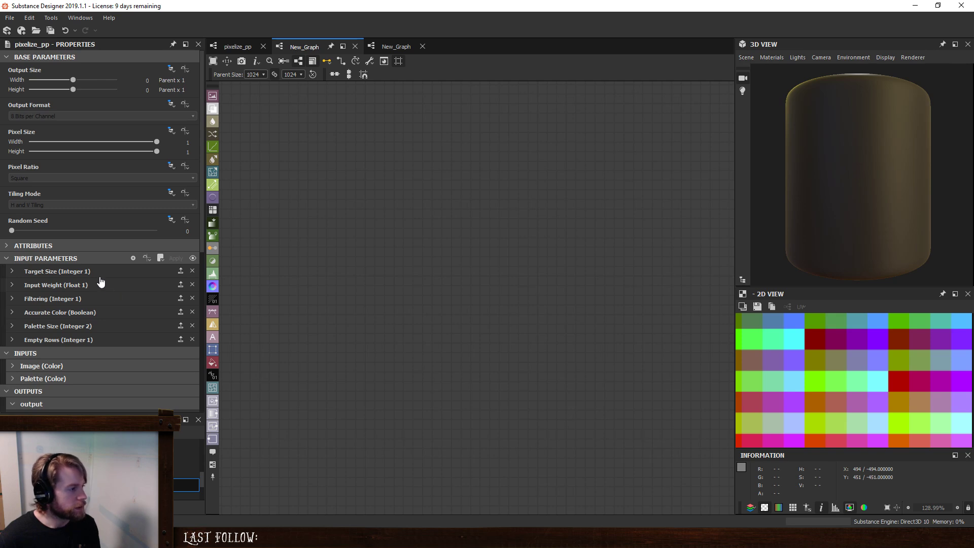
click(54, 244)
scroll(67, 277, down, 1)
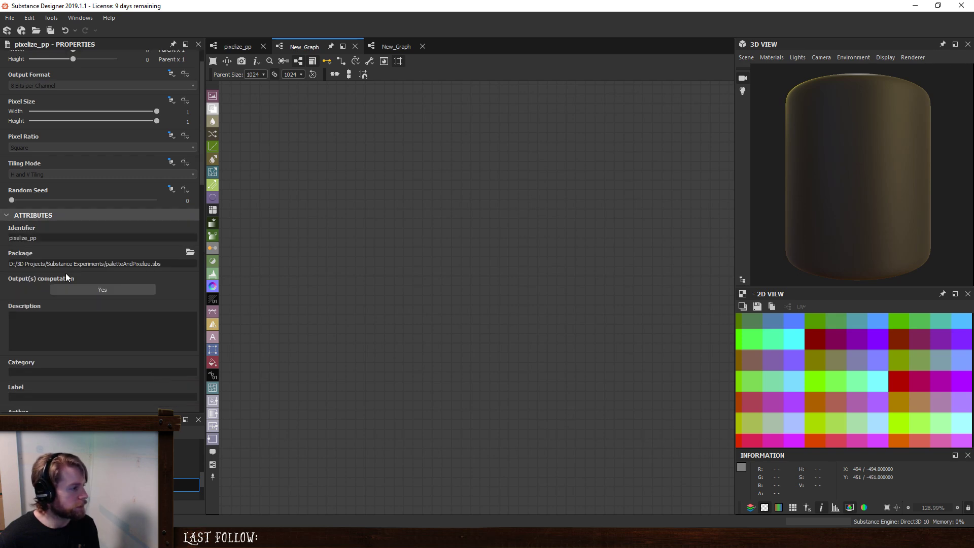
scroll(66, 279, down, 2)
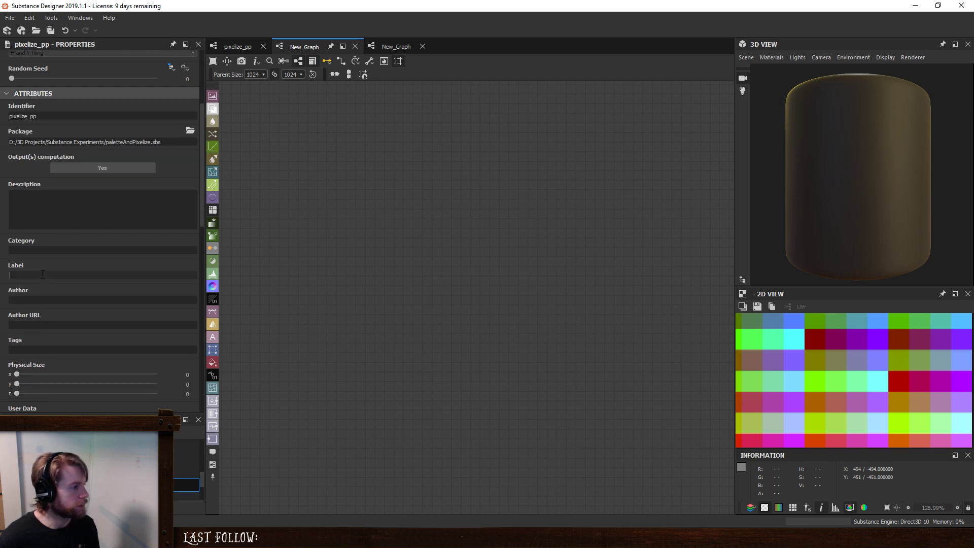
text(Pixelize and Palettize)
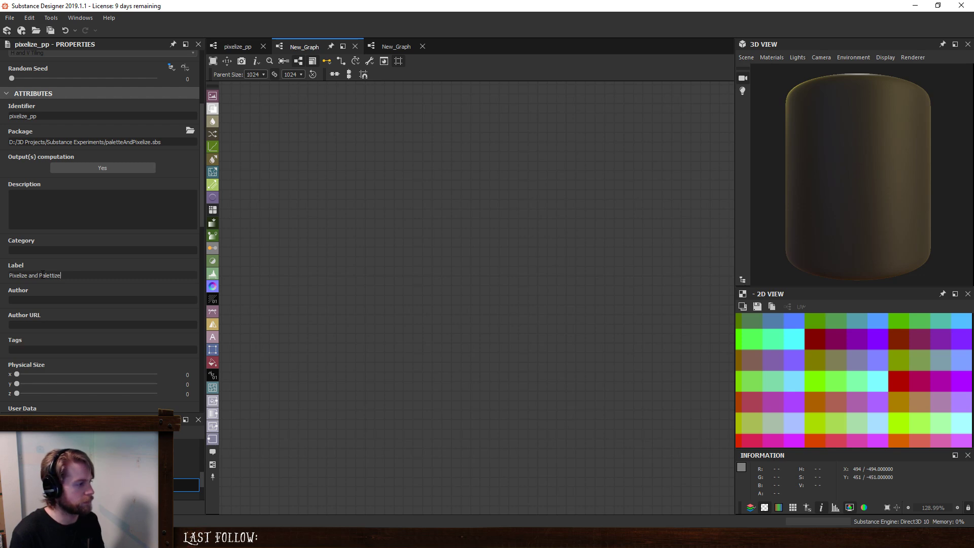
text(Input)
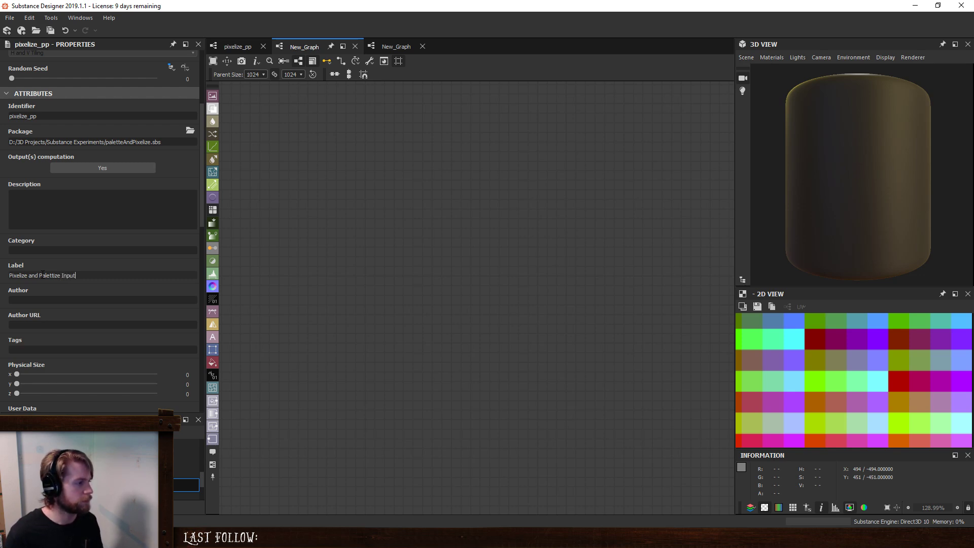
click(137, 538)
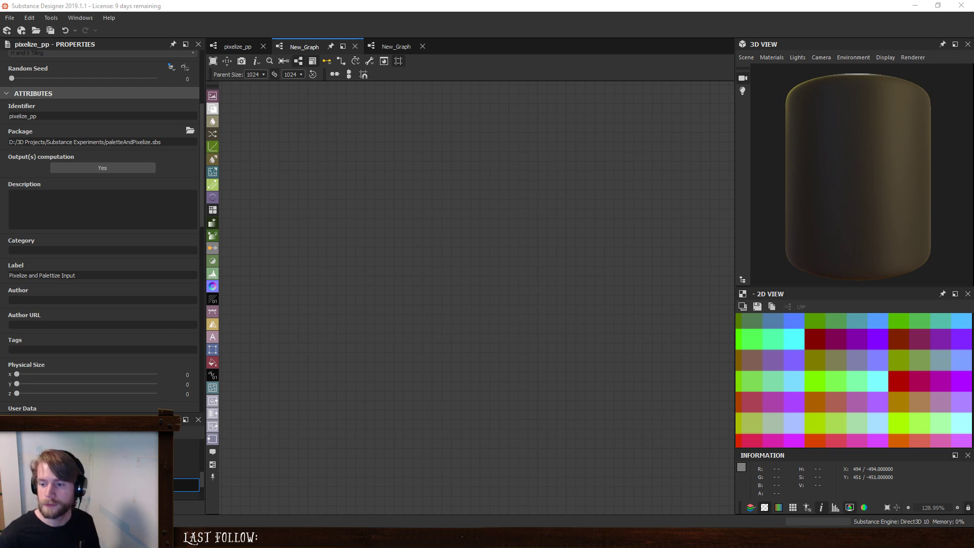
scroll(148, 472, up, 4)
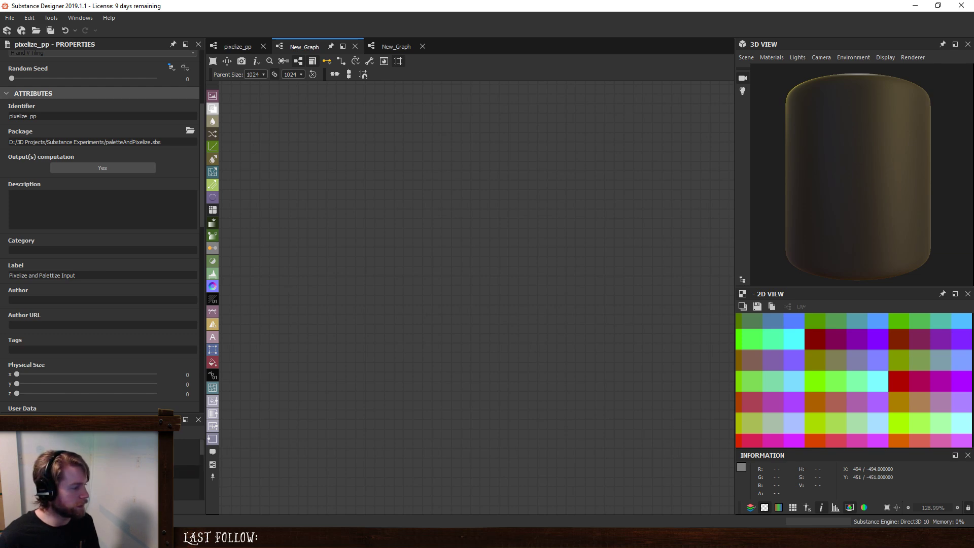
- Set Show In Library to No for the pixelize graph
right_click(74, 474)
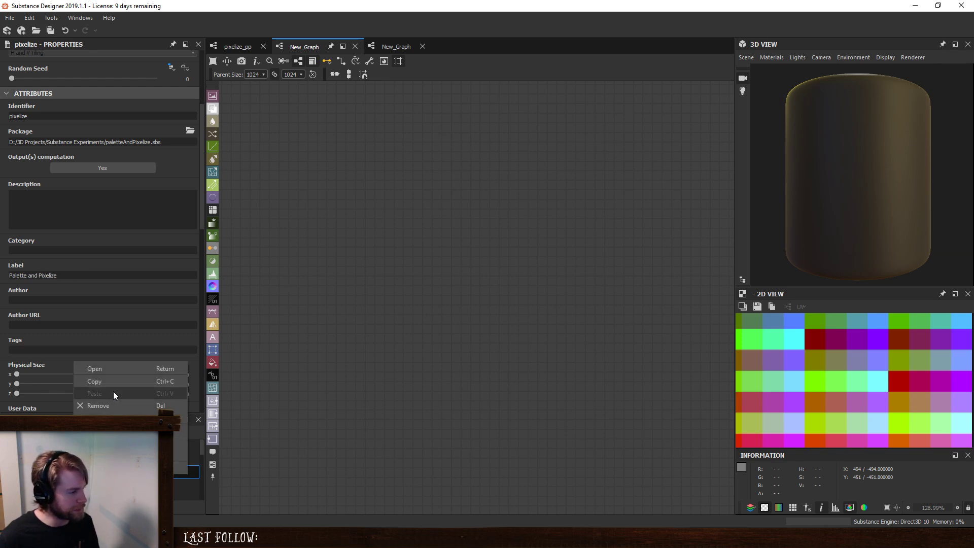
key(Escape)
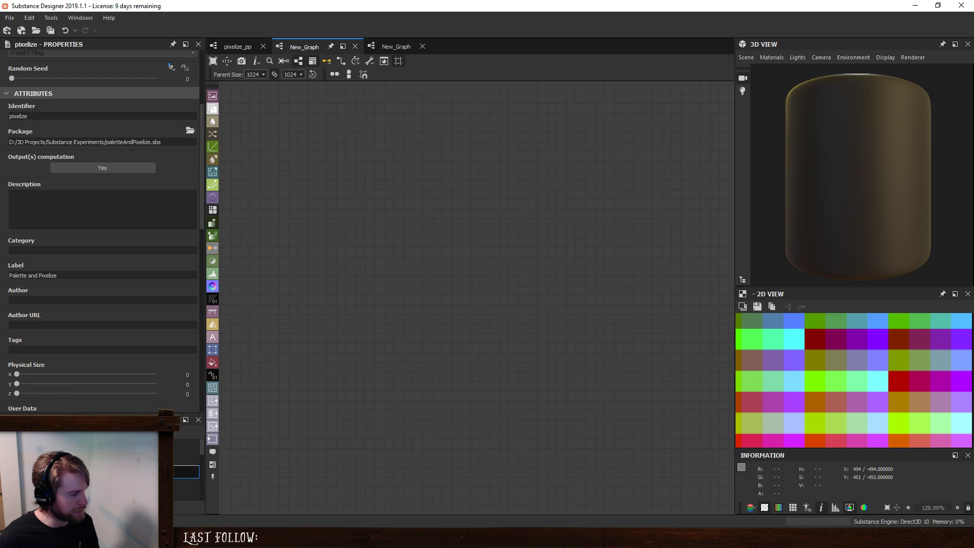
scroll(108, 345, down, 4)
click(105, 323)
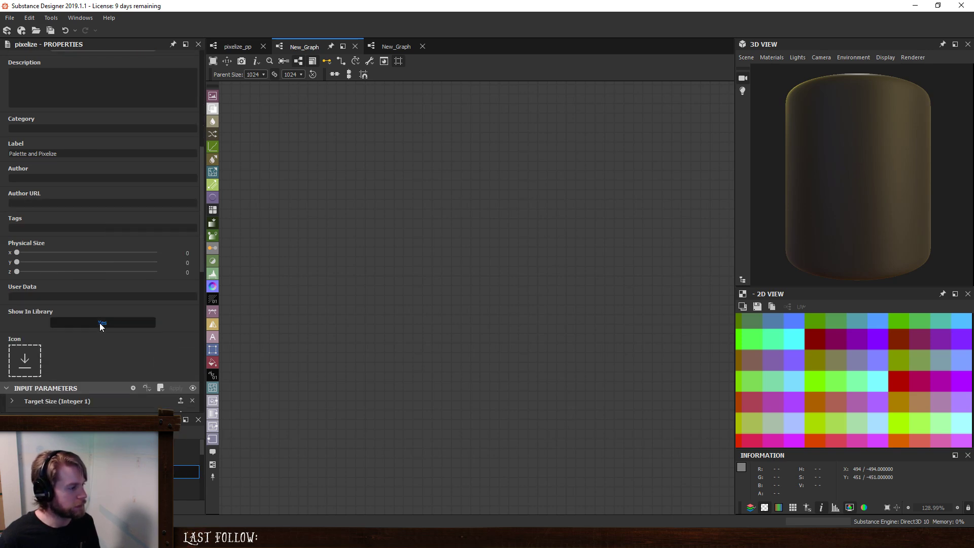
scroll(56, 471, up, 1)
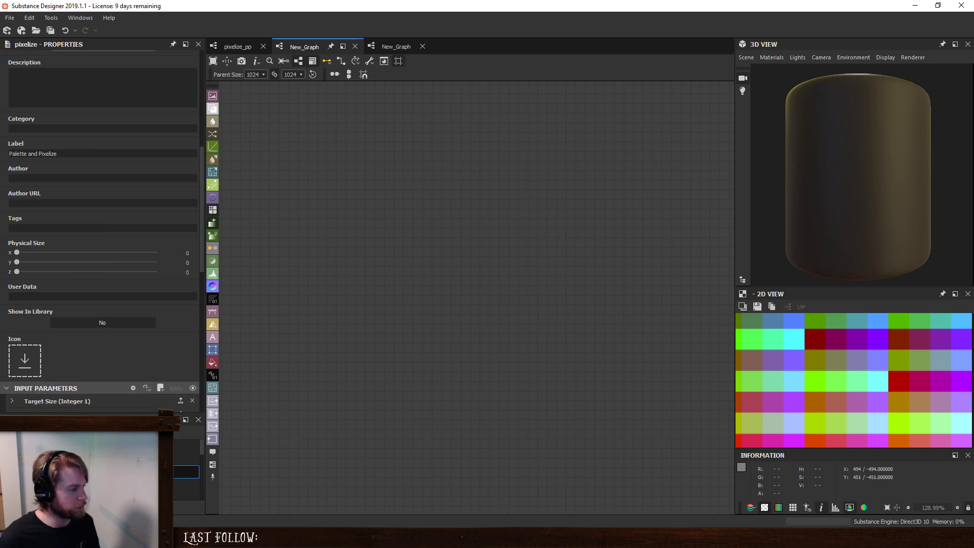
- Rename the pixelize graph as pixelizeFXMap and apply the new path to both affected references
right_click(52, 471)
click(73, 412)
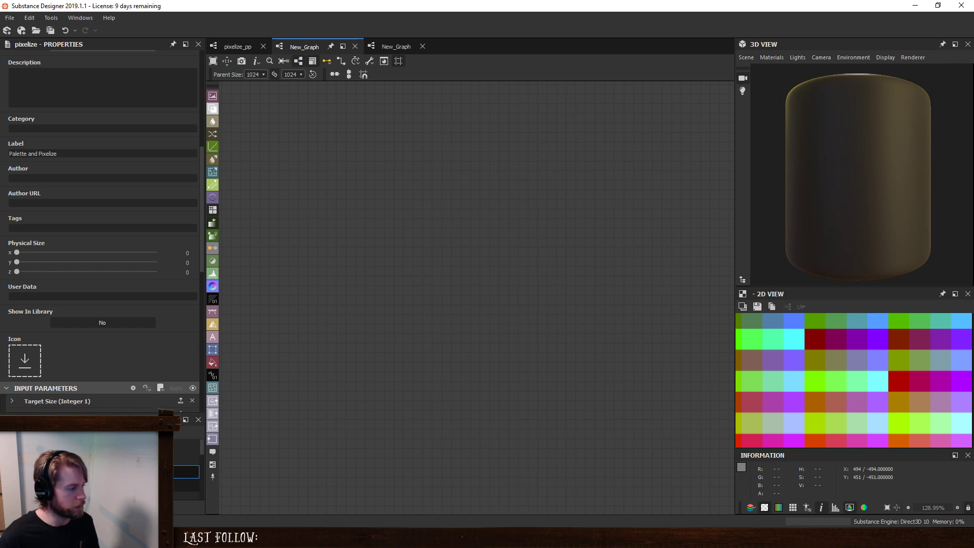
right_click(78, 471)
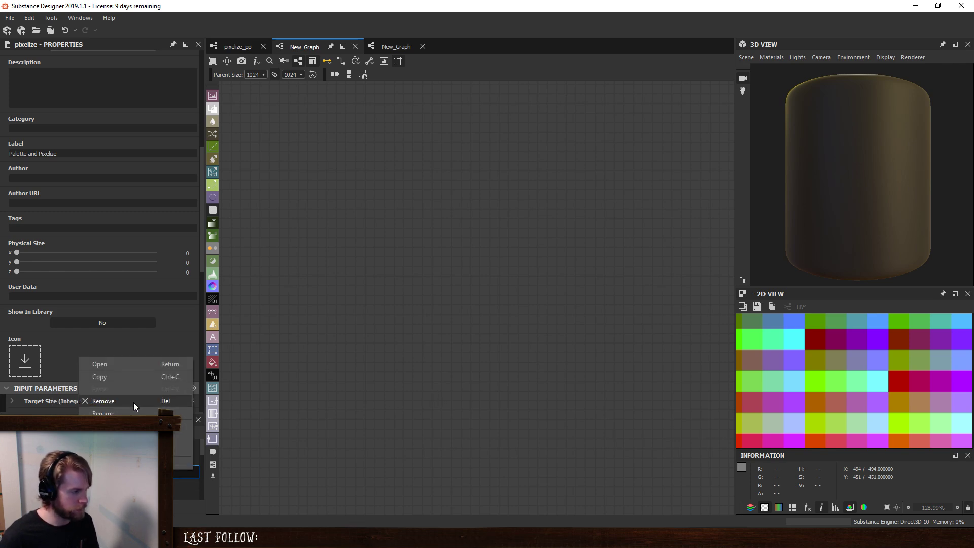
click(131, 411)
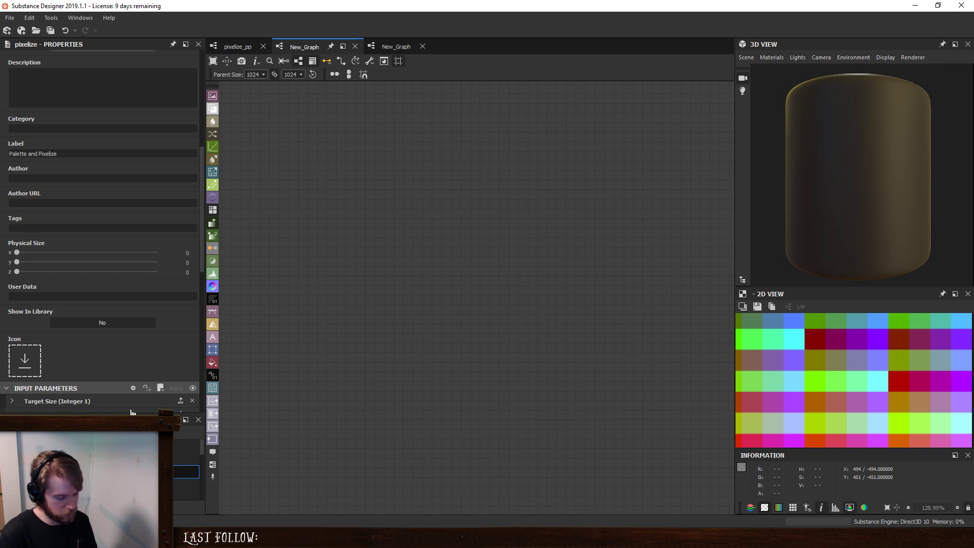
key(Return)
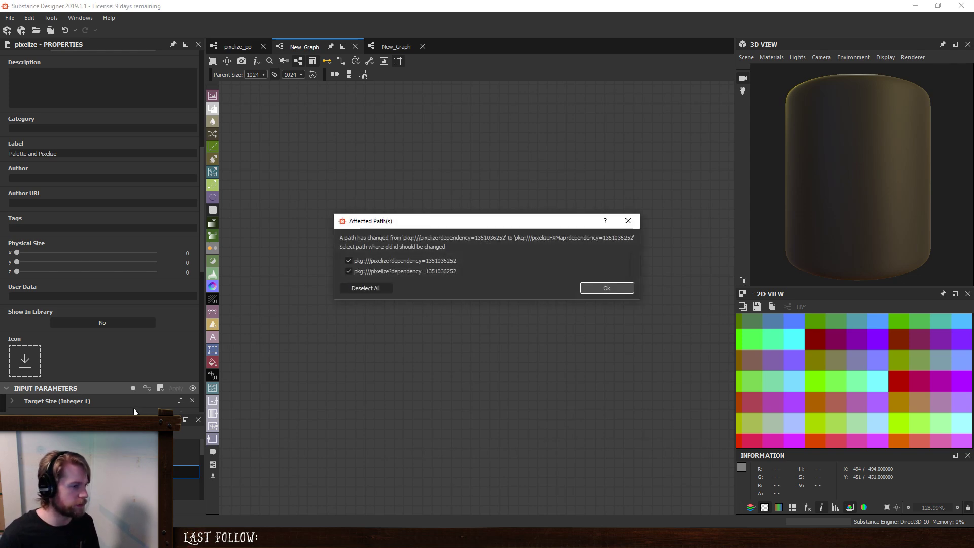
click(624, 288)
- Open the sobel function for inspection and remove it from the package
scroll(101, 472, down, 4)
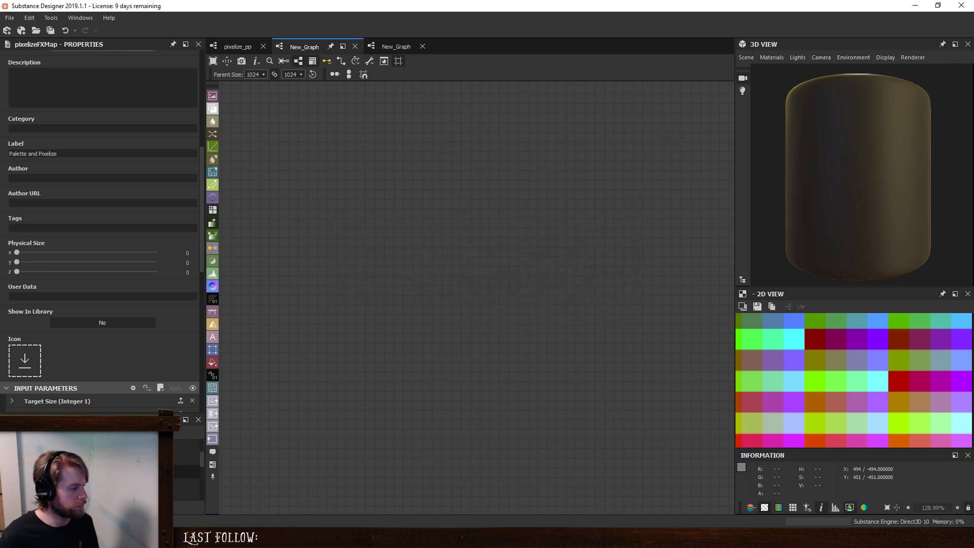
scroll(101, 472, up, 1)
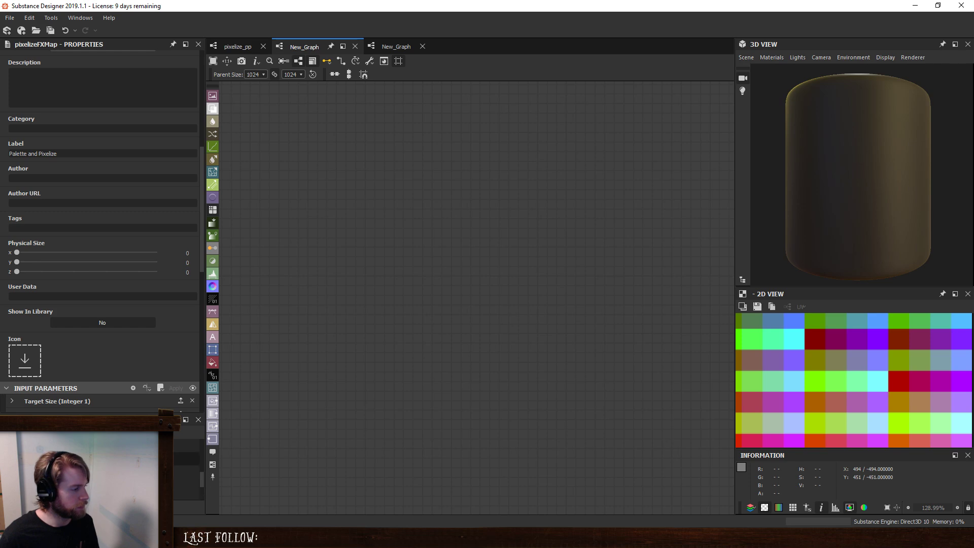
double_click(92, 459)
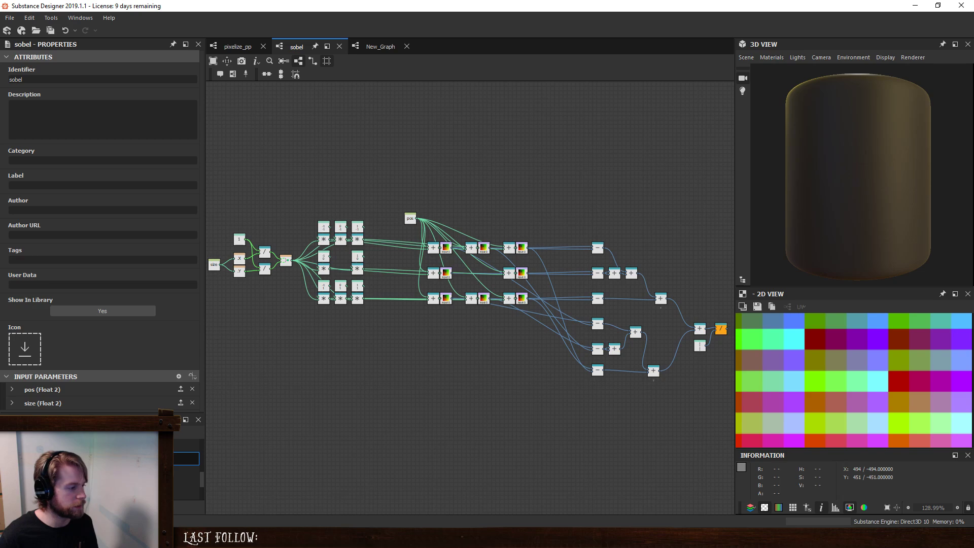
key(Delete)
click(456, 272)
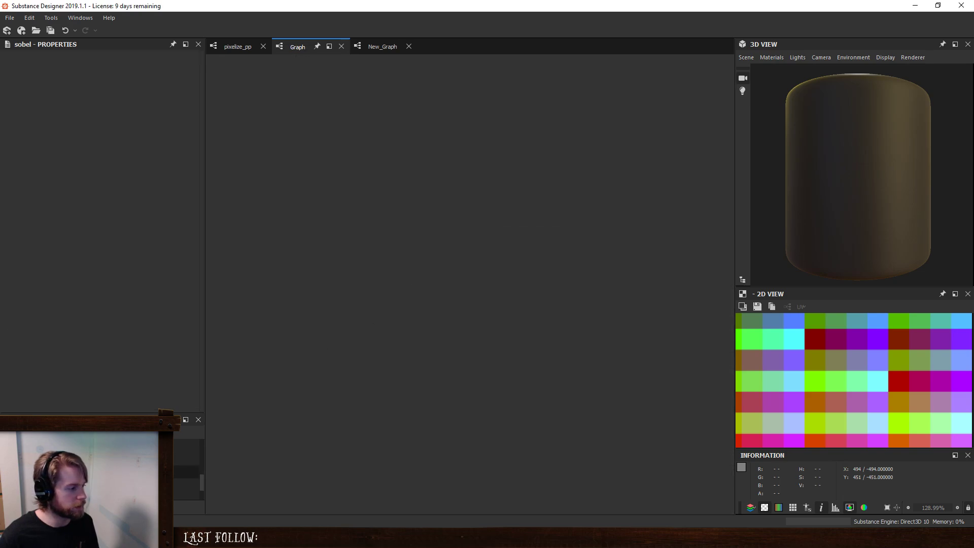
- Open the dither graph for inspection and remove it from the package
click(91, 459)
double_click(65, 460)
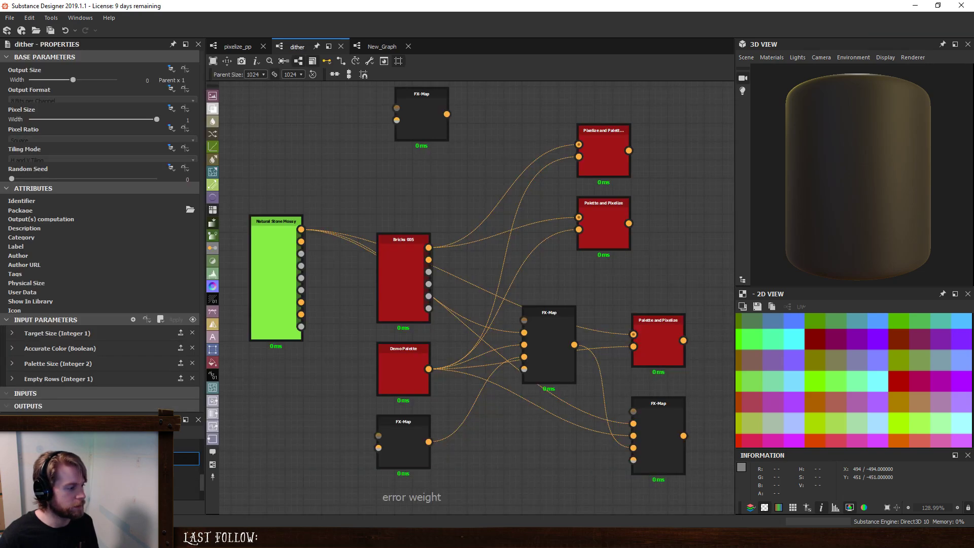
right_click(64, 462)
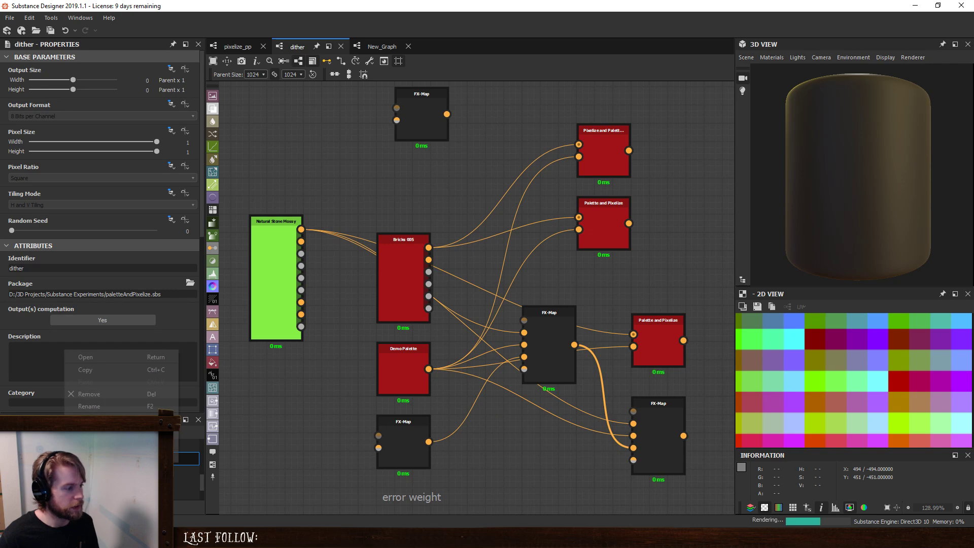
click(104, 394)
click(459, 273)
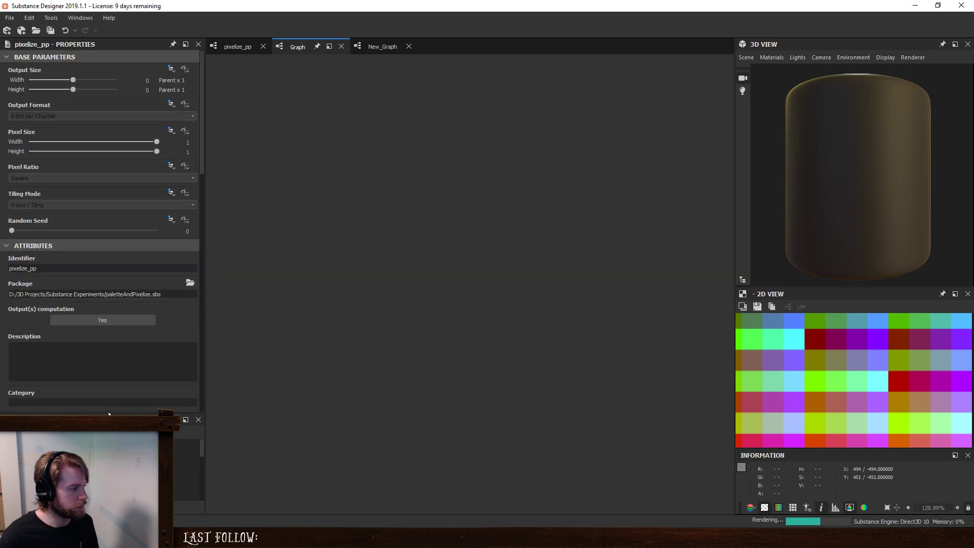
- Enlarge the Explorer area and move the pixelize_pp graph to just below pixelizeFXMap in the package
drag(107, 413, 123, 366)
scroll(122, 436, down, 1)
scroll(112, 417, down, 1)
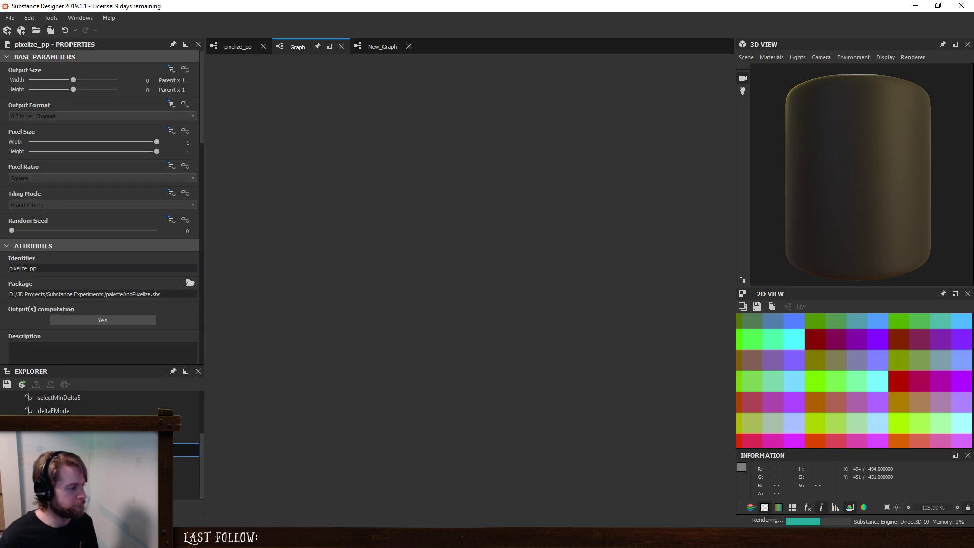
scroll(97, 447, up, 1)
drag(69, 437, 76, 403)
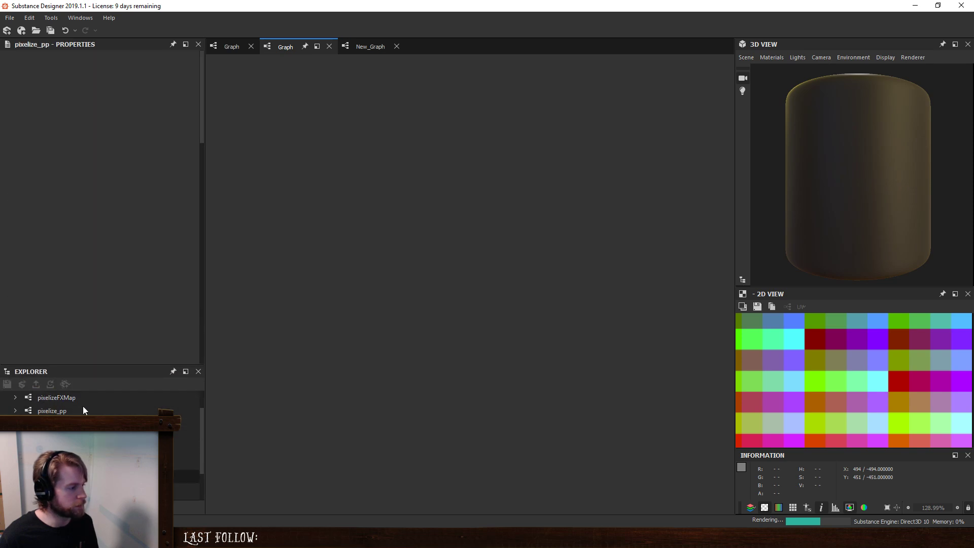
- Close the old New_Graph view and open an empty New_Graph for testing
scroll(86, 437, down, 1)
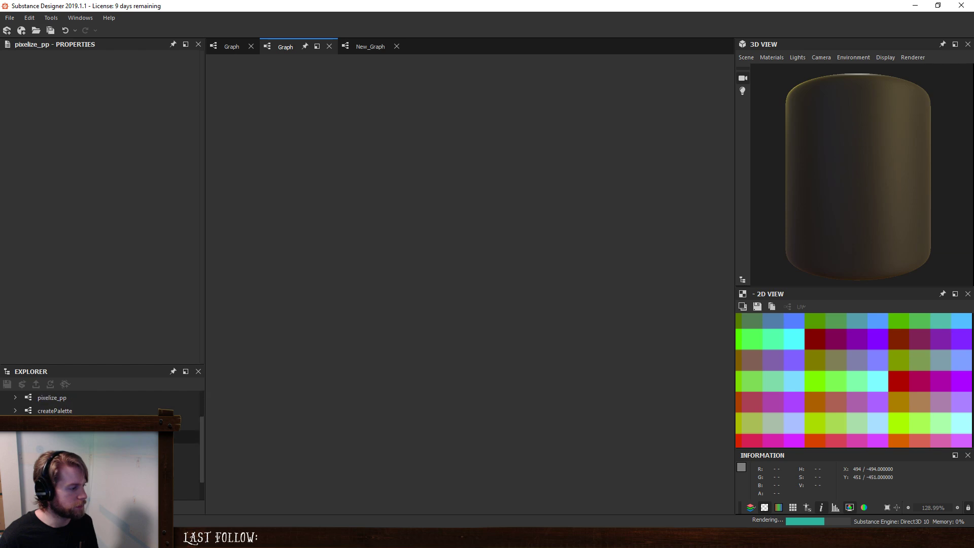
scroll(86, 437, down, 1)
scroll(86, 437, up, 2)
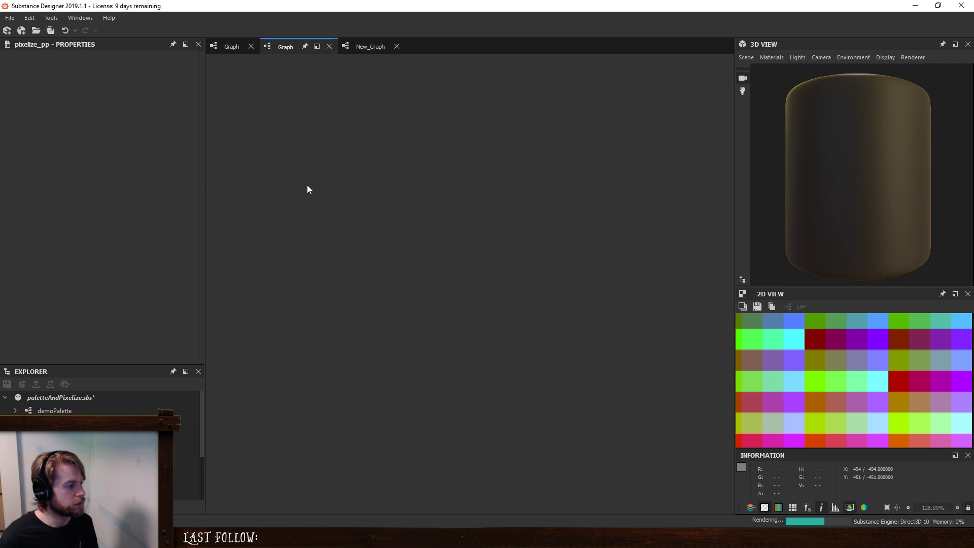
click(367, 46)
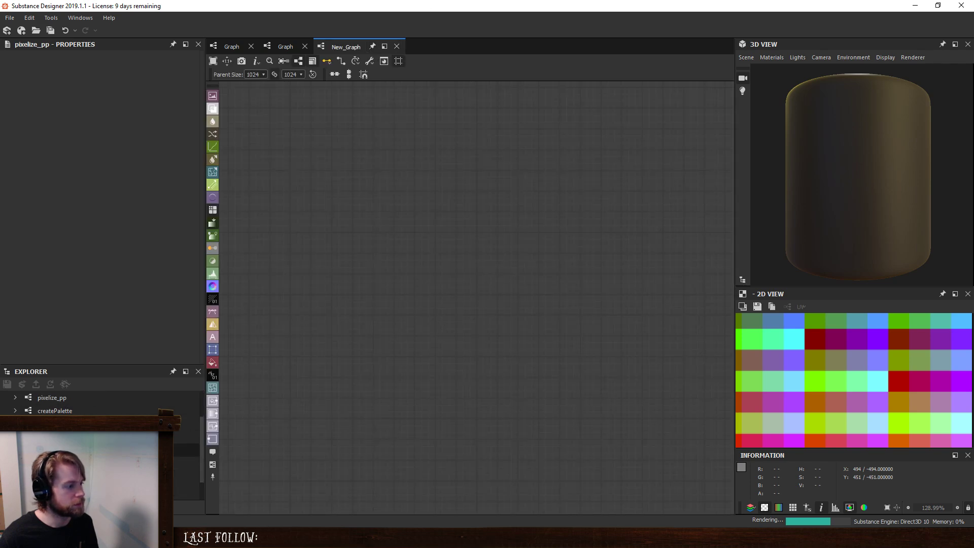
click(397, 46)
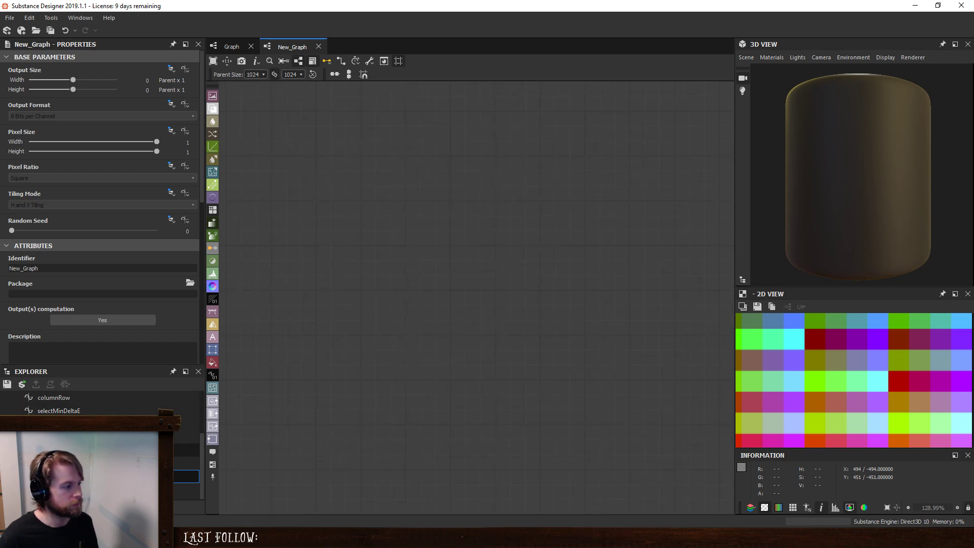
- Place a pixelize_pp instance in the empty New_Graph to inspect it and delete the instance again
scroll(73, 423, up, 1)
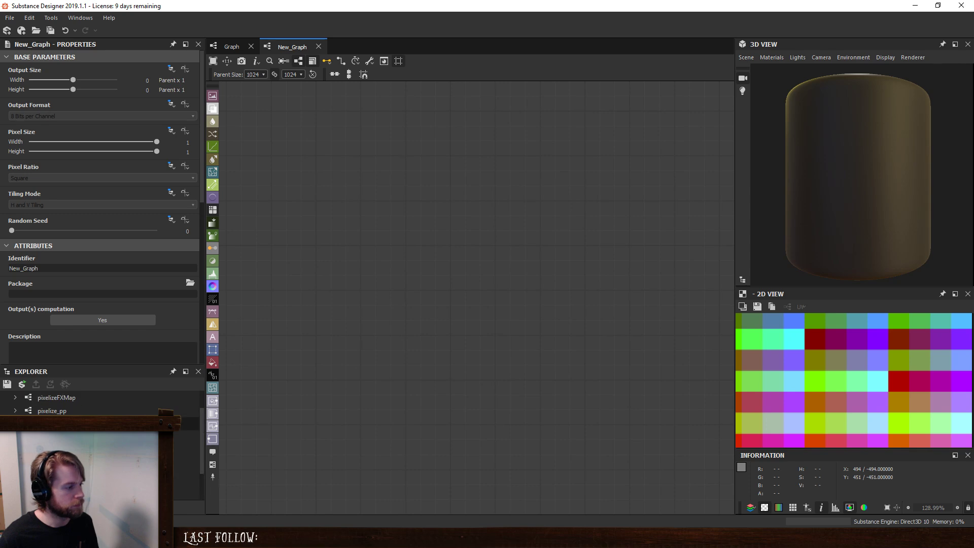
drag(71, 412, 501, 332)
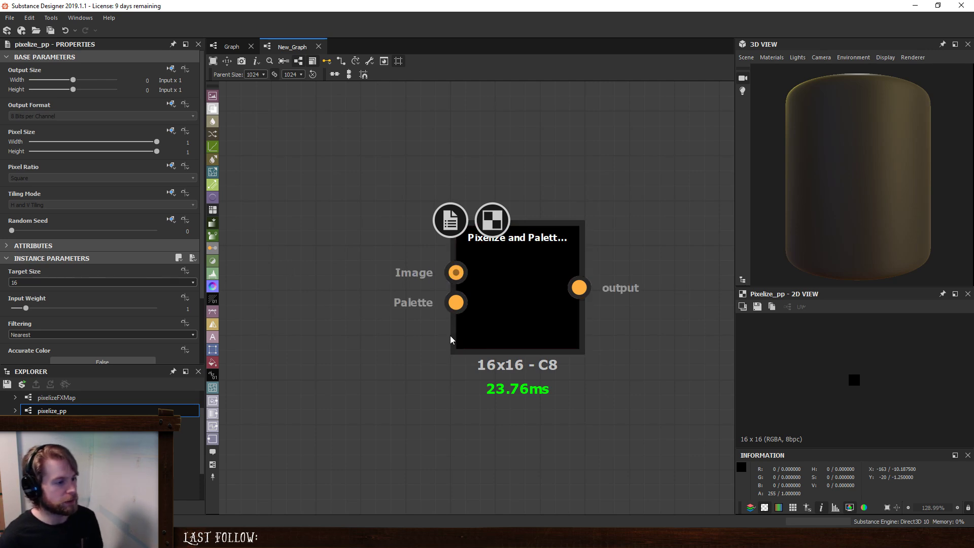
key(space)
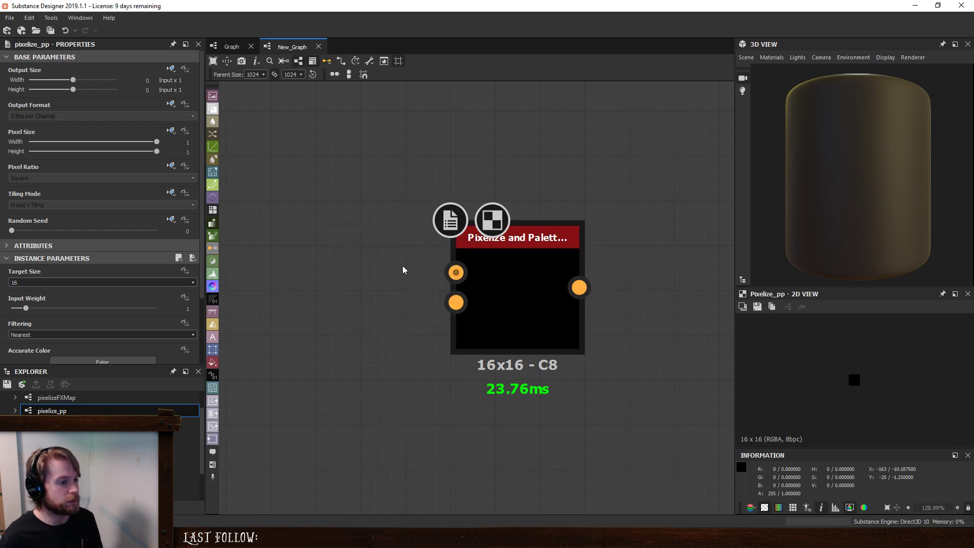
key(space)
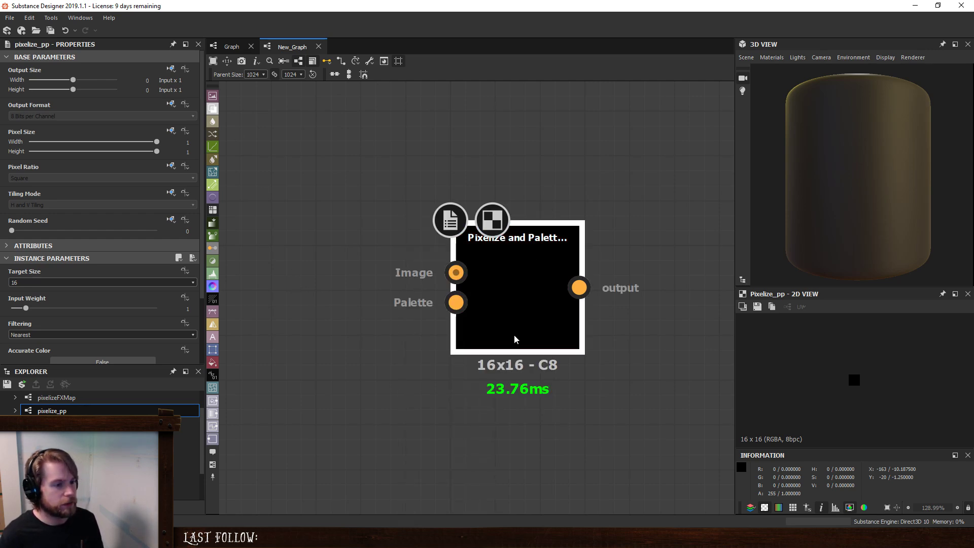
key(Delete)
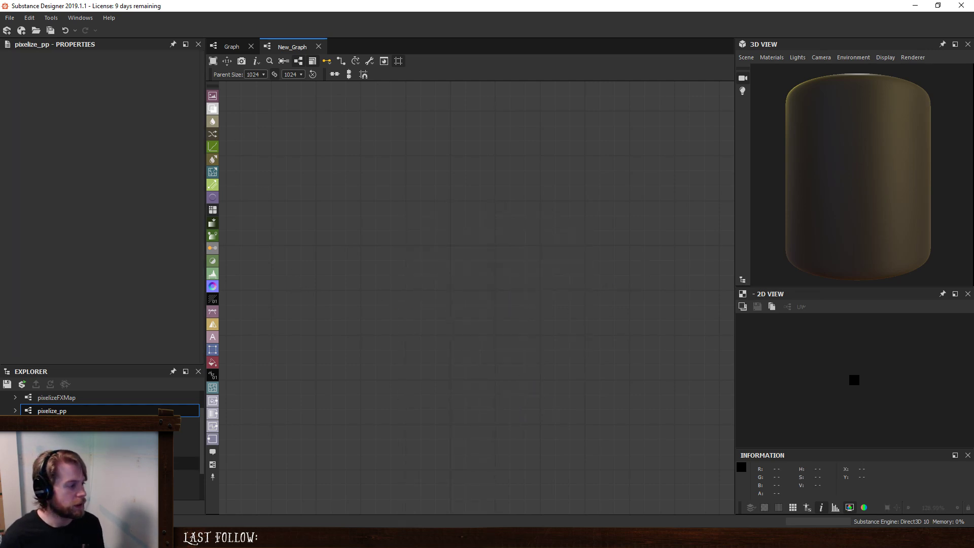
- Open the pixelize_pp graph and show its Pixel Processor node in the 2D view
scroll(101, 424, up, 1)
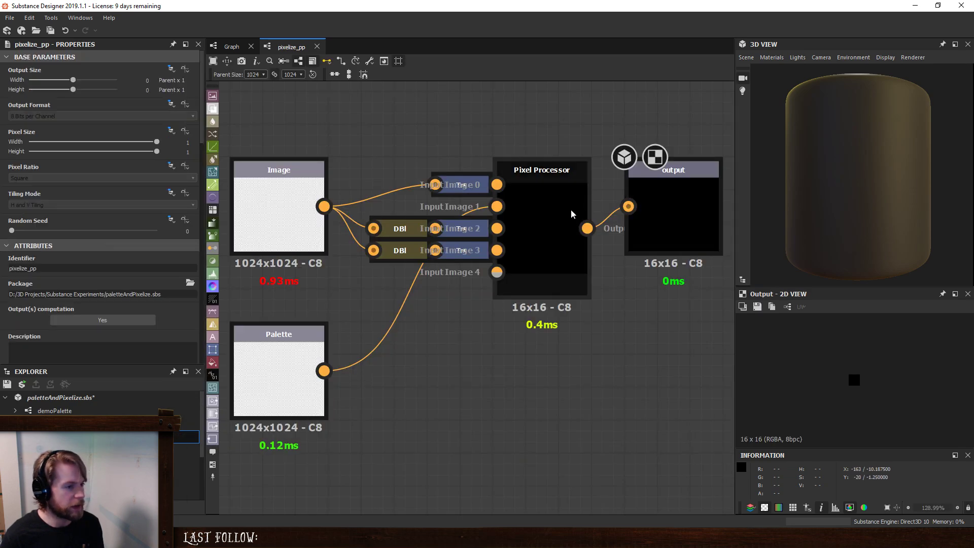
click(572, 213)
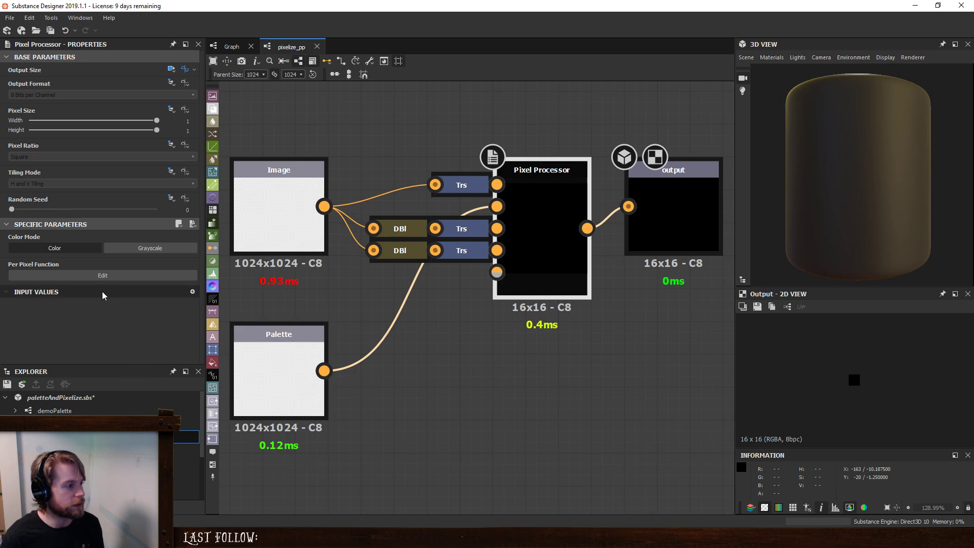
click(395, 380)
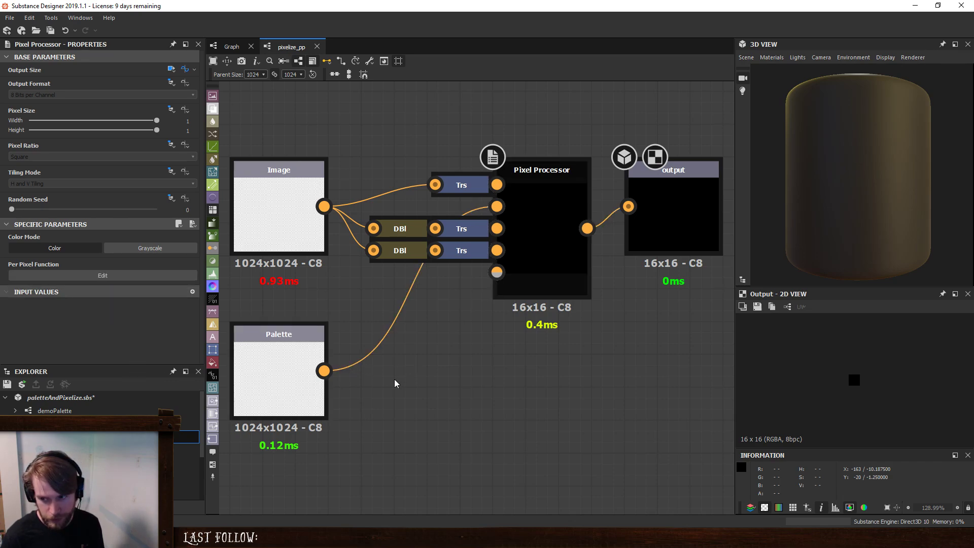
double_click(526, 209)
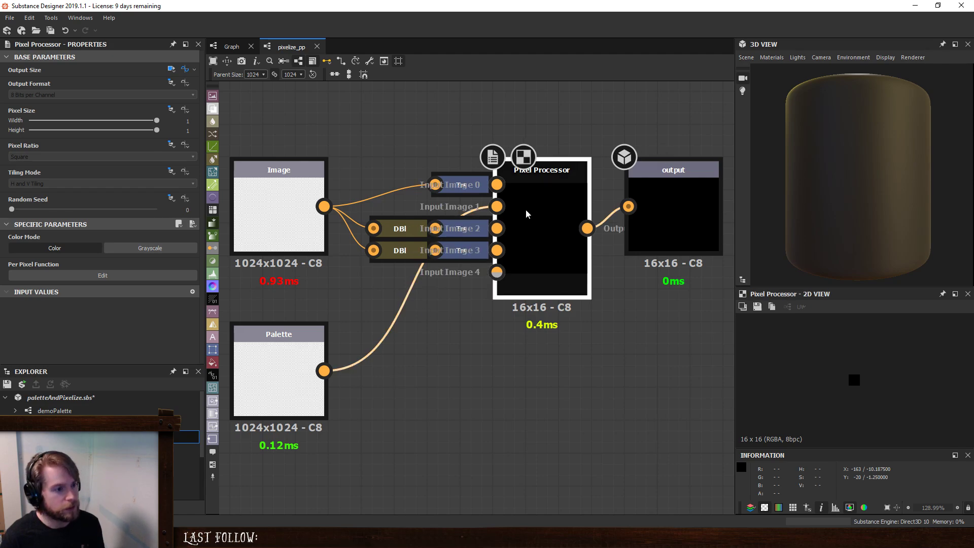
- Add an input parameter to the pixelize_pp graph with the identifier emptyColumns
click(351, 384)
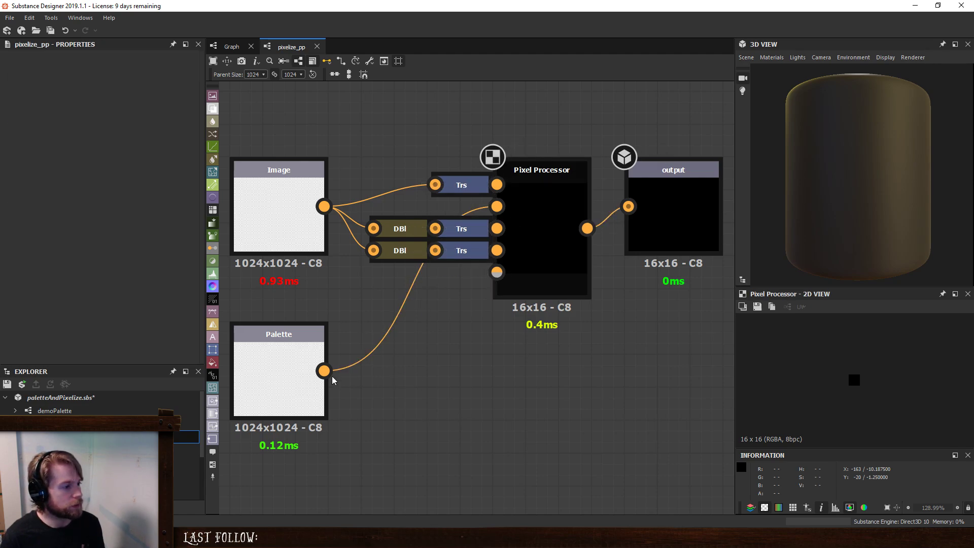
scroll(388, 411, down, 1)
scroll(89, 312, down, 5)
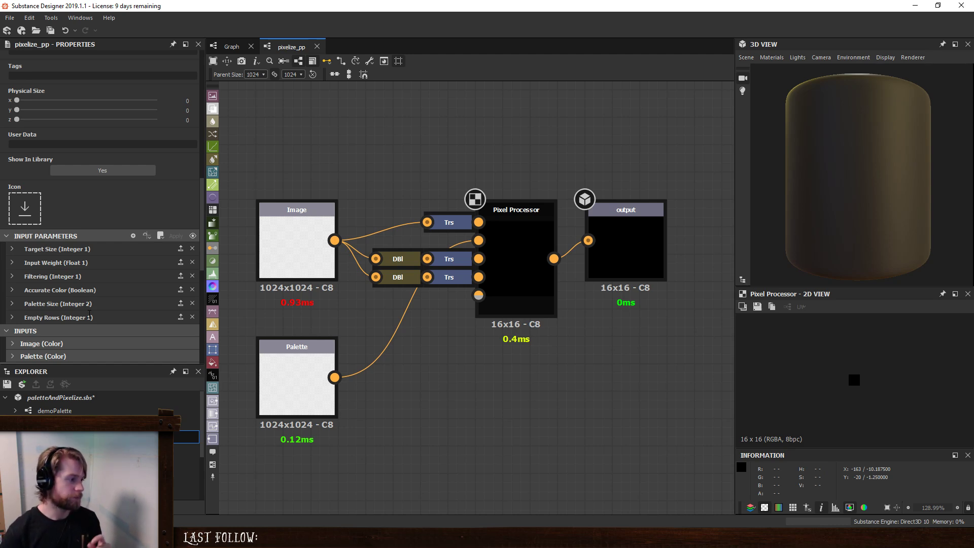
click(133, 236)
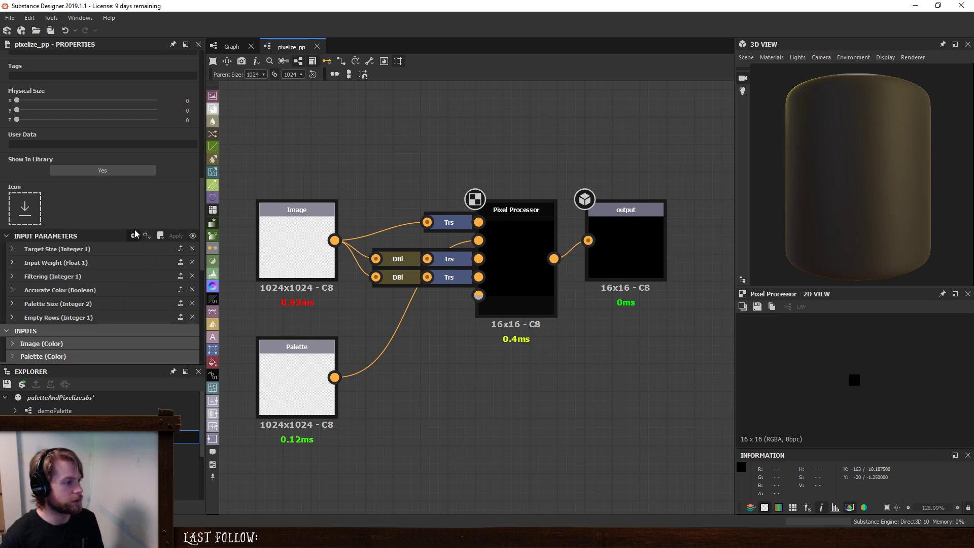
double_click(73, 251)
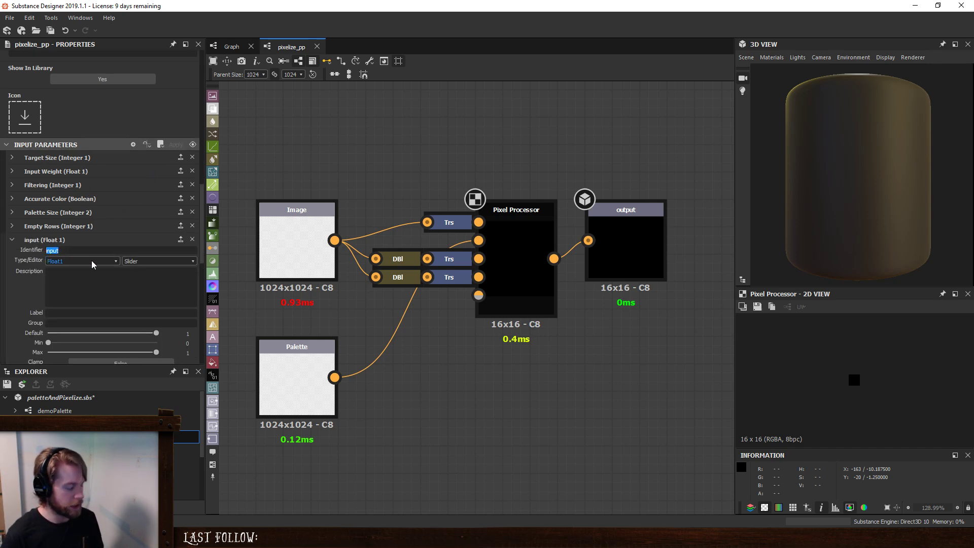
text(empty)
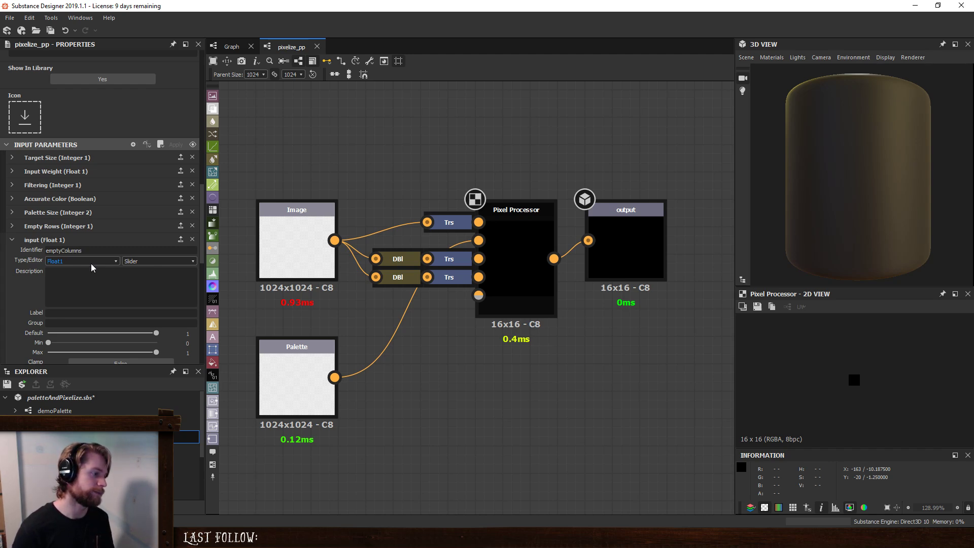
- Describe emptyColumns as 'Final pass giving the grid of palette size x * palette size y - empty rows * palette size x - empty columns'
click(87, 290)
text(Final poa)
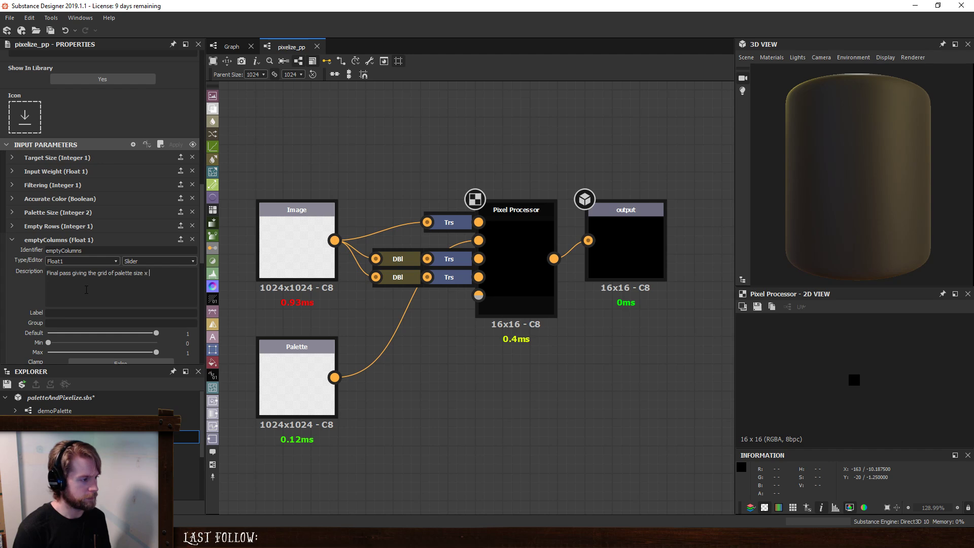
text(let)
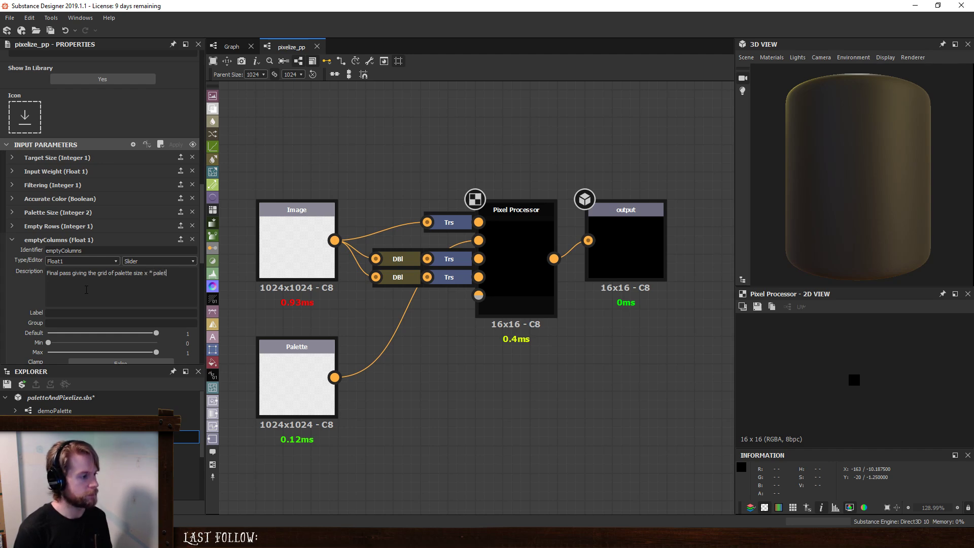
text(te size u)
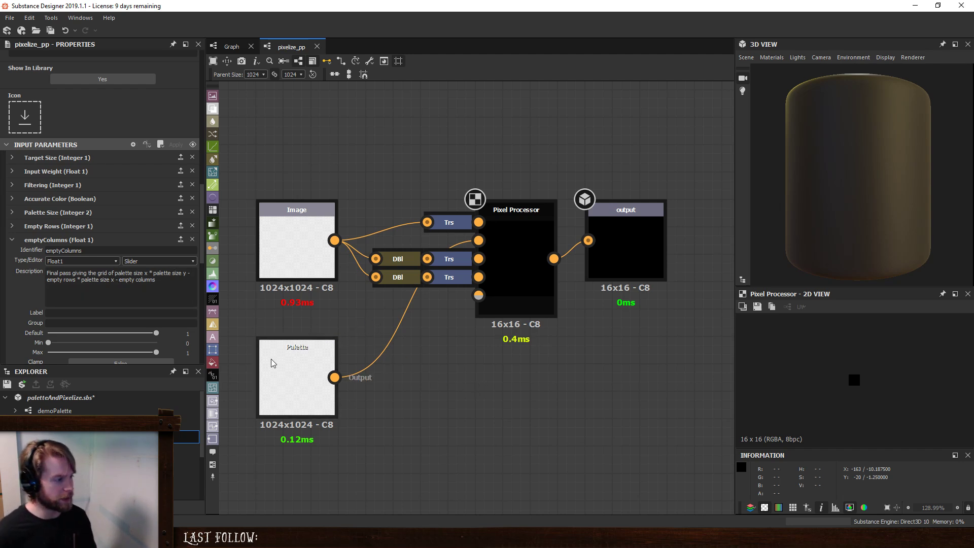
- Set the emptyColumns parameter's maximum to 16 and its clamp option to True
scroll(26, 330, down, 1)
scroll(24, 330, down, 1)
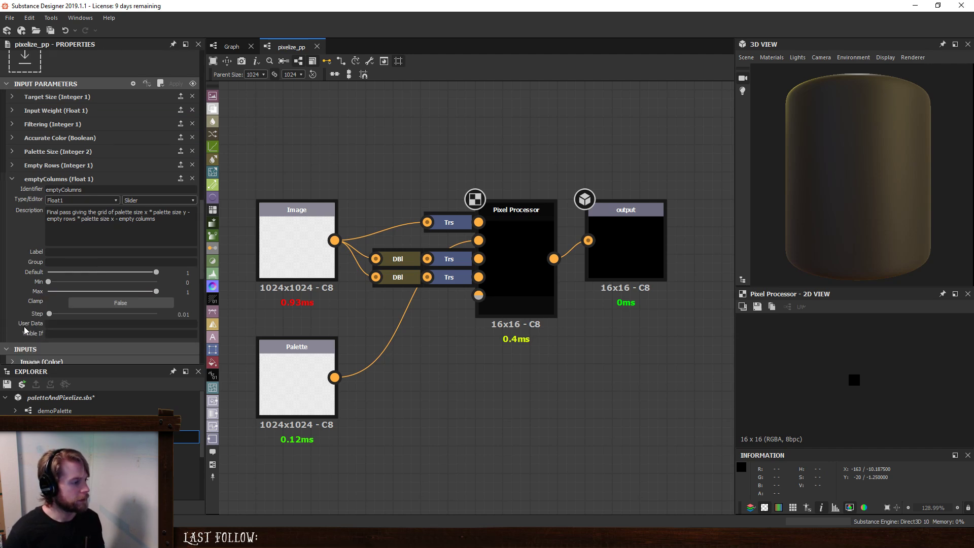
drag(181, 297, 209, 297)
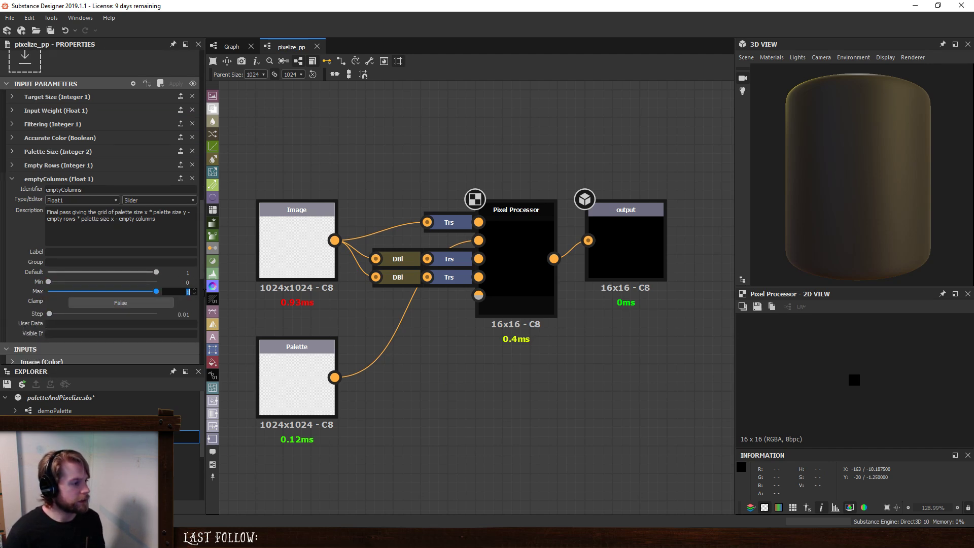
text(16)
key(Return)
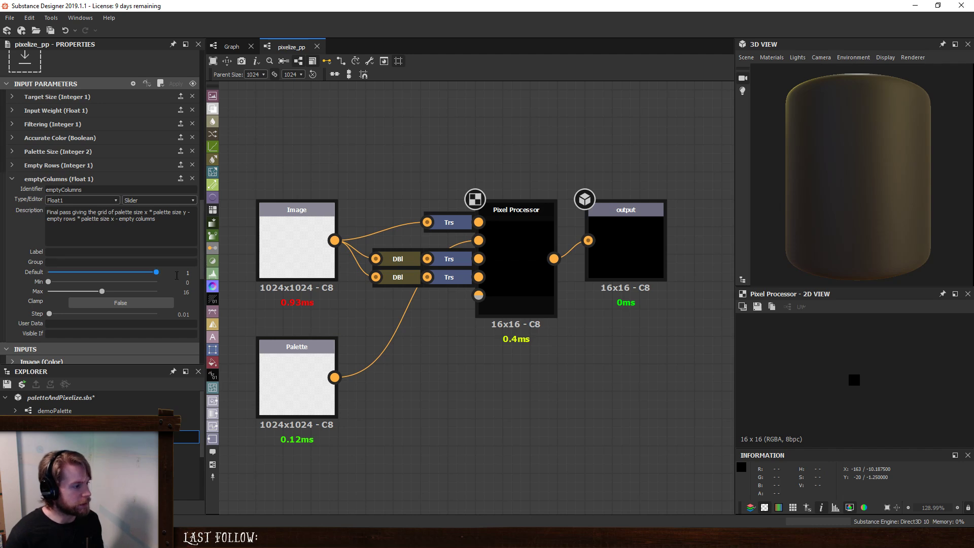
click(150, 303)
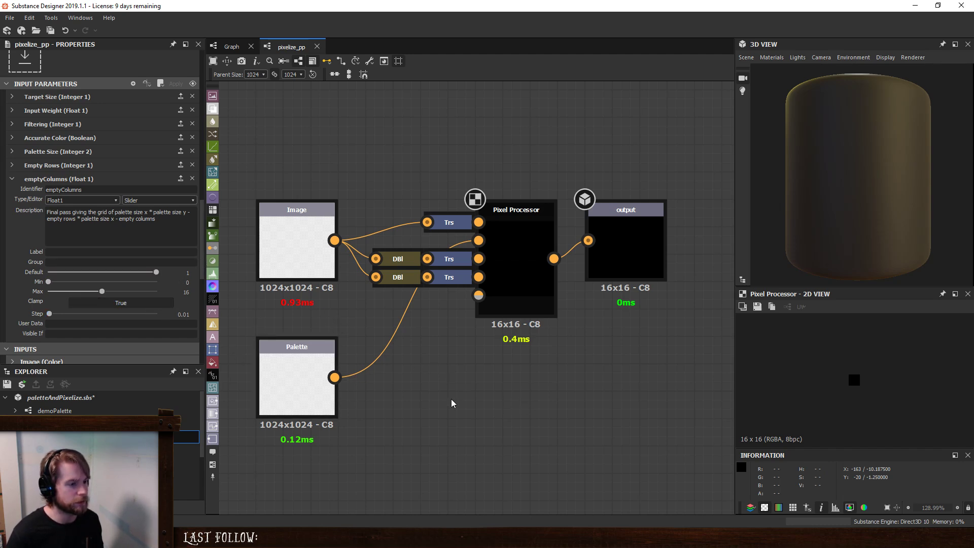
- Examine the palette-size and empty-rows nodes in the Pixel Processor's per-pixel function and return to the pixelize_pp graph
scroll(451, 399, down, 2)
middle_drag(451, 394, 409, 357)
click(455, 231)
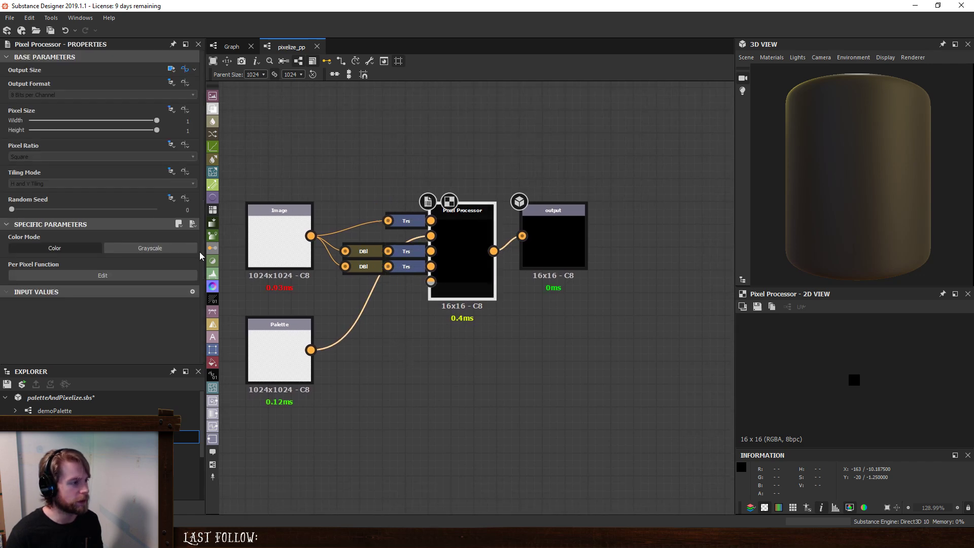
click(149, 276)
scroll(303, 241, up, 3)
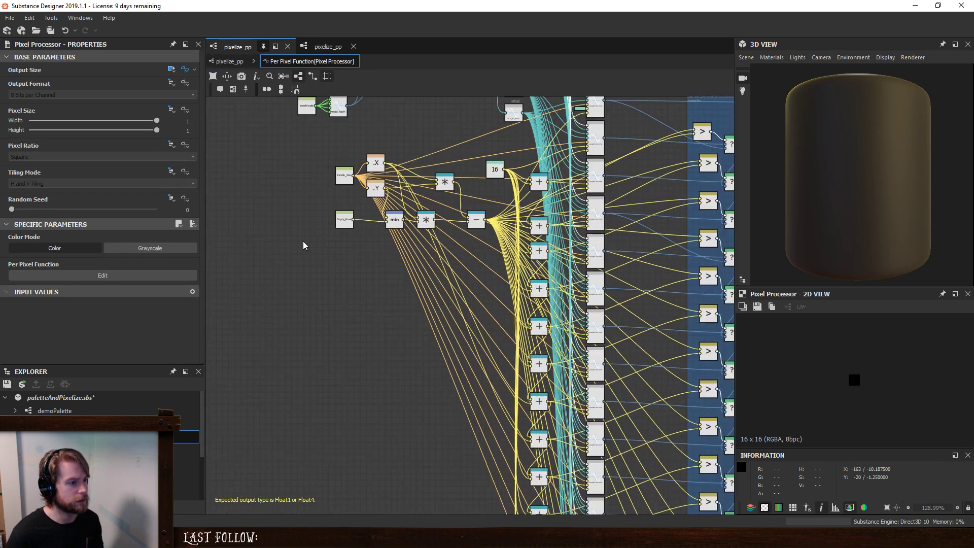
click(228, 61)
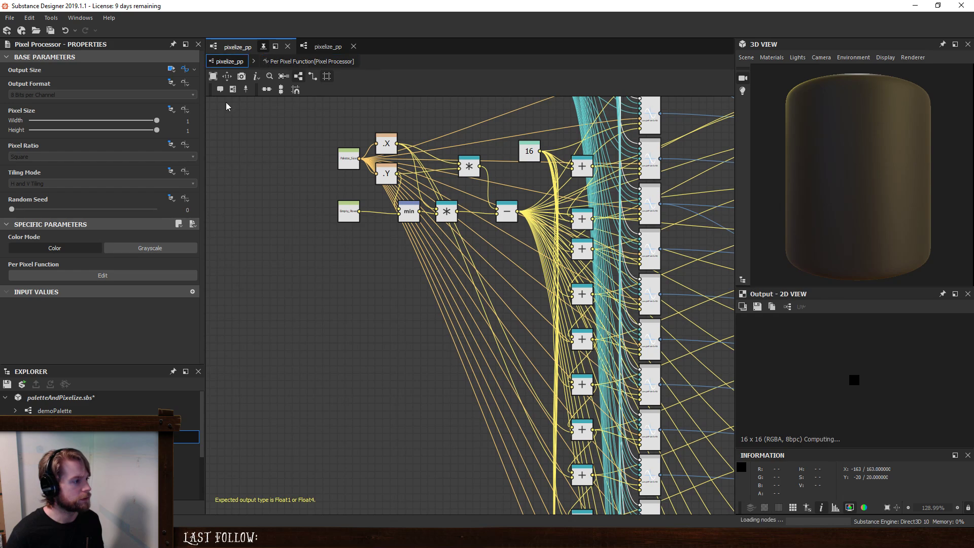
- Check the Empty Rows parameter's settings and change the emptyColumns type to Integer1 to match
click(277, 291)
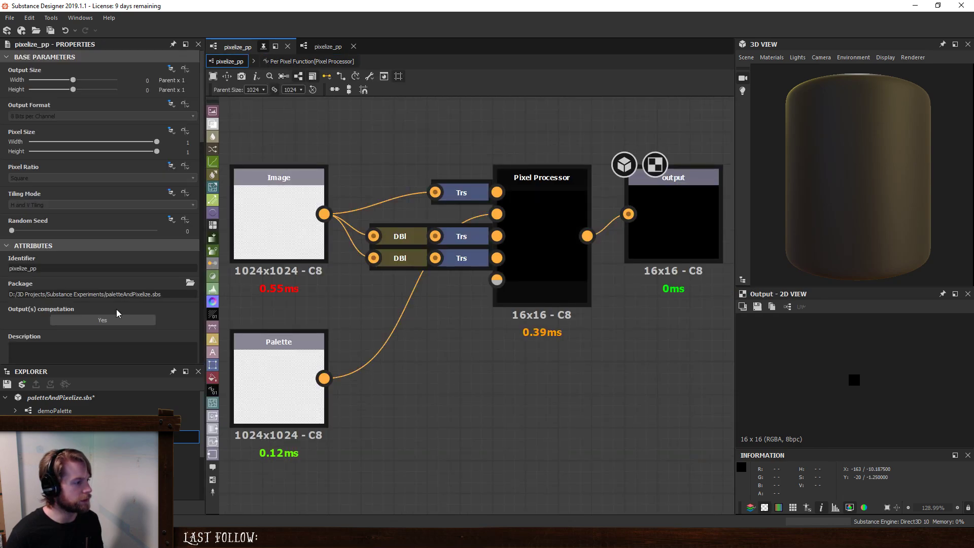
scroll(117, 310, down, 4)
scroll(115, 311, down, 7)
click(103, 284)
scroll(105, 284, down, 4)
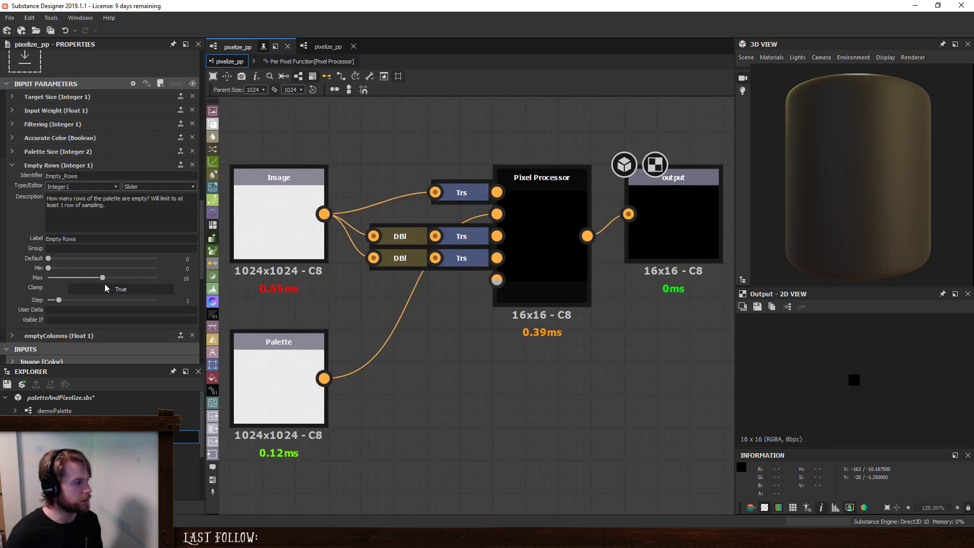
scroll(89, 288, down, 4)
click(59, 213)
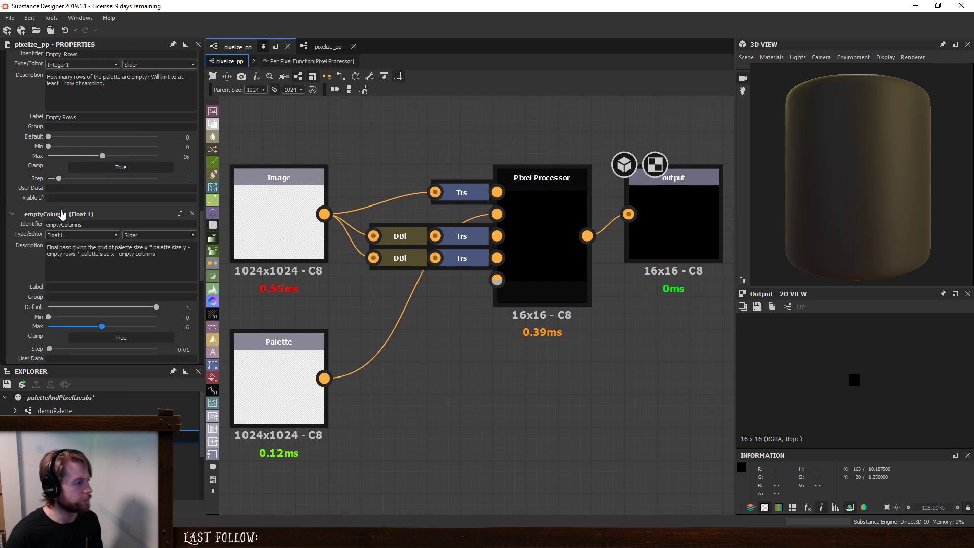
click(97, 236)
click(58, 250)
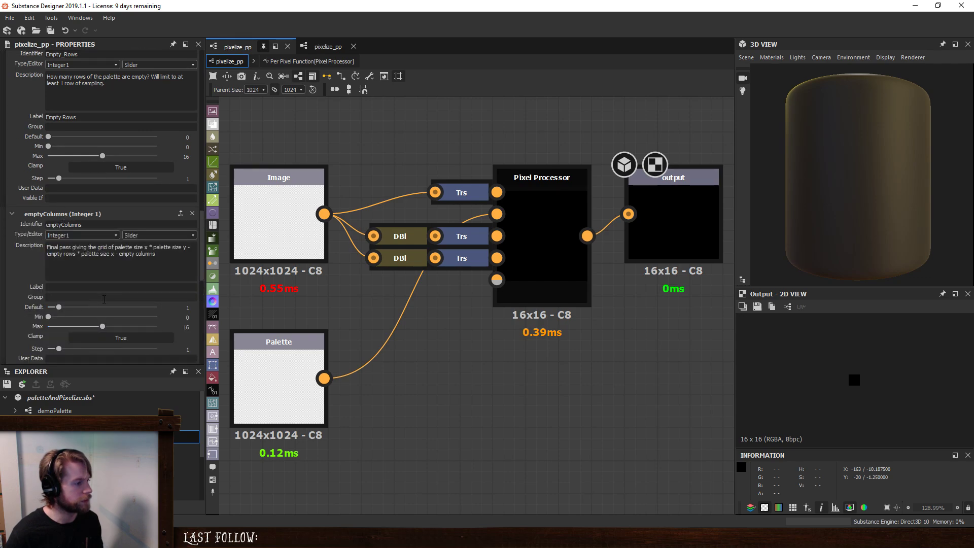
- Add a Get Integer node reading emptyColumns below the Empty_Rows node in the Pixel Processor's per-pixel function
click(528, 294)
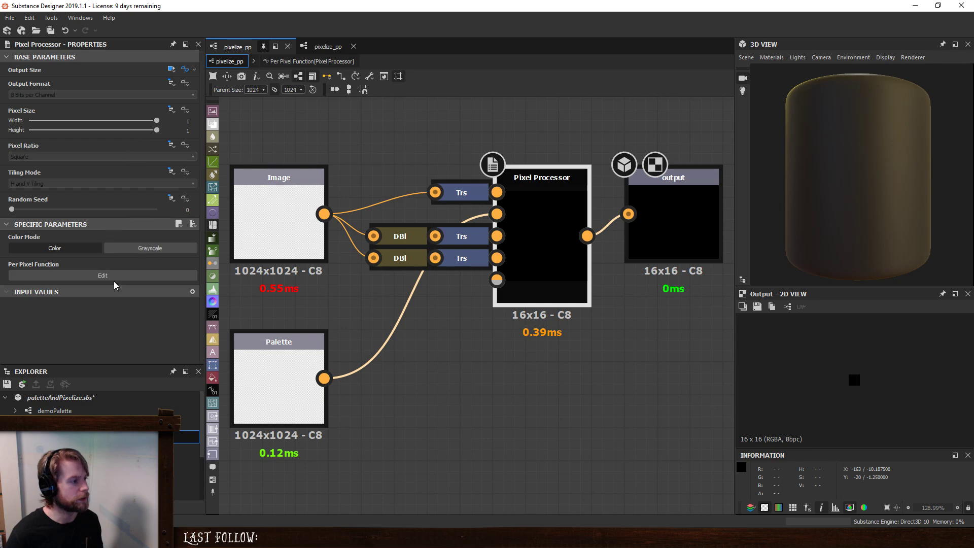
click(114, 277)
middle_drag(358, 303, 334, 334)
key(space)
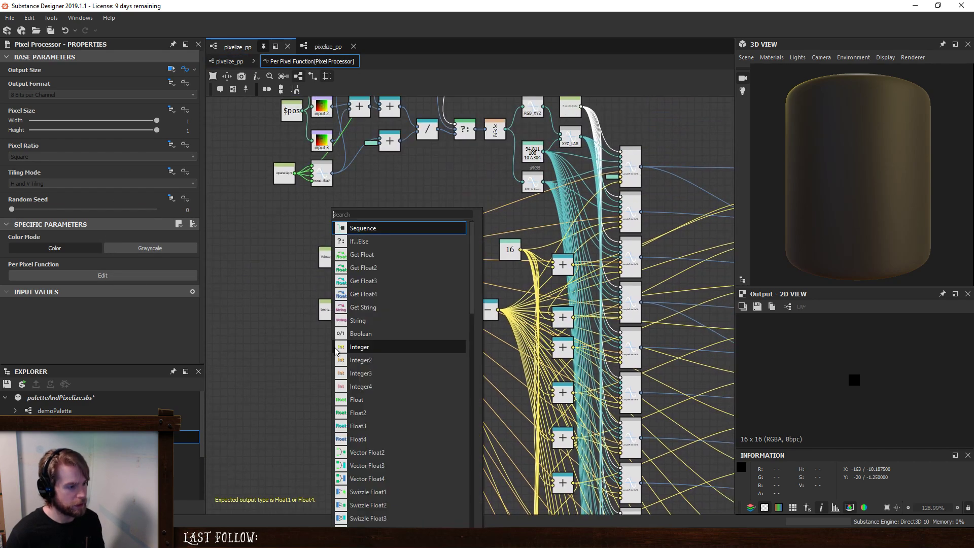
text(get)
click(378, 310)
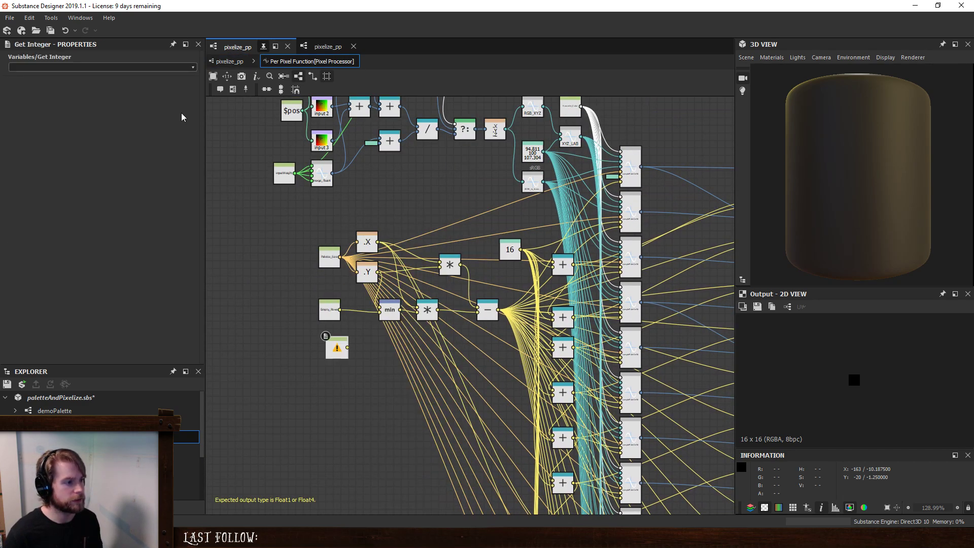
click(193, 67)
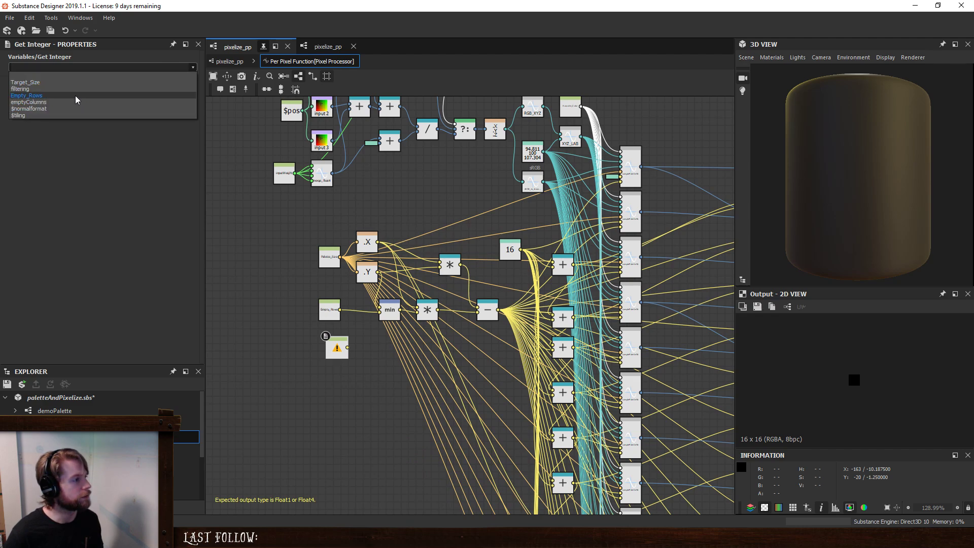
click(34, 102)
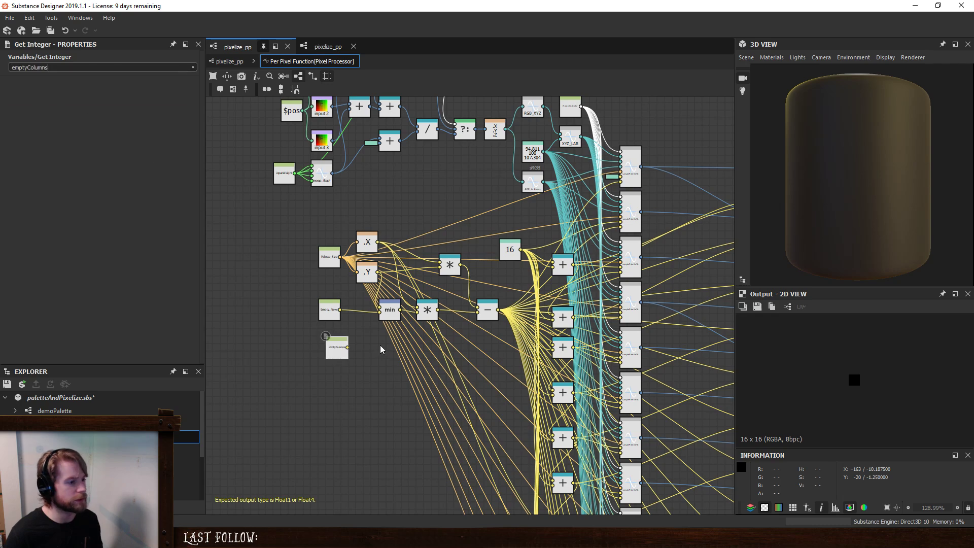
- Insert a second Subtraction node between the existing Subtraction and the Add nodes, shifting the neighbouring Multiplication and Subtraction nodes to make room
scroll(380, 345, up, 2)
scroll(355, 355, up, 4)
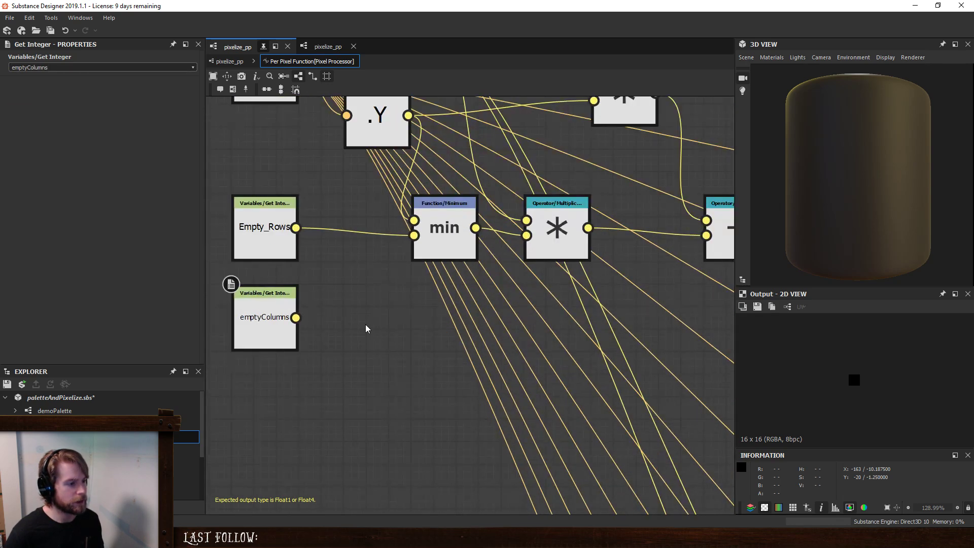
scroll(365, 332, down, 4)
middle_drag(371, 349, 316, 393)
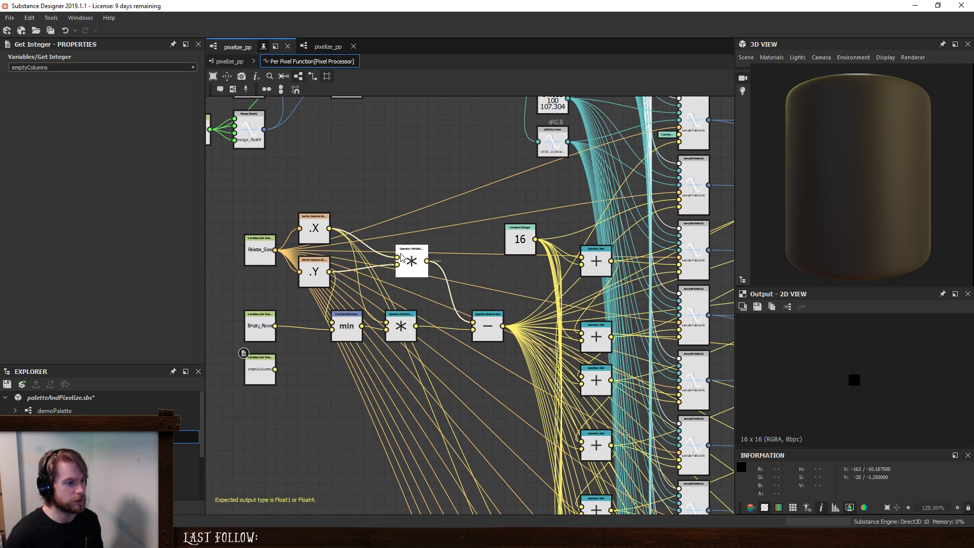
drag(401, 256, 380, 257)
drag(487, 328, 443, 324)
key(space)
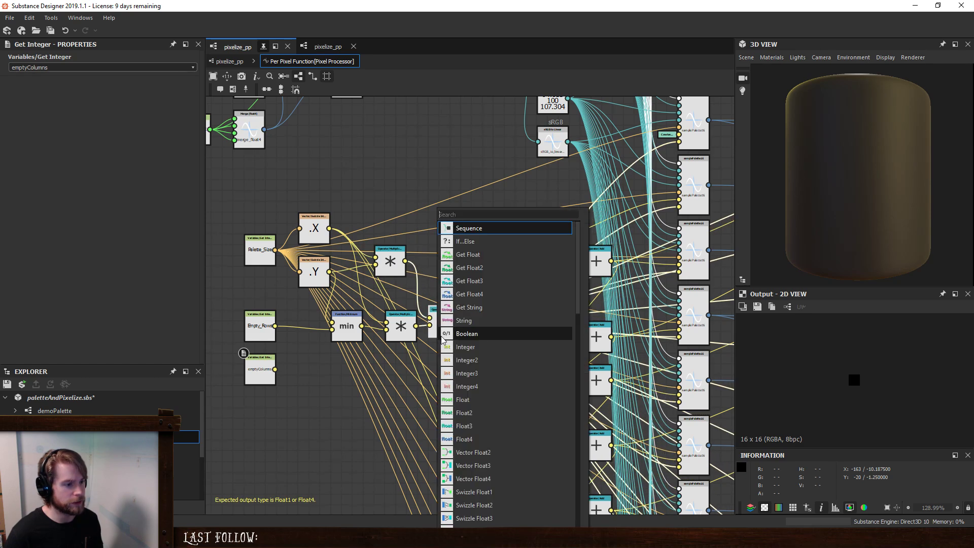
text(sub)
key(Return)
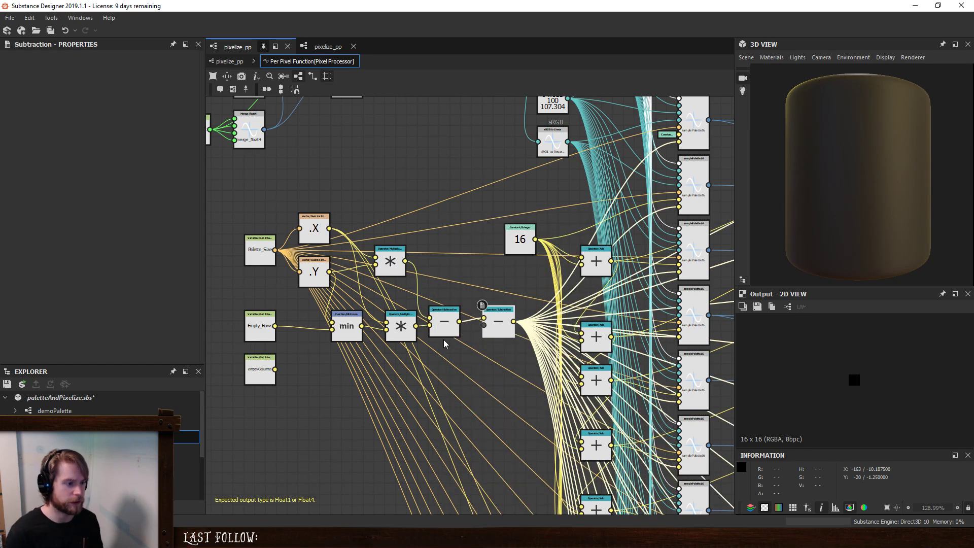
- Connect emptyColumns to the new Subtraction's second input and tidy the node beneath the first Subtraction
drag(275, 369, 483, 325)
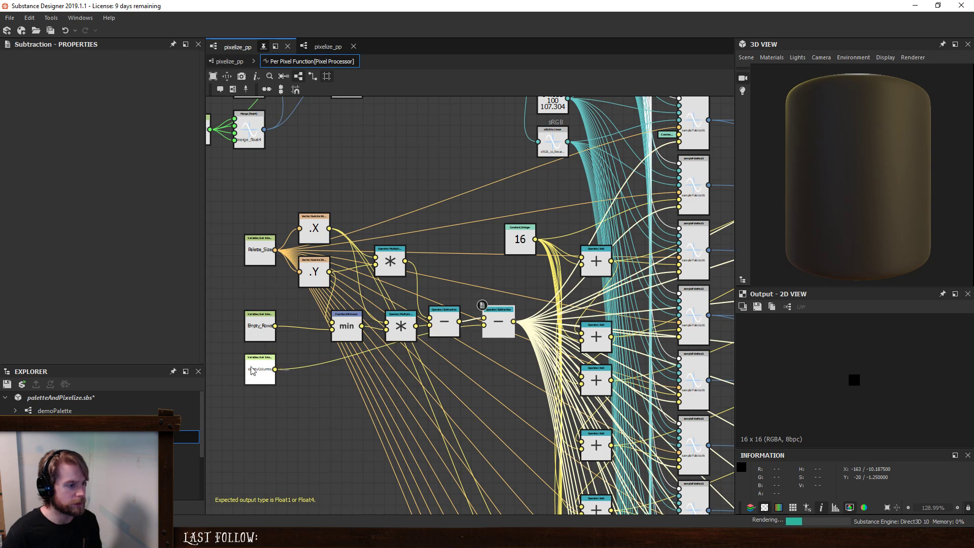
drag(251, 370, 428, 365)
click(445, 325)
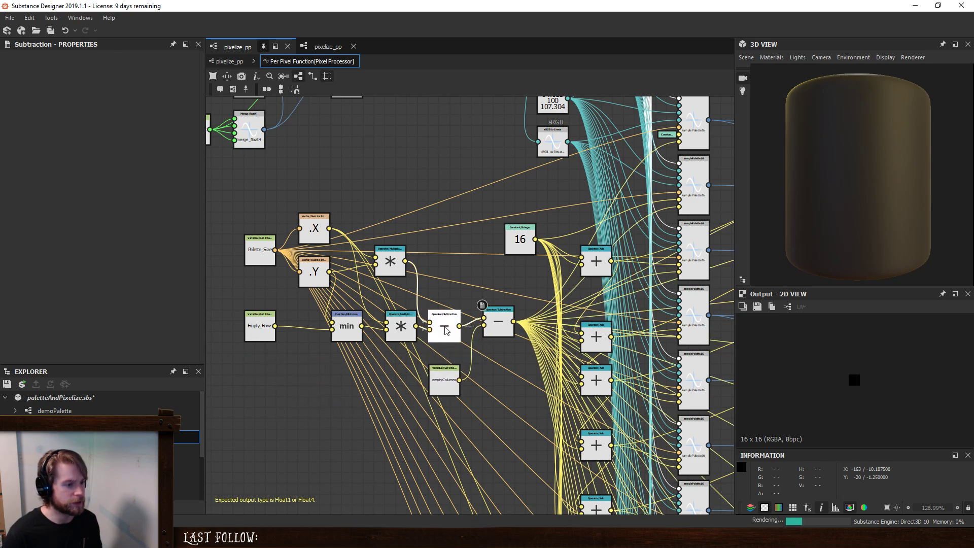
- Return to the pixelize_pp graph and set the emptyColumns parameter's default to 0
click(231, 62)
scroll(116, 297, down, 16)
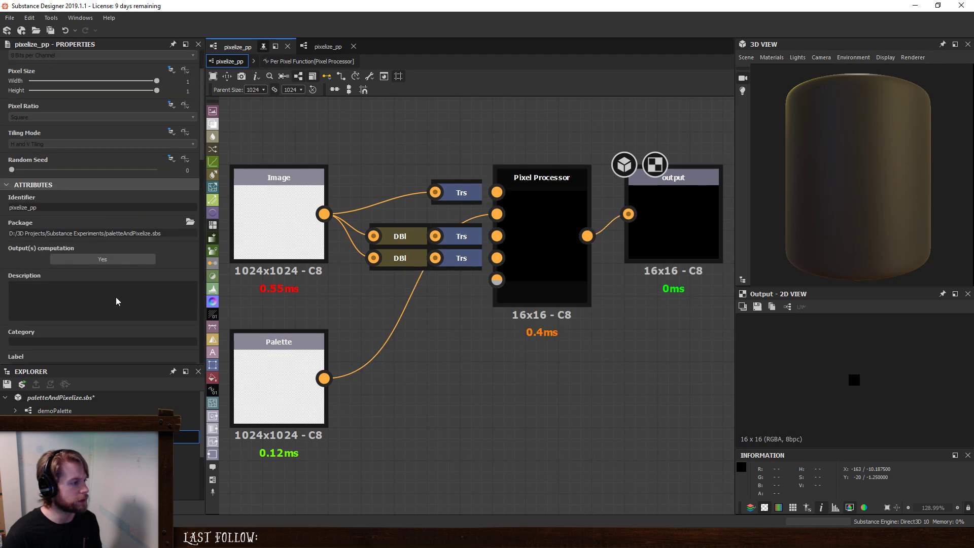
click(68, 303)
scroll(87, 285, down, 6)
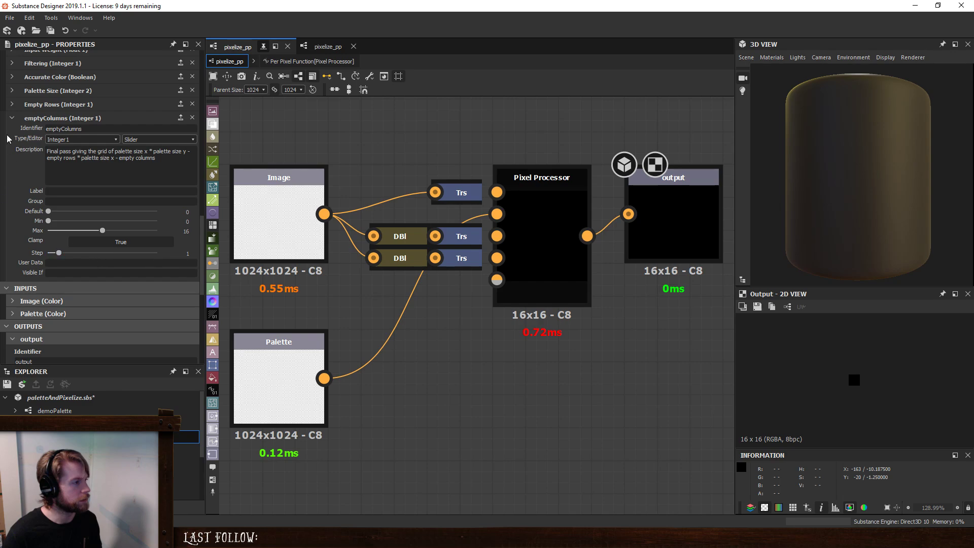
click(11, 118)
- Change the Empty Rows parameter's identifier to emptyRows
scroll(19, 148, up, 3)
click(52, 171)
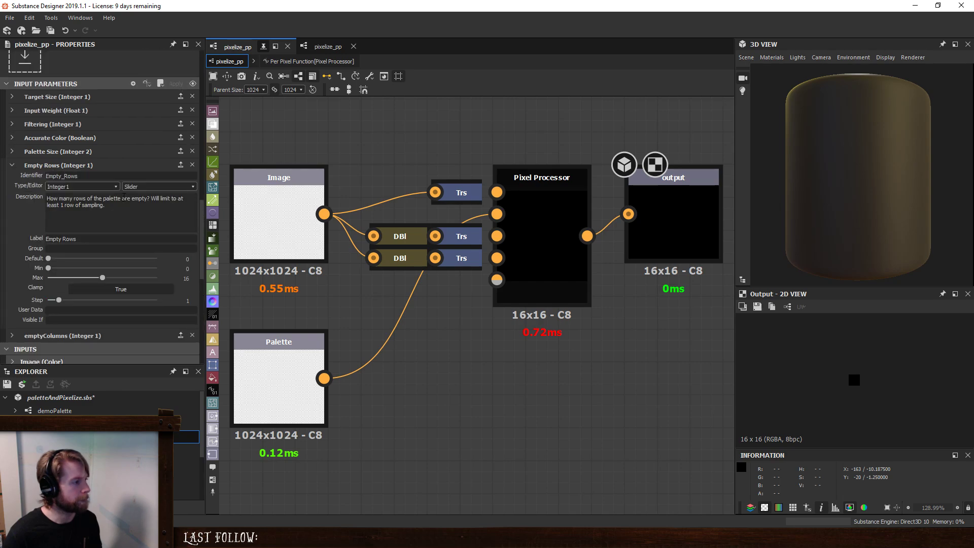
double_click(86, 176)
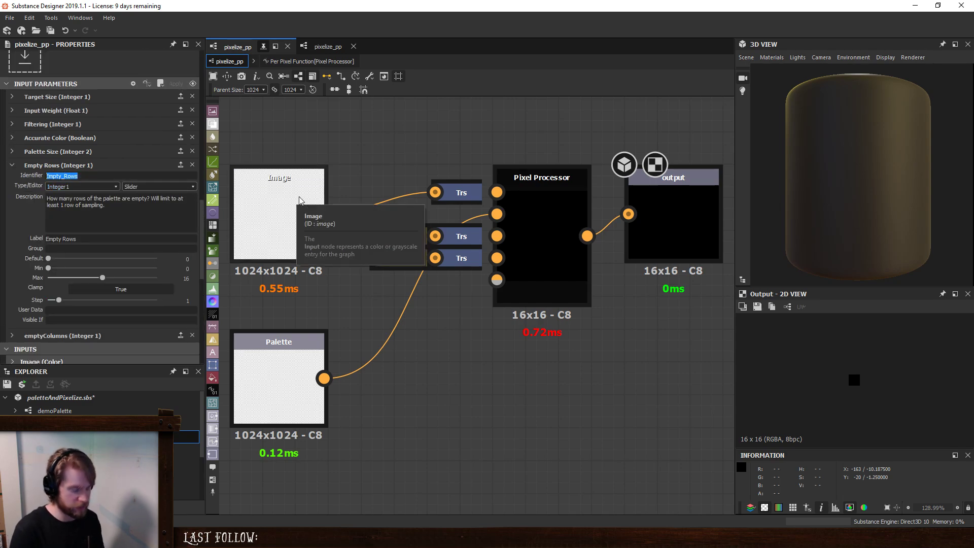
text(emp)
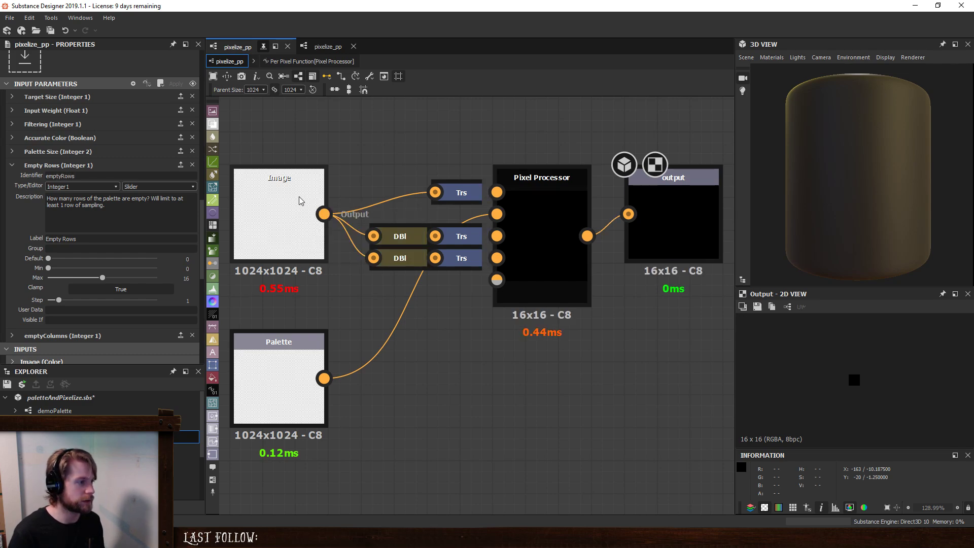
- Check the empty-rows variable node in the Pixel Processor's per-pixel function and return to the pixelize_pp graph
click(528, 202)
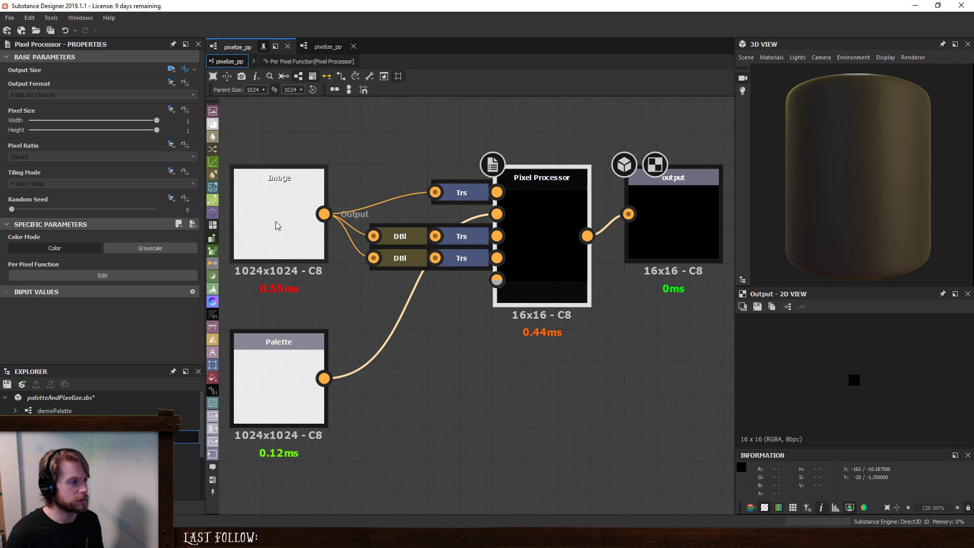
click(128, 276)
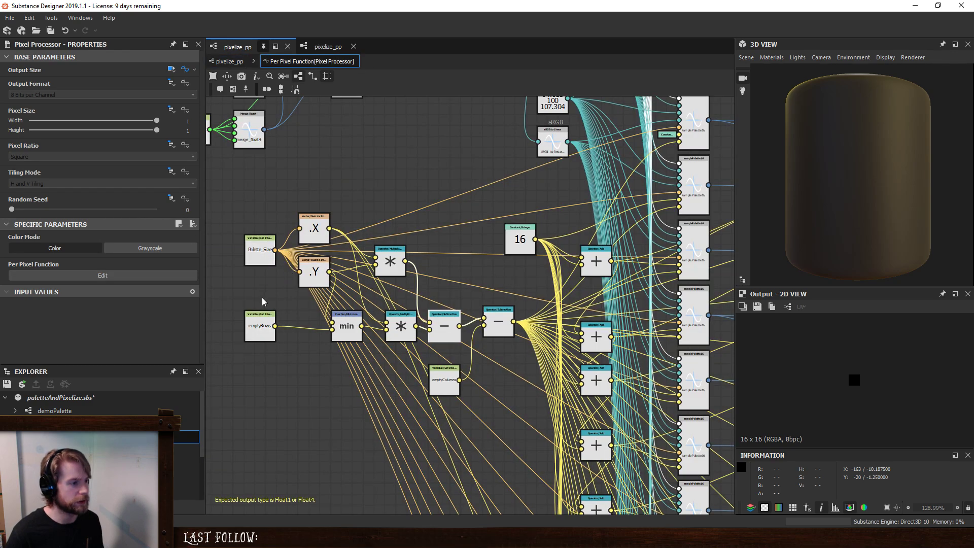
click(230, 61)
- Change the Target Size parameter's identifier to targetSize
click(439, 375)
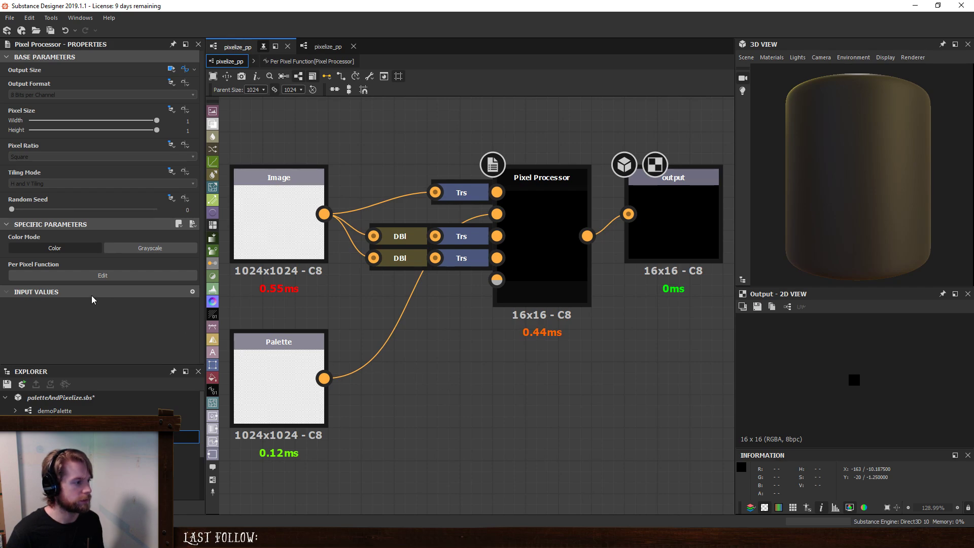
scroll(93, 298, down, 8)
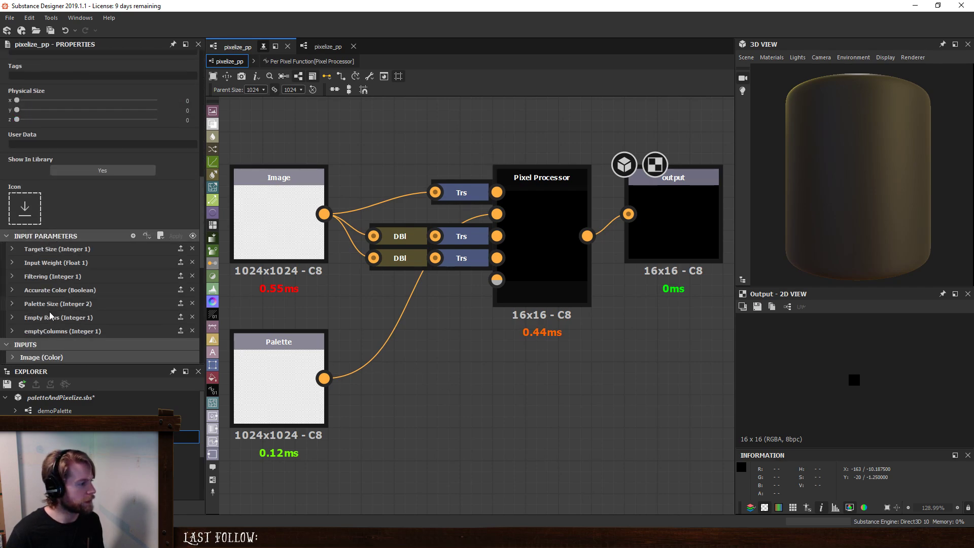
click(55, 249)
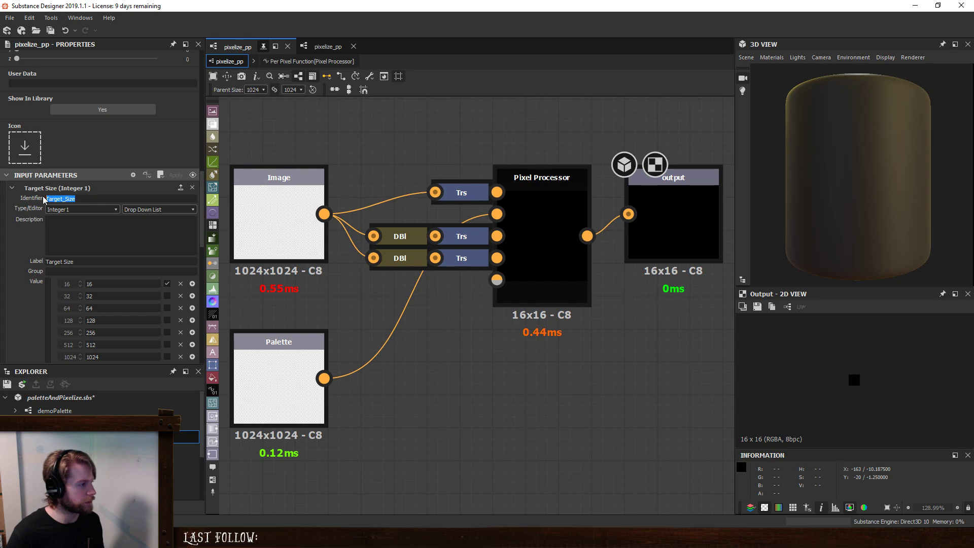
text(targetS)
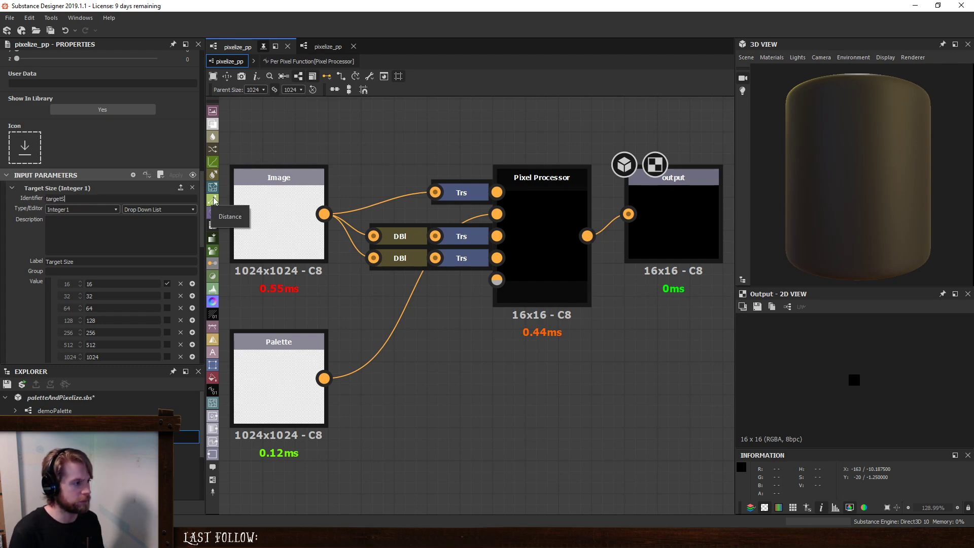
text(ize)
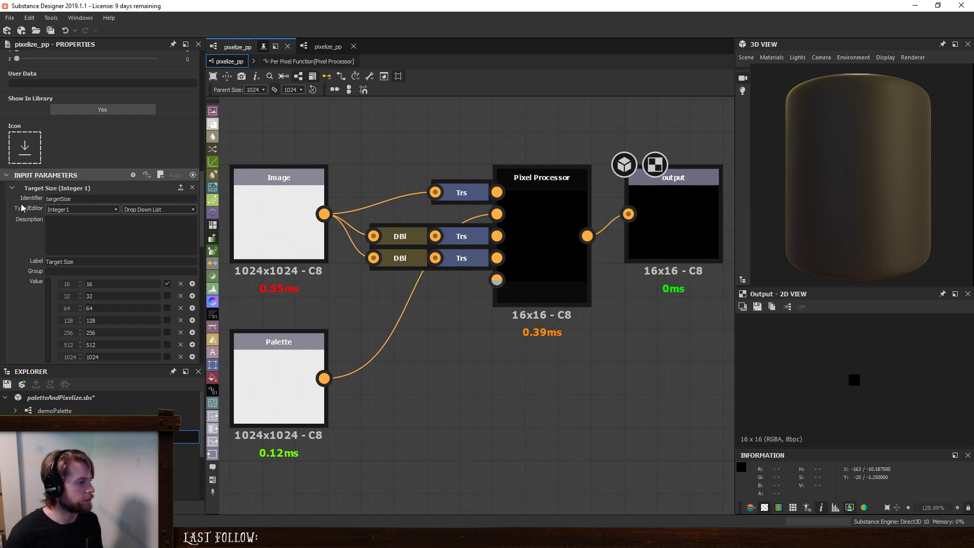
click(11, 188)
- Check the Input Weight and Filtering parameters and change the Accurate Color identifier to accurateColor
click(12, 201)
click(12, 201)
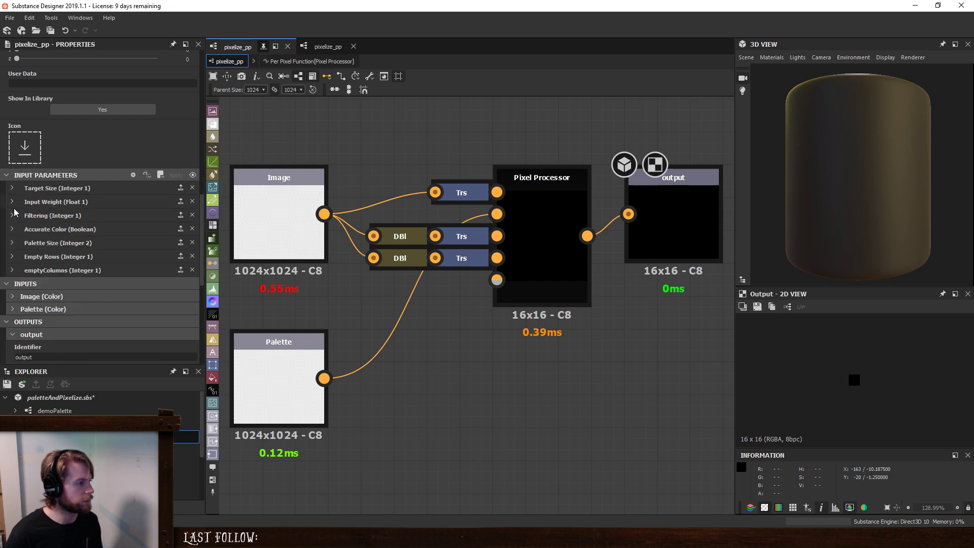
click(12, 215)
click(12, 215)
click(13, 229)
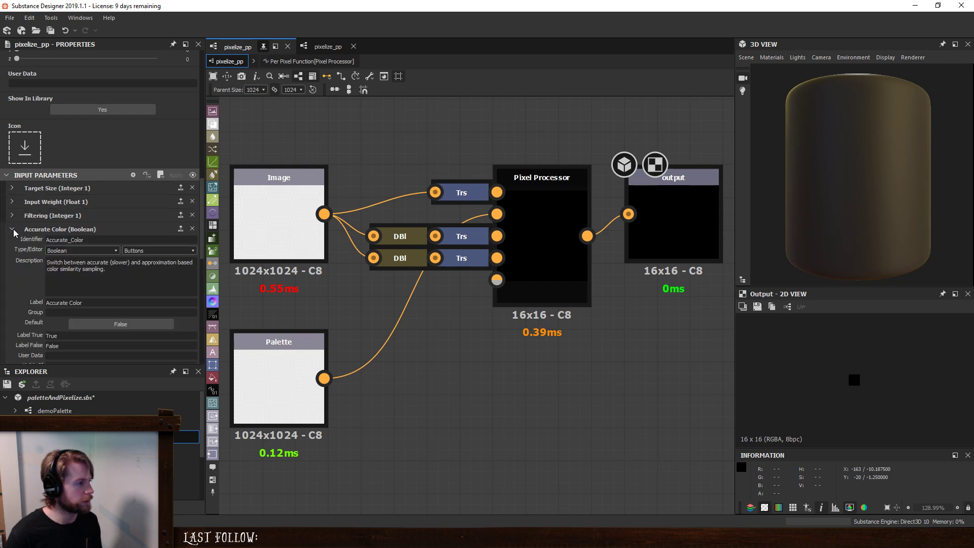
double_click(130, 242)
text(accur)
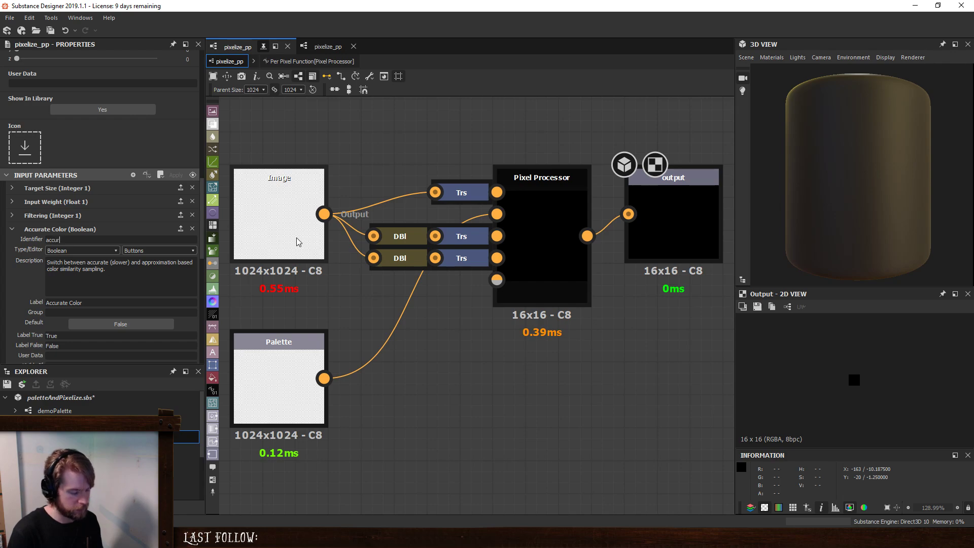
text(ateColor)
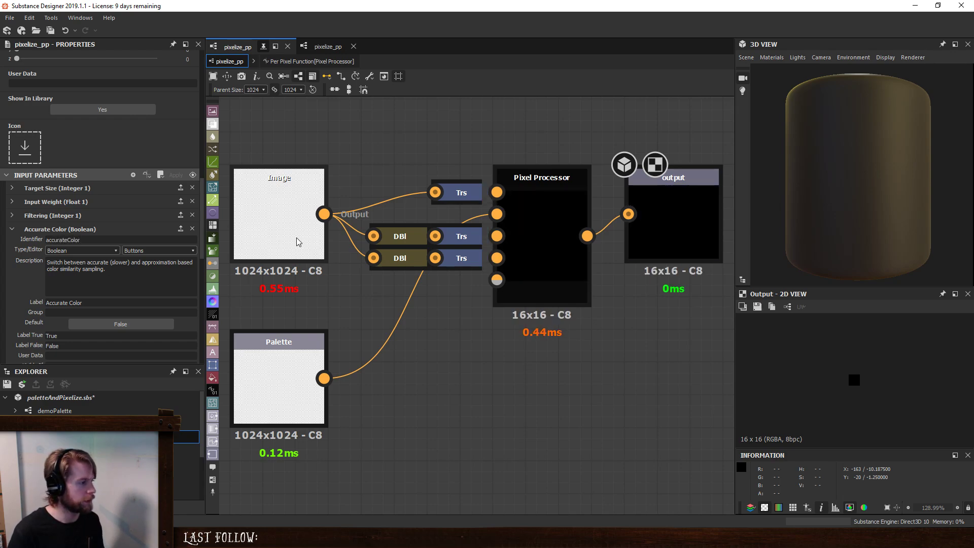
click(12, 229)
- Change the Palette Size parameter's identifier to paletteSize and save the paletteAndPixelize package
click(12, 242)
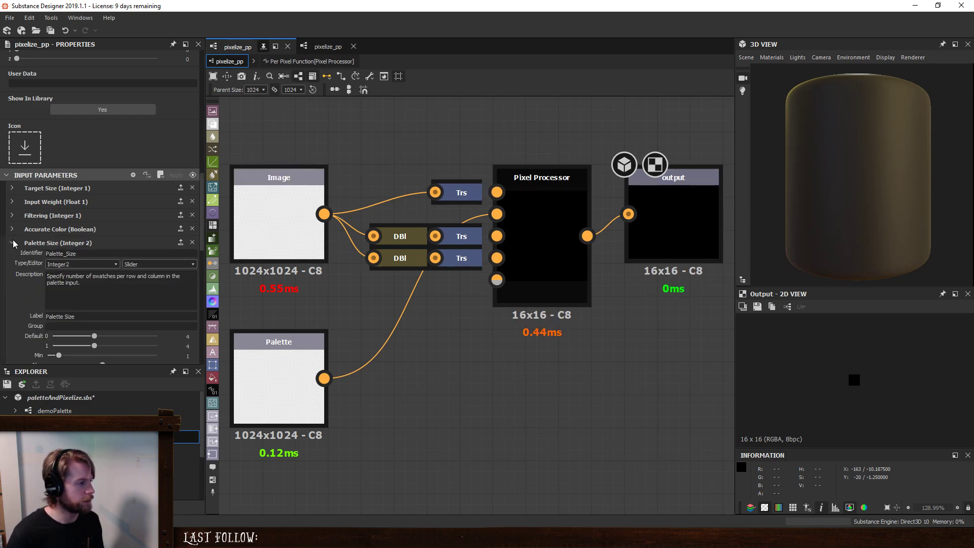
double_click(61, 252)
text(pale)
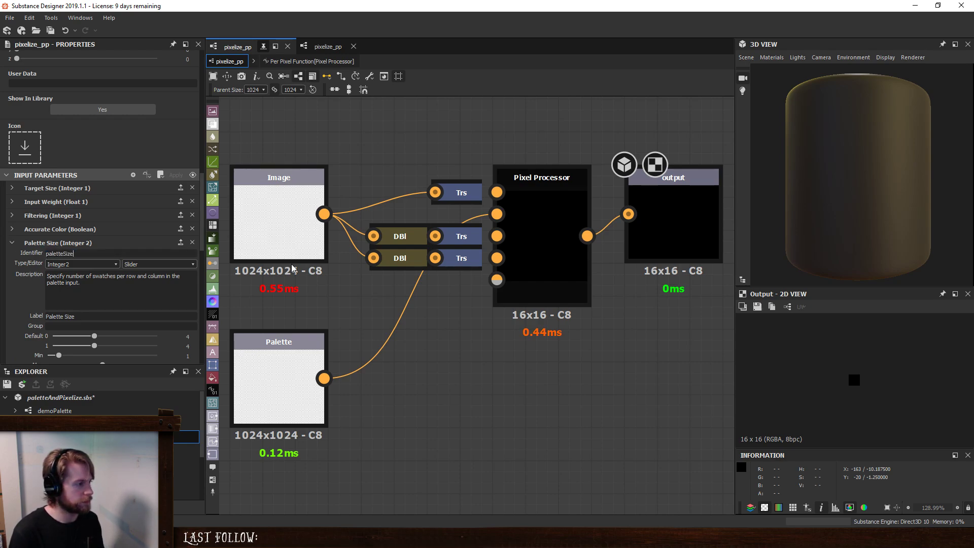
click(12, 243)
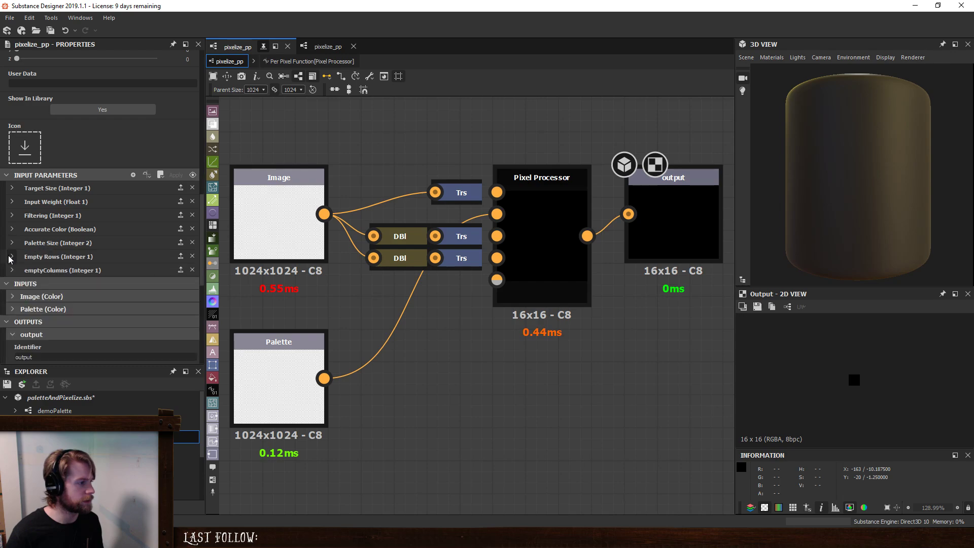
click(12, 256)
click(11, 256)
key(ctrl+s)
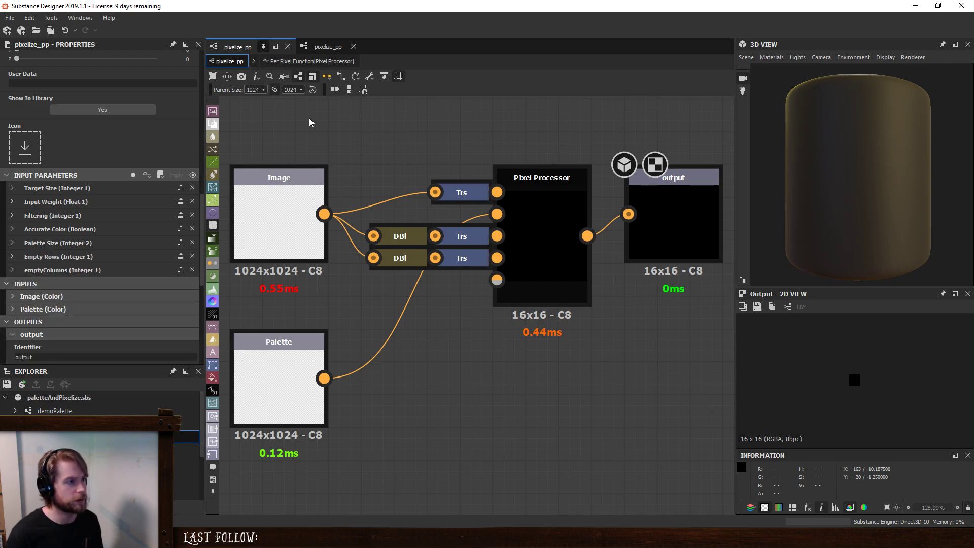
- Create a new graph in an unsaved package and place an instance of pixelize_pp from the paletteAndPixelize package in it
scroll(102, 450, down, 1)
scroll(101, 450, up, 1)
click(5, 397)
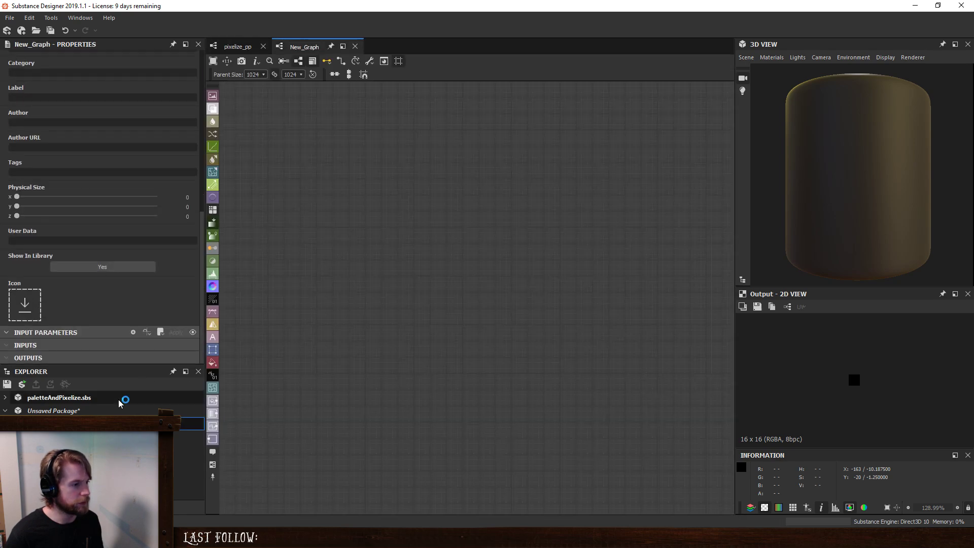
click(11, 395)
click(5, 399)
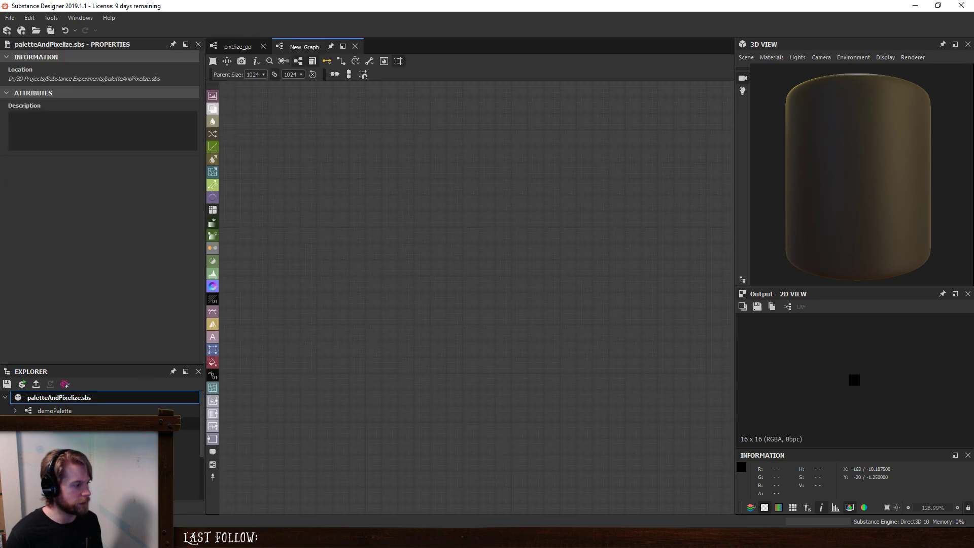
drag(188, 437, 459, 304)
key(space)
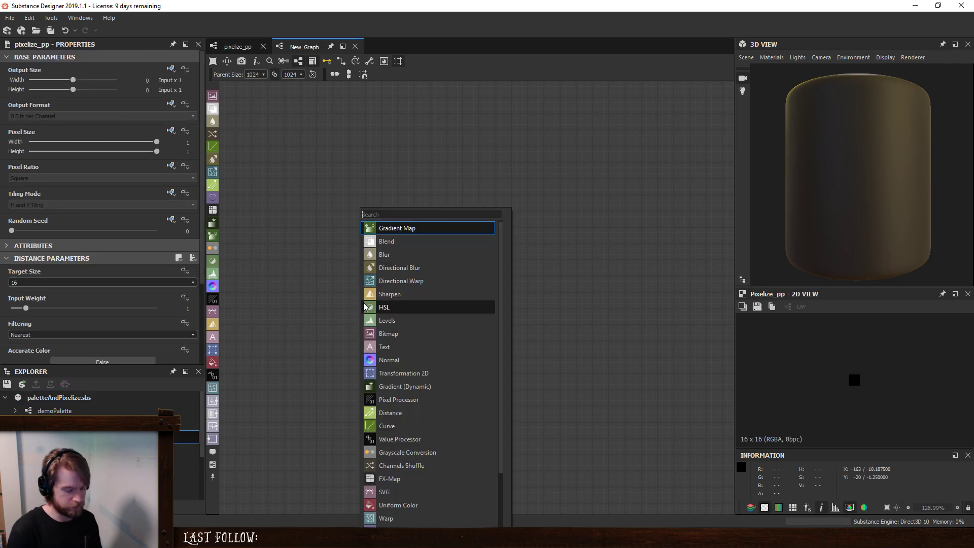
click(281, 311)
scroll(147, 464, down, 3)
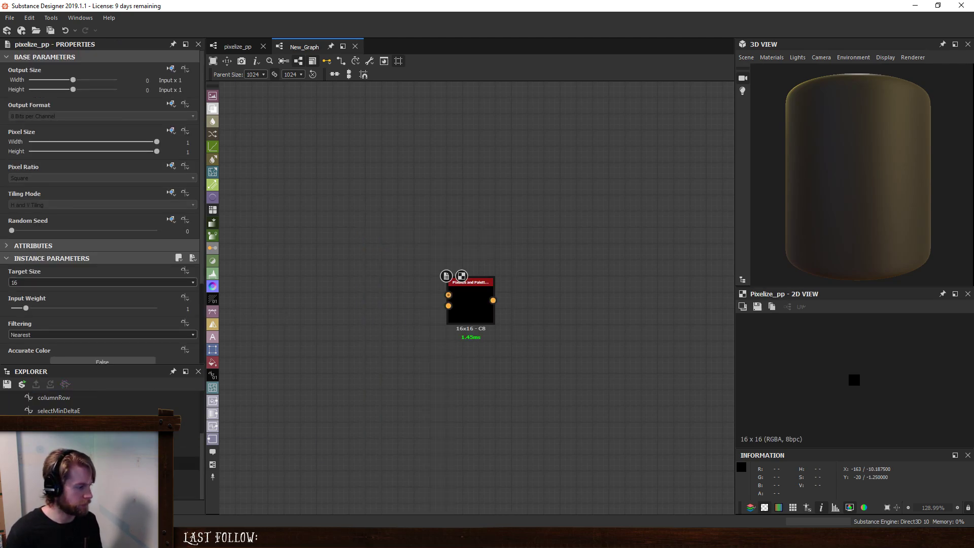
- Place the win-8 palette bitmap and a Cliff Stylized Mossy material node in the new graph beside pixelize_pp
scroll(188, 488, down, 1)
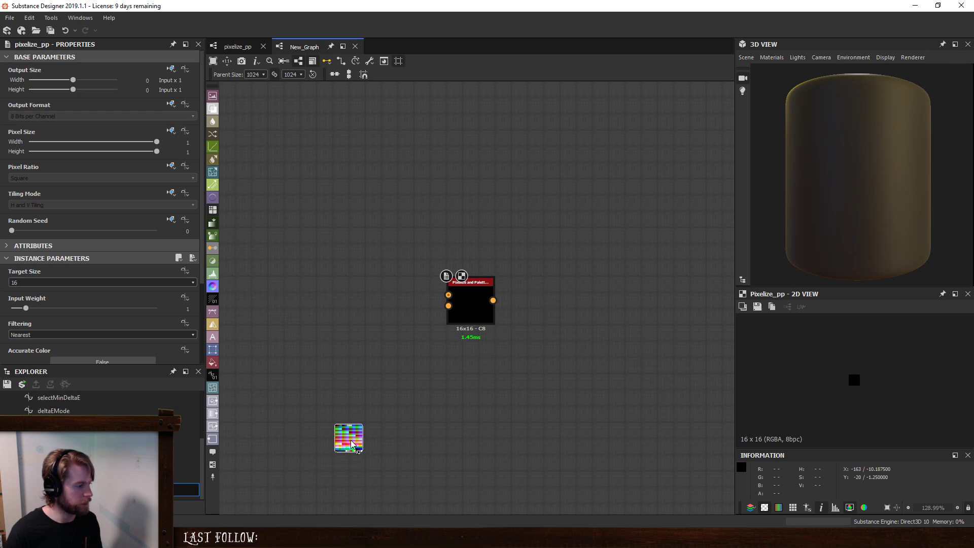
drag(352, 440, 388, 381)
key(space)
text(stone)
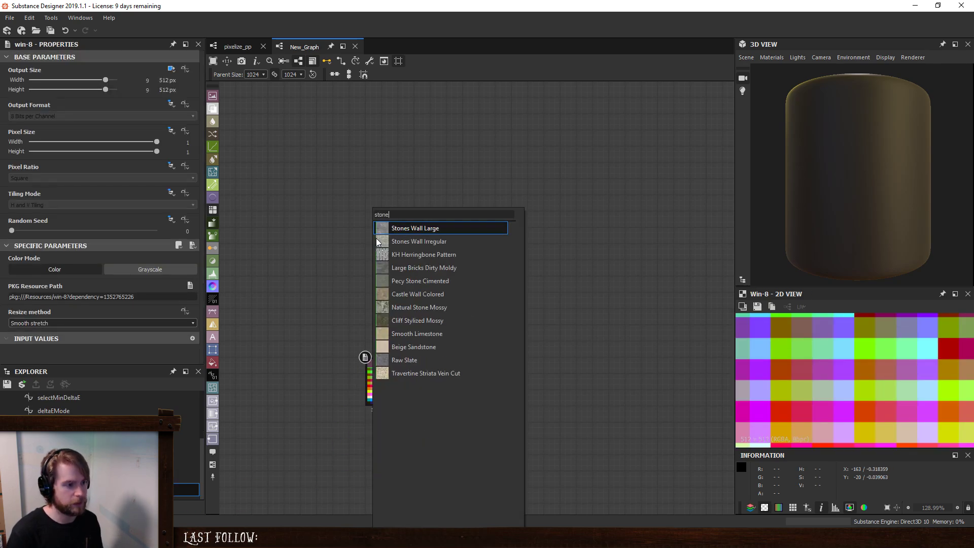
click(437, 320)
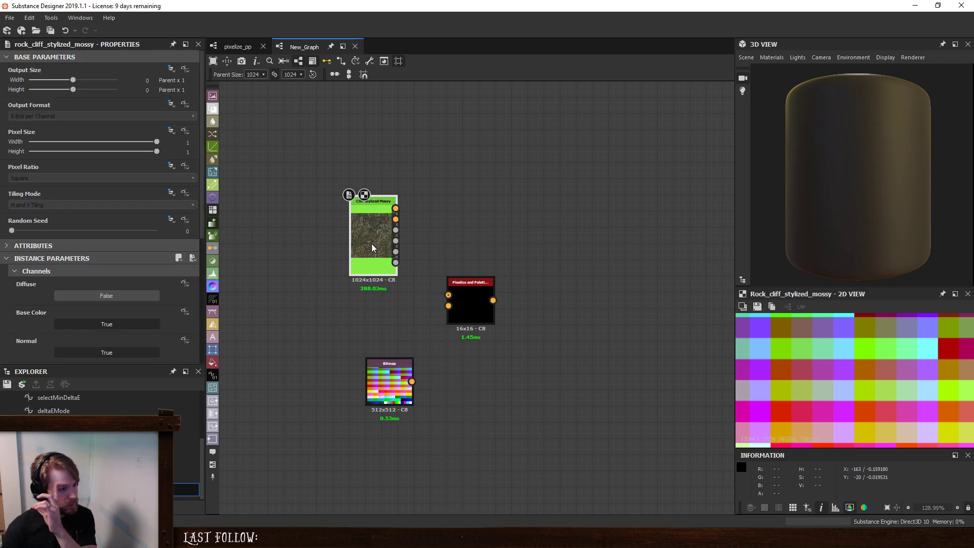
- Connect the cliff material's first output and the win-8 bitmap to pixelize_pp's image and palette inputs, and preview its result
drag(396, 209, 448, 294)
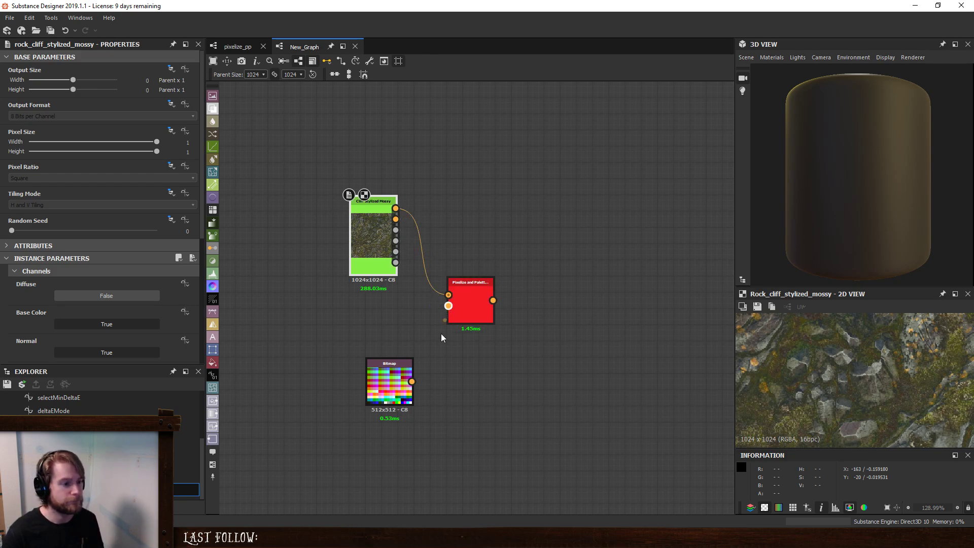
drag(412, 382, 448, 305)
double_click(467, 287)
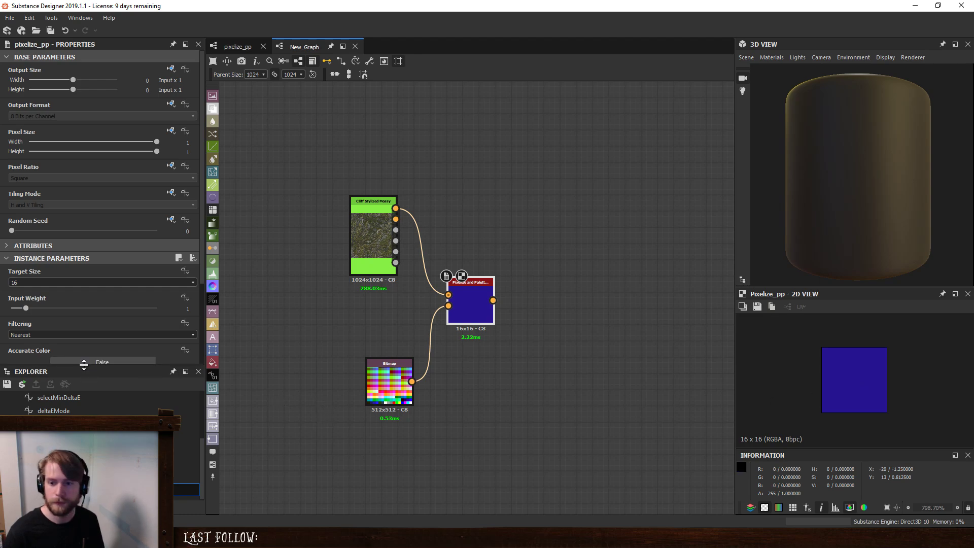
- Set the pixelize_pp instance's Palette Size to 16 by 16 and its Target Size to 256
drag(85, 364, 86, 397)
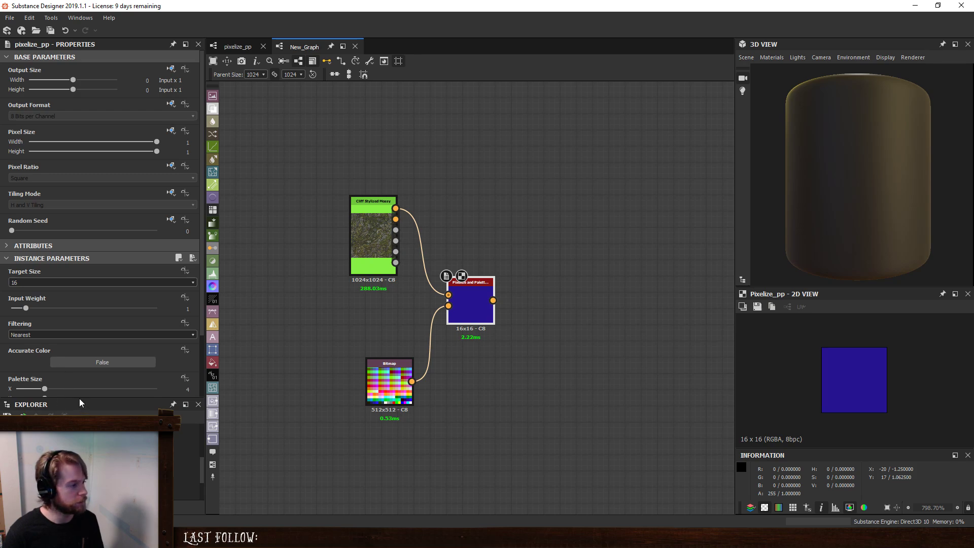
scroll(75, 362, down, 3)
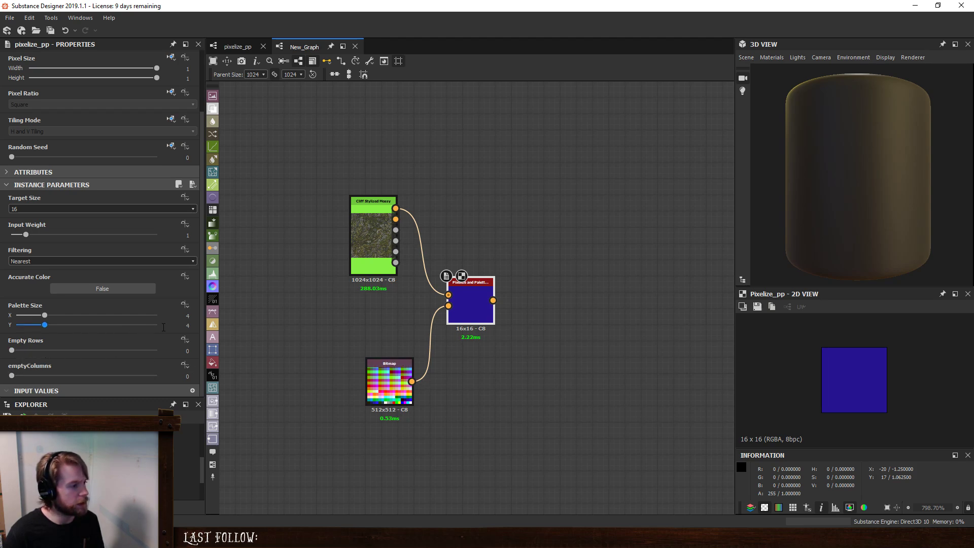
double_click(186, 316)
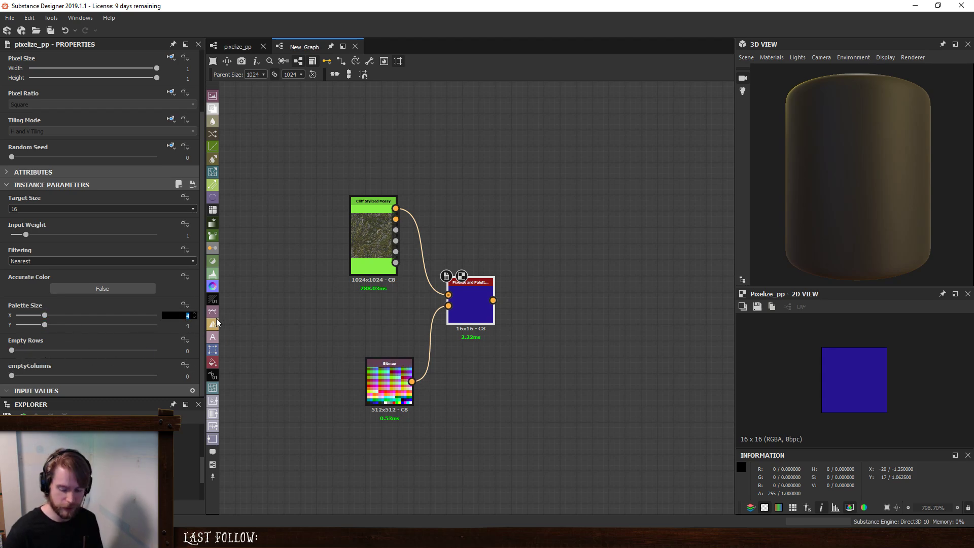
text(16)
key(Return)
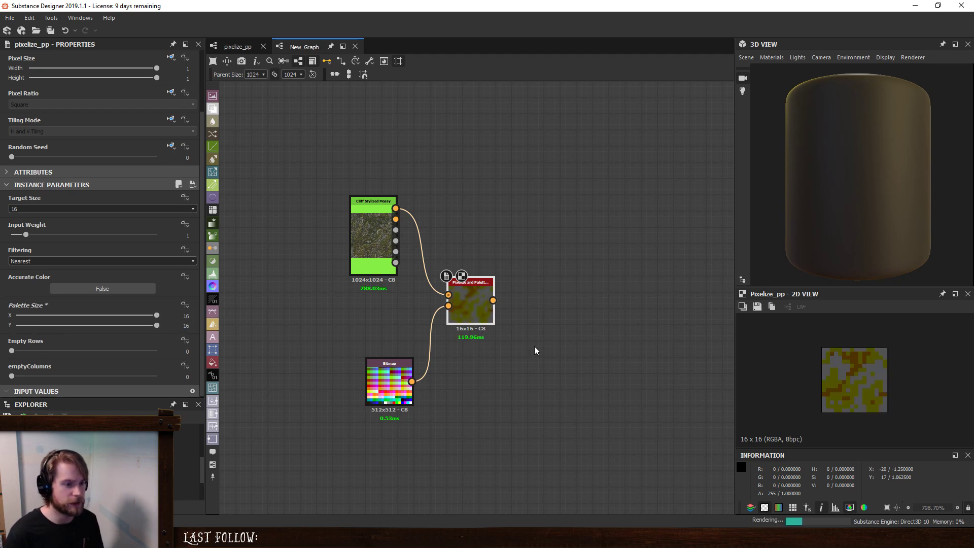
click(52, 209)
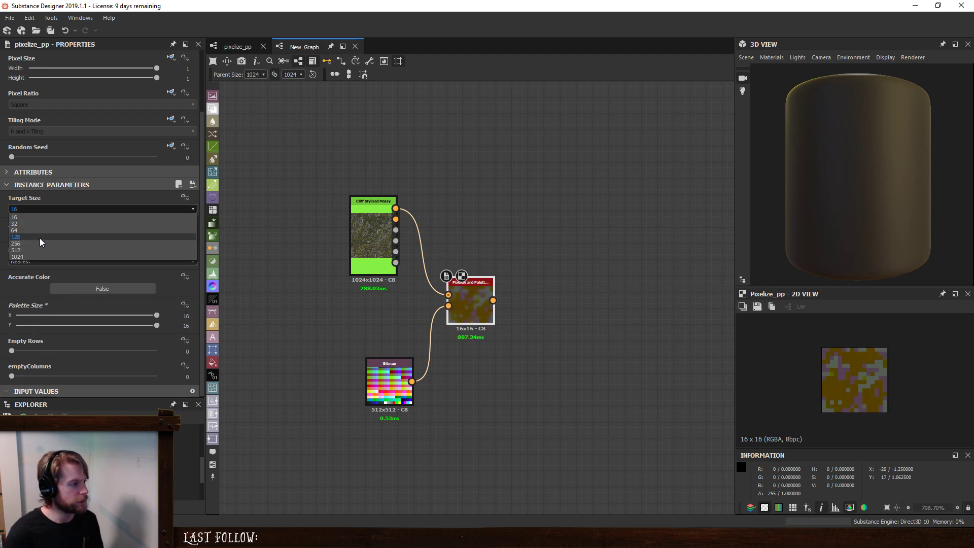
click(40, 244)
scroll(893, 377, down, 10)
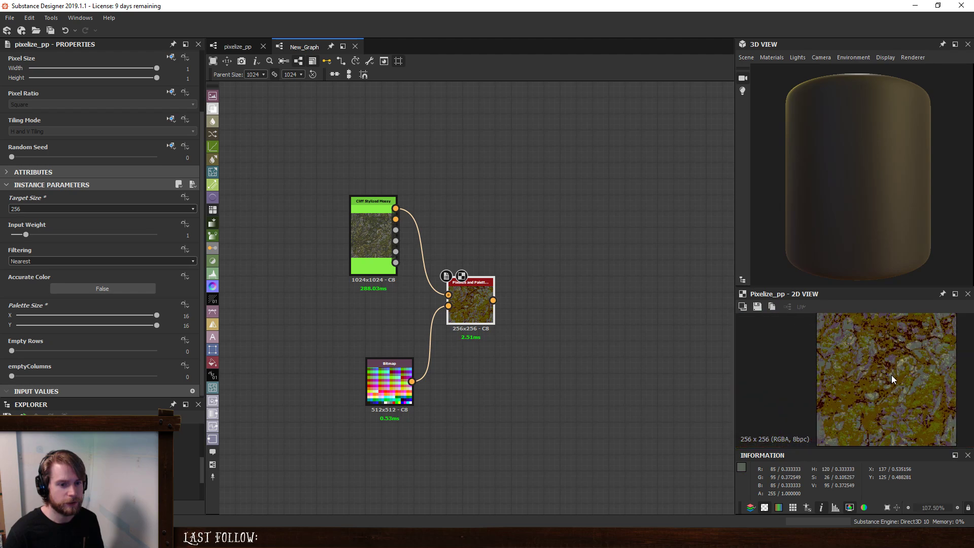
scroll(891, 375, up, 1)
- Enable Accurate Color on the pixelize_pp instance, and try Bilinear filtering before returning to Nearest
click(103, 288)
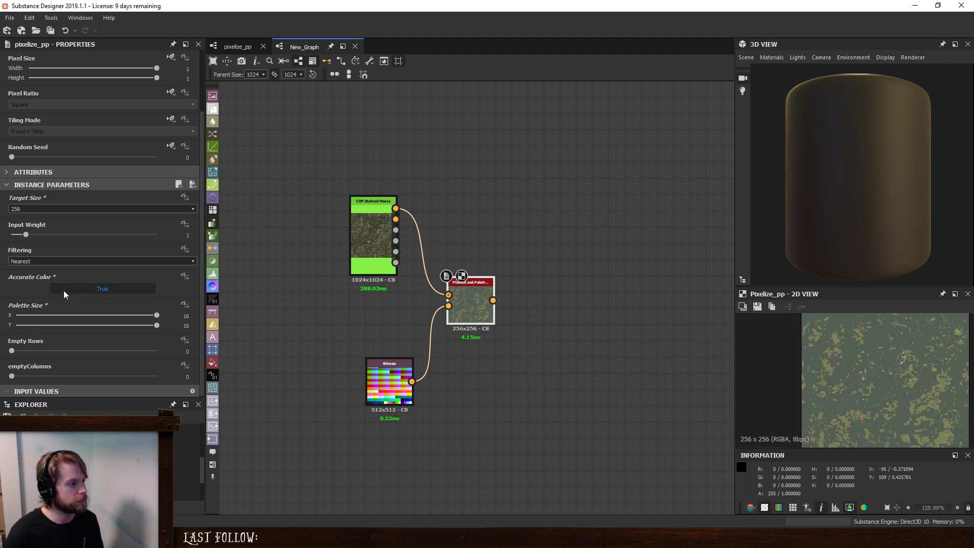
click(53, 260)
click(50, 269)
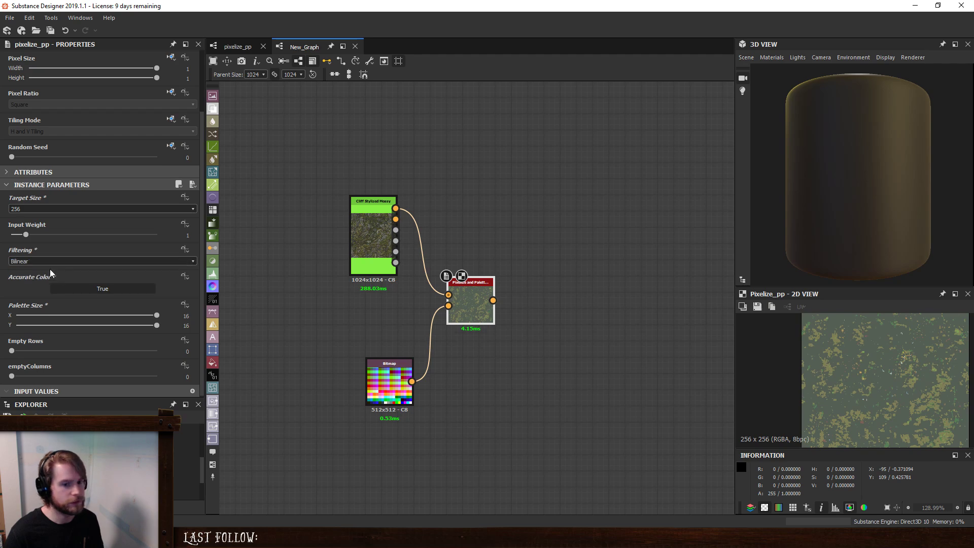
click(47, 261)
click(44, 268)
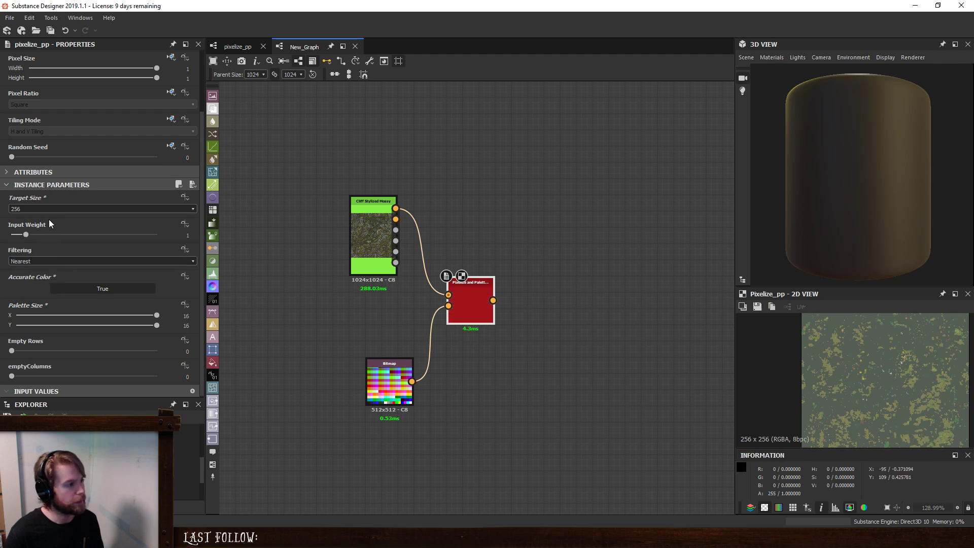
- Set the instance's Target Size to 512 and Empty Rows to 8, and check the pixelized result
click(49, 209)
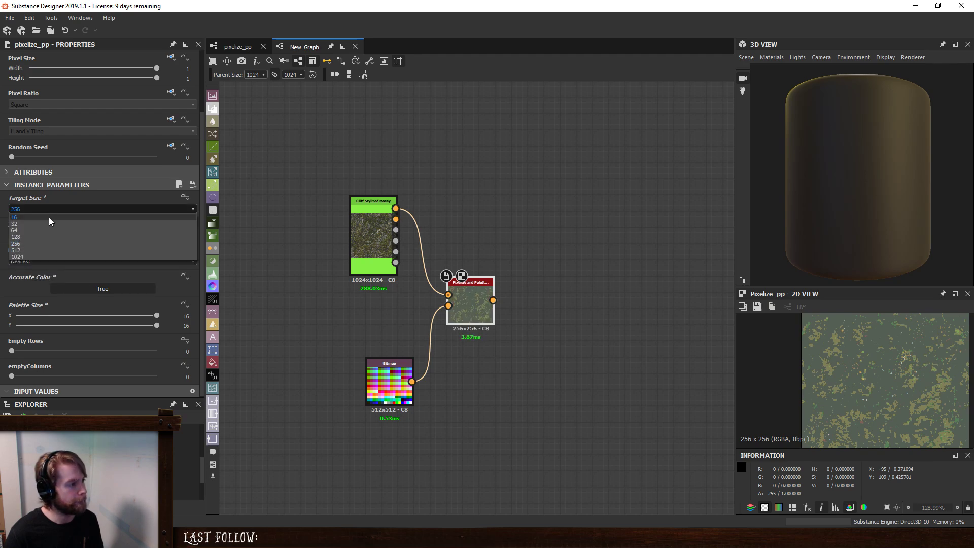
click(49, 250)
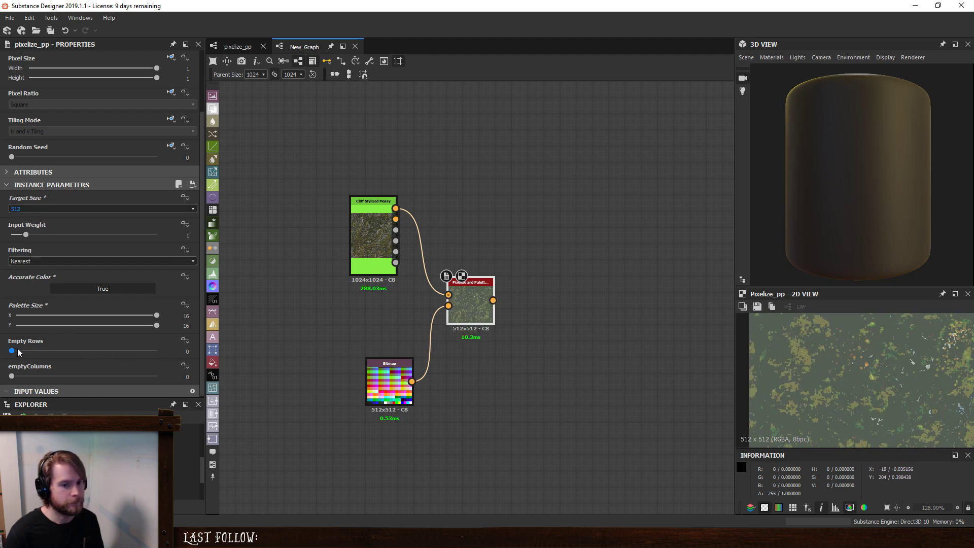
drag(17, 349, 83, 349)
scroll(894, 372, down, 5)
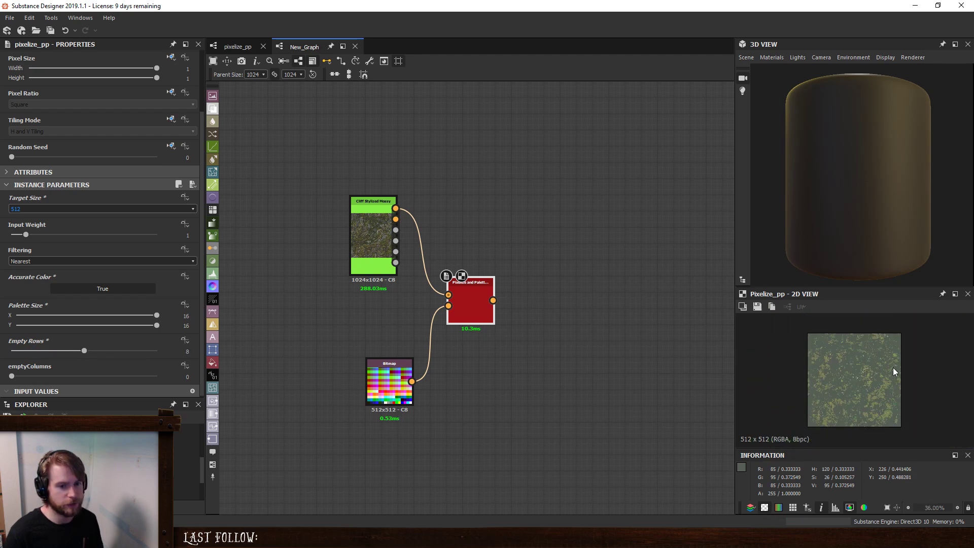
scroll(895, 372, up, 2)
- Raise both emptyColumns and Empty Rows to 15 on the pixelize_pp instance
drag(11, 376, 87, 376)
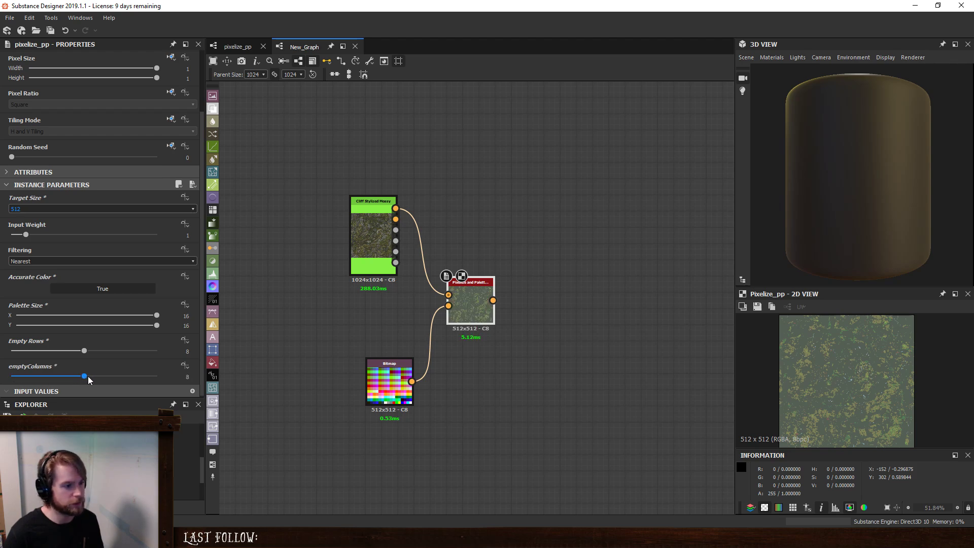
drag(88, 376, 147, 378)
drag(83, 350, 150, 352)
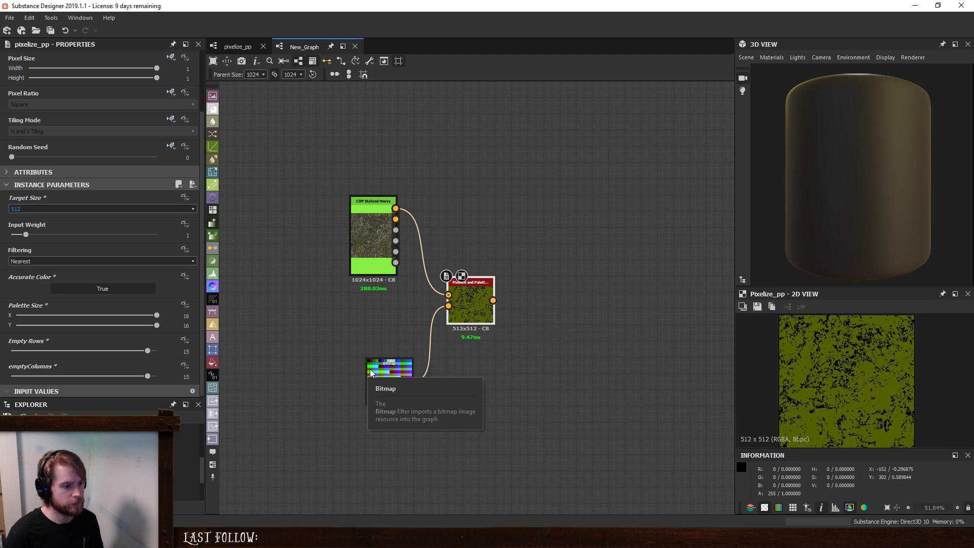
- Preview the win-8 bitmap and examine the first colors of its palette
double_click(376, 370)
scroll(807, 338, up, 4)
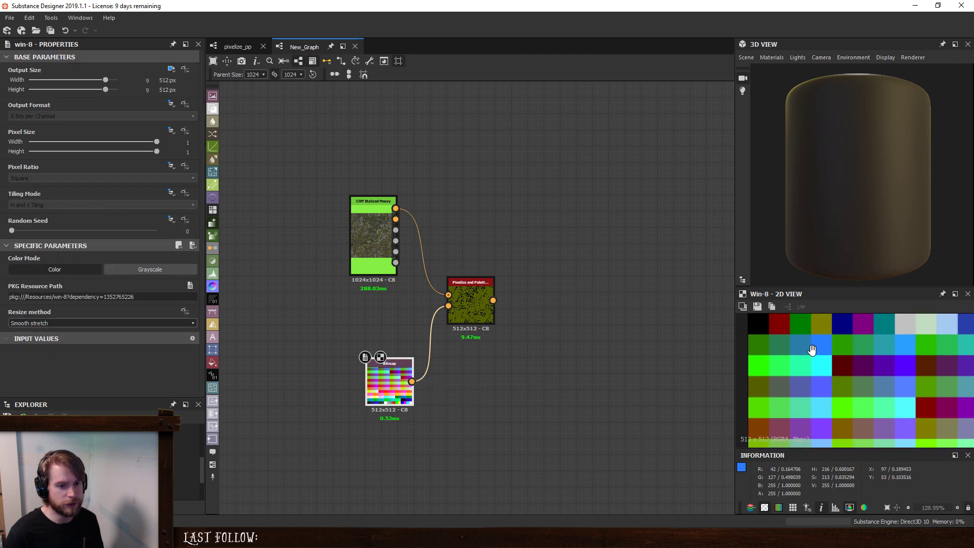
middle_drag(812, 350, 820, 395)
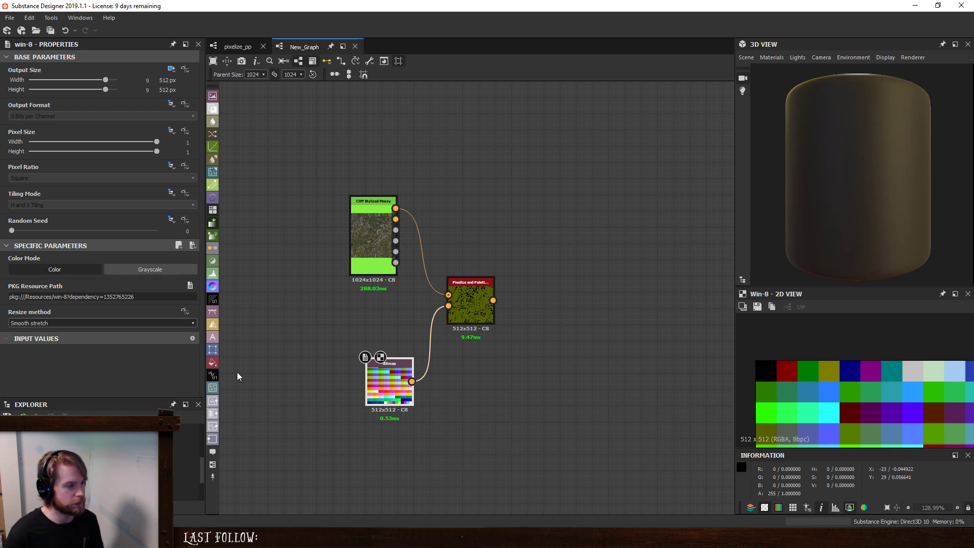
- Readjust Empty Rows and emptyColumns on the pixelize_pp instance, leaving both at 15
double_click(477, 288)
scroll(88, 376, down, 1)
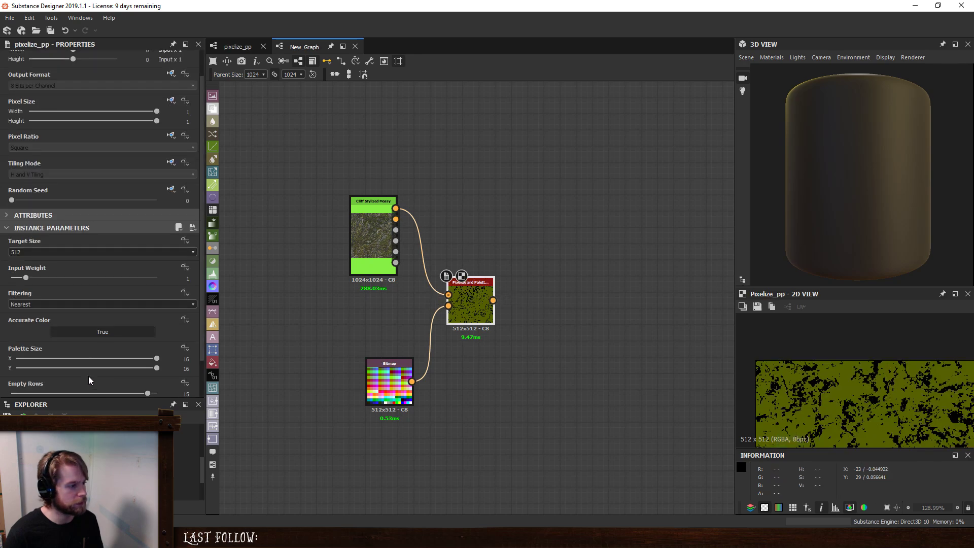
scroll(89, 378, down, 2)
drag(88, 376, 148, 355)
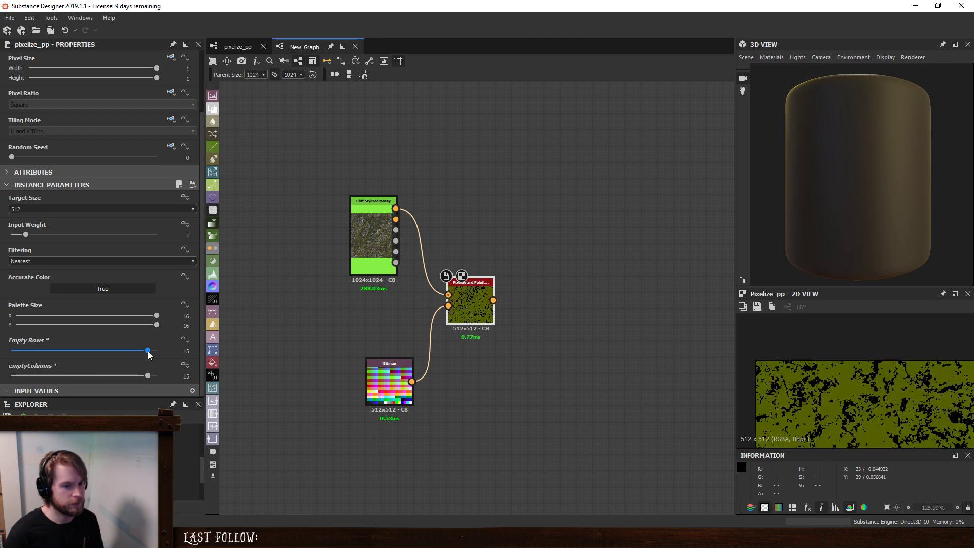
- Open the per-pixel function of pixelize_pp's Pixel Processor and examine how emptyRows and emptyColumns are subtracted from the palette size
click(233, 47)
click(515, 206)
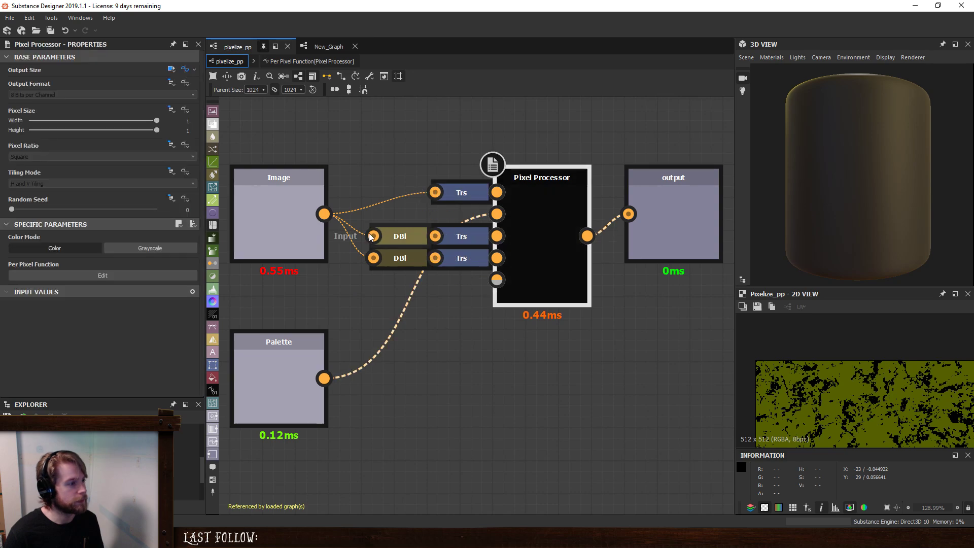
click(103, 275)
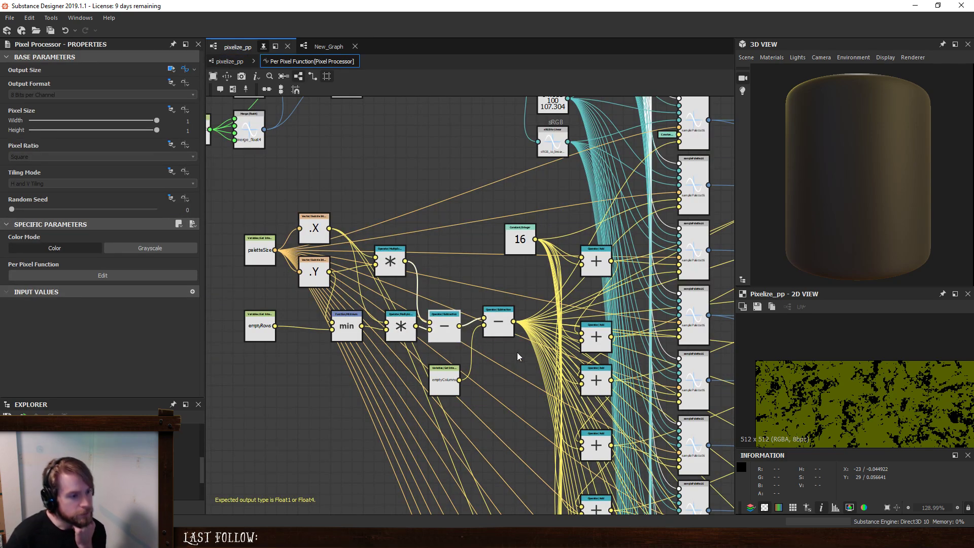
middle_drag(471, 355, 414, 366)
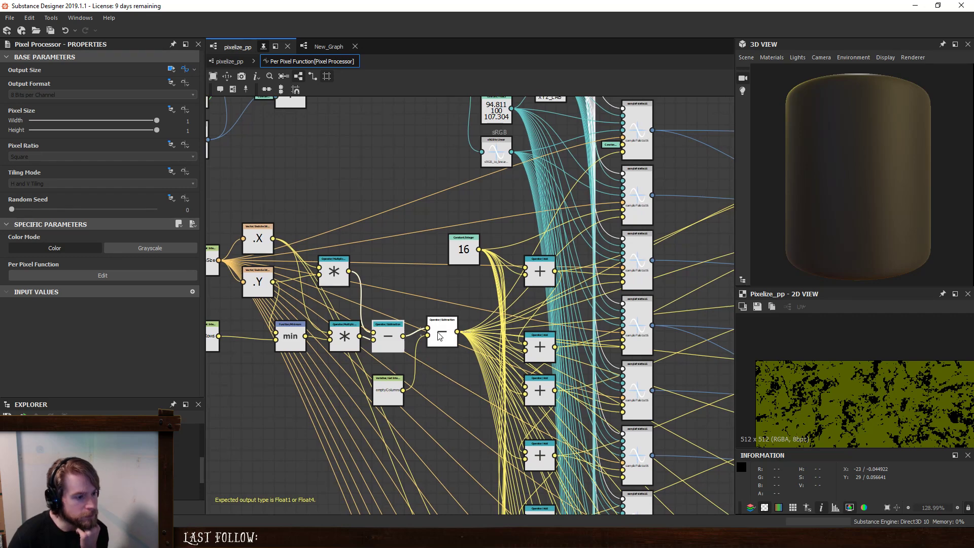
click(440, 336)
scroll(440, 336, down, 1)
scroll(440, 336, down, 1)
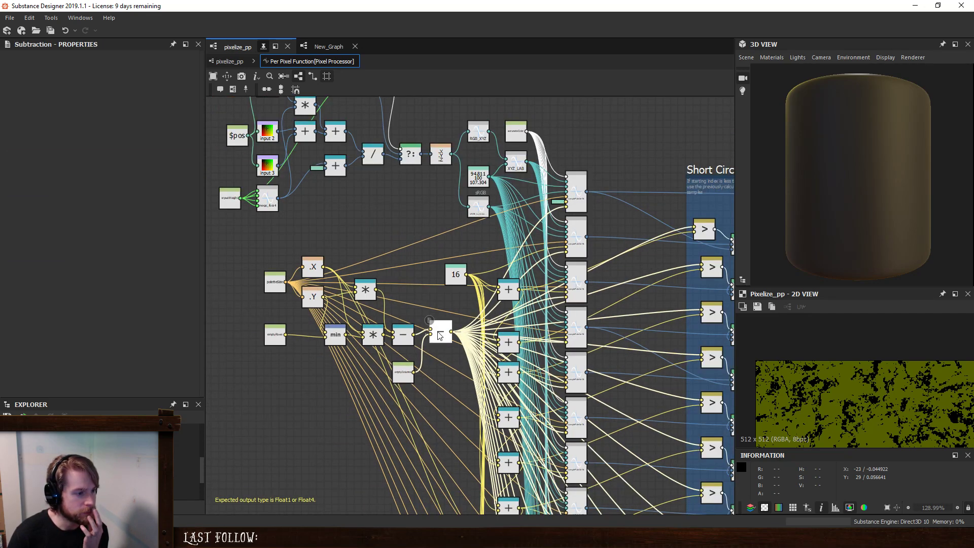
scroll(440, 336, up, 2)
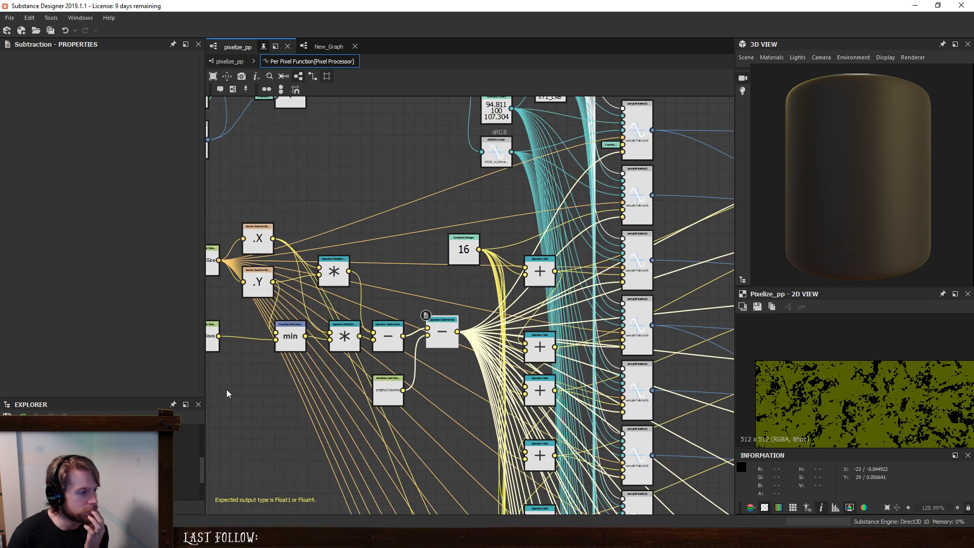
middle_drag(245, 386, 279, 391)
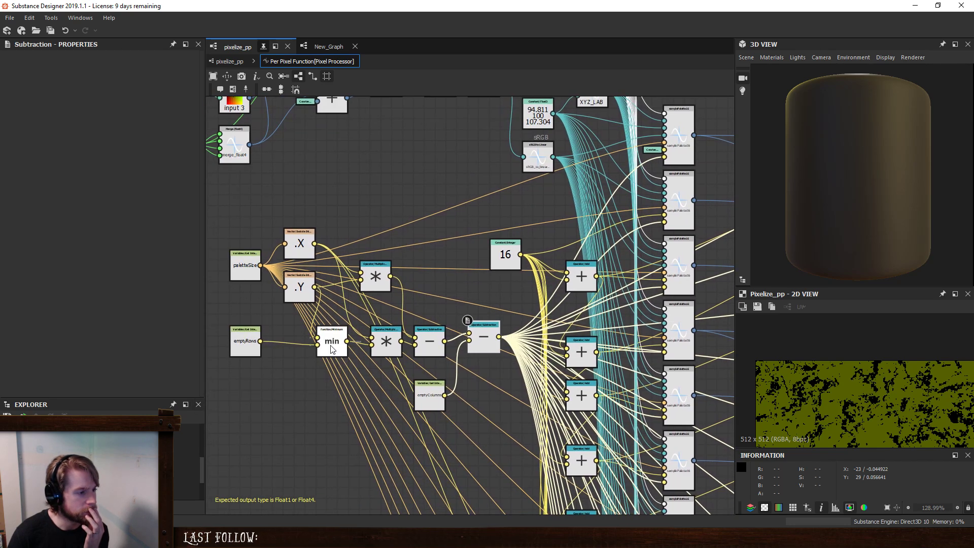
- Move the min node aside and connect emptyRows directly to the multiplication node that feeds the first subtraction
drag(330, 339, 315, 383)
drag(260, 341, 375, 350)
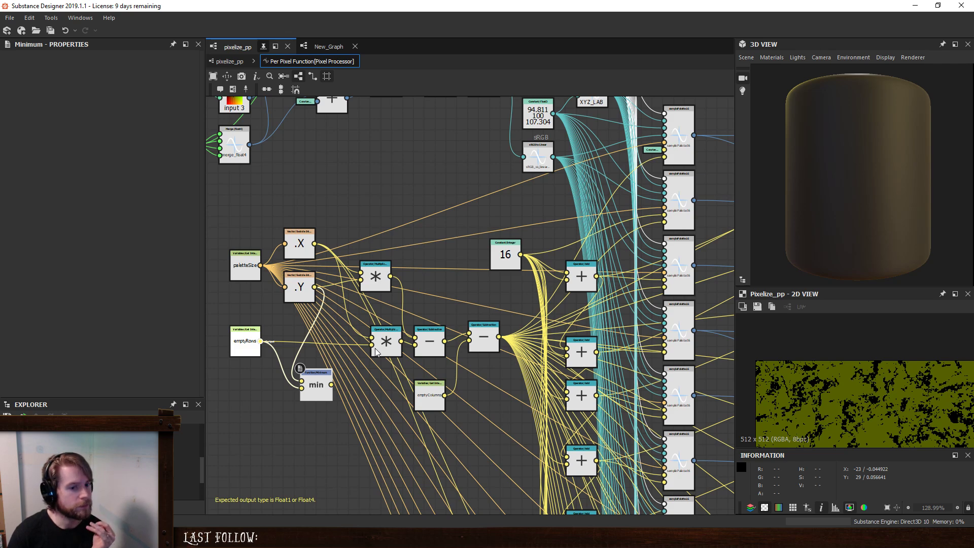
key(f)
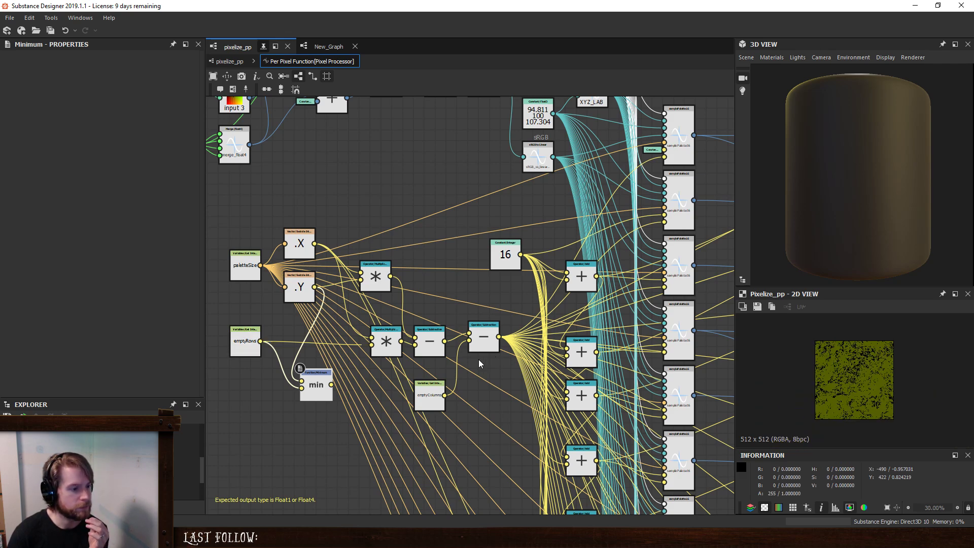
- Check the multiplication and subtraction nodes' connections, and delete the bypassed min node
click(386, 342)
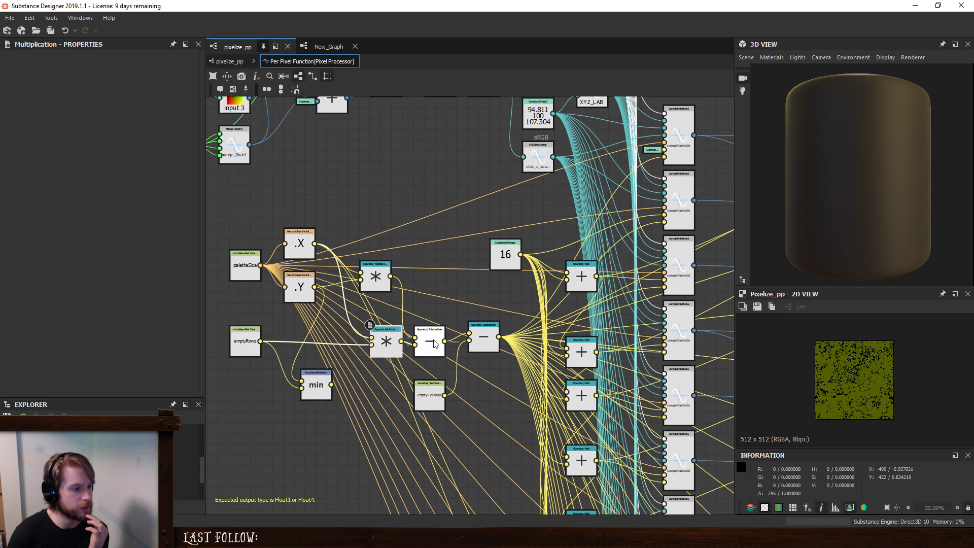
click(375, 278)
click(484, 338)
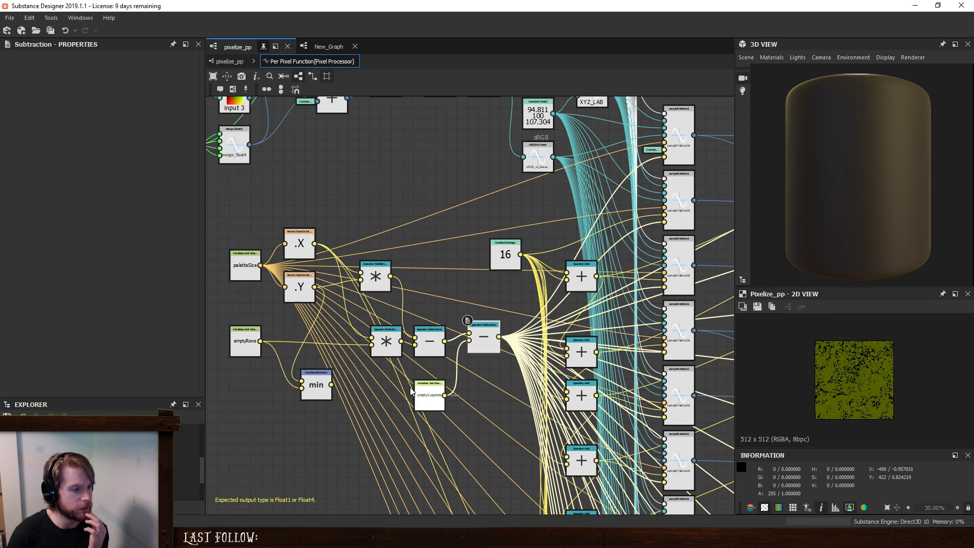
click(321, 397)
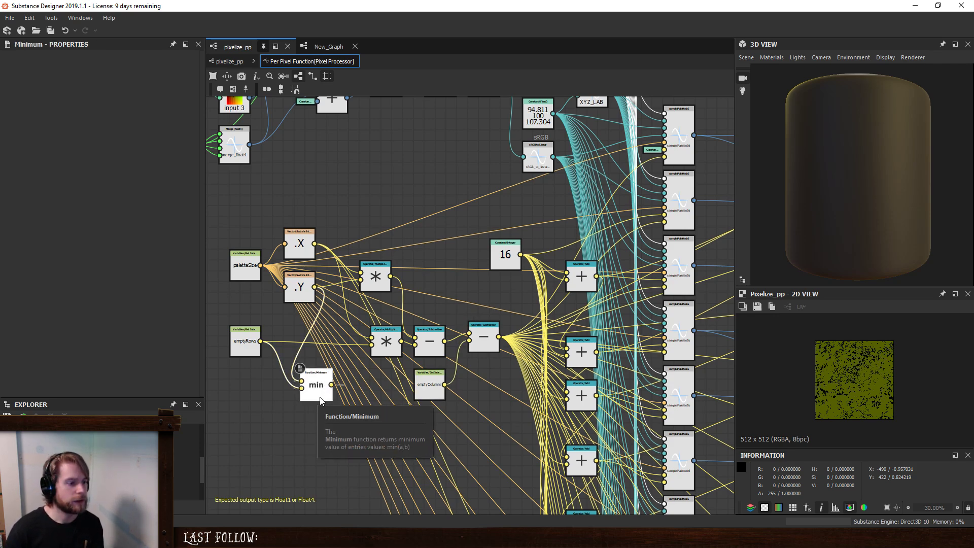
key(Delete)
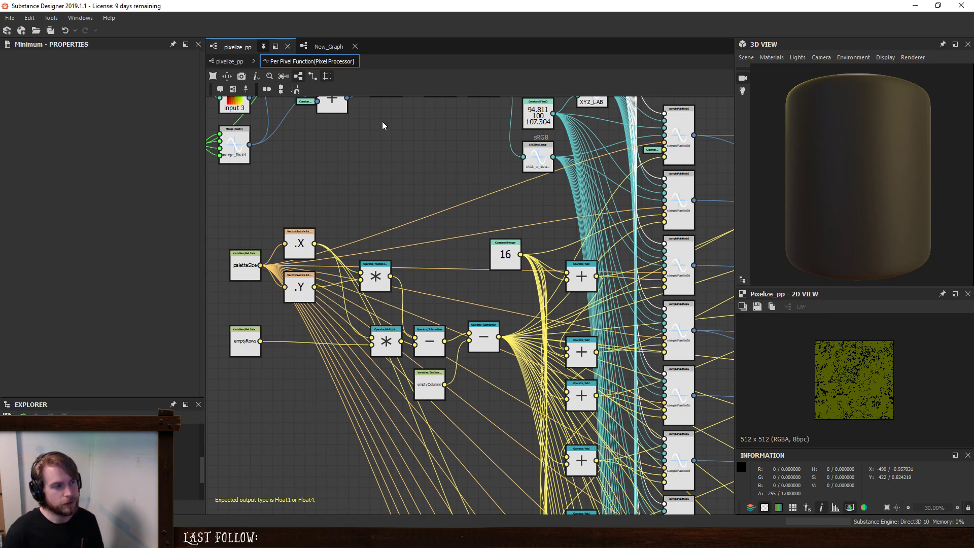
- Turn off Accurate Color on the pixelize_pp instance in New_Graph and set its emptyColumns to 16
click(230, 61)
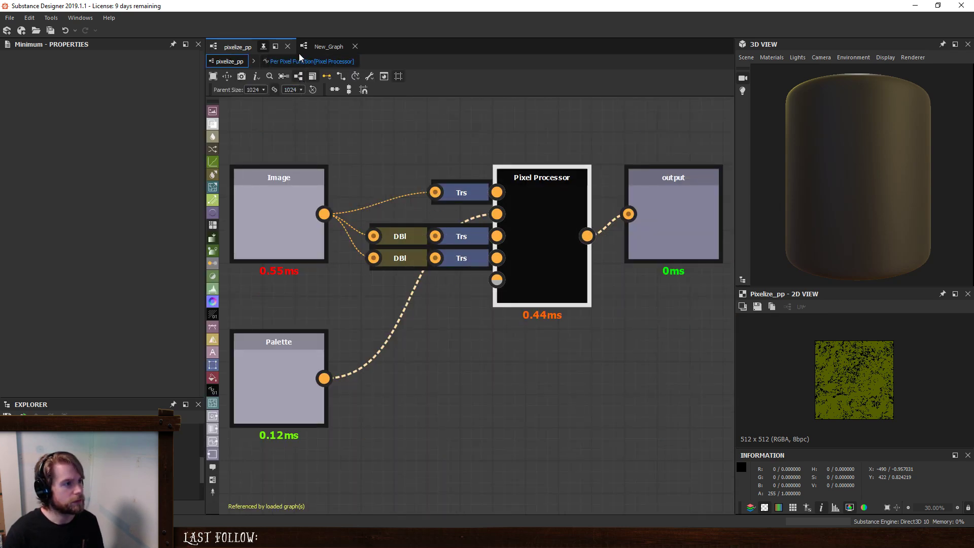
click(329, 46)
click(449, 282)
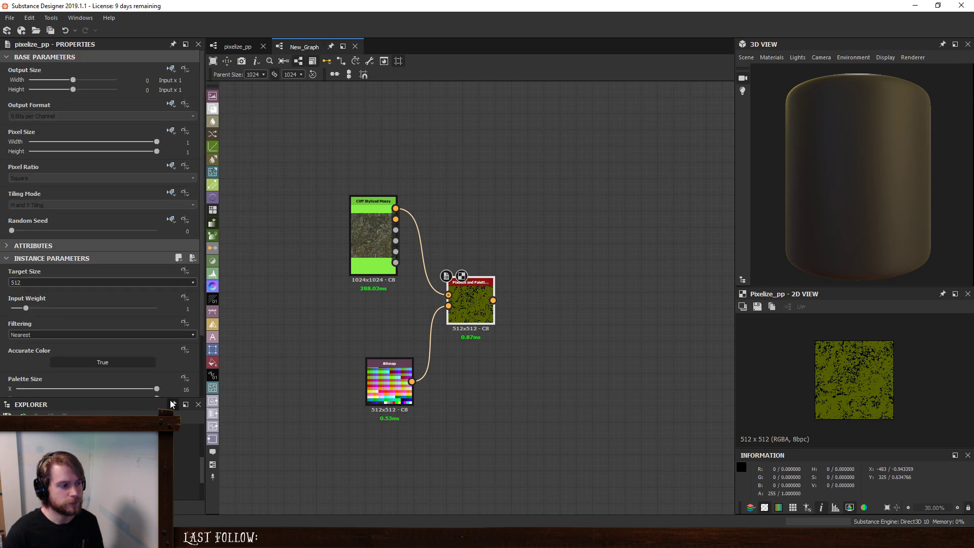
scroll(108, 344, down, 3)
click(80, 302)
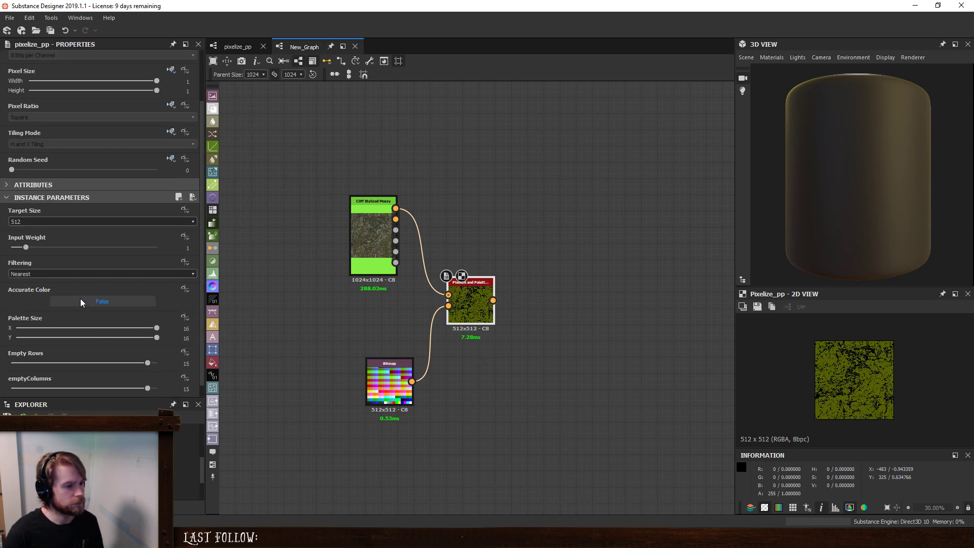
scroll(875, 380, up, 6)
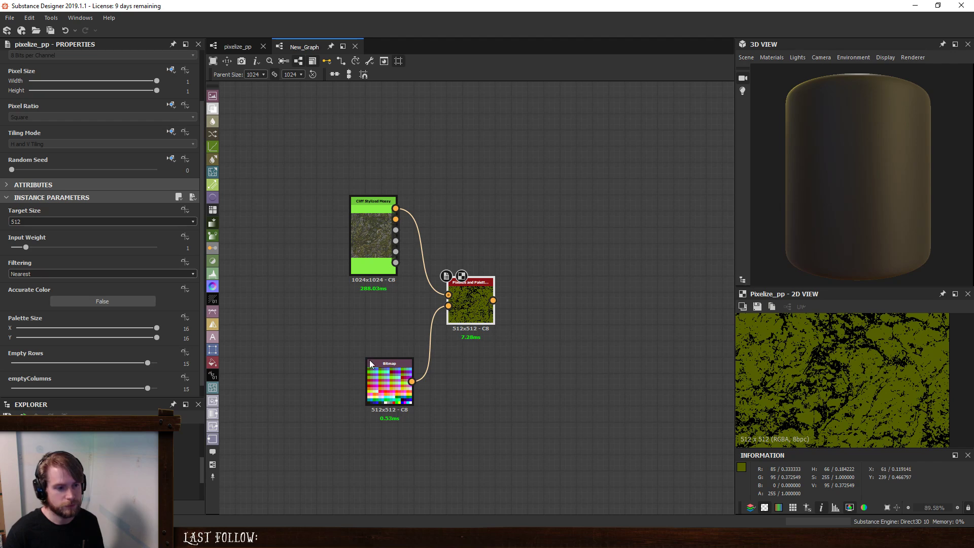
click(100, 302)
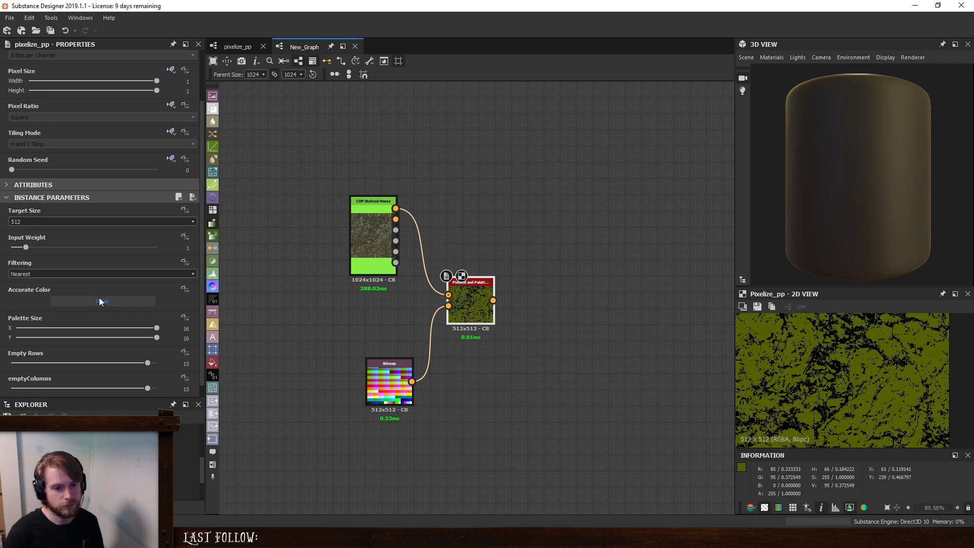
click(100, 301)
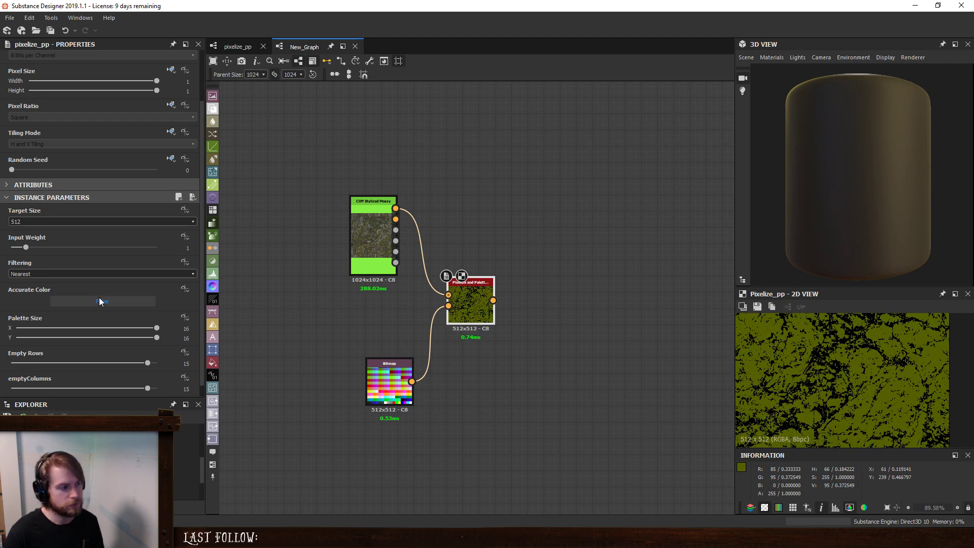
drag(148, 388, 171, 397)
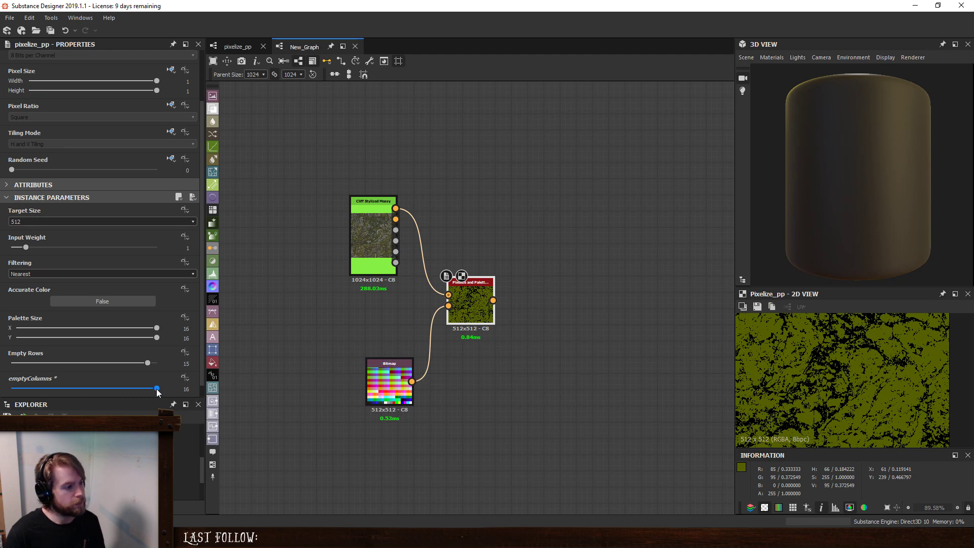
- From pixelize_pp's per-pixel function, open the first samplePalette16 node's reference in context and examine its index short circuit comparisons
click(237, 46)
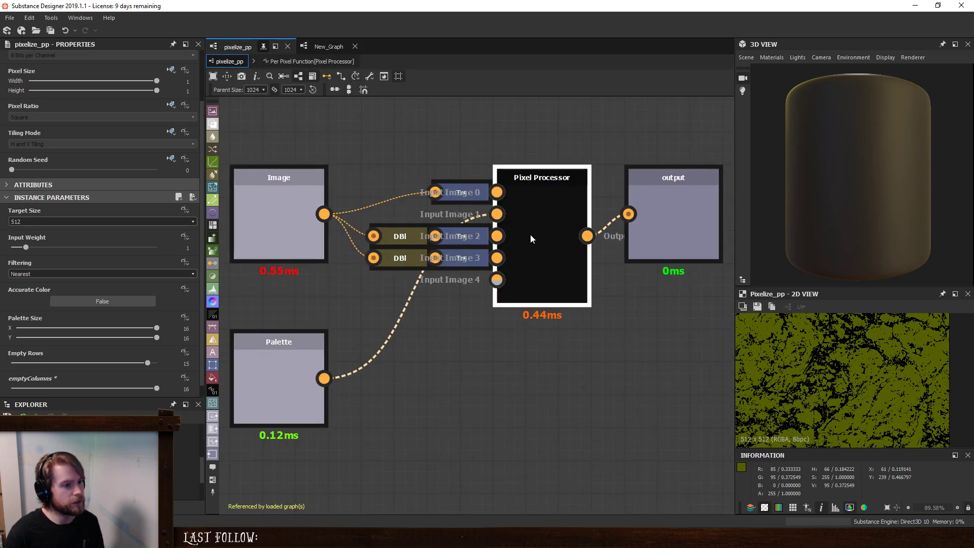
click(532, 239)
click(74, 276)
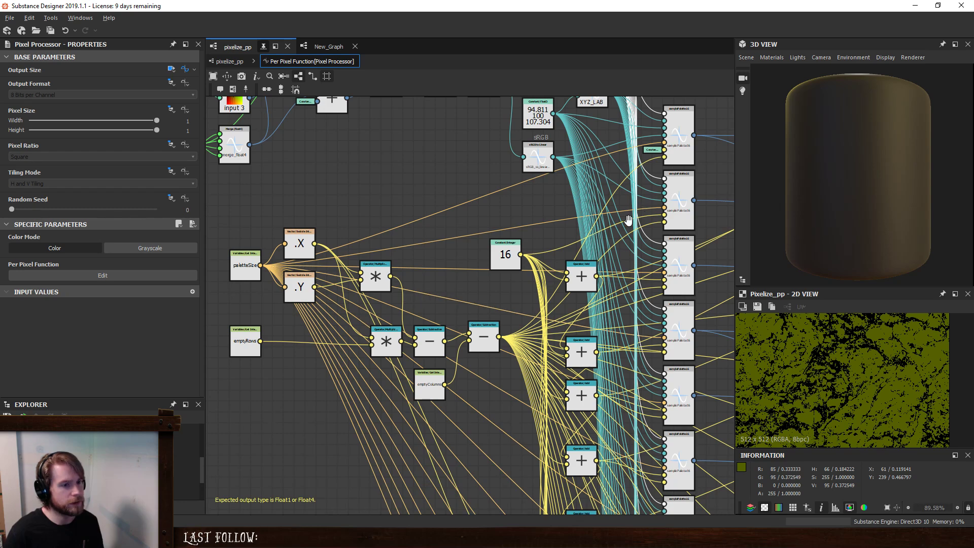
middle_drag(628, 220, 489, 361)
scroll(561, 270, up, 2)
click(529, 254)
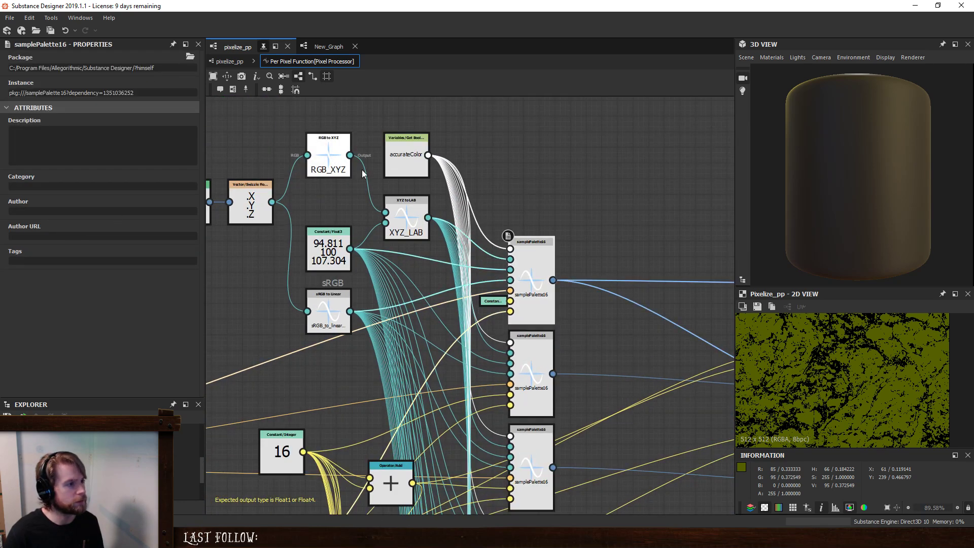
right_click(534, 257)
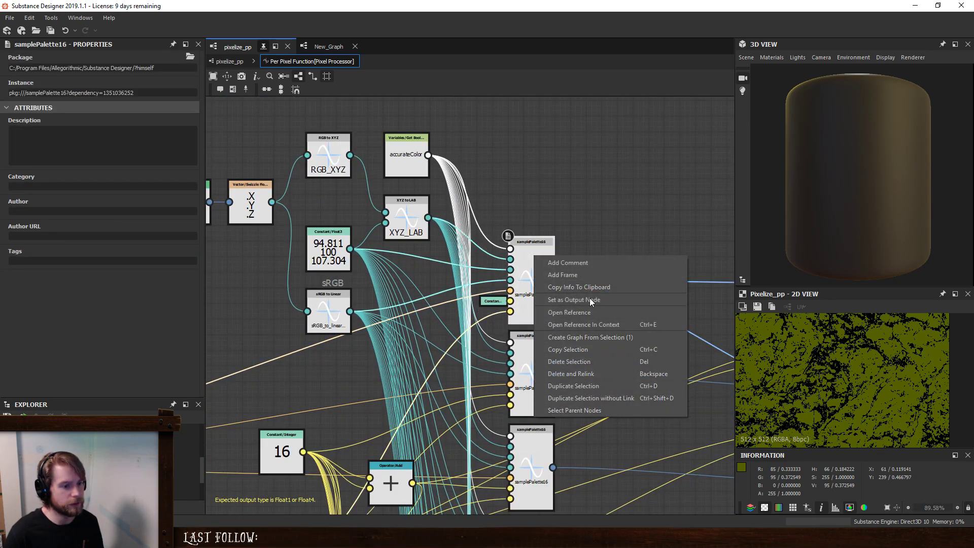
click(588, 324)
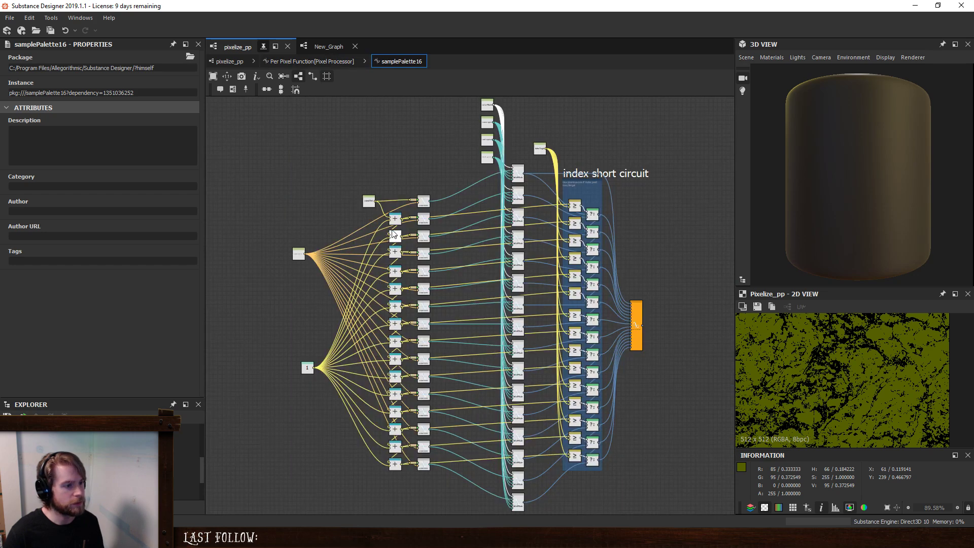
scroll(570, 201, up, 3)
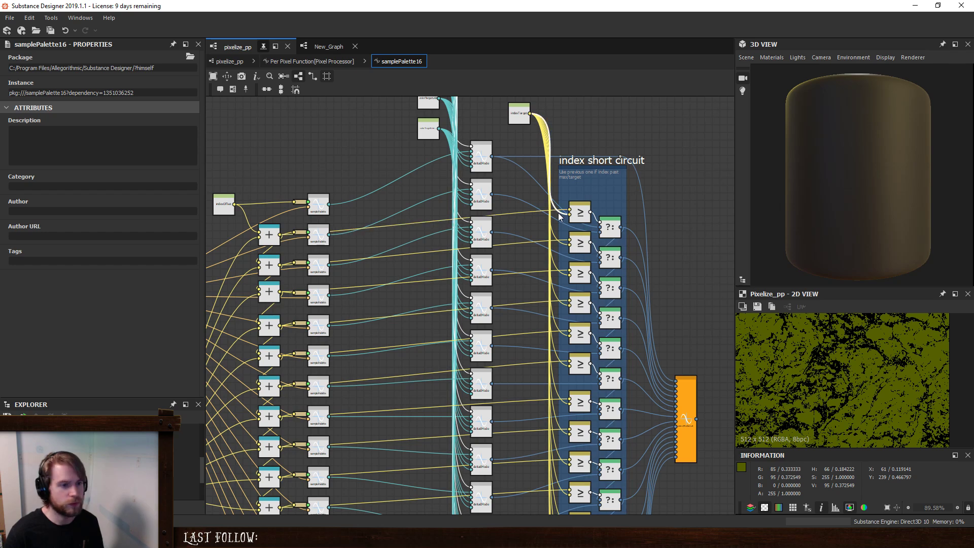
- Return to the per-pixel function and trace how the emptyRows and emptyColumns subtraction chain feeds the first samplePalette16 node
click(337, 62)
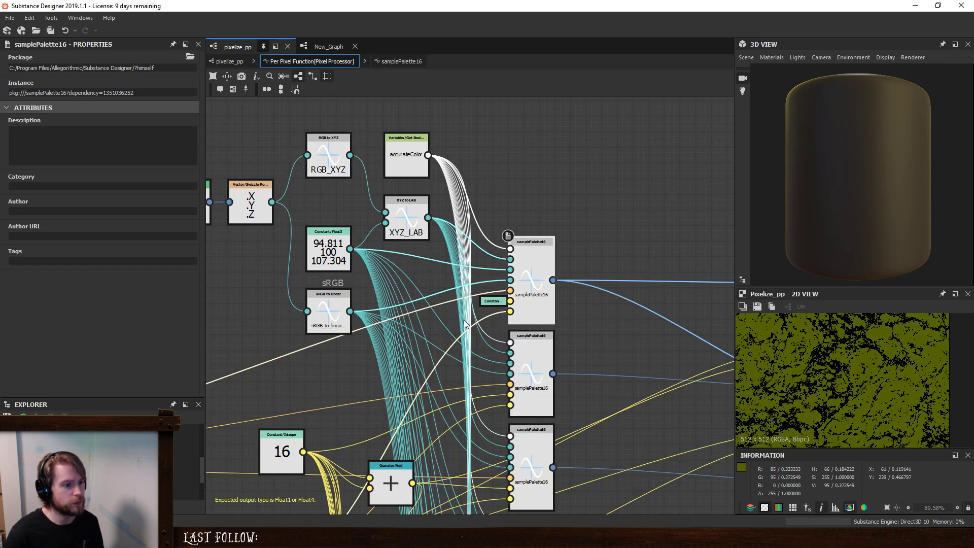
scroll(589, 338, down, 4)
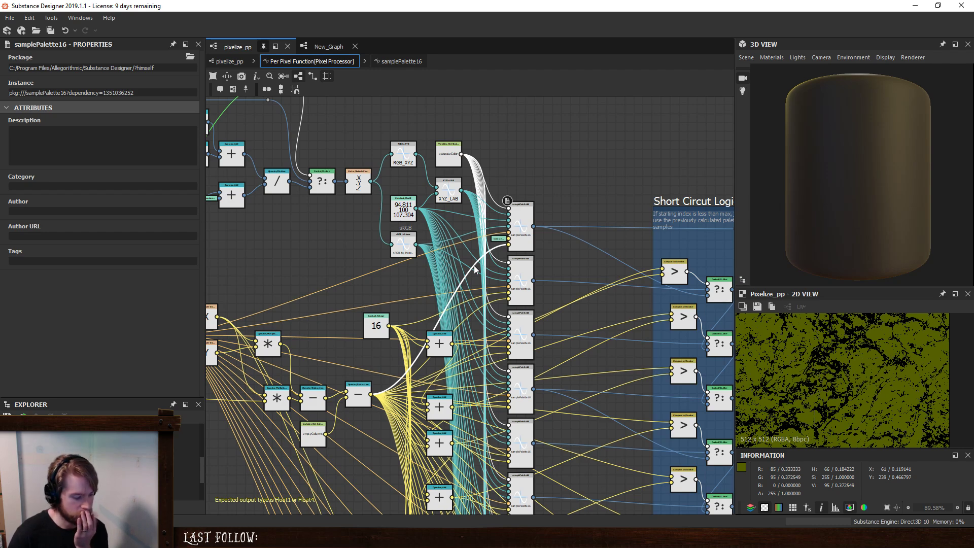
middle_drag(325, 333, 421, 281)
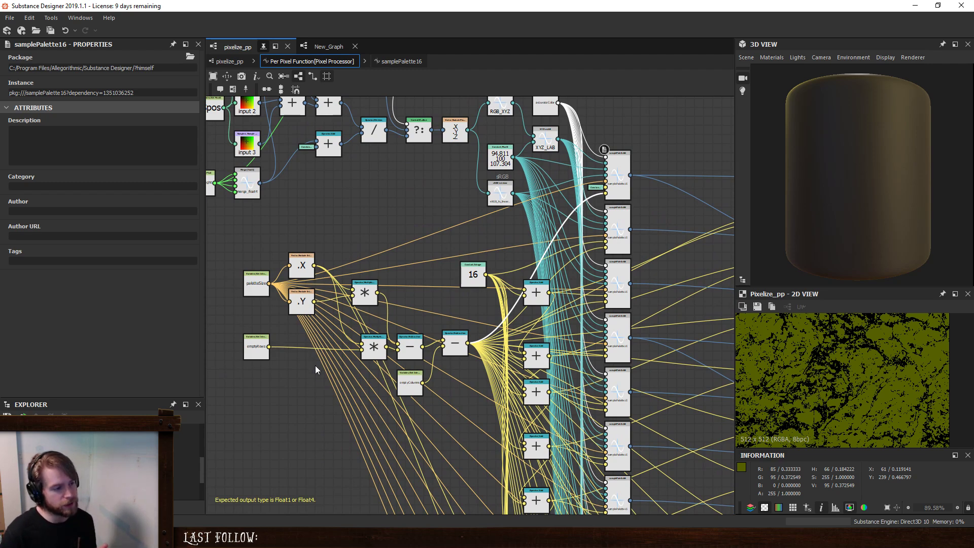
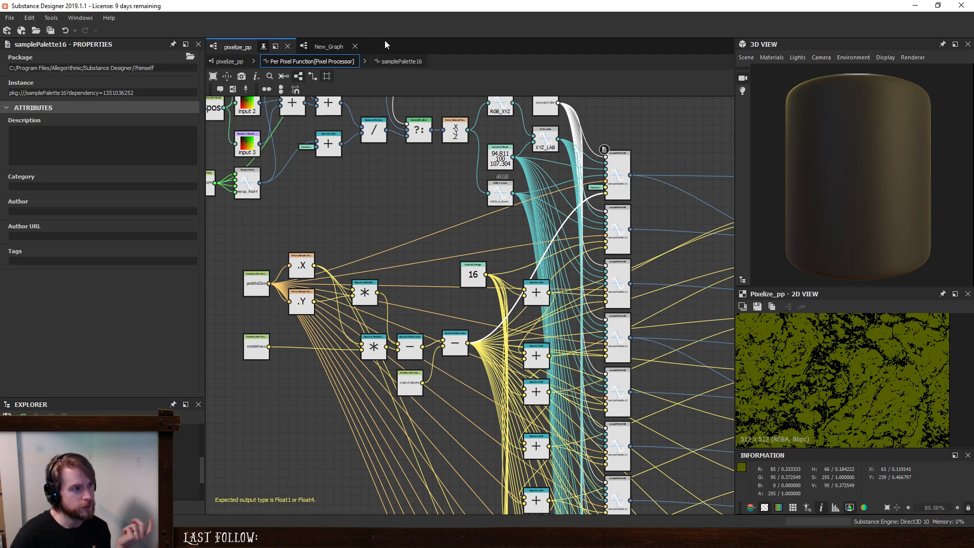
- On the pixelize_pp instance in New_Graph, set emptyColumns and Empty Rows to 0
click(401, 61)
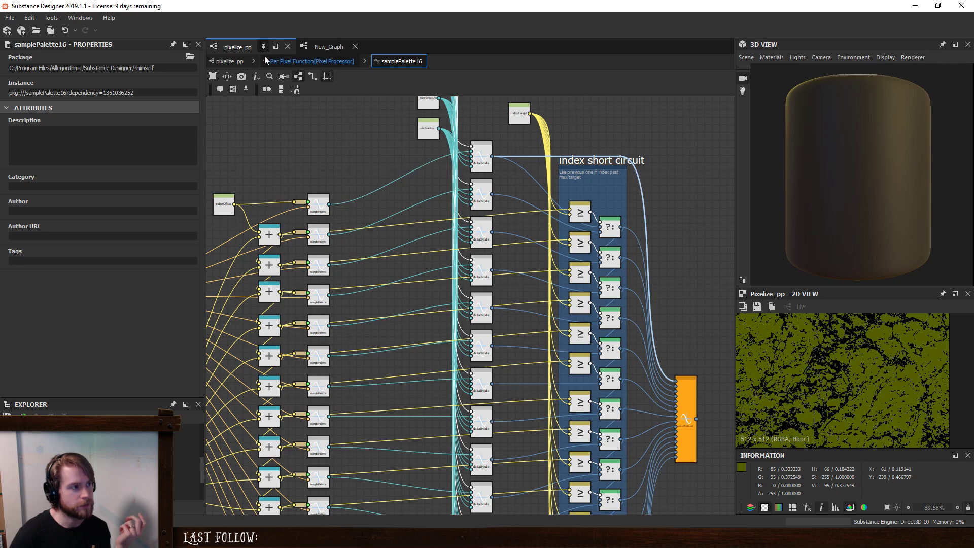
click(233, 62)
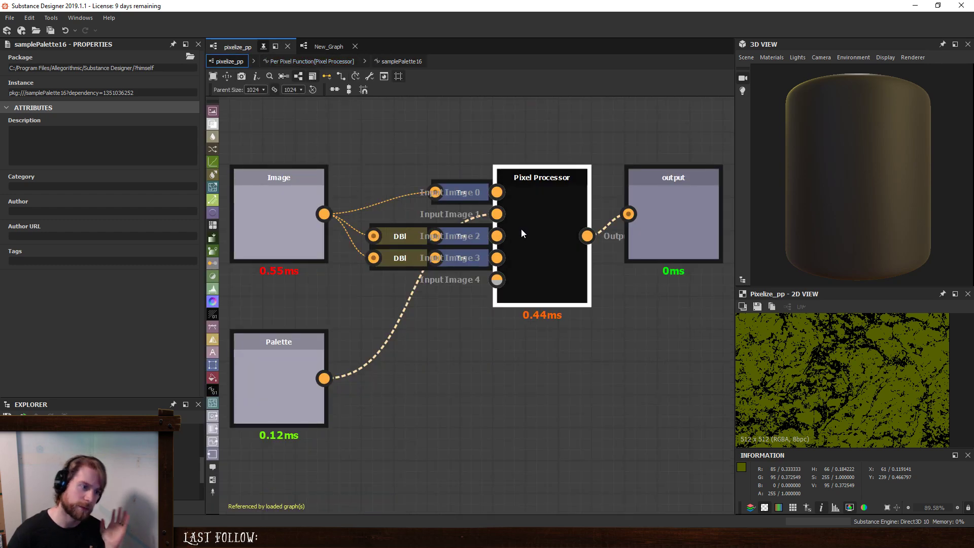
click(315, 46)
click(475, 292)
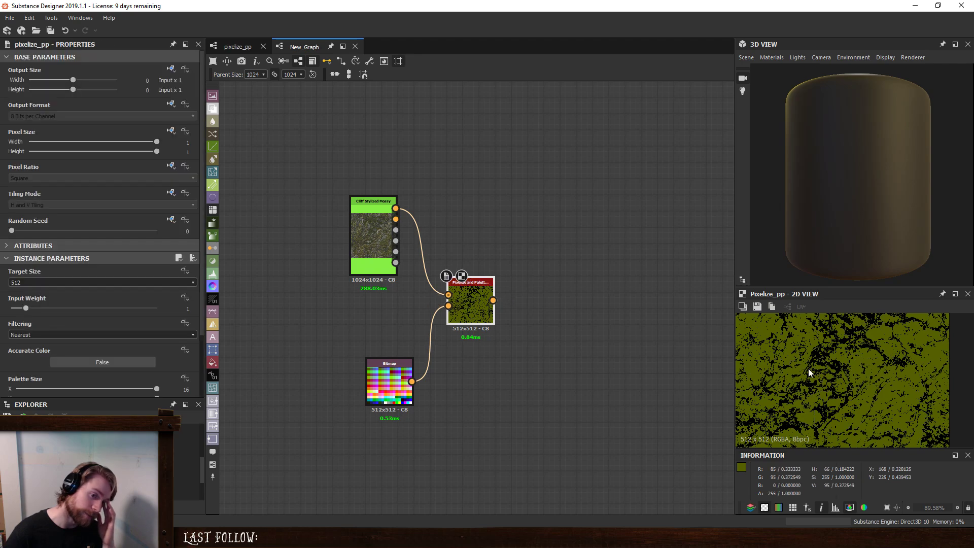
scroll(814, 368, down, 4)
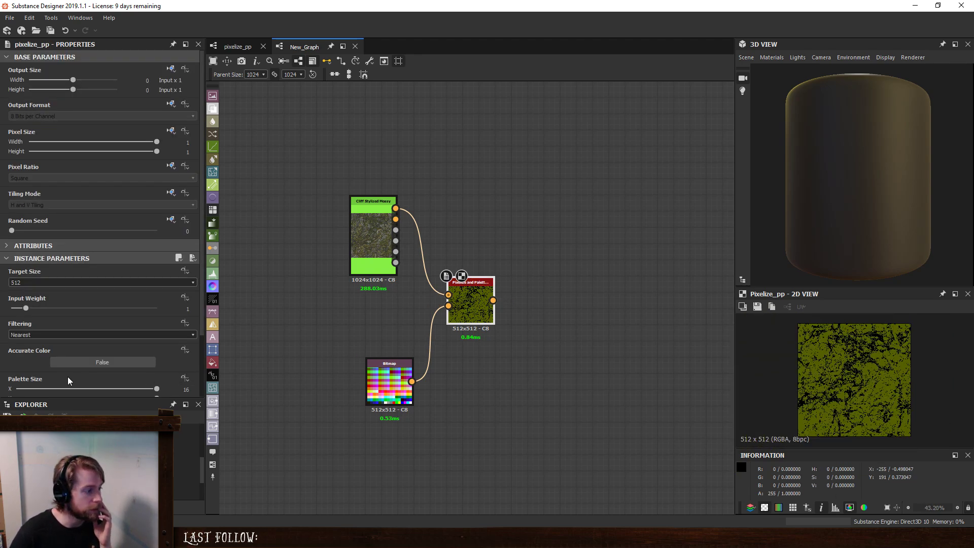
scroll(15, 375, down, 3)
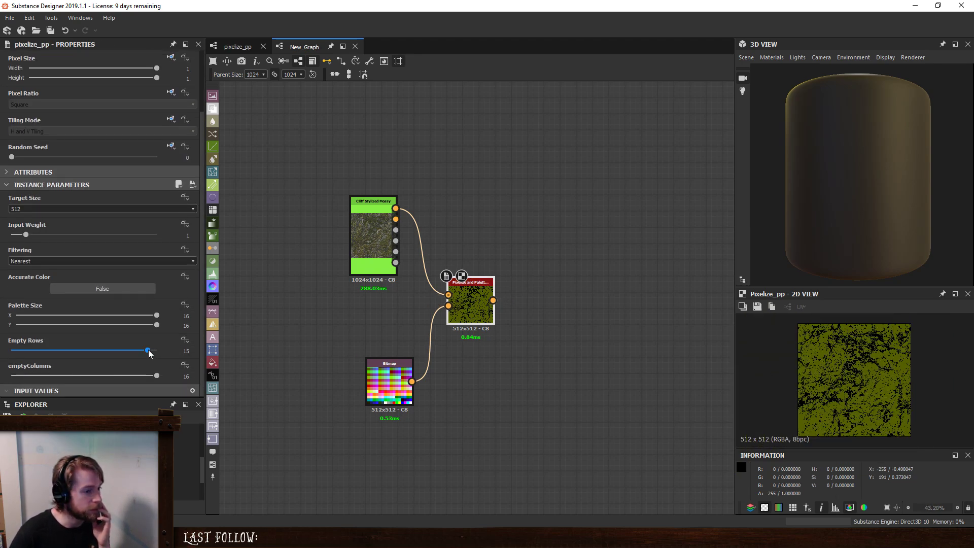
drag(157, 376, 2, 386)
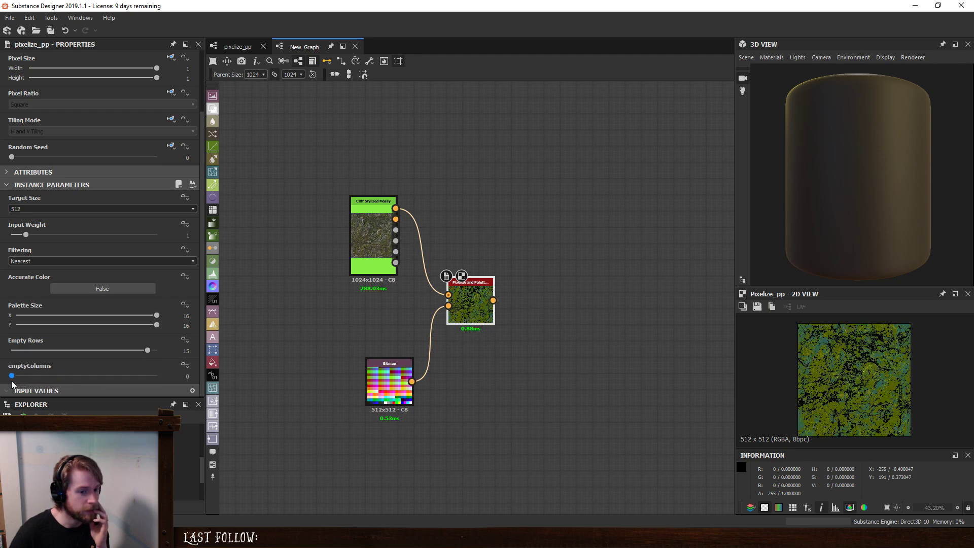
drag(147, 351, 48, 355)
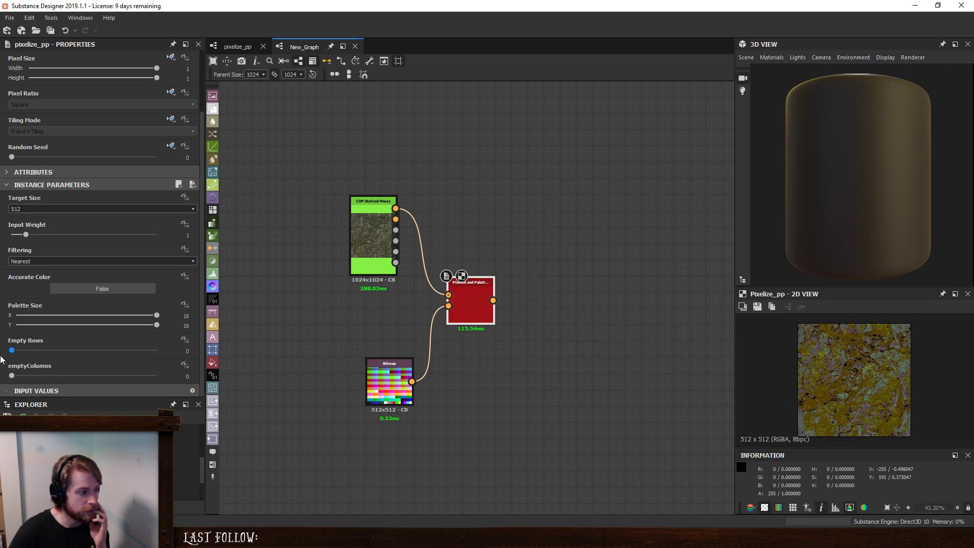
- Set the pixelize_pp instance's Input Weight to 0, comparing the output with Accurate Color on before turning it back off
click(126, 290)
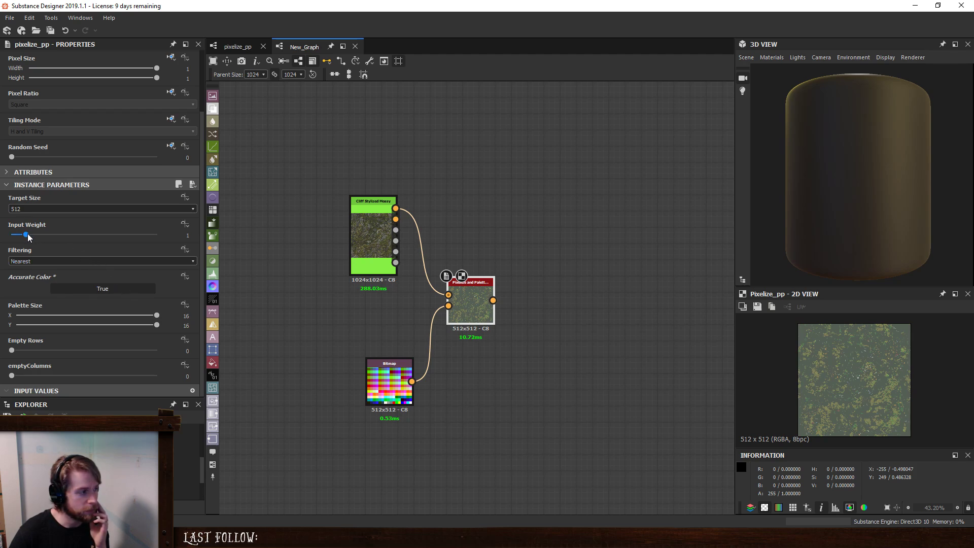
mouse_move(26, 235)
mouse_down()
mouse_move(112, 237)
mouse_move(10, 237)
mouse_up()
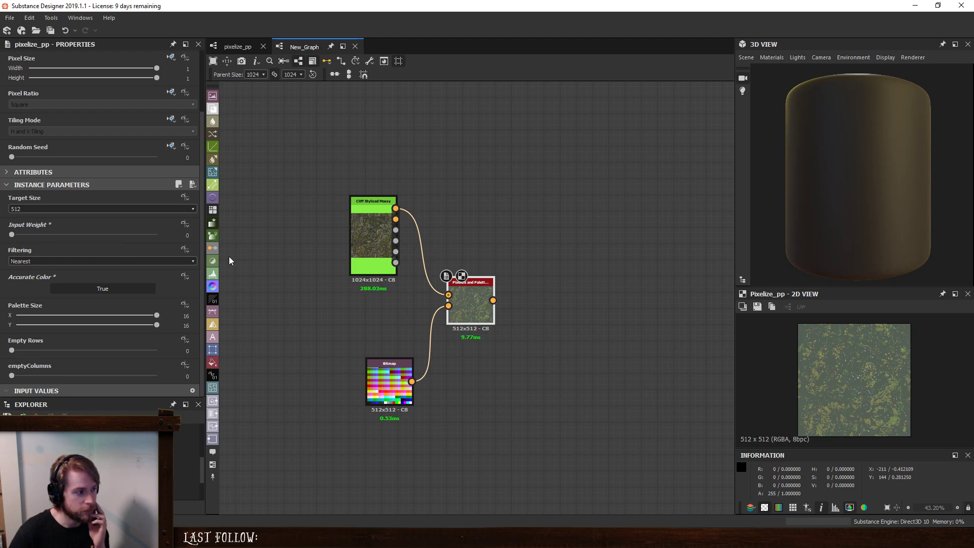
click(121, 292)
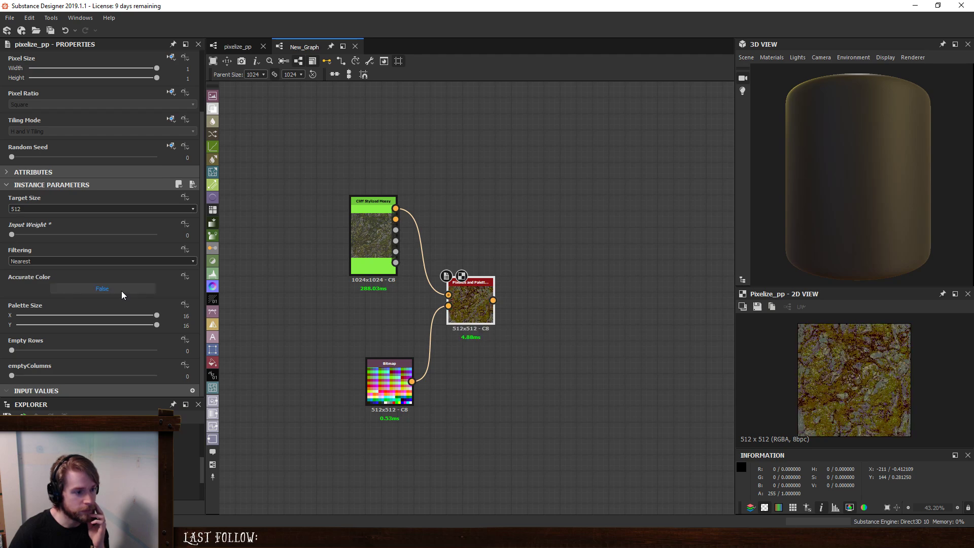
- Move the Cliff Stylized Mossy node away from pixelize_pp and insert a Contrast/Luminosity node into the link between them
drag(384, 229, 303, 229)
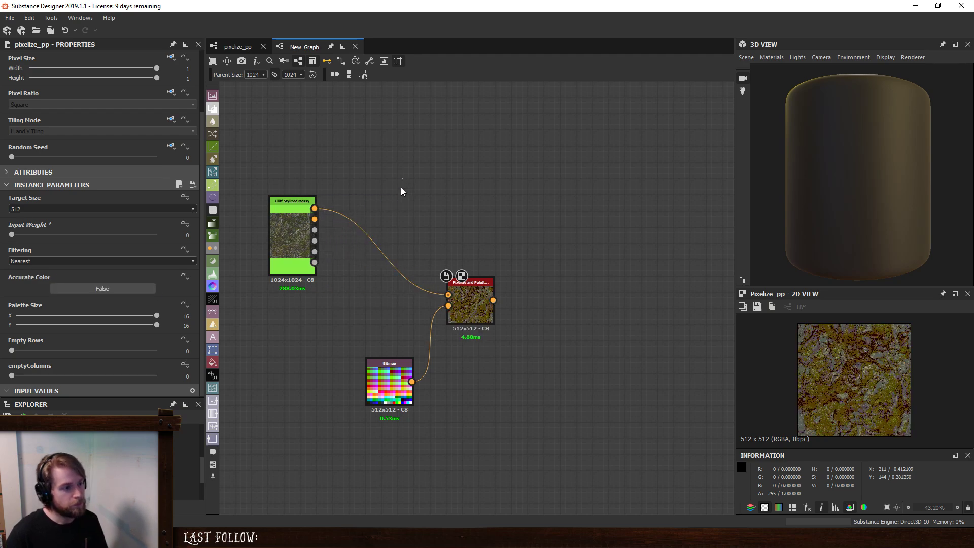
click(386, 257)
key(space)
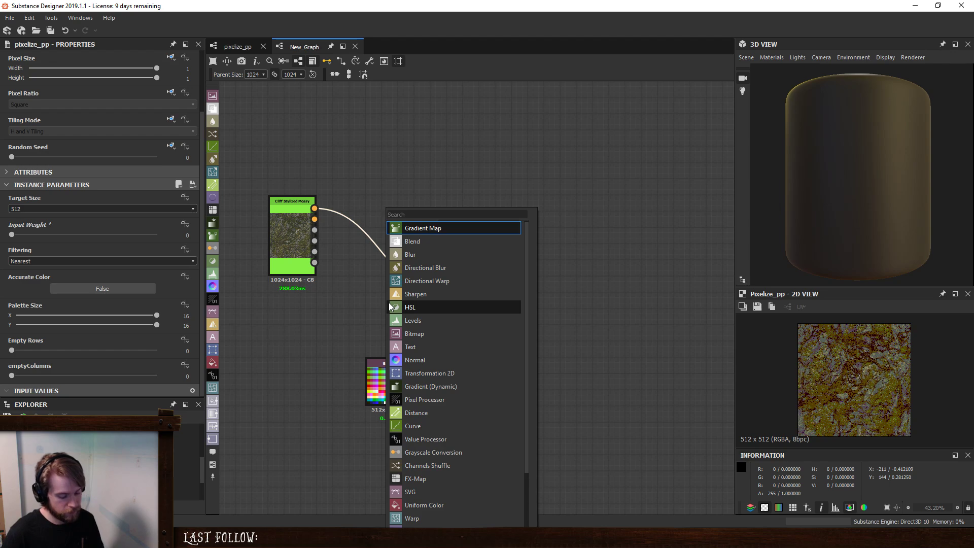
text(l)
click(362, 269)
key(space)
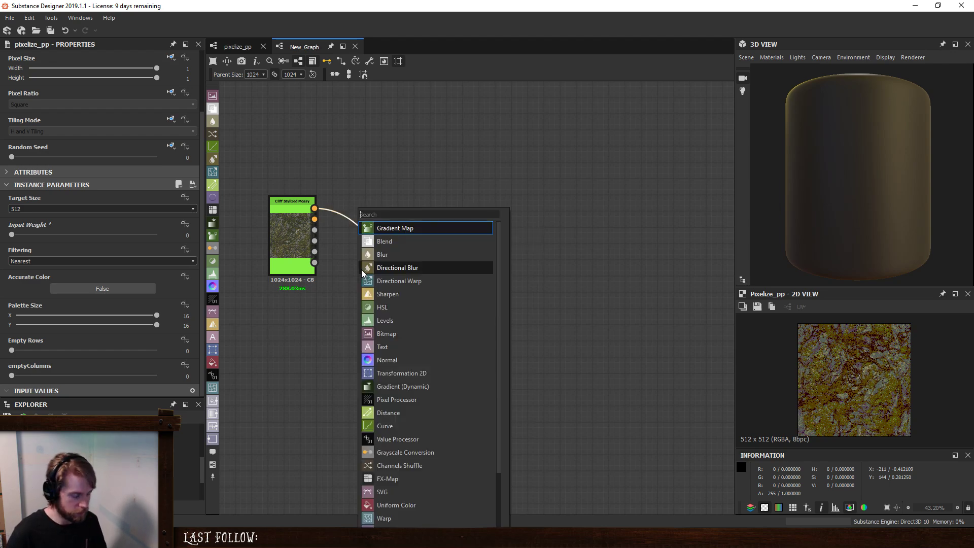
text(brigh)
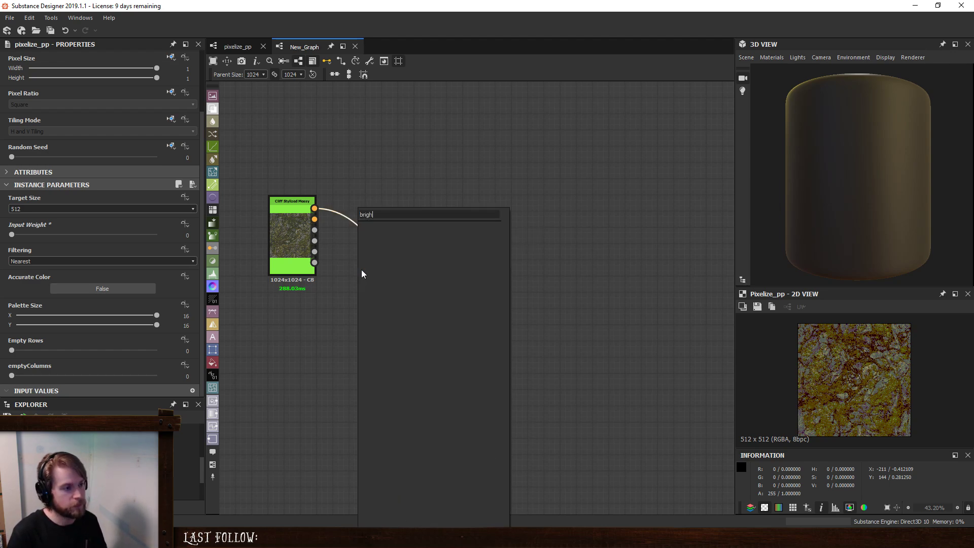
key(BackSpace)
key(BackSpace)
key(BackSpace)
key(BackSpace)
text(con)
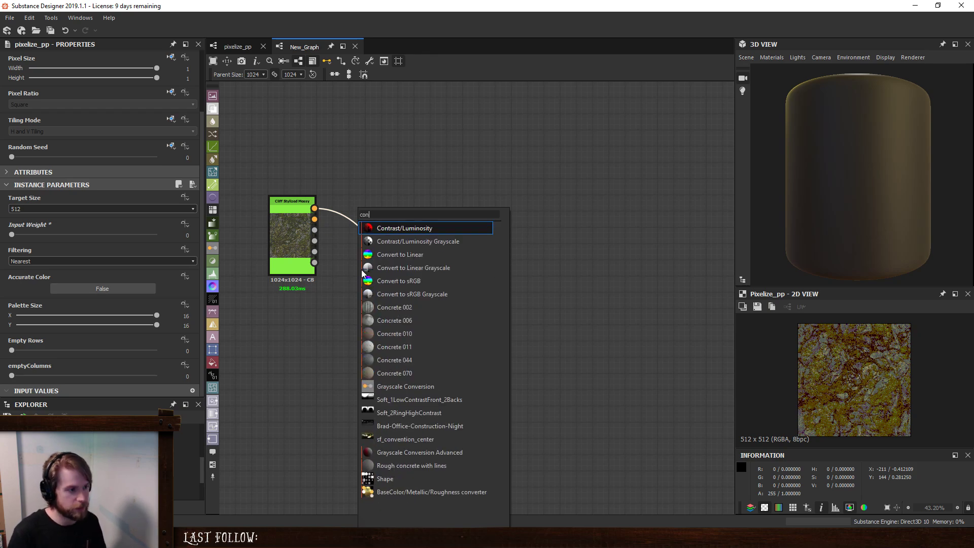
click(394, 227)
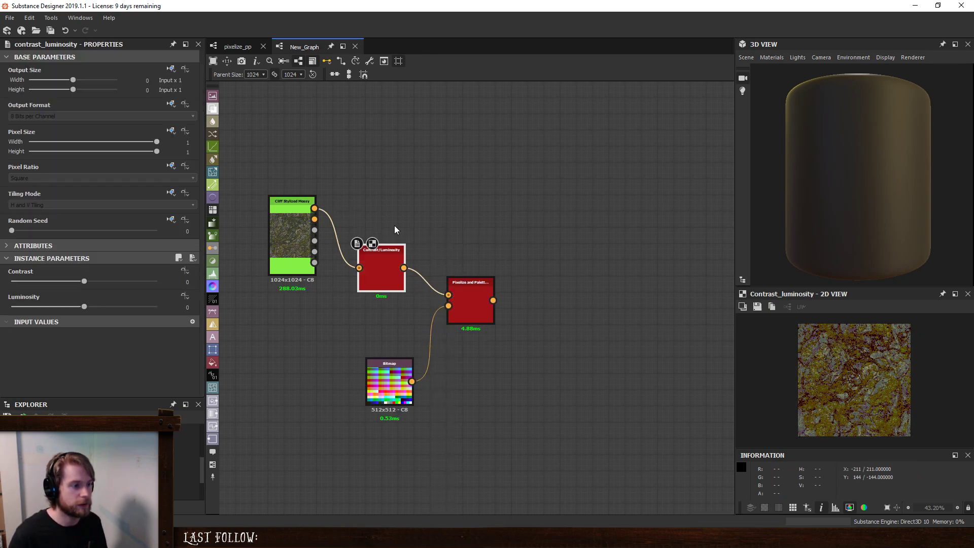
- Preview pixelize_pp's output while setting the Contrast/Luminosity node's contrast to about 0.39 and luminosity to 0.35
double_click(479, 288)
click(363, 270)
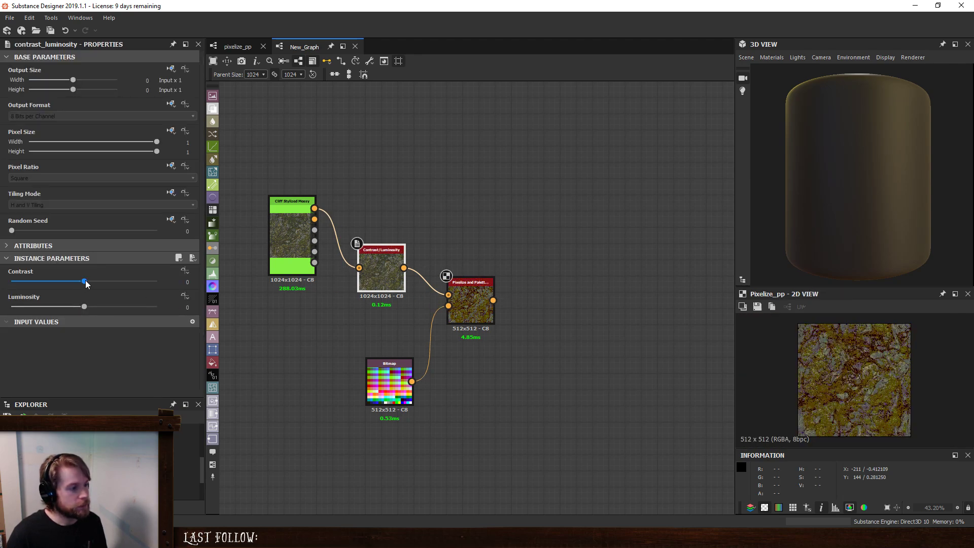
drag(85, 281, 106, 308)
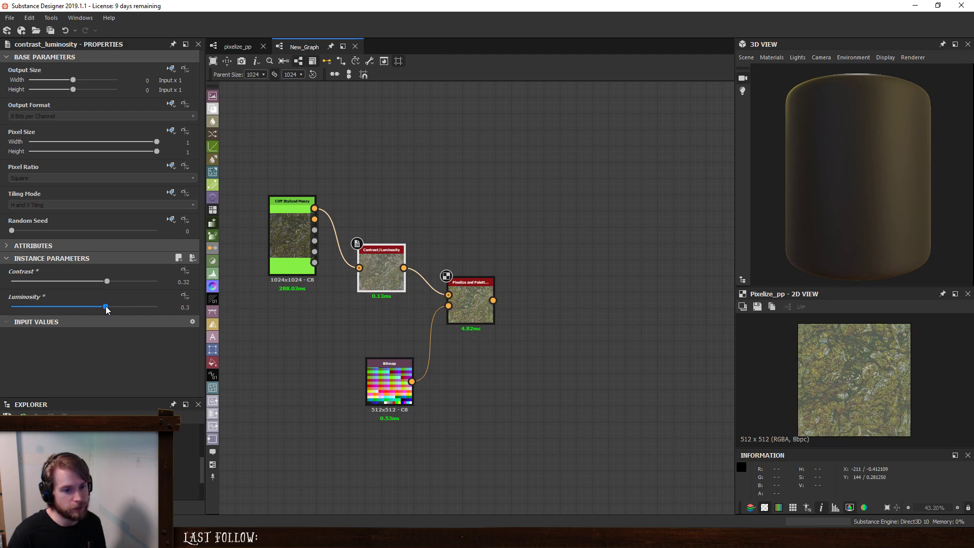
scroll(857, 376, up, 5)
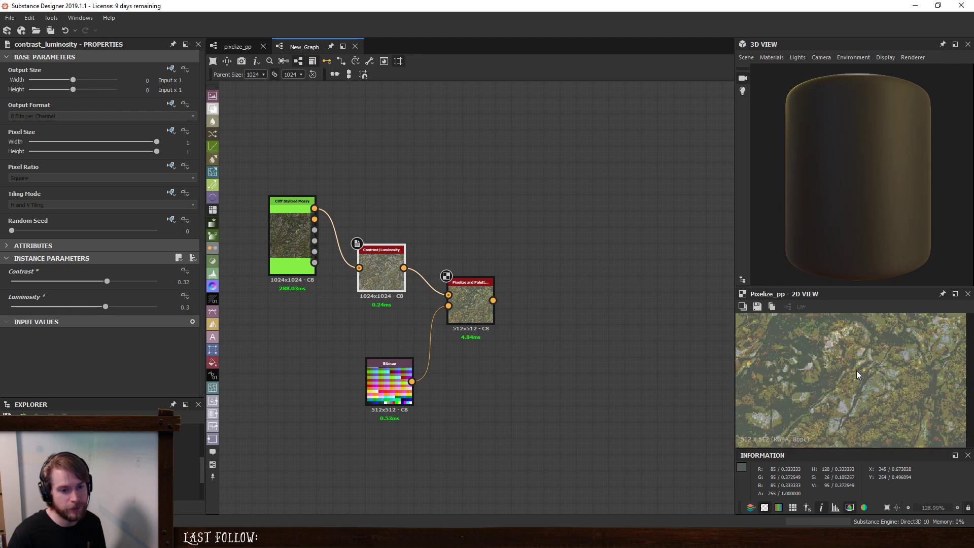
mouse_move(111, 283)
mouse_down()
mouse_move(68, 290)
mouse_move(128, 293)
mouse_move(101, 310)
mouse_move(120, 309)
mouse_move(144, 284)
mouse_move(99, 308)
mouse_move(120, 309)
mouse_move(110, 309)
mouse_move(123, 285)
mouse_move(111, 288)
mouse_up()
scroll(863, 378, down, 5)
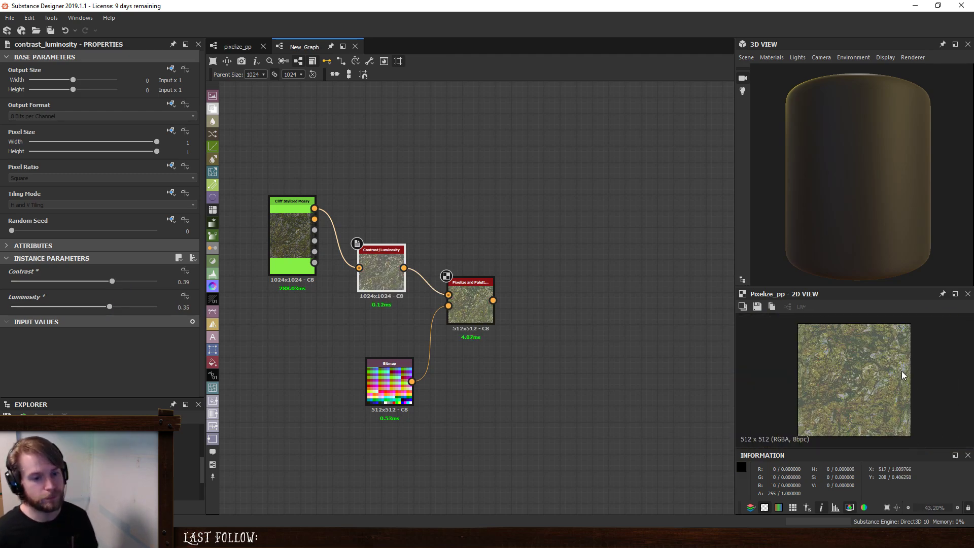
scroll(902, 375, up, 2)
- Delete all nodes from New_Graph and unload its test package
click(468, 288)
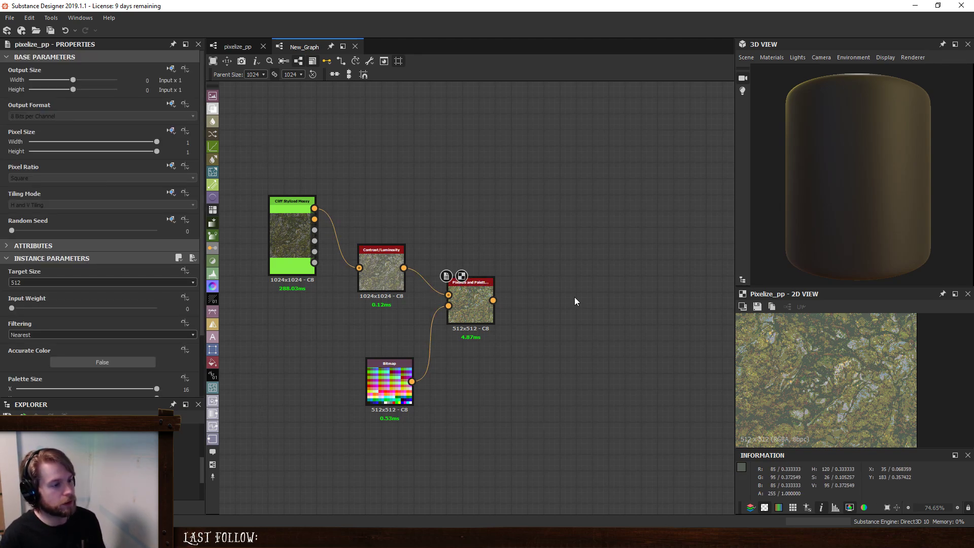
drag(264, 148, 646, 483)
key(Delete)
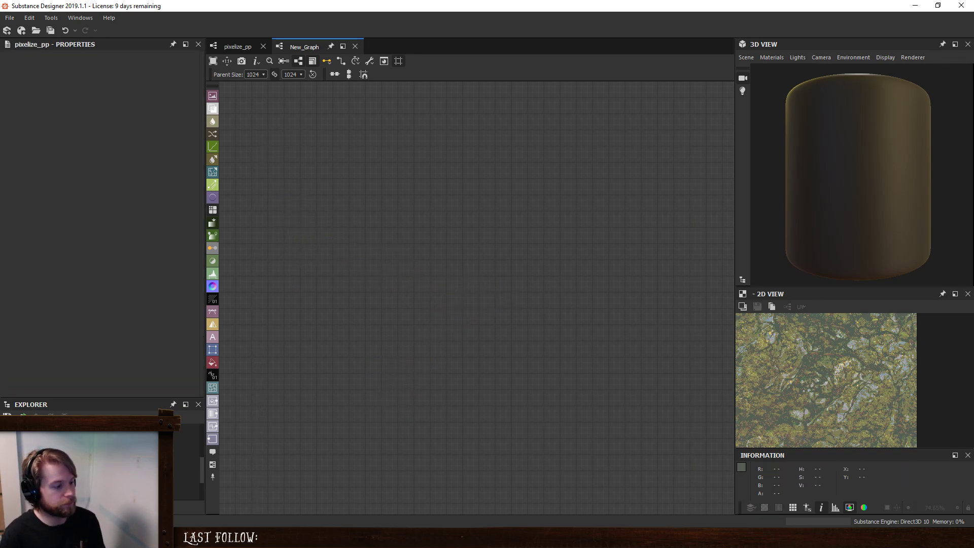
right_click(41, 483)
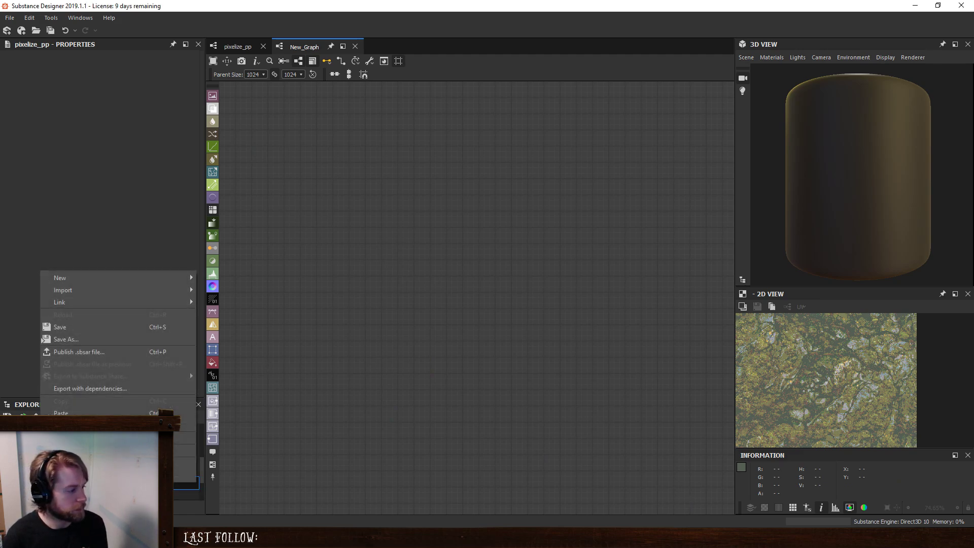
click(189, 372)
click(487, 278)
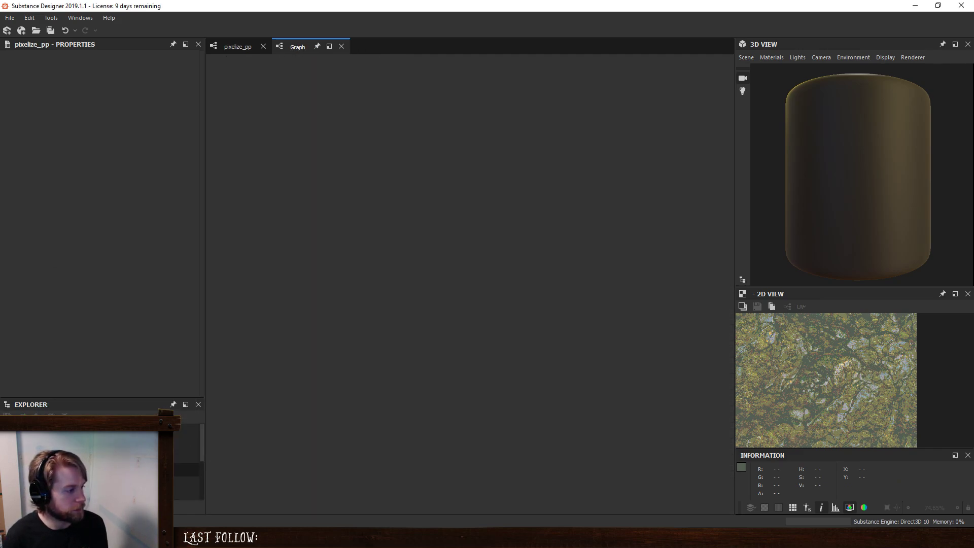
- Save the package containing pixelize_pp, and unload it from the explorer
right_click(38, 428)
click(70, 275)
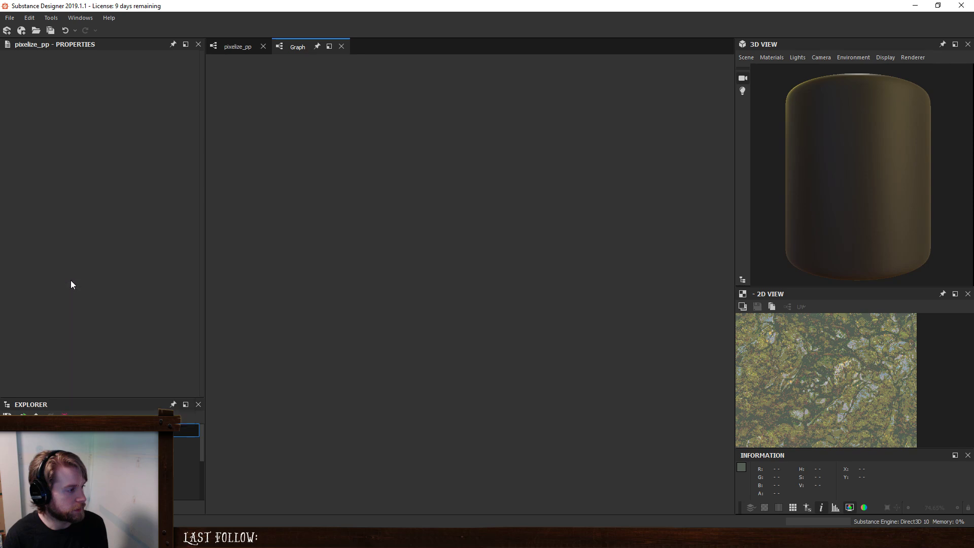
right_click(54, 430)
click(102, 375)
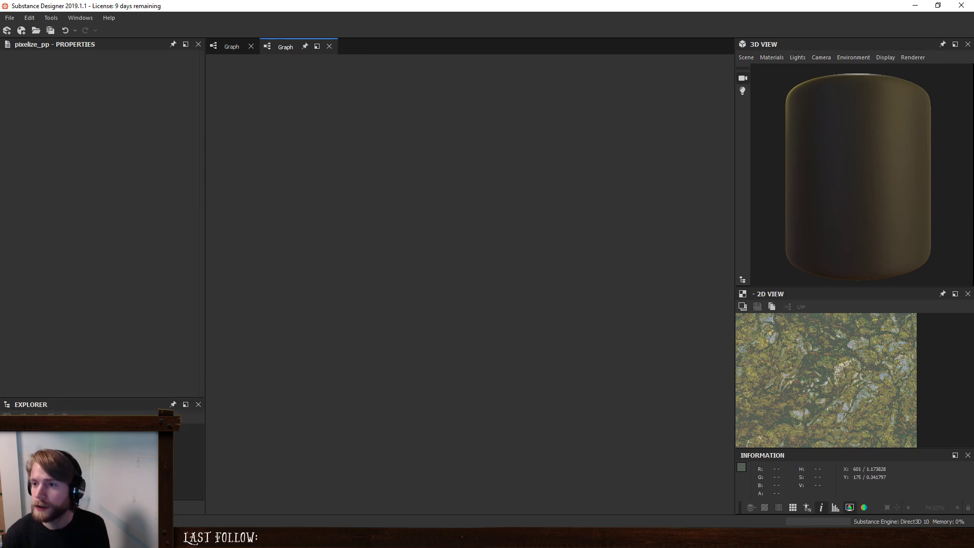
- Switch to Photos and examine the plants and twigs on the forest floor in IMG_5217.JPG up close
drag(0, 59, 452, 70)
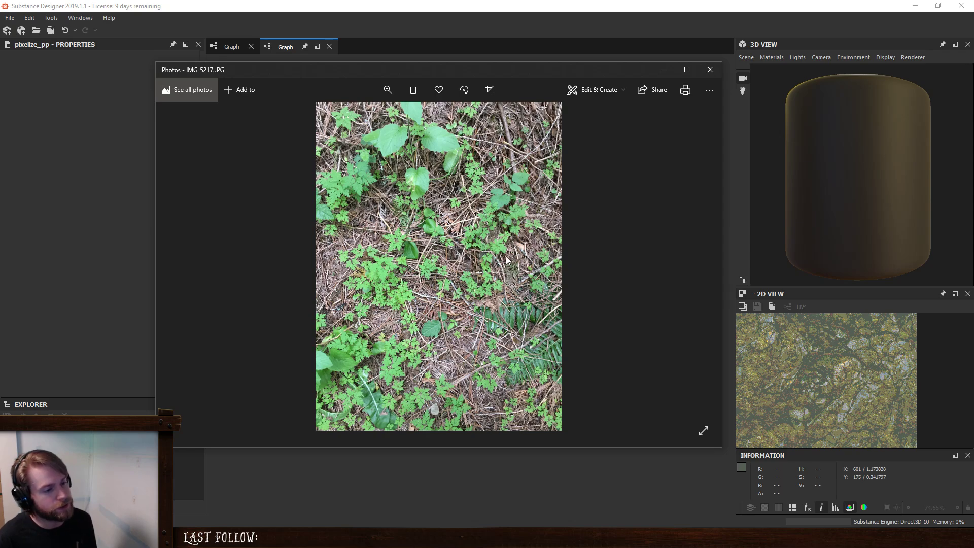
scroll(466, 263, up, 3)
scroll(466, 263, up, 1)
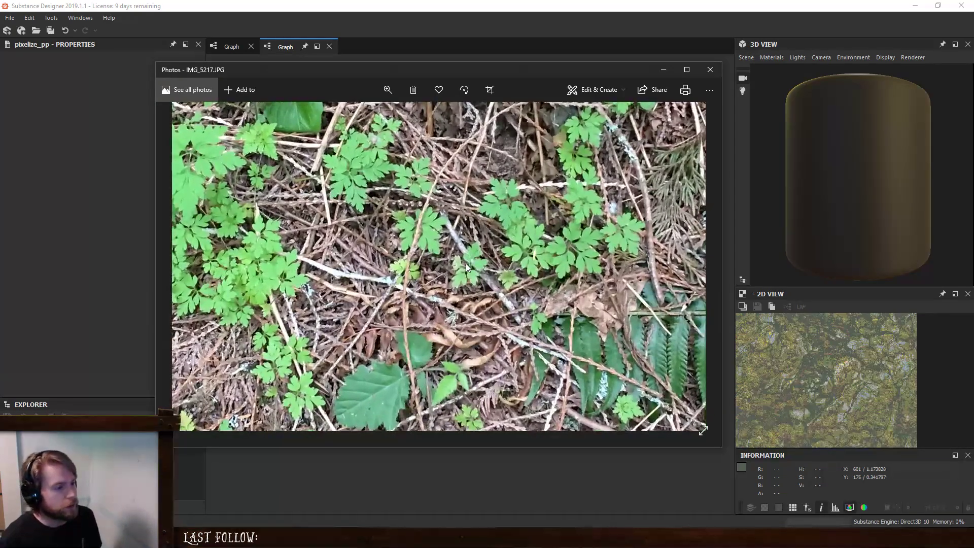
scroll(466, 263, down, 4)
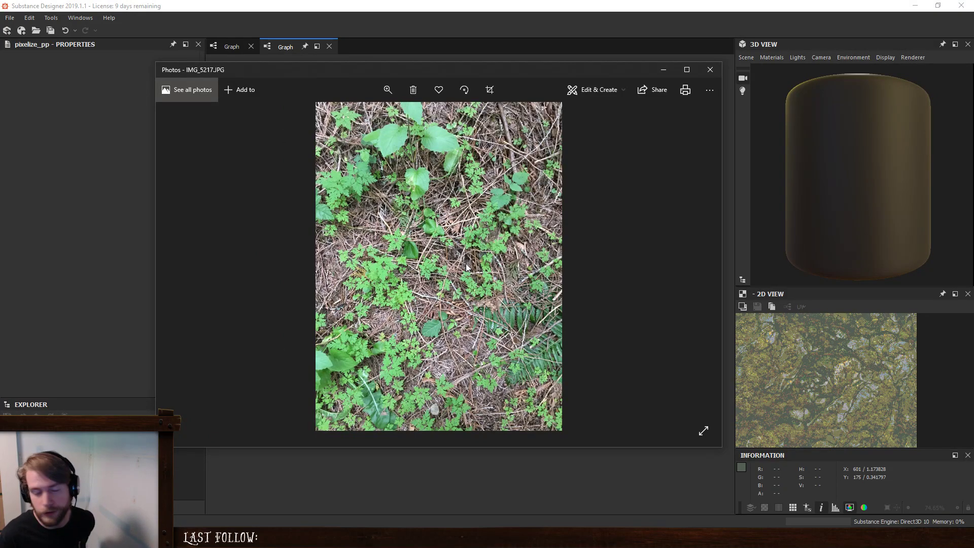
- Browse the forest floor photos up to IMG_5221.JPG, compare their ground cover, and return to IMG_5217.JPG for a closer look
click(698, 269)
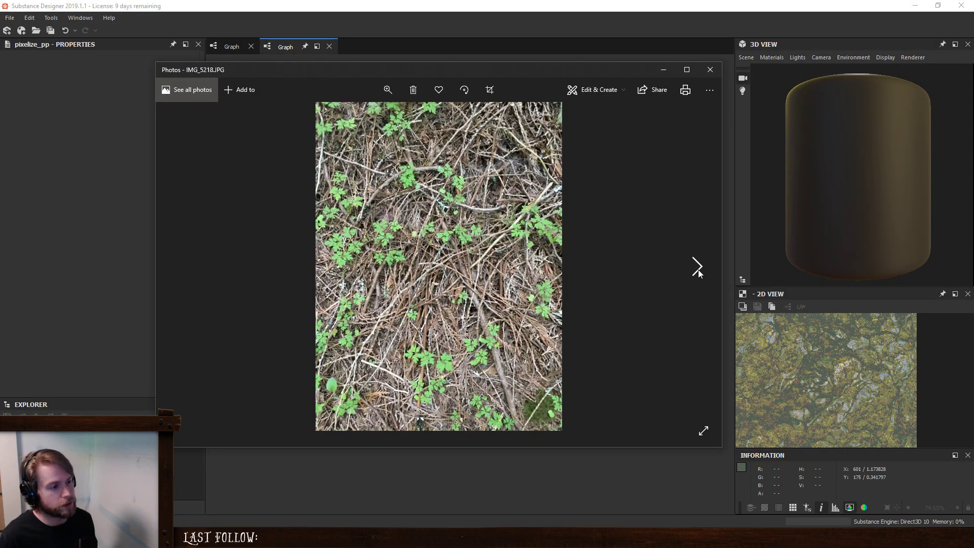
click(698, 269)
click(698, 270)
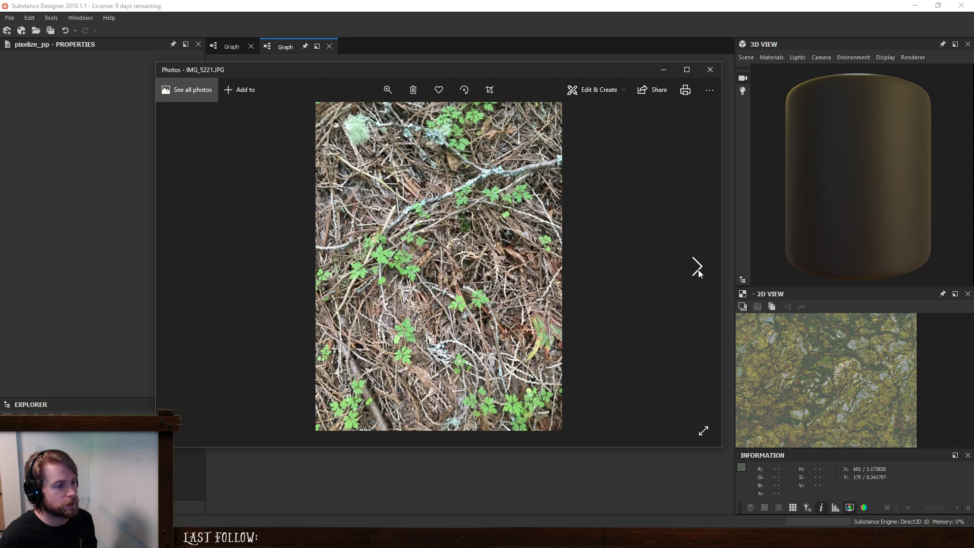
key(Left)
key(Left)
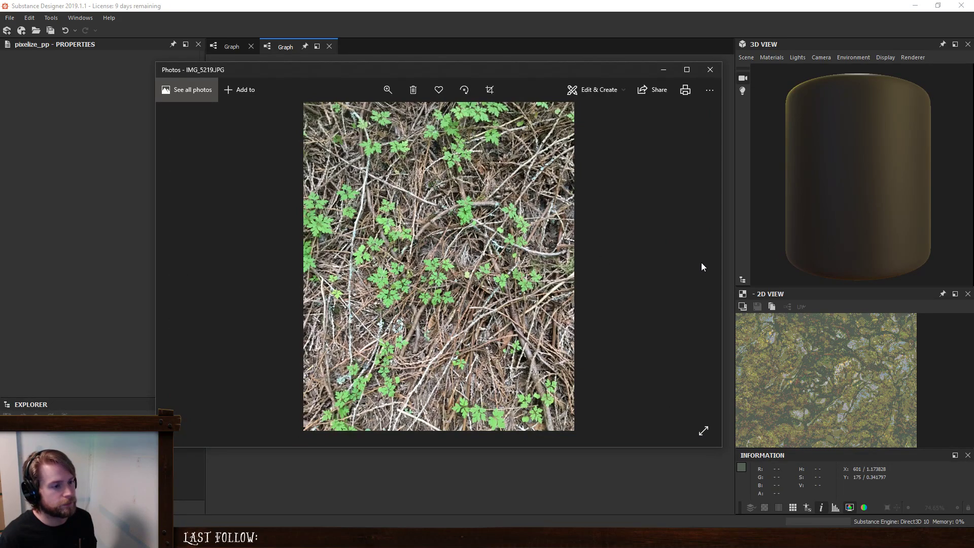
click(702, 263)
key(Right)
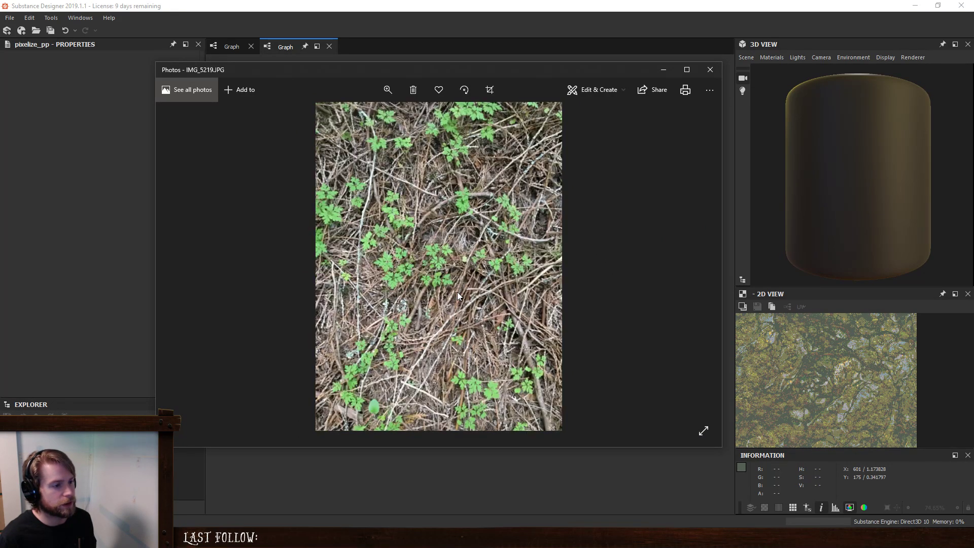
key(Right)
key(Left)
key(Left)
key(Left)
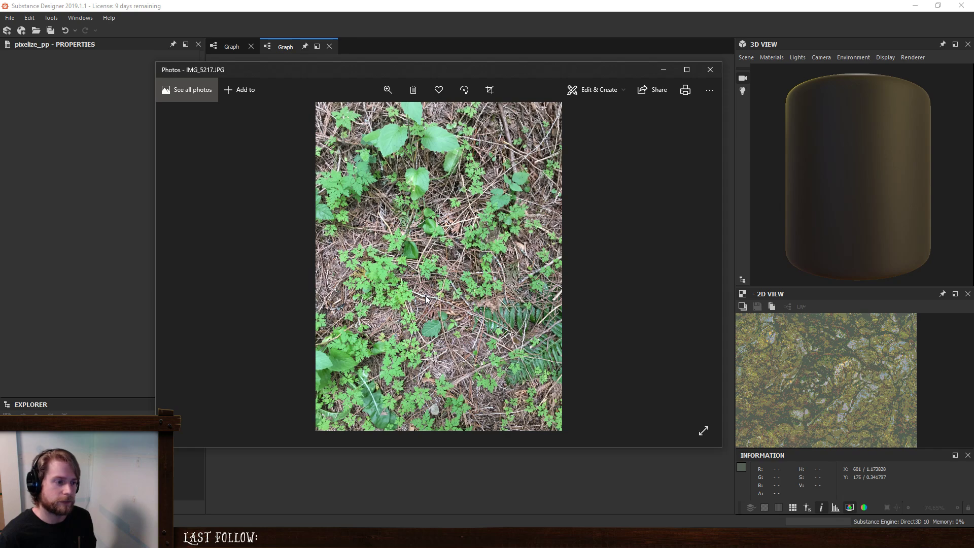
scroll(425, 296, up, 3)
scroll(425, 295, down, 3)
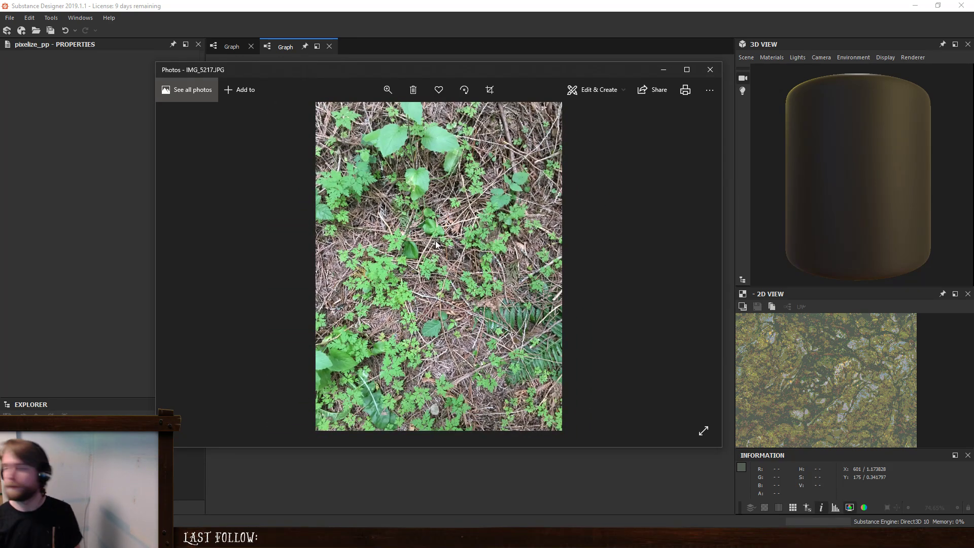
- Create a new Substance graph from the Metallic Rough Base template and name it forestFloor
drag(446, 72, 973, 76)
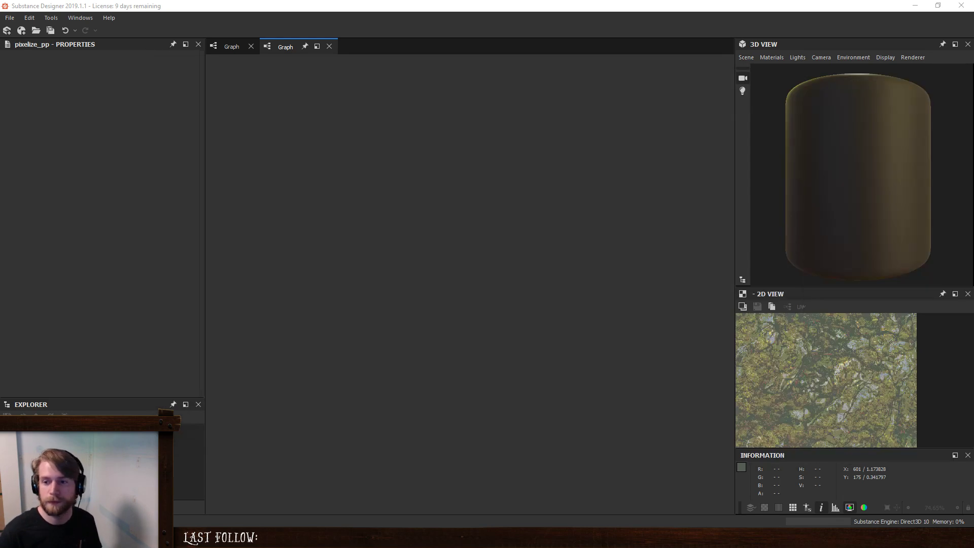
click(10, 18)
click(137, 63)
scroll(424, 225, down, 2)
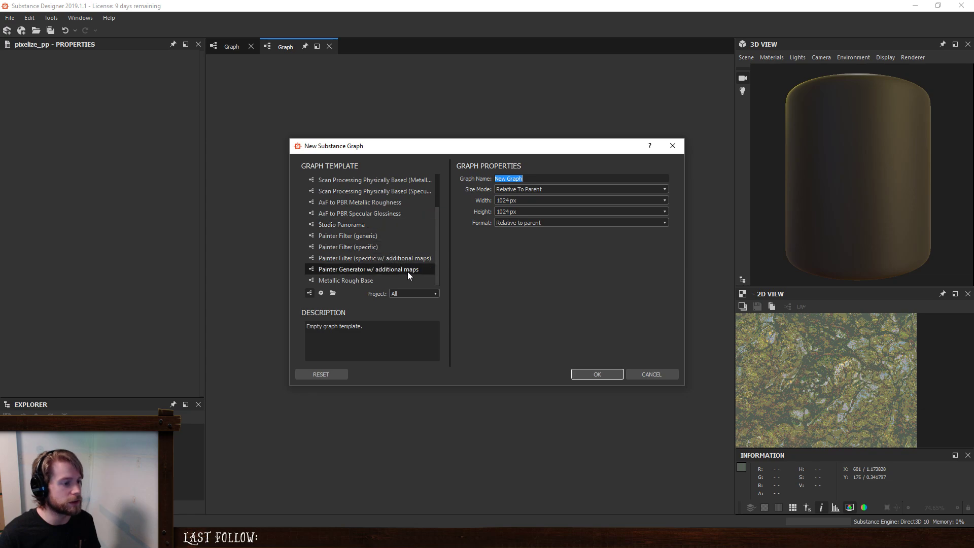
click(365, 283)
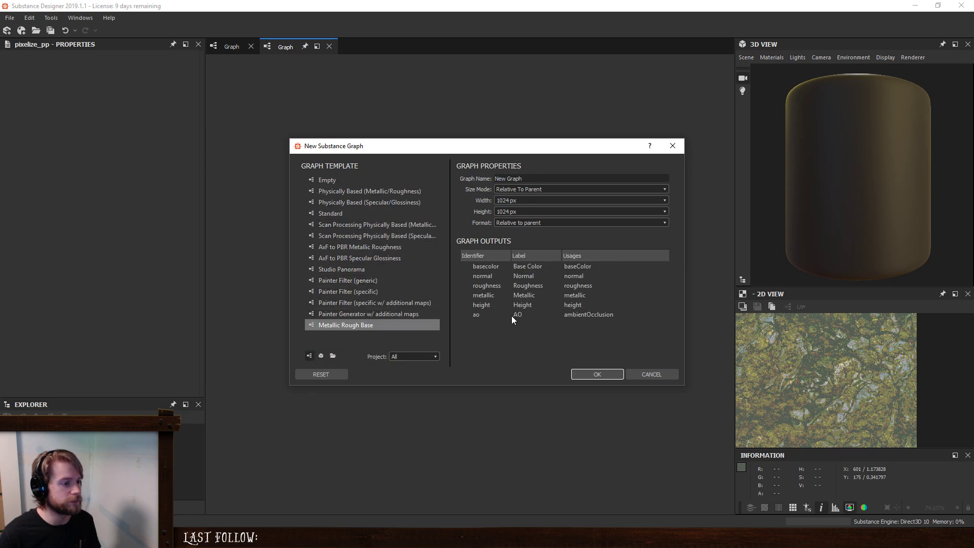
triple_click(536, 177)
text(fore)
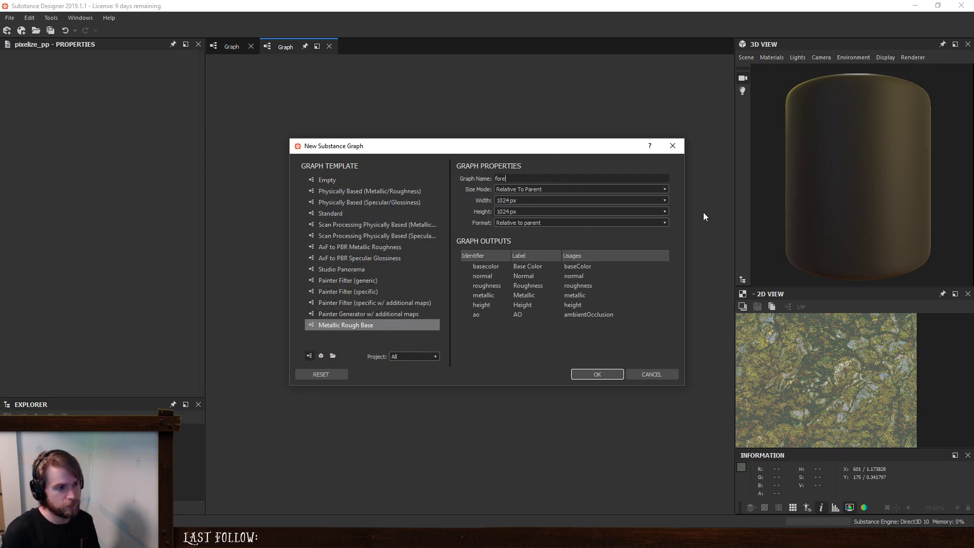
text(stFloor)
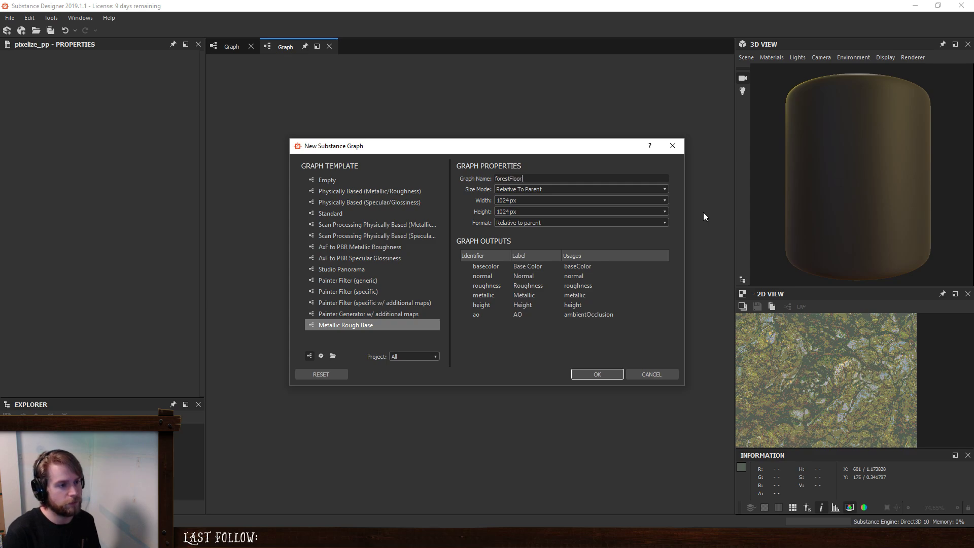
key(Return)
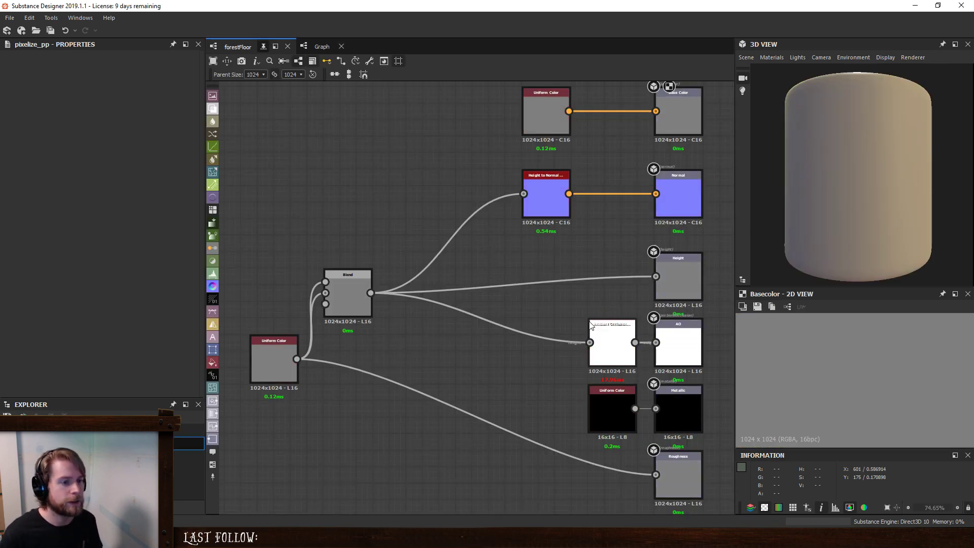
- Look over the forestFloor graph, and examine the small leaves and crossing twigs in IMG_5217.JPG up close
click(541, 295)
key(f)
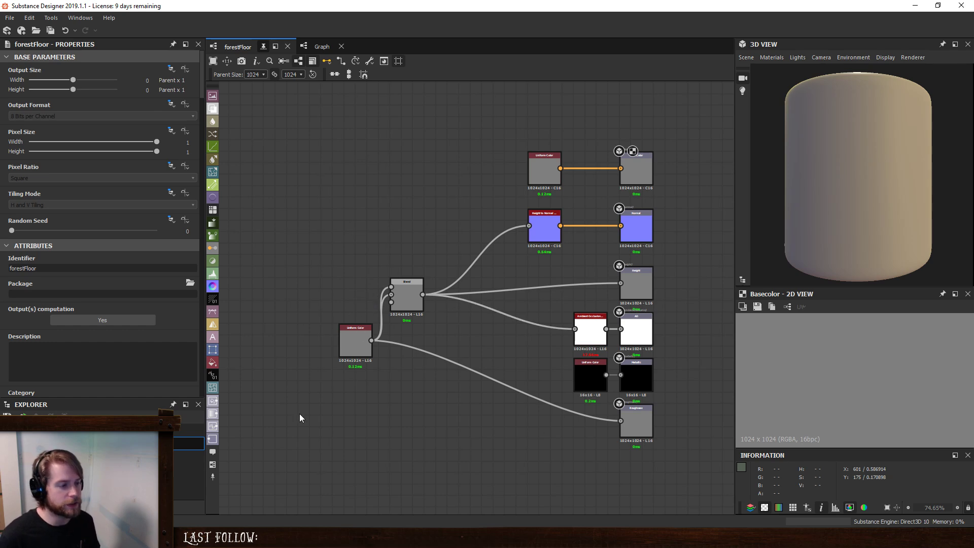
middle_drag(440, 325, 435, 358)
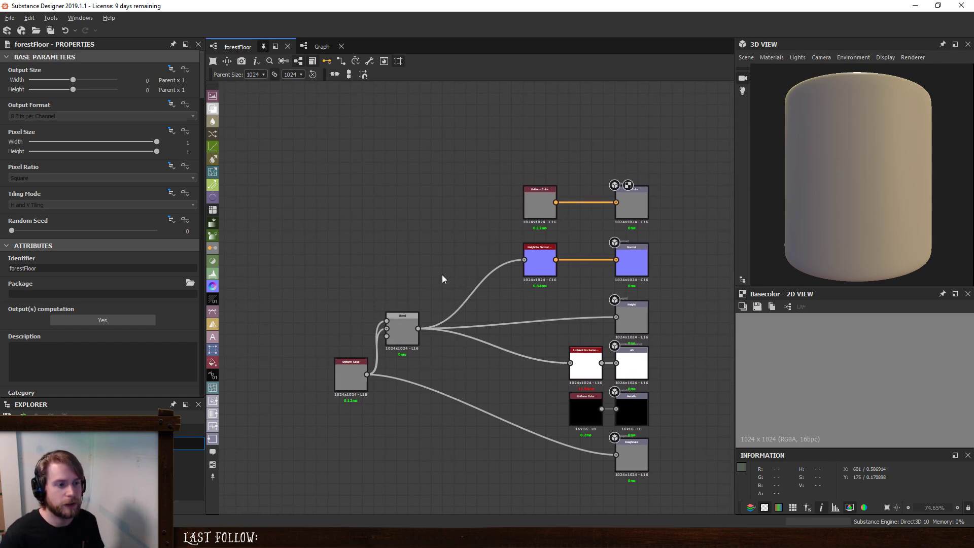
middle_drag(442, 278, 502, 288)
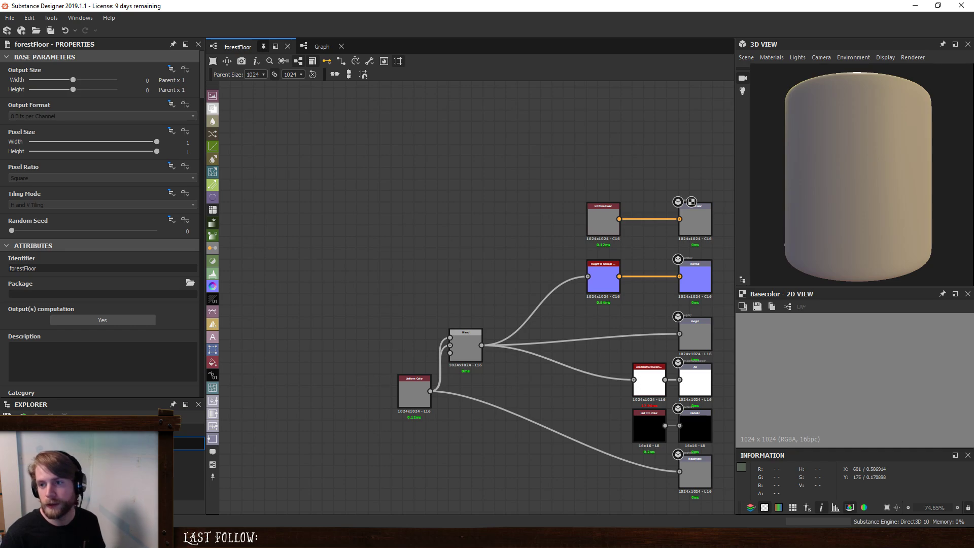
drag(0, 36, 568, 57)
scroll(454, 278, up, 5)
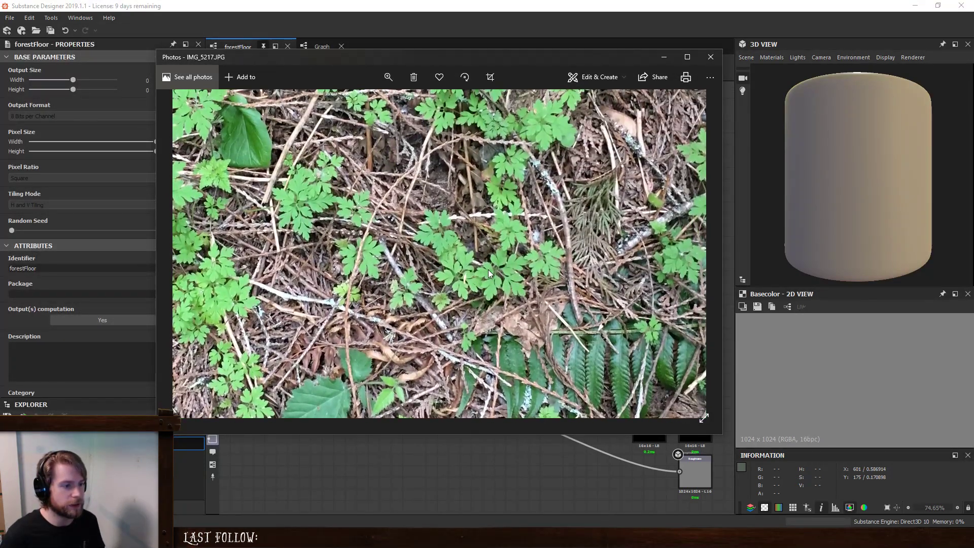
scroll(497, 273, up, 2)
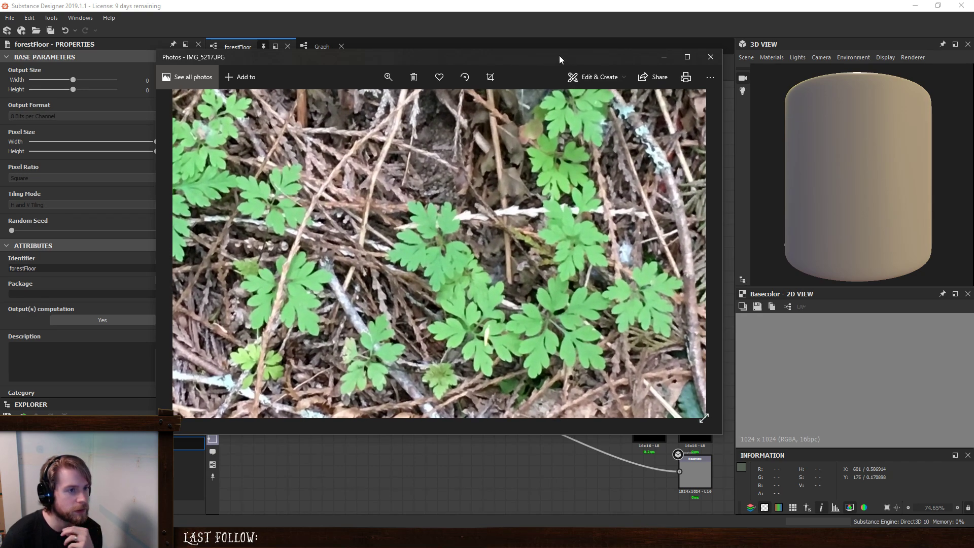
drag(560, 56, 973, 56)
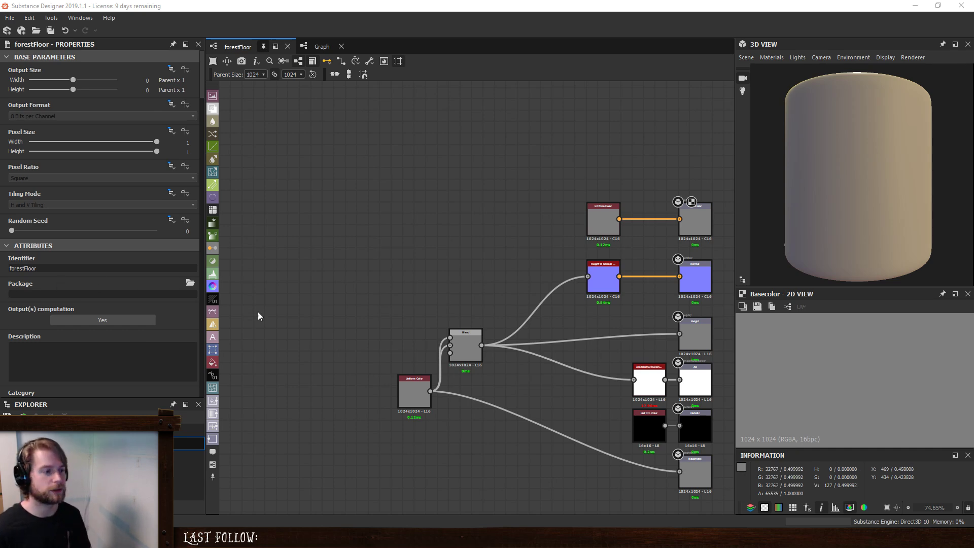
- Add a Shape node in the empty area before the template nodes and set its pattern to Paraboloid
middle_drag(318, 348, 366, 341)
key(space)
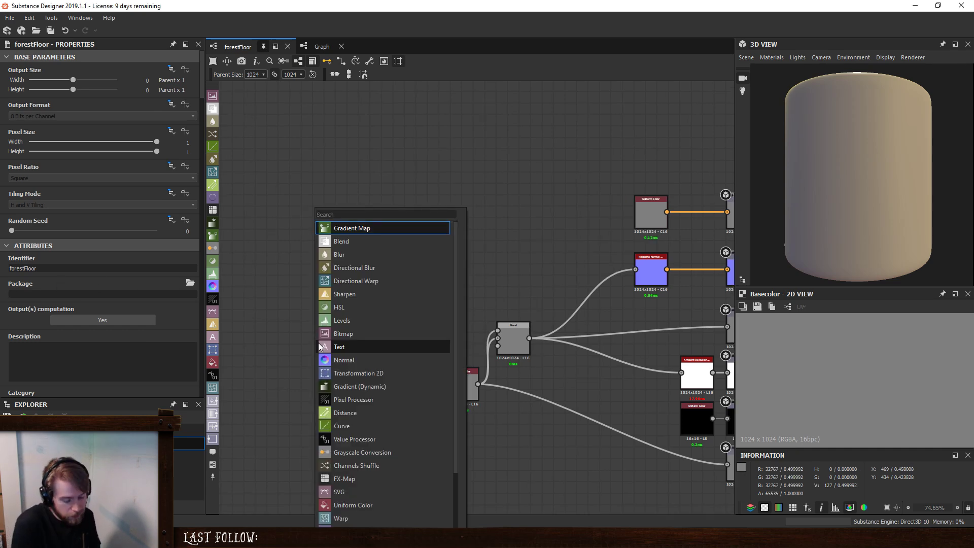
text(sha)
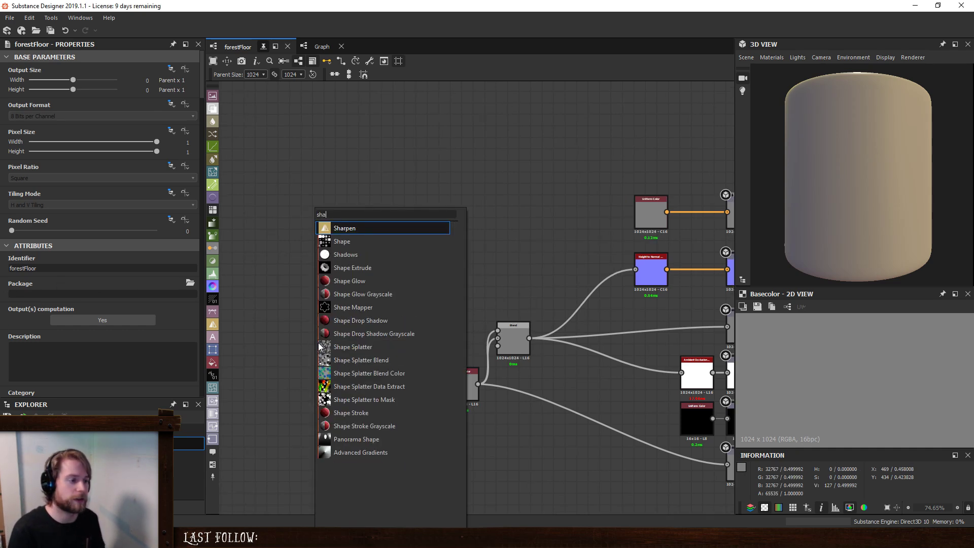
key(Down)
key(Return)
middle_drag(322, 344, 393, 350)
drag(393, 351, 312, 339)
click(68, 308)
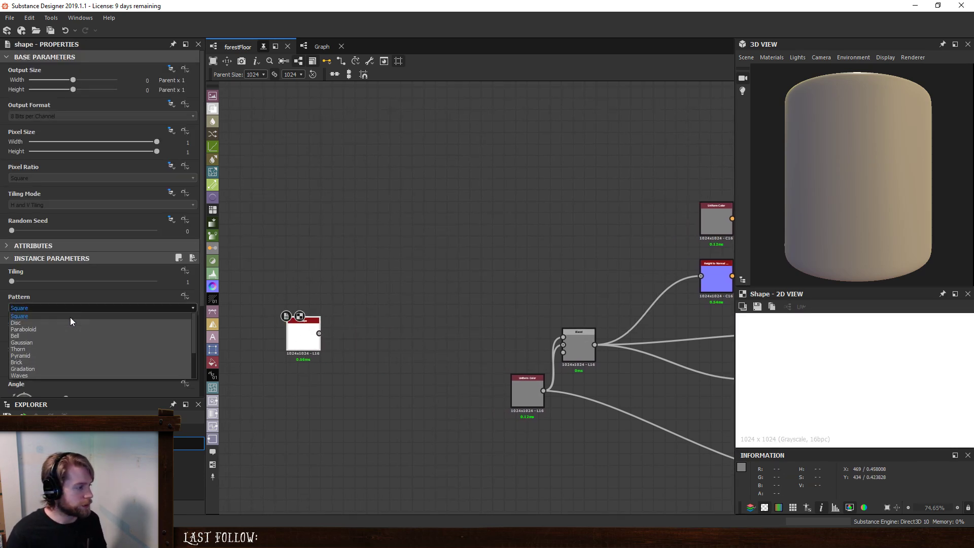
click(53, 329)
scroll(842, 375, down, 3)
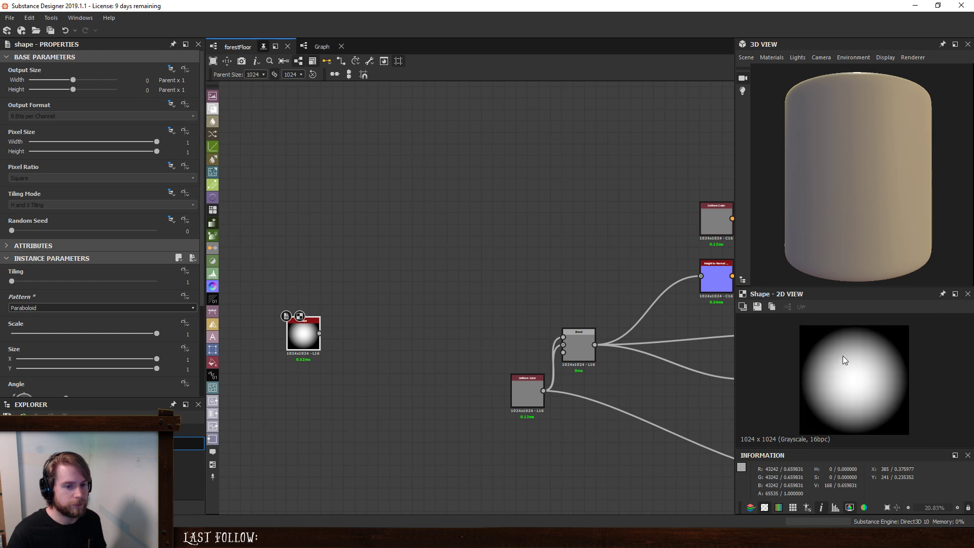
- Shape the paraboloid into a smaller upright oval with Size X 0.51 and Scale 0.68
drag(291, 331, 269, 331)
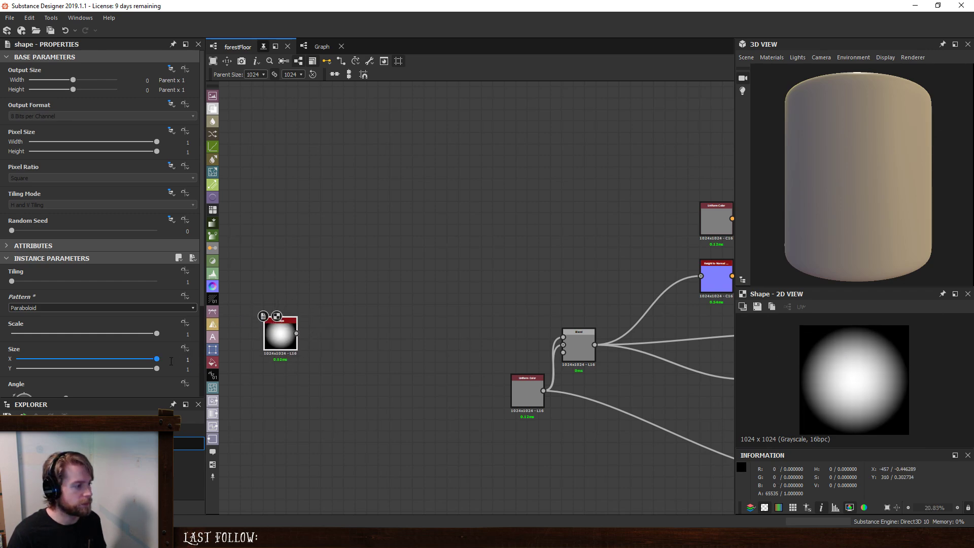
drag(156, 358, 88, 361)
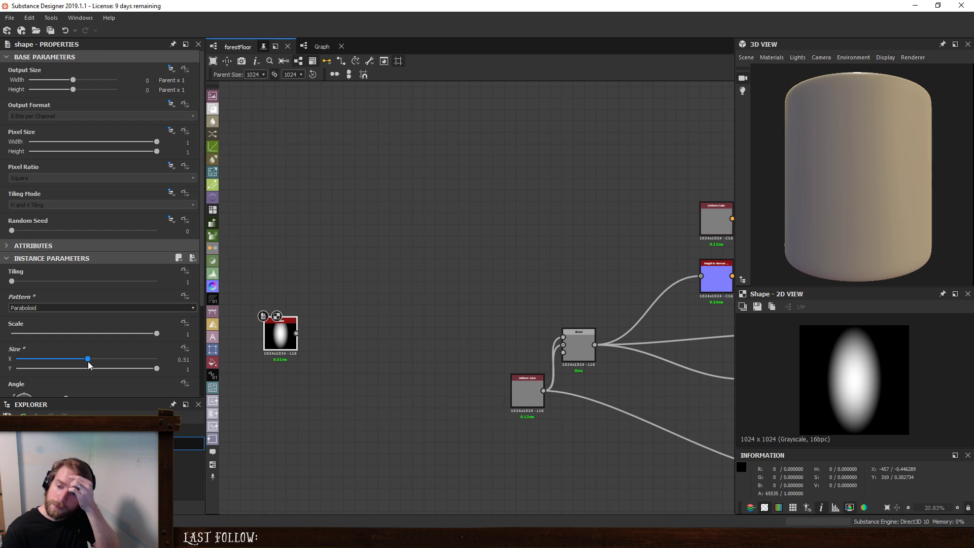
drag(283, 339, 294, 327)
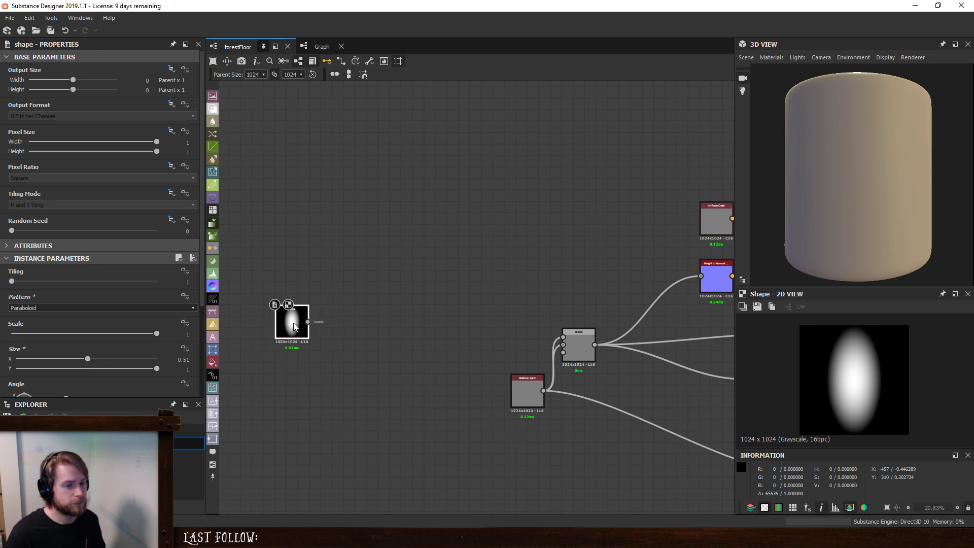
drag(157, 334, 111, 336)
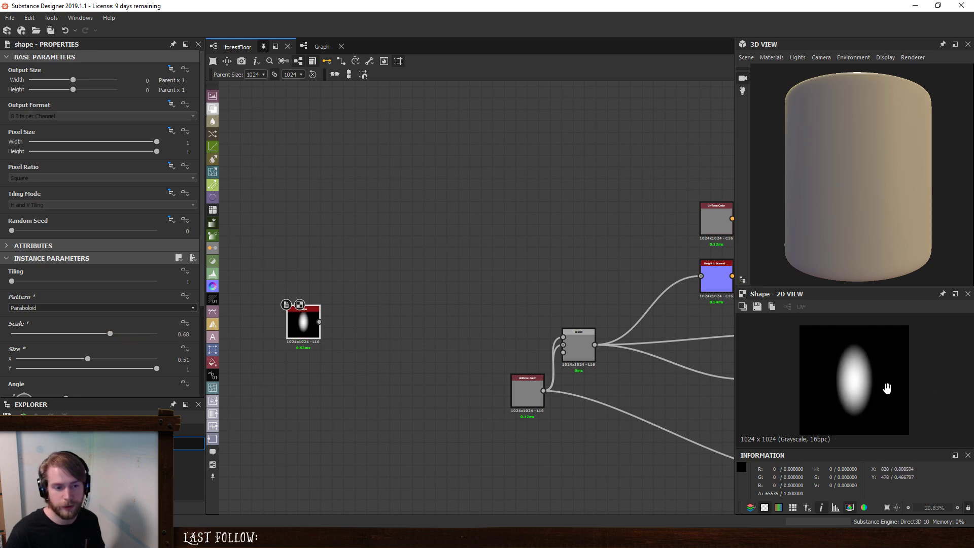
- Add a Transformation 2D node fed by the Shape node and place it above the Shape
scroll(305, 325, up, 2)
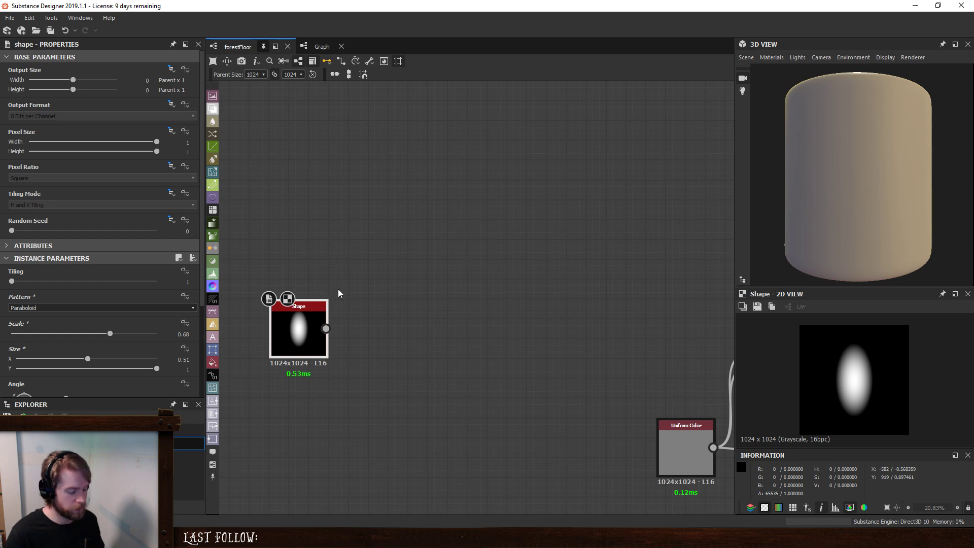
key(space)
text(tra)
click(383, 227)
drag(399, 319, 339, 220)
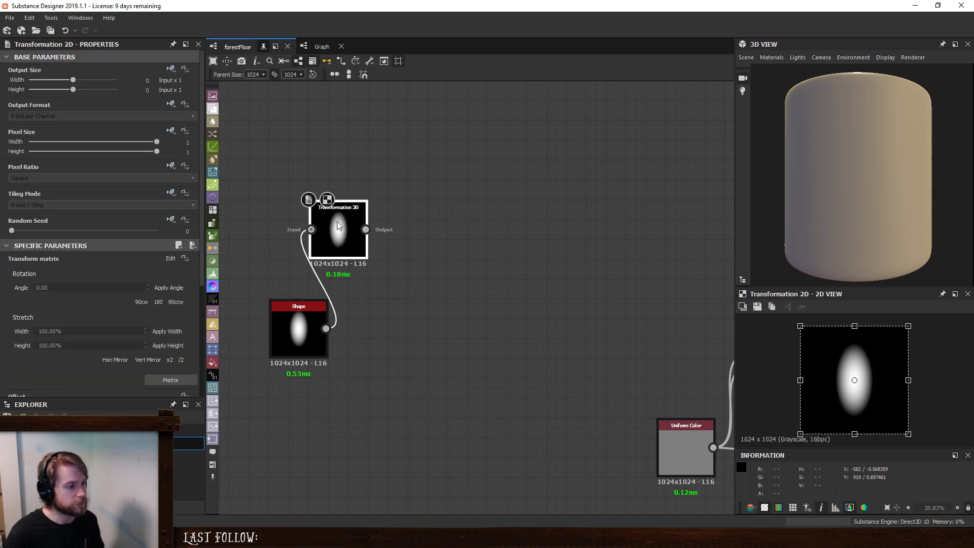
- Blend the Transformation 2D output over the Shape output with a new Blend node in Max (Lighten) mode
click(400, 328)
key(space)
click(431, 236)
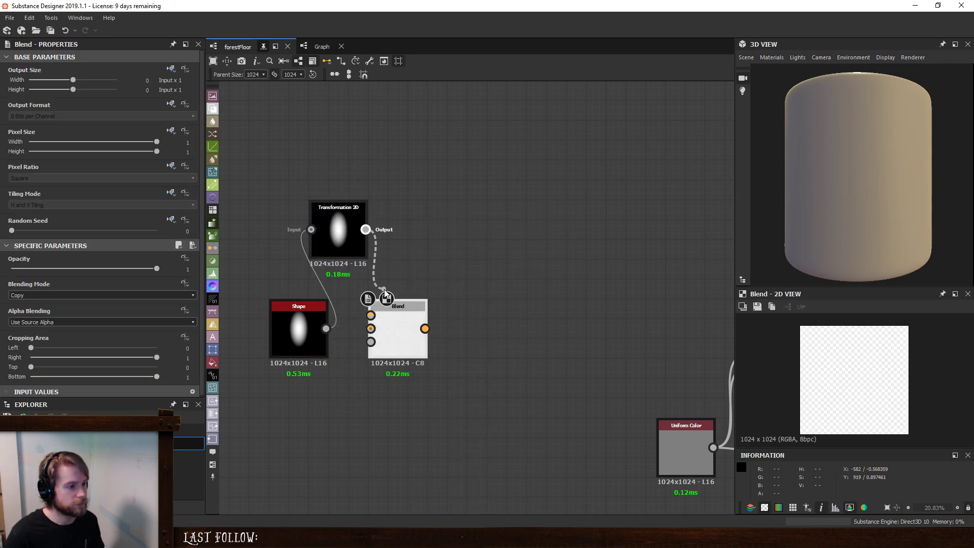
drag(327, 329, 453, 329)
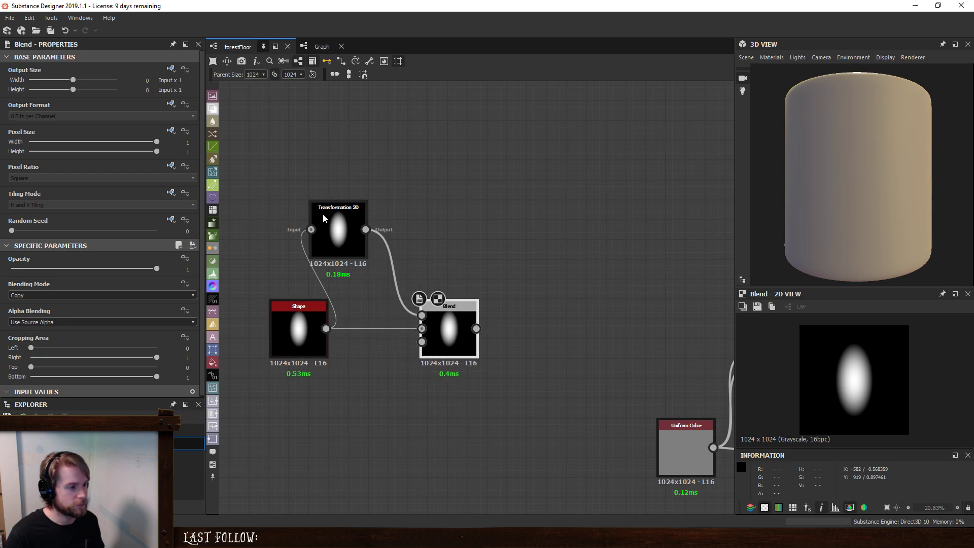
drag(324, 216, 364, 256)
drag(444, 318, 470, 317)
click(76, 295)
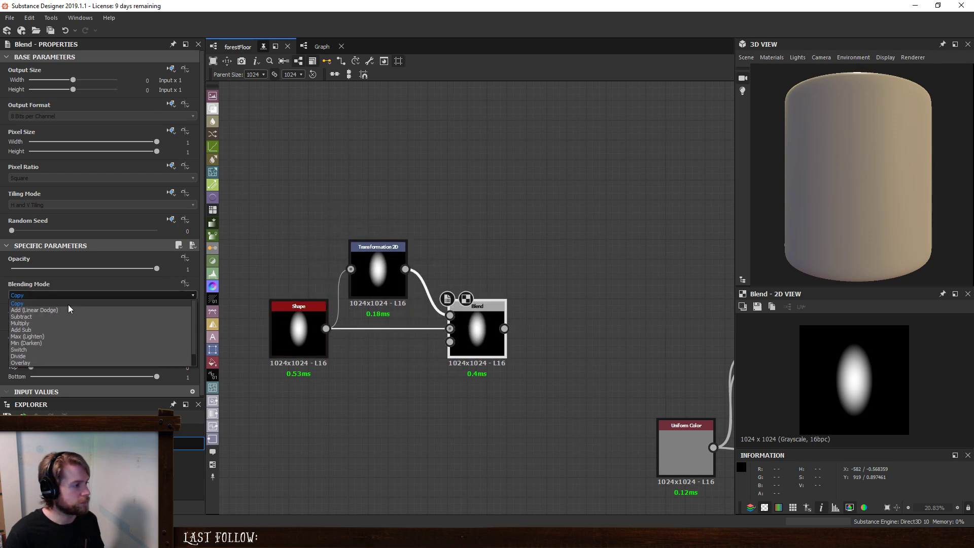
click(52, 337)
- Insert a Levels node directly after the Shape and narrow its input range to a nearly solid white oval with a thin soft edge
drag(307, 318, 257, 317)
key(space)
click(291, 321)
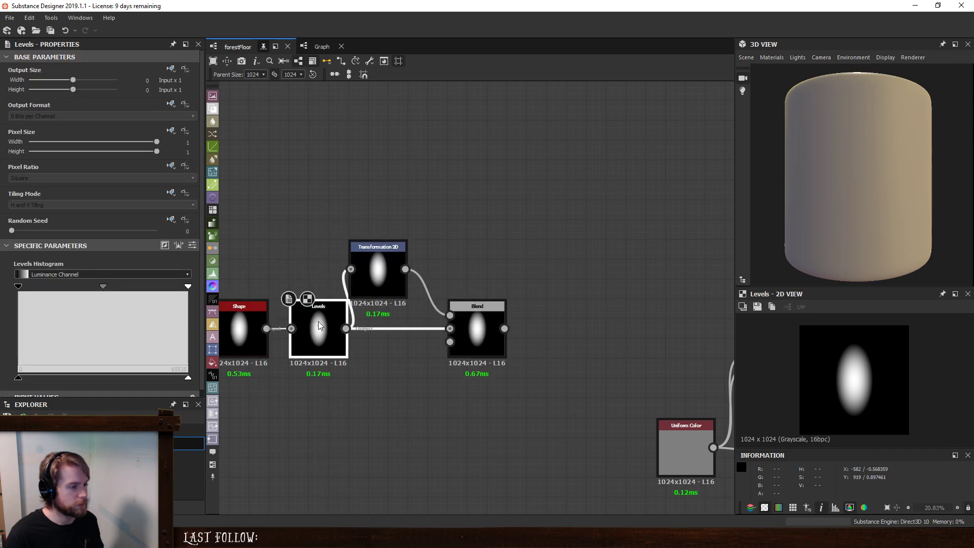
mouse_move(20, 289)
mouse_down()
mouse_move(92, 297)
mouse_move(2, 298)
mouse_up()
drag(187, 286, 30, 289)
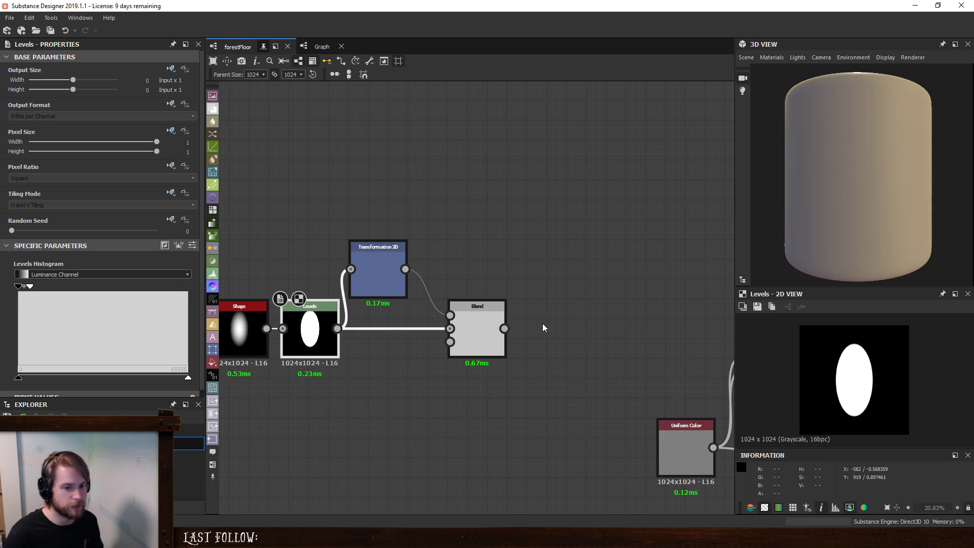
scroll(863, 340, up, 5)
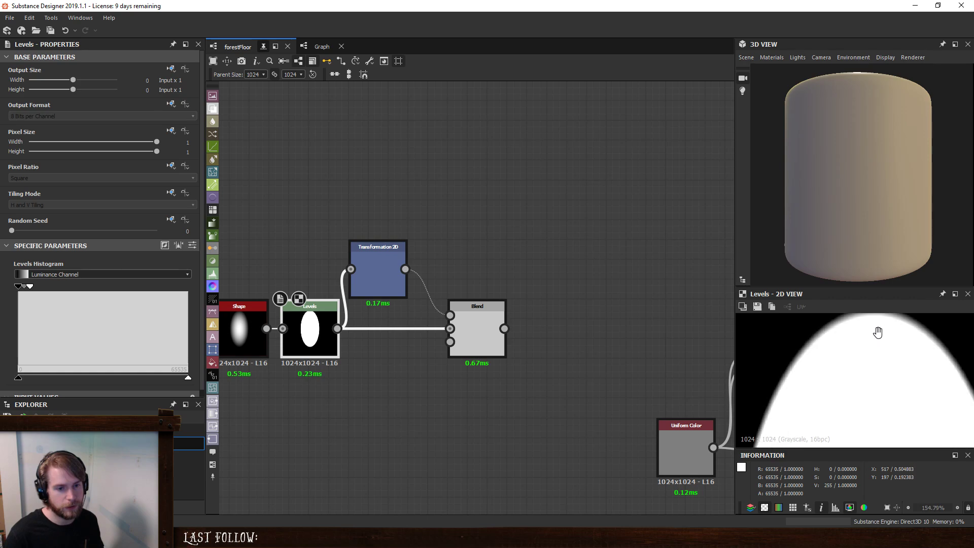
scroll(875, 334, up, 3)
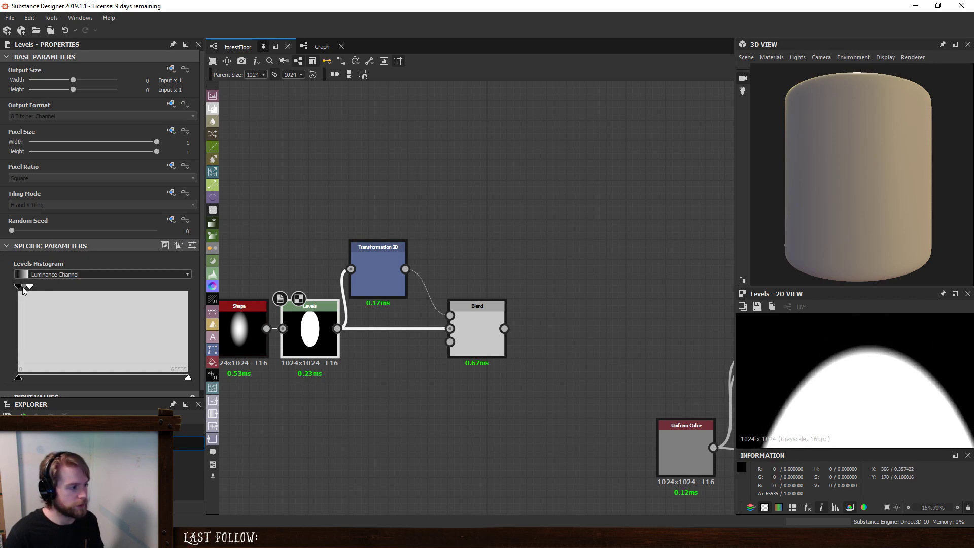
drag(25, 290, 24, 296)
scroll(925, 338, down, 5)
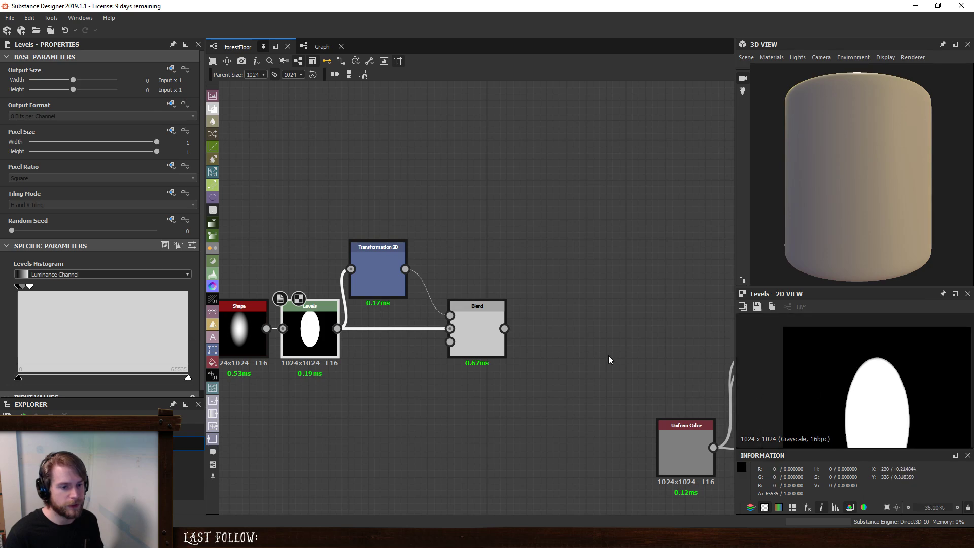
- Connect the new Blend node's output to the foreground of the template's Blend node and inspect the oval on the 3D model
scroll(509, 315, down, 5)
drag(585, 324, 593, 324)
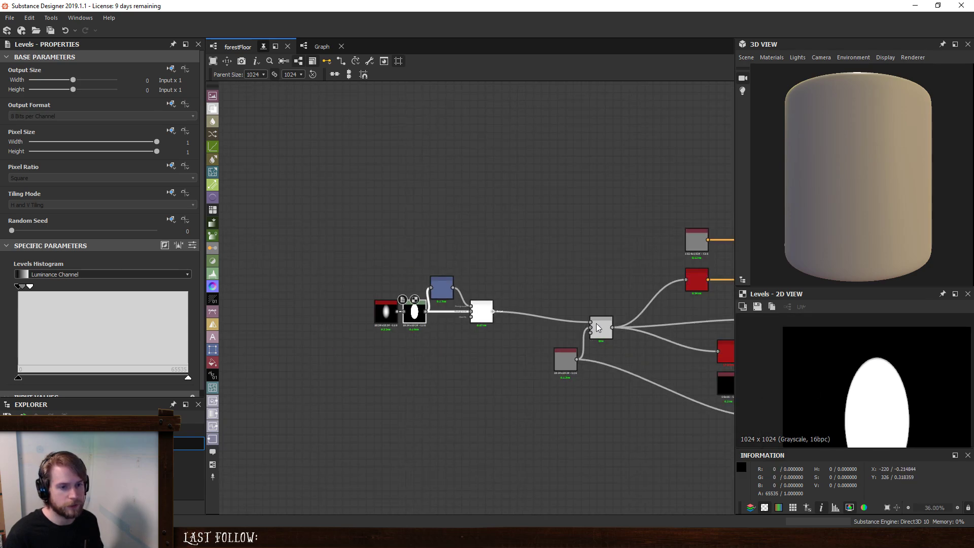
drag(906, 160, 961, 159)
scroll(875, 122, up, 5)
drag(875, 127, 833, 233)
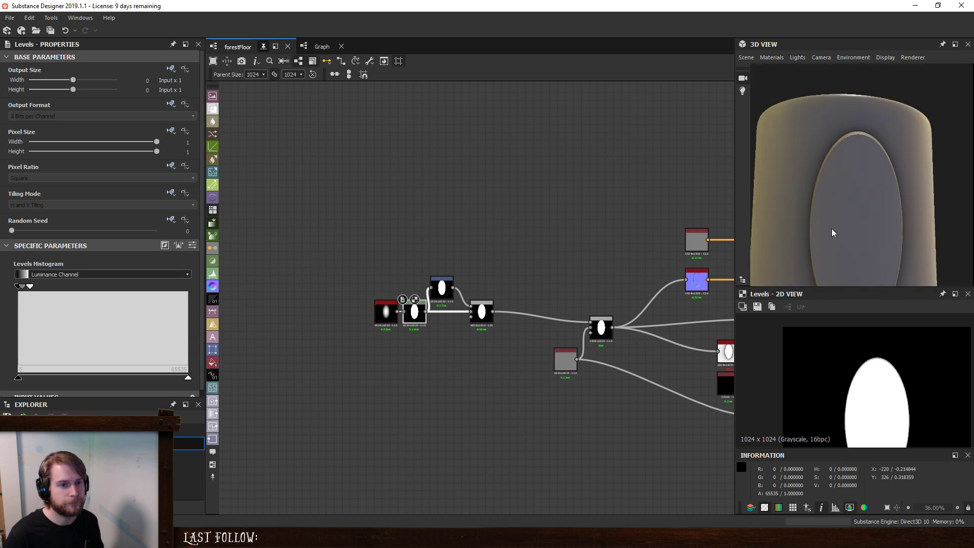
scroll(463, 264, up, 6)
scroll(296, 264, down, 2)
middle_drag(317, 254, 385, 234)
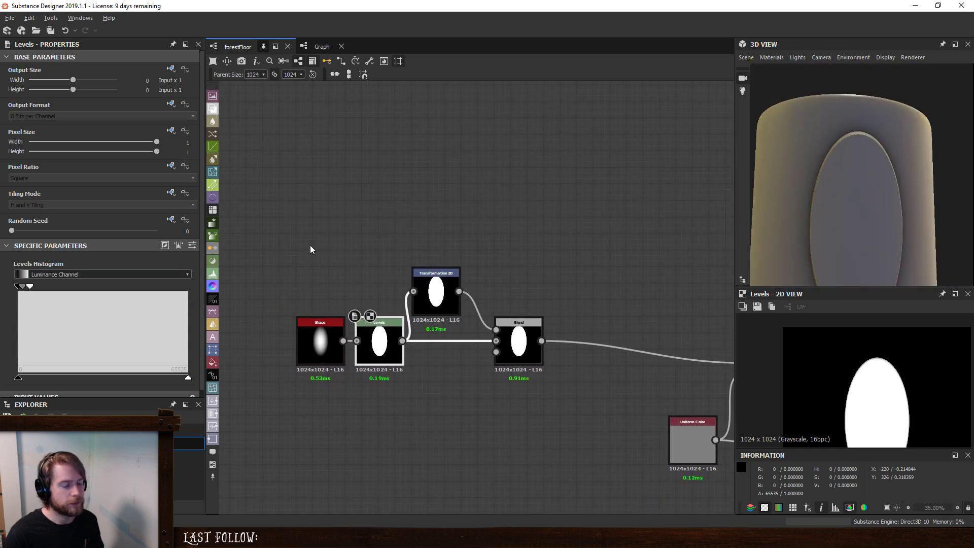
drag(315, 216, 415, 408)
click(406, 405)
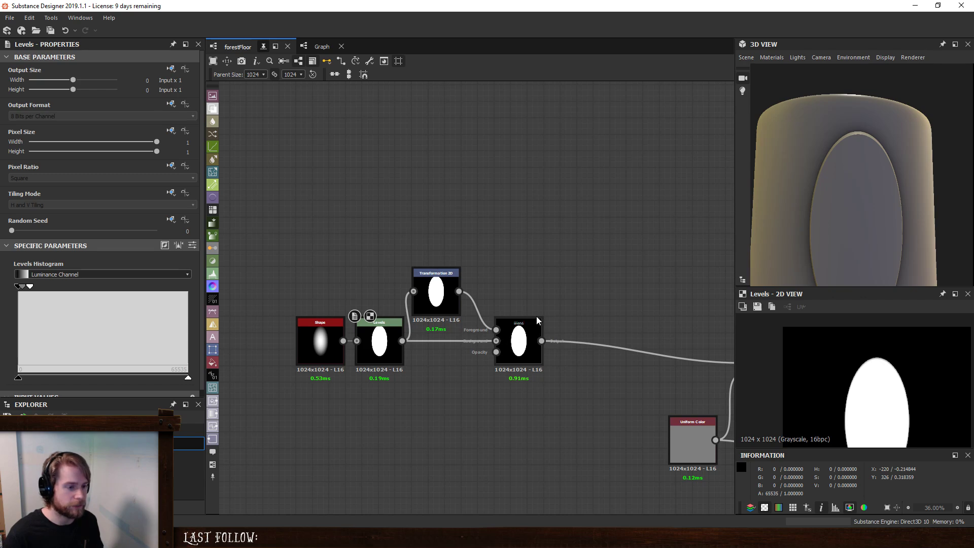
middle_drag(537, 320, 467, 307)
drag(264, 284, 298, 336)
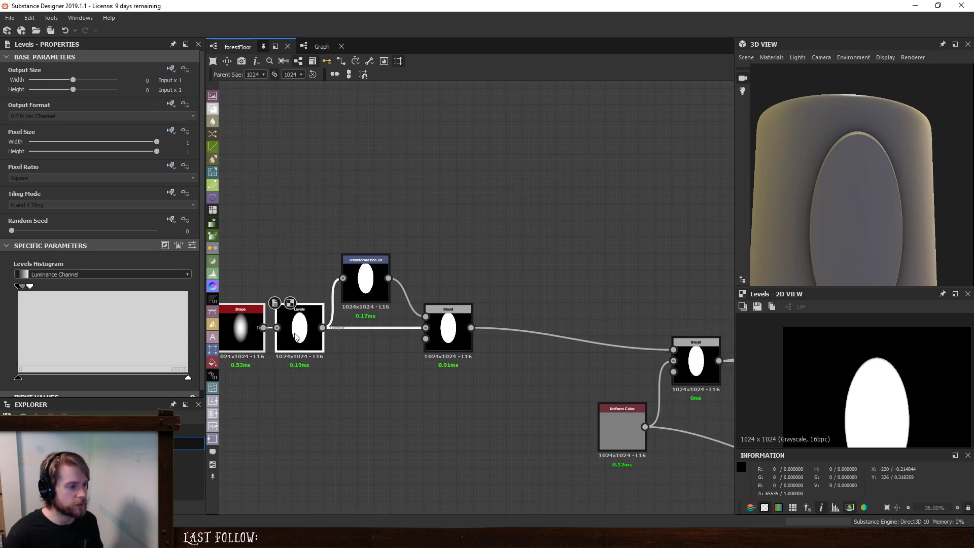
- Try collapsing the Levels input range to a hard edge and inspect the oval's rim on the 3D model
scroll(842, 141, up, 4)
drag(851, 146, 802, 171)
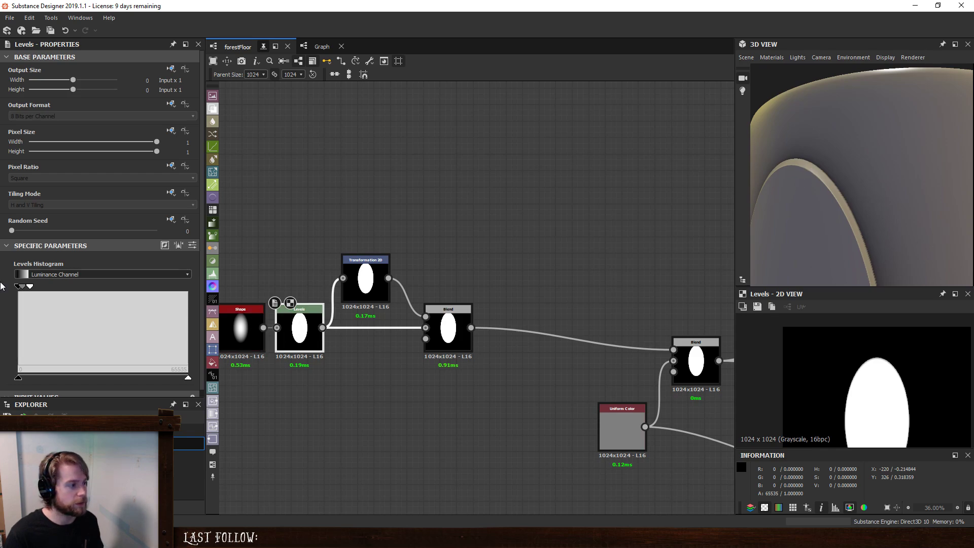
drag(31, 287, 13, 289)
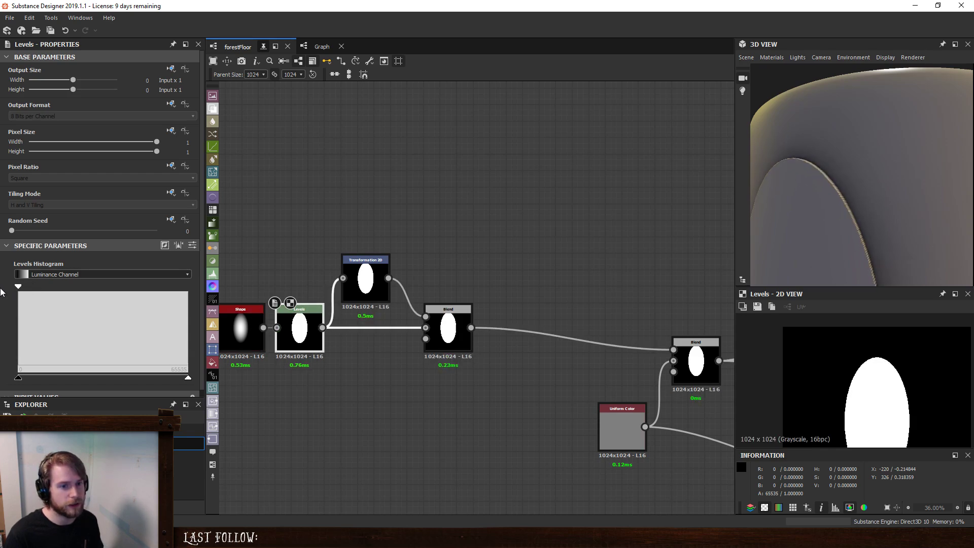
mouse_move(861, 192)
mouse_down()
mouse_move(829, 190)
mouse_move(858, 200)
mouse_up()
drag(796, 148, 833, 160)
key(ctrl+z)
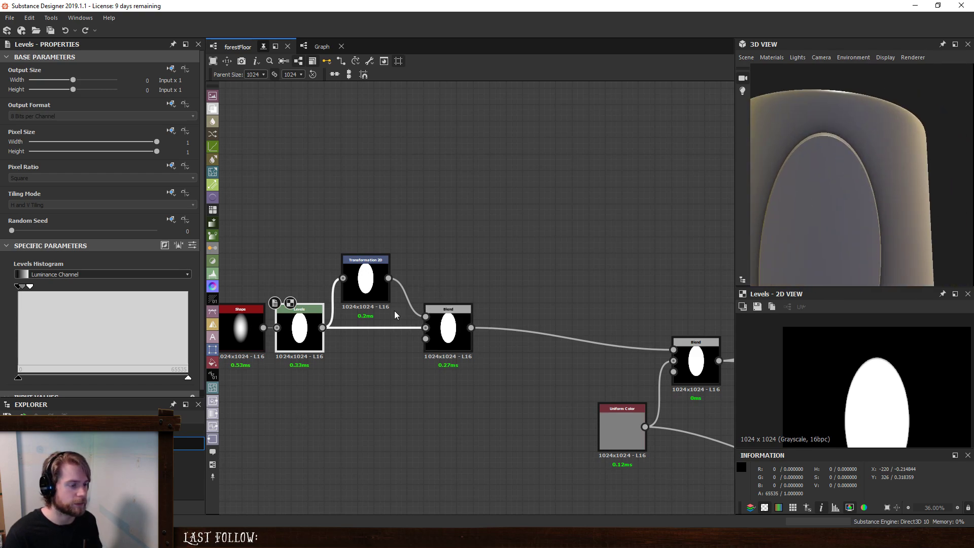
- Insert a Mirror Grayscale node after the Max (Lighten) Blend node and show its output in the 2D view
click(365, 279)
click(448, 329)
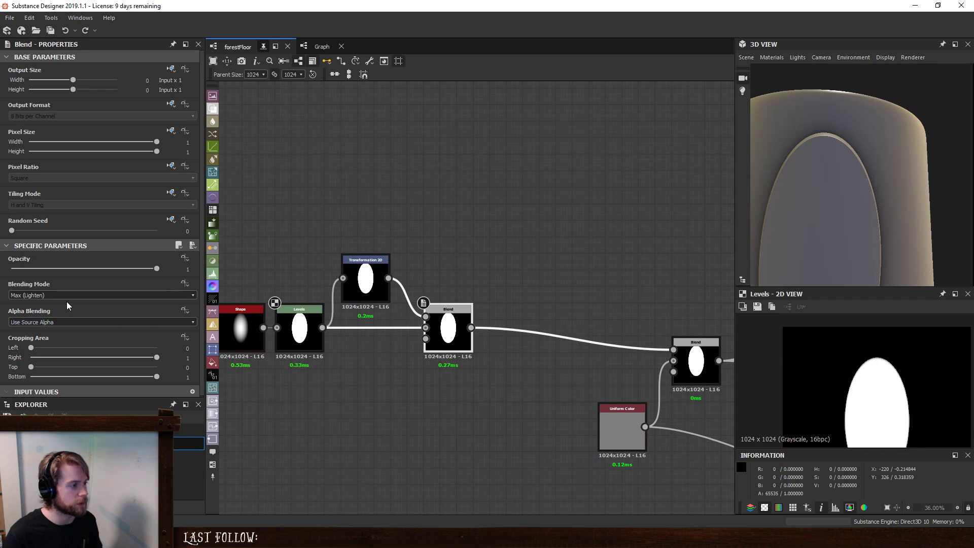
click(374, 277)
click(457, 331)
key(space)
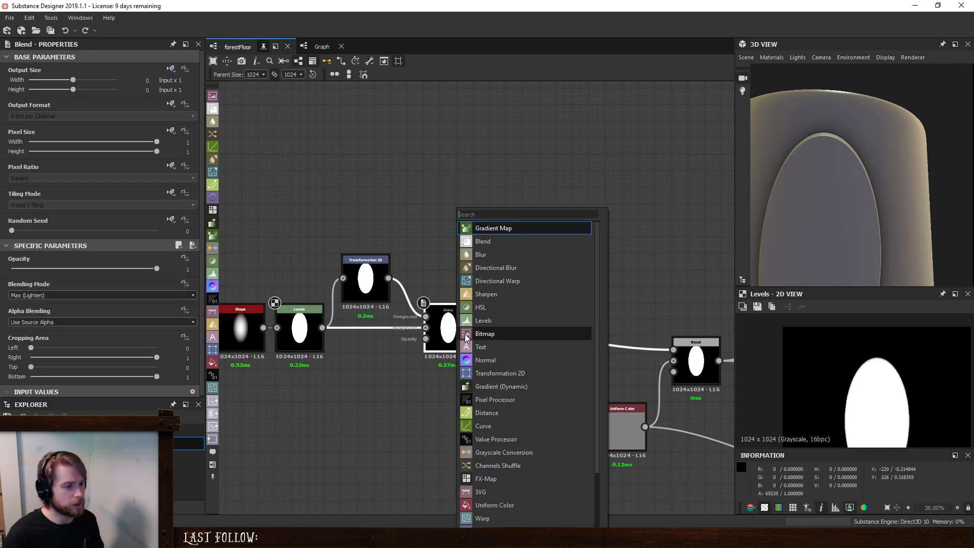
text(mi)
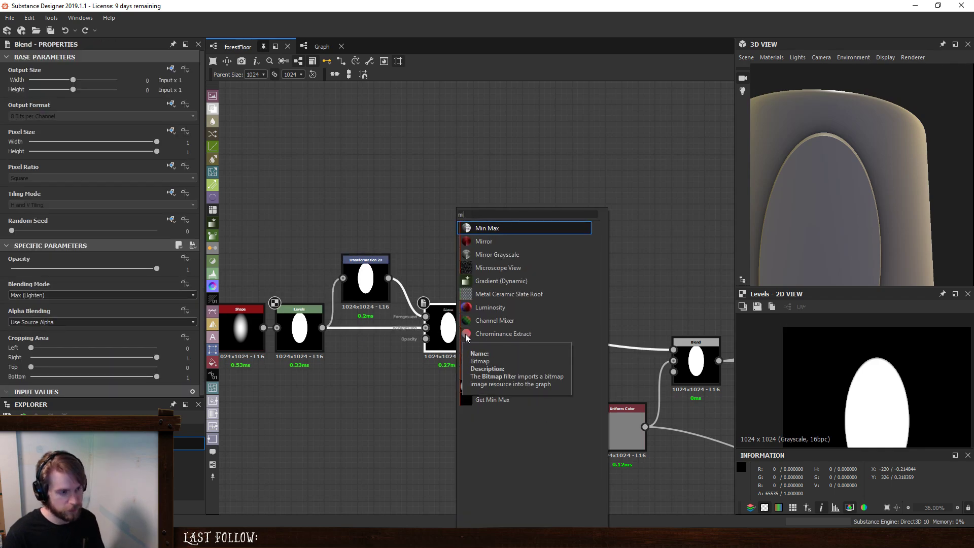
click(520, 254)
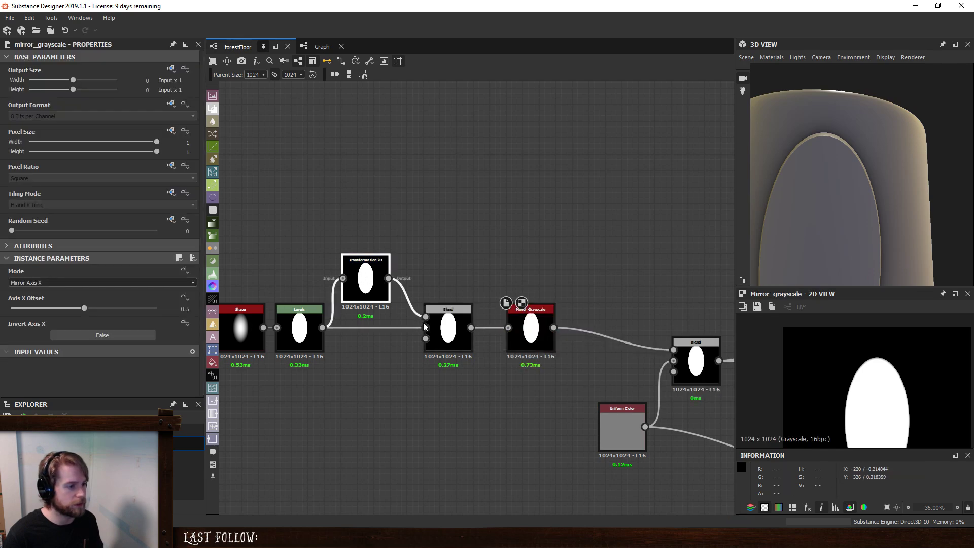
click(448, 329)
double_click(531, 327)
- Set the Transformation 2D node's tiling mode to No Tiling
click(365, 278)
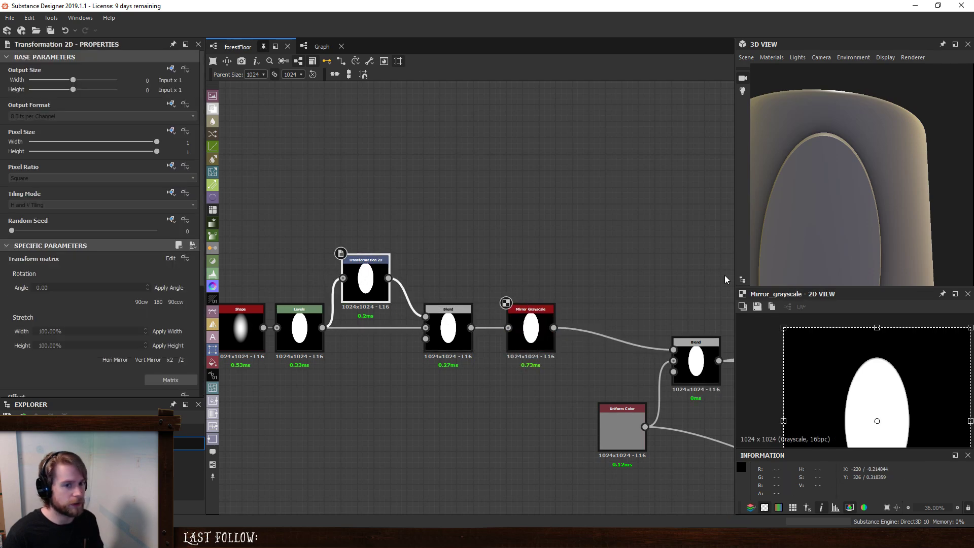
scroll(857, 374, down, 1)
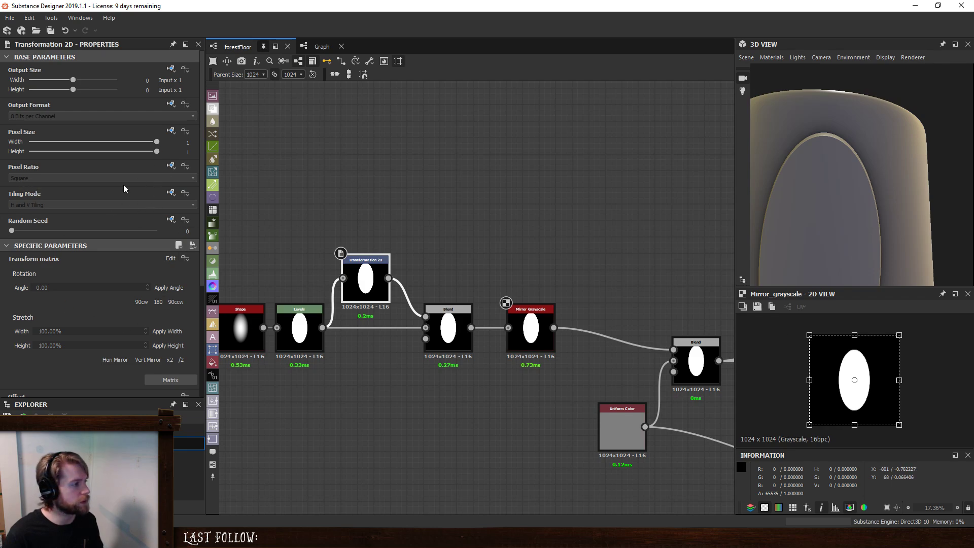
click(68, 205)
click(56, 213)
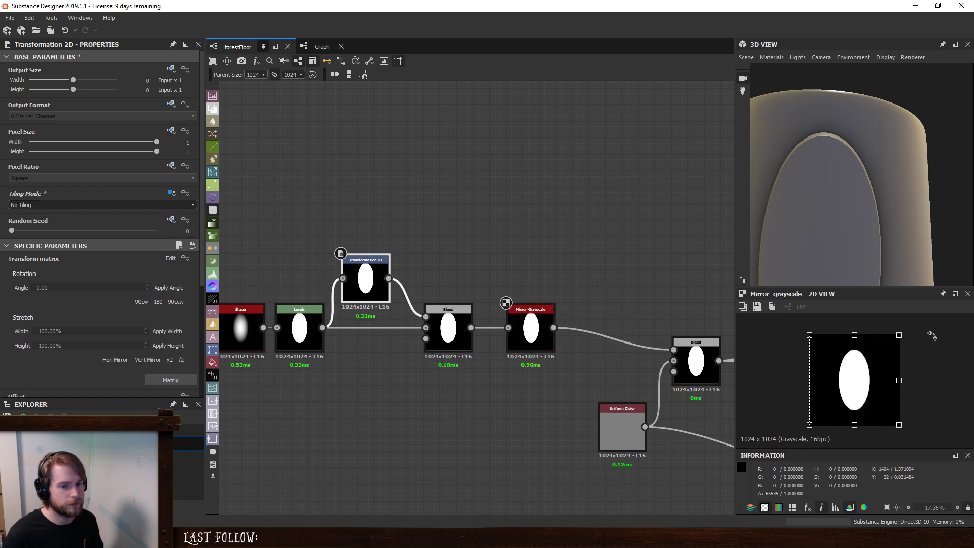
- Rotate, narrow and lower the transformed oval so it and its mirror image form angled side lobes at the base of the centre oval
drag(932, 336, 862, 307)
drag(871, 374, 856, 382)
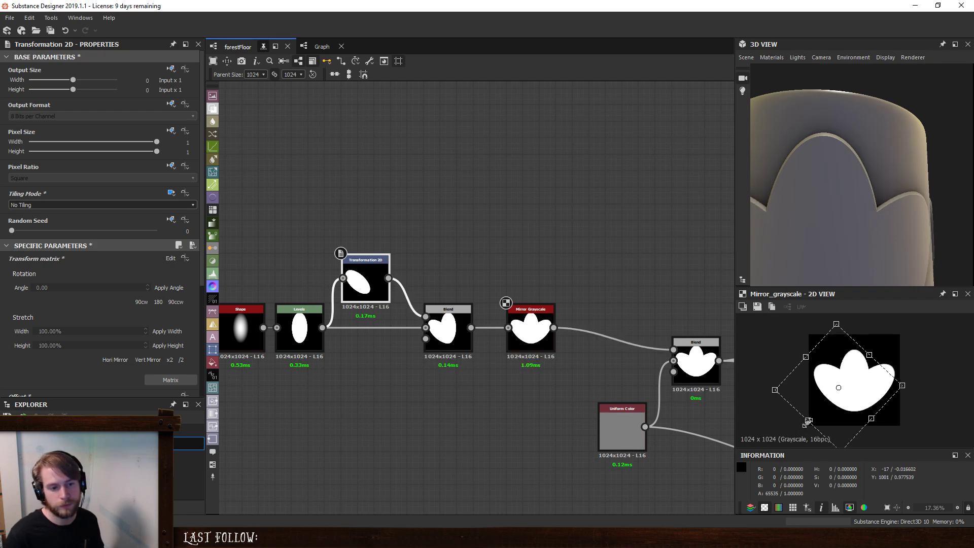
drag(808, 421, 816, 412)
drag(862, 384, 866, 394)
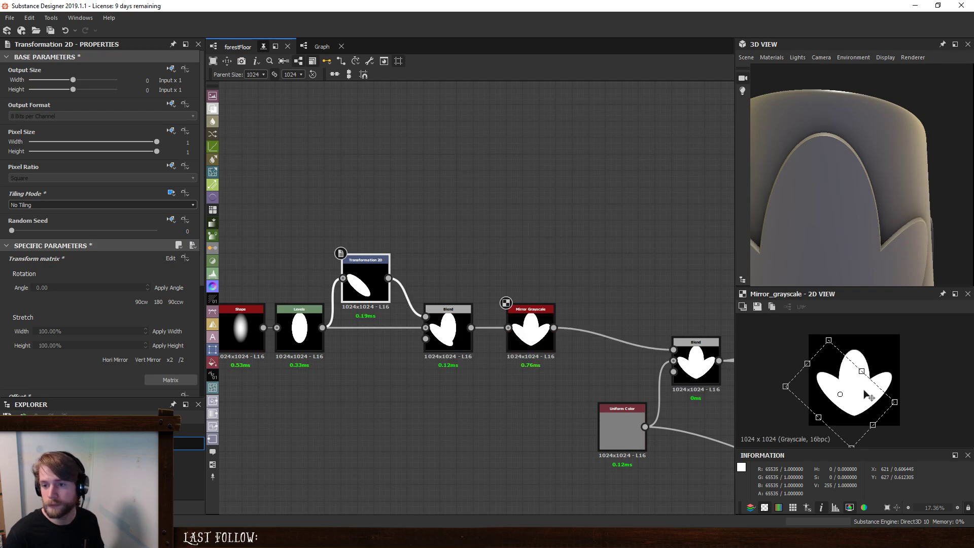
drag(867, 395, 868, 402)
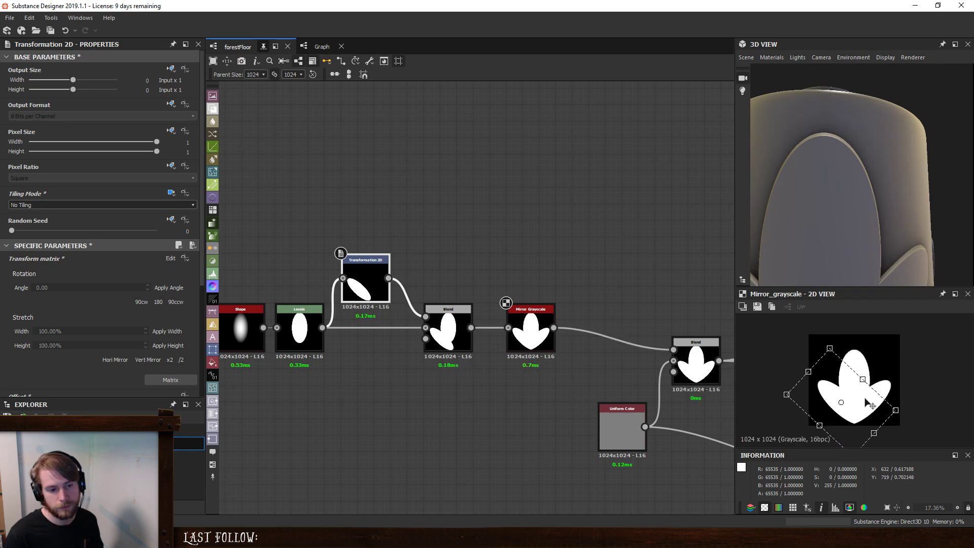
mouse_move(887, 368)
mouse_down()
mouse_move(882, 362)
mouse_move(884, 372)
mouse_up()
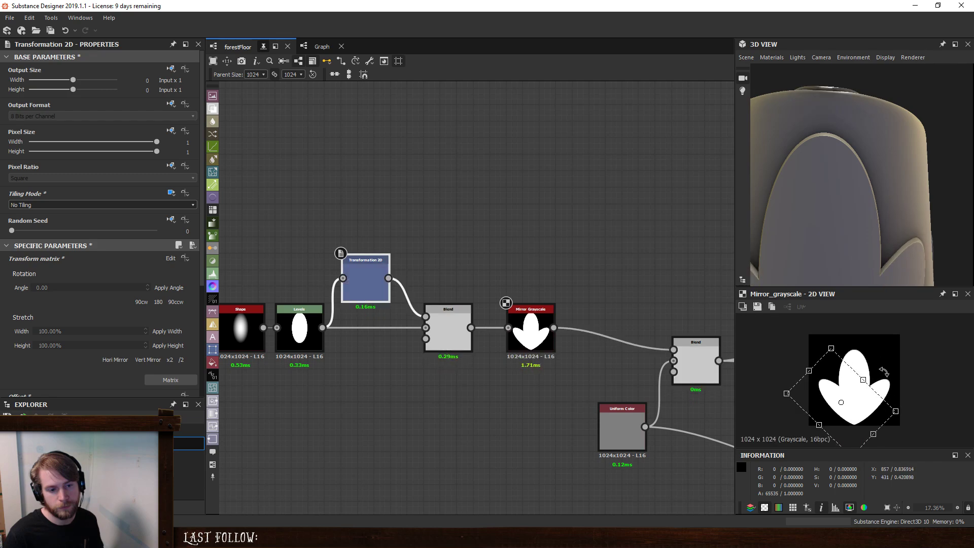
drag(327, 330, 348, 330)
text(tra)
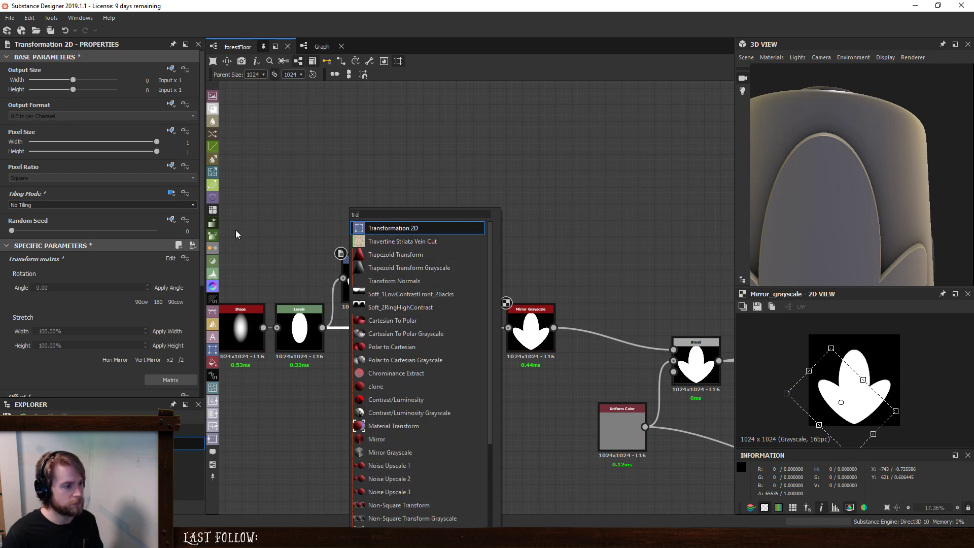
click(241, 327)
scroll(126, 318, down, 3)
scroll(127, 328, down, 1)
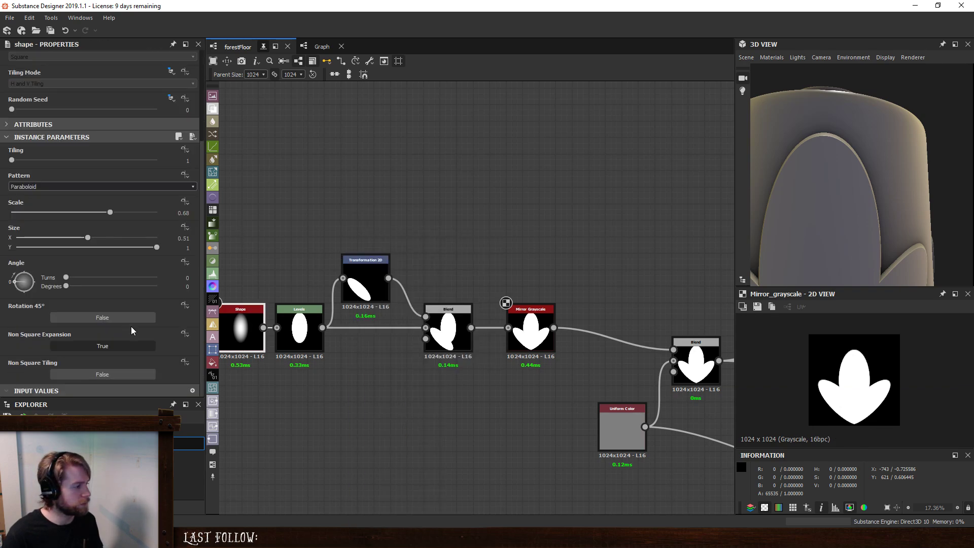
- Insert a Transformation 2D node between the Levels and Blend nodes and shift the centre oval slightly upward
click(376, 329)
key(space)
text(t)
click(416, 241)
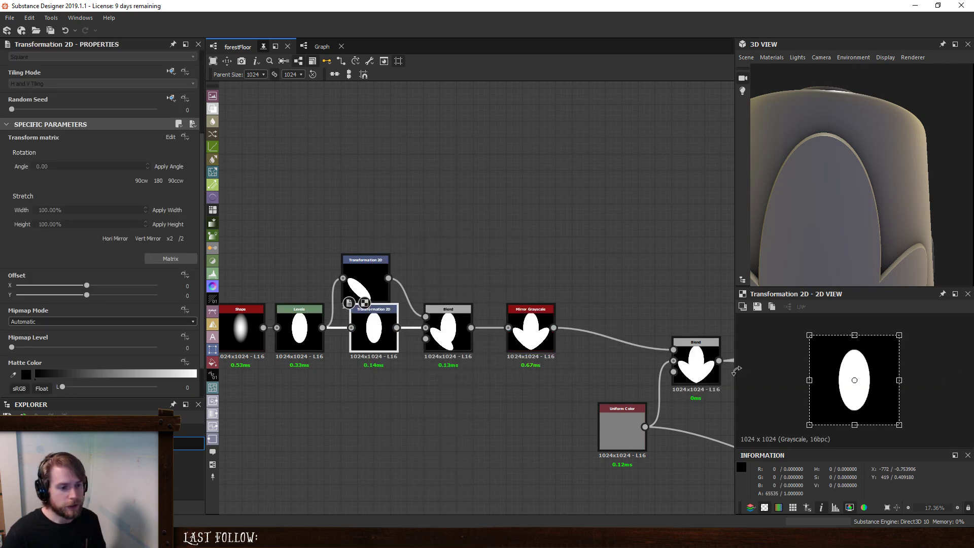
double_click(531, 323)
click(377, 329)
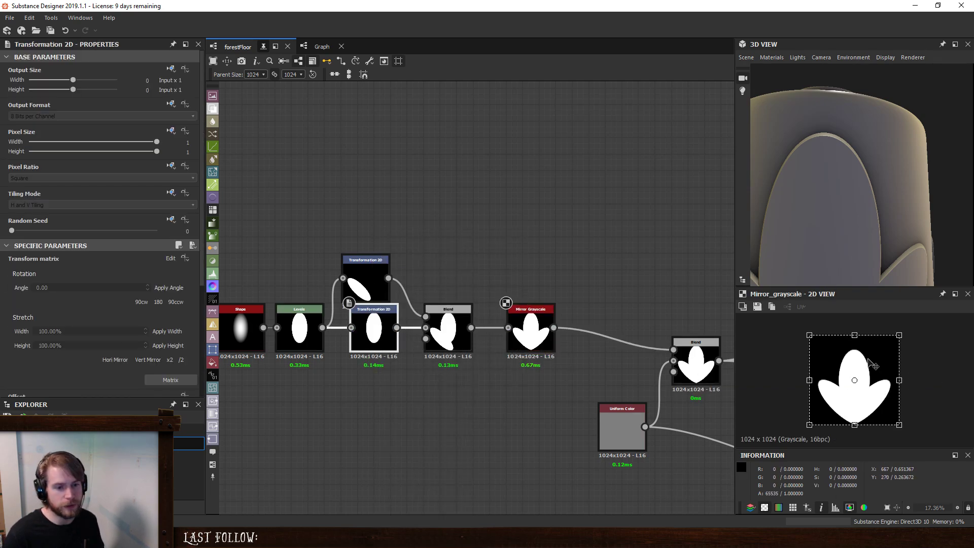
drag(873, 366, 872, 356)
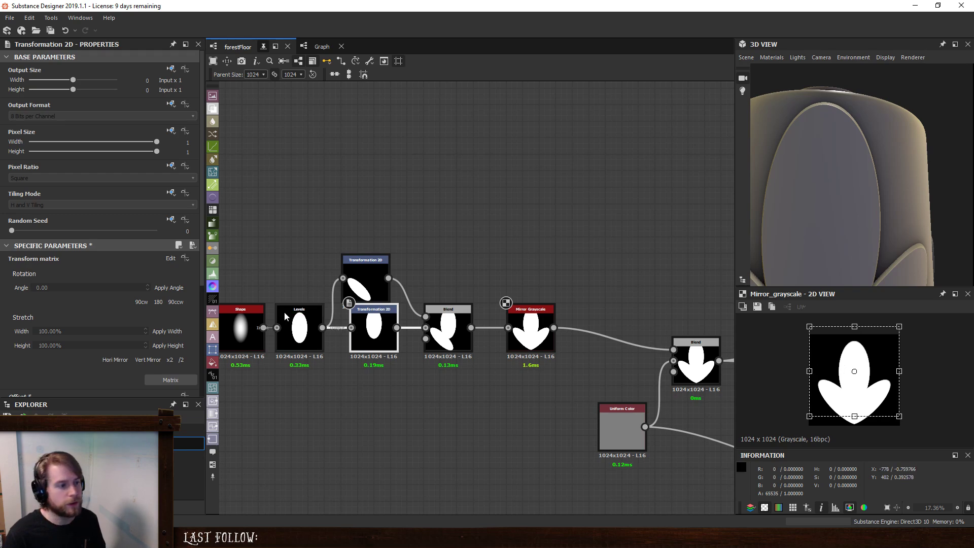
- Widen the Shape node's oval by setting its Size X to 0.6
click(251, 323)
drag(88, 361, 101, 361)
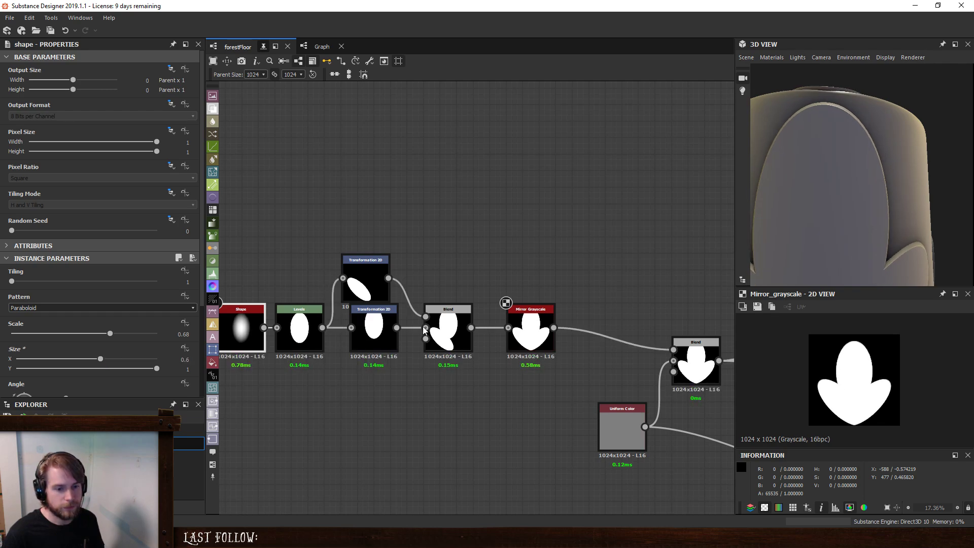
- Switch to the Photos app and examine the lobed leaves in the reference photo IMG_5217.JPG up close
key(alt+Tab)
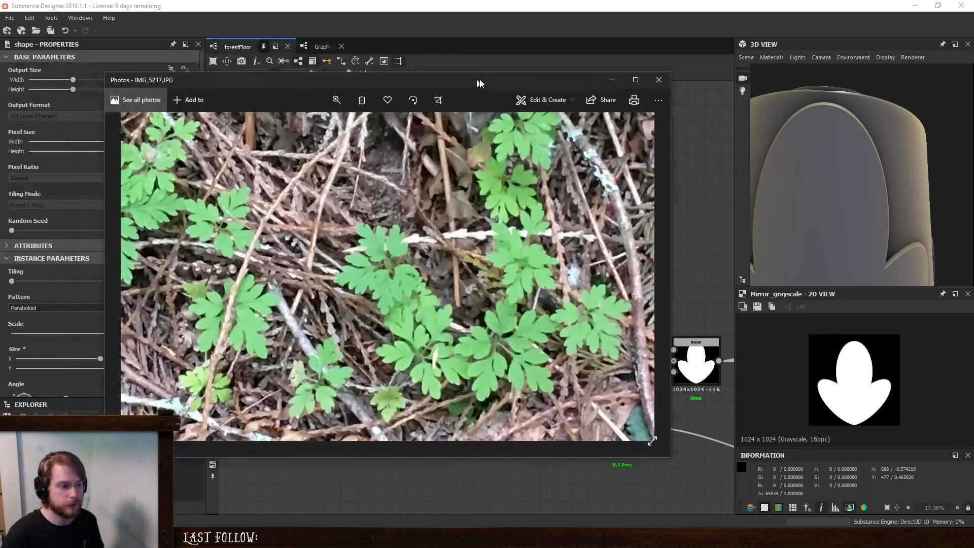
scroll(528, 386, up, 5)
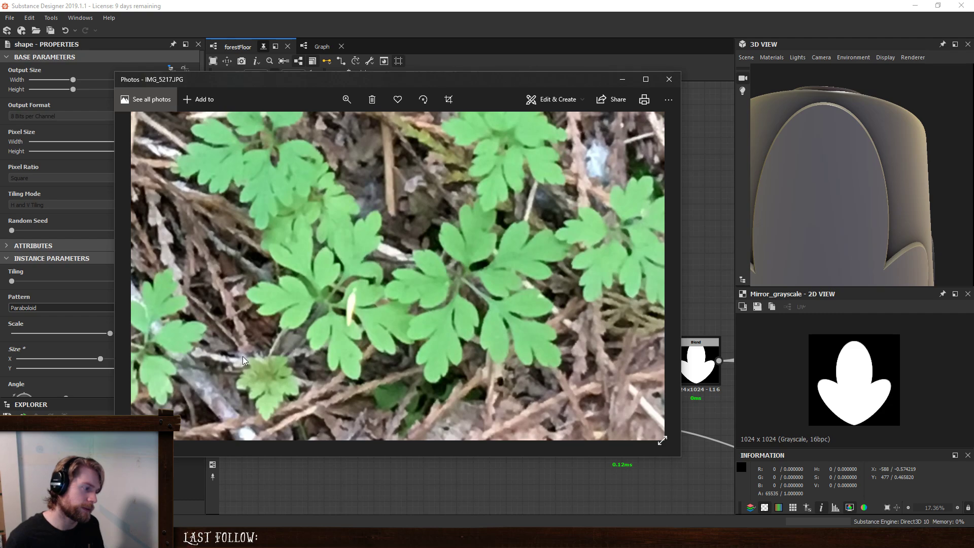
drag(243, 356, 369, 345)
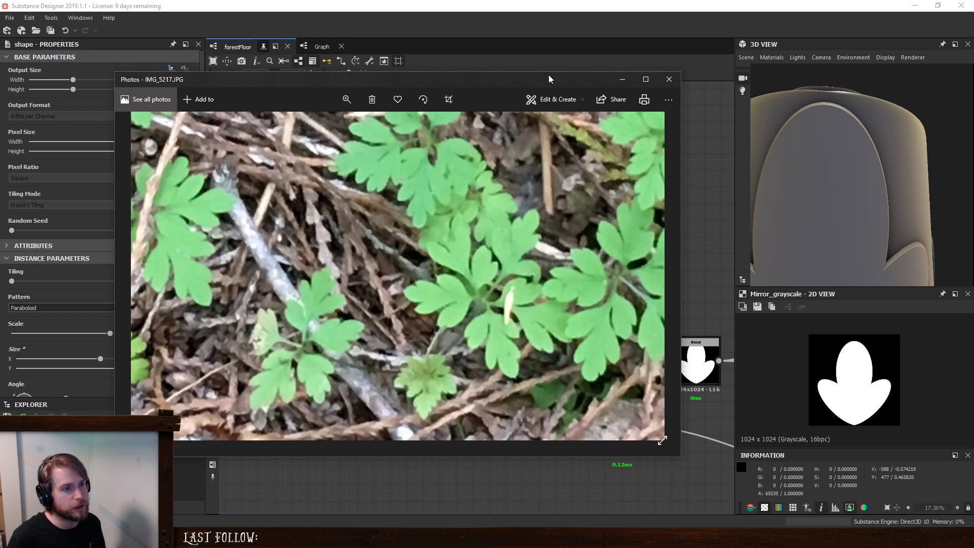
drag(550, 79, 973, 79)
- Move the leaf-shape node chain farther away from the template's Blend node to make room for more nodes
scroll(449, 300, down, 2)
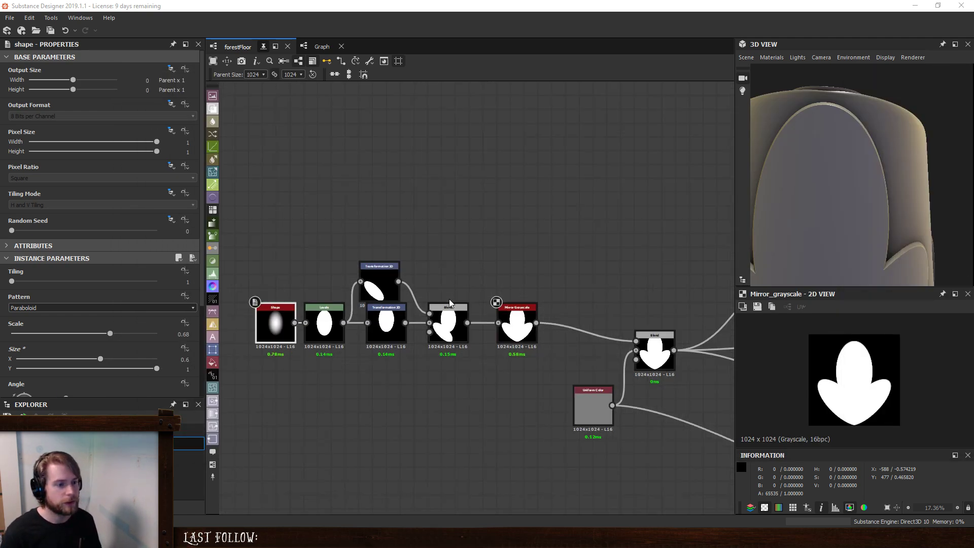
middle_drag(478, 315, 568, 342)
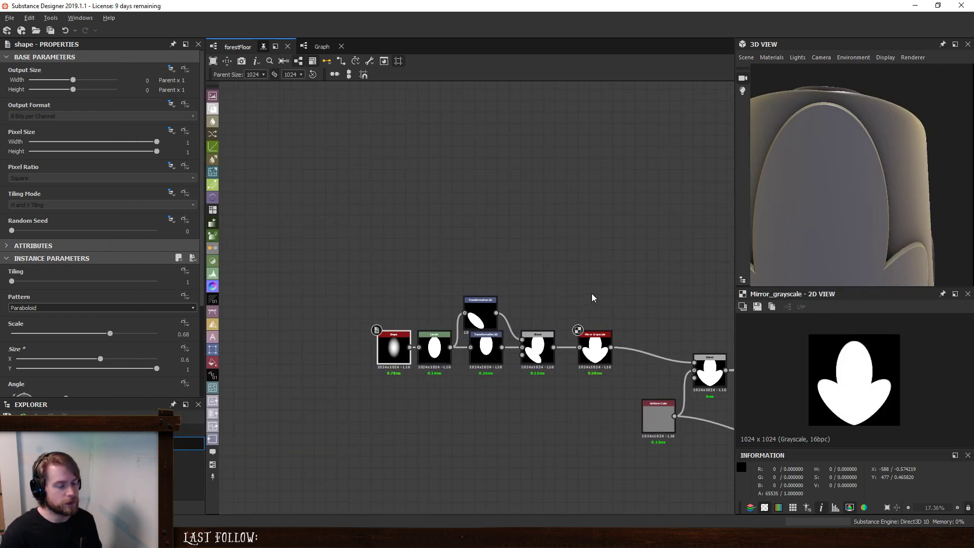
middle_drag(593, 298, 475, 277)
click(495, 323)
drag(284, 244, 400, 328)
click(432, 300)
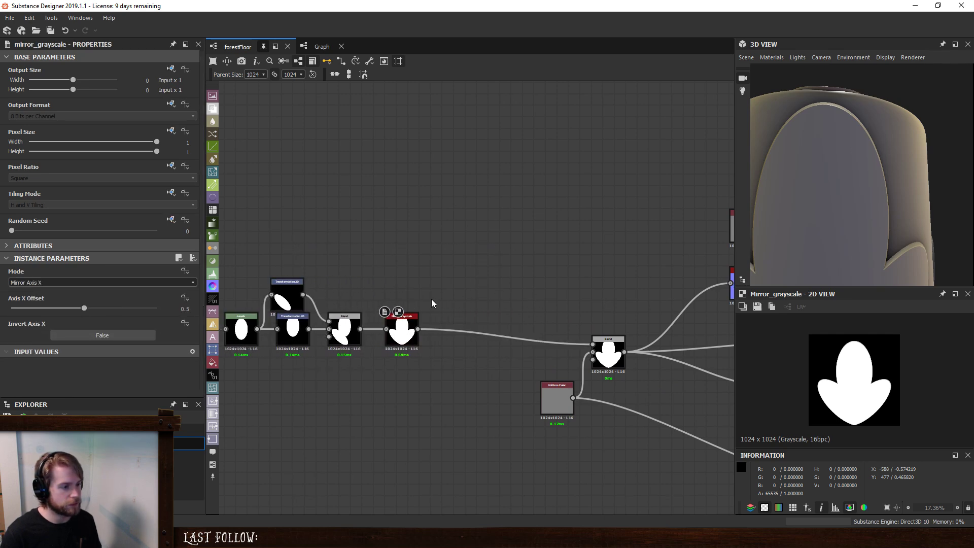
- Insert a new Blend node between the Mirror Grayscale node and the template's Blend node
click(404, 328)
key(space)
text(blend)
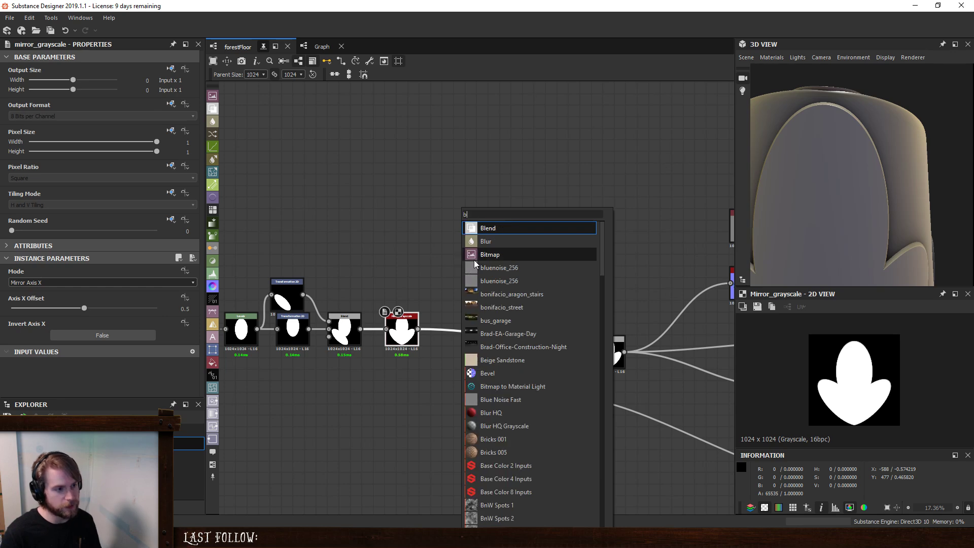
click(485, 230)
drag(476, 310, 502, 318)
key(space)
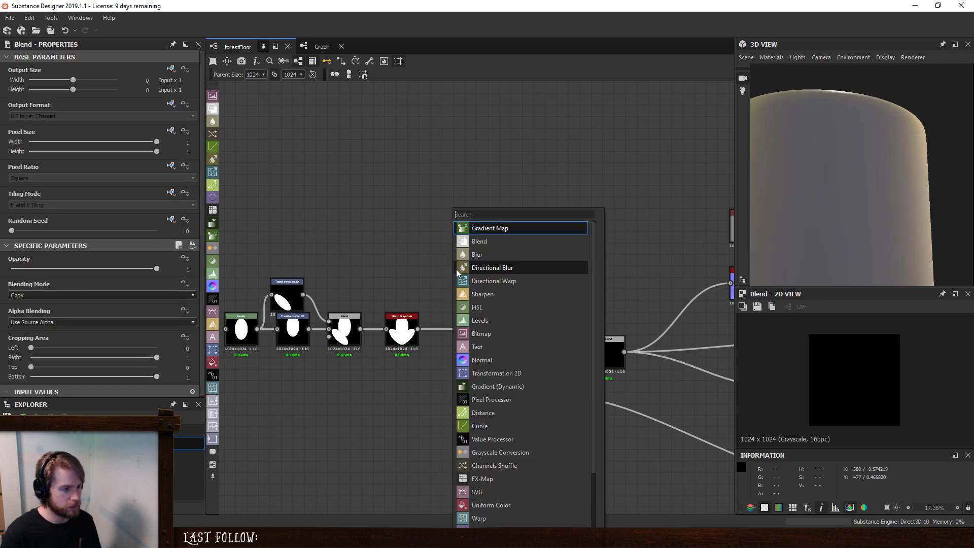
text(rt)
key(Escape)
- Duplicate the side lobe's Transformation 2D node and place the copy above the link between Mirror Grayscale and the new Blend
click(292, 286)
key(ctrl+c)
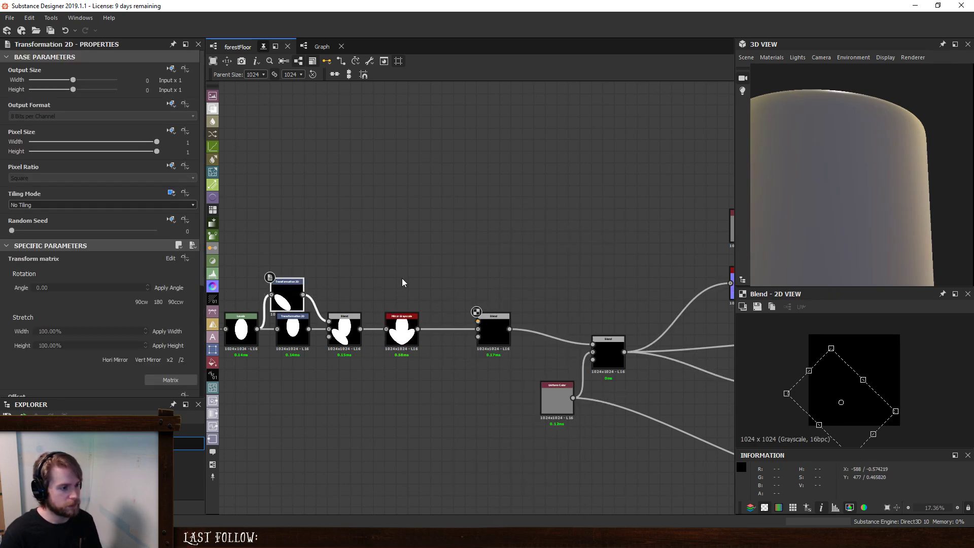
key(ctrl+v)
drag(467, 290, 438, 270)
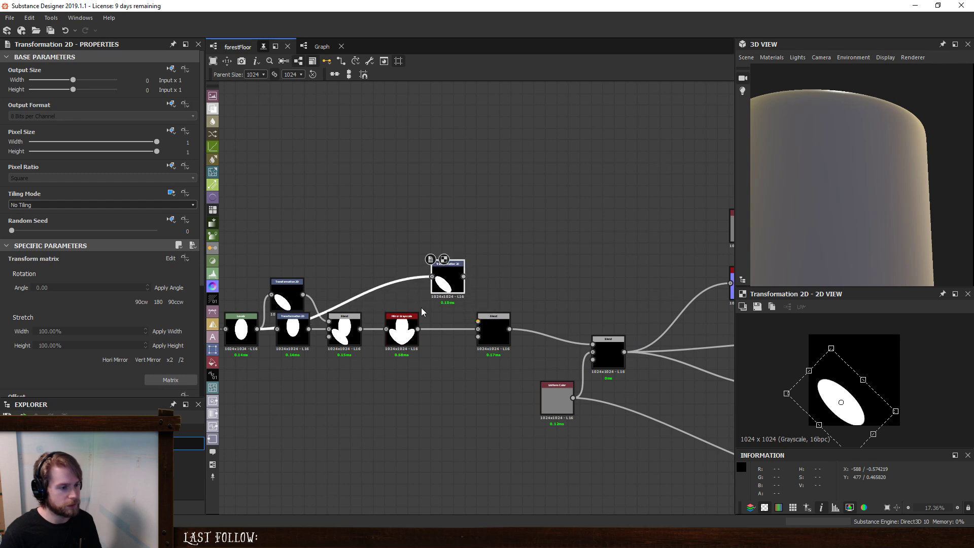
click(436, 330)
key(space)
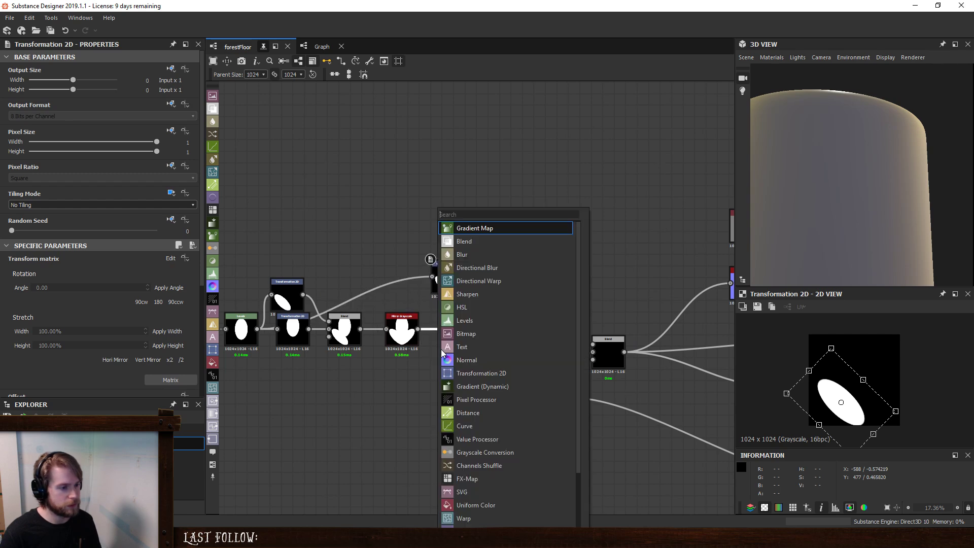
click(441, 348)
key(ctrl+z)
- Insert a Transformation 2D node between the Mirror Grayscale node and the new Blend node
click(448, 329)
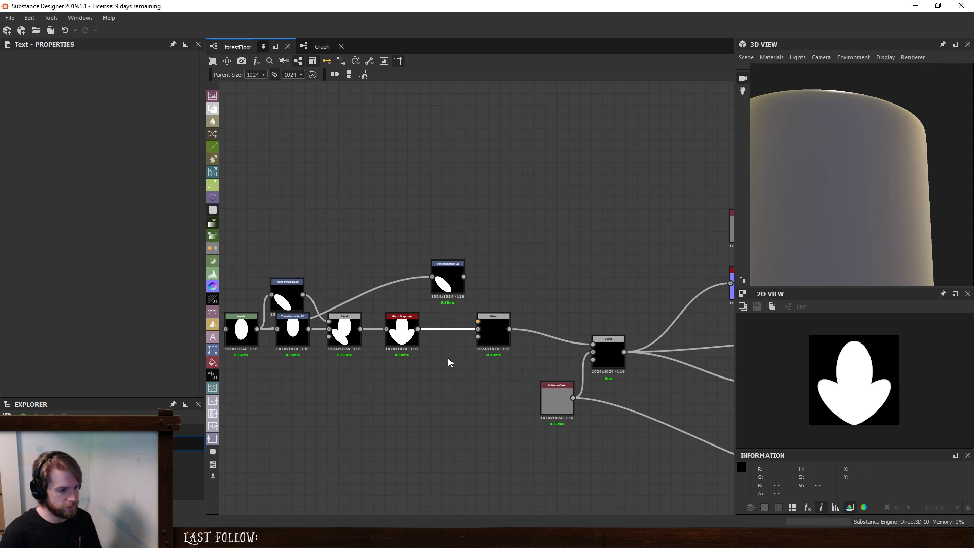
key(space)
text(tra)
click(476, 223)
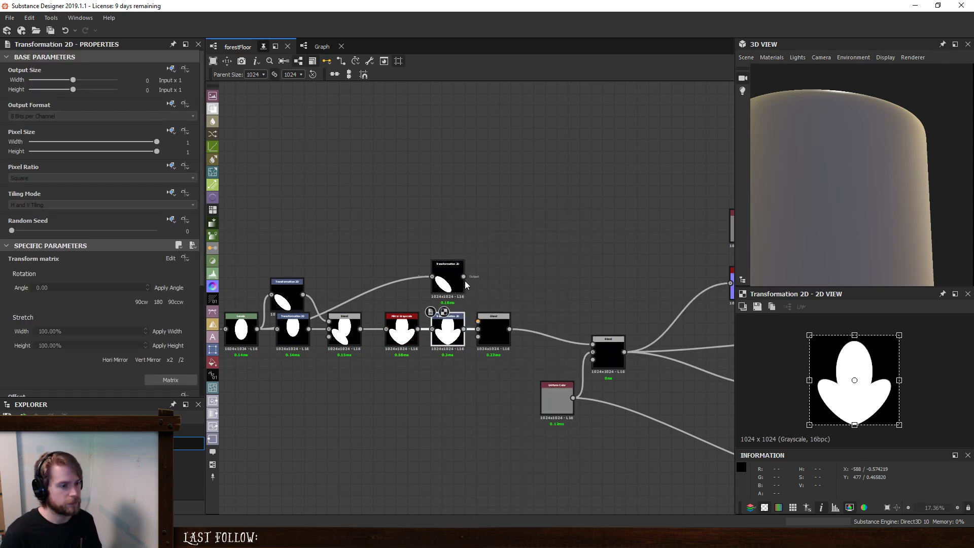
- Feed the duplicated Transformation 2D into the new Blend's foreground and set the blending mode to Max (Lighten)
click(485, 319)
click(78, 294)
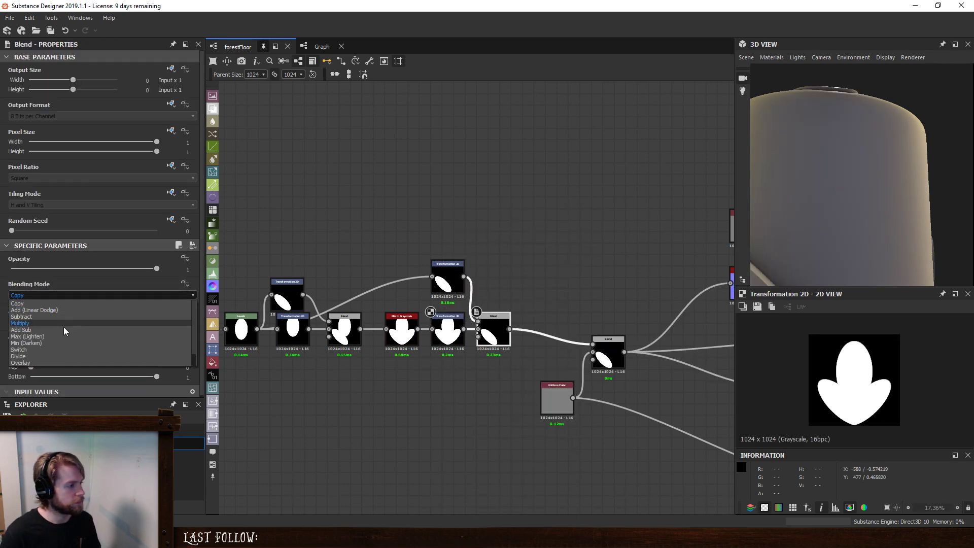
click(63, 336)
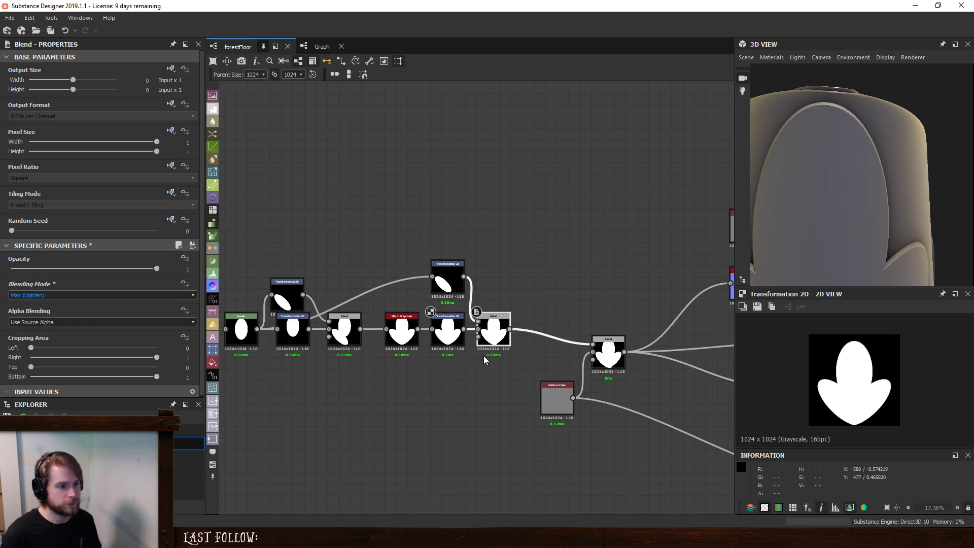
- Override the tiling mode of the Transformation 2D after Mirror Grayscale to Absolute with No Tiling
scroll(450, 336, up, 2)
click(446, 333)
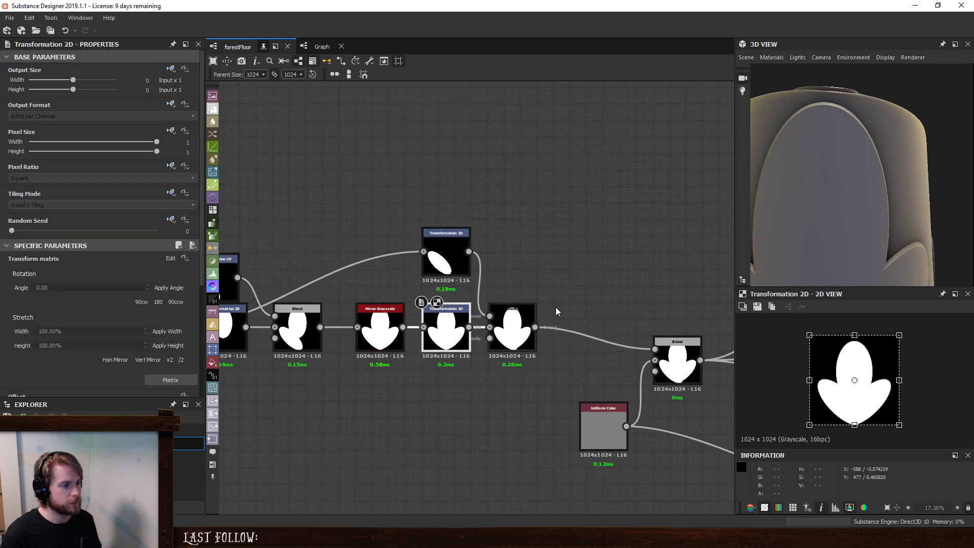
click(171, 194)
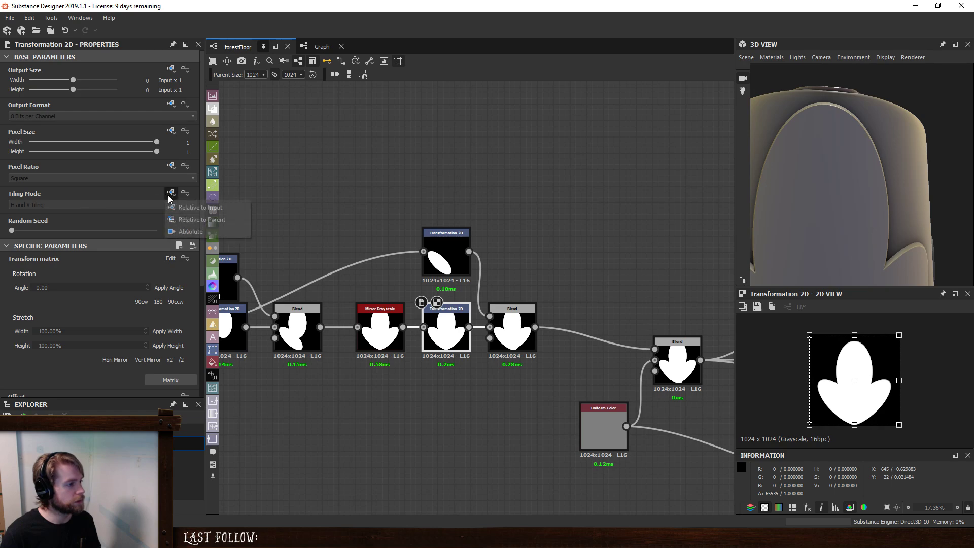
click(178, 233)
click(124, 206)
click(114, 213)
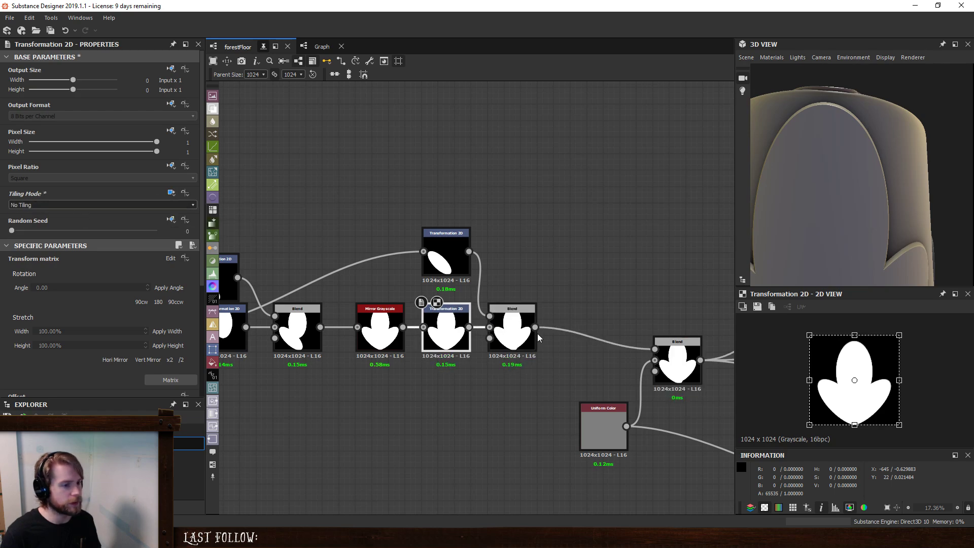
- Insert a Mirror Grayscale node between the newer Blend node and the template's Blend node
click(514, 338)
key(space)
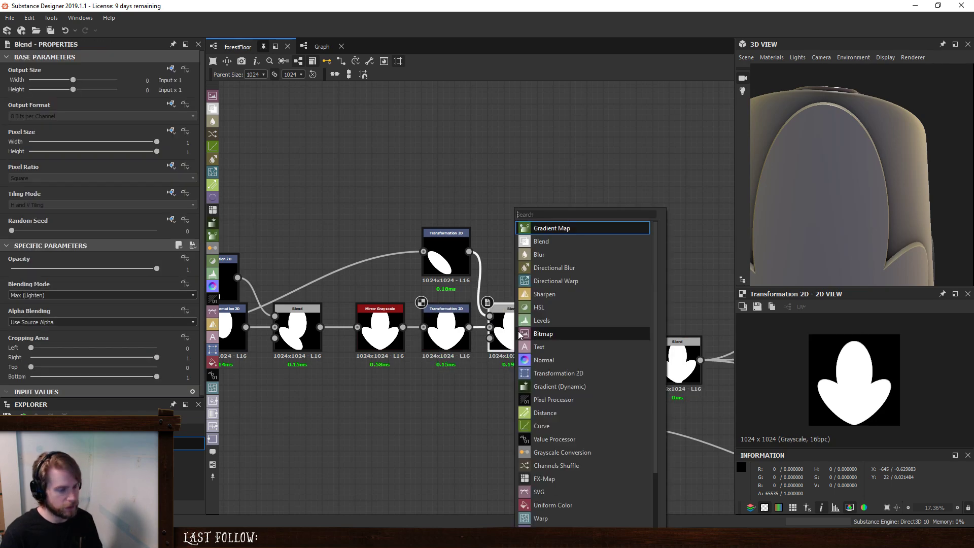
text(mi)
click(557, 255)
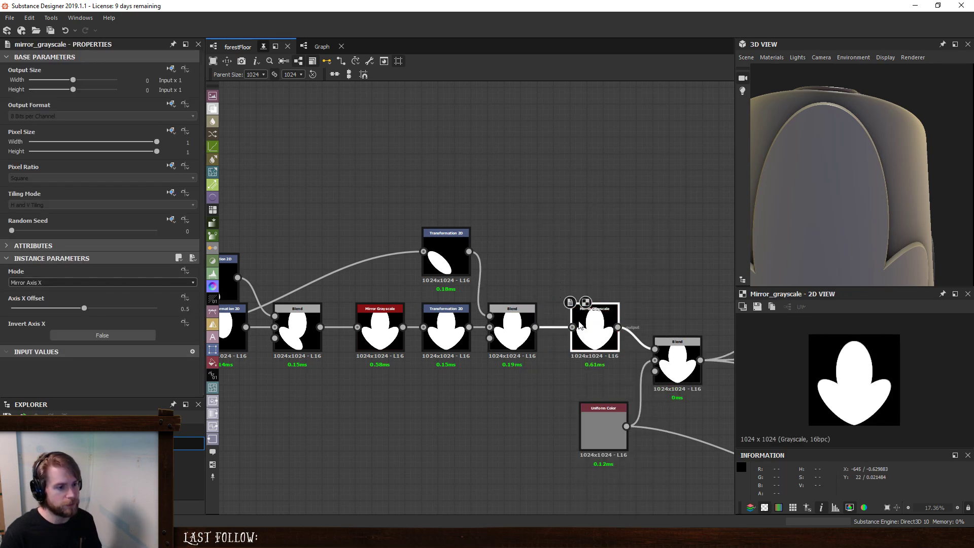
- Scale down the leaf in the Transformation 2D before the newer Blend, with X offset 0 and Y offset about 0.16
click(446, 330)
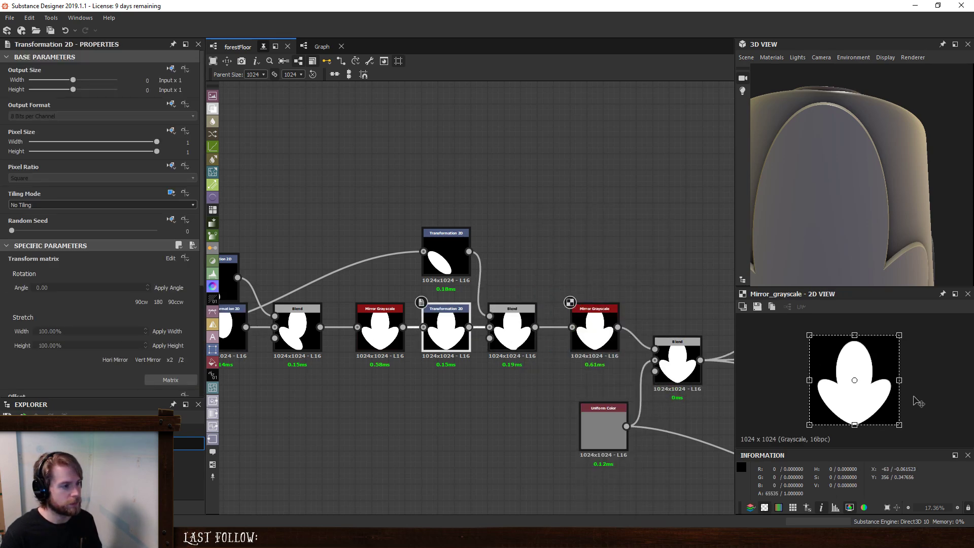
drag(899, 426, 889, 375)
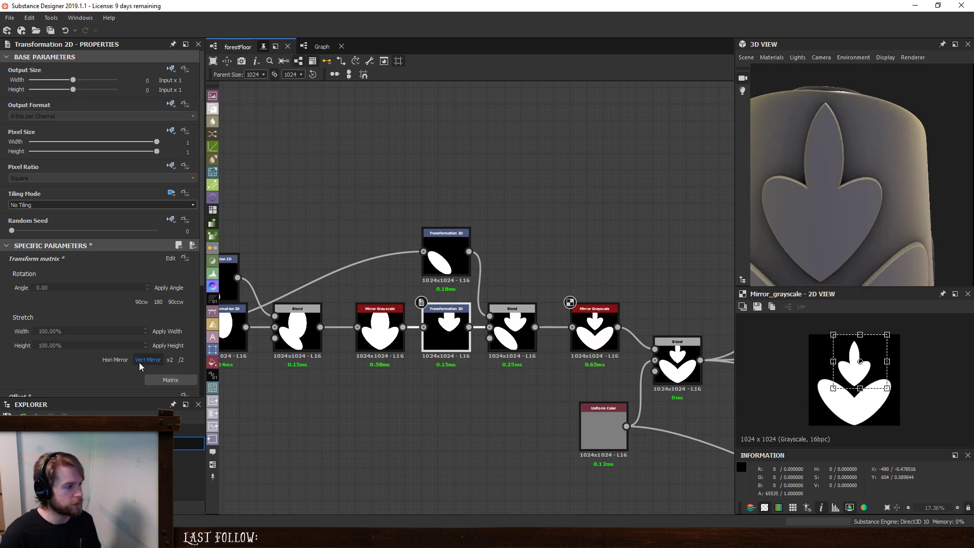
scroll(134, 356, down, 5)
drag(169, 256, 246, 252)
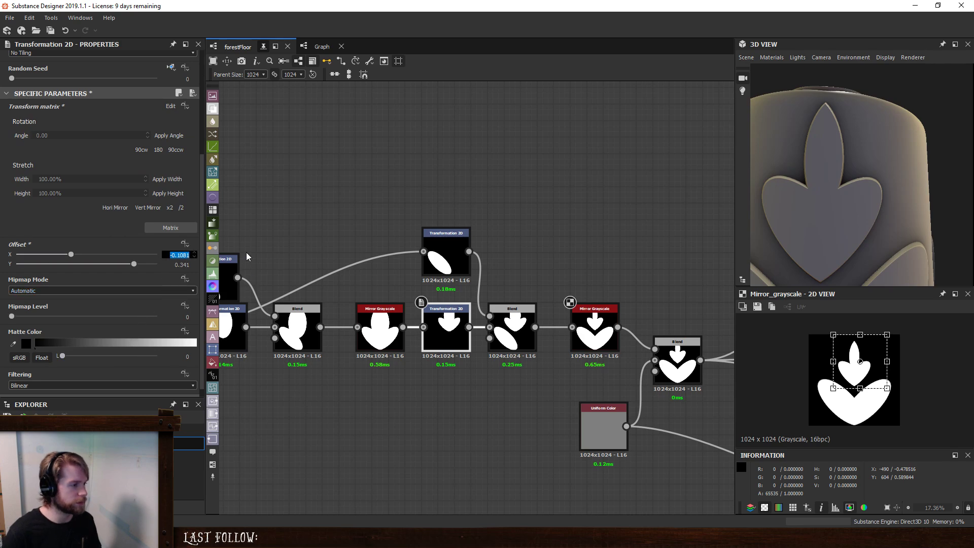
text(0)
key(Return)
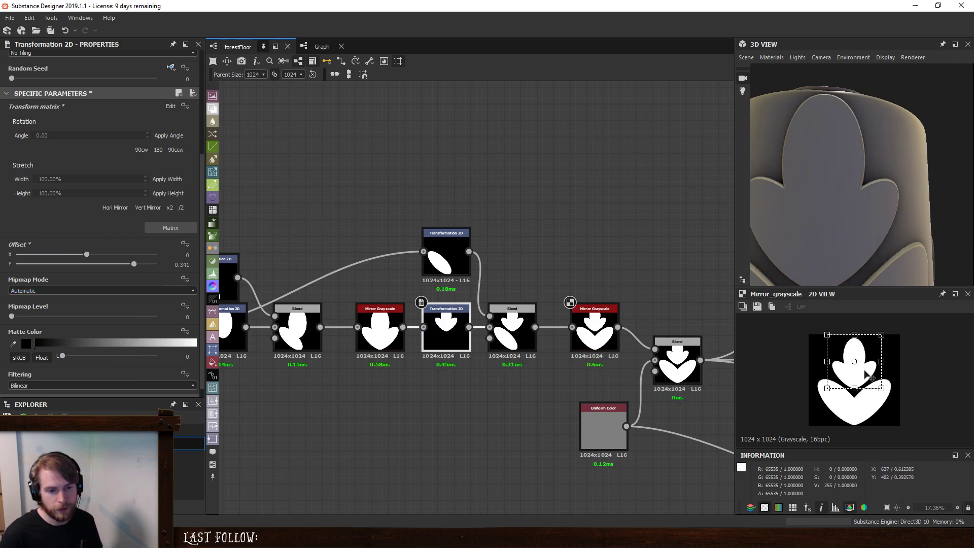
drag(872, 379, 873, 388)
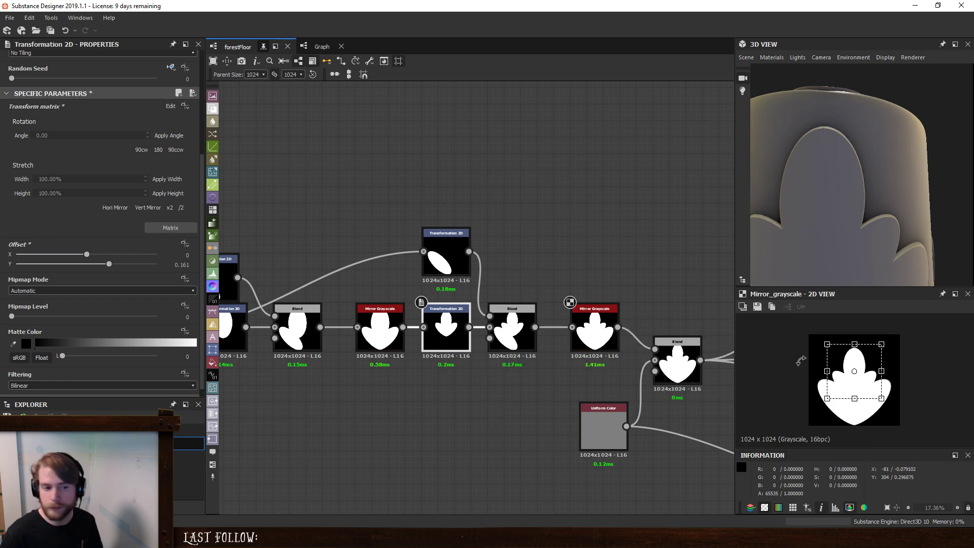
- Rotate and slightly shrink the duplicated side lobe in the upper Transformation 2D, placing it at offset about X 0.46, Y -0.06
click(446, 259)
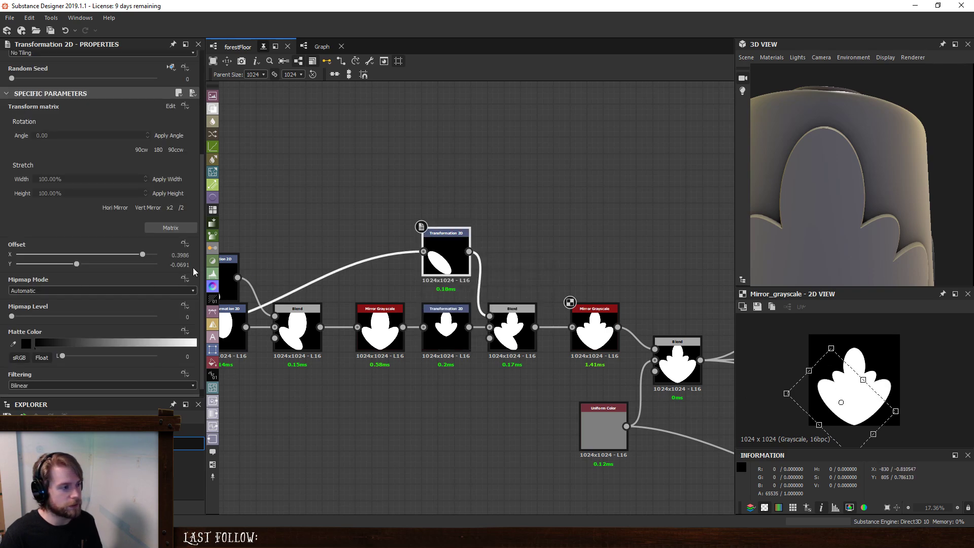
drag(867, 356, 863, 345)
drag(784, 401, 822, 391)
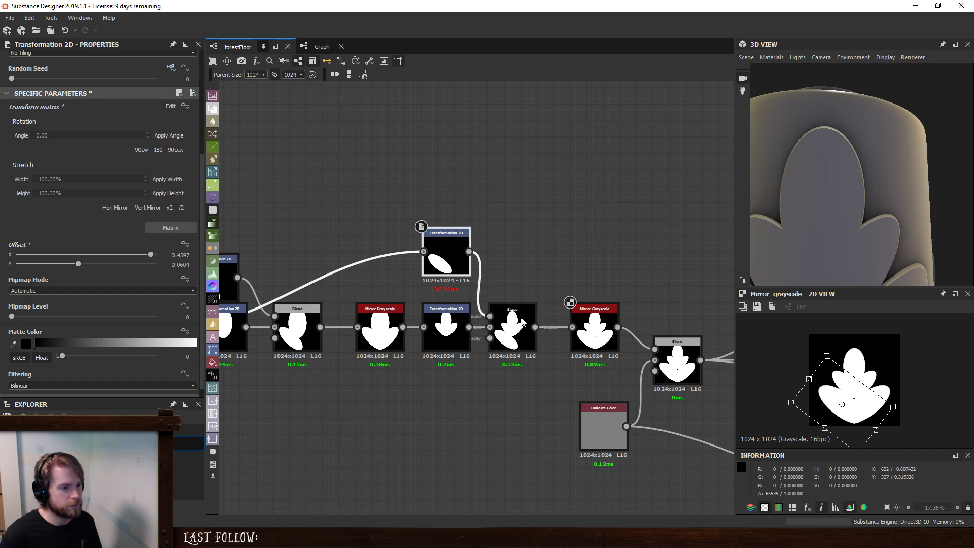
- Raise the scaled leaf in the central Transformation 2D to Y offset about 0.30 and compare it with the reference photo IMG_5217.JPG
click(454, 322)
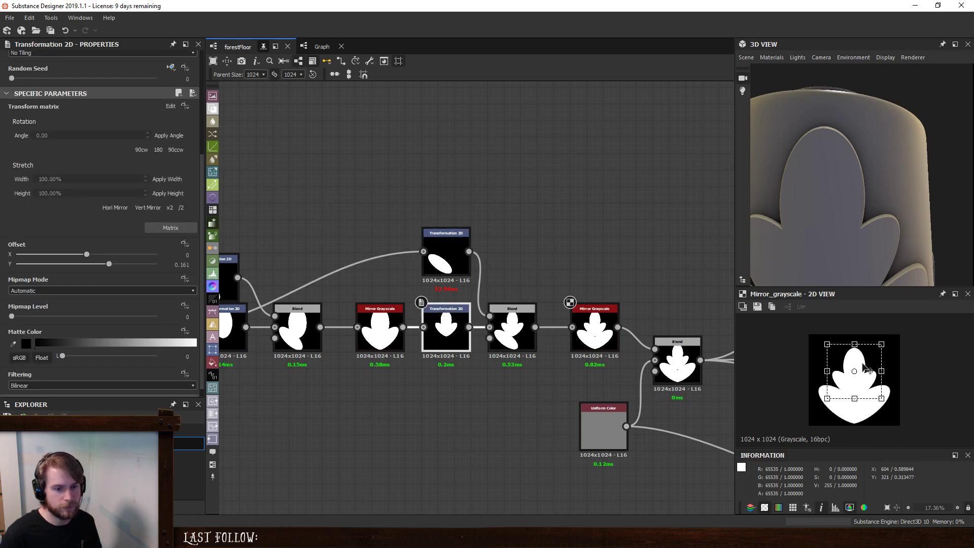
drag(872, 370, 871, 363)
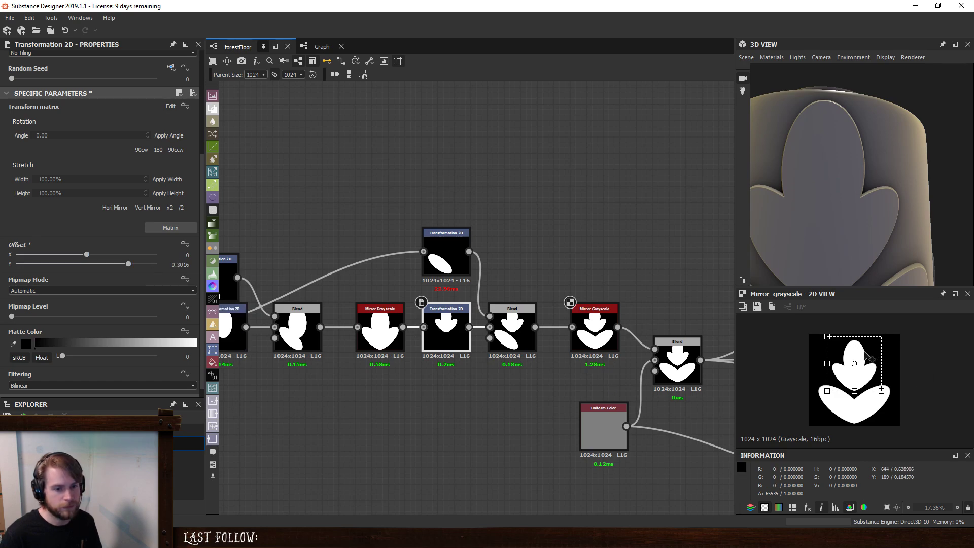
drag(864, 353, 865, 351)
key(ctrl+z)
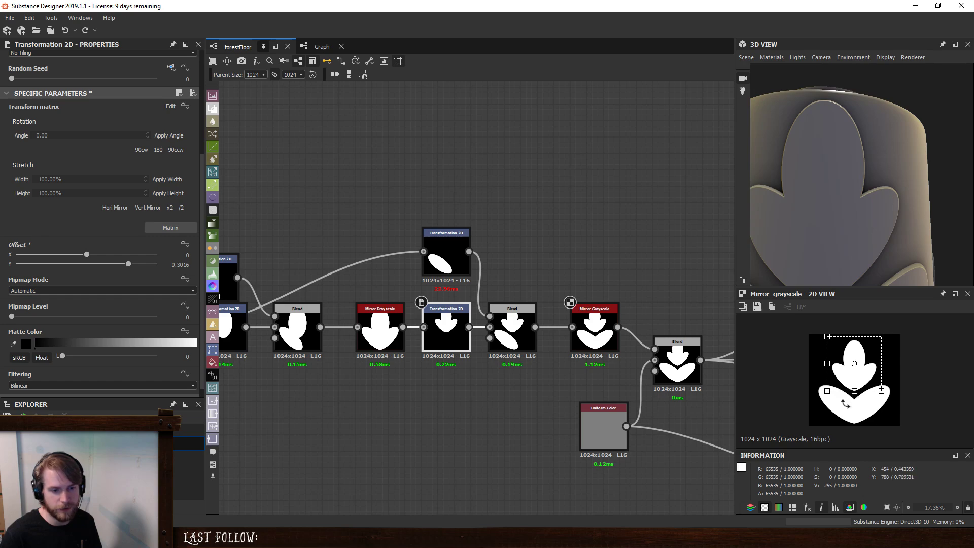
drag(973, 89, 652, 97)
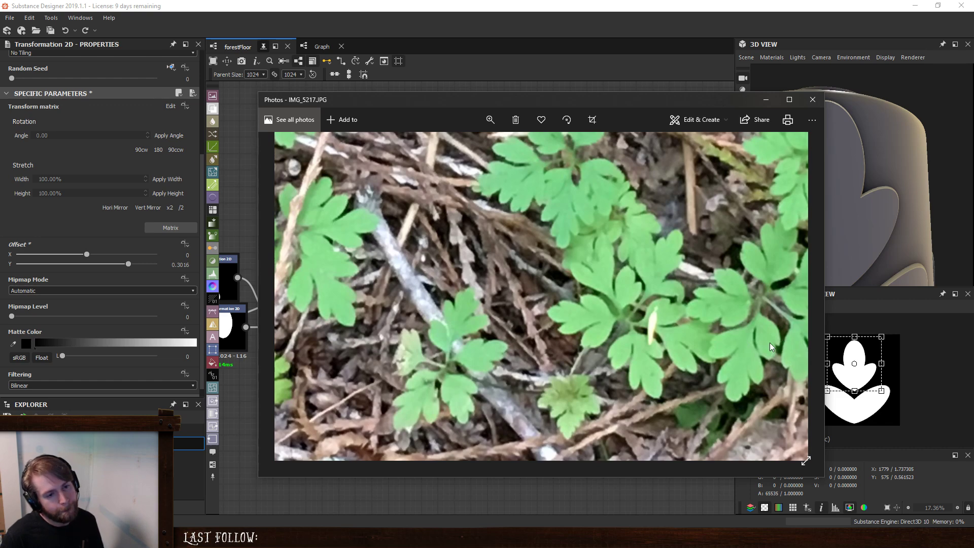
drag(643, 97, 973, 101)
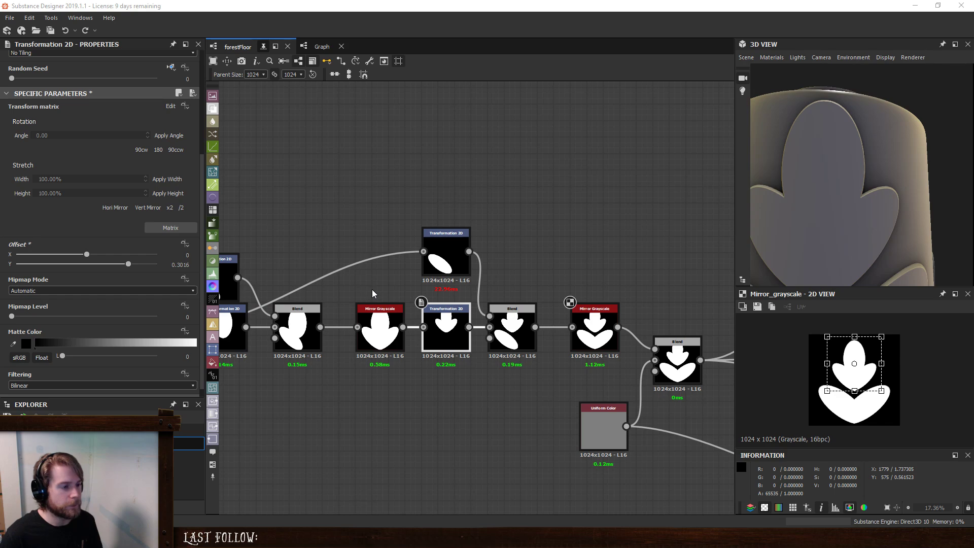
- Feed the first Mirror Grayscale's output into the upper Transformation 2D in place of the single oval
middle_drag(352, 252, 377, 242)
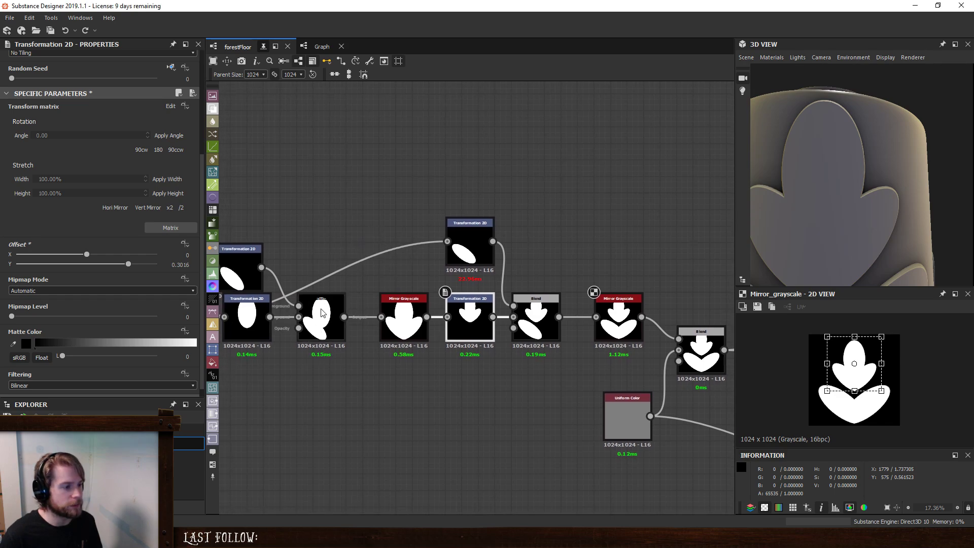
middle_drag(329, 330, 347, 308)
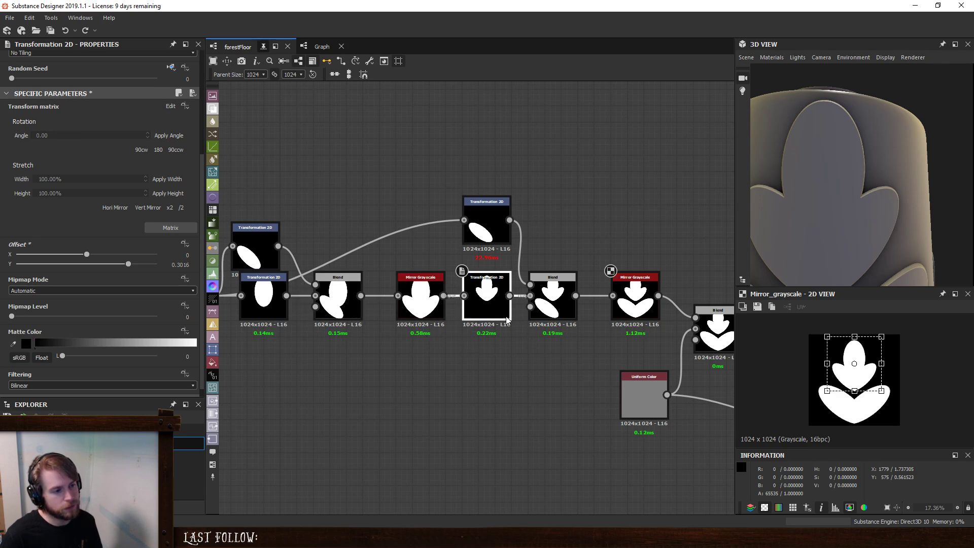
drag(465, 231, 465, 222)
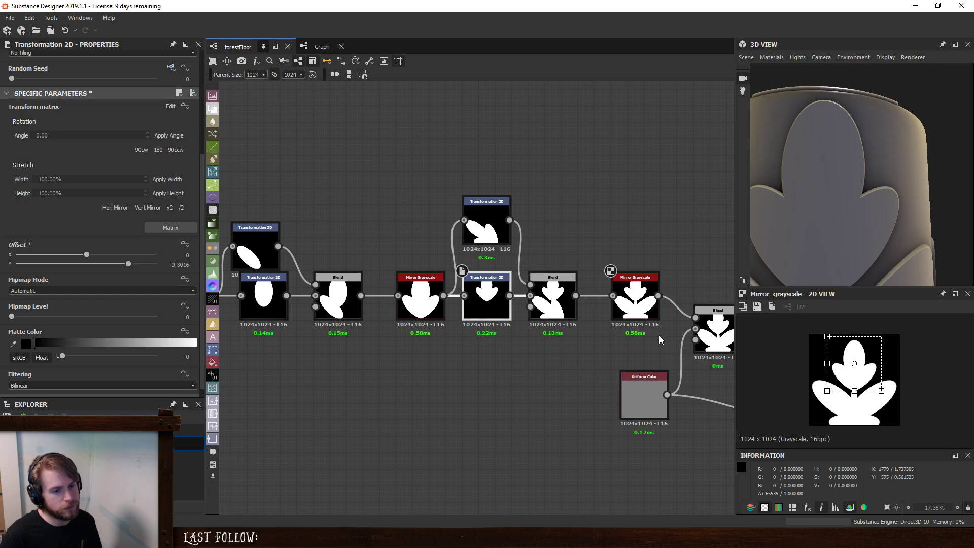
click(635, 299)
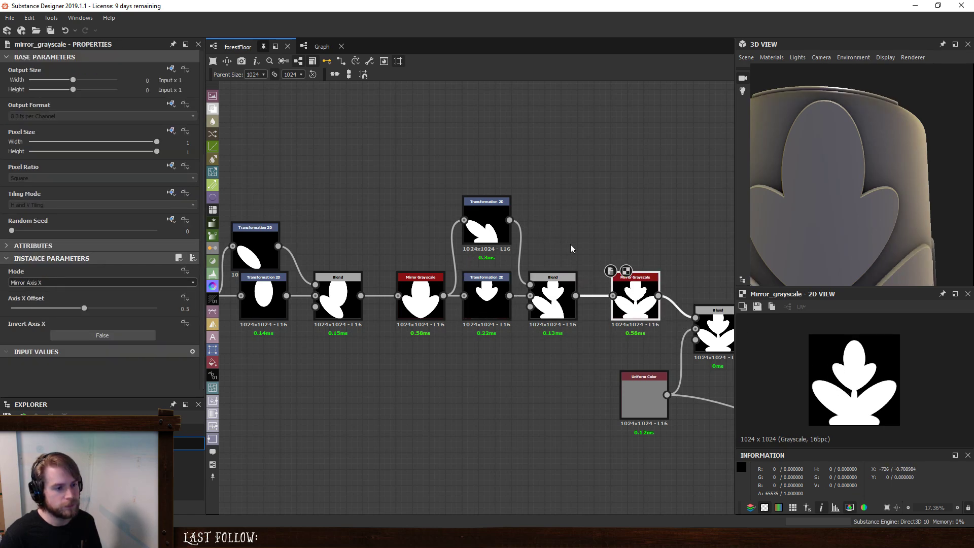
click(559, 304)
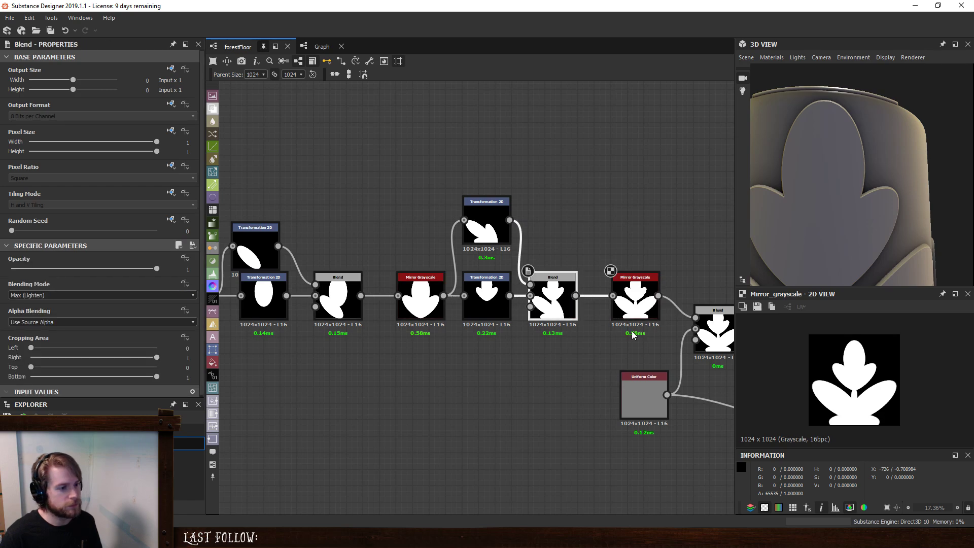
- Shrink and rotate the side leaf cluster in the upper Transformation 2D so it sits beside the central leaf's base
click(487, 231)
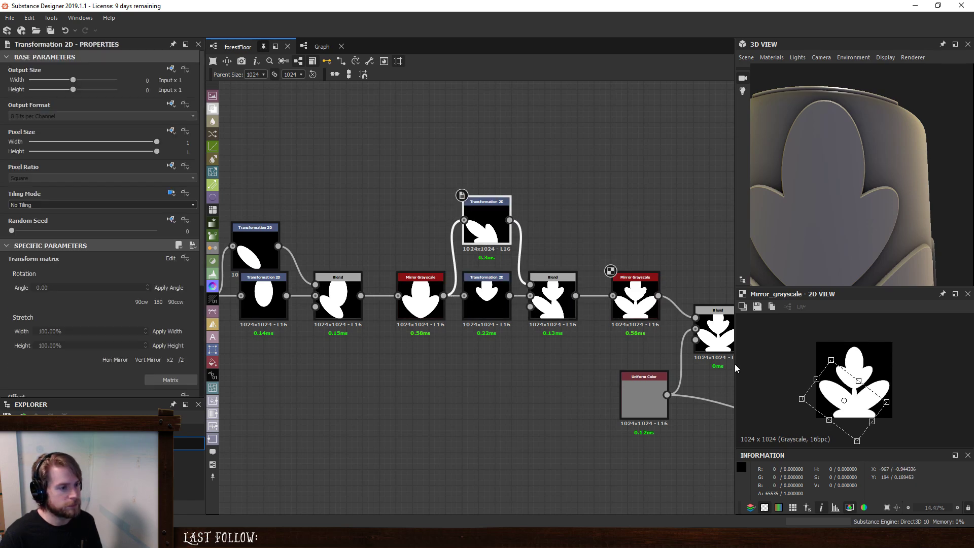
drag(858, 441, 852, 425)
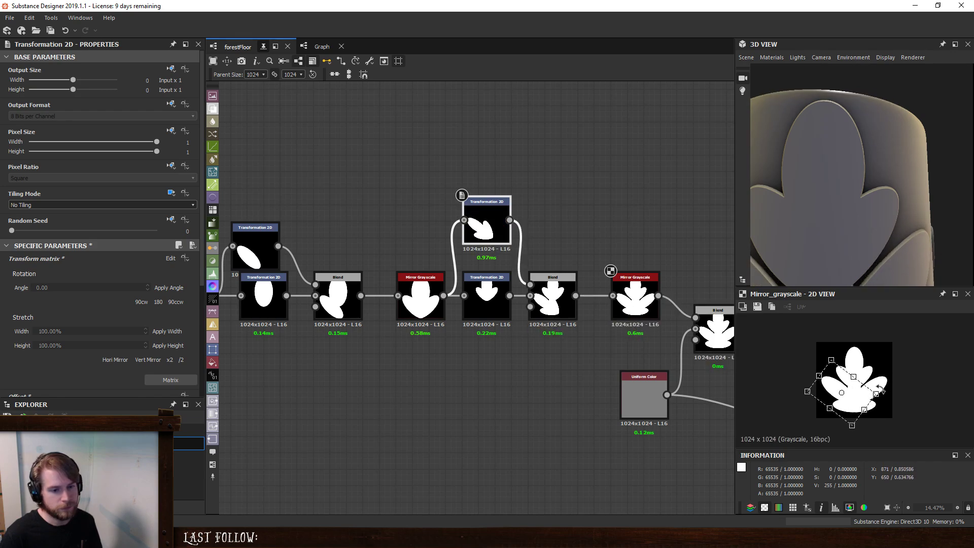
drag(881, 392, 878, 398)
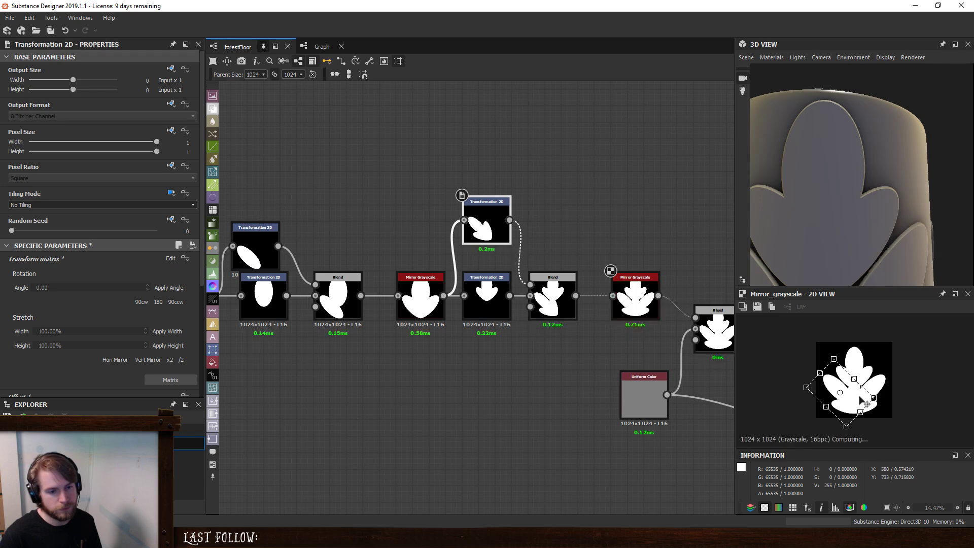
- Move the original side lobe in the first upper Transformation 2D slightly up and rotate it to refine the leaf outline
click(259, 255)
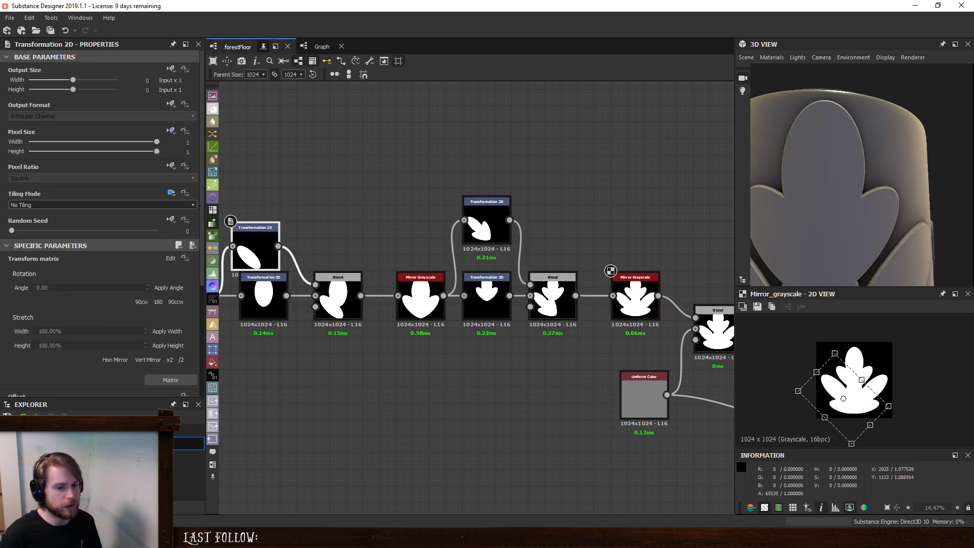
drag(844, 388, 844, 382)
drag(913, 384, 869, 398)
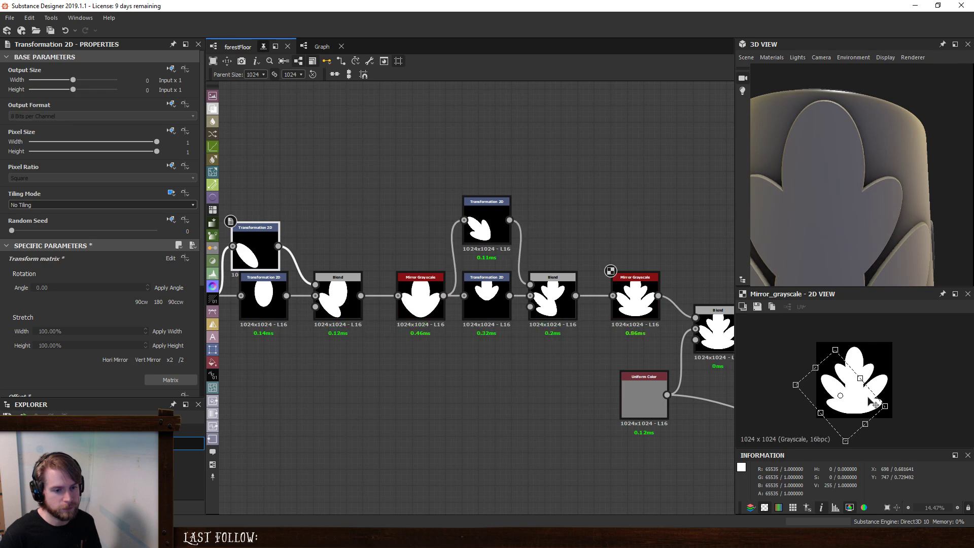
click(526, 419)
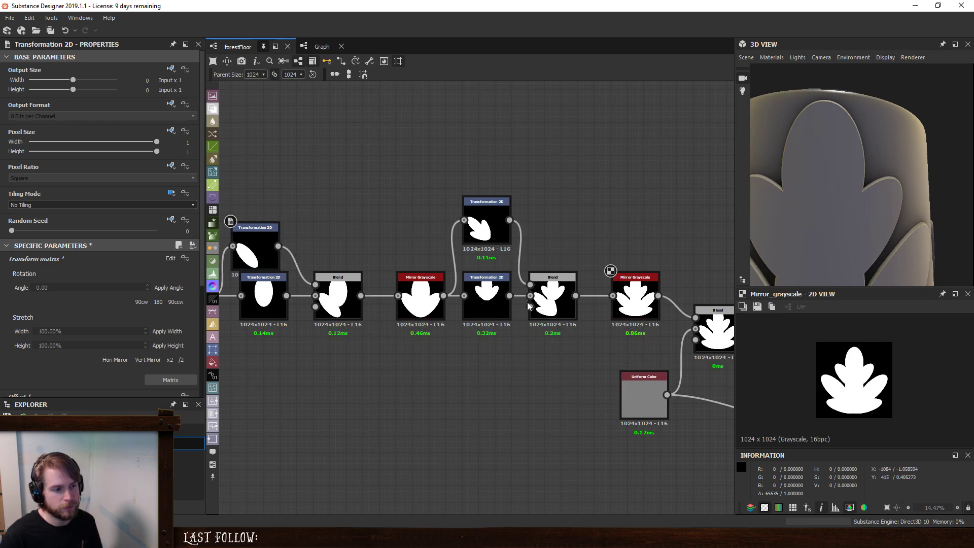
- Preview the first Mirror Grayscale and move the nodes from Shape to the first Blend away from it to open a gap
double_click(486, 305)
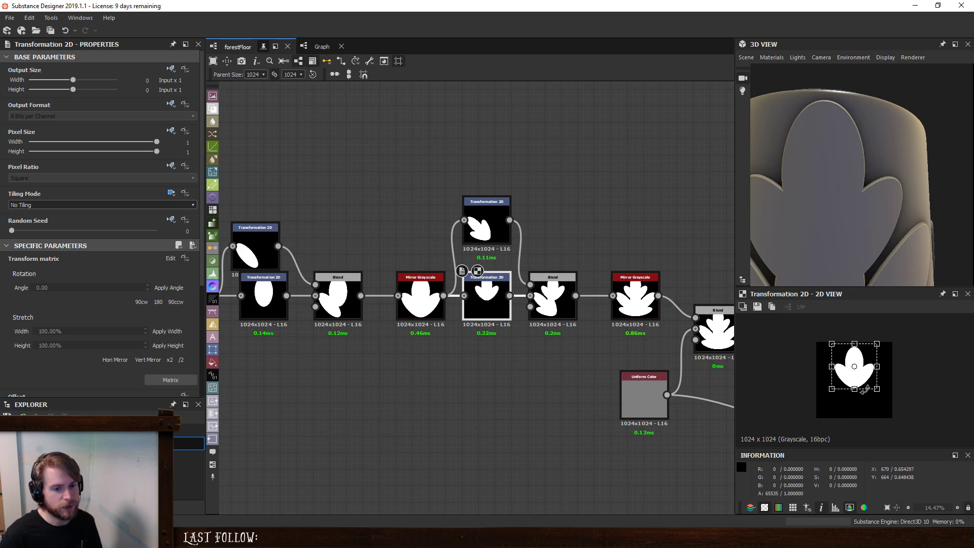
middle_drag(422, 308, 441, 299)
click(440, 299)
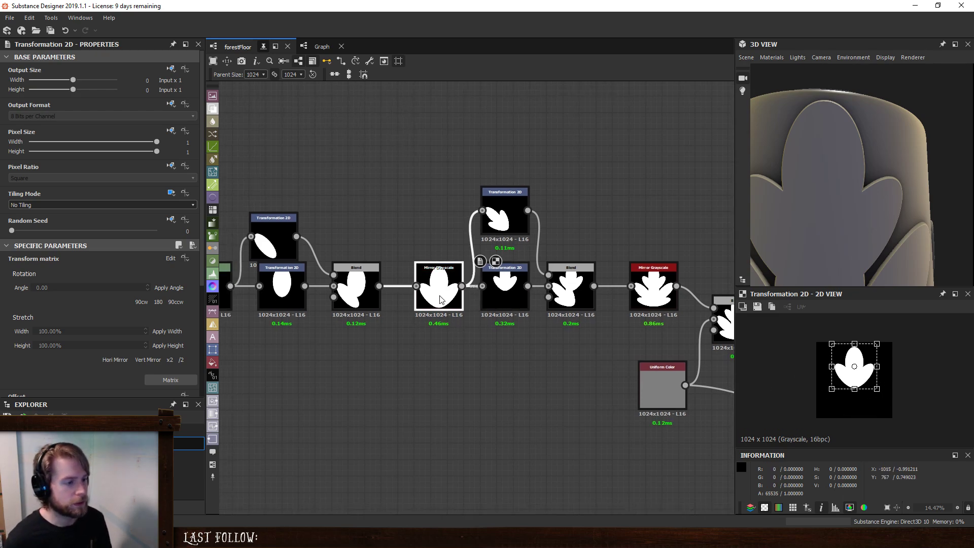
double_click(441, 300)
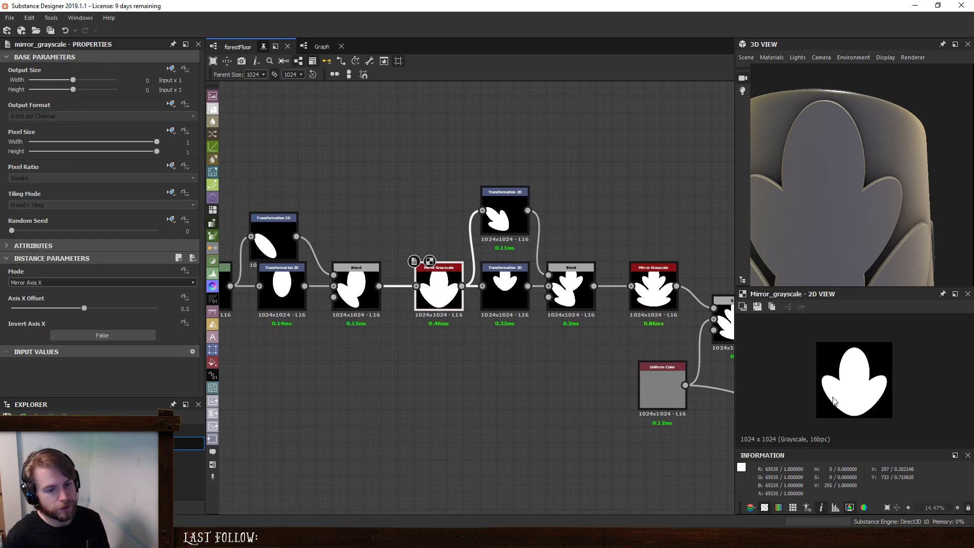
scroll(393, 277, down, 1)
middle_drag(393, 277, 561, 278)
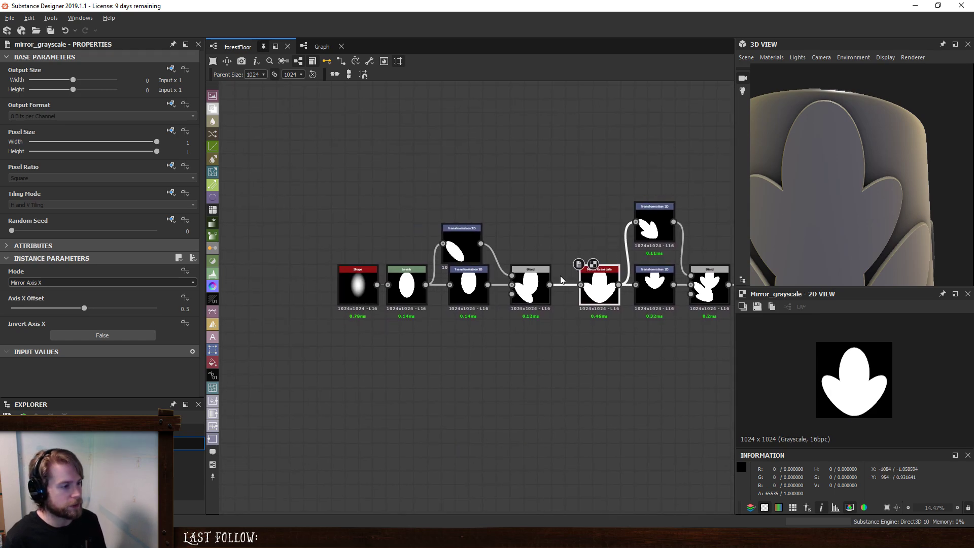
drag(282, 178, 494, 301)
click(525, 238)
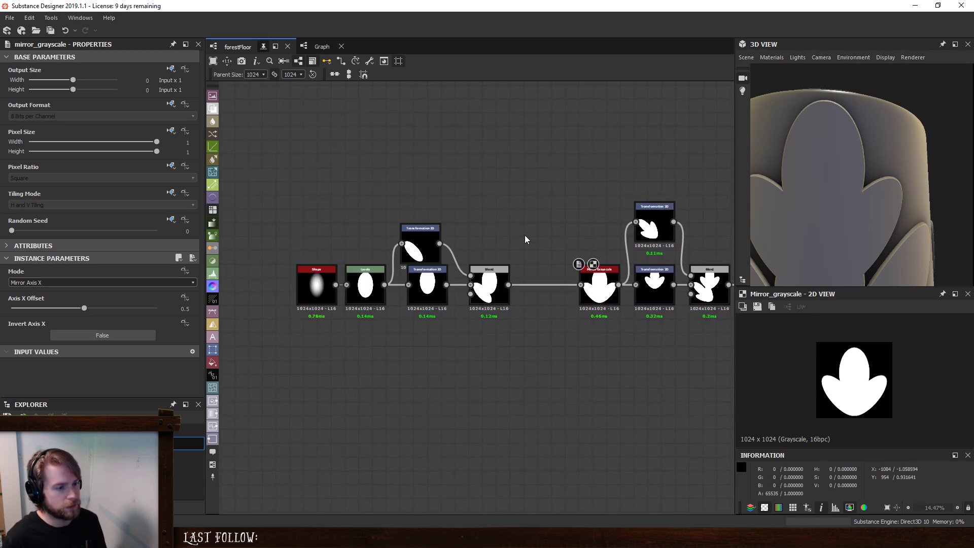
middle_drag(511, 342, 492, 320)
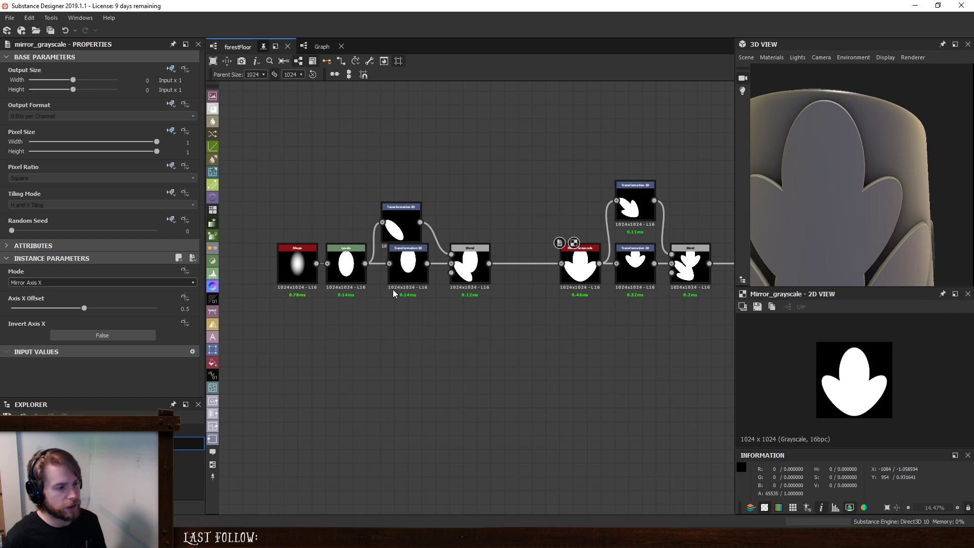
- Insert a Directional Warp node between the first Blend and the first Mirror Grayscale
click(513, 264)
key(space)
text(d)
click(550, 241)
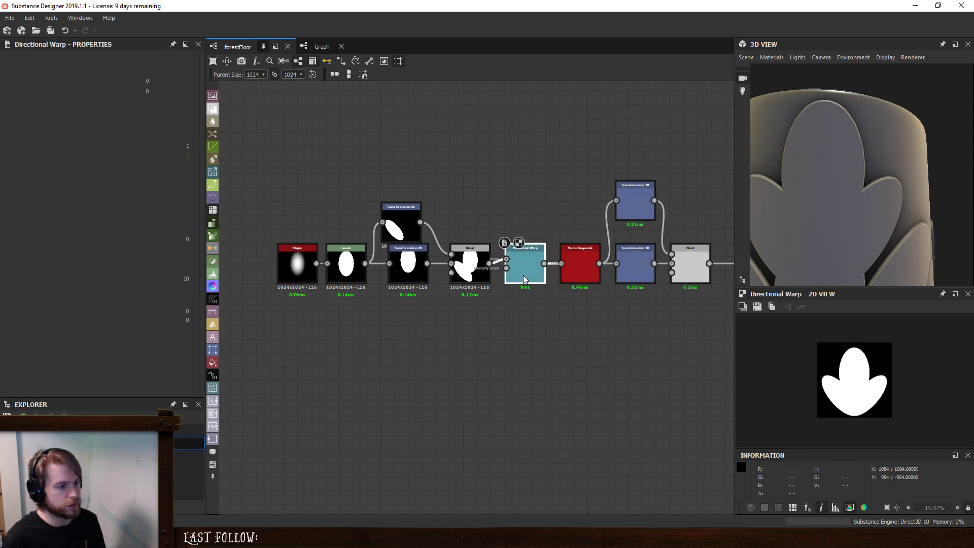
- Add a Gradient Linear 1 node with 180° rotation and connect it to the Directional Warp's intensity input
key(space)
text(lin)
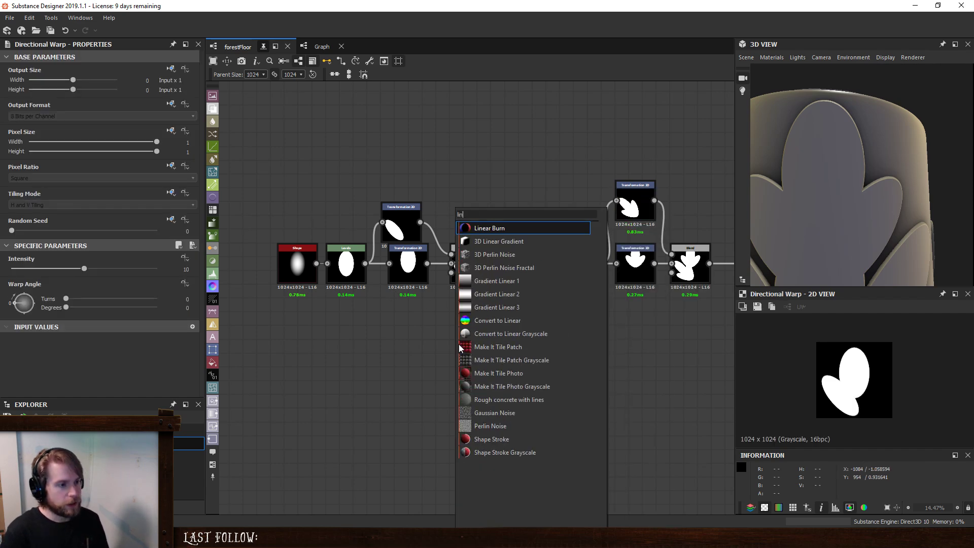
key(Down)
key(Down)
key(Down)
key(Down)
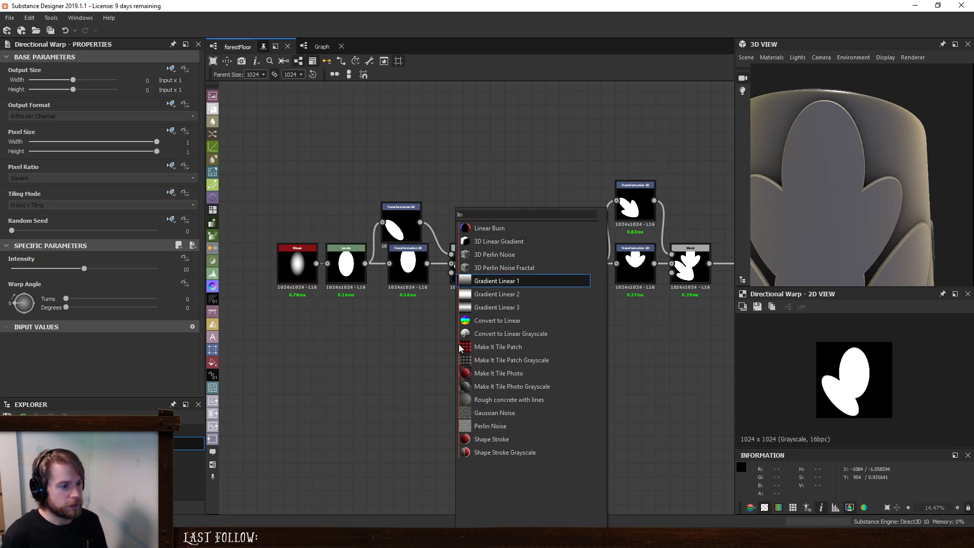
key(Return)
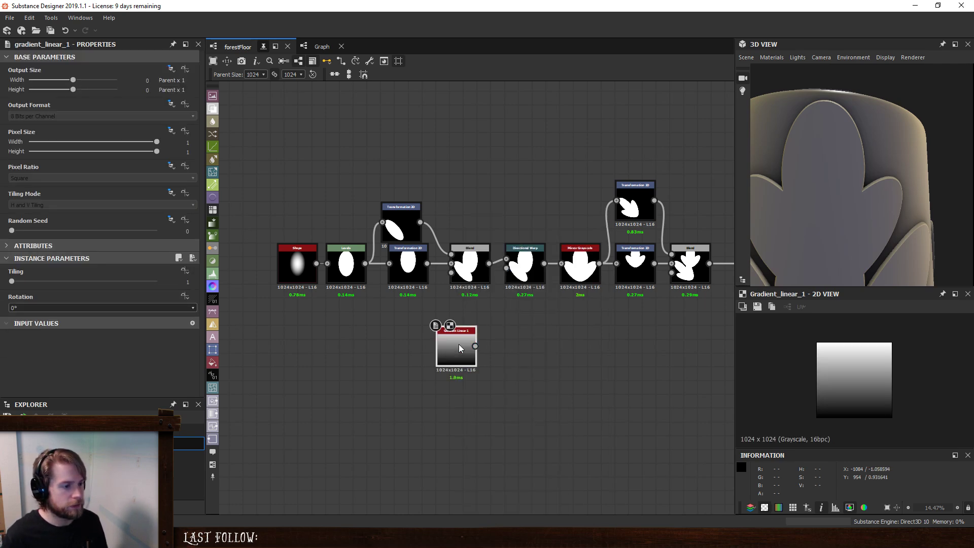
click(117, 306)
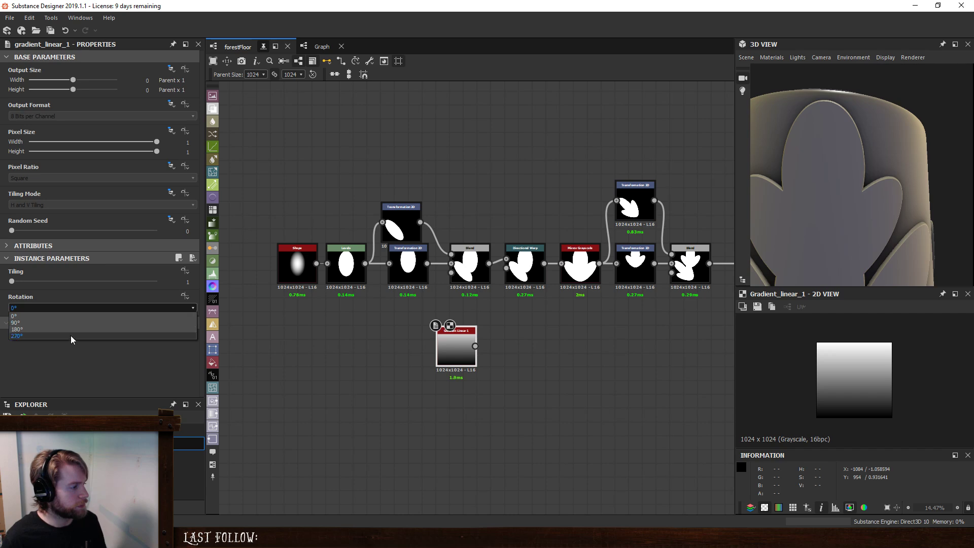
click(72, 330)
mouse_move(450, 328)
mouse_down()
mouse_move(454, 313)
mouse_move(478, 312)
mouse_move(437, 335)
mouse_up()
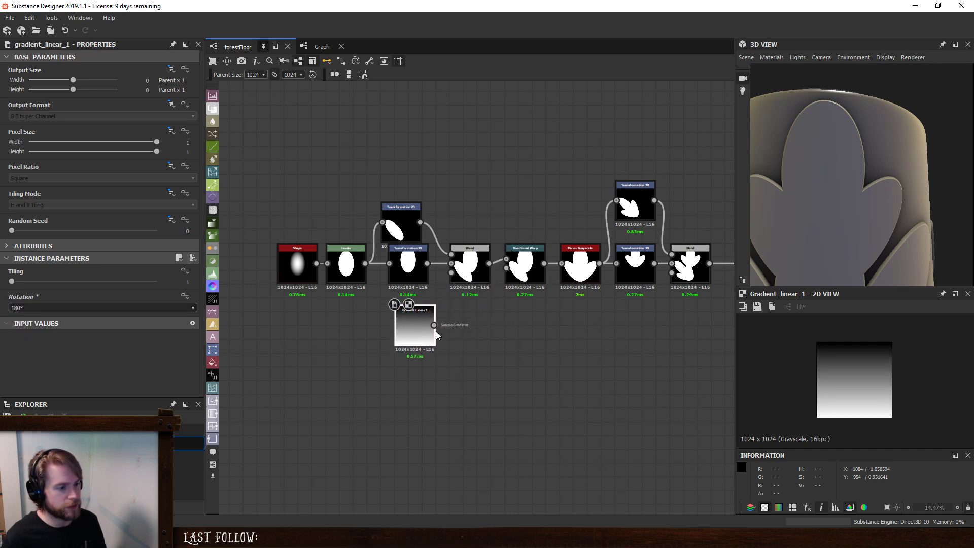
drag(495, 273, 506, 268)
- Insert a Curve node on the link between Gradient Linear 1 and the Directional Warp, placed below the first Blend
click(465, 333)
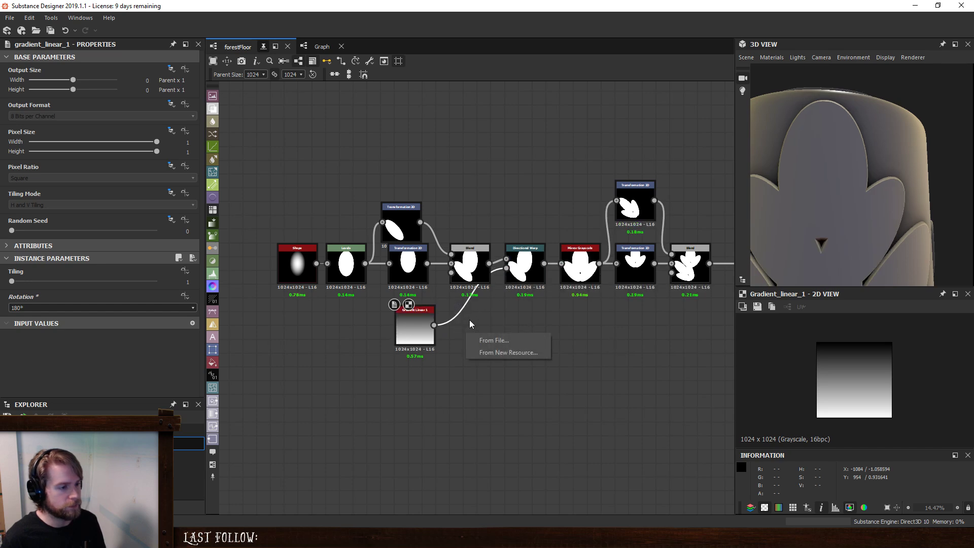
key(space)
text(c)
click(487, 231)
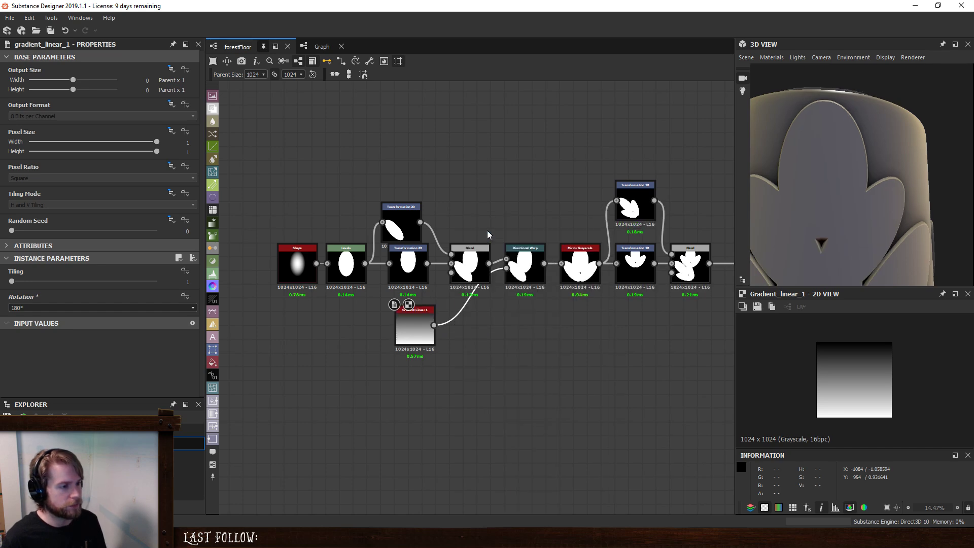
double_click(471, 300)
drag(471, 300, 471, 338)
- Set the Directional Warp's intensity to 20 and warp angle to 180 degrees, and line up Gradient Linear 1 with the Curve node
click(526, 266)
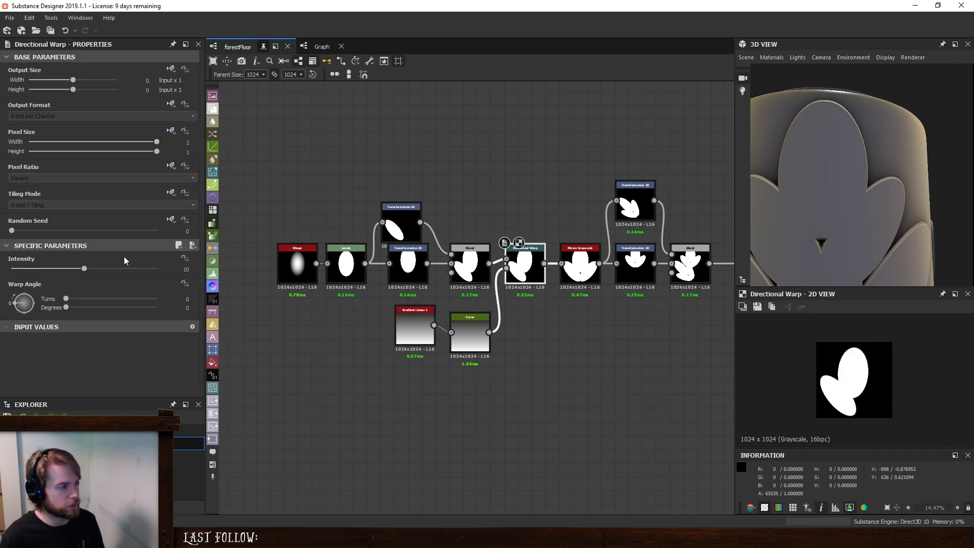
drag(84, 268, 160, 273)
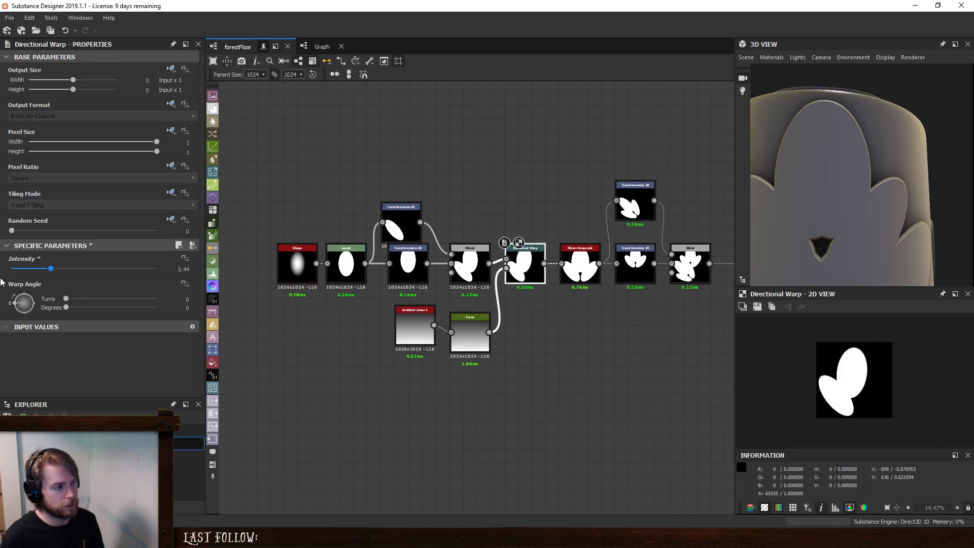
click(473, 323)
drag(412, 317, 412, 324)
click(524, 268)
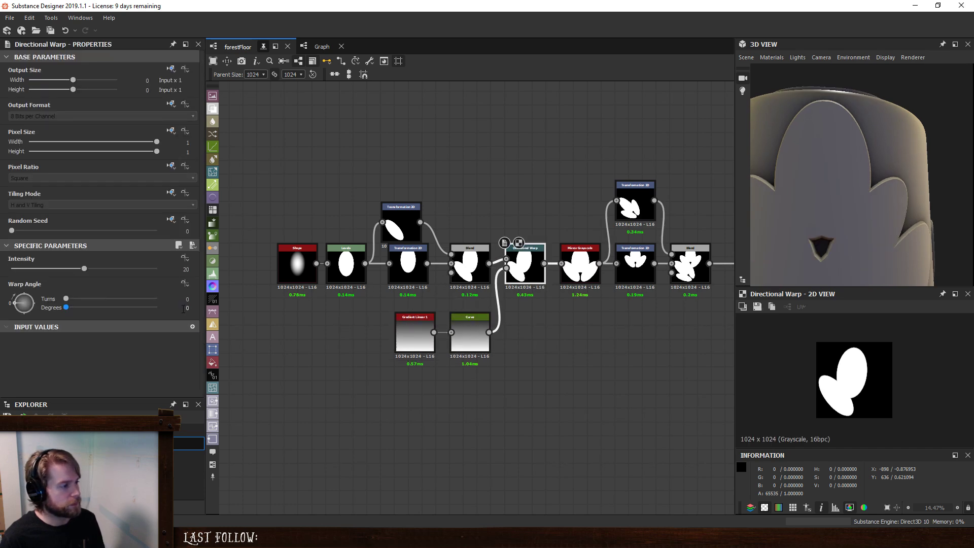
text(180)
key(Return)
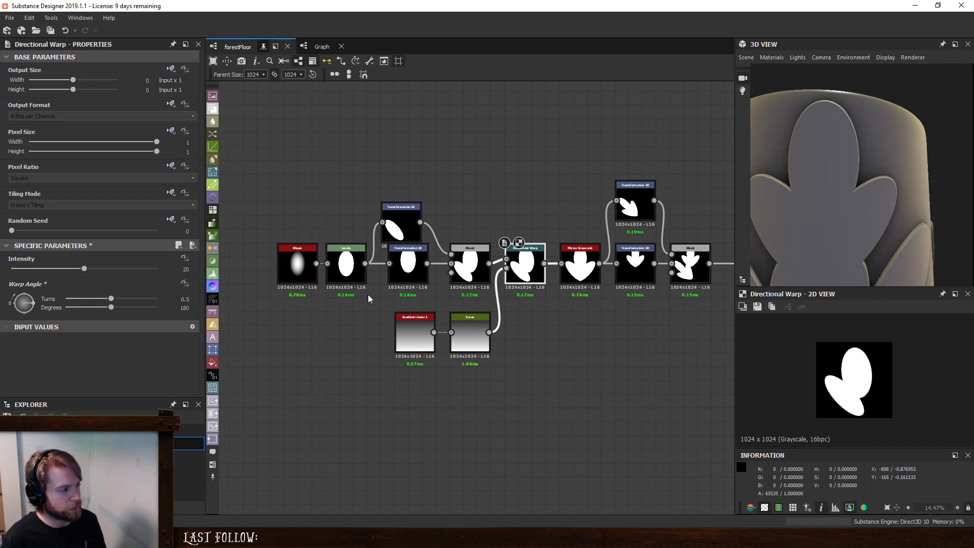
- Try bending the Curve node's ramp by lowering its end point and adding a smooth point at about 0.63, 0.14
scroll(511, 333, up, 3)
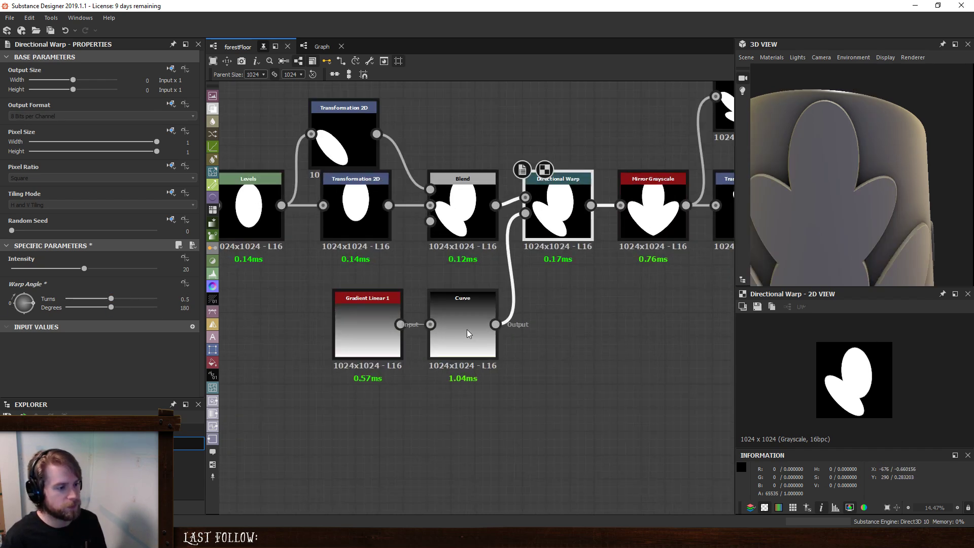
click(467, 329)
drag(190, 199, 203, 273)
double_click(108, 317)
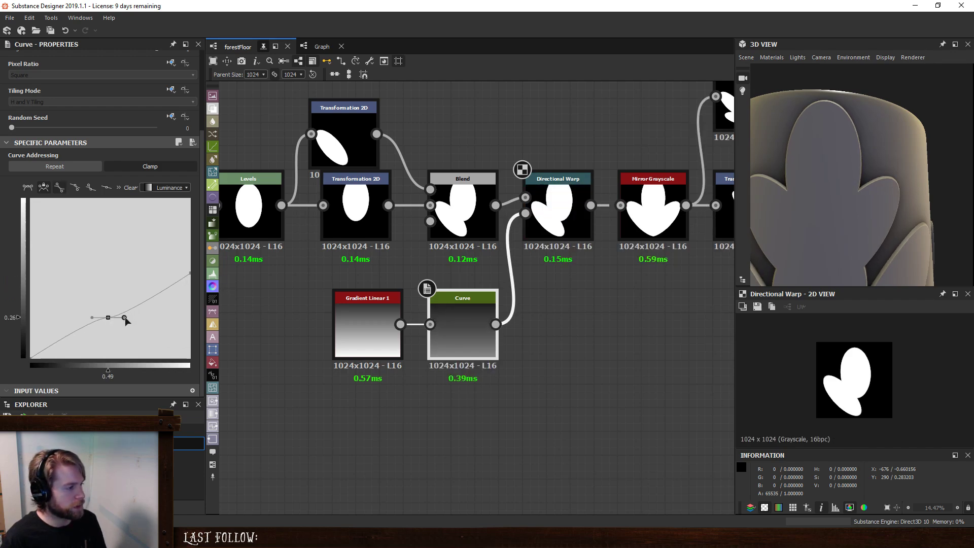
drag(125, 317, 178, 313)
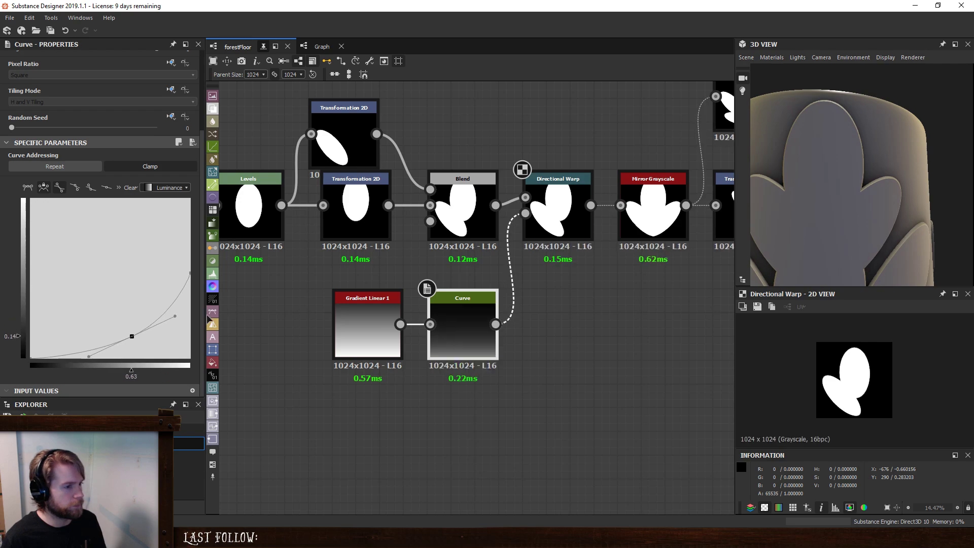
- Set the Directional Warp's intensity to 120
click(559, 203)
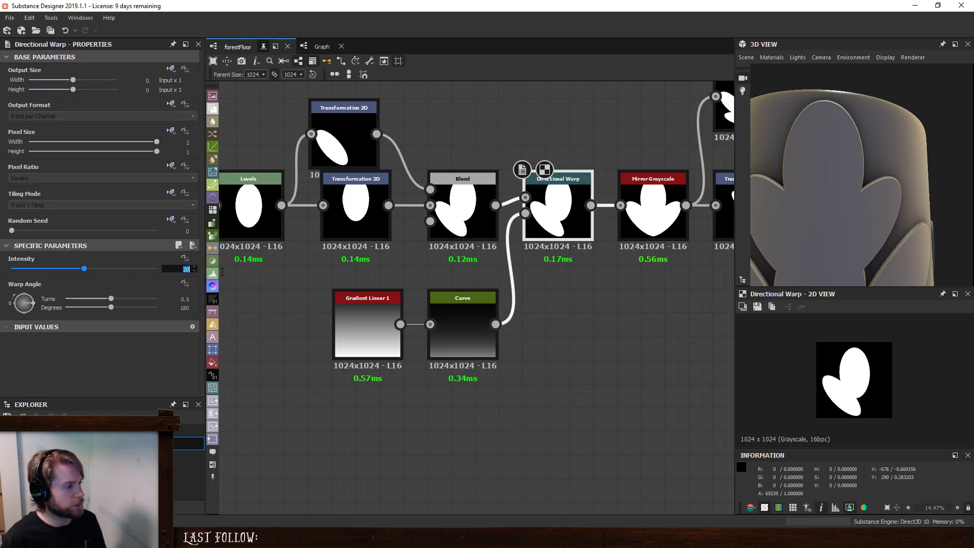
key(Return)
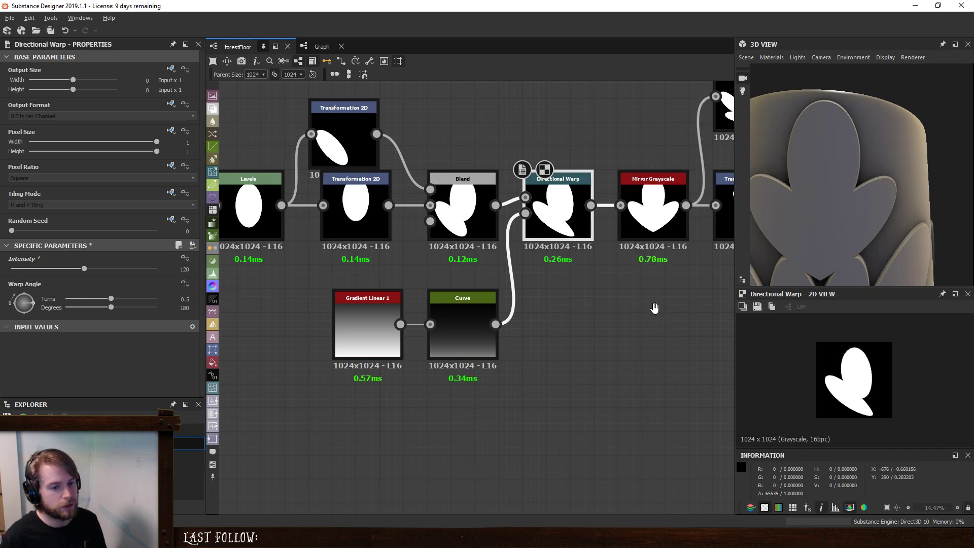
middle_drag(657, 309, 635, 306)
- Try a steeper Curve falloff by raising the end point to about 0.66 and shifting the middle point to about 0.74, 0.14
click(441, 315)
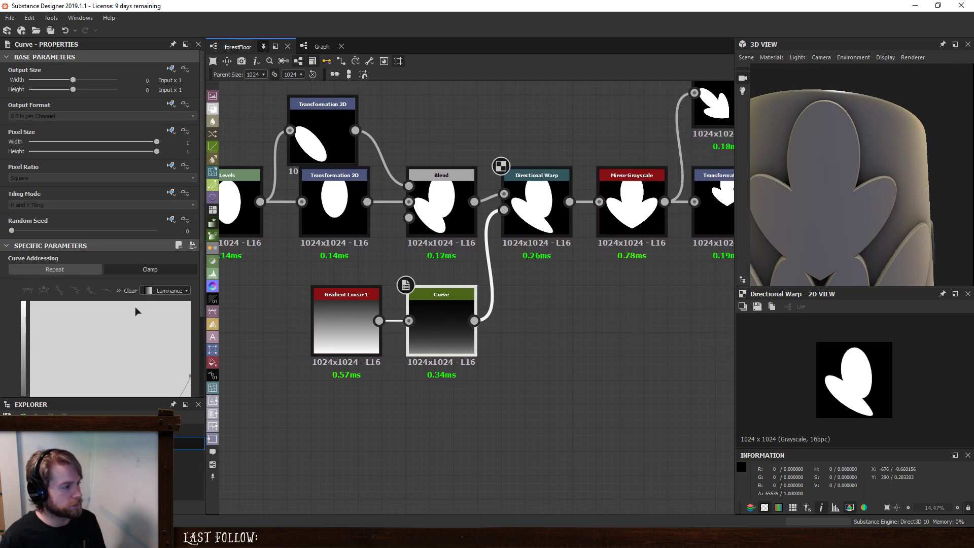
scroll(135, 307, down, 3)
drag(191, 273, 198, 315)
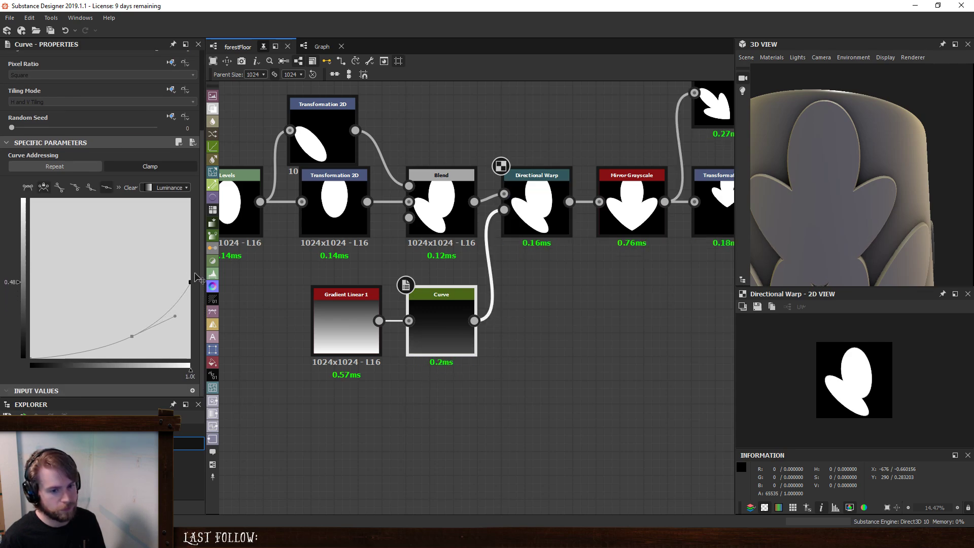
drag(198, 318, 195, 259)
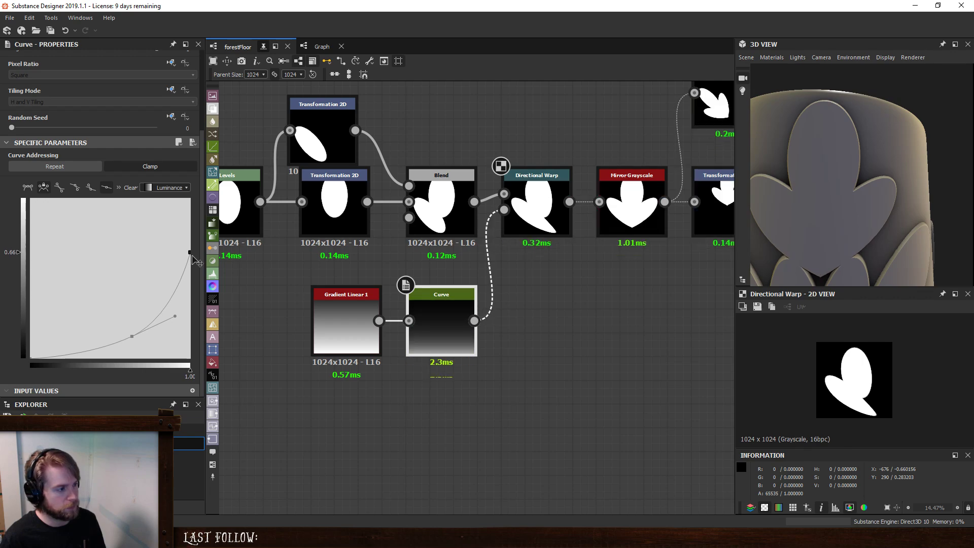
mouse_move(133, 337)
mouse_down()
mouse_move(134, 346)
mouse_move(104, 344)
mouse_move(149, 337)
mouse_up()
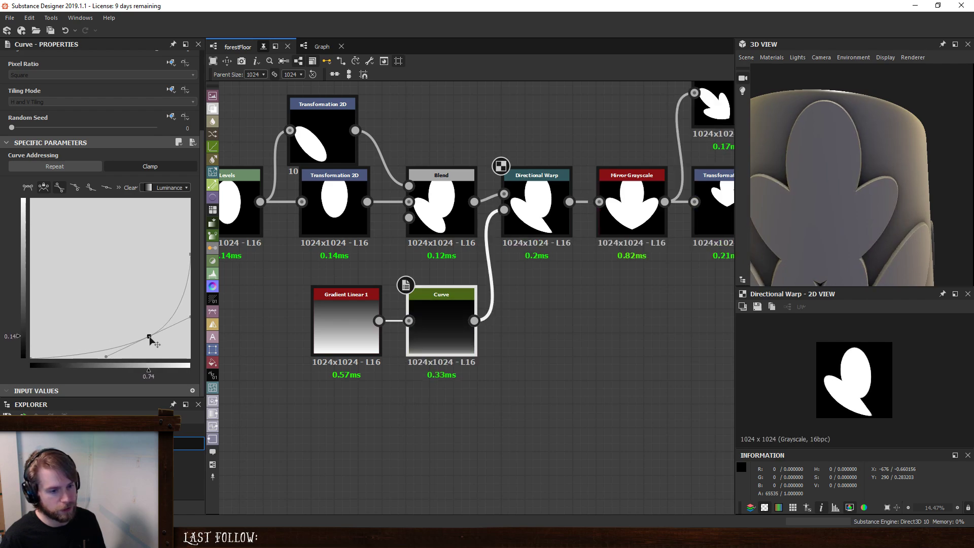
- Delete the Curve's middle point, try the end point at about 0.29, and return it to 1.00
key(Delete)
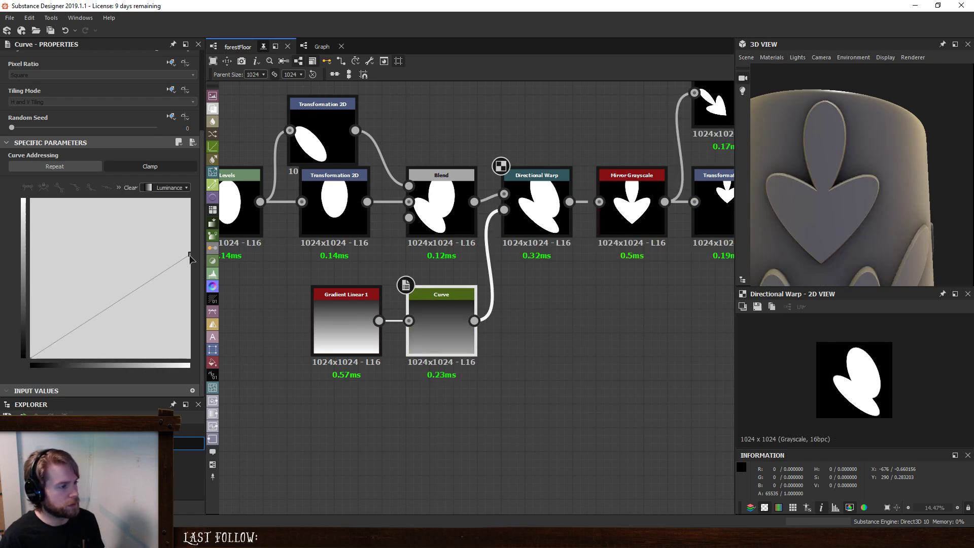
drag(190, 254, 203, 316)
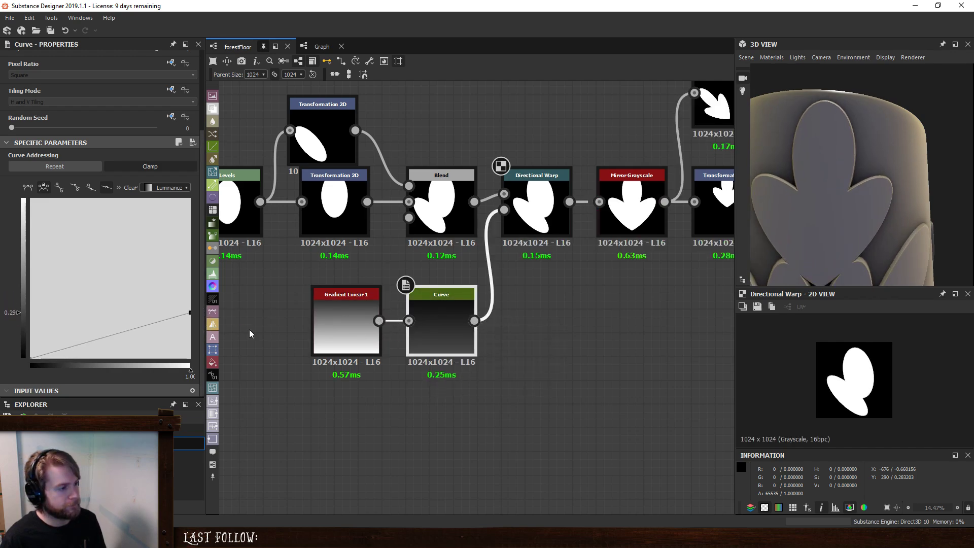
drag(191, 314, 244, 159)
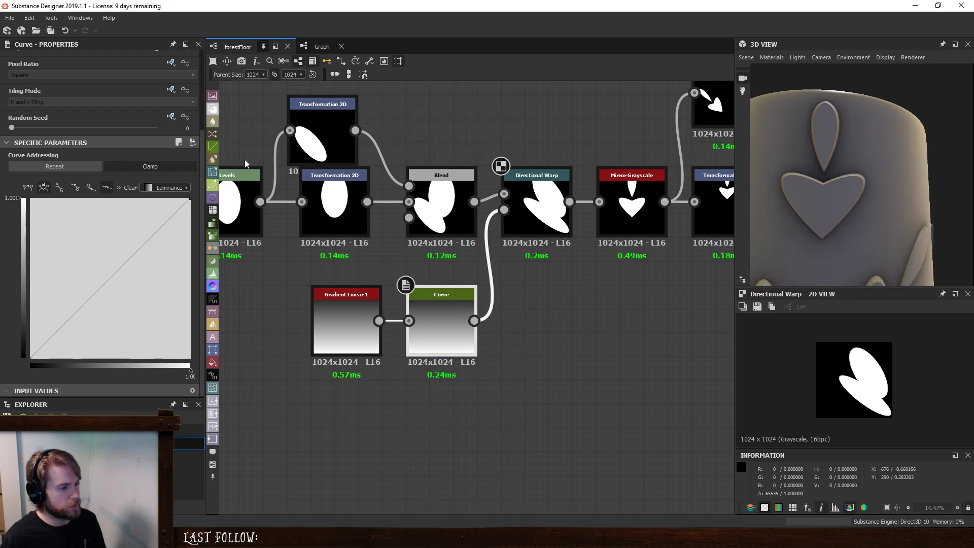
- Try starting the Curve's rise at about 0.74 with a smooth point added at about 0.95, 0.16
drag(33, 361, 154, 393)
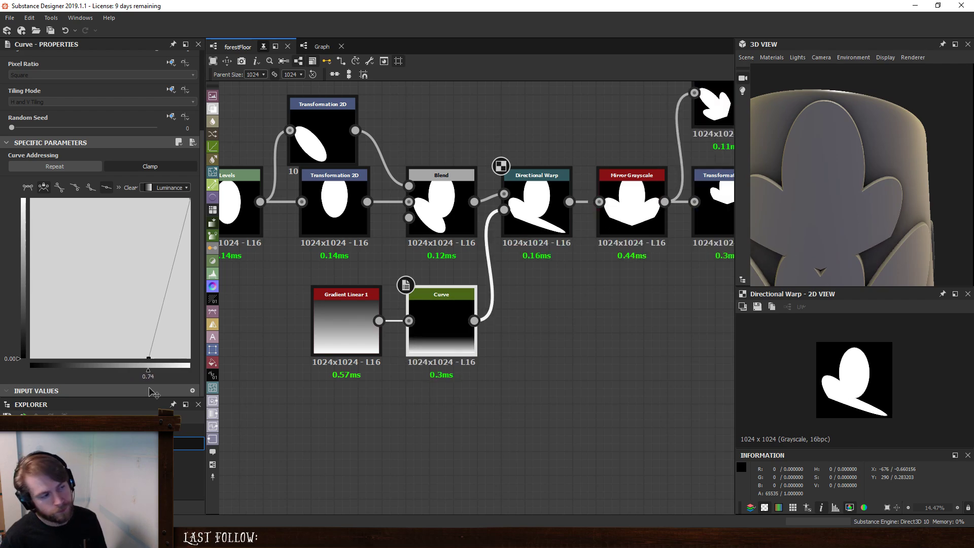
double_click(166, 291)
drag(182, 291, 183, 332)
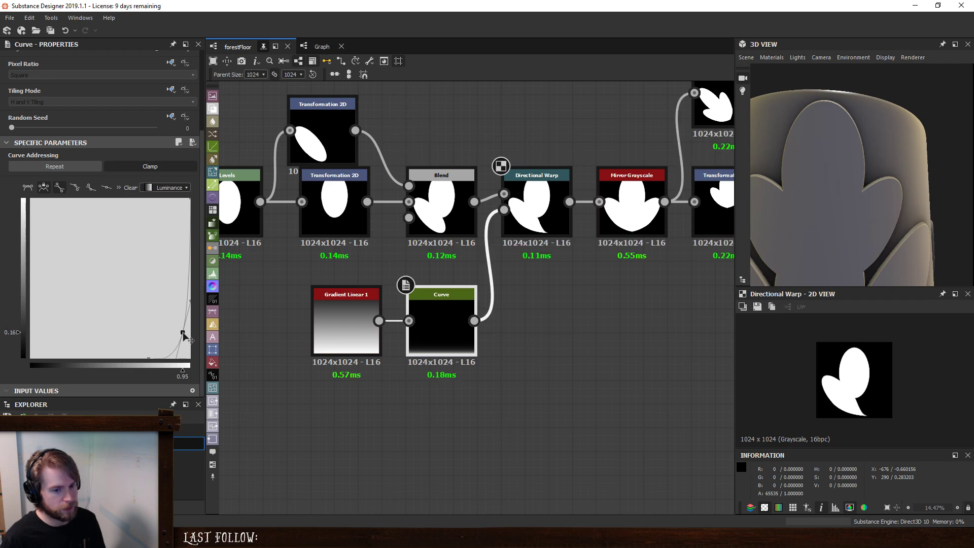
- Try a softer Curve ending at about 0.30, with its start point shifted to about 0.65 on the baseline
middle_drag(591, 280, 562, 355)
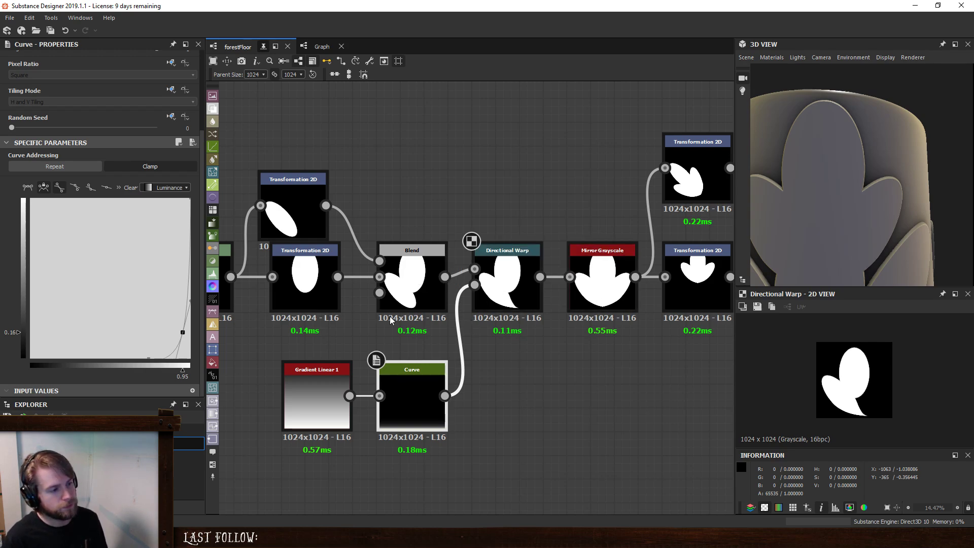
mouse_move(147, 358)
mouse_down()
mouse_move(175, 362)
mouse_move(150, 362)
mouse_up()
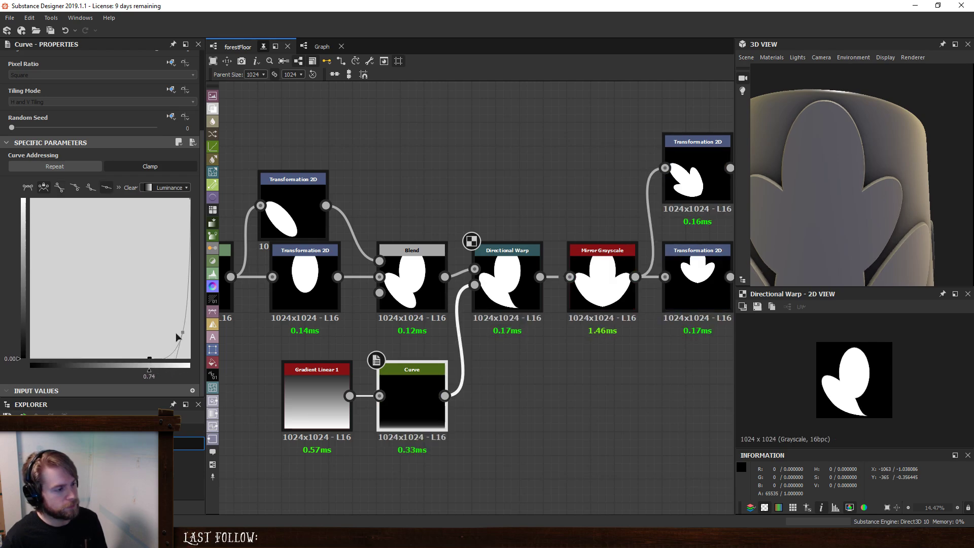
drag(182, 333, 192, 333)
drag(197, 333, 198, 315)
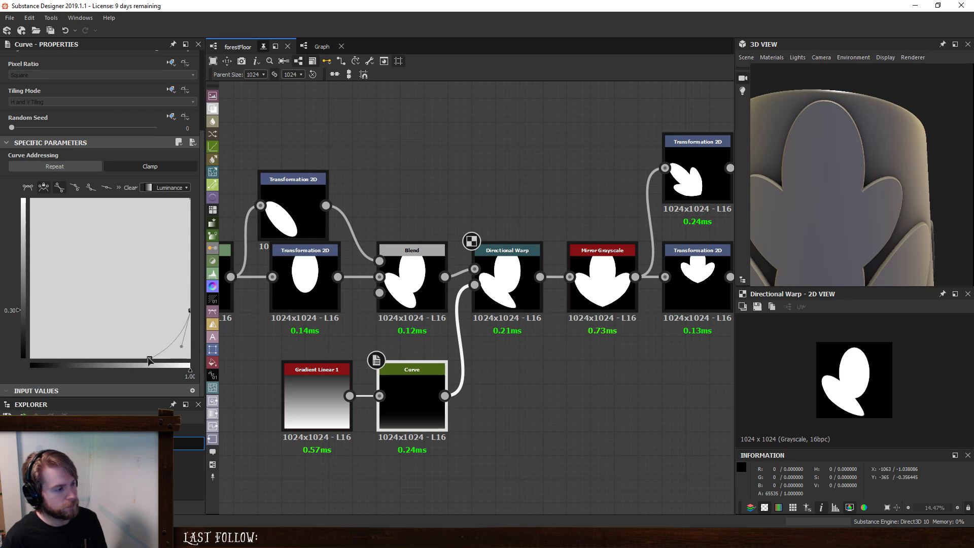
drag(150, 361, 135, 367)
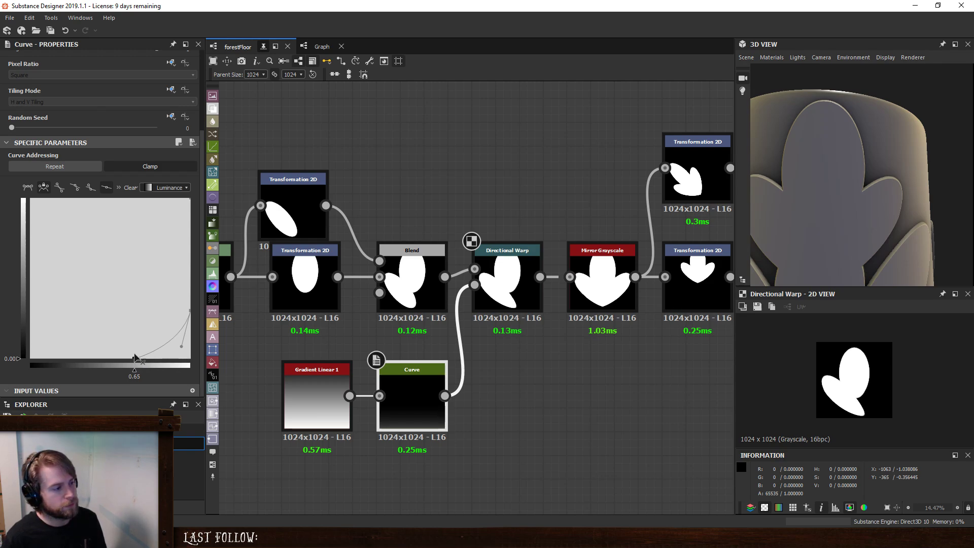
- Reshape the Curve to rise from about 0.53 on the baseline to full value, bending through a smooth point at about 0.84, 0.22
drag(191, 315, 115, 368)
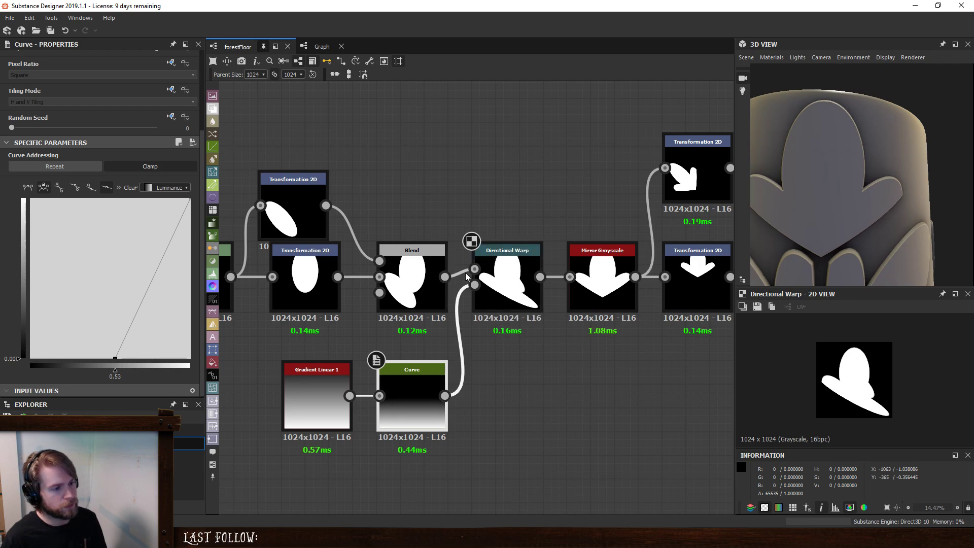
double_click(142, 292)
drag(157, 293, 148, 247)
drag(144, 293, 164, 297)
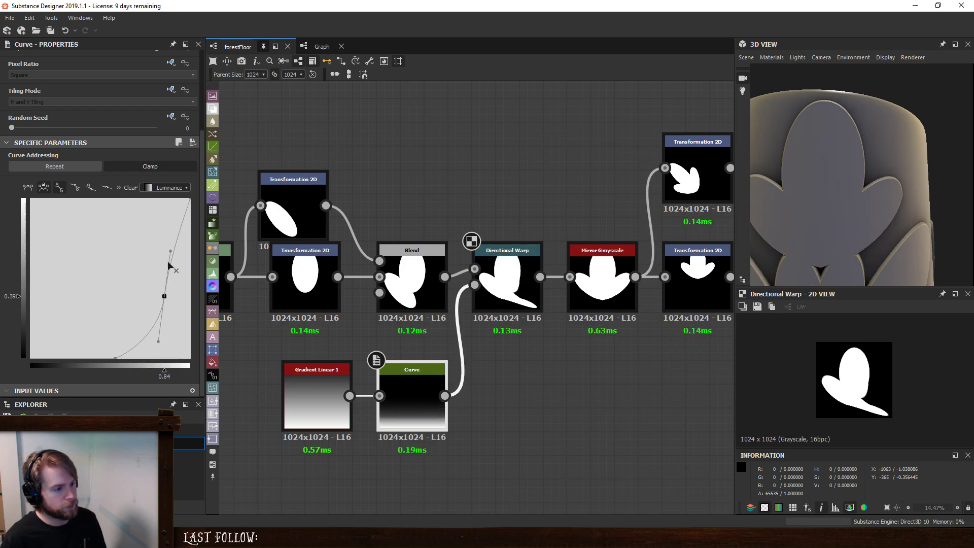
drag(169, 251, 191, 264)
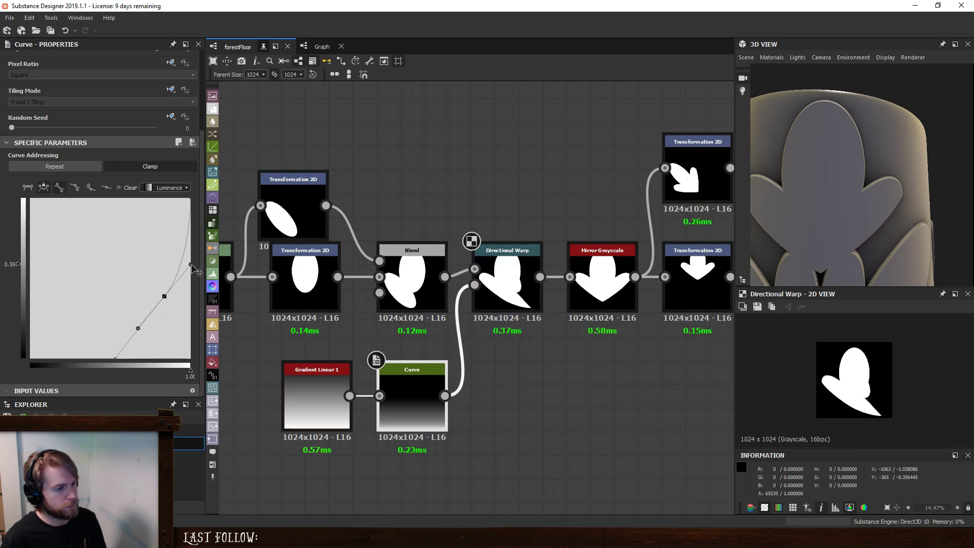
drag(166, 297, 166, 326)
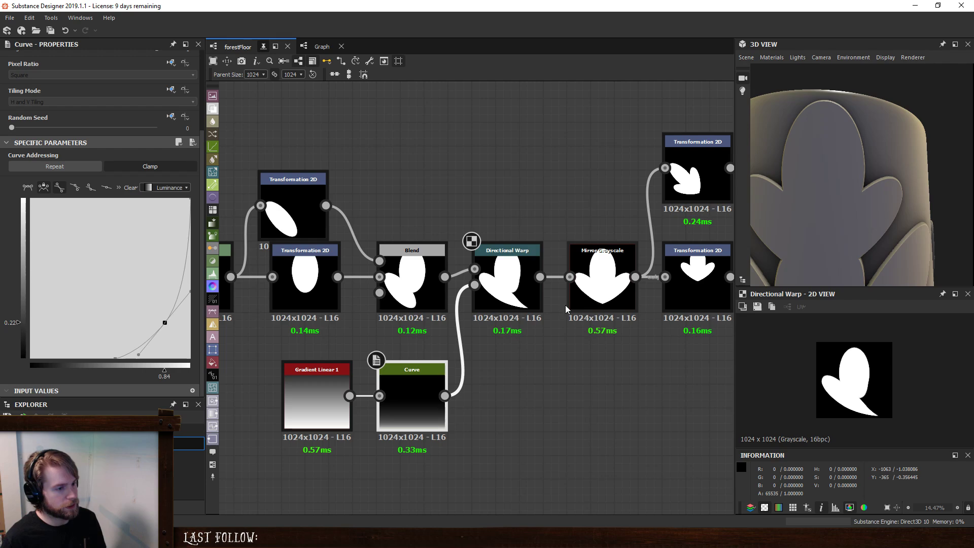
- Try shifting the central oval sideways to an offset of about X 0.0675, Y 0.089, and undo the shift
scroll(482, 362, down, 1)
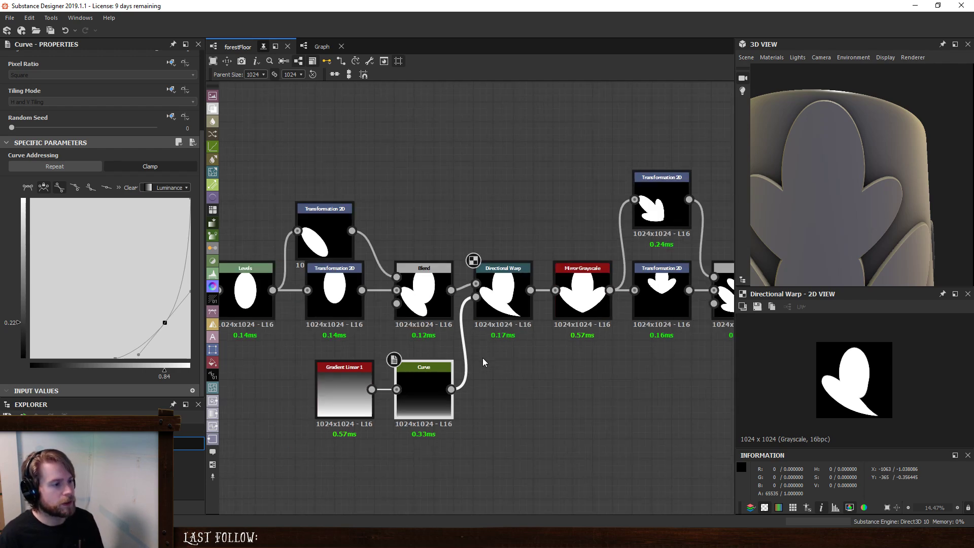
middle_drag(483, 358, 515, 367)
click(358, 305)
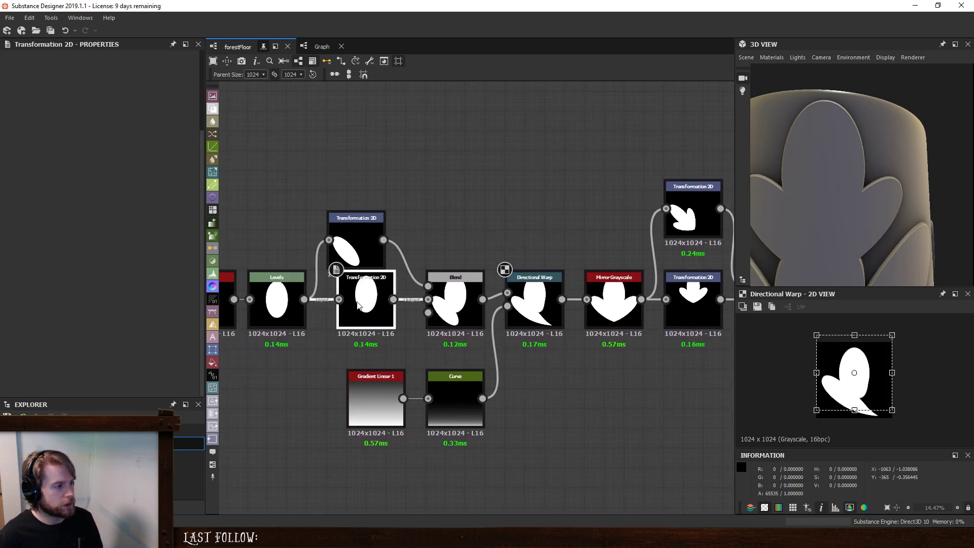
click(364, 248)
click(367, 294)
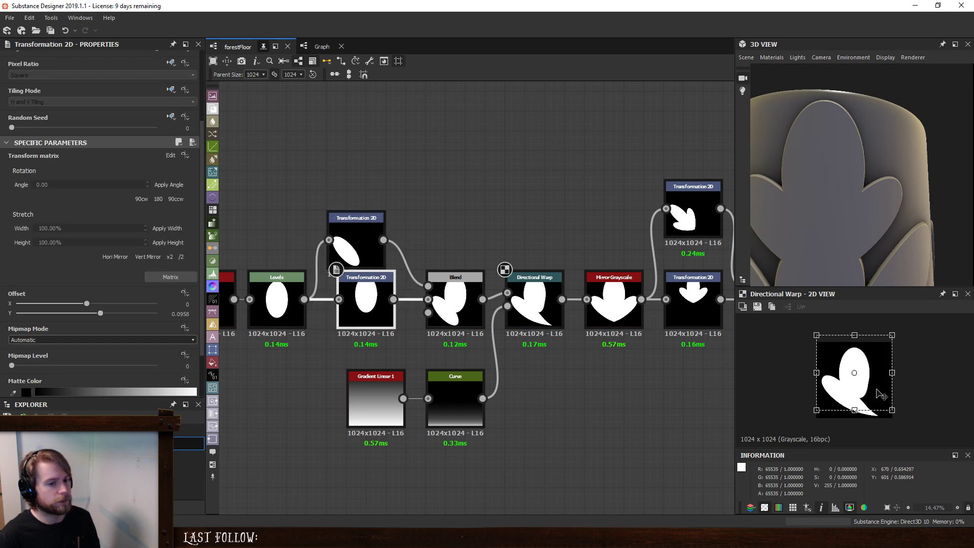
drag(877, 392, 873, 388)
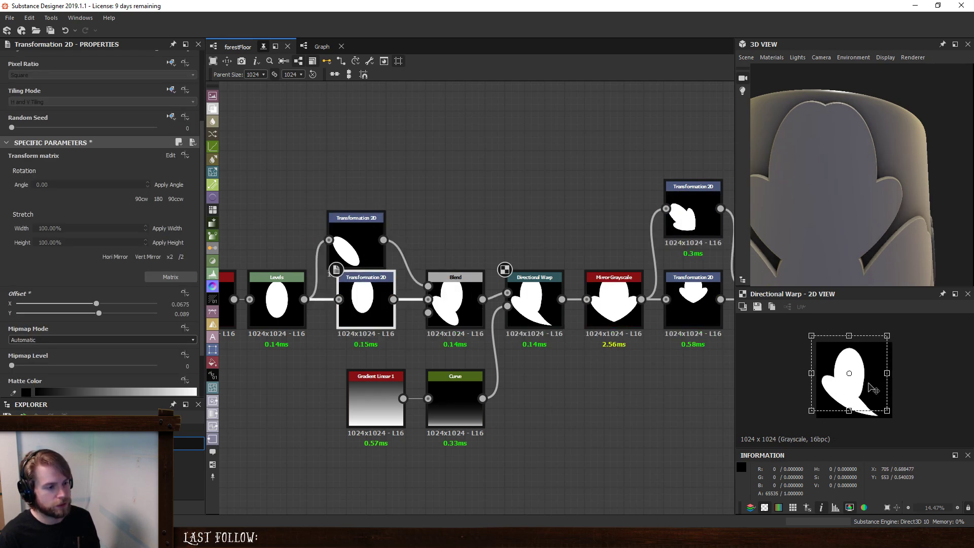
key(ctrl+z)
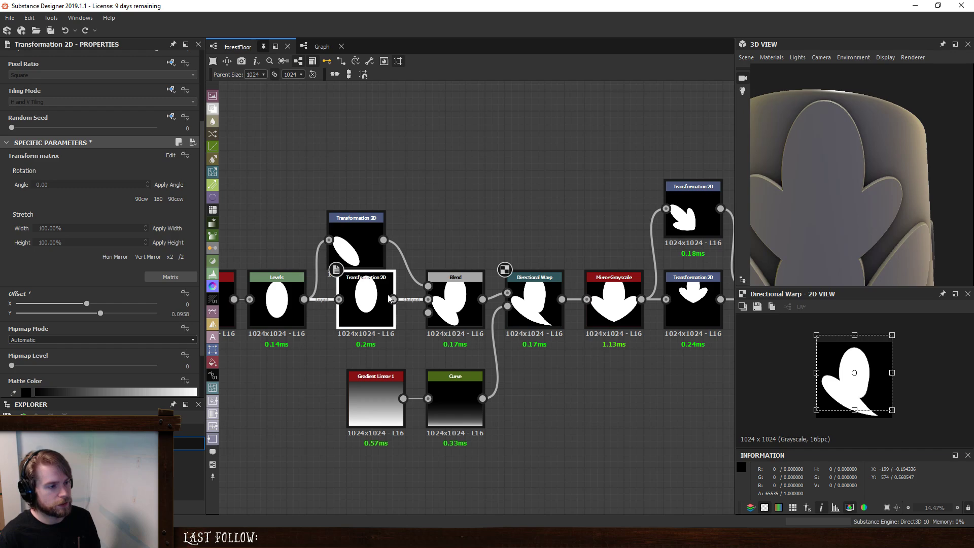
- Rotate the side lobe more upright and narrow it, placing it at an offset of about X 0.517, Y -0.1408
click(359, 264)
drag(863, 395, 853, 395)
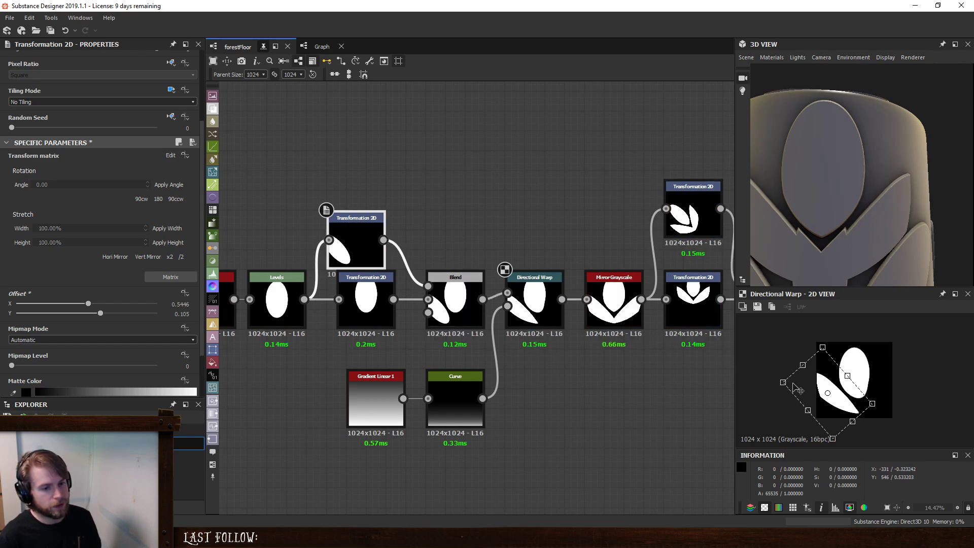
drag(783, 382, 798, 386)
drag(844, 341, 865, 354)
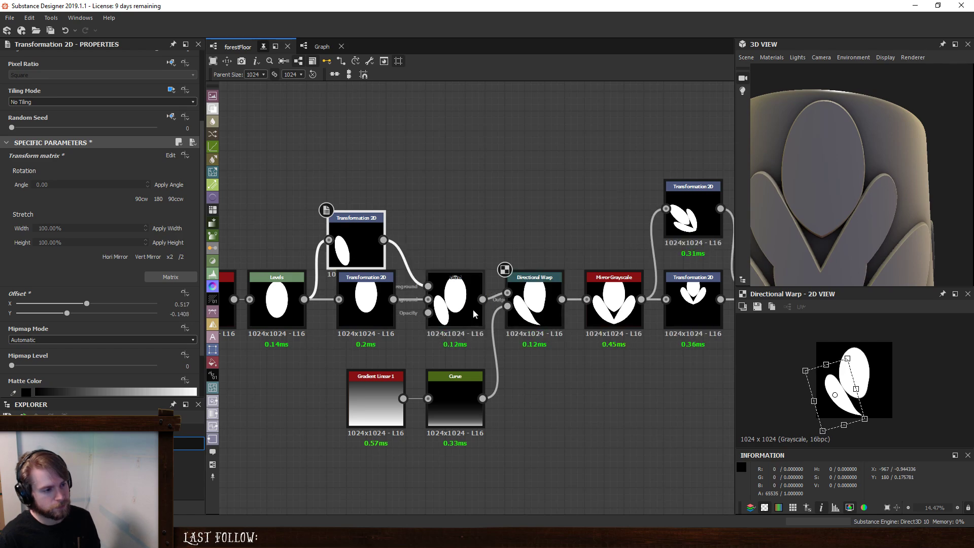
- Narrow the central oval symmetrically to about three quarters of its width, undoing the trial shifts and widening
click(365, 302)
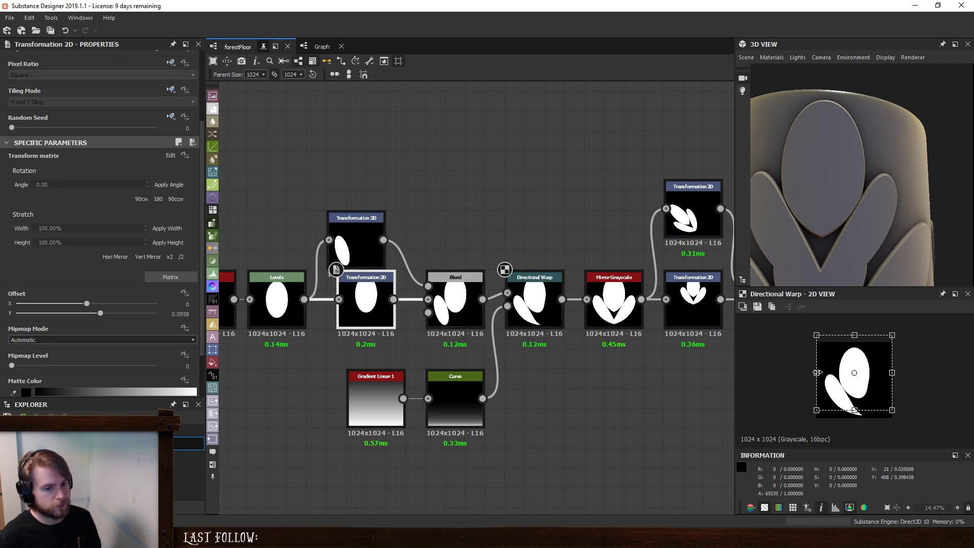
drag(817, 372, 858, 360)
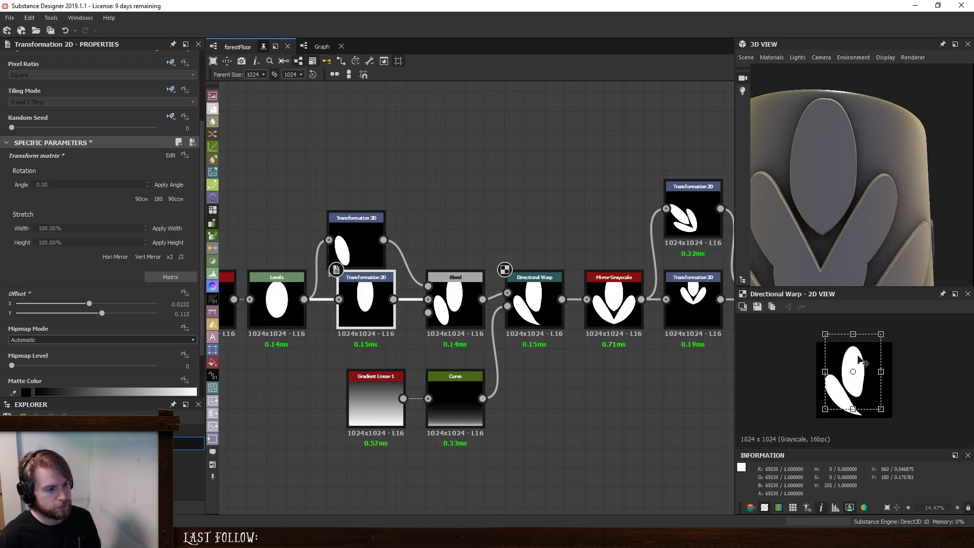
key(ctrl+z)
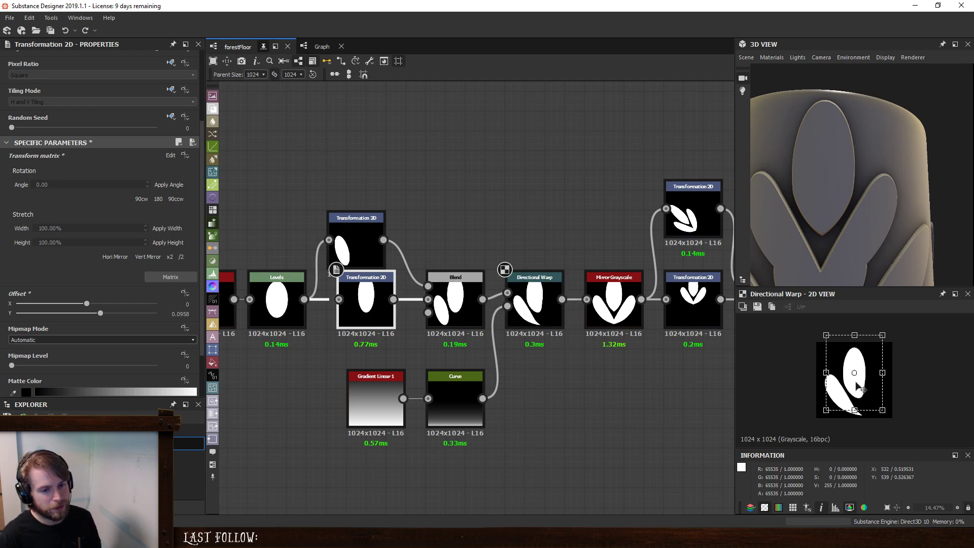
drag(860, 388, 858, 392)
key(ctrl+z)
key(ctrl+z)
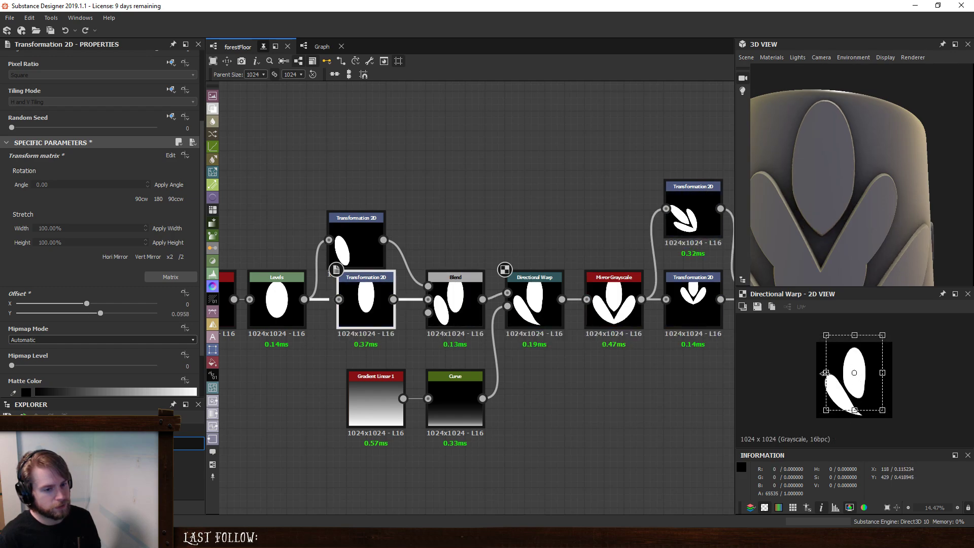
drag(825, 373, 813, 374)
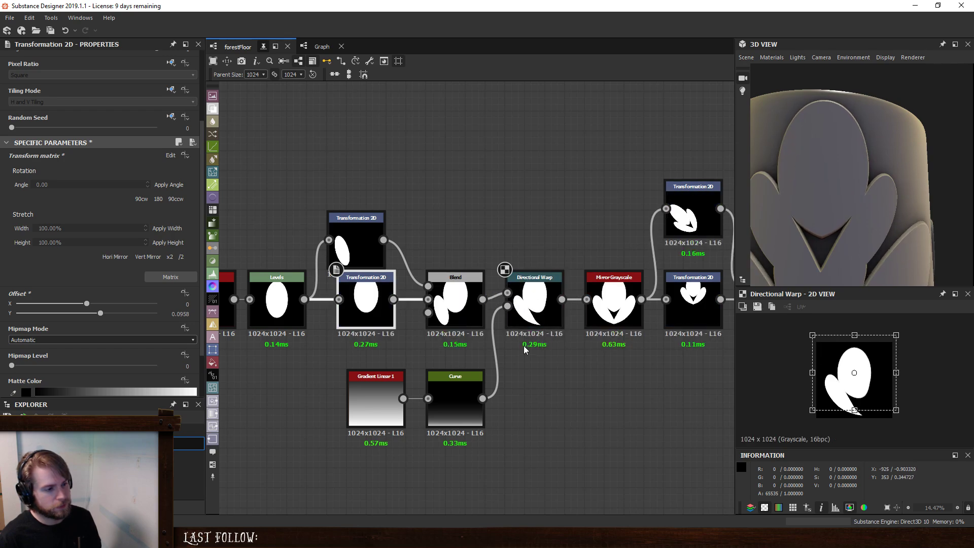
key(ctrl+z)
- Rearrange the nodes so Blend sits between Directional Warp and Mirror Grayscale, with the gradient and Curve shifted back beneath the warp
drag(460, 301, 459, 251)
mouse_move(467, 298)
mouse_down()
mouse_move(508, 293)
mouse_move(474, 299)
mouse_up()
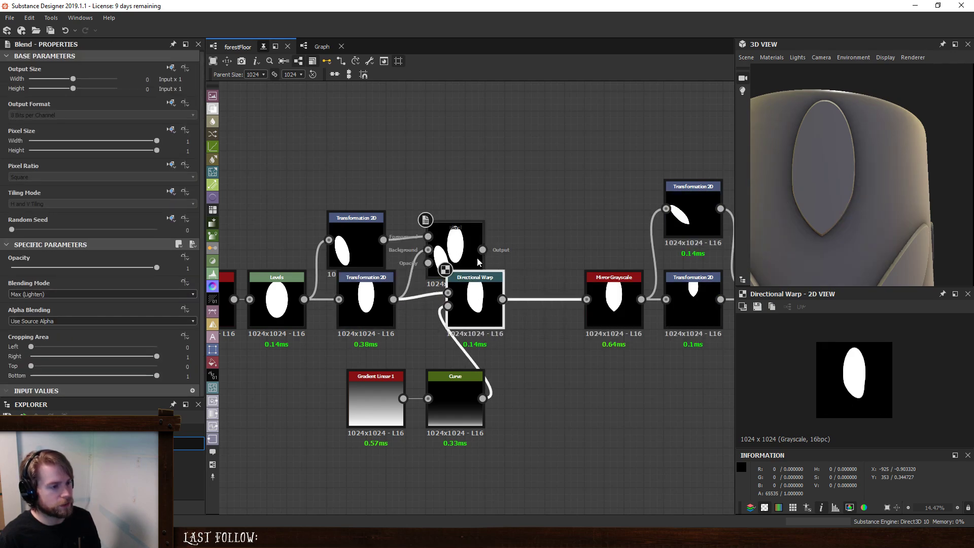
drag(473, 261, 529, 254)
drag(491, 226, 532, 299)
drag(339, 417, 449, 404)
drag(449, 405, 393, 413)
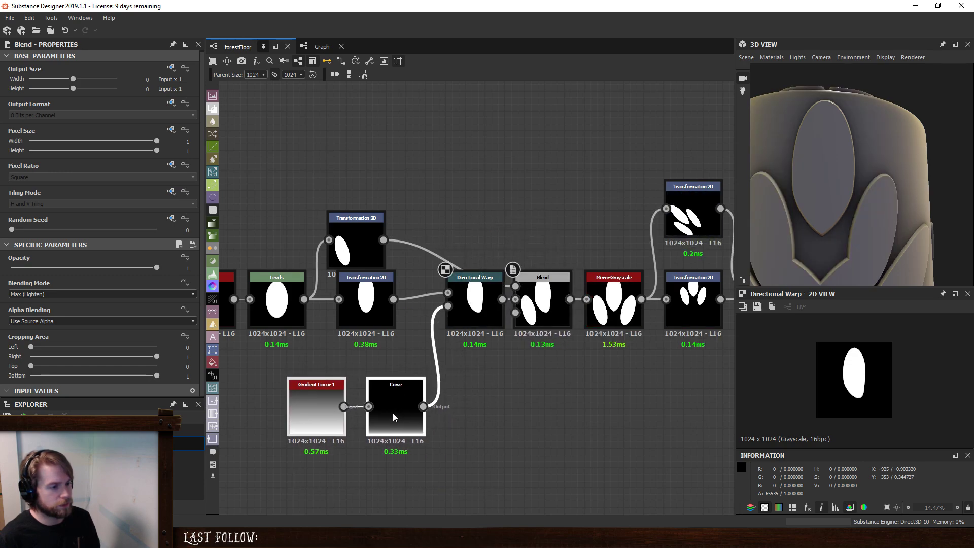
- Feed only the side lobe through the Directional Warp and route the central oval's Transformation 2D directly into the Blend foreground
drag(383, 239, 457, 294)
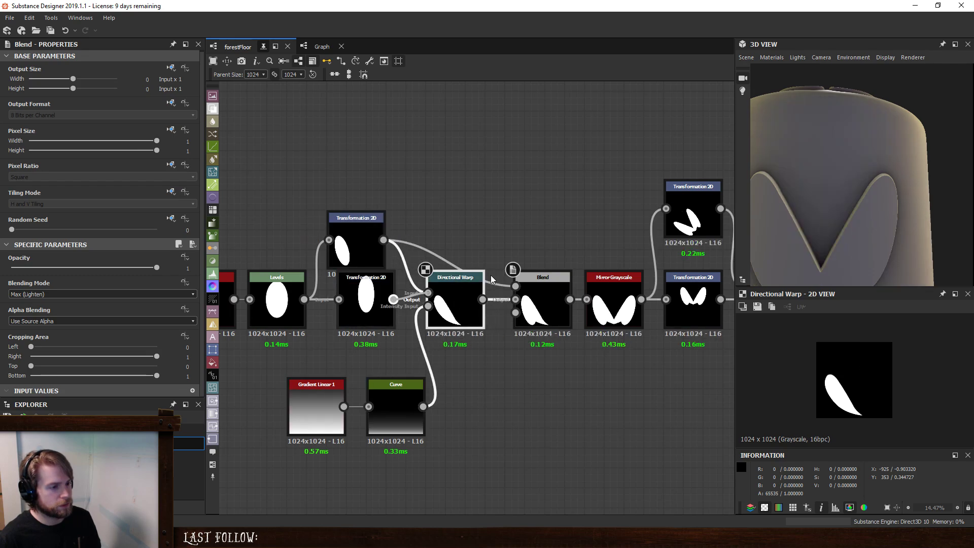
drag(525, 280, 521, 284)
drag(353, 250, 352, 309)
drag(370, 299, 459, 222)
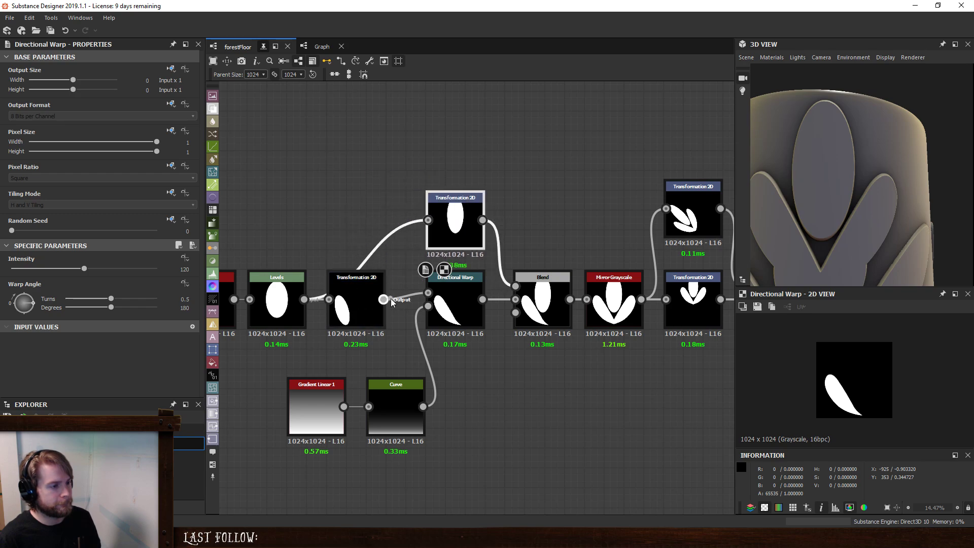
drag(364, 333, 377, 305)
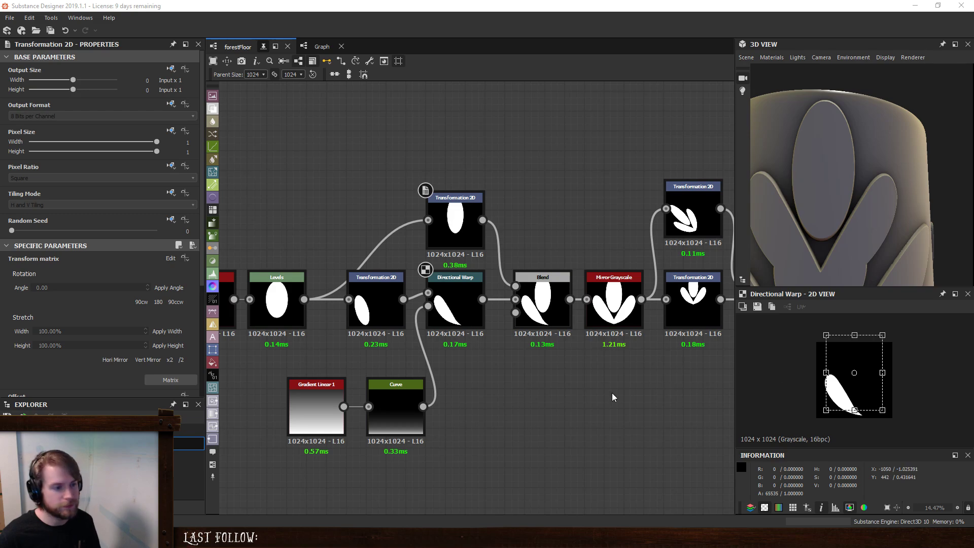
- Preview the Blend and enlarge the central oval in width and height until it overlaps the side lobe
double_click(542, 305)
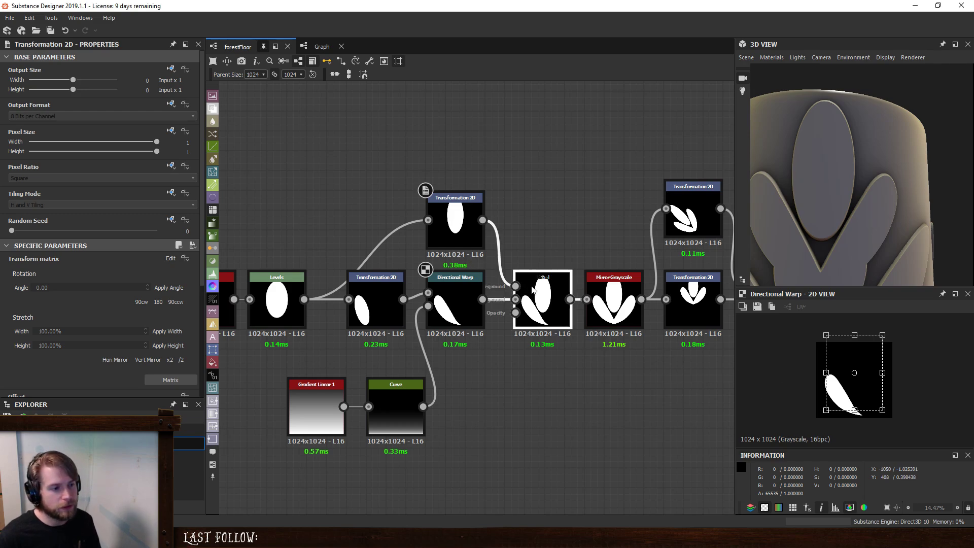
click(449, 242)
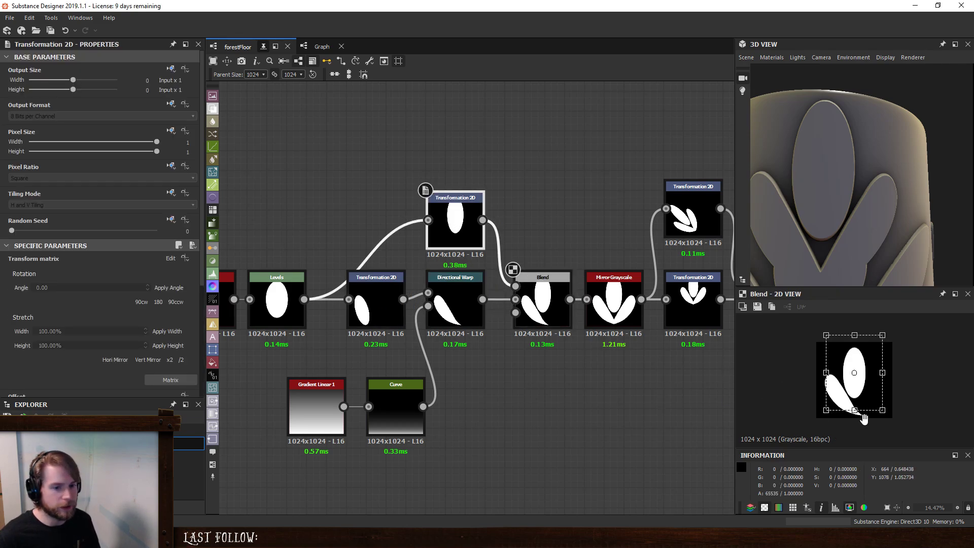
drag(855, 412, 814, 376)
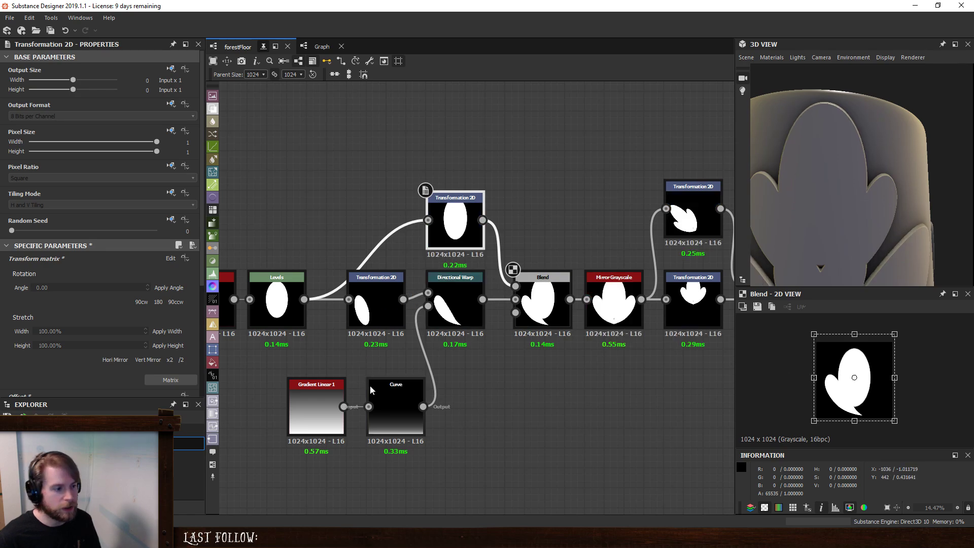
- Duplicate the Curve, place the copy above the side-lobe branch, and move the central oval's Transformation 2D above it
click(384, 395)
key(ctrl+d)
drag(504, 296, 333, 200)
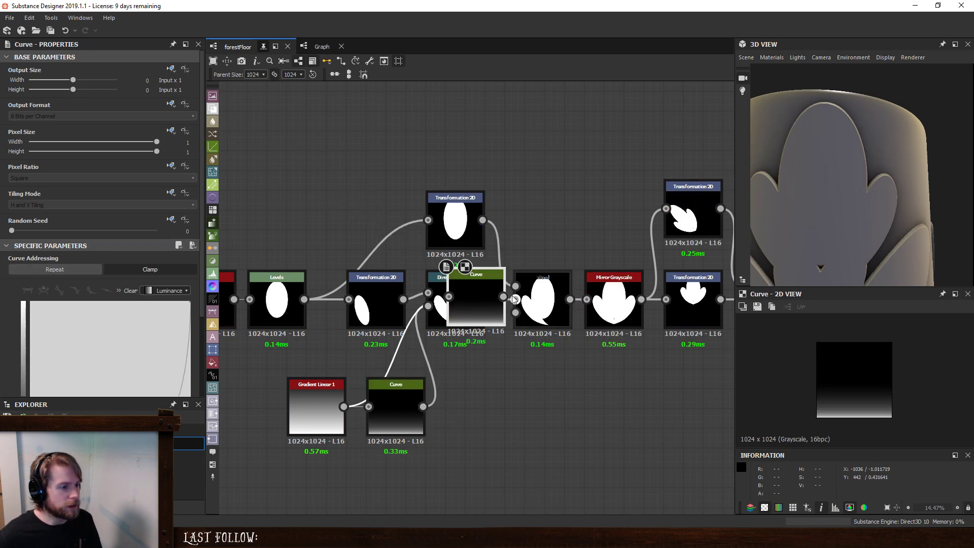
drag(473, 304, 354, 227)
drag(461, 228, 382, 163)
- Add a Mirror Grayscale node between the central oval's Transformation 2D and the Blend
key(space)
text(mirror)
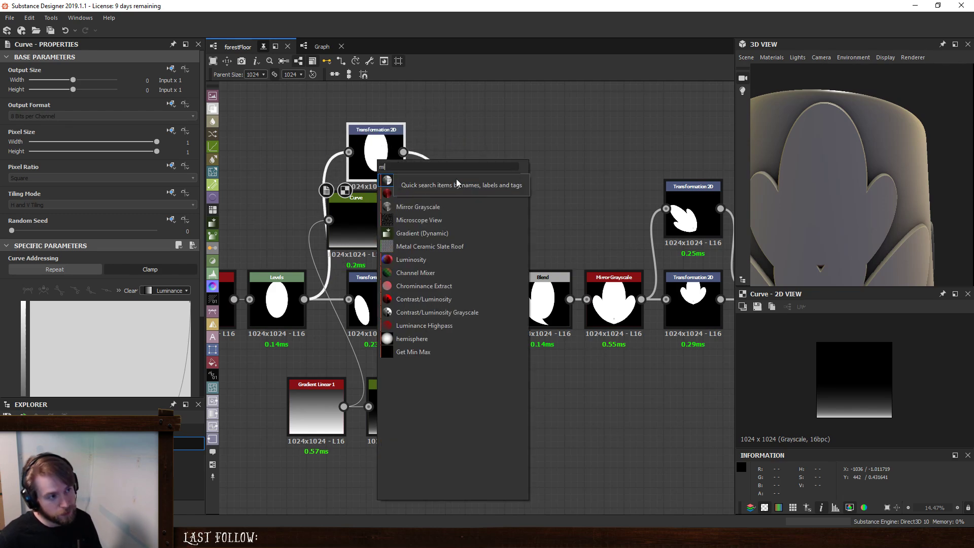
click(432, 195)
drag(367, 160, 307, 147)
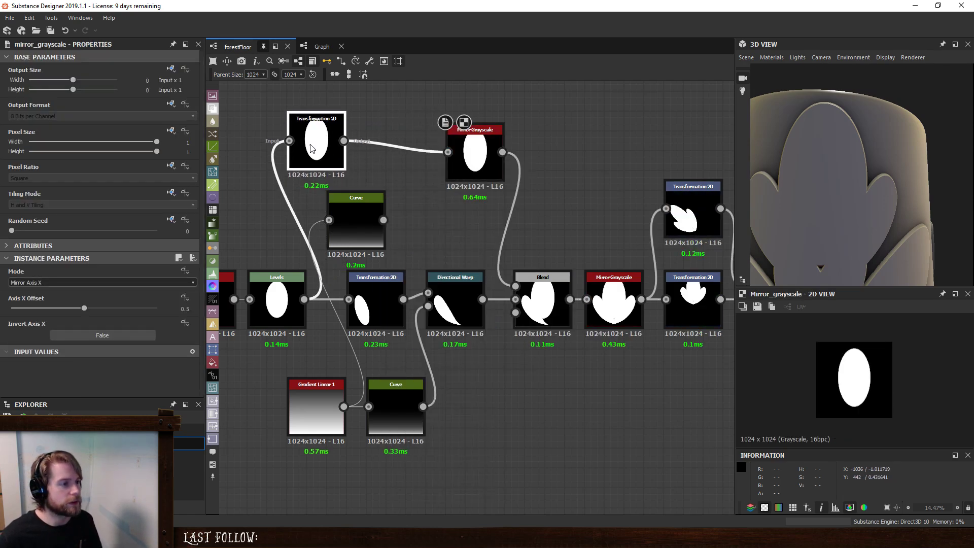
- Insert a Directional Warp between the central oval's Transformation 2D and Mirror Grayscale, with the duplicated Curve driving its intensity input
key(space)
text(di)
click(373, 177)
drag(478, 152, 518, 152)
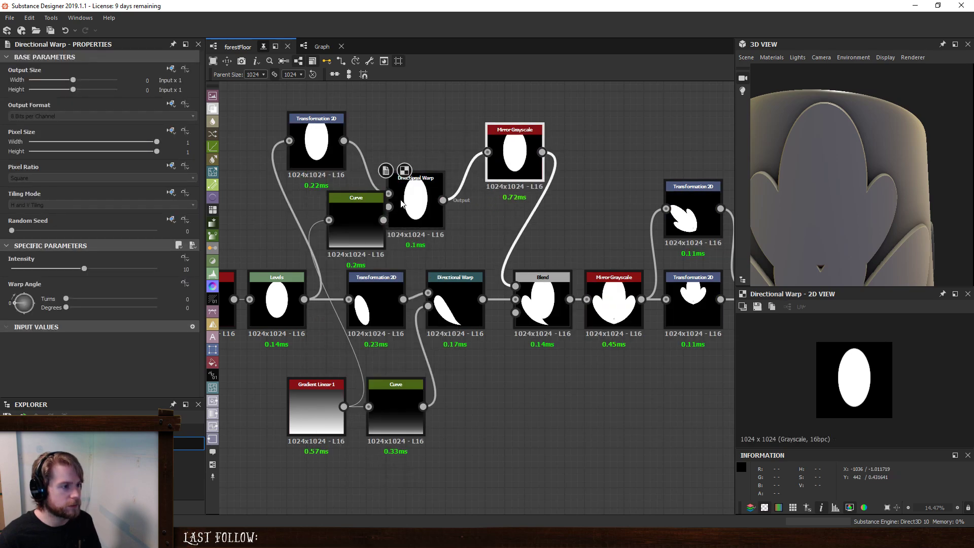
drag(416, 203, 416, 145)
drag(351, 214, 432, 137)
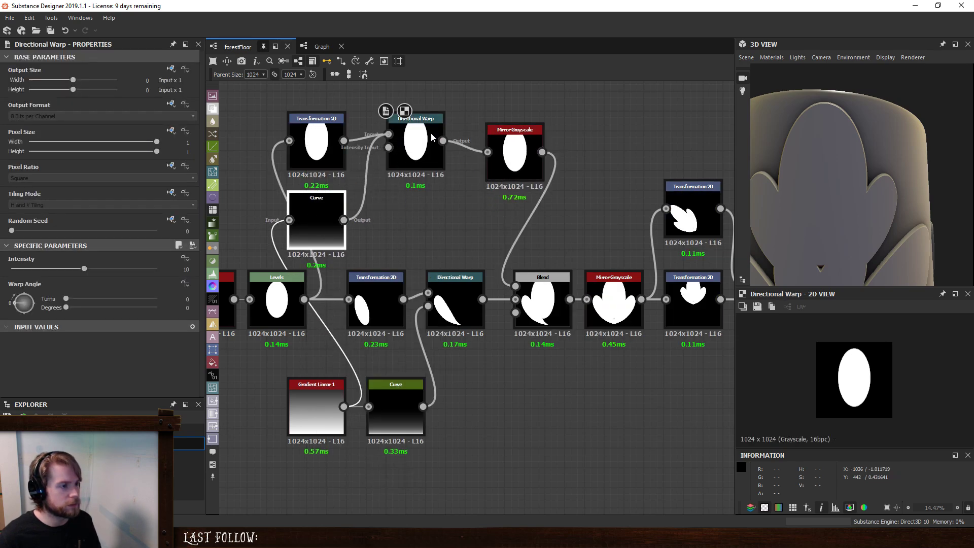
- Set the central oval's Directional Warp angle to 180 degrees and its intensity to 20
click(423, 153)
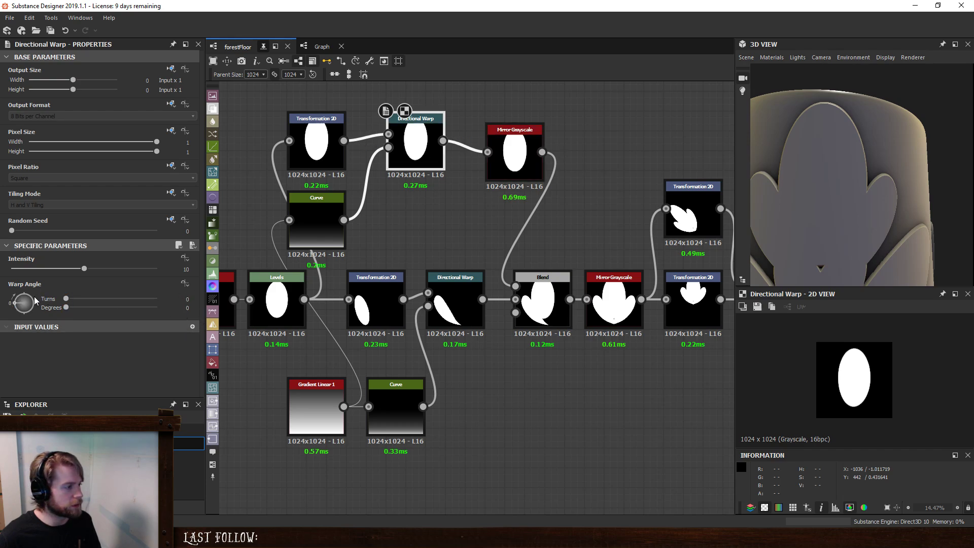
drag(36, 300, 17, 306)
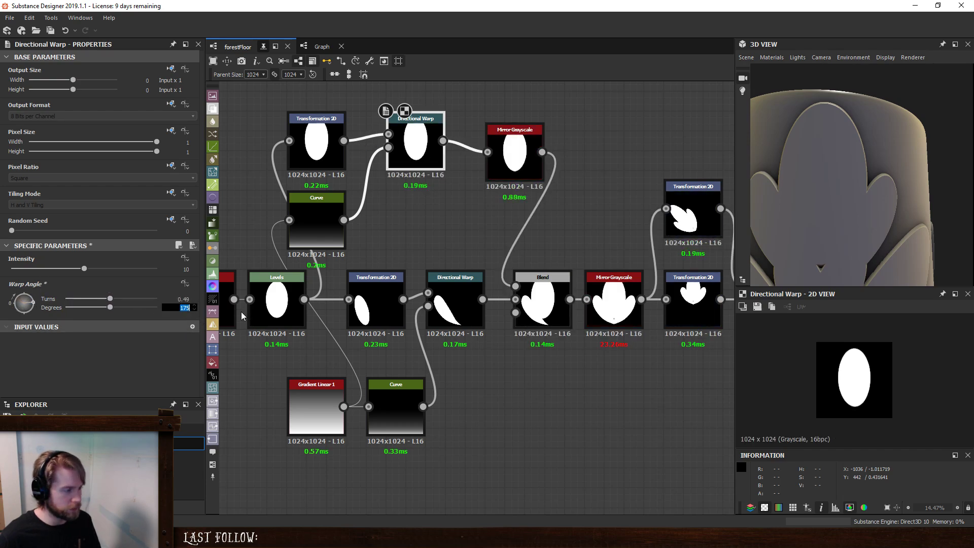
text(180)
key(Return)
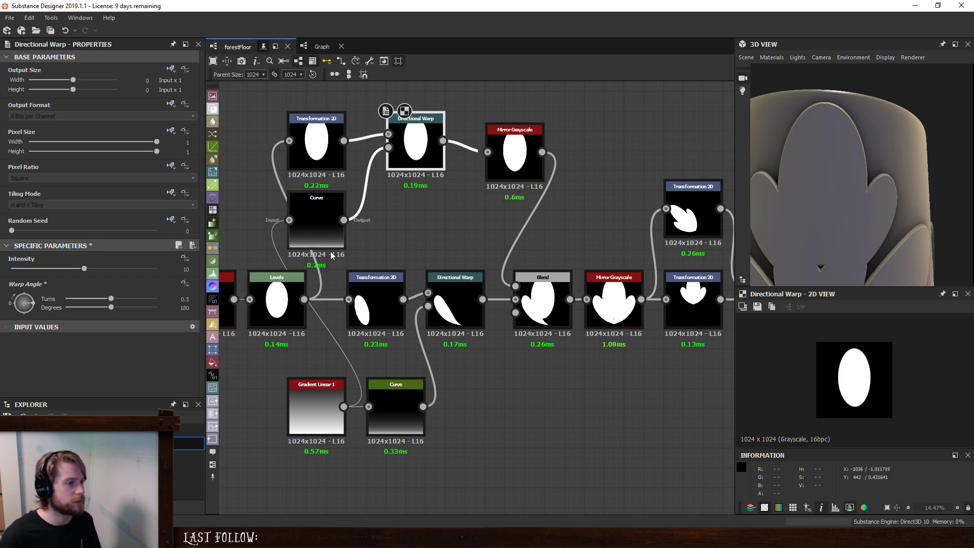
drag(84, 272, 201, 285)
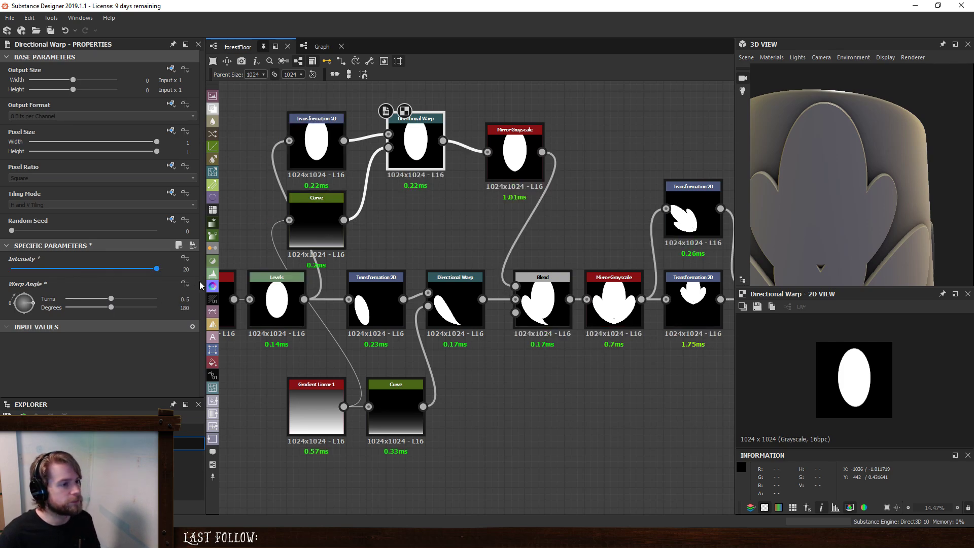
- Move the duplicated Curve's start point to about 0.2 on the baseline and set the central oval's warp intensity to 60
click(318, 216)
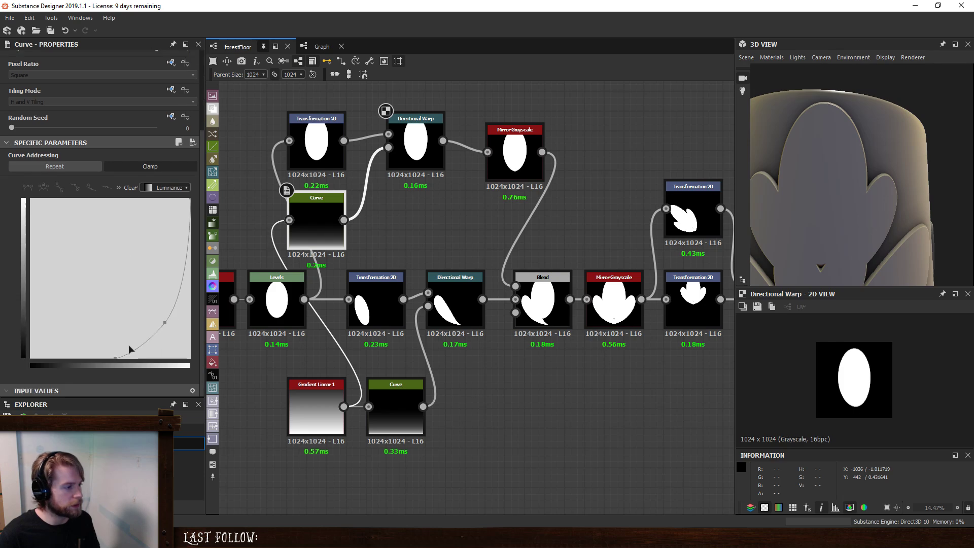
drag(116, 361, 67, 363)
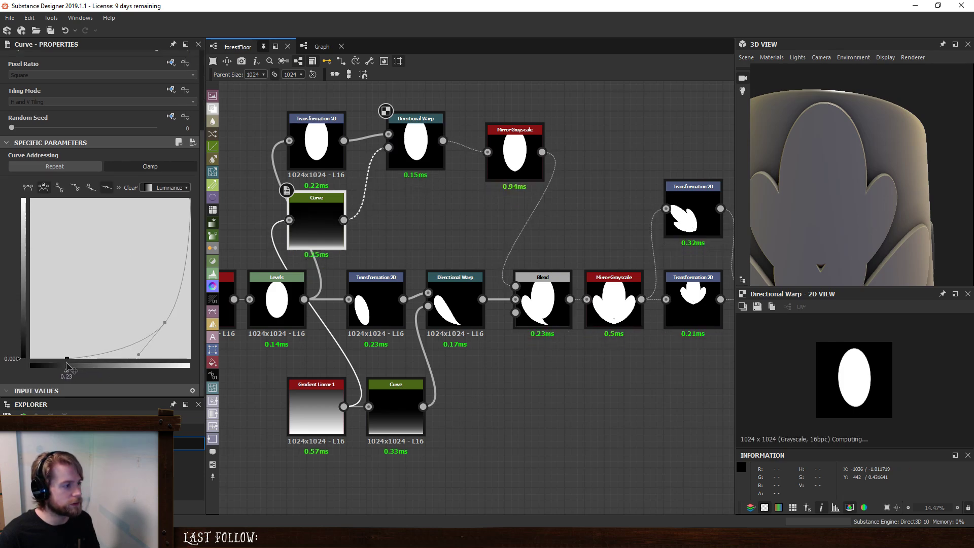
click(416, 152)
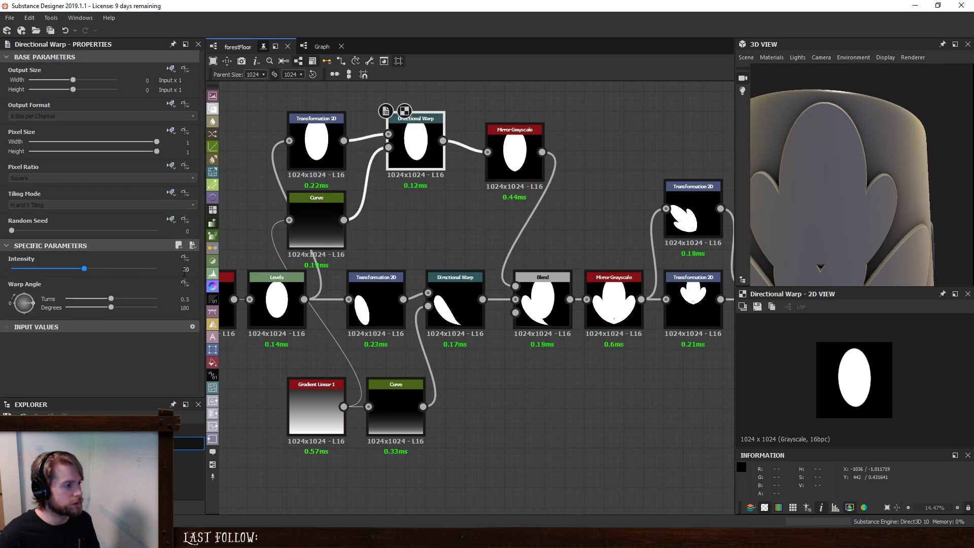
text(60)
key(Return)
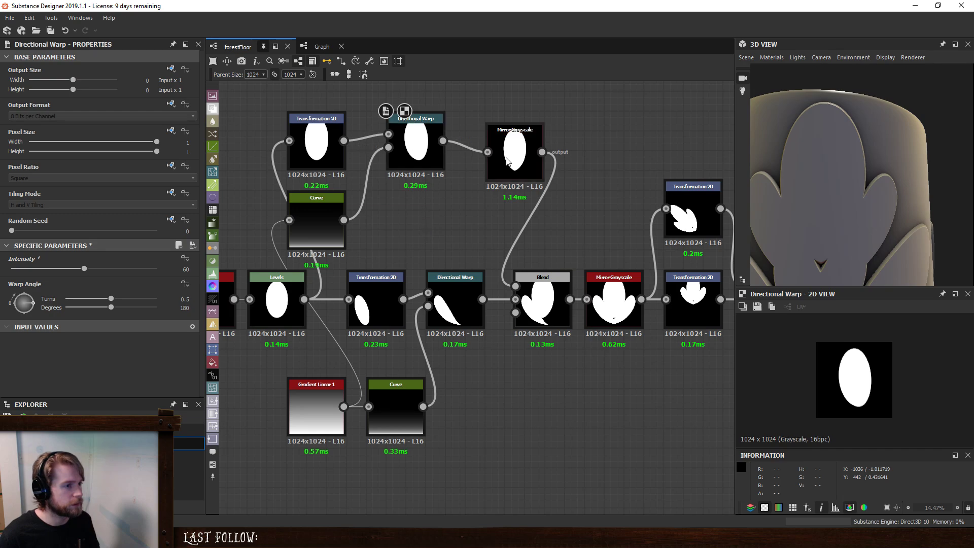
- Delete the upper point of the central oval's Curve and move its start point to about 0.43 on the baseline
click(523, 163)
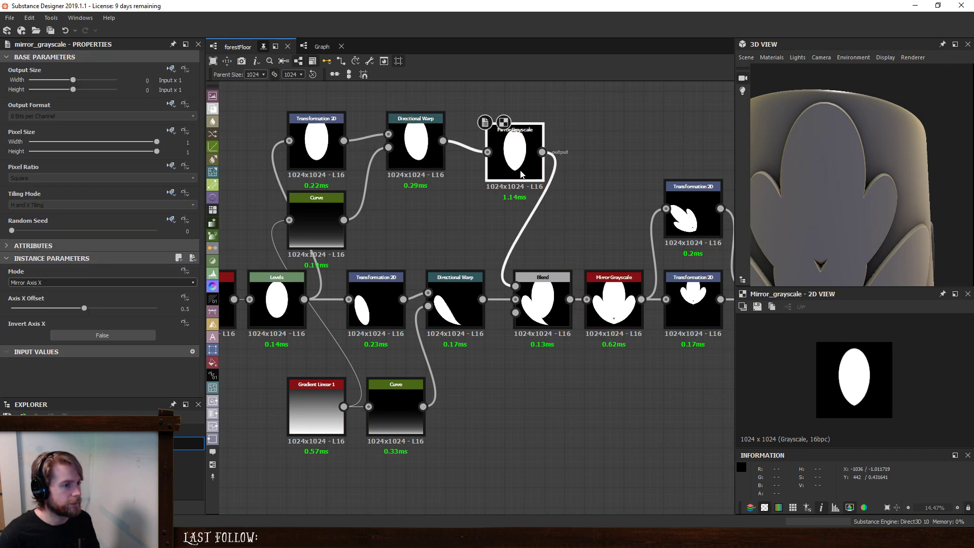
click(311, 238)
scroll(110, 322, down, 3)
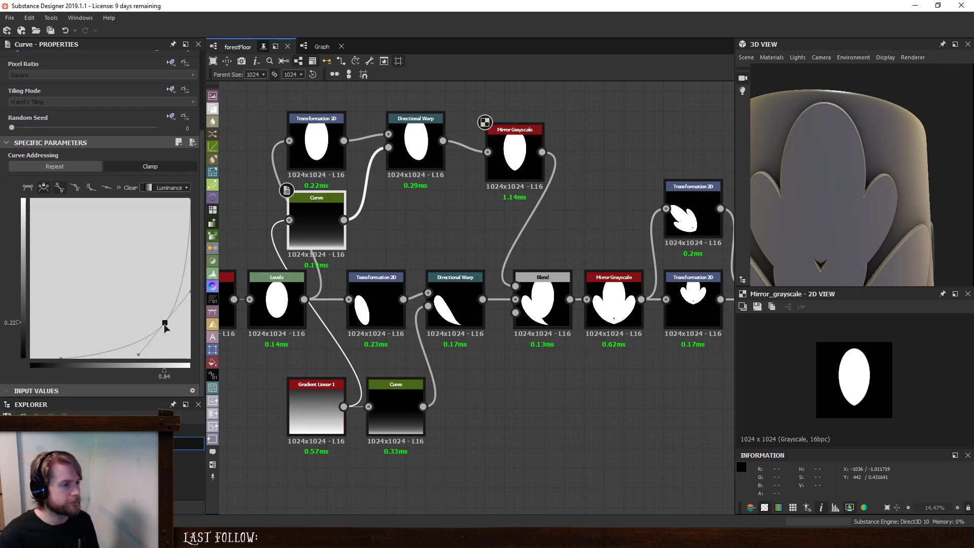
key(Delete)
drag(62, 359, 99, 359)
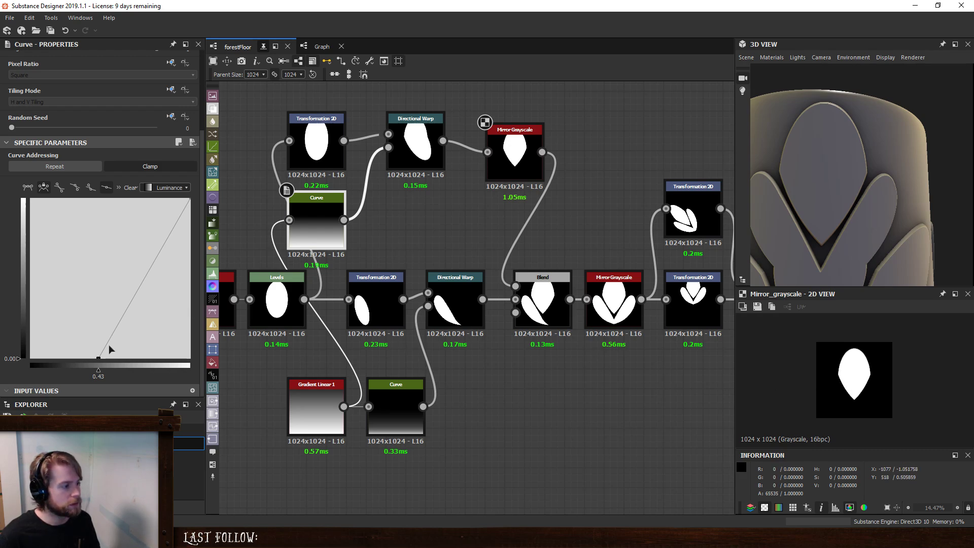
- Ease the curve out of its start point with a flat tangent reaching about 0.78, and set the central oval's warp intensity to about 45
click(27, 188)
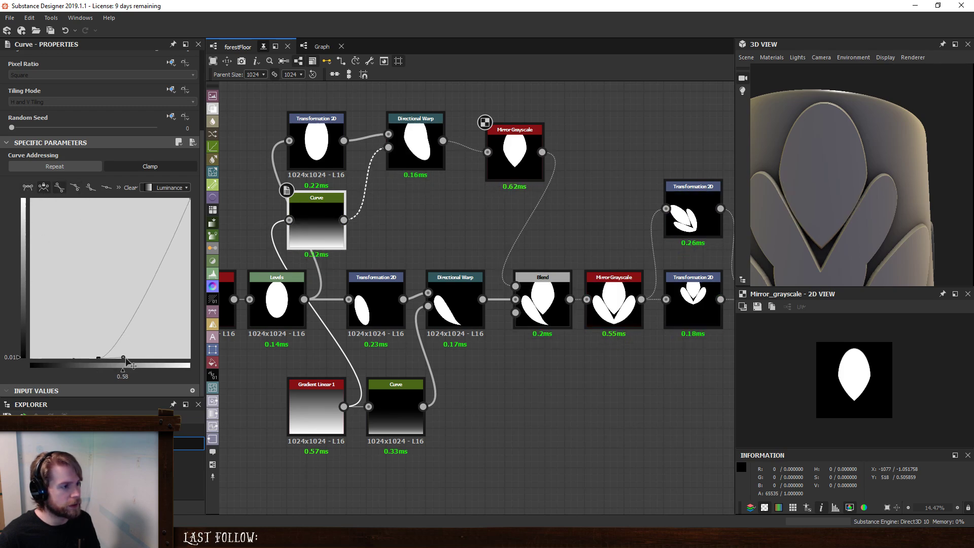
drag(116, 358, 142, 363)
drag(150, 370, 157, 372)
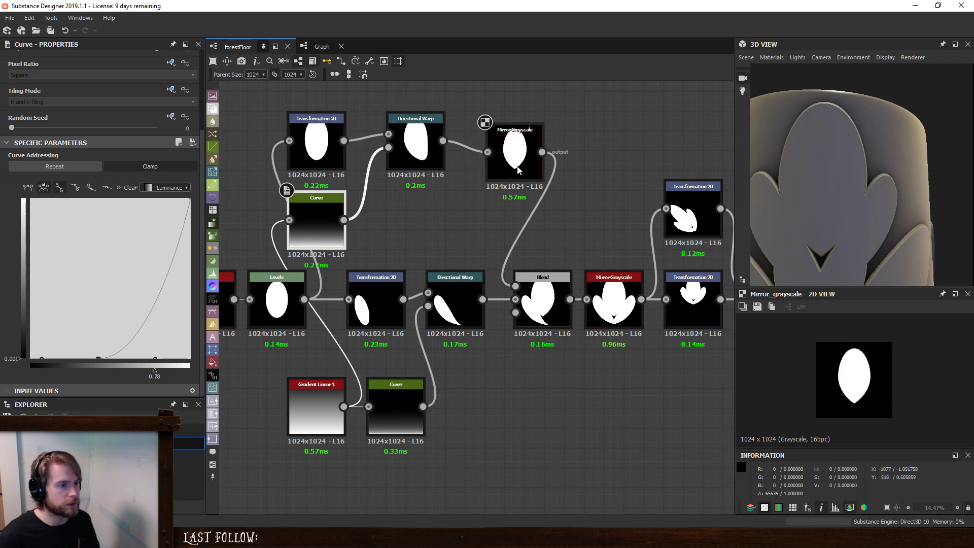
click(437, 148)
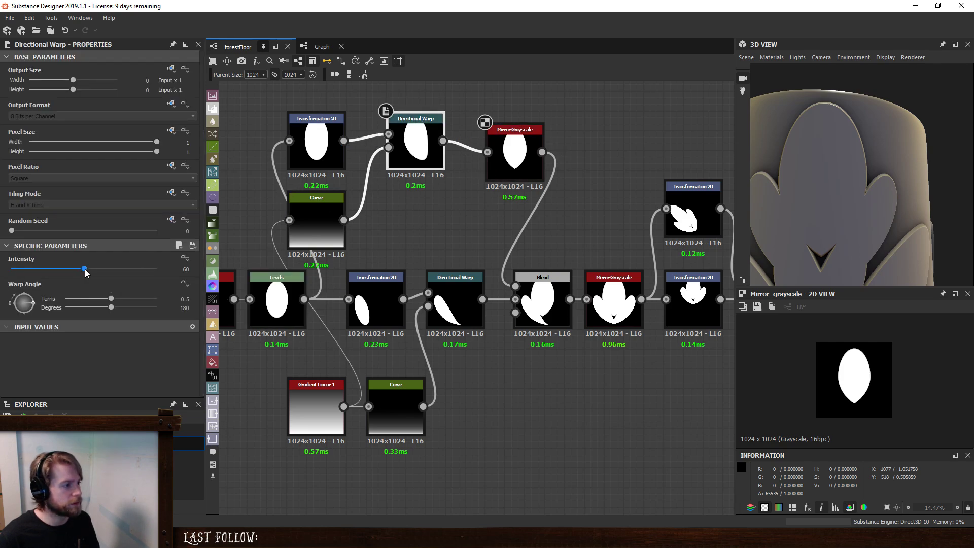
drag(85, 269, 66, 271)
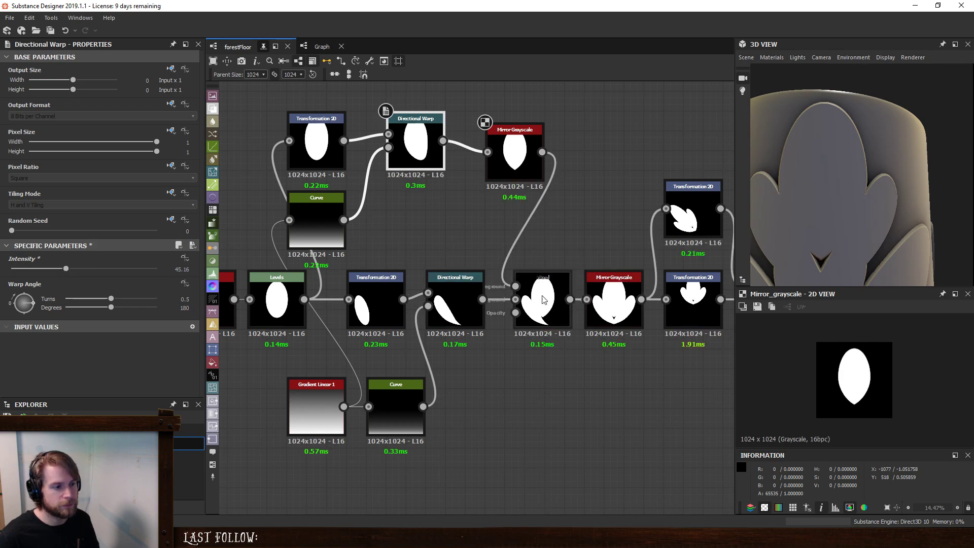
- Tilt the side oval slightly further outward in its Transformation 2D while previewing the Blend result
click(544, 300)
click(380, 295)
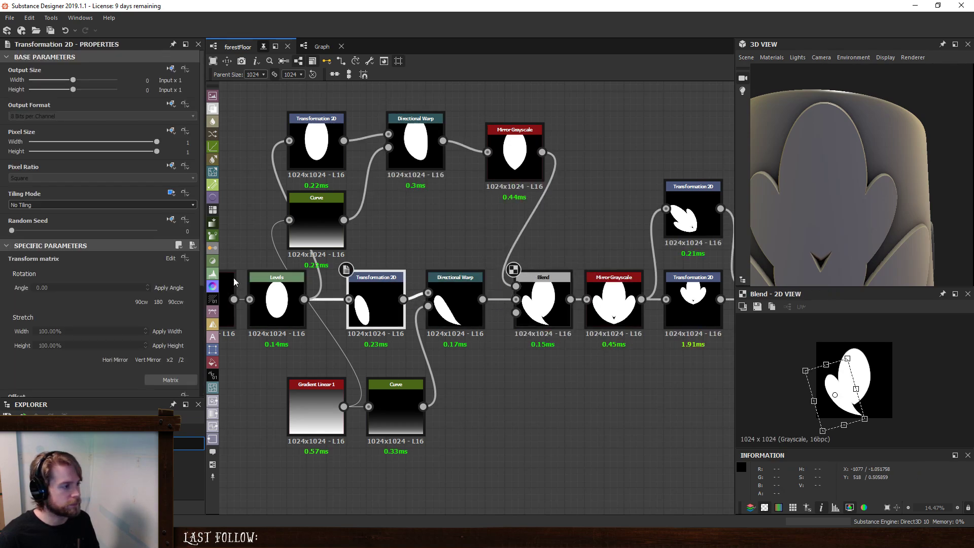
drag(868, 355, 870, 346)
drag(850, 409, 849, 408)
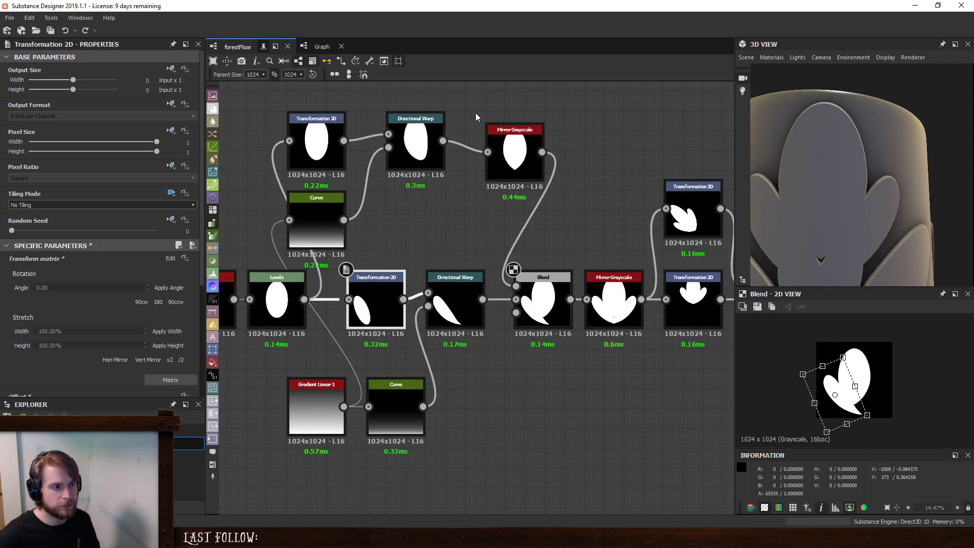
- Move the central oval's Mirror Grayscale aside and insert a second Directional Warp between the first one and the mirror
click(577, 150)
middle_drag(540, 152, 529, 205)
drag(506, 206, 566, 194)
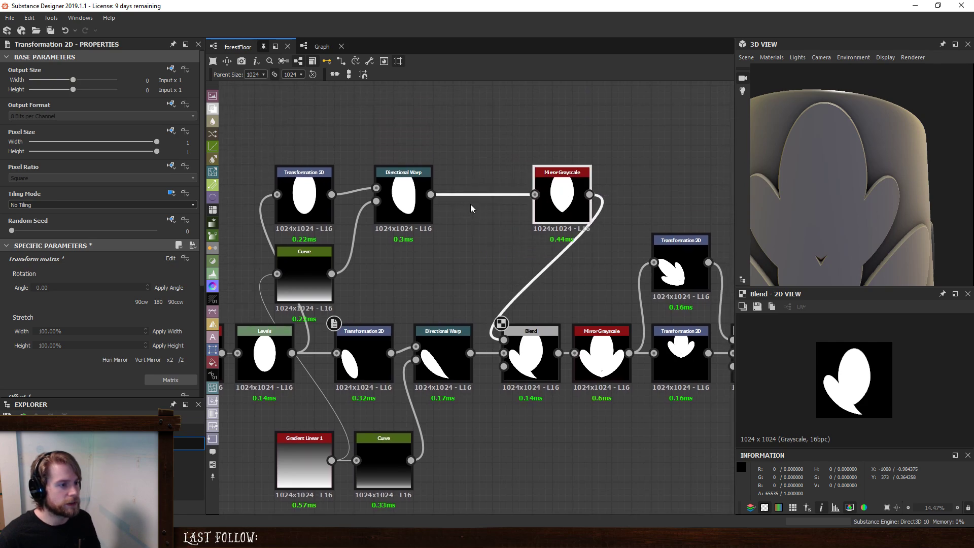
click(398, 199)
key(space)
text(dir)
key(Down)
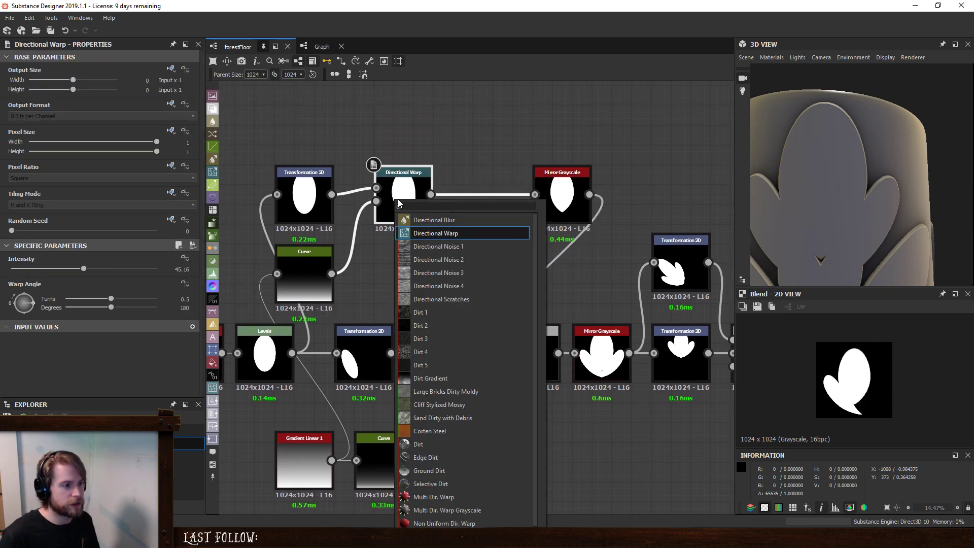
key(Return)
drag(502, 248, 482, 195)
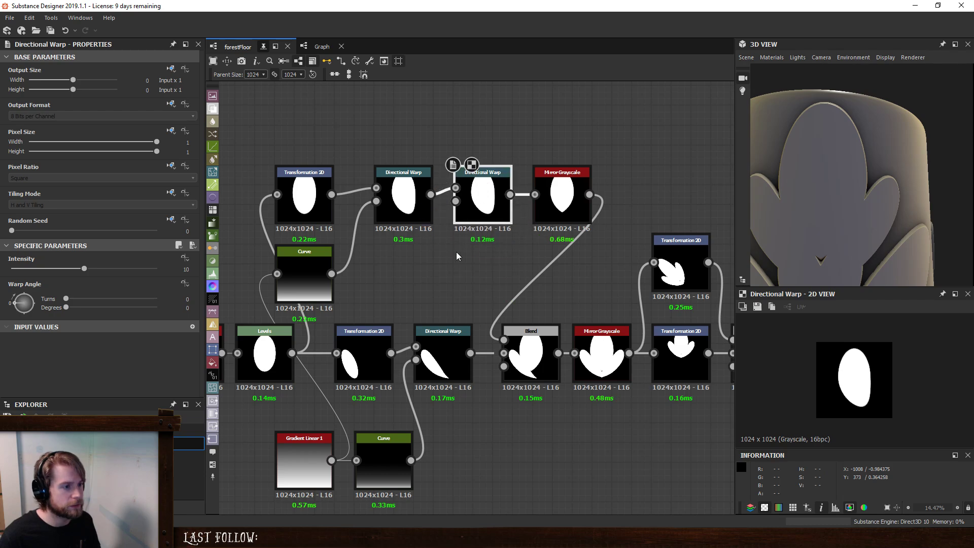
- Duplicate the central oval's Curve and place the copy beneath the first Directional Warp
click(307, 269)
key(ctrl+d)
drag(480, 286, 408, 259)
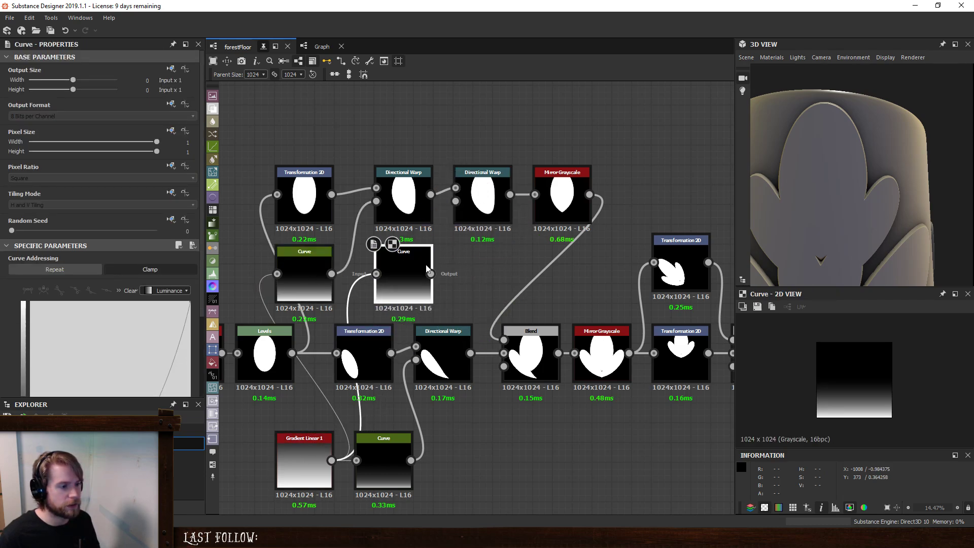
drag(463, 217, 476, 258)
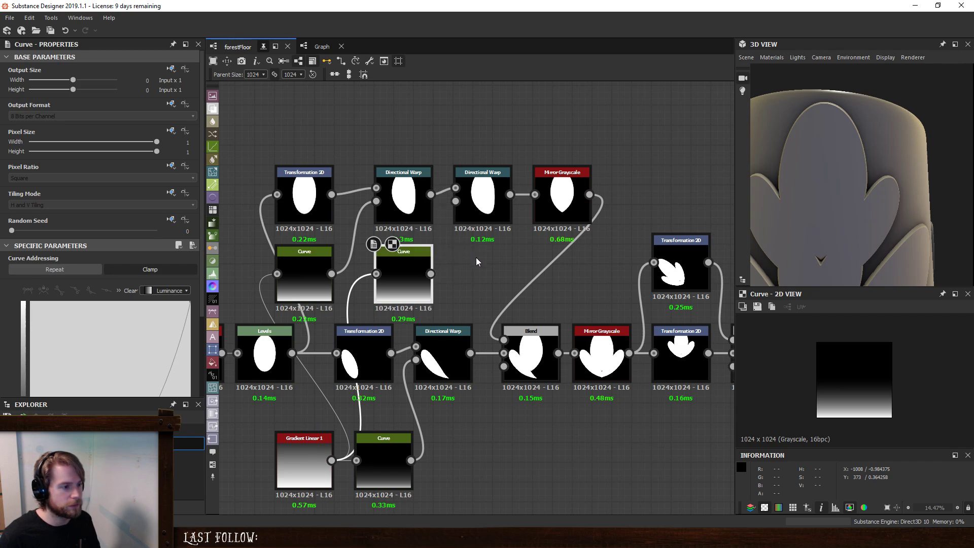
click(476, 258)
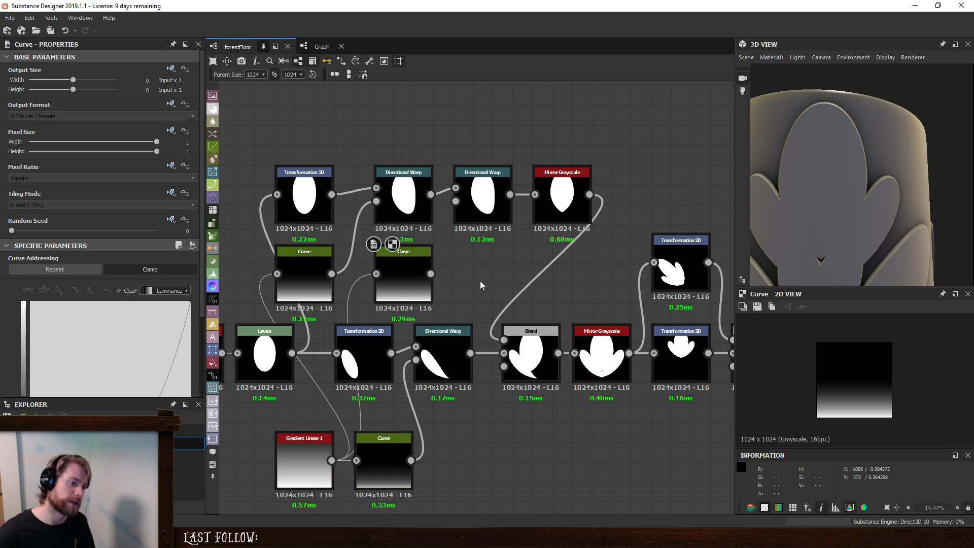
key(space)
text(c)
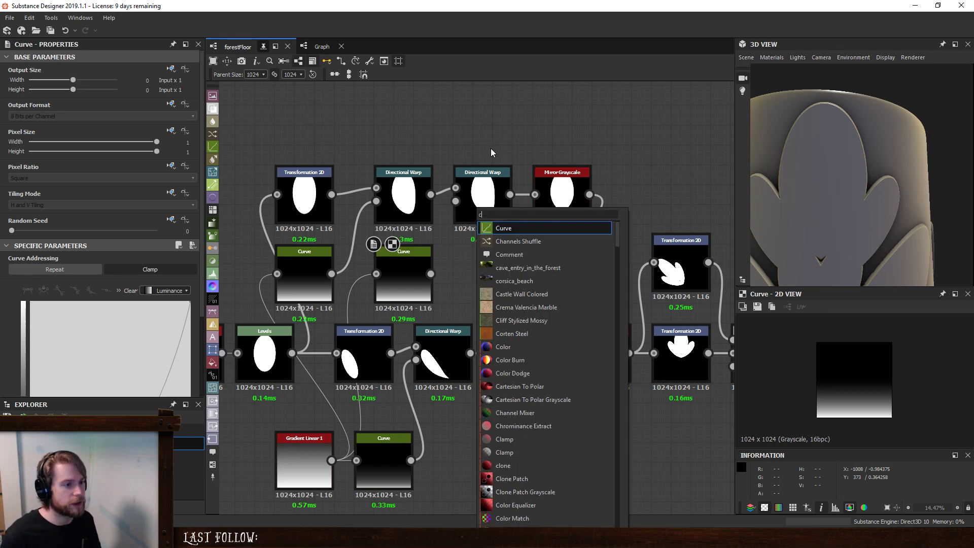
key(Escape)
click(488, 195)
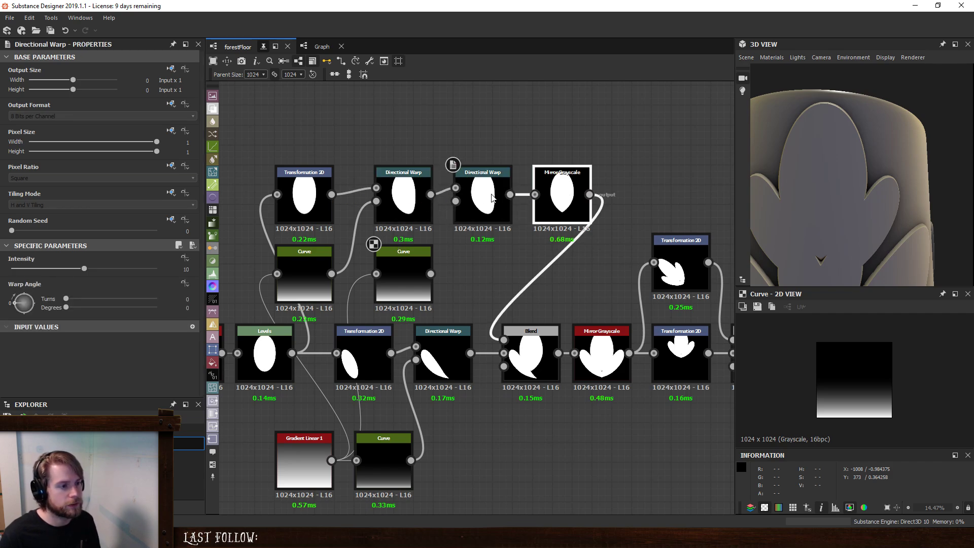
drag(491, 198, 431, 194)
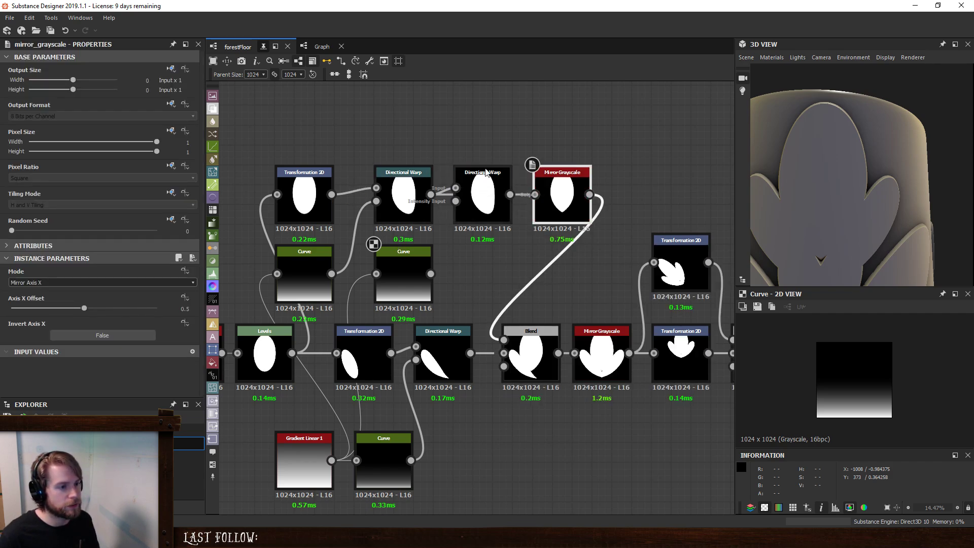
key(ctrl+z)
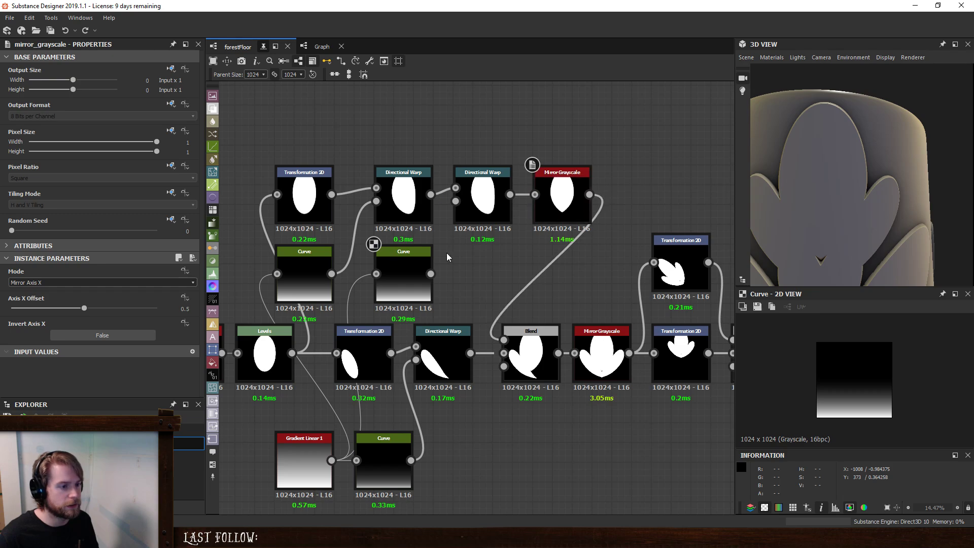
- Add a Gradient Linear 1 node rotated 90° and feed it through the duplicated Curve into the second Directional Warp's intensity input
click(412, 275)
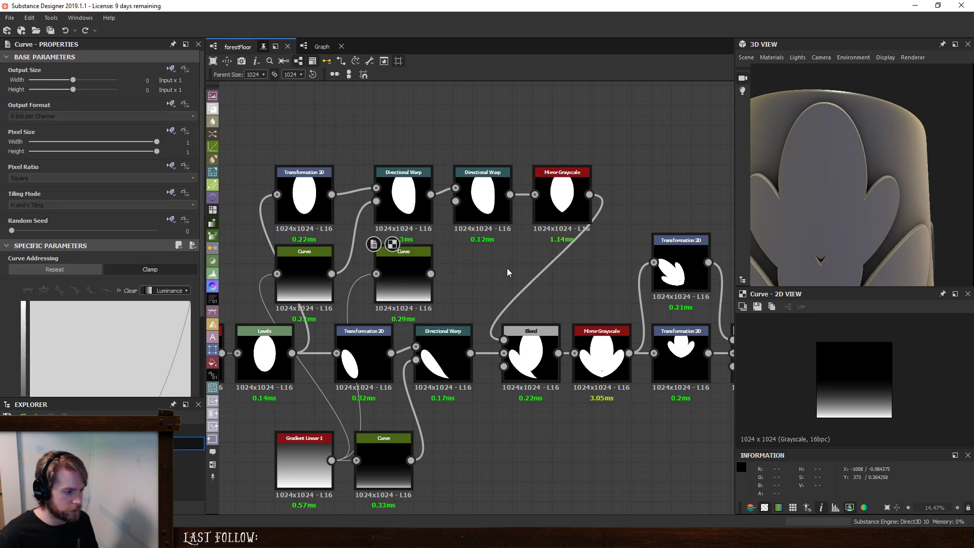
key(space)
text(grad)
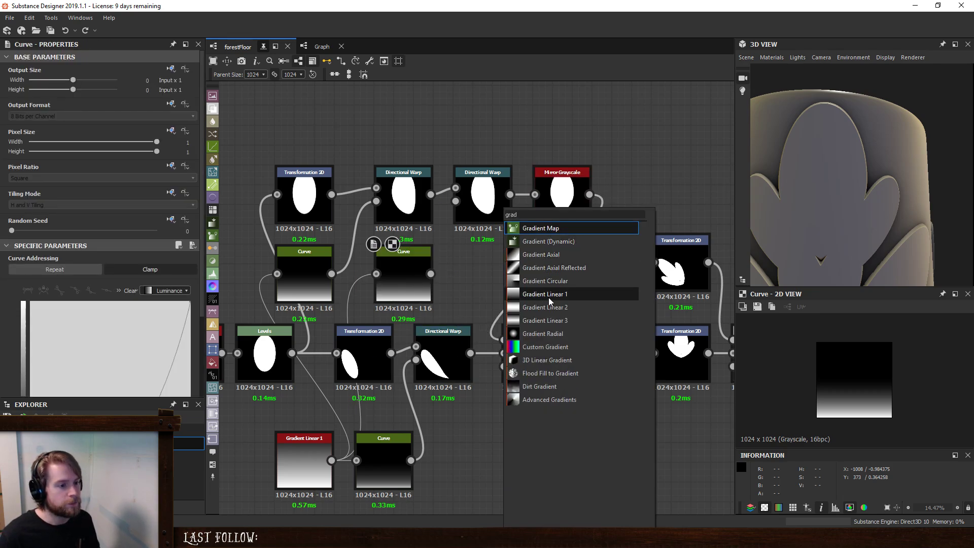
click(550, 295)
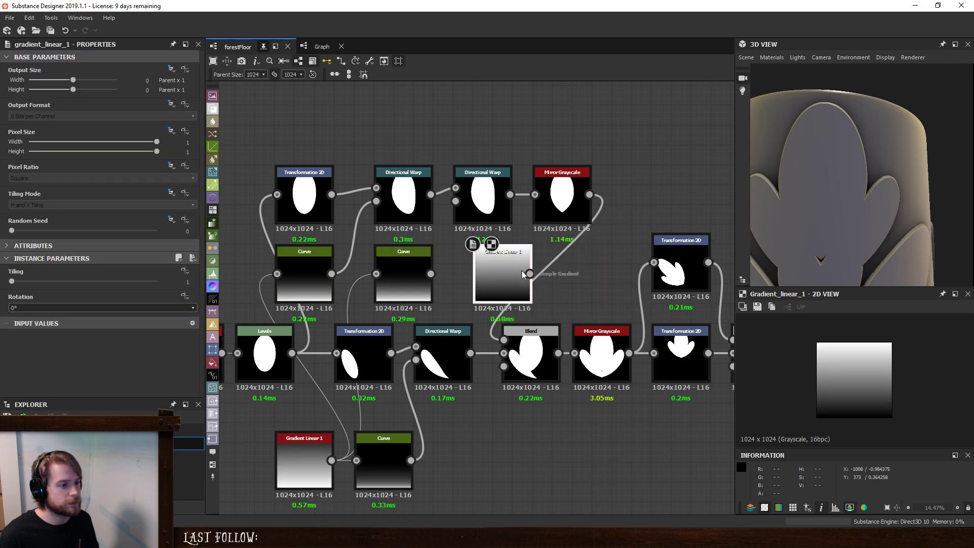
drag(522, 270, 311, 126)
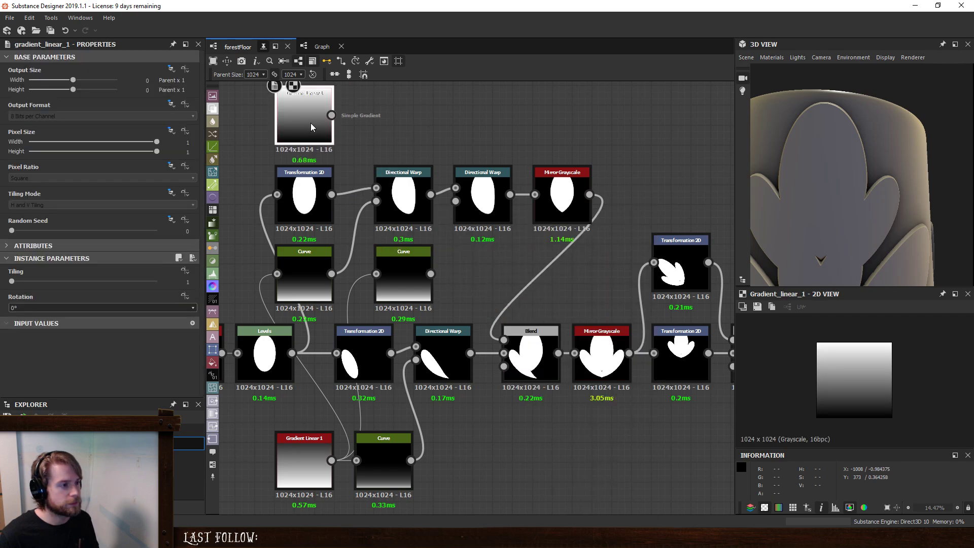
click(49, 308)
click(49, 323)
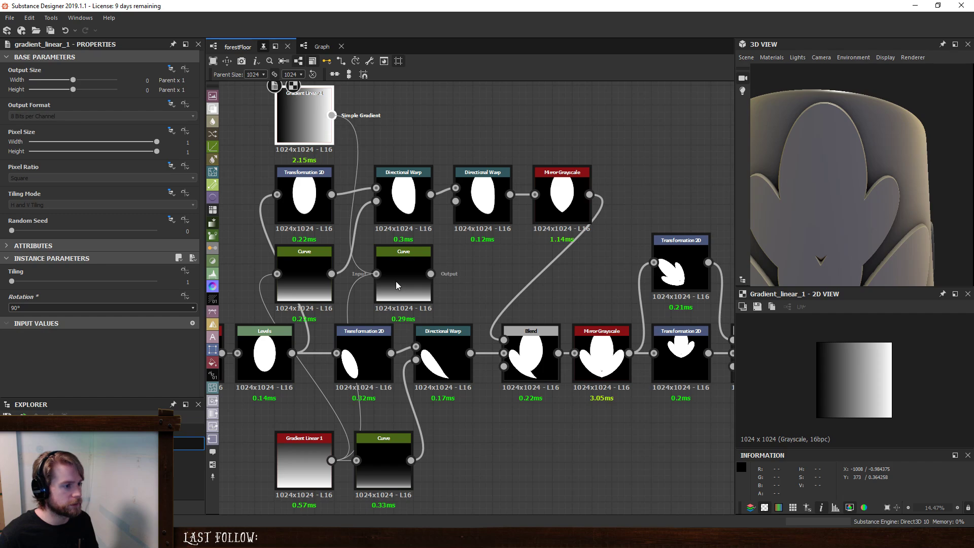
drag(431, 274, 455, 202)
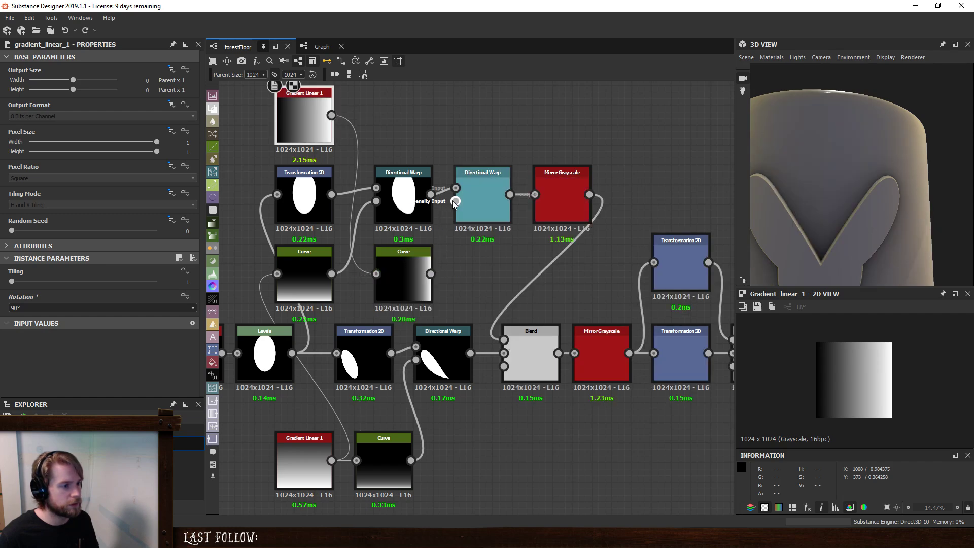
- Set the second Directional Warp's angle to 270 degrees and its intensity to 60
click(485, 212)
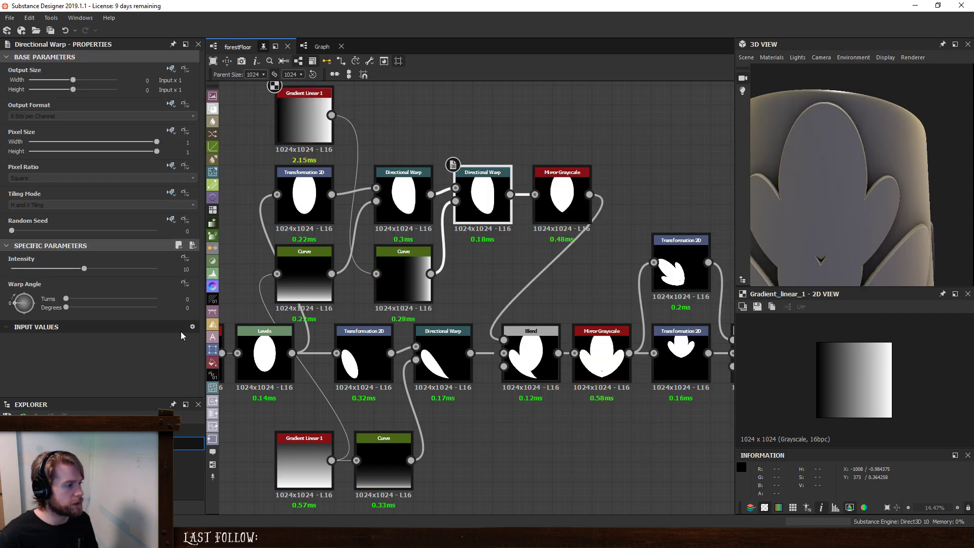
click(180, 307)
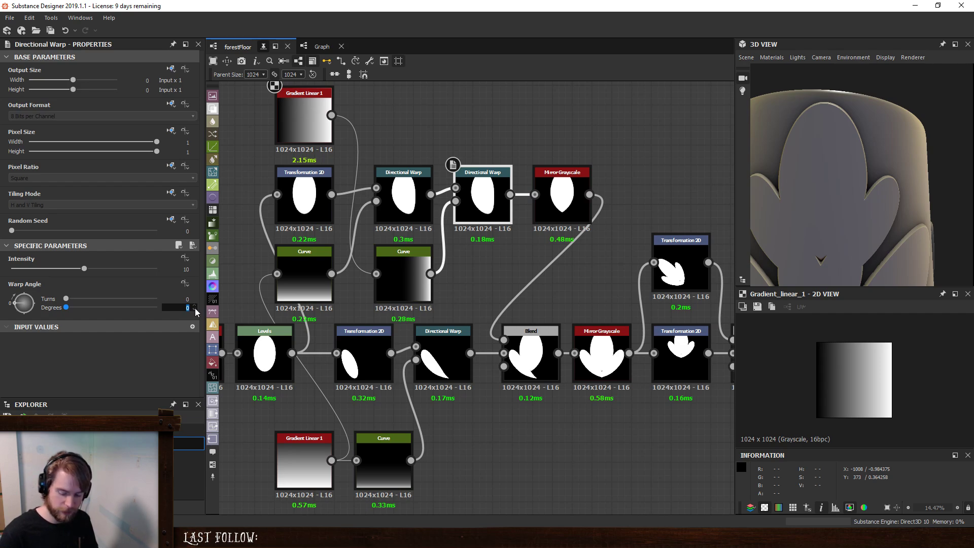
text(270)
key(Return)
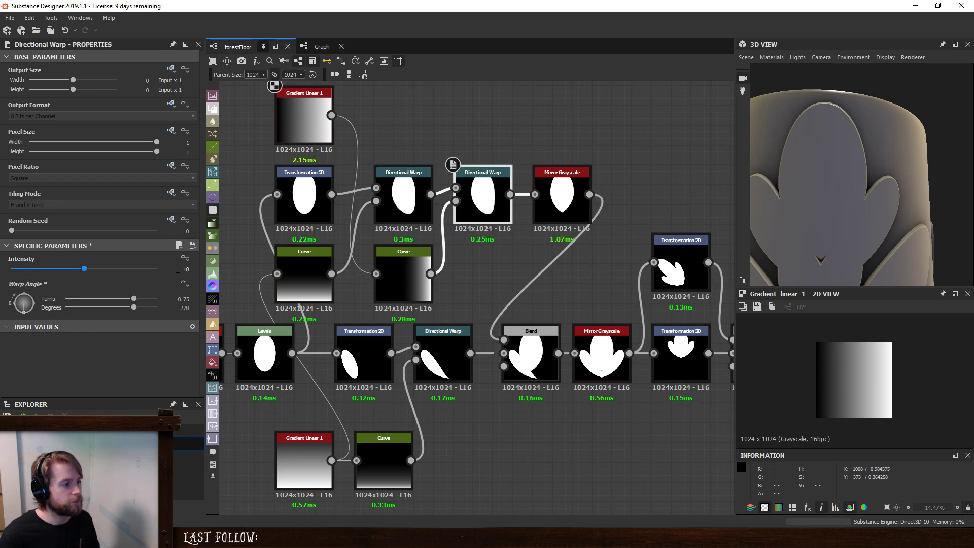
text(60)
key(Return)
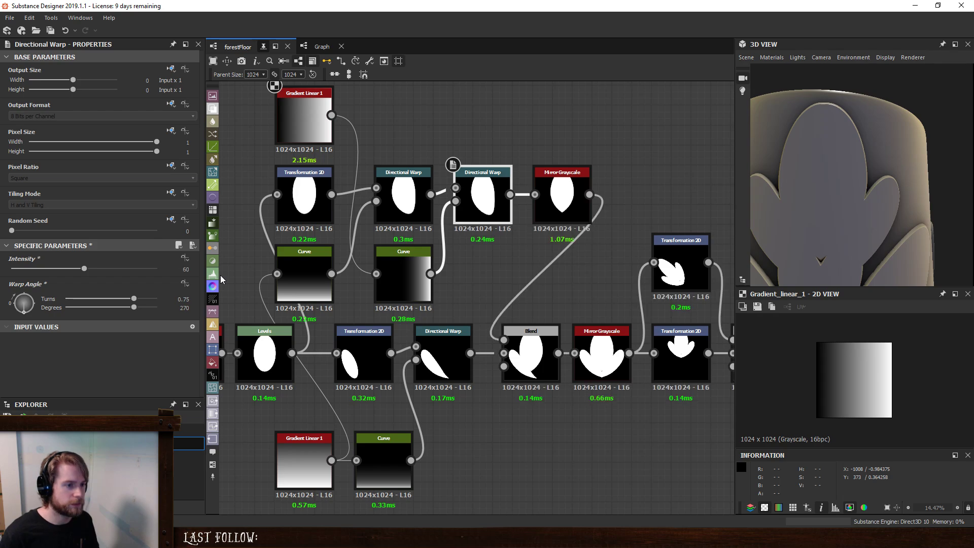
- Make the duplicated Curve linear, with its start point at the origin and its end point at about 0.6 at full value
click(405, 273)
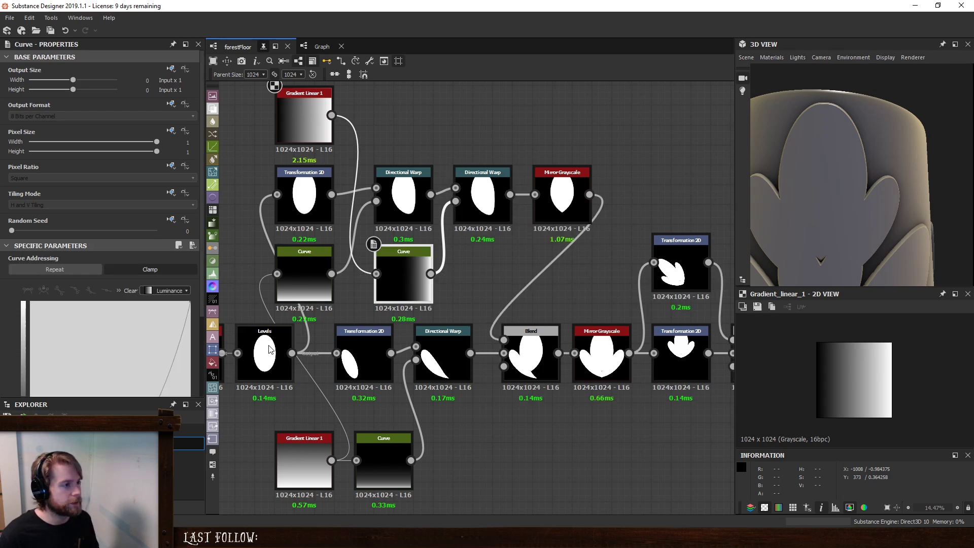
scroll(162, 365, down, 2)
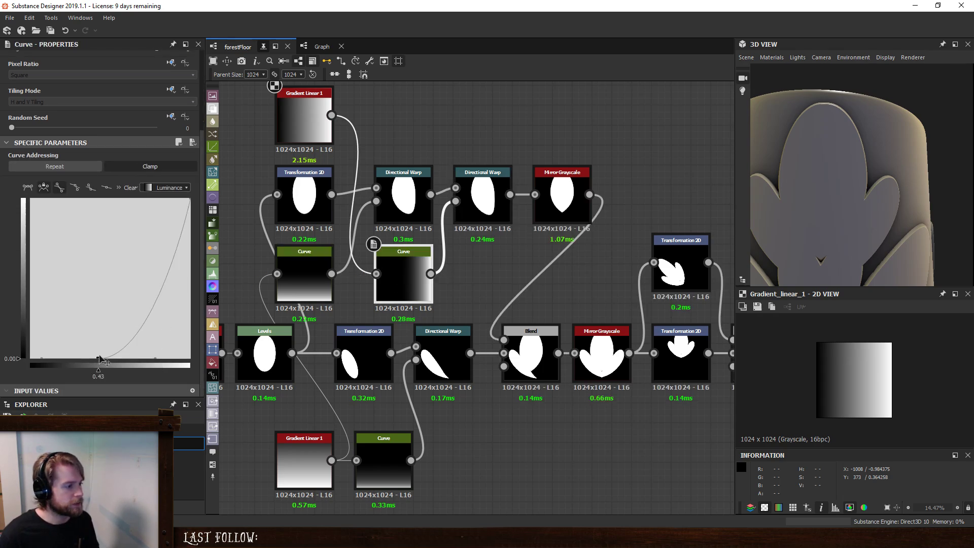
drag(99, 359, 70, 356)
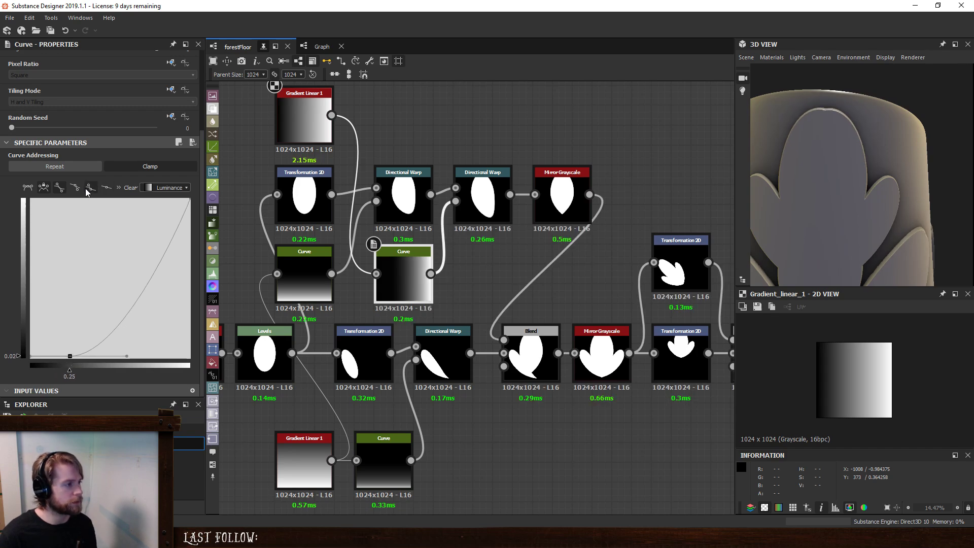
click(106, 187)
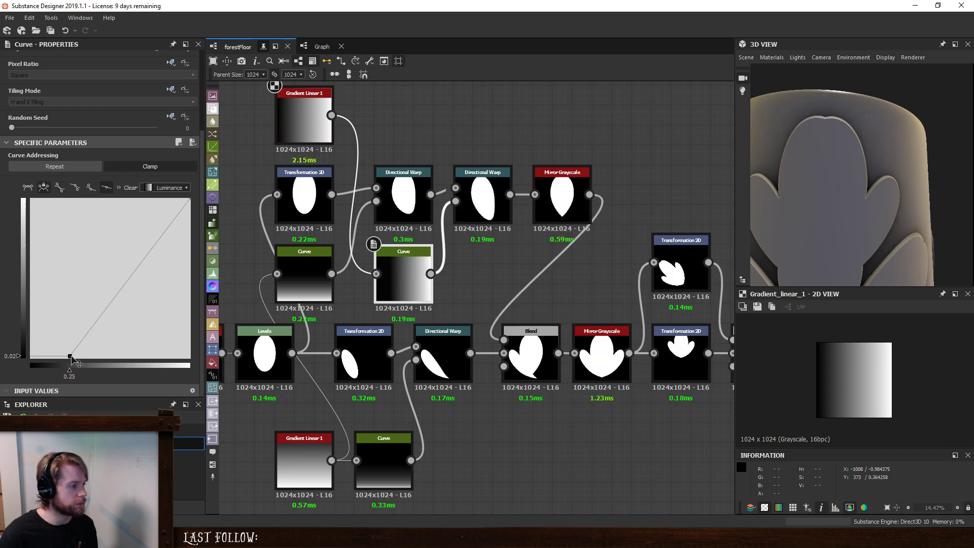
drag(72, 361, 9, 376)
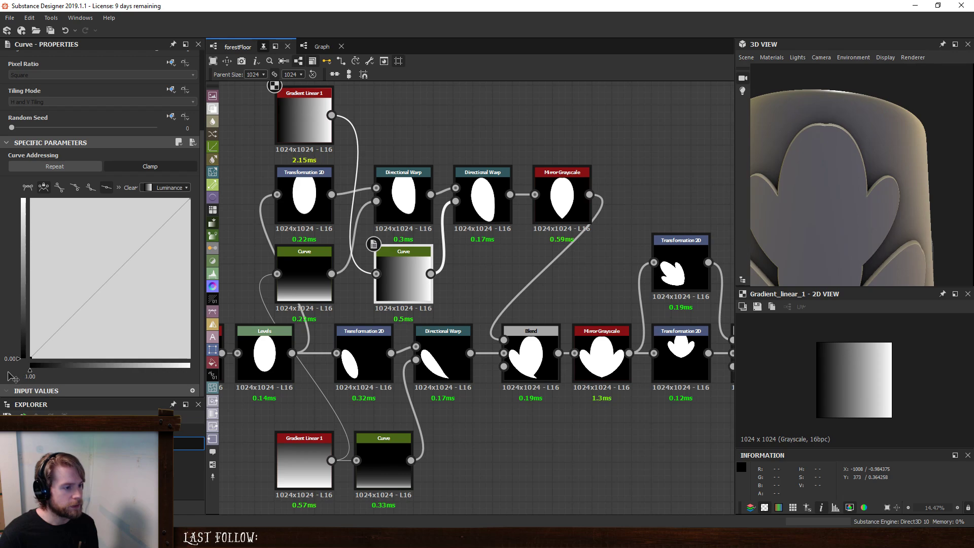
drag(191, 201, 130, 191)
click(487, 202)
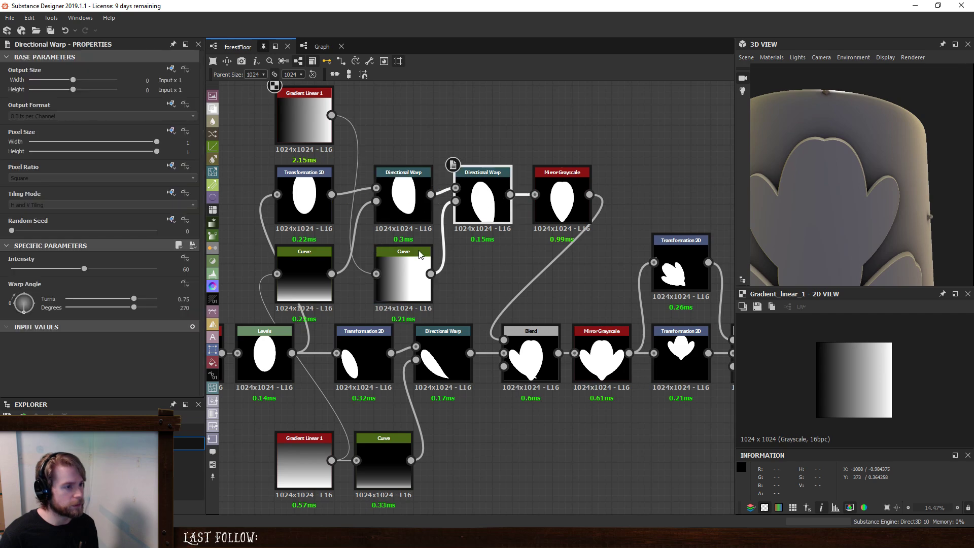
- Set the second Directional Warp's intensity to 24.25 and move its Curve's start point to about 0.33 at zero value
drag(84, 270, 39, 270)
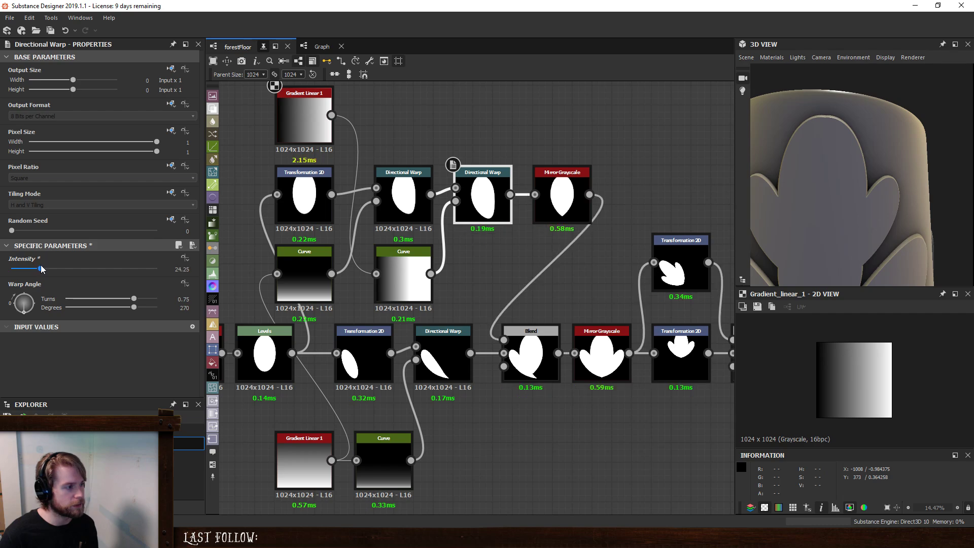
click(404, 277)
scroll(164, 343, down, 3)
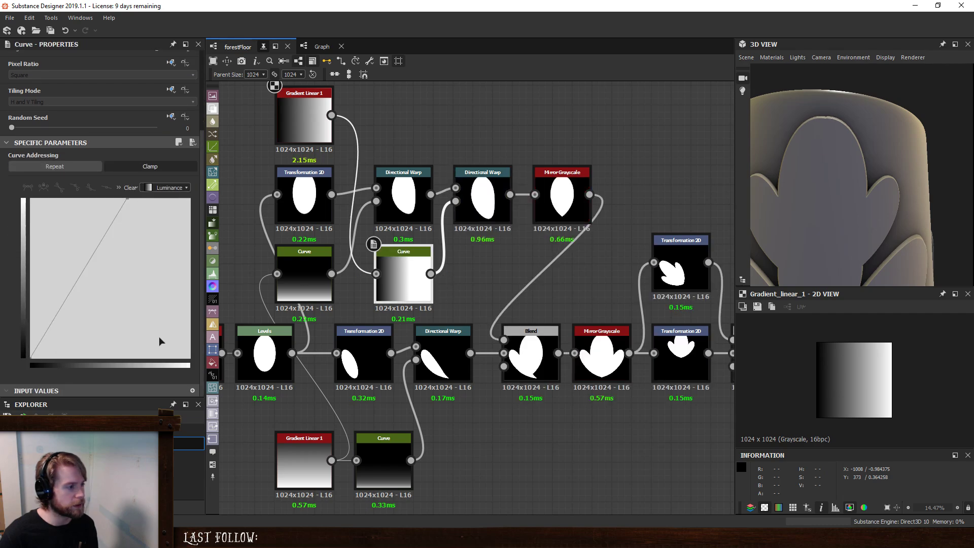
drag(32, 360, 86, 376)
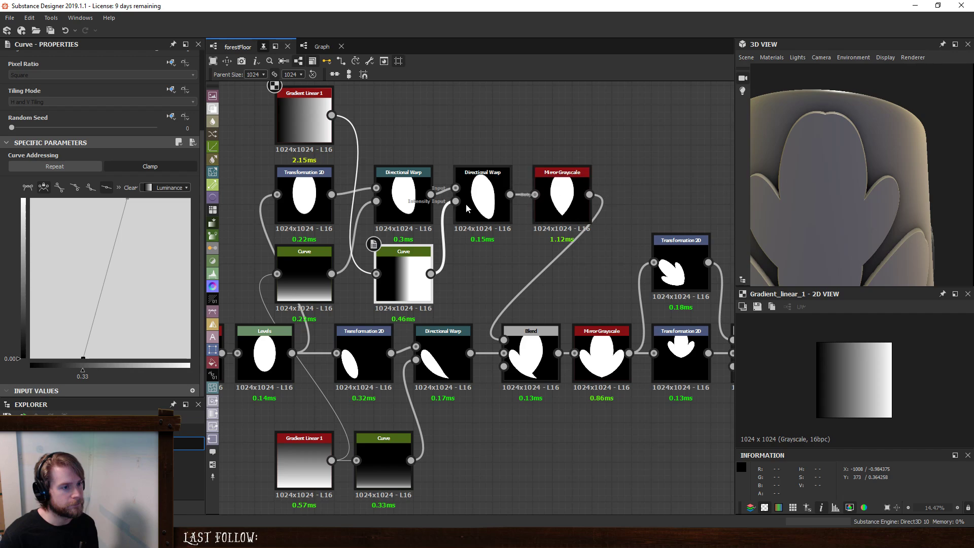
- Preview the upper Mirror Grayscale and steepen the Curve feeding the second Directional Warp, from about 0.37 at zero to 0.51 at full value
double_click(563, 198)
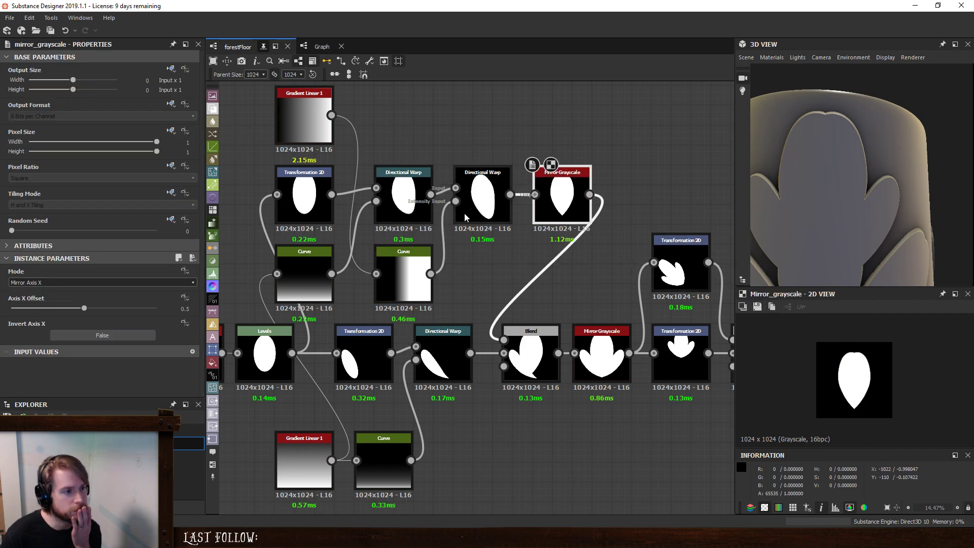
click(480, 193)
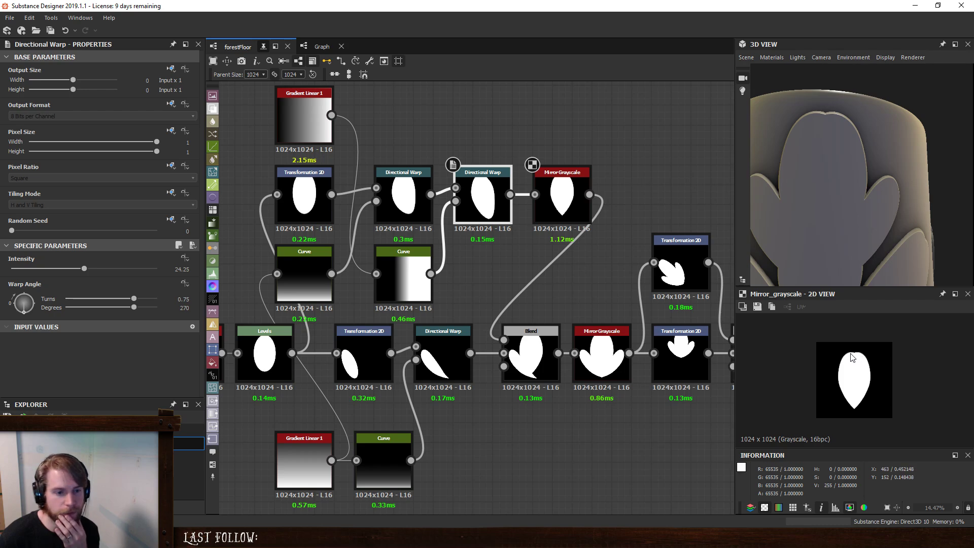
click(404, 282)
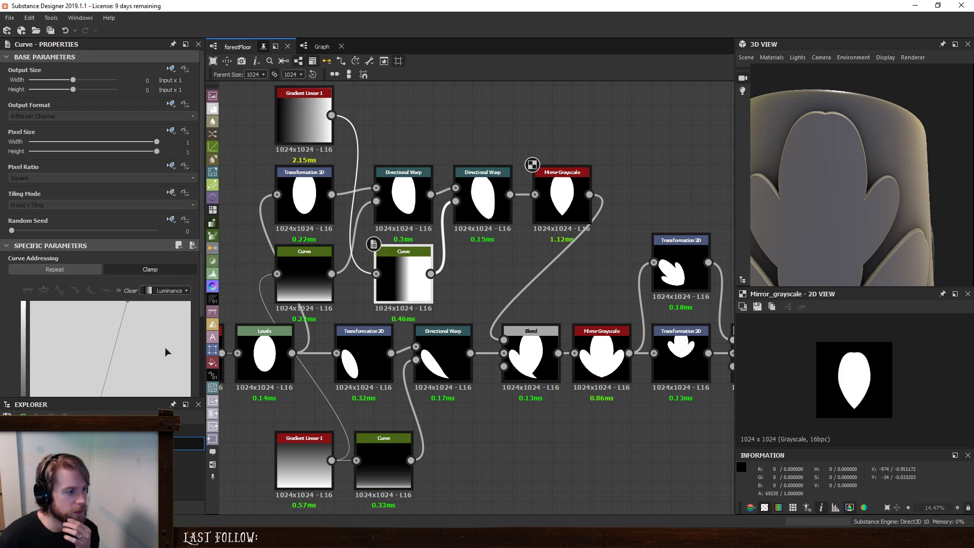
scroll(135, 337, down, 3)
drag(83, 359, 59, 228)
drag(126, 199, 129, 393)
drag(60, 230, 115, 179)
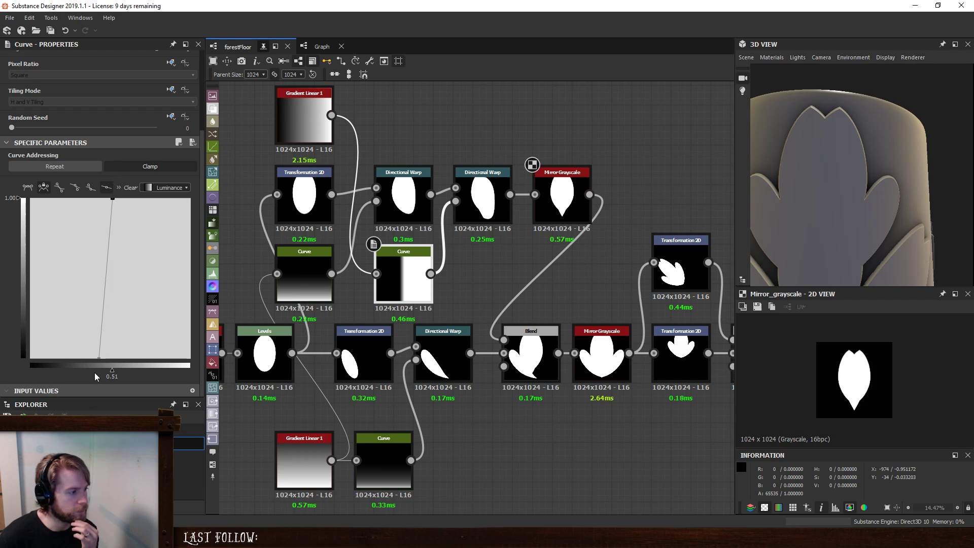
drag(99, 359, 89, 359)
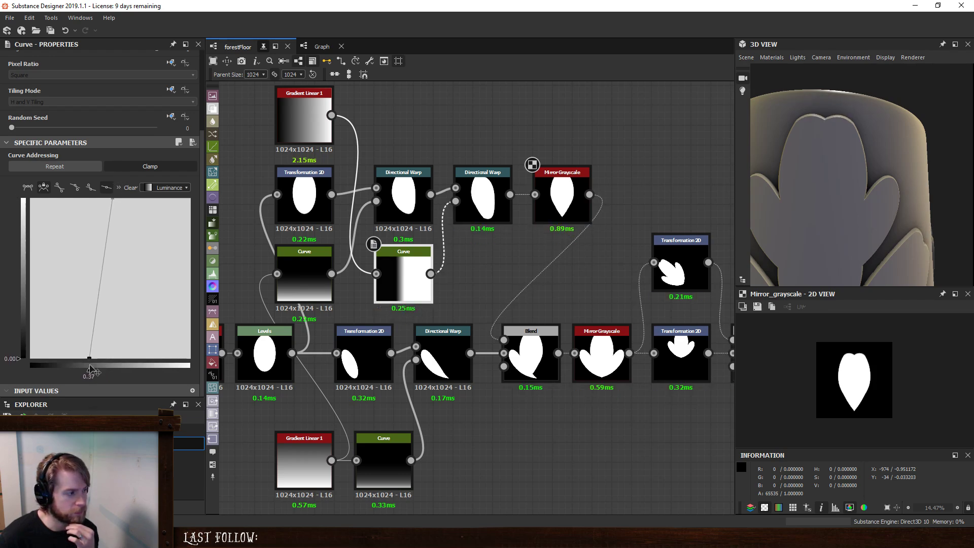
- Give the Curve's start point smooth tangents, move it to about 0.29 at zero and extend its outgoing handle to about 0.51
click(27, 187)
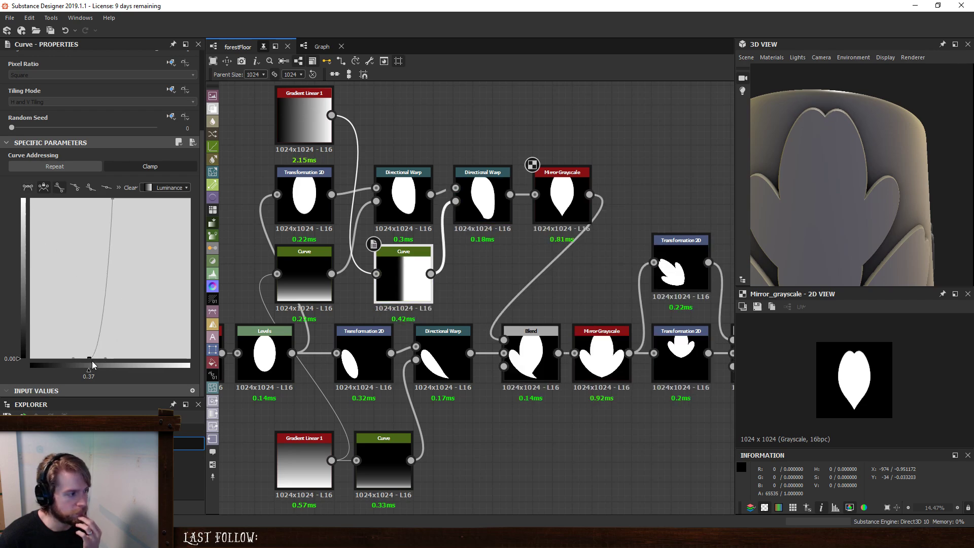
drag(89, 359, 76, 358)
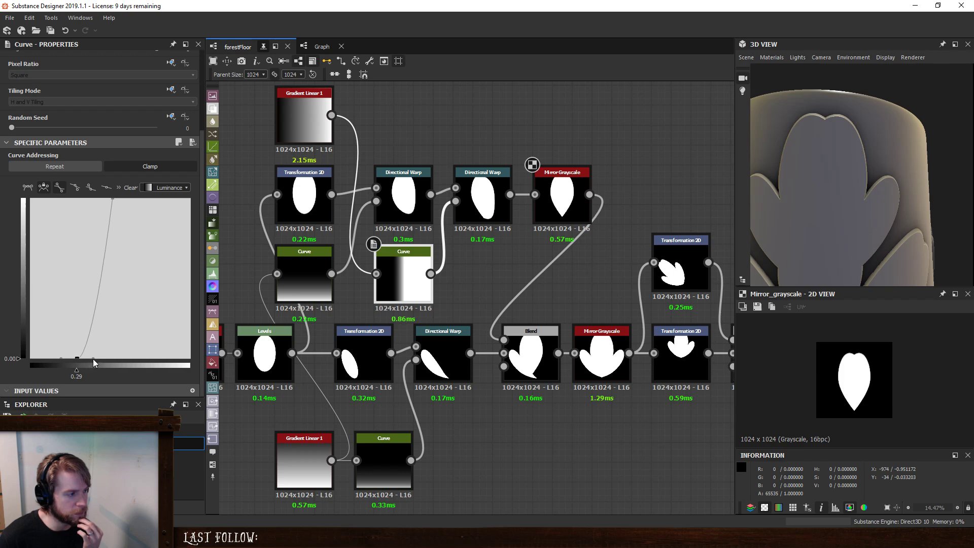
drag(93, 359, 119, 365)
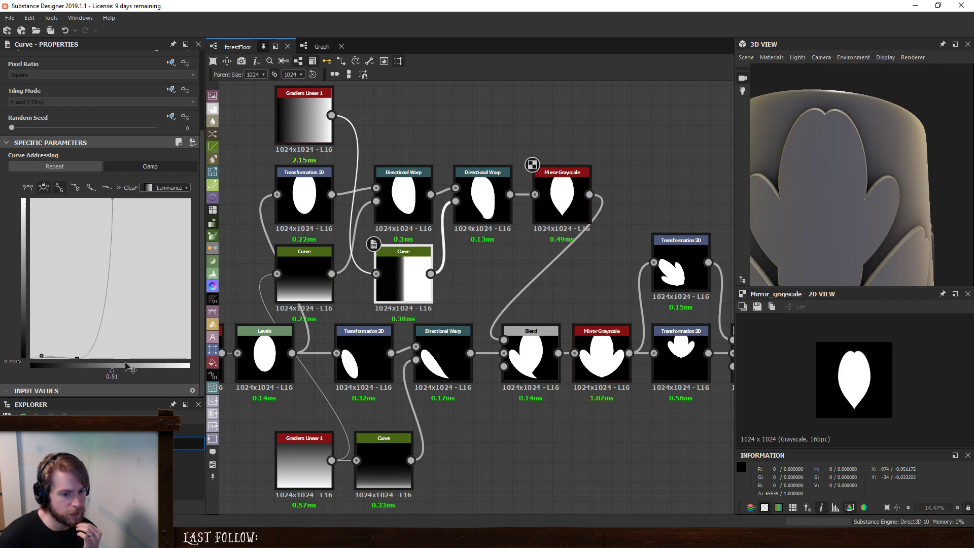
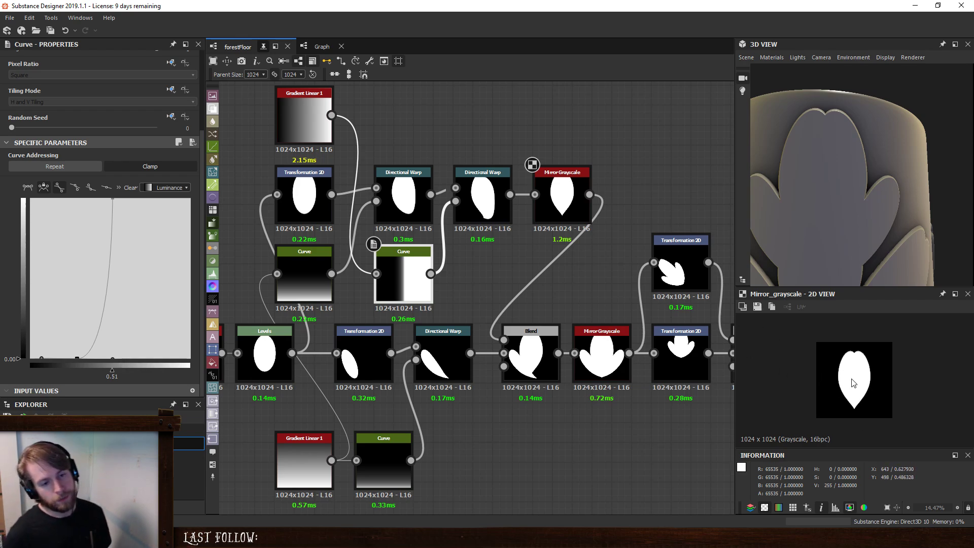
- Shift the second Directional Warp and upper Mirror Grayscale nodes right, and insert a Blend node between the second Curve and that warp
drag(592, 144, 497, 203)
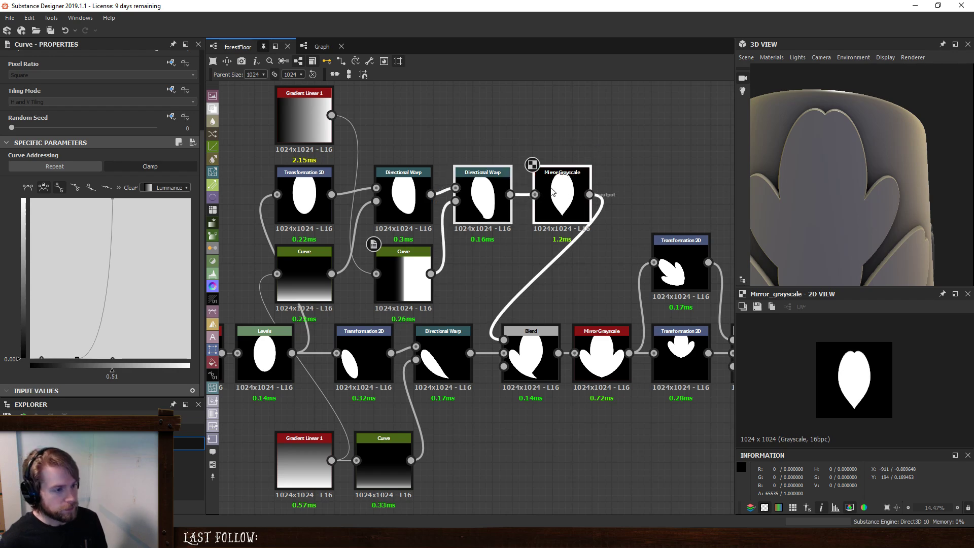
drag(564, 178, 623, 177)
click(541, 144)
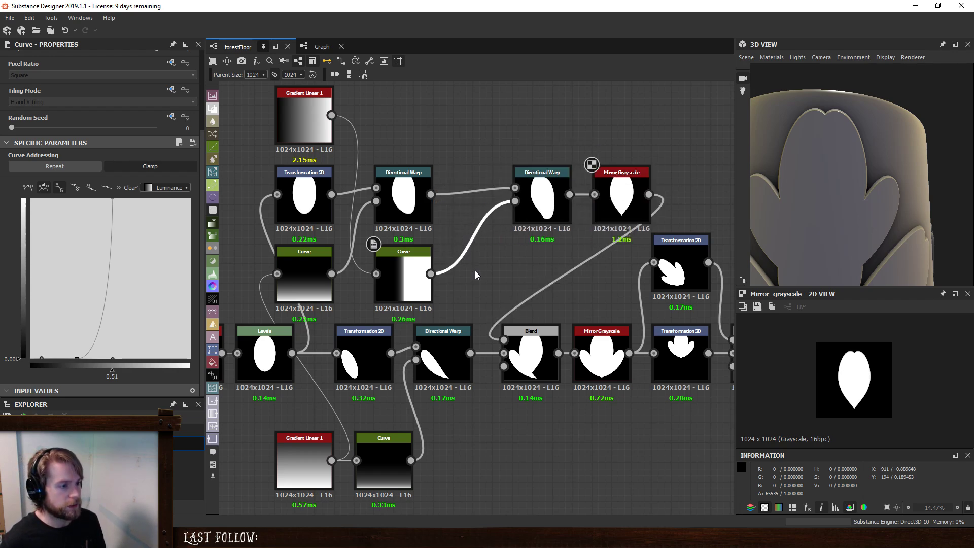
key(space)
click(502, 242)
drag(475, 230, 438, 270)
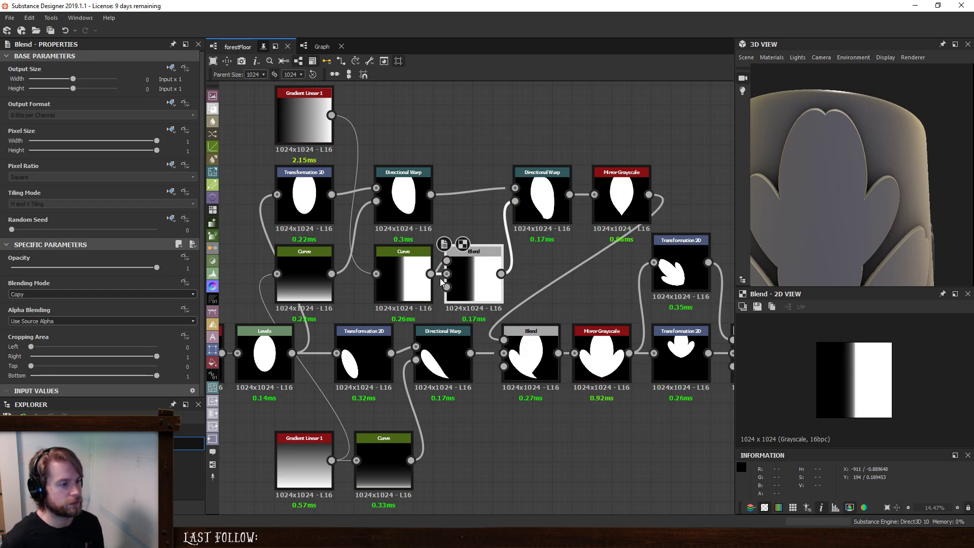
- Remove the Curve connection from the new Blend node's background input, keeping the foreground link, and place the node closer to the Curve
key(Delete)
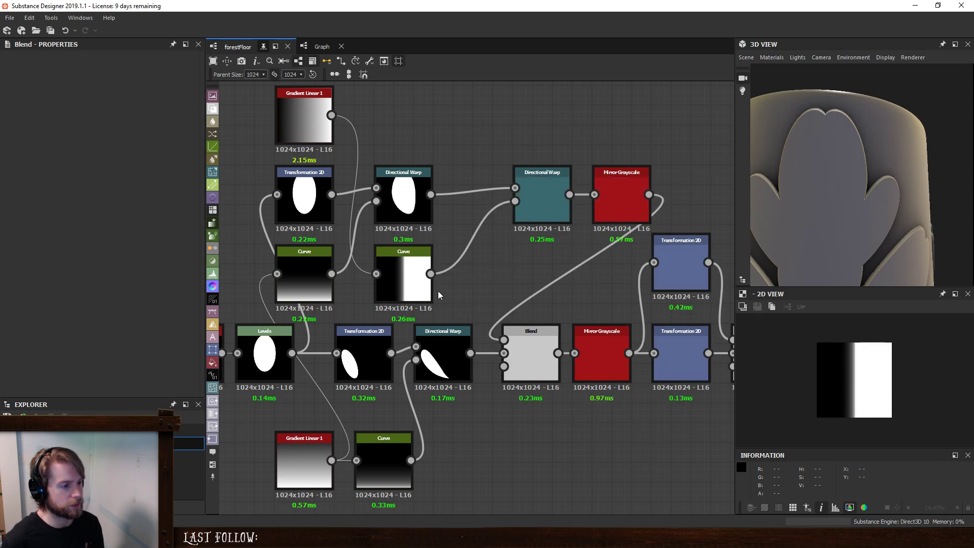
key(ctrl+z)
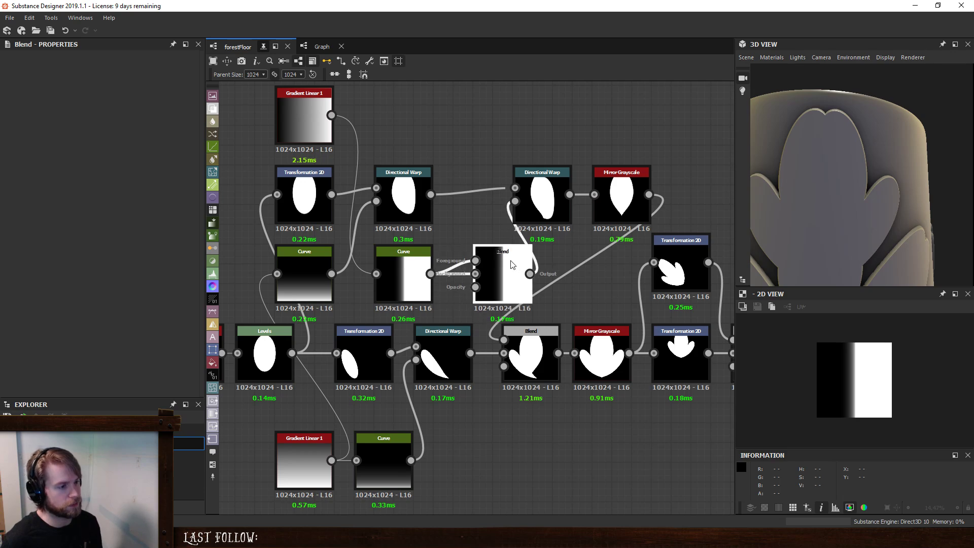
click(463, 275)
key(Delete)
drag(507, 266, 488, 266)
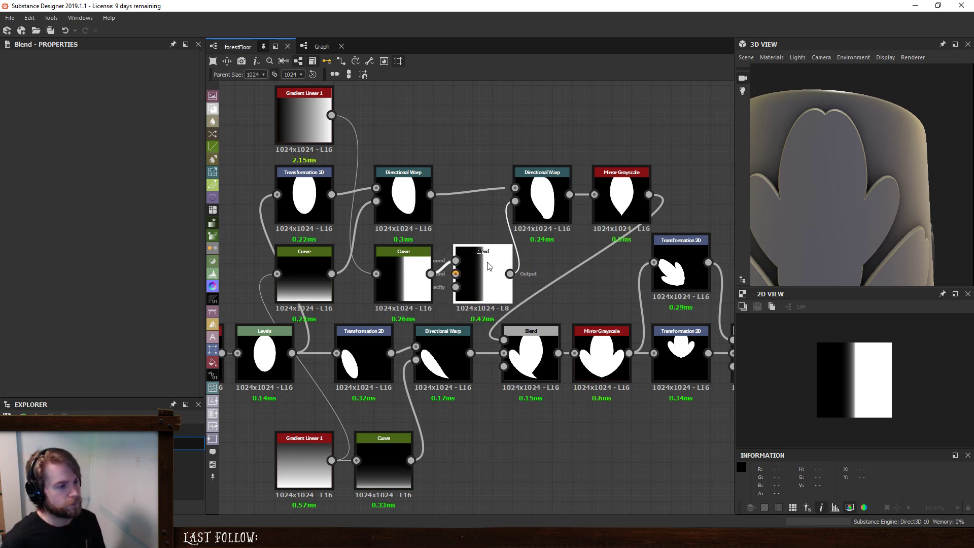
- Preview the upper Mirror Grayscale result and set the new Blend node's top cropping area to 0.41
double_click(542, 200)
double_click(622, 198)
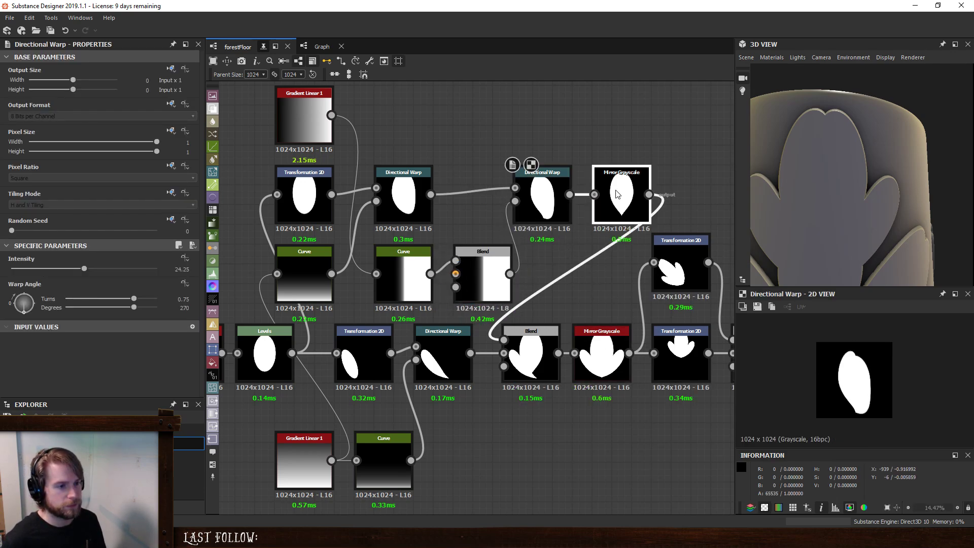
click(483, 279)
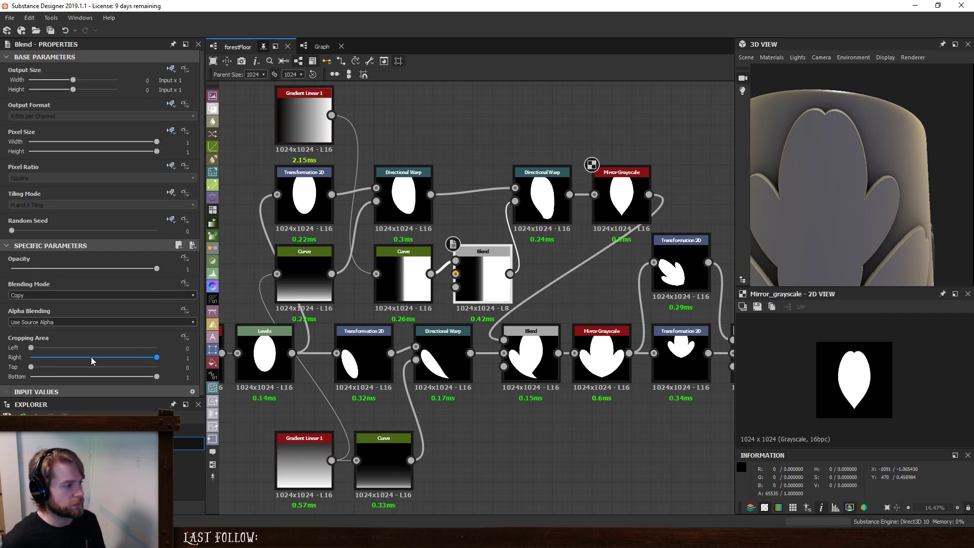
drag(31, 367, 82, 367)
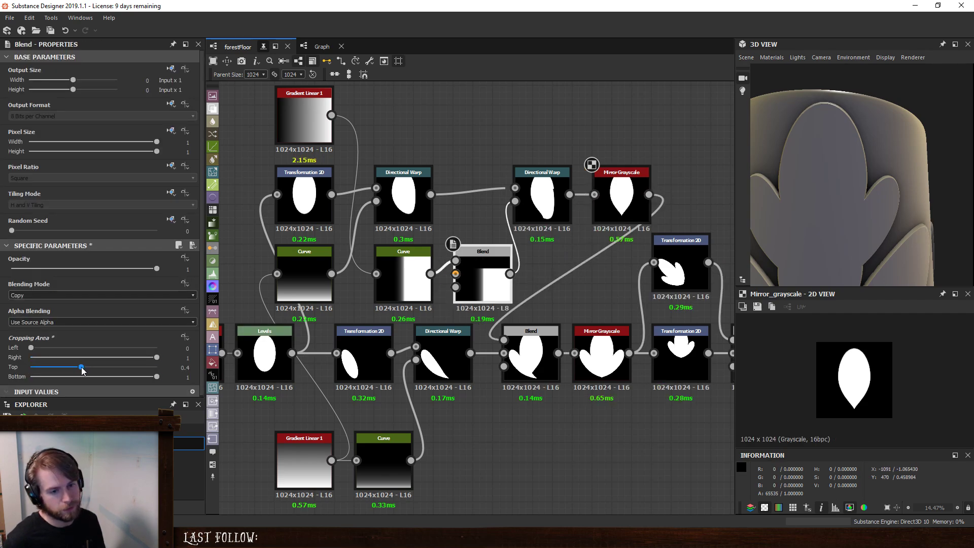
- Move the leaf-building nodes up to the second Mirror Grayscale left, separating them from the two Transformation 2D branches
scroll(365, 204, down, 3)
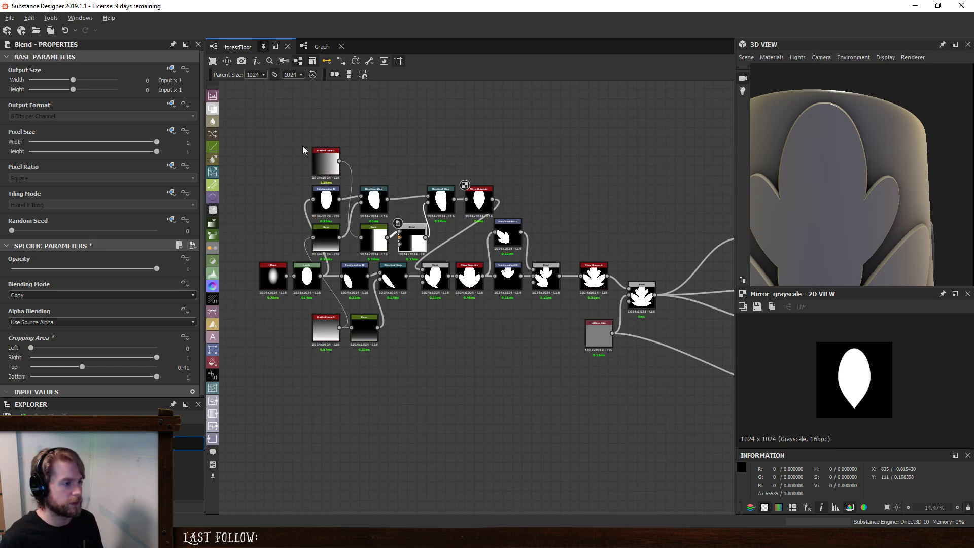
drag(246, 141, 467, 413)
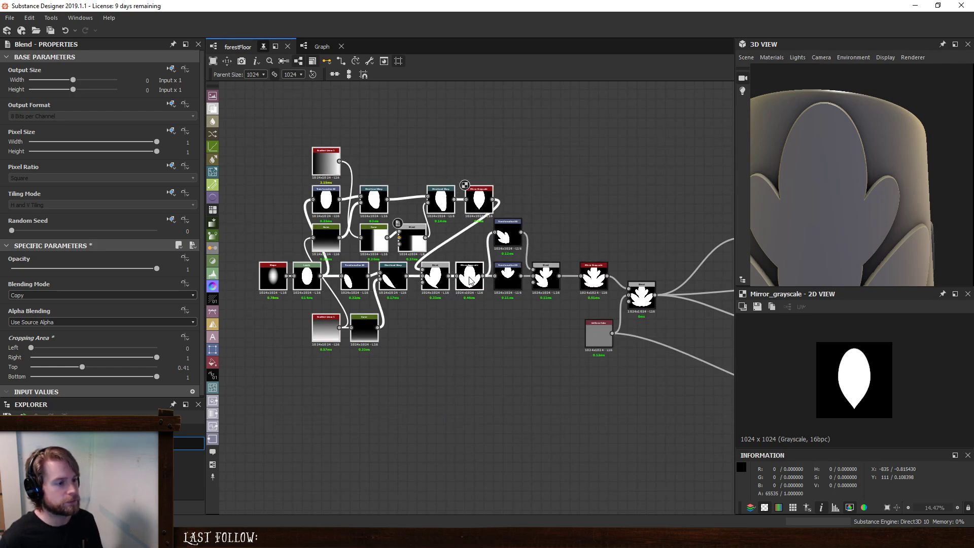
drag(470, 281, 393, 281)
click(378, 257)
middle_drag(378, 258, 541, 312)
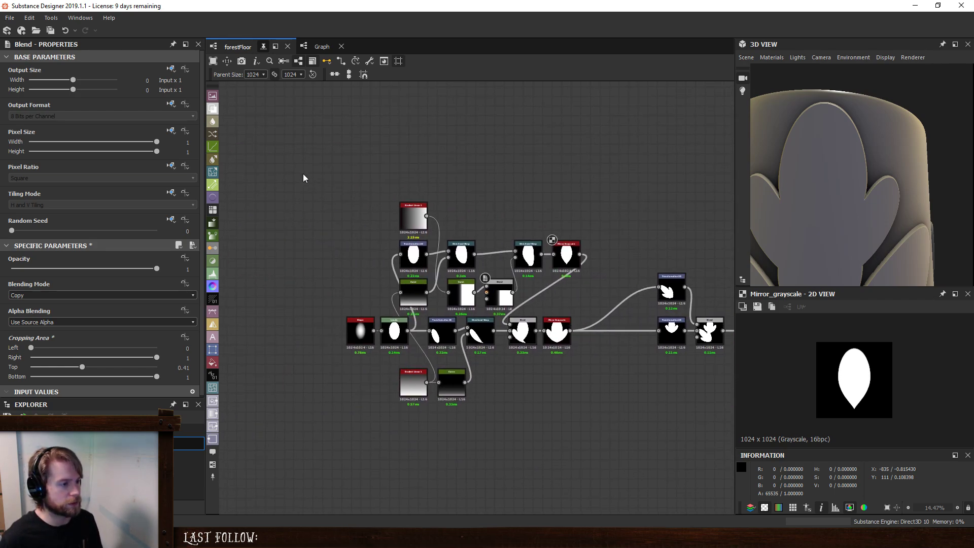
- Move the upstream petal nodes further left, and realign the second Directional Warp and upper Mirror Grayscale with them
drag(304, 178, 506, 459)
drag(497, 299, 430, 299)
drag(520, 261, 463, 262)
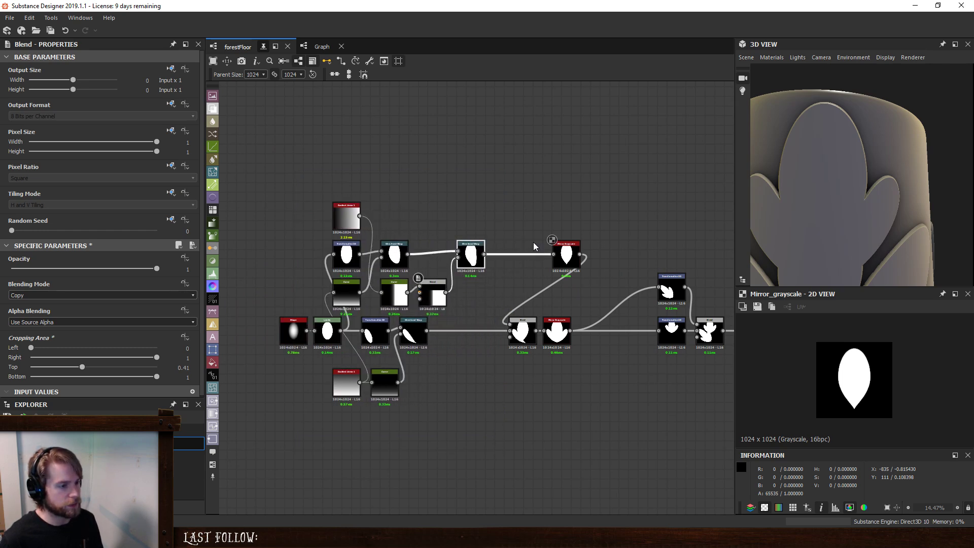
drag(564, 247, 508, 247)
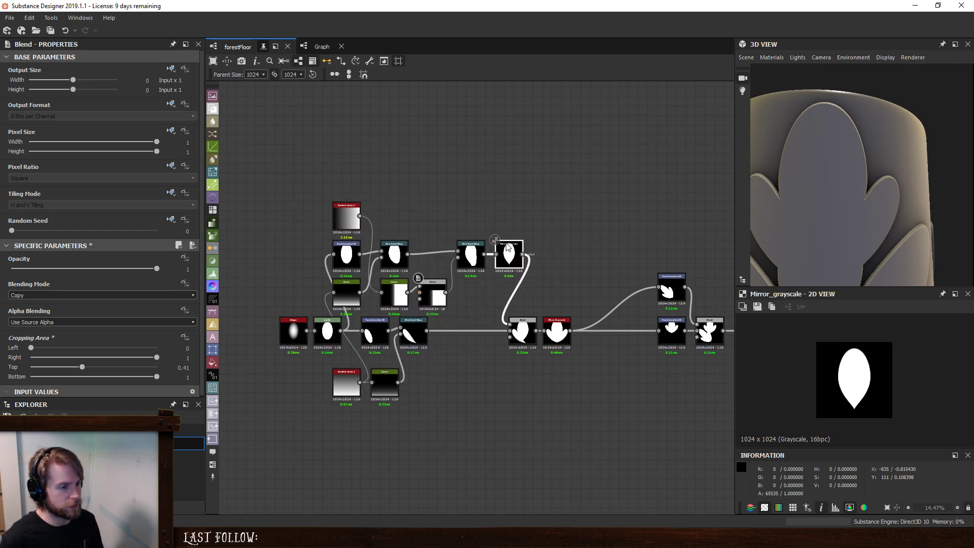
- Preview the combined petals before and after mirroring, and try to adjust the side petal through its Transformation 2D node
double_click(558, 327)
double_click(520, 330)
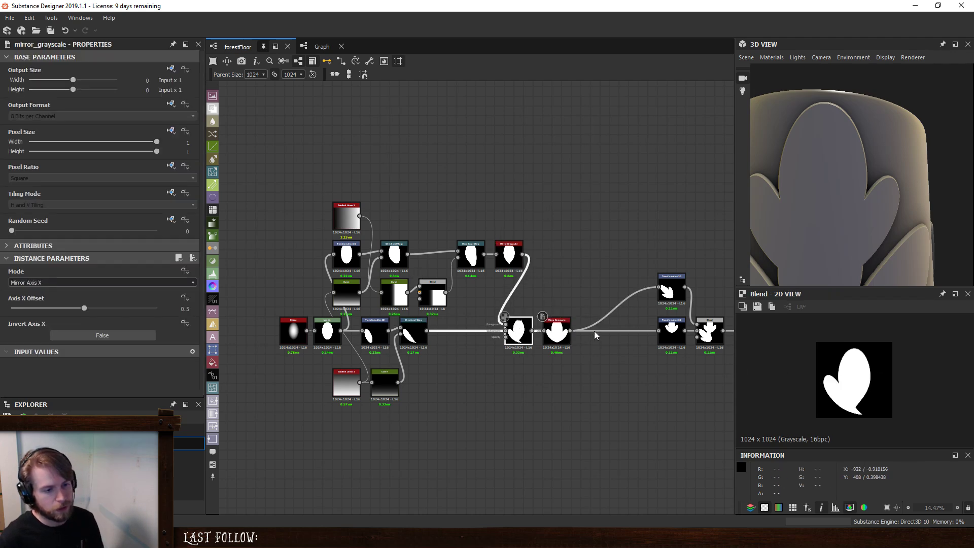
double_click(559, 330)
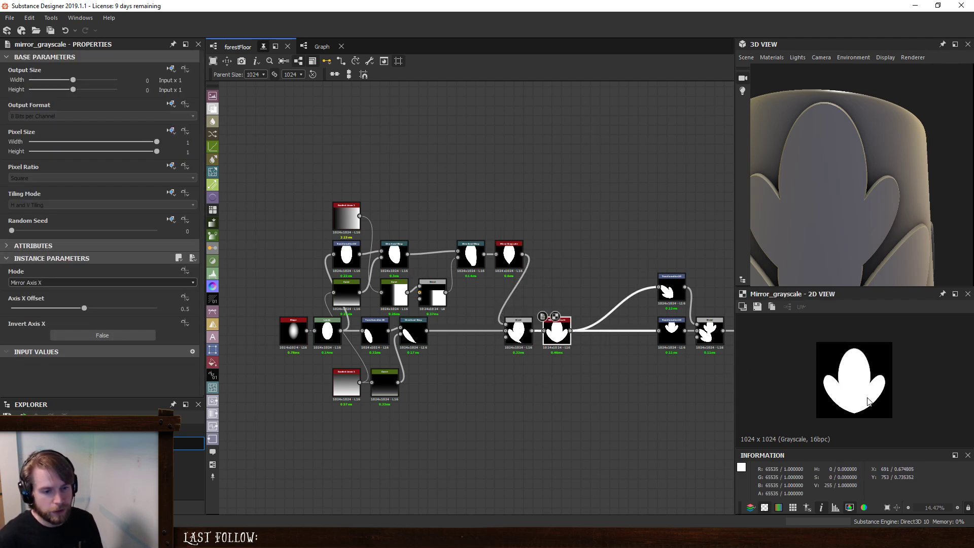
scroll(867, 402, up, 3)
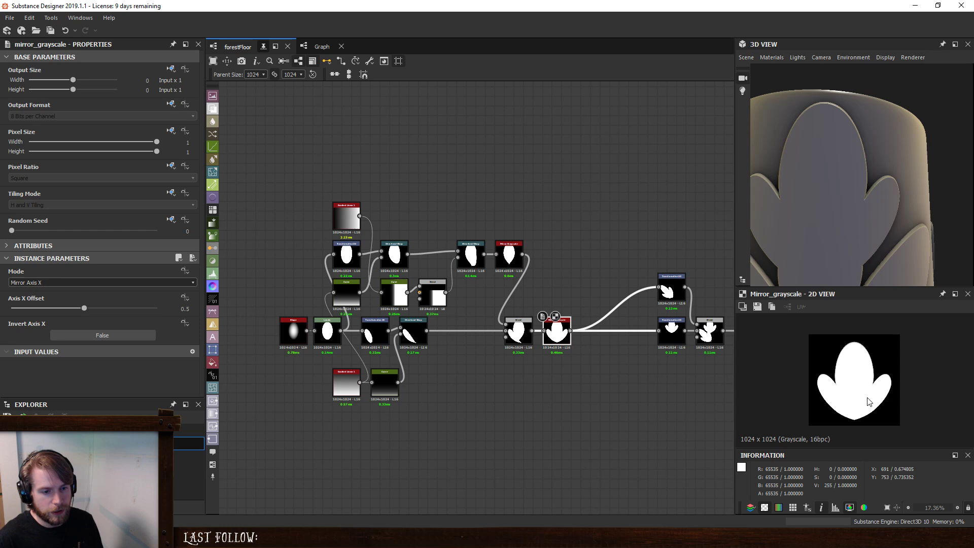
click(382, 336)
drag(837, 414, 840, 412)
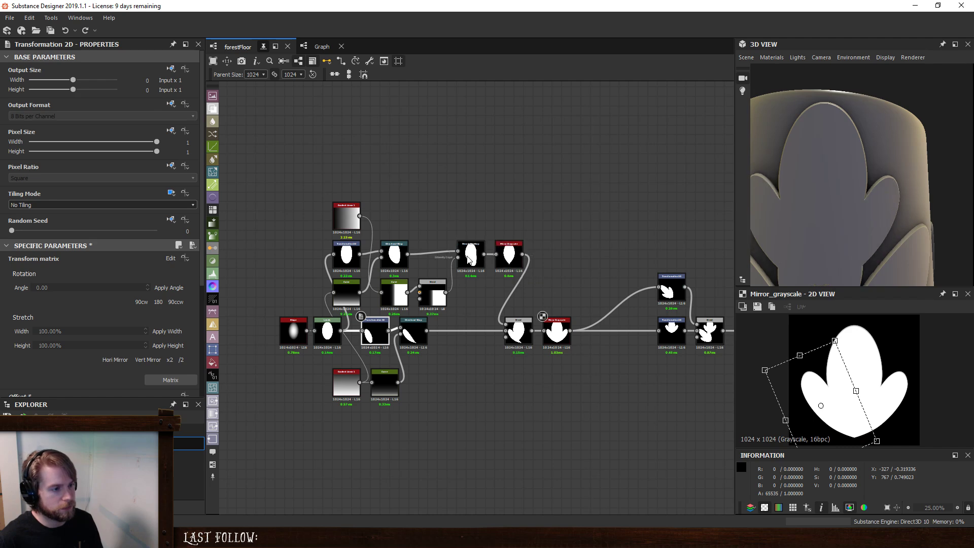
- Insert a Transformation 2D node between the upper Mirror Grayscale and the Blend that combines the petals
click(522, 293)
key(space)
text(tra)
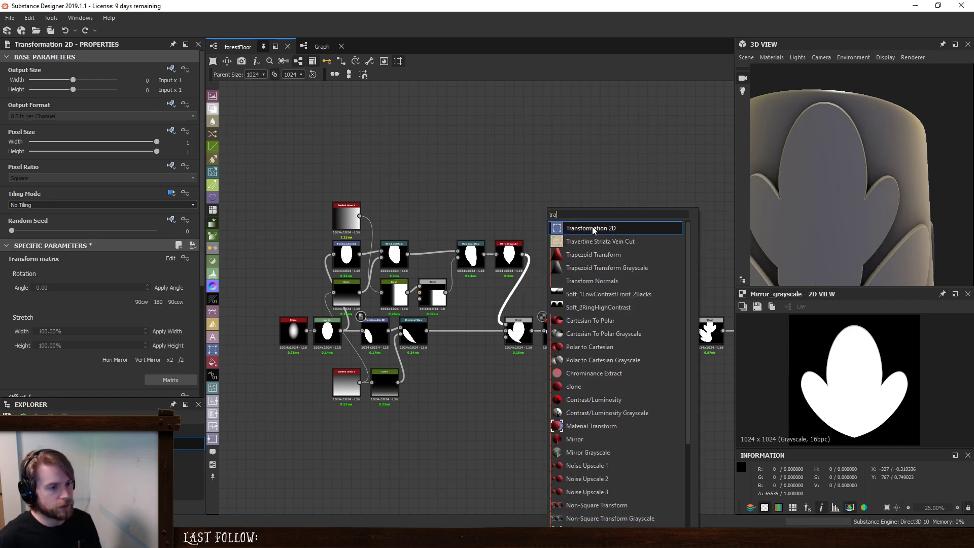
click(591, 228)
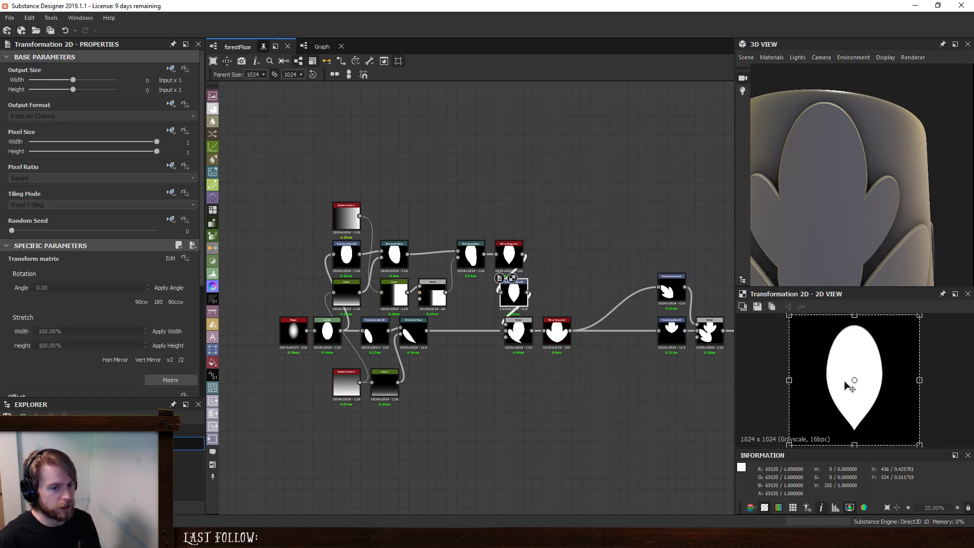
- Preview the petal Blend and shorten the central petal by raising the lower edge of its new Transformation 2D frame
click(517, 337)
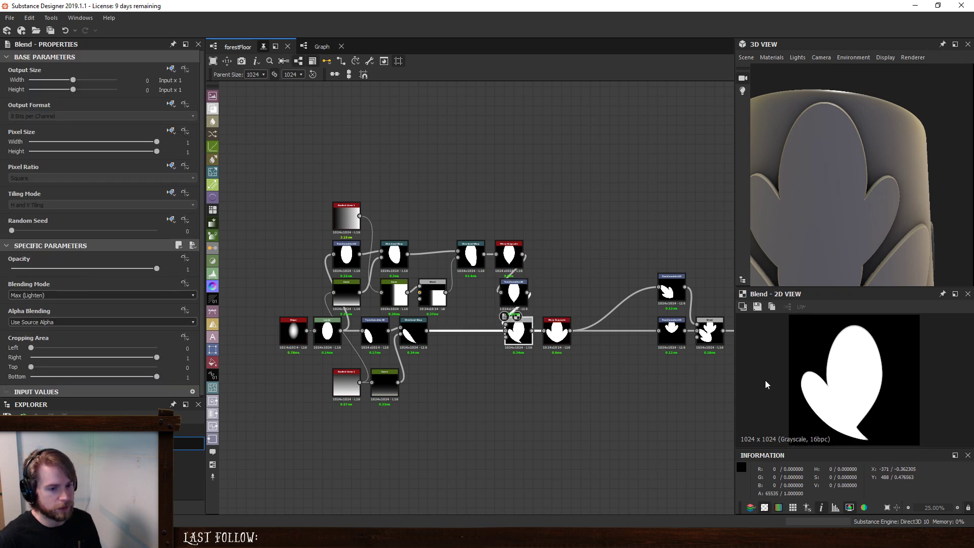
click(525, 290)
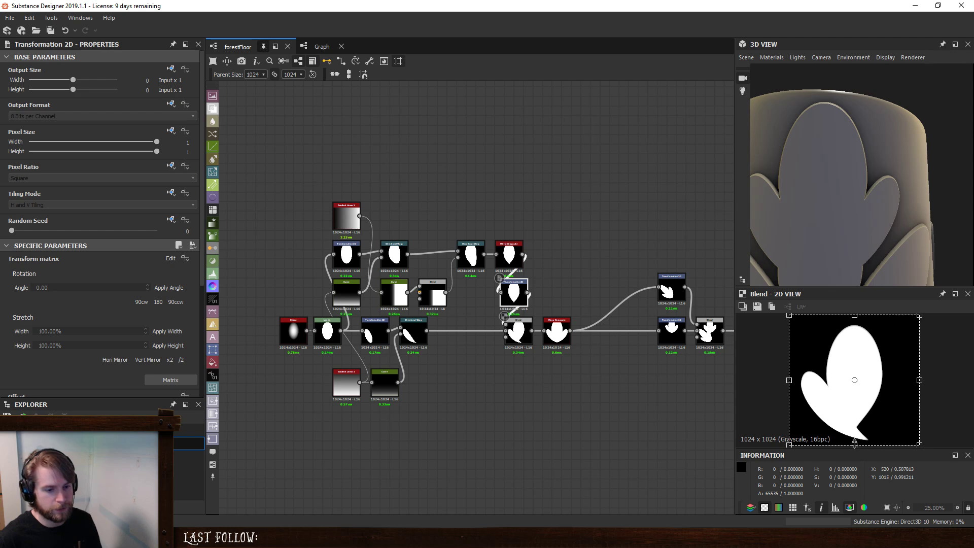
drag(855, 444, 855, 427)
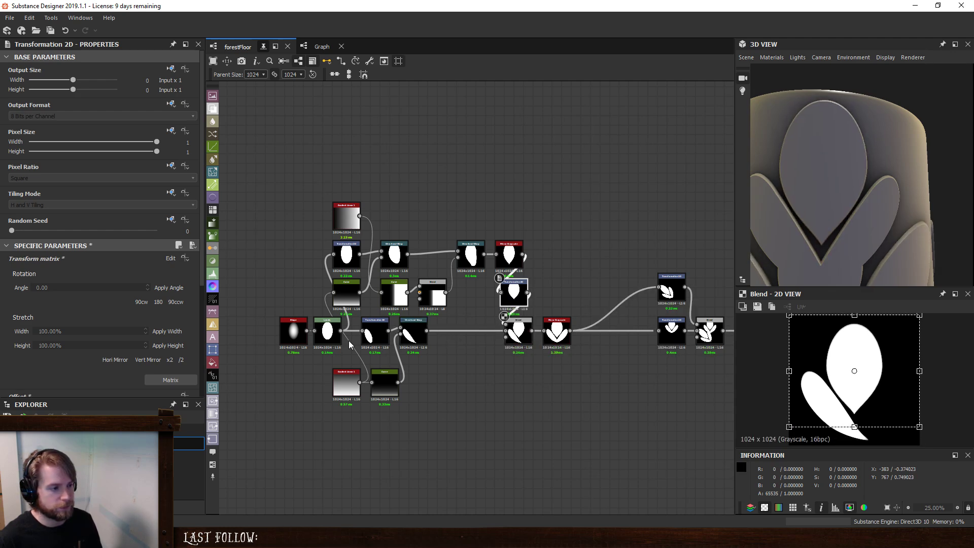
- Try to rotate the side petal slightly with the Transformation 2D node that precedes its Directional Warp
click(374, 337)
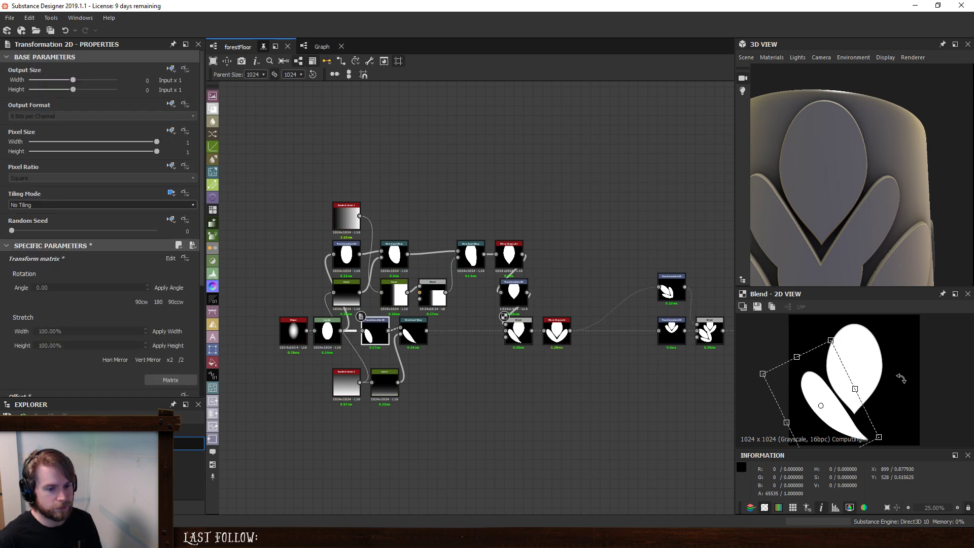
mouse_move(901, 378)
mouse_down()
mouse_move(894, 359)
mouse_move(902, 387)
mouse_up()
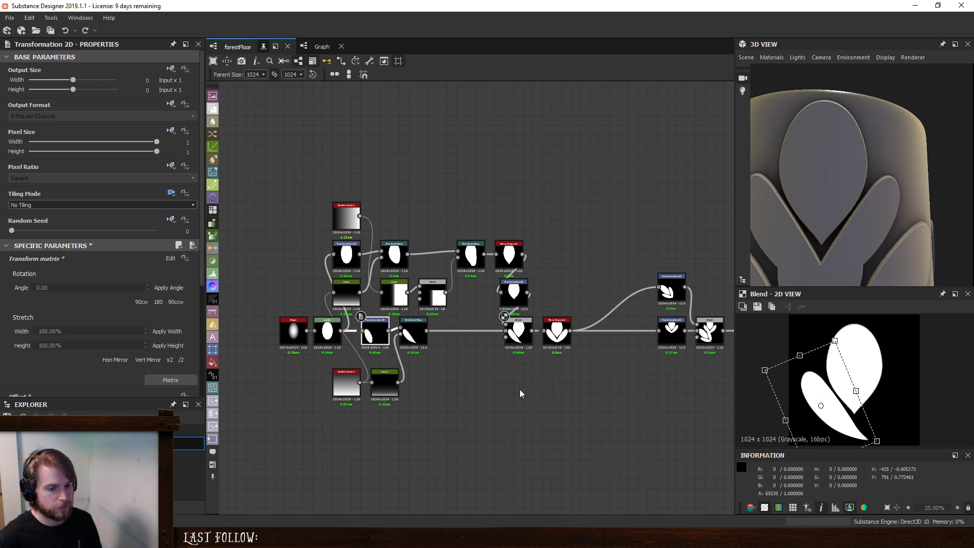
- Insert a Transformation 2D node between the side petal's Directional Warp and the petal Blend
click(470, 331)
key(space)
text(t)
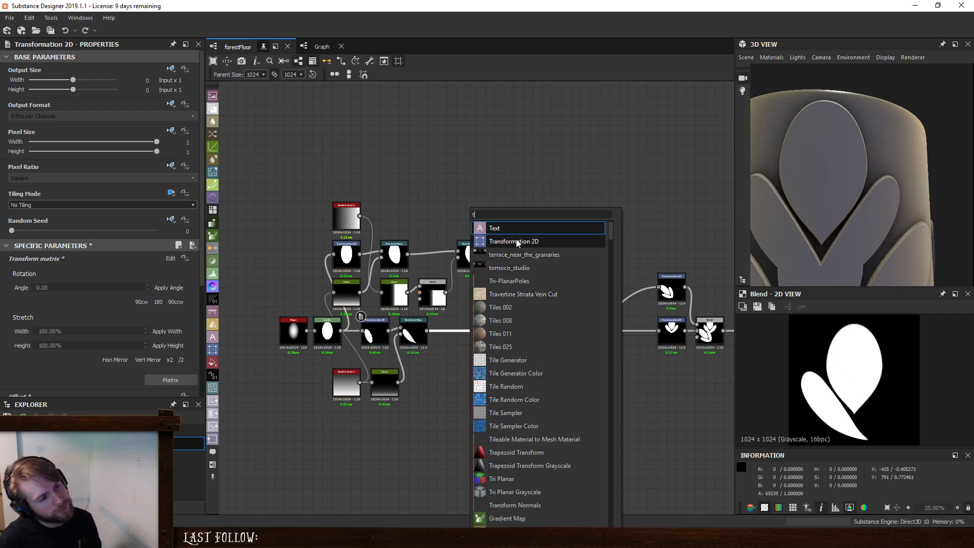
click(517, 242)
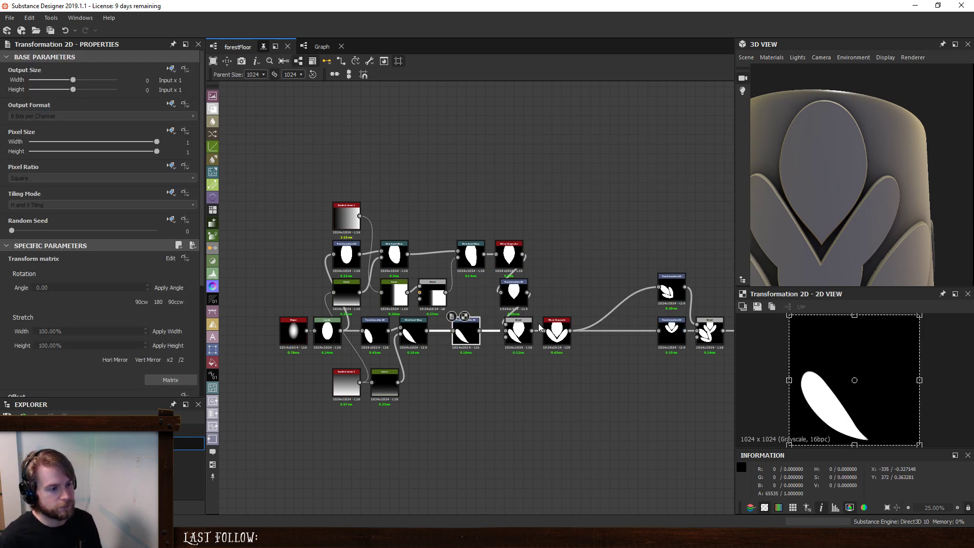
- Preview the petal Blend while rotating the side petal outward and shifting it slightly left with its new Transformation 2D
double_click(518, 333)
click(466, 332)
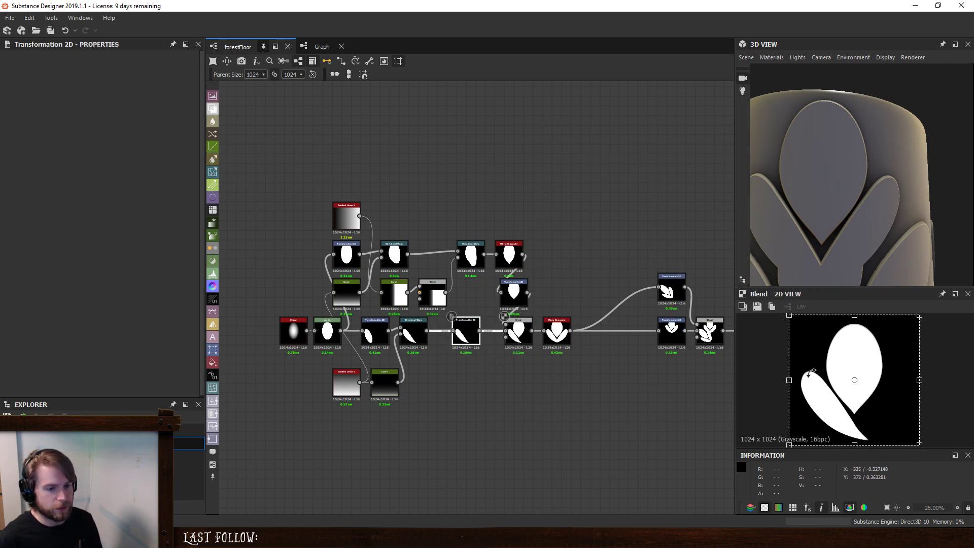
drag(954, 347, 946, 328)
drag(872, 410, 865, 411)
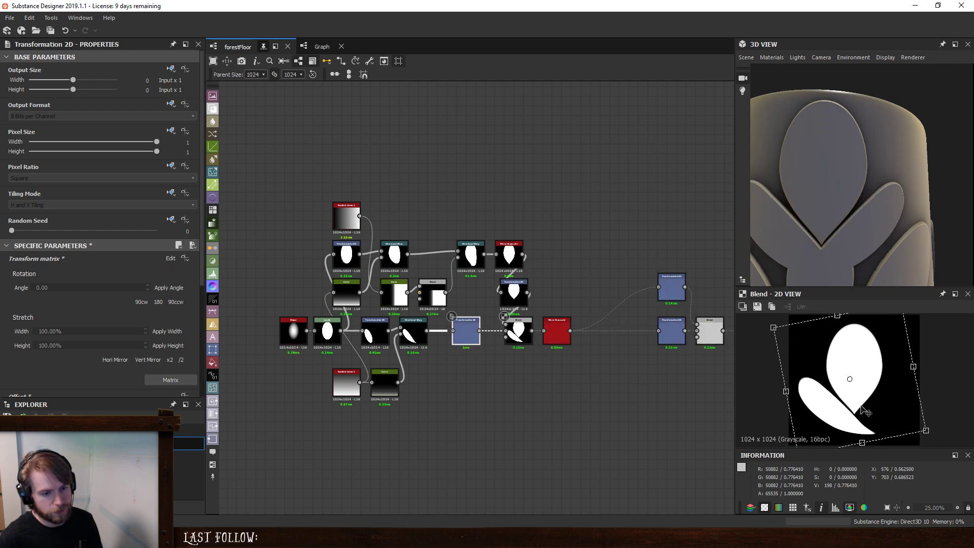
- Set the intensity of the central petal's second Directional Warp to 60
click(471, 258)
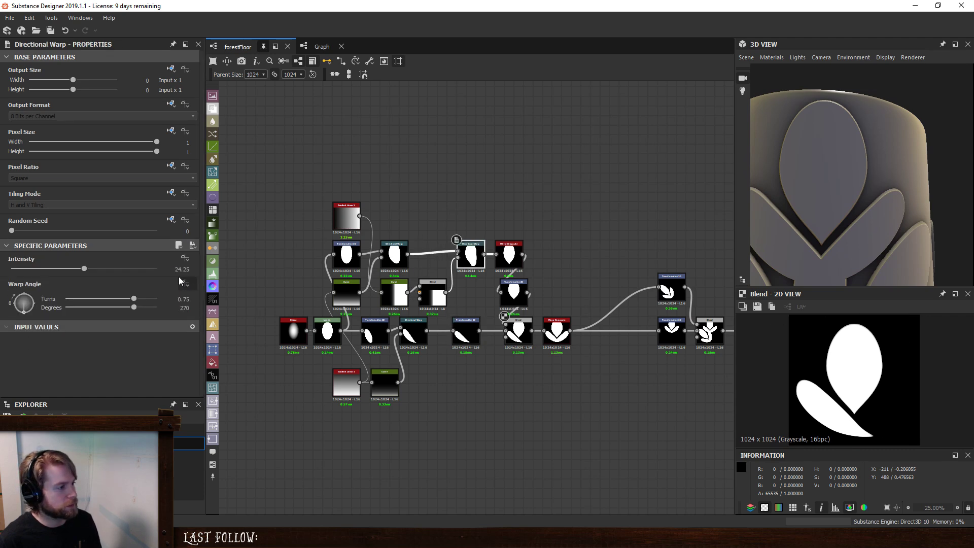
text(690)
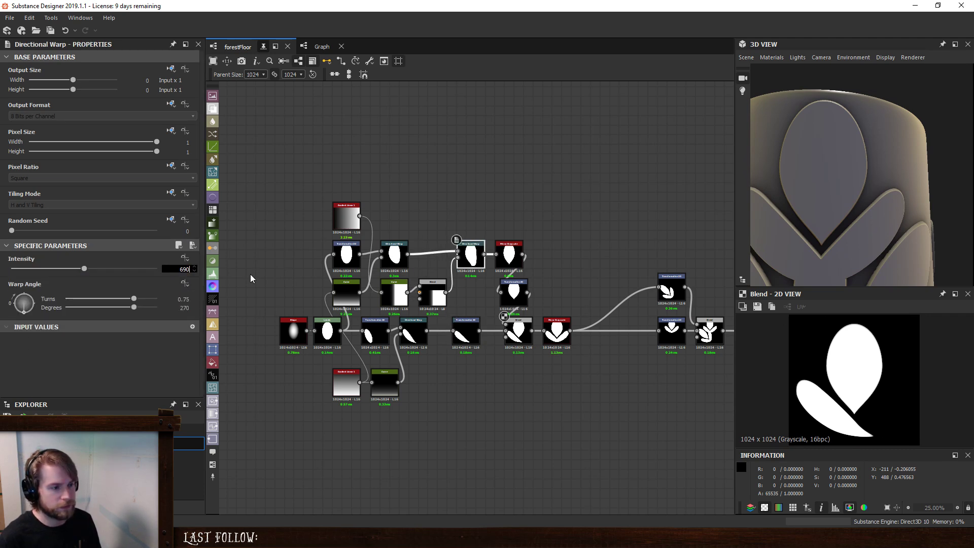
key(BackSpace)
key(BackSpace)
key(BackSpace)
text(60)
key(Return)
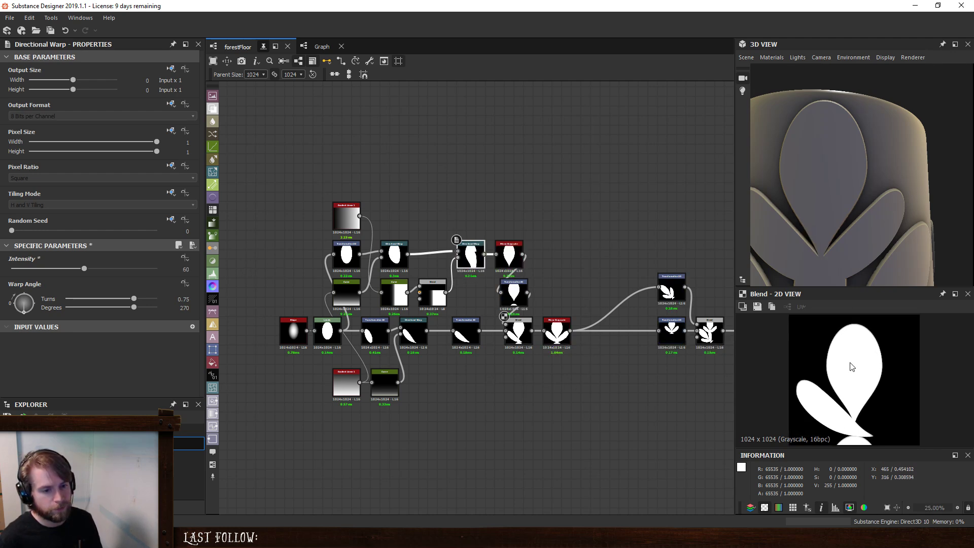
- Set the tiling mode of the central petal's last Transformation 2D node to No Tiling
click(514, 293)
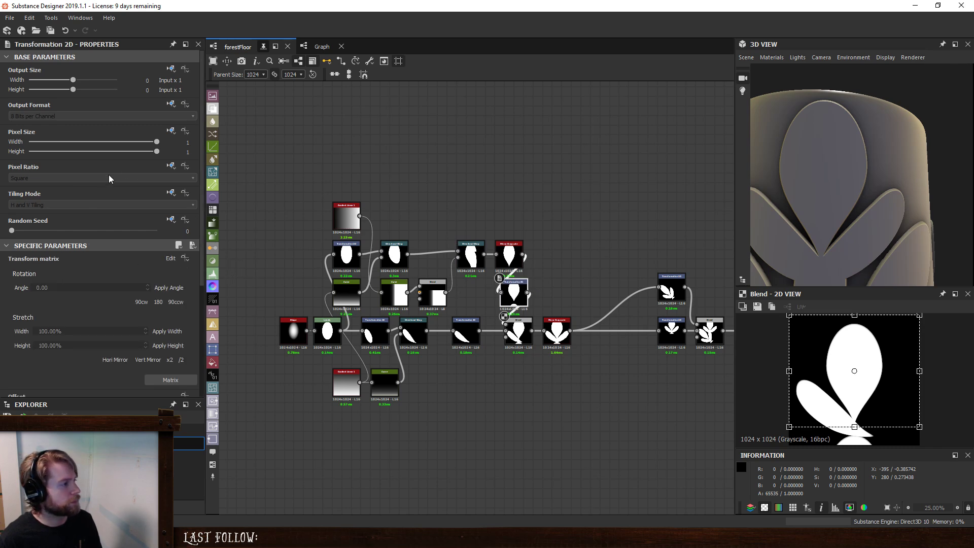
click(126, 205)
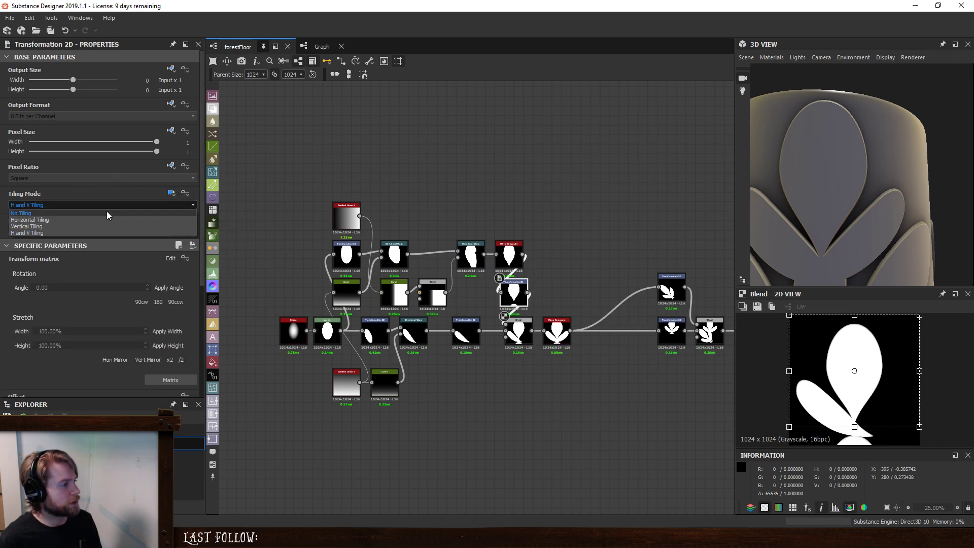
click(103, 211)
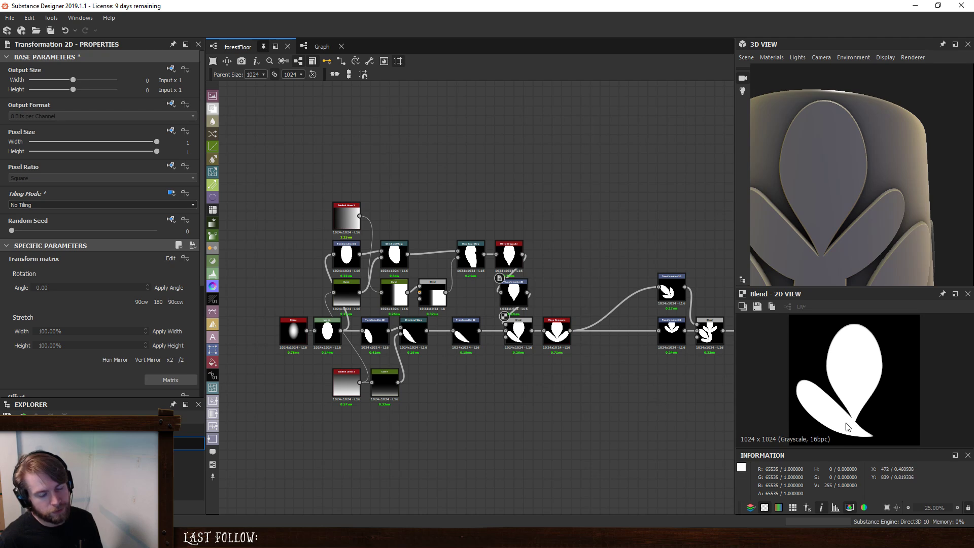
- Preview the mirrored petals and rotate the side petal more upright with the Transformation 2D that follows its Directional Warp
double_click(559, 332)
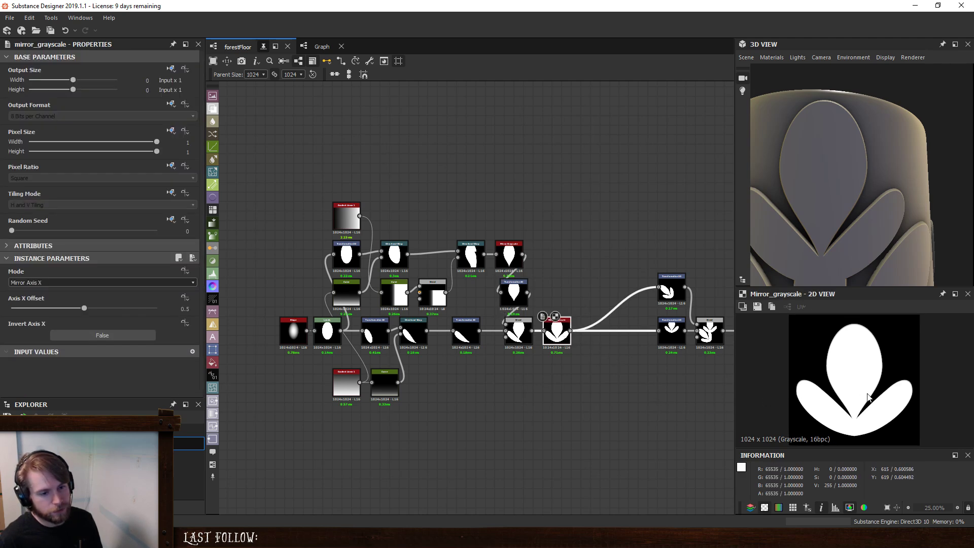
click(466, 336)
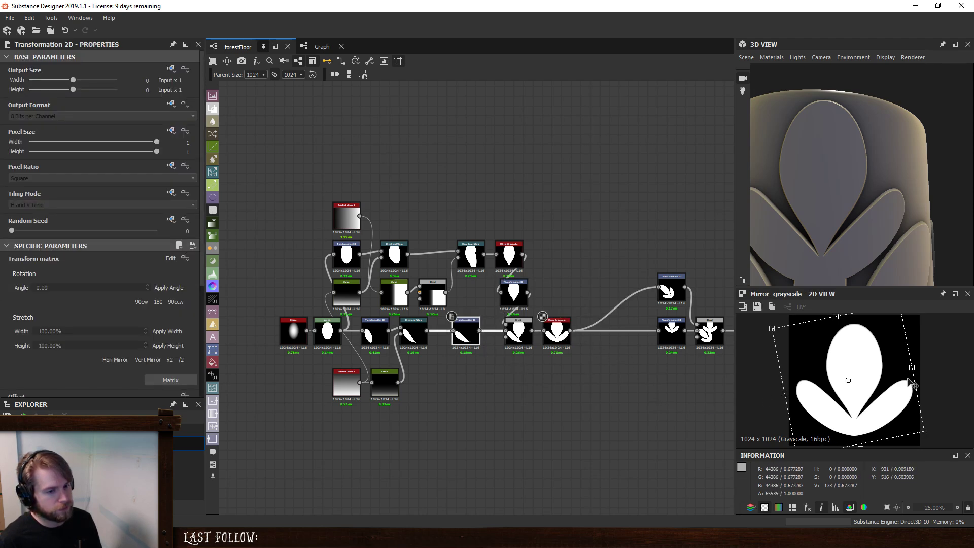
drag(932, 352, 973, 367)
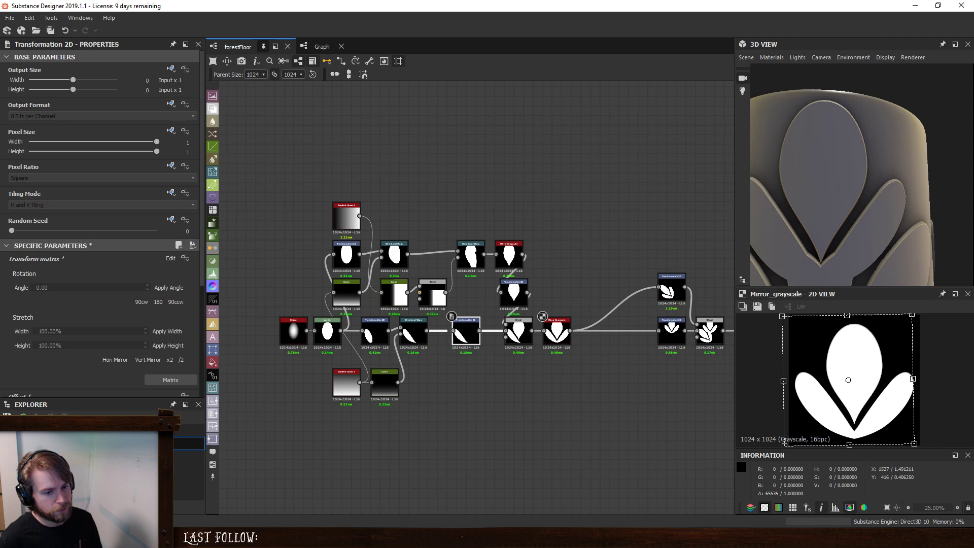
- Set the side petal's Directional Warp angle to 0 degrees and shift the petal slightly inward with the Transformation 2D before it
click(422, 339)
click(185, 307)
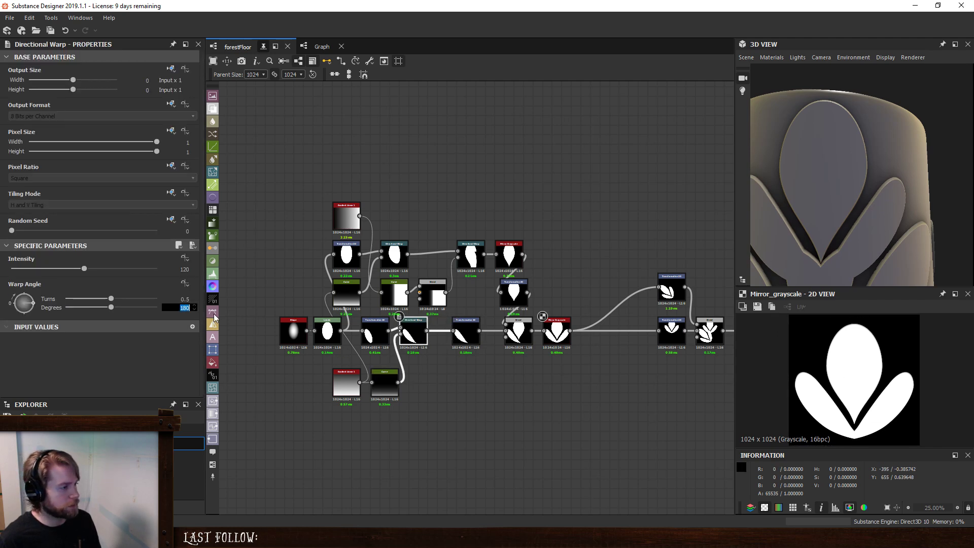
text(0)
key(Return)
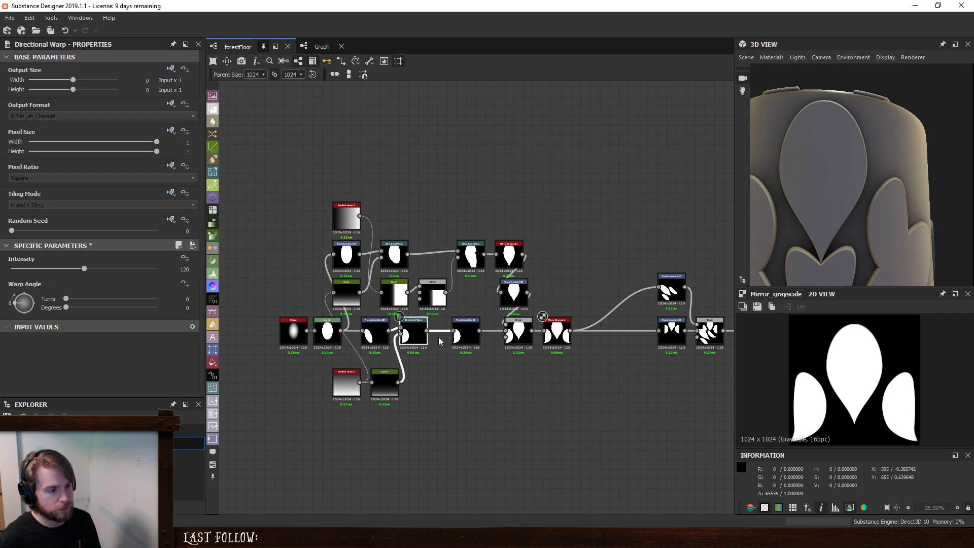
click(376, 334)
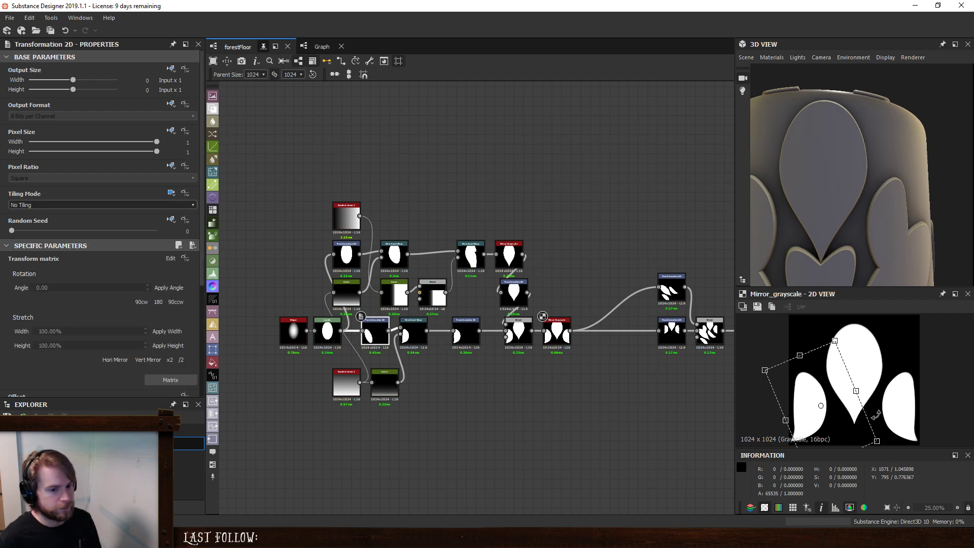
mouse_move(829, 424)
mouse_down()
mouse_move(837, 426)
mouse_move(831, 419)
mouse_up()
- Rotate and move the side petal with its second Transformation 2D so it spreads almost horizontally from the central petal's lower tip
click(465, 333)
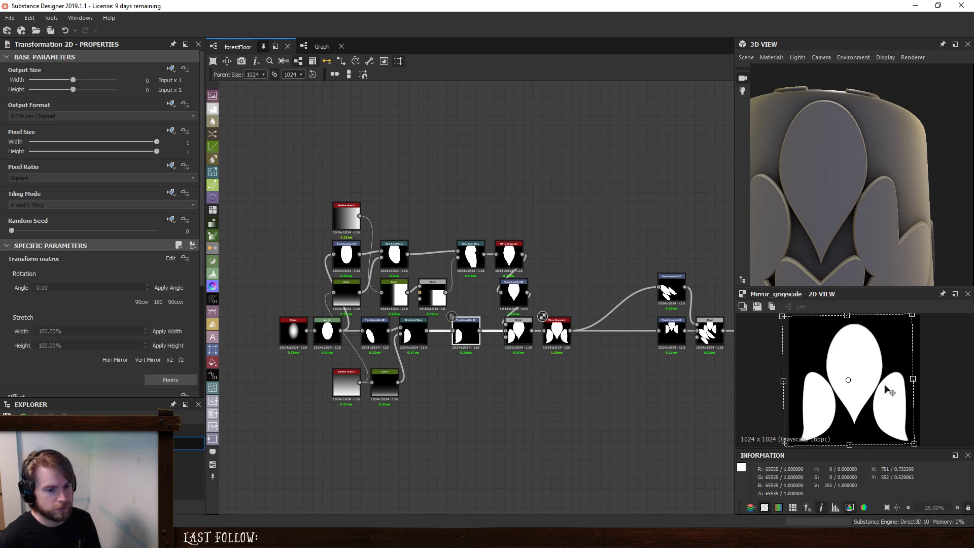
drag(927, 374, 907, 331)
drag(861, 391, 832, 370)
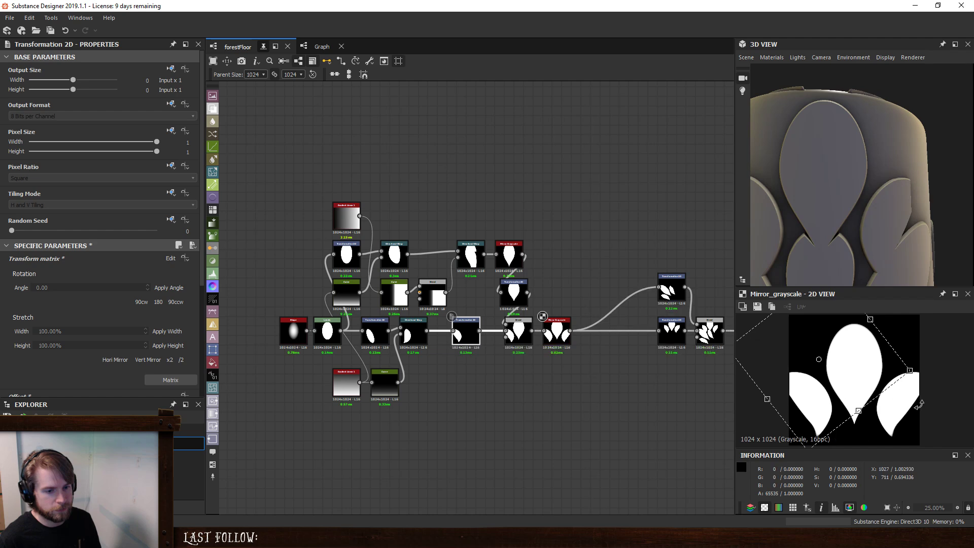
drag(919, 401, 924, 349)
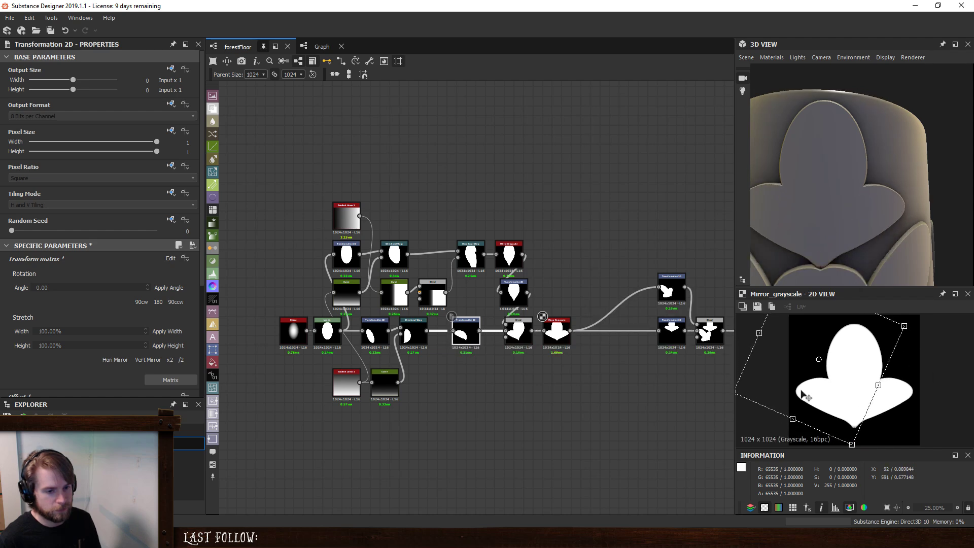
drag(803, 393, 818, 409)
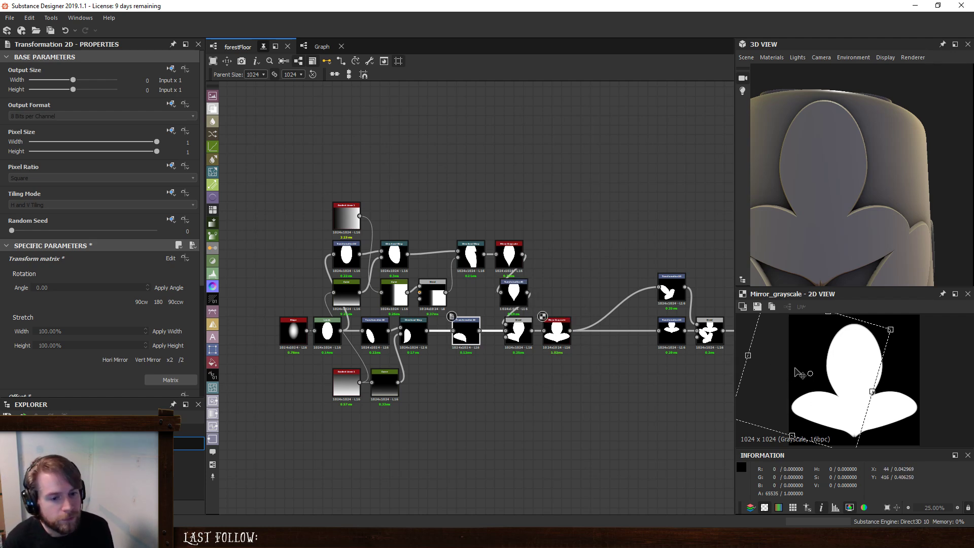
drag(797, 373, 828, 415)
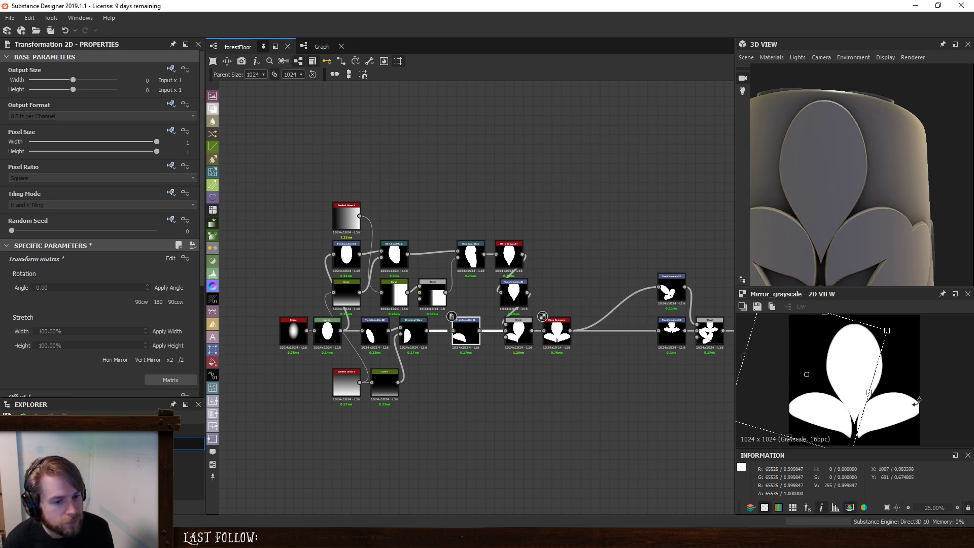
drag(918, 402, 919, 392)
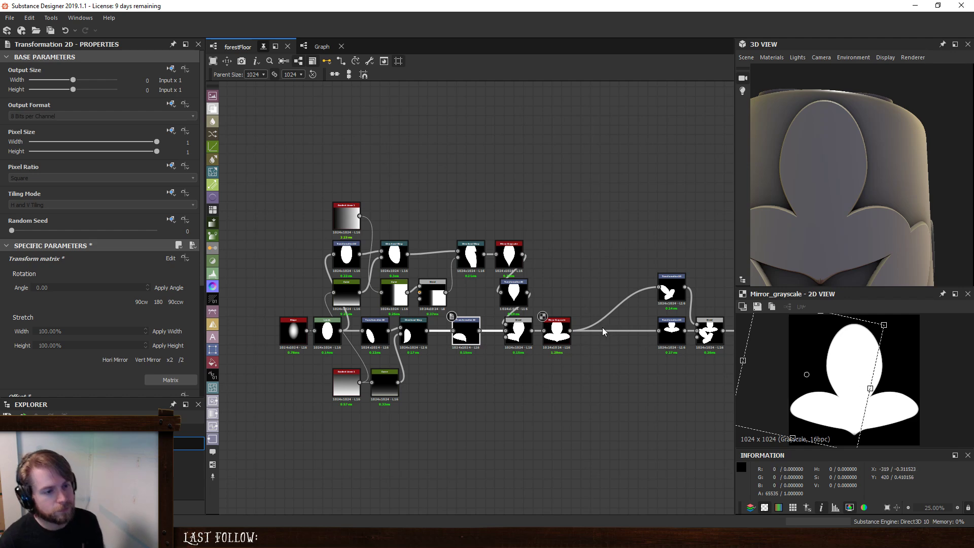
- Feed the rotated lower leaf's Transformation 2D from the unmirrored petal Blend and preview the final mirrored leaf
middle_drag(667, 366, 547, 352)
click(560, 318)
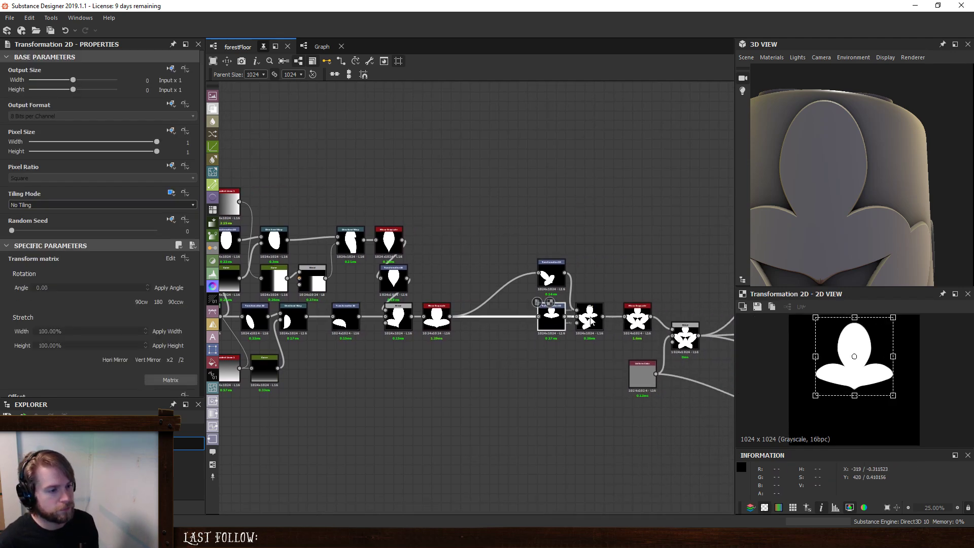
click(589, 318)
click(637, 317)
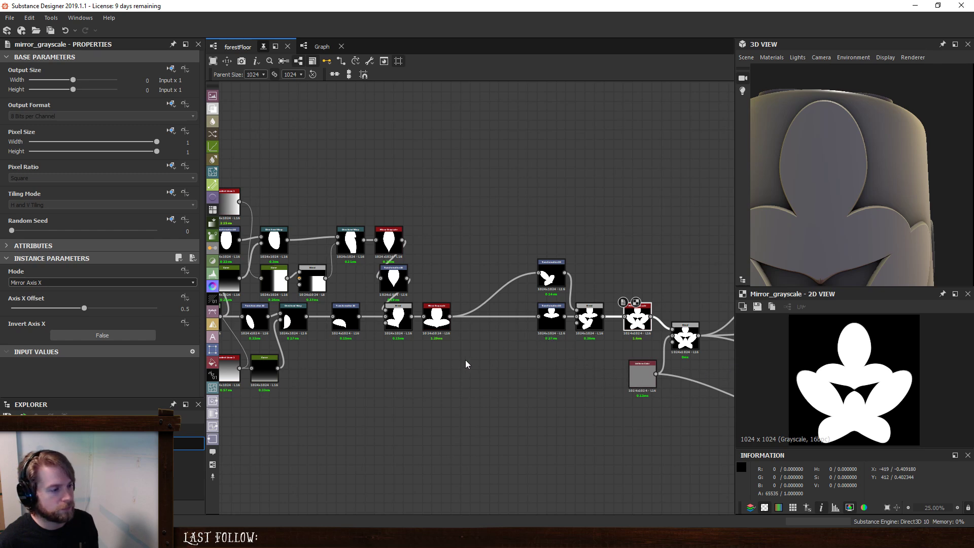
click(399, 319)
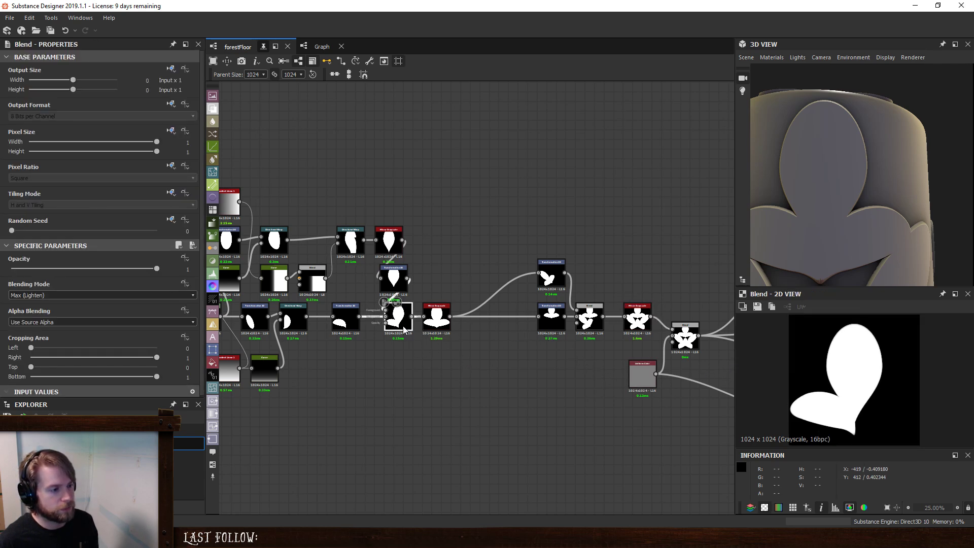
click(552, 276)
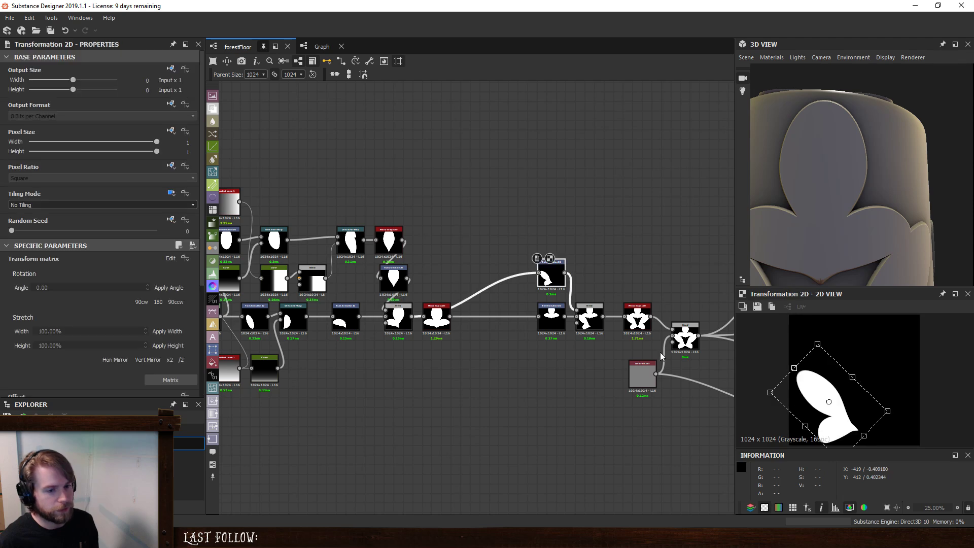
click(638, 319)
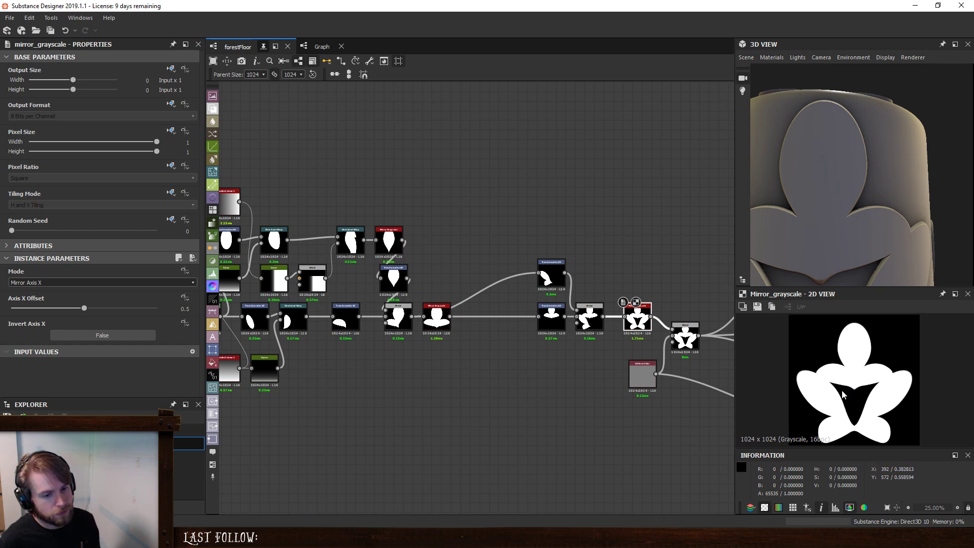
- Insert a Directional Warp after the top leaf's Transformation 2D, driven by the cropped gradient Blend, with a warp angle of 270 degrees
drag(552, 272, 522, 267)
drag(555, 315, 497, 315)
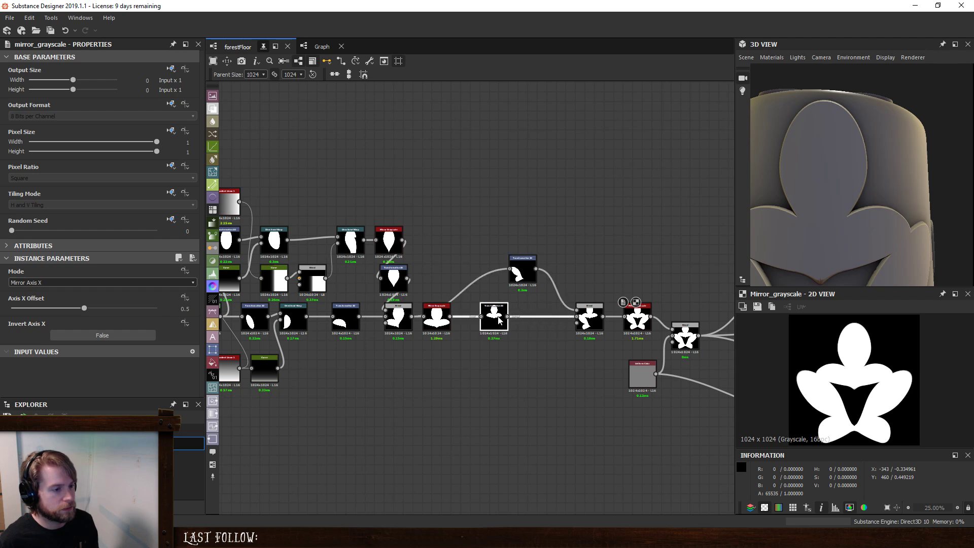
key(space)
text(d)
click(548, 242)
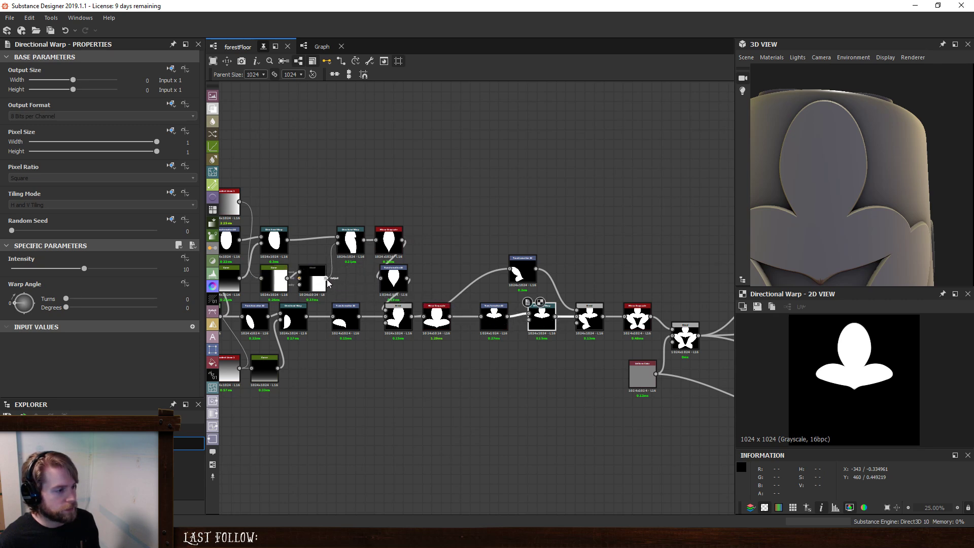
drag(528, 331, 529, 320)
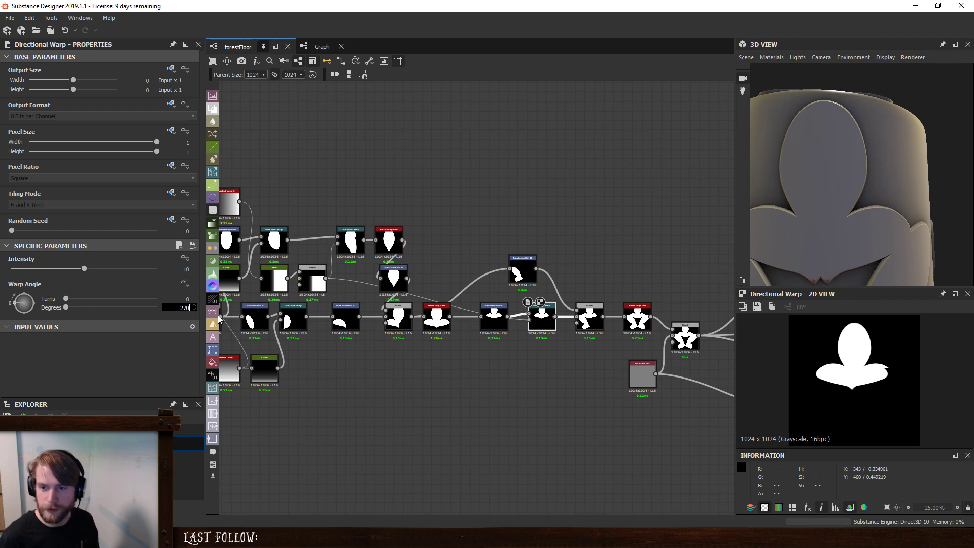
key(Return)
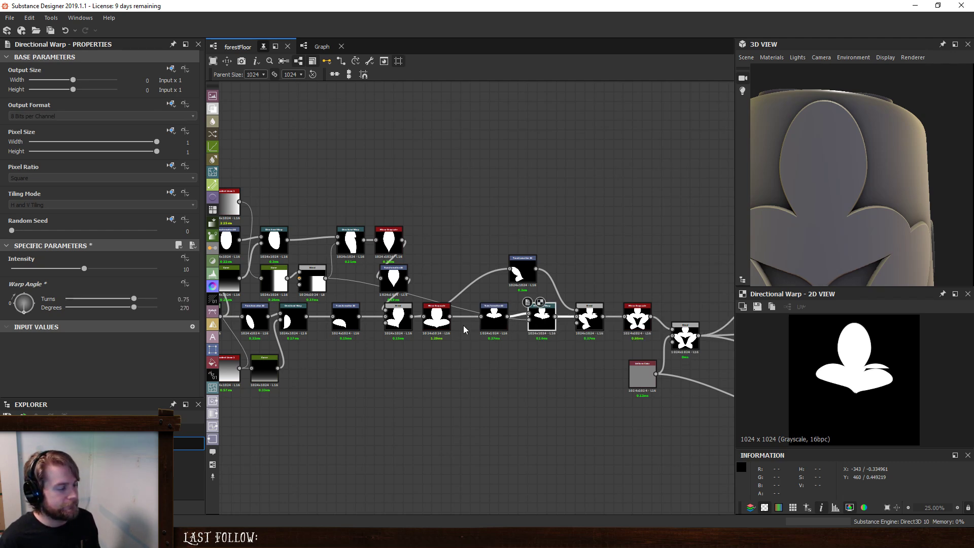
- Drive the new Directional Warp with a new Blend fed by the uncropped half-black, half-white gradient, and set that Blend's top cropping to 0.45
key(space)
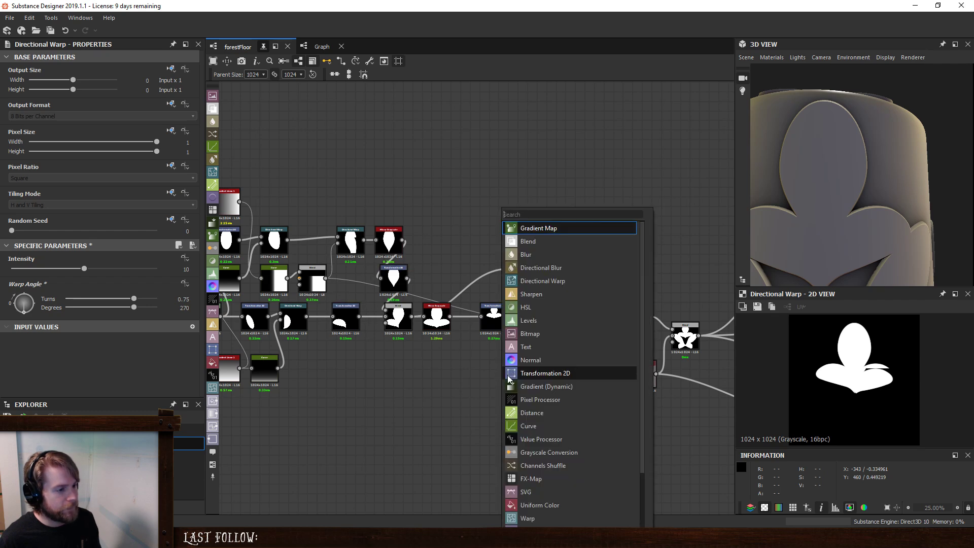
click(538, 241)
drag(342, 327, 490, 361)
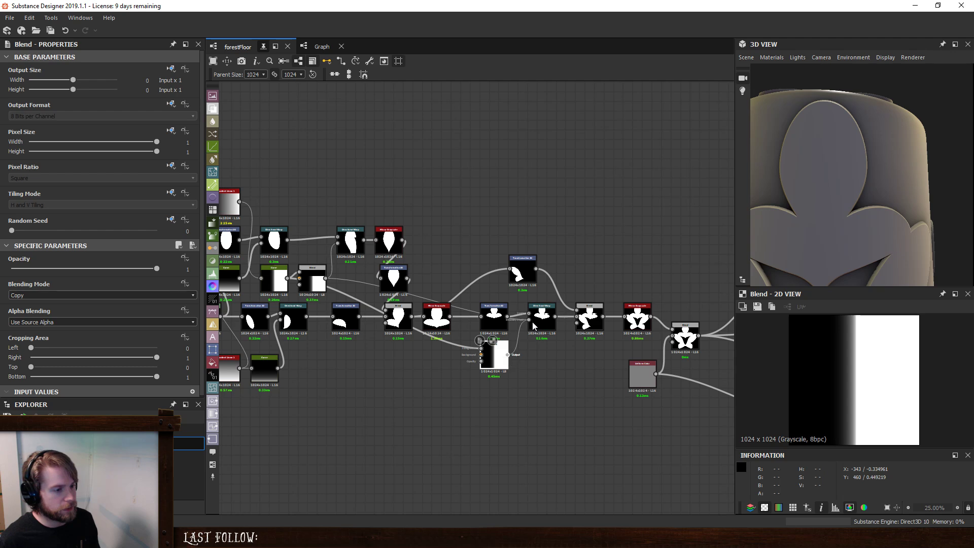
drag(534, 326, 533, 324)
double_click(545, 321)
click(494, 362)
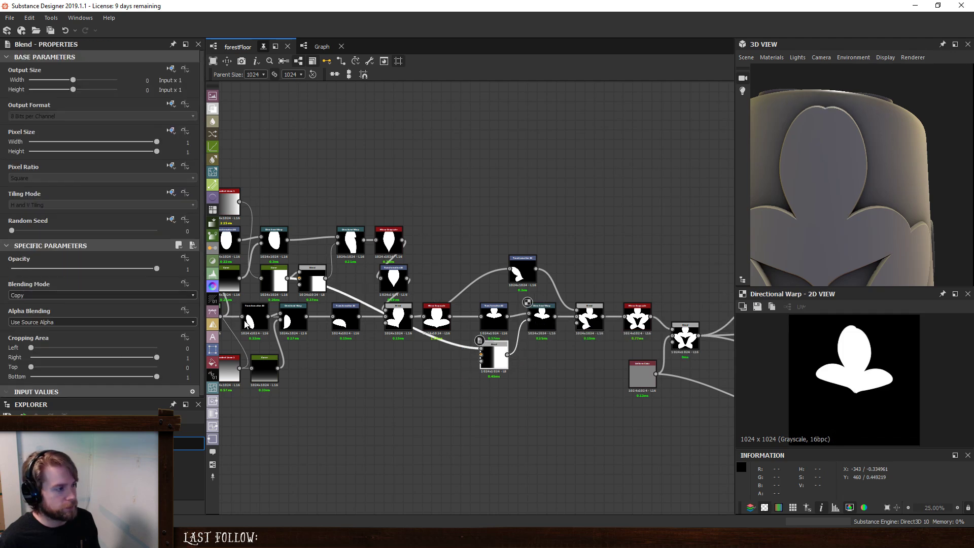
drag(31, 367, 98, 375)
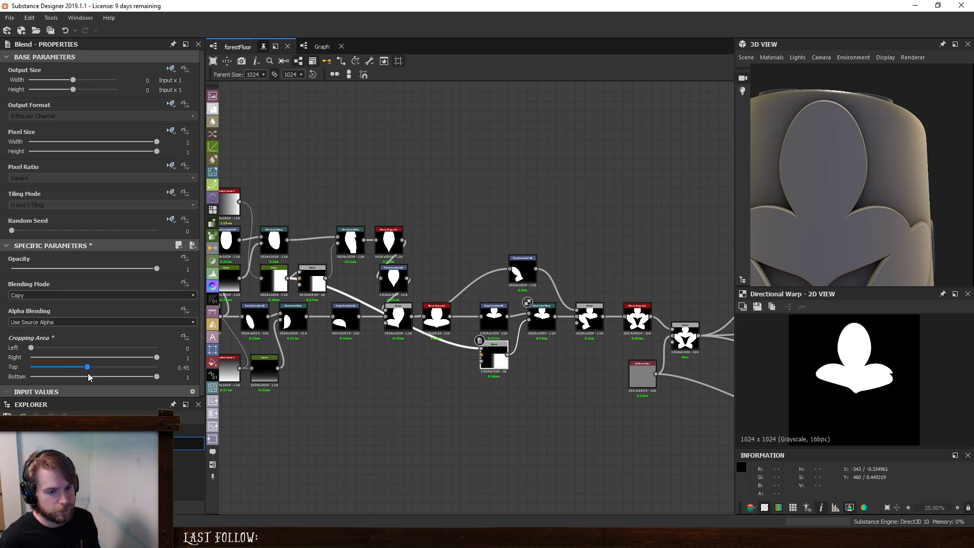
- Set the intensity of the top leaf's new Directional Warp to 60
click(541, 325)
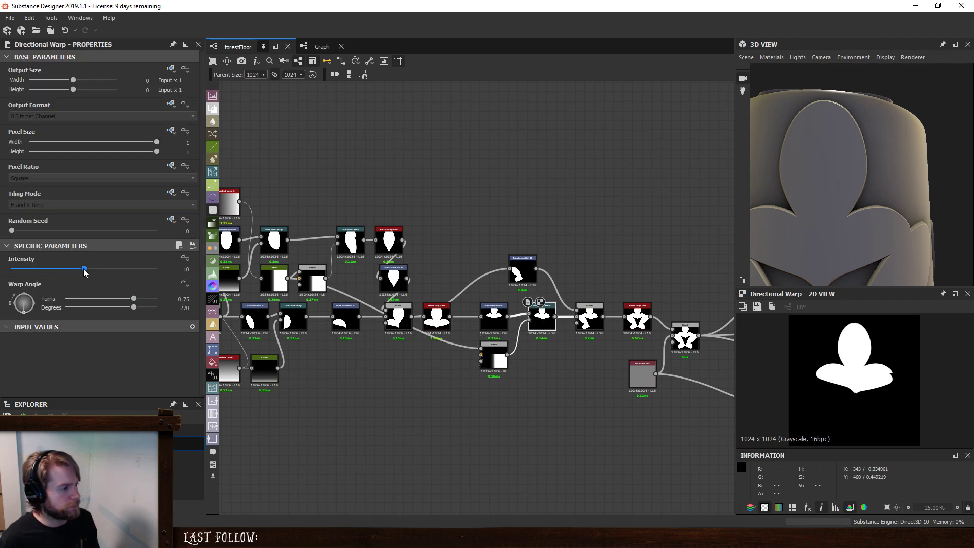
drag(85, 269, 199, 282)
double_click(189, 268)
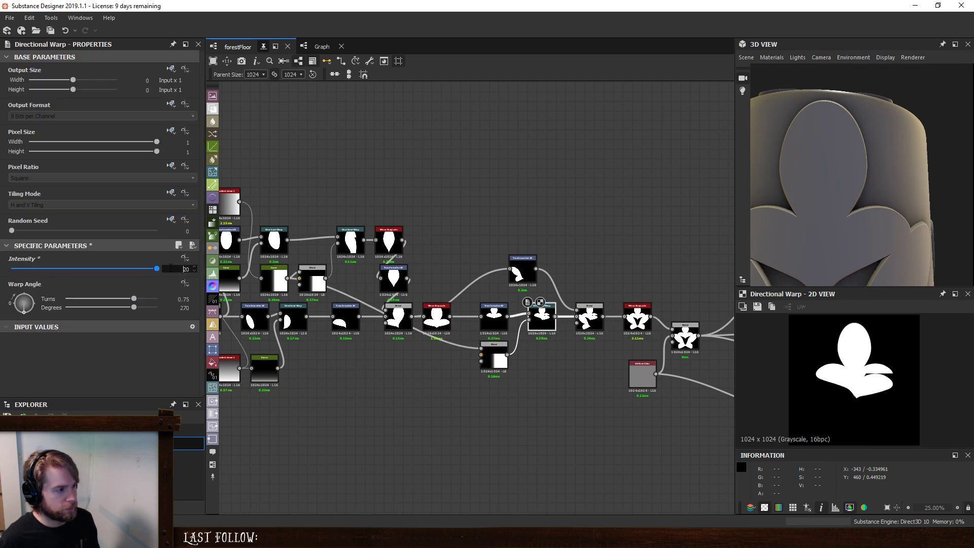
text(60)
key(Return)
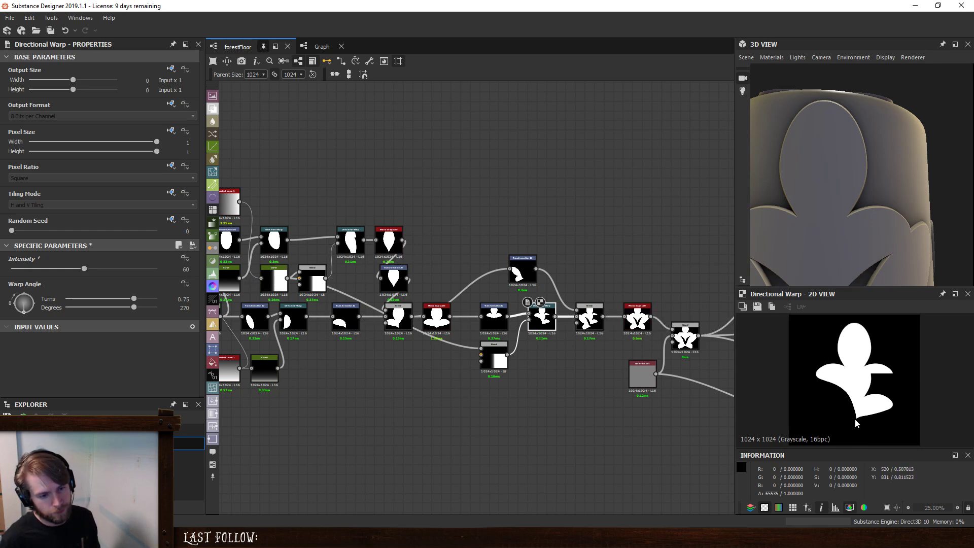
- Insert a Mirror Grayscale node between the top leaf's Directional Warp and the Blend that combines the leaves
scroll(571, 316, up, 3)
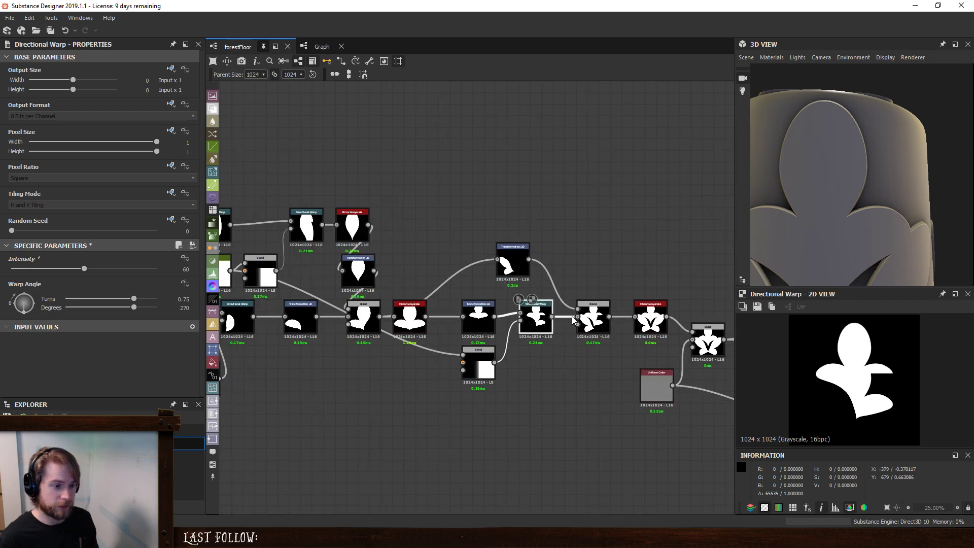
key(space)
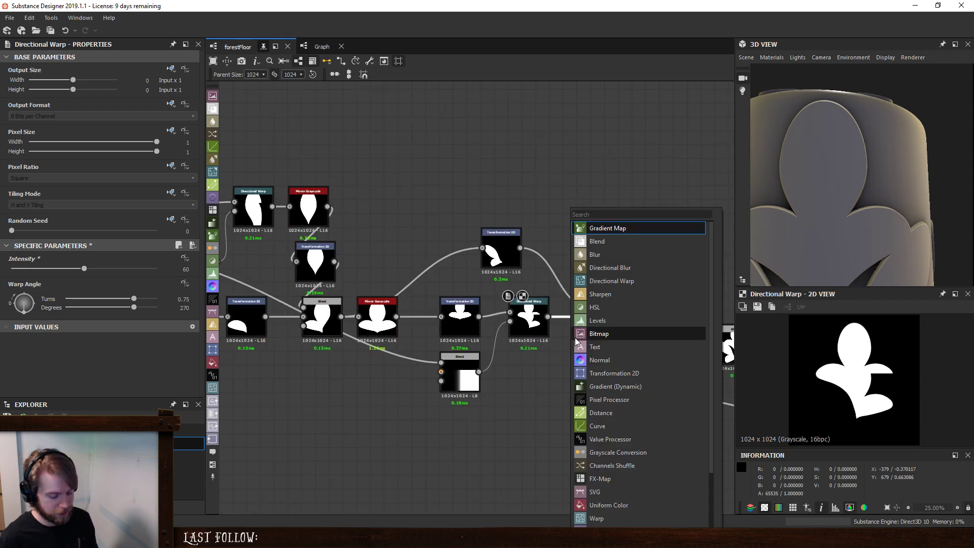
text(mirror)
click(627, 252)
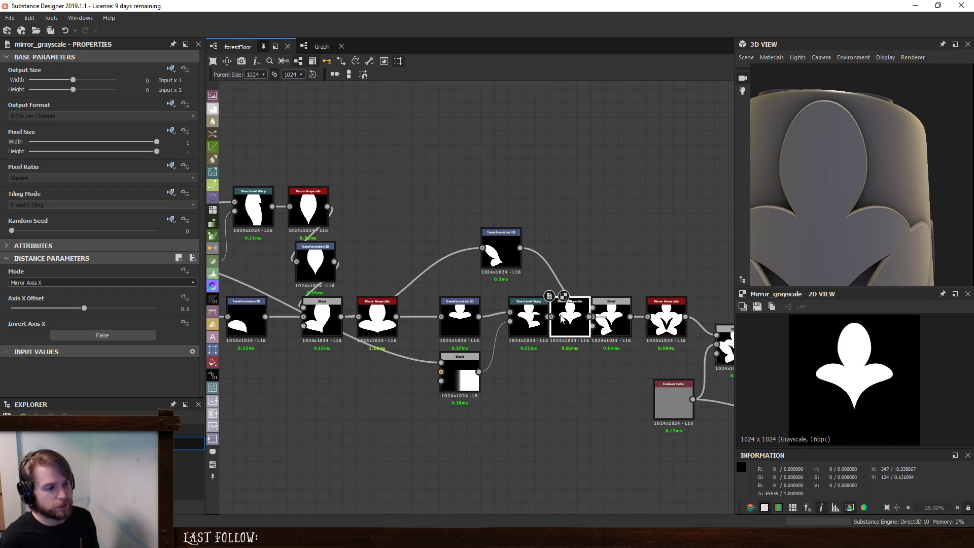
- Space out the nodes around the top leaf's Directional Warp and Mirror Grayscale, and preview the Blend that combines the leaves
drag(529, 318, 452, 315)
drag(459, 378, 445, 379)
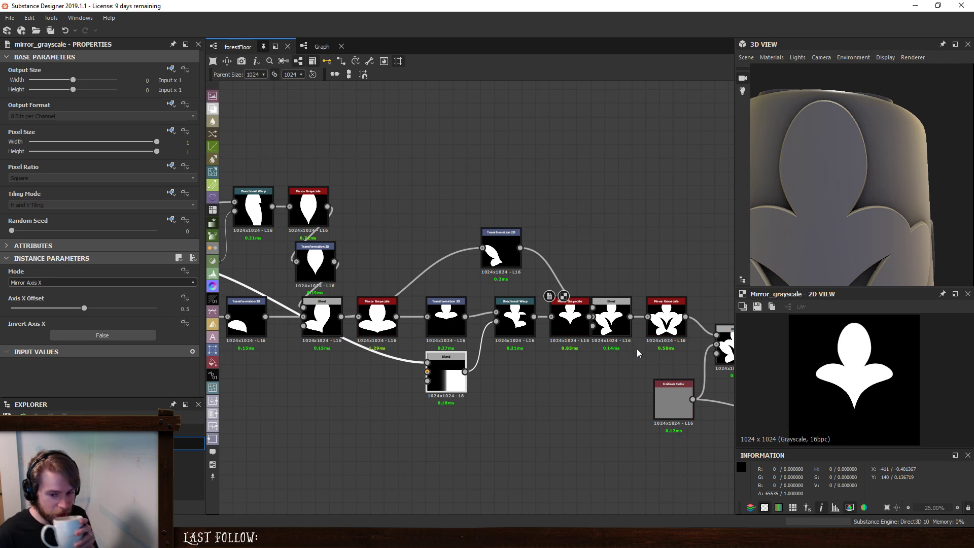
click(617, 328)
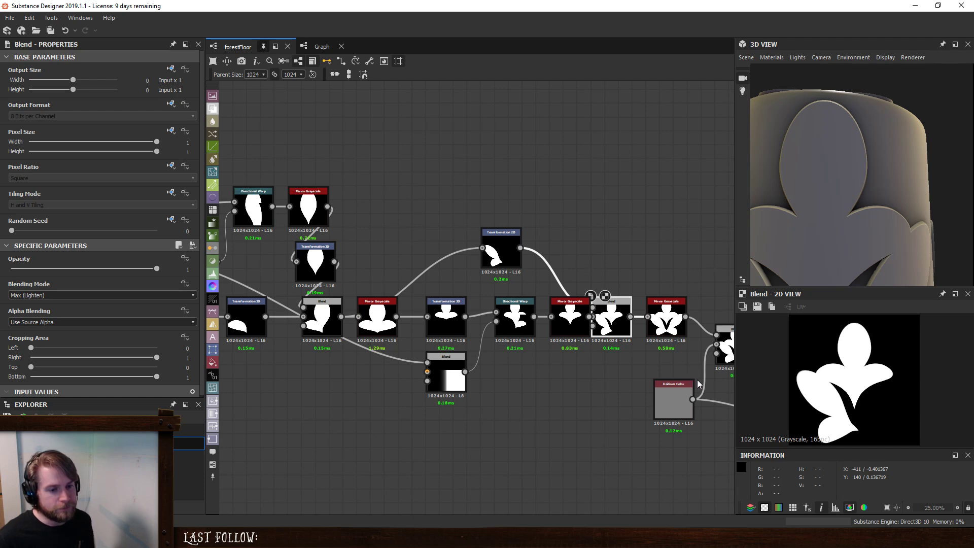
drag(501, 251, 570, 251)
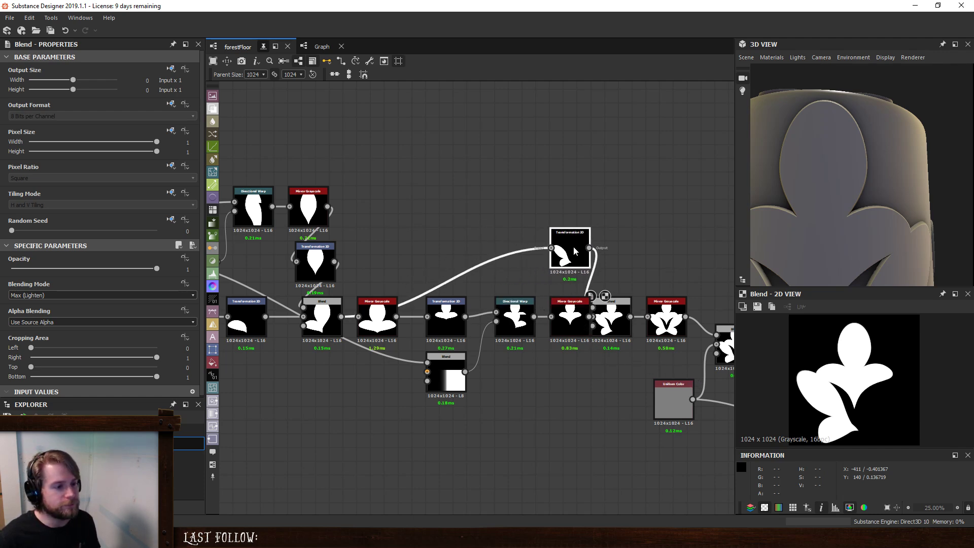
drag(667, 317, 681, 317)
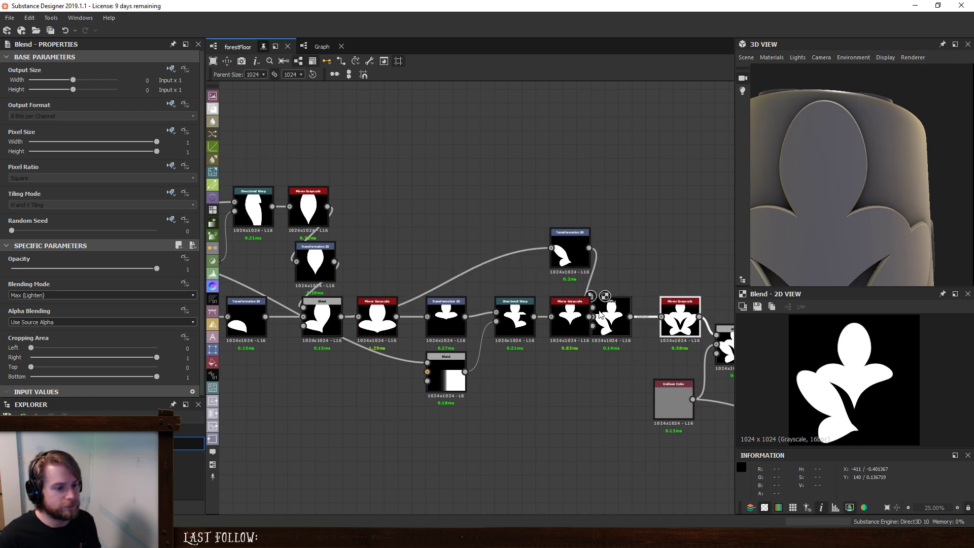
mouse_move(611, 316)
mouse_down()
mouse_move(635, 316)
mouse_move(624, 316)
mouse_up()
- Scale down and rotate the lower leaf in its Transformation 2D, and move it inward toward the centre stem
click(570, 251)
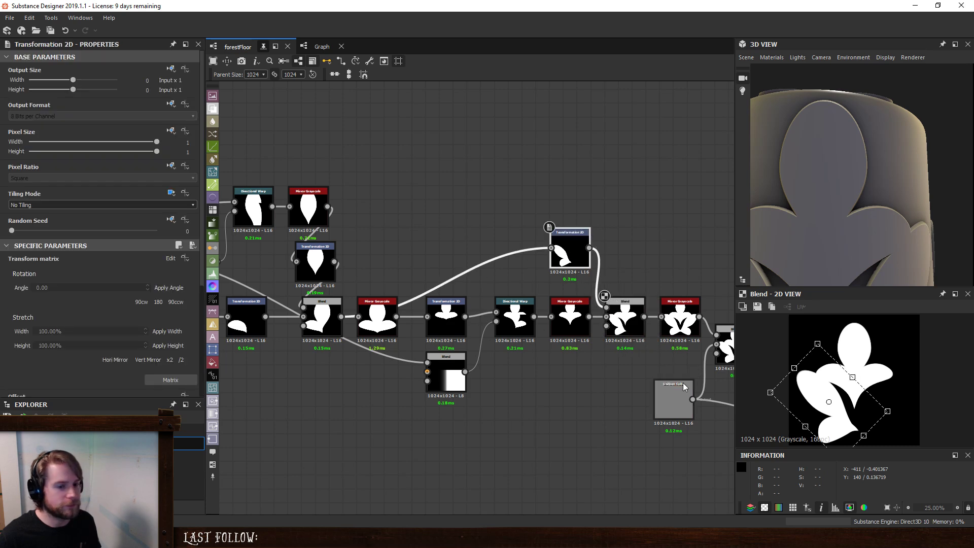
drag(888, 412, 841, 418)
drag(892, 385, 894, 394)
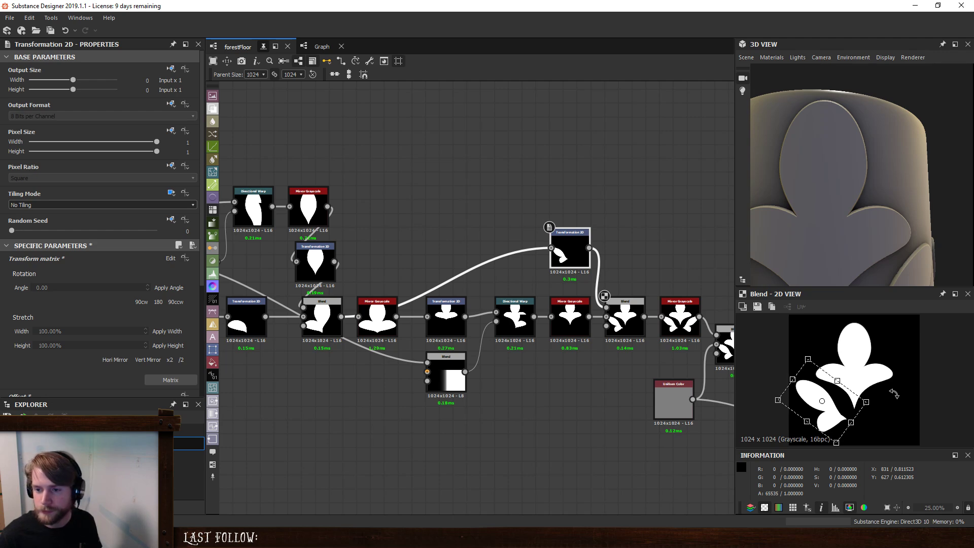
drag(841, 413, 860, 419)
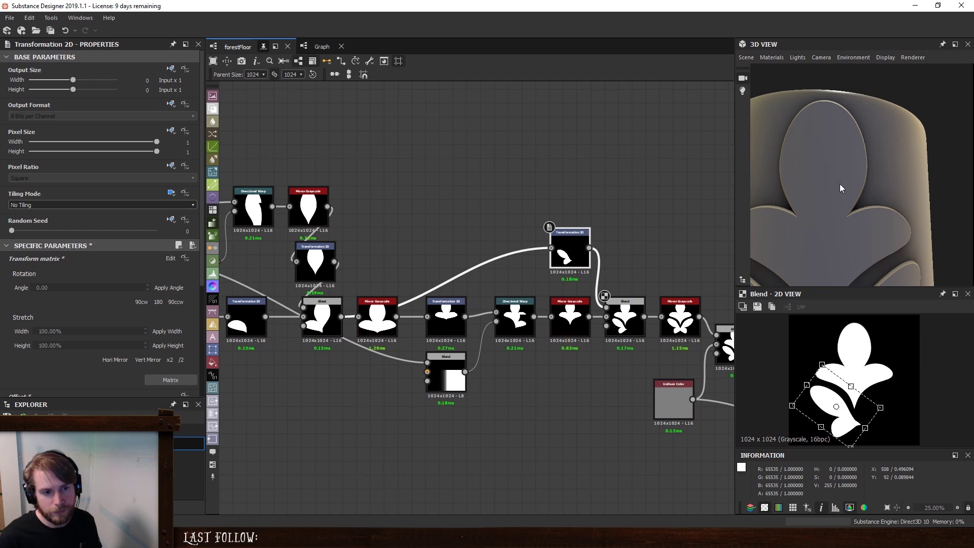
- Set the intensity of the top leaf's Directional Warp before the Mirror Grayscale to 111.64
scroll(841, 188, down, 5)
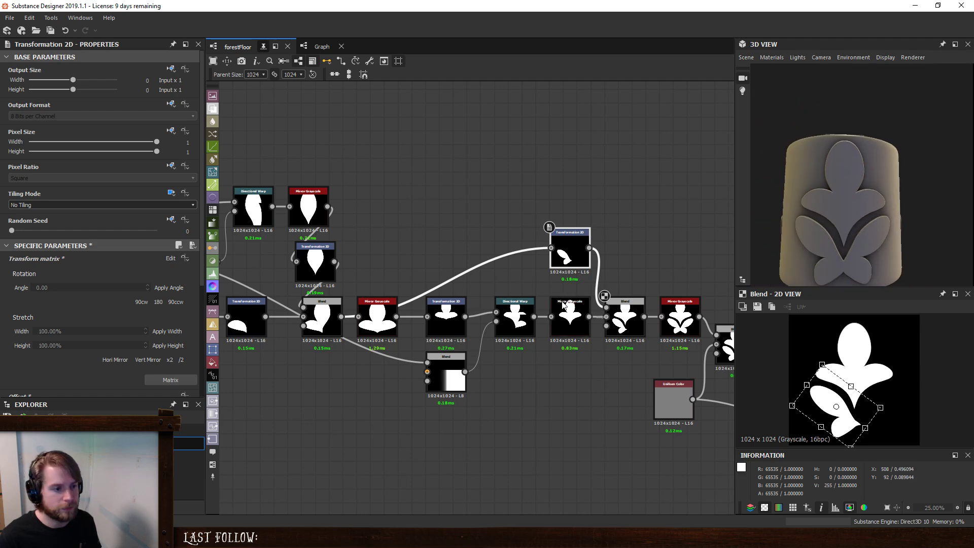
click(520, 331)
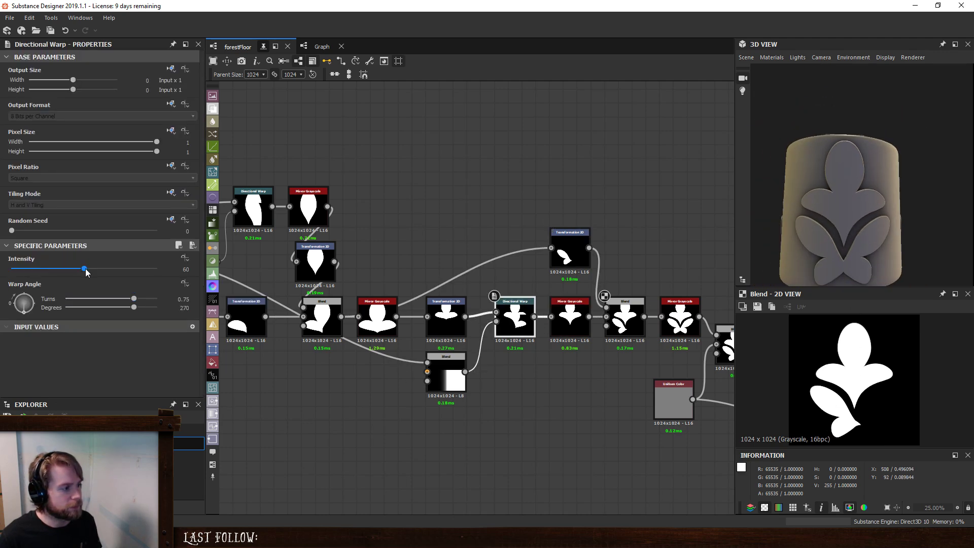
drag(86, 269, 147, 273)
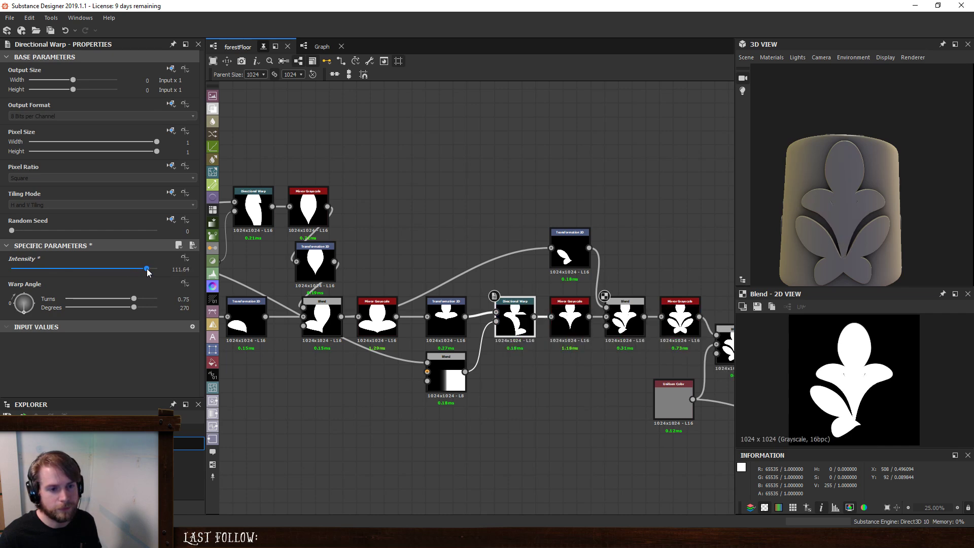
- Nudge the upper leaf shape slightly upward in the Transformation 2D that feeds its Directional Warp
click(445, 312)
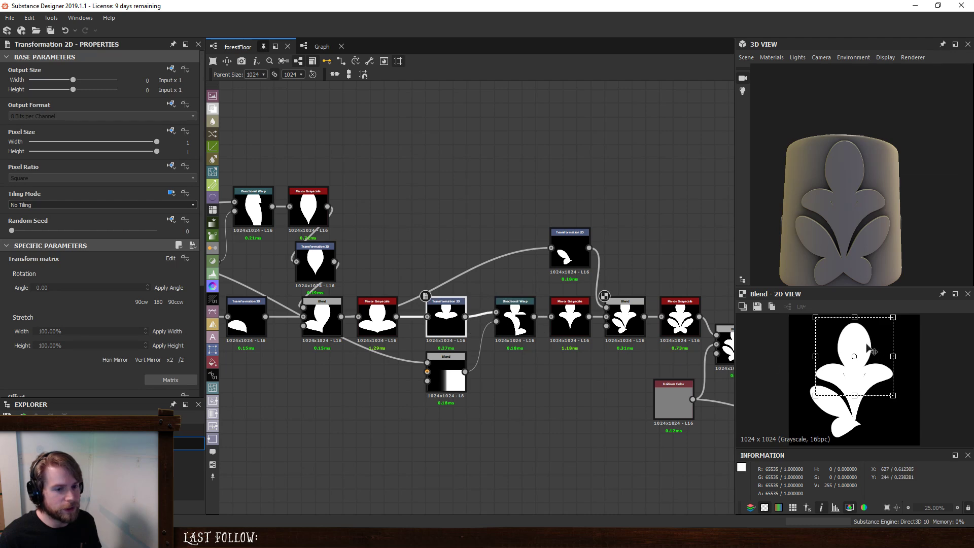
drag(855, 320, 871, 367)
key(ctrl+z)
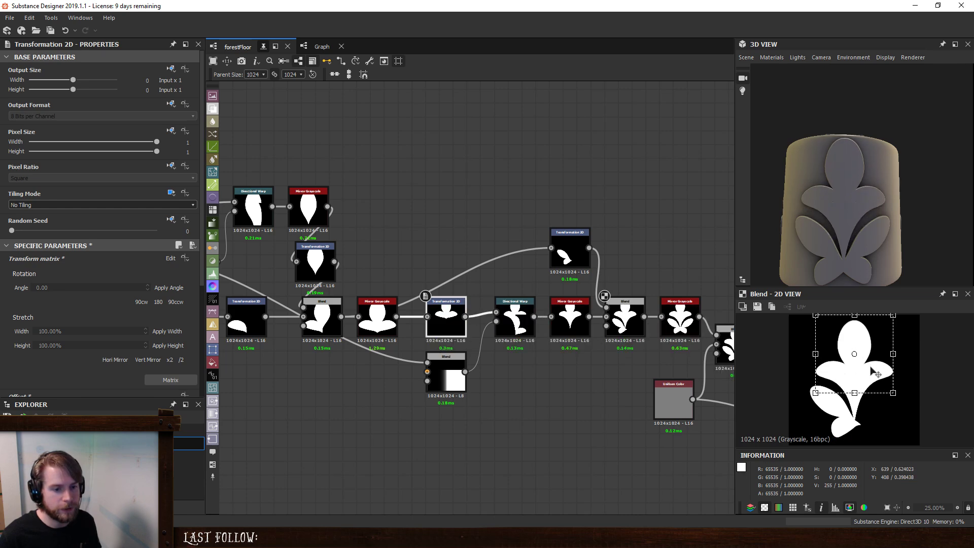
scroll(854, 203, down, 2)
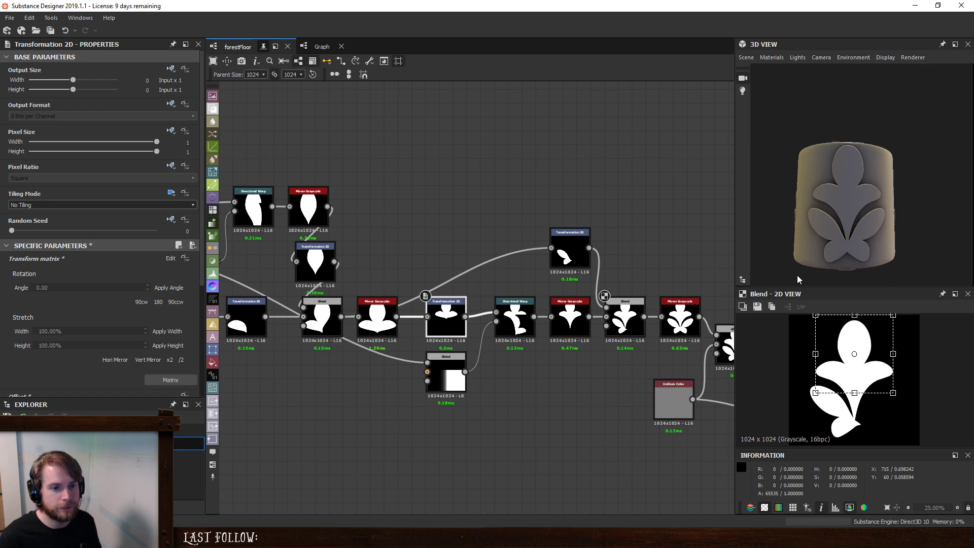
- Move the final Blend and its Uniform Color node farther from the last Mirror Grayscale to make room in the graph
middle_drag(733, 337, 596, 323)
drag(597, 323, 638, 323)
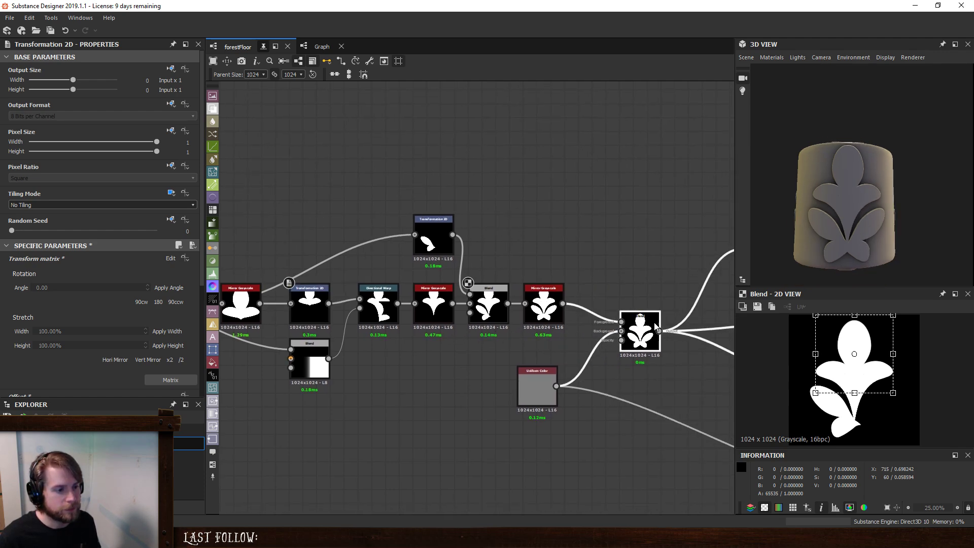
drag(538, 386, 572, 398)
drag(641, 341, 657, 341)
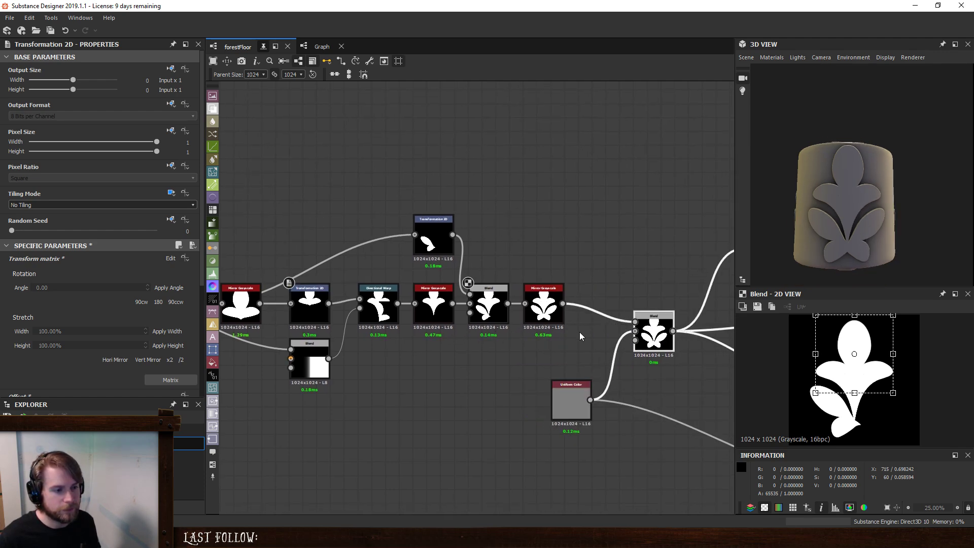
- Readjust the lower leaf's size and proportions in its Transformation 2D, and reposition it close to the centre stem
middle_drag(453, 340, 565, 335)
click(536, 242)
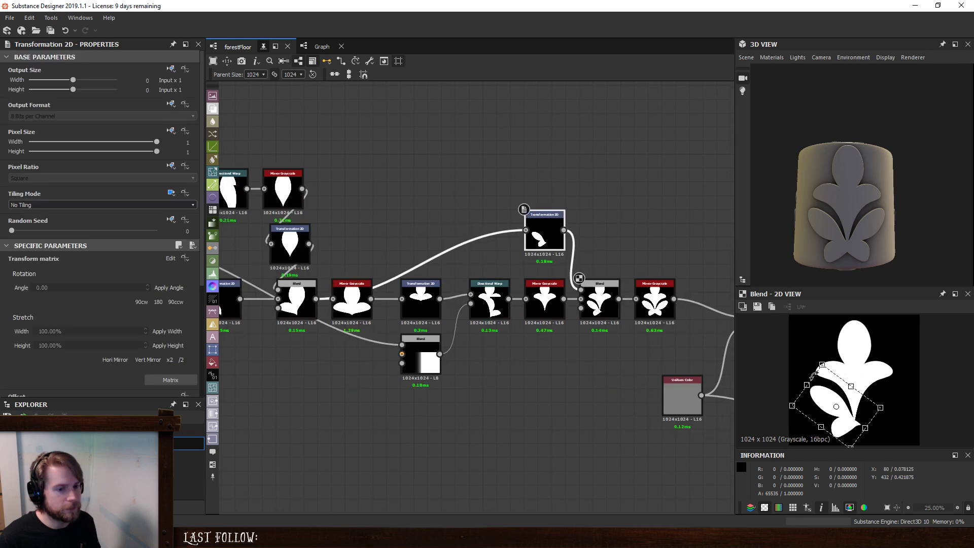
mouse_move(804, 382)
mouse_down()
mouse_move(797, 377)
mouse_move(814, 396)
mouse_move(795, 380)
mouse_up()
drag(816, 422, 812, 427)
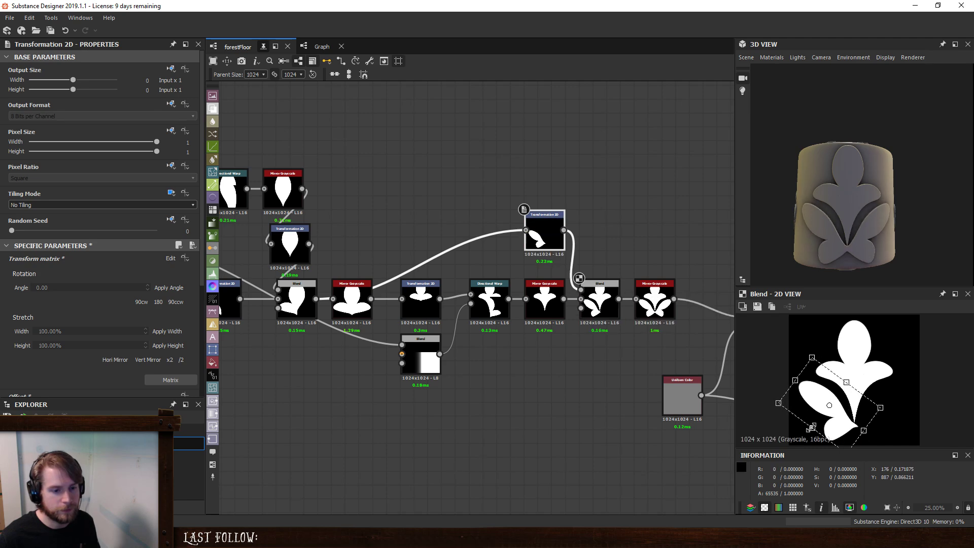
drag(806, 392, 835, 415)
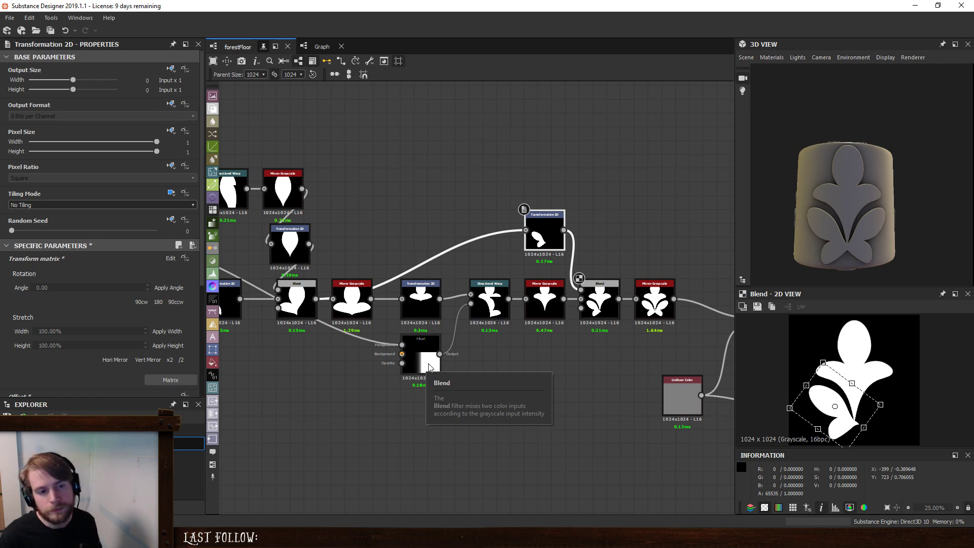
drag(842, 419, 845, 417)
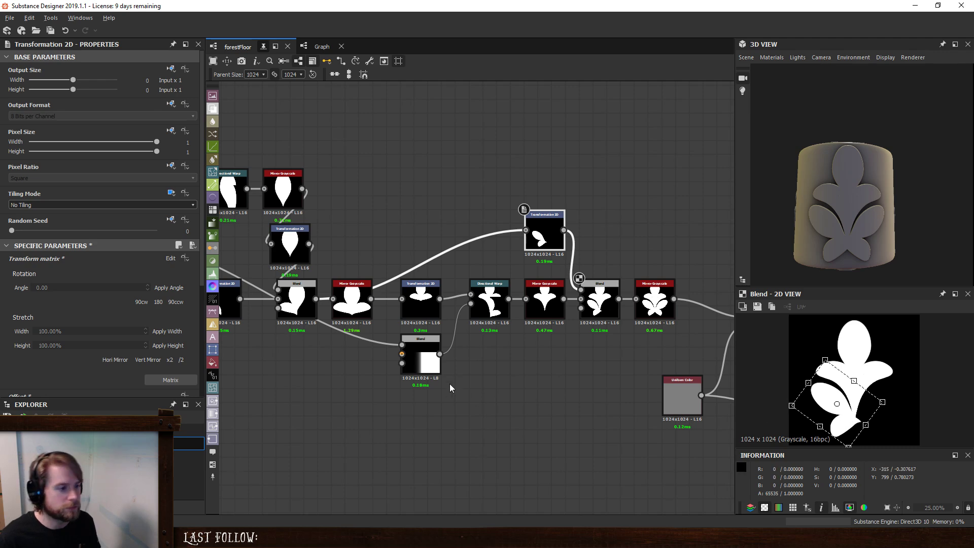
- Raise the side petal slightly in the Transformation 2D that feeds the first petal Blend, undoing unwanted moves
middle_drag(381, 366, 463, 382)
middle_drag(315, 346, 392, 353)
click(381, 325)
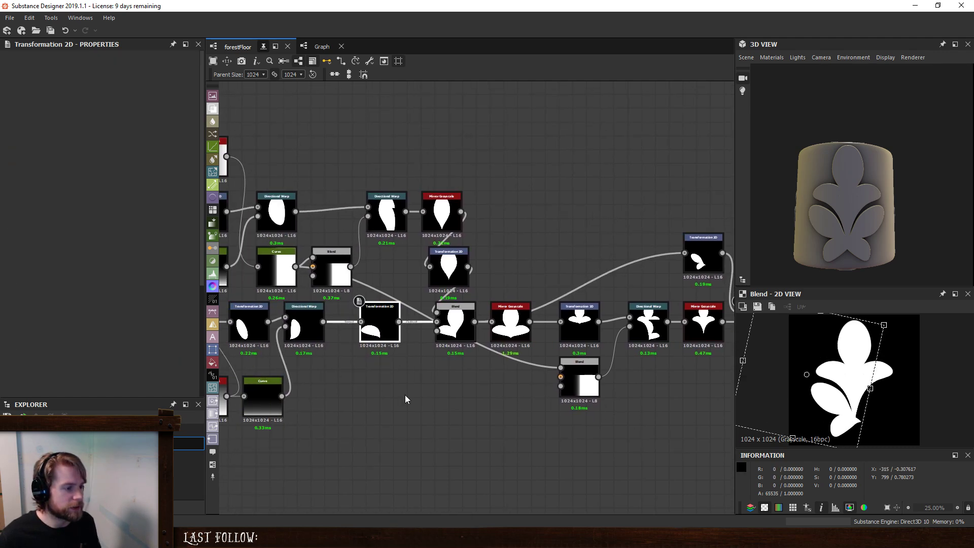
drag(902, 378, 872, 407)
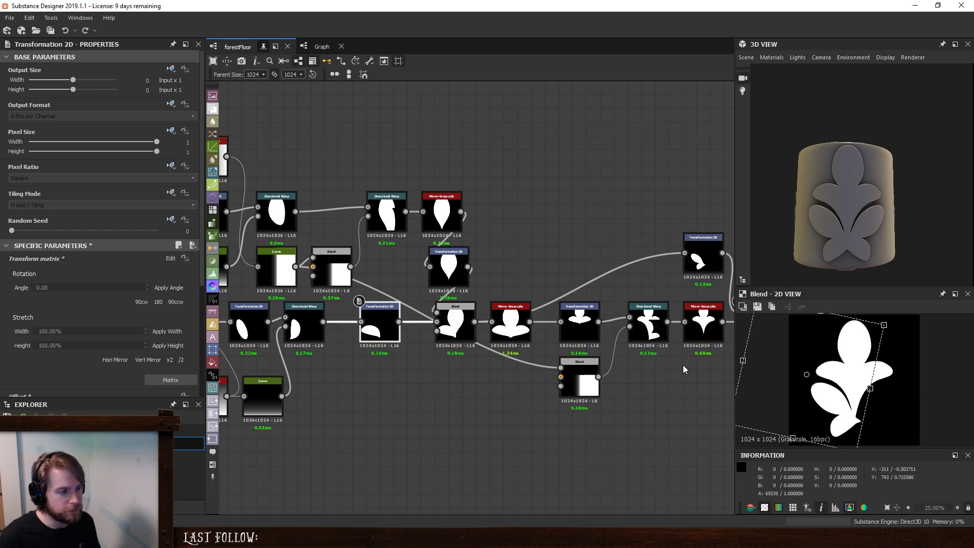
drag(847, 371, 847, 357)
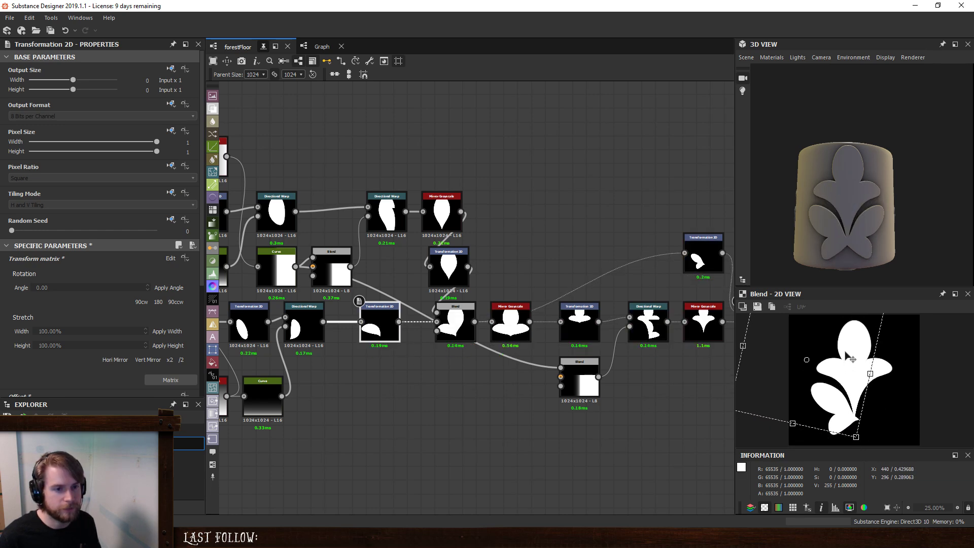
key(ctrl+z)
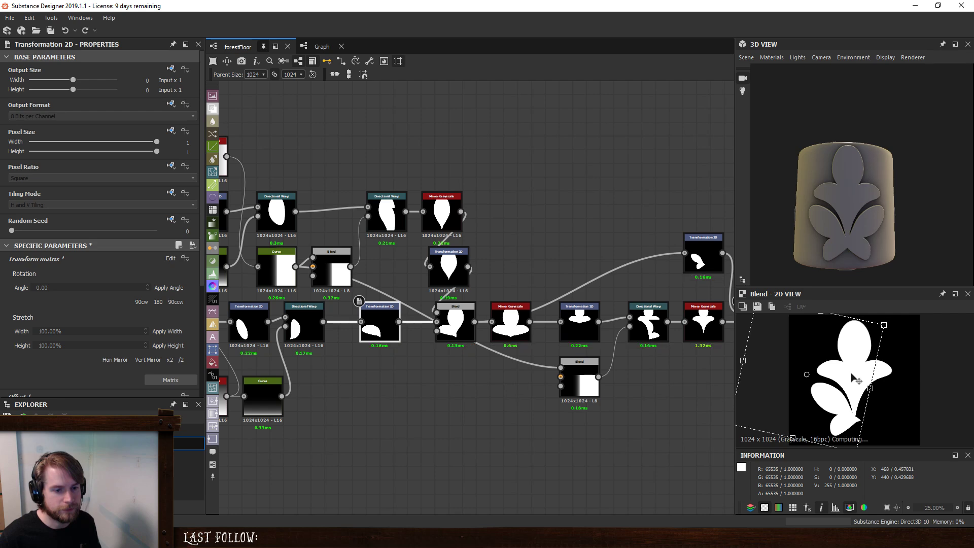
drag(914, 350, 918, 372)
key(ctrl+z)
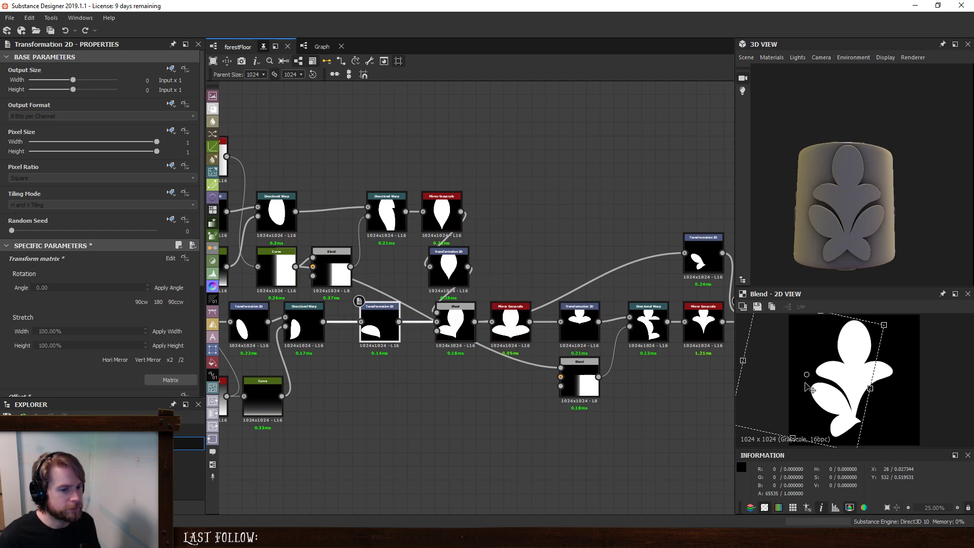
drag(823, 404, 826, 397)
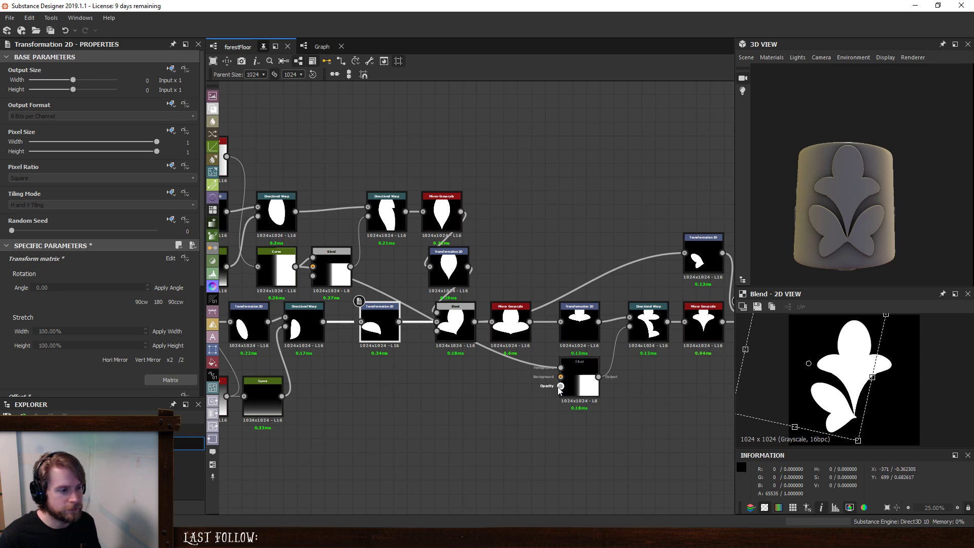
- Try scaling down the side petal in its Transformation 2D, and undo the change
scroll(772, 394, down, 2)
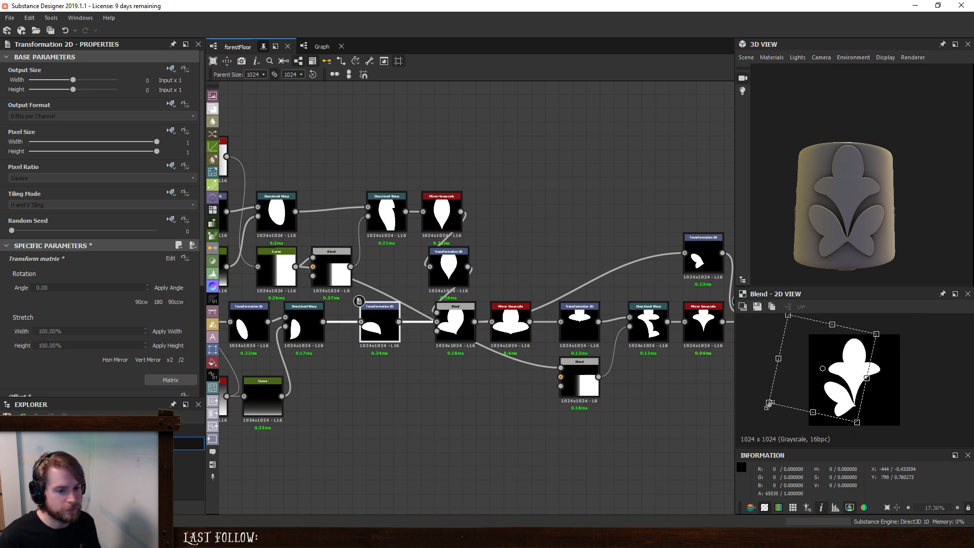
drag(769, 404, 841, 394)
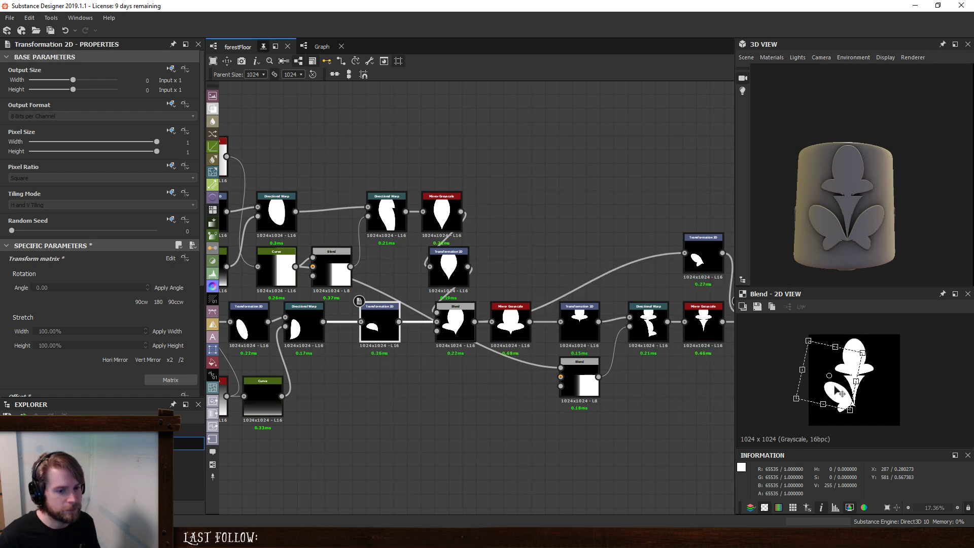
key(ctrl+z)
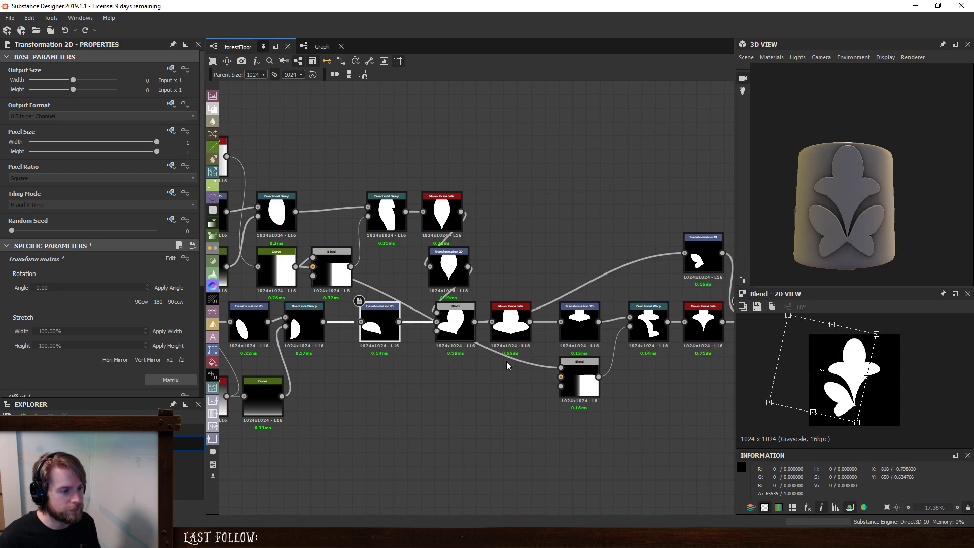
- Set the top cropping of the gradient Blend driving the top leaf's Directional Warp to 0.43
scroll(507, 361, up, 3)
scroll(507, 361, down, 2)
middle_drag(686, 347, 538, 357)
scroll(554, 349, down, 1)
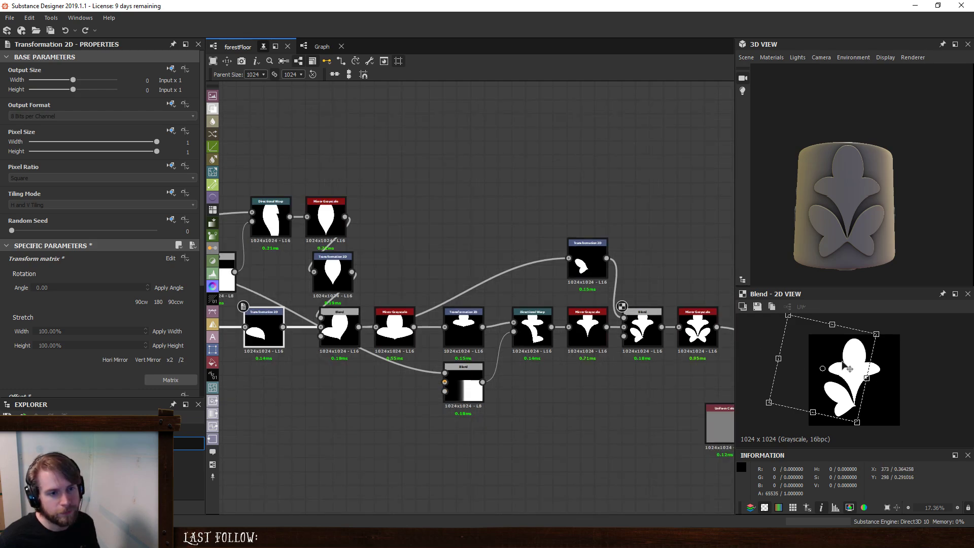
click(463, 383)
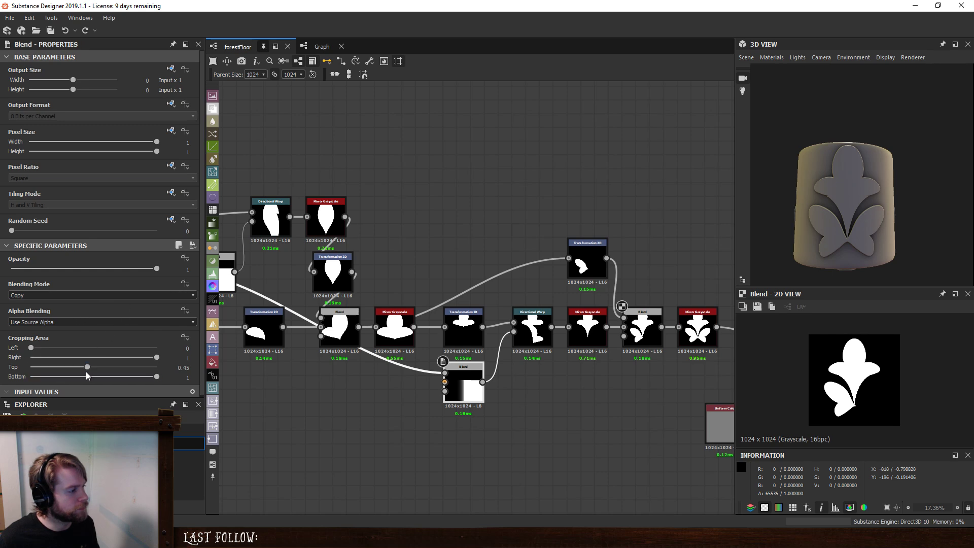
drag(87, 368, 86, 368)
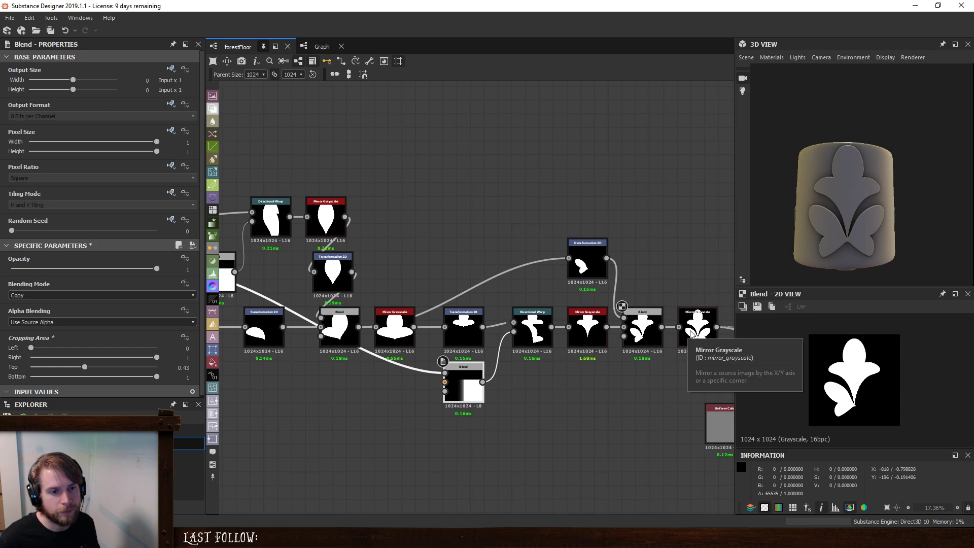
- Select all the leaf-shape nodes up to the last Mirror Grayscale and move them away from the final Blend
middle_drag(692, 332, 579, 316)
click(589, 301)
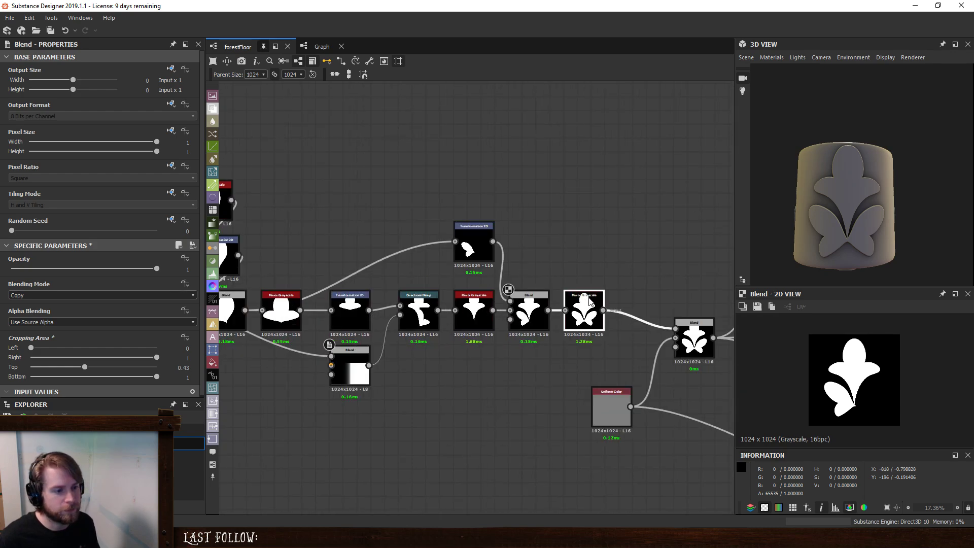
scroll(604, 221, down, 3)
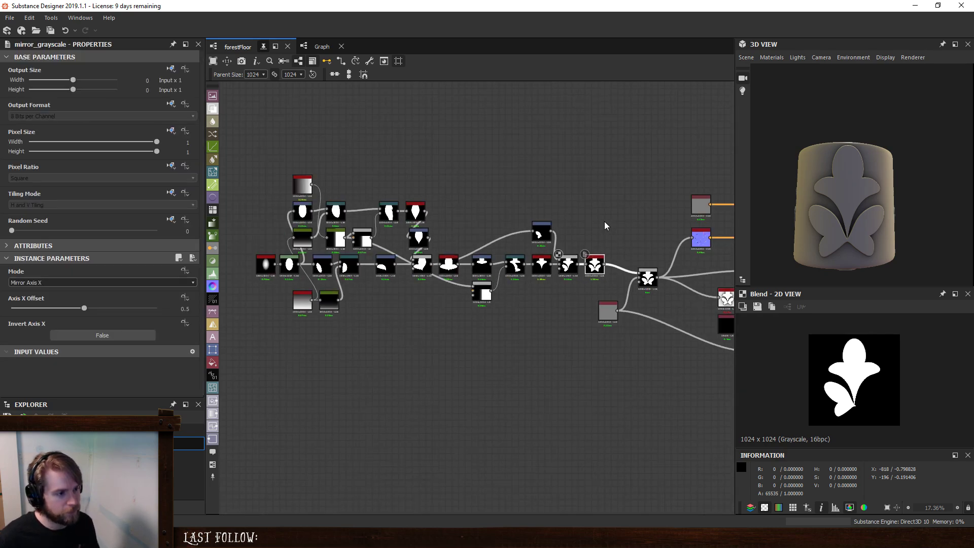
drag(241, 169, 589, 444)
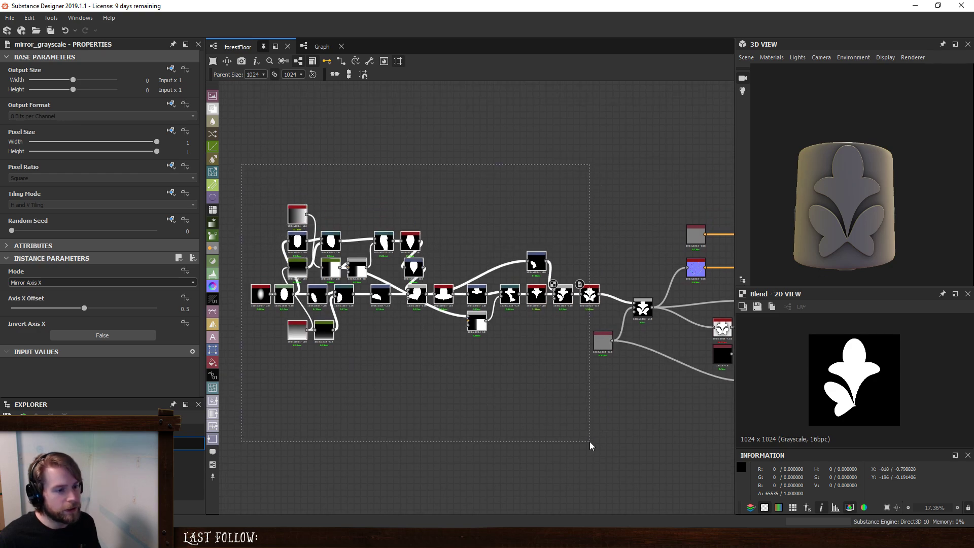
drag(590, 306, 543, 306)
scroll(555, 271, up, 3)
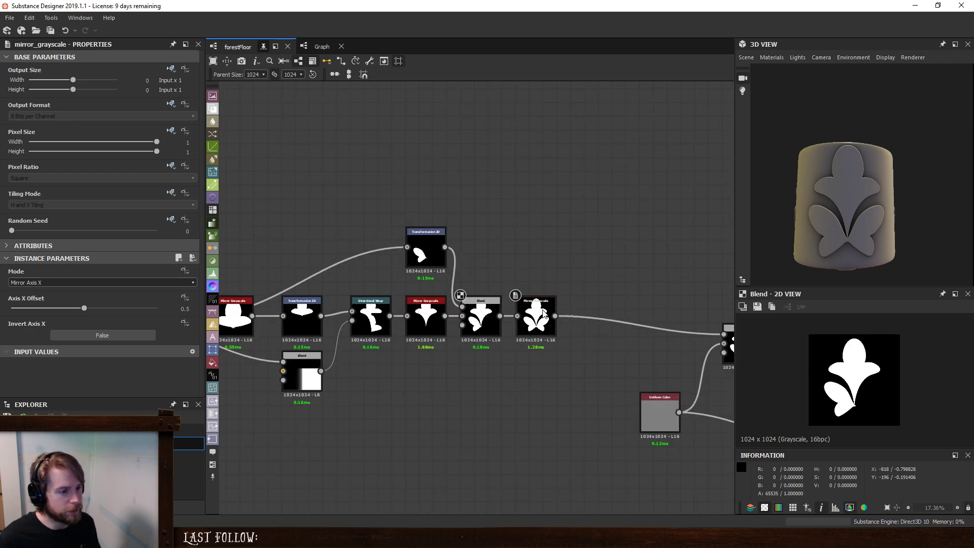
- Undo the last move and insert a Directional Warp between the first petal Blend and the last Mirror Grayscale
key(ctrl+z)
click(476, 332)
key(space)
text(d)
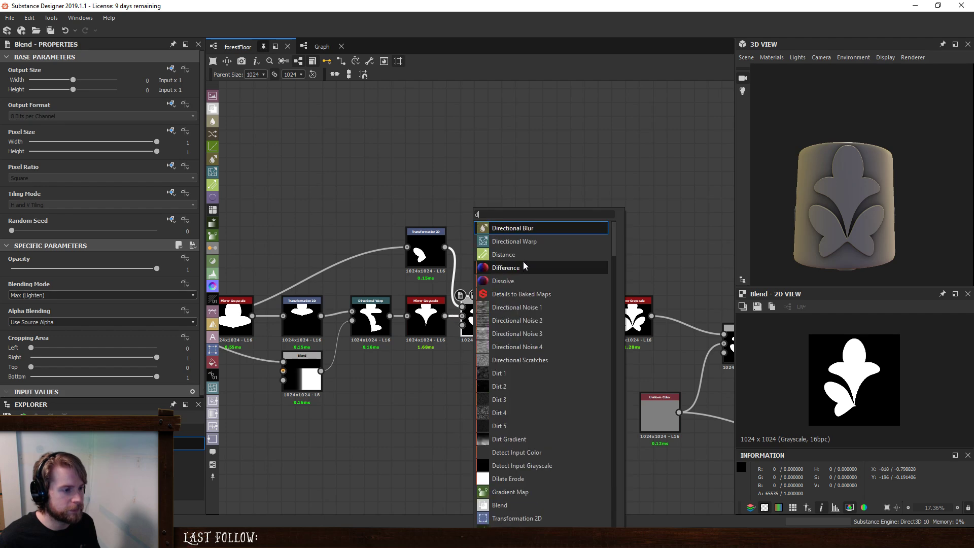
click(531, 239)
- Duplicate the gradient Blend, place it beneath the first petal Blend and connect it to the new Directional Warp's intensity input
click(311, 377)
key(ctrl+d)
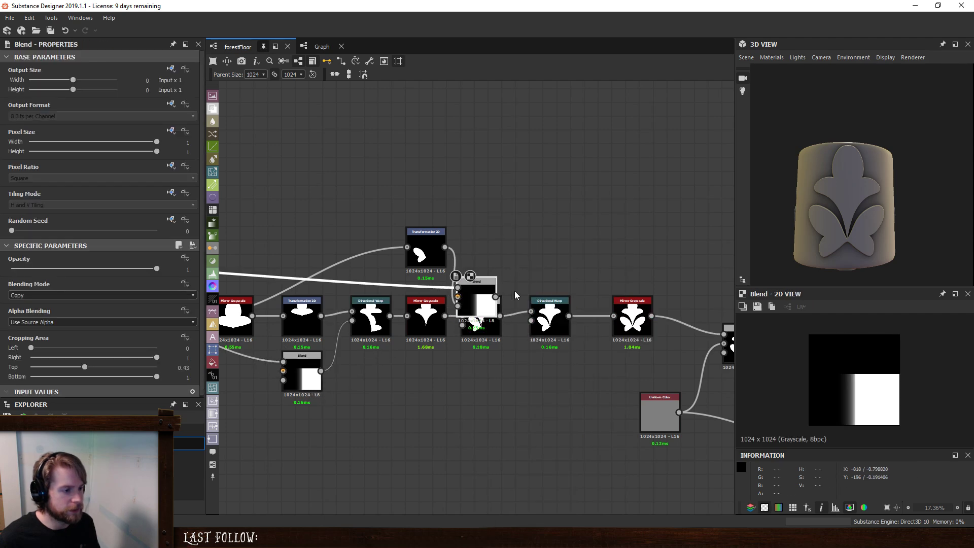
drag(497, 298, 489, 393)
drag(475, 323, 474, 375)
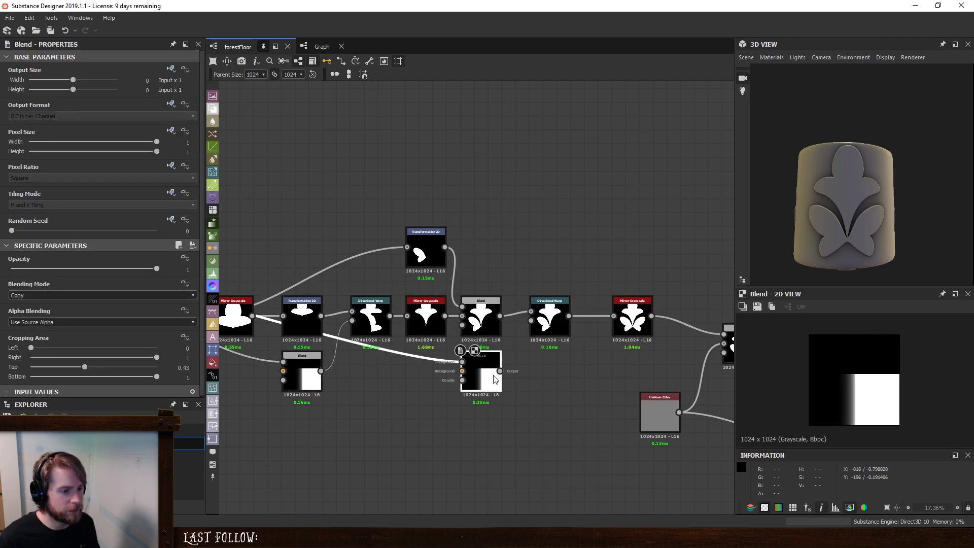
drag(528, 330, 531, 320)
- Set the new Directional Warp's angle to 270 degrees and its intensity to 20
click(550, 318)
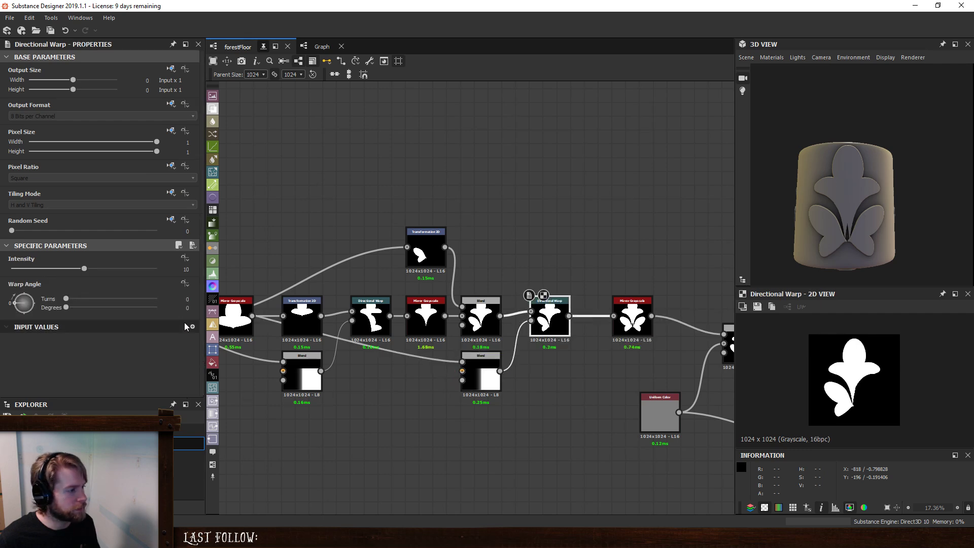
text(2)
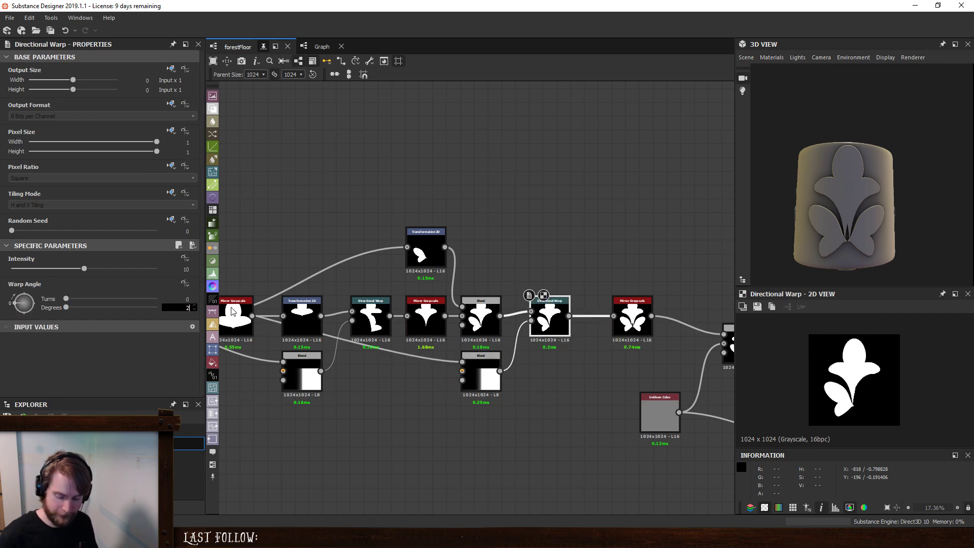
text(70)
key(Return)
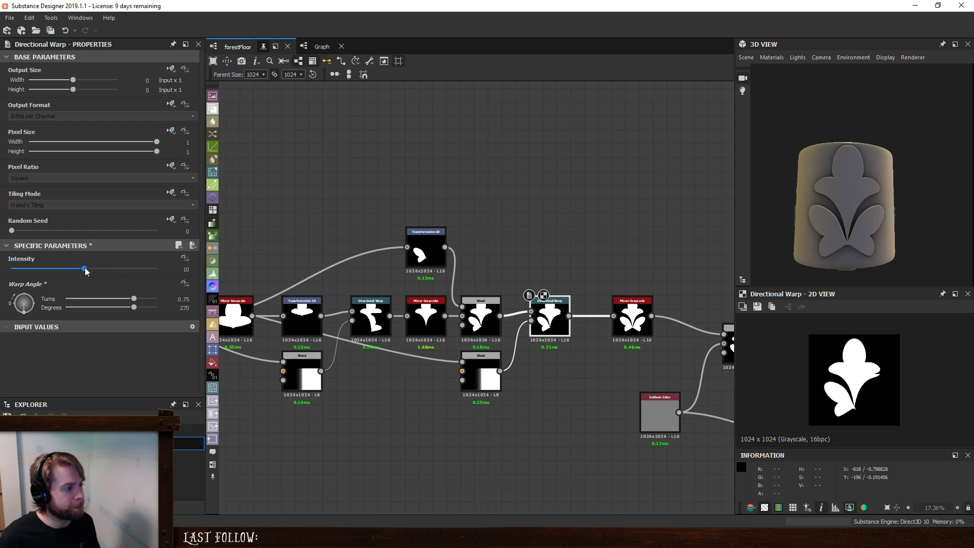
drag(84, 269, 205, 284)
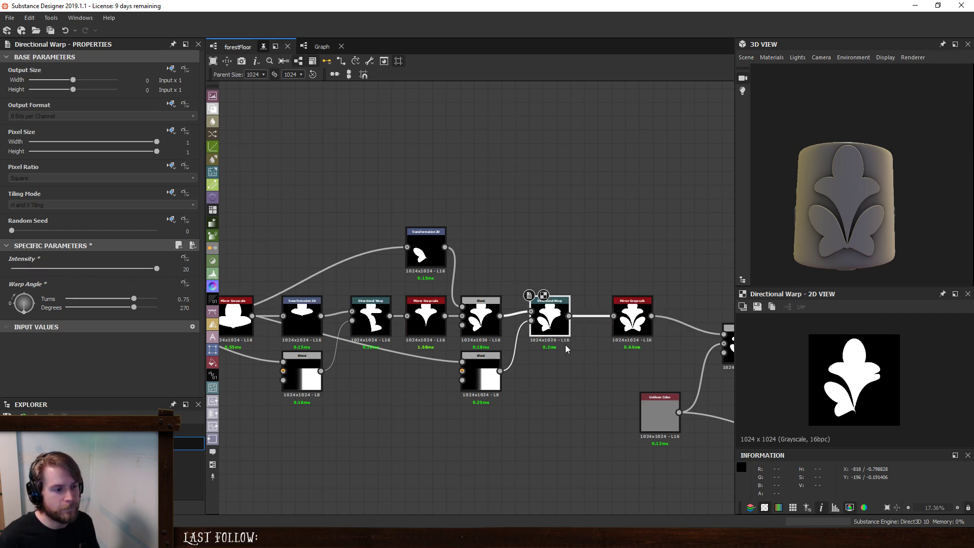
- Set the top cropping of the duplicated gradient Blend to 0.71
click(485, 373)
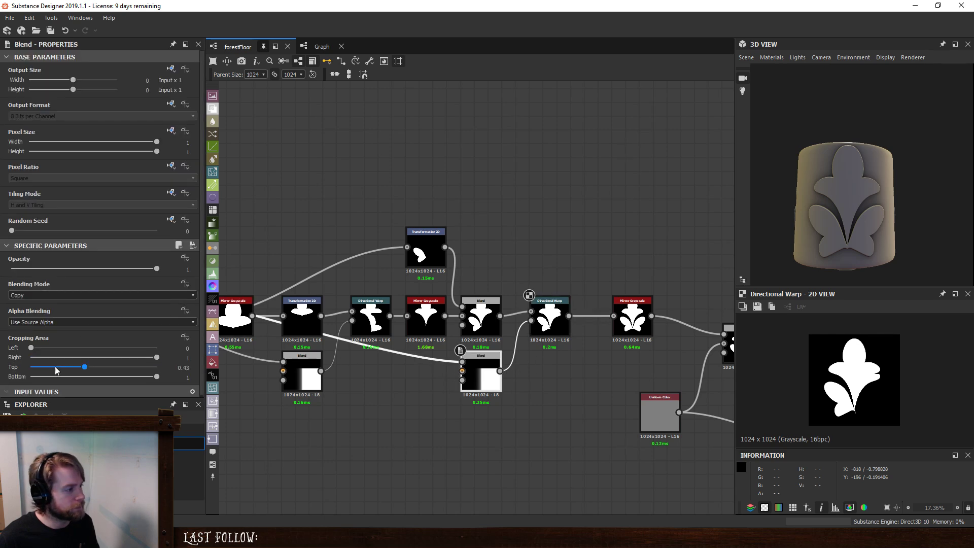
drag(88, 367, 120, 383)
- Duplicate the gradient Curve node, place it beside the duplicated gradient Blend and connect it to the new Directional Warp's intensity input instead, previewing the warp
middle_drag(364, 433, 542, 422)
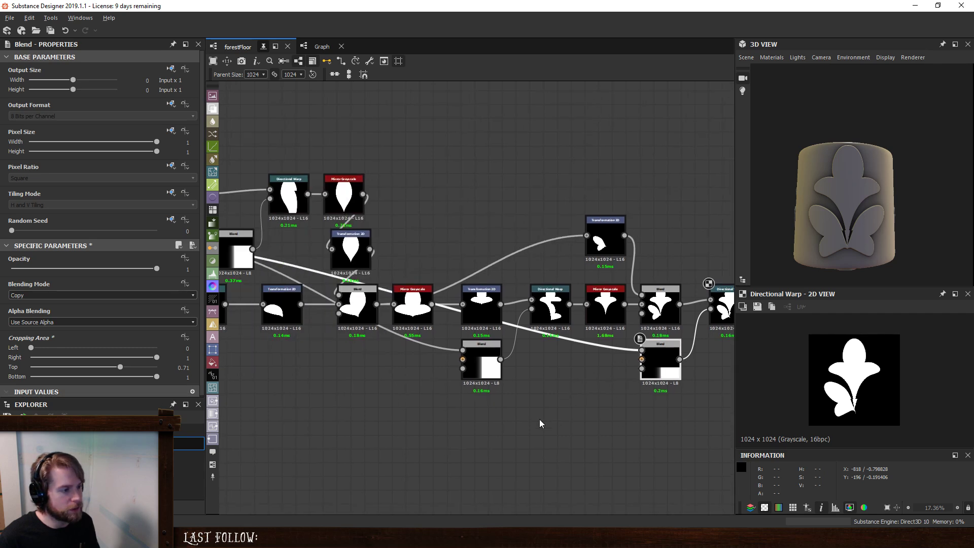
click(541, 422)
scroll(378, 405, down, 1)
middle_drag(374, 402, 503, 408)
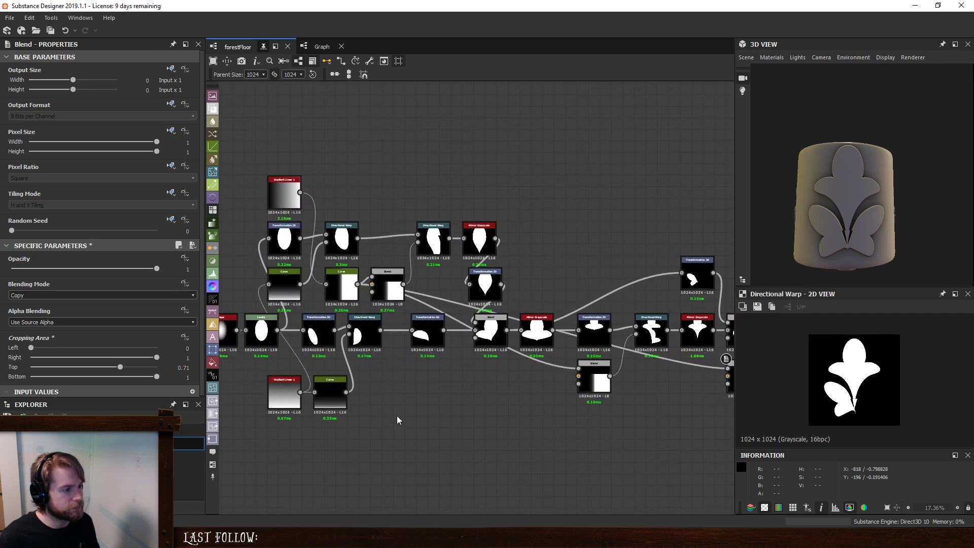
click(342, 291)
key(ctrl+d)
drag(489, 291, 665, 456)
middle_drag(646, 399, 496, 347)
drag(512, 405, 597, 341)
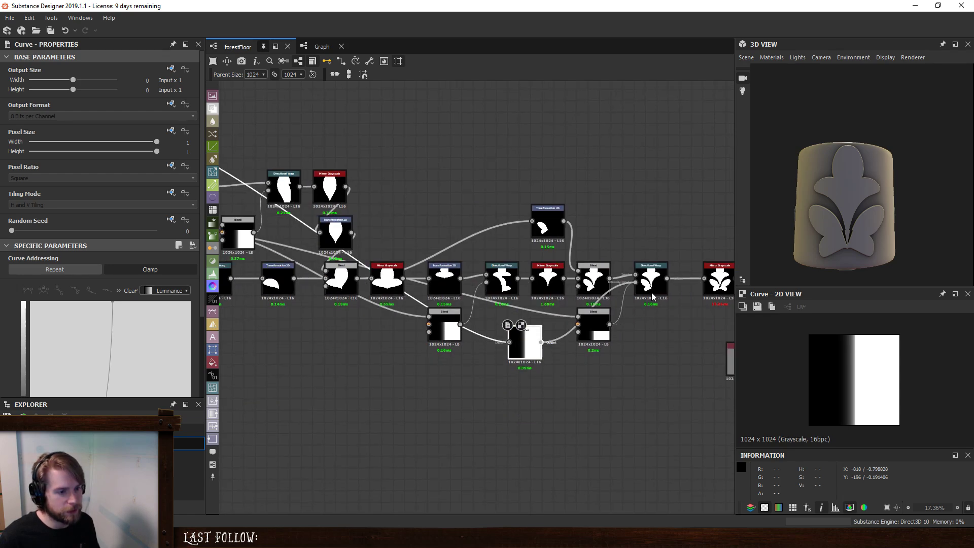
double_click(648, 278)
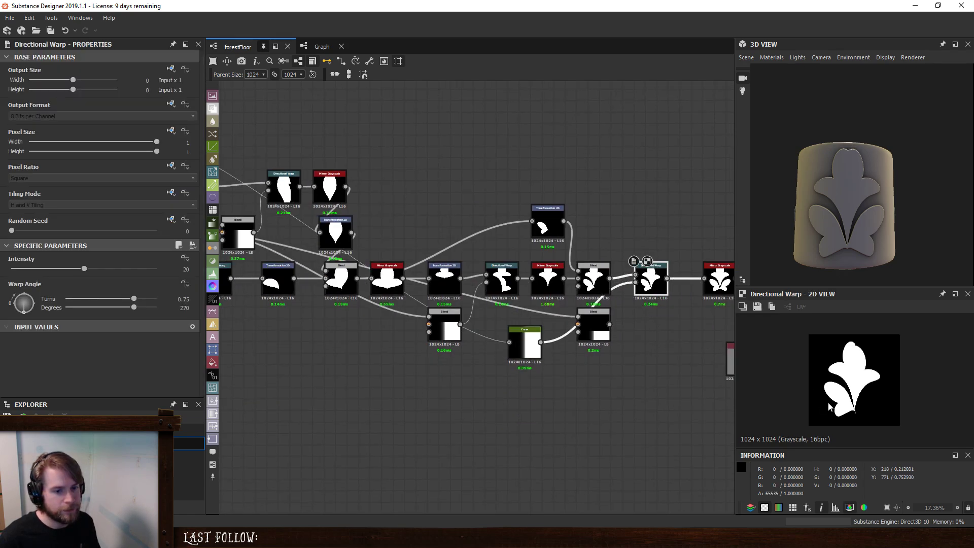
- Reshape the duplicated Curve by moving its lower point to 0.23 and its upper point to 0.49
click(531, 350)
scroll(141, 327, down, 3)
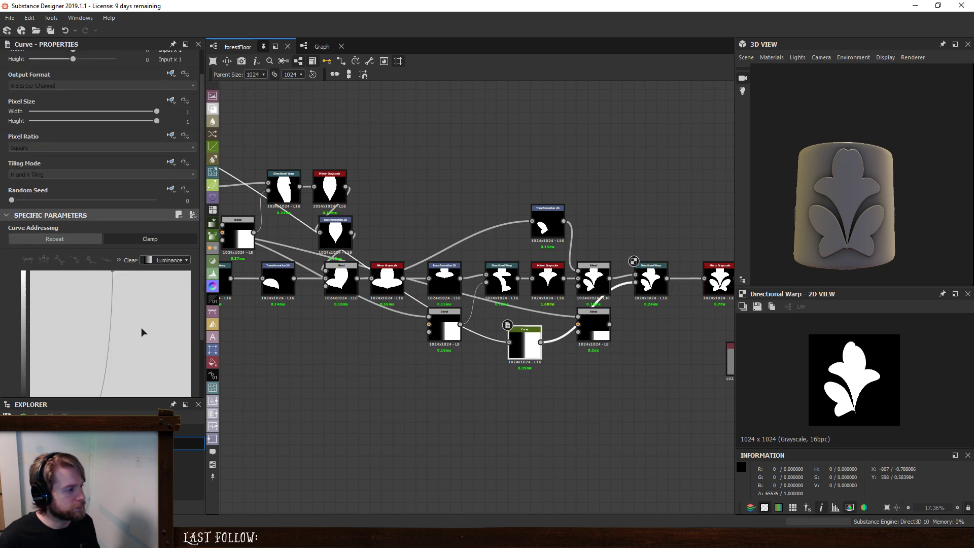
mouse_move(77, 369)
mouse_down()
mouse_move(58, 373)
mouse_move(66, 381)
mouse_up()
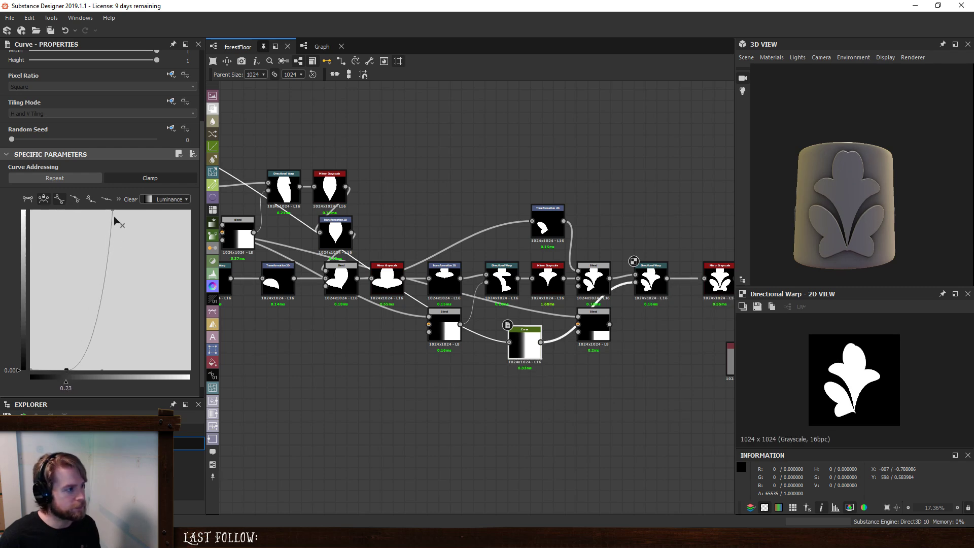
mouse_move(114, 211)
mouse_down()
mouse_move(130, 210)
mouse_move(94, 208)
mouse_move(108, 205)
mouse_up()
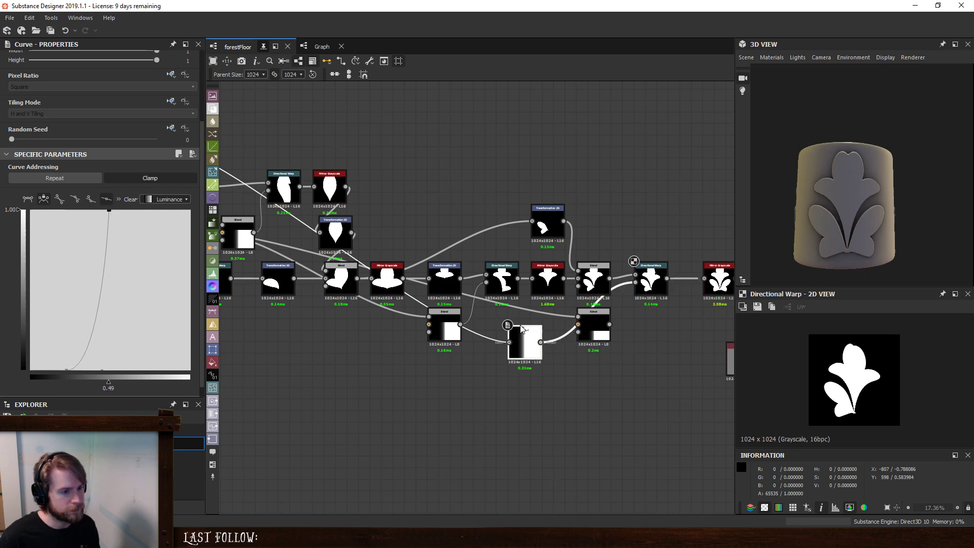
- Set the new Directional Warp's intensity to 120, and reduce it to 59.37
click(651, 279)
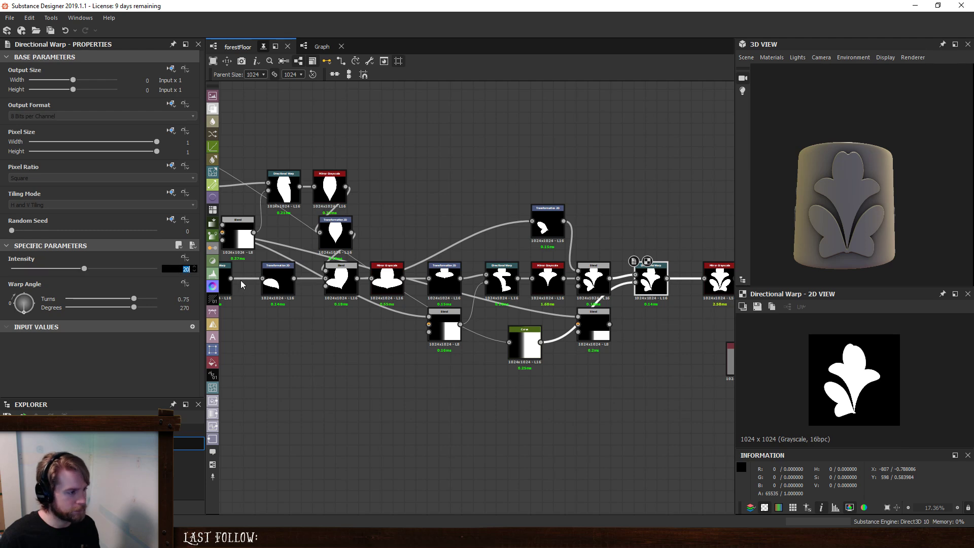
text(120)
key(Return)
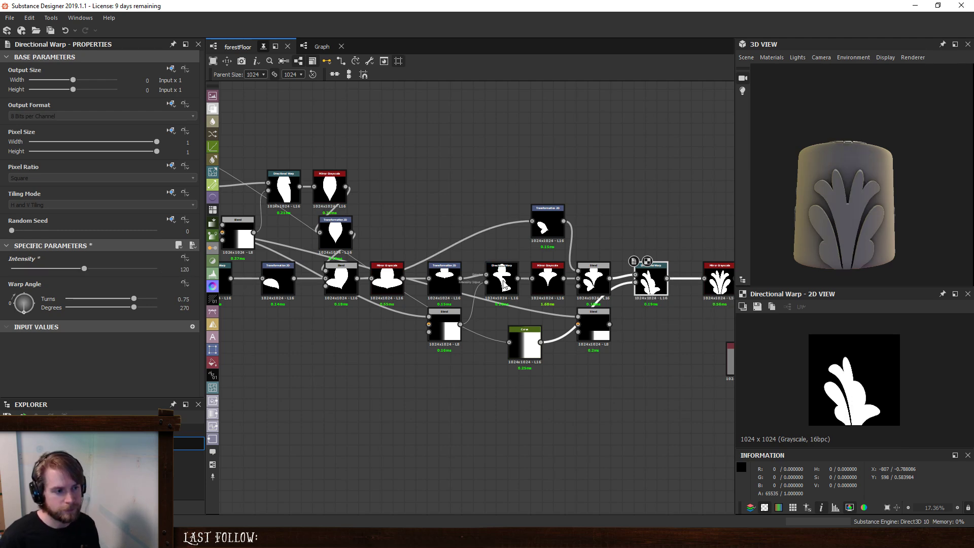
drag(84, 269, 48, 268)
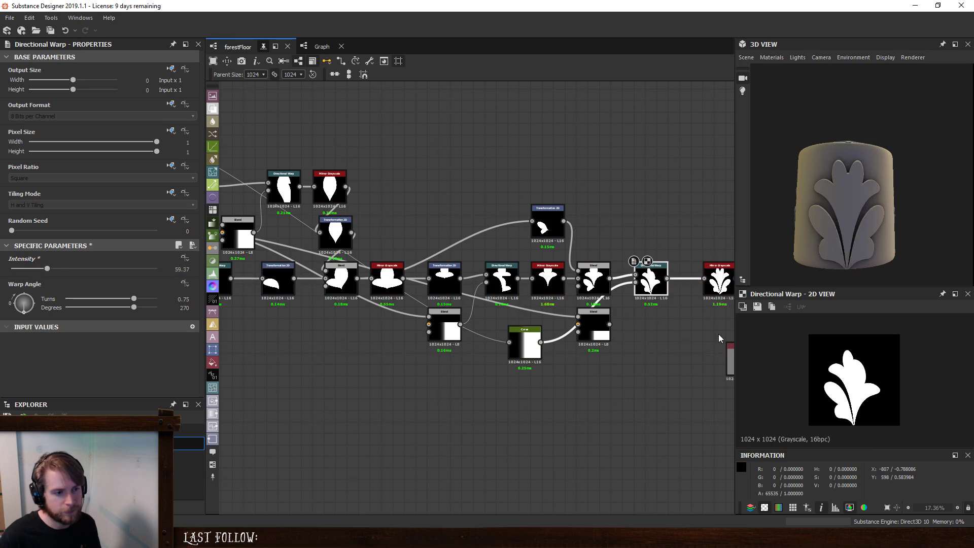
- Space out the new Directional Warp and the last Mirror Grayscale, and insert a Transformation 2D between them
scroll(671, 321, up, 2)
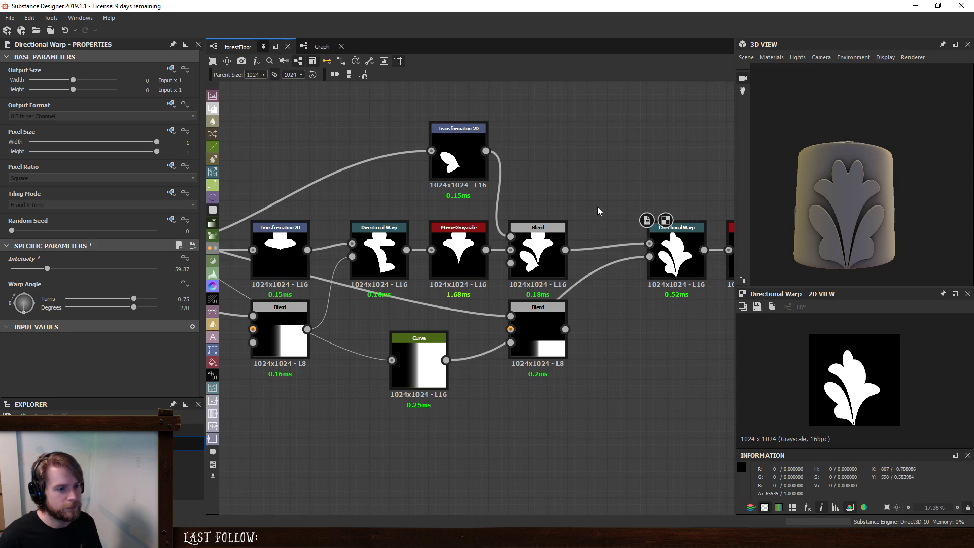
click(660, 276)
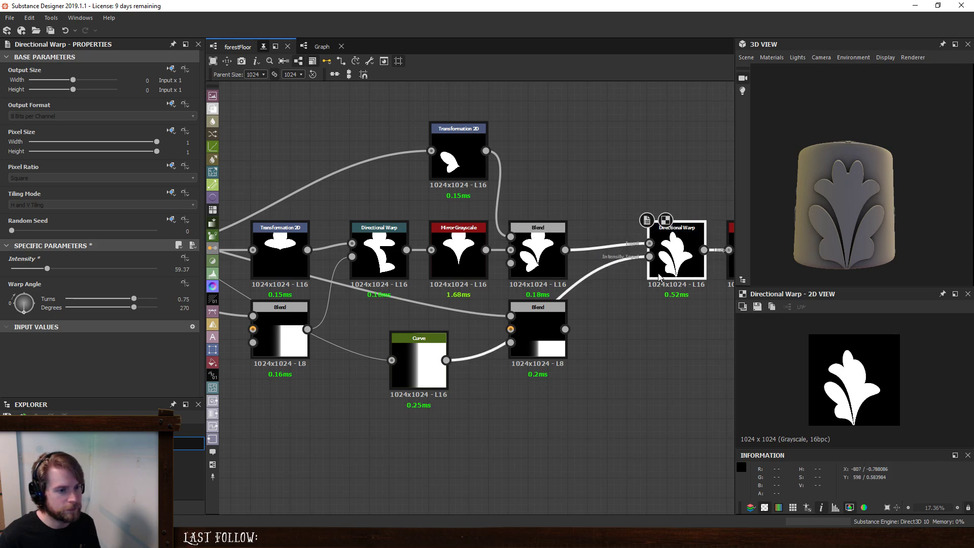
middle_drag(651, 304, 533, 296)
drag(559, 245, 512, 246)
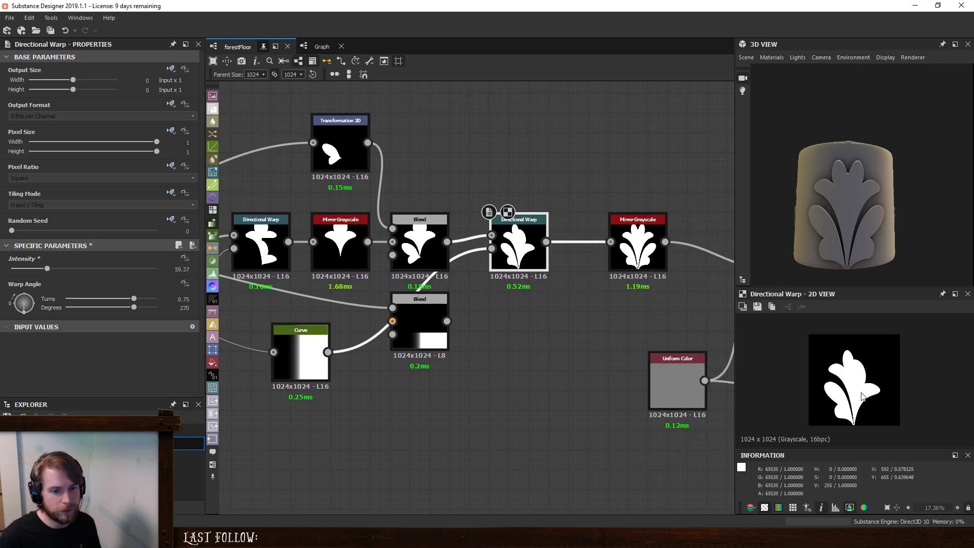
drag(638, 244, 678, 244)
click(519, 245)
key(space)
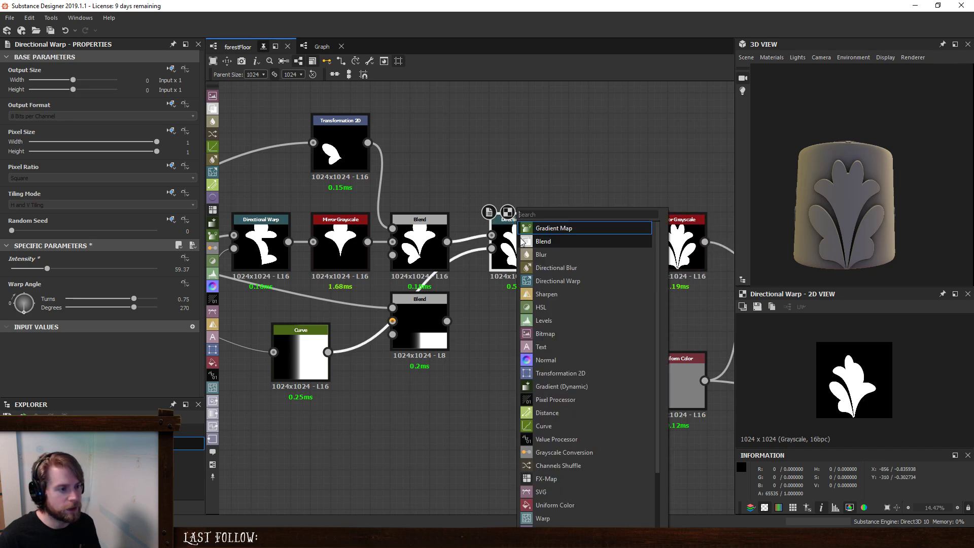
text(tr)
click(566, 231)
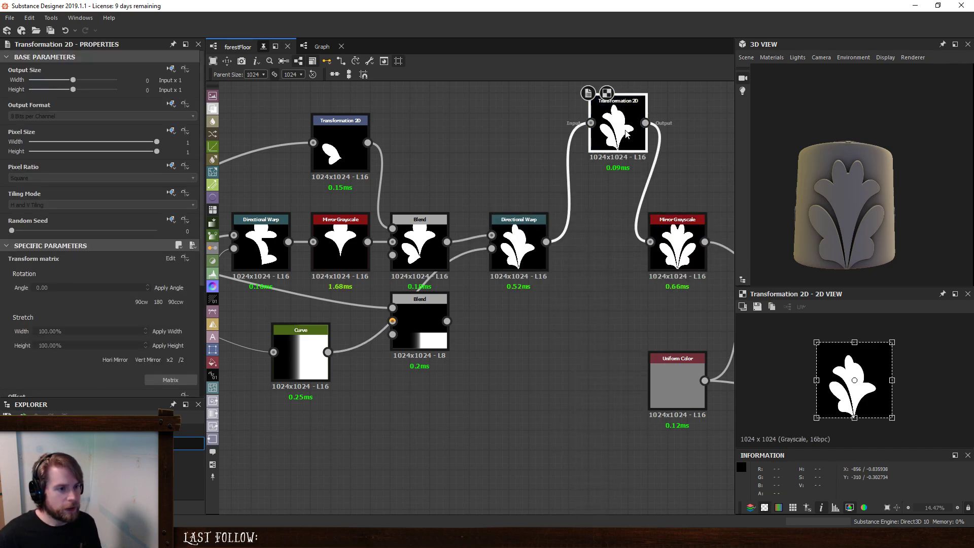
- Line up the new Transformation 2D in the row between the Directional Warp and the last Mirror Grayscale
drag(625, 130, 587, 235)
middle_drag(553, 290, 533, 288)
drag(491, 237, 471, 237)
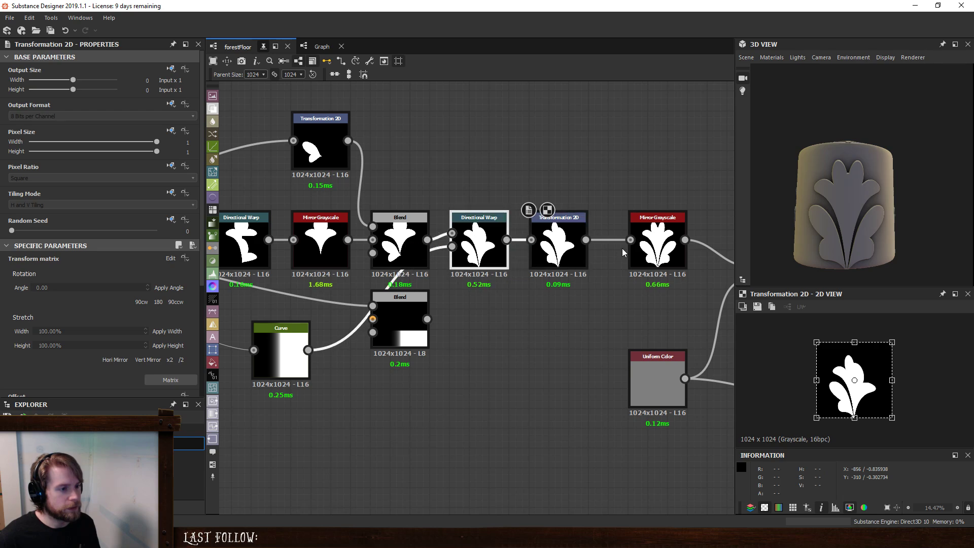
drag(633, 249, 664, 249)
drag(560, 230, 608, 243)
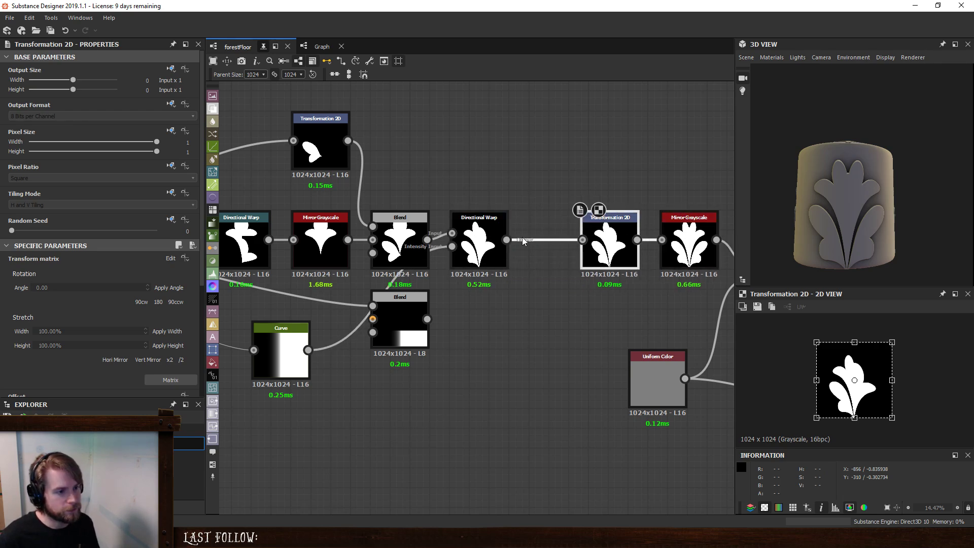
- Raise the new Directional Warp's intensity to 118.74 and set its tiling mode to absolute H and V Tiling
click(496, 248)
drag(84, 270, 162, 272)
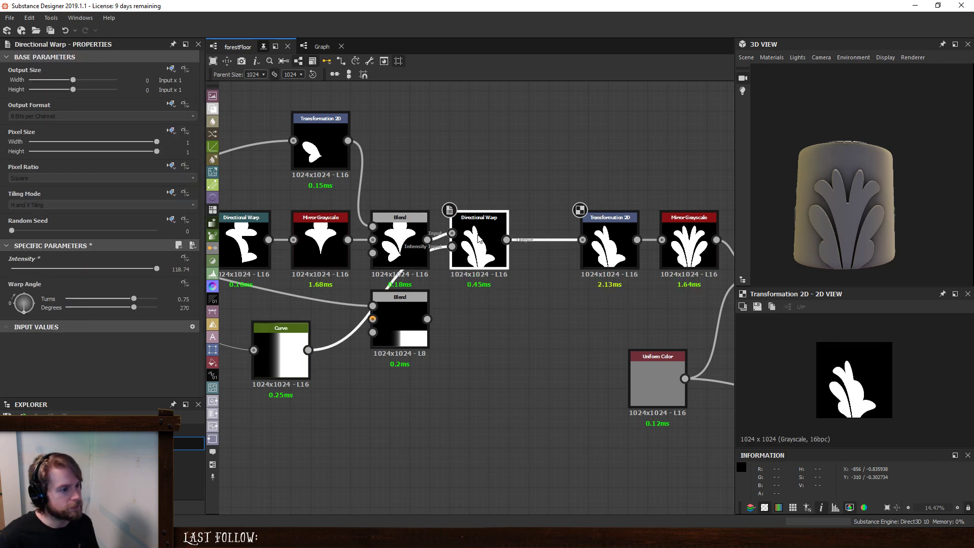
click(176, 192)
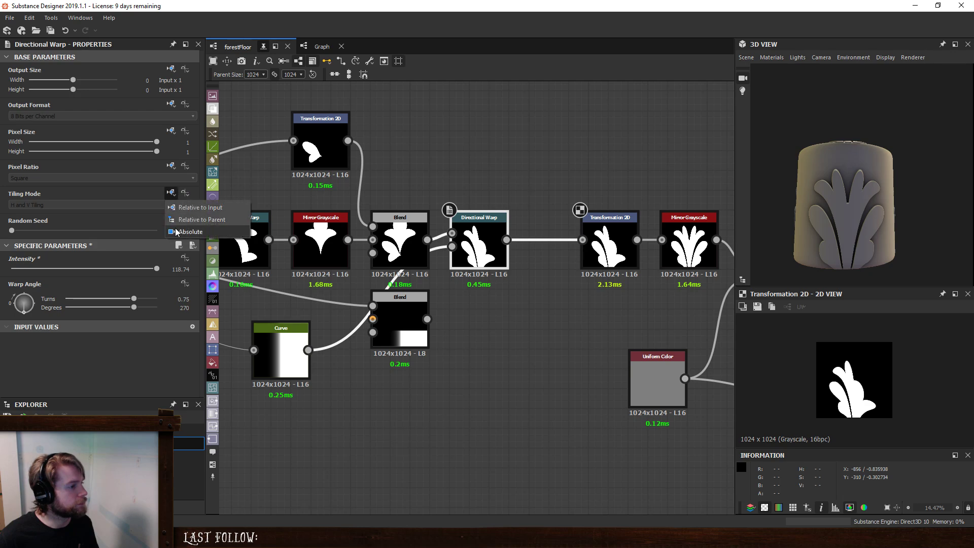
click(176, 232)
click(119, 207)
click(562, 390)
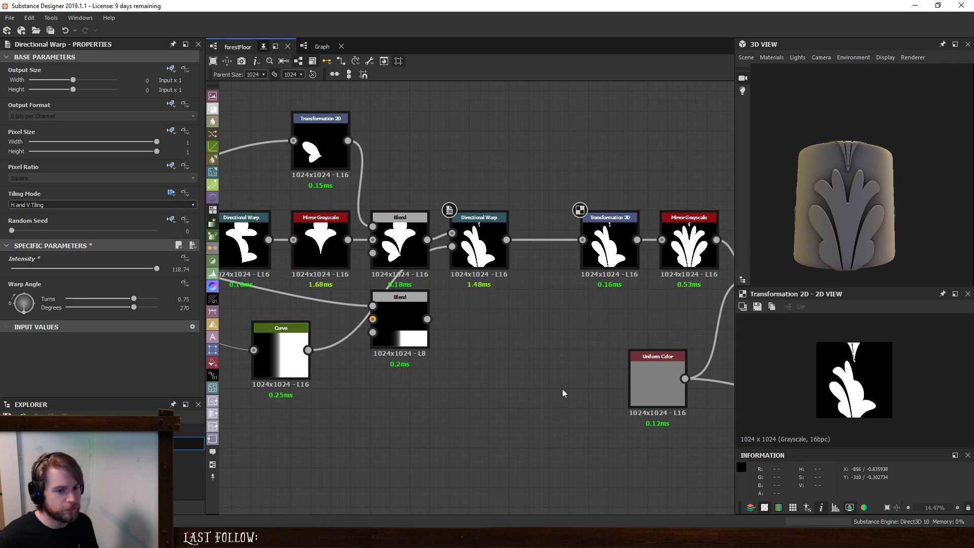
- Move the leaf shape upward in the new Transformation 2D, reducing the Directional Warp's intensity to 112.53 between moves
click(609, 242)
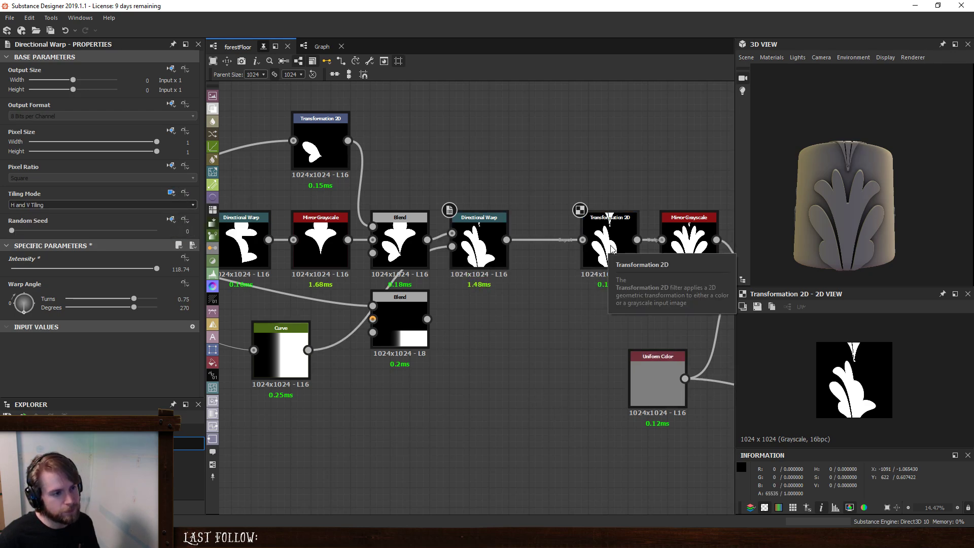
drag(879, 399, 879, 381)
click(493, 260)
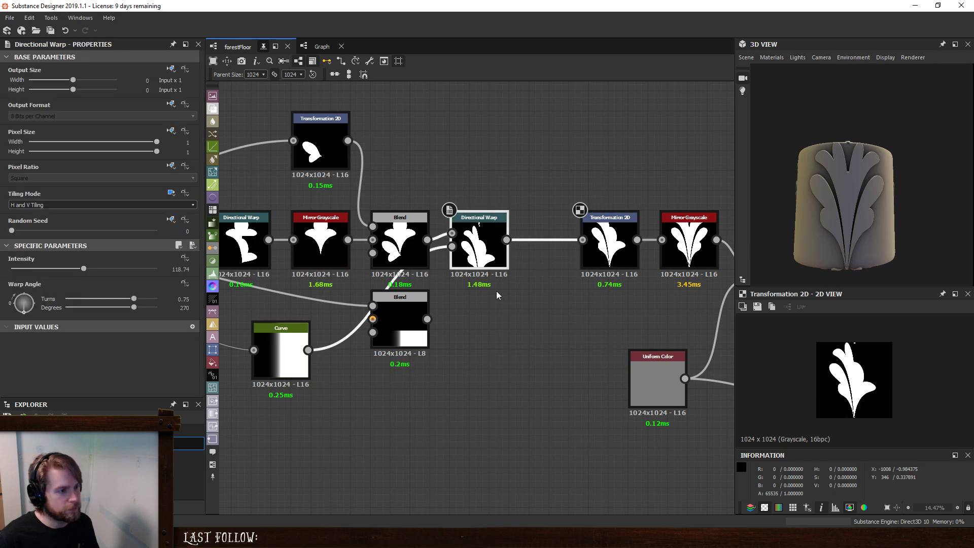
drag(84, 270, 81, 270)
click(607, 249)
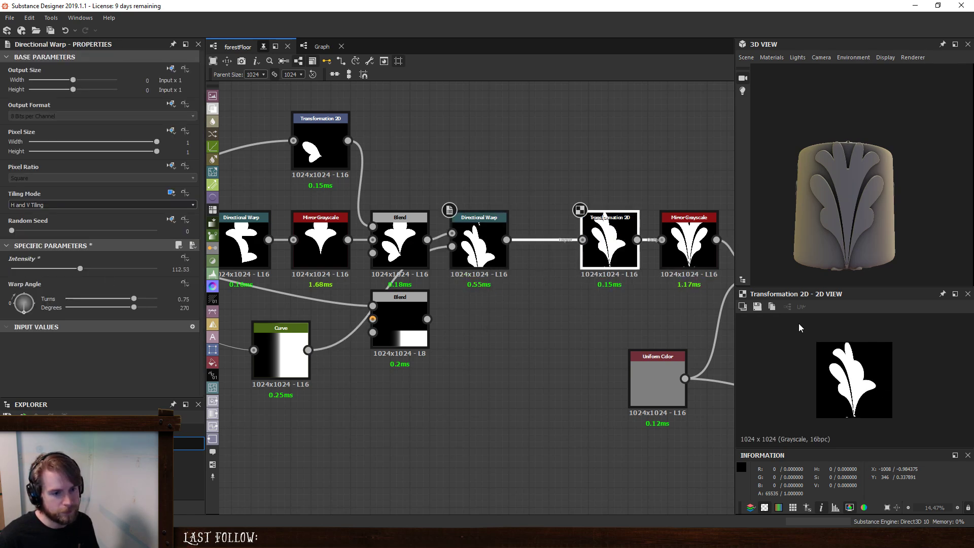
drag(881, 369, 882, 369)
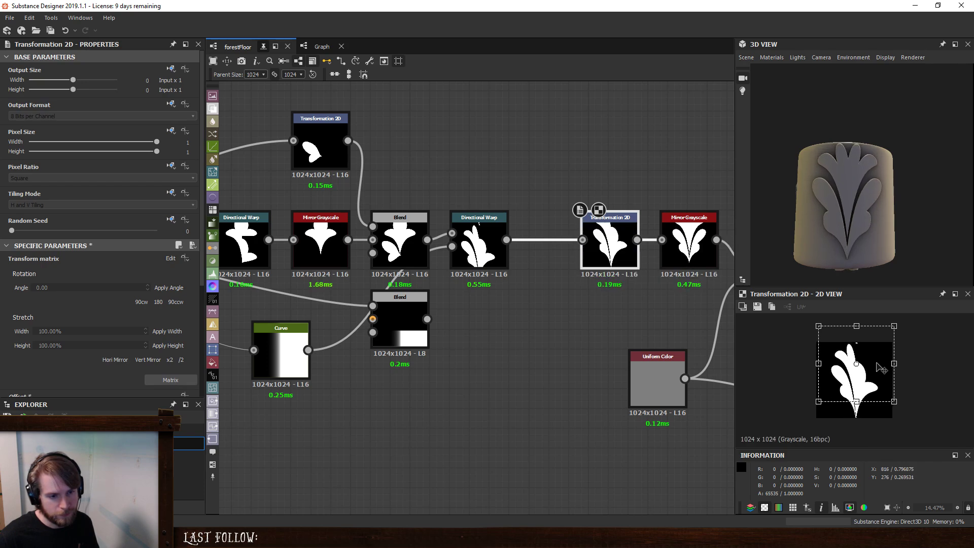
- Lower the Directional Warp's intensity to 110, and further to 100
click(479, 246)
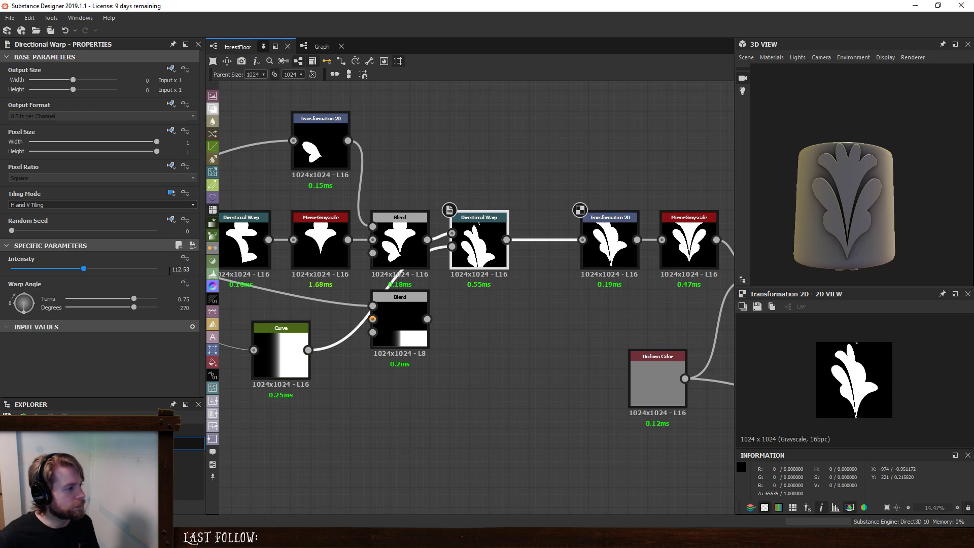
text(110)
key(Return)
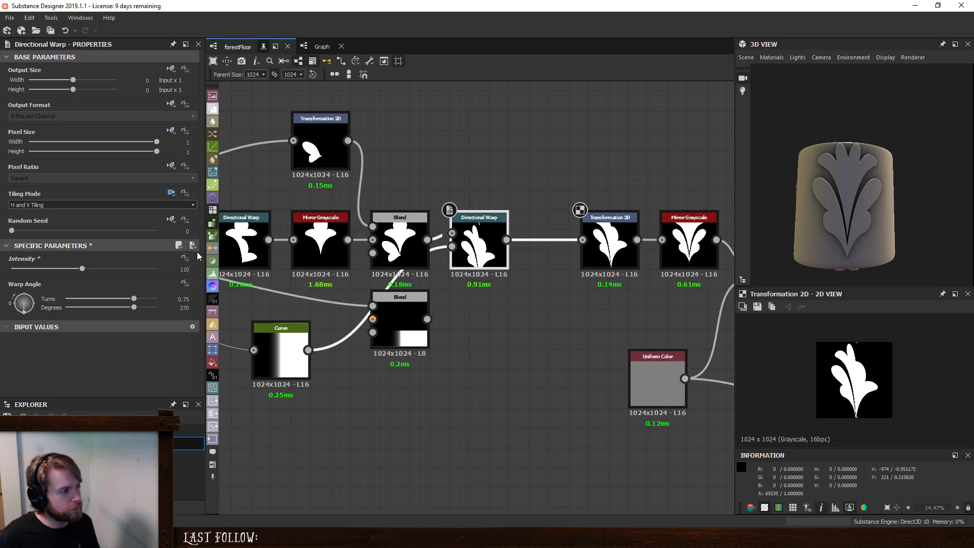
text(0)
key(Return)
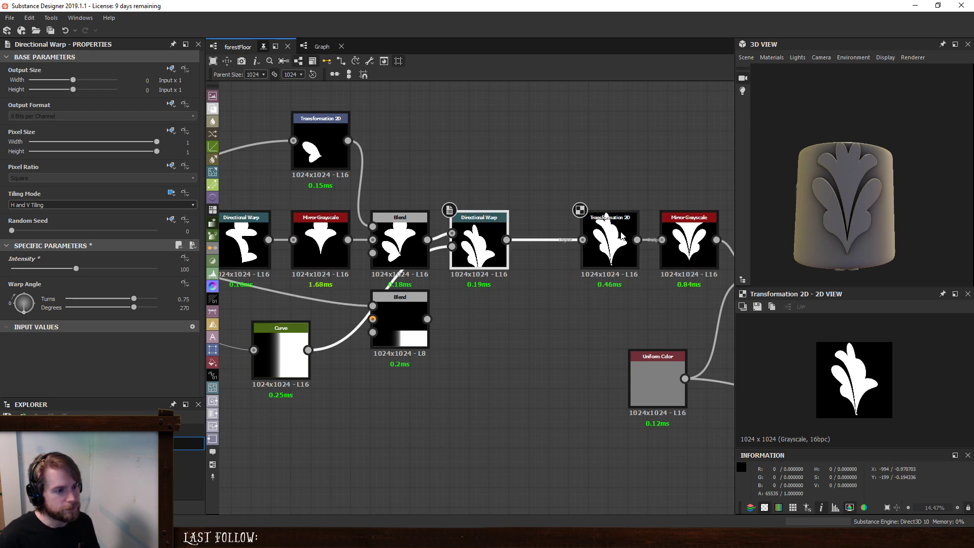
- Check the leaf in the Transformation 2D and the final Mirror Grayscale, and move the Transformation 2D closer to the Directional Warp
click(607, 249)
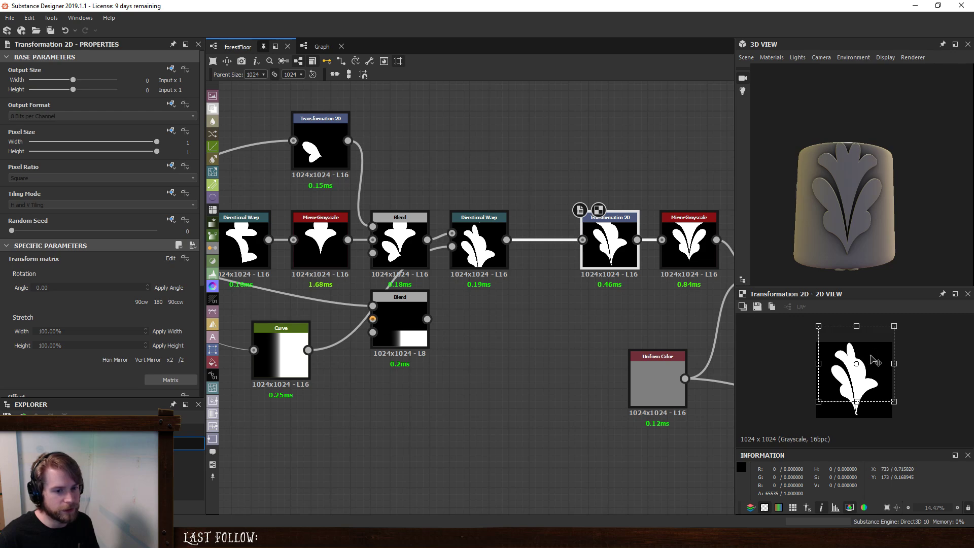
drag(873, 360, 873, 361)
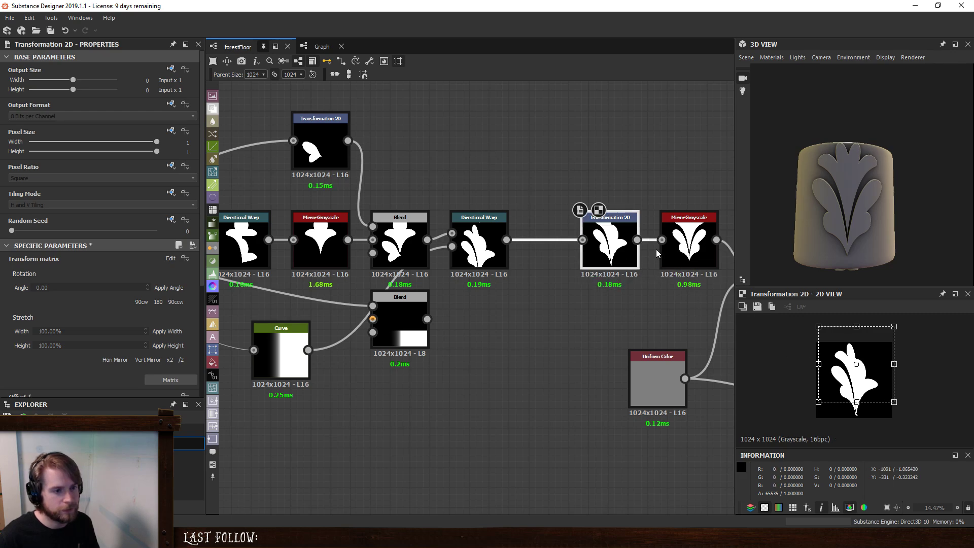
click(689, 246)
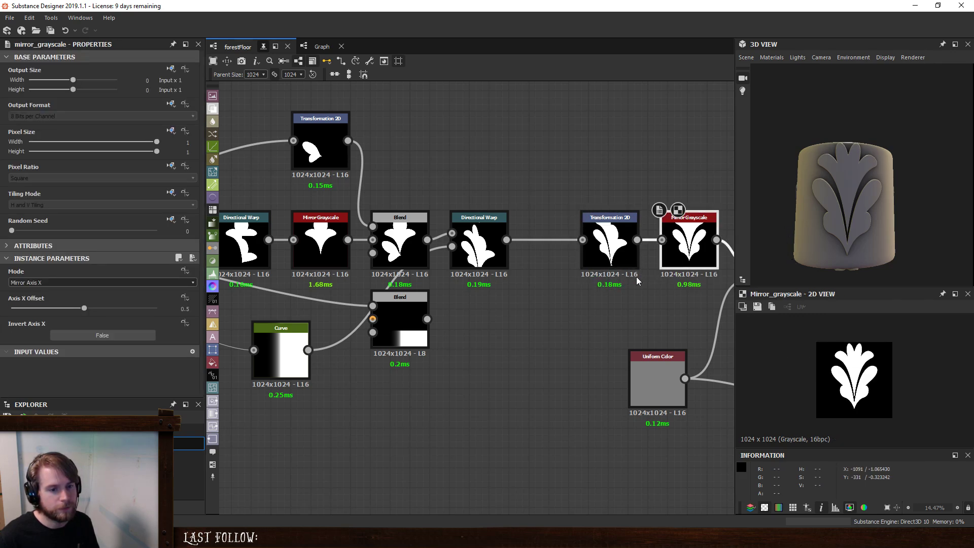
drag(614, 252, 583, 251)
click(502, 327)
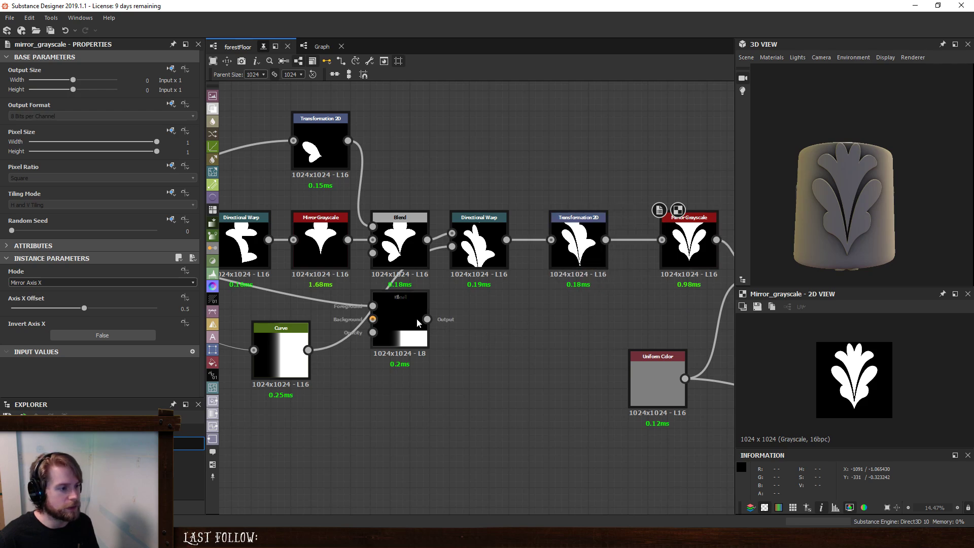
- Feed the lower Blend into the Directional Warp's intensity input and set the Blend's top crop to 0.71
drag(417, 322, 452, 247)
click(387, 371)
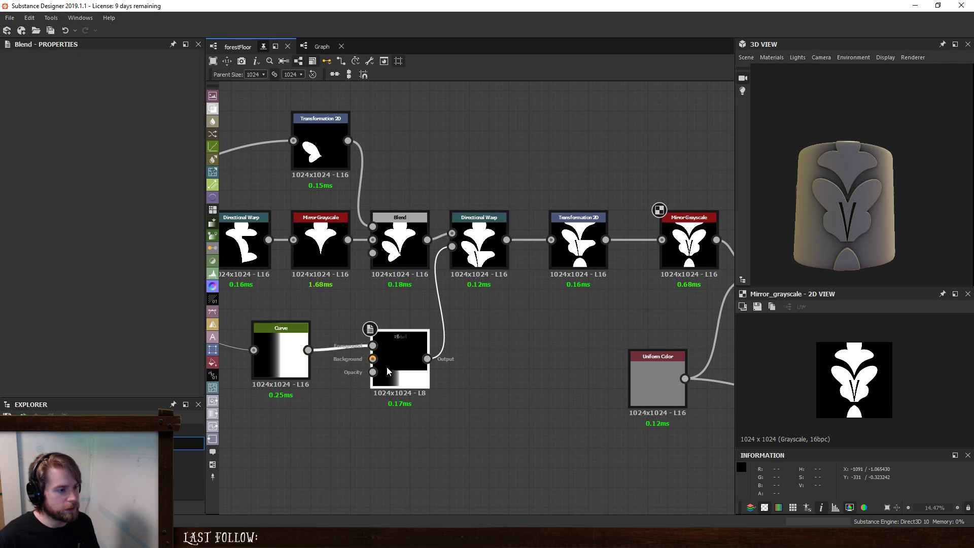
mouse_move(118, 372)
mouse_down()
mouse_move(65, 369)
mouse_move(175, 368)
mouse_move(121, 376)
mouse_up()
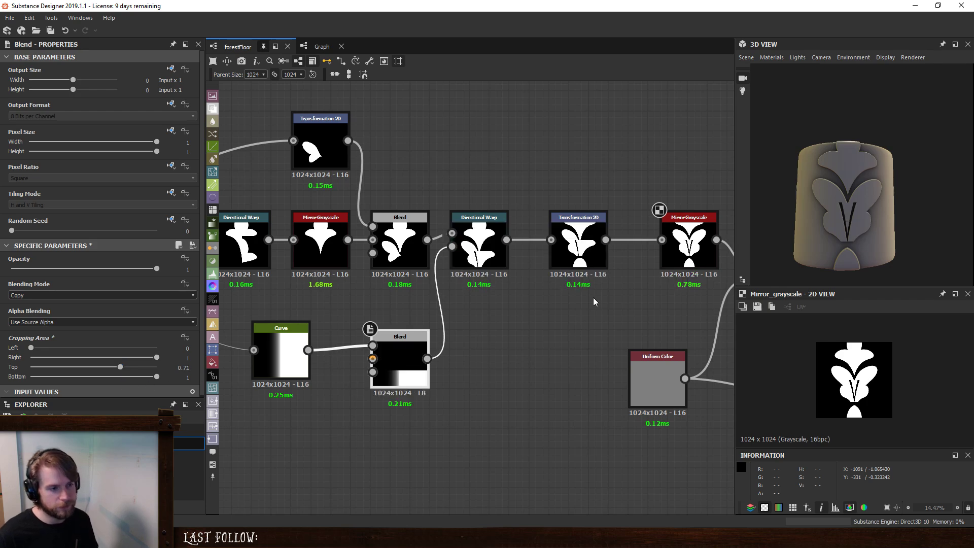
- Preview the Directional Warp and set the lower Blend's top crop to 0
double_click(499, 251)
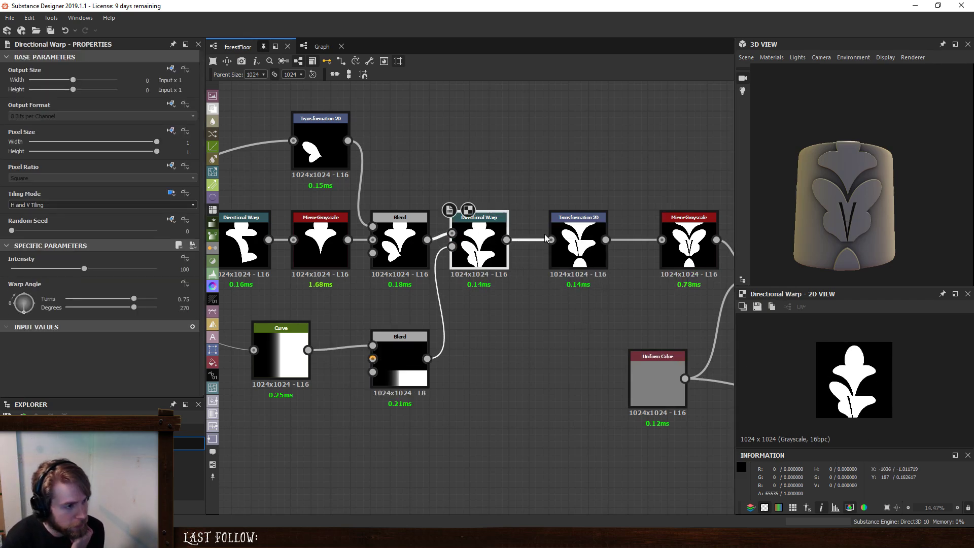
click(406, 370)
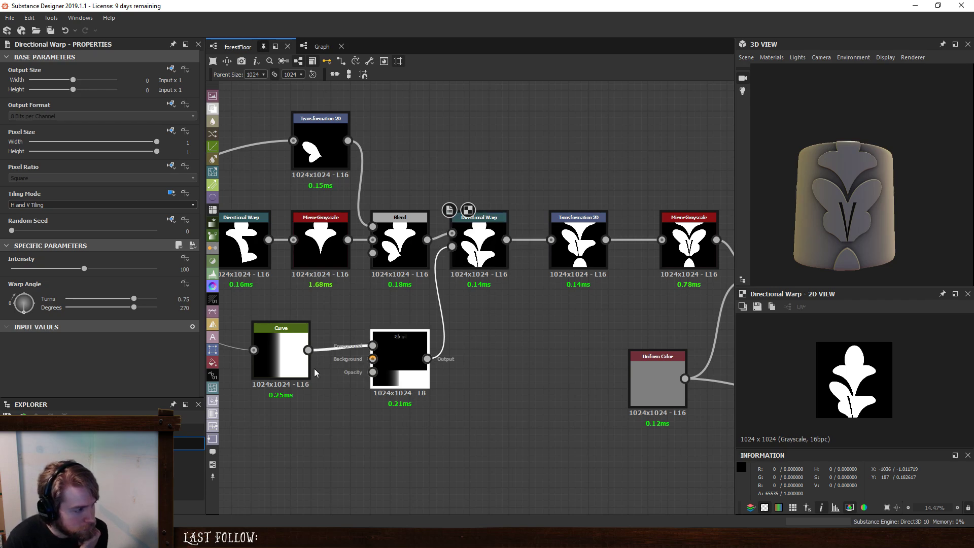
drag(65, 368, 28, 368)
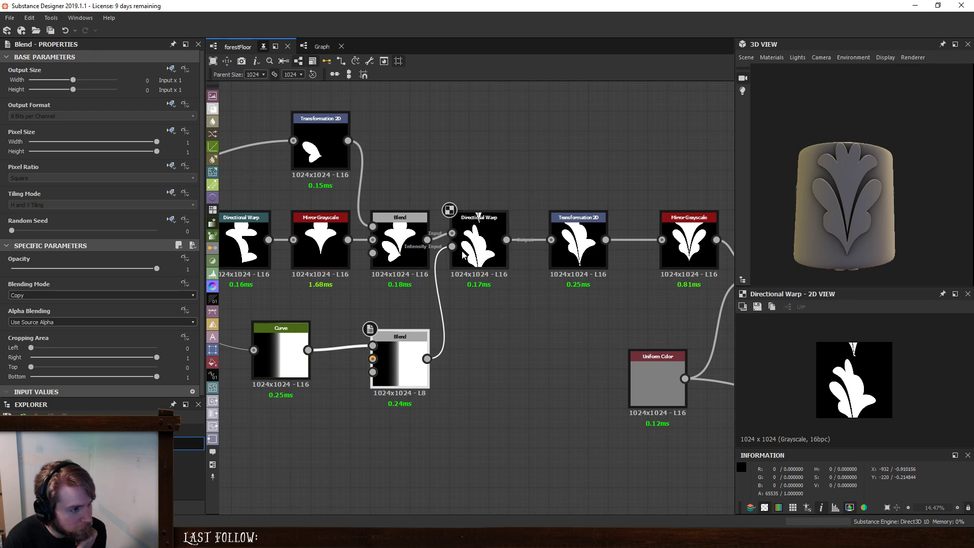
- Connect the petal Blend straight to the final Mirror Grayscale and move the Transformation 2D and Directional Warp below the node row
drag(428, 239, 662, 239)
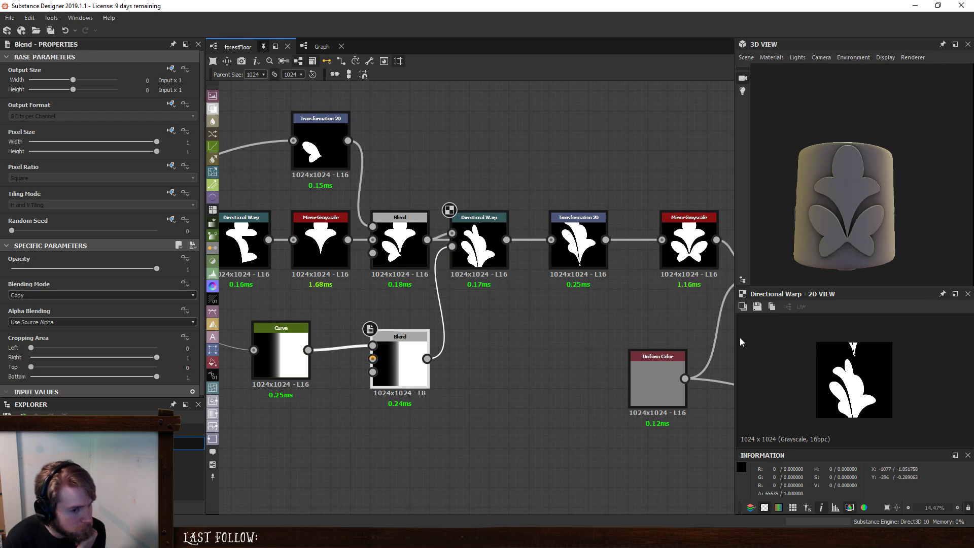
scroll(887, 196, down, 2)
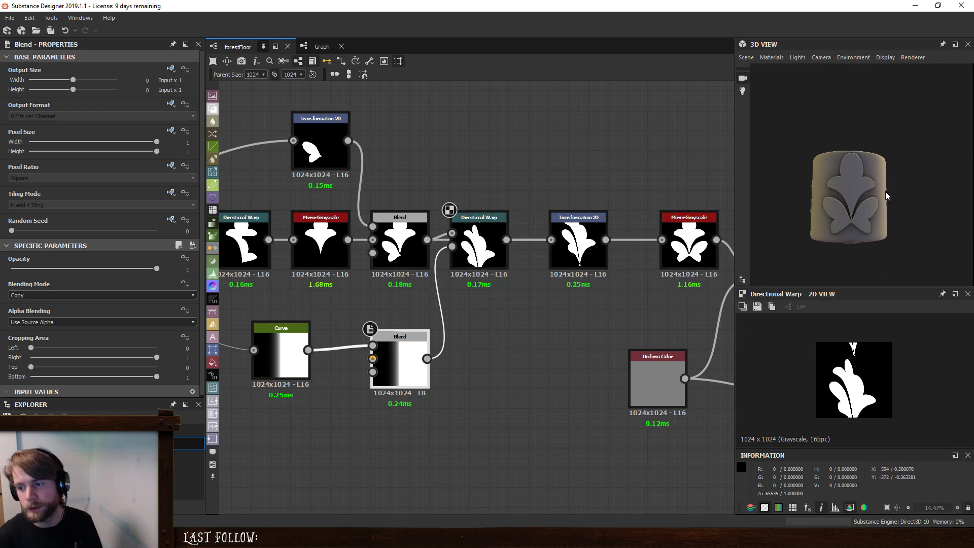
middle_drag(626, 266, 509, 283)
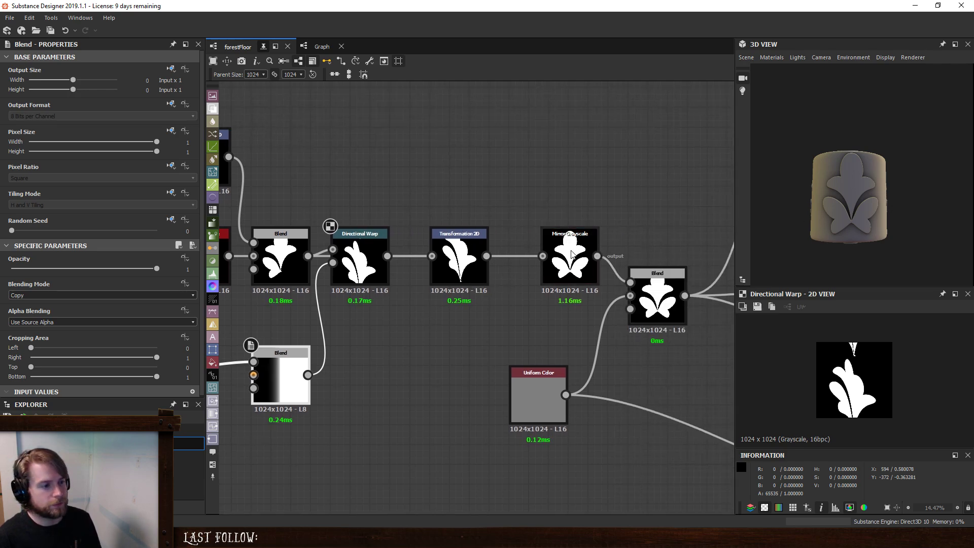
drag(462, 251, 463, 330)
drag(359, 253, 358, 394)
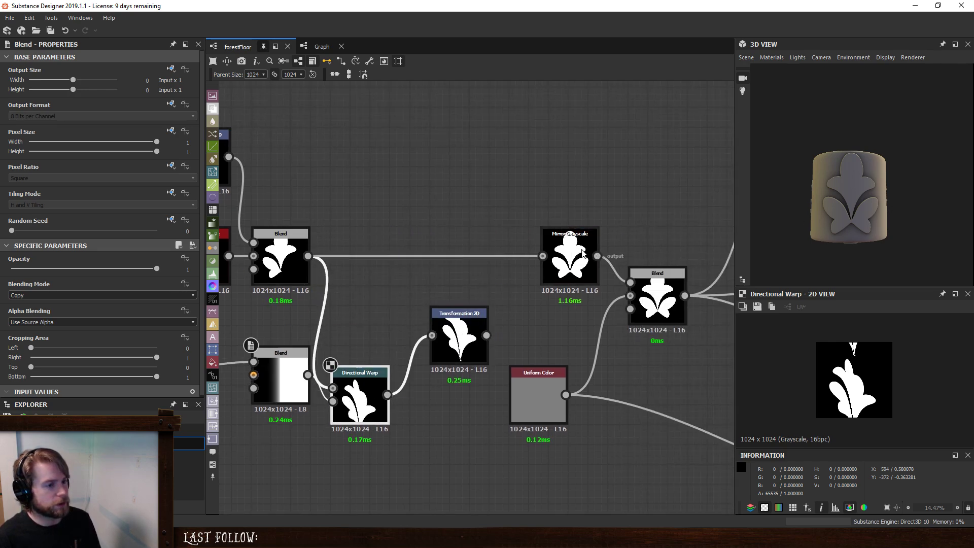
- Move the Mirror Grayscale nearer the petal Blend and insert the Transformation 2D between it and the Blend fed by Uniform Color
drag(583, 252, 426, 266)
drag(478, 354, 479, 353)
drag(487, 335, 640, 285)
drag(453, 320, 472, 262)
click(472, 261)
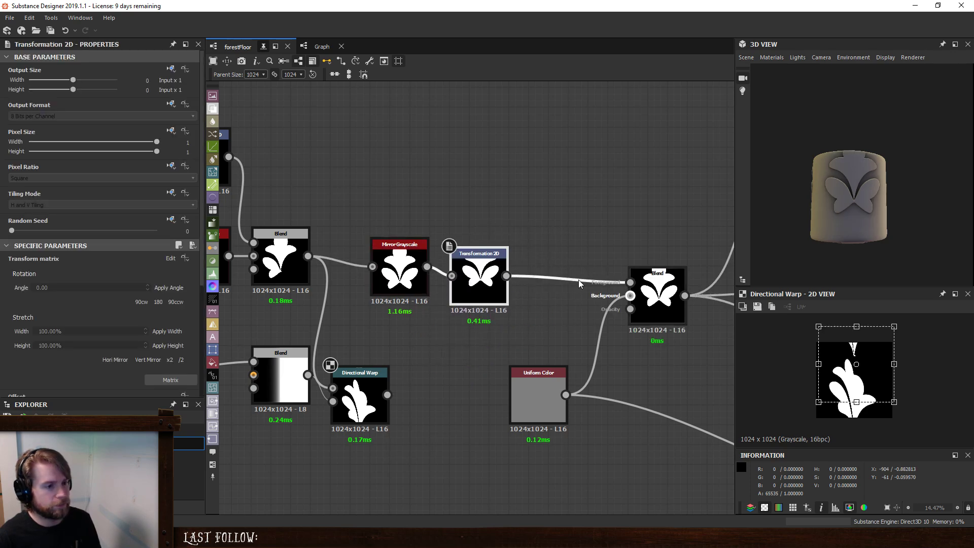
- Reset the Transformation 2D's X and Y offsets to 0 and shift the node slightly away from the Mirror Grayscale
drag(845, 373, 845, 379)
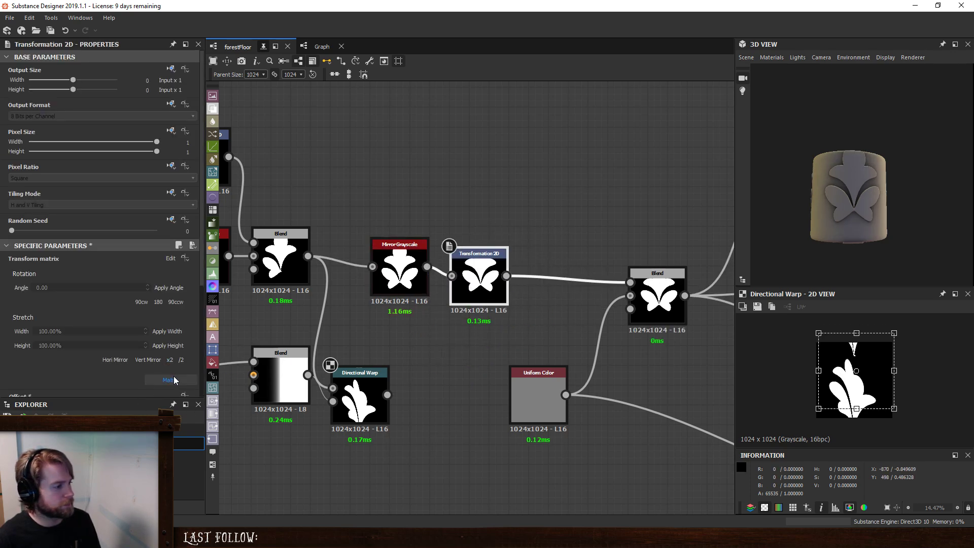
scroll(174, 376, down, 4)
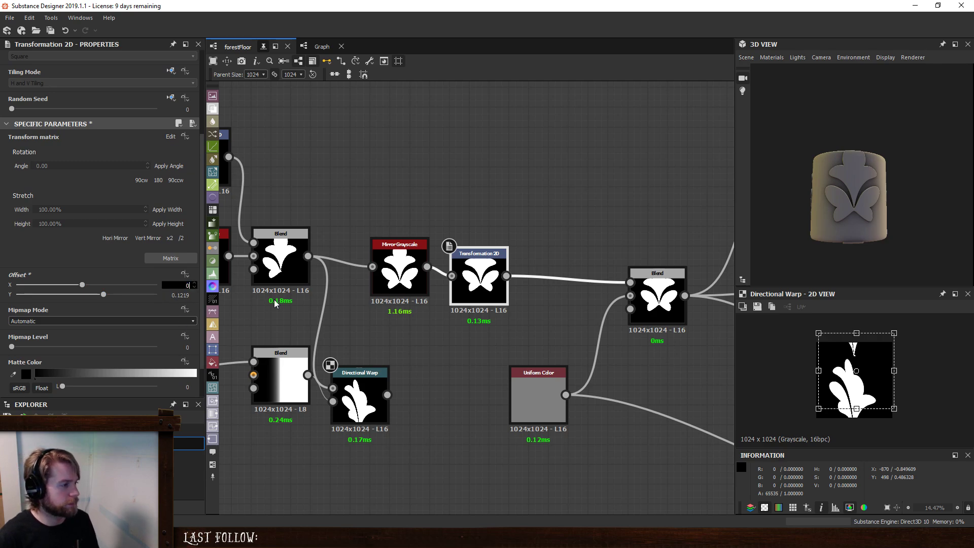
key(Return)
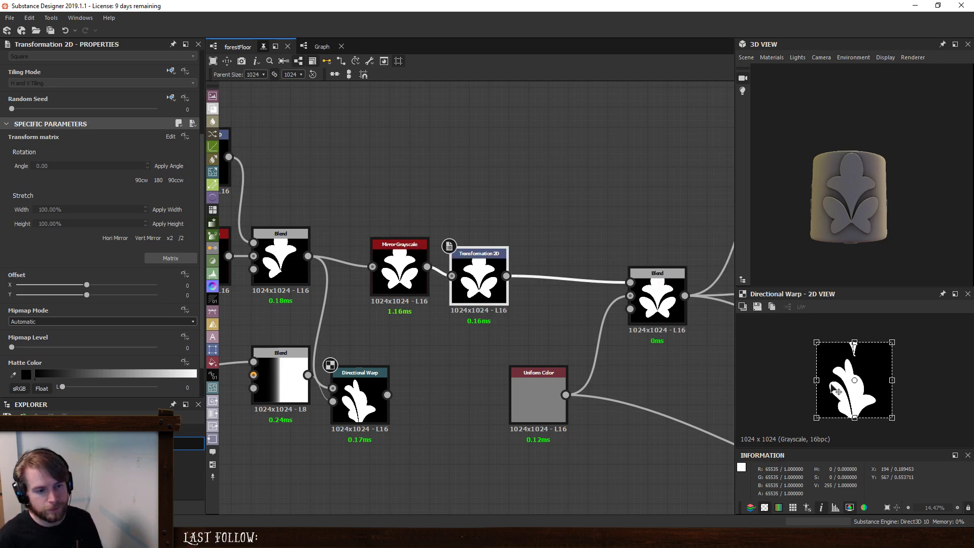
drag(489, 269, 509, 269)
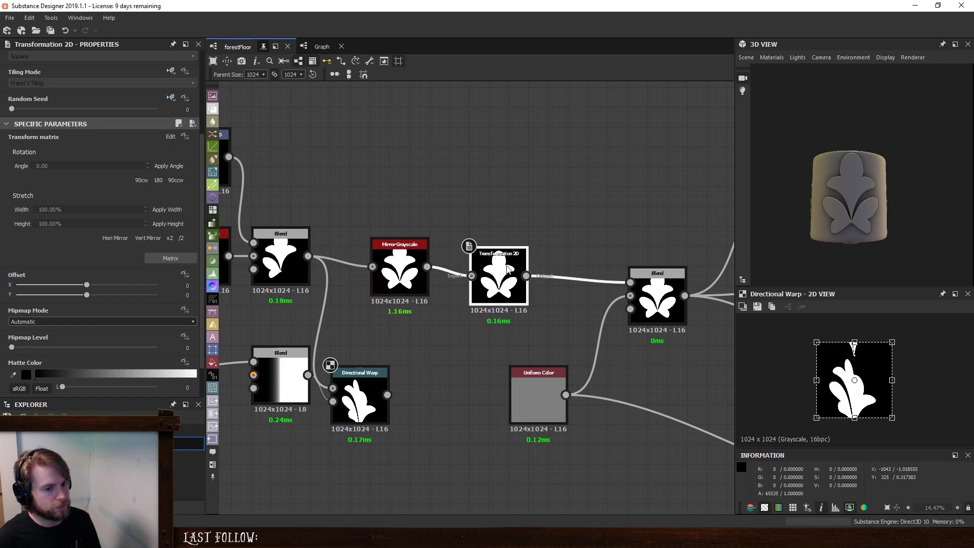
- Scale the mirrored leaf down in the Transformation 2D and move it up to the upper middle of the canvas
double_click(502, 285)
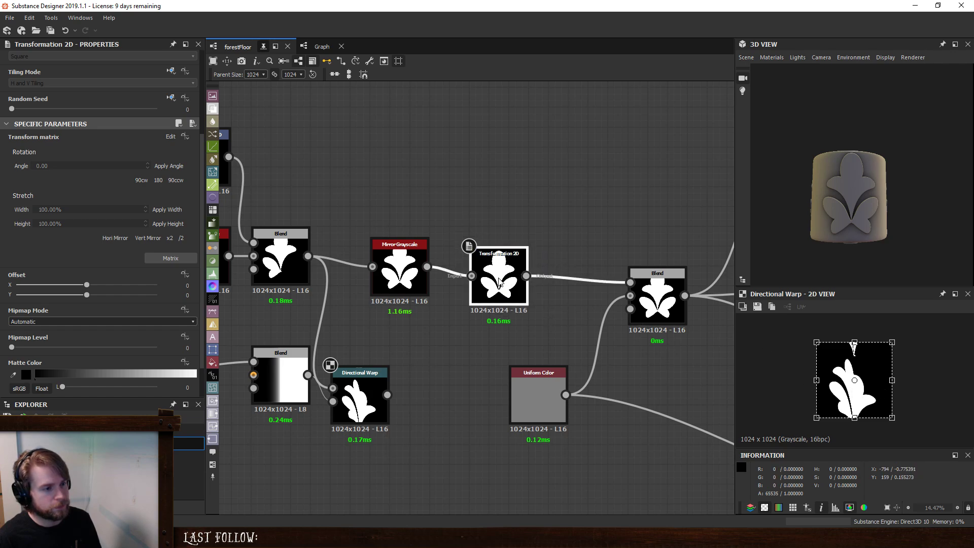
drag(816, 380, 824, 381)
drag(853, 342, 855, 352)
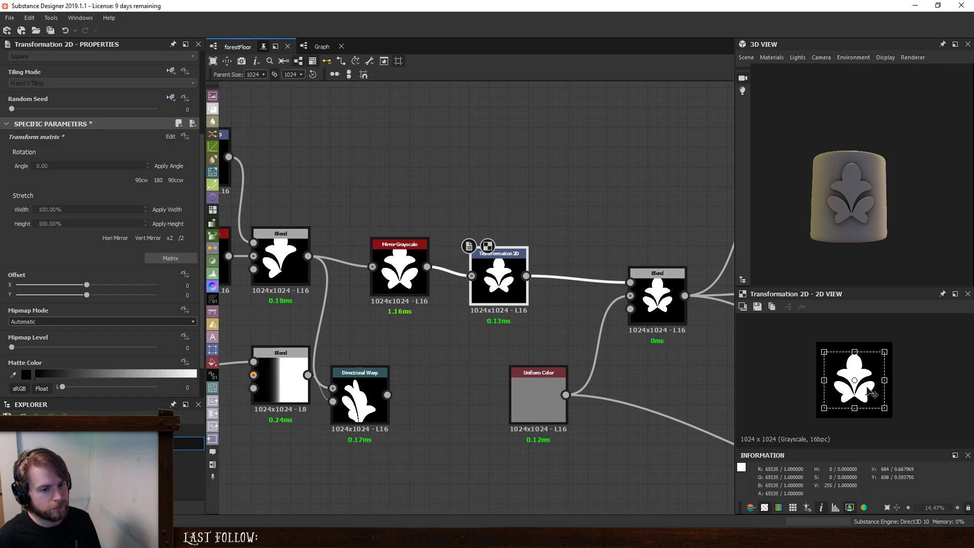
drag(869, 388, 881, 364)
scroll(866, 371, up, 4)
scroll(884, 371, down, 2)
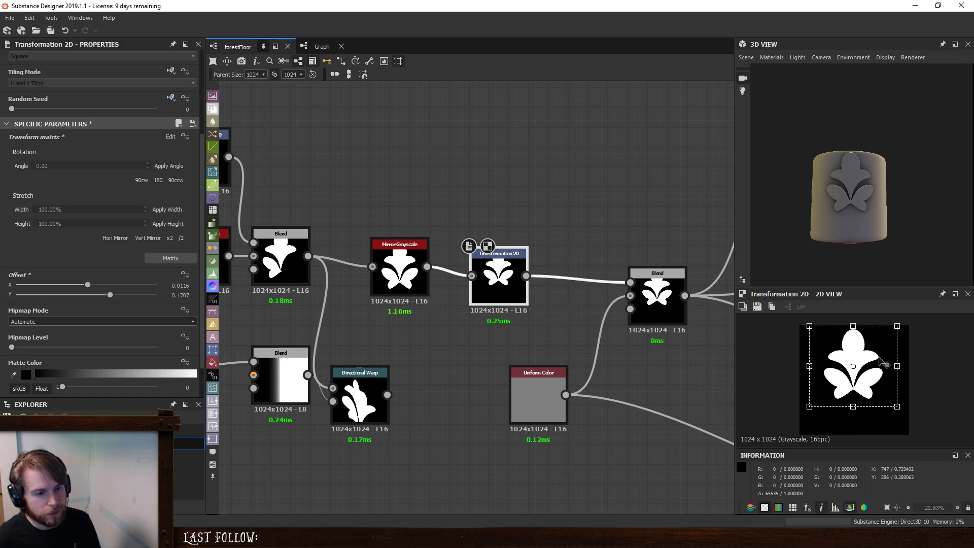
drag(897, 406, 872, 374)
- Add a Blend node and a Shape node above the Transformation 2D
click(507, 168)
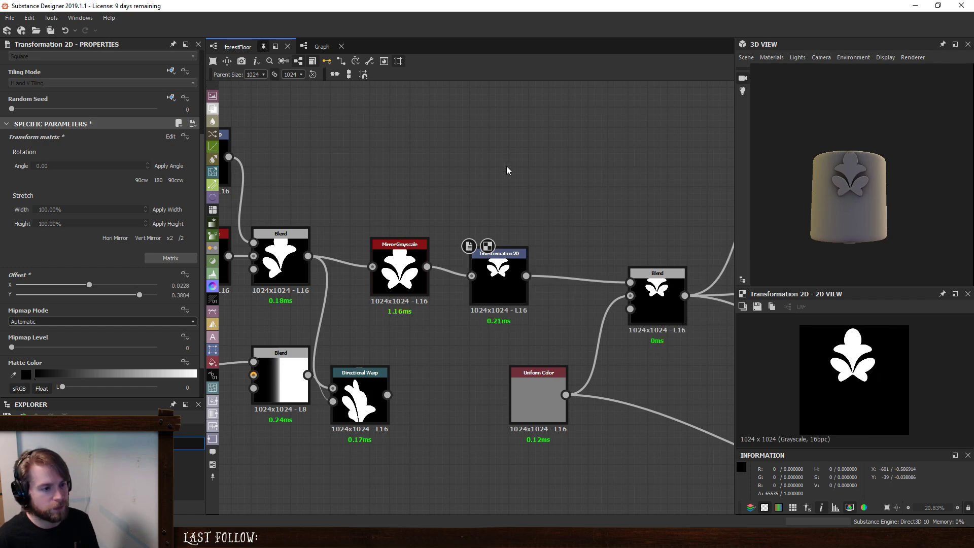
key(space)
click(596, 212)
key(space)
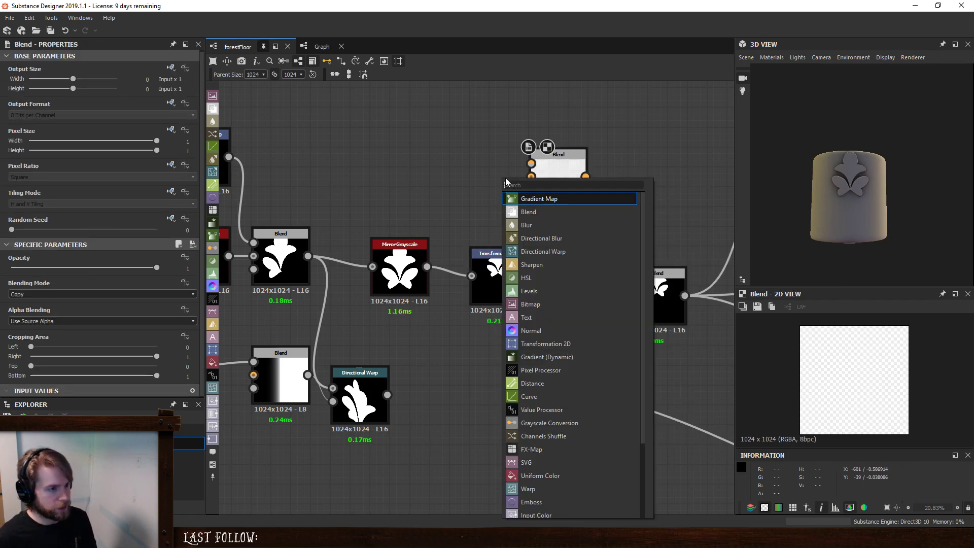
text(shape)
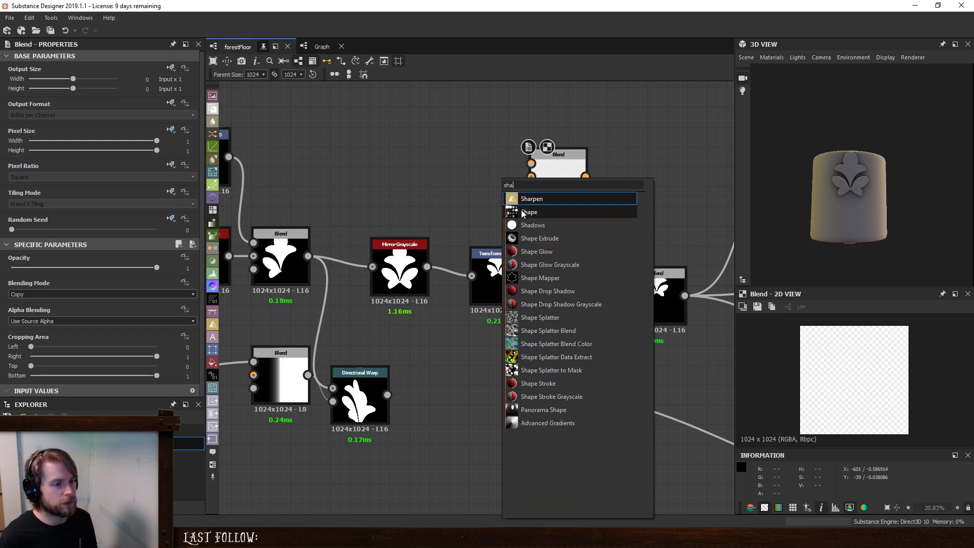
key(Return)
drag(500, 182, 461, 192)
- Set the Shape's pattern to Thorn and its scale to 0.14
click(50, 307)
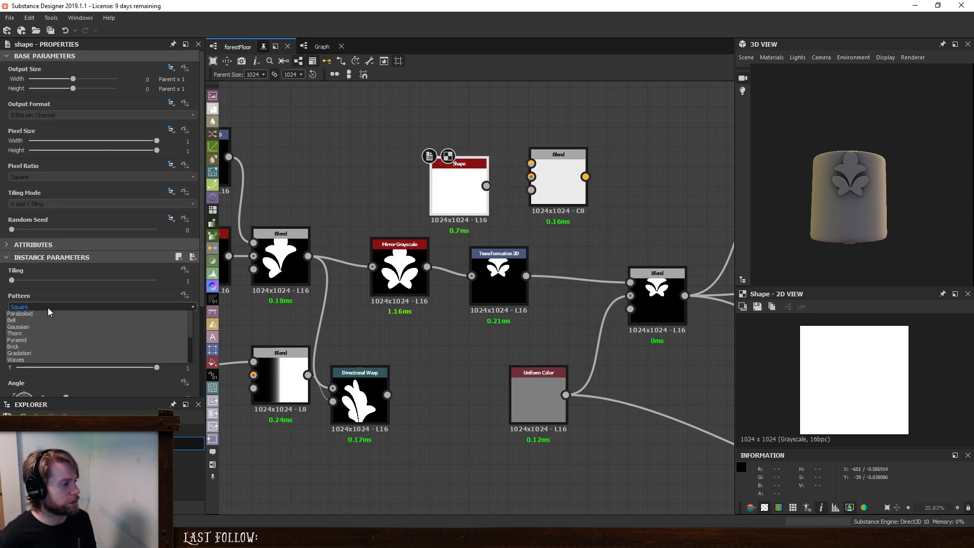
click(18, 348)
drag(157, 332, 38, 333)
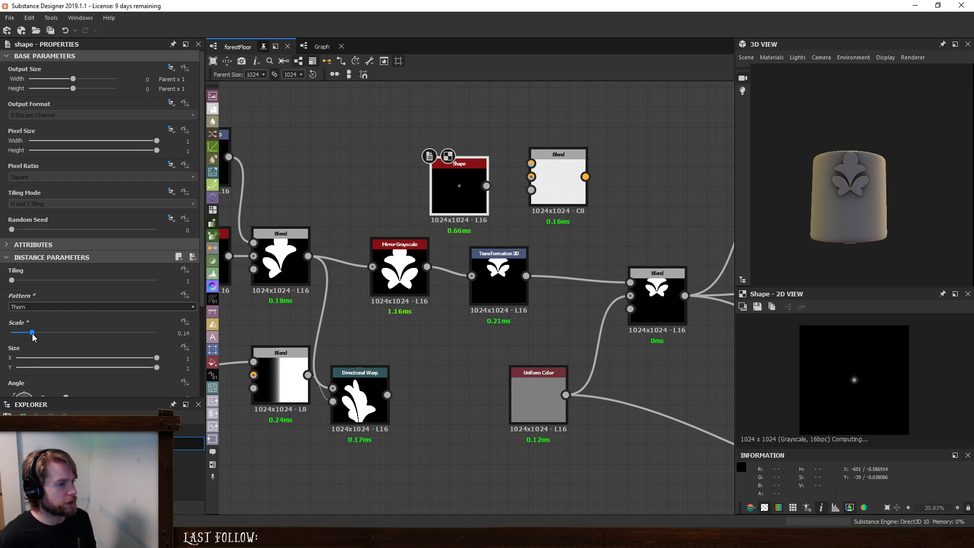
- Blend the transformed leaf as foreground over the Shape as background, using the Max (Lighten) mode
drag(486, 186, 510, 290)
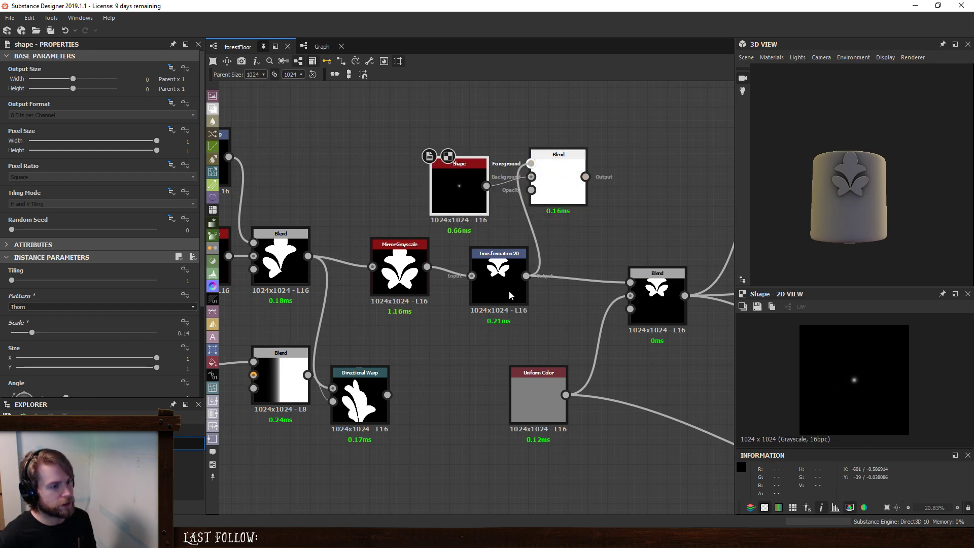
click(567, 160)
scroll(900, 377, up, 5)
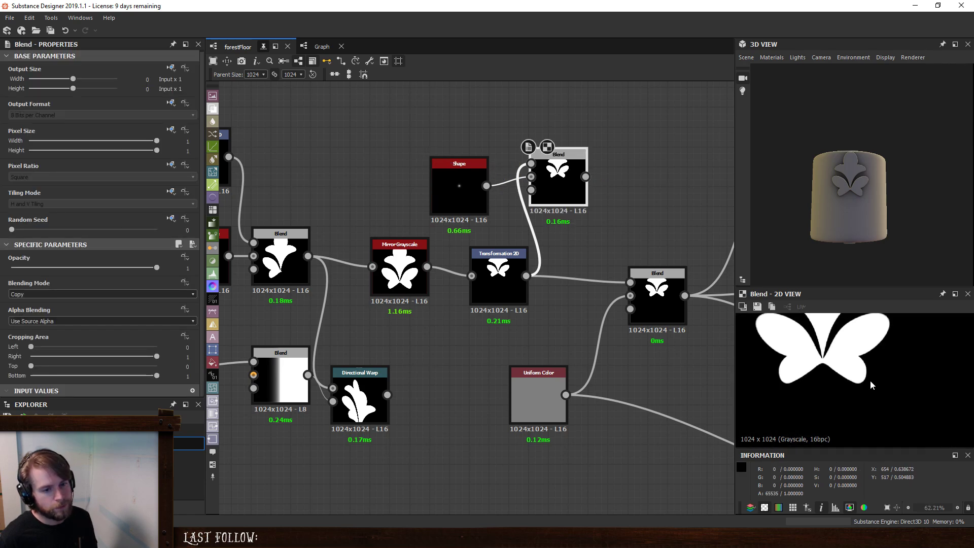
click(72, 294)
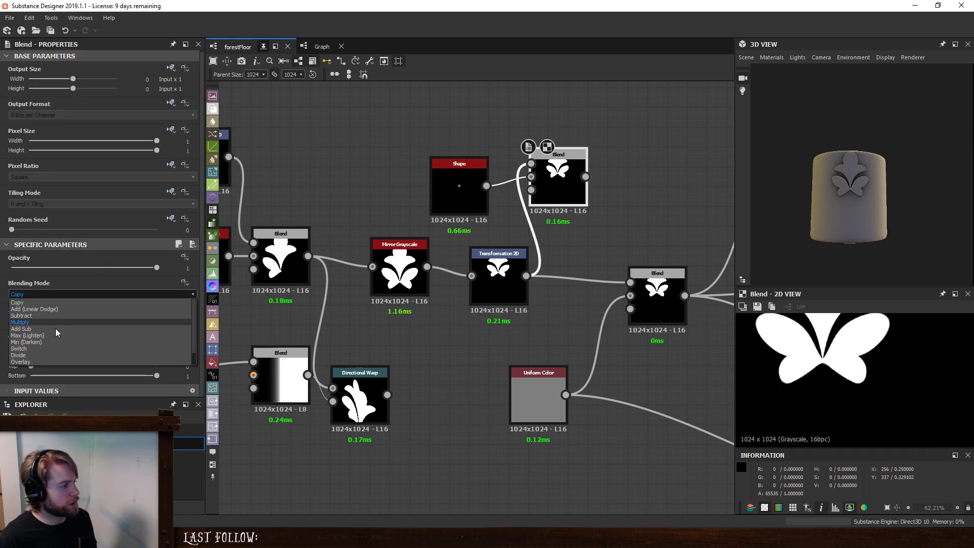
click(56, 336)
scroll(854, 373, down, 3)
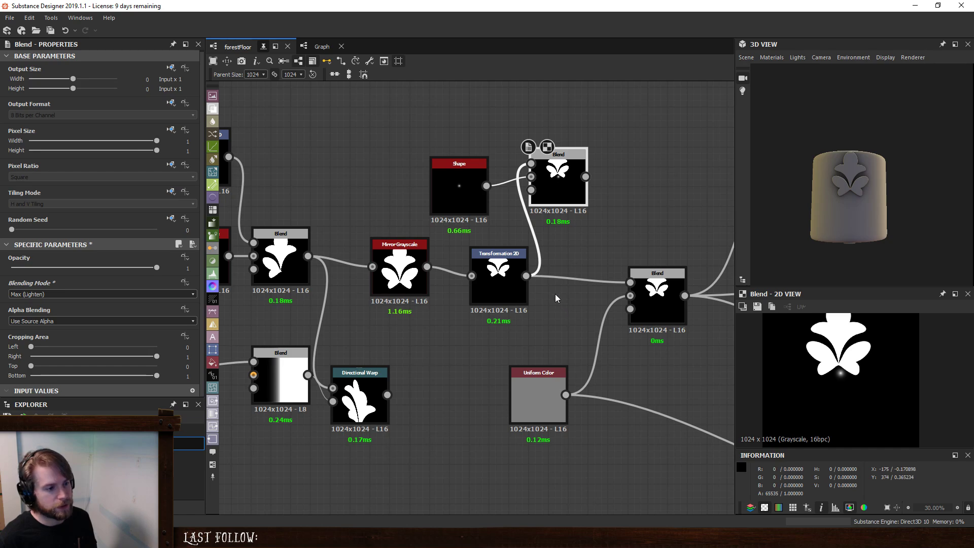
- Set the Transformation 2D's X offset to 0 and lower the leaf onto the centre dot, to a Y offset of 0.3049
click(498, 284)
scroll(175, 339, down, 3)
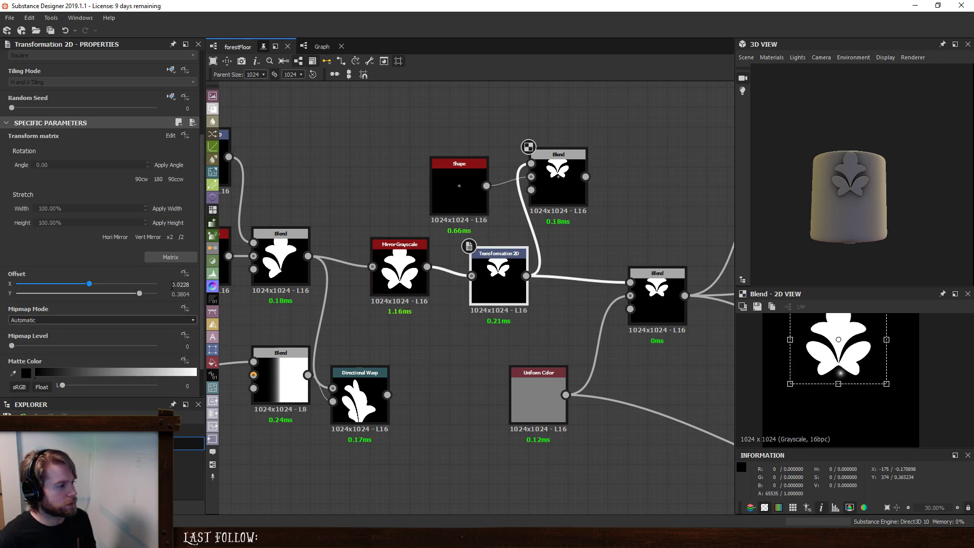
double_click(178, 284)
text(0)
key(Return)
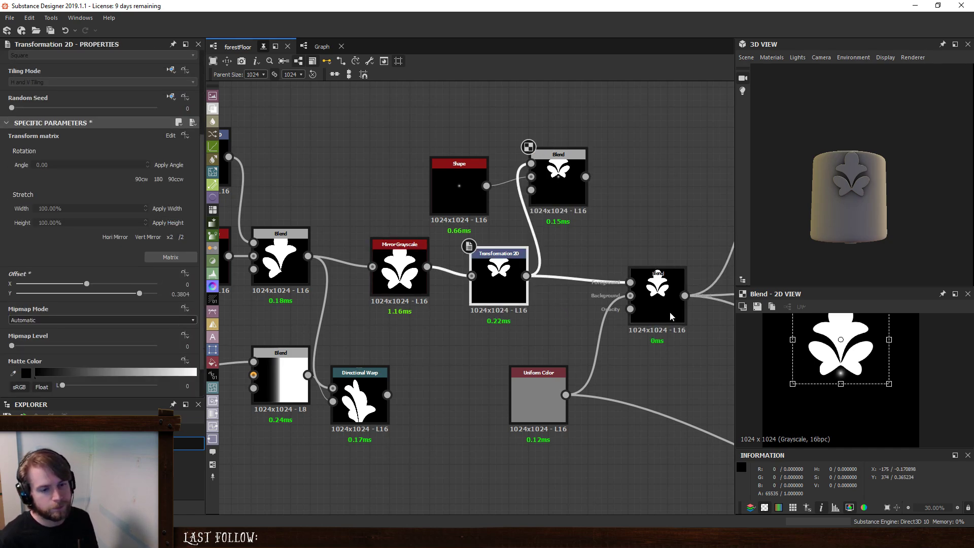
drag(863, 367, 865, 374)
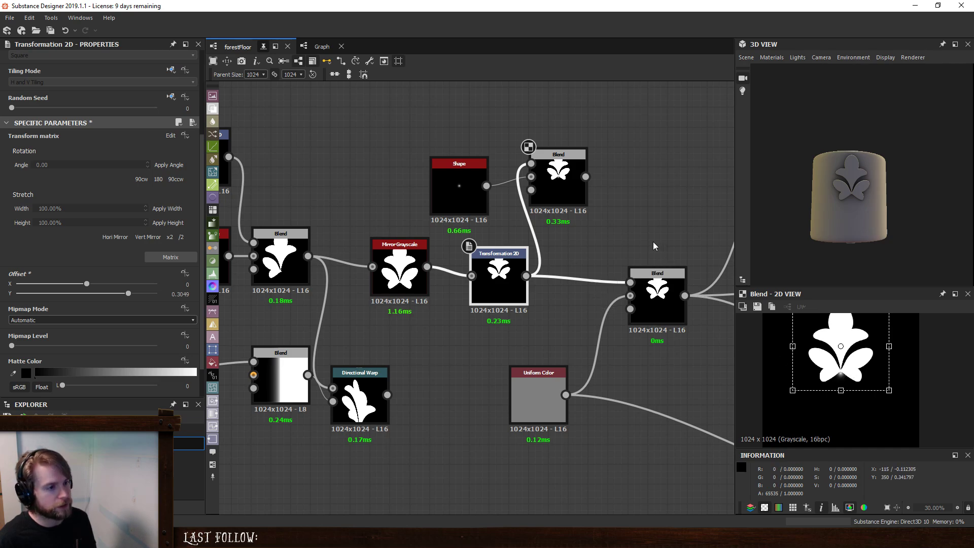
- Delete the Shape and the Blend used as a centring guide above the Transformation 2D
click(654, 246)
scroll(609, 244, down, 3)
drag(526, 226, 585, 283)
key(Delete)
- Rearrange the leaf nodes to leave a wide gap between the last Mirror Grayscale and the Transformation 2D
scroll(584, 283, down, 3)
drag(289, 203, 562, 383)
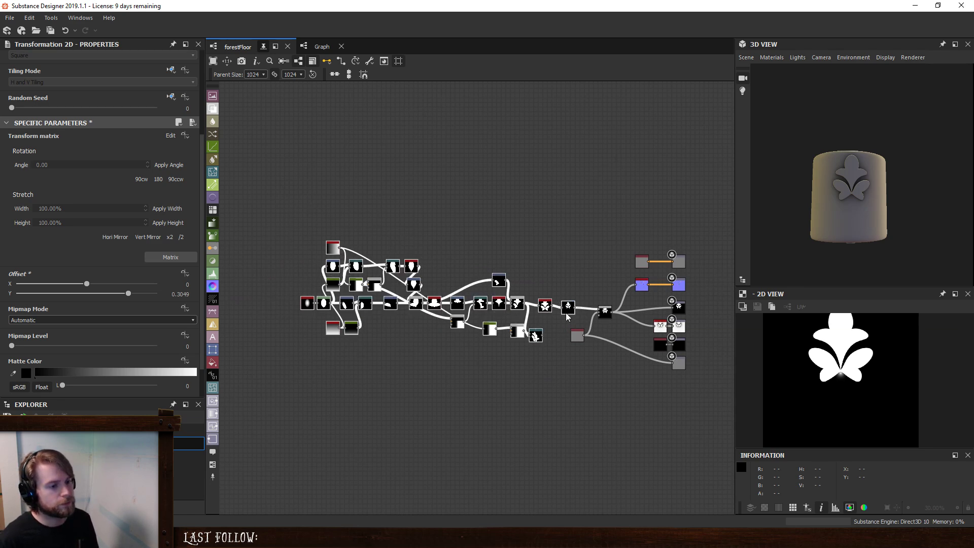
drag(568, 310, 629, 295)
scroll(510, 325, up, 2)
scroll(497, 356, up, 3)
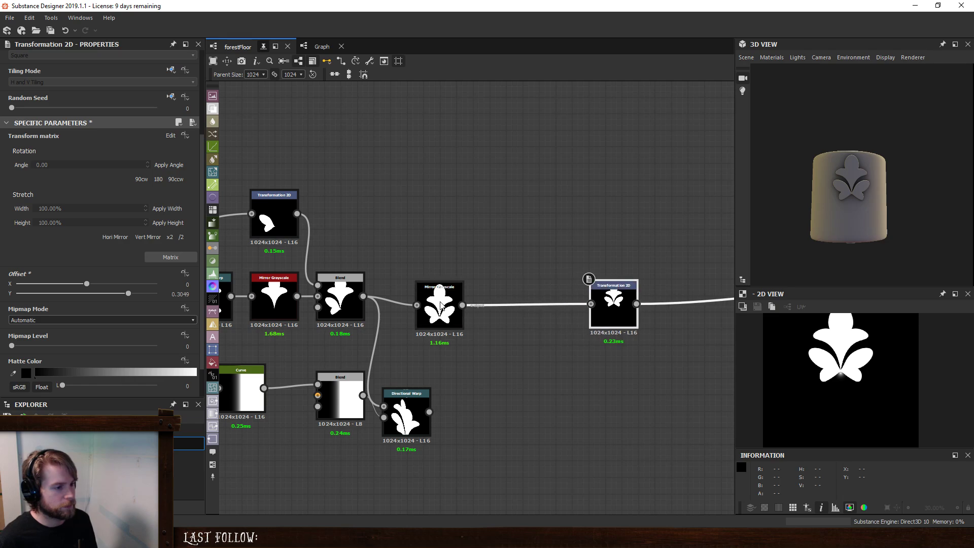
- Insert a Directional Warp between the last Mirror Grayscale and the Transformation 2D
click(440, 305)
key(space)
text(di)
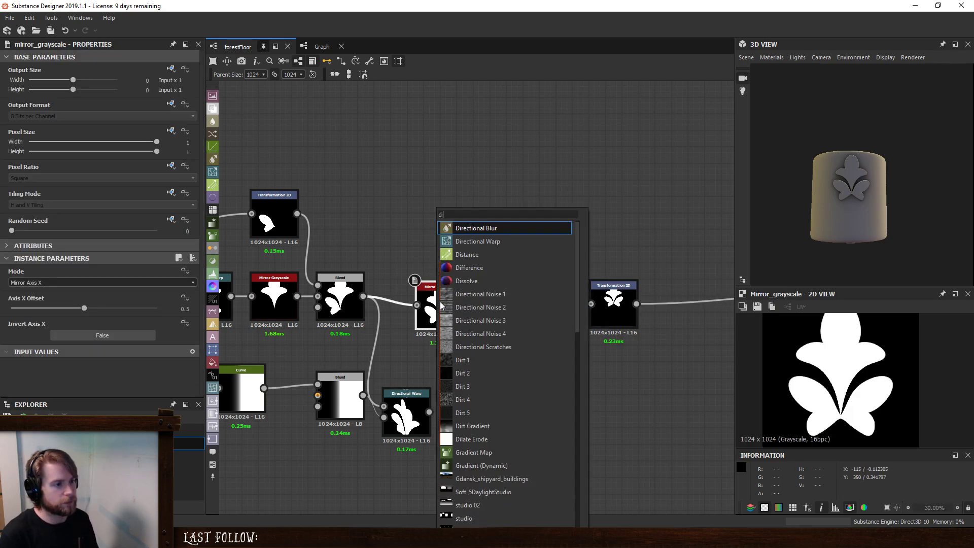
key(Down)
key(Return)
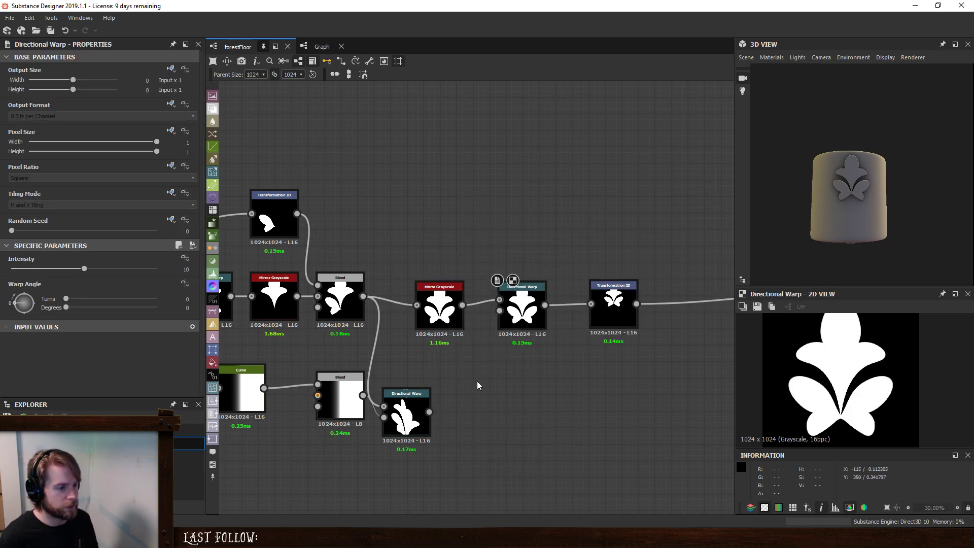
- Add a Perlin Noise, connect it as the new Directional Warp's intensity input, and preview the warped leaf
key(space)
text(perlin)
key(Return)
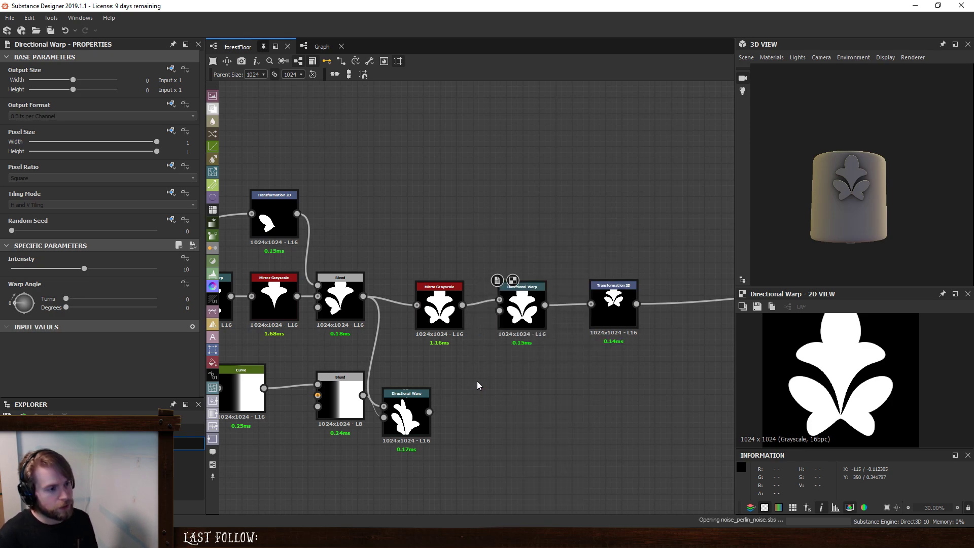
drag(481, 386, 449, 370)
double_click(521, 307)
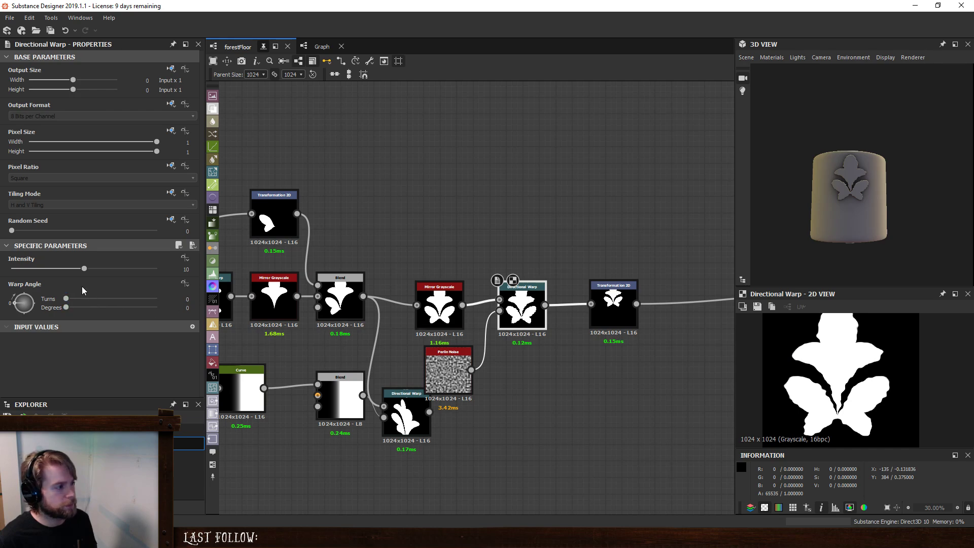
- Set the Perlin Noise scale to 5 and the Directional Warp's angle to 59 degrees
click(448, 373)
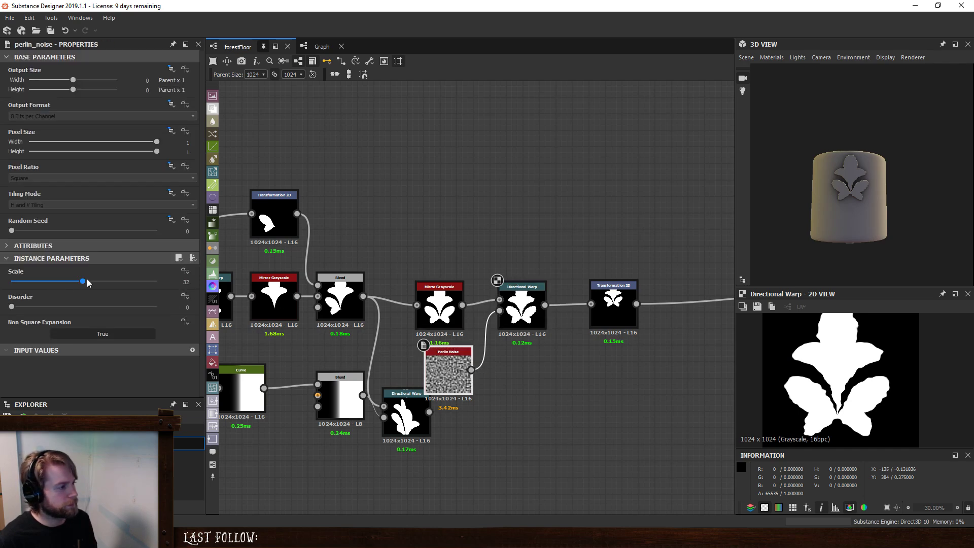
drag(76, 284, 20, 301)
click(522, 304)
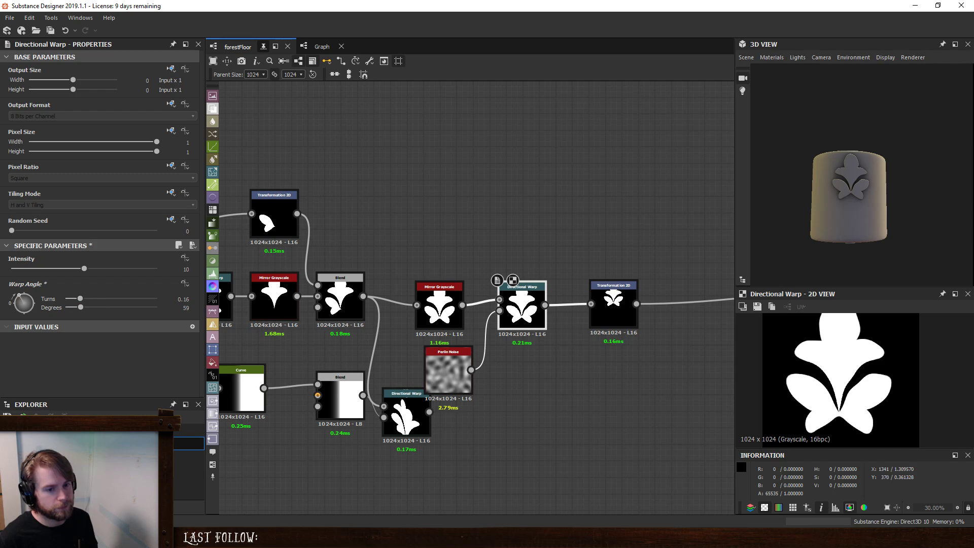
scroll(820, 368, down, 2)
scroll(819, 368, up, 1)
click(449, 371)
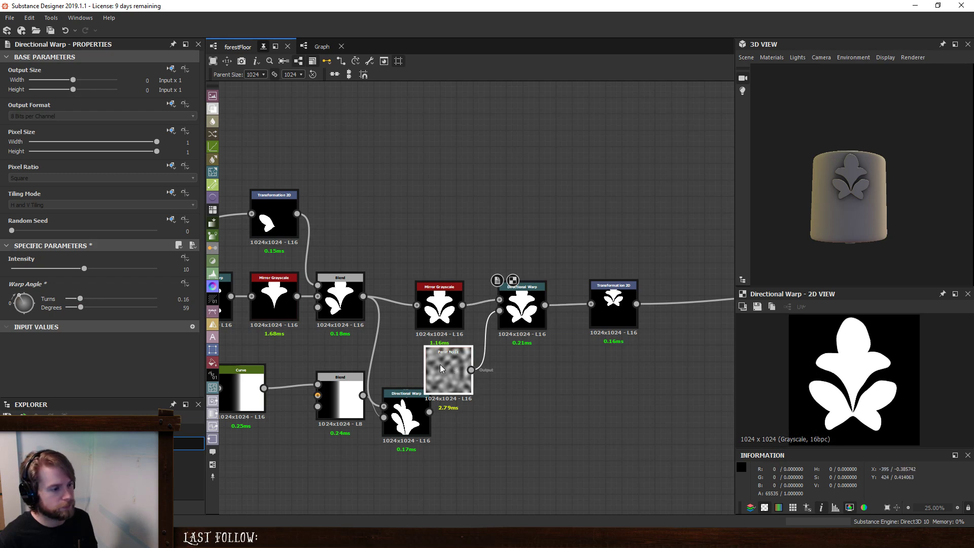
mouse_move(31, 284)
mouse_down()
mouse_move(10, 285)
mouse_move(22, 288)
mouse_up()
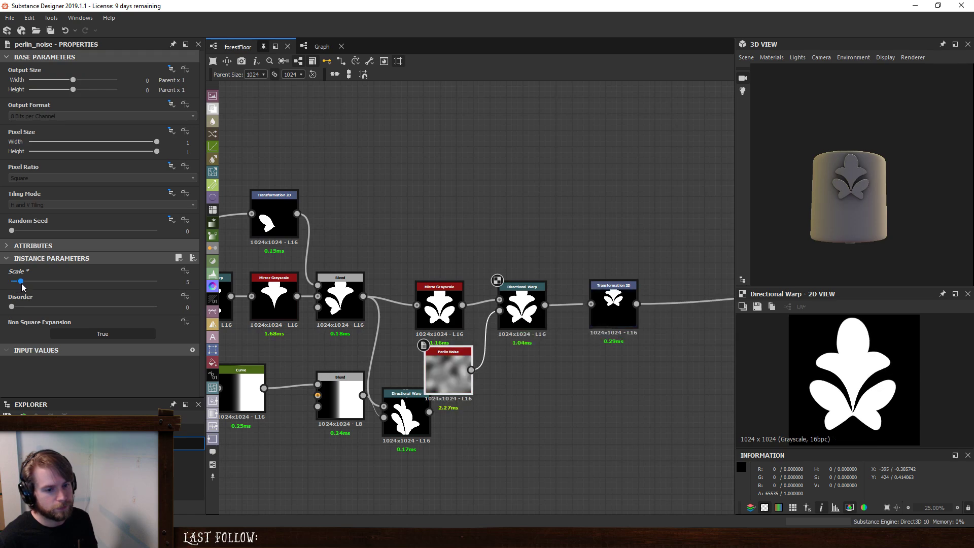
- Create a new graph named tinyLeaf from all the leaf nodes up to the Directional Warp
scroll(555, 348, down, 6)
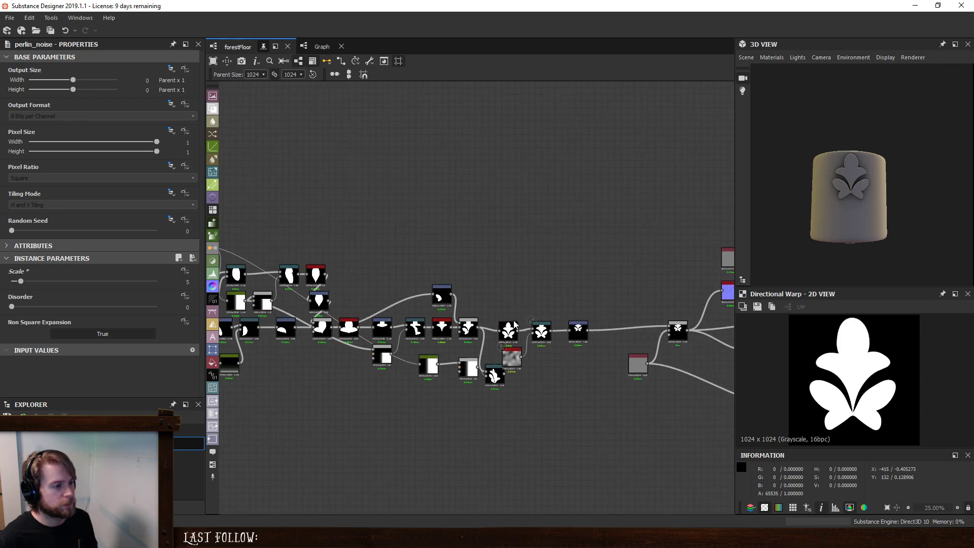
drag(337, 264, 620, 388)
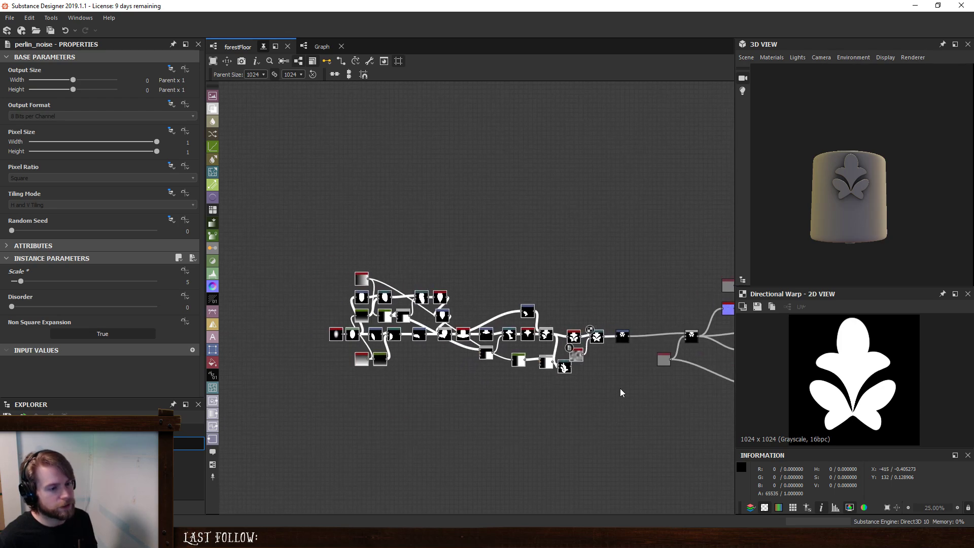
scroll(620, 388, up, 5)
right_click(554, 244)
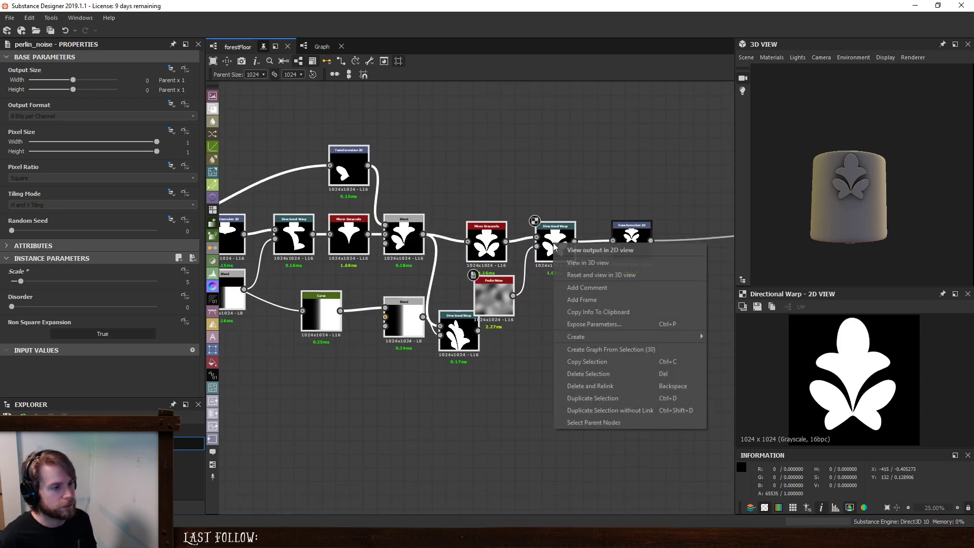
click(634, 352)
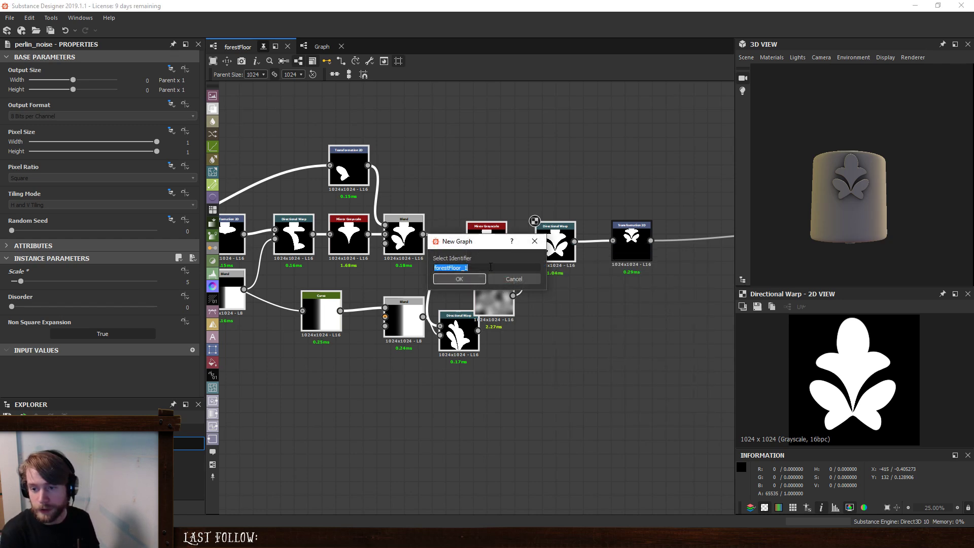
text(tinyLea)
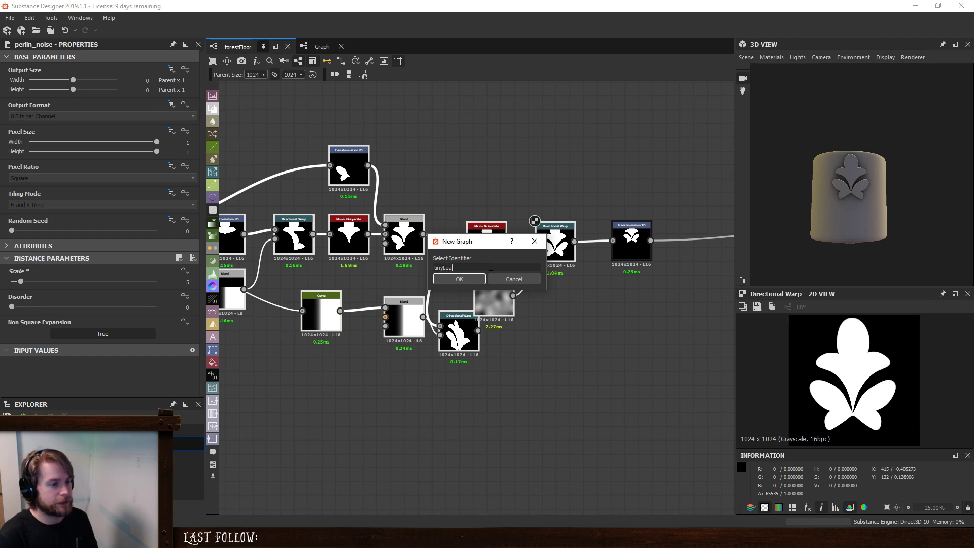
key(Return)
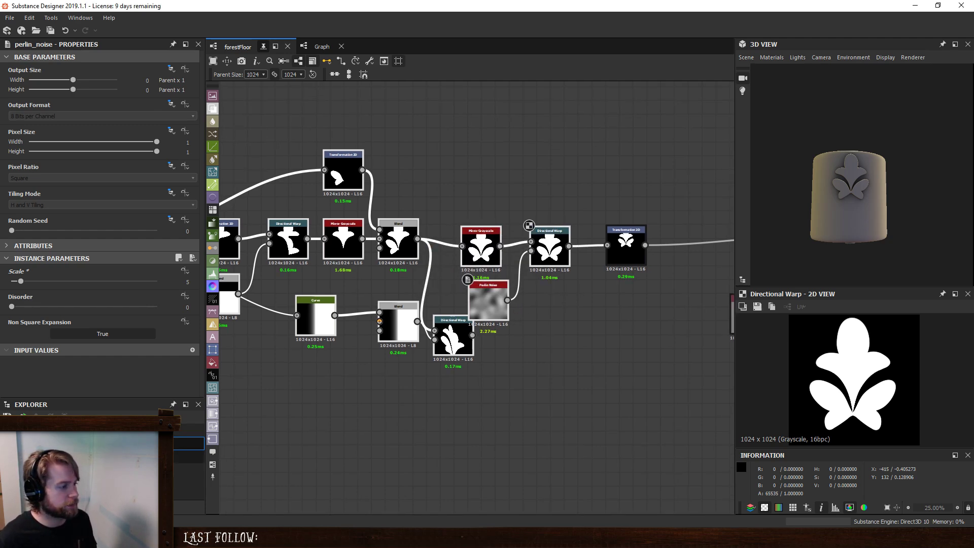
- Copy the final Transformation 2D from the forestFloor graph into the tinyLeaf graph
key(ctrl+v)
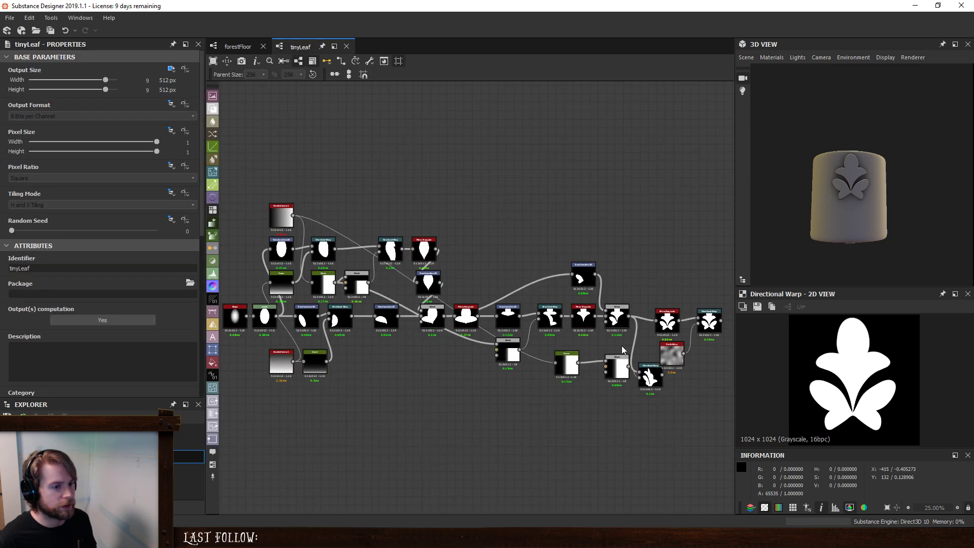
scroll(558, 345, down, 3)
scroll(557, 339, up, 3)
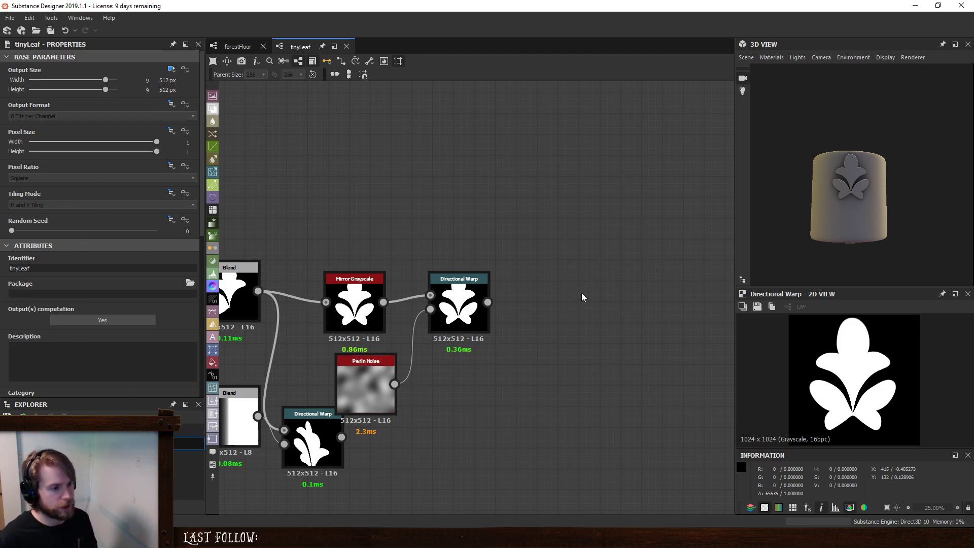
key(alt+Left)
click(559, 302)
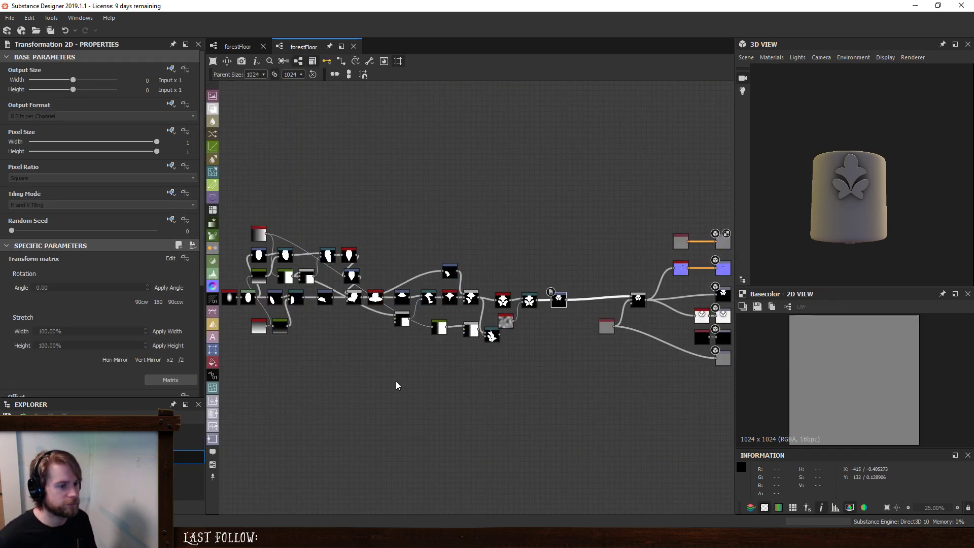
key(alt+Right)
key(t)
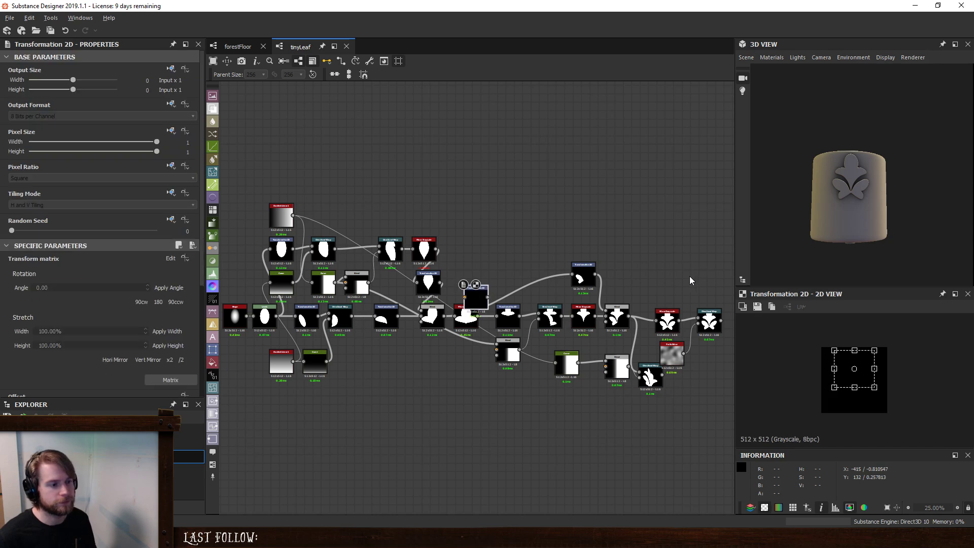
- Place the pasted Transformation 2D after the final Directional Warp and connect the warp's output to it
middle_drag(690, 276, 450, 272)
drag(239, 296, 524, 329)
scroll(500, 315, up, 5)
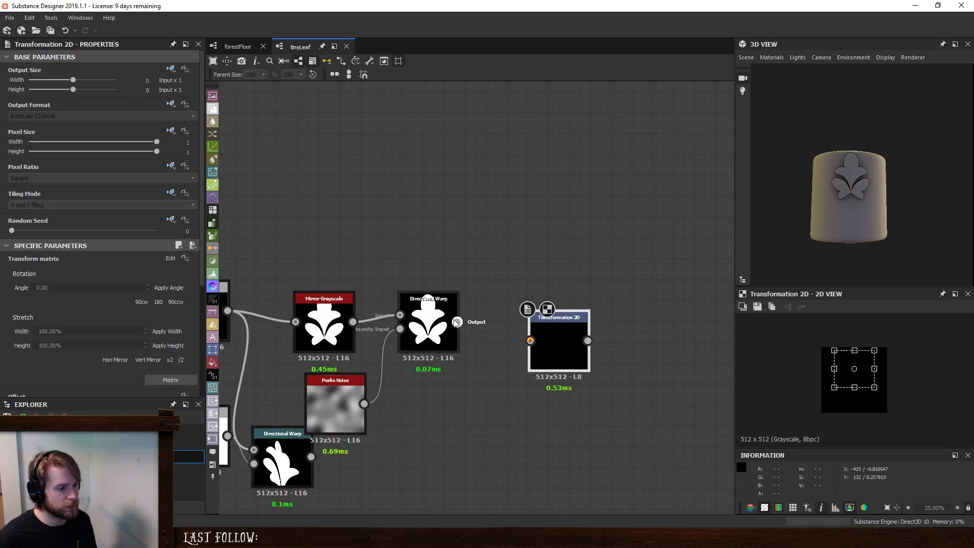
drag(457, 321, 519, 323)
right_click(519, 323)
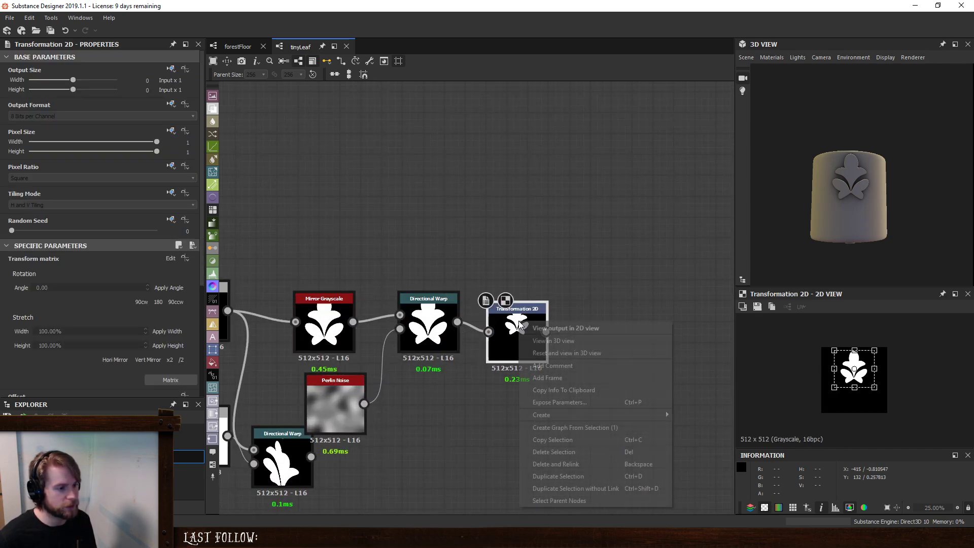
click(582, 243)
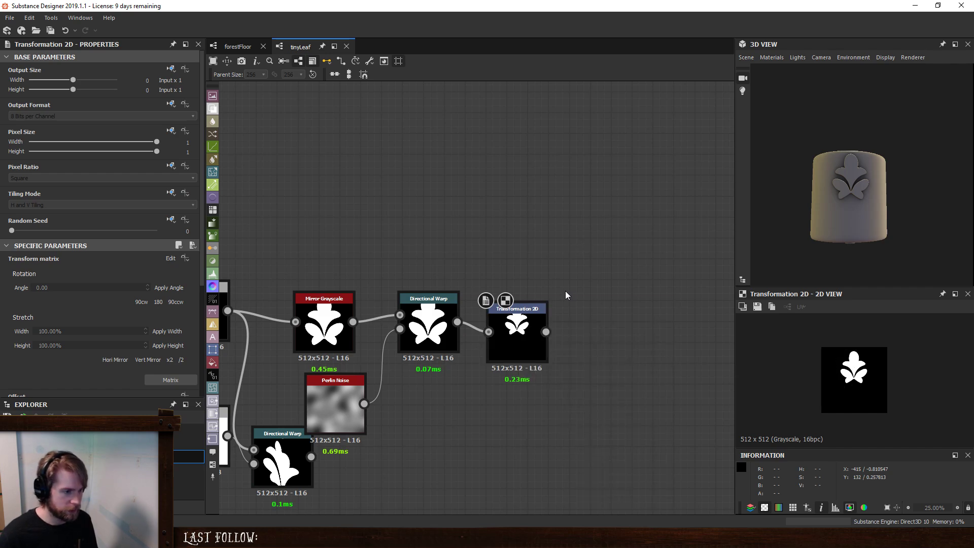
- Add an Output node to the tinyLeaf graph and connect the final Transformation 2D to it
key(space)
text(out)
key(Return)
drag(565, 292, 643, 336)
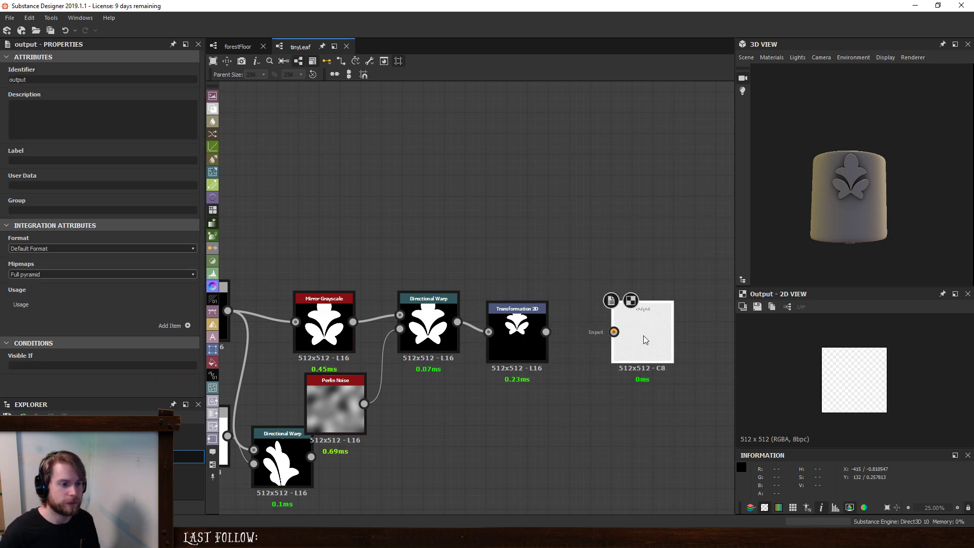
drag(546, 332, 614, 332)
click(523, 345)
- Snap the leaf nodes to the grid and move the Perlin Noise and Mirror Grayscale closer to the final Directional Warp
scroll(486, 351, down, 6)
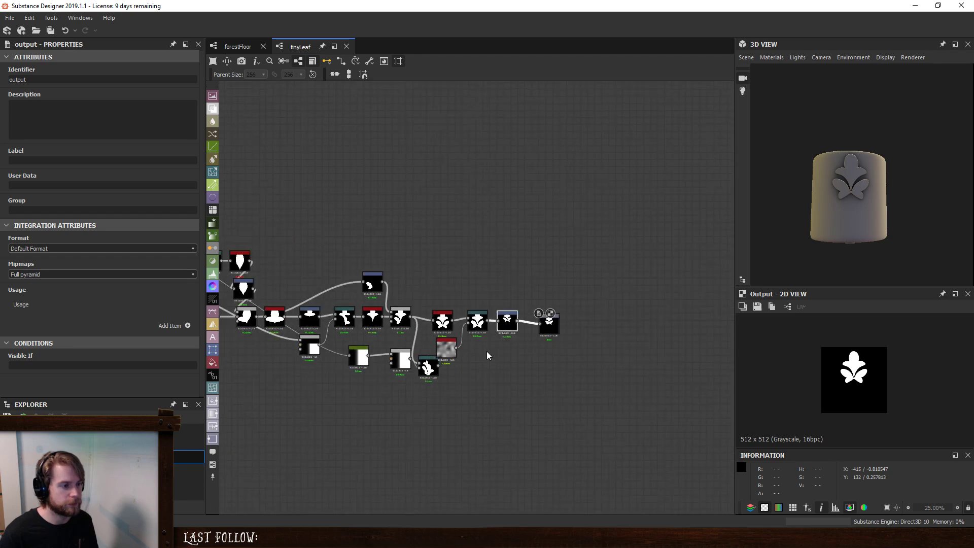
drag(271, 264, 467, 397)
scroll(459, 378, up, 8)
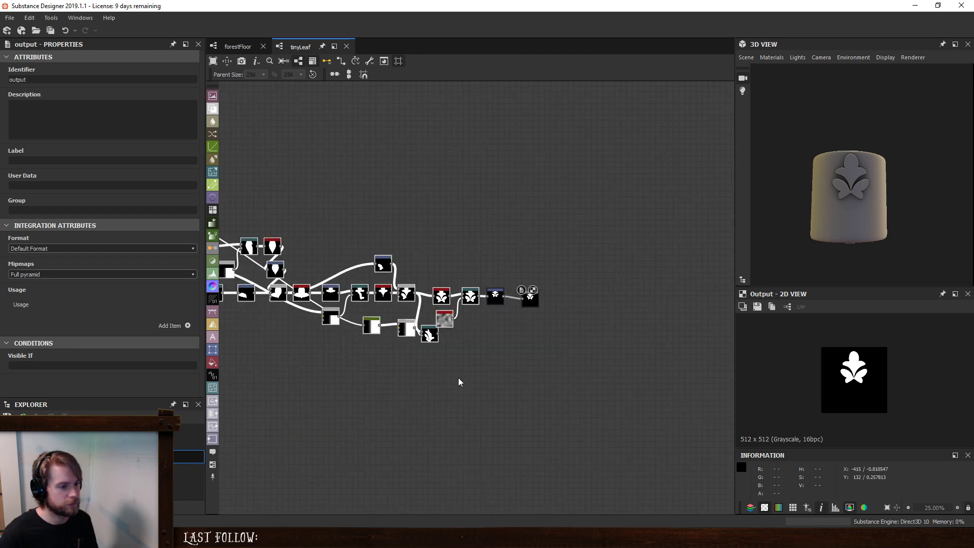
drag(486, 242, 501, 243)
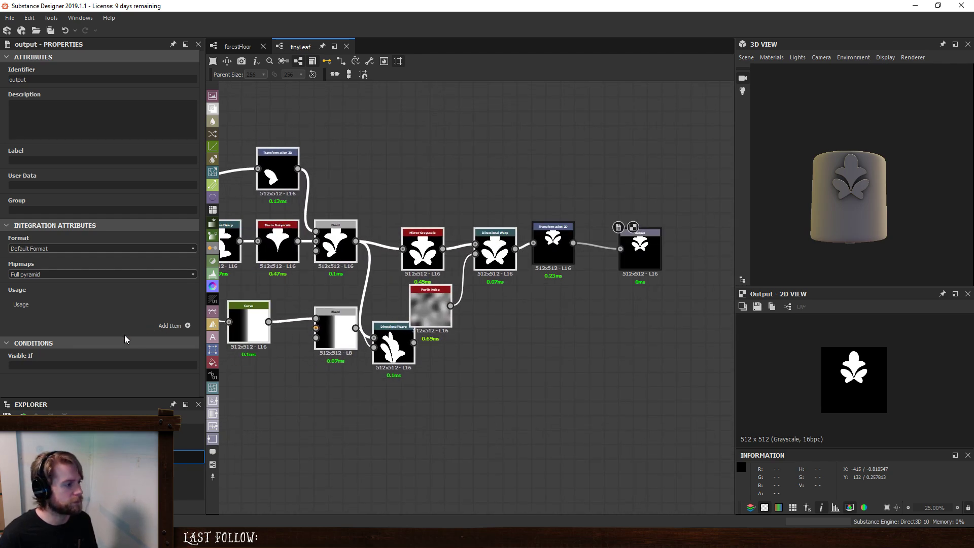
click(363, 75)
click(617, 204)
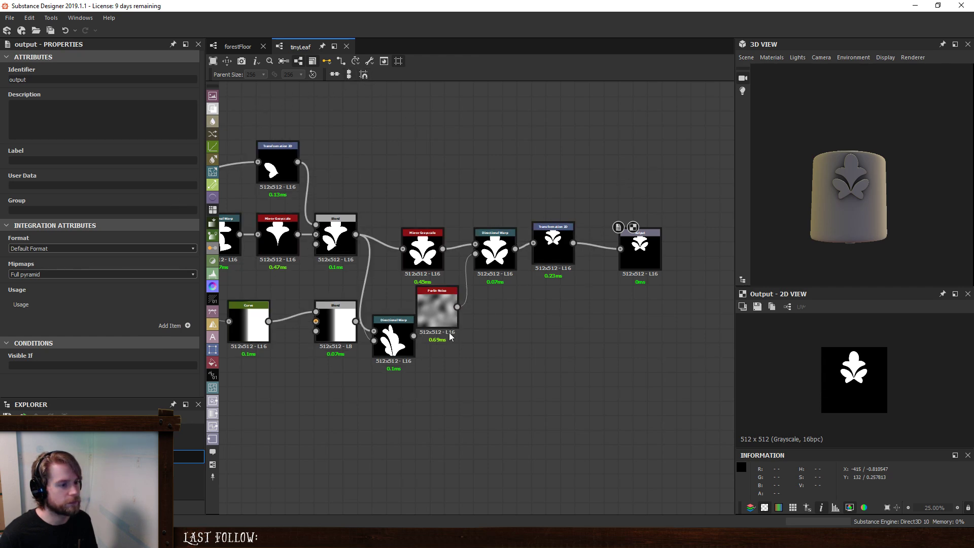
drag(429, 304, 444, 303)
click(436, 251)
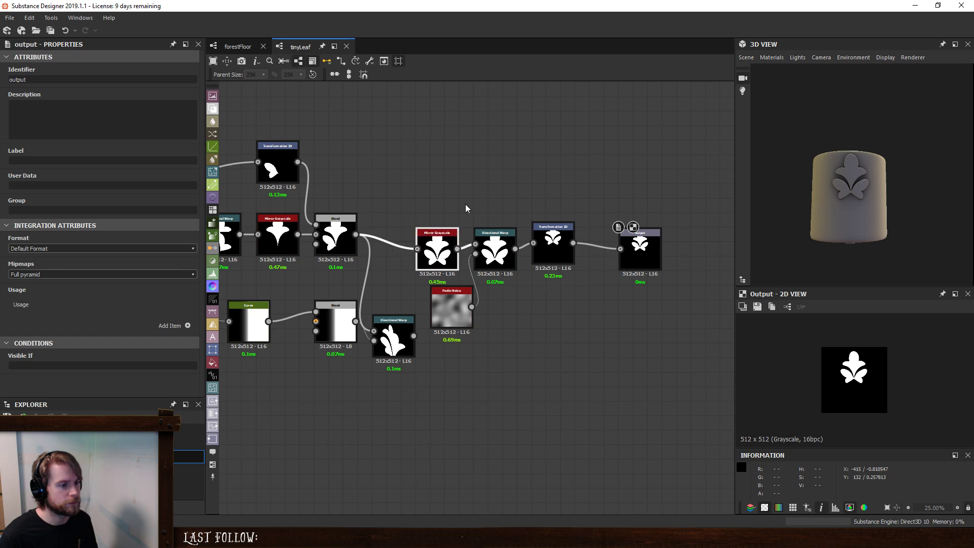
- Clean the tinyLeaf graph to remove the unused Directional Warp with its Blend and Curve nodes
click(391, 345)
scroll(355, 365, down, 1)
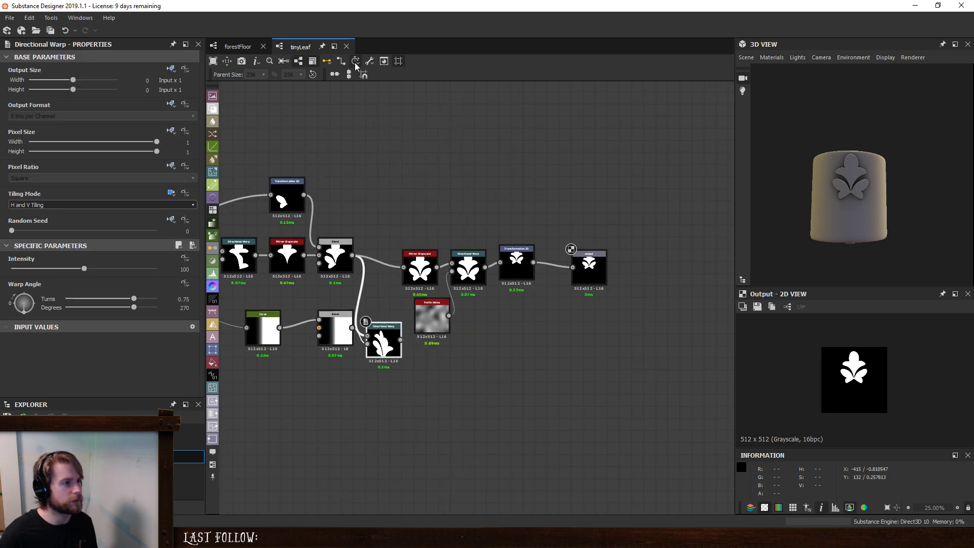
click(369, 60)
click(390, 76)
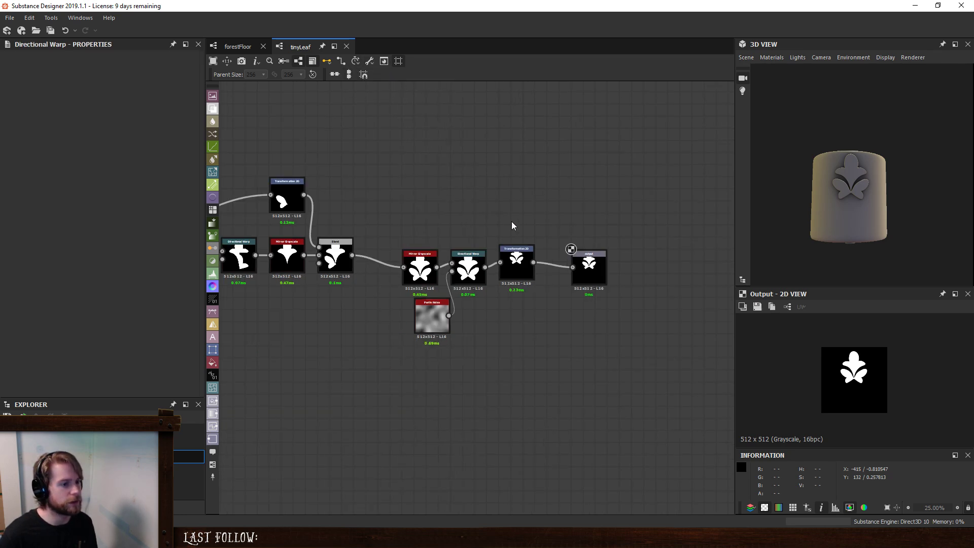
mouse_move(570, 250)
mouse_down()
mouse_move(537, 246)
mouse_move(551, 251)
mouse_move(514, 264)
mouse_move(573, 265)
mouse_up()
click(585, 204)
scroll(323, 196, down, 5)
middle_drag(322, 197, 507, 288)
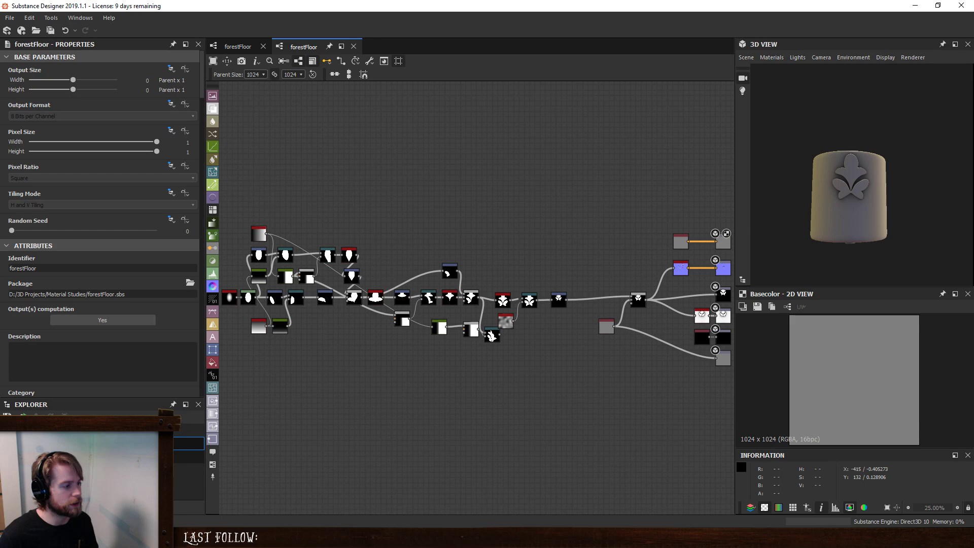
- Place an instance of the tinyLeaf graph in forestFloor and delete the original leaf nodes there
drag(56, 457, 474, 385)
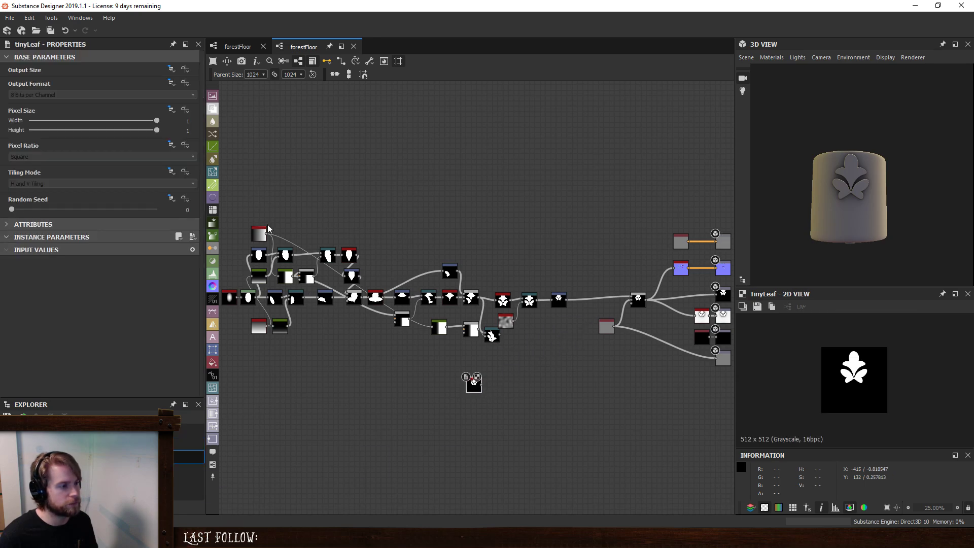
middle_drag(269, 216, 408, 232)
drag(307, 201, 708, 365)
key(Delete)
drag(611, 402, 655, 359)
middle_drag(685, 283, 350, 252)
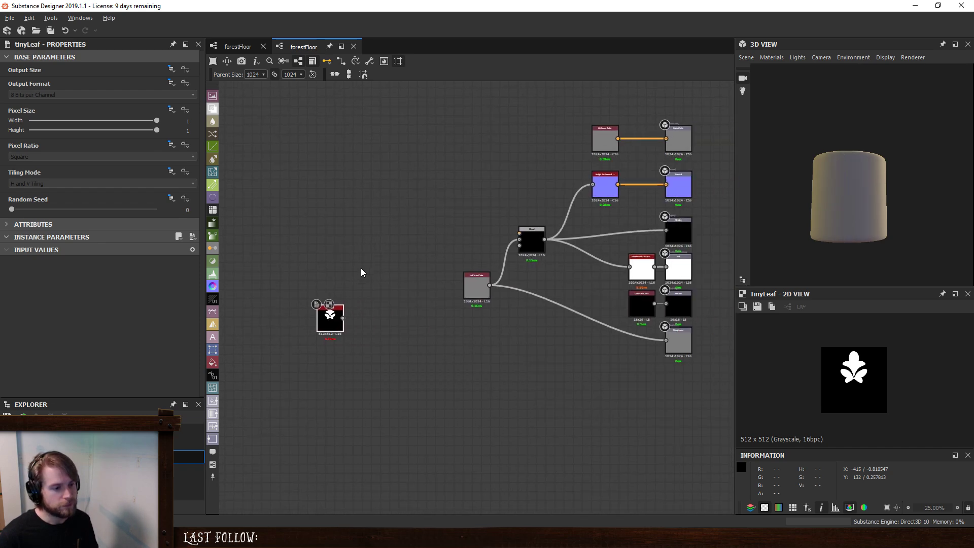
- Duplicate the tinyLeaf node, place one copy above the other, and set the upper one's Random Seed to 4
scroll(336, 320, up, 4)
key(ctrl+d)
drag(486, 300, 334, 250)
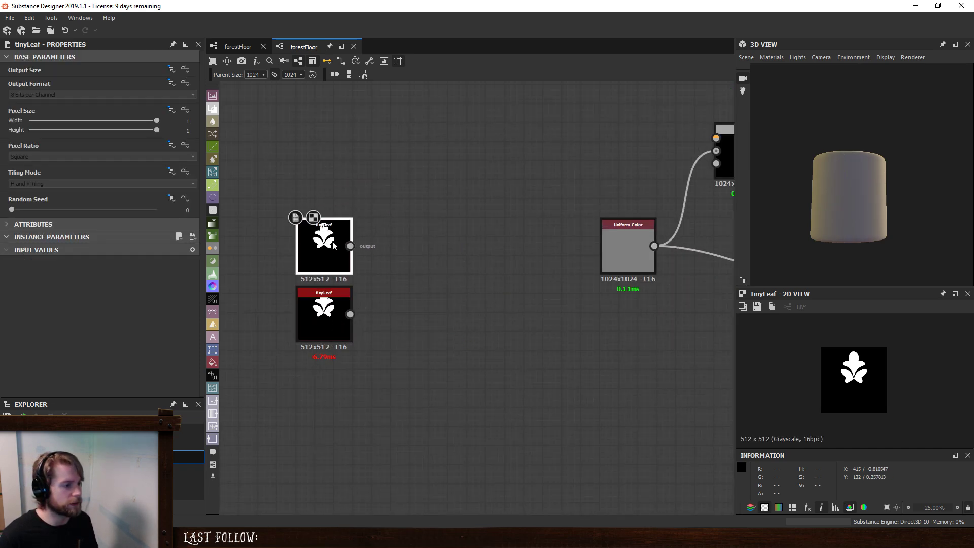
drag(11, 209, 69, 244)
middle_drag(373, 304, 461, 337)
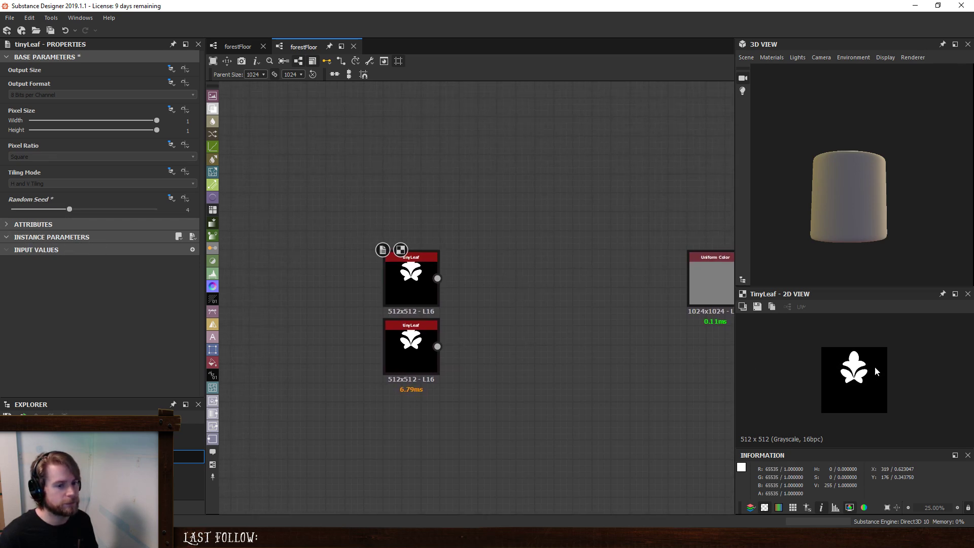
scroll(865, 359, up, 5)
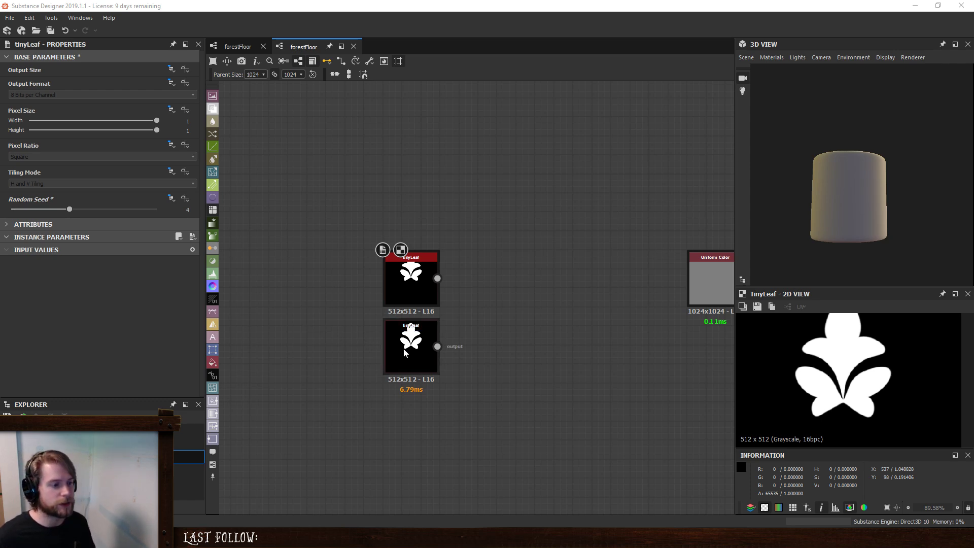
- Select both tinyLeaf nodes and move them together slightly farther from the Uniform Color node in forestFloor
drag(355, 229, 464, 402)
drag(396, 290, 377, 272)
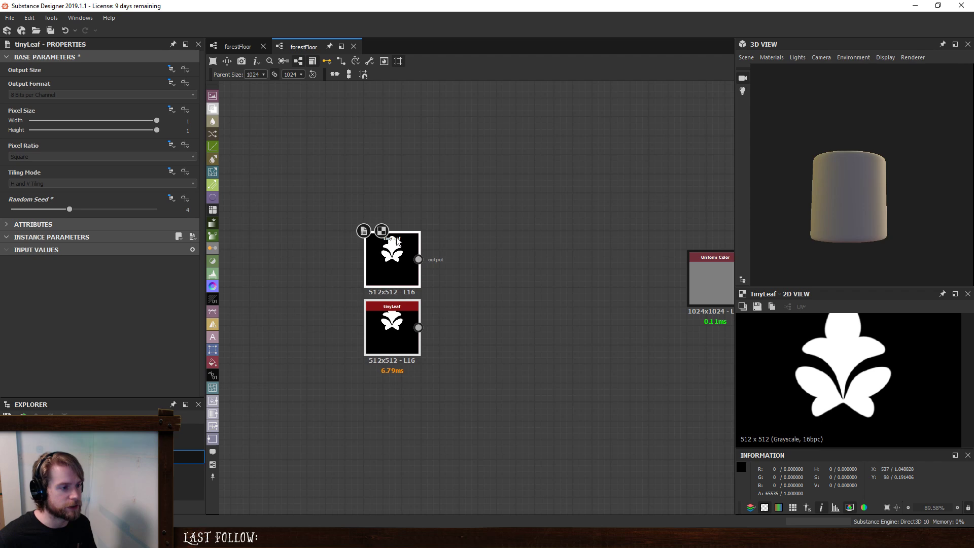
click(504, 212)
scroll(841, 381, down, 4)
middle_drag(574, 275, 516, 304)
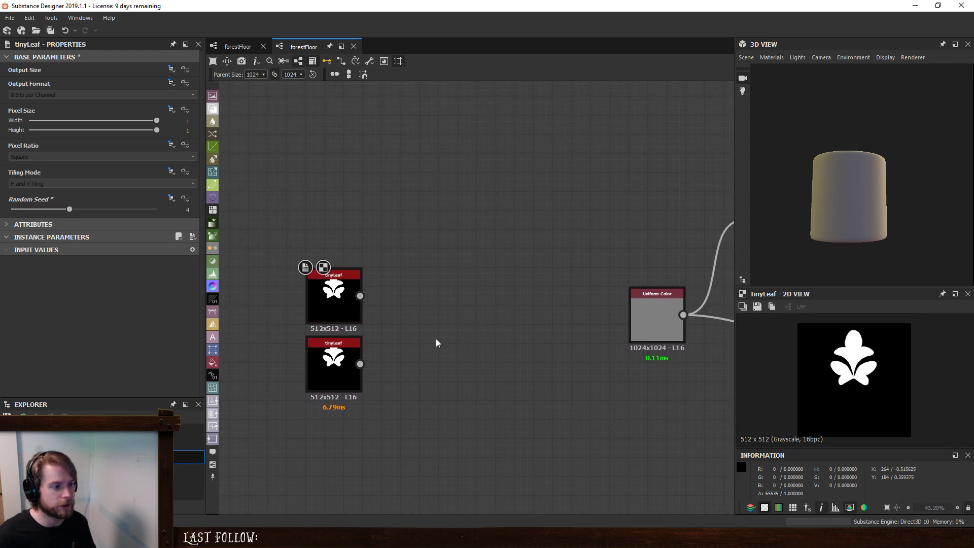
scroll(447, 335, down, 3)
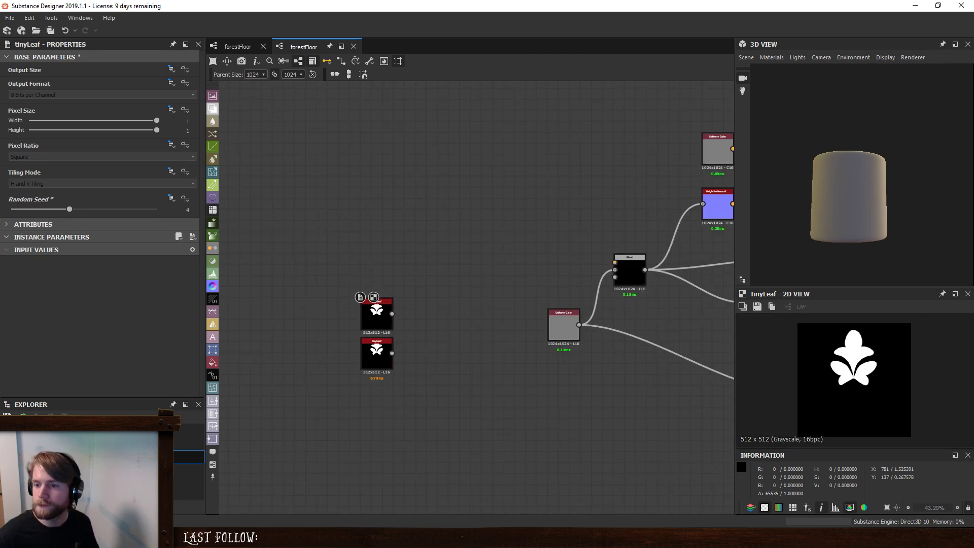
- Switch to Photos and examine how the small green leaves cluster around their stems in IMG_5217.JPG
key(alt)
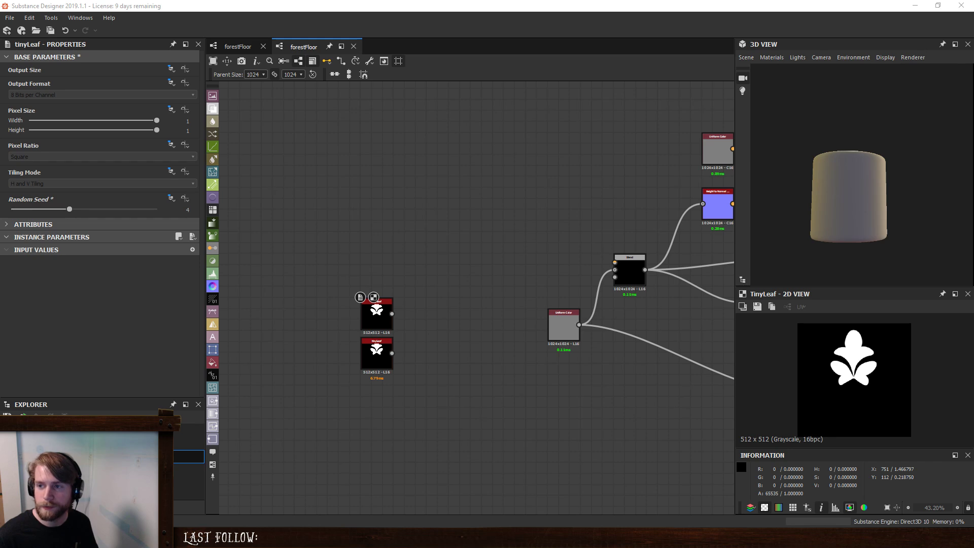
drag(0, 40, 478, 84)
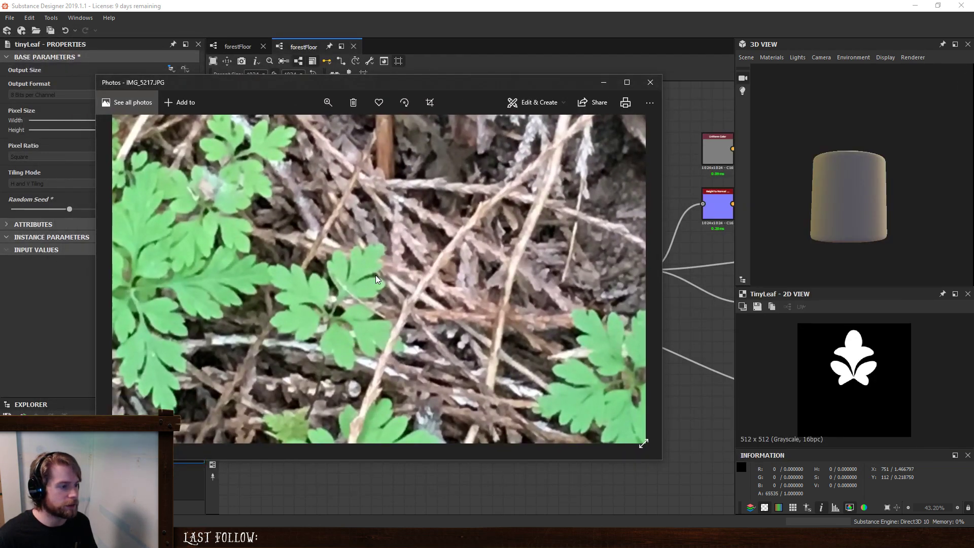
drag(529, 367, 418, 323)
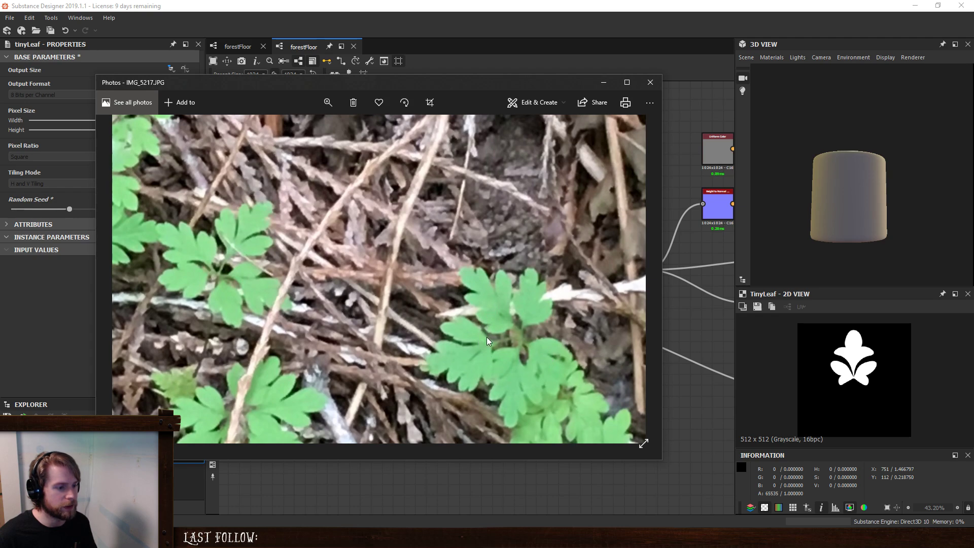
drag(487, 337, 598, 413)
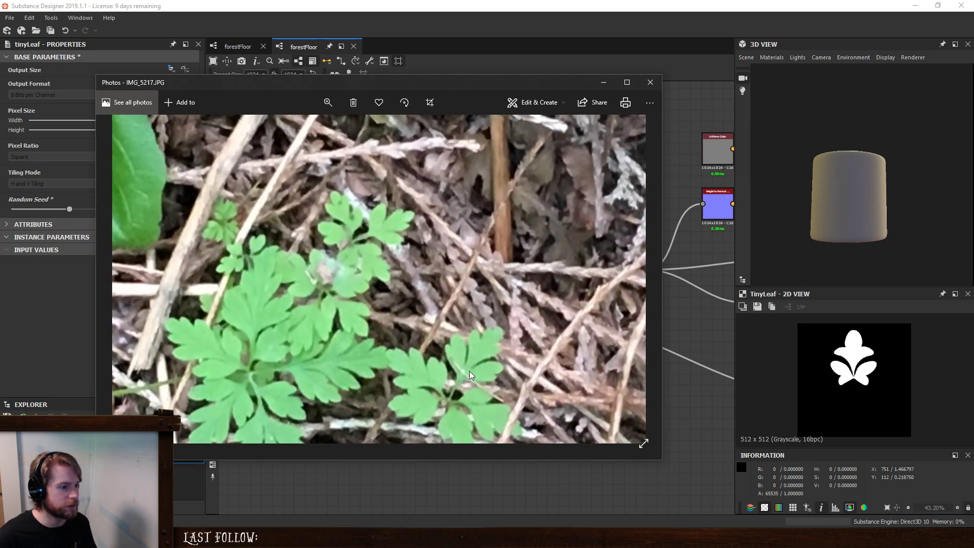
drag(386, 416, 391, 212)
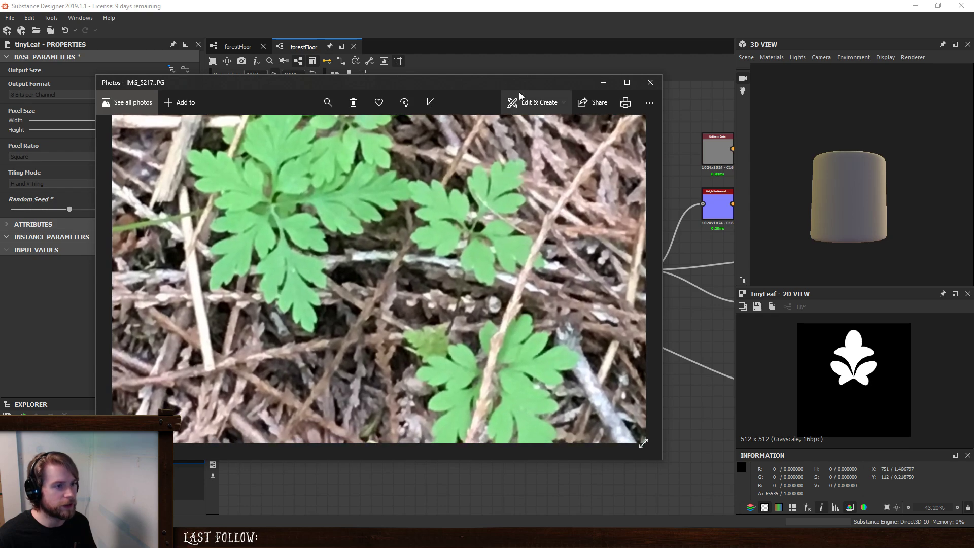
drag(518, 87, 0, 97)
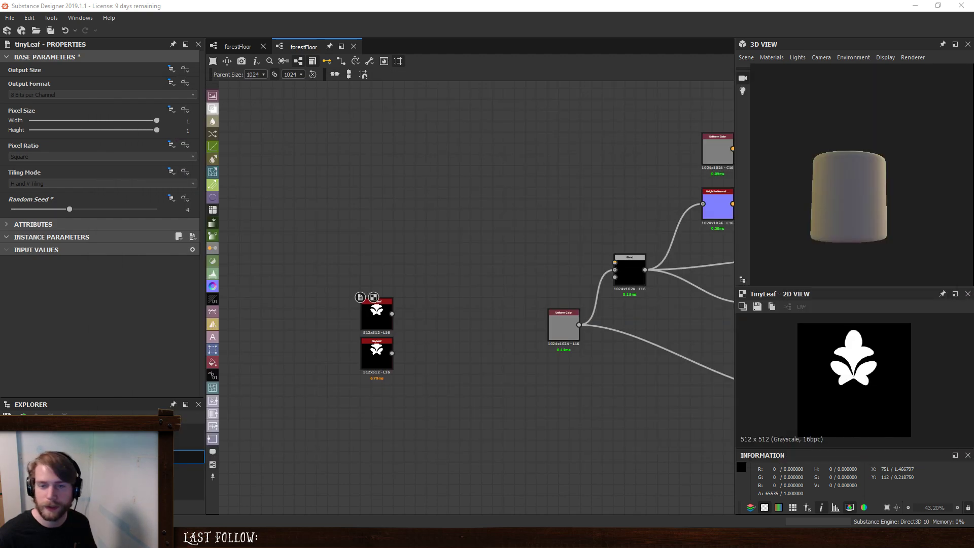
- Add a Splatter Circular node and connect the upper tinyLeaf to its pattern input
key(space)
text(splat)
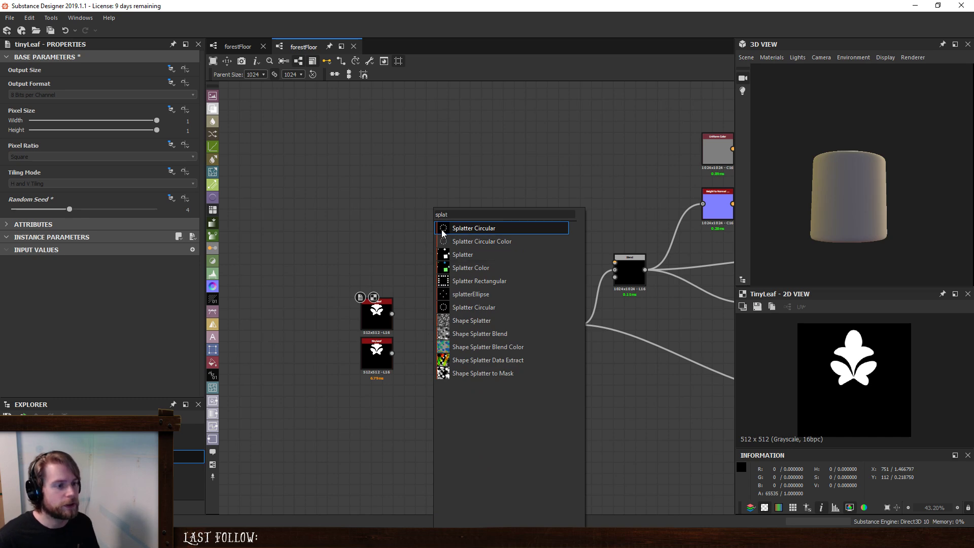
key(Return)
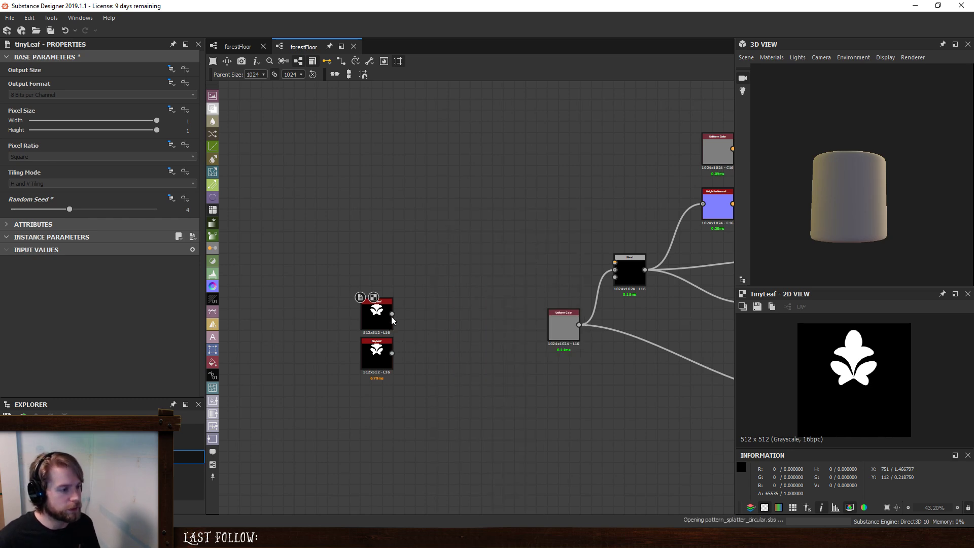
scroll(391, 317, up, 1)
drag(393, 312, 360, 268)
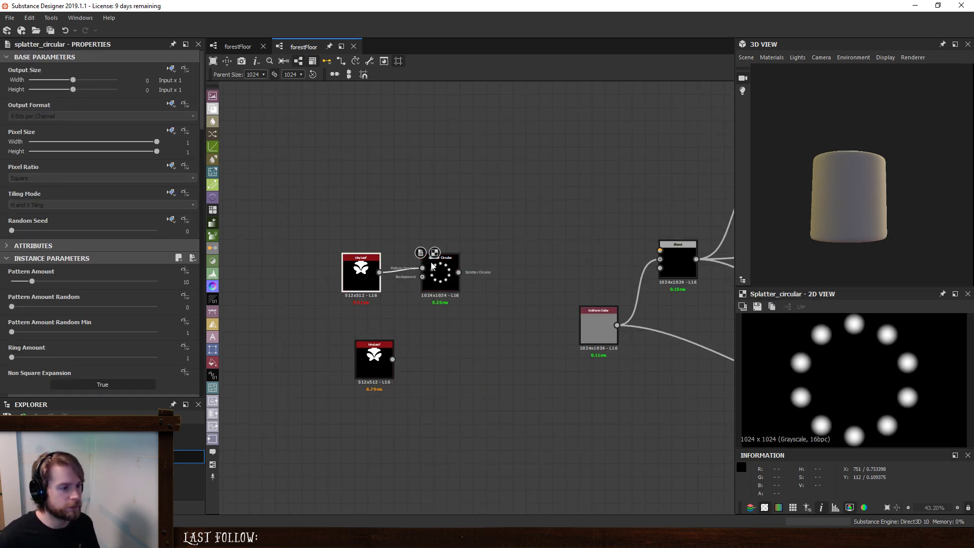
- Set the Splatter Circular node's Pattern to Image Input and its Pattern Amount to 5
click(432, 266)
scroll(10, 358, down, 2)
click(31, 364)
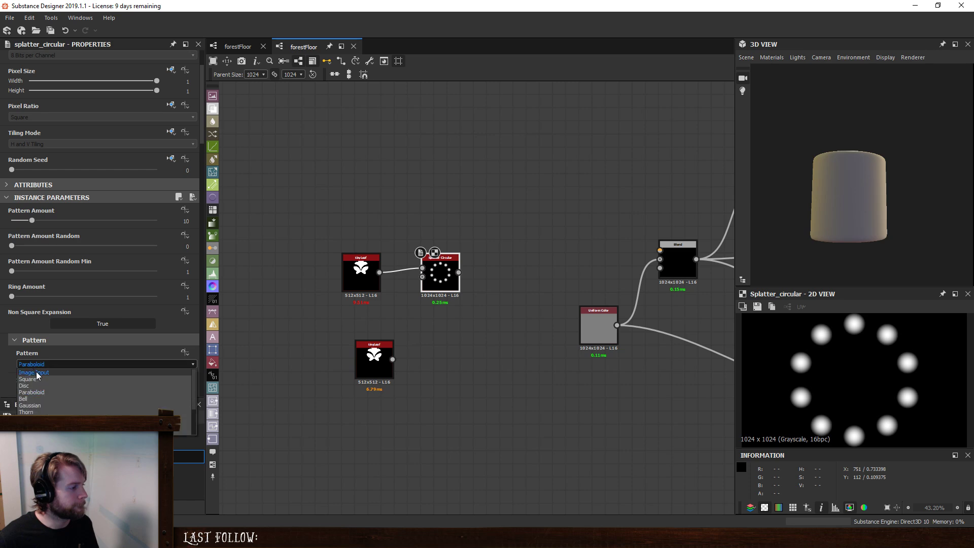
click(35, 371)
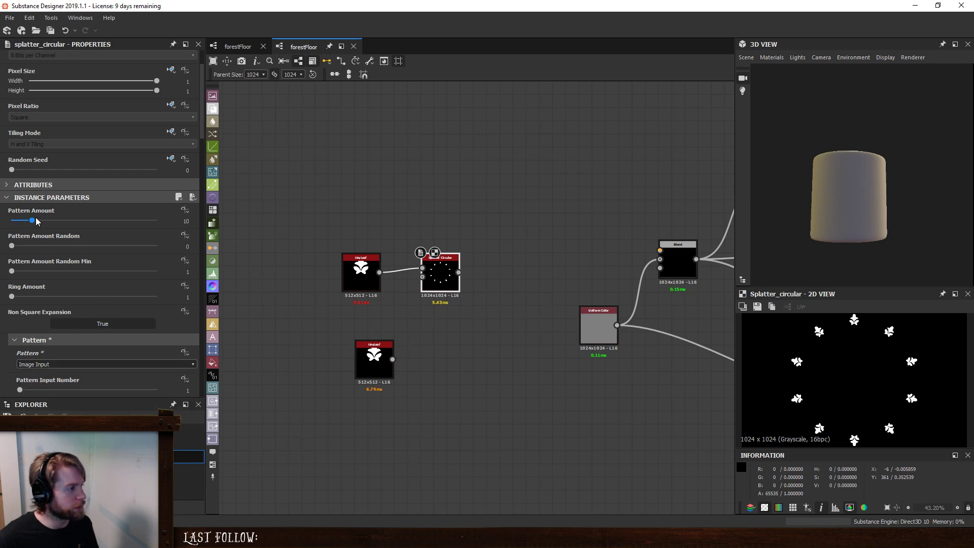
drag(37, 222, 21, 223)
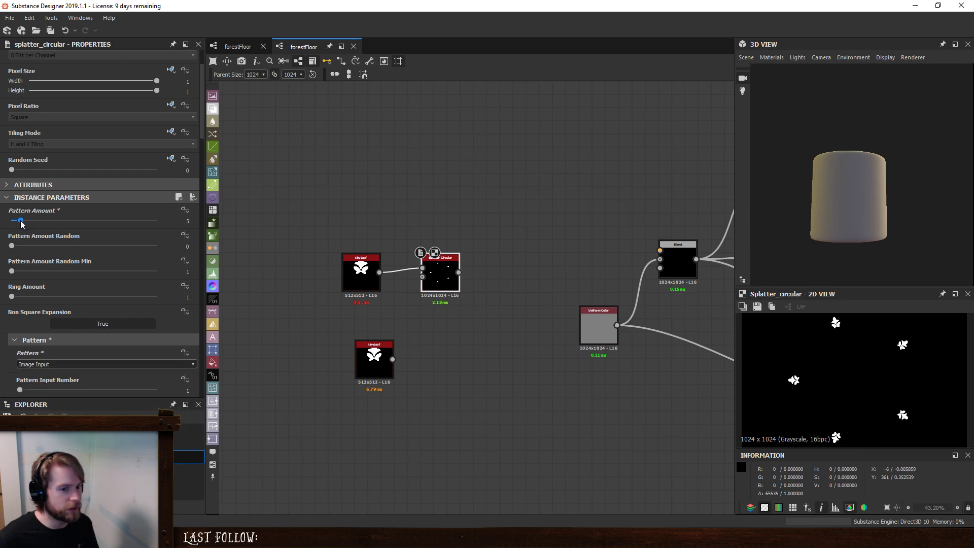
- Reduce the Splatter Circular node's Radius to 0.07
scroll(31, 254, down, 3)
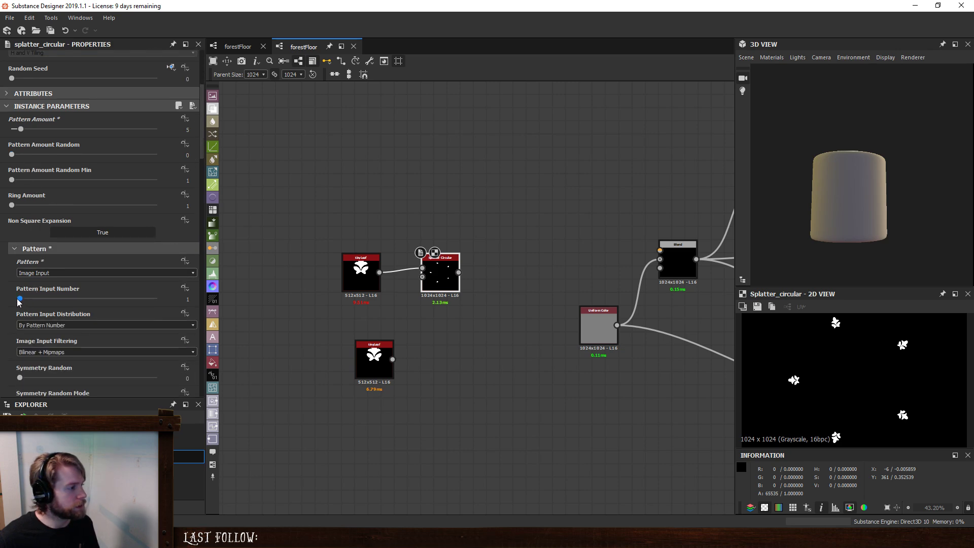
scroll(22, 308, down, 2)
scroll(22, 308, down, 3)
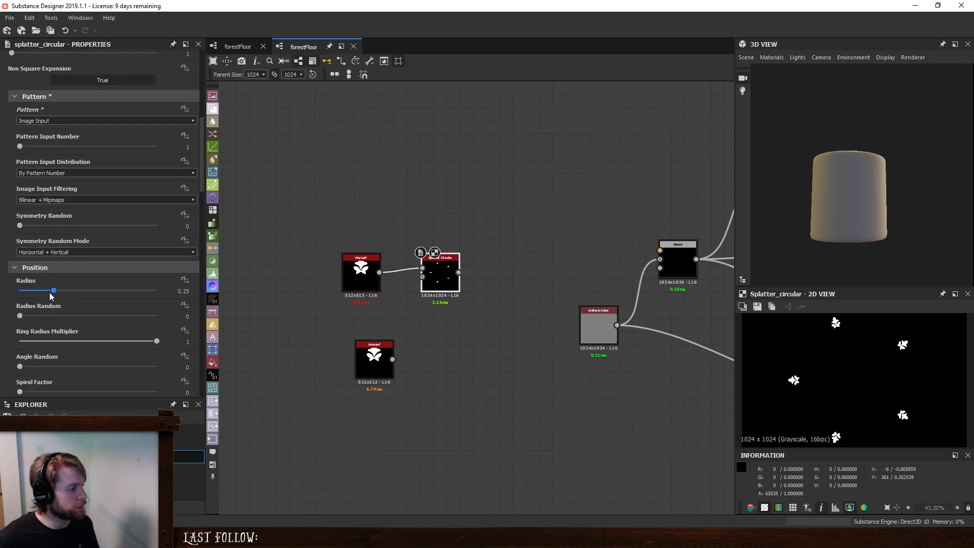
drag(53, 290, 29, 292)
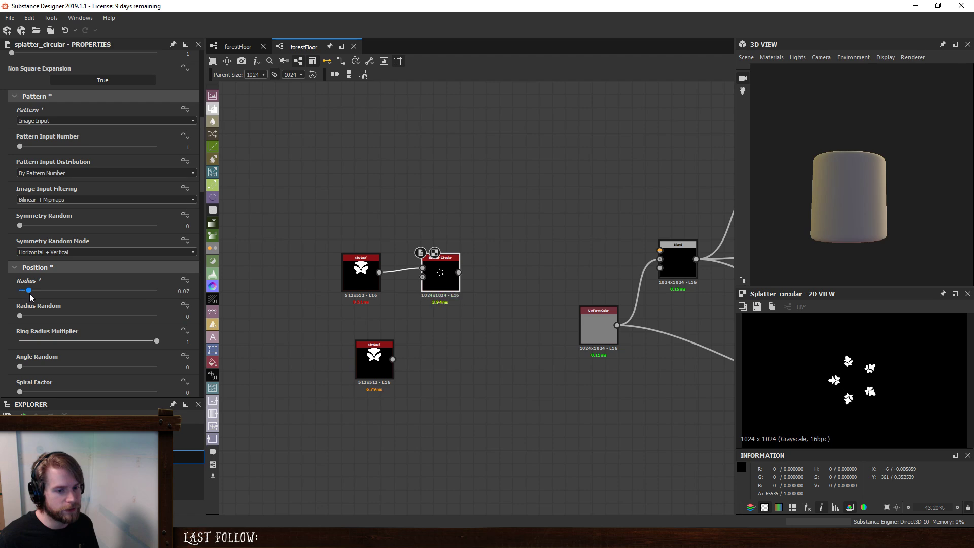
- Set the splattered leaves' Size to 0.5 in both X and Y
scroll(94, 327, down, 1)
scroll(94, 328, down, 2)
scroll(38, 289, down, 3)
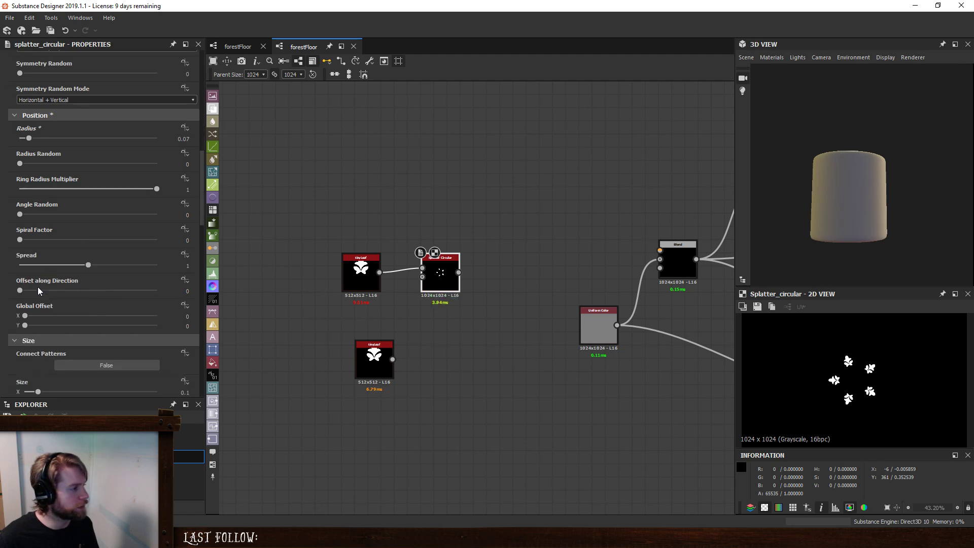
scroll(38, 288, down, 3)
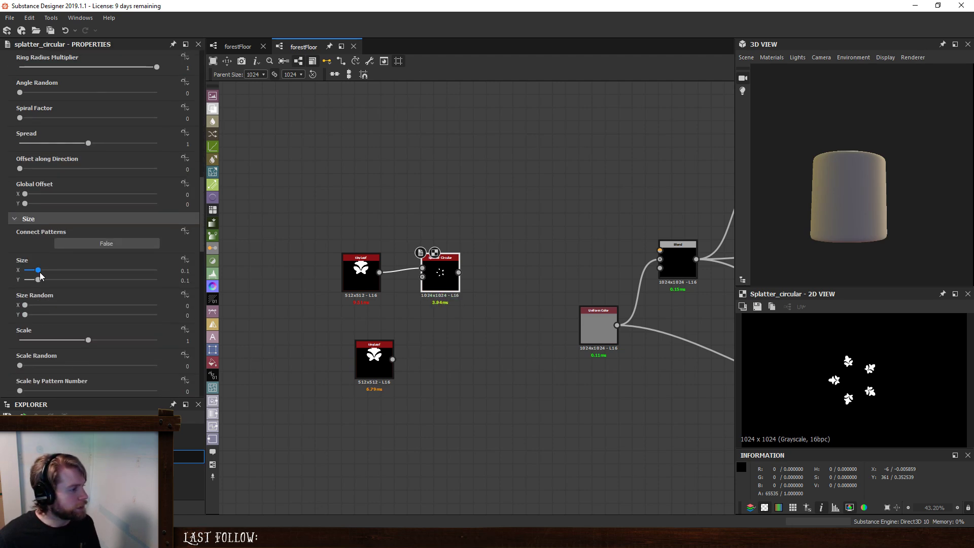
drag(40, 272, 69, 270)
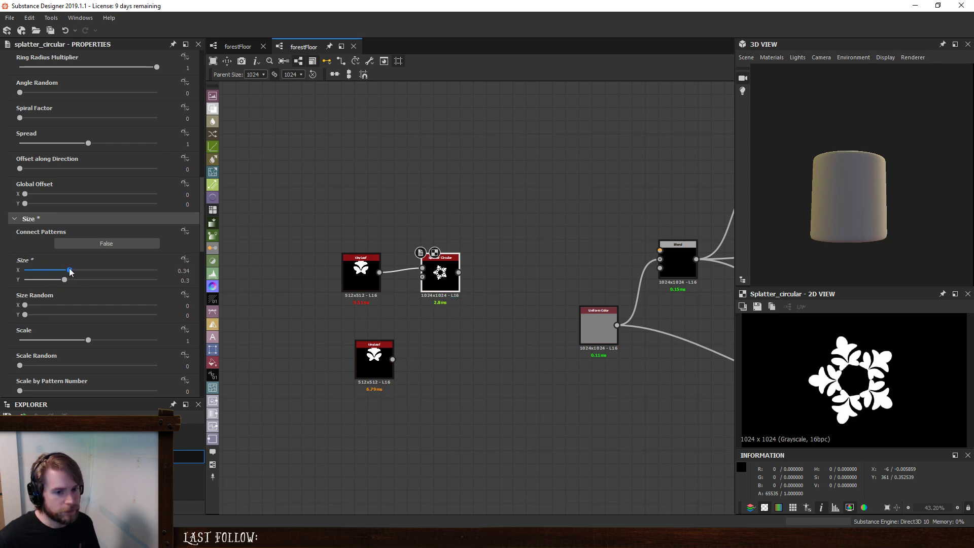
double_click(179, 271)
text(0.5)
key(Tab)
text(.)
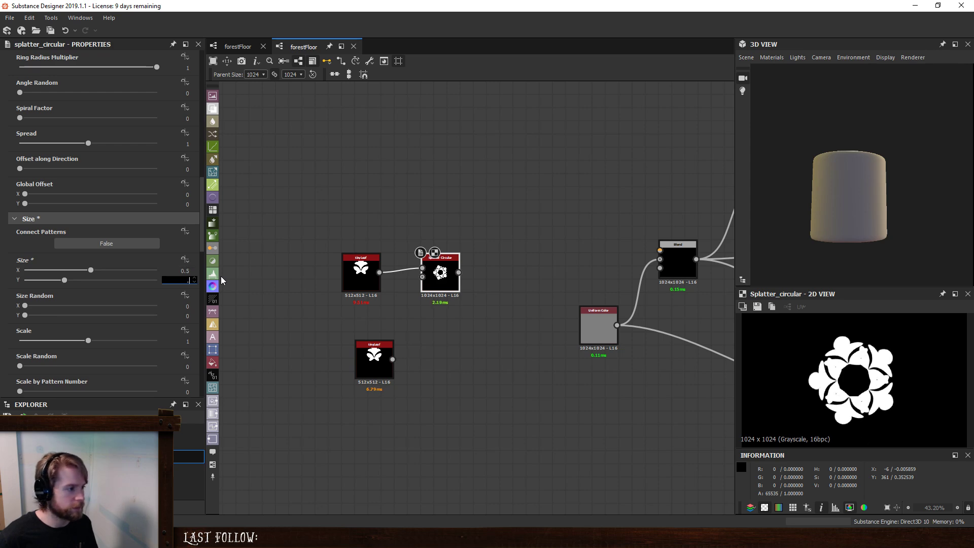
text(5)
key(Return)
- Set the Splatter Circular node's Radius to 0.12
scroll(879, 373, down, 3)
scroll(832, 381, up, 1)
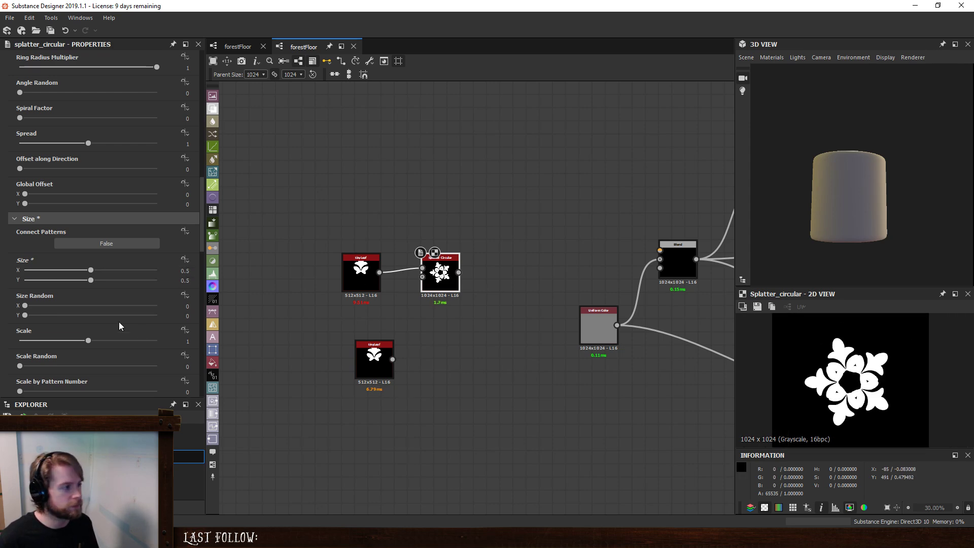
scroll(76, 190, up, 3)
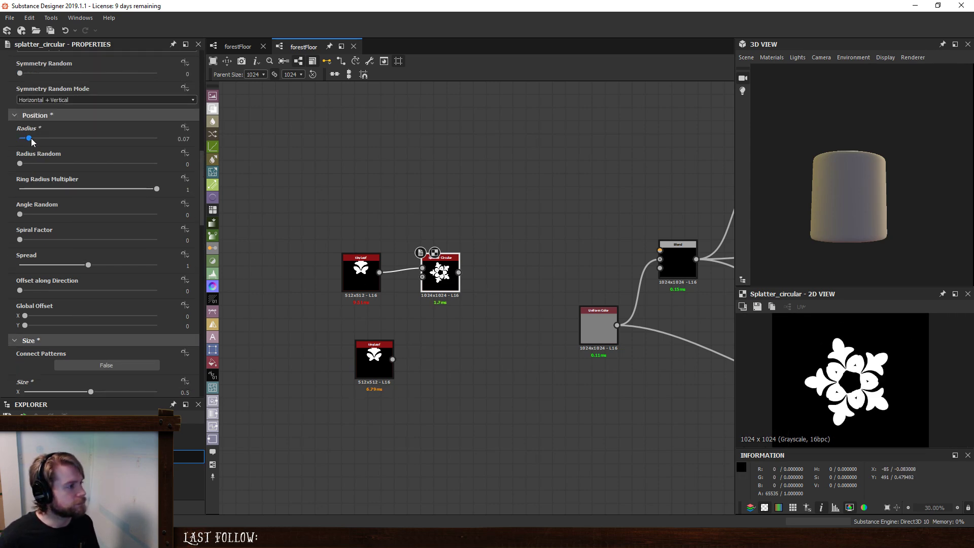
drag(32, 140, 38, 141)
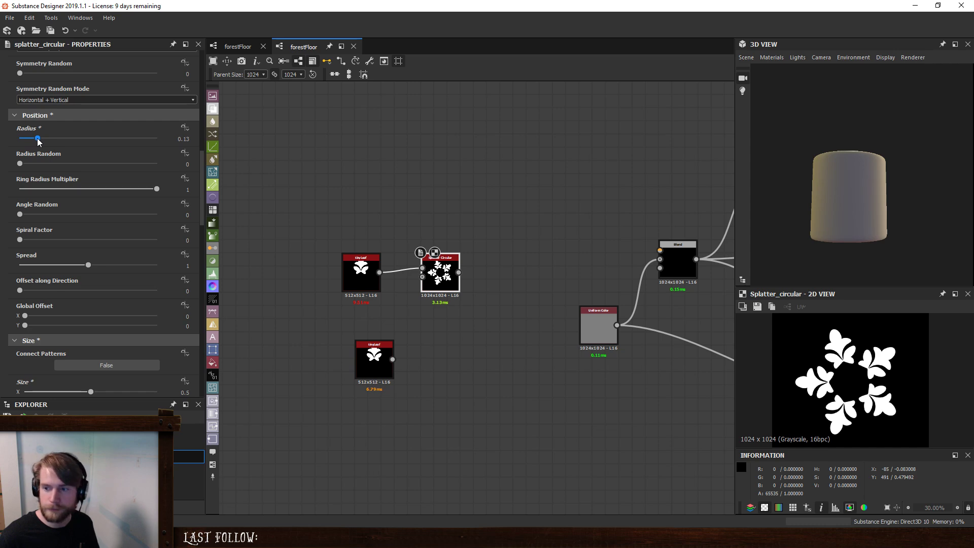
drag(37, 138, 36, 139)
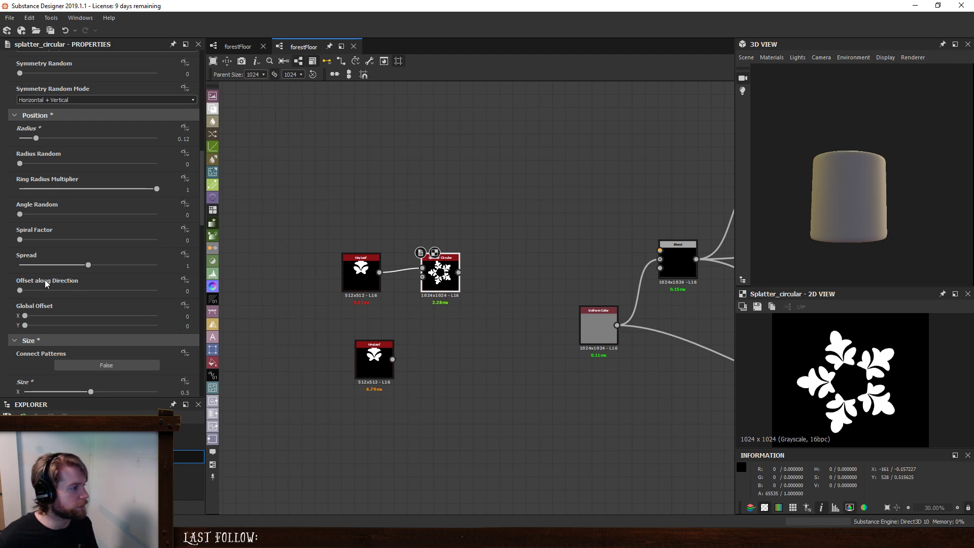
- Try the Offset along Direction setting on the Splatter Circular node
mouse_move(19, 290)
mouse_down()
mouse_move(37, 289)
mouse_move(10, 298)
mouse_up()
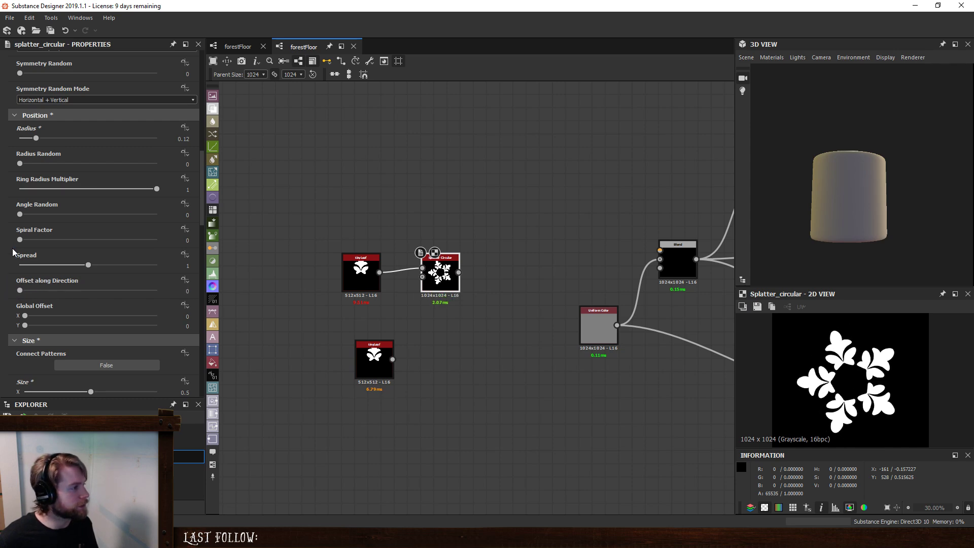
scroll(13, 250, down, 1)
scroll(13, 249, up, 1)
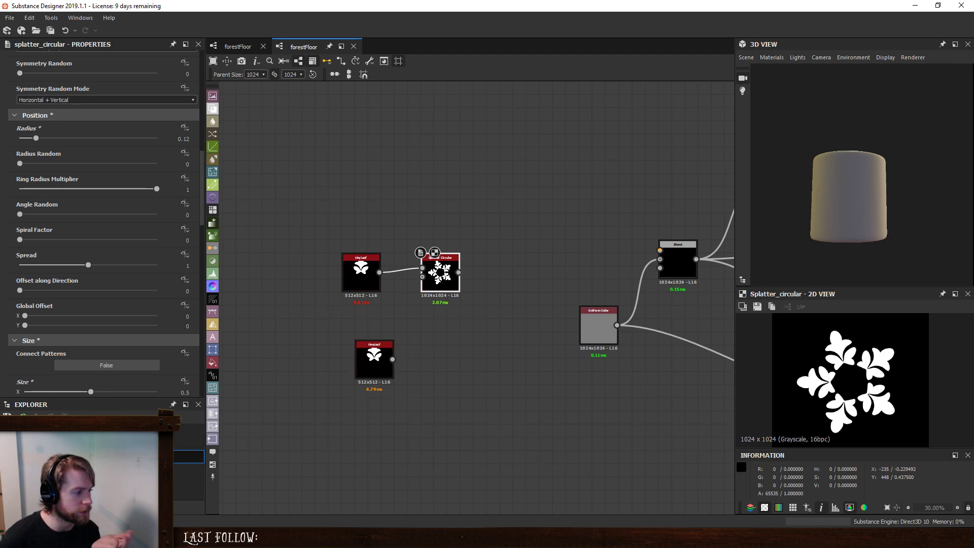
- Open the tinyLeaf graph, line up its final nodes directly after the Blend, and move the output node farther along
double_click(390, 383)
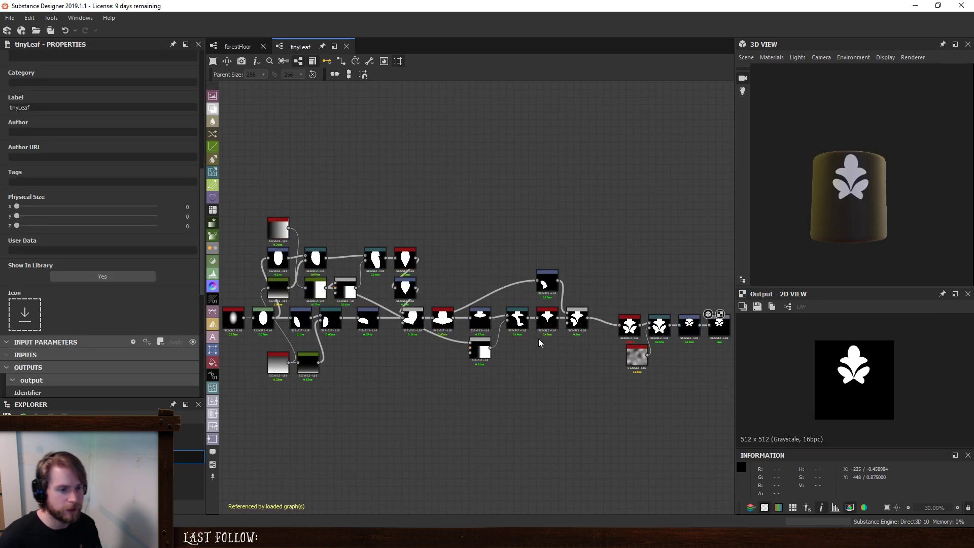
middle_drag(590, 337, 432, 327)
drag(506, 252, 551, 398)
drag(534, 321, 502, 310)
click(609, 275)
scroll(621, 272, up, 4)
drag(618, 345, 683, 346)
drag(517, 350, 455, 328)
click(504, 251)
scroll(505, 441, down, 3)
middle_drag(505, 441, 479, 341)
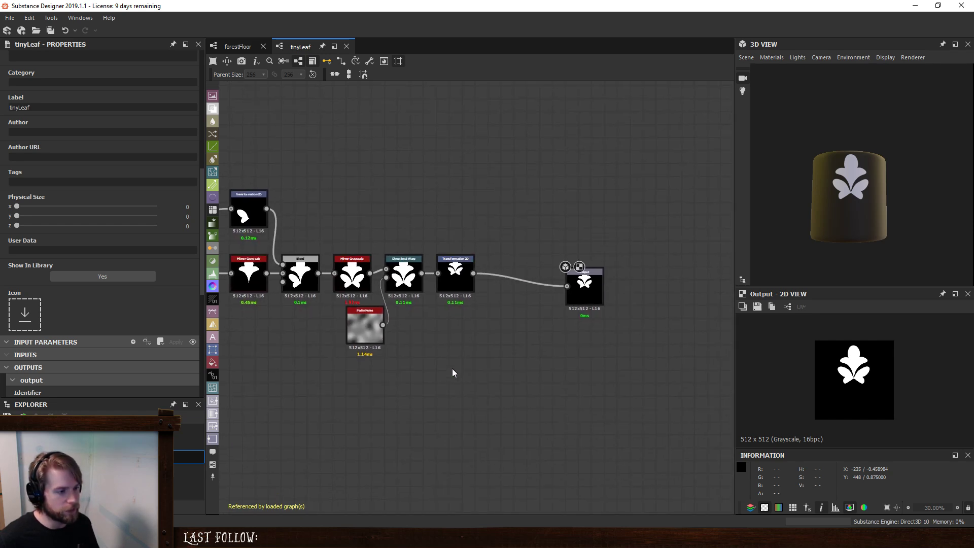
key(space)
text(sh)
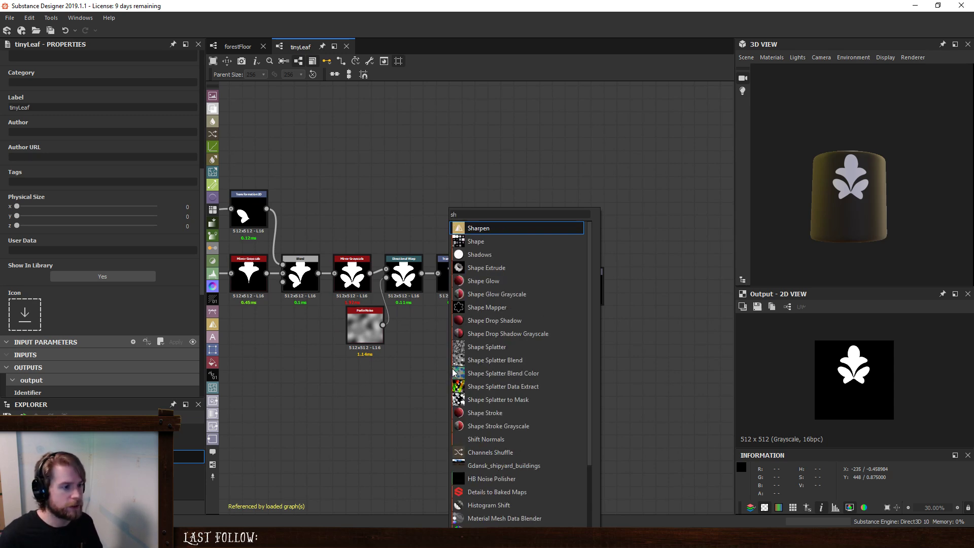
click(425, 196)
- Insert a Blend node between the final Transformation 2D and the output in the tinyLeaf graph
scroll(424, 196, down, 2)
click(457, 259)
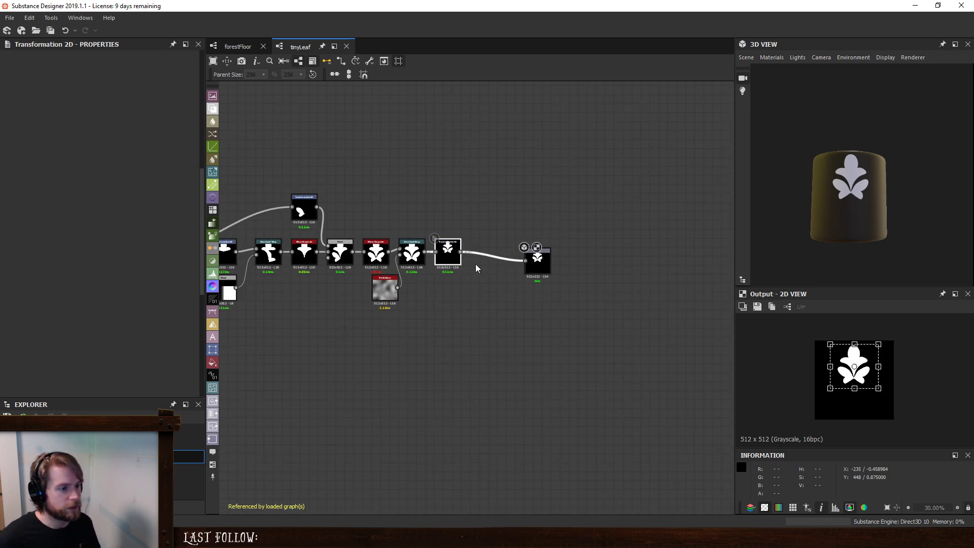
key(space)
click(485, 243)
middle_drag(381, 309, 764, 317)
middle_drag(448, 349, 455, 354)
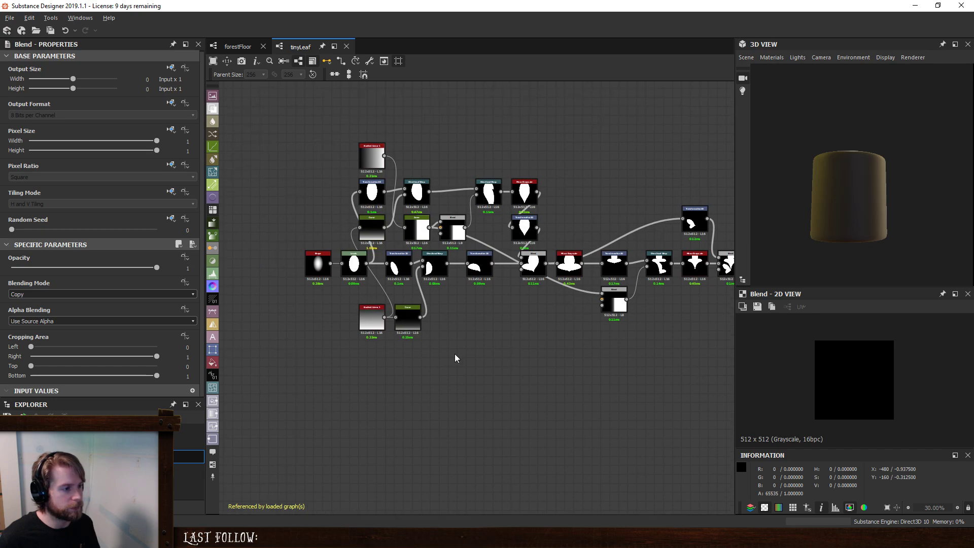
- Feed the oval mask from the early Levels node into a new Transformation 2D placed below the end of the leaf chain
scroll(524, 343, down, 1)
middle_drag(558, 327, 444, 318)
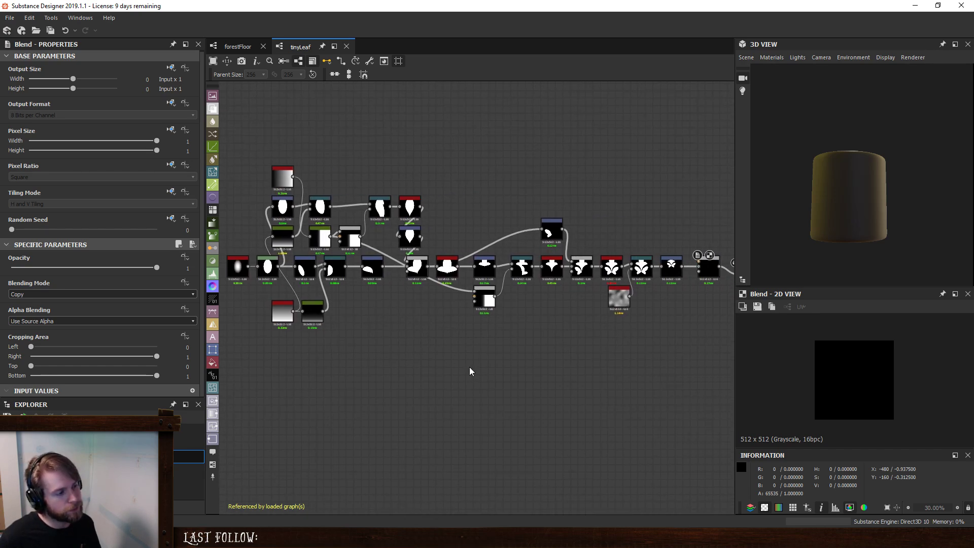
key(space)
text(tr)
key(Escape)
drag(274, 268, 674, 348)
key(ctrl+z)
scroll(697, 346, up, 2)
scroll(698, 342, up, 1)
middle_drag(697, 337, 538, 388)
scroll(537, 388, up, 1)
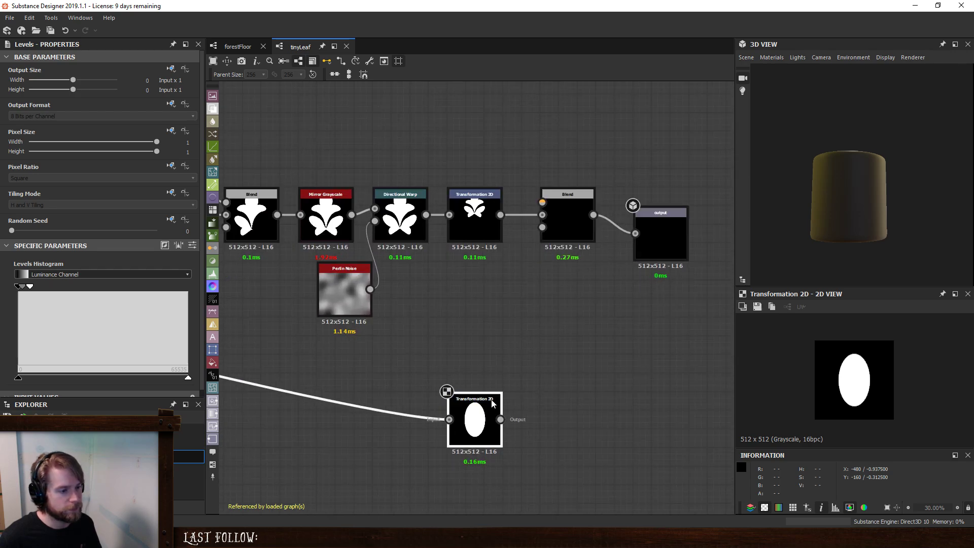
- Add a Blend node after the oval Transformation 2D, feed a duplicate of that transform into its foreground, and set the blending mode to Subtract
key(space)
click(578, 244)
click(481, 414)
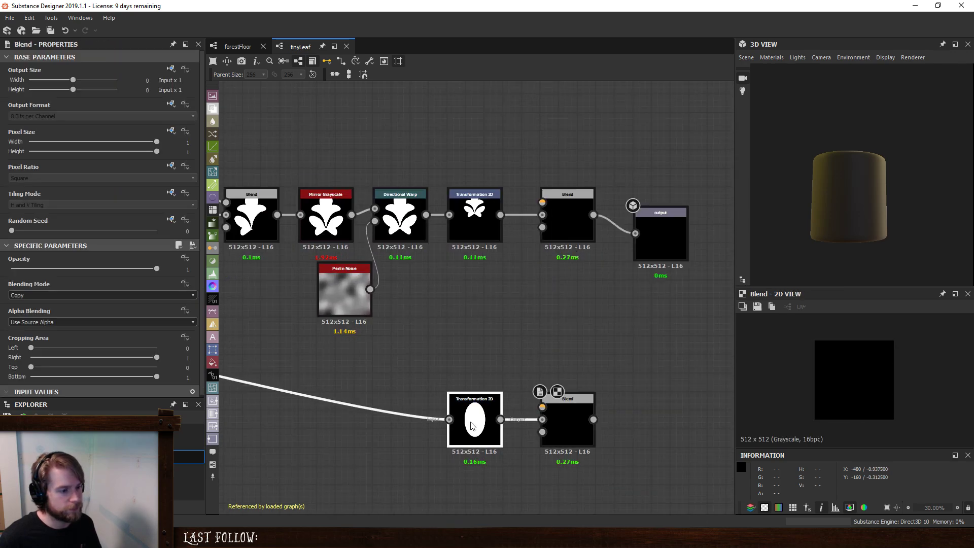
key(ctrl+d)
drag(477, 301, 543, 407)
click(567, 406)
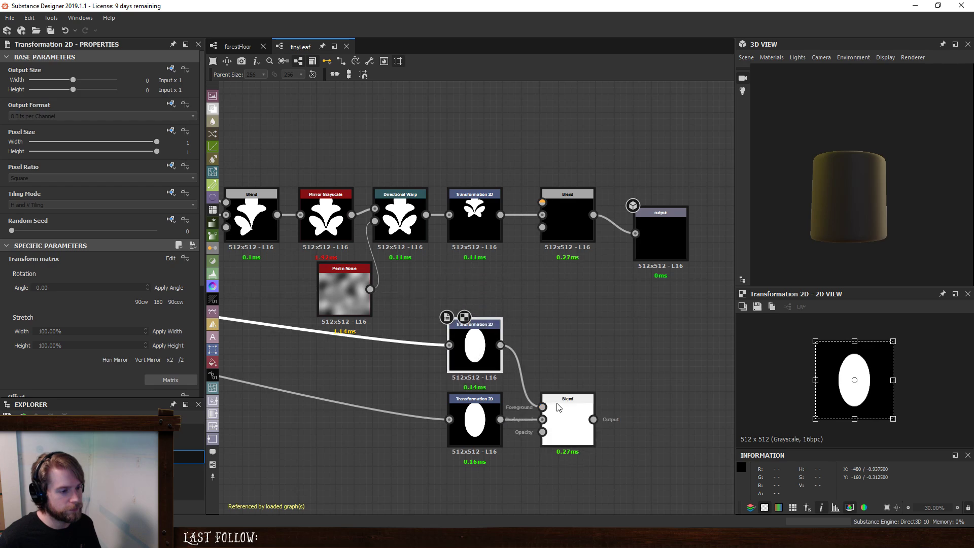
click(50, 295)
click(58, 315)
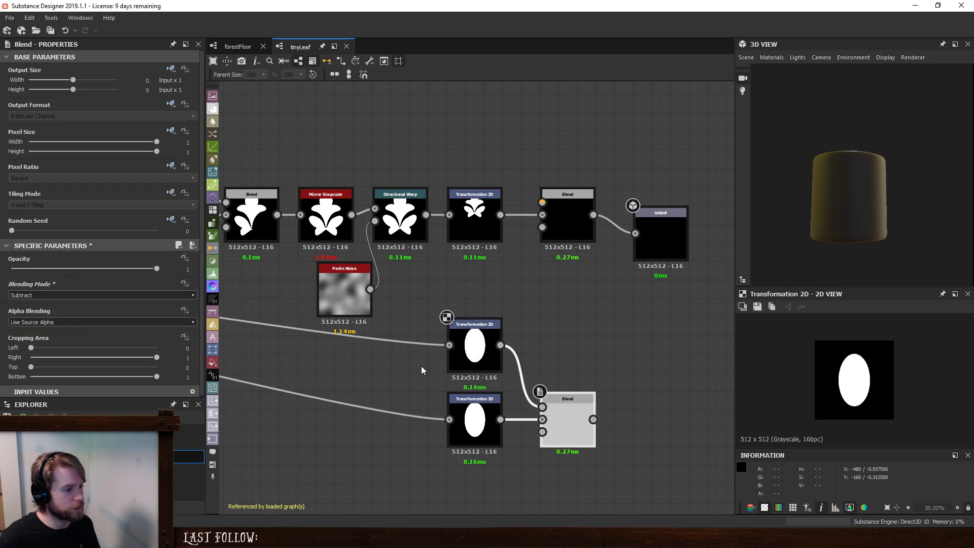
- Connect the oval Subtract Blend to the foreground of the final Blend and set that Blend's mode to Max (Lighten)
drag(420, 364, 593, 490)
drag(577, 408, 491, 446)
click(531, 363)
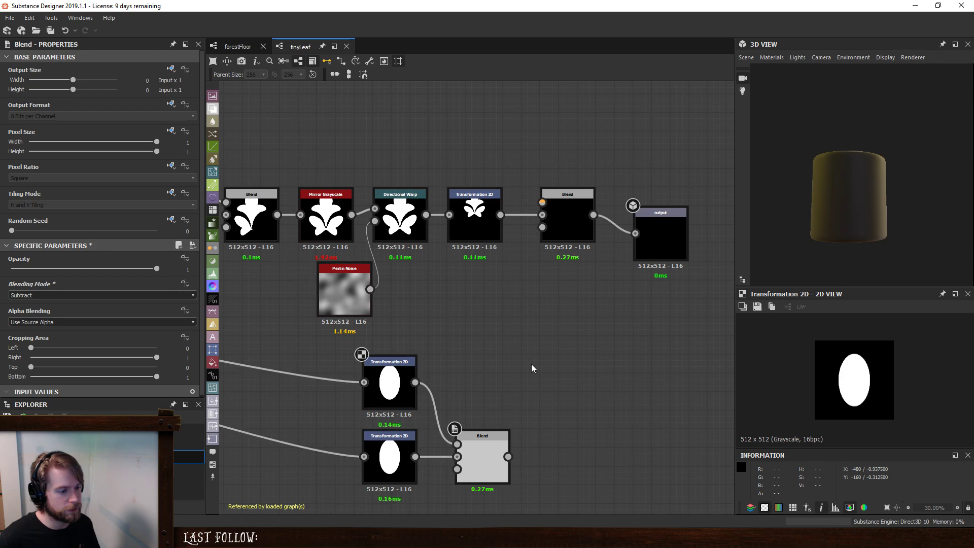
drag(543, 202, 508, 457)
click(546, 236)
click(98, 295)
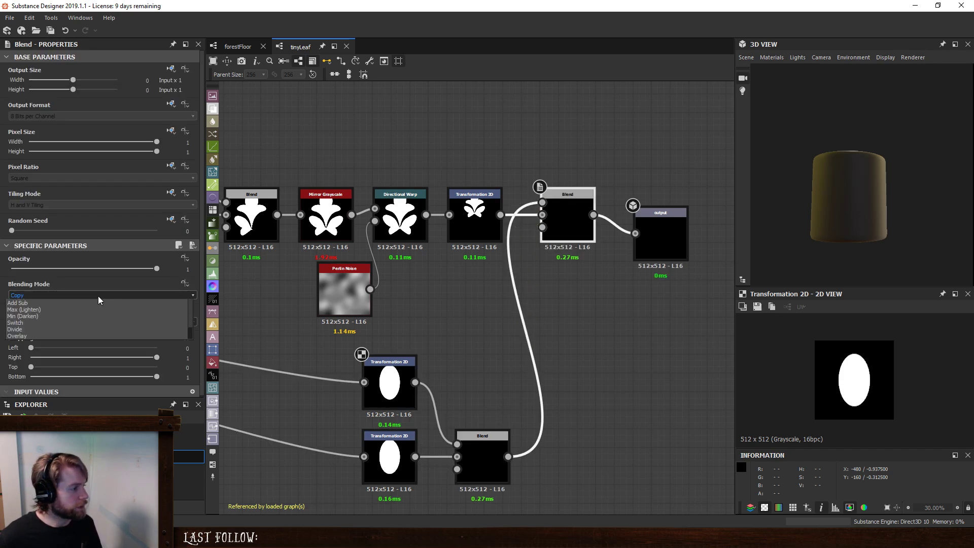
click(74, 336)
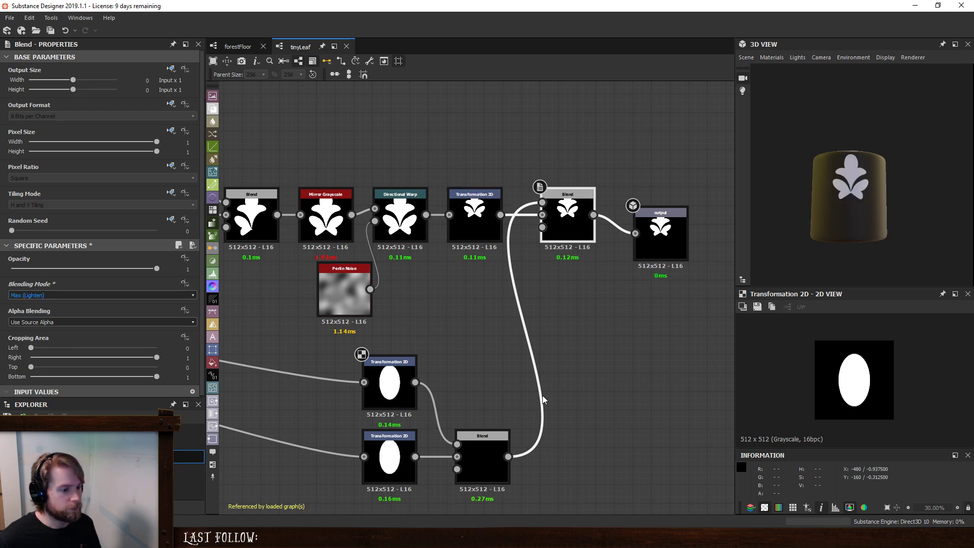
- Offset the duplicated oval downward and to the left to carve a crescent, and move the output node farther along
click(410, 390)
drag(865, 384, 852, 403)
drag(661, 224, 698, 187)
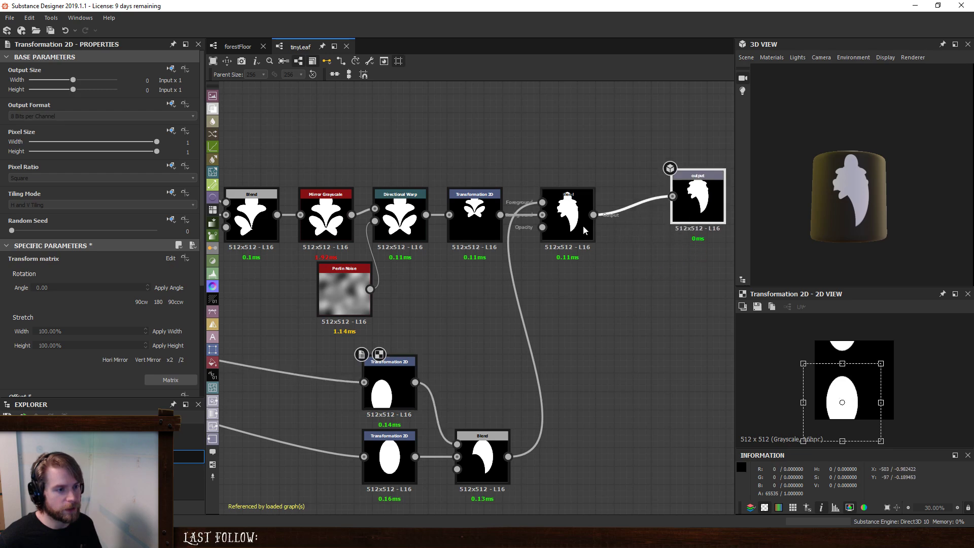
- Insert a Mirror Grayscale node between the final Blend and the output
click(574, 218)
key(space)
text(mi)
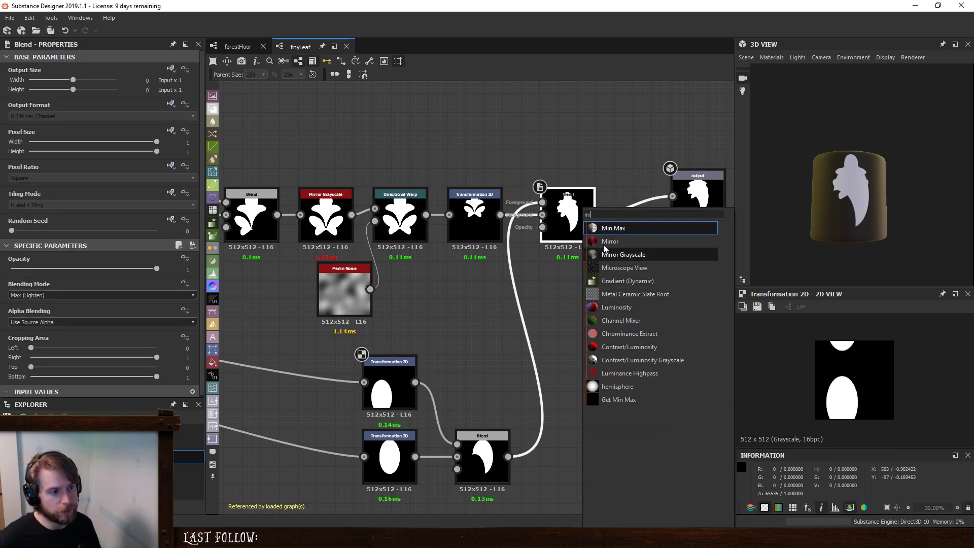
click(630, 253)
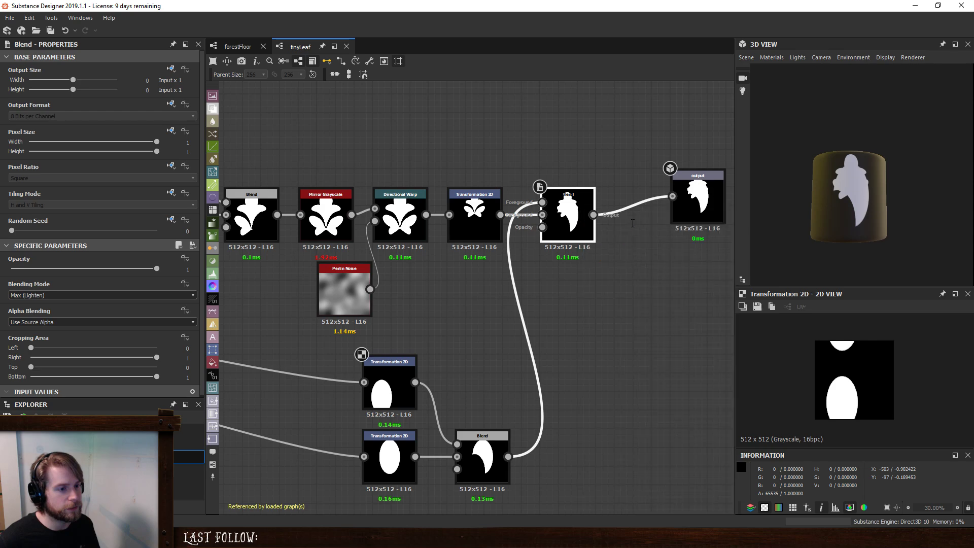
middle_drag(683, 223, 606, 261)
drag(630, 241, 730, 240)
drag(585, 311, 568, 256)
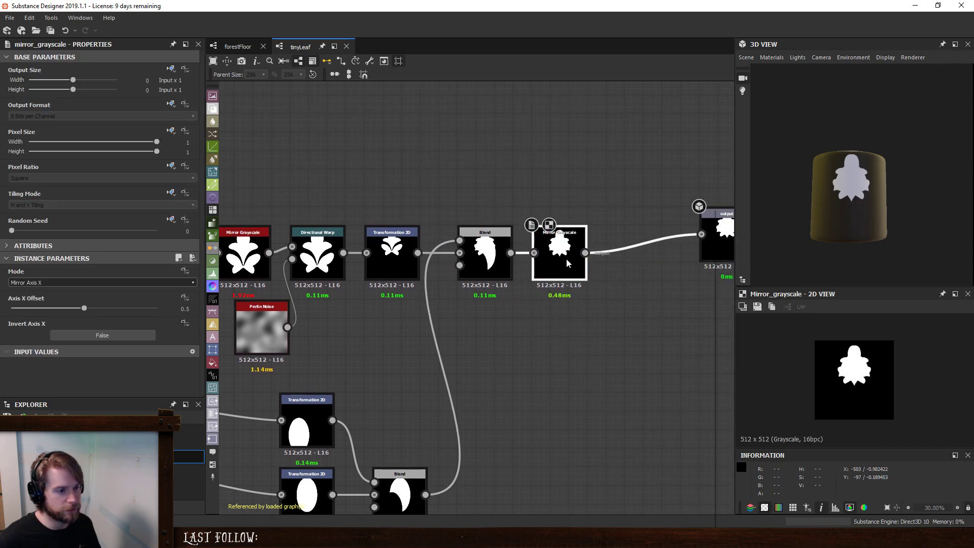
- Insert a Transformation 2D node after the new Mirror Grayscale and line up the output node with the chain
key(space)
text(tra)
click(622, 227)
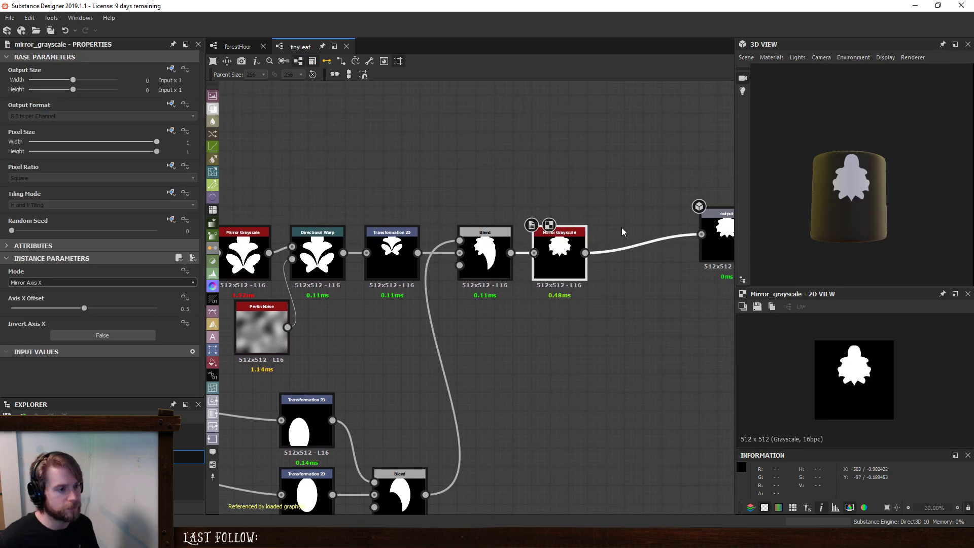
drag(652, 253, 634, 254)
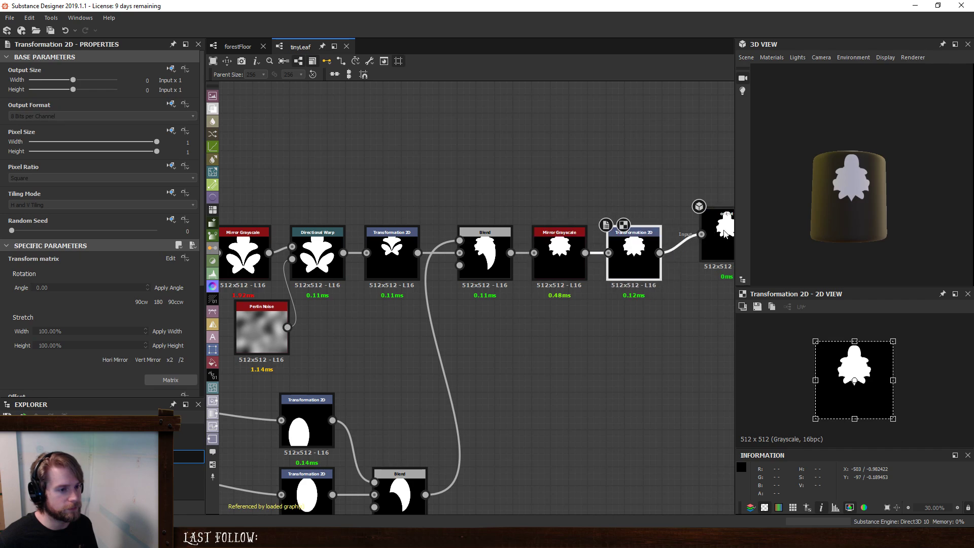
drag(724, 223, 723, 243)
- Set the final Blend's top cropping area to 0.48 so the crescent only affects the area below the leaf lobes
click(485, 239)
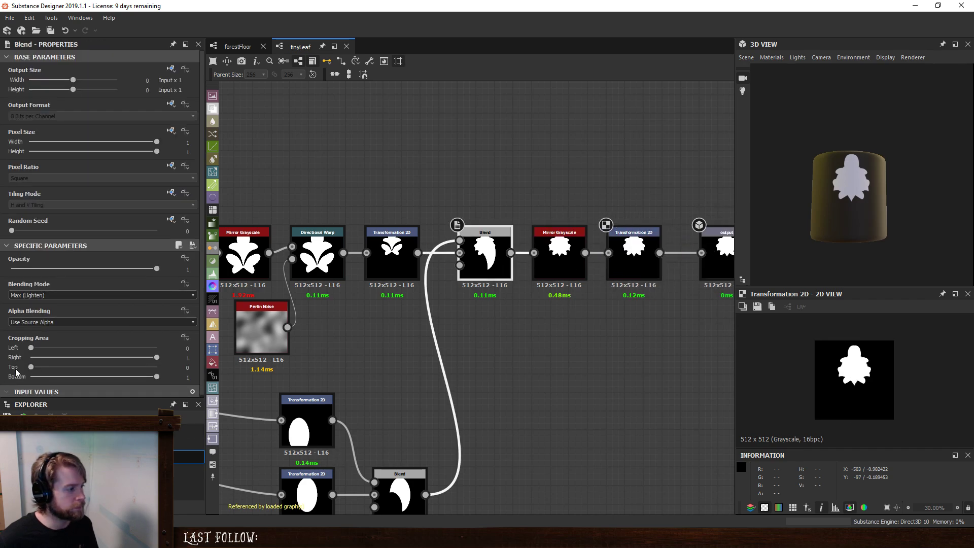
drag(31, 367, 91, 371)
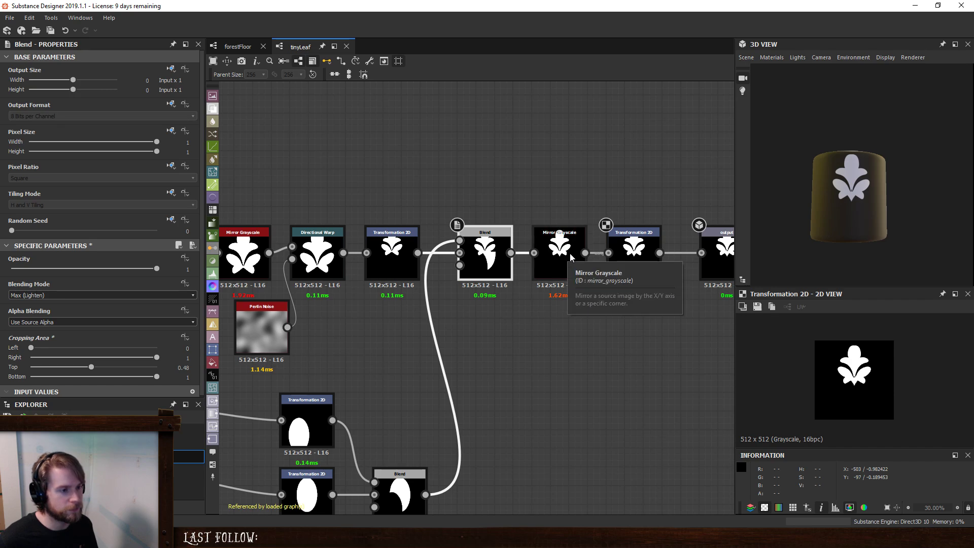
- Shift the subtracted oval slightly and rotate it clockwise in its Transformation 2D to shape a thin, tapered leaf stem
middle_drag(537, 315, 564, 279)
click(338, 396)
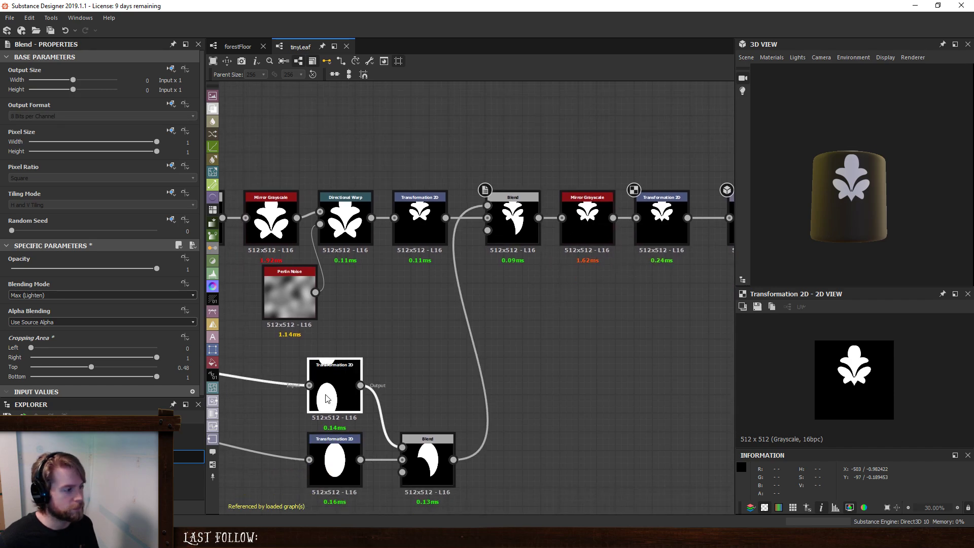
drag(858, 406, 853, 402)
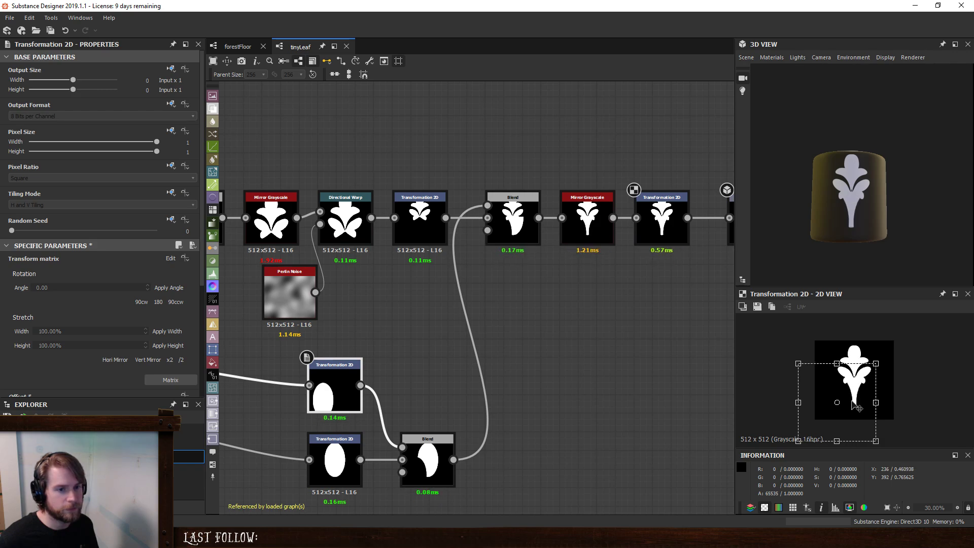
drag(899, 353, 869, 404)
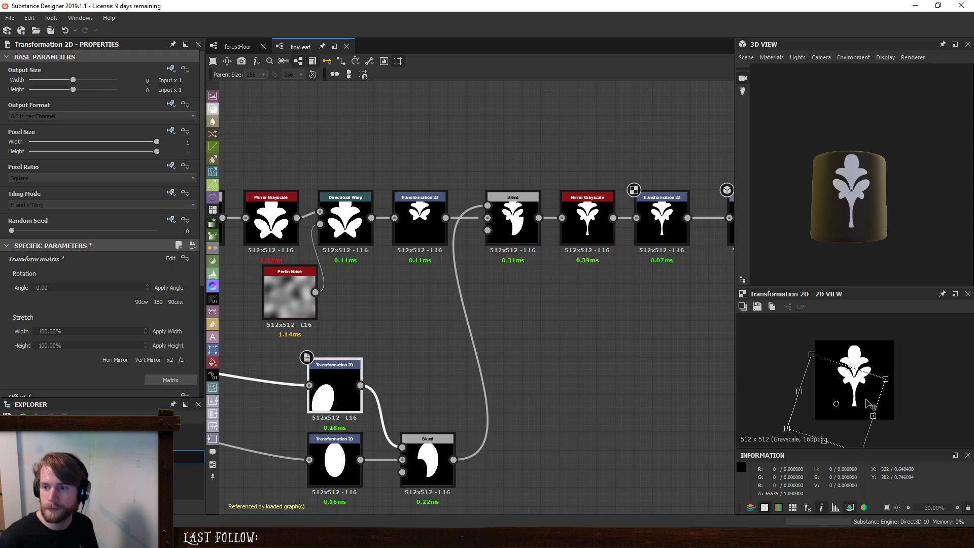
- Fine-tune the final Blend's cropping area to 0.42 on the left and 0.48 at the top
click(509, 222)
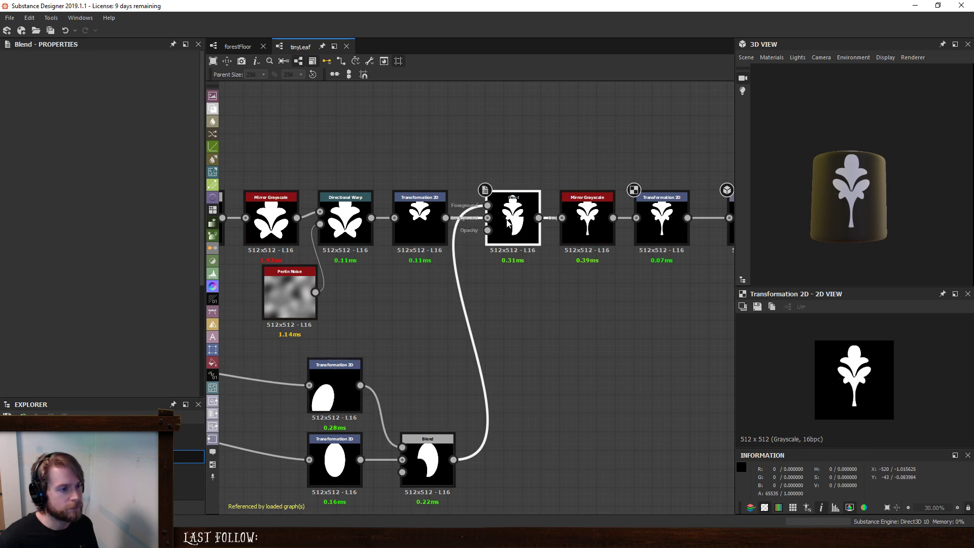
drag(71, 367, 92, 372)
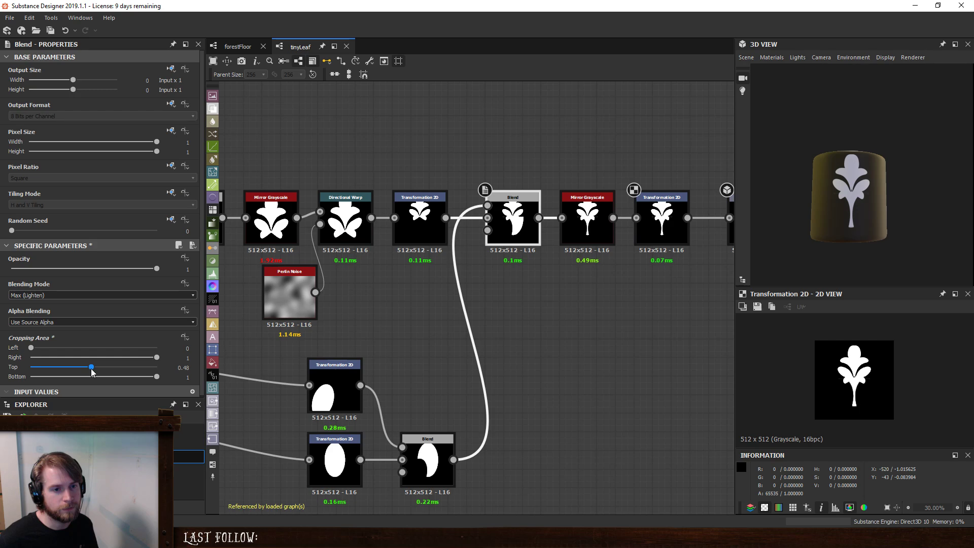
drag(30, 348, 84, 356)
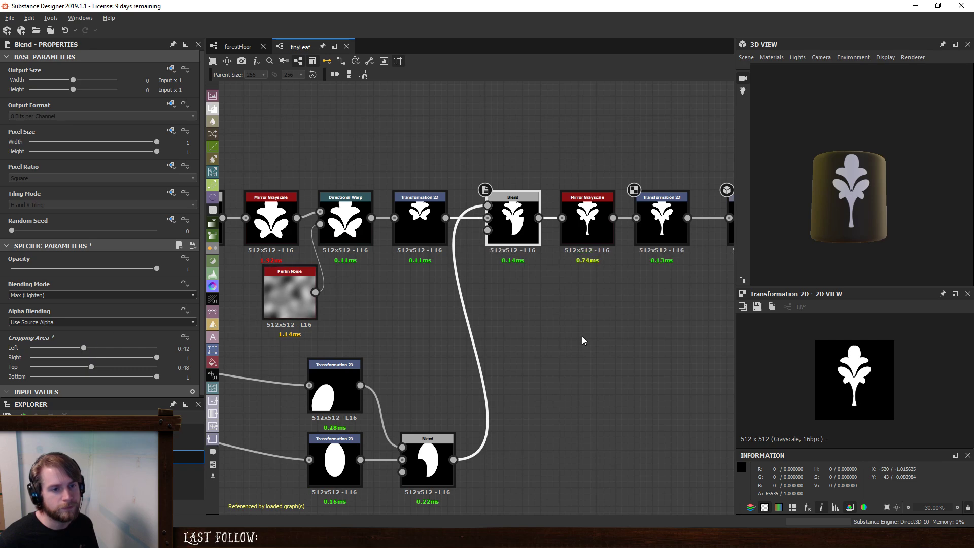
- Examine where the stem meets the leaf lobes in the 3D preview and in the Transformation 2D, Blend and Mirror Grayscale nodes
scroll(413, 269, up, 6)
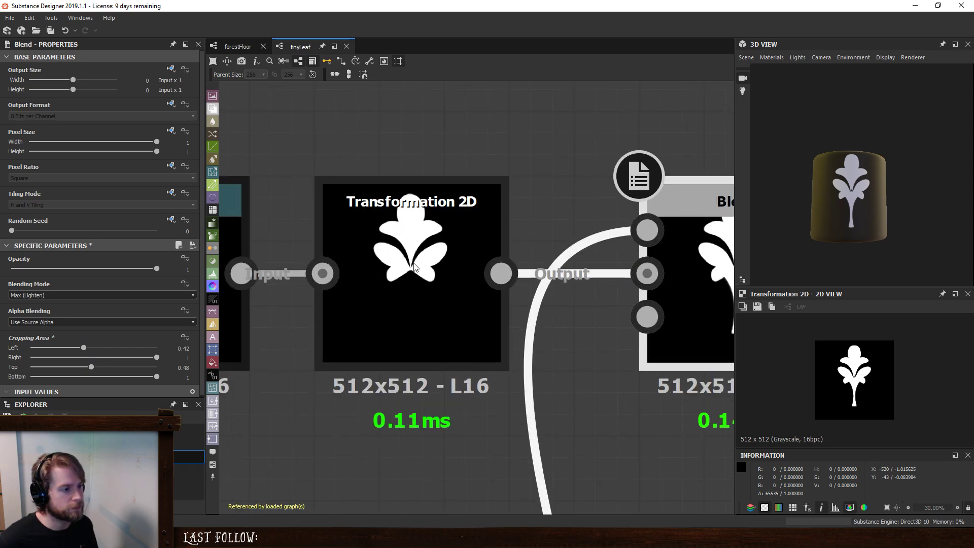
middle_drag(674, 284, 708, 280)
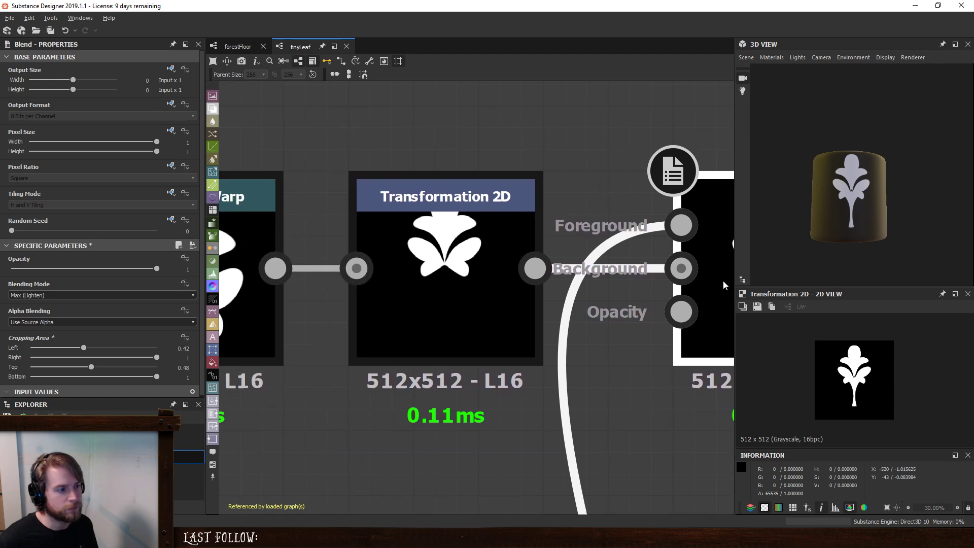
click(447, 285)
scroll(173, 284, down, 3)
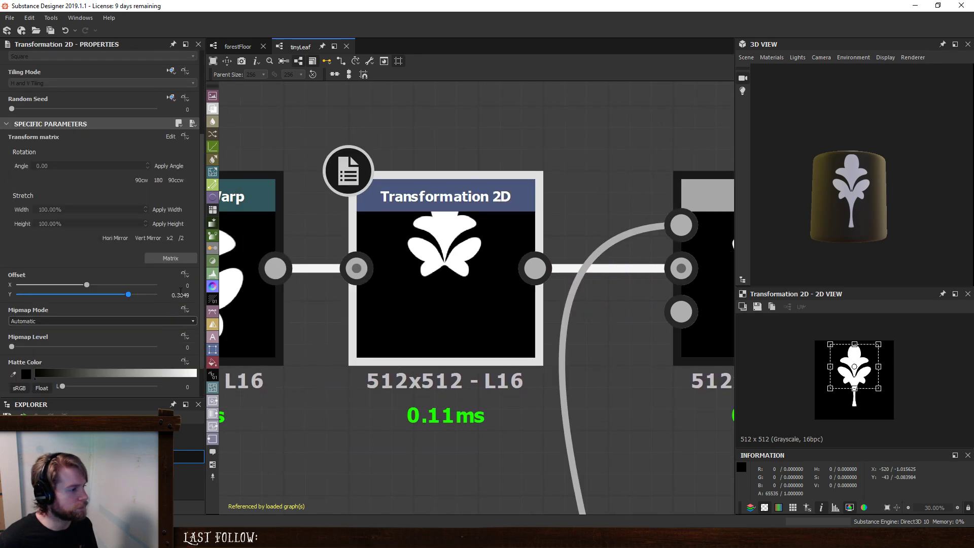
scroll(845, 188, up, 3)
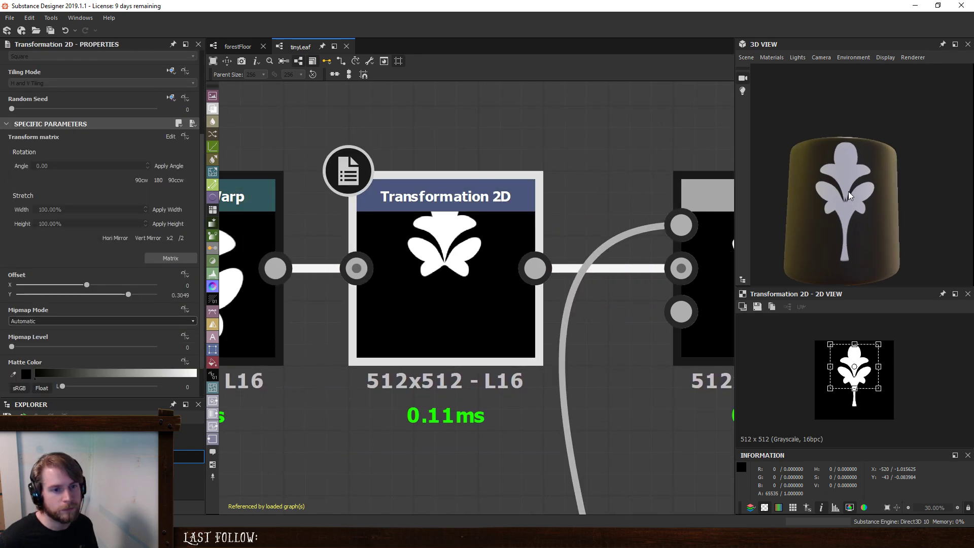
scroll(860, 211, up, 4)
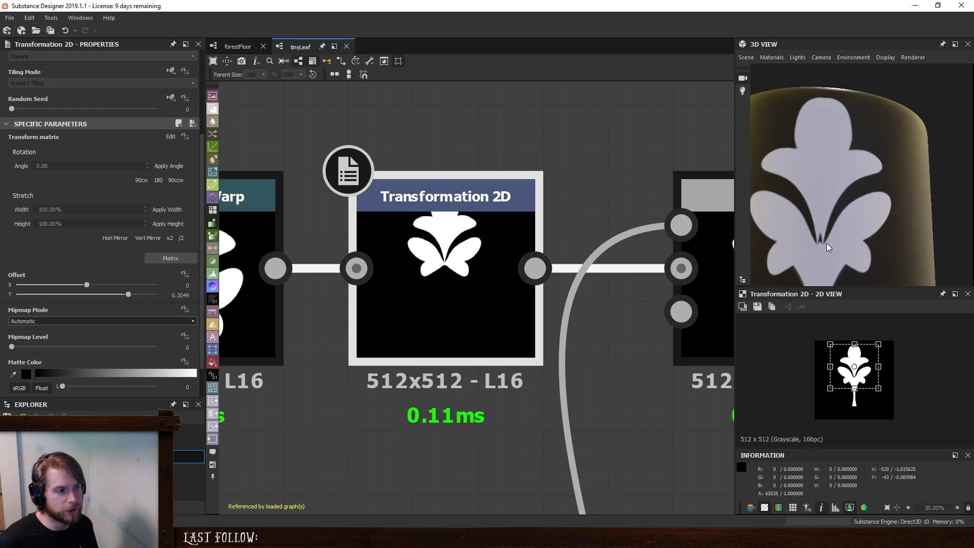
middle_drag(509, 262, 231, 267)
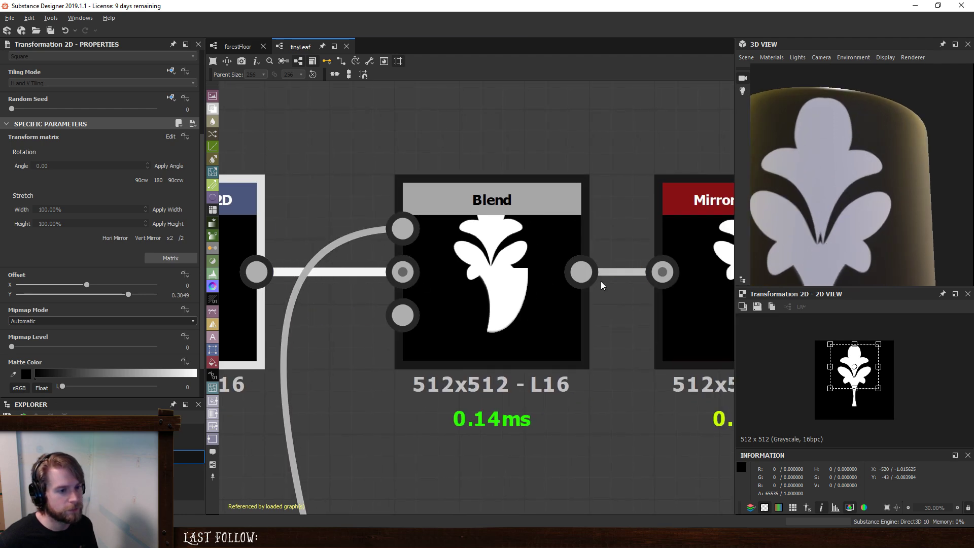
middle_drag(612, 284, 426, 280)
double_click(580, 282)
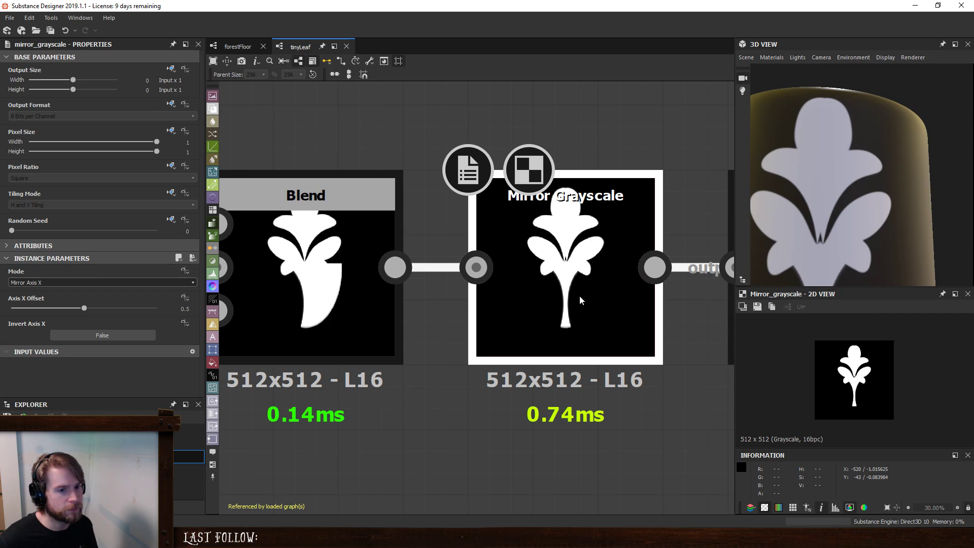
double_click(349, 300)
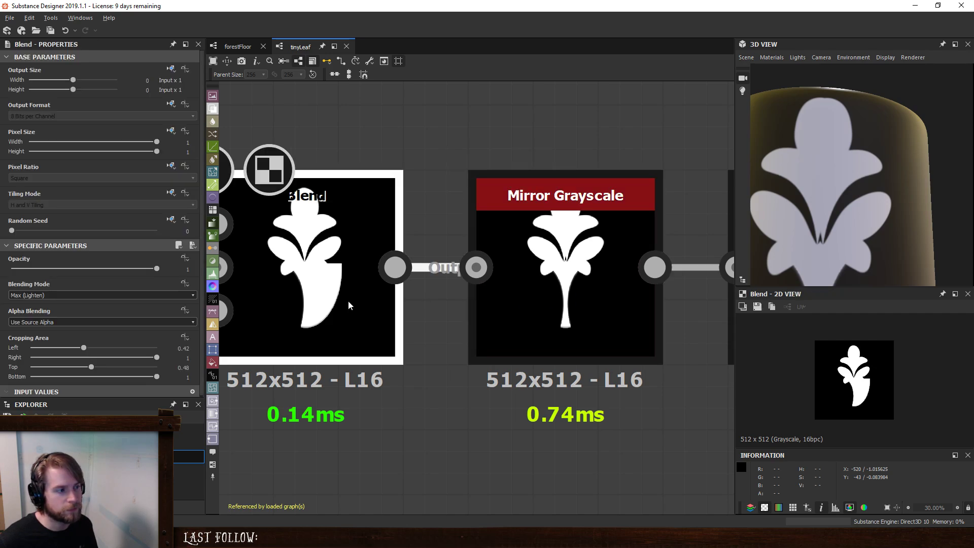
middle_drag(348, 301, 533, 291)
- Move the Directional Warp and its Perlin Noise to the chain's end, between the last Transformation 2D and the output, and tidy their layout
scroll(588, 327, down, 5)
drag(434, 277, 549, 362)
middle_drag(615, 361, 526, 317)
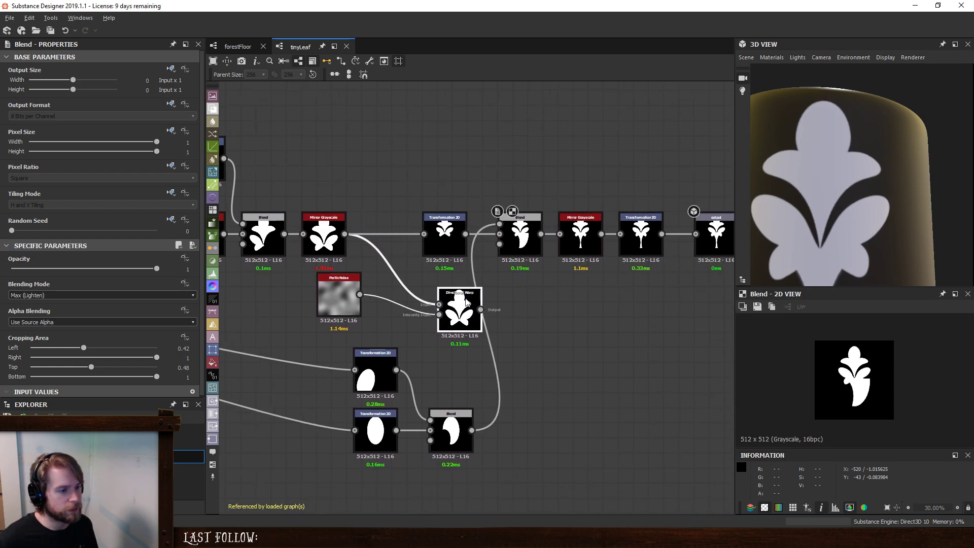
drag(462, 318, 633, 334)
drag(340, 305, 635, 432)
click(632, 340)
drag(633, 339, 724, 309)
middle_drag(629, 312, 356, 321)
drag(445, 247, 521, 248)
drag(389, 244, 455, 242)
drag(361, 432, 368, 304)
click(369, 243)
- Scale the whole leaf to about half size at the canvas's upper edge in the last Transformation 2D and set its X offset to 0
scroll(864, 188, down, 3)
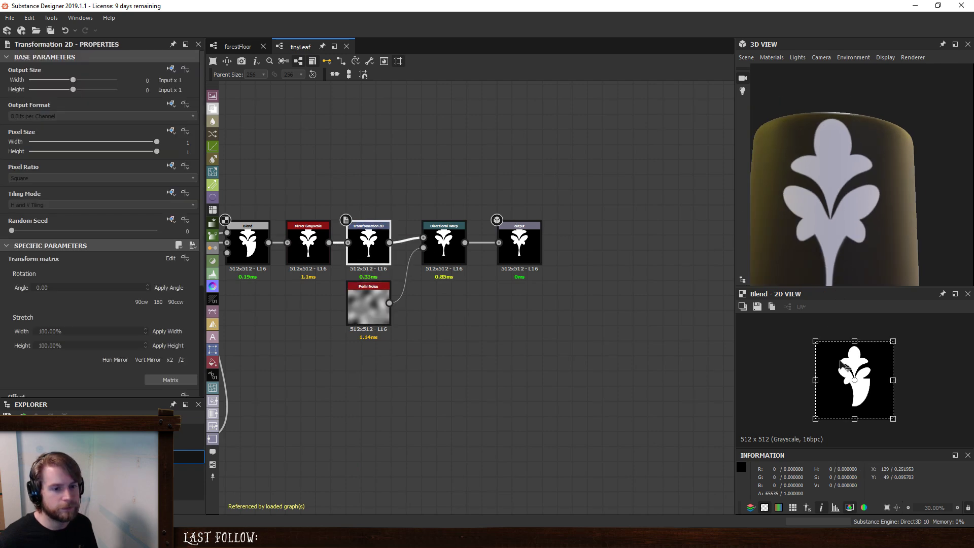
double_click(364, 236)
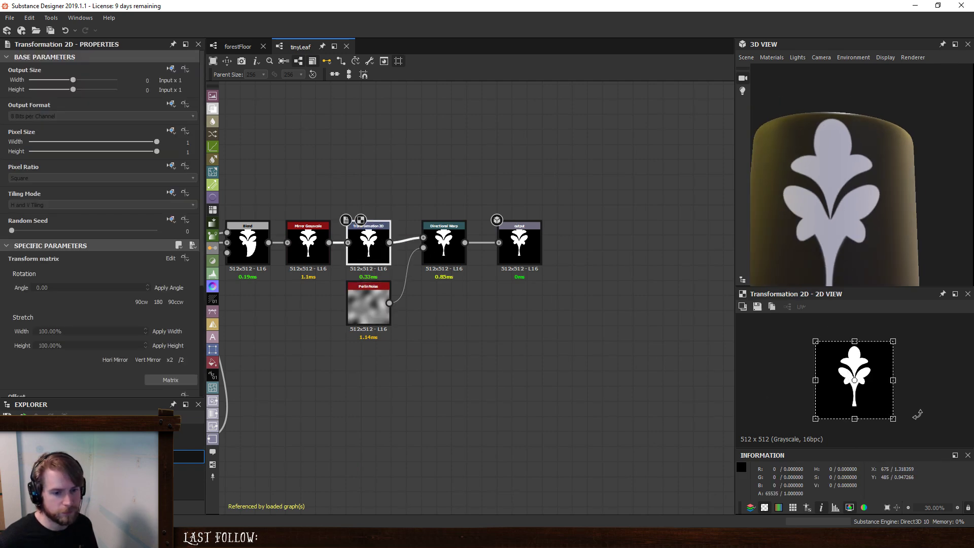
drag(894, 418, 863, 349)
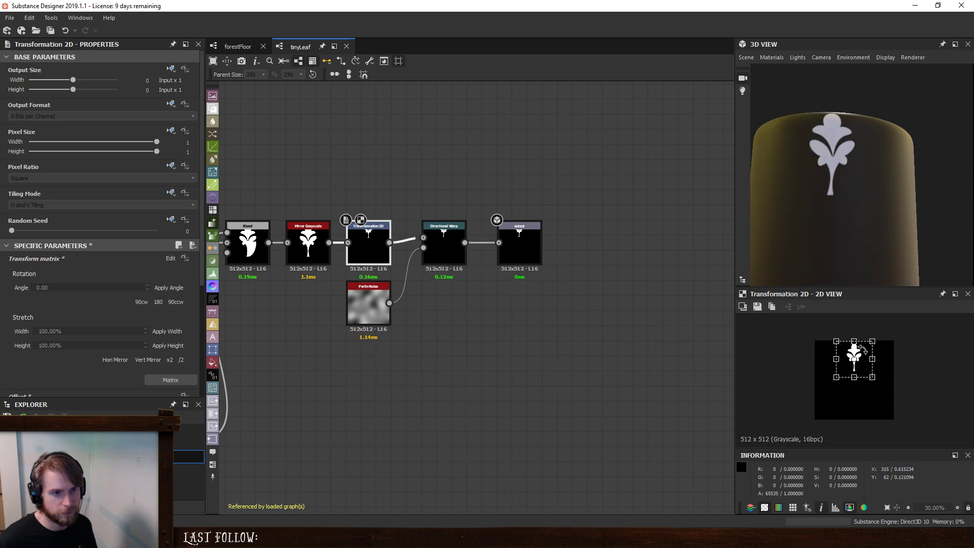
scroll(169, 358, down, 3)
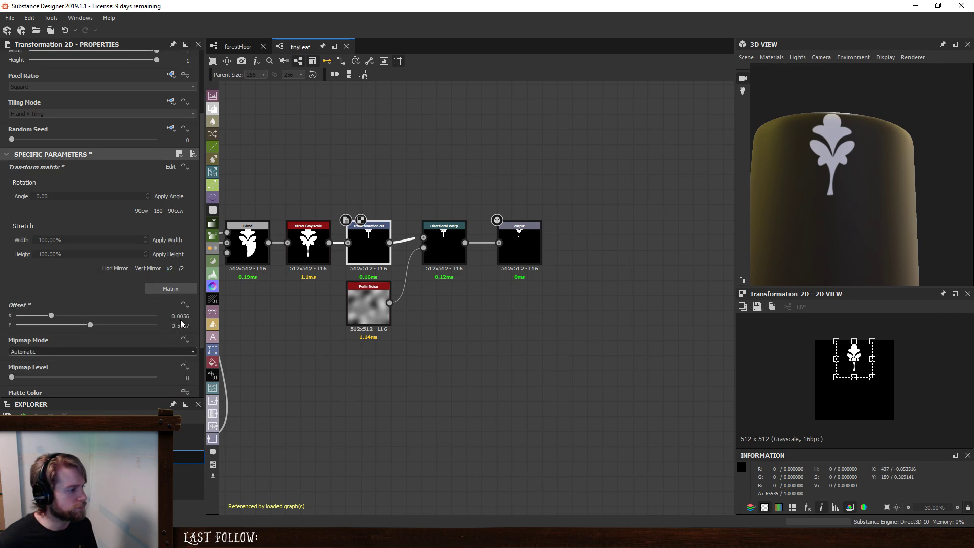
drag(172, 315, 284, 317)
text(0)
key(Return)
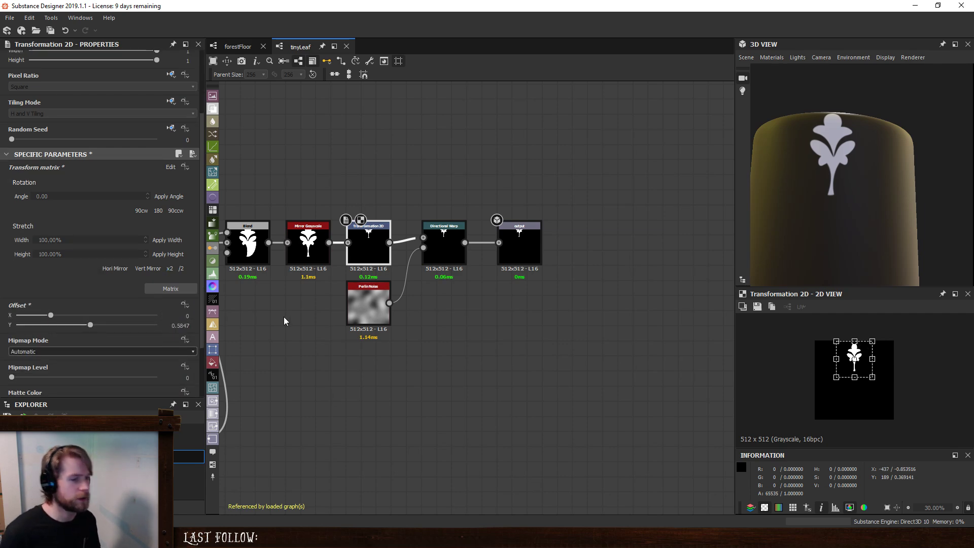
- Search the node library for "center"
key(space)
text(ce)
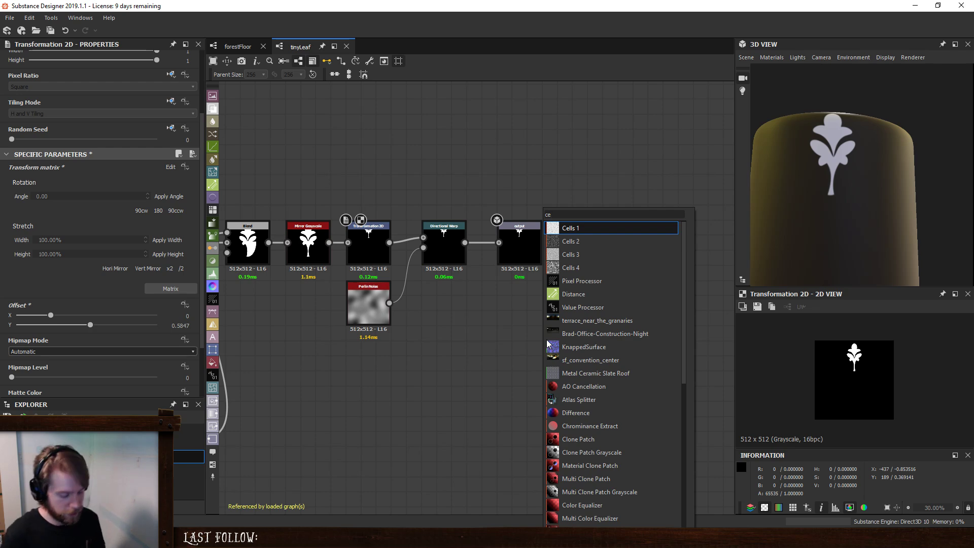
text(nter)
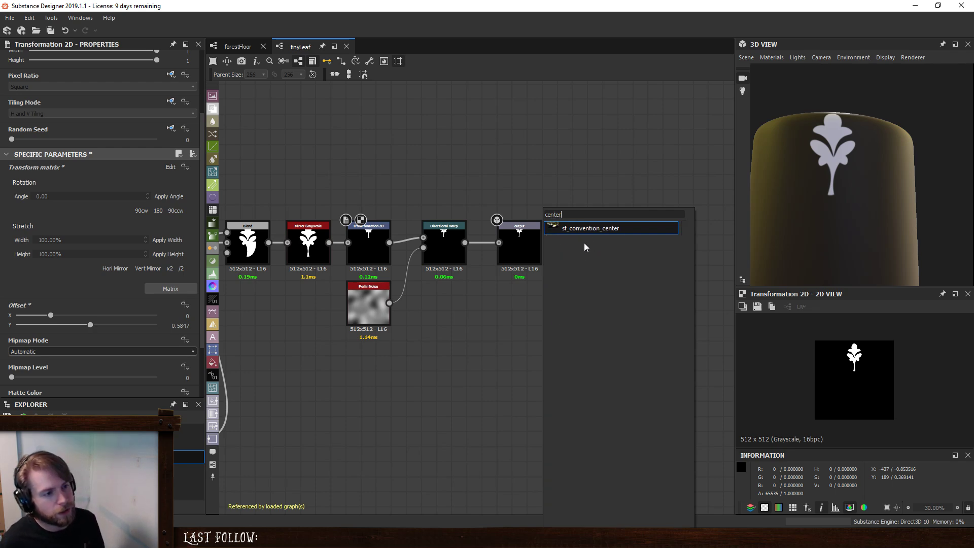
double_click(568, 213)
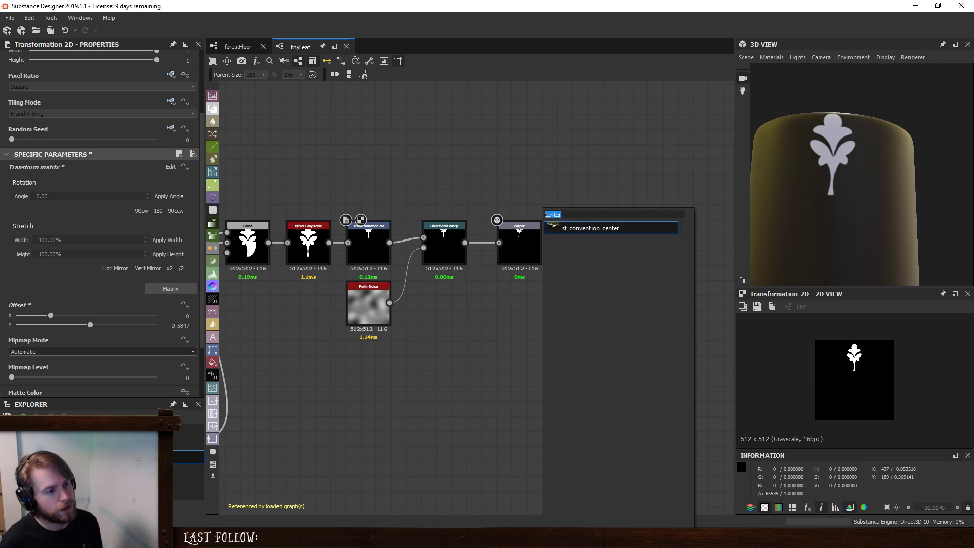
key(BackSpace)
click(459, 359)
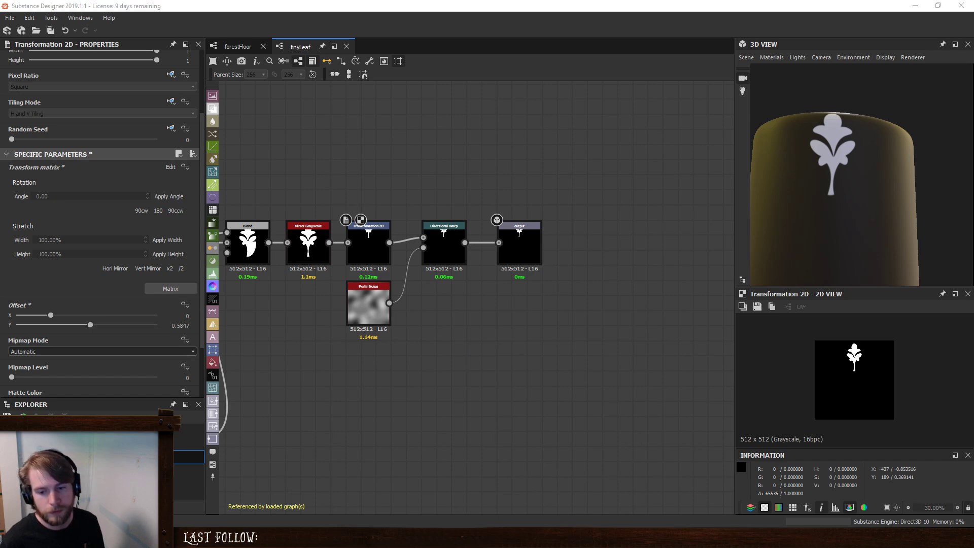
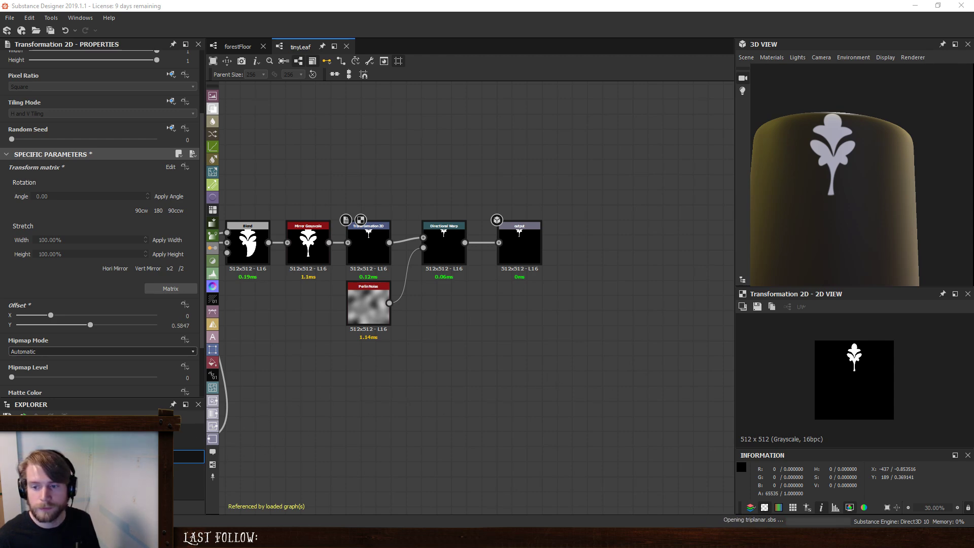
- Close the scaleInput graph and unload the scalePattern.sbs package without saving its changes
click(500, 331)
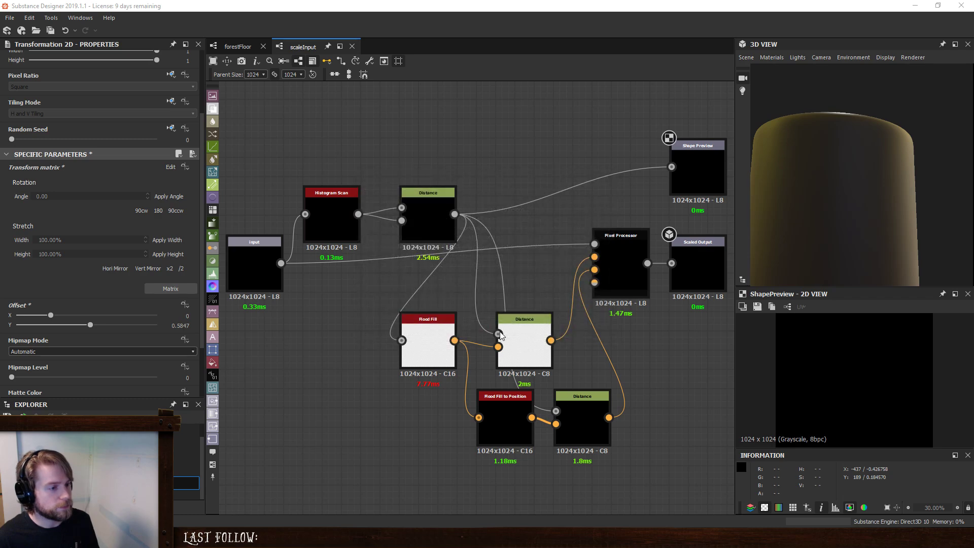
click(352, 46)
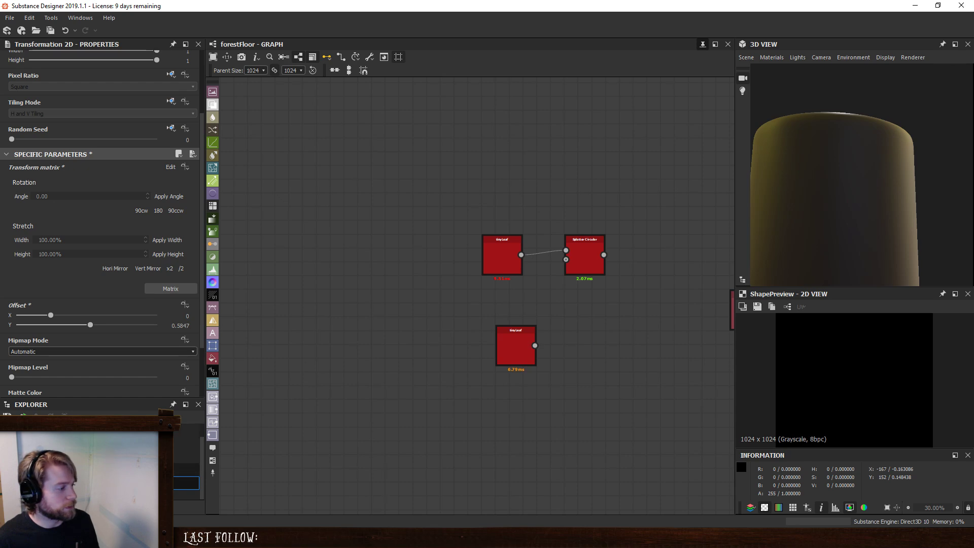
right_click(80, 476)
click(101, 412)
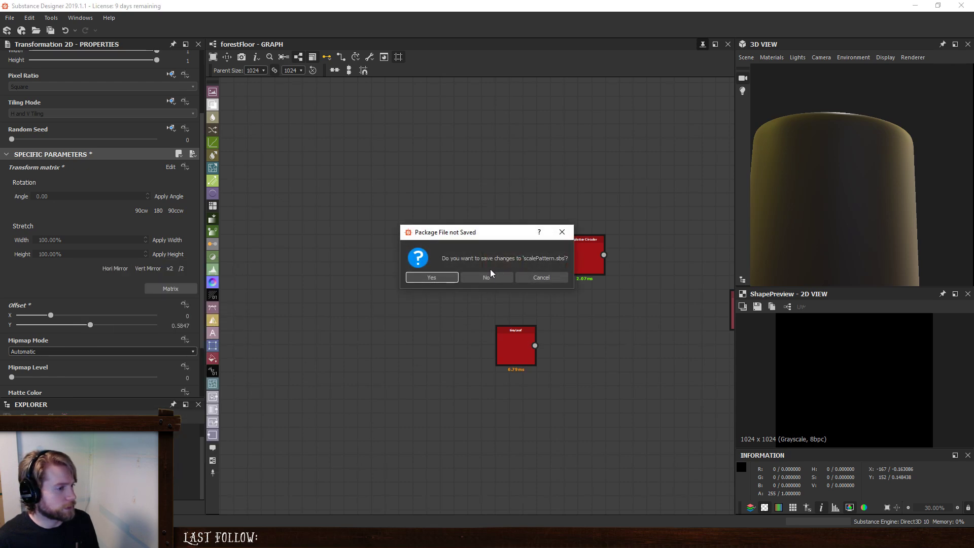
click(489, 279)
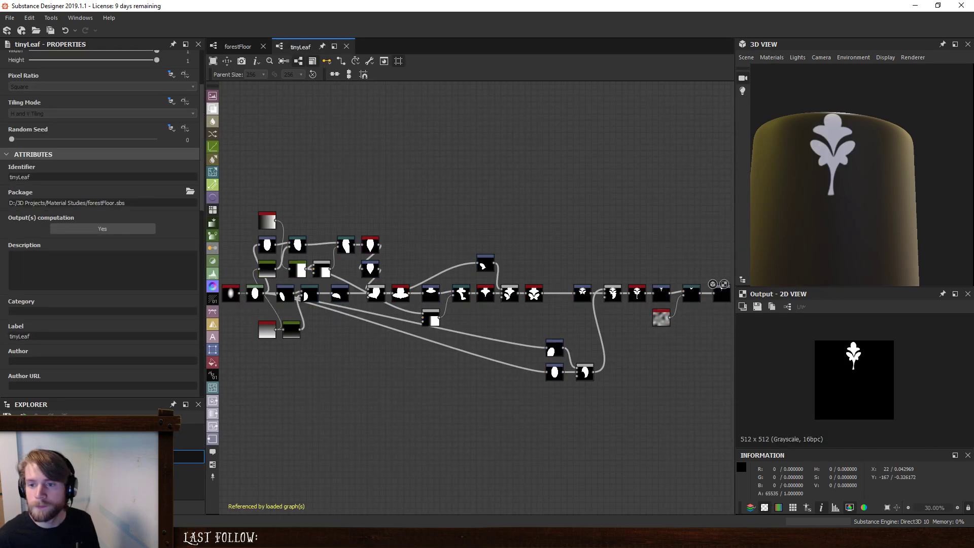
- Add the scaleInput graph from scalePattern.sbs as a node above the tinyLeaf chain and feed it the last Mirror Grayscale's output
drag(973, 325, 654, 256)
click(486, 334)
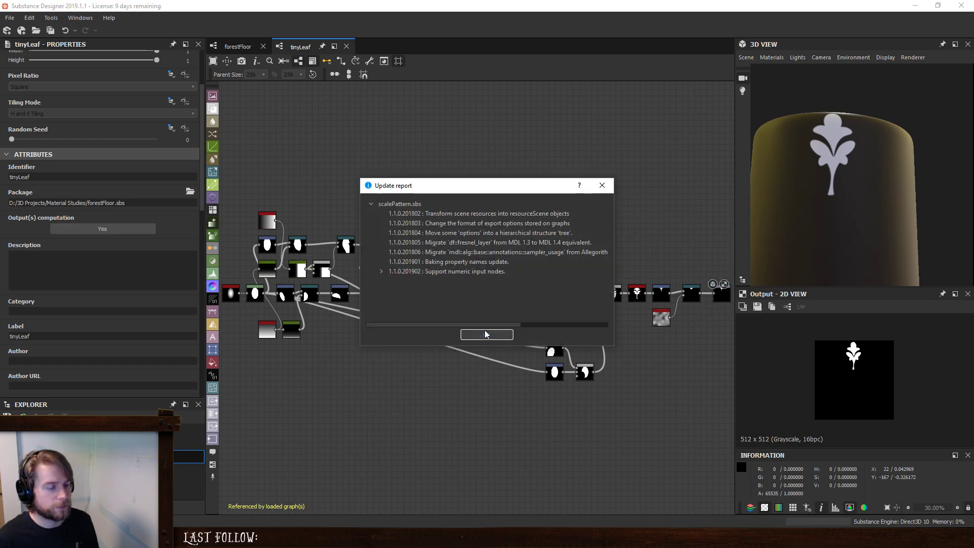
scroll(659, 271, up, 5)
drag(657, 256, 626, 272)
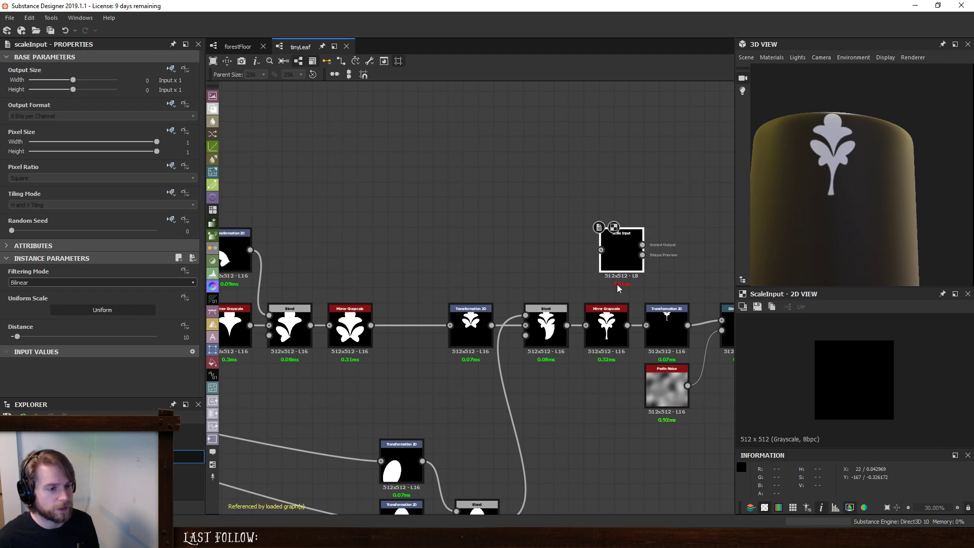
drag(627, 325, 601, 250)
middle_drag(601, 249, 557, 241)
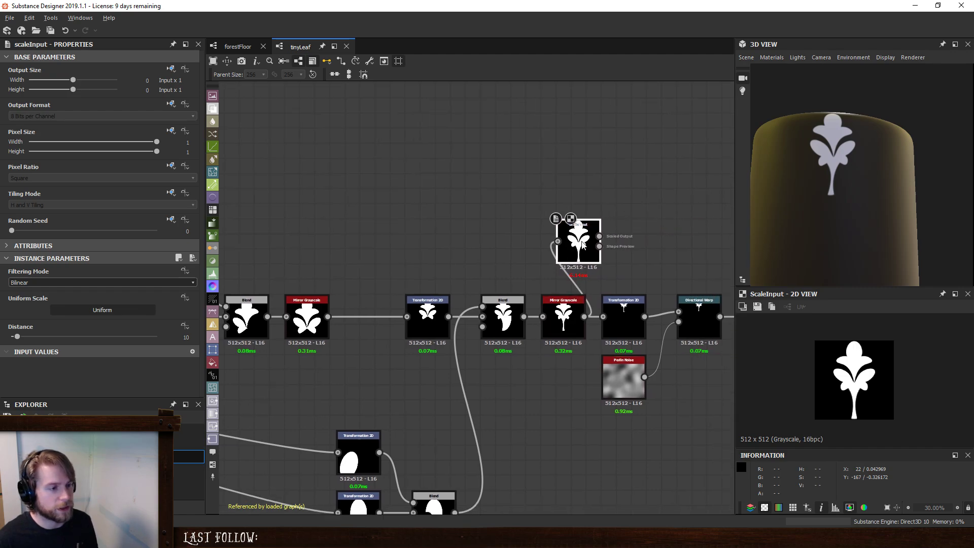
- Shift the stem nodes and the following Transformation 2D, Blend and Mirror Grayscale nodes closer to the preceding part of the chain
drag(406, 285, 555, 395)
scroll(538, 402, down, 1)
middle_drag(391, 377, 452, 315)
drag(454, 239, 580, 485)
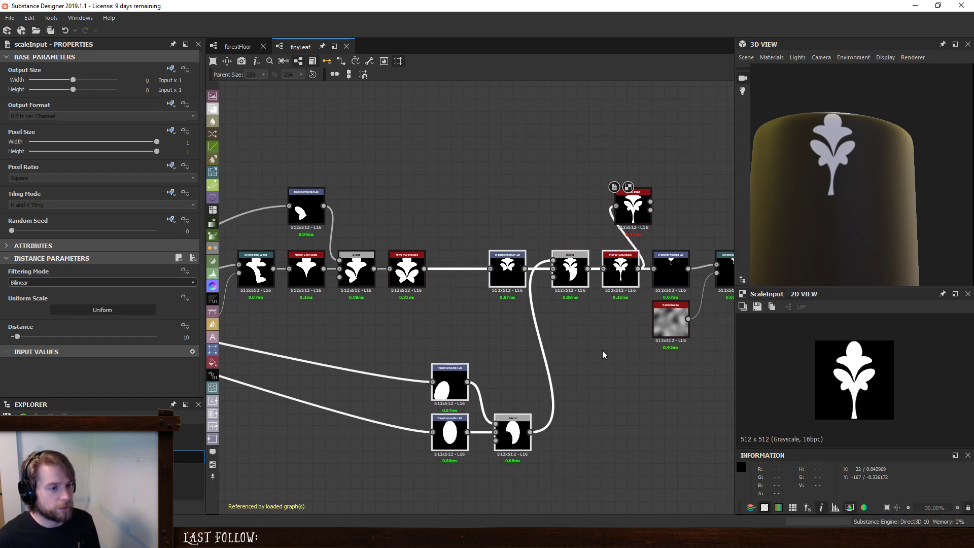
drag(507, 269, 457, 269)
click(494, 194)
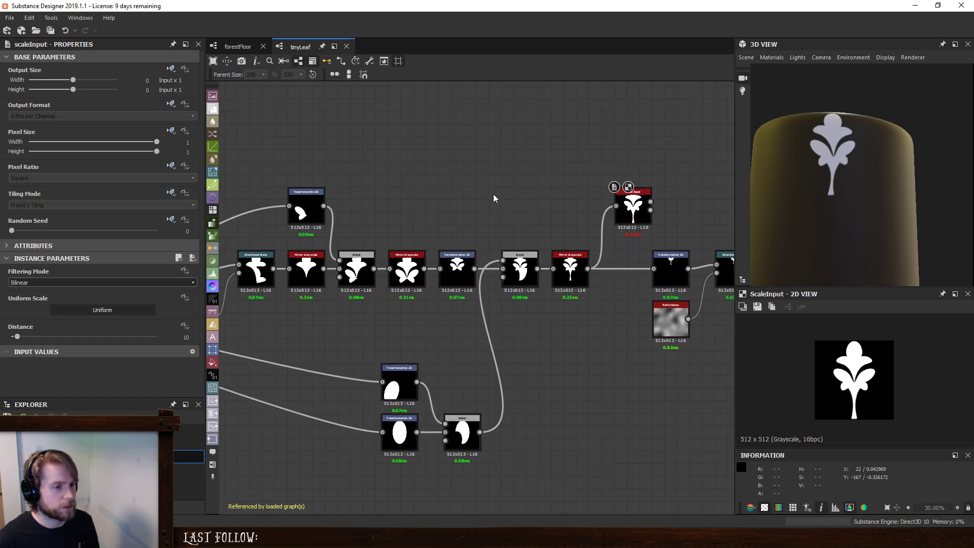
- Compare the Scaled Output and Shape Preview results of the Scale Input node in the 2D view
scroll(534, 219, up, 2)
middle_drag(570, 203, 376, 247)
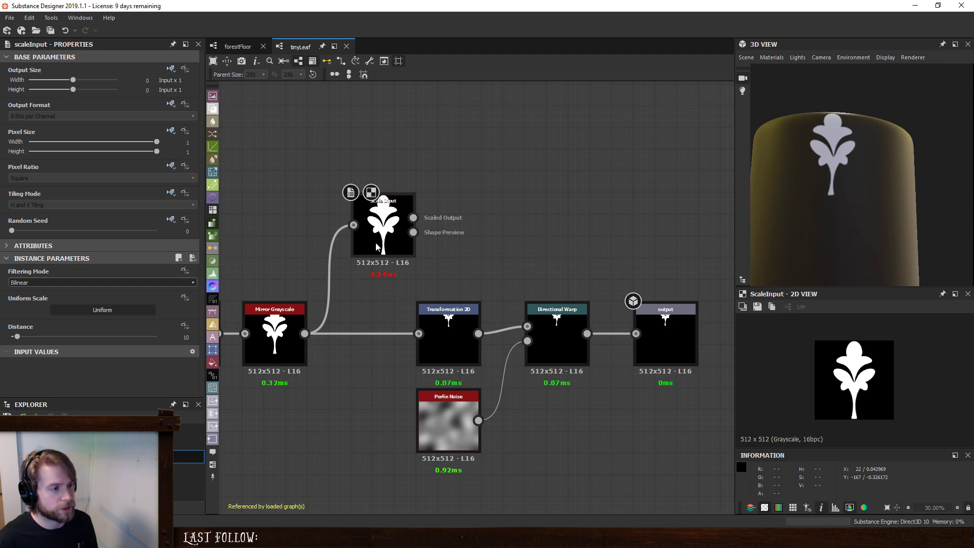
click(414, 233)
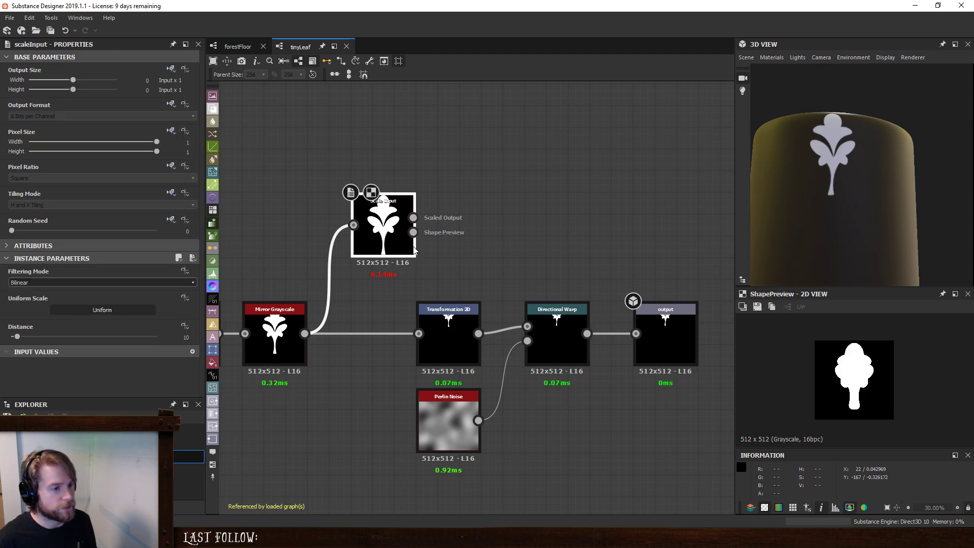
double_click(390, 227)
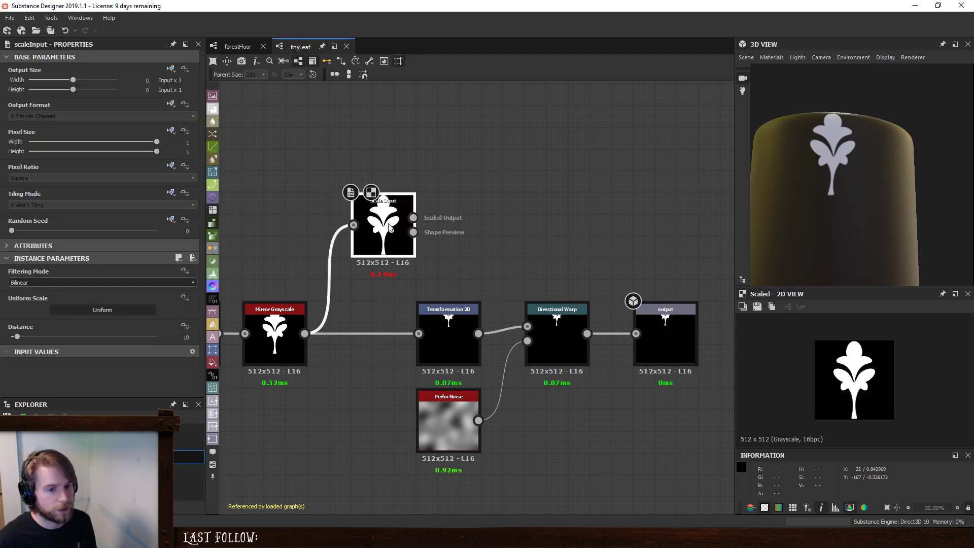
click(414, 233)
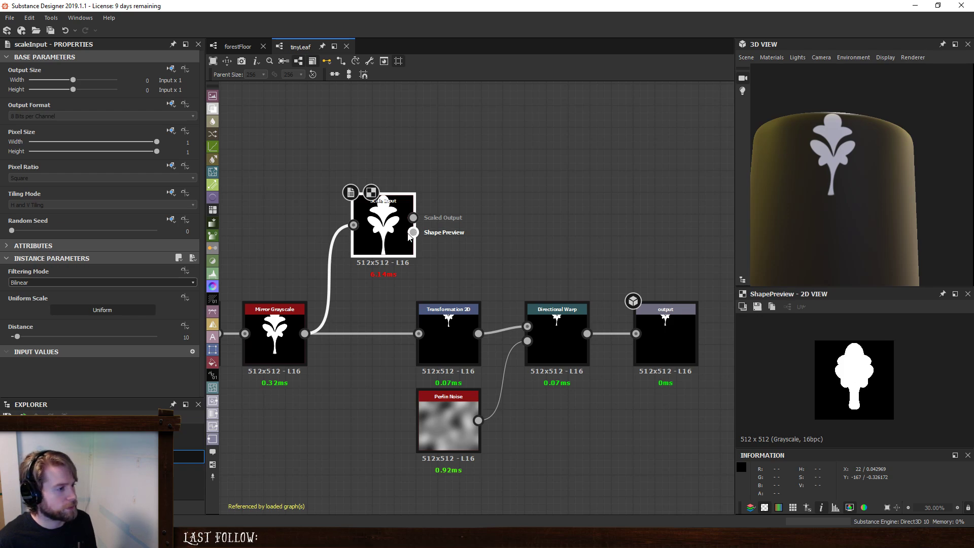
double_click(382, 219)
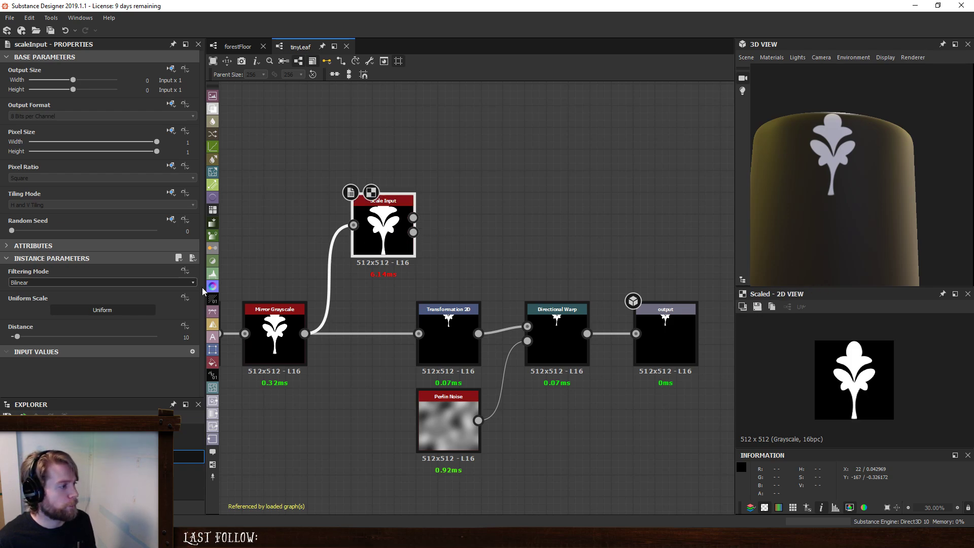
click(413, 233)
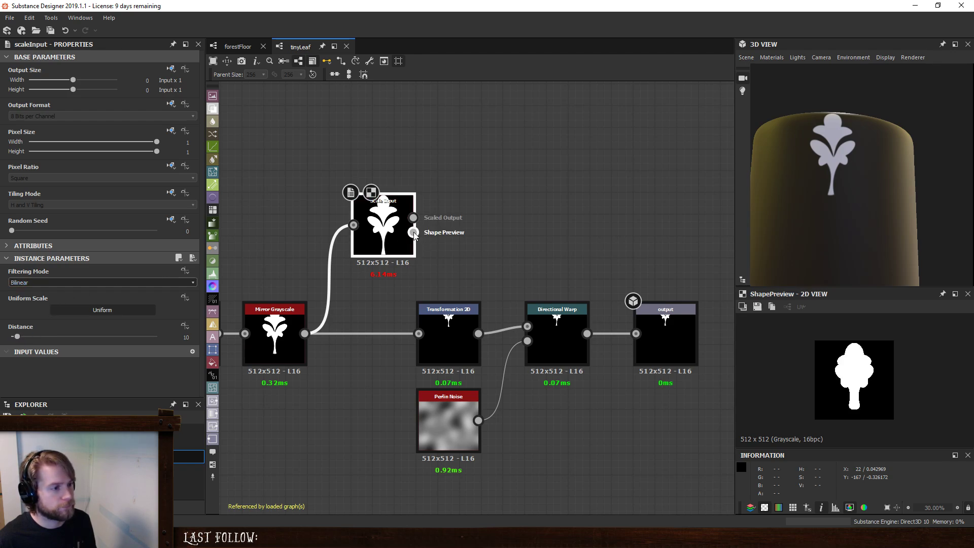
- Try a slightly lower Distance on the Scale Input node and restore it to 10
drag(13, 337, 17, 338)
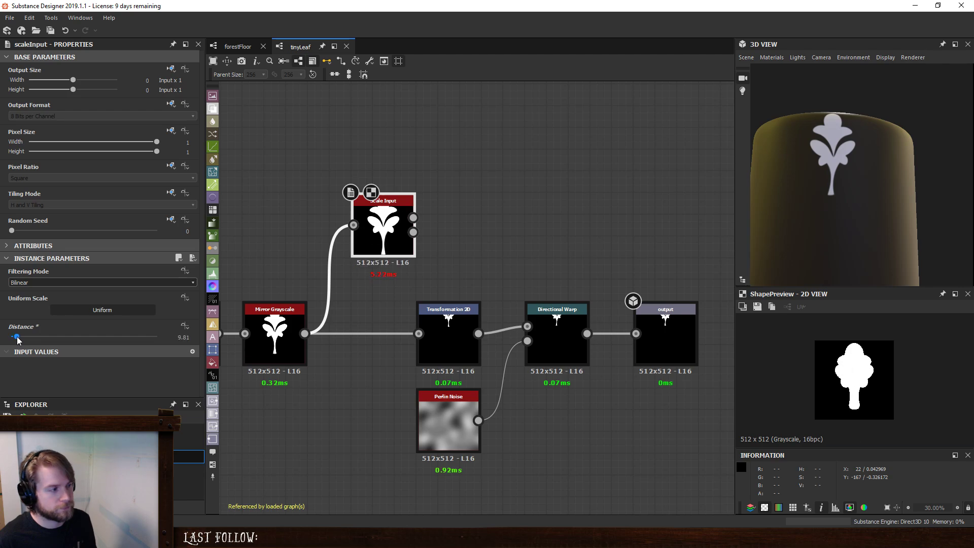
drag(176, 339, 257, 347)
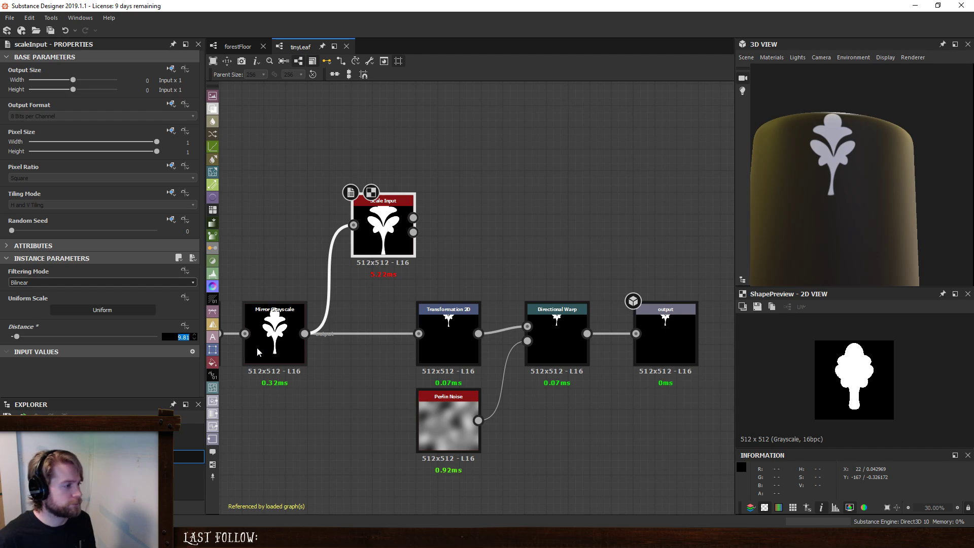
text(10)
key(Return)
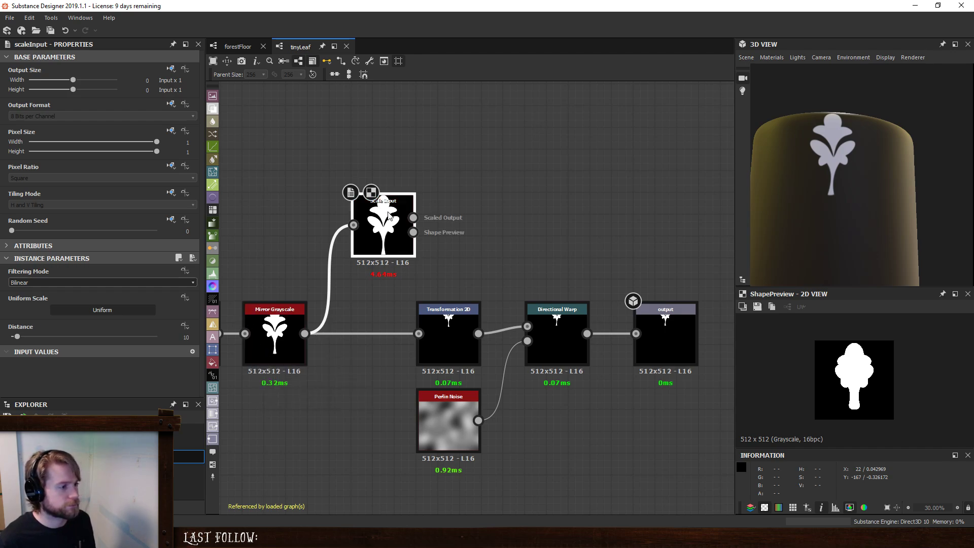
- Compare the leaf edges of Mirror Grayscale and Scale Input up close, trying Nearest filtering on Scale Input before restoring Bilinear
click(275, 339)
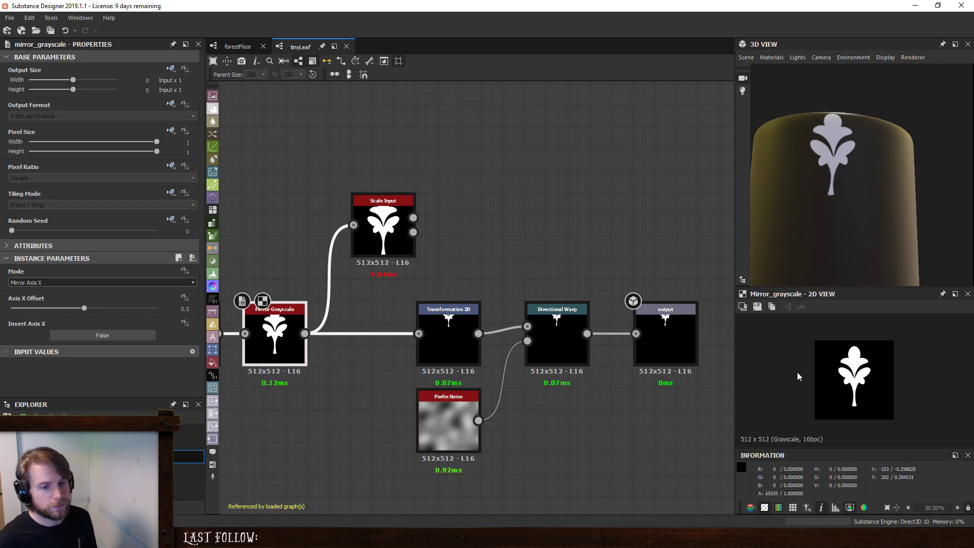
scroll(862, 371, up, 5)
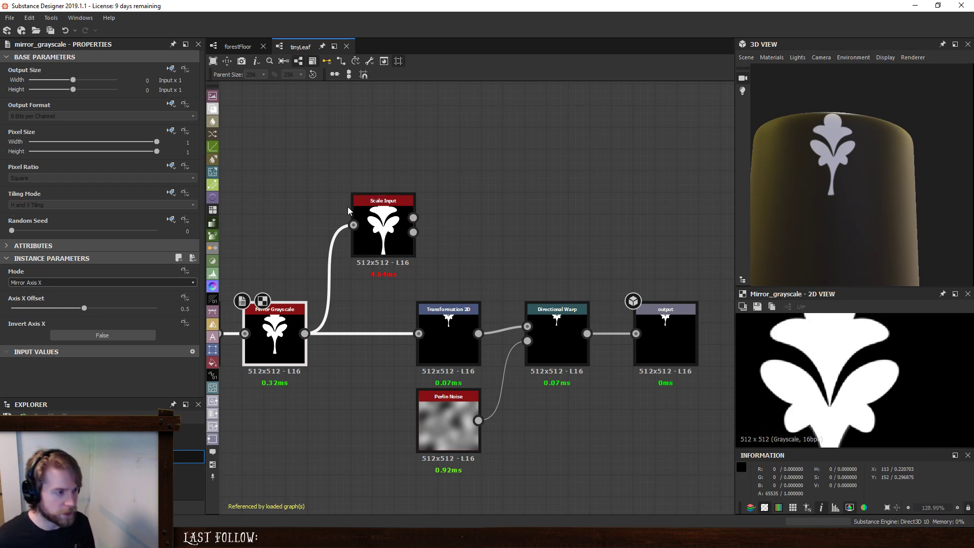
click(363, 215)
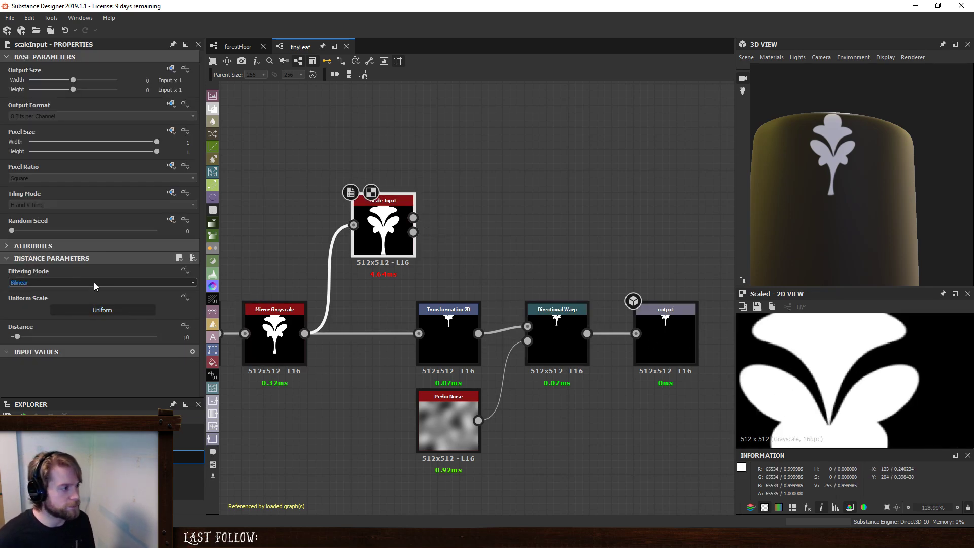
click(94, 283)
click(68, 297)
click(71, 279)
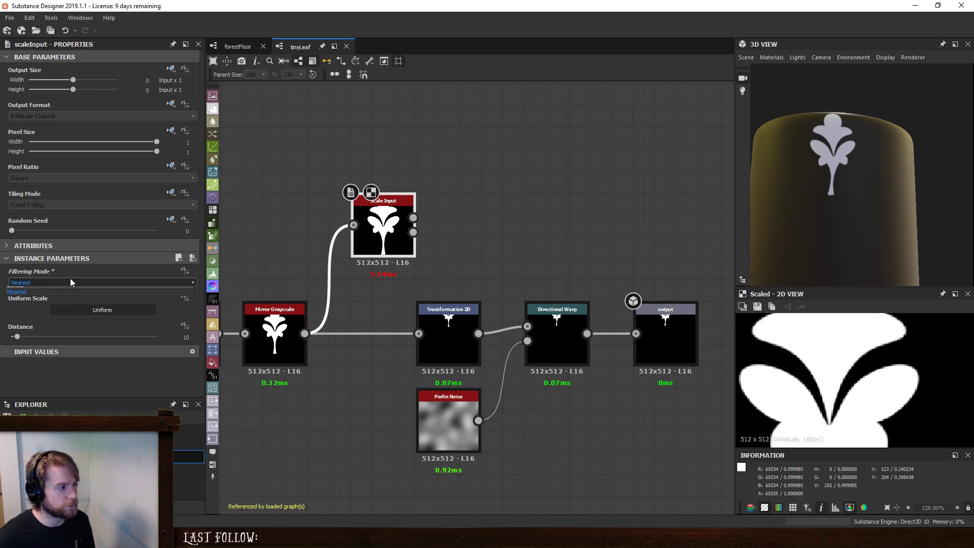
click(60, 290)
scroll(830, 374, down, 5)
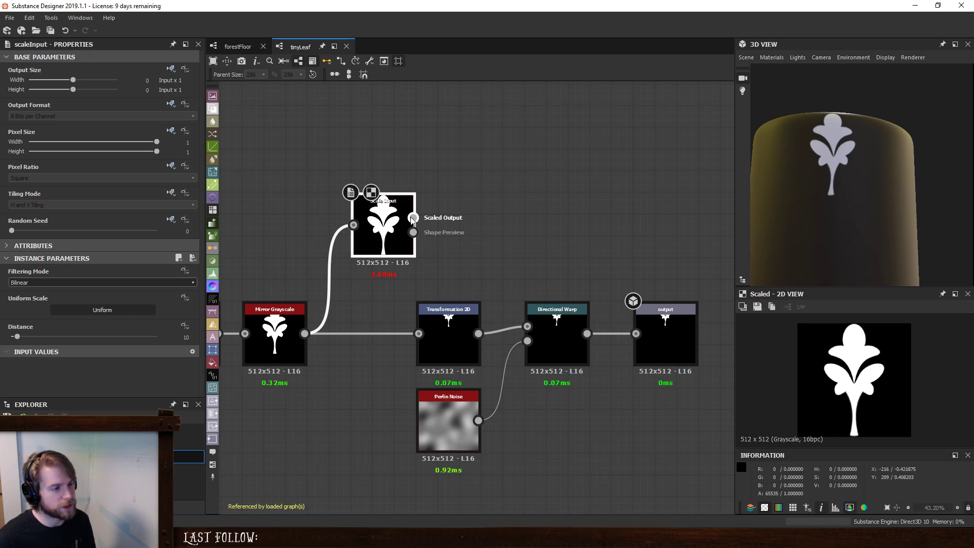
- Connect Scale Input's Scaled Output to the last Transformation 2D and line the node up between it and Mirror Grayscale
drag(414, 218, 419, 333)
drag(383, 226, 362, 335)
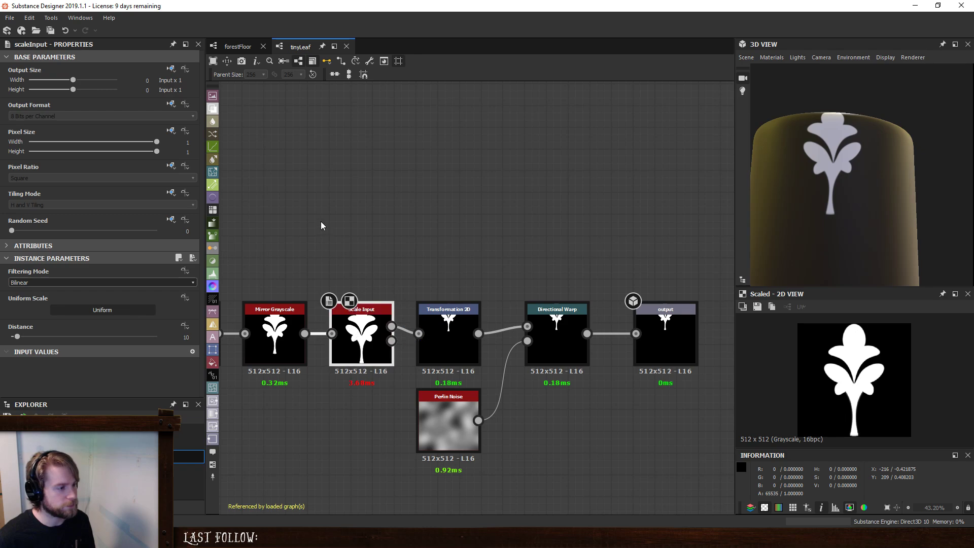
middle_drag(321, 222, 409, 221)
drag(358, 241, 437, 361)
click(560, 252)
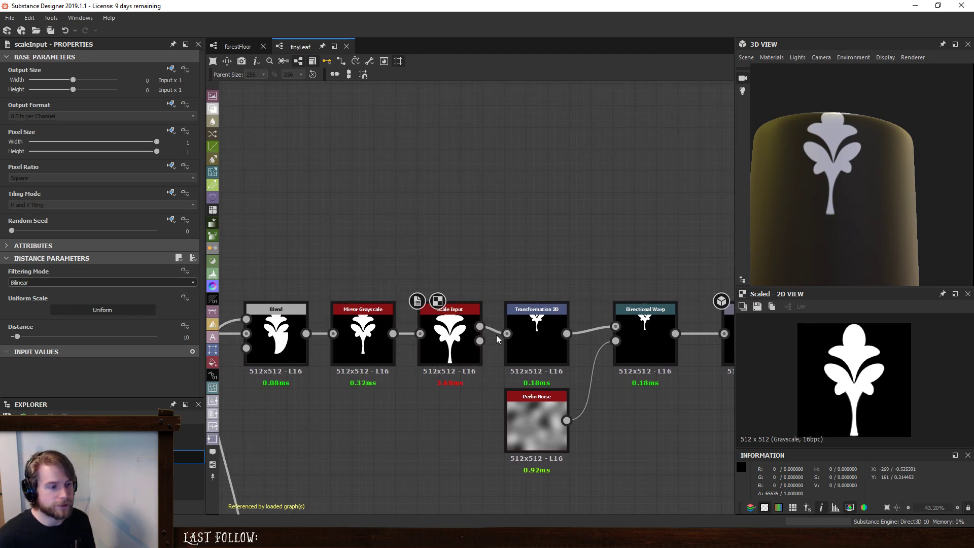
- Set both X1 and Y2 of the last Transformation 2D's transform matrix to 2
click(533, 345)
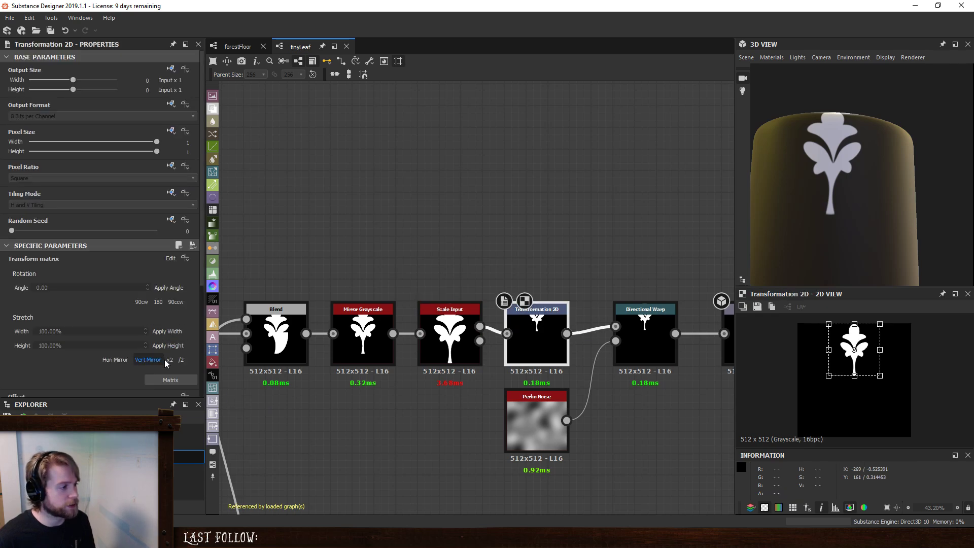
click(177, 382)
double_click(20, 274)
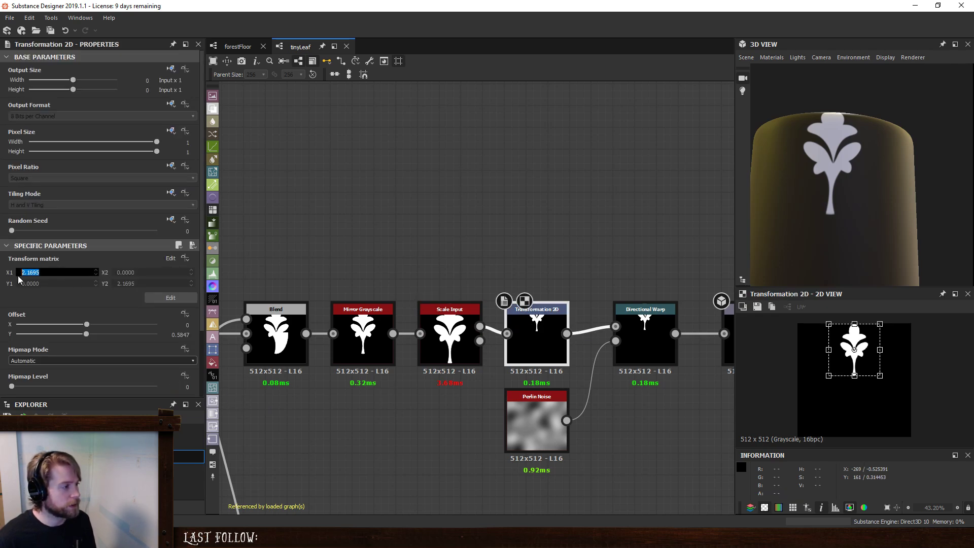
text(2)
key(Tab)
key(Tab)
key(Tab)
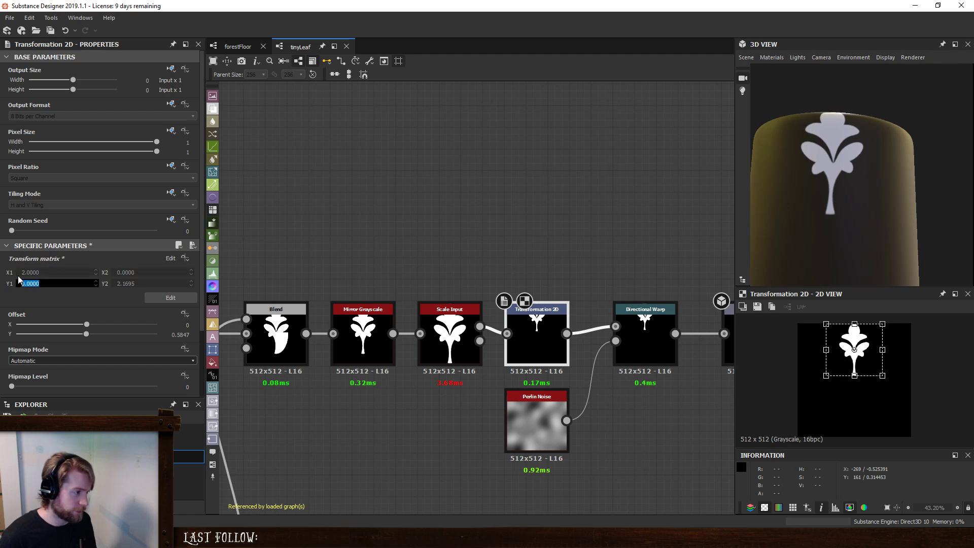
text(2)
key(Return)
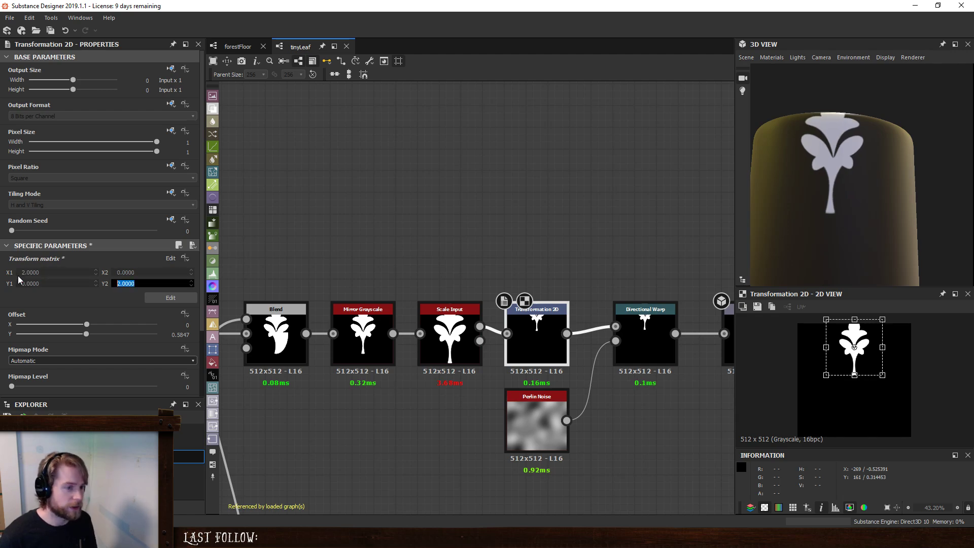
- Set the last Transformation 2D's Y offset to 0.5
double_click(170, 335)
text(0.5)
key(Return)
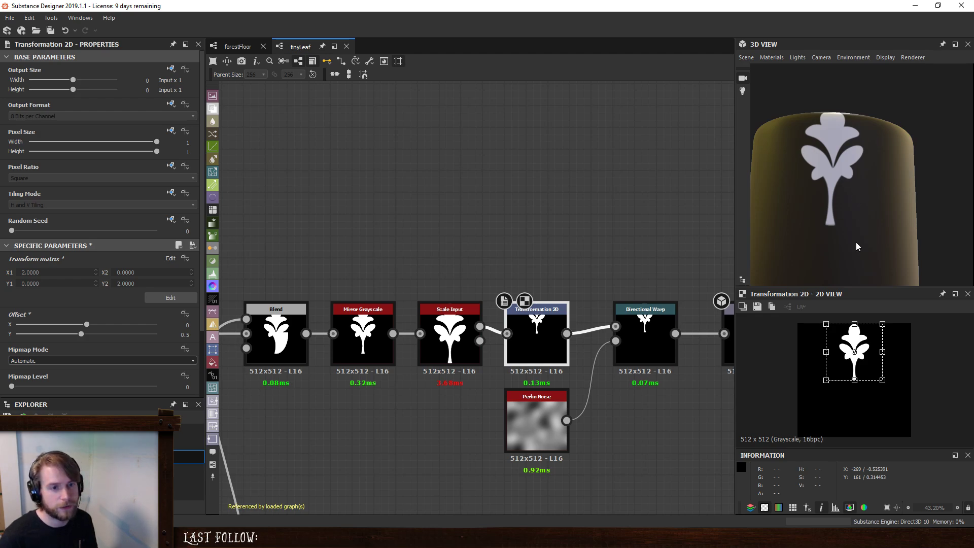
- Examine the leaf tip and stem base in the Transformation 2D result and compare them with the Scale Input result
scroll(835, 336, up, 6)
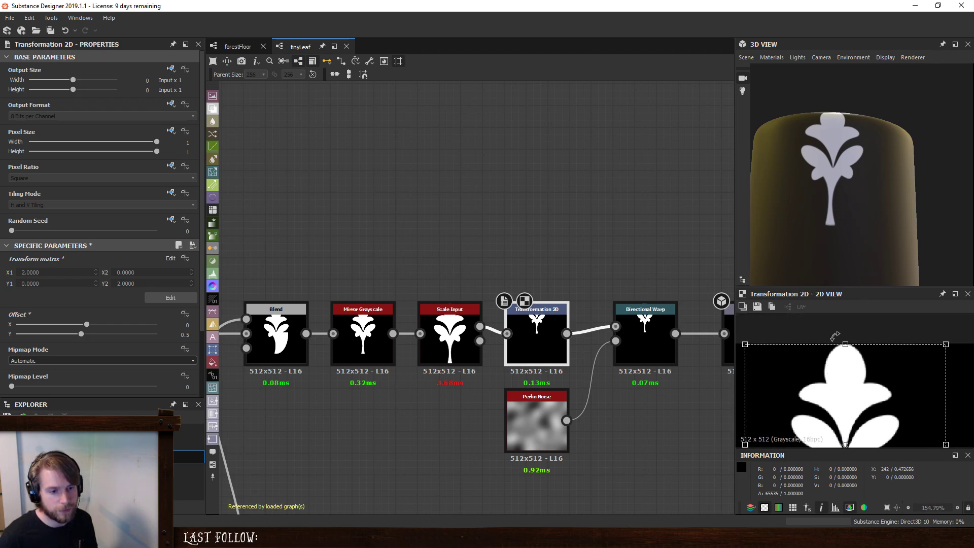
scroll(858, 317, down, 6)
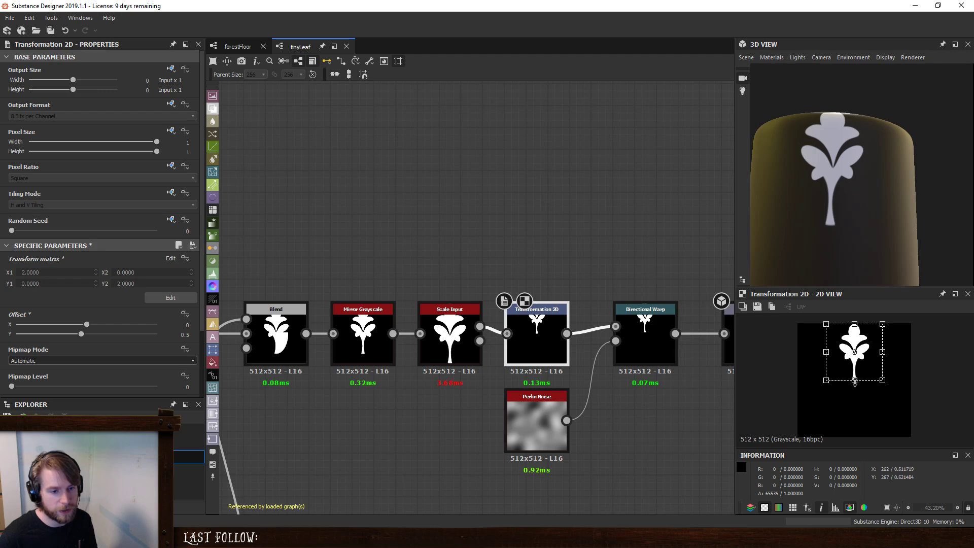
click(493, 234)
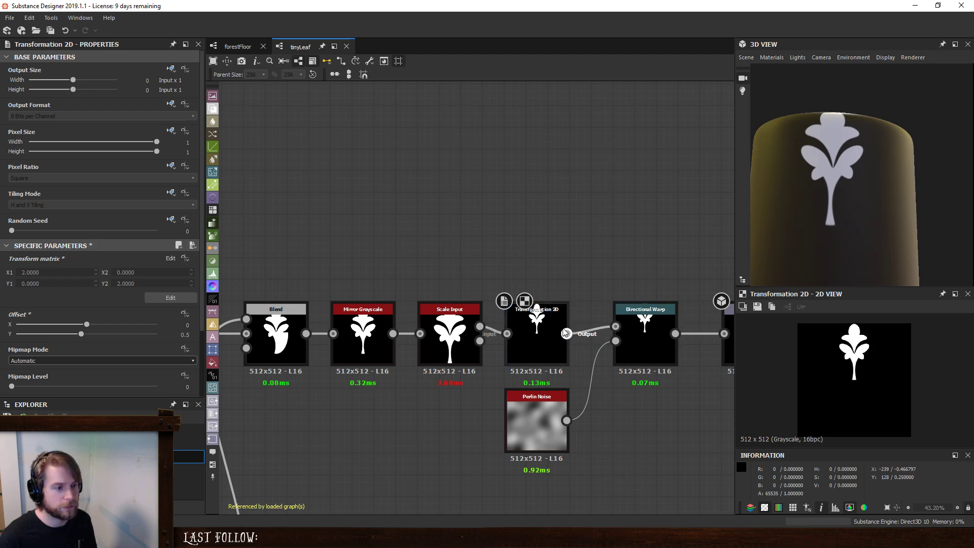
double_click(450, 338)
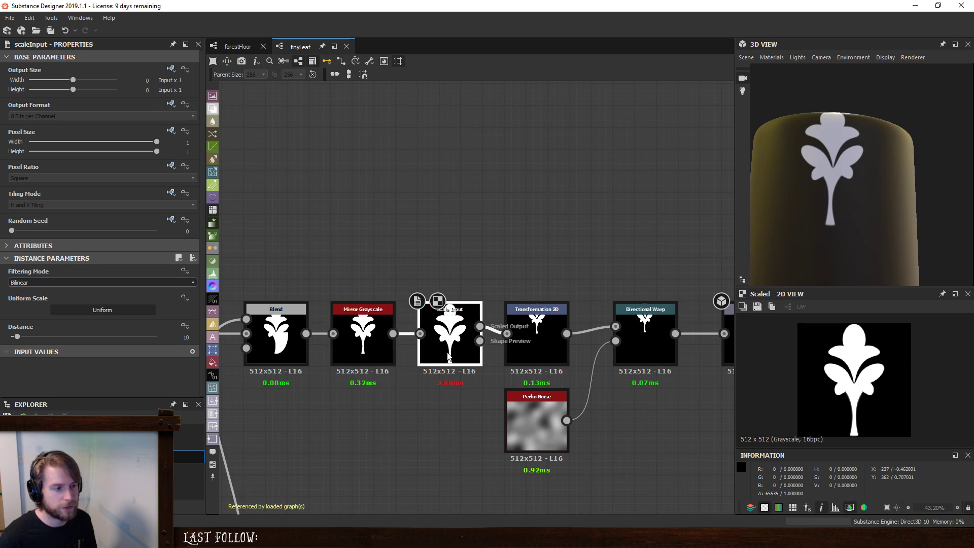
double_click(541, 329)
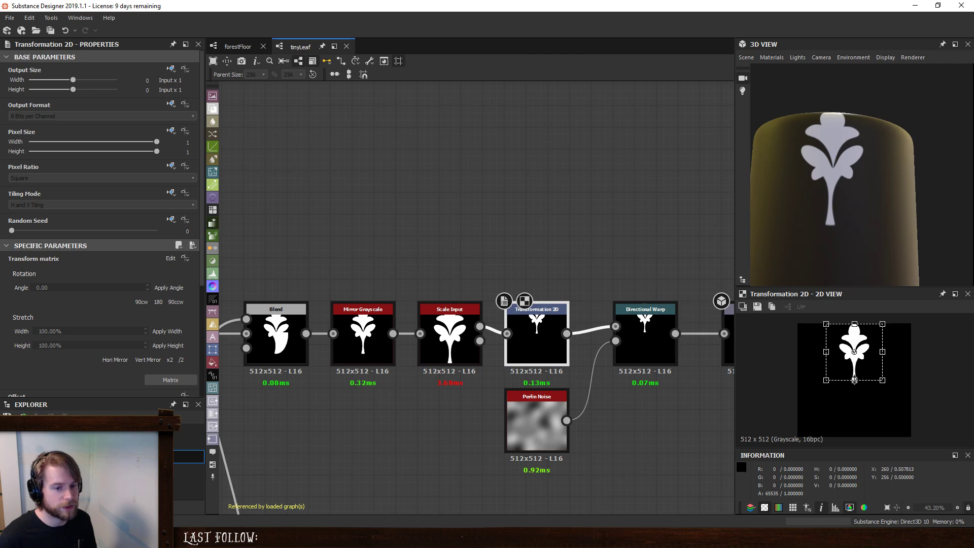
- Preview the Directional Warp result and try an absolute H and V Tiling mode on the last Transformation 2D
scroll(443, 216, down, 3)
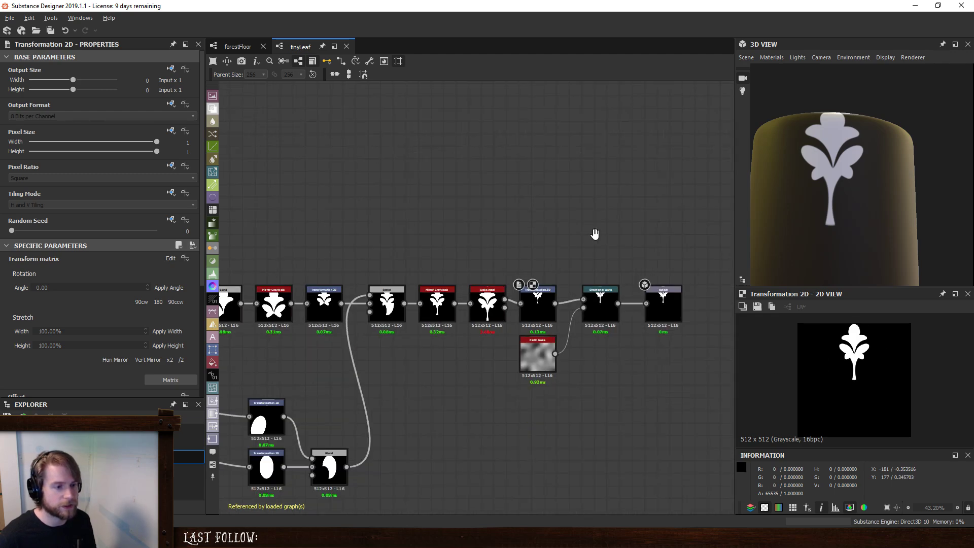
double_click(553, 317)
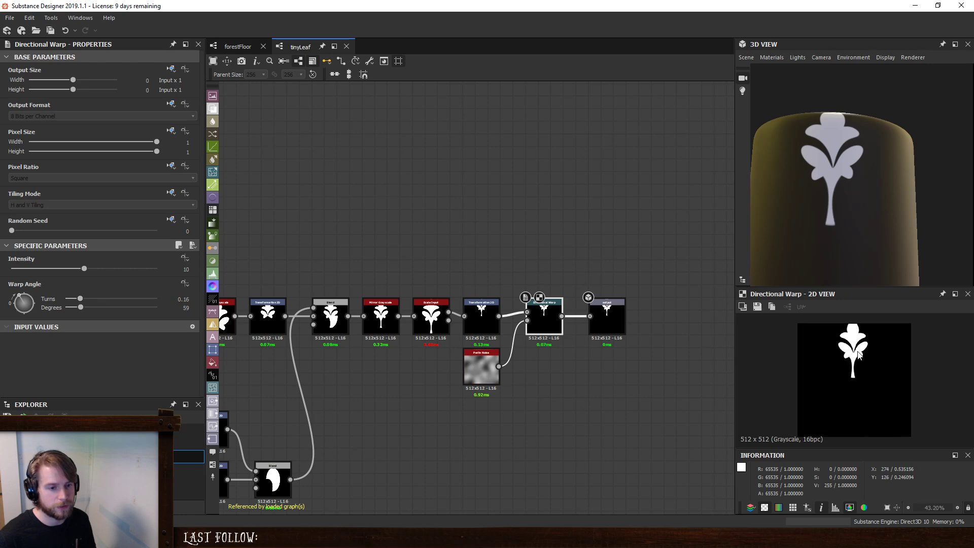
click(482, 317)
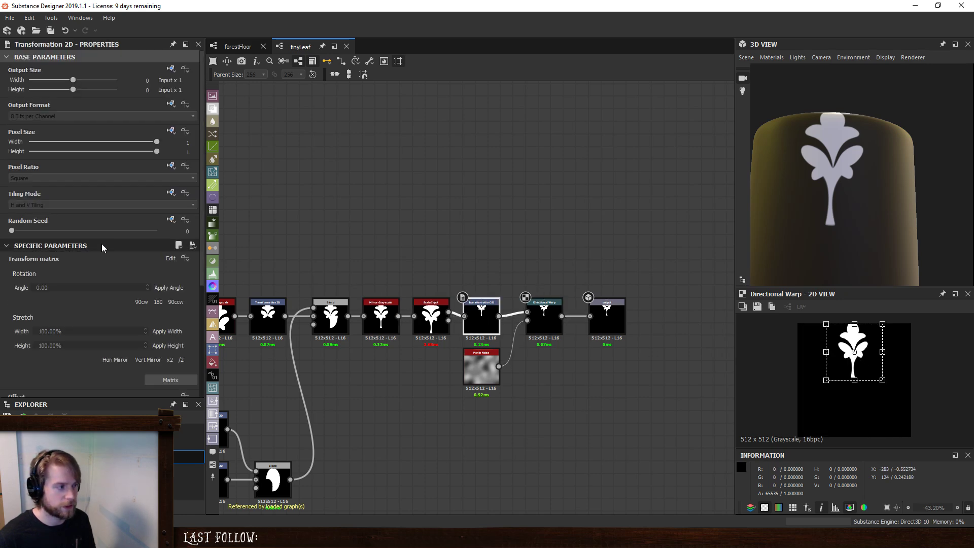
click(170, 195)
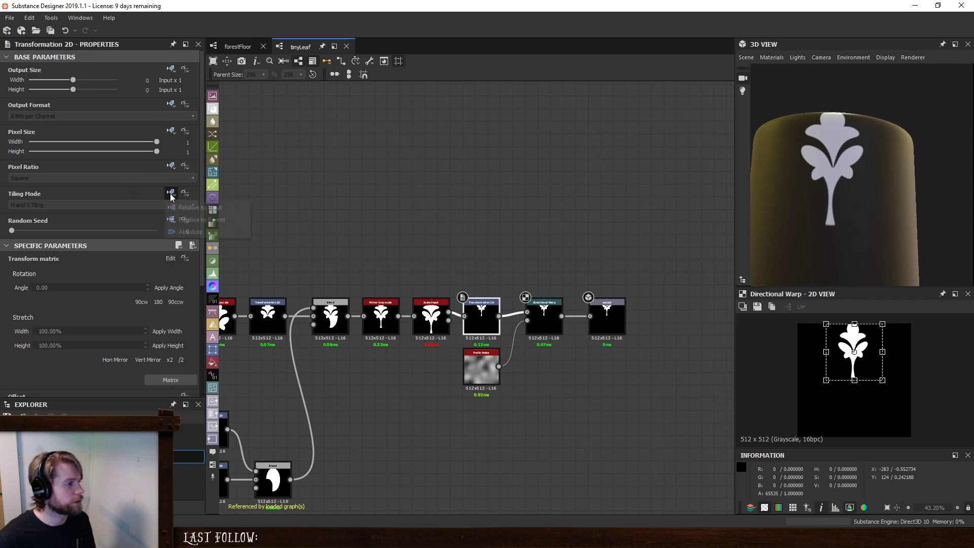
click(181, 230)
click(120, 205)
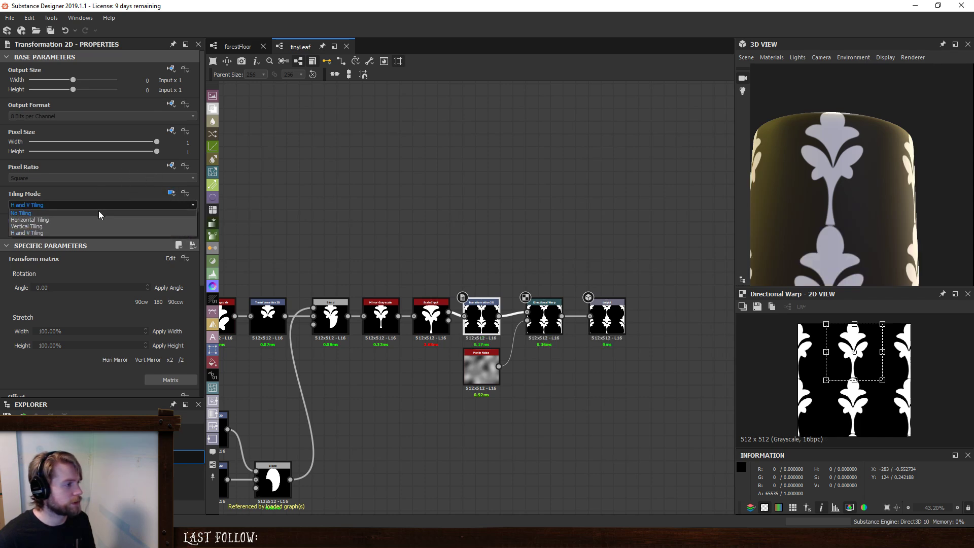
click(429, 231)
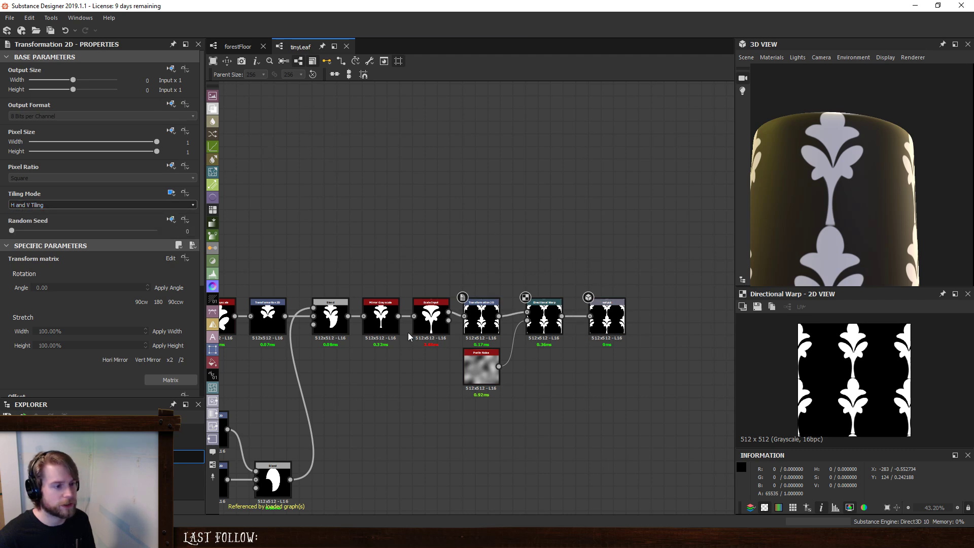
- Return the last Transformation 2D's Tiling Mode inheritance to Relative to Input
click(490, 317)
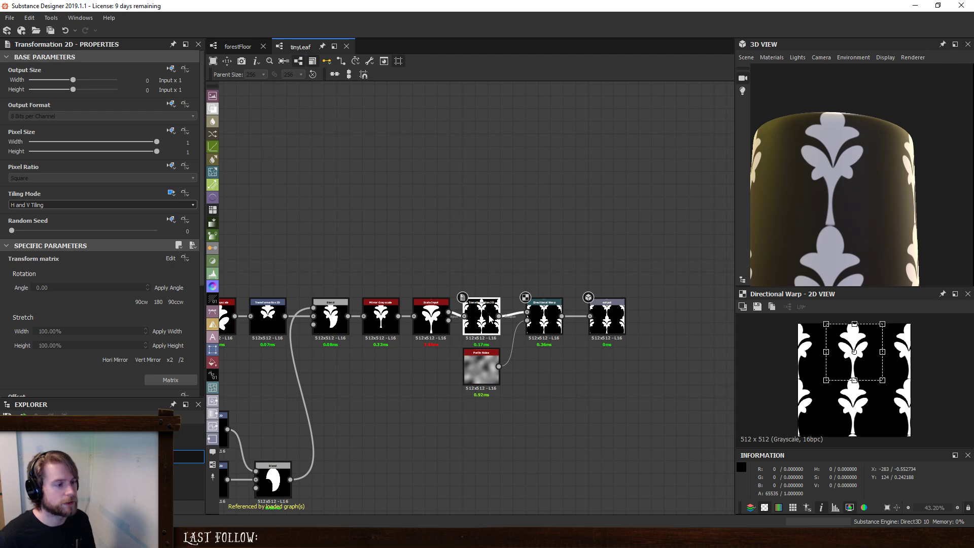
click(172, 194)
click(180, 232)
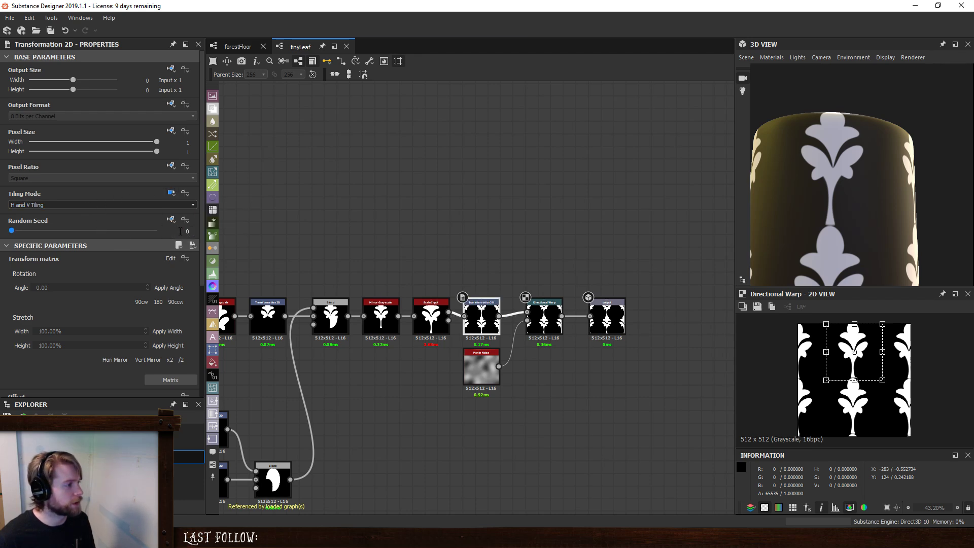
click(172, 193)
click(188, 205)
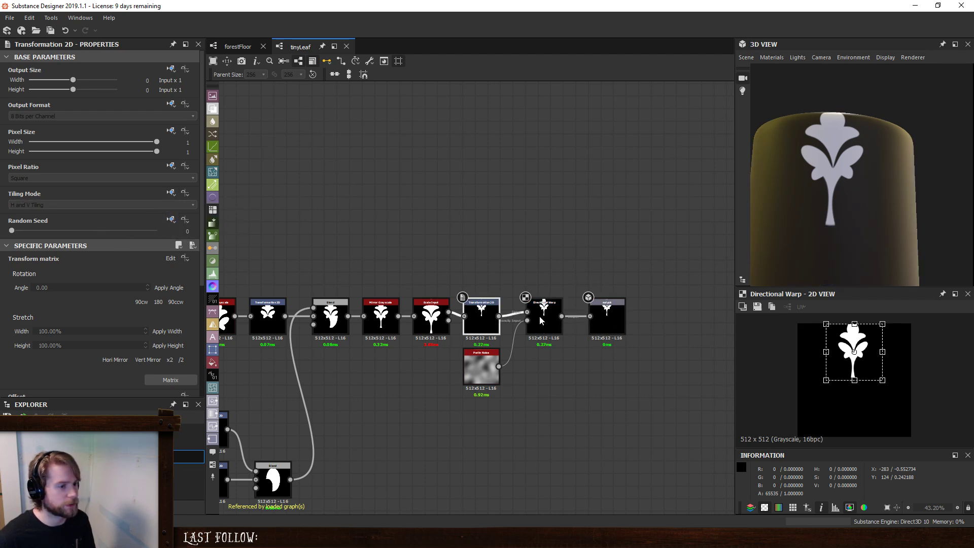
- Give the Directional Warp an absolute H and V Tiling mode and set its Warp Angle to 216 degrees
click(542, 319)
click(172, 193)
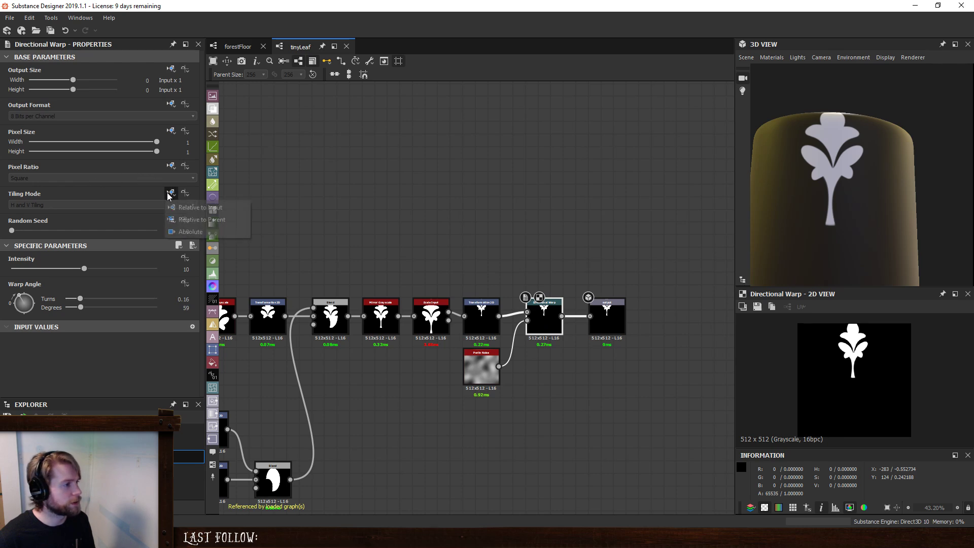
click(173, 232)
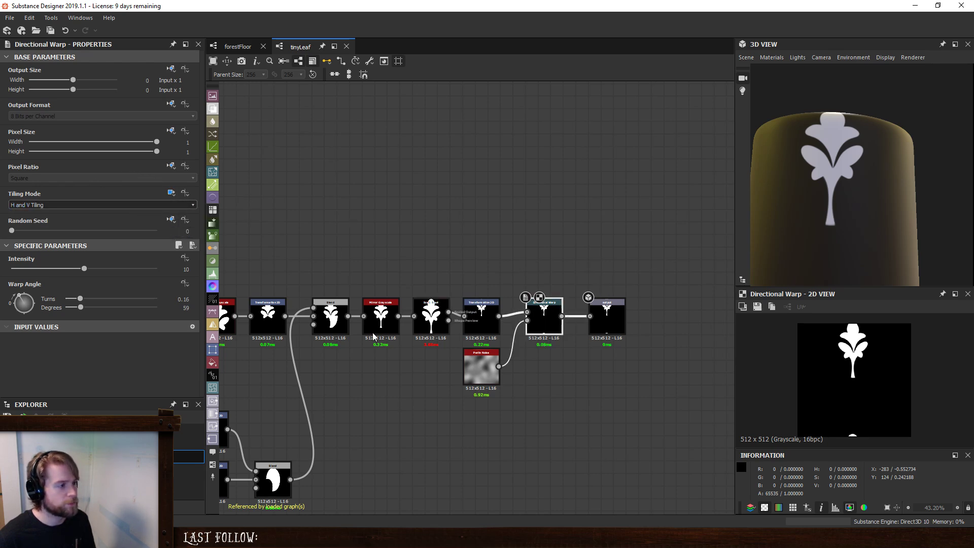
drag(31, 308, 73, 336)
click(669, 389)
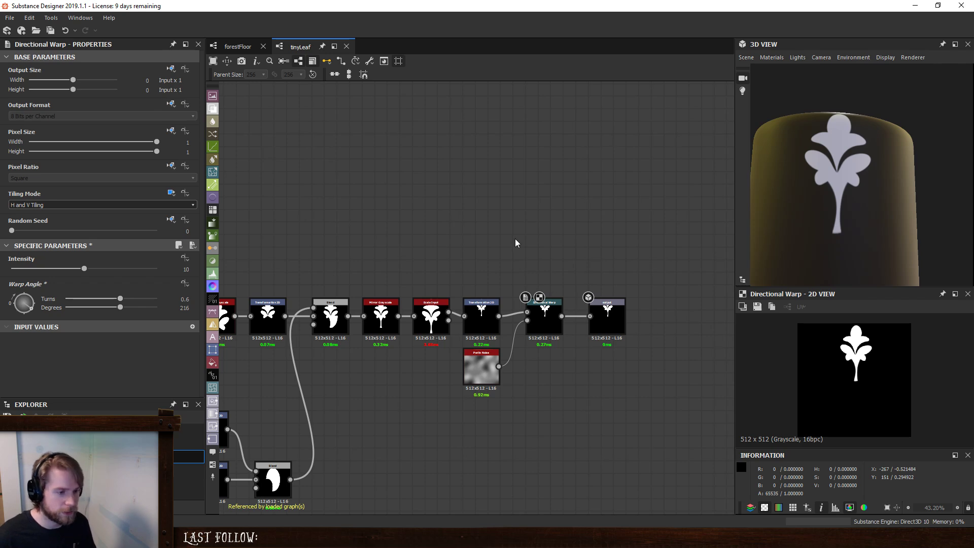
- Switch to the forestFloor graph and preview the Splatter Circular result with the updated tinyLeaf
click(238, 46)
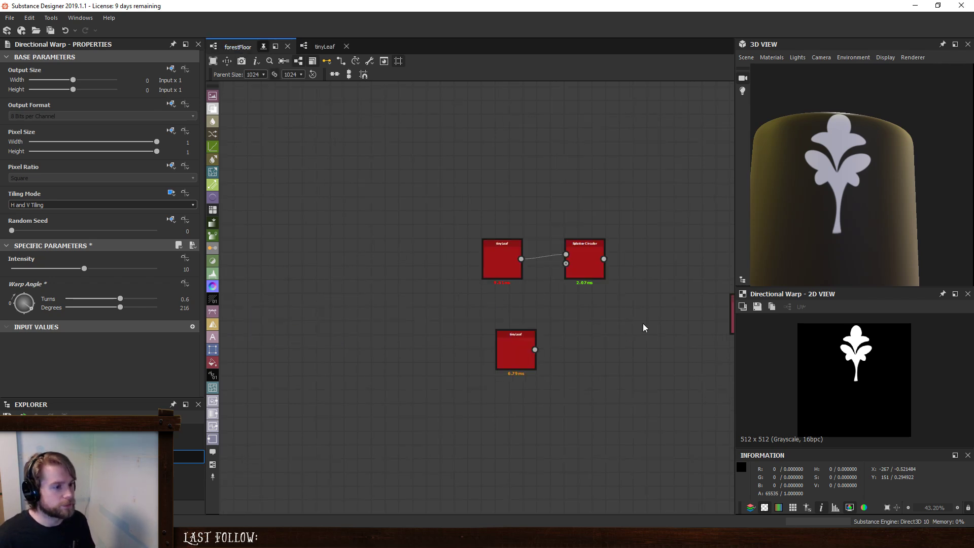
click(590, 275)
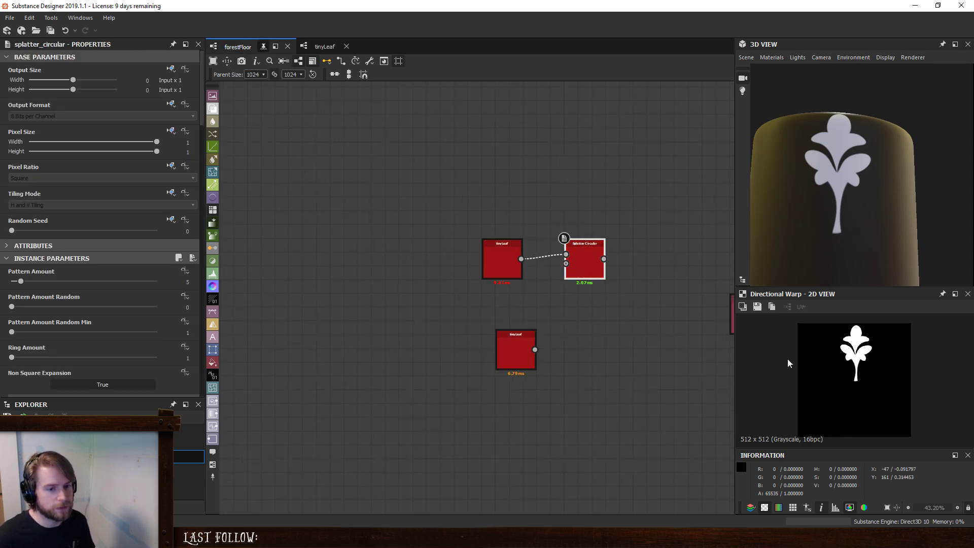
double_click(582, 249)
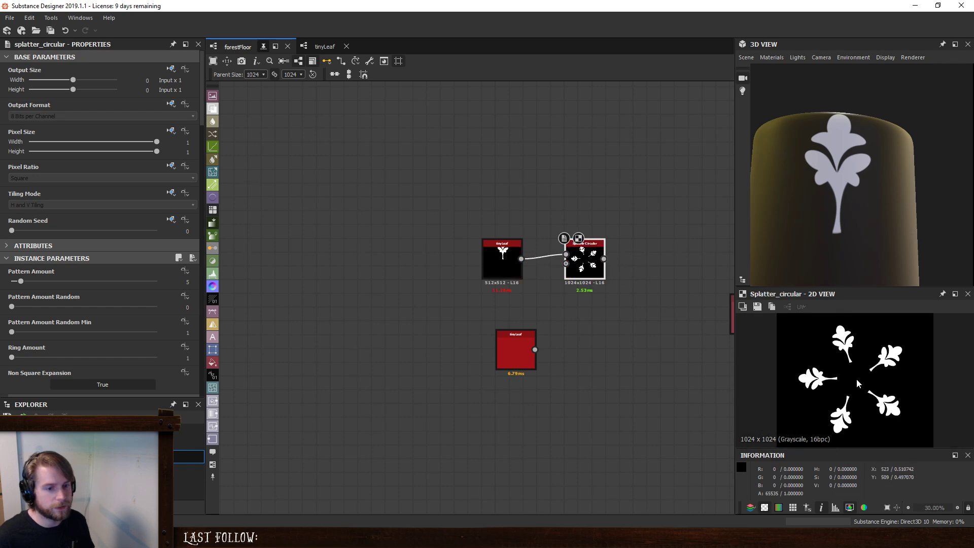
- Set the Splatter Circular's Radius to 0 so the leaf stems meet at the center
scroll(857, 384, up, 1)
scroll(29, 321, down, 8)
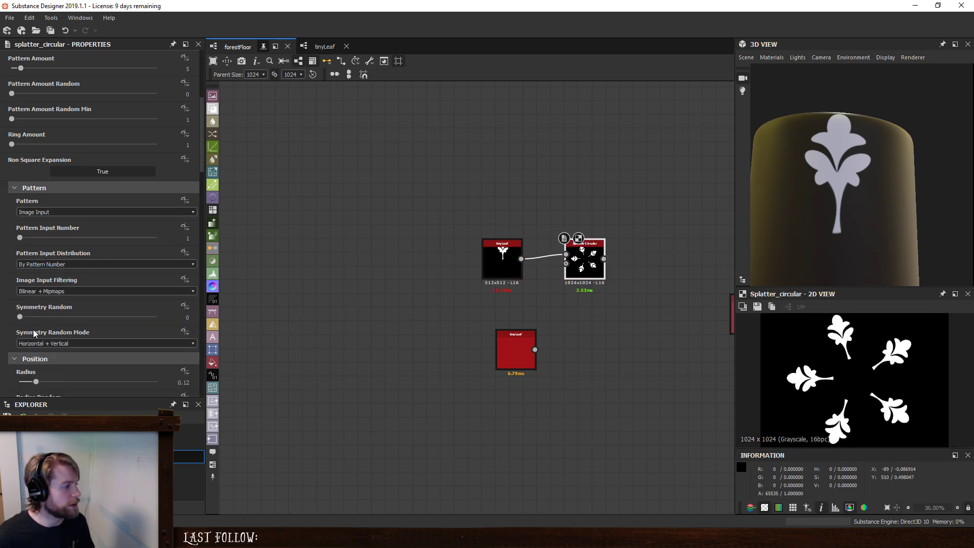
drag(36, 351, 20, 349)
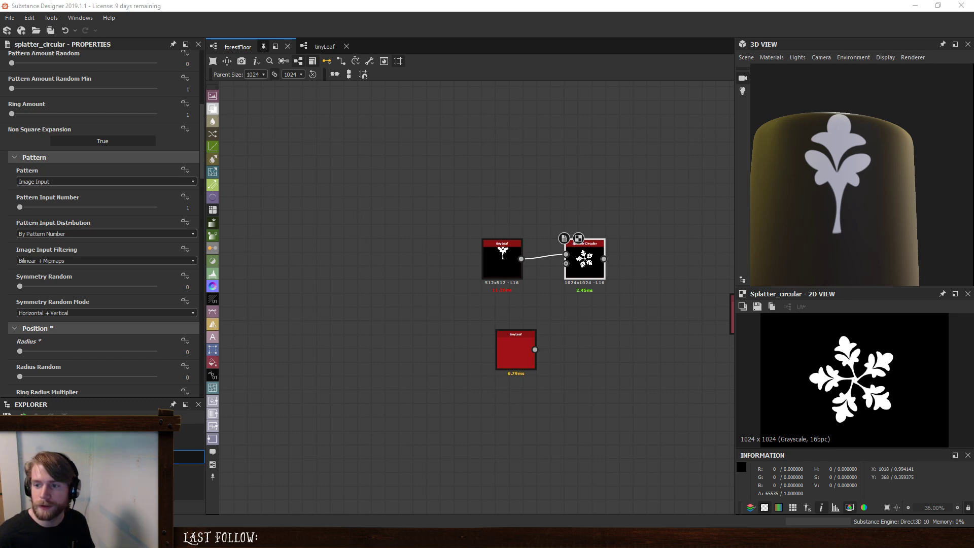
- Compare the leaf clusters with the reference photo IMG_5217.JPG and review the Splatter Circular's position, size and rotation parameters
drag(973, 71, 823, 108)
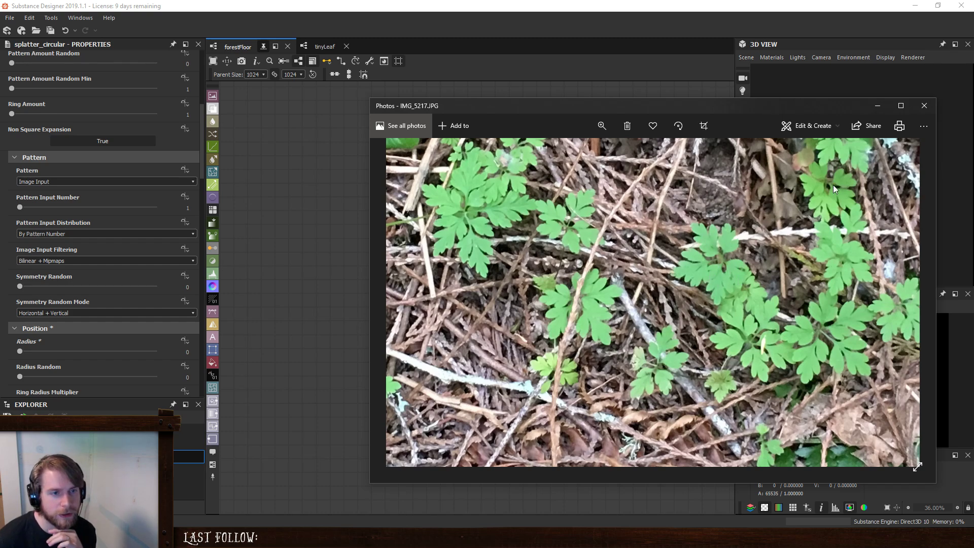
drag(779, 107, 973, 139)
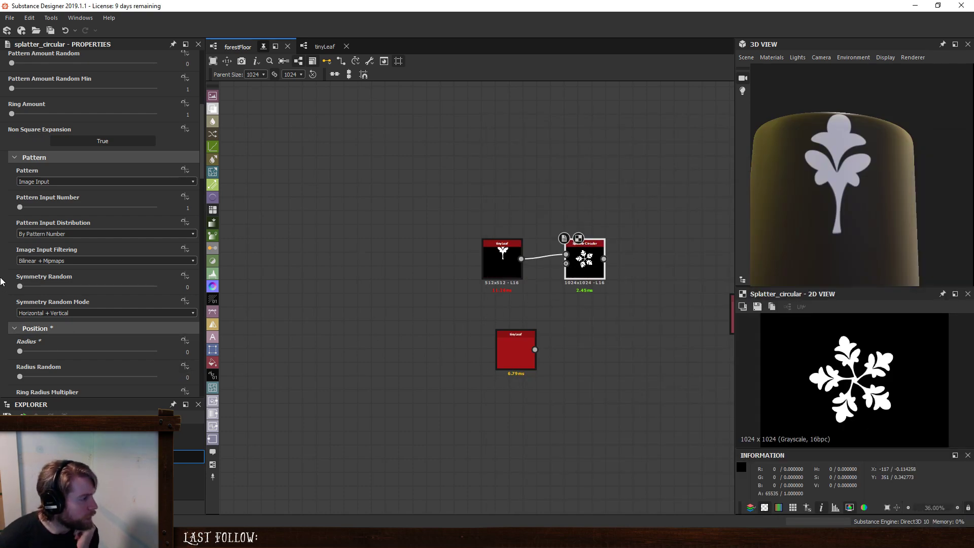
scroll(2, 282, down, 4)
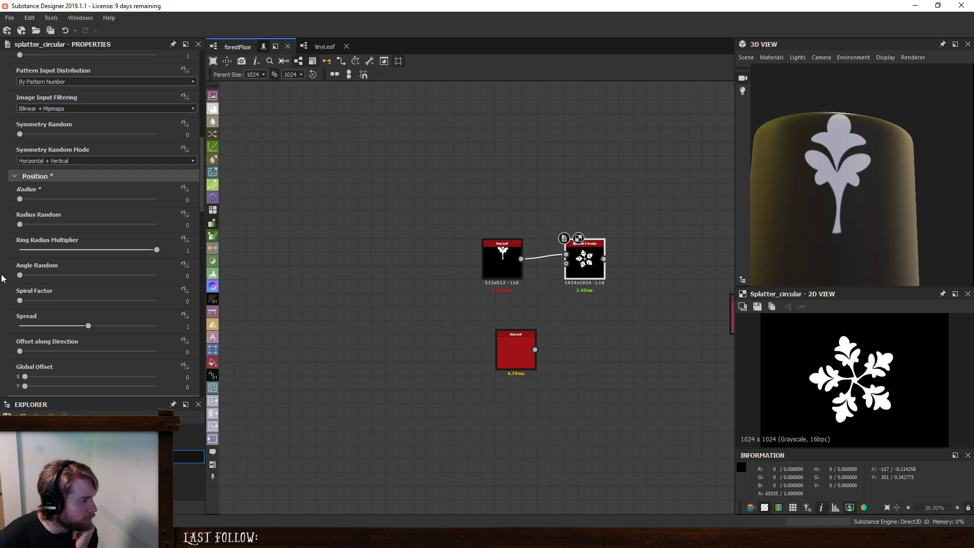
scroll(1, 278, down, 8)
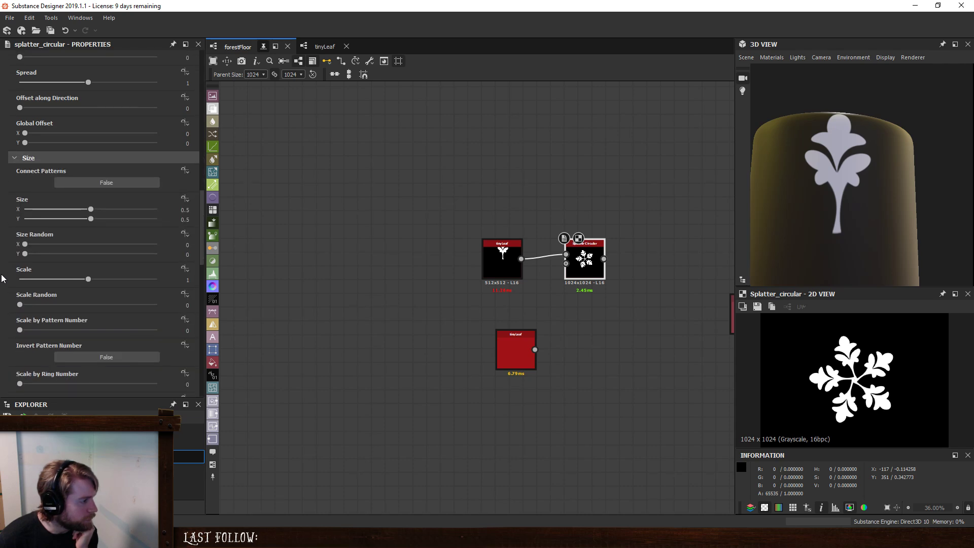
scroll(1, 278, down, 1)
scroll(9, 311, down, 5)
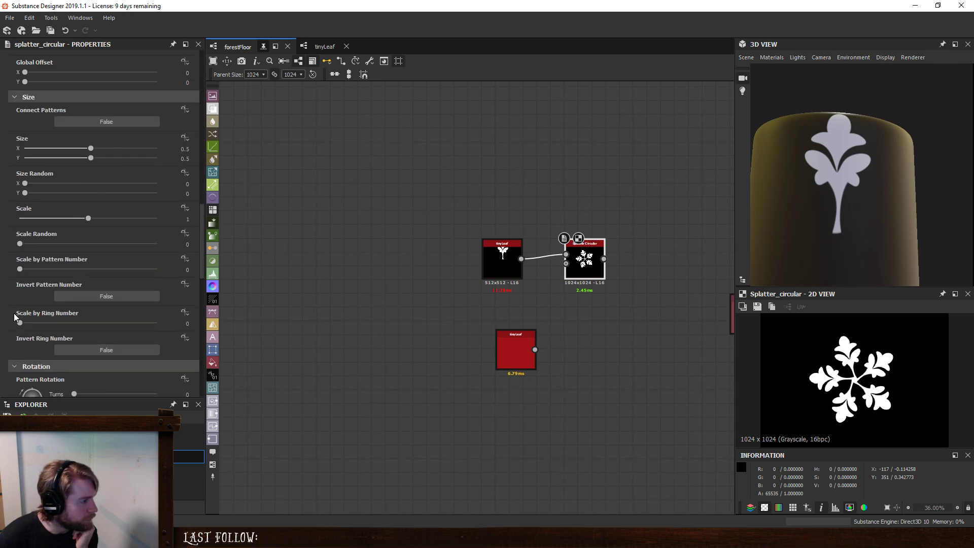
scroll(14, 317, down, 4)
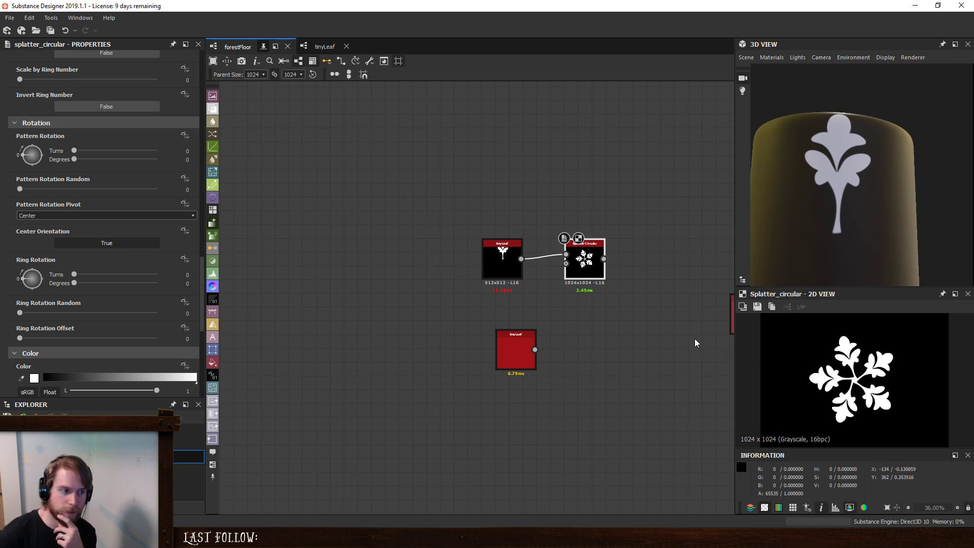
- Delete the Splatter Circular, place the two tinyLeaf nodes one above the other and compute both previews
key(Delete)
drag(515, 349, 435, 306)
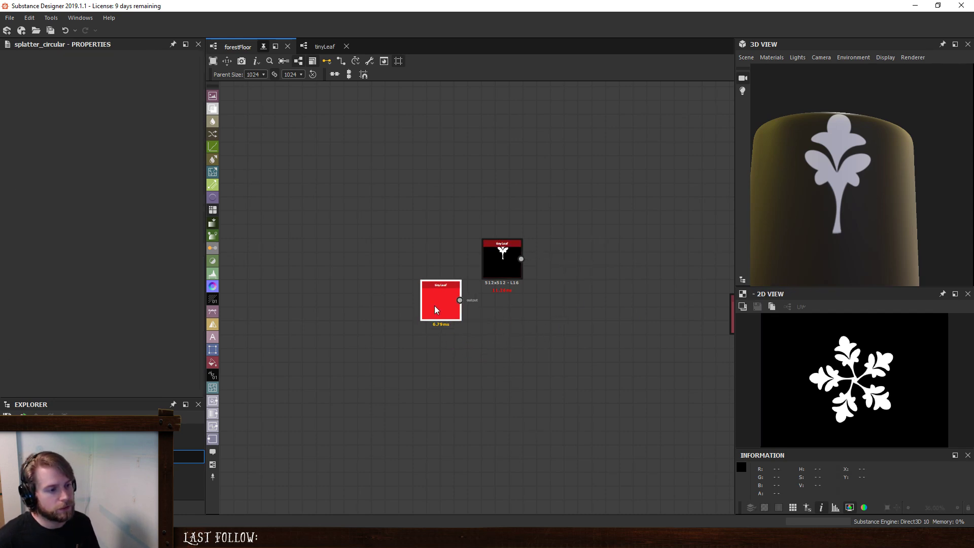
double_click(435, 304)
double_click(502, 258)
drag(502, 257, 467, 228)
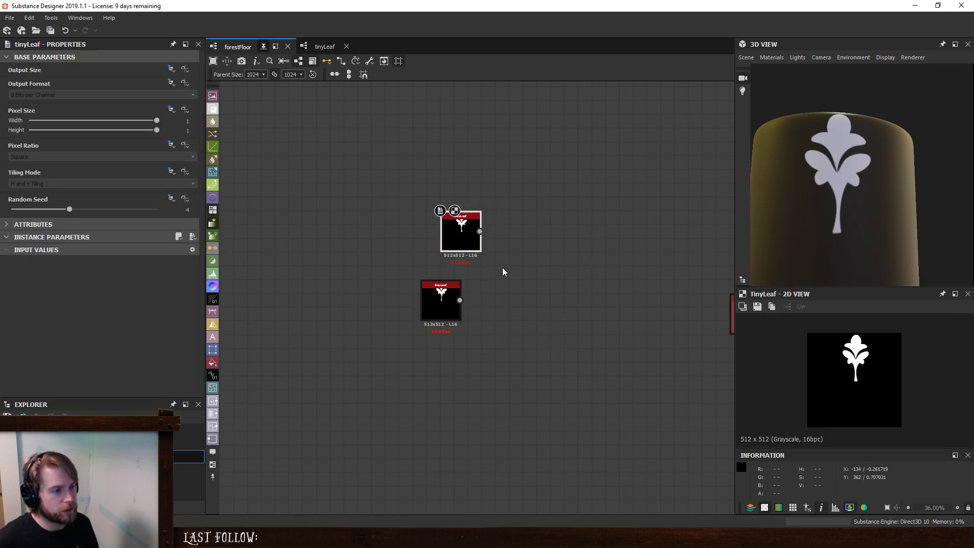
- Add a Transformation 2D after the lower tinyLeaf and blend the upper tinyLeaf over its result in Max (Lighten) mode
key(space)
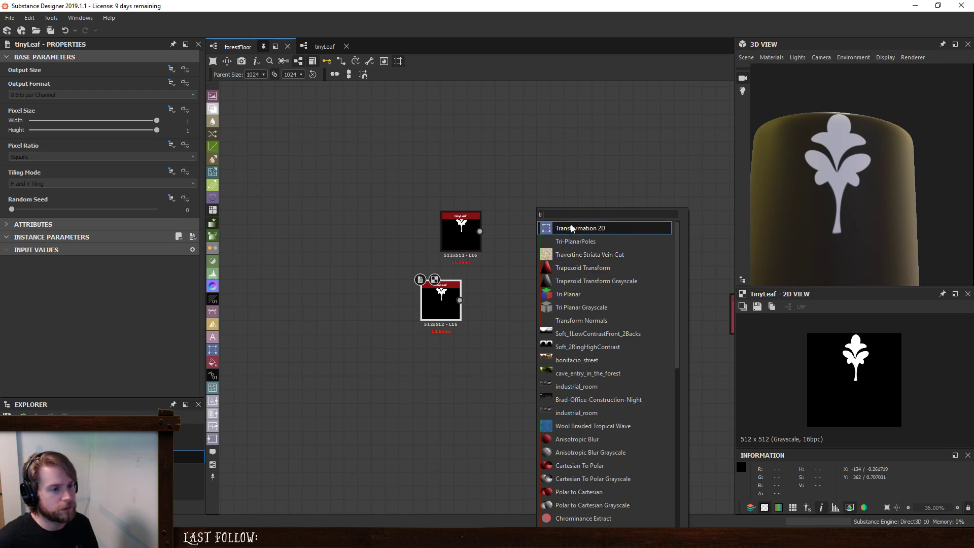
click(549, 225)
key(space)
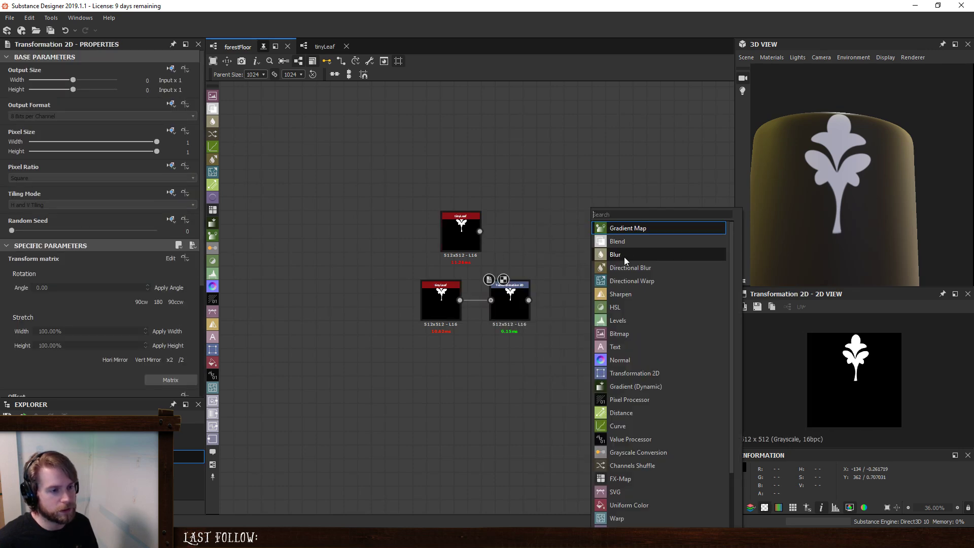
click(624, 256)
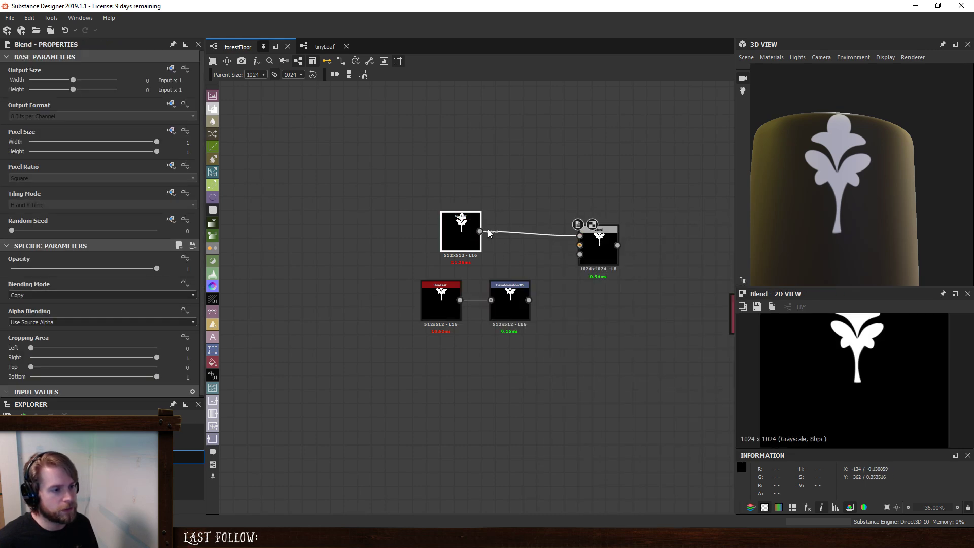
drag(472, 233, 527, 234)
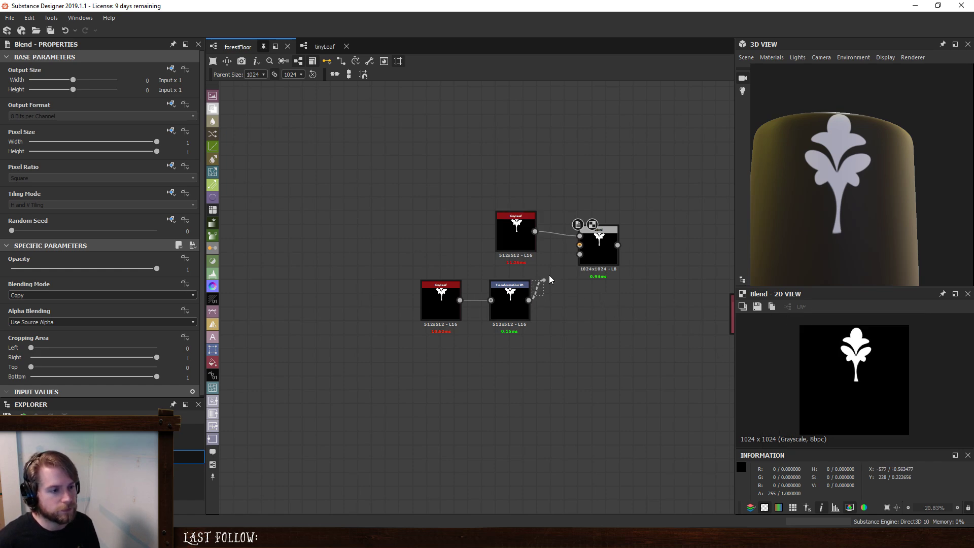
drag(549, 276, 580, 245)
click(104, 295)
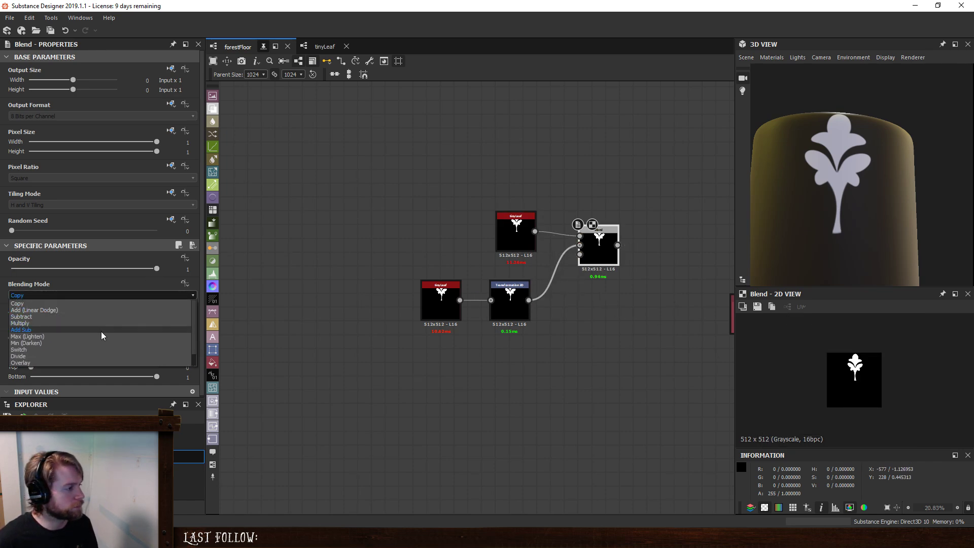
click(101, 336)
- Rotate the transformed leaf counterclockwise around the image center so it branches off beside the upright leaf, and scale it down slightly
click(508, 289)
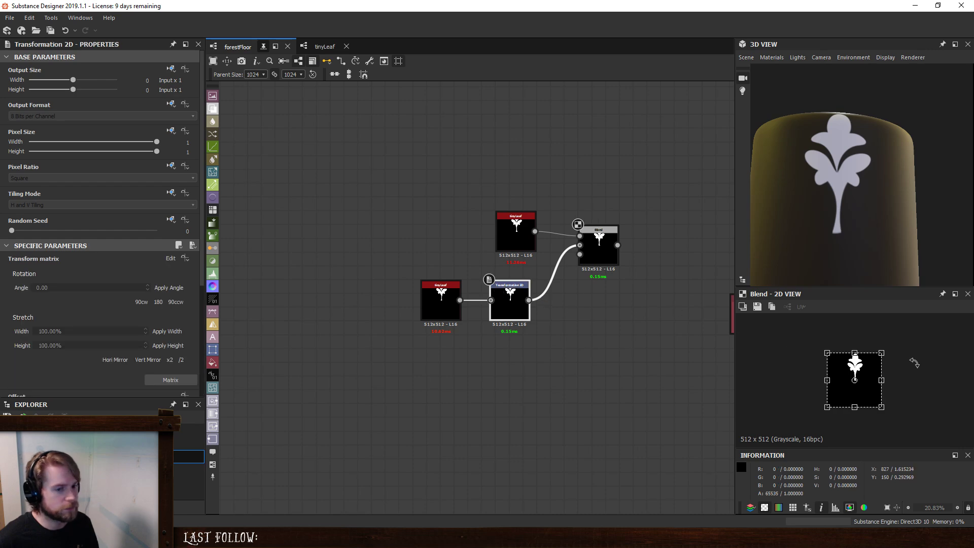
drag(906, 346, 845, 339)
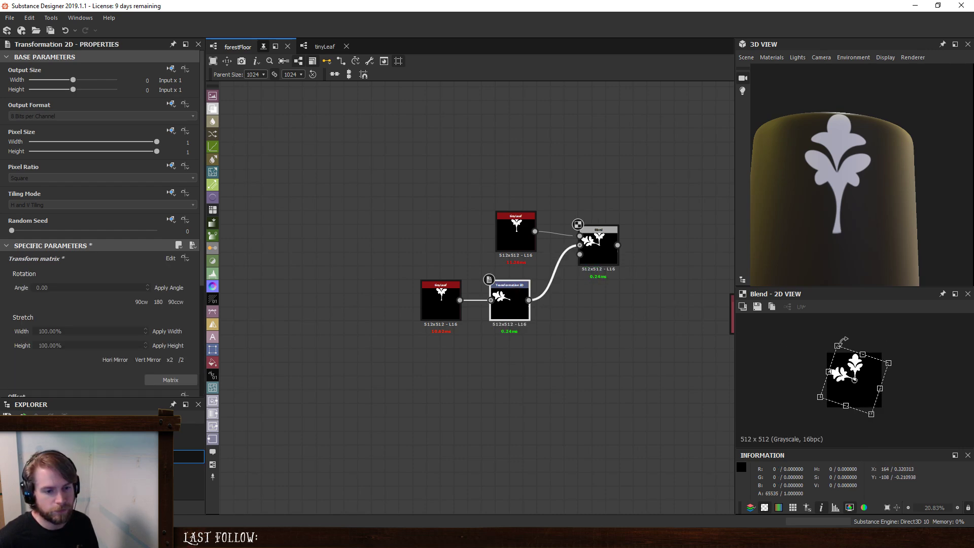
scroll(906, 370, up, 4)
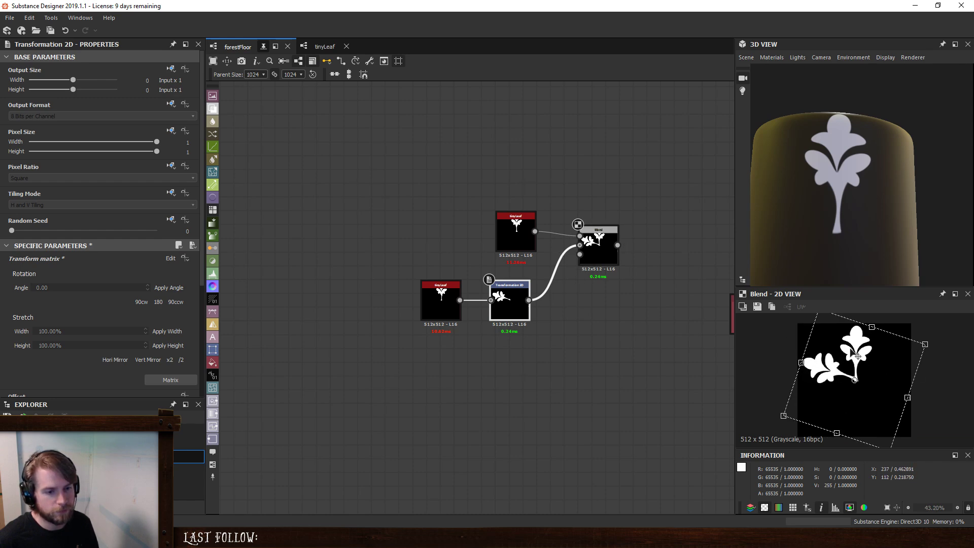
scroll(832, 348, down, 1)
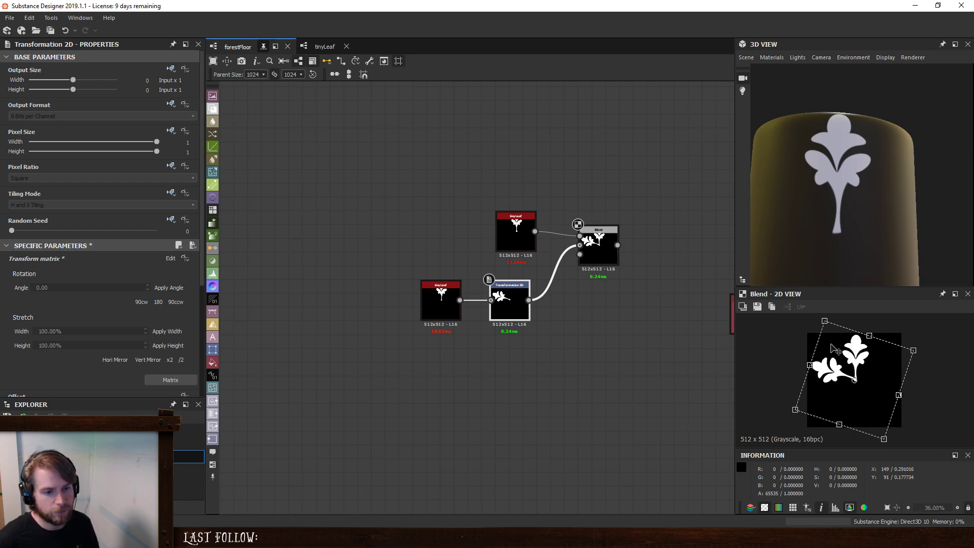
mouse_move(827, 323)
mouse_down()
mouse_move(840, 335)
mouse_move(831, 331)
mouse_up()
key(ctrl+z)
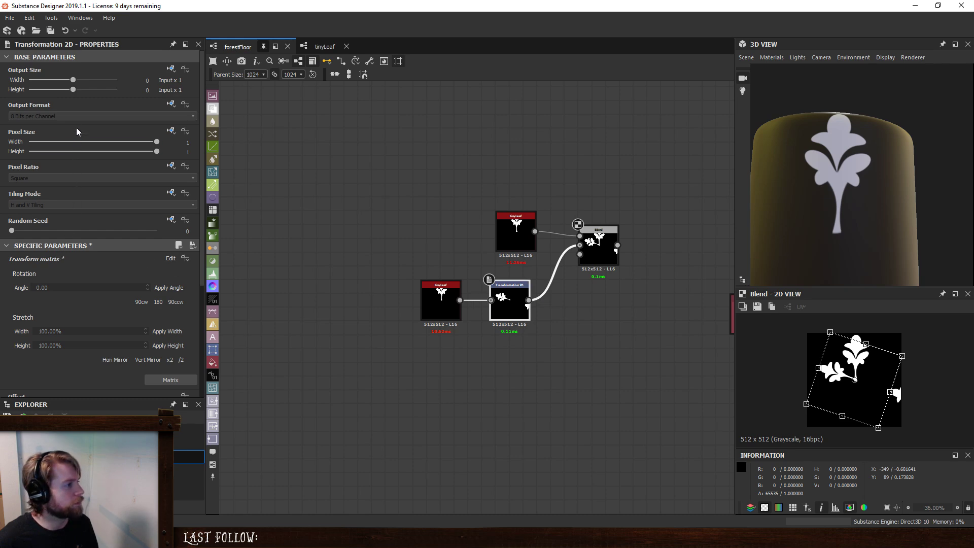
- Override the Transformation 2D's inherited Tiling Mode and set it to No Tiling
click(171, 194)
click(213, 232)
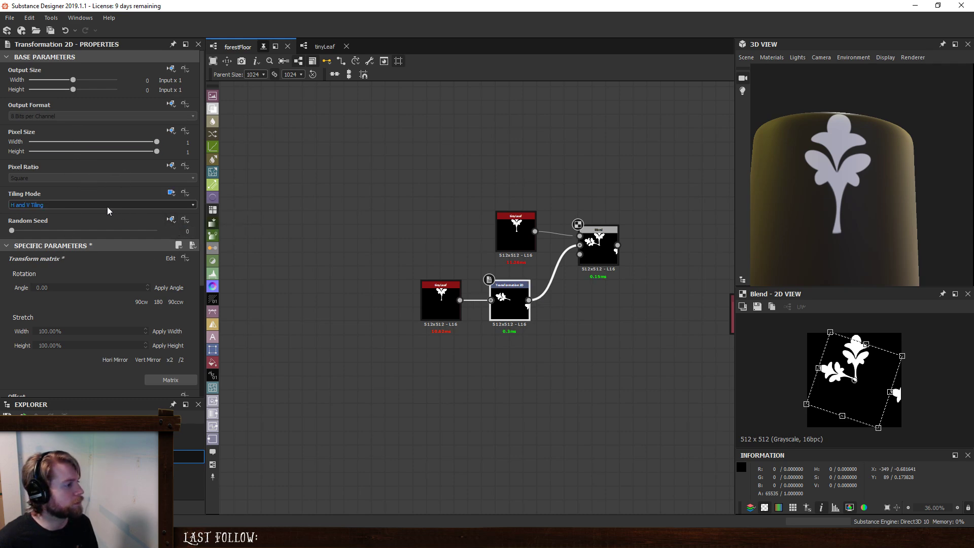
click(108, 207)
click(58, 211)
click(597, 259)
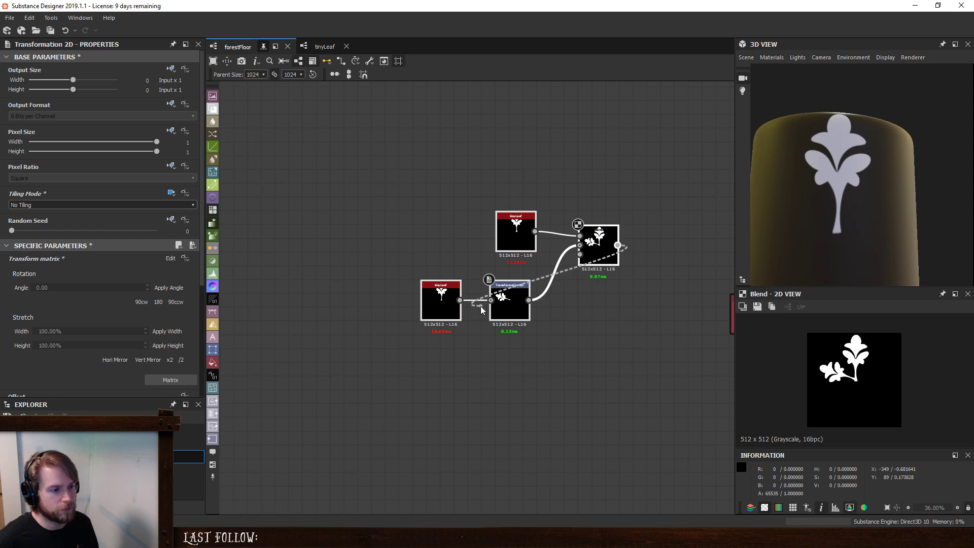
drag(604, 248, 480, 303)
click(537, 266)
click(466, 312)
key(space)
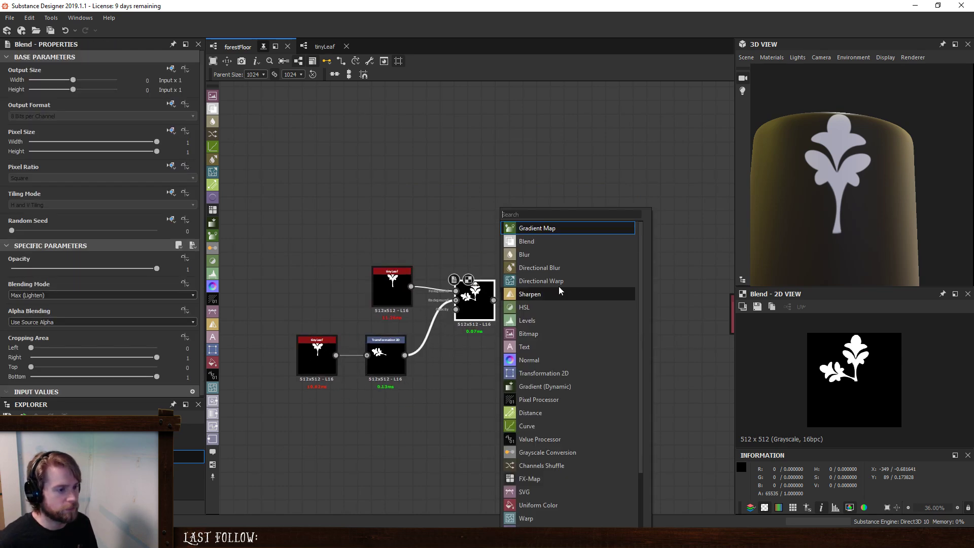
click(441, 365)
click(386, 369)
key(space)
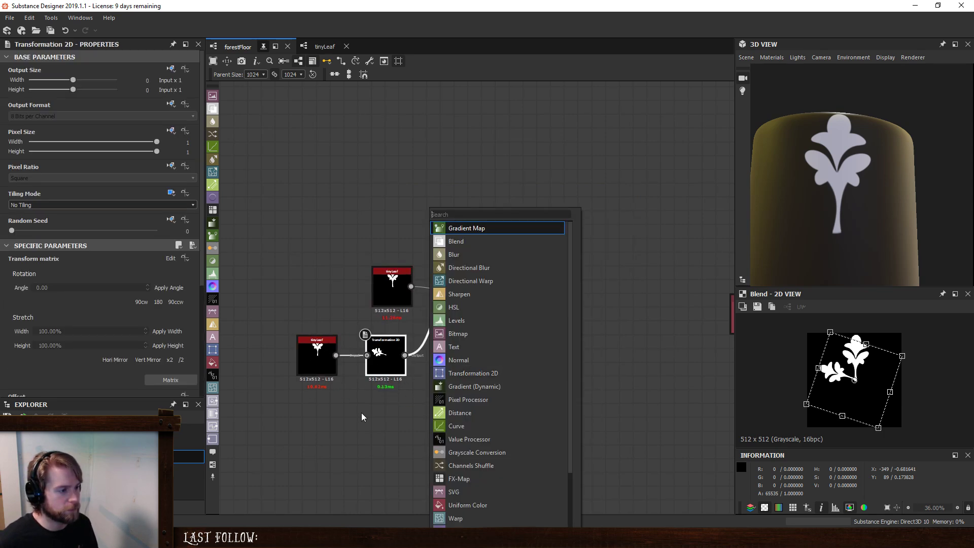
key(Escape)
- Make room between the nodes and insert a new Blend between the Transformation 2D and the final Blend's background
scroll(436, 377, up, 2)
click(428, 331)
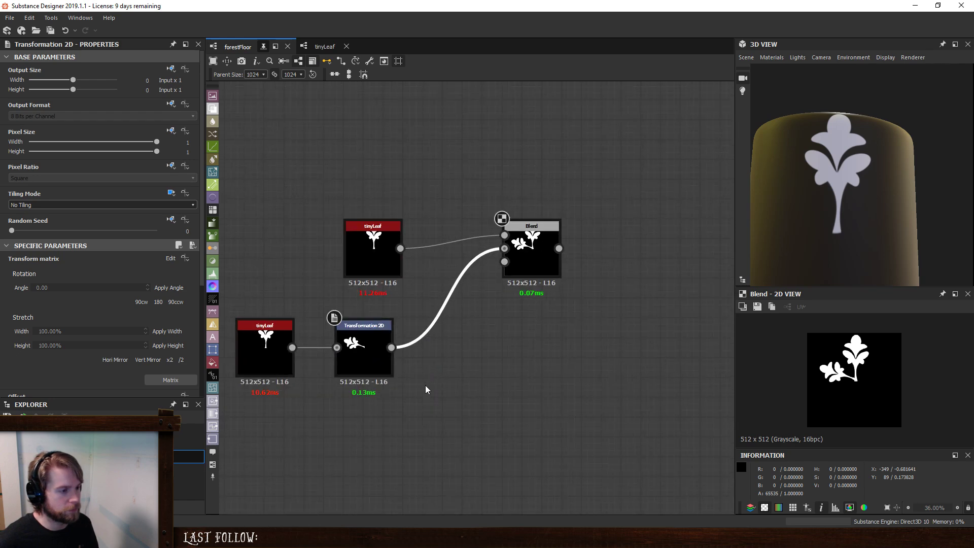
key(space)
click(462, 242)
drag(443, 317, 467, 375)
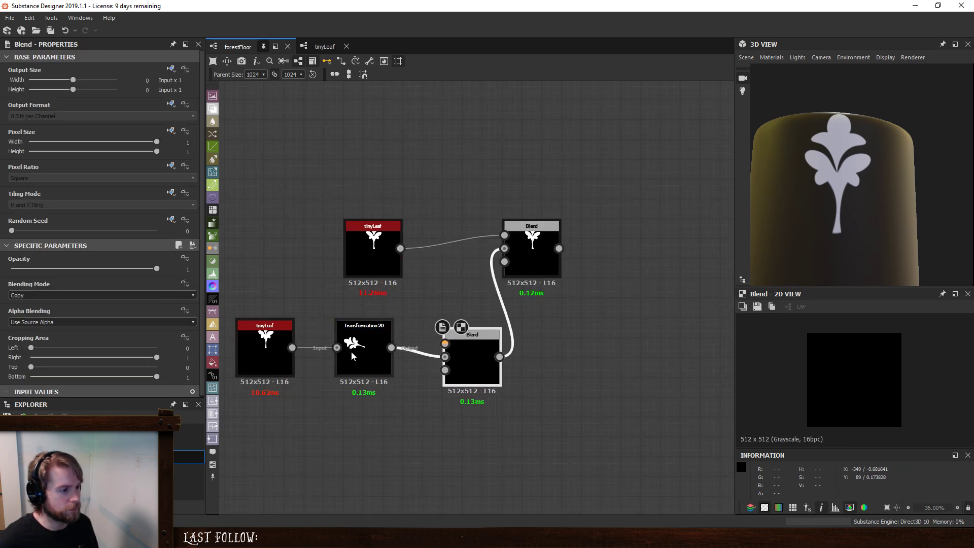
- Duplicate the Transformation 2D, place the two one above the other and wire the upper one into the new Blend's foreground
click(364, 349)
key(ctrl+d)
drag(336, 347, 326, 407)
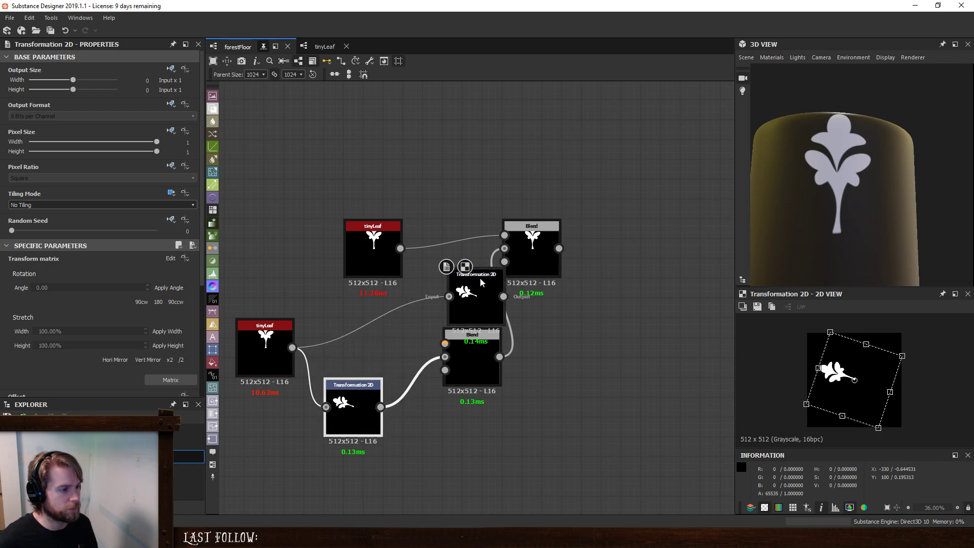
drag(476, 297, 445, 344)
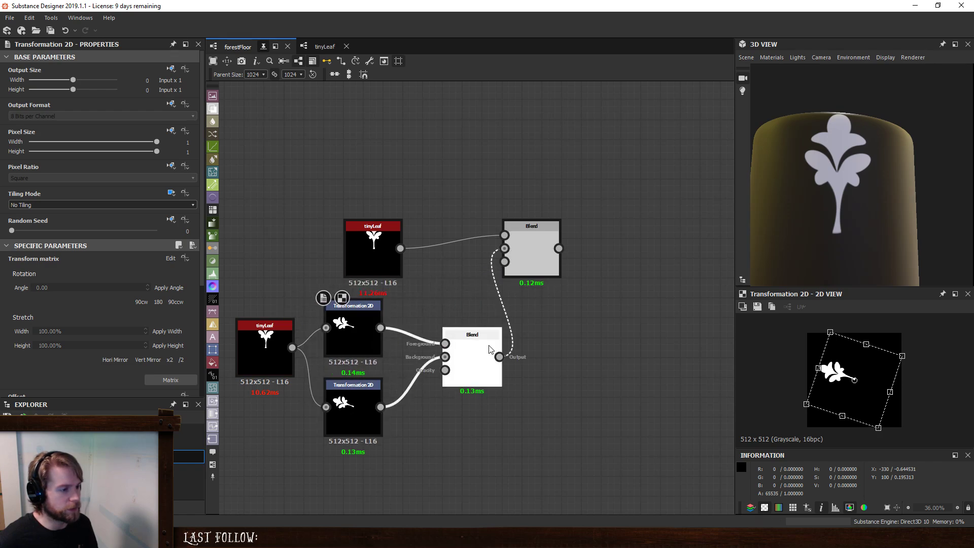
- Set the new Blend's blending mode to Max (Lighten) and preview the final Blend
click(472, 355)
click(56, 295)
click(70, 330)
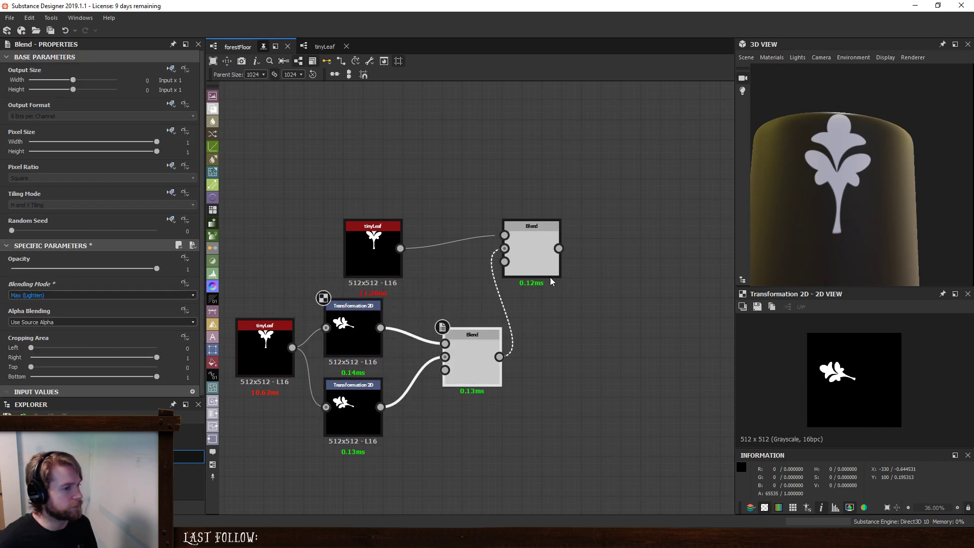
double_click(548, 269)
- Rotate the upper Transformation 2D's leaf clockwise so it branches off opposite the first side leaf
click(371, 324)
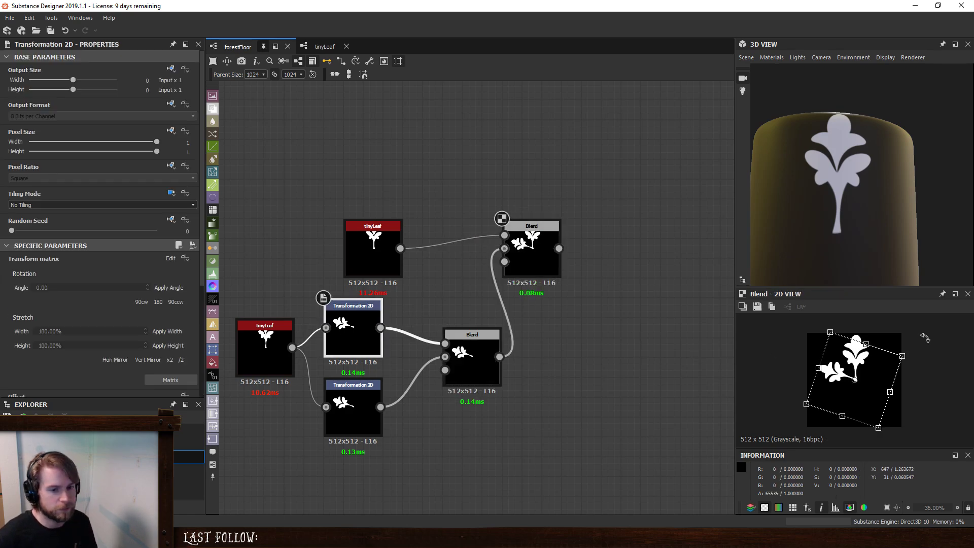
drag(925, 337, 820, 455)
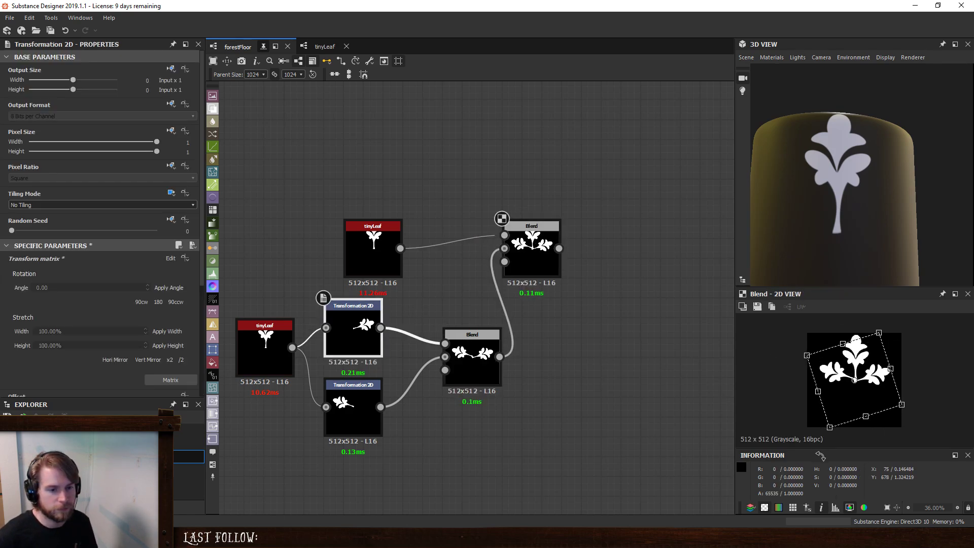
drag(849, 402, 848, 401)
click(549, 326)
- Paste a copy of the lower tinyLeaf so that each Transformation 2D has its own tinyLeaf node beside it
middle_drag(383, 363, 468, 327)
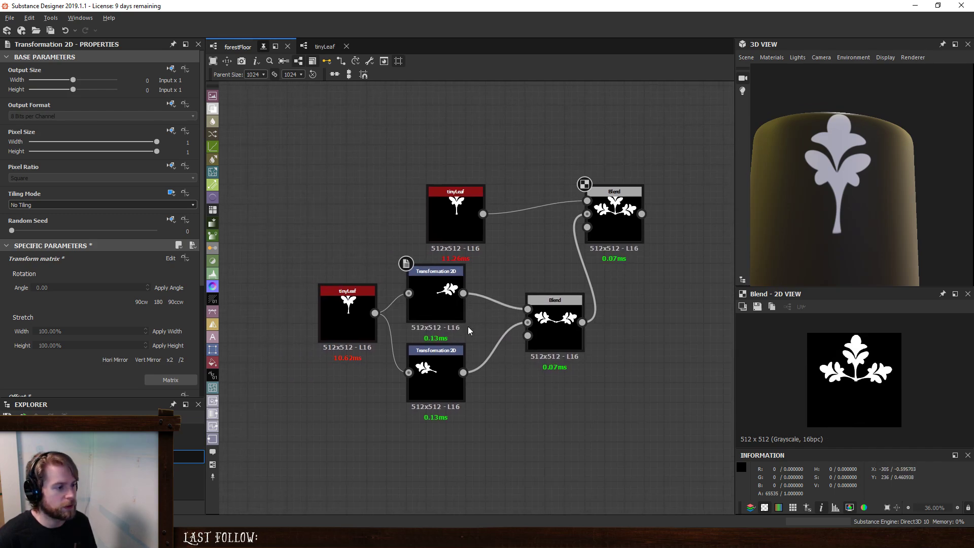
drag(340, 305, 343, 354)
key(ctrl+c)
key(ctrl+v)
drag(453, 302, 341, 300)
drag(354, 350, 355, 370)
- Set the upper side tinyLeaf's Random Seed to 7, connect it to the upper Transformation 2D and preview the final Blend
click(360, 287)
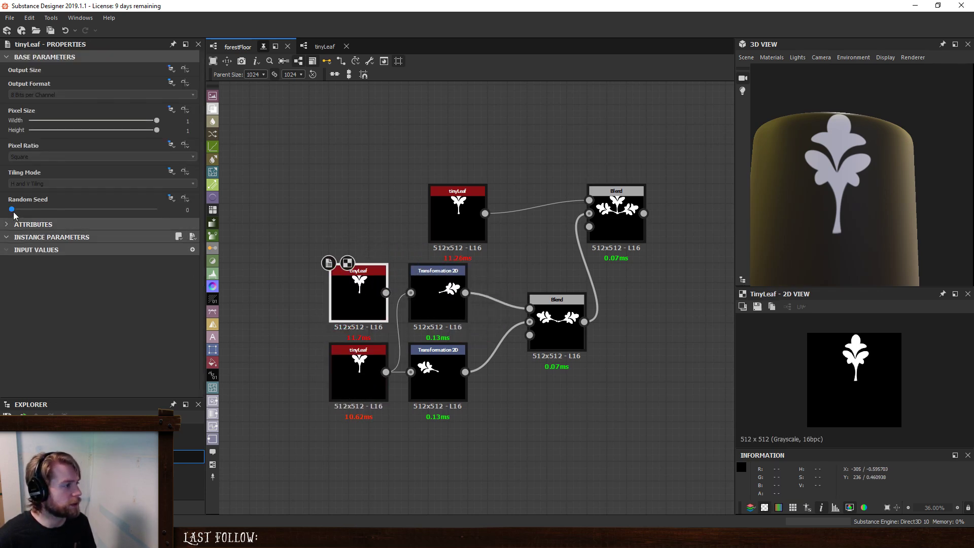
drag(12, 209, 26, 210)
click(113, 209)
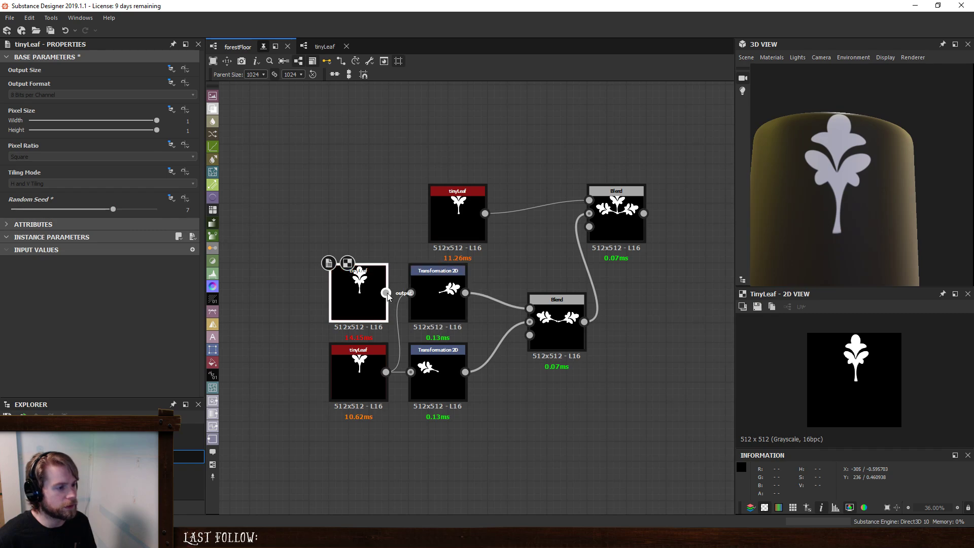
double_click(618, 201)
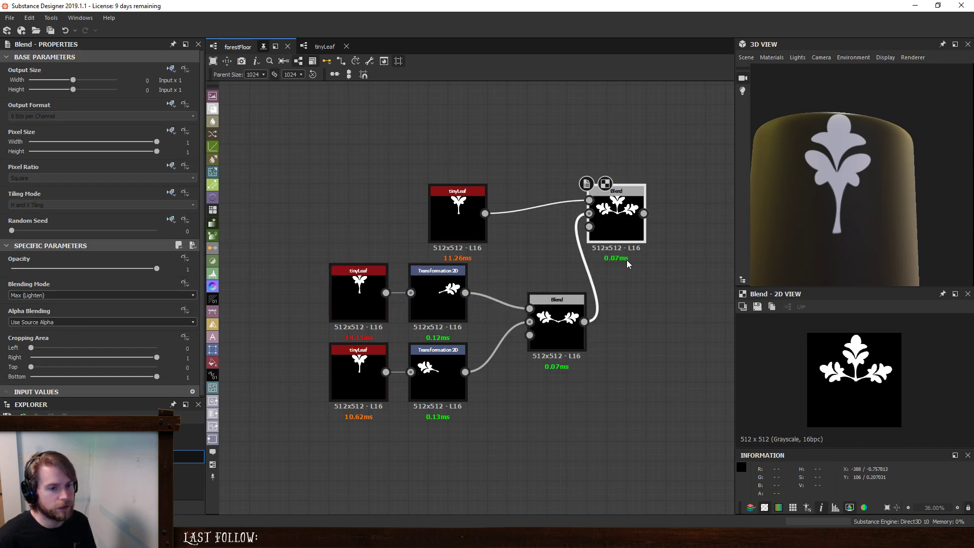
- Spread out the graph, aligning the top tinyLeaf above the Transformation 2D nodes and leaving more space before the final Blend
middle_drag(729, 333, 654, 334)
middle_drag(543, 317, 514, 317)
drag(370, 205, 350, 208)
drag(516, 218, 556, 218)
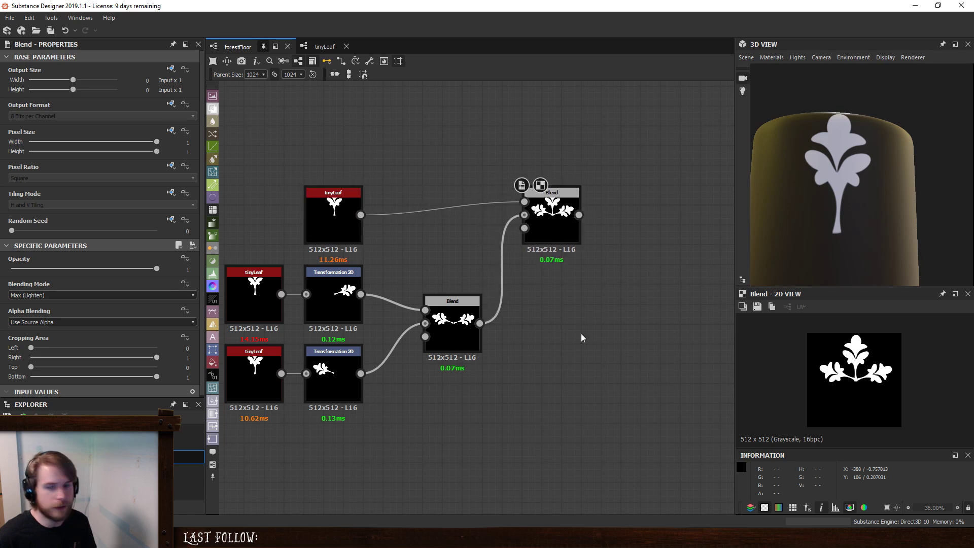
- Copy the two side tinyLeaf nodes with their Transformation 2D nodes and Blend, and place the duplicate group below the originals
click(443, 333)
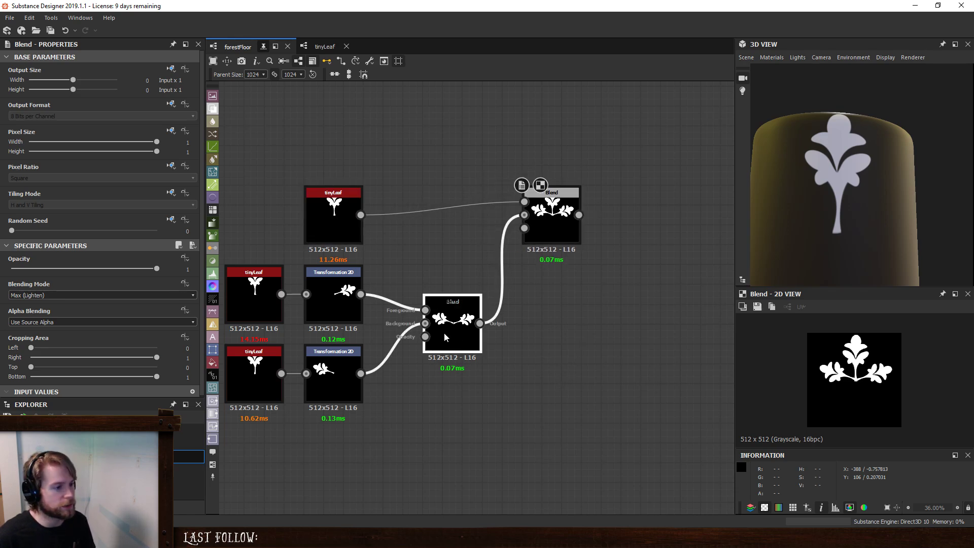
middle_drag(462, 434, 514, 378)
drag(519, 405, 269, 242)
key(ctrl+c)
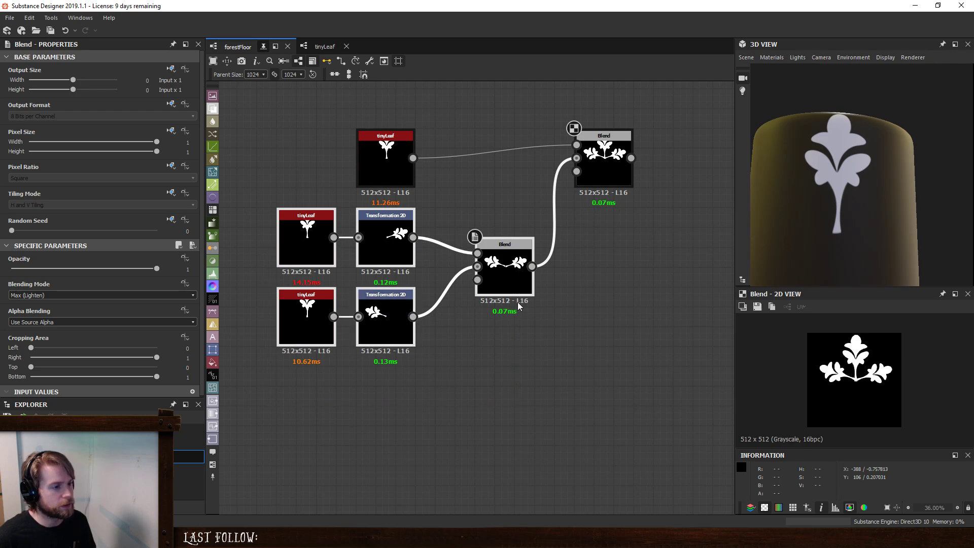
key(ctrl+v)
drag(567, 279, 496, 432)
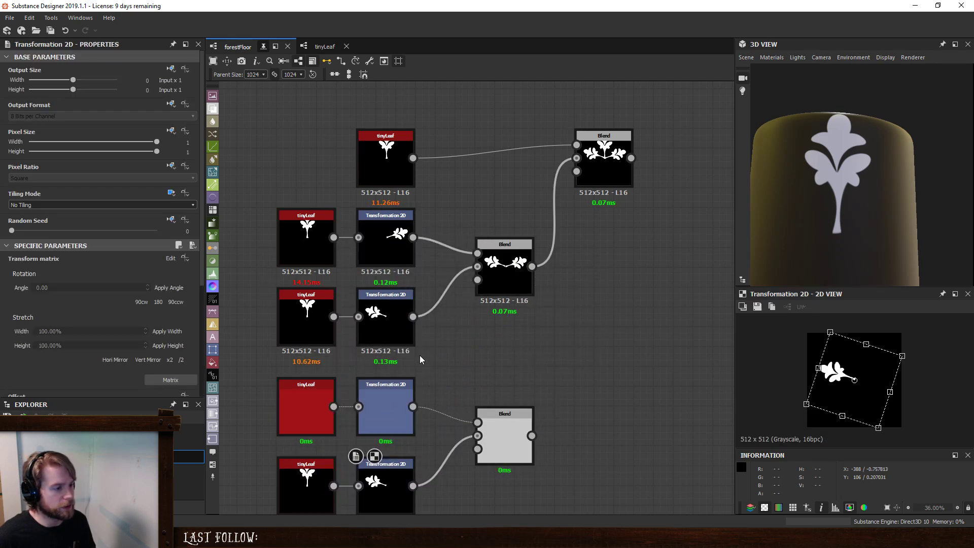
- Set the Random Seed of the copied tinyLeaf nodes to 8 for the upper and 5 for the lower, and preview their Blend
click(318, 392)
drag(124, 216, 129, 219)
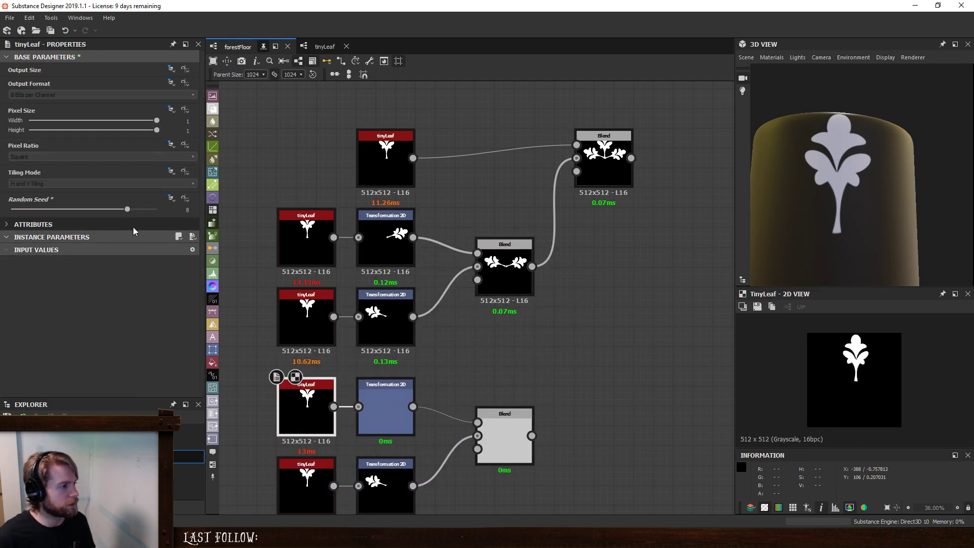
double_click(302, 491)
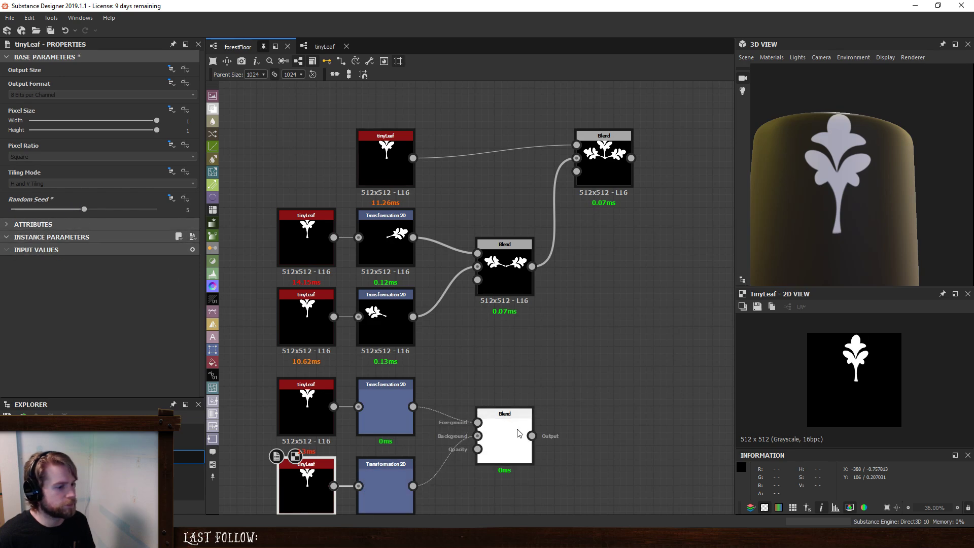
click(501, 432)
- Combine both two-leaf groups with a new Blend in Max (Lighten) mode and feed its result into the final Blend's background
middle_drag(587, 352, 520, 335)
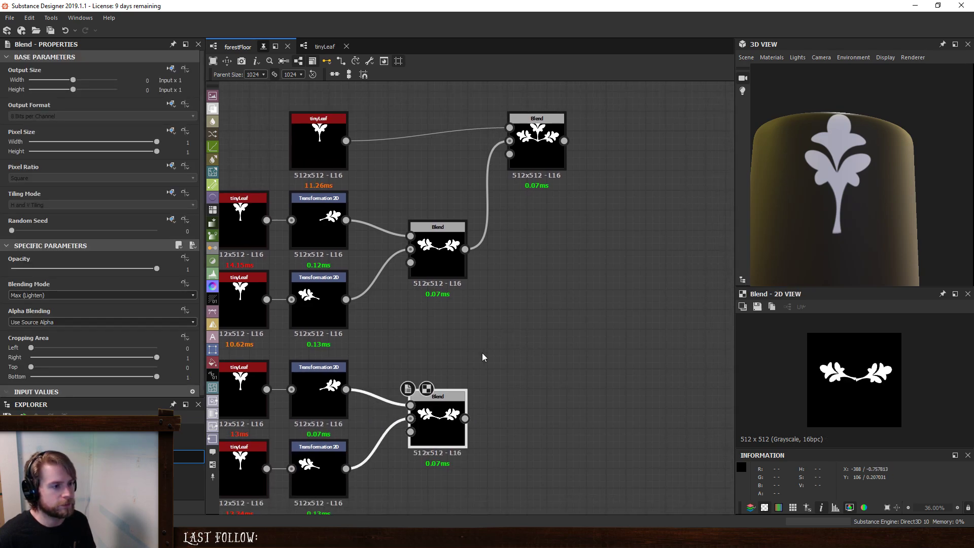
click(491, 352)
key(space)
click(526, 245)
drag(465, 250, 465, 418)
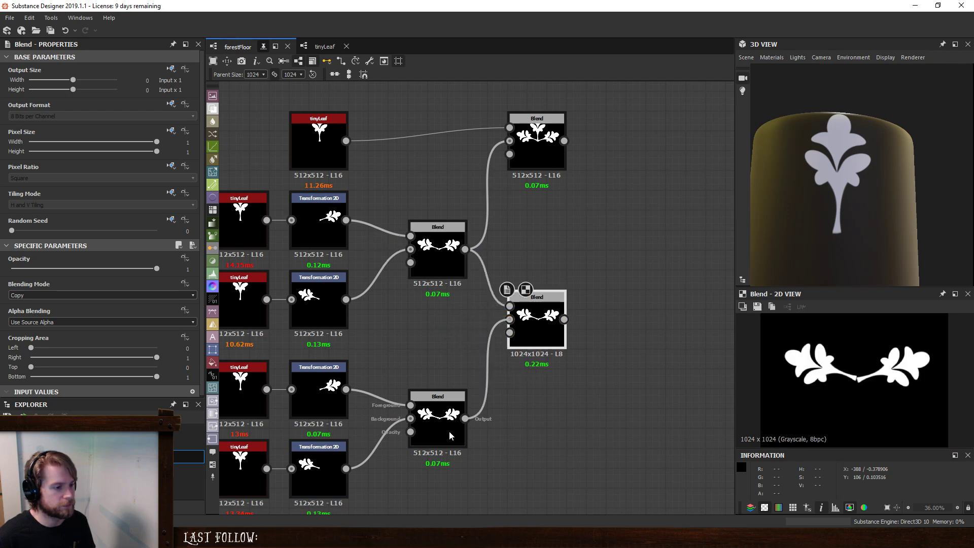
click(93, 293)
click(80, 338)
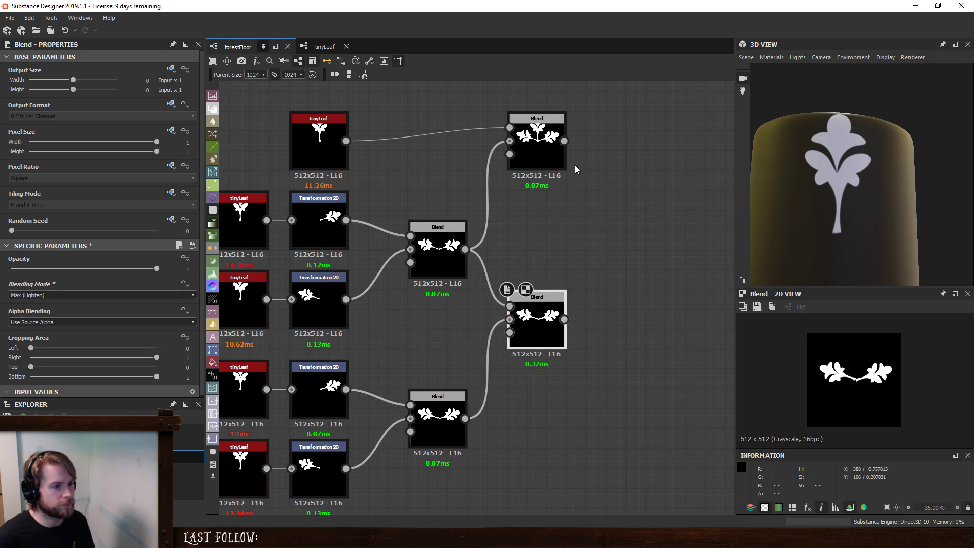
drag(548, 165, 565, 319)
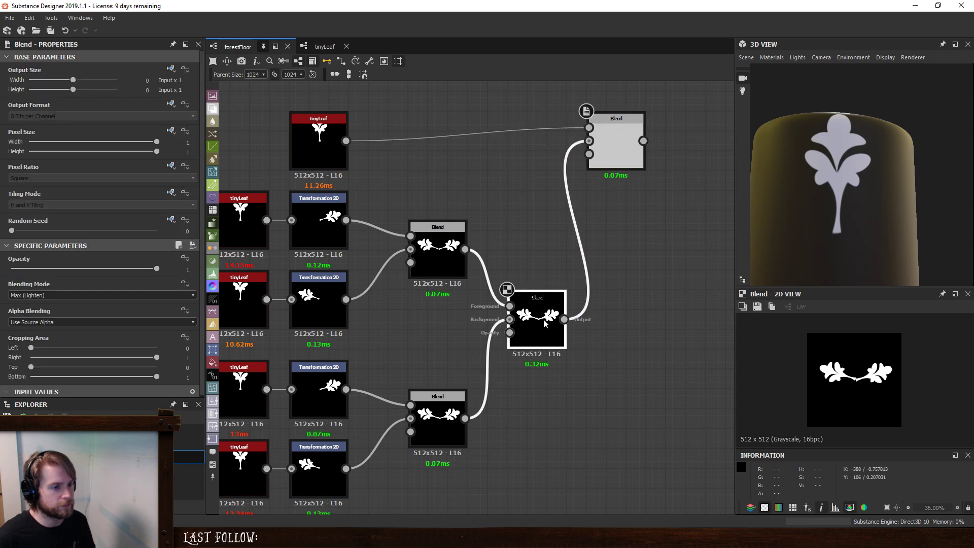
- Rotate the copied pair's two leaves downward, one on each side, and preview the five-leaf cluster in the final Blend
click(338, 384)
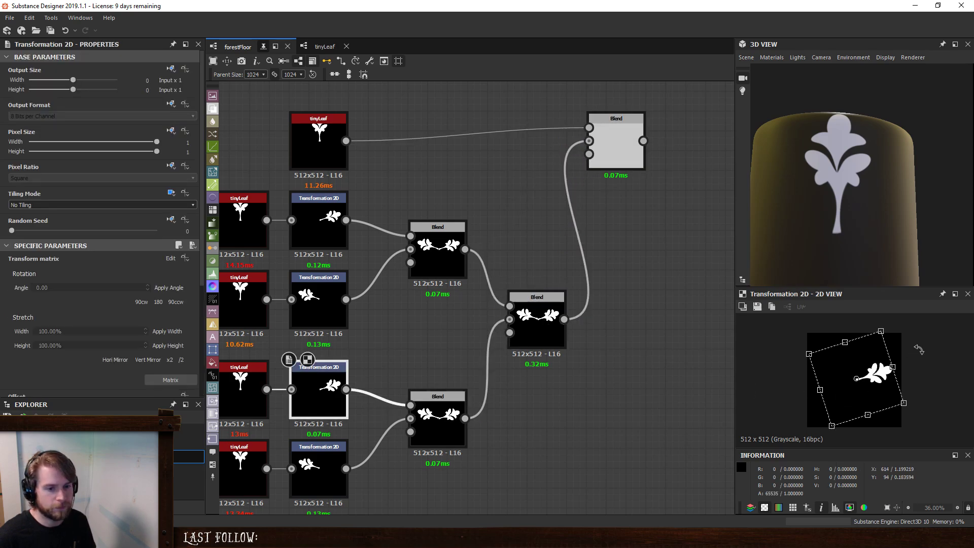
drag(919, 349, 930, 412)
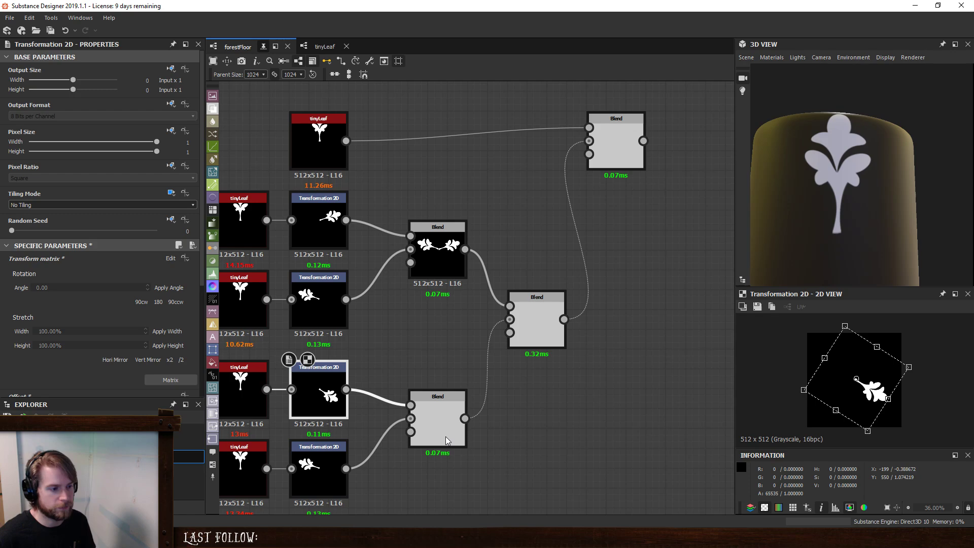
click(308, 463)
drag(796, 386, 811, 412)
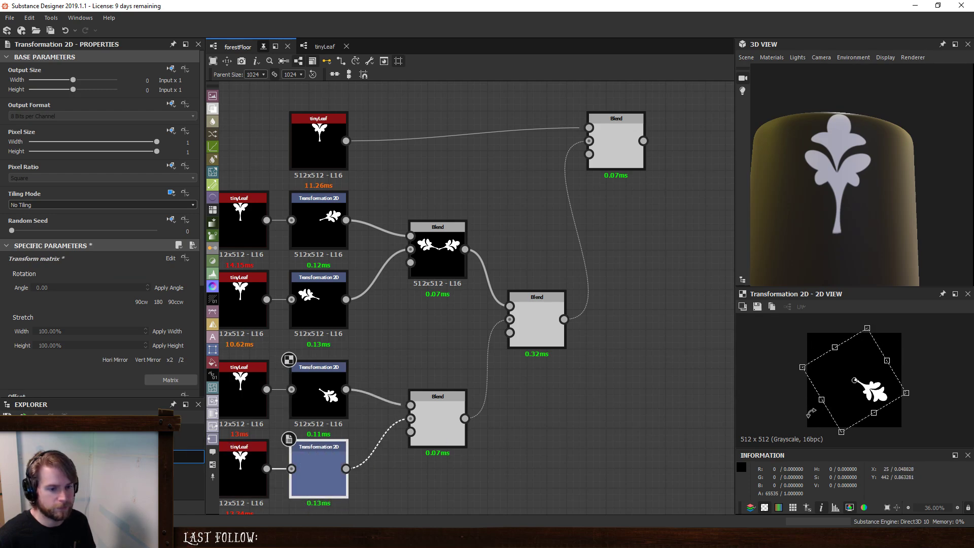
click(618, 153)
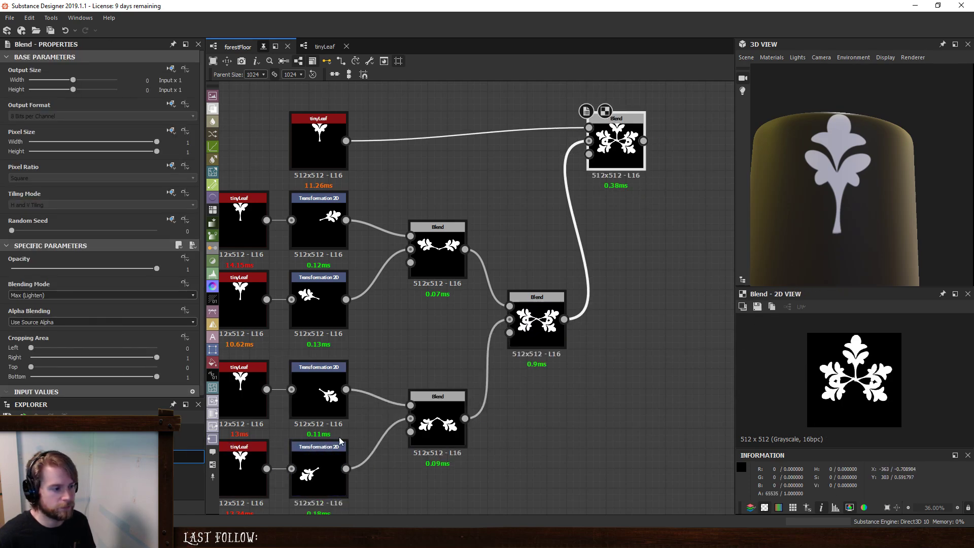
- Scale down both downward-pointing leaves through their Transformation 2D nodes so they are smaller than the rest of the cluster
click(325, 401)
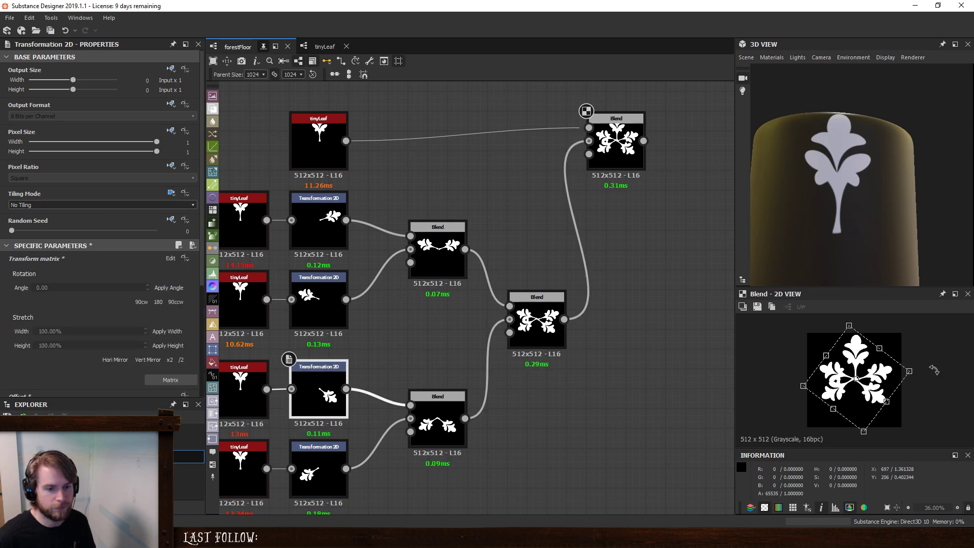
drag(864, 433, 853, 412)
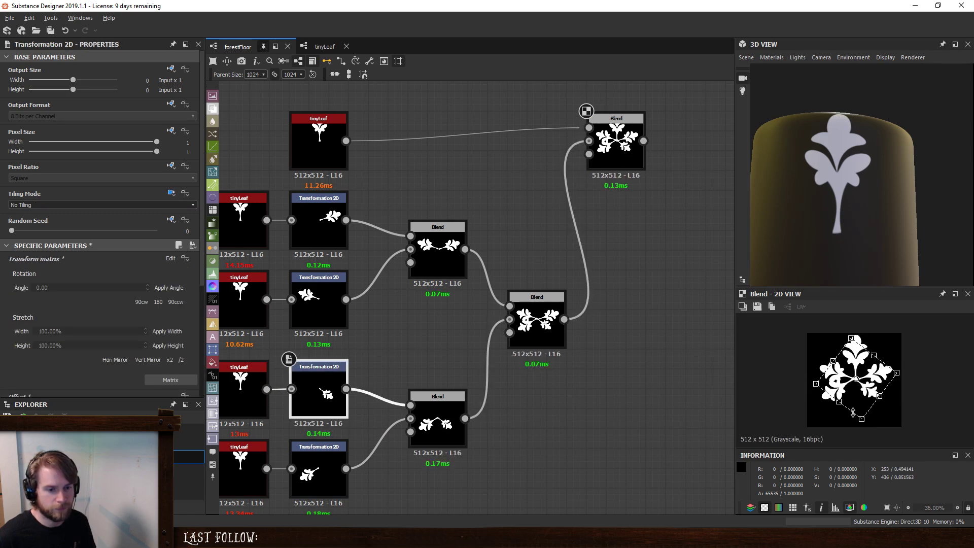
click(332, 472)
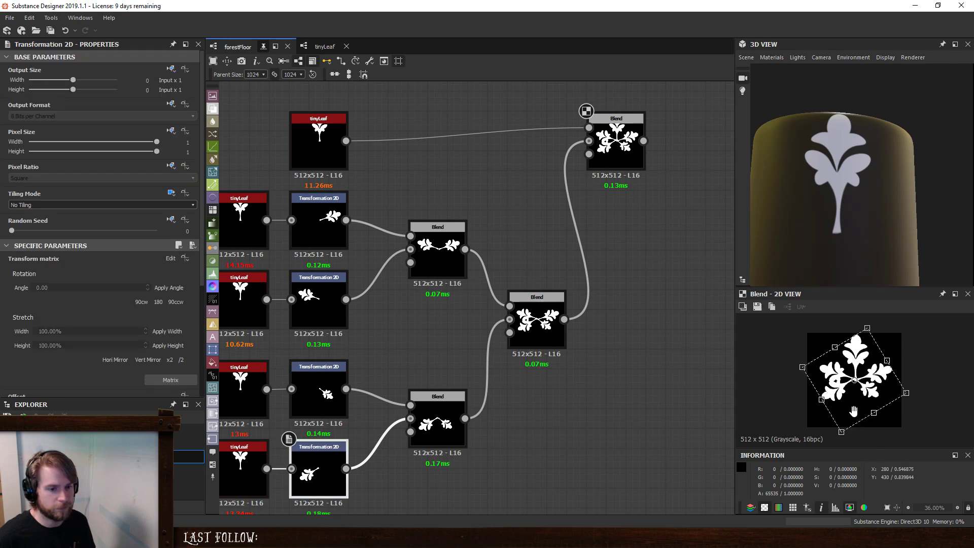
drag(837, 436, 849, 419)
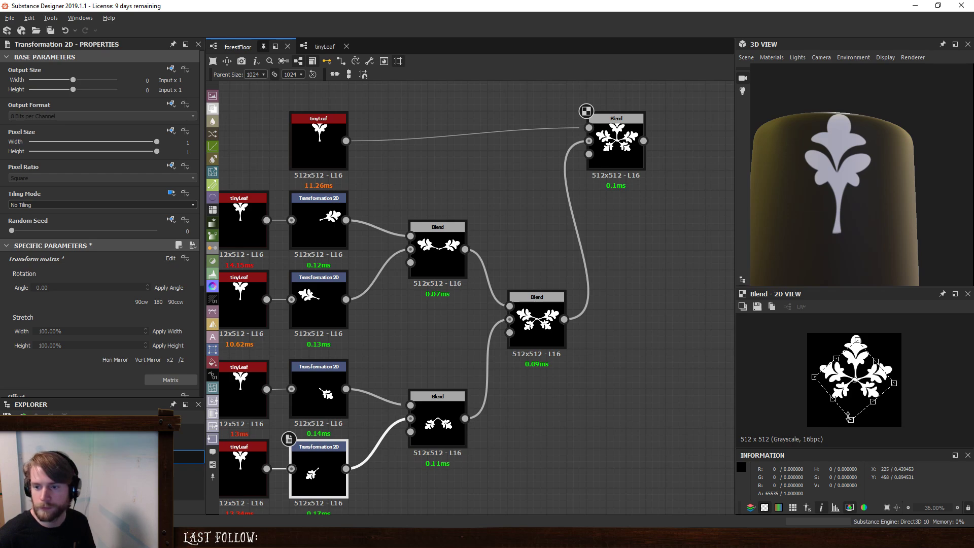
drag(849, 416, 853, 421)
- Rotate the leaf of the original pair's lower Transformation 2D slightly counterclockwise
click(319, 304)
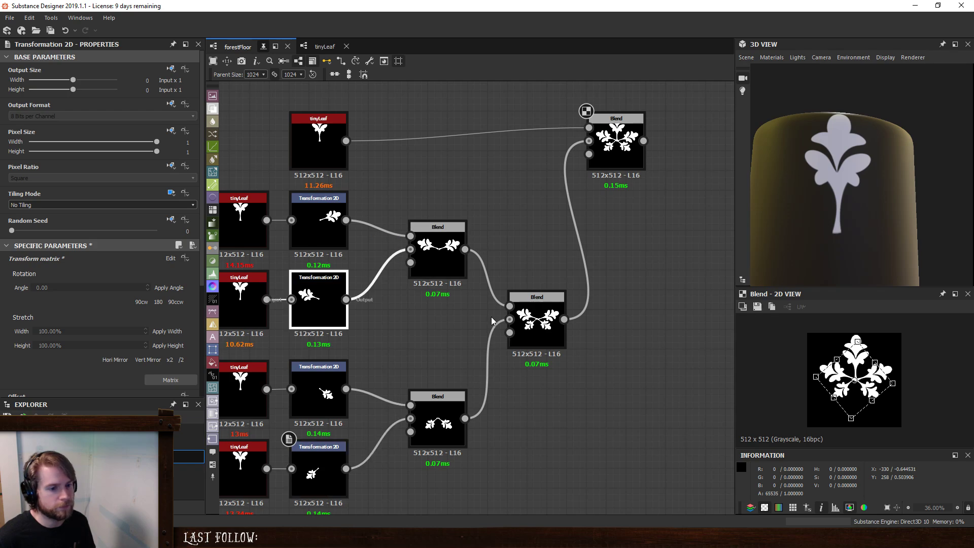
drag(806, 351, 798, 362)
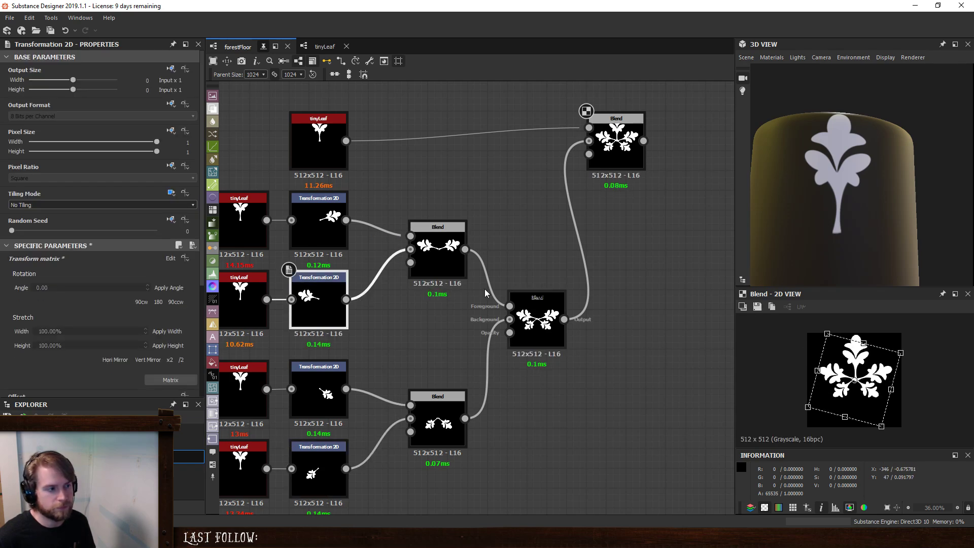
- Rotate the upper Transformation 2D's right-pointing leaf slightly counterclockwise and nudge its position within the cluster
click(328, 236)
drag(942, 357, 932, 346)
click(325, 152)
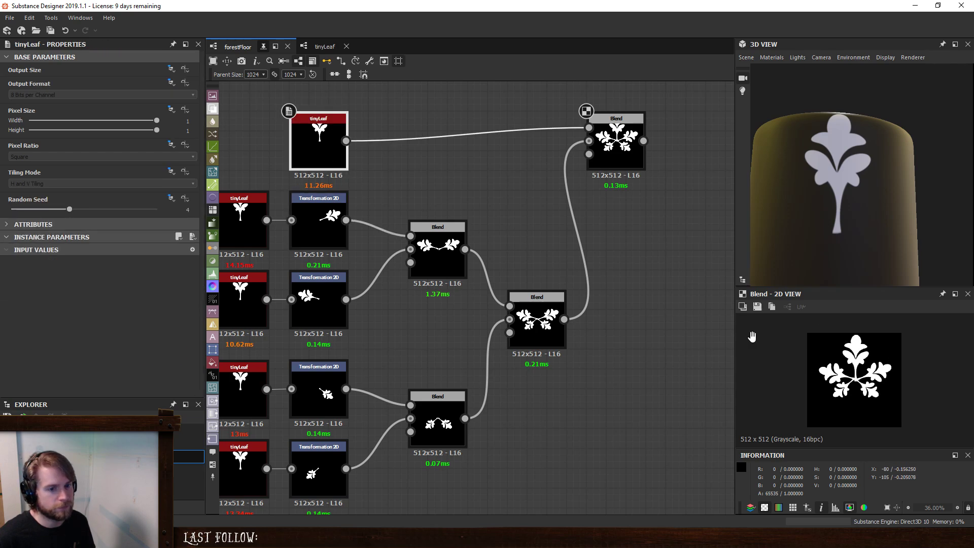
scroll(870, 392, up, 4)
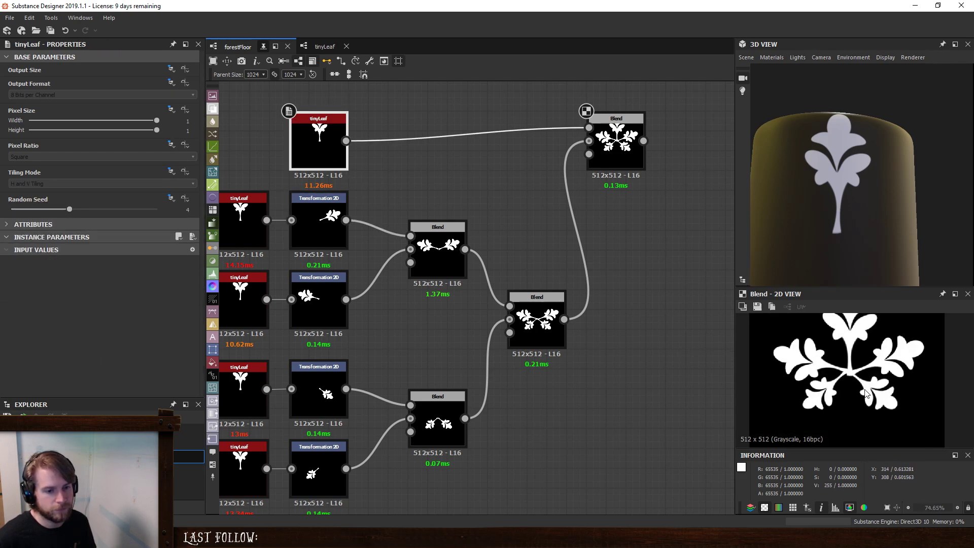
click(320, 228)
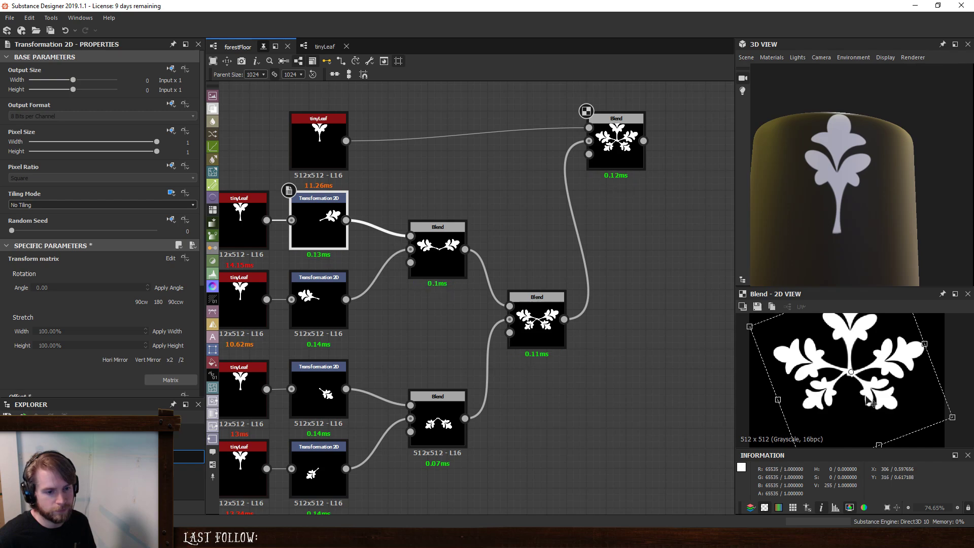
drag(875, 402, 874, 402)
- Fine-tune the placement of the downward-pointing leaves through their Transformation 2D nodes
click(327, 310)
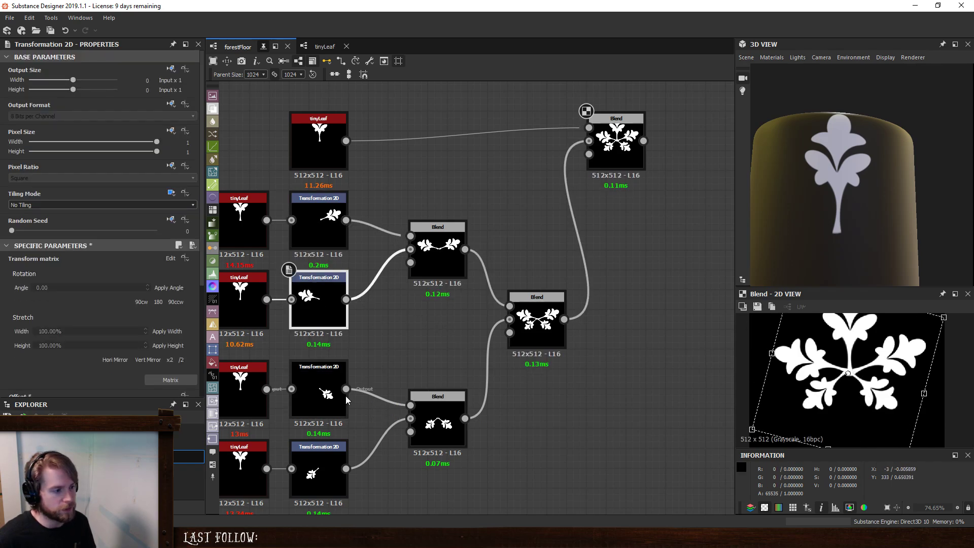
click(327, 390)
drag(860, 394, 840, 396)
click(326, 474)
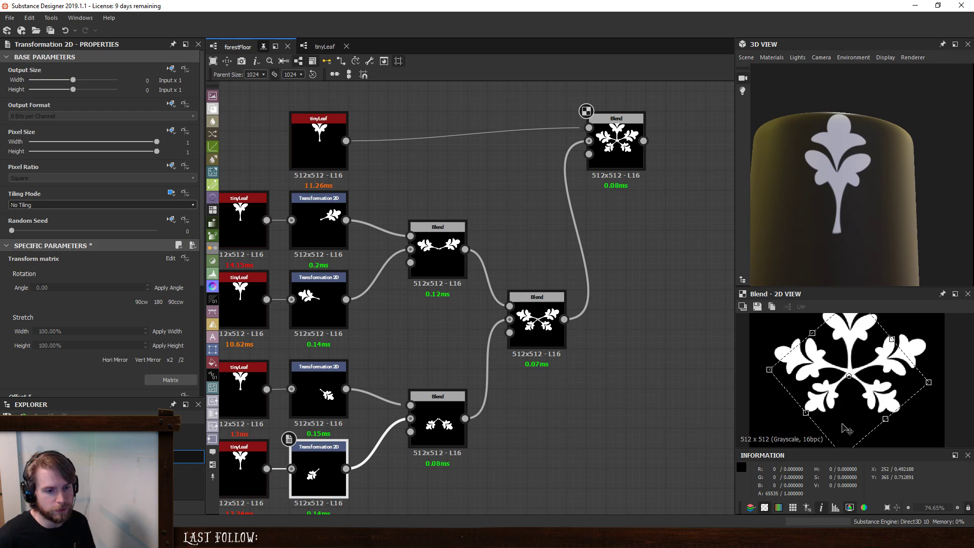
- Examine the whole five-leaf cluster against the leaf shapes in the reference photo IMG_5217.JPG
click(672, 413)
scroll(873, 398, down, 5)
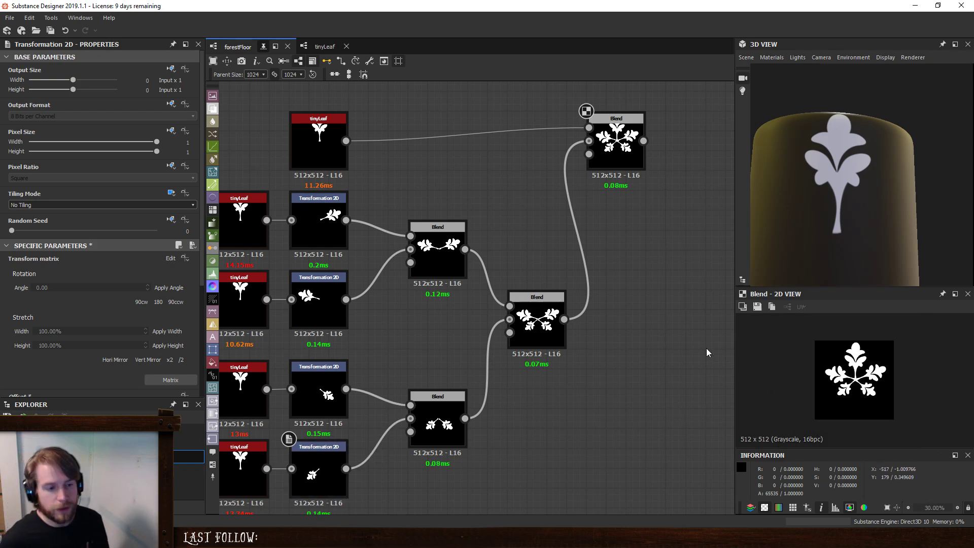
scroll(601, 331, down, 4)
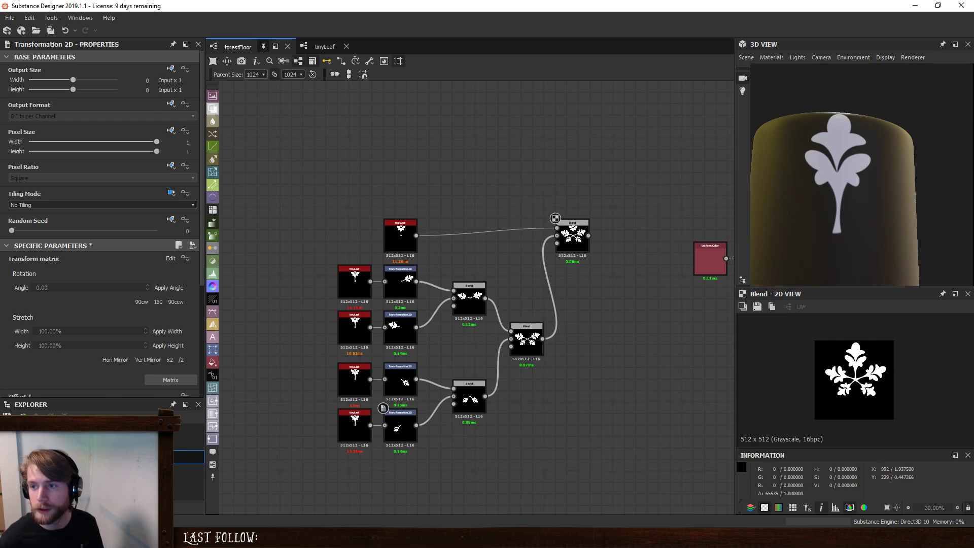
drag(973, 76, 673, 102)
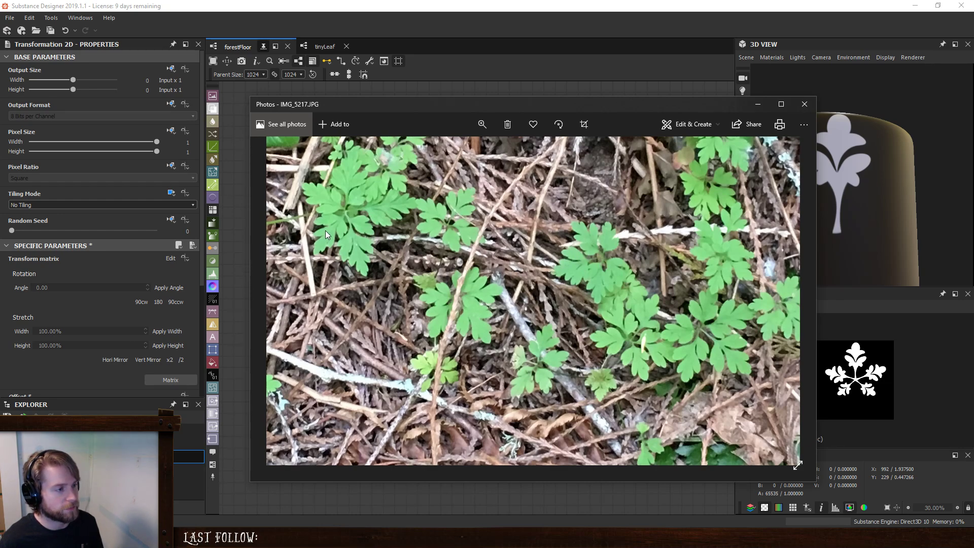
drag(544, 101, 973, 149)
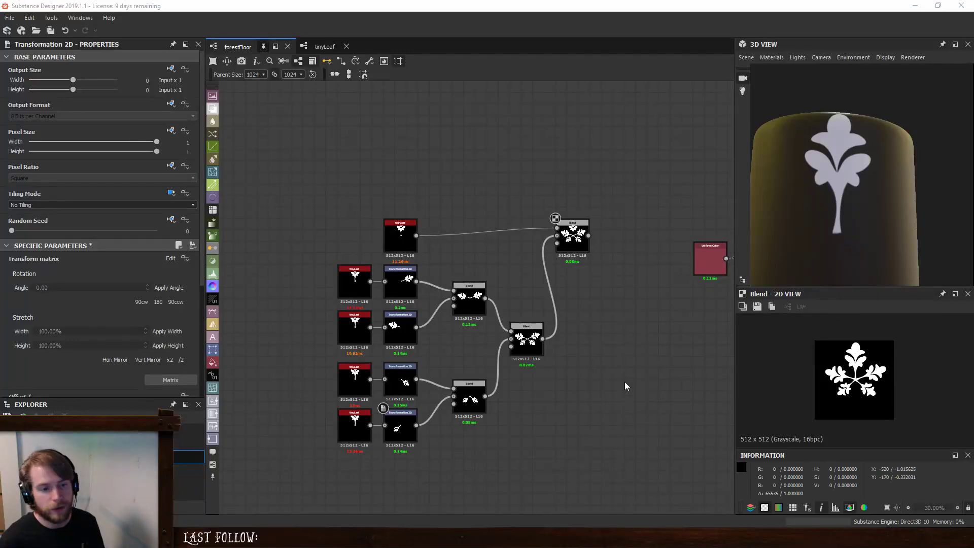
- Move the whole group of leaf cluster nodes farther left, away from the Uniform Color node, to make room
middle_drag(623, 329, 589, 331)
drag(261, 158, 557, 509)
drag(538, 232, 425, 245)
click(434, 211)
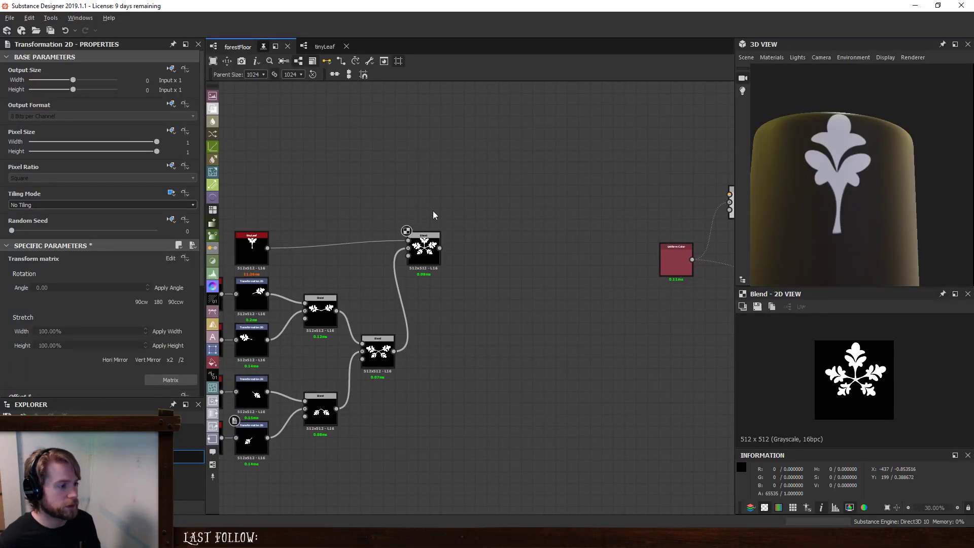
middle_drag(434, 211, 499, 242)
- Add a Blend node after the cluster's final Blend and feed a new Shape node into its foreground
click(493, 282)
key(space)
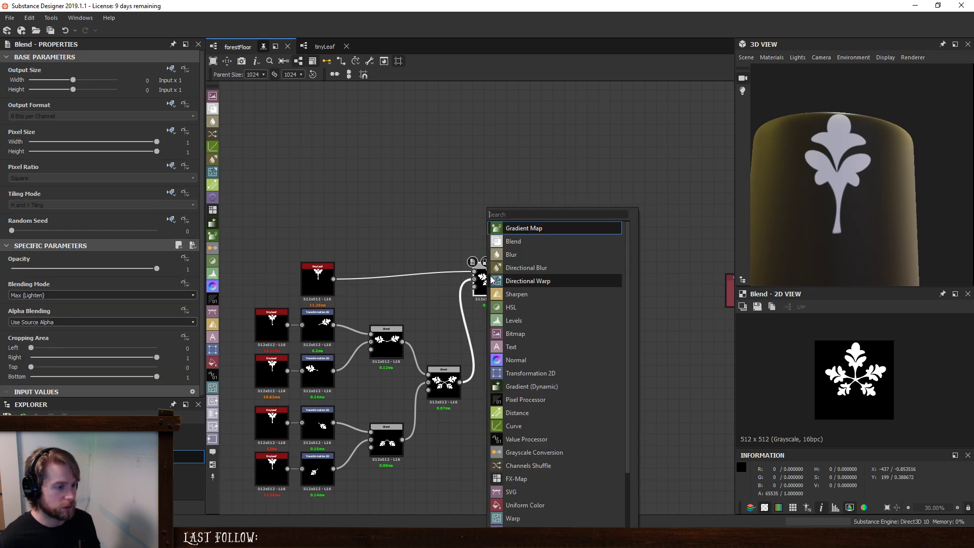
click(511, 244)
key(space)
text(sha)
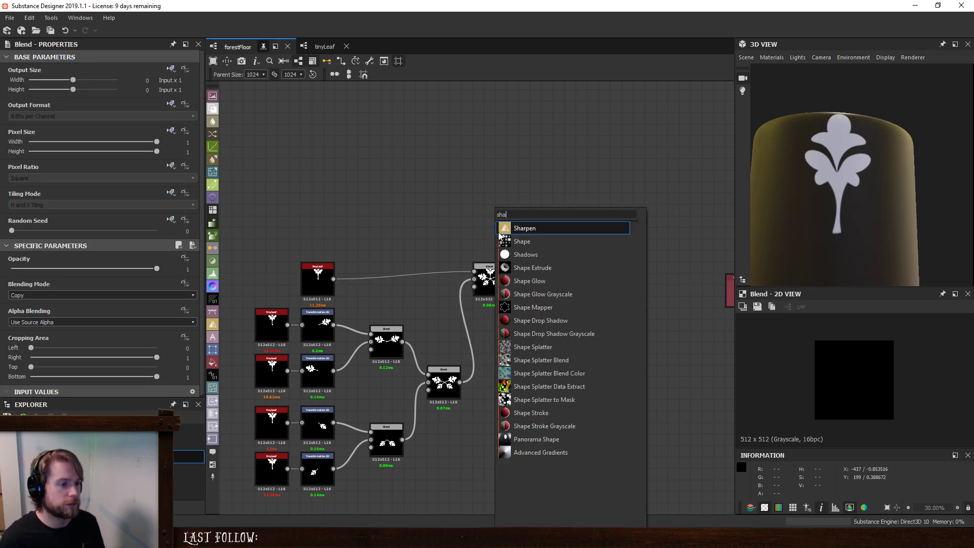
click(507, 241)
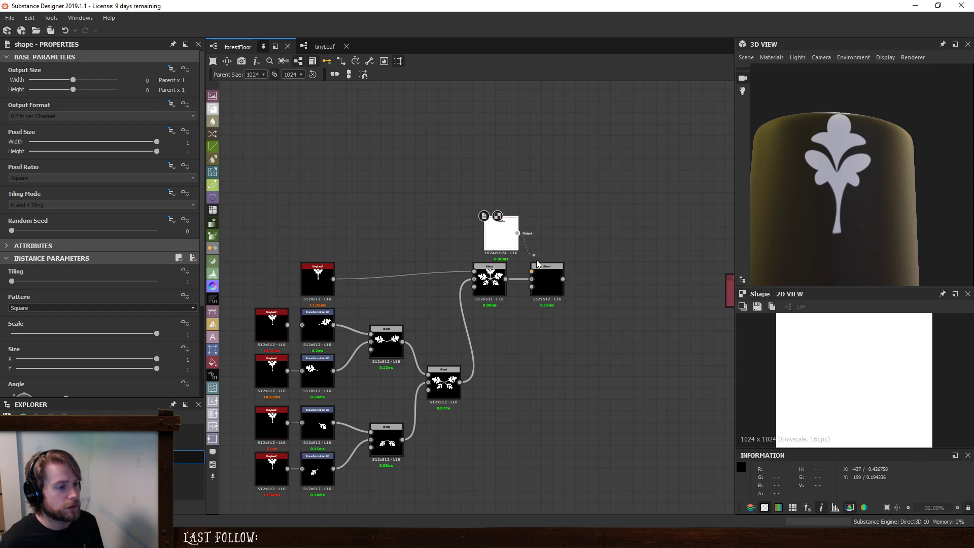
drag(537, 260, 532, 270)
drag(501, 241, 489, 242)
- Set the new Blend's mode to Subtract and the Shape's pattern to Thorn, and preview the darkened cluster centre
click(550, 279)
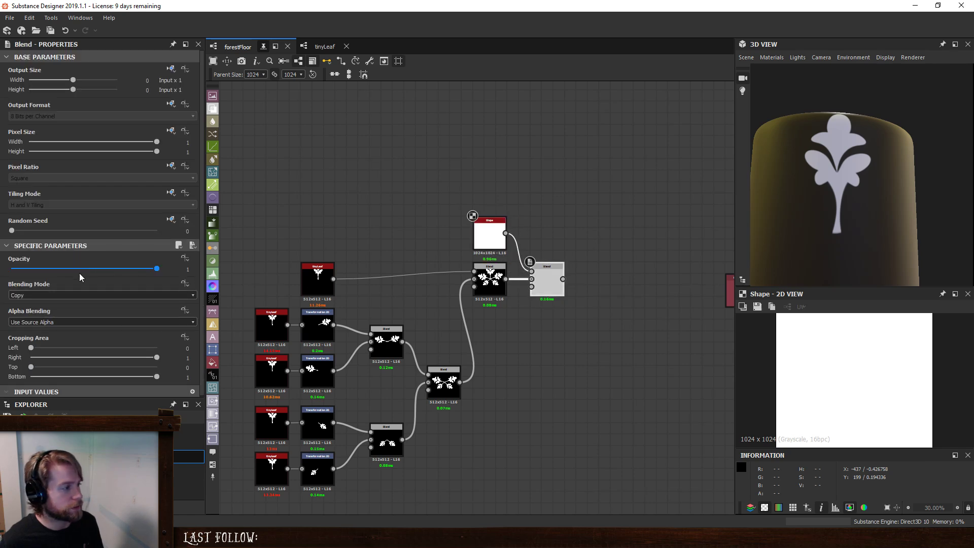
click(67, 296)
click(57, 316)
click(479, 229)
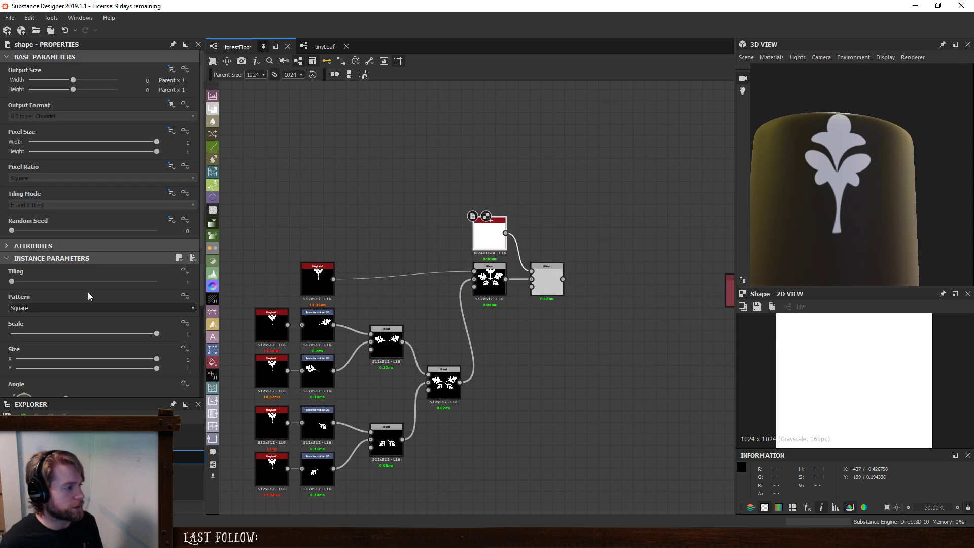
click(63, 308)
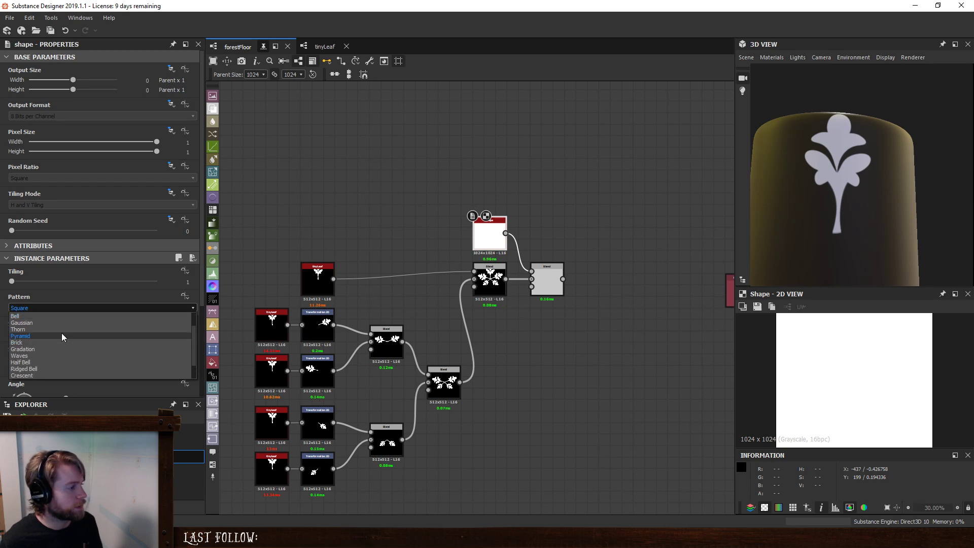
click(58, 330)
click(562, 282)
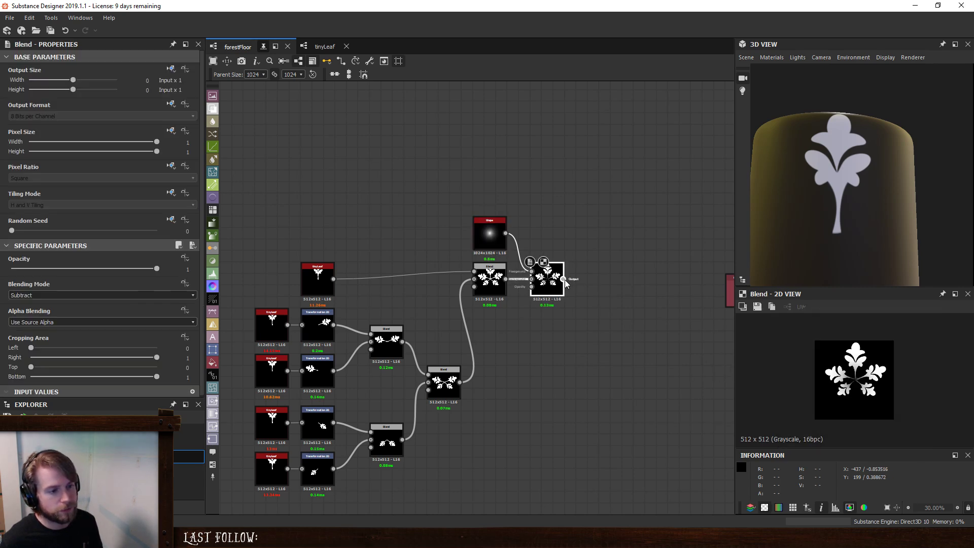
scroll(866, 387, up, 5)
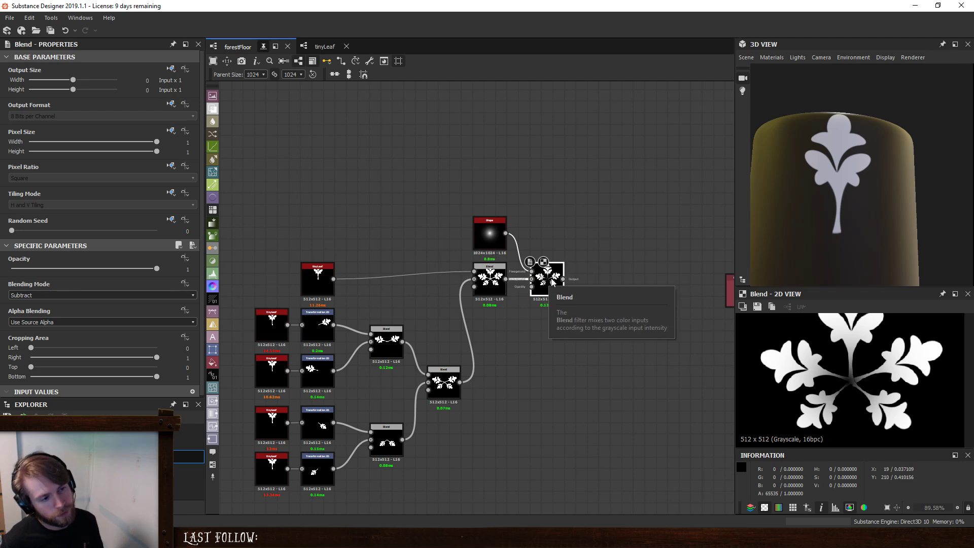
drag(563, 279, 591, 290)
- Search the node library for a centring or scaling node and add Scale Input to the graph
key(space)
text(ve)
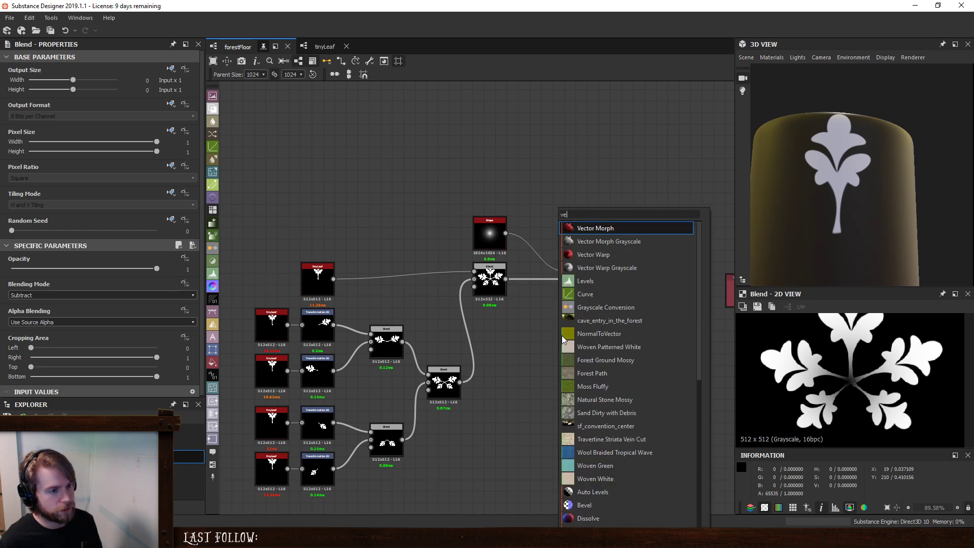
key(BackSpace)
key(BackSpace)
text(e)
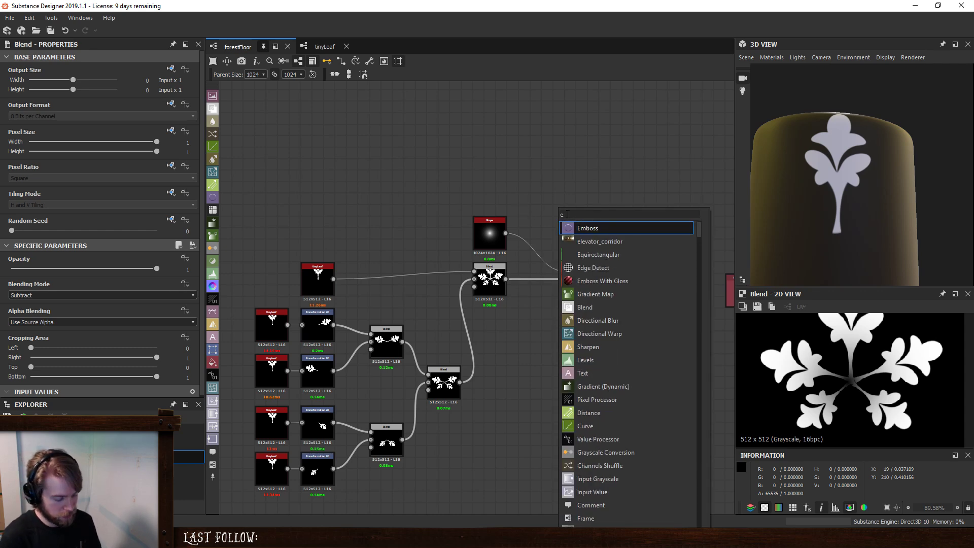
key(BackSpace)
text(center)
key(BackSpace)
key(BackSpace)
key(BackSpace)
key(BackSpace)
key(BackSpace)
key(BackSpace)
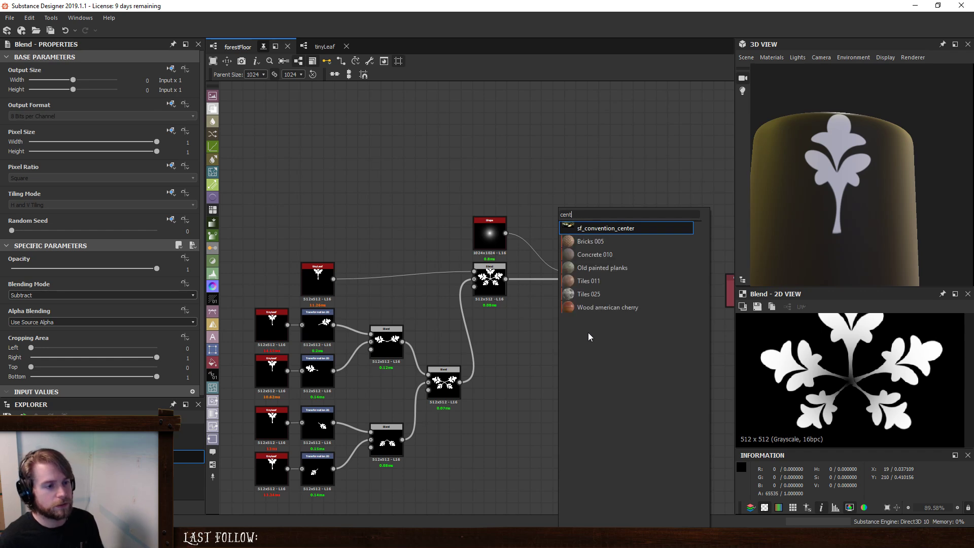
text(scale)
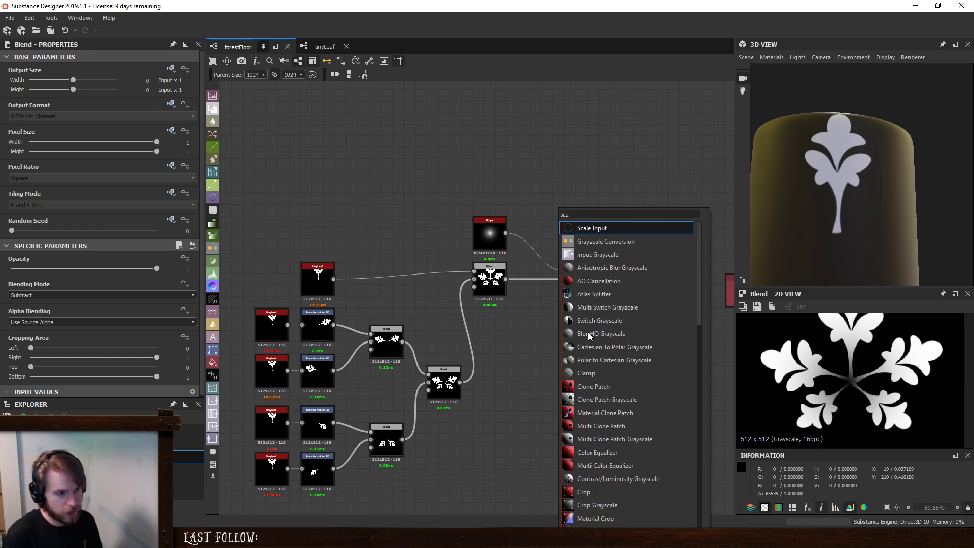
click(576, 229)
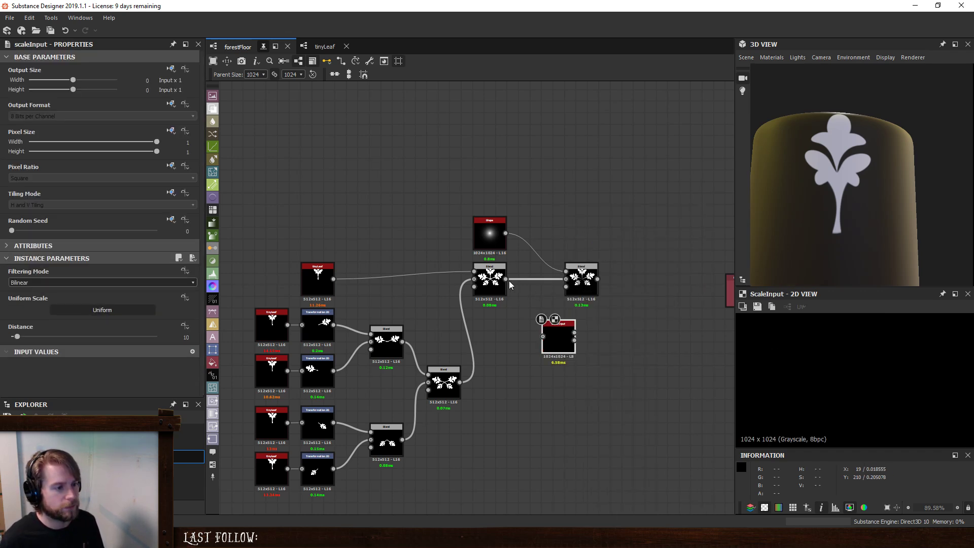
- Try scaling the cluster by connecting its Blend to Scale Input with a Distance of 3.57, and preview the output
drag(506, 280, 535, 327)
scroll(789, 361, down, 3)
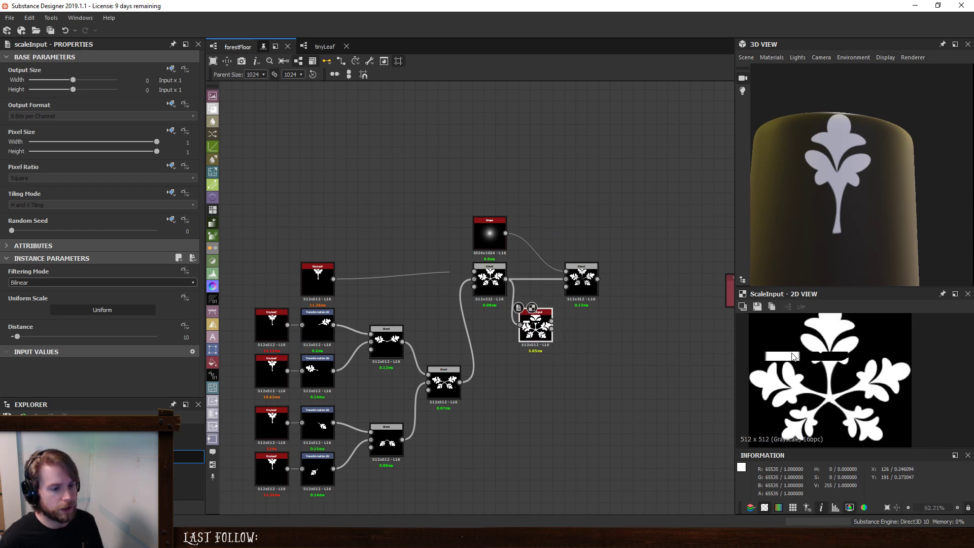
click(551, 331)
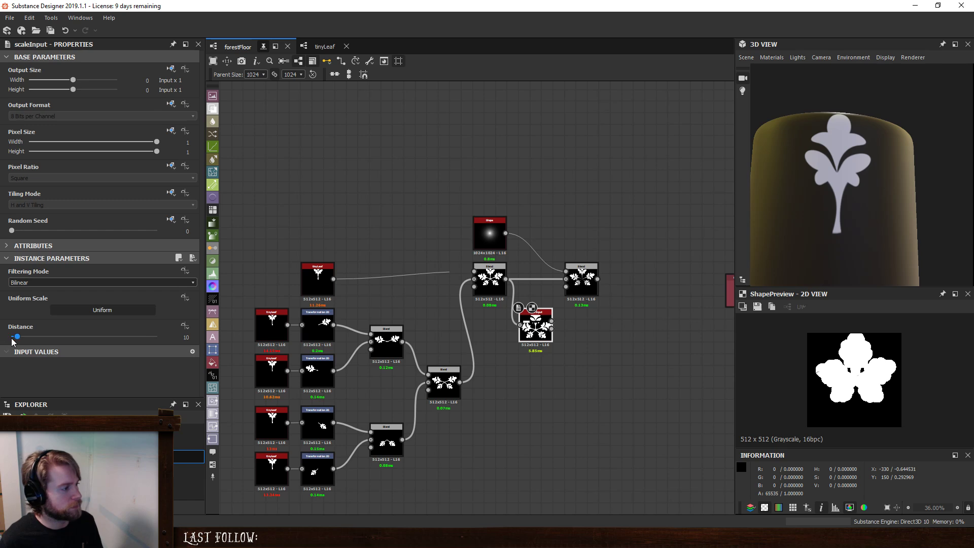
drag(18, 338, 13, 339)
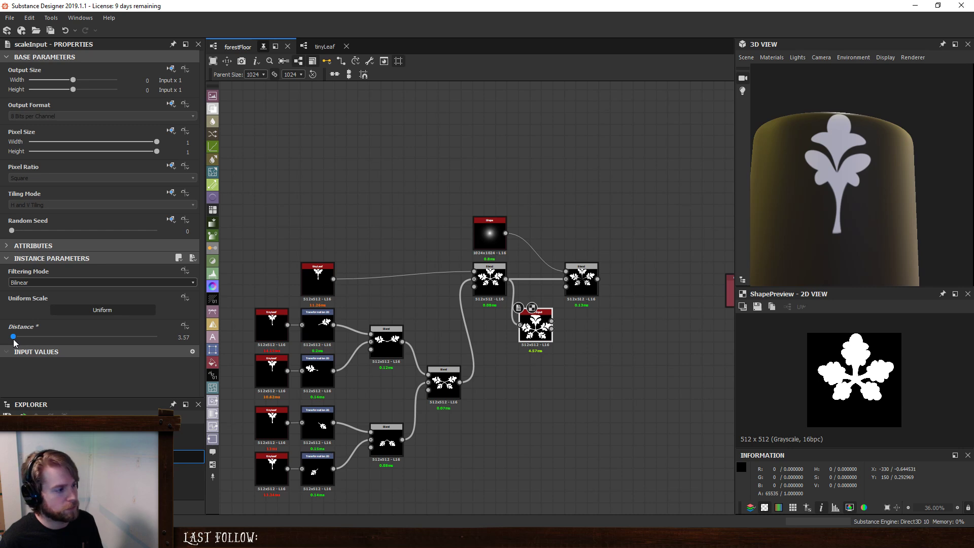
double_click(554, 323)
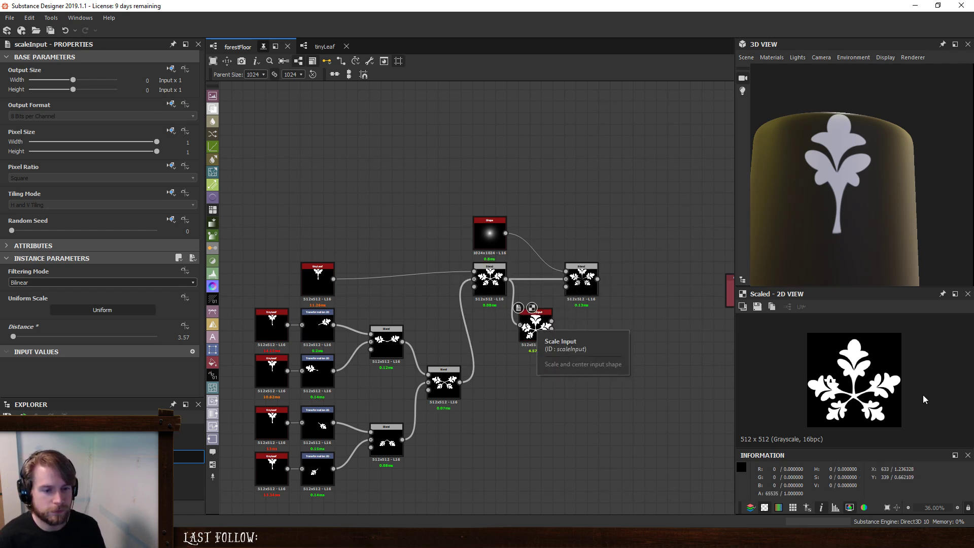
scroll(843, 385, up, 4)
- Delete the Scale Input node and return the preview to the Subtract Blend
click(536, 318)
key(Delete)
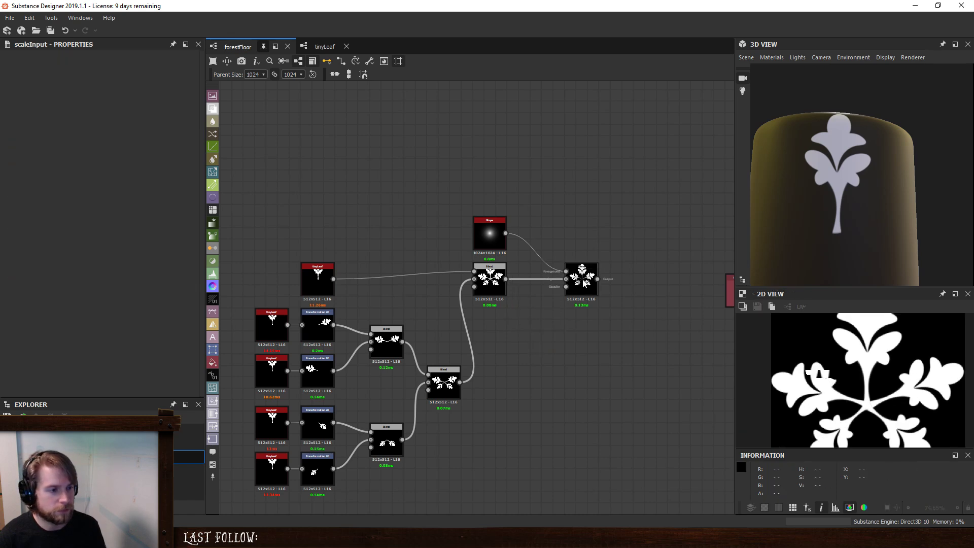
double_click(584, 281)
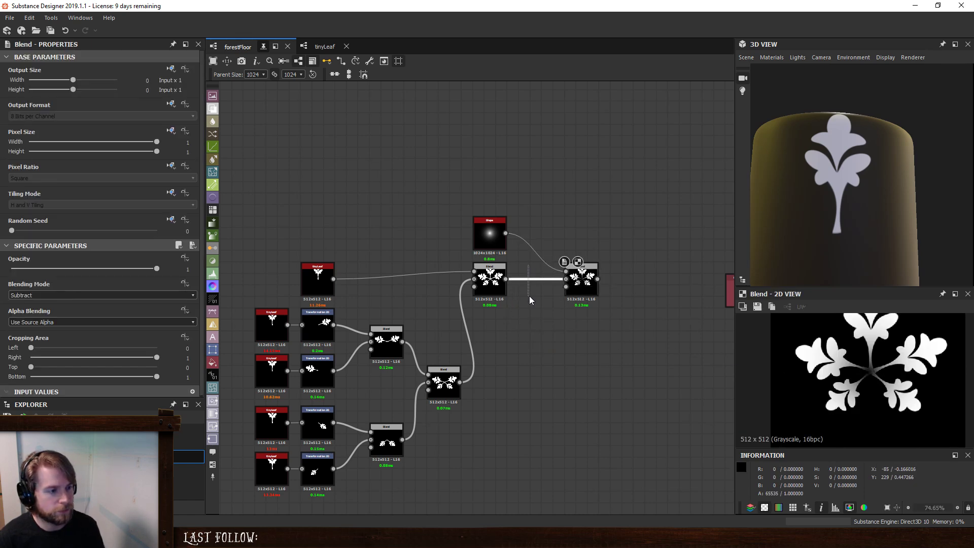
- Insert a Transformation 2D node between the cluster's combined Blend and the Subtract Blend, and preview the Subtract result
drag(529, 265, 529, 296)
key(space)
text(tra)
click(573, 231)
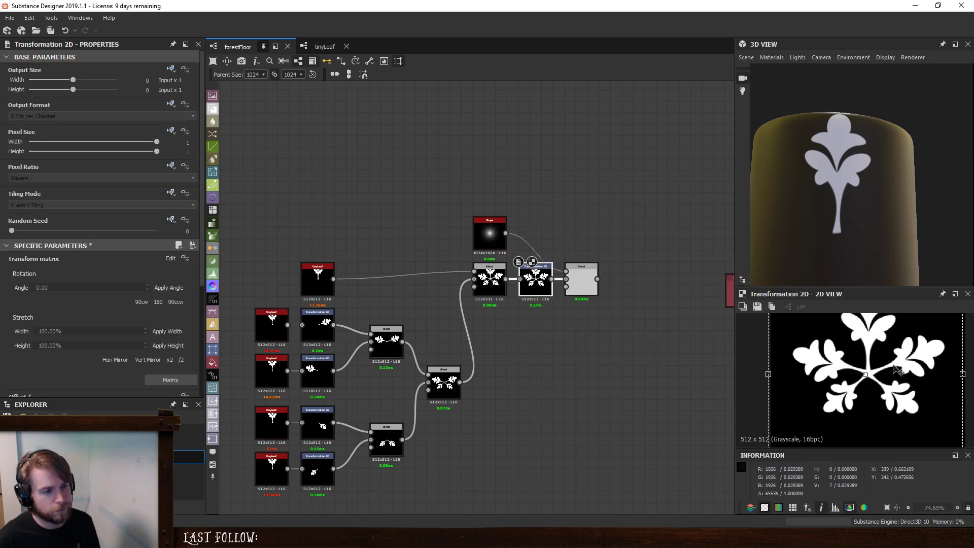
double_click(584, 277)
click(544, 285)
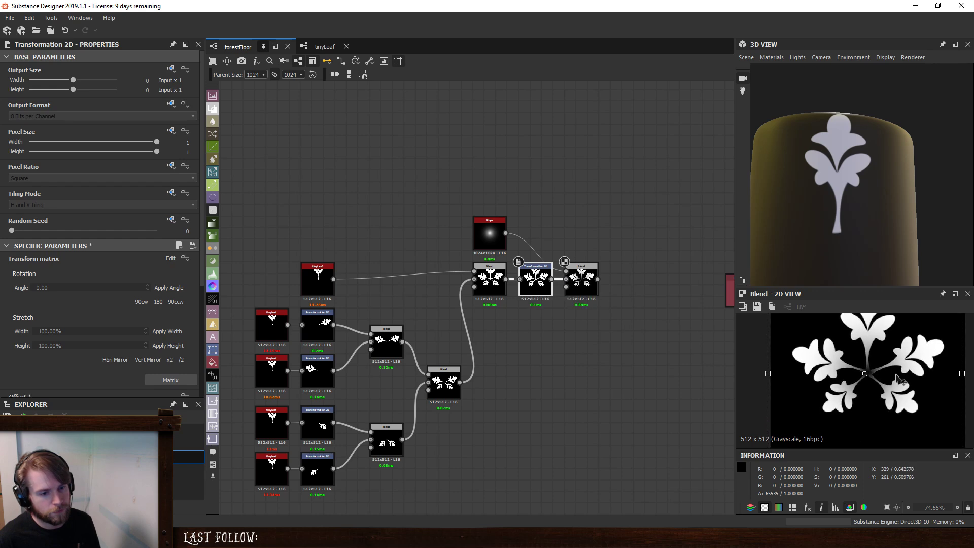
- Set the Subtract Blend's opacity to 0.72 and change the Shape's pattern to Paraboloid
click(591, 287)
drag(154, 272, 117, 272)
click(491, 228)
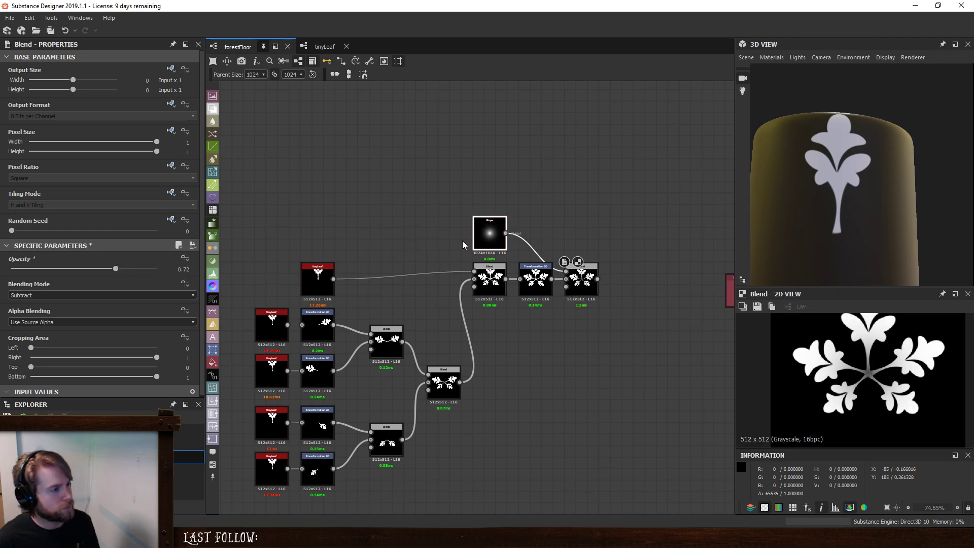
click(30, 307)
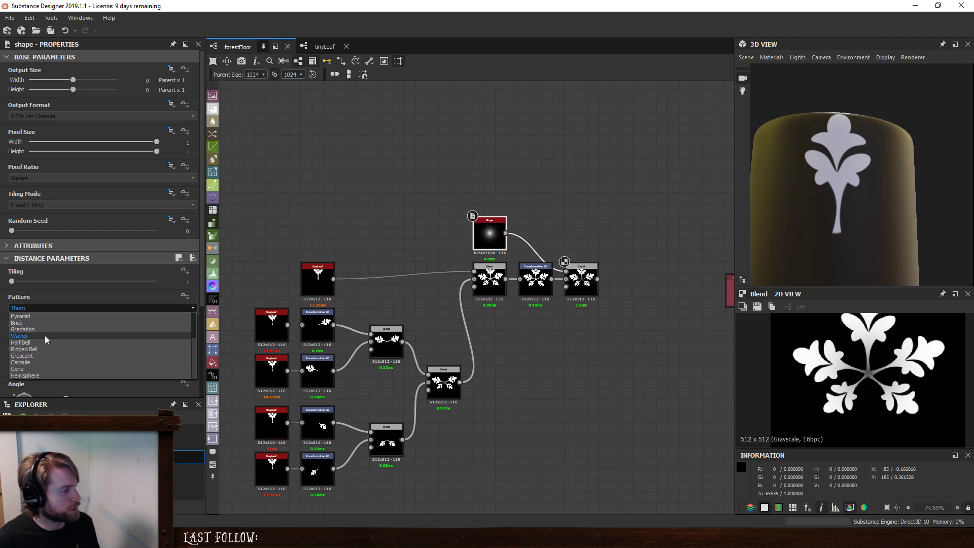
scroll(48, 369, down, 1)
scroll(48, 369, up, 2)
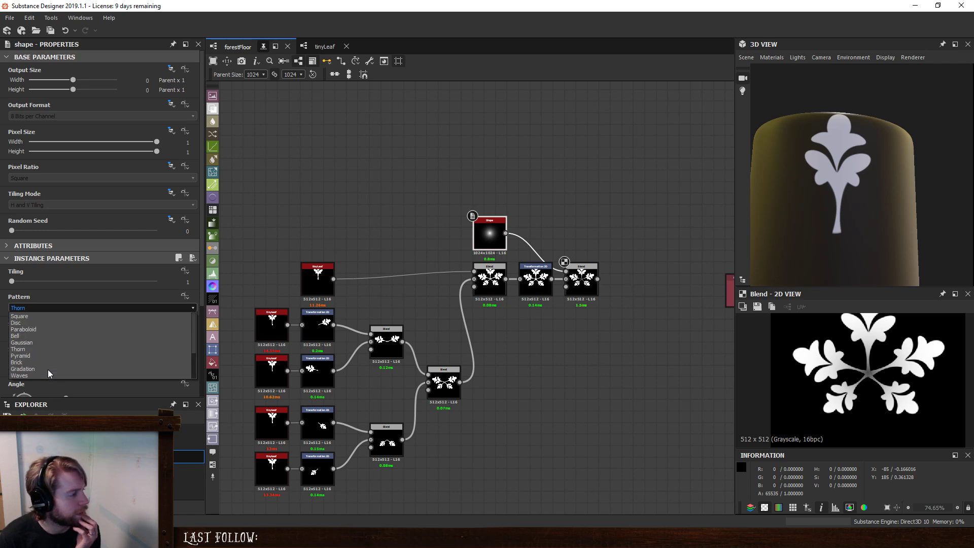
click(43, 327)
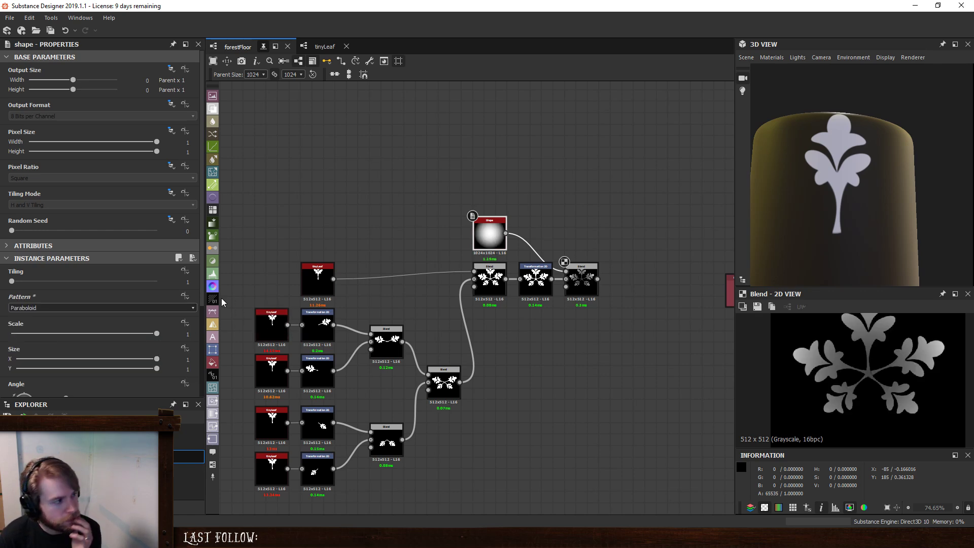
- Set the Shape's scale to 0.54 and connect the Subtract Blend to the first input of the Blend feeding the material outputs
drag(157, 333, 89, 330)
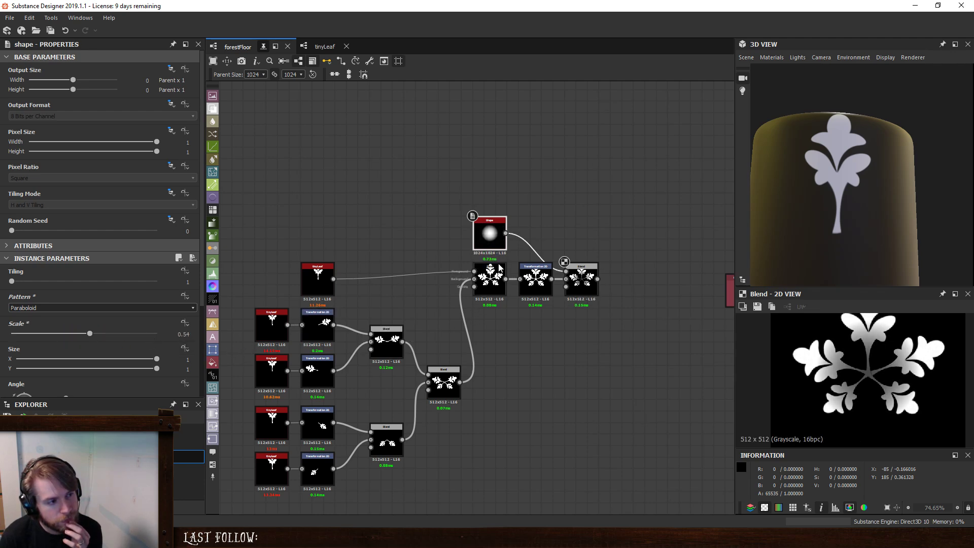
click(588, 279)
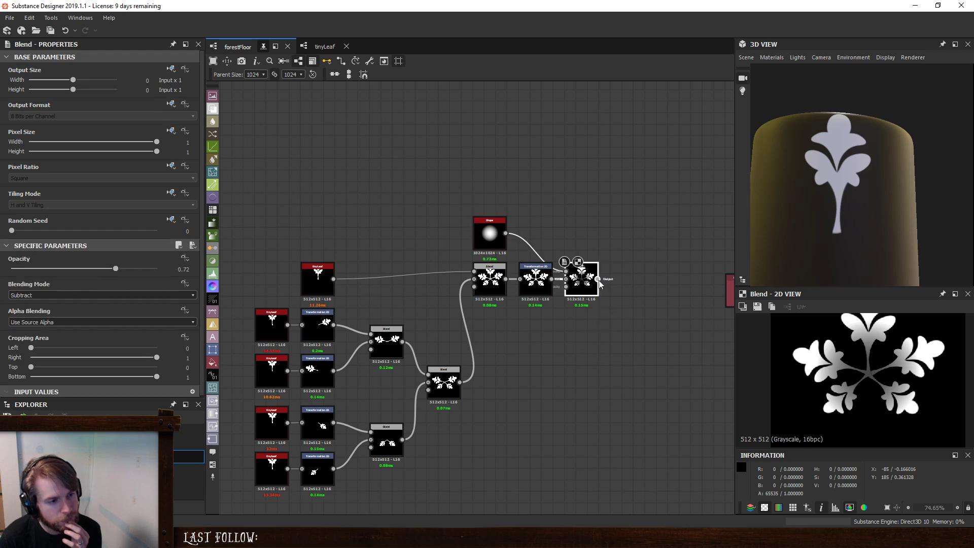
click(599, 280)
middle_drag(660, 309, 380, 308)
scroll(380, 307, up, 1)
click(548, 208)
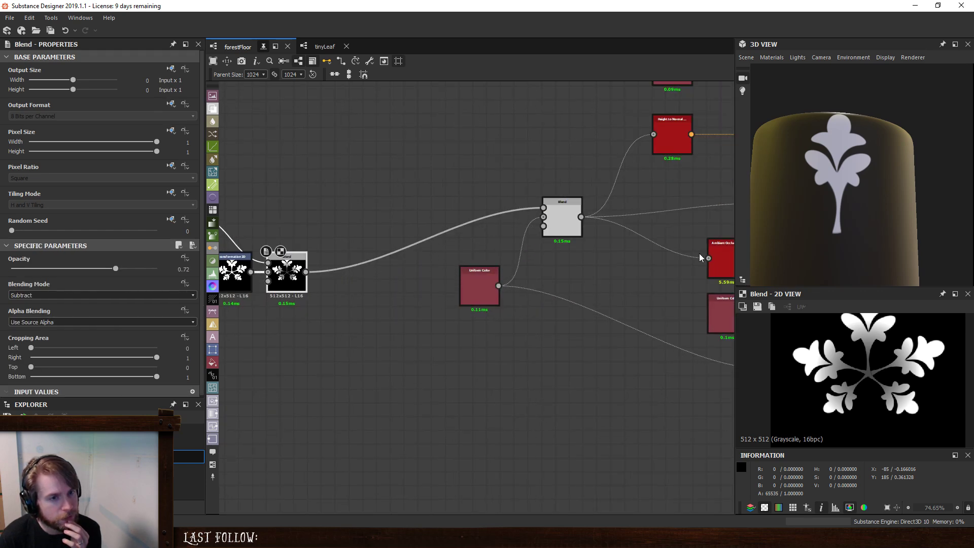
- Show the forestFloor graph's outputs in the 3D view and orbit the model to face the leaf relief
right_click(598, 256)
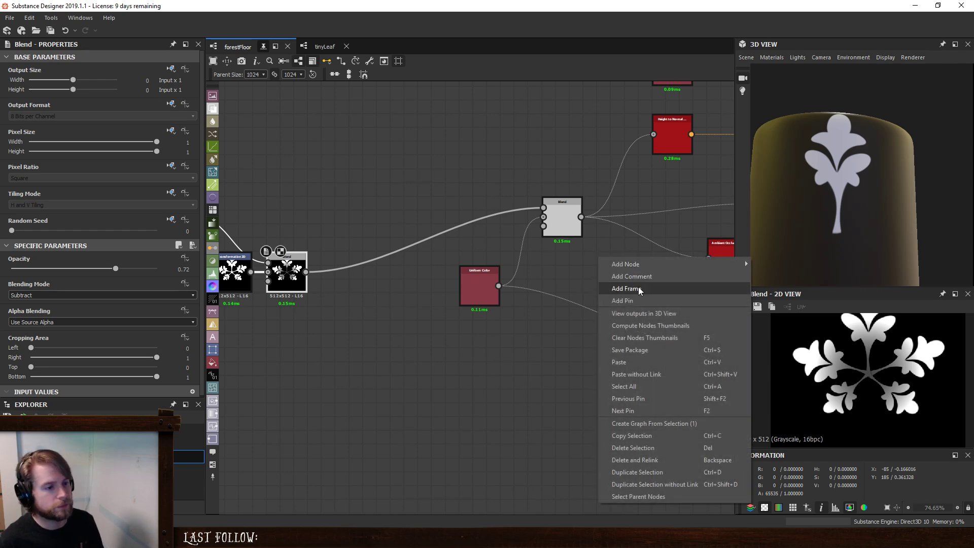
click(640, 288)
drag(863, 208, 858, 176)
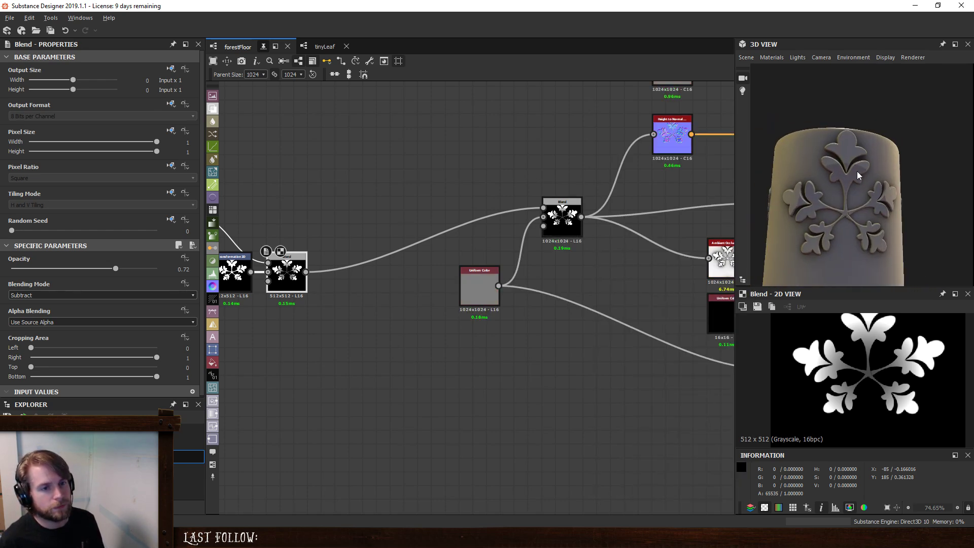
- Set the Shape's scale to 1 and insert a Levels node between the Shape and the Subtract Blend
middle_drag(339, 289, 579, 274)
click(418, 209)
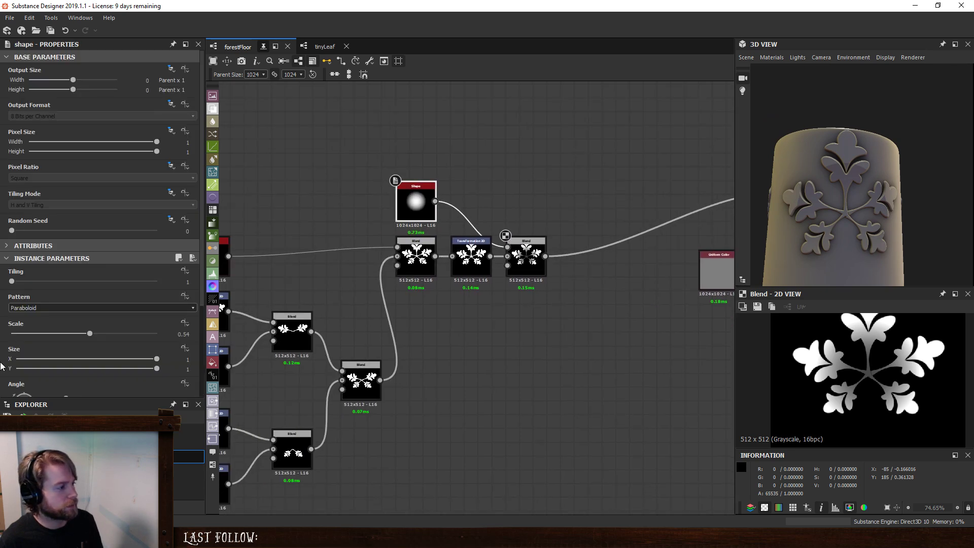
drag(90, 334, 173, 340)
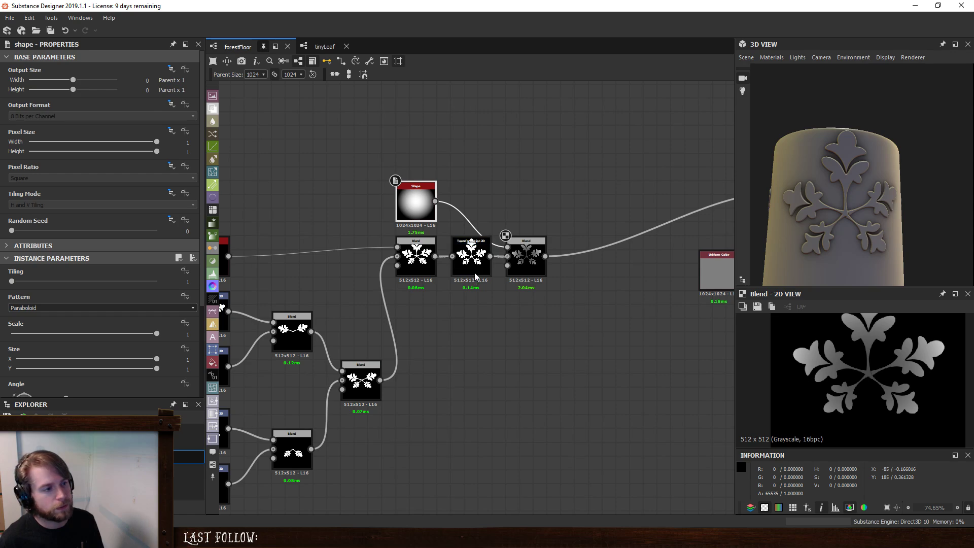
right_click(454, 209)
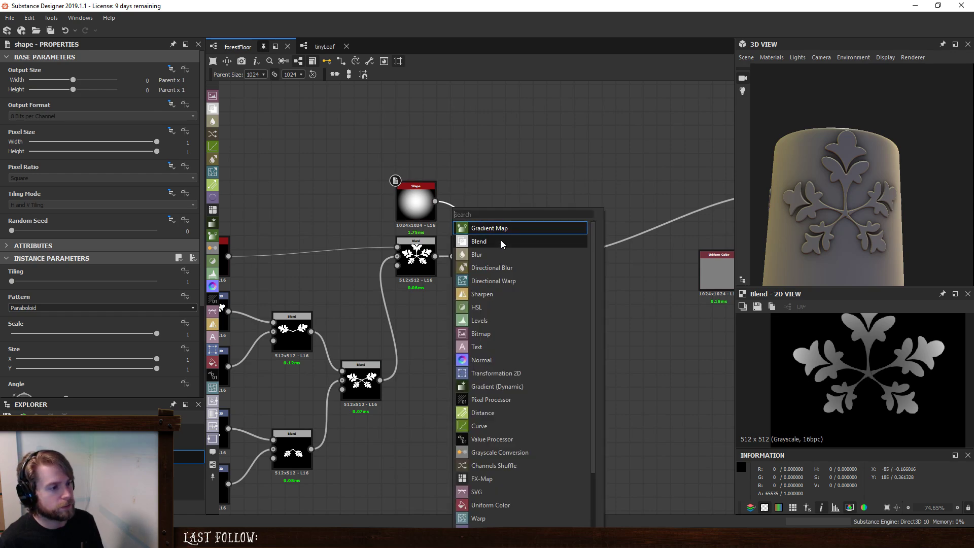
click(510, 324)
drag(472, 226, 472, 198)
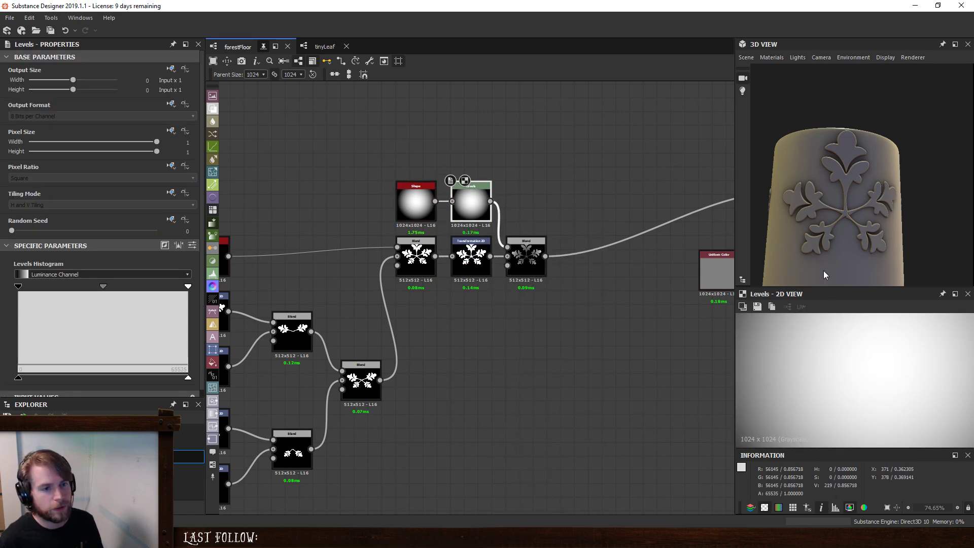
- Preview the Subtract Blend and darken the Levels midtones until the Shape's gradient narrows to a small glow at the centre
double_click(520, 252)
click(478, 204)
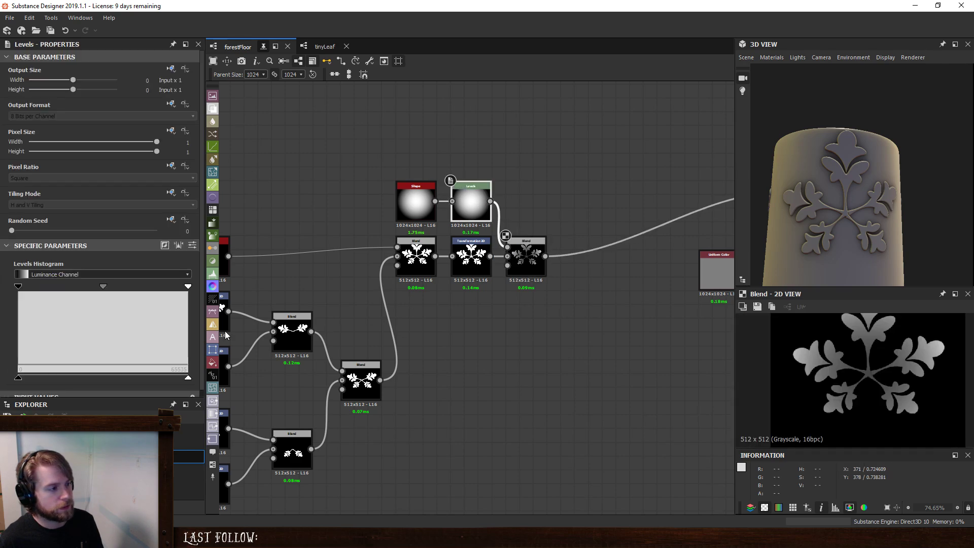
drag(101, 285, 175, 298)
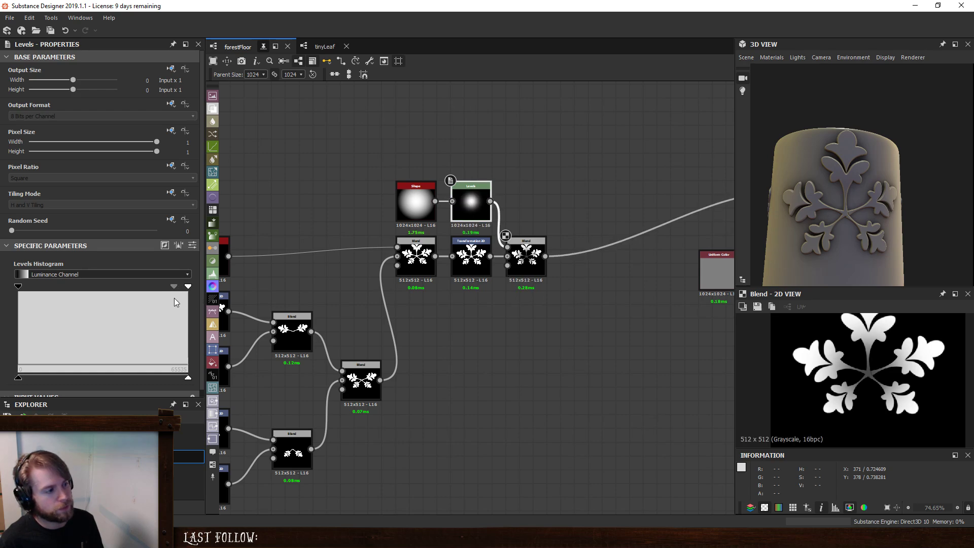
mouse_move(854, 223)
mouse_down()
mouse_move(836, 138)
mouse_move(787, 209)
mouse_move(733, 225)
mouse_move(888, 228)
mouse_move(890, 197)
mouse_move(860, 162)
mouse_move(814, 185)
mouse_move(835, 222)
mouse_up()
scroll(834, 225, down, 2)
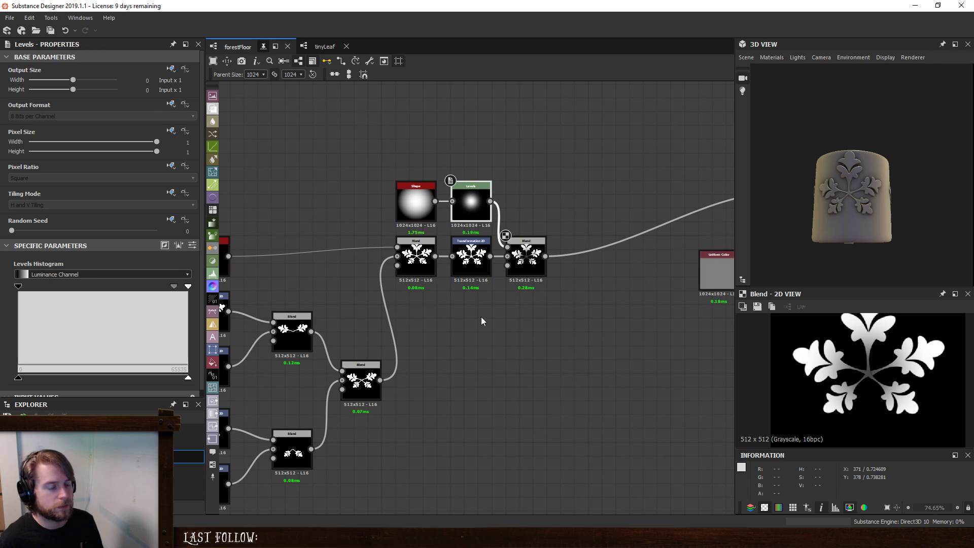
- Move the whole group of leaf cluster nodes farther away from the output network to make room in the graph
scroll(481, 317, down, 3)
drag(307, 240, 537, 434)
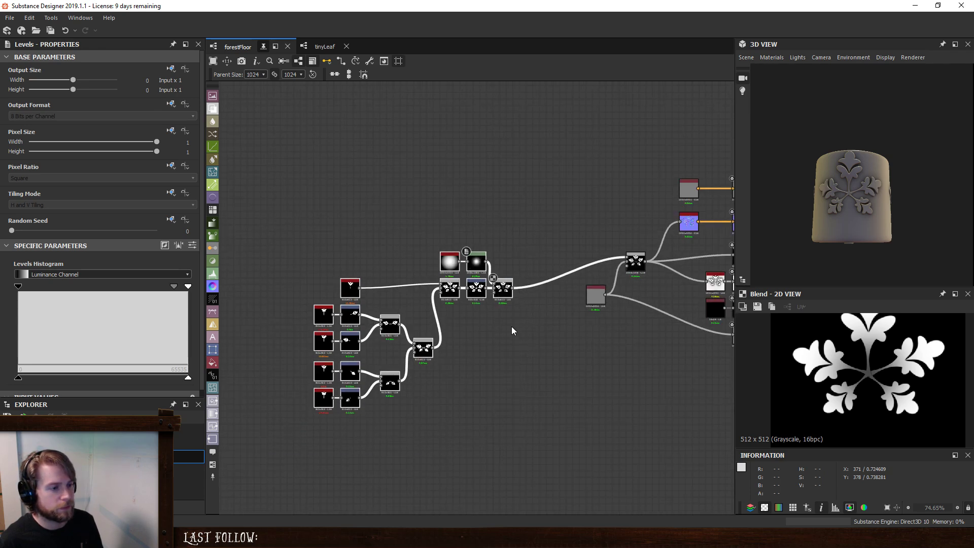
drag(505, 296, 426, 282)
click(444, 250)
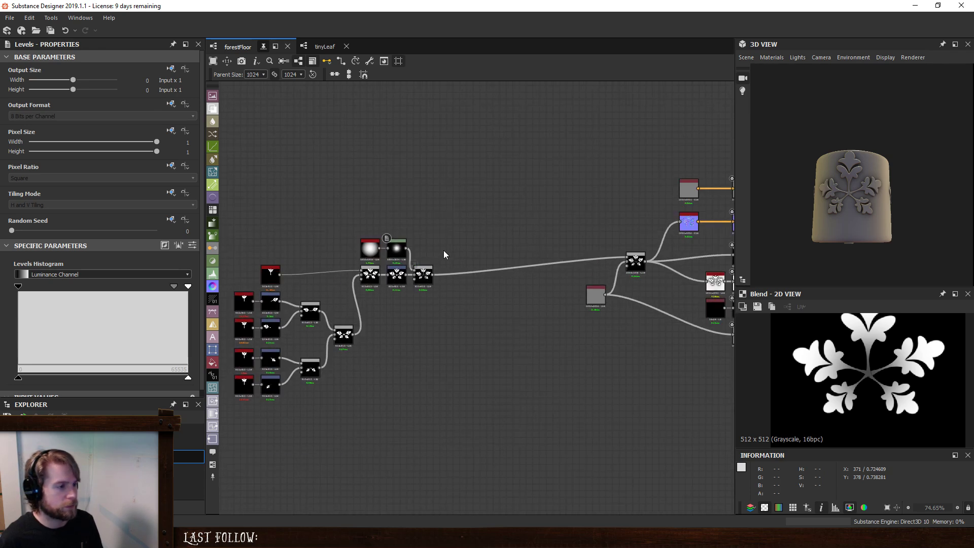
- Insert a Directional Warp node after the Subtract Blend
scroll(887, 389, down, 1)
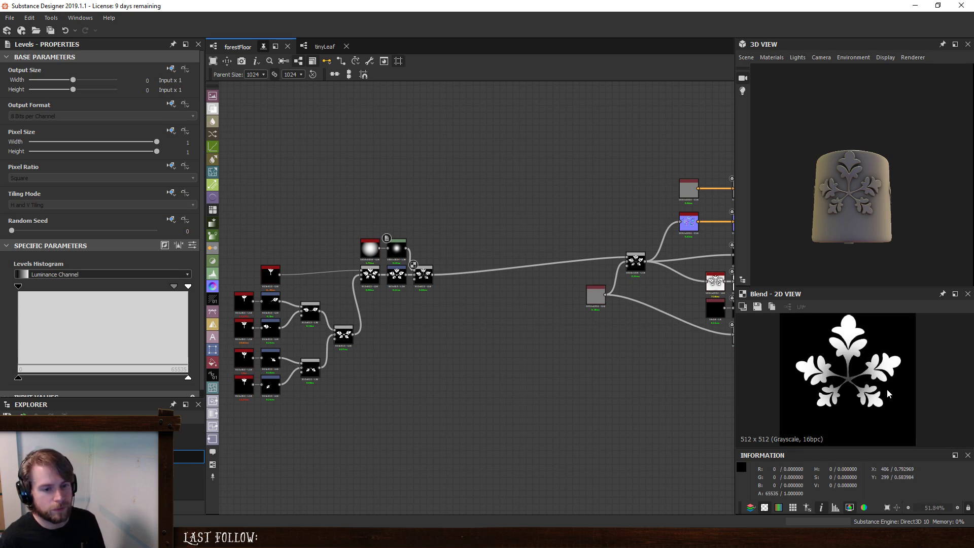
scroll(362, 252, up, 4)
click(489, 291)
key(space)
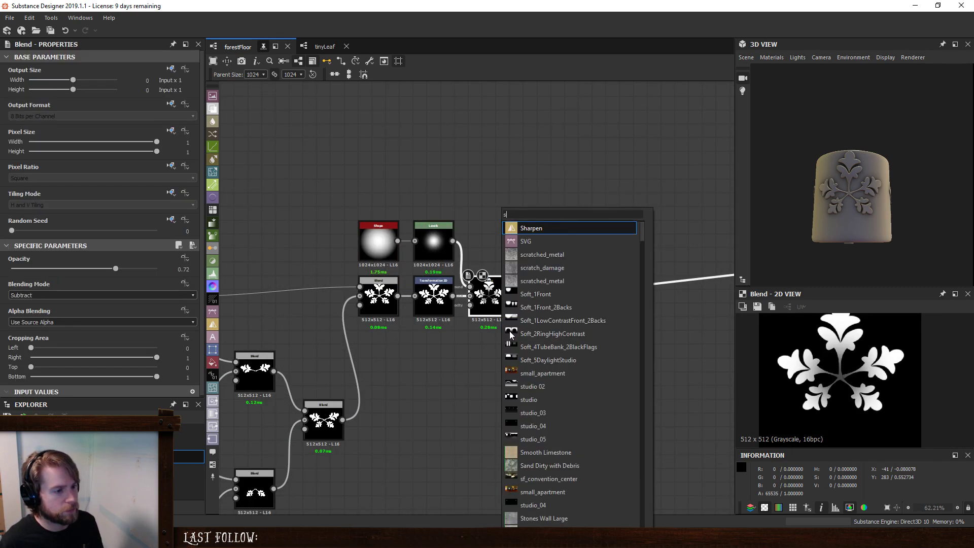
text(swa)
key(BackSpace)
key(BackSpace)
key(BackSpace)
text(wa)
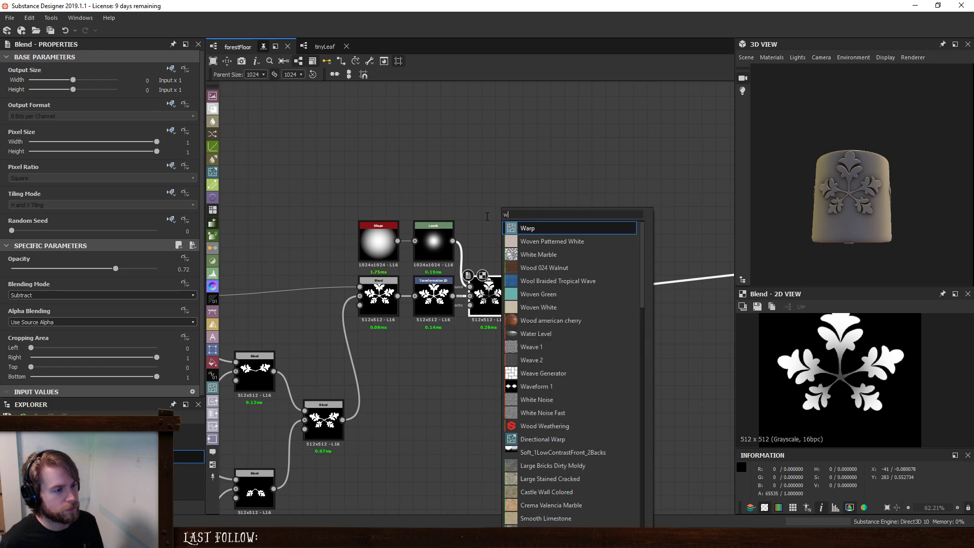
key(BackSpace)
key(BackSpace)
text(d)
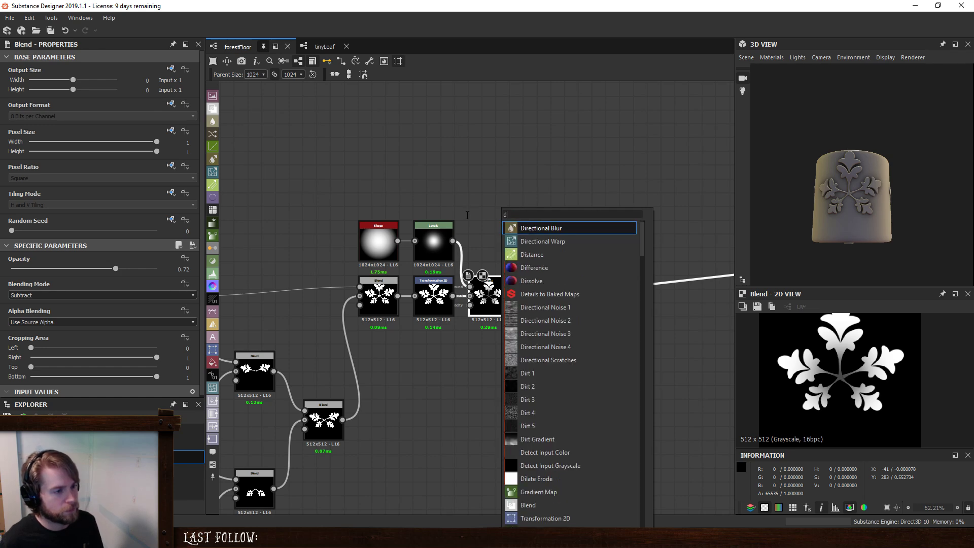
click(546, 241)
- Add a Perlin Noise node below the Subtract Blend and connect it to the Directional Warp's intensity input
click(499, 340)
key(space)
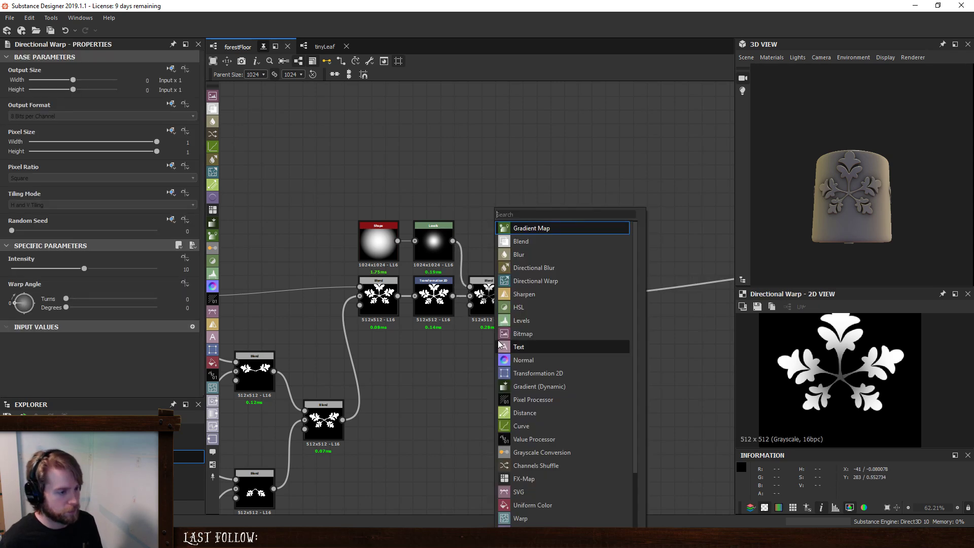
text(perl)
key(Return)
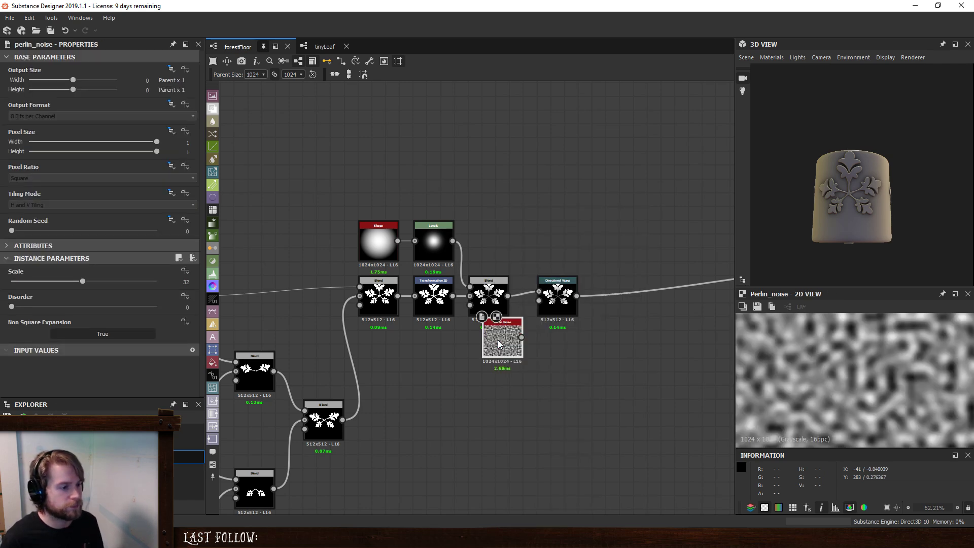
drag(498, 340, 539, 301)
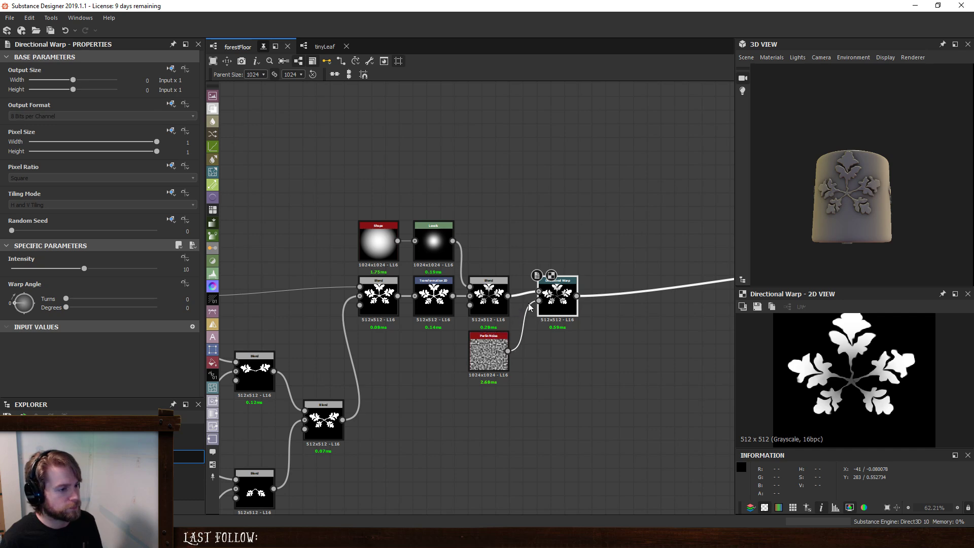
- Adjust the Directional Warp's warp angle and set the Perlin Noise scale to 4
drag(25, 306, 32, 309)
click(504, 353)
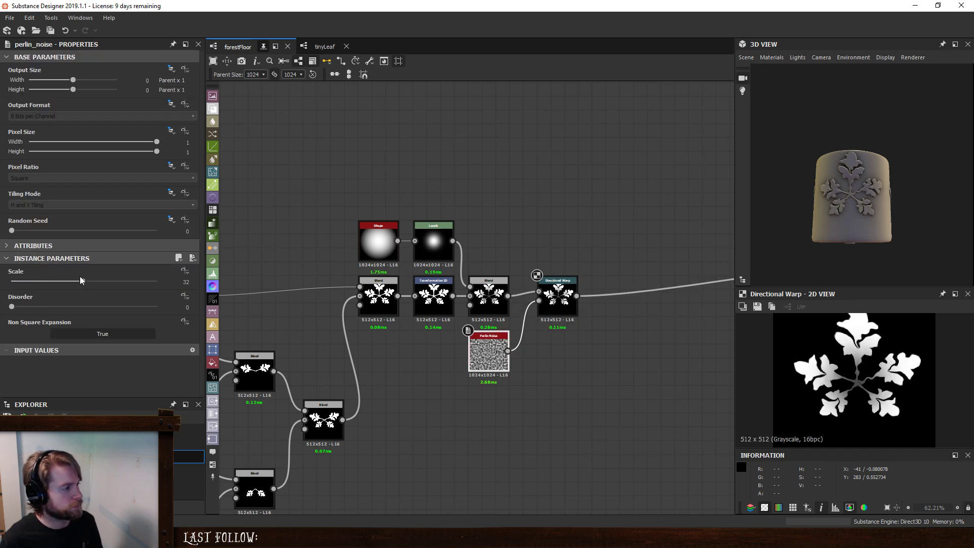
drag(80, 279, 19, 294)
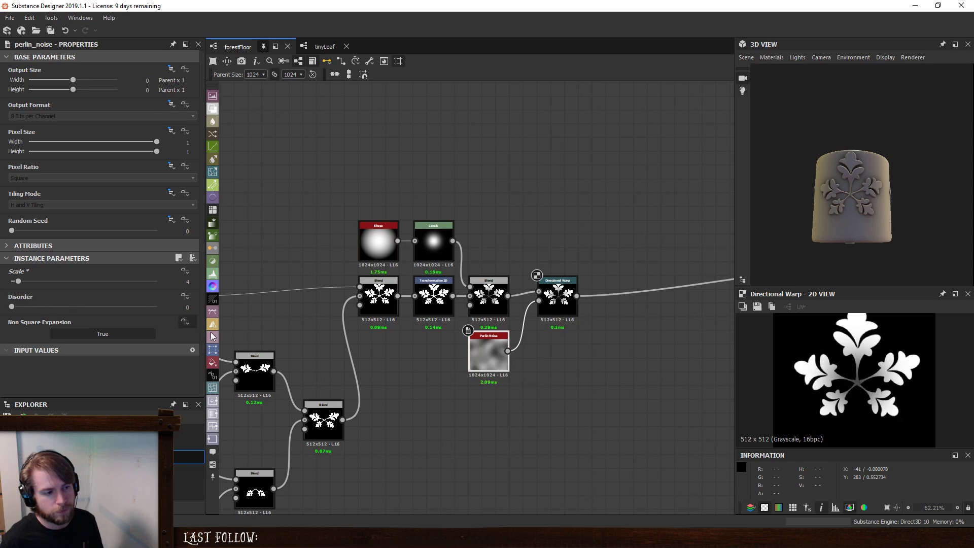
- Create a new graph named tinyPlantClump from all the cluster nodes, including the Directional Warp and Perlin Noise
scroll(565, 378, down, 5)
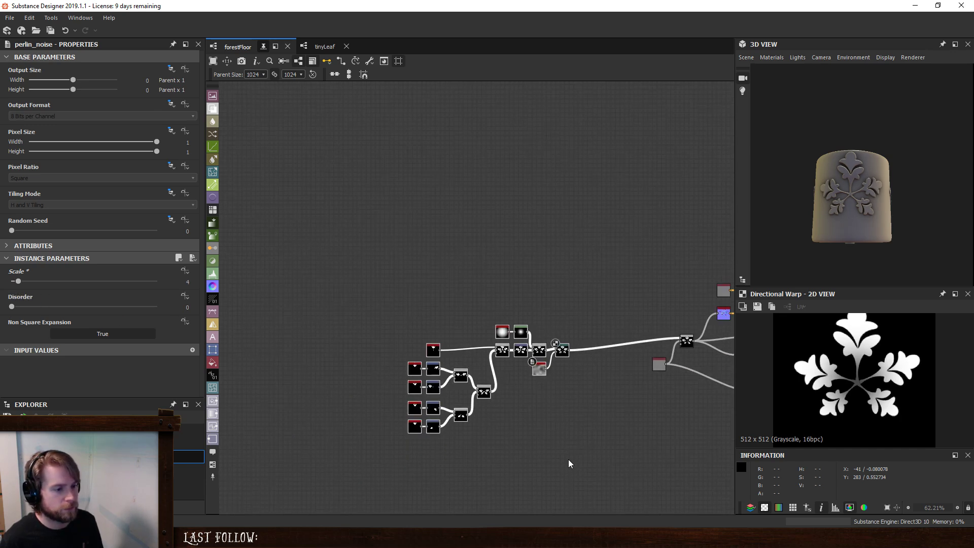
scroll(587, 428, up, 3)
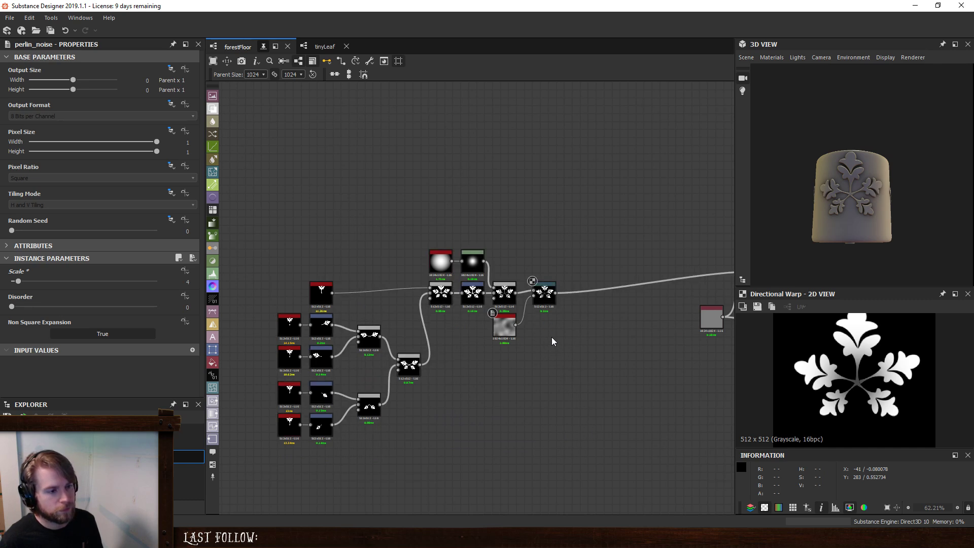
drag(259, 213, 542, 481)
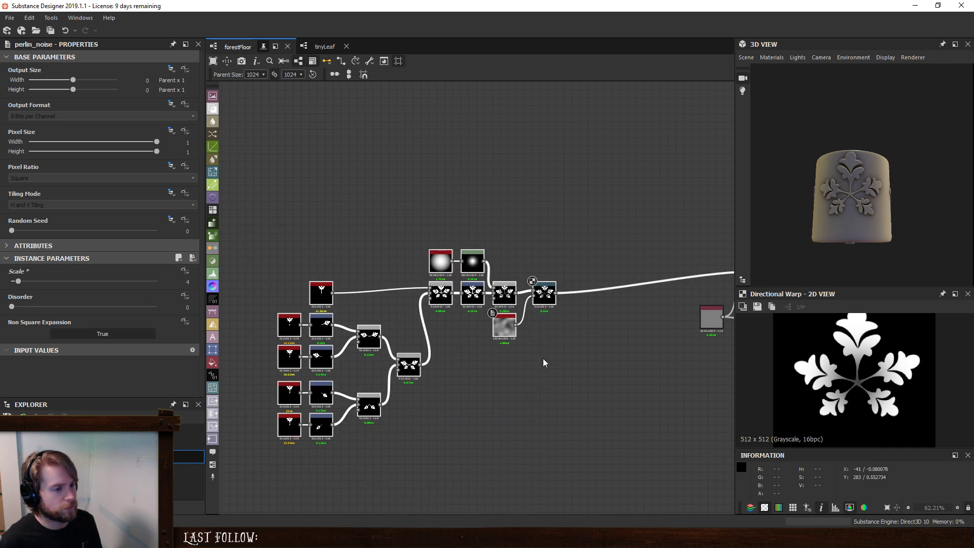
right_click(543, 293)
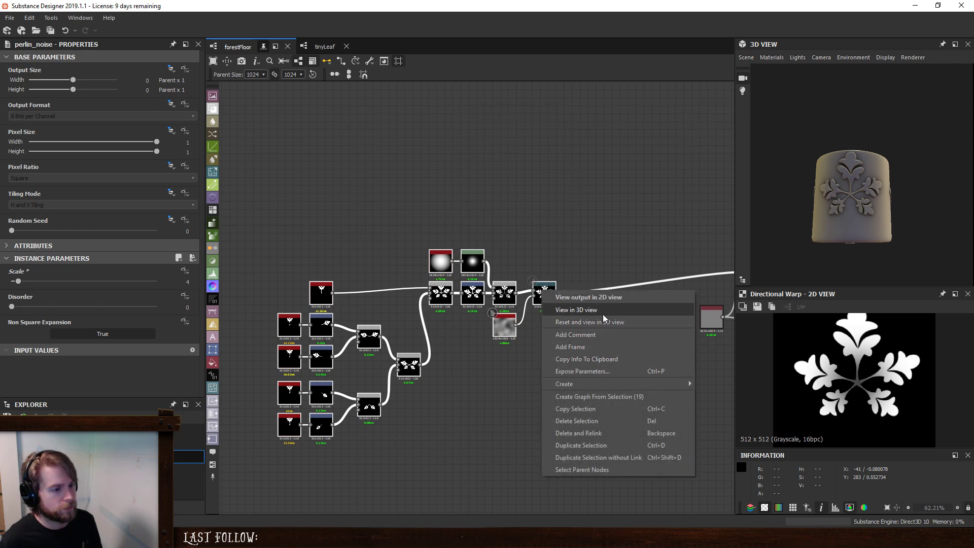
click(622, 396)
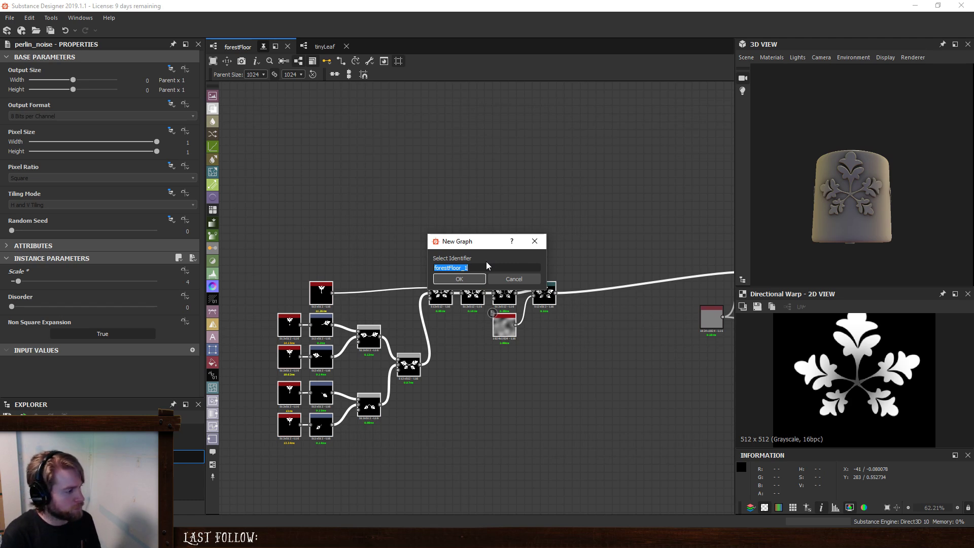
text(tinyPlantClump)
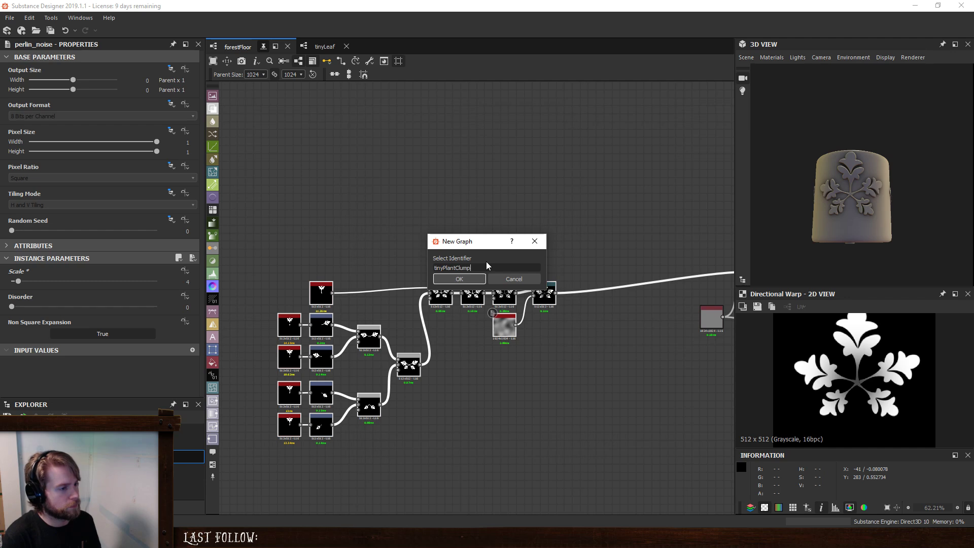
key(Return)
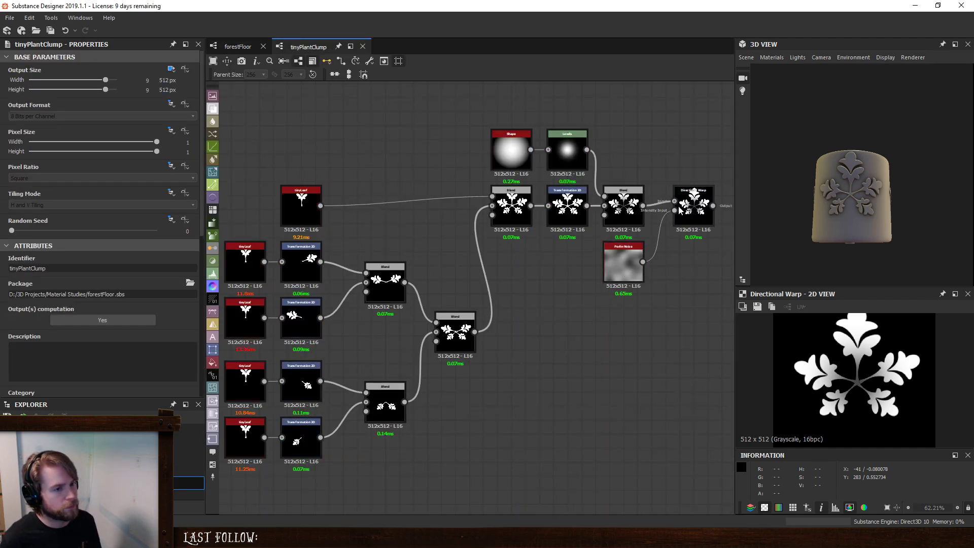
- Add an Output node after the Directional Warp in the tinyPlantClump graph
click(689, 196)
key(space)
text(out)
key(Return)
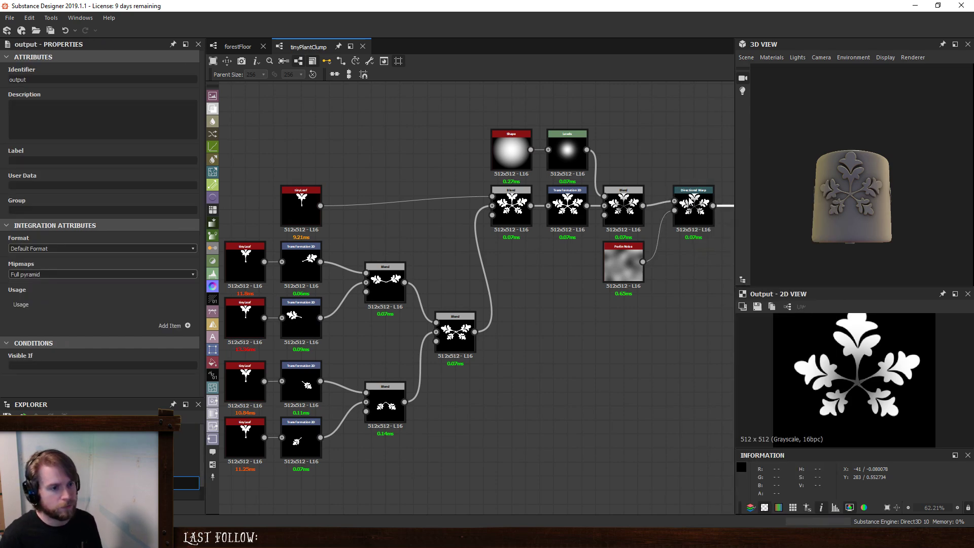
- Reposition the tinyPlantClump nodes close to the Output node and line the Output up with the Directional Warp
middle_drag(722, 330, 666, 339)
scroll(635, 344, down, 2)
drag(322, 163, 644, 458)
scroll(646, 319, up, 3)
drag(613, 209, 622, 206)
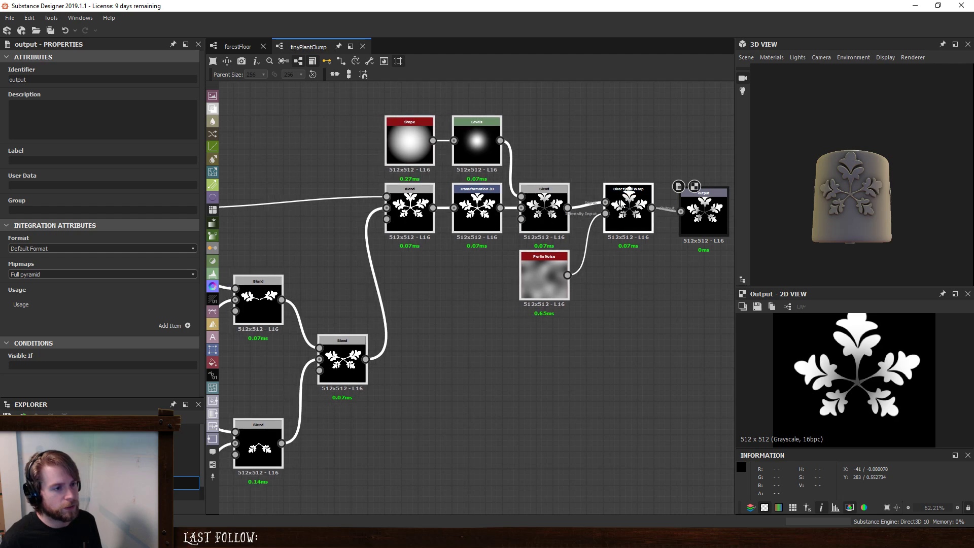
click(624, 153)
drag(712, 215, 710, 211)
click(682, 138)
- Replace the original leaf cluster nodes in the forestFloor graph with a tinyPlantClump instance connected to the Blend node's foreground input
scroll(616, 225, down, 3)
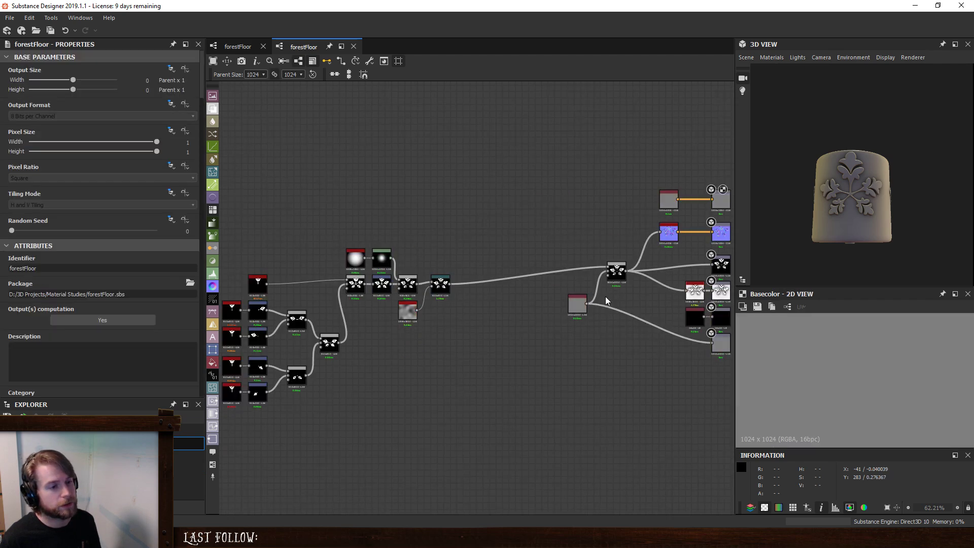
drag(76, 470, 425, 337)
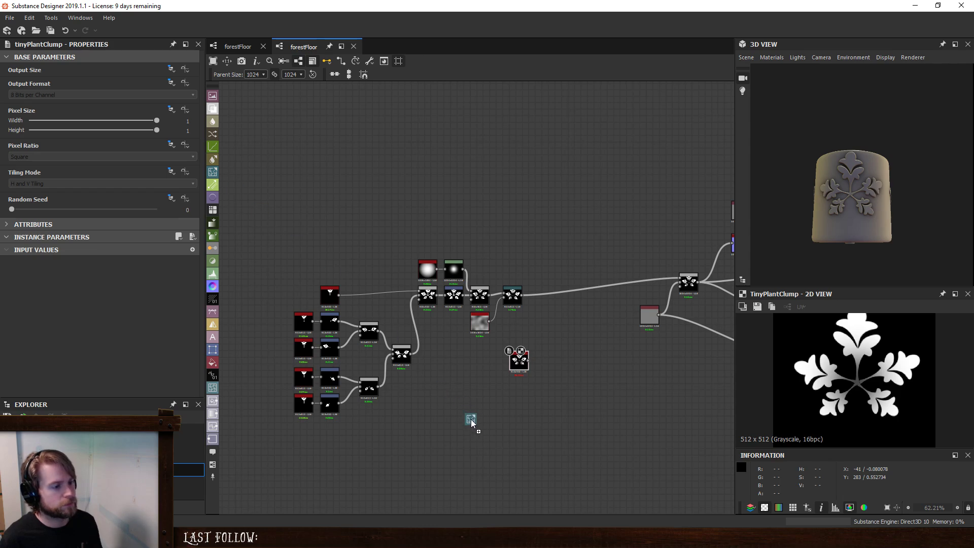
drag(289, 238, 483, 454)
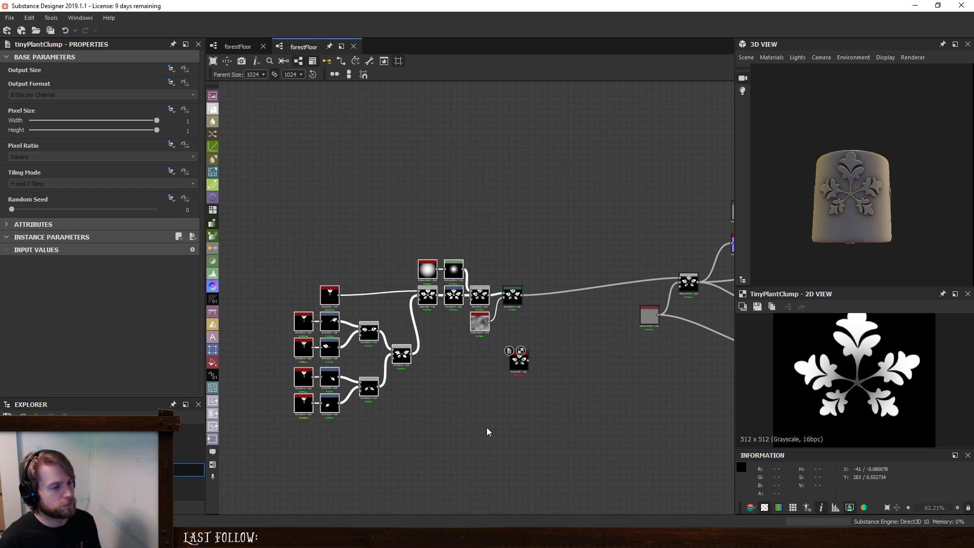
key(Delete)
click(514, 296)
key(Delete)
drag(523, 362, 515, 299)
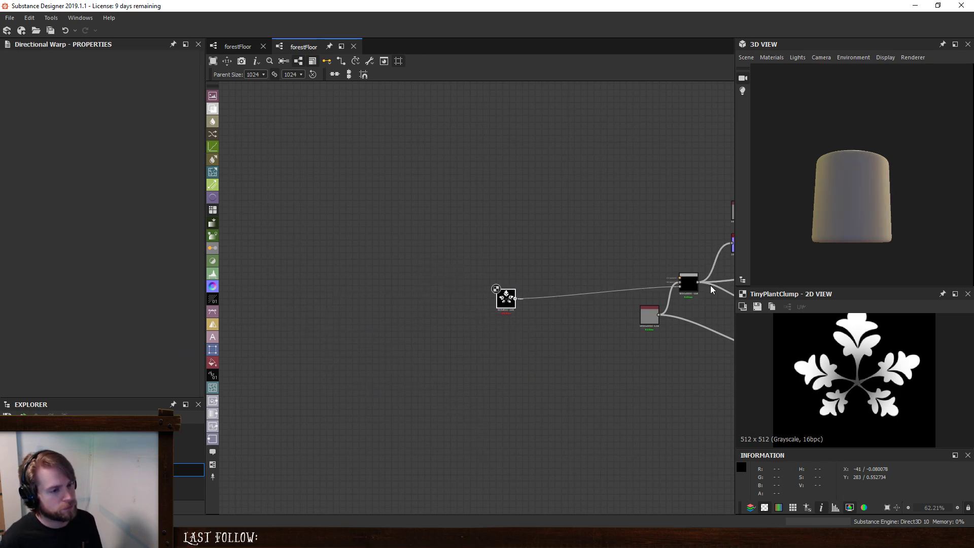
drag(701, 278, 681, 278)
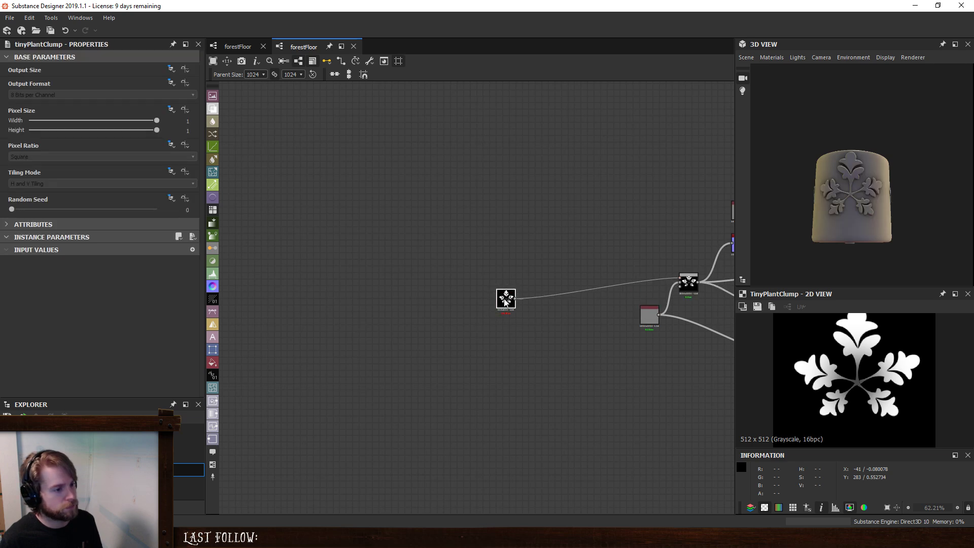
- Duplicate the tinyPlantClump node, place the copy directly below the original, and set the copy's Random Seed to 1
drag(12, 210, 85, 209)
key(ctrl+z)
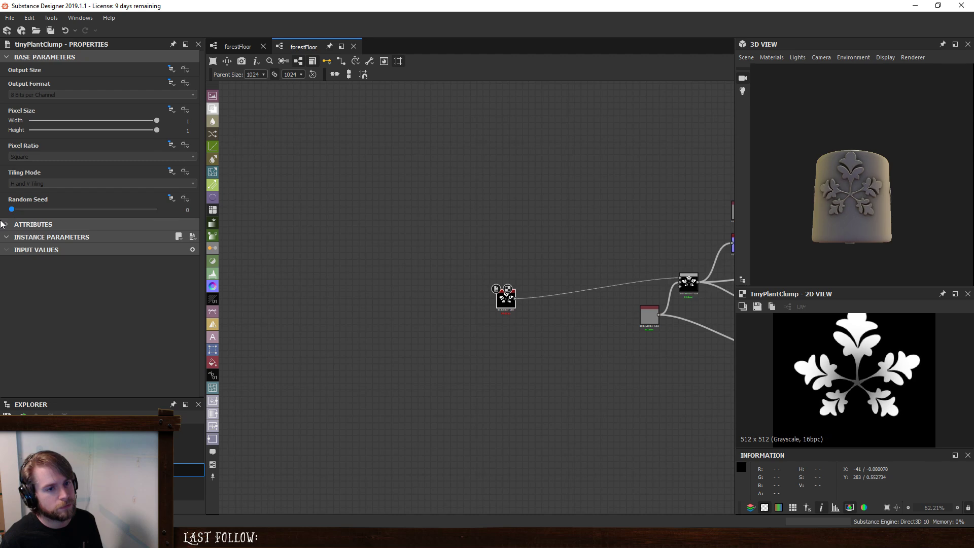
scroll(504, 300, up, 3)
drag(511, 293, 389, 286)
key(ctrl+c)
key(ctrl+v)
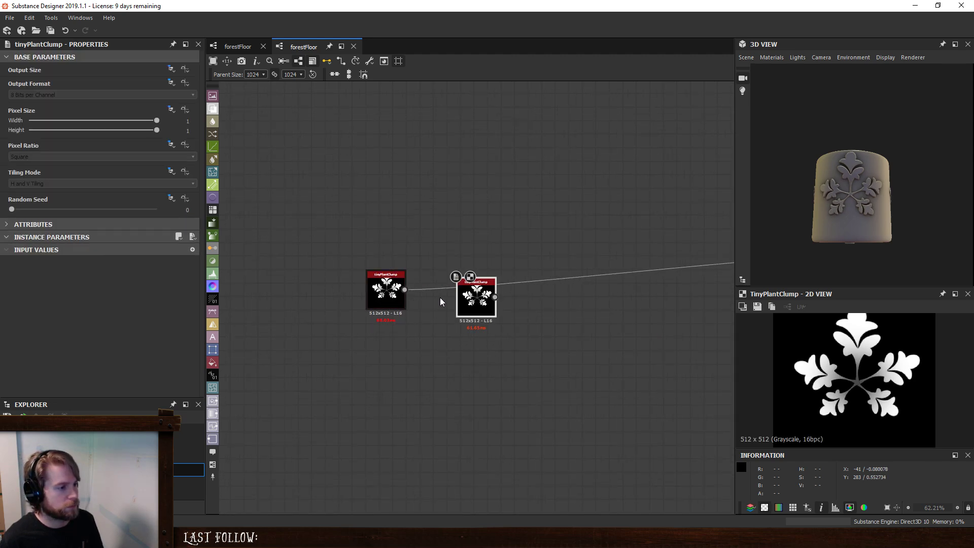
drag(468, 292, 377, 338)
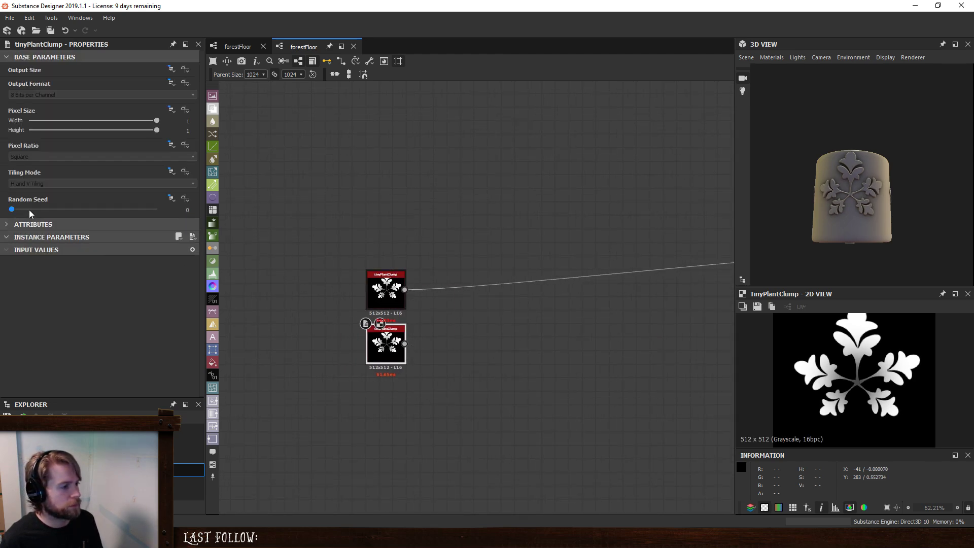
drag(17, 212, 26, 209)
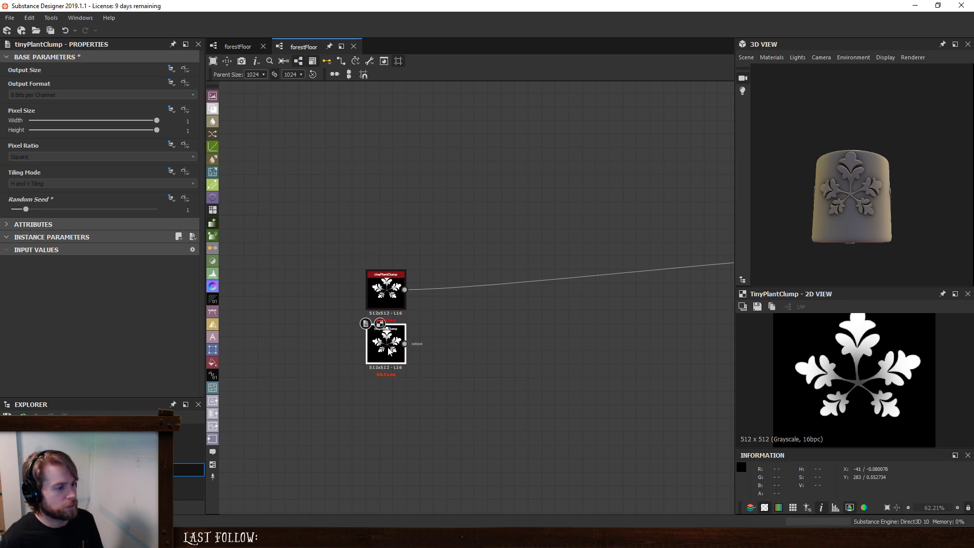
- Add a third tinyPlantClump node below the other two and set its Random Seed to 4
key(ctrl+v)
drag(480, 295, 387, 399)
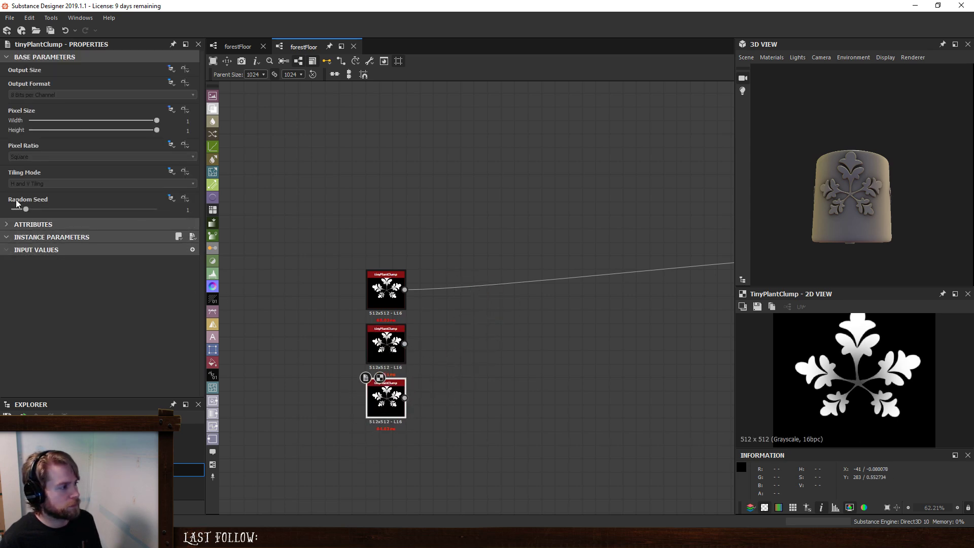
drag(29, 207, 66, 212)
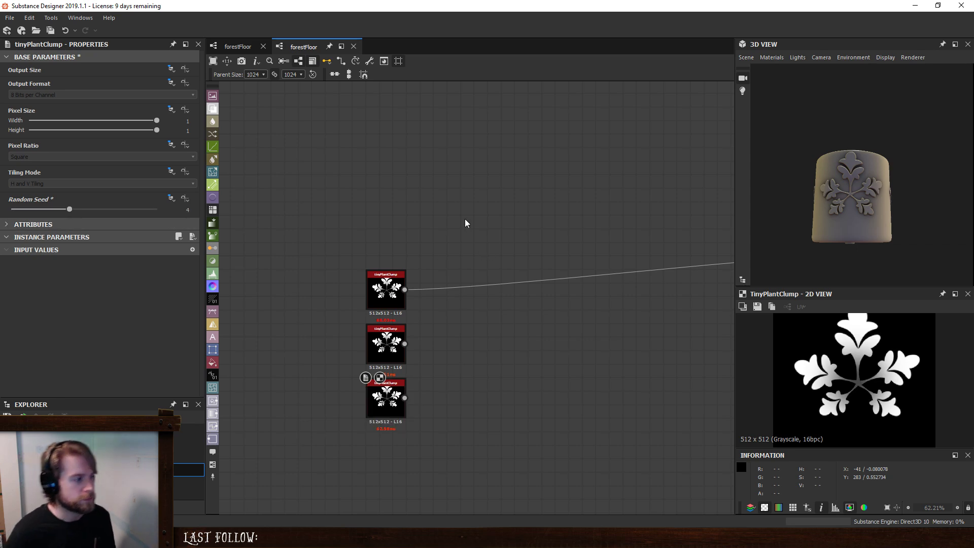
click(386, 289)
click(385, 344)
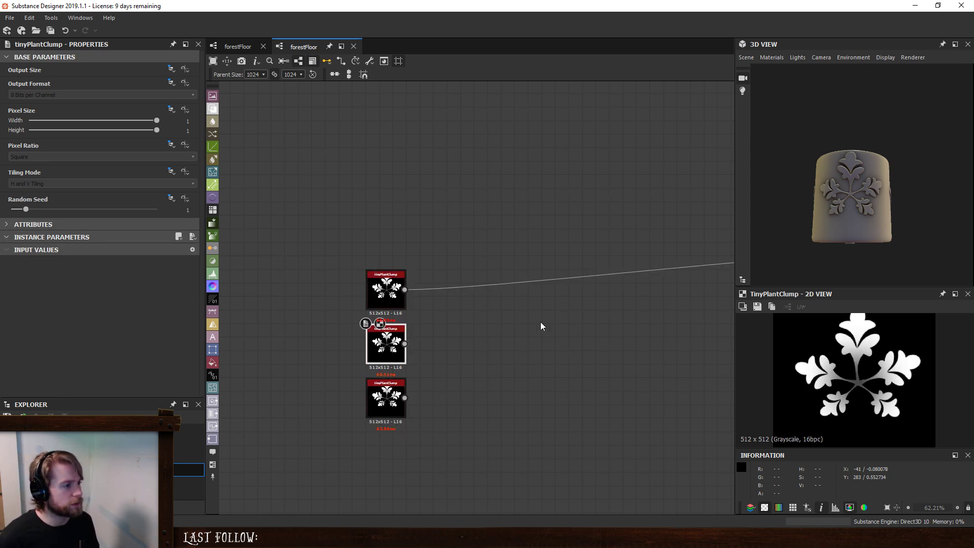
- Add a Tile Sampler node and feed the first tinyPlantClump into its first pattern input
key(space)
text(til)
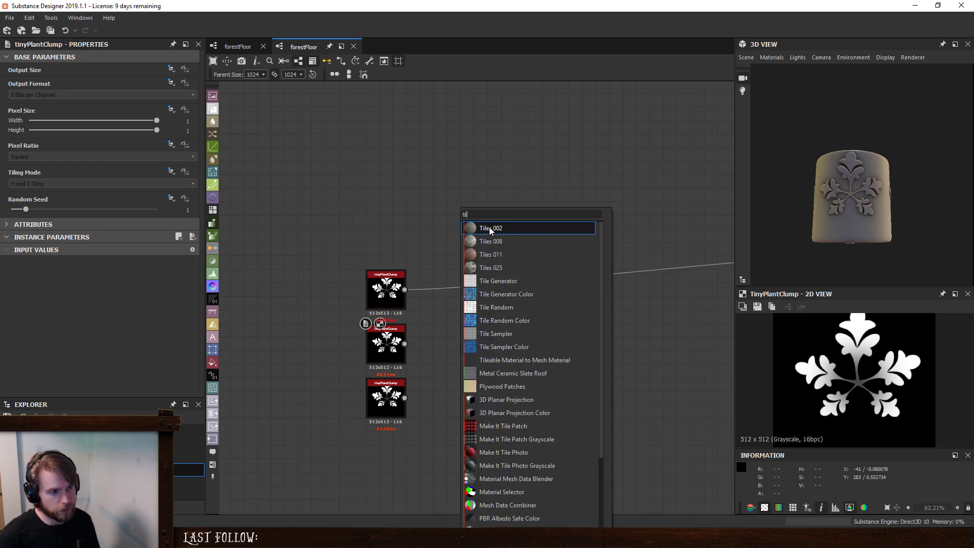
click(523, 333)
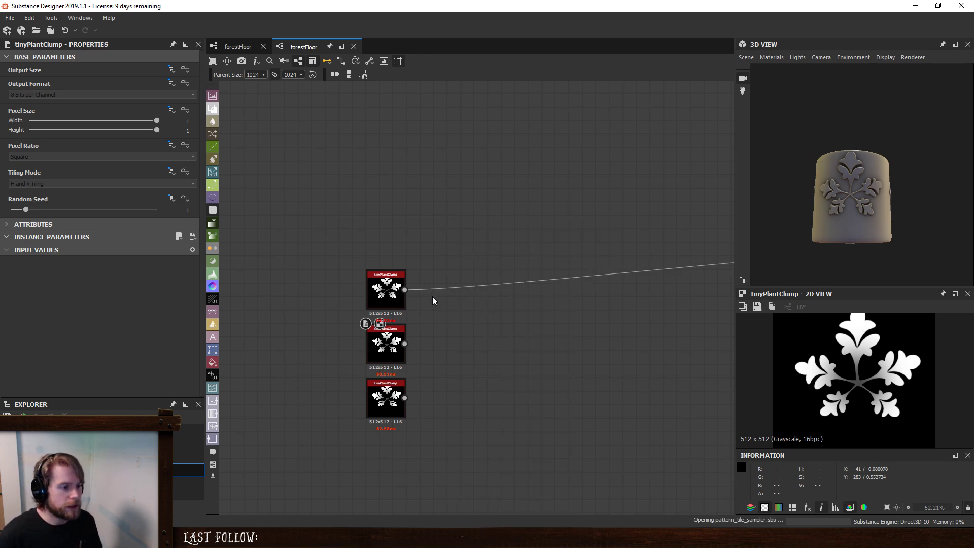
drag(405, 290, 449, 199)
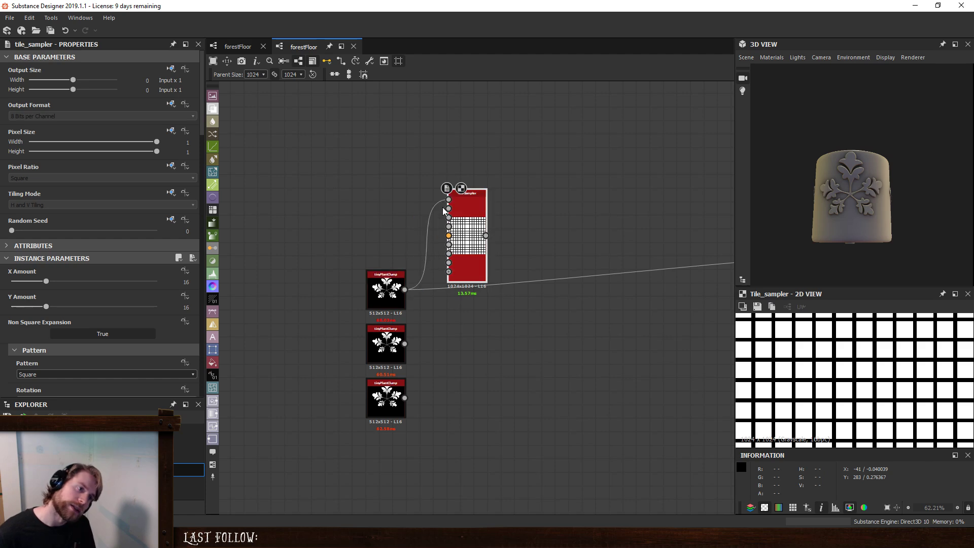
- Set the Tile Sampler's Pattern to Pattern Input with Pattern Input Number 3 and connect the other two tinyPlantClump nodes
click(33, 373)
click(30, 383)
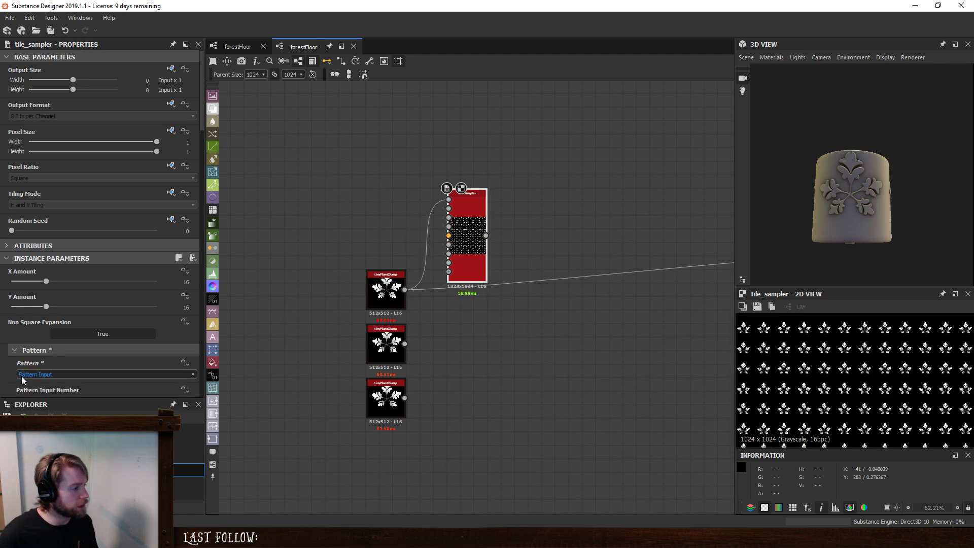
scroll(13, 379, down, 3)
drag(26, 308, 68, 312)
drag(404, 343, 449, 209)
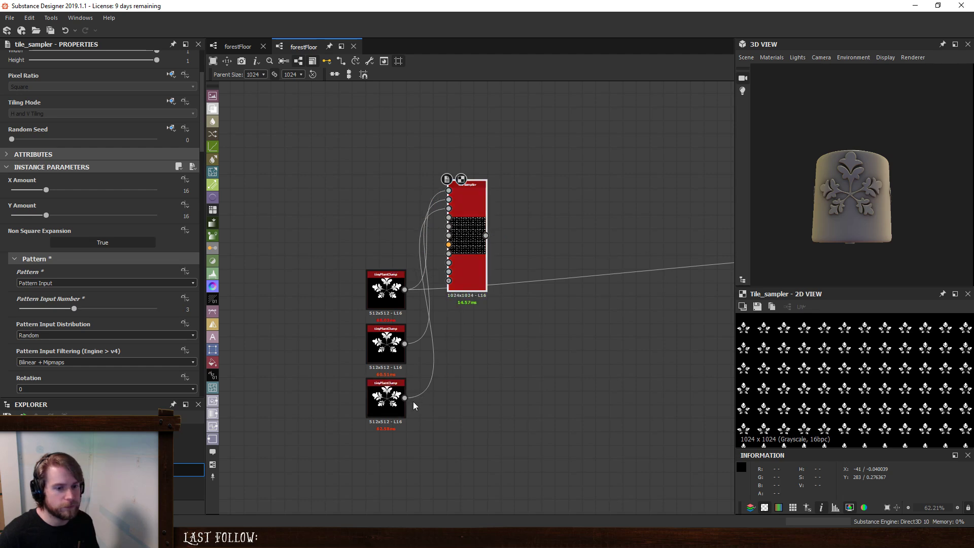
- Move the Tile Sampler beside the tinyPlantClump nodes and connect its output to the Blend node in place of the single clump
drag(463, 231, 503, 335)
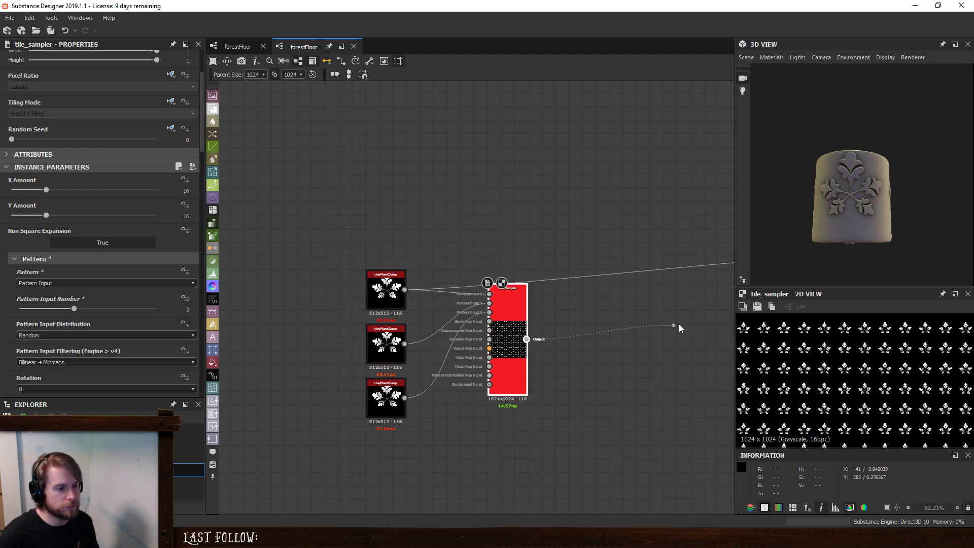
middle_drag(659, 297, 423, 300)
click(633, 257)
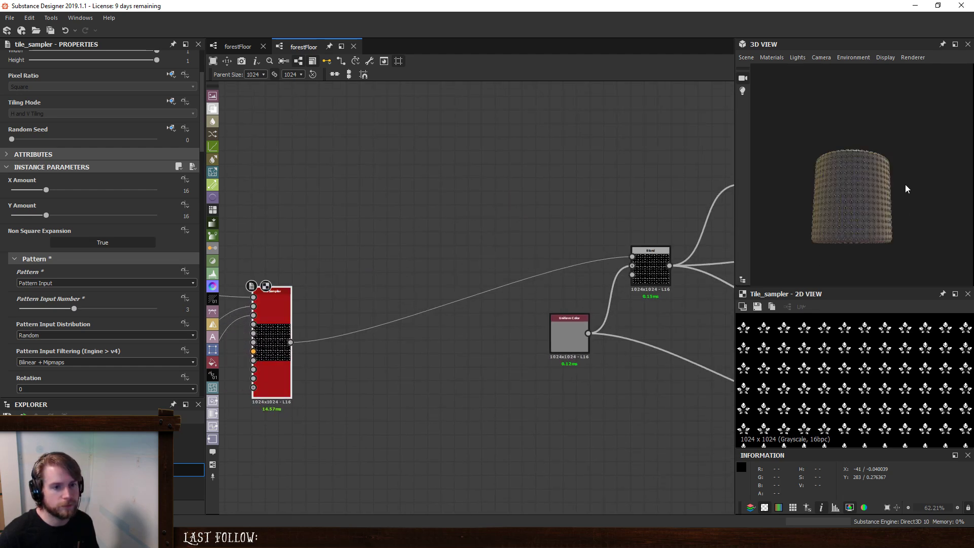
scroll(865, 183, up, 10)
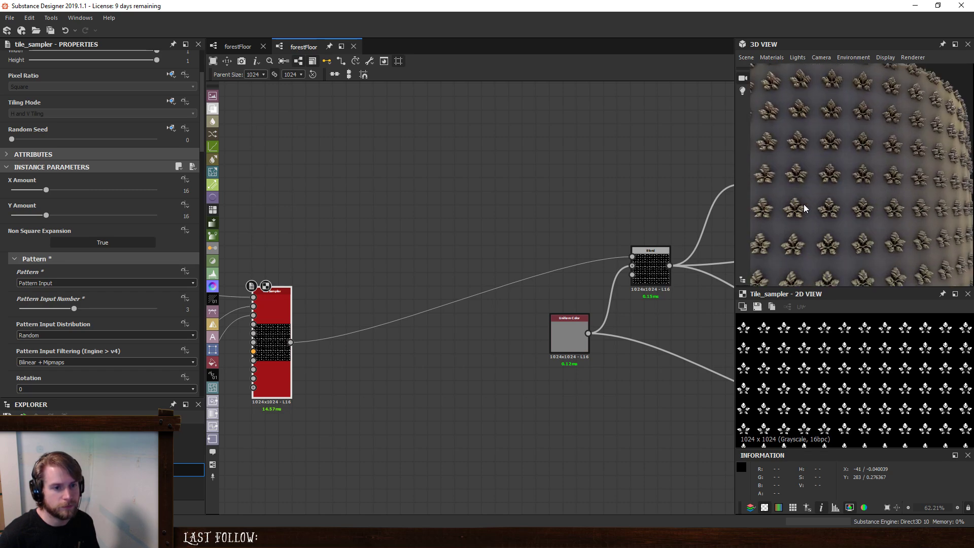
scroll(804, 204, up, 2)
middle_drag(379, 268, 585, 245)
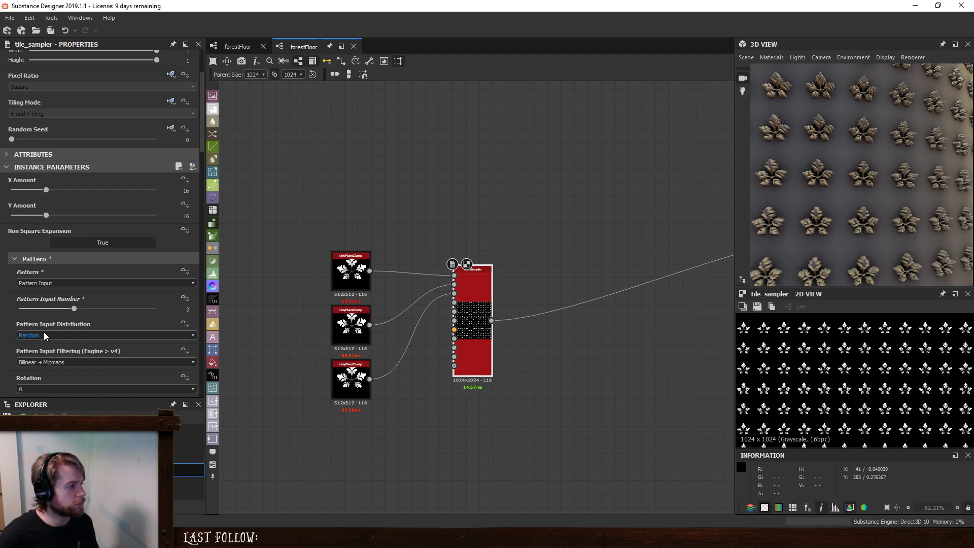
- Set the Tile Sampler's Symmetry Random to 1 in Horizontal + Vertical mode and its Scale to 1.25
scroll(24, 346, down, 3)
scroll(35, 349, down, 3)
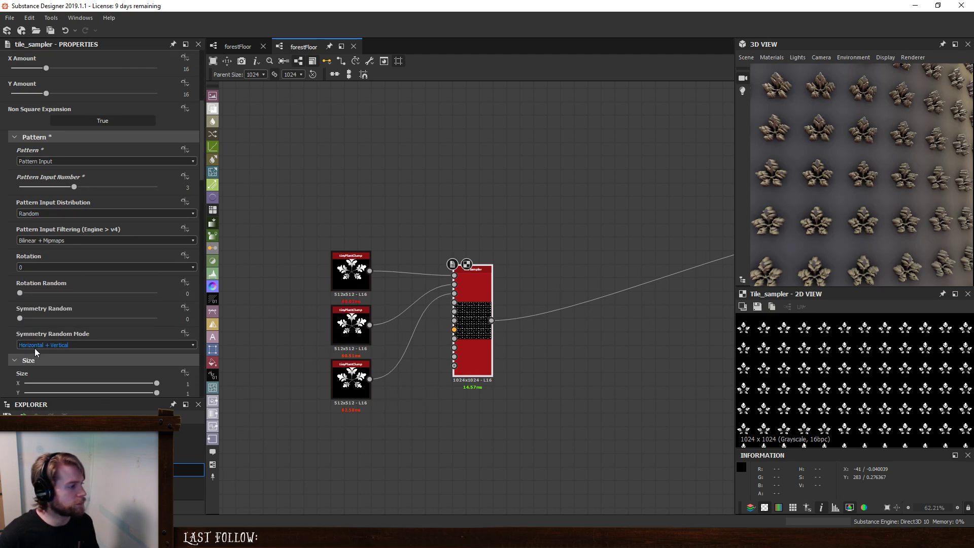
click(35, 347)
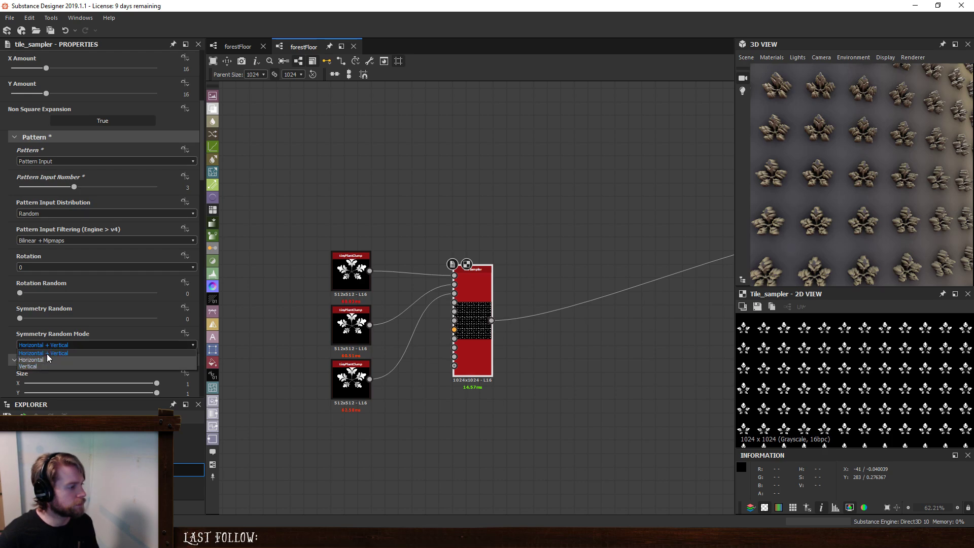
key(Escape)
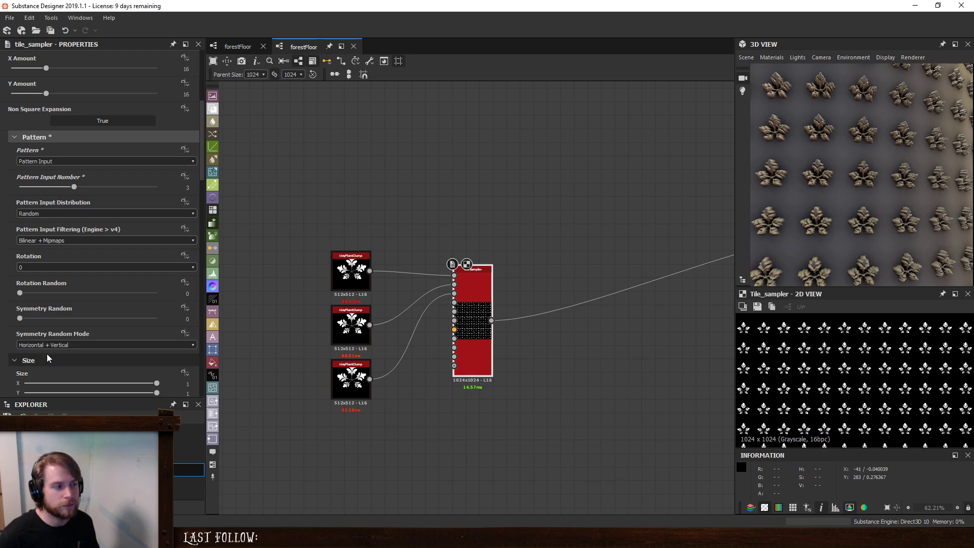
drag(25, 318, 223, 325)
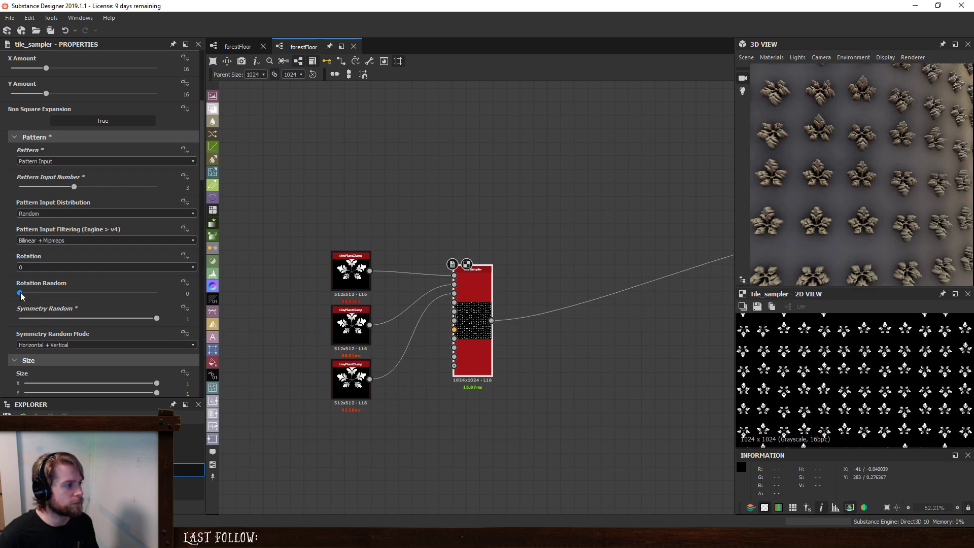
scroll(13, 279, down, 4)
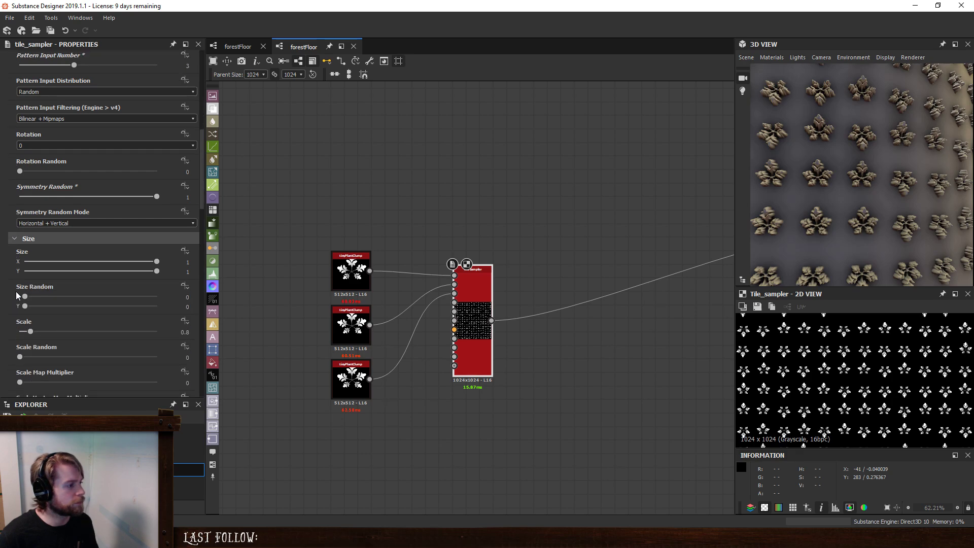
drag(32, 330, 37, 330)
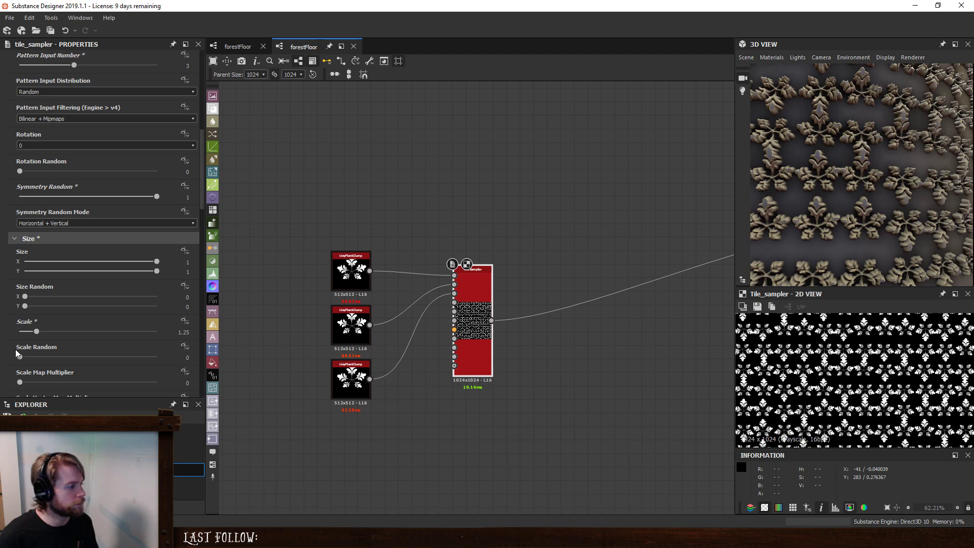
- Try varying the Tile Sampler's Color Random and check the Mask Map Sampling Technique options
scroll(12, 352, down, 2)
scroll(10, 360, down, 5)
scroll(10, 360, down, 6)
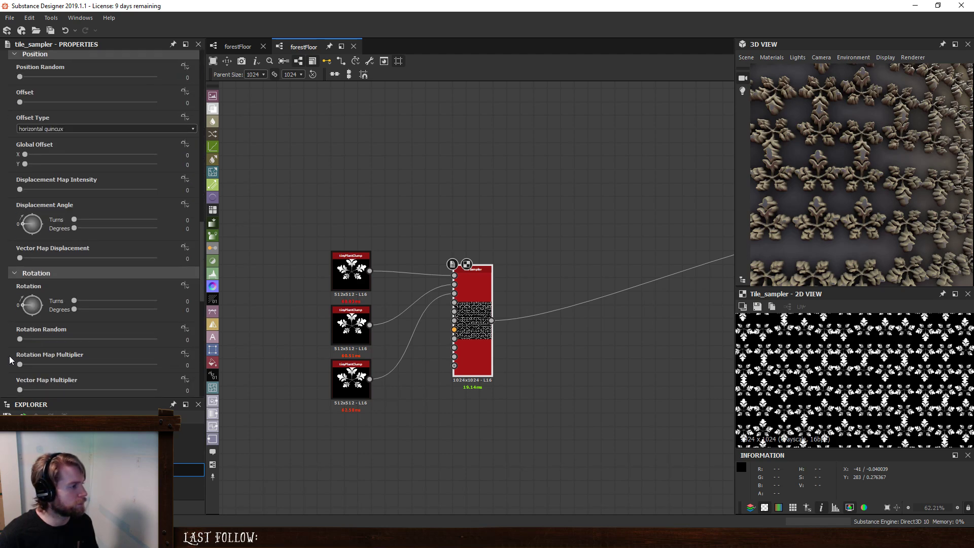
scroll(9, 360, down, 6)
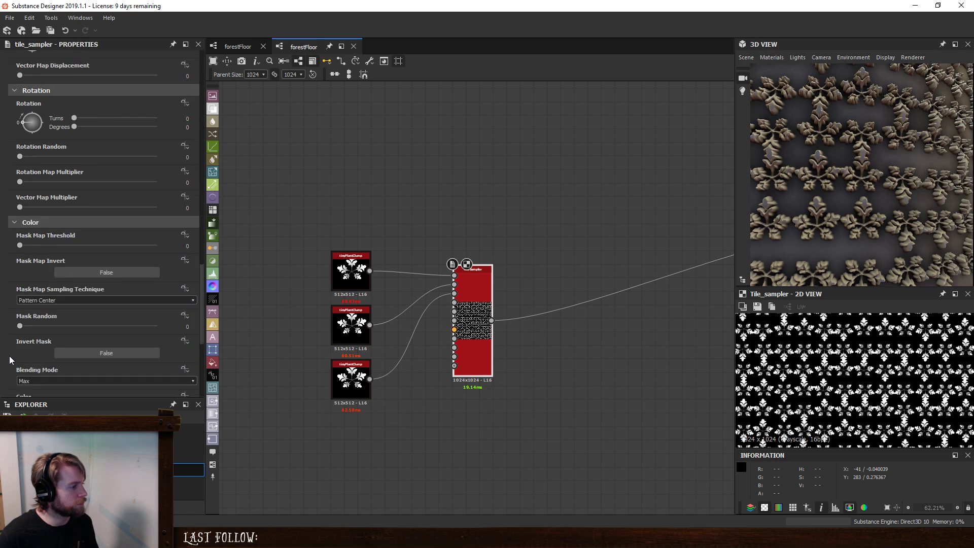
scroll(10, 358, down, 2)
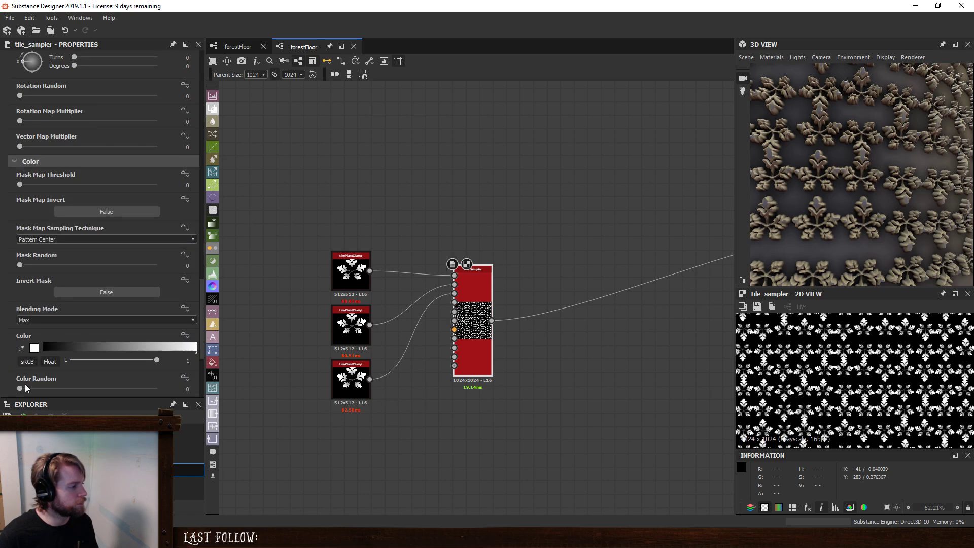
drag(21, 388, 5, 376)
click(35, 239)
click(35, 239)
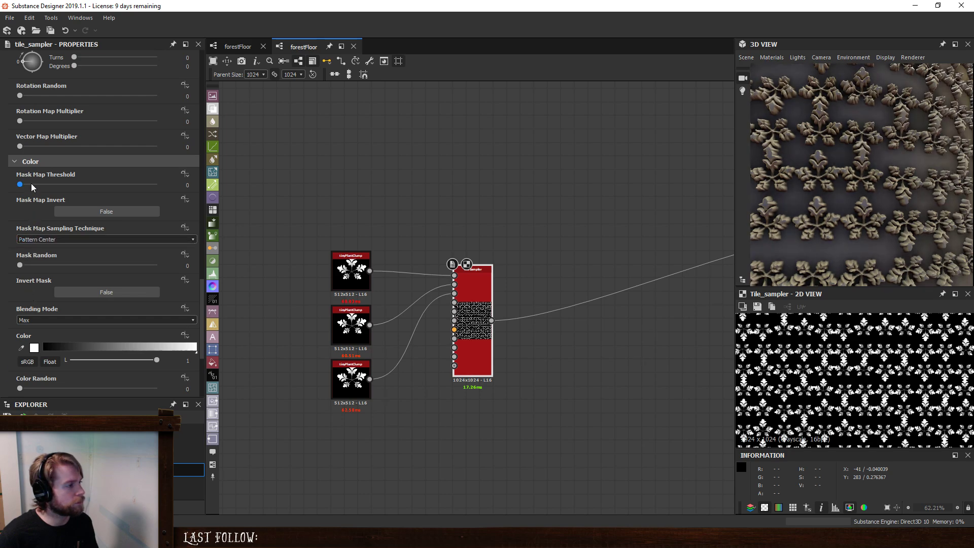
- Set the Tile Sampler's Color Parametrization Mode to Pattern Index with a Color Parametrization Multiplier of 1 and check the plants in 3D
scroll(7, 224, up, 4)
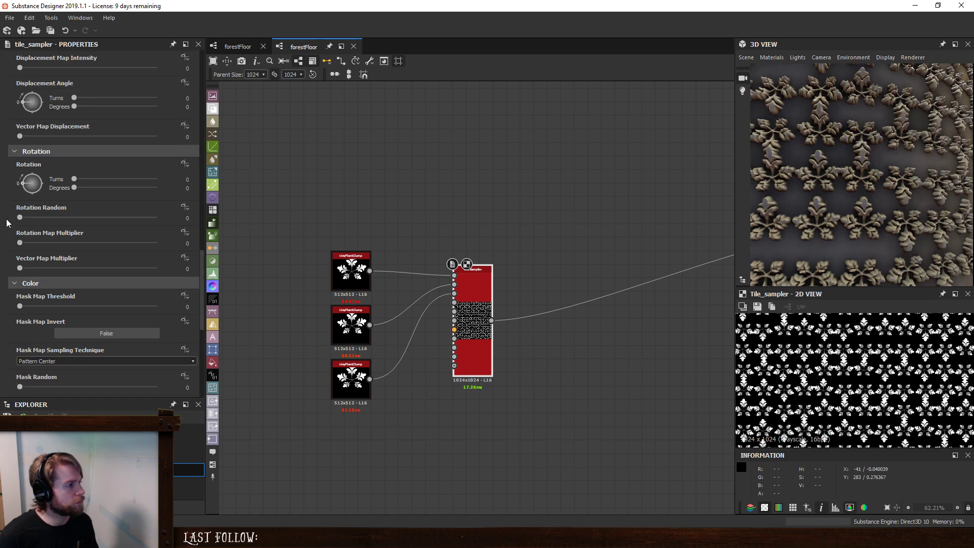
scroll(11, 252, down, 6)
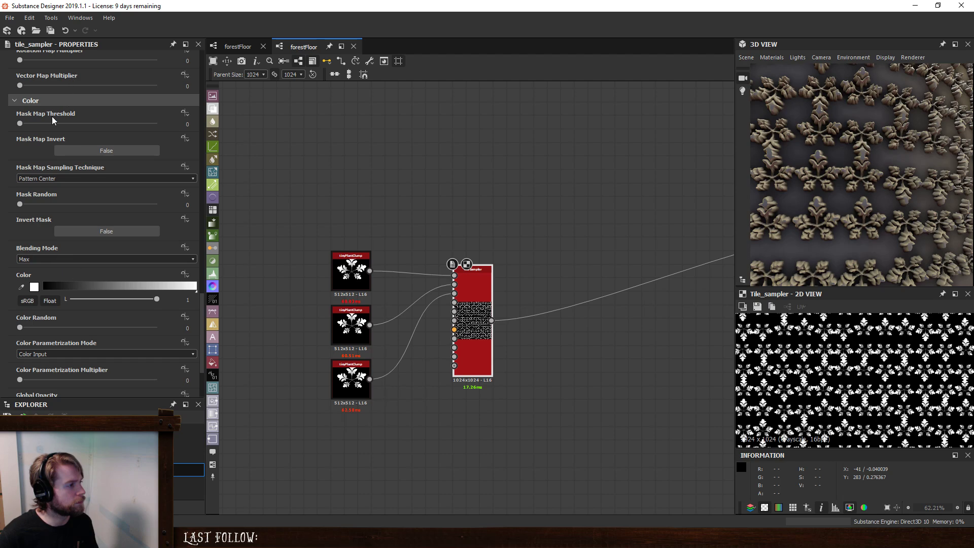
scroll(15, 350, down, 2)
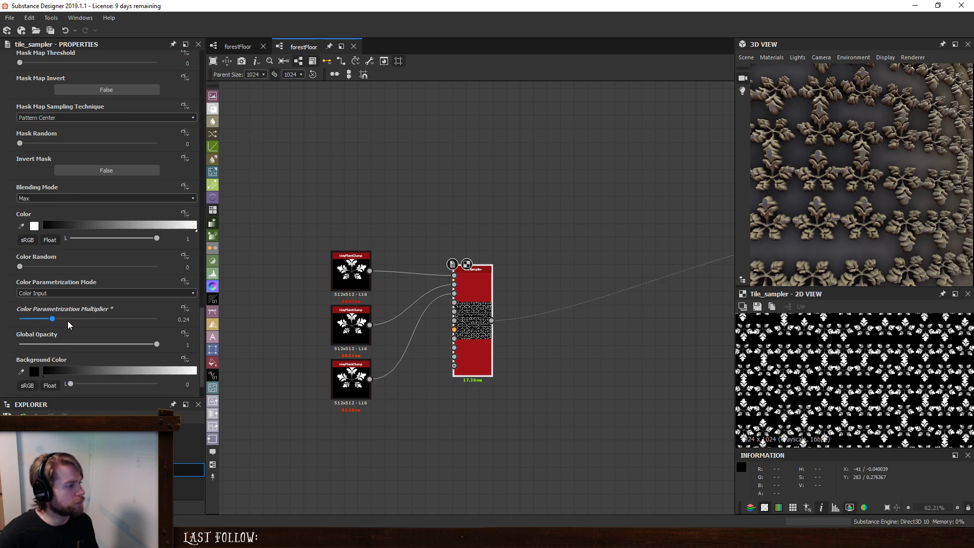
click(65, 291)
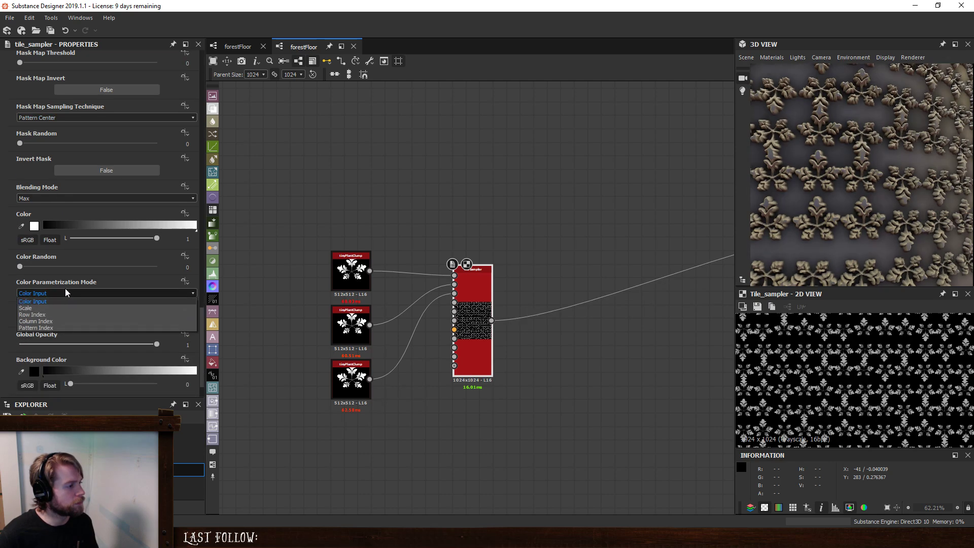
click(53, 328)
drag(71, 320, 221, 331)
scroll(912, 206, down, 6)
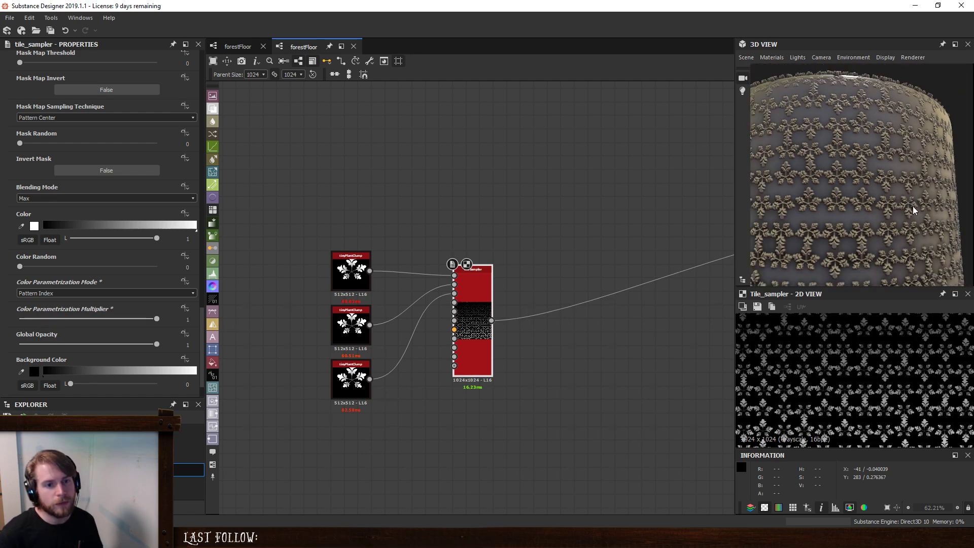
drag(912, 232, 894, 230)
scroll(892, 228, up, 3)
scroll(892, 227, up, 5)
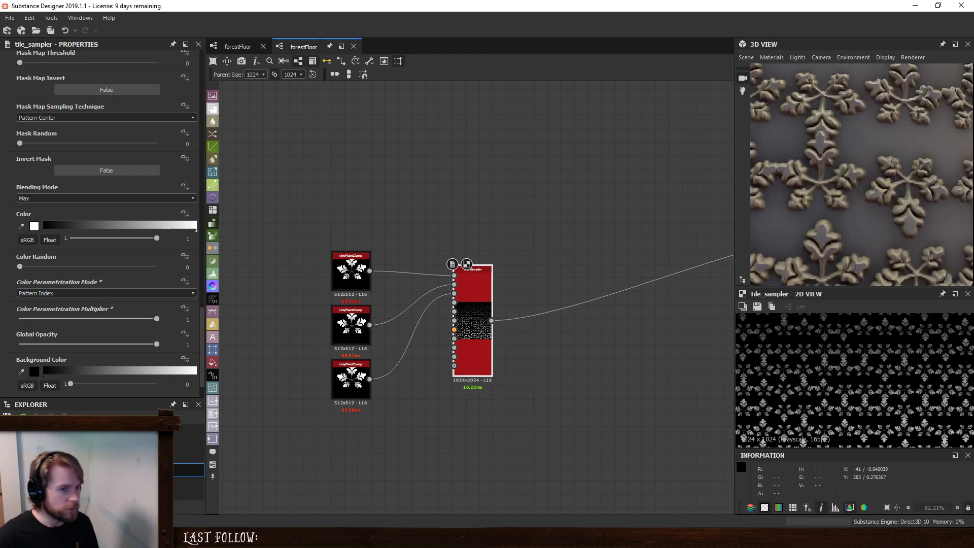
scroll(843, 226, down, 8)
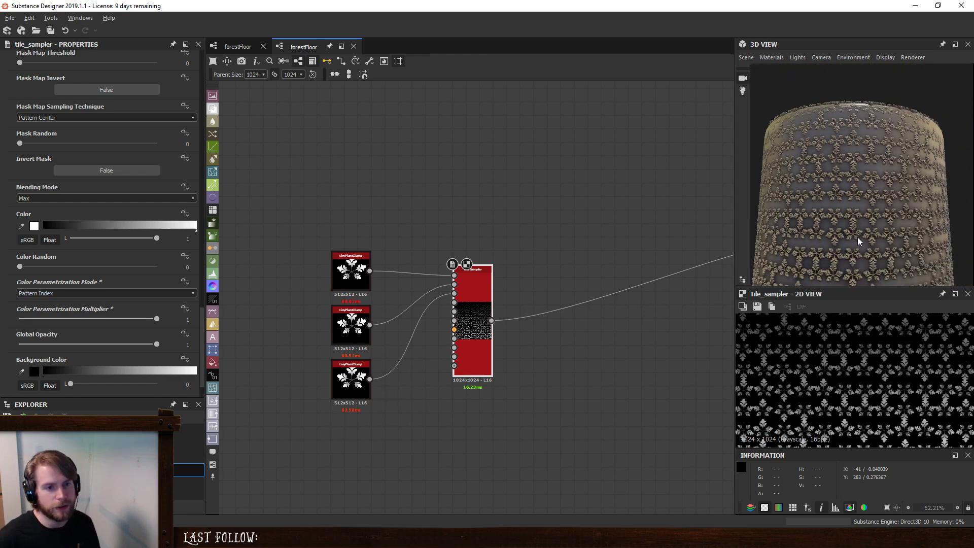
drag(866, 158, 866, 240)
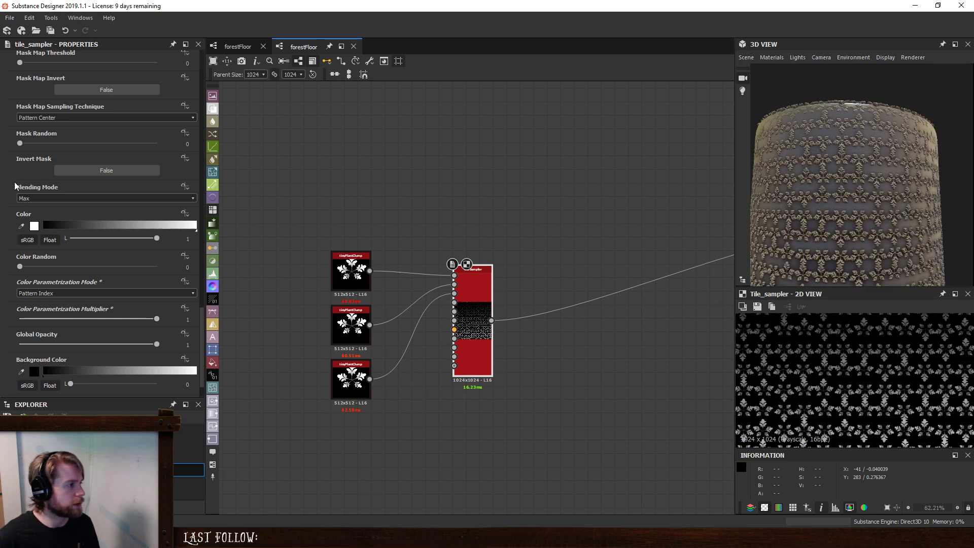
- Try scattering the plant clumps with a Tile Sampler Position Random of 1.81 and of 7.49
scroll(15, 185, up, 9)
scroll(15, 185, up, 4)
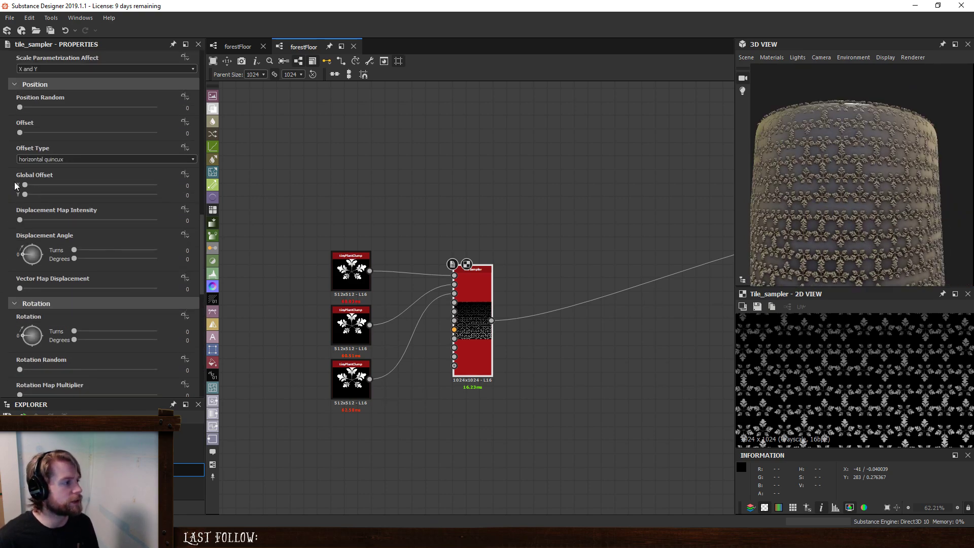
drag(22, 107, 44, 101)
scroll(865, 366, down, 5)
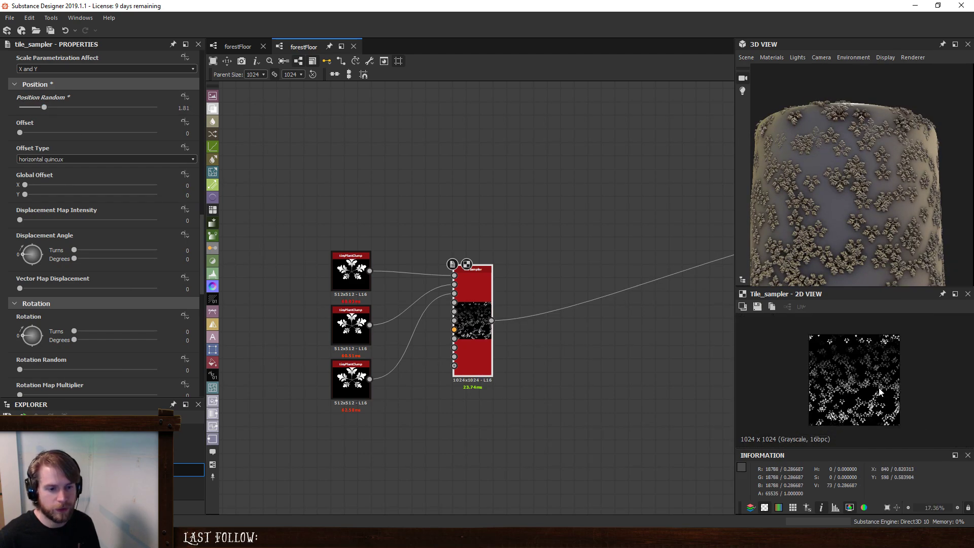
scroll(864, 366, up, 3)
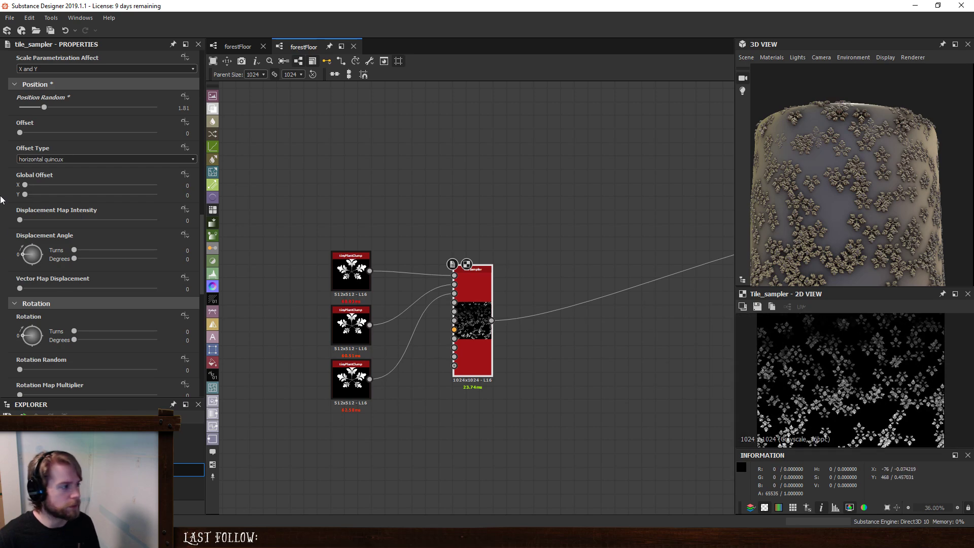
drag(44, 109, 123, 110)
scroll(852, 378, down, 2)
scroll(837, 376, up, 5)
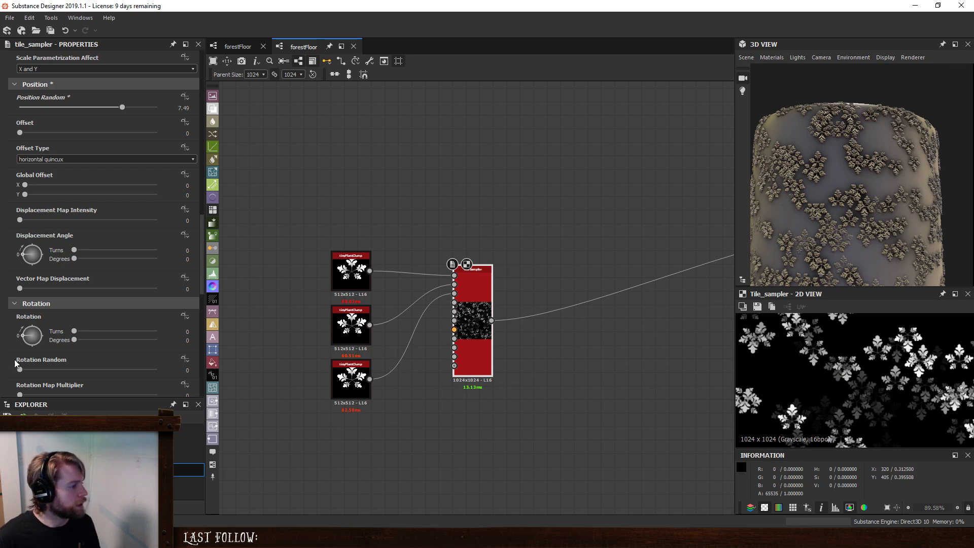
- Set the Tile Sampler's Rotation Random to 1 and inspect the rotated clumps in the 2D preview
drag(21, 370, 302, 391)
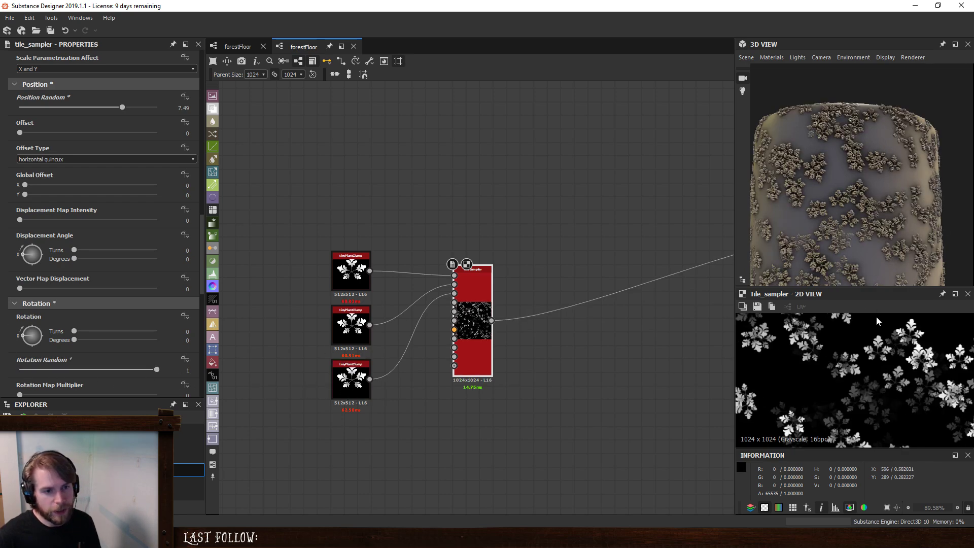
scroll(876, 354, down, 3)
scroll(875, 354, up, 5)
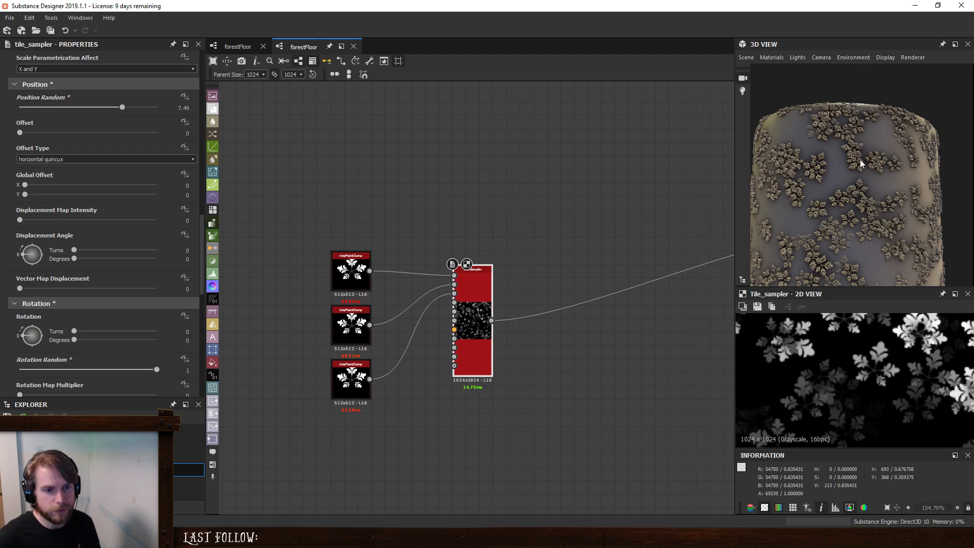
- Examine the overlap and distribution of the scattered plant clumps on the 3D model, up close and from several angles
scroll(860, 159, up, 5)
drag(937, 234, 894, 227)
scroll(898, 194, down, 2)
scroll(915, 221, down, 4)
scroll(903, 216, down, 1)
middle_drag(894, 227, 831, 239)
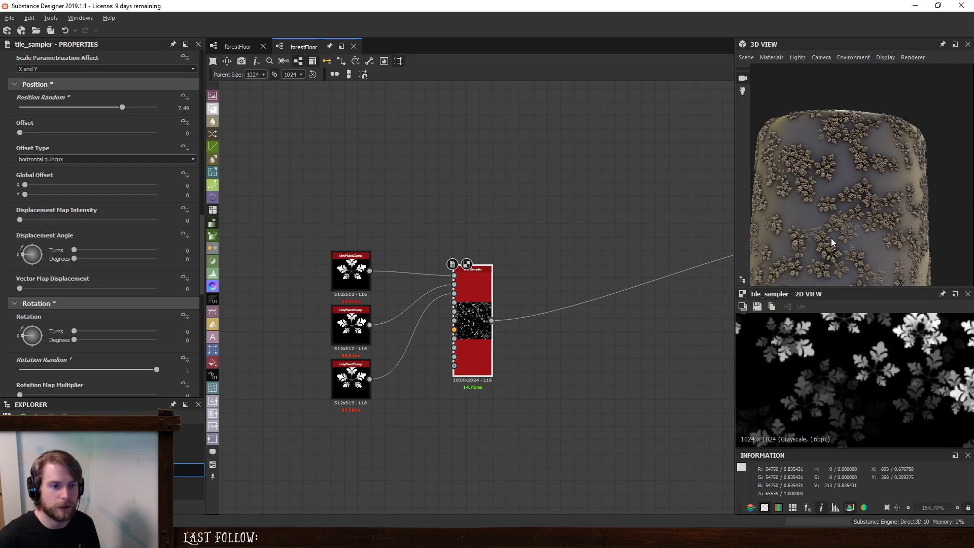
scroll(831, 239, up, 2)
drag(831, 238, 874, 183)
scroll(813, 199, up, 4)
drag(813, 199, 872, 249)
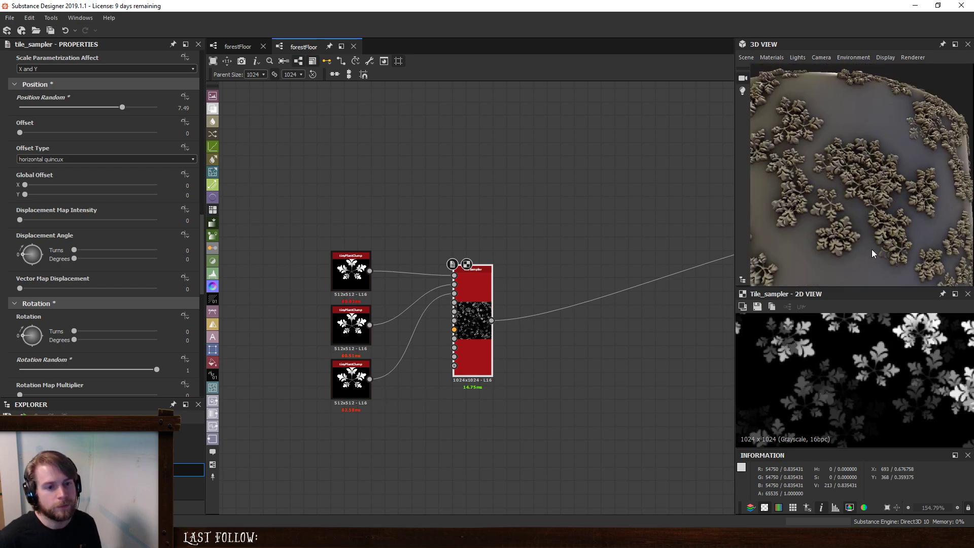
scroll(864, 222, down, 3)
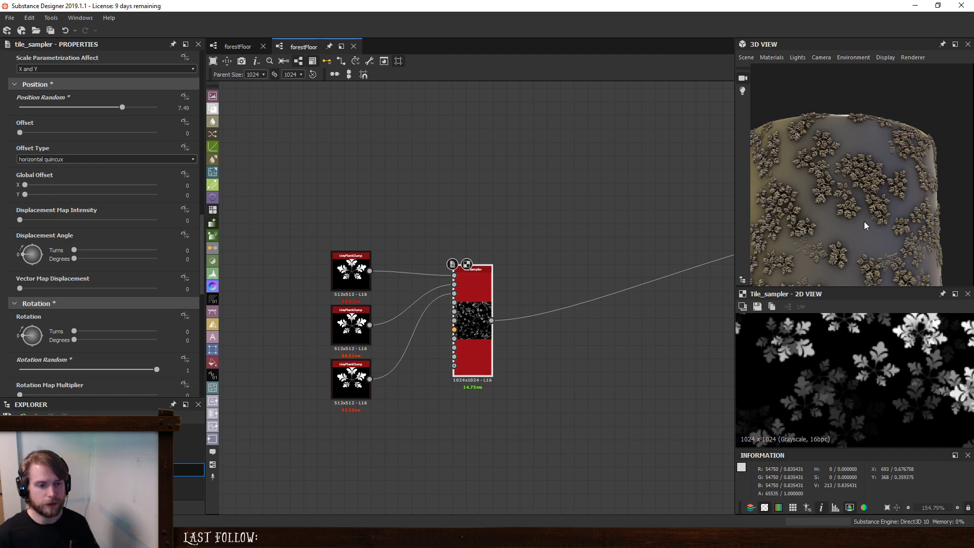
- Set the Tile Sampler's Position Random to 10 and check the clump distribution around the 3D model
scroll(823, 418, down, 6)
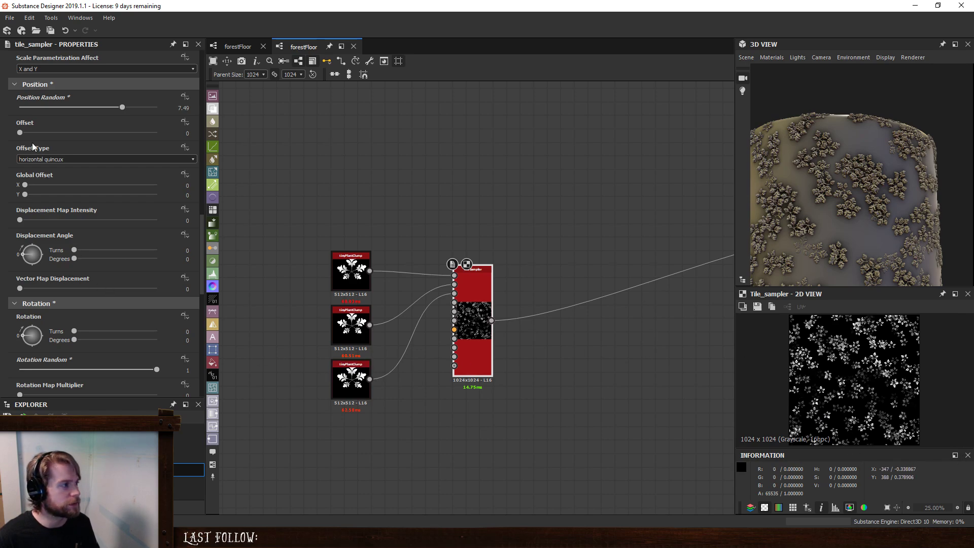
drag(123, 105, 184, 108)
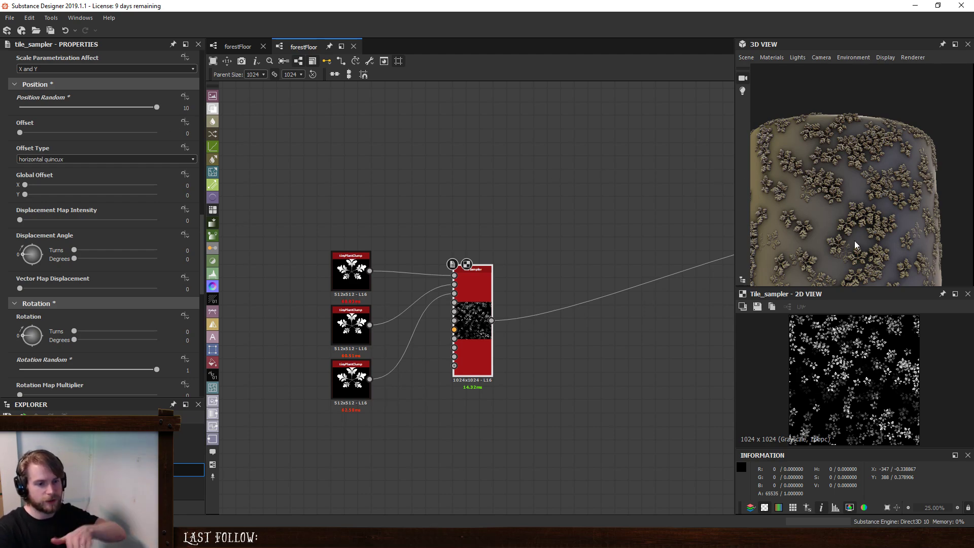
mouse_move(855, 241)
mouse_down()
mouse_move(875, 235)
mouse_move(842, 227)
mouse_up()
middle_drag(843, 228, 881, 225)
scroll(878, 233, down, 4)
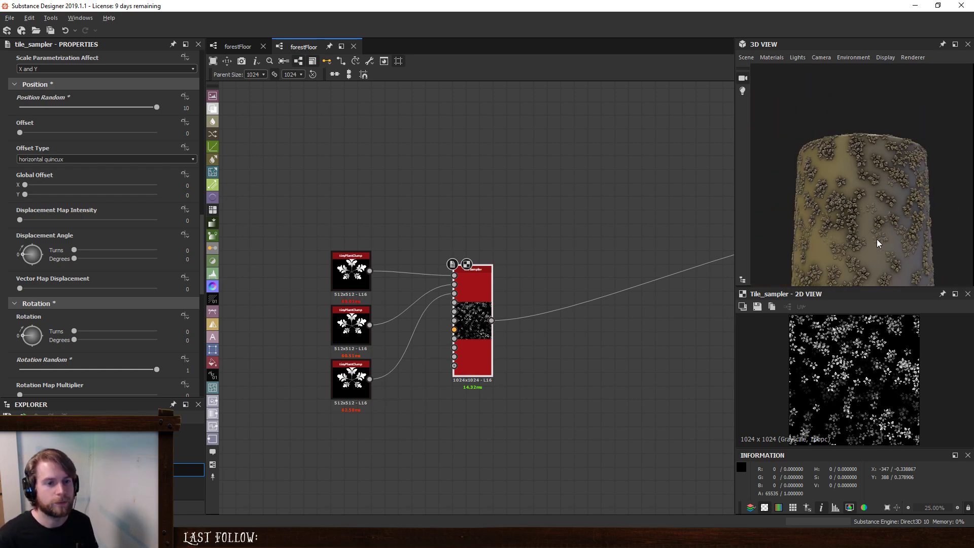
drag(877, 239, 850, 234)
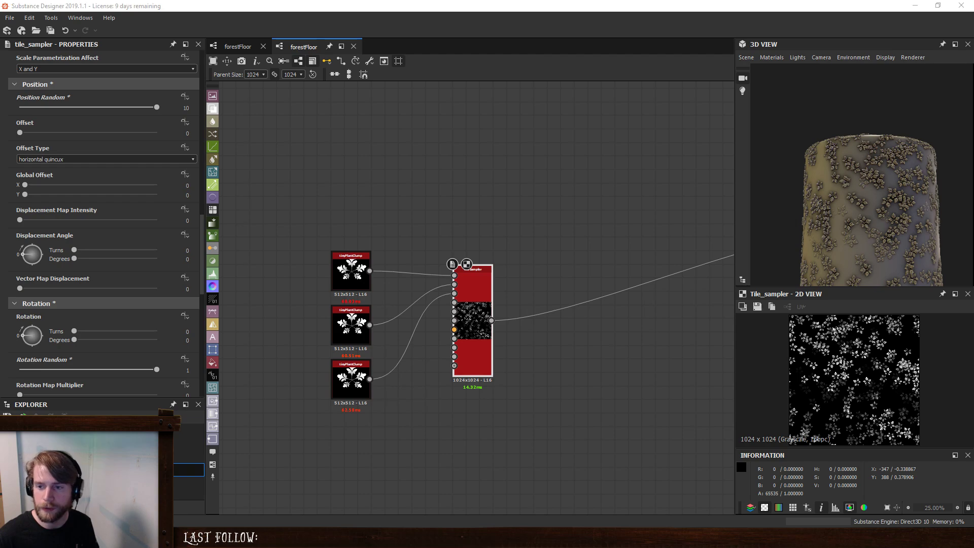
- Bring up the forest-floor reference photos in Photos and study how the small plants cluster in IMG_5217.JPG, IMG_5222.JPG and IMG_5219.JPG
drag(973, 130, 535, 102)
scroll(538, 256, down, 8)
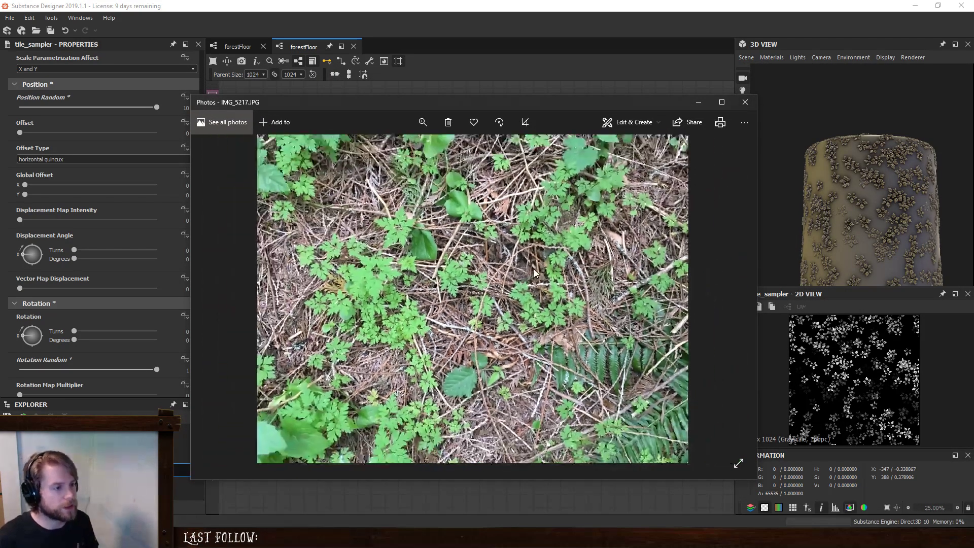
scroll(471, 380, up, 5)
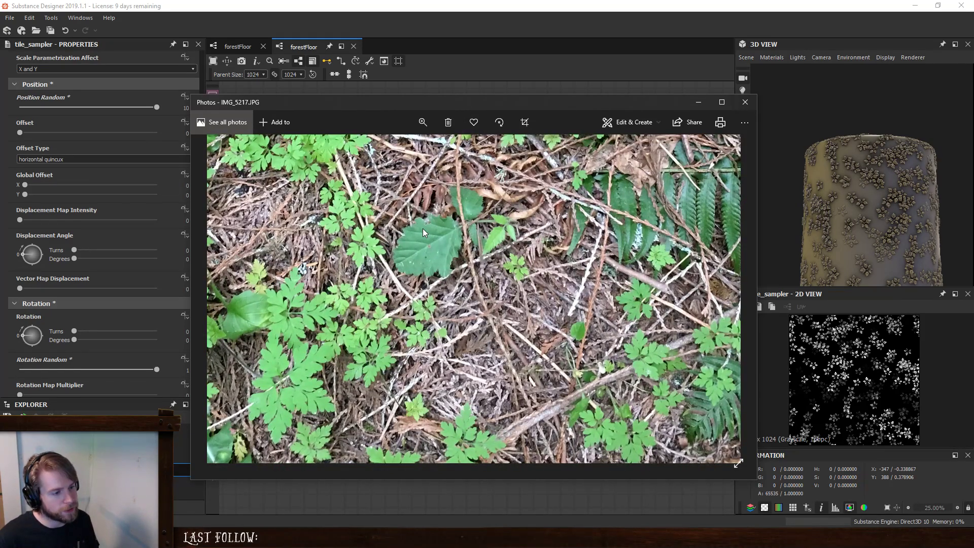
scroll(500, 350, down, 5)
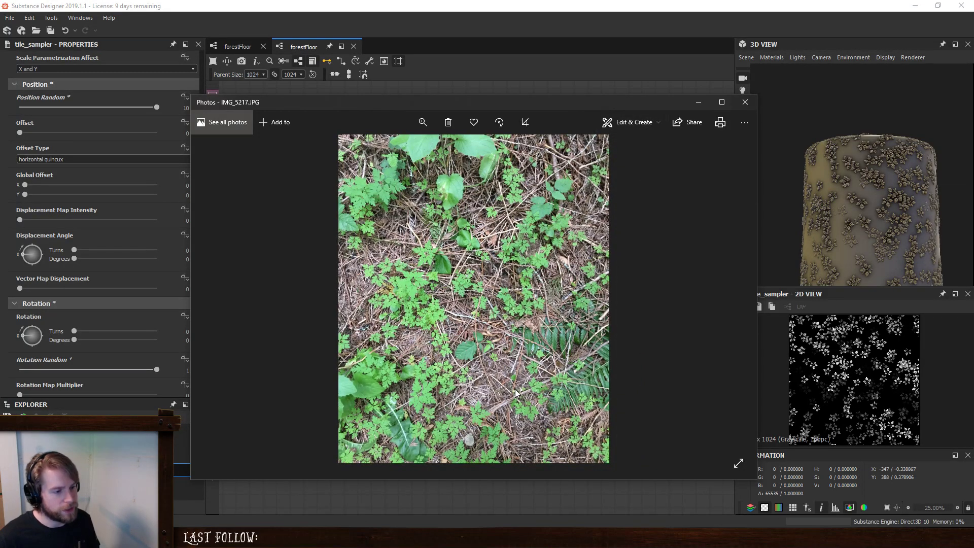
scroll(516, 394, up, 5)
scroll(528, 287, up, 3)
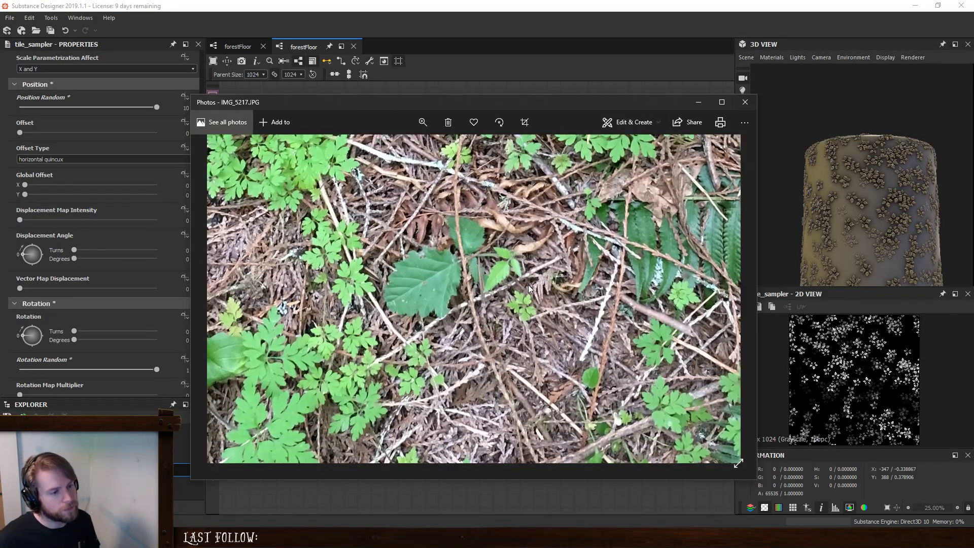
scroll(528, 286, down, 4)
scroll(514, 248, down, 4)
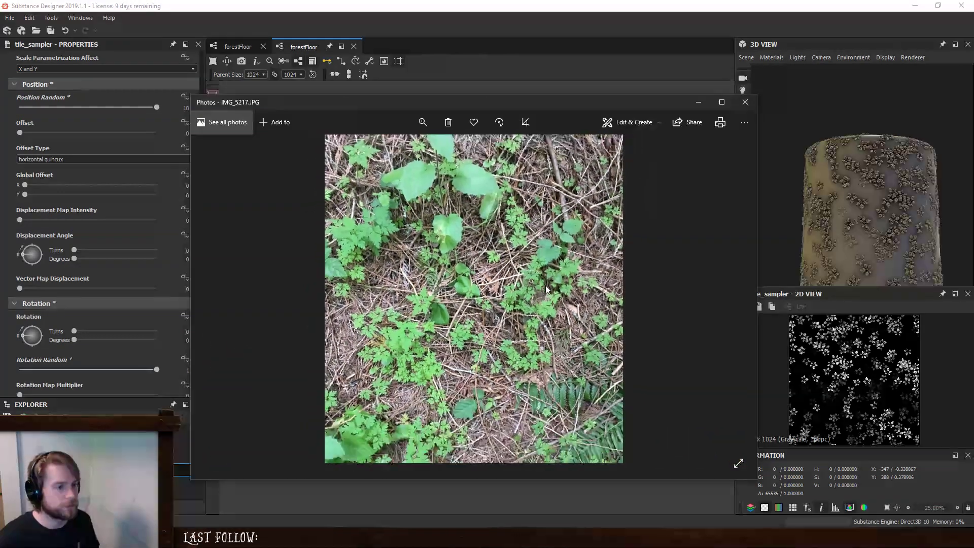
click(736, 299)
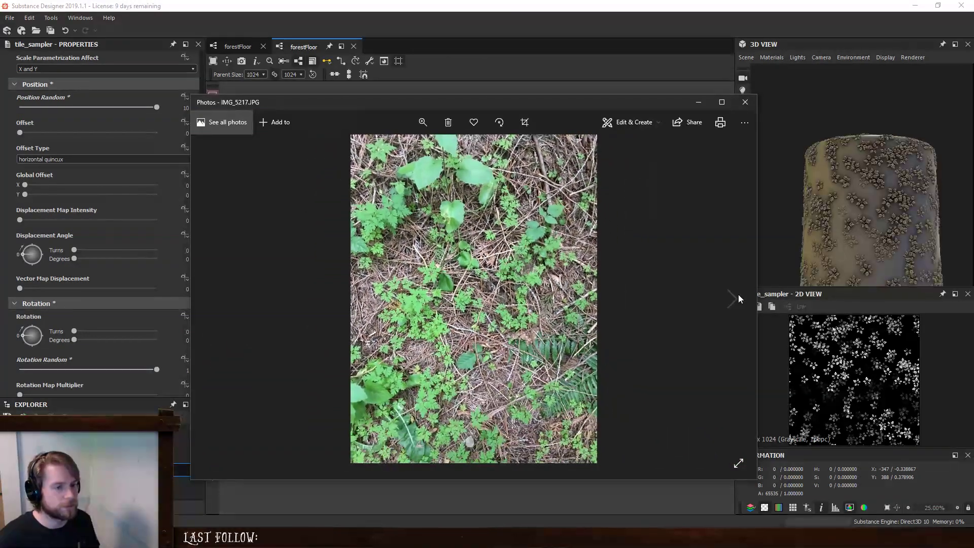
click(734, 298)
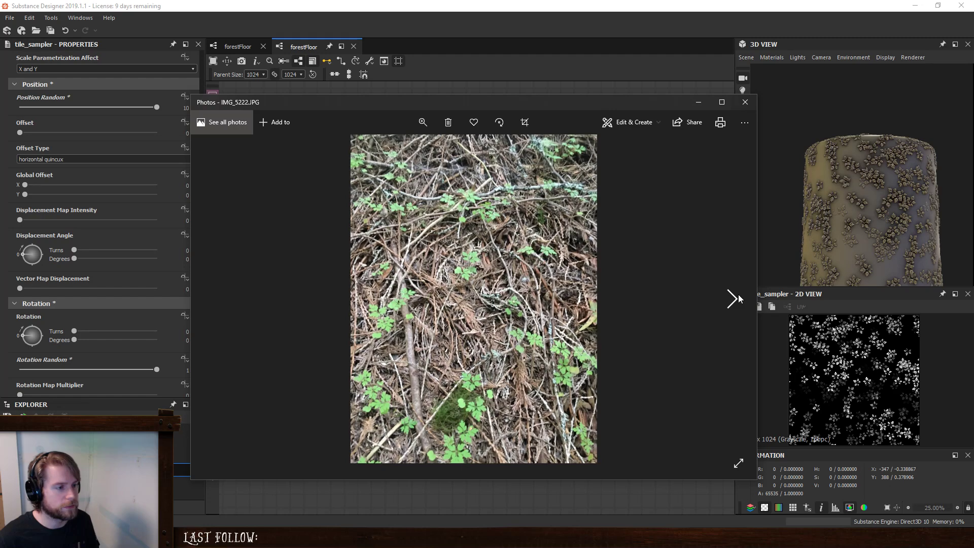
click(738, 298)
scroll(562, 336, up, 5)
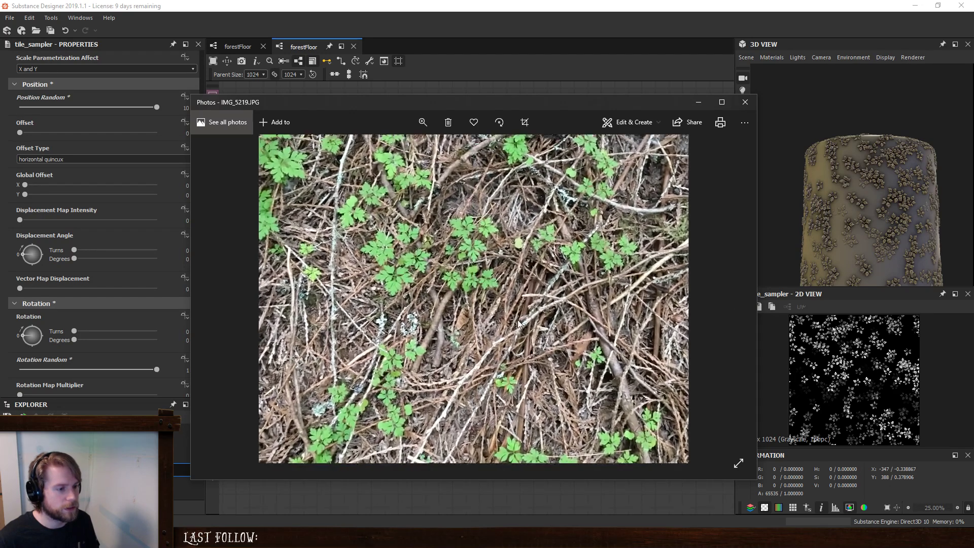
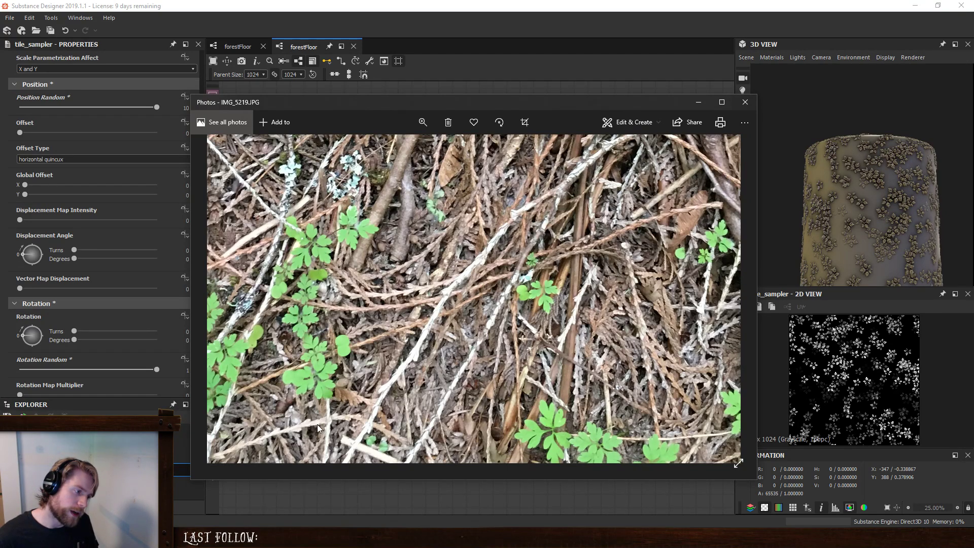
- Study the twigs and sticks between the plants in the IMG_5219.JPG reference photo, and move the photo out of the way
scroll(439, 328, down, 5)
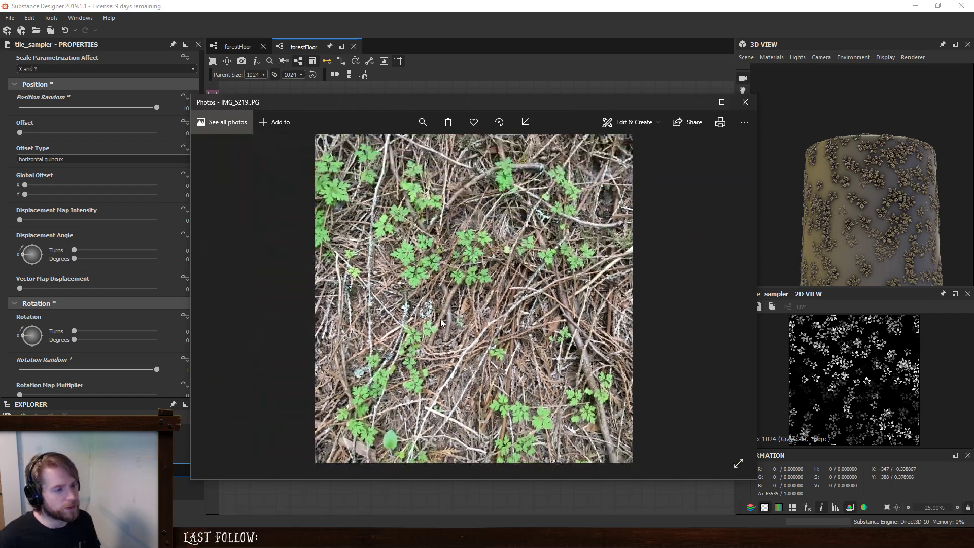
scroll(410, 281, up, 5)
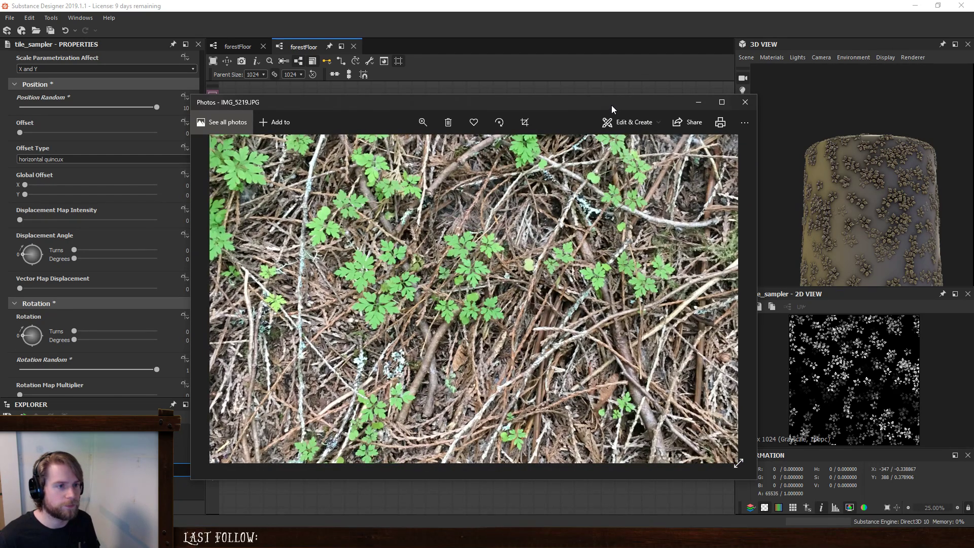
drag(612, 106, 973, 106)
- Add a Scratches Generator node to the forestFloor graph and place it just above the Tile Sampler
scroll(421, 208, down, 4)
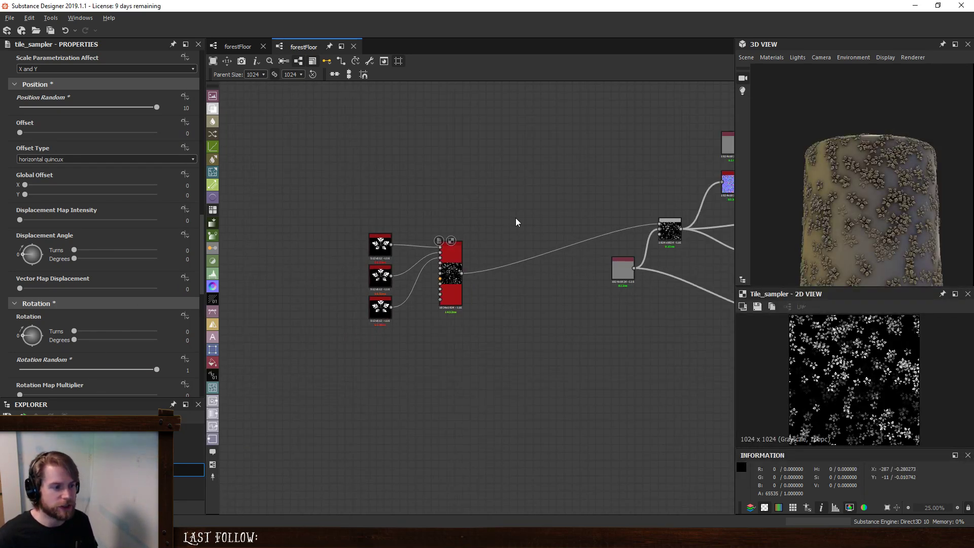
middle_drag(497, 157, 450, 255)
key(space)
text(scra)
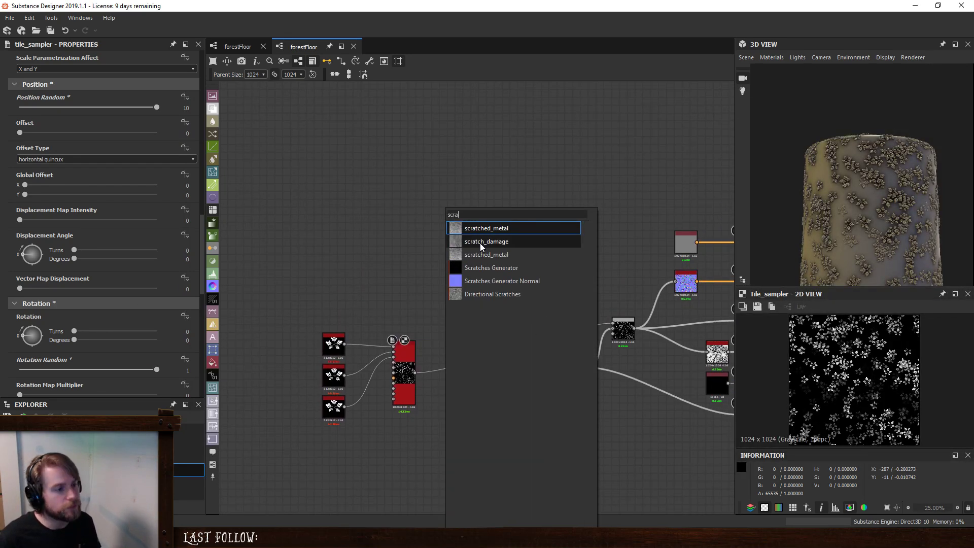
click(489, 267)
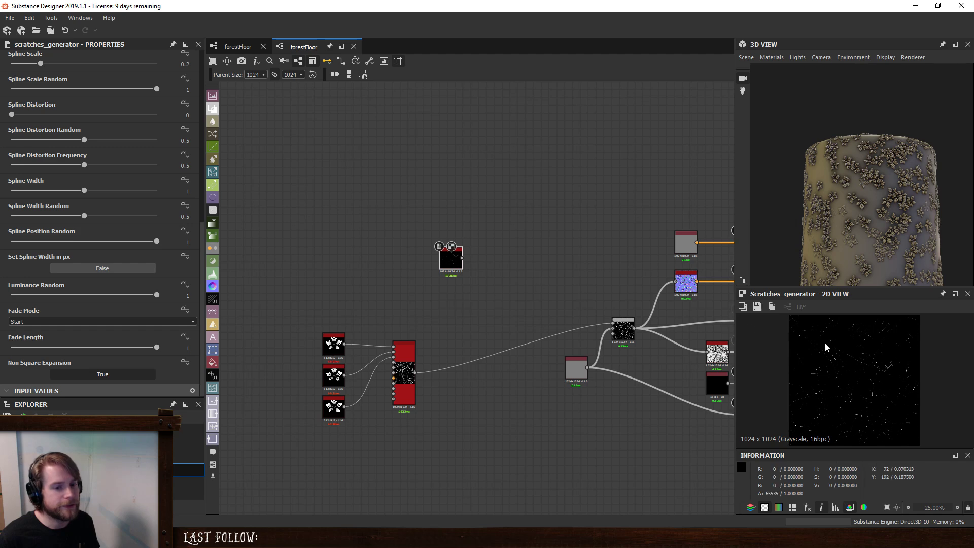
scroll(847, 358, up, 8)
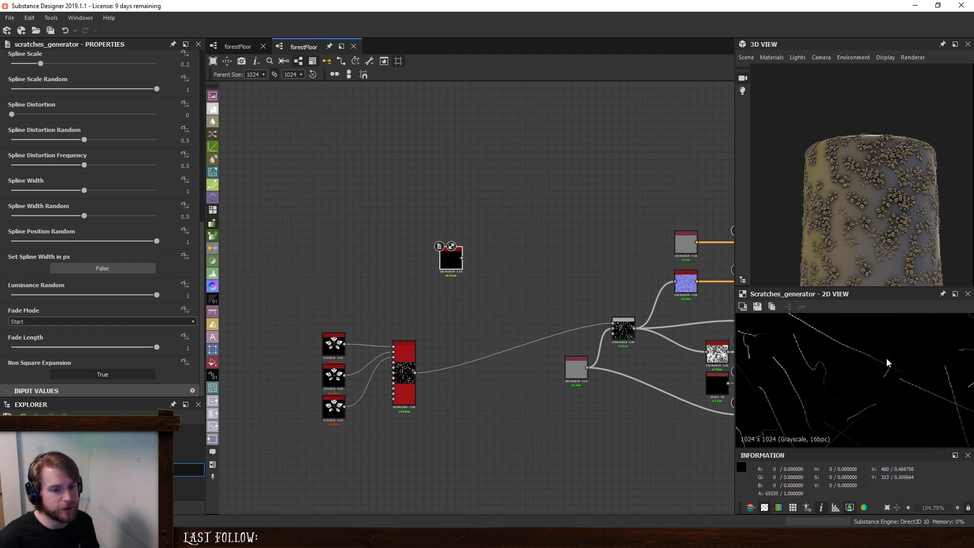
drag(453, 262, 407, 309)
scroll(407, 309, up, 4)
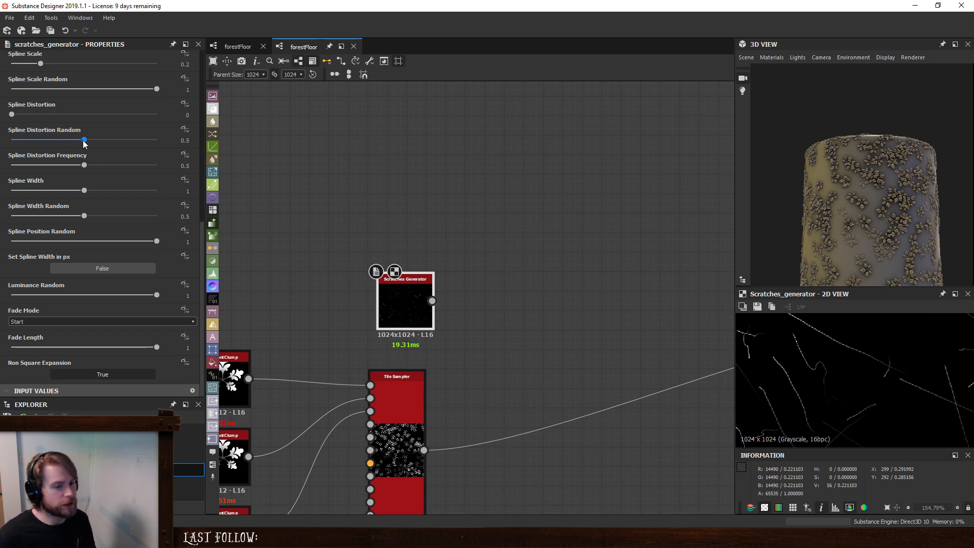
- Set the Scratches Generator's Spline Distortion Random to 0.14 and its Spline Distortion to 0.03
drag(84, 140, 37, 165)
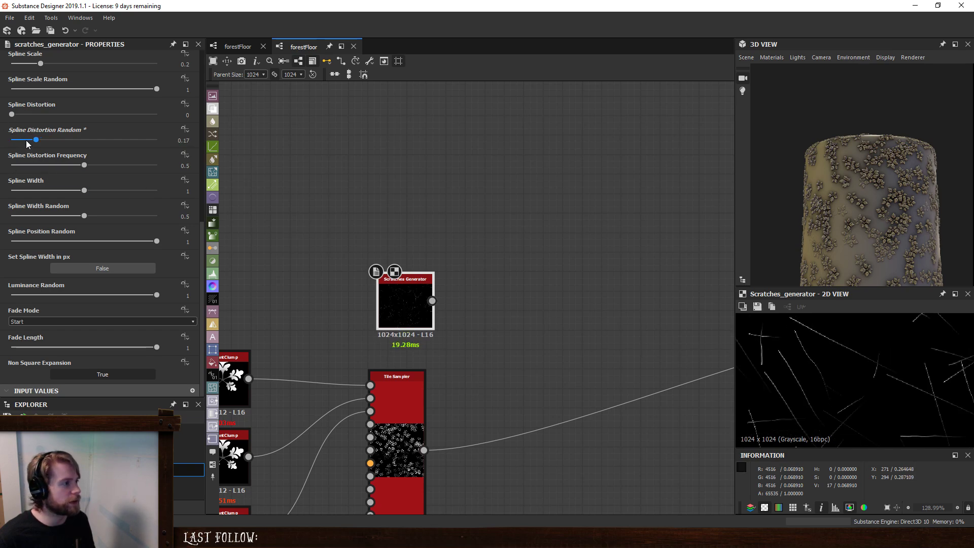
drag(38, 138, 39, 165)
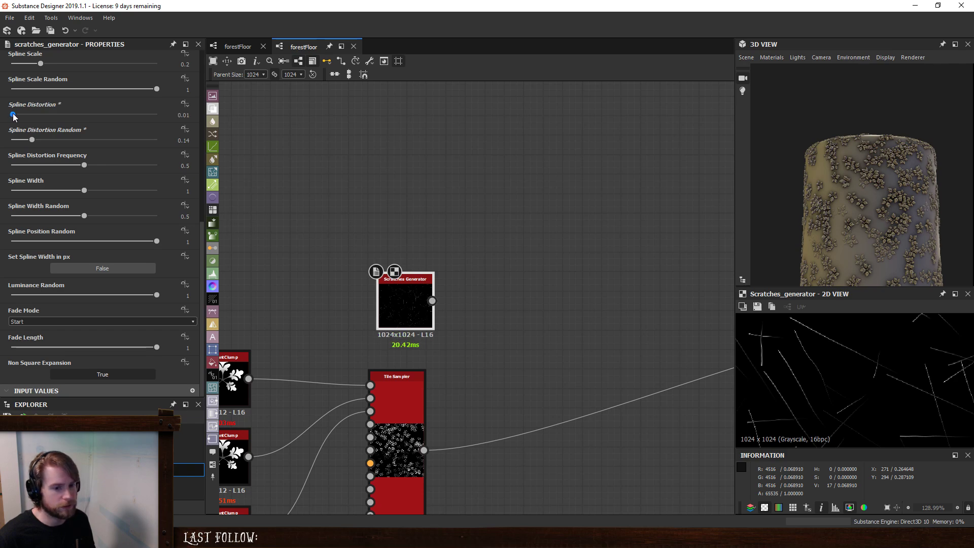
drag(15, 116, 17, 117)
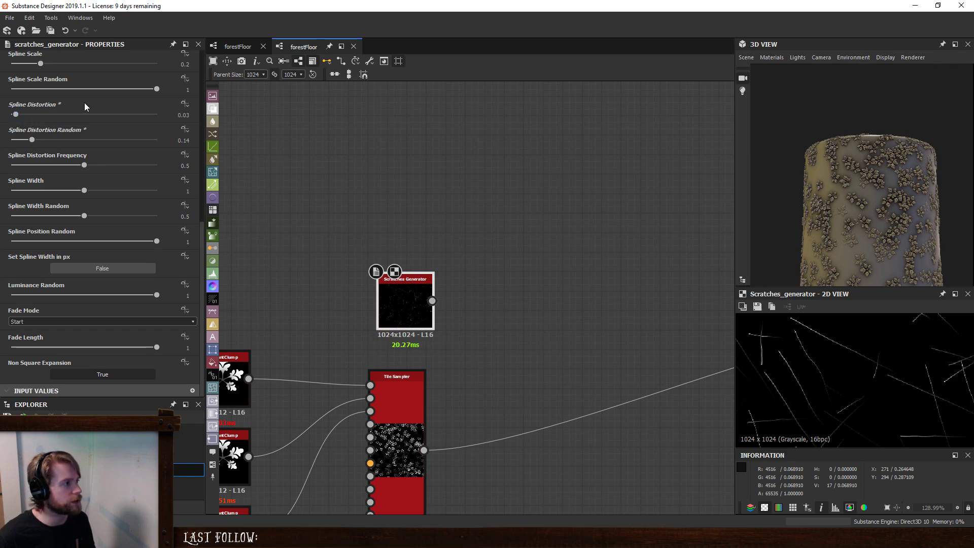
- Thicken the scratches by setting Spline Width to 5.64 and Spline Width Random to 0.22
drag(84, 190, 260, 194)
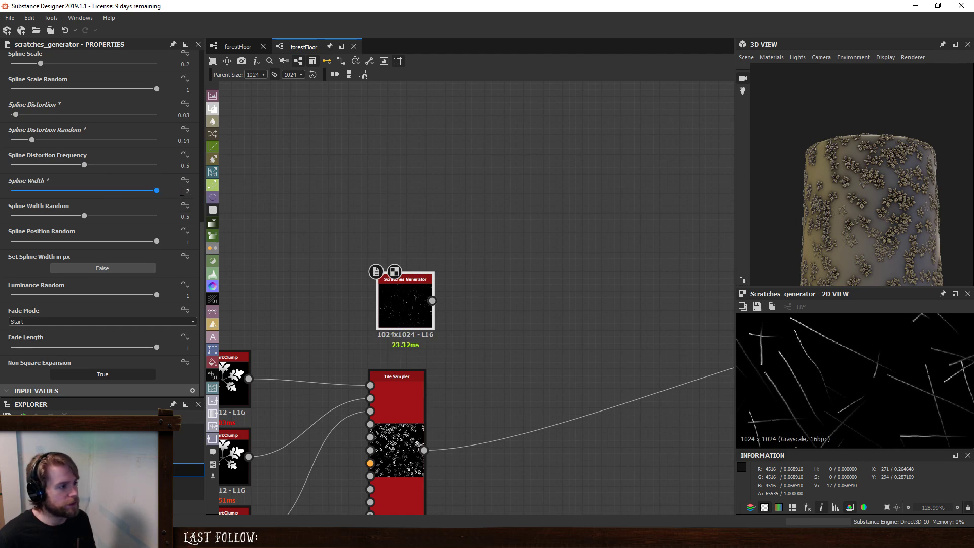
drag(182, 192, 217, 194)
text(10)
key(Return)
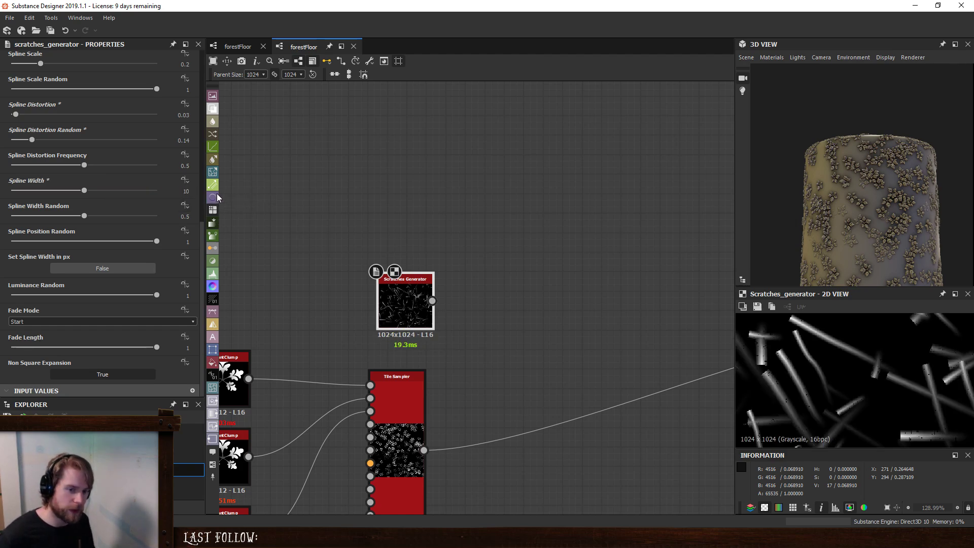
drag(88, 192, 96, 215)
drag(132, 217, 2, 234)
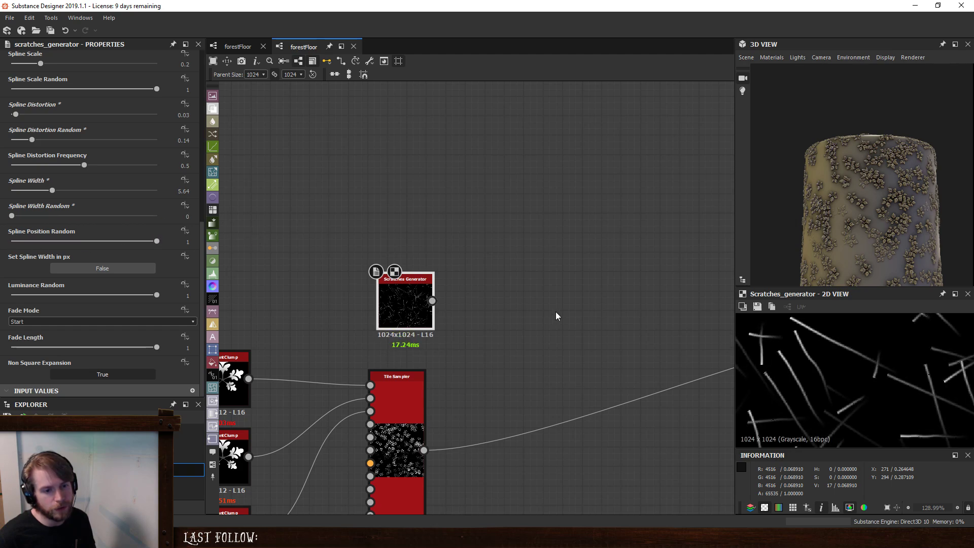
drag(30, 220, 47, 220)
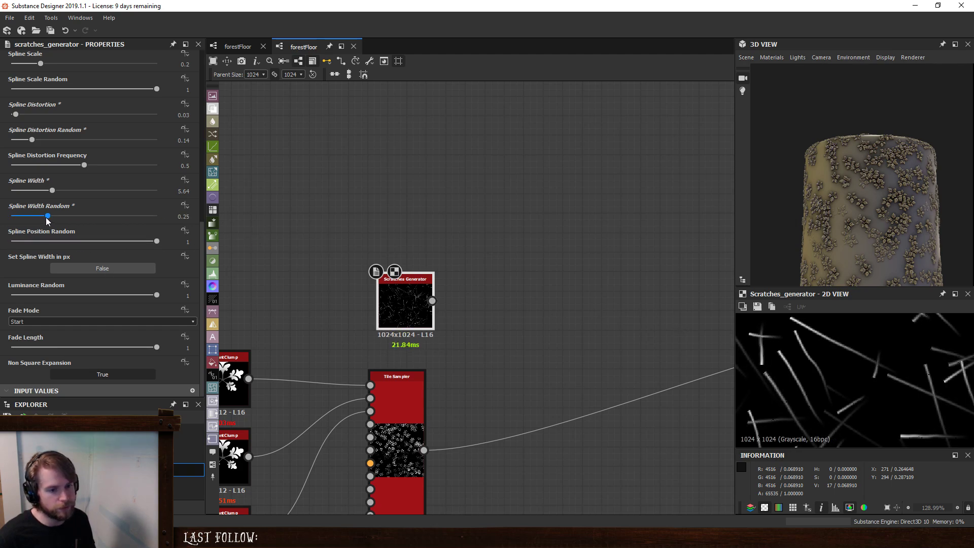
- Compare the generated scratches with the twigs in the IMG_5219.JPG reference photo, checking the 2D preview at different scales
drag(973, 110, 625, 90)
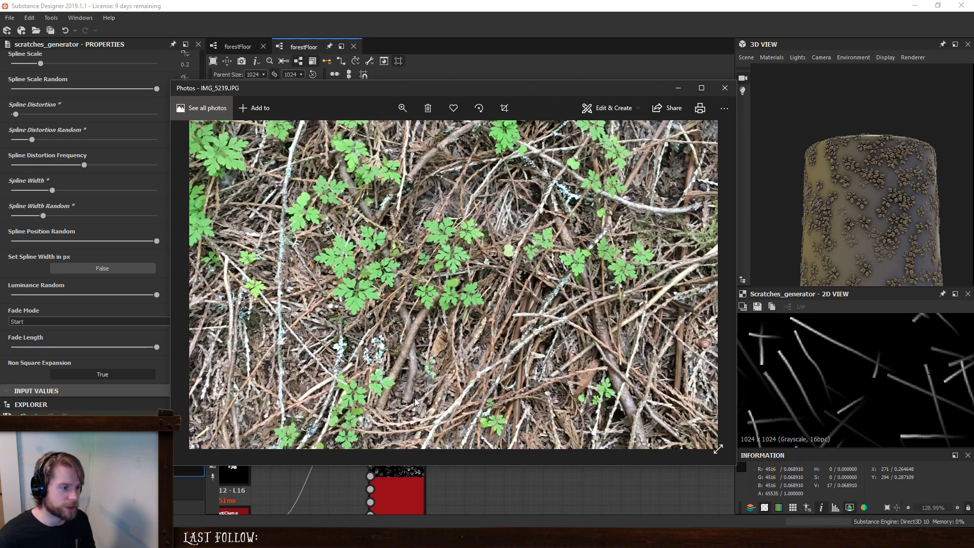
drag(553, 90, 973, 90)
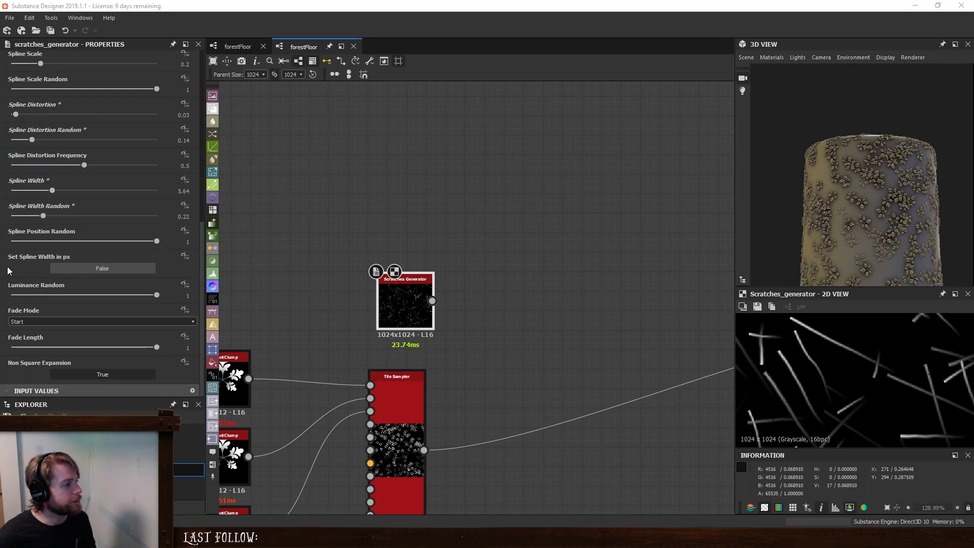
scroll(8, 271, up, 1)
scroll(912, 369, down, 5)
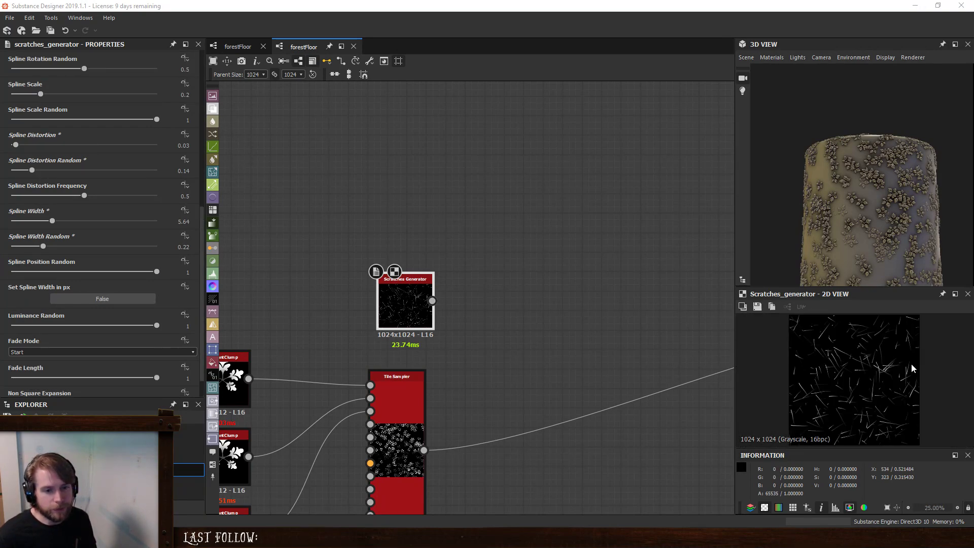
scroll(873, 367, up, 3)
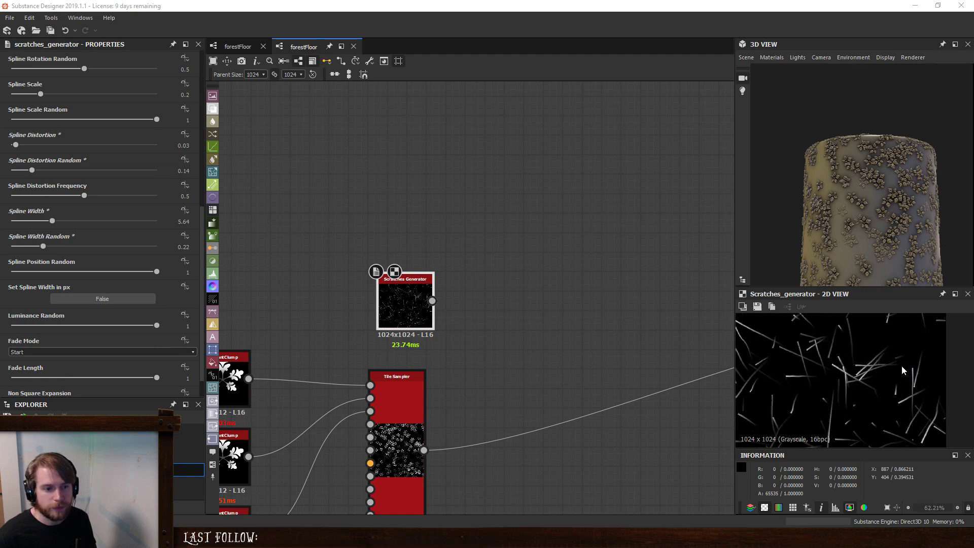
scroll(812, 360, down, 2)
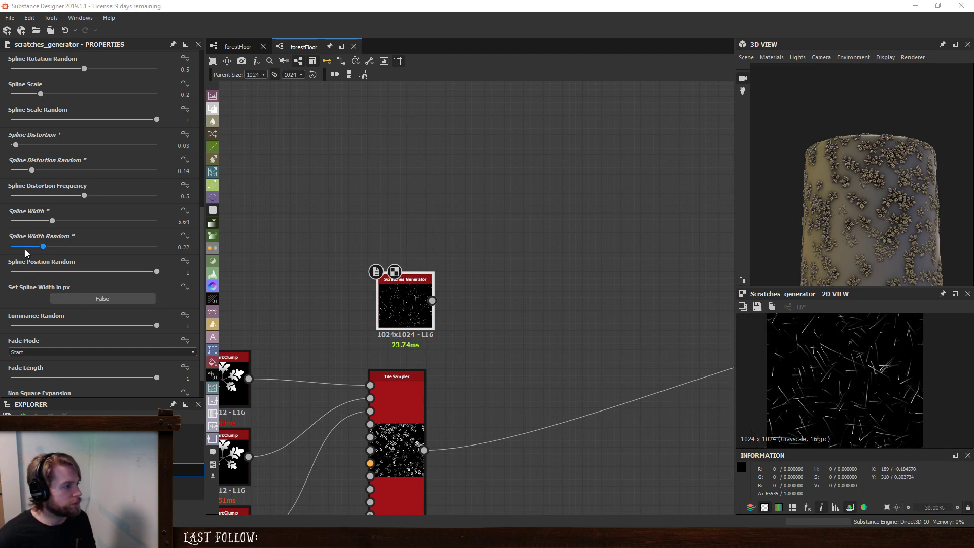
- Try the End, Start + End and None fade modes on the scratches, and return Fade Mode to Start
click(28, 352)
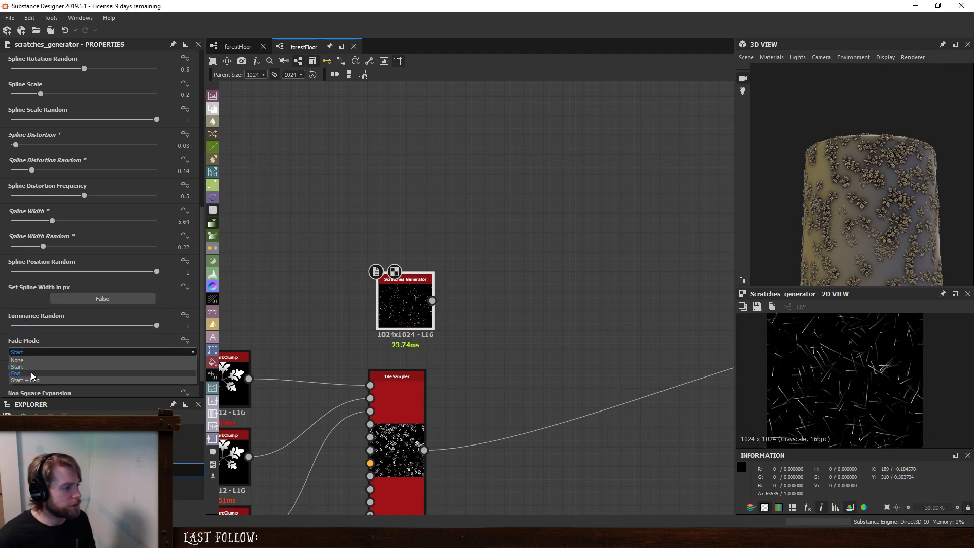
click(32, 373)
click(28, 352)
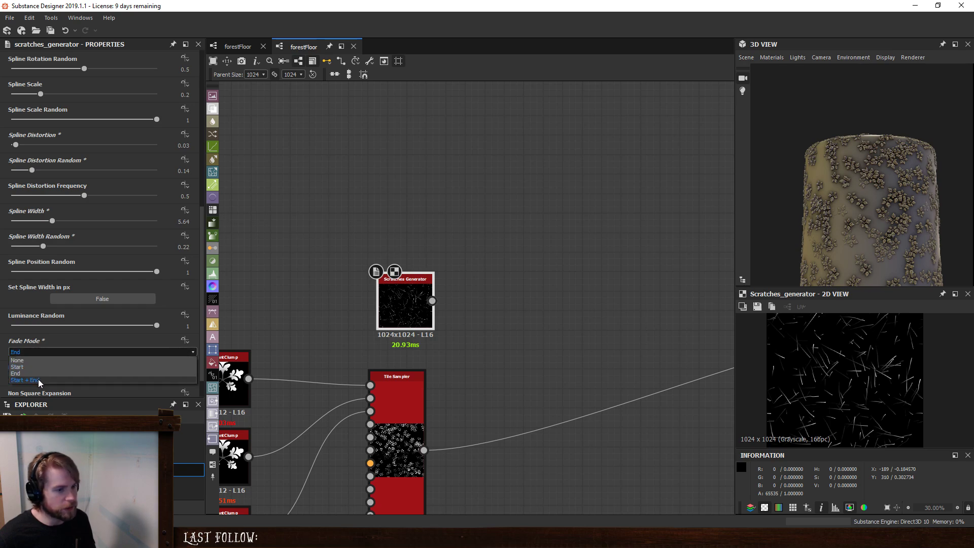
click(38, 379)
scroll(863, 363, up, 4)
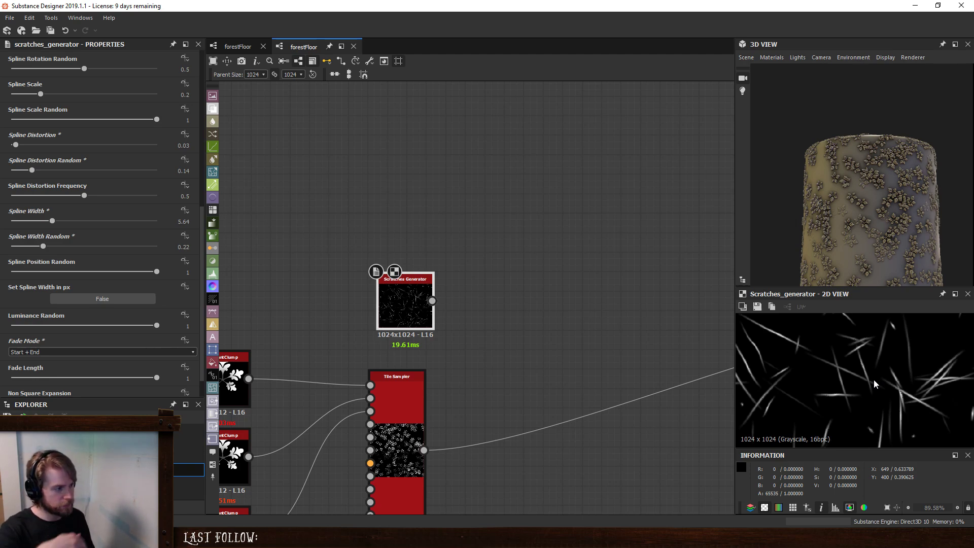
click(130, 354)
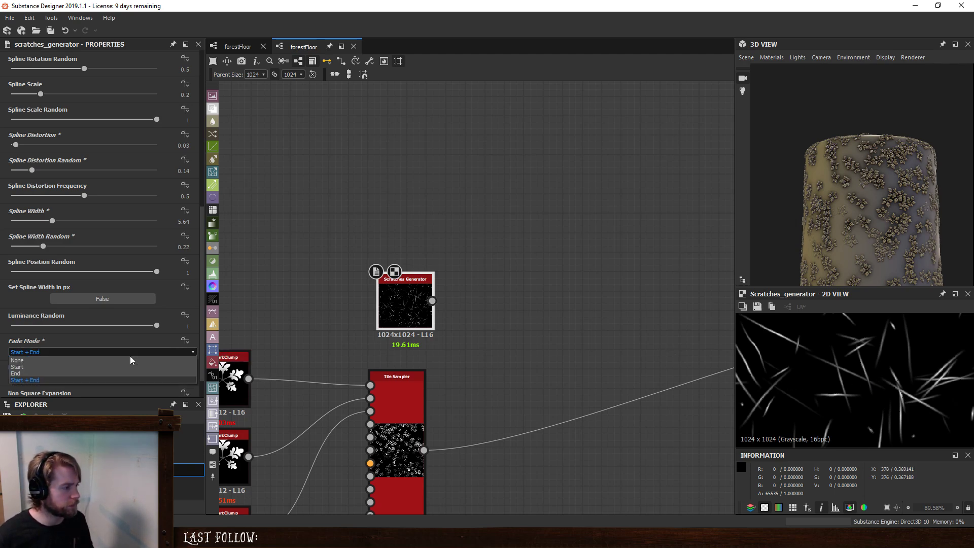
click(104, 361)
scroll(825, 366, down, 3)
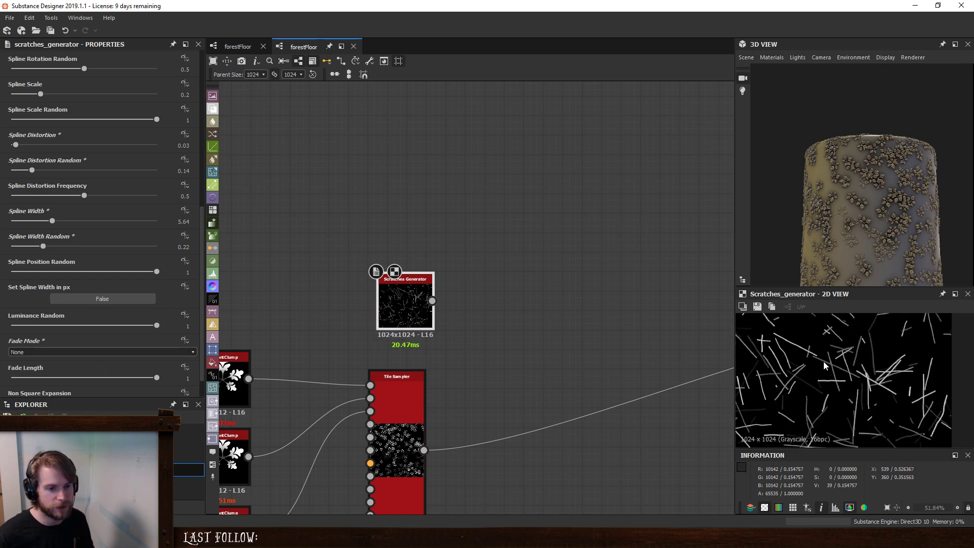
click(121, 352)
click(27, 367)
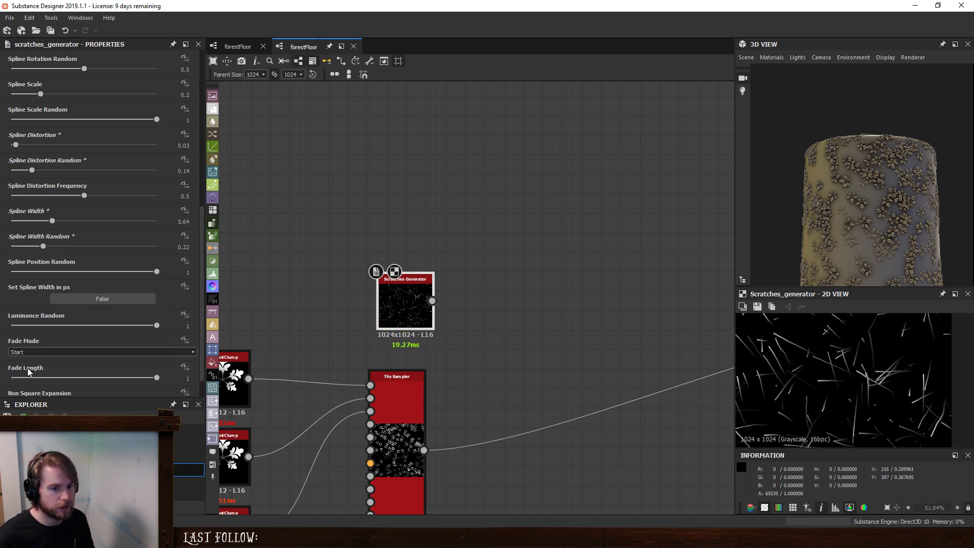
- Lengthen the scratches by setting Spline Scale to 1, and check their density in the 2D preview
scroll(89, 362, down, 1)
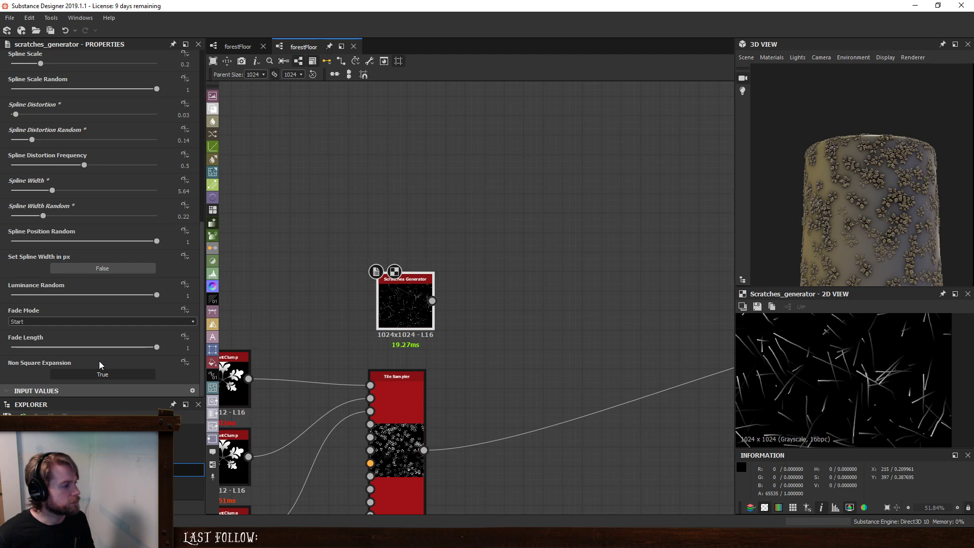
scroll(23, 282, up, 6)
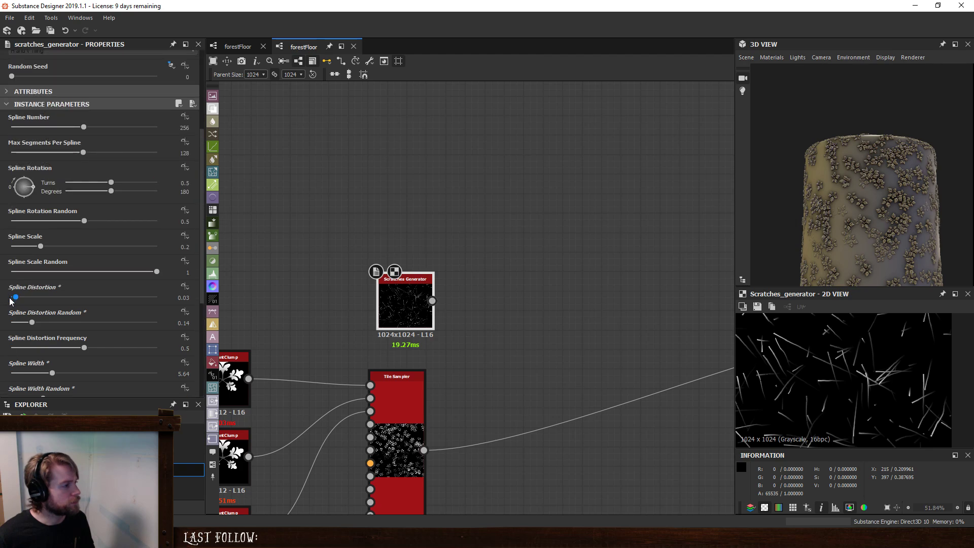
drag(45, 247, 165, 253)
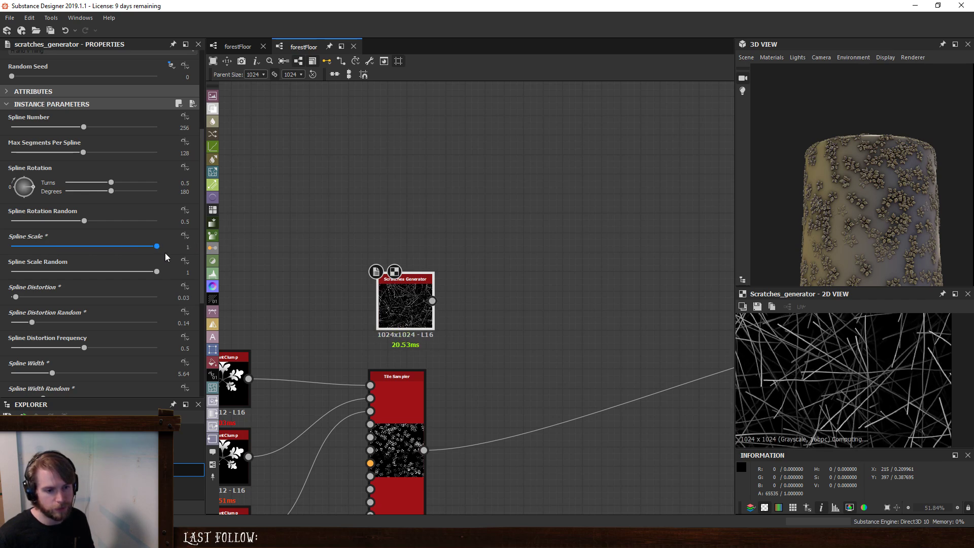
scroll(883, 366, down, 2)
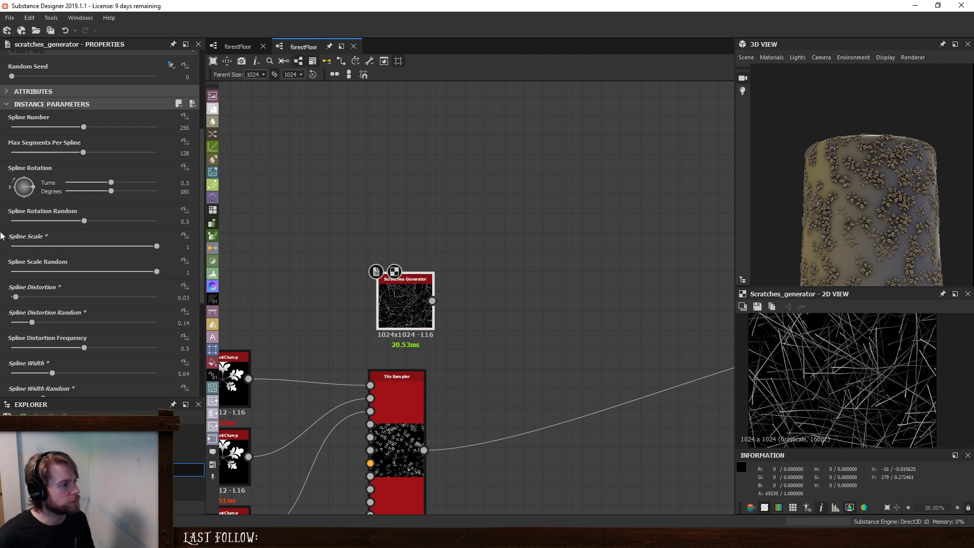
- Set Max Segments Per Spline to 2 and examine the individual strands up close in the 2D preview
scroll(23, 208, up, 2)
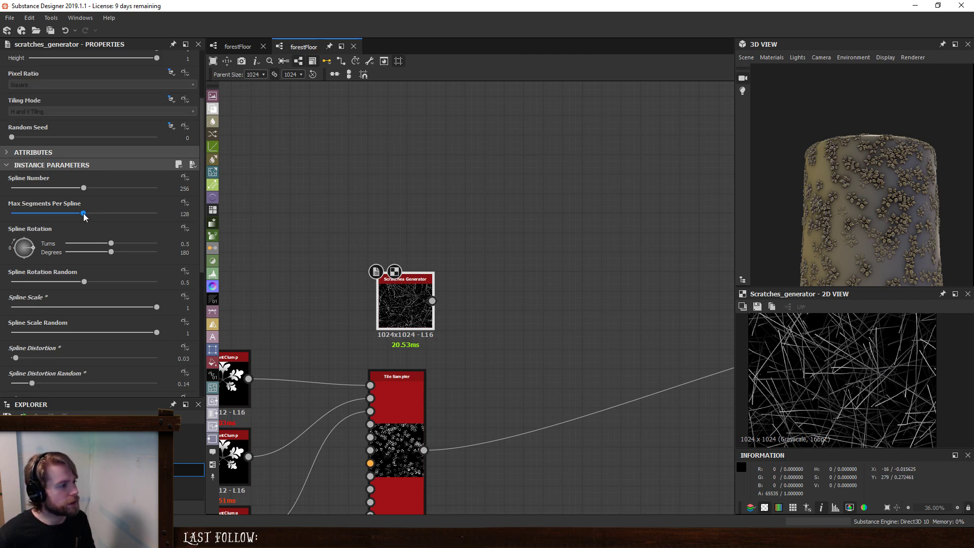
scroll(838, 361, up, 11)
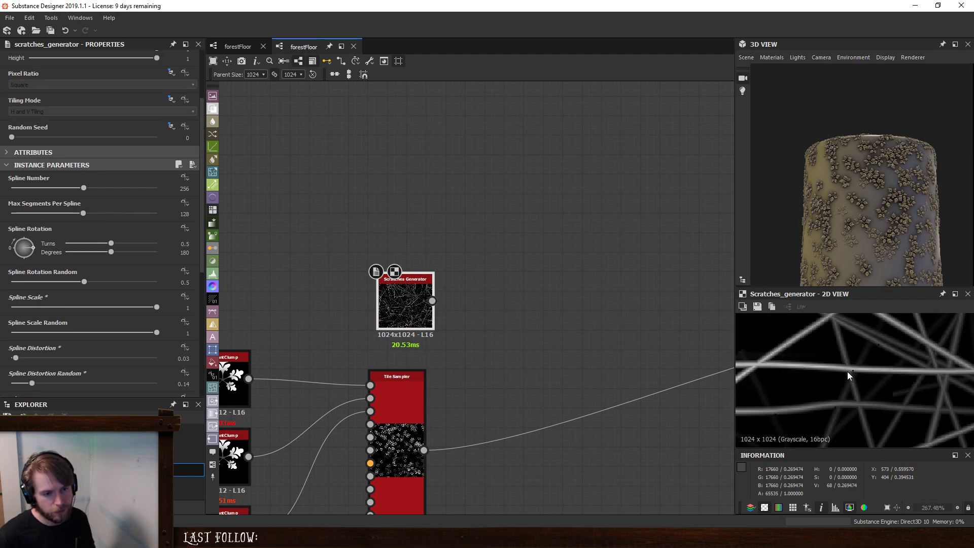
scroll(850, 375, up, 3)
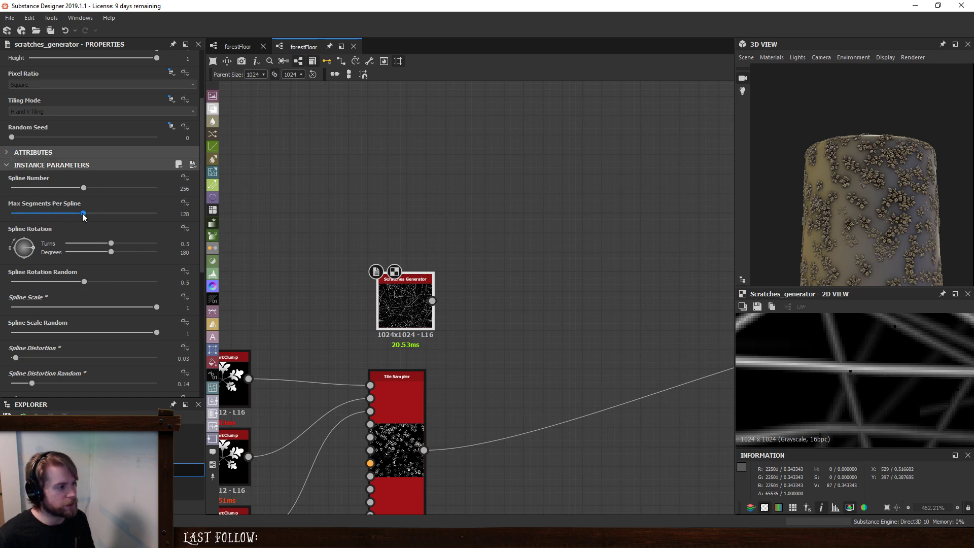
drag(84, 216, 45, 227)
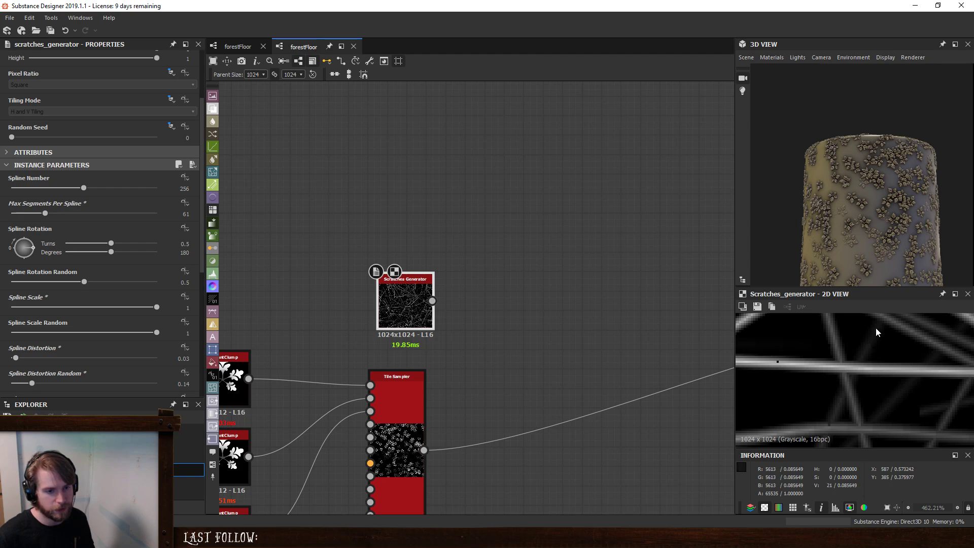
drag(45, 214, 1, 225)
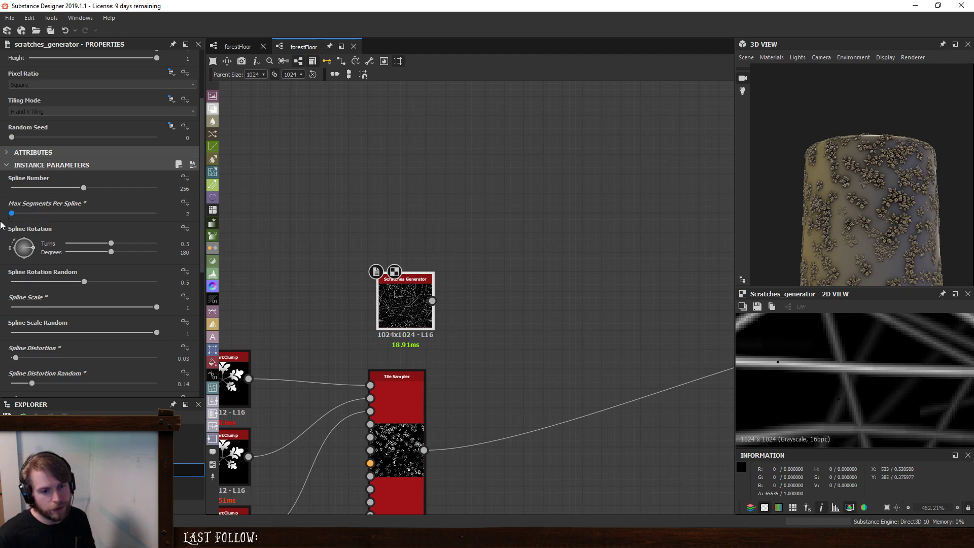
scroll(888, 391, down, 5)
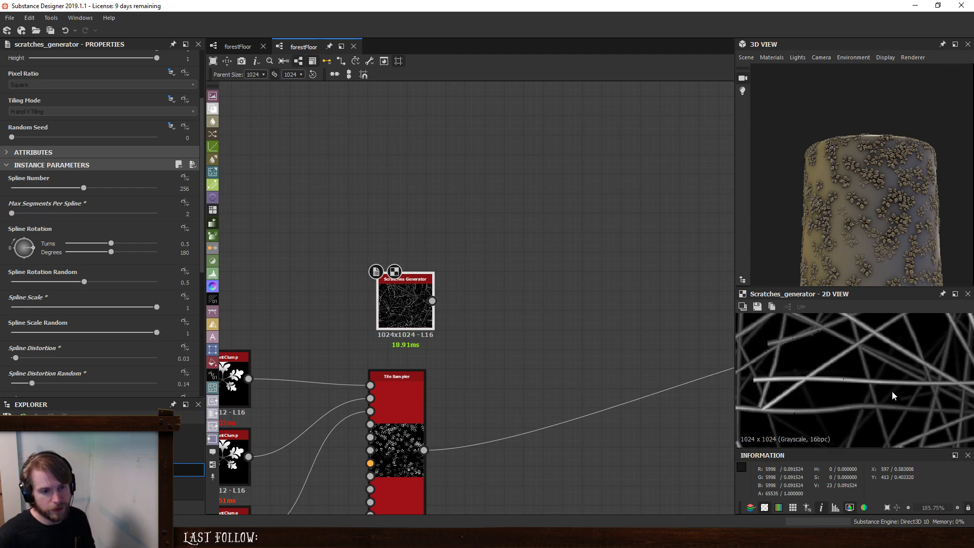
- Set the scratches' Spline Number to 222, try Spline Rotation Random at 0, and raise it to 1
scroll(842, 378, down, 4)
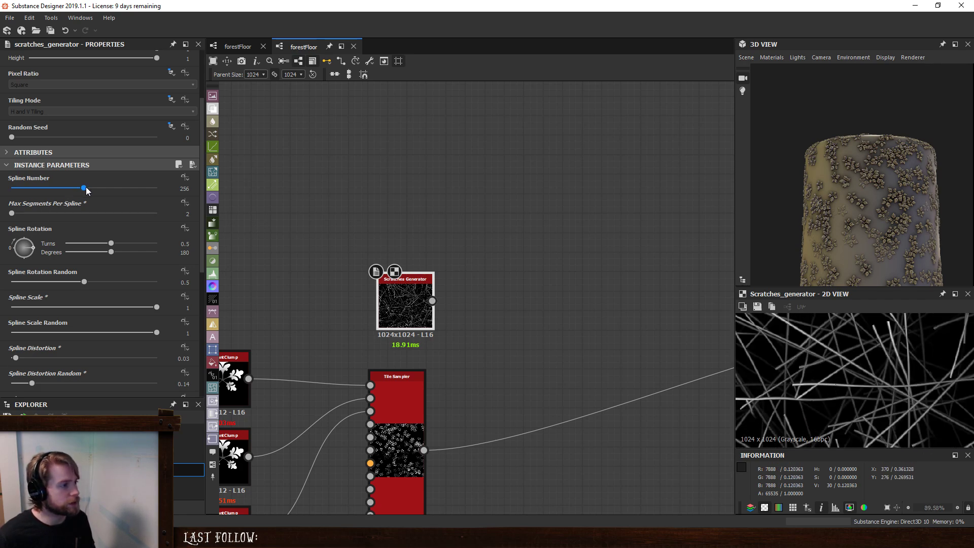
drag(86, 187, 73, 218)
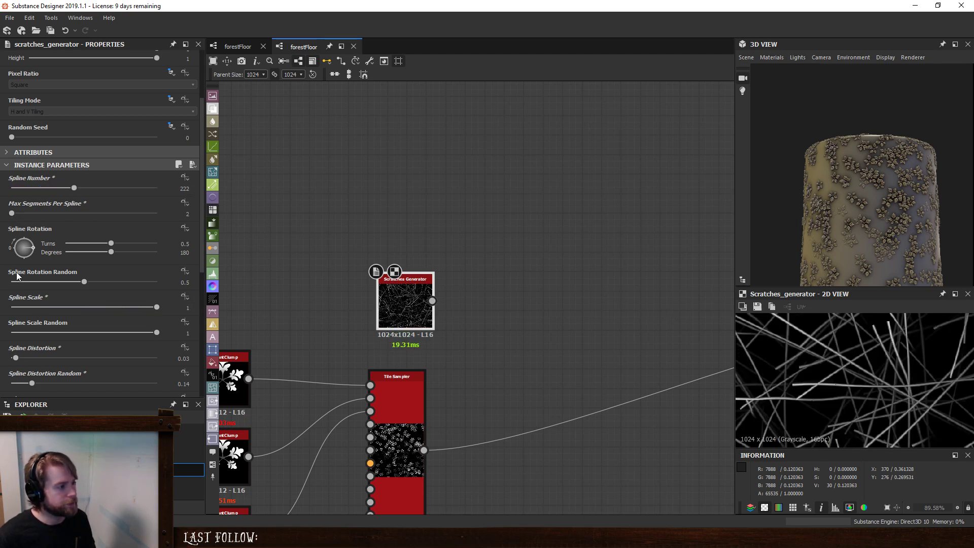
drag(86, 284, 2, 306)
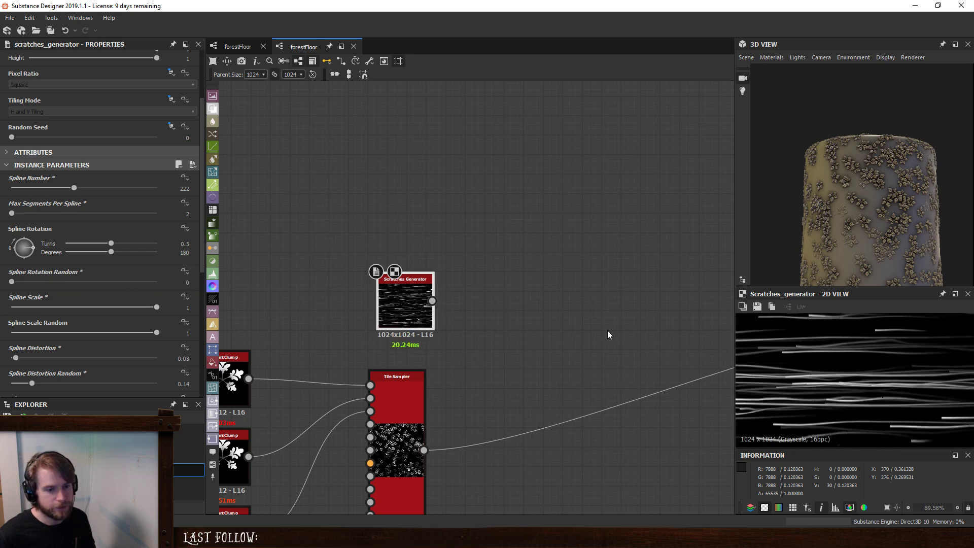
scroll(934, 343, down, 5)
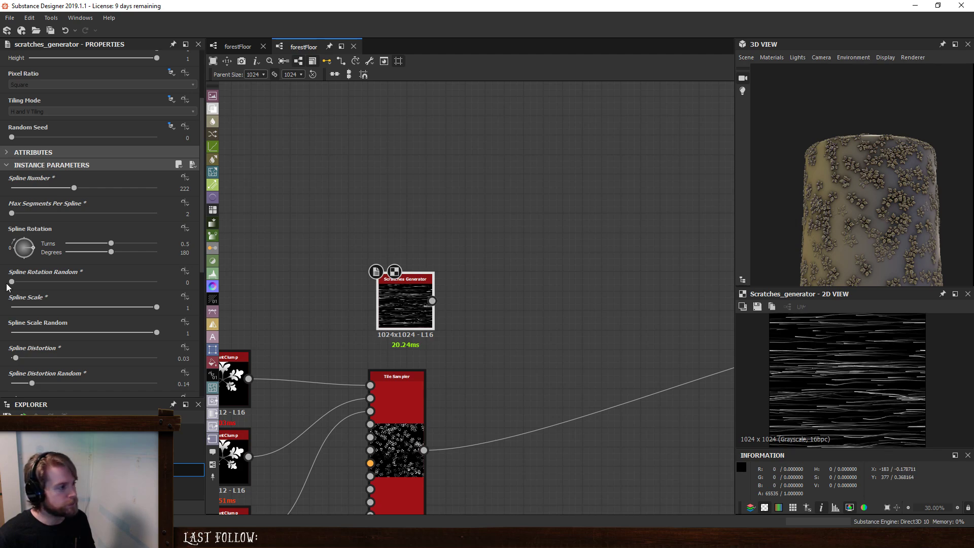
drag(12, 283, 214, 288)
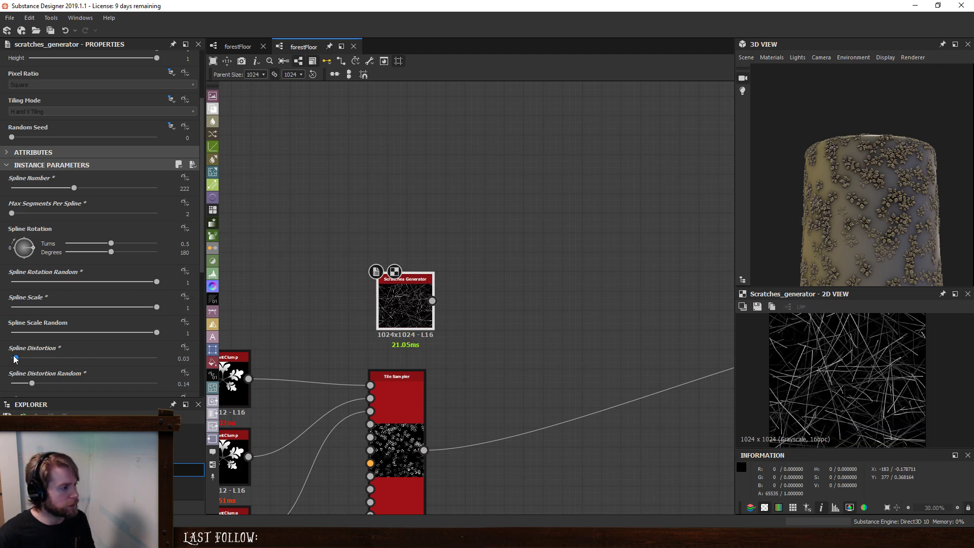
- Set Spline Distortion to 0.11 and Spline Distortion Random to 0.07 on the Scratches Generator to bend the twigs slightly
mouse_move(17, 360)
mouse_down()
mouse_move(36, 359)
mouse_move(26, 360)
mouse_up()
scroll(869, 407, up, 4)
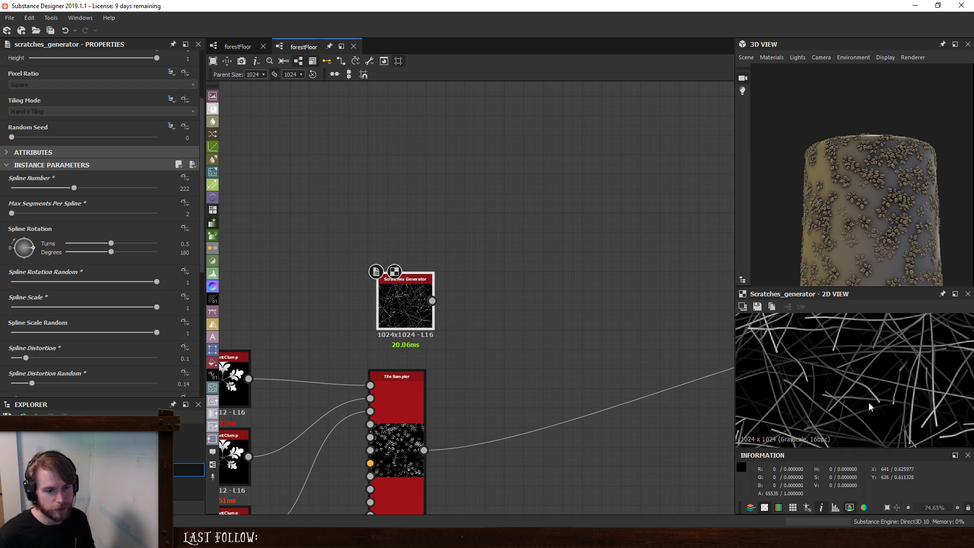
scroll(892, 413, down, 4)
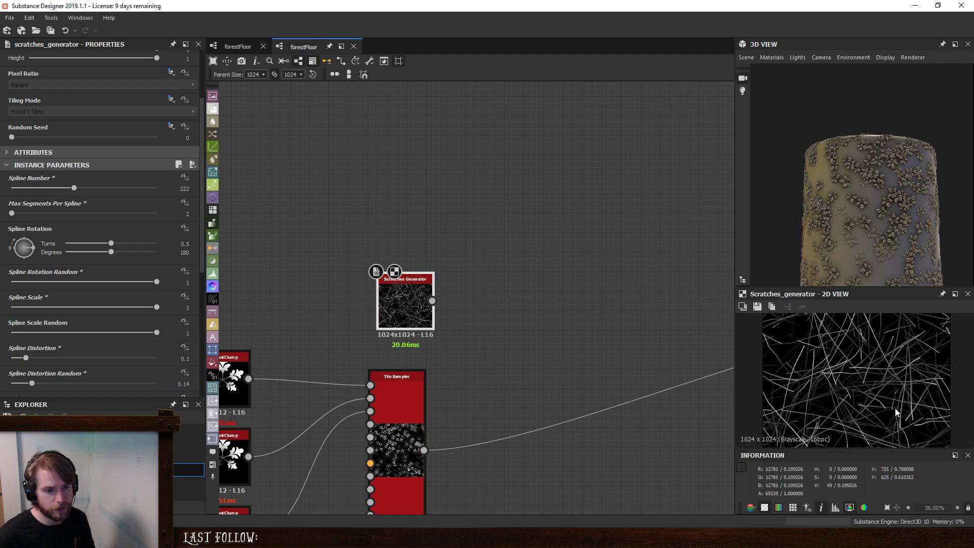
scroll(56, 358, down, 1)
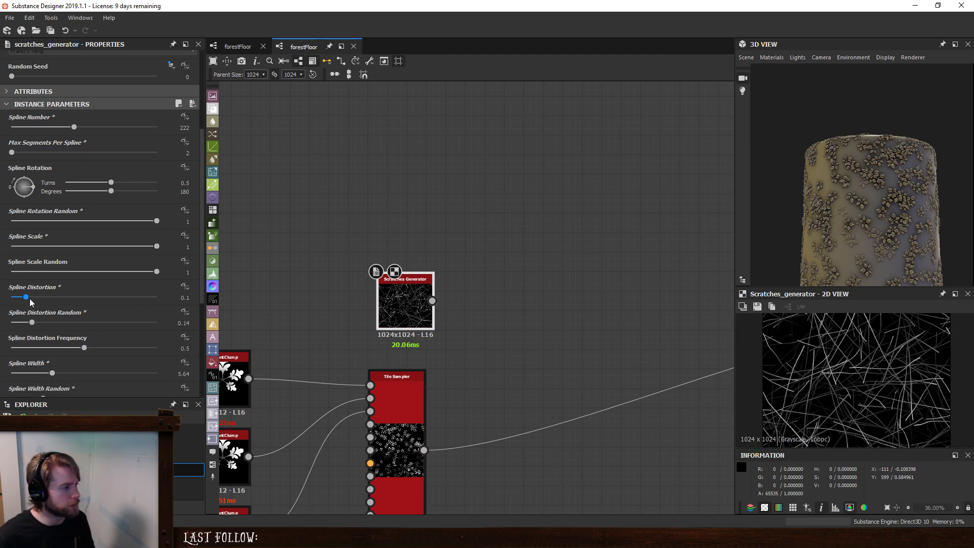
drag(27, 300, 23, 348)
mouse_move(11, 297)
mouse_down()
mouse_move(49, 304)
mouse_move(2, 328)
mouse_move(22, 324)
mouse_move(28, 303)
mouse_up()
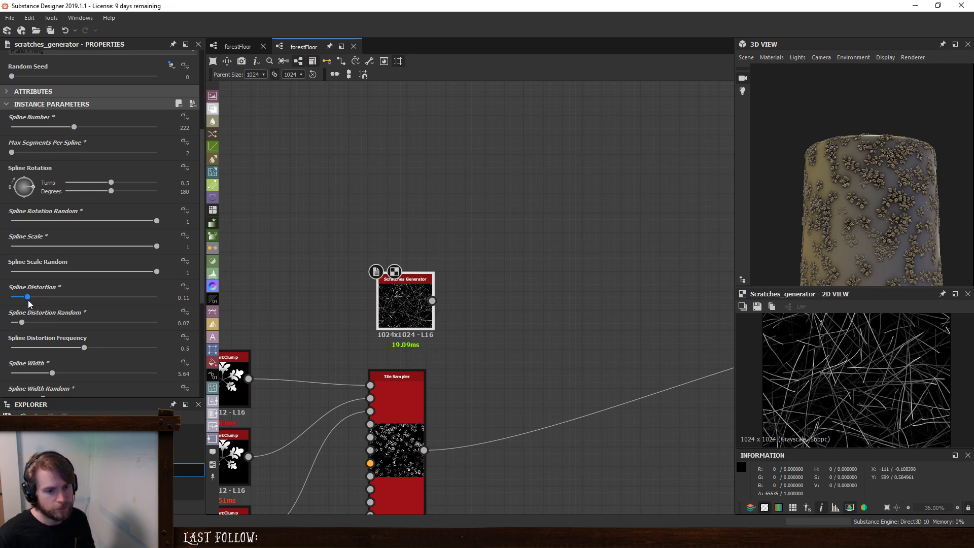
- Connect the Scratches Generator output to the Blend node's foreground input and examine the twigs on the 3D model
scroll(84, 357, down, 3)
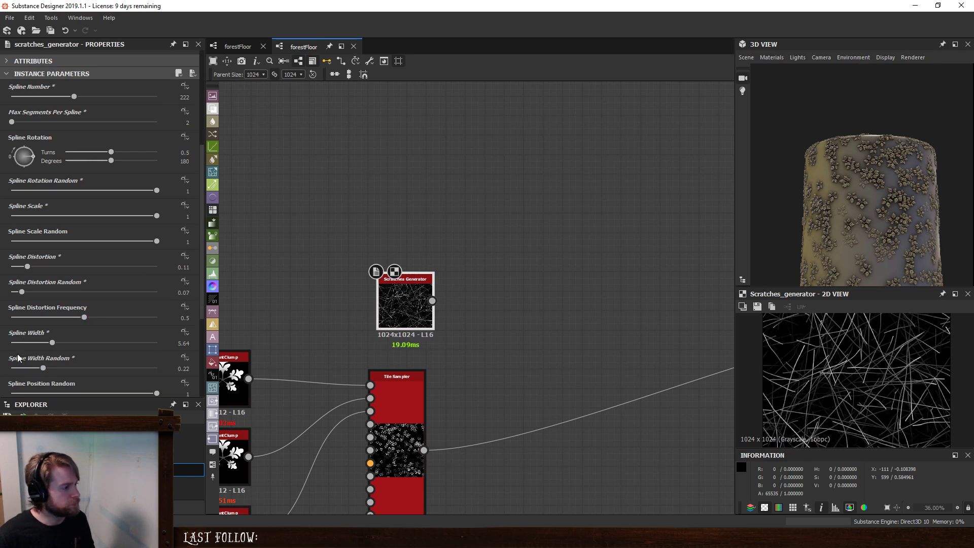
click(432, 303)
middle_drag(570, 298, 165, 273)
click(520, 305)
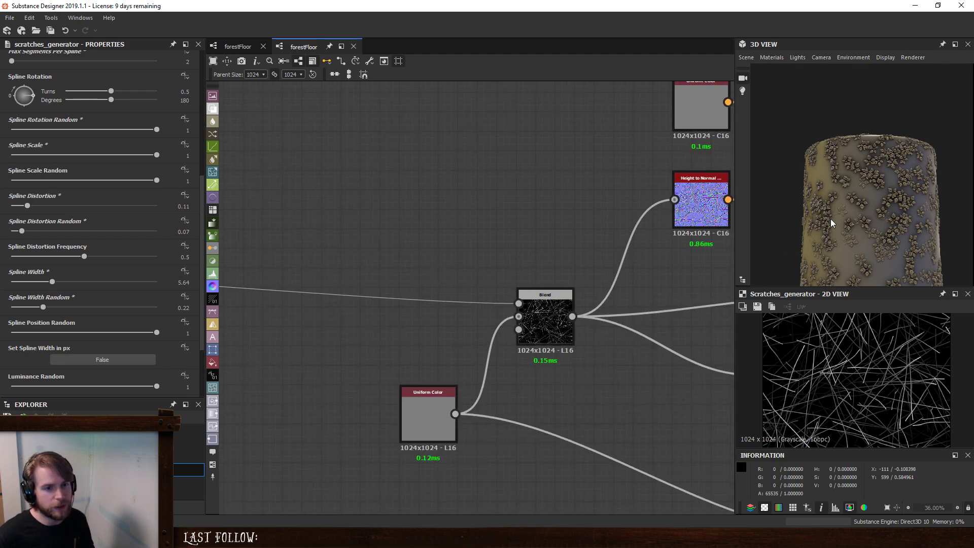
scroll(902, 205, up, 3)
scroll(899, 208, up, 3)
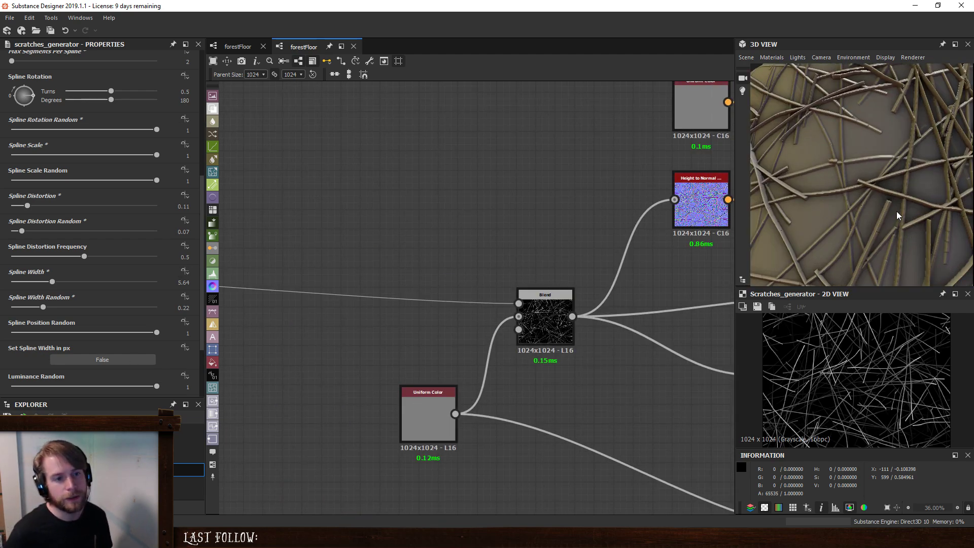
scroll(897, 211, down, 5)
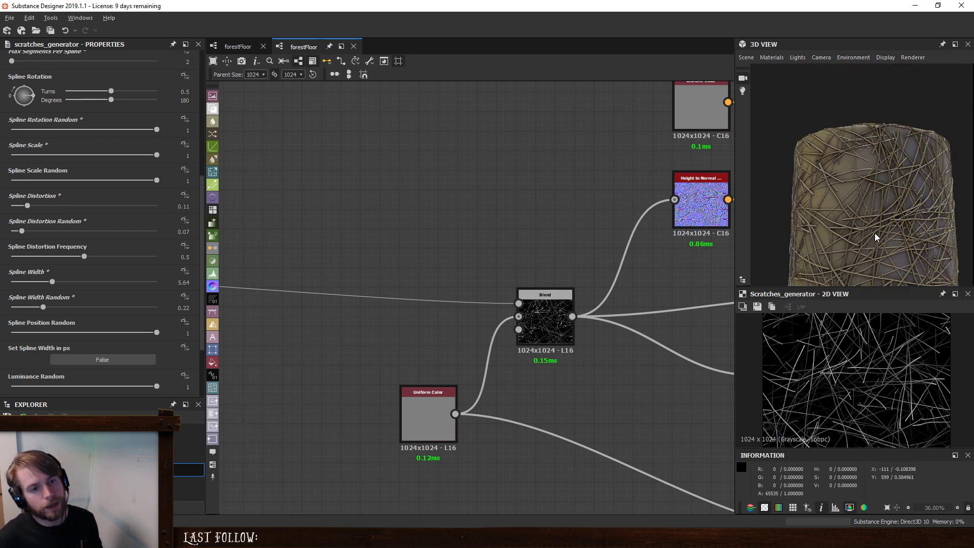
- Thicken the twigs by setting Spline Width to 7.67, and check them on the 3D model
scroll(881, 223, up, 4)
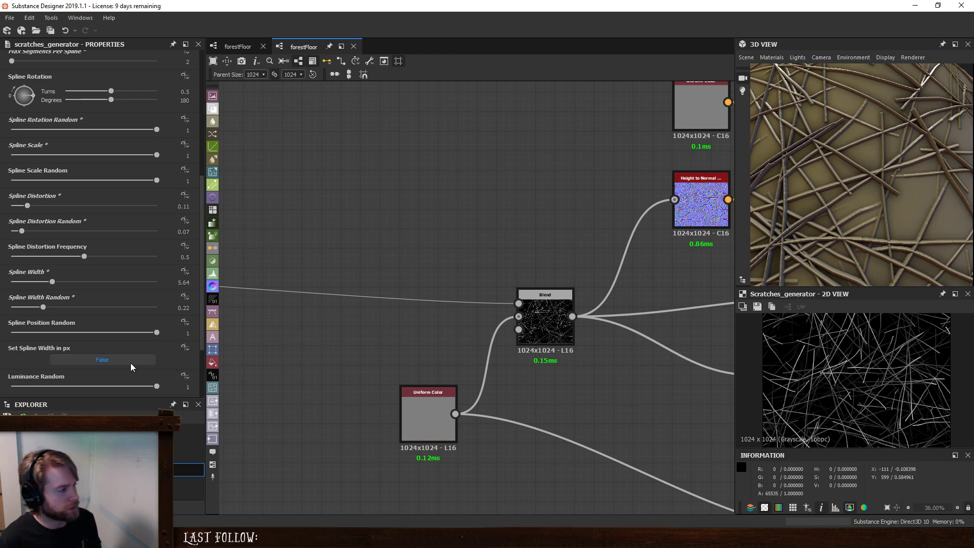
drag(52, 282, 71, 297)
scroll(881, 192, down, 5)
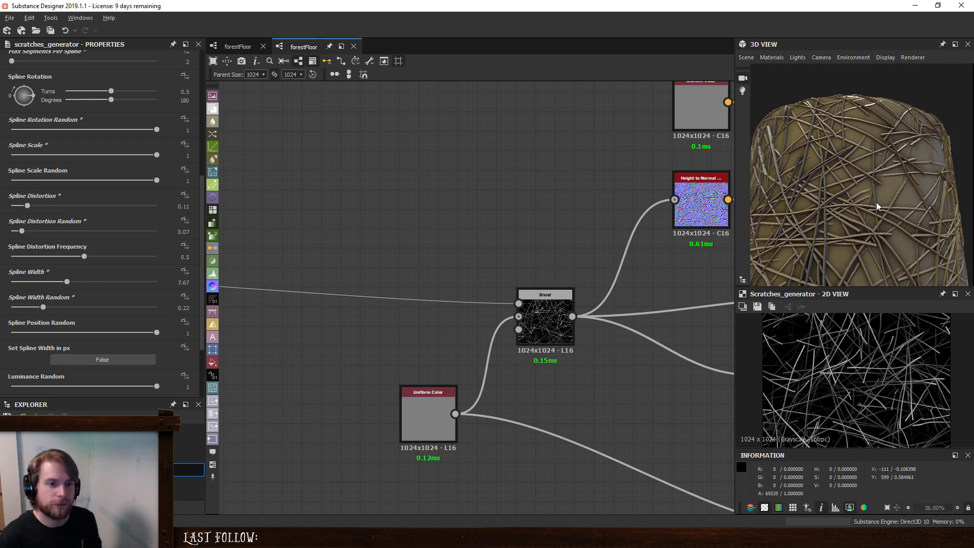
- Compare the End and Start + End fade modes on the 3D model, and leave Fade Mode on End
scroll(25, 355, down, 3)
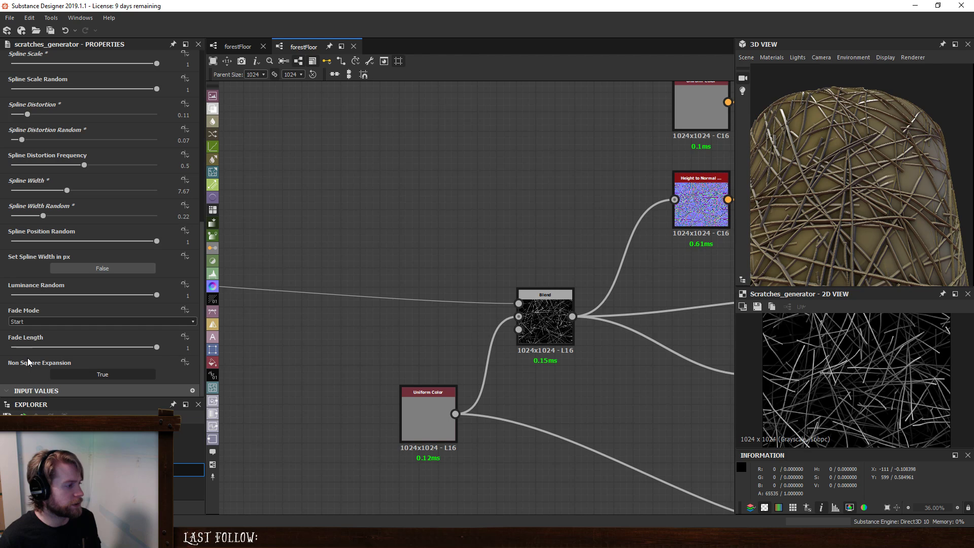
click(56, 322)
click(53, 340)
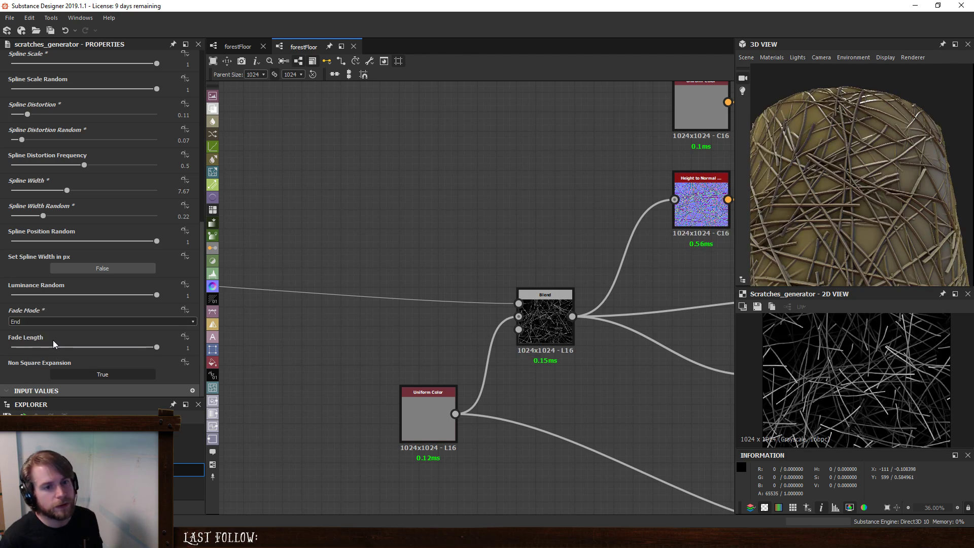
click(47, 321)
click(48, 349)
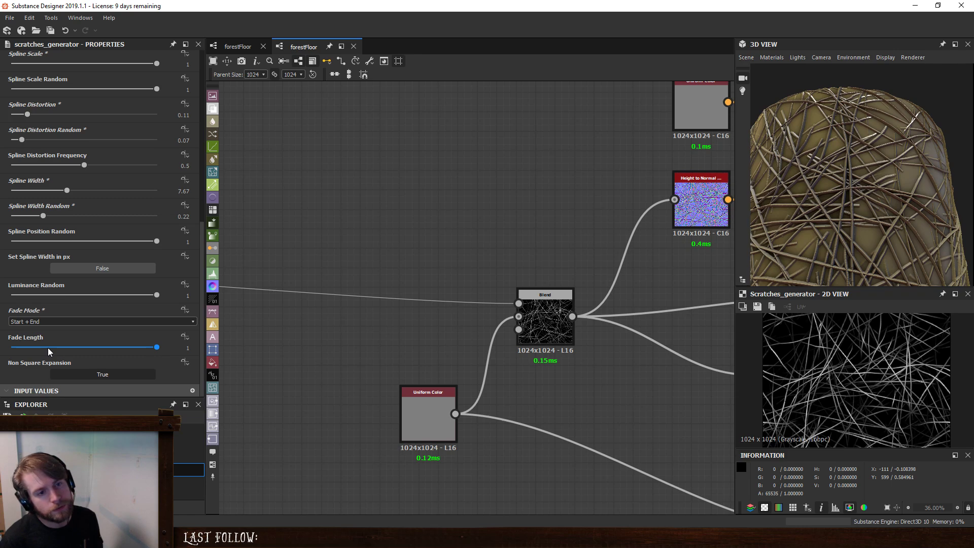
scroll(809, 168, up, 5)
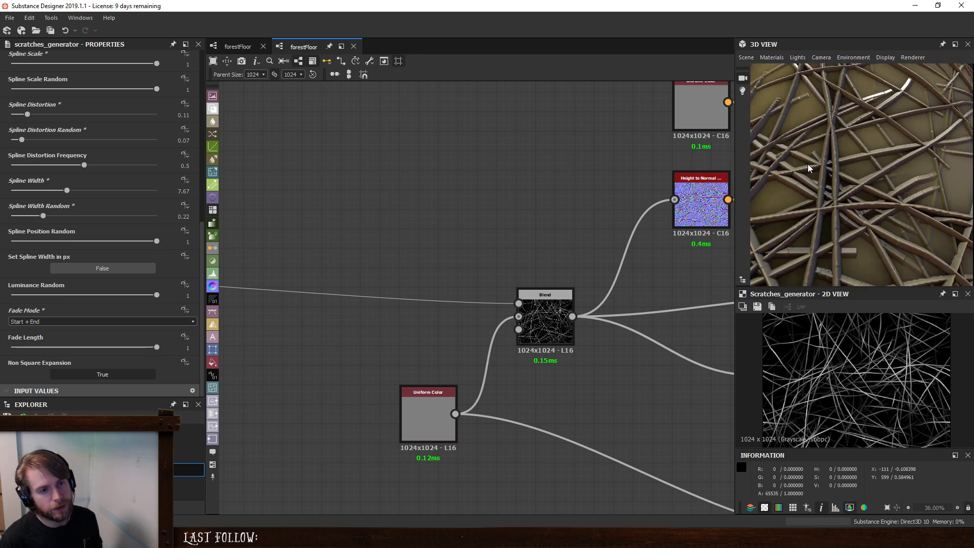
click(31, 322)
click(29, 339)
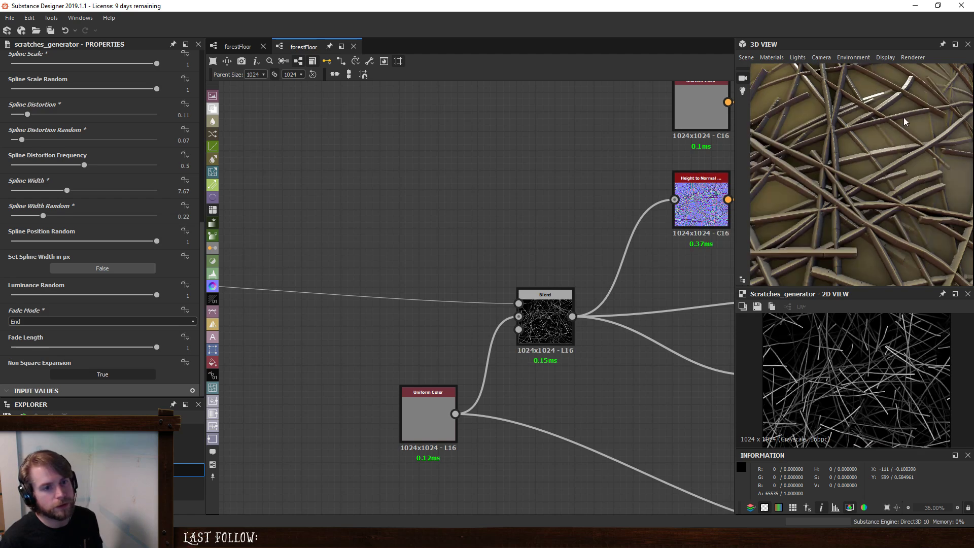
scroll(888, 129, down, 6)
scroll(866, 199, down, 3)
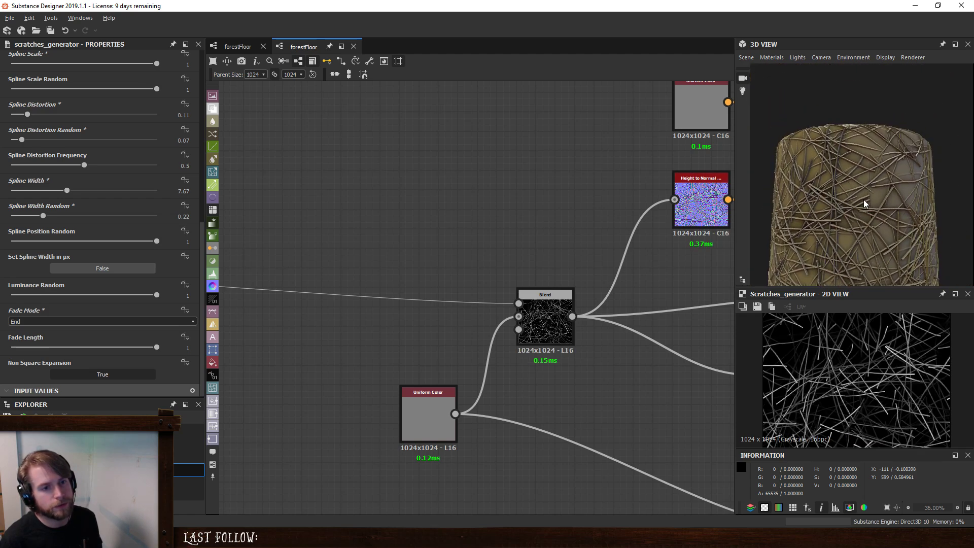
- Insert a Levels node on the link between the Scratches Generator and the Blend node
scroll(391, 237, up, 3)
middle_drag(378, 222, 388, 227)
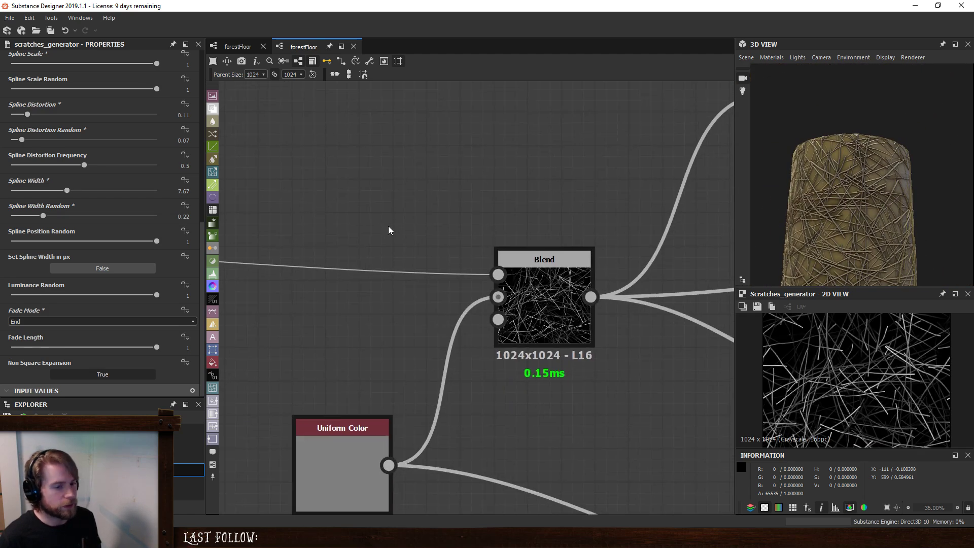
middle_drag(322, 217, 587, 249)
middle_drag(387, 242, 655, 254)
click(414, 286)
key(space)
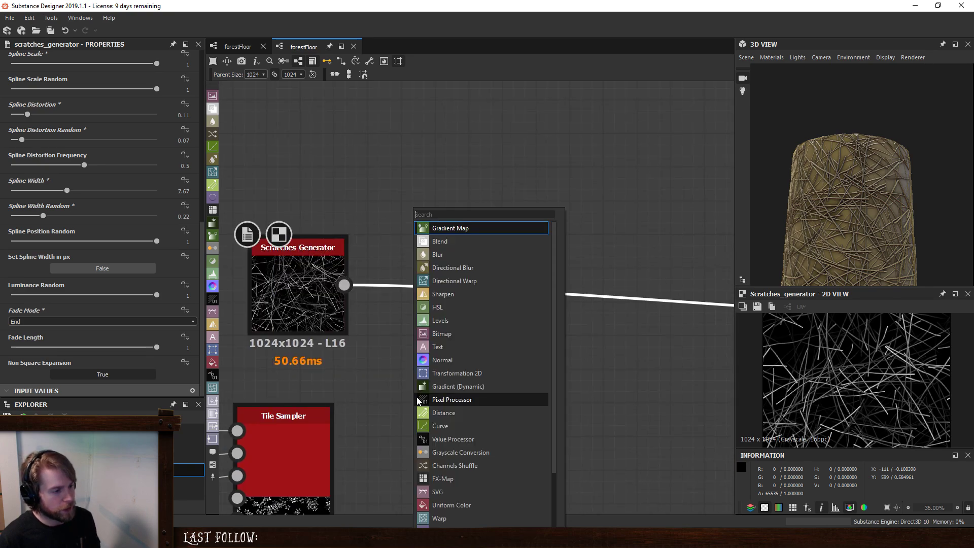
click(433, 320)
drag(721, 315, 380, 314)
- Brighten the twigs by moving the Levels midtone strongly toward black, and undo the raised black point
scroll(846, 200, up, 10)
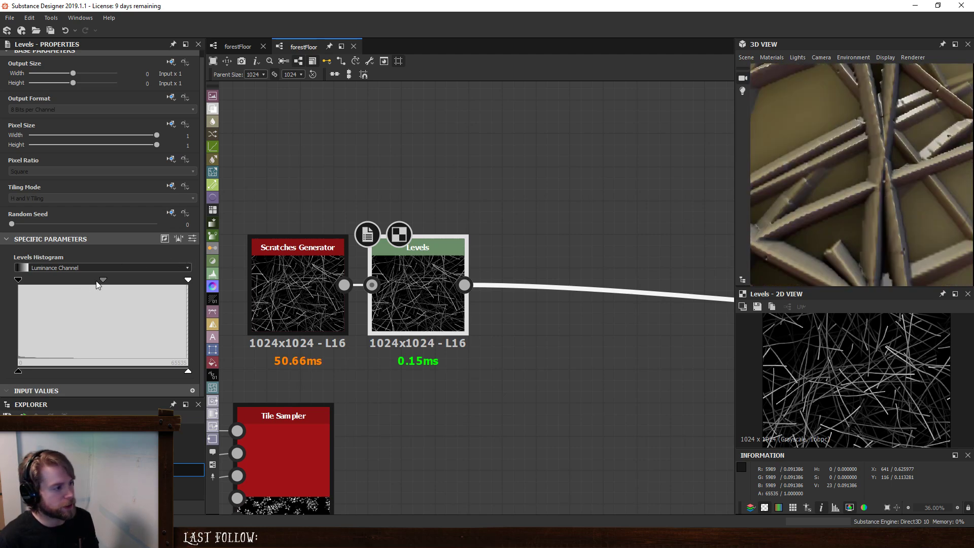
drag(98, 285, 36, 282)
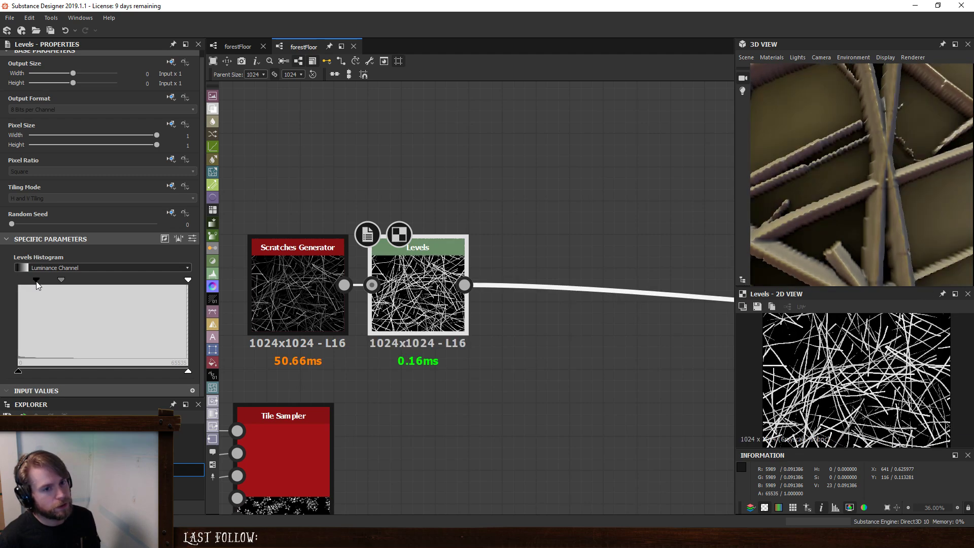
key(ctrl+z)
mouse_move(189, 279)
mouse_down()
mouse_move(168, 282)
mouse_move(192, 283)
mouse_up()
- Examine the brightened twigs' shape and overlaps up close on the 3D model and in the 2D preview
scroll(882, 188, down, 5)
scroll(881, 188, down, 5)
mouse_move(881, 187)
mouse_down()
mouse_move(874, 227)
mouse_move(867, 190)
mouse_up()
scroll(866, 201, up, 10)
scroll(851, 190, down, 8)
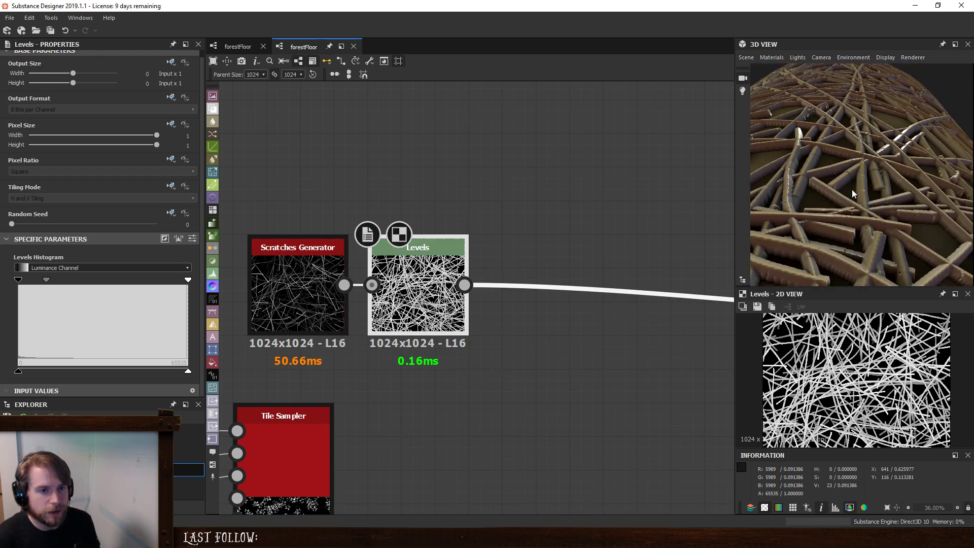
scroll(851, 199, up, 5)
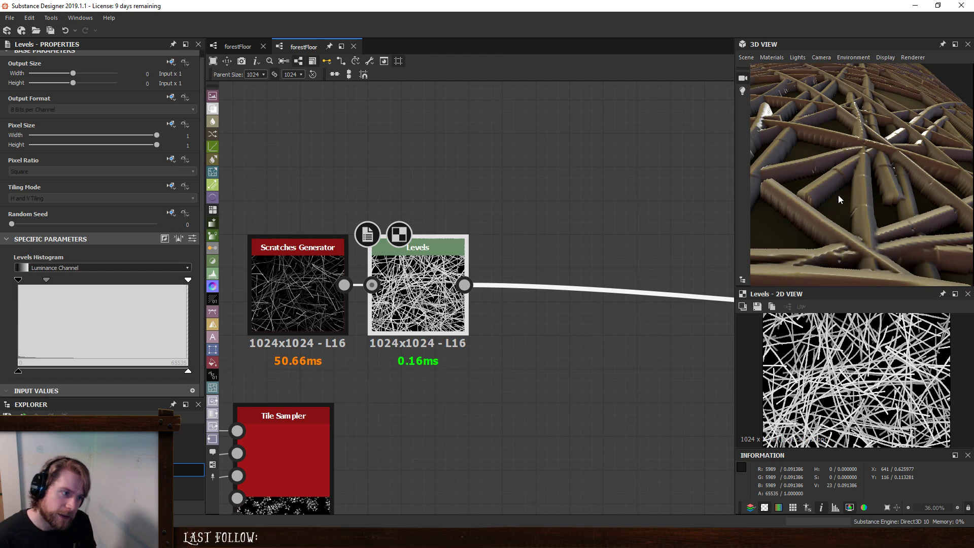
scroll(874, 370, up, 10)
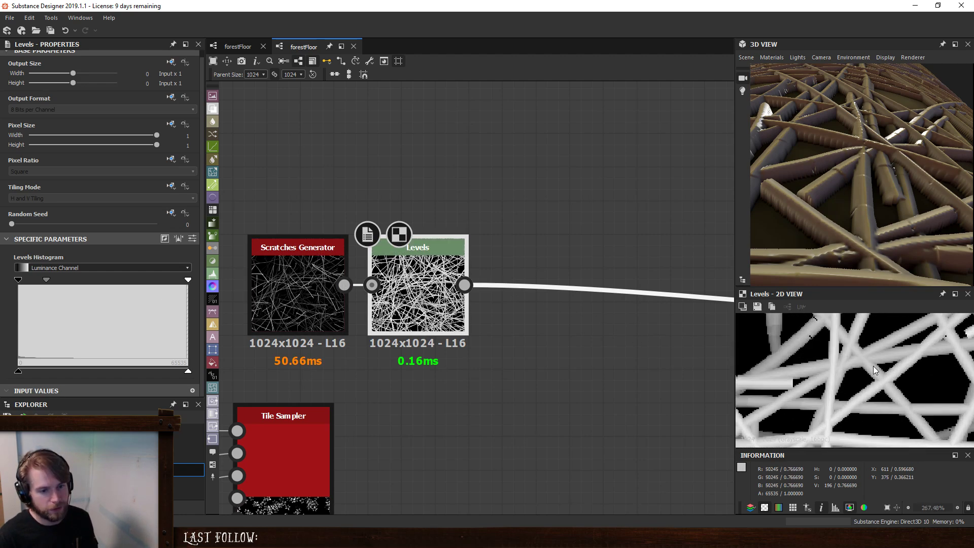
scroll(873, 370, up, 2)
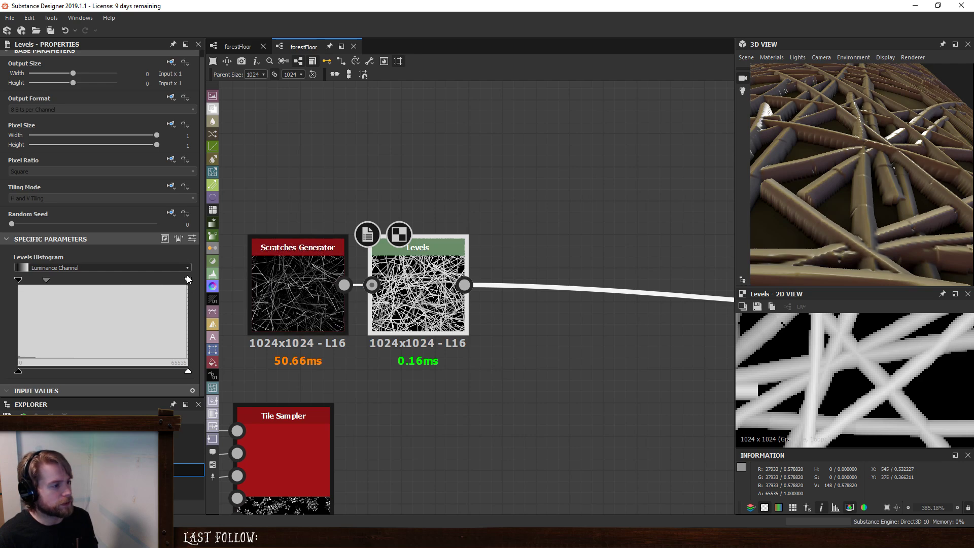
- Lower the Levels white point slightly and check the twig coverage on the whole 3D model
drag(187, 277, 185, 277)
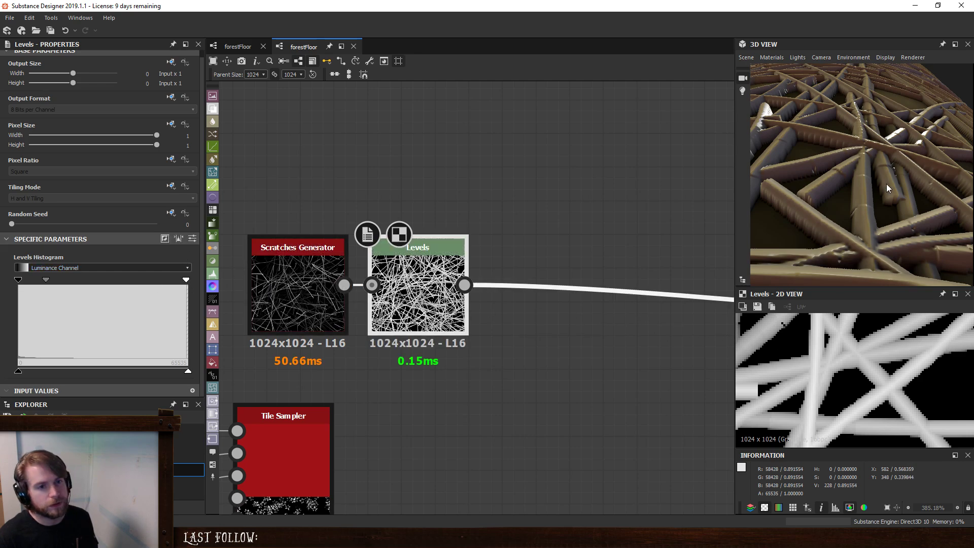
drag(888, 151, 859, 224)
scroll(885, 173, down, 8)
scroll(854, 231, down, 3)
scroll(860, 226, down, 3)
scroll(860, 226, up, 6)
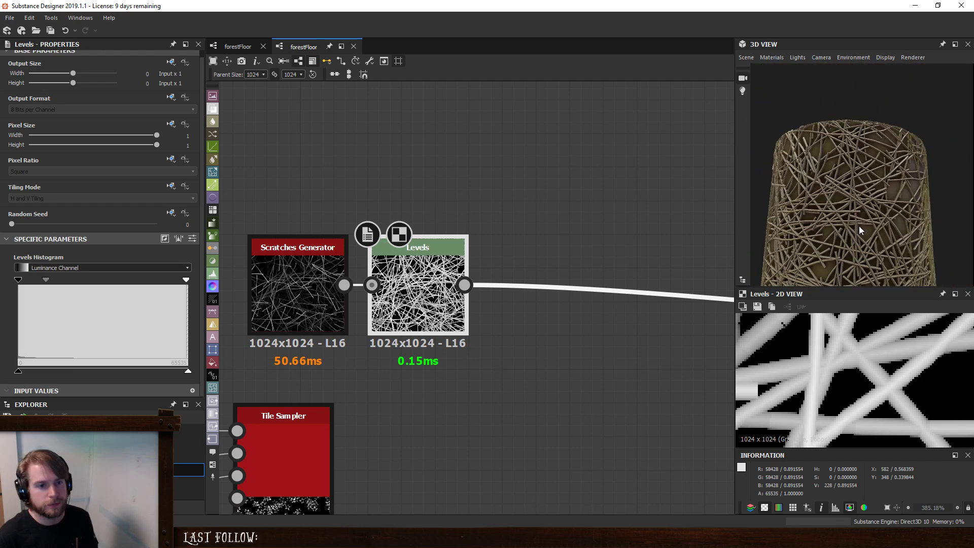
- Try a Fade Length of 0 on the Scratches Generator and undo it
click(305, 289)
scroll(16, 366, down, 8)
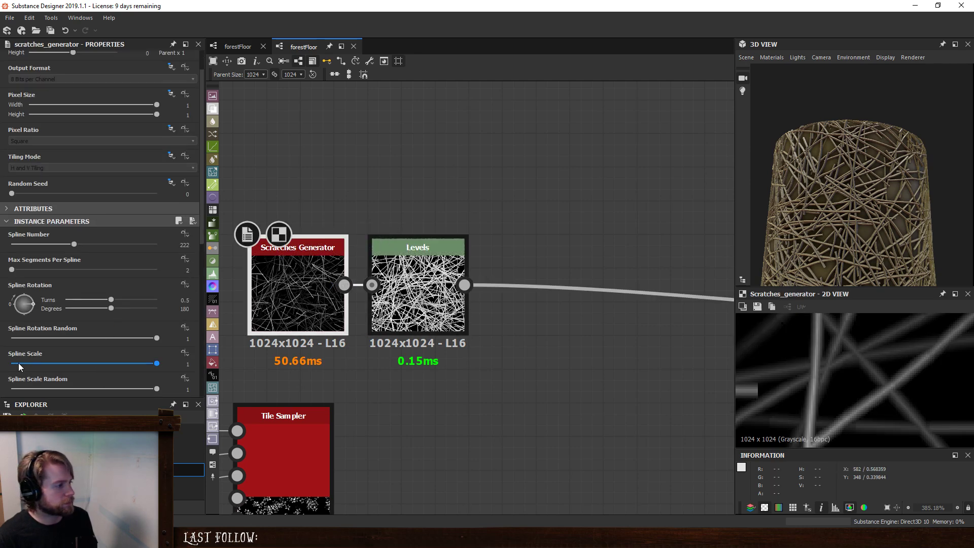
scroll(16, 367, down, 4)
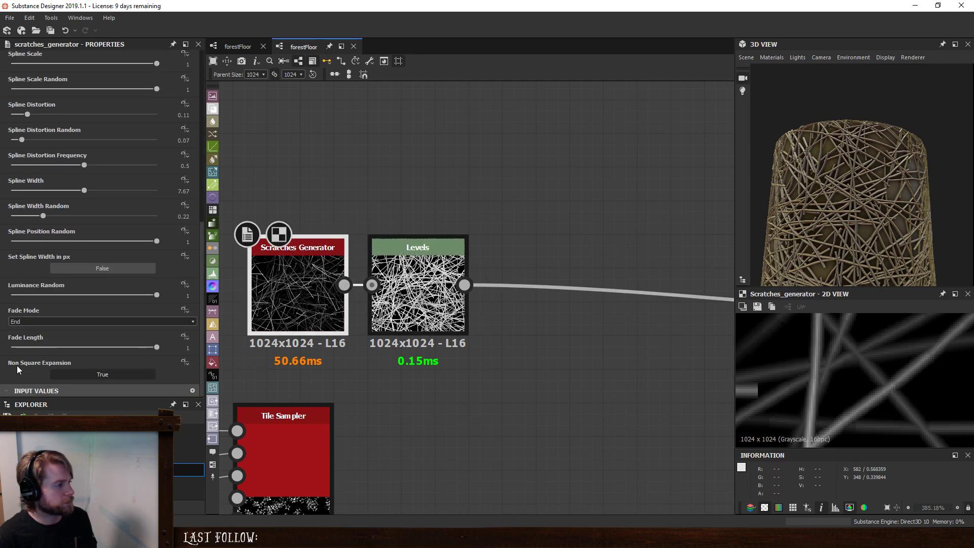
drag(157, 347, 11, 347)
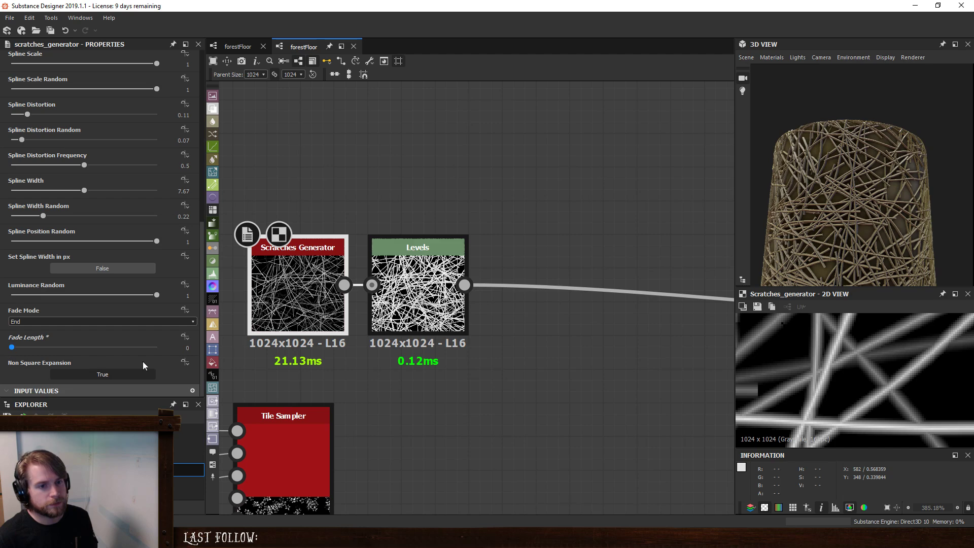
key(ctrl+z)
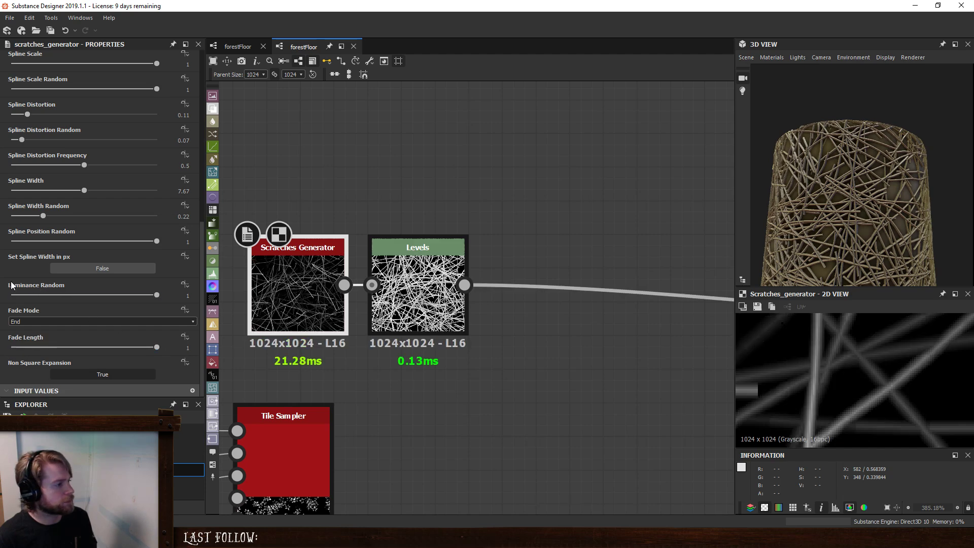
- Try toggling Set Spline Width in px and lowering Luminance Random to its minimum on the Scratches Generator, and undo the luminance change
scroll(15, 272, up, 1)
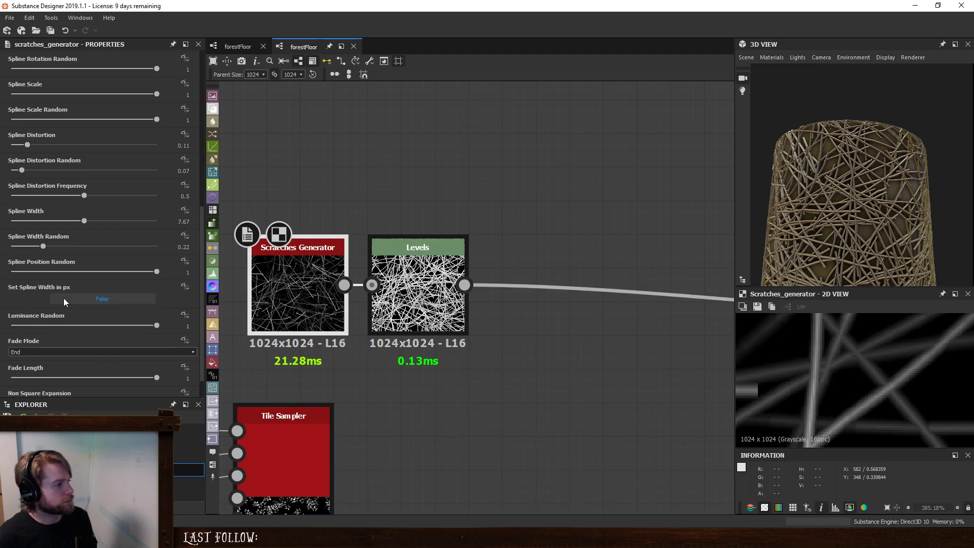
click(135, 301)
click(136, 301)
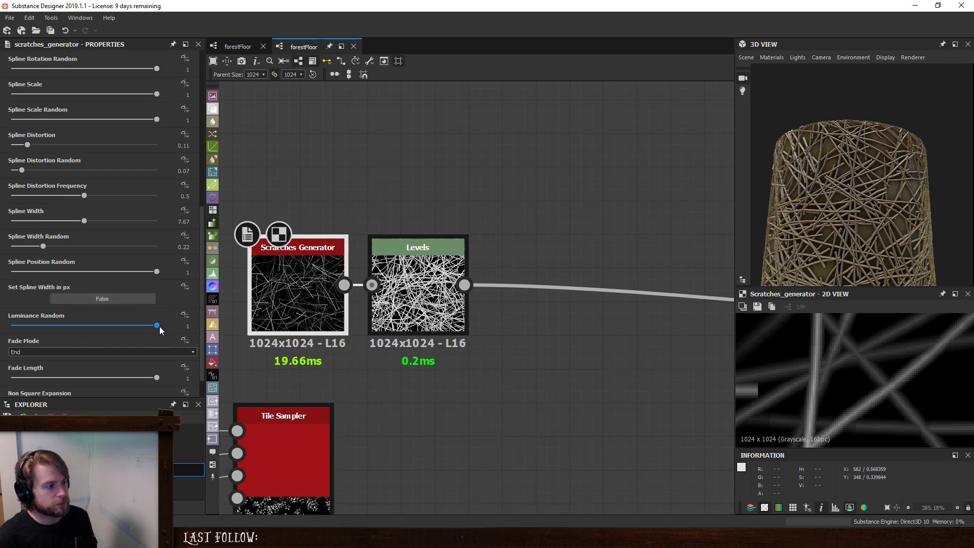
drag(157, 325, 1, 343)
key(ctrl+z)
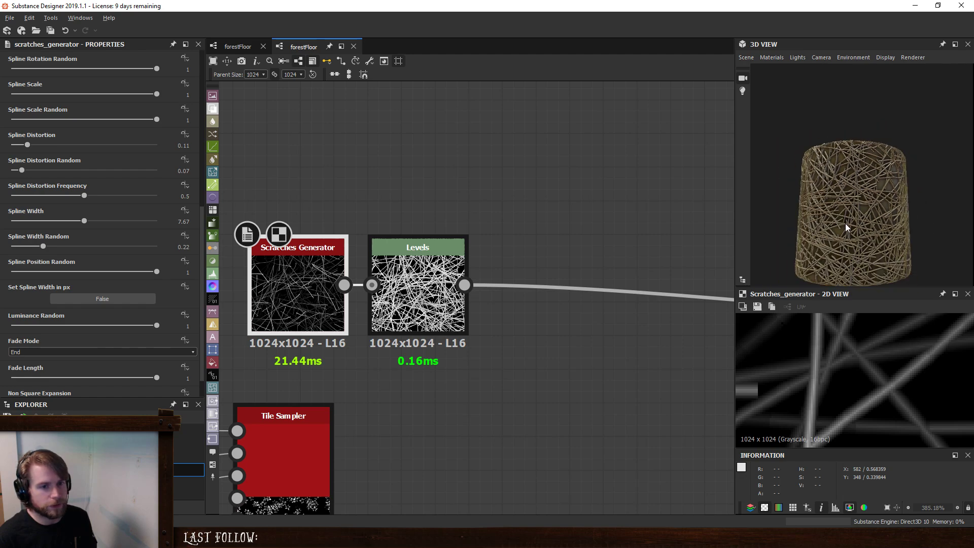
- Set the Scratches Generator's Spline Number to 172 and Spline Rotation Random to 0.23
scroll(854, 225, up, 5)
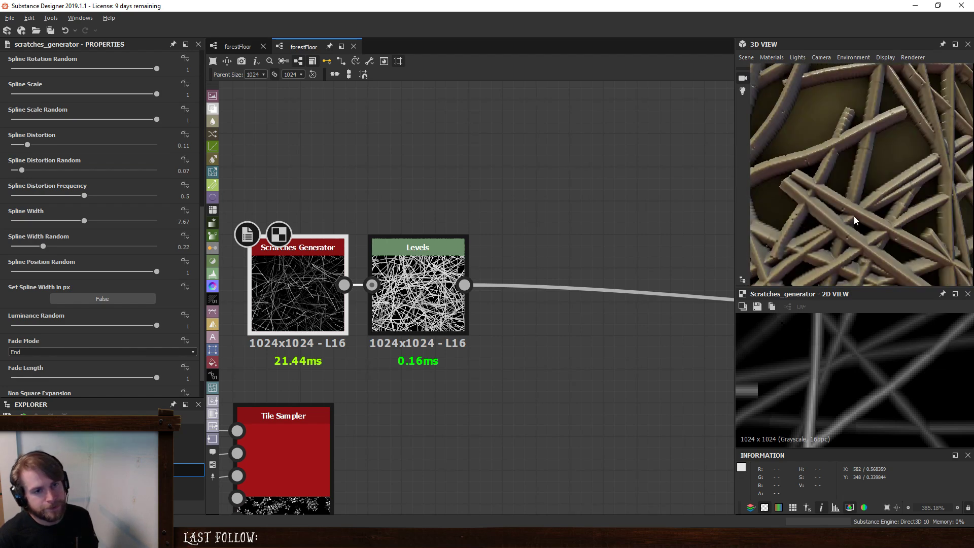
scroll(850, 218, down, 5)
mouse_move(859, 217)
mouse_down()
mouse_move(913, 199)
mouse_move(846, 214)
mouse_up()
scroll(845, 214, up, 2)
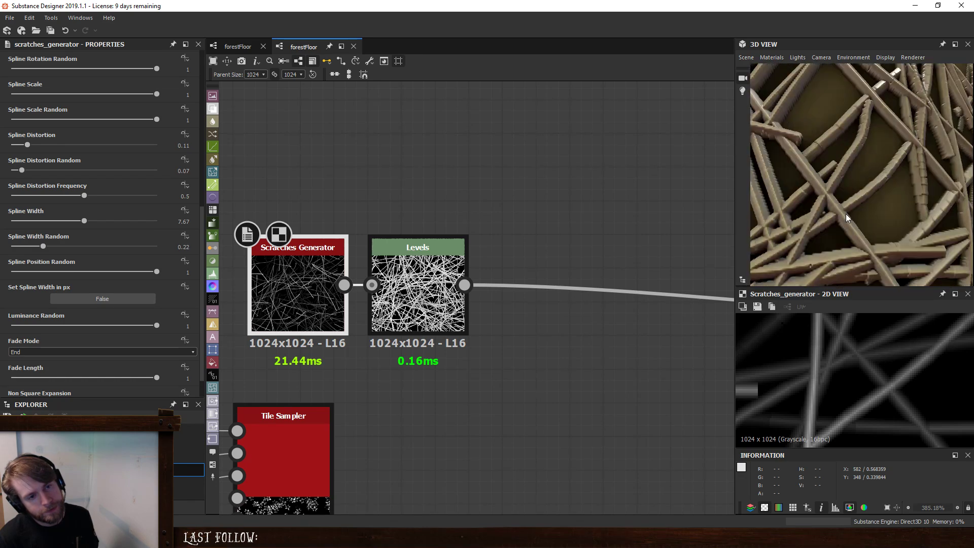
scroll(846, 214, down, 6)
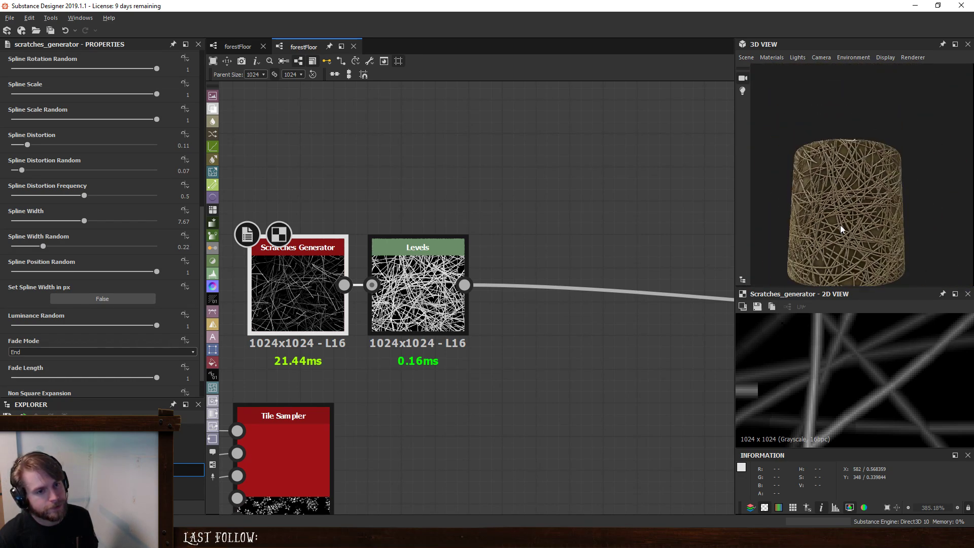
scroll(140, 191, up, 3)
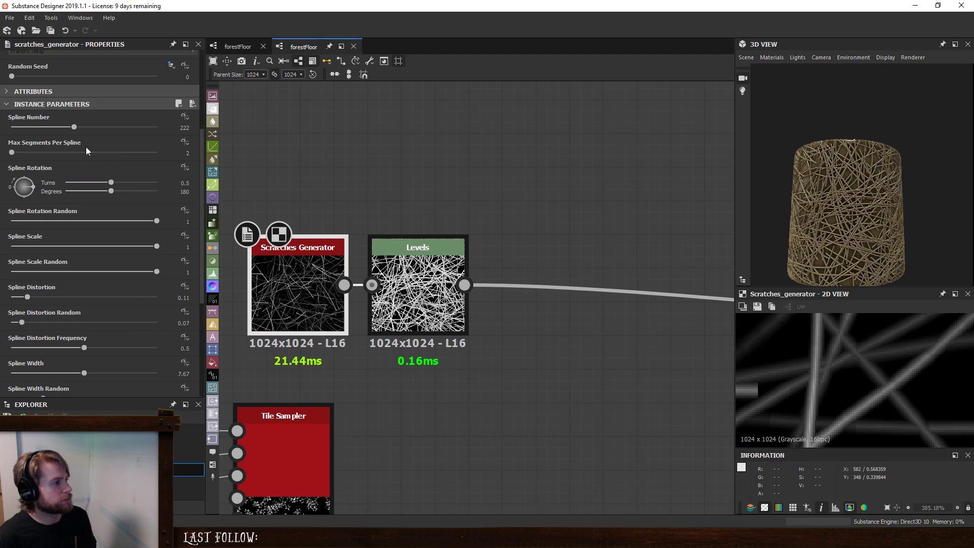
drag(76, 130, 61, 130)
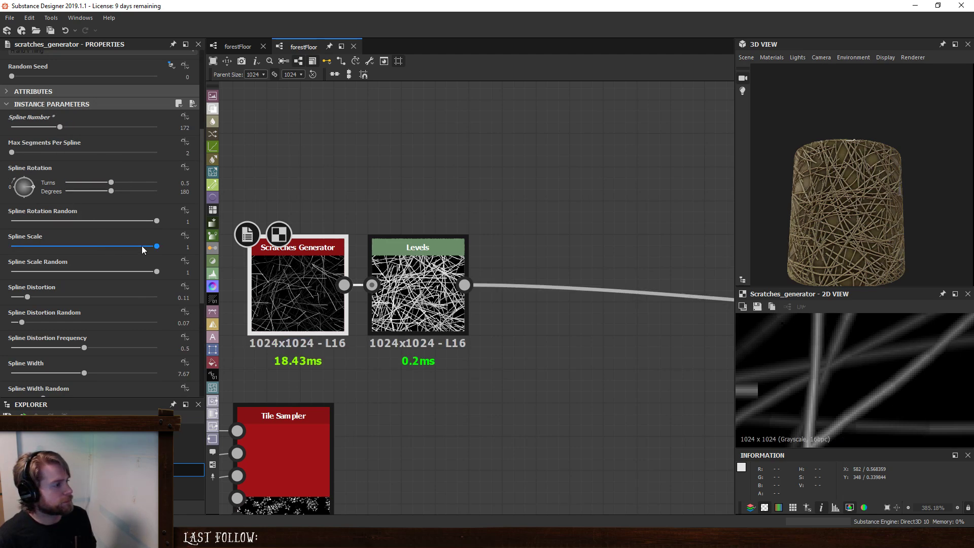
drag(158, 218, 45, 229)
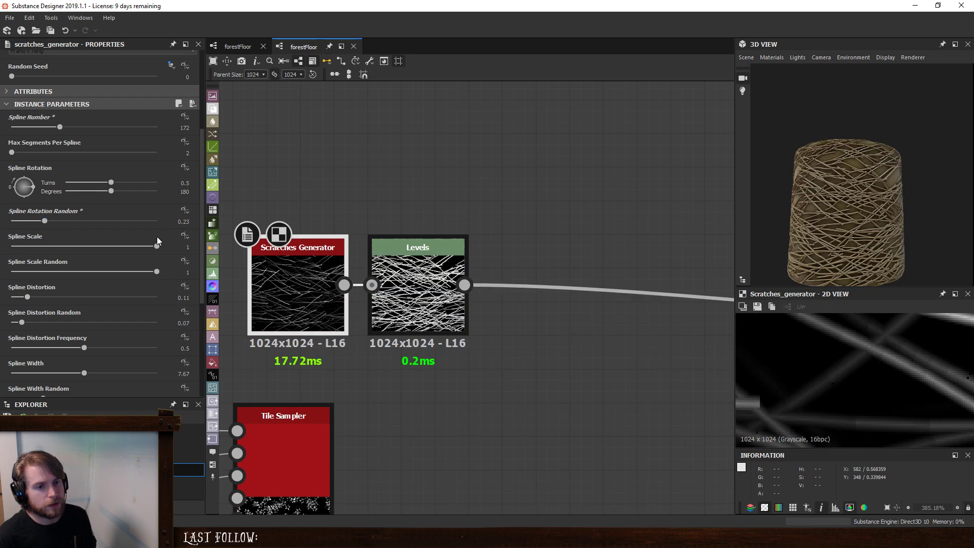
- Compare the direction and density of the twigs on the 3D model with the forest floor reference photos
scroll(863, 238, up, 5)
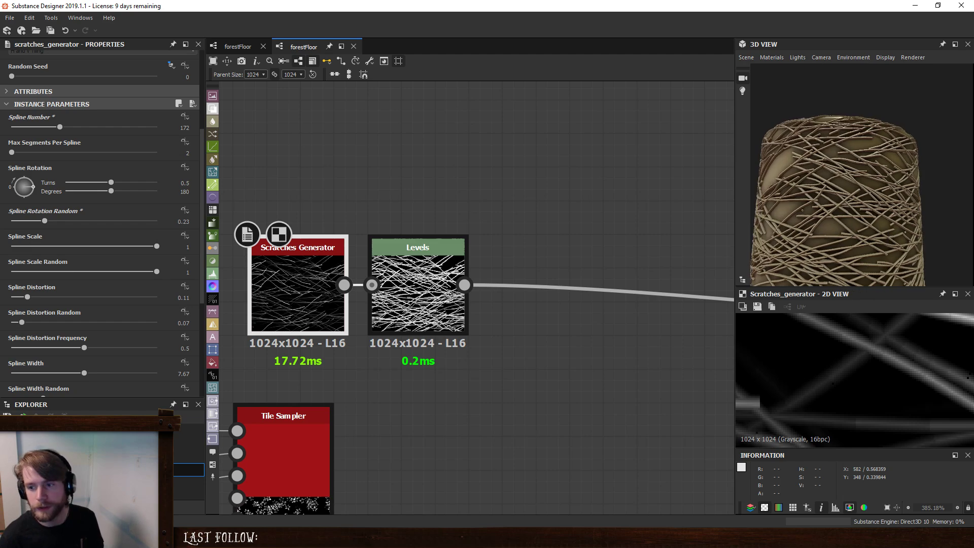
drag(973, 74, 651, 68)
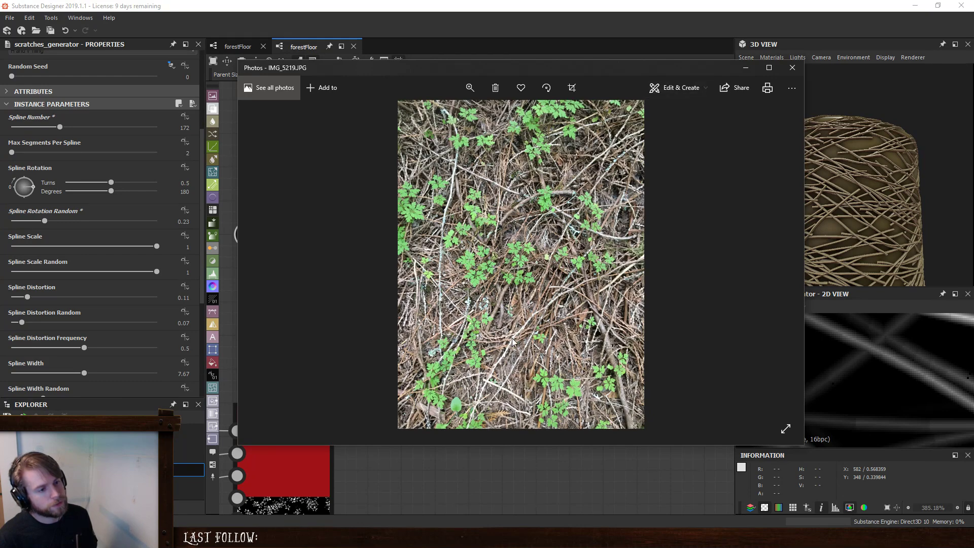
click(780, 264)
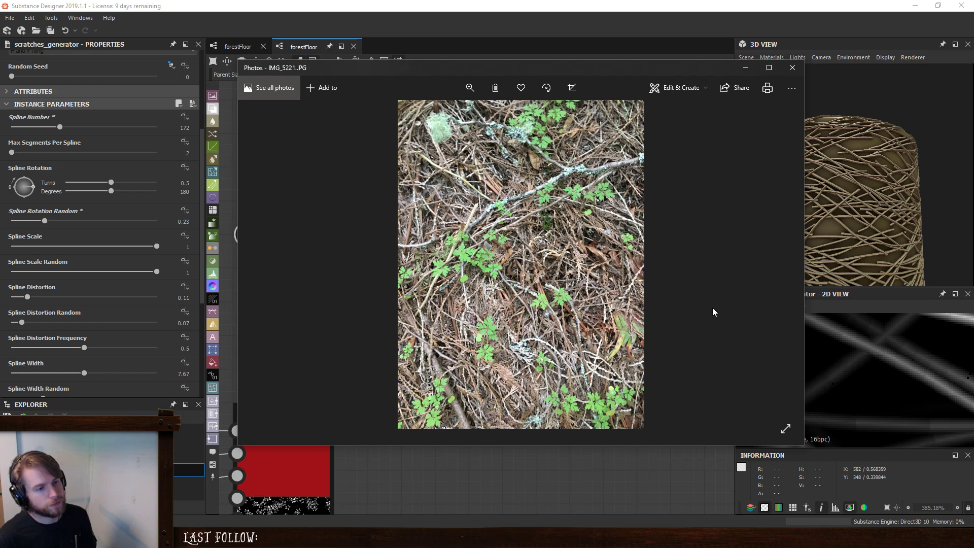
click(781, 264)
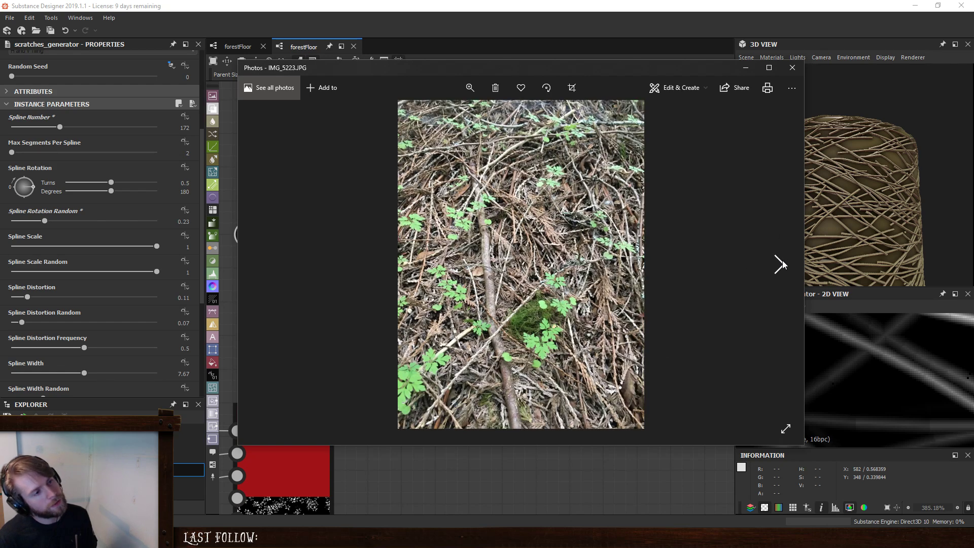
click(781, 263)
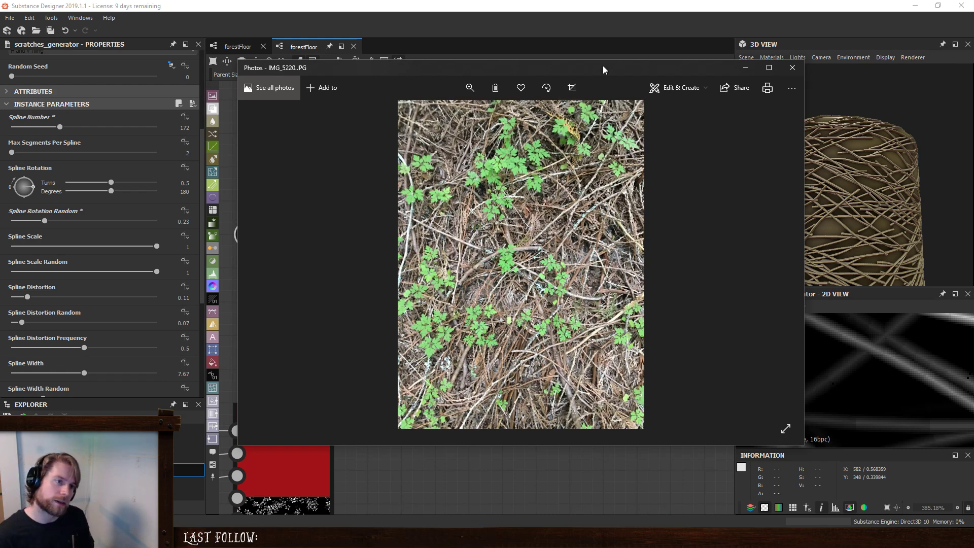
drag(603, 66, 973, 79)
- Examine the twigs' direction and coverage on the 3D model from several angles and distances
scroll(845, 199, down, 3)
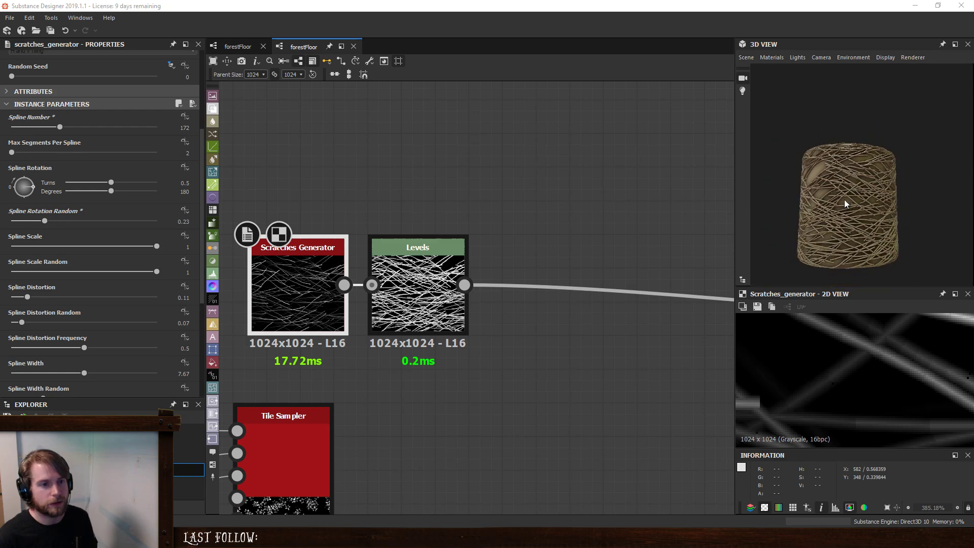
drag(845, 199, 877, 129)
scroll(863, 198, up, 2)
scroll(865, 208, up, 2)
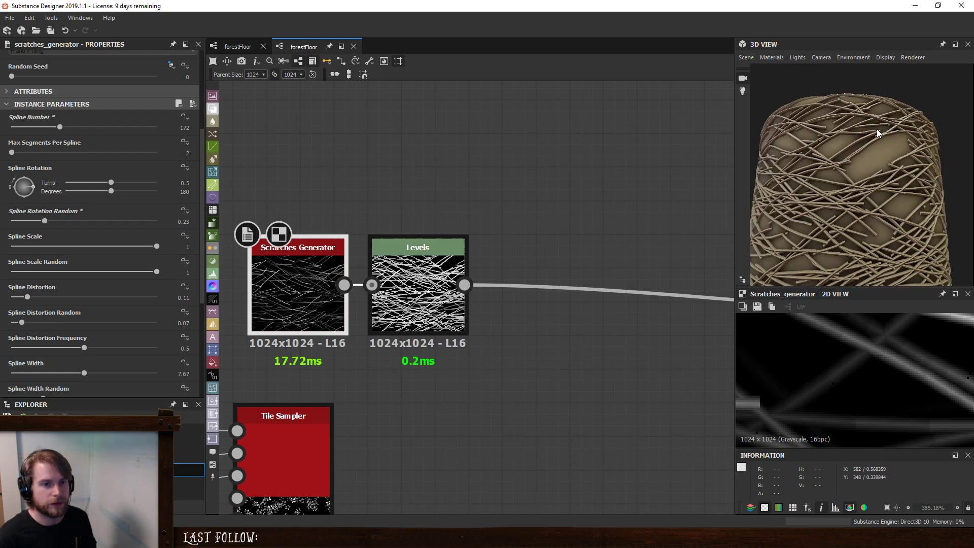
scroll(827, 226, down, 3)
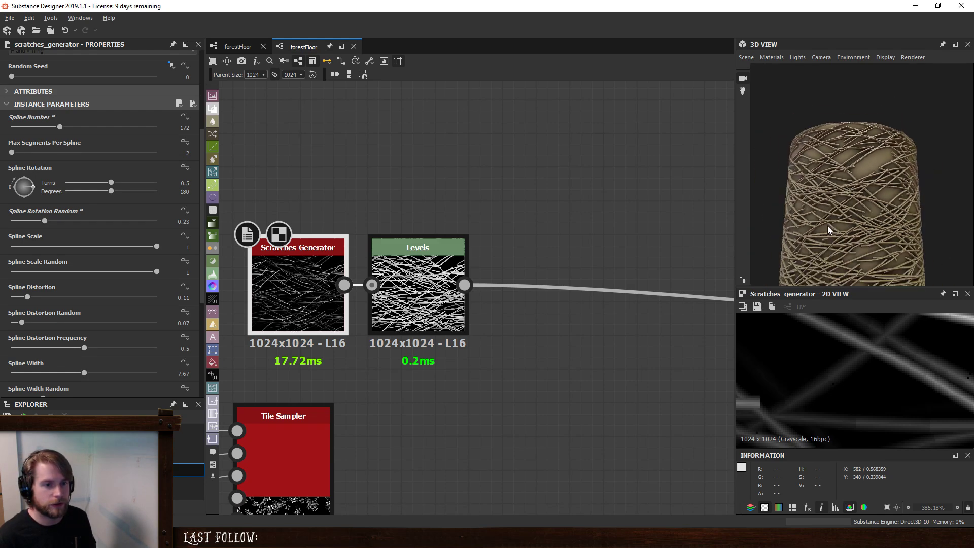
drag(828, 226, 805, 196)
drag(942, 243, 859, 172)
drag(874, 251, 863, 223)
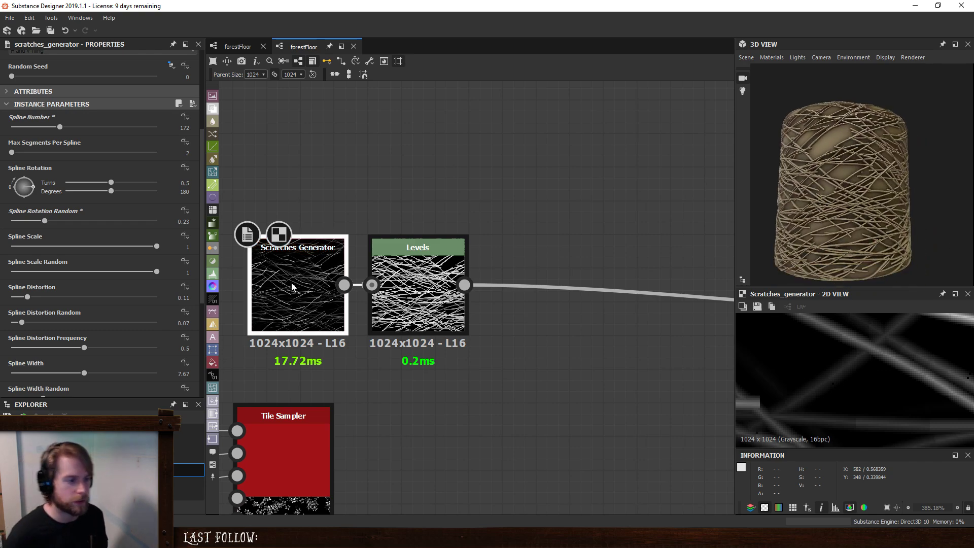
- Insert a Slope Blur Grayscale node after the twig Levels and feed the Levels output into its Slope input as well
click(421, 324)
key(space)
text(slope blur)
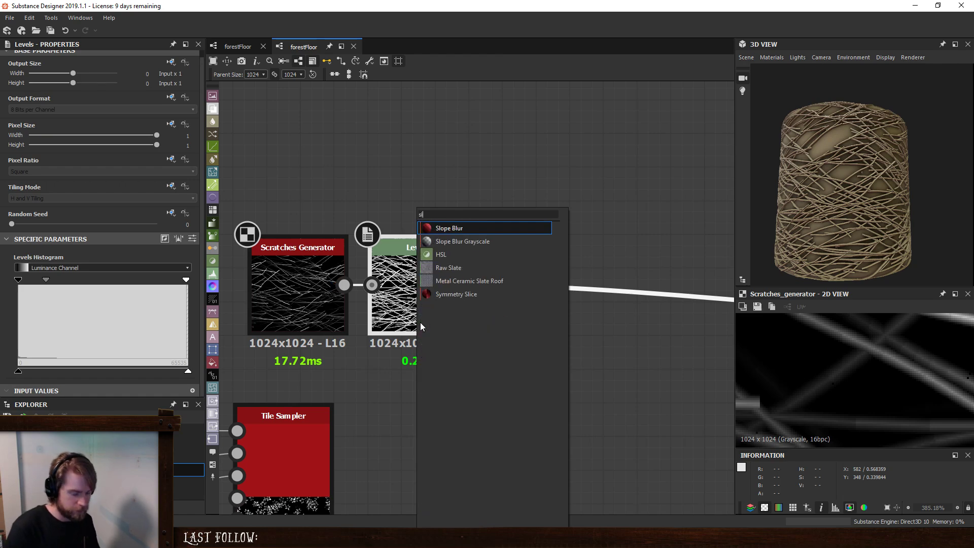
key(Down)
key(Return)
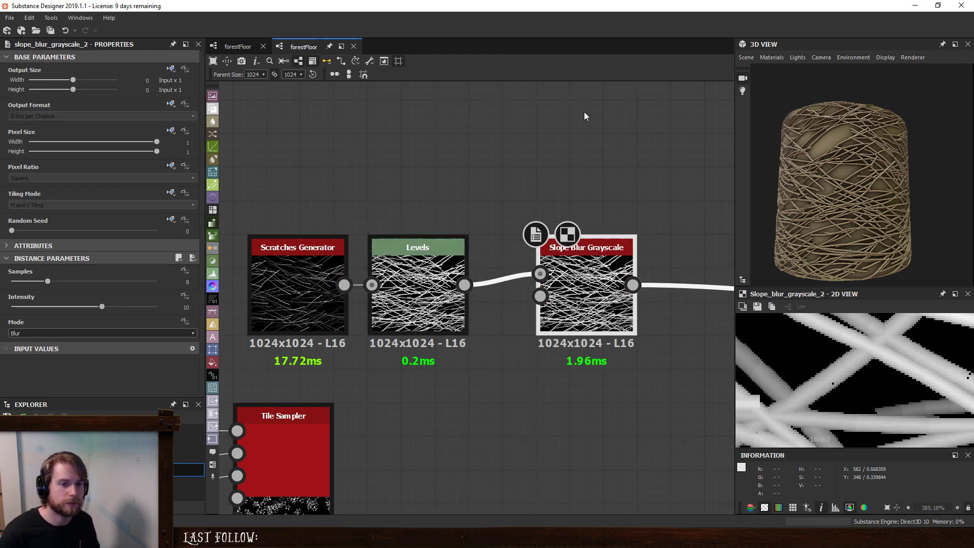
scroll(818, 199, up, 5)
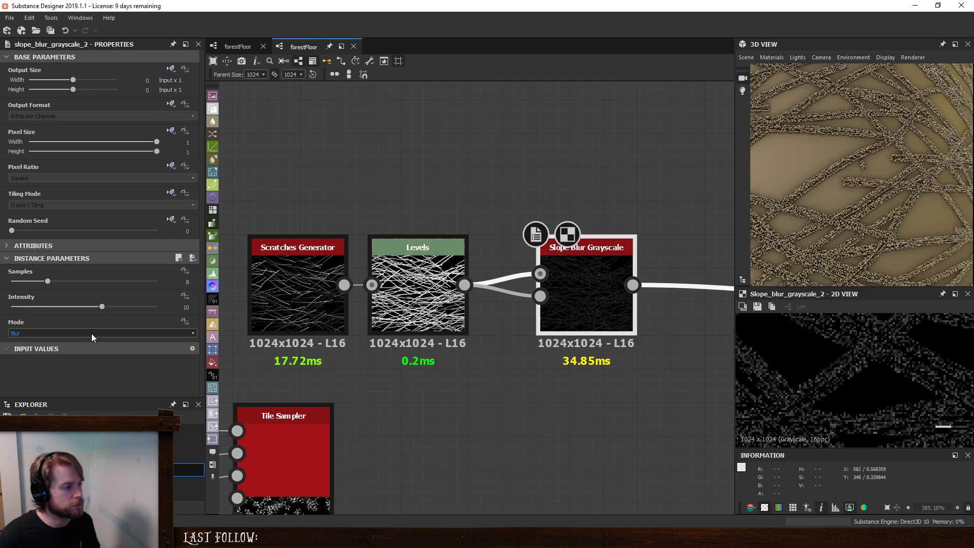
- Set the Slope Blur Grayscale's Samples to 32 and Intensity to 0.01
drag(47, 281, 160, 284)
drag(101, 306, 12, 315)
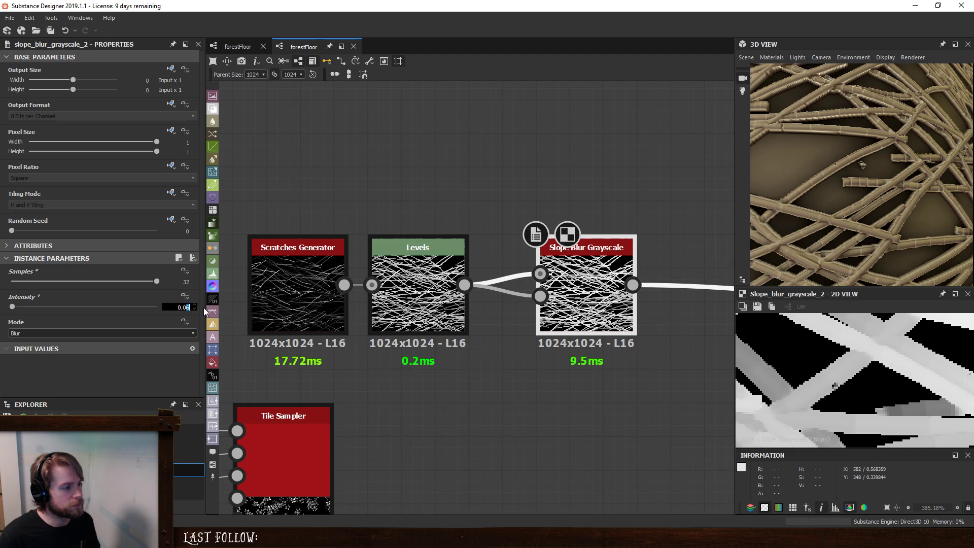
text(2)
key(Return)
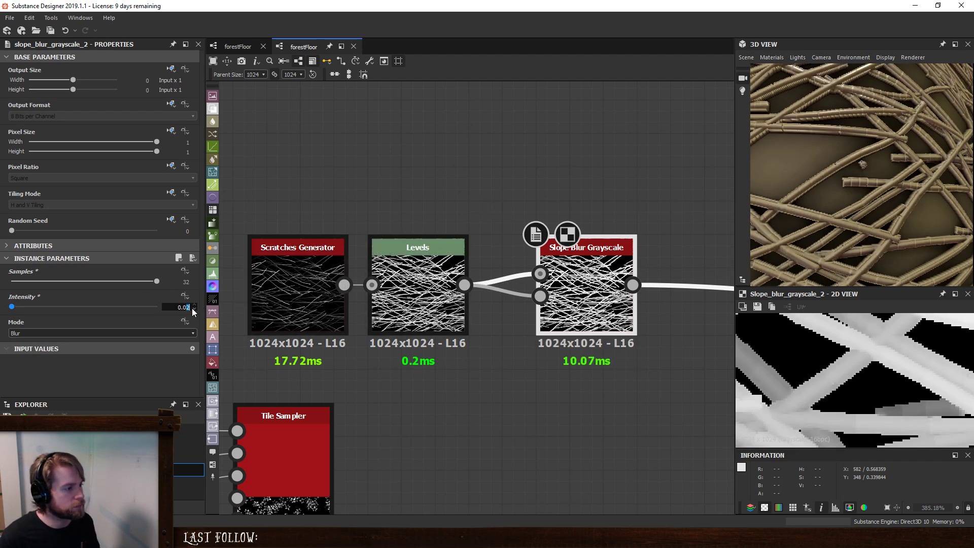
text(1)
key(Return)
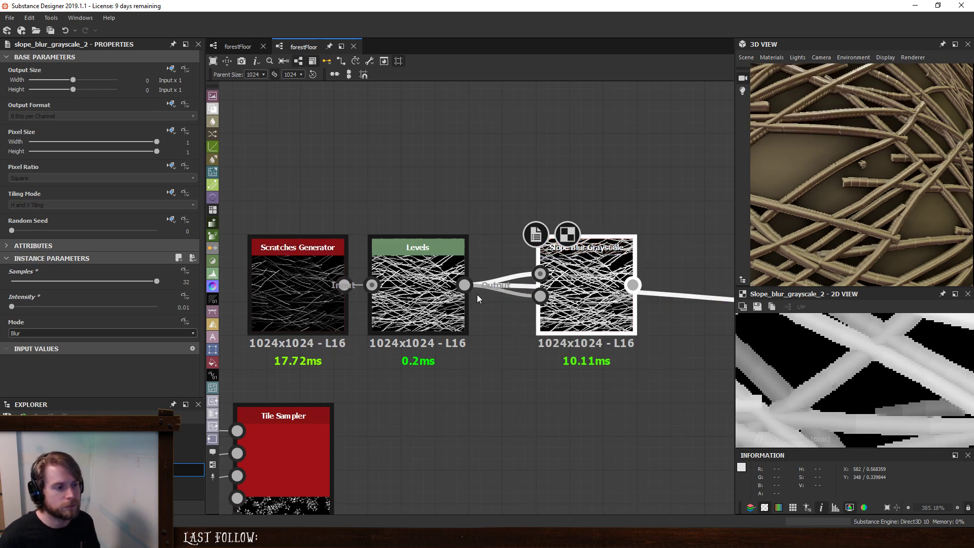
- Compare the twigs up close with and without the slope blur by bypassing the node's output and undoing the bypass
scroll(859, 181, up, 5)
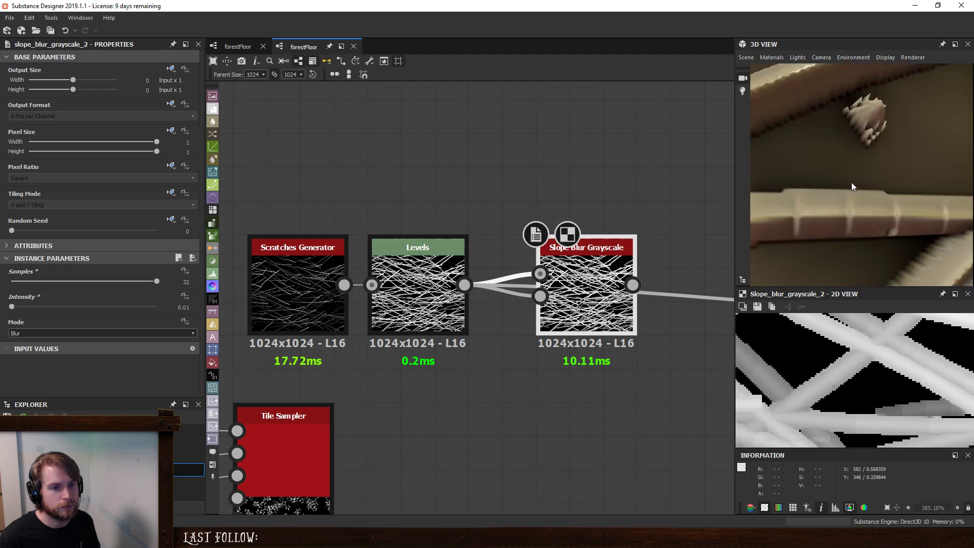
scroll(851, 182, down, 5)
key(ctrl+z)
scroll(852, 181, up, 5)
middle_drag(852, 182, 865, 178)
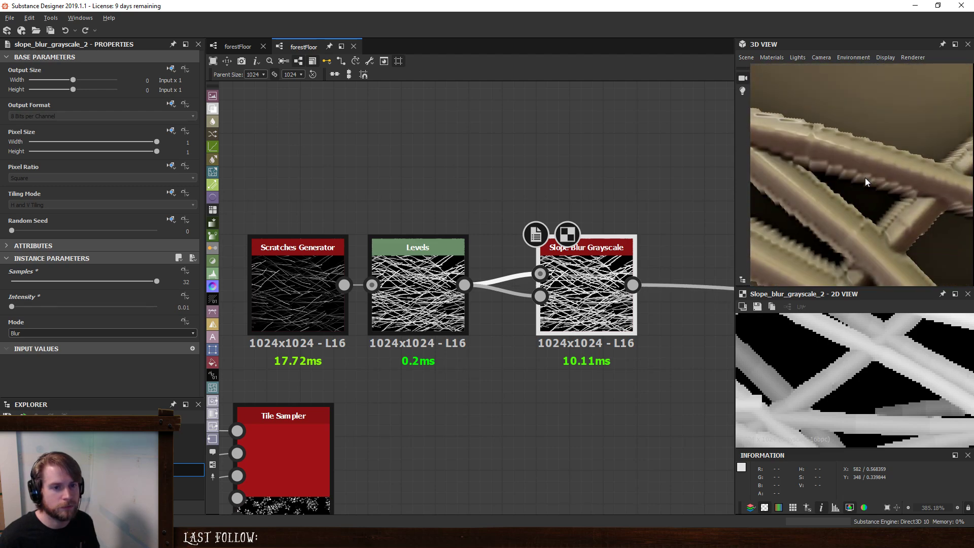
scroll(866, 178, down, 8)
drag(878, 179, 834, 166)
scroll(833, 165, up, 3)
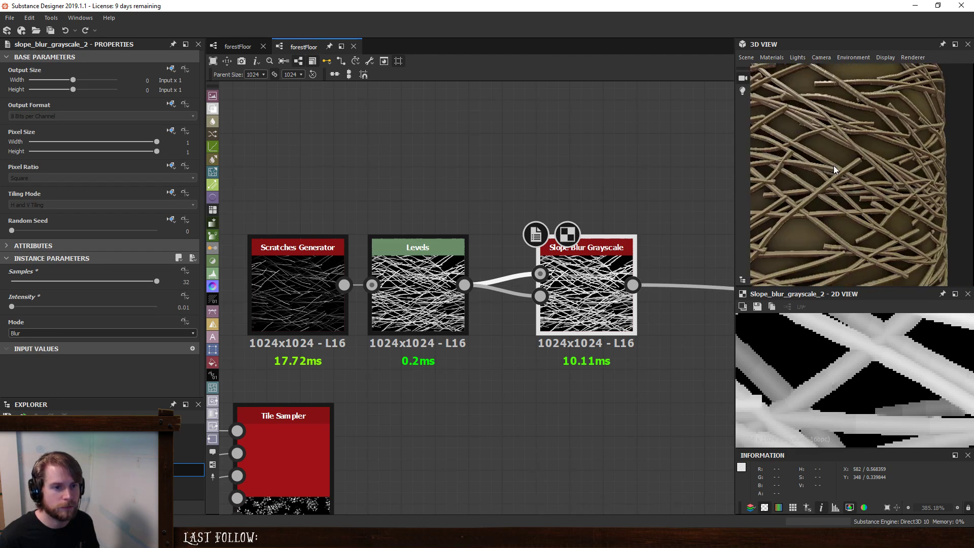
scroll(834, 165, up, 4)
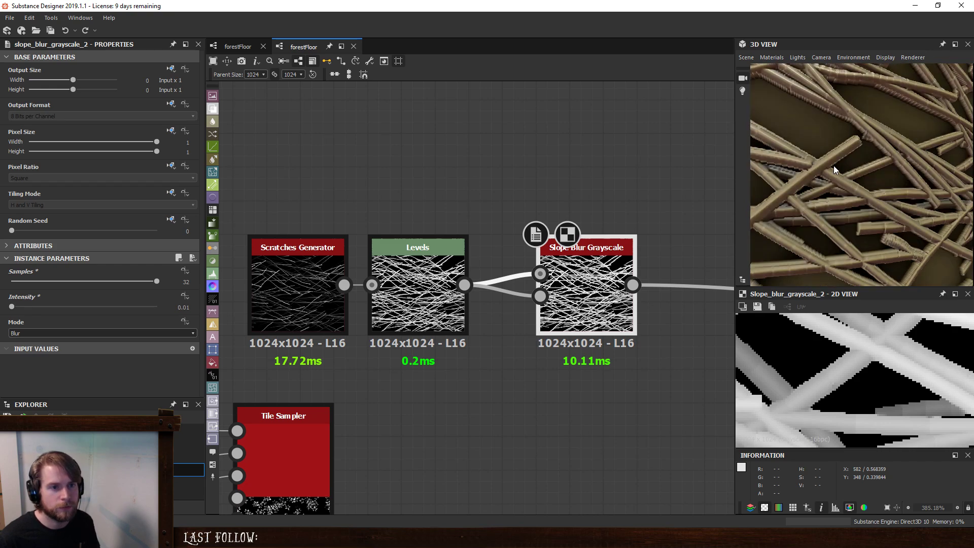
scroll(833, 166, down, 8)
scroll(839, 161, up, 8)
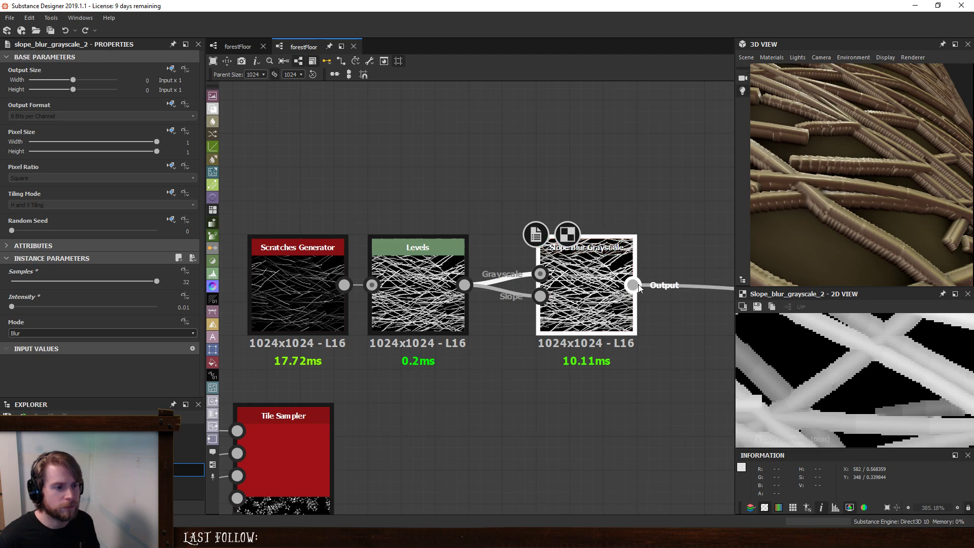
shift+drag(635, 286, 458, 295)
key(ctrl+z)
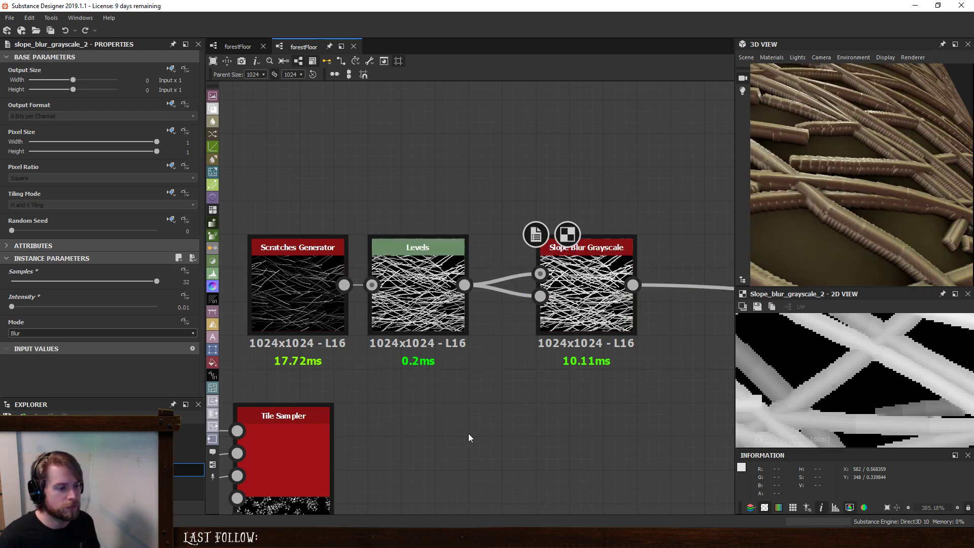
- Add a Clouds 1 node and connect it to the Slope input of the Slope Blur Grayscale
key(space)
text(clouds)
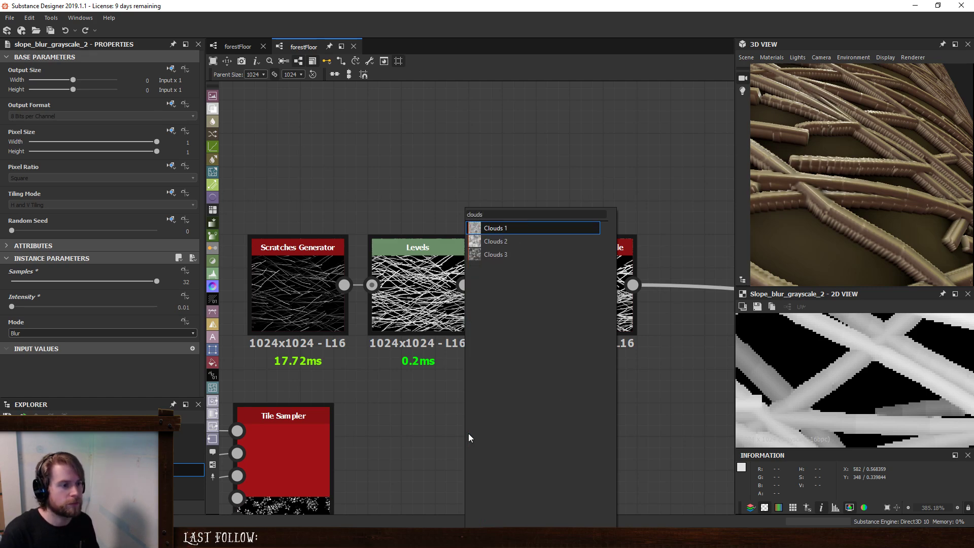
key(Return)
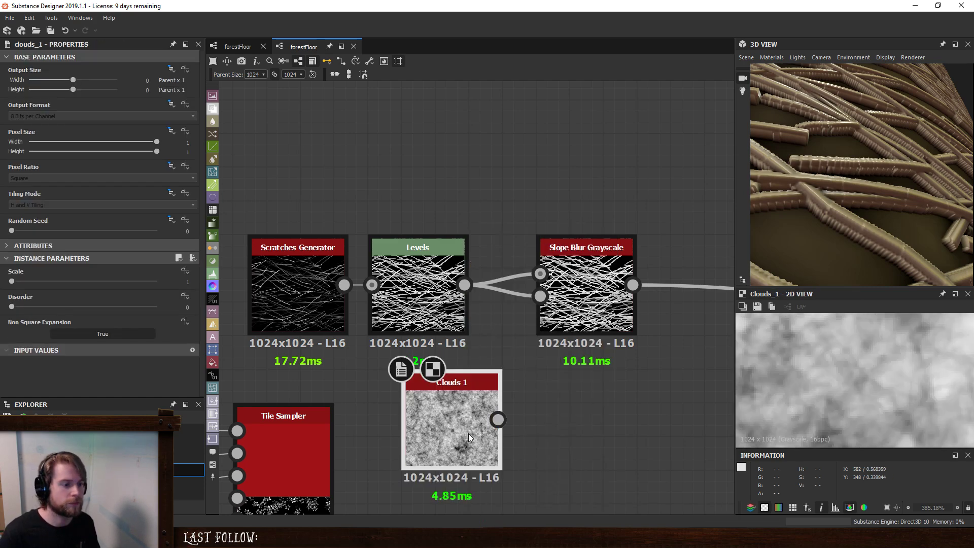
drag(500, 419, 539, 319)
click(558, 309)
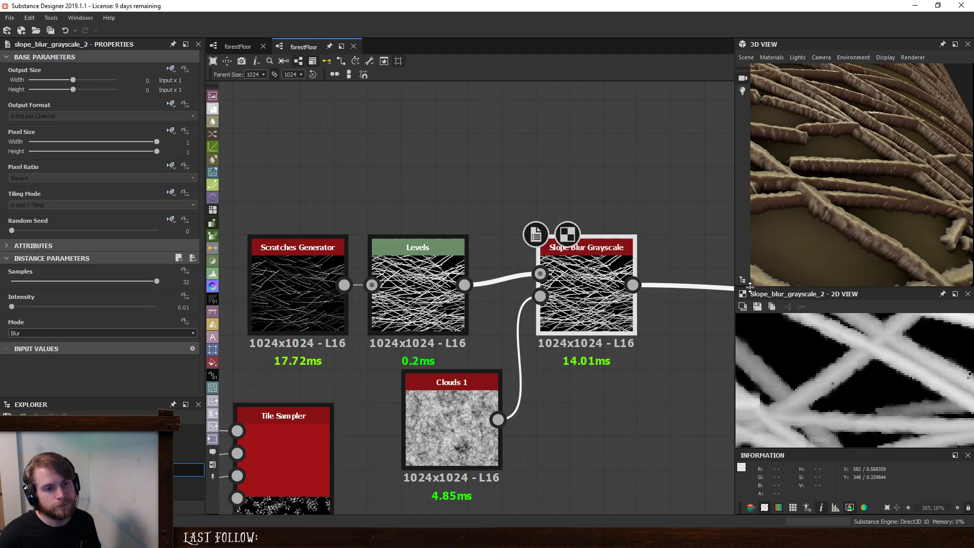
- Compare the Slope Blur Grayscale's Min and Max modes on the twigs with Blur, and keep the mode at Blur
mouse_move(843, 233)
mouse_down()
mouse_move(824, 209)
mouse_move(857, 213)
mouse_move(857, 221)
mouse_up()
scroll(850, 219, up, 5)
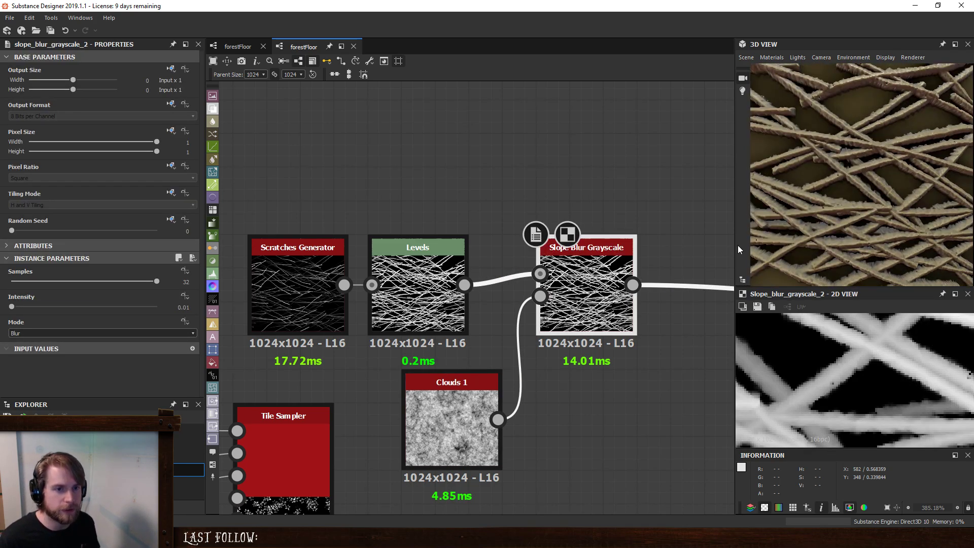
click(36, 336)
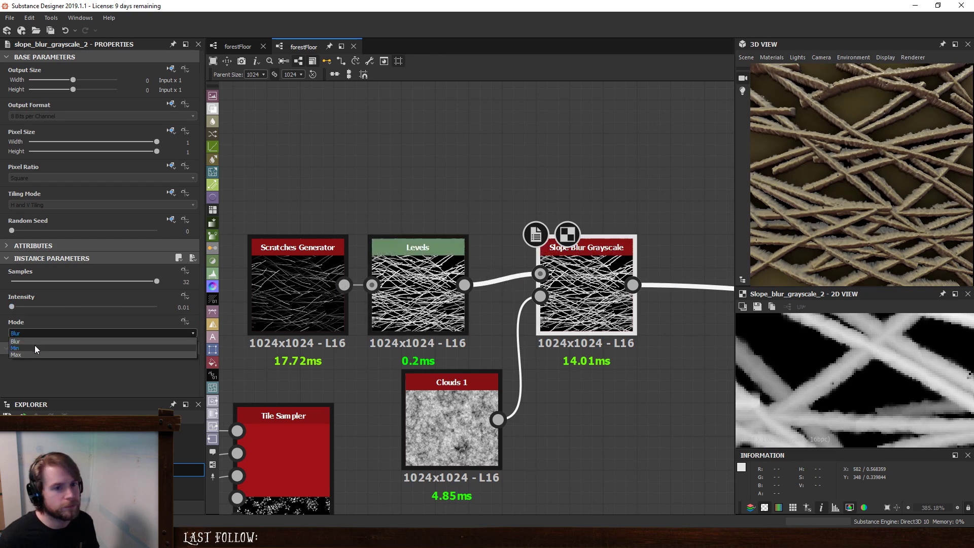
click(35, 345)
click(50, 335)
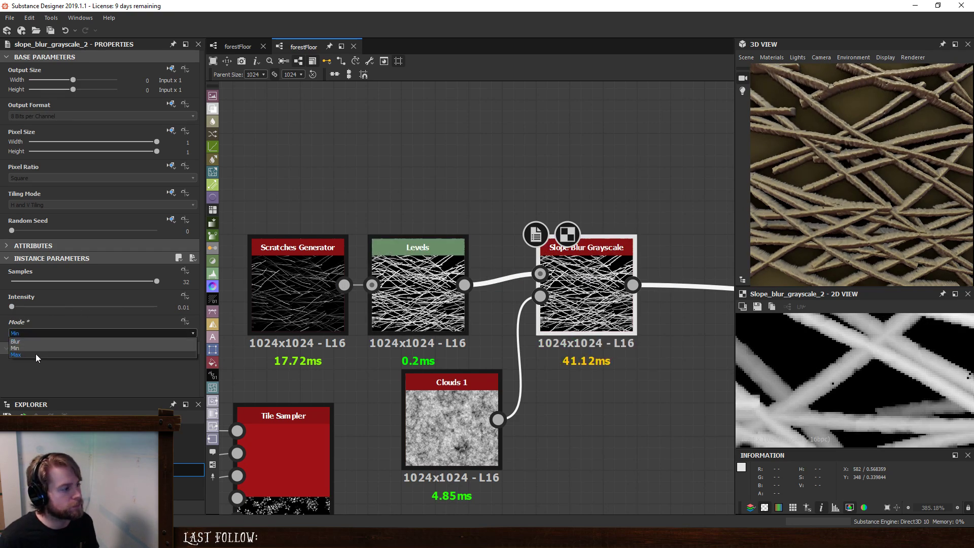
click(35, 354)
click(45, 336)
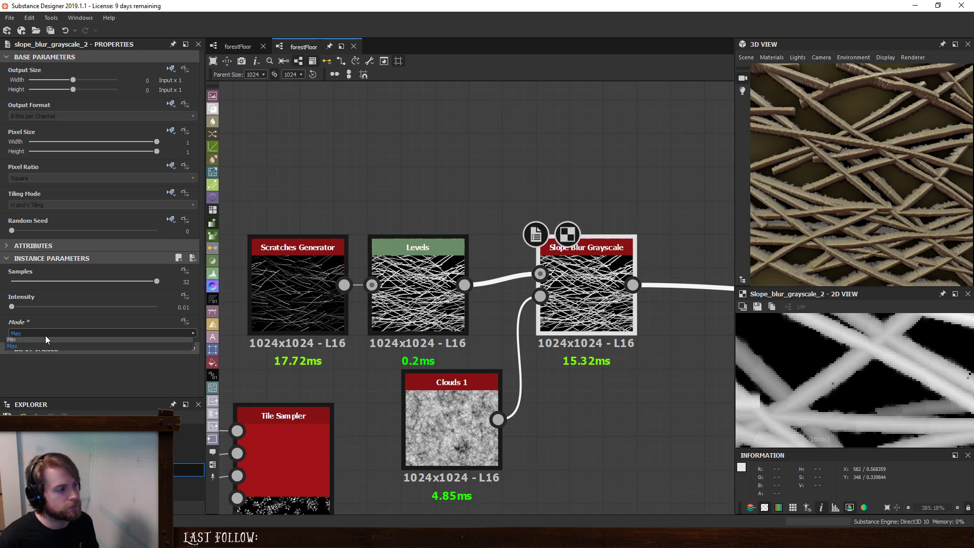
click(39, 341)
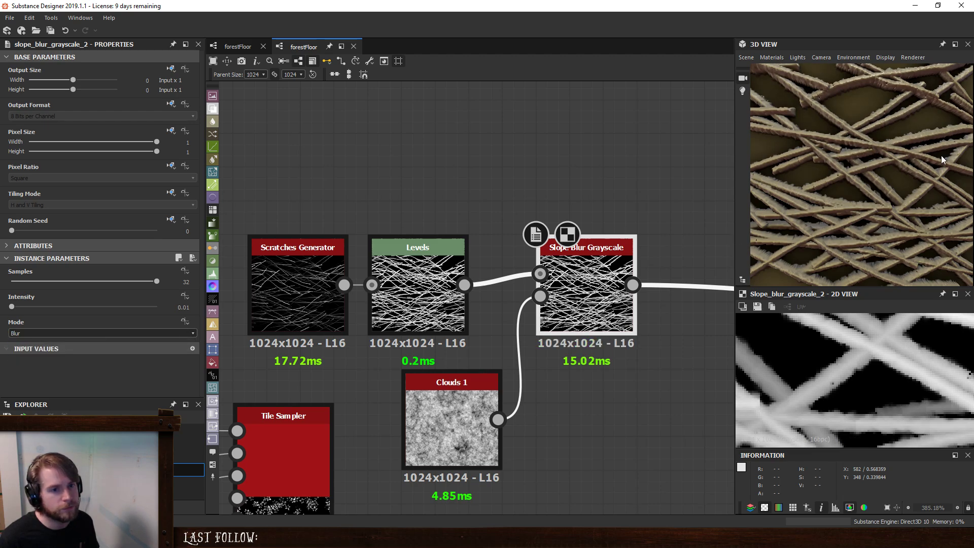
scroll(942, 156, down, 5)
drag(942, 157, 887, 195)
scroll(887, 195, up, 7)
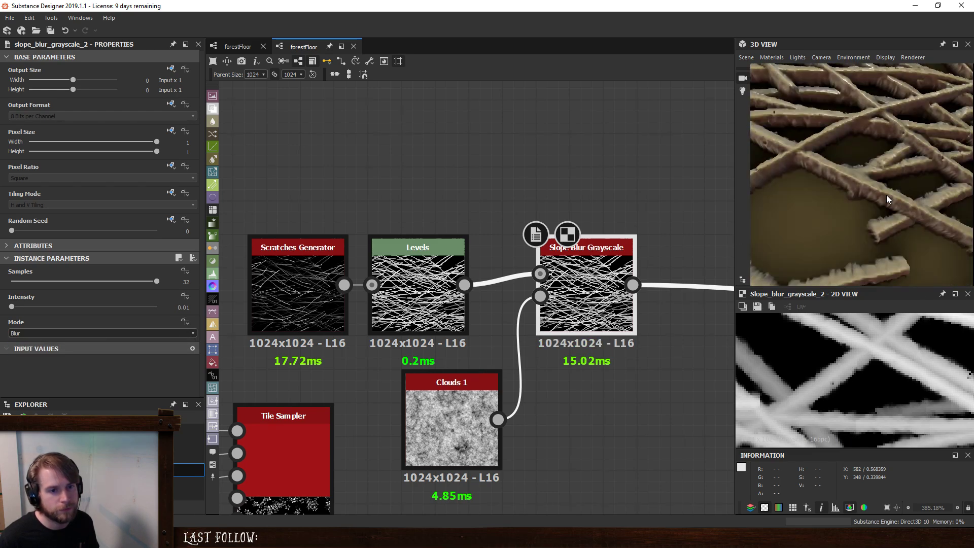
scroll(887, 195, down, 8)
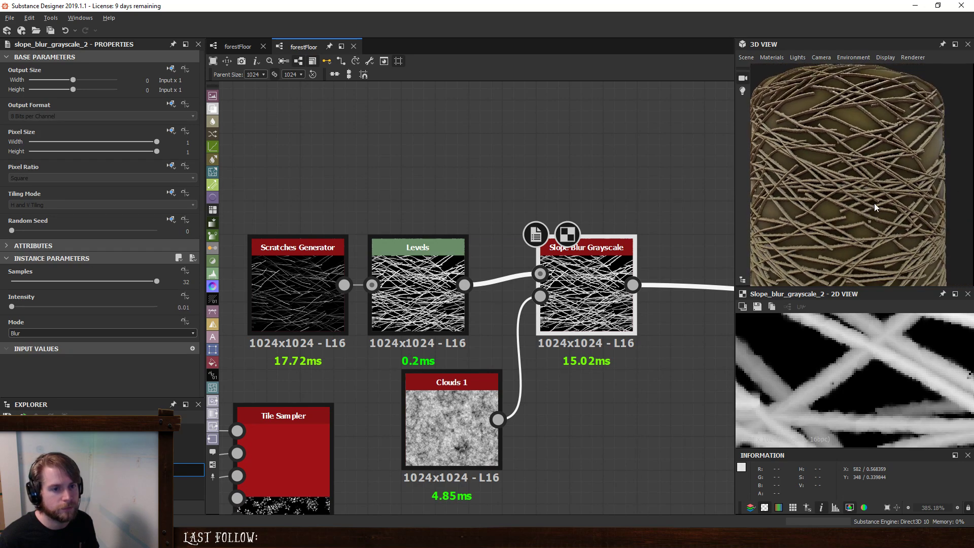
scroll(875, 203, down, 3)
- Move the tinyPlantClump nodes and their Tile Sampler down, and align the twig node chain above them
scroll(537, 282, down, 5)
middle_drag(605, 325, 559, 311)
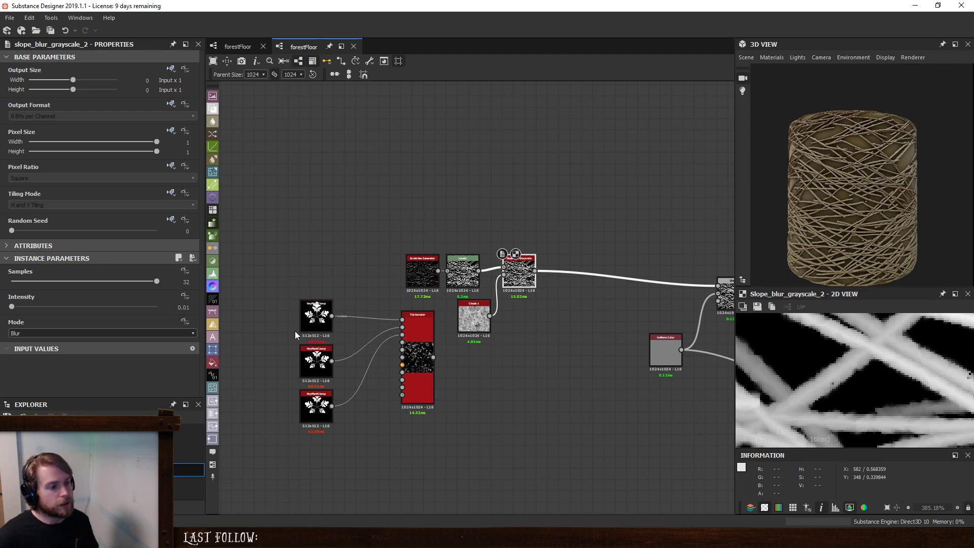
drag(255, 282, 419, 463)
click(419, 459)
drag(263, 317, 416, 441)
drag(421, 366, 455, 422)
drag(358, 221, 435, 287)
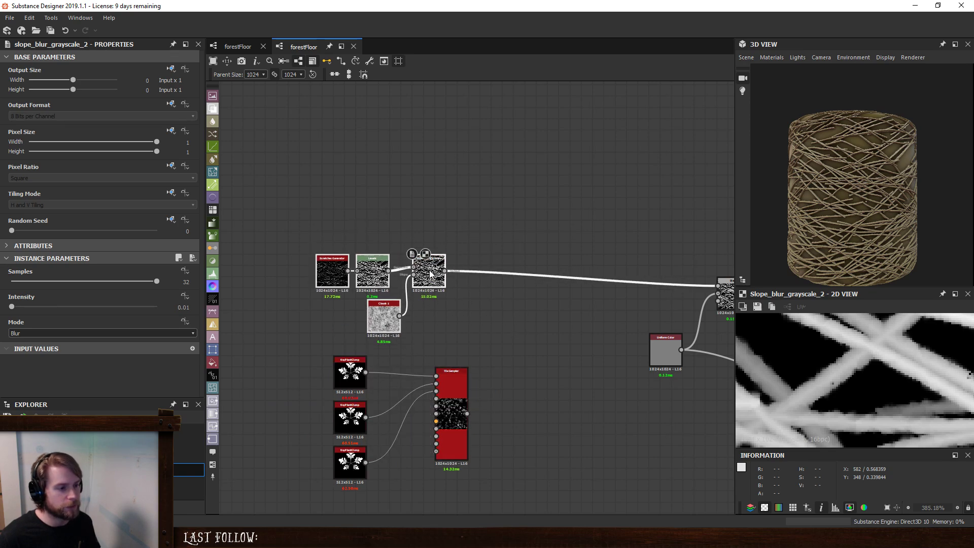
click(522, 316)
- Add a Height Blend after the Slope Blur Grayscale, with the Tile Sampler as Height Top and Blended Height feeding the Blend node
scroll(441, 349, up, 4)
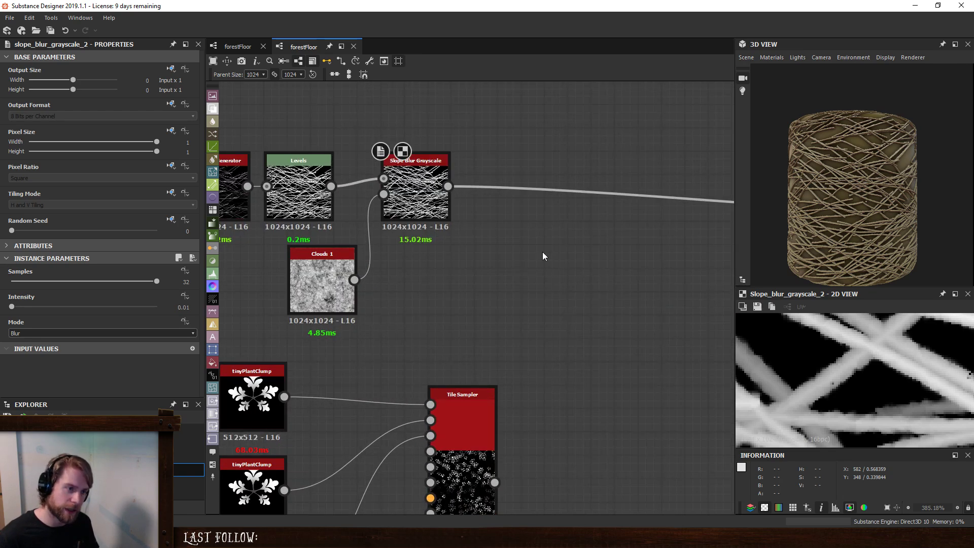
click(409, 193)
key(space)
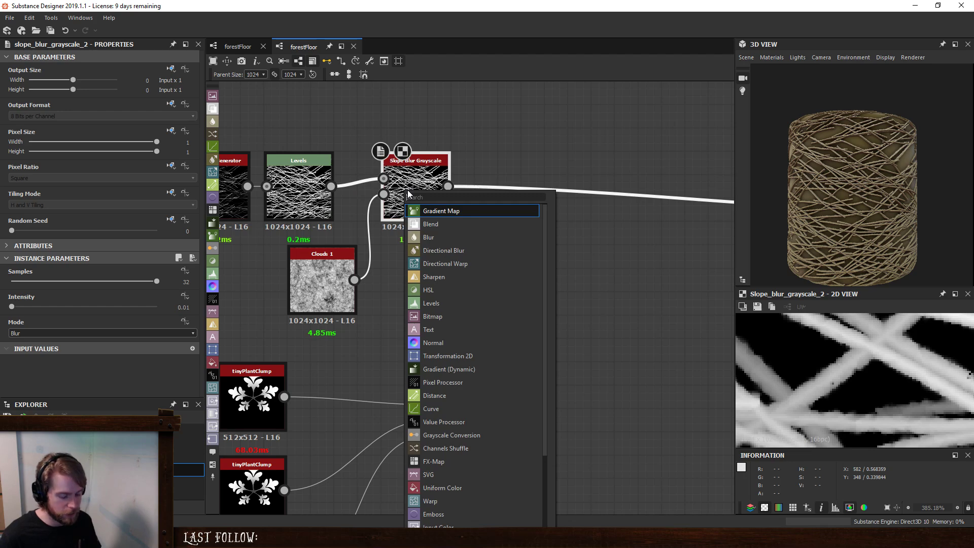
text(height)
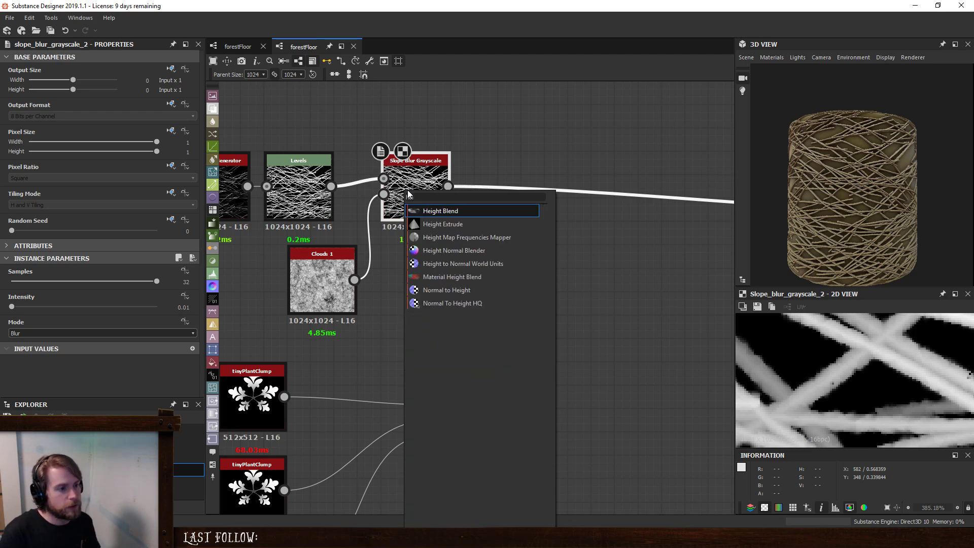
key(Return)
drag(500, 171, 496, 463)
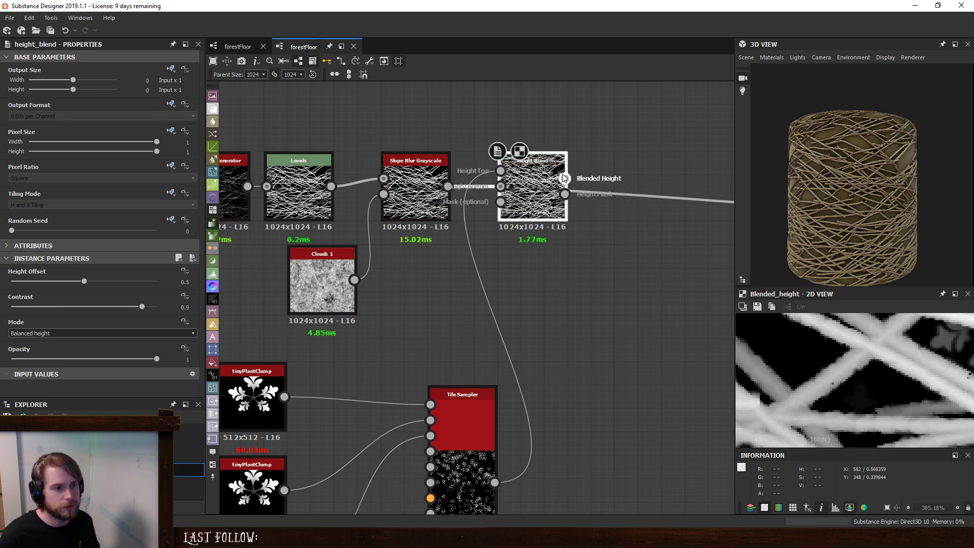
drag(565, 178, 681, 225)
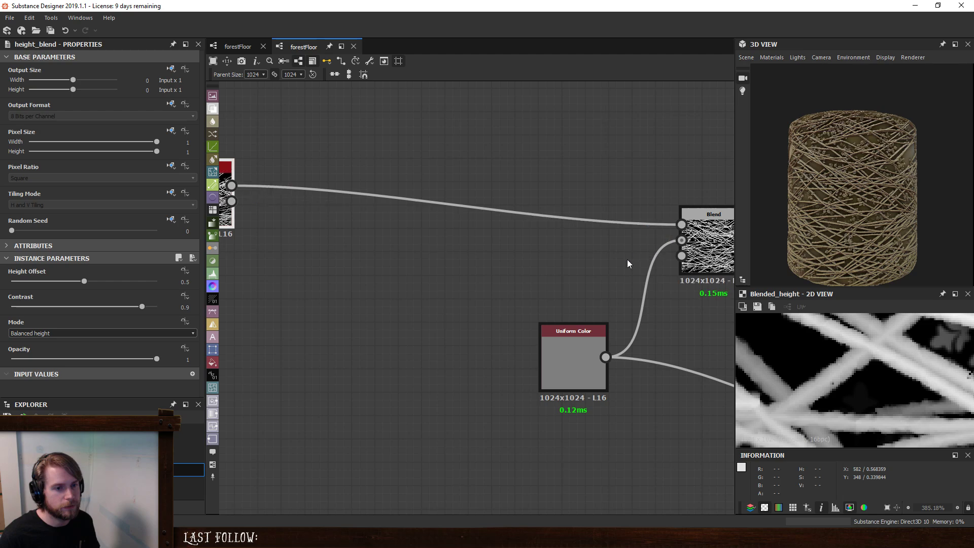
- Set the Height Blend's Height Offset to 0.93, checking the plants against the twigs in the 3D preview
middle_drag(342, 205, 450, 255)
scroll(374, 261, up, 2)
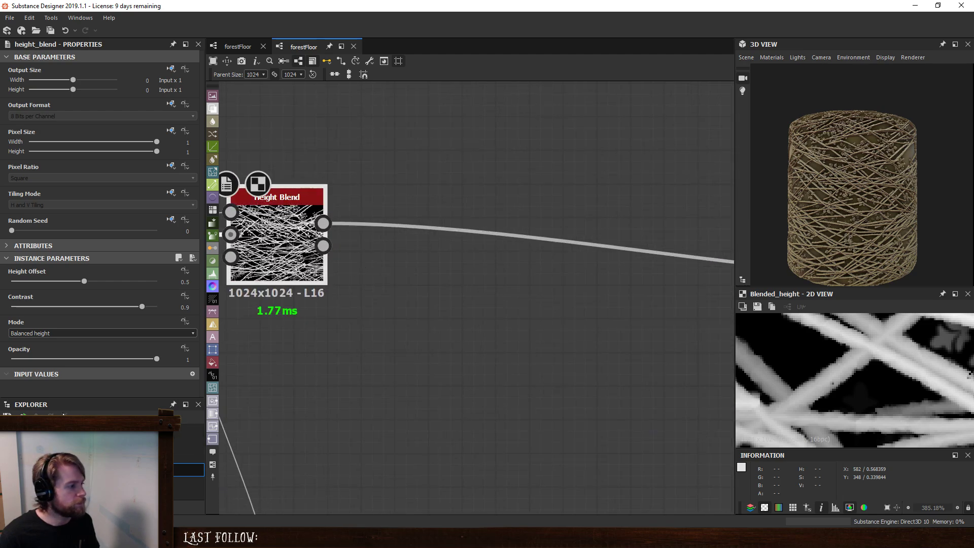
drag(79, 284, 114, 280)
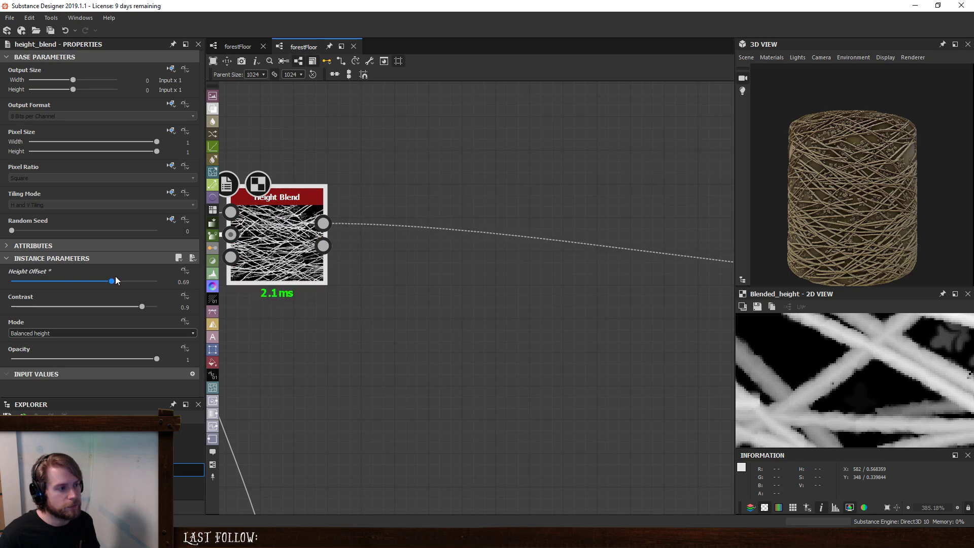
scroll(869, 214, up, 8)
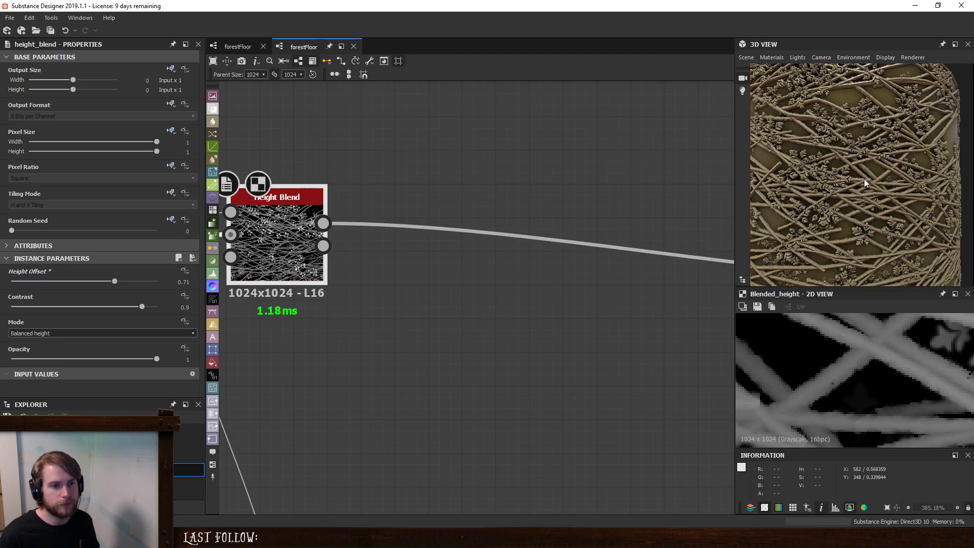
scroll(889, 184, up, 5)
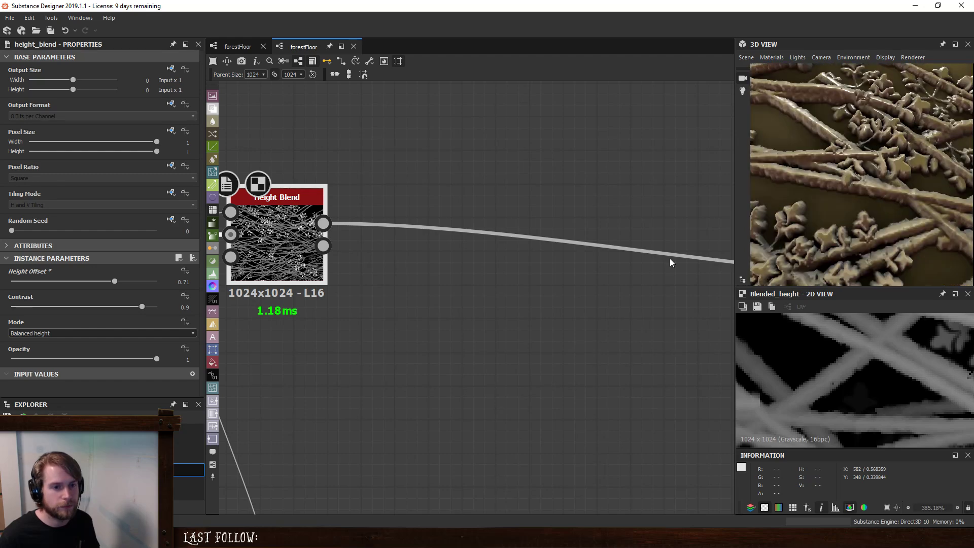
drag(117, 281, 147, 284)
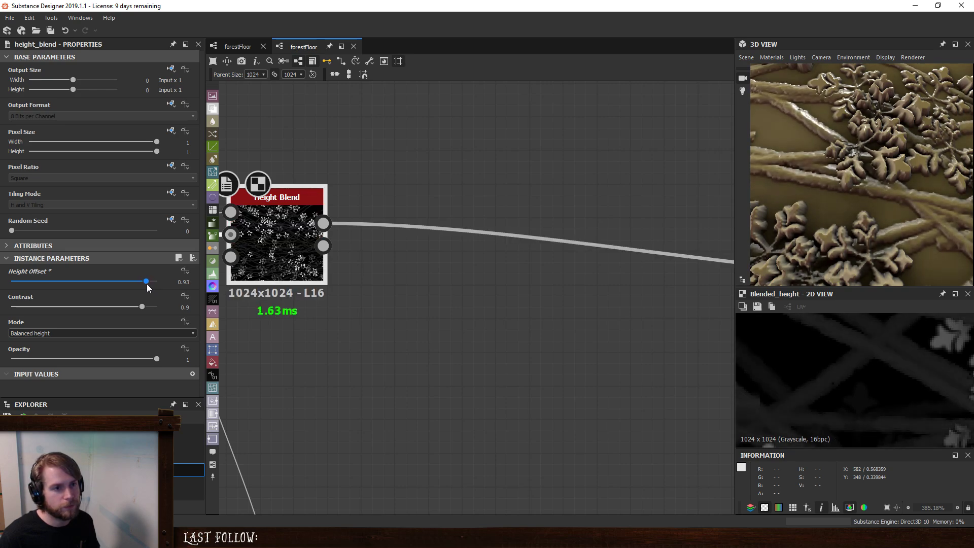
- Examine up close how the plants overlap the twigs on the 3D model, and inspect the Height Blend's height mask output
scroll(891, 211, down, 5)
scroll(890, 210, down, 3)
scroll(874, 245, up, 8)
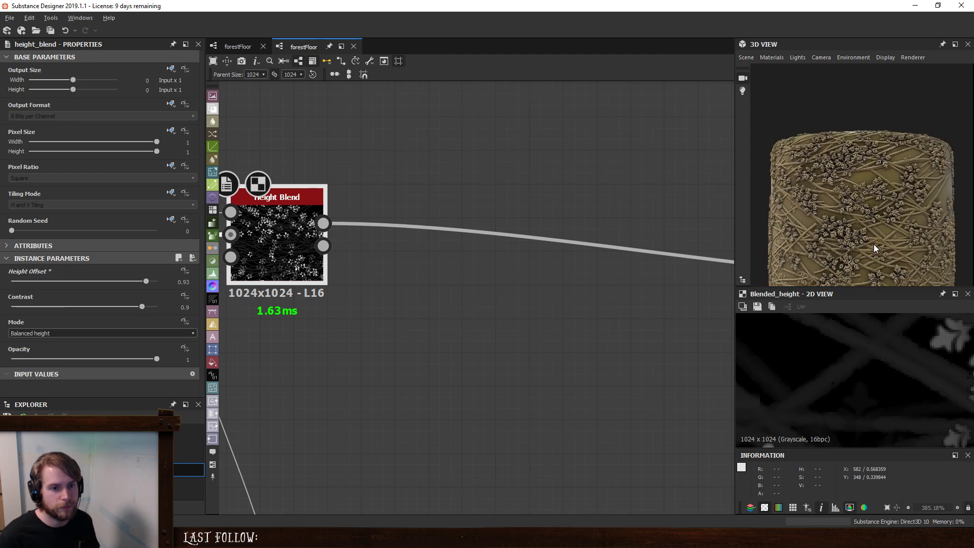
scroll(875, 237, down, 4)
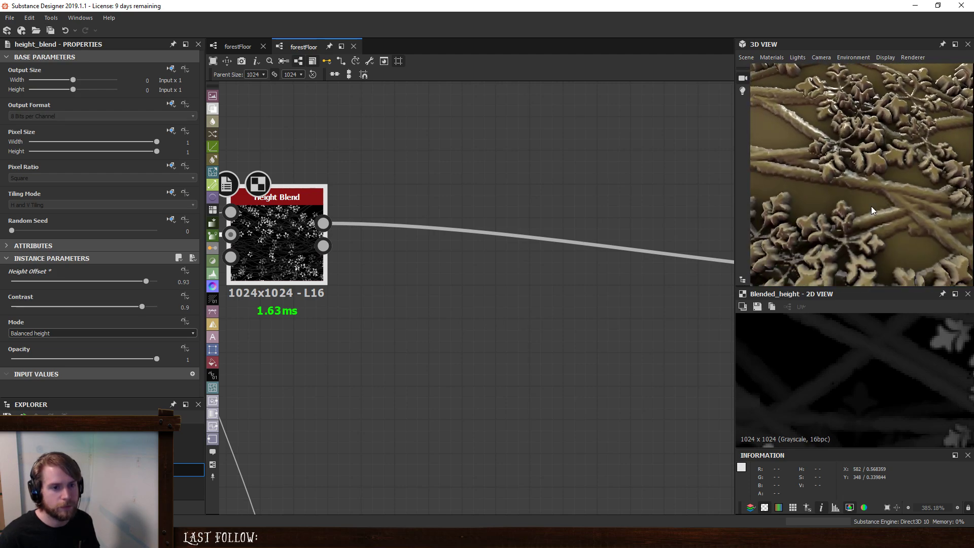
scroll(875, 215, up, 5)
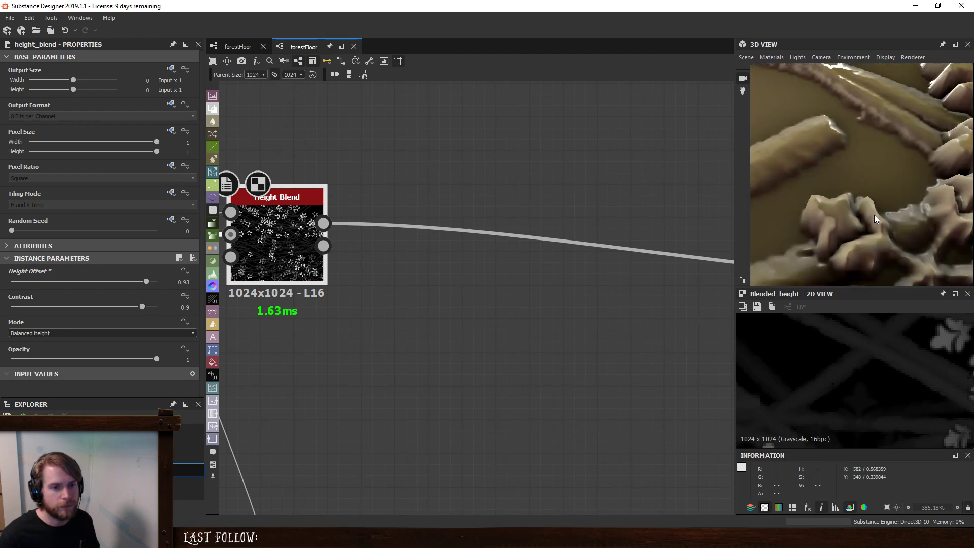
scroll(842, 202, up, 3)
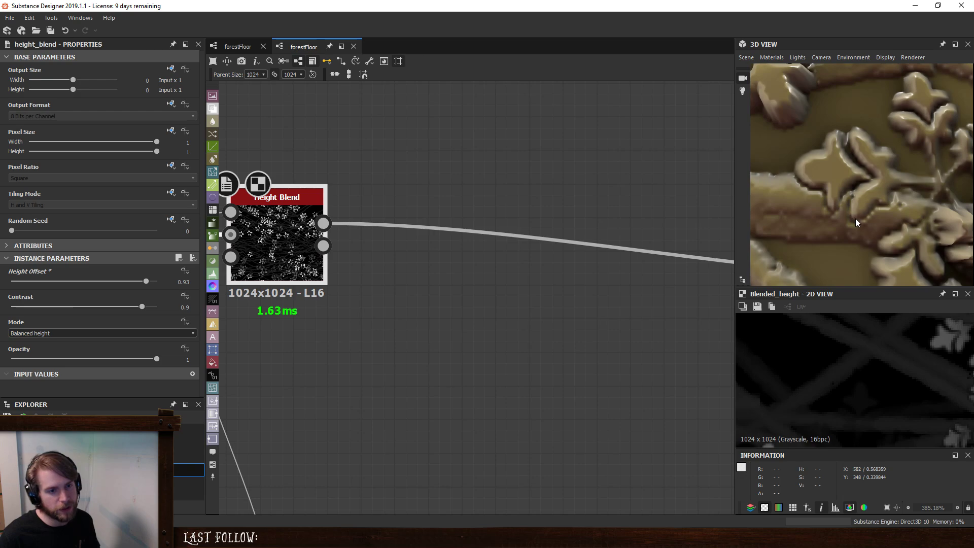
scroll(428, 286, down, 4)
middle_drag(420, 290, 451, 273)
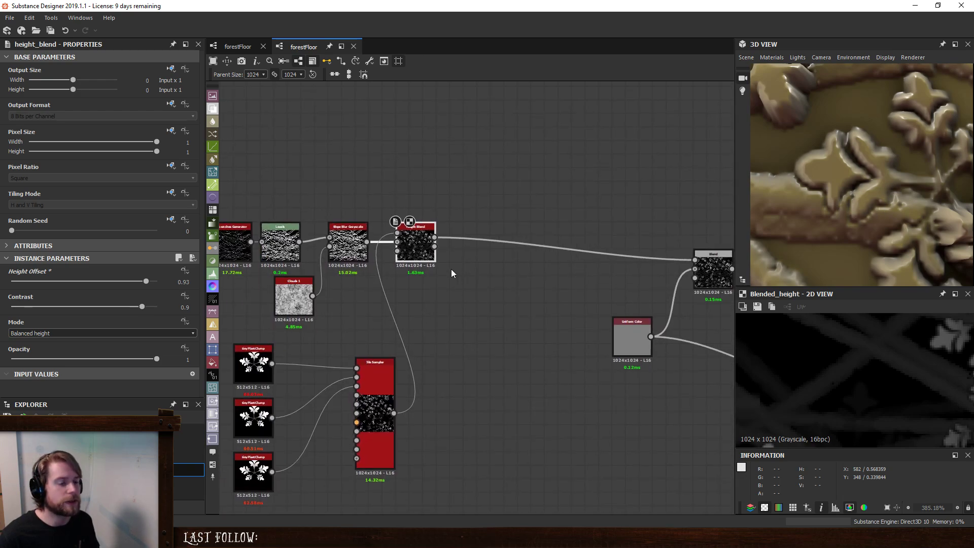
double_click(435, 245)
scroll(870, 366, down, 6)
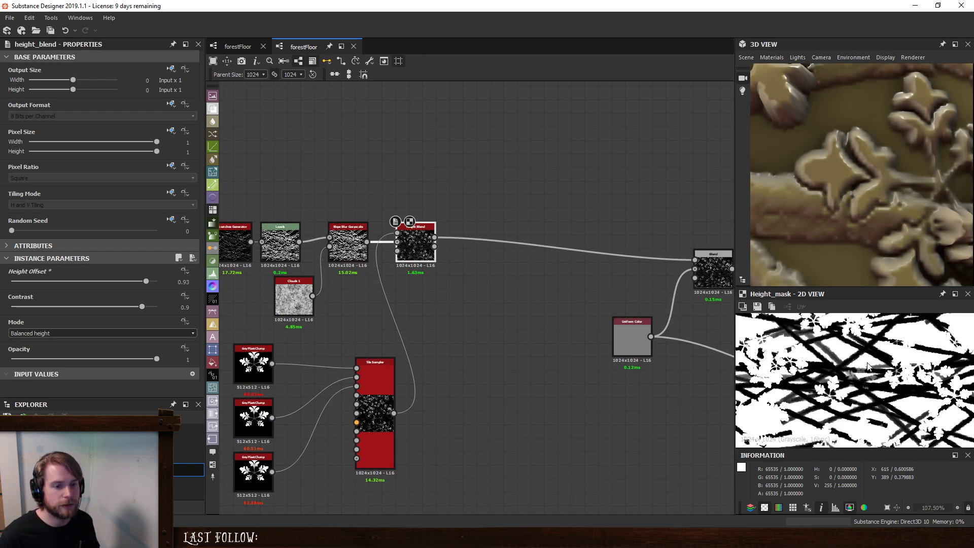
scroll(868, 368, up, 5)
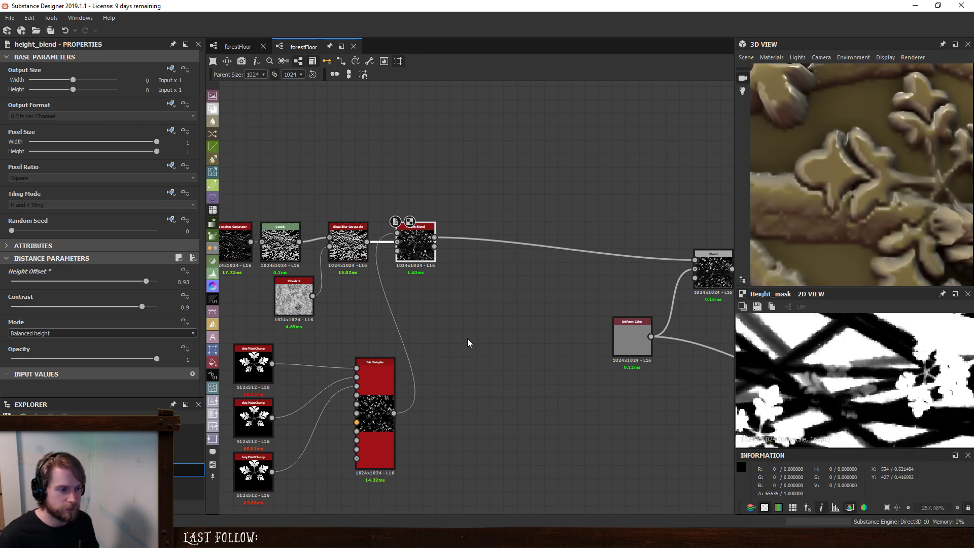
- Add a Non Uniform Blur Grayscale node with the Slope Blur Grayscale output as its image and the Tile Sampler output as its blur map
key(space)
text(non)
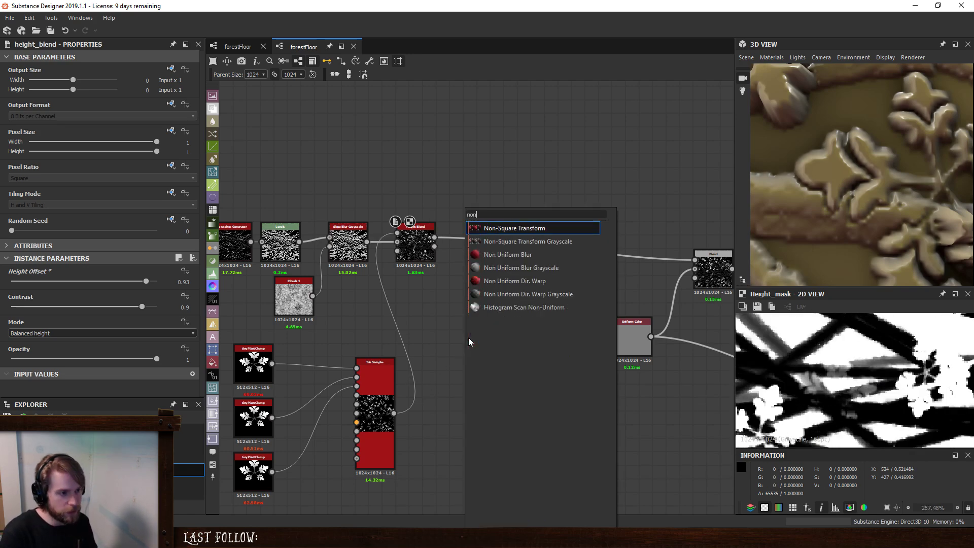
click(525, 267)
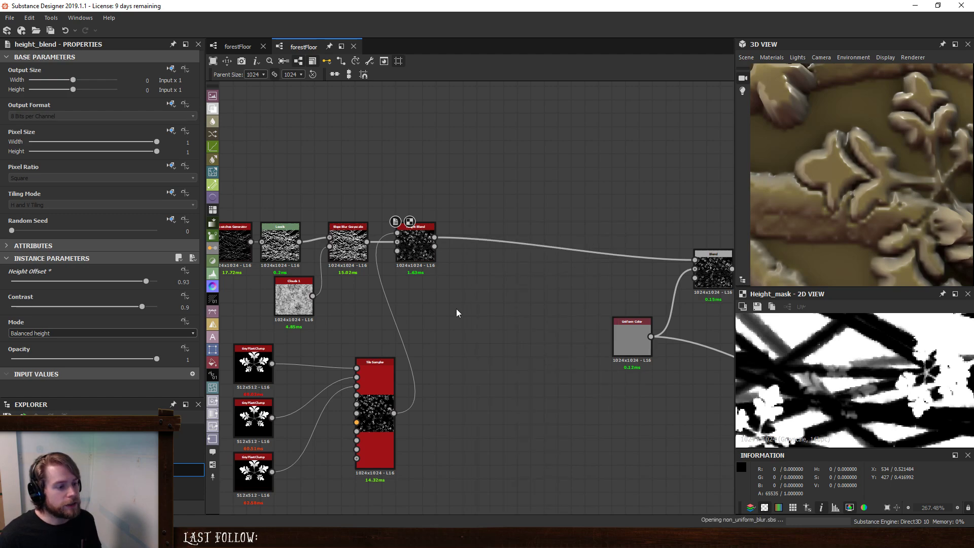
scroll(398, 376, up, 1)
drag(395, 423, 440, 334)
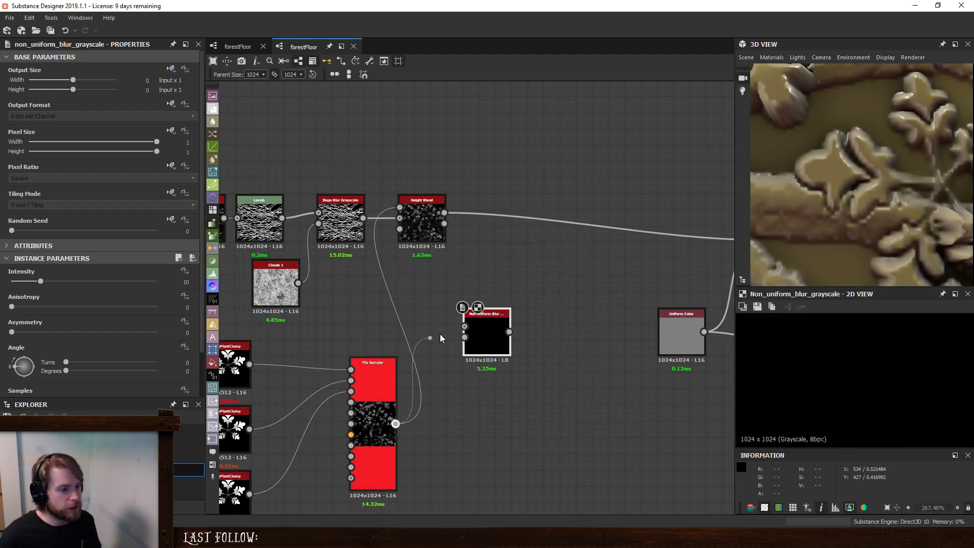
drag(363, 218, 465, 326)
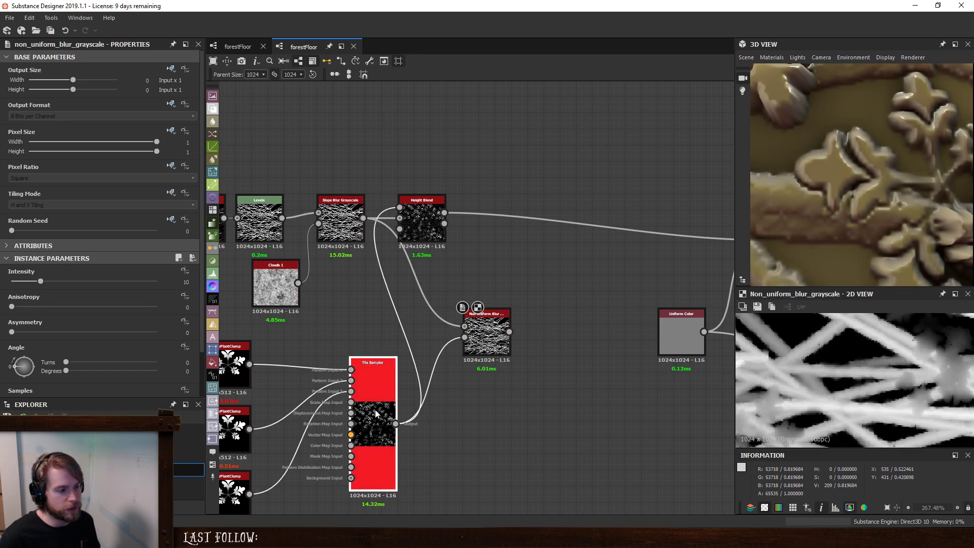
- Insert a Histogram Scan between the Tile Sampler and the Non Uniform Blur Grayscale, and raise its Position to about 0.95
scroll(880, 361, down, 5)
scroll(885, 364, up, 5)
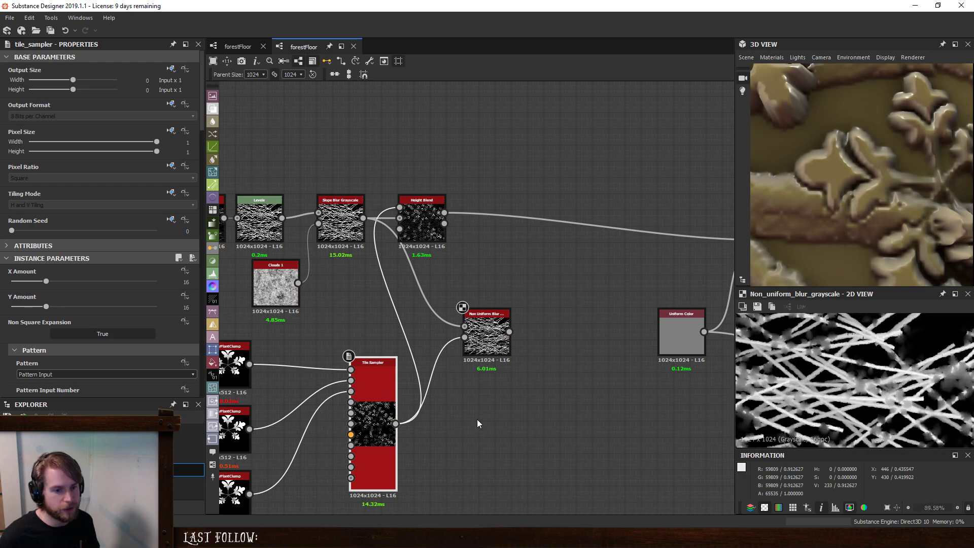
key(space)
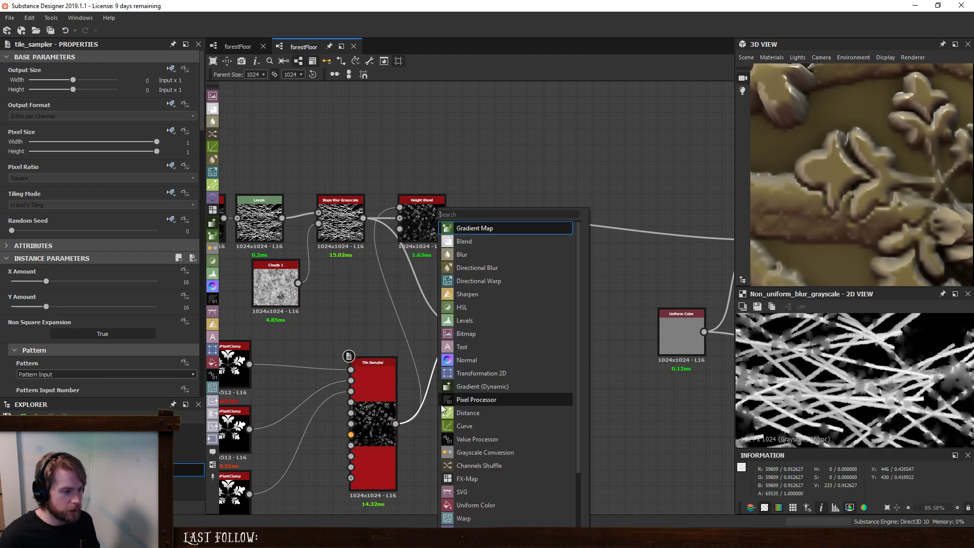
text(hi)
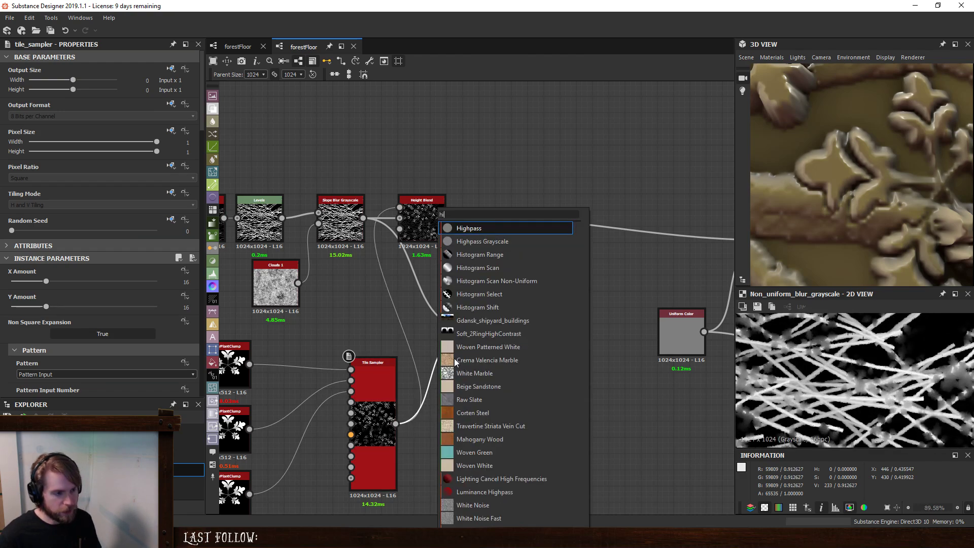
click(496, 266)
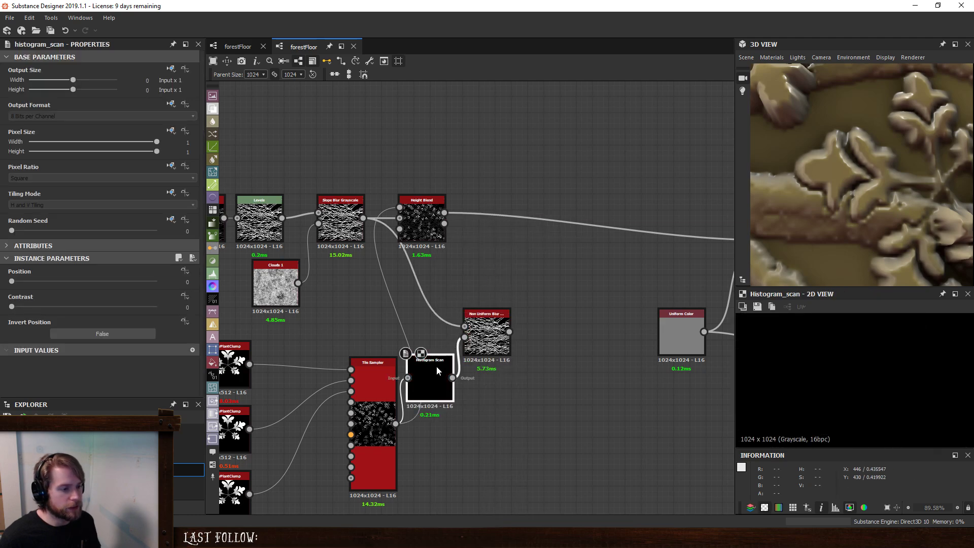
drag(16, 282, 169, 293)
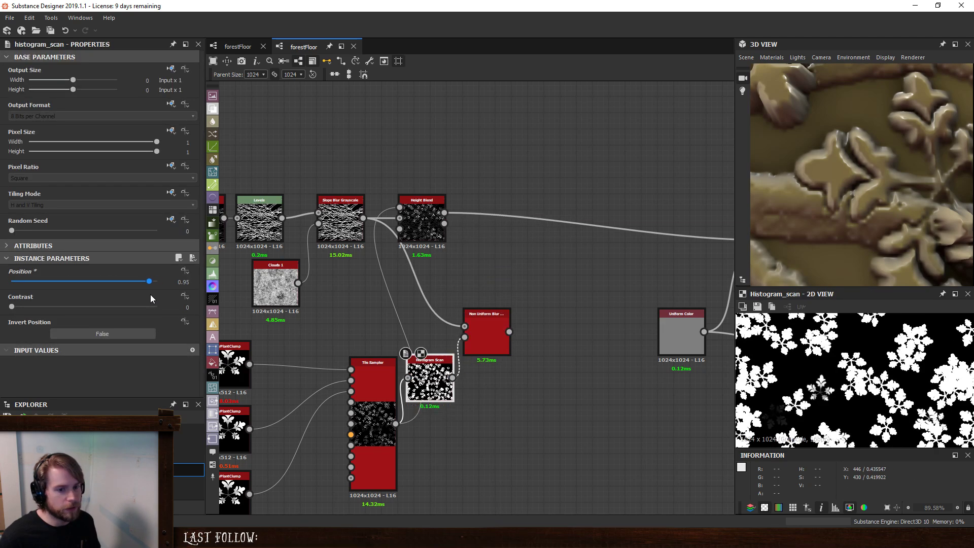
- Inspect the Non Uniform Blur Grayscale result and feed it into the Height Blend's bottom height input
double_click(492, 331)
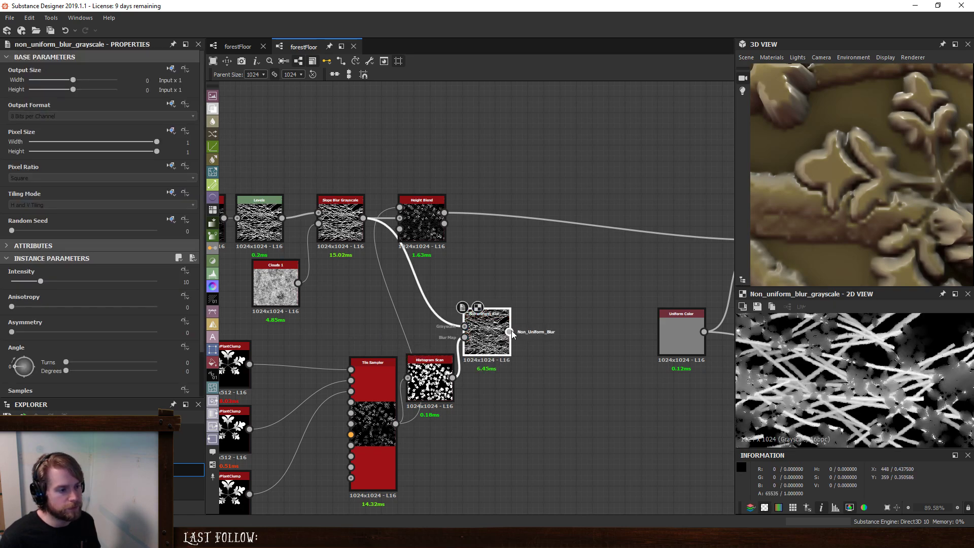
drag(418, 207, 449, 218)
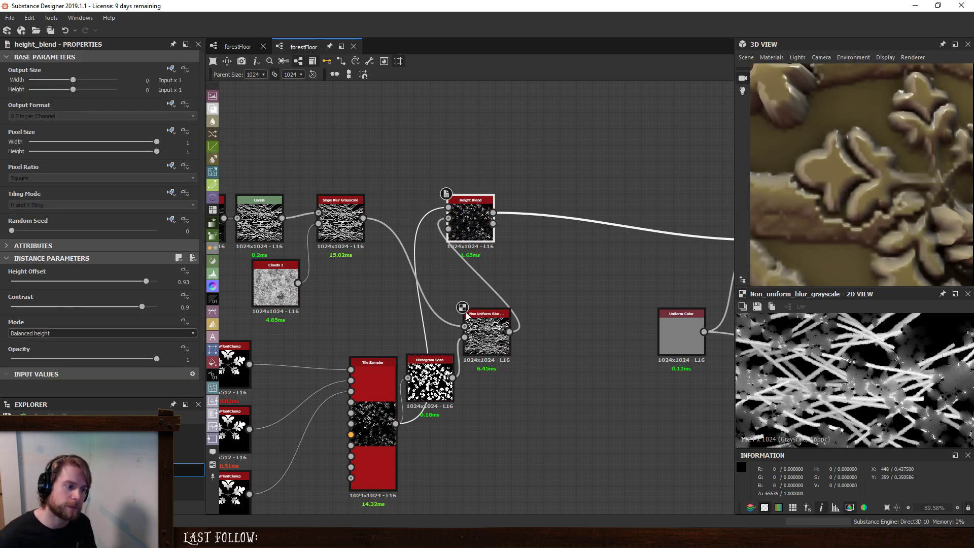
- Insert a Blur HQ Grayscale between the Histogram Scan and the Non Uniform Blur Grayscale, with Quality 1 and Intensity about 0.28
key(space)
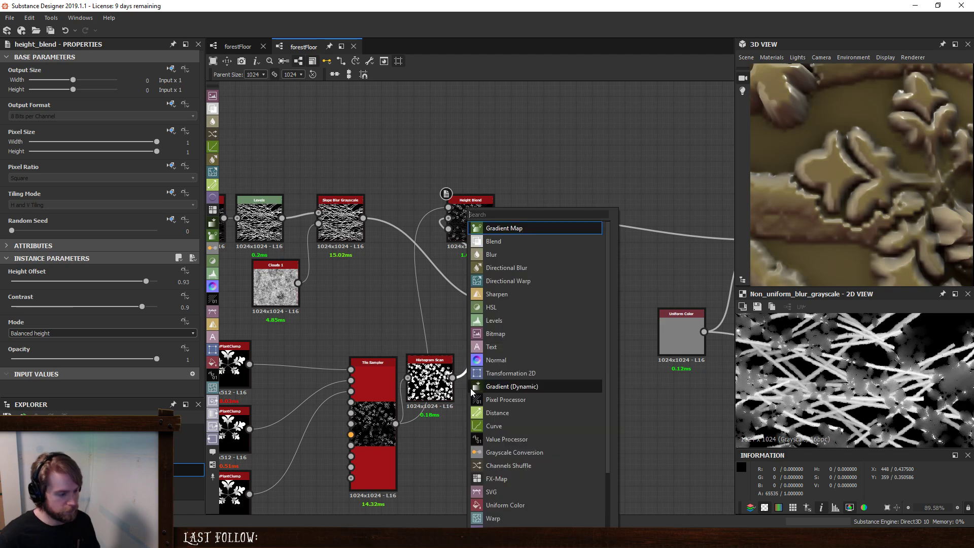
text(blur hq)
key(Down)
key(Return)
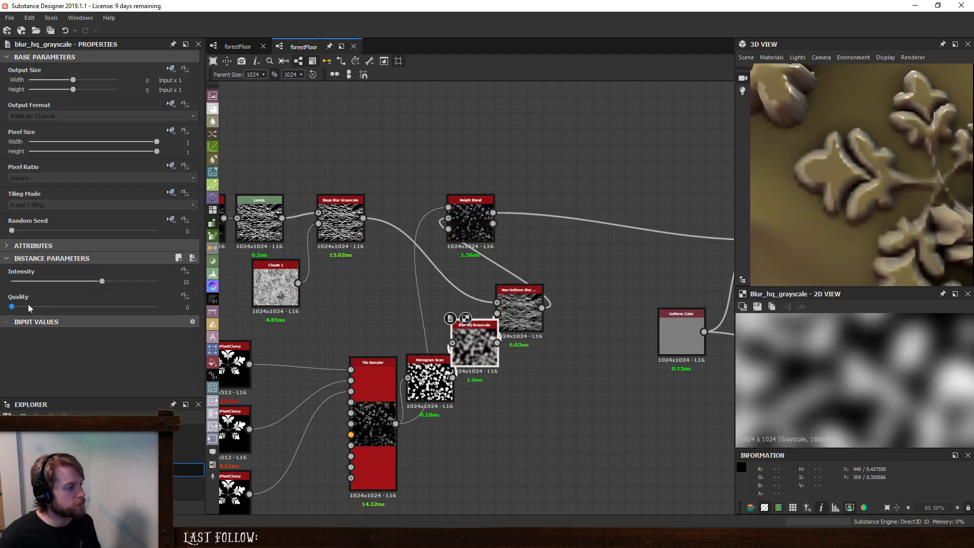
drag(29, 307, 15, 283)
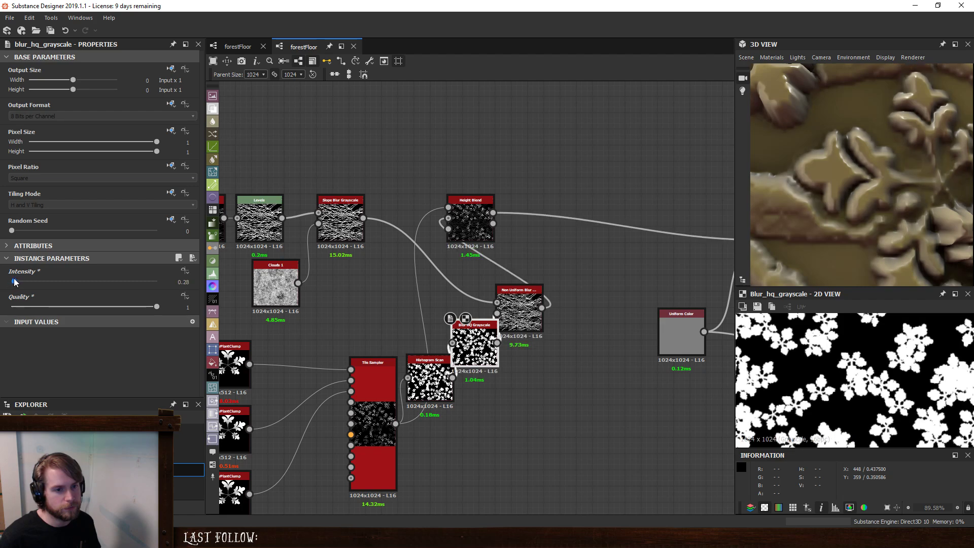
- Reduce the Non Uniform Blur Grayscale's Intensity to about 1.92
click(530, 308)
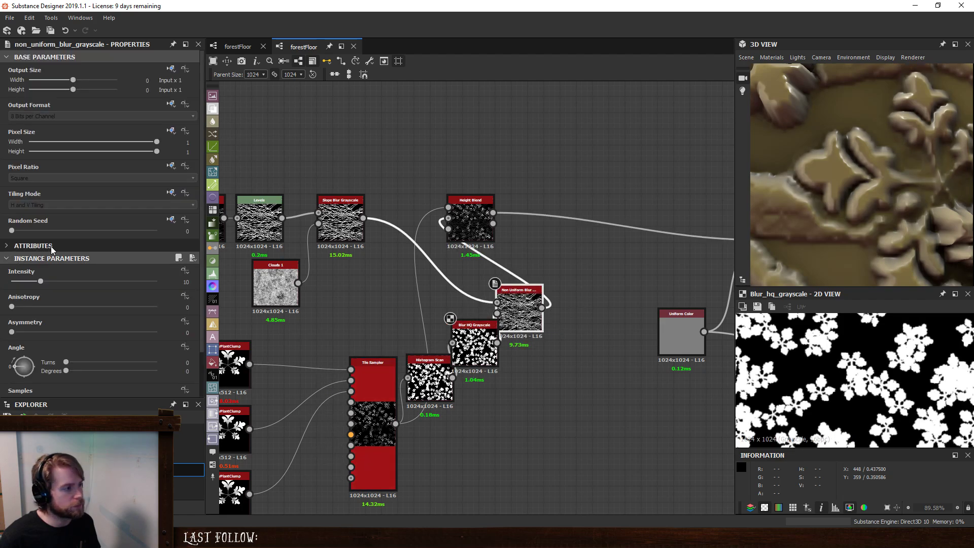
drag(41, 283, 2, 287)
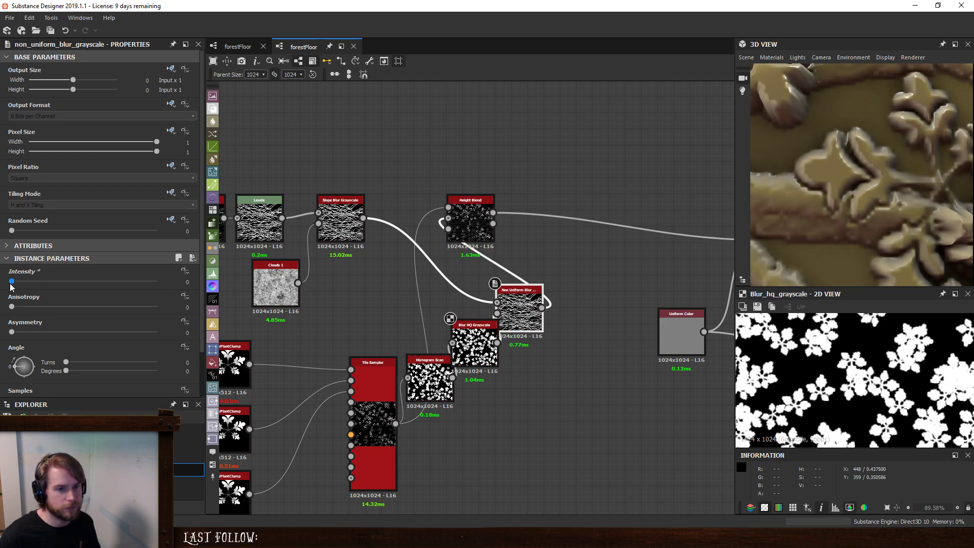
drag(14, 287, 18, 287)
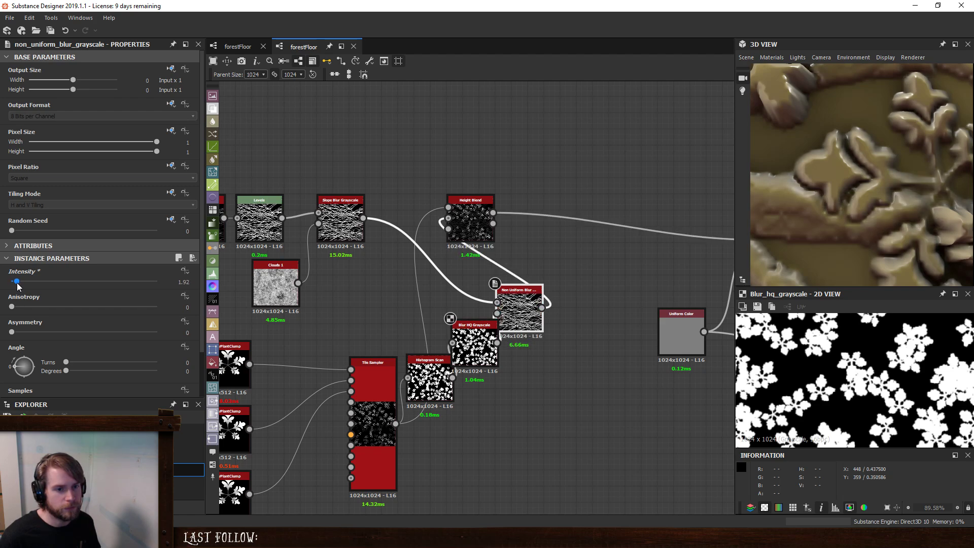
- Add a Blend node and a Levels node beside the Non Uniform Blur Grayscale
click(605, 264)
key(space)
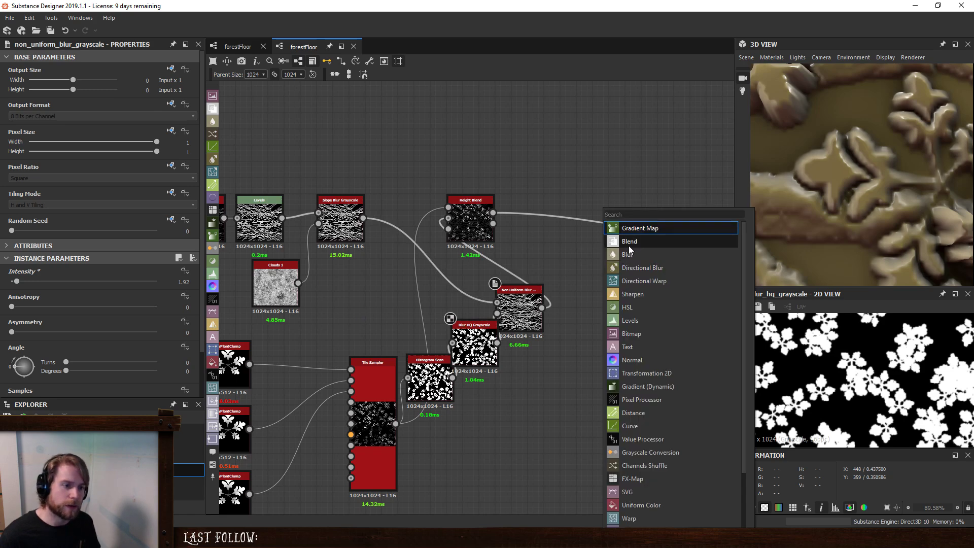
click(629, 245)
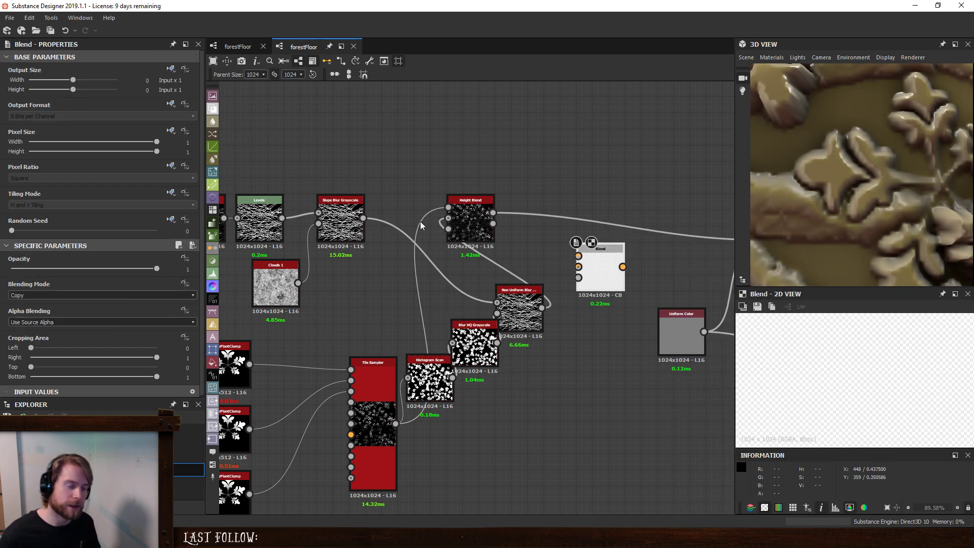
click(528, 243)
key(space)
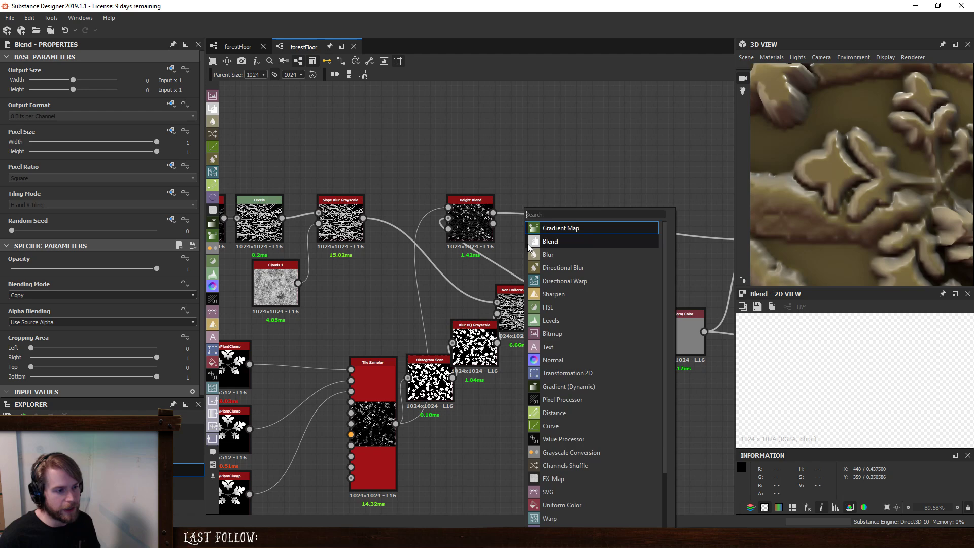
click(568, 321)
- Route the Non Uniform Blur through Levels into the new Blend's background, with the Tile Sampler as foreground, and output to the final Blend's foreground
drag(363, 219, 579, 256)
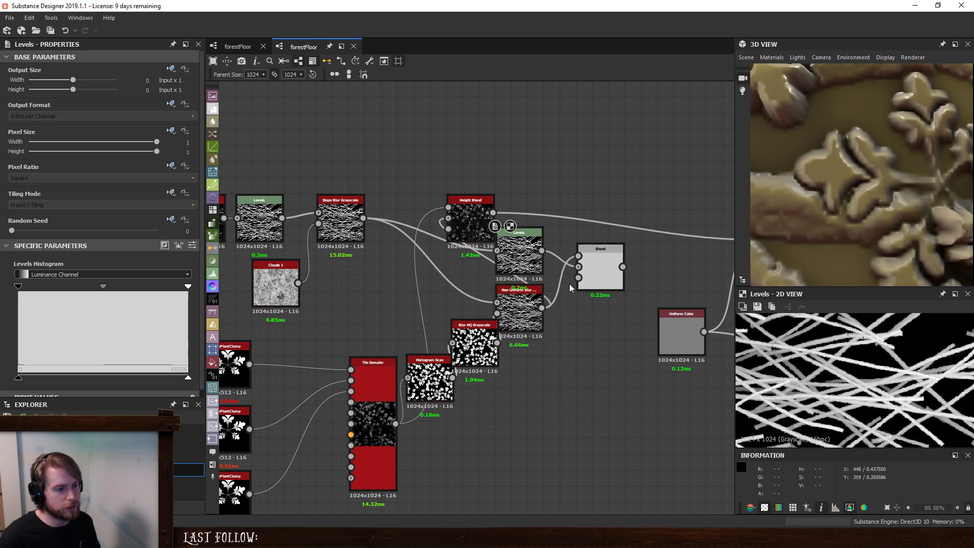
drag(542, 307, 497, 251)
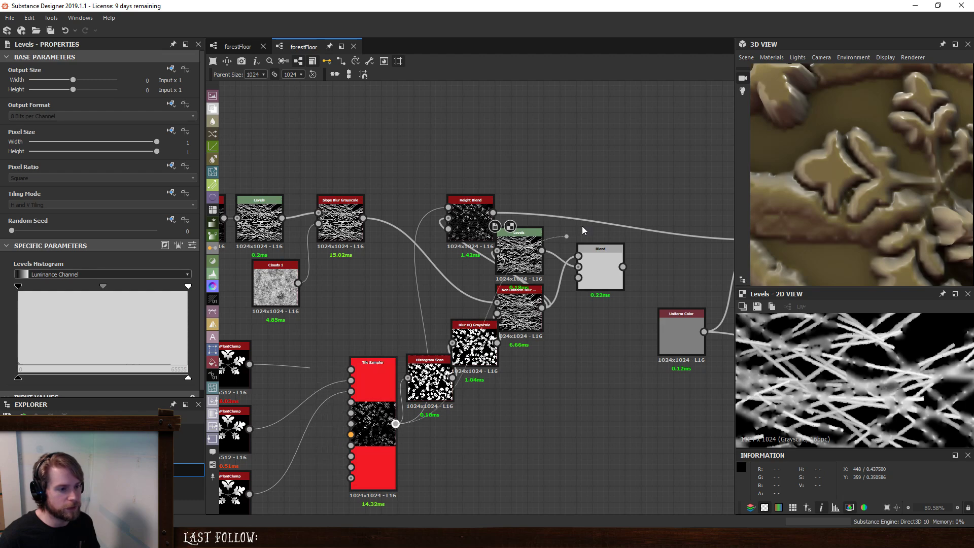
drag(530, 259, 594, 369)
middle_drag(553, 256, 374, 218)
drag(571, 198, 578, 202)
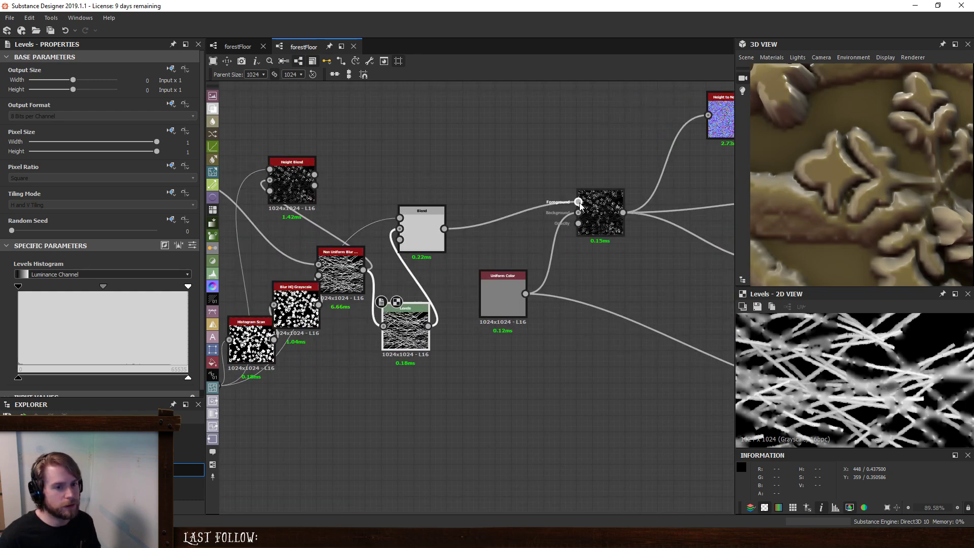
- Delete the Height Blend node and line up the Non Uniform Blur Grayscale, Levels and Blend nodes in a row
scroll(570, 218, down, 3)
middle_drag(359, 177, 470, 208)
scroll(514, 223, up, 2)
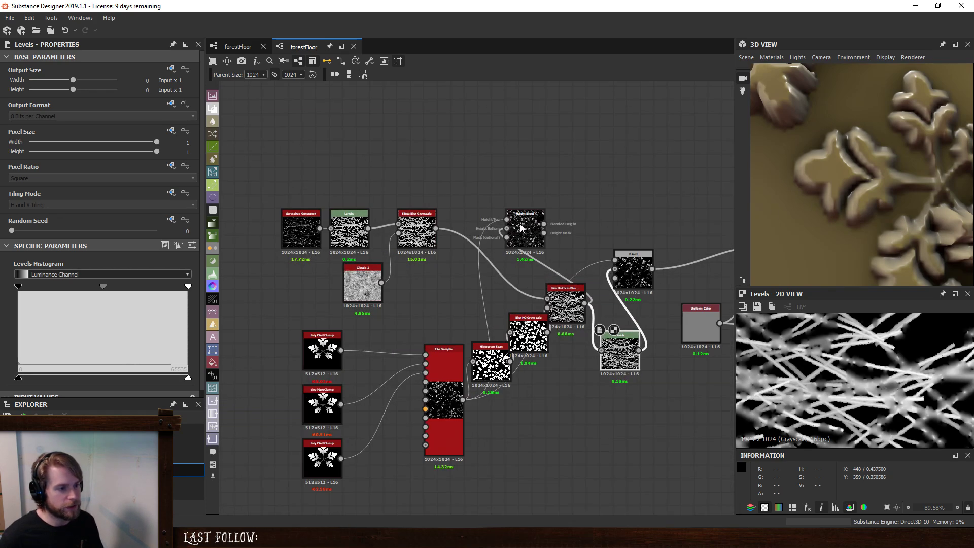
click(522, 227)
key(Delete)
middle_drag(618, 209, 519, 154)
drag(467, 251, 467, 203)
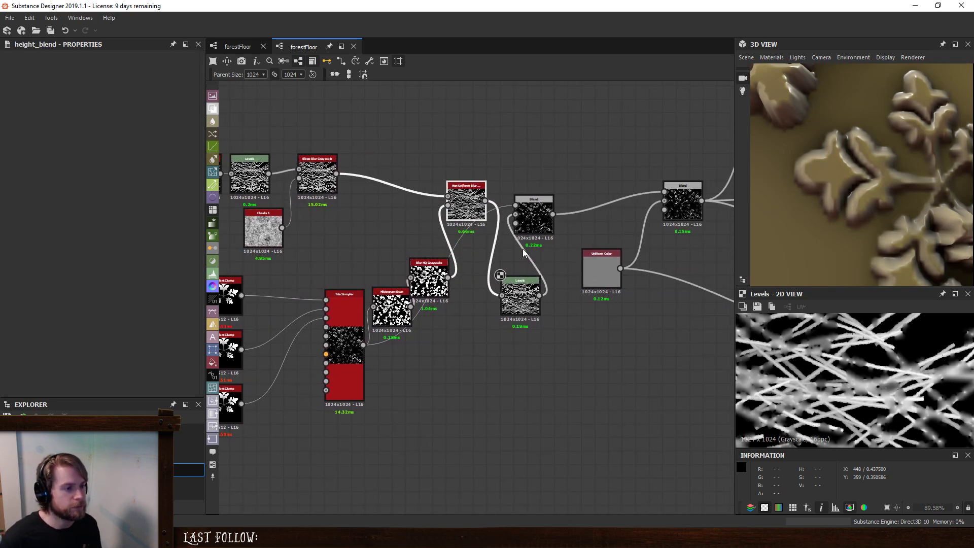
drag(535, 217, 556, 190)
drag(526, 296, 601, 206)
- Set the new Blend's Blending Mode to Add (Linear Dodge) and its Output Format to HDR High Precision (32F)
click(71, 295)
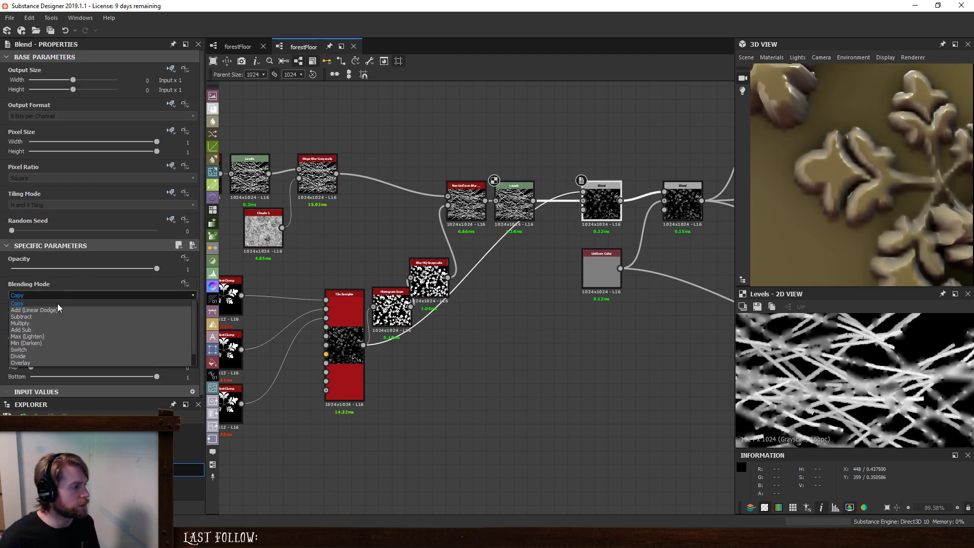
click(60, 304)
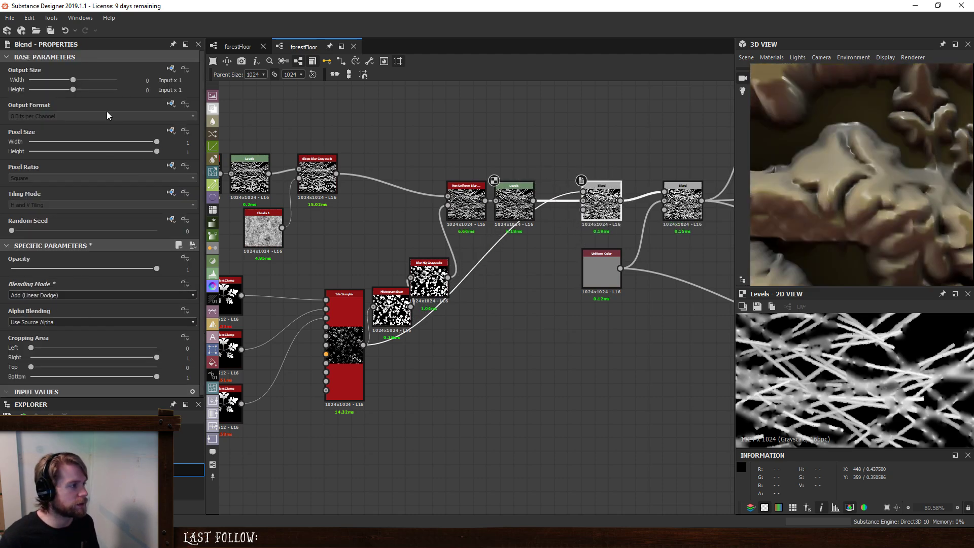
click(171, 104)
click(198, 133)
click(97, 116)
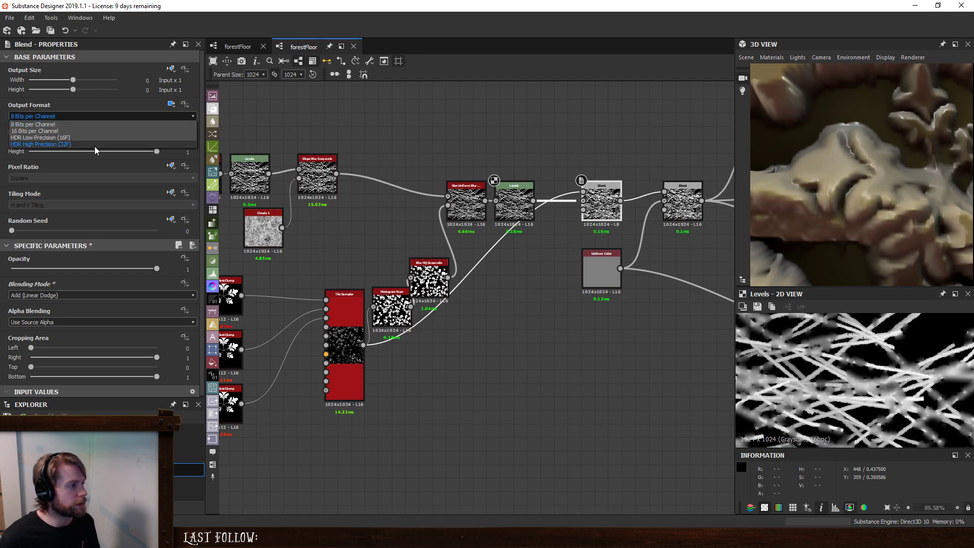
click(96, 148)
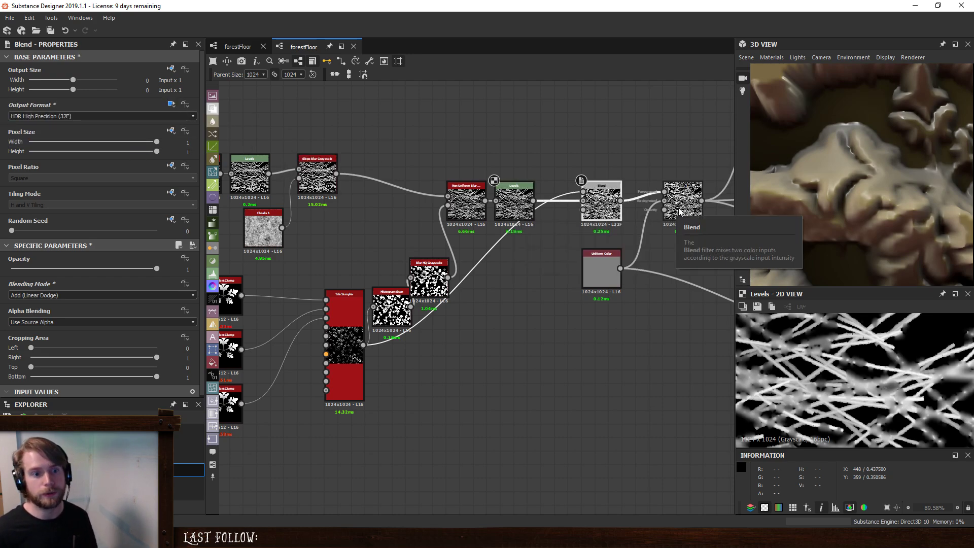
scroll(897, 169, down, 6)
scroll(895, 207, up, 5)
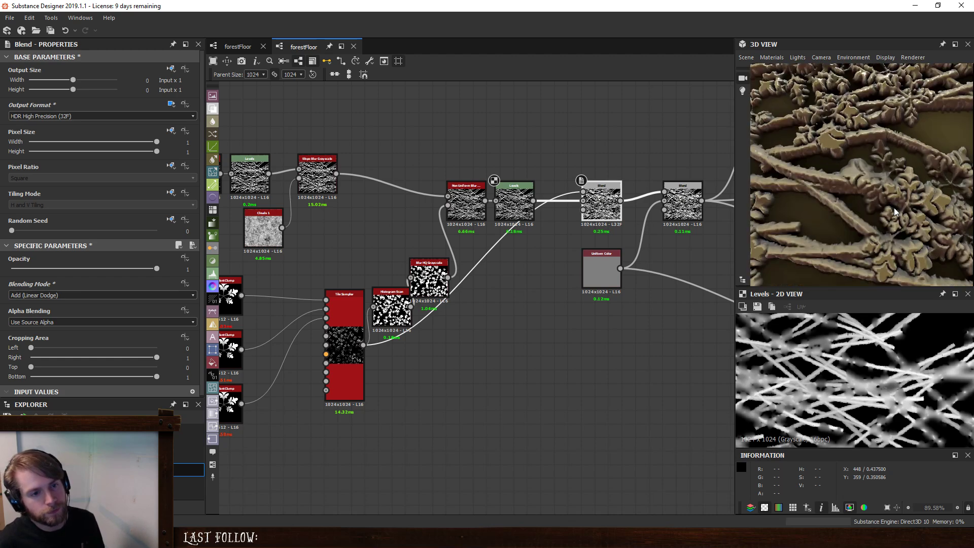
- Lower the Levels node's white output level to about a third of its range, checking the twigs against the plants in 2D and 3D
click(509, 194)
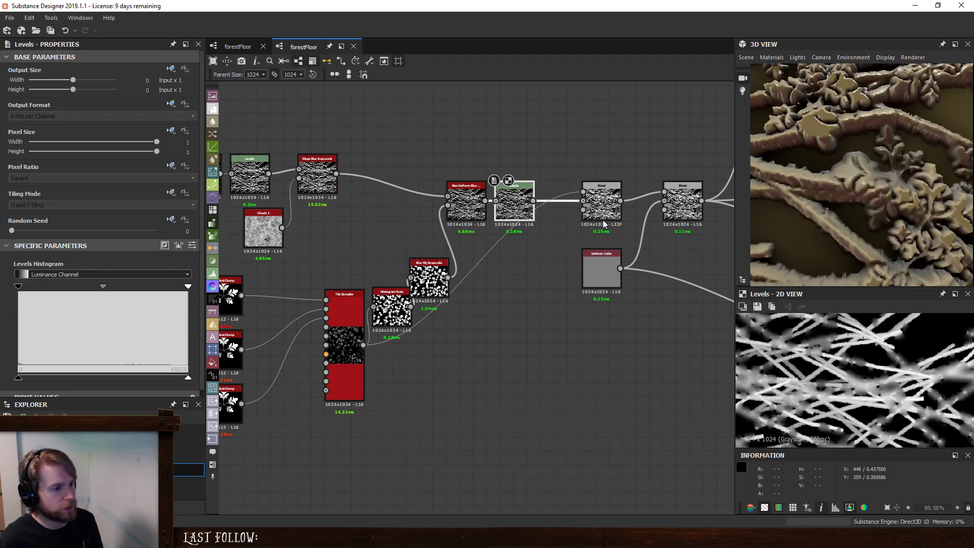
click(601, 200)
scroll(745, 337, up, 3)
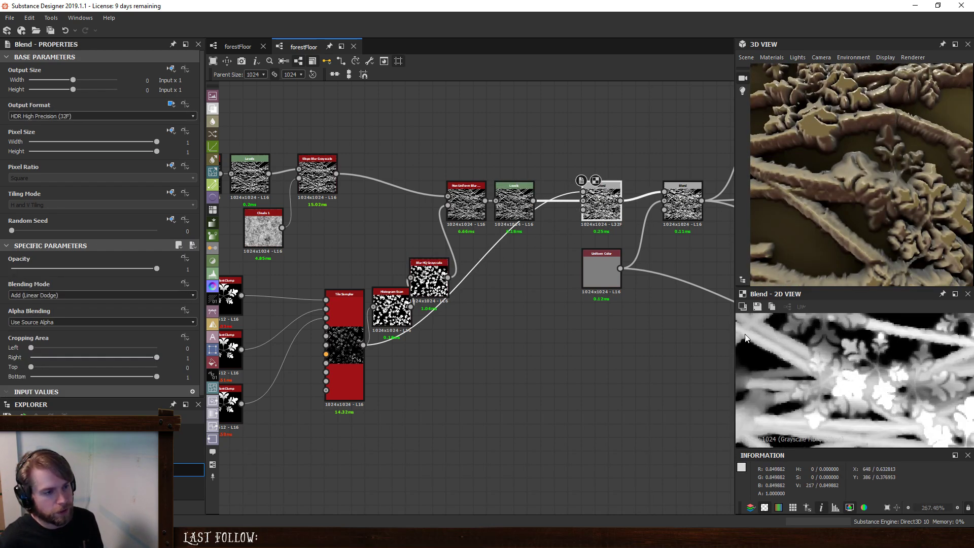
click(529, 203)
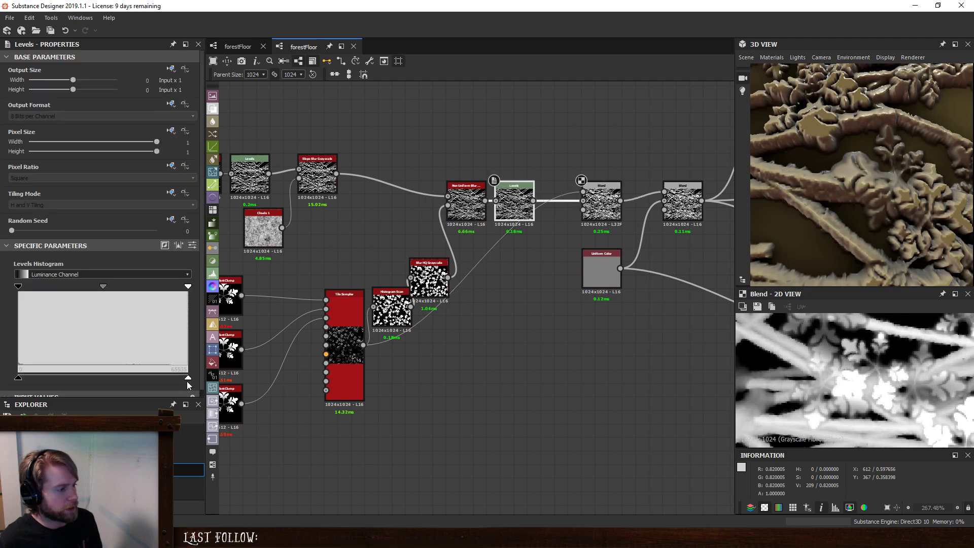
drag(187, 378, 47, 379)
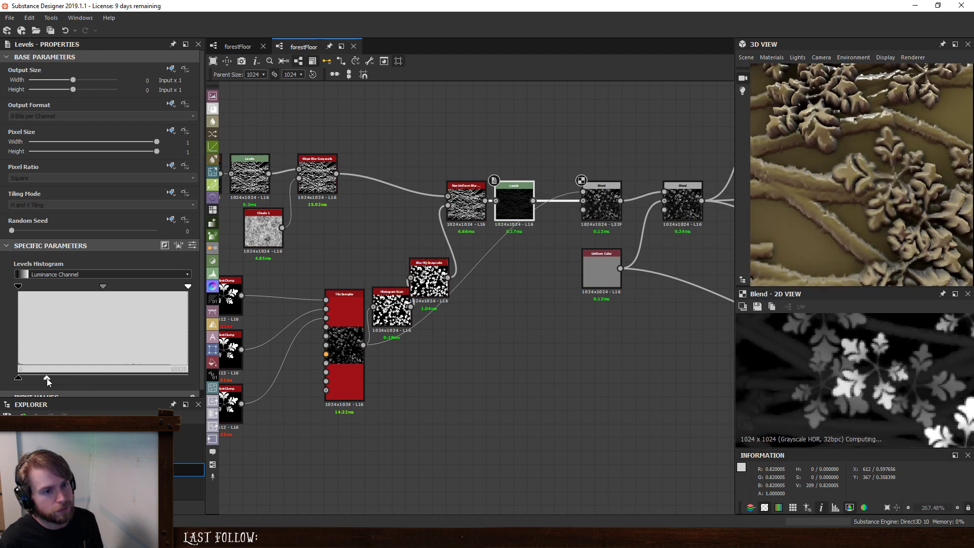
scroll(899, 182, down, 10)
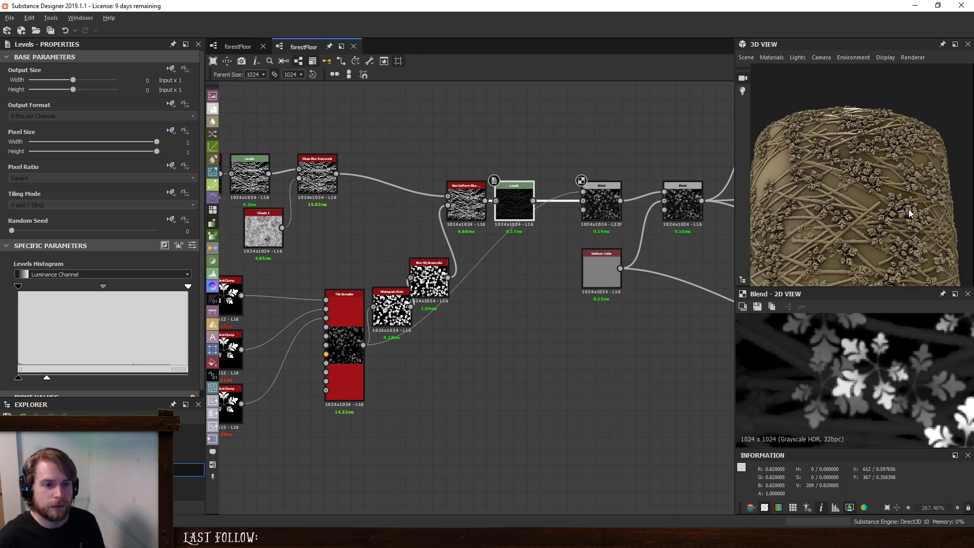
scroll(909, 209, up, 10)
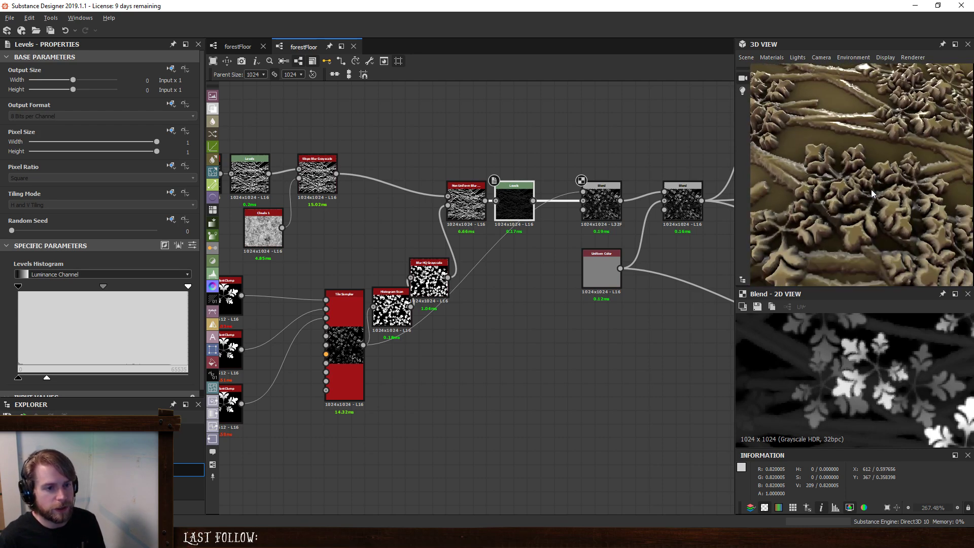
scroll(871, 187, down, 10)
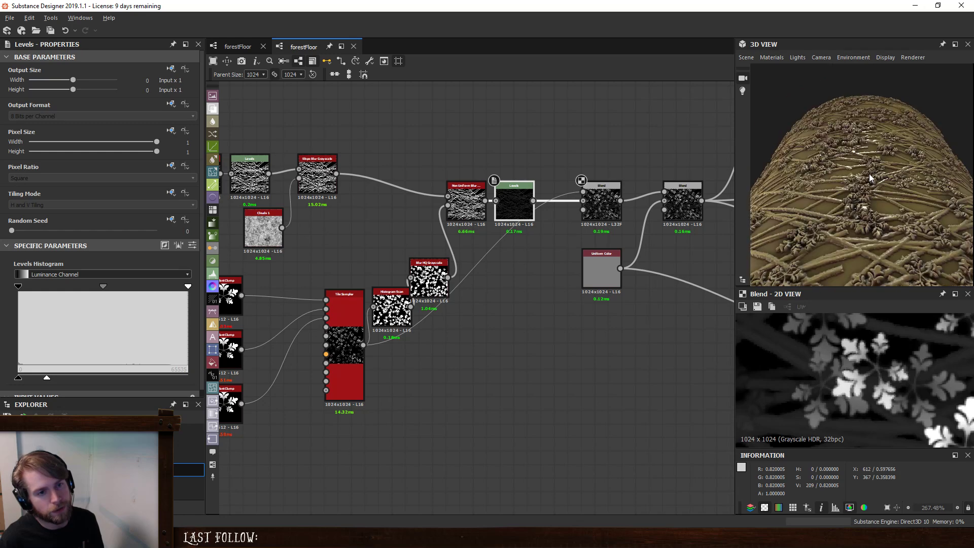
scroll(868, 219, up, 10)
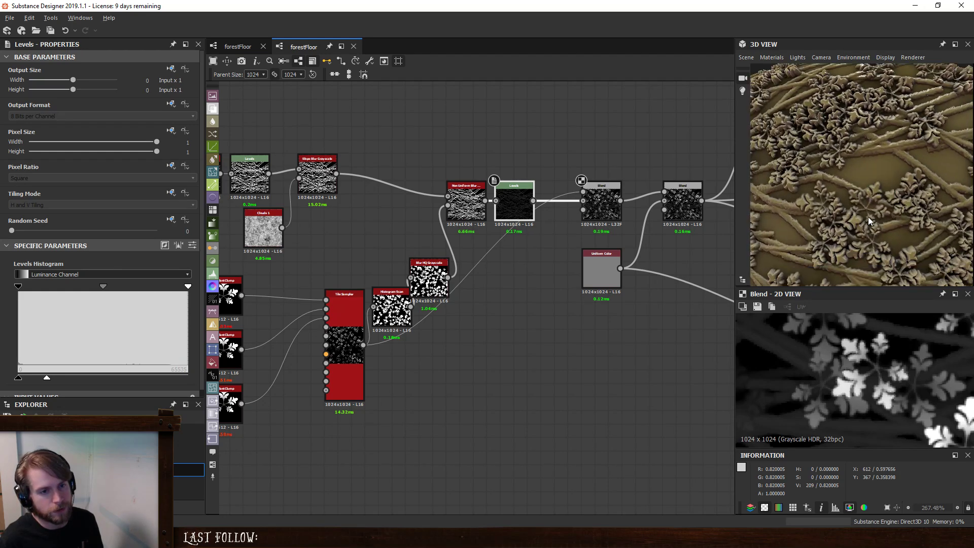
scroll(869, 217, down, 8)
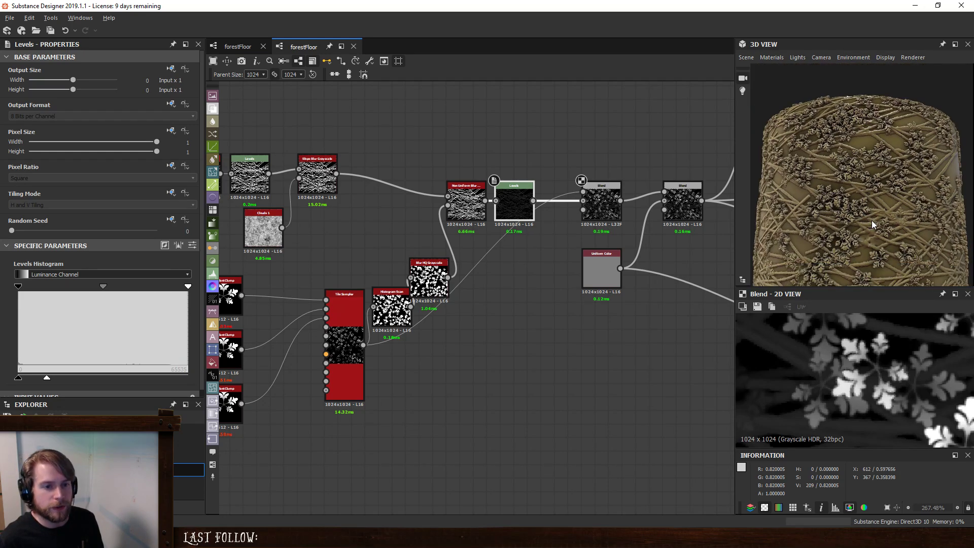
scroll(899, 257, up, 6)
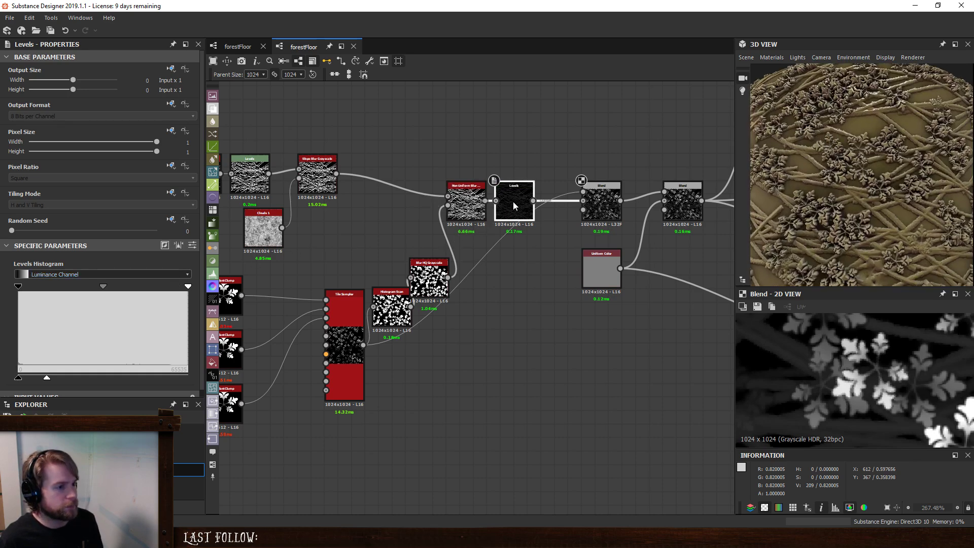
drag(45, 378, 72, 390)
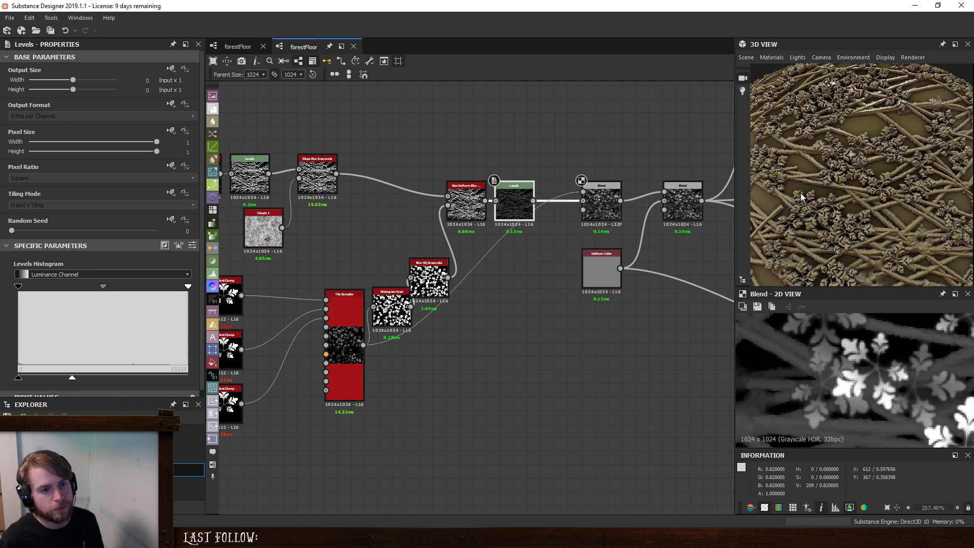
scroll(841, 185, down, 3)
drag(841, 185, 863, 193)
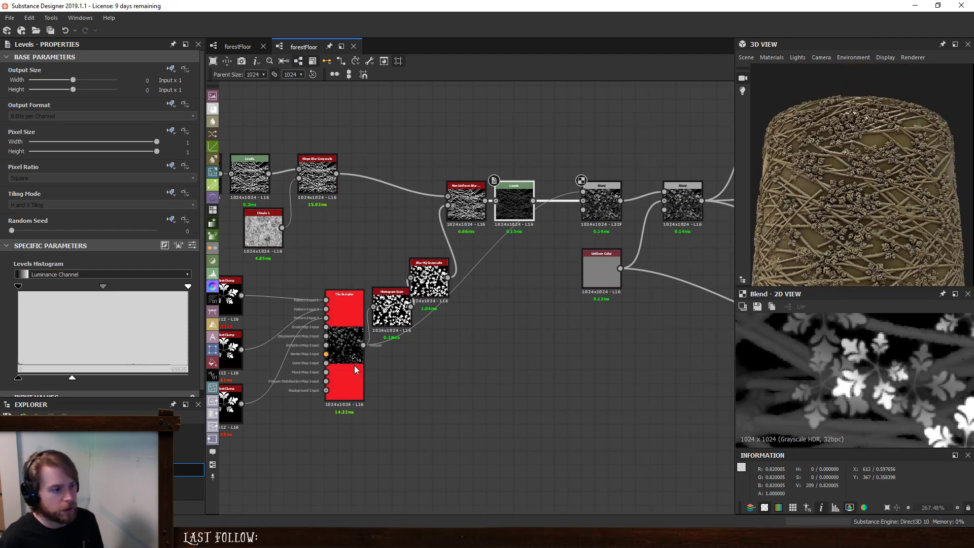
- Set the Tile Sampler's Scale Random to 0.59 and raise its Scale to about 1.55
click(341, 321)
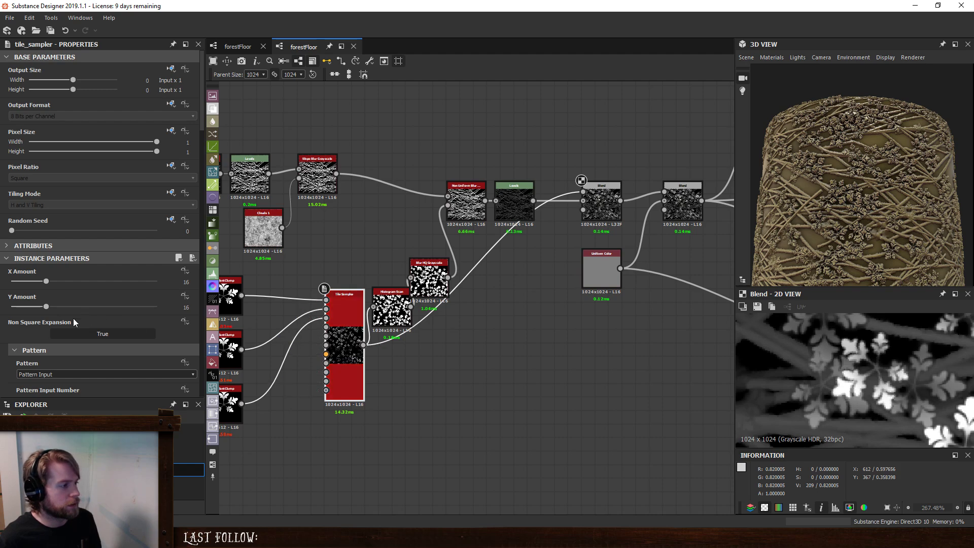
scroll(13, 346, down, 5)
scroll(8, 321, down, 3)
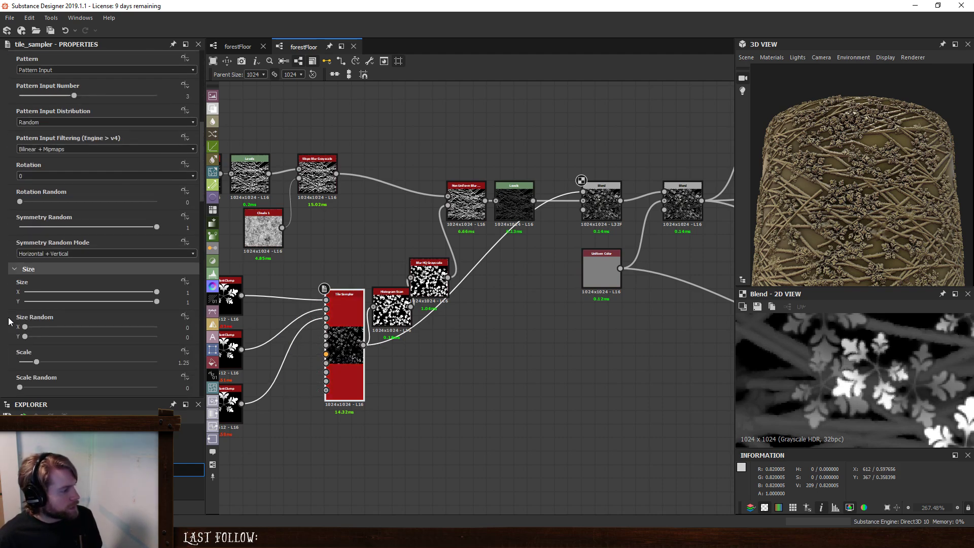
drag(21, 328, 101, 337)
mouse_move(37, 301)
mouse_down()
mouse_move(54, 299)
mouse_move(41, 306)
mouse_up()
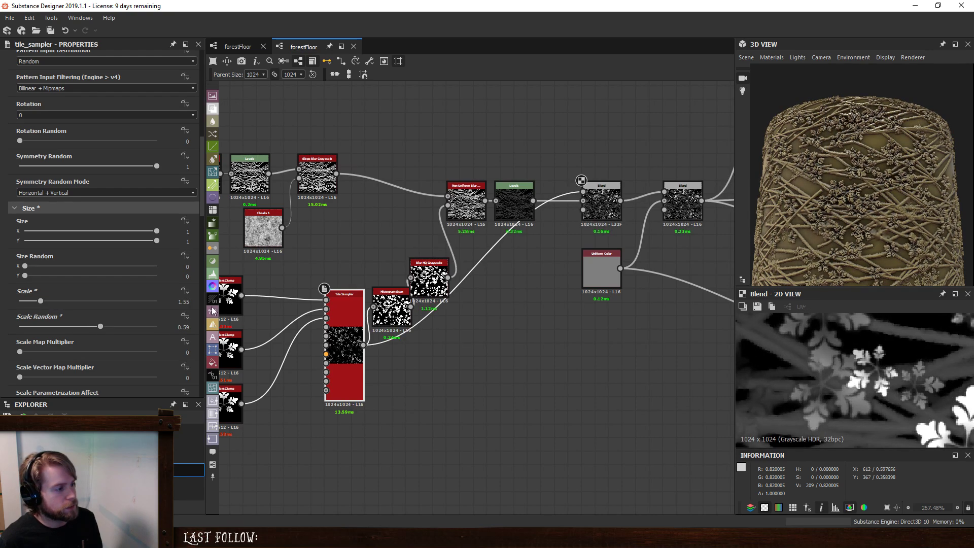
- Compare Tile Sampler Scale values of 1 and 2 on the 3D model, keeping 2
click(184, 302)
text(1)
key(Return)
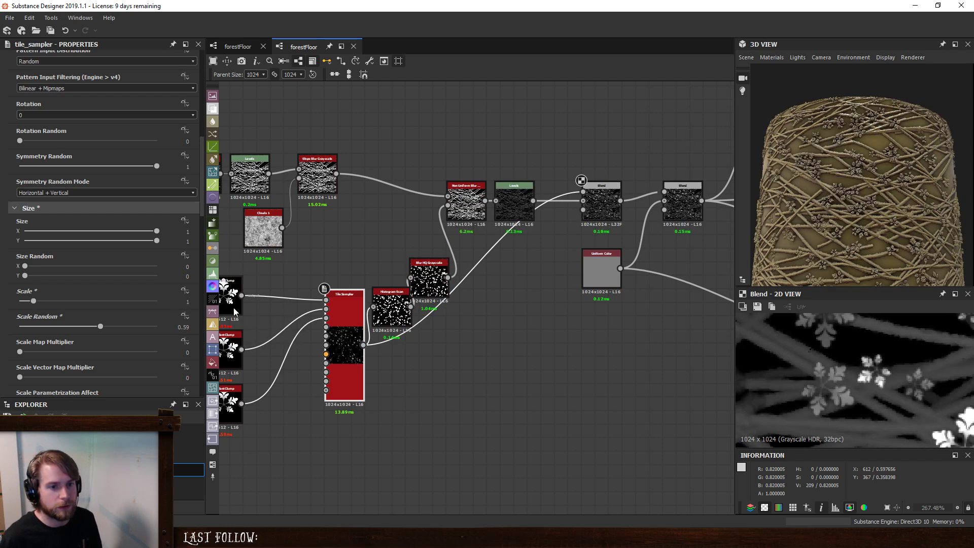
scroll(850, 193, up, 6)
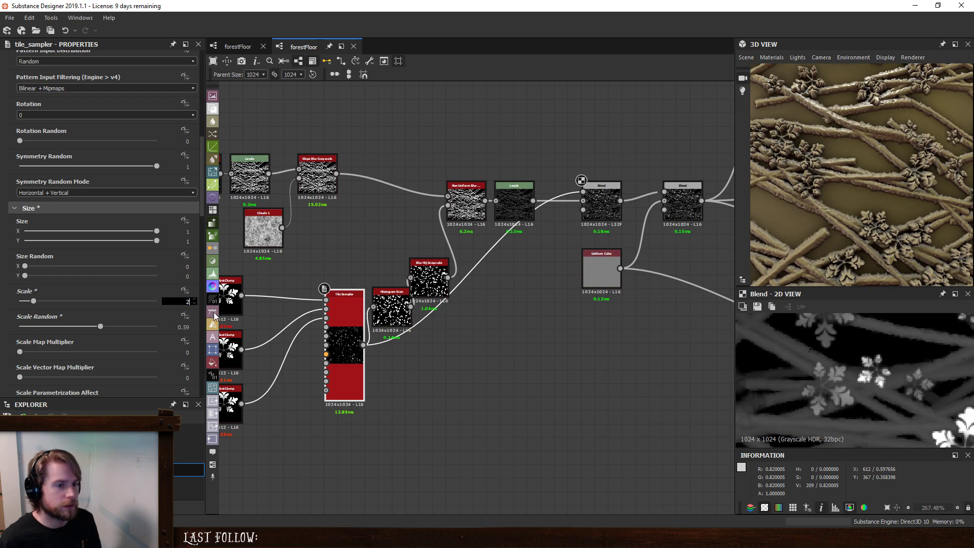
text(2)
key(Return)
scroll(817, 162, down, 6)
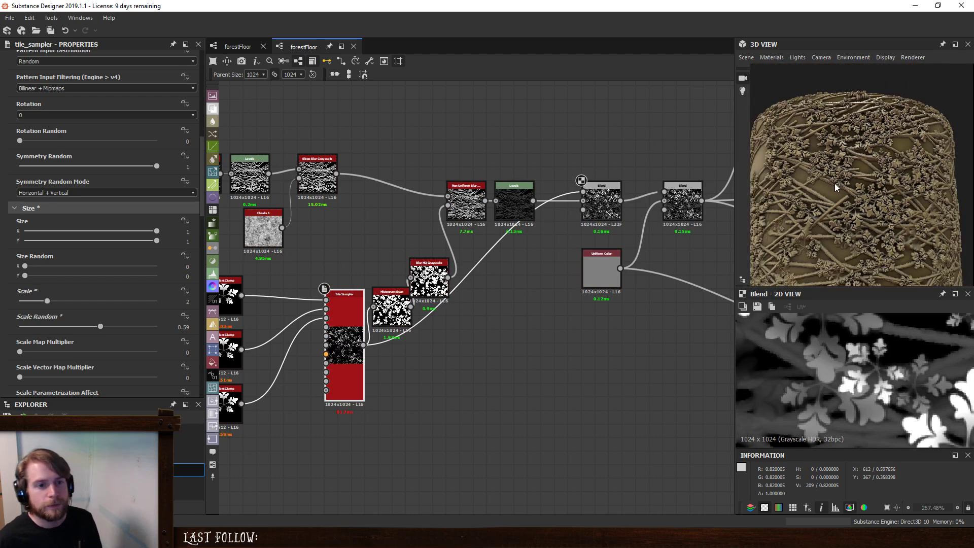
scroll(880, 214, up, 2)
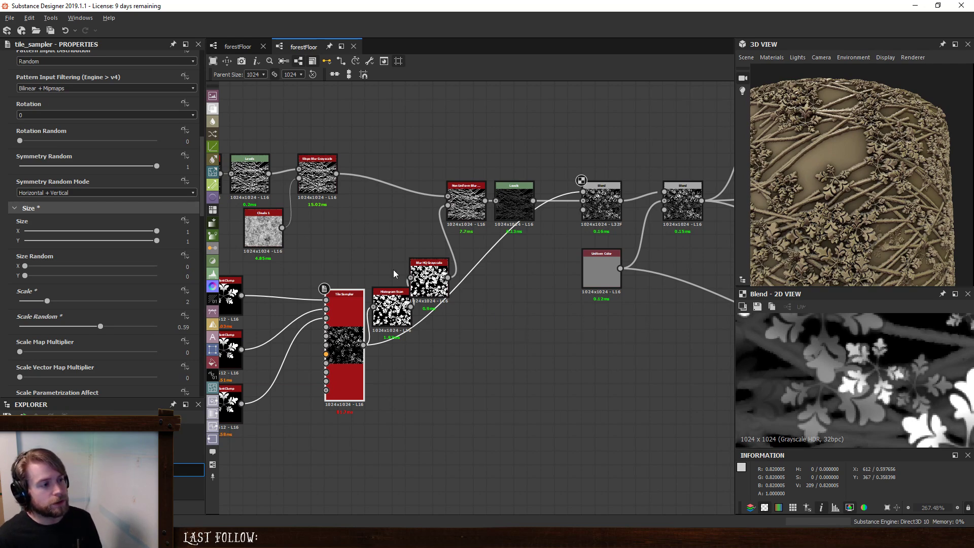
- Add a Histogram Scan node fed by the twigs' Slope Blur Grayscale and set its Position to about 0.92
middle_drag(394, 269, 552, 336)
drag(452, 226, 353, 257)
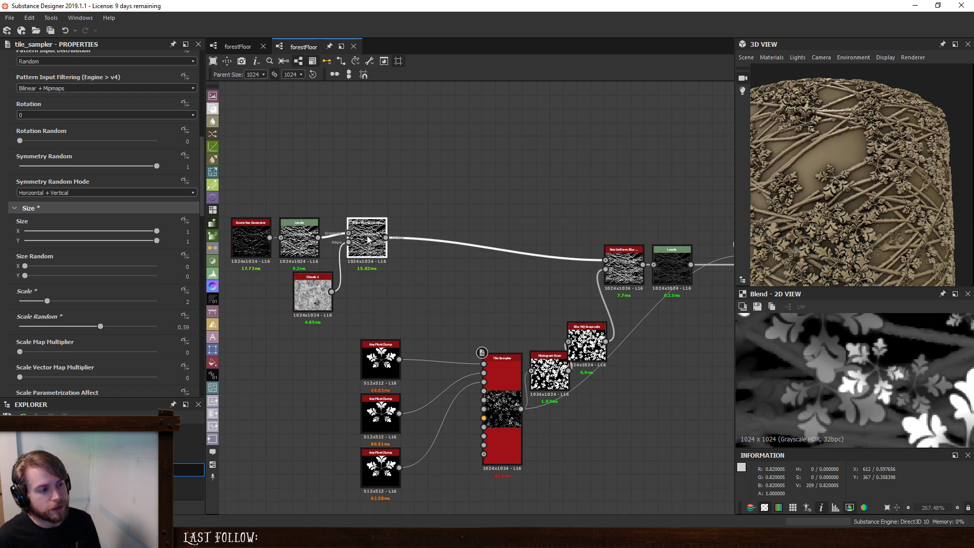
double_click(353, 256)
key(space)
text(hist)
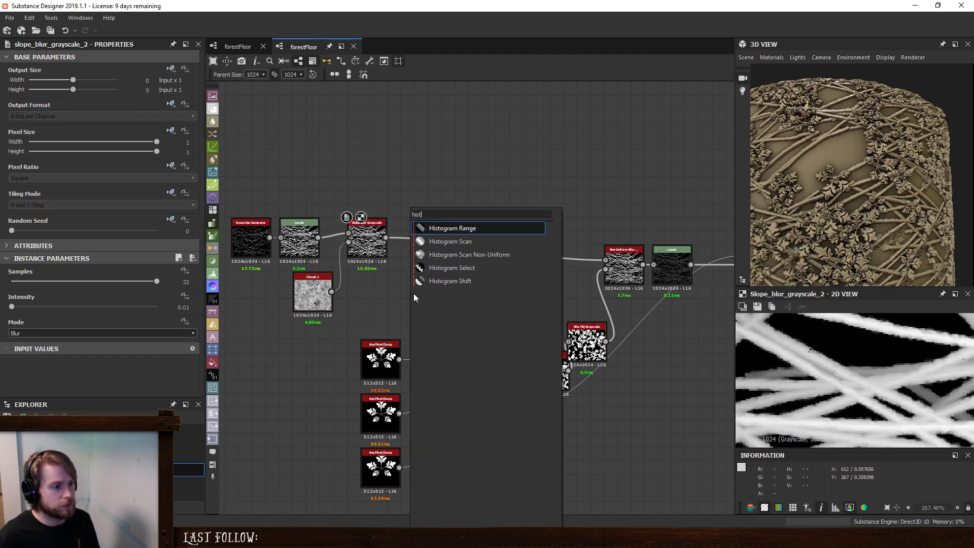
click(440, 241)
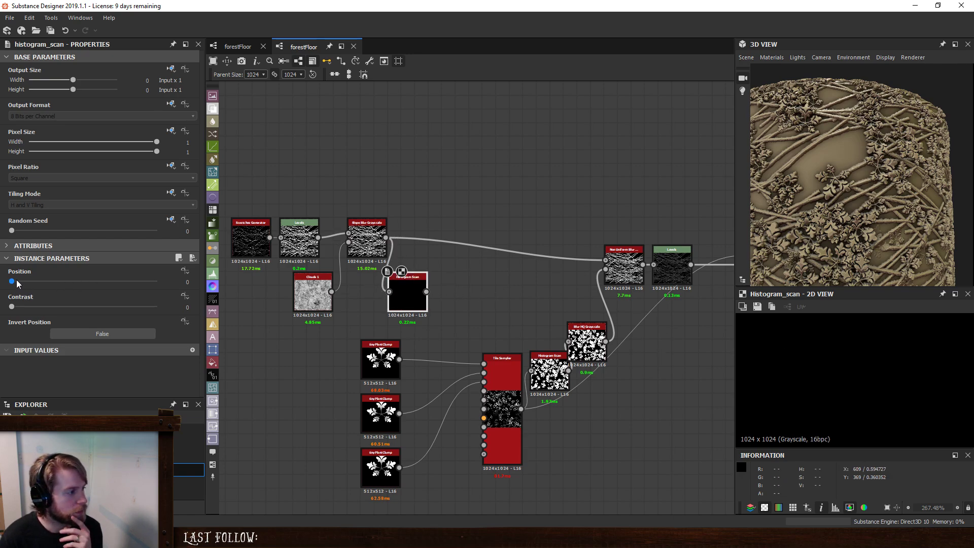
drag(17, 279, 145, 302)
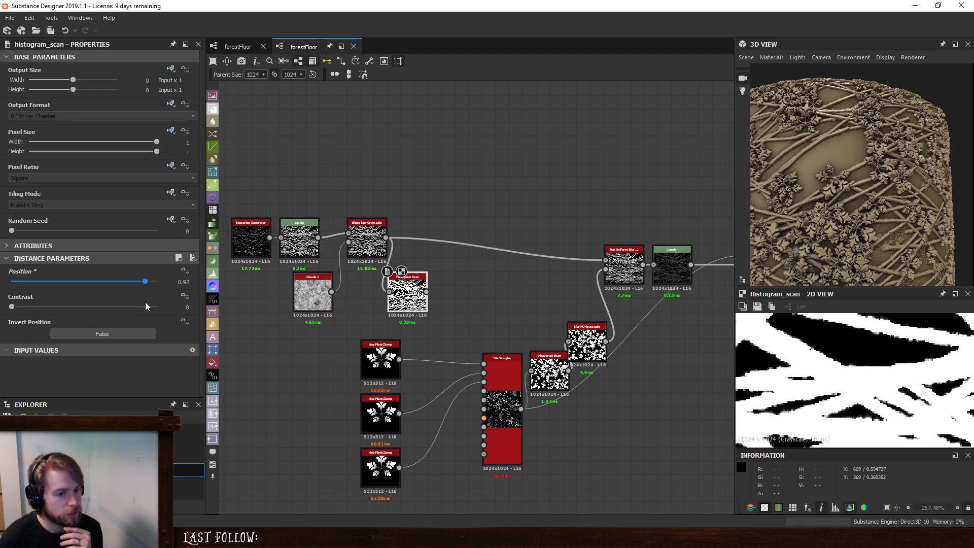
- Connect the new Histogram Scan to the Tile Sampler's mask map input, invert the mask map and set its threshold to 0.04
drag(427, 293, 486, 437)
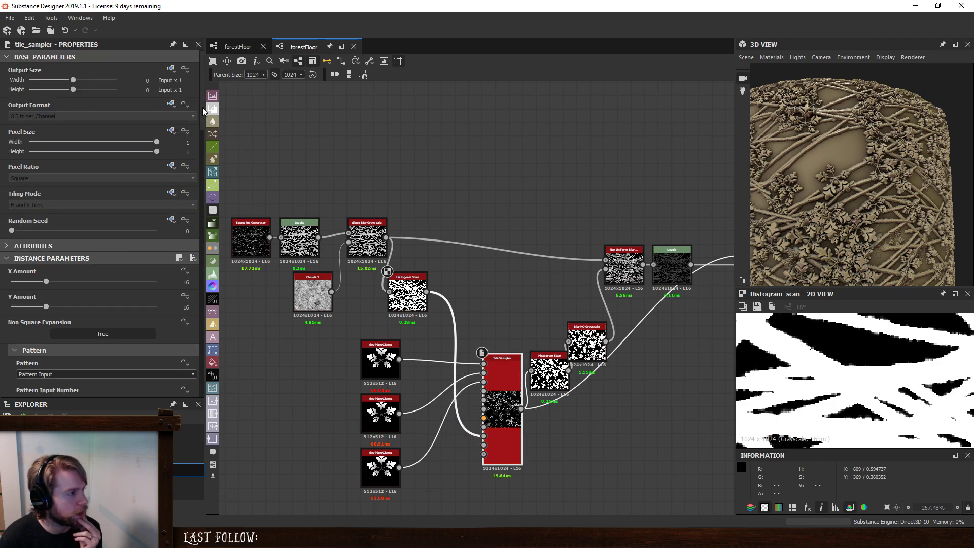
drag(203, 107, 206, 366)
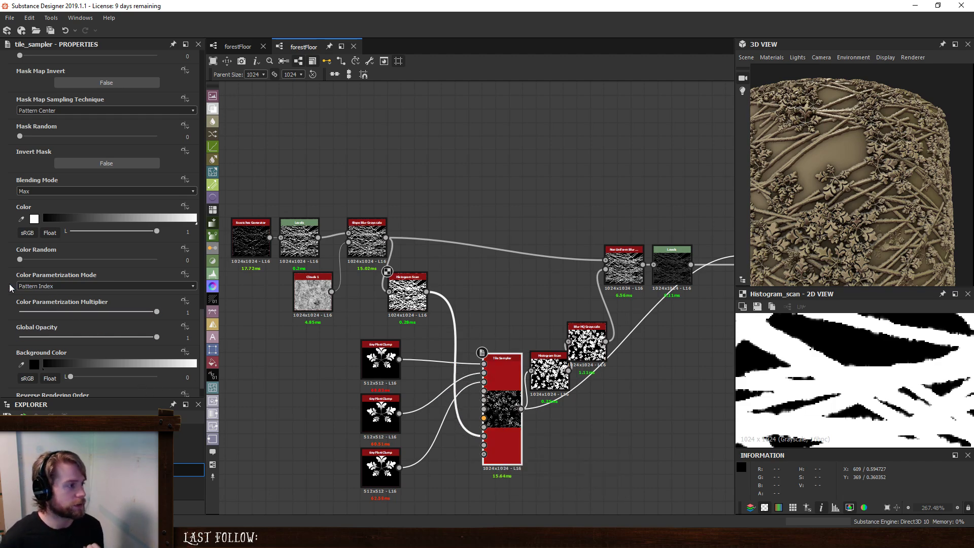
scroll(73, 119, up, 2)
click(84, 143)
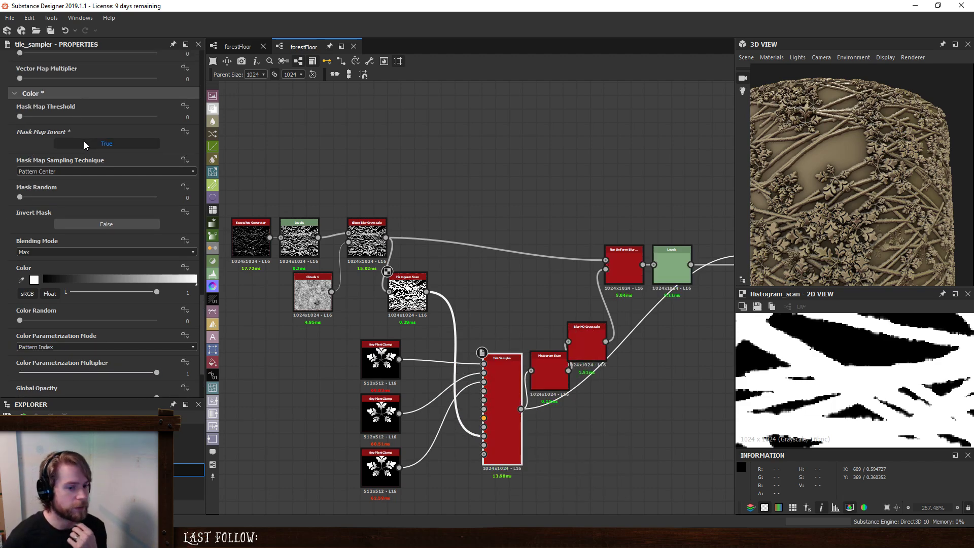
drag(21, 115, 29, 114)
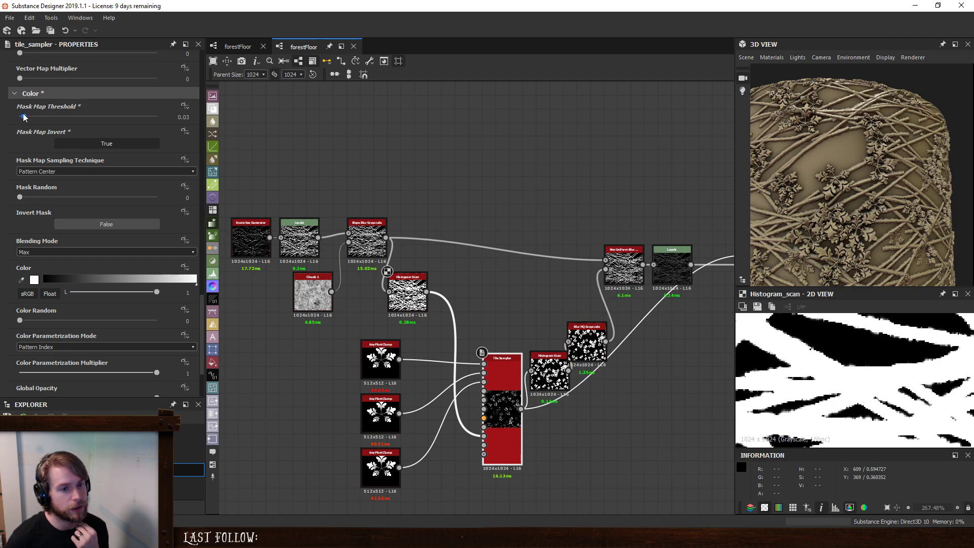
drag(29, 117, 24, 118)
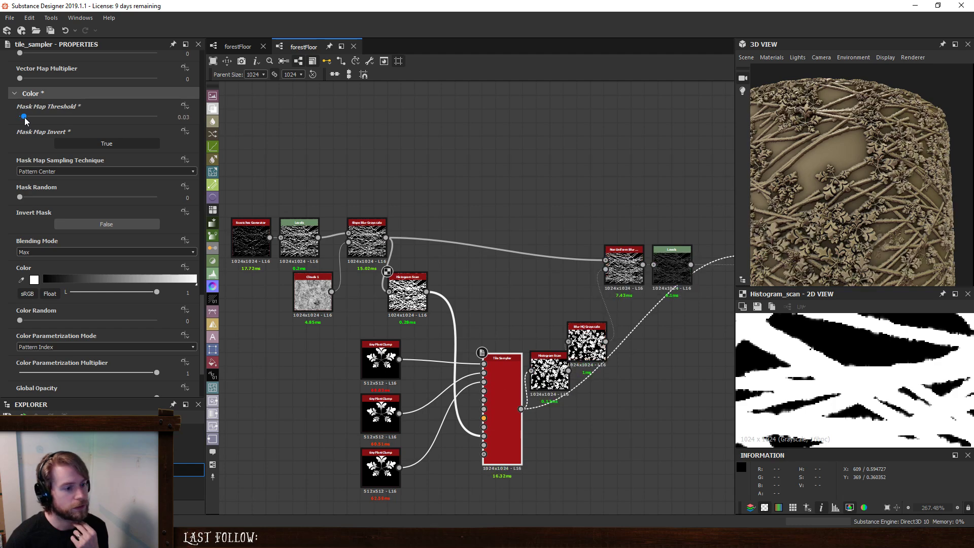
scroll(799, 201, down, 4)
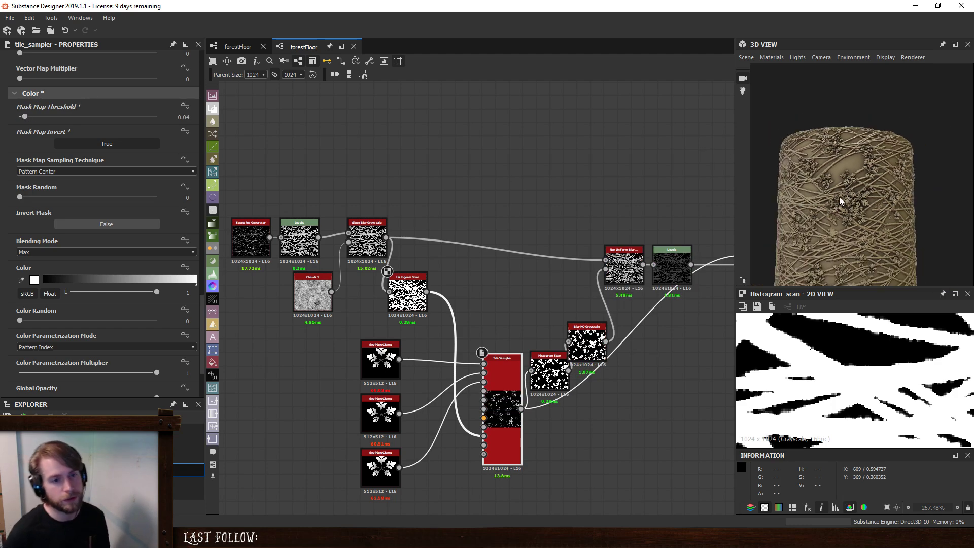
click(38, 172)
click(39, 171)
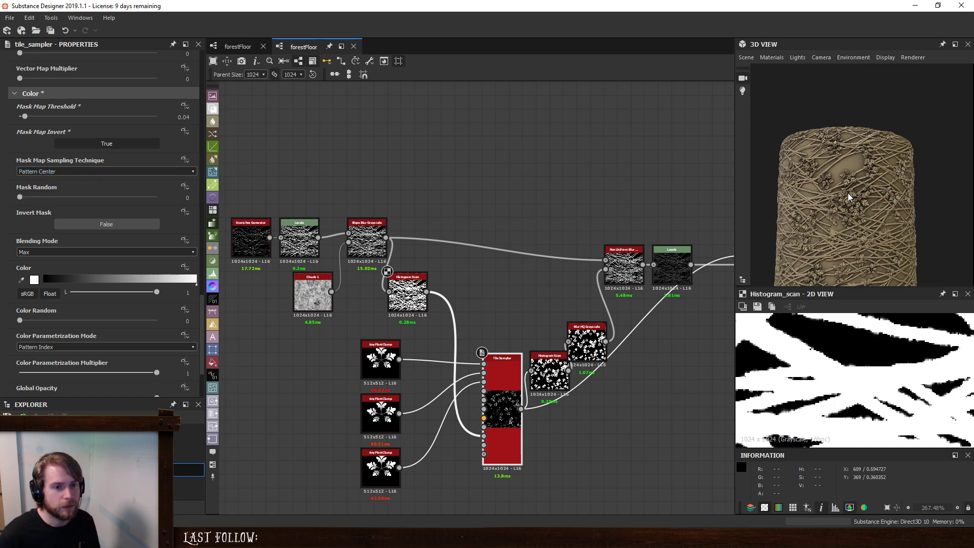
- Check the masked plants up close on the 3D model and raise the twig mask's Histogram Scan Position to 1
scroll(848, 193, up, 5)
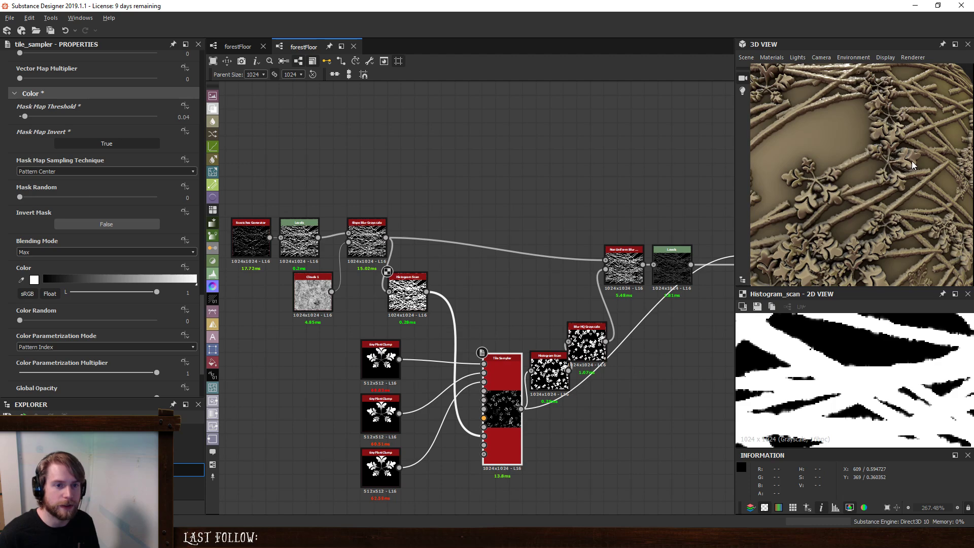
drag(912, 160, 891, 171)
scroll(855, 196, up, 4)
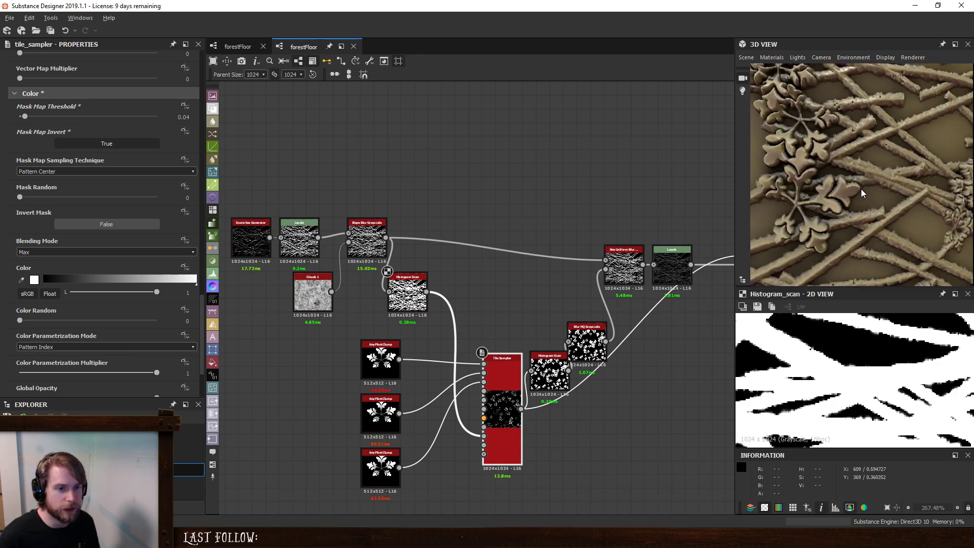
middle_drag(807, 211, 851, 187)
click(407, 292)
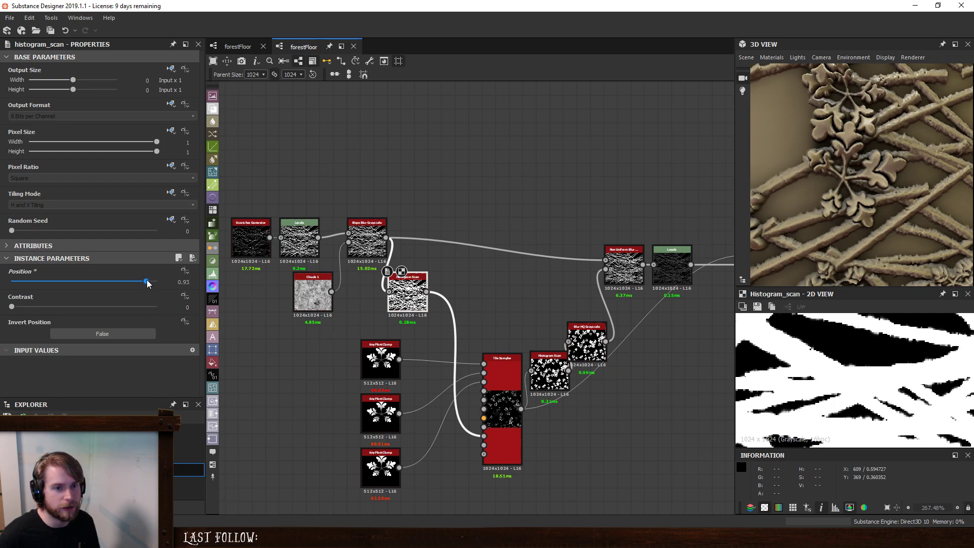
drag(148, 283, 158, 287)
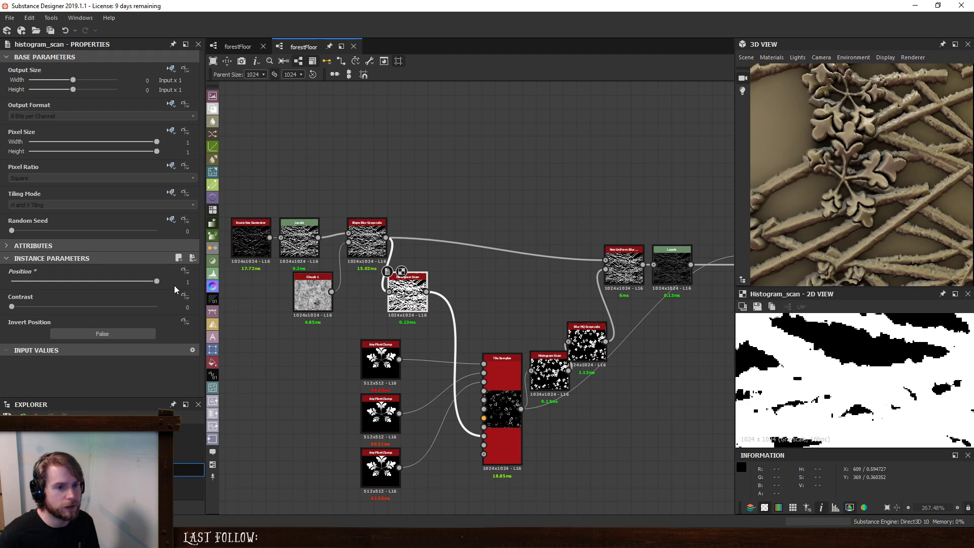
- Open the tinyPlantClump graph and examine its Transformation 2D and output results in the 2D and 3D views
click(382, 364)
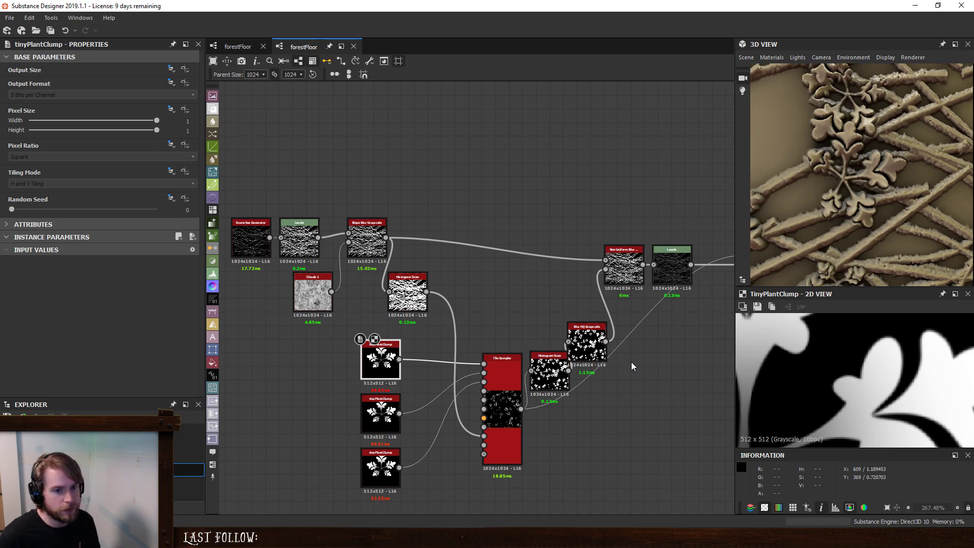
key(ctrl+e)
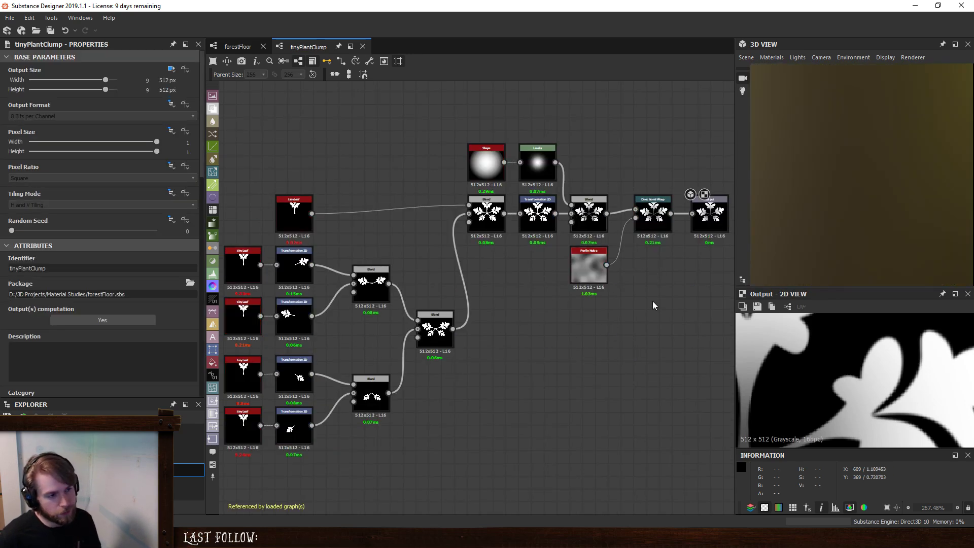
scroll(653, 300, up, 4)
middle_drag(570, 290, 509, 311)
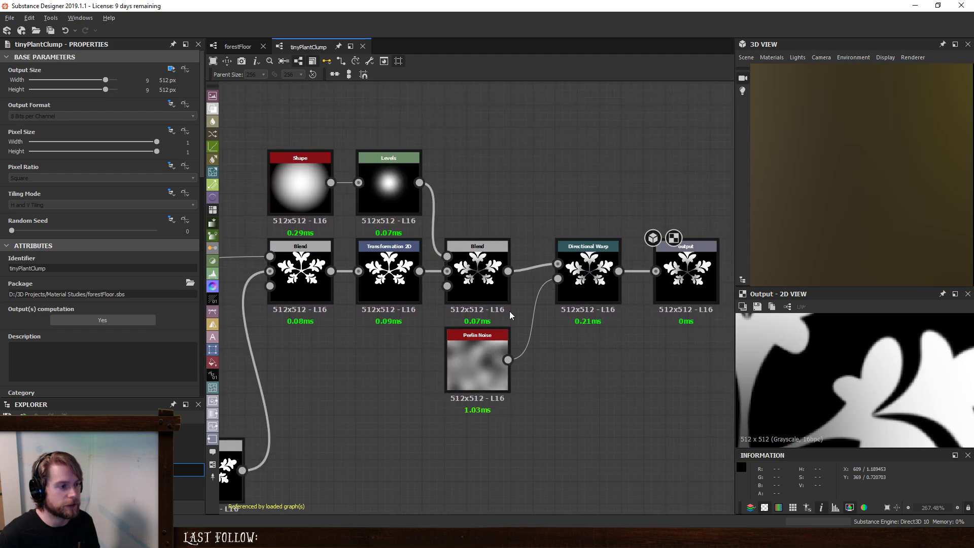
click(397, 288)
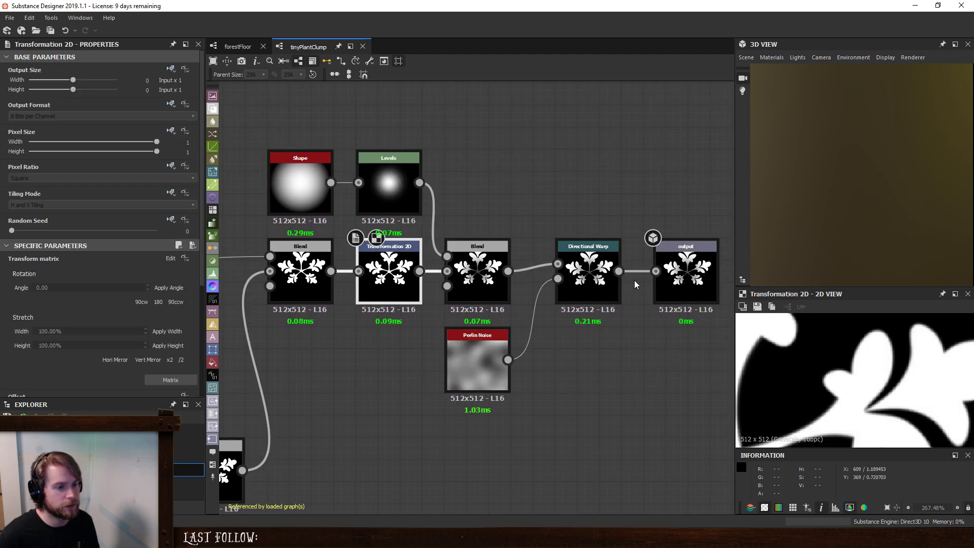
double_click(687, 279)
scroll(874, 218, down, 3)
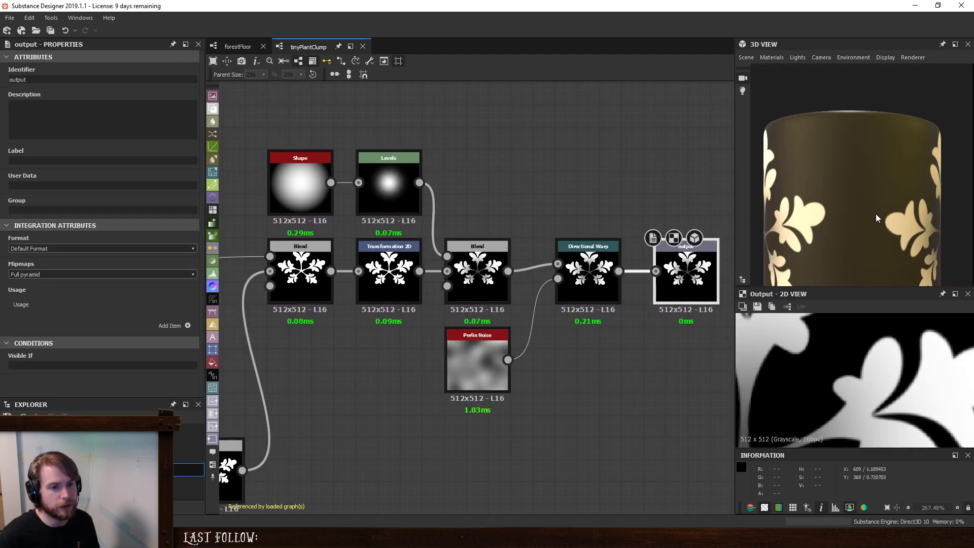
click(585, 386)
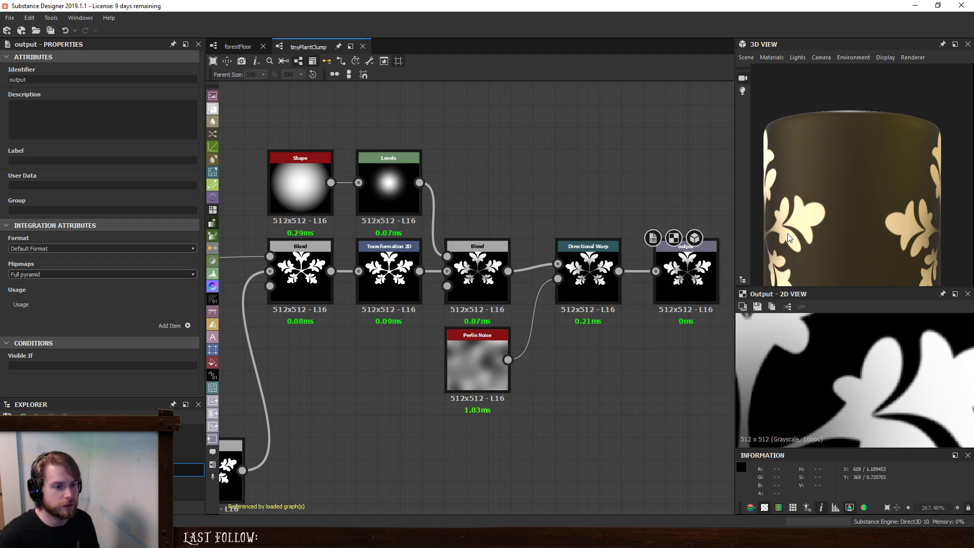
- Return to the forestFloor graph, show its outputs on the 3D model and examine how the plants overlap the twigs
click(237, 46)
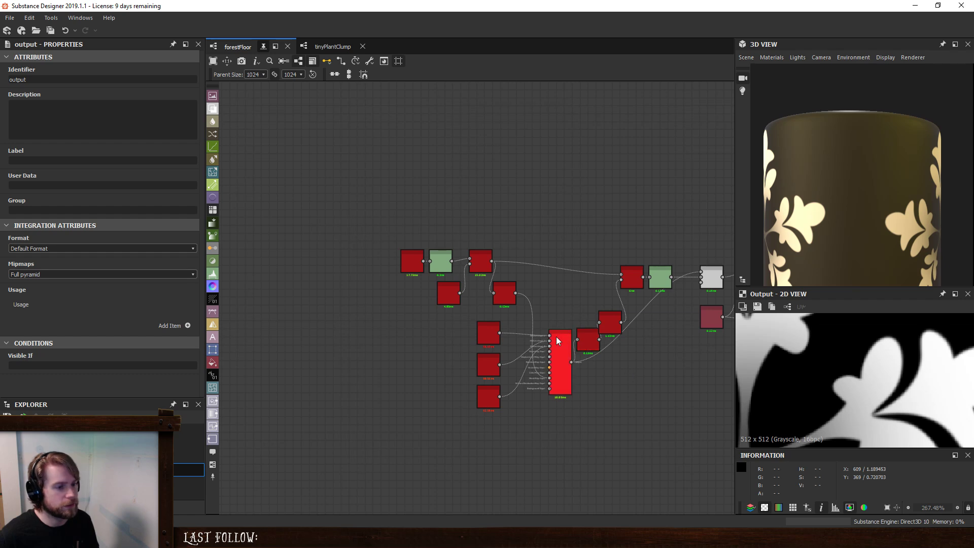
right_click(681, 362)
click(750, 185)
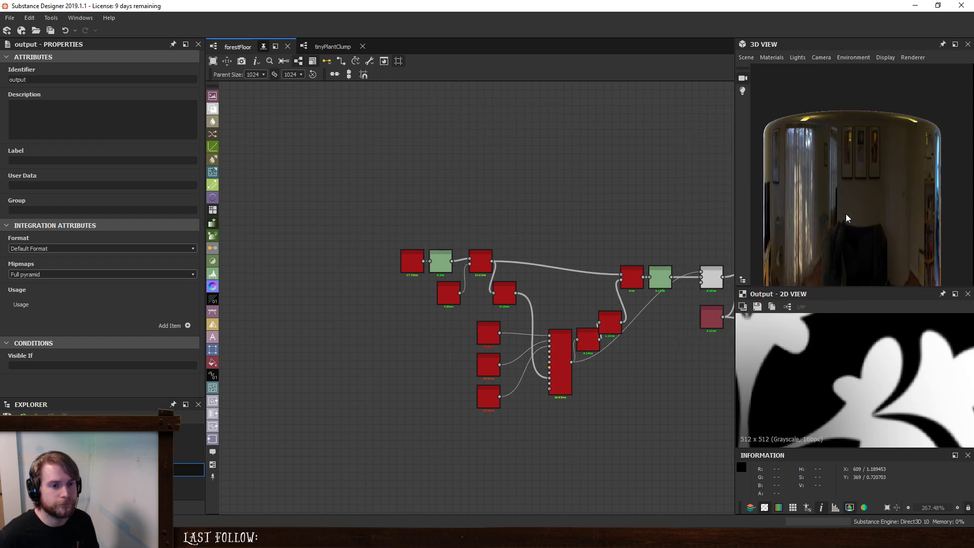
scroll(846, 214, up, 10)
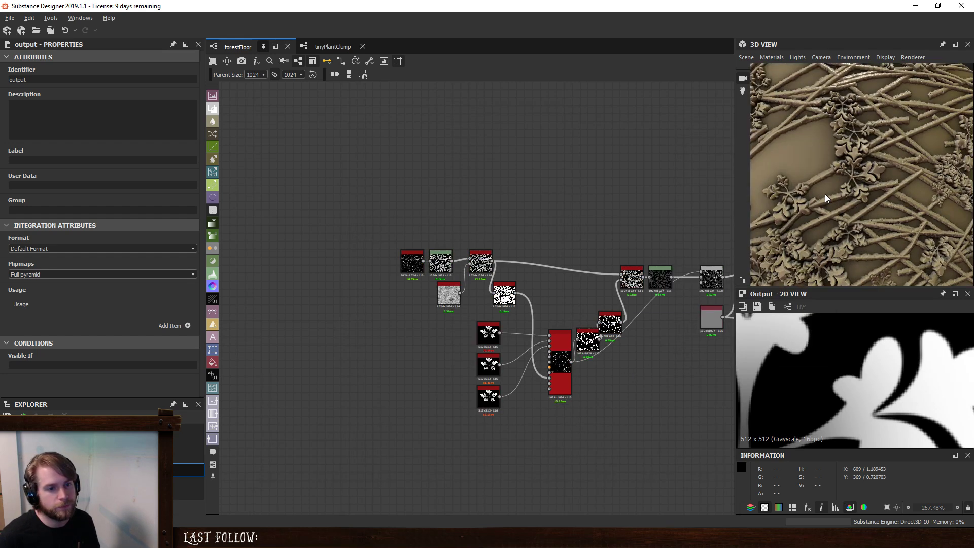
drag(834, 191, 865, 204)
scroll(867, 171, down, 6)
scroll(866, 191, up, 6)
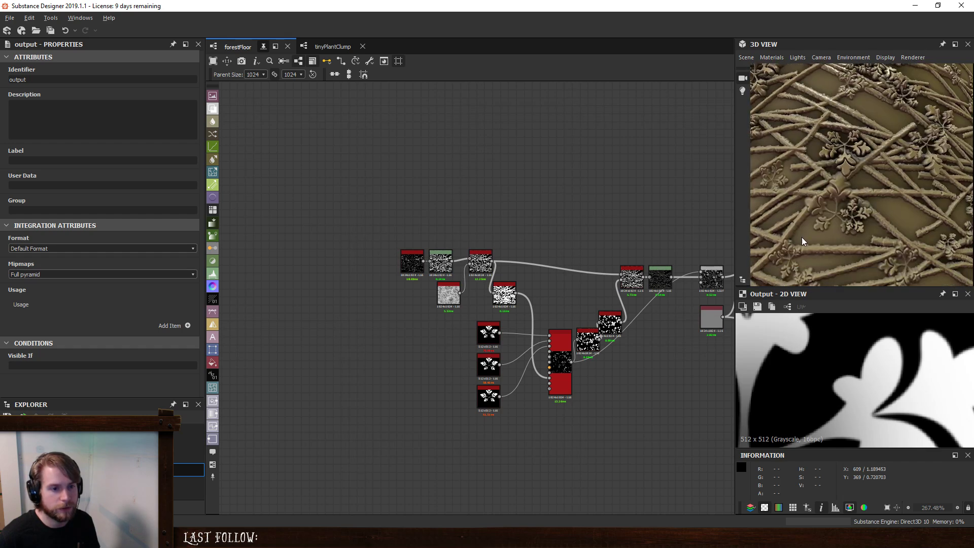
scroll(809, 224, up, 6)
drag(809, 225, 841, 227)
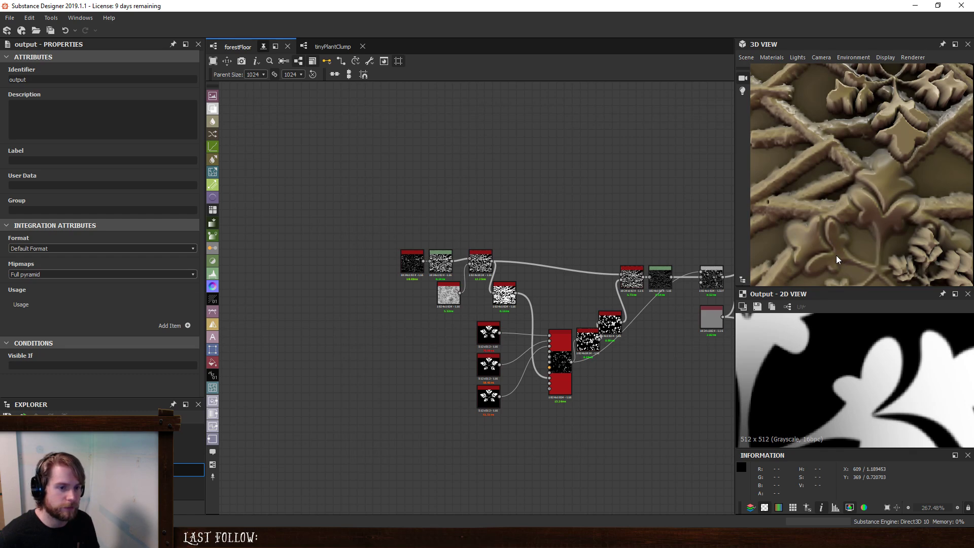
- Set the Intensity of the twig layer's Non Uniform Blur Grayscale to 1.92
scroll(673, 349, up, 5)
click(467, 330)
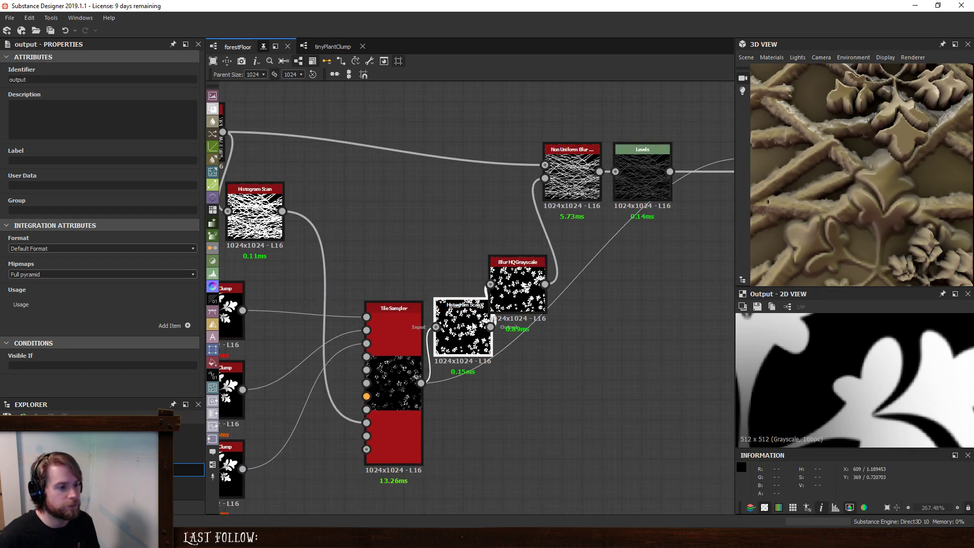
click(575, 178)
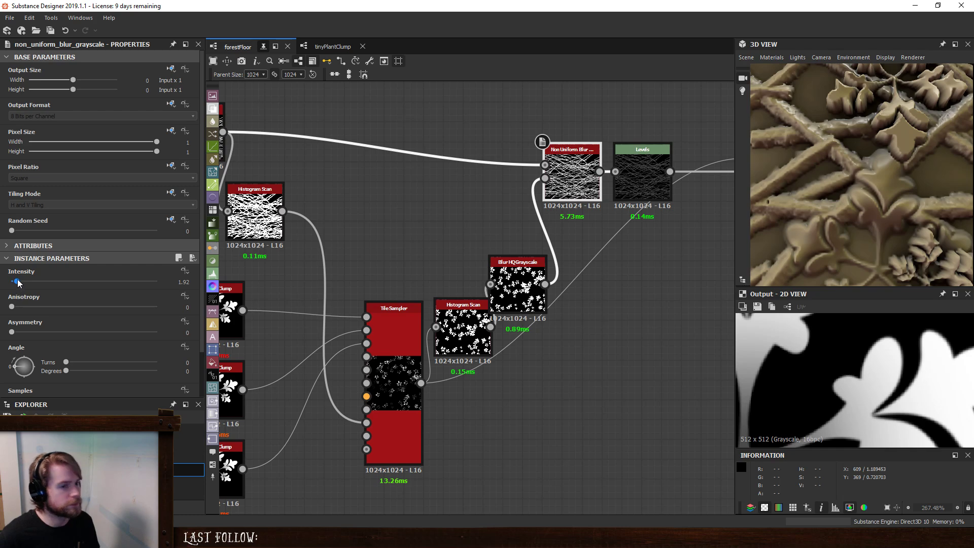
mouse_move(18, 282)
mouse_down()
mouse_move(49, 282)
mouse_move(17, 288)
mouse_up()
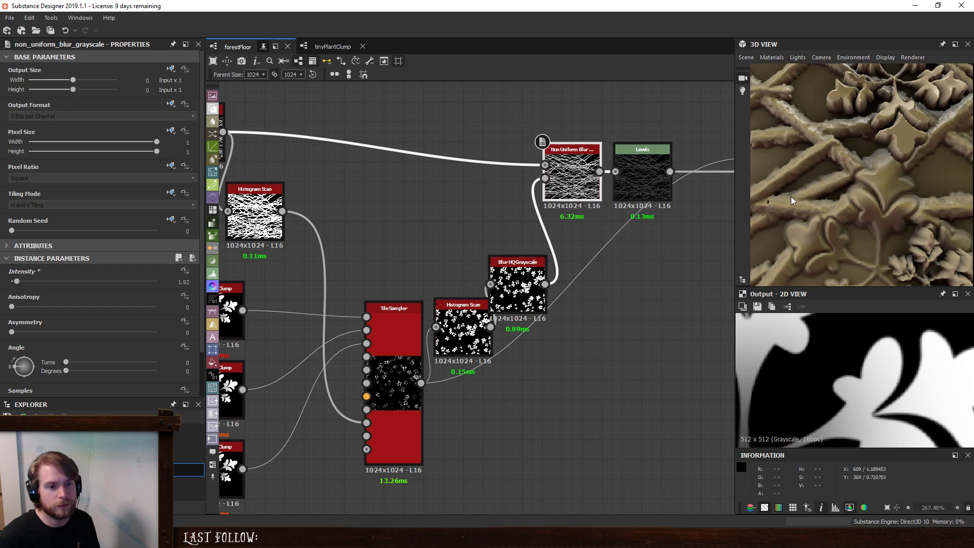
- Examine the twigs and plant clumps on the 3D model from different distances and angles
scroll(834, 220, down, 10)
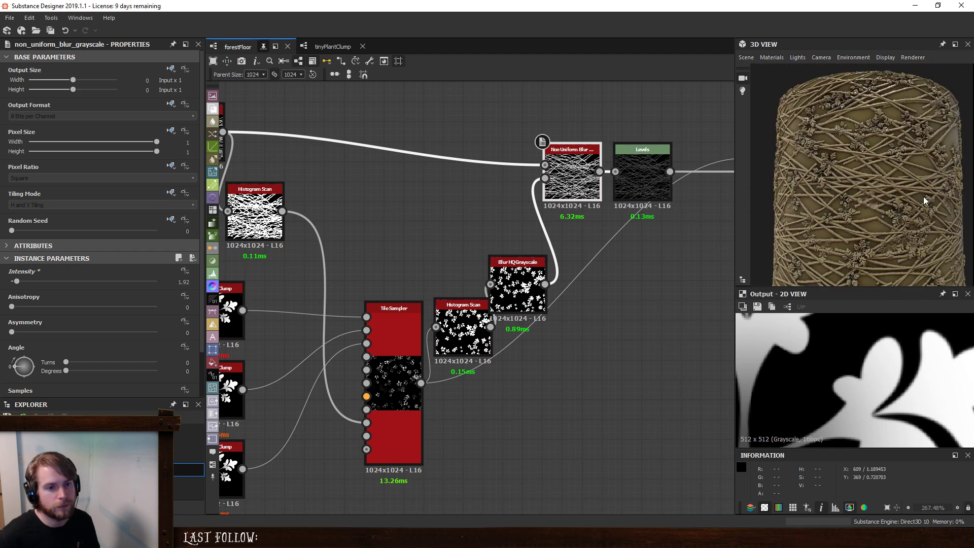
scroll(901, 220, up, 10)
scroll(902, 220, down, 10)
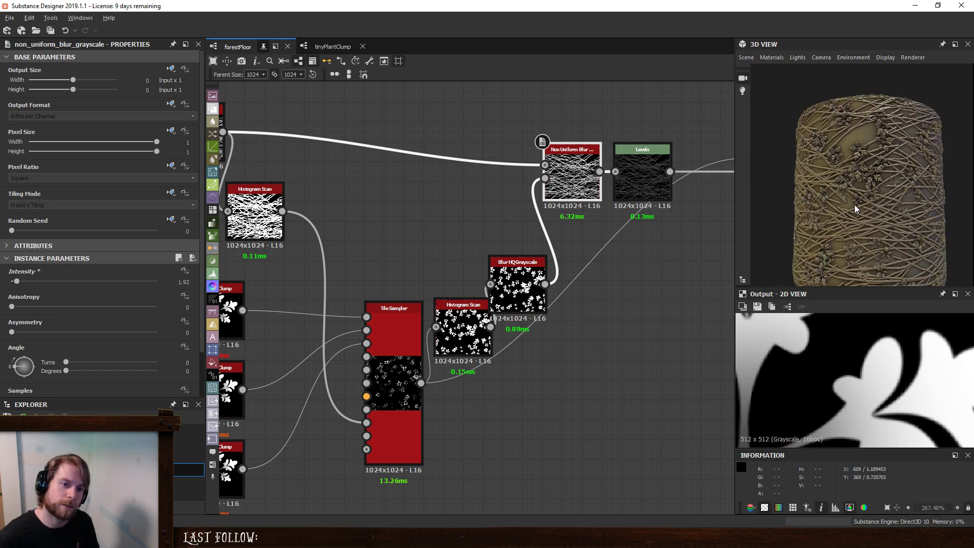
scroll(863, 214, up, 10)
scroll(882, 213, up, 5)
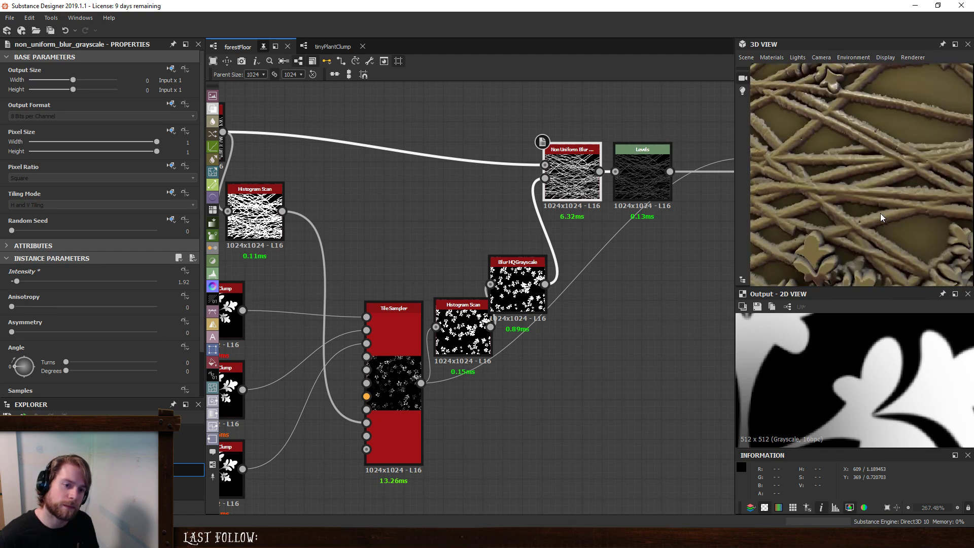
scroll(884, 205, down, 8)
scroll(893, 208, down, 10)
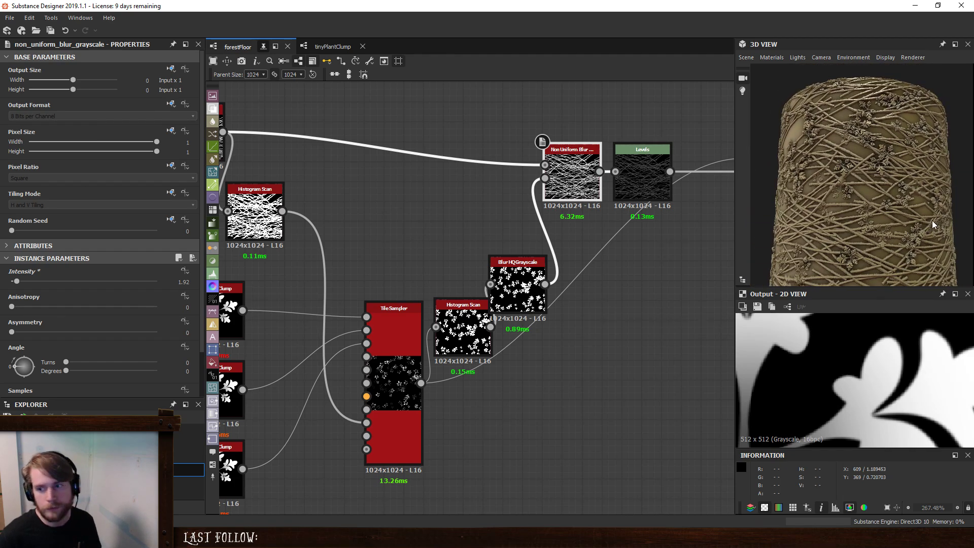
scroll(895, 223, down, 3)
drag(917, 222, 861, 207)
scroll(884, 201, up, 3)
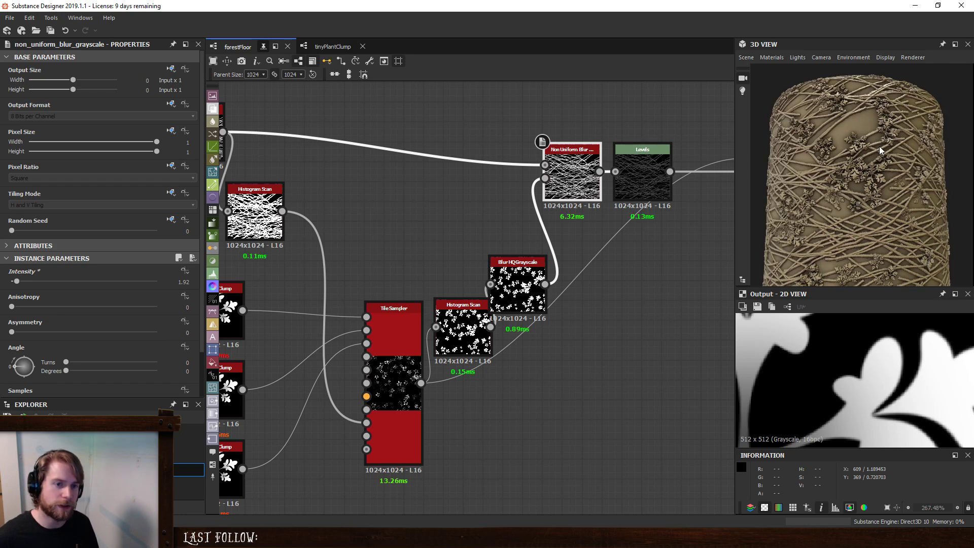
- Show the plant Tile Sampler's output in the 2D view and examine how the clumps are scattered
click(390, 388)
scroll(914, 194, down, 4)
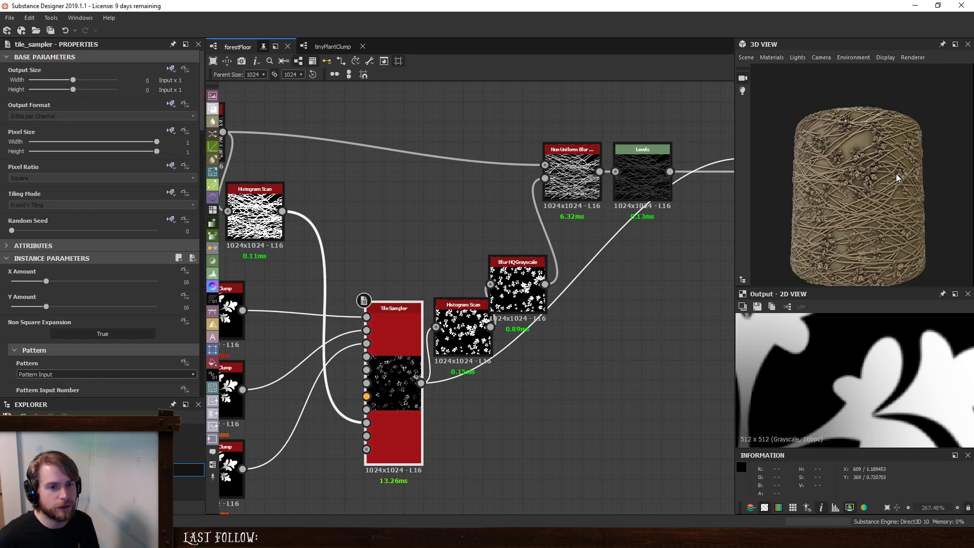
double_click(403, 376)
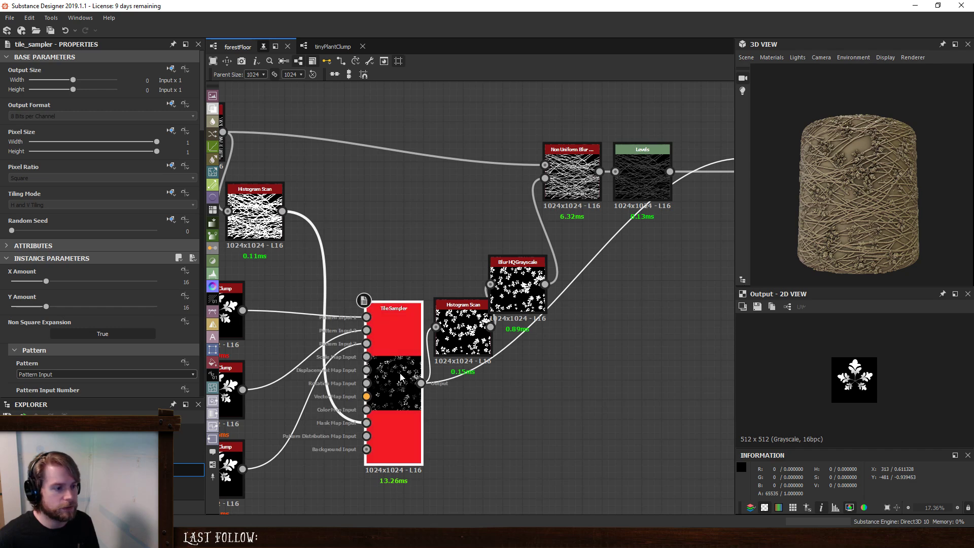
scroll(835, 378, up, 5)
scroll(835, 378, down, 3)
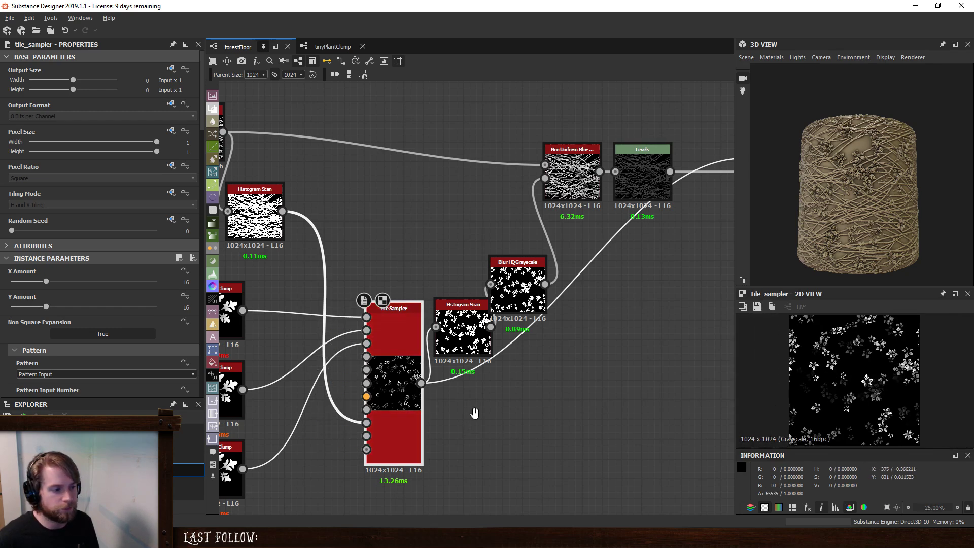
- Add a Perlin Noise node in the empty area below the tinyPlantClump nodes
middle_drag(474, 412, 719, 276)
scroll(557, 380, down, 2)
middle_drag(557, 380, 538, 381)
key(space)
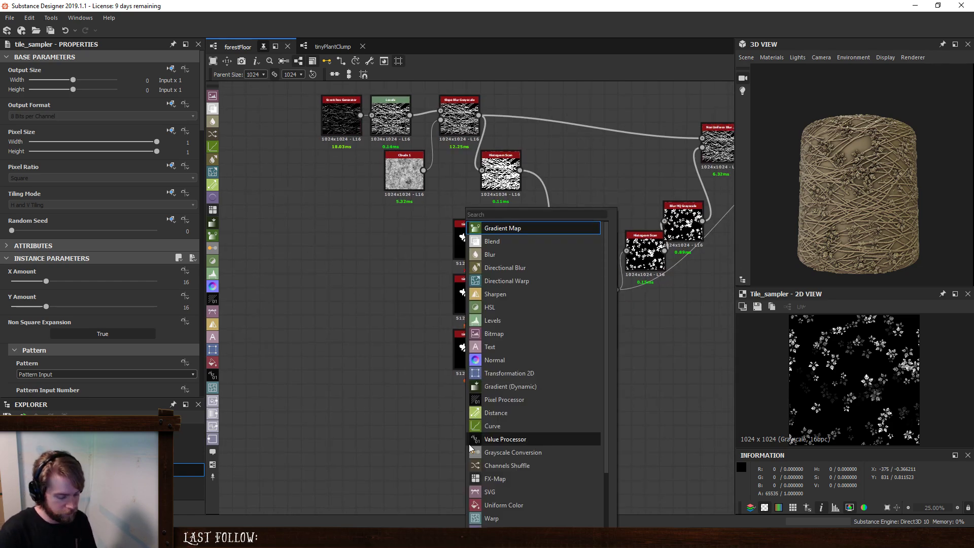
text(perl)
key(Return)
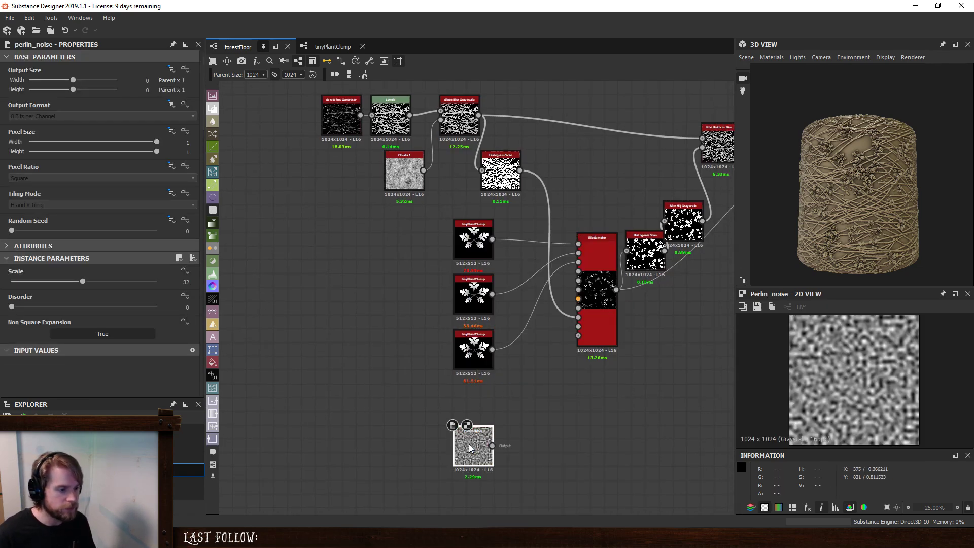
drag(469, 452, 410, 431)
- Add a Flow Map Generator fed by the Perlin Noise
key(space)
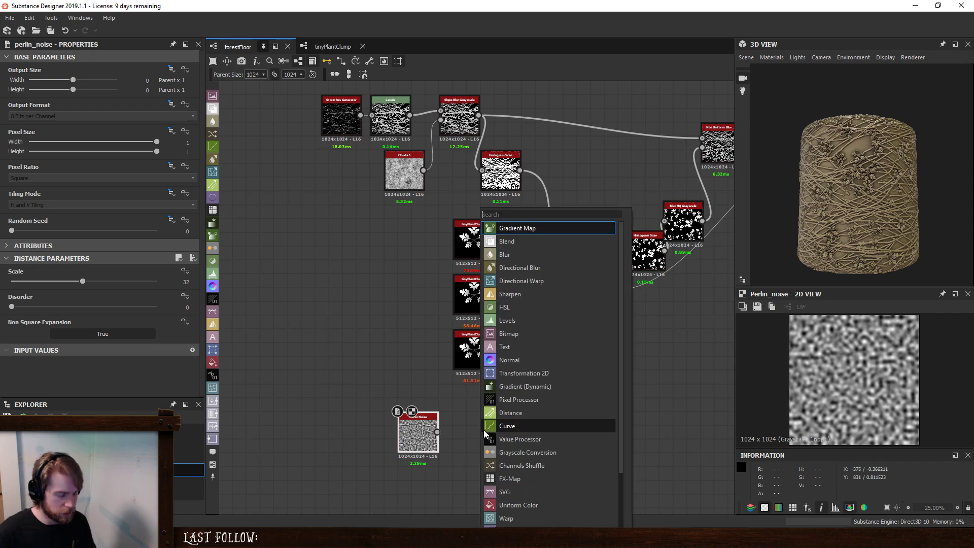
text(flow)
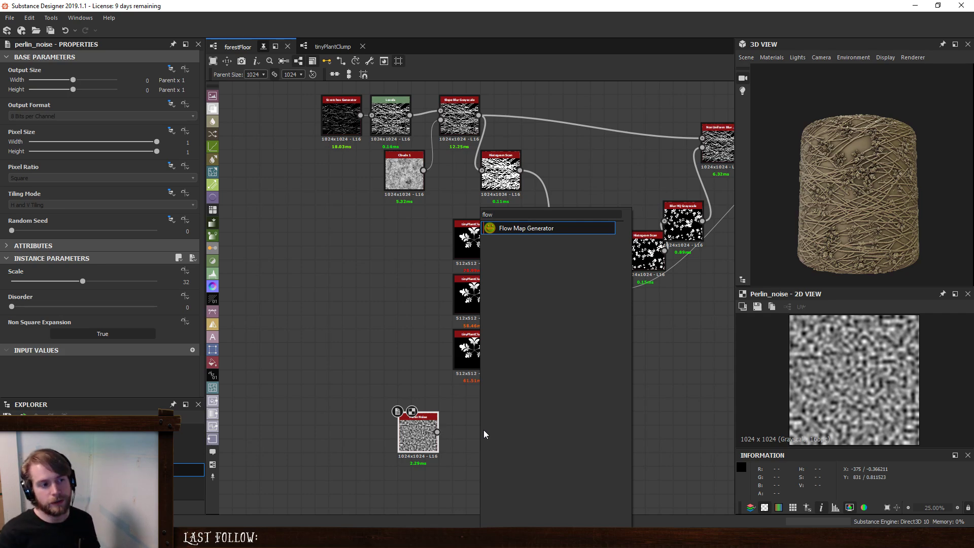
key(Return)
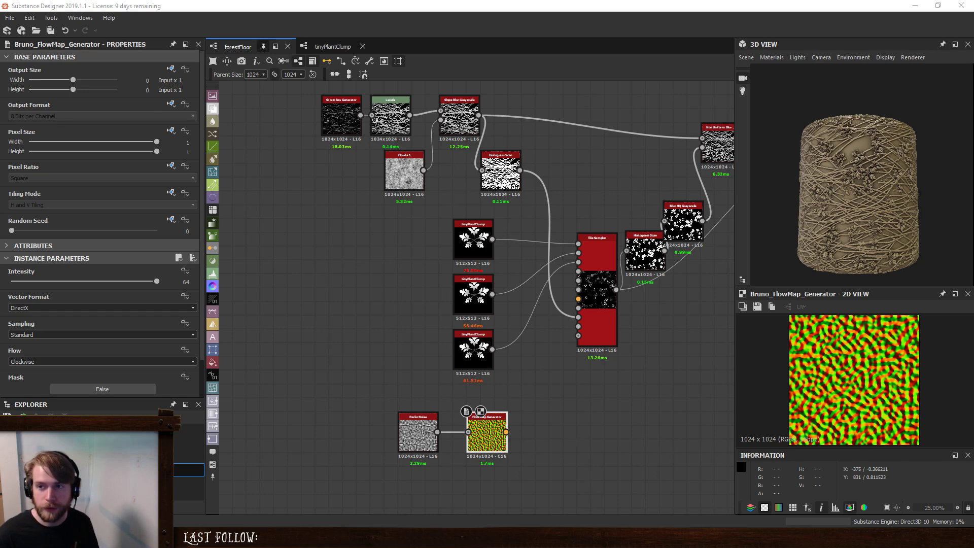
middle_drag(559, 482, 479, 421)
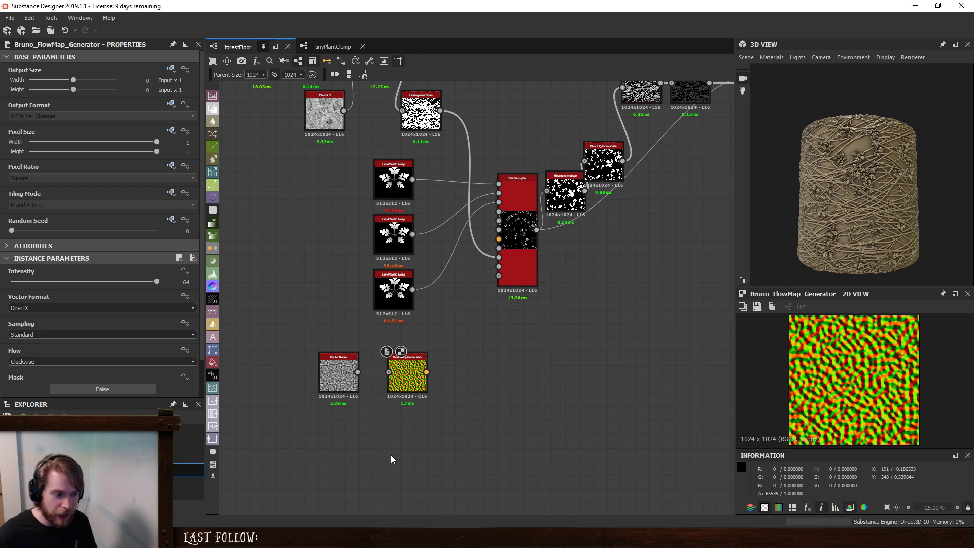
- Add a Normal node below the Flow Map Generator and feed it with the Perlin Noise
key(space)
text(normal)
key(Return)
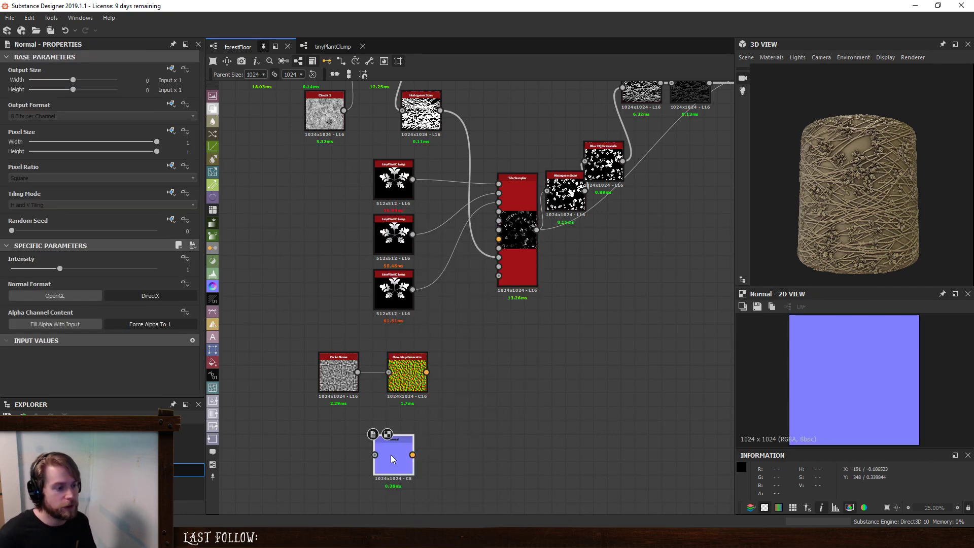
scroll(391, 455, up, 1)
drag(351, 356, 404, 446)
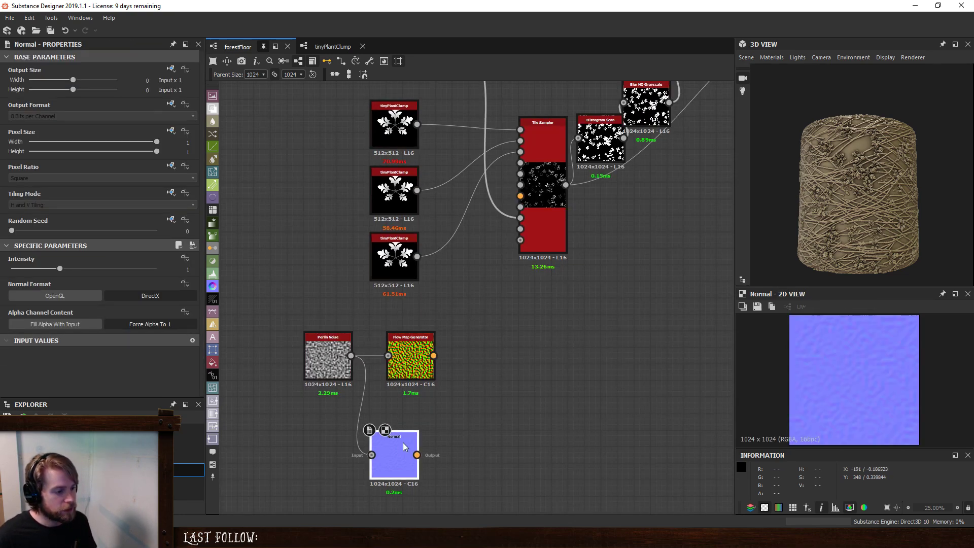
- Add a Channels Shuffle after the Normal node and set its Blue Channel to Input 2 Blue Channel
key(space)
text(ch)
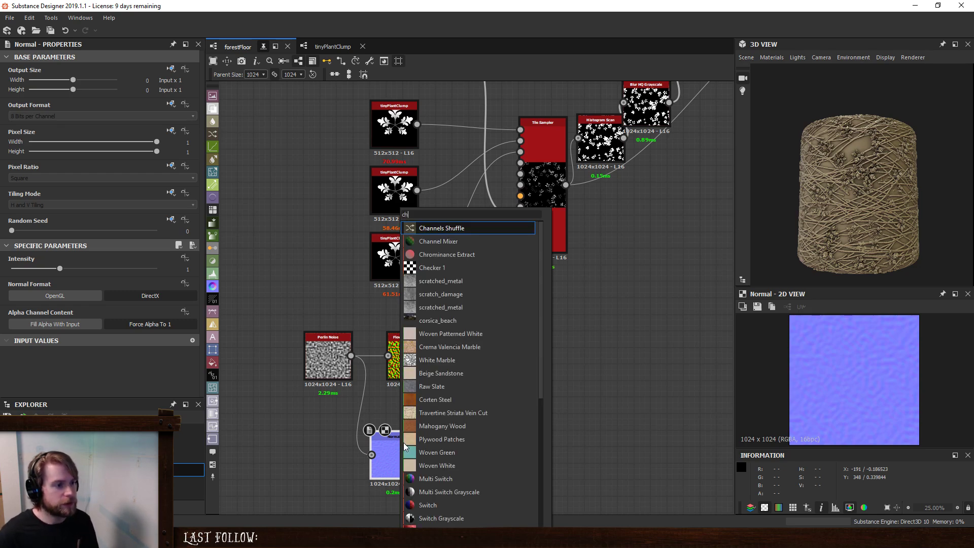
click(464, 228)
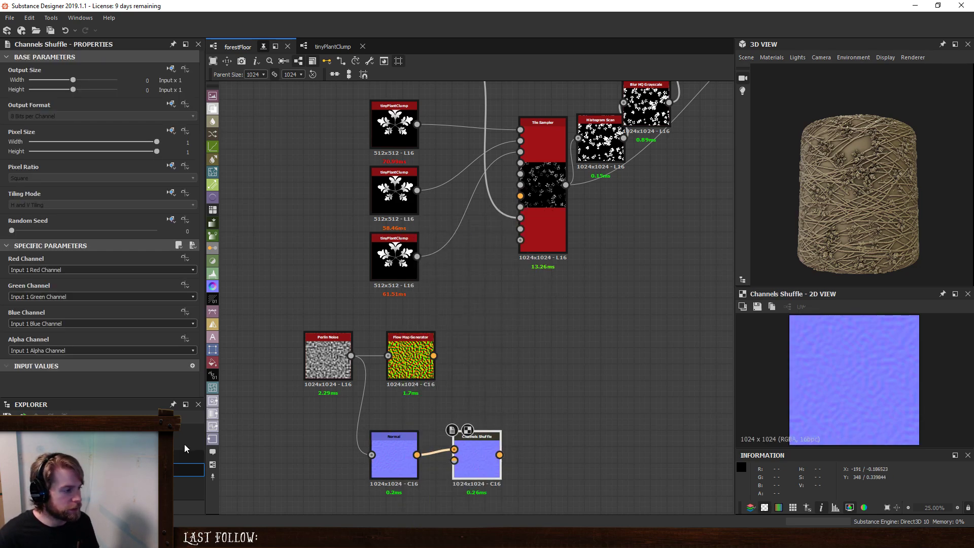
click(98, 322)
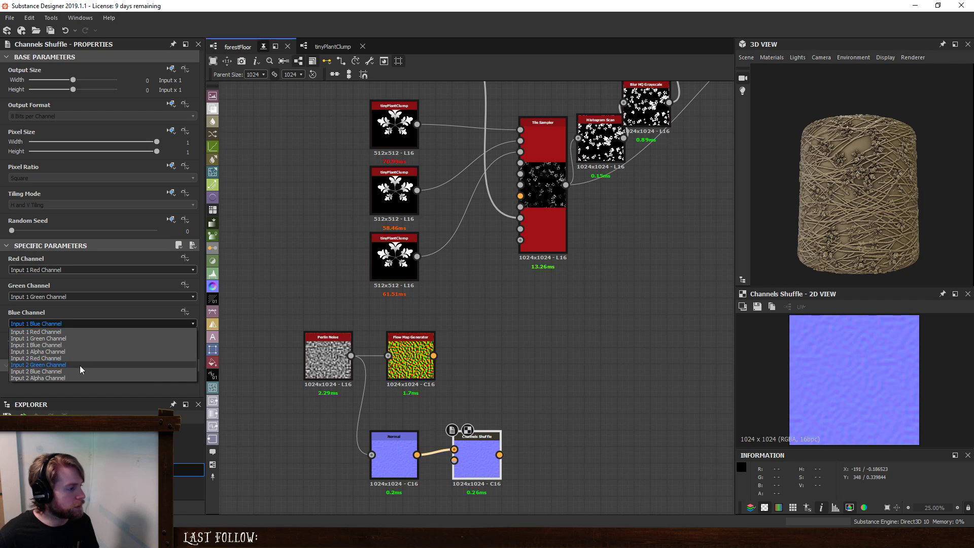
click(78, 371)
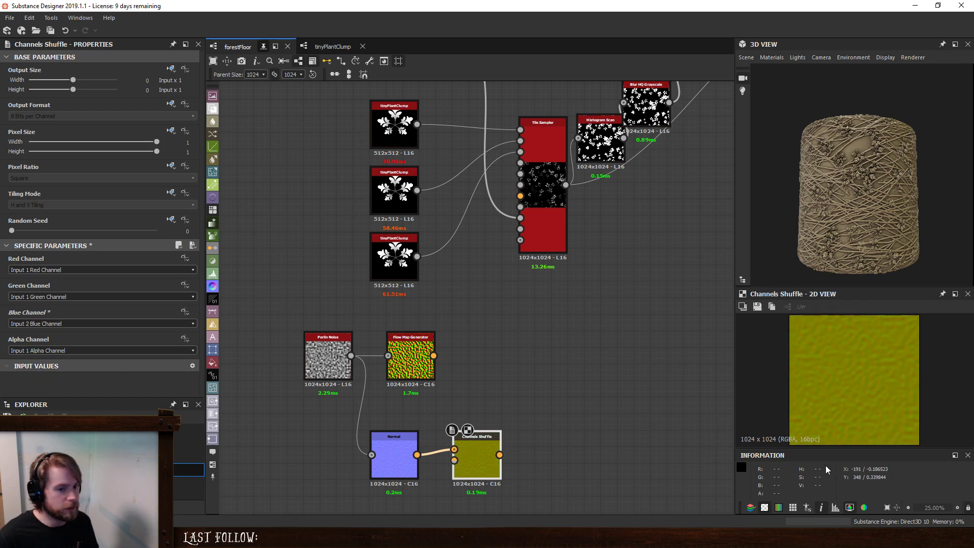
- Set the Normal node's Intensity to 120 and place the Flow Map Generator above the Channels Shuffle for comparison
click(394, 446)
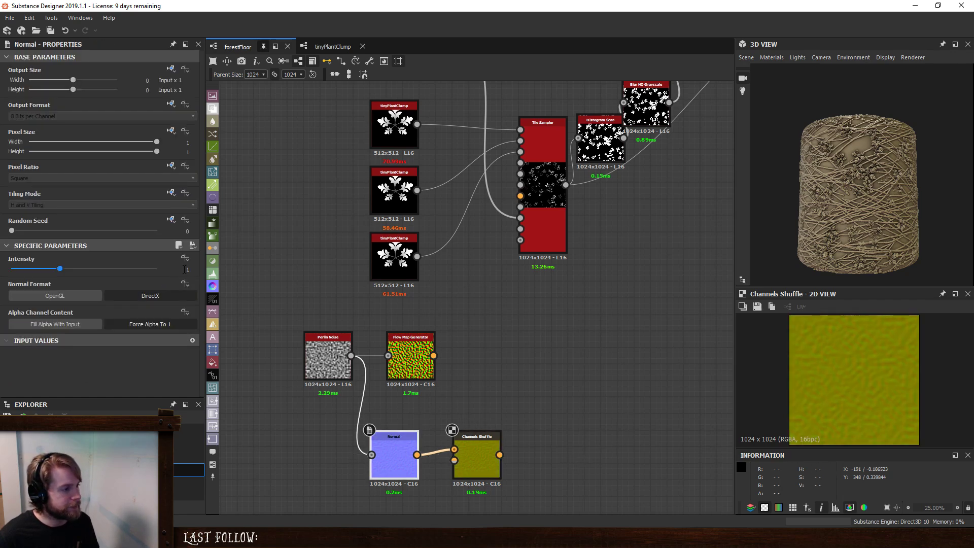
double_click(186, 269)
text(120)
key(Return)
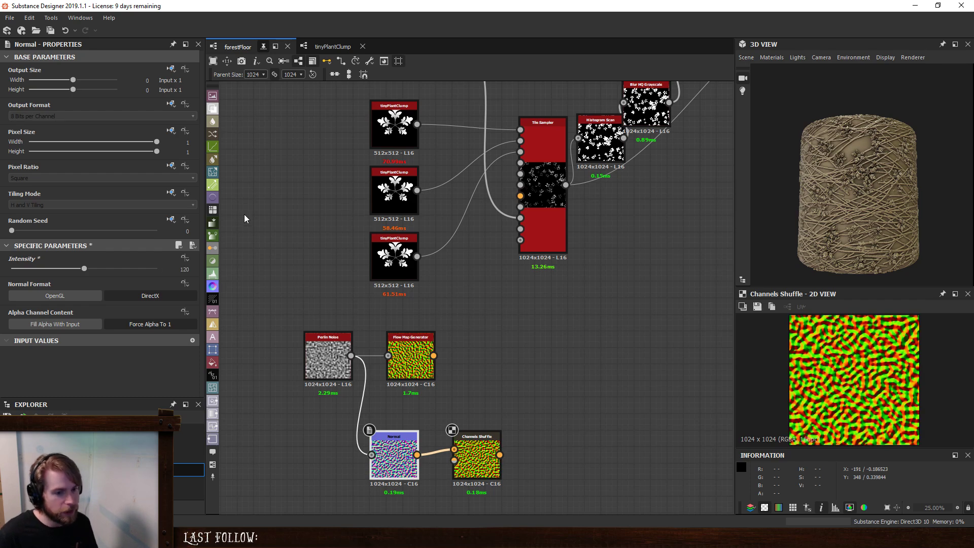
drag(402, 344, 468, 375)
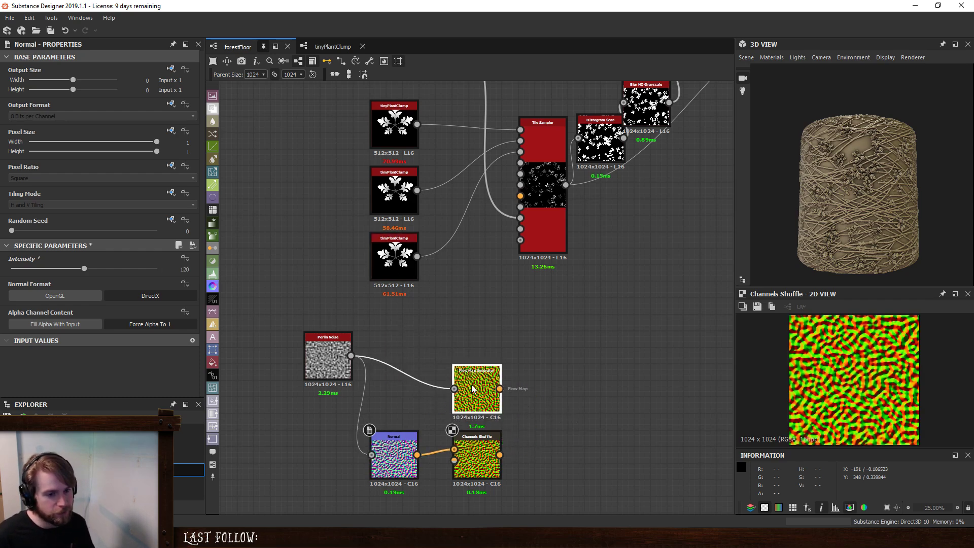
click(479, 455)
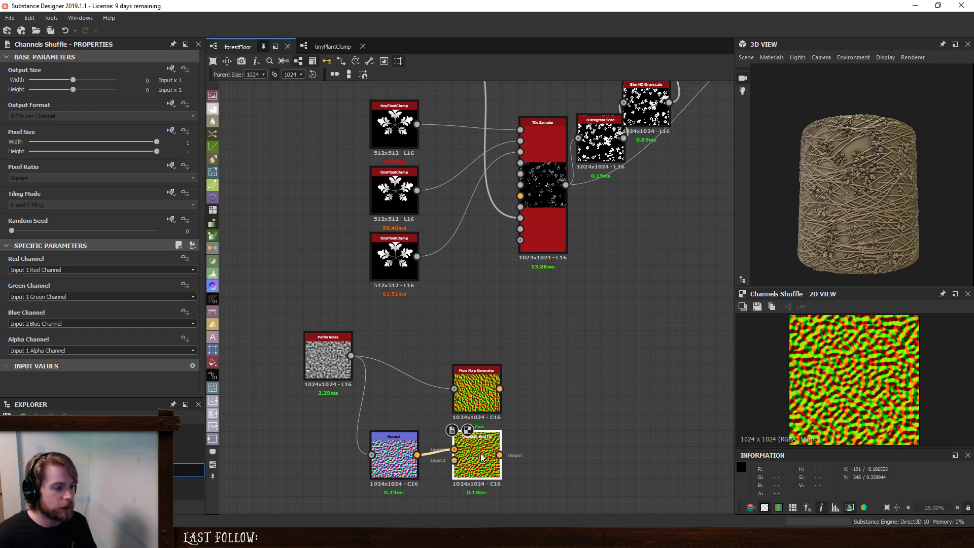
click(395, 453)
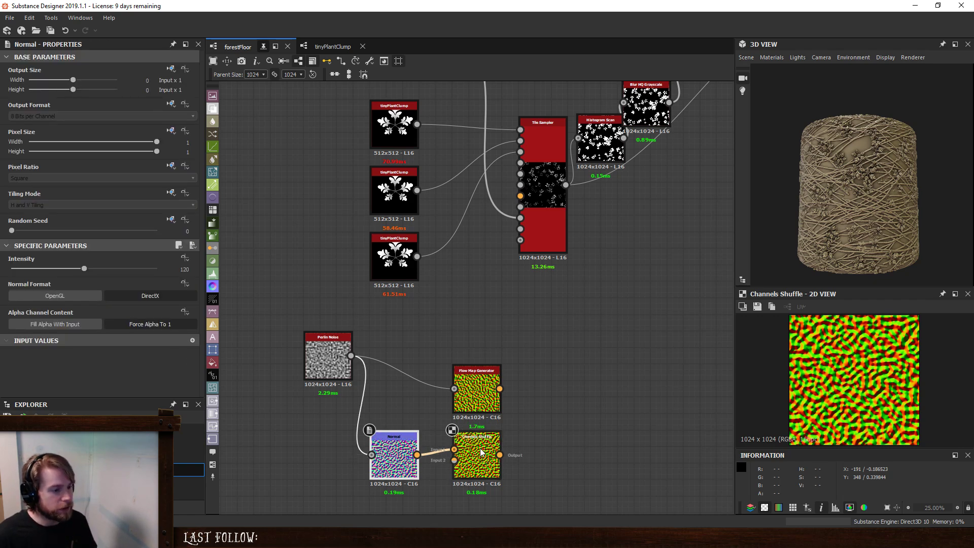
- Space the Normal and Channels Shuffle nodes apart and insert a Normal Invert between them
drag(482, 450, 506, 451)
drag(398, 451, 365, 450)
click(408, 452)
key(space)
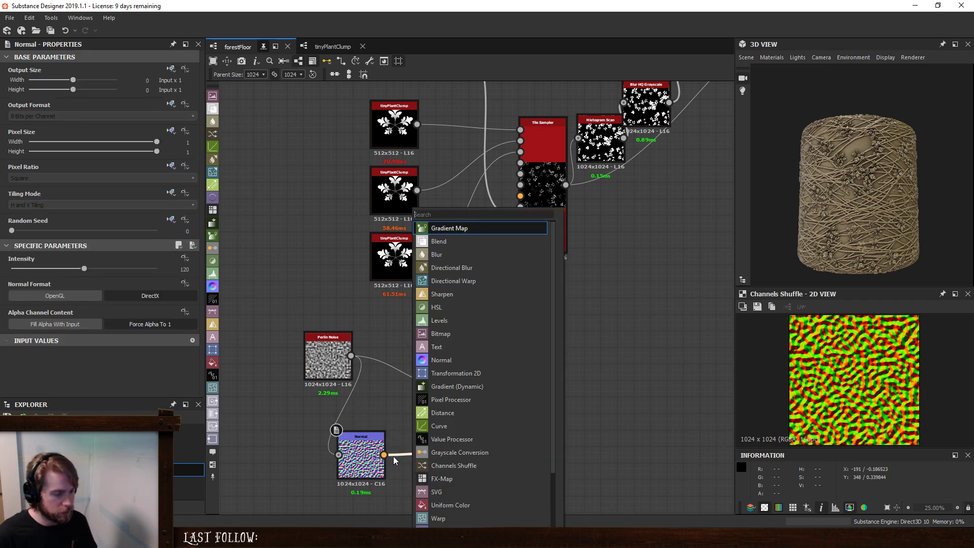
text(inv)
key(Down)
key(Down)
key(Down)
key(Down)
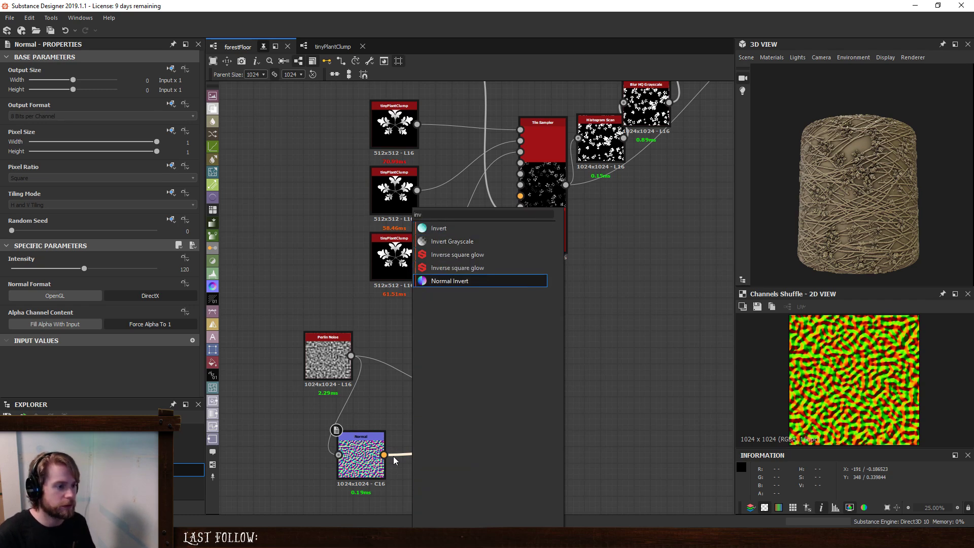
key(Return)
- Compare both flow maps in the 2D view, then turn off Invert Green and turn on Invert Red on the Normal Invert
click(500, 383)
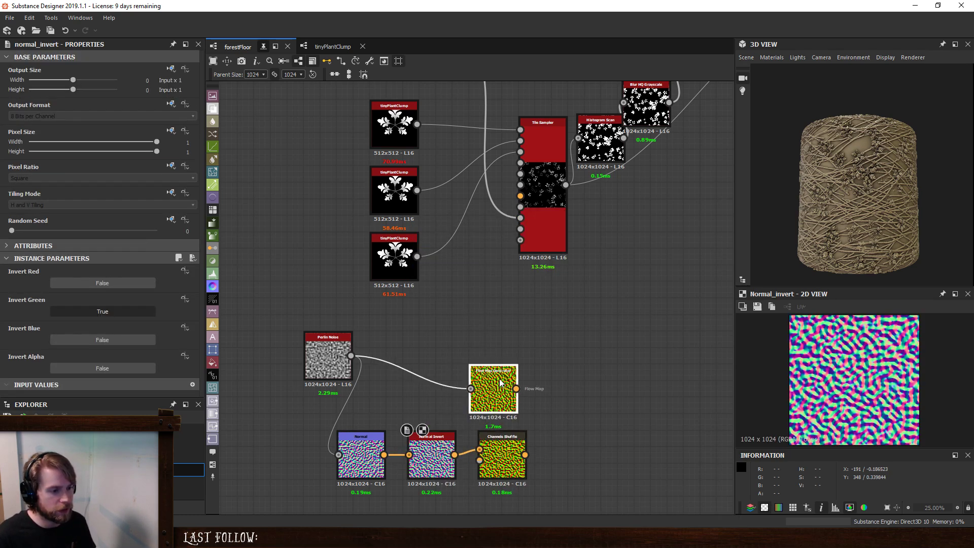
double_click(500, 384)
double_click(506, 449)
click(438, 454)
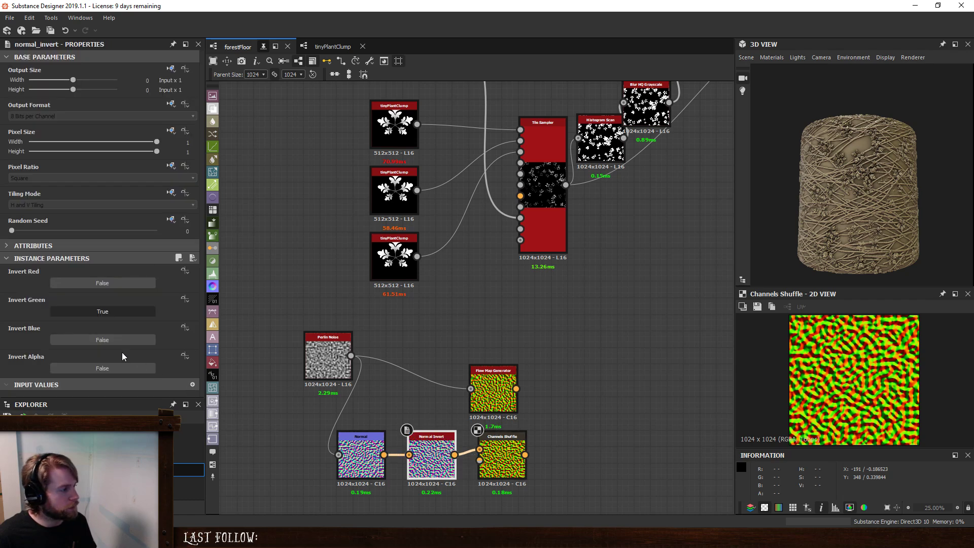
click(101, 312)
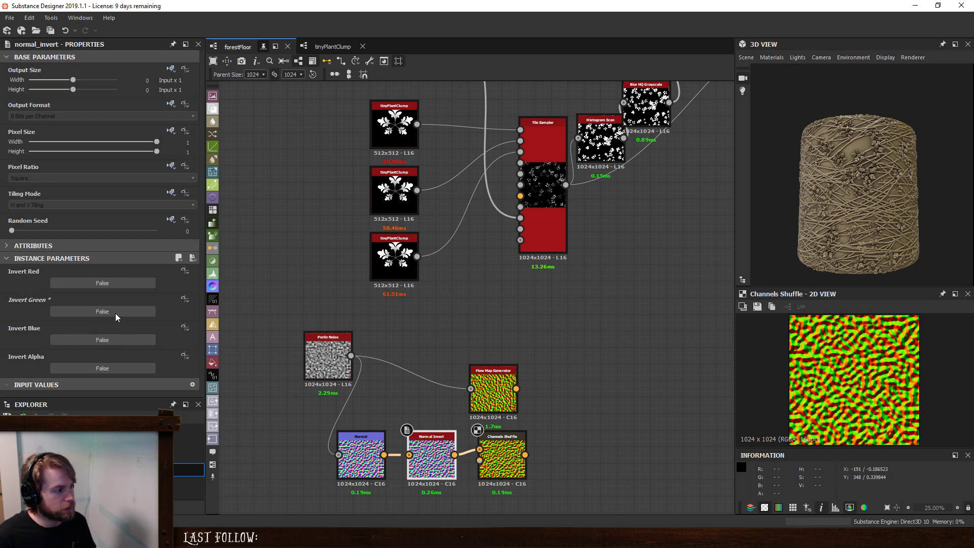
click(118, 284)
- Compare the Flow Map Generator's output with the Channels Shuffle's output in the 2D view
double_click(505, 397)
click(508, 449)
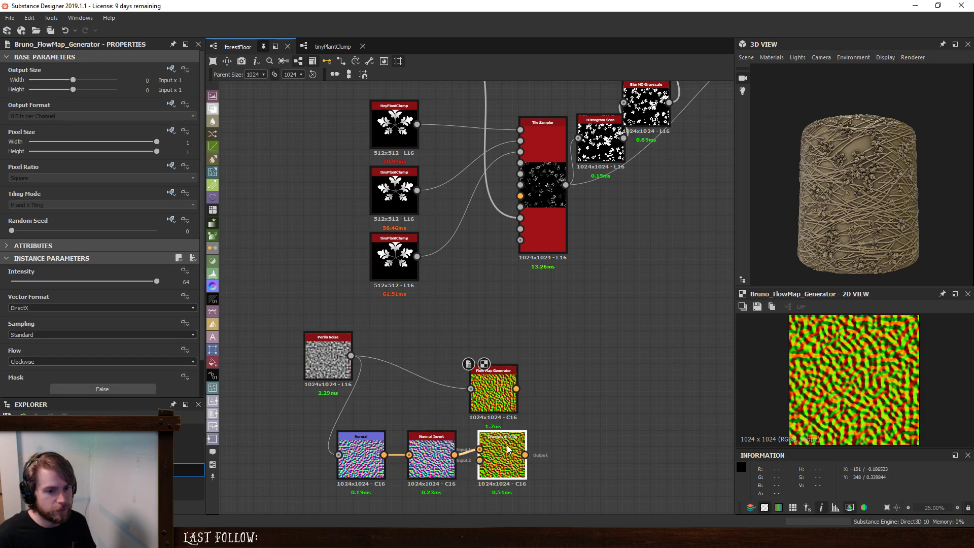
double_click(508, 450)
double_click(504, 399)
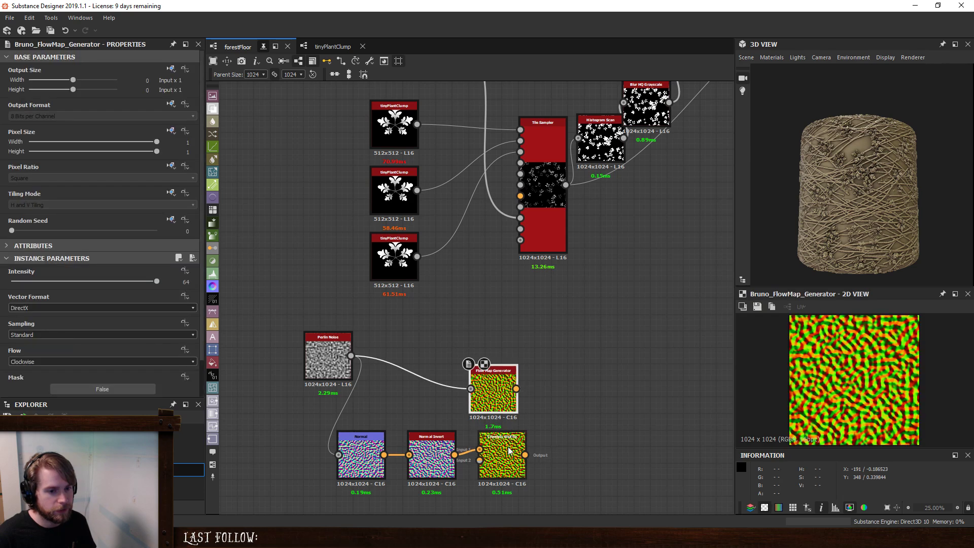
- View the Channels Shuffle output in the 2D view and turn on Invert Blue on the Normal Invert
double_click(508, 449)
click(432, 455)
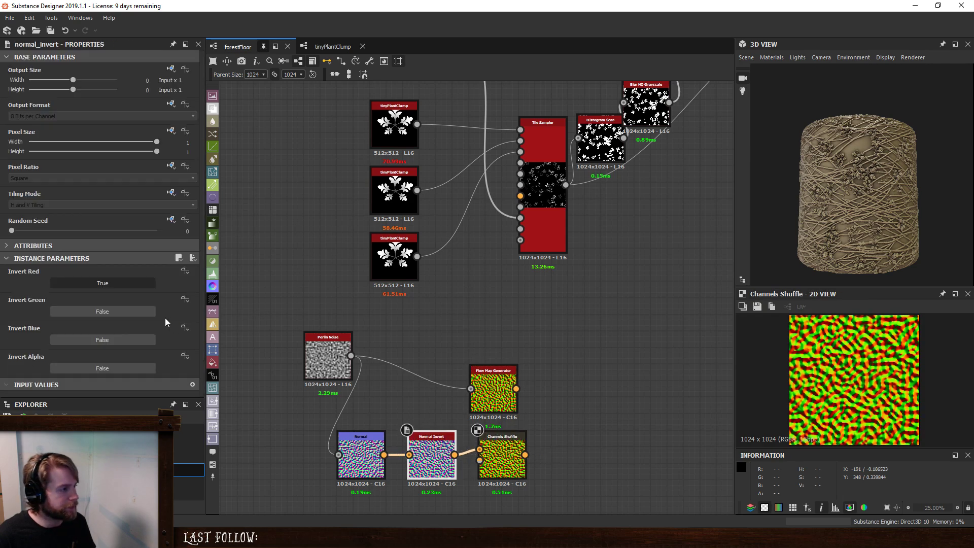
click(102, 339)
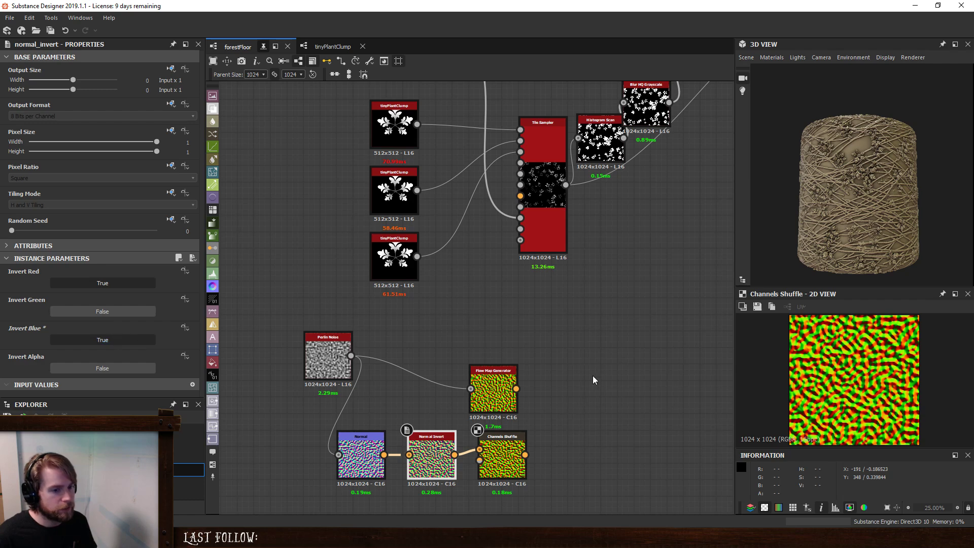
- View the Flow Map Generator's output, try Sobel sampling on it, and return Sampling to Standard
double_click(494, 393)
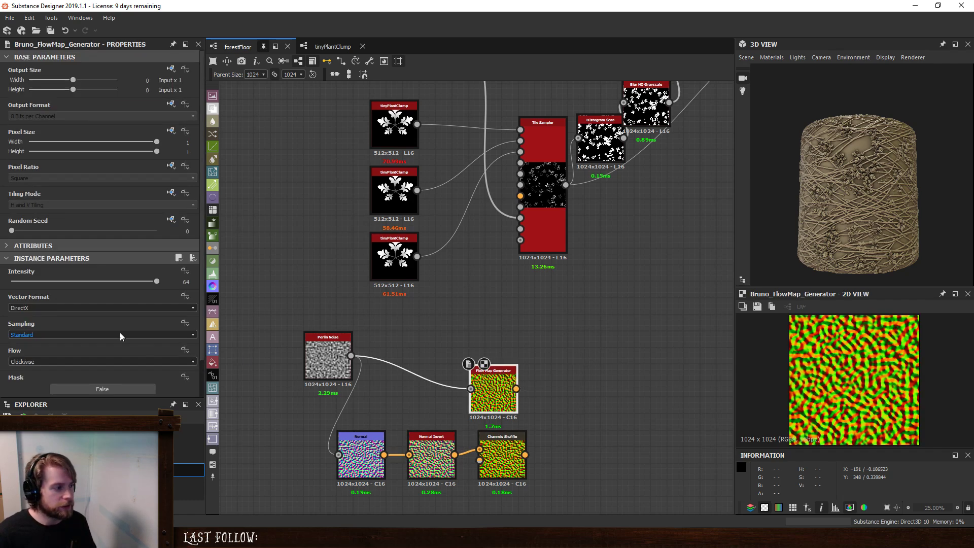
click(70, 337)
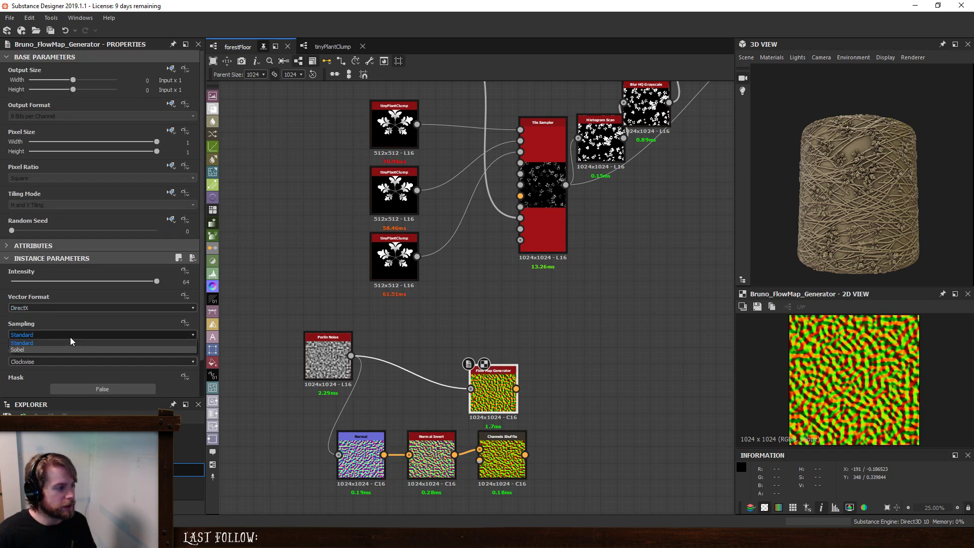
click(47, 349)
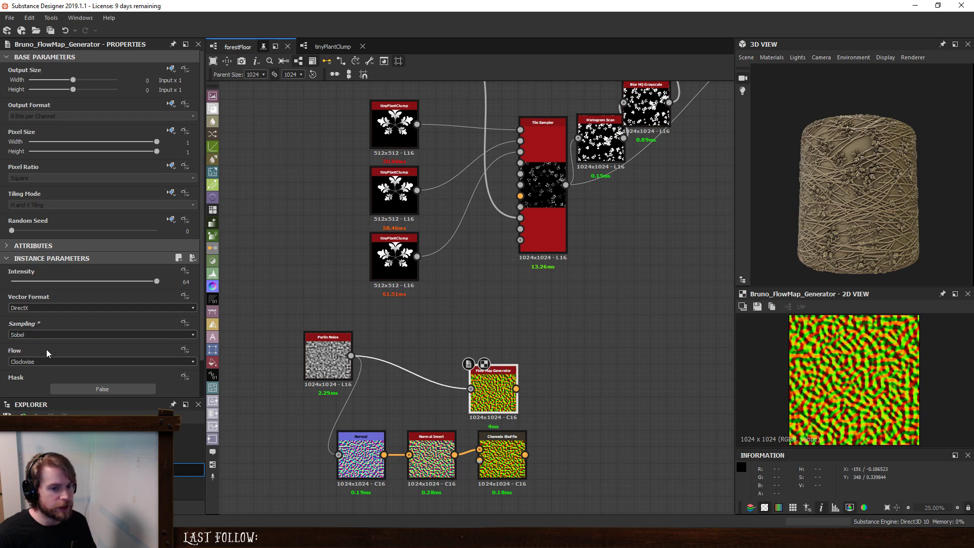
click(41, 335)
click(38, 344)
- Try the Flow Map Generator's Counterclockwise and Inwards flow options, then set Flow to Outwards
click(41, 361)
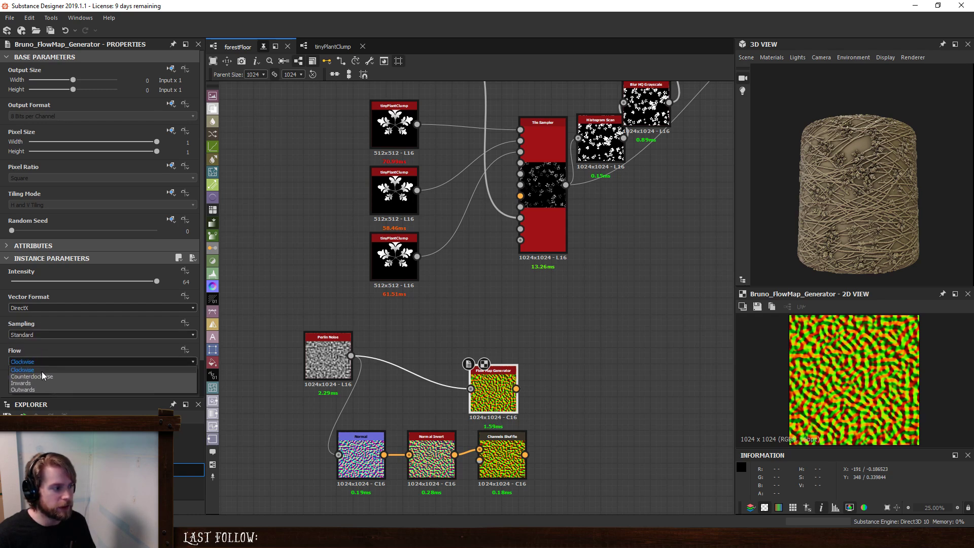
click(41, 377)
click(43, 361)
click(42, 383)
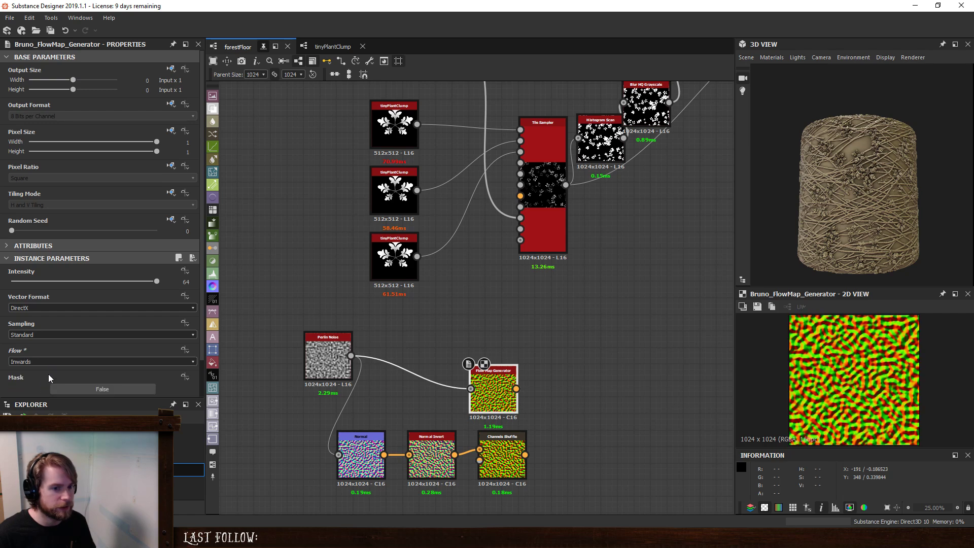
click(48, 361)
click(48, 390)
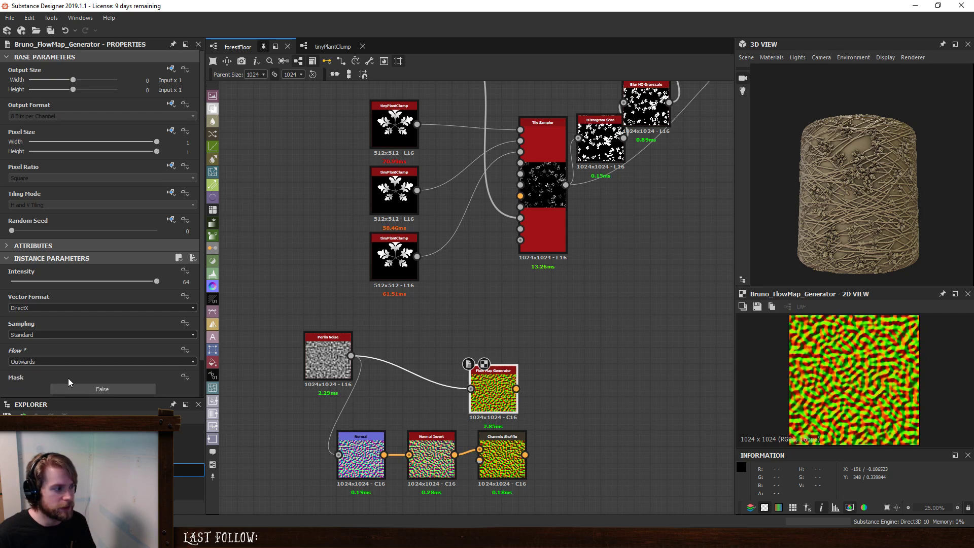
scroll(68, 378, down, 2)
- Delete the Normal, Normal Invert and Channels Shuffle nodes and move the Flow Map Generator beside the Perlin Noise
drag(569, 482, 331, 460)
key(Delete)
drag(487, 389, 388, 355)
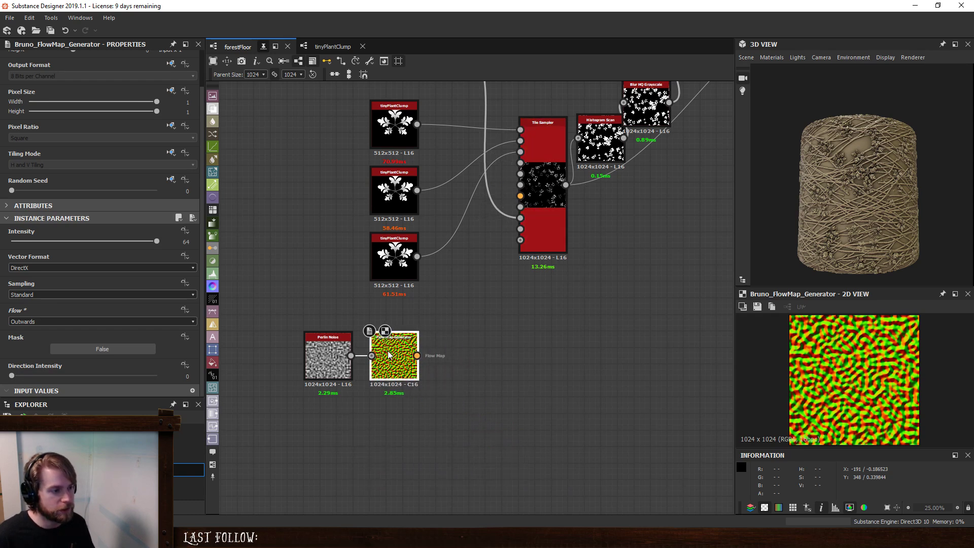
- Line up the Perlin Noise and Flow Map Generator below the tinyPlantClump nodes and connect the flow map to the Tile Sampler's vector map input
middle_drag(430, 313, 508, 370)
drag(408, 408, 391, 374)
drag(483, 404, 482, 371)
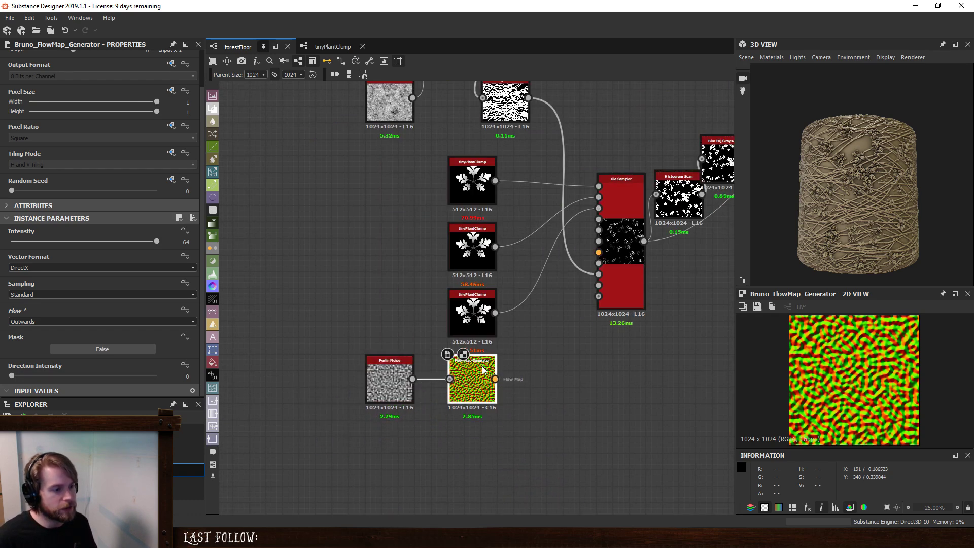
drag(412, 367, 429, 367)
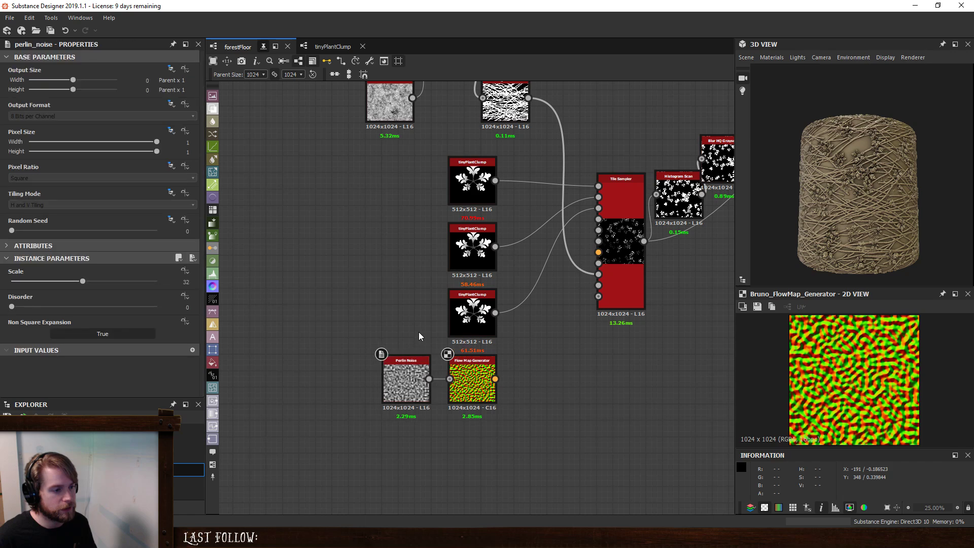
middle_drag(418, 332, 317, 382)
drag(393, 430, 497, 302)
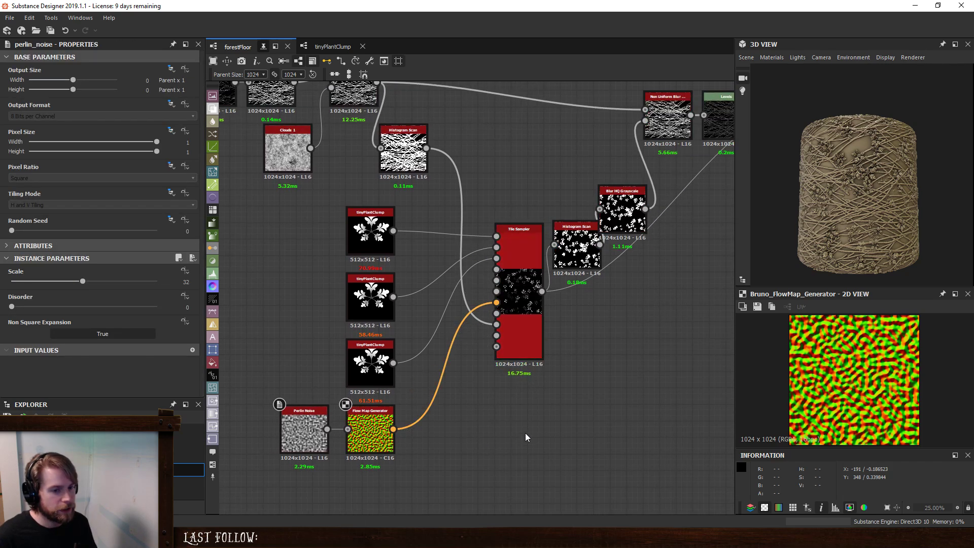
- Set the Perlin Noise node's Scale to 4
click(518, 243)
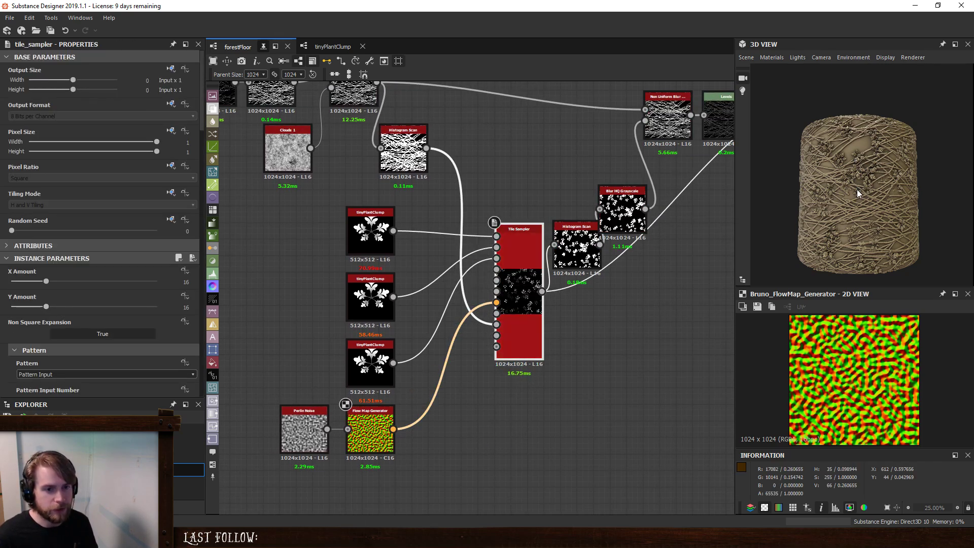
click(307, 428)
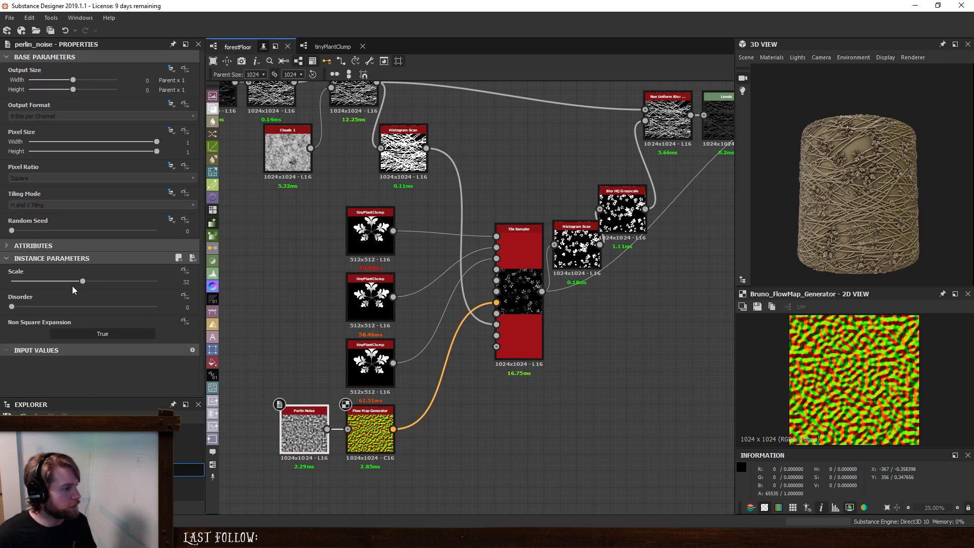
drag(72, 290, 32, 288)
drag(25, 287, 19, 293)
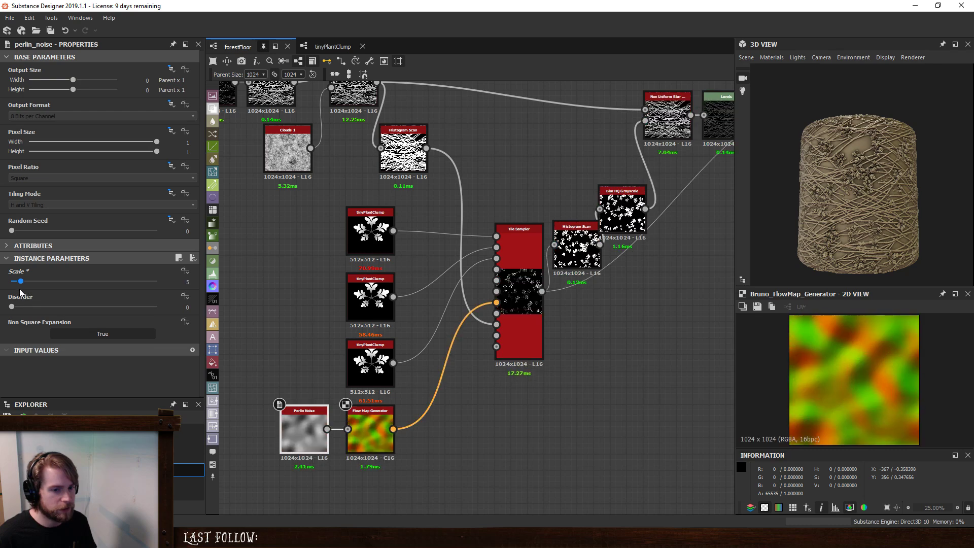
- Set the plant Tile Sampler's Vector Map Displacement to 0.27 while watching the plants up close in the 3D view
click(534, 273)
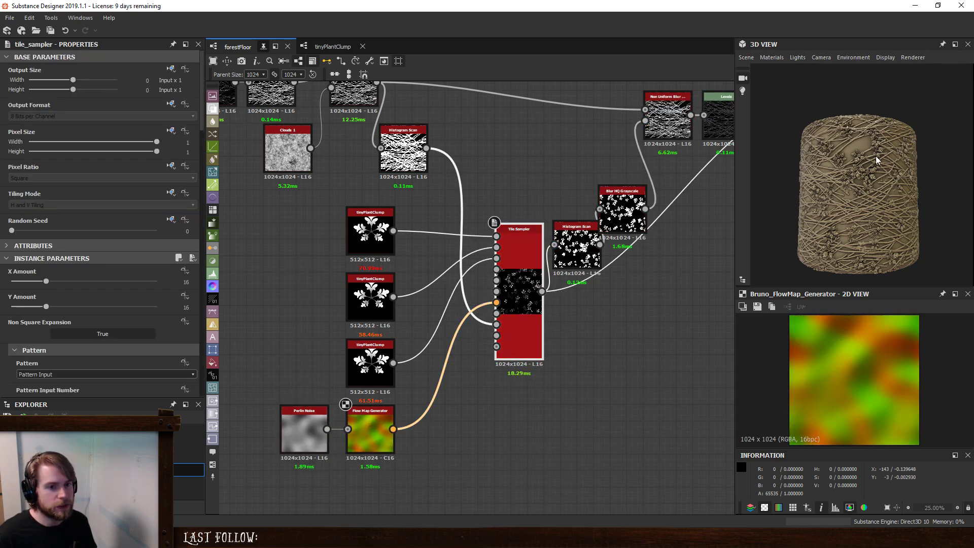
scroll(877, 163, up, 5)
scroll(13, 341, down, 5)
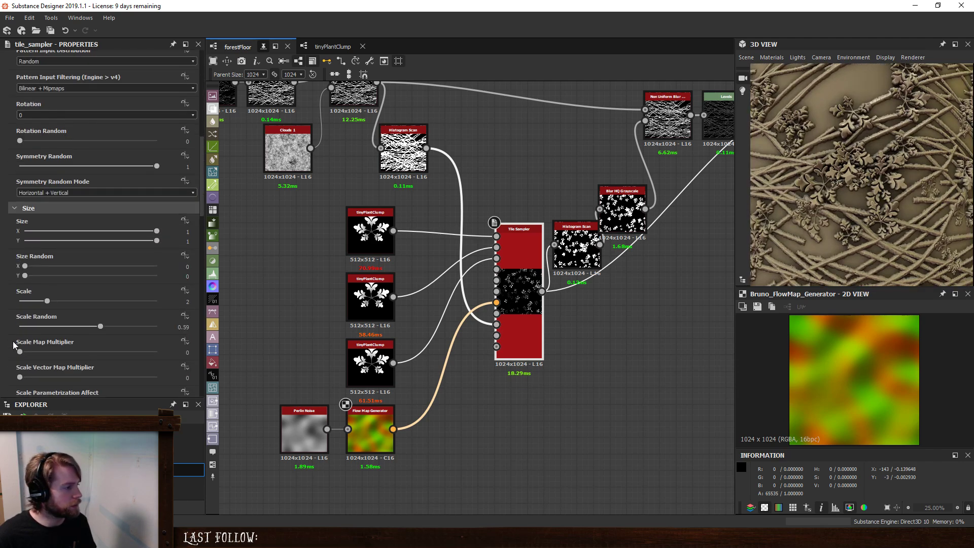
scroll(13, 341, up, 5)
scroll(13, 341, down, 10)
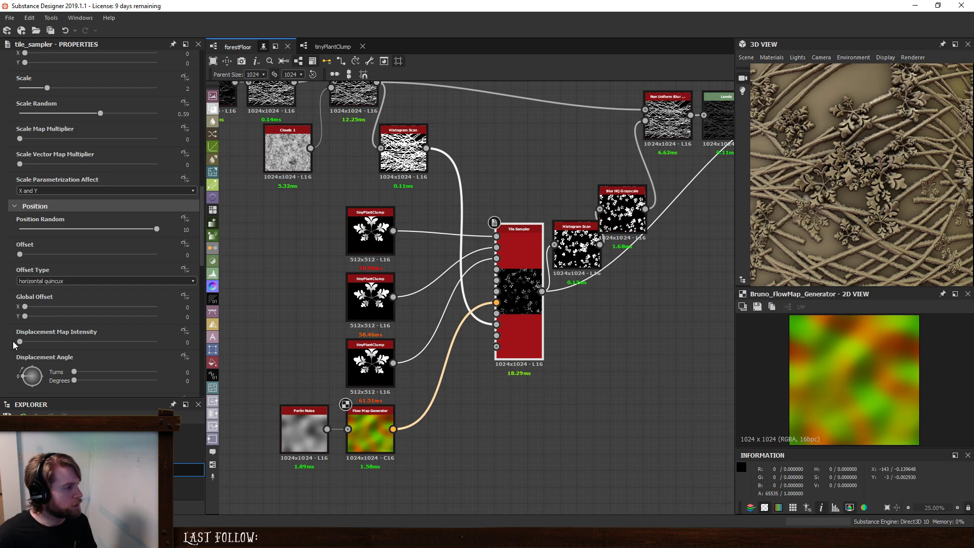
scroll(14, 341, down, 3)
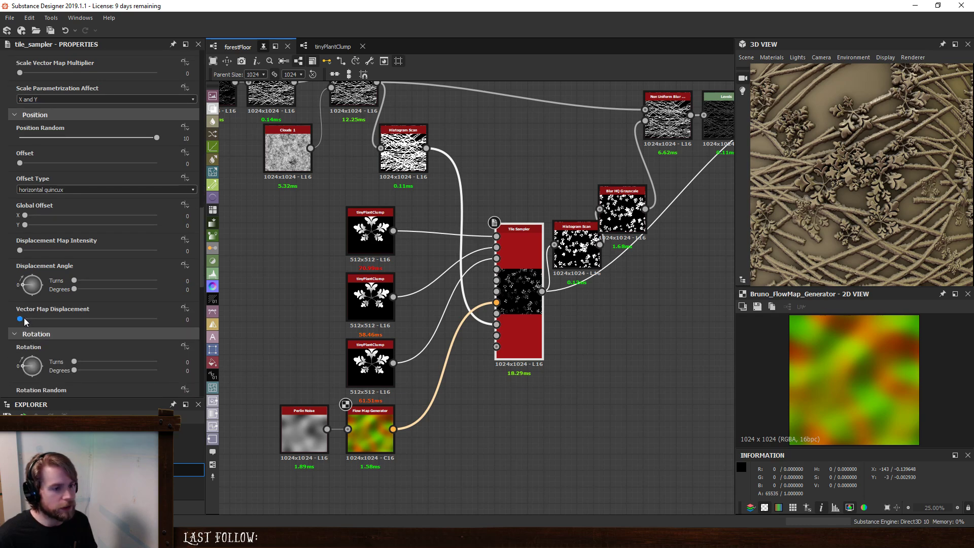
drag(23, 318, 57, 325)
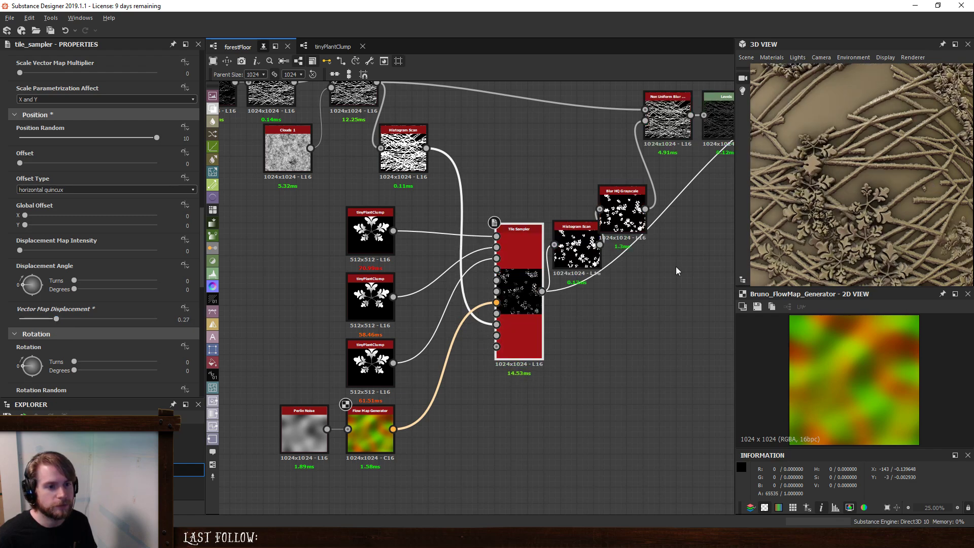
- Examine the distribution of the plant clumps over the twigs in the 3D view, both up close and from a distance
middle_drag(676, 266, 622, 313)
scroll(861, 191, down, 5)
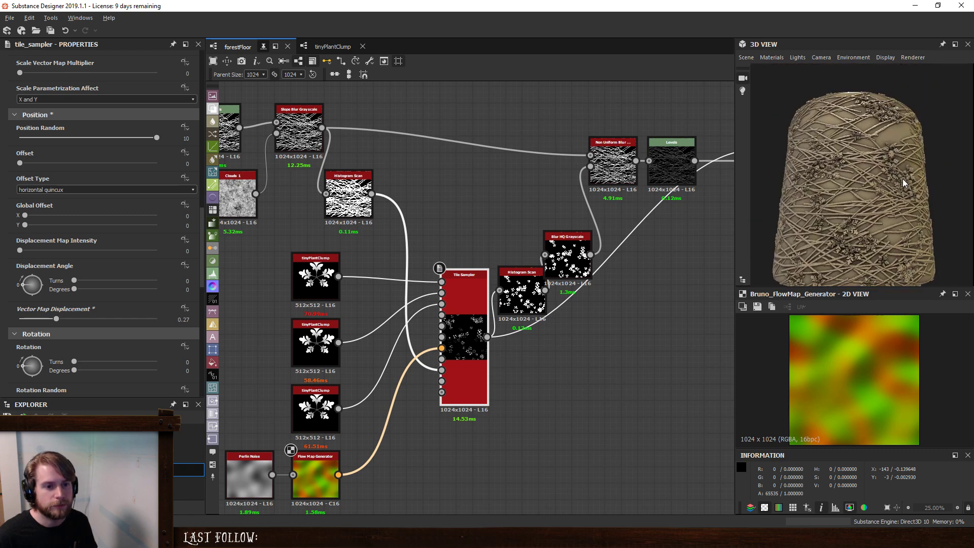
scroll(847, 208, up, 5)
scroll(873, 202, up, 2)
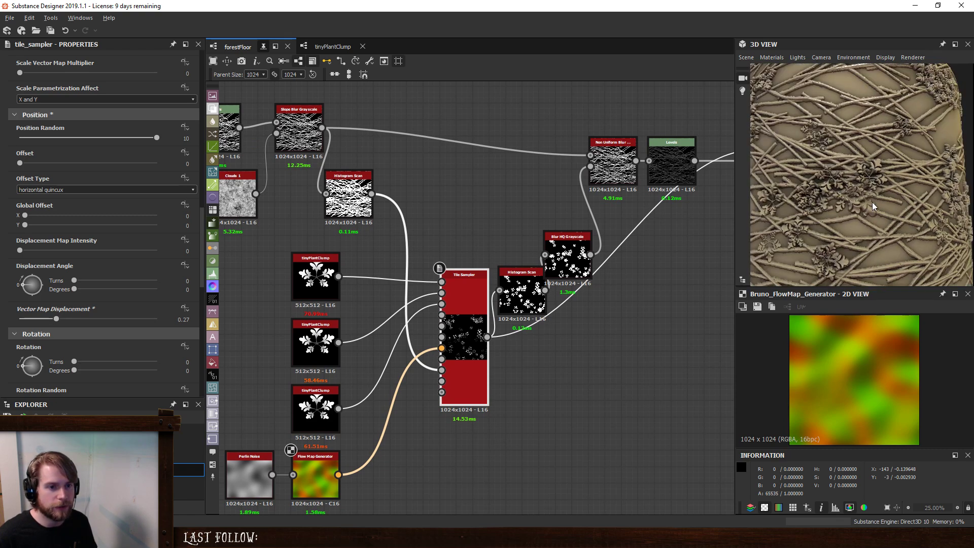
scroll(889, 183, down, 7)
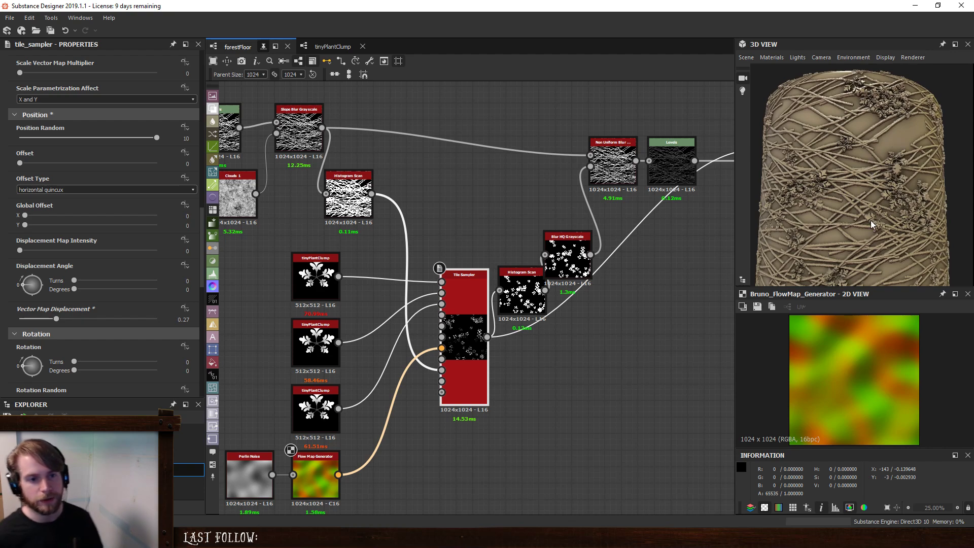
drag(861, 222, 875, 190)
scroll(891, 230, up, 2)
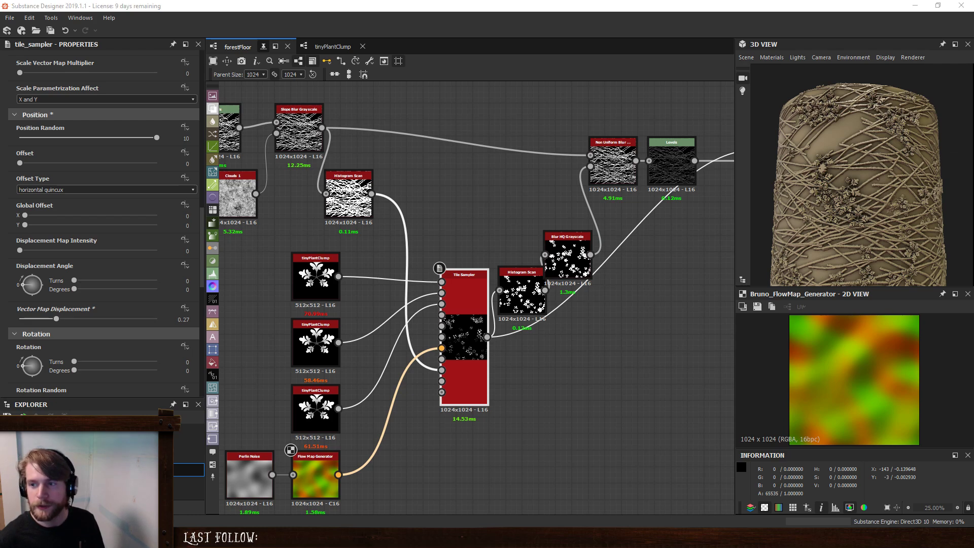
- Browse the forest floor reference photos and compare their plant clustering with the material and its node graph
drag(973, 54, 464, 70)
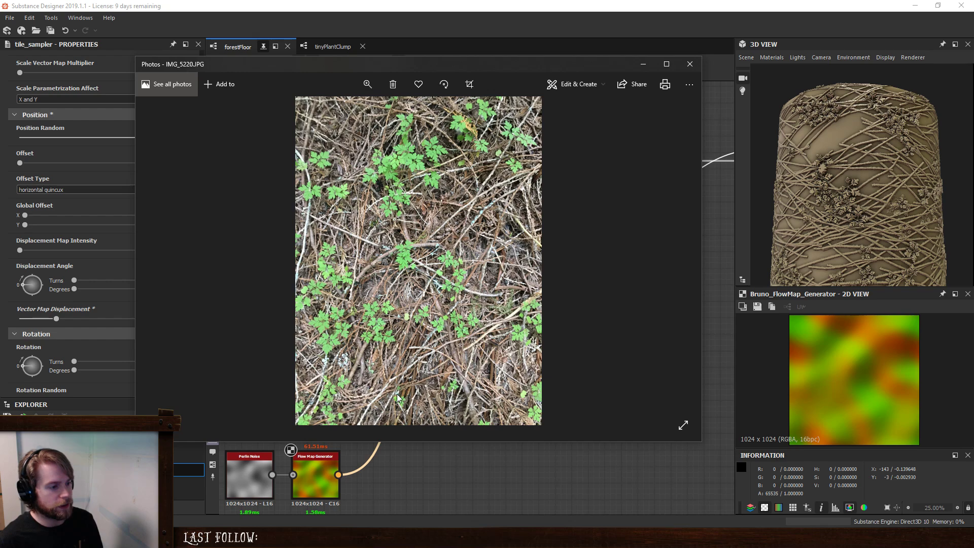
click(170, 264)
click(170, 264)
click(171, 264)
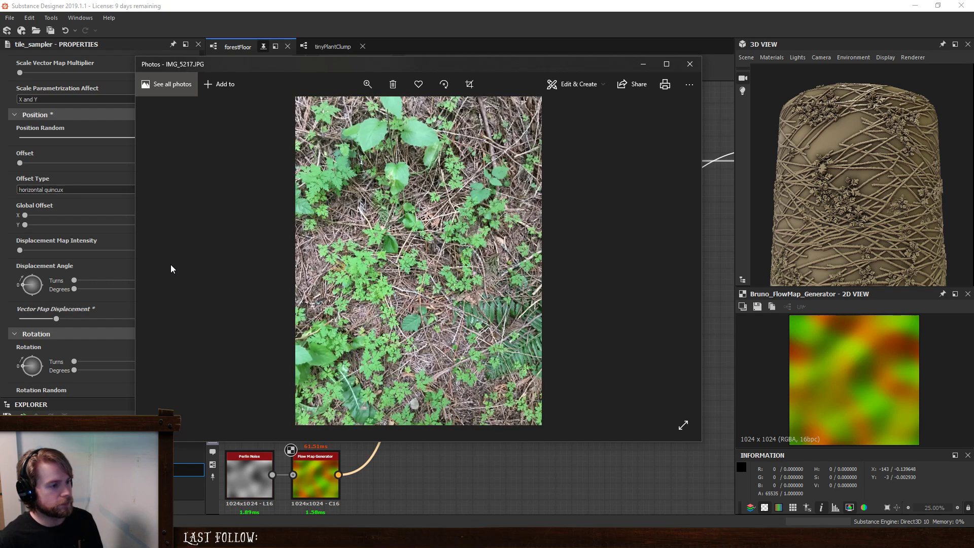
click(675, 262)
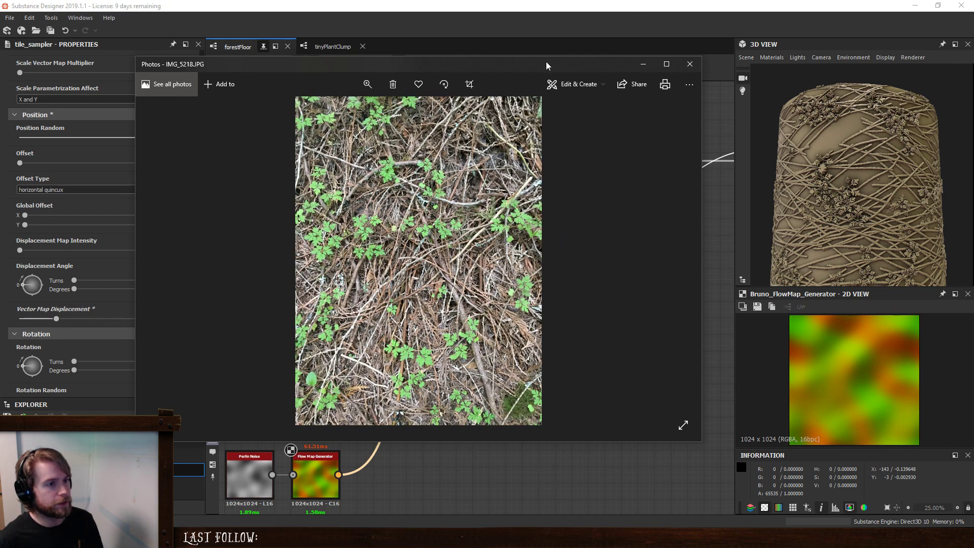
drag(546, 63, 973, 80)
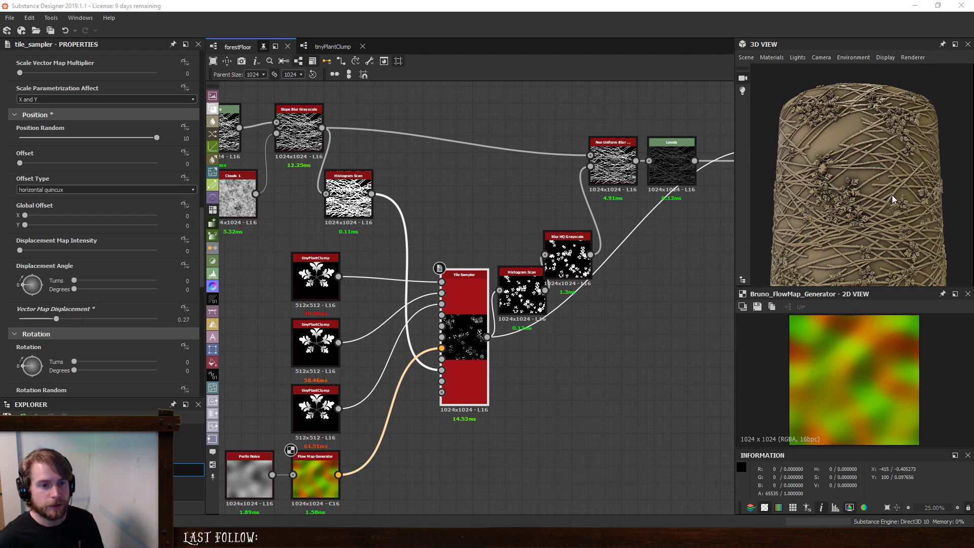
scroll(862, 238, down, 3)
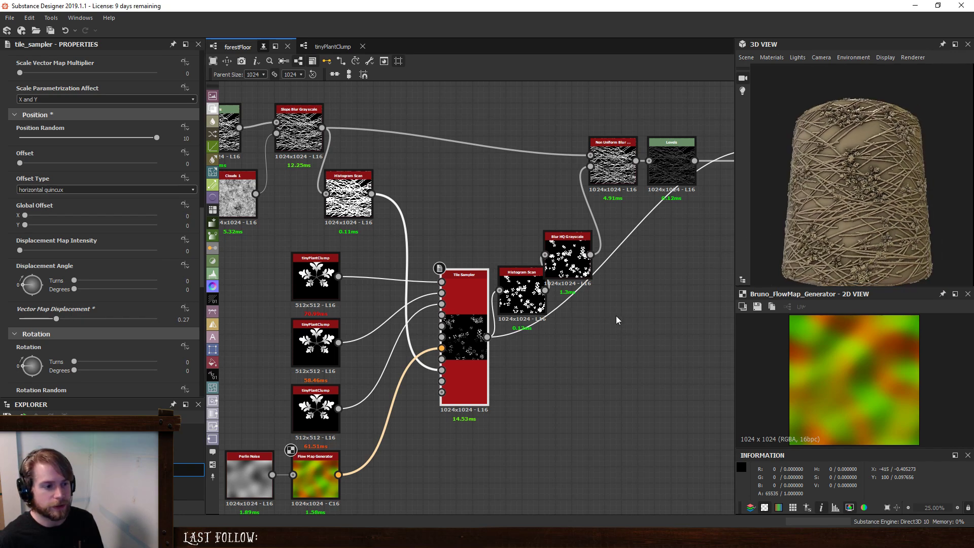
scroll(614, 317, down, 3)
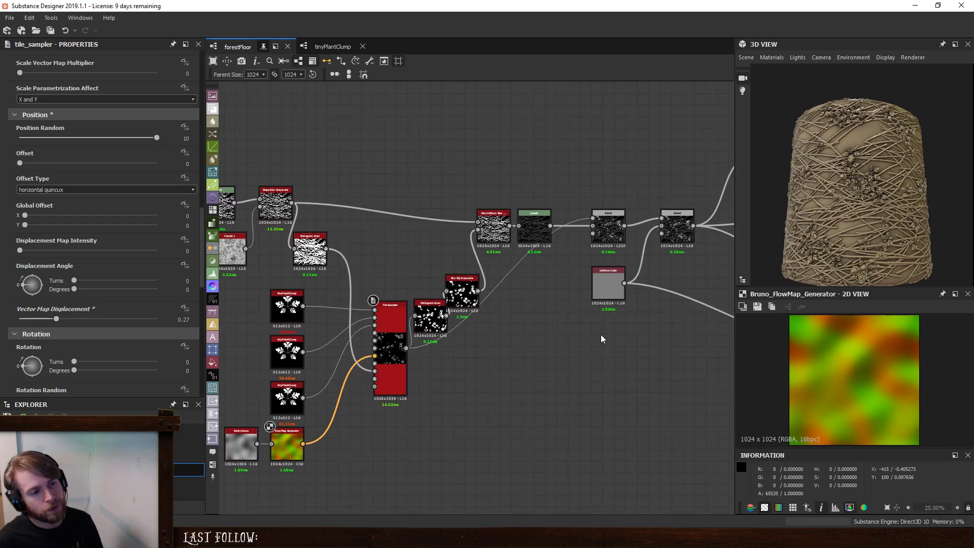
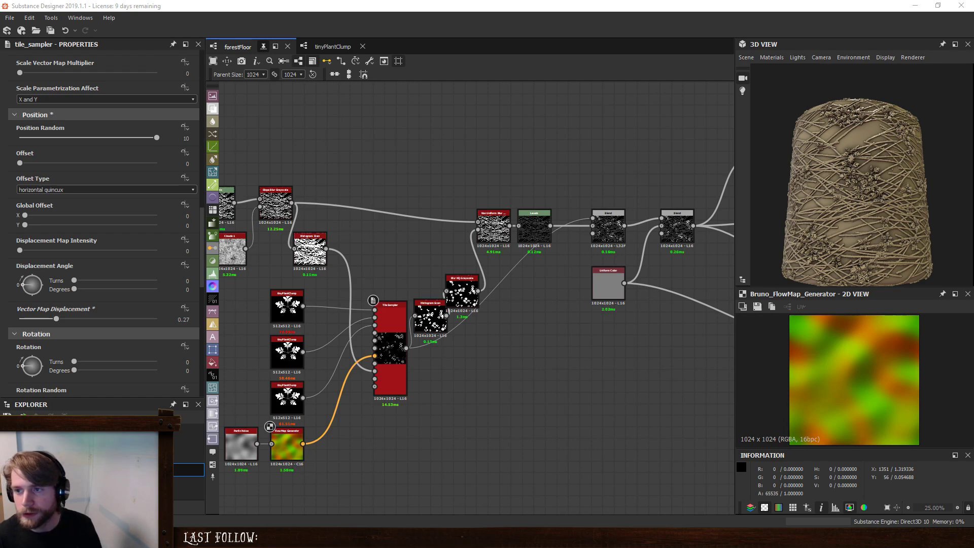
- Study the debris and twigs between the plants up close in reference photos IMG_5218.JPG and IMG_5217.JPG
drag(973, 76, 508, 96)
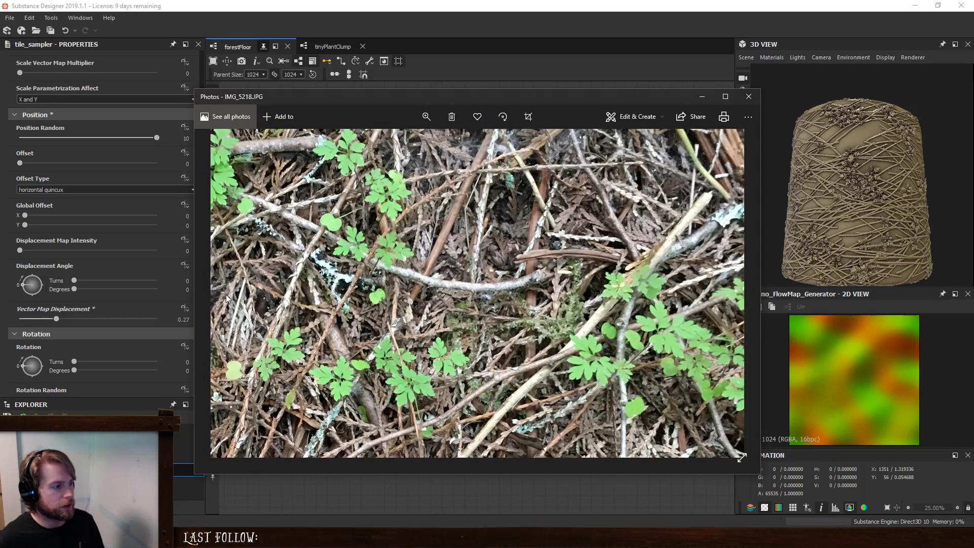
scroll(548, 288, down, 5)
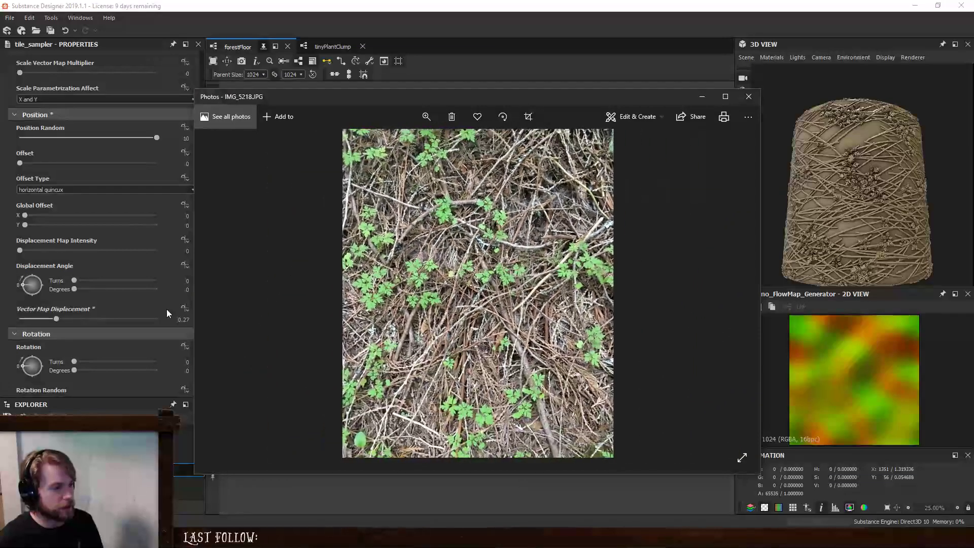
scroll(732, 291, down, 1)
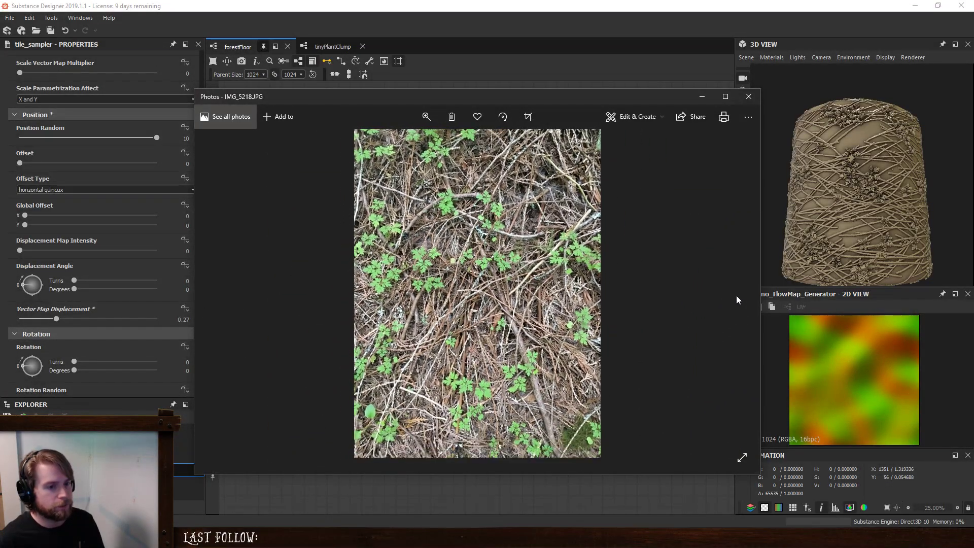
click(219, 288)
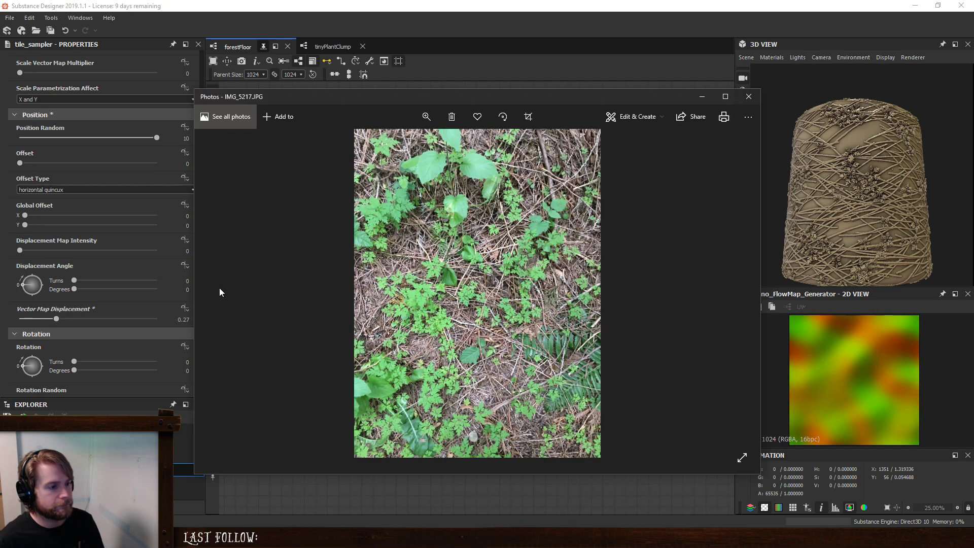
scroll(519, 280, up, 4)
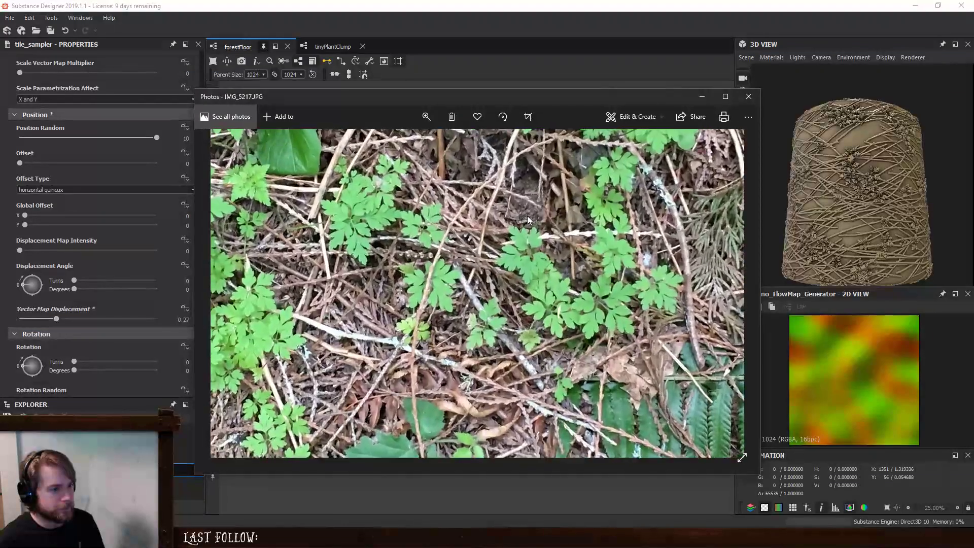
drag(521, 320, 521, 346)
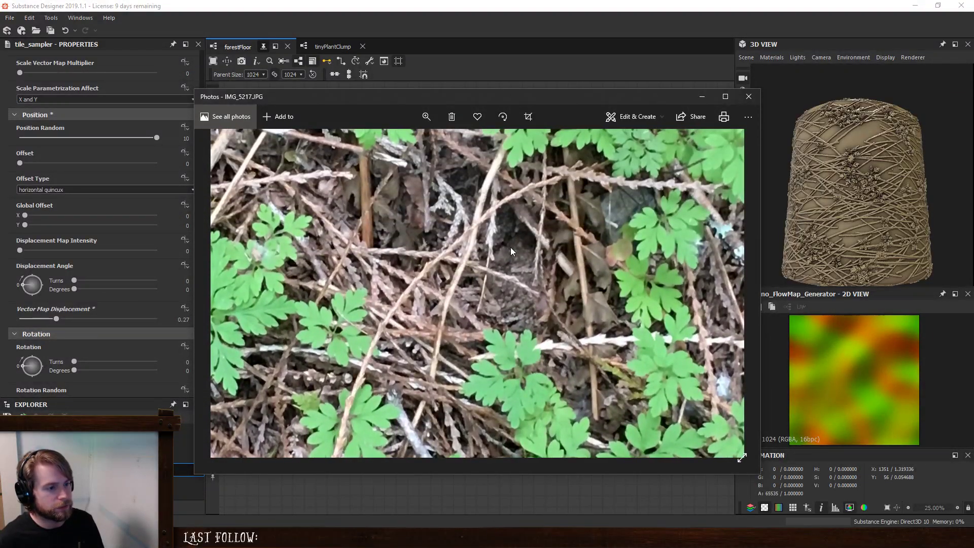
scroll(517, 268, down, 2)
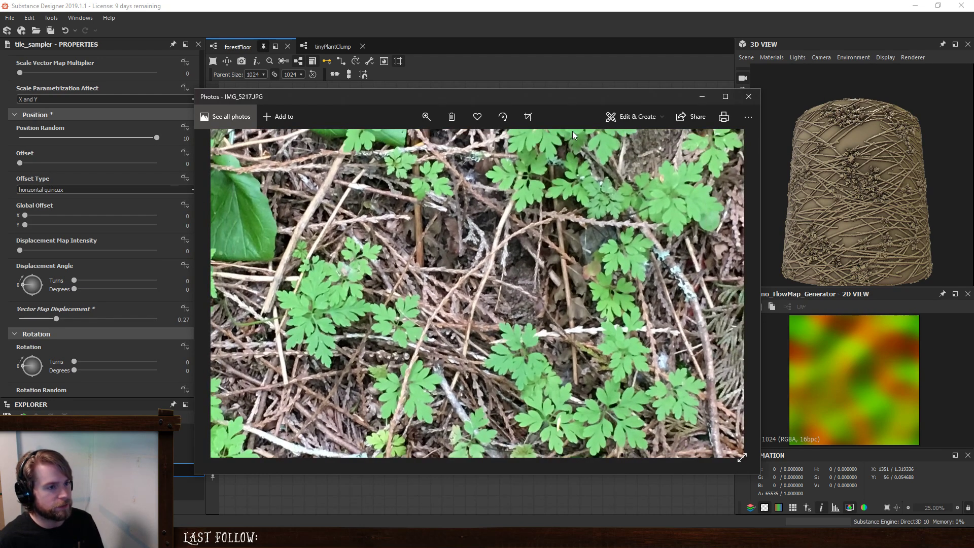
drag(567, 98, 0, 98)
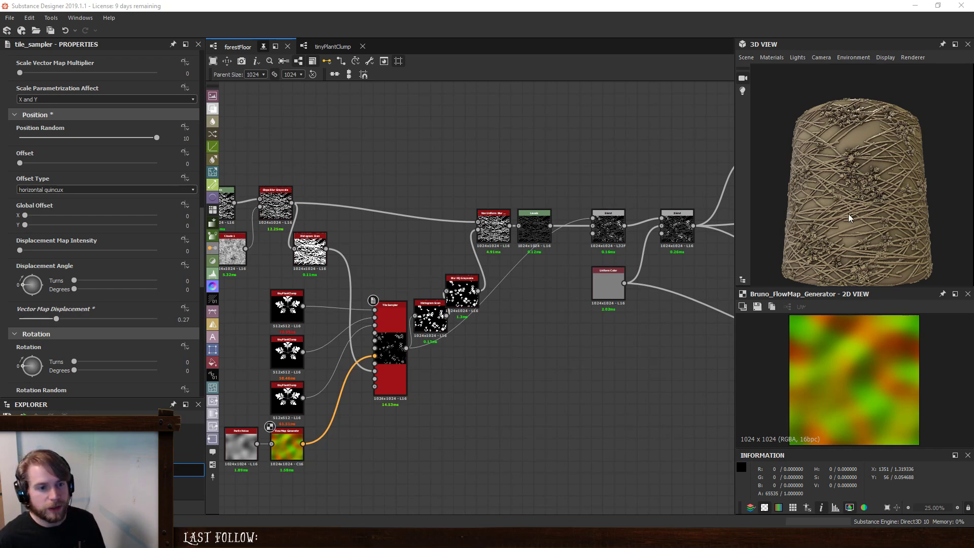
- Duplicate the twigs' Scratches Generator node and place the copy above the Slope Blur Grayscale node
scroll(856, 255, up, 5)
middle_drag(419, 246, 592, 354)
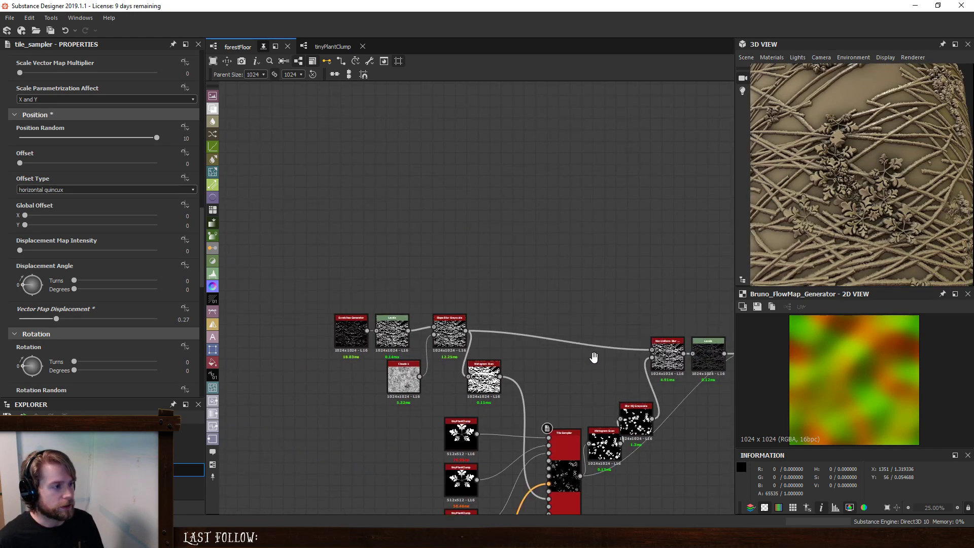
scroll(395, 305, up, 3)
double_click(317, 345)
key(ctrl+c)
key(ctrl+v)
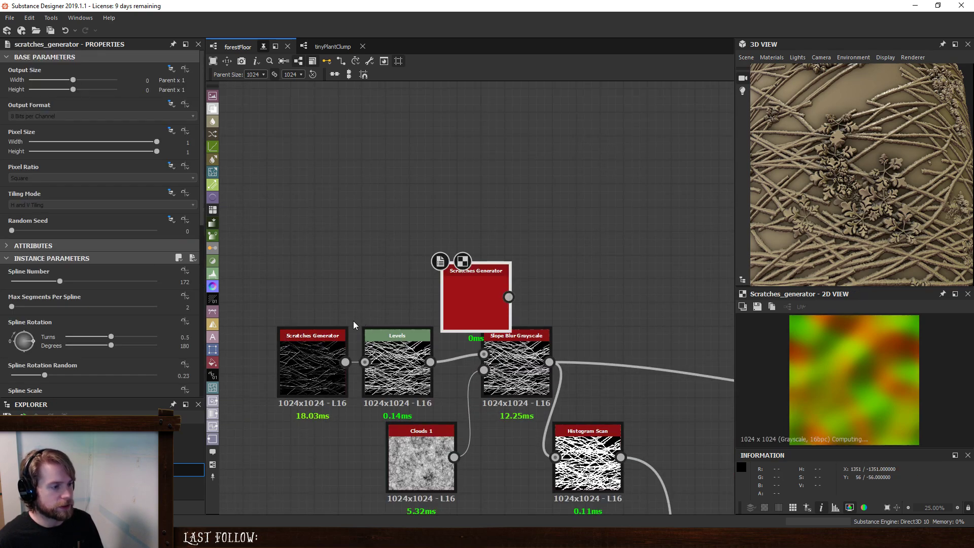
drag(481, 292, 511, 265)
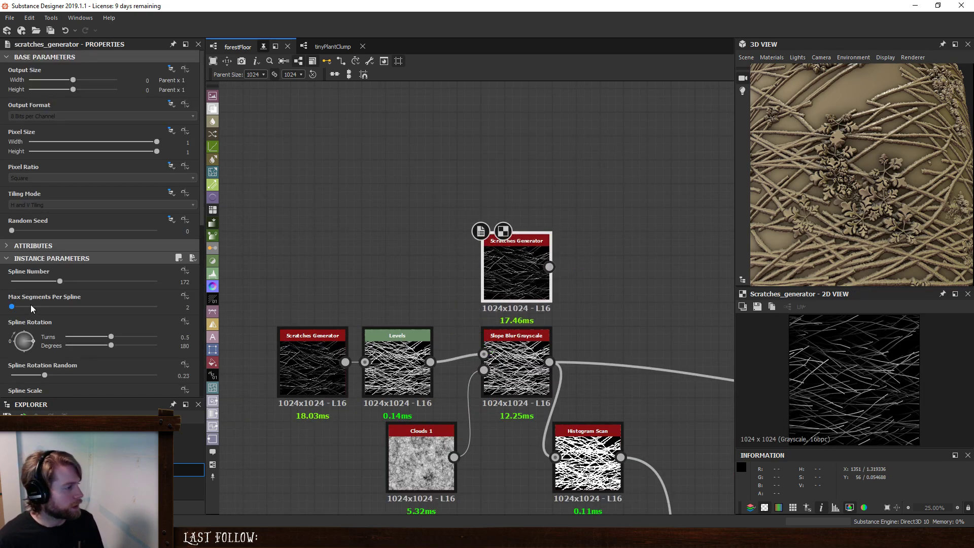
- Set the duplicated Scratches Generator's Spline Number to 386, Spline Rotation Random to 1 and Spline Scale to 0.14
drag(60, 281, 121, 288)
scroll(77, 308, down, 2)
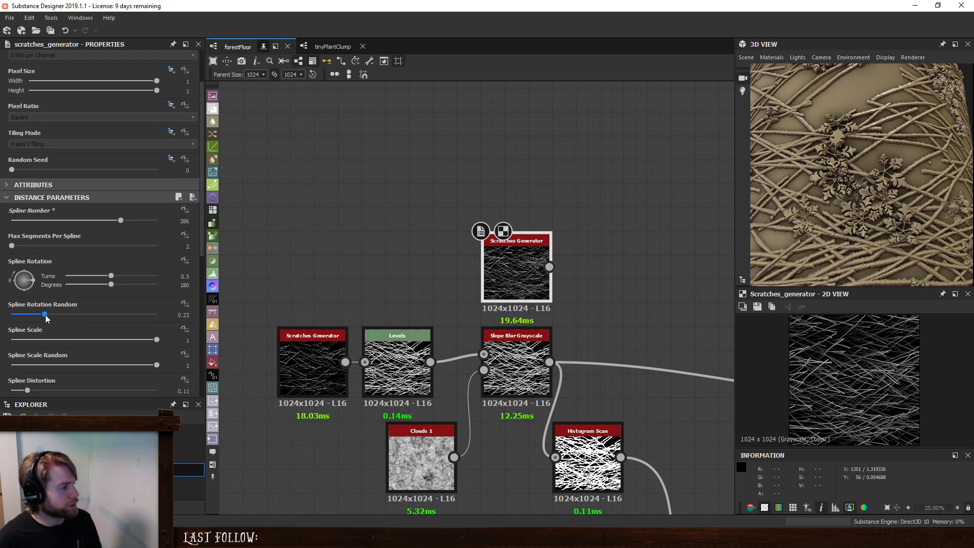
drag(45, 318, 141, 328)
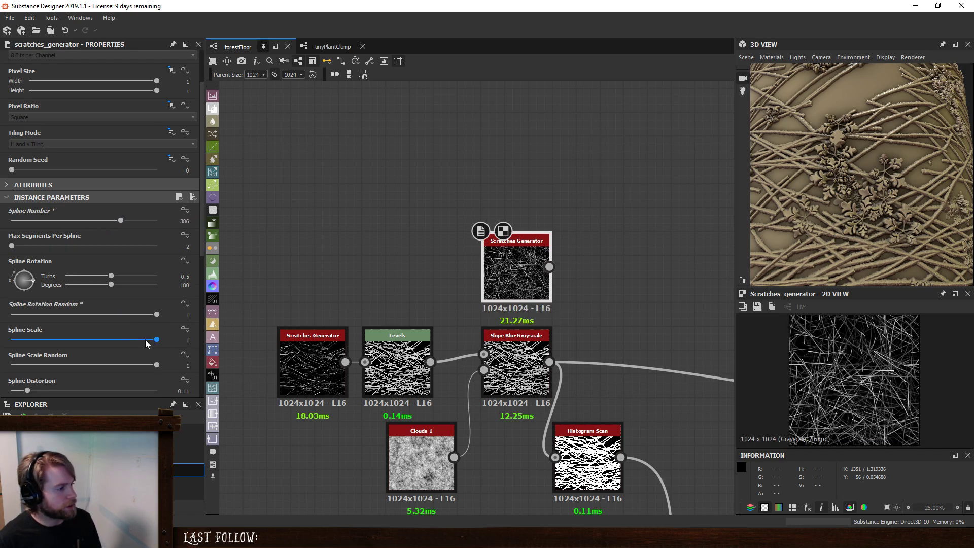
scroll(147, 345, down, 5)
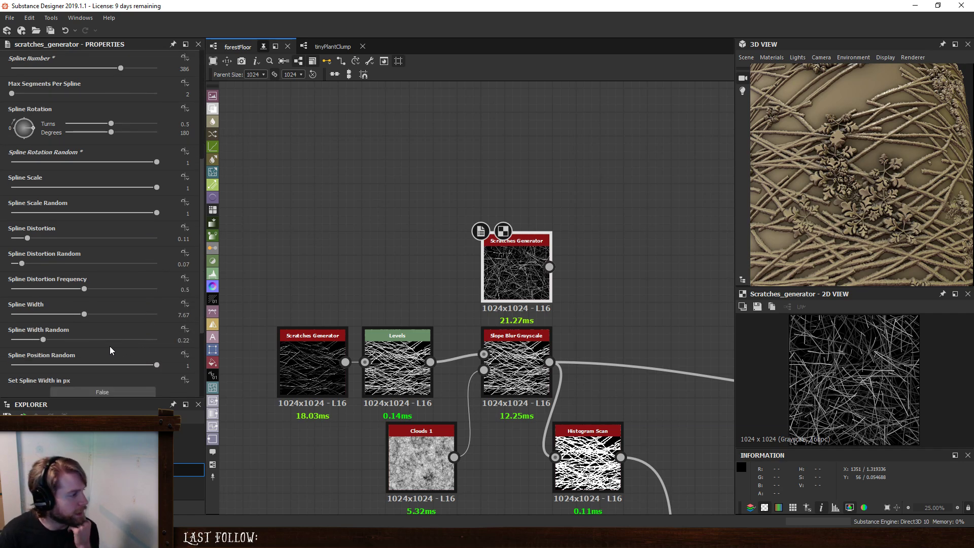
drag(156, 188, 33, 190)
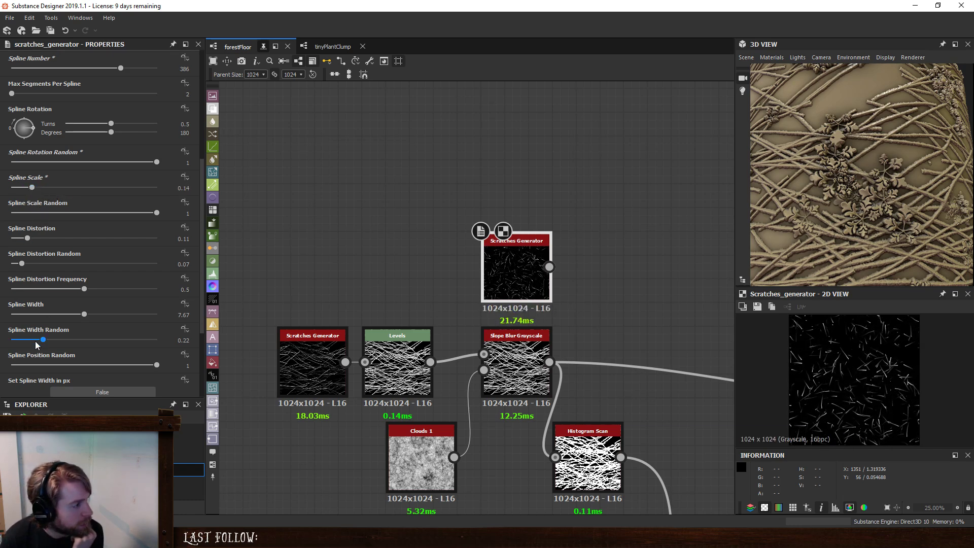
- Set the duplicated Scratches Generator's Fade Mode to Start + End and check the splines up close in the 2D view
scroll(36, 345, down, 4)
click(47, 323)
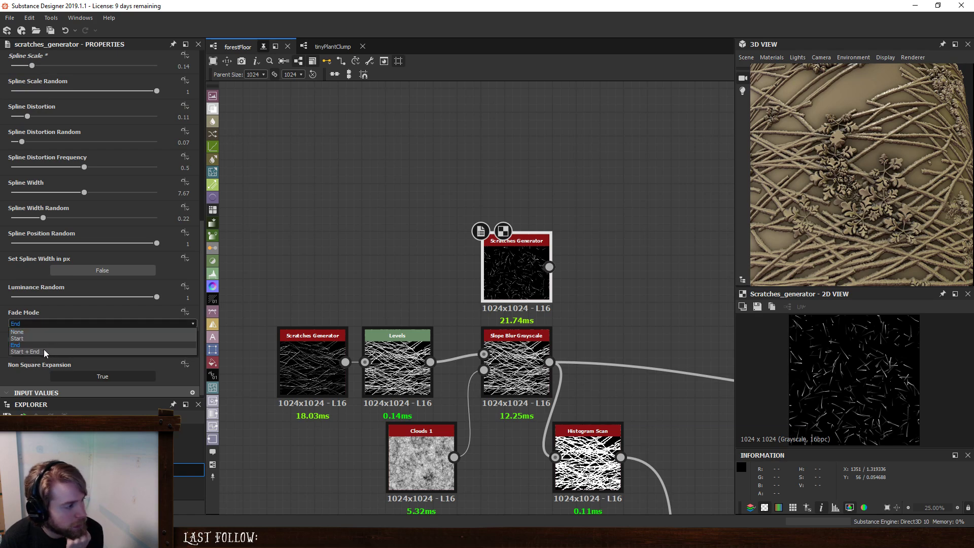
click(30, 352)
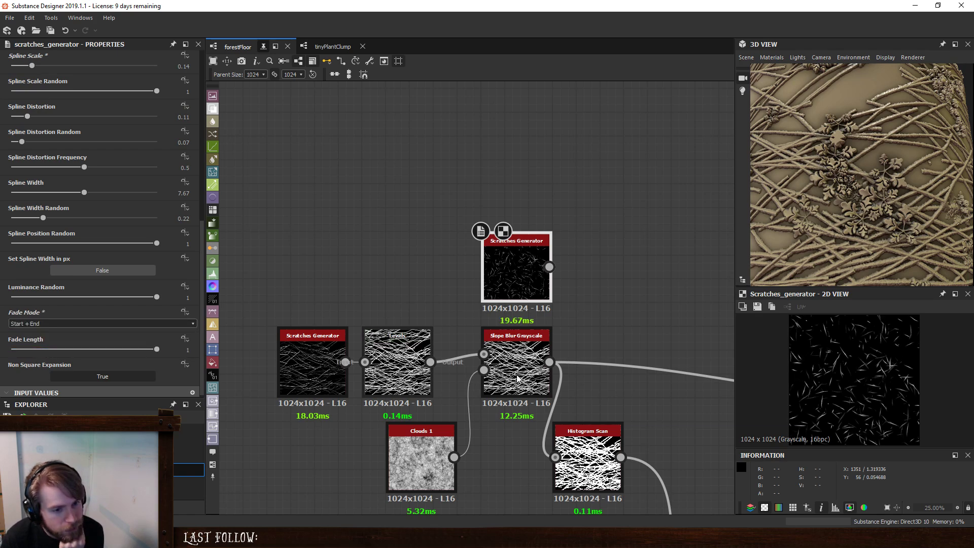
scroll(896, 373, up, 5)
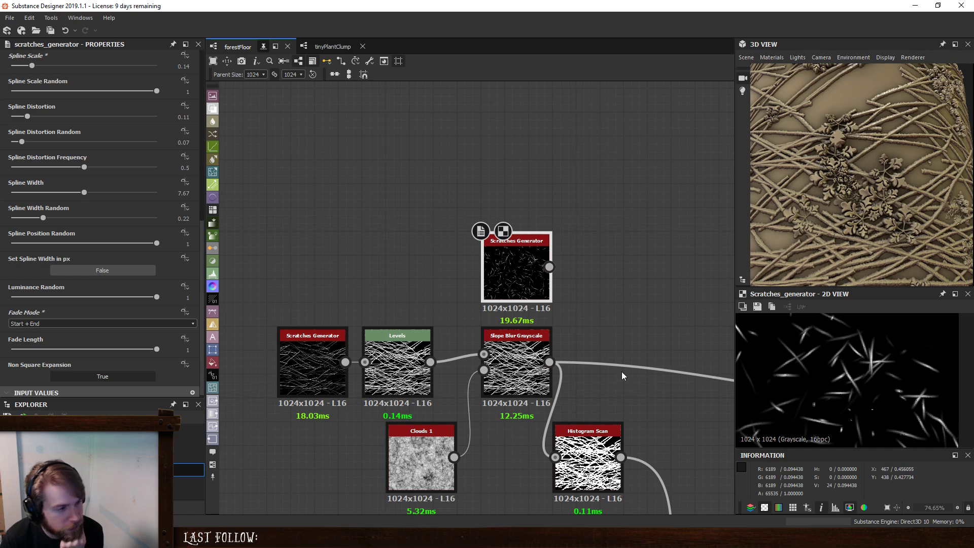
- Raise the duplicated Scratches Generator's Spline Number to 512 and its Spline Scale to 0.31
scroll(52, 180, up, 5)
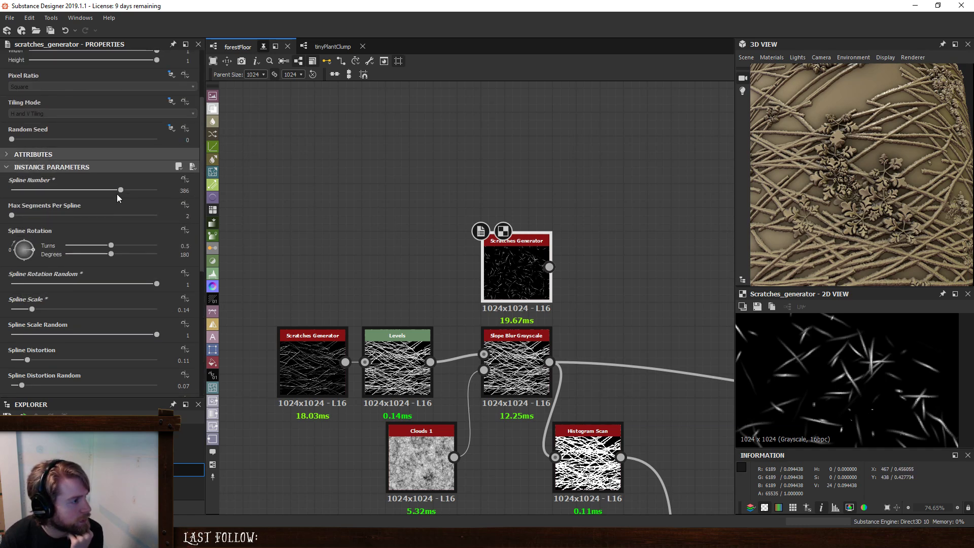
drag(127, 190, 159, 191)
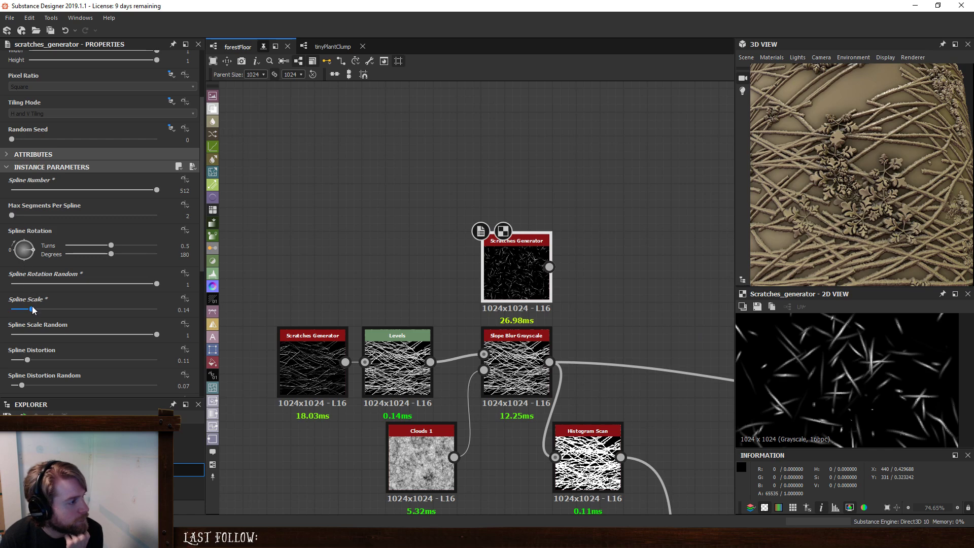
drag(32, 311, 56, 311)
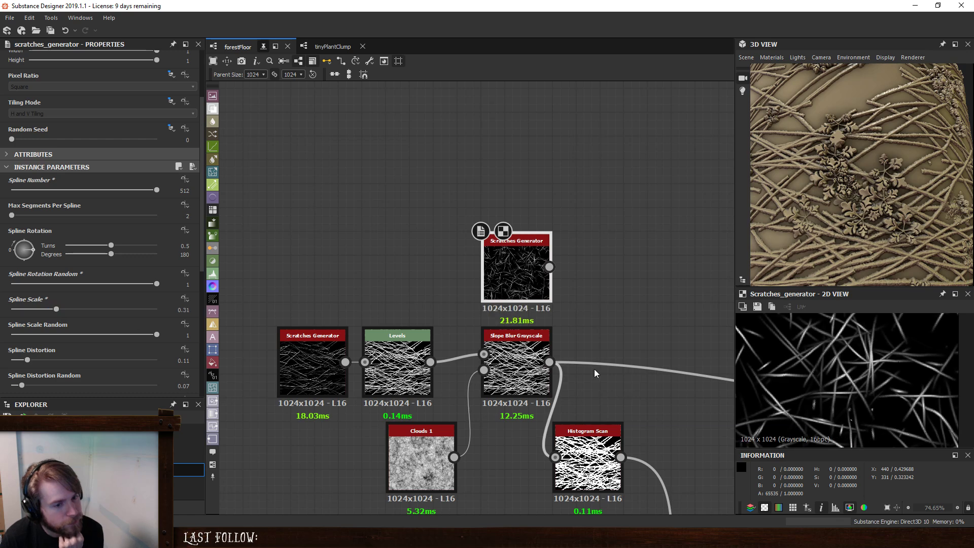
scroll(871, 390, down, 5)
scroll(872, 389, down, 2)
scroll(874, 390, up, 3)
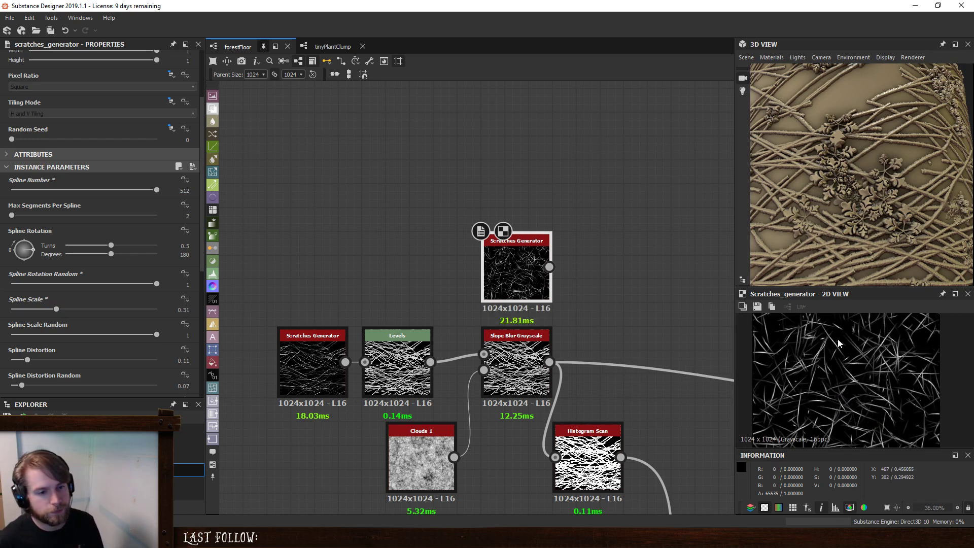
- Set the duplicated Scratches Generator's Spline Scale Random to 0, Spline Scale to 0.17 and Random Seed to 1
drag(151, 285, 411, 318)
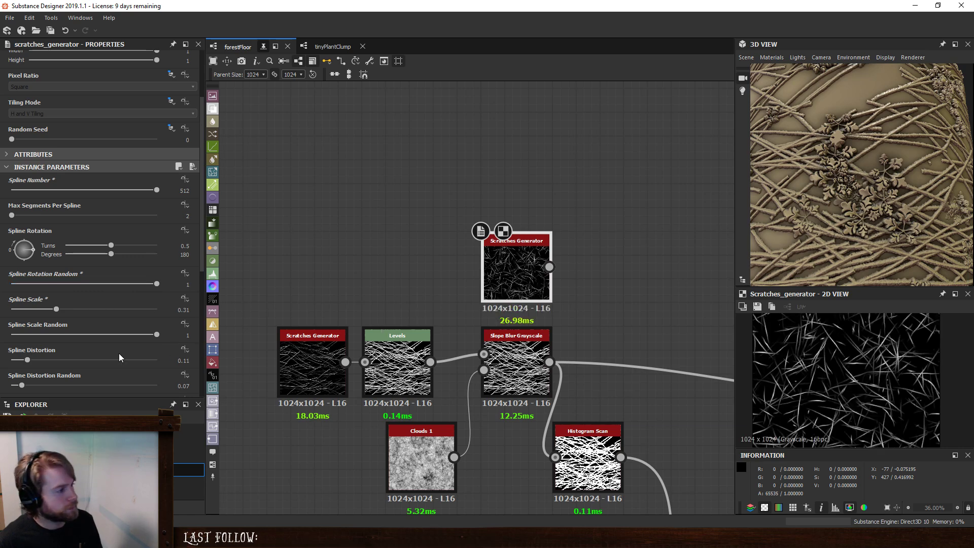
drag(157, 334, 1, 342)
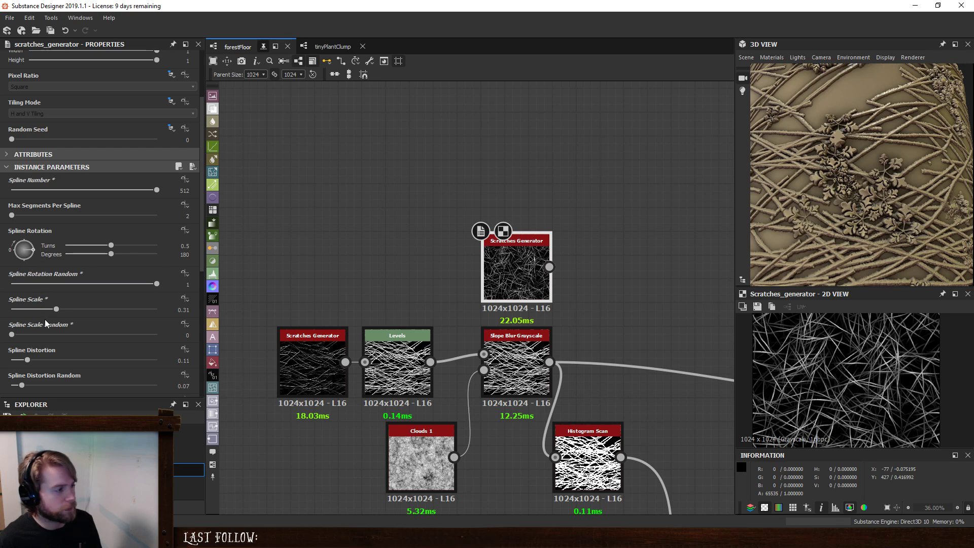
drag(59, 314, 36, 313)
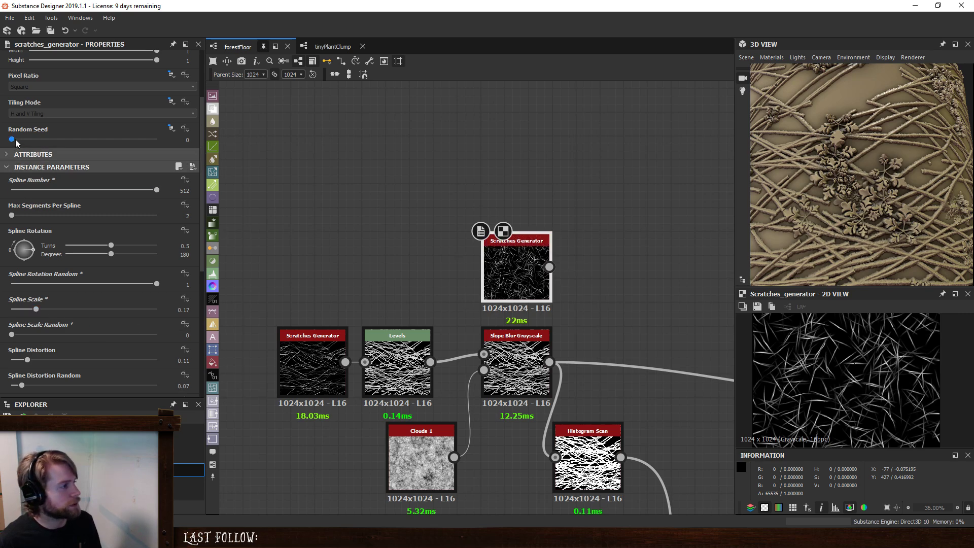
drag(12, 139, 23, 140)
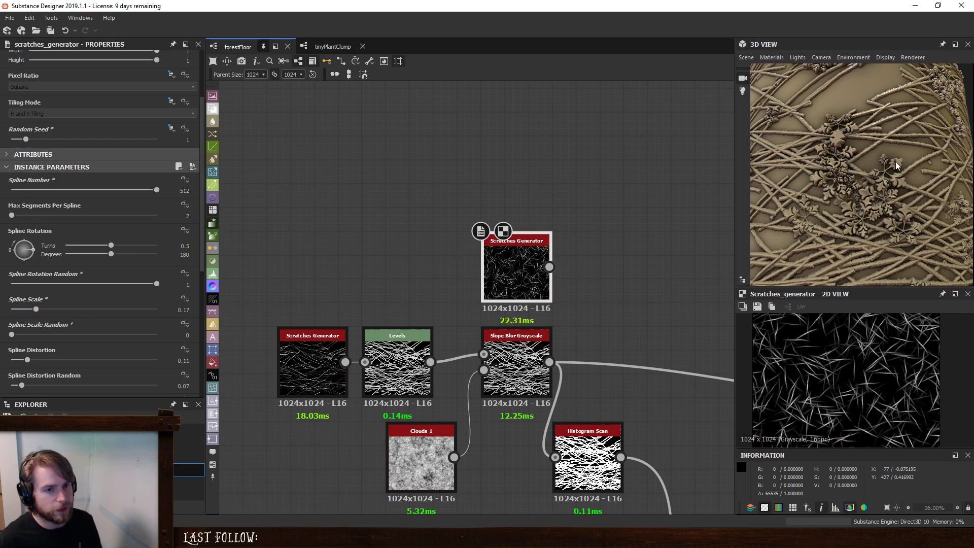
- Make room in the graph by shifting the twig nodes away from the Histogram Scan and realigning the new Scratches Generator above the Slope Blur Grayscale
middle_drag(596, 275, 491, 254)
scroll(490, 240, down, 4)
middle_drag(517, 219, 438, 229)
scroll(458, 266, up, 1)
scroll(458, 266, up, 2)
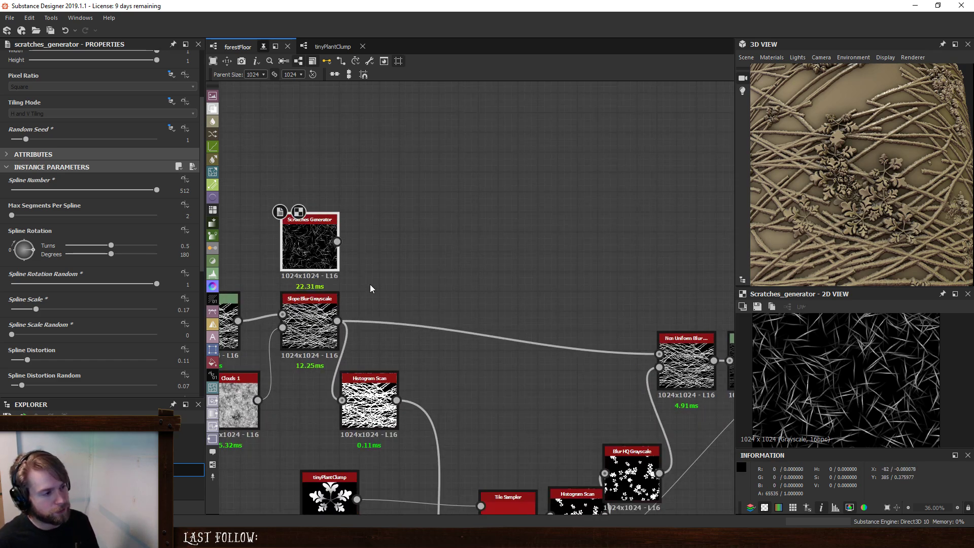
middle_drag(510, 244, 611, 224)
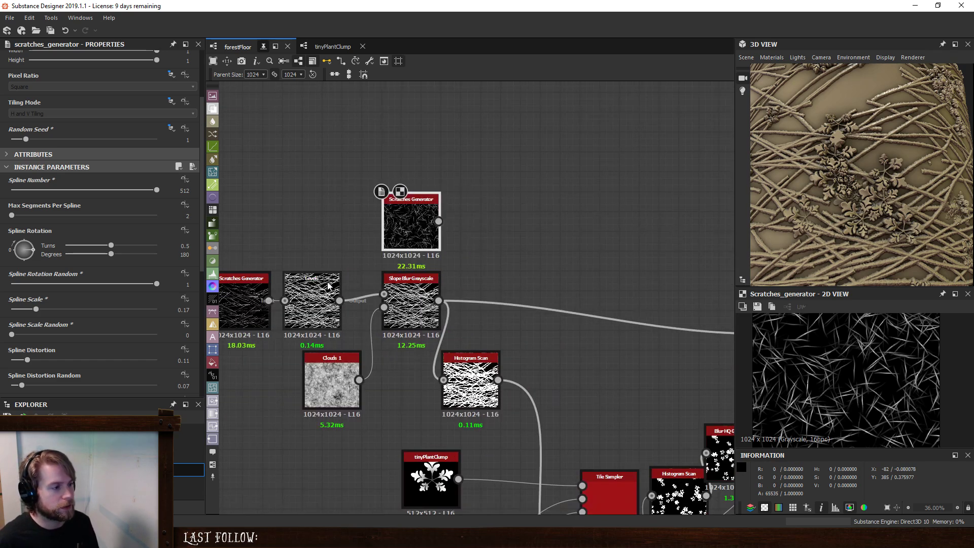
scroll(330, 310, down, 2)
middle_drag(414, 284, 557, 275)
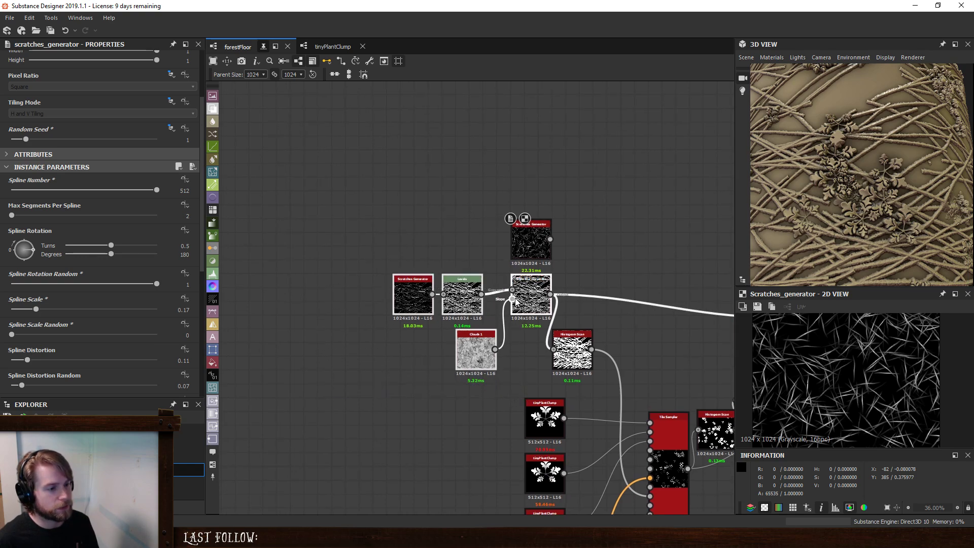
drag(513, 299, 425, 298)
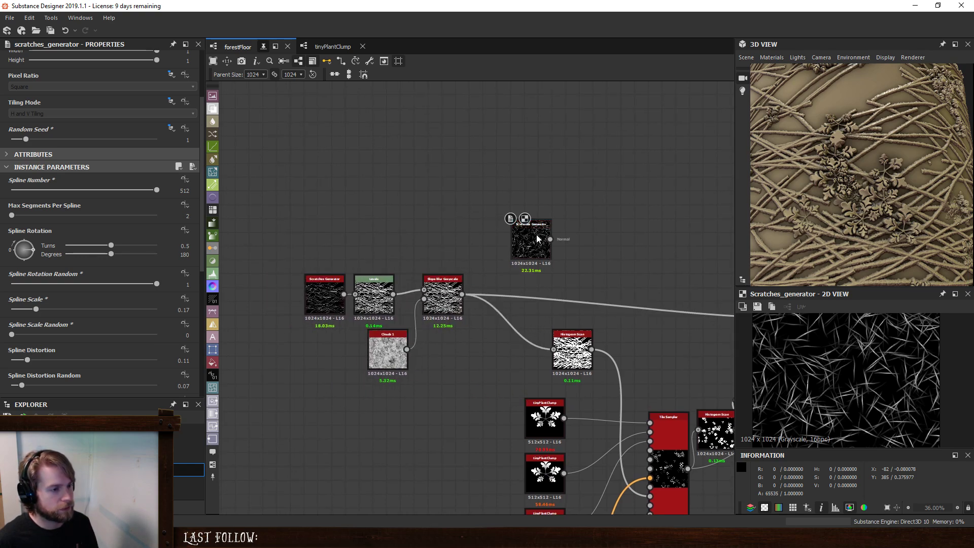
drag(424, 226, 451, 244)
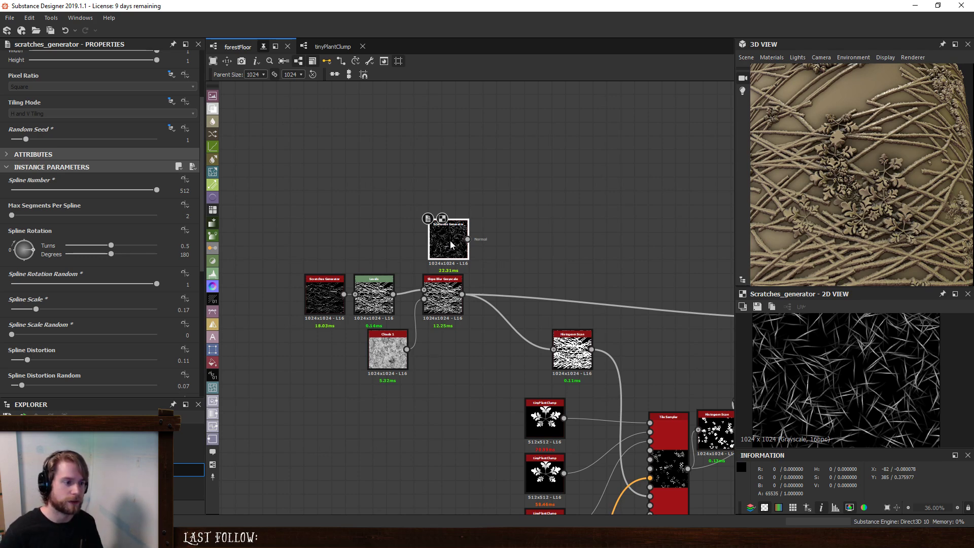
- Add a Height Blend node taking the new Scratches Generator as its first input and the Slope Blur Grayscale output as its second
middle_drag(558, 291, 659, 295)
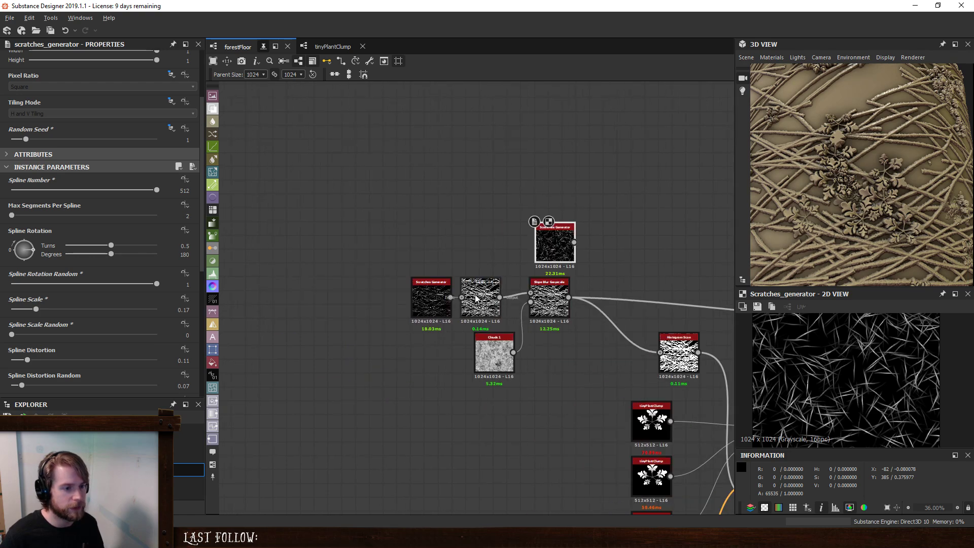
key(space)
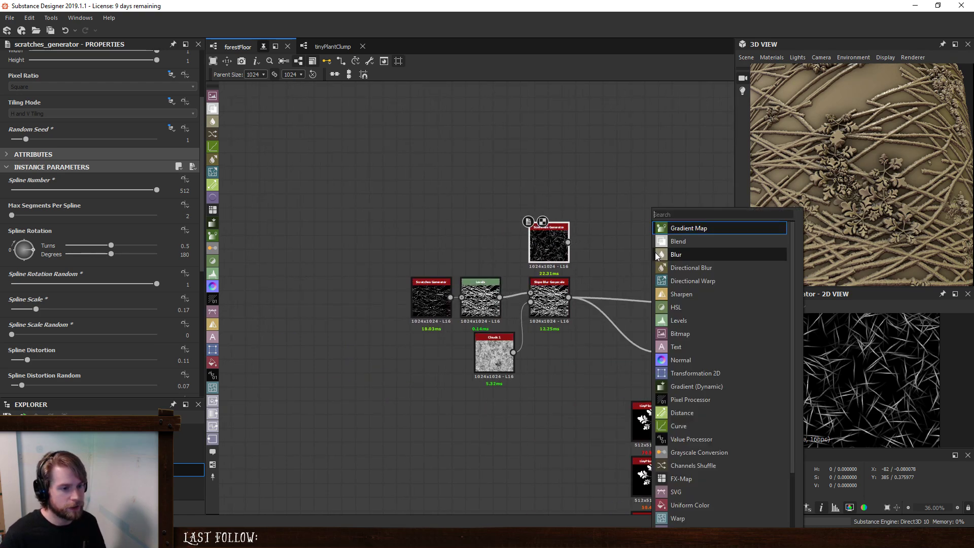
text(he)
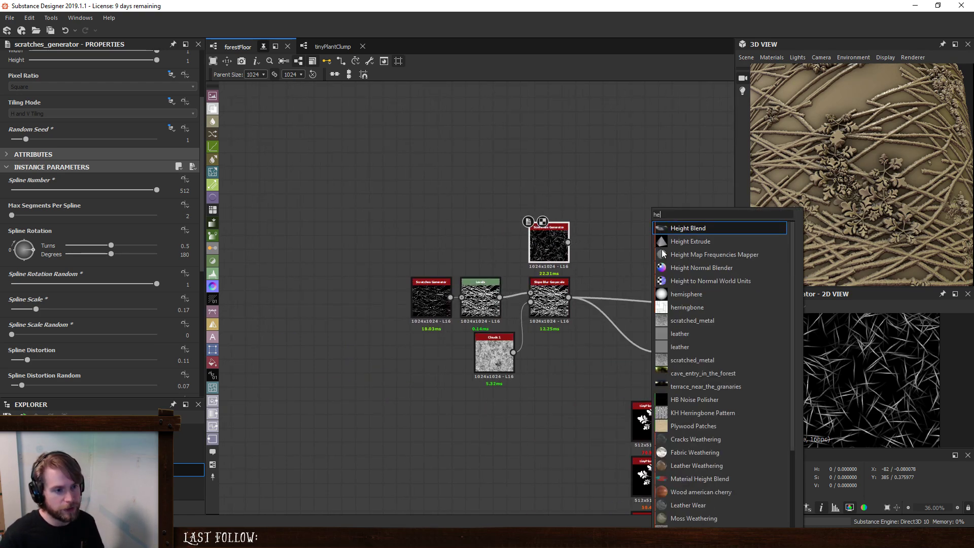
click(692, 230)
drag(599, 238, 569, 297)
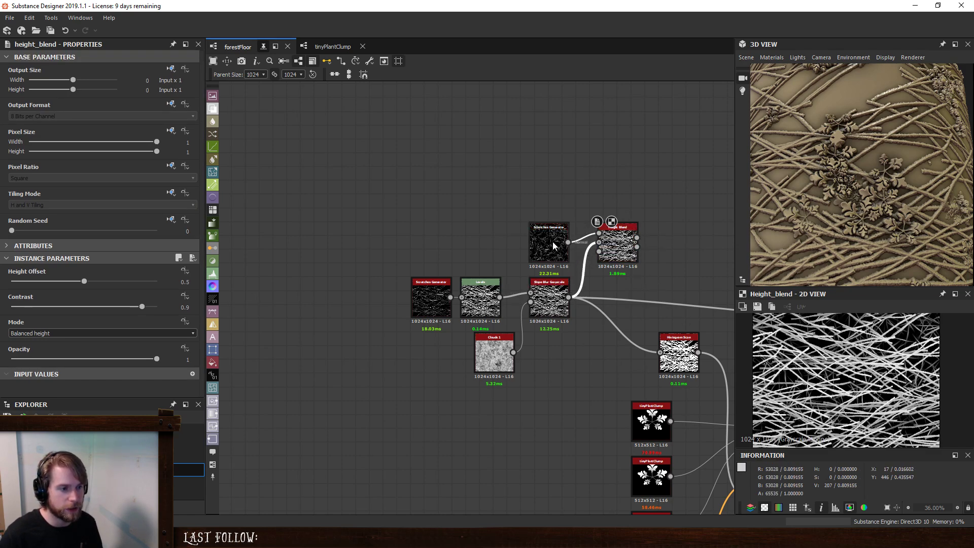
- Set the small-debris Scratches Generator's Spline Width to 10
middle_drag(644, 267, 544, 305)
scroll(544, 305, up, 3)
click(362, 250)
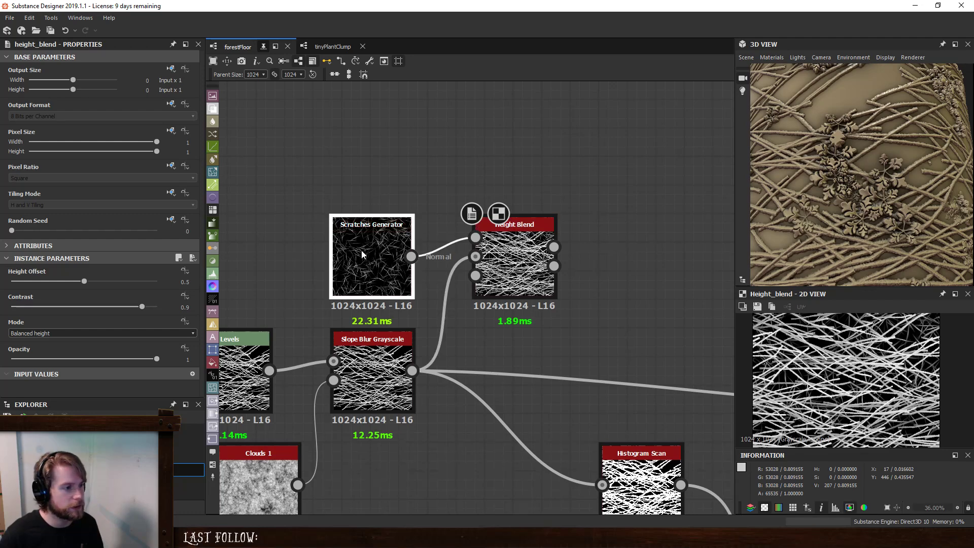
scroll(71, 347, down, 3)
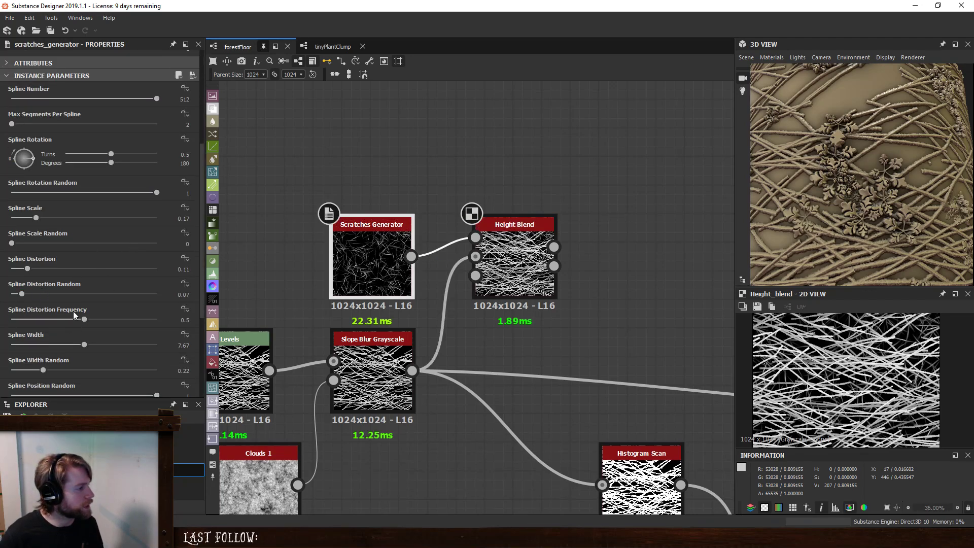
click(184, 345)
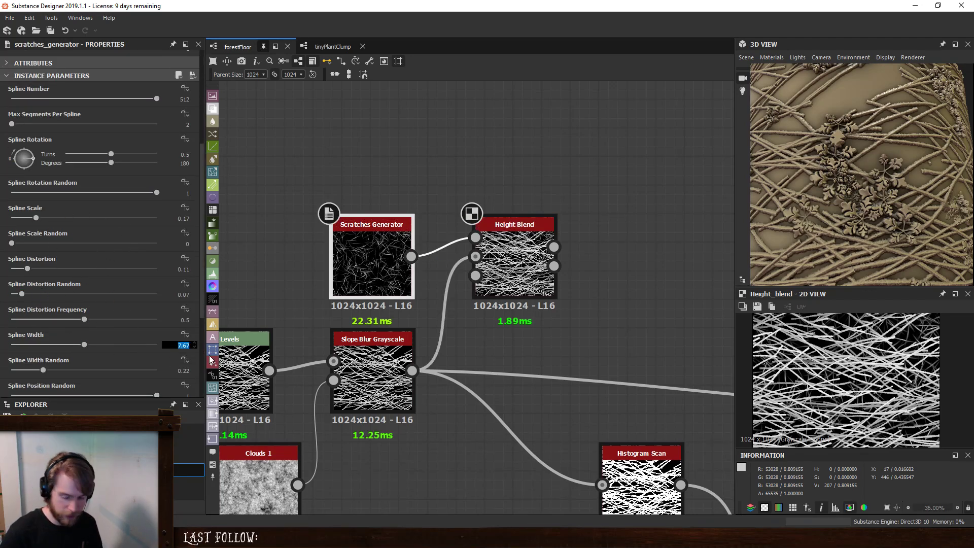
text(10)
key(Return)
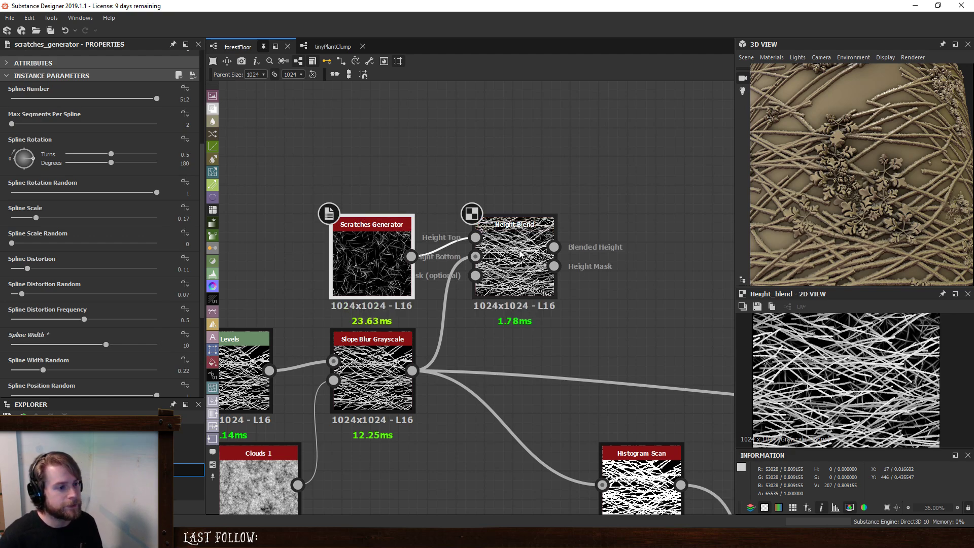
- Set the Height Blend's Height Offset to 0.66 and insert it between the Slope Blur Grayscale and its downstream nodes
click(503, 255)
drag(85, 282, 107, 294)
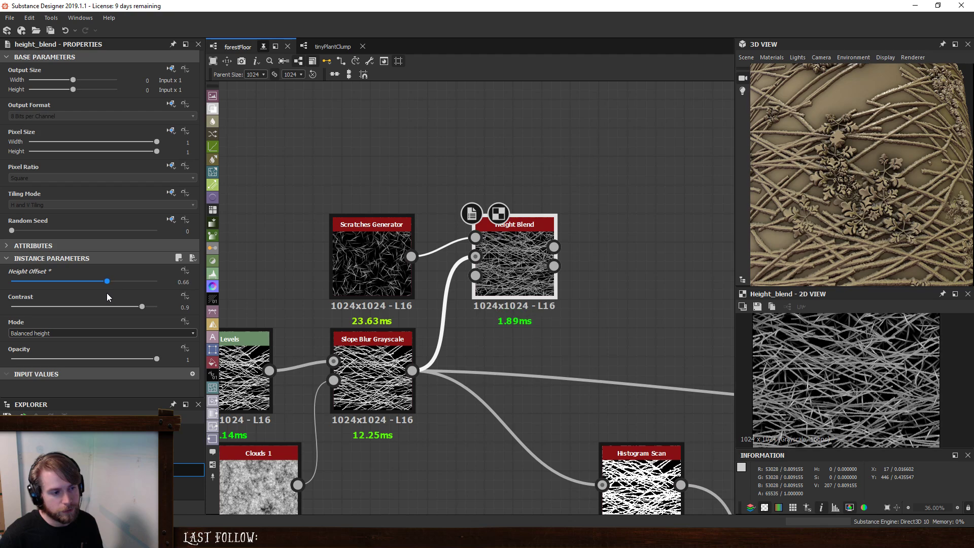
shift+drag(412, 370, 508, 381)
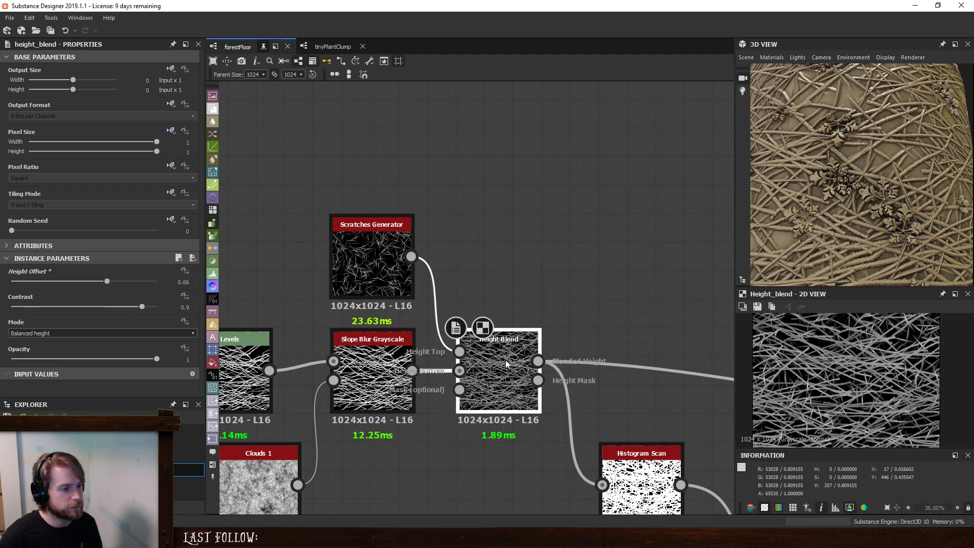
- Lower the Height Blend's Height Offset to 0.37 and examine the twigs and debris up close in the 3D preview
drag(105, 285, 65, 296)
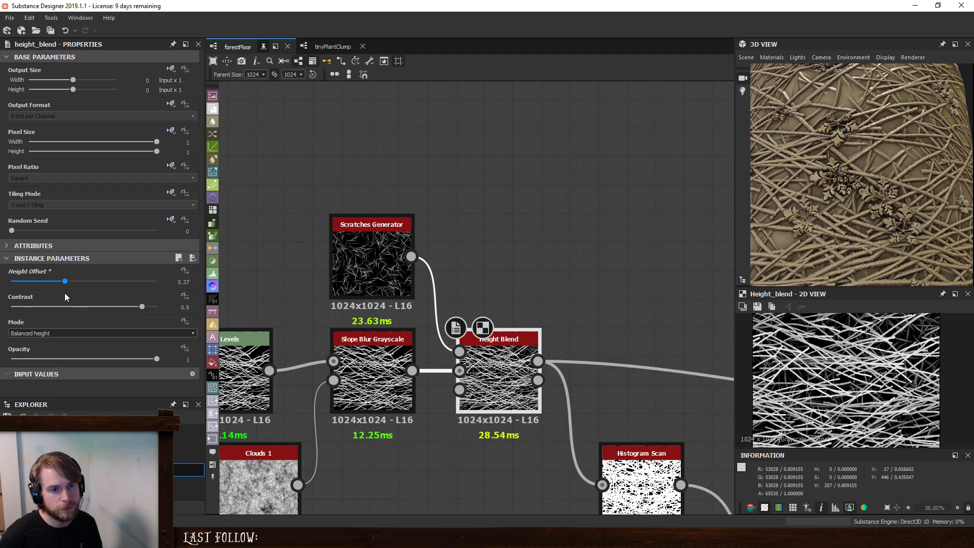
scroll(873, 179, down, 5)
scroll(871, 191, up, 7)
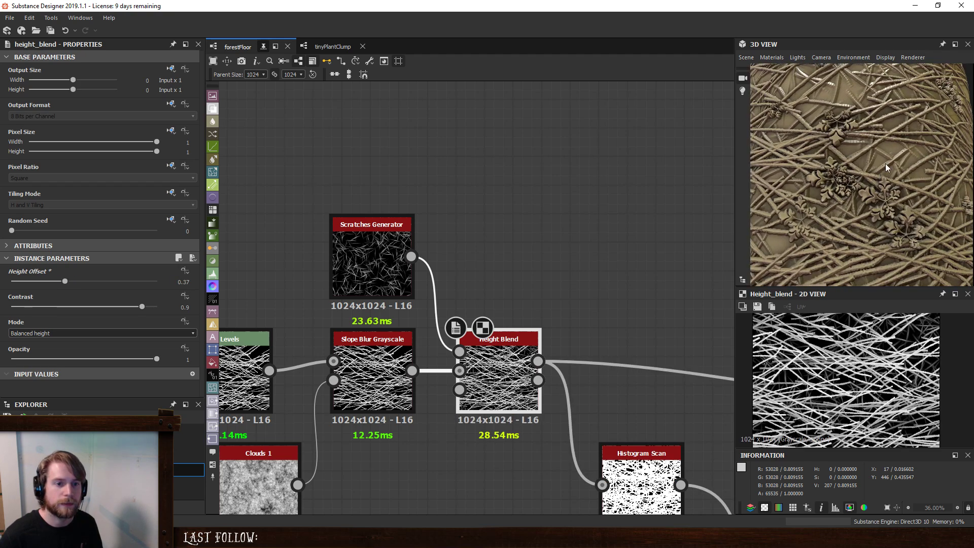
drag(885, 163, 909, 196)
scroll(897, 153, up, 4)
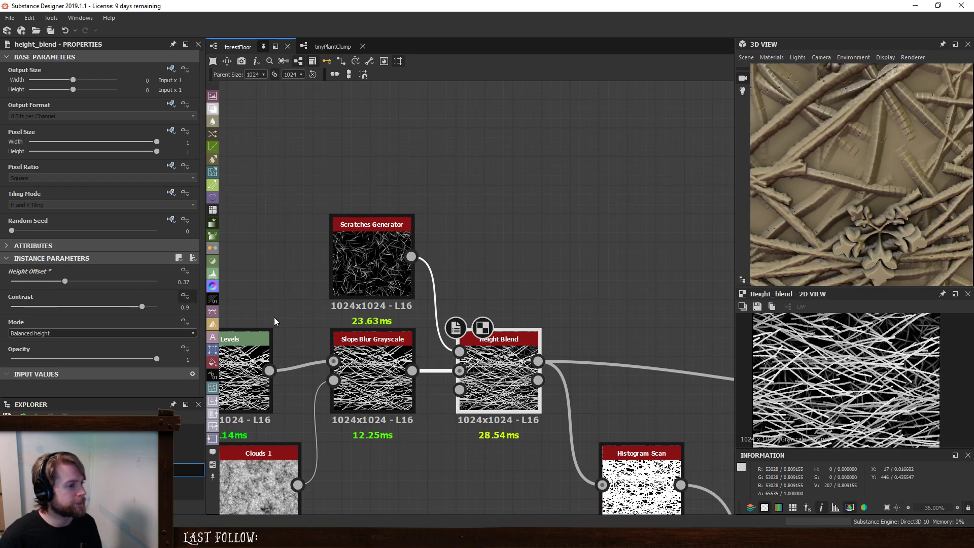
- Try a Max Segments Per Spline of 256 on the debris Scratches Generator and return it to 2
click(365, 259)
drag(21, 310, 79, 308)
drag(151, 316, 199, 317)
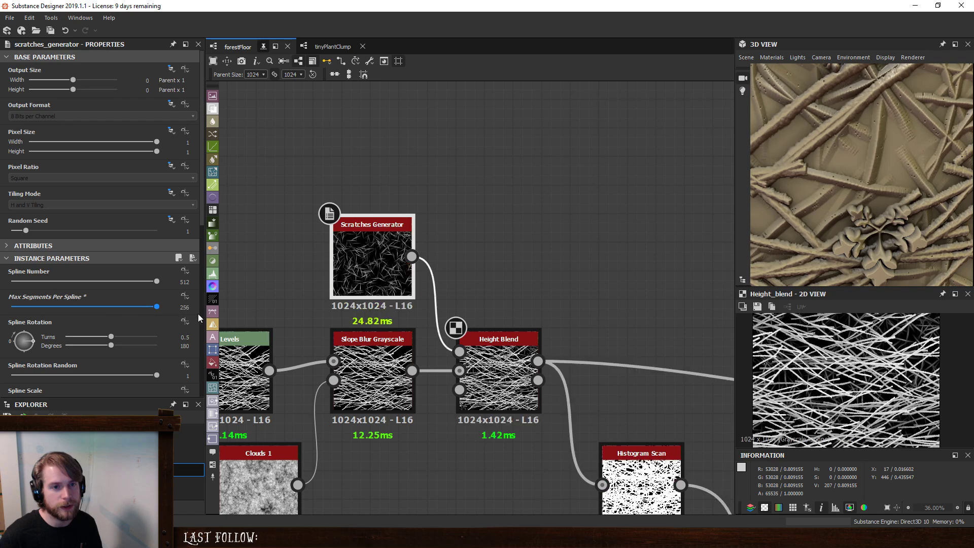
drag(99, 322, 1, 337)
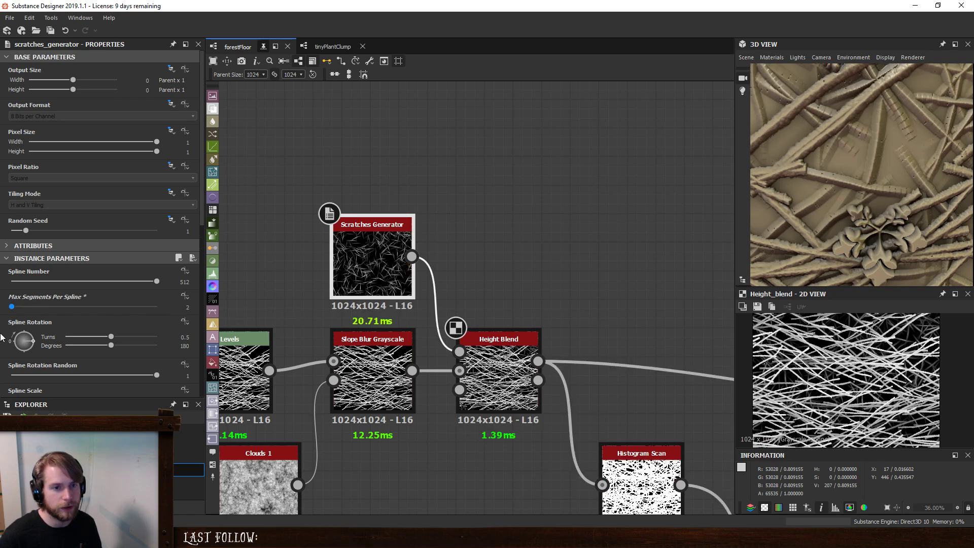
- Insert a Non Uniform Blur Grayscale between the debris Scratches Generator and the Height Blend, feeding the scratches into both of its inputs
scroll(596, 309, down, 2)
middle_drag(531, 285, 610, 250)
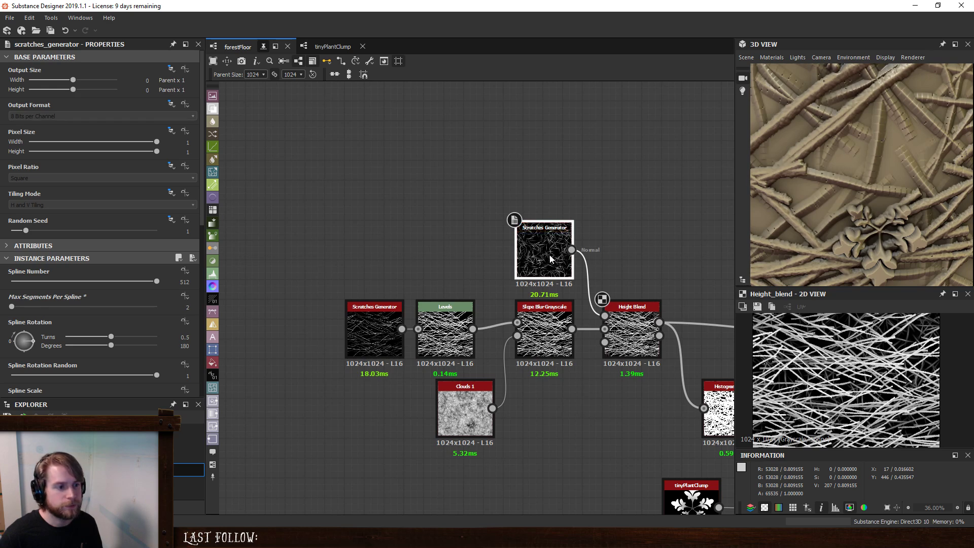
drag(553, 259, 451, 257)
key(space)
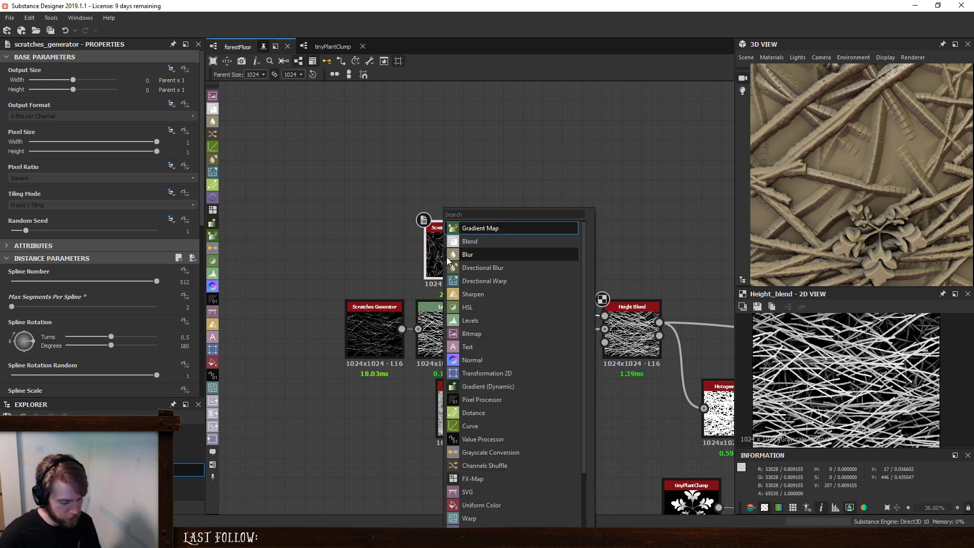
text(non)
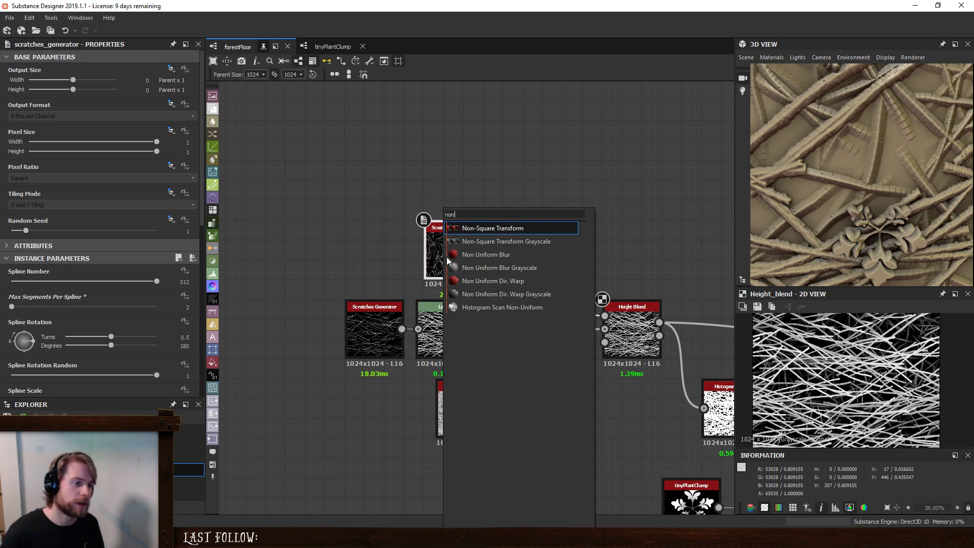
click(480, 265)
drag(542, 190, 538, 255)
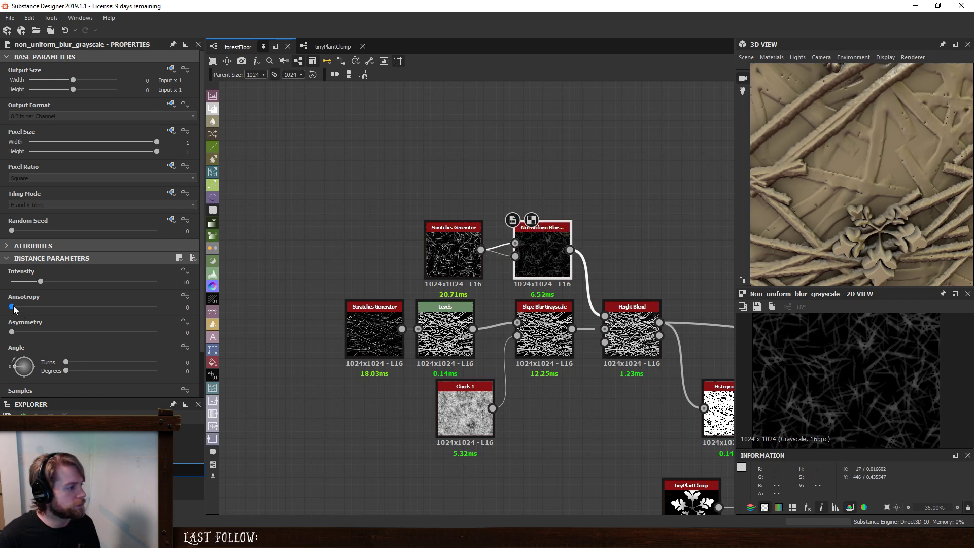
- Set the Non Uniform Blur Grayscale's Intensity to 1.74 and check the whole cylinder in the 3D preview
drag(40, 281, 16, 283)
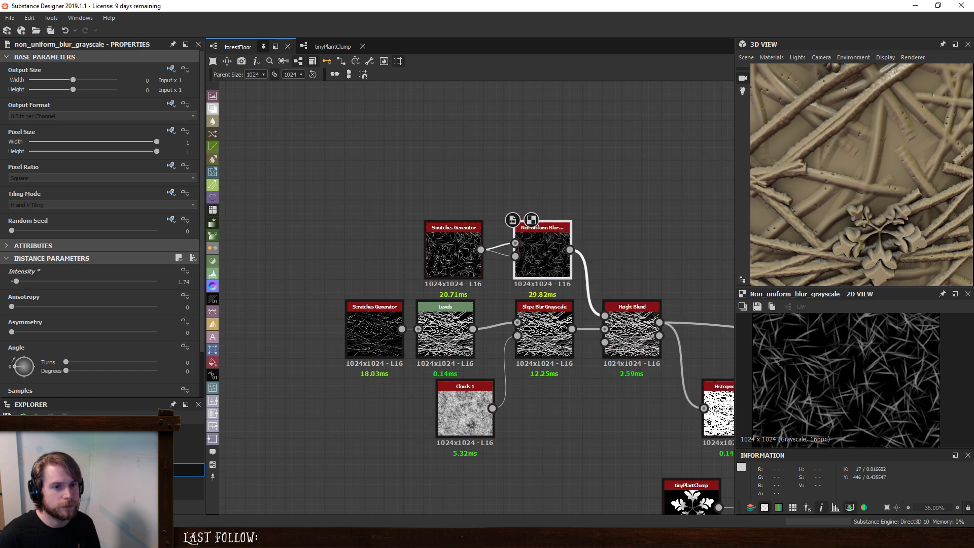
scroll(850, 187, down, 5)
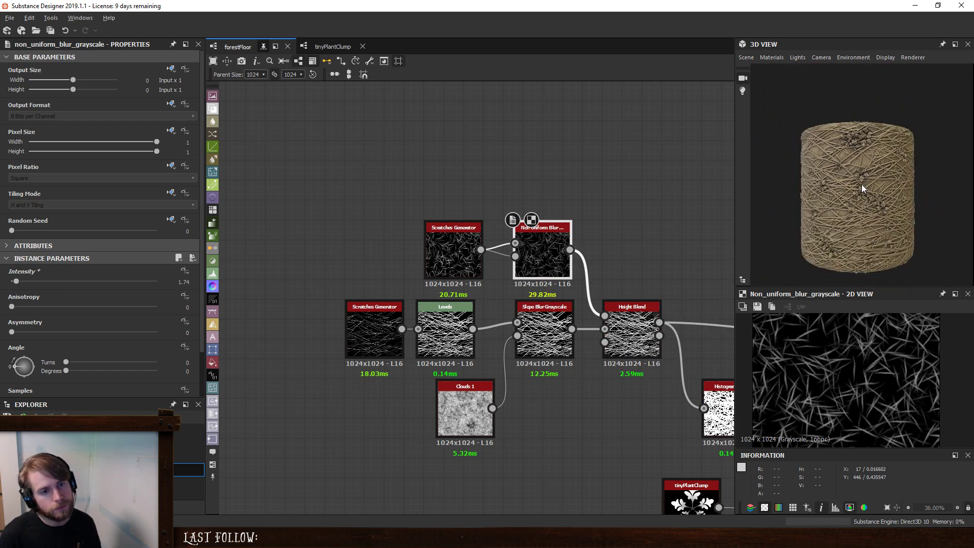
scroll(858, 161, up, 5)
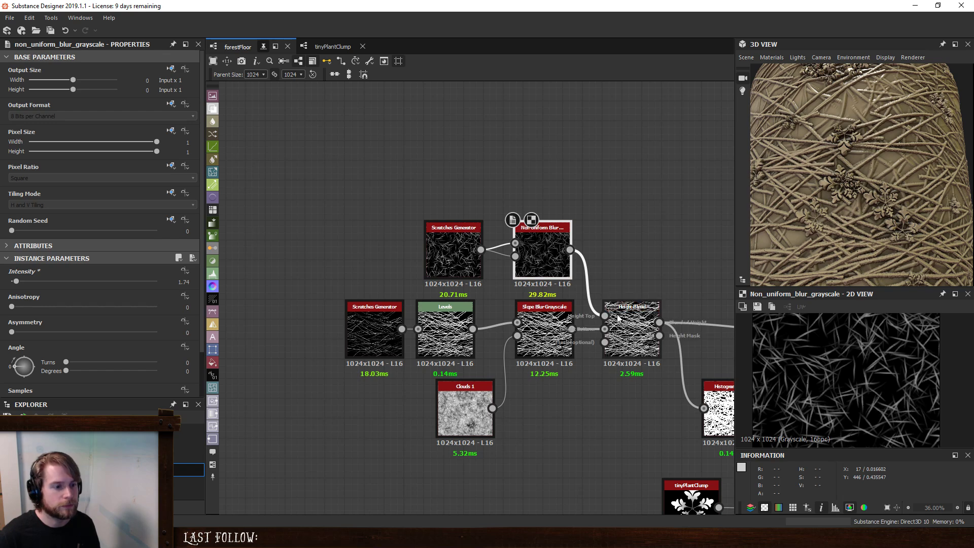
- Reduce the Height Blend's Height Offset to 0.11 and inspect the sunken debris in the 3D preview
click(632, 325)
drag(65, 283, 28, 289)
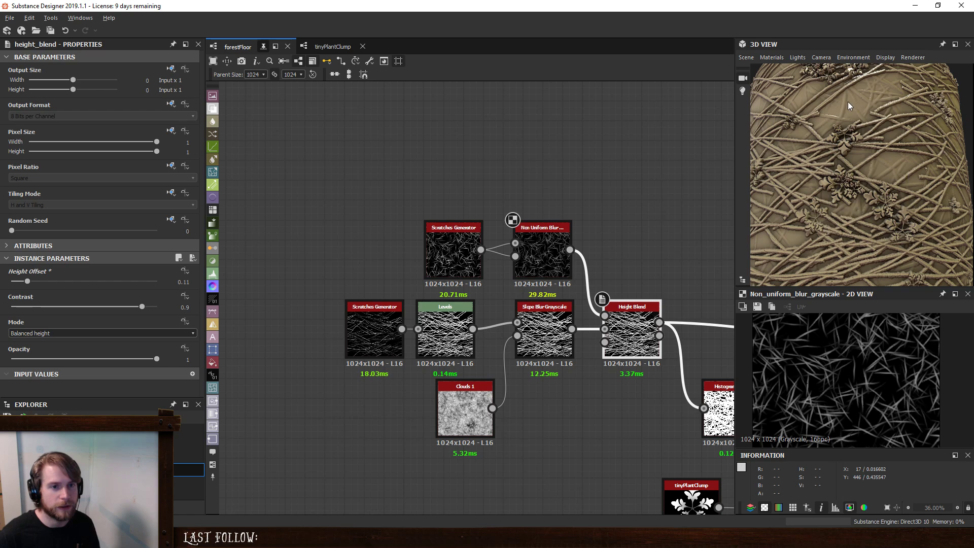
scroll(850, 105, up, 5)
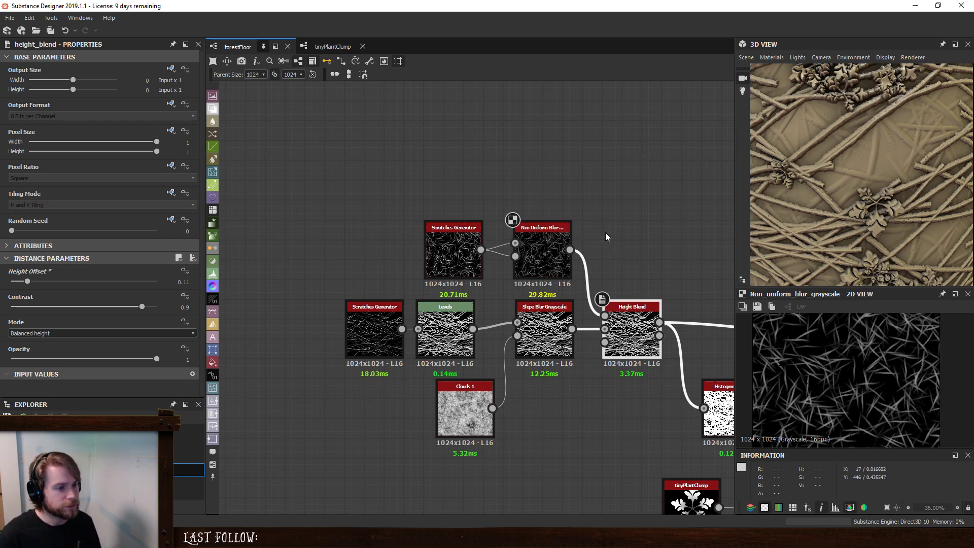
middle_drag(614, 227, 578, 217)
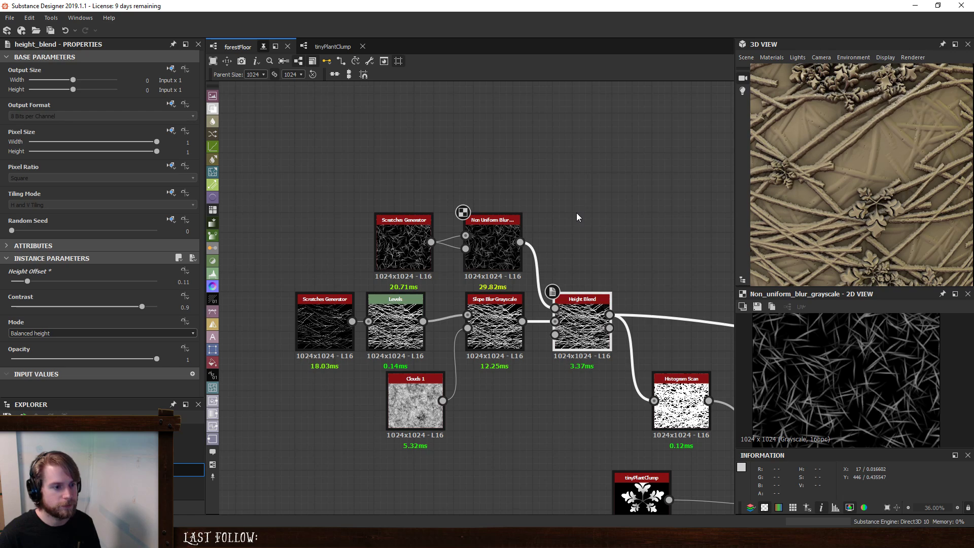
- Add a Fractal Sum Base noise node in the empty graph area above the scratches nodes
click(540, 158)
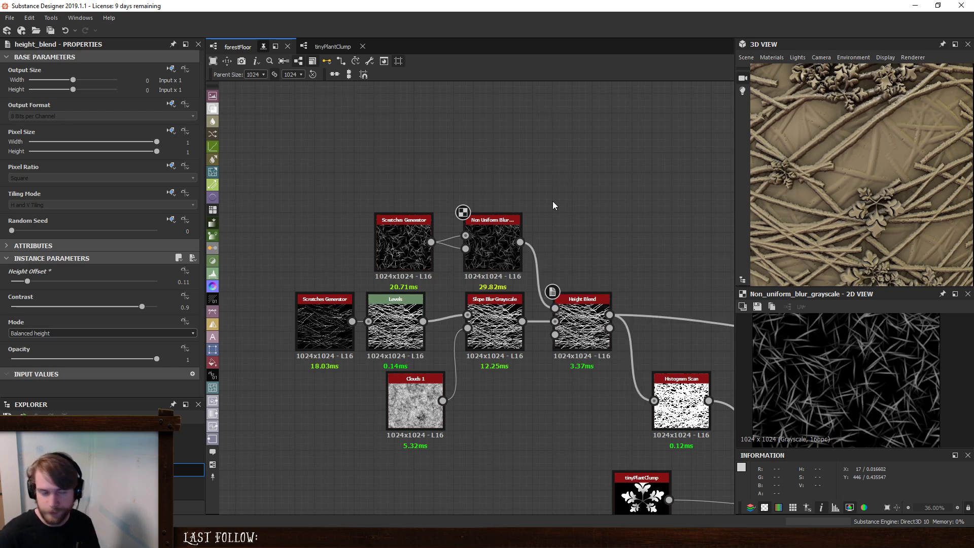
middle_drag(498, 143, 549, 196)
key(space)
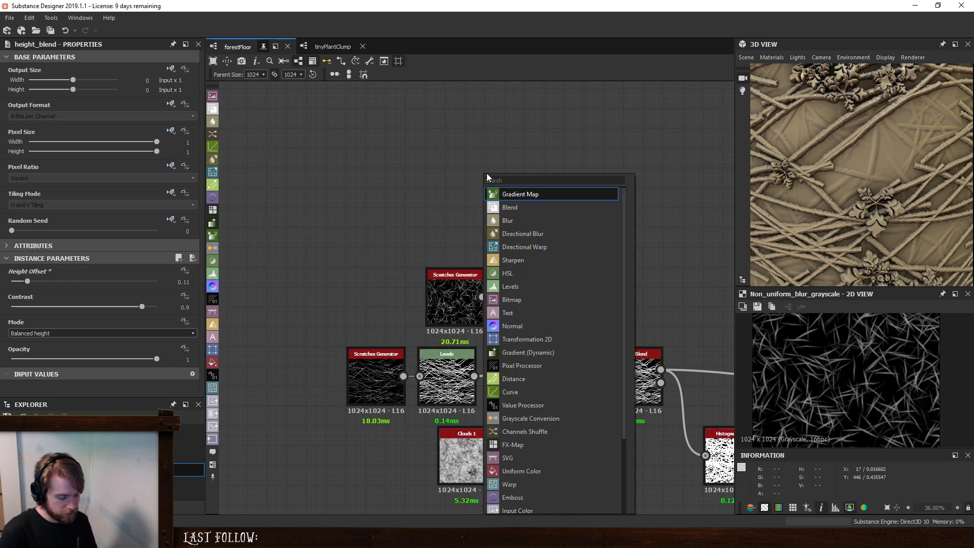
text(fra)
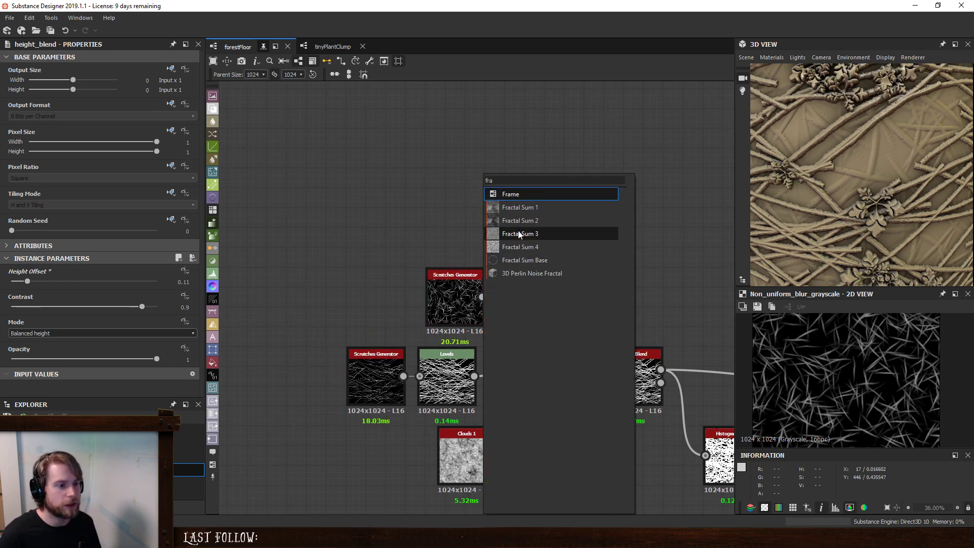
click(525, 260)
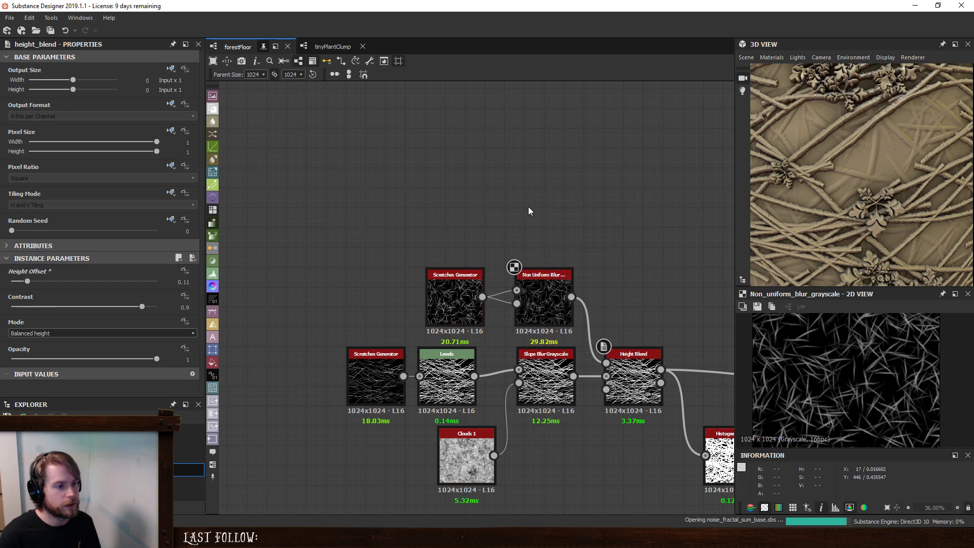
middle_drag(529, 211, 474, 281)
drag(437, 244, 358, 238)
- Add a Clouds 3 noise node and place it directly above the Fractal Sum Base
key(space)
text(c)
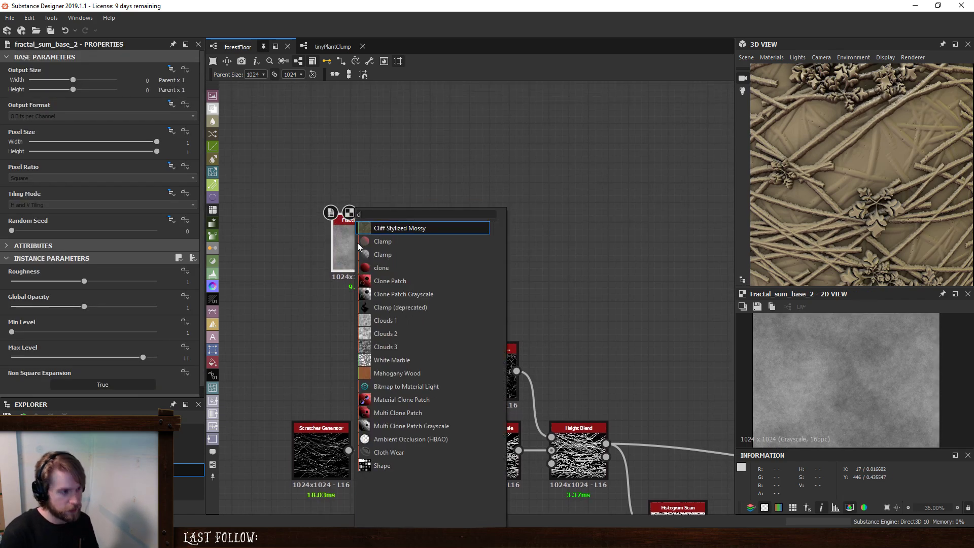
text(lo)
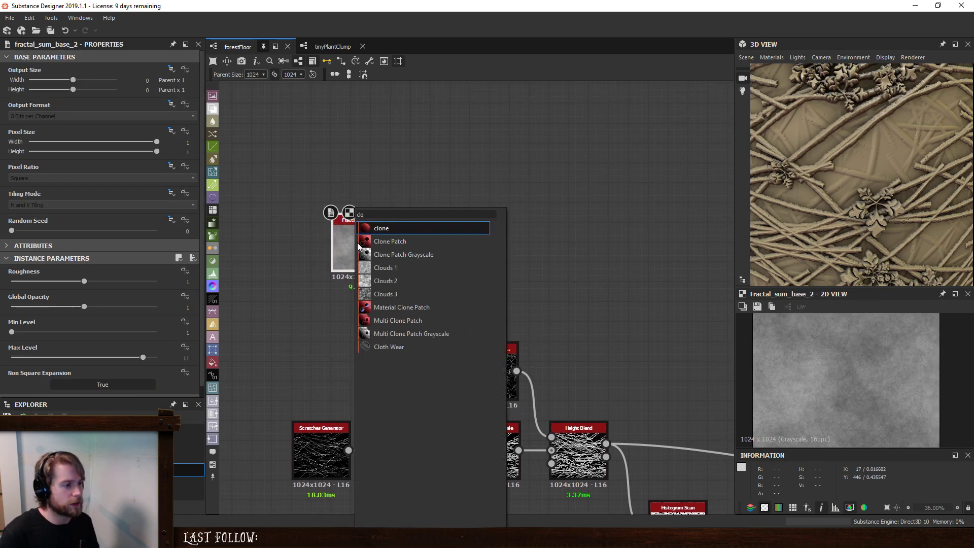
key(Down)
key(Down)
key(Down)
key(Down)
key(Down)
key(Return)
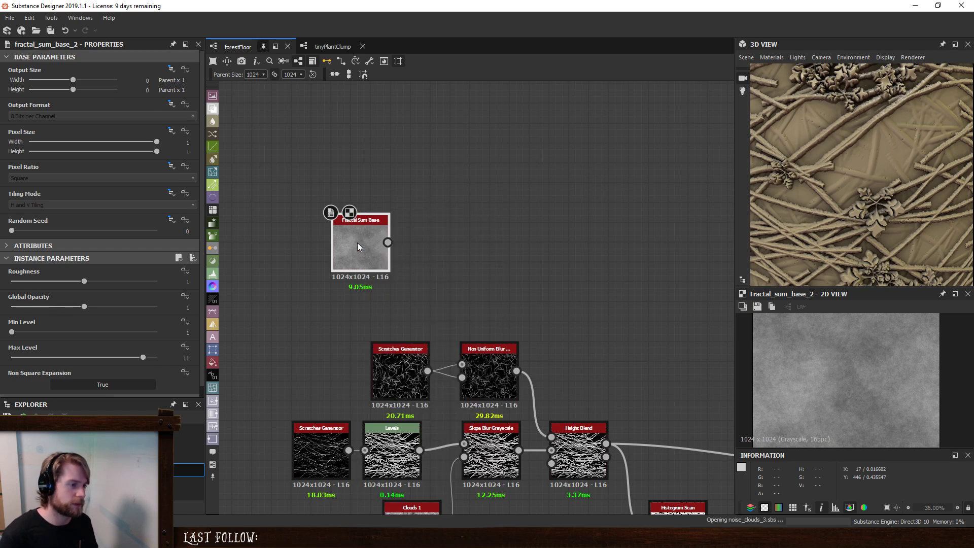
drag(357, 242, 357, 164)
- Add a Clouds 2 noise node and stack it directly above Clouds 3
middle_drag(503, 124, 522, 248)
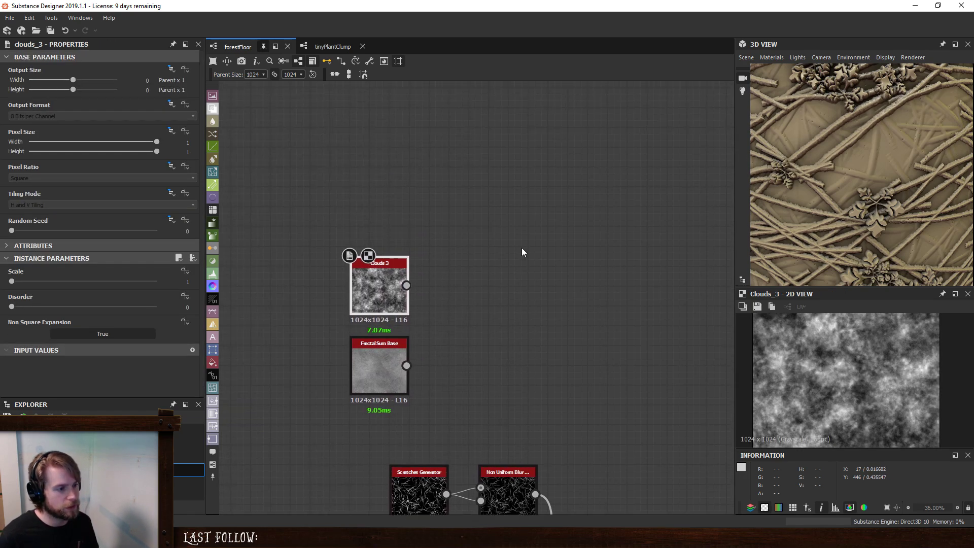
key(space)
text(clou)
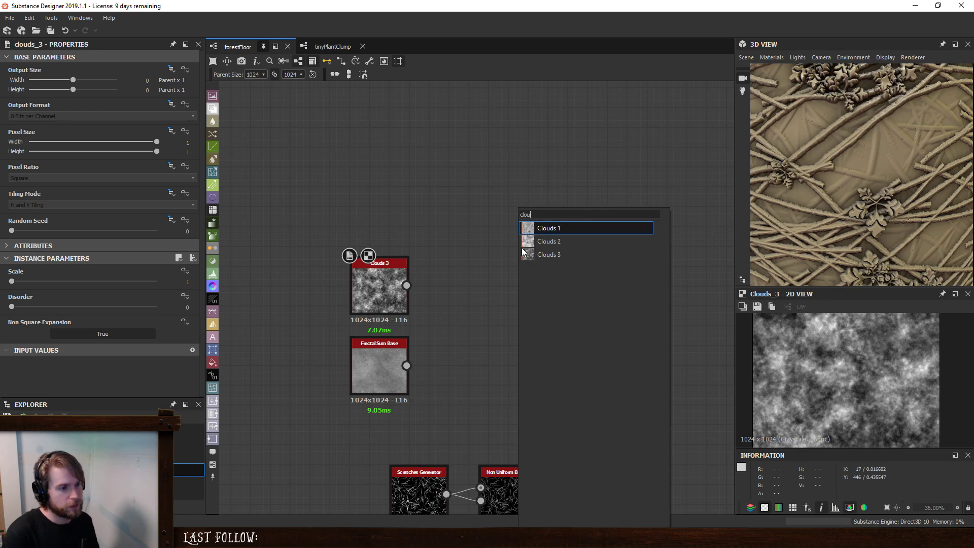
text(ds)
click(568, 245)
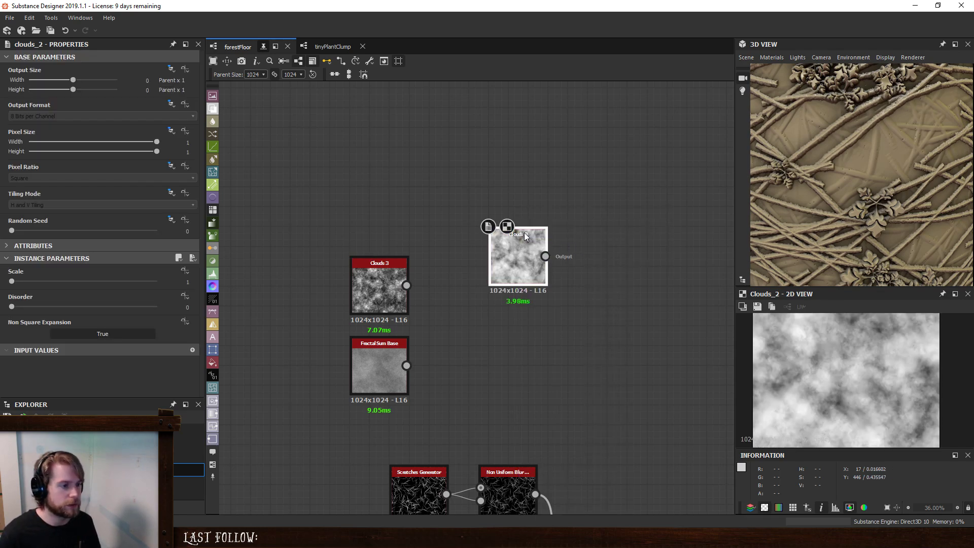
drag(524, 232, 380, 212)
- Add a Dirt 1 noise node and place it above Clouds 2
key(space)
text(dirt)
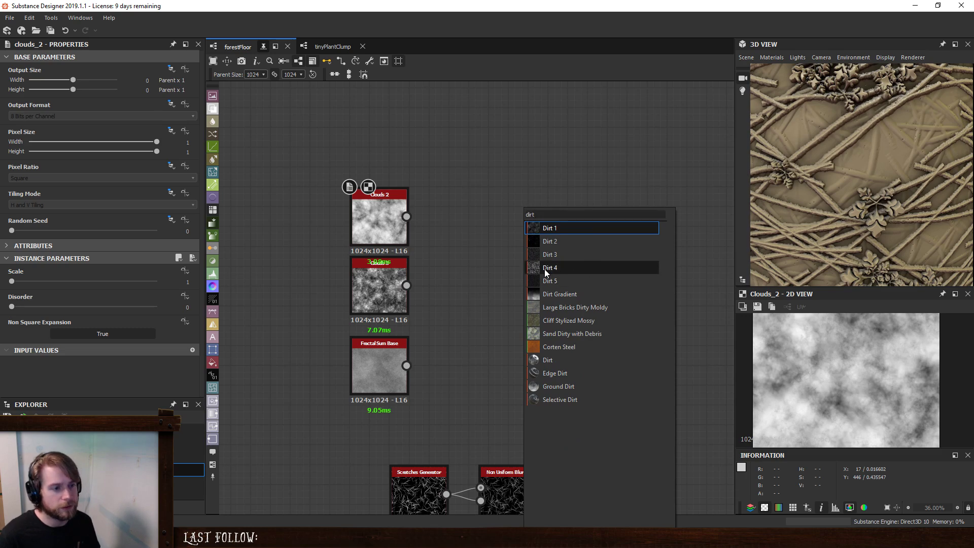
click(580, 228)
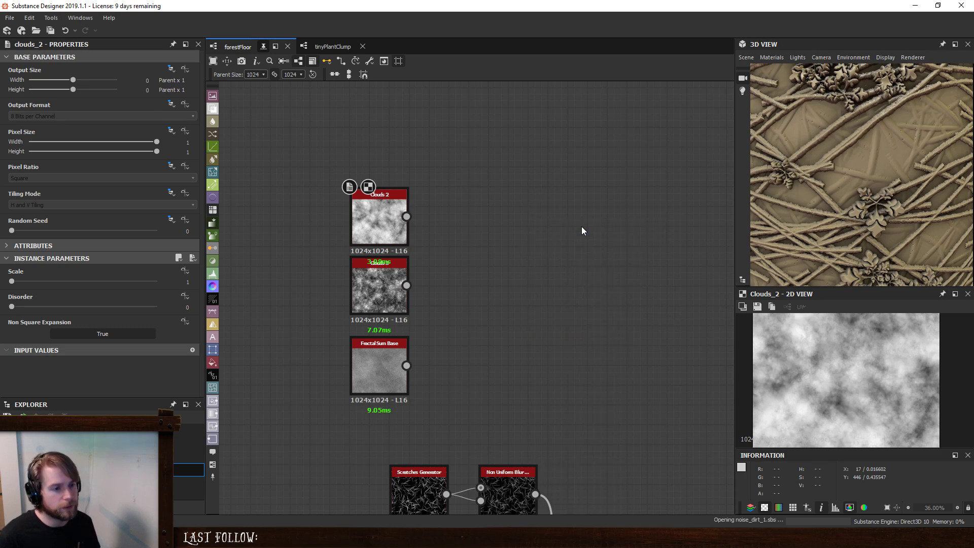
drag(531, 204, 412, 124)
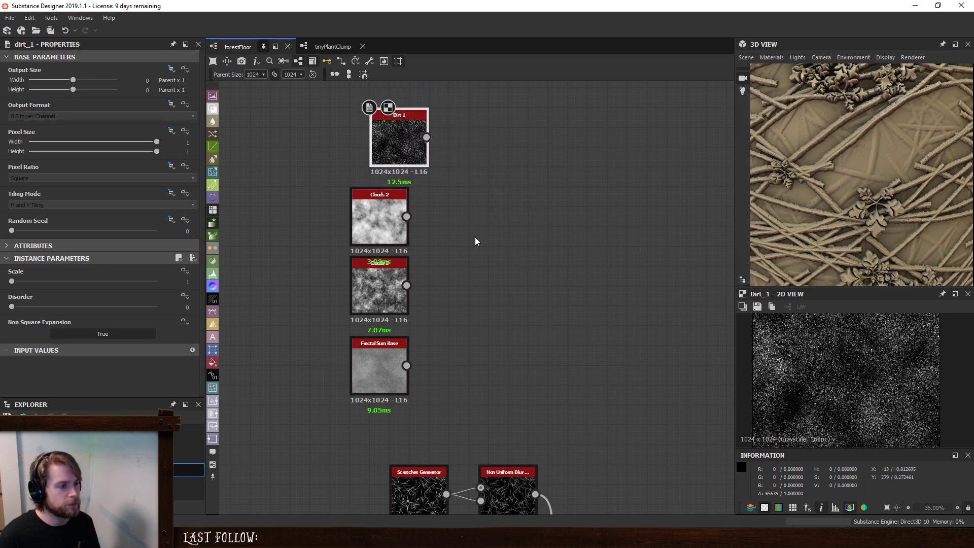
- Blend Clouds 3 over Fractal Sum Base in a new Blend node at opacity 0.5, with Clouds 2 as the opacity mask
middle_drag(470, 320, 490, 366)
click(477, 389)
key(space)
click(523, 241)
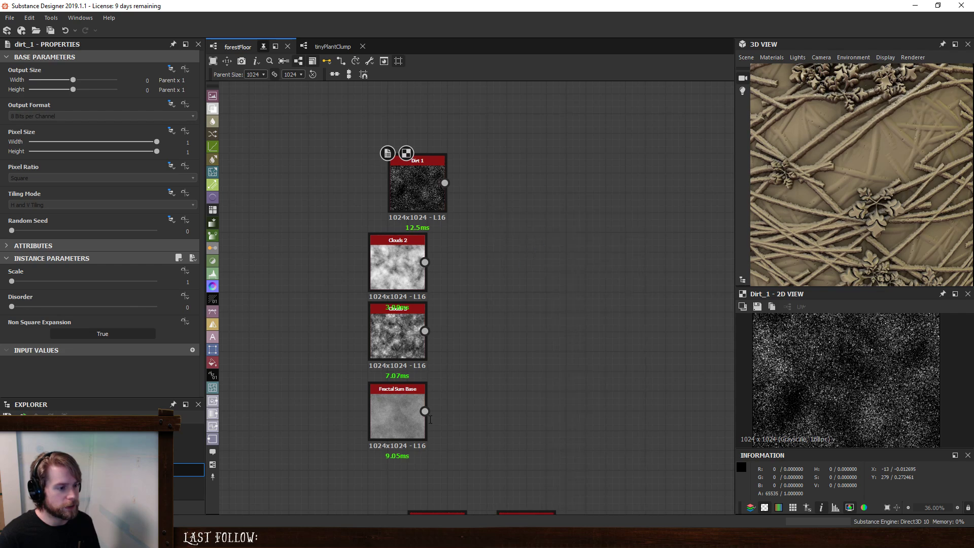
drag(425, 412, 425, 331)
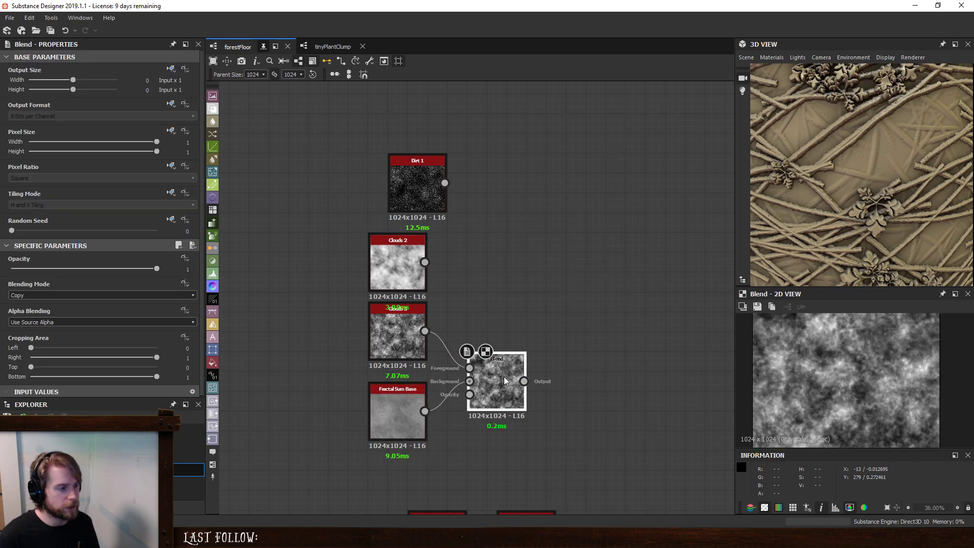
drag(106, 271, 98, 273)
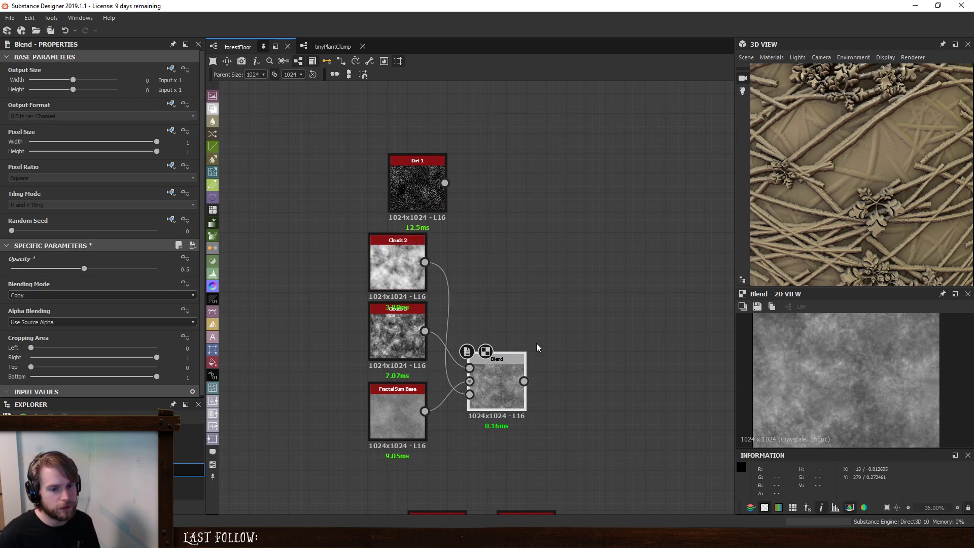
- Dock the Clouds 2, Clouds 3 and Fractal Sum Base nodes onto the noise Blend node
middle_drag(560, 292, 528, 273)
click(387, 233)
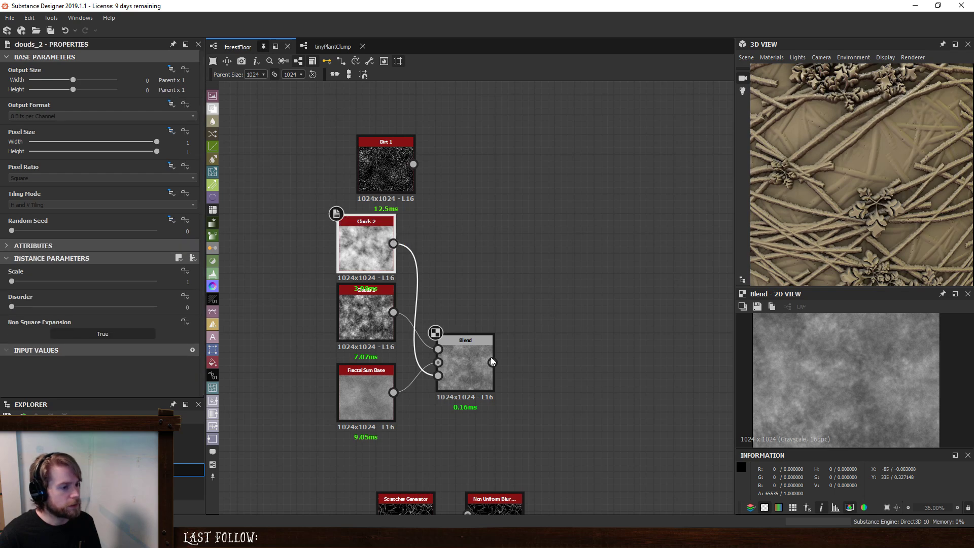
key(d)
click(378, 316)
key(d)
click(363, 389)
key(d)
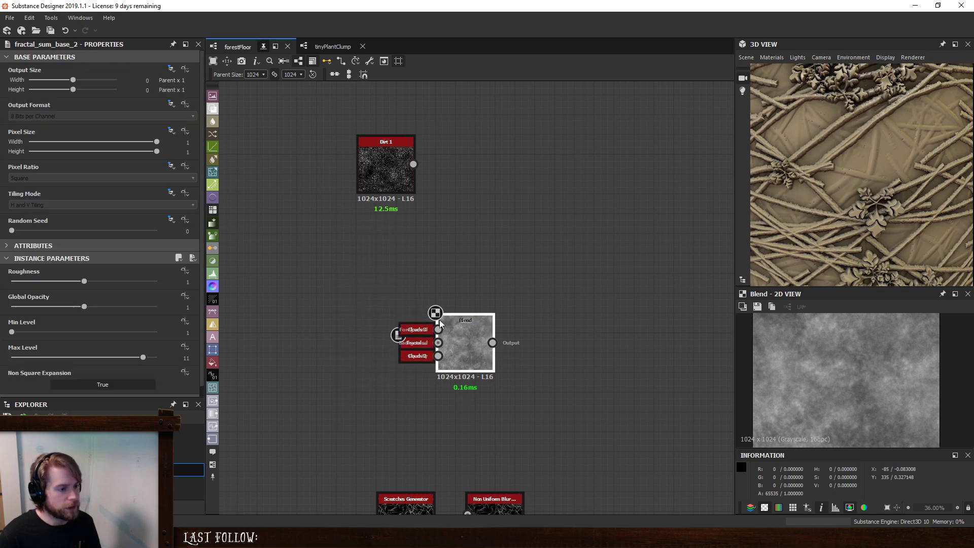
- Connect the noise Blend's output to the foreground of the final Blend that feeds the height, normal and ambient occlusion outputs
click(432, 283)
scroll(566, 333, down, 3)
middle_drag(705, 371, 203, 279)
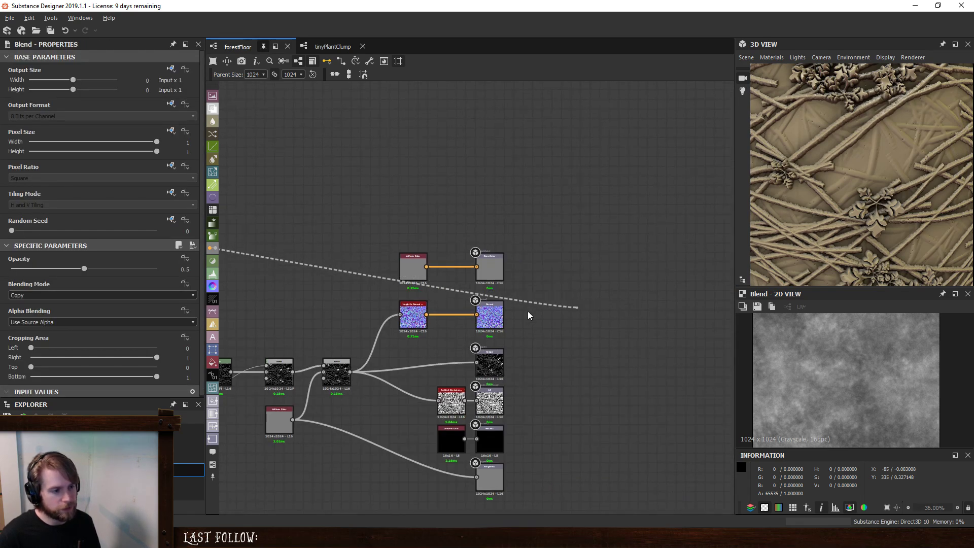
click(335, 363)
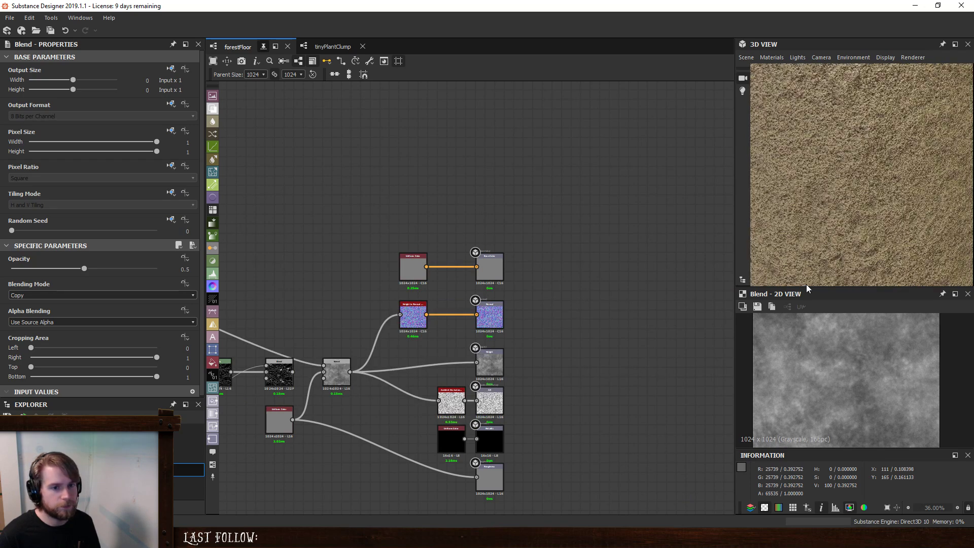
scroll(870, 212, down, 4)
drag(870, 212, 856, 193)
scroll(855, 193, up, 3)
scroll(361, 233, down, 3)
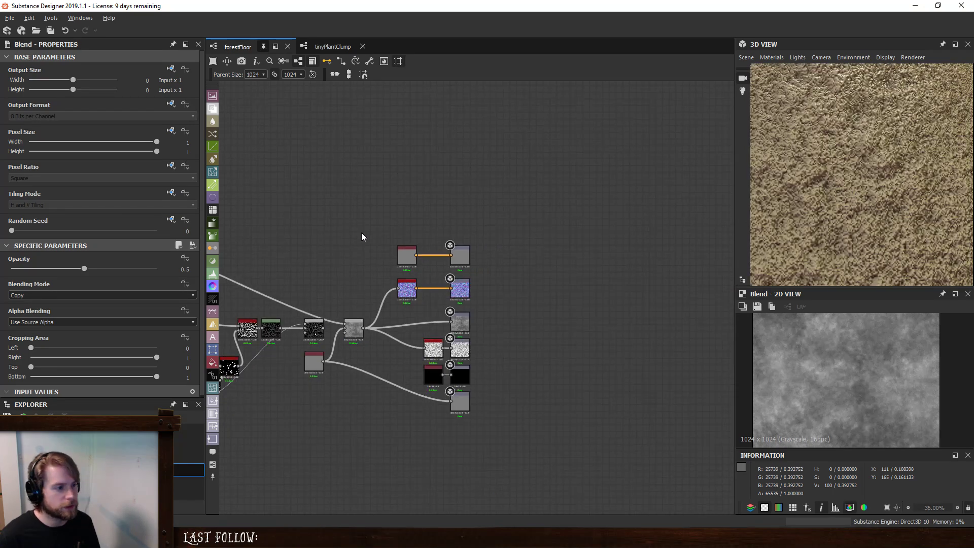
- Set the opacity of the noise Blend with the docked inputs to 1
middle_drag(362, 233, 457, 258)
scroll(379, 306, up, 4)
scroll(456, 296, up, 3)
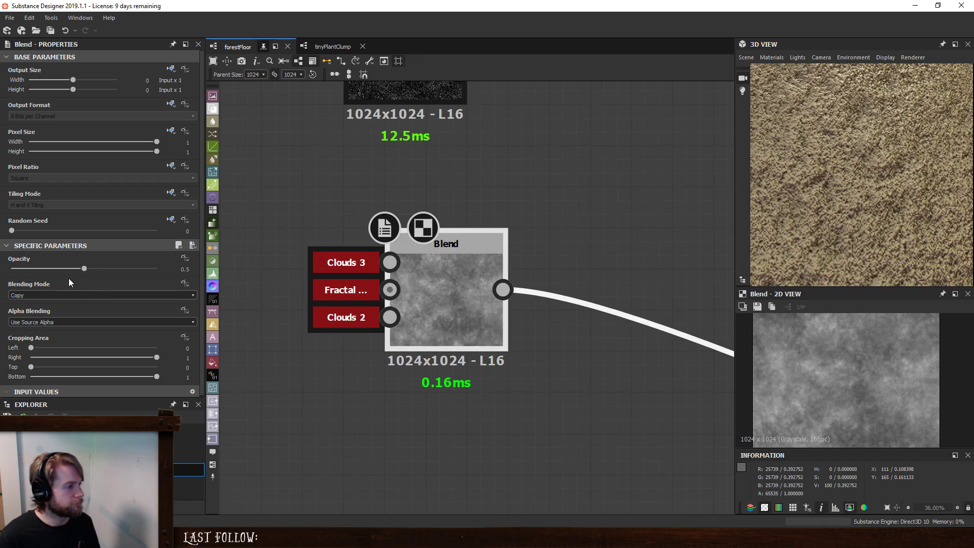
drag(82, 269, 200, 284)
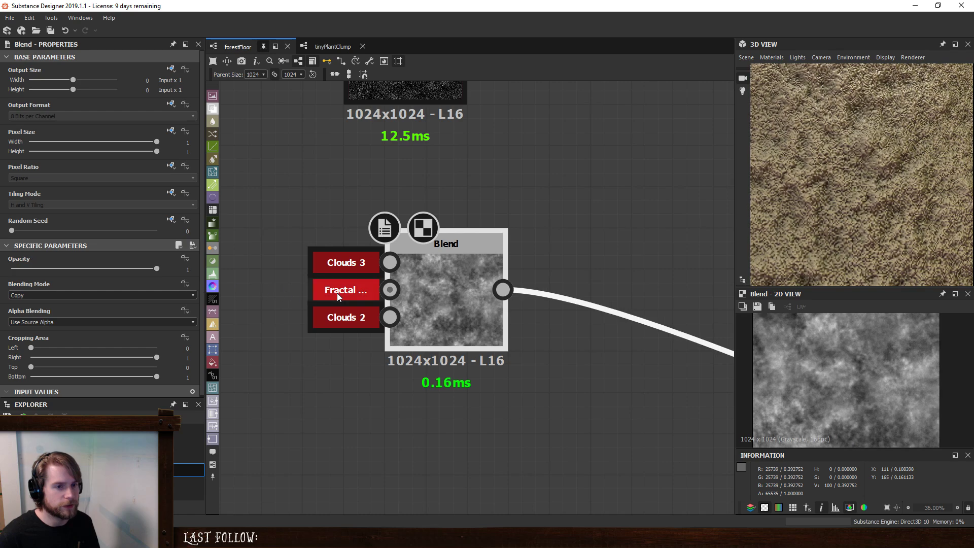
drag(893, 163, 867, 197)
scroll(866, 197, up, 8)
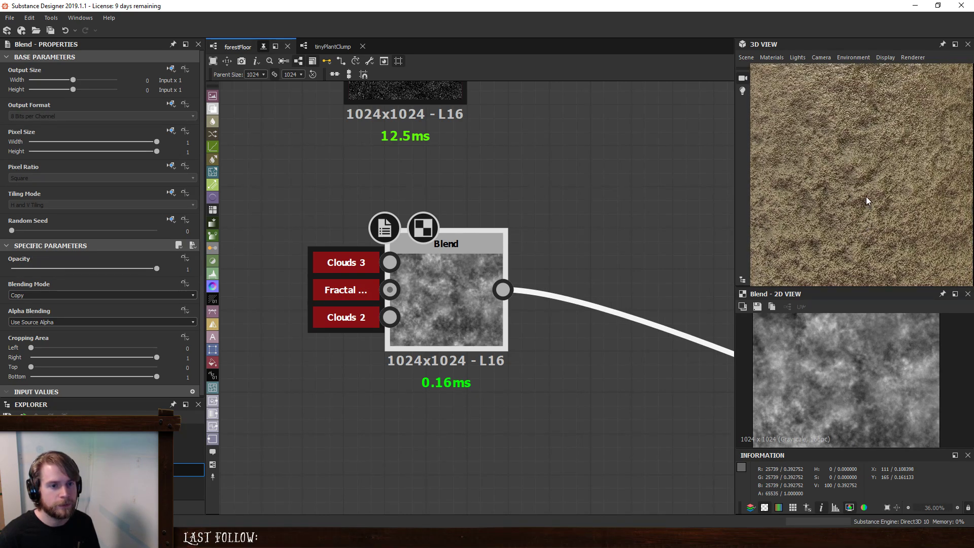
- Insert a Non Uniform Blur Grayscale node directly after the noise Blend
scroll(866, 196, down, 5)
scroll(465, 302, down, 3)
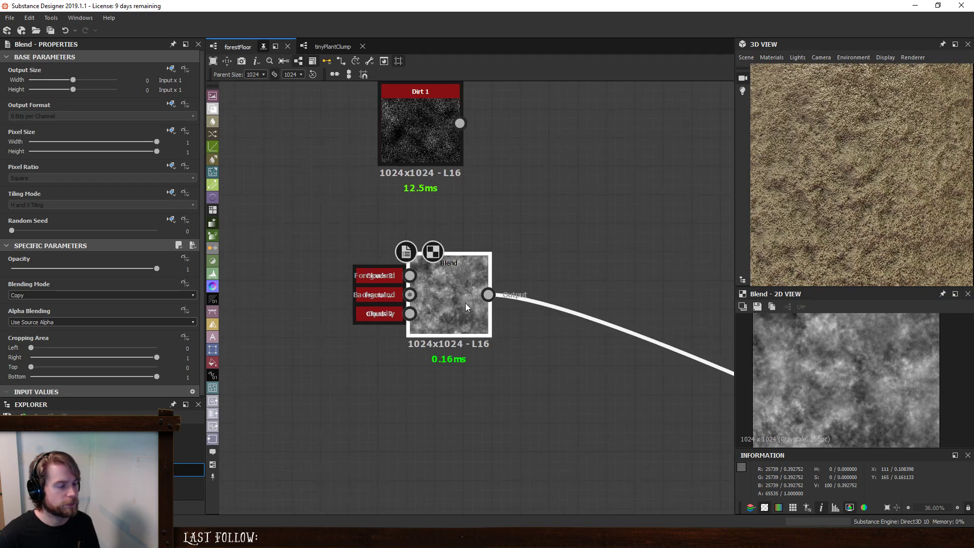
key(space)
text(non)
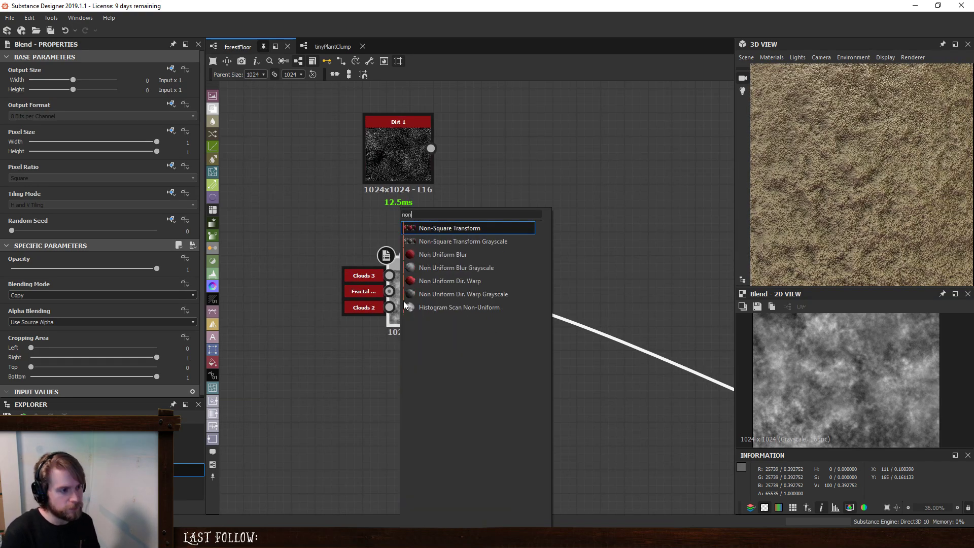
click(501, 269)
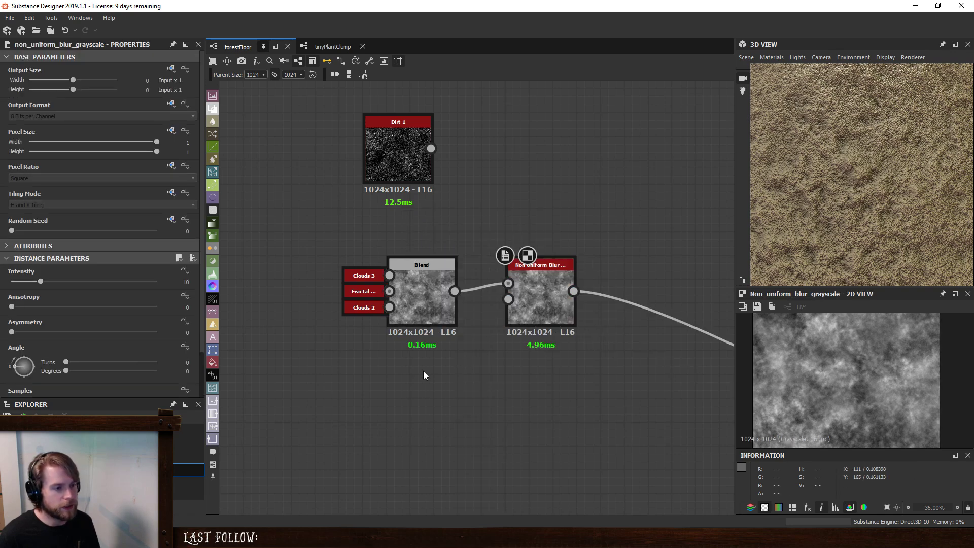
- Add a Clouds 1 noise below the noise Blend and use it as the Non Uniform Blur's blur map
key(space)
text(cloud)
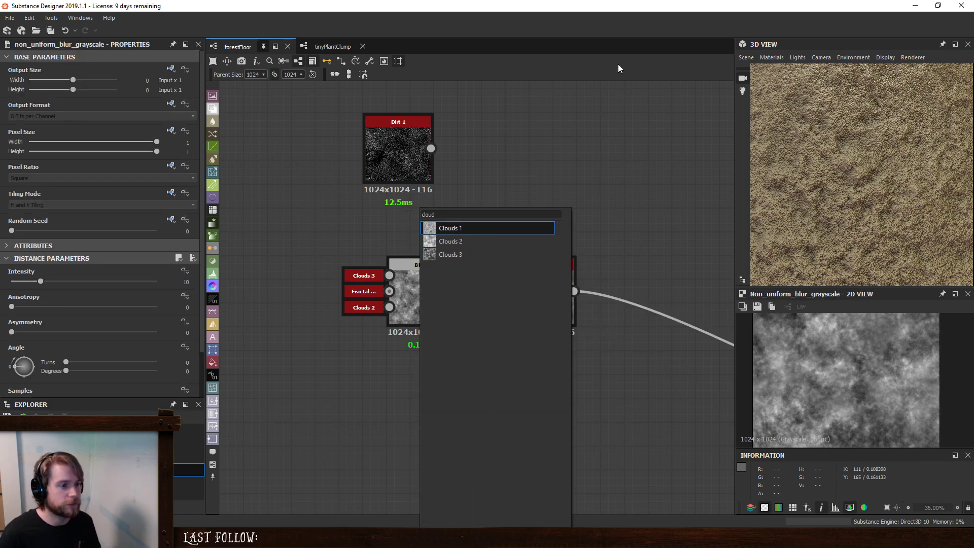
click(475, 228)
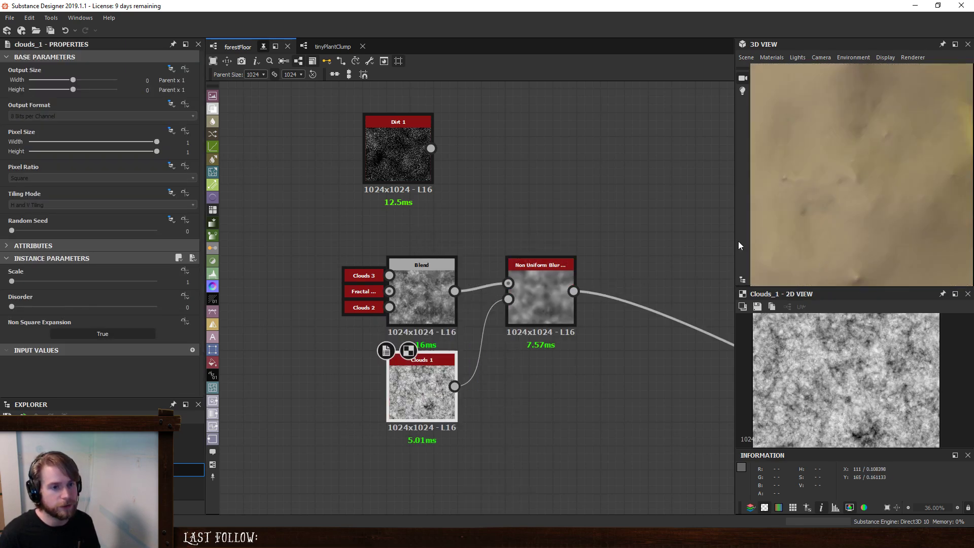
scroll(850, 193, up, 3)
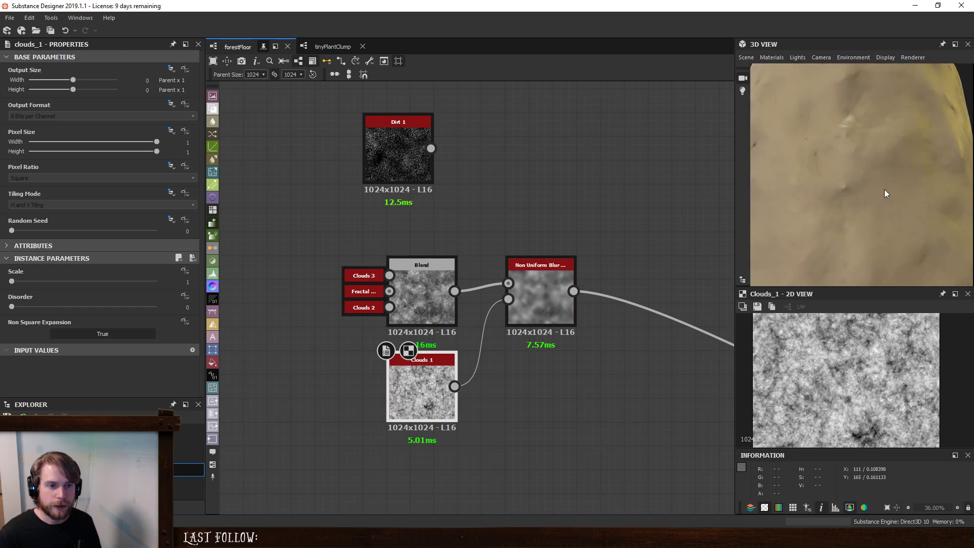
- Set the Non Uniform Blur's intensity to 1.57, asymmetry to 1 and angle to 54 degrees, keeping anisotropy at 0
click(564, 290)
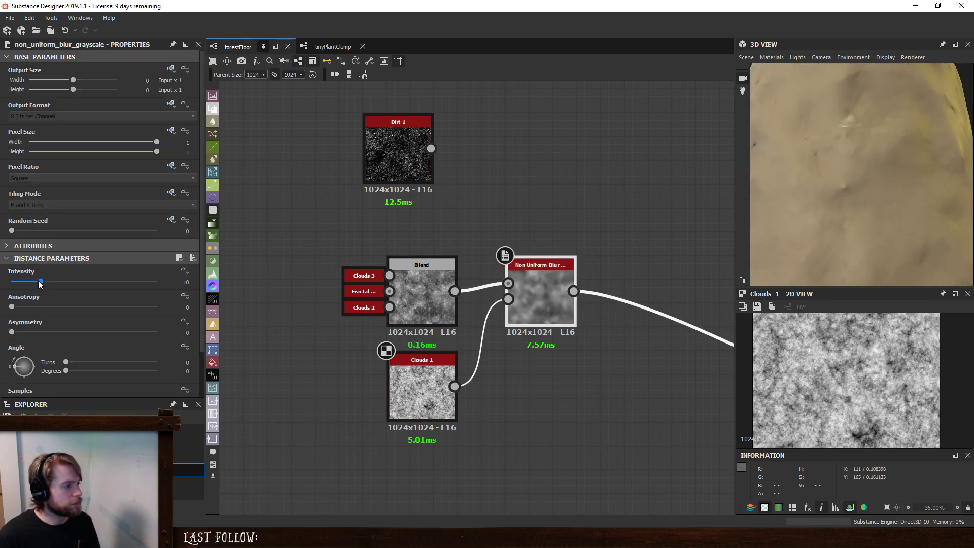
drag(40, 283, 15, 288)
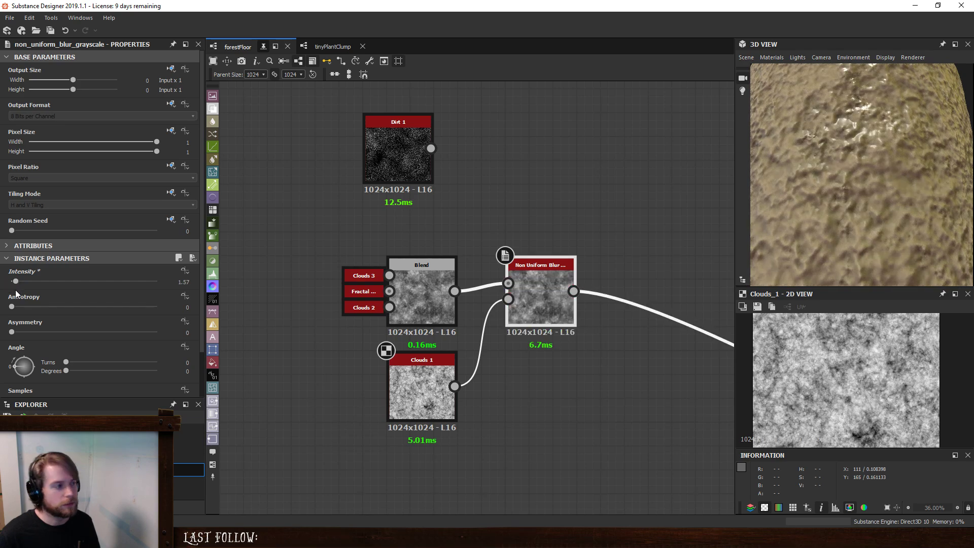
drag(33, 333, 272, 344)
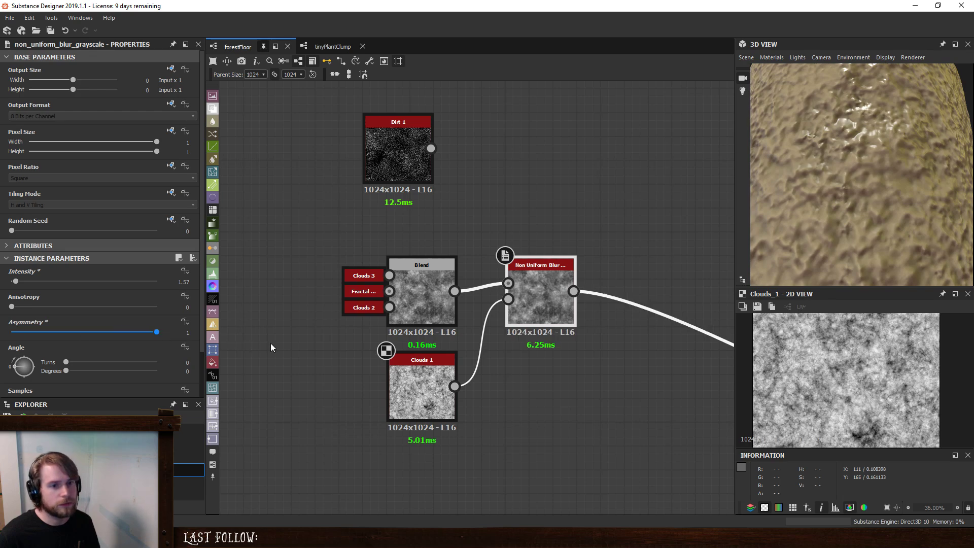
drag(15, 365, 19, 360)
mouse_move(11, 307)
mouse_down()
mouse_move(160, 309)
mouse_move(1, 321)
mouse_up()
drag(842, 155, 876, 214)
scroll(872, 211, up, 2)
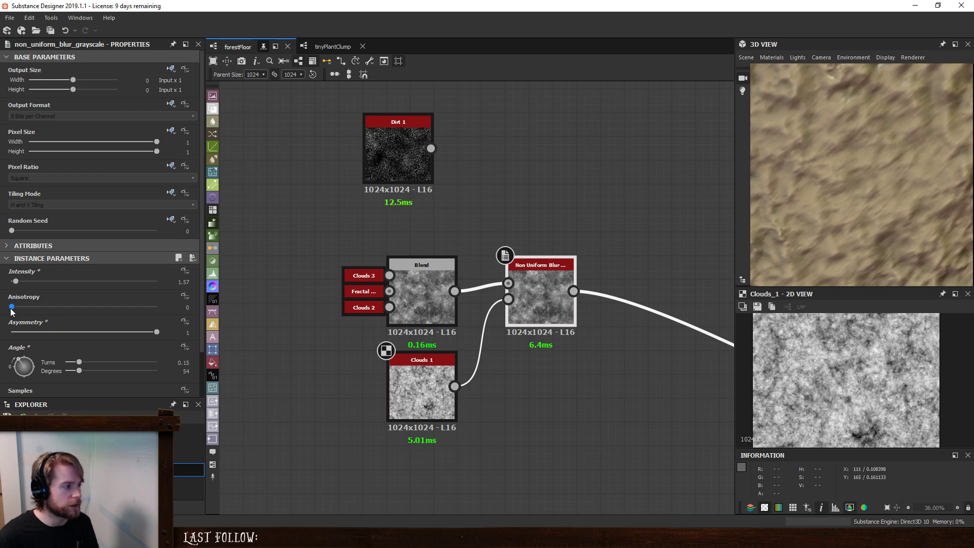
- Set the Non Uniform Blur's intensity to 8.01 and its asymmetry to 0
drag(17, 283, 35, 283)
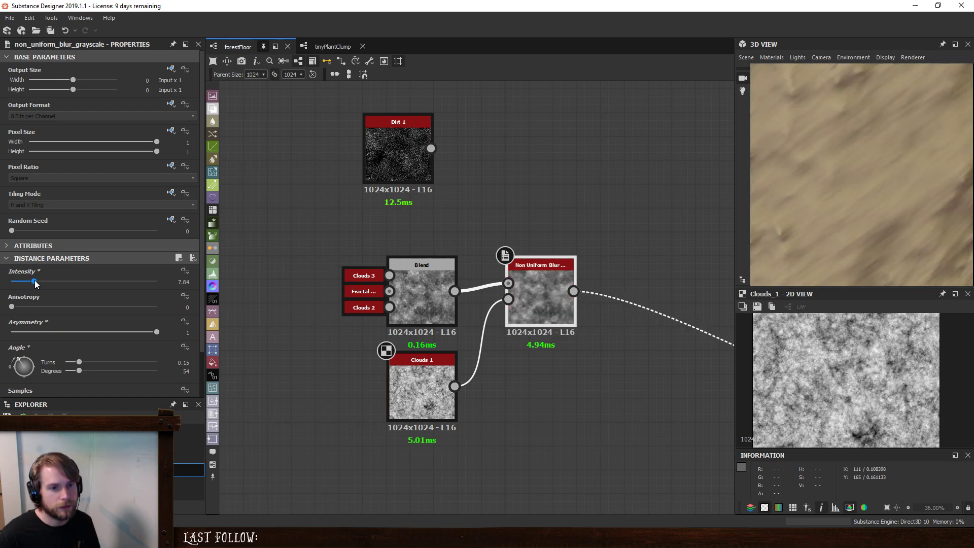
drag(795, 179, 783, 220)
drag(154, 331, 1, 375)
scroll(861, 175, down, 3)
mouse_move(861, 175)
mouse_down()
mouse_move(854, 200)
mouse_move(852, 188)
mouse_up()
- Insert a Blend after the Non Uniform Blur, with the blur as background and the unblurred noise Blend as foreground
key(space)
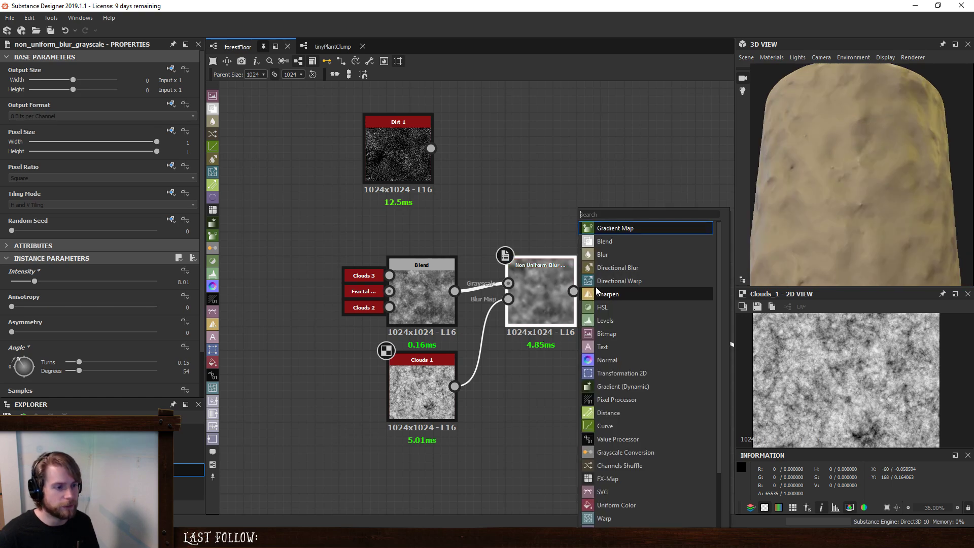
click(612, 241)
drag(454, 283, 452, 329)
drag(351, 290, 523, 275)
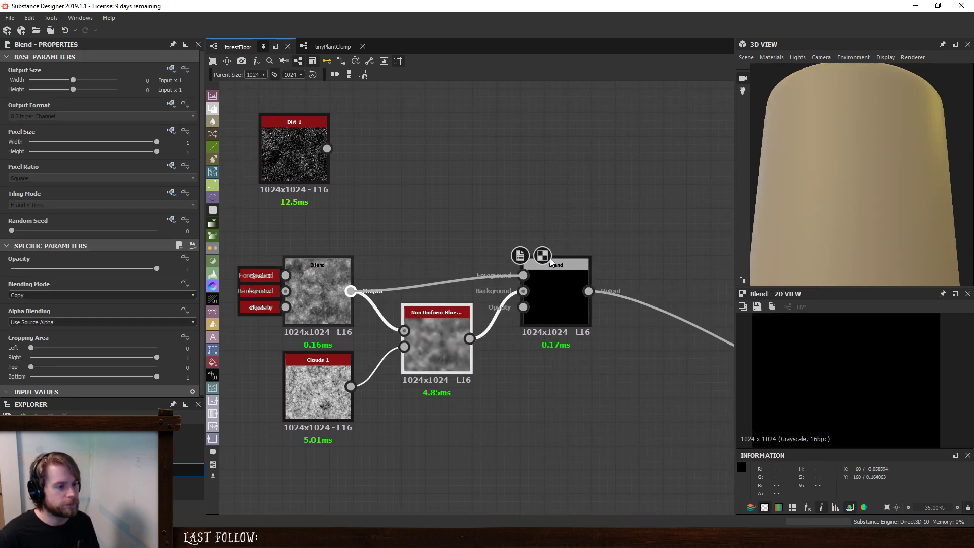
- Add a Perlin Noise as the second Blend's opacity mask and lower its scale to get much larger blobs
key(space)
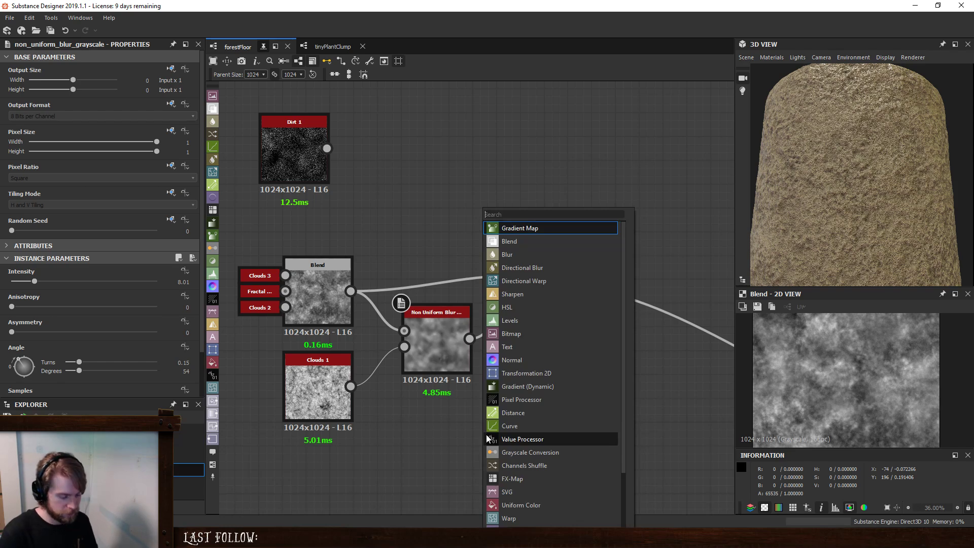
text(perlin)
key(Return)
drag(486, 435, 523, 307)
click(549, 279)
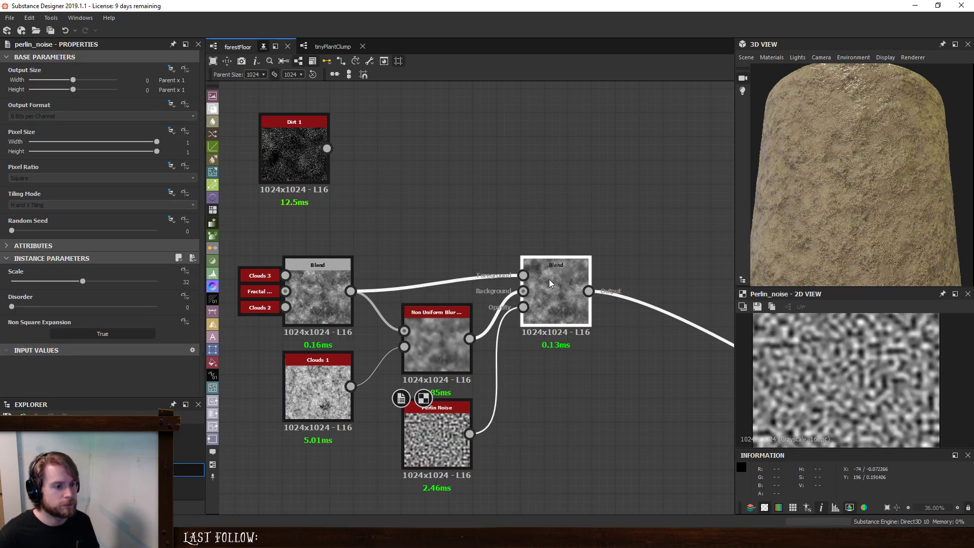
click(440, 446)
drag(79, 284, 23, 288)
- Set the opacity of the Perlin-masked Blend to 0.58
click(568, 263)
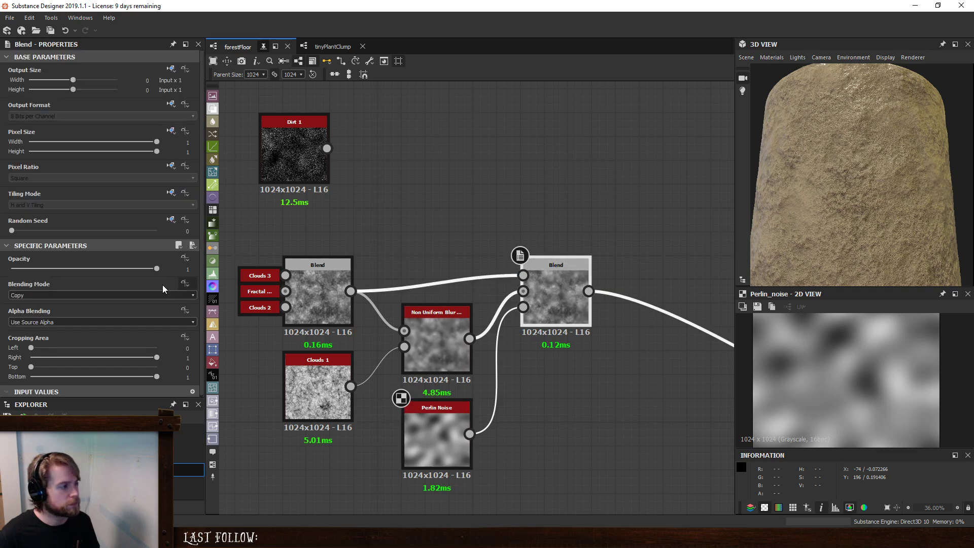
drag(152, 272, 98, 276)
scroll(915, 238, up, 4)
mouse_move(874, 222)
mouse_down()
mouse_move(901, 203)
mouse_move(911, 218)
mouse_move(911, 207)
mouse_move(889, 219)
mouse_up()
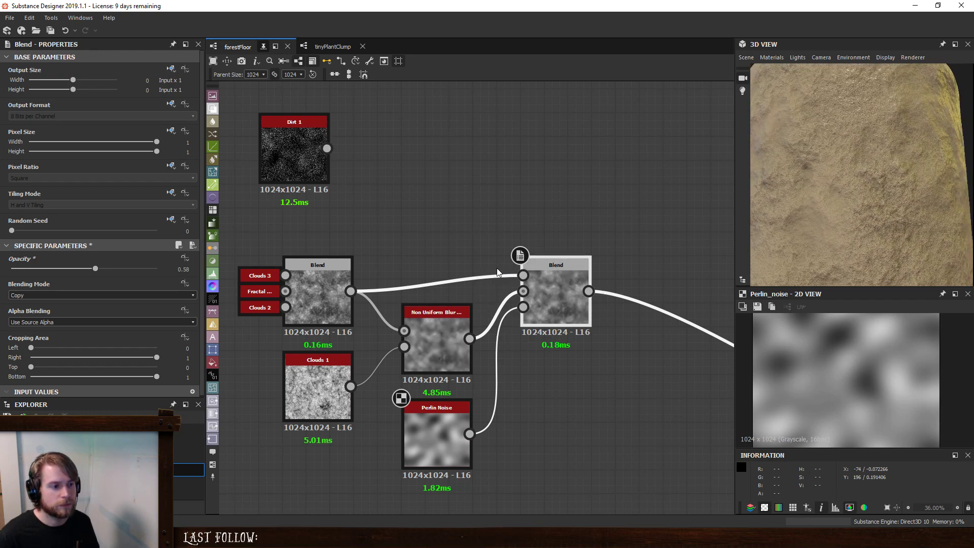
- Try swapping the Perlin-masked Blend's foreground and background inputs and raising its opacity to 1
drag(498, 269, 506, 300)
key(x)
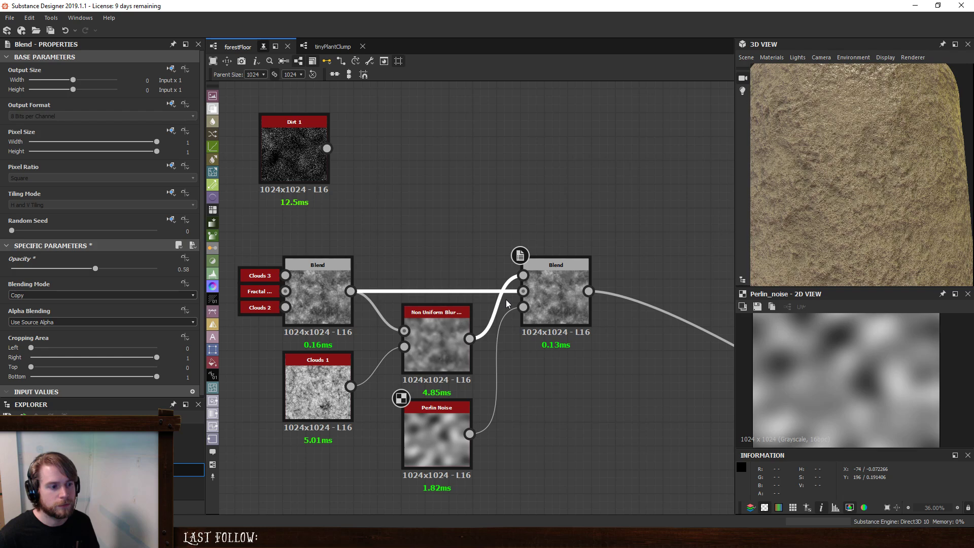
click(556, 282)
drag(99, 270, 272, 282)
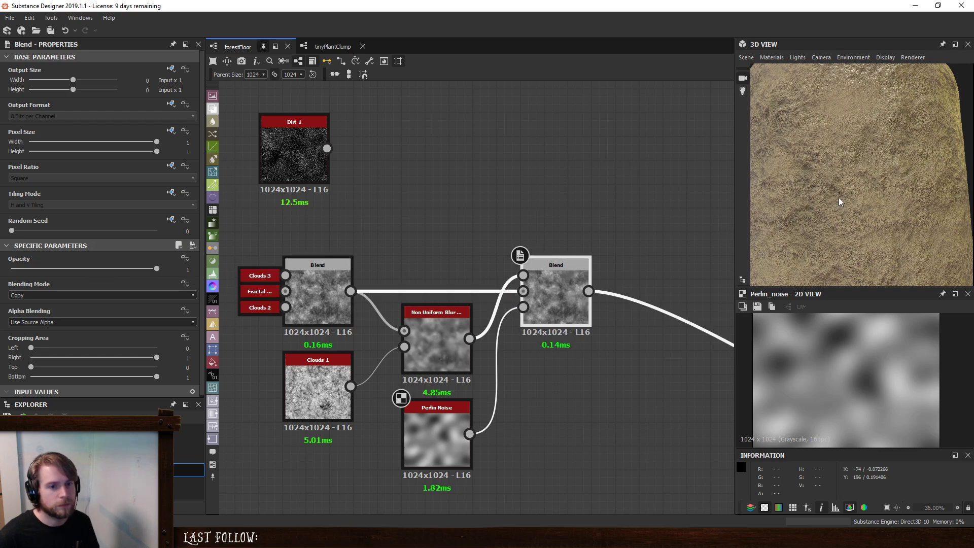
drag(839, 197, 879, 222)
- Undo the input swap and the opacity change on the Perlin-masked Blend
key(ctrl+z)
scroll(891, 217, up, 4)
scroll(879, 221, down, 10)
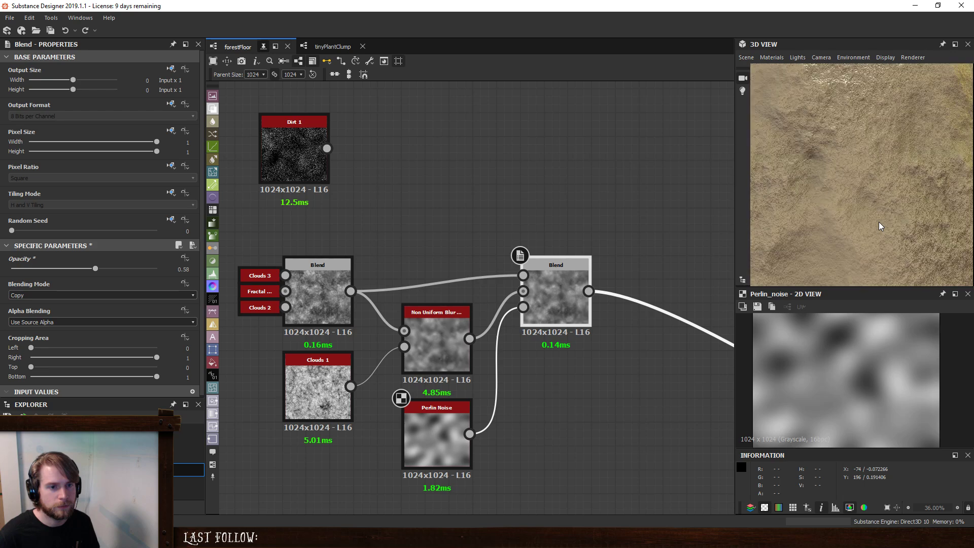
scroll(863, 195, up, 10)
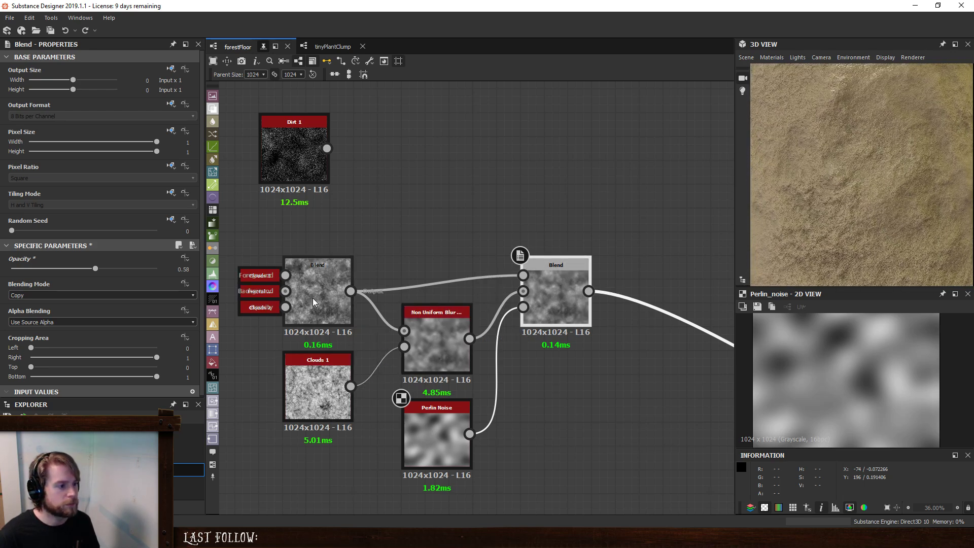
- Change the Blend combining Clouds 3 and the fractal noise to Add Sub mode with an opacity of 0.54
click(315, 281)
drag(154, 268, 104, 270)
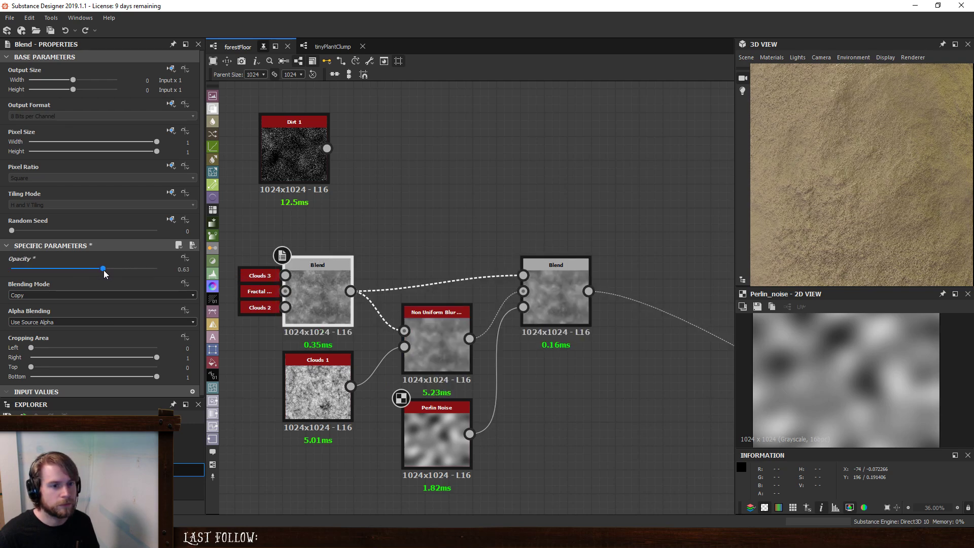
click(90, 296)
scroll(75, 337, down, 1)
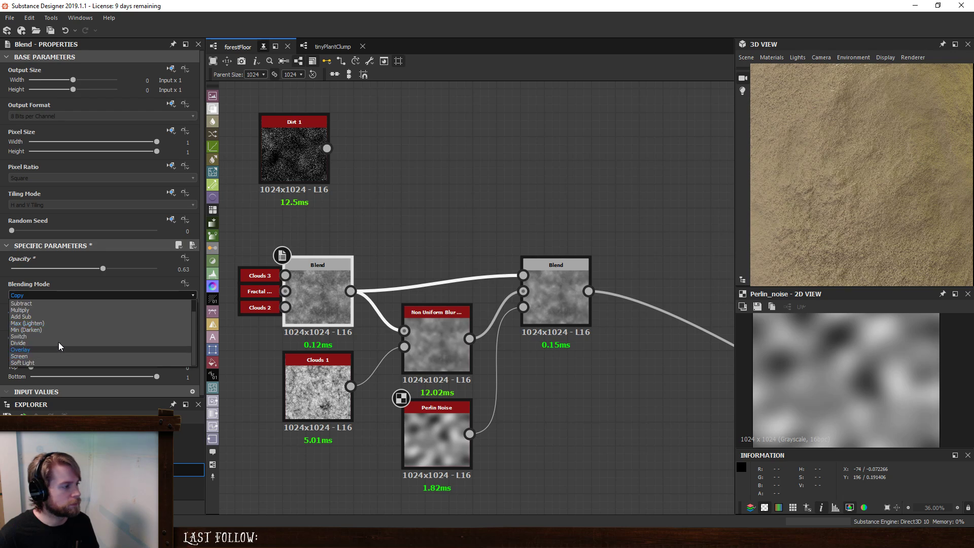
click(59, 315)
drag(109, 270, 119, 268)
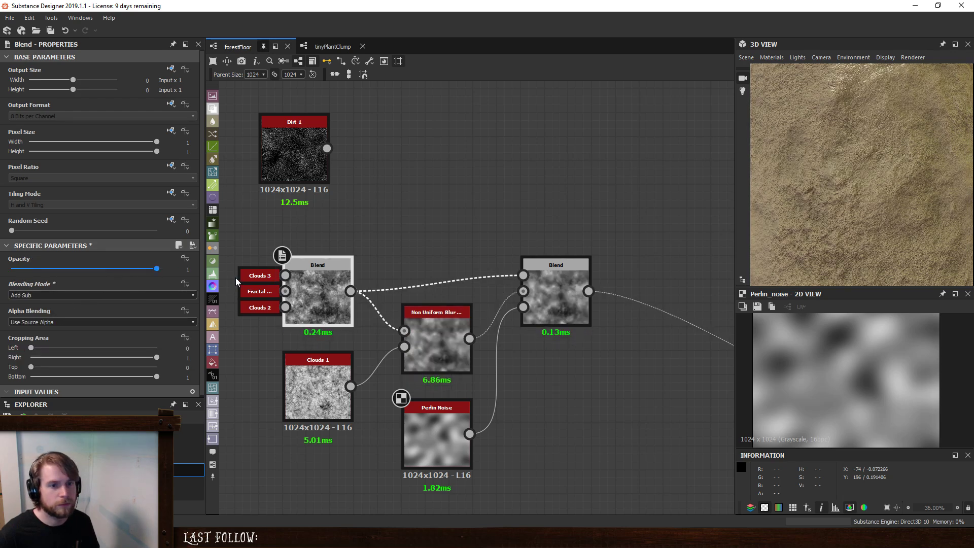
drag(236, 278, 90, 285)
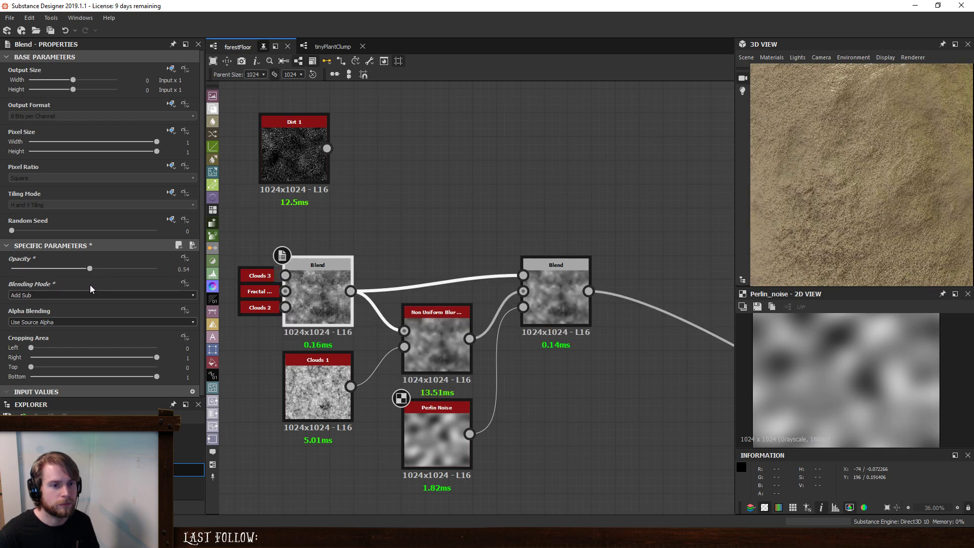
drag(910, 163, 943, 220)
scroll(250, 318, down, 3)
middle_drag(317, 266, 403, 248)
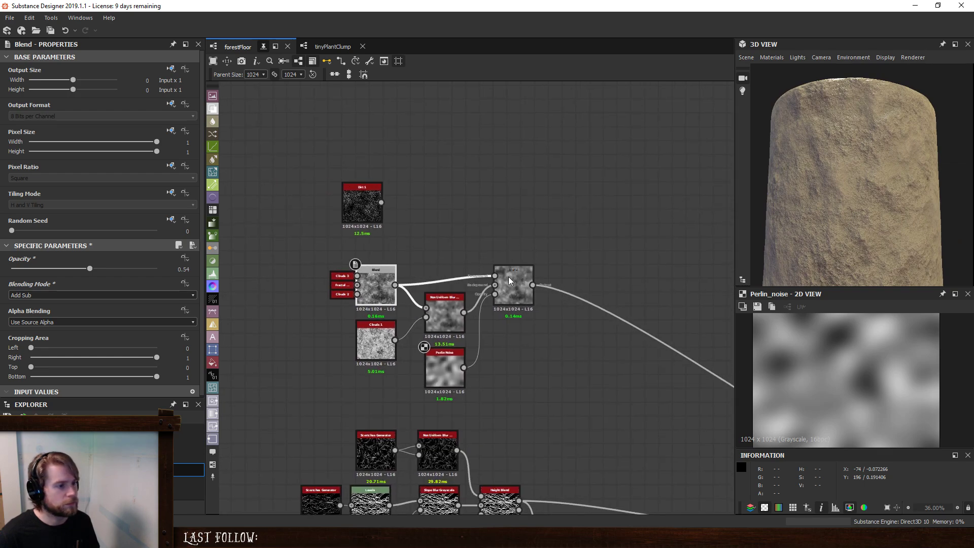
- Try blending the Dirt 1 noise over the Perlin-masked Blend using a new Blend node
click(509, 277)
key(space)
click(563, 238)
drag(369, 206, 564, 275)
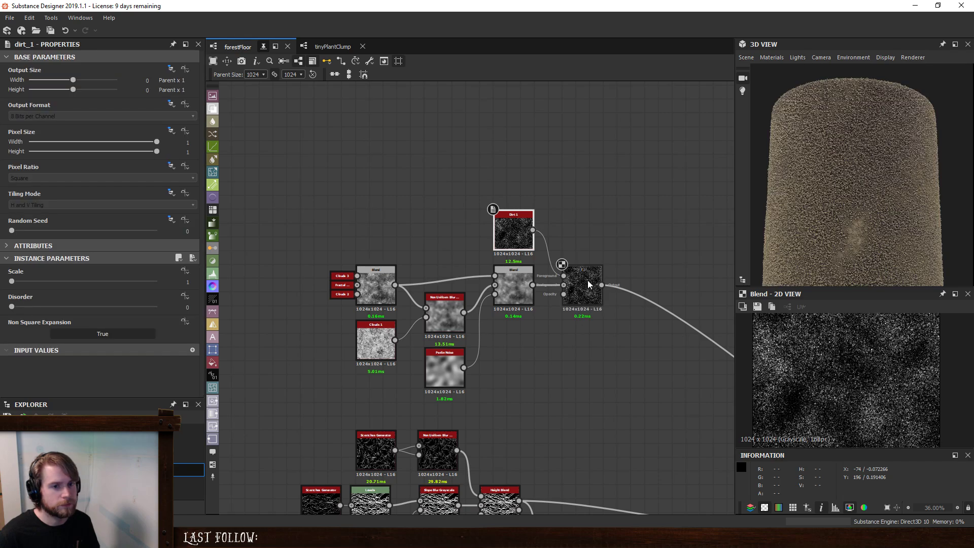
scroll(893, 147, up, 5)
scroll(882, 174, down, 5)
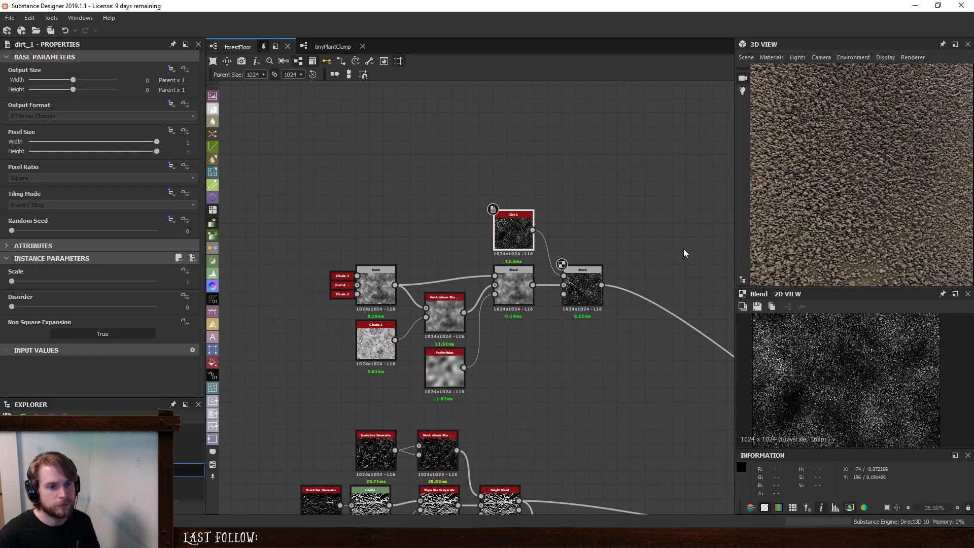
- Replace the dirt Blend with a Height Blend of Dirt 1 over the Perlin-masked Blend, with a height offset of 0.4
key(space)
text(hei)
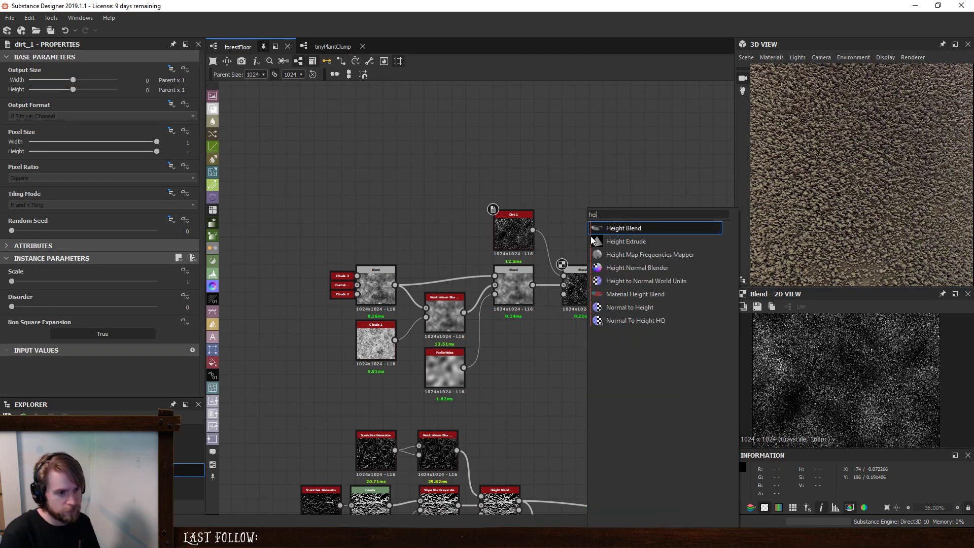
click(599, 231)
drag(532, 284, 578, 222)
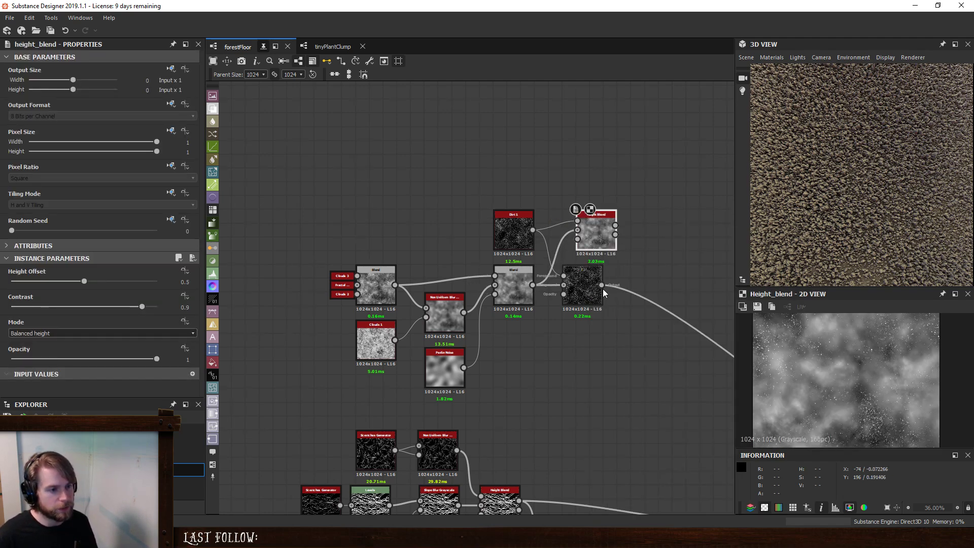
mouse_move(602, 285)
shift+mouse_down()
mouse_move(616, 226)
mouse_move(585, 280)
shift+mouse_up()
key(Delete)
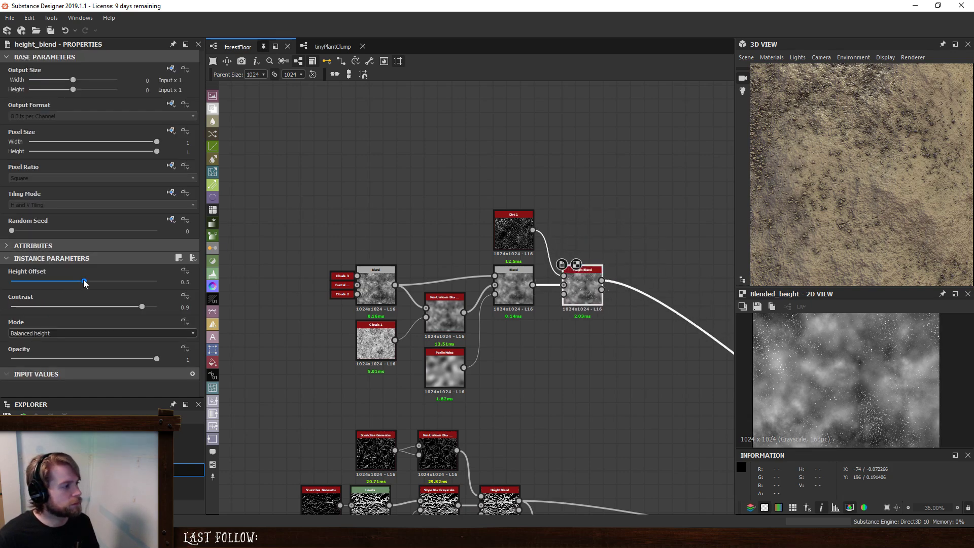
drag(84, 281, 65, 283)
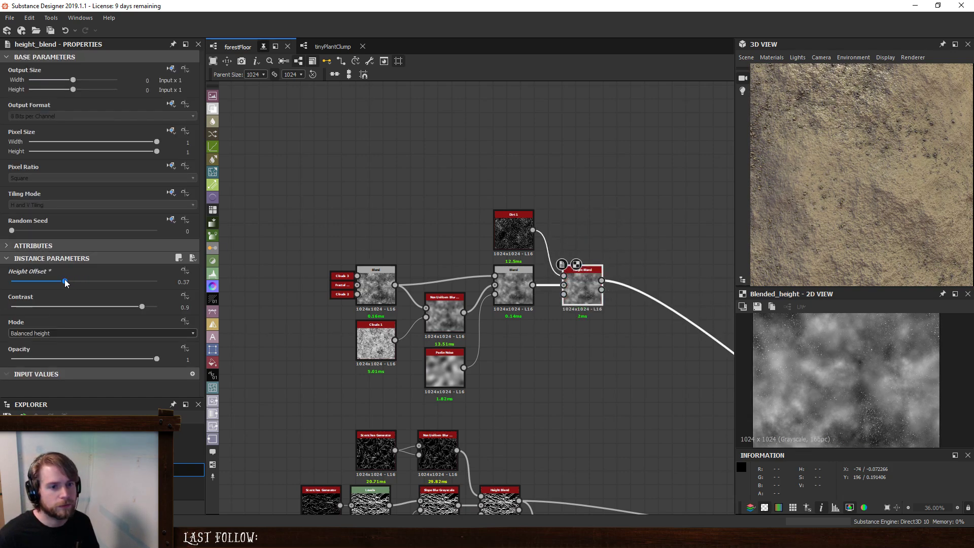
drag(754, 185, 870, 190)
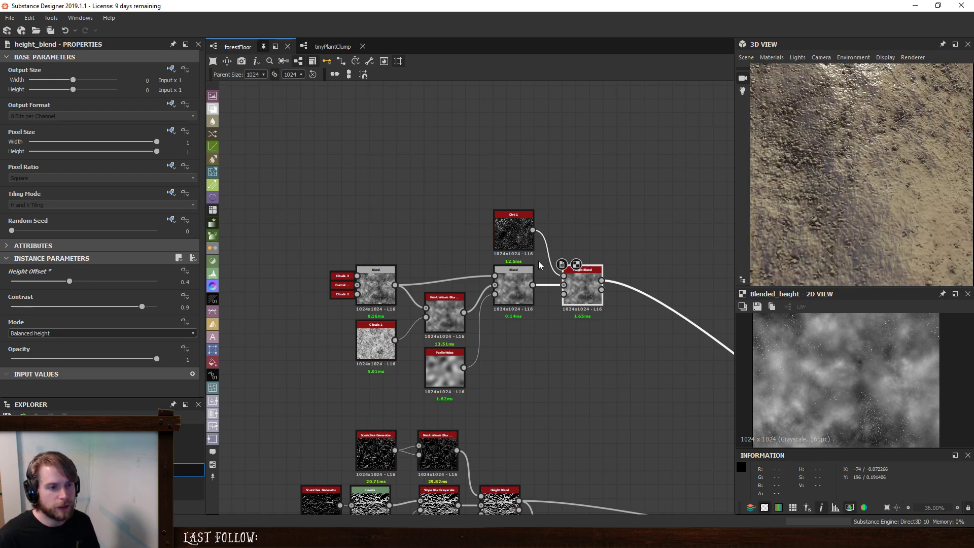
- Insert a Blur HQ Grayscale between Dirt 1 and the Height Blend and align the two nodes in a row
click(504, 227)
drag(511, 232, 484, 233)
key(space)
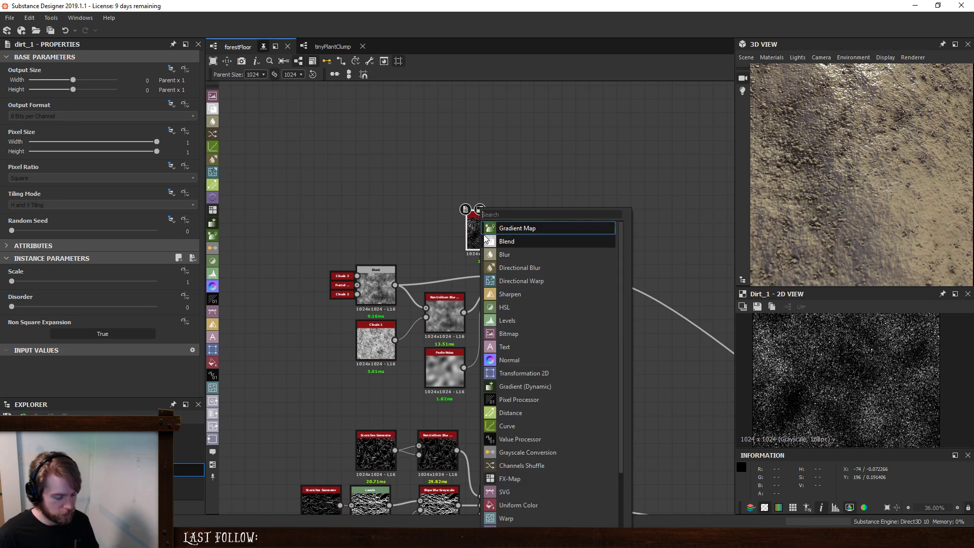
text(hq)
click(522, 240)
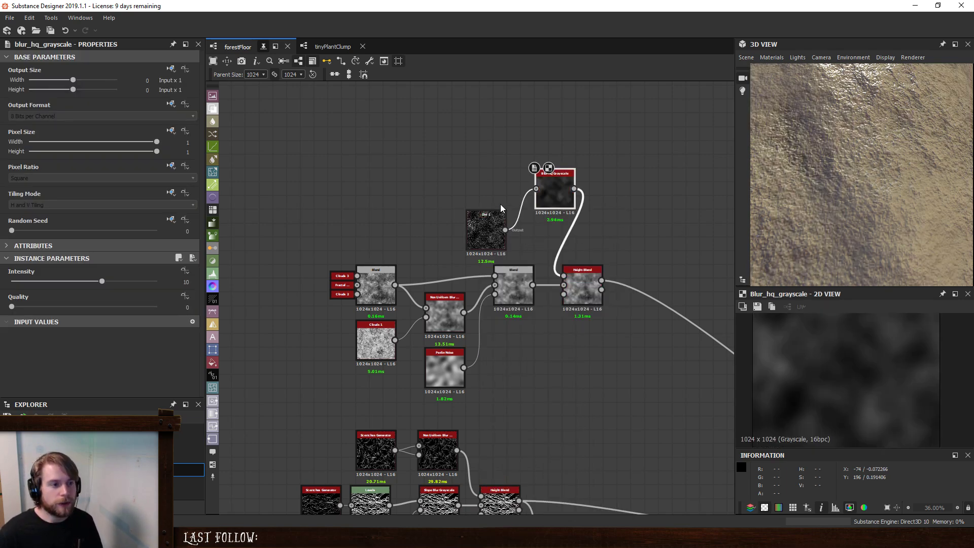
drag(501, 212, 473, 183)
drag(534, 192, 515, 198)
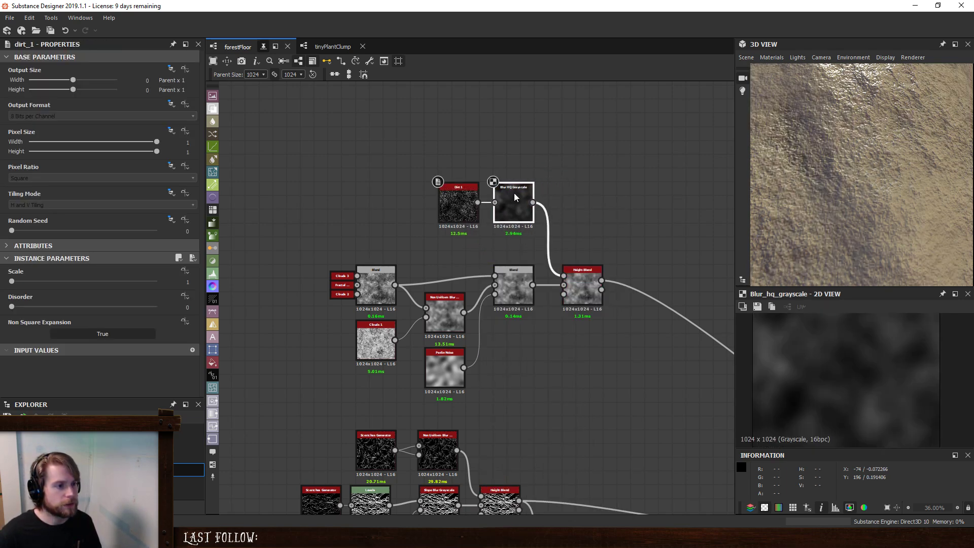
- Set the Blur HQ Grayscale's quality to 1 and its intensity to 0.33
click(511, 195)
click(136, 306)
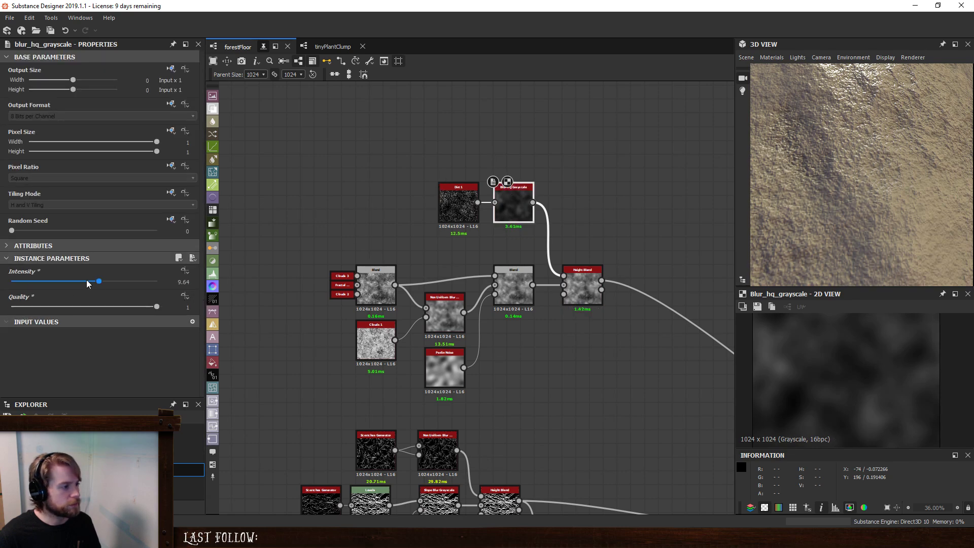
drag(87, 284, 14, 287)
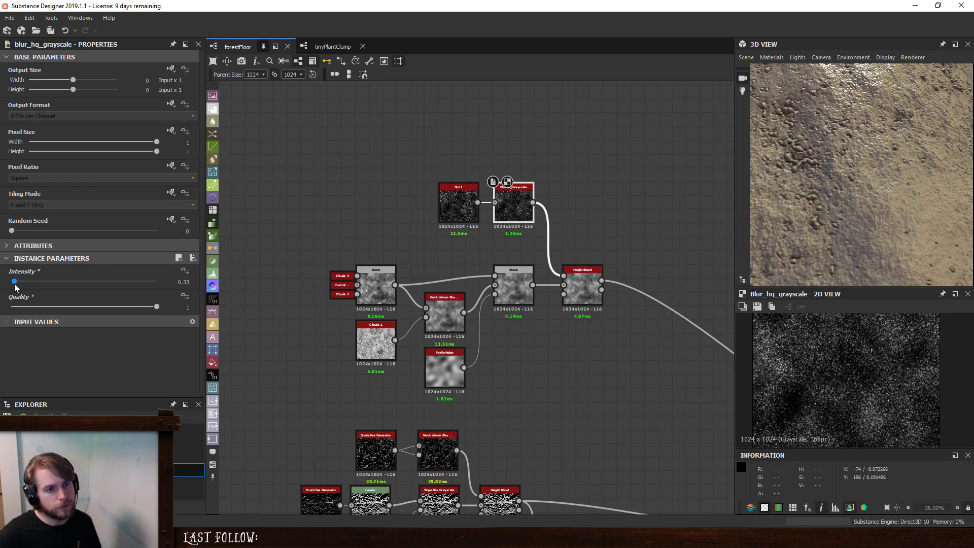
drag(908, 180, 784, 165)
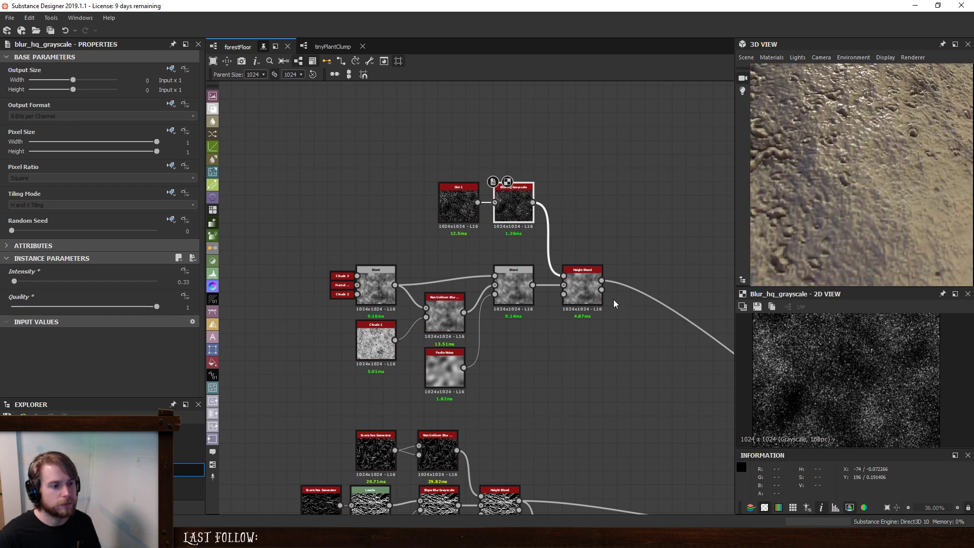
- Raise the Height Blend's contrast to 1
double_click(577, 274)
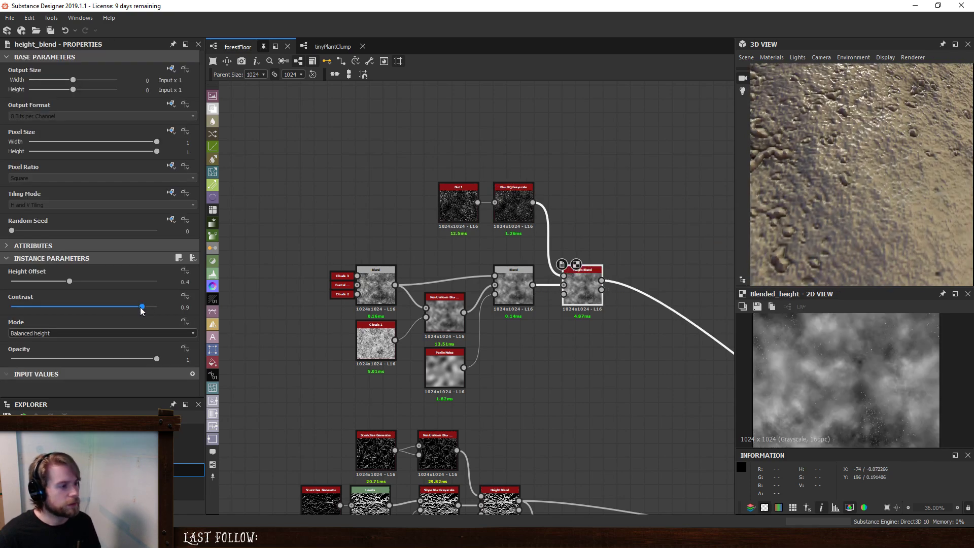
drag(142, 307, 160, 315)
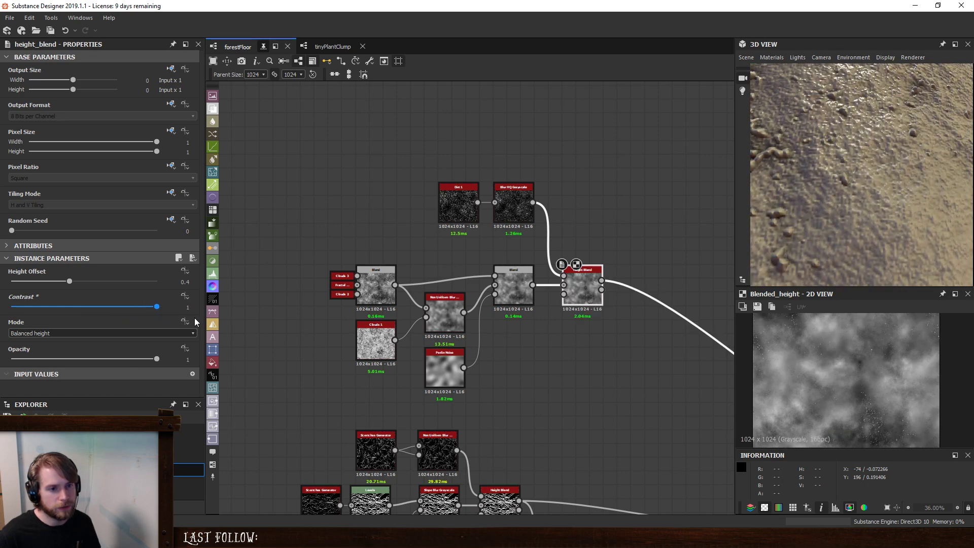
drag(878, 184, 847, 203)
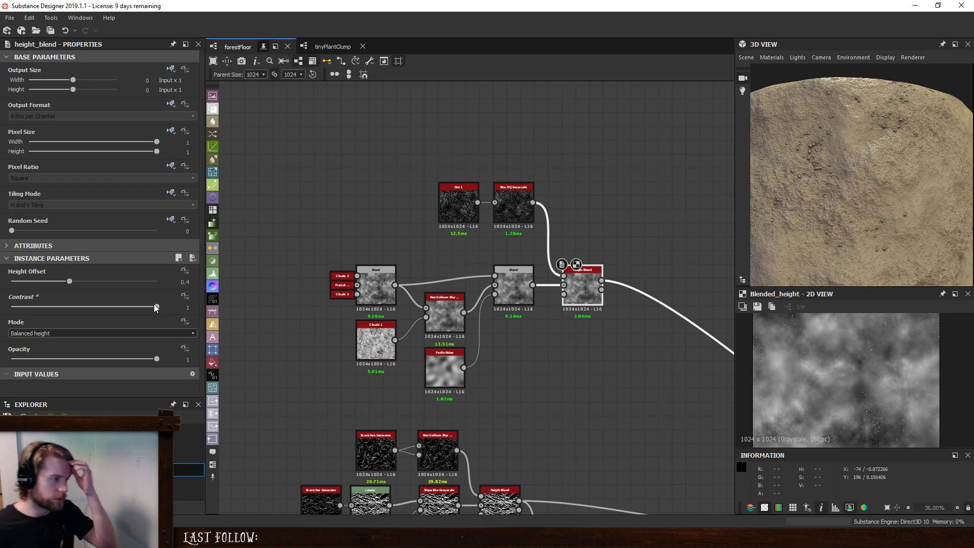
- Try the Bottom height priority mode on the Height Blend, and return it to Balanced height
click(148, 331)
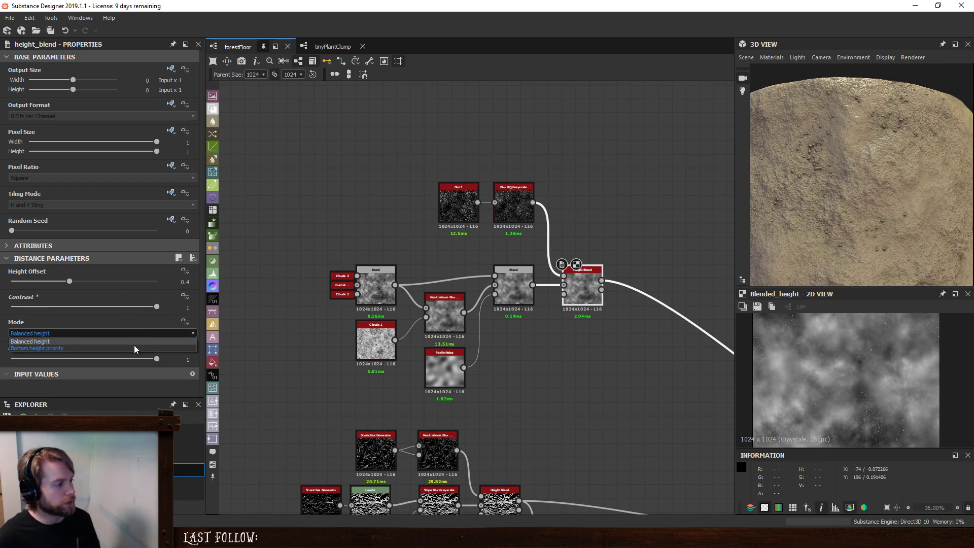
click(134, 345)
click(91, 333)
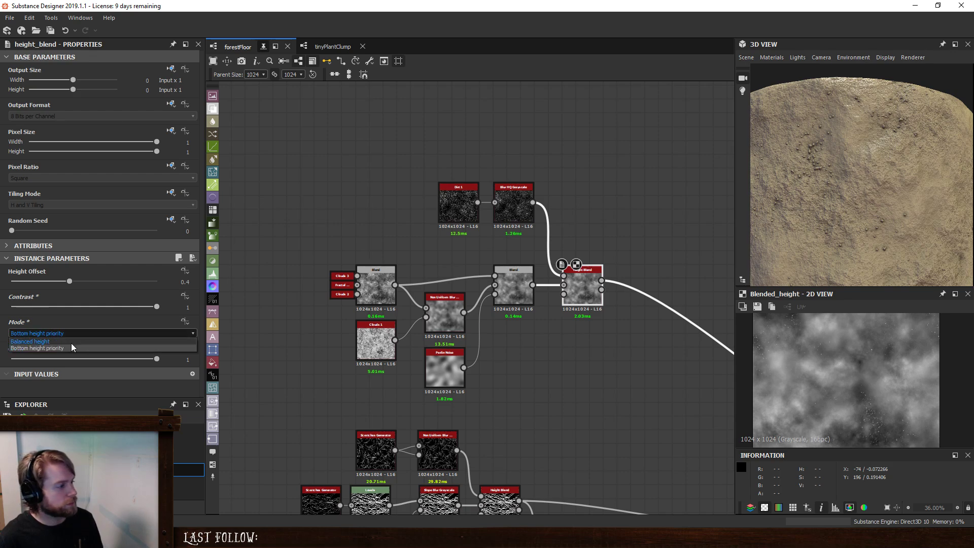
click(71, 342)
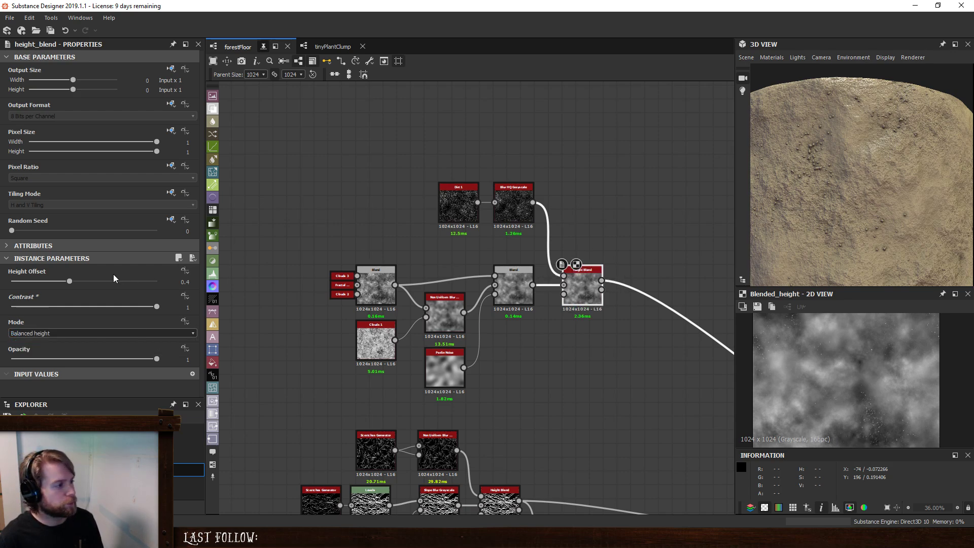
- Try a height offset of 0.66 on the Height Blend, reduce it to 0.39 and preview the height mask output
drag(70, 284, 107, 290)
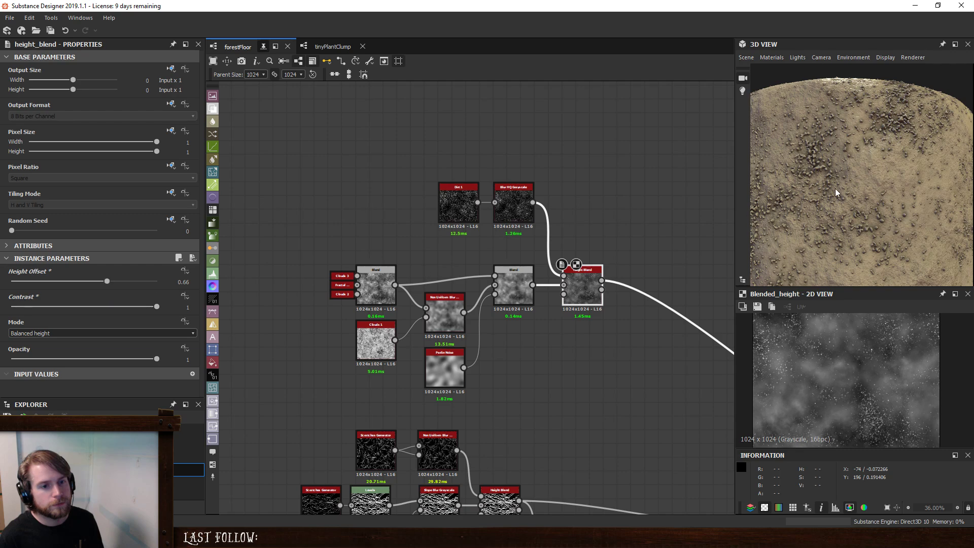
scroll(881, 218, down, 3)
drag(881, 218, 861, 220)
scroll(864, 216, down, 2)
scroll(823, 230, up, 4)
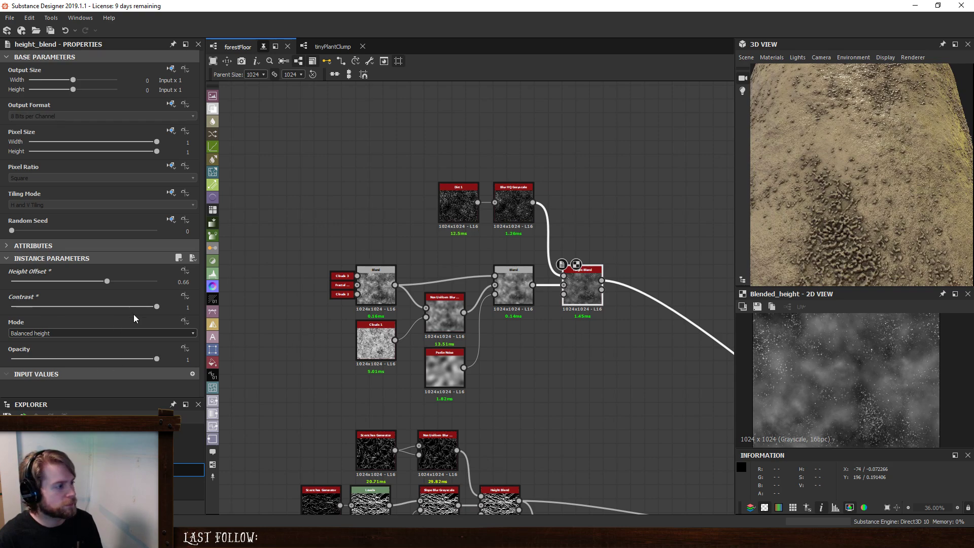
drag(107, 283, 80, 289)
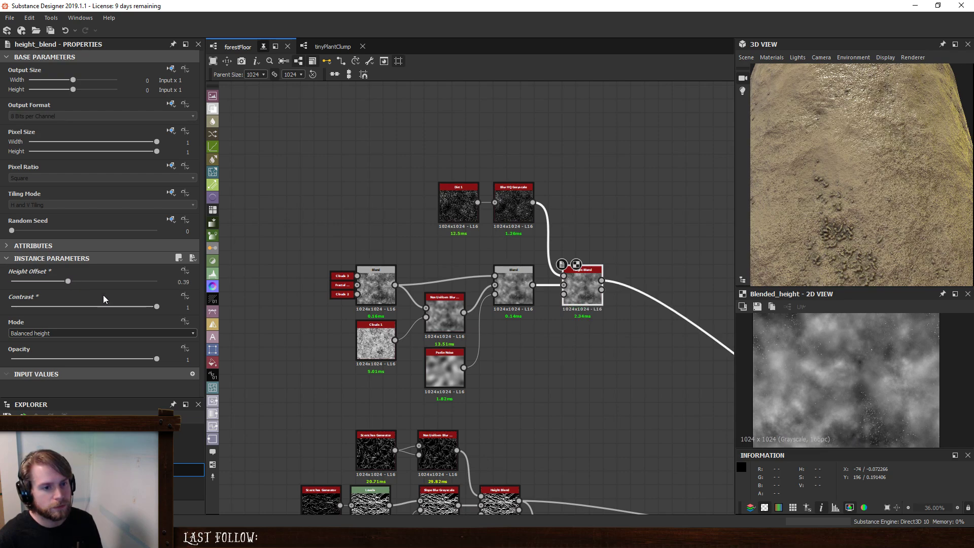
double_click(602, 289)
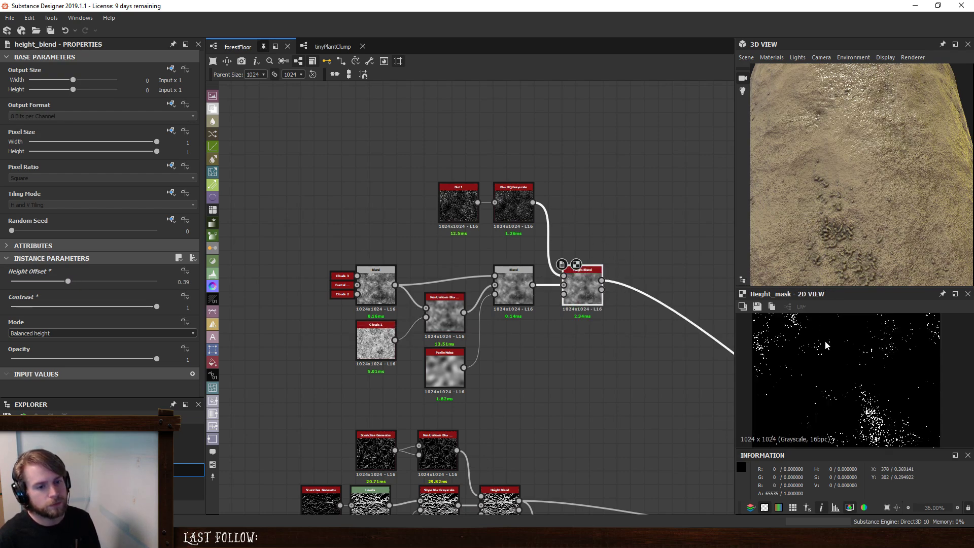
drag(876, 200, 878, 117)
- Replace the Dirt 1 noise with a Dirt 2 noise feeding the Blur HQ Grayscale
key(space)
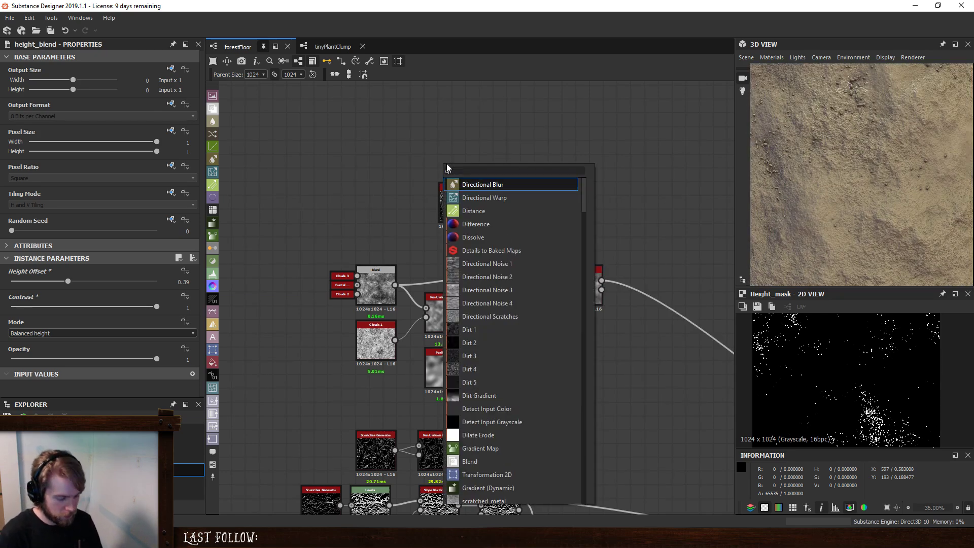
text(dirt)
click(469, 197)
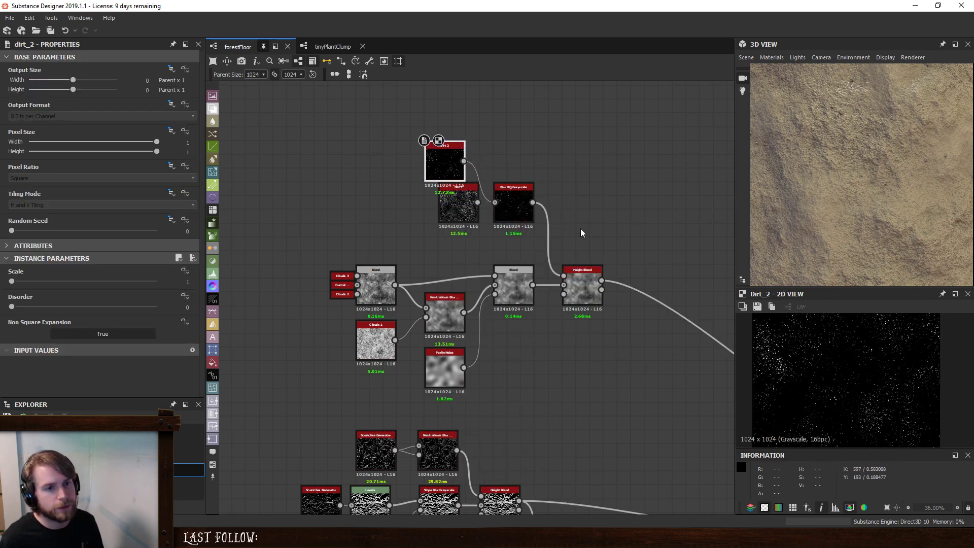
click(451, 201)
key(Delete)
drag(441, 167, 456, 200)
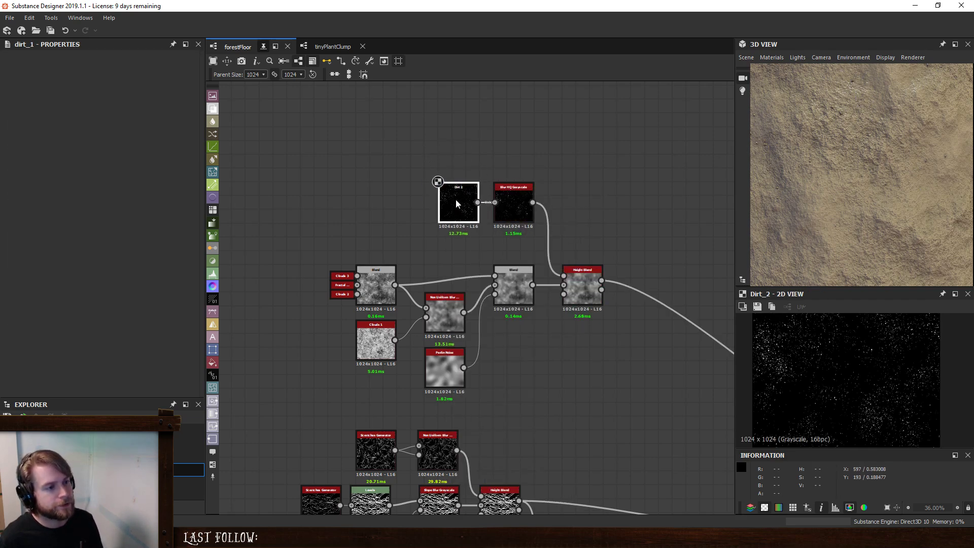
- Set the Height Blend's height offset to 0.75
click(583, 287)
drag(68, 281, 120, 290)
drag(881, 191, 789, 166)
- Insert a Levels node after the Blur HQ Grayscale, lower its output white level and shift the midtones to brighten the dirt specks
right_click(544, 213)
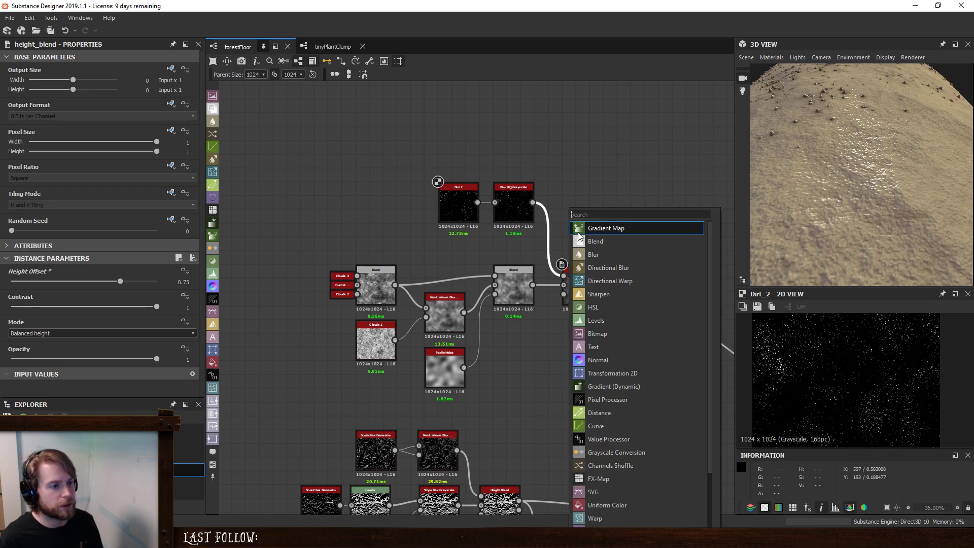
click(609, 322)
drag(568, 222, 576, 194)
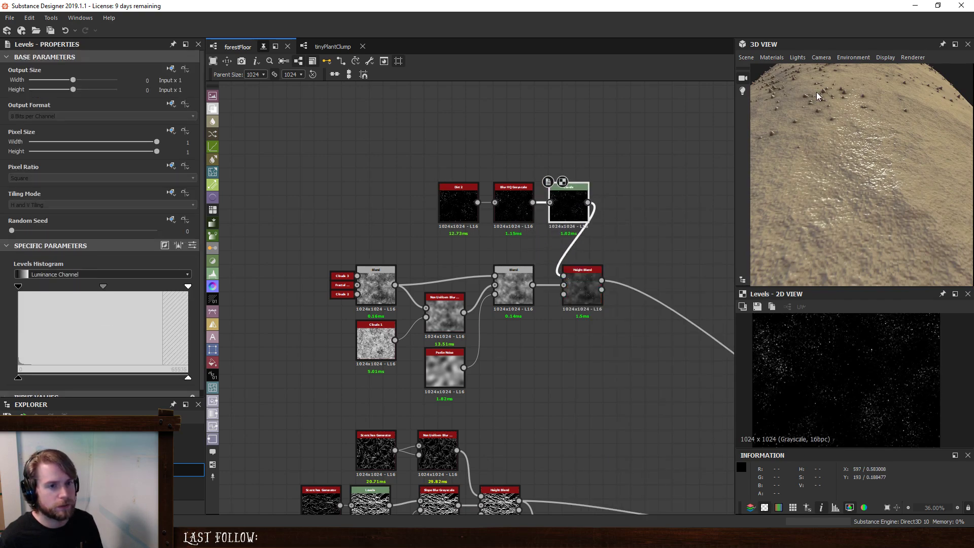
drag(187, 378, 157, 379)
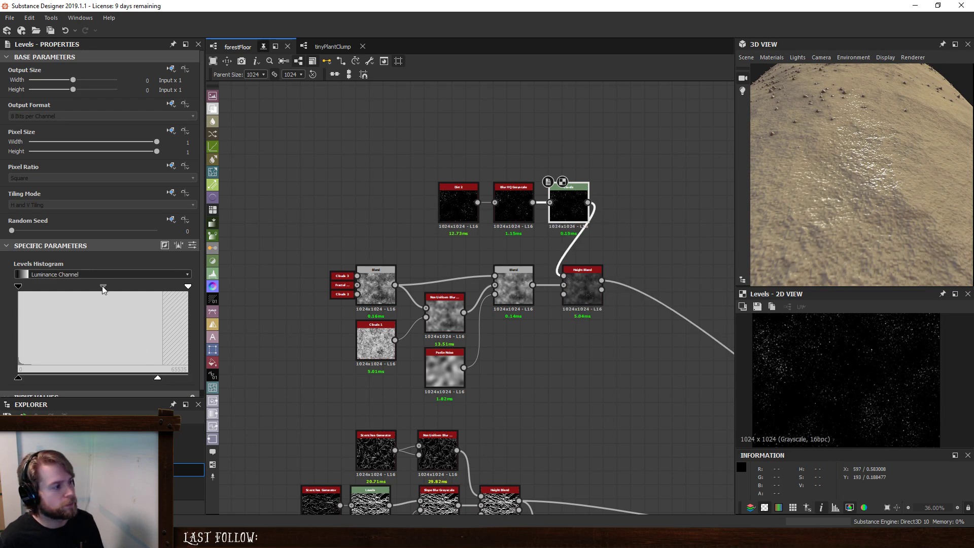
drag(102, 285, 79, 285)
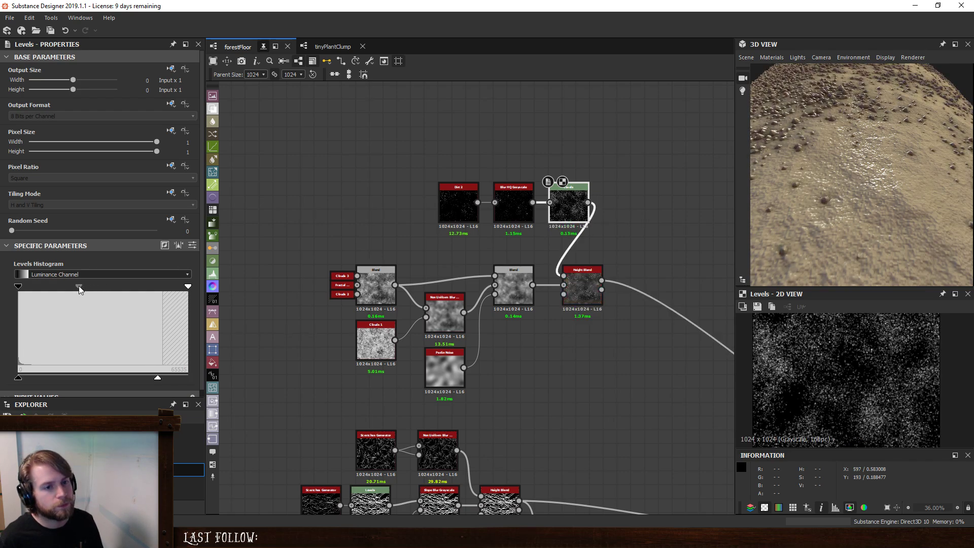
- Raise the Levels node's output white level back to maximum and set the ground Height Blend's height offset to 0.32
drag(159, 378, 246, 391)
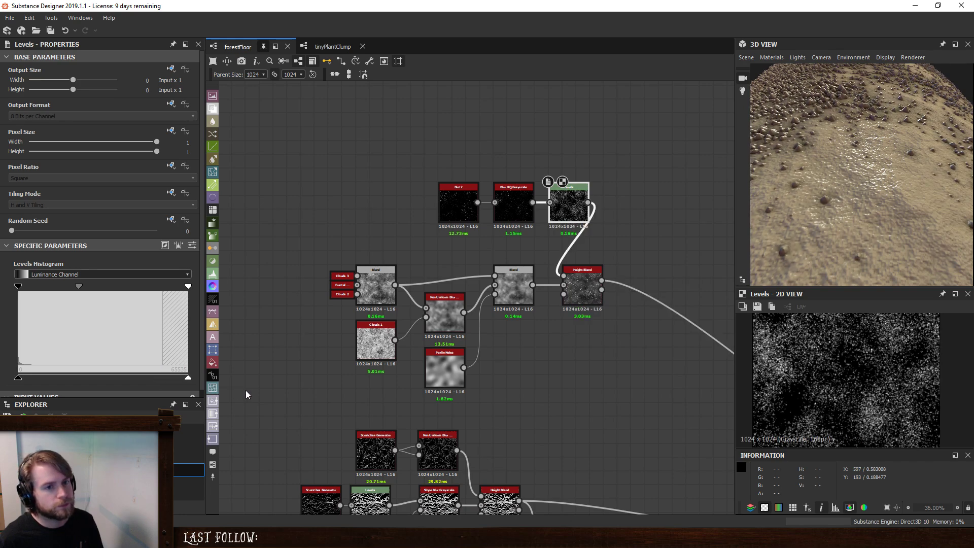
click(581, 281)
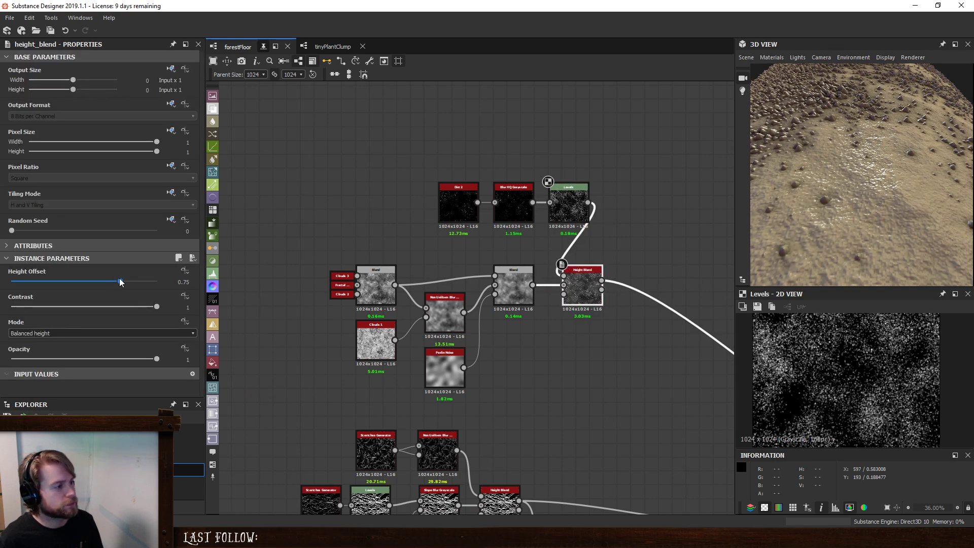
drag(121, 283, 57, 288)
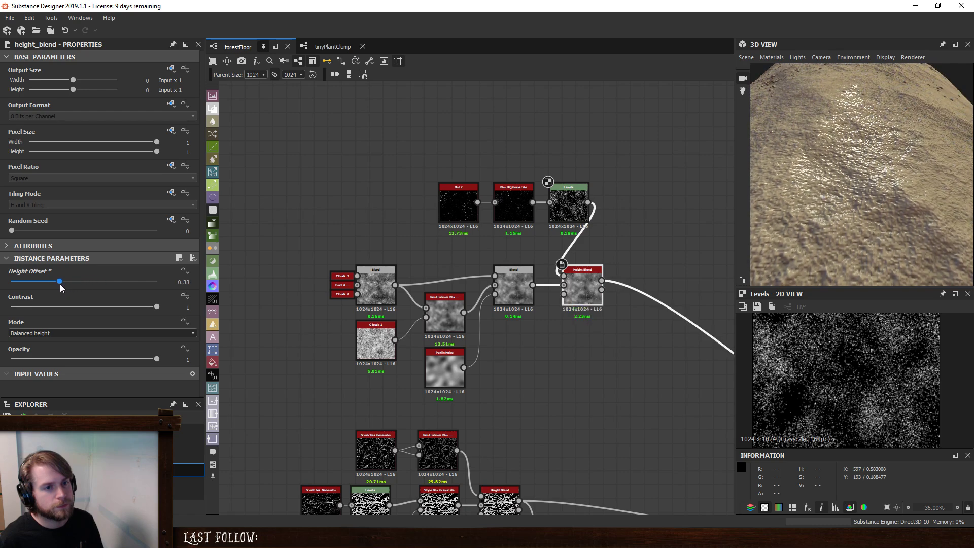
drag(875, 136, 872, 199)
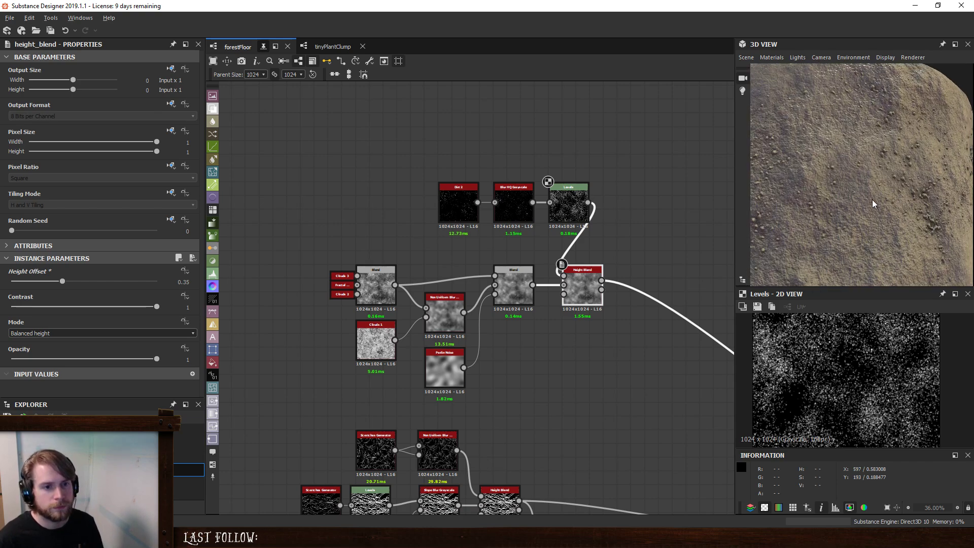
drag(61, 282, 59, 283)
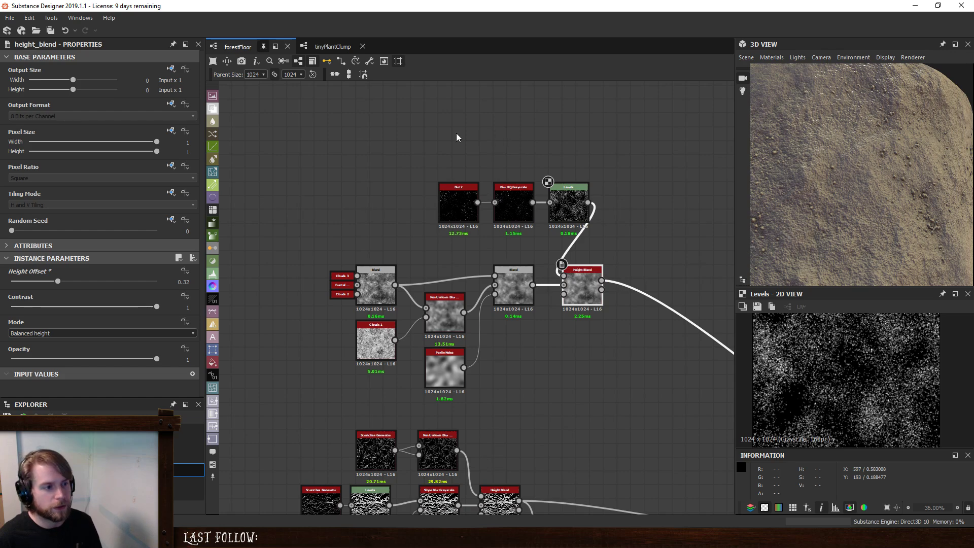
- Move the Dirt 2, Blur HQ Grayscale and Levels nodes together to just above the ground noise chain
drag(457, 137, 513, 235)
drag(891, 162, 853, 221)
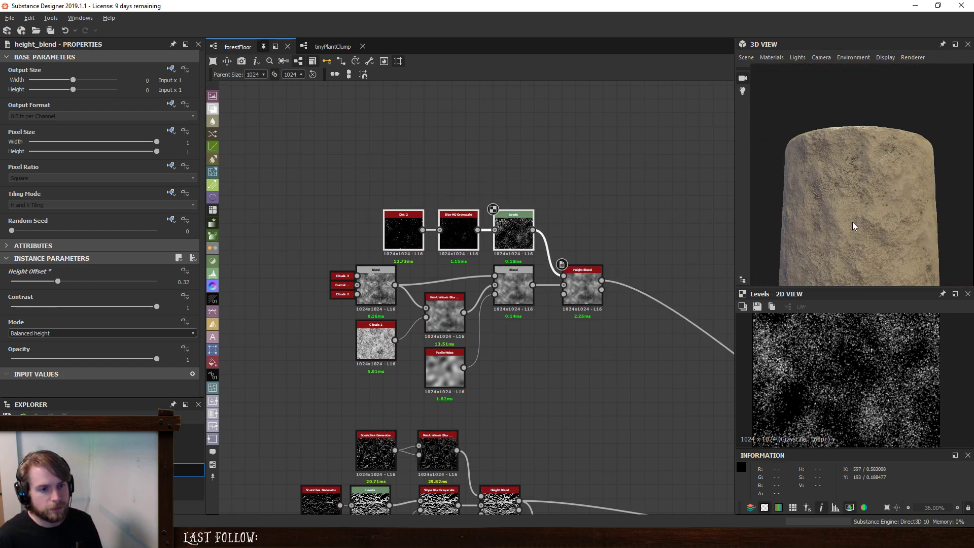
scroll(528, 201, down, 4)
middle_drag(579, 241, 443, 198)
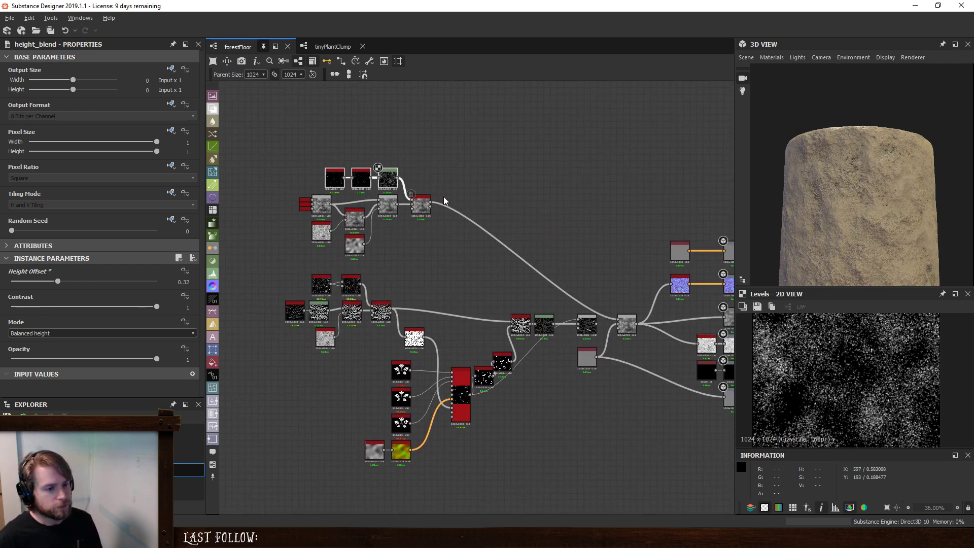
scroll(442, 272, up, 2)
scroll(396, 318, up, 2)
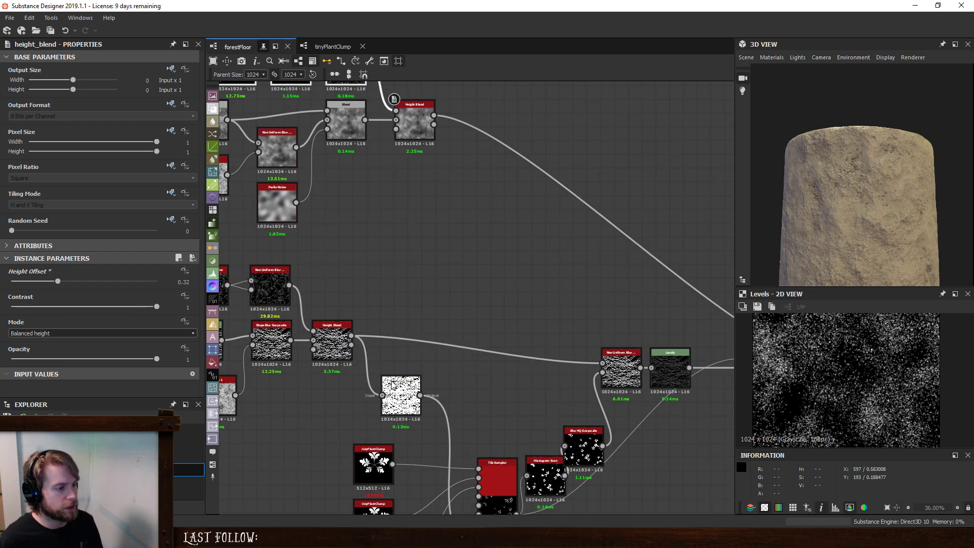
click(339, 335)
key(space)
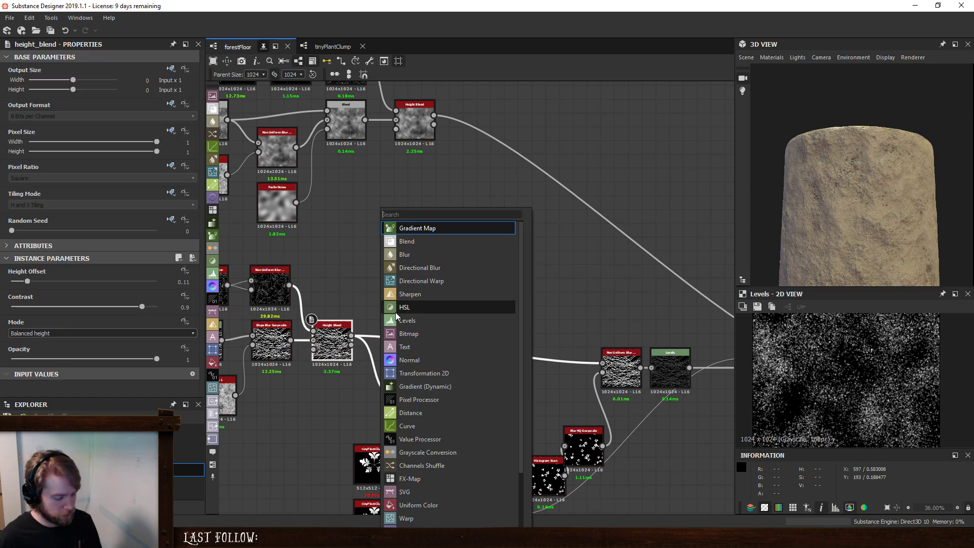
text(h)
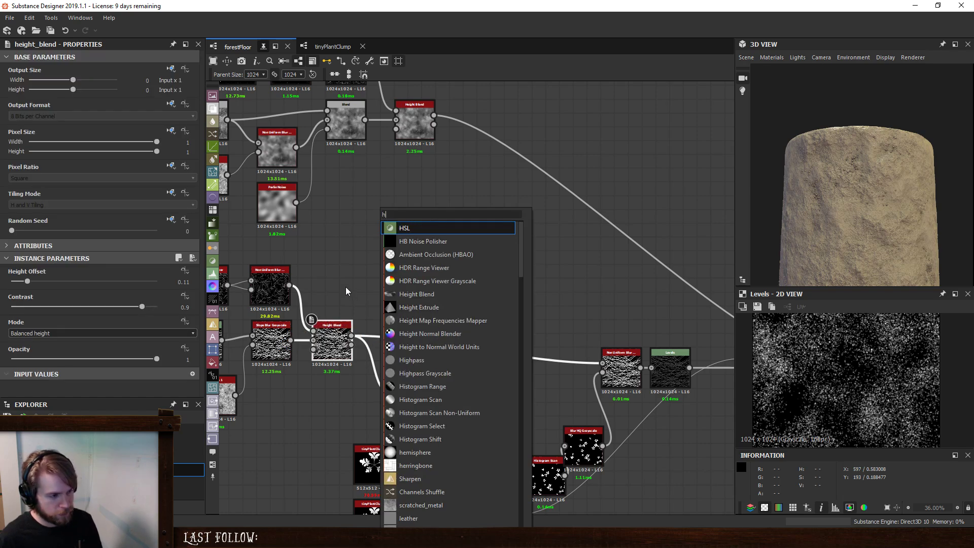
click(342, 273)
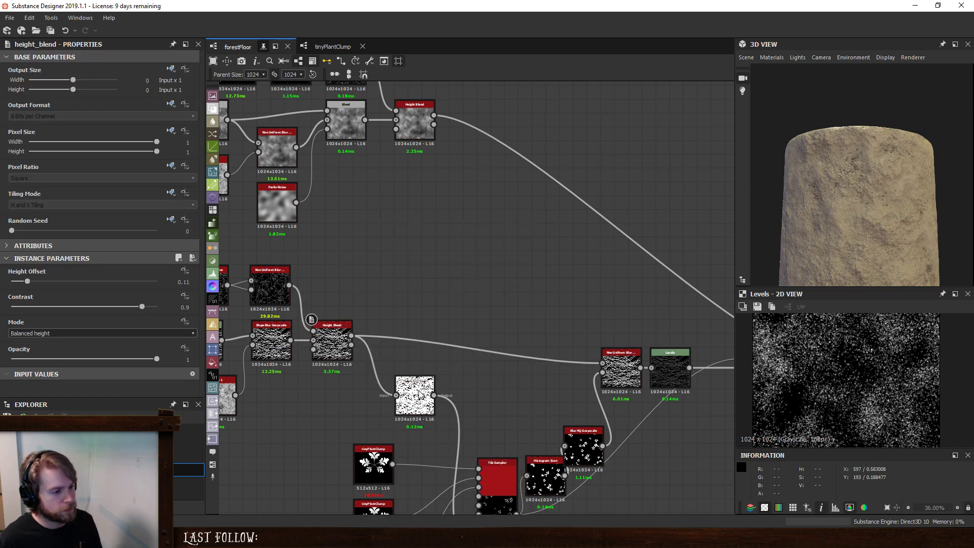
- Feed the Histogram Scan from the Slope Blur Grayscale output and align the scratches Height Blend above it
scroll(418, 389, down, 2)
middle_drag(469, 357, 499, 302)
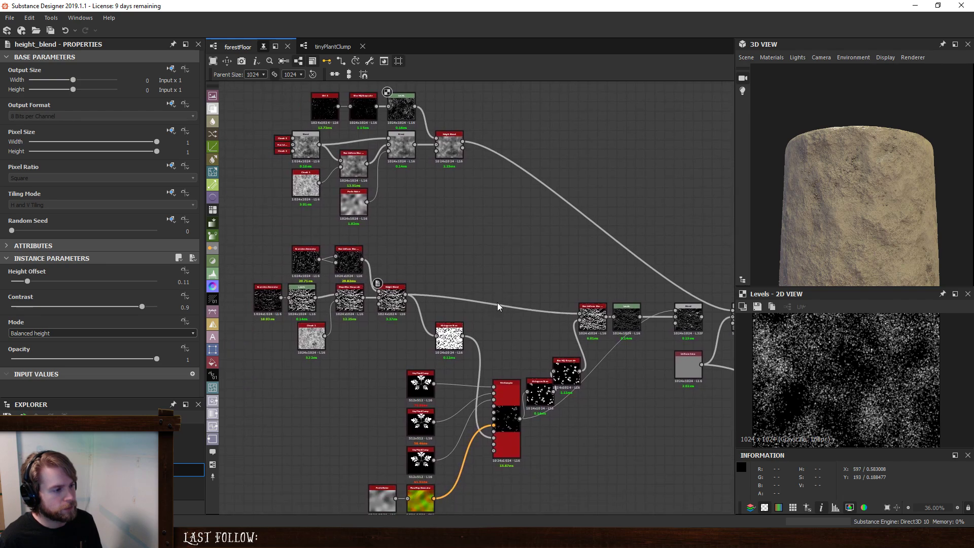
scroll(402, 320, up, 3)
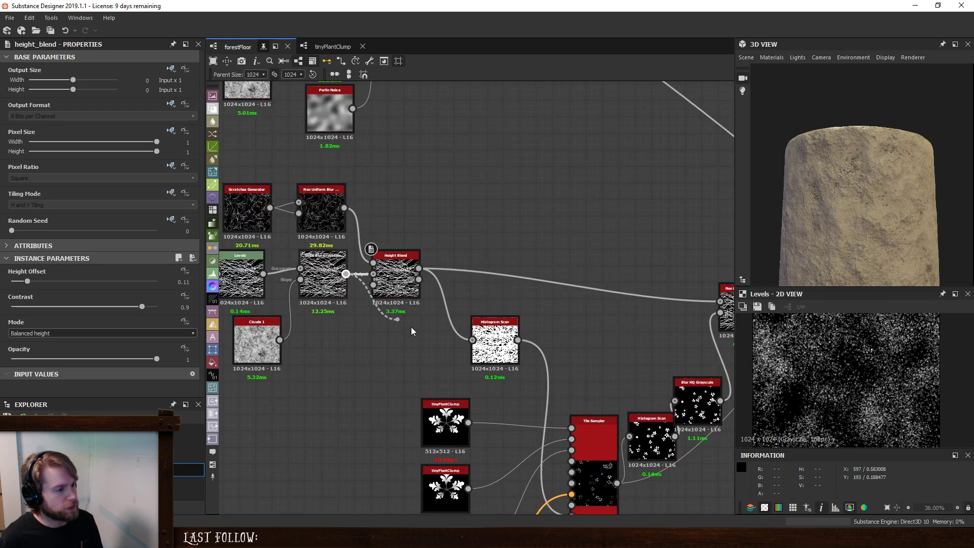
drag(411, 331, 446, 354)
click(392, 265)
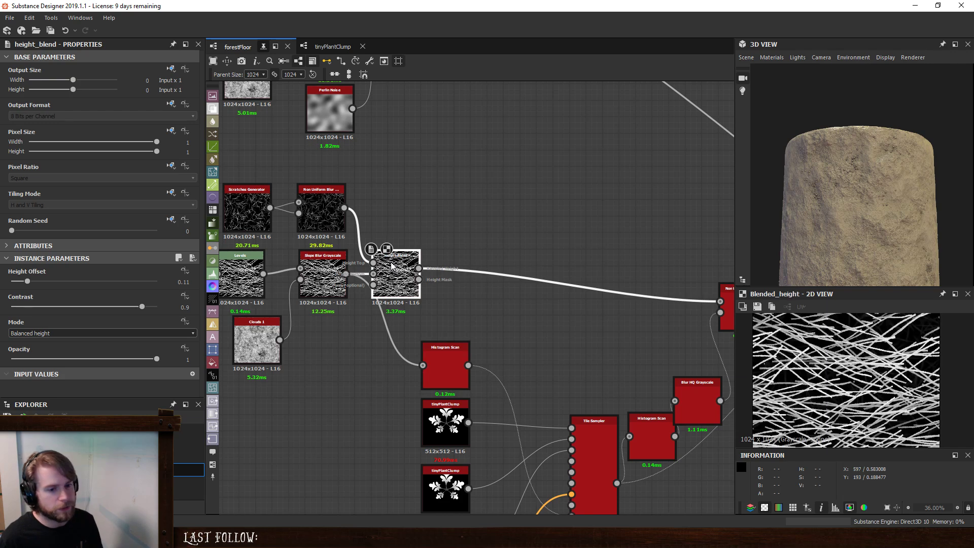
drag(392, 265, 441, 265)
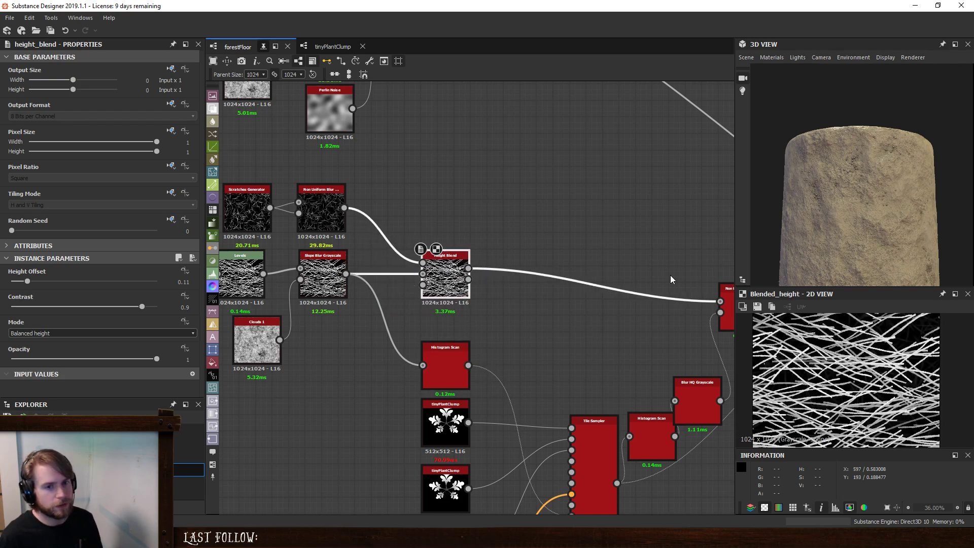
- Insert a new Height Blend between the scratches Height Blend and the Non Uniform Blur, placed close to the former
scroll(588, 218, down, 3)
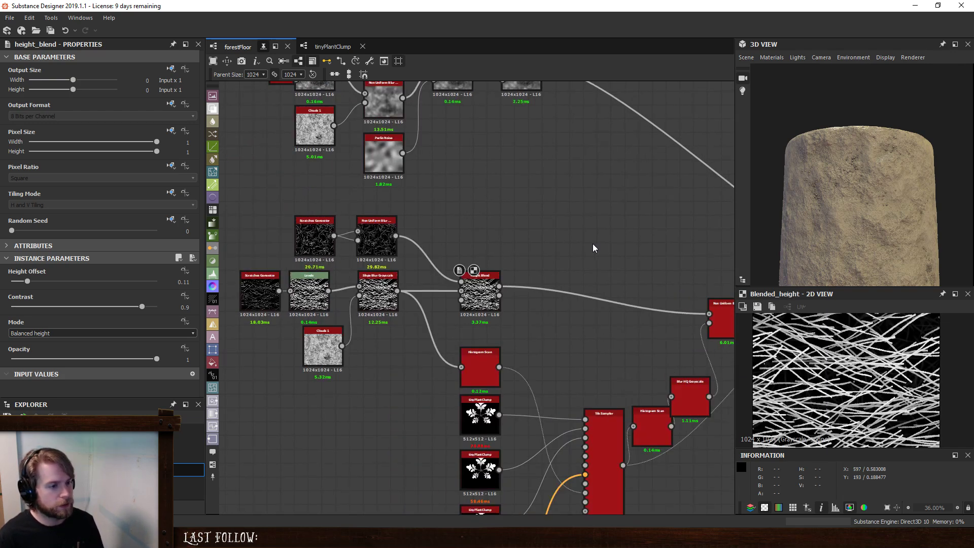
key(space)
text(he)
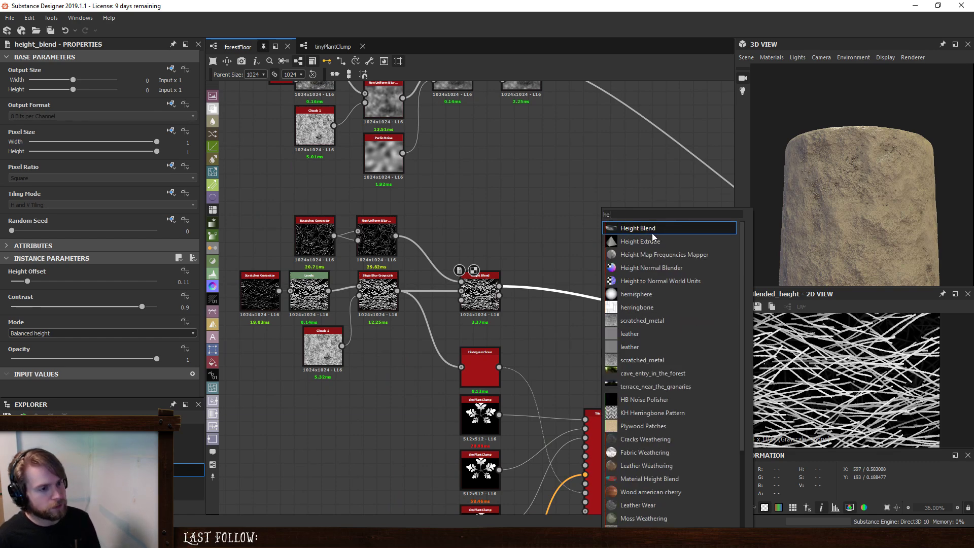
click(652, 231)
middle_drag(729, 258, 696, 271)
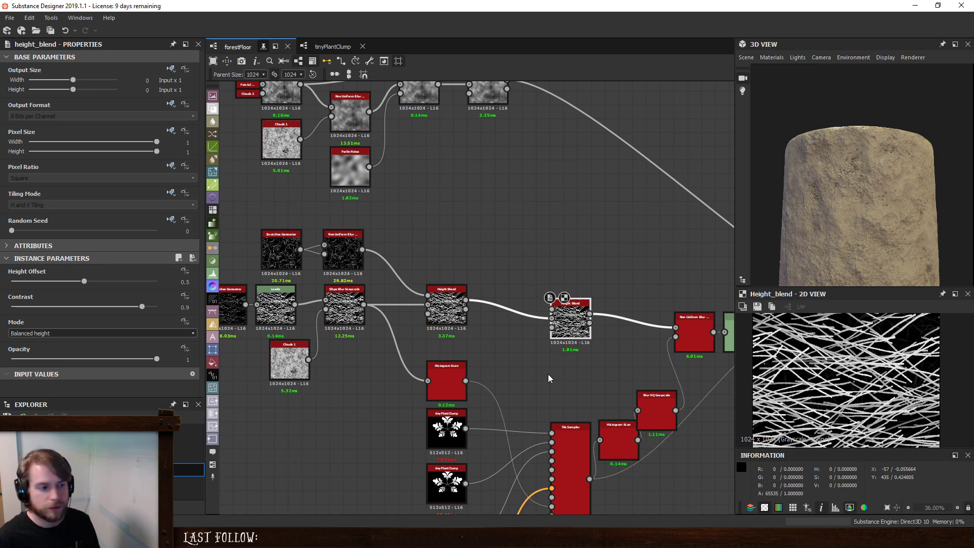
drag(570, 315, 529, 301)
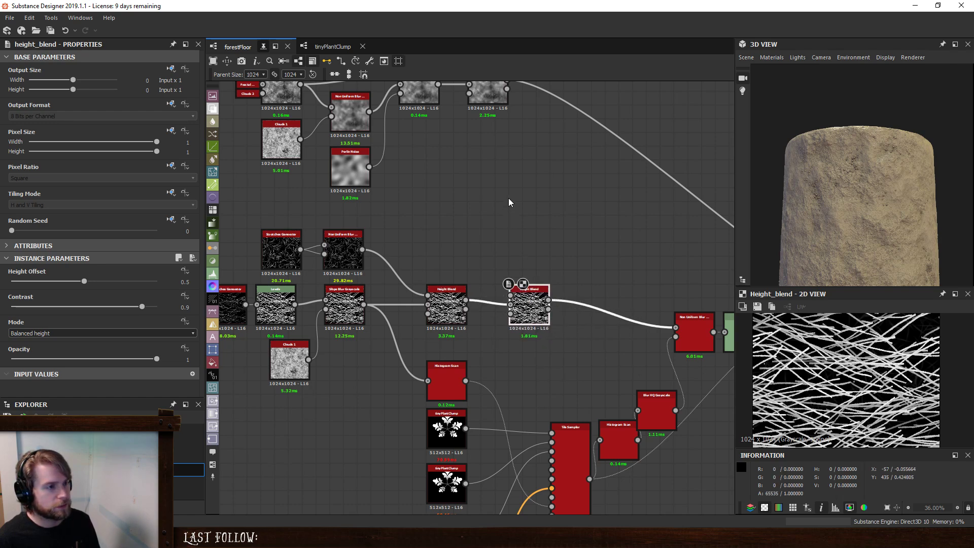
- Connect the ground Height Blend to the new Height Blend's bottom height, and feed the plant Blend into the final Blend instead of the ground
middle_drag(481, 189, 440, 257)
drag(467, 160, 469, 372)
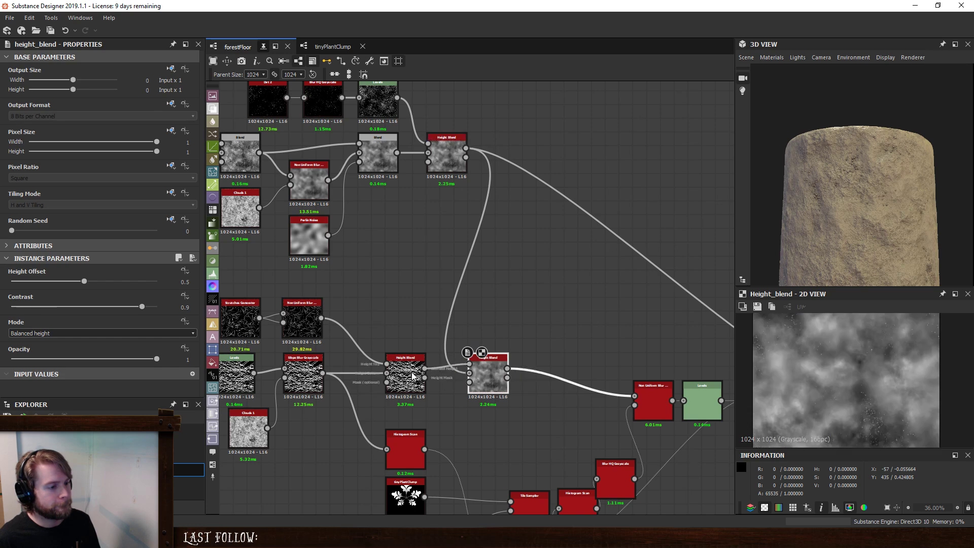
middle_drag(659, 335, 458, 269)
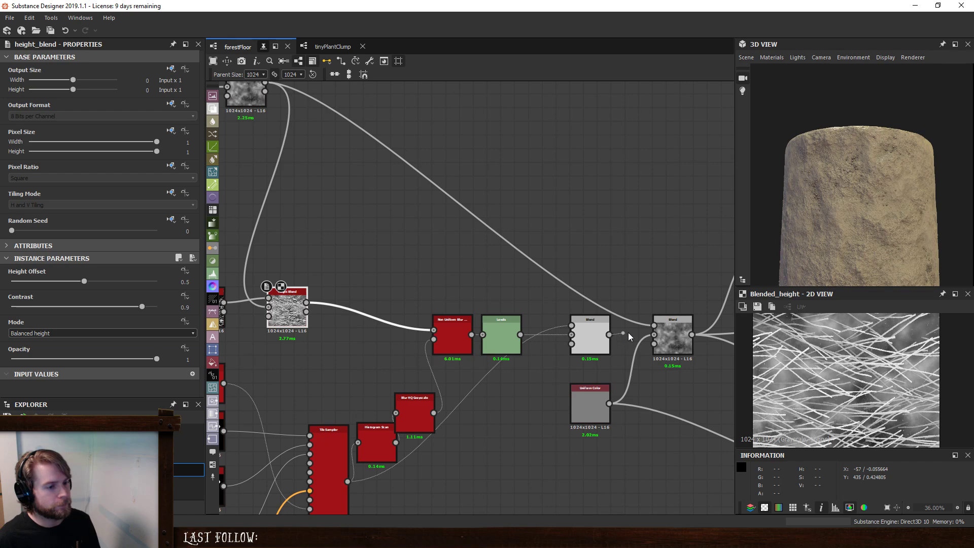
drag(659, 324, 659, 325)
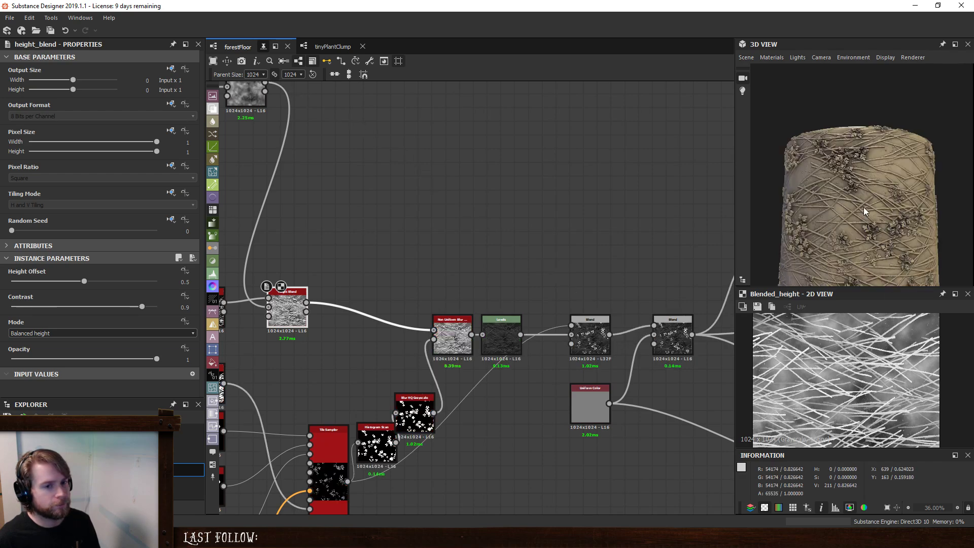
- Set the new Height Blend's height offset to 1, checking the debris on the 3D model
scroll(881, 181, up, 5)
scroll(881, 182, up, 3)
drag(881, 182, 625, 244)
scroll(894, 157, down, 5)
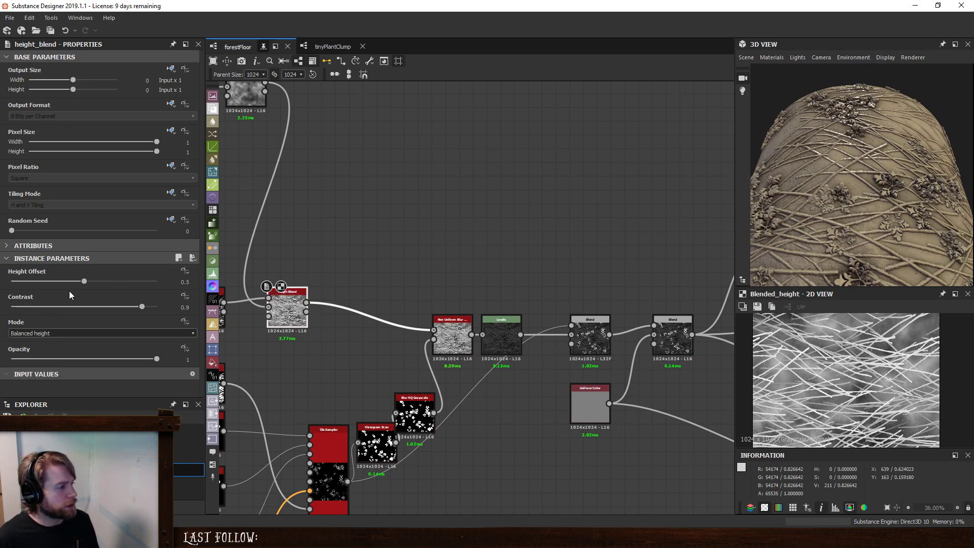
drag(83, 281, 136, 284)
drag(157, 287, 169, 289)
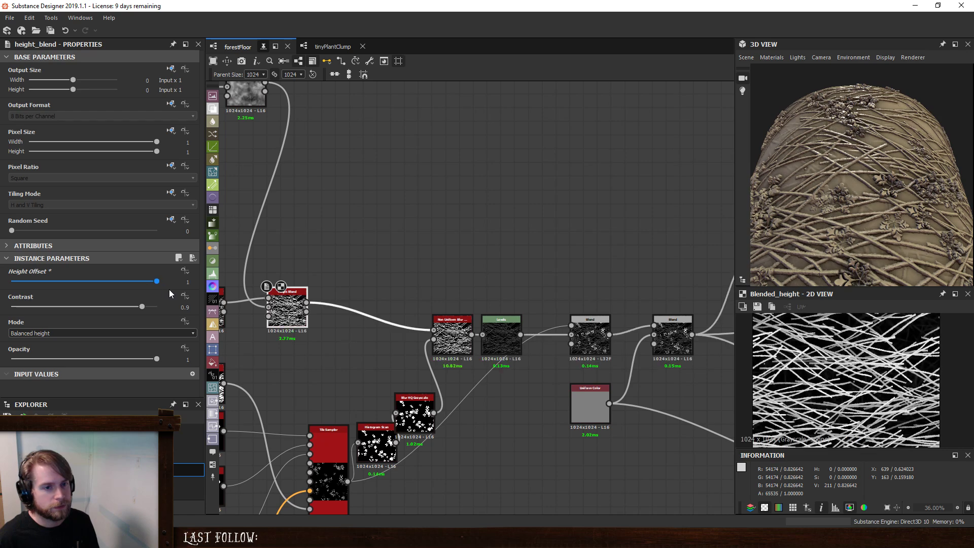
- Set the scratches Height Blend's output format to Absolute, HDR High Precision (32F)
middle_drag(437, 256, 599, 252)
click(372, 301)
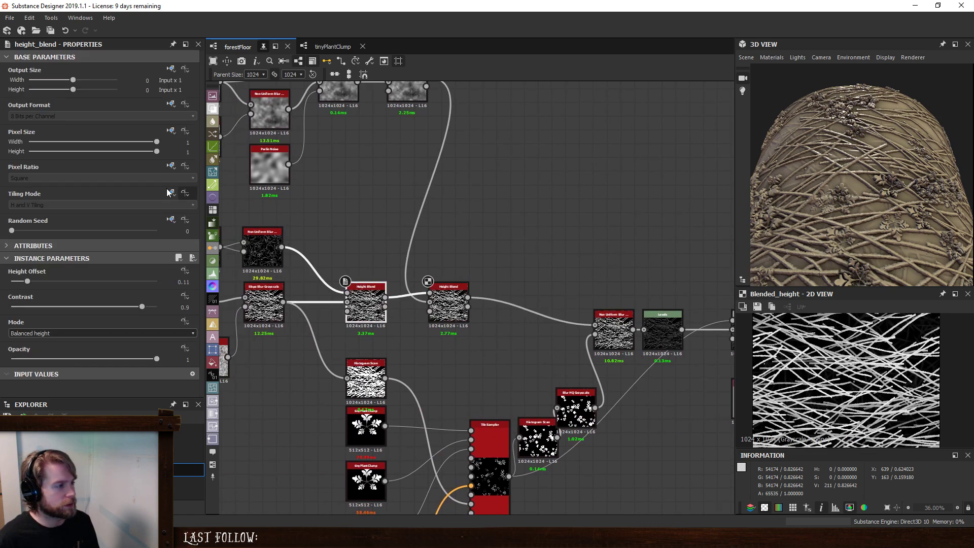
click(172, 105)
click(188, 143)
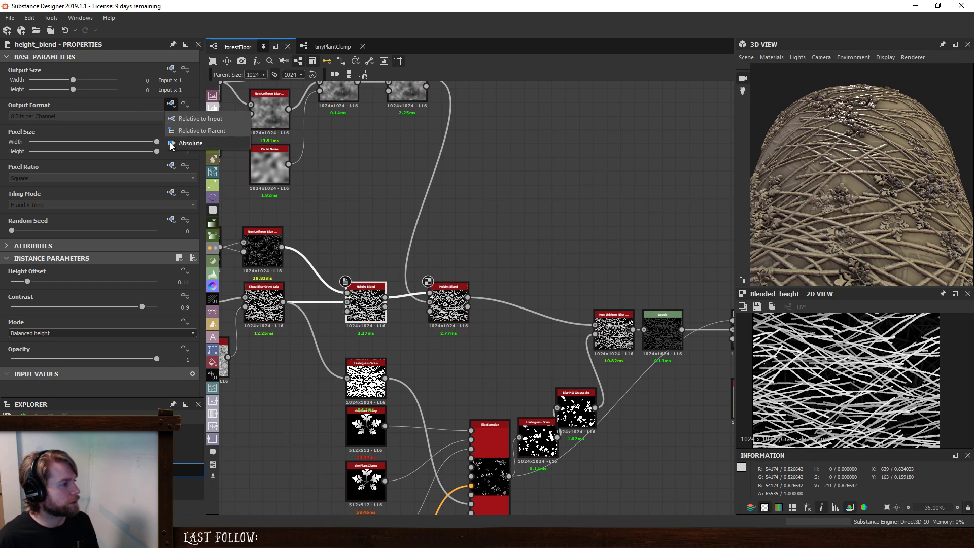
click(137, 116)
click(101, 143)
- Give the Height Blend that merges ground and scratches an Absolute output format of HDR High Precision (32F)
click(453, 283)
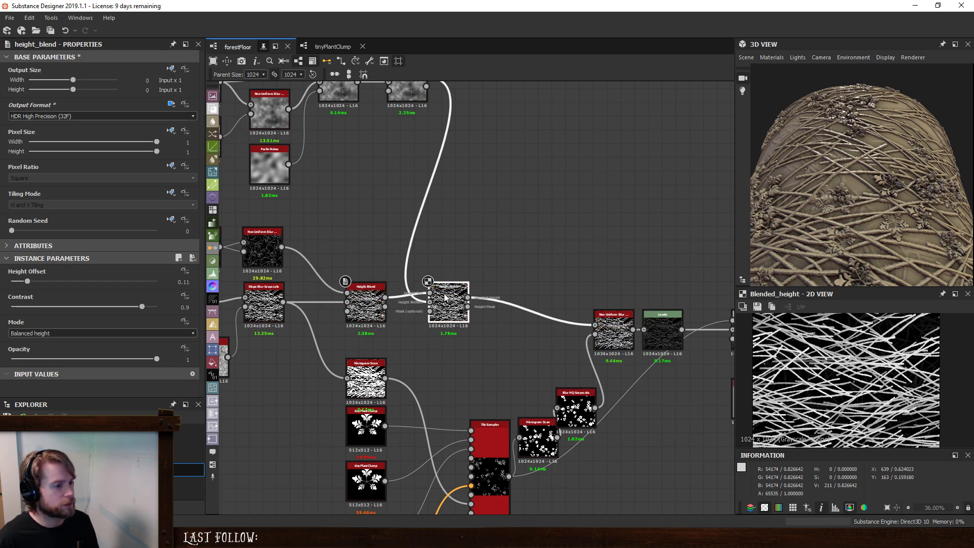
click(171, 103)
click(172, 143)
click(101, 117)
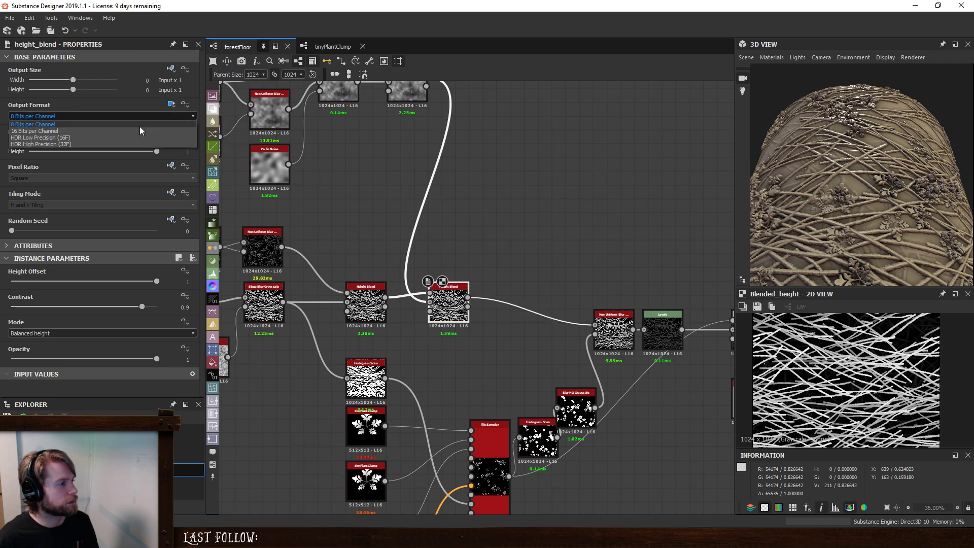
click(102, 144)
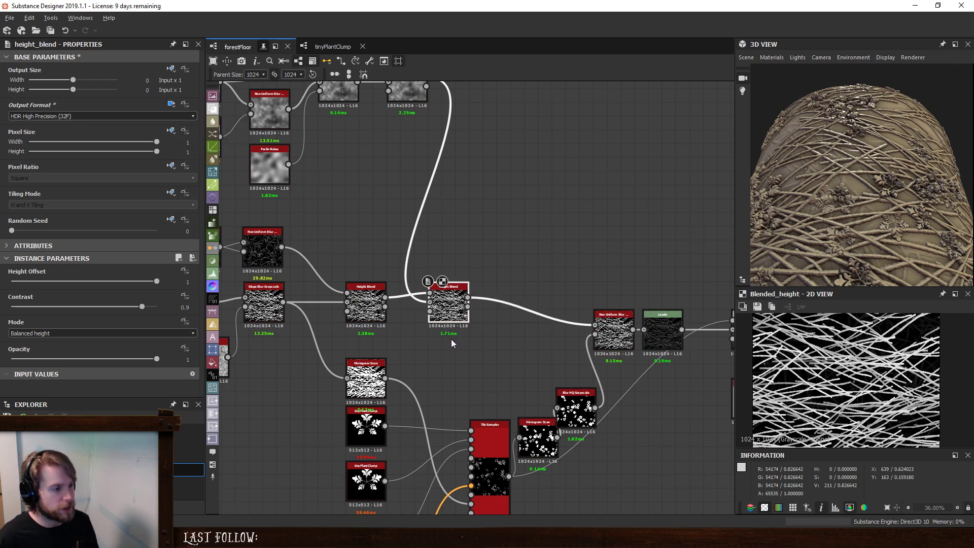
- Preview the height mask outputs of the ground-merging Height Blend and the scratches Height Blend
middle_drag(445, 306, 477, 355)
click(485, 277)
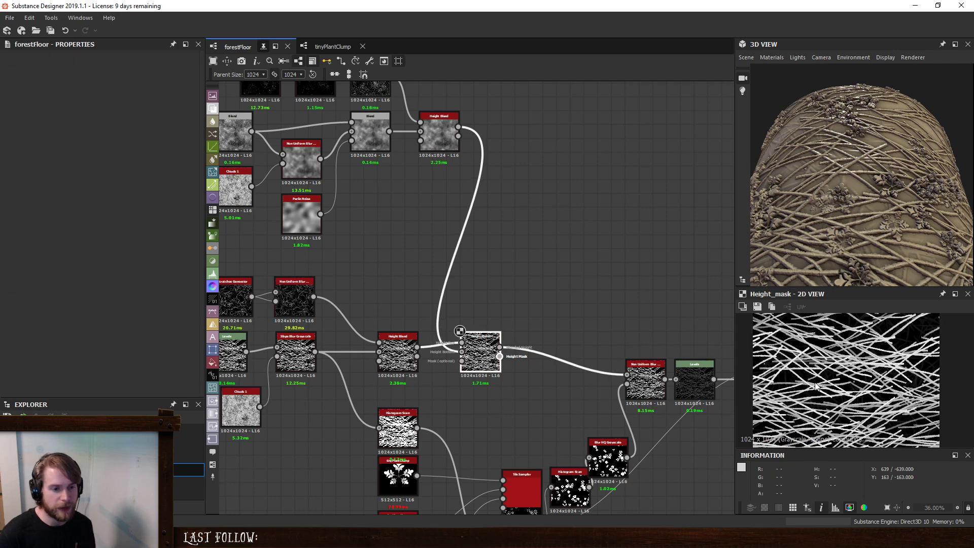
scroll(842, 395, down, 3)
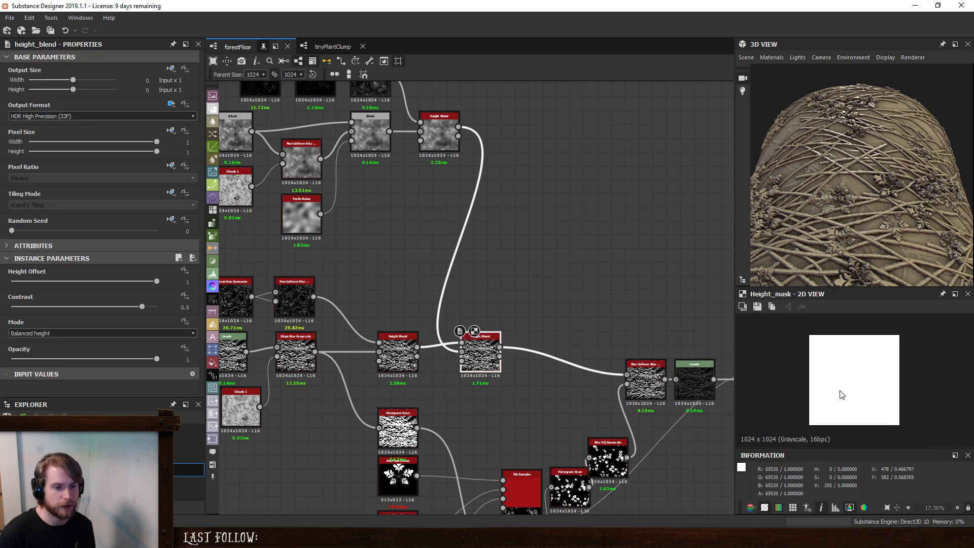
double_click(415, 360)
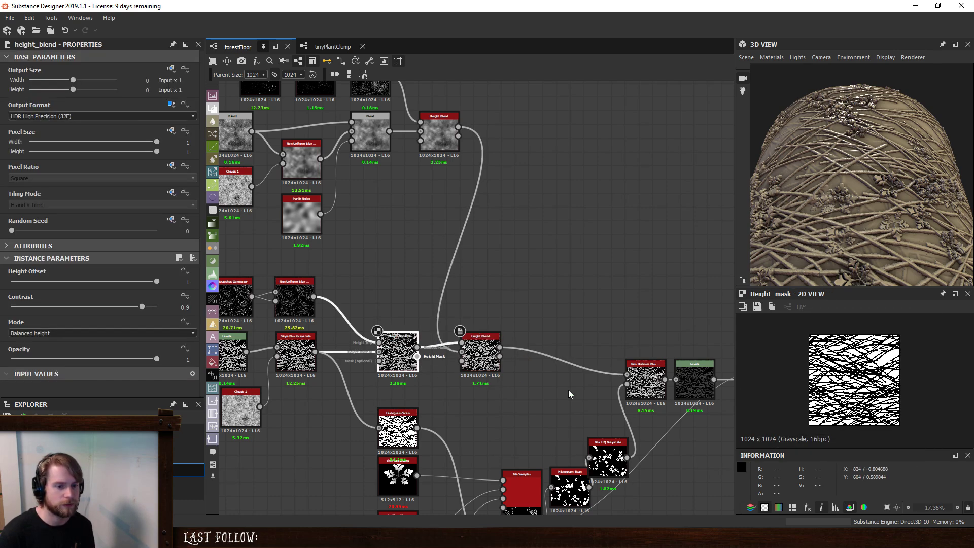
scroll(933, 356, up, 5)
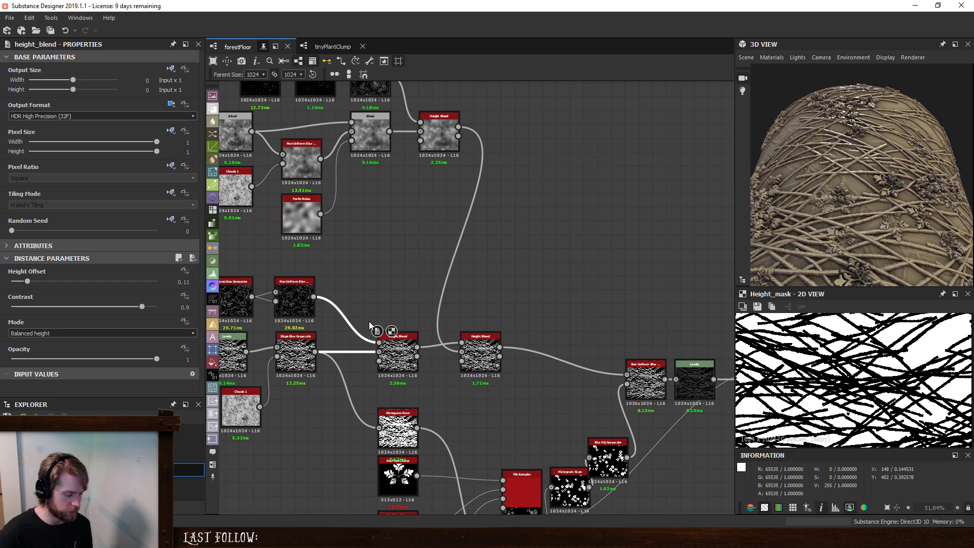
- Swap the scratches Height Blend's two height inputs, set its height offset to 0.74 and preview its height mask
key(x)
double_click(404, 355)
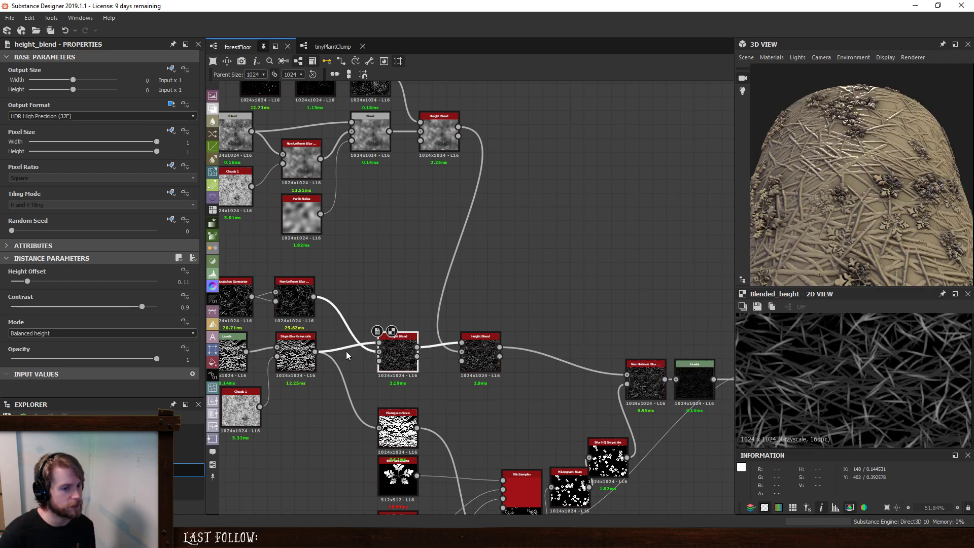
drag(14, 281, 118, 281)
double_click(418, 357)
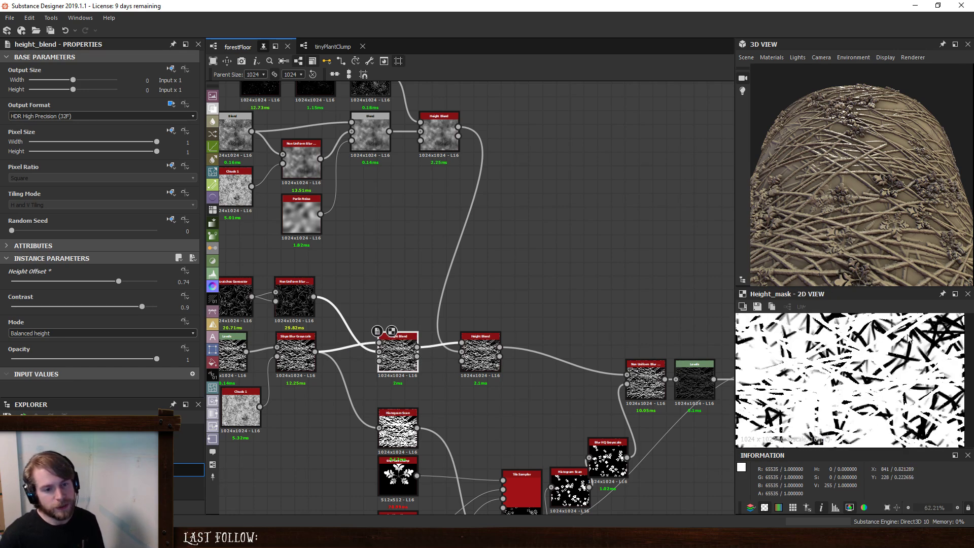
- Add a Blend node with the scratches Height Blend as foreground and the ground Height Blend as background
key(space)
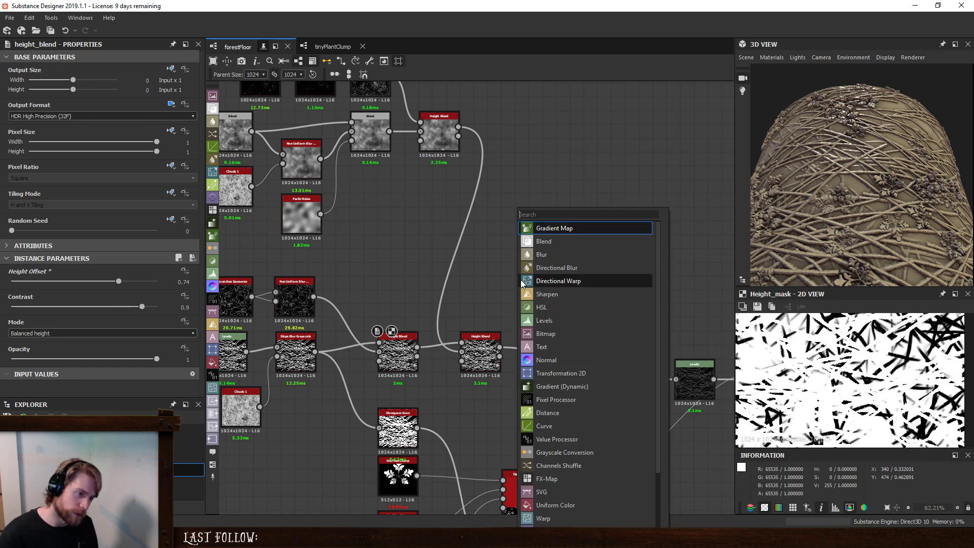
click(480, 350)
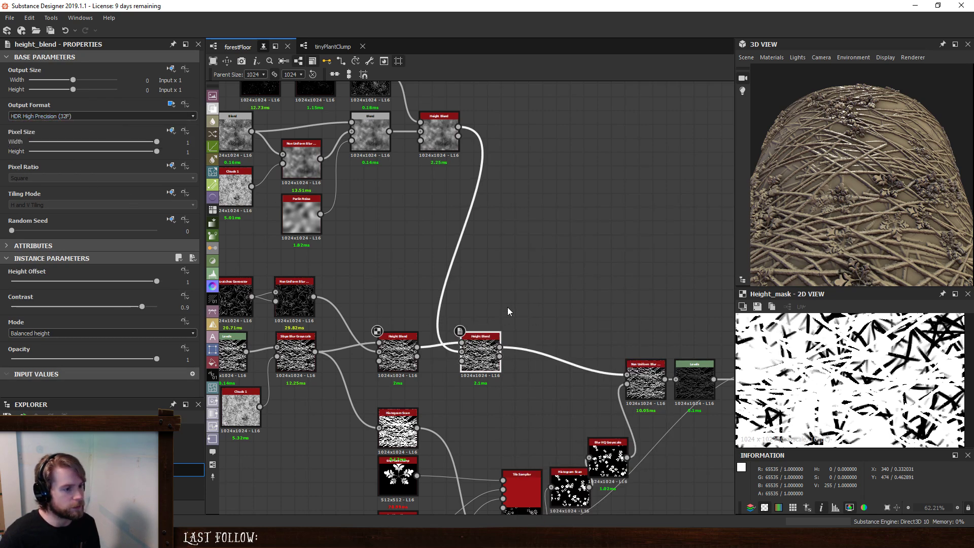
key(space)
click(543, 279)
drag(458, 127, 489, 301)
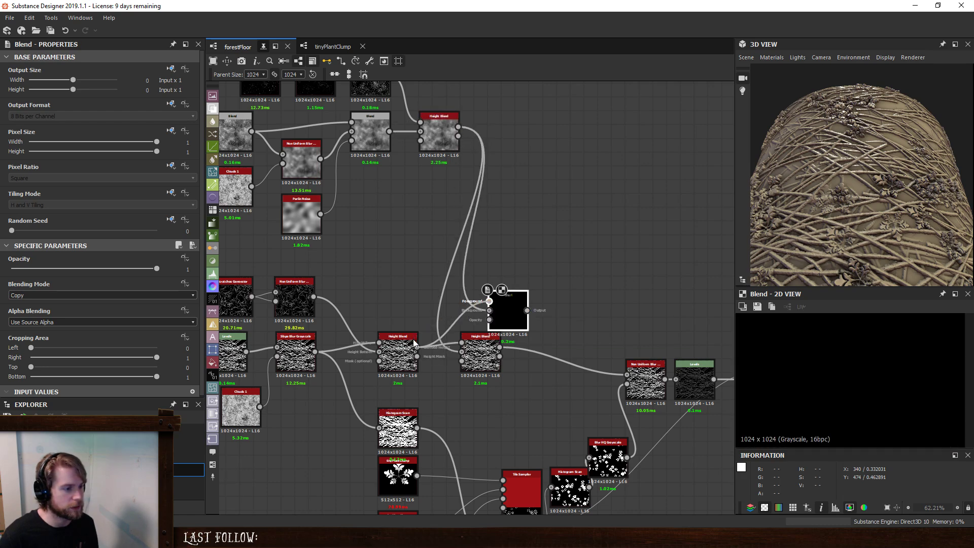
drag(415, 344, 417, 347)
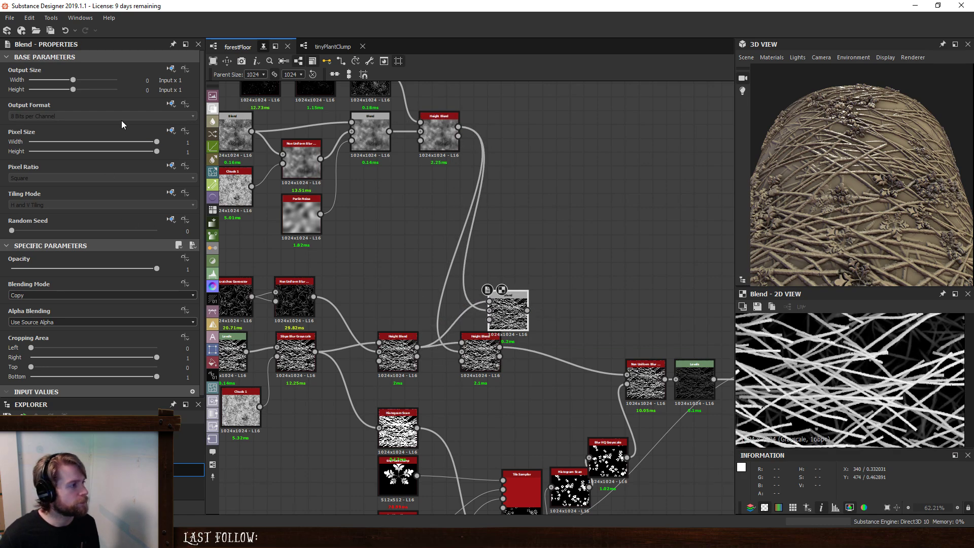
- Set the new Blend's output format to Absolute, HDR High Precision (32F), and move the node clear of the Height Blend
click(170, 106)
click(175, 142)
click(136, 117)
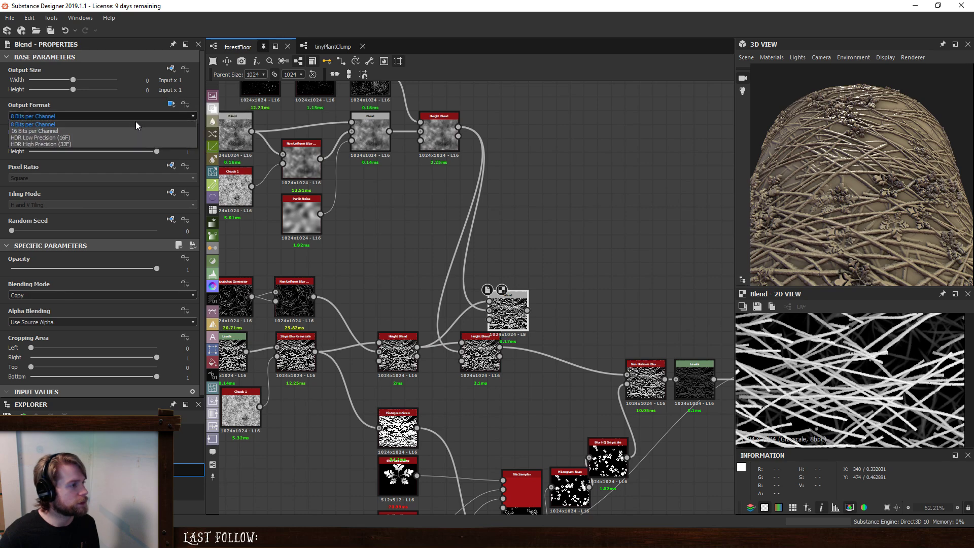
click(128, 146)
drag(506, 314, 520, 286)
- Set the new Blend to Max (Lighten) and feed its output into the Non Uniform Blur in place of the merging Height Blend
click(75, 295)
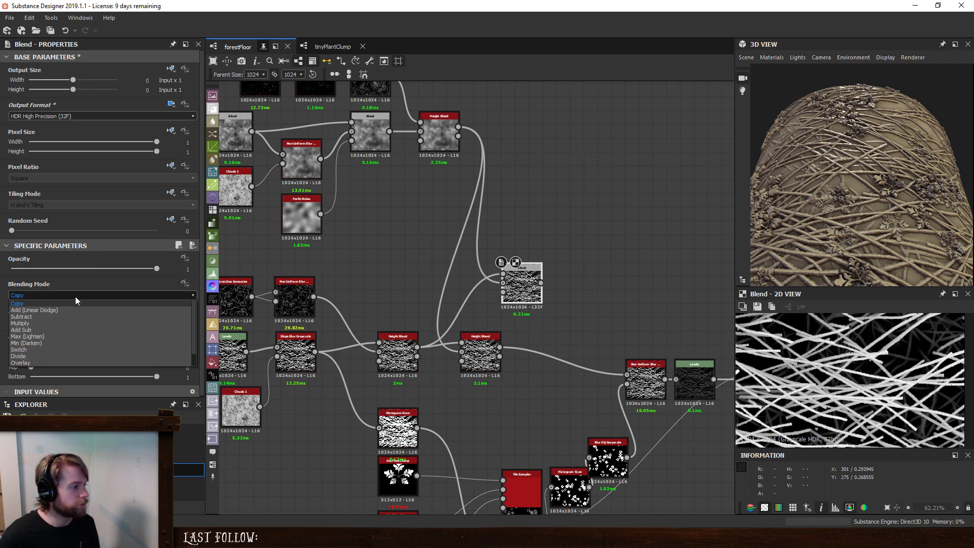
click(74, 336)
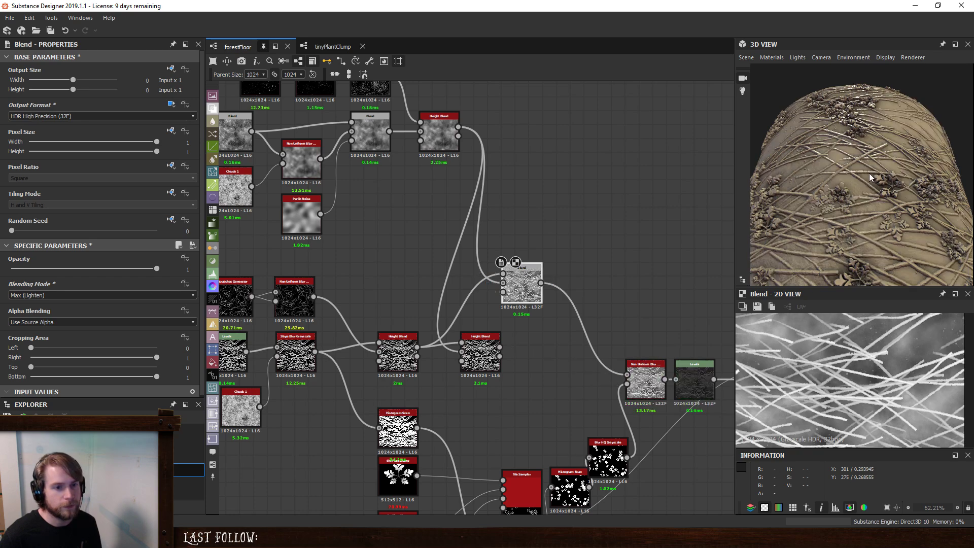
scroll(862, 183, up, 3)
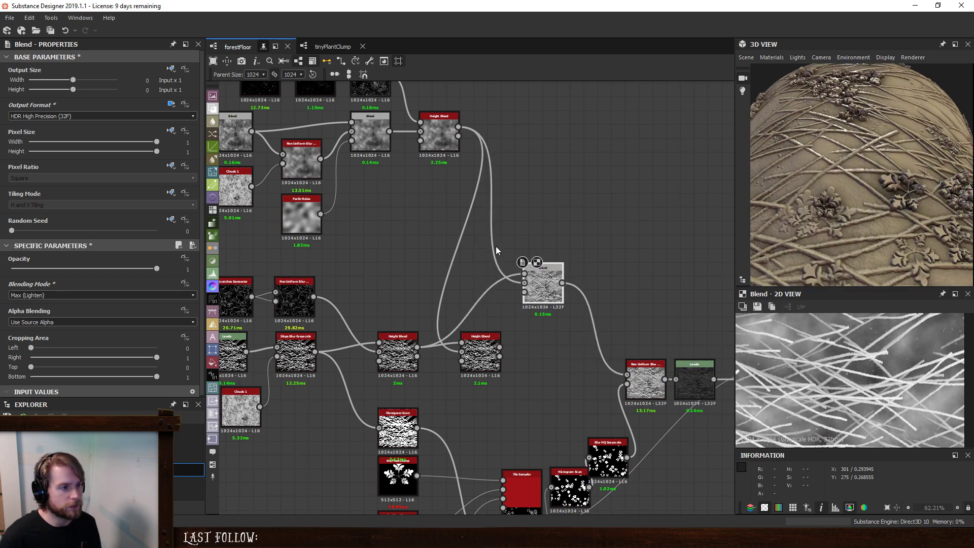
- Insert a Levels node between the ground Height Blend and the Max (Lighten) Blend, then preview the Blend
click(492, 245)
key(space)
click(562, 322)
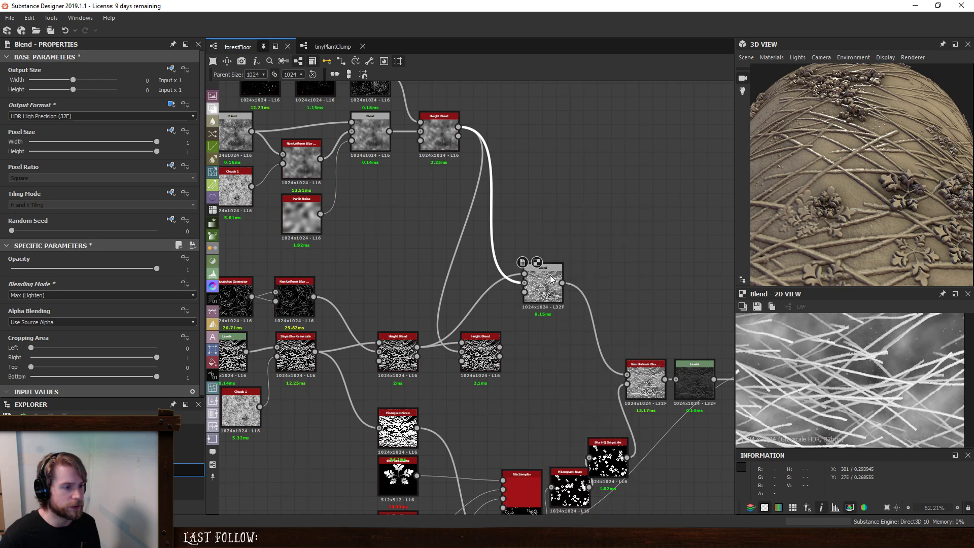
drag(496, 206, 485, 259)
double_click(543, 285)
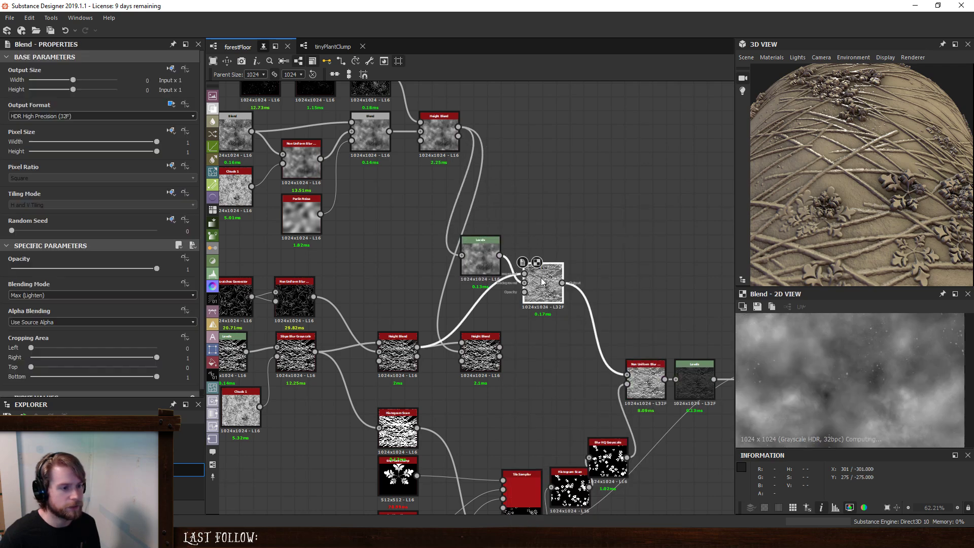
- Lower the ground Levels' output white point to about a sixth of the range and set its format to Absolute, HDR High Precision (32F)
click(488, 246)
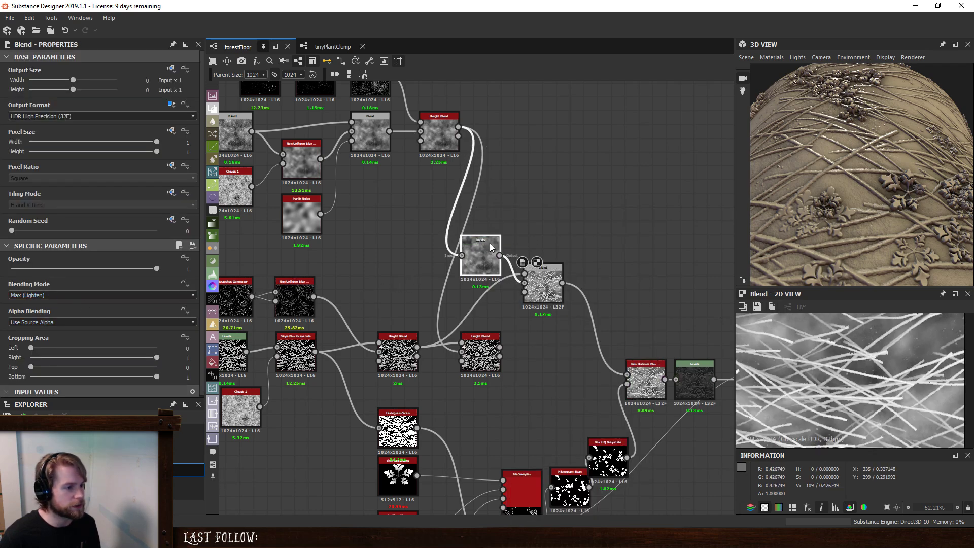
drag(186, 381, 46, 379)
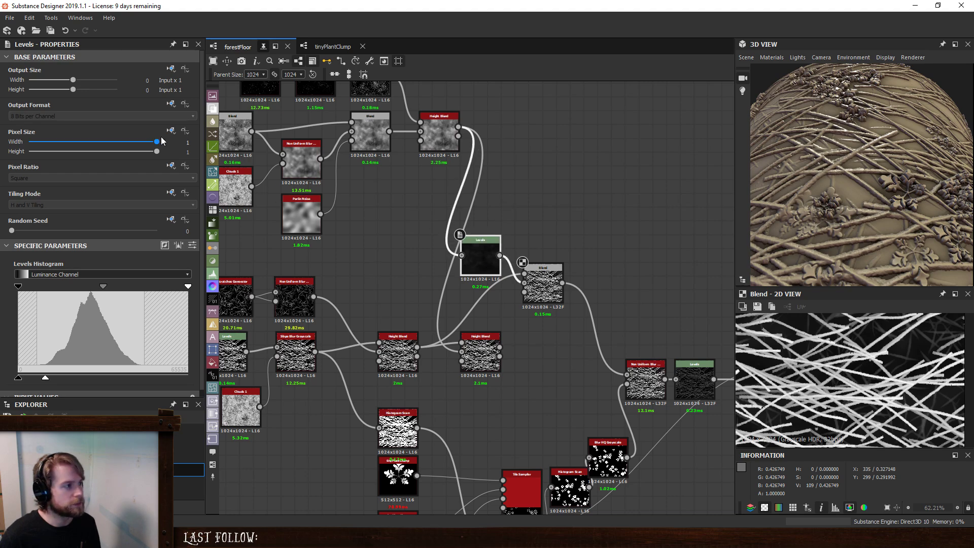
click(171, 104)
click(188, 143)
click(146, 116)
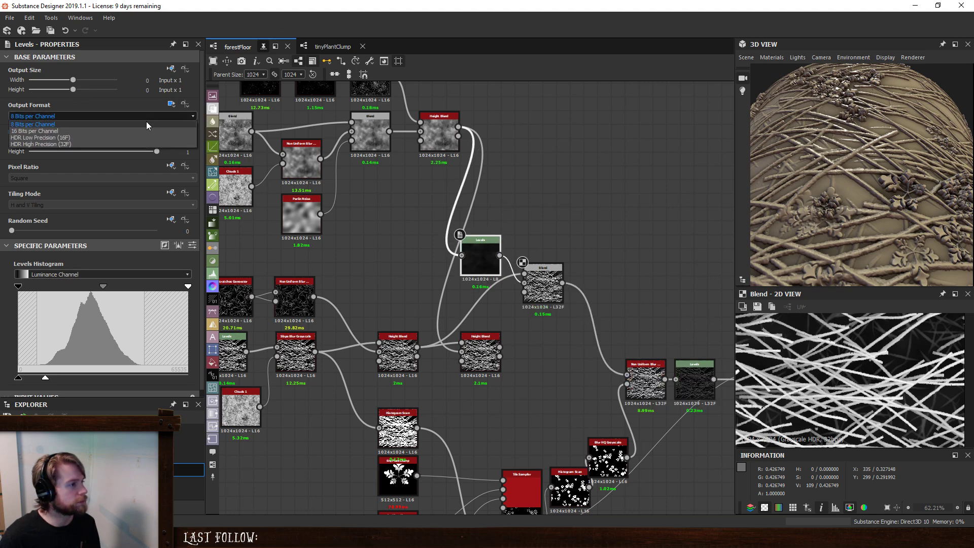
click(142, 144)
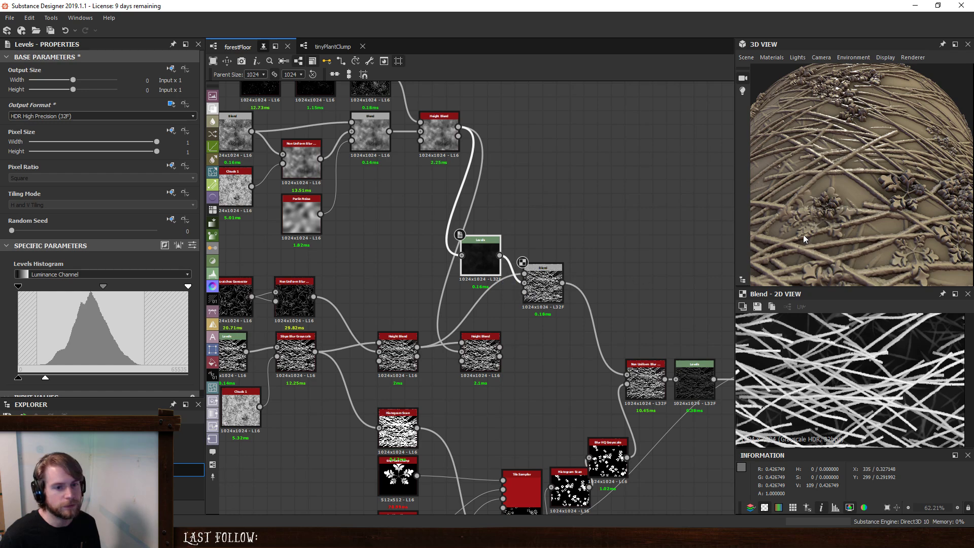
scroll(869, 182, up, 6)
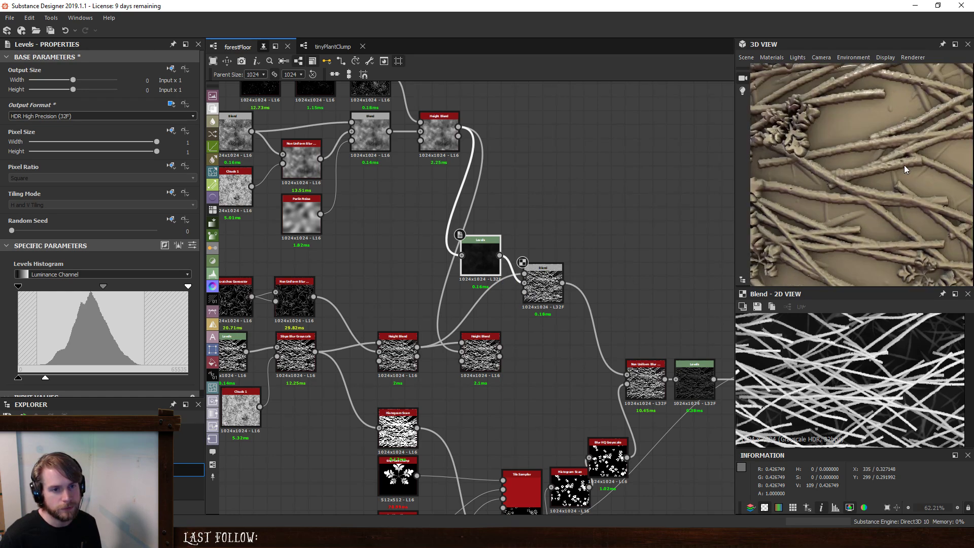
- Delete the Blend that mixes in the uniform color and put an Auto Levels node in its place after the plant Blend
click(552, 287)
middle_drag(607, 313, 422, 227)
middle_drag(696, 276, 663, 272)
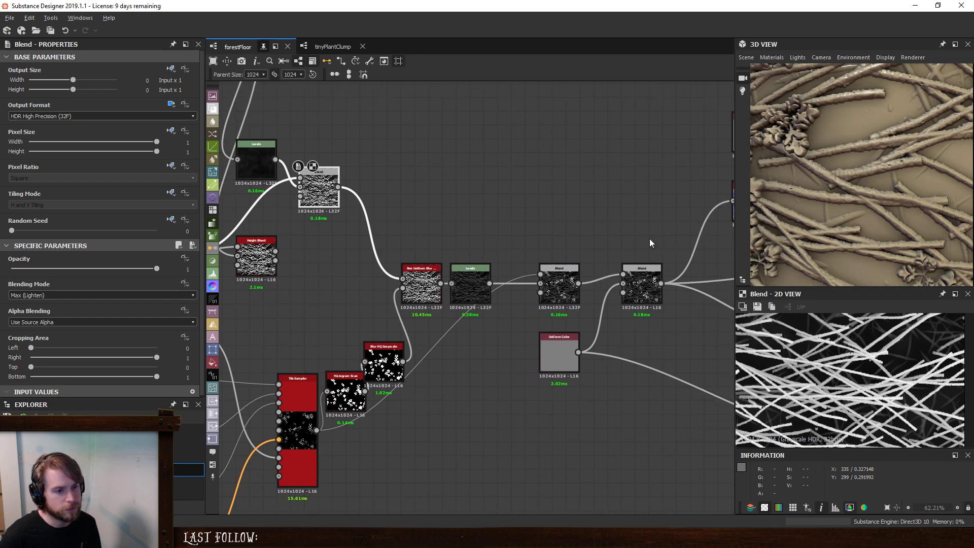
click(661, 285)
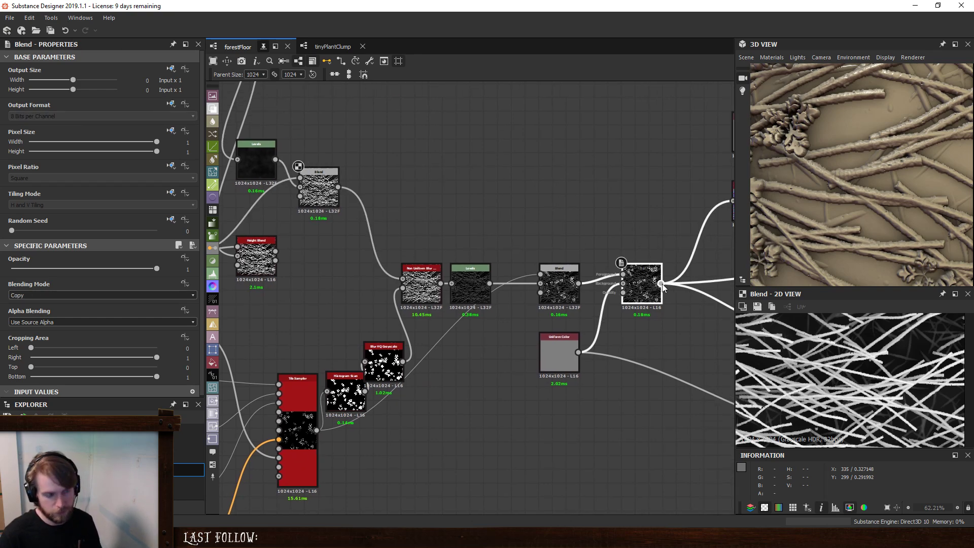
shift+drag(662, 284, 601, 297)
key(Delete)
key(space)
text(aut)
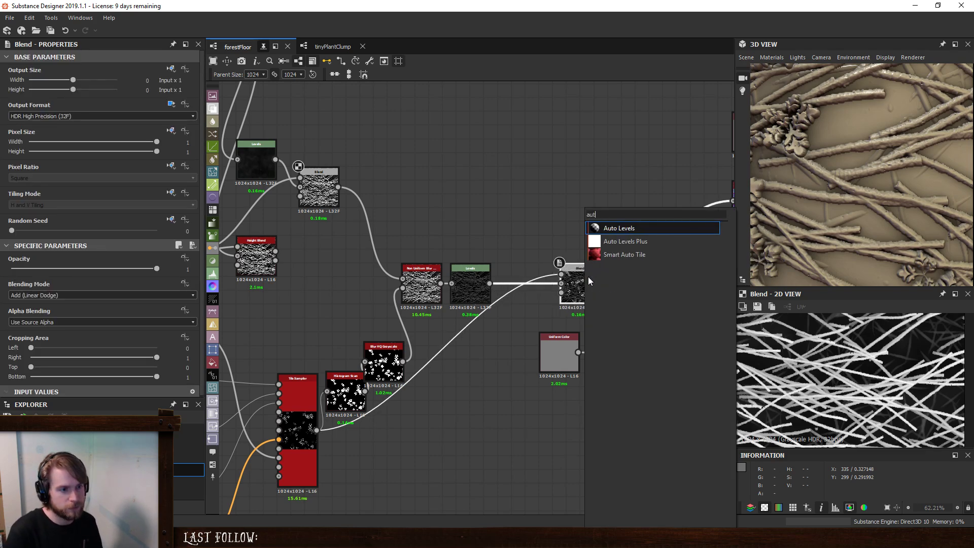
key(Return)
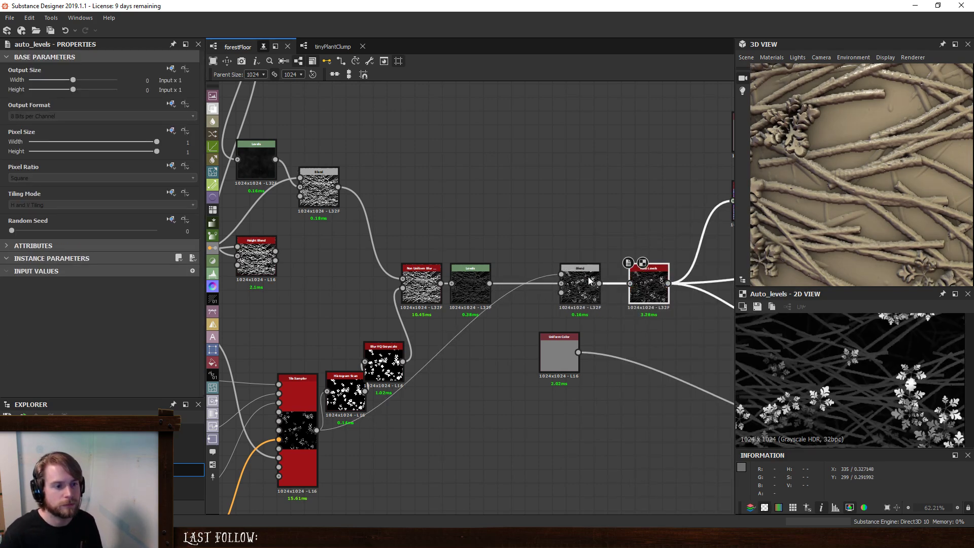
- Raise the ground Levels' output white point to about three quarters of the range and nudge its midtone slightly darker
scroll(883, 198, down, 5)
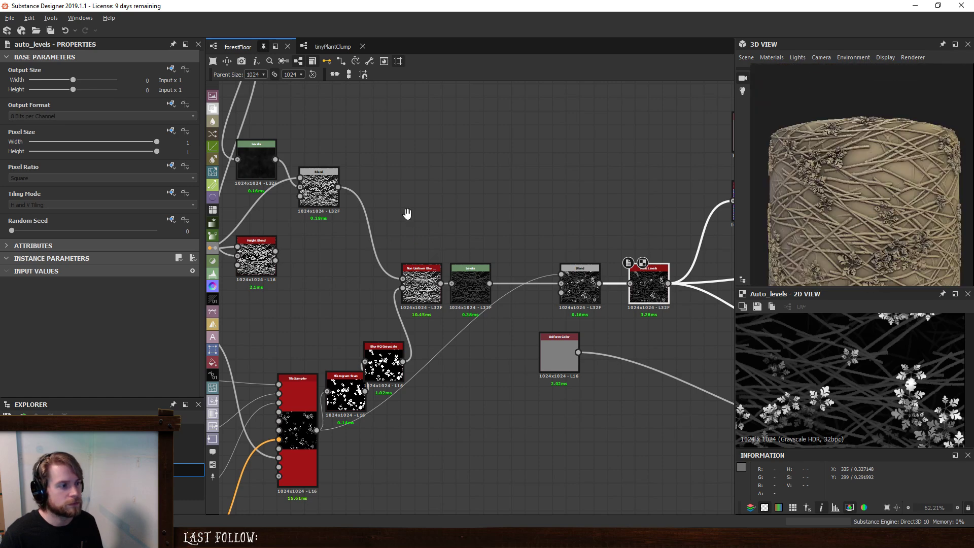
middle_drag(408, 213, 499, 243)
drag(340, 289, 367, 330)
drag(408, 220, 428, 263)
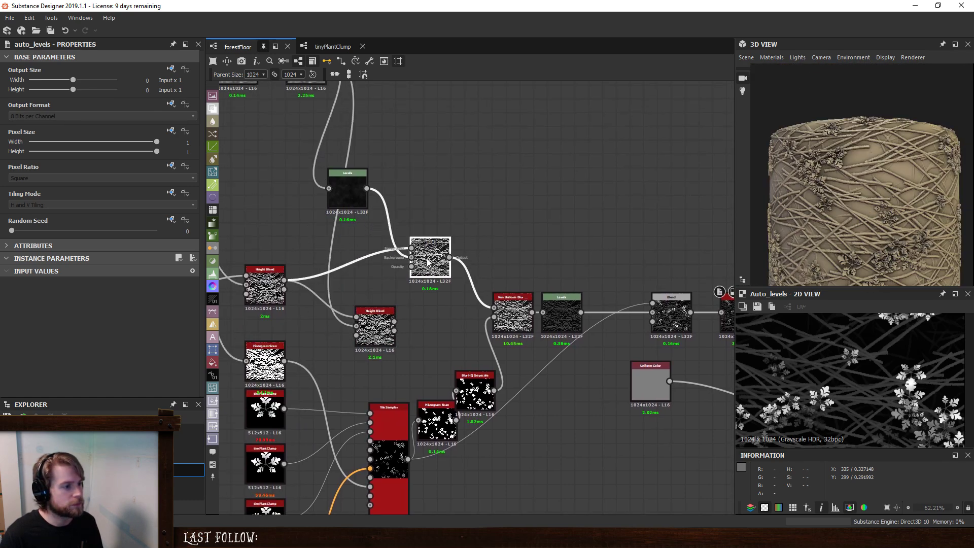
click(340, 180)
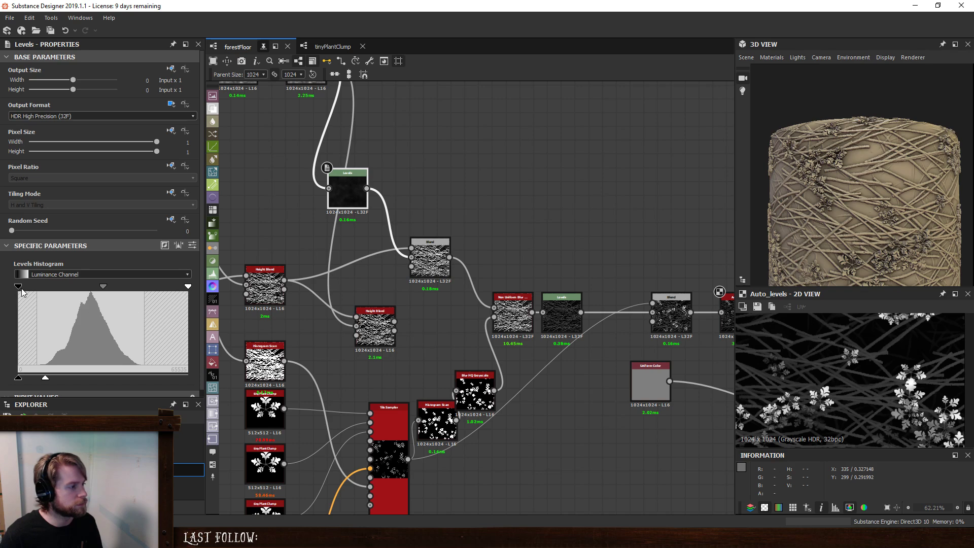
drag(44, 379, 85, 380)
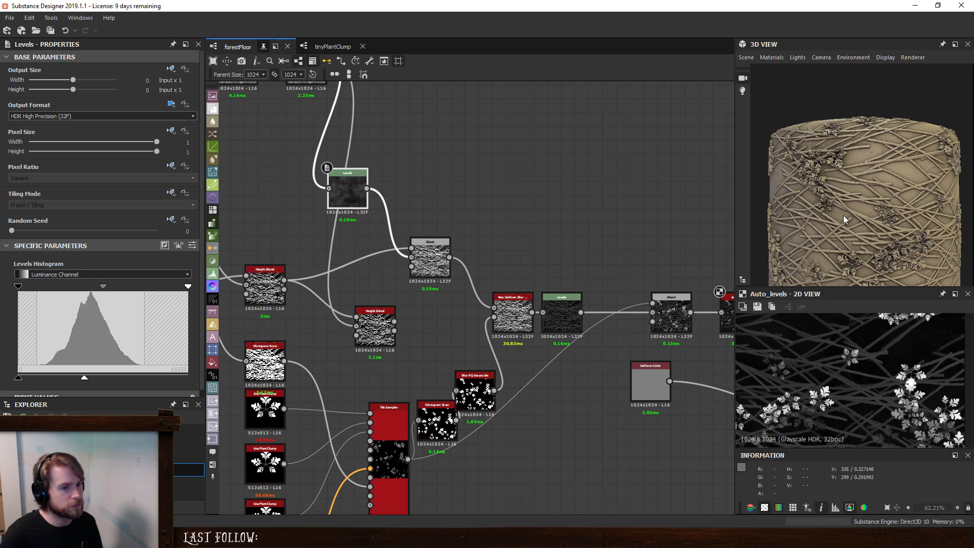
scroll(886, 167, up, 5)
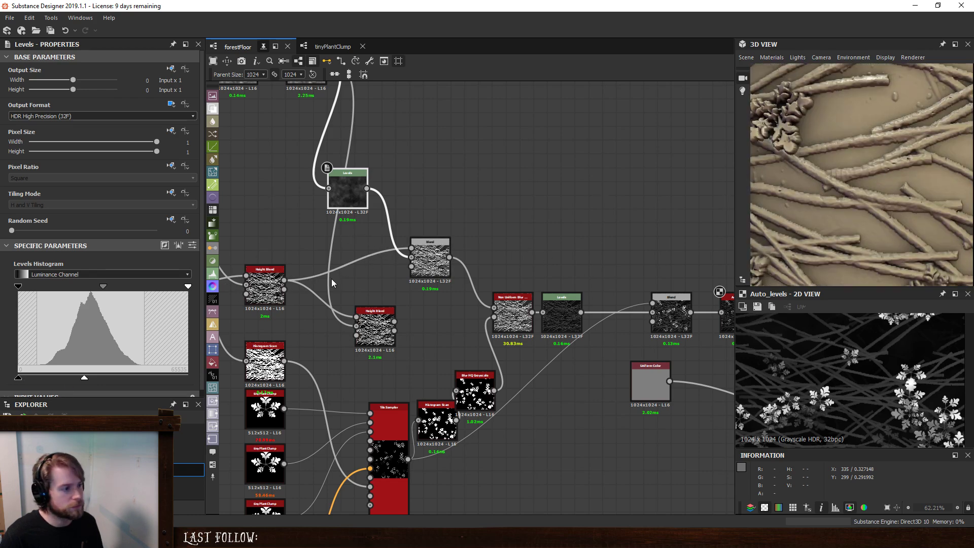
drag(86, 379, 147, 379)
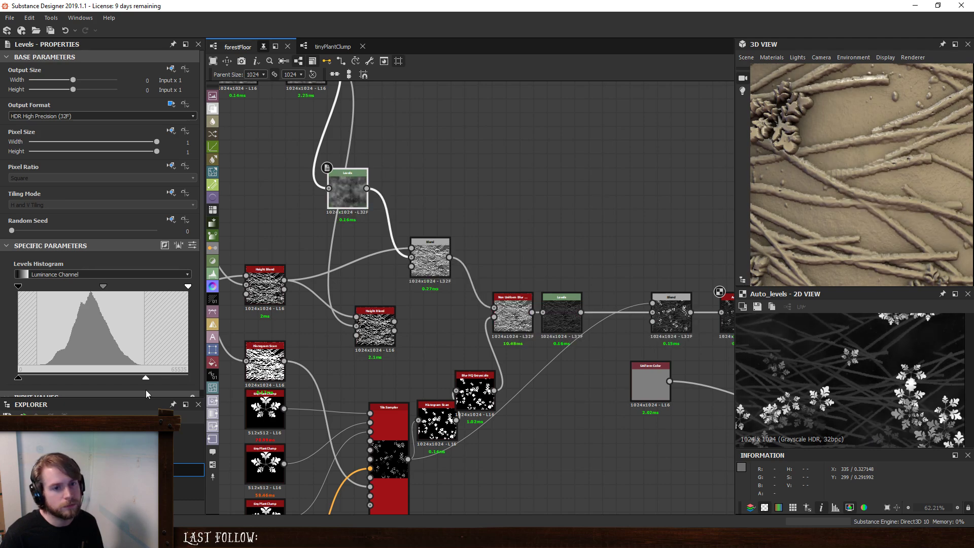
mouse_move(104, 285)
mouse_down()
mouse_move(139, 290)
mouse_move(106, 297)
mouse_up()
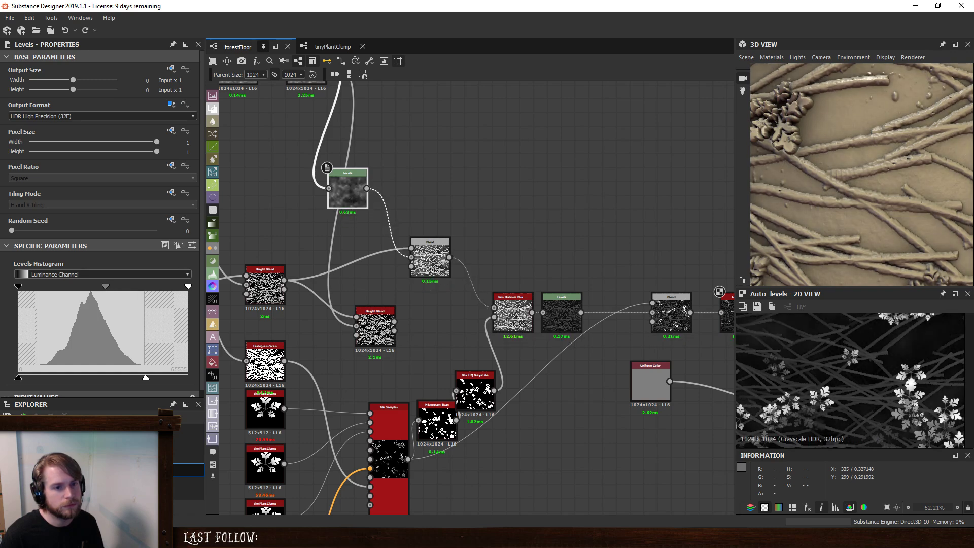
scroll(879, 211, down, 5)
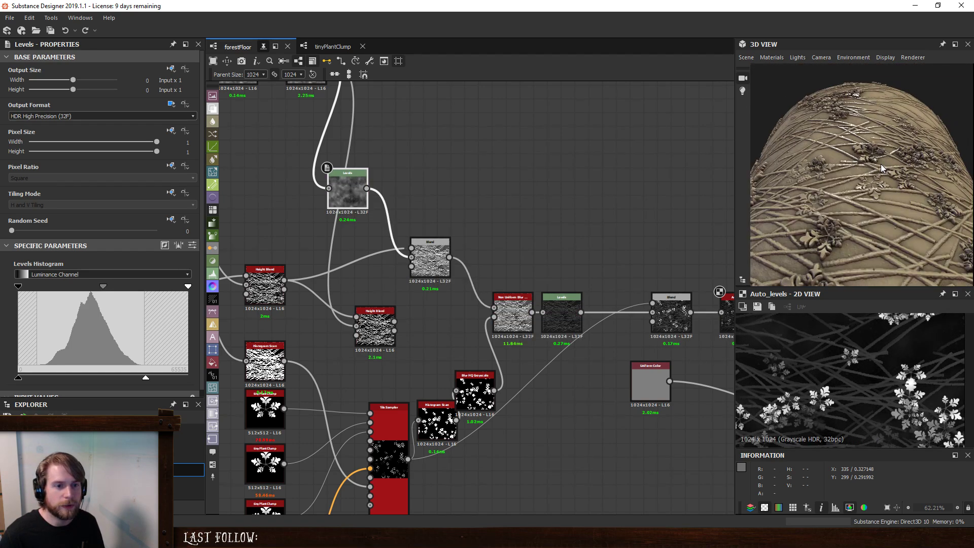
scroll(881, 163, up, 5)
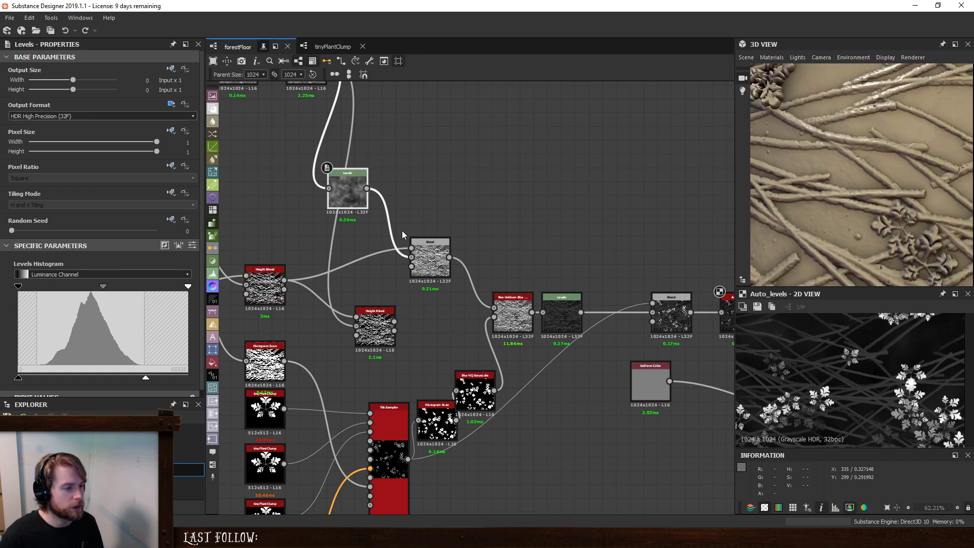
- Dock the ground Levels node onto the Max (Lighten) Blend and preview the Blend
click(472, 199)
click(425, 267)
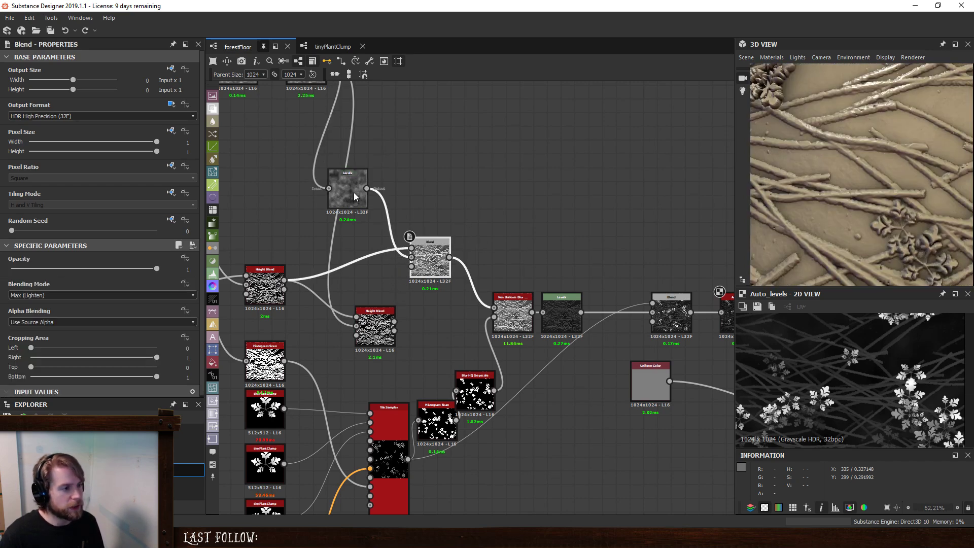
drag(354, 197, 422, 248)
double_click(414, 252)
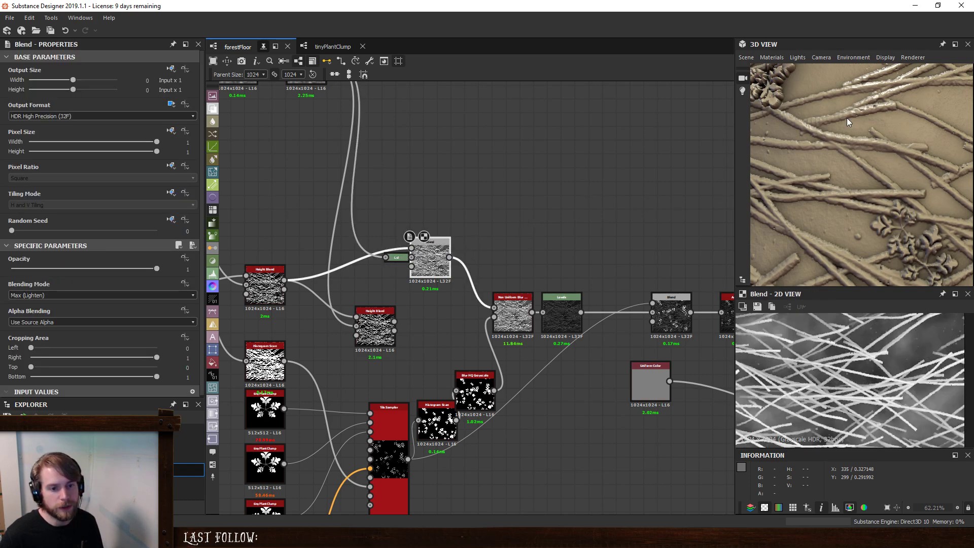
click(487, 202)
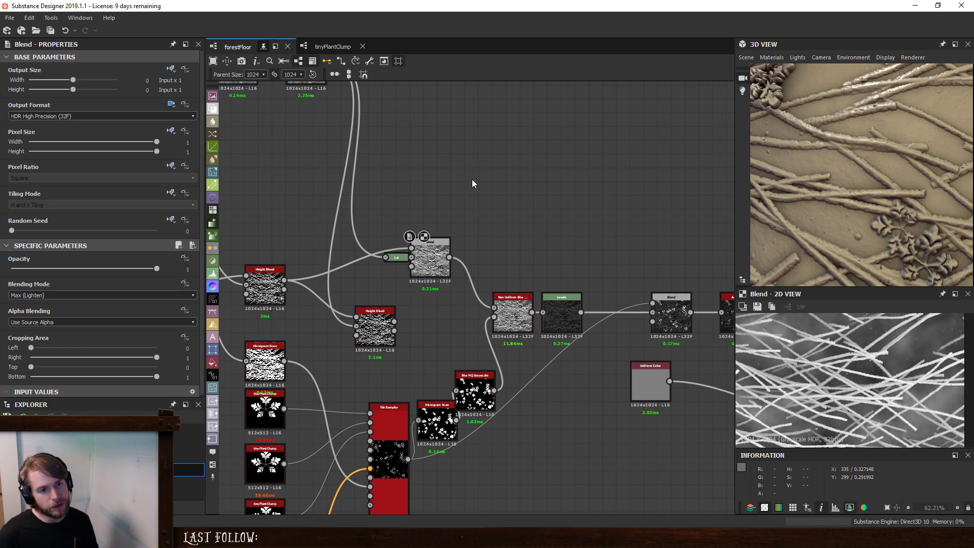
- Add a second Blend with the undocked ground Levels as foreground and the Max (Lighten) Blend as background
key(space)
click(491, 213)
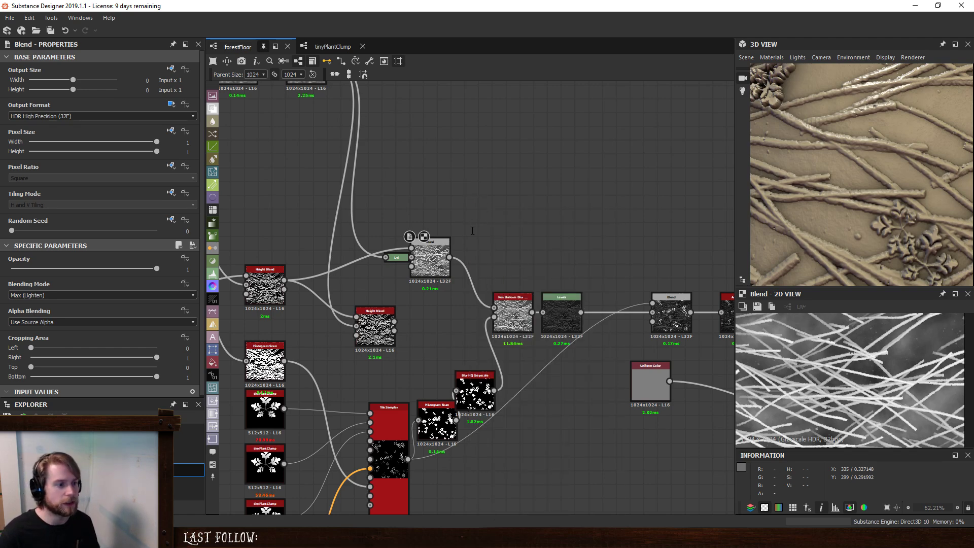
drag(440, 169, 507, 177)
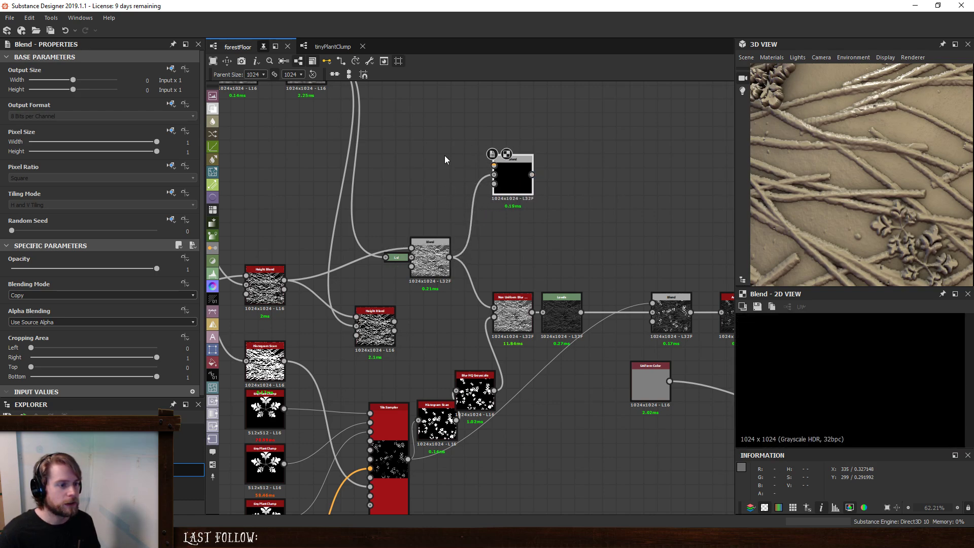
middle_drag(444, 155, 425, 220)
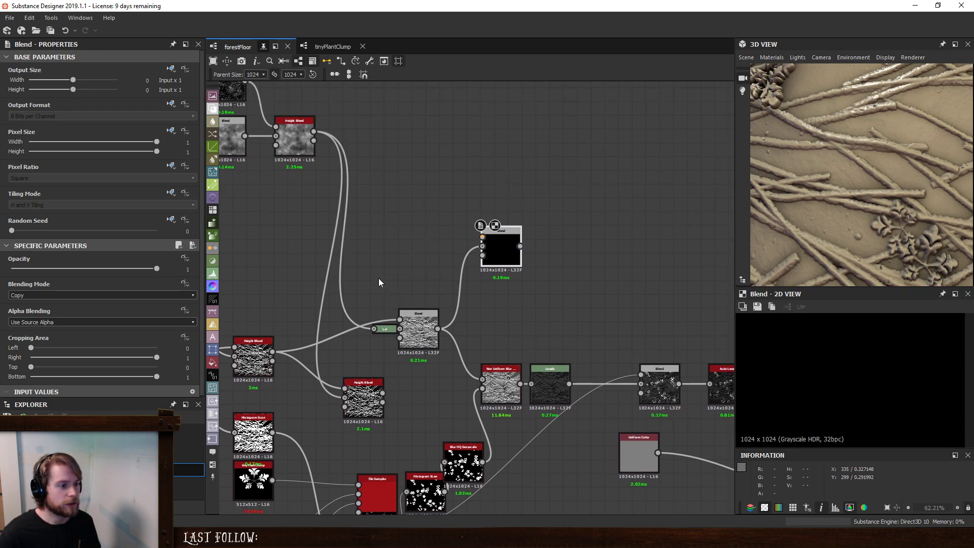
click(385, 331)
key(d)
drag(354, 260, 482, 236)
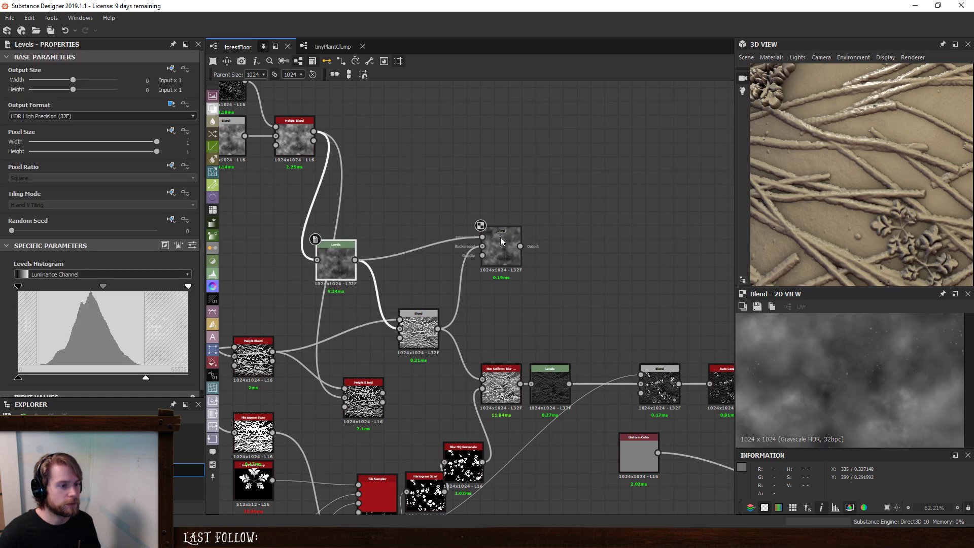
- Set the blending mode of the new Blend that combines the ground Levels with the Max (Lighten) result to Subtract
click(501, 249)
click(78, 297)
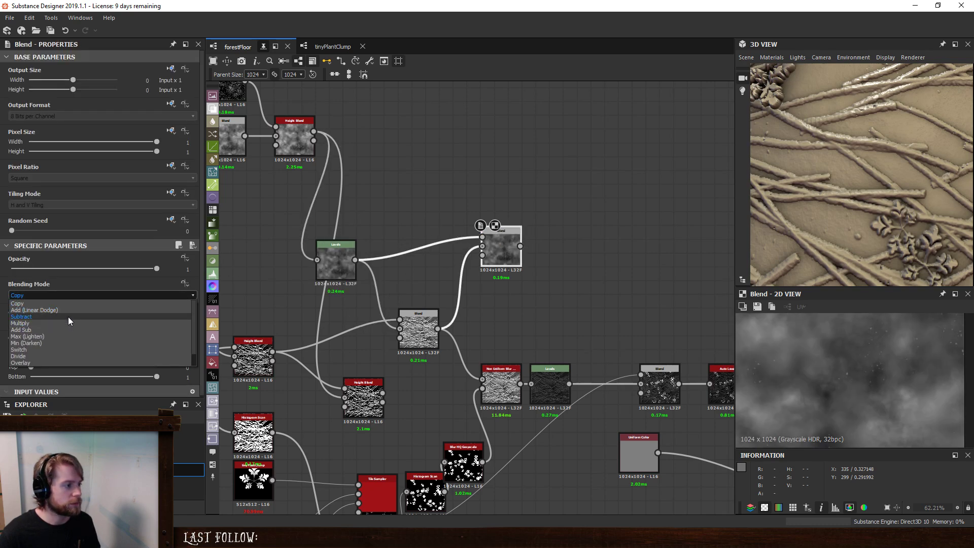
click(68, 315)
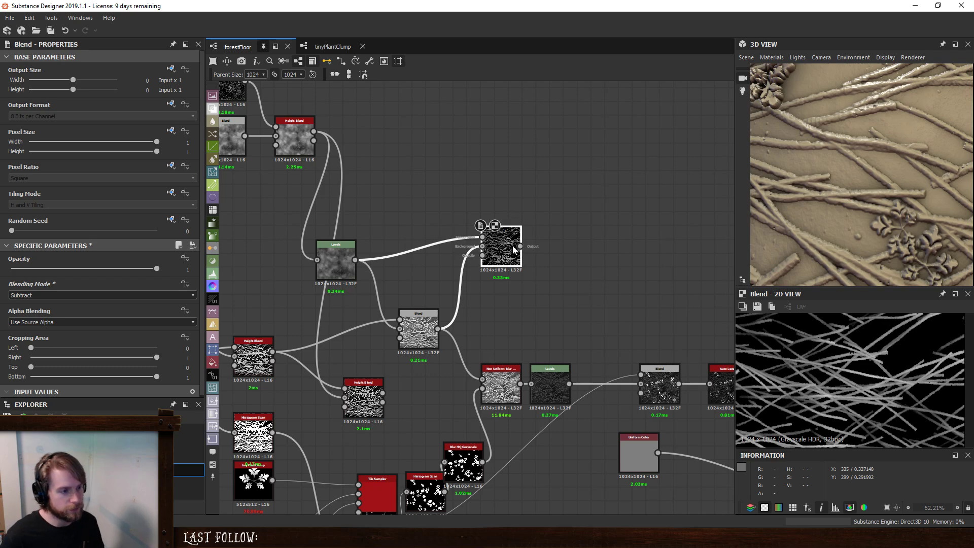
- Add a Histogram Scan after the Subtract Blend and set its Position to 1
key(space)
text(hist)
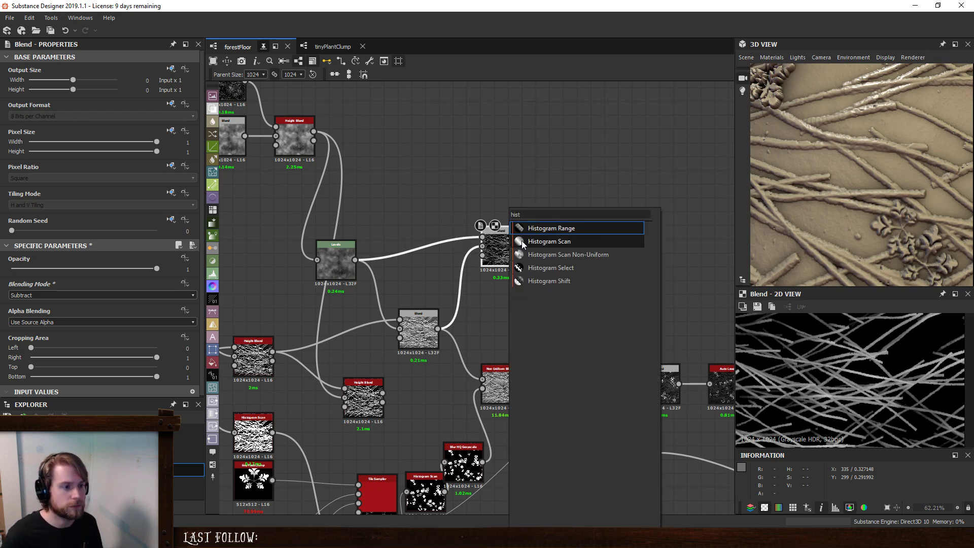
click(521, 240)
drag(11, 282, 242, 306)
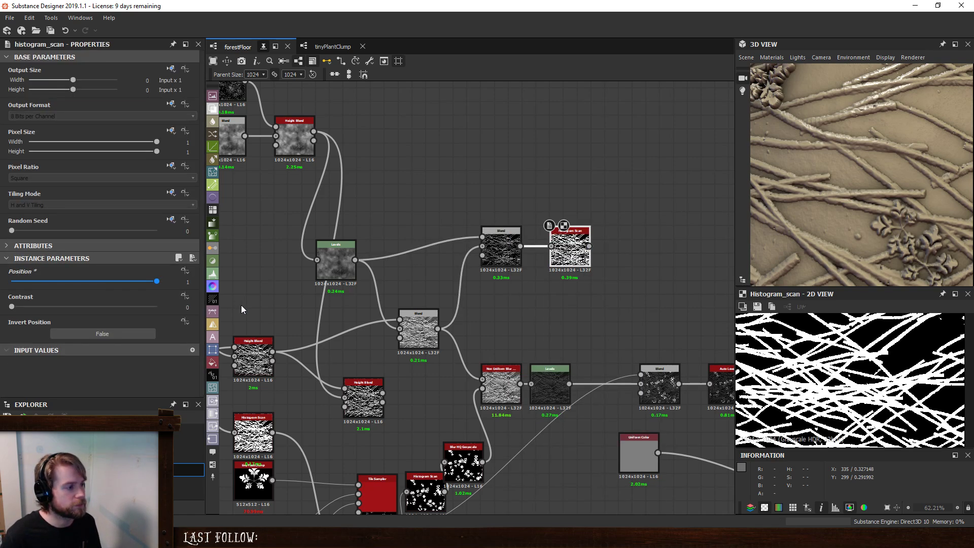
- Duplicate the Histogram Scan, place the copy below the original and feed it from the twig Height Blend
key(ctrl+d)
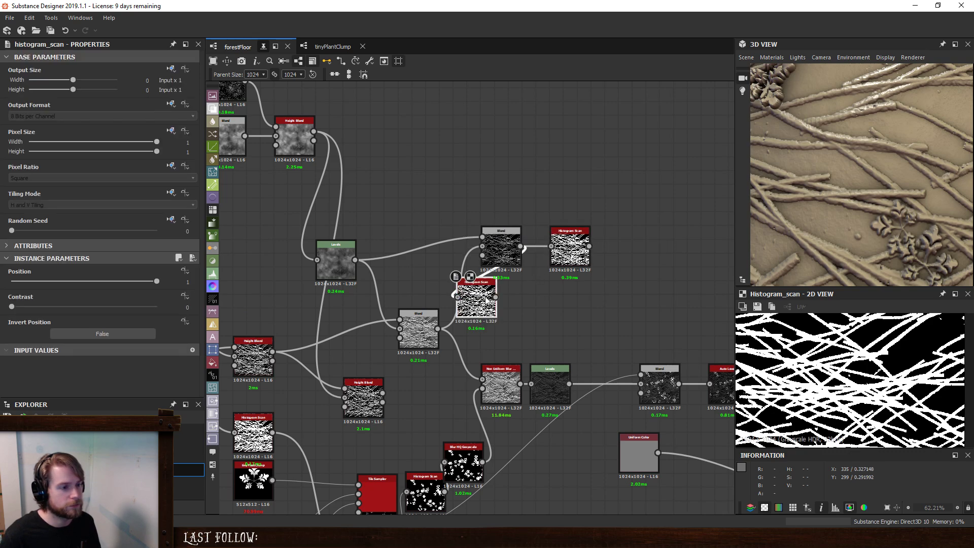
drag(475, 299, 571, 303)
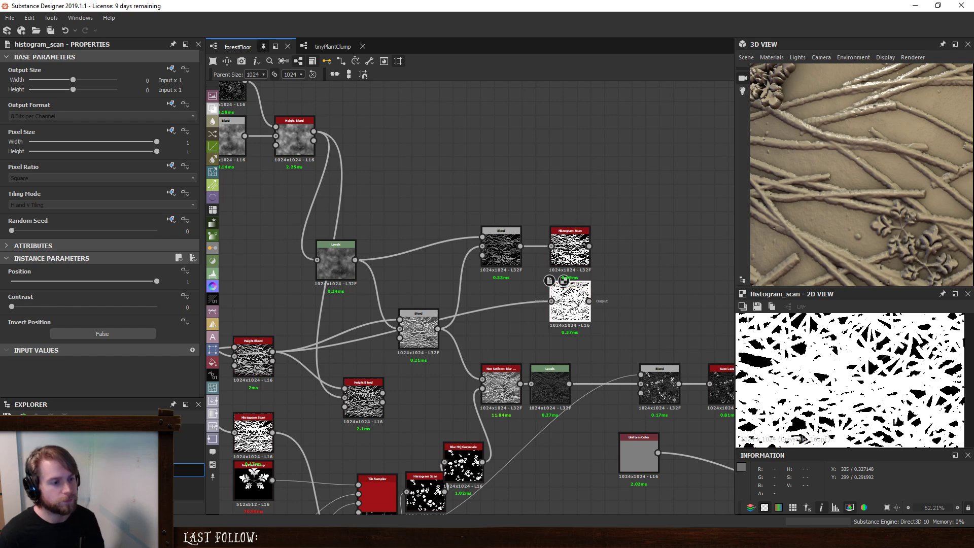
scroll(853, 385, down, 3)
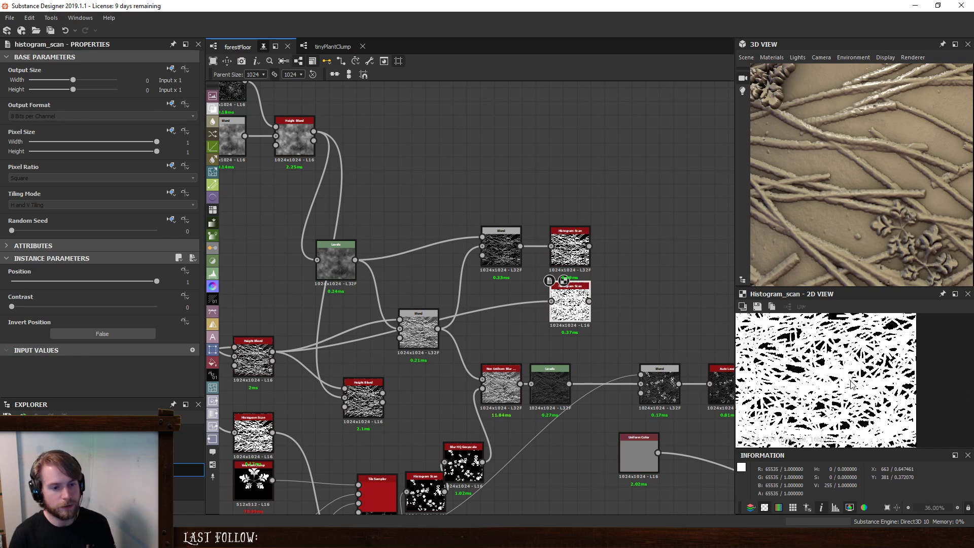
- Compare the two Histogram Scan masks with the Max (Lighten) and Subtract Blend previews
click(570, 248)
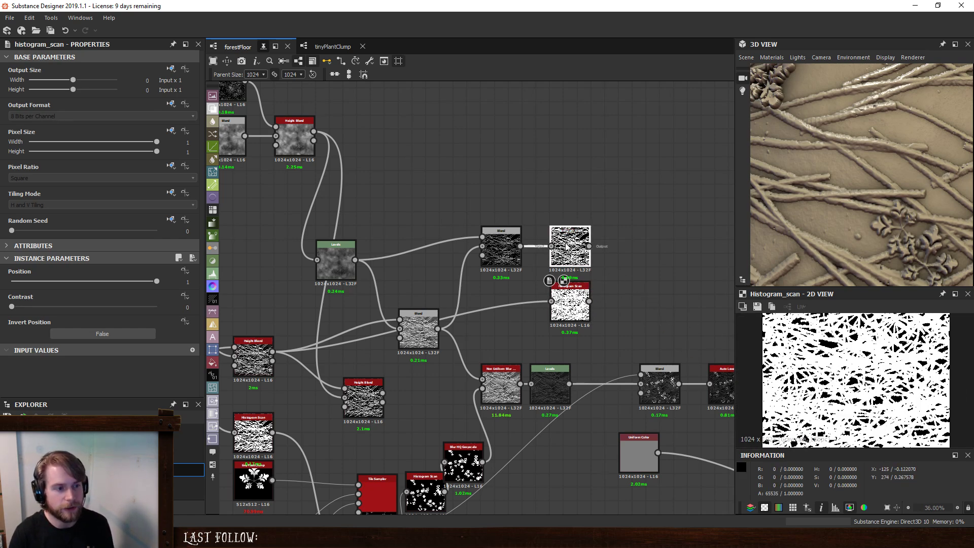
click(503, 244)
click(417, 325)
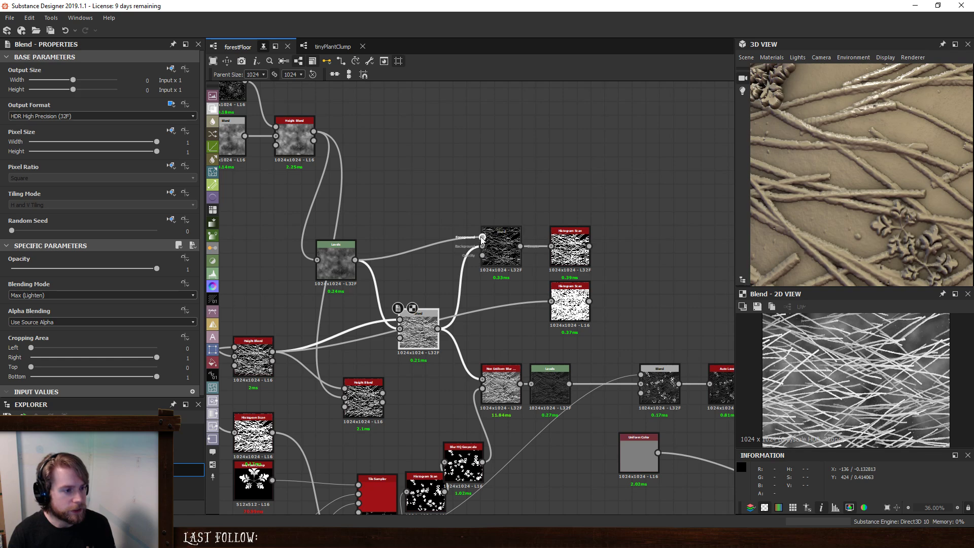
click(500, 242)
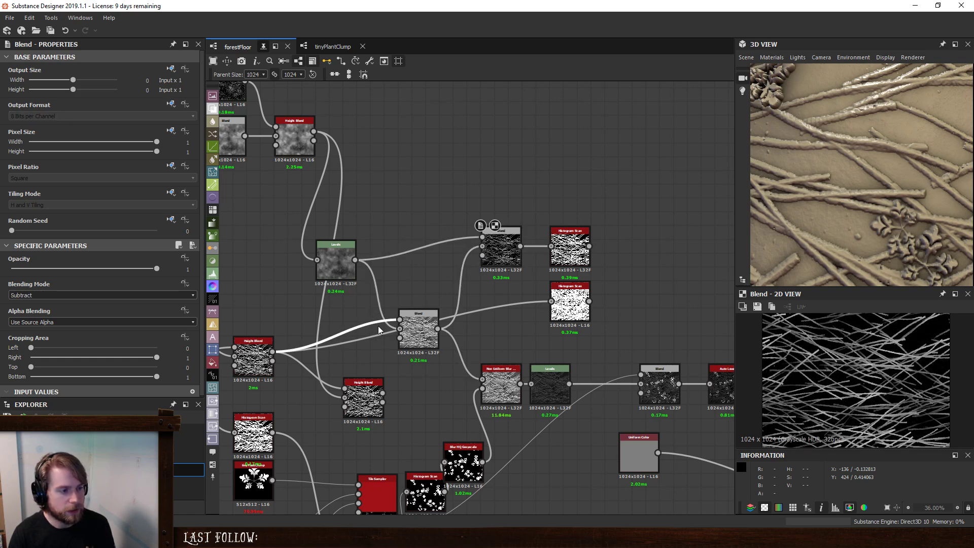
click(573, 249)
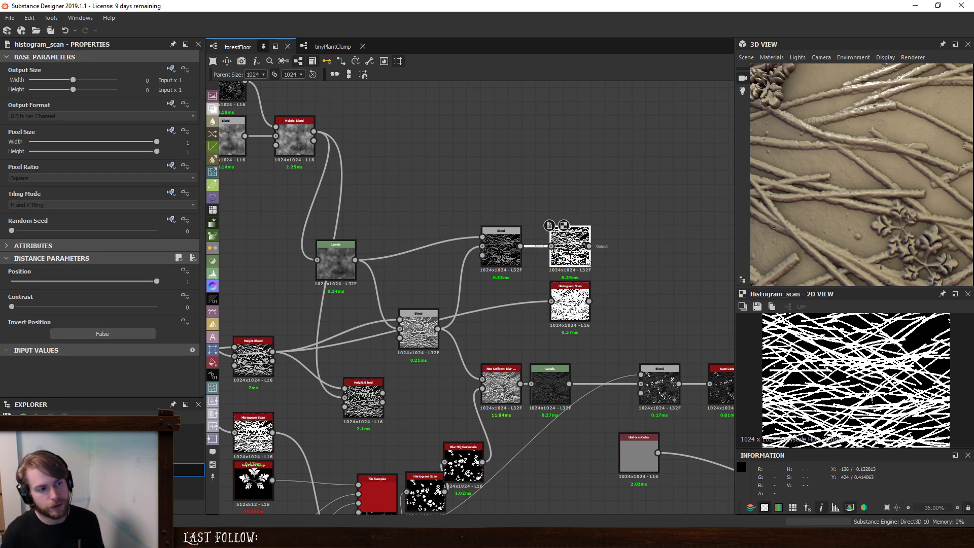
click(577, 300)
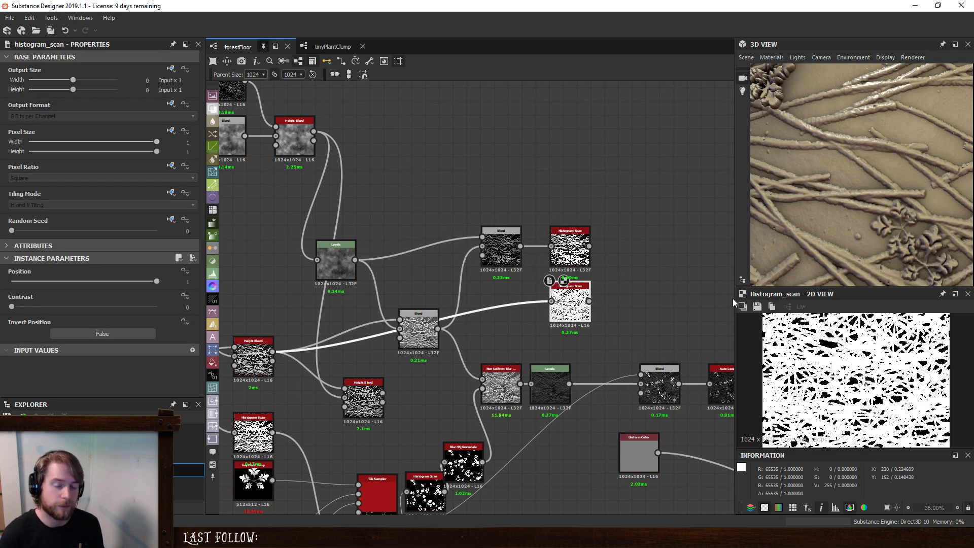
scroll(878, 207, down, 5)
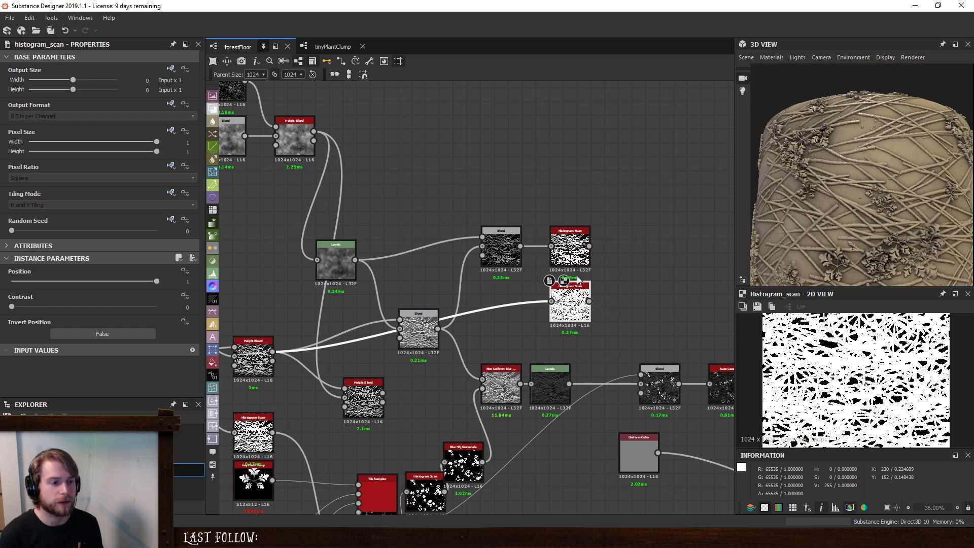
- Delete the duplicate Histogram Scan and preview the one fed by the Subtract Blend
key(Delete)
click(570, 246)
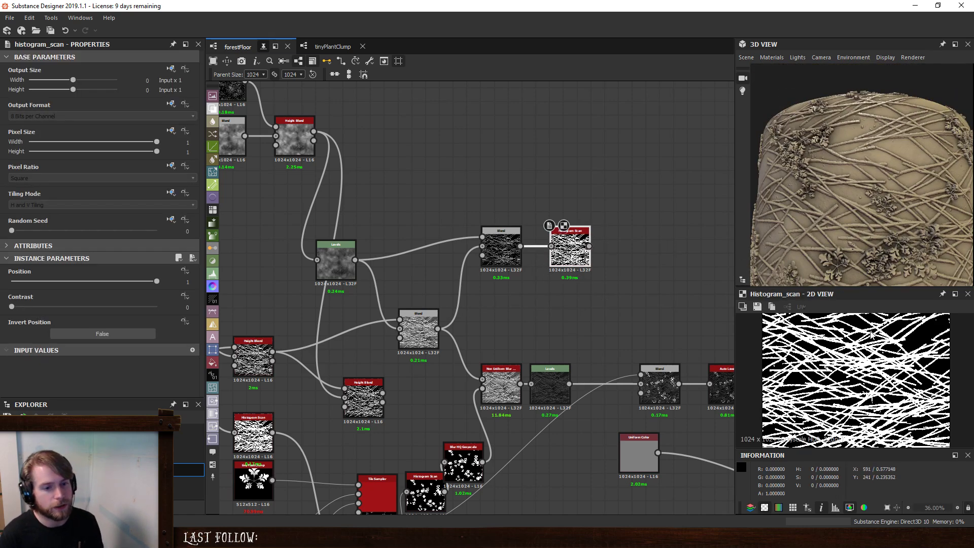
- Lower the ground Levels' output white point to about one fifth of the range
click(491, 246)
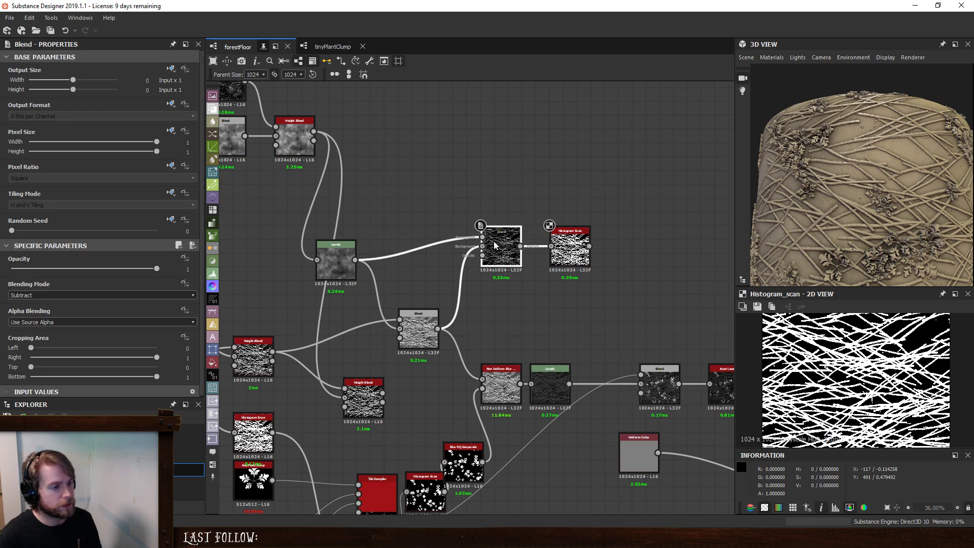
click(423, 332)
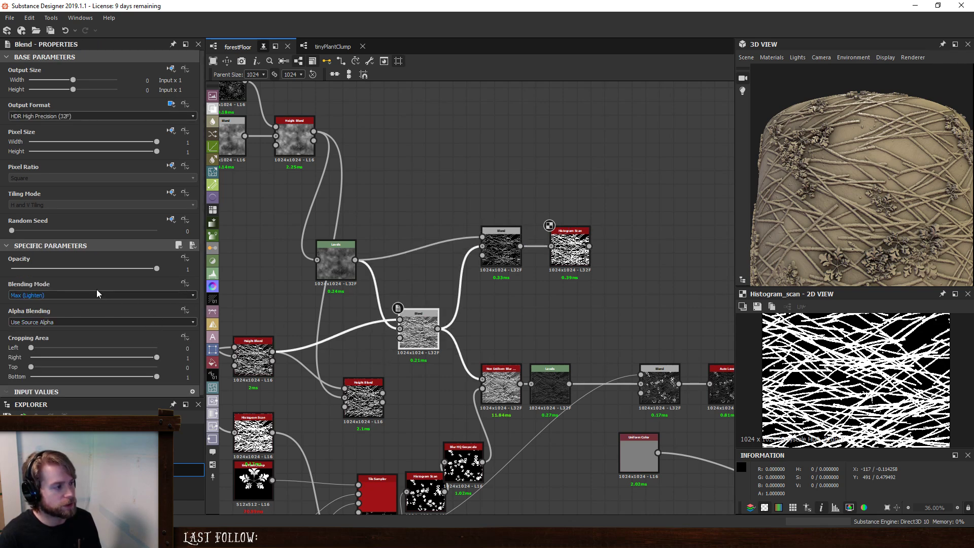
click(344, 265)
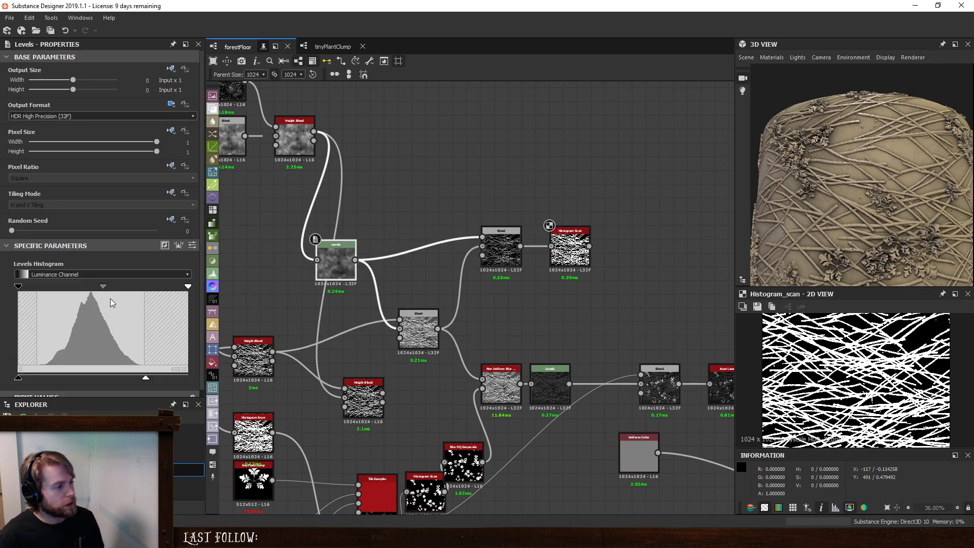
drag(146, 379, 52, 378)
- Examine the twigs, plants and ground on the 3D model from close up and from a distance
scroll(885, 162, down, 3)
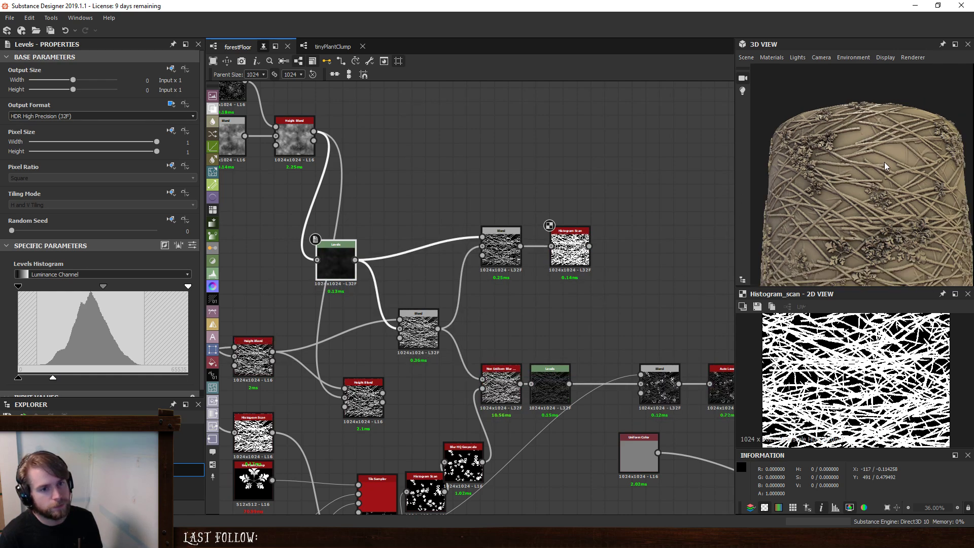
drag(875, 215, 825, 210)
scroll(893, 165, up, 10)
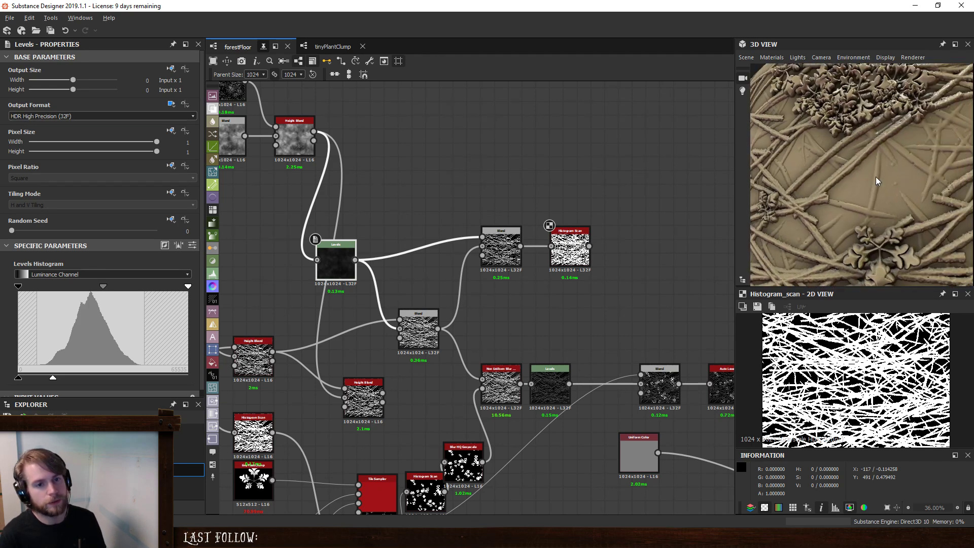
right_drag(848, 182, 830, 169)
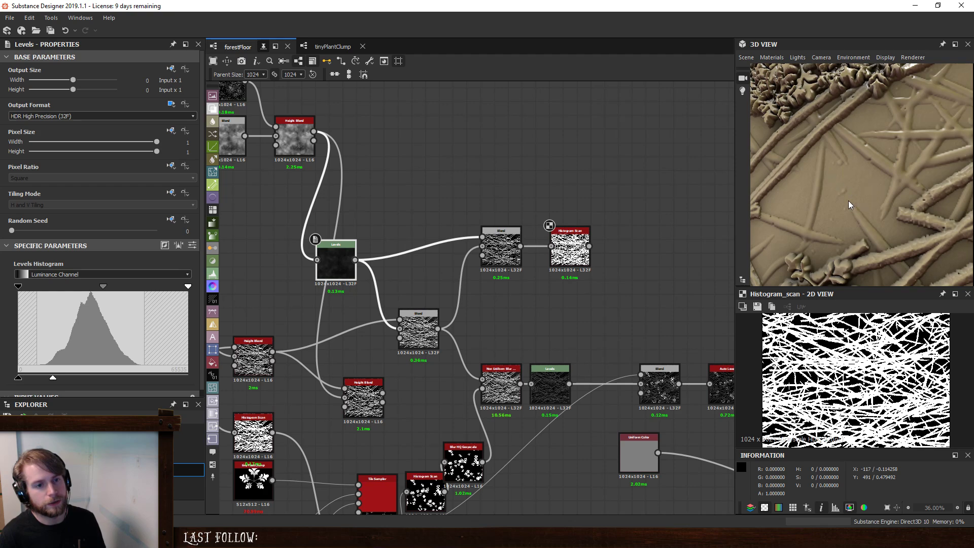
scroll(846, 199, down, 10)
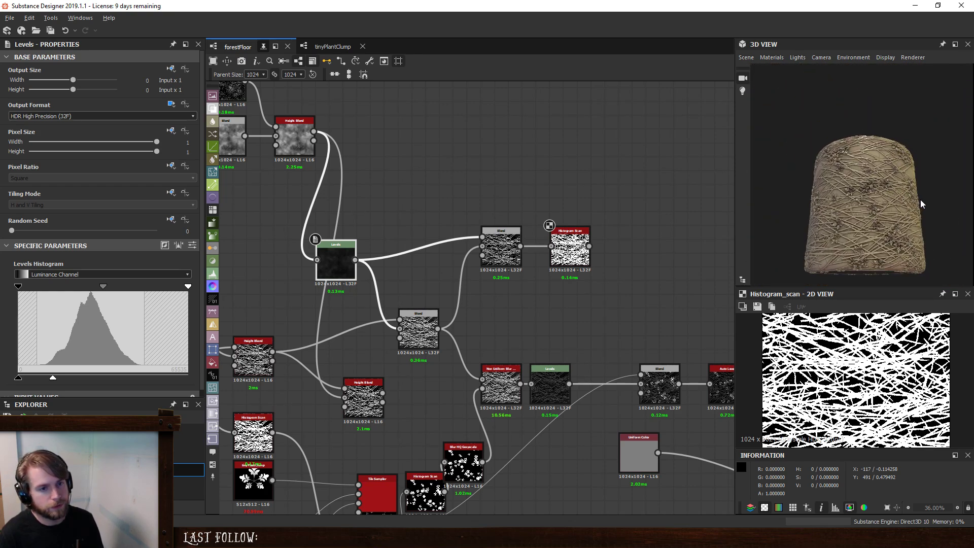
drag(921, 201, 926, 215)
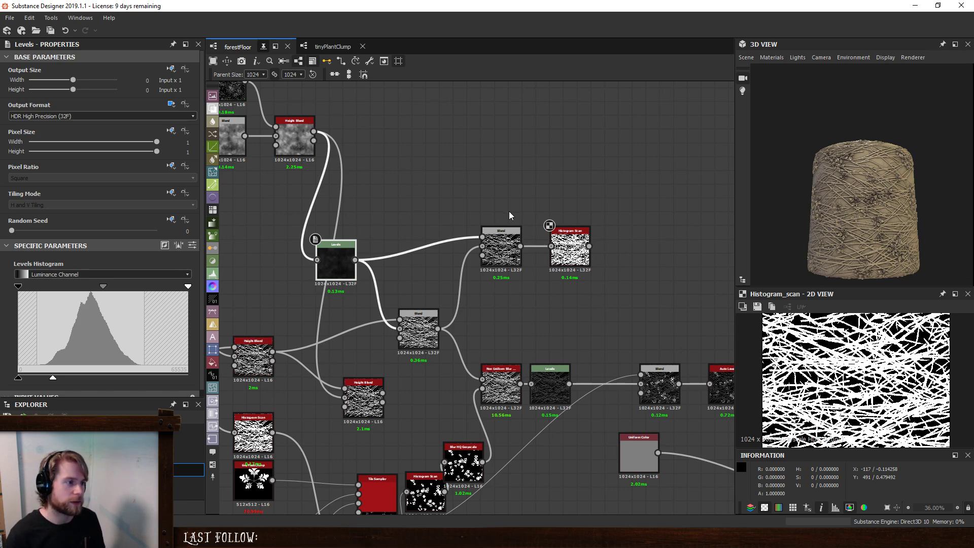
scroll(507, 217, down, 2)
middle_drag(507, 217, 514, 285)
click(495, 194)
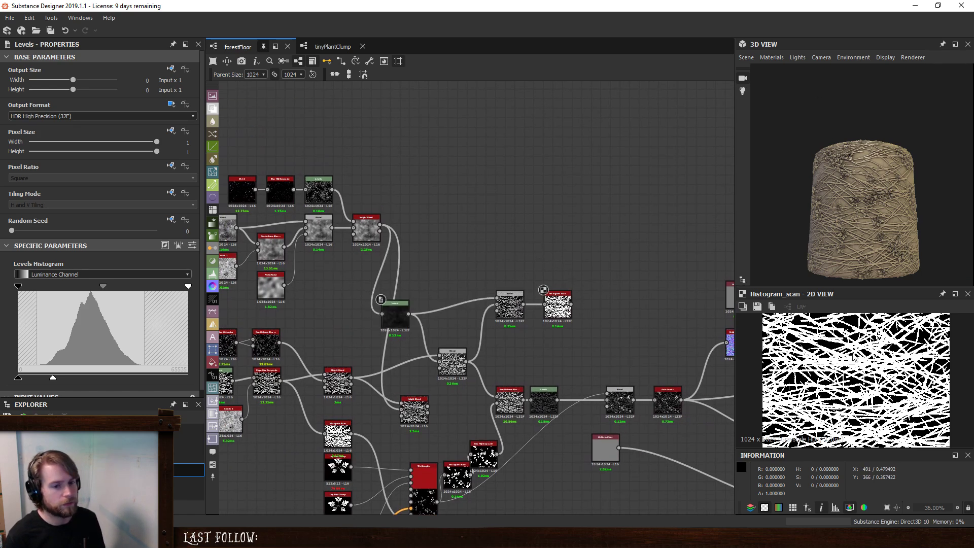
scroll(878, 232, up, 4)
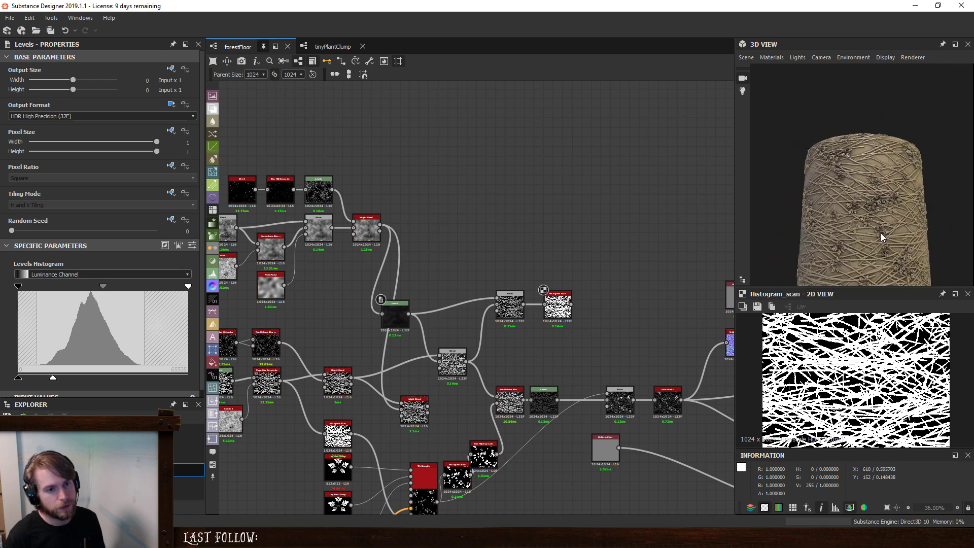
mouse_move(881, 233)
mouse_down()
mouse_move(875, 169)
mouse_move(875, 248)
mouse_up()
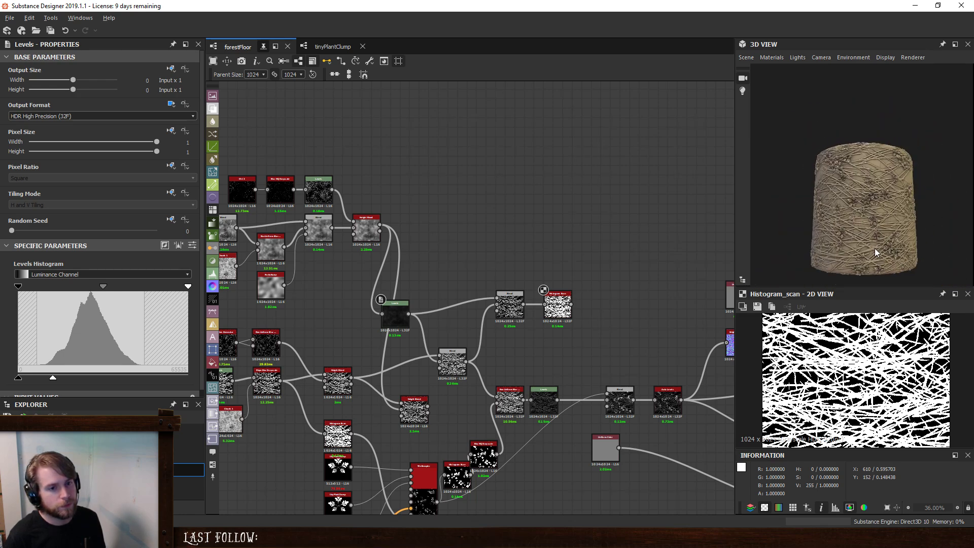
scroll(876, 155, up, 5)
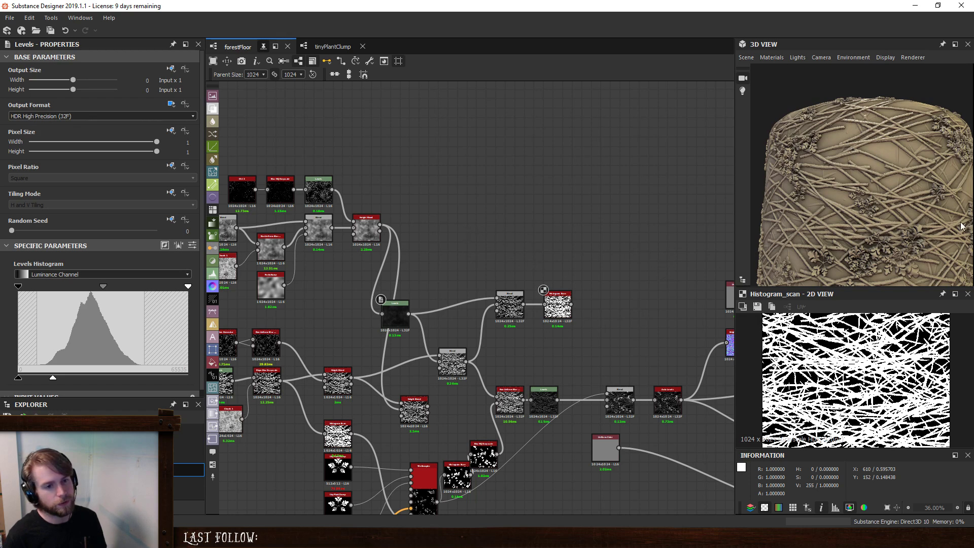
- Preview the Height to Normal World Units output and review the 3D model together with the whole node graph
middle_drag(632, 244, 510, 216)
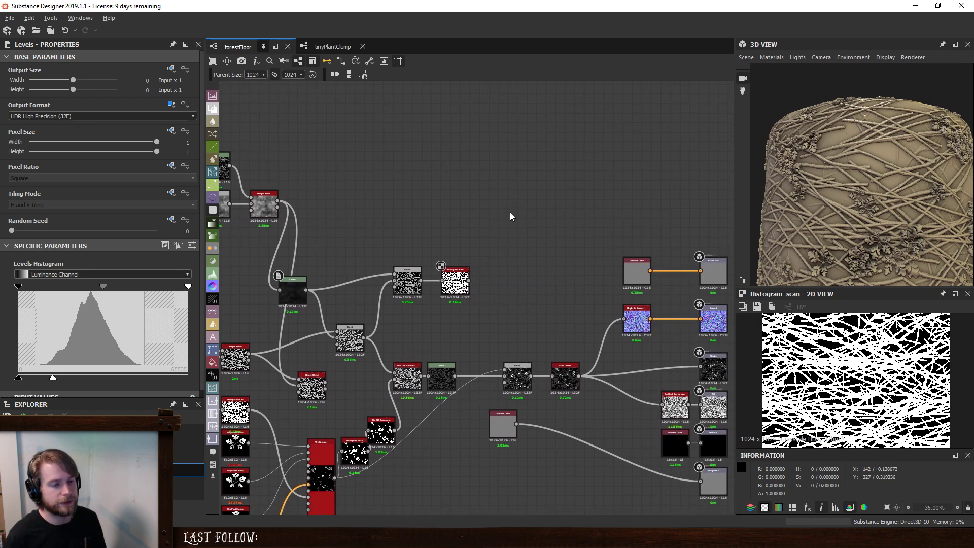
double_click(637, 320)
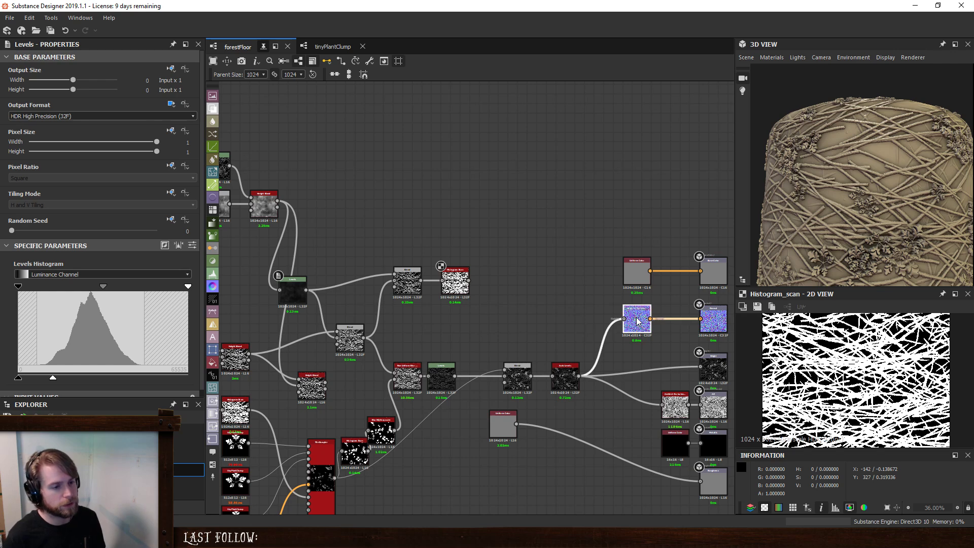
scroll(843, 370, up, 5)
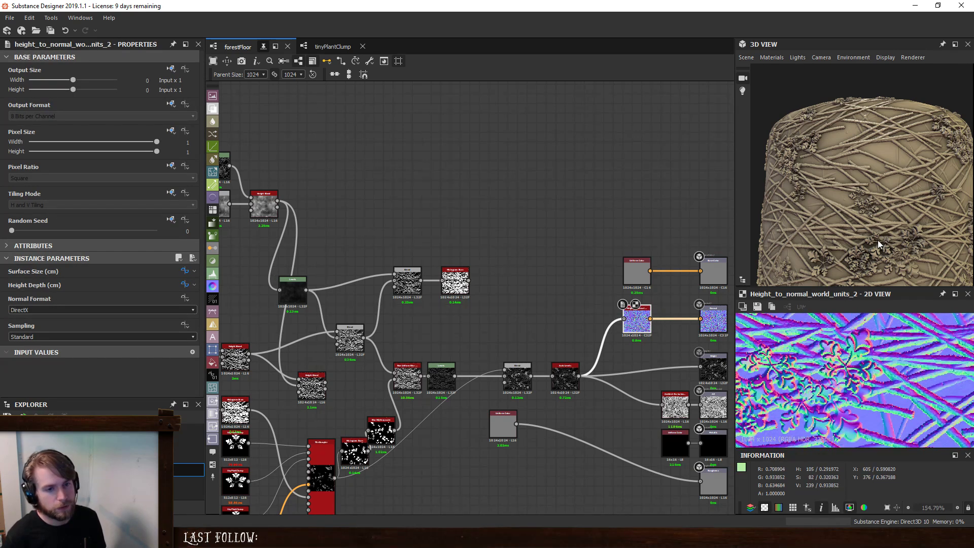
scroll(879, 212, down, 1)
scroll(880, 212, down, 1)
scroll(501, 242, down, 3)
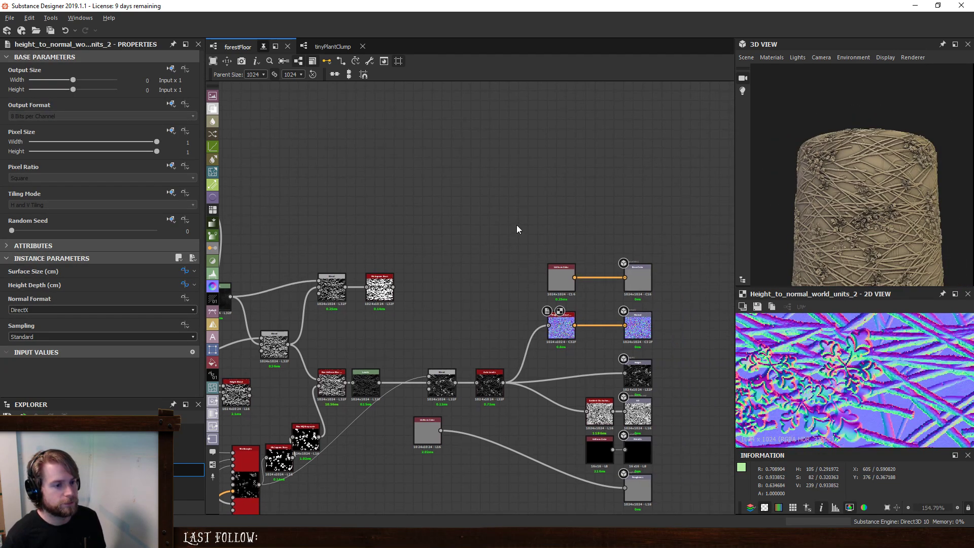
middle_drag(499, 239, 568, 251)
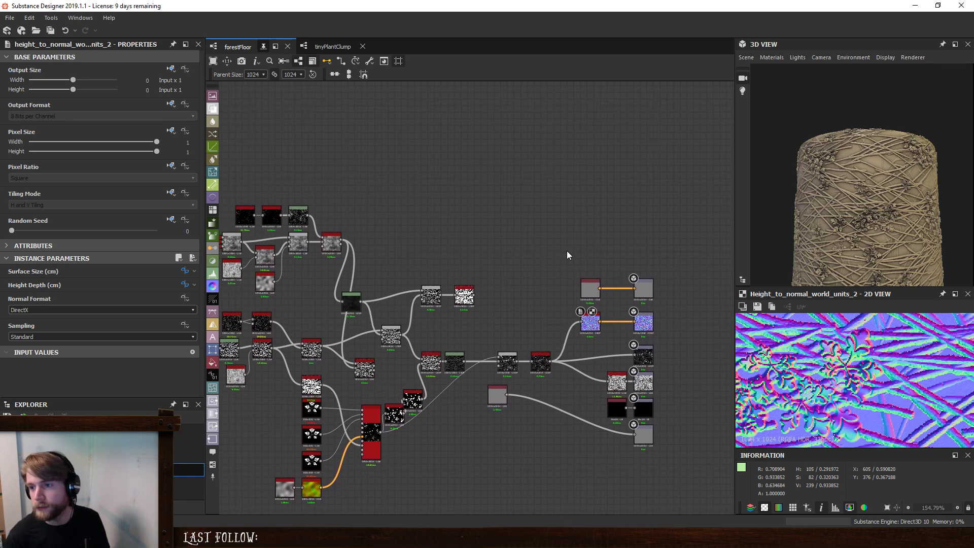
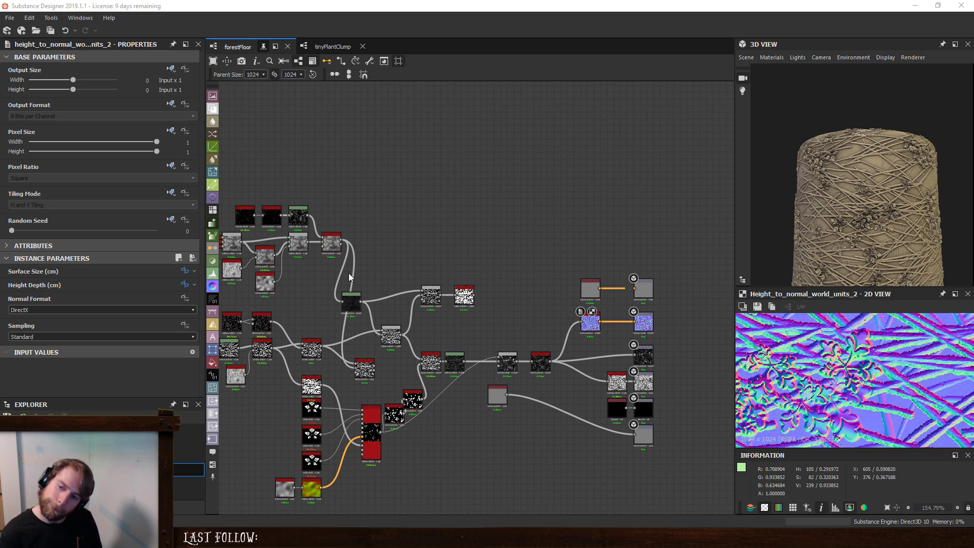
- Add a Gradient Map node to the forestFloor graph above the branch blends and feed it from the upper Height Blend
scroll(530, 233, up, 3)
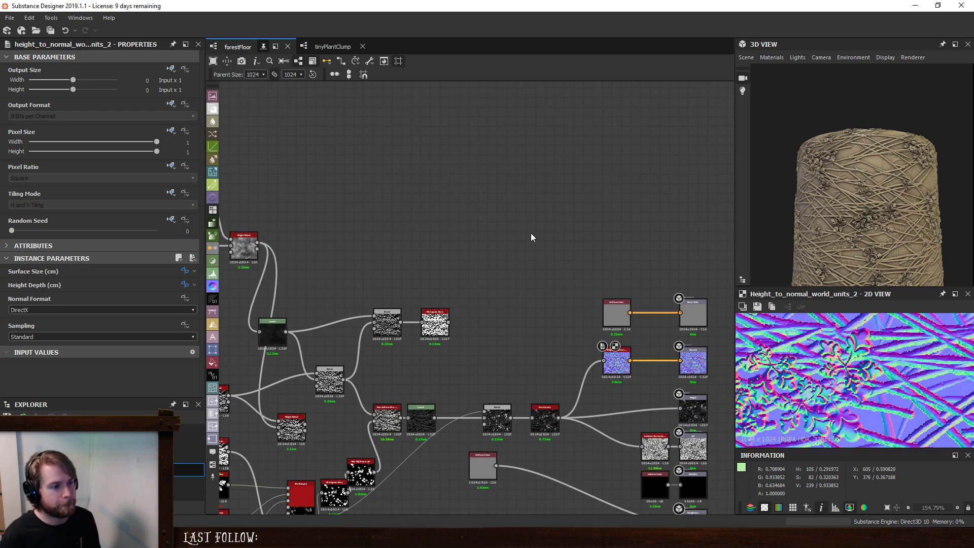
middle_drag(528, 235, 584, 249)
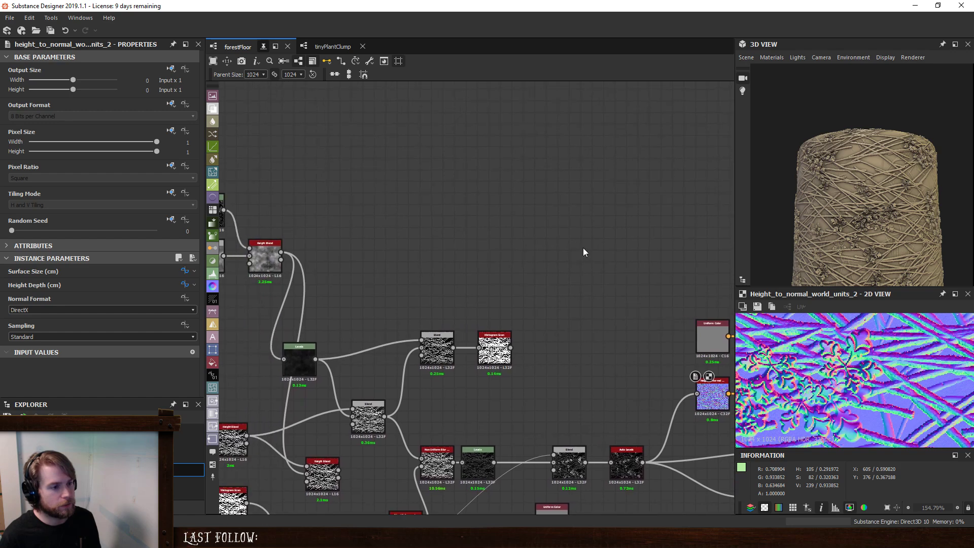
key(space)
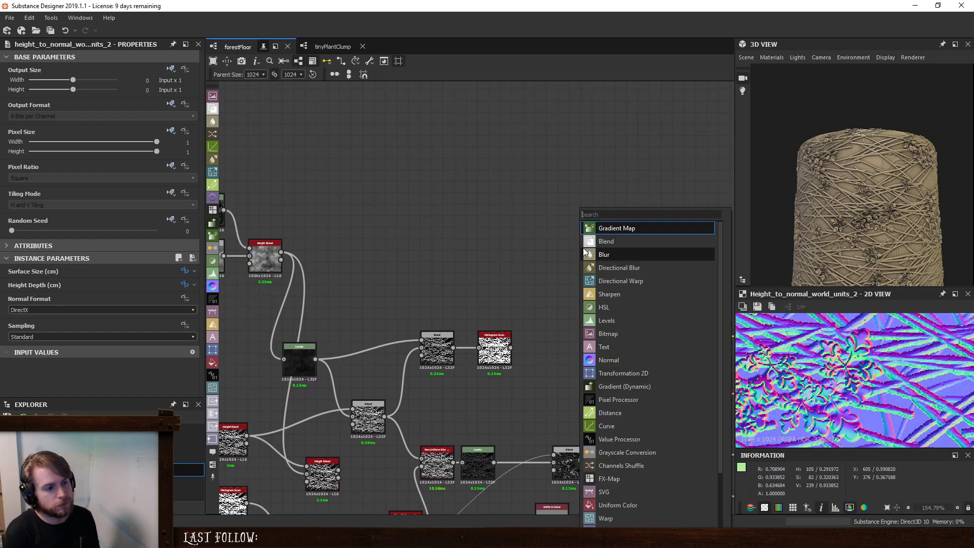
text(gra)
key(Return)
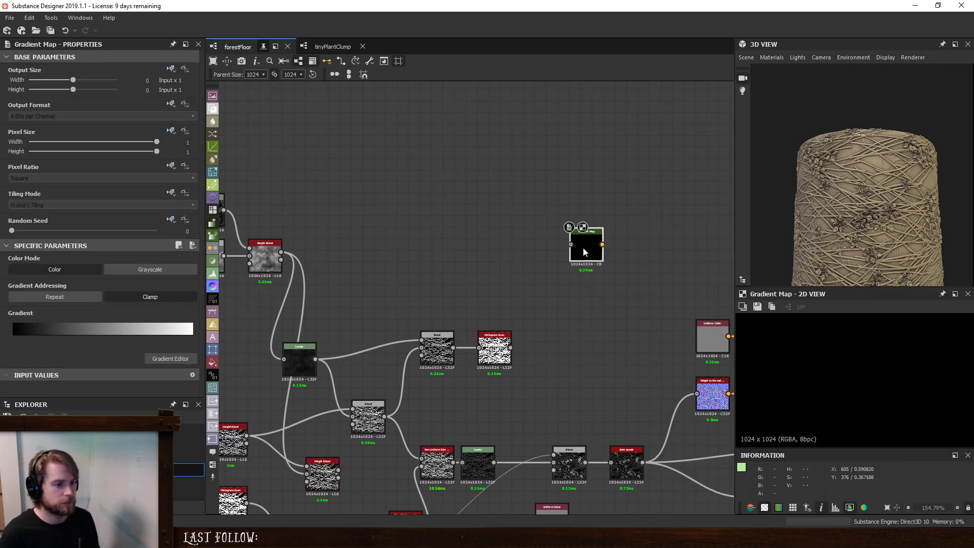
double_click(498, 360)
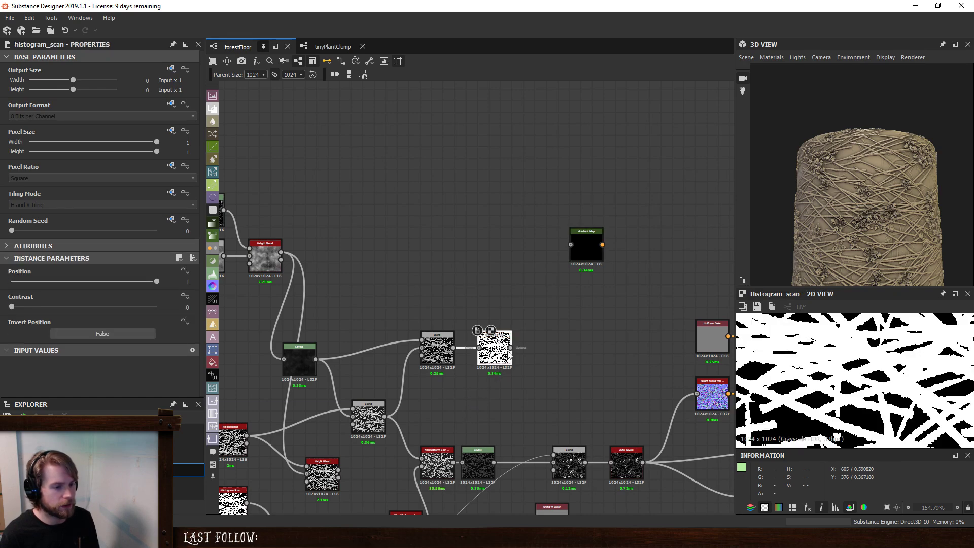
drag(589, 244, 520, 211)
key(space)
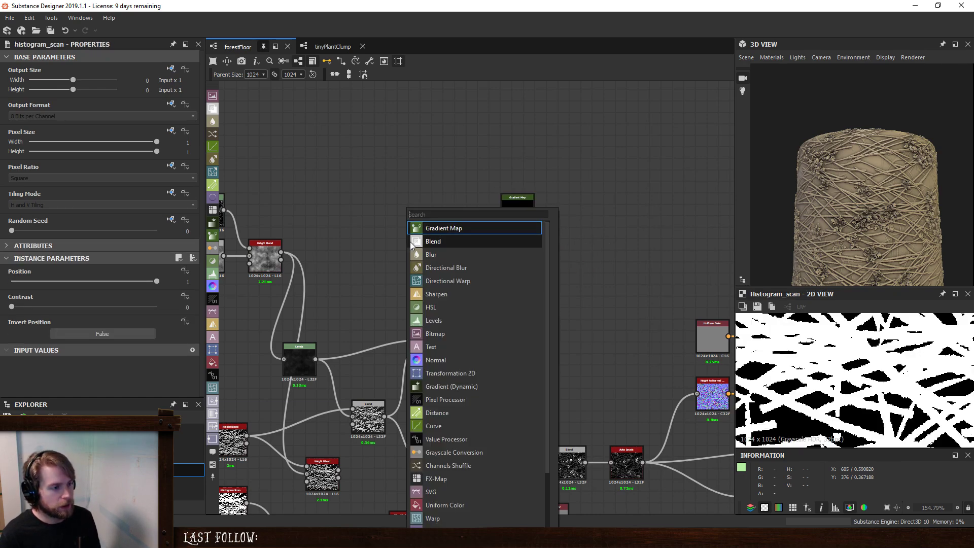
key(Escape)
drag(282, 252, 438, 248)
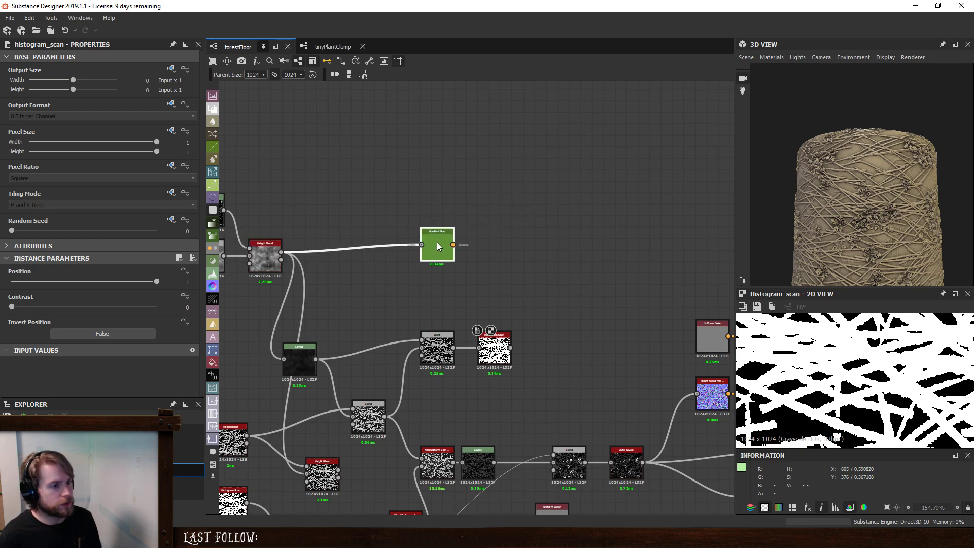
- Sample colours for the Gradient Map with the gradient eyedropper, using a precision of 0
double_click(439, 248)
click(177, 359)
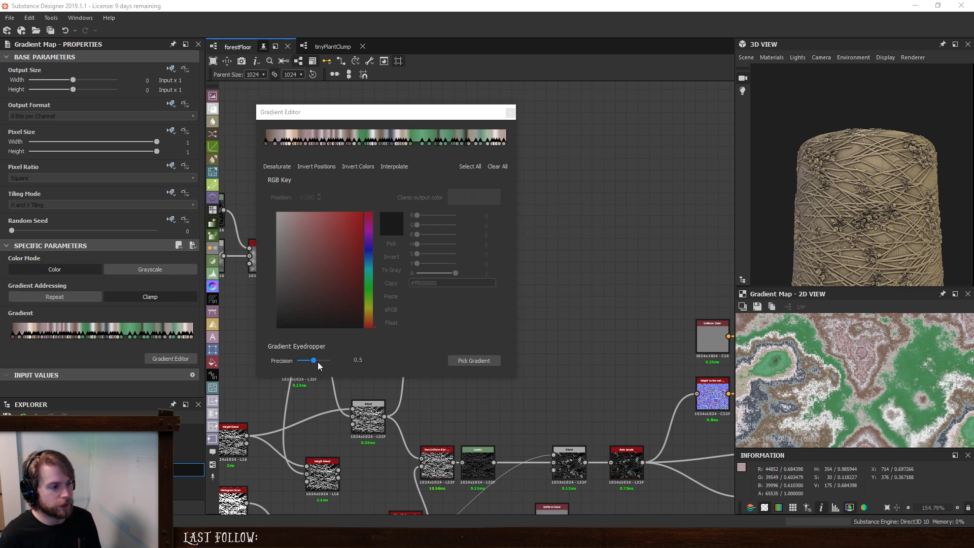
drag(318, 366, 294, 368)
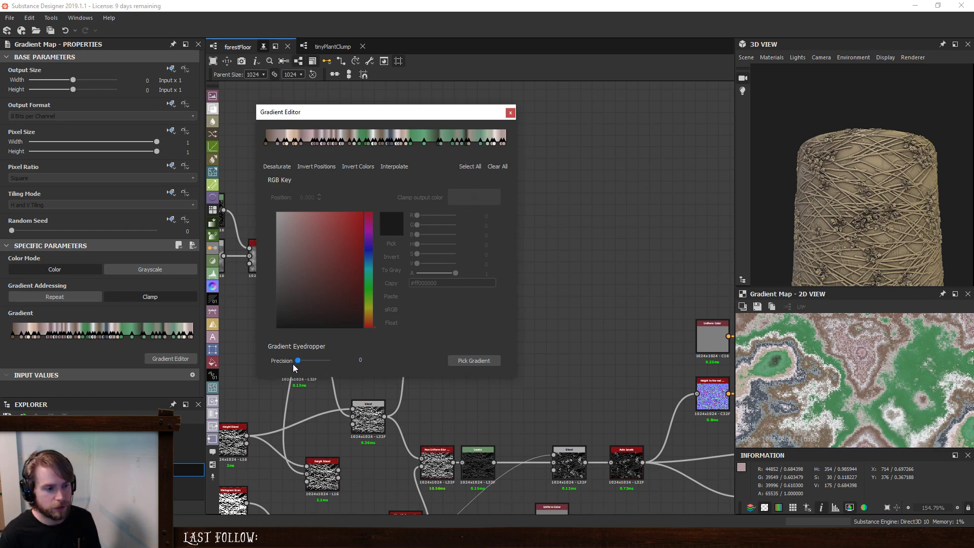
click(467, 363)
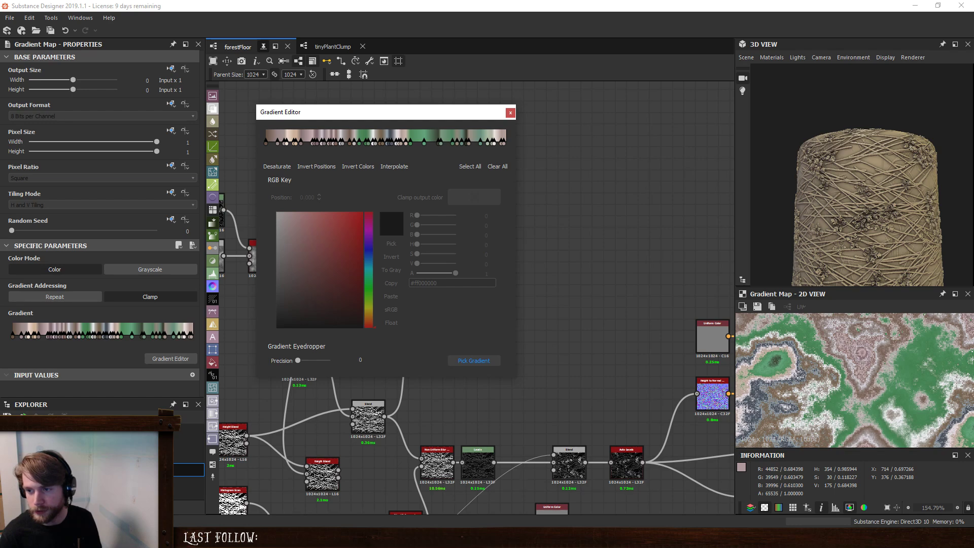
- Select the sampled gradient keys together and shift their colours to a darker, more saturated brown
click(292, 144)
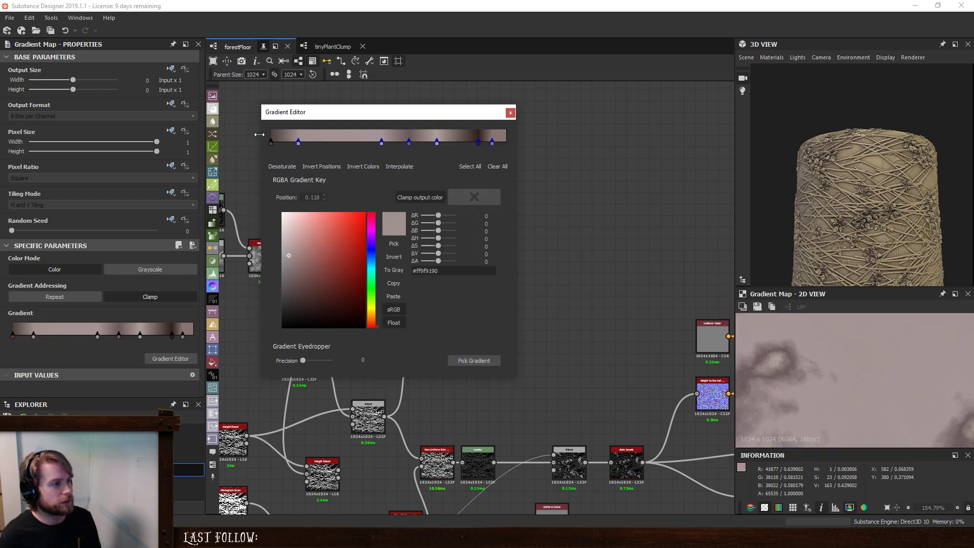
drag(512, 149, 270, 129)
drag(439, 254, 441, 240)
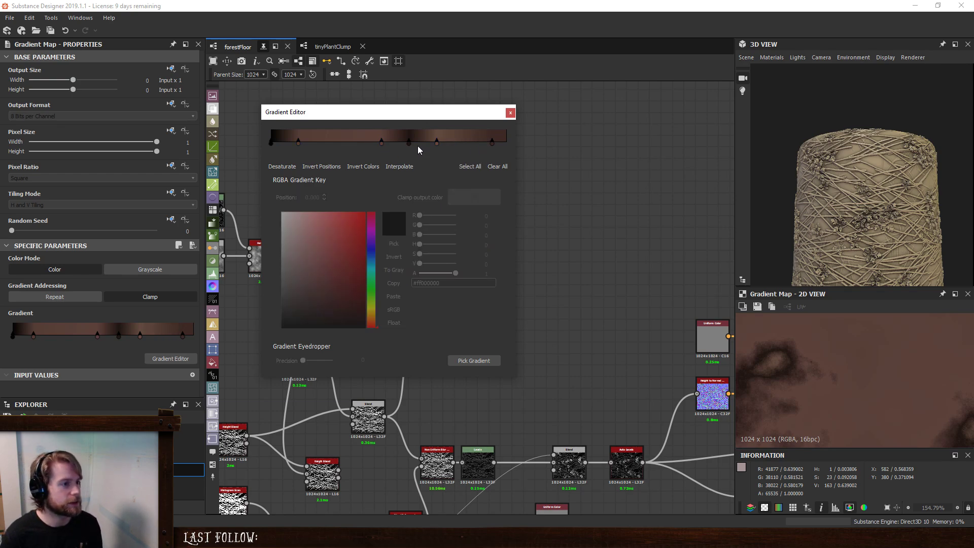
- Rearrange the gradient keys, placing the dark key nearer the end, the last key at the end and the middle brown key at 0.465
click(410, 143)
drag(410, 142, 461, 142)
click(493, 142)
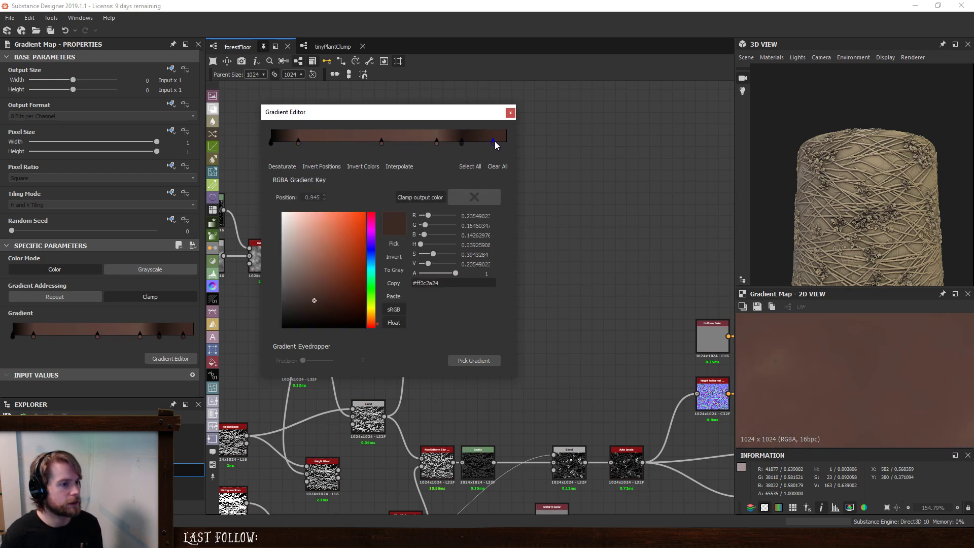
click(381, 142)
drag(436, 142, 380, 142)
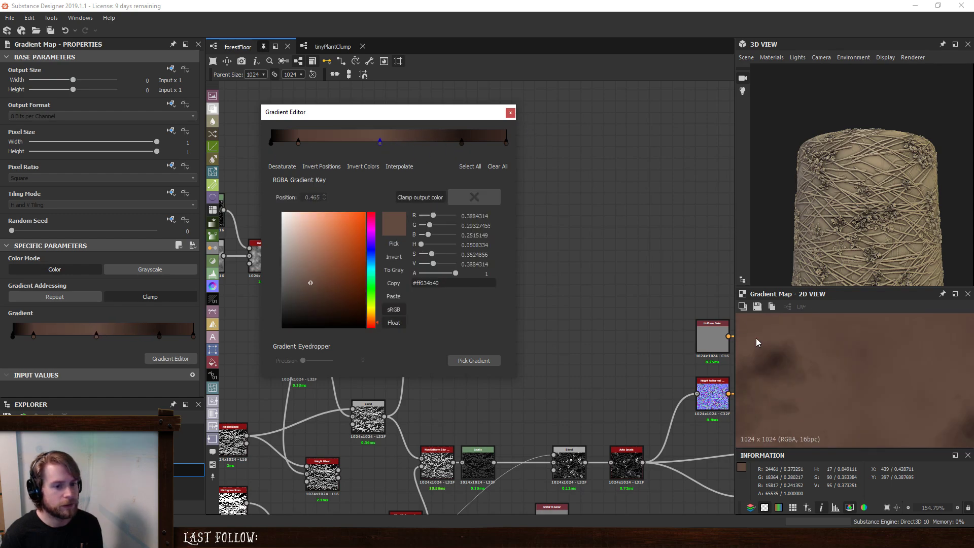
scroll(870, 387, down, 10)
click(509, 110)
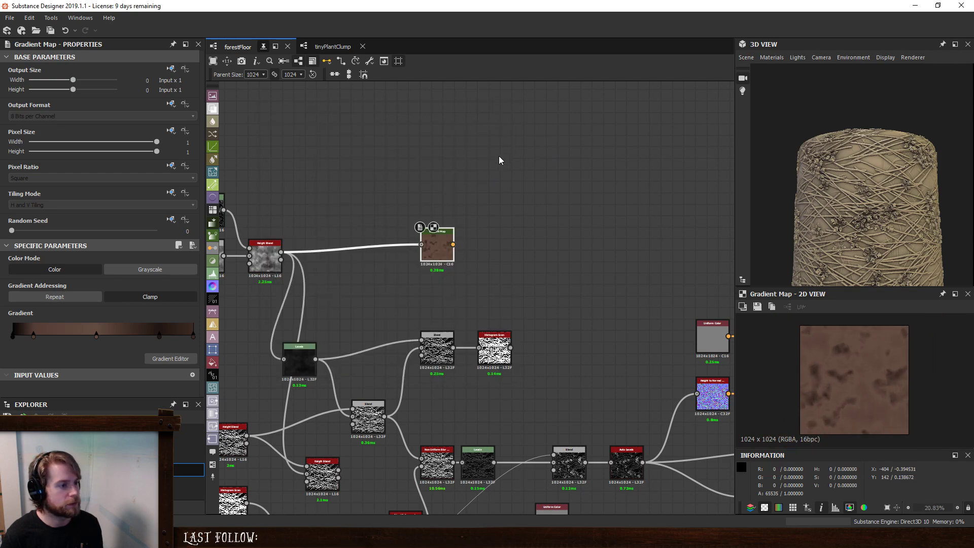
- Insert an Auto Levels node between the Height Blend and the Gradient Map and compare the coloured output
double_click(264, 257)
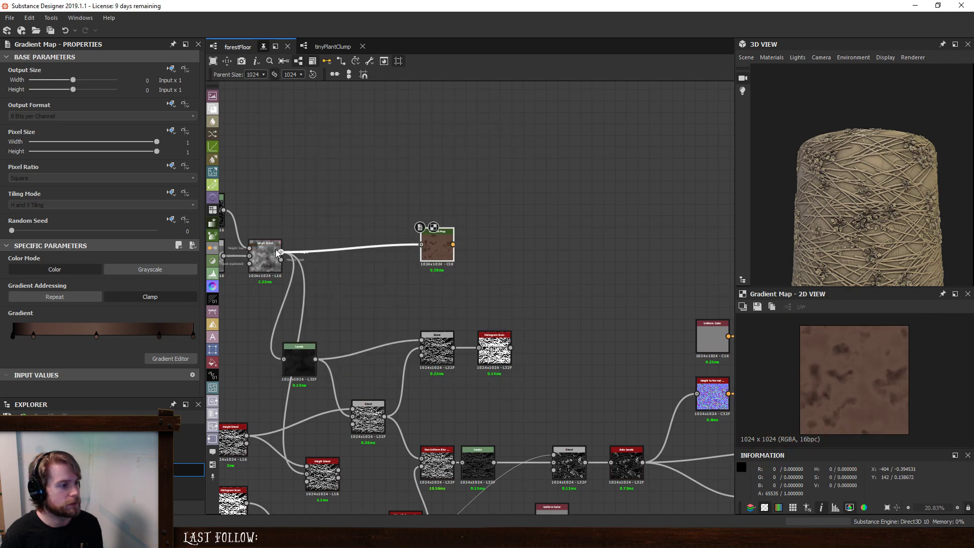
double_click(443, 244)
key(space)
text(au)
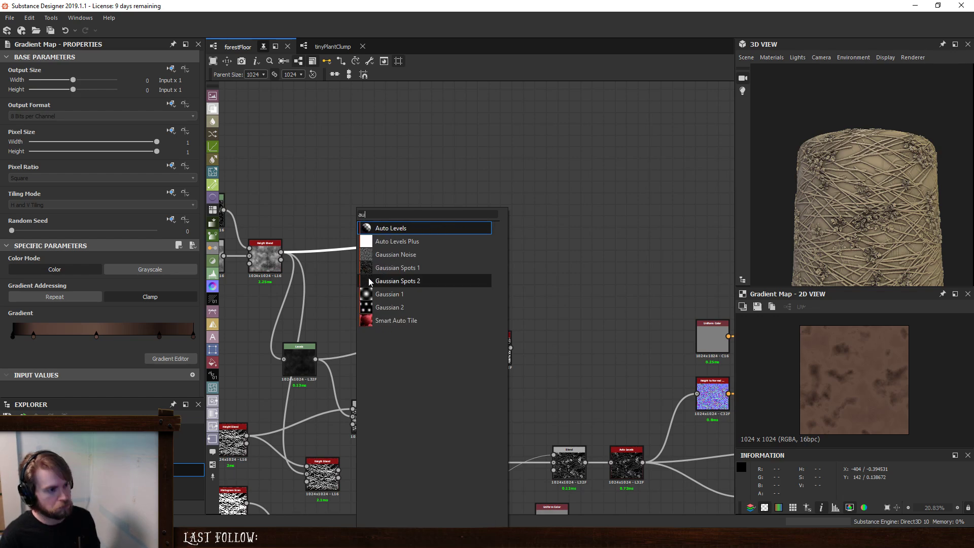
click(390, 231)
double_click(432, 244)
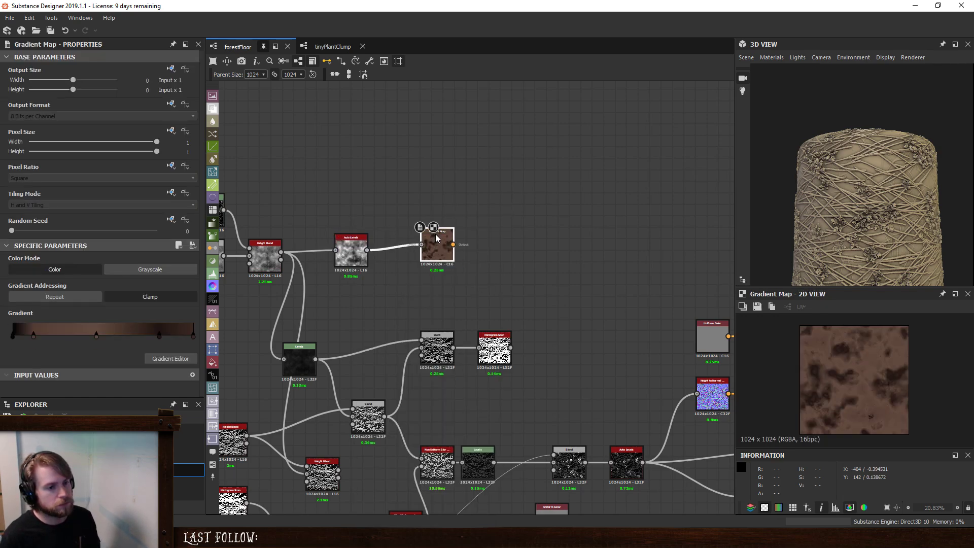
scroll(779, 370, up, 4)
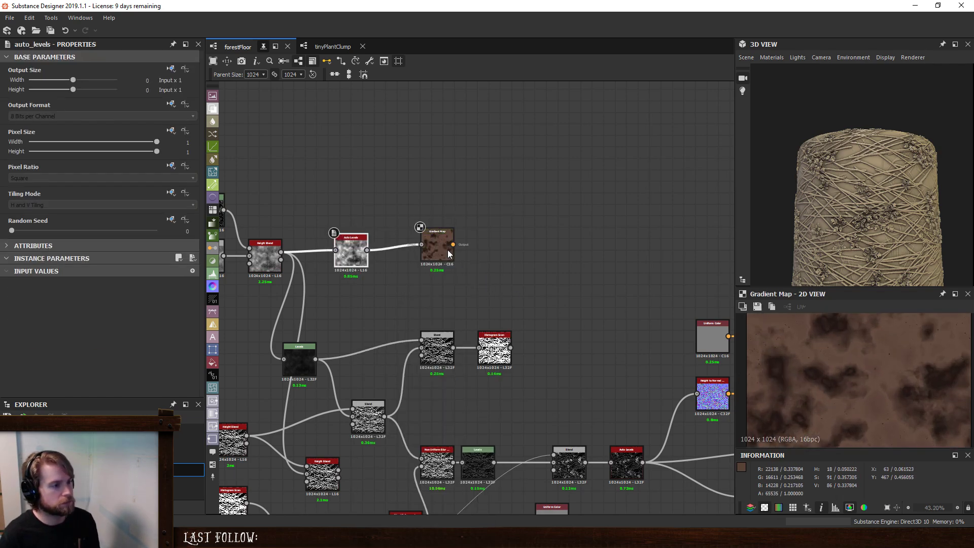
- Resample the Gradient Map's colours with the gradient eyedropper, using a precision of 1
click(175, 360)
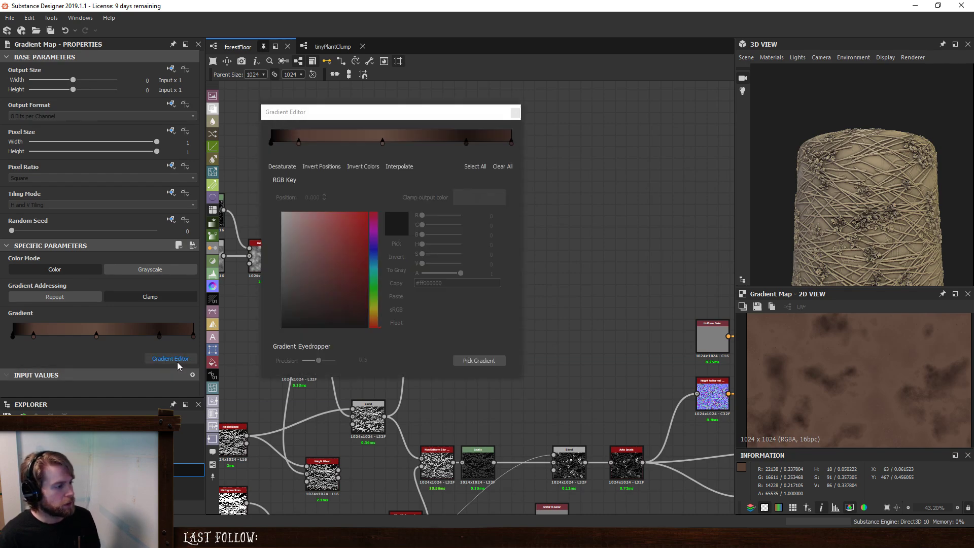
click(490, 360)
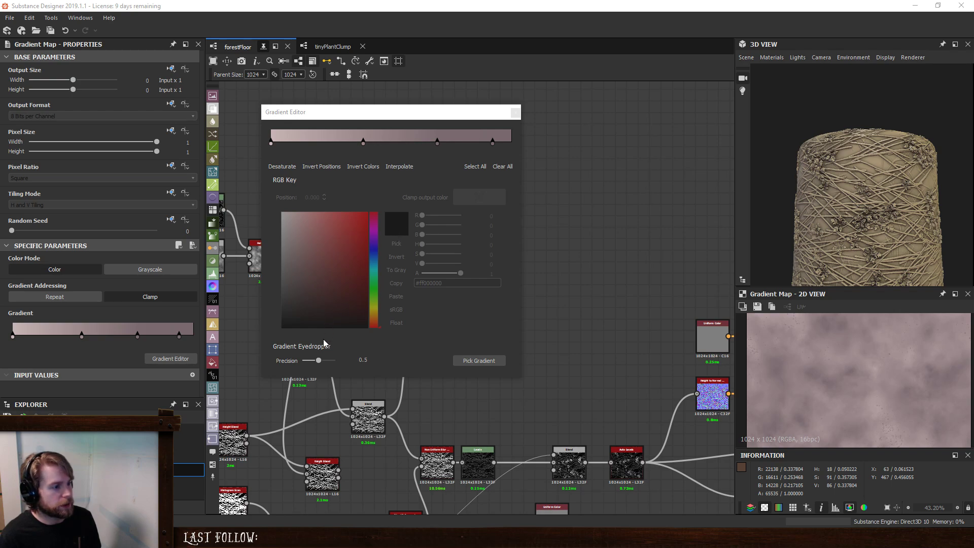
drag(319, 362, 343, 367)
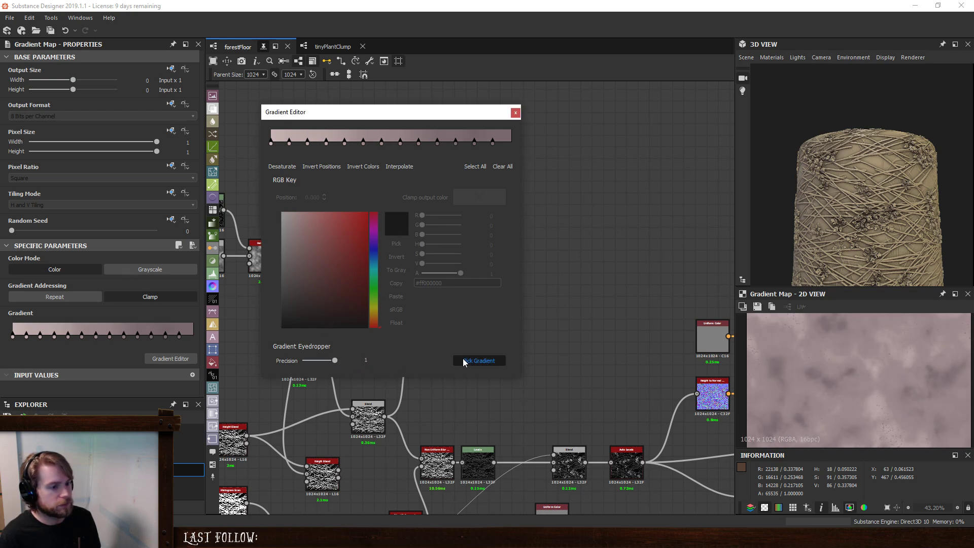
click(477, 361)
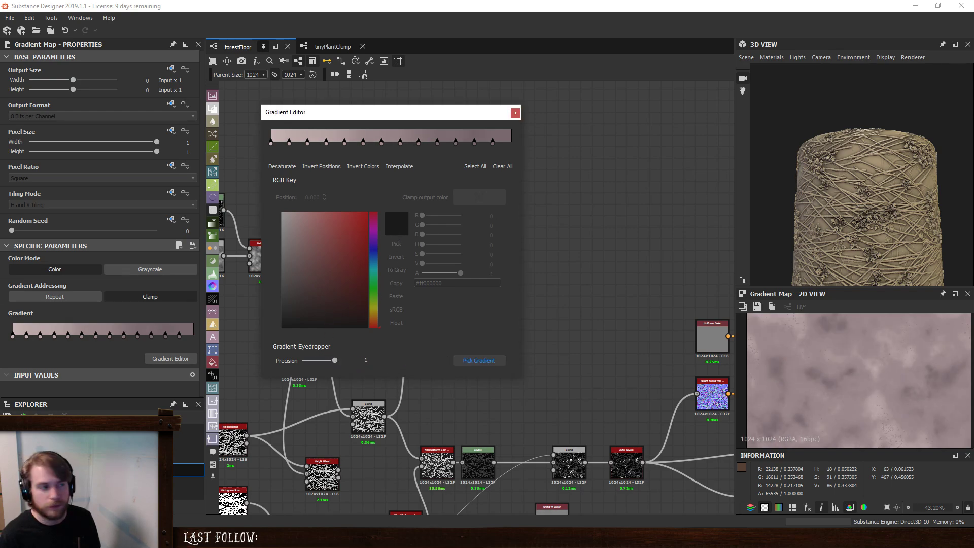
- Select all sampled gradient keys and shift their hue by 0.15 to turn the gradient olive green
click(509, 149)
drag(514, 150, 267, 129)
drag(443, 254, 446, 244)
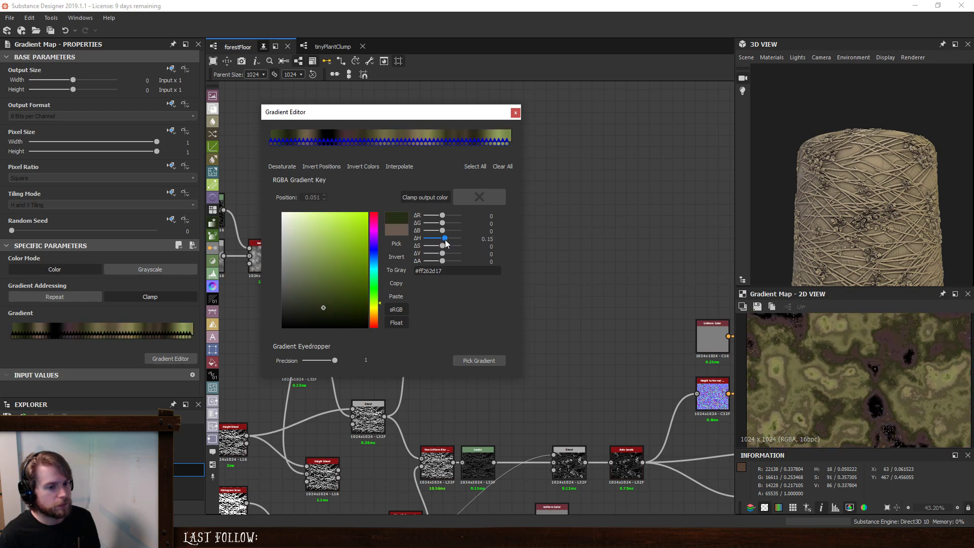
click(516, 113)
- Feed the green Gradient Map from the clouds noise node instead and add a Blend node after it
middle_drag(499, 211, 709, 254)
drag(631, 281, 635, 289)
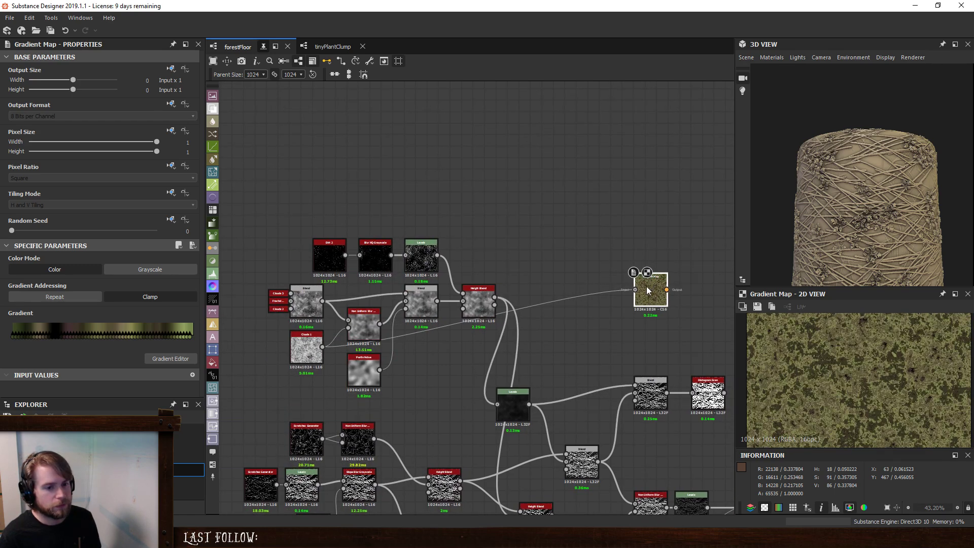
middle_drag(643, 296, 386, 245)
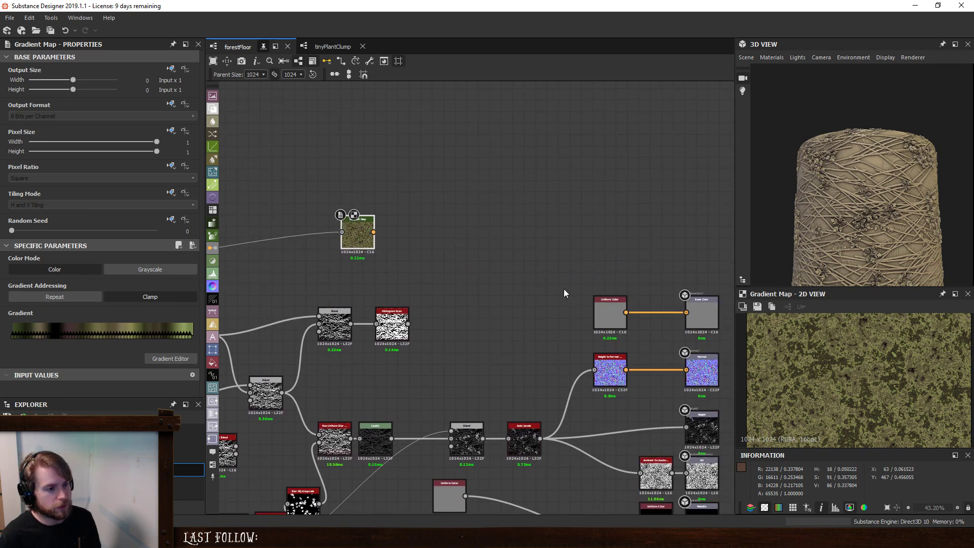
key(space)
click(439, 241)
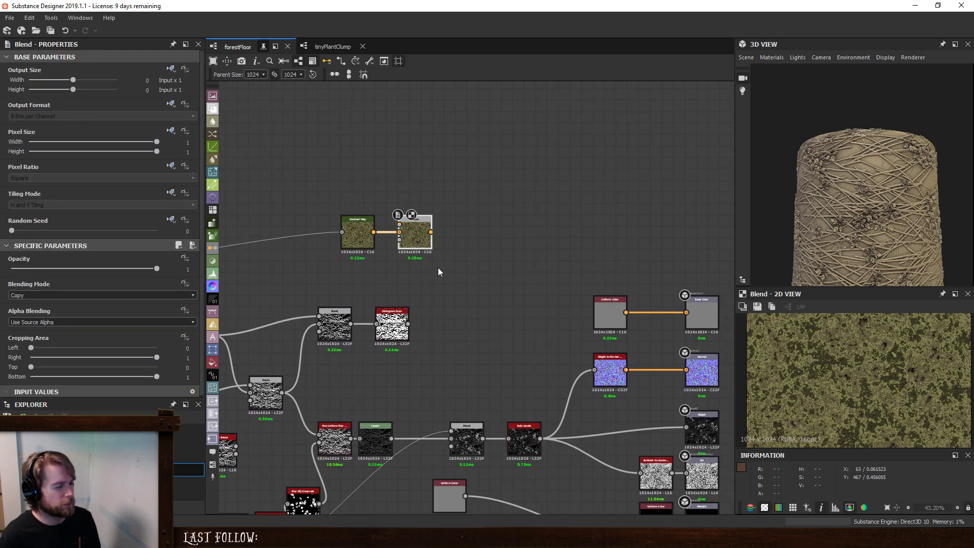
drag(430, 244, 456, 245)
key(Delete)
key(space)
text(grad)
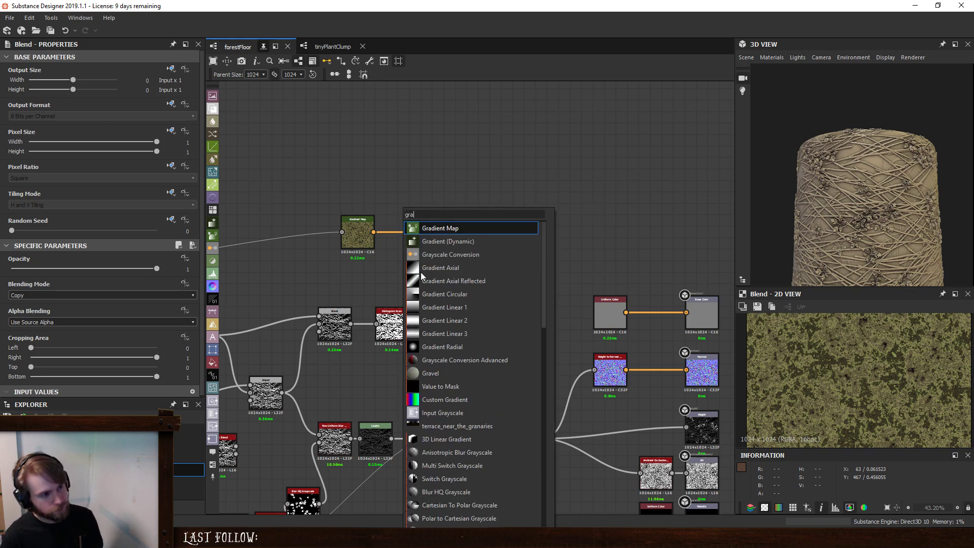
click(449, 229)
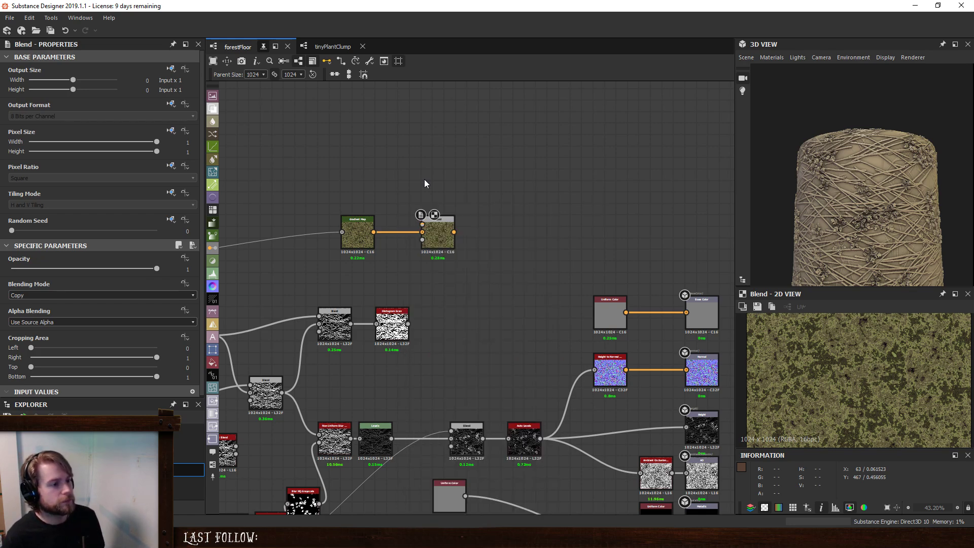
- Add a Fractal Sum Base noise above the green Gradient Map and connect a new Gradient Map to it
key(space)
text(frac)
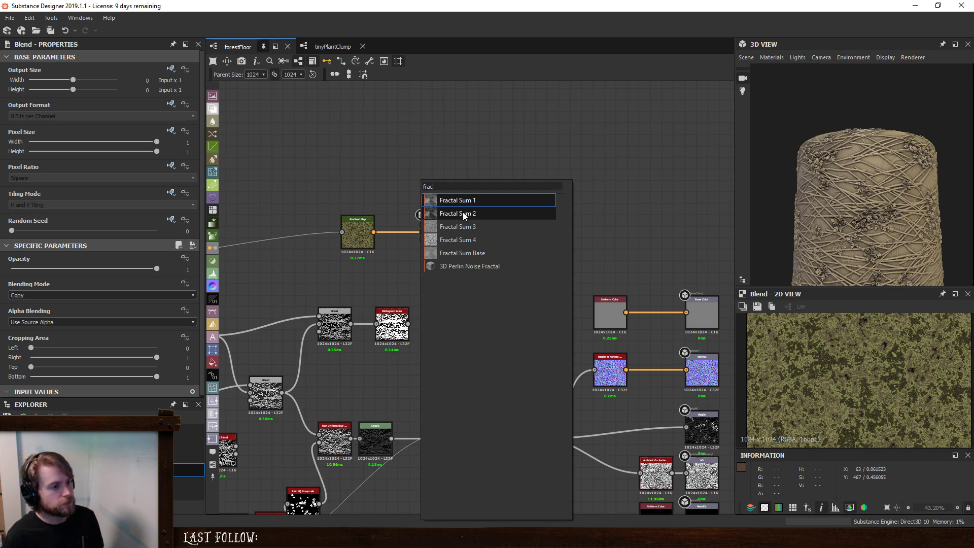
click(467, 253)
drag(427, 174, 358, 175)
key(space)
text(gra)
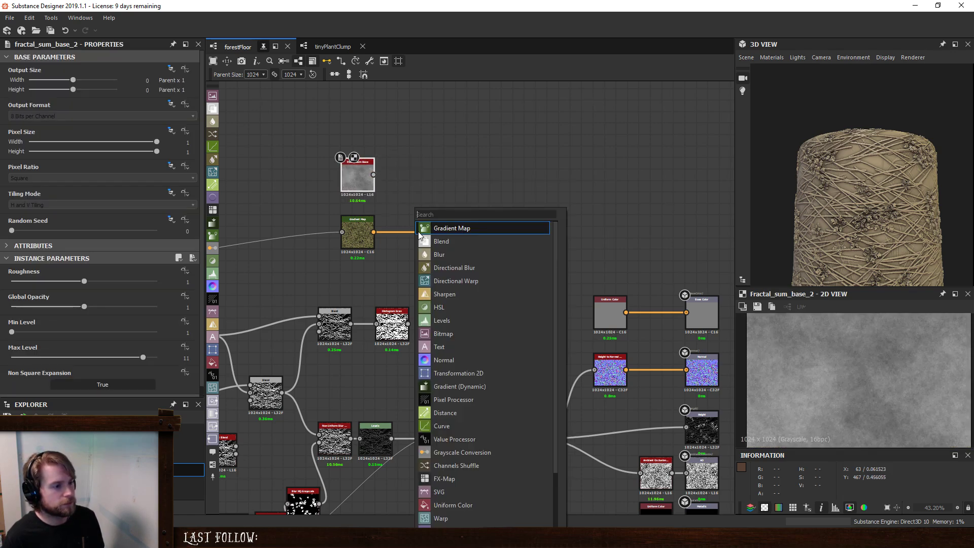
click(450, 229)
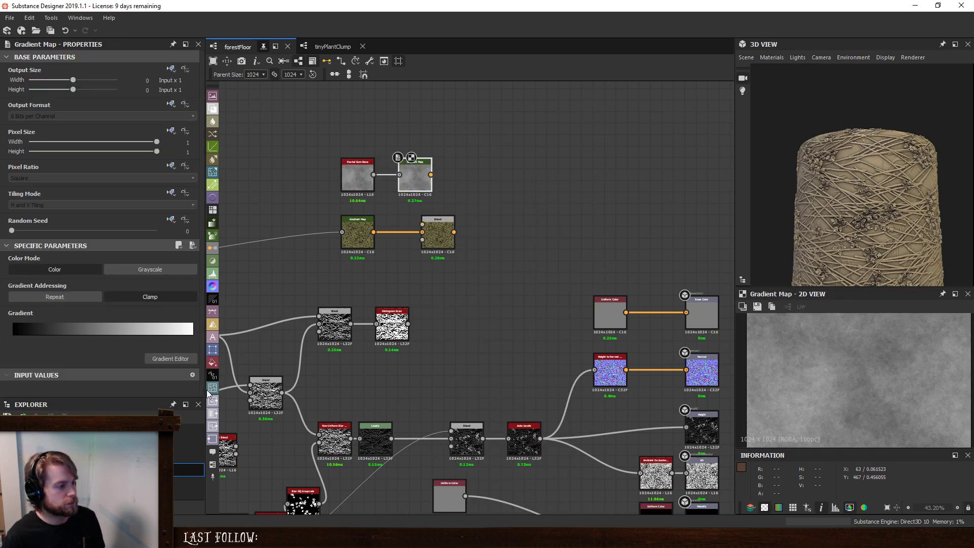
- Sample a brown gradient for the new Gradient Map with the gradient eyedropper, using a precision of 0
click(173, 359)
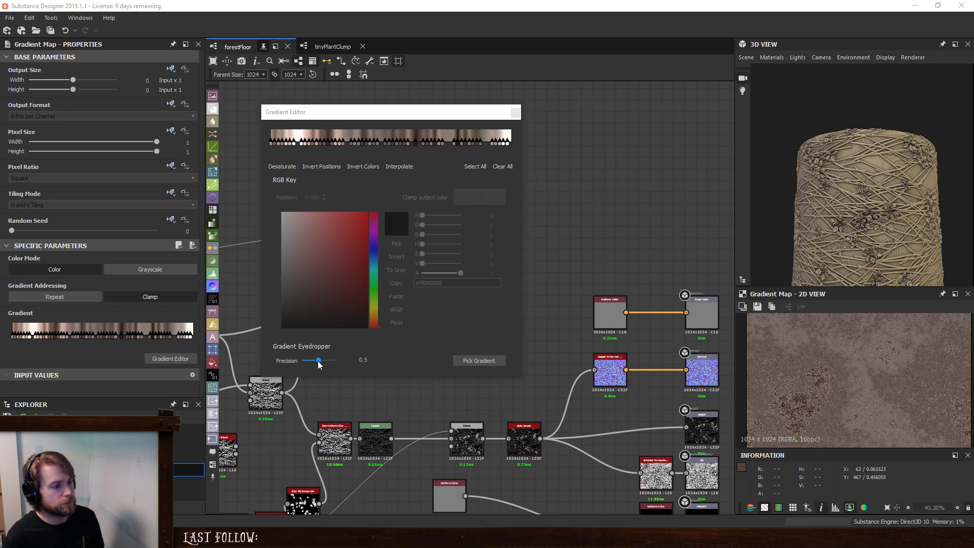
drag(319, 360, 302, 367)
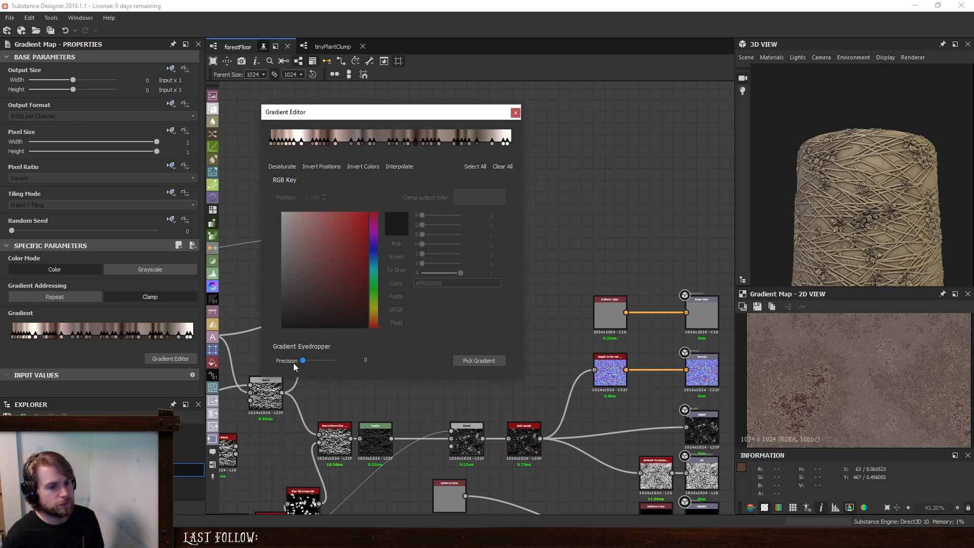
click(516, 112)
scroll(378, 290, up, 1)
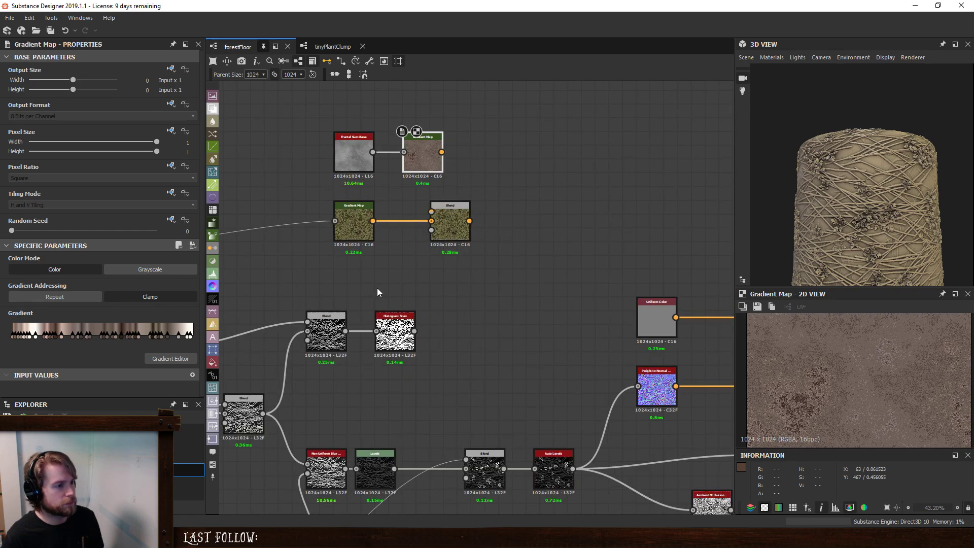
- Space out the Blend node, feed the Histogram Scan into its opacity and the brown Gradient Map into its foreground, and preview it
drag(455, 224, 510, 224)
drag(414, 332, 487, 230)
click(505, 224)
drag(442, 152, 487, 212)
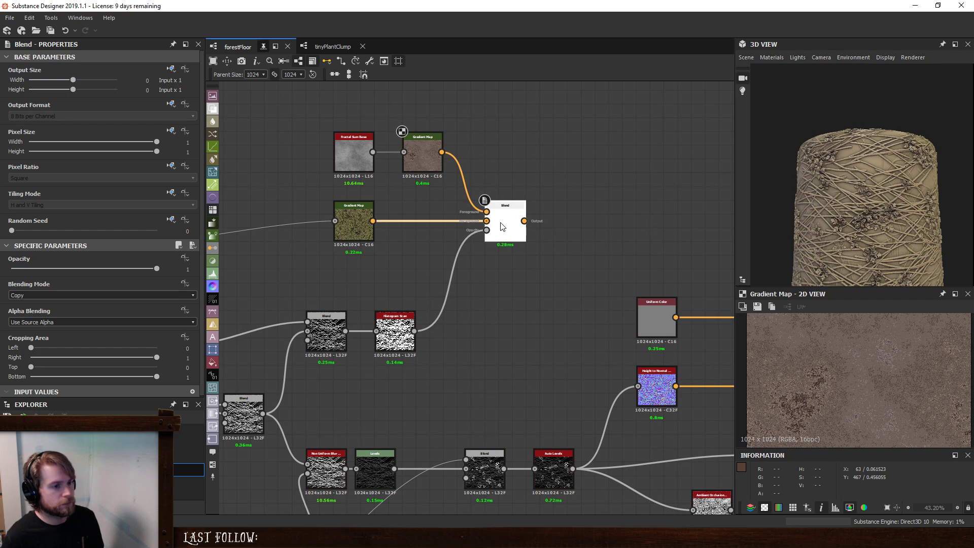
double_click(501, 224)
- Add a second Blend node after the ground Blend and create a new Gradient Map node below it
middle_drag(593, 246, 570, 249)
key(space)
click(539, 241)
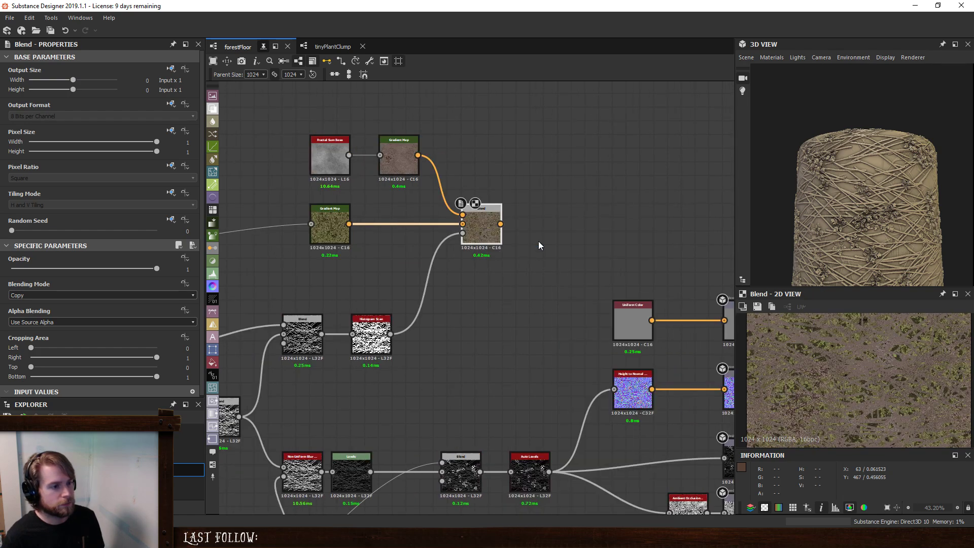
key(space)
text(grad)
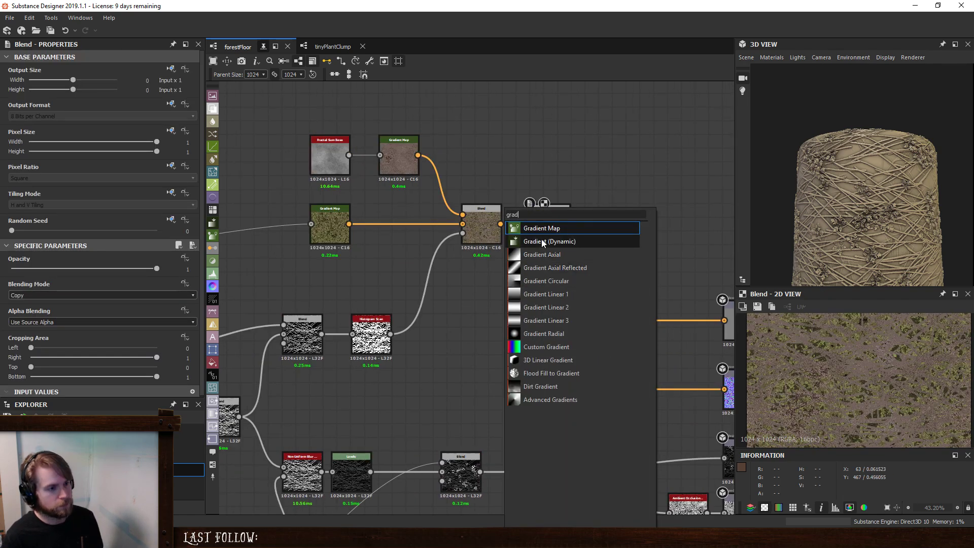
key(Return)
- Feed the new Gradient Map from the plant Tile Sampler and mask the second Blend's opacity with the plant Histogram Scan
middle_drag(400, 396, 492, 299)
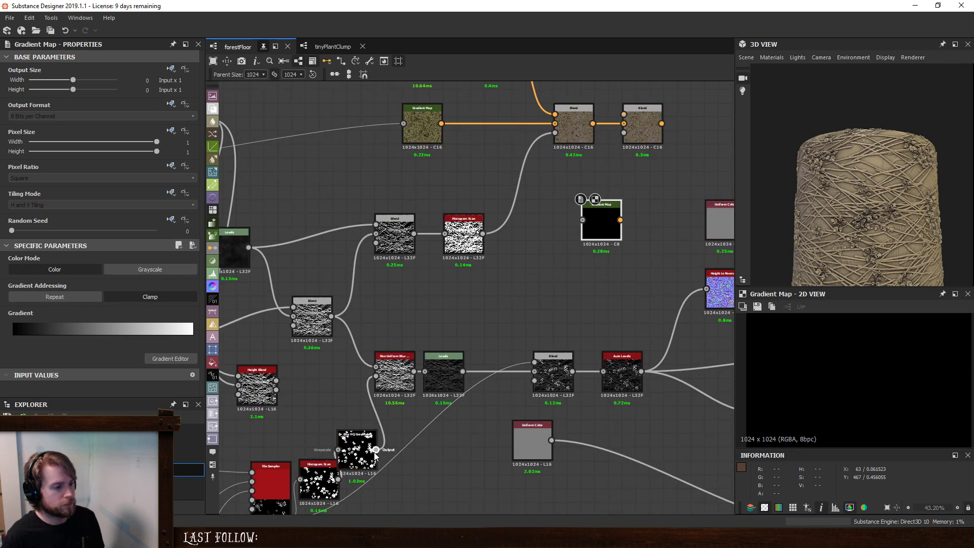
drag(376, 450, 605, 209)
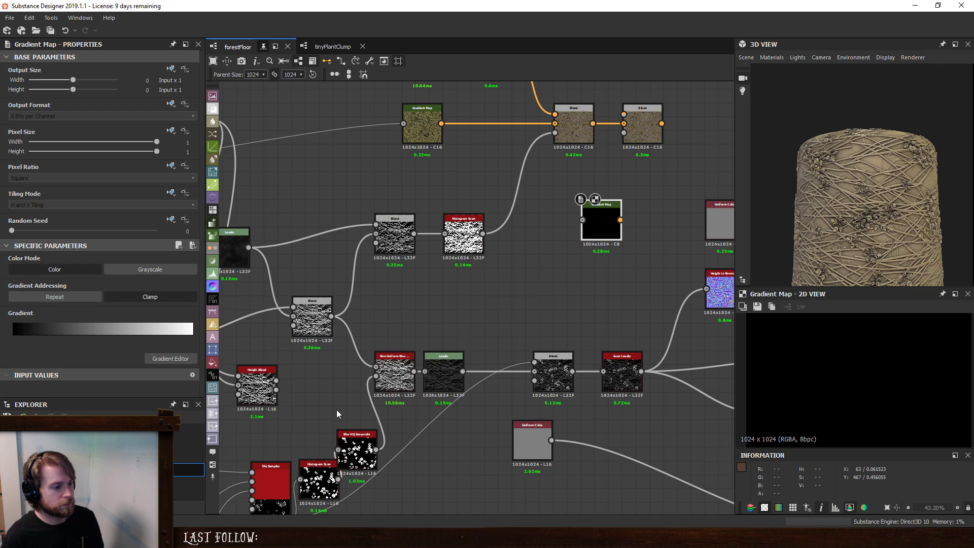
drag(375, 450, 584, 220)
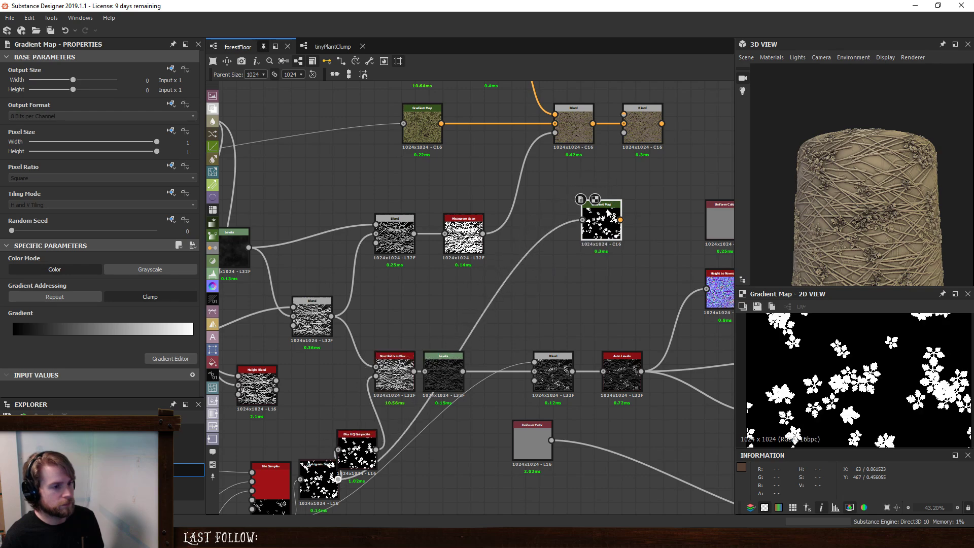
drag(624, 132, 323, 490)
scroll(352, 348, down, 5)
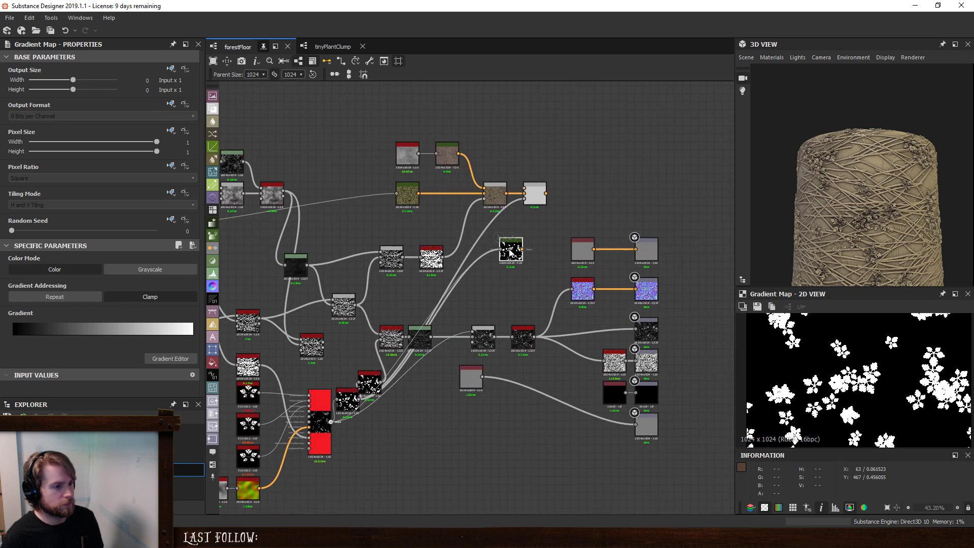
drag(521, 249, 537, 273)
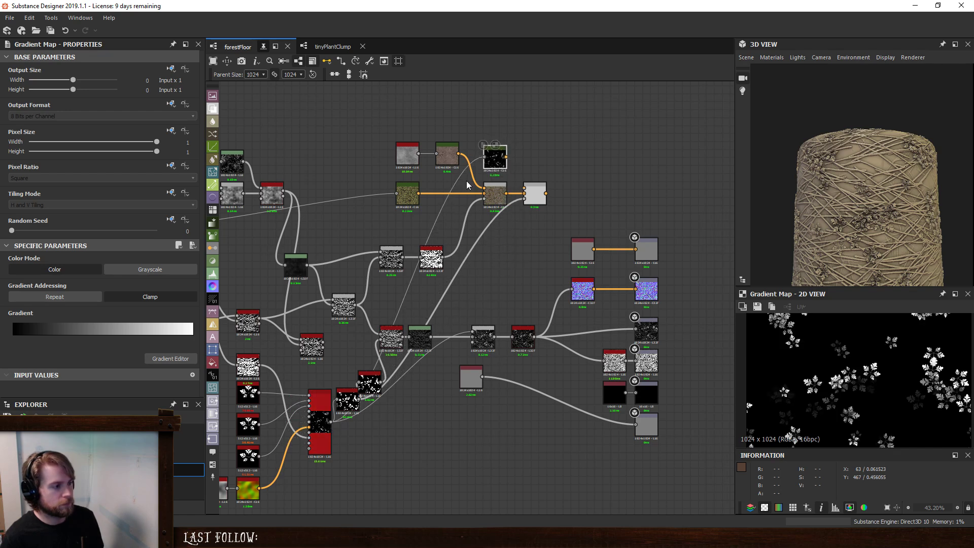
- Sample a green leaf gradient for the plant Gradient Map with the gradient eyedropper at precision 0.5
click(178, 359)
click(473, 357)
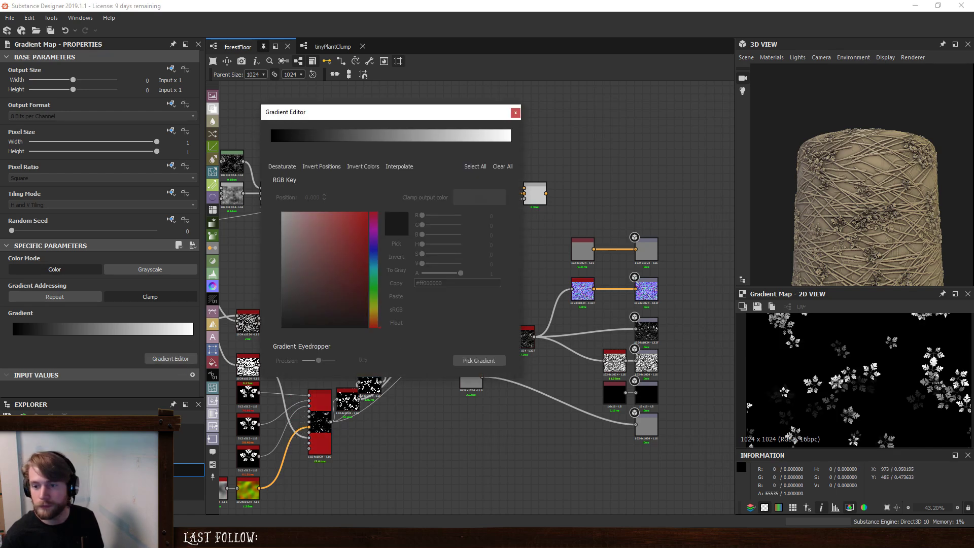
click(482, 361)
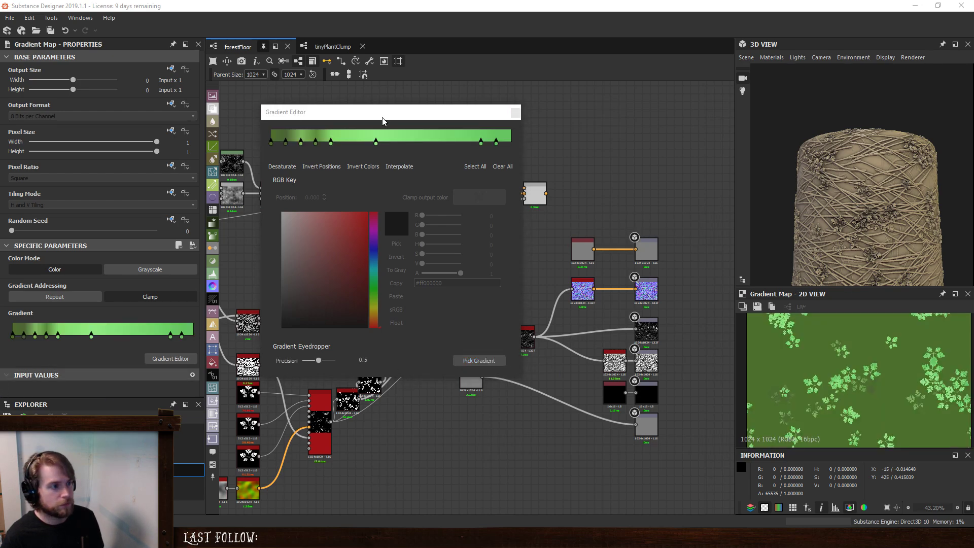
click(516, 112)
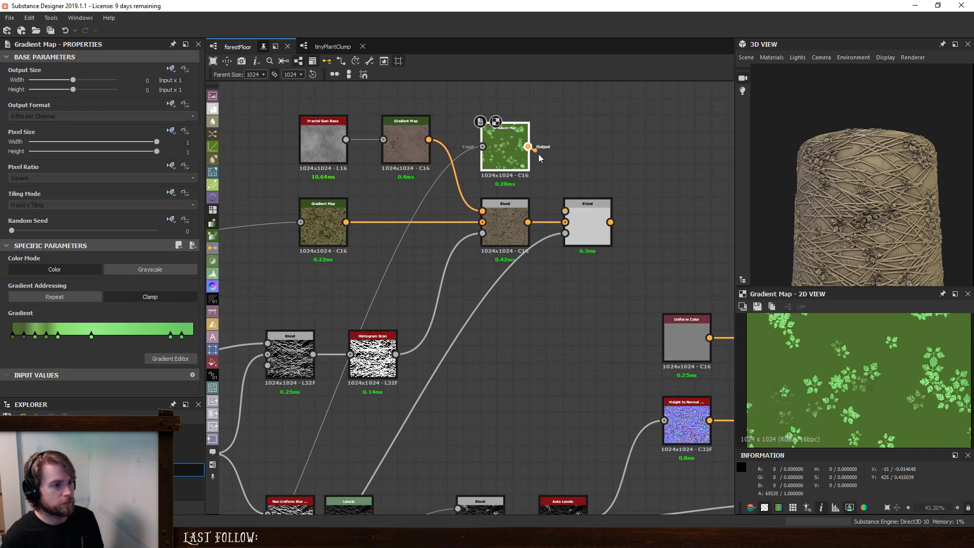
- Connect the green plant Gradient Map to the second Blend's foreground and feed that Blend into the Base Color output
drag(539, 154, 566, 211)
double_click(588, 225)
middle_drag(624, 231, 404, 161)
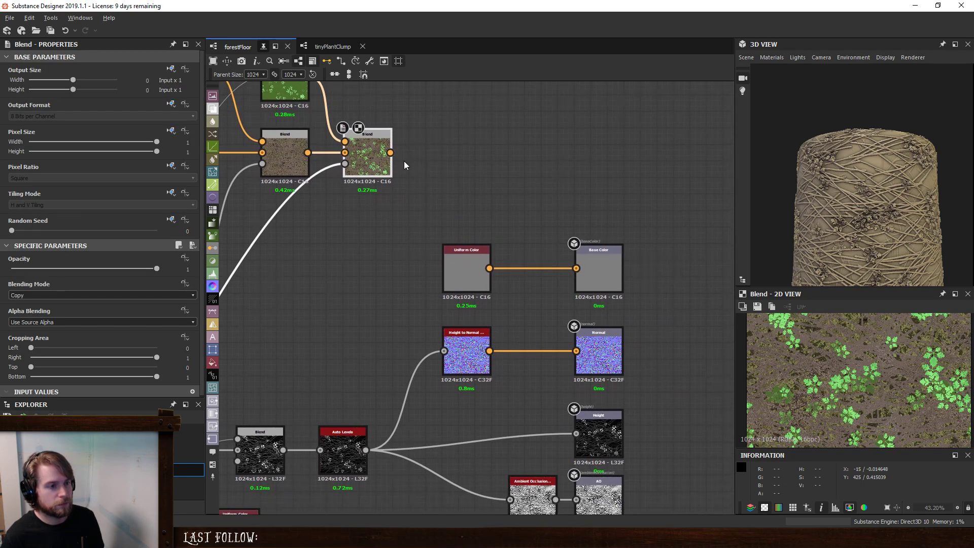
drag(390, 152, 576, 268)
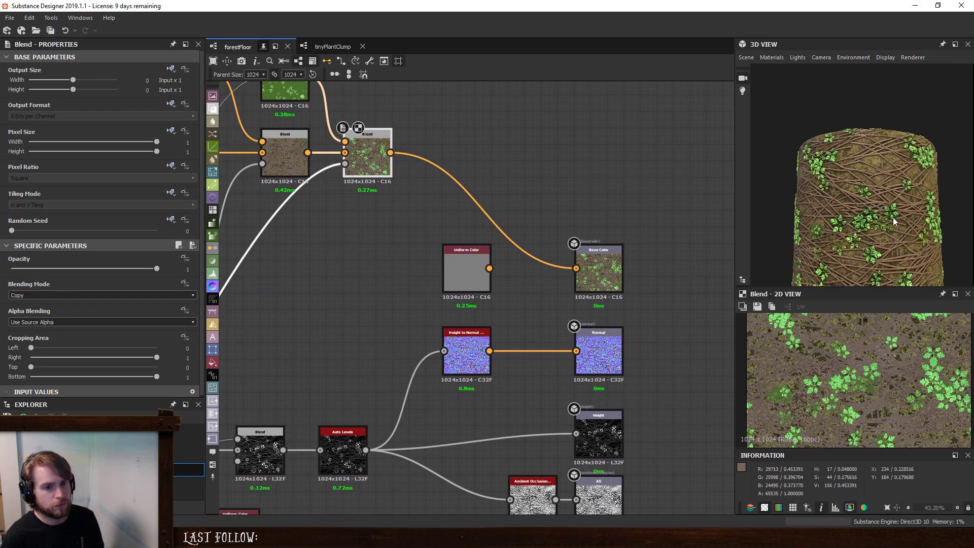
- Reduce the saturation of the plant gradient's last three keys and shift their value by -0.15
scroll(893, 220, down, 1)
drag(864, 224, 902, 229)
scroll(879, 229, up, 4)
middle_drag(397, 155, 477, 279)
scroll(399, 159, down, 1)
click(384, 212)
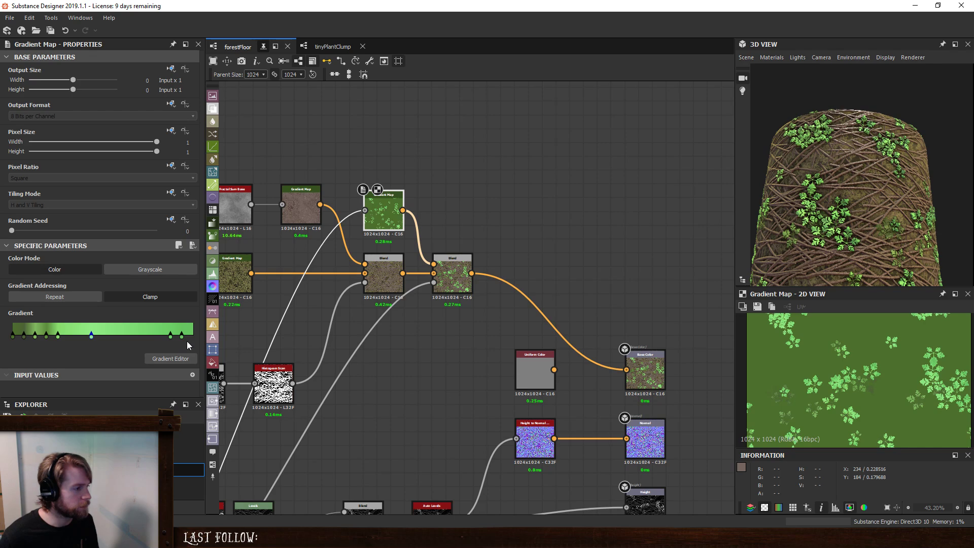
drag(98, 332, 87, 336)
click(171, 358)
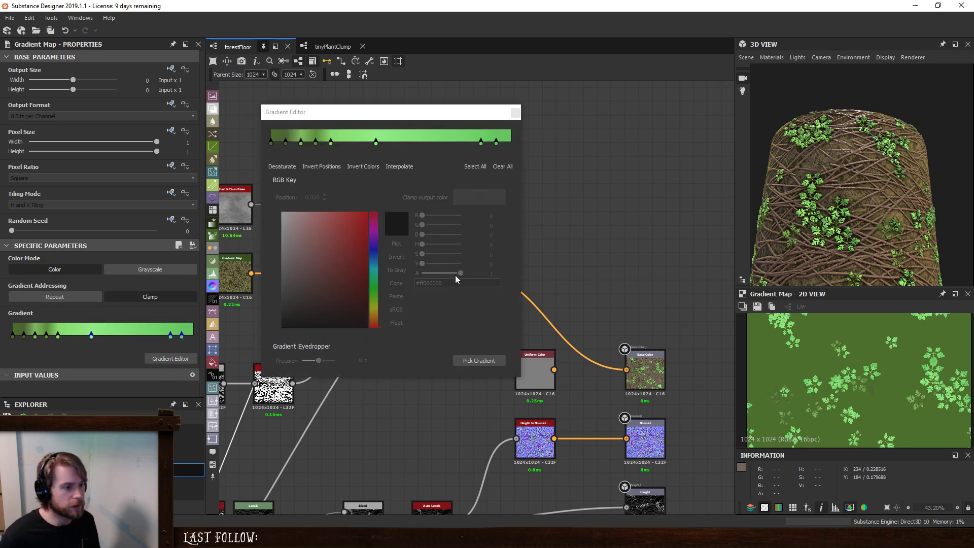
drag(510, 148, 362, 134)
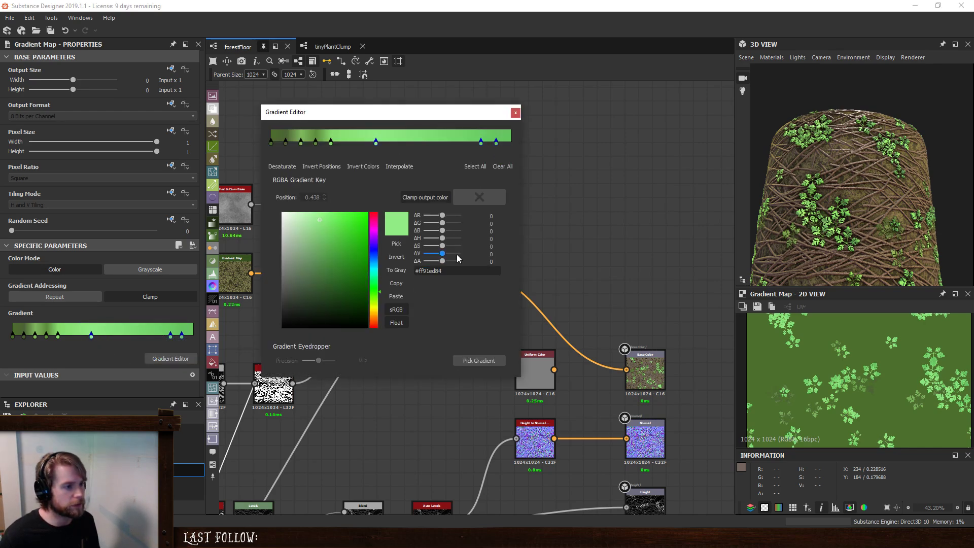
drag(444, 248, 439, 249)
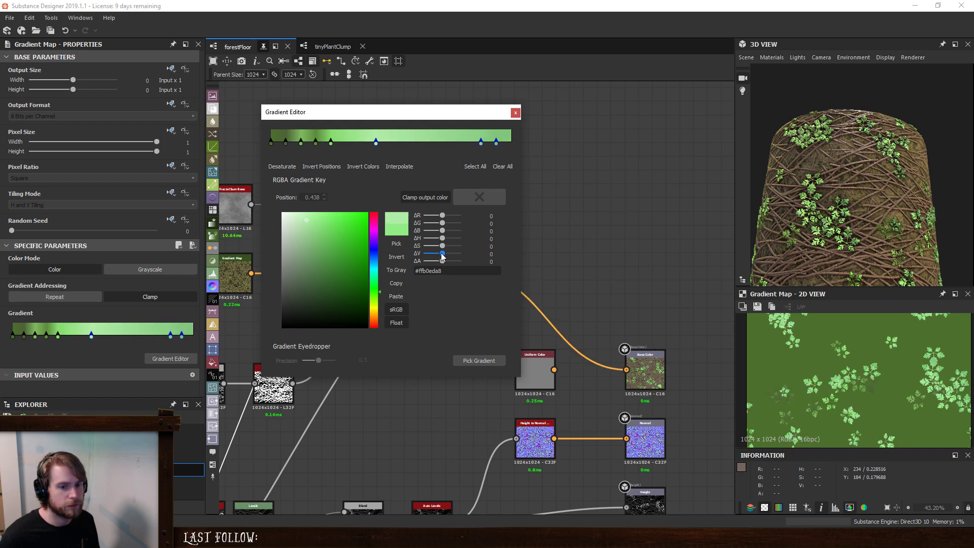
drag(442, 257, 441, 257)
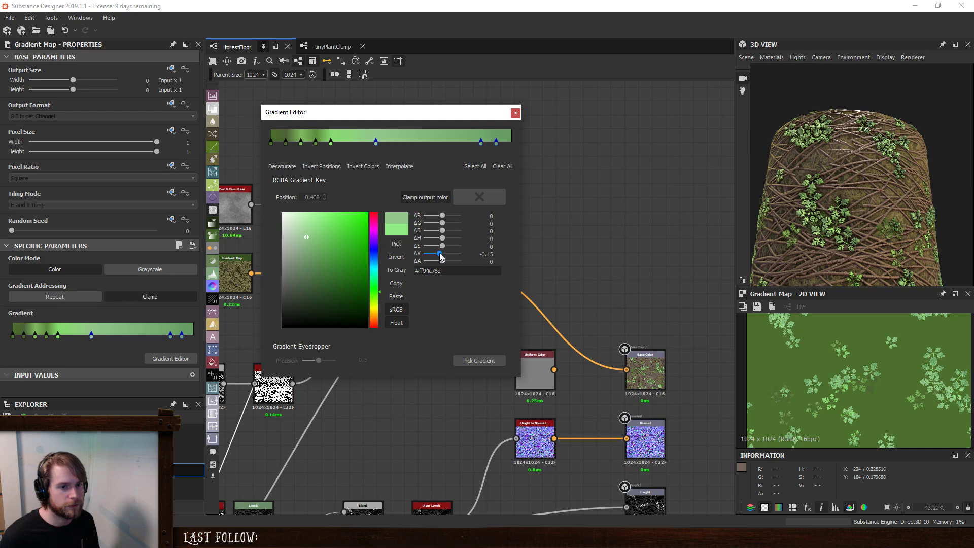
- Set the saturation of the plant gradient's key at position 0.250 to 0.3 and the key at 0.125 to 0.4
click(331, 142)
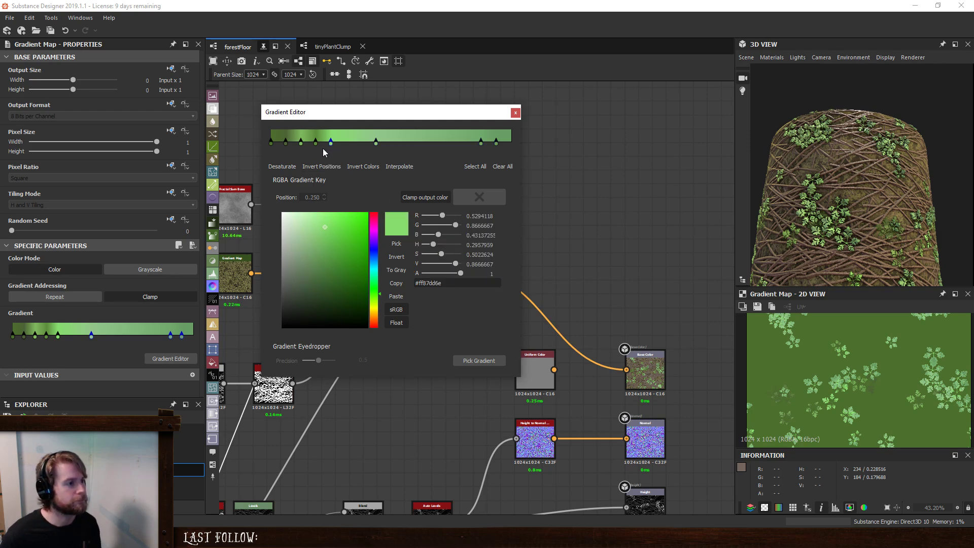
drag(441, 254, 434, 256)
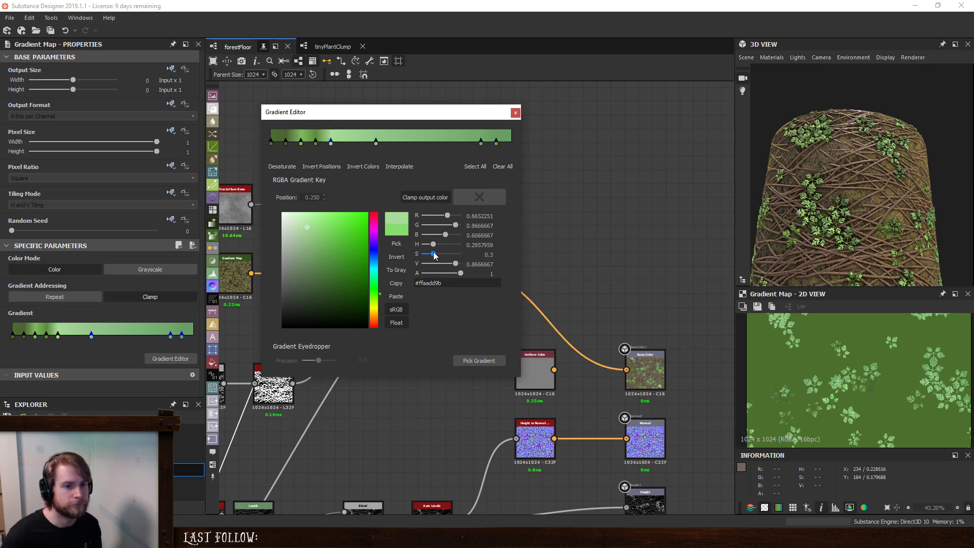
click(301, 142)
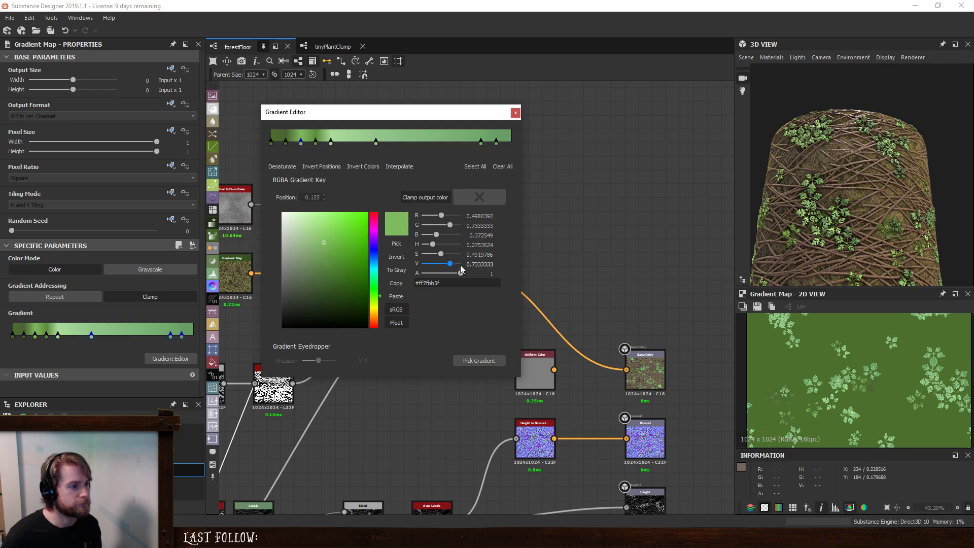
drag(441, 254, 438, 254)
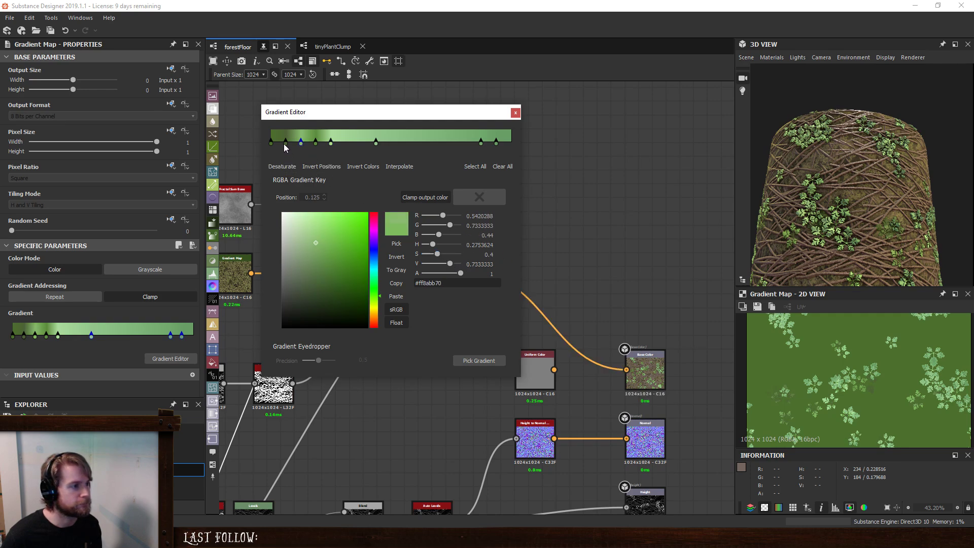
- Thin out the plant gradient's bright middle and upper keys, moving the last key to position 1.000
drag(331, 142, 424, 165)
drag(497, 143, 512, 144)
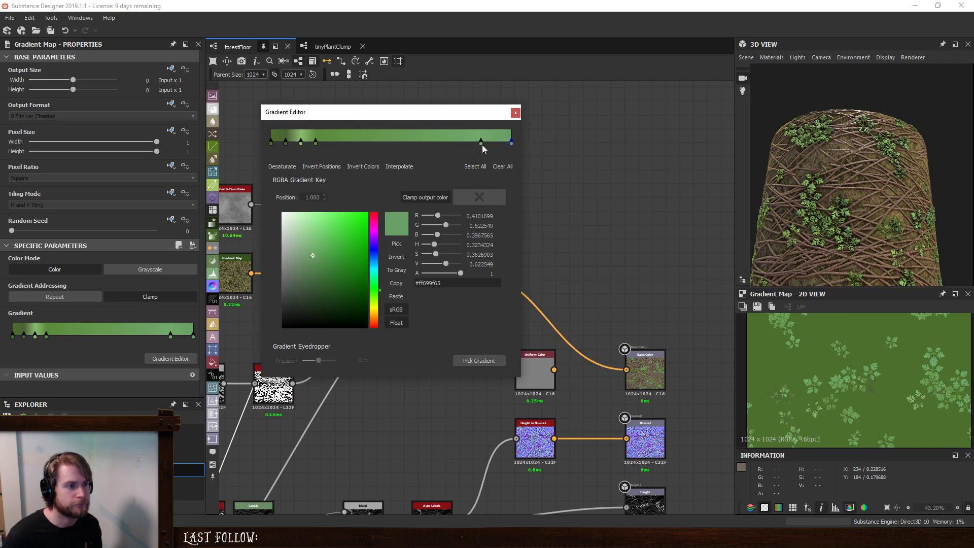
click(482, 144)
key(Delete)
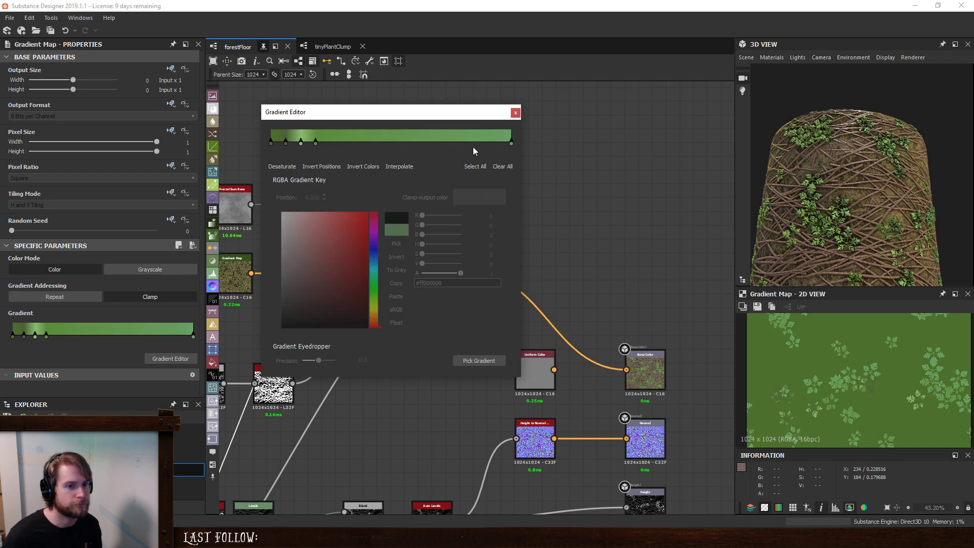
click(516, 114)
- Inspect the plants on the 3D model and browse the node library for noise nodes
scroll(851, 230, up, 5)
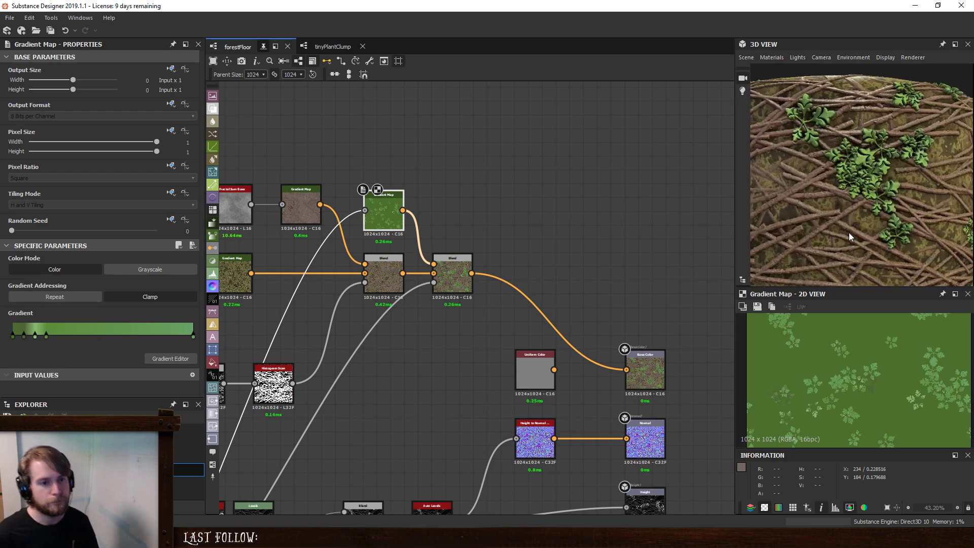
scroll(863, 229, down, 5)
key(space)
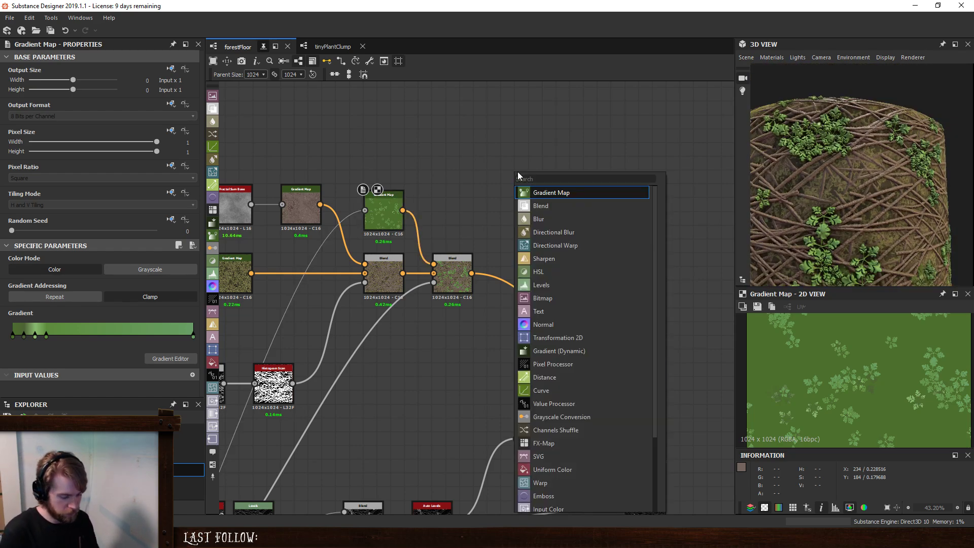
text(noise)
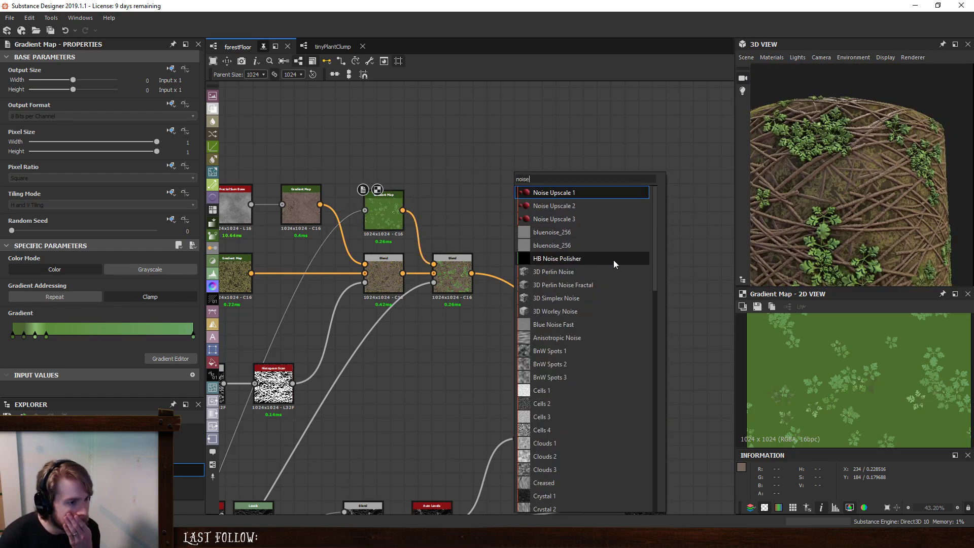
scroll(619, 261, down, 10)
scroll(619, 261, down, 5)
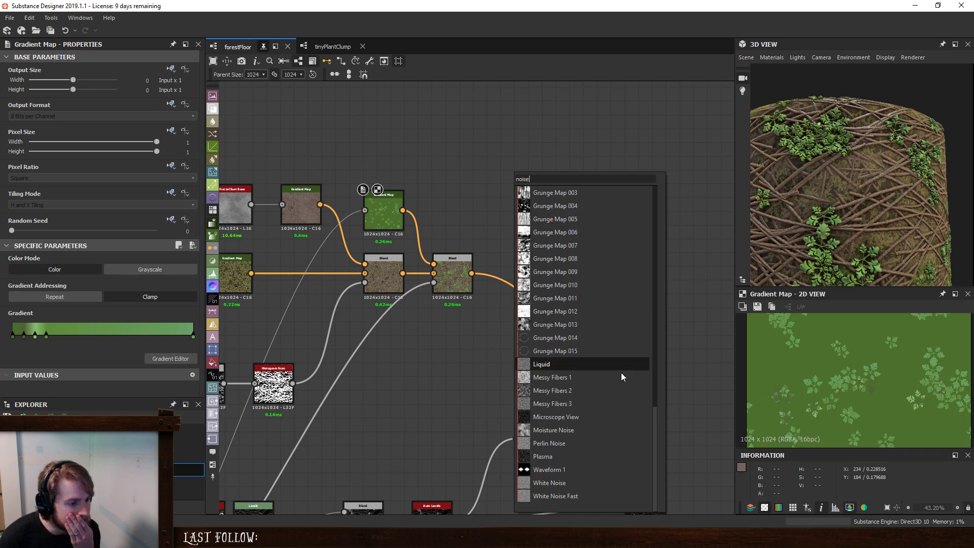
drag(656, 428, 660, 184)
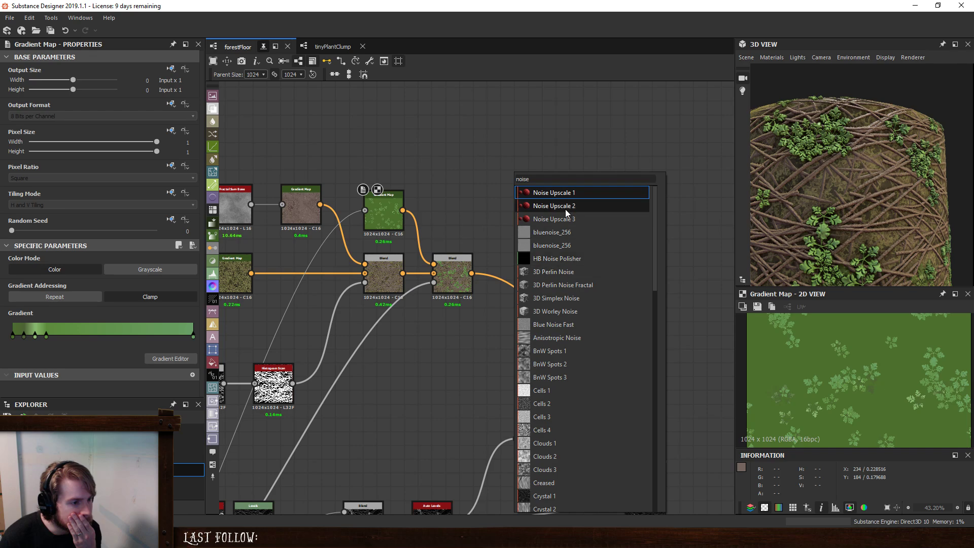
- Add a Random Offset node above the green Gradient Map and connect the brown Gradient Map to its RandomOffset input
drag(516, 180, 714, 184)
text(offs)
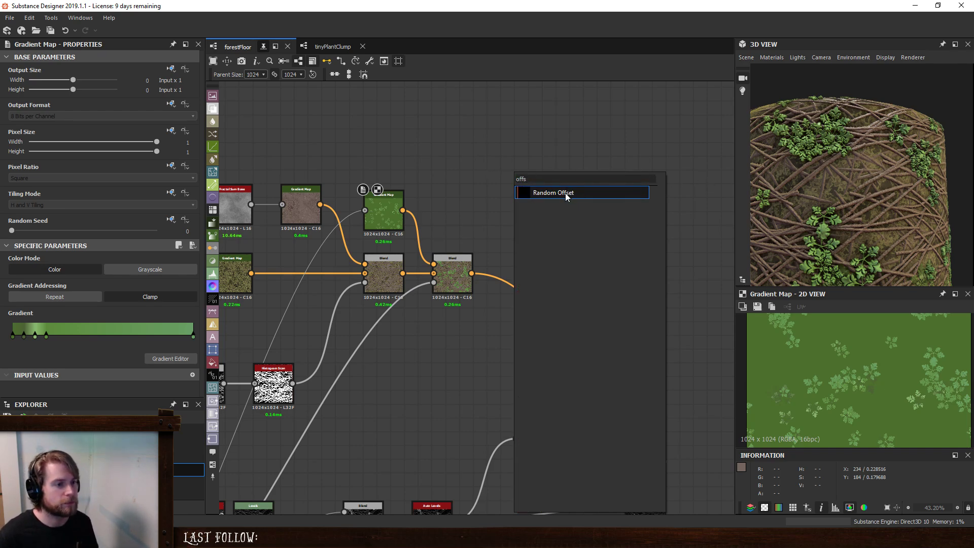
click(565, 192)
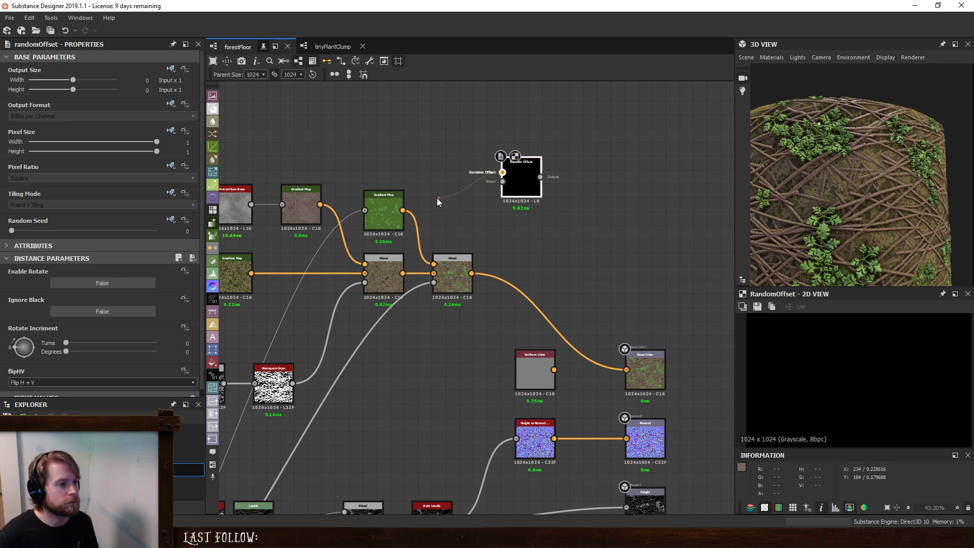
drag(440, 202, 321, 205)
drag(519, 182, 382, 161)
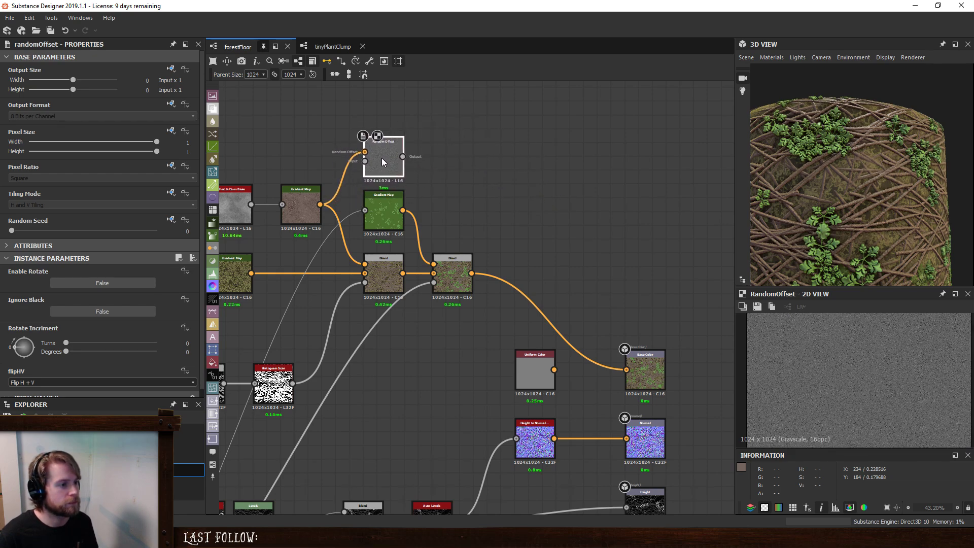
- Examine the twig branch's Height Blend, Slope Blur Grayscale and Levels nodes for a source to feed the Random Offset
middle_drag(418, 161, 607, 150)
scroll(508, 330, down, 2)
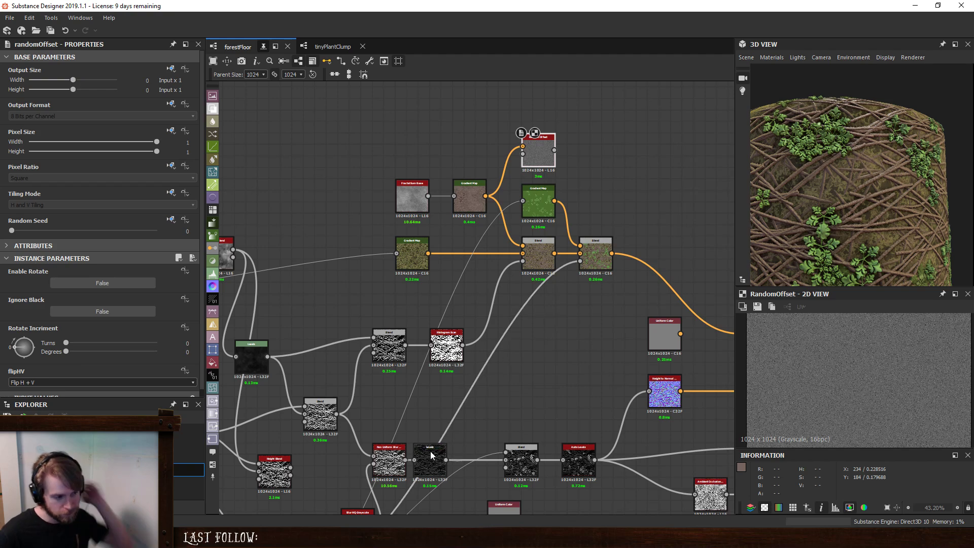
middle_drag(317, 447, 441, 426)
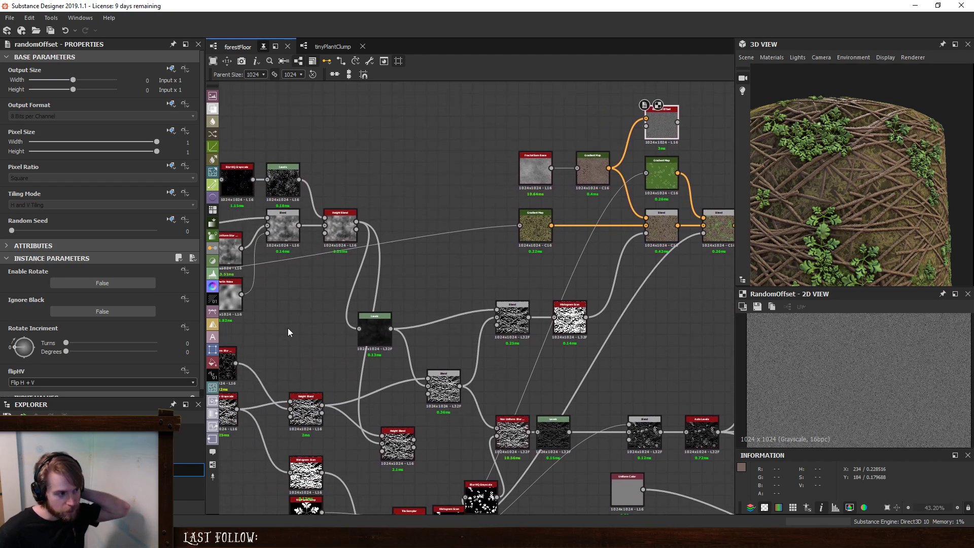
click(306, 410)
middle_drag(227, 406, 280, 393)
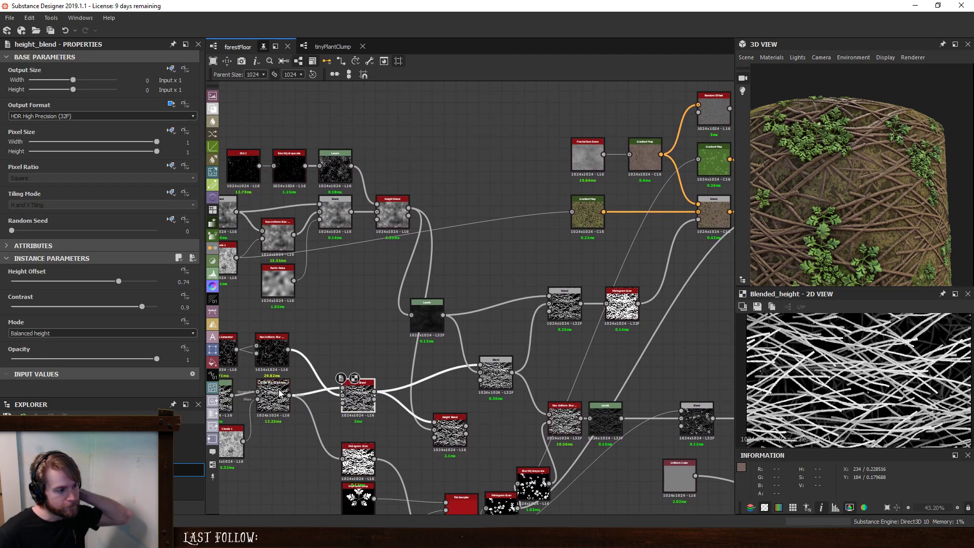
click(280, 392)
middle_drag(382, 344, 433, 336)
click(269, 392)
click(333, 392)
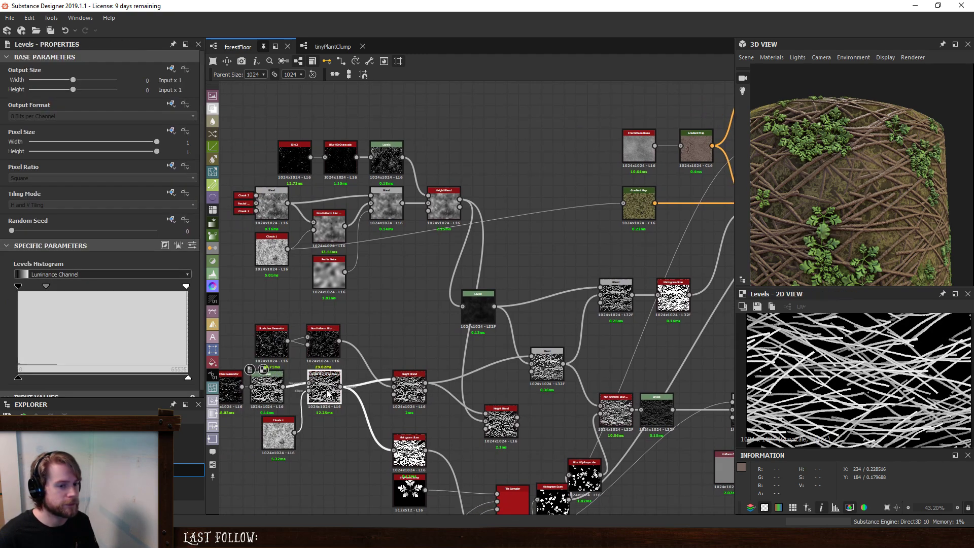
- Connect the twig Slope Blur Grayscale to the Random Offset's Input and preview the output up close
click(340, 387)
middle_drag(710, 149, 458, 231)
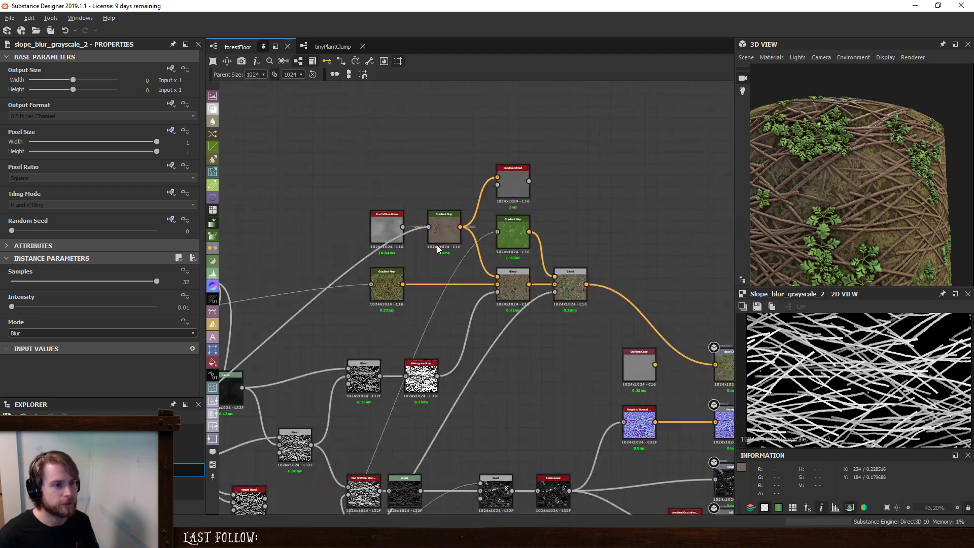
click(512, 189)
double_click(515, 186)
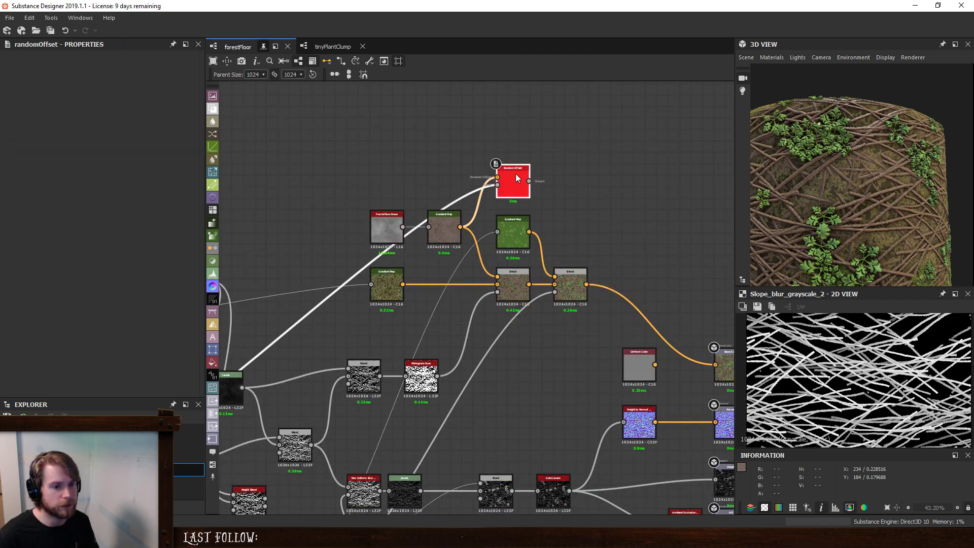
scroll(875, 381, up, 6)
scroll(873, 378, up, 5)
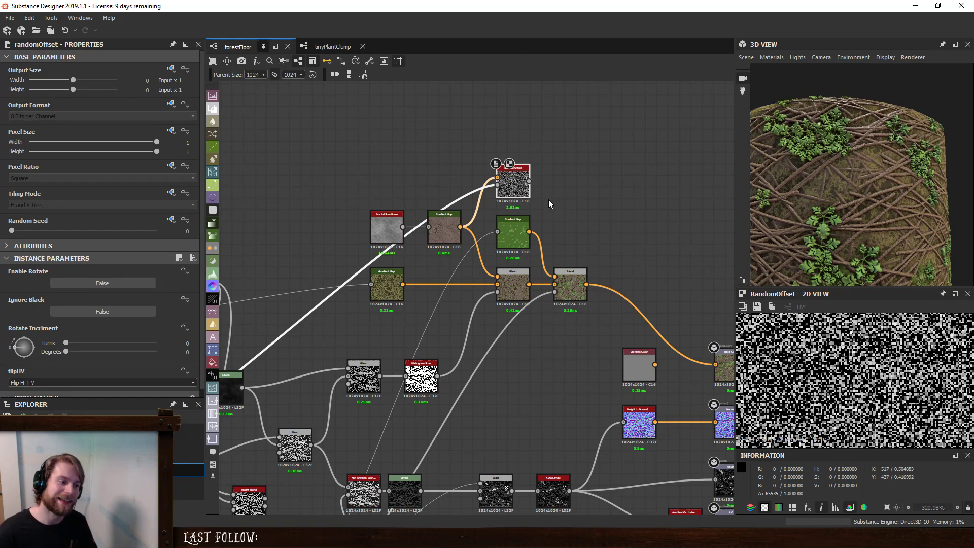
- Try the twig mask's Histogram Scan as the Random Offset's Input, then undo that connection
drag(438, 376, 517, 186)
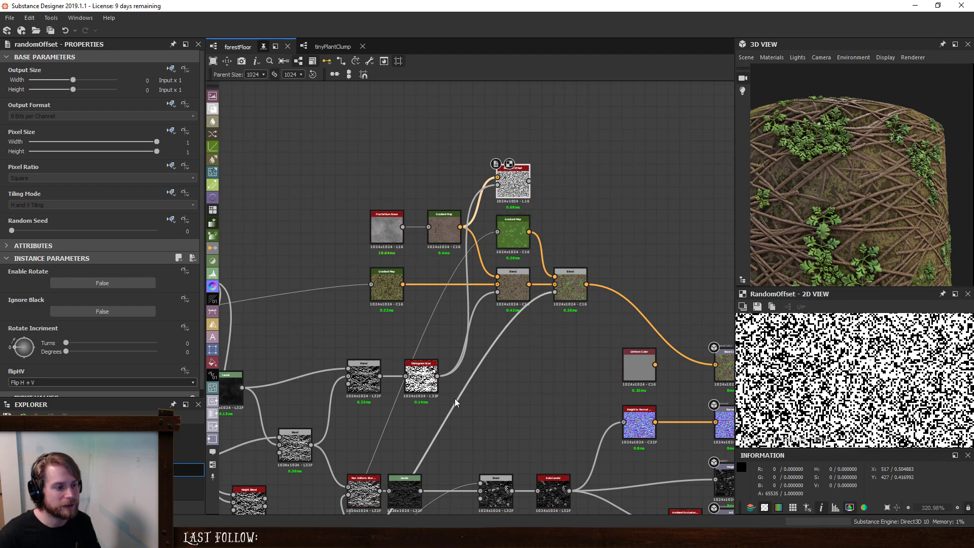
double_click(421, 376)
double_click(516, 182)
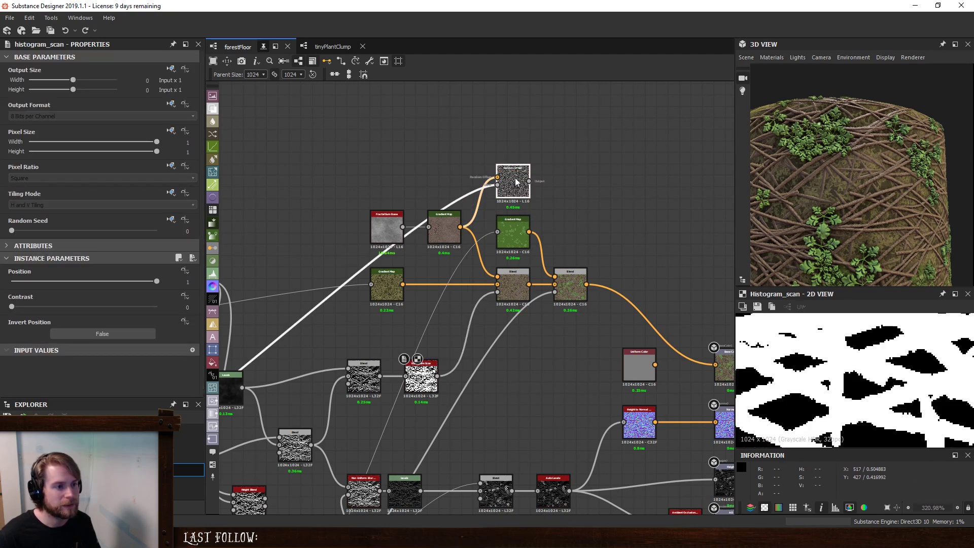
- Delete the Random Offset node and place a copy of the brown Gradient Map above the original
scroll(518, 183, up, 5)
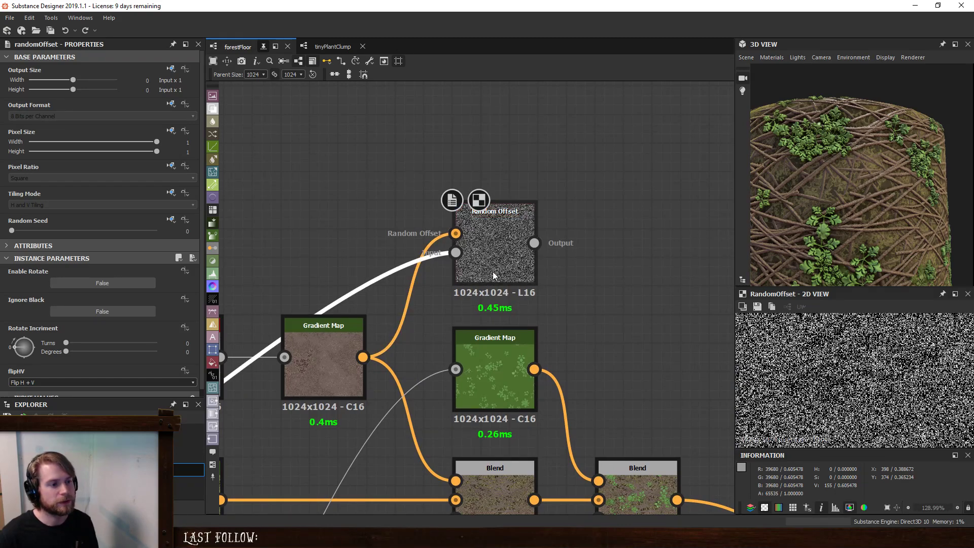
key(Delete)
double_click(334, 344)
scroll(334, 344, down, 5)
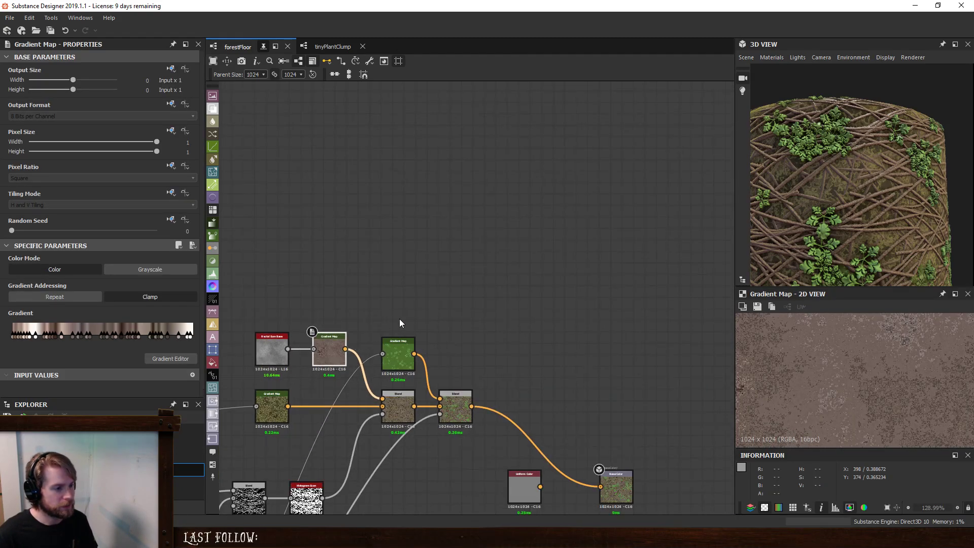
key(ctrl+c)
key(ctrl+v)
drag(471, 298, 325, 303)
- Pick a new pinkish-beige gradient for the copied Gradient Map at precision 0.5, and darken all its keys together
click(192, 358)
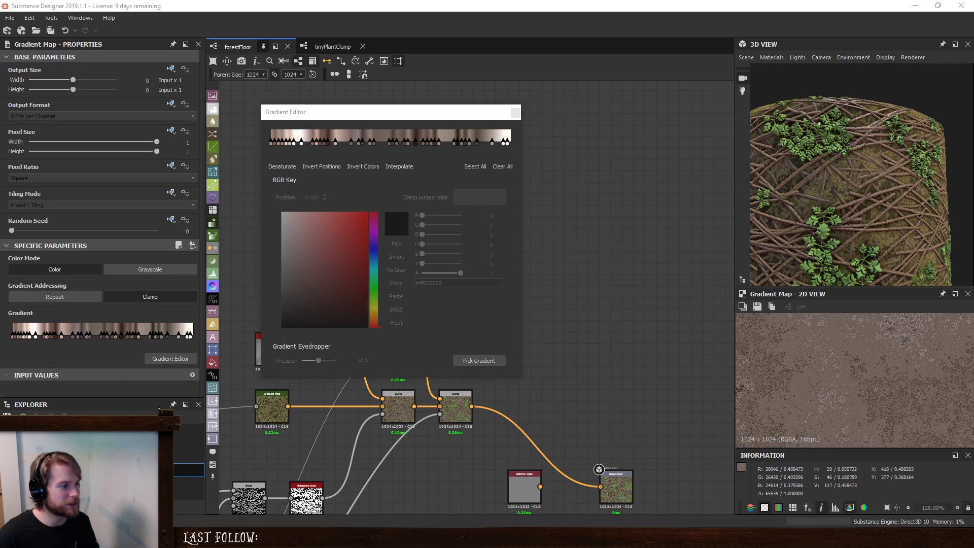
click(479, 361)
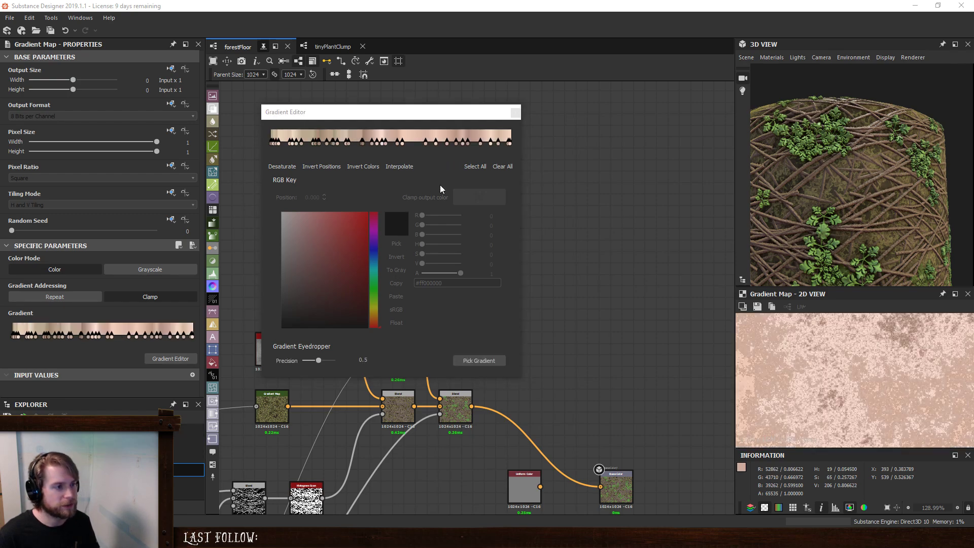
drag(513, 149, 263, 133)
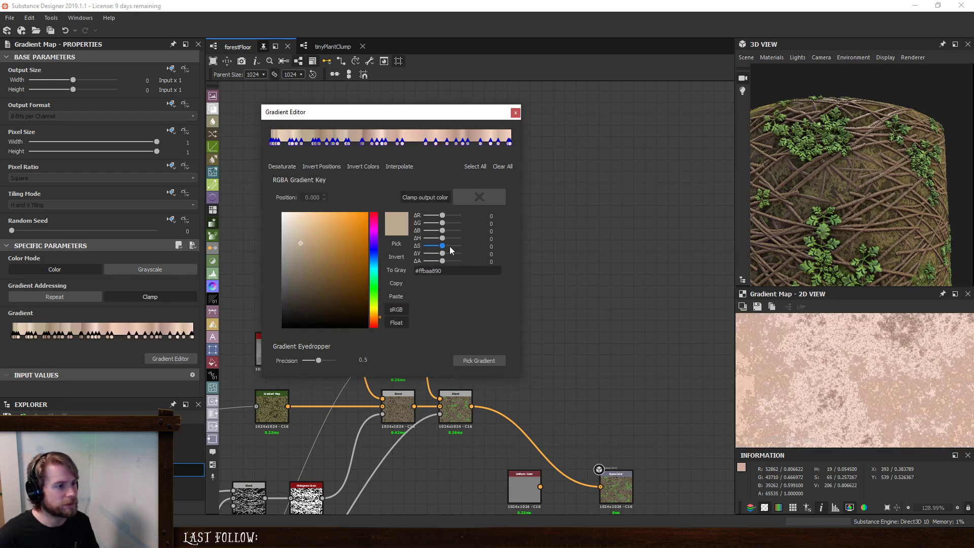
drag(444, 255, 439, 255)
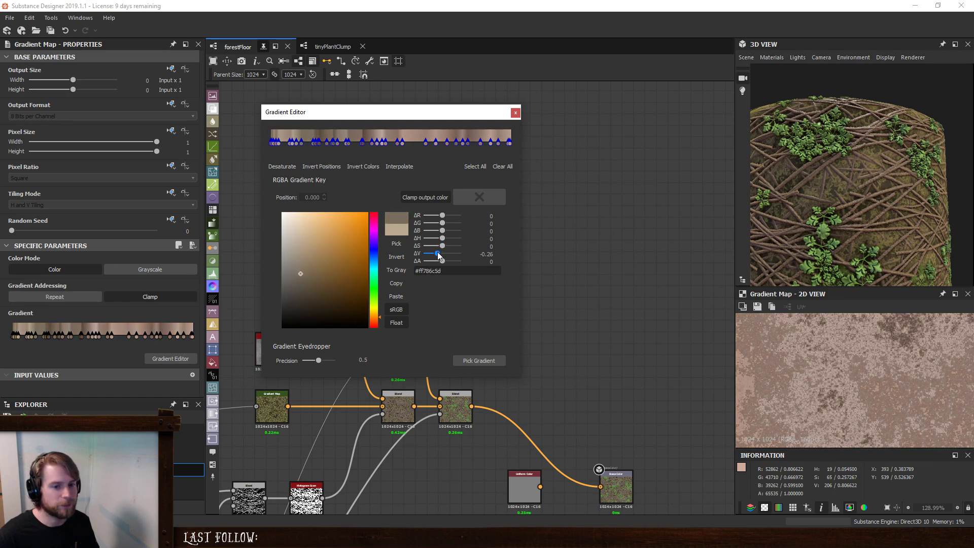
click(515, 113)
- Add a Blend node with the copied Gradient Map as foreground and the original brown Gradient Map as background
scroll(434, 257, up, 5)
key(space)
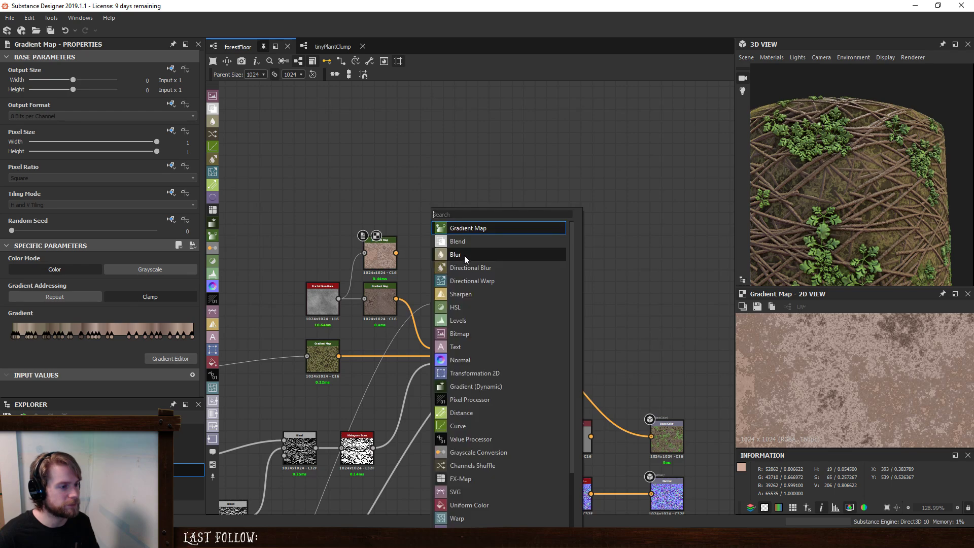
click(457, 242)
drag(396, 252, 396, 299)
click(422, 261)
- Mask the new Blend by connecting the twig branch's Non Uniform Blur Grayscale to its Opacity input
scroll(371, 398, down, 4)
middle_drag(402, 402, 508, 245)
scroll(503, 248, up, 5)
middle_drag(417, 279, 476, 399)
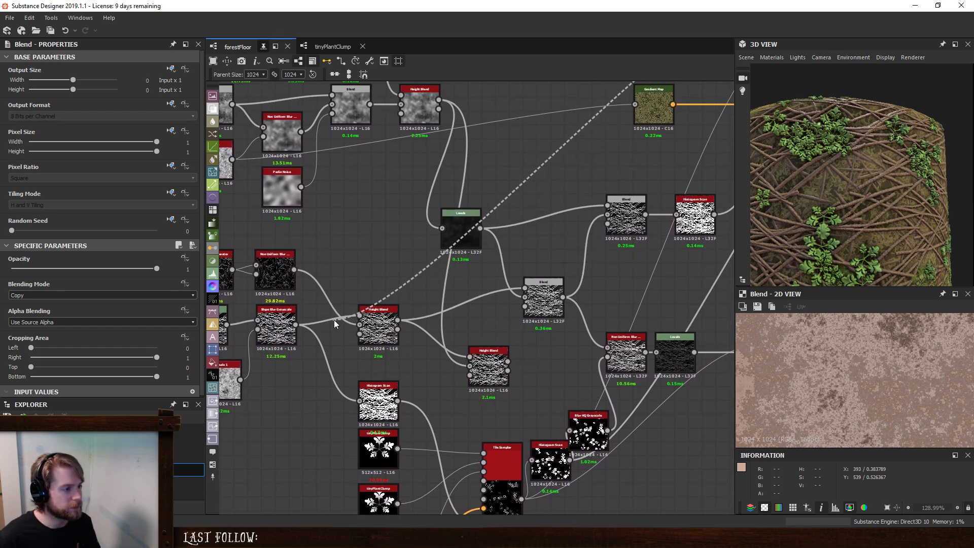
click(270, 329)
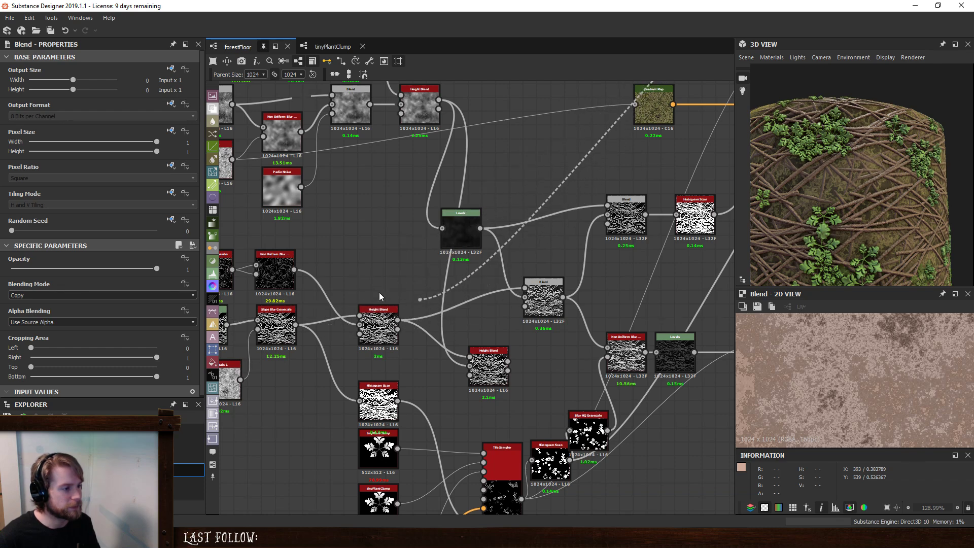
click(286, 276)
scroll(563, 237, down, 4)
middle_drag(620, 210, 346, 379)
scroll(396, 325, up, 5)
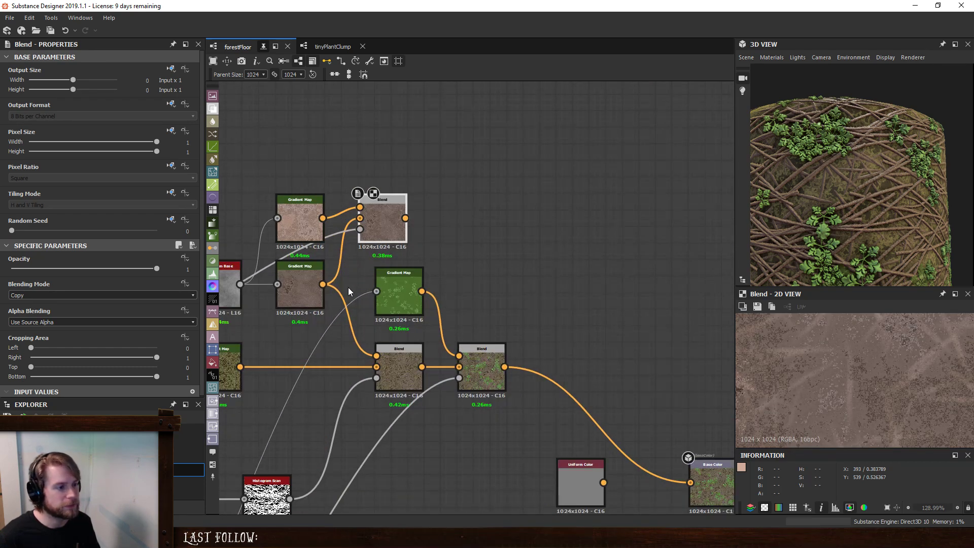
- Connect the second output of the twig Height Blend to the new Blend's Opacity input and preview the result
click(360, 230)
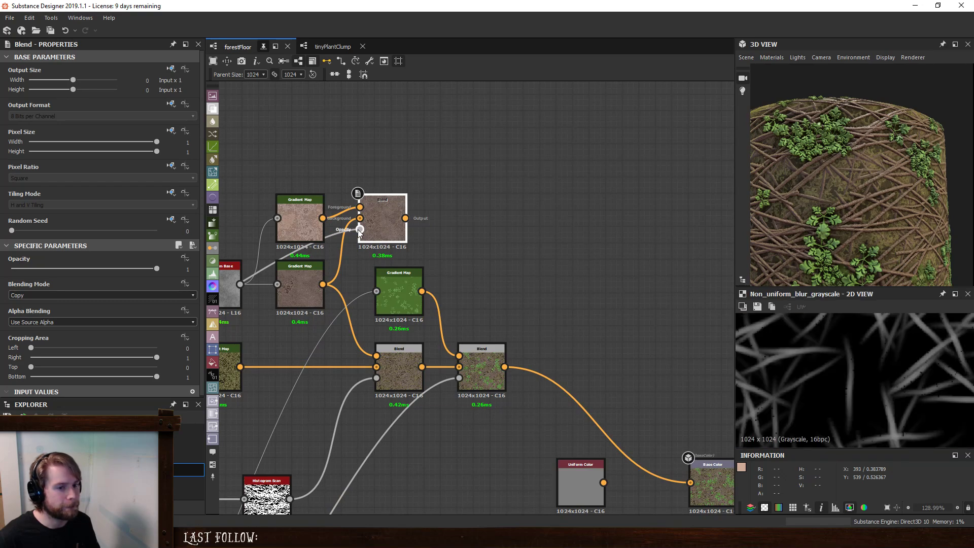
scroll(351, 297, down, 5)
middle_drag(449, 271, 774, 139)
scroll(491, 283, up, 4)
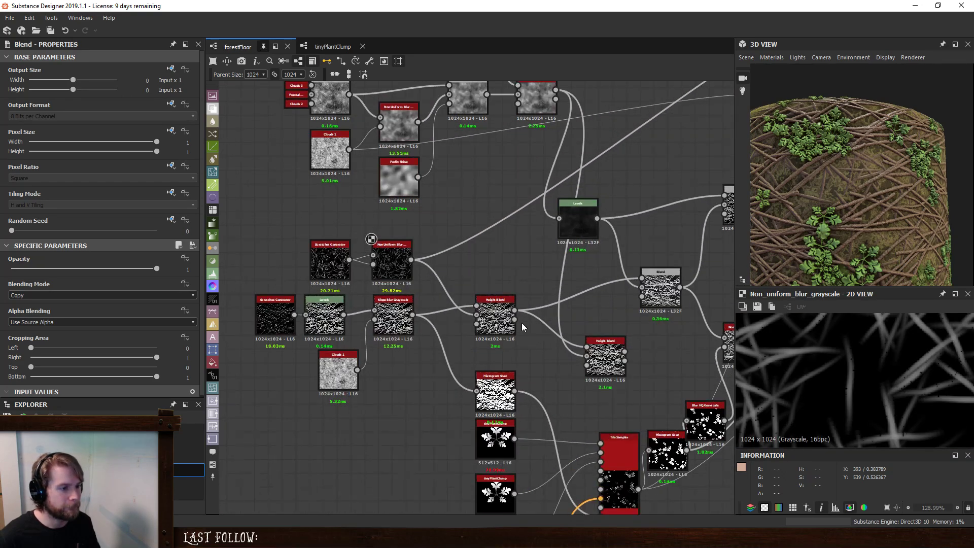
click(516, 321)
middle_drag(573, 209, 275, 411)
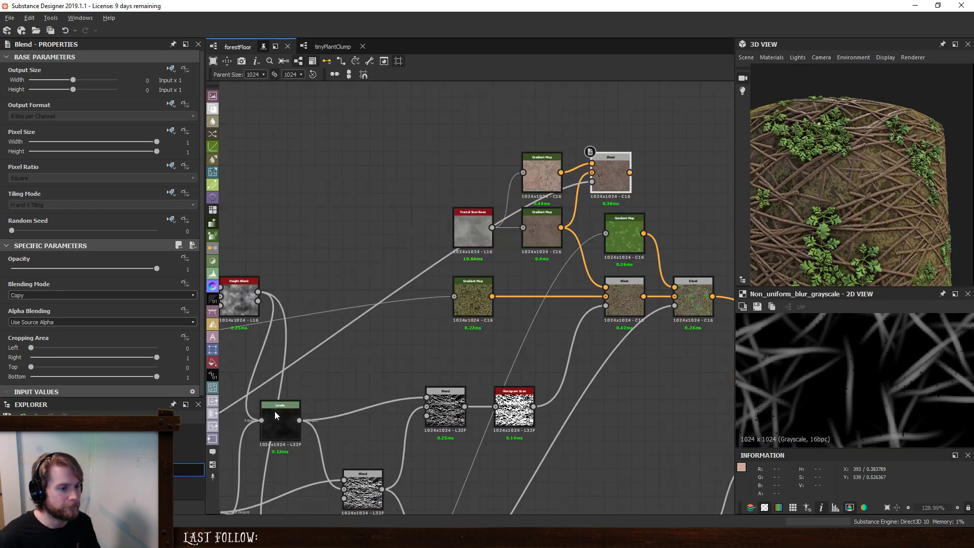
click(601, 191)
double_click(619, 166)
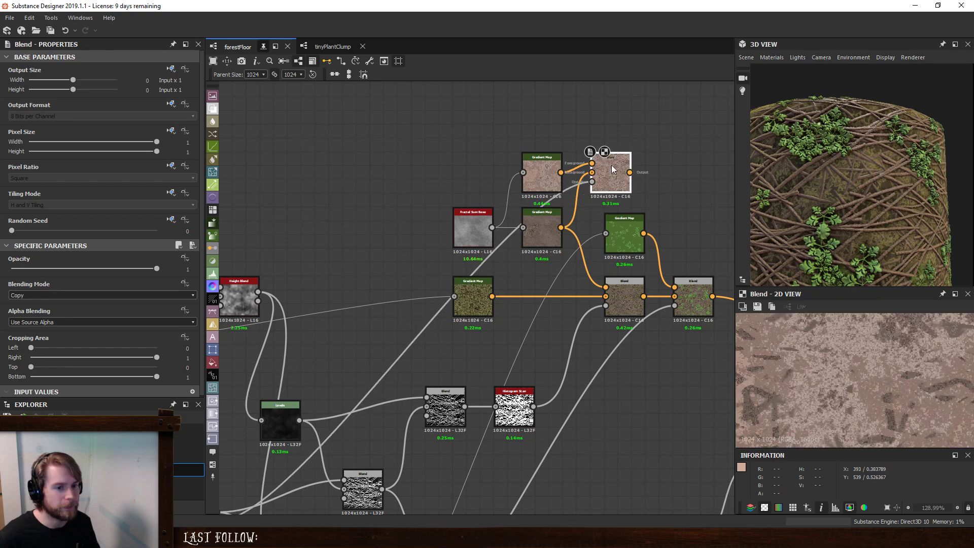
scroll(855, 400, down, 2)
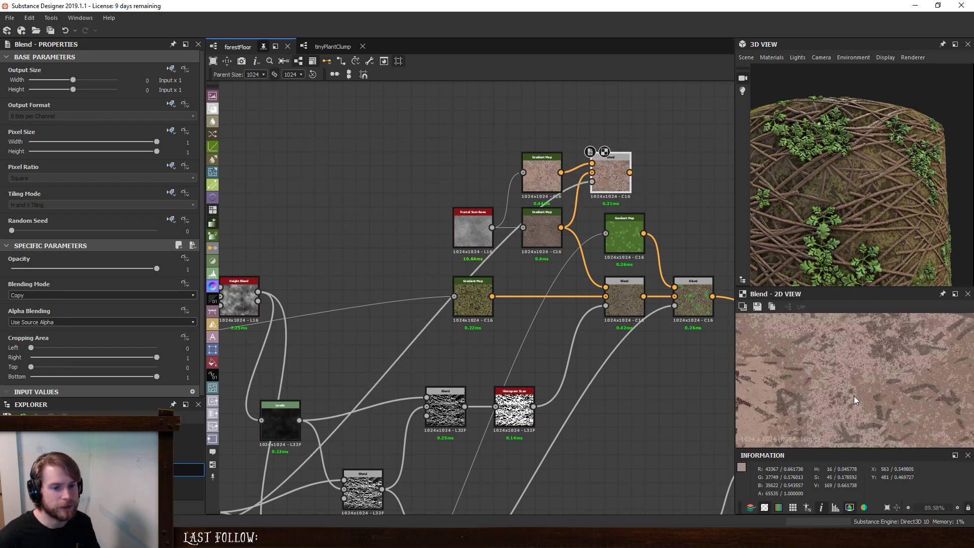
scroll(855, 400, down, 1)
scroll(855, 400, up, 2)
- Connect the new Blend to the foreground of the ground and twig Blend, and rearrange the nodes into a tidy chain
middle_drag(630, 214, 529, 212)
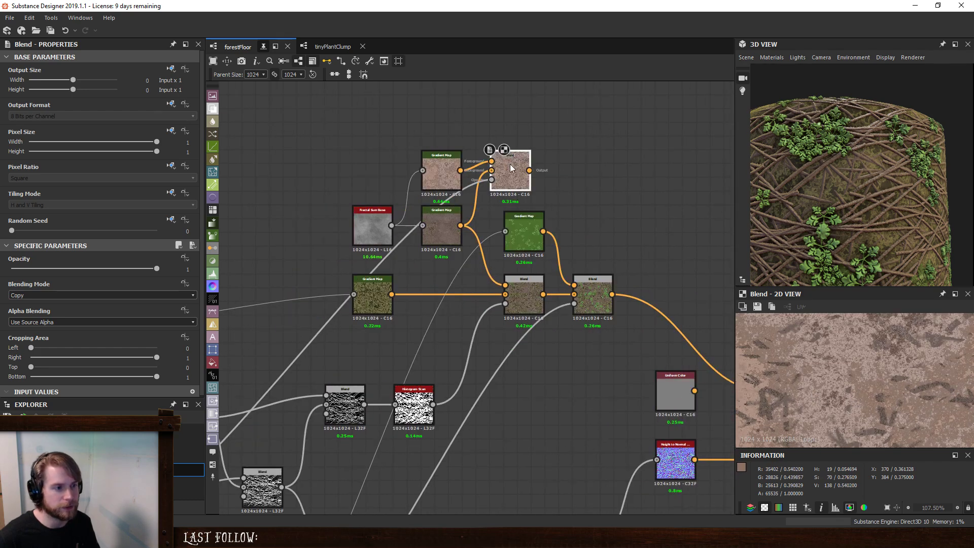
drag(530, 170, 506, 284)
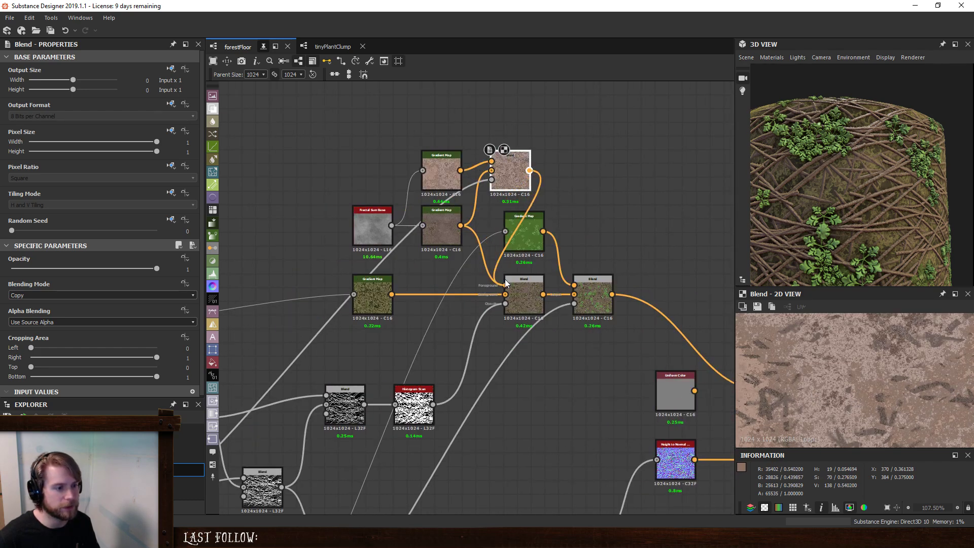
drag(644, 228, 500, 330)
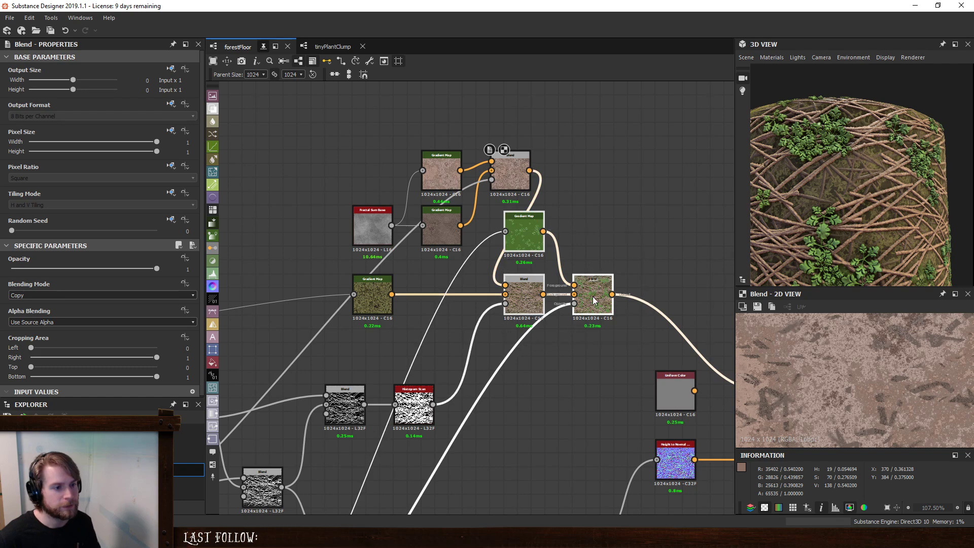
drag(593, 296, 675, 298)
drag(514, 162, 513, 221)
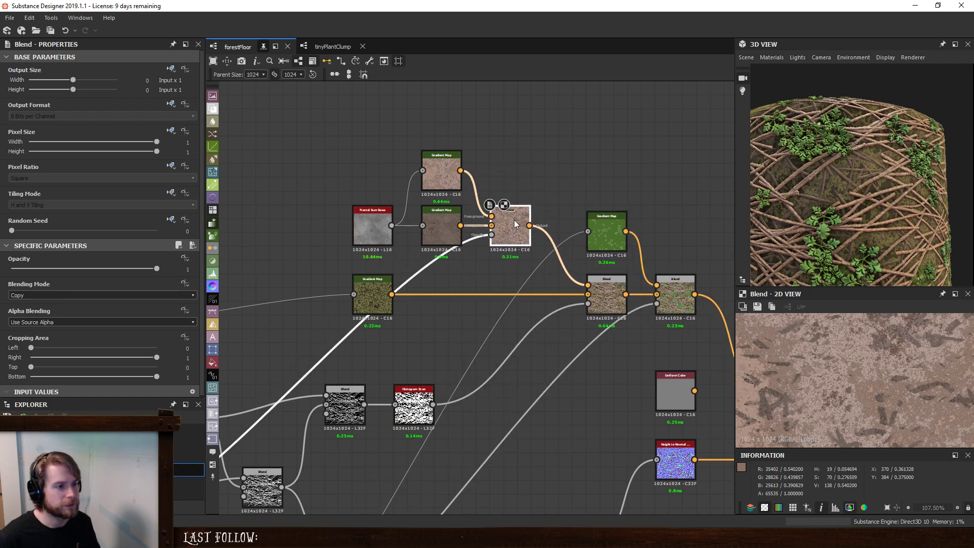
- Inspect the twig colours on the 3D model and compare the two brown Gradient Maps with the Blends they feed
scroll(870, 230, down, 5)
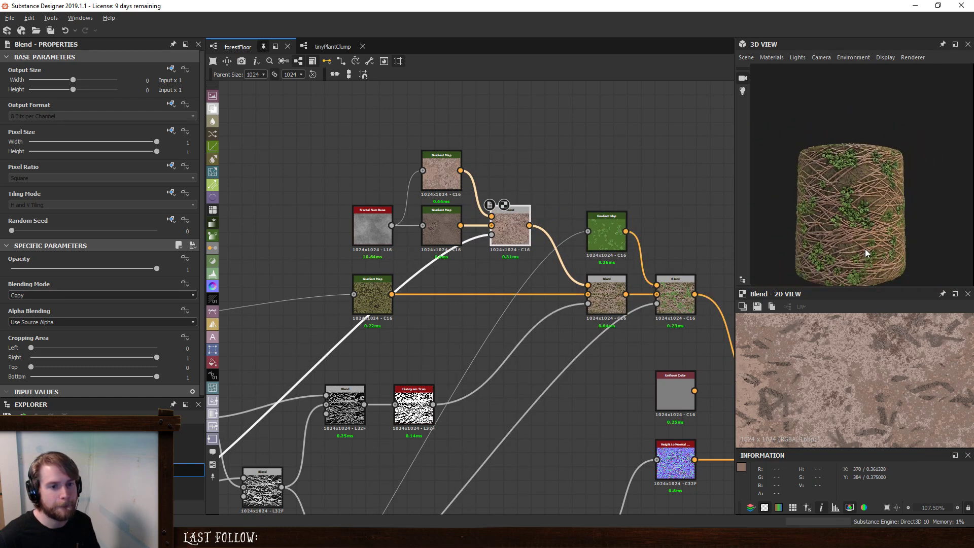
scroll(861, 230, up, 5)
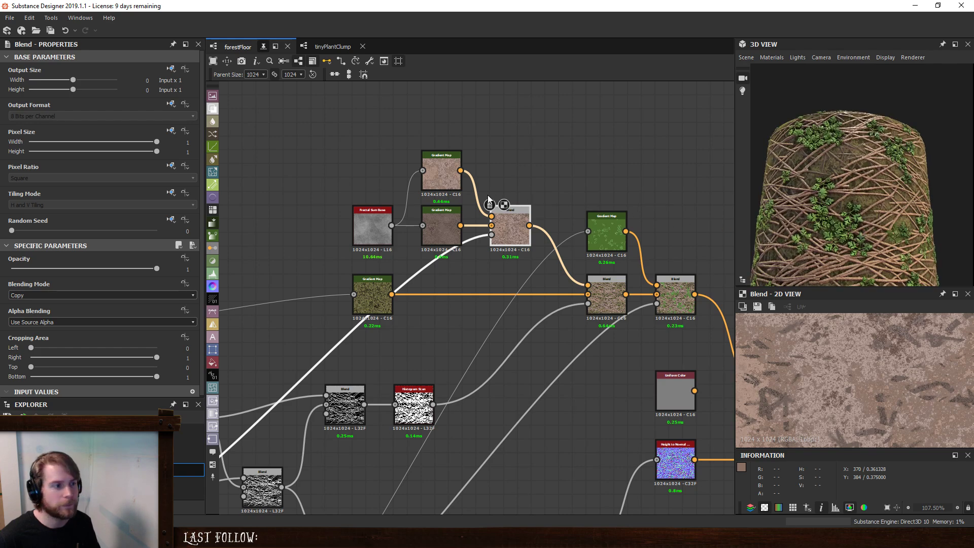
click(443, 227)
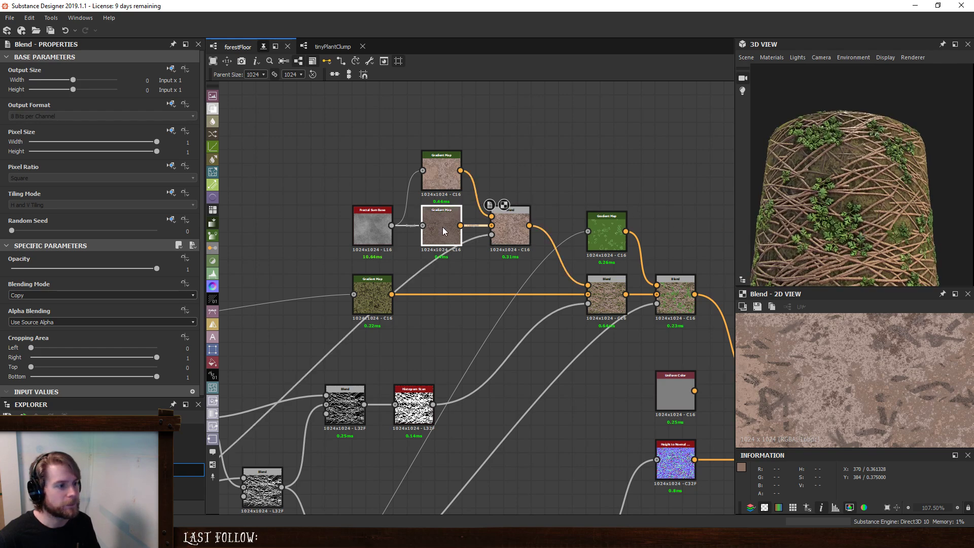
click(514, 225)
click(439, 169)
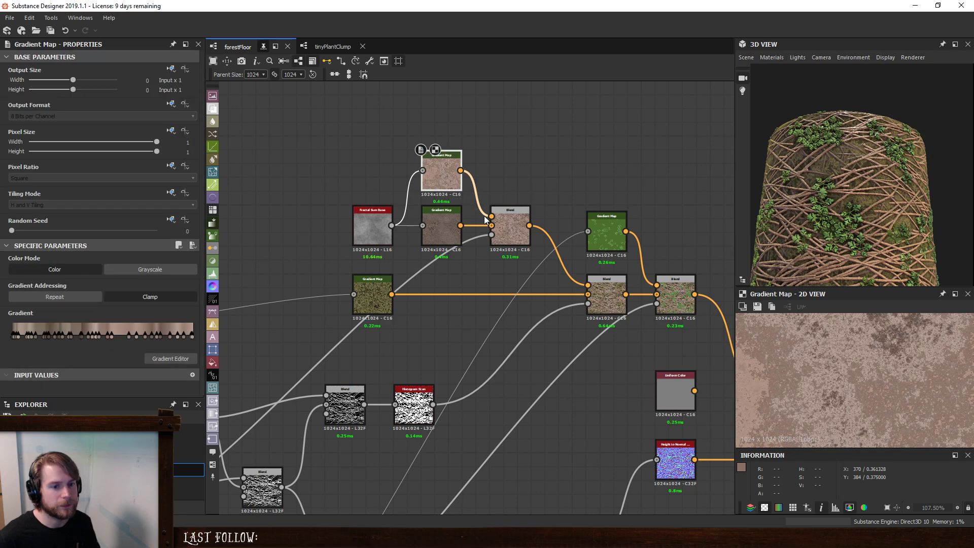
click(607, 296)
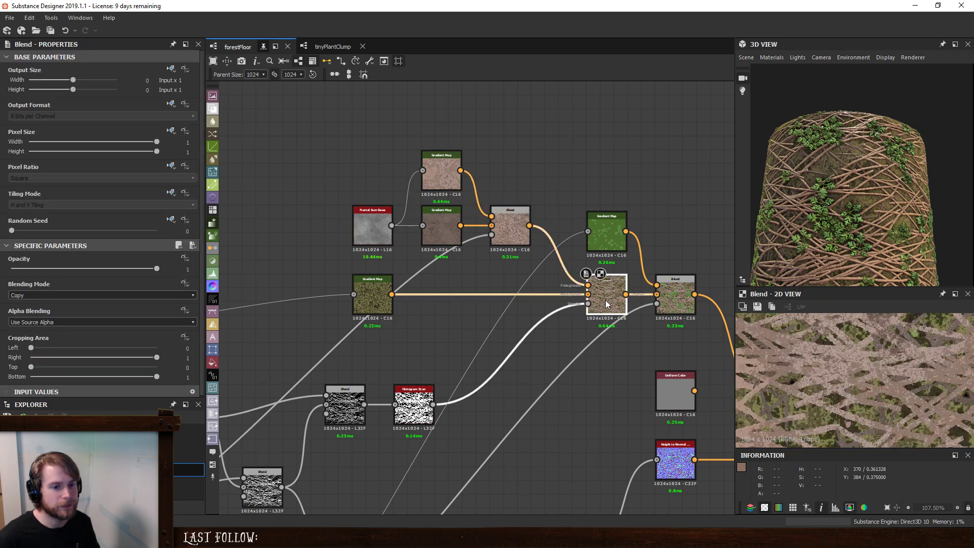
scroll(605, 300, down, 5)
scroll(537, 328, up, 5)
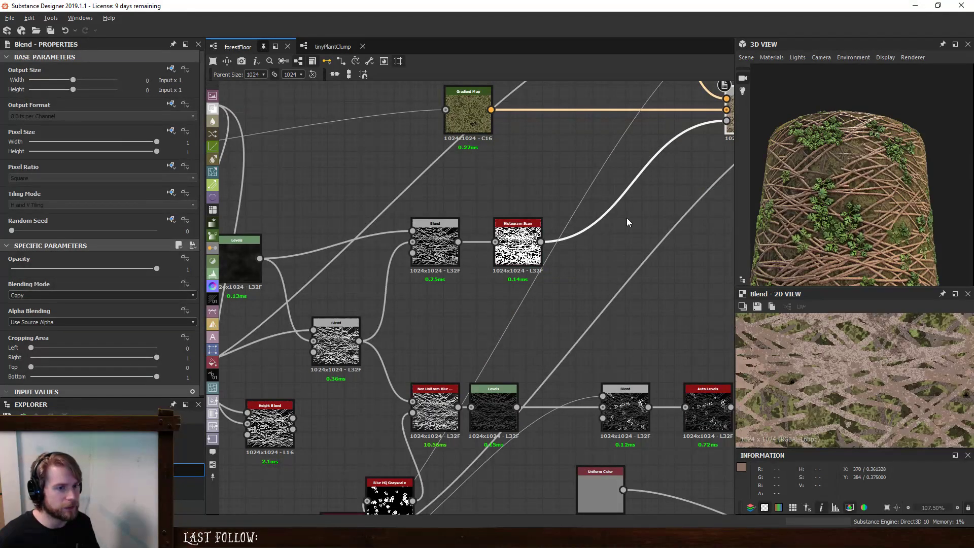
middle_drag(628, 222, 437, 420)
middle_drag(480, 260, 508, 321)
click(397, 237)
click(449, 291)
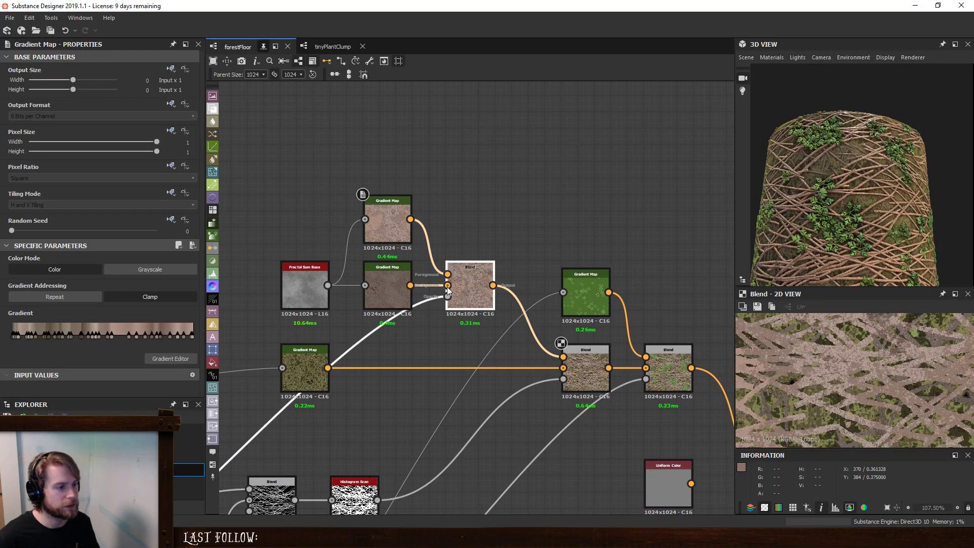
- Test the opacity of the Blend combining the two brown Gradient Maps, and preview the height mask driving it
drag(154, 267, 154, 297)
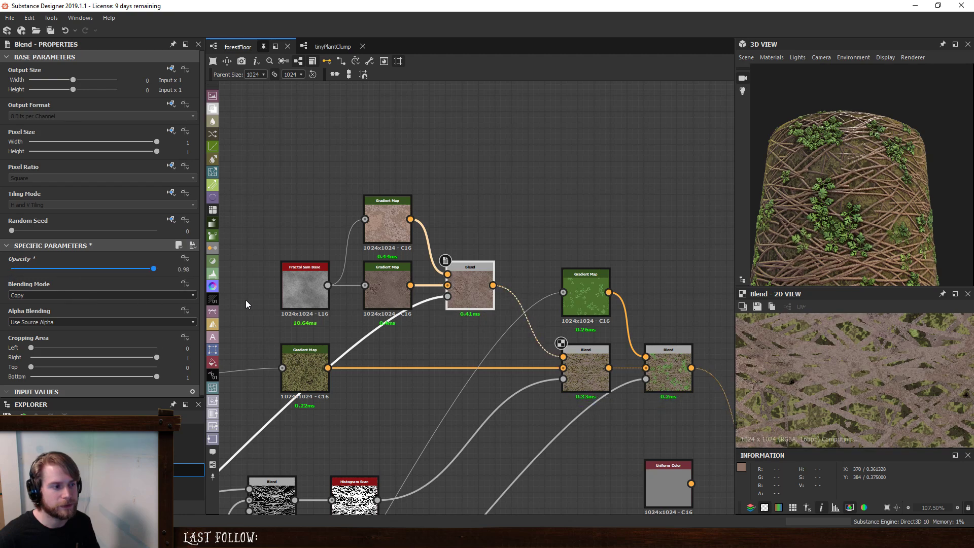
drag(245, 300, 269, 304)
click(482, 342)
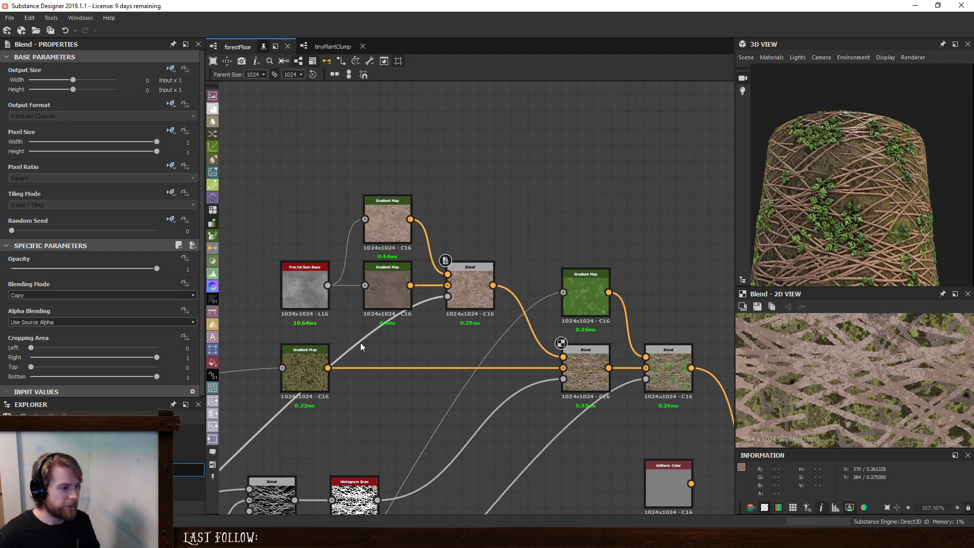
double_click(450, 295)
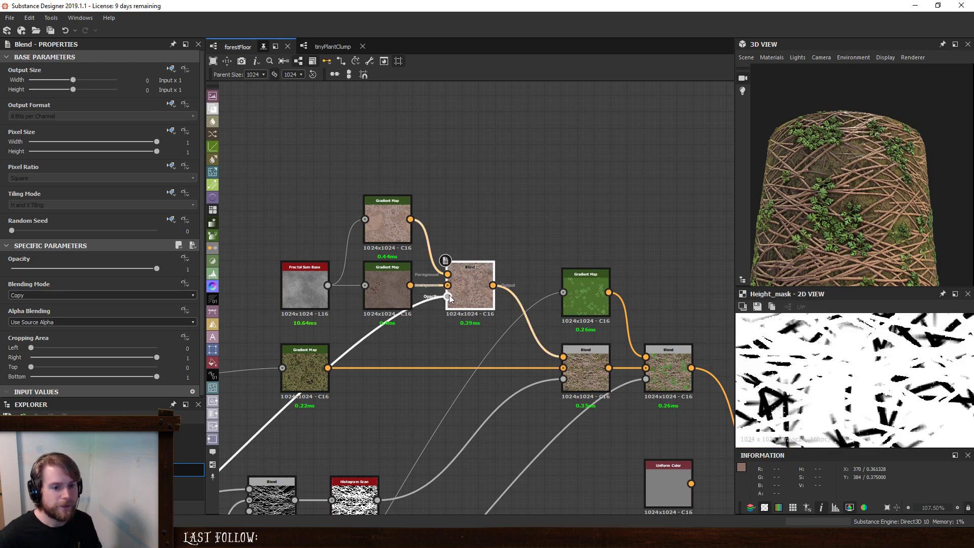
scroll(796, 358, down, 6)
scroll(797, 358, up, 2)
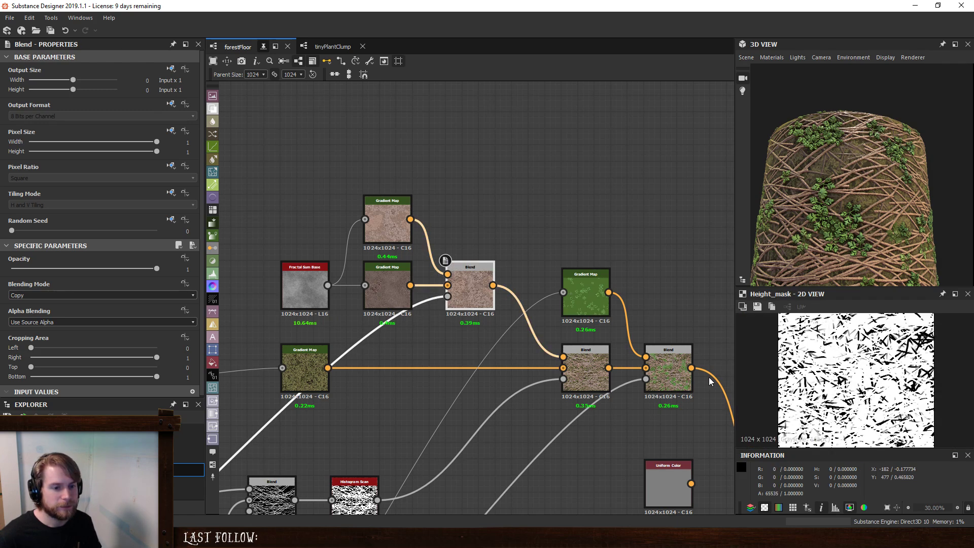
- Insert a Blend into the mask connection feeding the brown Blend's Opacity input, and place it above the Histogram Scan
key(space)
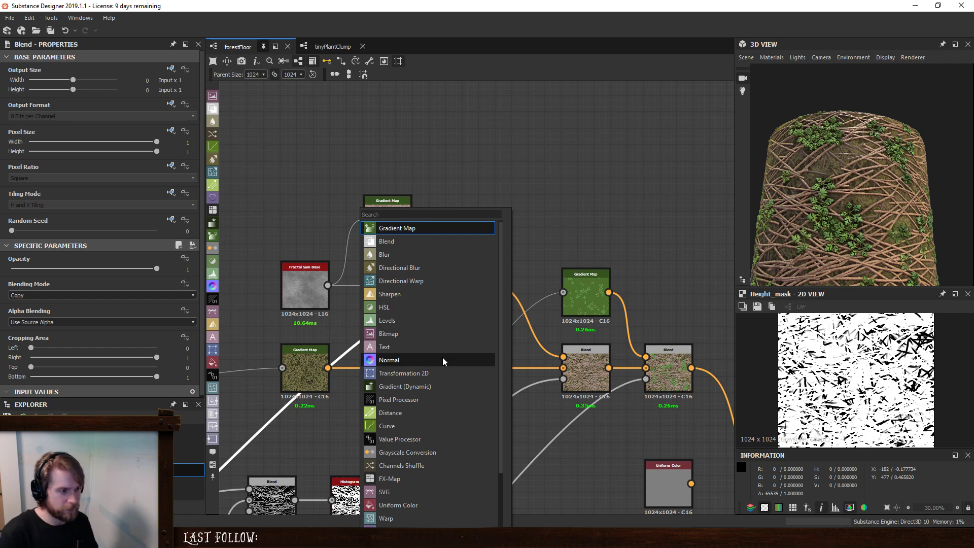
key(Return)
key(space)
text(0)
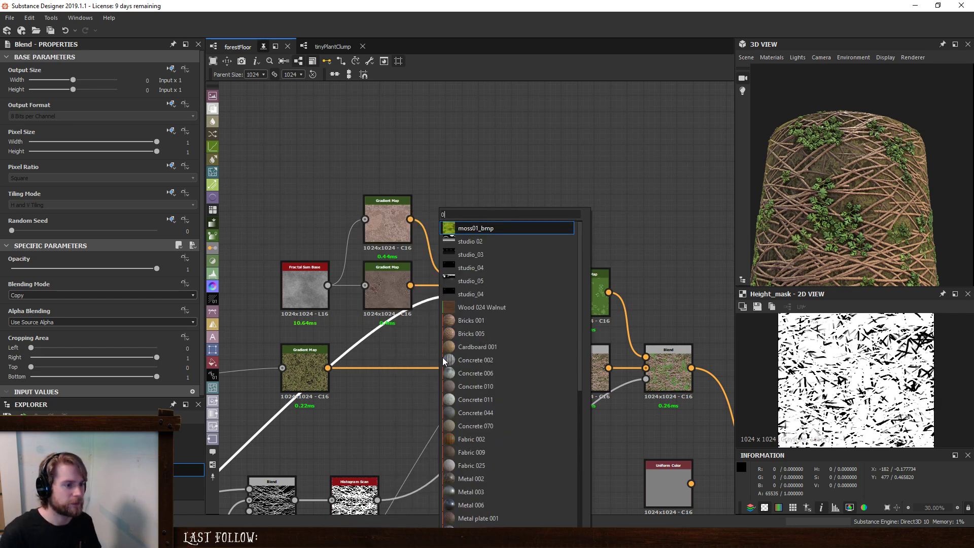
key(BackSpace)
key(Down)
key(Return)
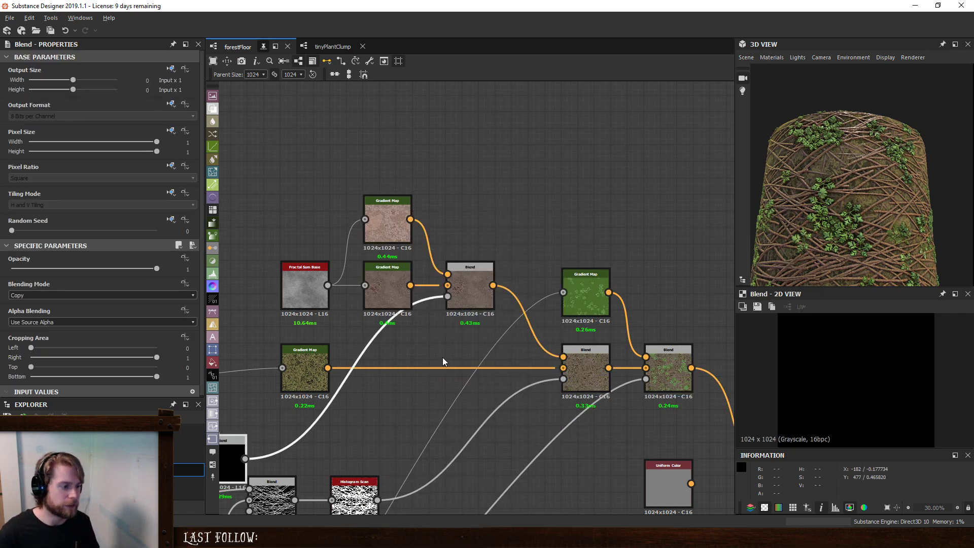
middle_drag(365, 343, 511, 278)
drag(356, 375, 489, 346)
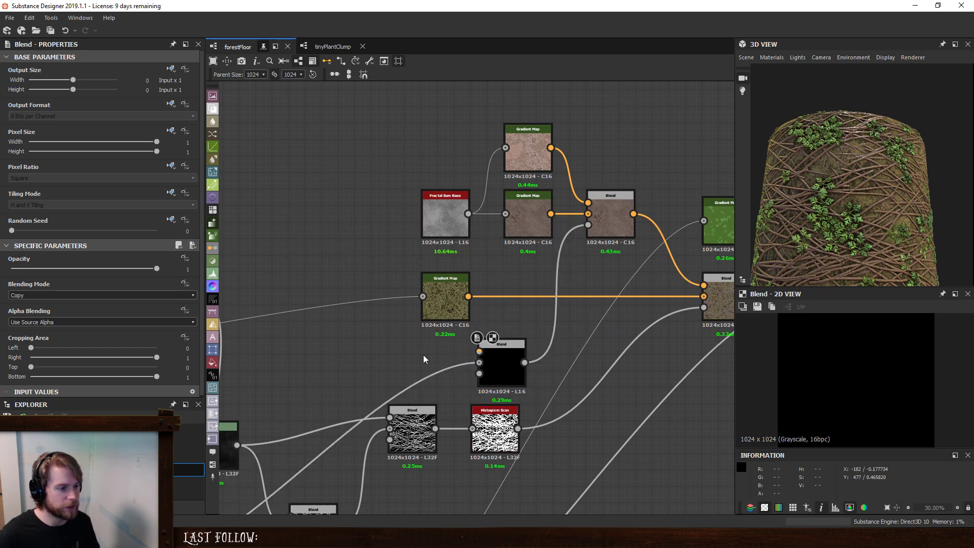
key(space)
text(hist)
key(Return)
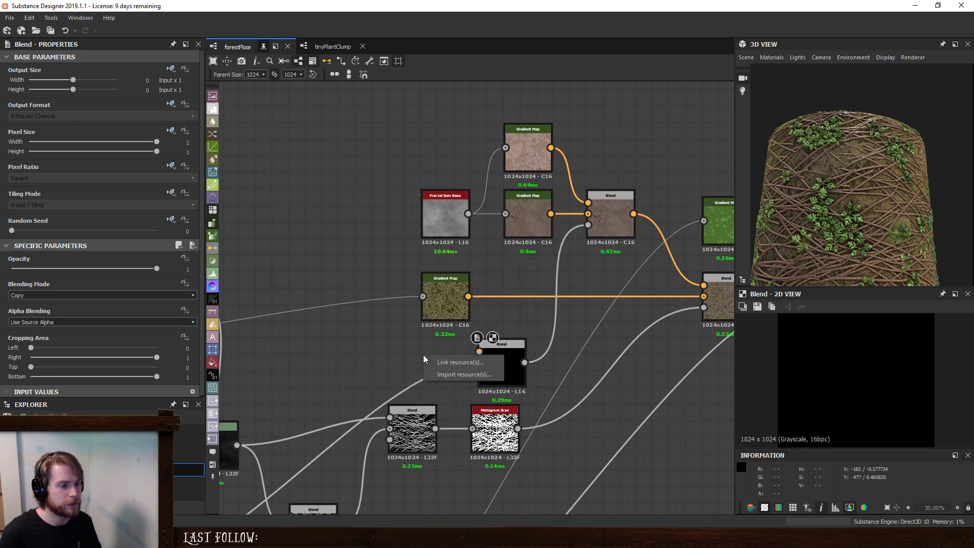
- Add a Perlin Noise node, connect it to the mask Blend's foreground, and set its scale to 6
key(space)
text(perl)
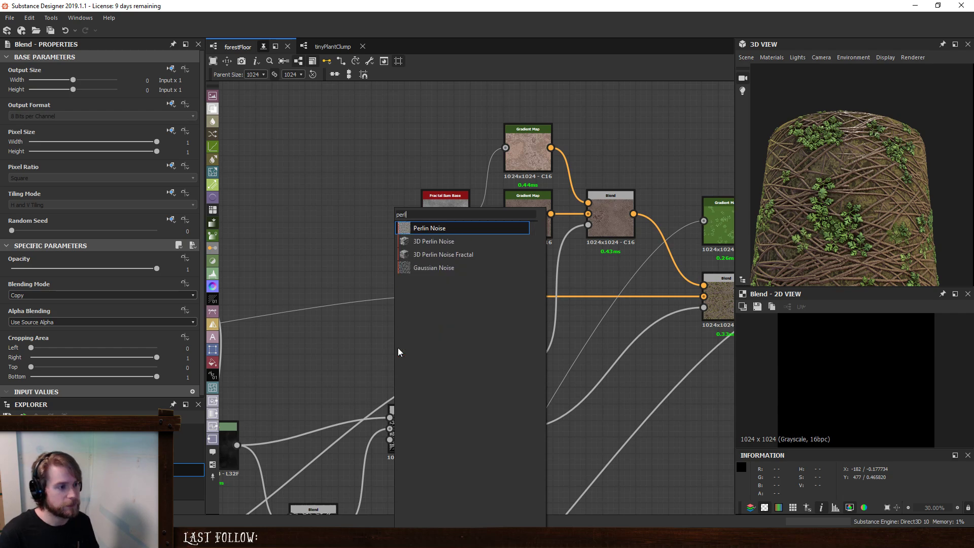
click(435, 228)
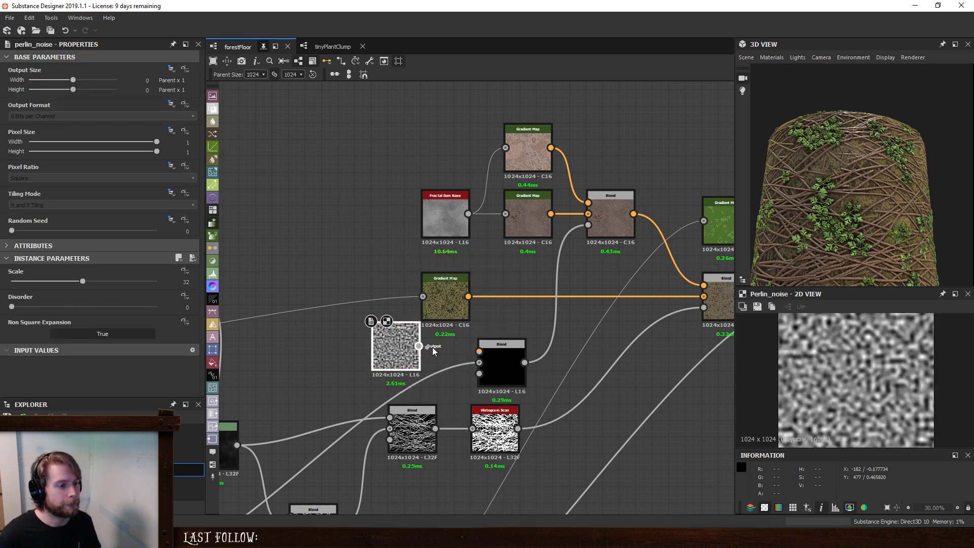
drag(418, 346, 479, 351)
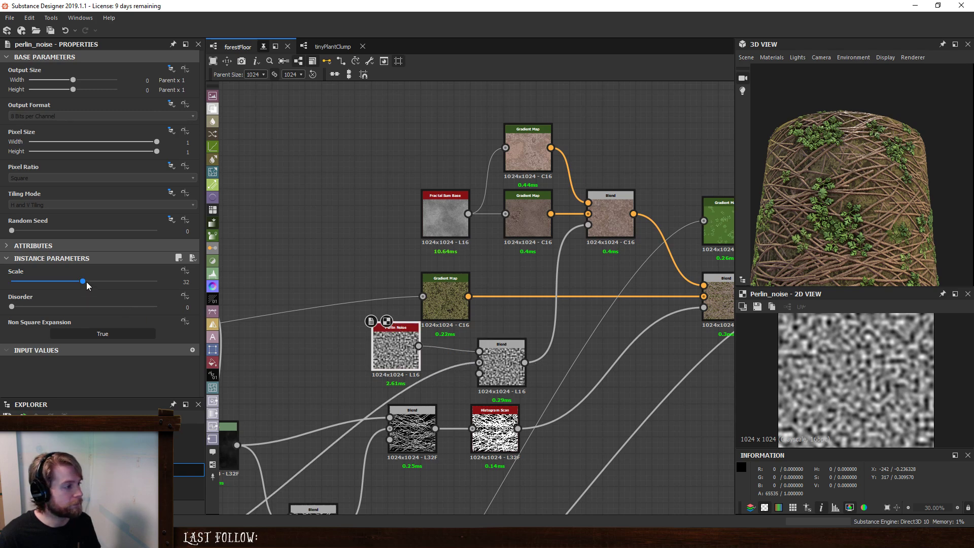
drag(84, 283, 24, 290)
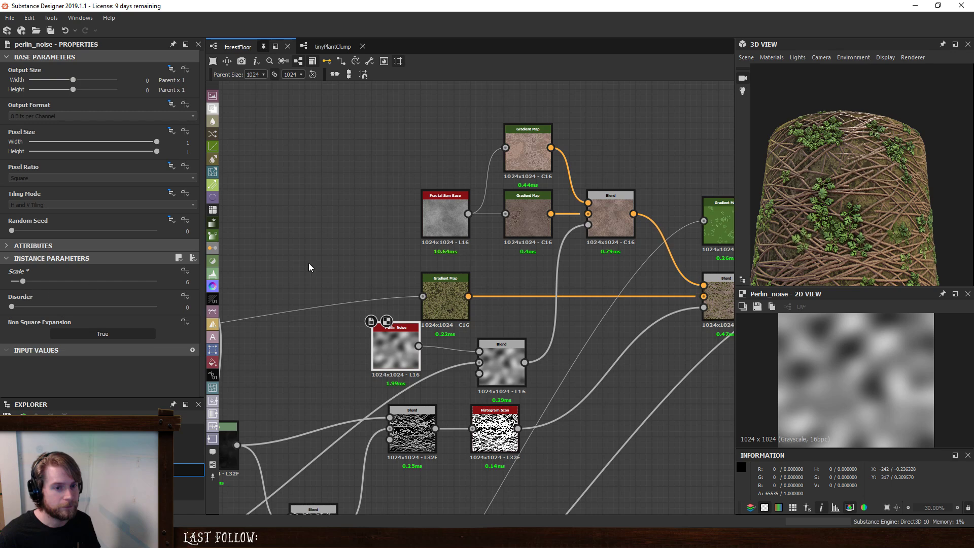
- Make room beside the Perlin Noise and insert a Directional Warp between it and the mask Blend
drag(391, 348, 307, 345)
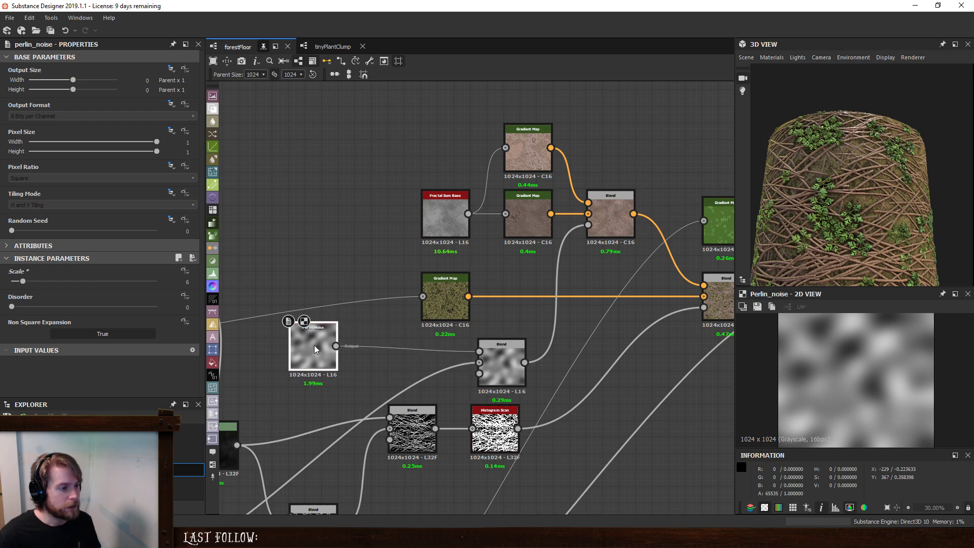
key(space)
text(wa)
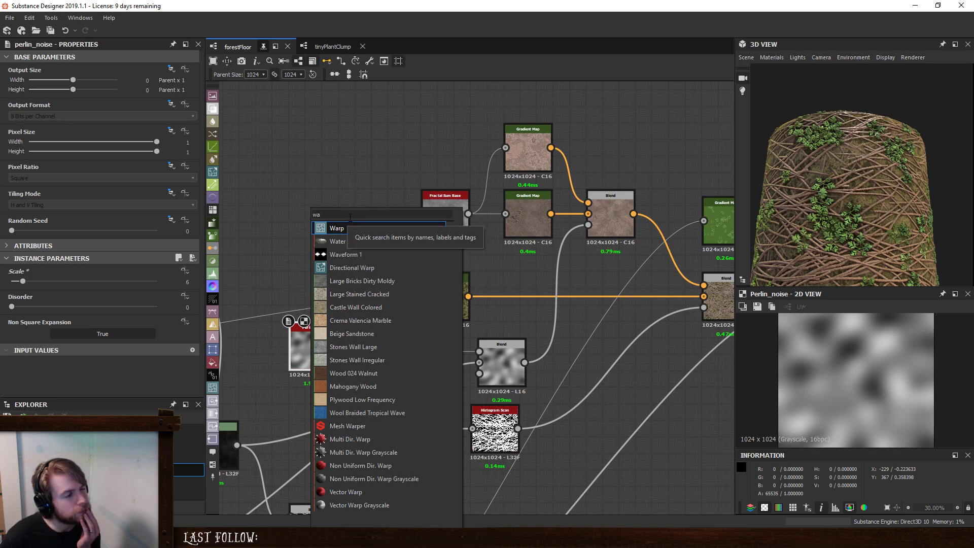
drag(350, 217, 257, 215)
text(dir)
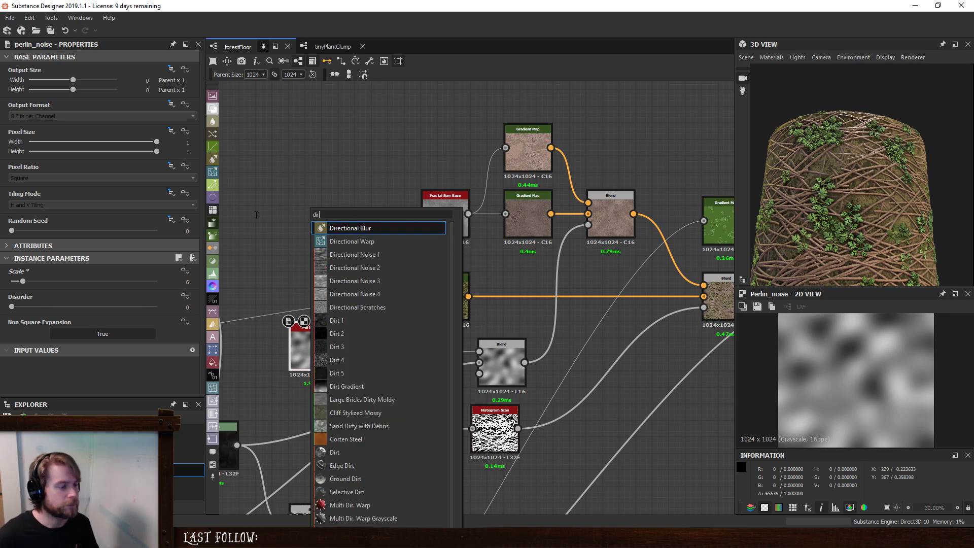
click(330, 241)
- Connect the twig branch's grayscale output to the Directional Warp's intensity input
middle_drag(258, 500, 473, 355)
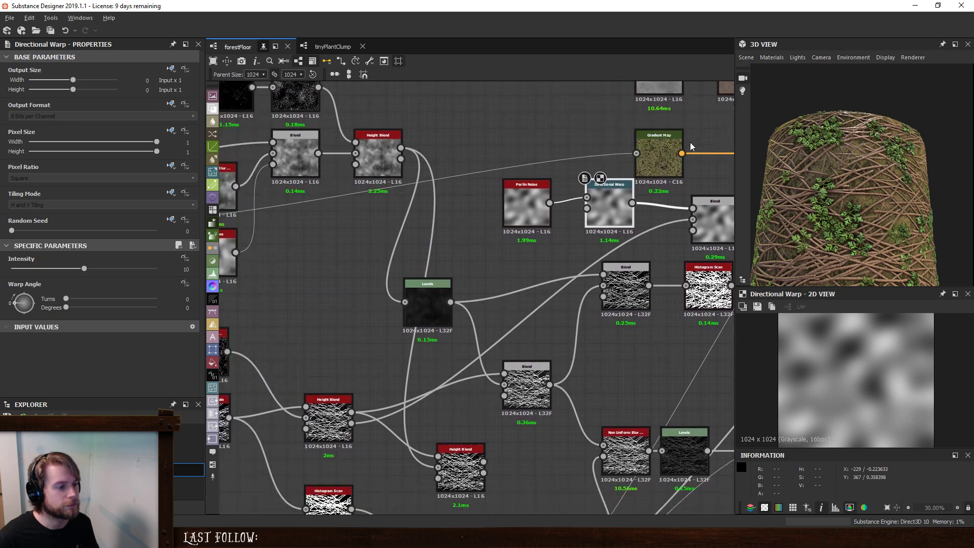
scroll(473, 354, down, 1)
middle_drag(276, 400, 400, 364)
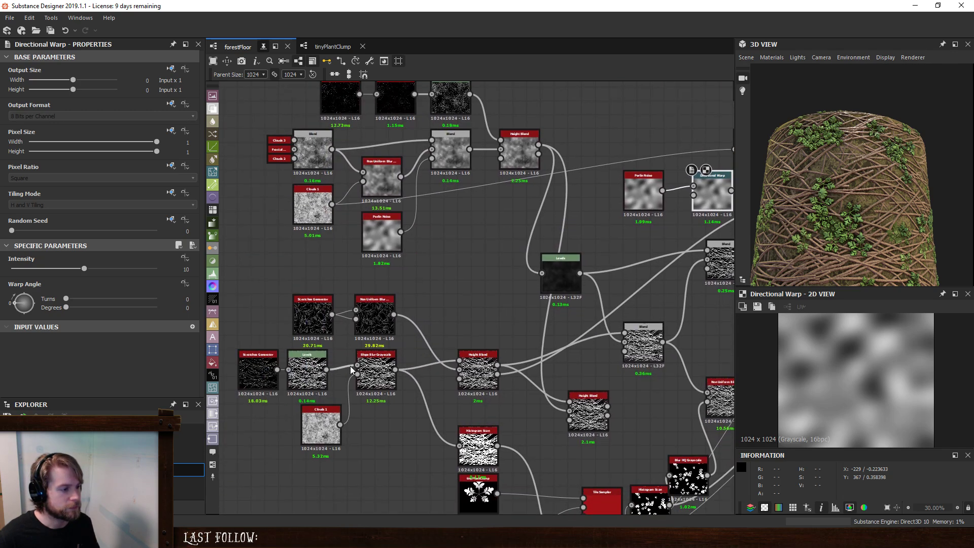
middle_drag(647, 258, 333, 338)
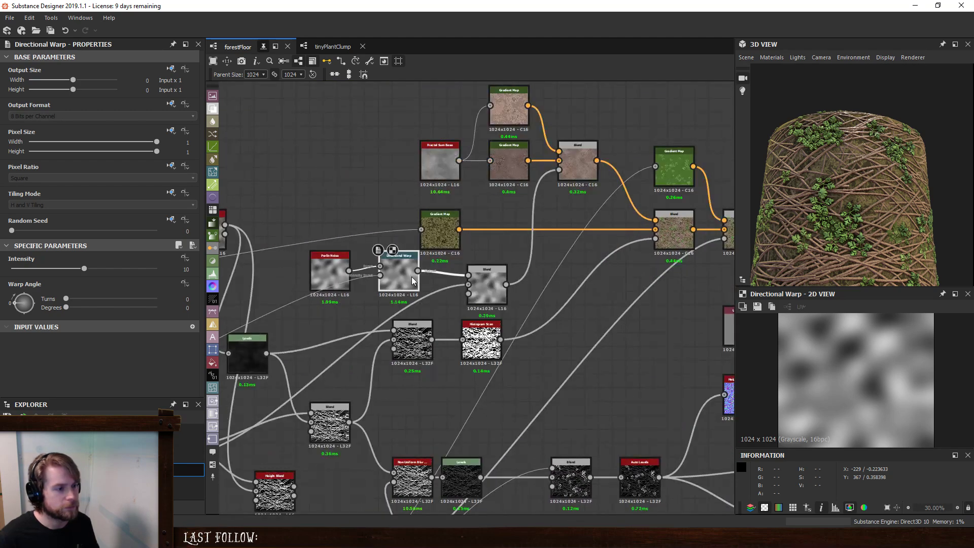
- Set the Directional Warp's warp angle to 45 degrees and its intensity to 30
click(404, 292)
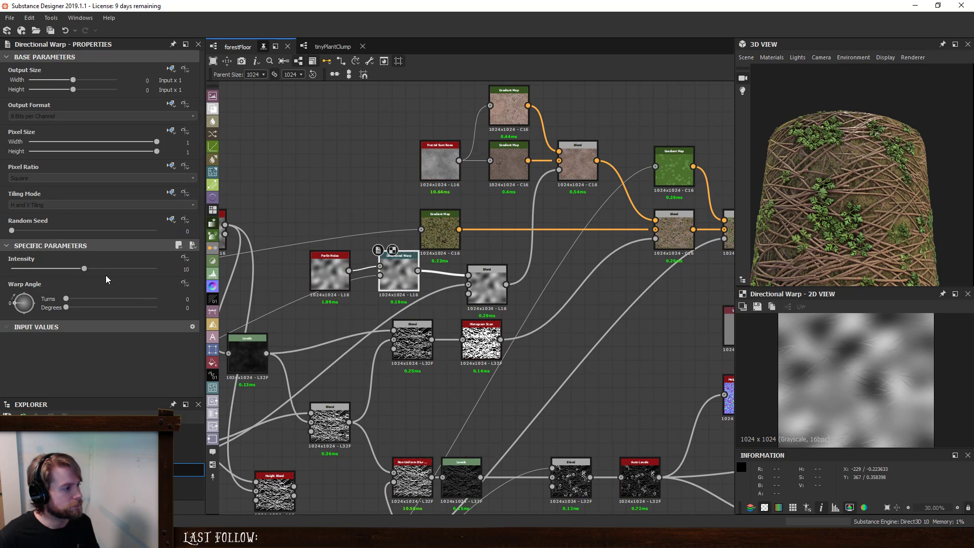
click(18, 300)
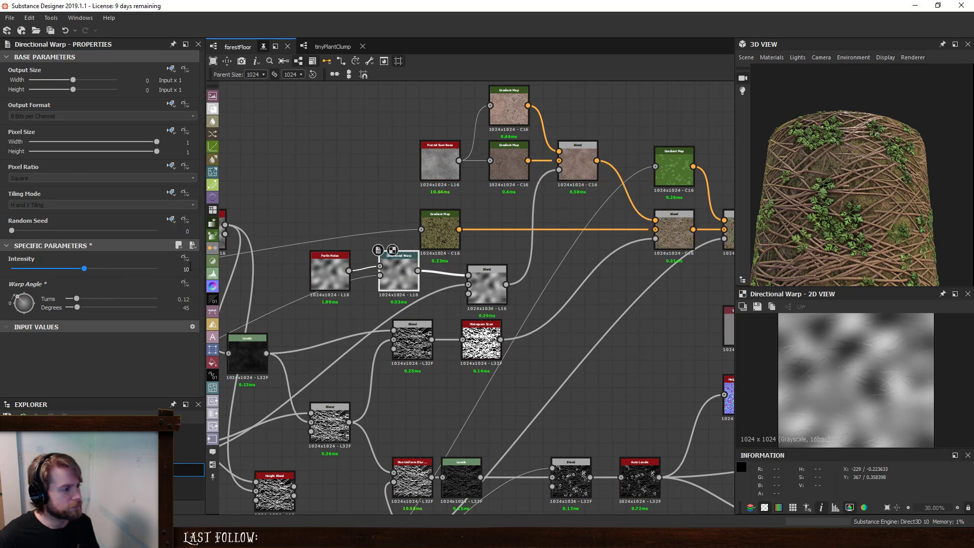
double_click(189, 268)
text(30)
key(Return)
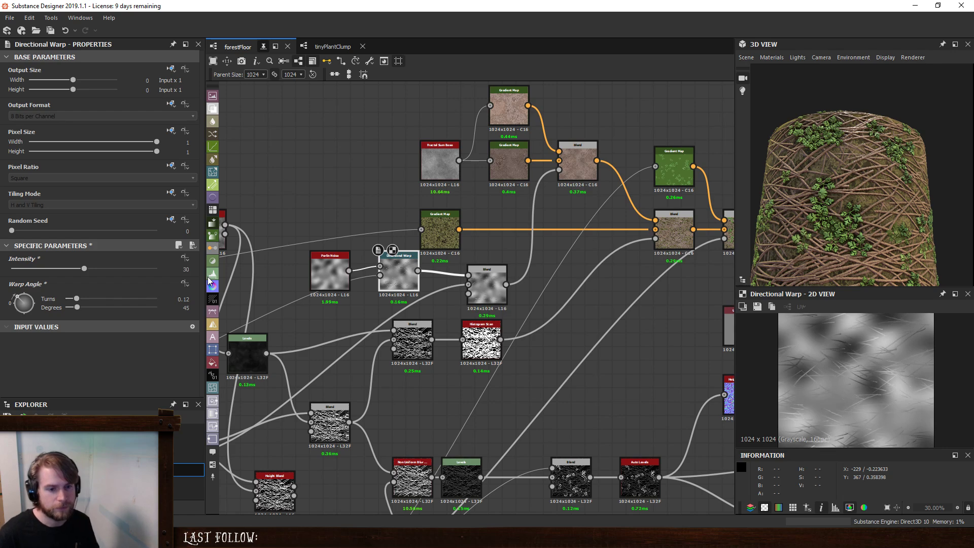
scroll(885, 386, up, 4)
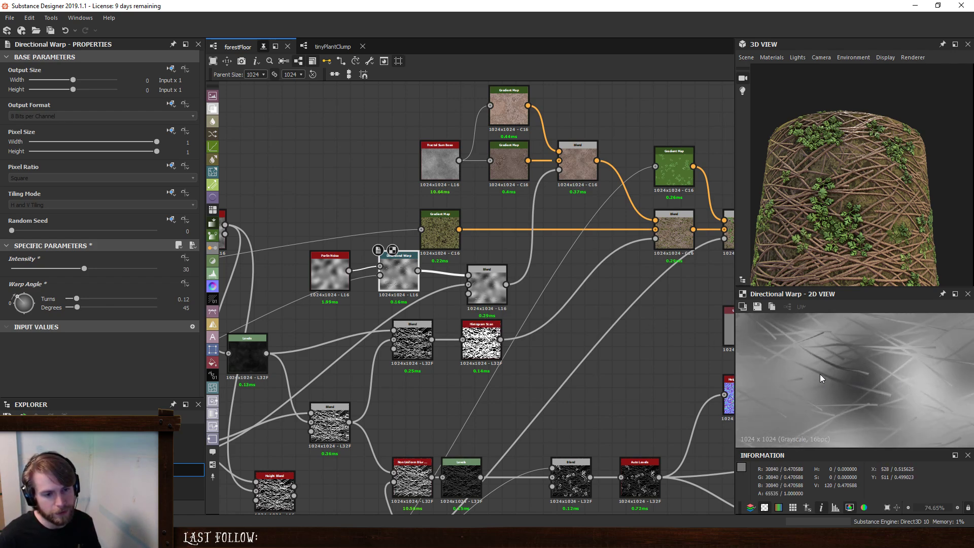
- Try an intensity of 120 on the Directional Warp and reduce it to 20.91
drag(178, 269, 217, 278)
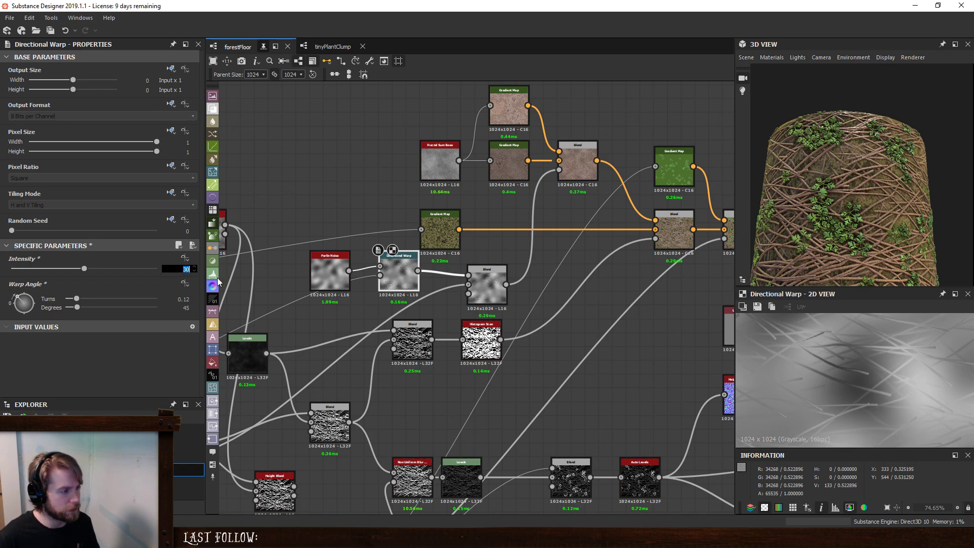
text(120)
key(Return)
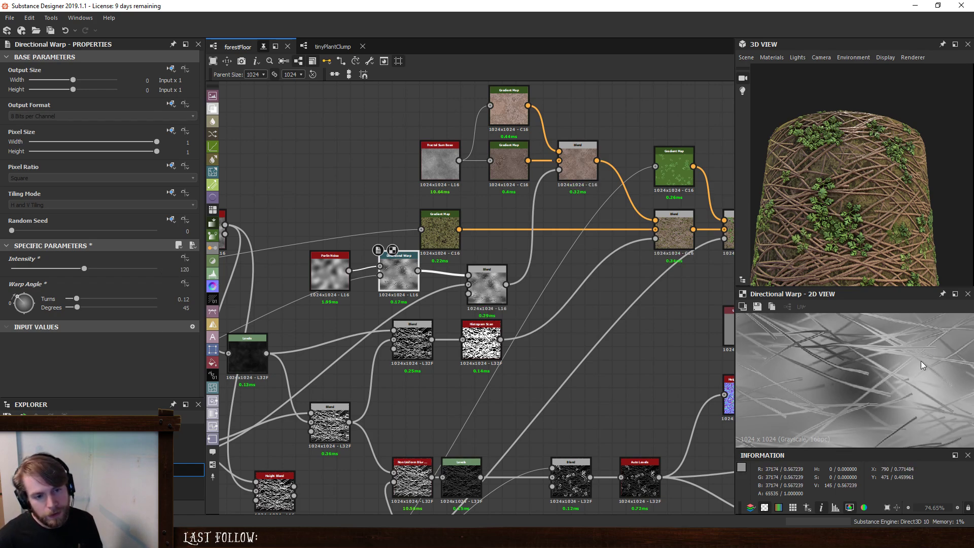
scroll(924, 359, up, 3)
scroll(805, 388, down, 4)
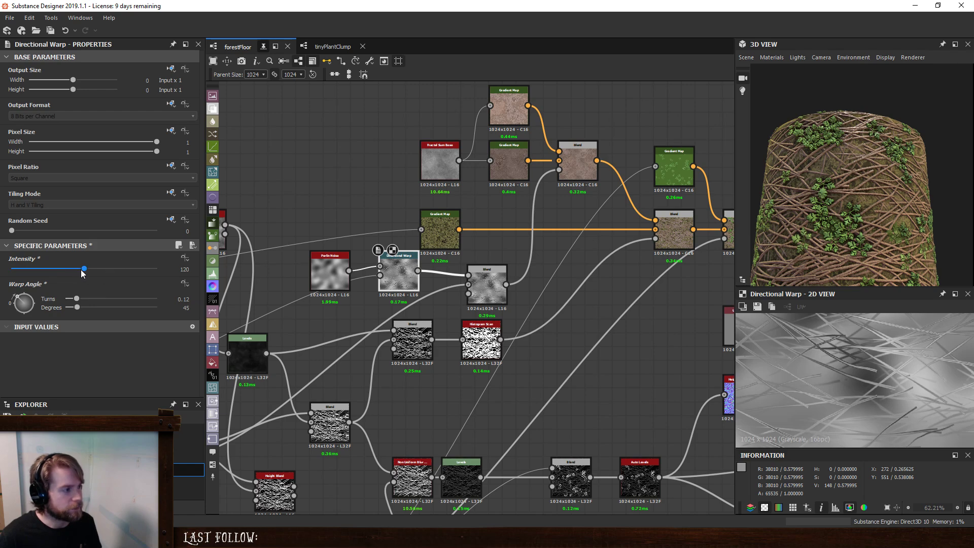
drag(83, 273, 22, 275)
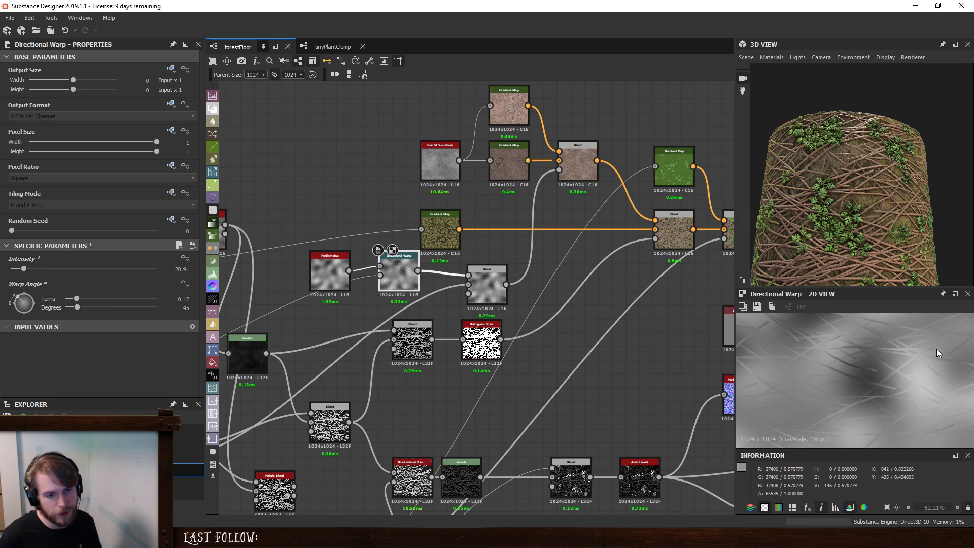
- Delete the mask Blend so the Directional Warp feeds the brown Blend's opacity directly, and move the noise and warp nodes closer
click(484, 290)
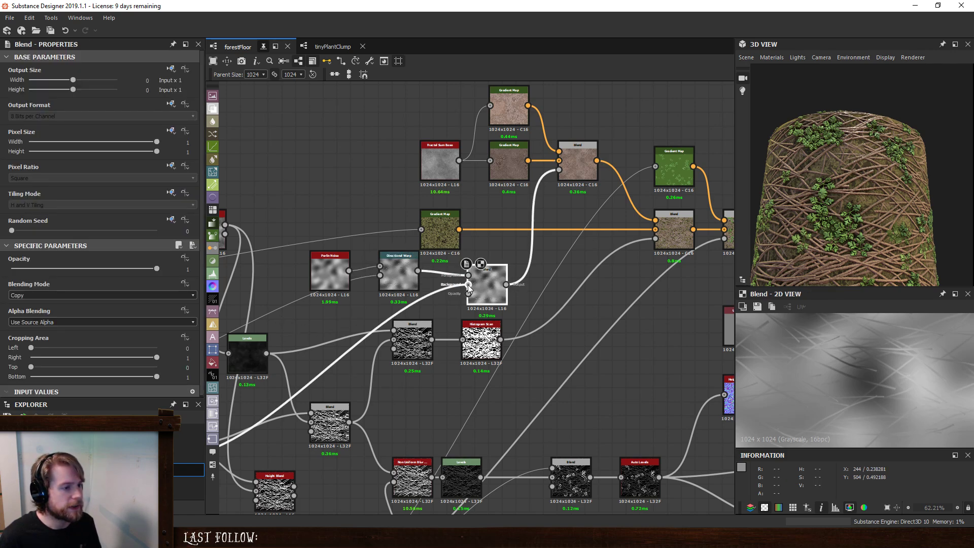
drag(419, 268, 302, 281)
key(Delete)
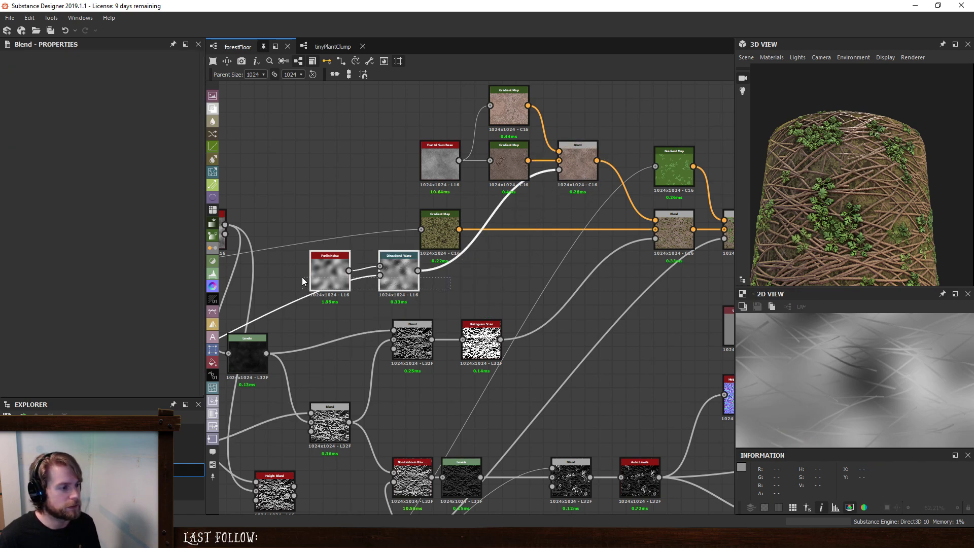
drag(388, 277, 428, 289)
- Preview the brown Blend's result and inspect the warped noise that drives its opacity
double_click(578, 161)
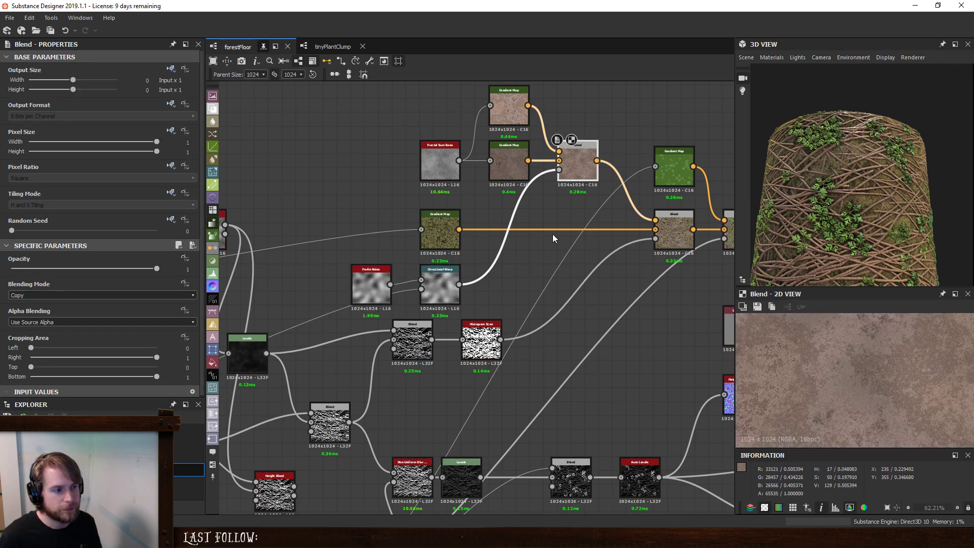
double_click(559, 171)
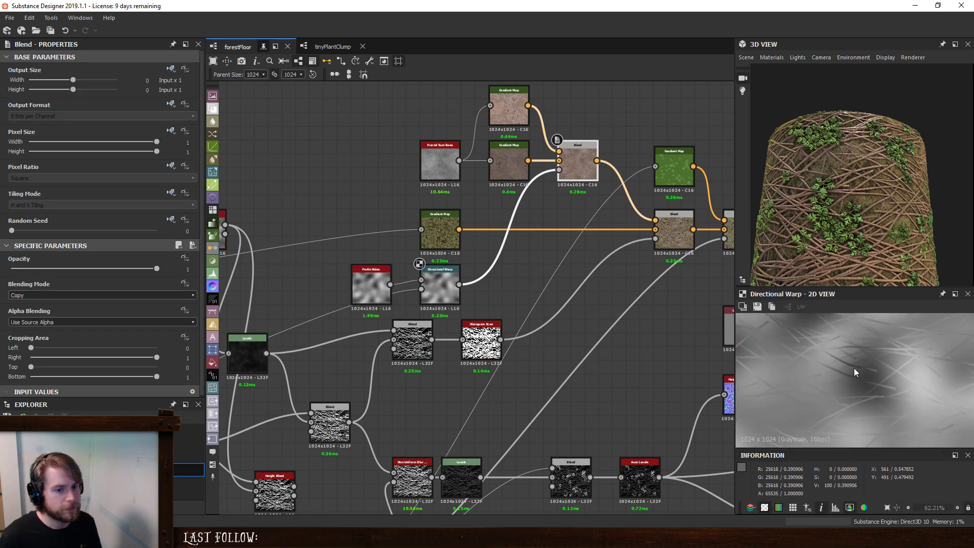
scroll(858, 372, down, 5)
scroll(862, 374, up, 1)
- Set the Directional Warp's warp angle to 236 degrees and the Perlin Noise's scale to 3
click(440, 290)
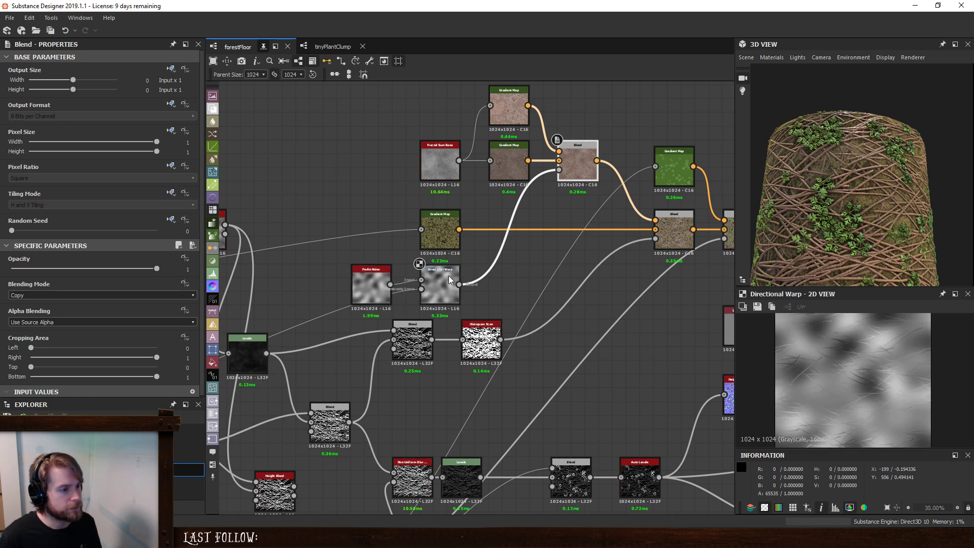
drag(18, 300, 50, 336)
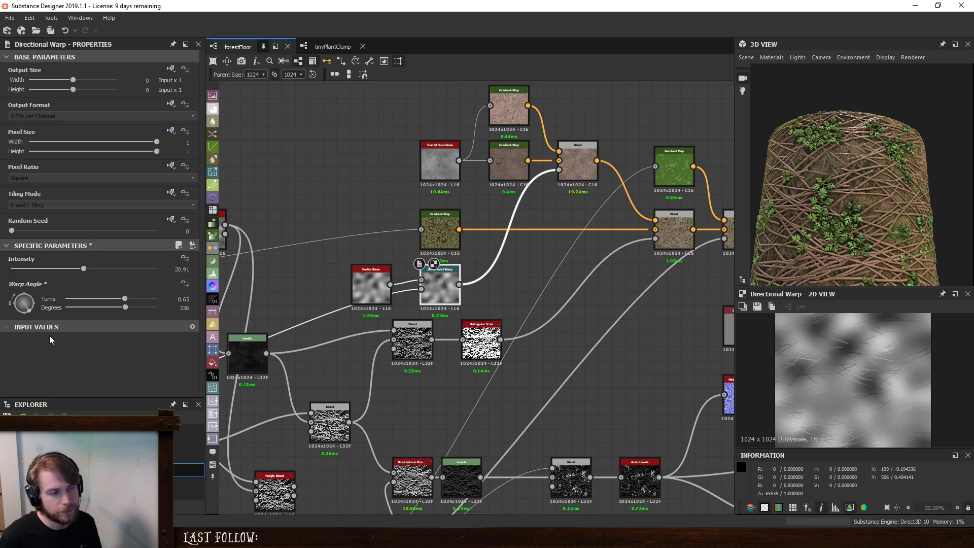
click(357, 283)
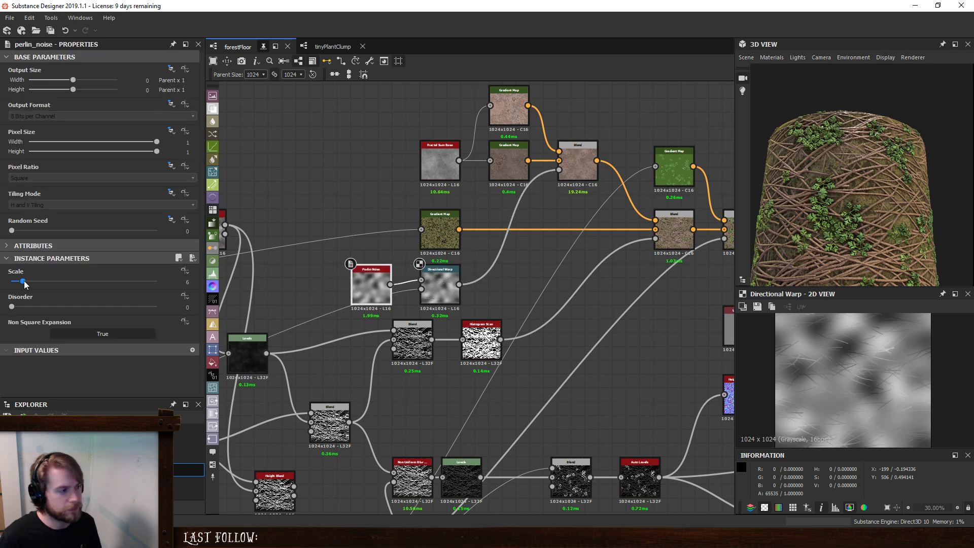
drag(22, 283, 15, 283)
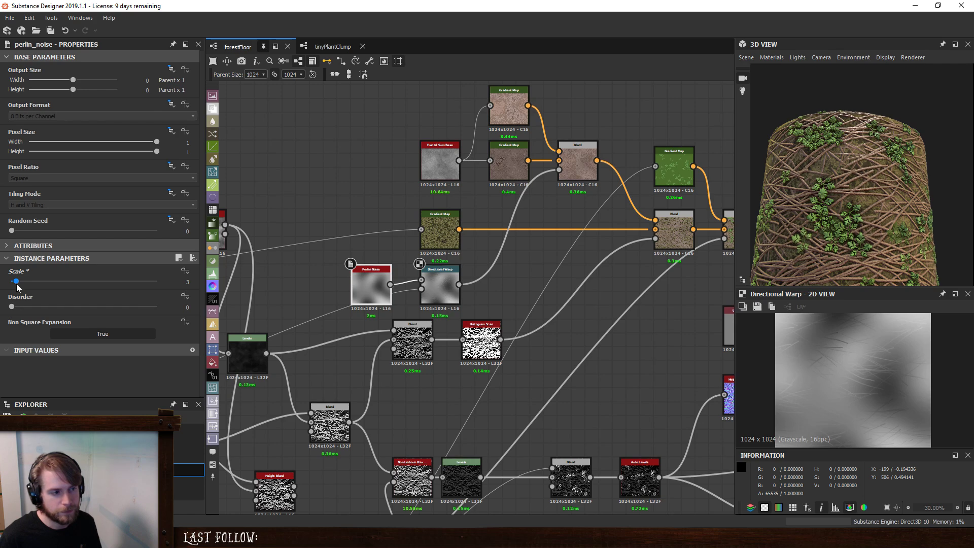
- Set the Directional Warp's intensity to 60 and check the twig breakup in the warped noise
click(440, 290)
drag(84, 269, 268, 282)
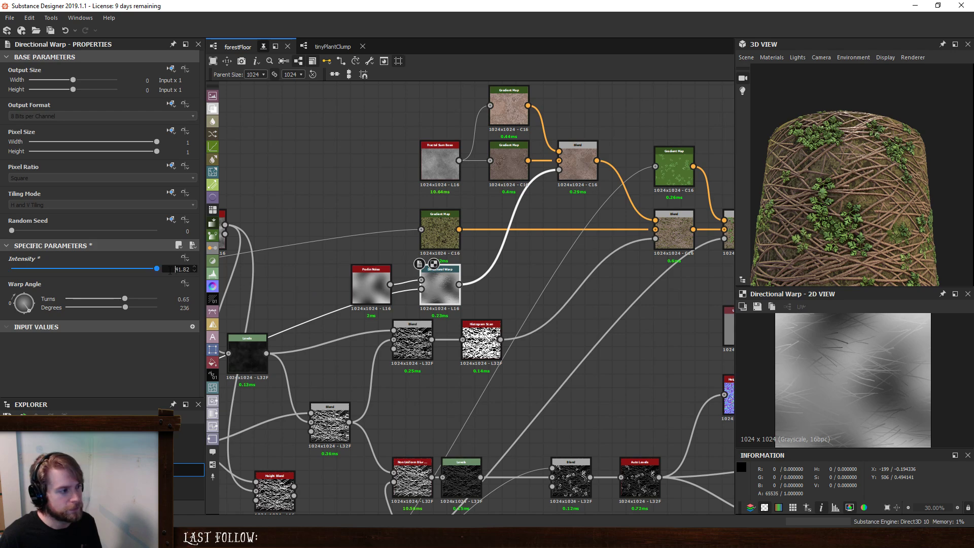
text(60)
key(Return)
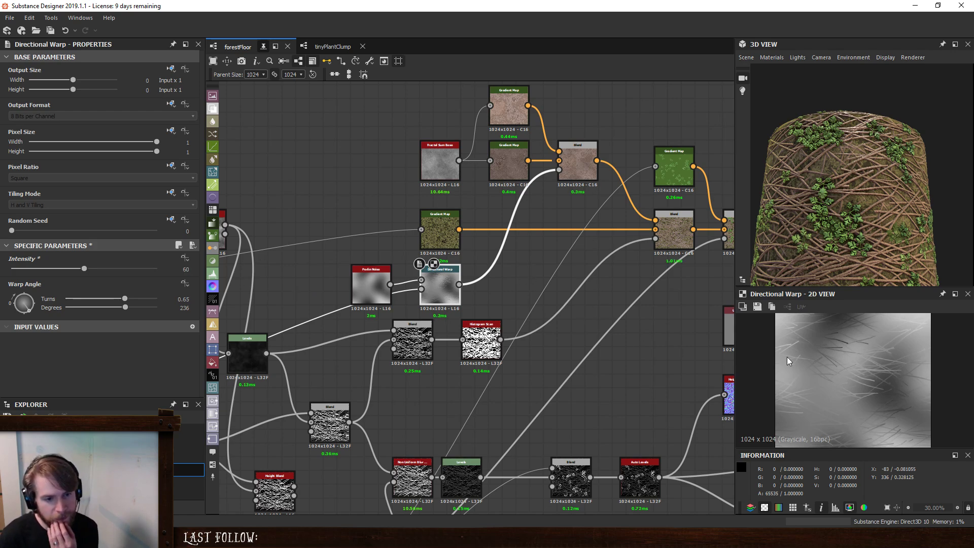
scroll(905, 372, up, 2)
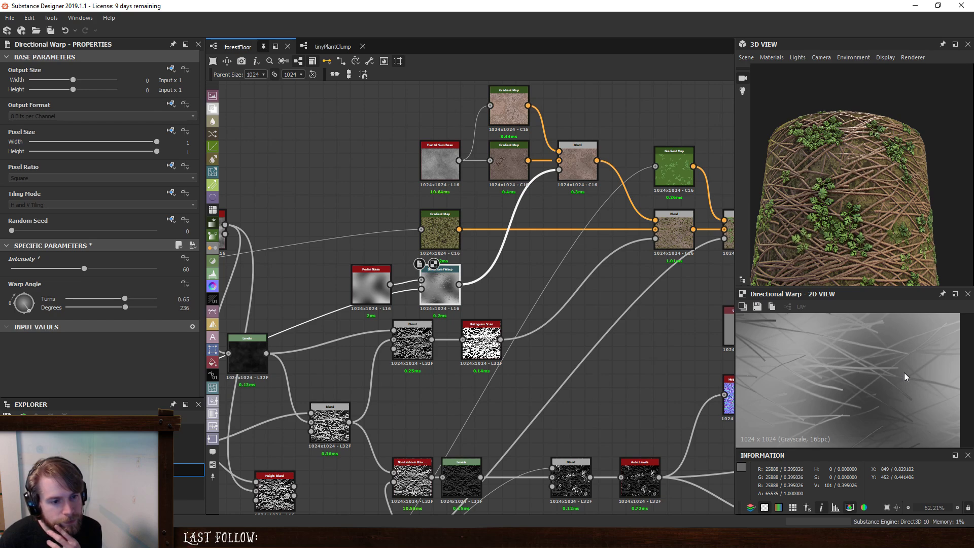
- Preview the brown Blend that mixes the two twig gradients, try varying its opacity, and set its blending mode to Overlay
double_click(578, 160)
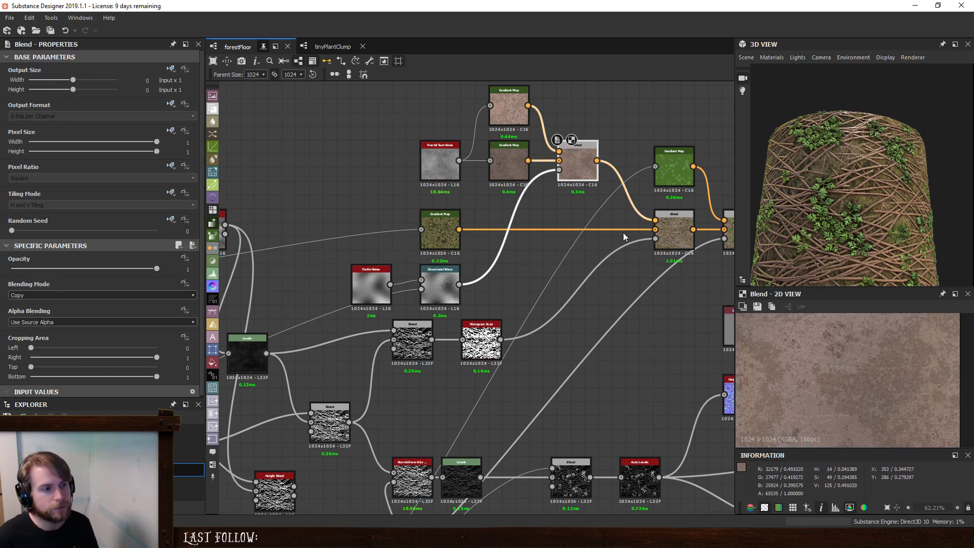
scroll(936, 401, down, 5)
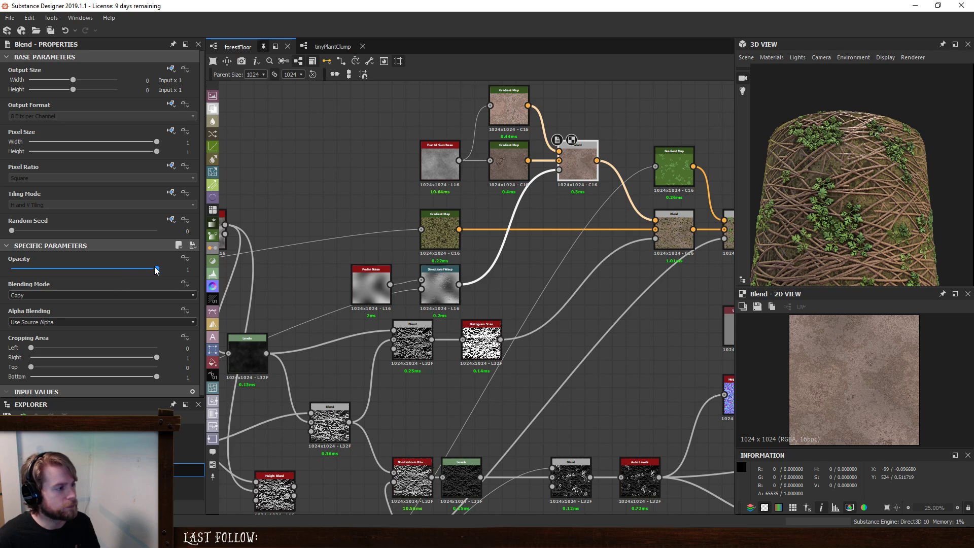
drag(156, 269, 595, 287)
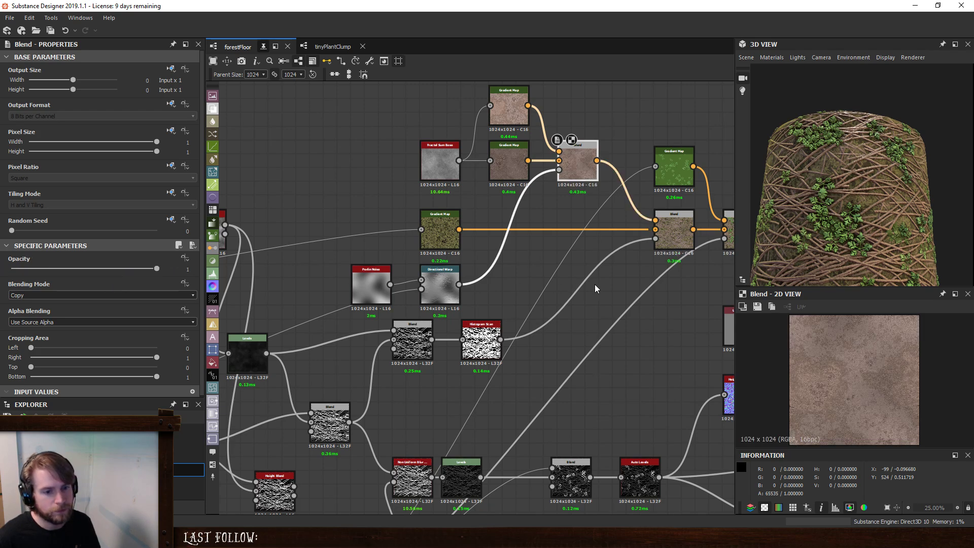
click(131, 296)
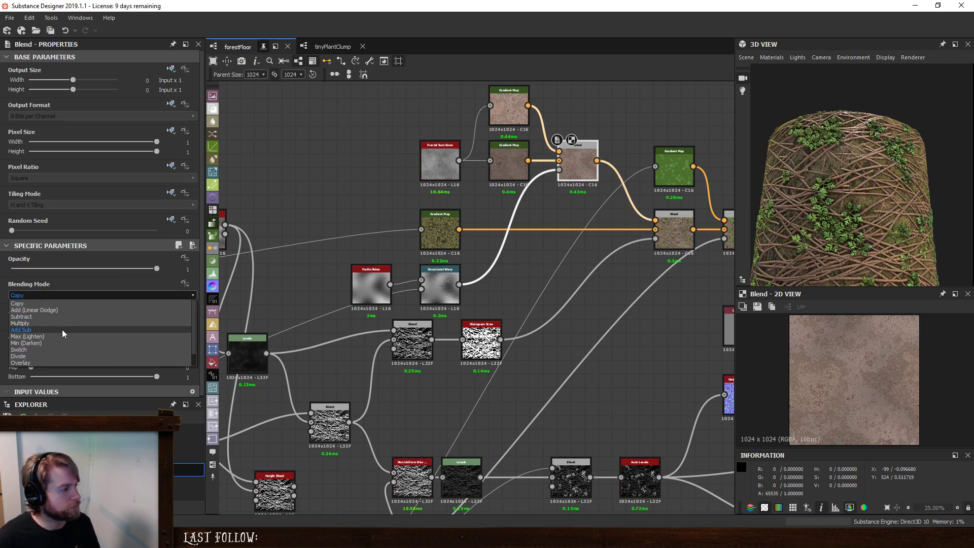
click(57, 363)
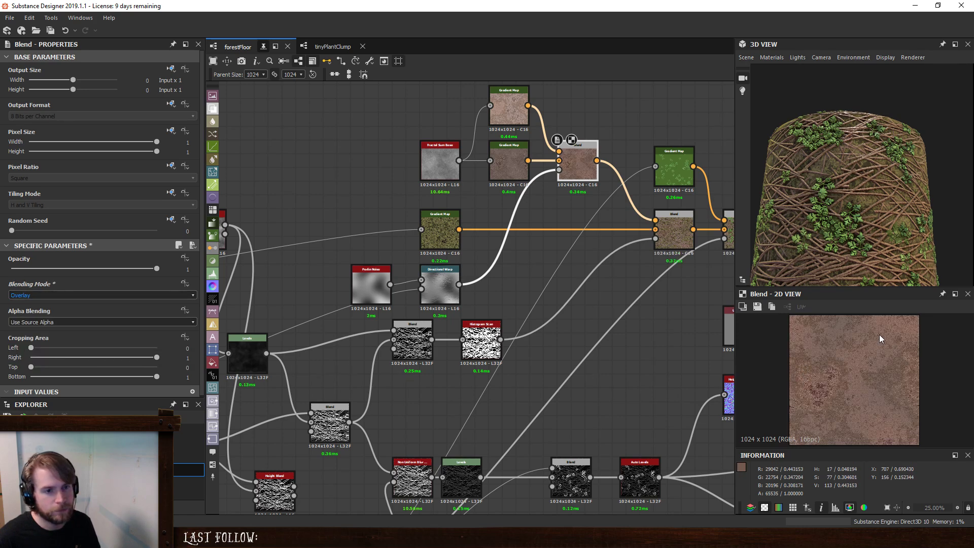
scroll(872, 385, up, 5)
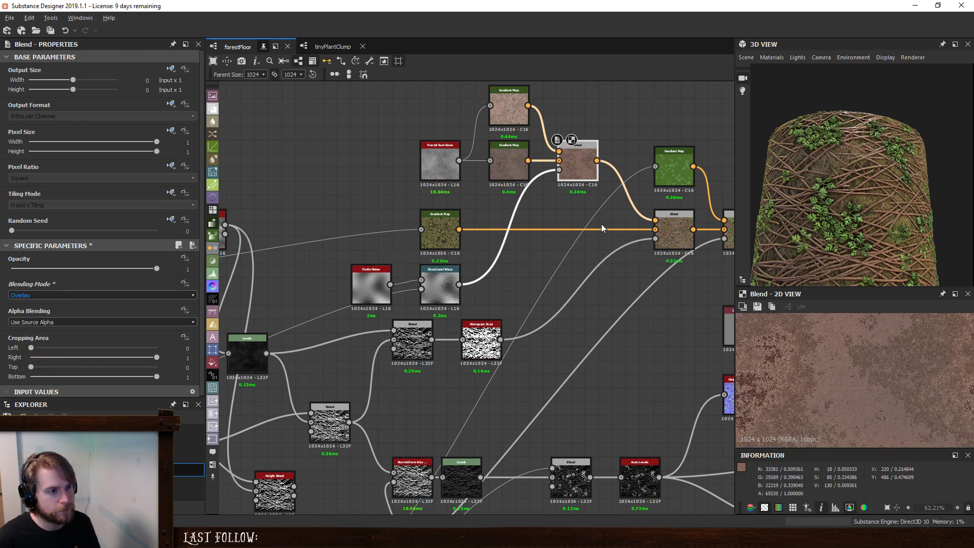
- Shift the noise, gradient map and brown Blend nodes back to make room and insert a Jitter Color node after the brown Blend
middle_drag(601, 224, 604, 291)
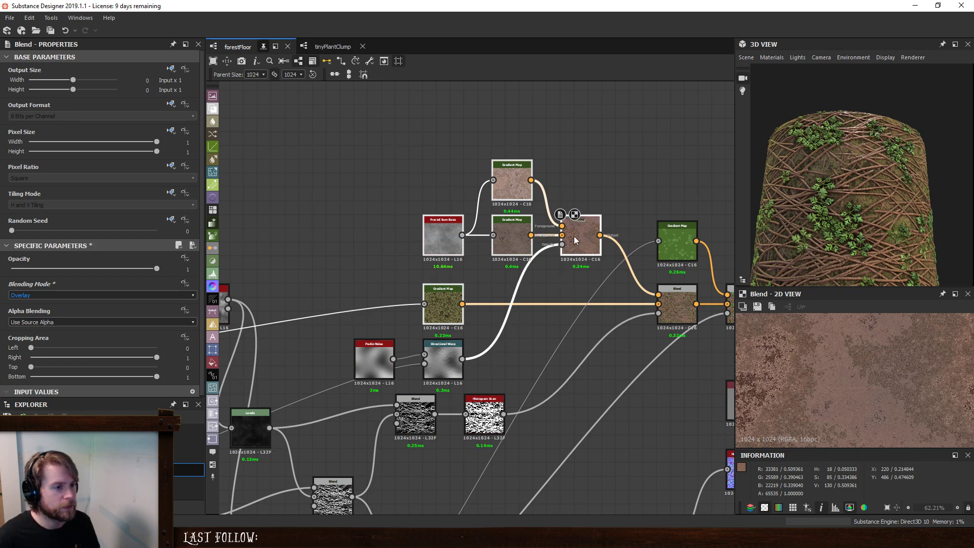
drag(390, 141, 603, 307)
drag(582, 228, 499, 227)
key(space)
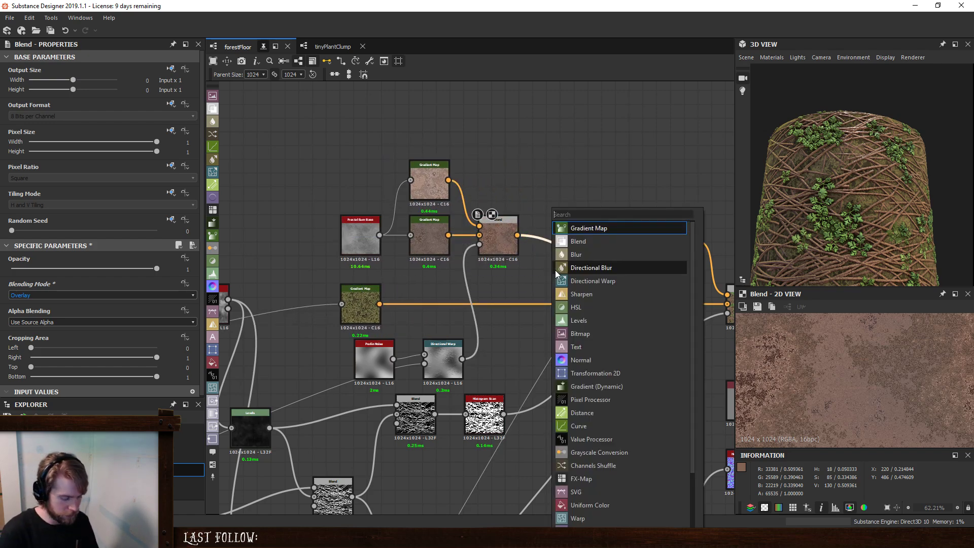
text(j)
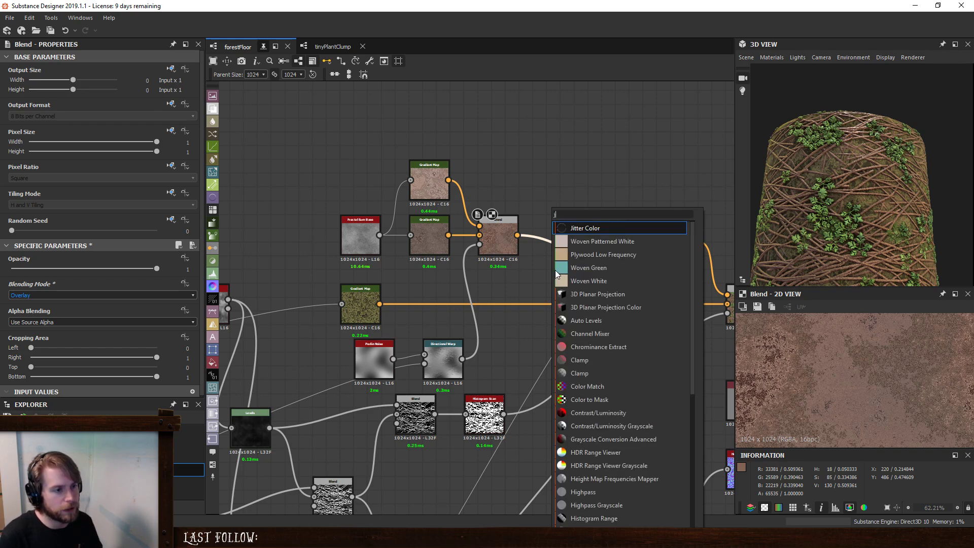
key(Return)
drag(586, 259, 555, 227)
- Duplicate the Perlin Noise and Directional Warp pair, and set the noise copy's random seed to 7 and disorder to 0.46
drag(336, 351, 453, 365)
key(ctrl+c)
key(ctrl+v)
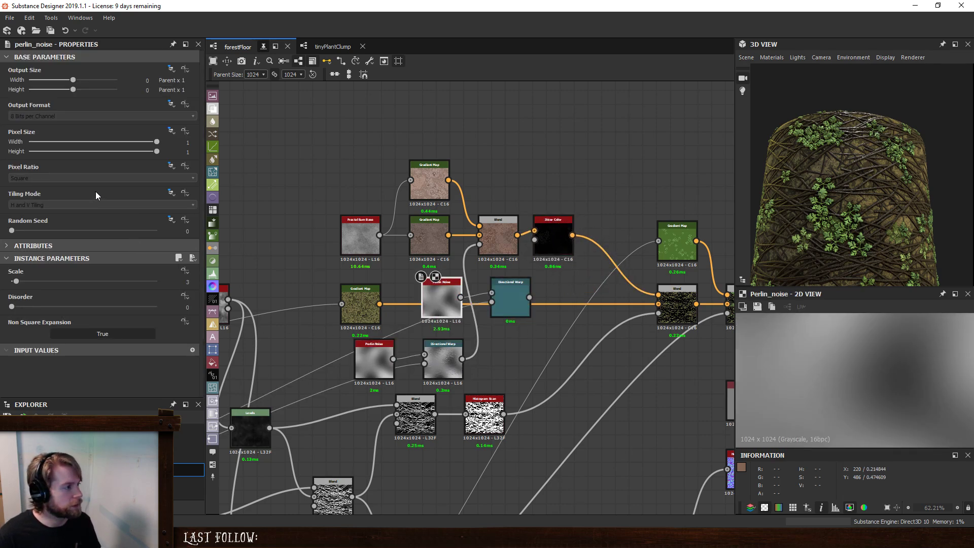
drag(11, 231, 113, 231)
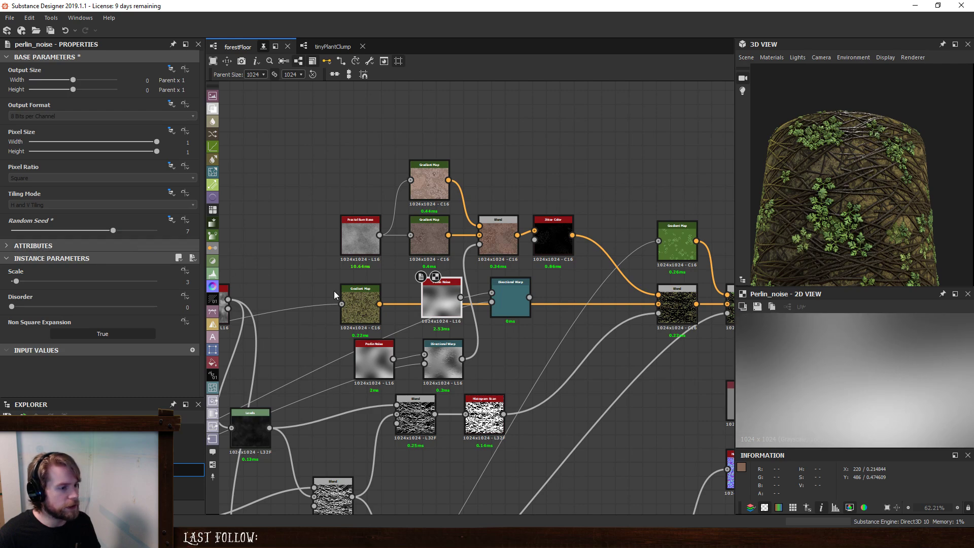
- Set the copied Directional Warp's angle to 361 degrees, connect it to the Jitter Color's jitter map input, and preview the Jitter Color
click(518, 288)
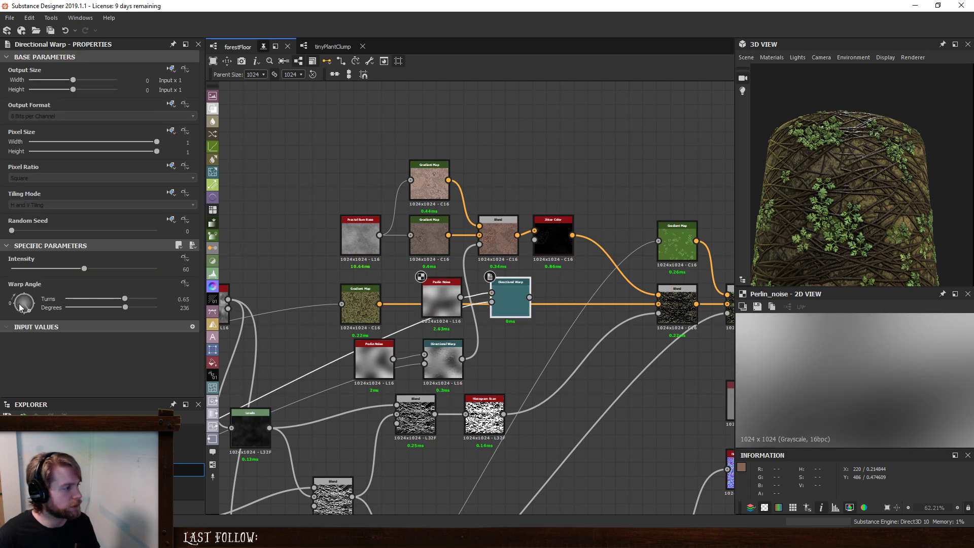
drag(20, 307, 16, 304)
double_click(504, 287)
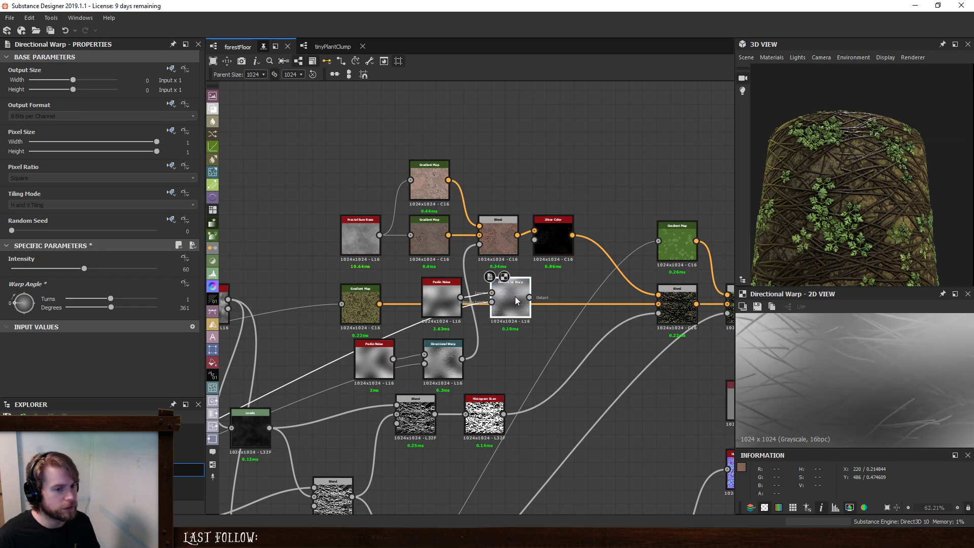
drag(534, 267, 555, 240)
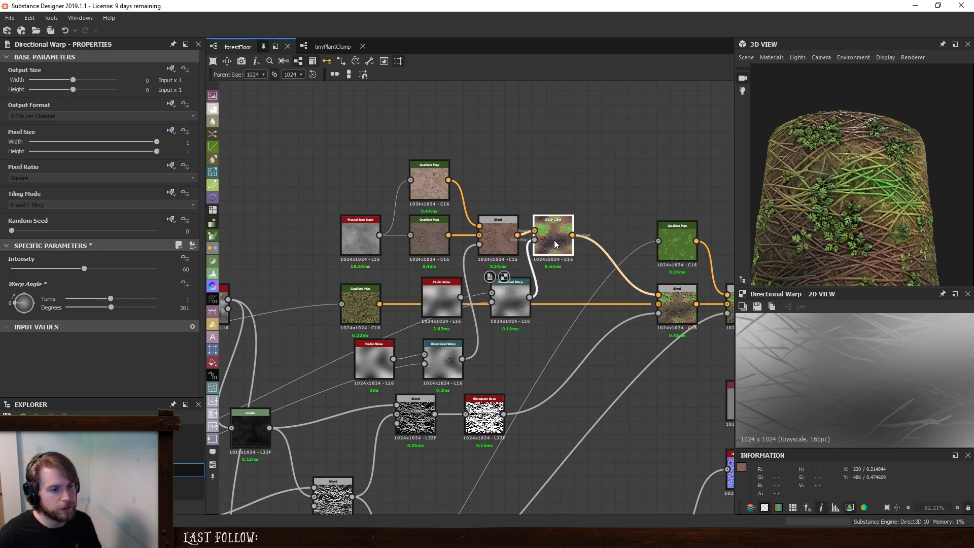
double_click(554, 240)
key(f)
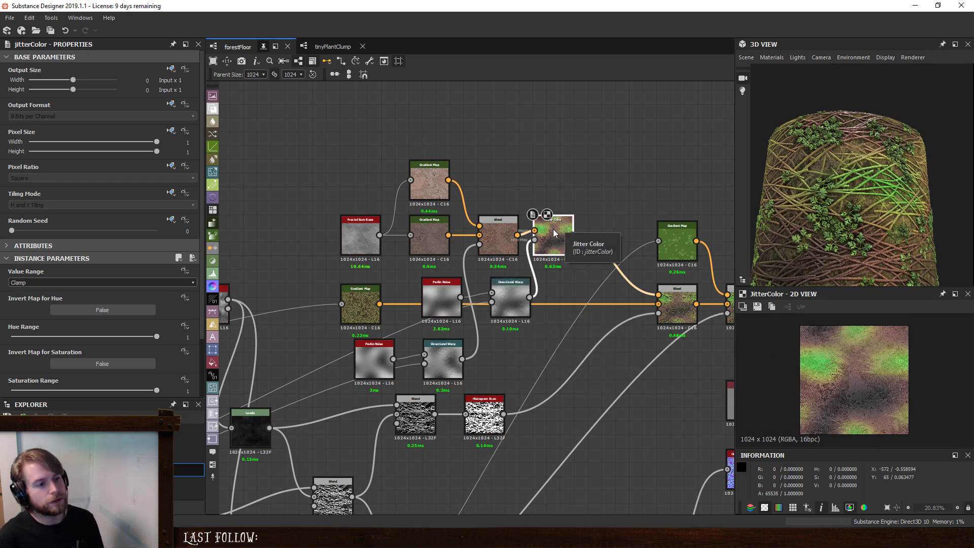
drag(557, 235, 571, 235)
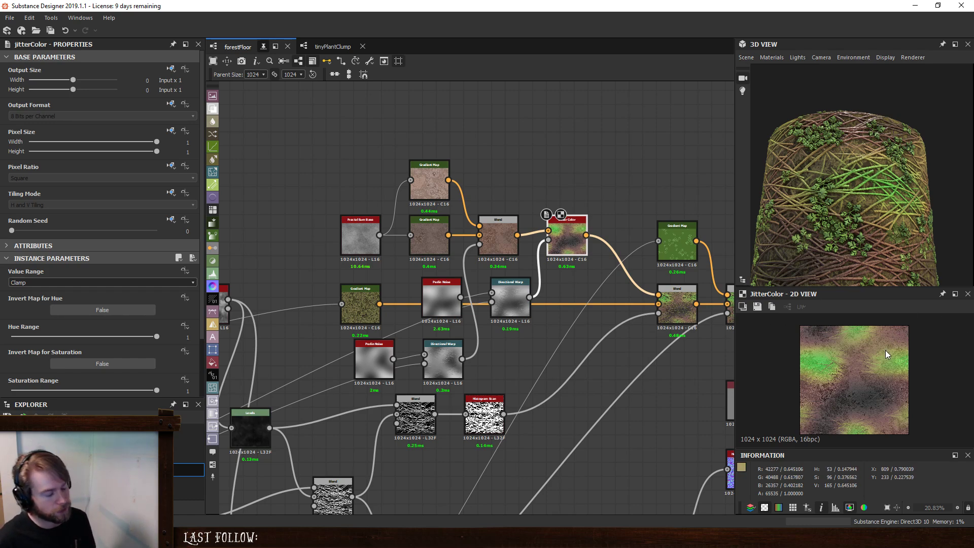
- Invert the Jitter Color's map for hue and set its hue range to 0.08
scroll(22, 363, down, 2)
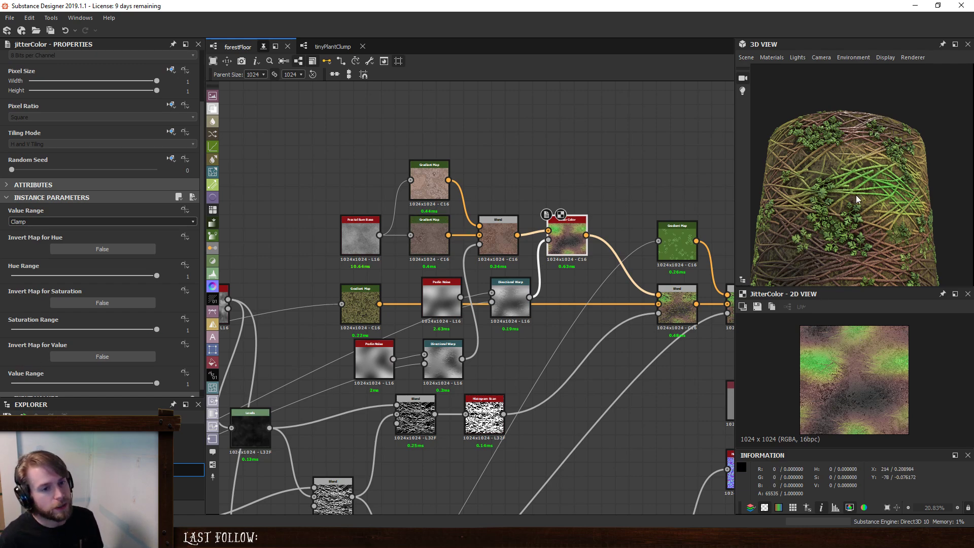
drag(156, 275, 31, 274)
click(58, 251)
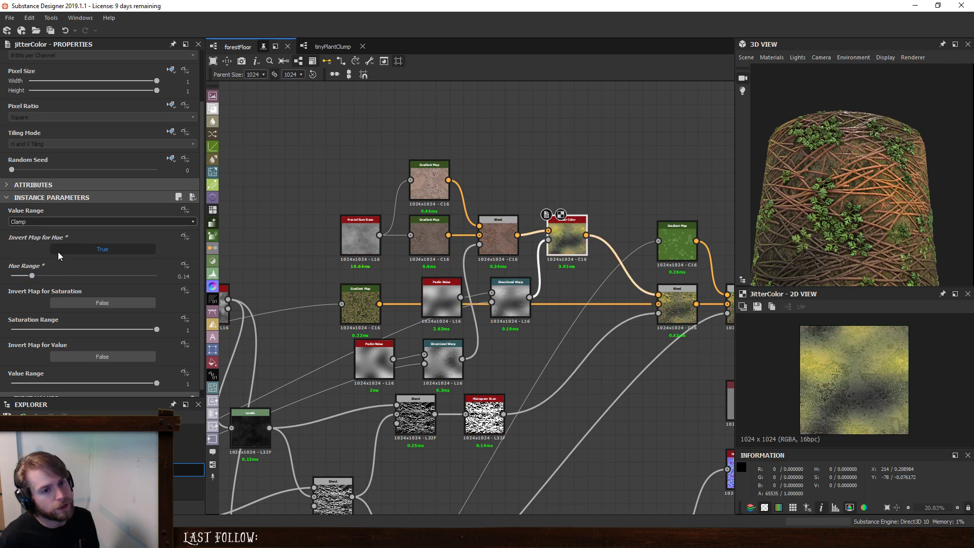
drag(31, 276, 23, 278)
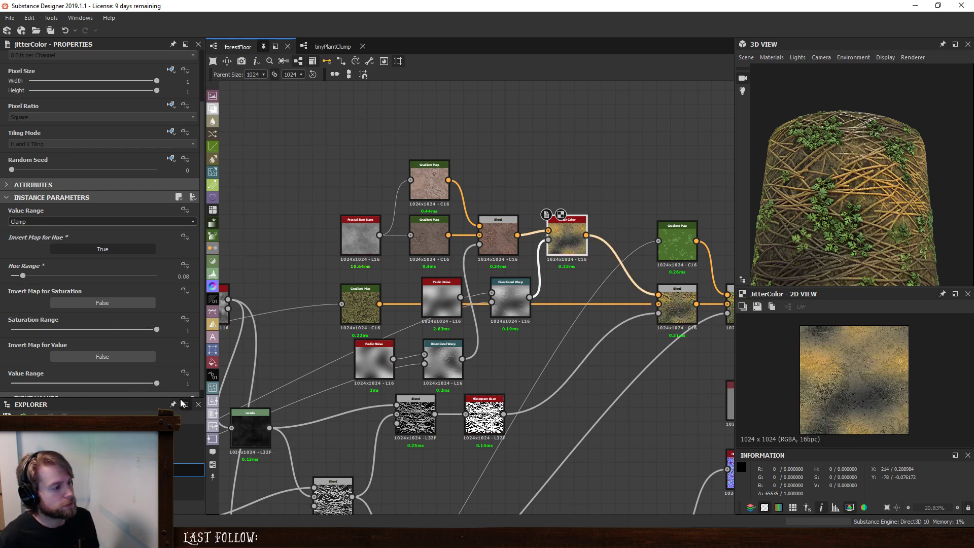
- Reduce the Jitter Color's value range to 0.15, trying the inverted map for value and turning it off again
drag(157, 383, 40, 385)
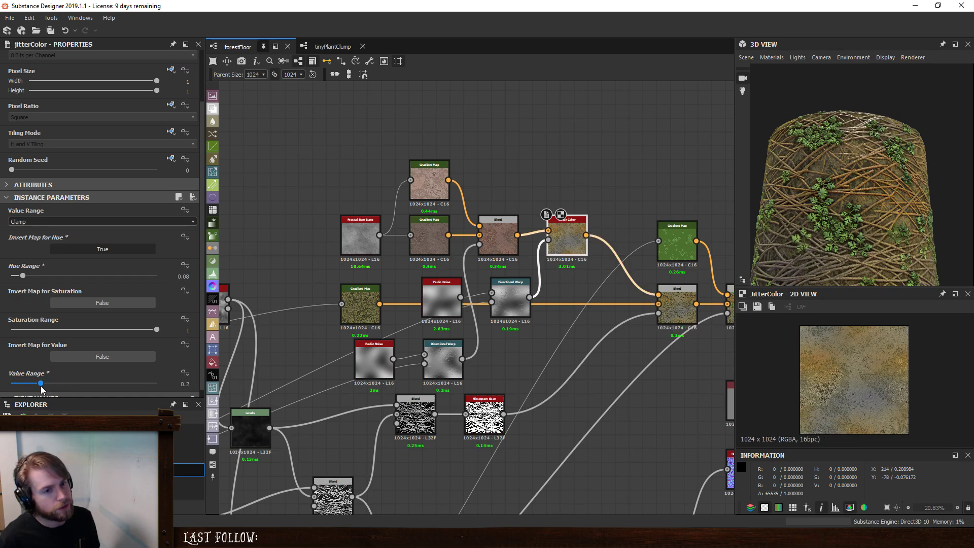
click(83, 355)
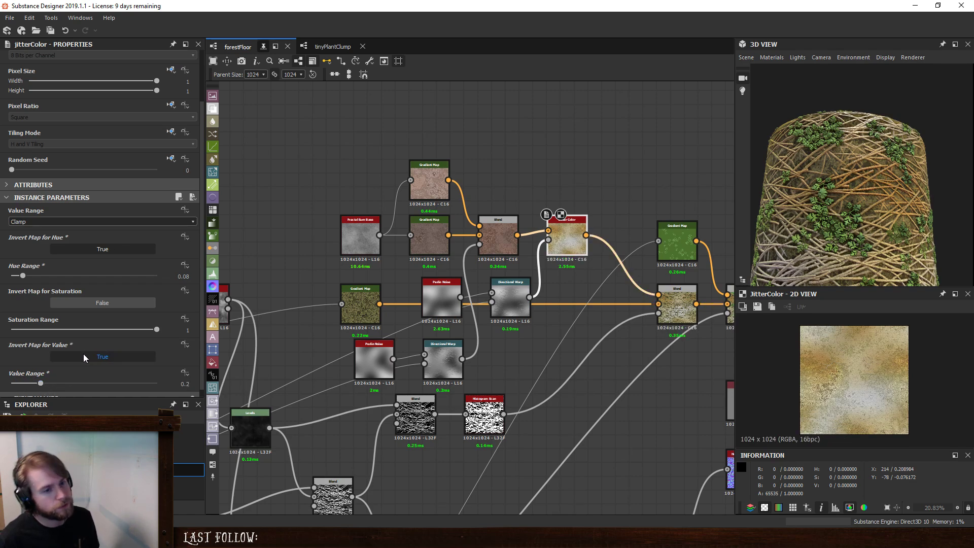
click(84, 356)
drag(41, 384, 33, 384)
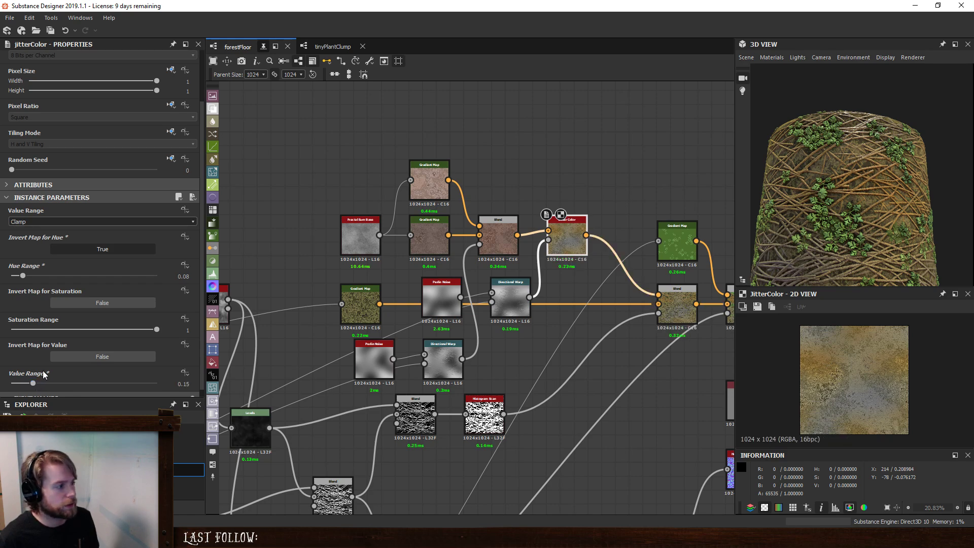
- Set the Jitter Color's saturation range to 0.13 with its saturation map inverted, and lower the hue range to 0.06
drag(158, 332, 31, 330)
click(89, 300)
drag(26, 276, 18, 277)
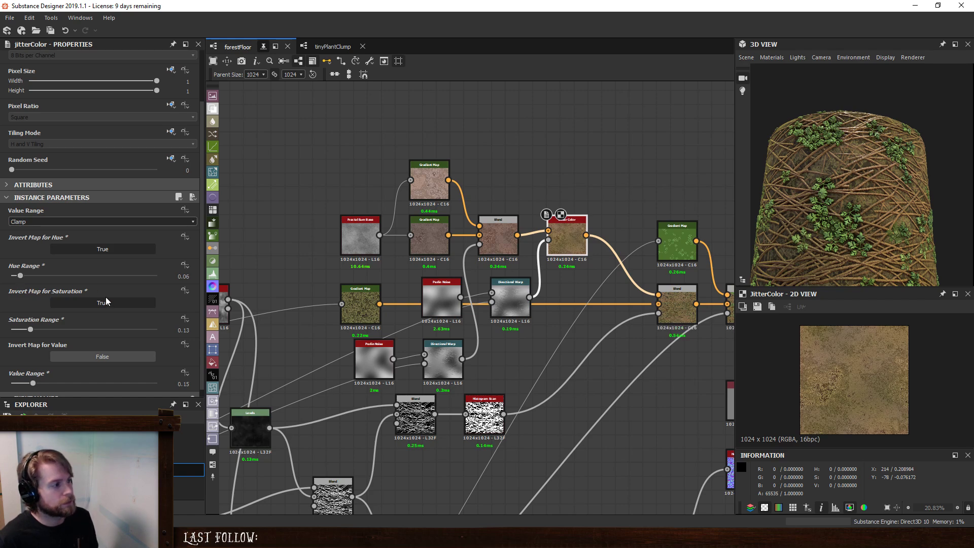
scroll(877, 191, down, 3)
scroll(867, 215, up, 6)
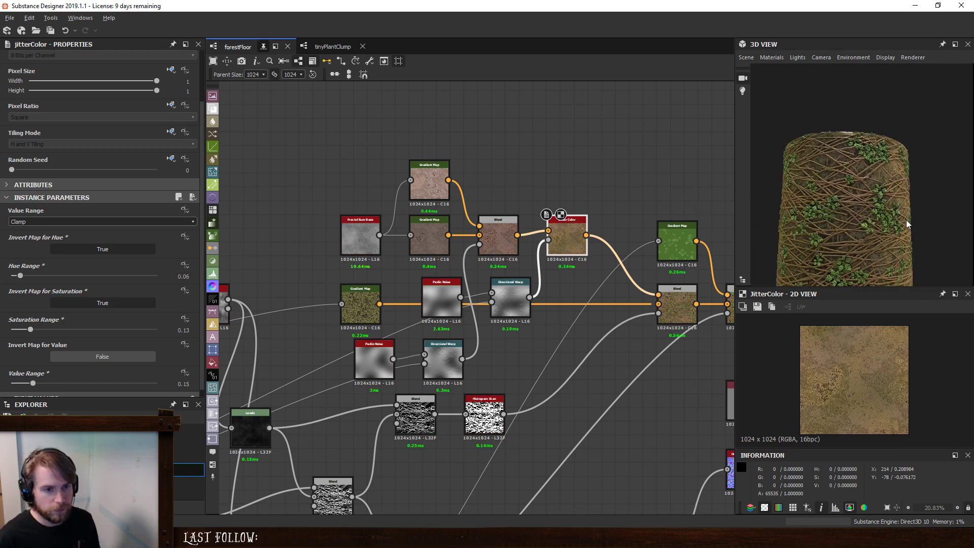
scroll(811, 211, down, 6)
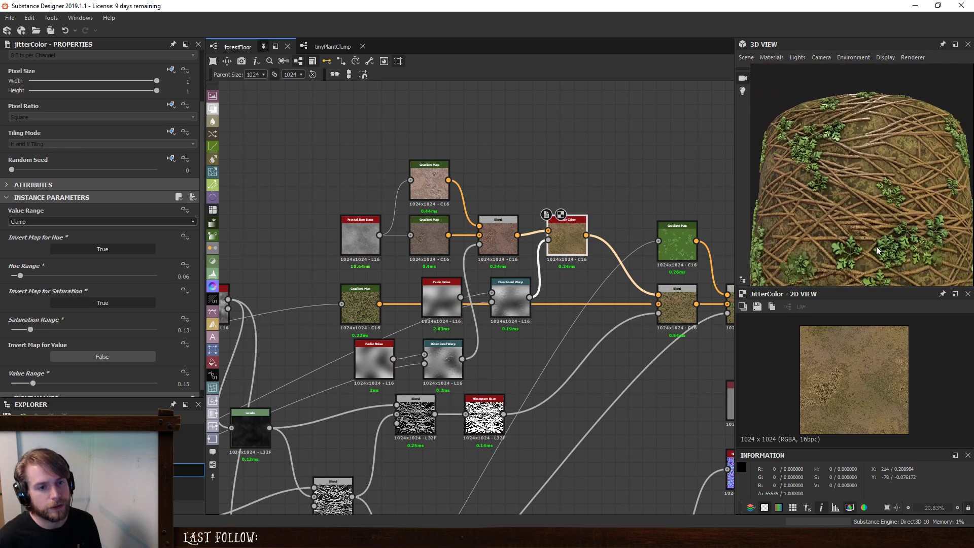
scroll(852, 203, up, 6)
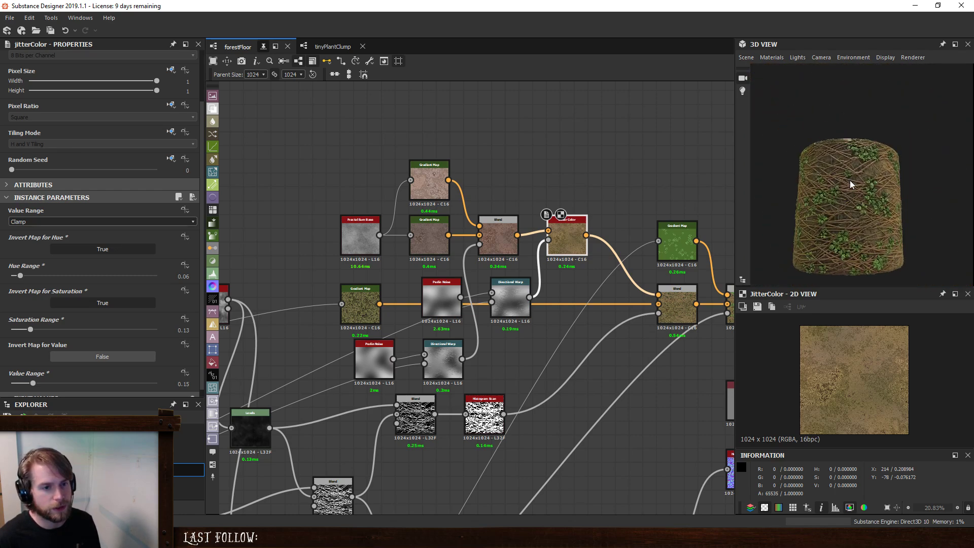
scroll(846, 216, down, 4)
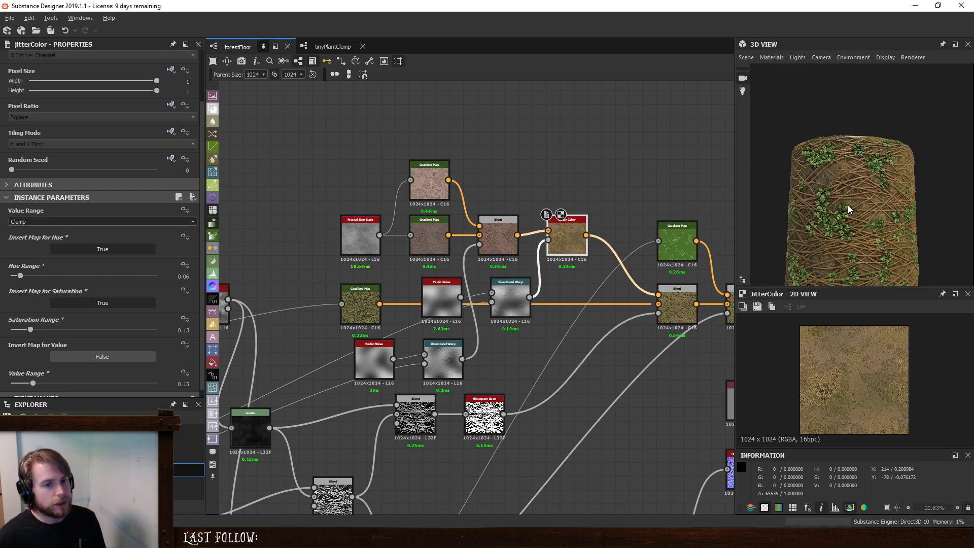
- Insert a Blend node right after the Jitter Color, ahead of the ground and twig Blend
middle_drag(606, 211, 458, 203)
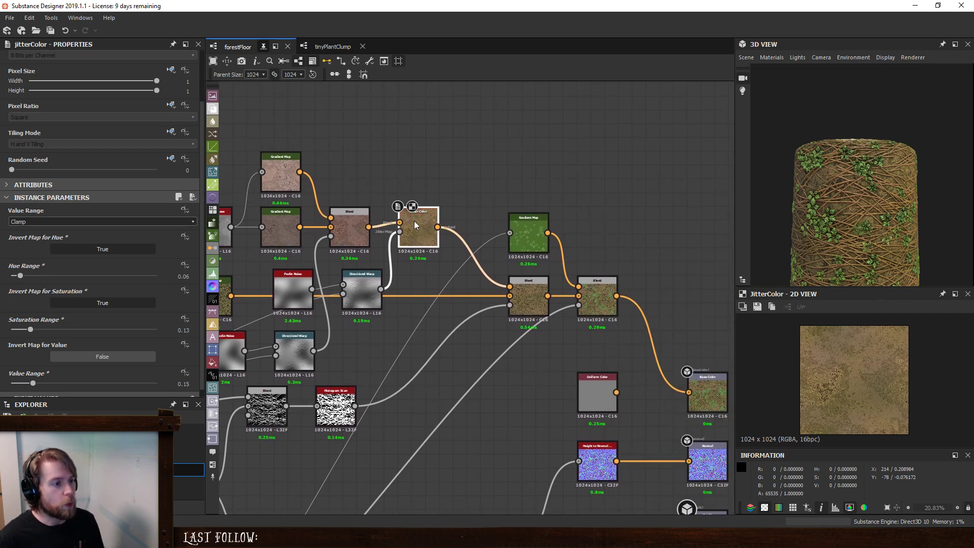
key(space)
text(b)
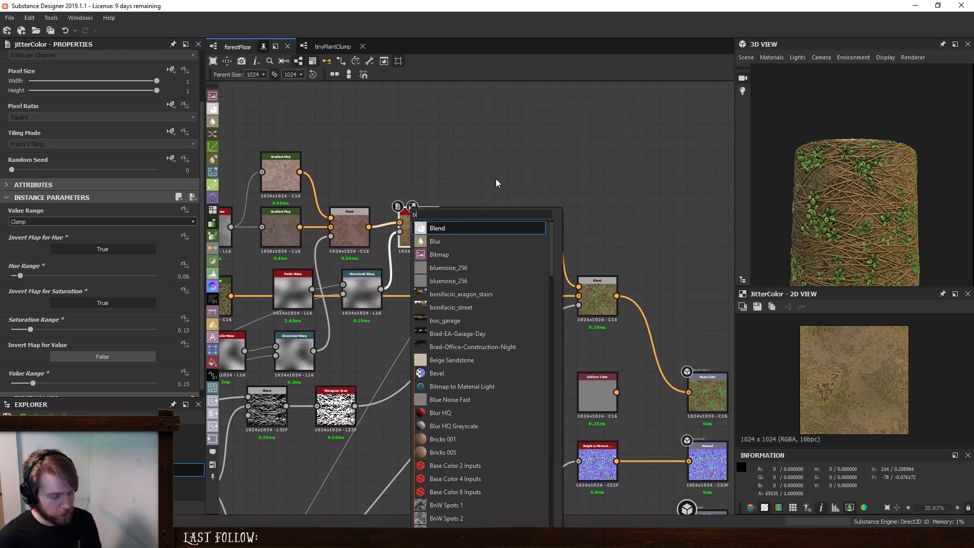
click(436, 227)
drag(487, 148, 471, 226)
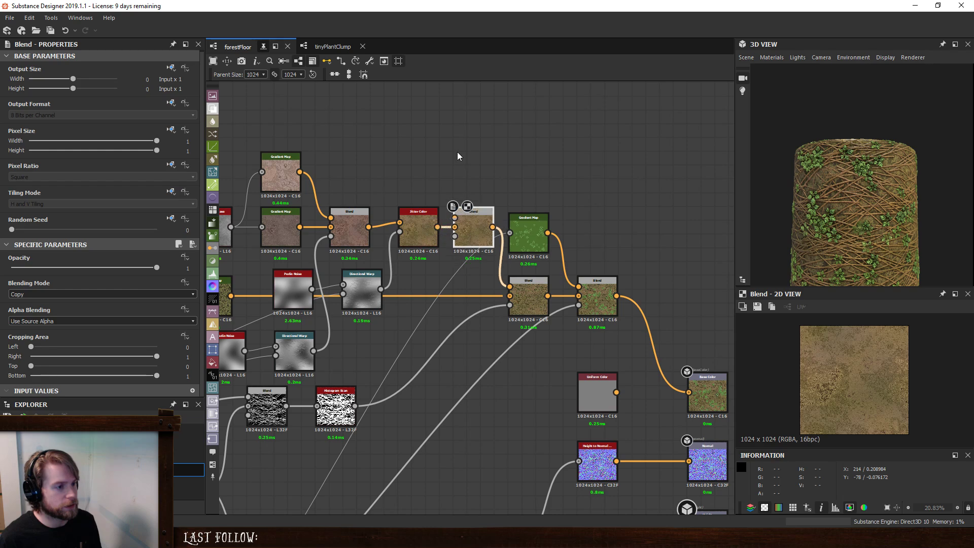
- Duplicate the Perlin Noise and Directional Warp that drive the Jitter Color and place the copies above the brown Blend and Jitter Color
middle_drag(457, 151, 561, 193)
drag(365, 309, 453, 325)
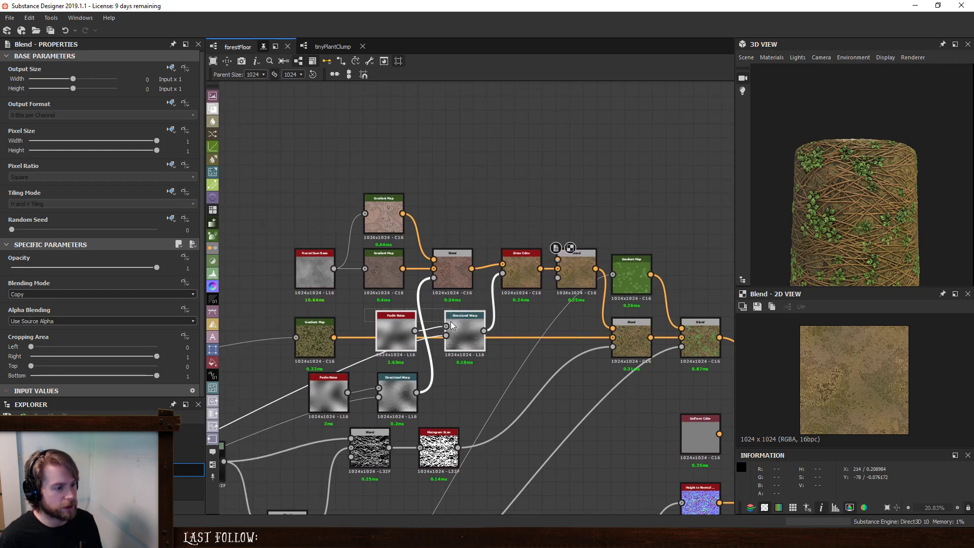
key(ctrl+d)
drag(501, 307, 510, 217)
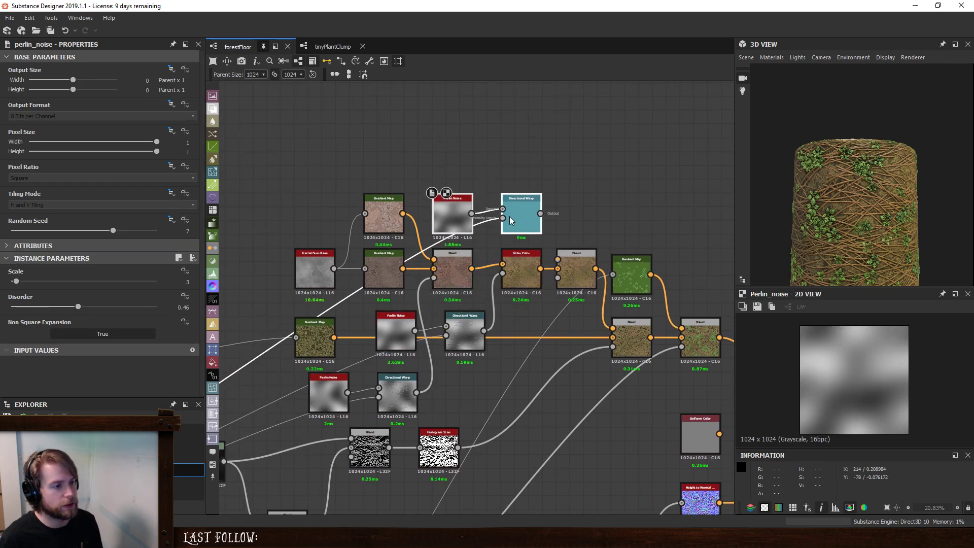
- Set the duplicated Perlin Noise's scale to 6, its disorder to 0.73 and its random seed to 4
click(502, 211)
click(525, 206)
click(459, 209)
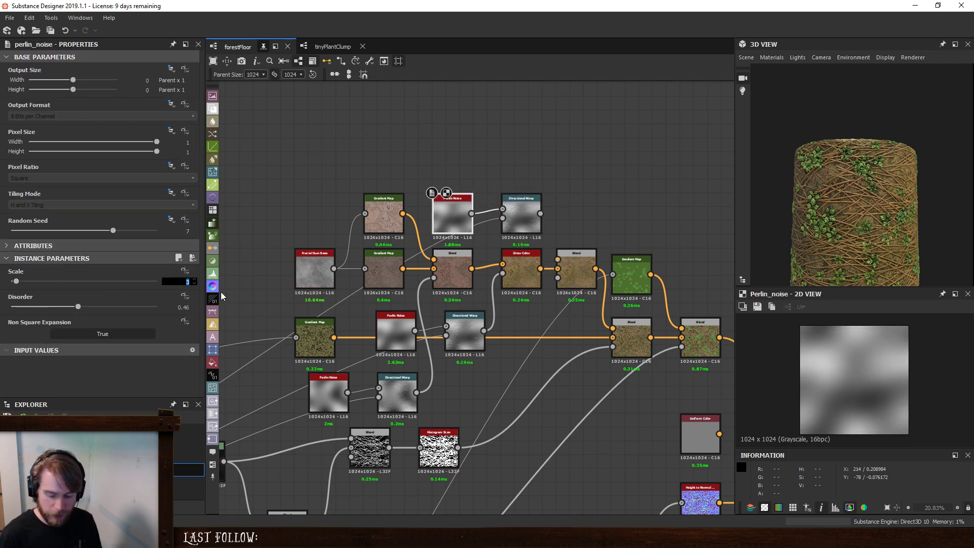
text(6)
key(Return)
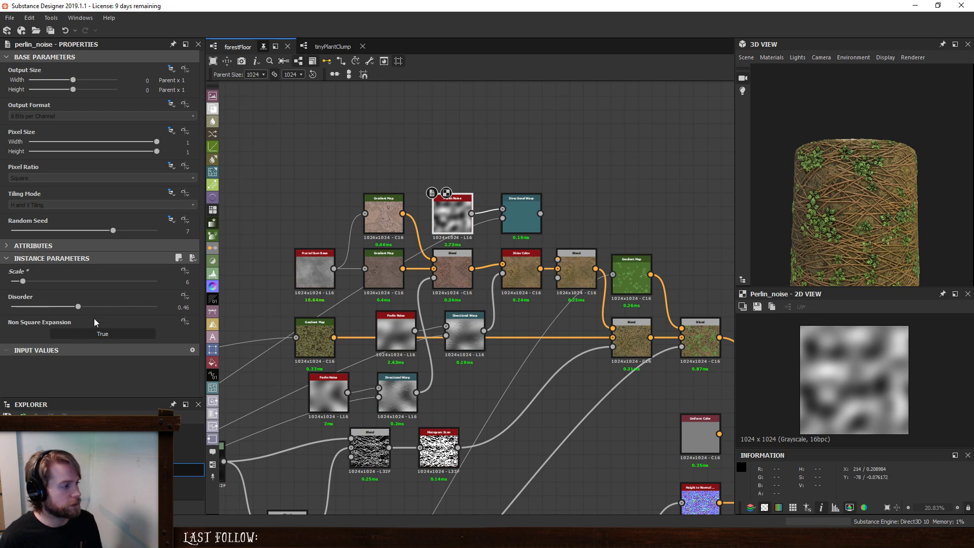
drag(77, 306, 118, 306)
click(69, 230)
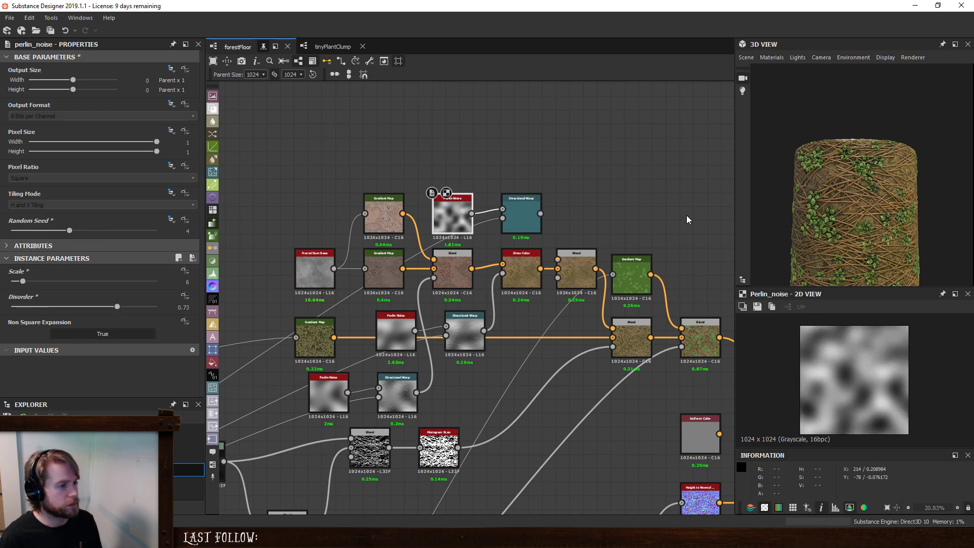
- Set the warp angle of the duplicated Directional Warp to 1.38 turns
drag(498, 209, 502, 209)
click(521, 215)
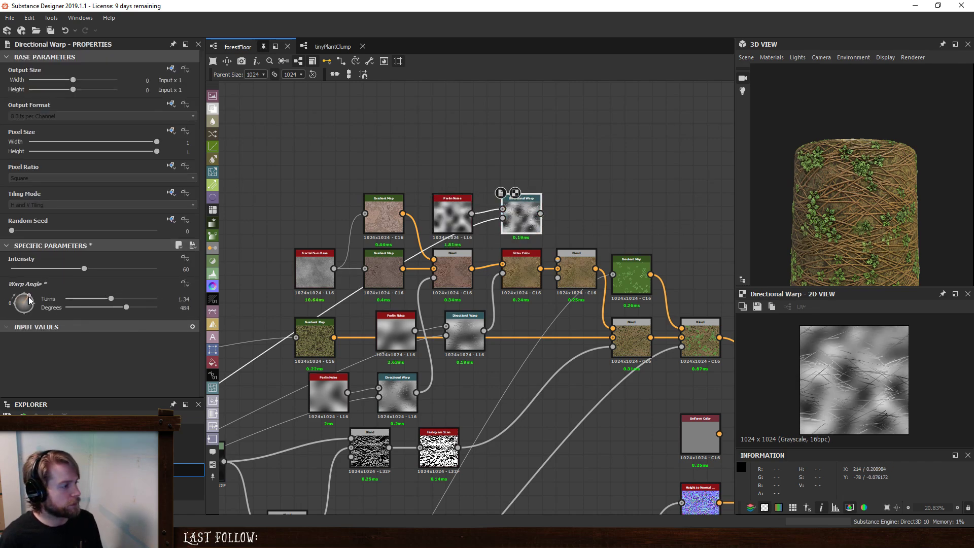
drag(32, 295, 34, 296)
scroll(625, 269, up, 2)
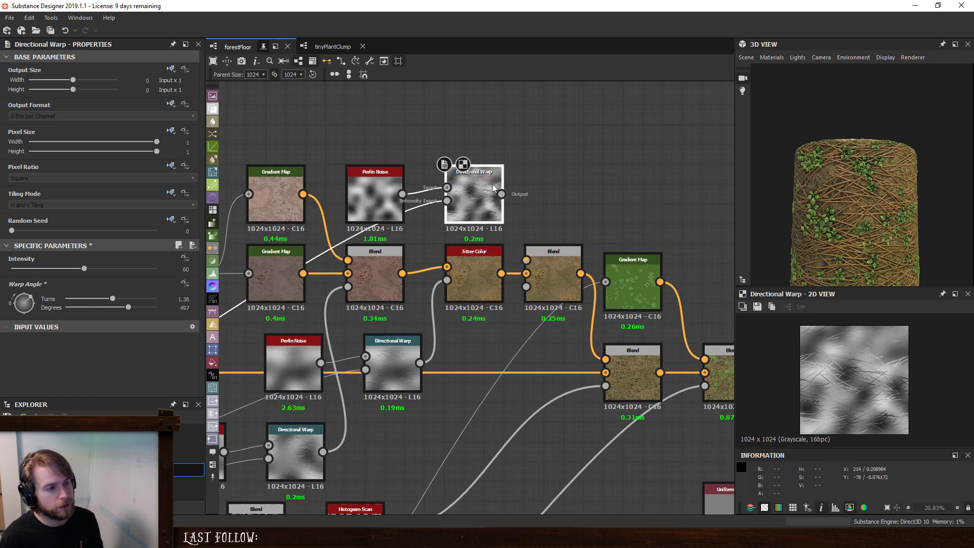
- Add an HSL node fed by the Jitter Color, set its saturation to 0.43 and connect it to the new Blend's foreground
key(space)
text(hsl)
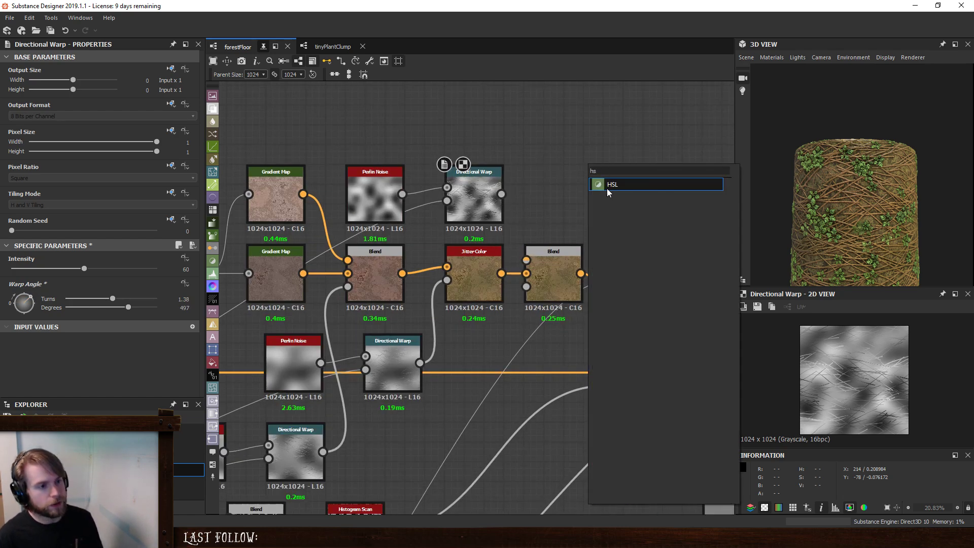
click(607, 188)
drag(501, 272, 571, 179)
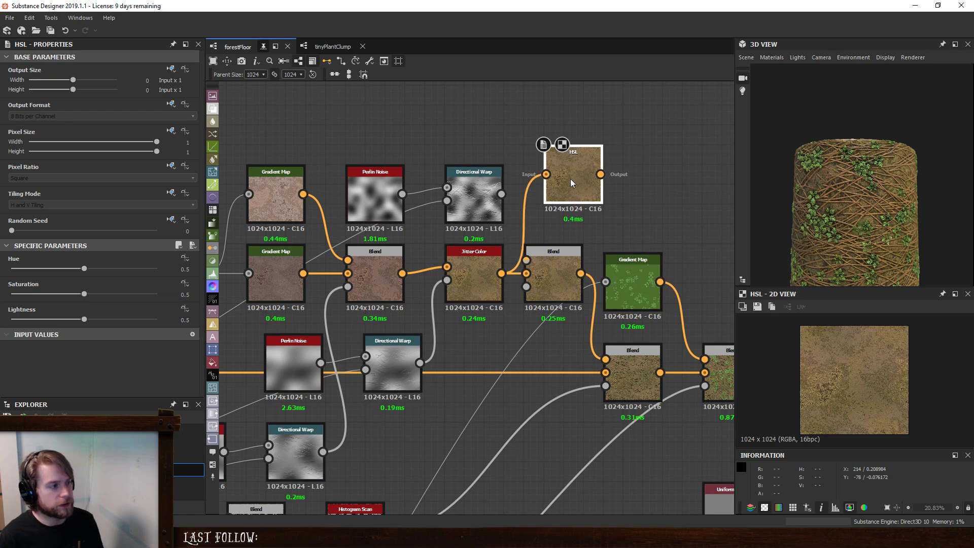
drag(83, 292, 75, 291)
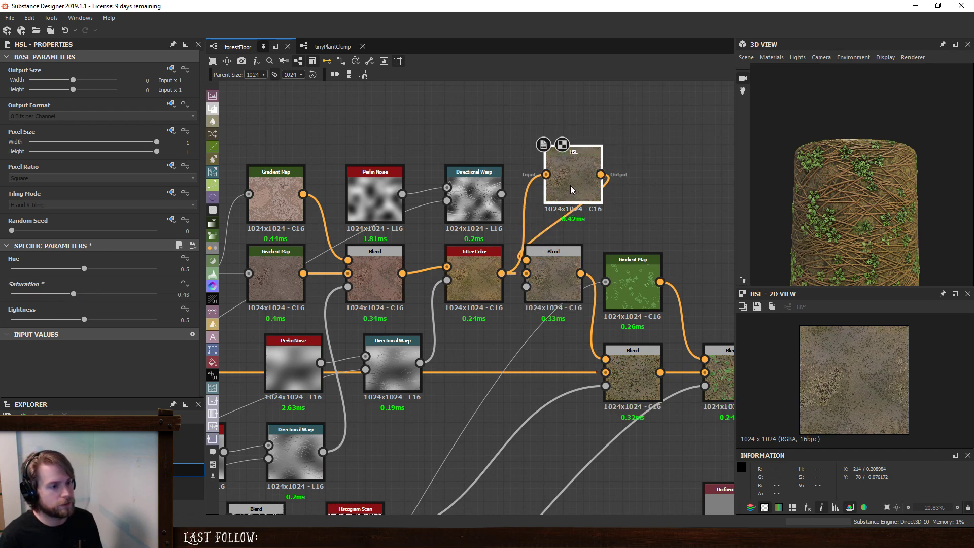
- Dock the HSL node to the Blend and connect the duplicated Directional Warp as the Blend's opacity mask
key(Delete)
drag(501, 194, 523, 294)
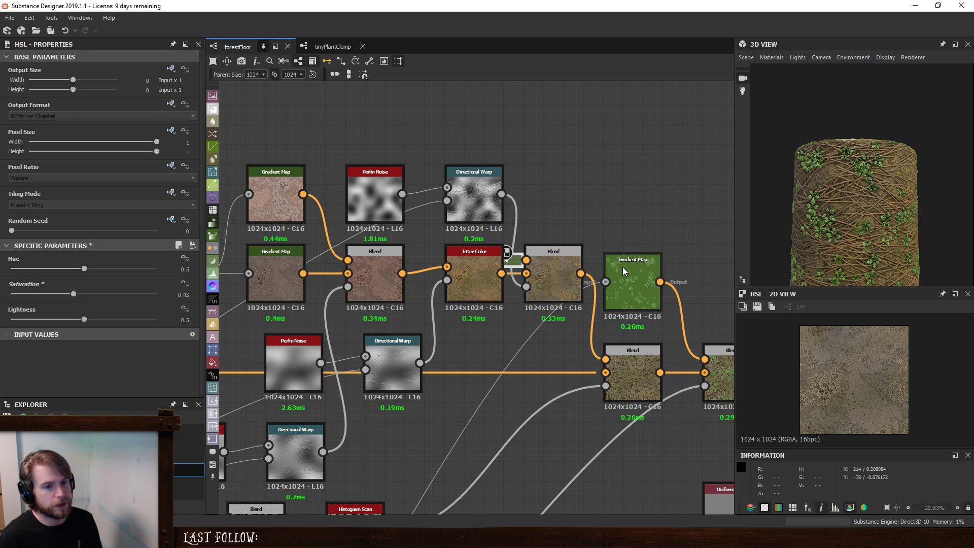
scroll(848, 245, up, 2)
drag(848, 246, 884, 247)
- Raise the duplicated Perlin Noise's scale to 49 and inspect the resulting ground Blend in the previews
double_click(363, 196)
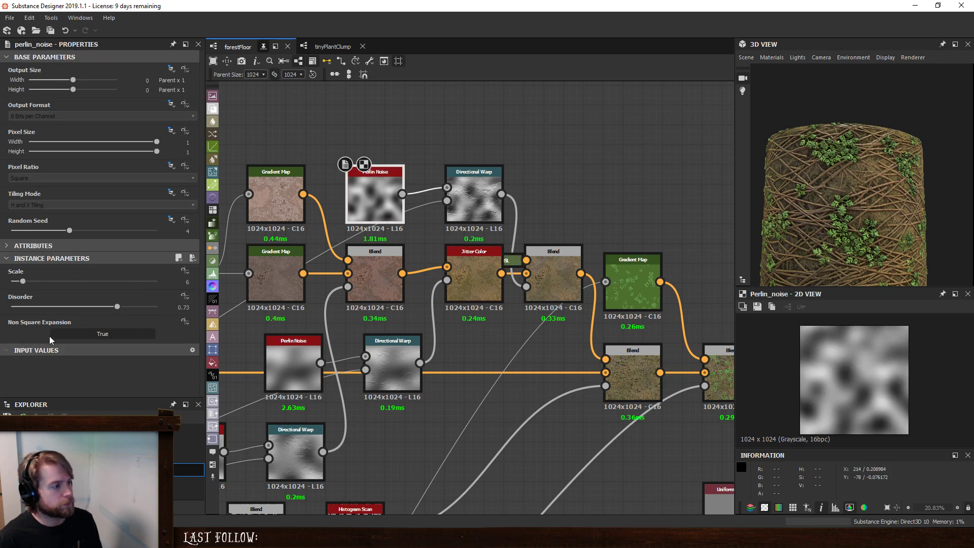
drag(26, 282, 129, 296)
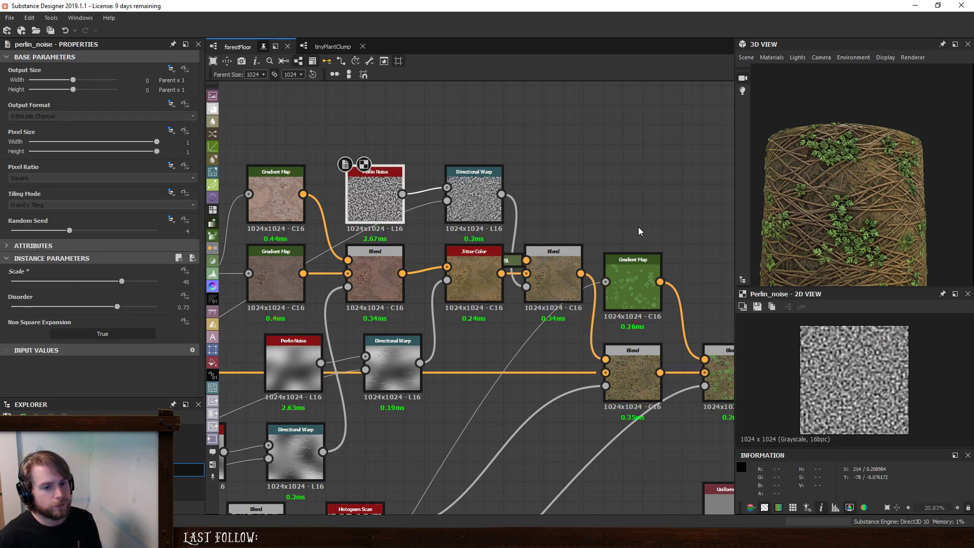
drag(814, 228, 842, 254)
double_click(562, 267)
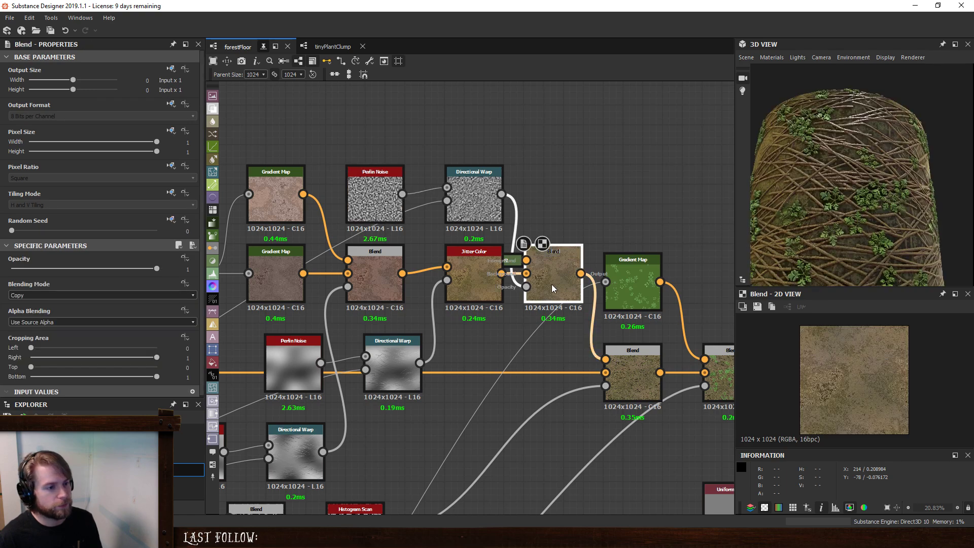
scroll(843, 357, up, 5)
scroll(853, 381, down, 2)
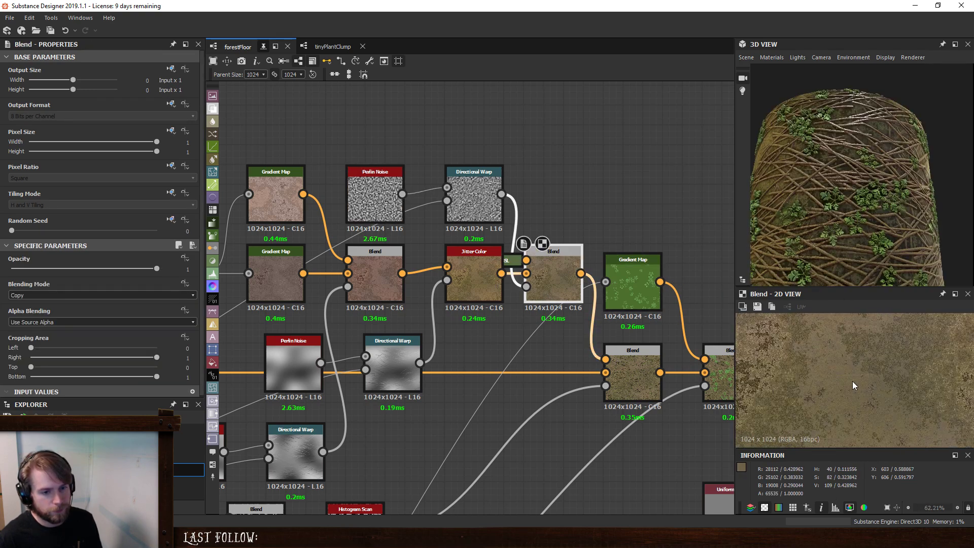
- Set the random seed of the Fractal Sum Base feeding the ground Gradient Maps to 10 and inspect the material
middle_drag(289, 274, 587, 282)
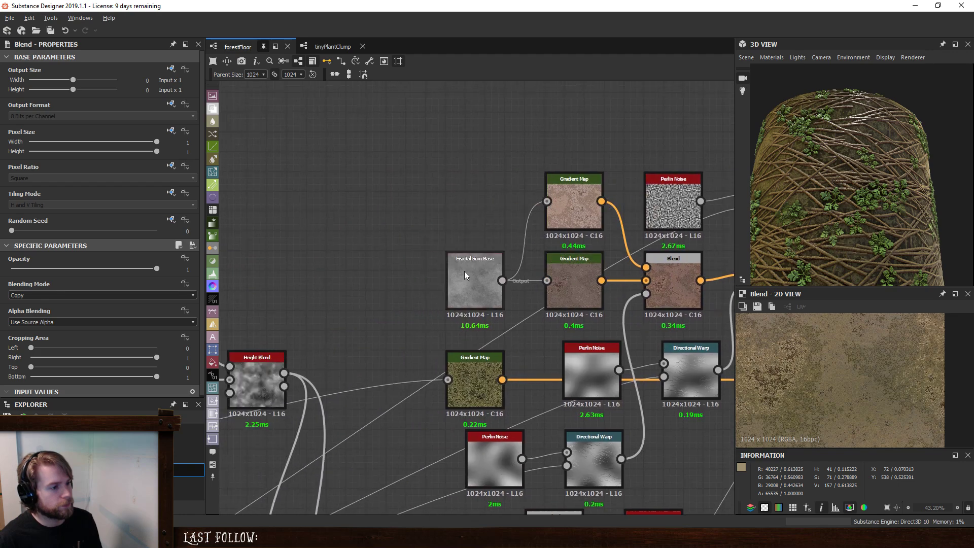
click(465, 271)
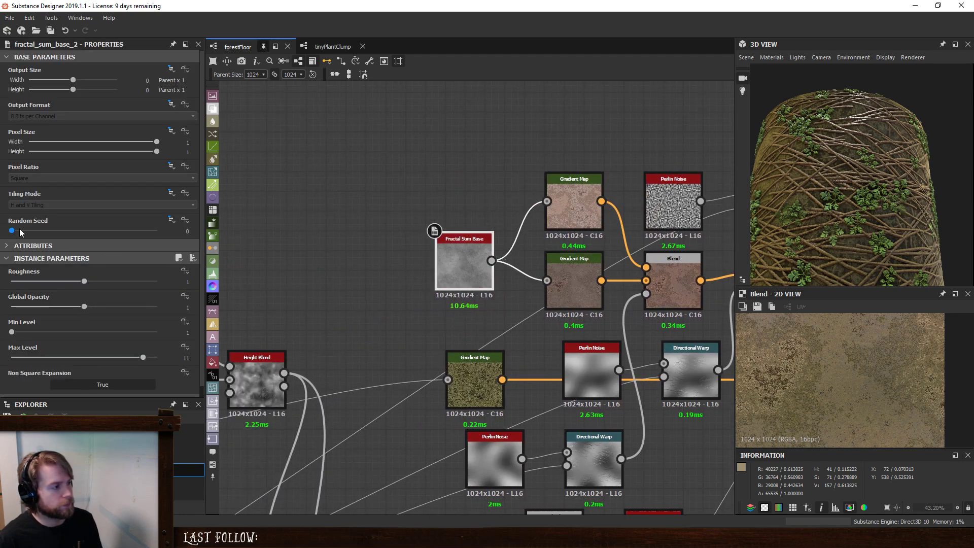
drag(20, 233, 167, 245)
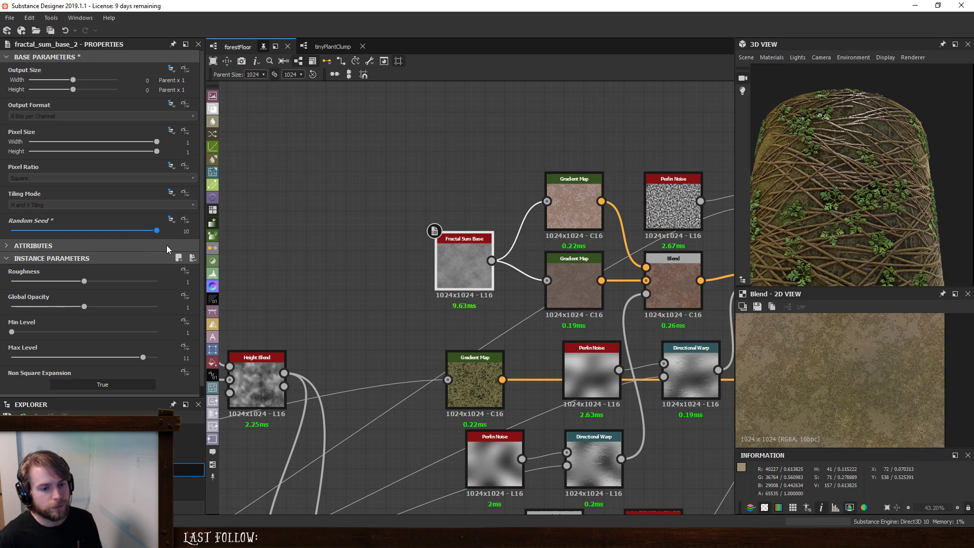
scroll(879, 370, down, 4)
scroll(879, 371, up, 2)
drag(900, 218, 857, 239)
scroll(858, 238, up, 3)
click(433, 179)
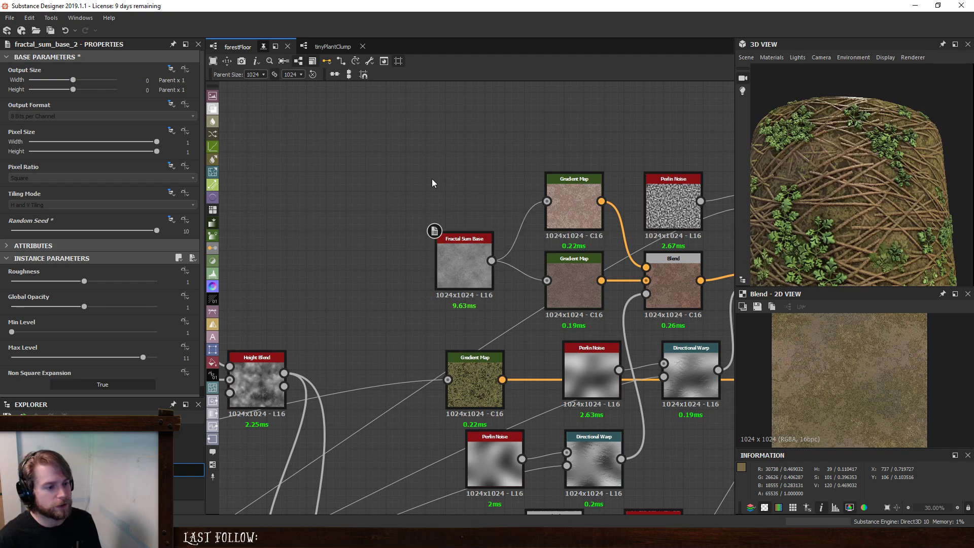
- Lower the intensity of the Directional Warp that masks the HSL Blend to 43.07
scroll(431, 213, down, 3)
middle_drag(372, 286, 595, 274)
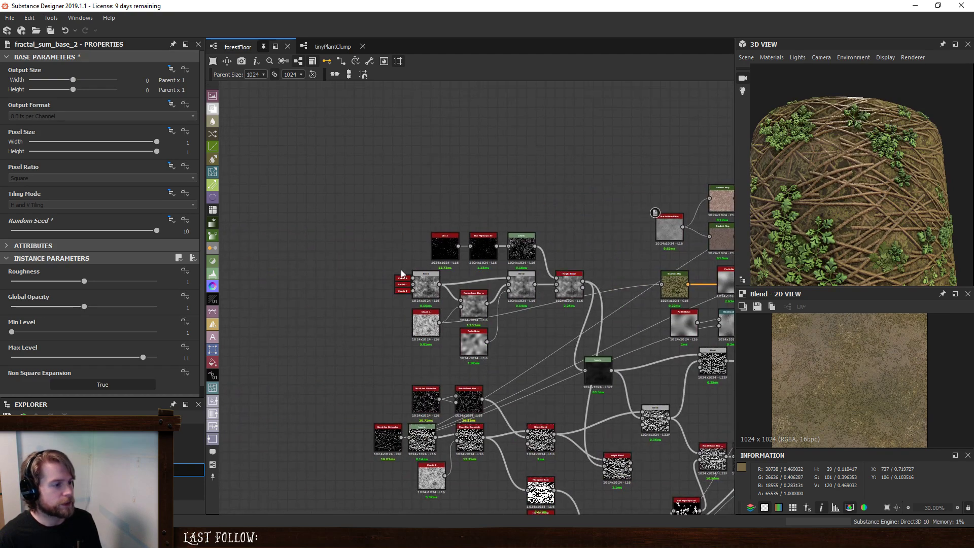
middle_drag(652, 203, 329, 220)
scroll(540, 250, up, 4)
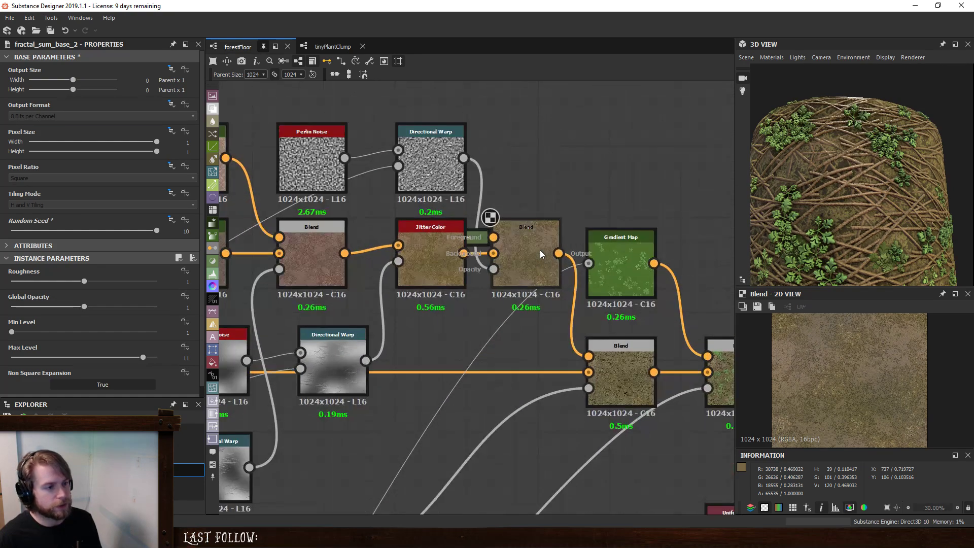
middle_drag(617, 325, 564, 313)
click(378, 265)
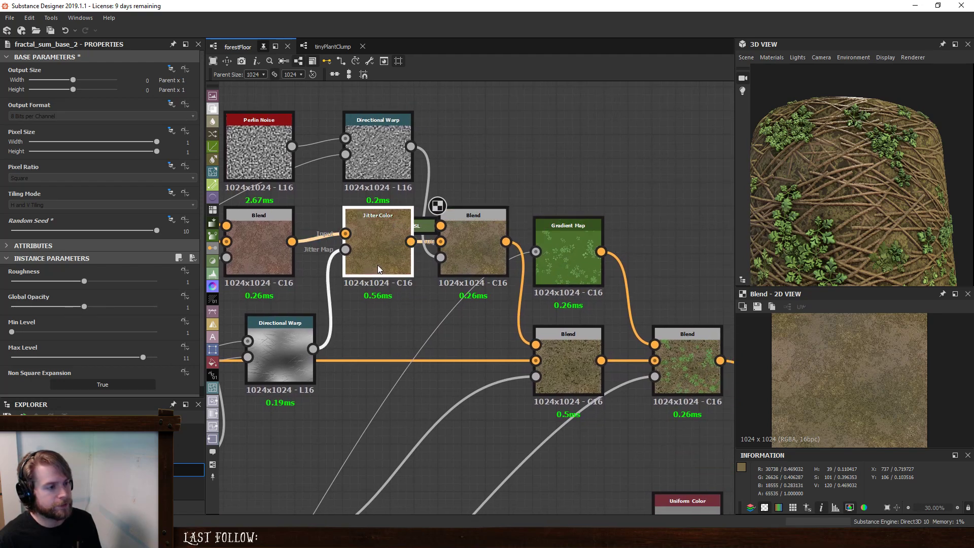
click(484, 247)
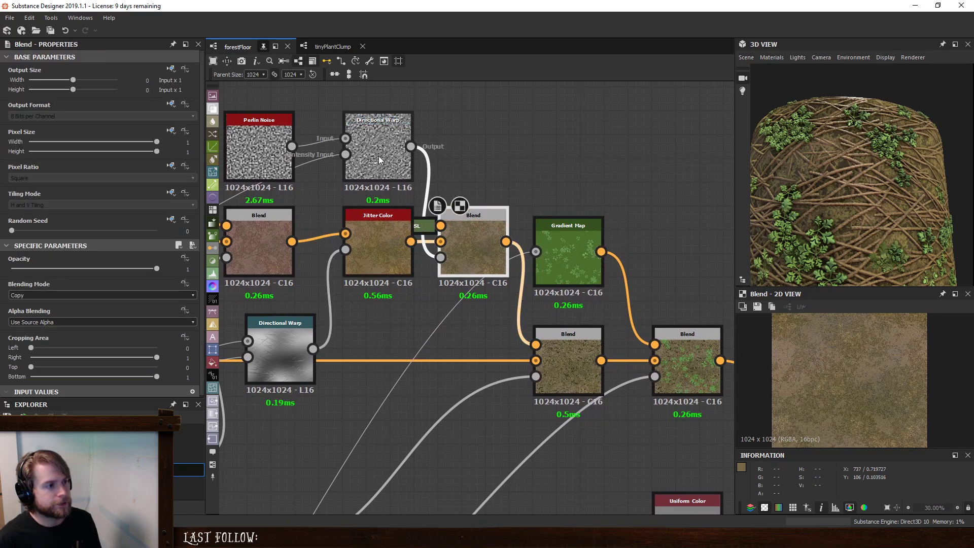
click(407, 169)
scroll(851, 371, up, 9)
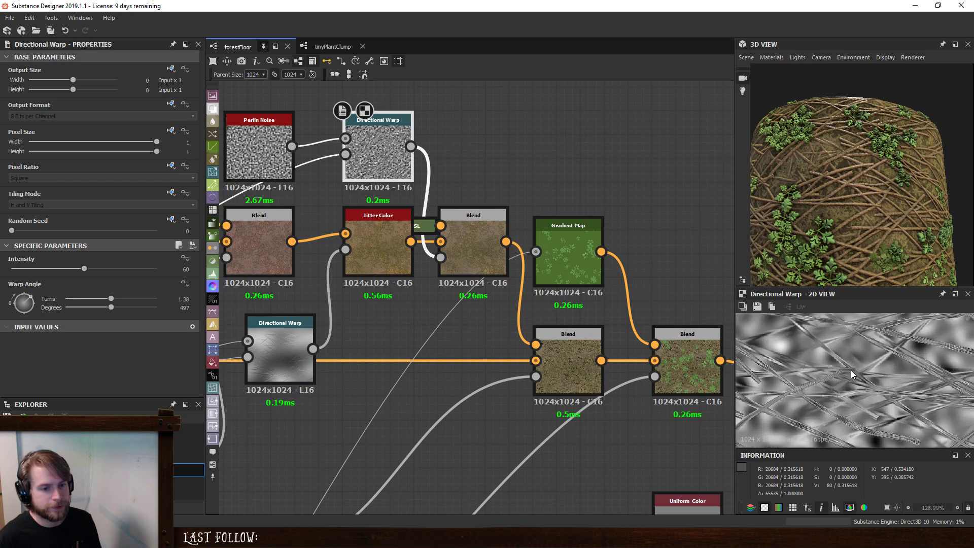
drag(84, 269, 67, 312)
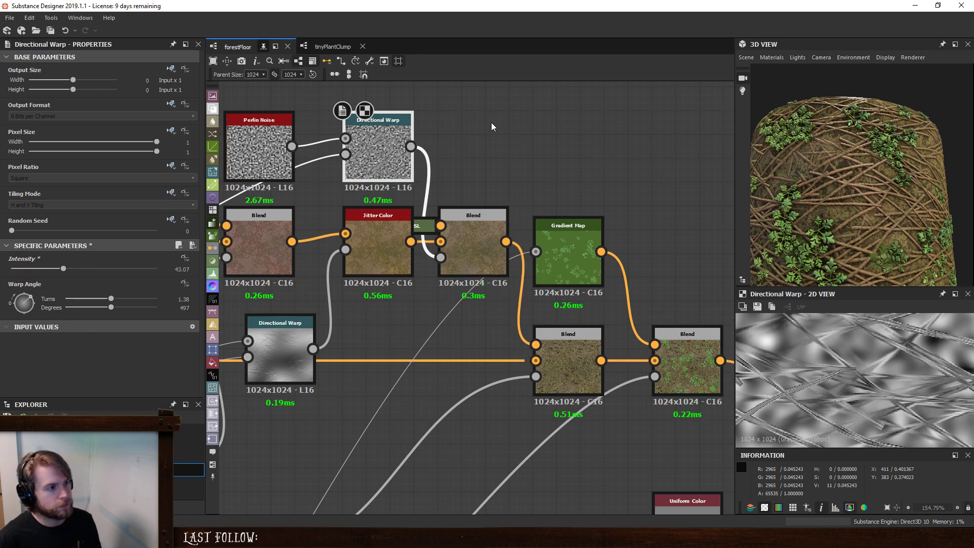
- Add a Warp node using the fine Perlin Noise and the Directional Warp's intensity map as gradient, with intensity 0.21
key(space)
key(Return)
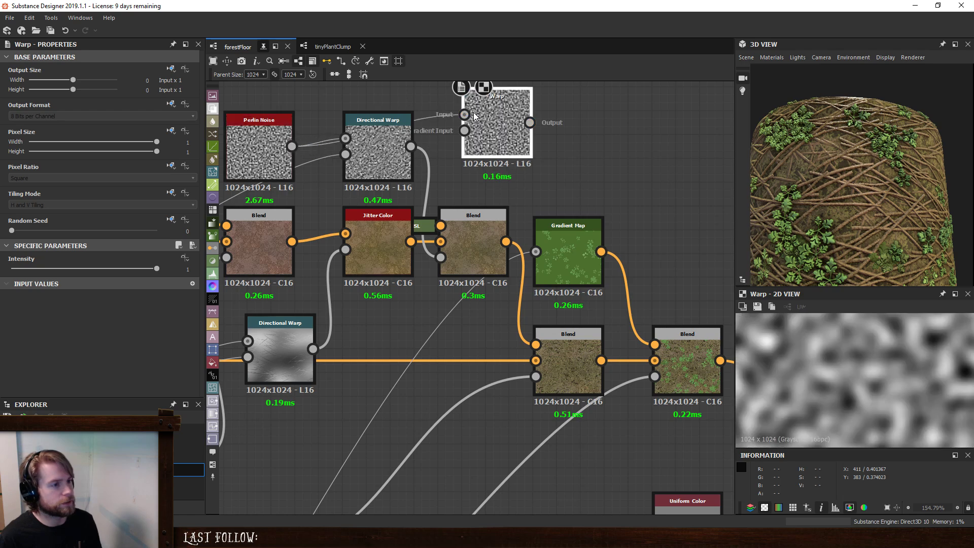
ctrl+drag(346, 154, 464, 131)
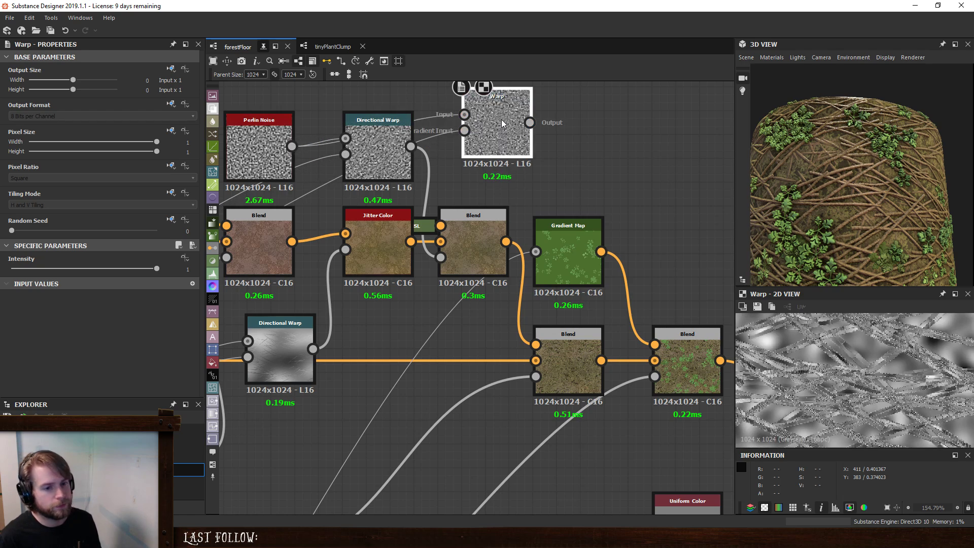
drag(157, 268, 42, 270)
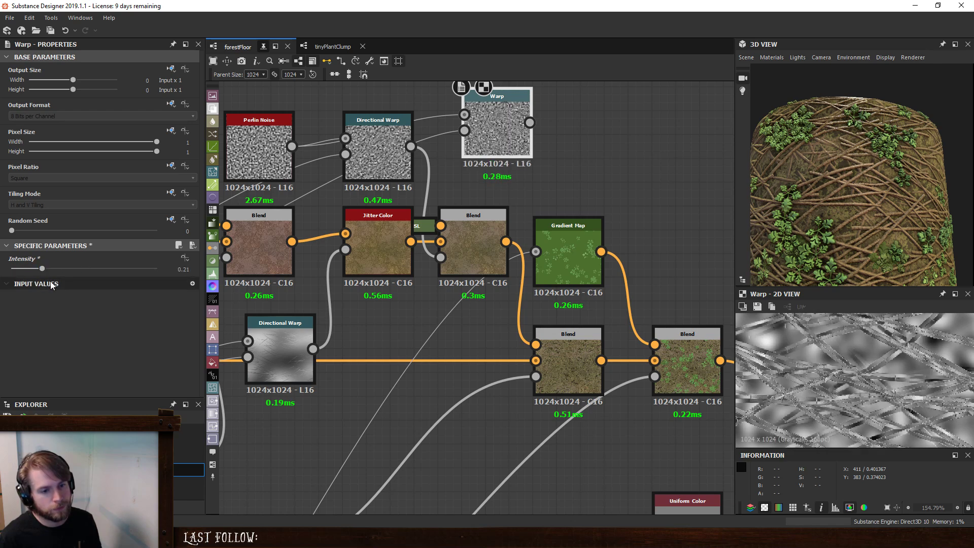
- Connect the Warp as the HSL Blend's opacity mask, delete the Directional Warp it replaces and place the Warp there
drag(530, 122, 458, 268)
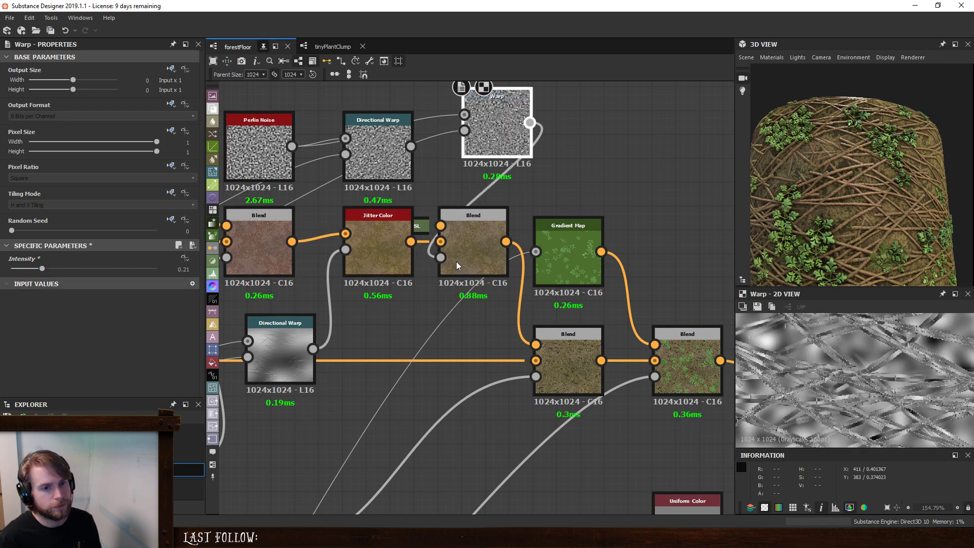
click(378, 147)
key(Delete)
drag(493, 121, 358, 151)
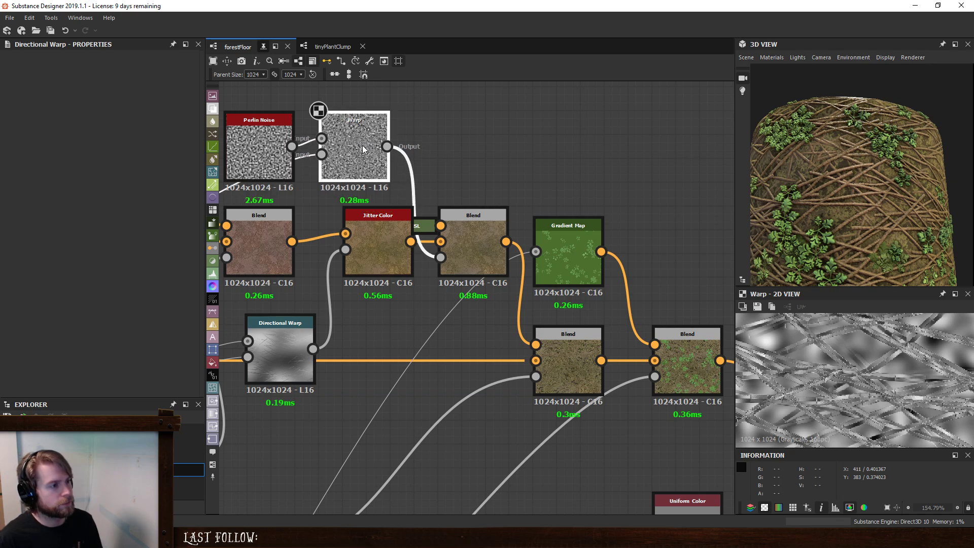
- Set the docked HSL node's saturation to 0.26 and lightness to 0.59, checking the ground colour on the 3D model
double_click(480, 224)
click(425, 227)
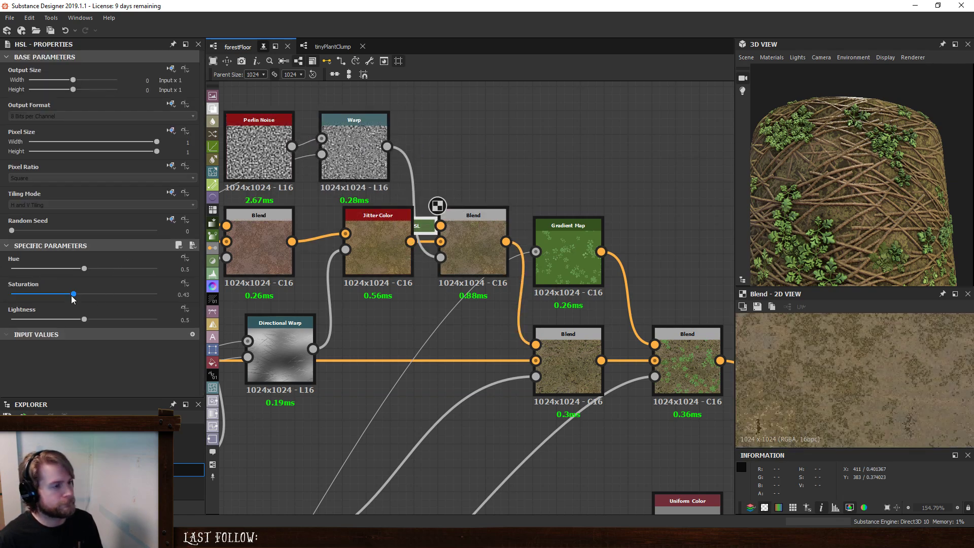
drag(73, 294, 3, 300)
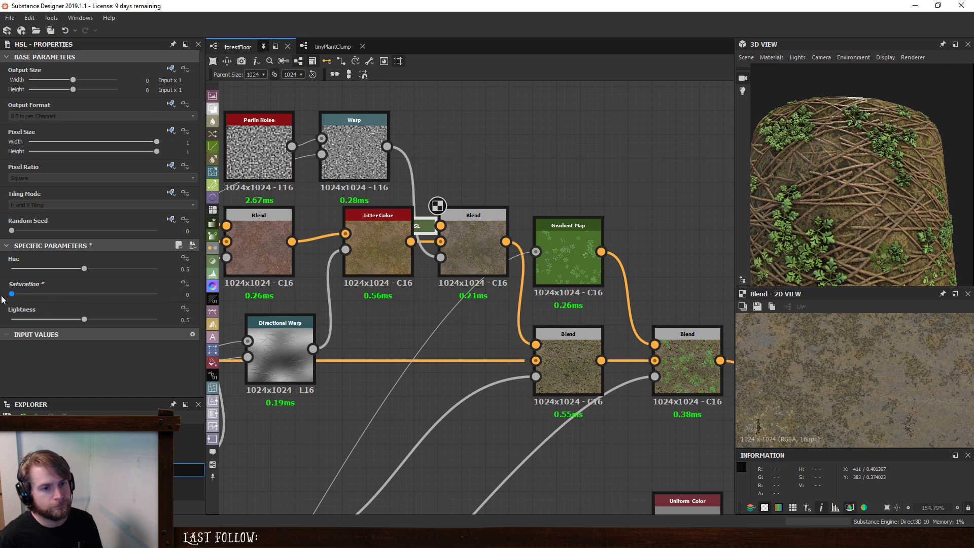
drag(83, 319, 48, 294)
scroll(859, 207, down, 4)
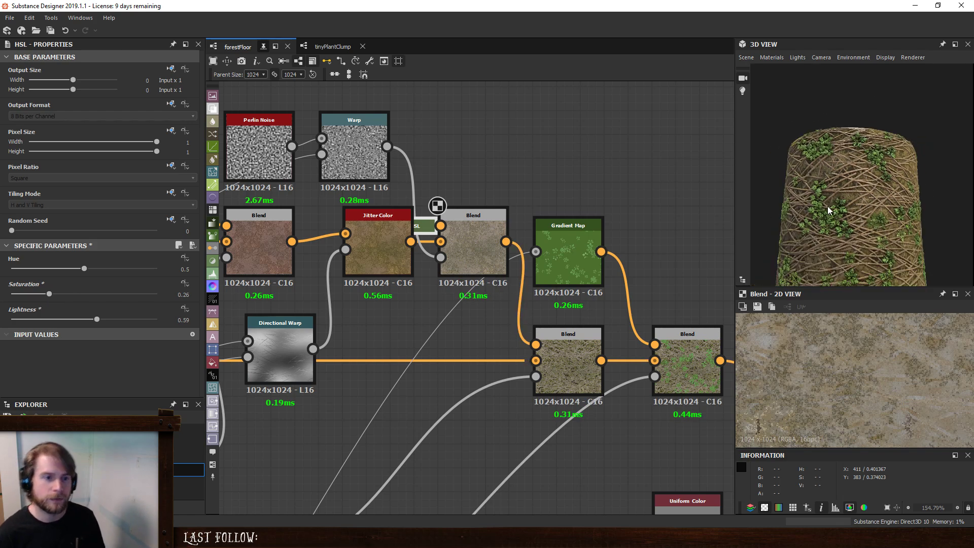
drag(859, 207, 844, 226)
scroll(844, 226, up, 3)
scroll(394, 303, down, 5)
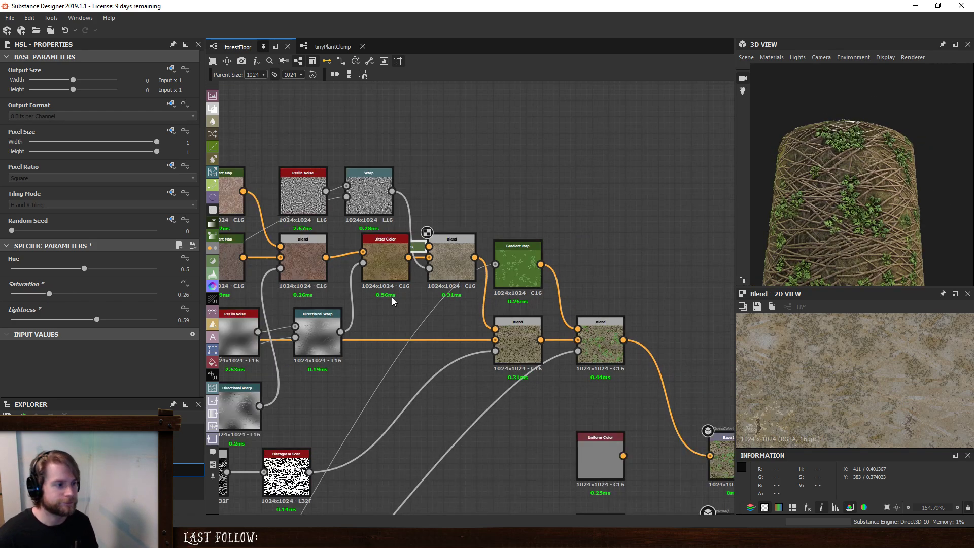
- Set the twig Scratches Generator's Spline Rotation Random to 0.76 and Spline Number to 159
middle_drag(325, 295, 579, 280)
middle_drag(442, 295, 548, 281)
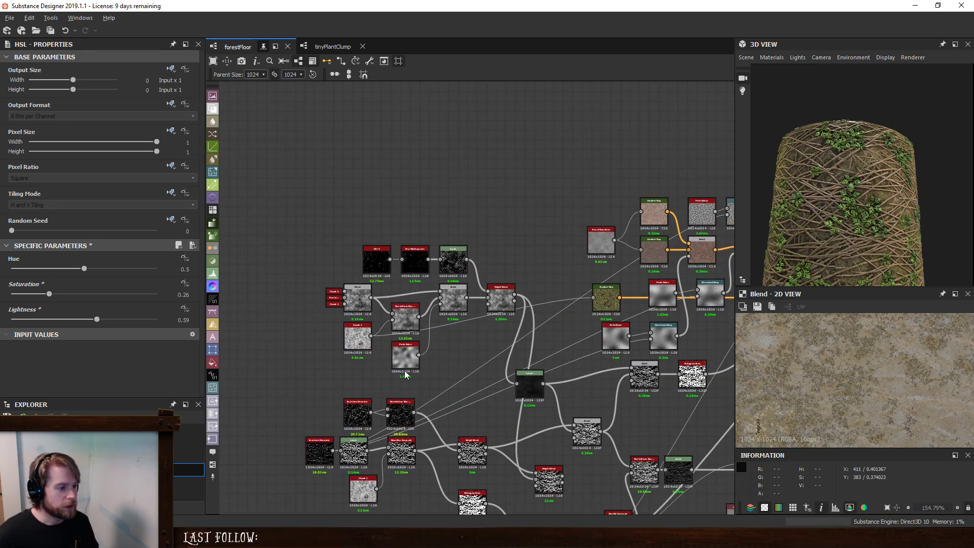
middle_drag(405, 427, 394, 329)
scroll(391, 340, up, 6)
middle_drag(341, 290, 602, 265)
click(417, 341)
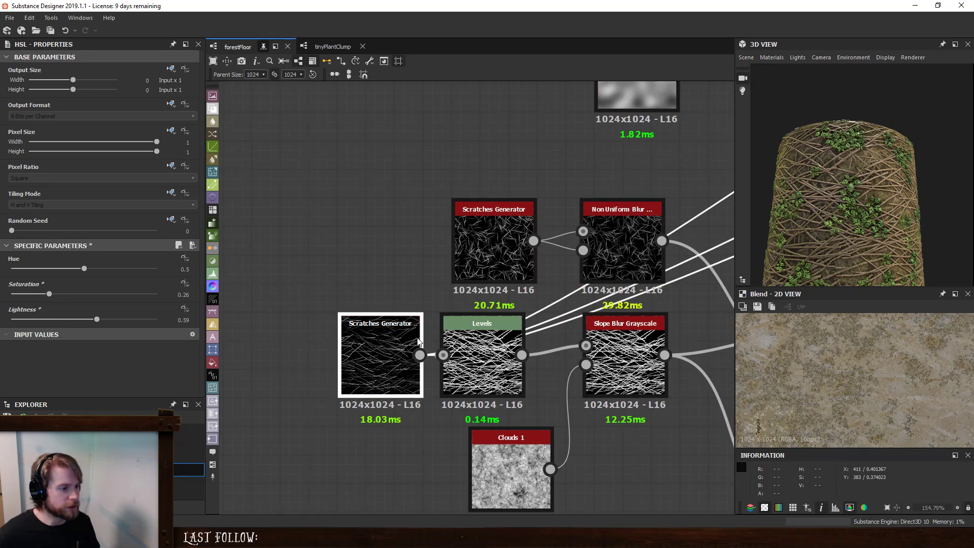
scroll(59, 349, down, 1)
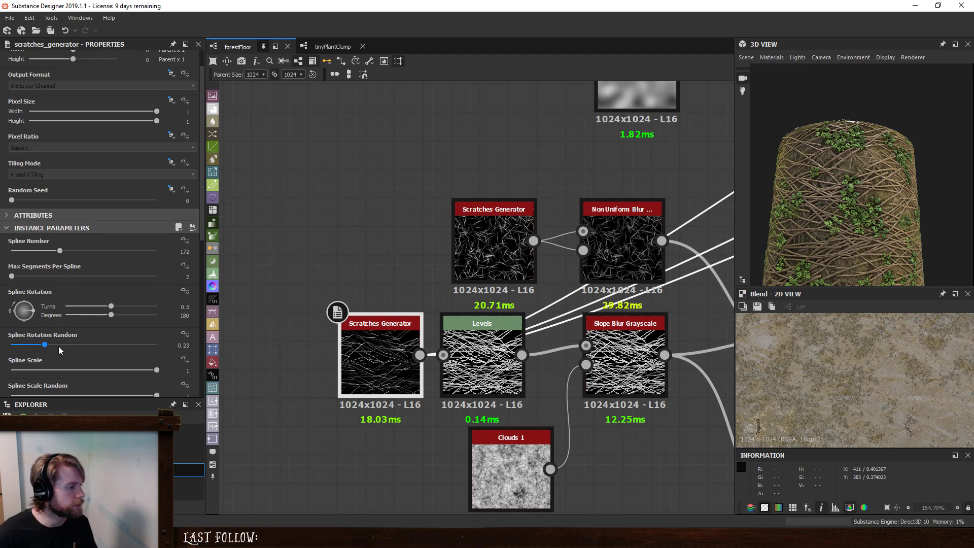
drag(80, 345, 236, 362)
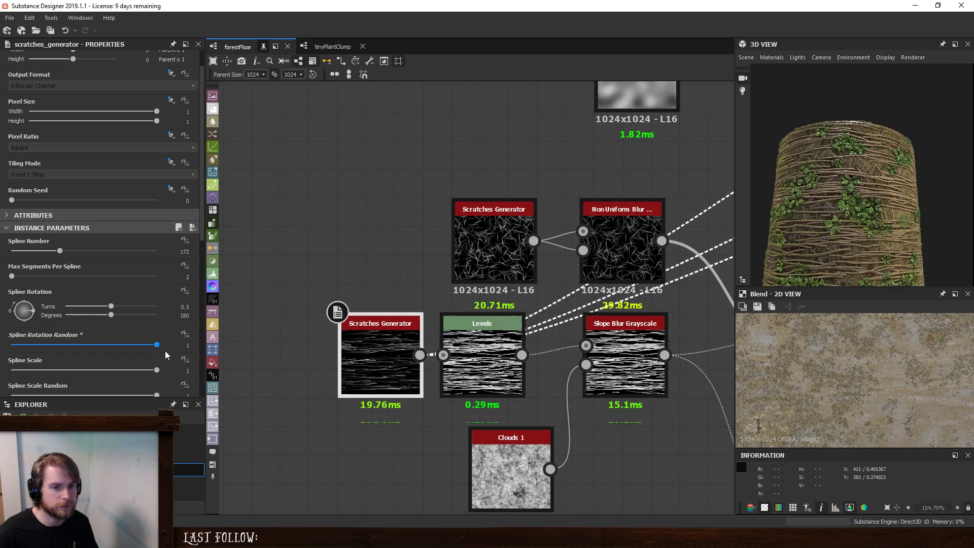
drag(156, 346, 122, 350)
mouse_move(68, 254)
mouse_down()
mouse_move(32, 256)
mouse_move(112, 265)
mouse_move(57, 268)
mouse_up()
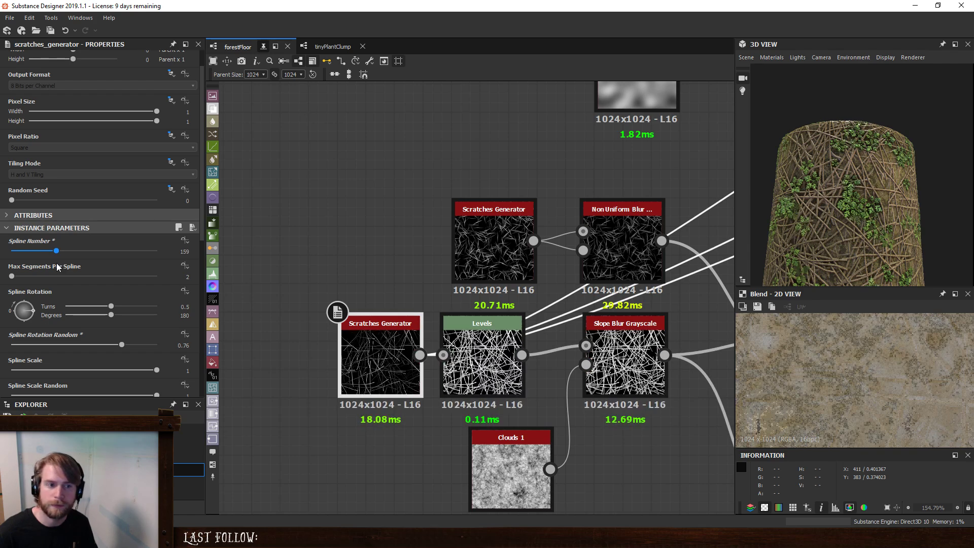
- Examine the twig direction and density on the 3D model from several distances and angles
scroll(885, 207, down, 4)
drag(886, 207, 831, 220)
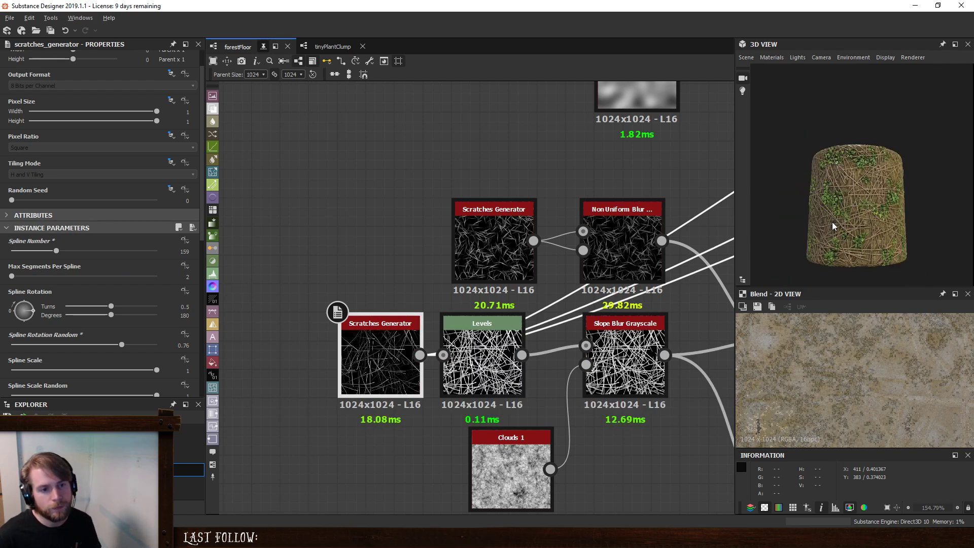
scroll(862, 227, up, 6)
scroll(866, 230, down, 5)
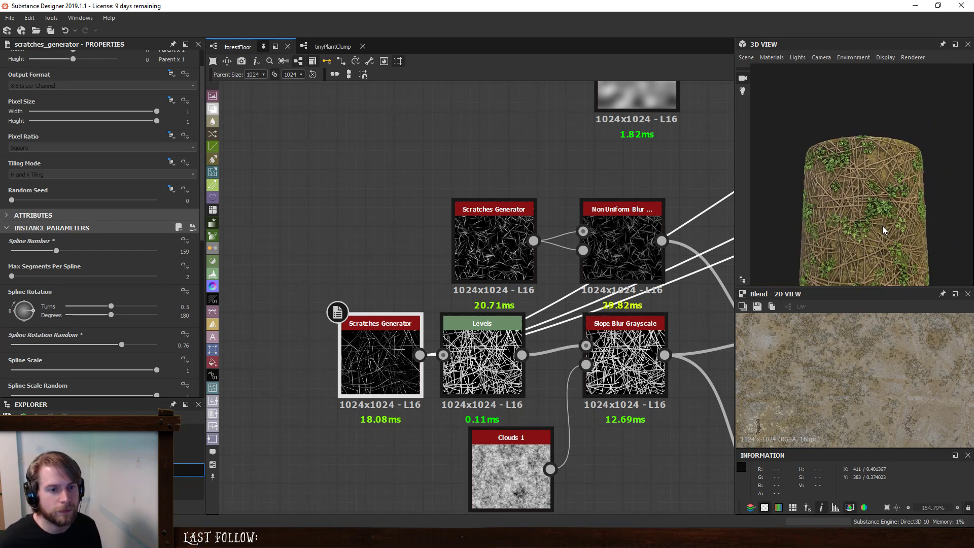
drag(888, 239, 872, 211)
scroll(869, 175, up, 5)
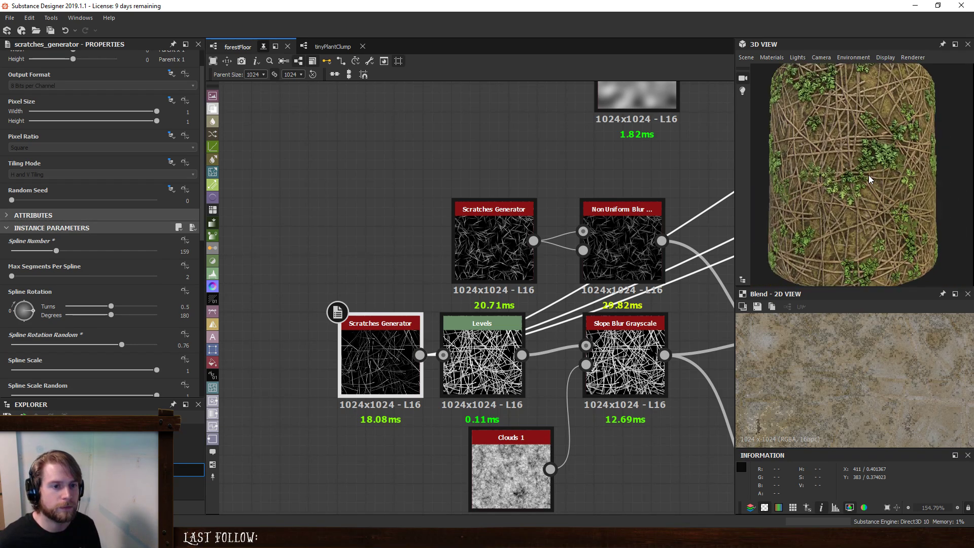
drag(869, 175, 872, 191)
scroll(872, 191, down, 2)
- Move the ground, twig and plant source nodes together away from the rest of the graph to open up space
scroll(574, 157, down, 6)
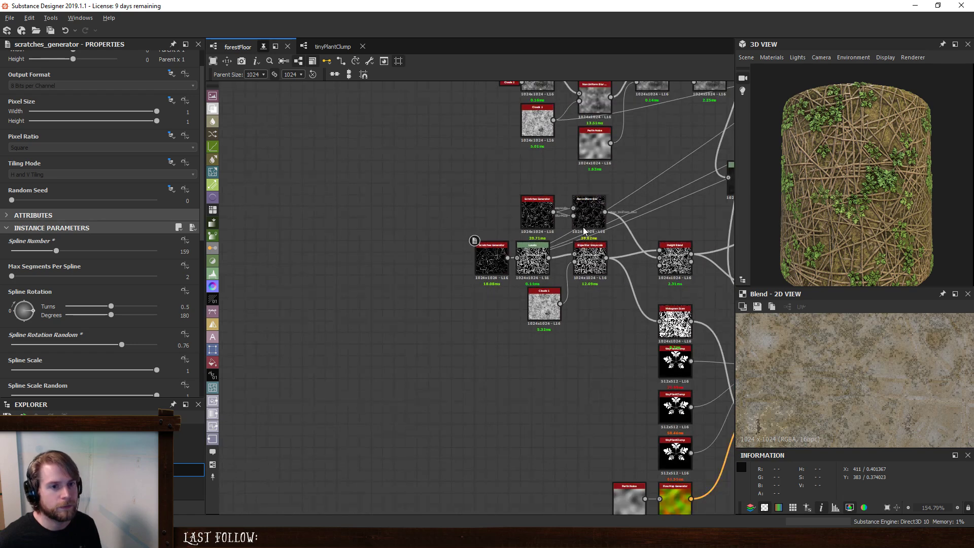
scroll(468, 251, down, 2)
middle_drag(452, 246, 638, 277)
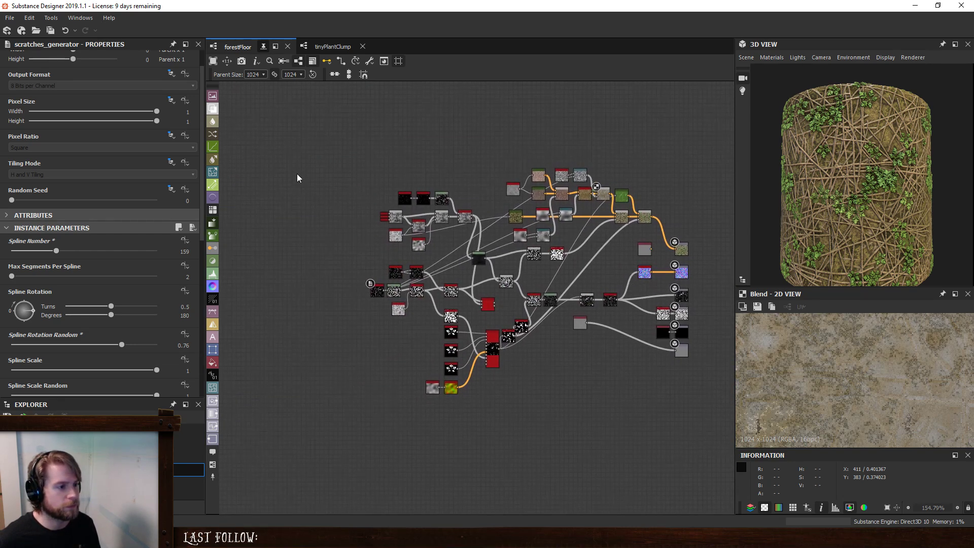
drag(297, 172, 496, 436)
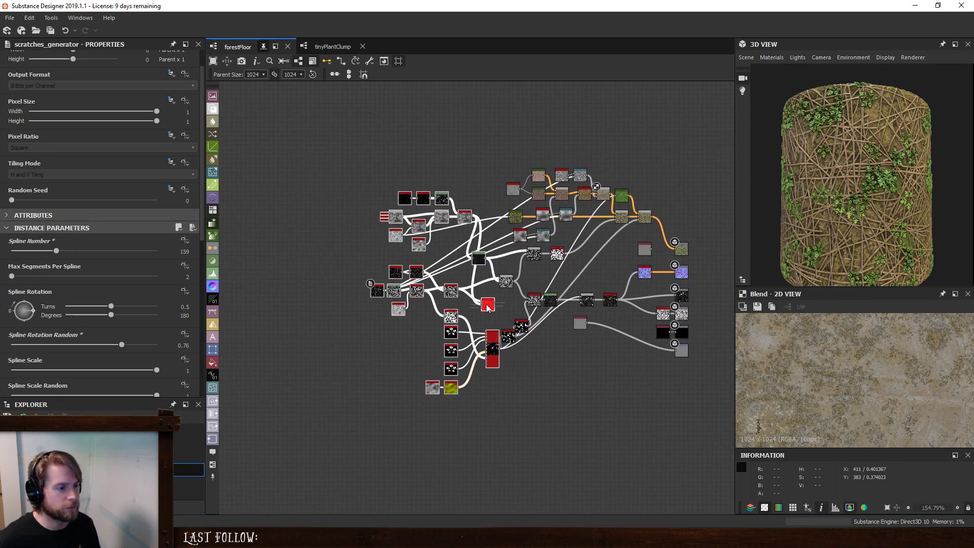
drag(487, 307, 446, 307)
click(498, 288)
- Reposition the two plant mask nodes side by side in the space after the plant splatter node
scroll(487, 294, up, 3)
drag(476, 258, 610, 409)
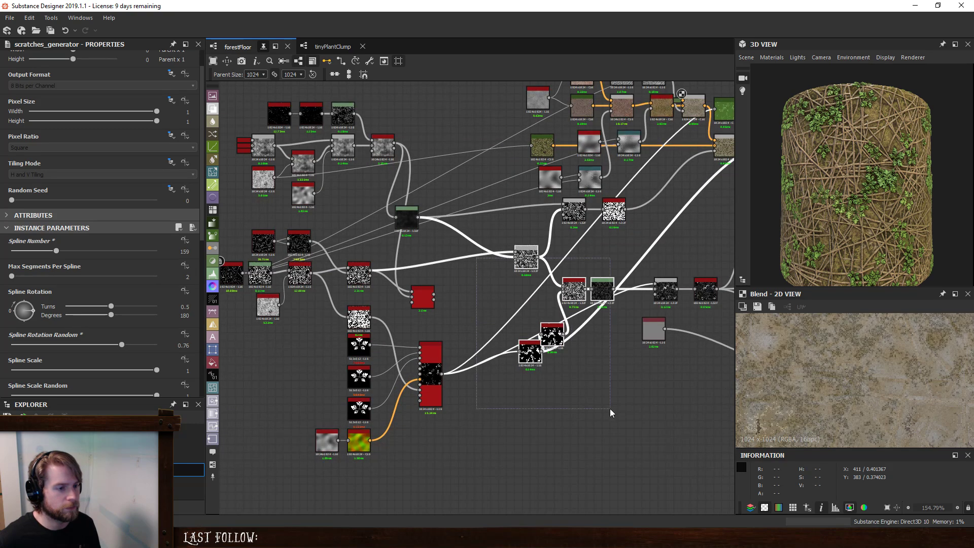
drag(516, 358, 480, 340)
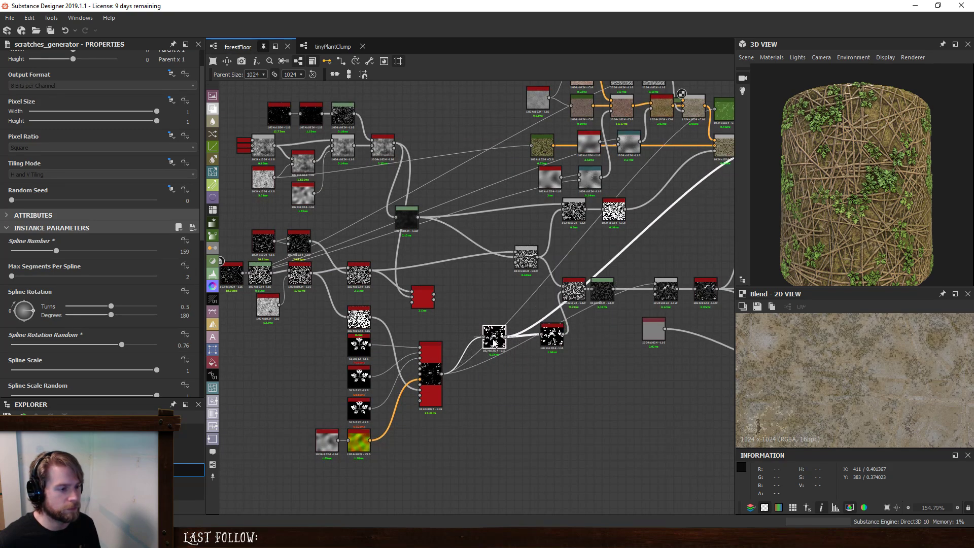
drag(550, 337, 471, 330)
click(468, 334)
click(527, 332)
click(471, 333)
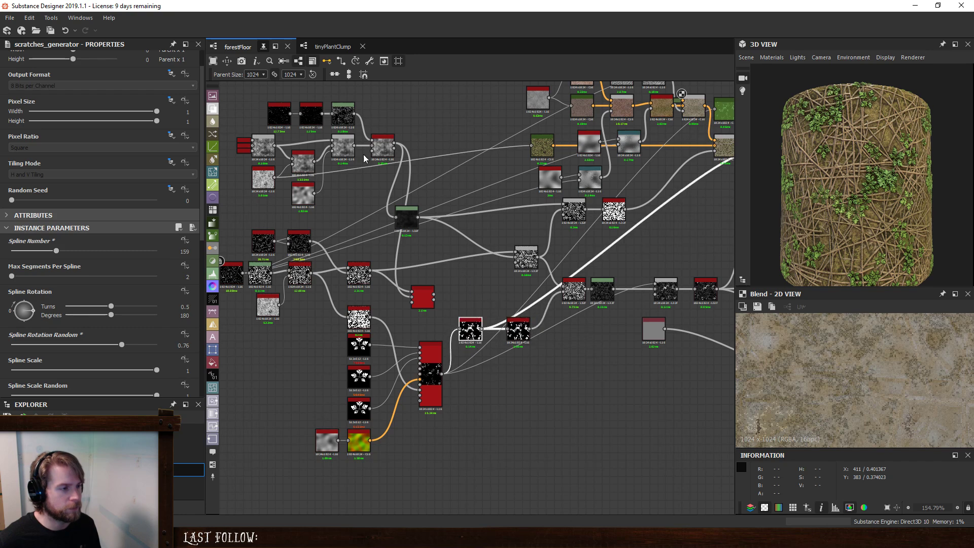
- Clean the graph of its unused nodes and check the material on the 3D model
click(372, 65)
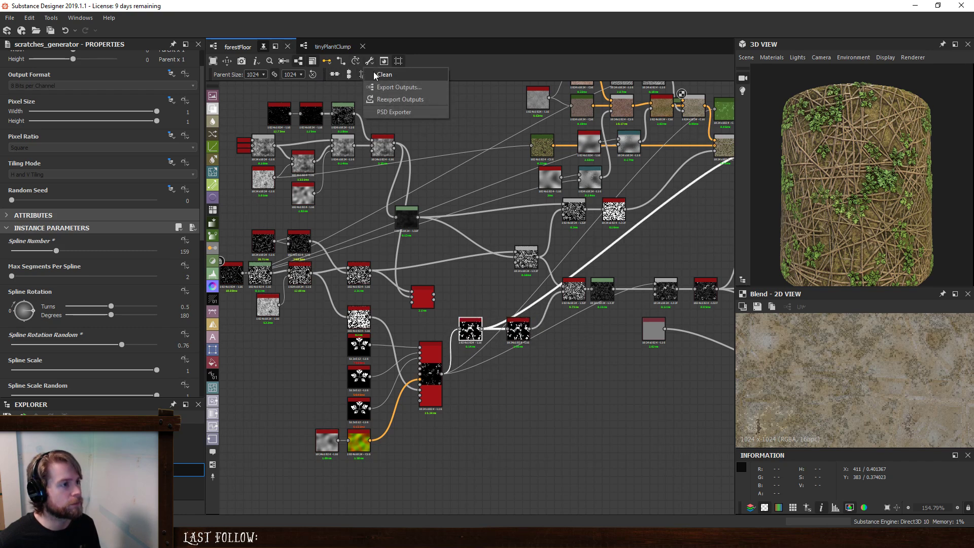
click(374, 73)
click(507, 370)
scroll(534, 362, down, 3)
middle_drag(605, 323, 535, 348)
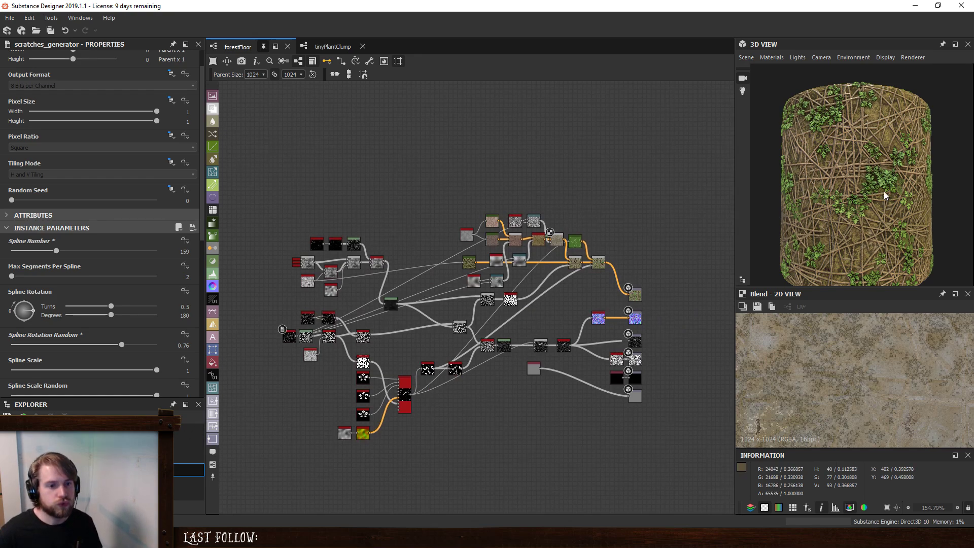
scroll(887, 209, up, 4)
mouse_move(888, 215)
mouse_down()
mouse_move(910, 186)
mouse_move(897, 217)
mouse_move(882, 196)
mouse_move(888, 217)
mouse_up()
scroll(897, 217, down, 2)
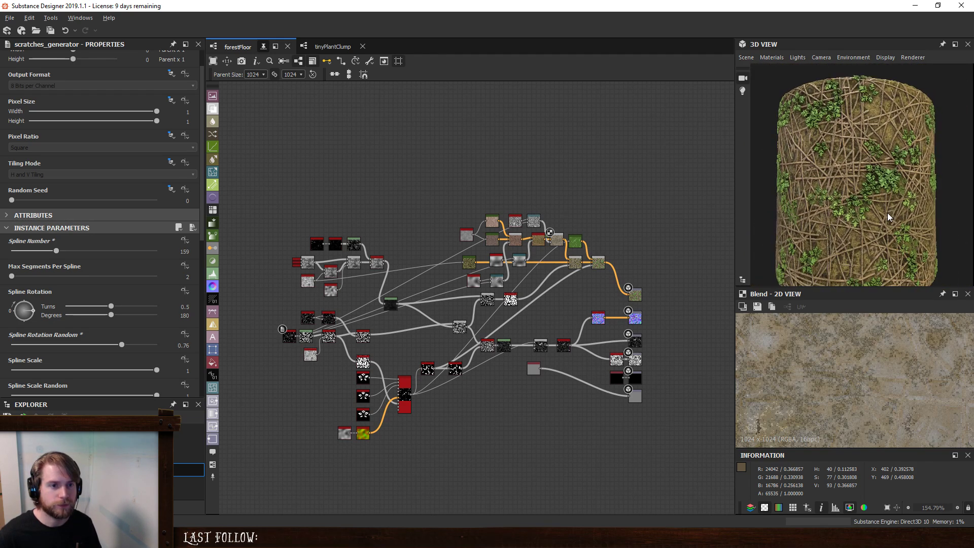
scroll(896, 215, down, 3)
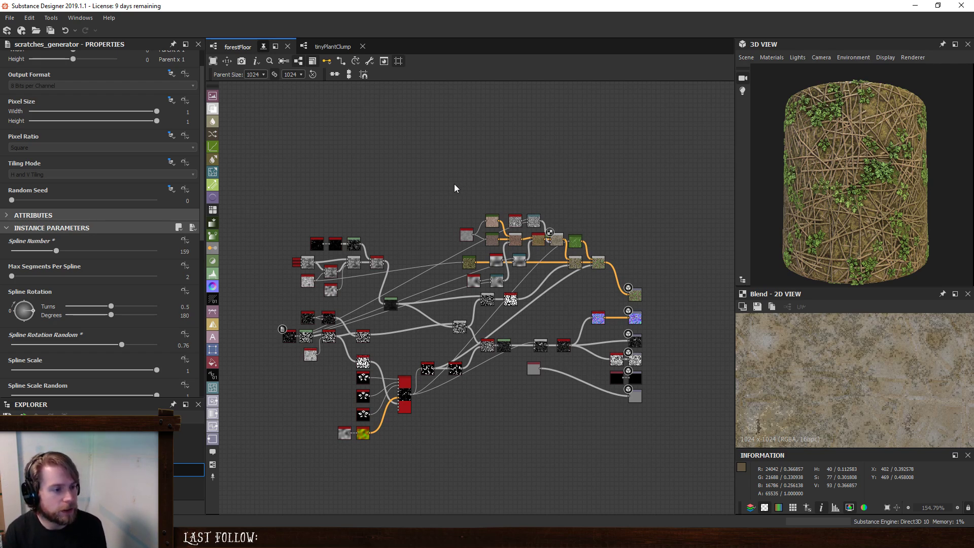
- Move the base colour nodes clear of the other nodes and enclose them in a frame titled Albedo
drag(455, 185, 602, 205)
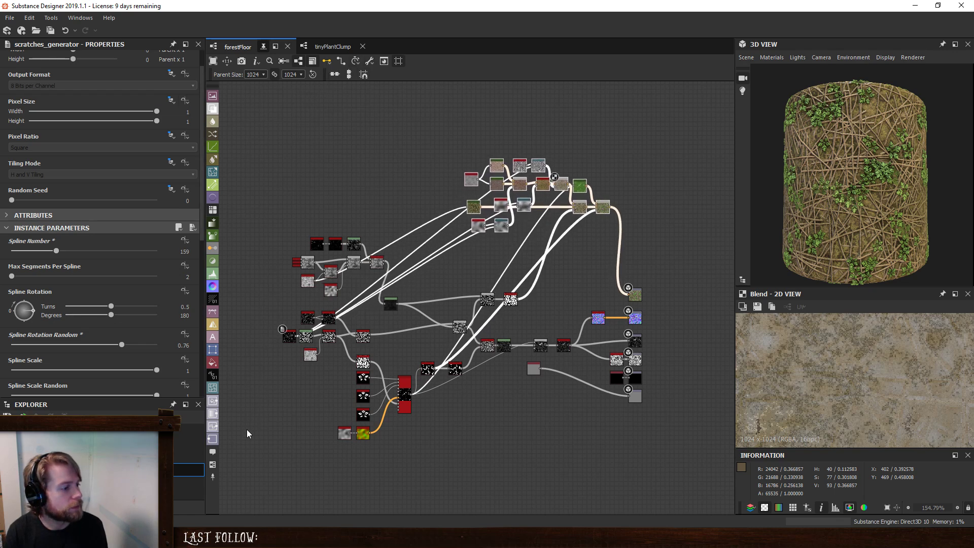
click(212, 466)
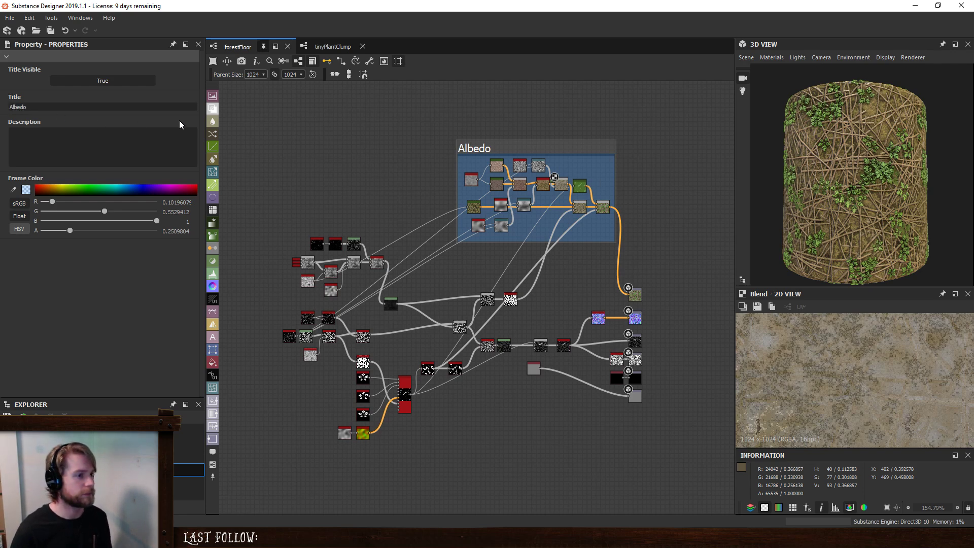
click(360, 141)
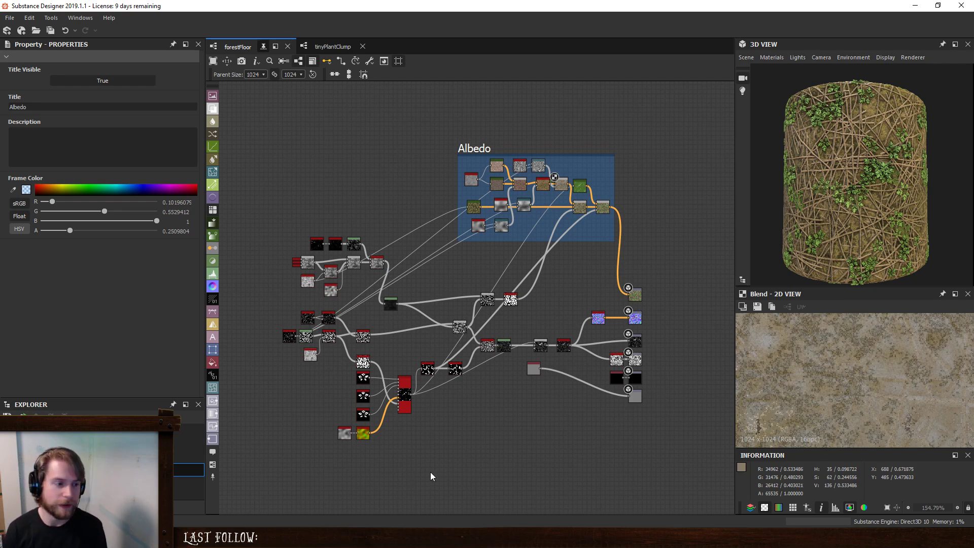
- Move the grey uniform colour node beside the output node it feeds
drag(578, 384, 598, 399)
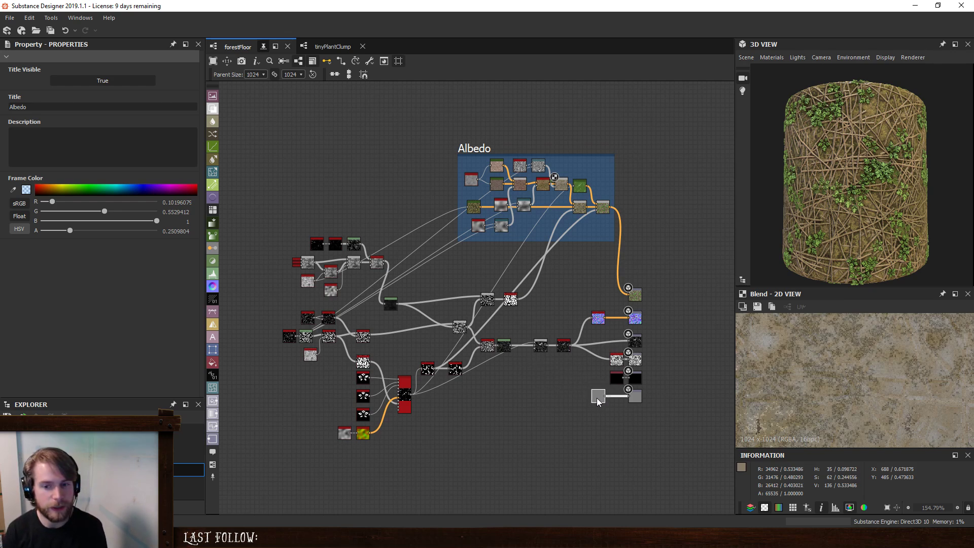